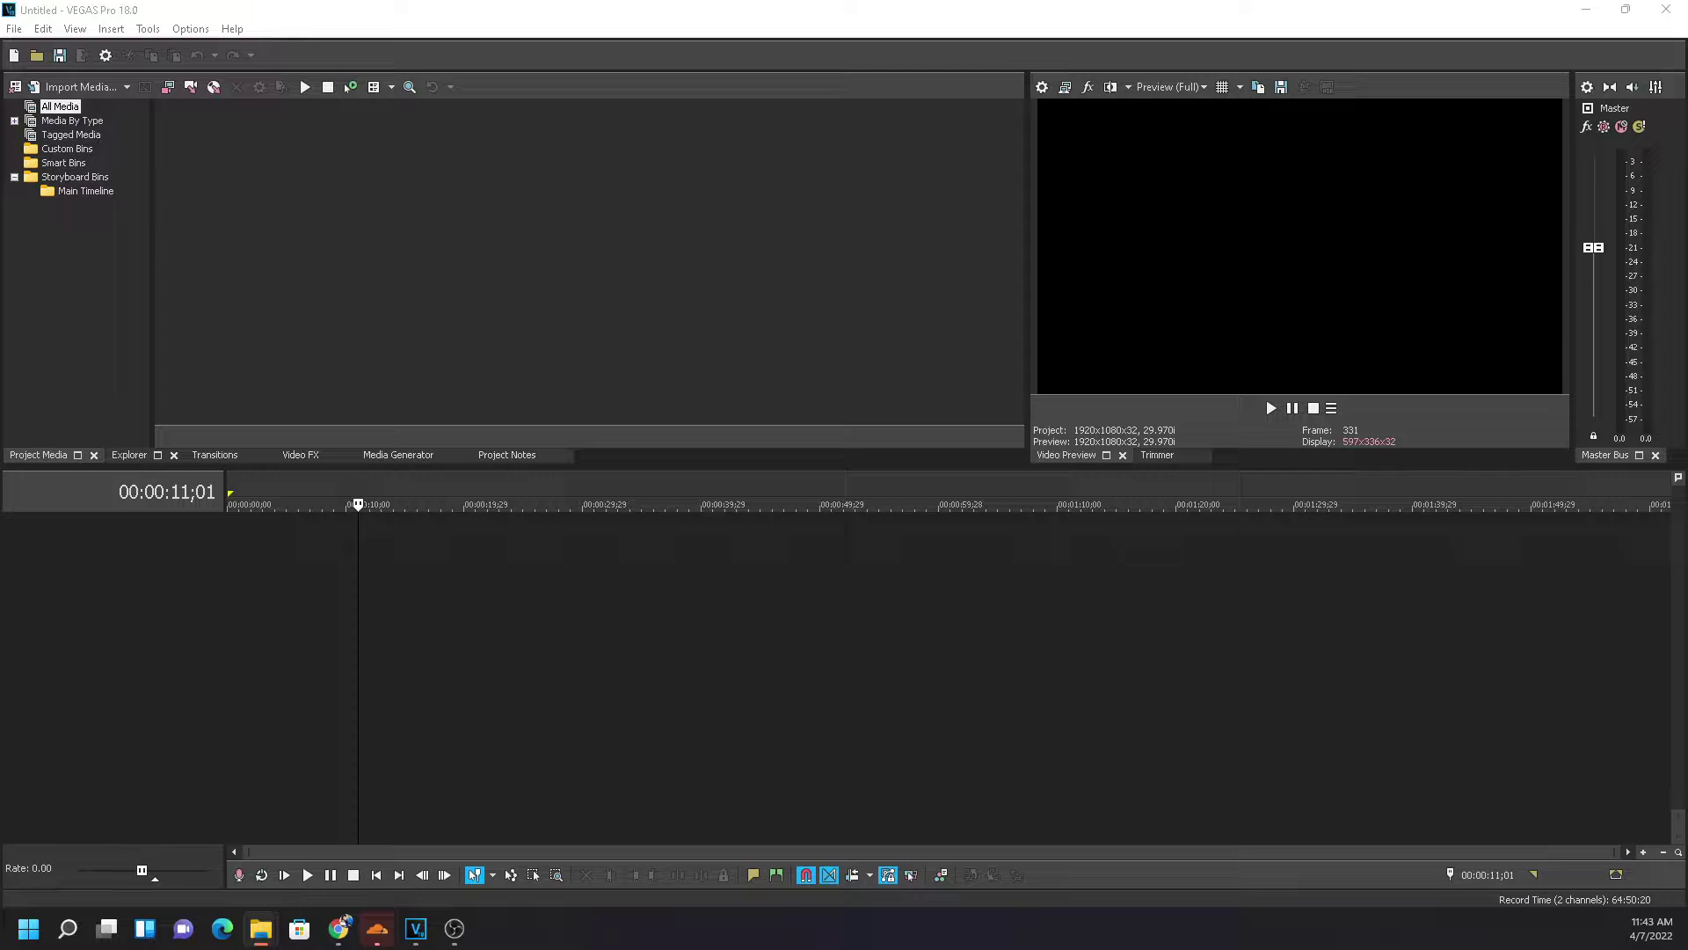
# Place the cafetaria12 image at the timeline's start, extended to about 1 min 19 s, and insert a video track above it
pyautogui.moveTo(49, 550); pyautogui.dragTo(1162, 589)
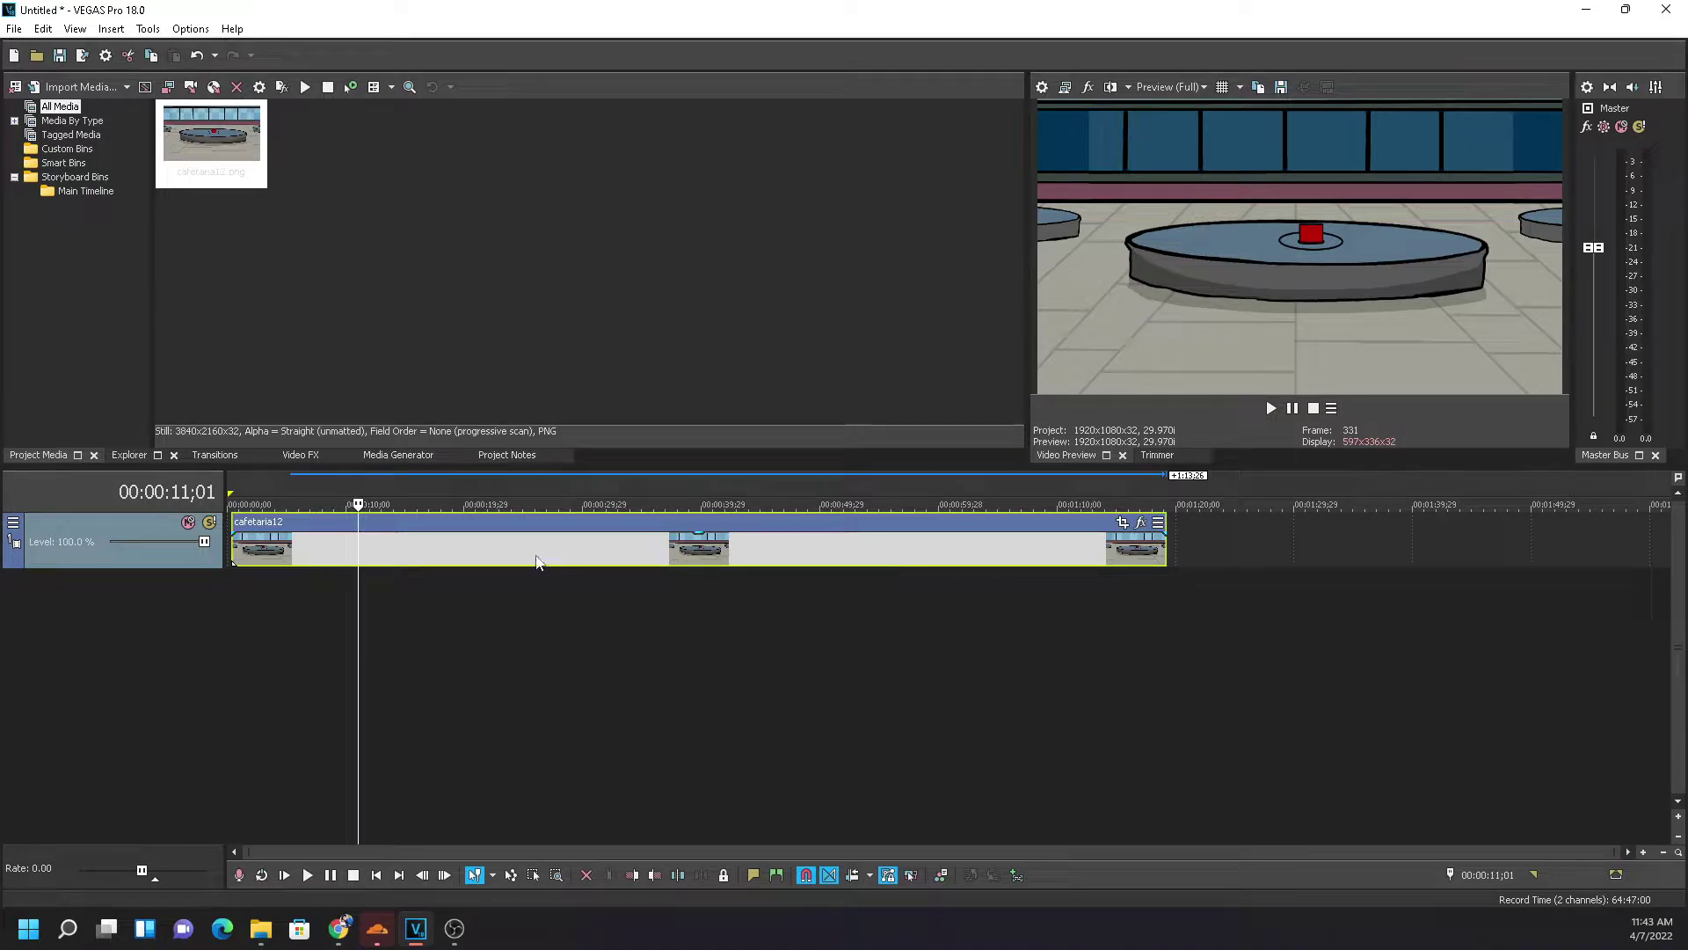
pyautogui.moveTo(450, 551); pyautogui.dragTo(446, 550)
pyautogui.rightClick(1273, 535)
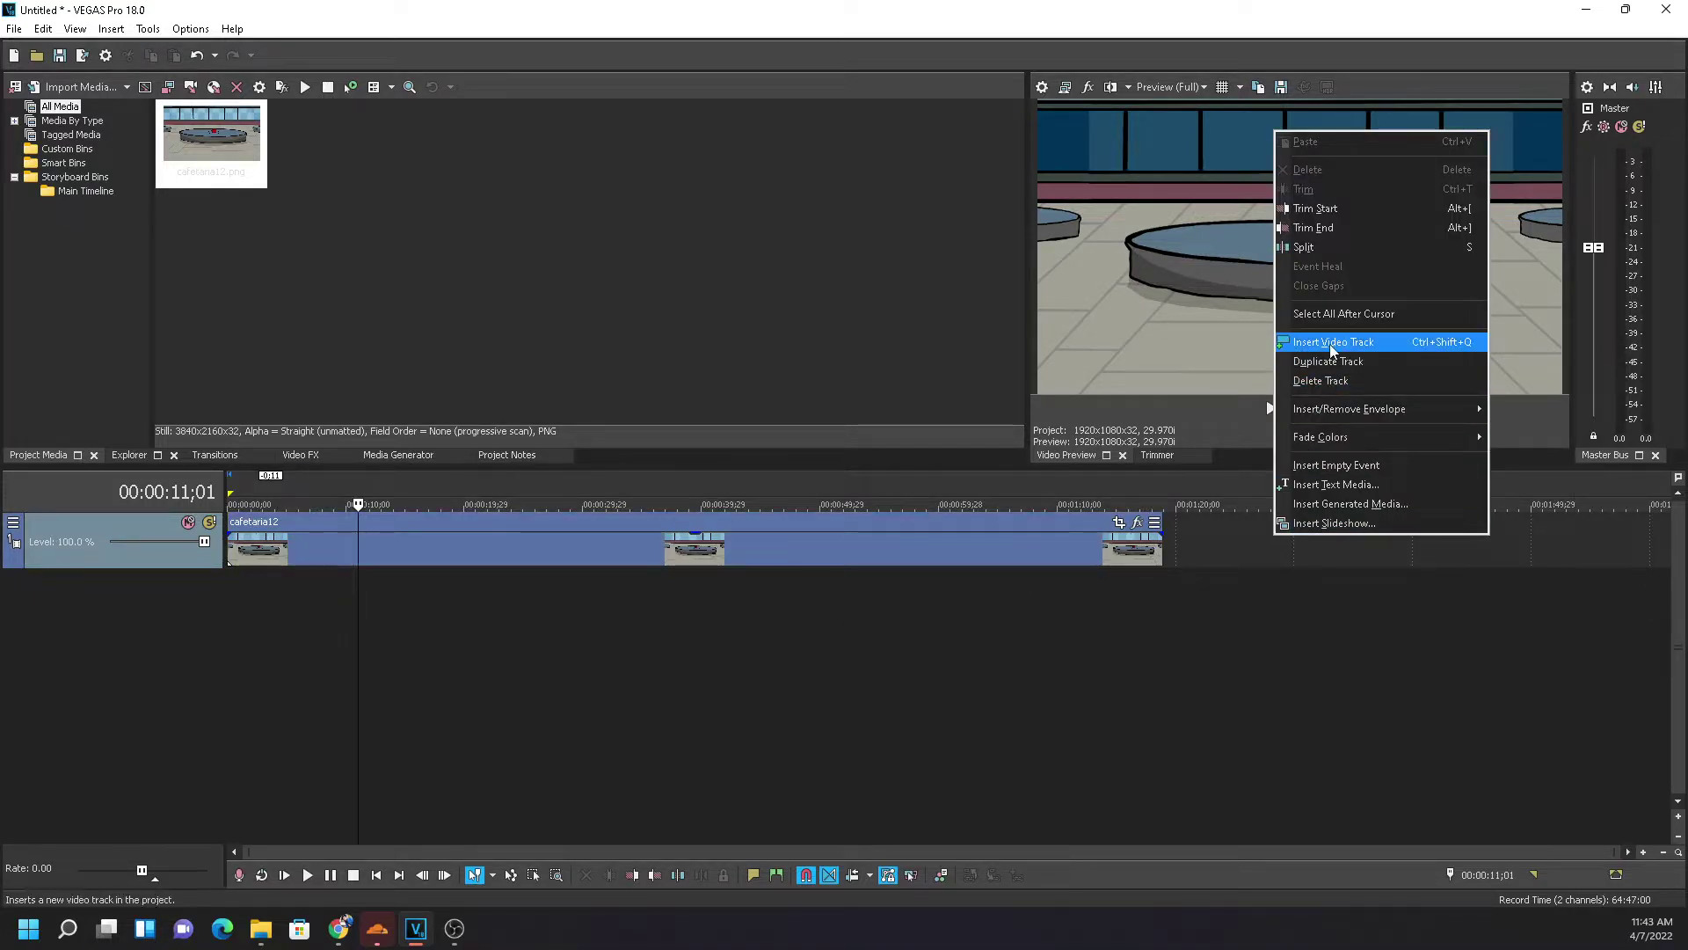
pyautogui.click(1328, 342)
pyautogui.press('Home')
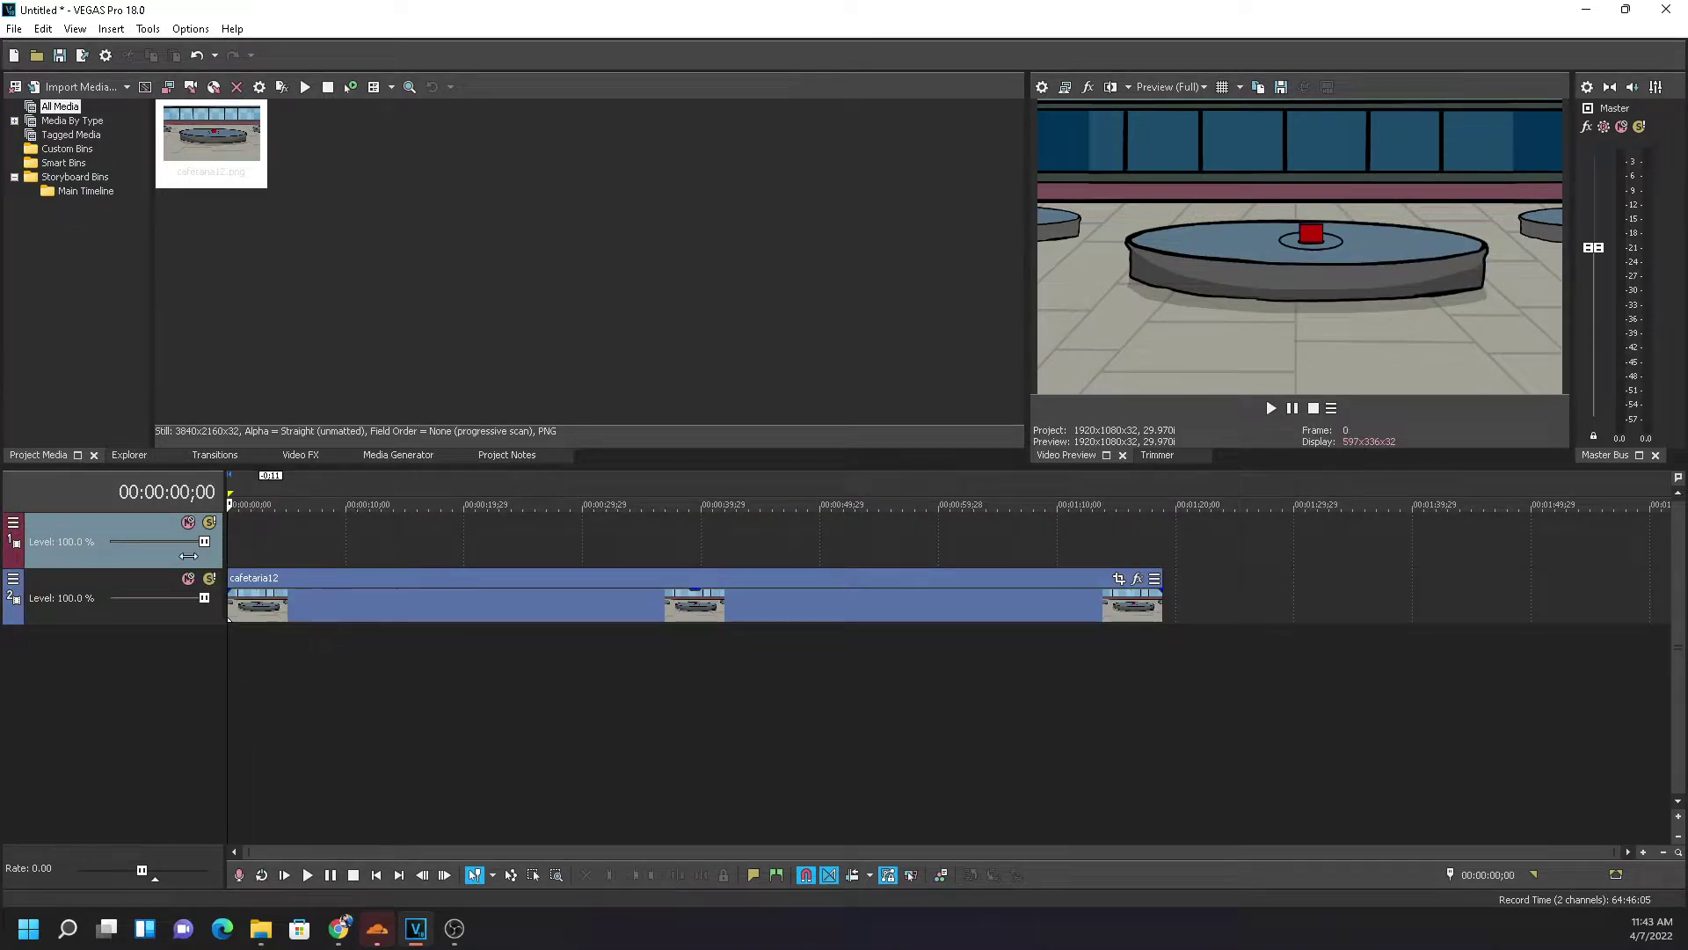
pyautogui.rightClick(1187, 535)
pyautogui.press('Escape')
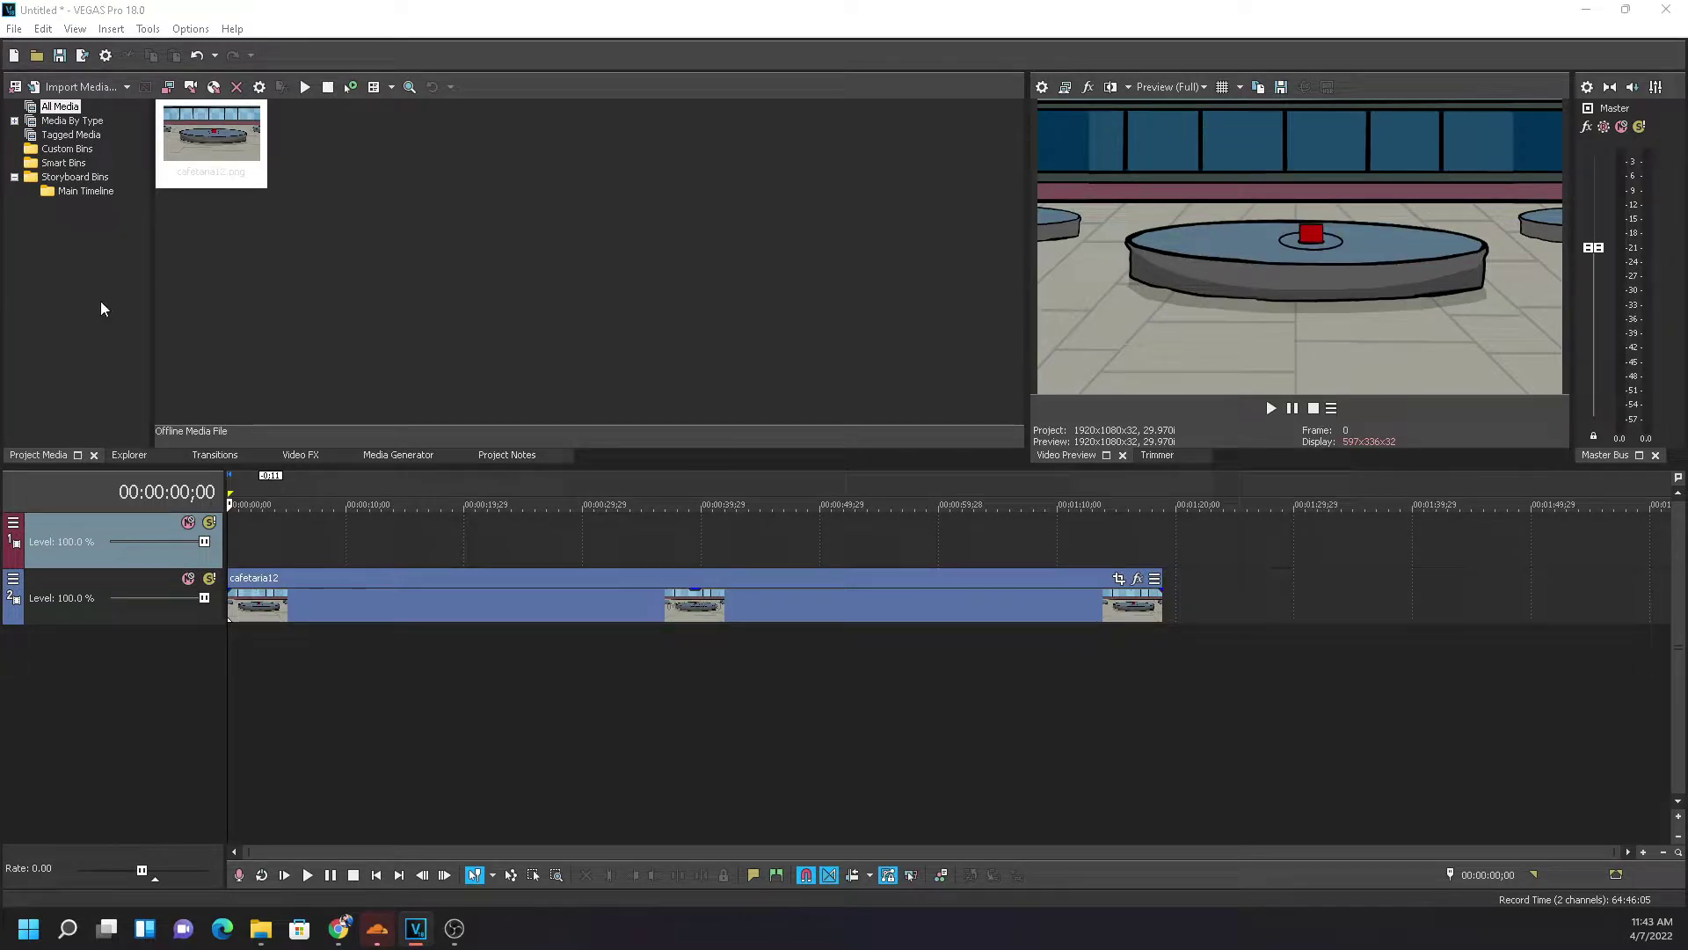
# Add the red walk shock1 image at the start of the upper track and extend it to about 33 seconds
pyautogui.click(339, 928)
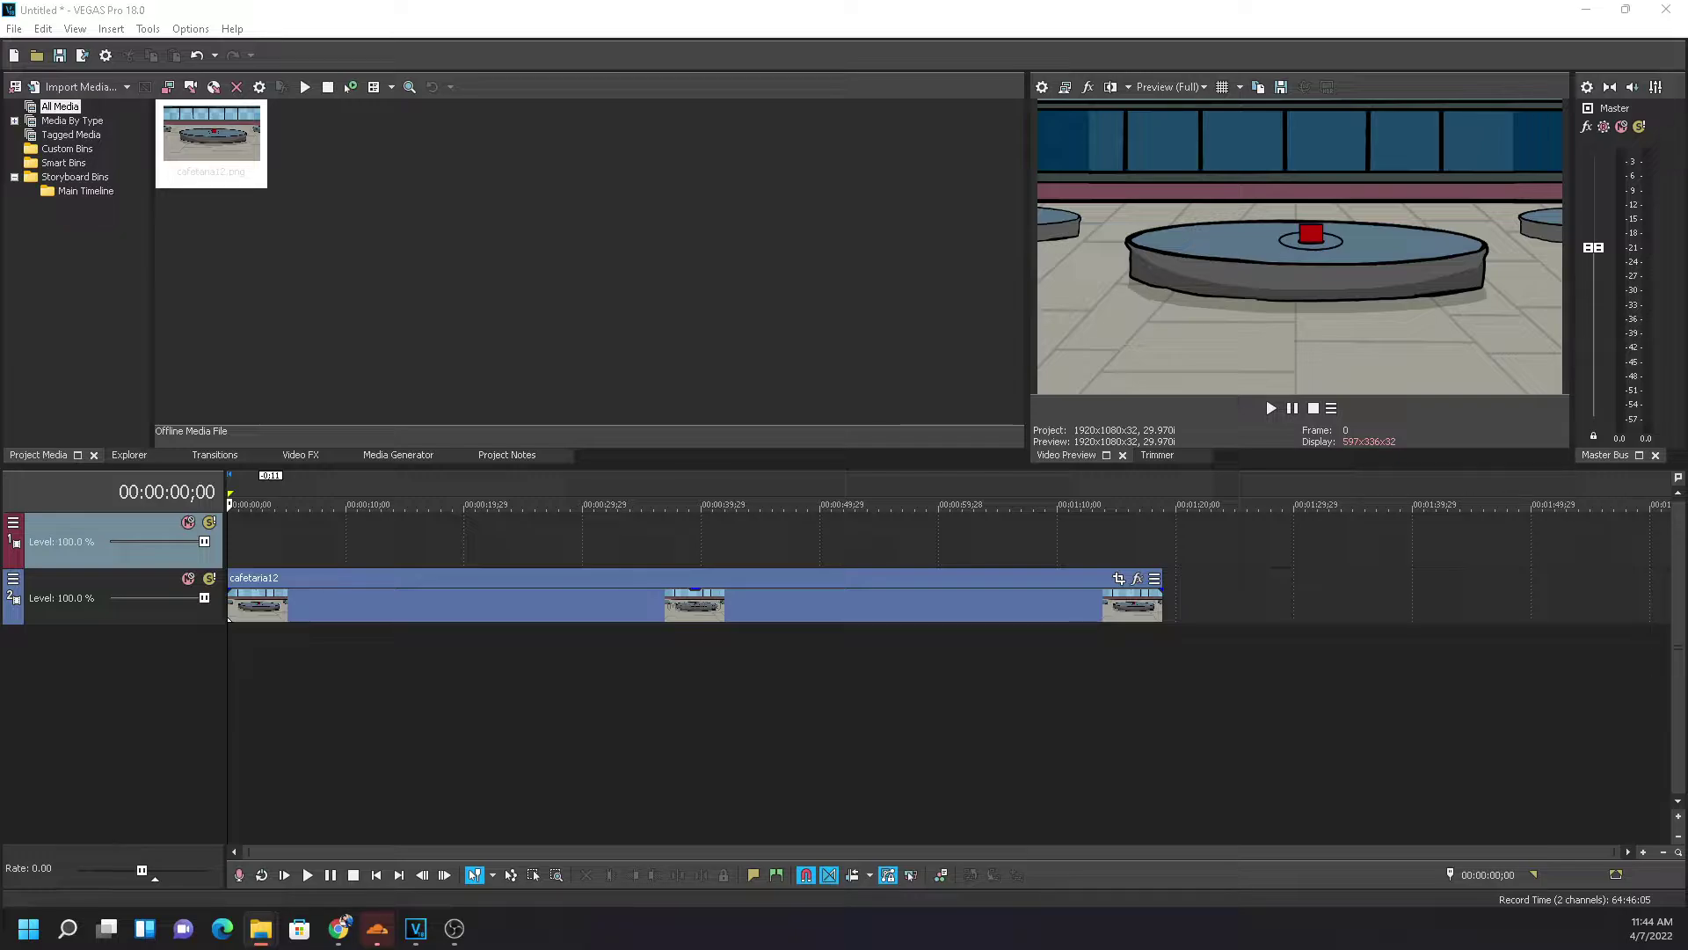
pyautogui.moveTo(271, 474); pyautogui.dragTo(255, 550)
pyautogui.click(253, 546)
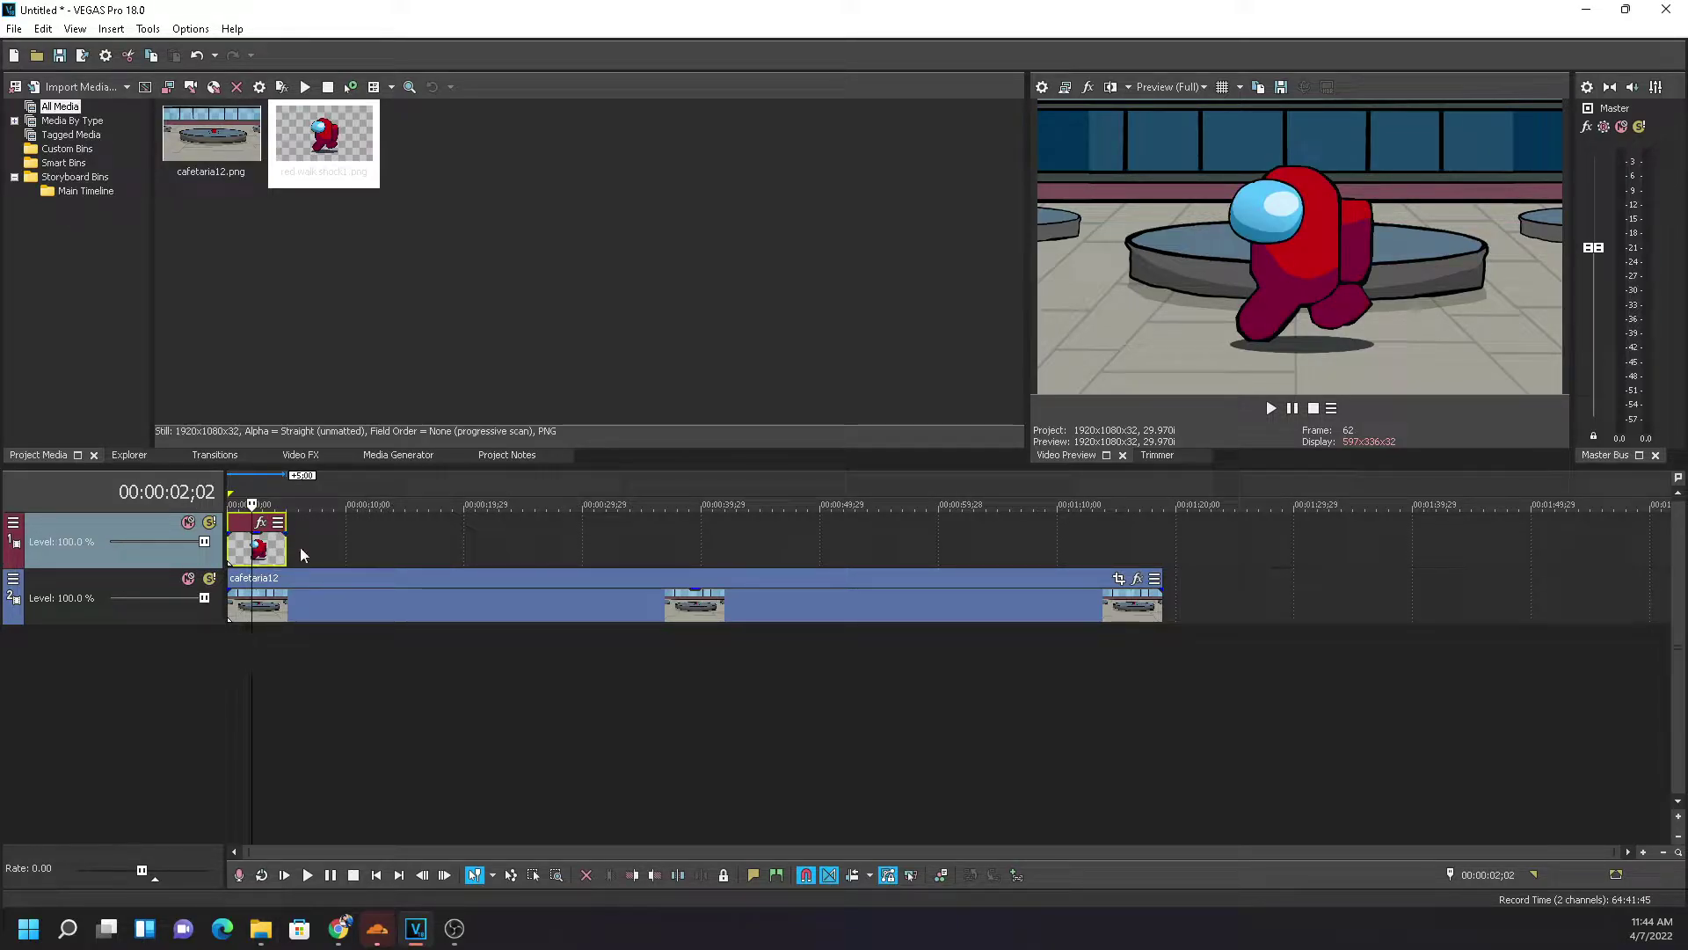
pyautogui.moveTo(286, 549); pyautogui.dragTo(614, 561)
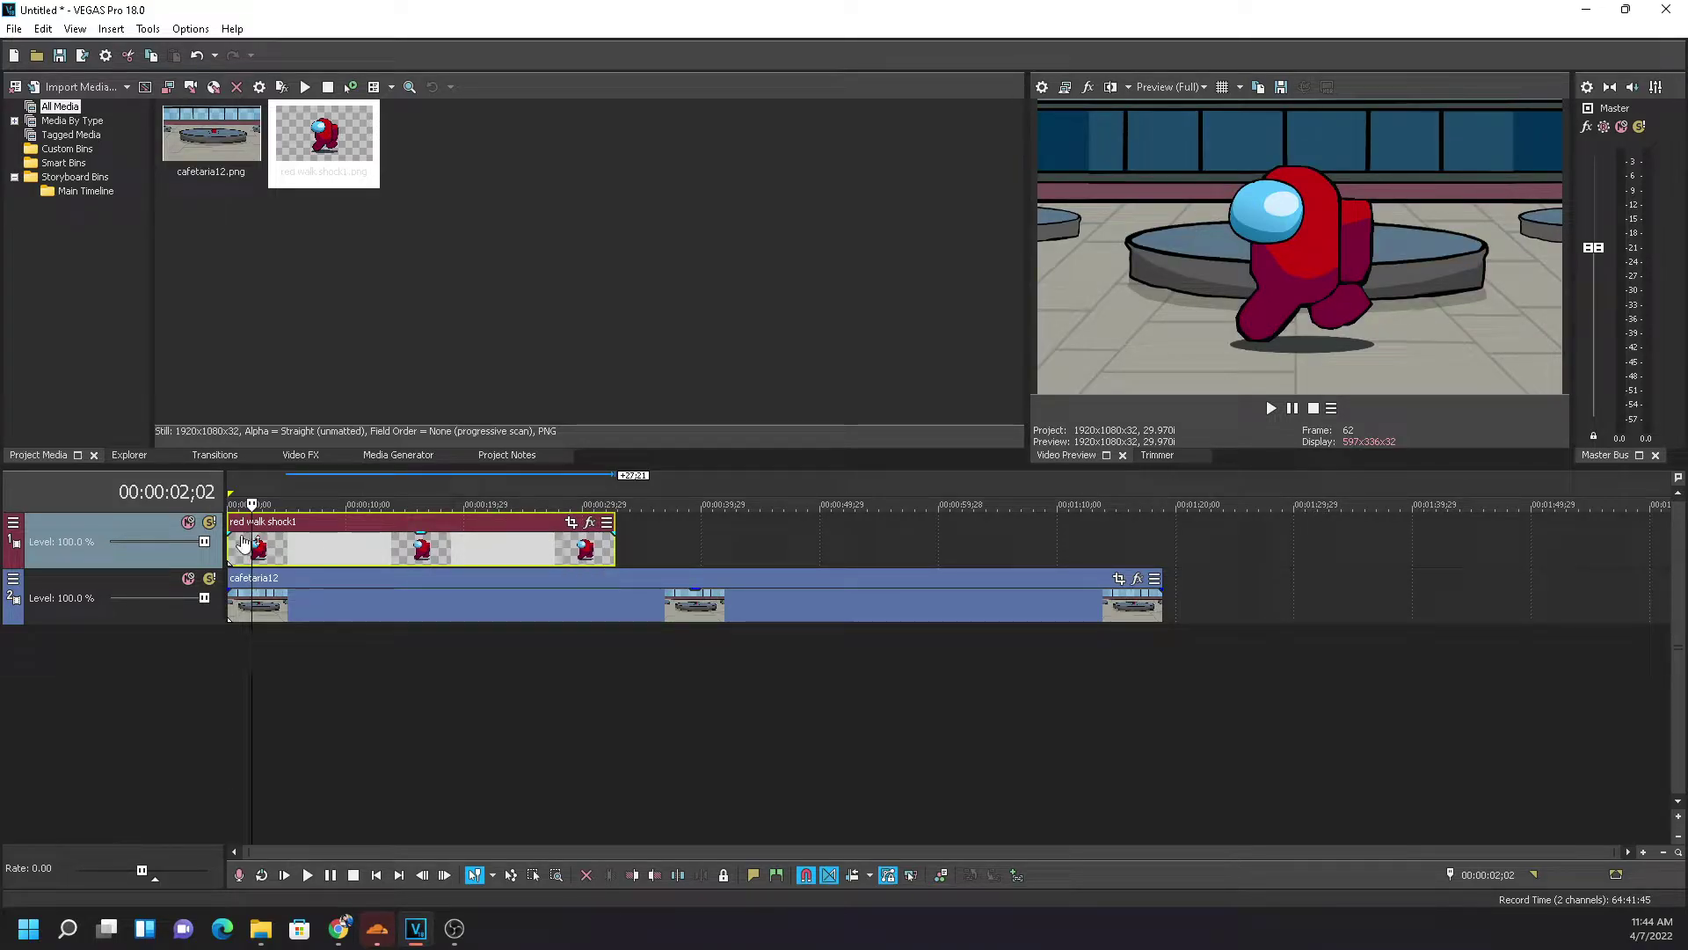
# Show the Track FX control in all video track headers
pyautogui.click(13, 522)
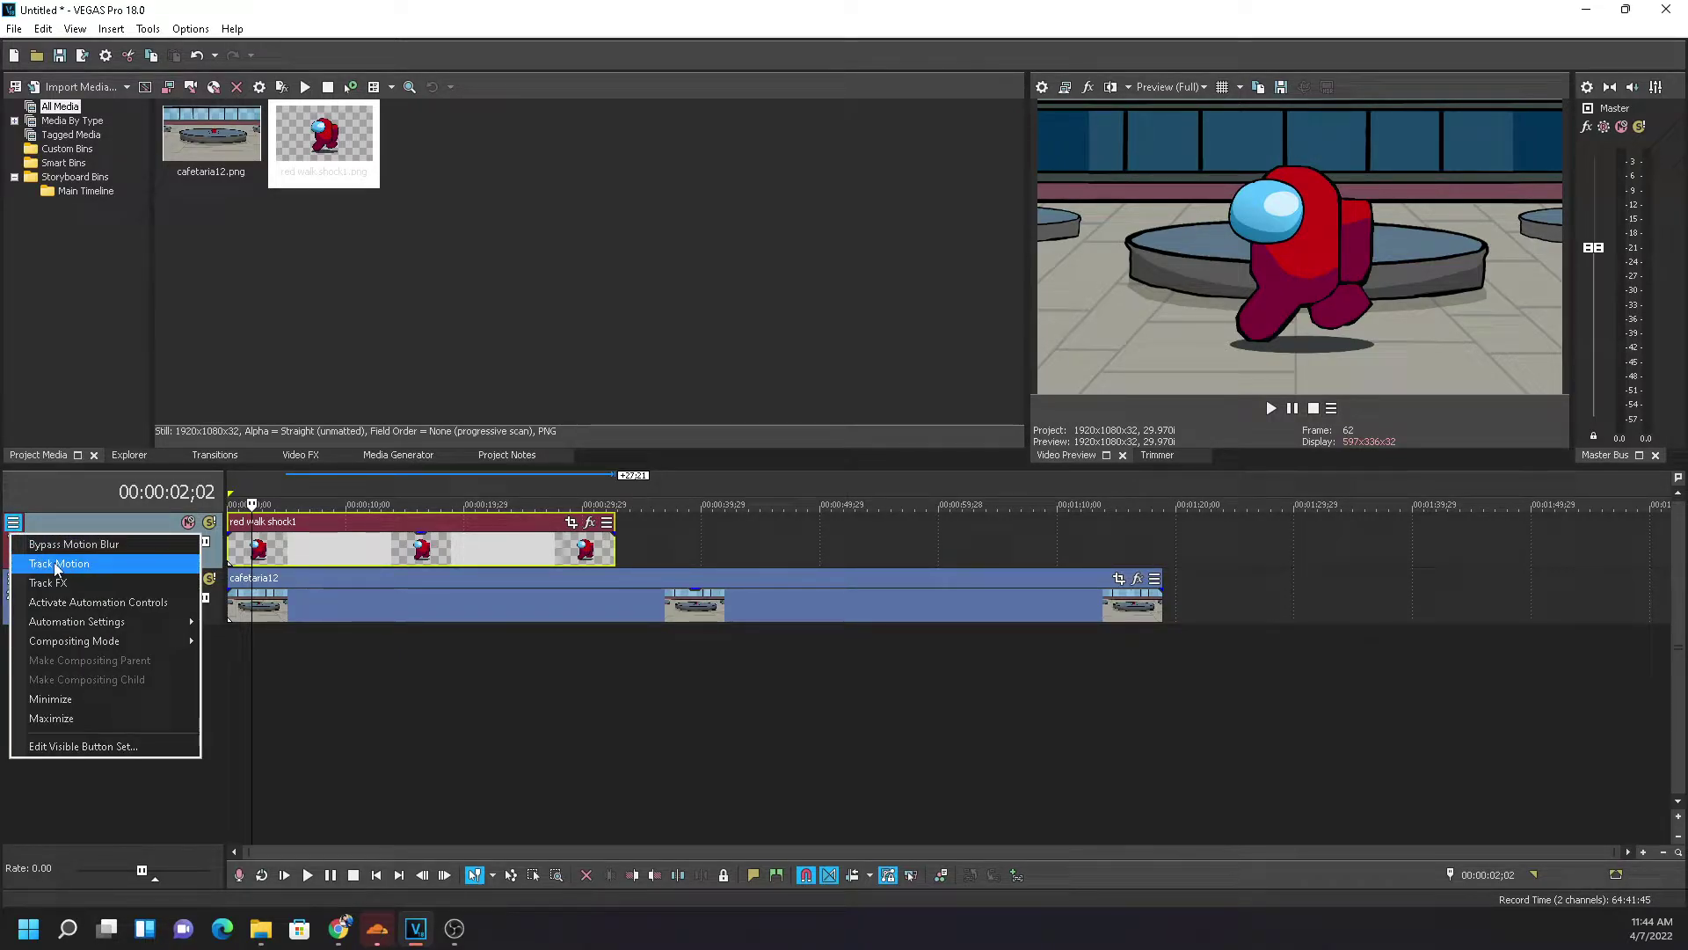
pyautogui.click(92, 750)
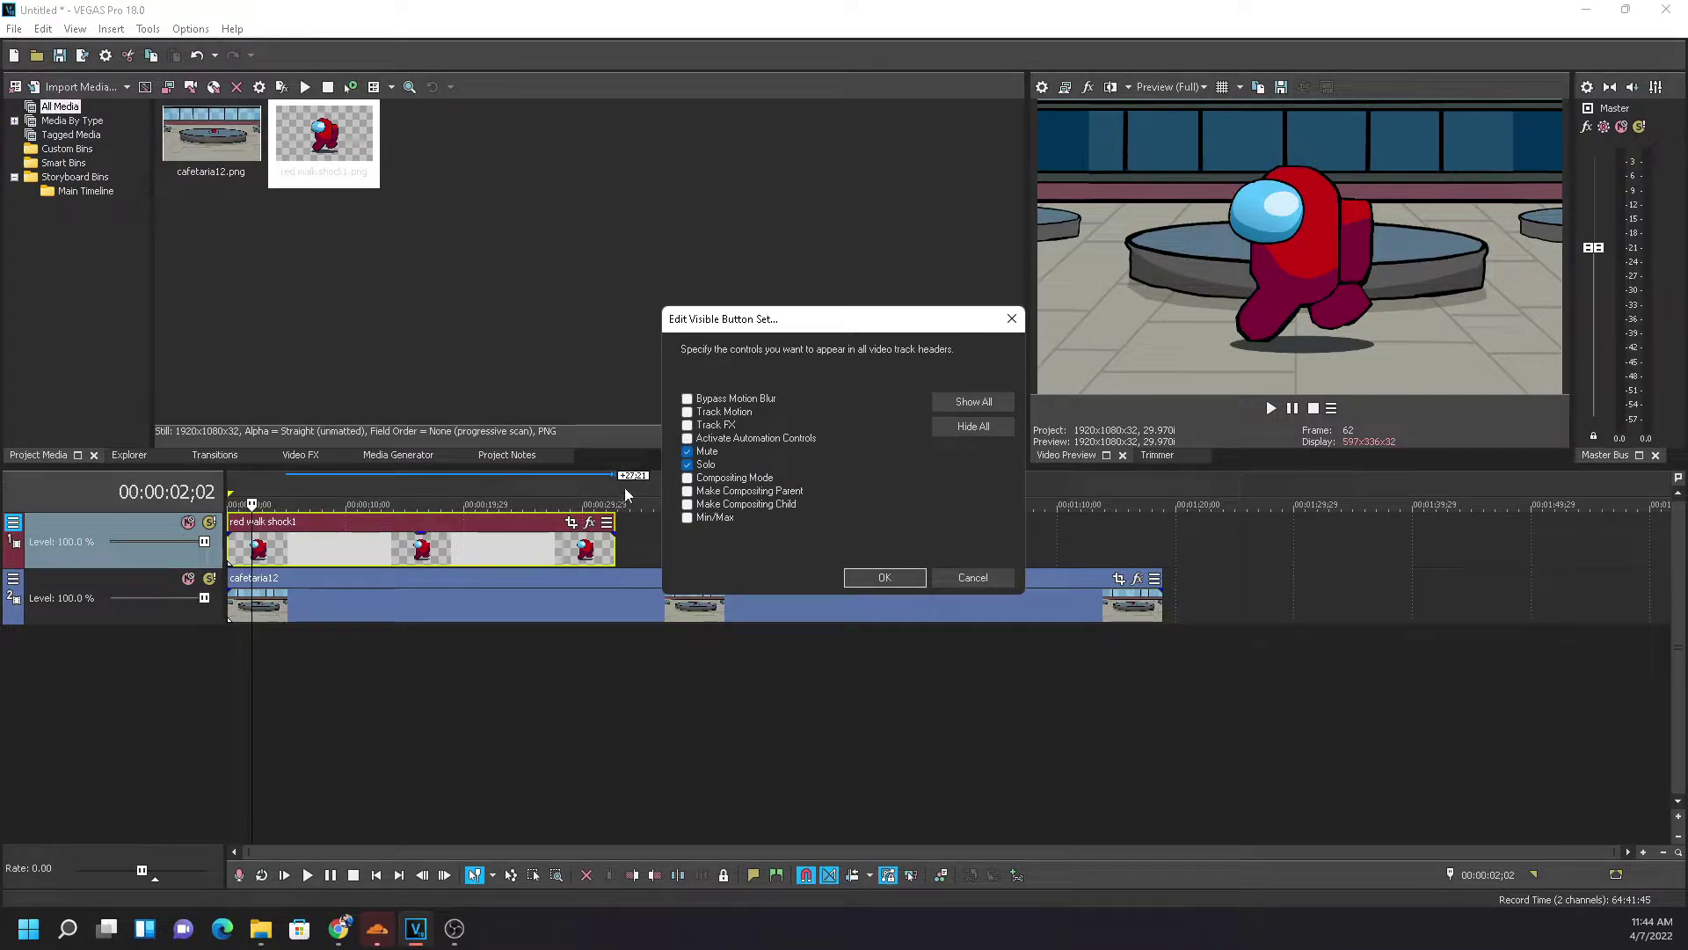
pyautogui.click(687, 425)
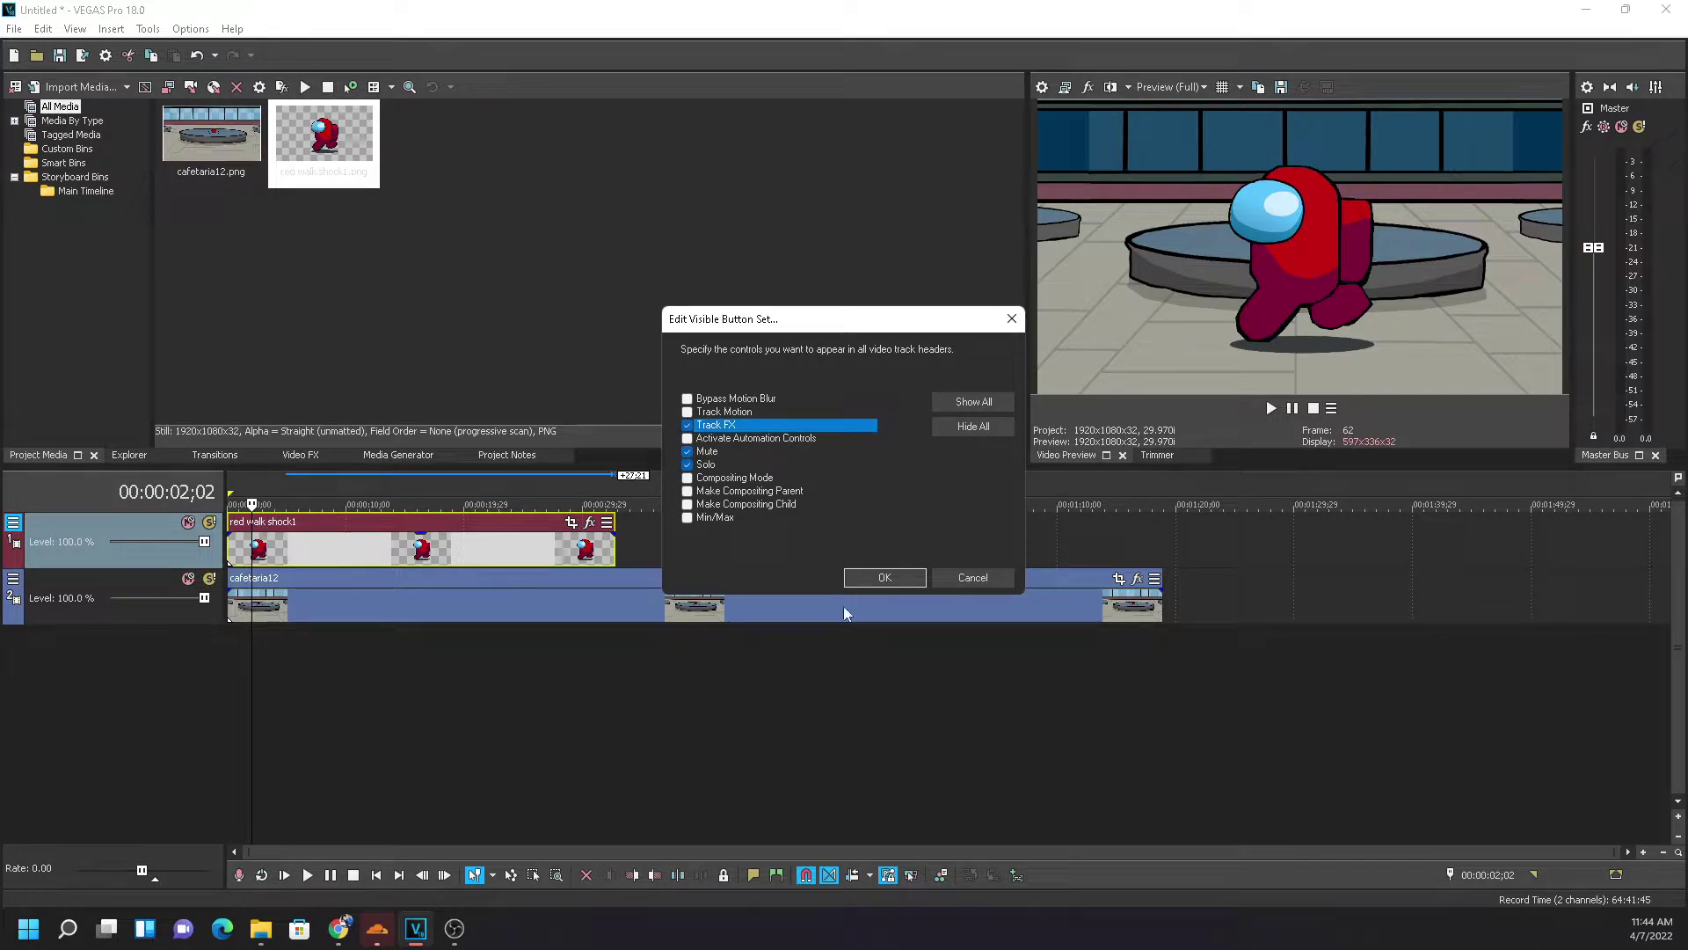
pyautogui.click(898, 582)
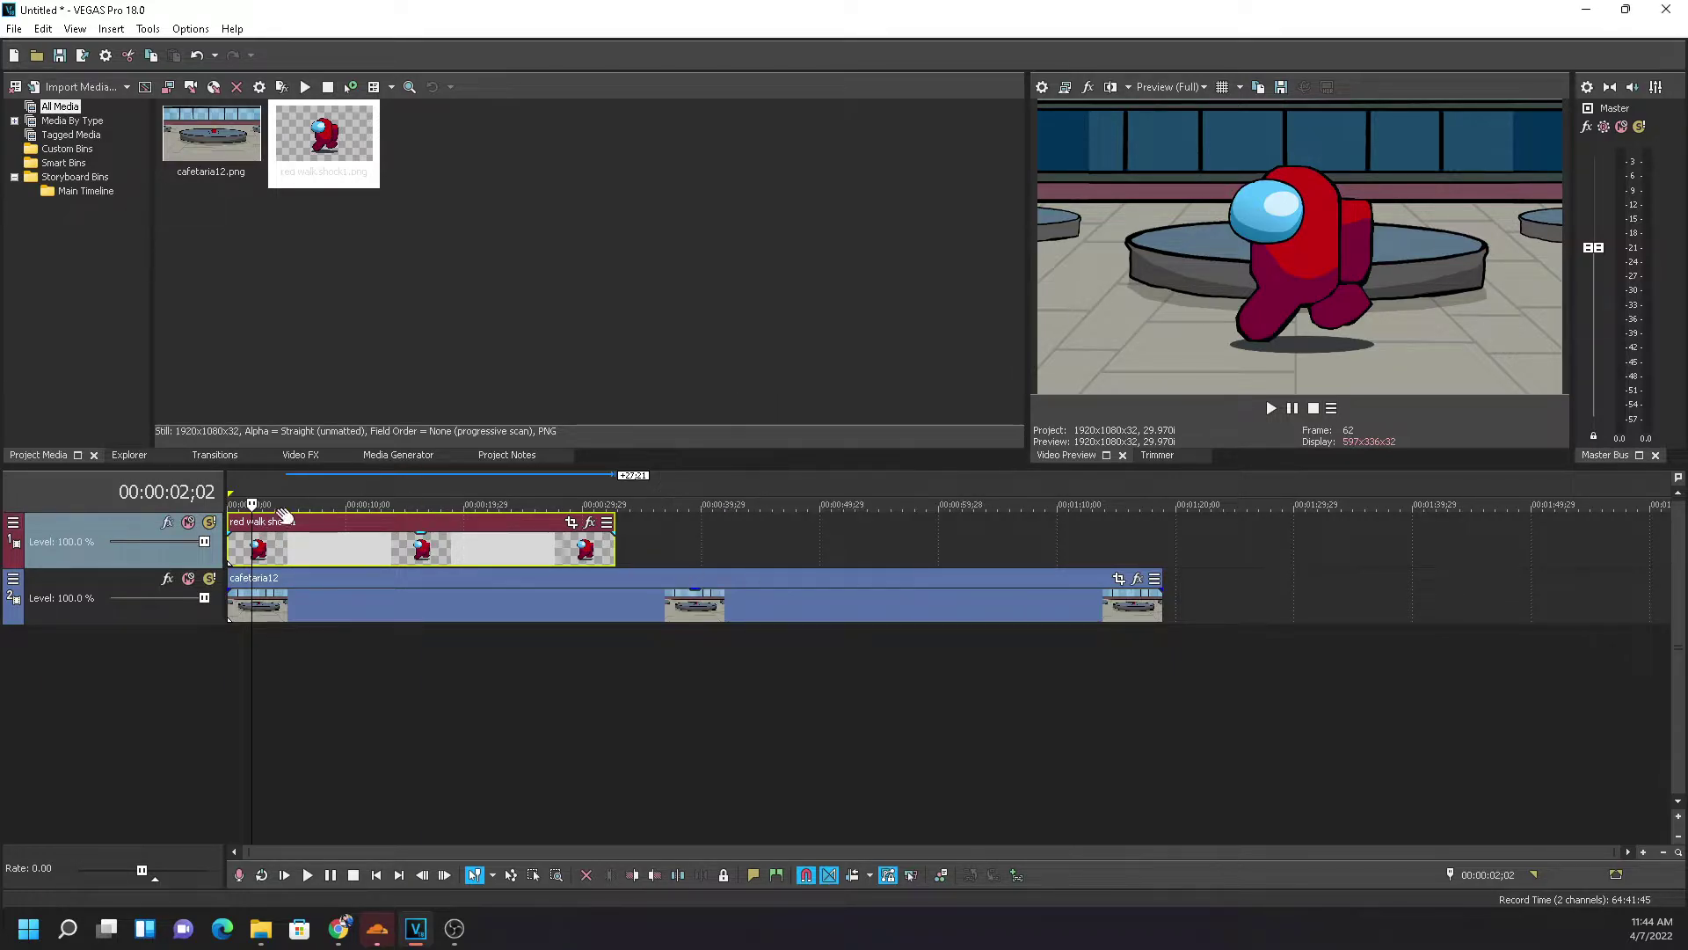
pyautogui.click(13, 522)
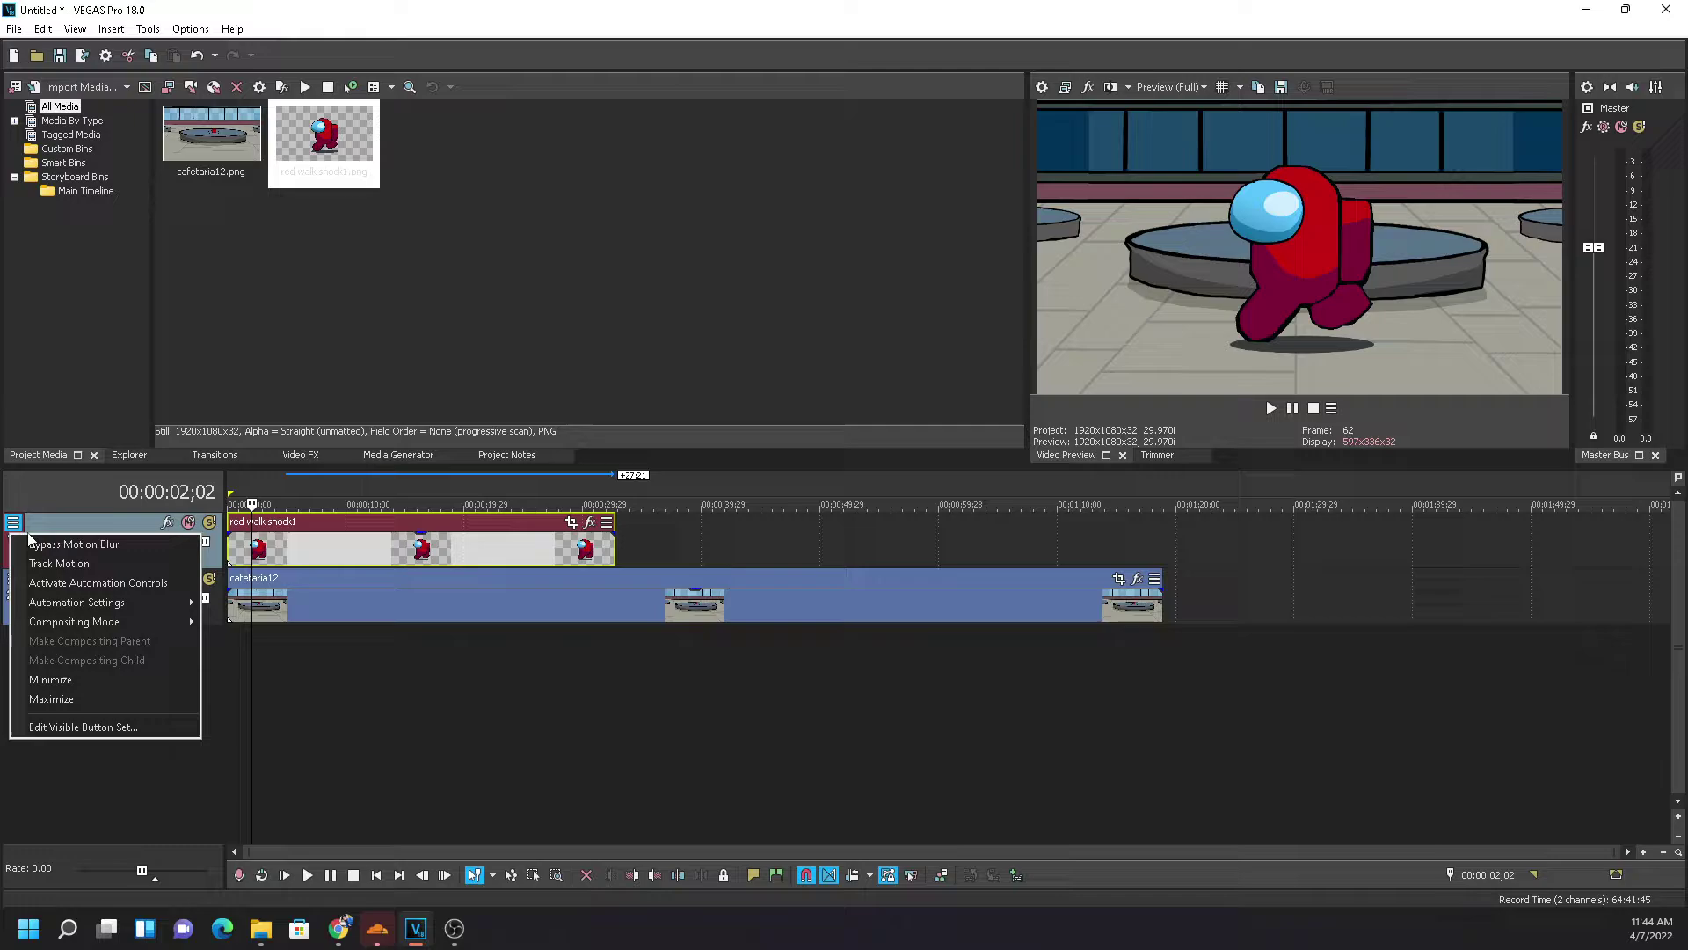
pyautogui.click(59, 567)
pyautogui.click(730, 328)
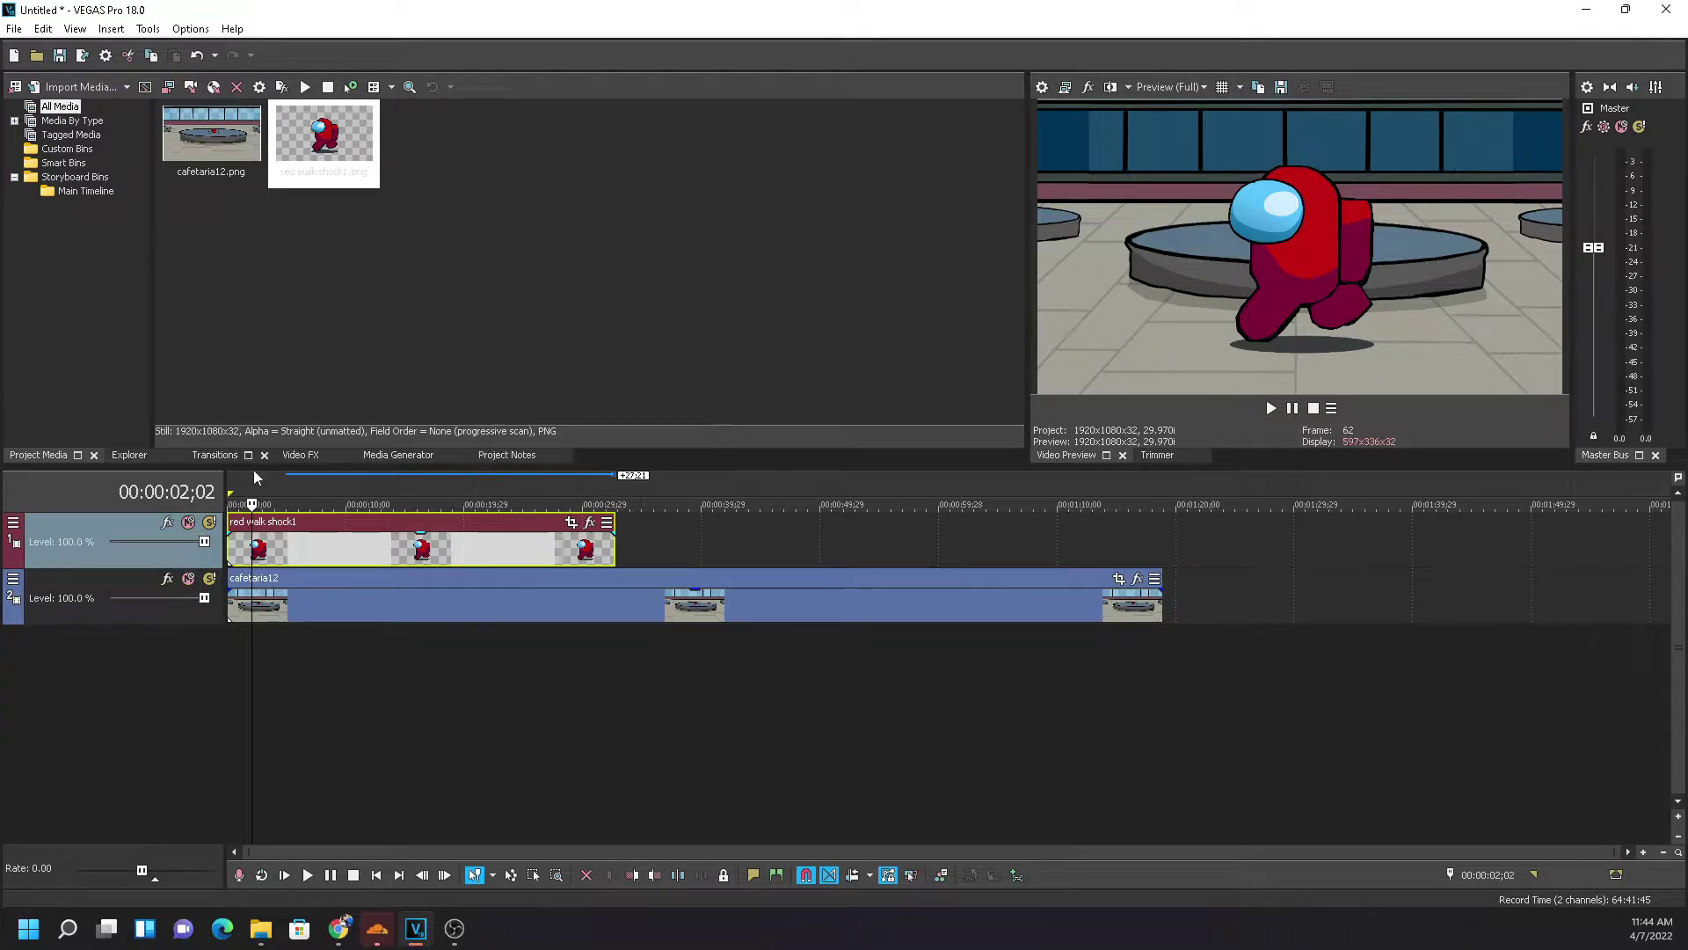
# Edit the visible button set so video track headers show Track Motion and hide Track FX
pyautogui.click(13, 523)
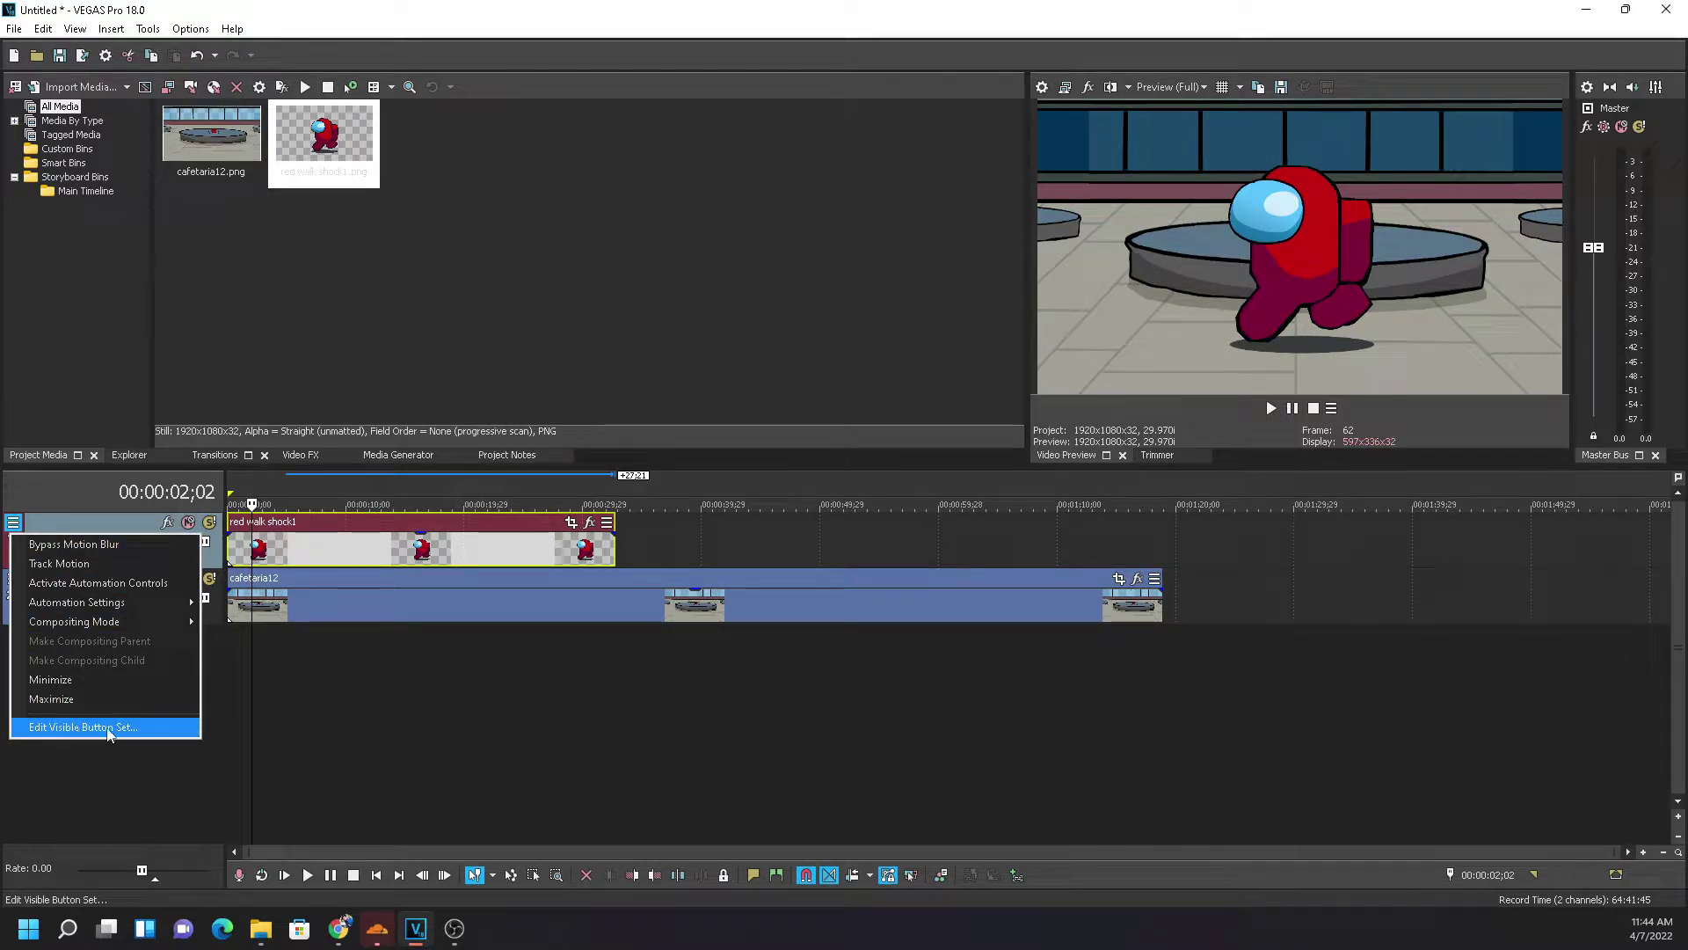
pyautogui.click(108, 728)
pyautogui.click(688, 412)
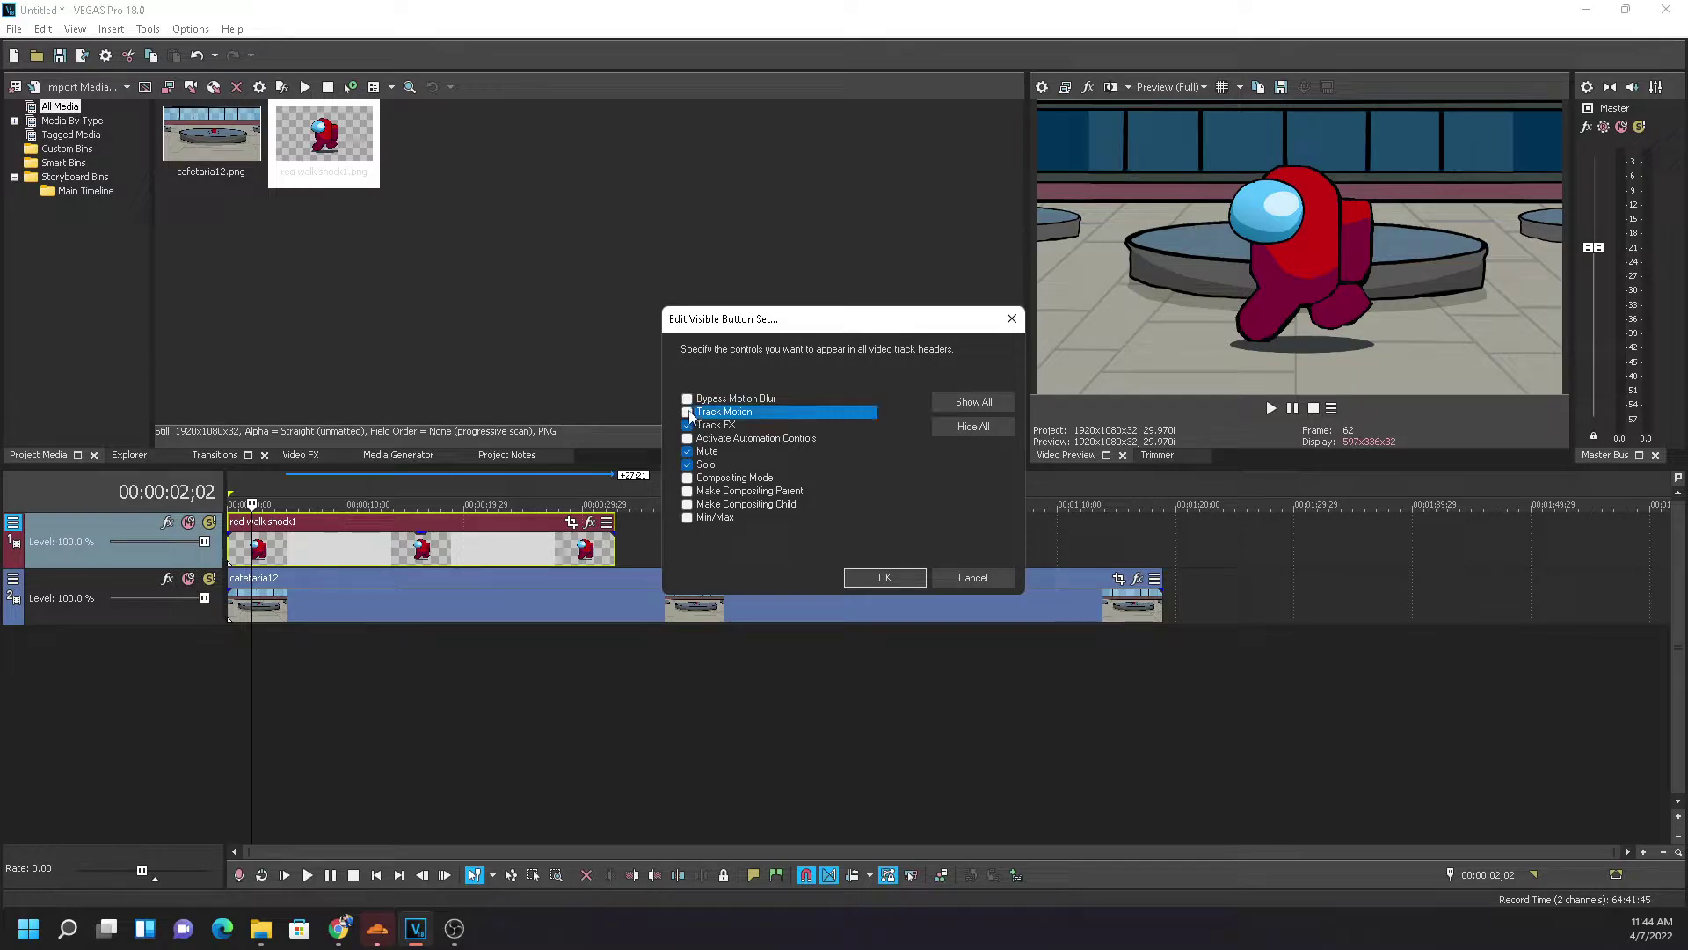
pyautogui.click(688, 412)
pyautogui.click(687, 425)
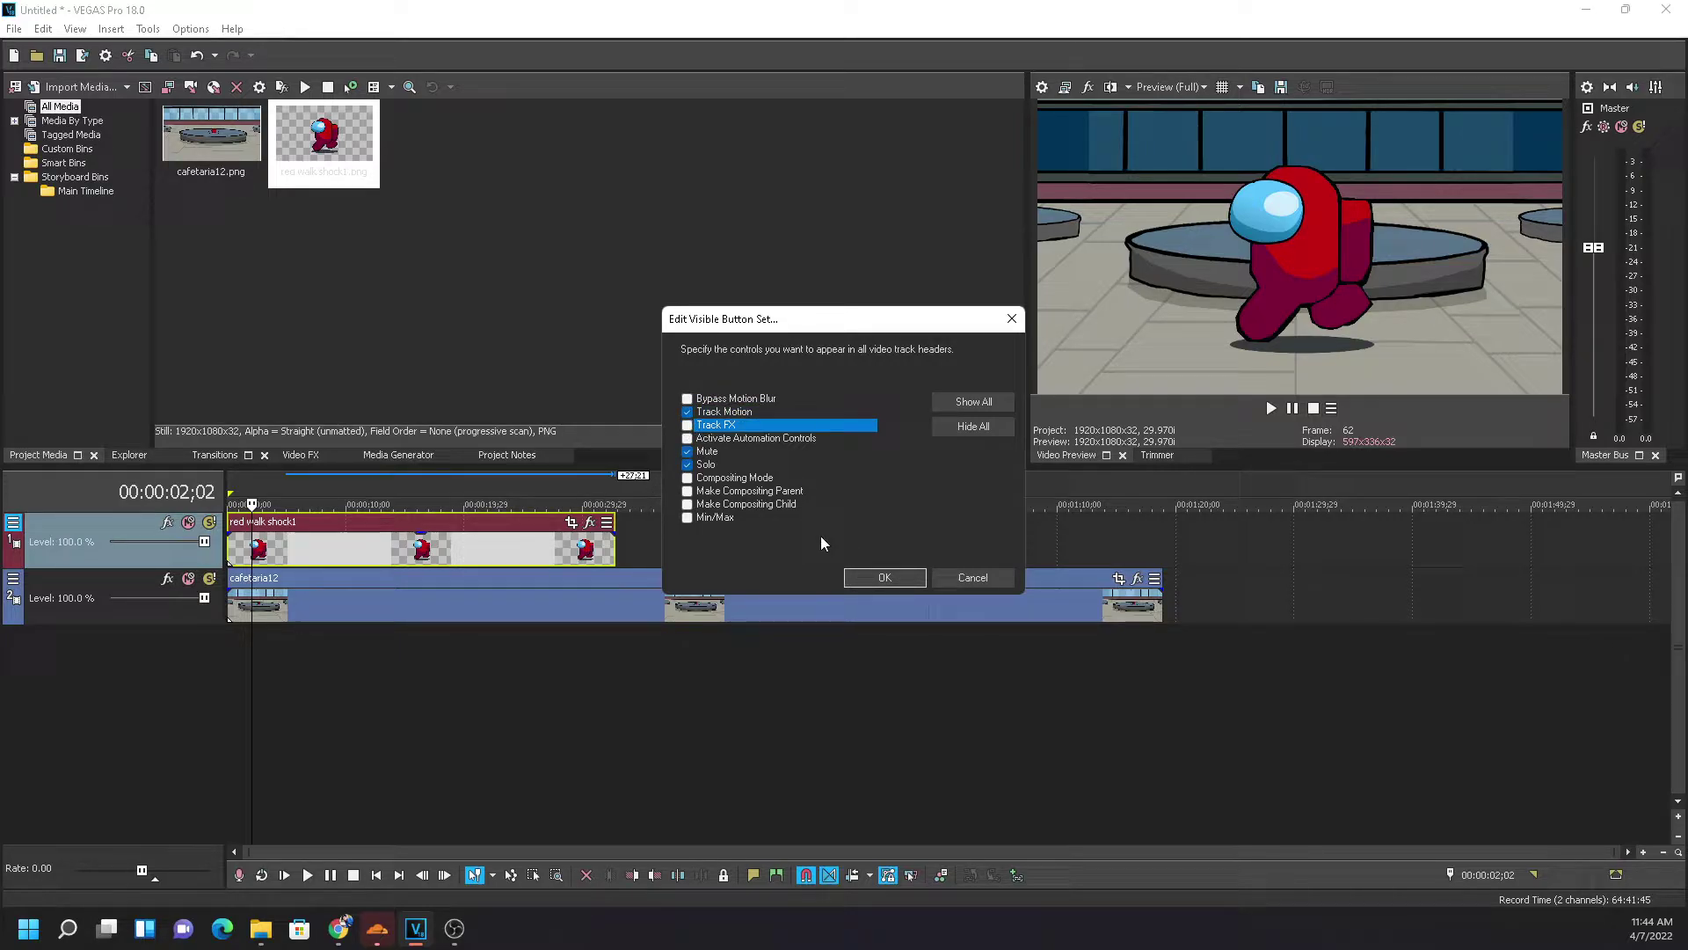
pyautogui.click(885, 576)
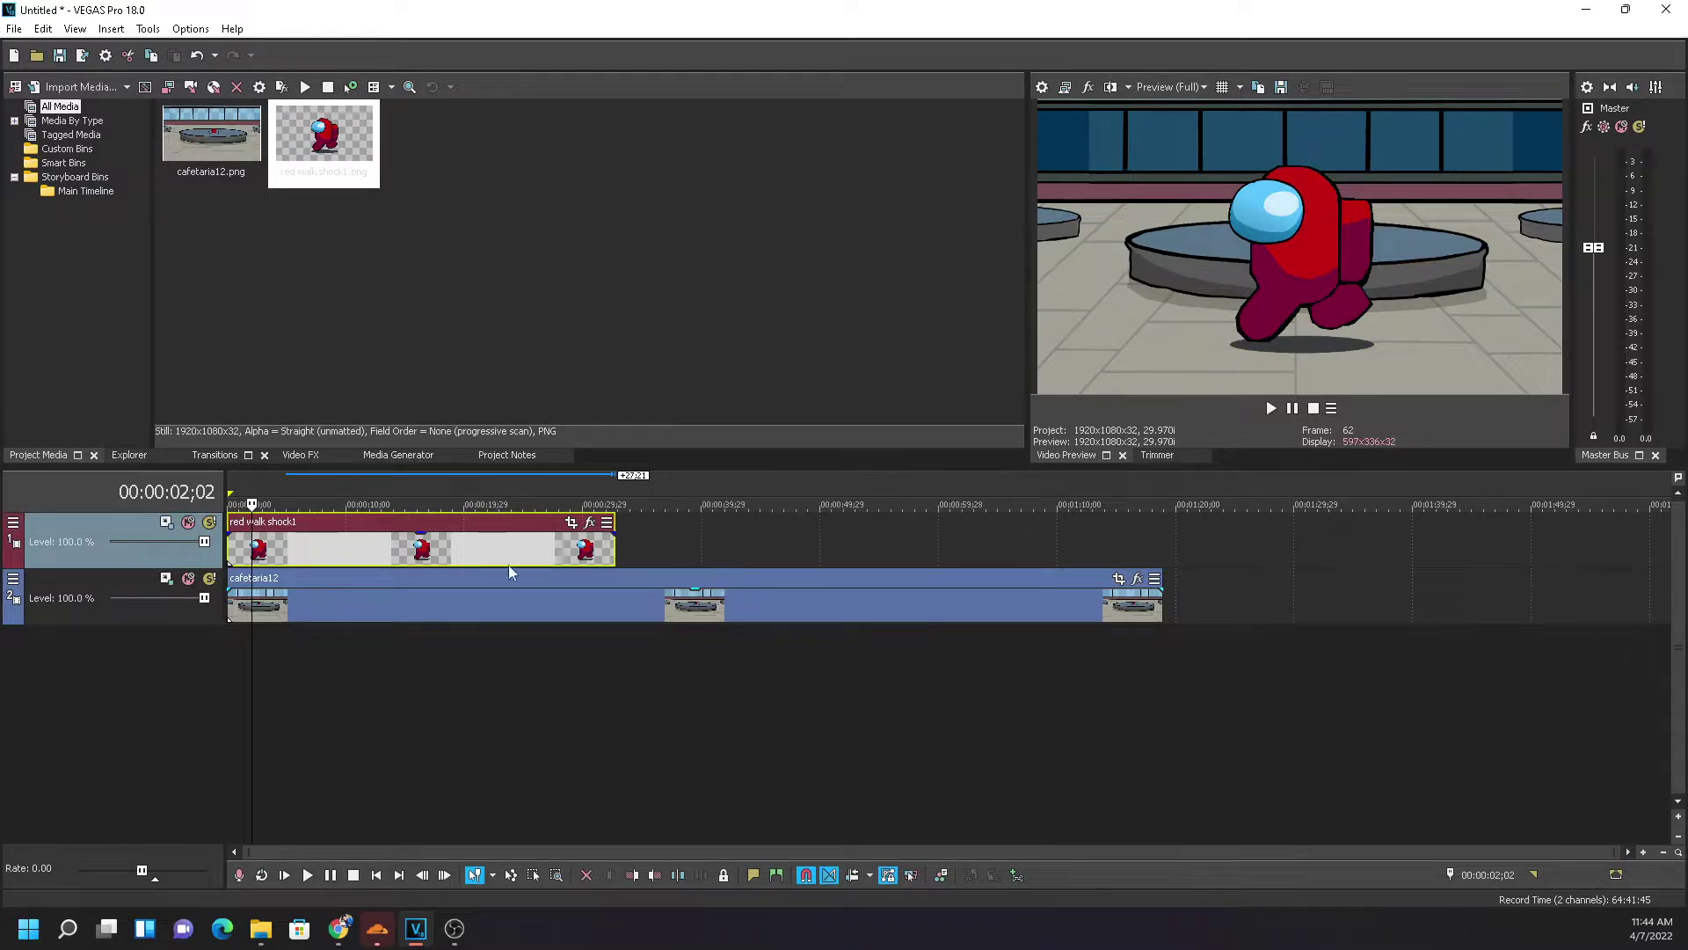
# Open Track Motion for the red character's track and enlarge its window until the position workspace and keyframe timeline show
pyautogui.click(166, 523)
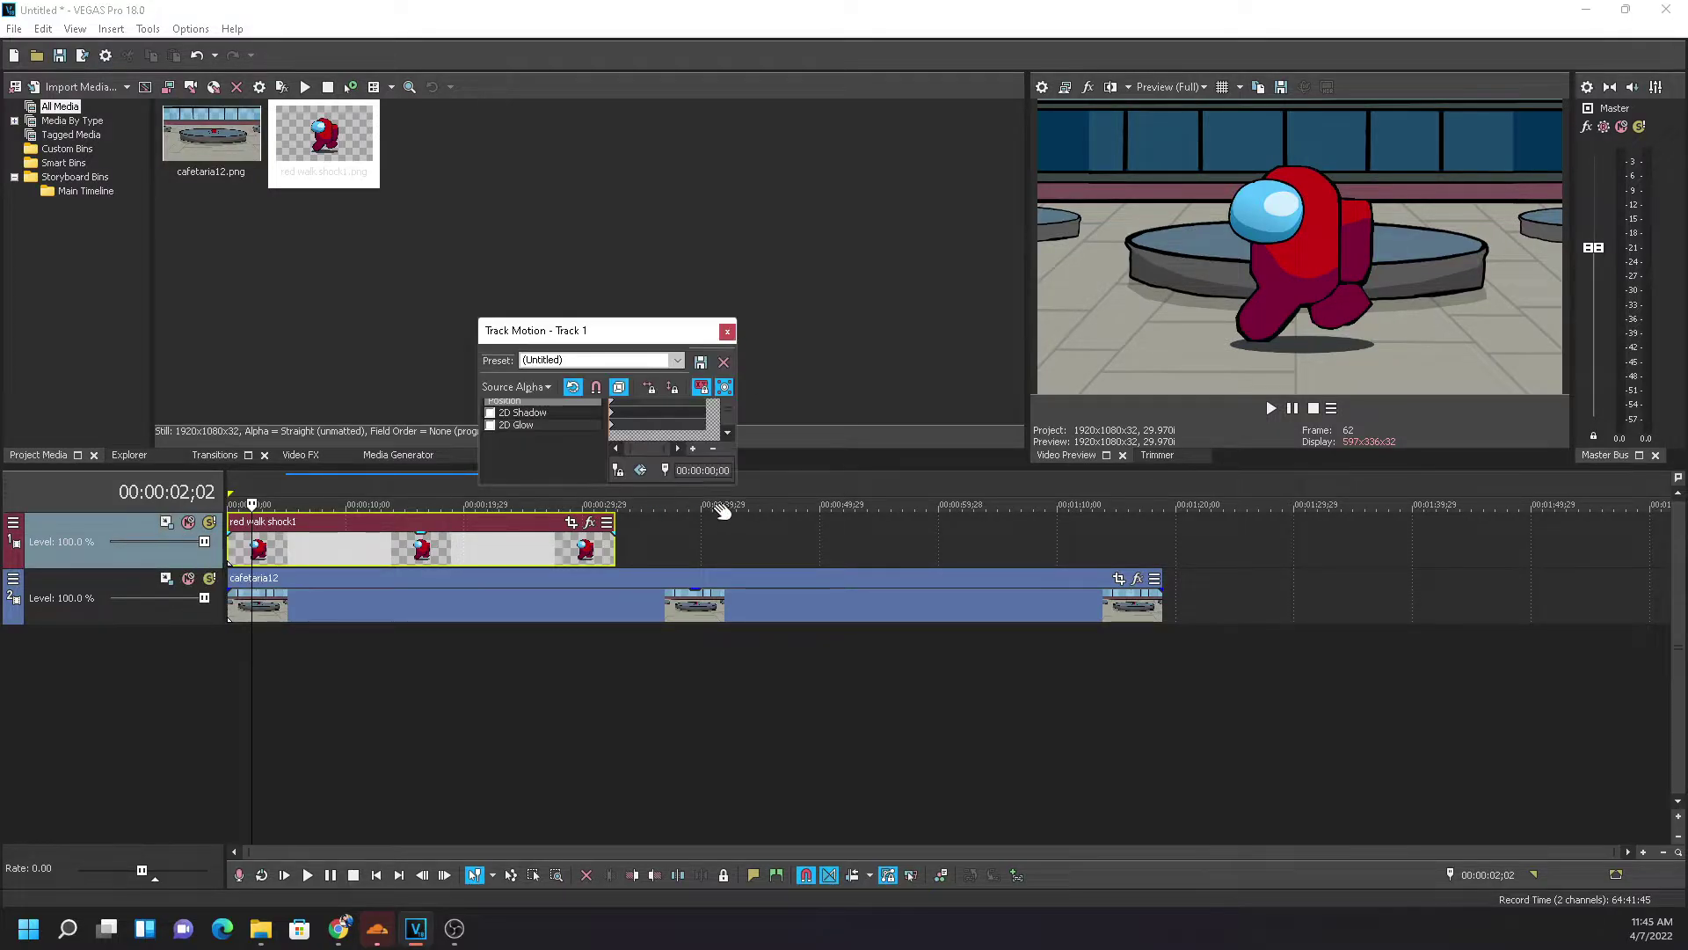
pyautogui.moveTo(733, 489); pyautogui.dragTo(972, 673)
pyautogui.moveTo(824, 330); pyautogui.dragTo(588, 196)
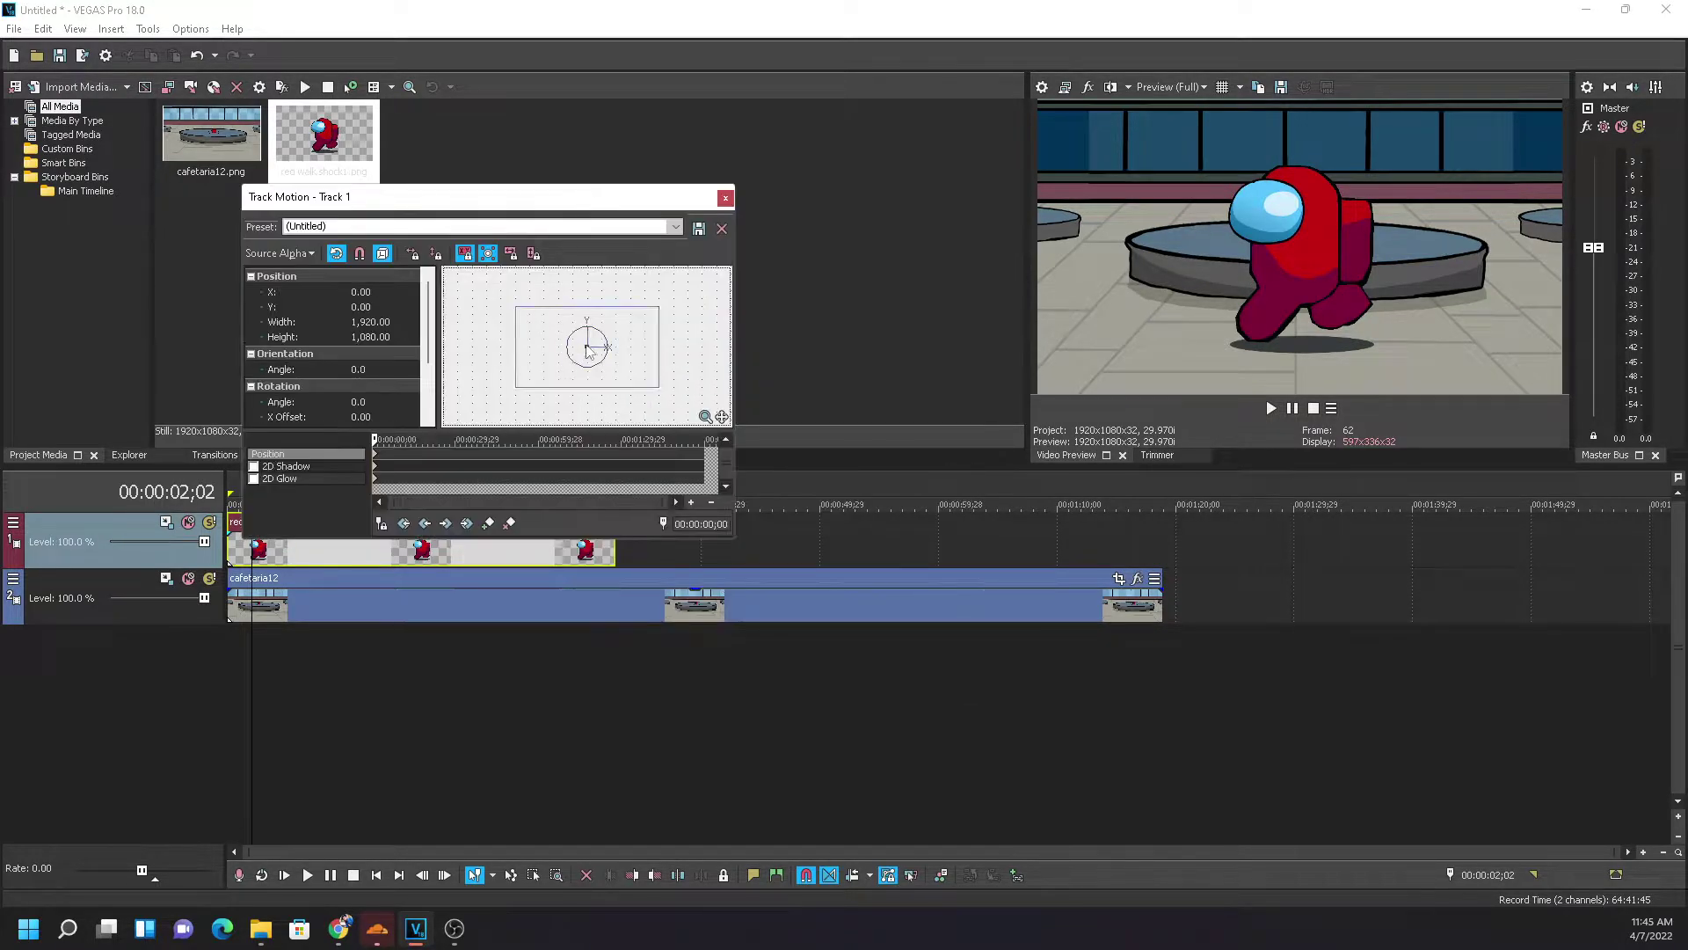
# Move the red character's track out of the frame to the left, at X about -1,291, and close Track Motion
pyautogui.click(1281, 269)
pyautogui.moveTo(638, 374); pyautogui.dragTo(540, 373)
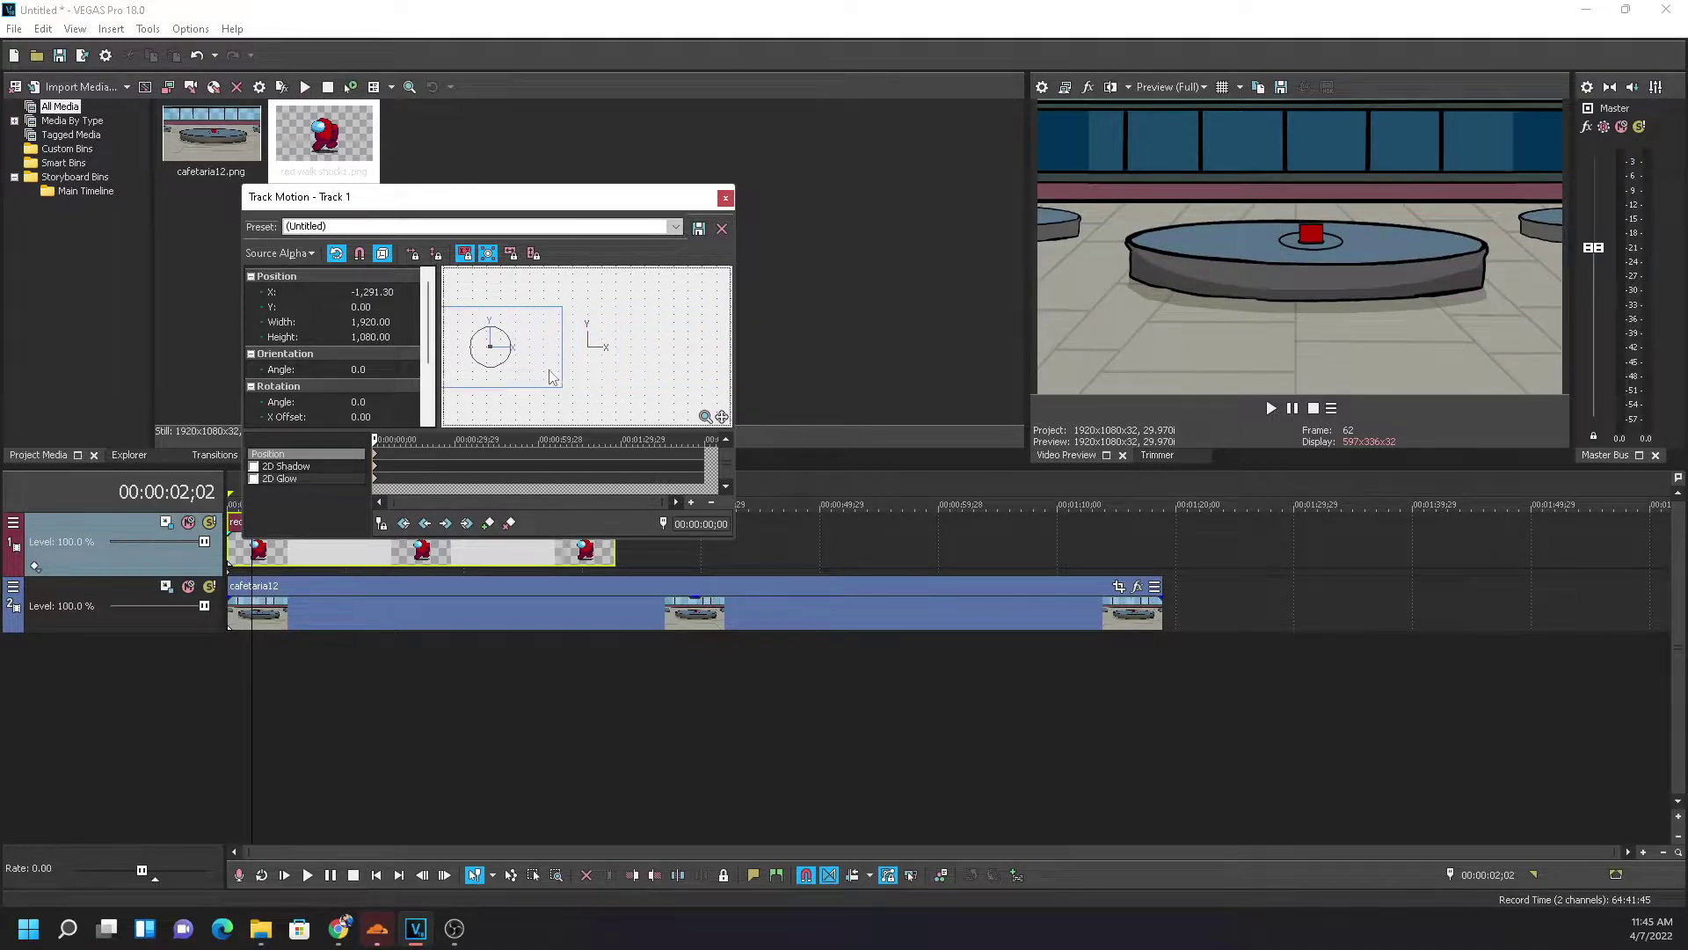
pyautogui.click(726, 197)
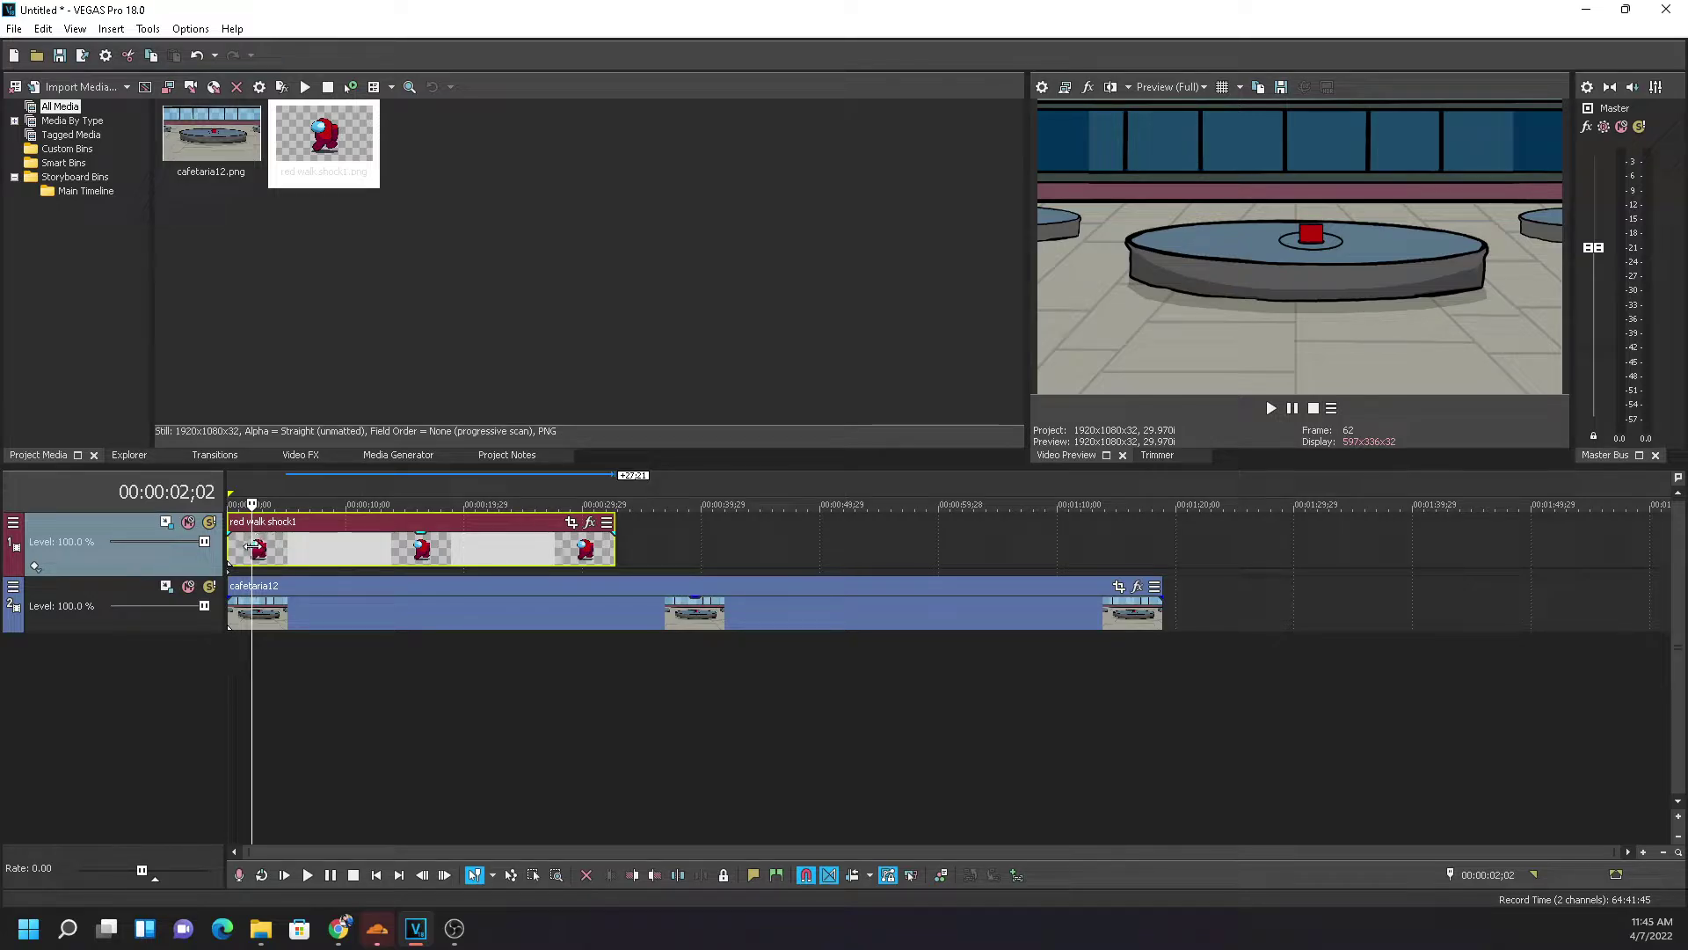
# With the timeline cursor at 00:00:05;01, move the red character back into the frame, at X about -247 and Y about 35
pyautogui.moveTo(256, 536); pyautogui.dragTo(501, 552)
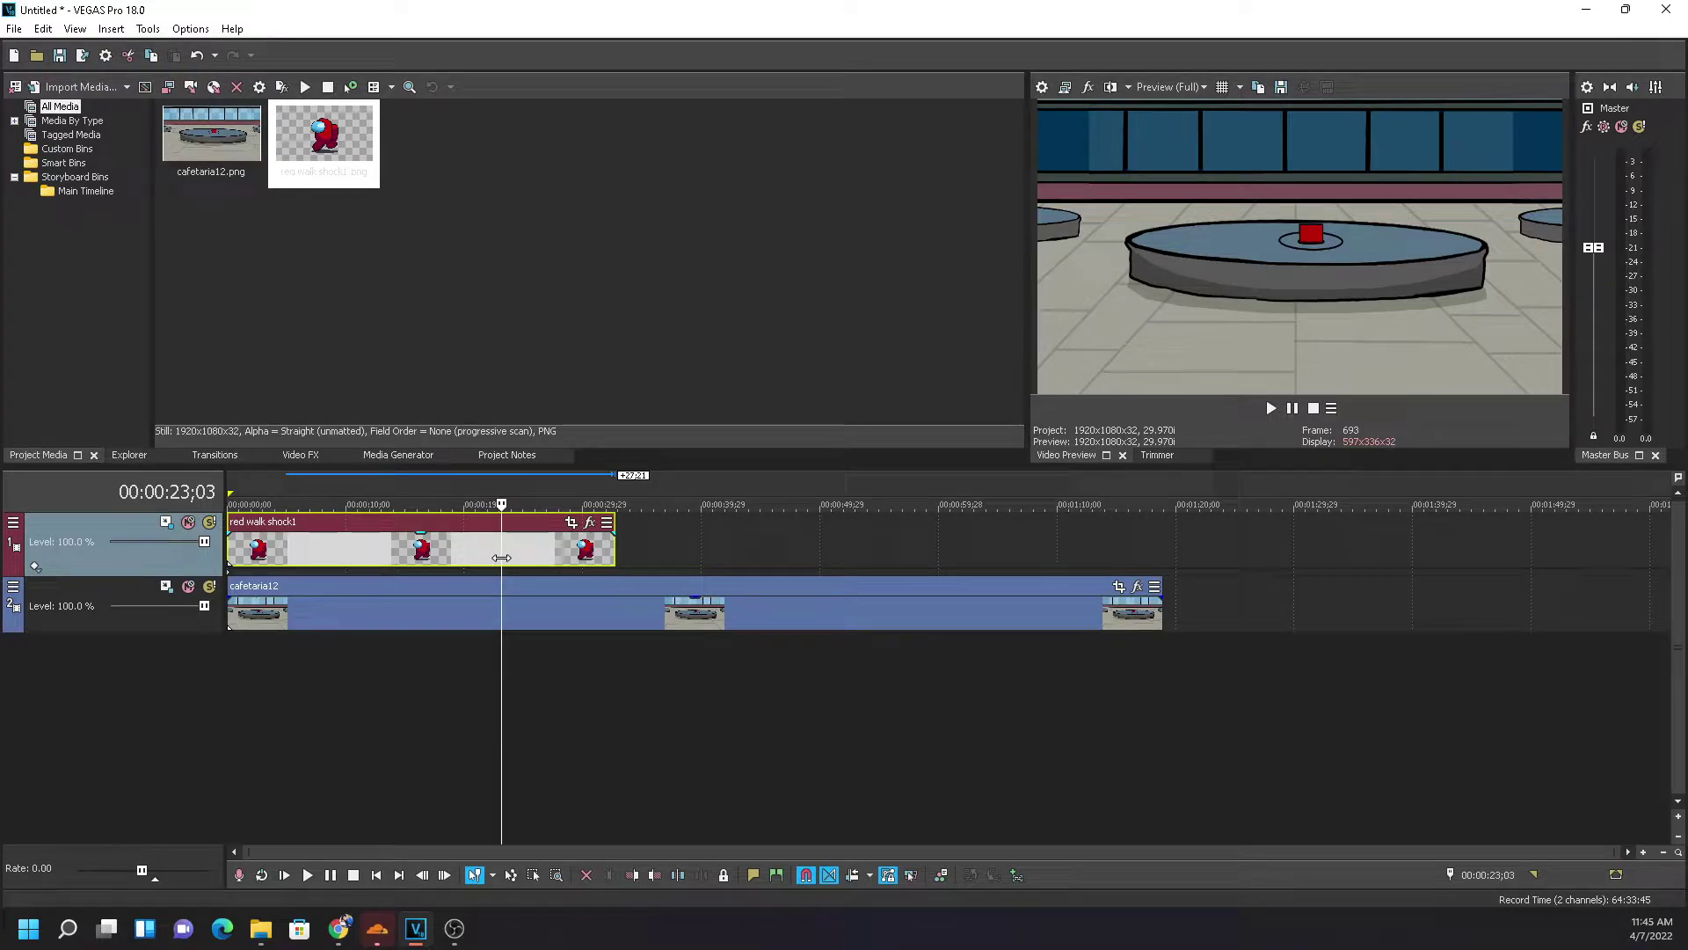
pyautogui.click(339, 549)
pyautogui.click(286, 545)
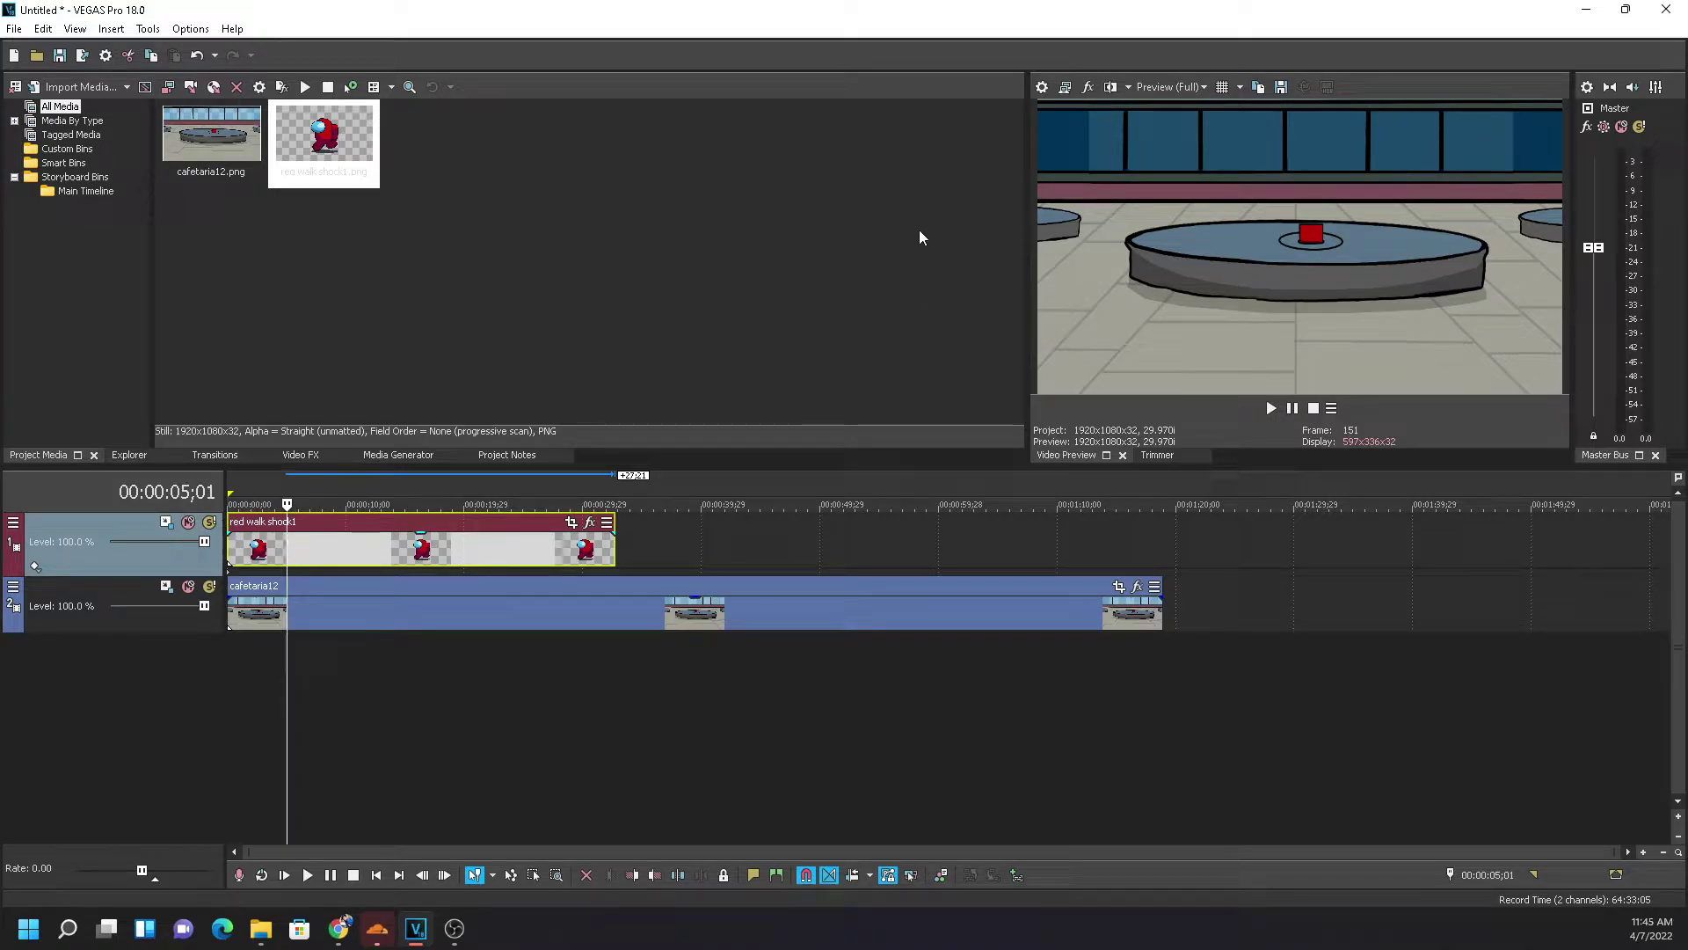
pyautogui.click(166, 521)
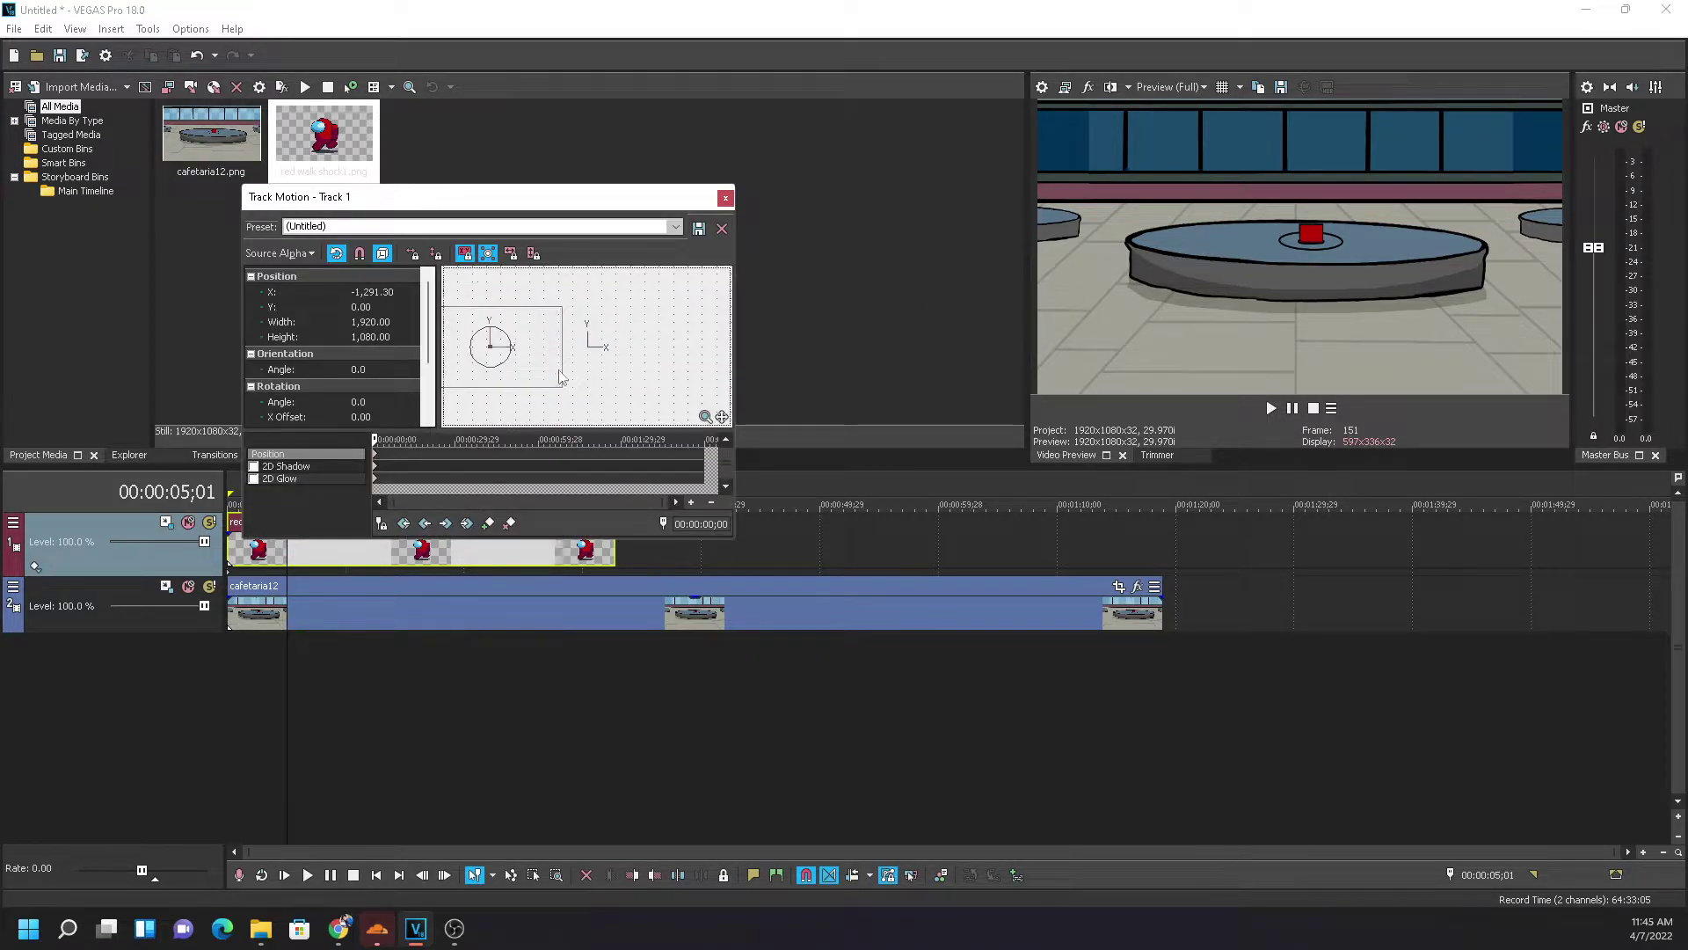
pyautogui.moveTo(561, 376); pyautogui.dragTo(639, 372)
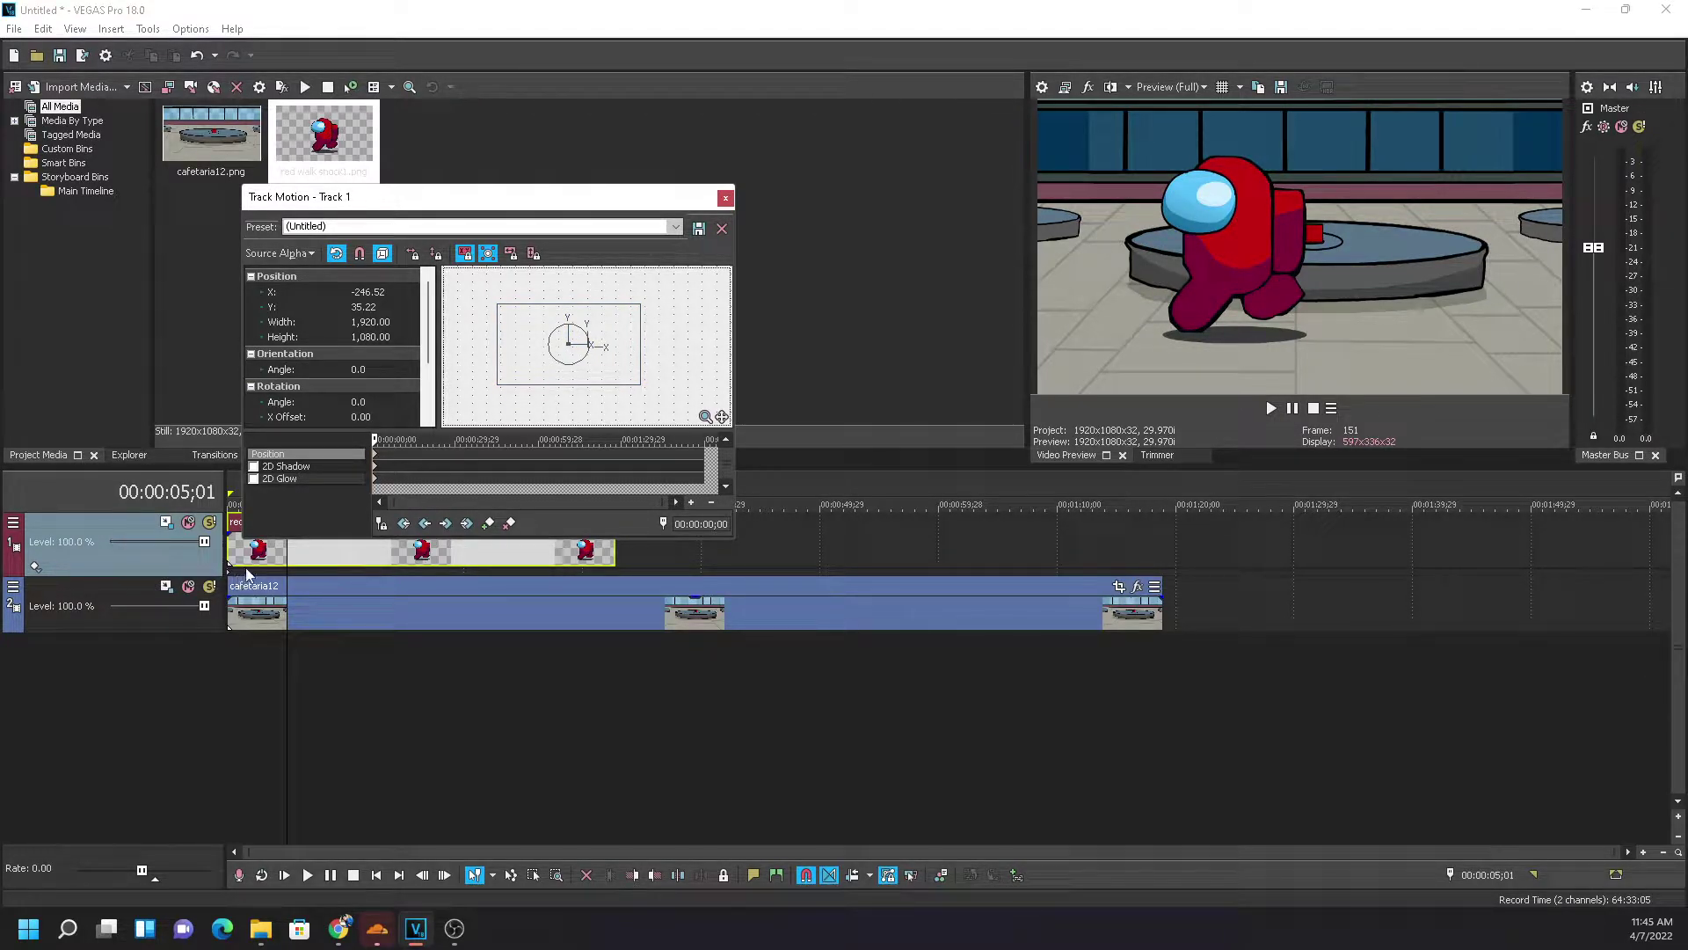
pyautogui.click(726, 200)
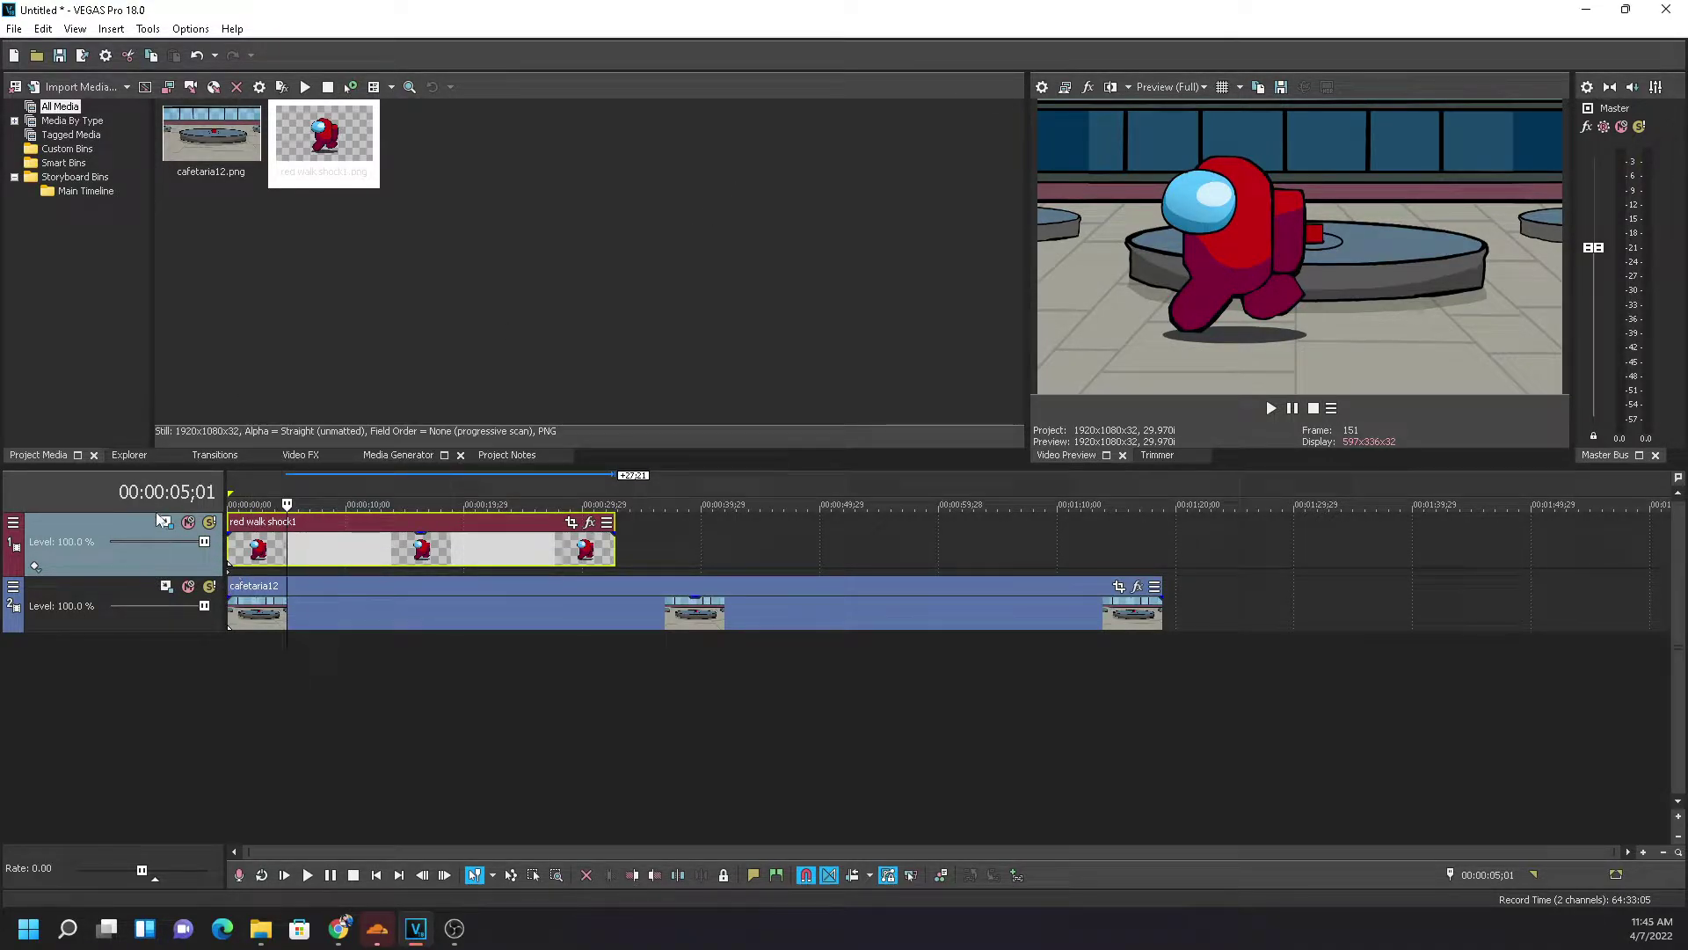
# Add a position keyframe at 00:00:31;12 in track 1's motion and move the character far off-frame to X about -6,938, Y about 200
pyautogui.click(164, 521)
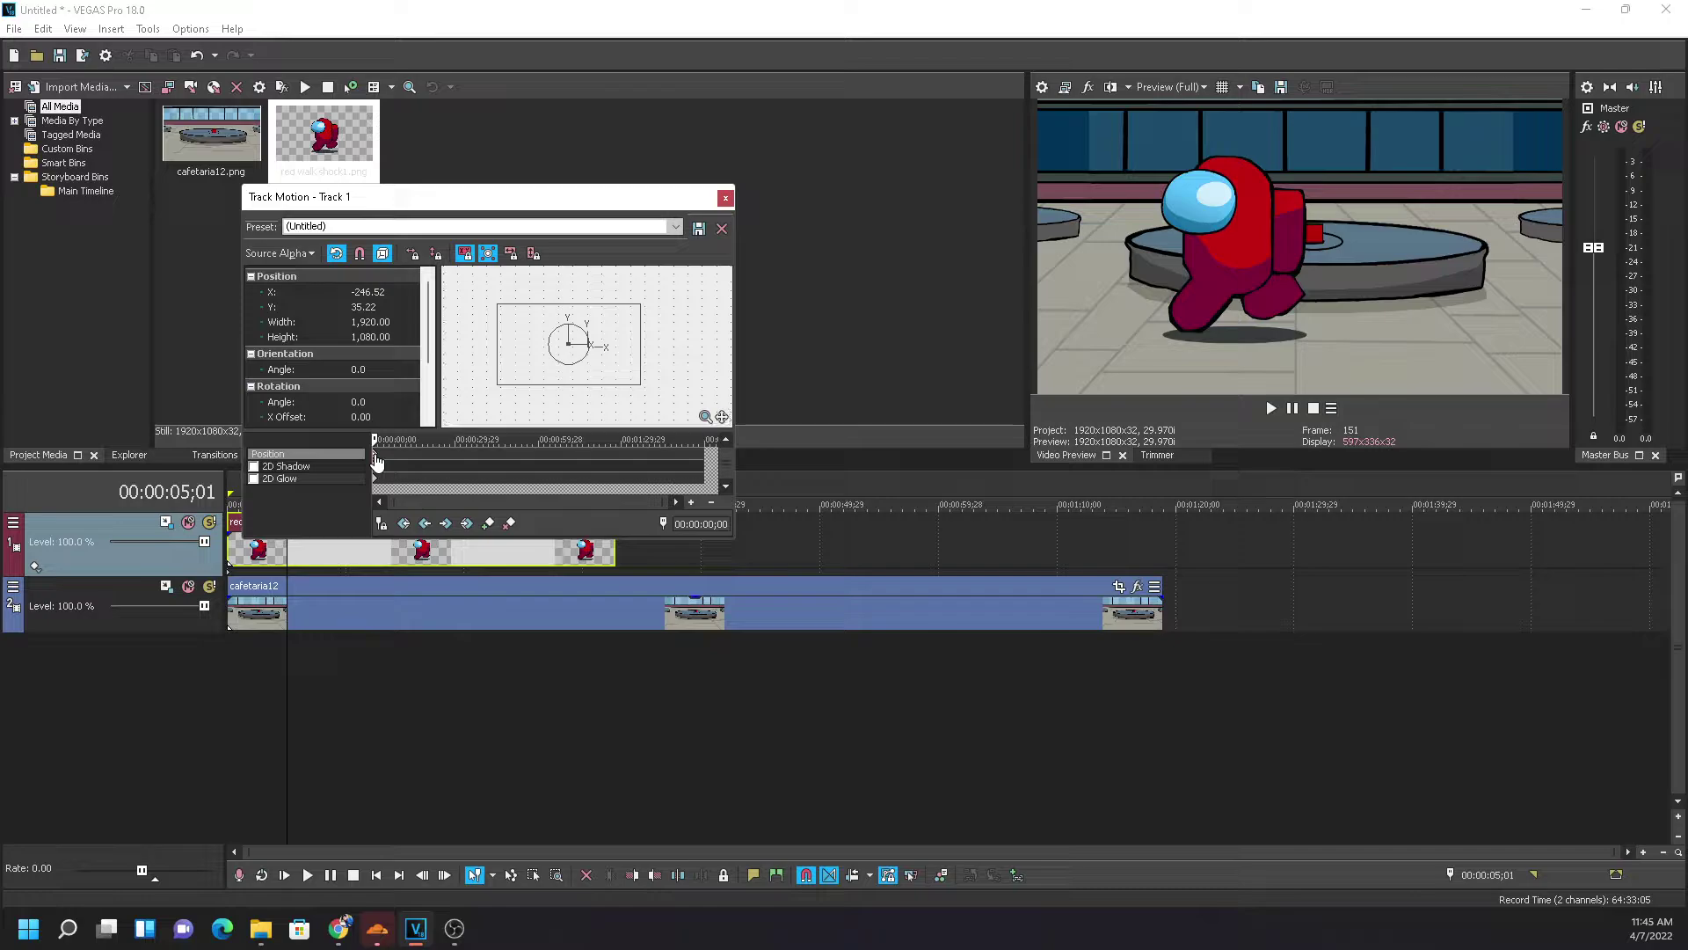
pyautogui.scroll(2, 391, 459)
pyautogui.scroll(-2, 390, 459)
pyautogui.click(459, 452)
pyautogui.doubleClick(461, 453)
pyautogui.click(592, 375)
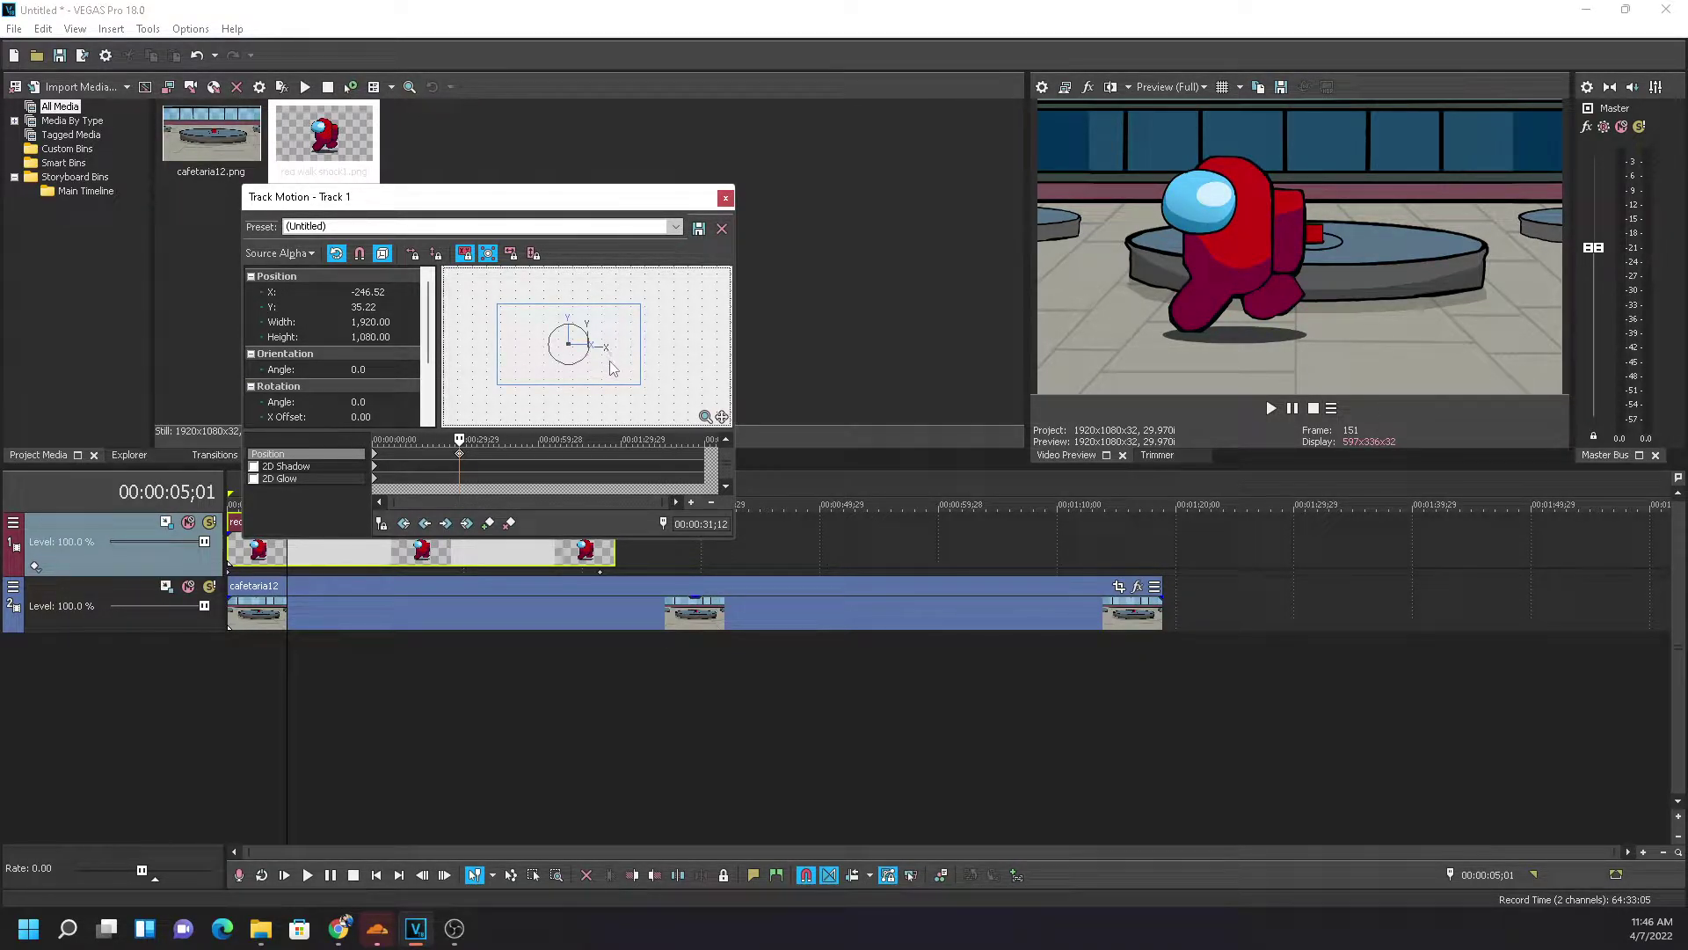
pyautogui.moveTo(613, 369); pyautogui.dragTo(131, 355)
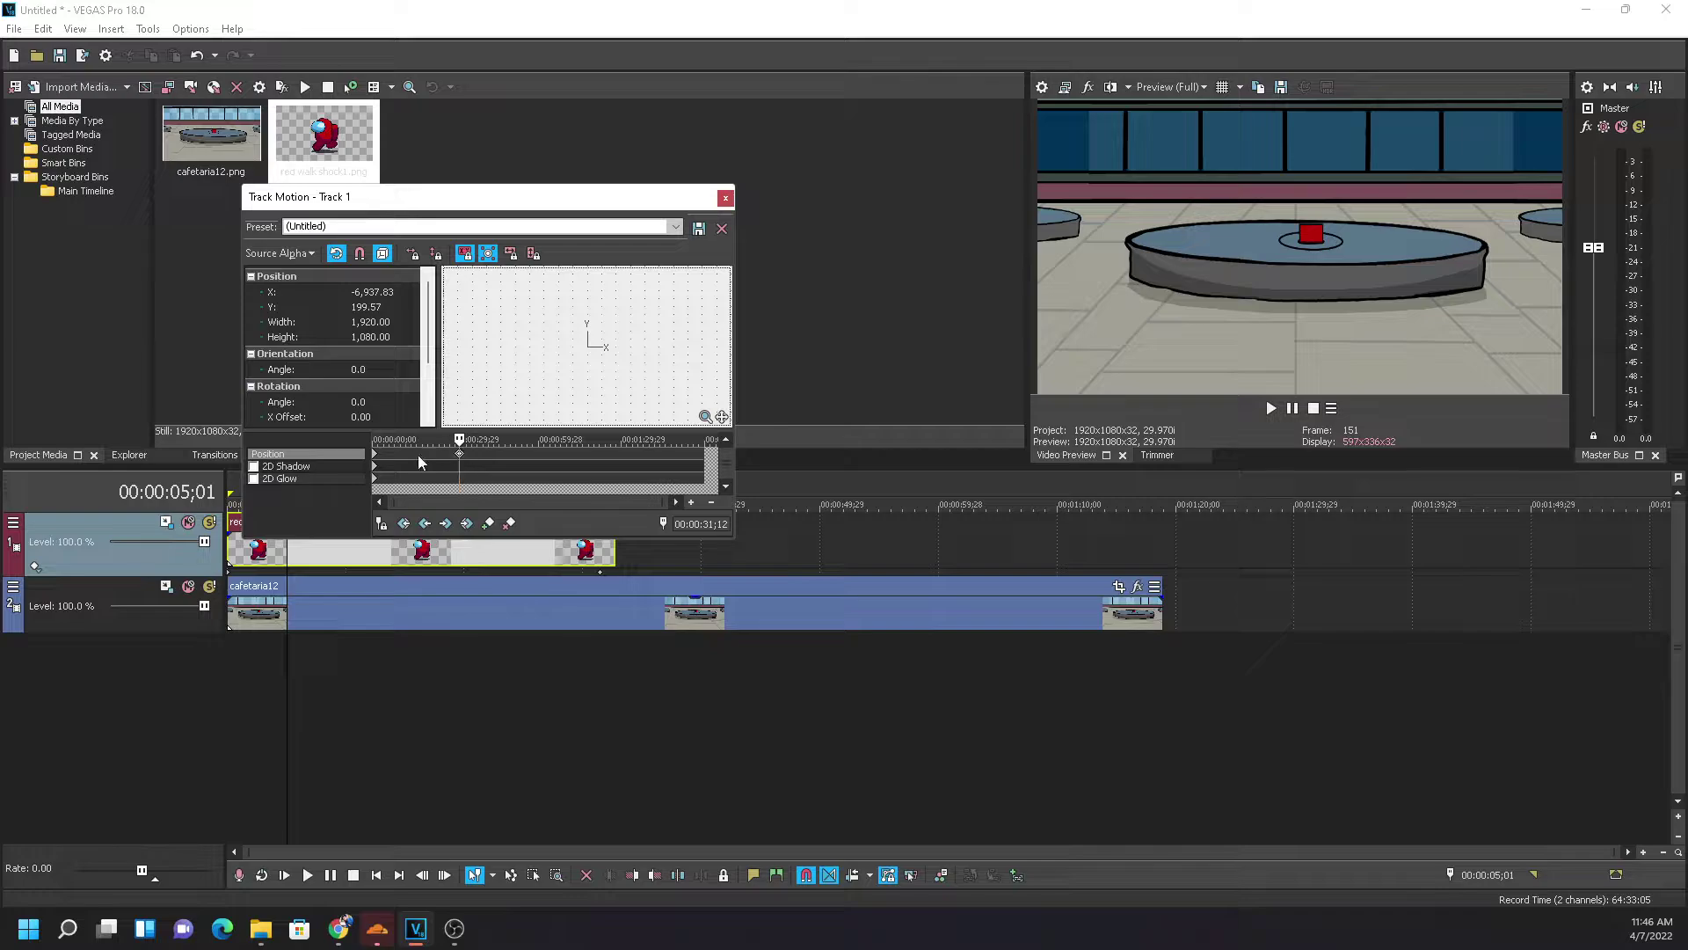
# Check the motion near 6 seconds on the timeline and add another position keyframe at 00:01:08;27
pyautogui.click(376, 457)
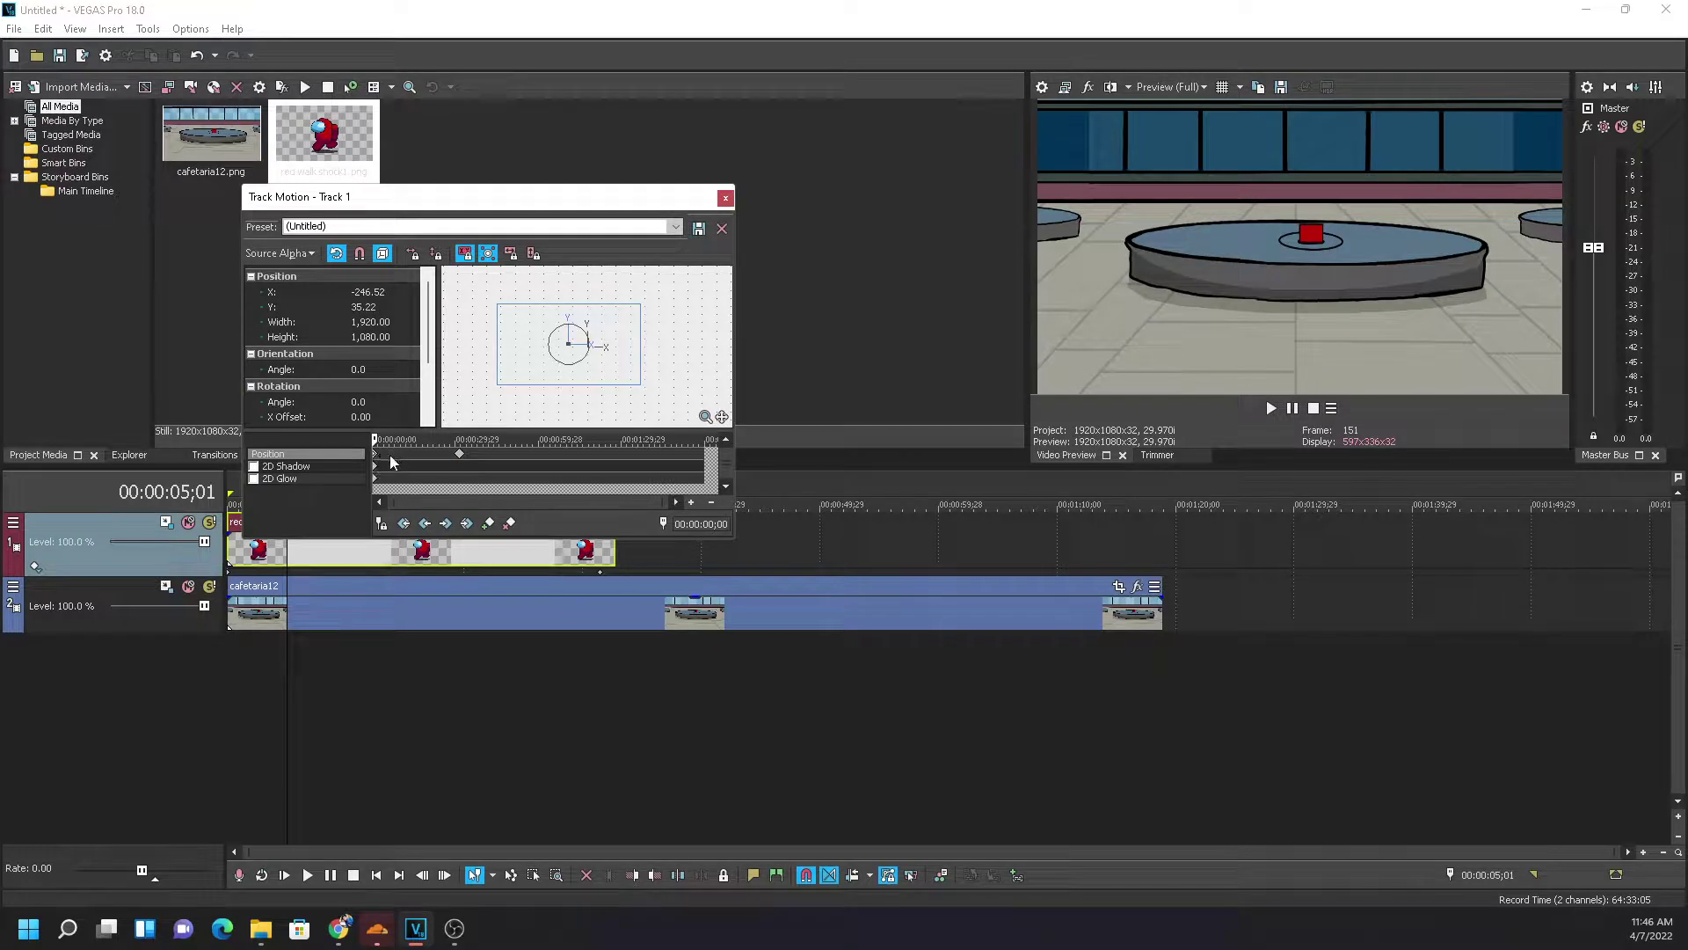
pyautogui.click(295, 551)
pyautogui.click(300, 551)
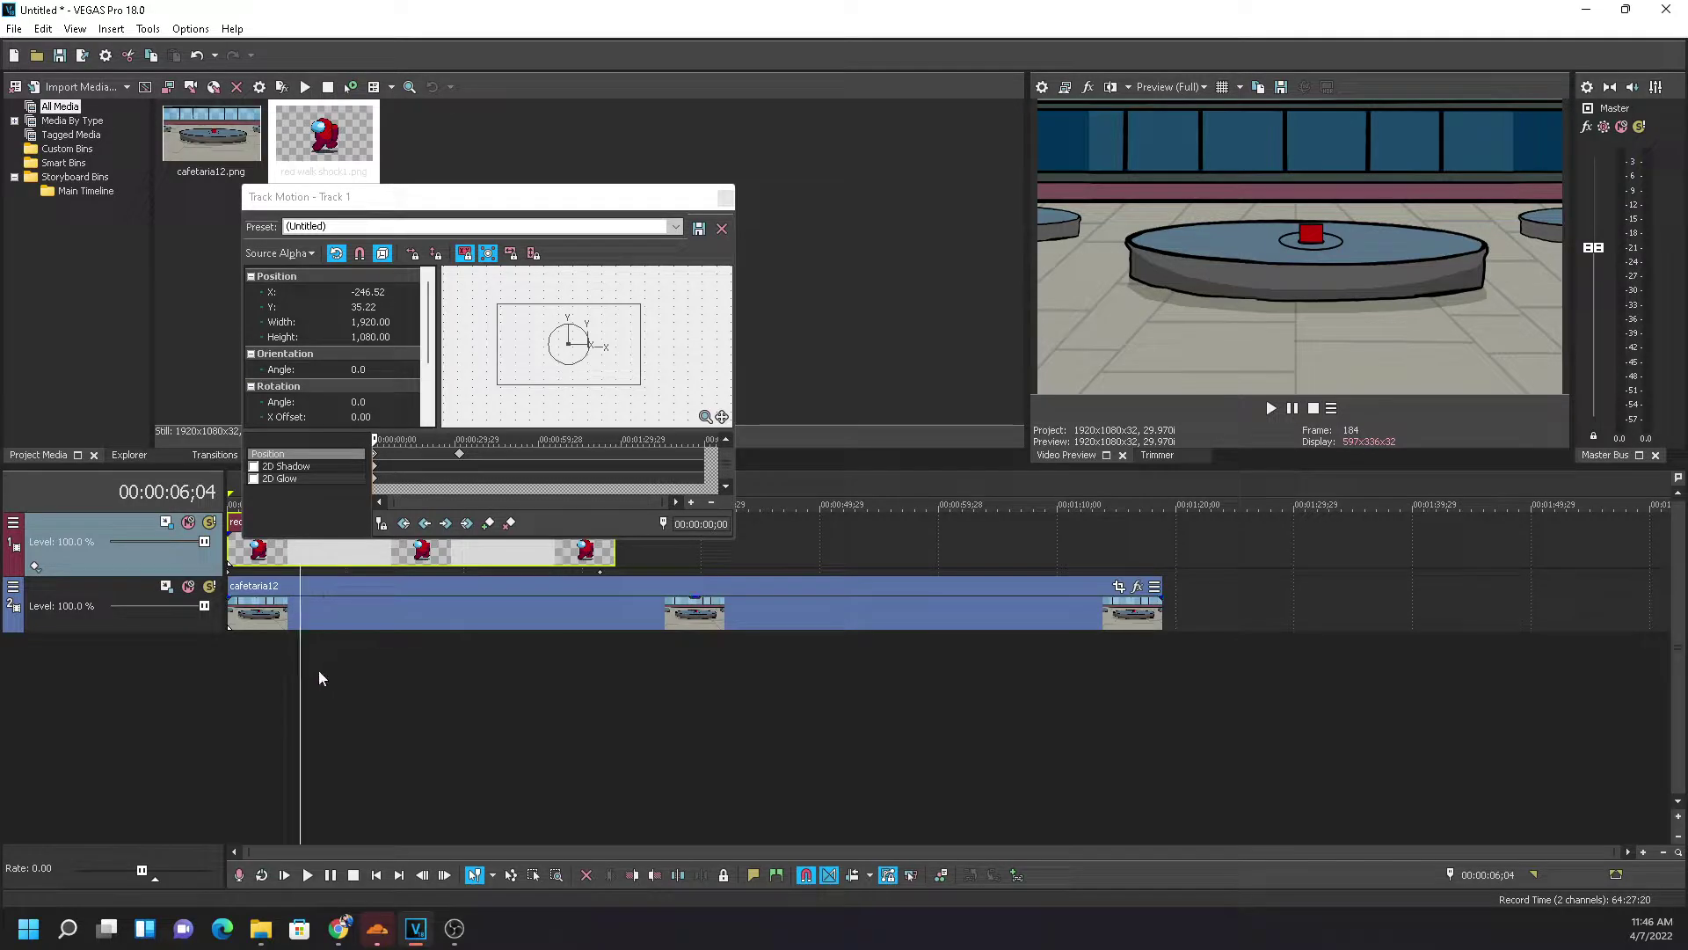
pyautogui.moveTo(314, 681); pyautogui.dragTo(308, 682)
pyautogui.doubleClick(562, 452)
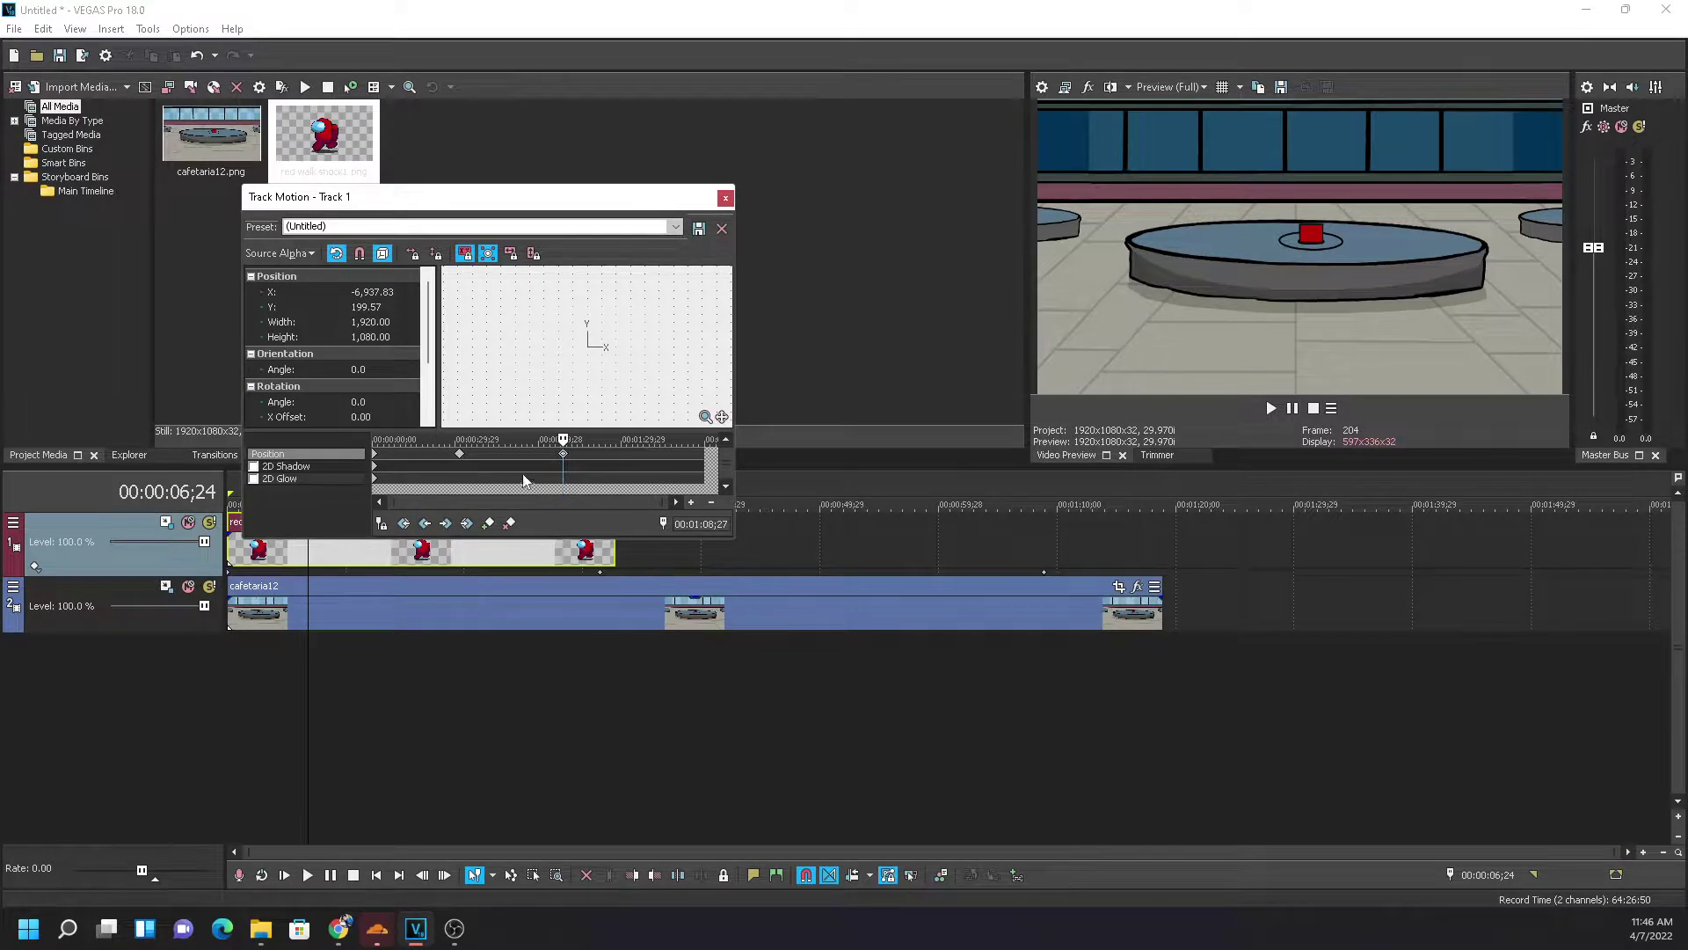
# Return the timeline cursor to the start and select the position keyframe at 00:00:31;12
pyautogui.click(380, 453)
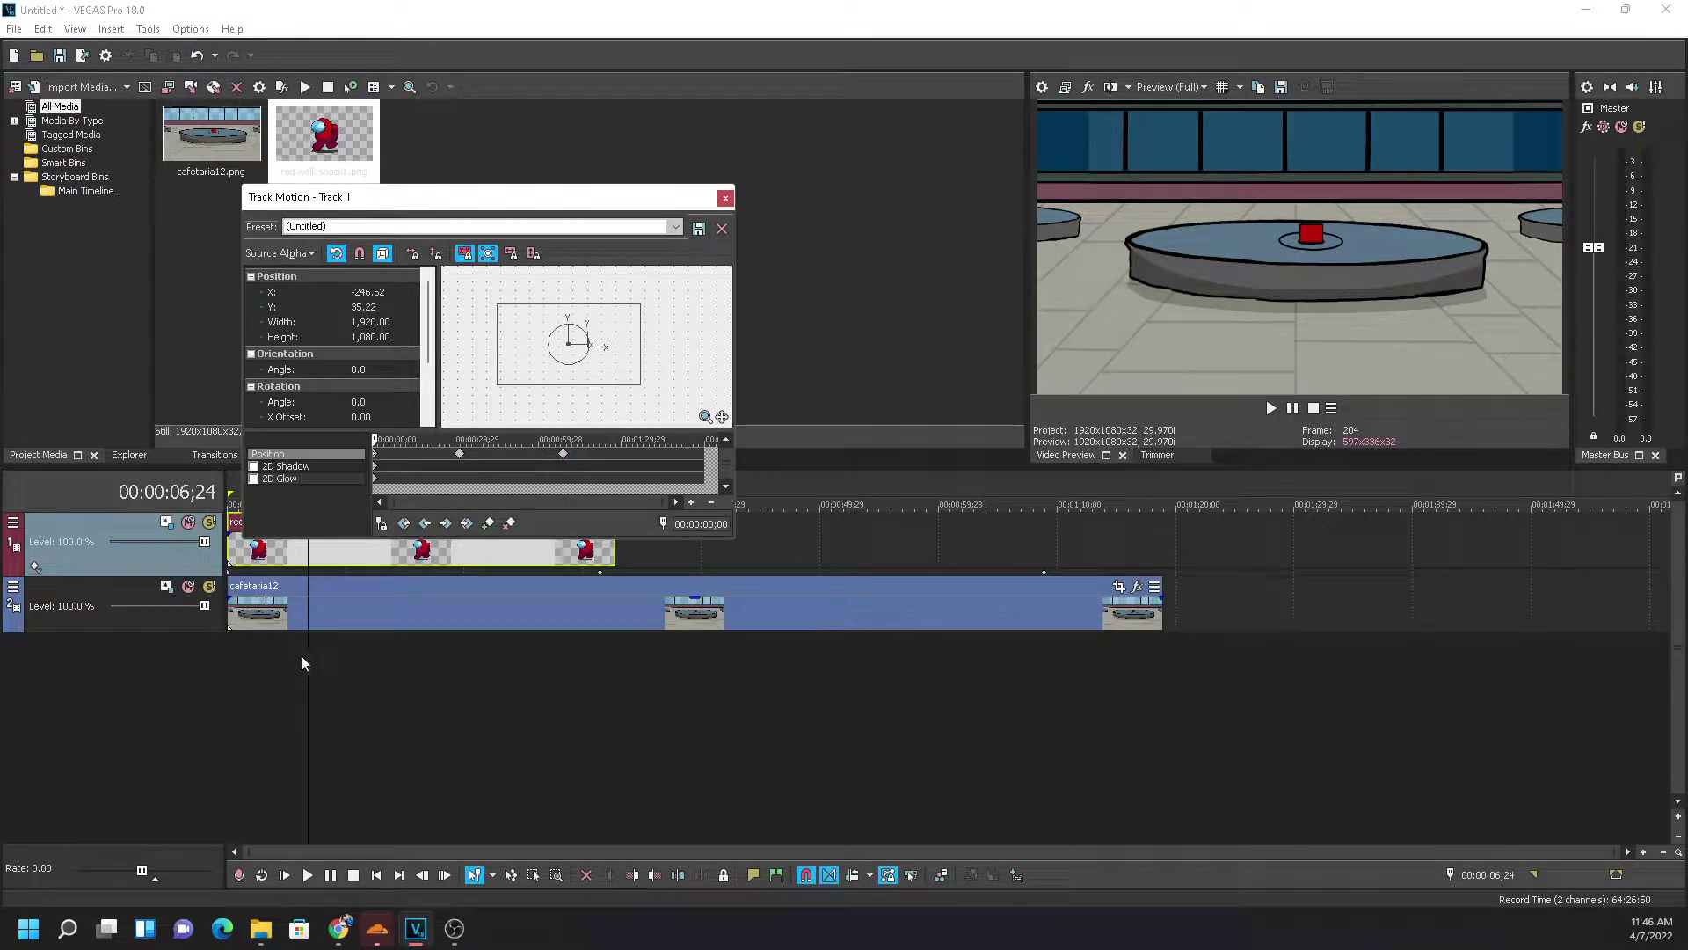
pyautogui.moveTo(309, 659); pyautogui.dragTo(229, 649)
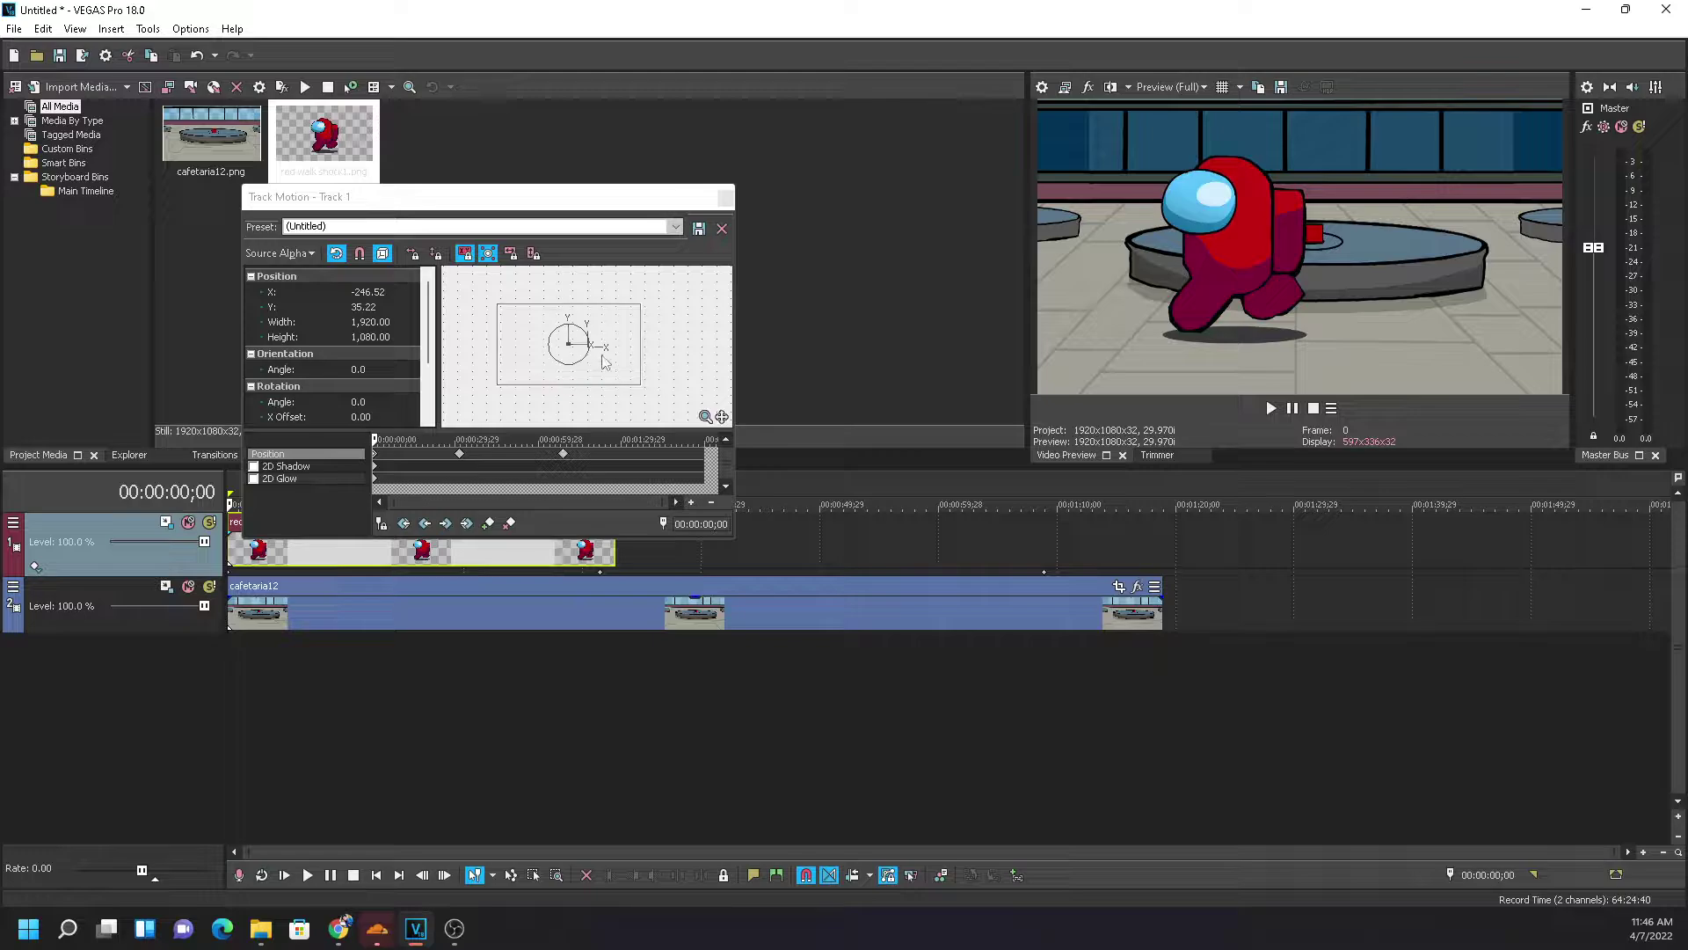
pyautogui.click(462, 458)
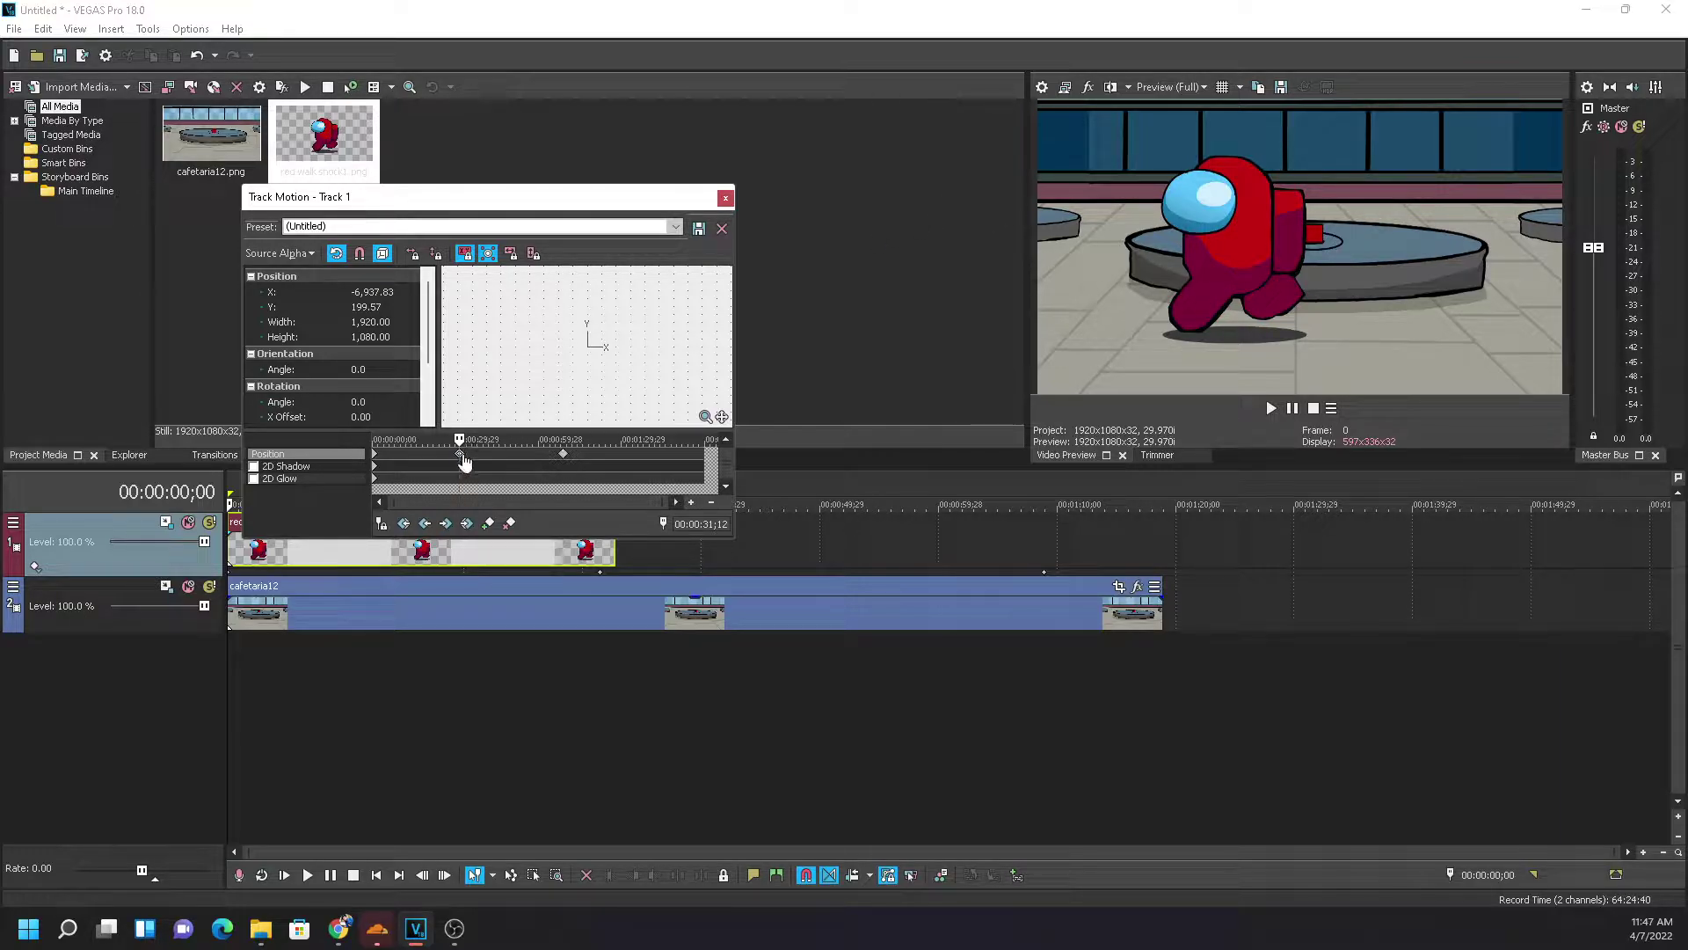
pyautogui.scroll(-3, 588, 377)
pyautogui.scroll(-5, 564, 356)
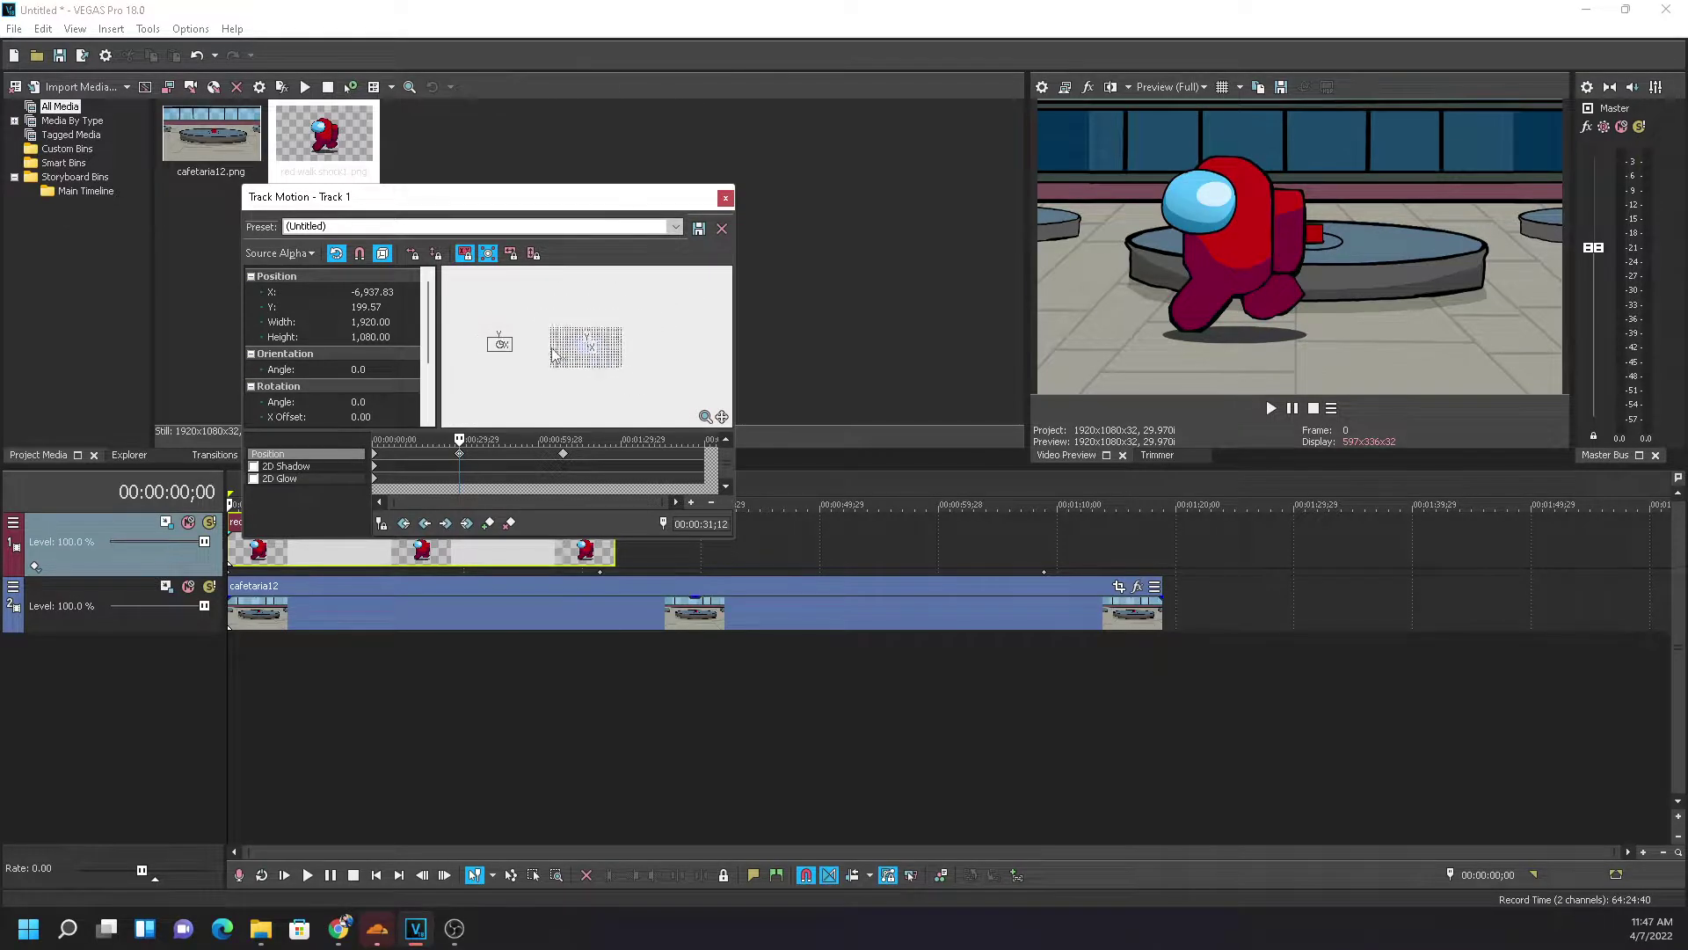
pyautogui.scroll(2, 544, 355)
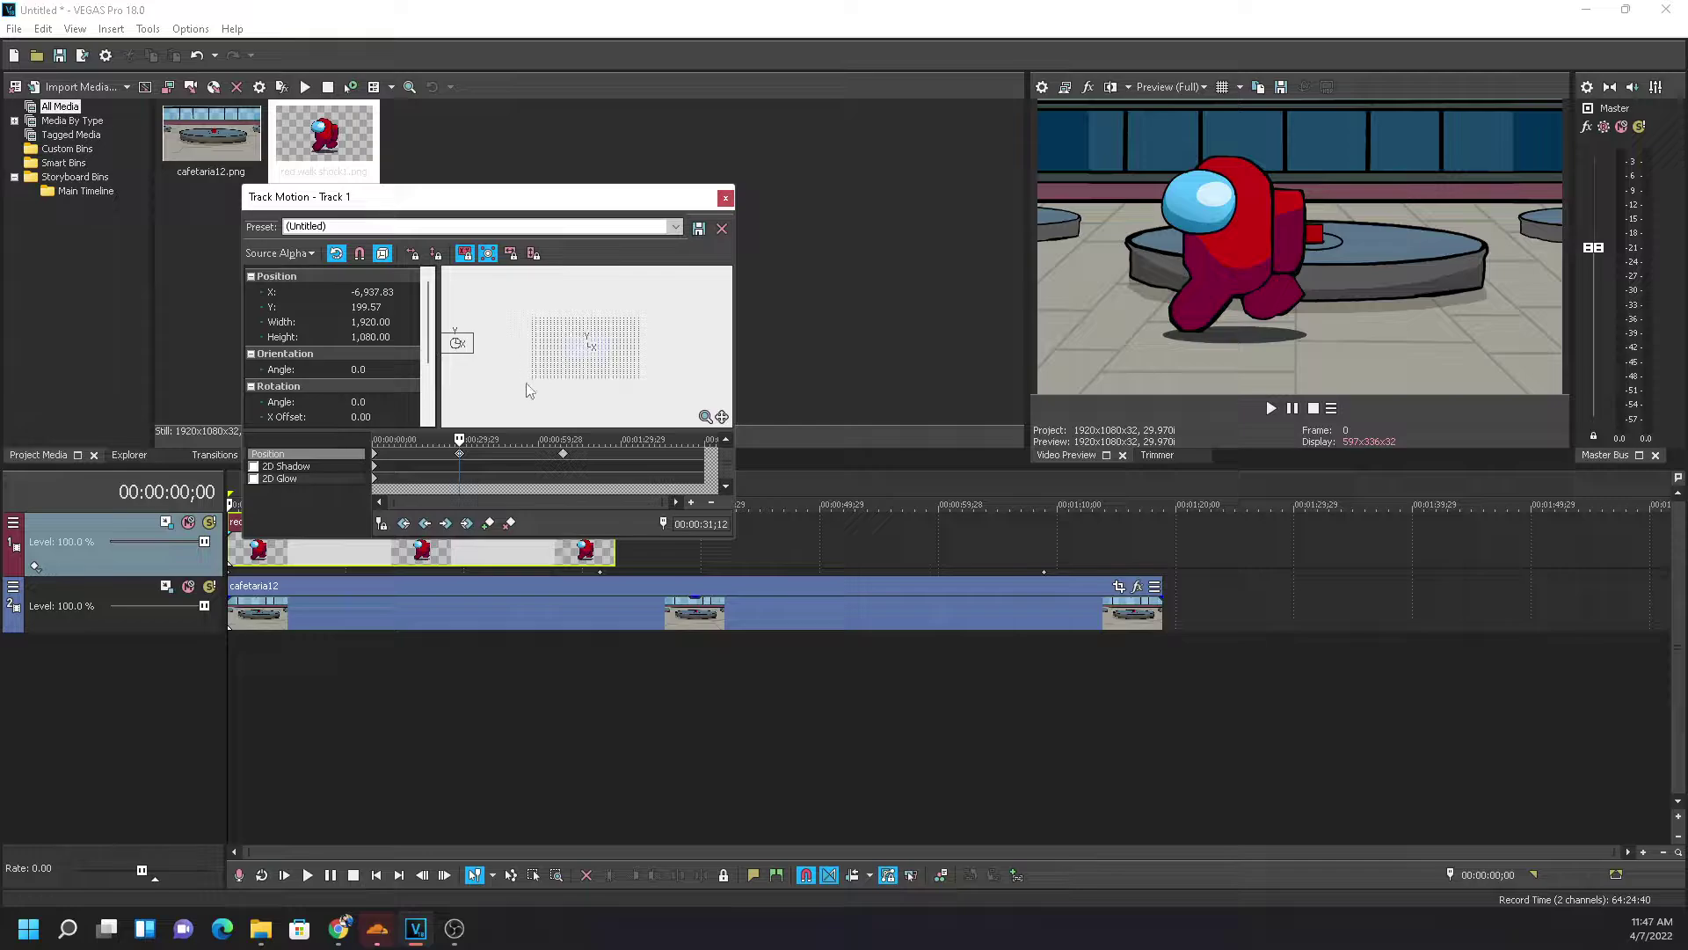
pyautogui.scroll(1, 542, 370)
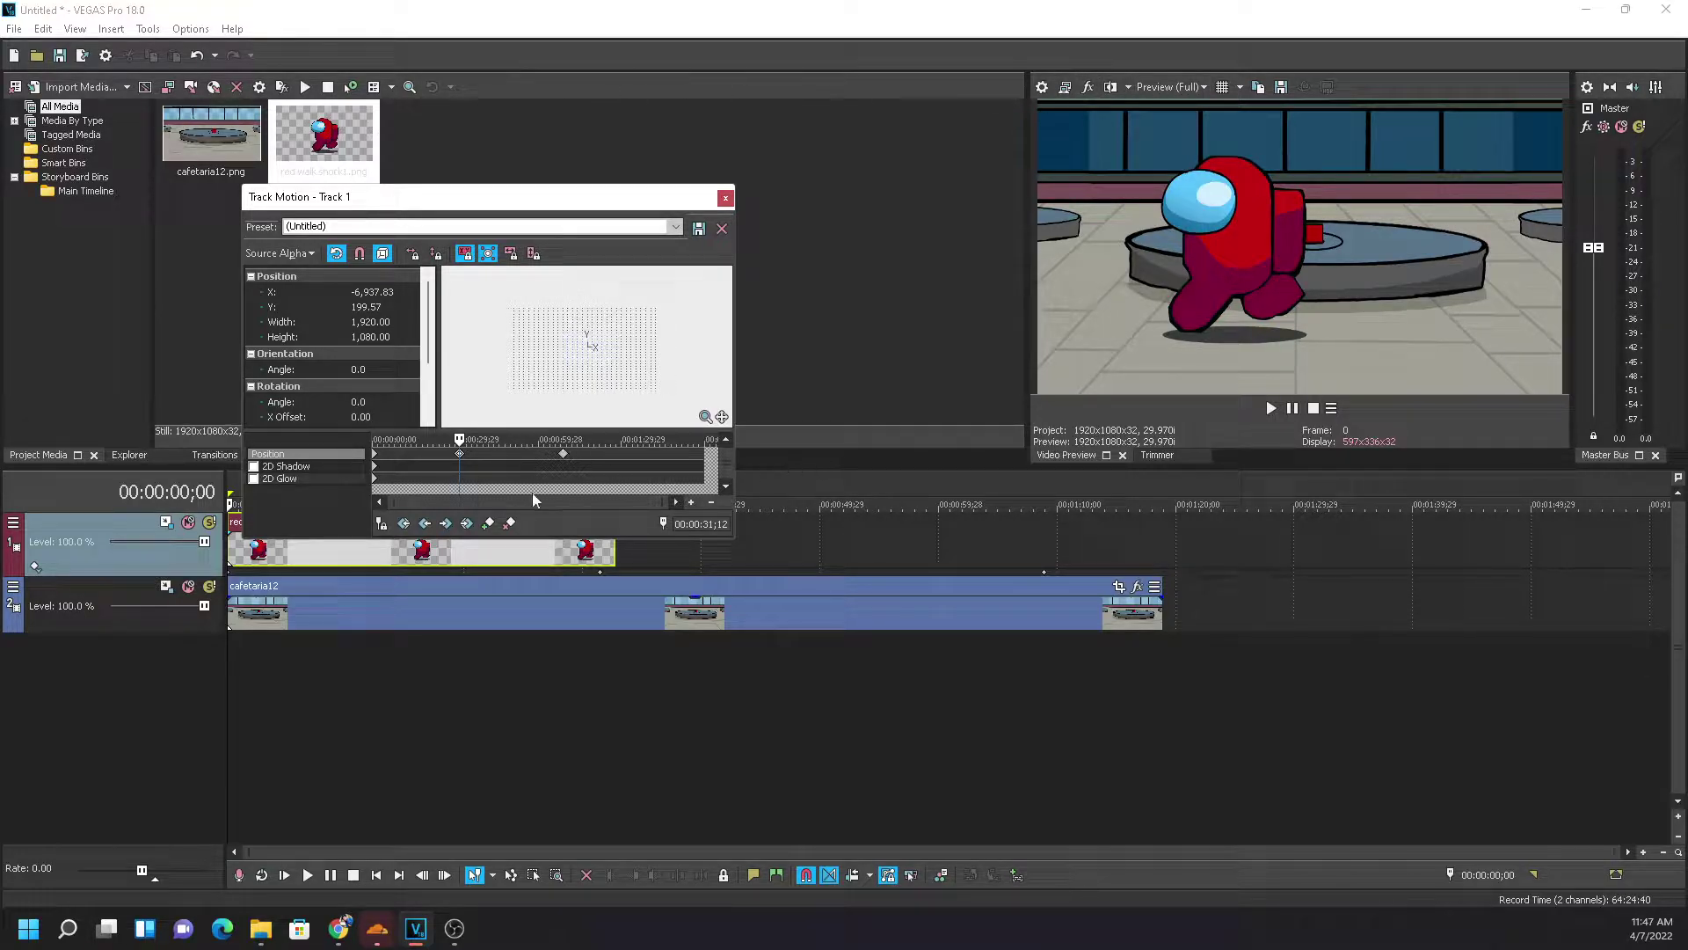
pyautogui.scroll(-2, 527, 370)
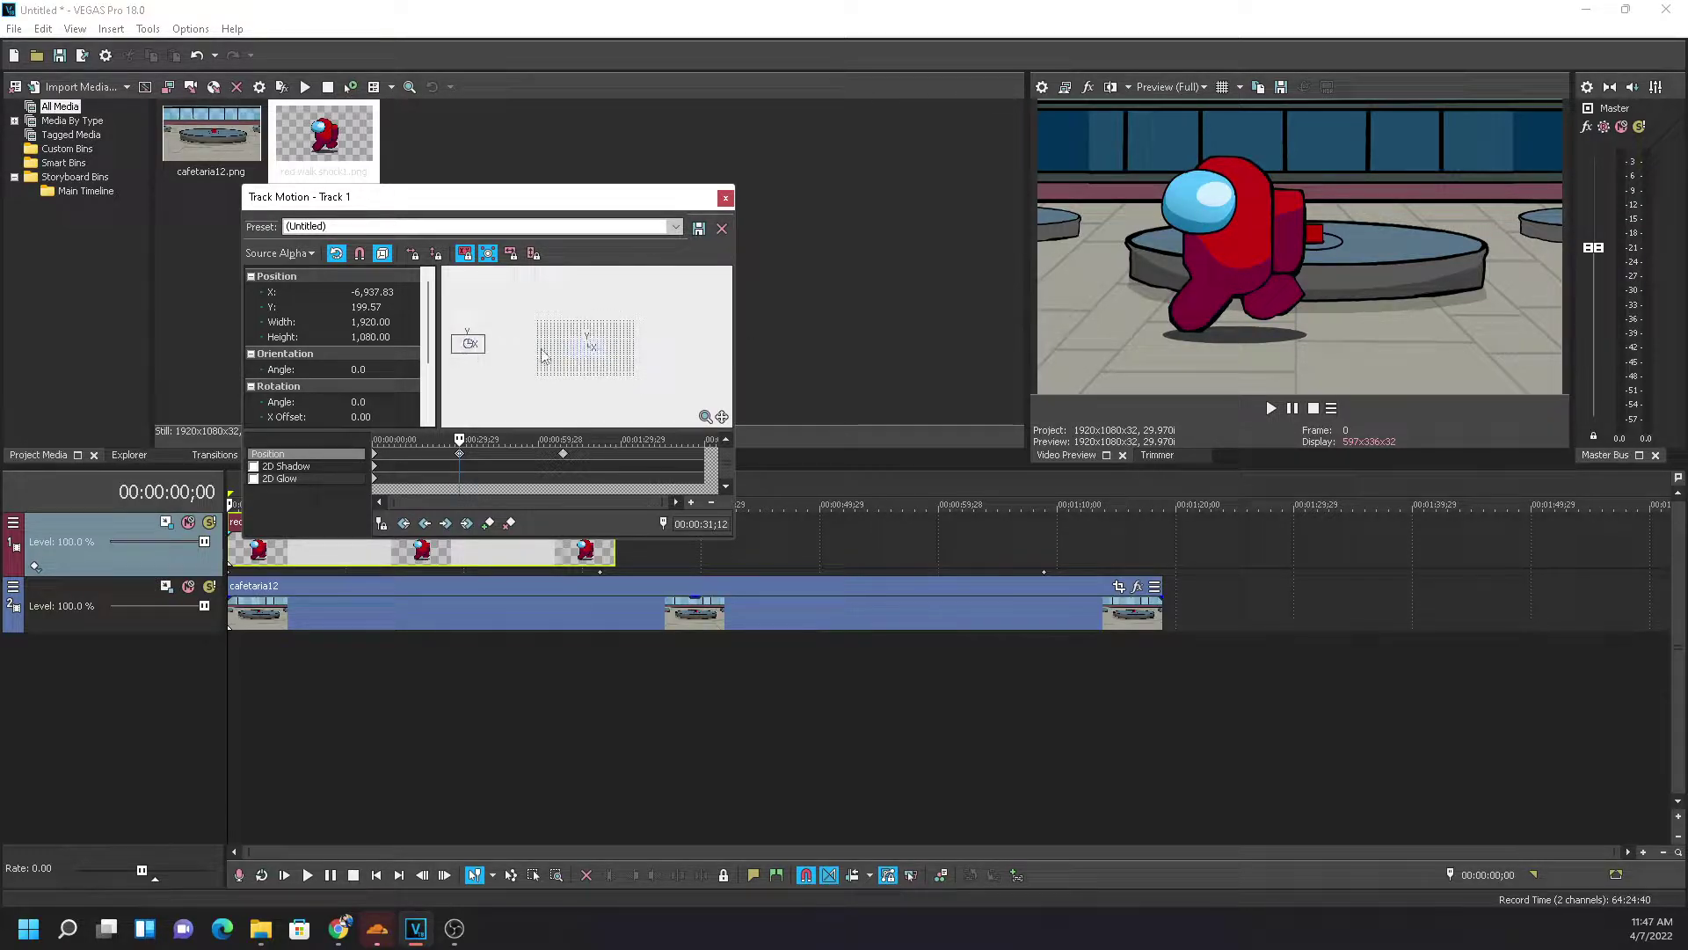
pyautogui.scroll(2, 578, 365)
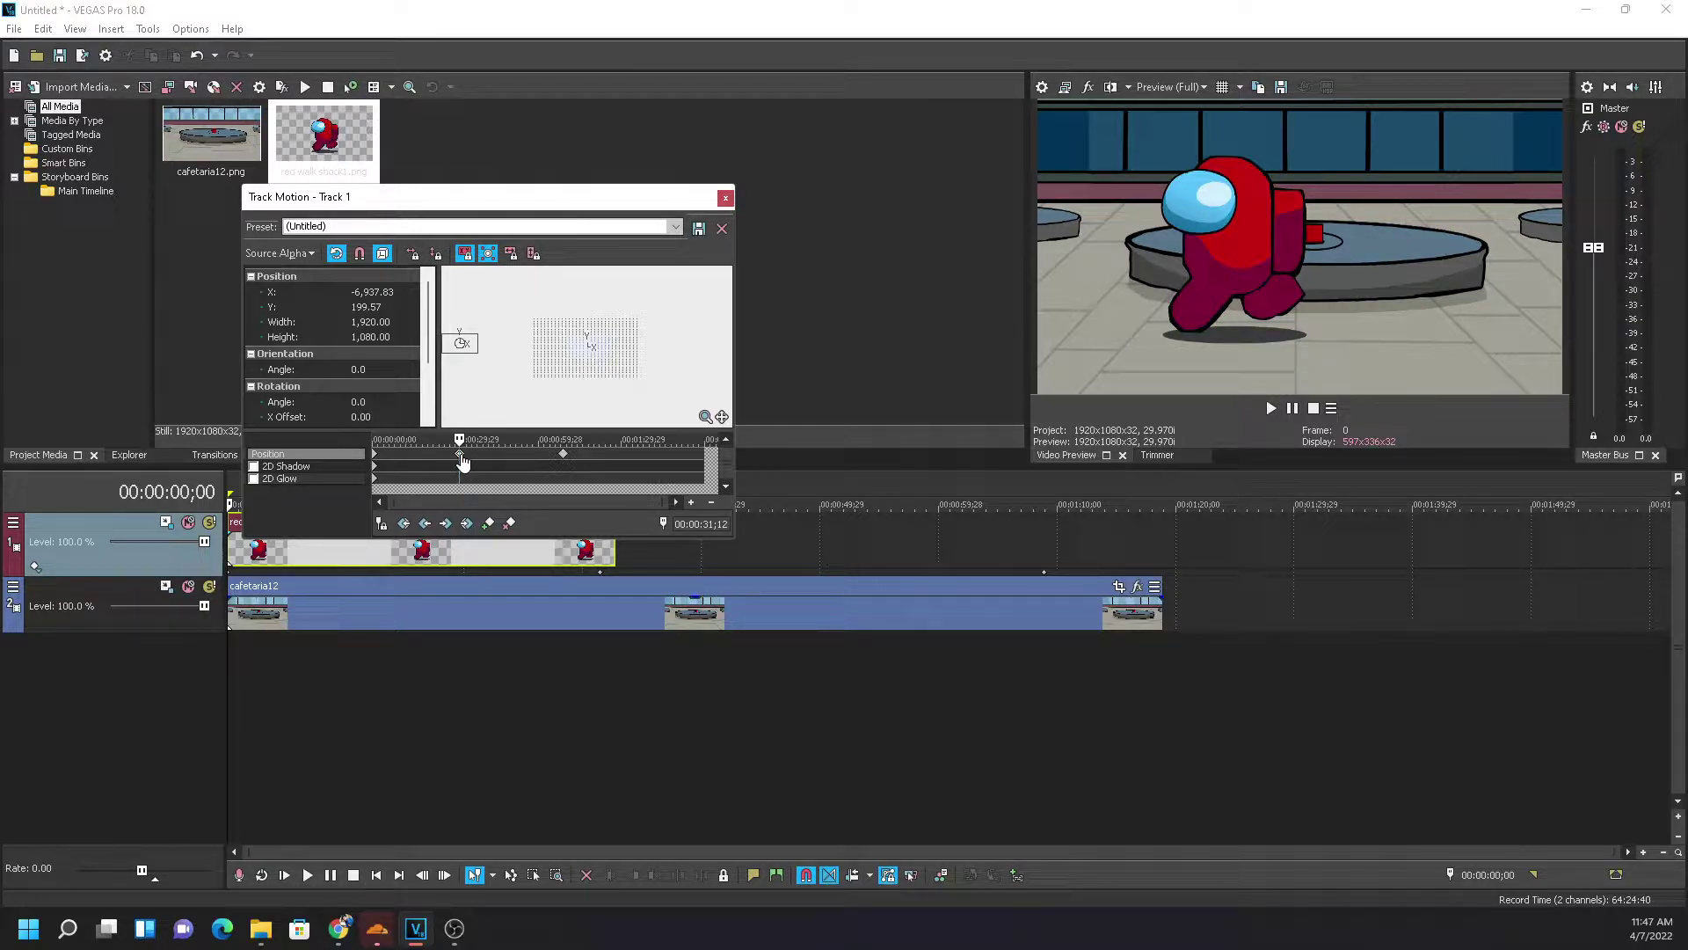
# Place the timeline cursor at 00:00:31;12 and enlarge the Track Motion window
pyautogui.click(600, 657)
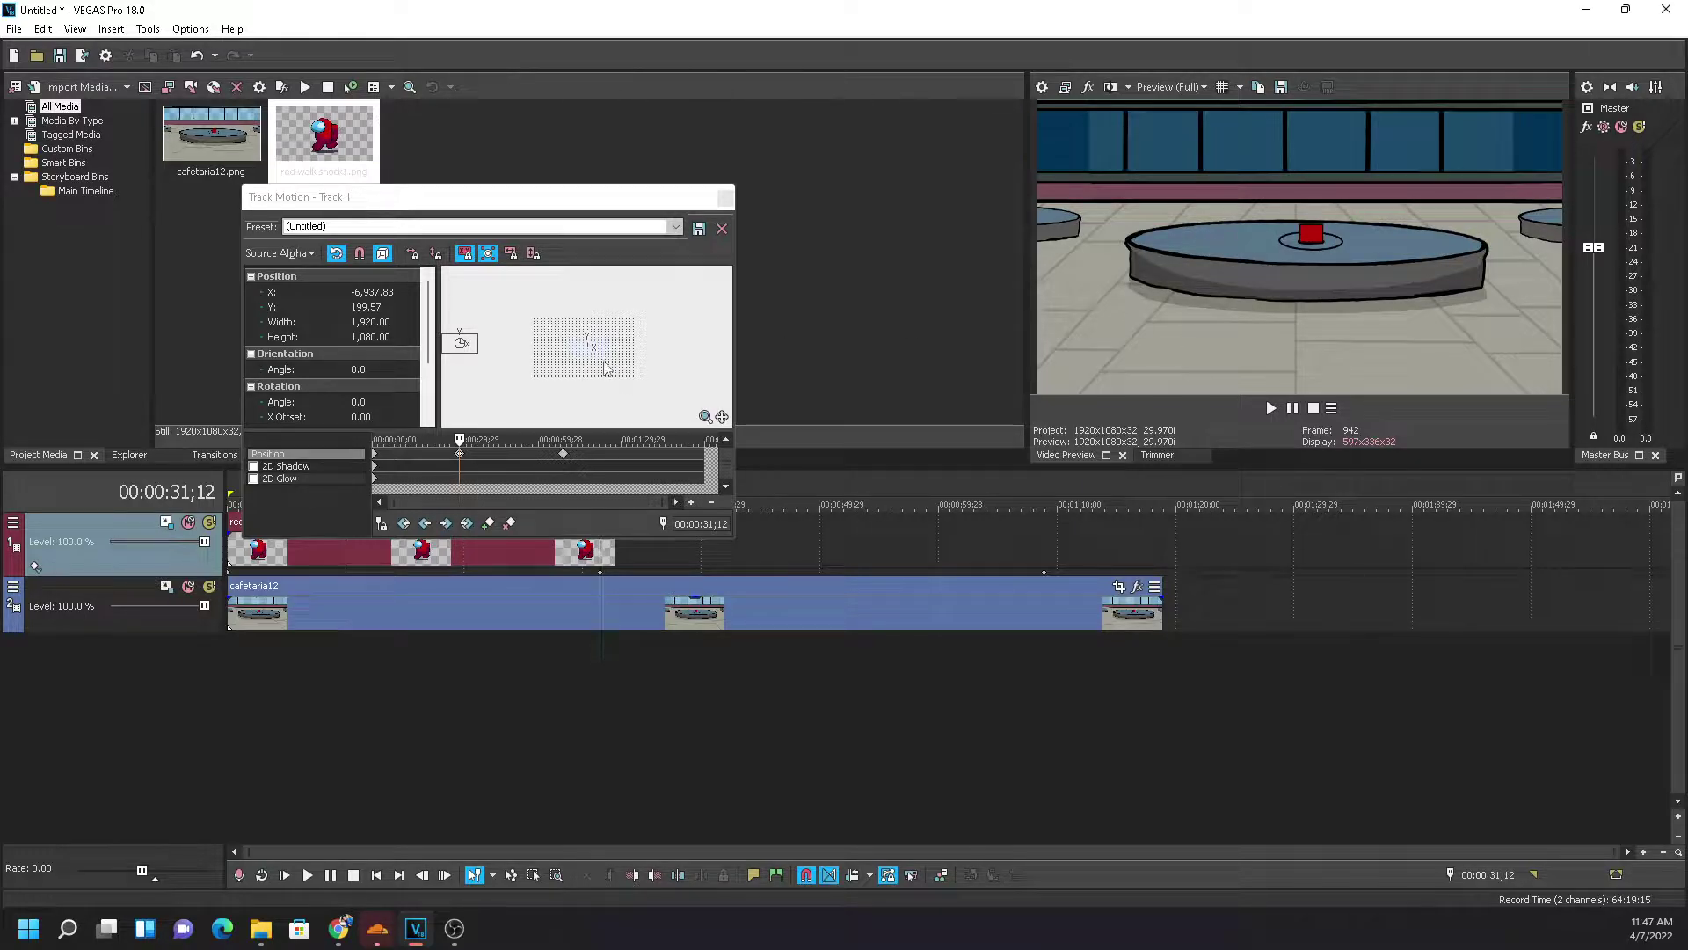
pyautogui.moveTo(736, 545); pyautogui.dragTo(1309, 774)
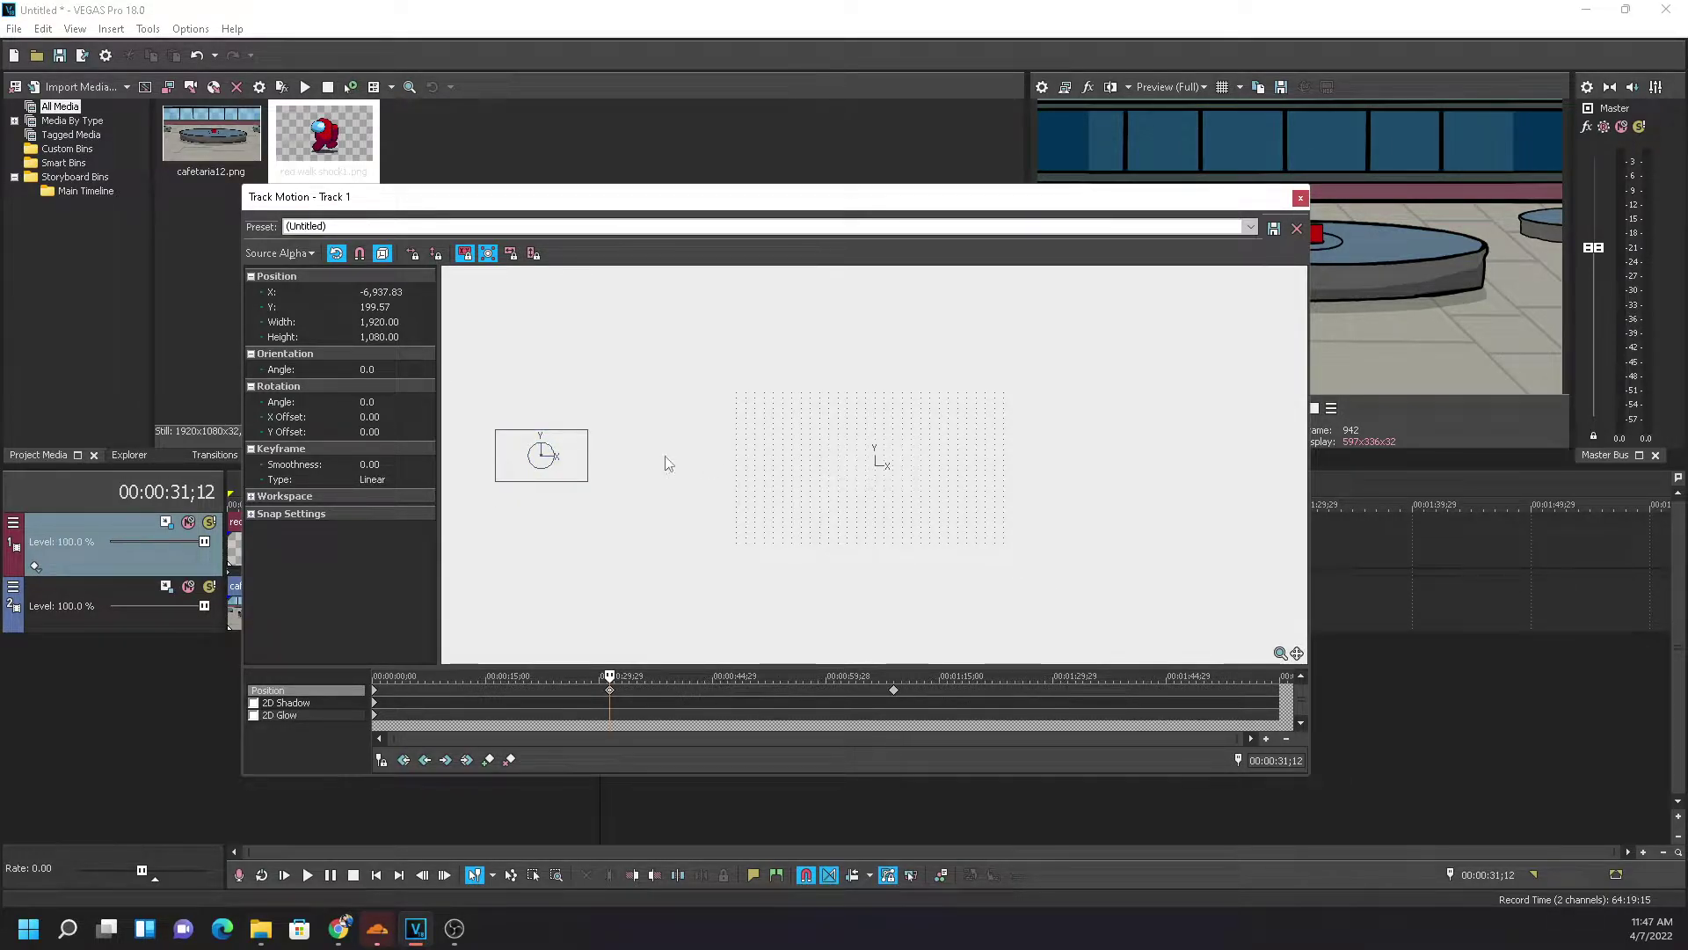
pyautogui.click(1301, 197)
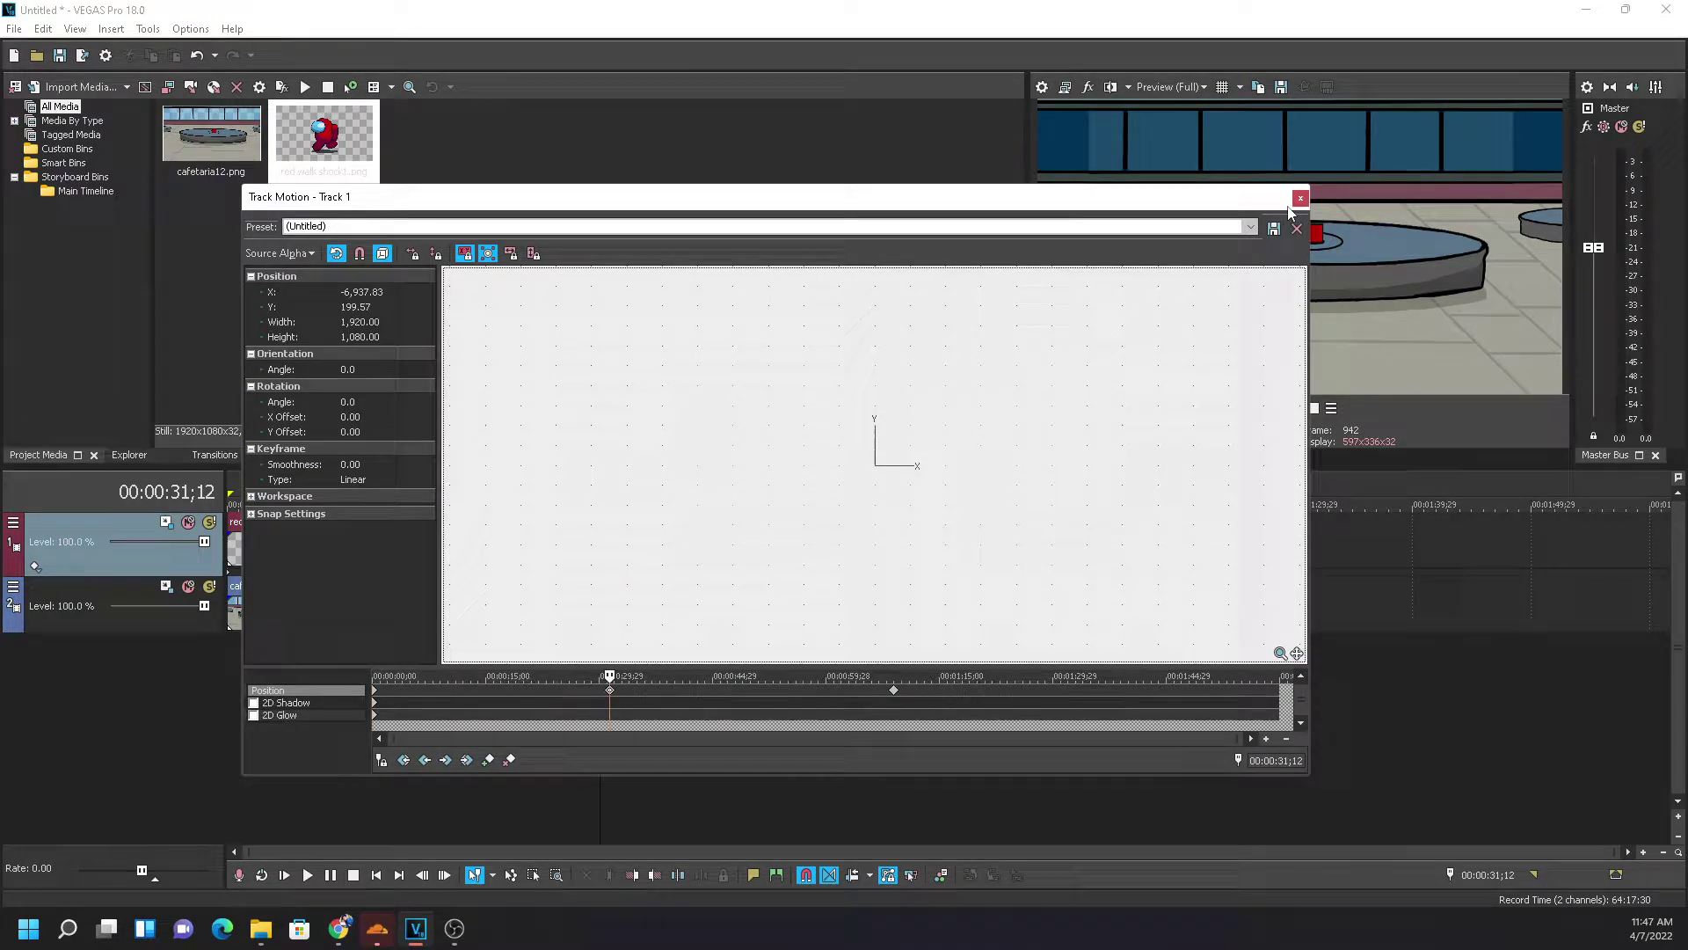
pyautogui.click(1301, 197)
# At the 00:00:31;12 keyframe, move the character back to X about -856 and Y about -31, and close Track Motion
pyautogui.scroll(-3, 826, 522)
pyautogui.moveTo(613, 464); pyautogui.dragTo(799, 472)
pyautogui.moveTo(917, 205); pyautogui.dragTo(463, 188)
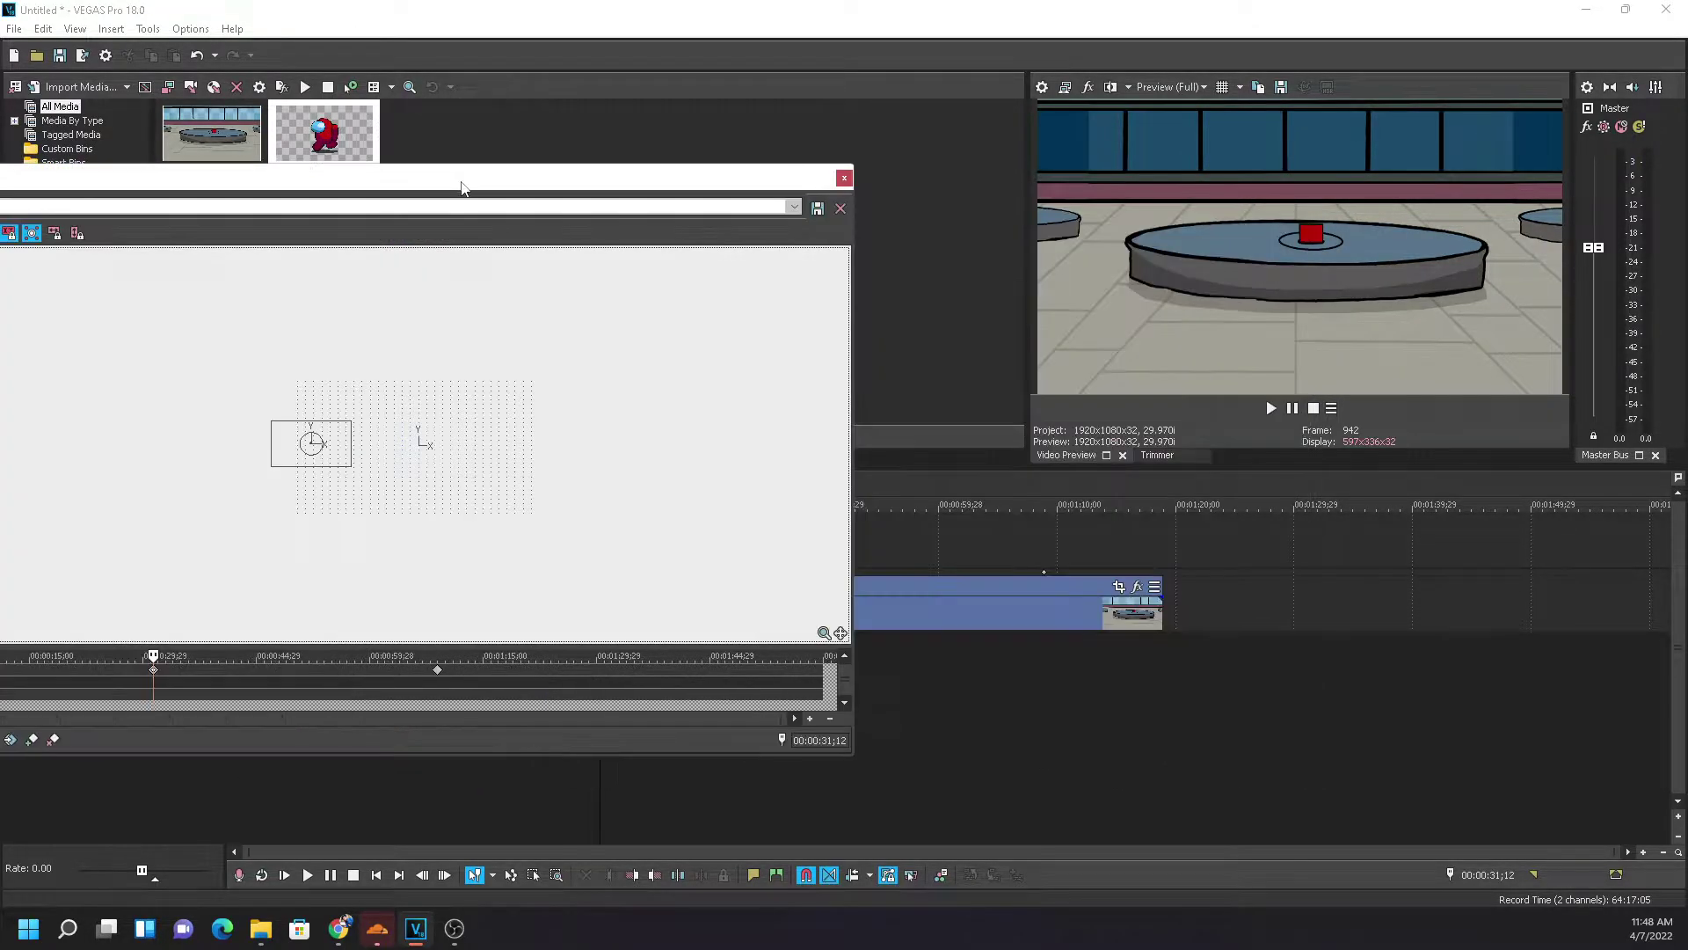
pyautogui.moveTo(338, 456); pyautogui.dragTo(410, 461)
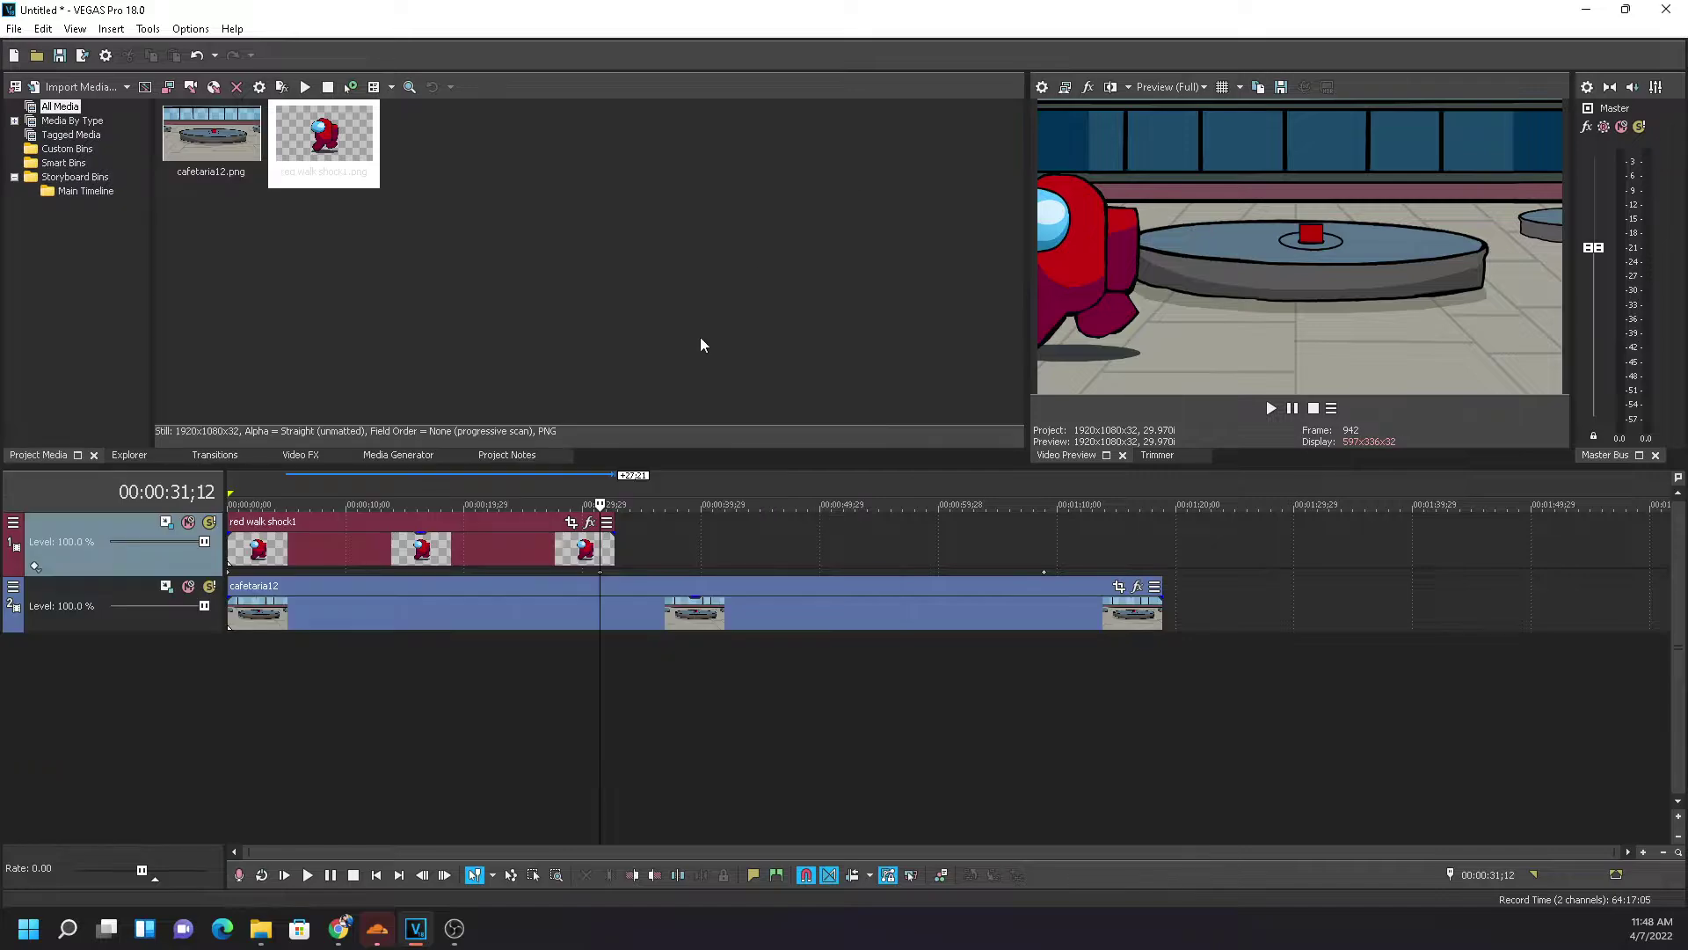
pyautogui.click(845, 178)
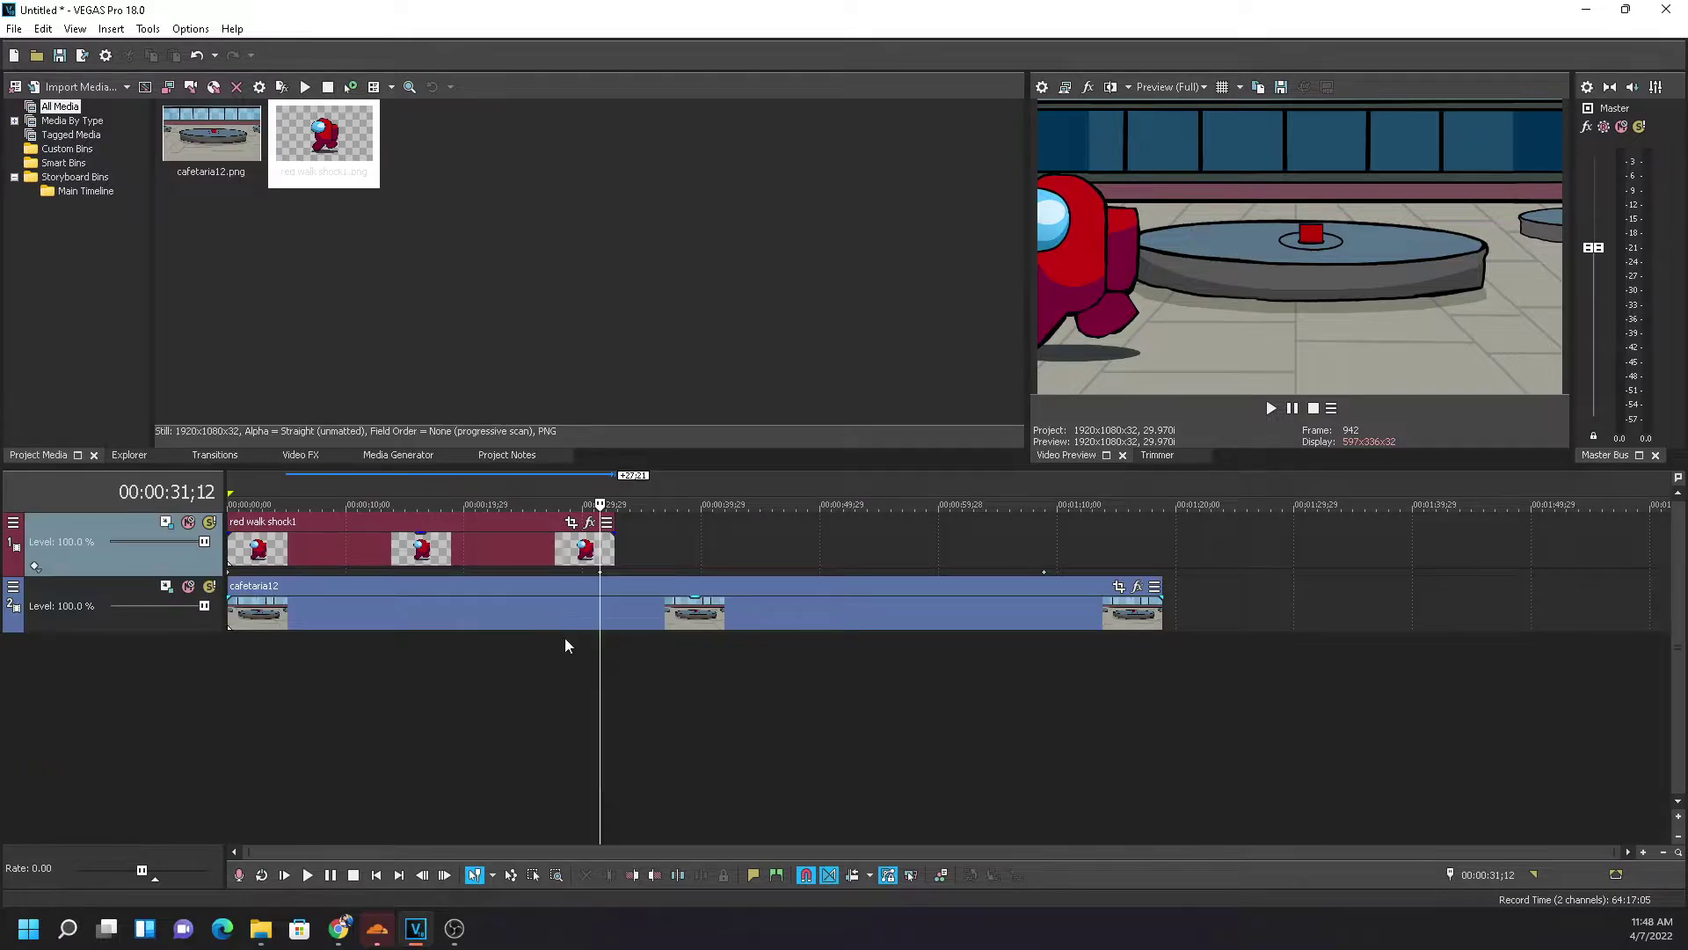
# Check the character's movement by scrubbing through the first two seconds and playing the animation briefly from the start
pyautogui.click(602, 678)
pyautogui.click(231, 547)
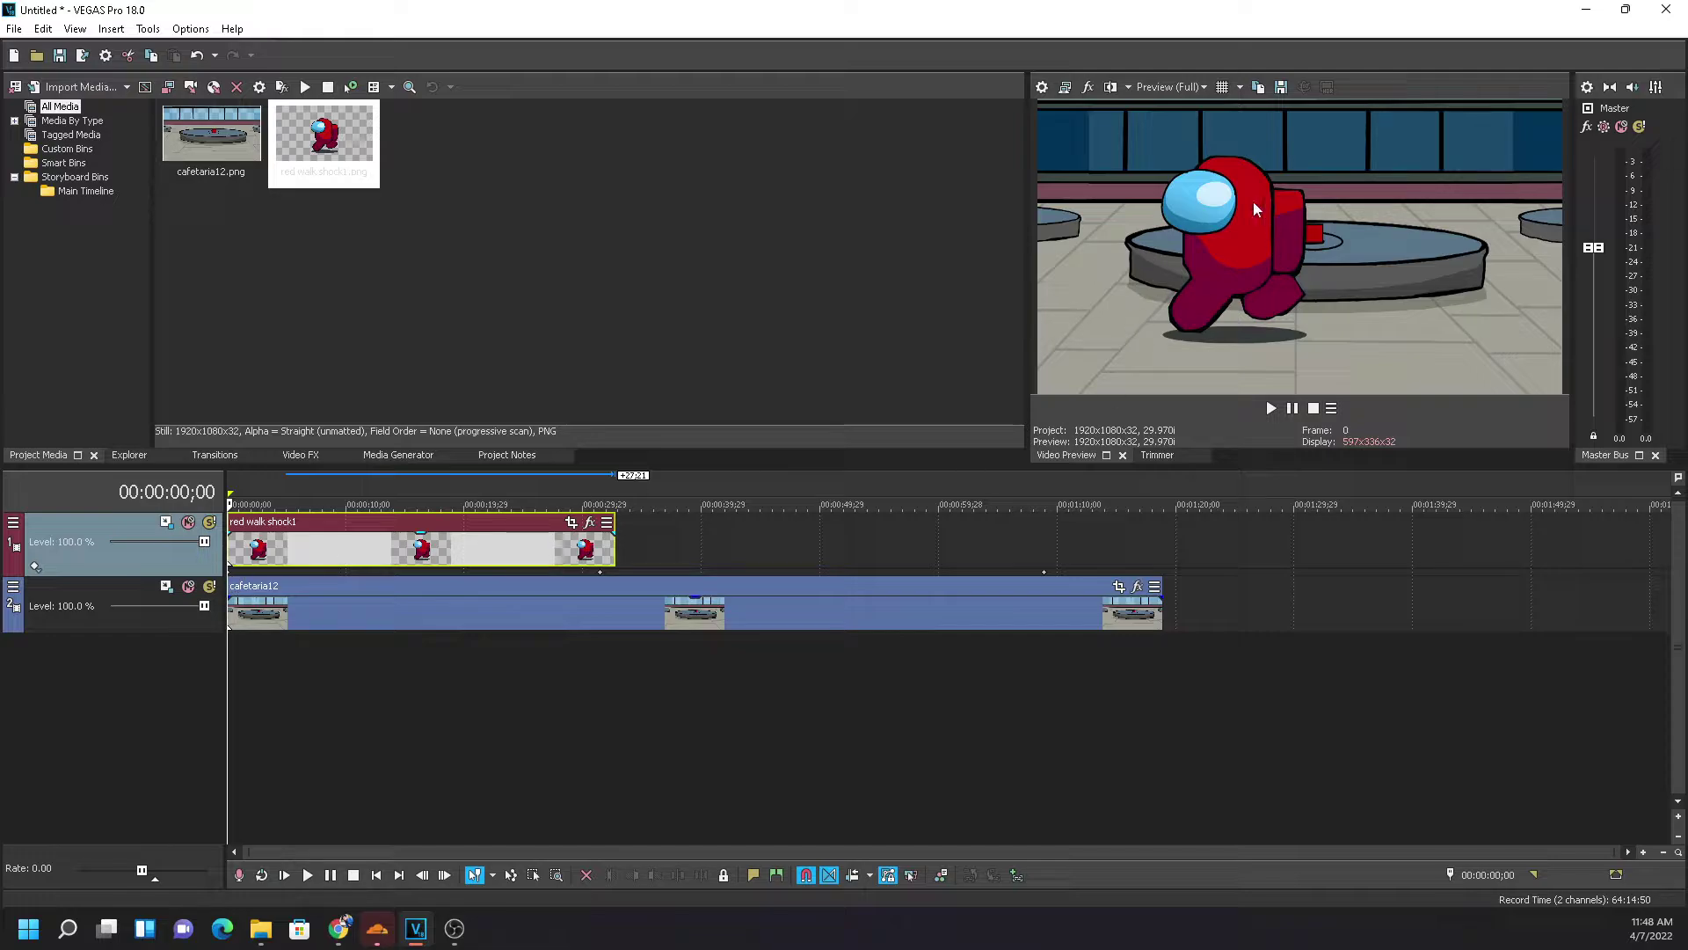
pyautogui.click(245, 670)
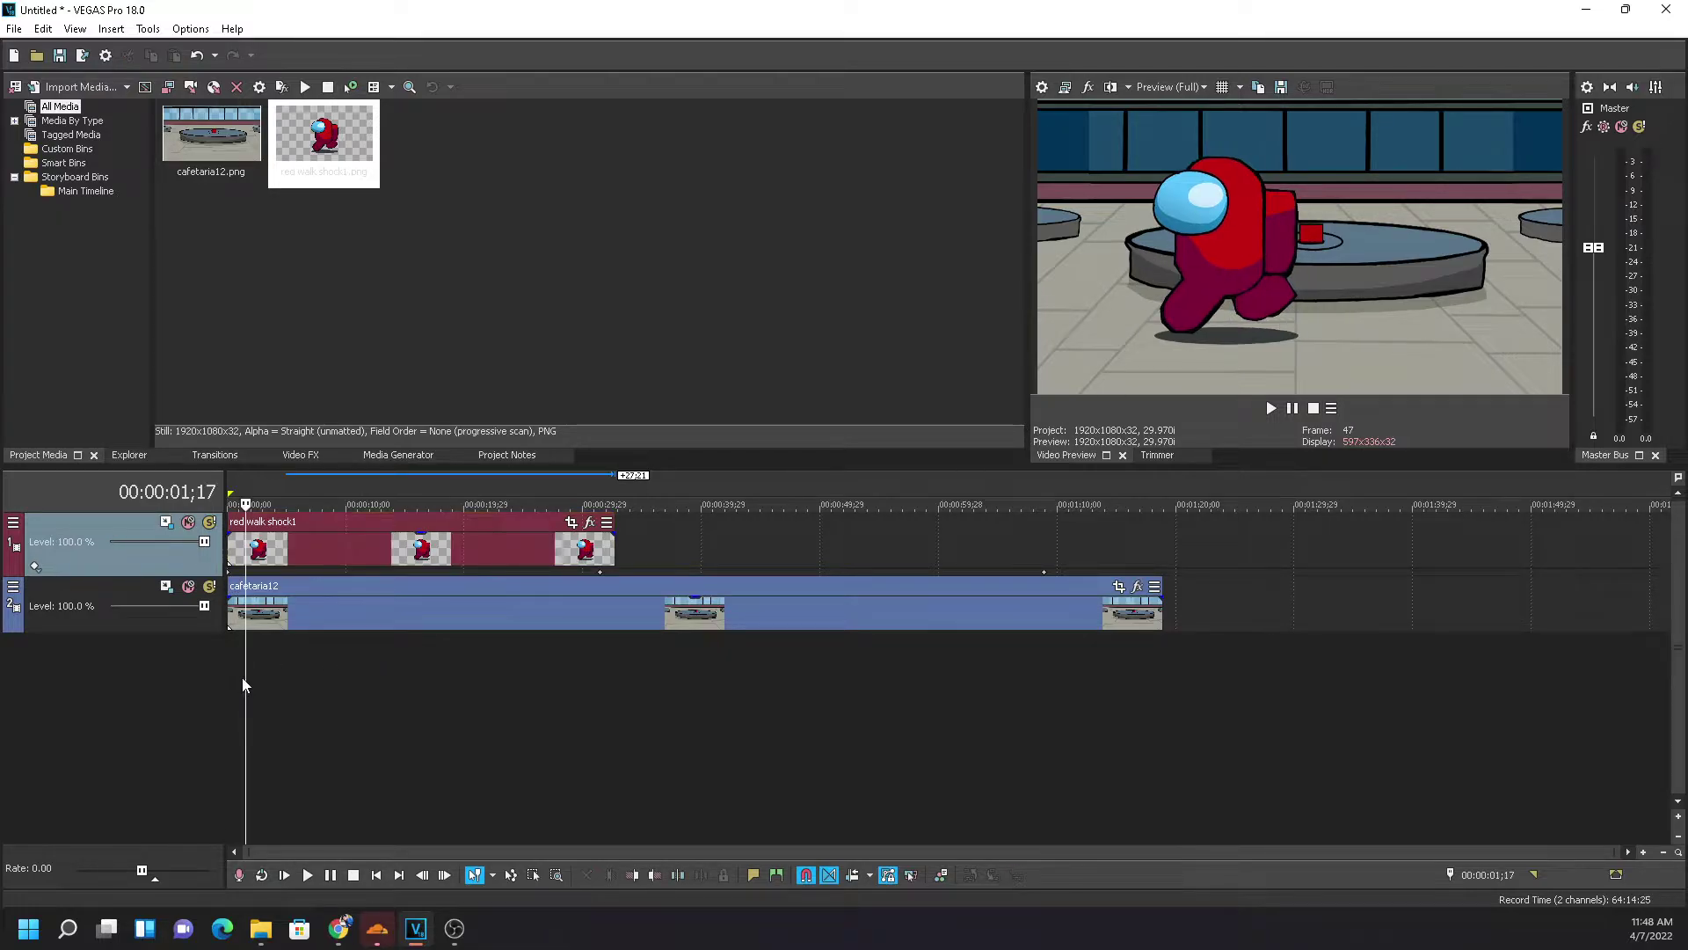
pyautogui.click(234, 670)
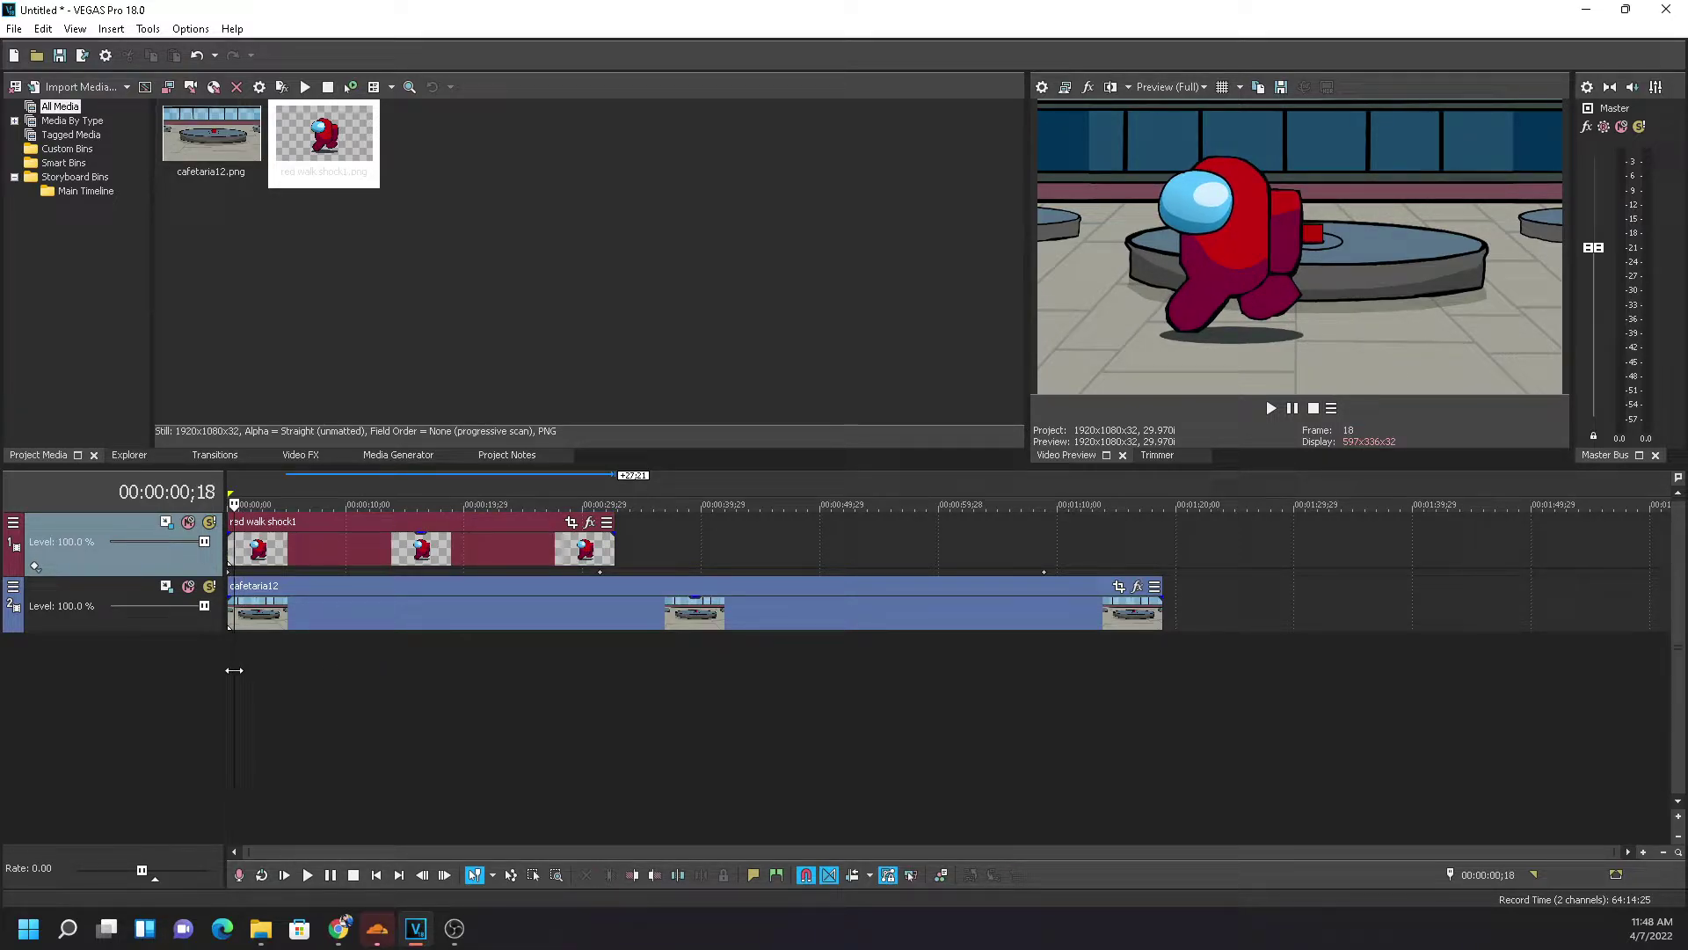
pyautogui.click(236, 670)
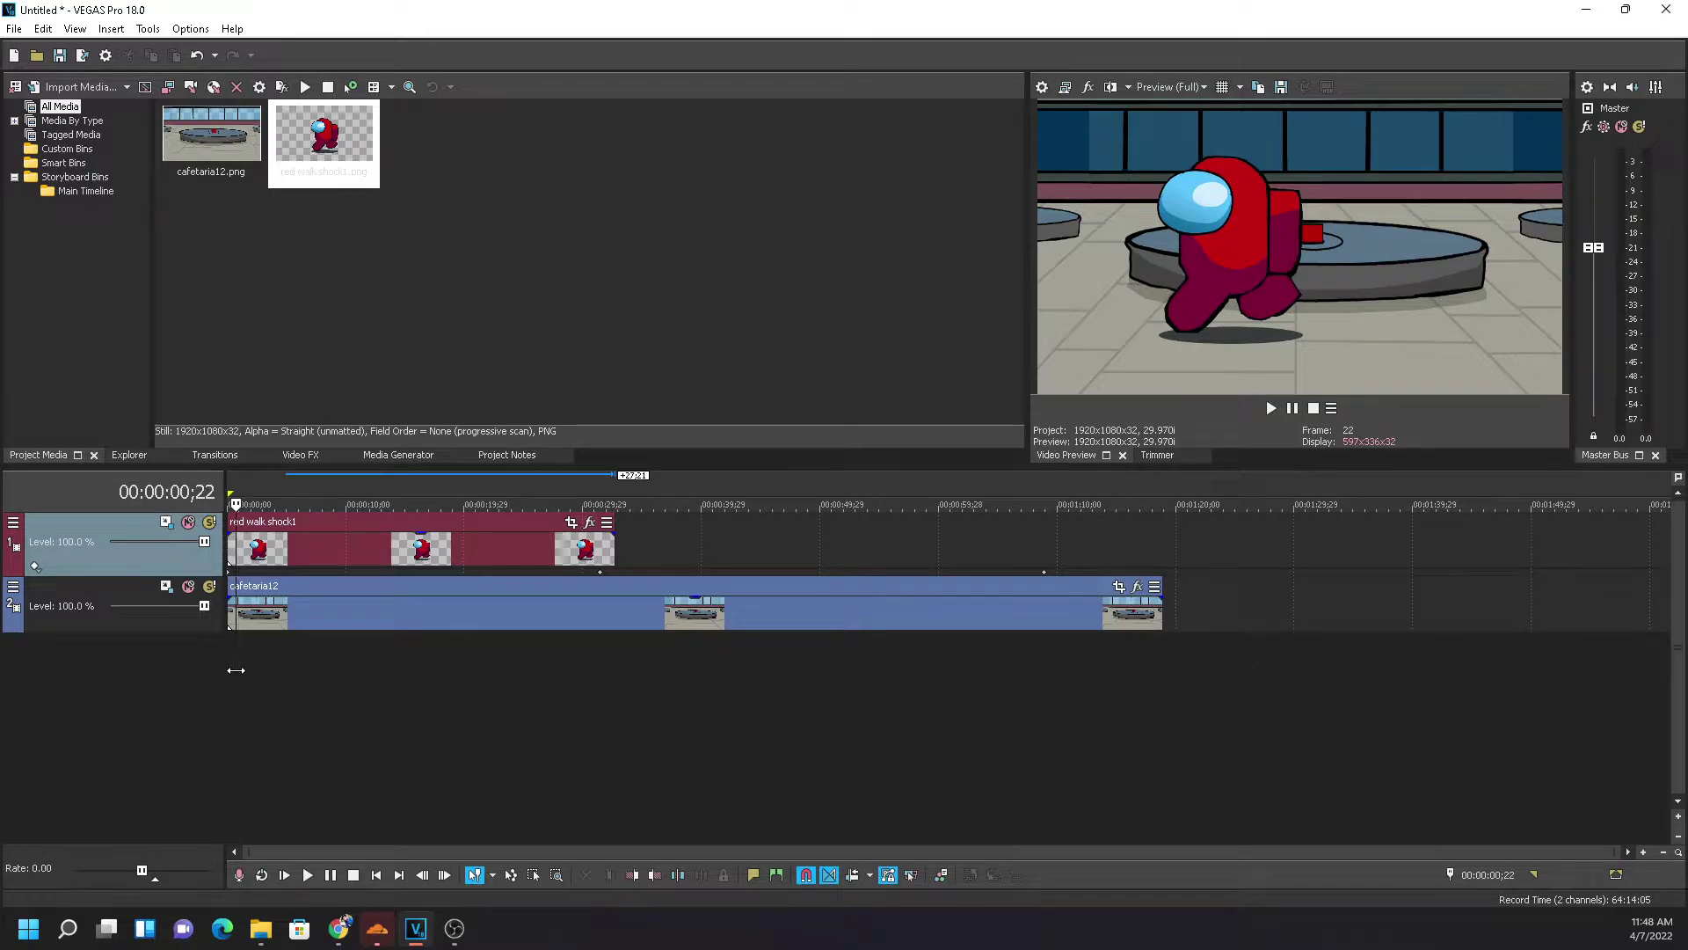
pyautogui.click(251, 670)
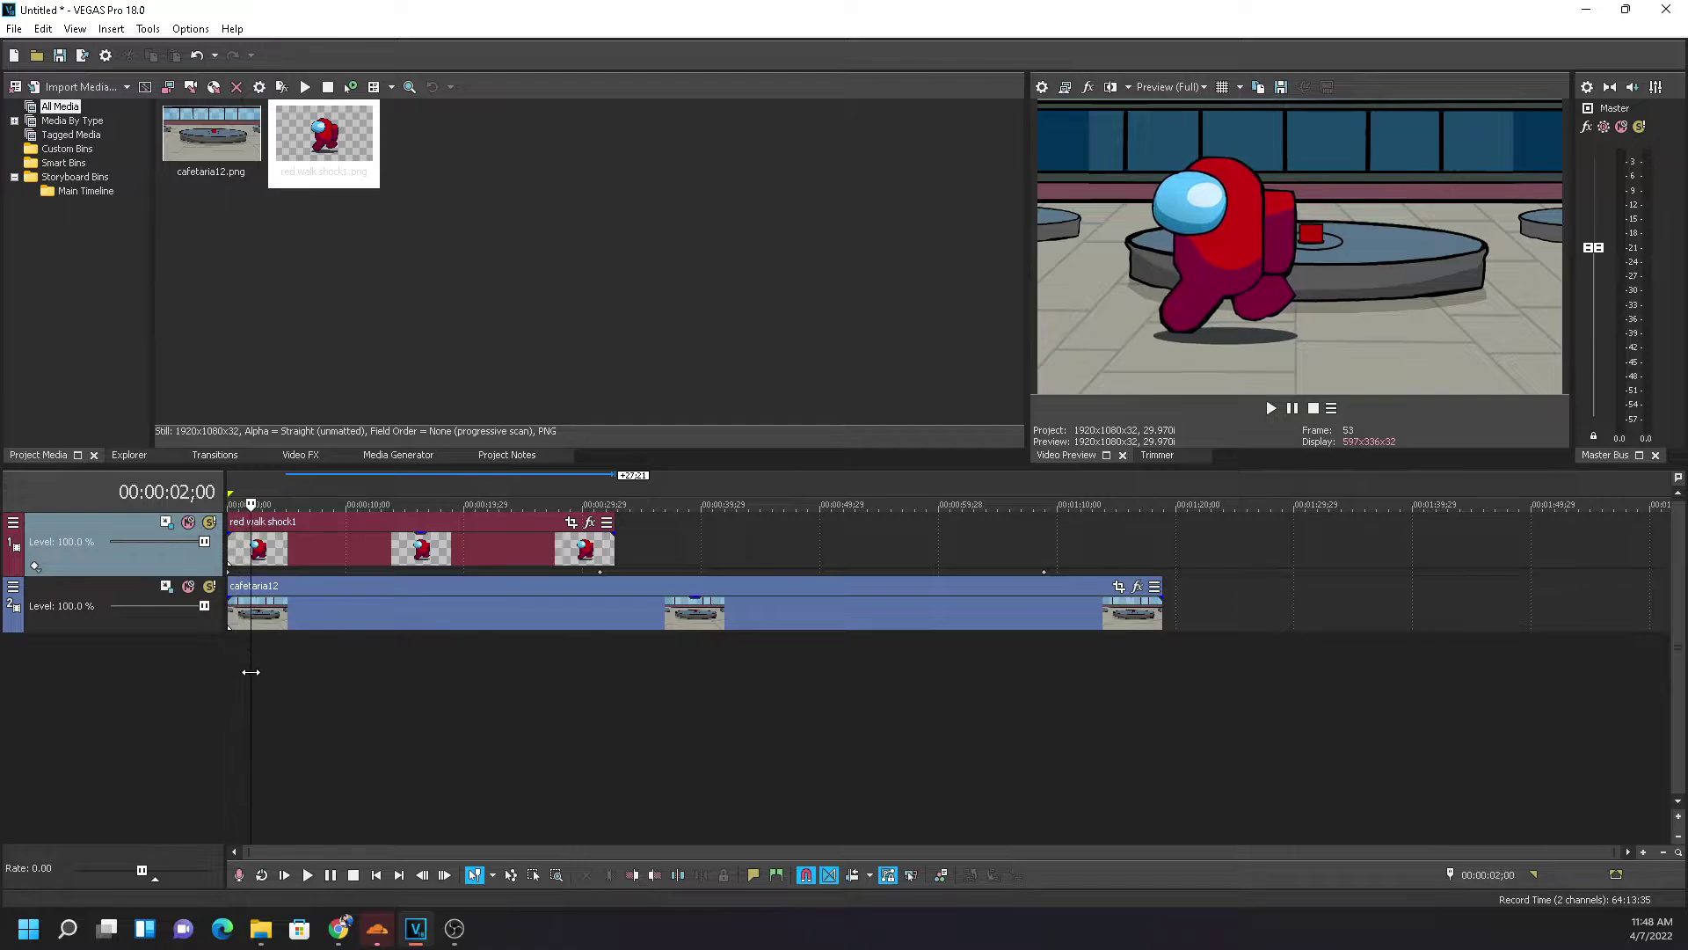
pyautogui.moveTo(251, 671); pyautogui.dragTo(199, 693)
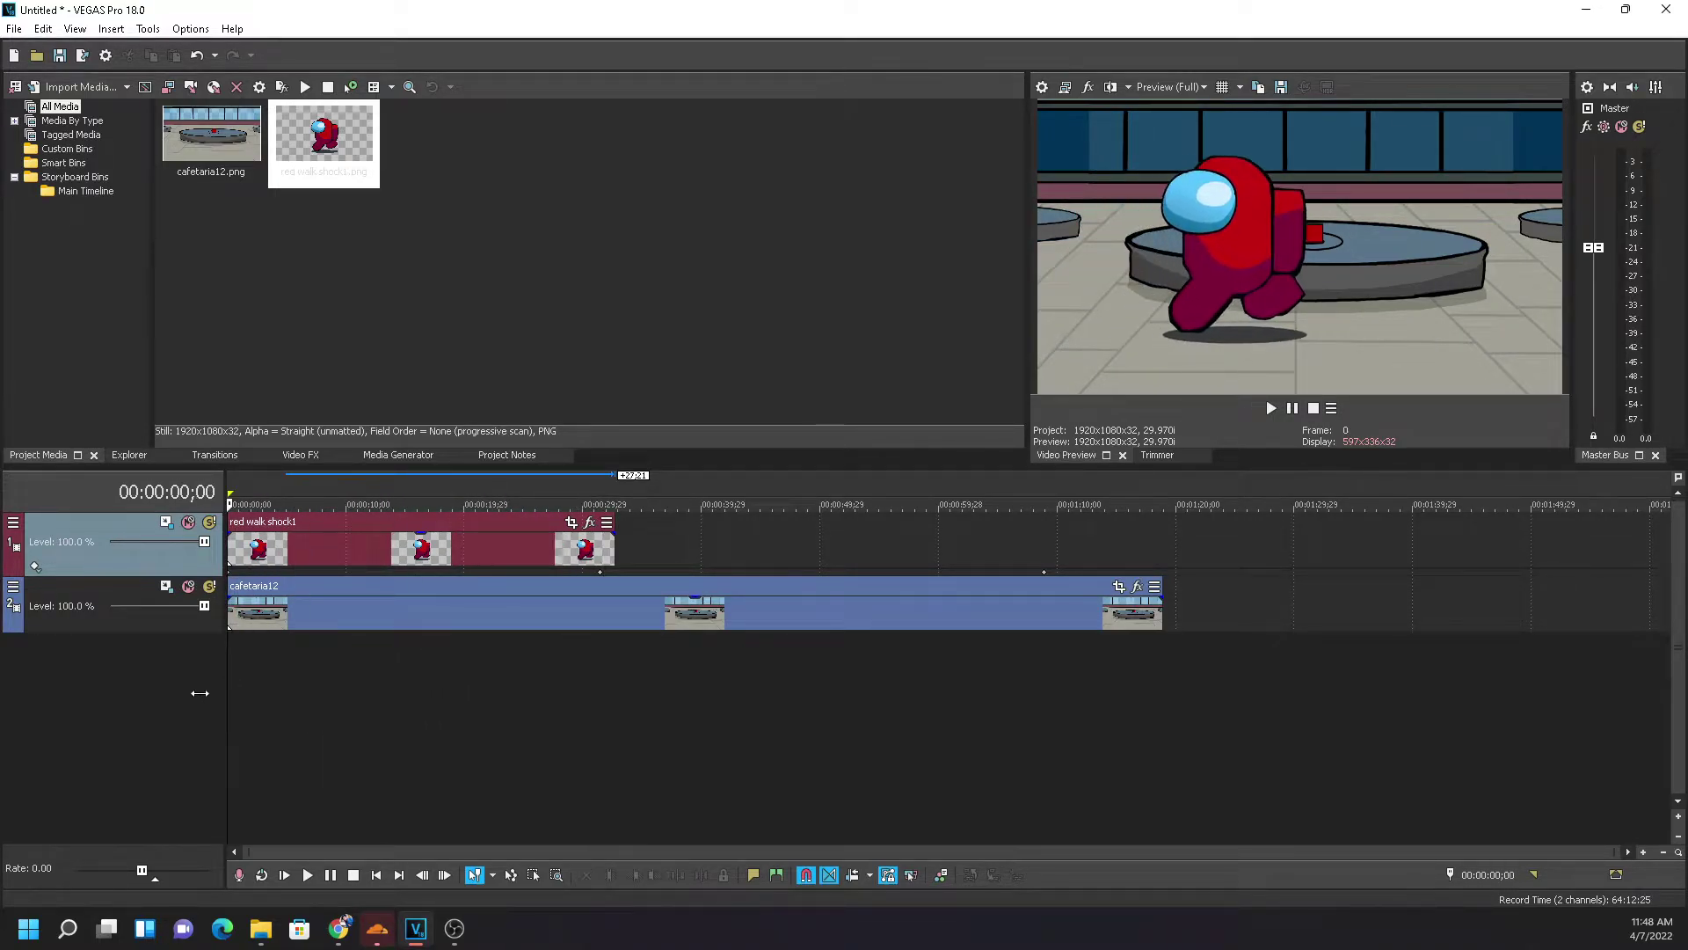
pyautogui.click(1271, 408)
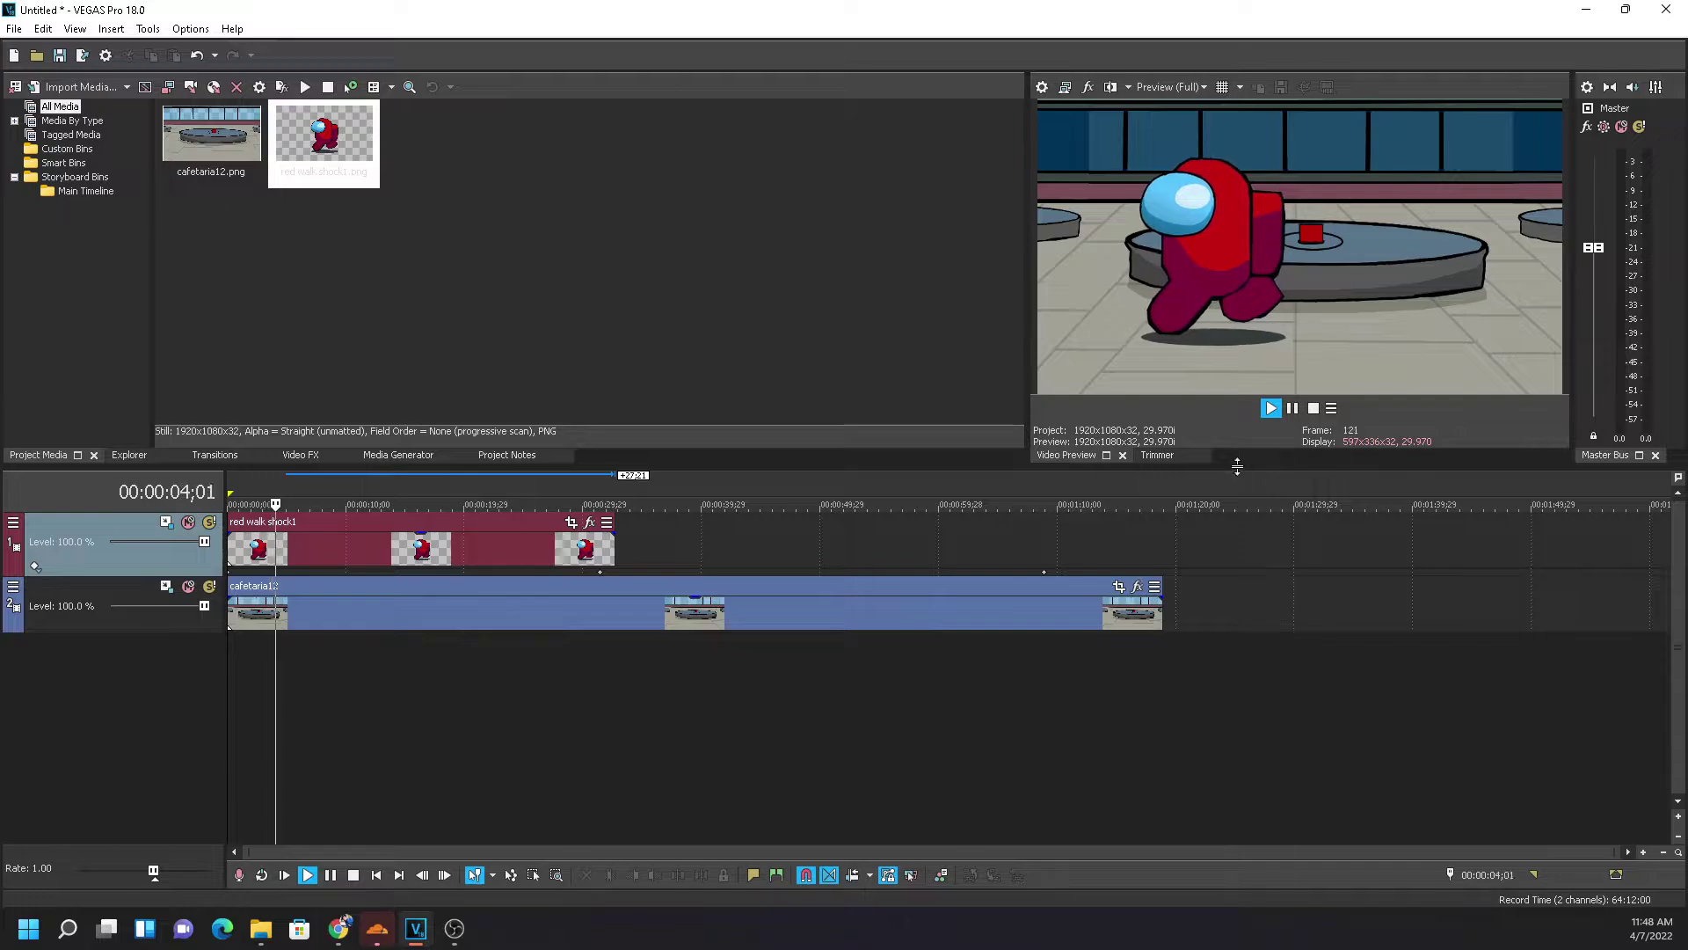
pyautogui.click(1291, 410)
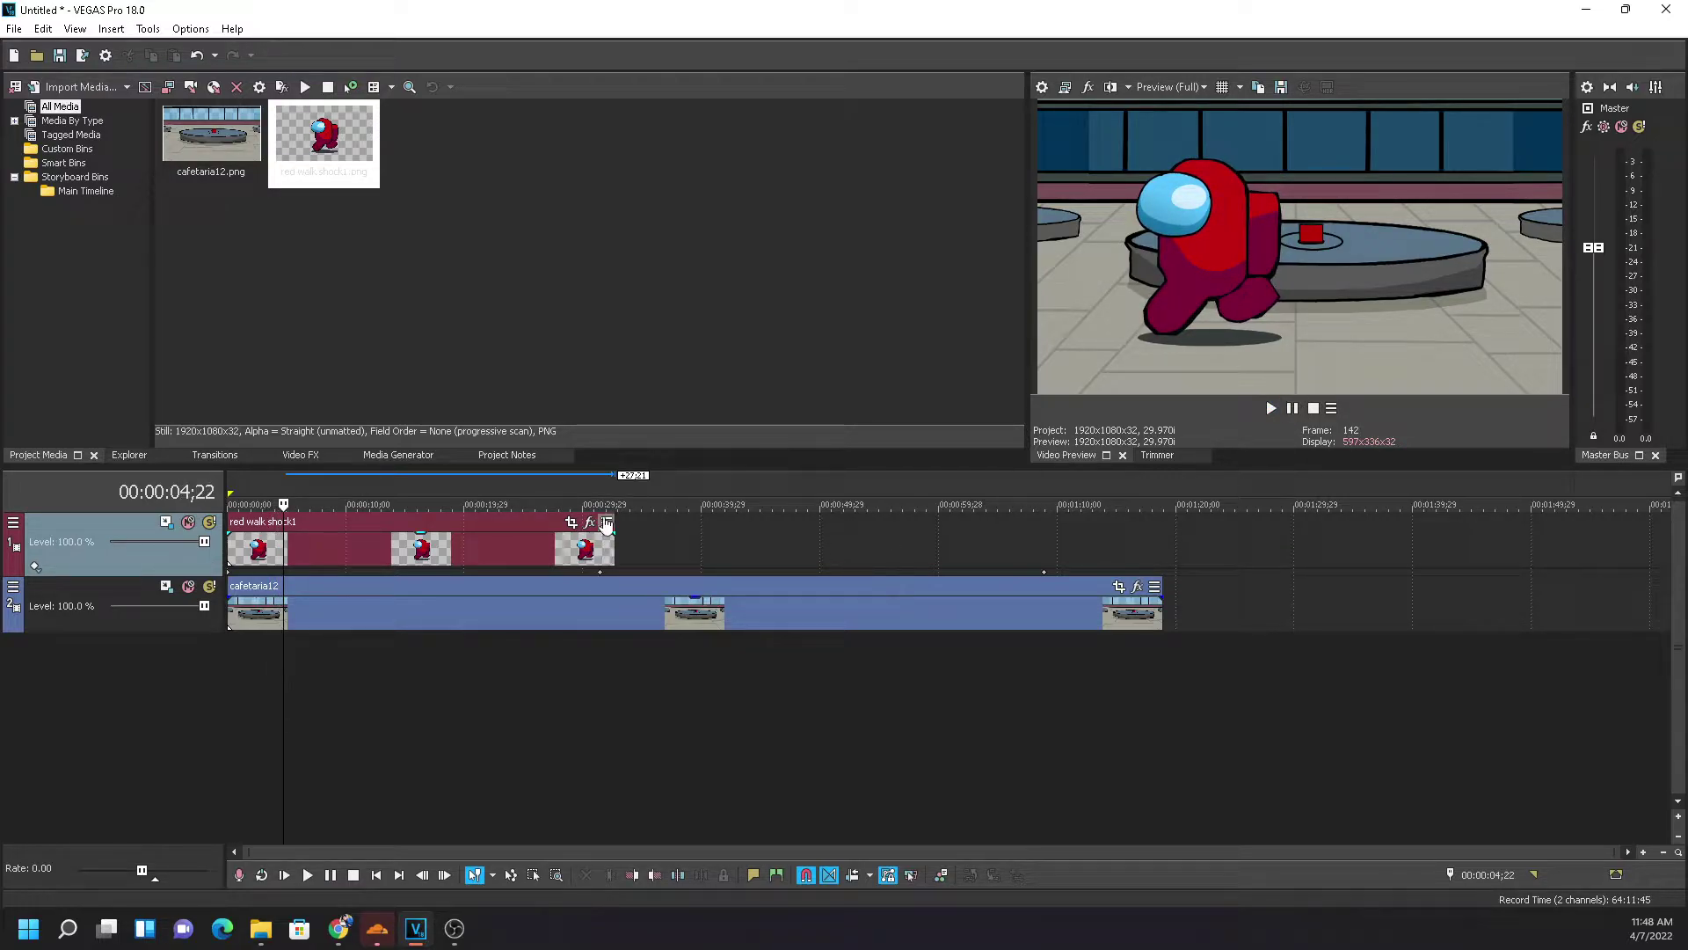
# Reopen track 1's motion at the 00:00:31;12 keyframe and compare the character's placement in the first and second position keyframes
pyautogui.doubleClick(601, 578)
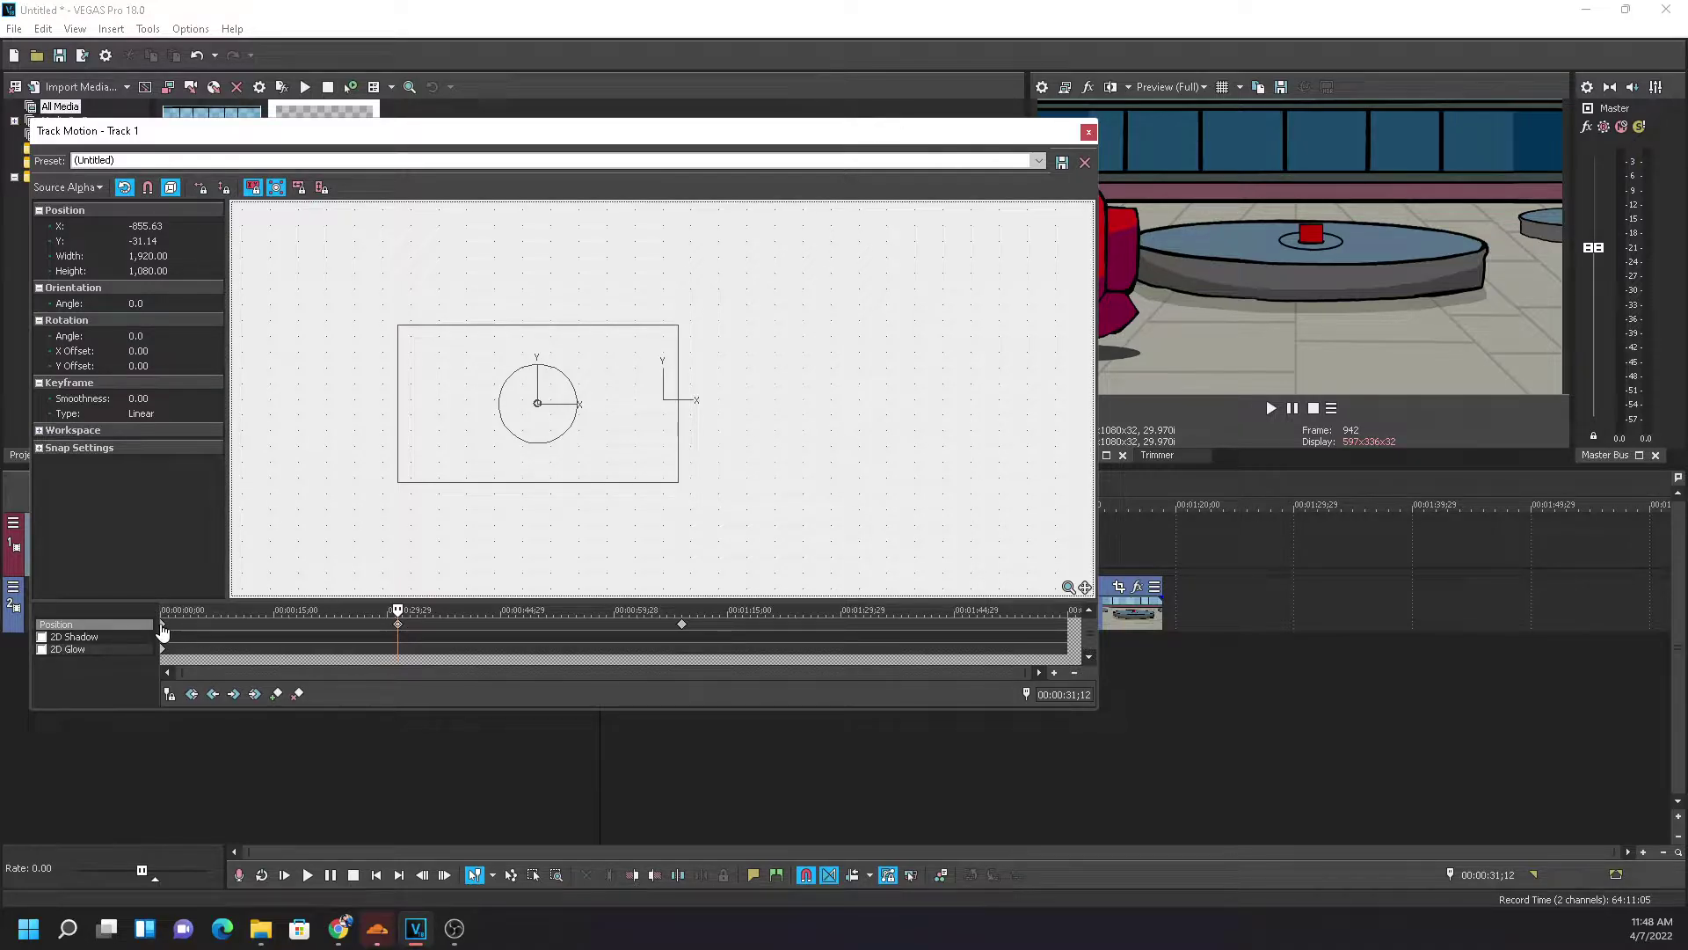
pyautogui.click(161, 629)
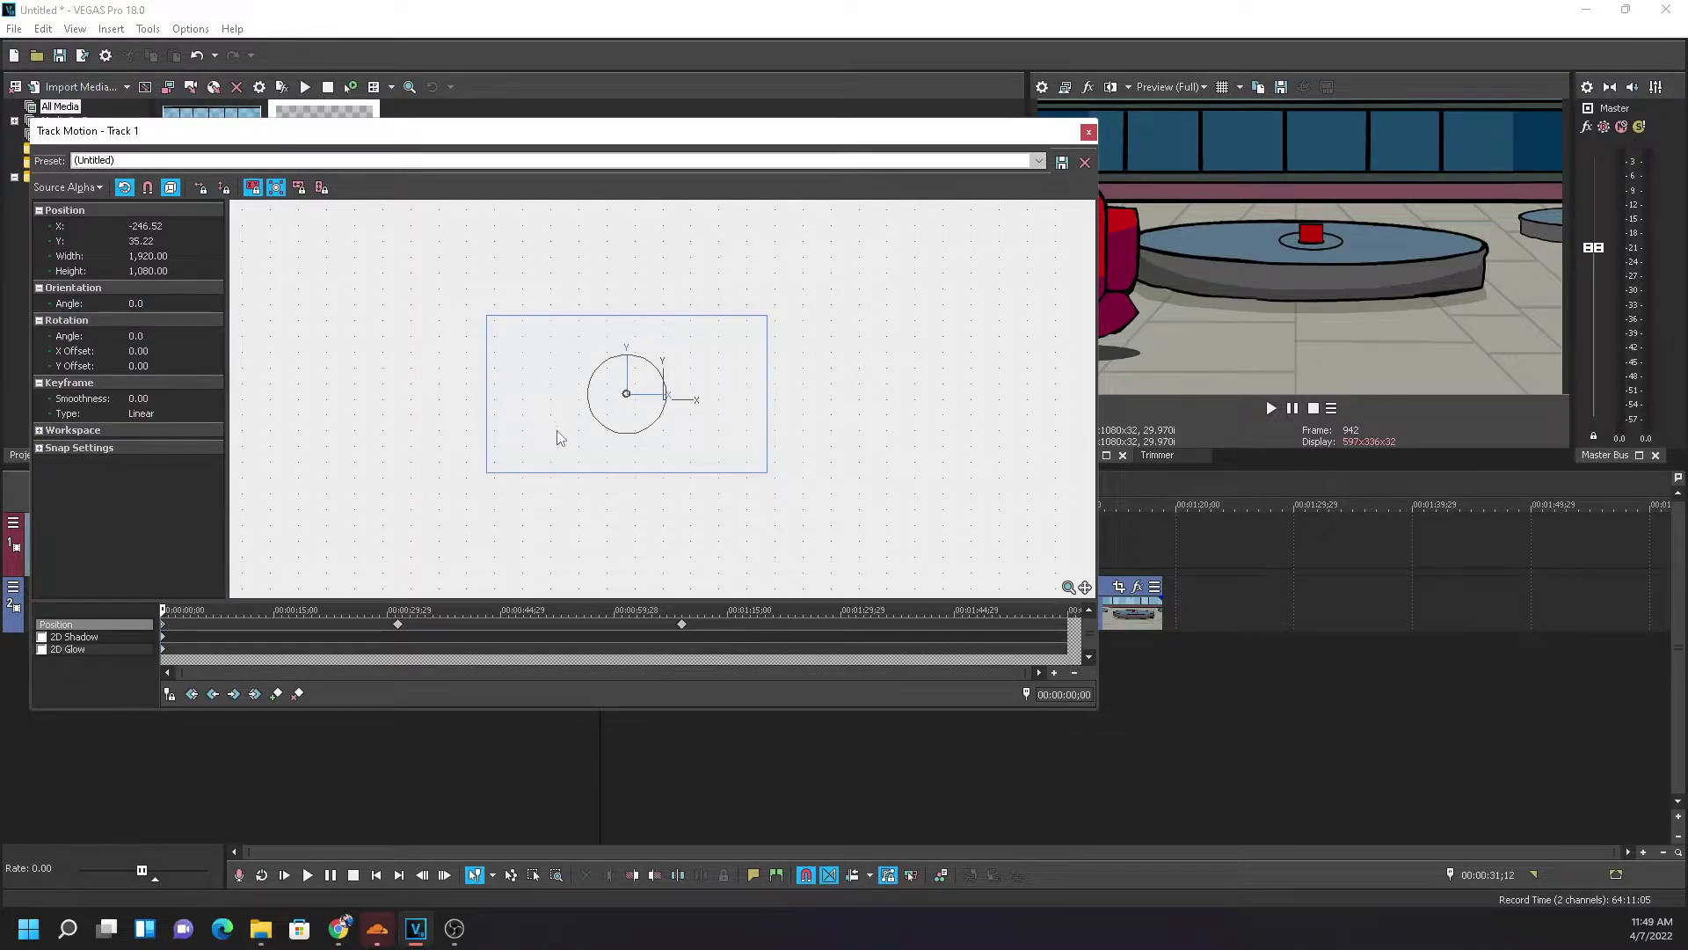
pyautogui.click(398, 624)
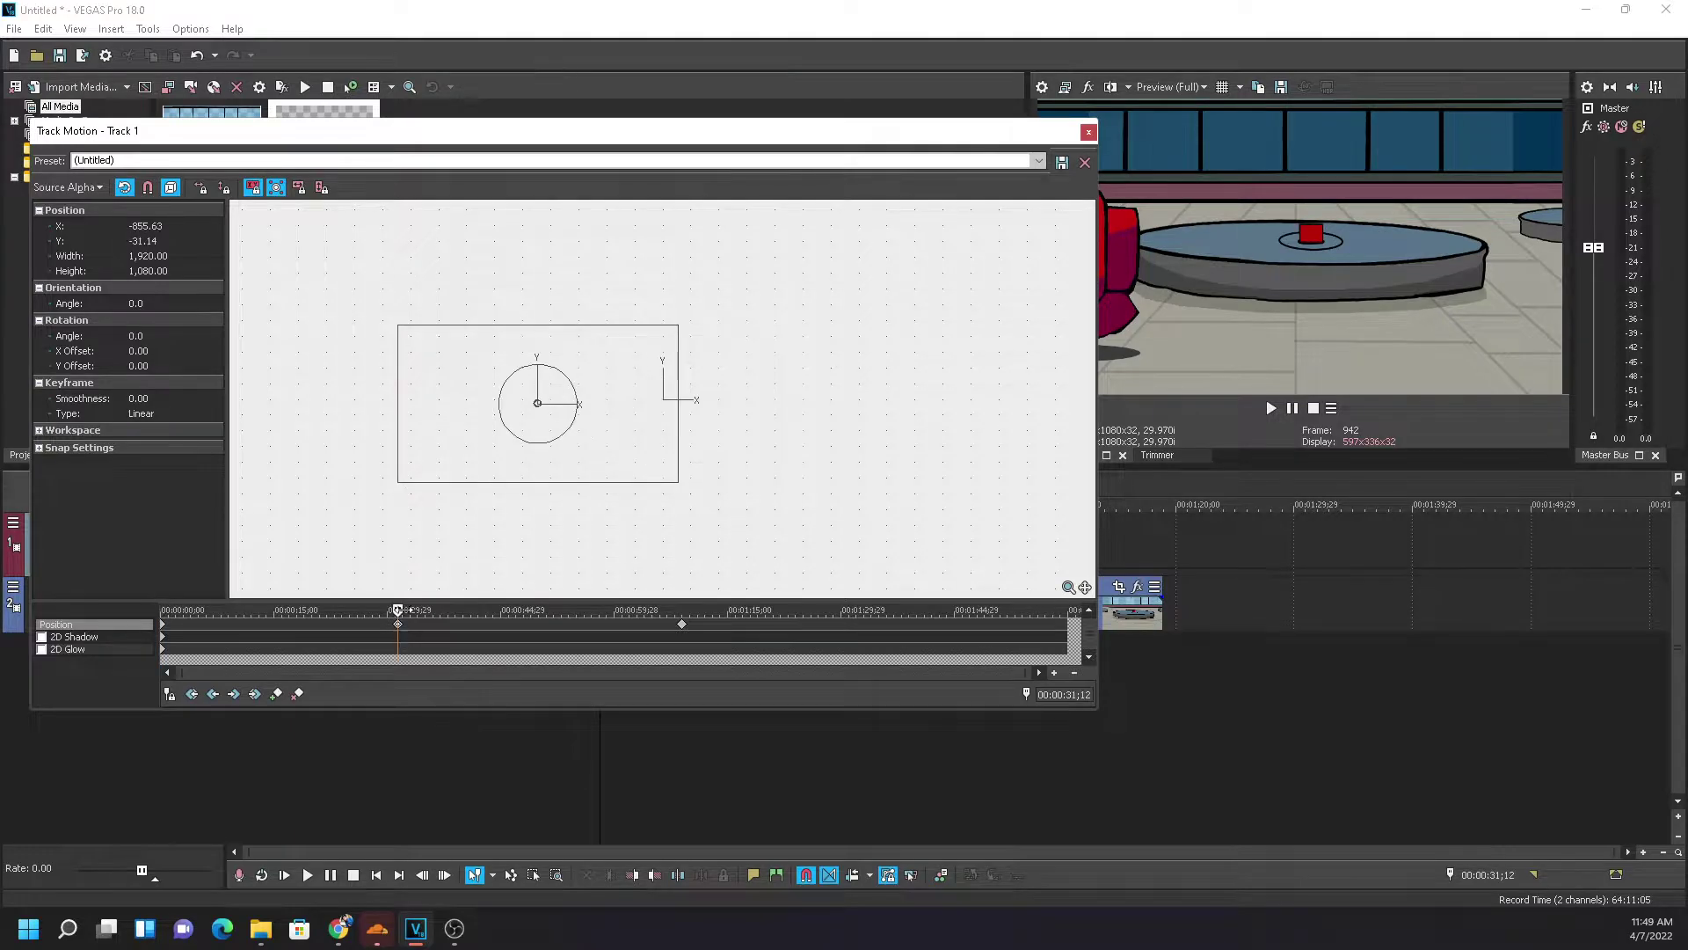
pyautogui.click(650, 466)
# Narrow the Track Motion window so it clears the video preview, and select the first position keyframe
pyautogui.moveTo(961, 140); pyautogui.dragTo(740, 130)
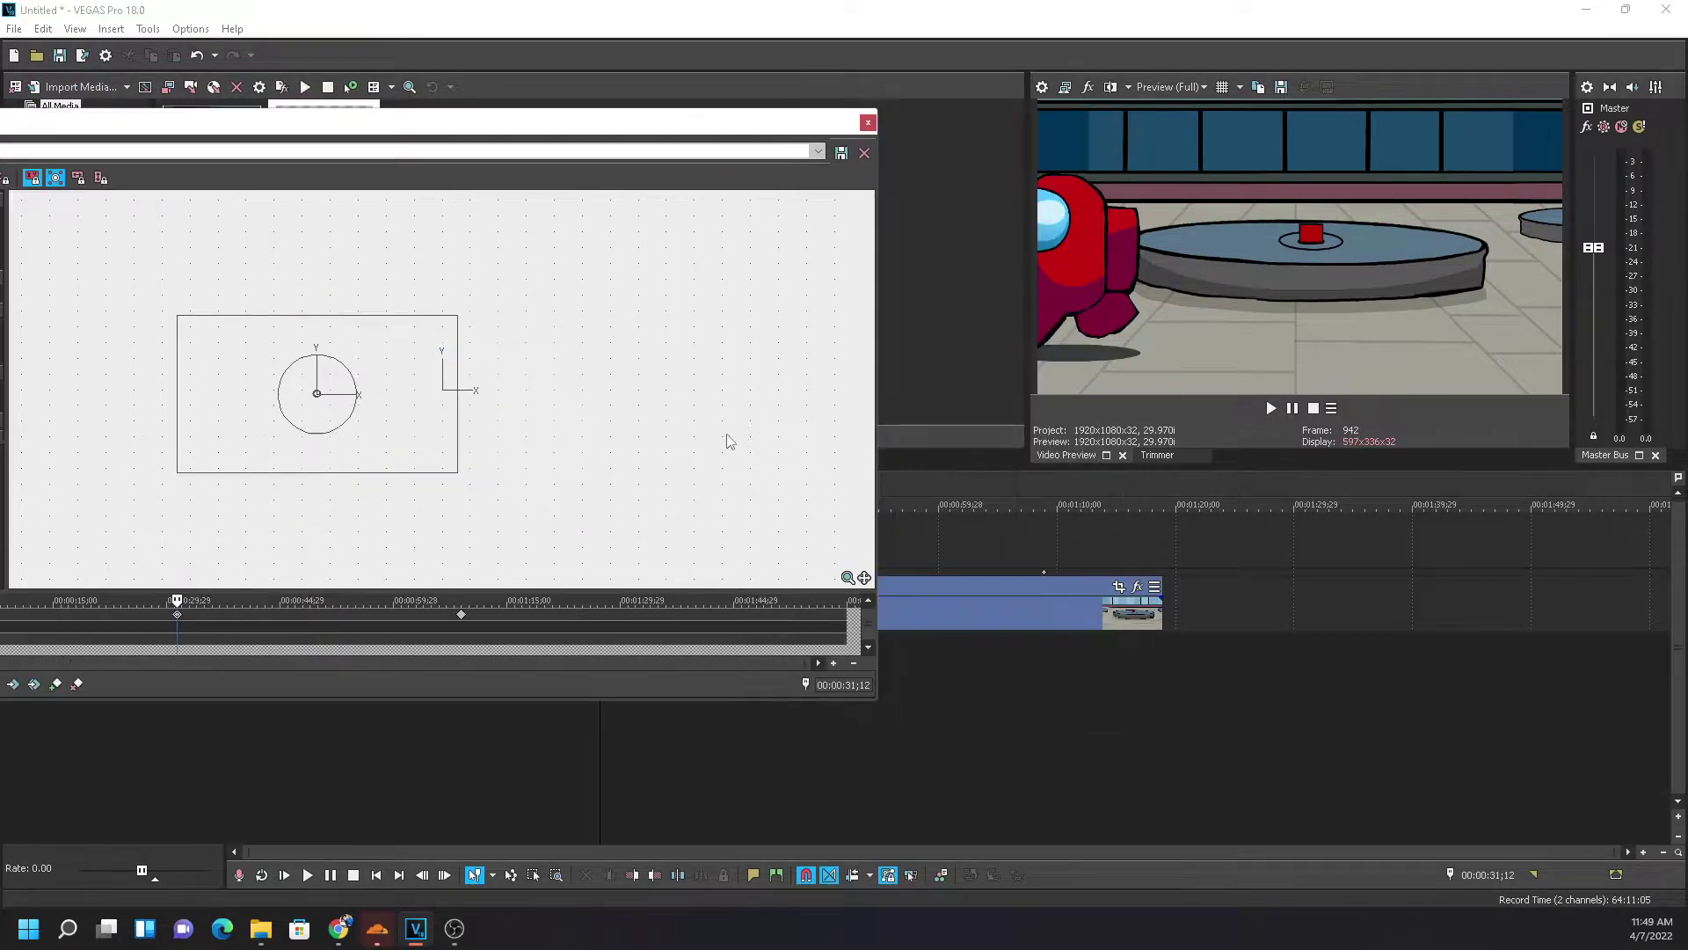
pyautogui.moveTo(876, 411); pyautogui.dragTo(526, 410)
pyautogui.moveTo(271, 114); pyautogui.dragTo(628, 139)
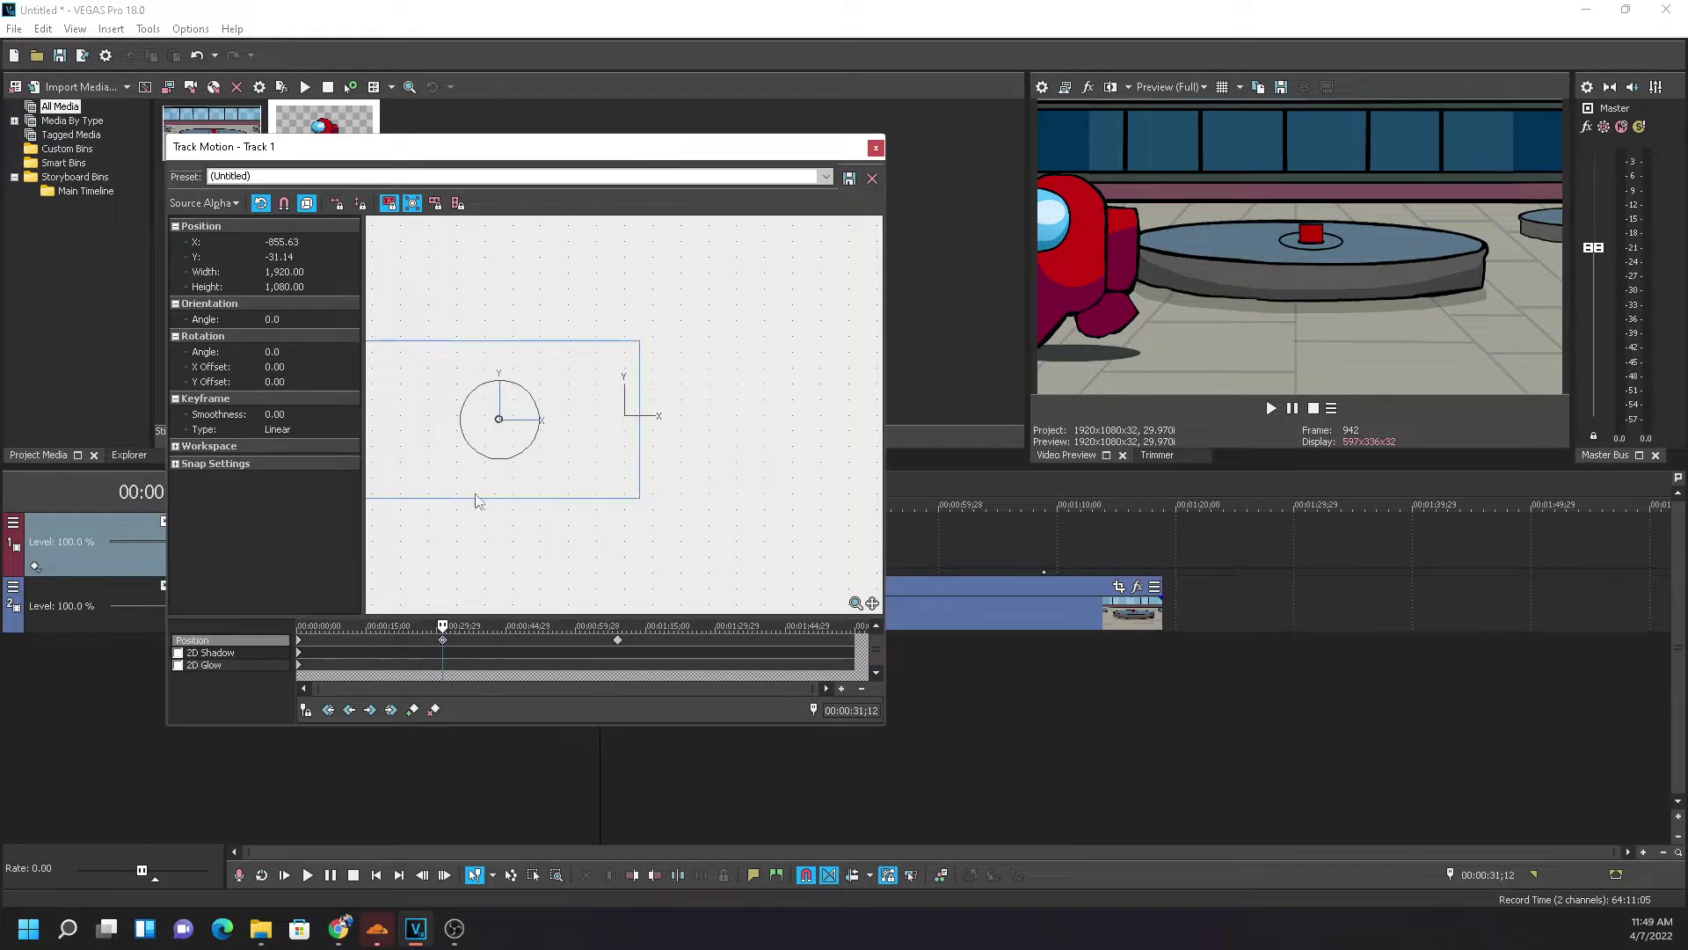
pyautogui.moveTo(443, 625); pyautogui.dragTo(300, 625)
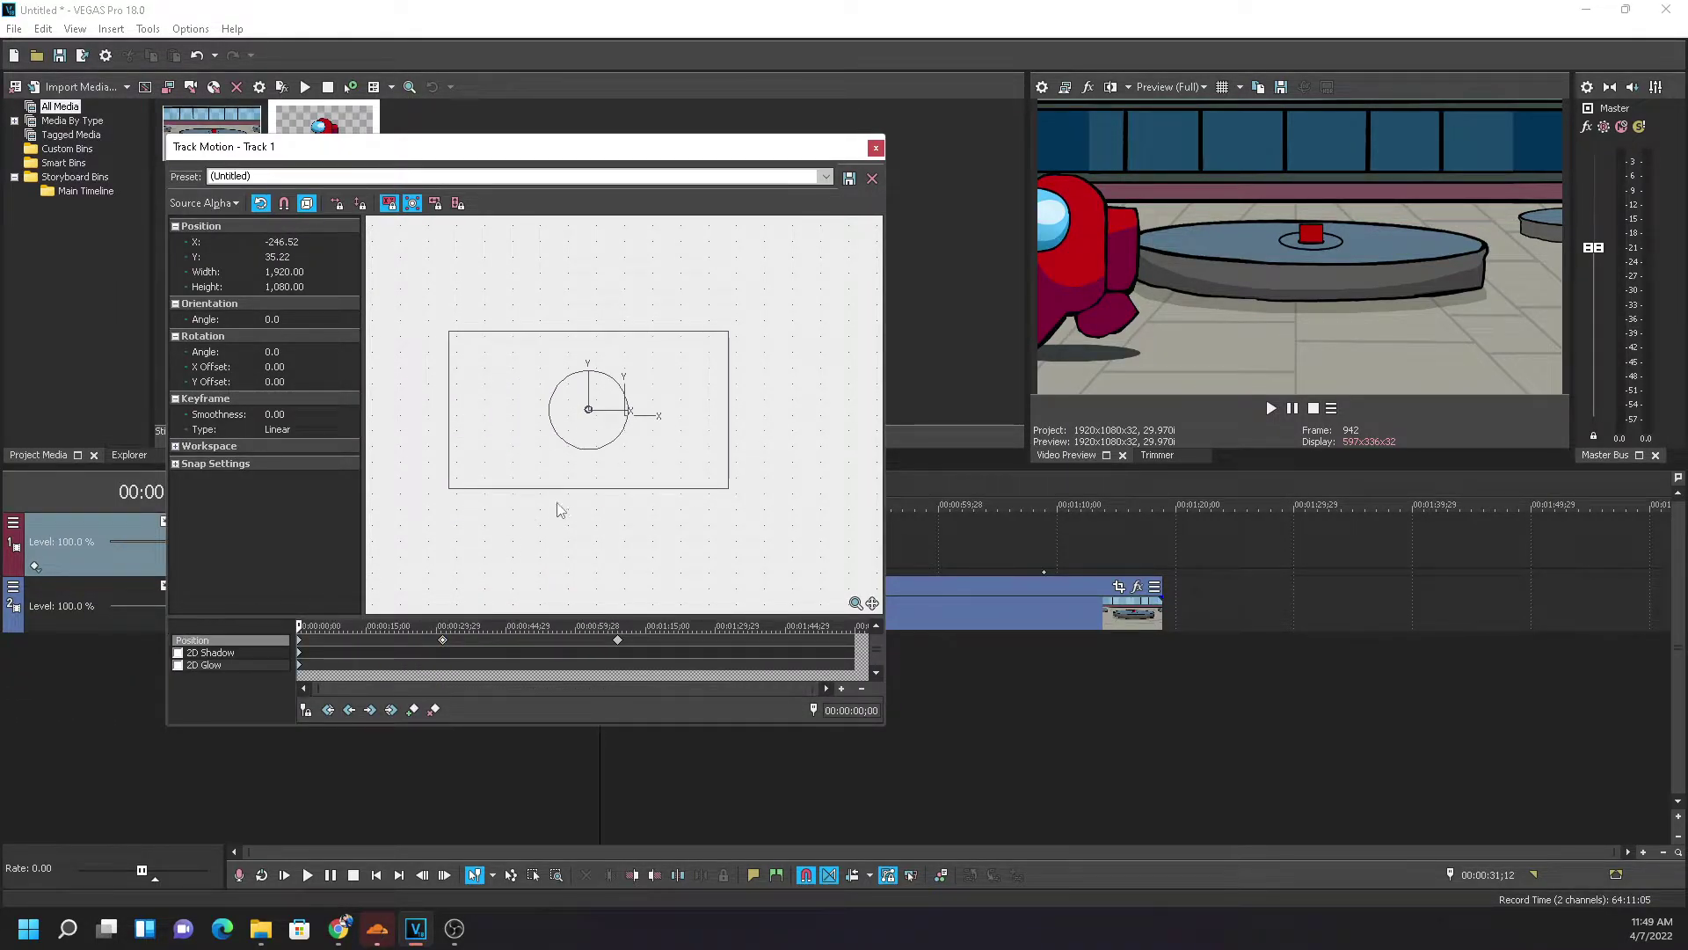
pyautogui.click(299, 641)
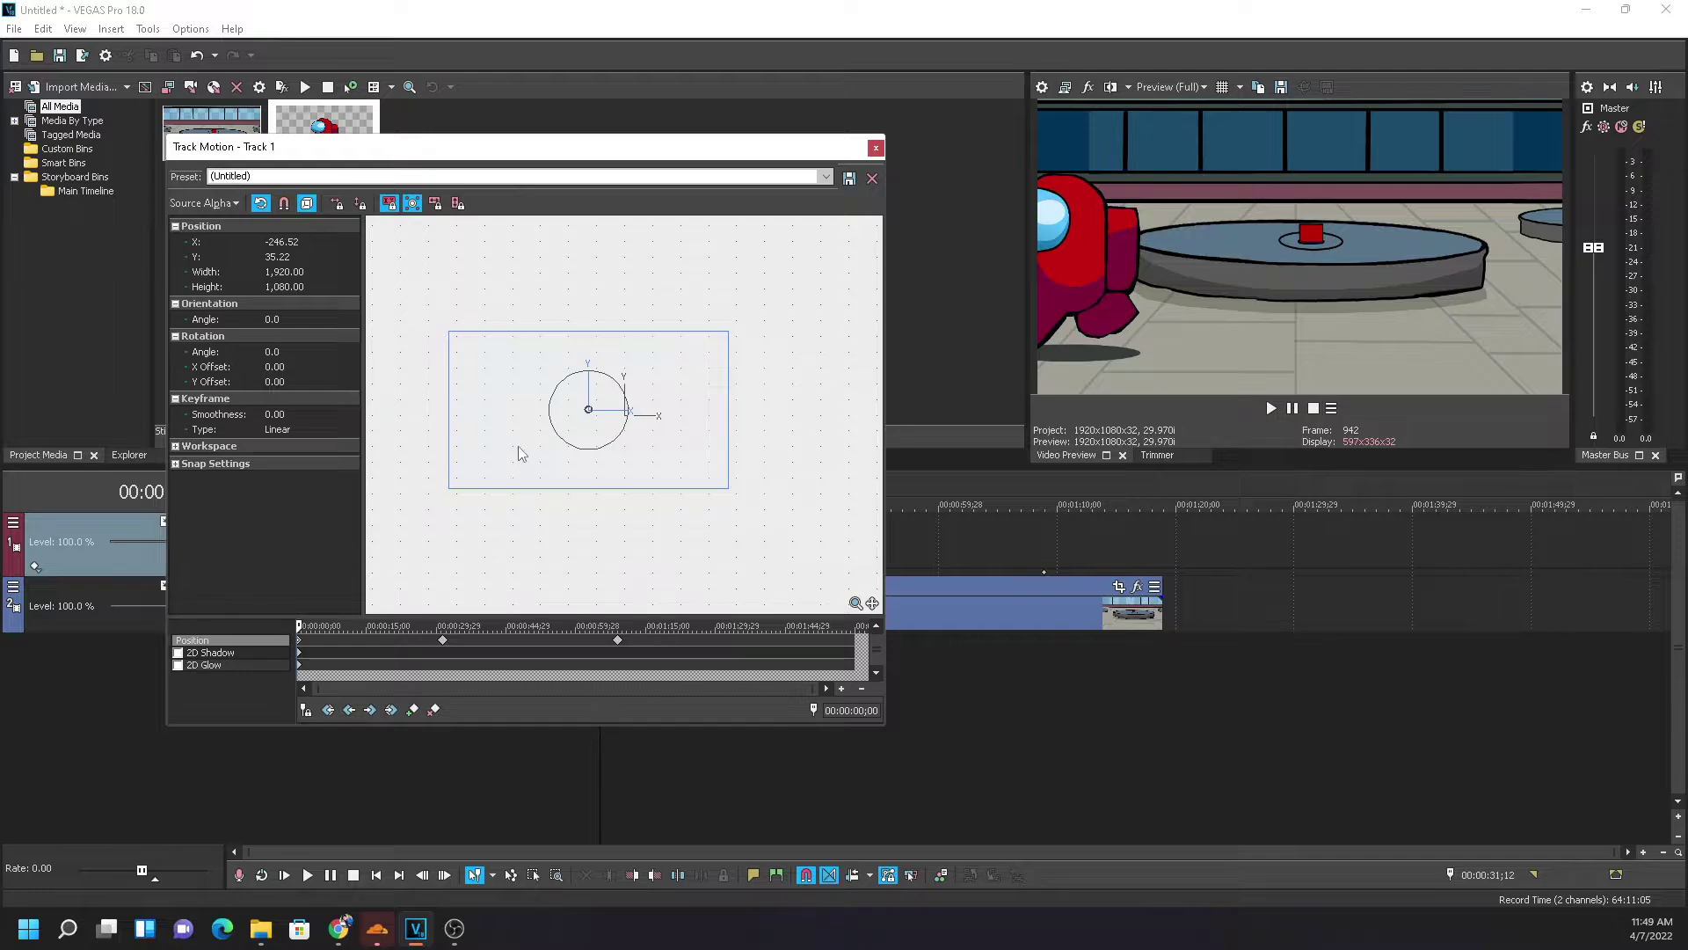
# Set the Track Motion cursor to 00:00:31;21 and shorten the window so the timeline tracks are uncovered
pyautogui.click(444, 641)
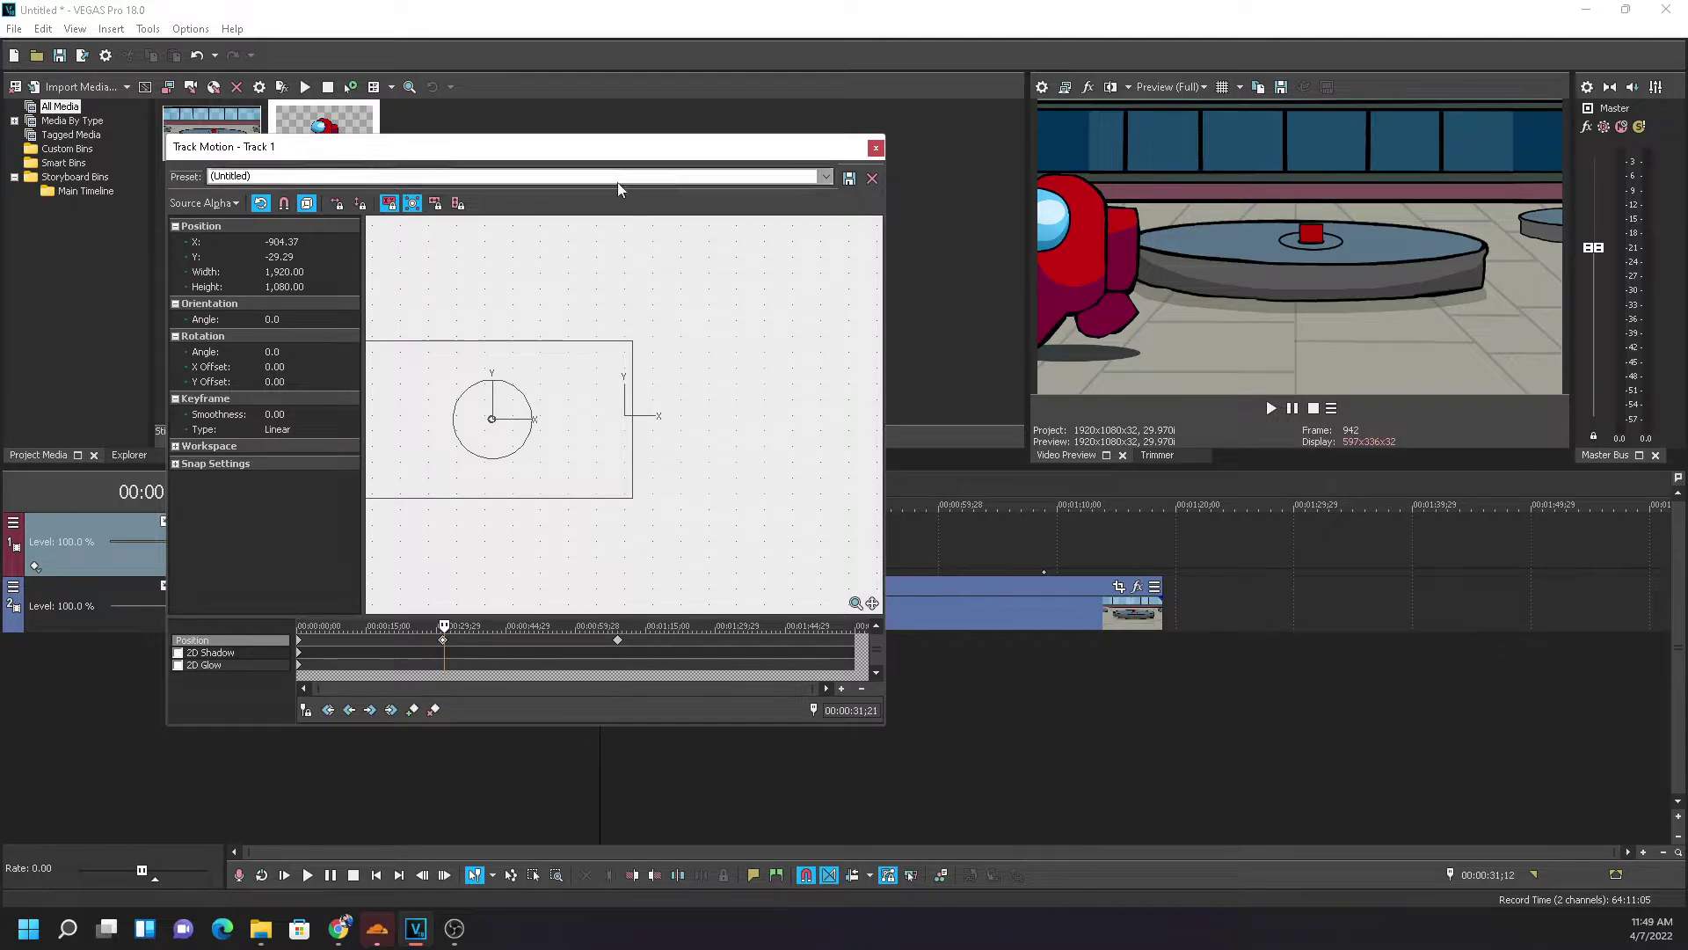
pyautogui.moveTo(599, 150); pyautogui.dragTo(633, 65)
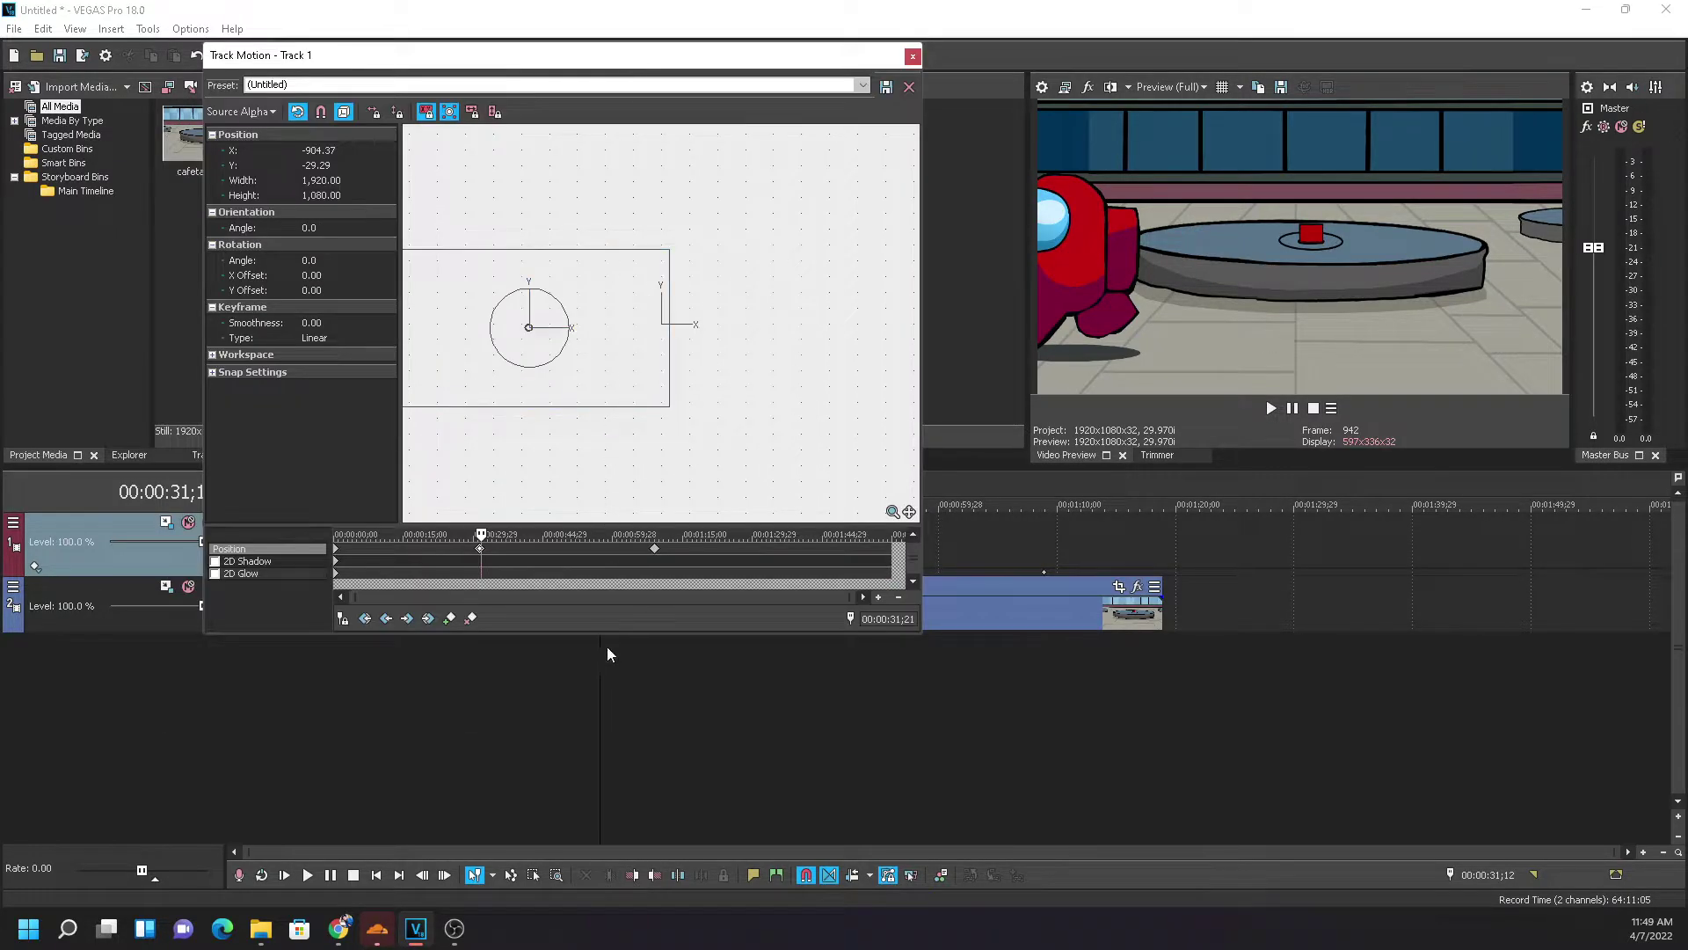
pyautogui.moveTo(601, 522); pyautogui.dragTo(601, 410)
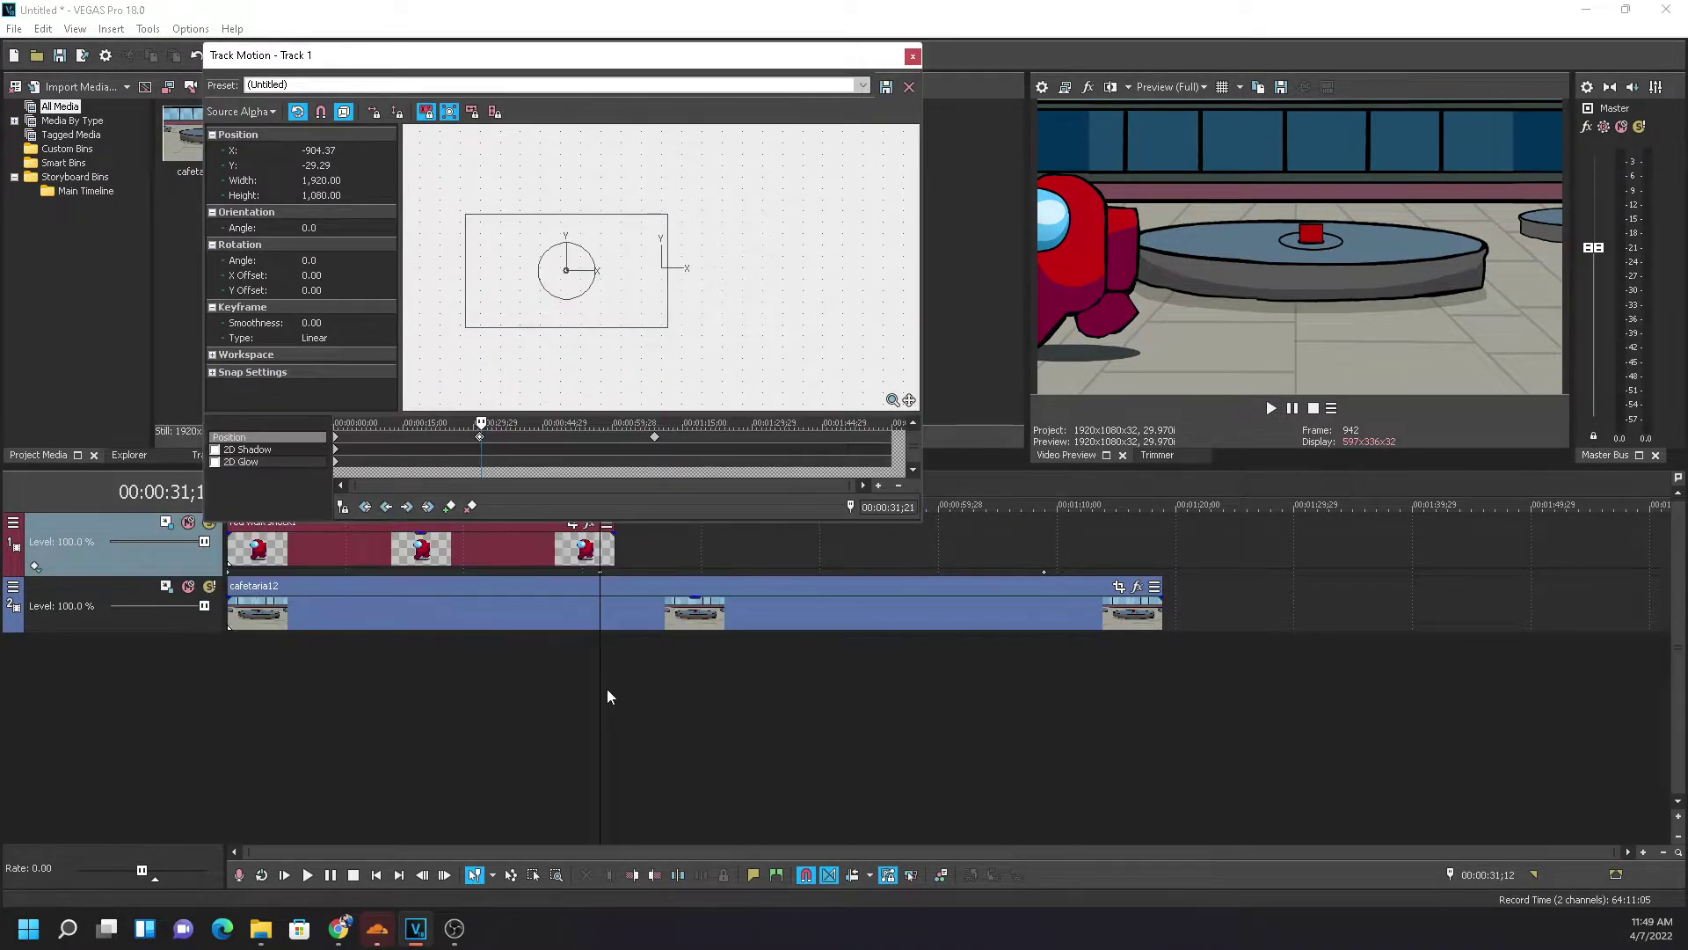
# Return the timeline cursor to the start and move the character at 00:00:31;21 in Track Motion to X about -578, Y about 21
pyautogui.moveTo(605, 689); pyautogui.dragTo(241, 672)
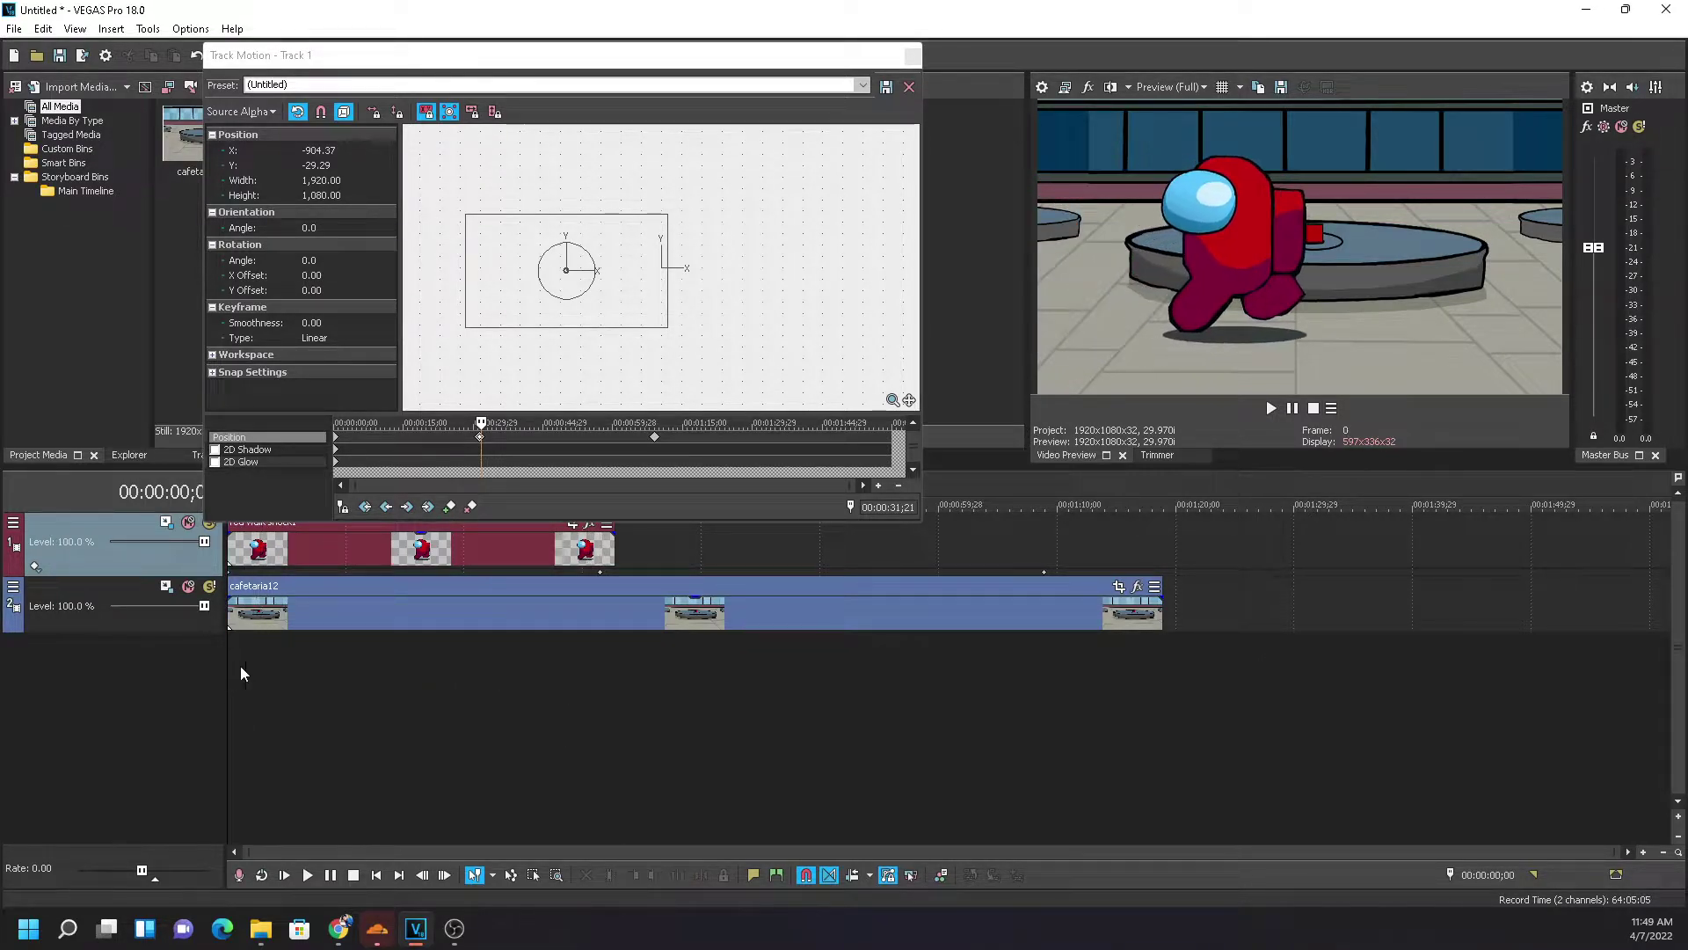
pyautogui.moveTo(705, 287); pyautogui.dragTo(655, 299)
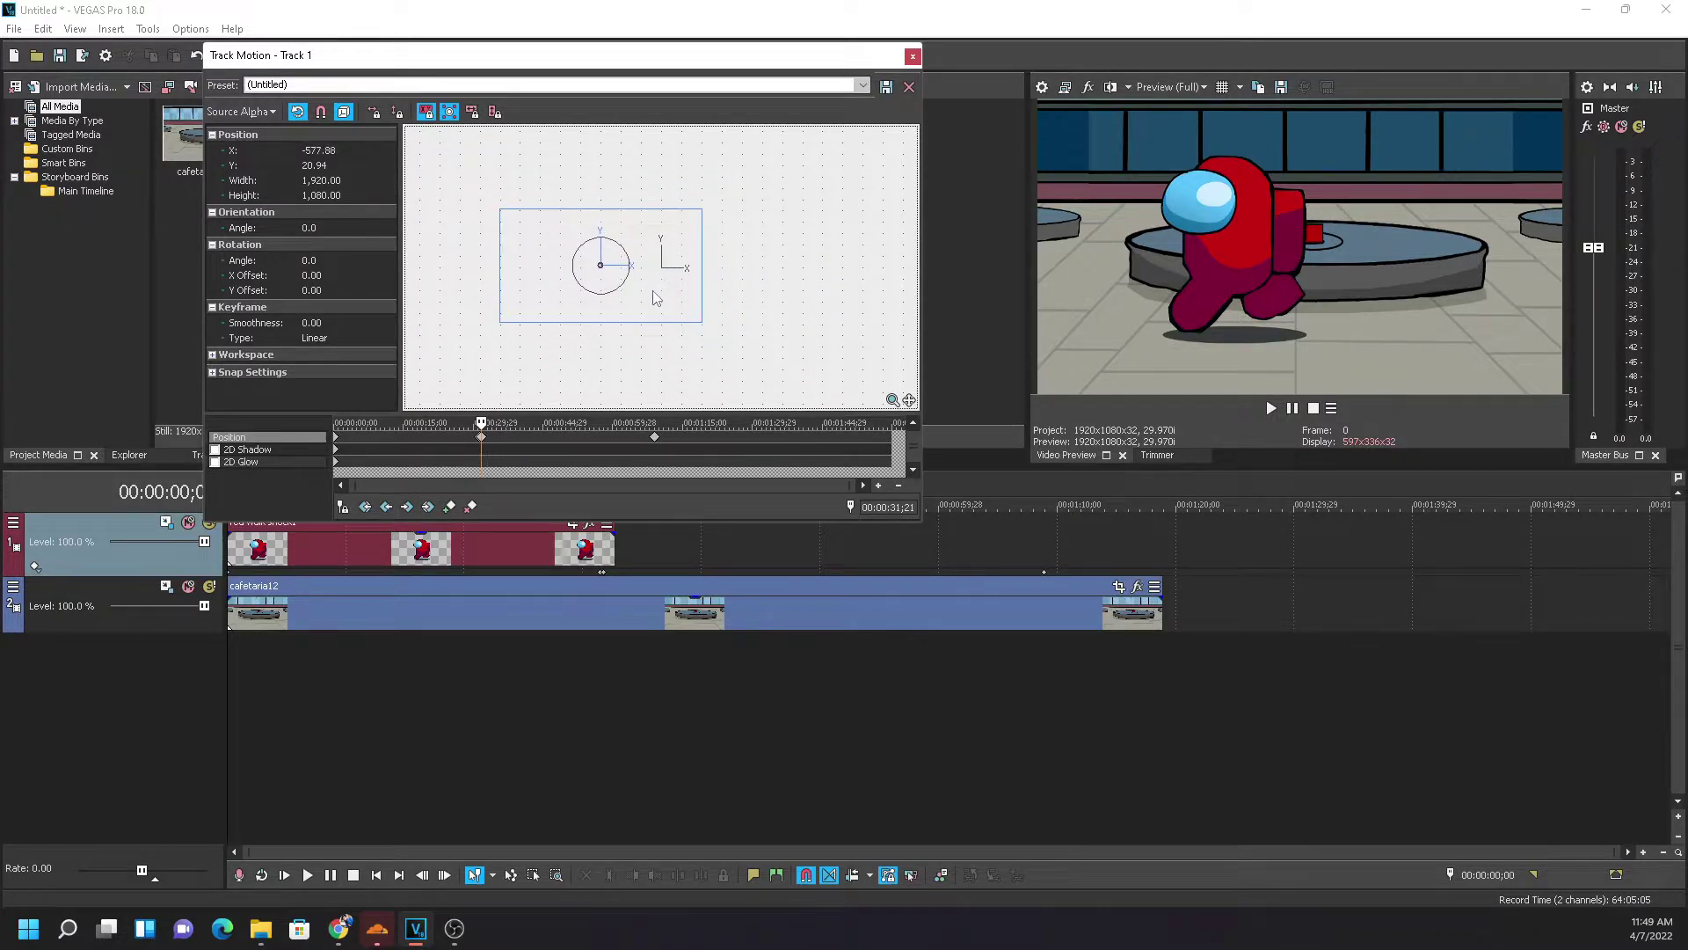
pyautogui.click(1158, 250)
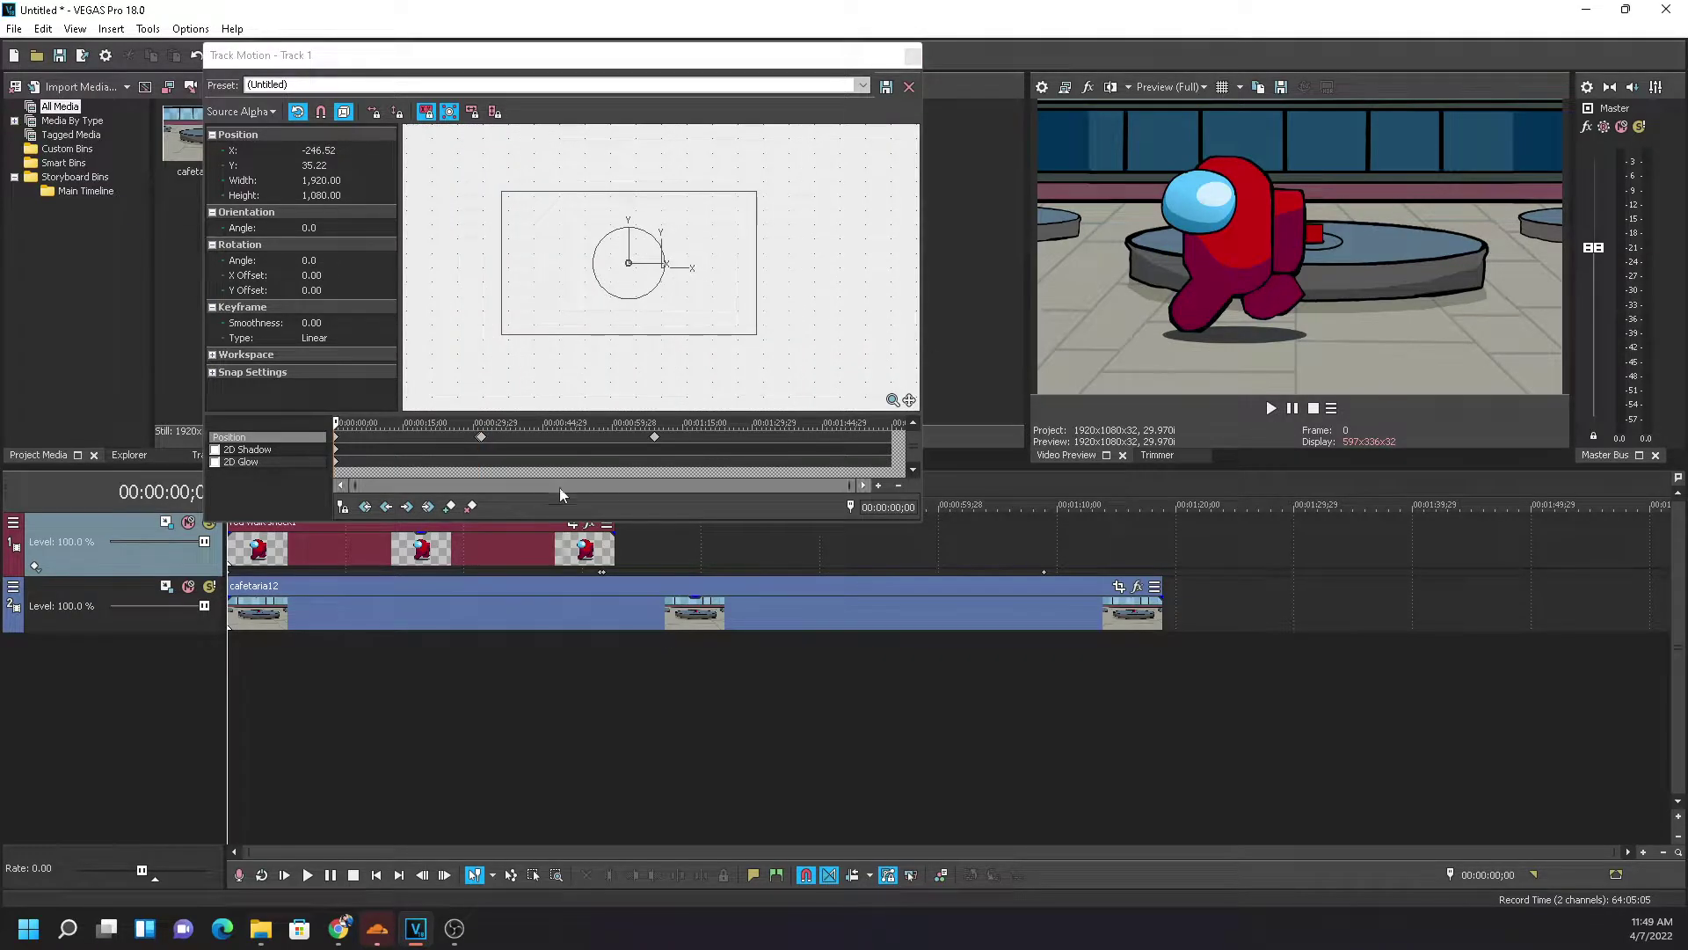
# Reopen track 1's motion at the 00:00:31;12 position keyframe and delete the neighbouring position keyframe at 00:00:31;21
pyautogui.click(603, 578)
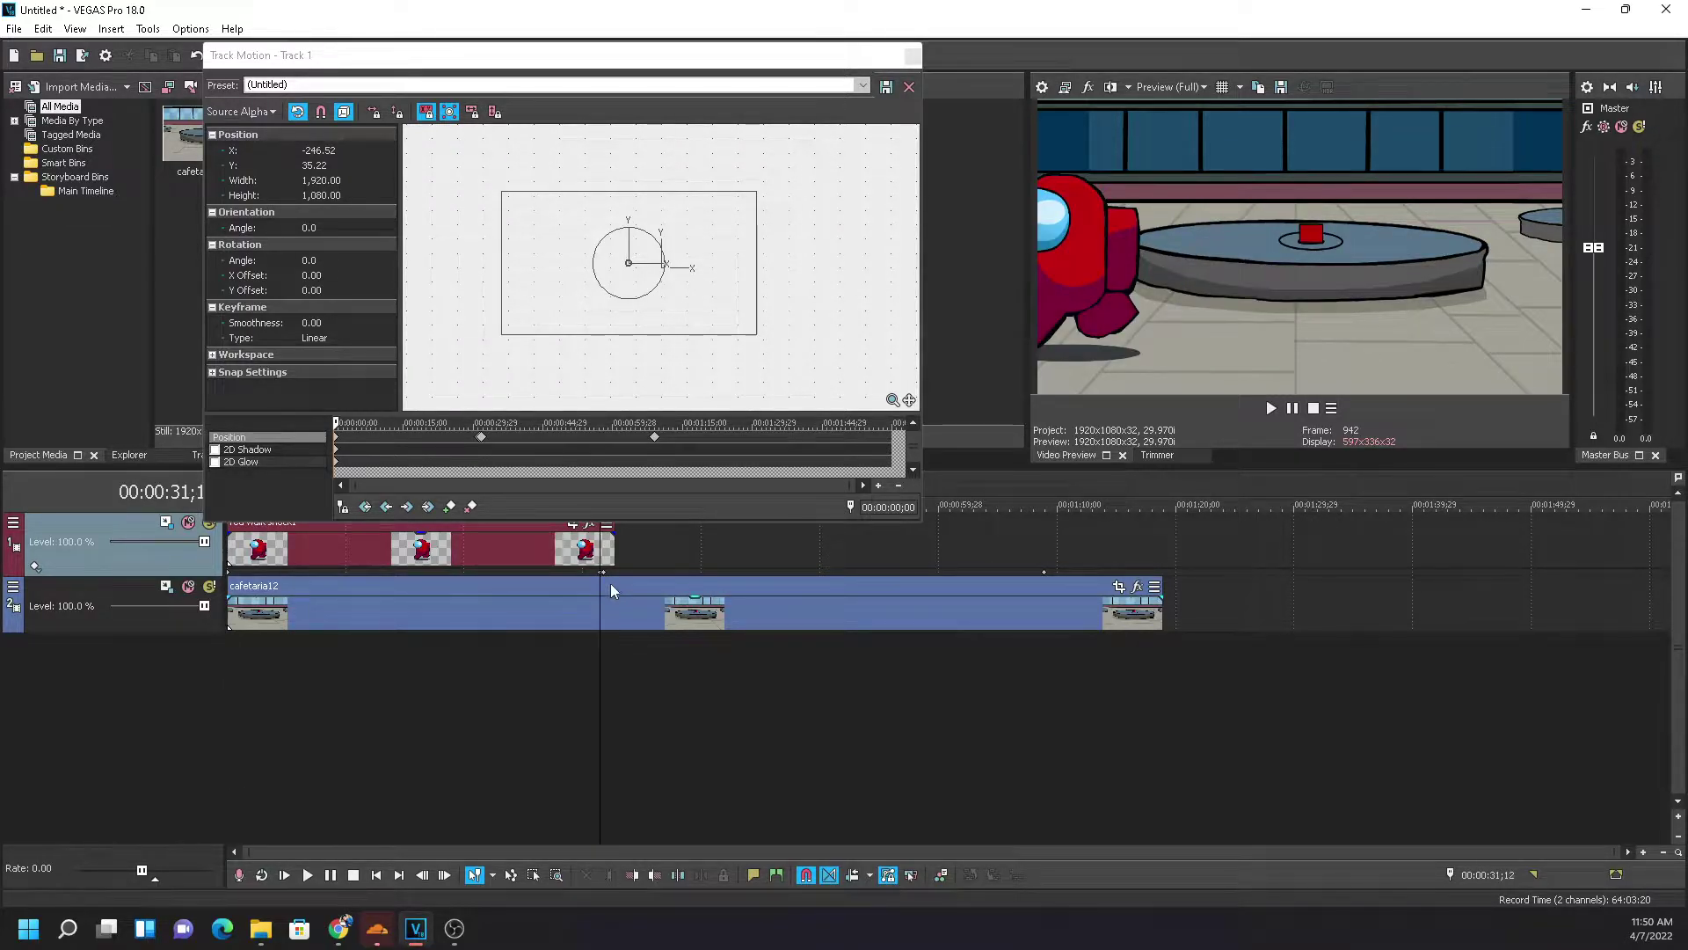
pyautogui.scroll(6, 613, 583)
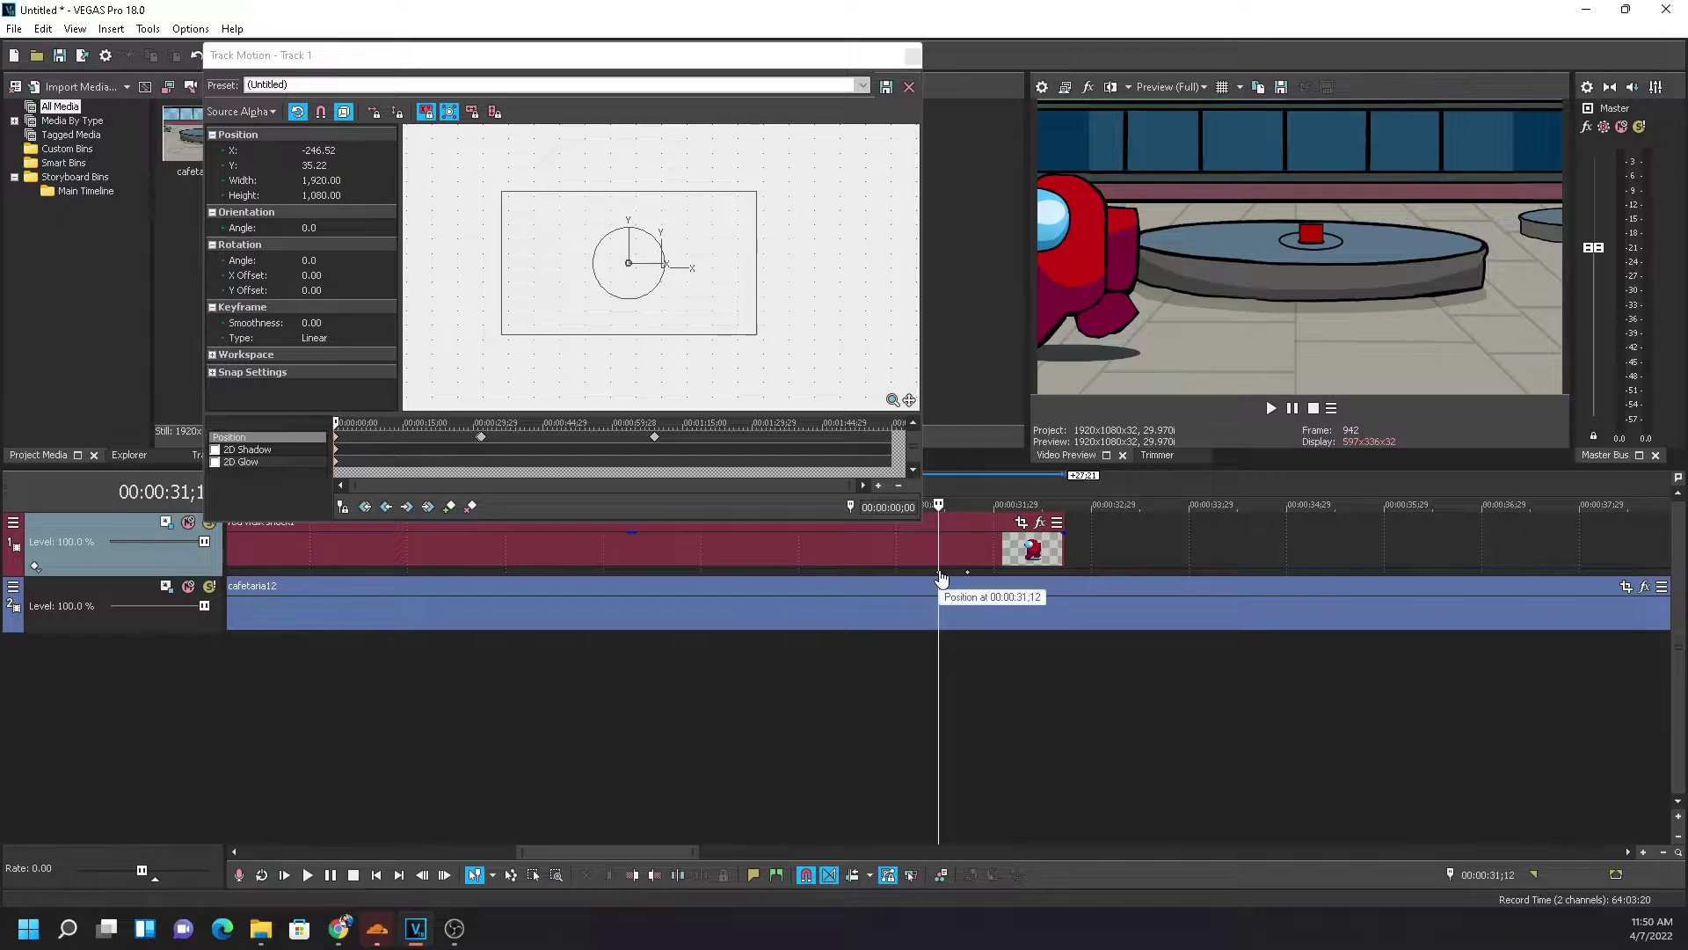
pyautogui.click(939, 580)
pyautogui.click(849, 442)
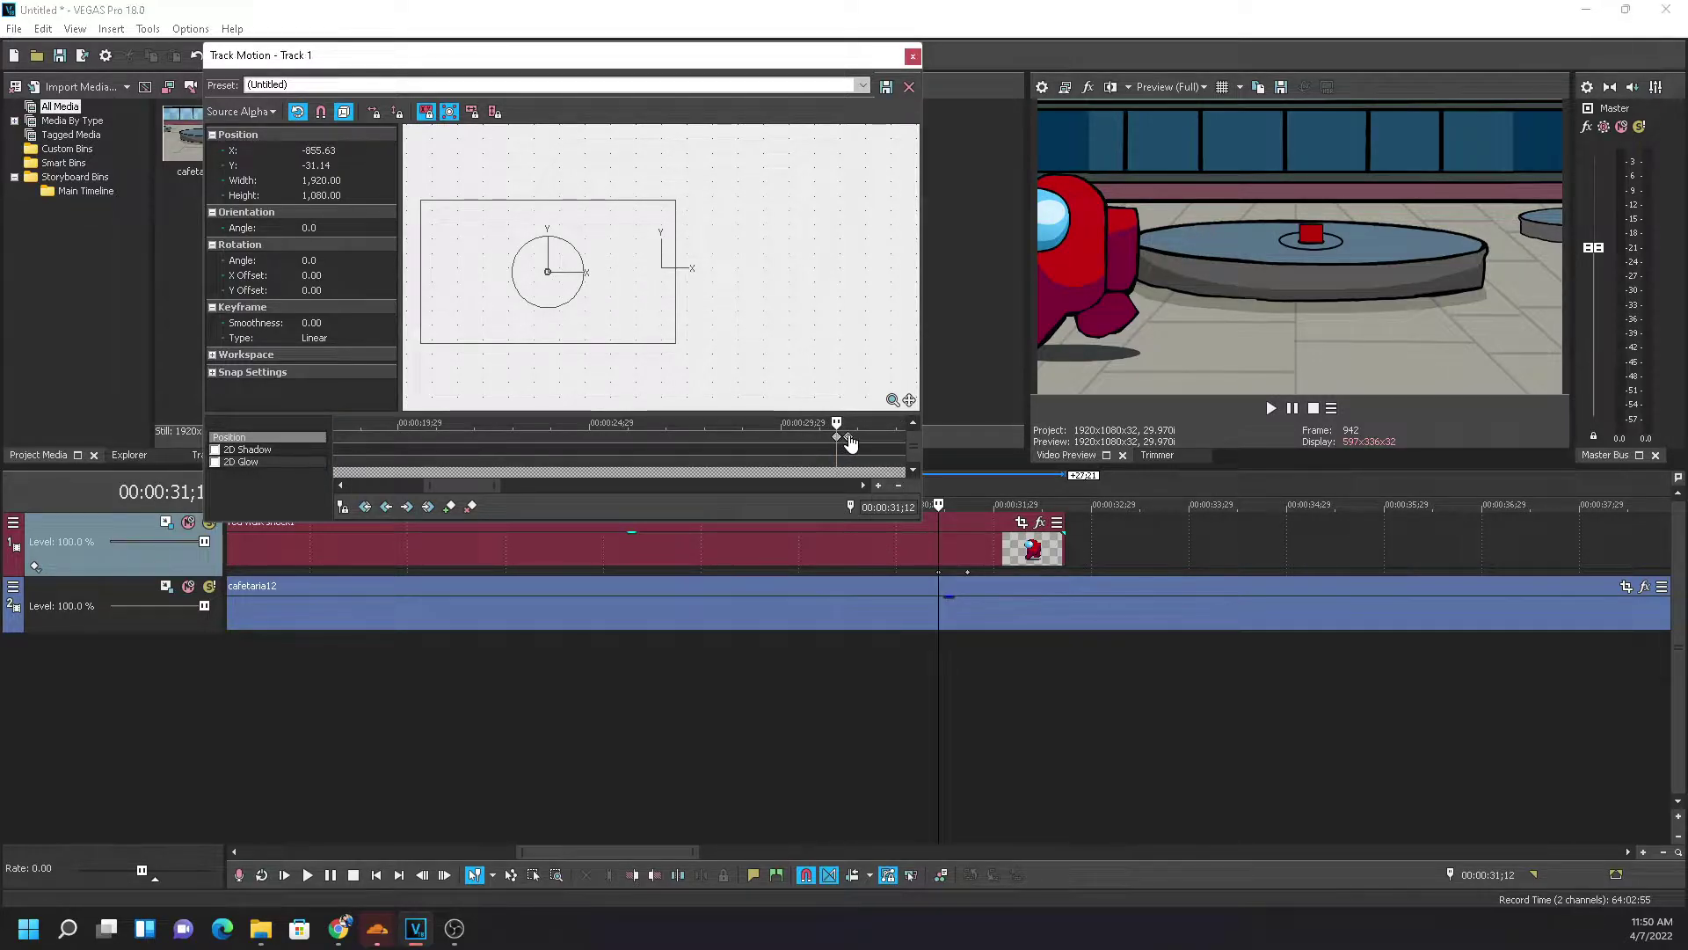
pyautogui.press('Delete')
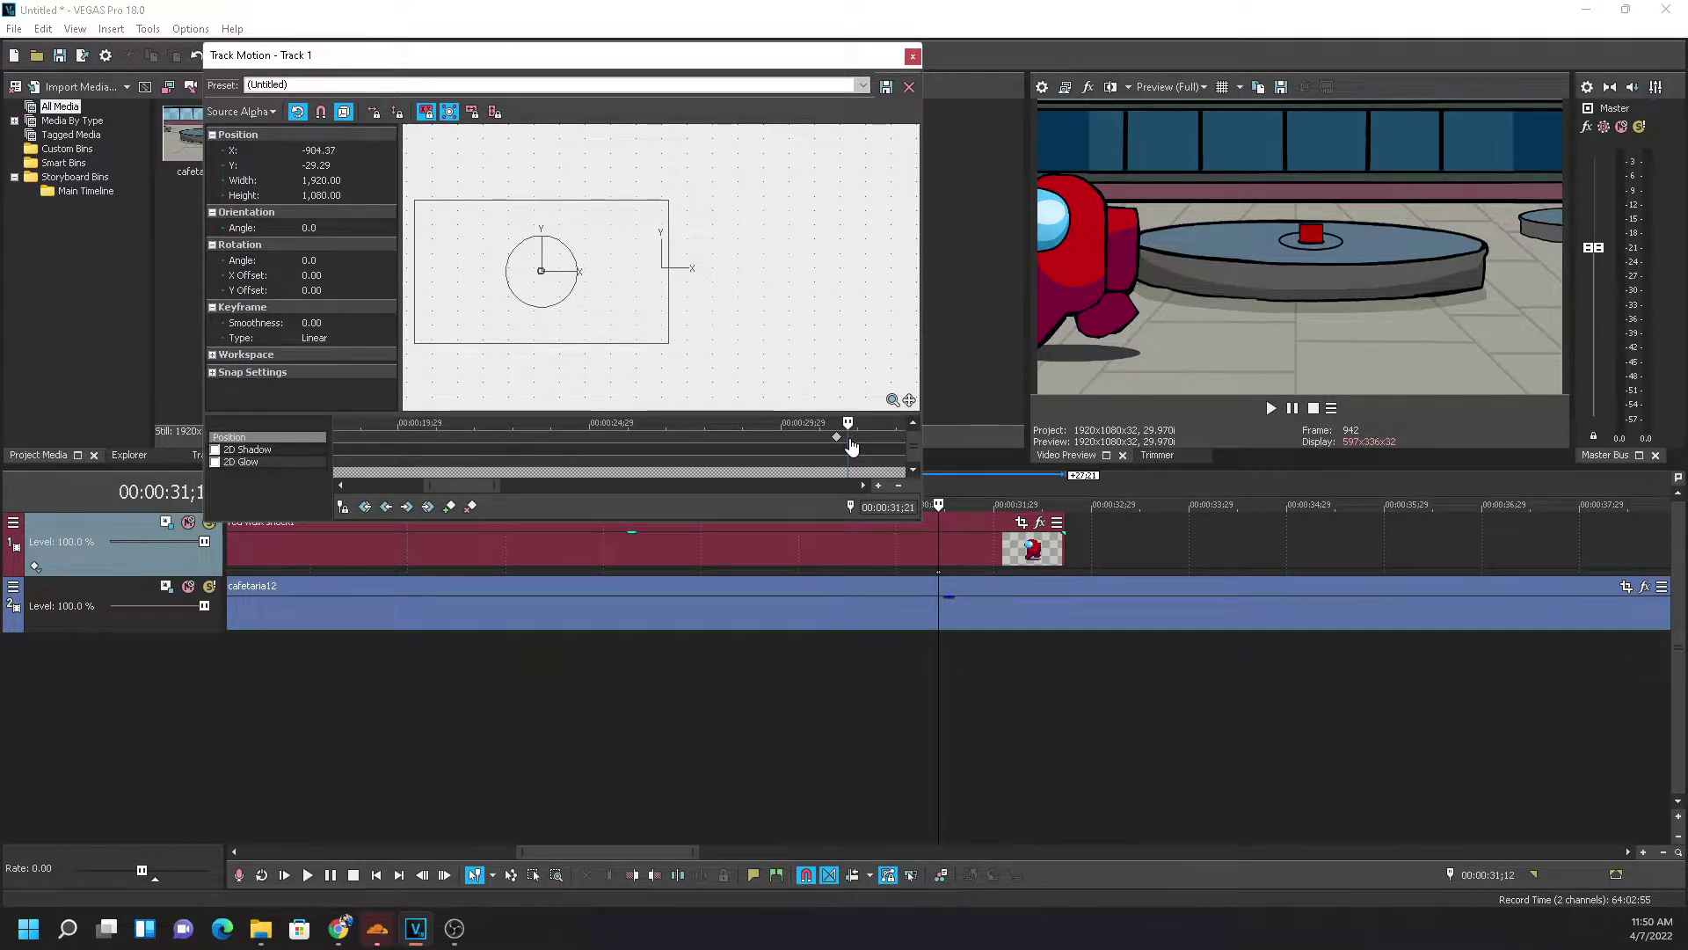
# Select the 00:00:31;12 position keyframe and move the character in Track Motion to X about 171, Y about -51
pyautogui.click(837, 444)
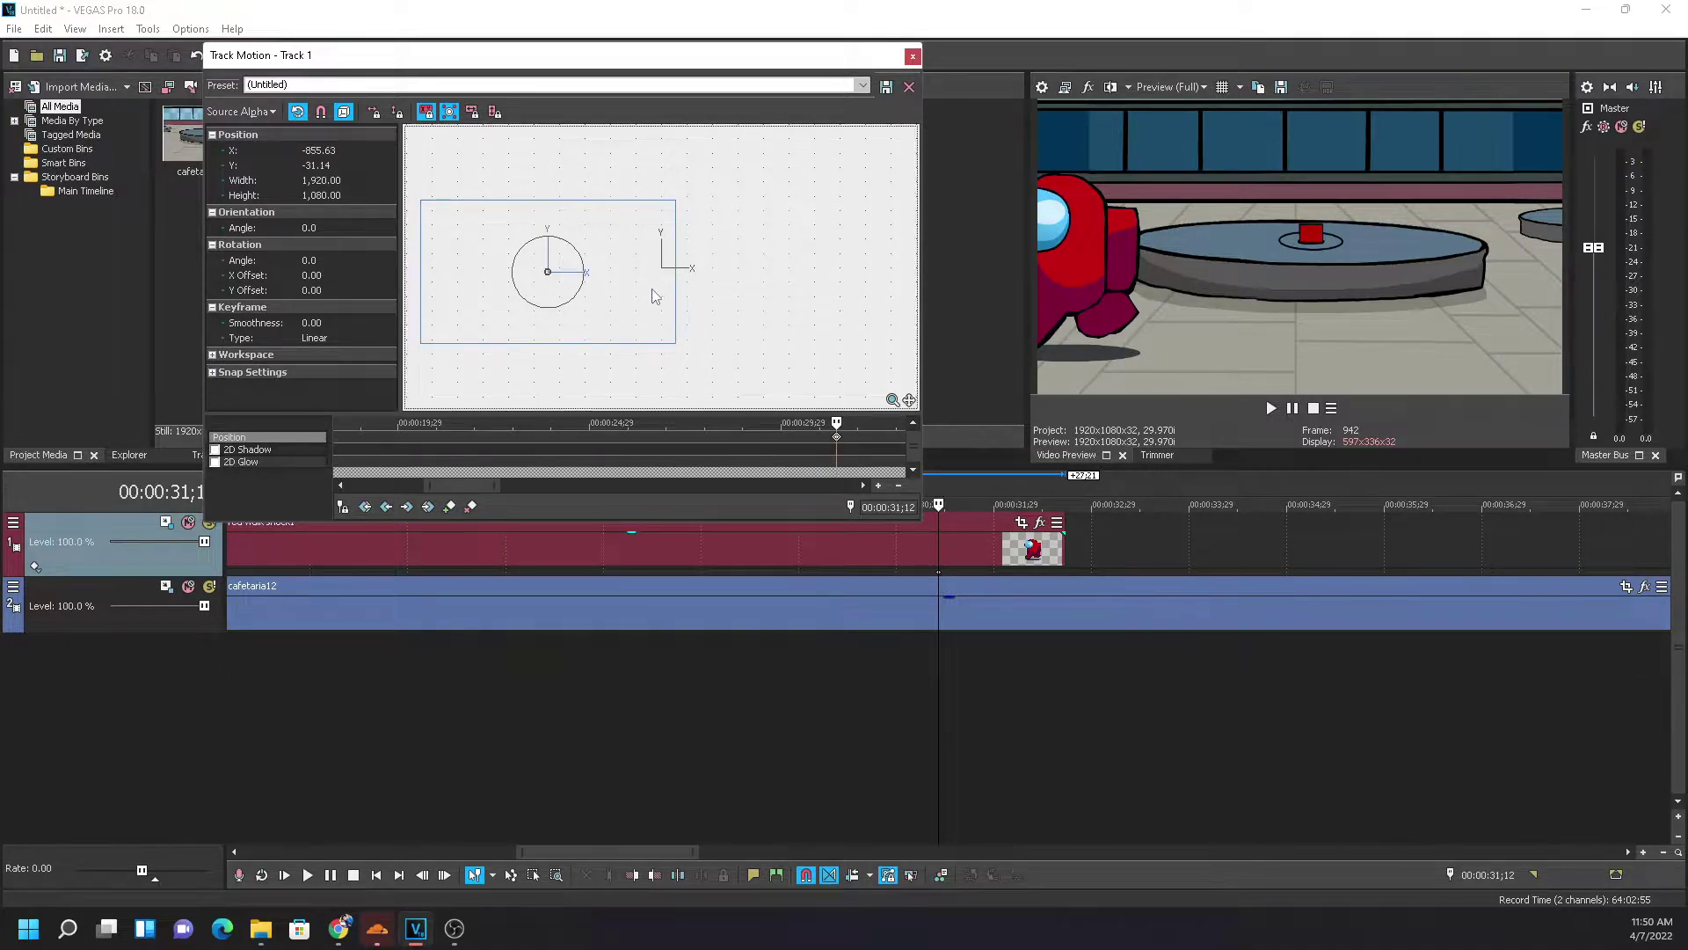
pyautogui.moveTo(649, 290); pyautogui.dragTo(742, 281)
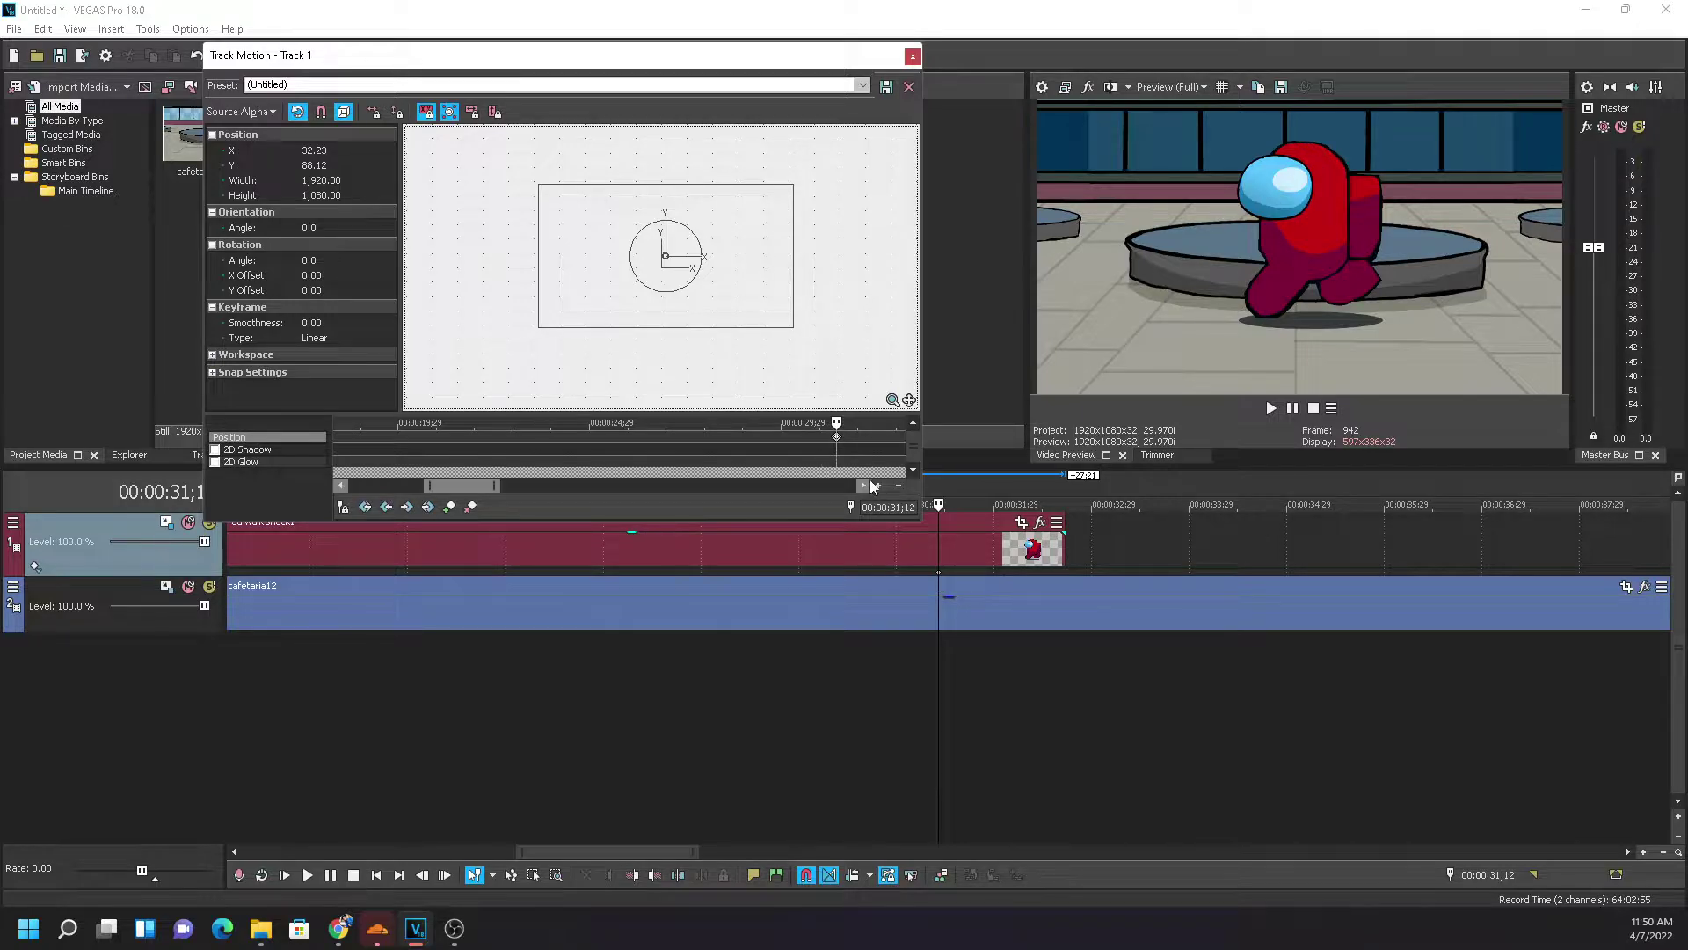
pyautogui.moveTo(721, 341); pyautogui.dragTo(754, 314)
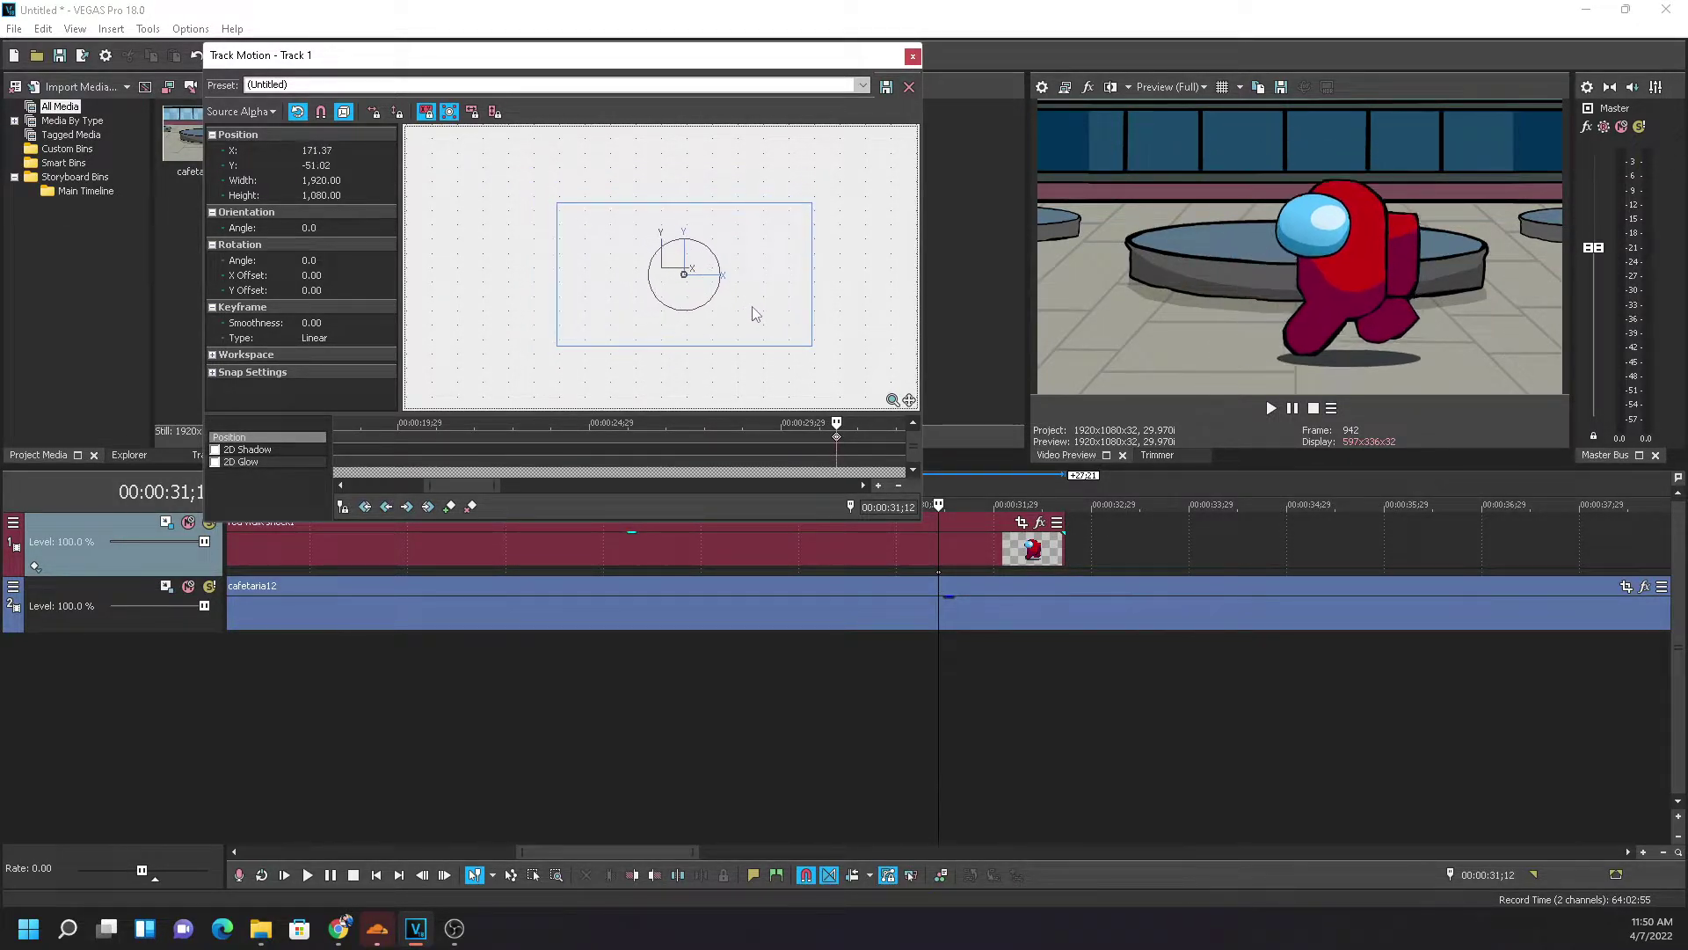
# Scrub the timeline back to about 00:00:28;18 and reposition the character at the 00:00:31;12 keyframe to X about 218, Y about -44
pyautogui.click(939, 699)
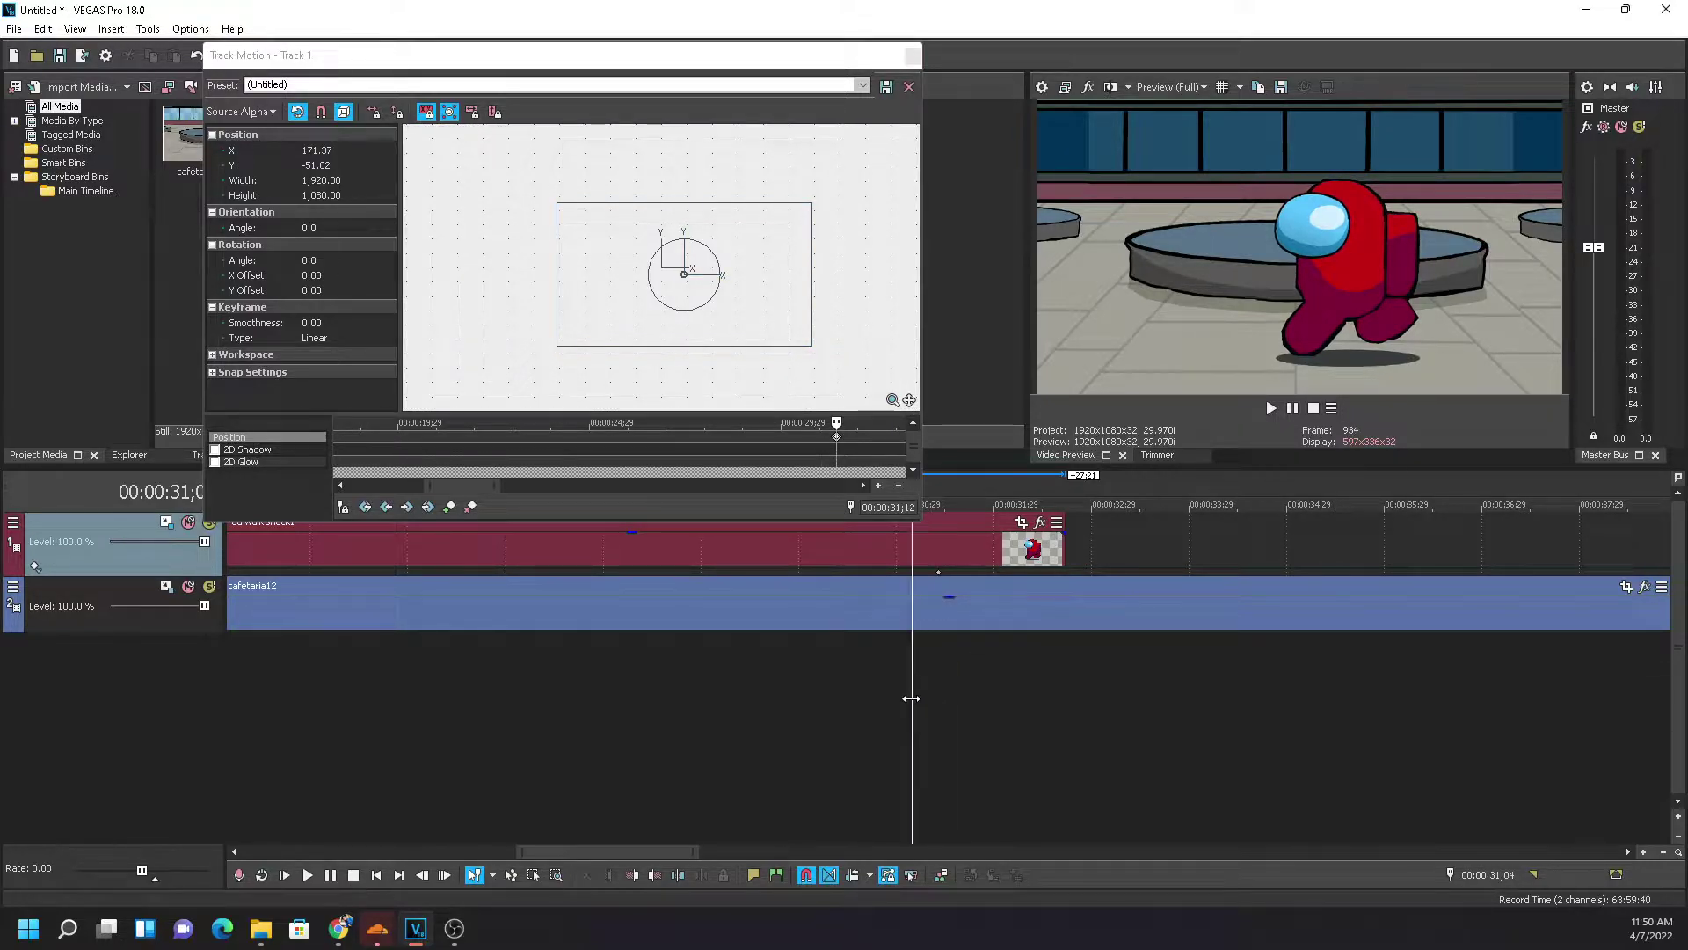
pyautogui.moveTo(938, 699); pyautogui.dragTo(924, 698)
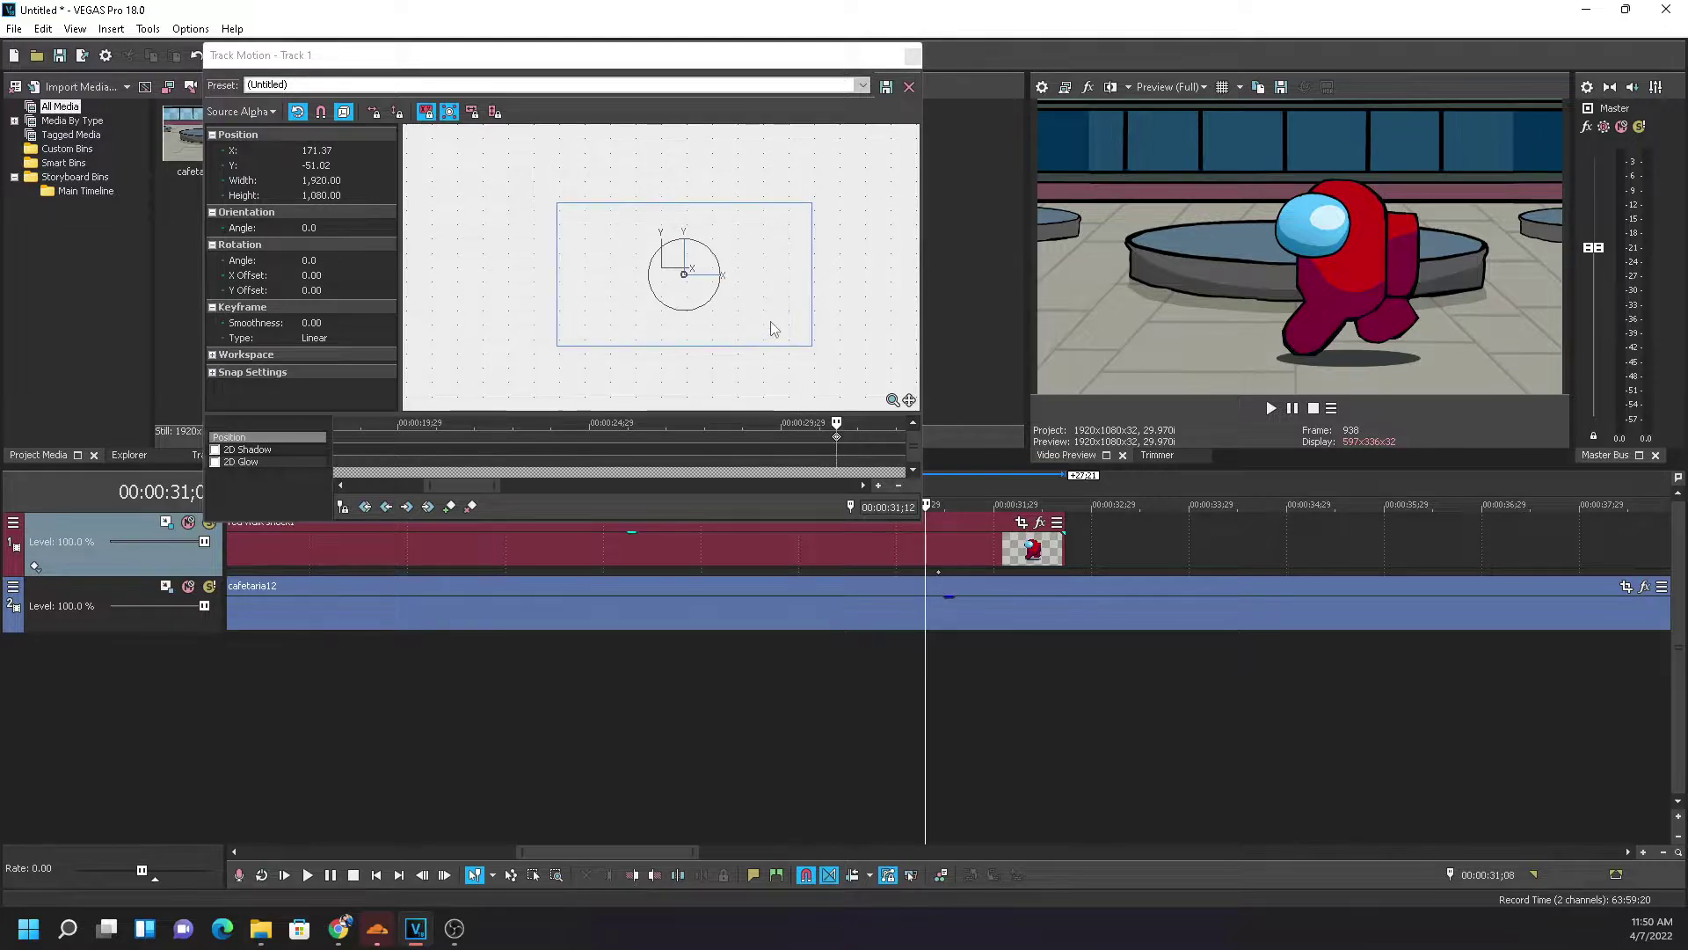
pyautogui.moveTo(794, 306)
pyautogui.mouseDown()
pyautogui.moveTo(773, 313)
pyautogui.moveTo(778, 295)
pyautogui.moveTo(783, 326)
pyautogui.mouseUp()
pyautogui.moveTo(927, 661); pyautogui.dragTo(666, 663)
pyautogui.moveTo(803, 279); pyautogui.dragTo(740, 295)
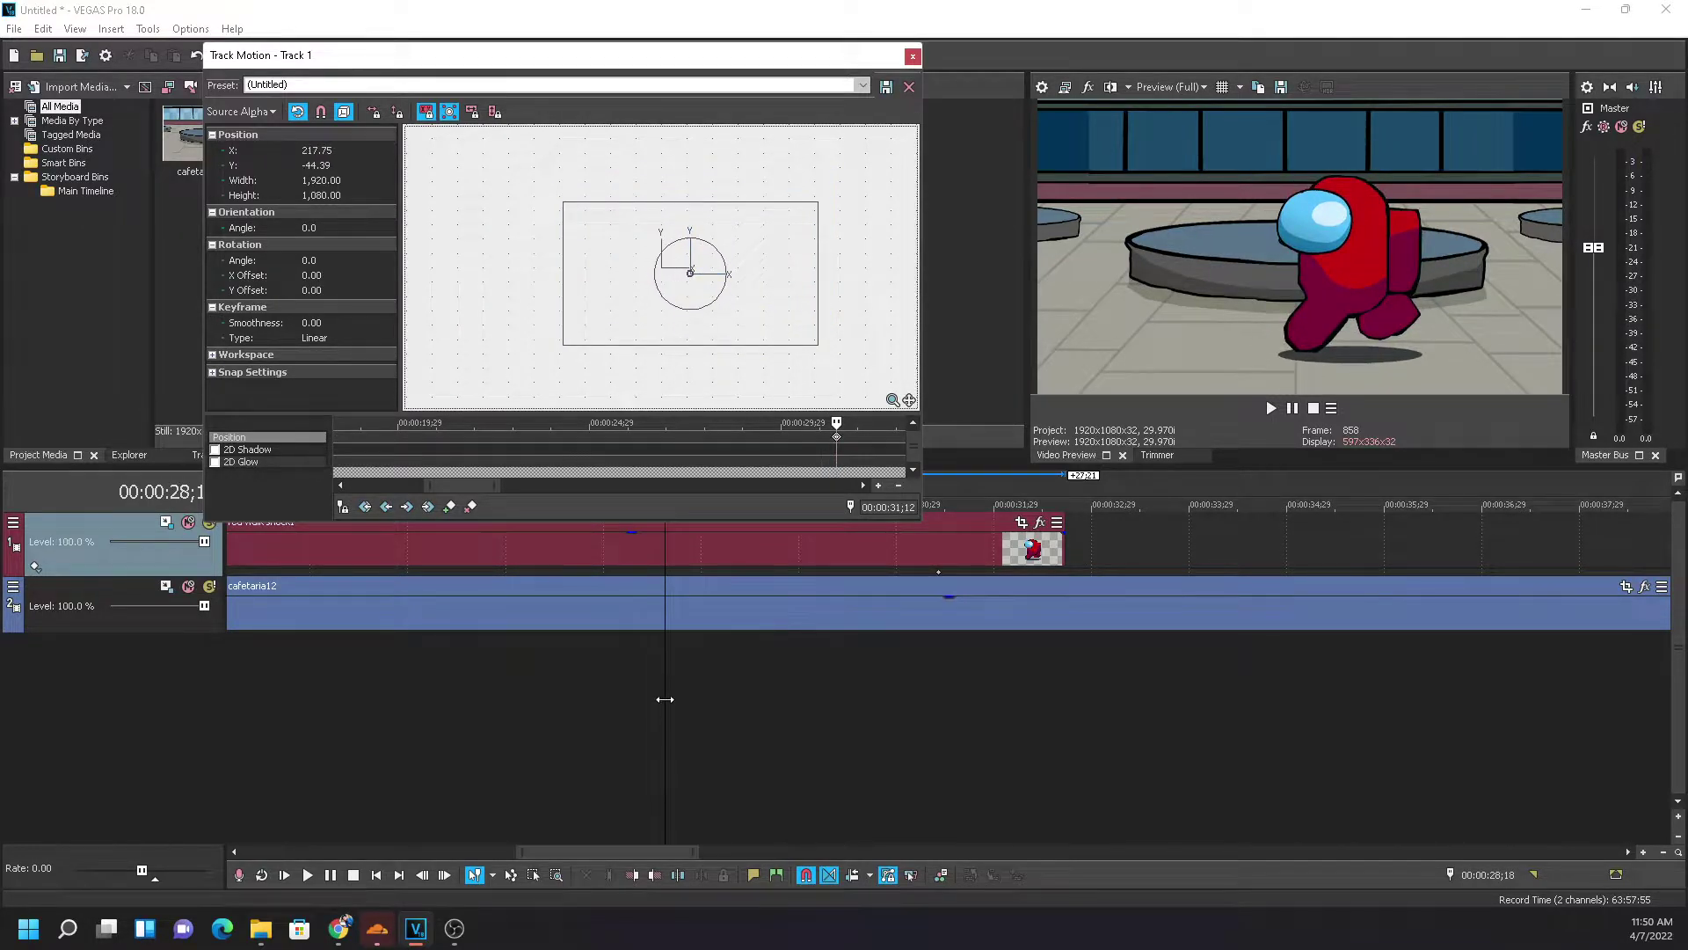
# Return the timeline cursor to the start and move the selected keyframe's character position to X about 224, Y about -170
pyautogui.moveTo(665, 699); pyautogui.dragTo(186, 626)
pyautogui.scroll(-5, 688, 684)
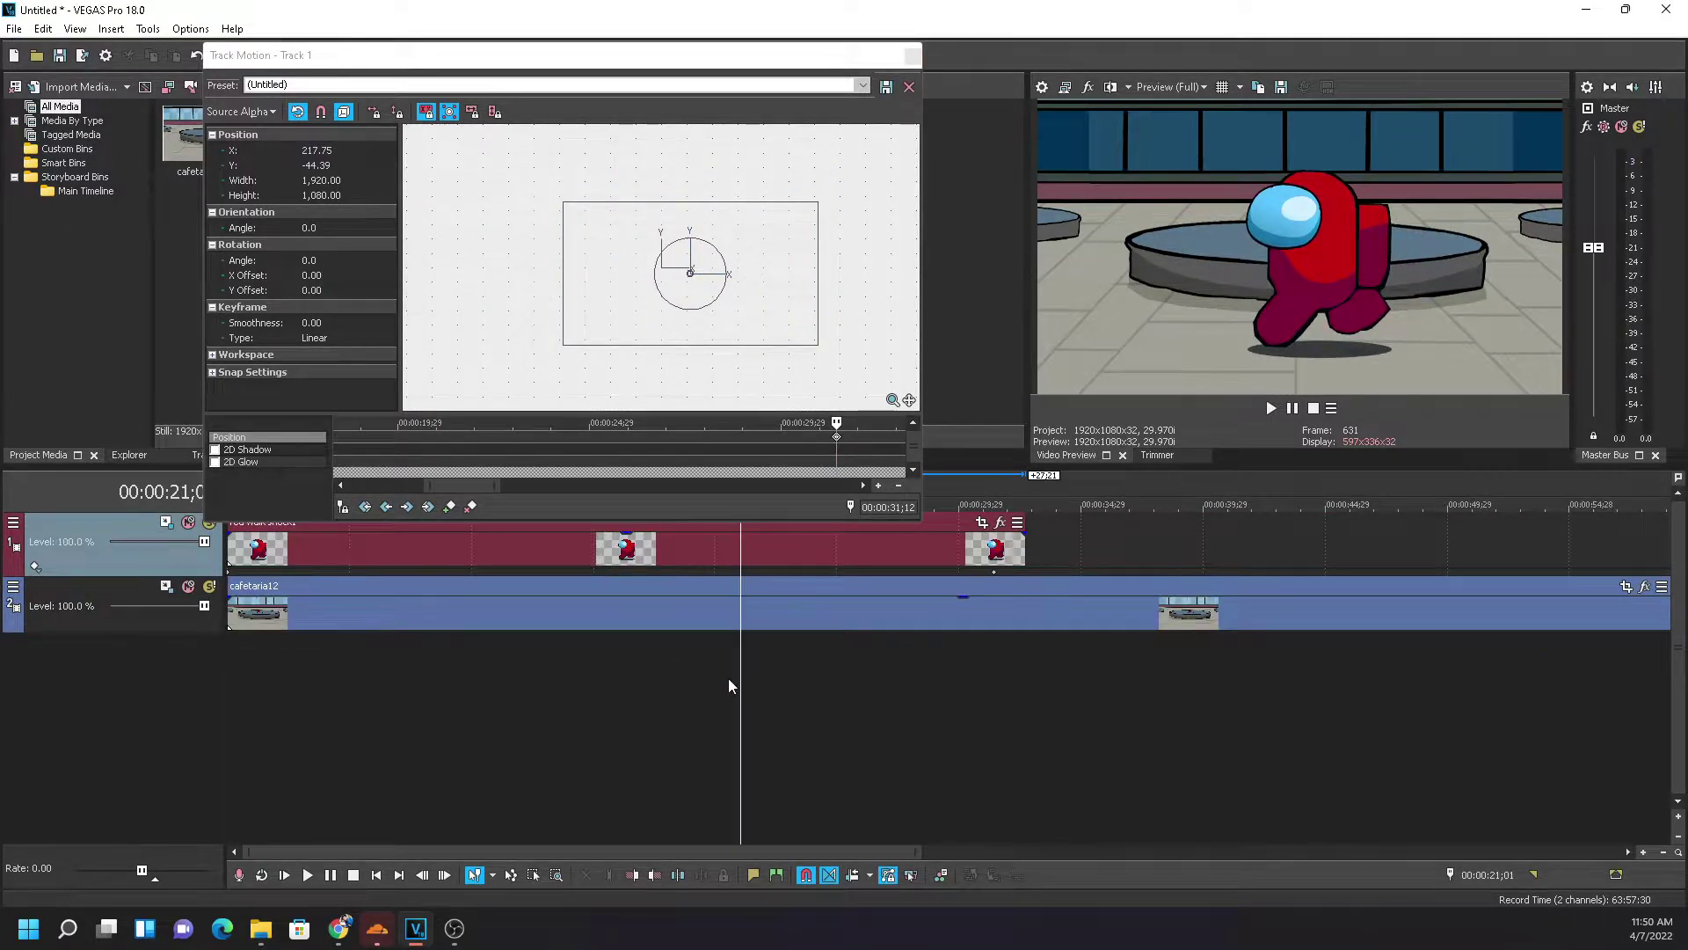
pyautogui.moveTo(739, 680); pyautogui.dragTo(143, 657)
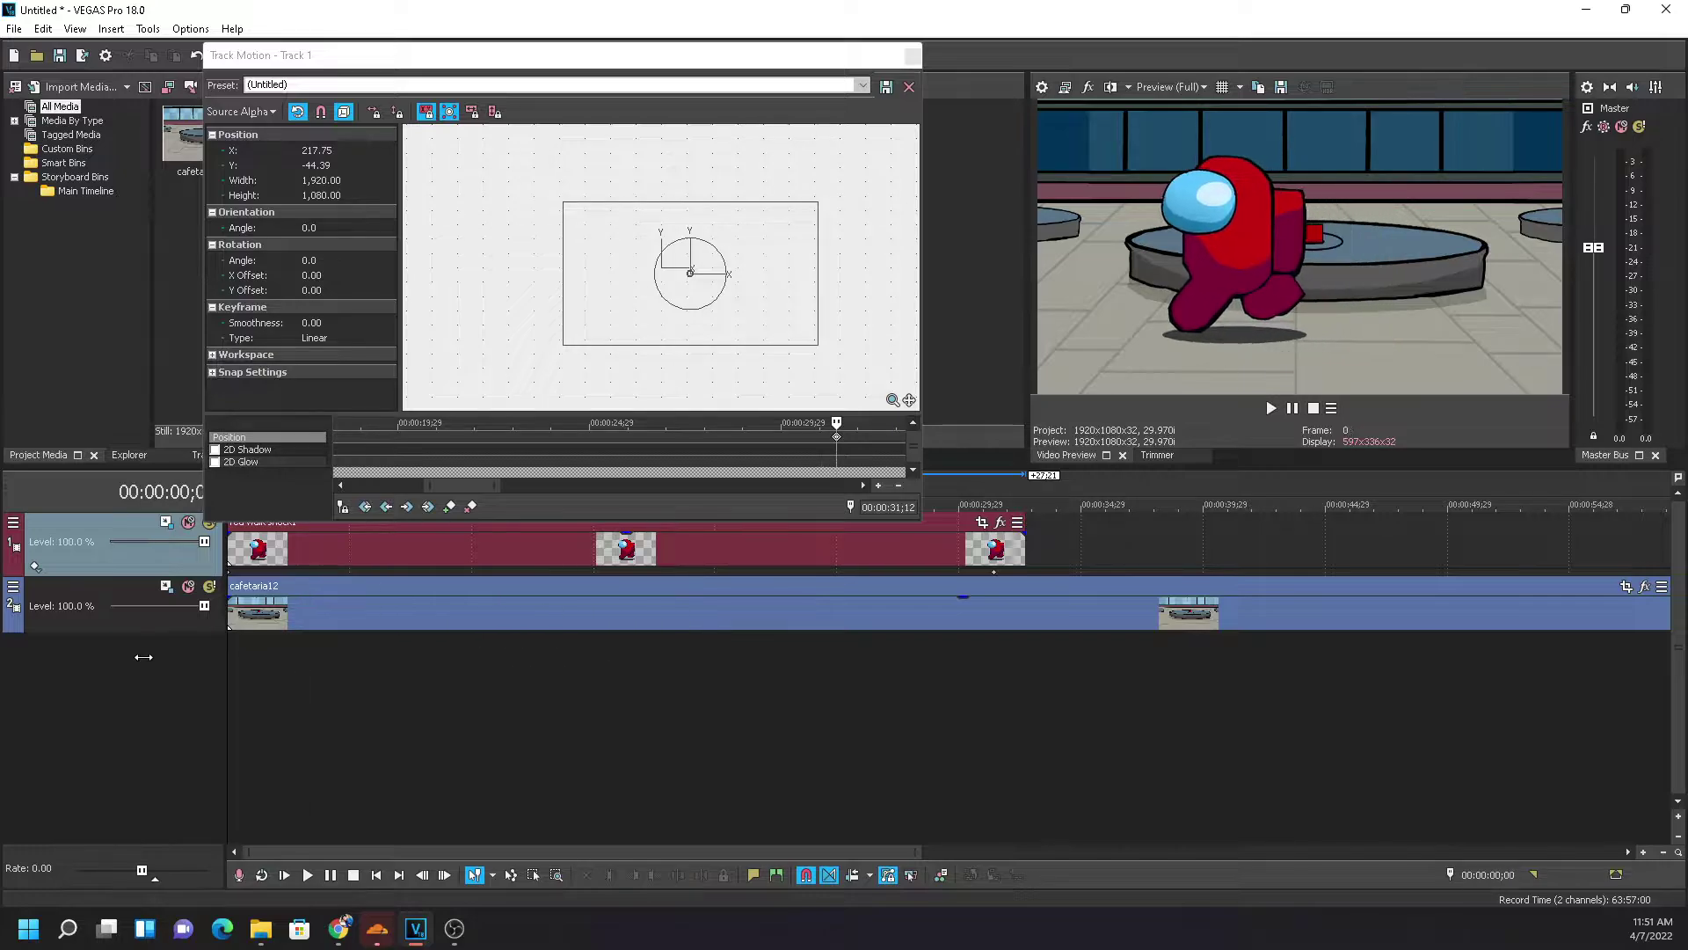
pyautogui.moveTo(774, 281)
pyautogui.mouseDown()
pyautogui.moveTo(716, 263)
pyautogui.moveTo(779, 298)
pyautogui.mouseUp()
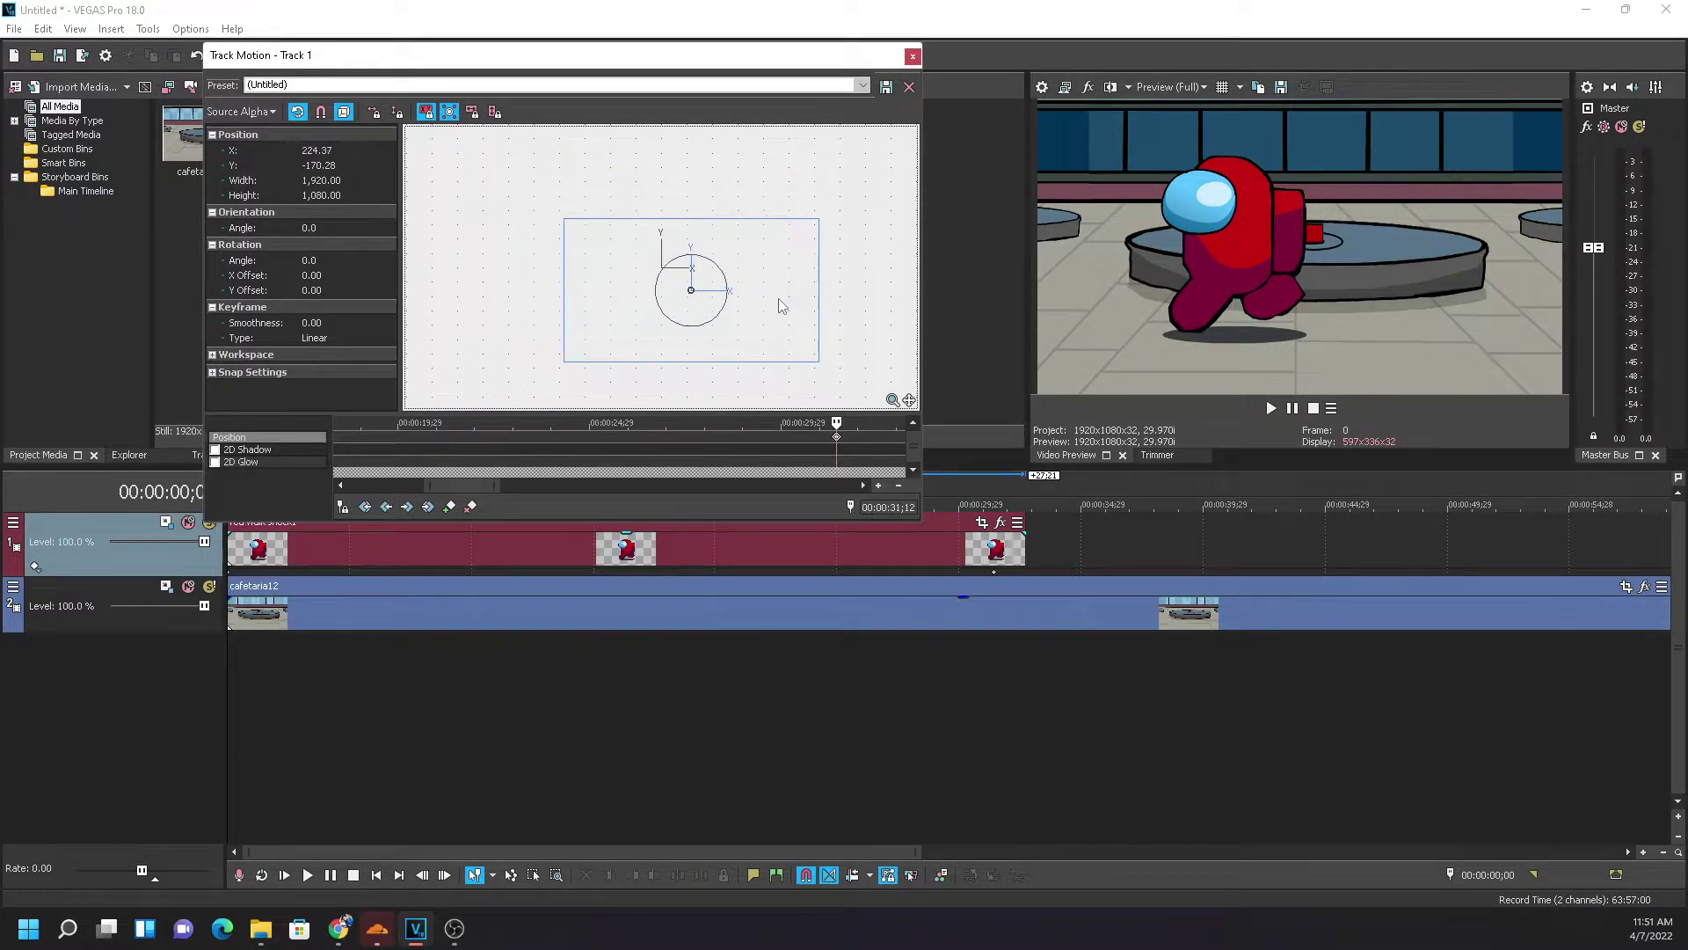
# Set the timeline cursor to about 00:00:13;28 and move the selected keyframe's character position to X about 92, Y about 128
pyautogui.click(251, 705)
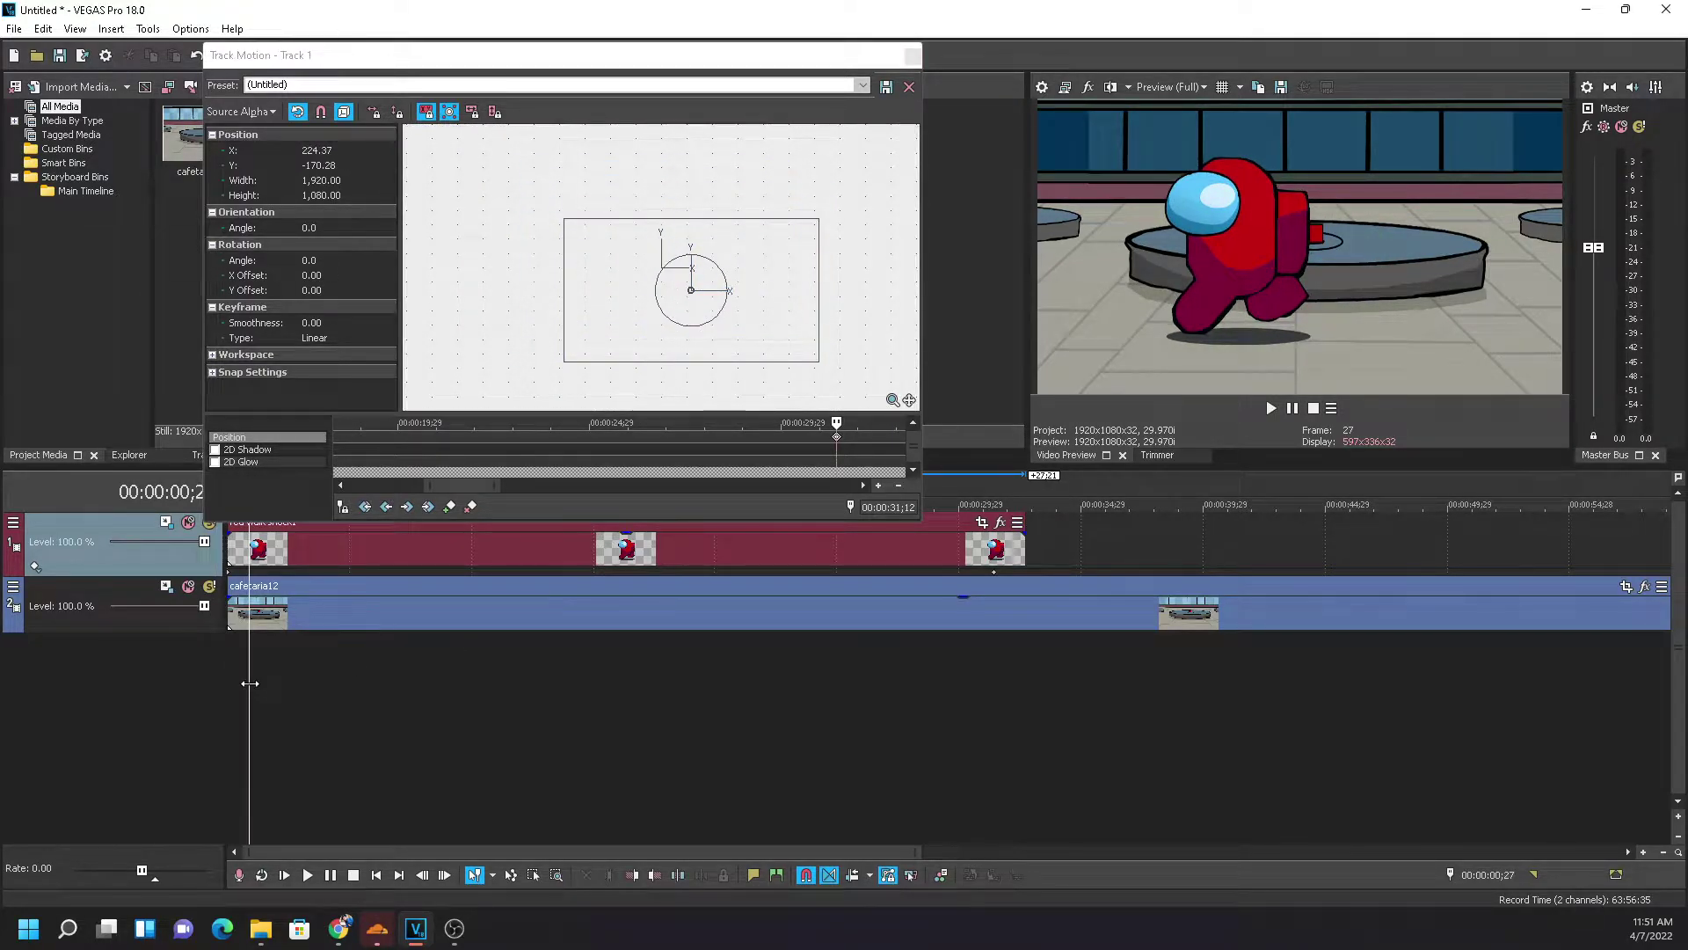
pyautogui.moveTo(249, 683); pyautogui.dragTo(567, 689)
pyautogui.moveTo(779, 344); pyautogui.dragTo(758, 293)
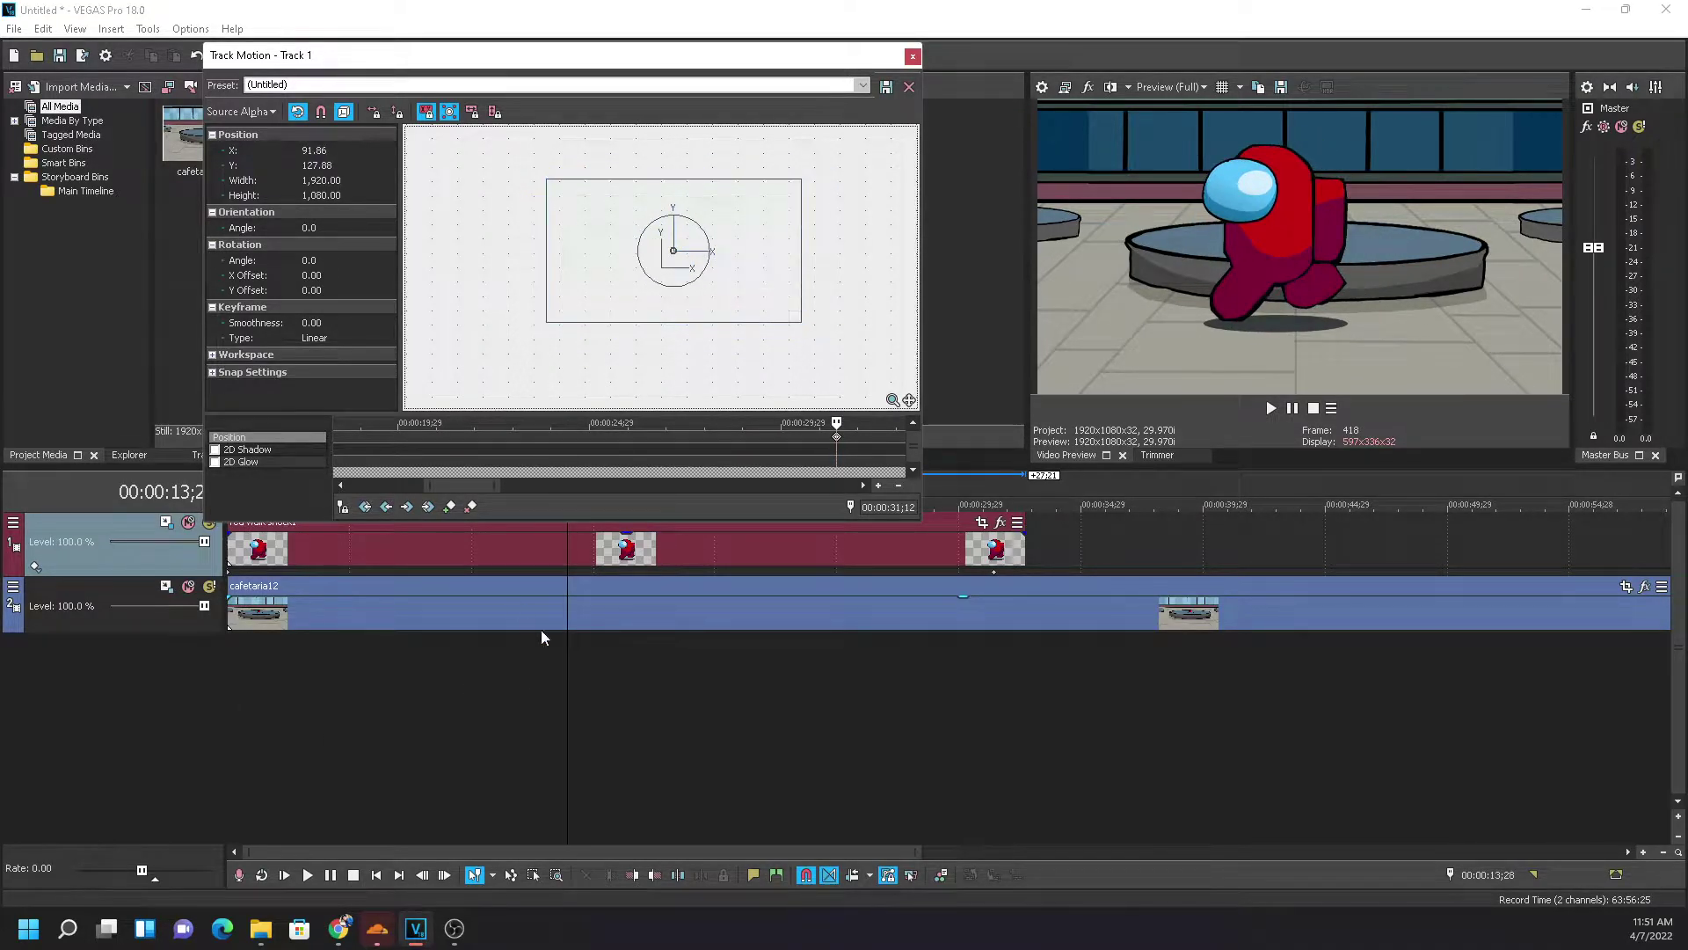
# Add a position keyframe at about 00:00:13;27 on track 1, expand its keyframe rows, and set the timeline cursor to 00:00:21;25
pyautogui.click(567, 572)
pyautogui.doubleClick(566, 572)
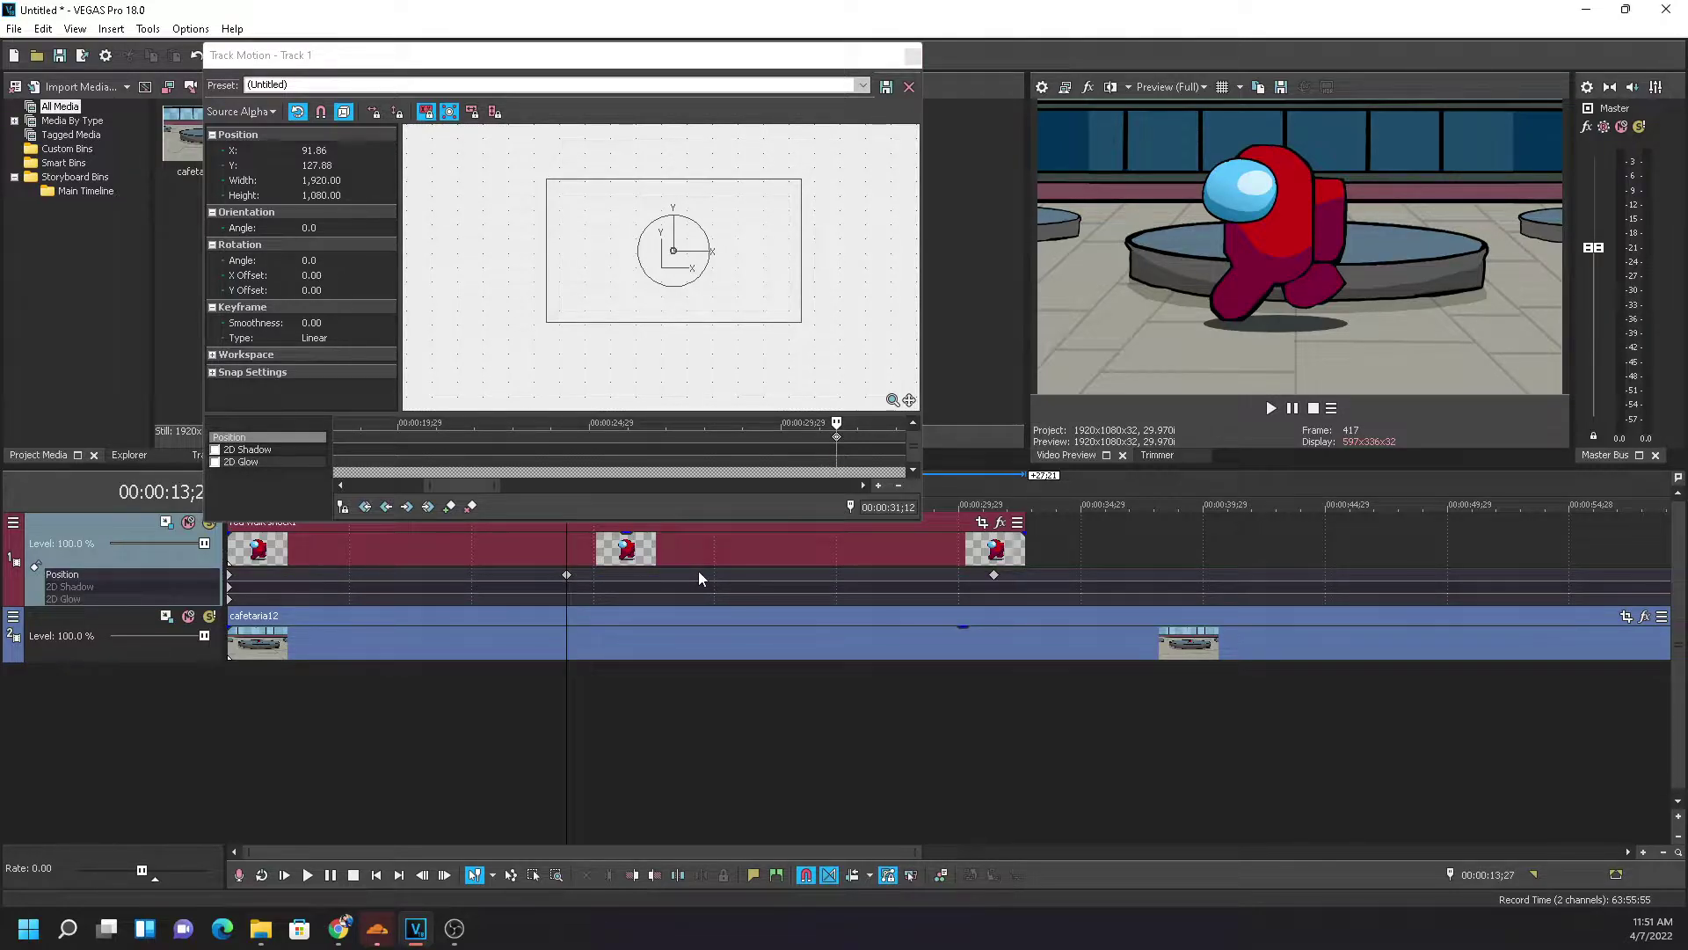
pyautogui.click(760, 579)
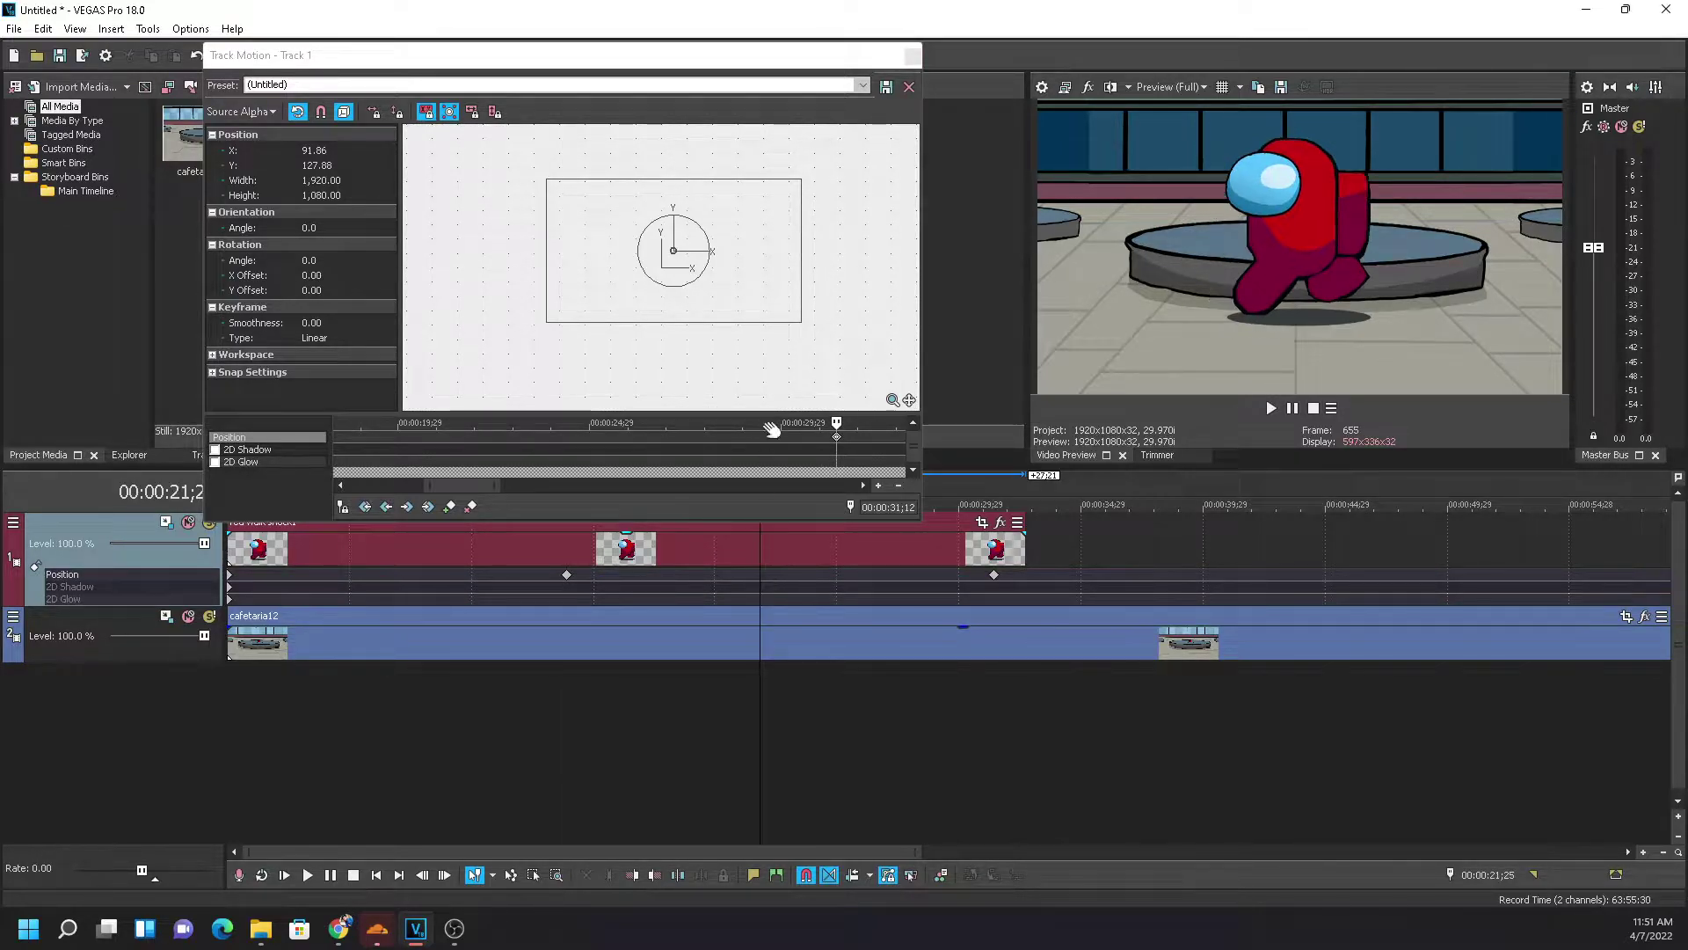
# Move the character in Track Motion to X about -180, Y about 2, and compare the 00:00:31;12 and 00:00:13;27 keyframes
pyautogui.click(774, 293)
pyautogui.moveTo(774, 293); pyautogui.dragTo(697, 297)
pyautogui.click(994, 575)
pyautogui.click(566, 574)
pyautogui.hotkey('ctrl', 'z')
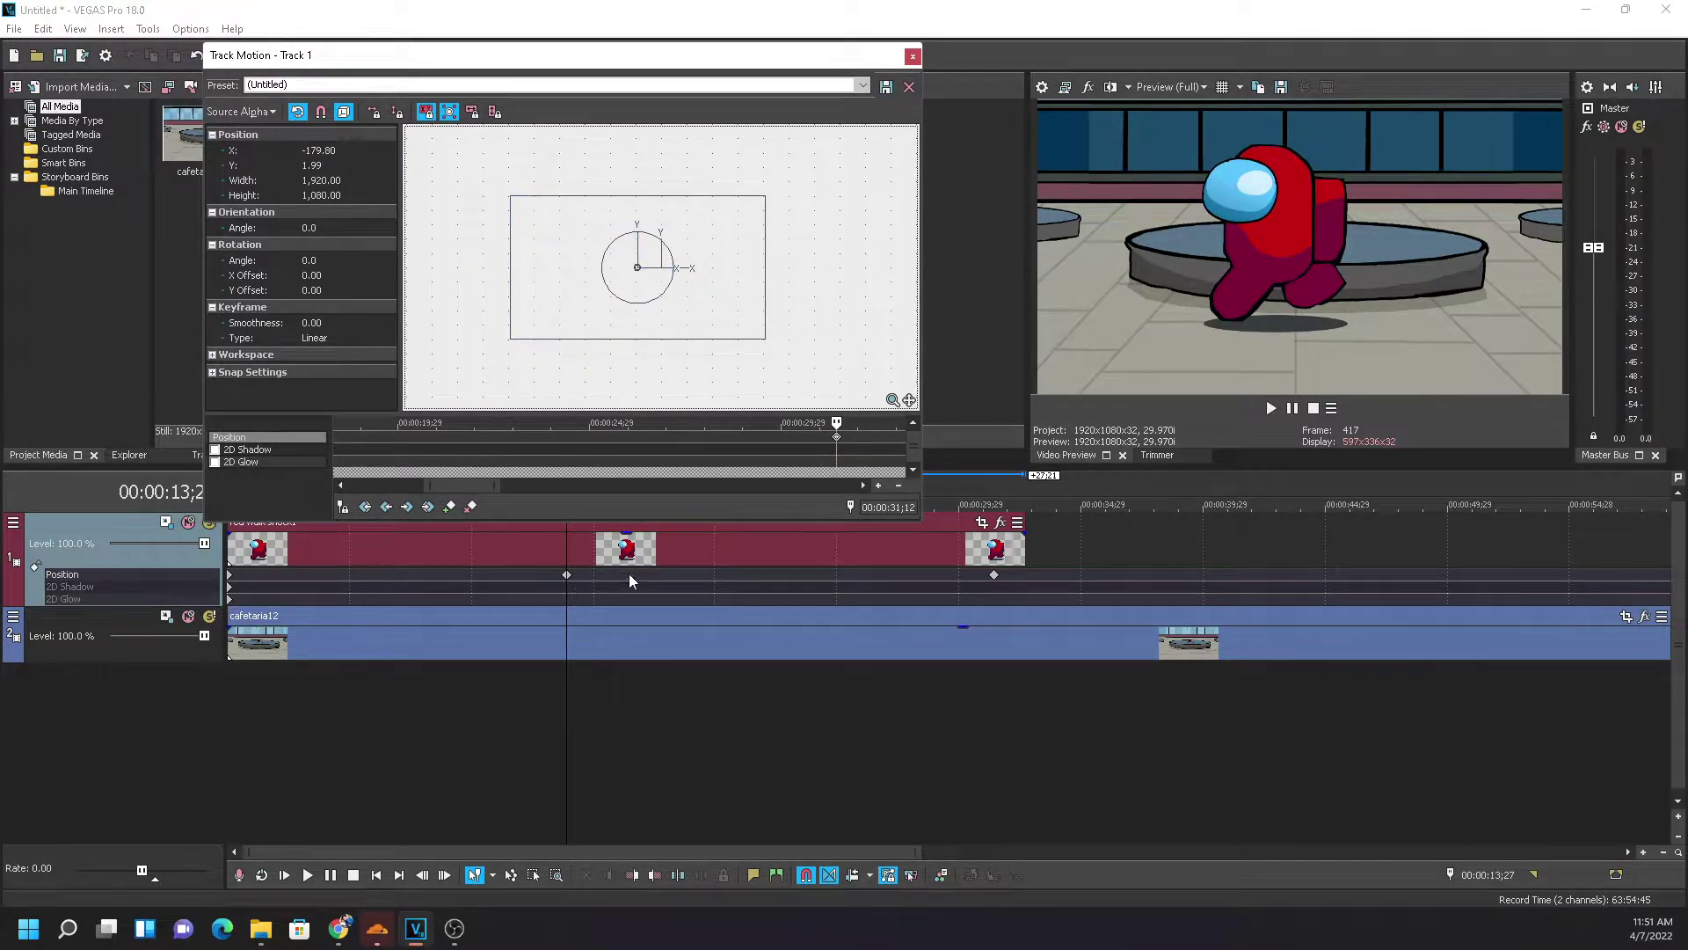
# Set the timeline cursor to about 00:00:14;11, move the character to X about -107, Y about -256, and scrub back to 00:00:14;05
pyautogui.moveTo(565, 552); pyautogui.dragTo(578, 552)
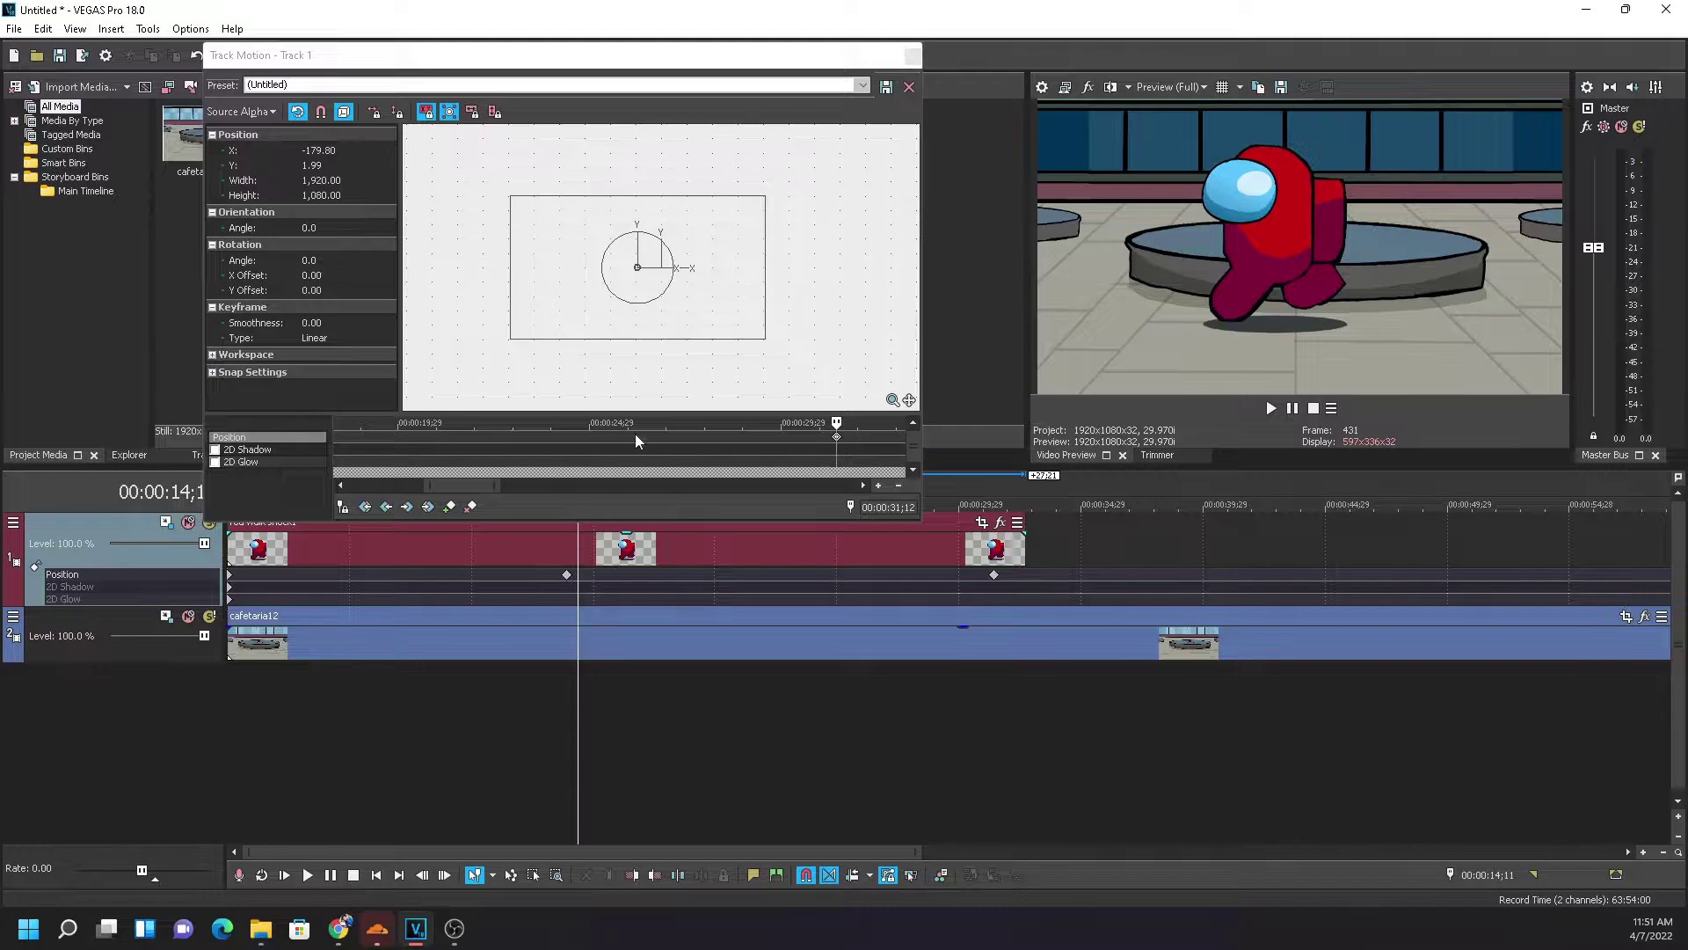
pyautogui.moveTo(717, 295)
pyautogui.mouseDown()
pyautogui.moveTo(704, 264)
pyautogui.moveTo(728, 324)
pyautogui.mouseUp()
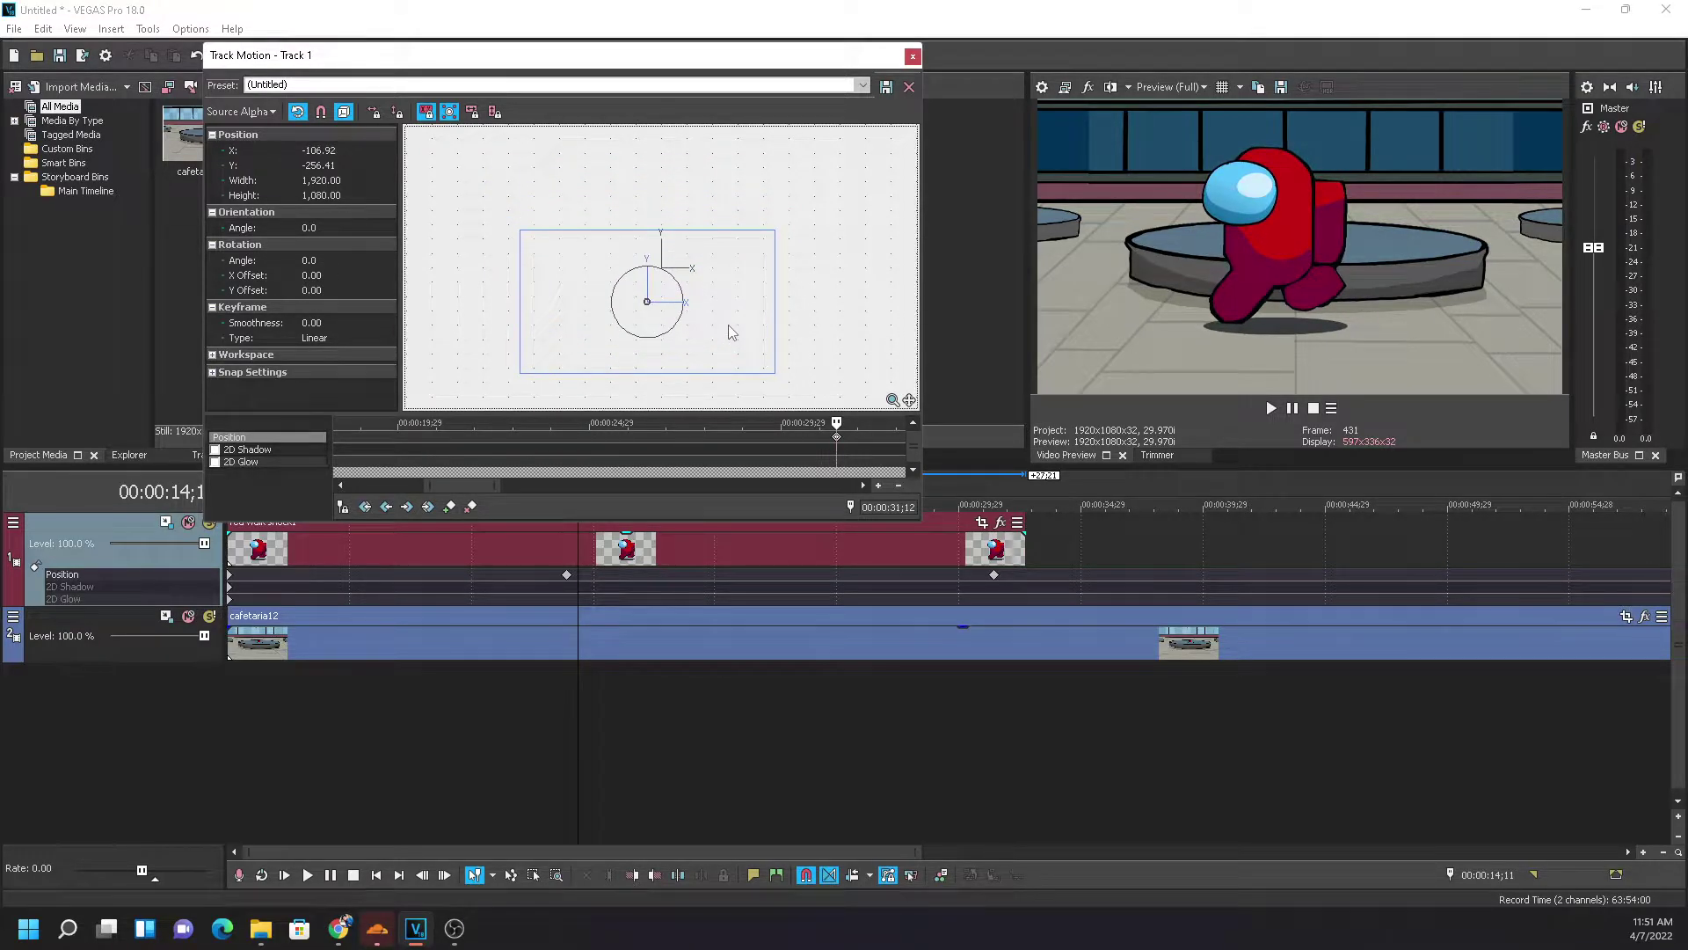
pyautogui.moveTo(578, 557)
pyautogui.mouseDown()
pyautogui.moveTo(640, 558)
pyautogui.moveTo(572, 561)
pyautogui.mouseUp()
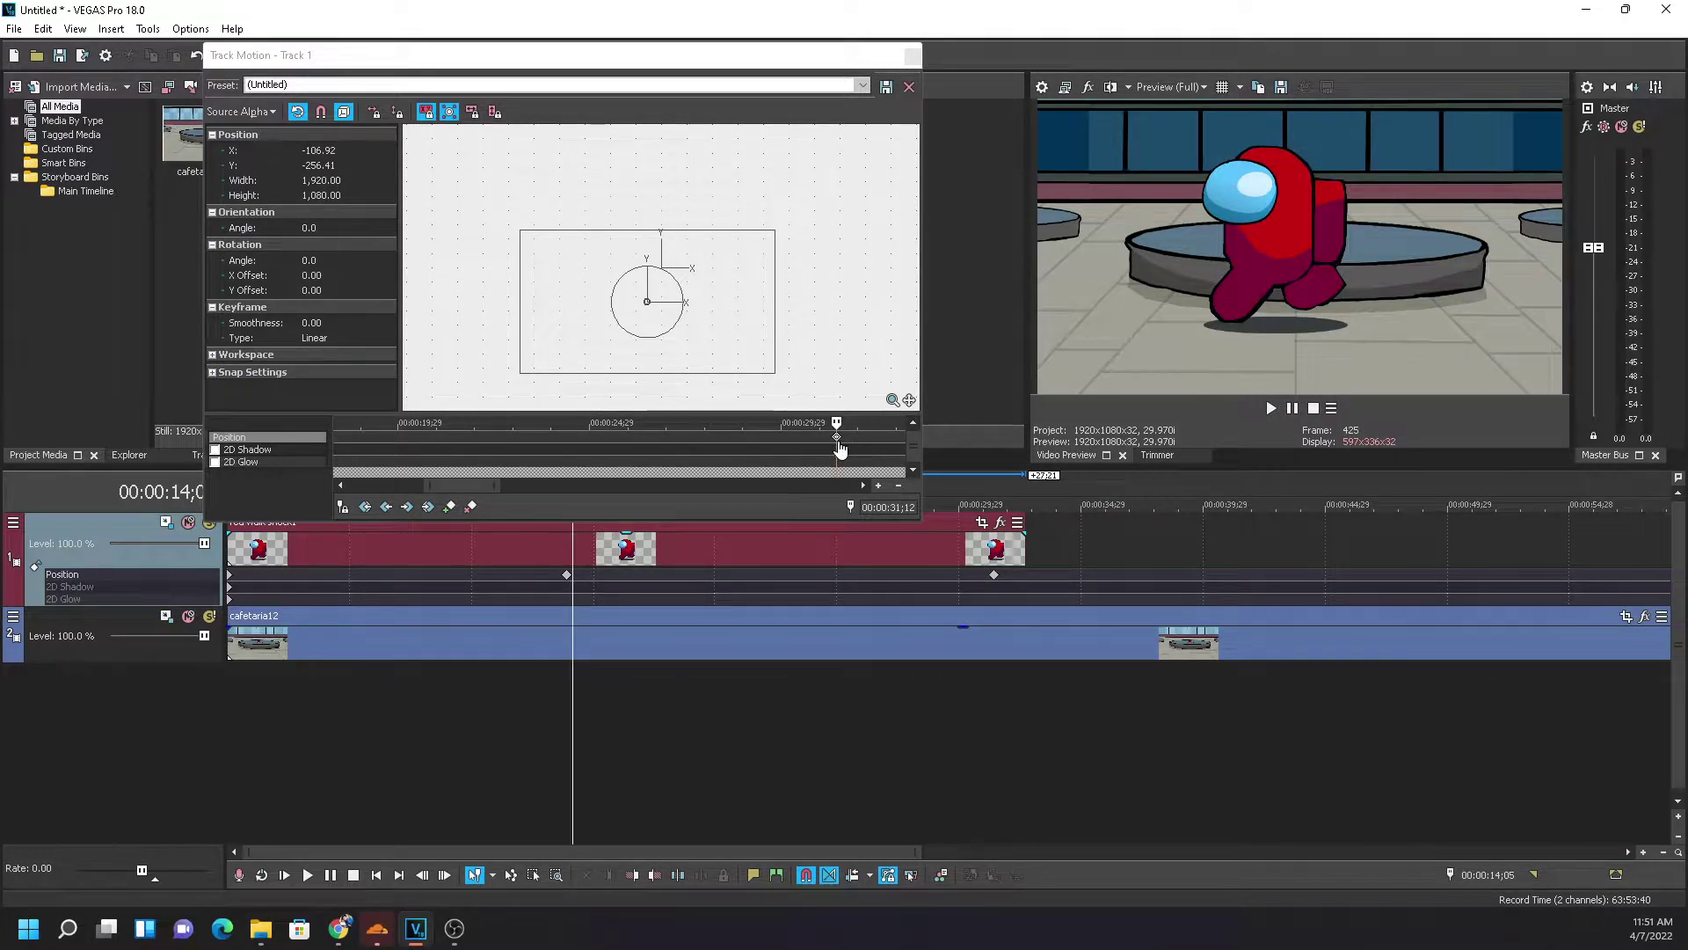
# Reopen the 00:00:31;12 position keyframe and move the character up to X about 82, Y about 2
pyautogui.scroll(-3, 688, 580)
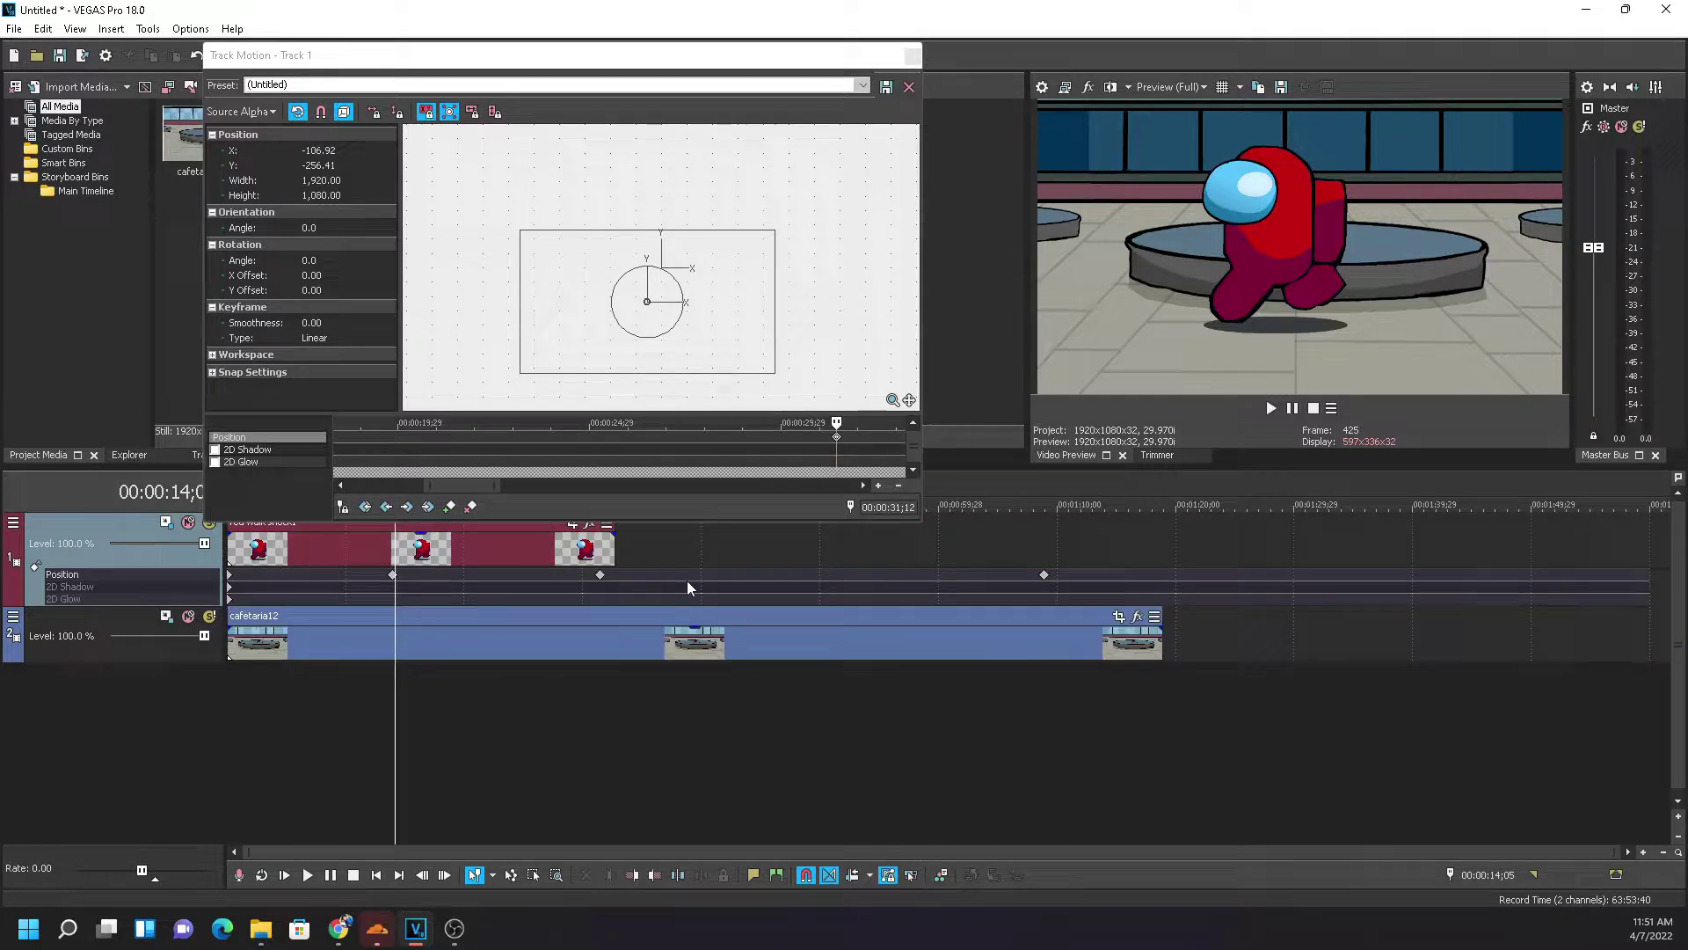
pyautogui.doubleClick(601, 576)
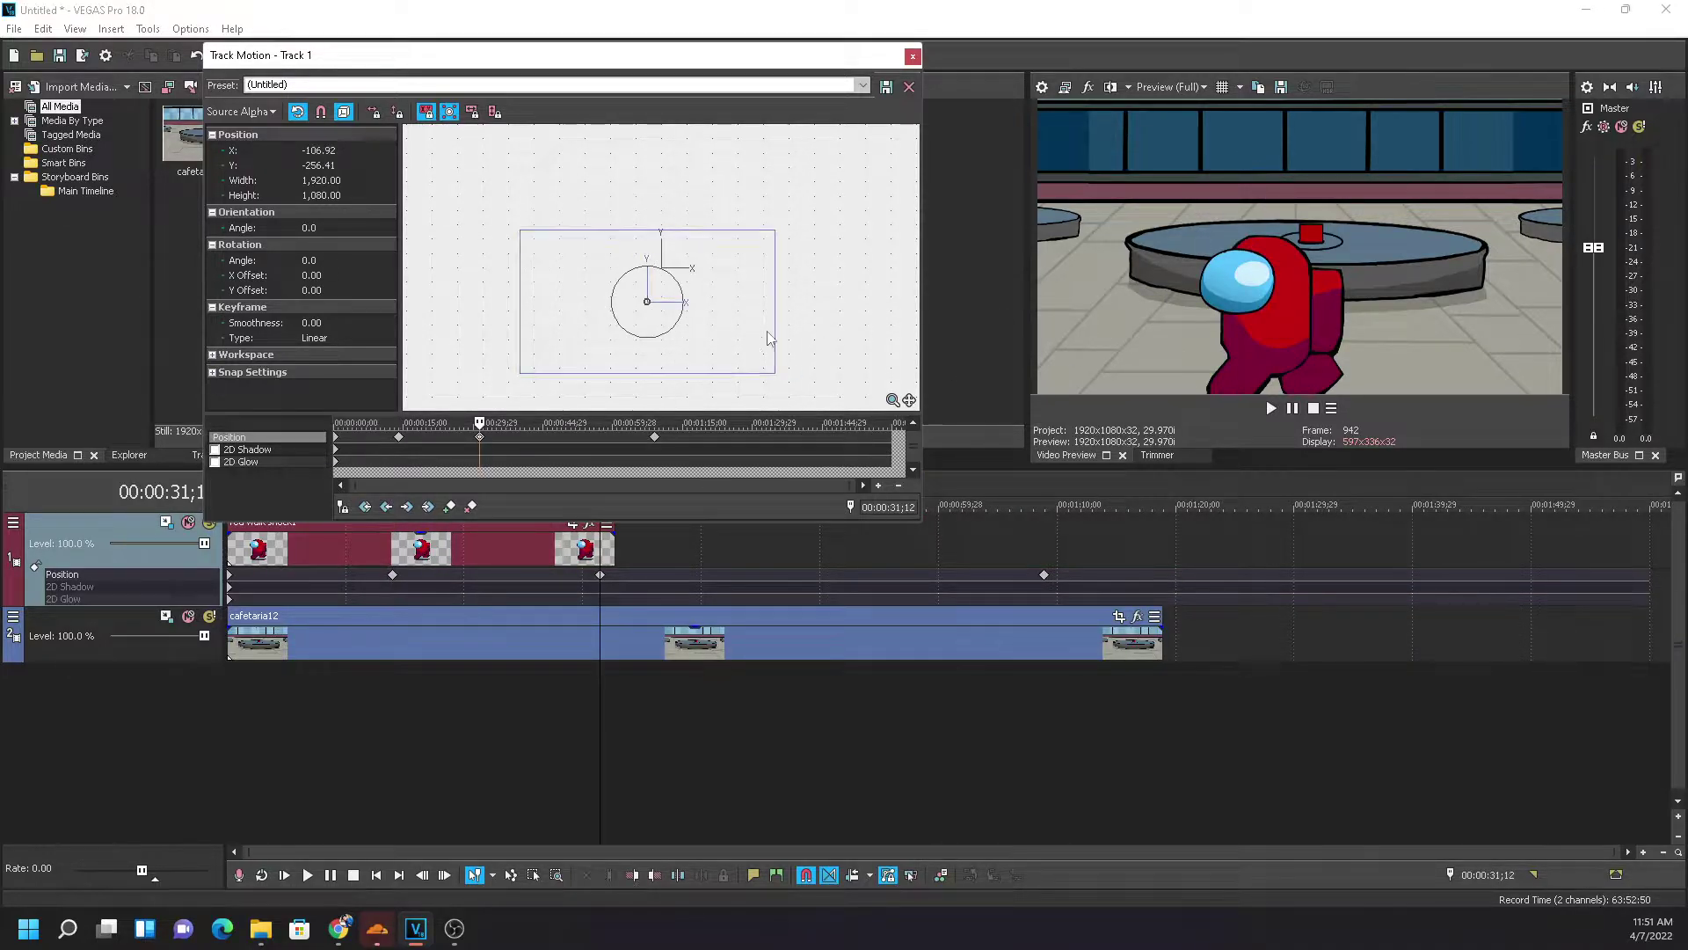
pyautogui.moveTo(765, 340); pyautogui.dragTo(778, 299)
# Preview the motion at 00:00:16;16 and shift the character at the 00:00:31;12 keyframe to X about 398, Y about 13
pyautogui.moveTo(605, 570); pyautogui.dragTo(424, 556)
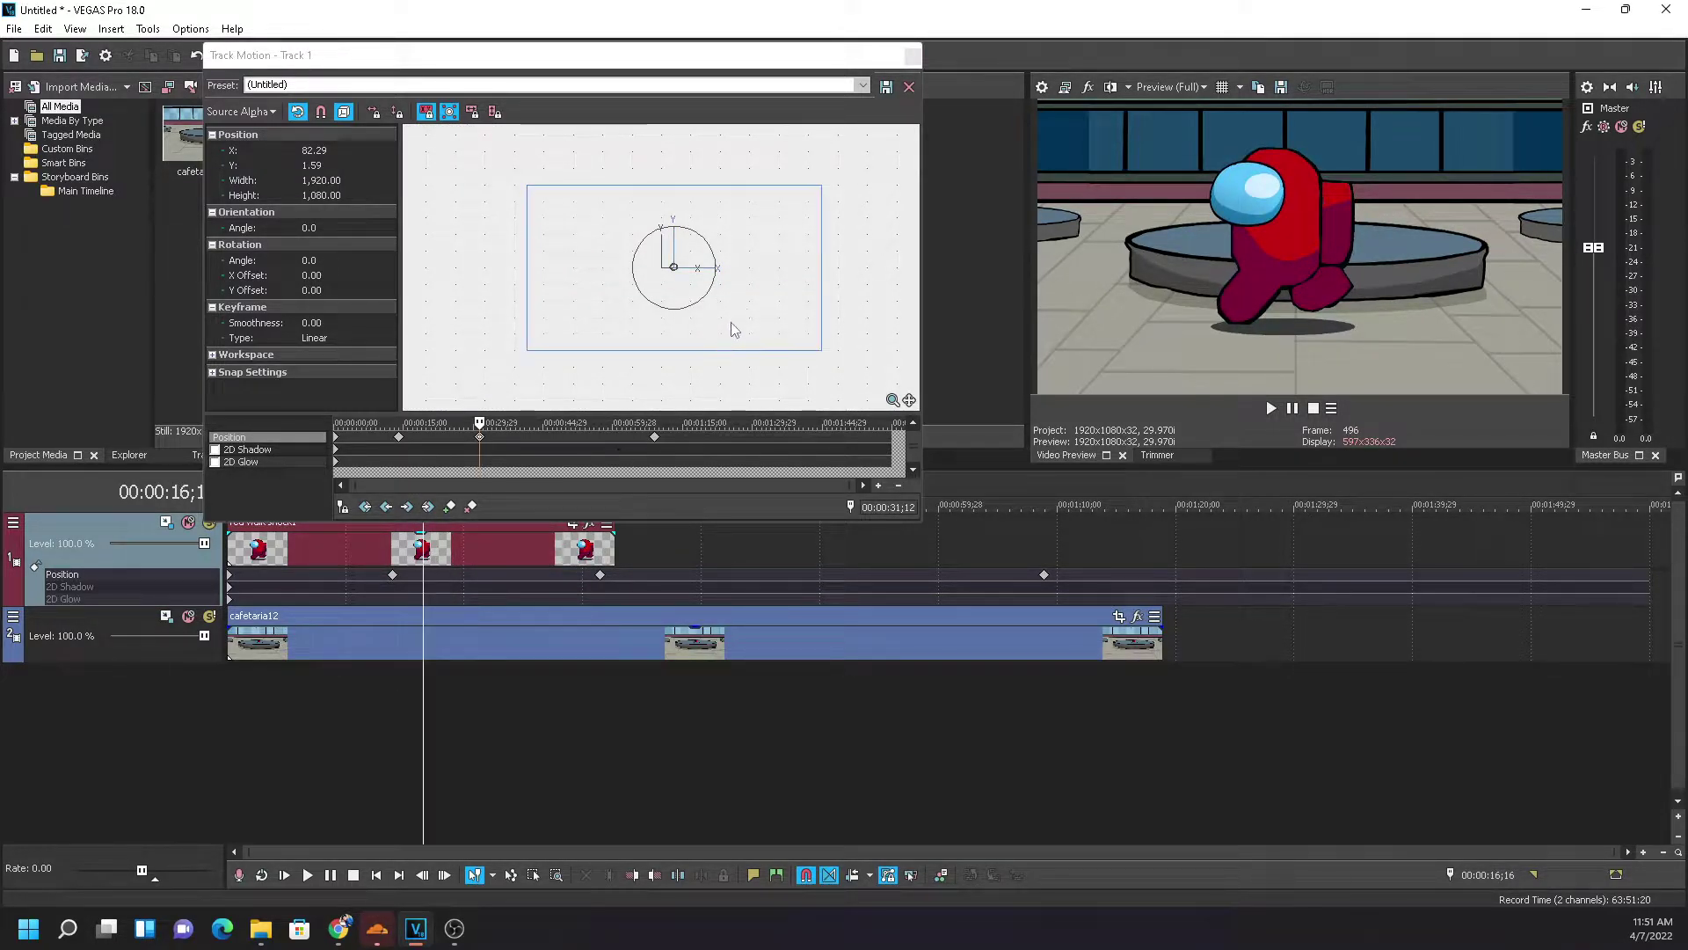
pyautogui.moveTo(750, 307); pyautogui.dragTo(808, 292)
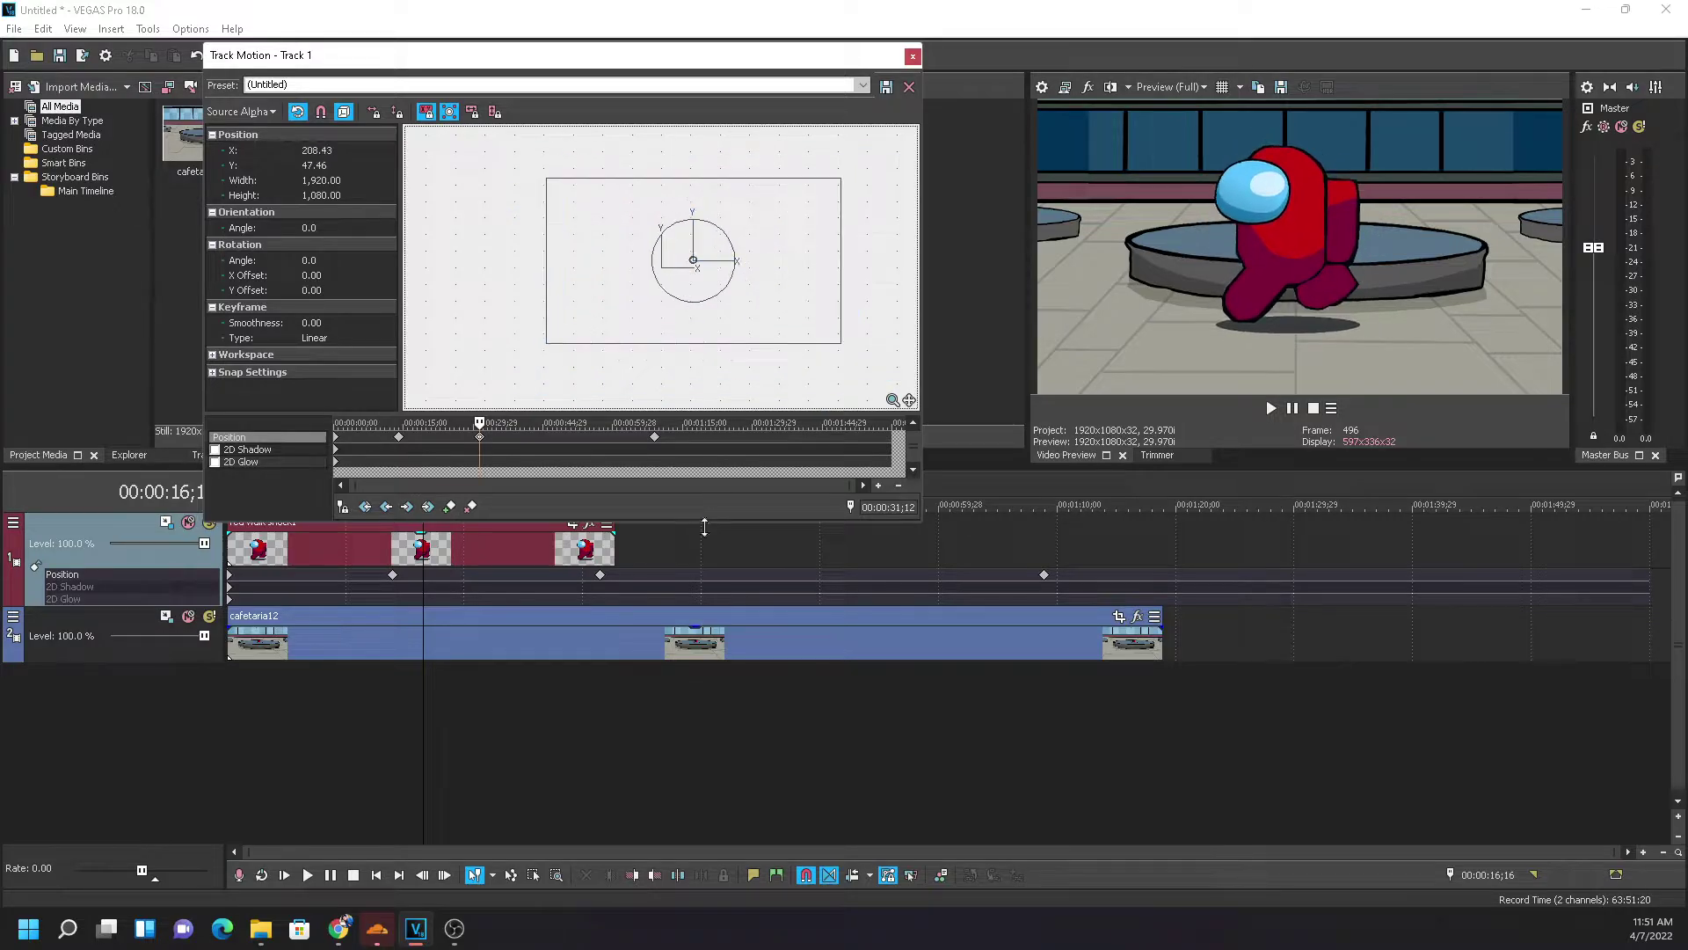
pyautogui.click(600, 574)
pyautogui.moveTo(772, 313); pyautogui.dragTo(791, 347)
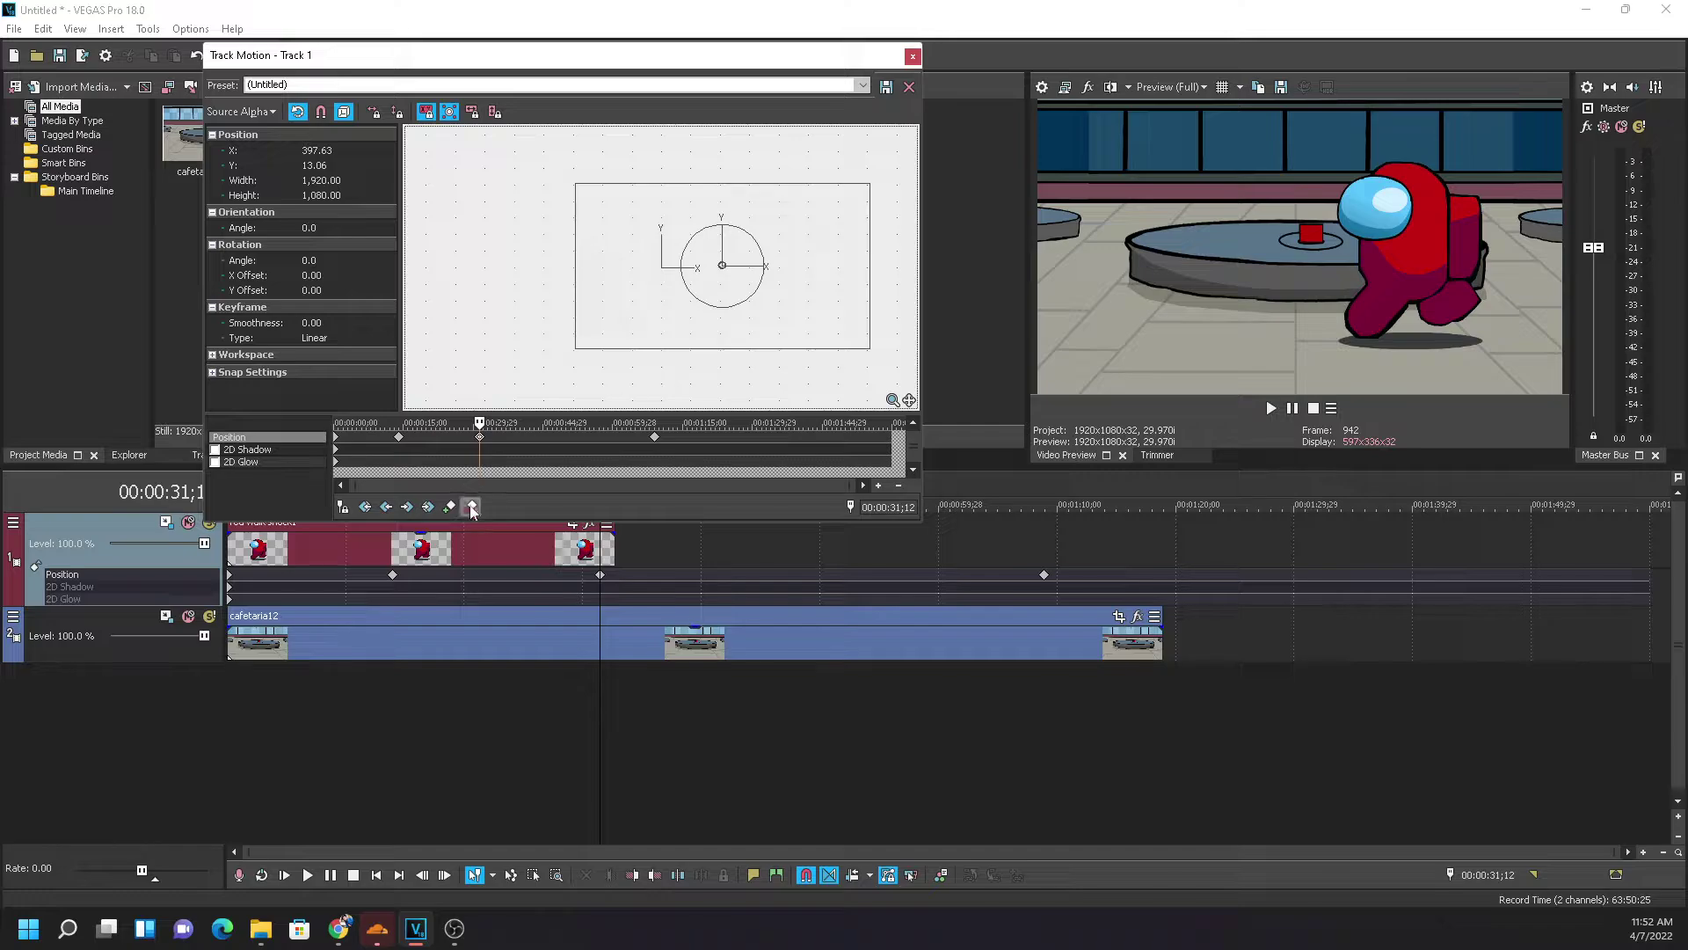
# Check the frame at the earlier position keyframe and move the character at 00:00:31;12 to X about 163, Y about -16
pyautogui.click(393, 575)
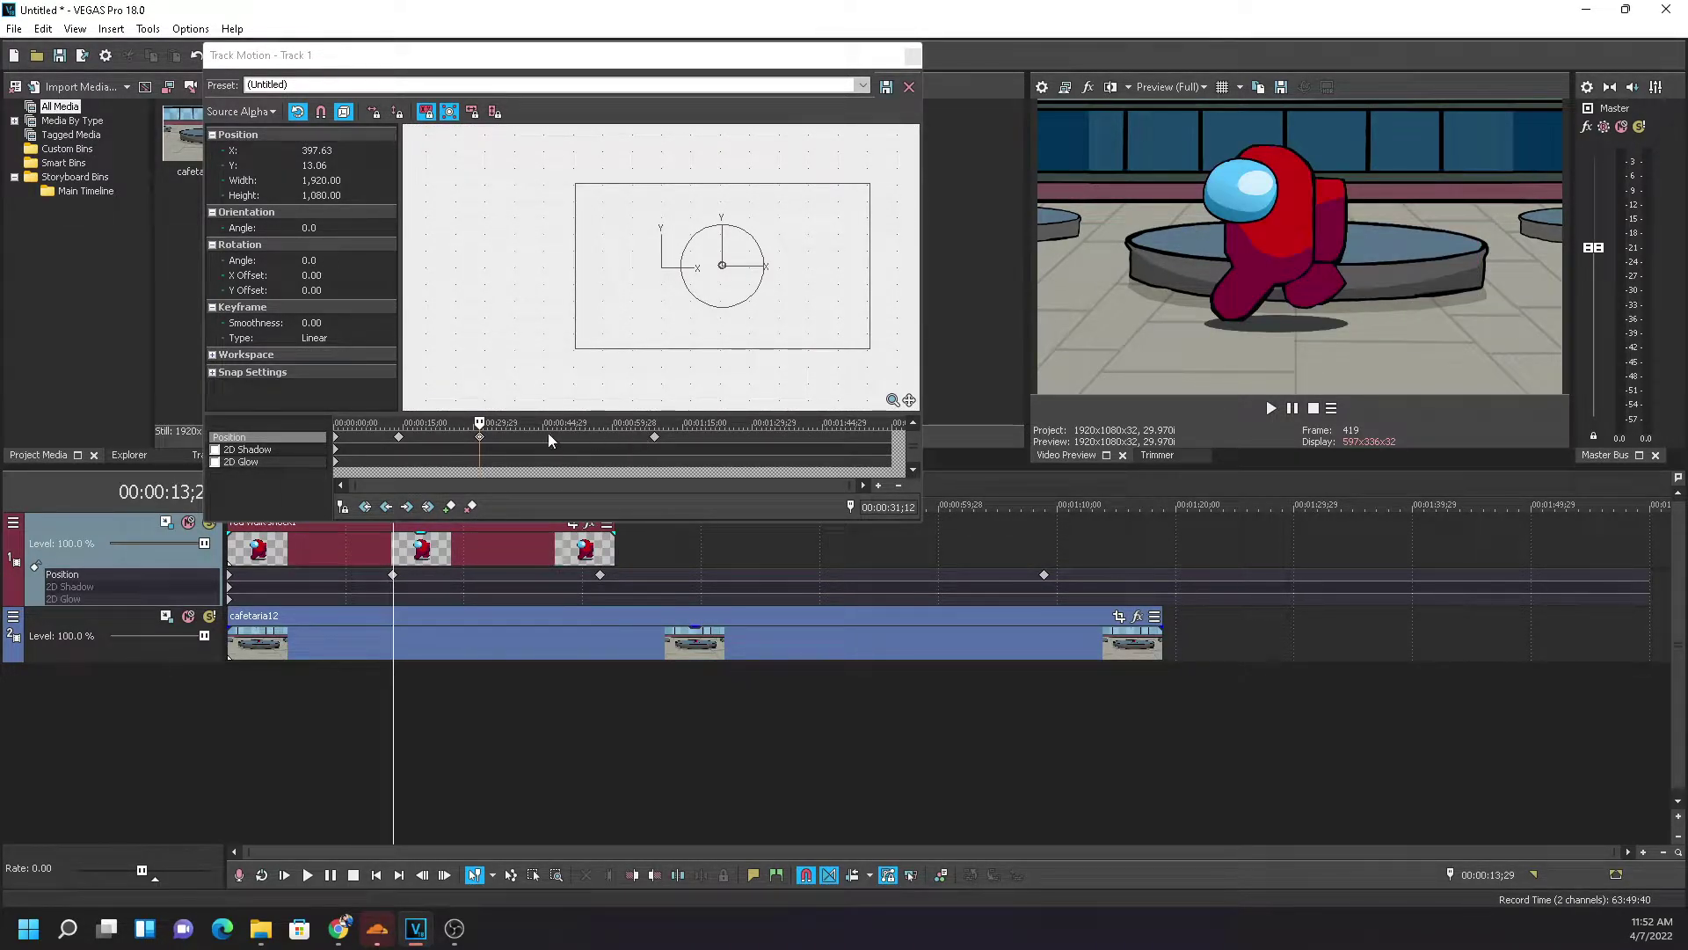
pyautogui.moveTo(817, 272); pyautogui.dragTo(744, 406)
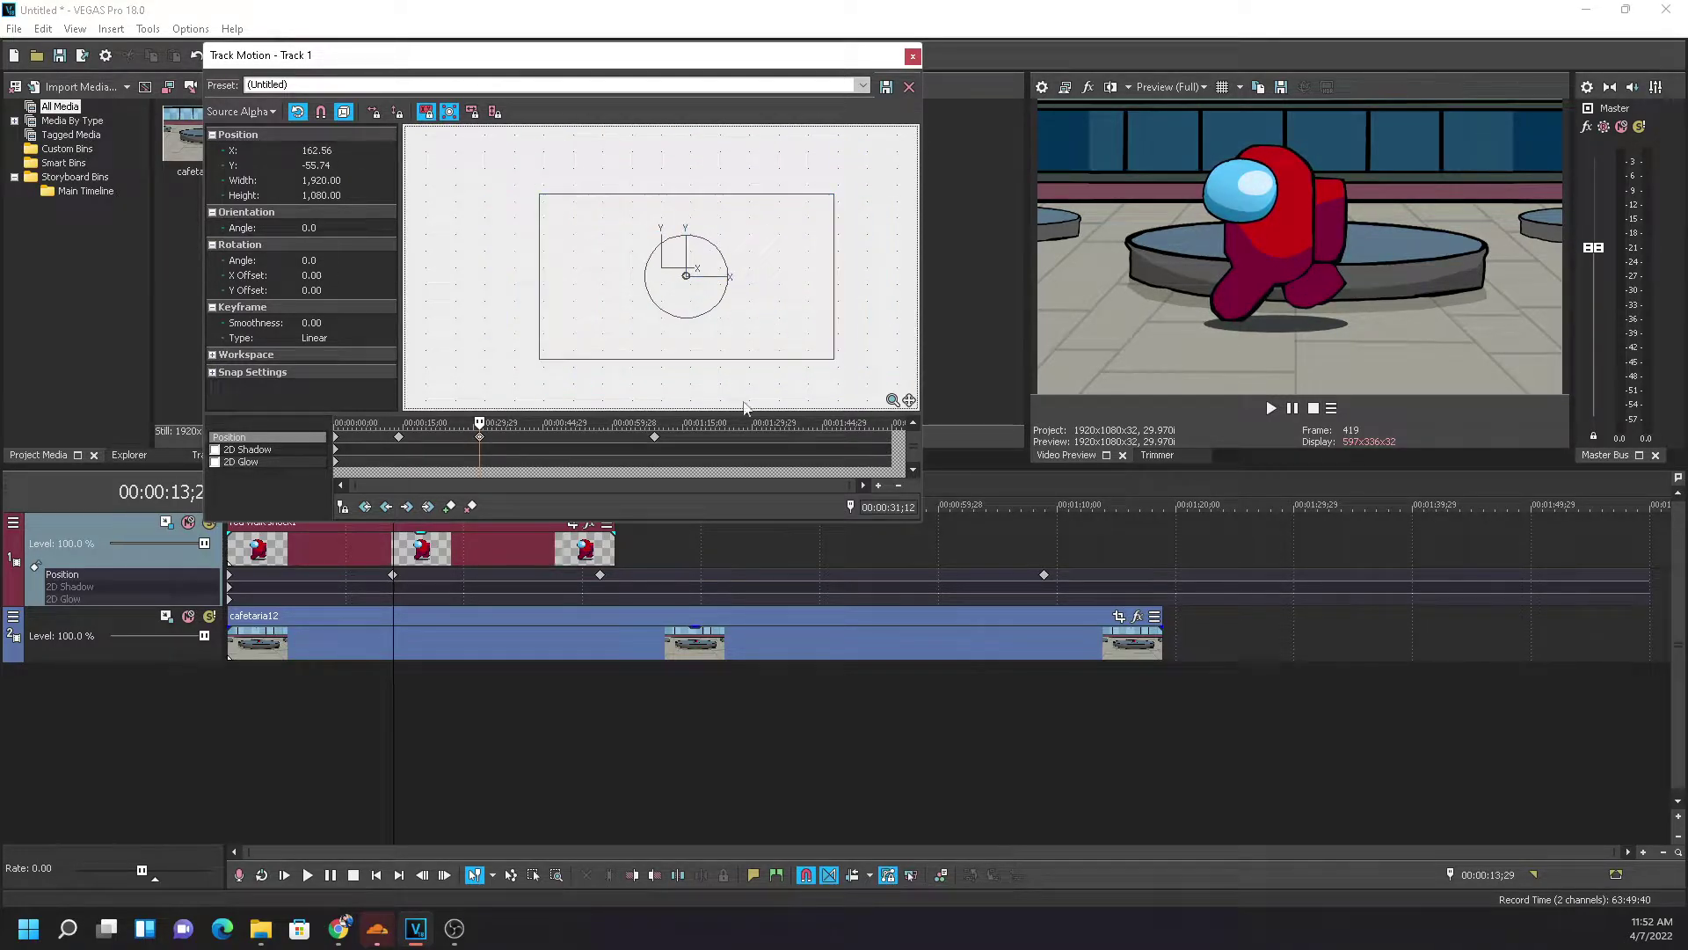
pyautogui.click(600, 575)
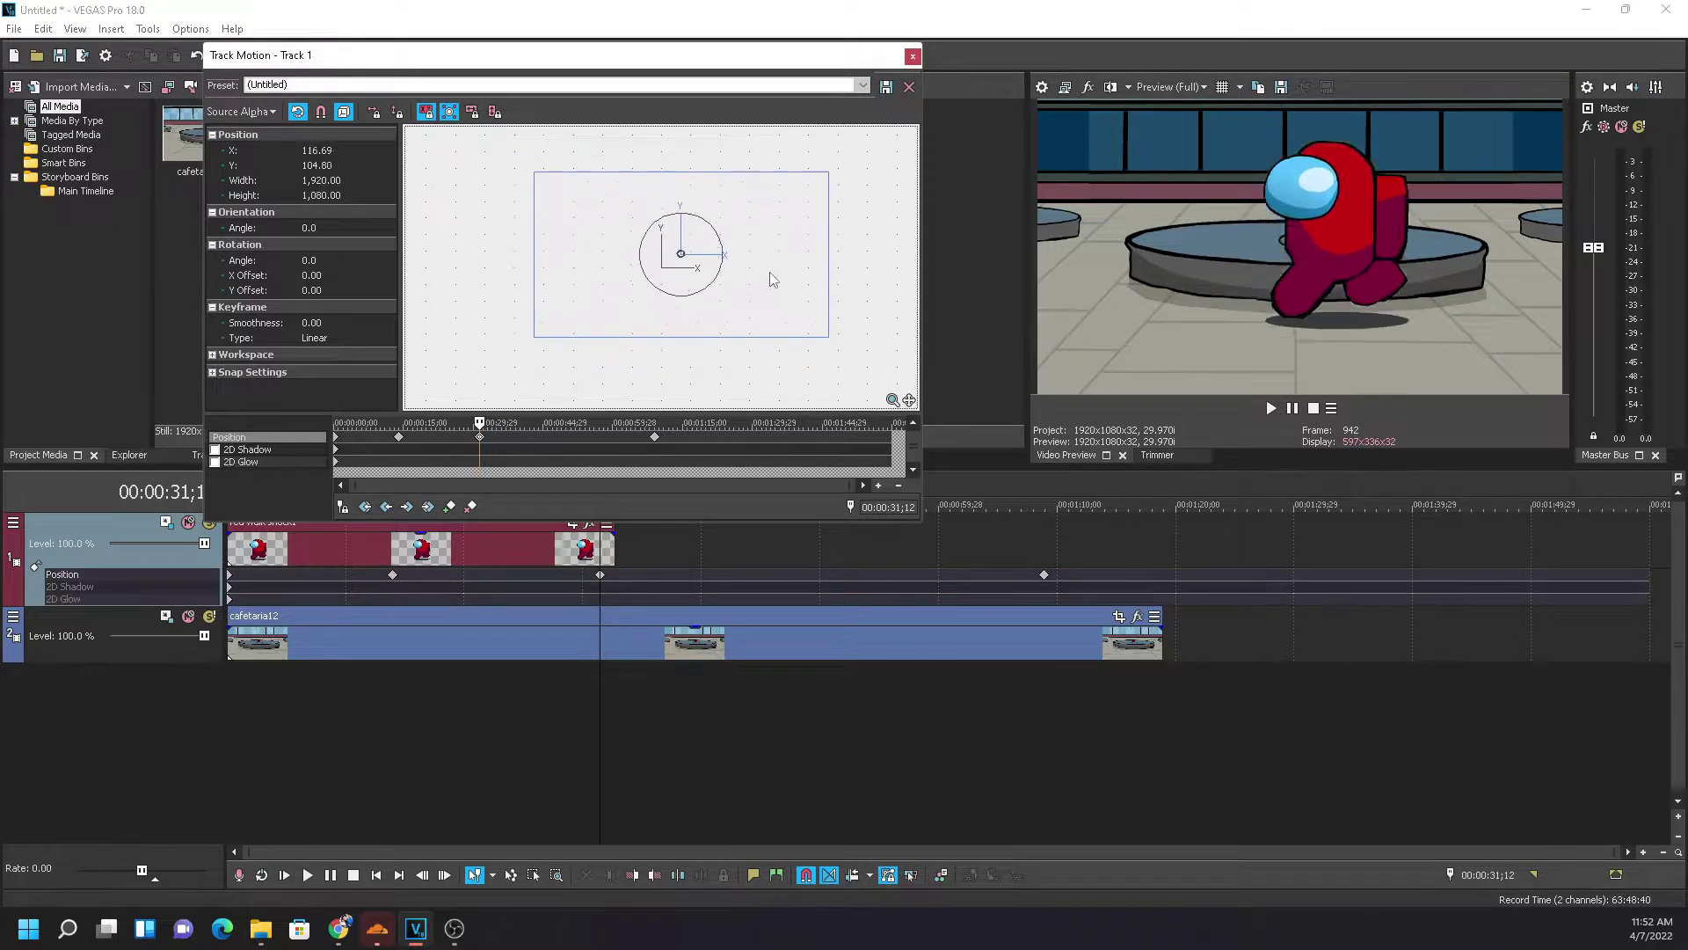
pyautogui.moveTo(772, 280)
pyautogui.mouseDown()
pyautogui.moveTo(791, 283)
pyautogui.moveTo(783, 317)
pyautogui.moveTo(784, 301)
pyautogui.mouseUp()
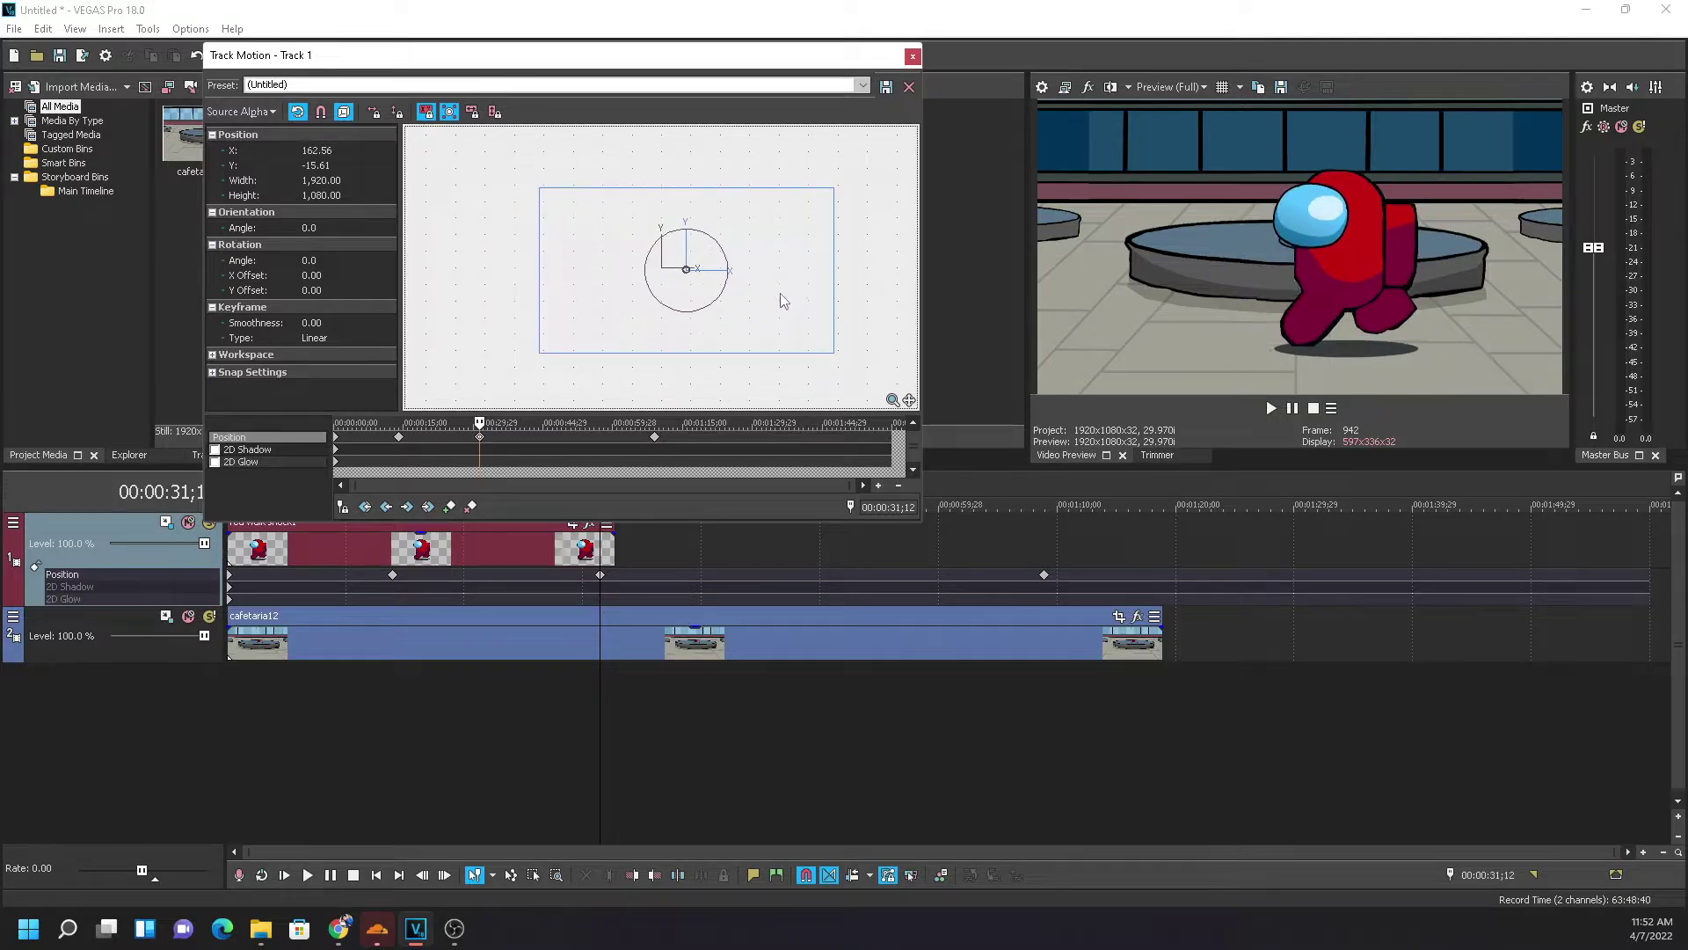
# Close Track Motion and replace the red walk shock1 event with a pasted copy placed at the start of track 1
pyautogui.click(912, 58)
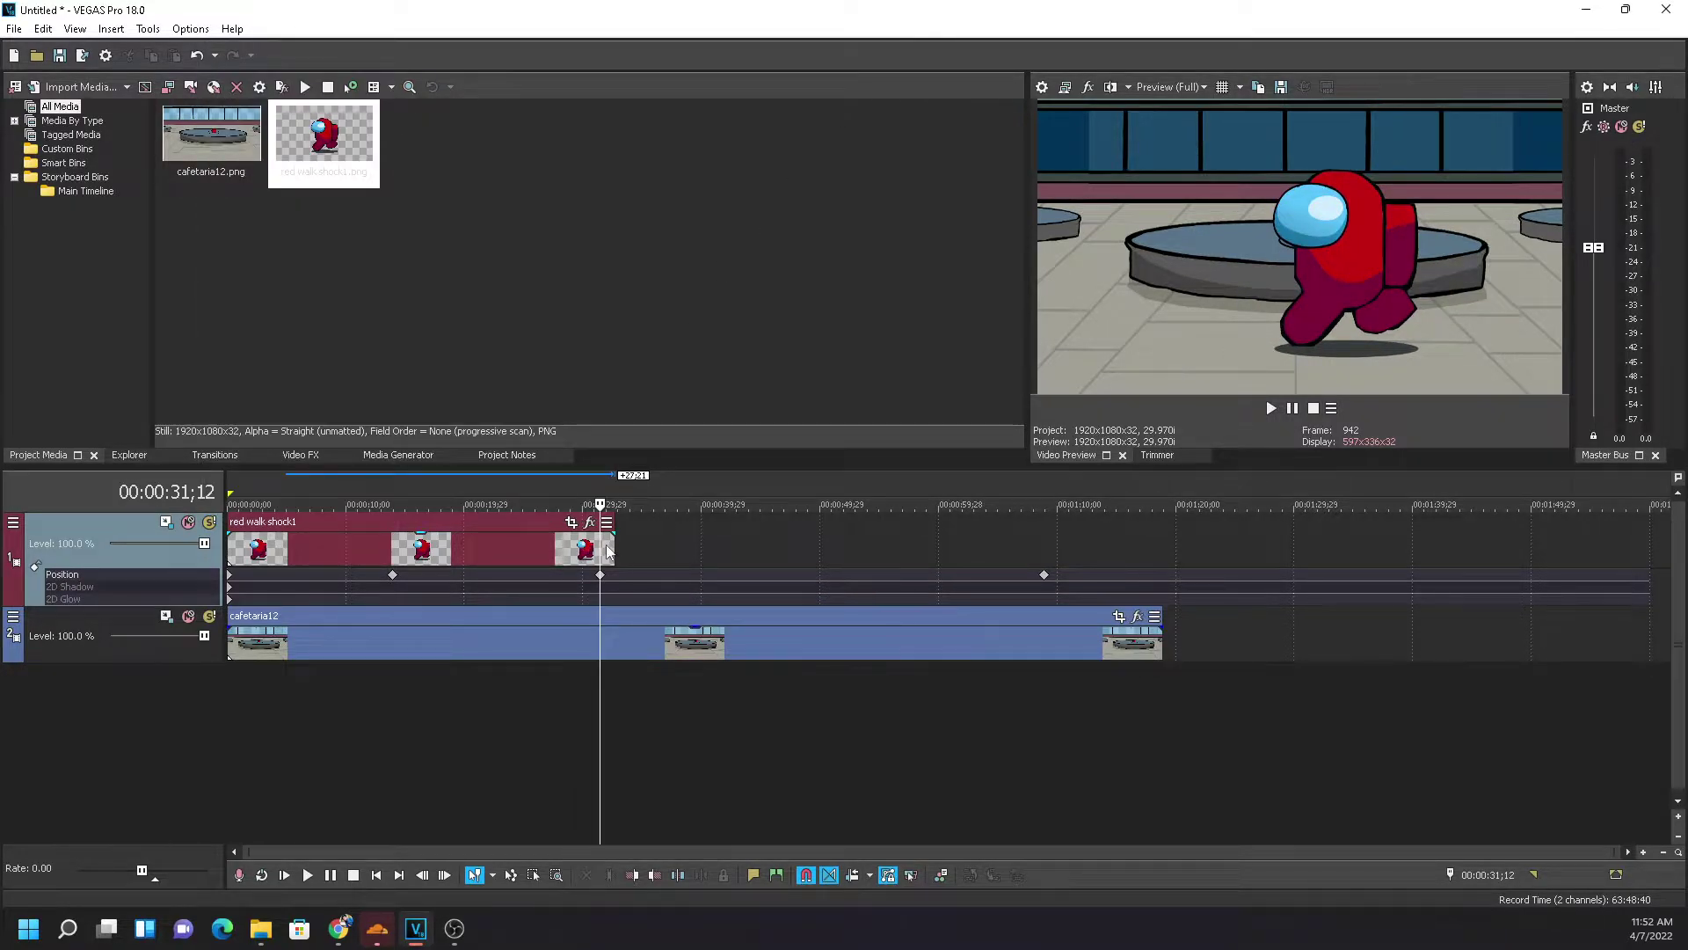
pyautogui.click(554, 546)
pyautogui.press('Delete')
pyautogui.hotkey('ctrl', 'v')
pyautogui.click(648, 550)
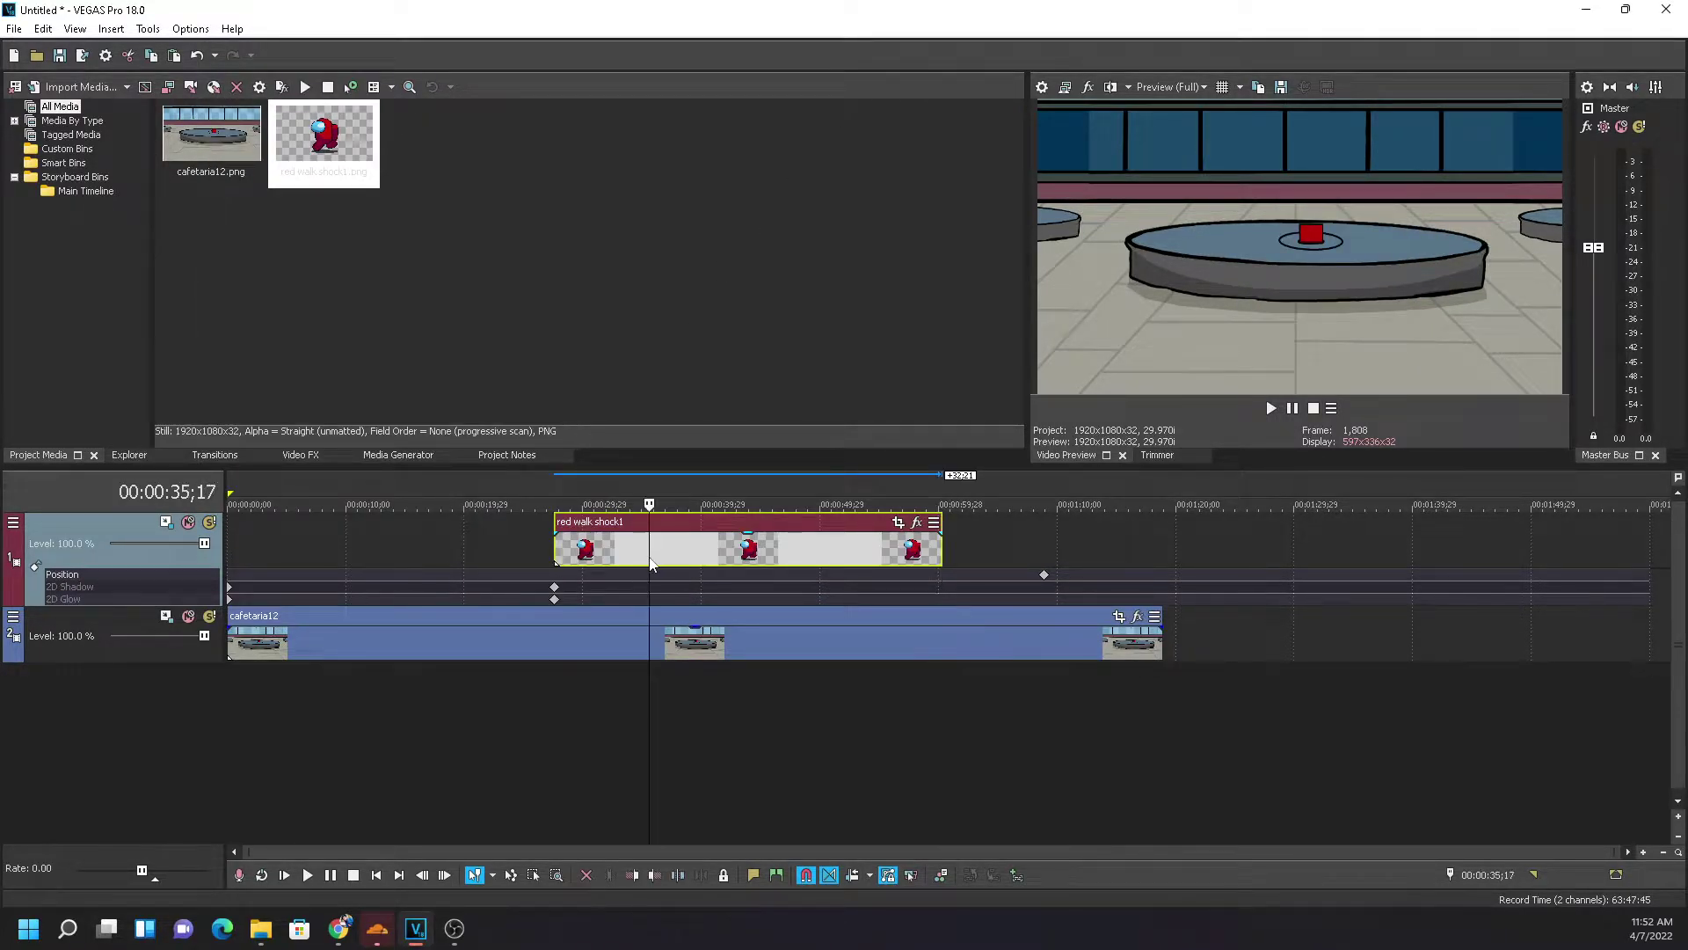
pyautogui.press('Delete')
pyautogui.hotkey('ctrl', 'v')
pyautogui.moveTo(694, 567); pyautogui.dragTo(275, 567)
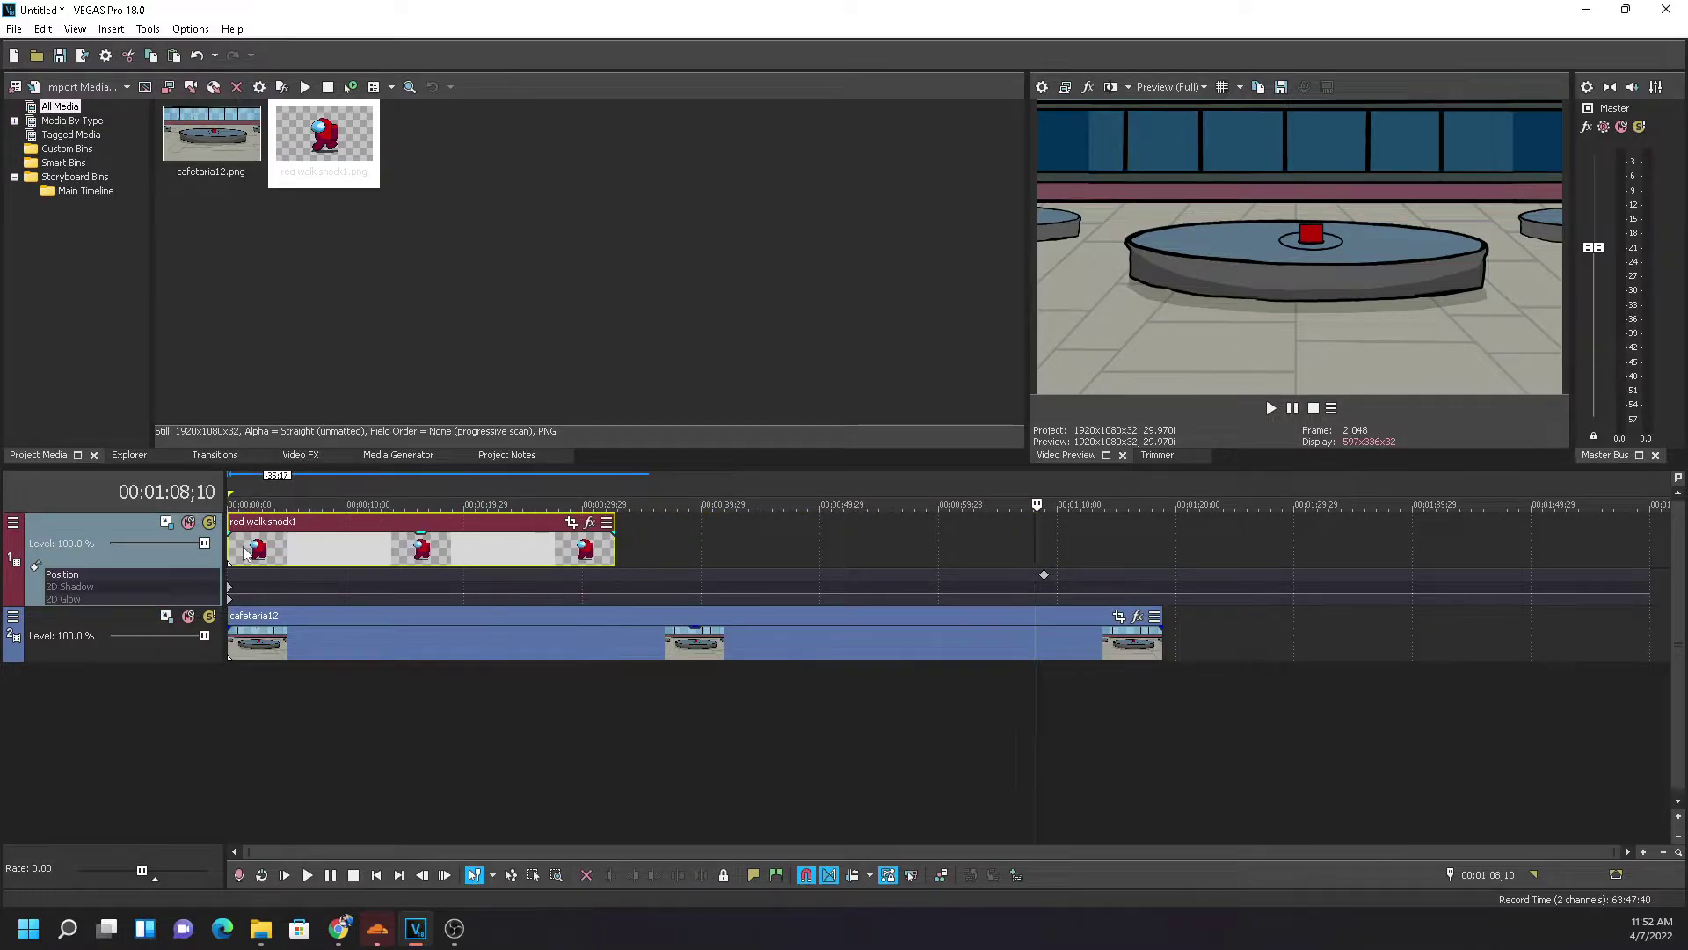
# Move track 1's remaining position keyframe to 00:00:00;00 and open it in Track Motion
pyautogui.click(247, 549)
pyautogui.click(231, 549)
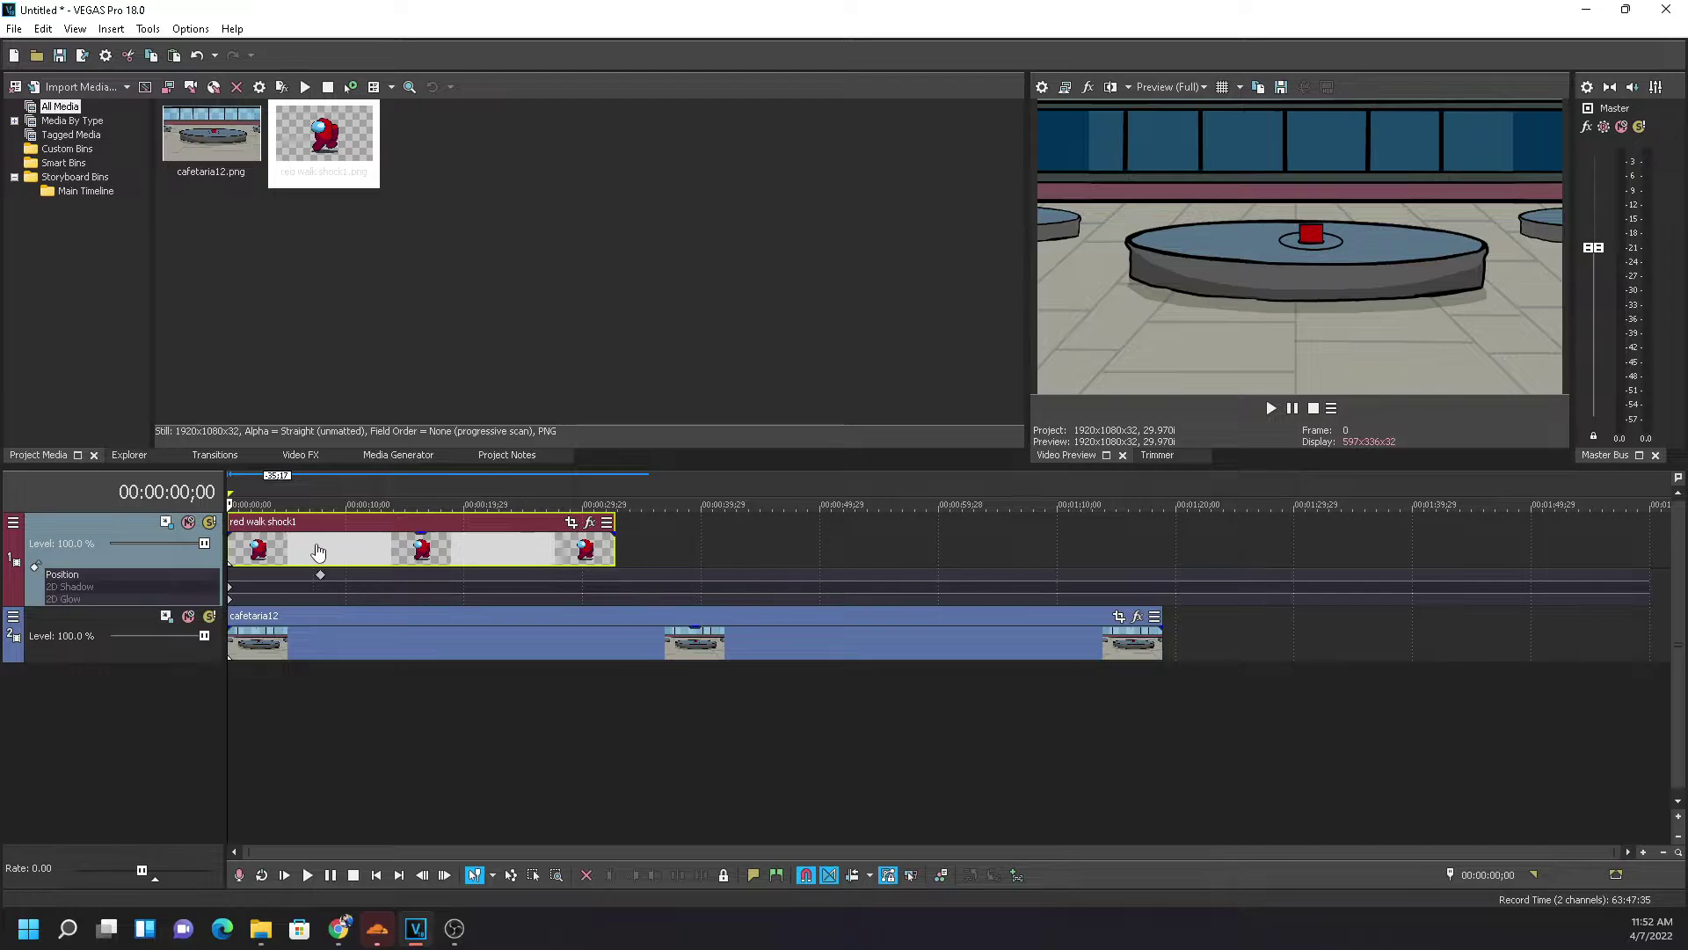
pyautogui.moveTo(321, 574); pyautogui.dragTo(228, 576)
pyautogui.doubleClick(230, 580)
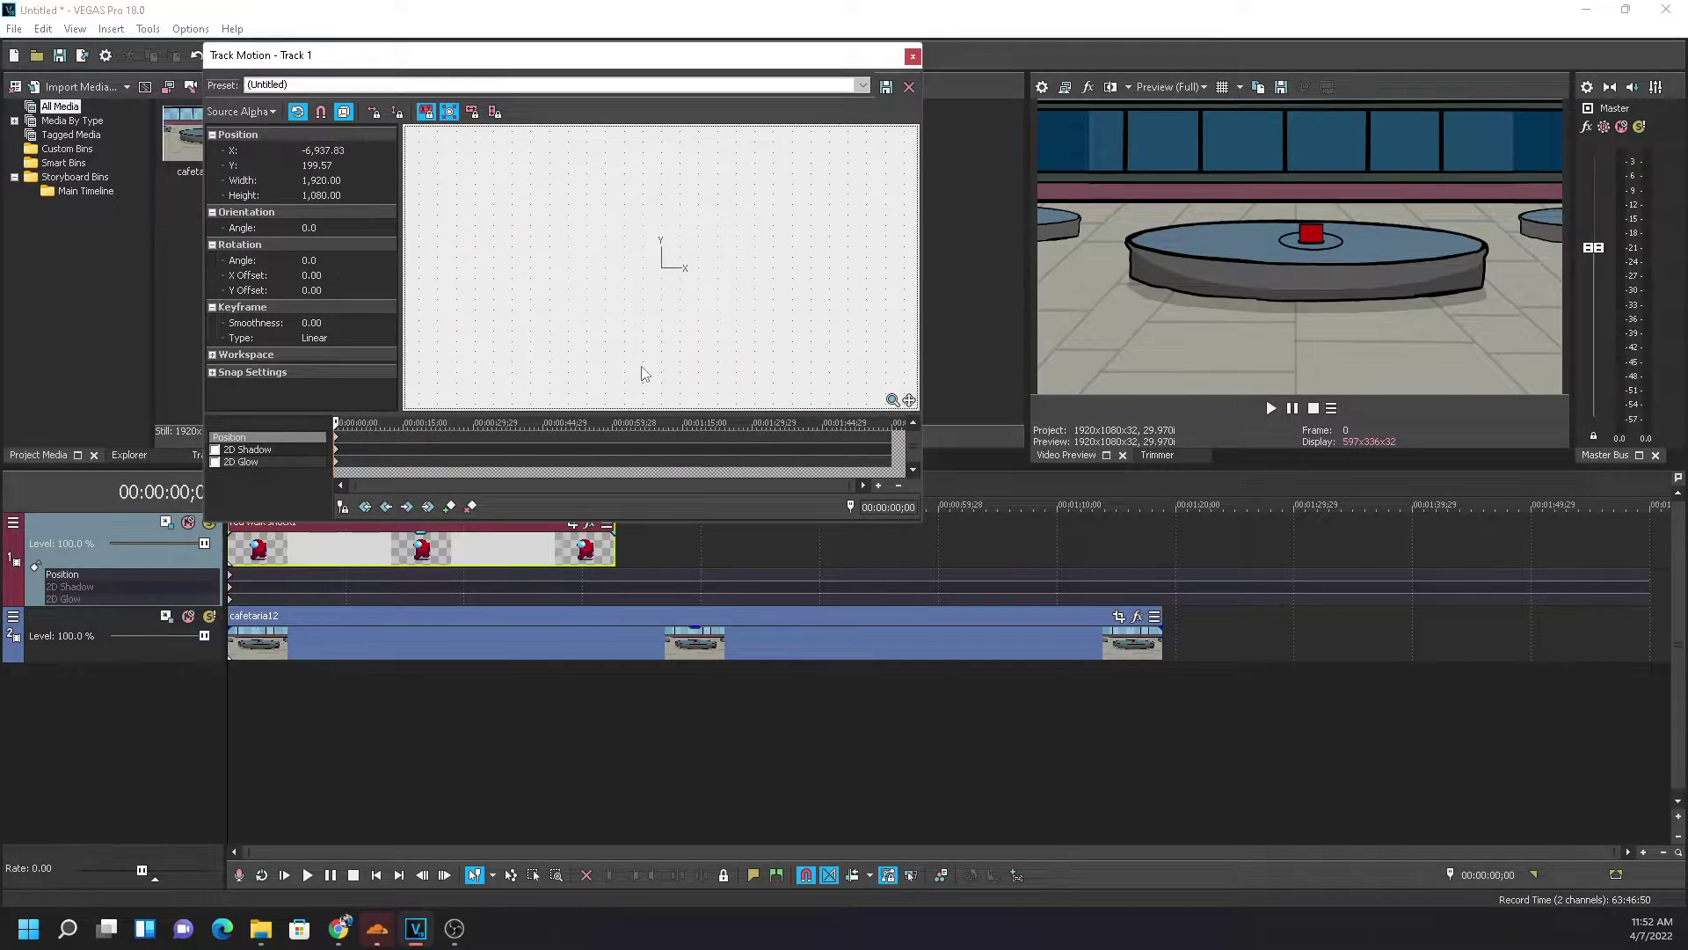
# Position the character at X about 44, Y about 65 at the start and add a 00:00:06;01 keyframe at X about 233, Y about 11
pyautogui.scroll(-3, 648, 373)
pyautogui.moveTo(457, 260); pyautogui.dragTo(682, 275)
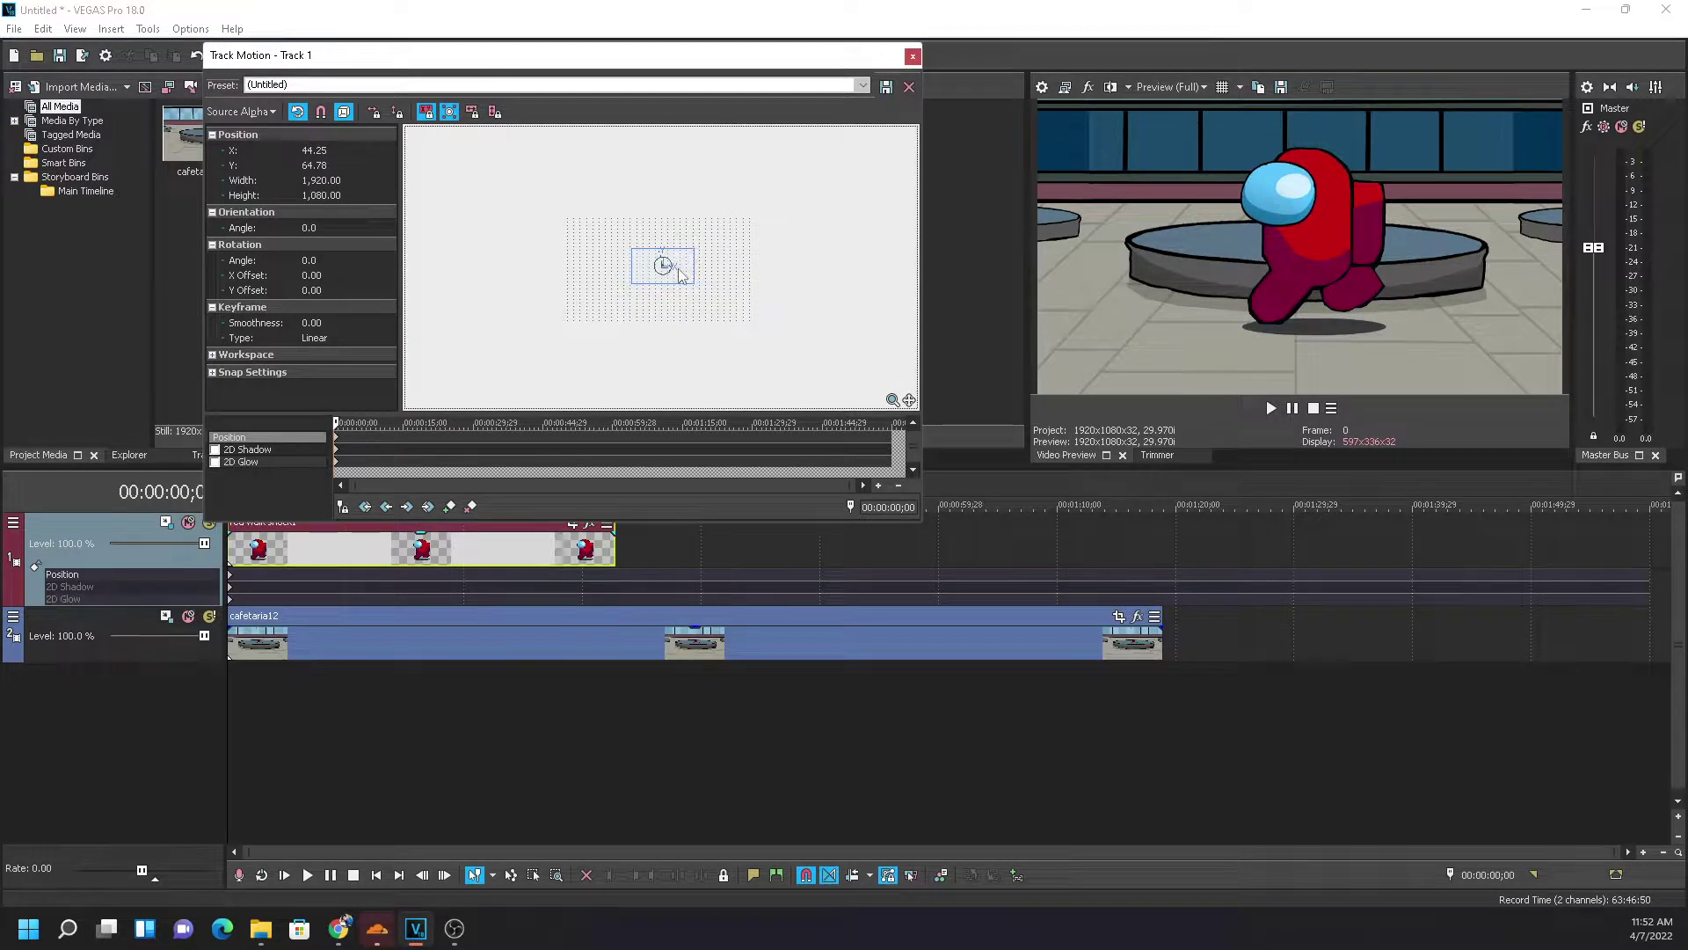
pyautogui.doubleClick(361, 438)
pyautogui.moveTo(690, 274)
pyautogui.mouseDown()
pyautogui.moveTo(617, 279)
pyautogui.moveTo(720, 278)
pyautogui.moveTo(696, 275)
pyautogui.mouseUp()
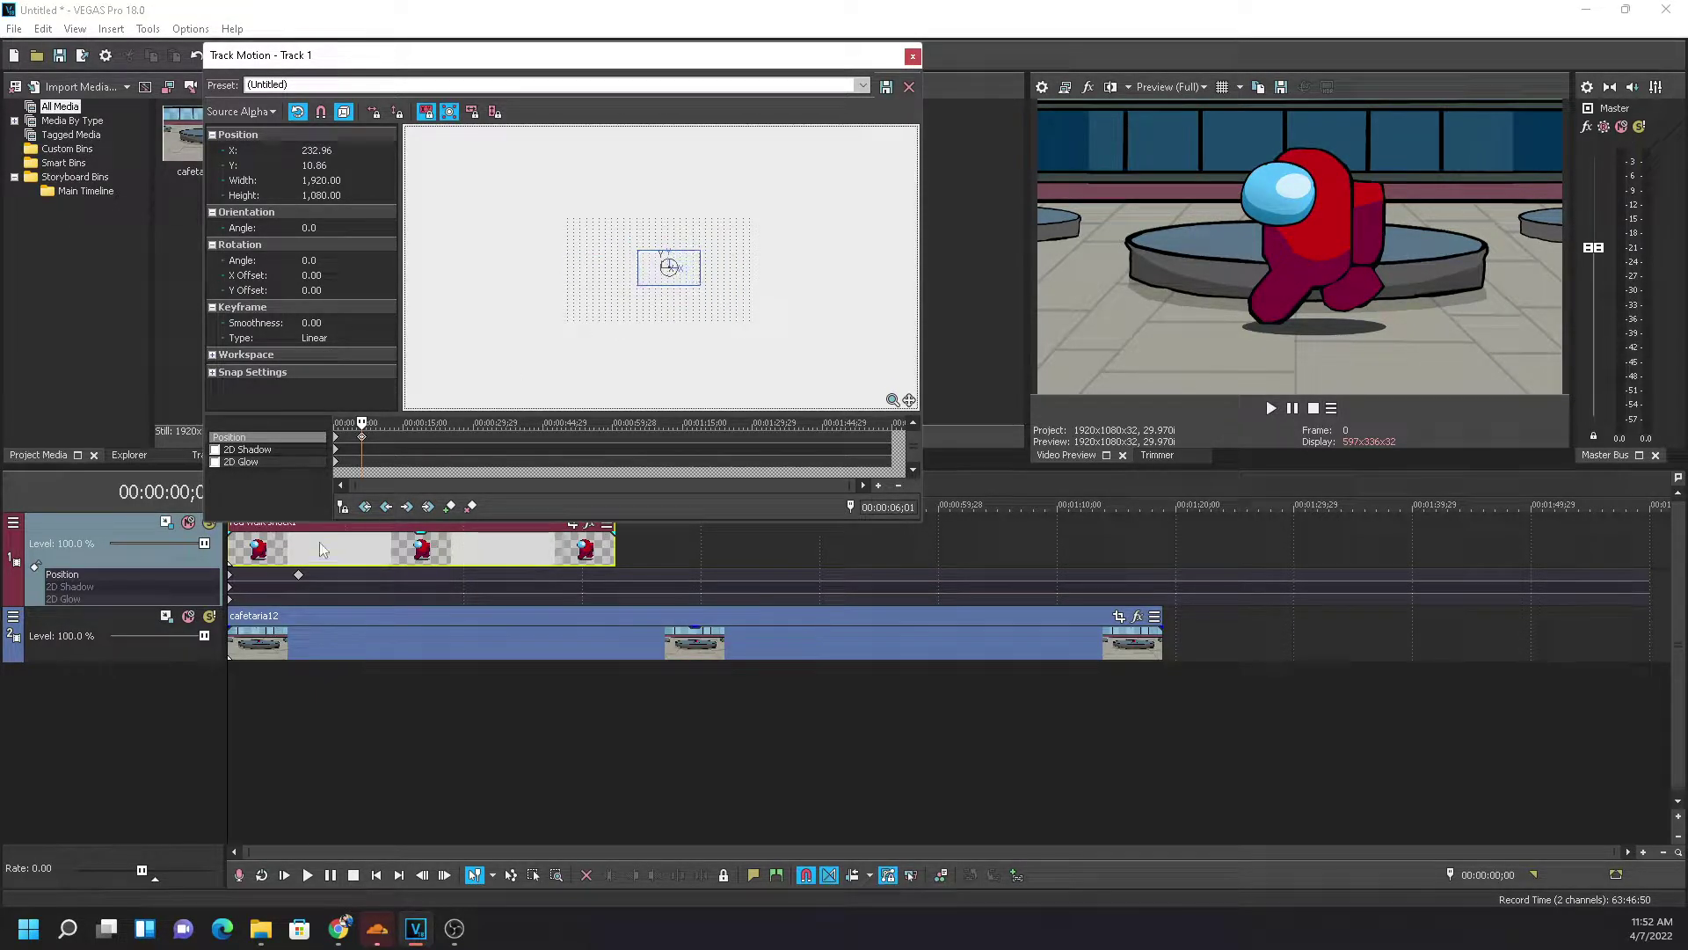
# Scrub between the timeline start and the 00:00:06;01 position keyframe to check how the character moves
pyautogui.scroll(5, 227, 594)
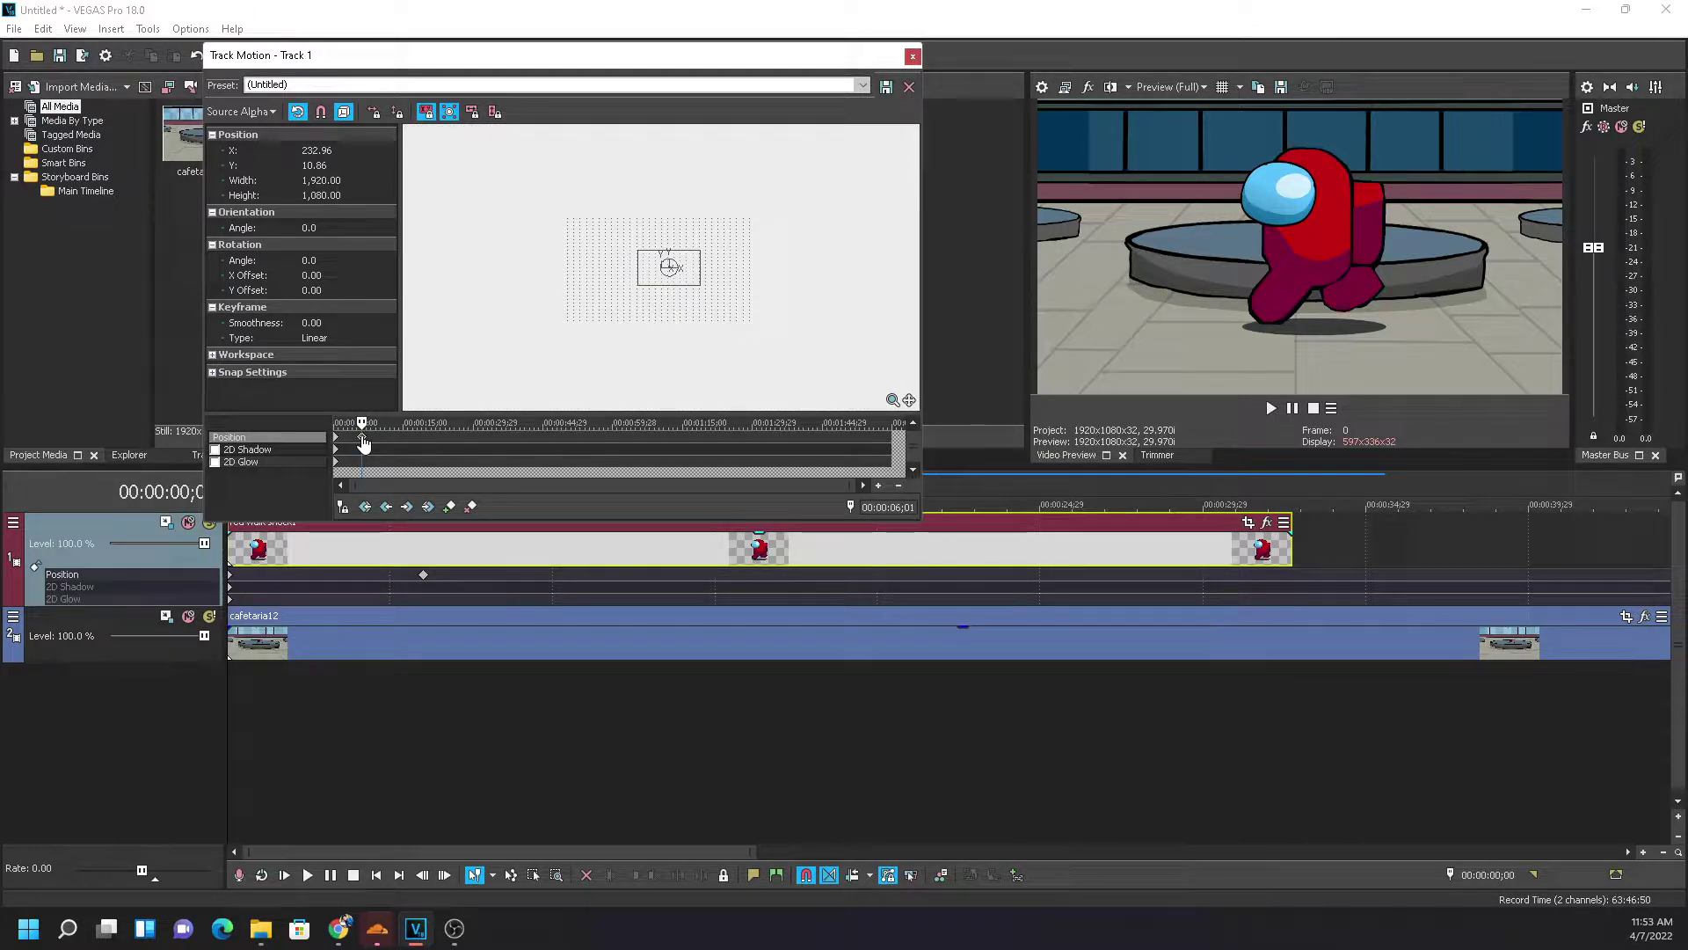
pyautogui.scroll(3, 364, 444)
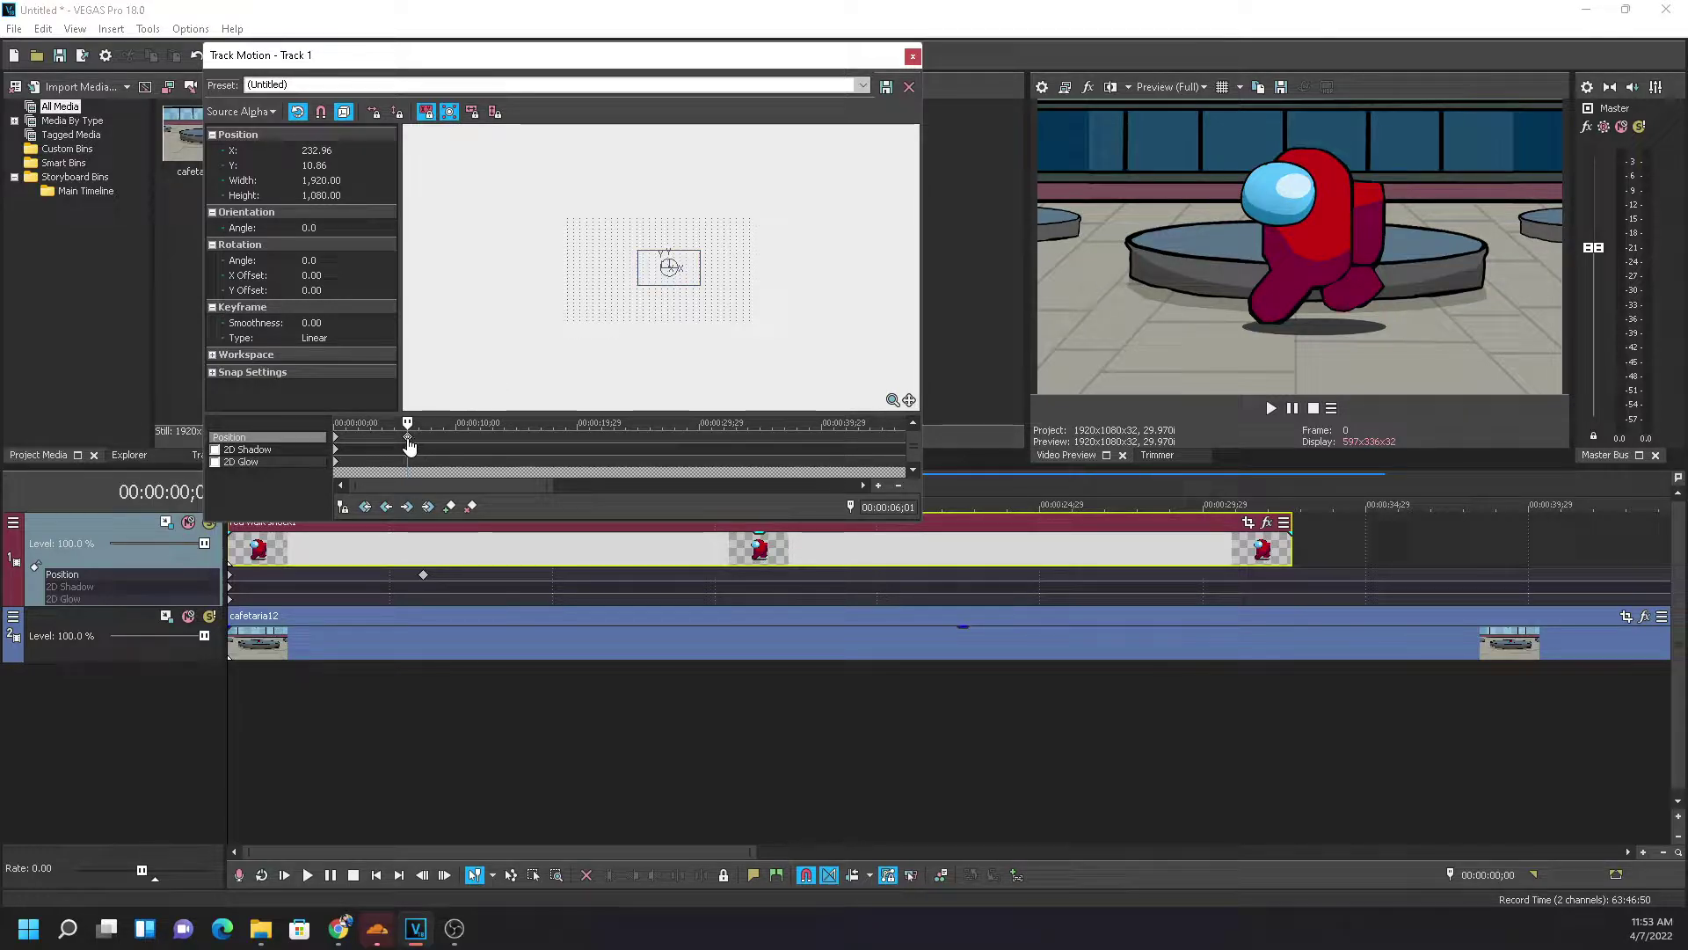
pyautogui.click(228, 705)
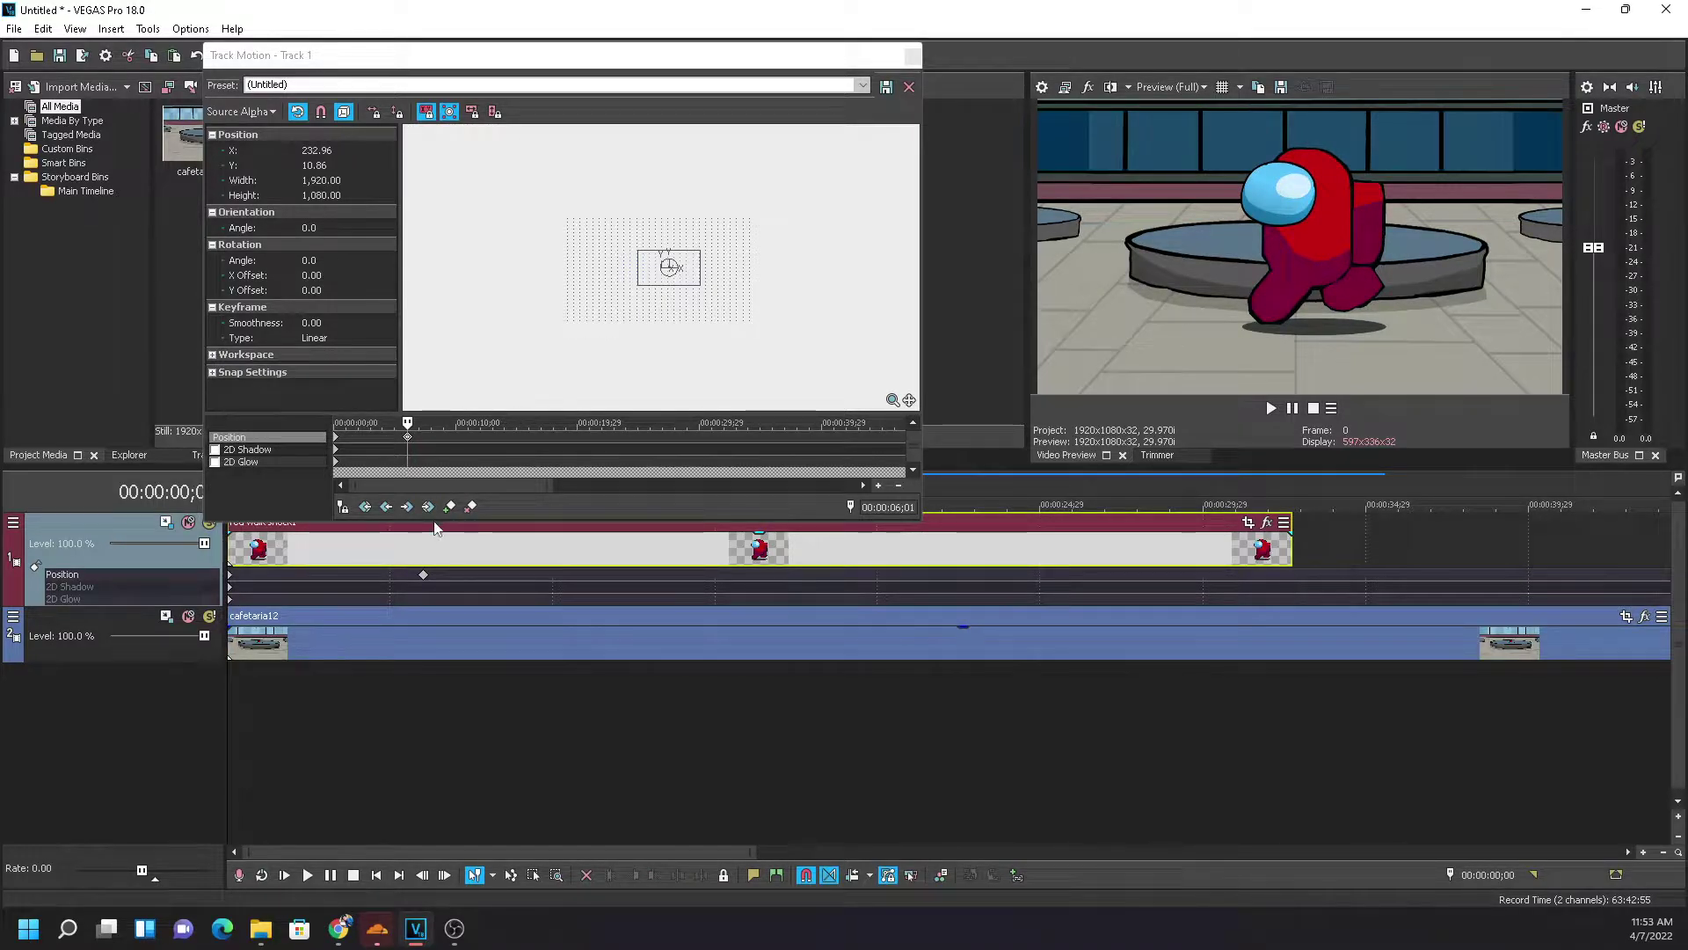
pyautogui.click(272, 692)
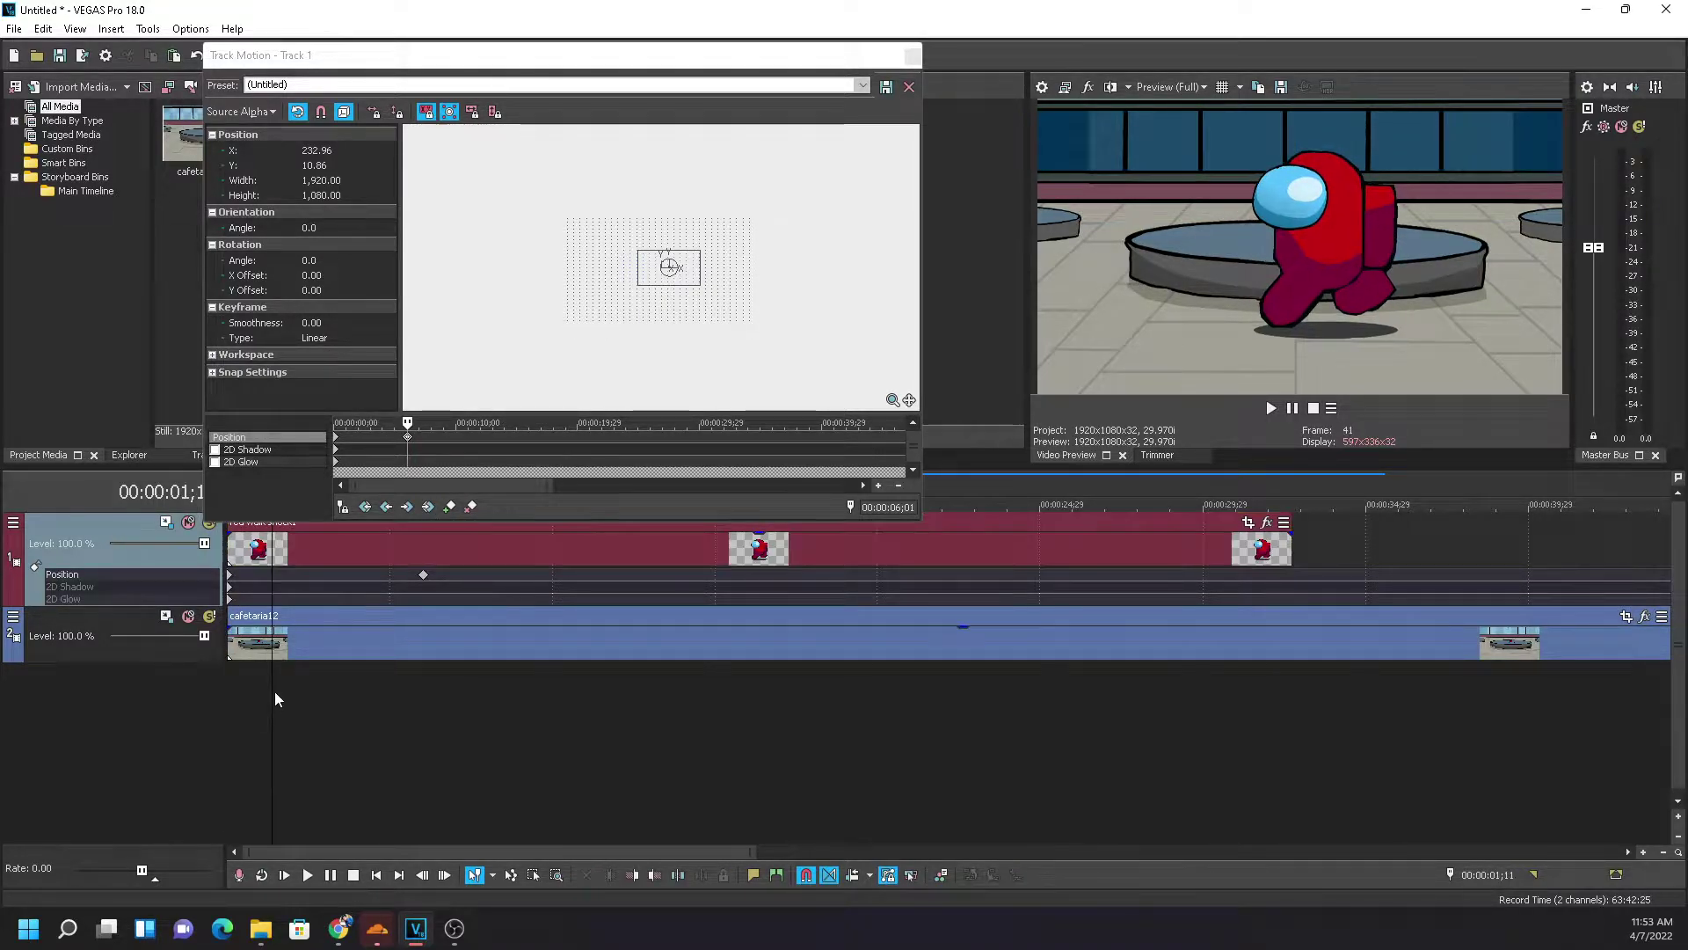
pyautogui.moveTo(274, 696); pyautogui.dragTo(424, 714)
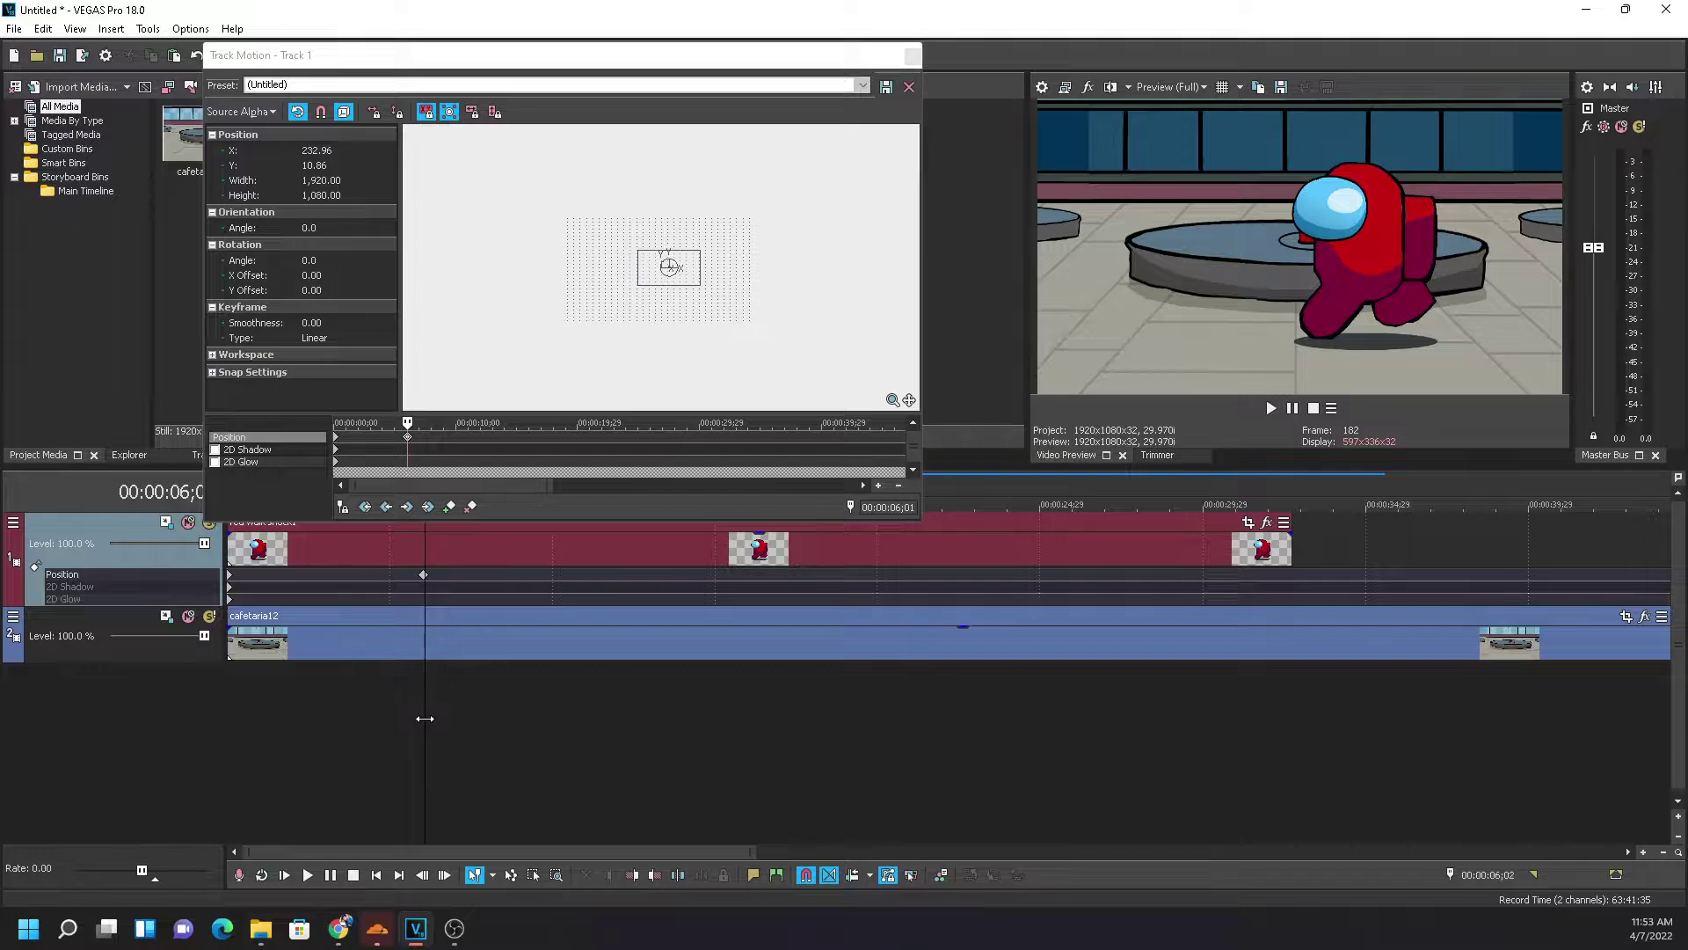
pyautogui.click(424, 577)
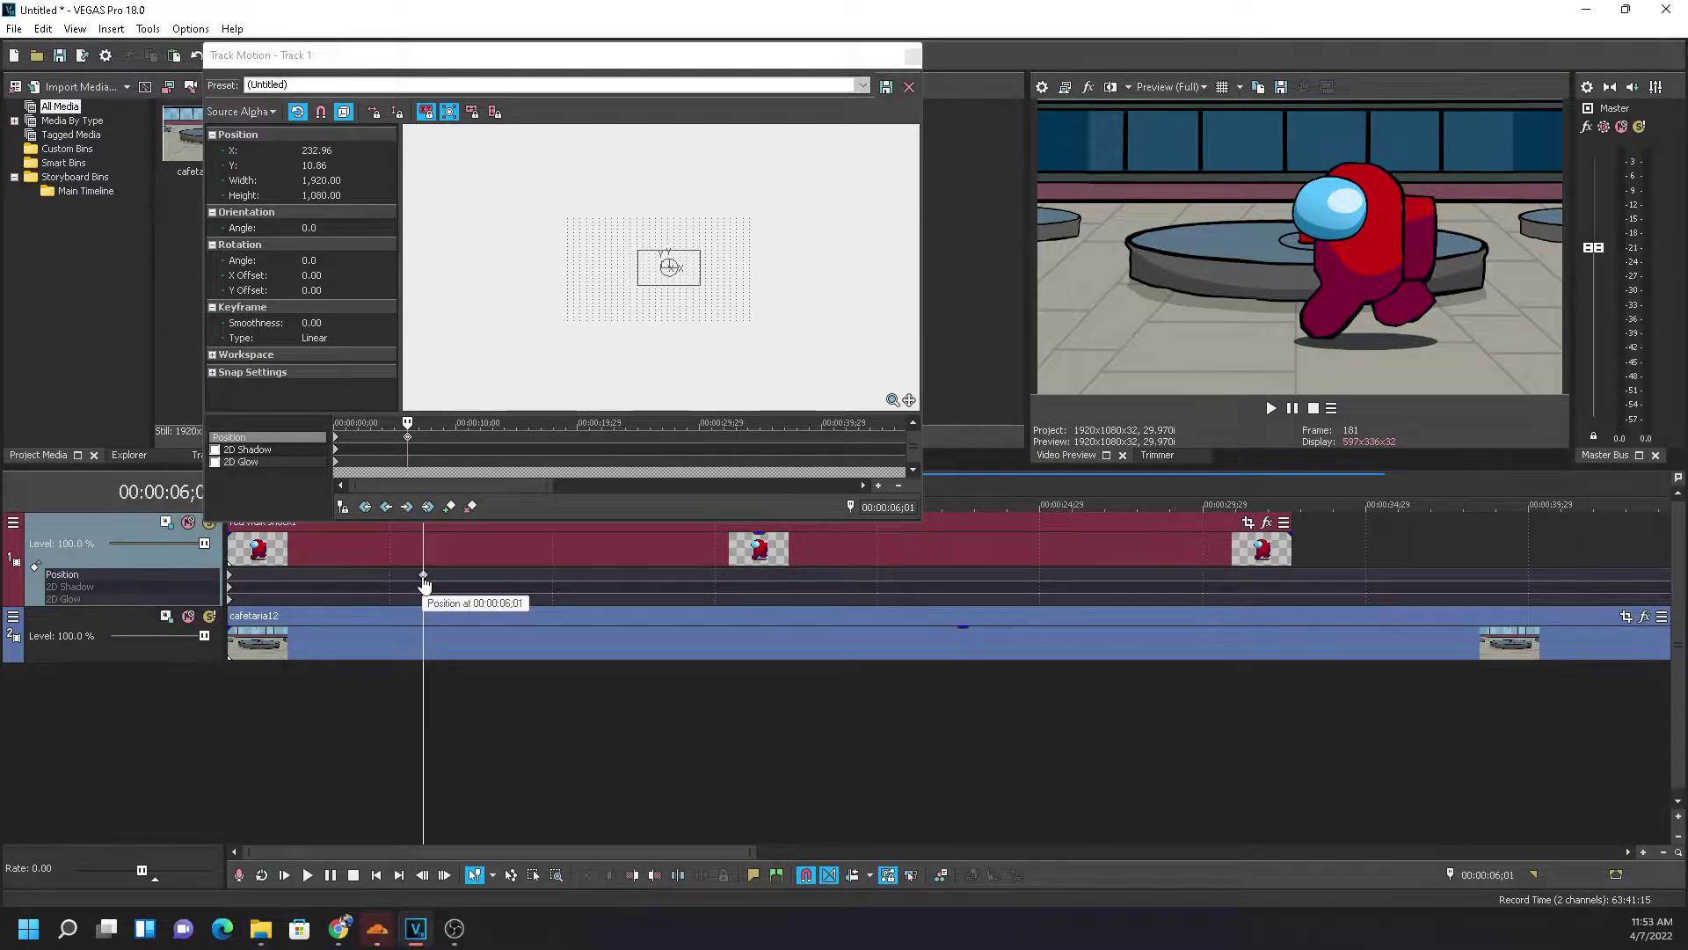
pyautogui.scroll(5, 464, 597)
pyautogui.scroll(-5, 938, 568)
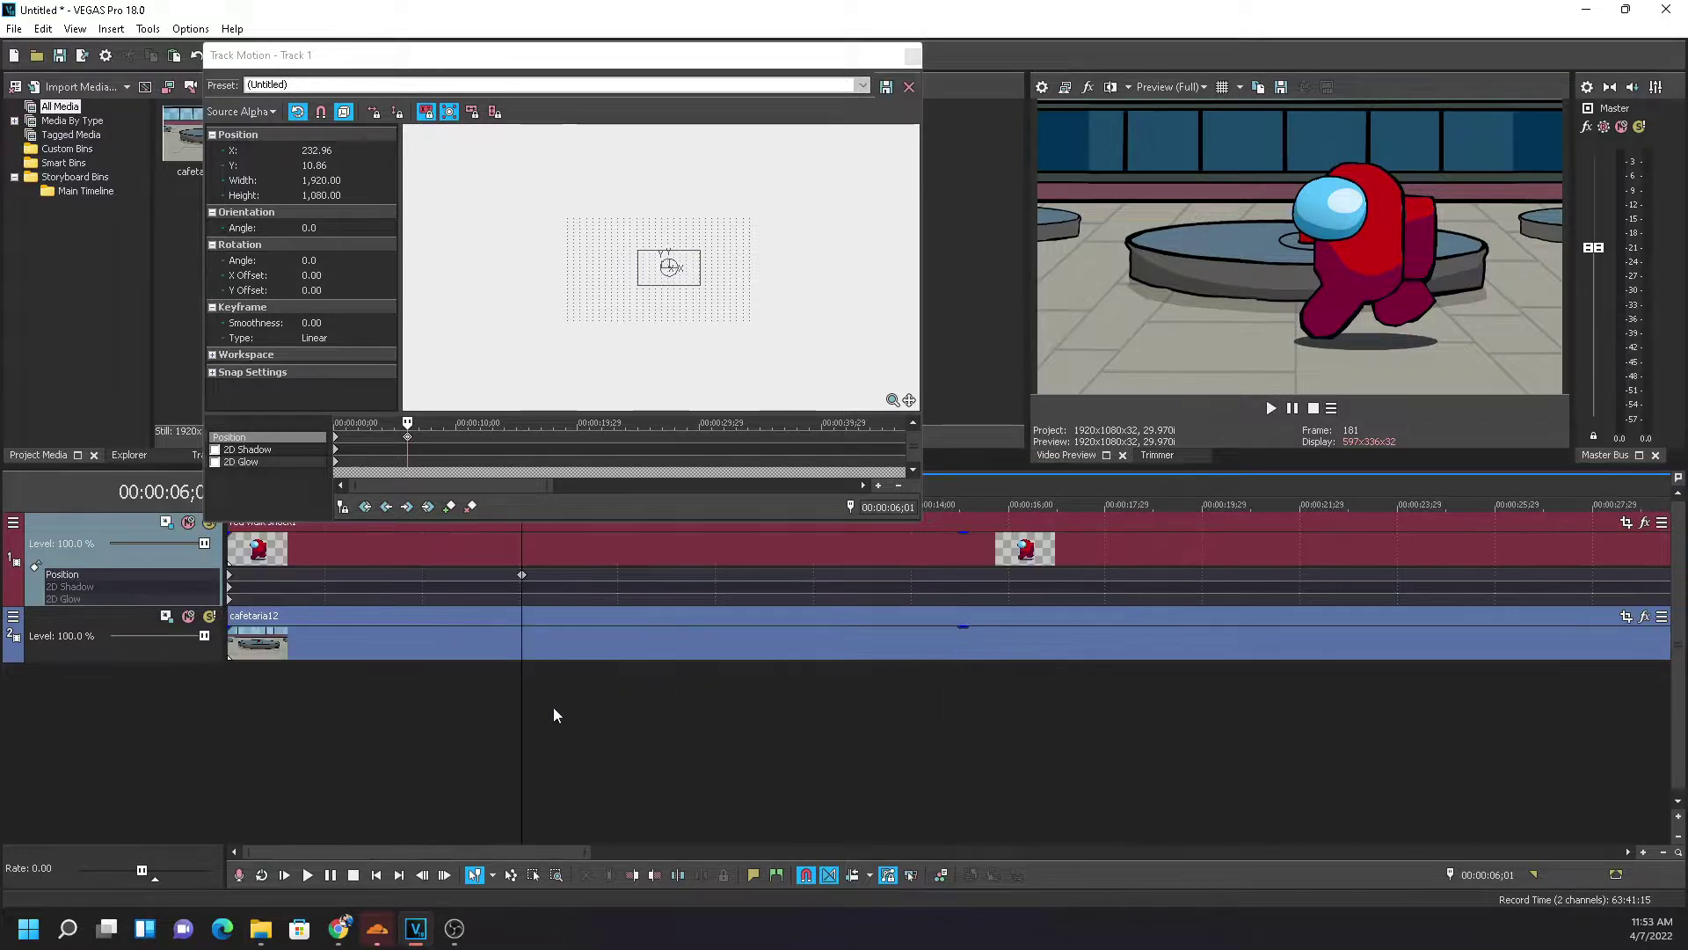
pyautogui.click(366, 639)
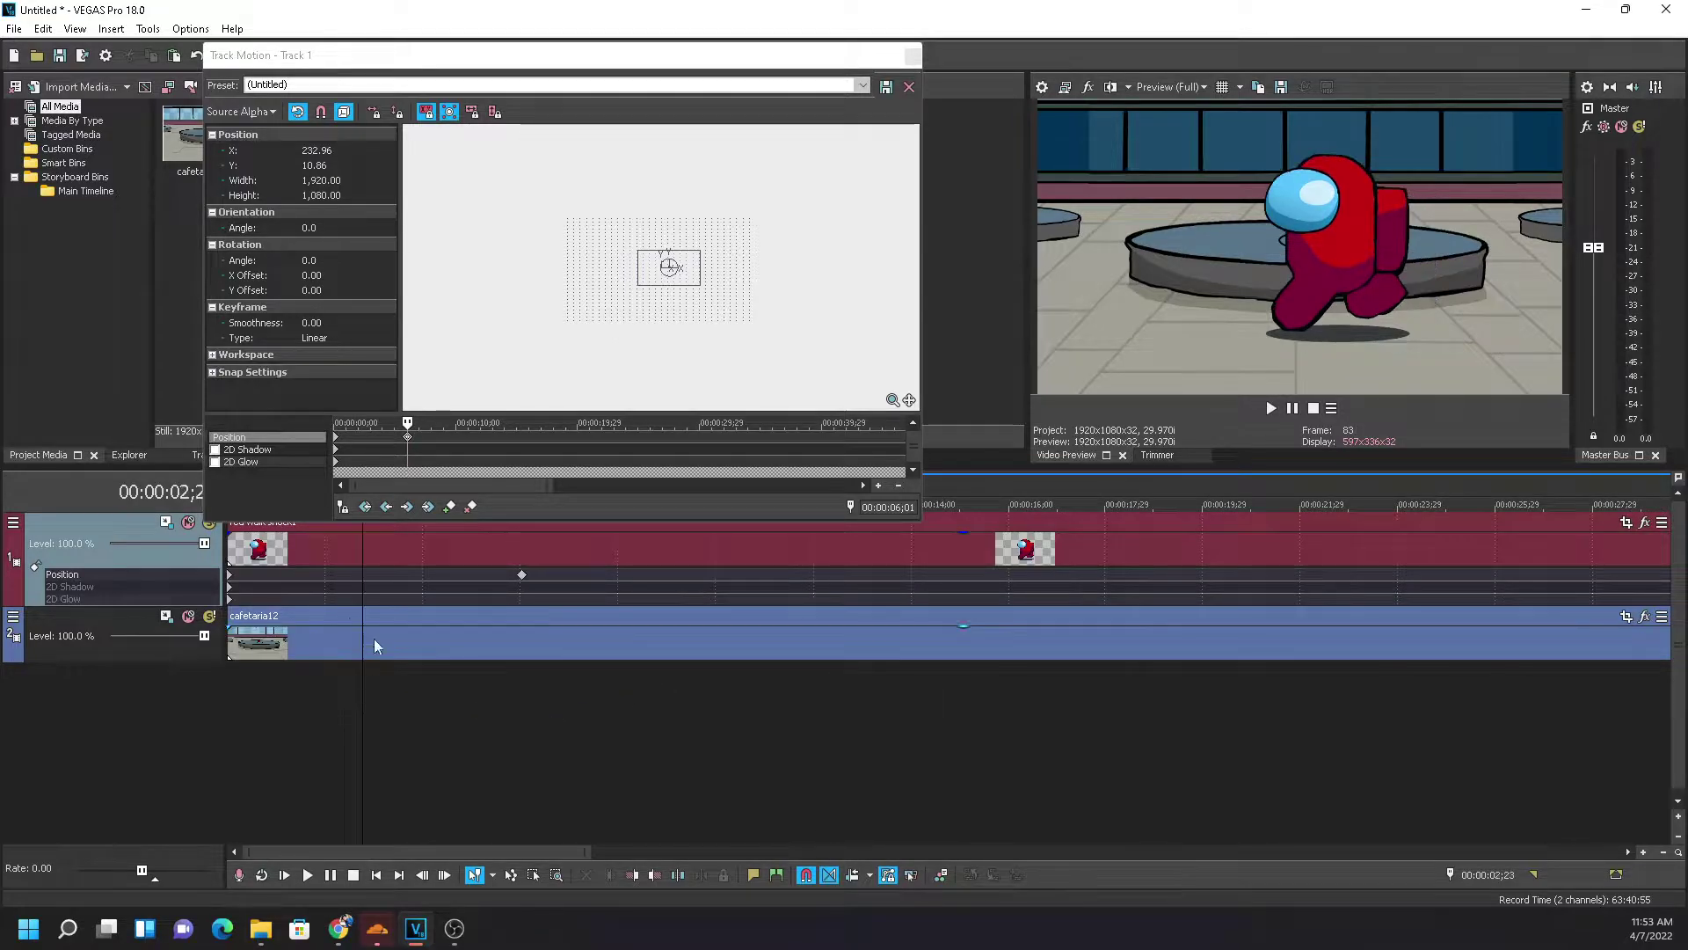
# At the 00:00:06;01 keyframe, move the character off-screen to X about -1411, Y about -151 and close Track Motion
pyautogui.click(522, 575)
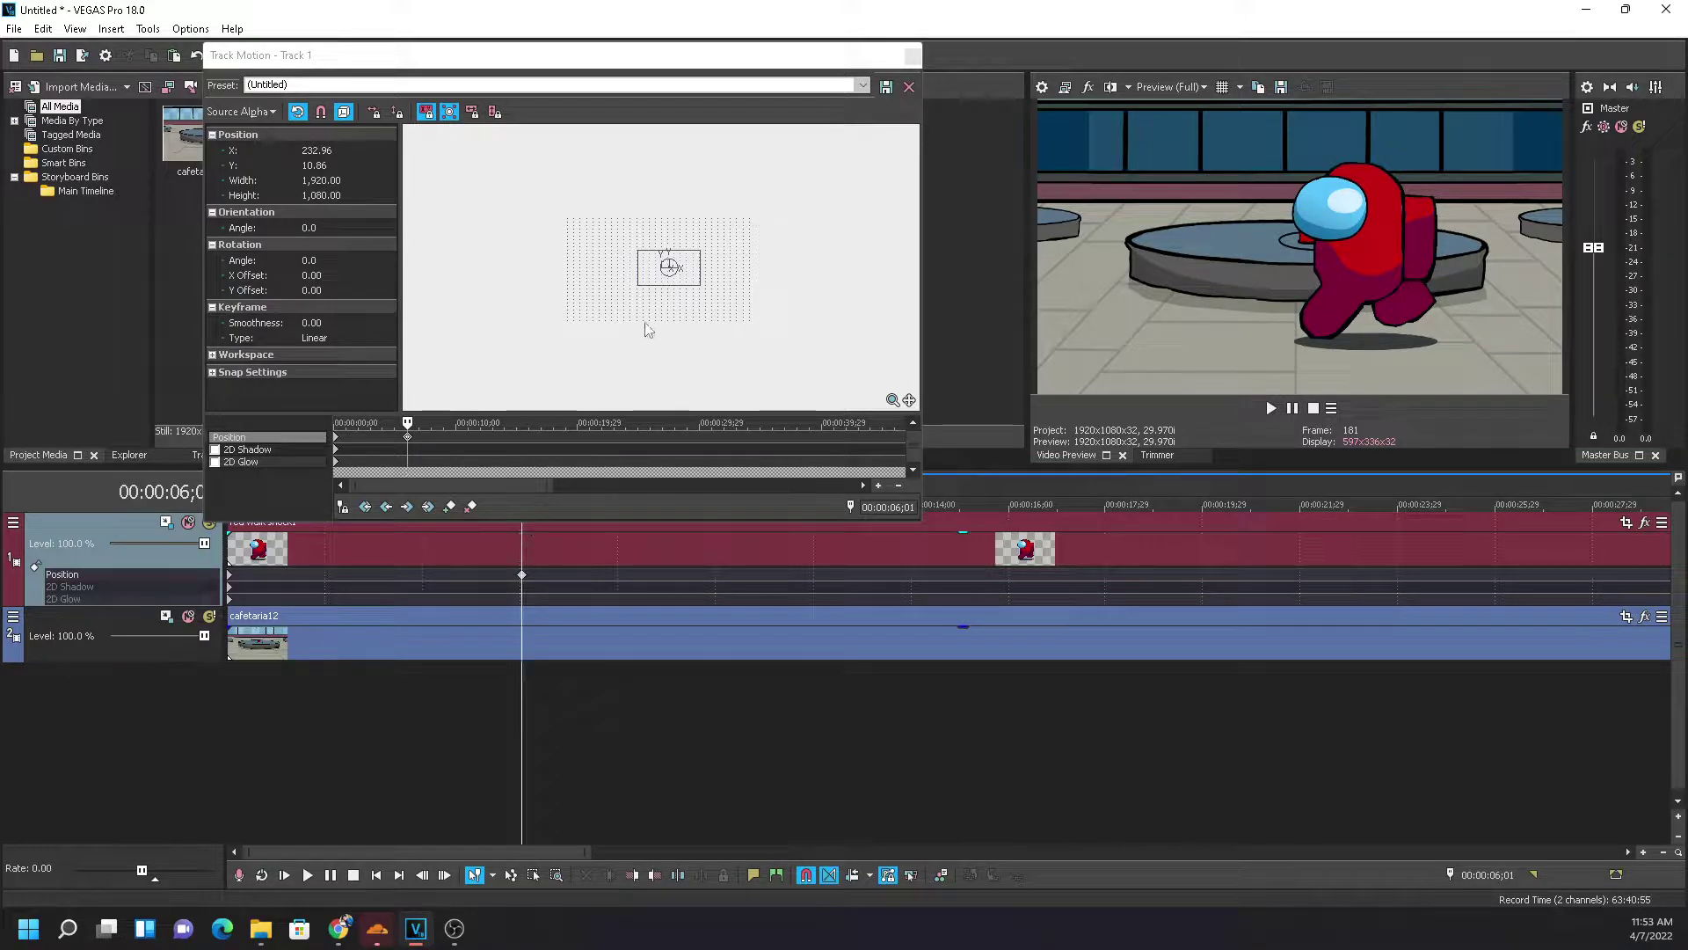
pyautogui.moveTo(697, 279); pyautogui.dragTo(644, 284)
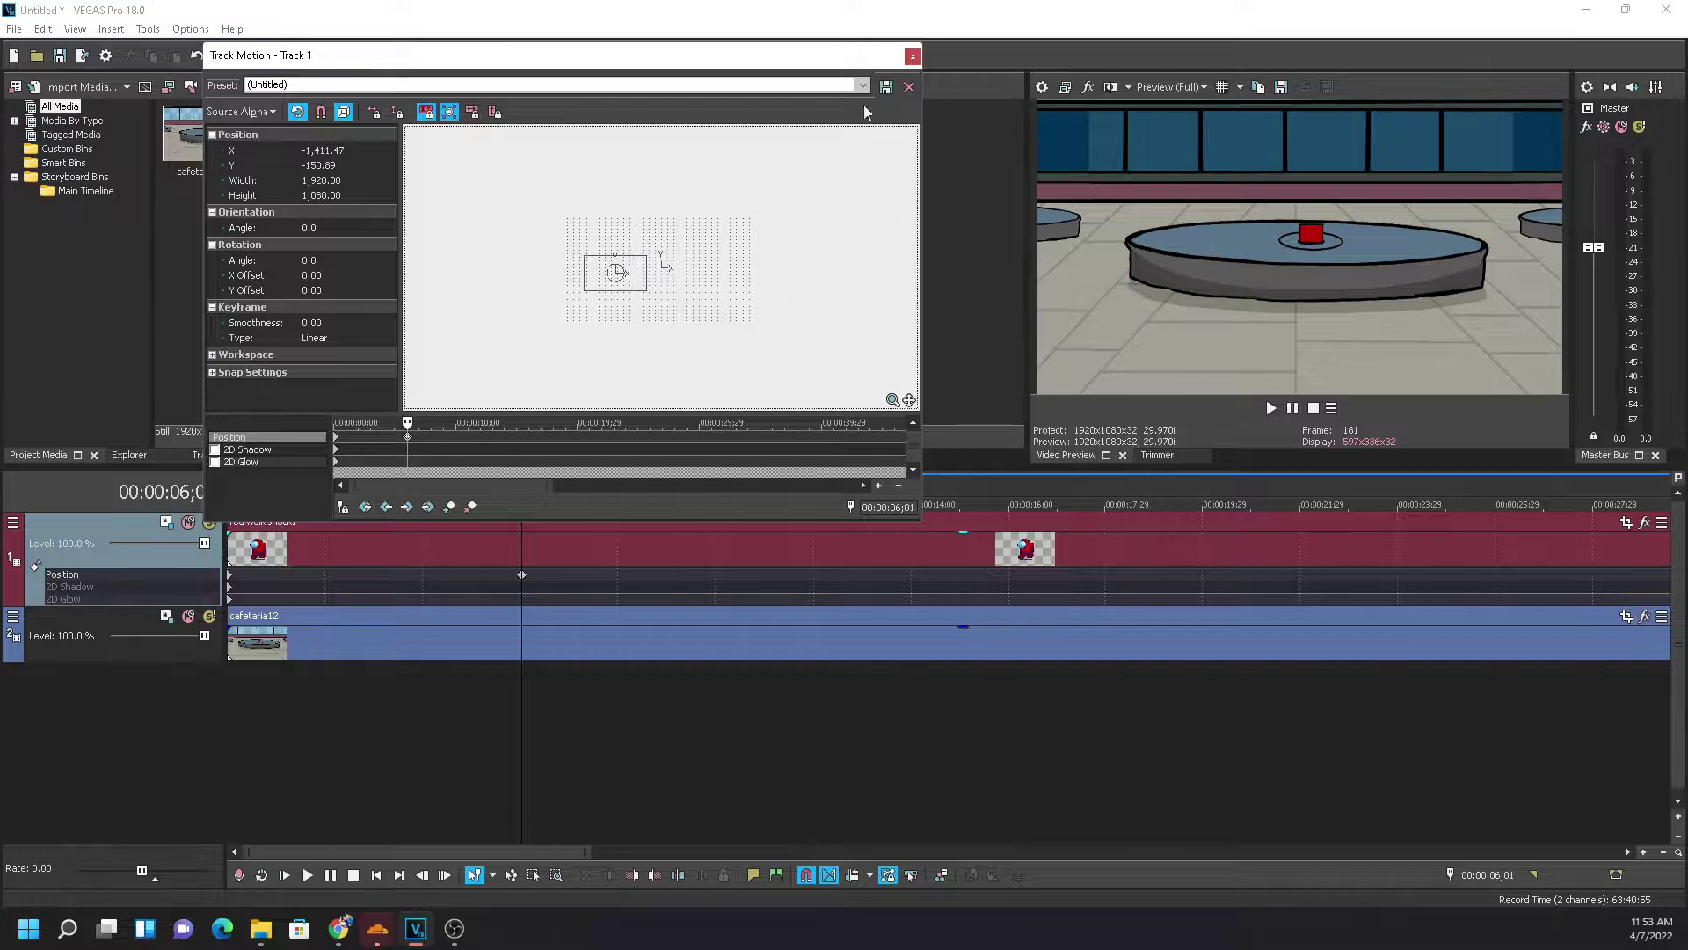
pyautogui.click(913, 56)
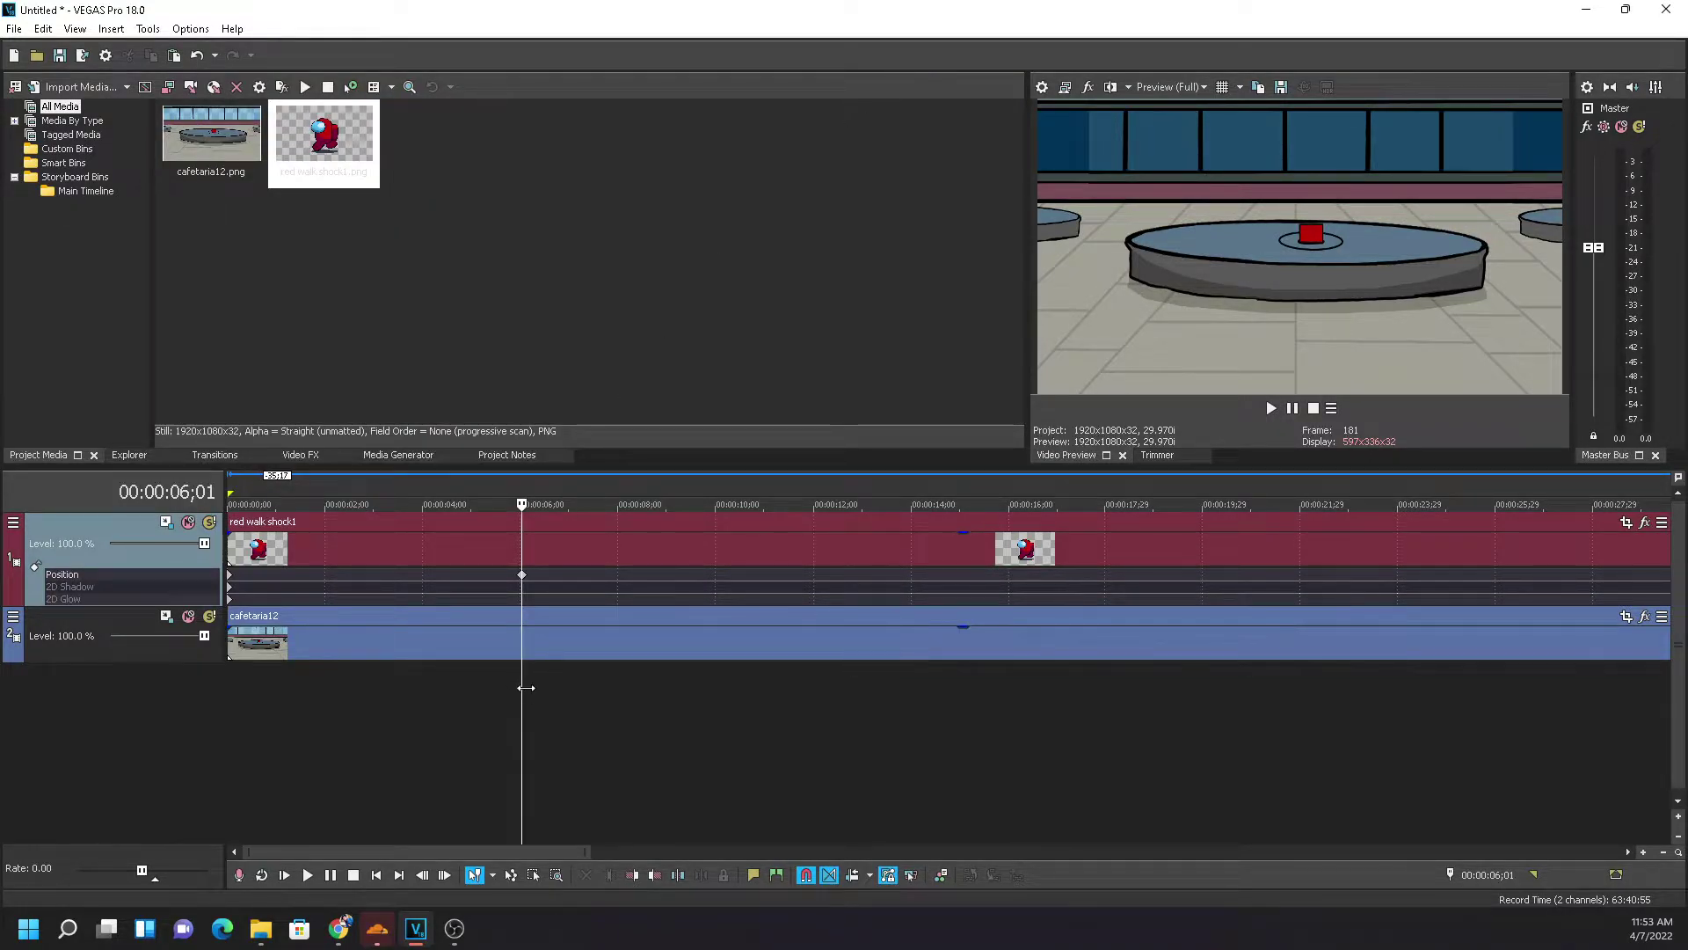
# Play the character's motion from the timeline start, pause it, and return the playhead to the beginning
pyautogui.click(462, 681)
pyautogui.hotkey('ctrl', 'Home')
pyautogui.click(1271, 407)
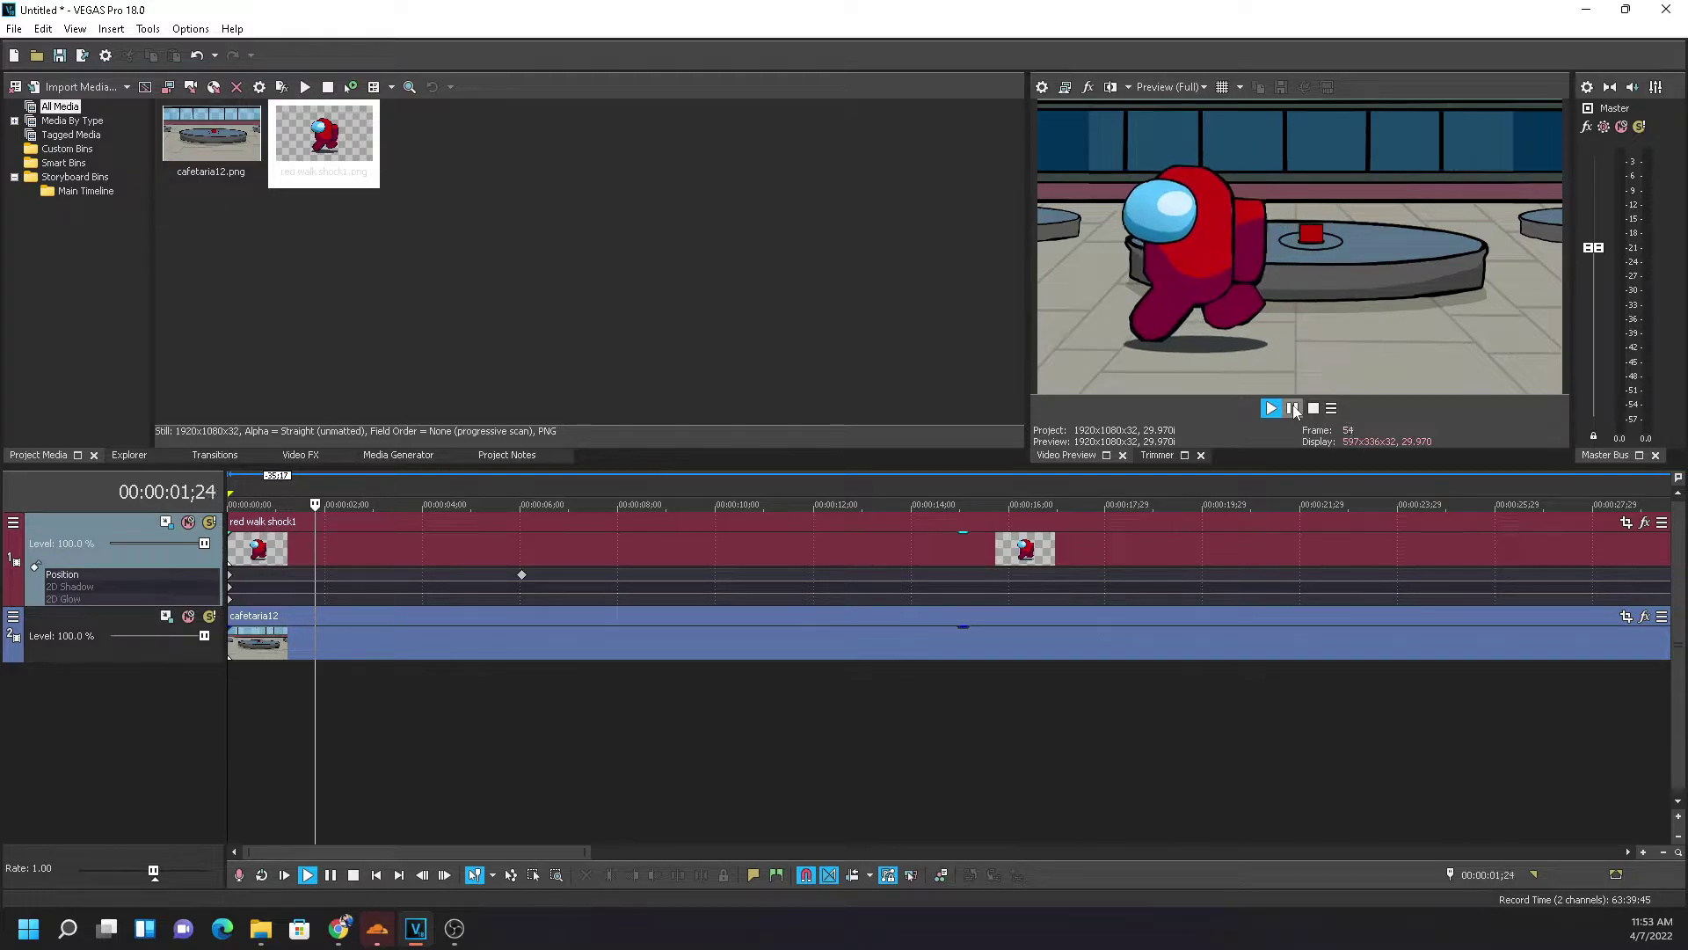
pyautogui.click(1292, 408)
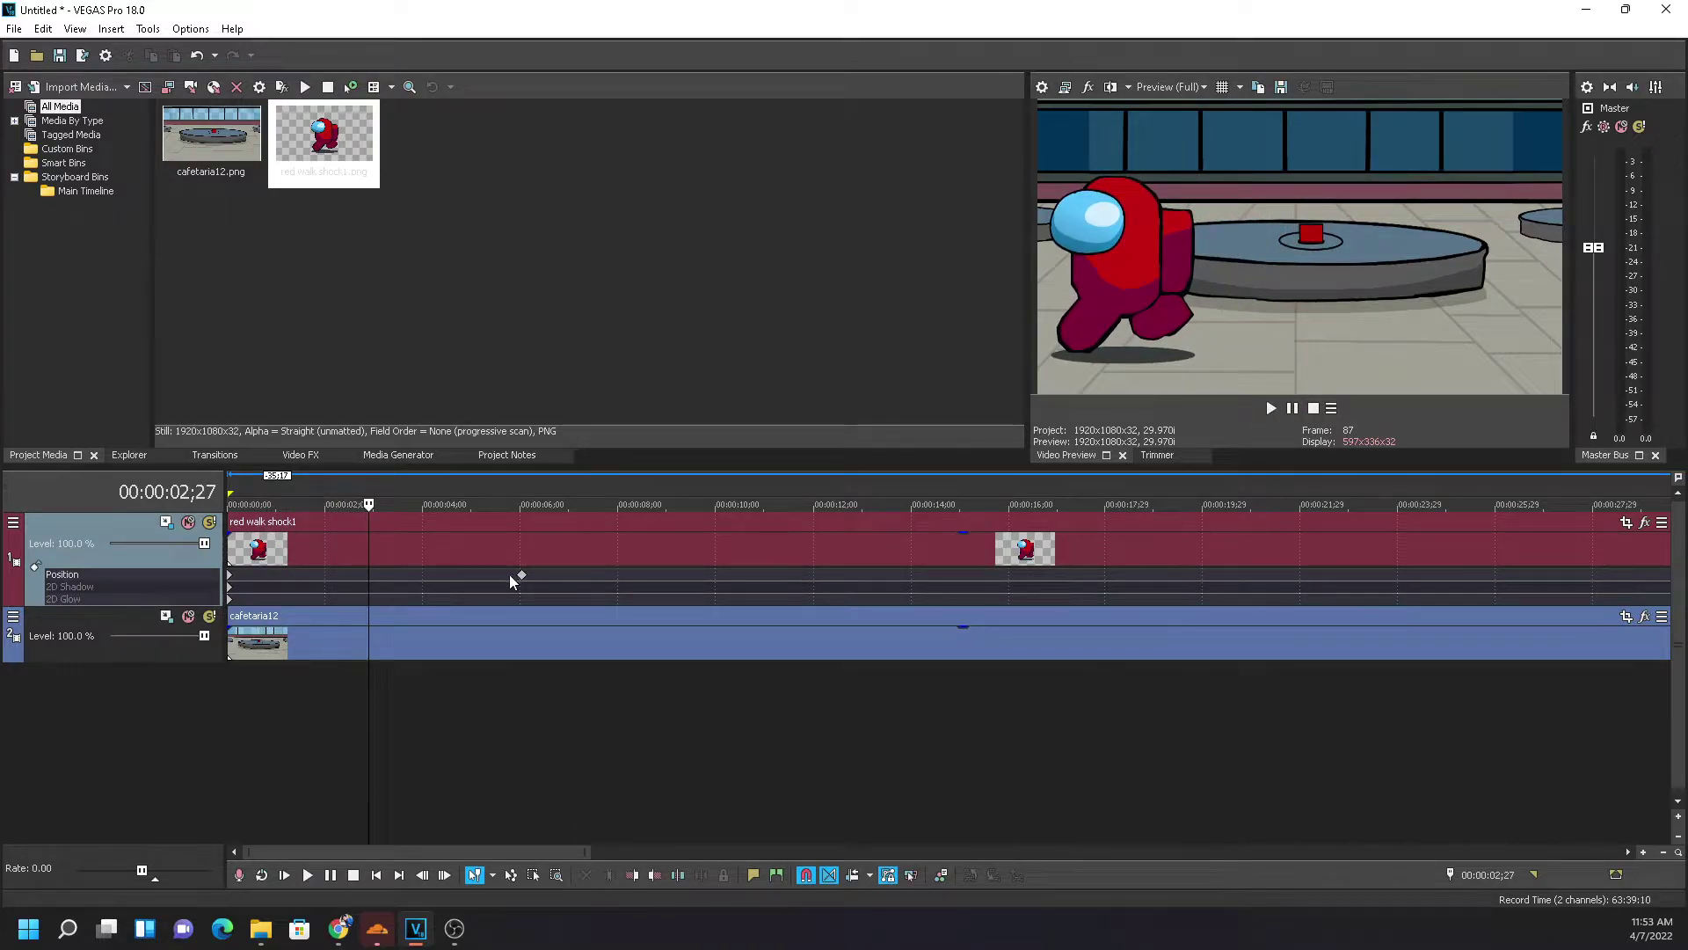
pyautogui.hotkey('ctrl', 'Home')
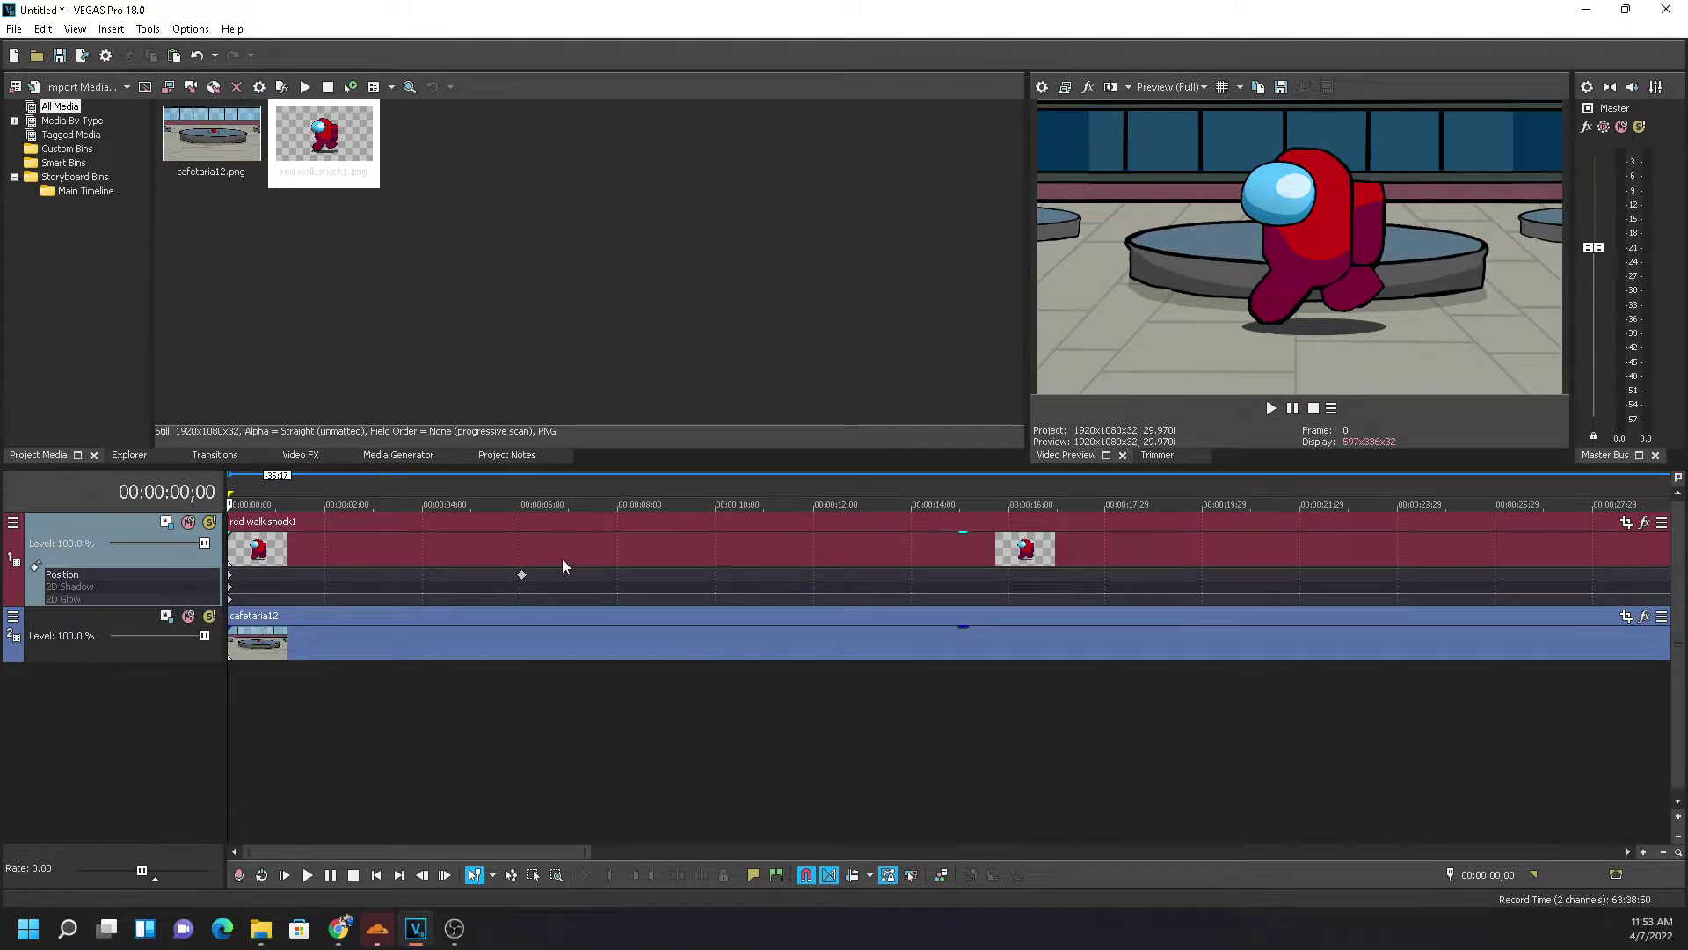
# Move the off-screen position keyframe earlier to just before 2 seconds and preview the faster motion from the start
pyautogui.doubleClick(522, 576)
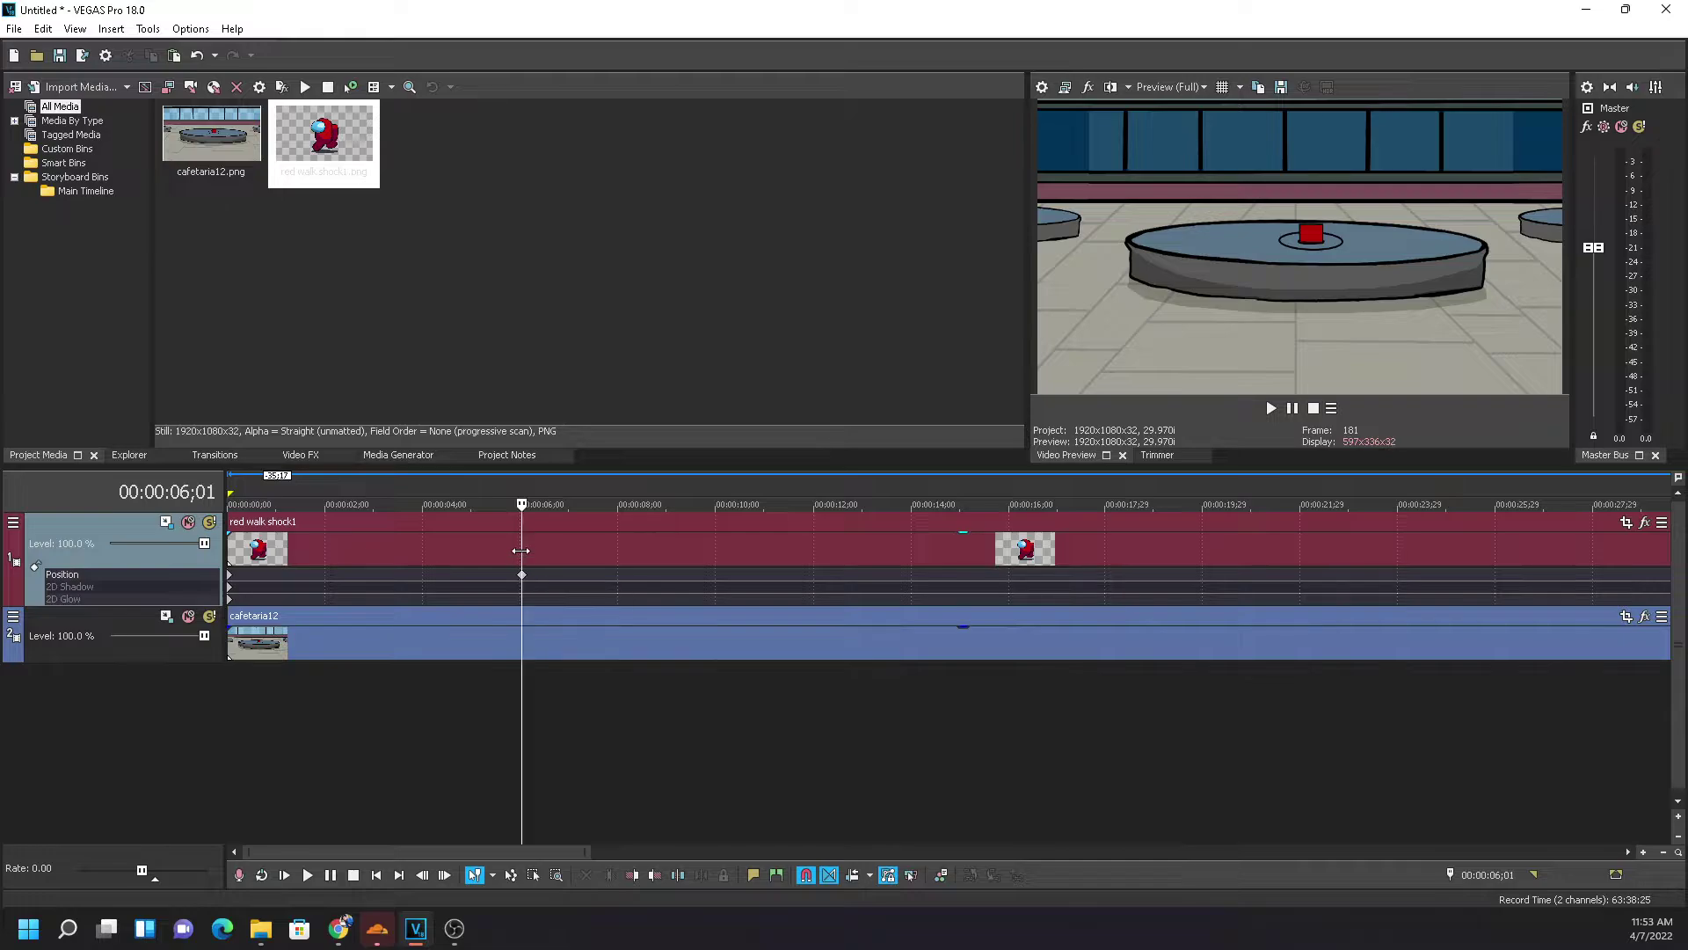
pyautogui.moveTo(522, 550); pyautogui.dragTo(429, 591)
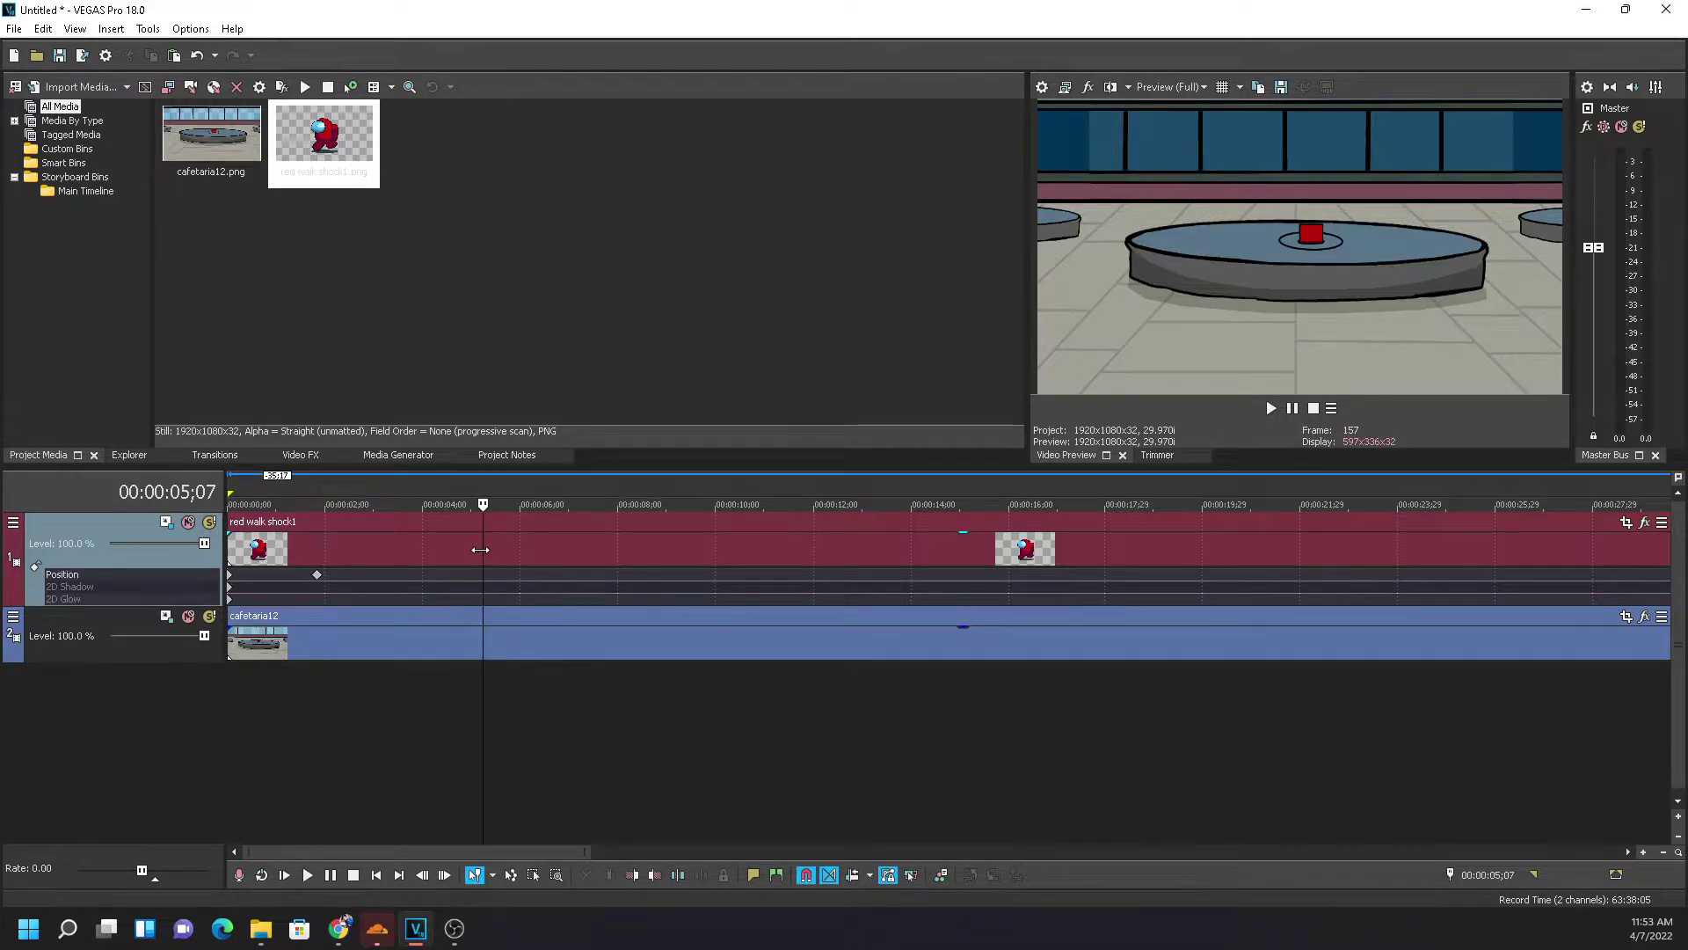
pyautogui.moveTo(482, 552); pyautogui.dragTo(166, 559)
pyautogui.click(1271, 408)
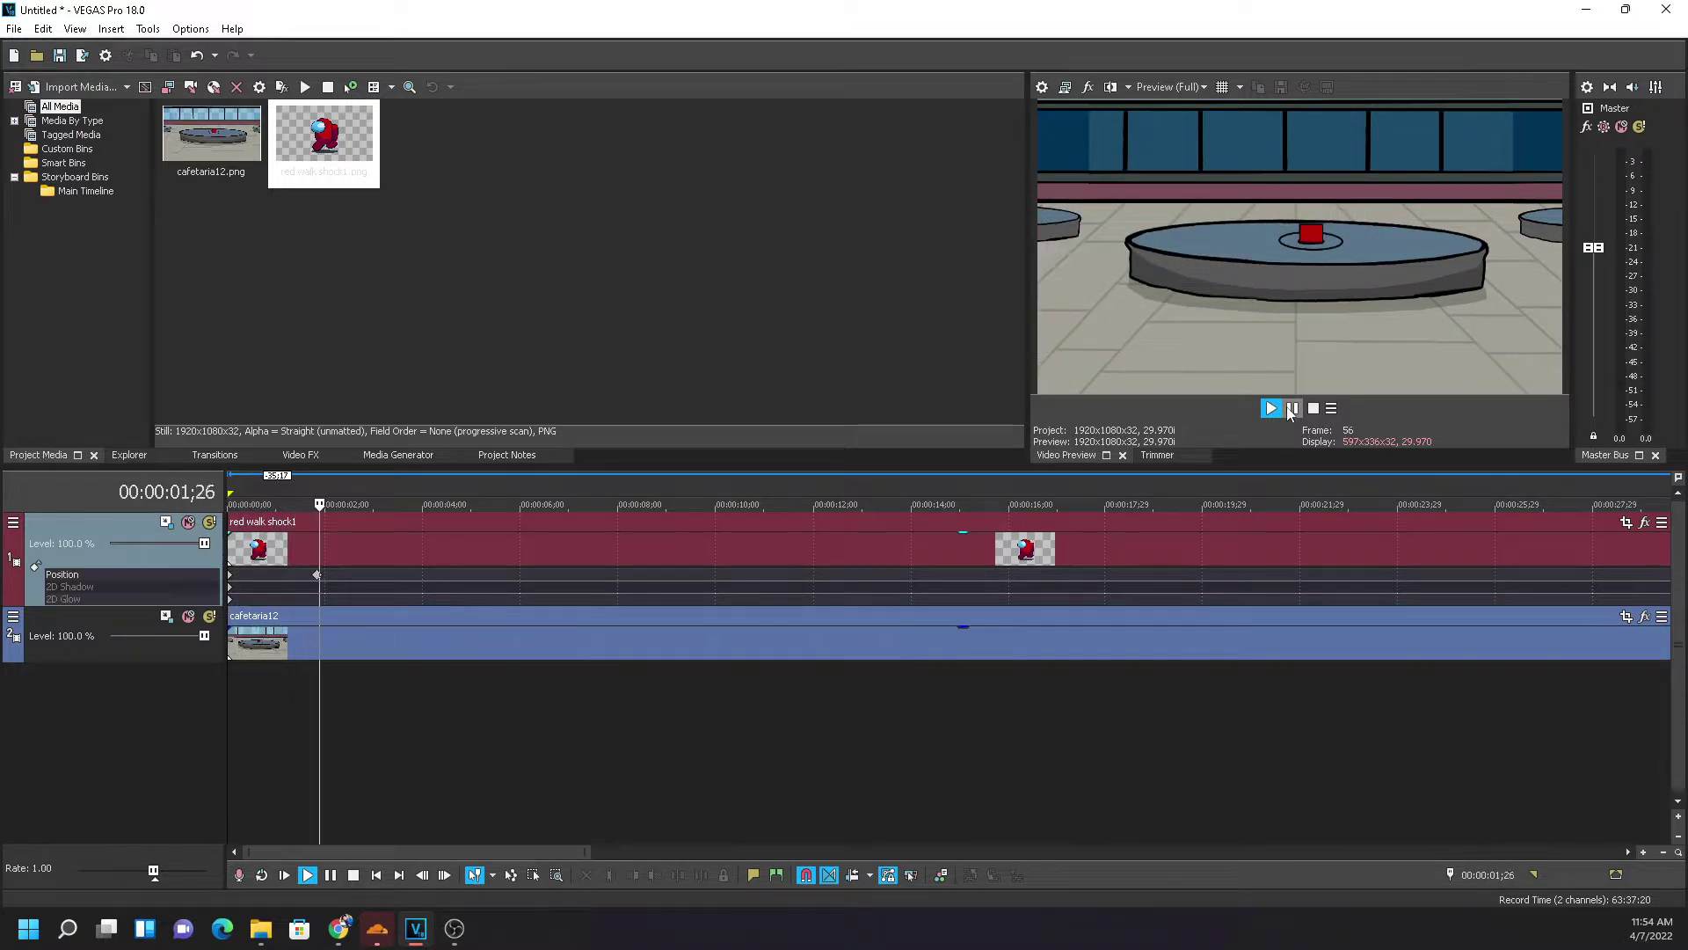
pyautogui.click(1292, 408)
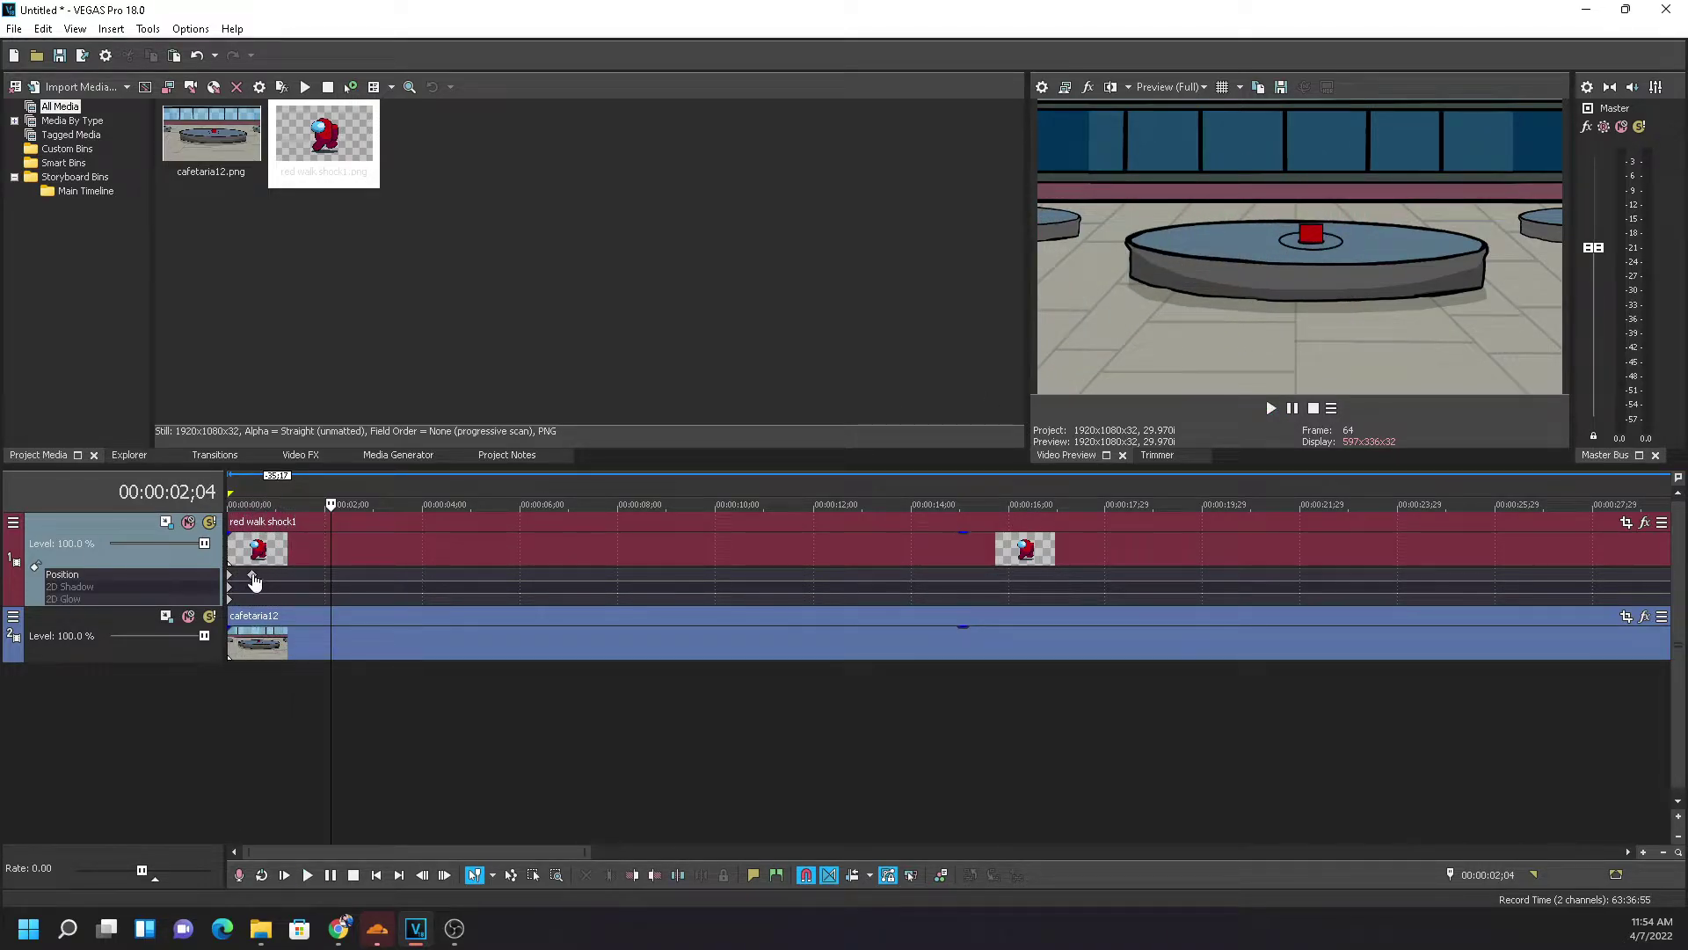
# Shorten the motion further by placing the off-screen position keyframe at about half a second, and preview it
pyautogui.moveTo(331, 558); pyautogui.dragTo(225, 557)
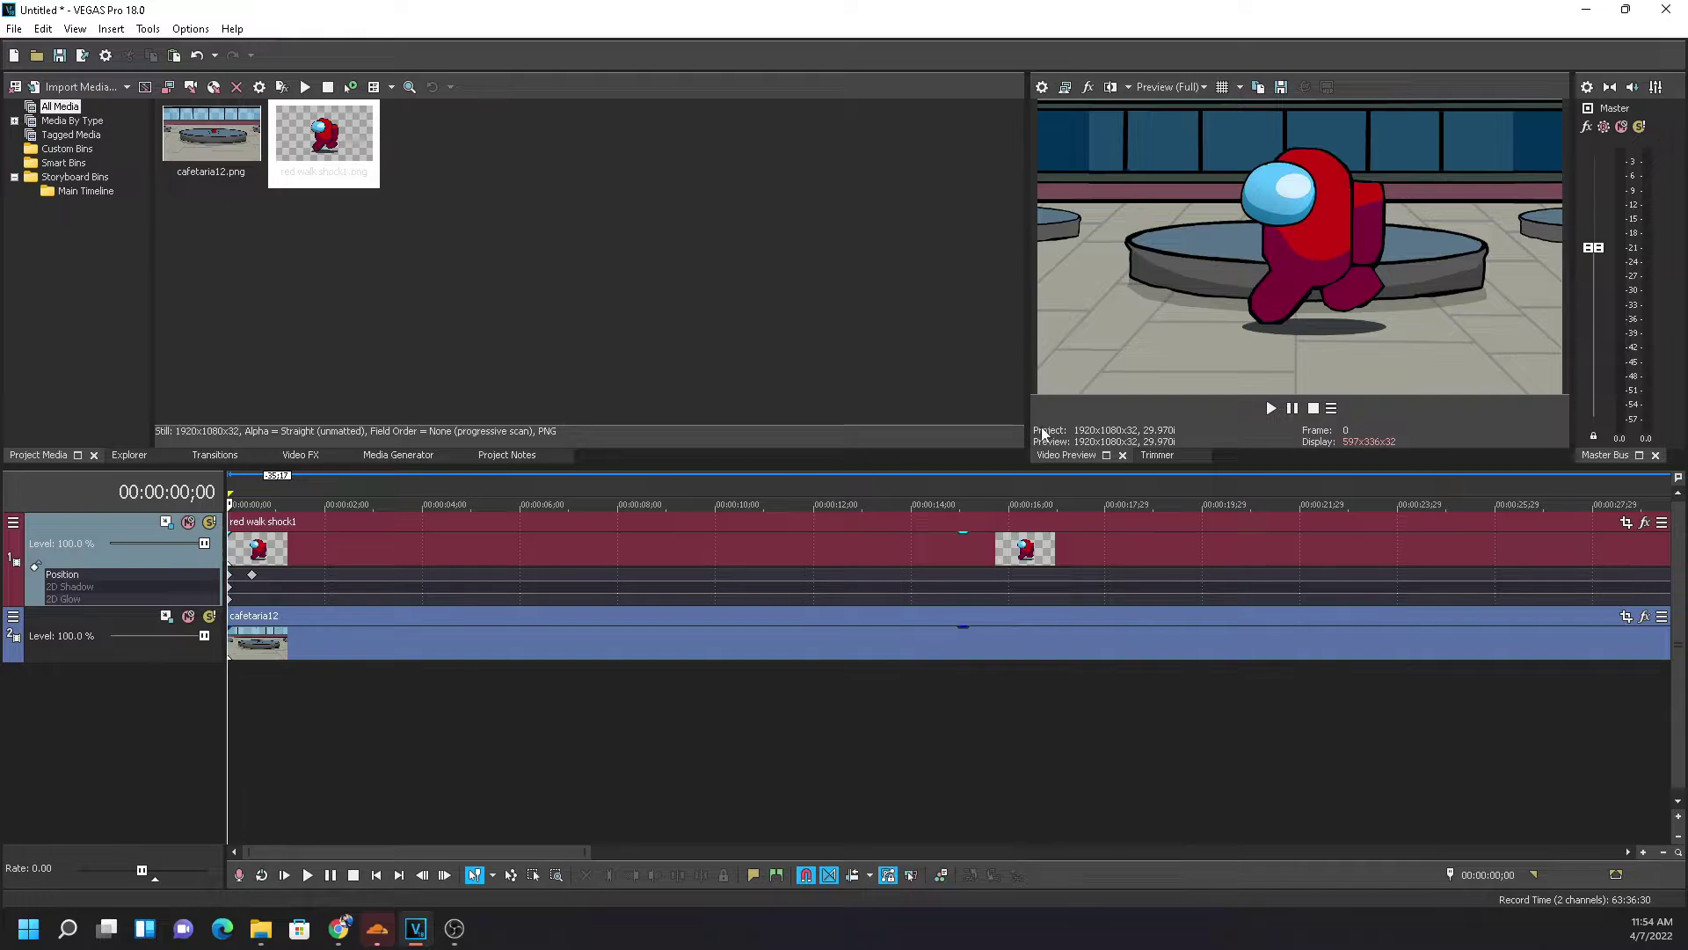
pyautogui.click(1292, 408)
pyautogui.click(1300, 409)
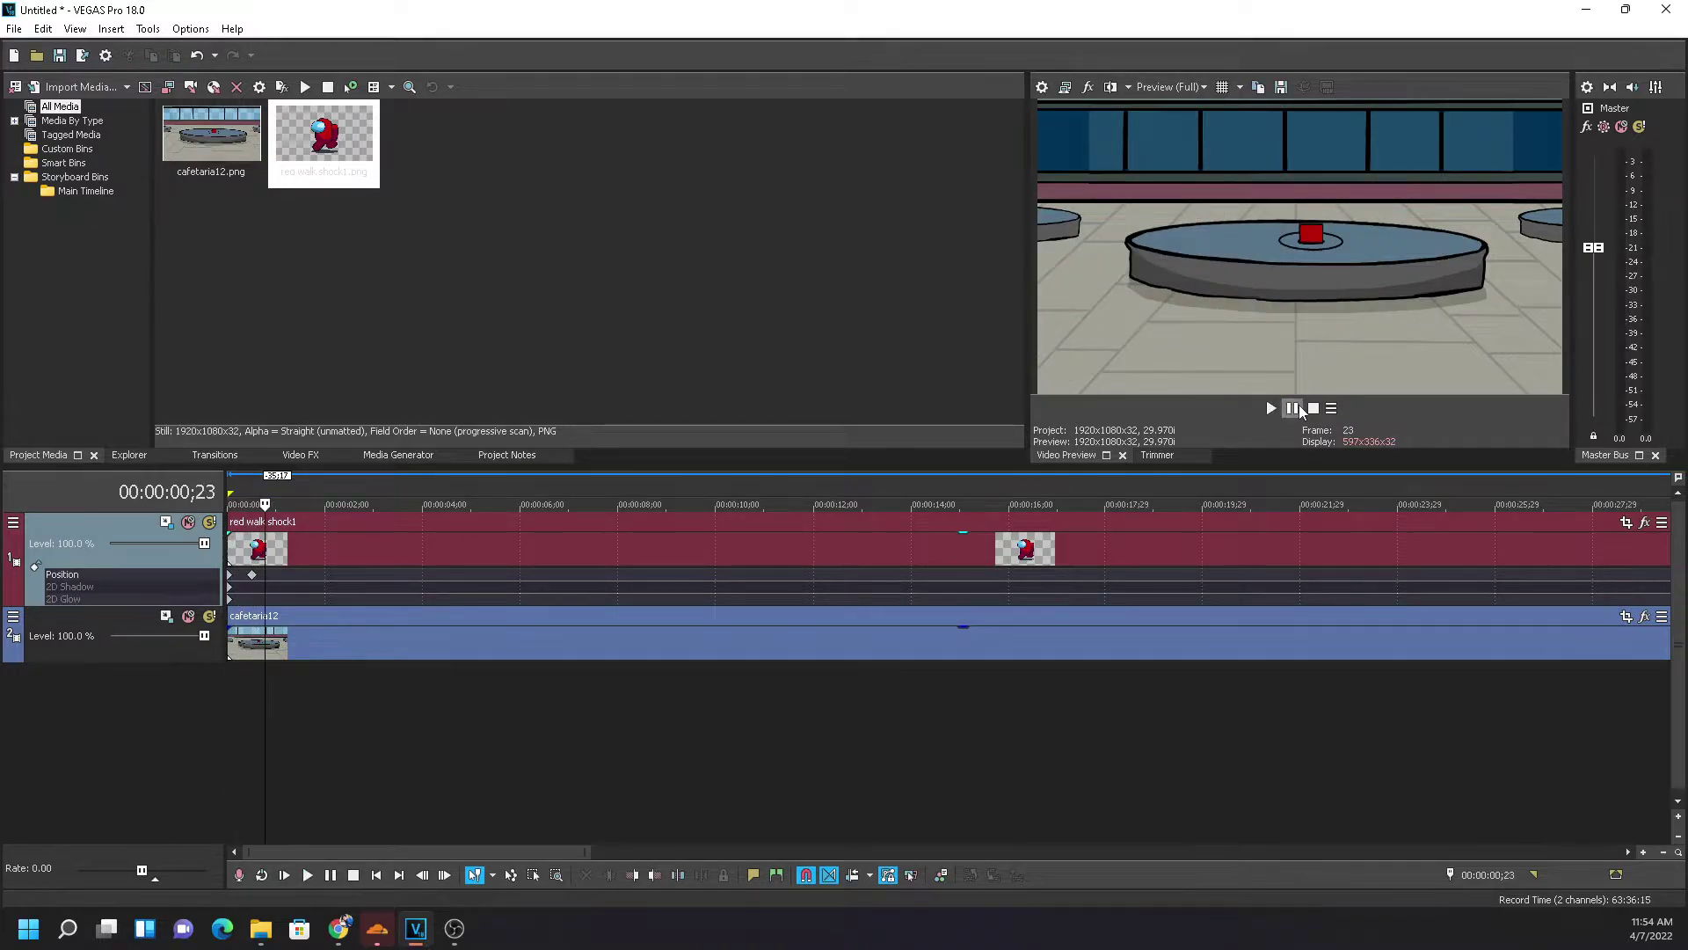
pyautogui.click(239, 547)
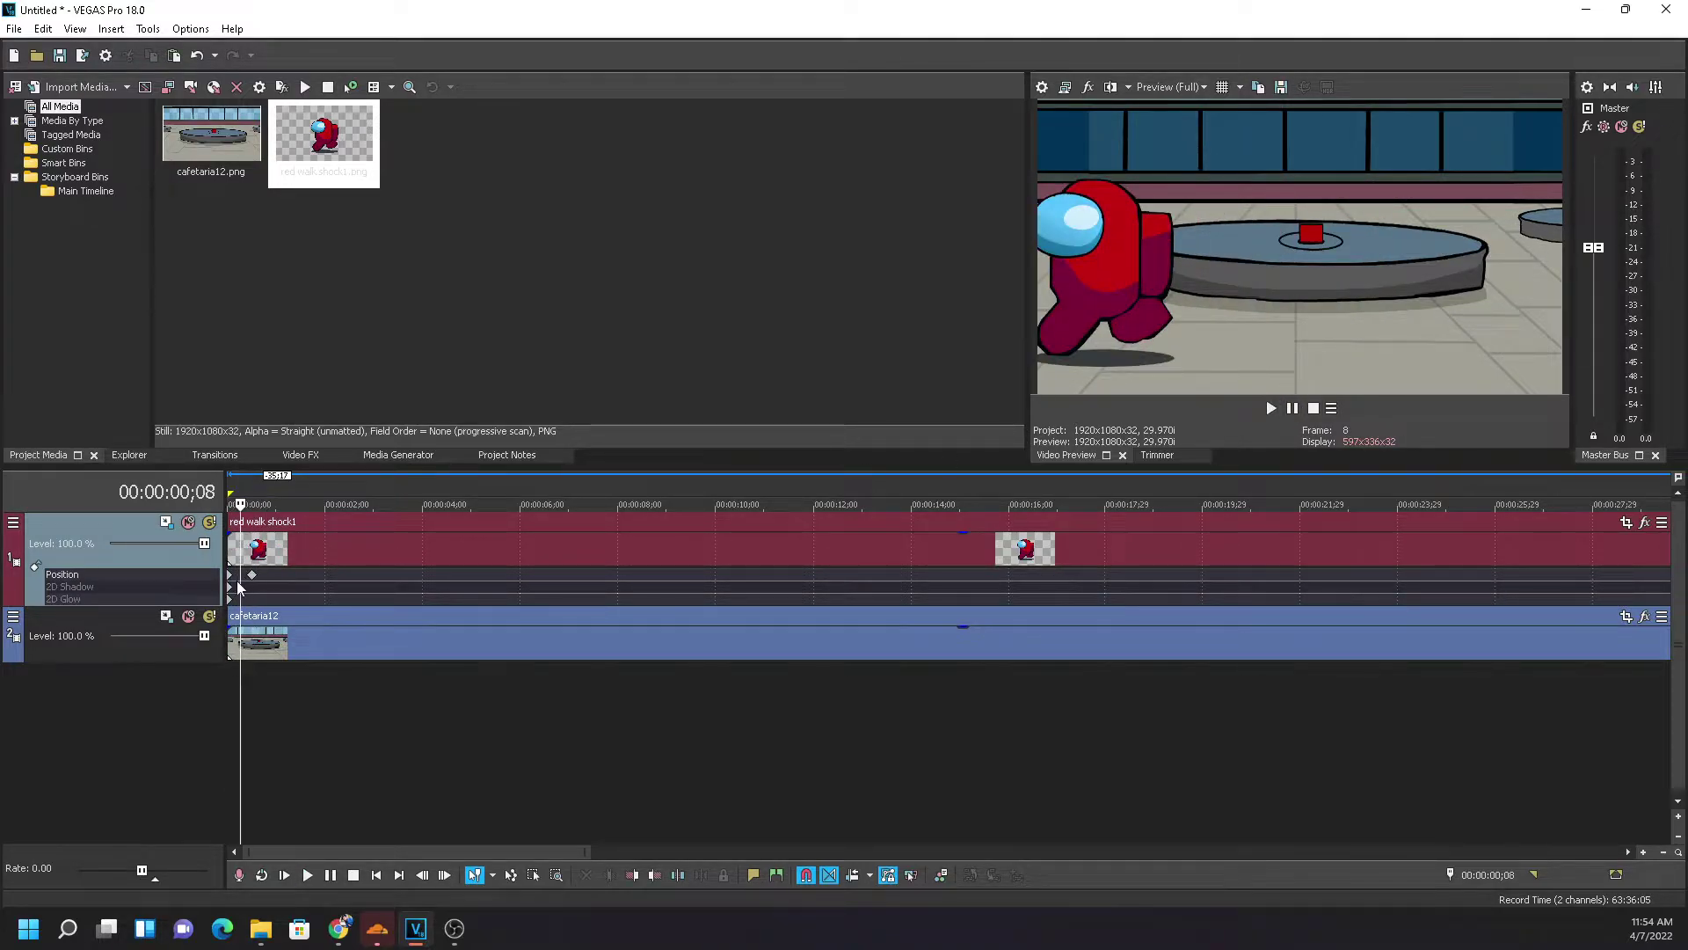
# Move the off-screen position keyframe to about 10 seconds and the starting position keyframe to 00:00:05;25
pyautogui.moveTo(251, 574); pyautogui.dragTo(710, 574)
pyautogui.moveTo(230, 580); pyautogui.dragTo(324, 576)
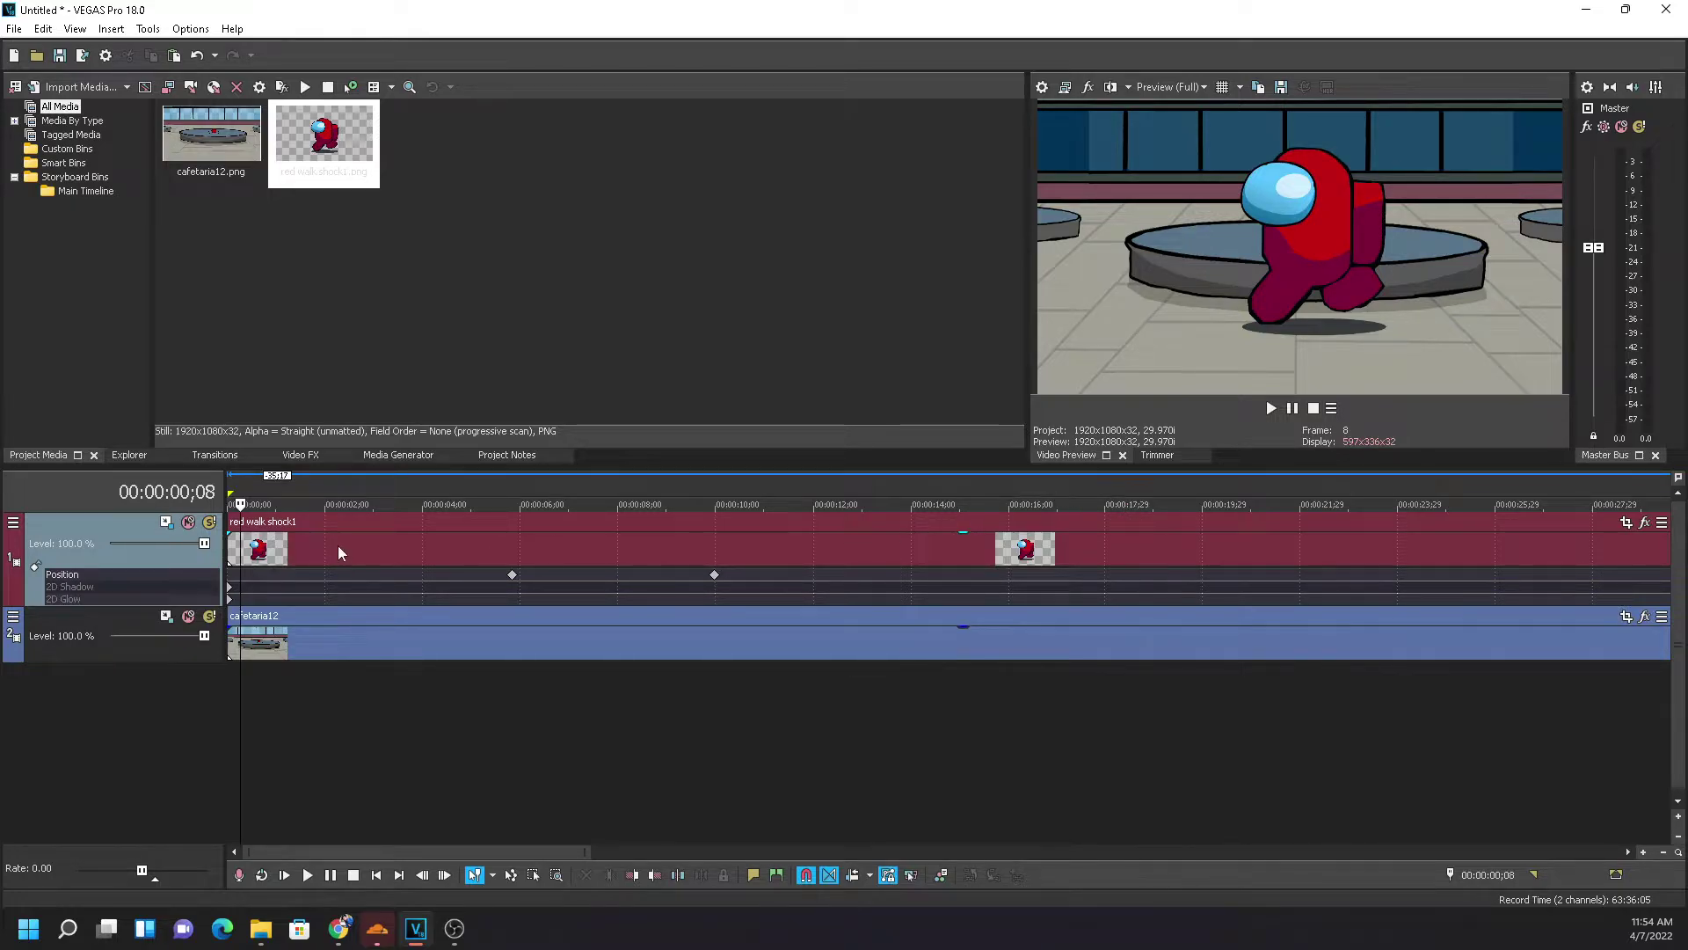
pyautogui.hotkey('ctrl', 'Home')
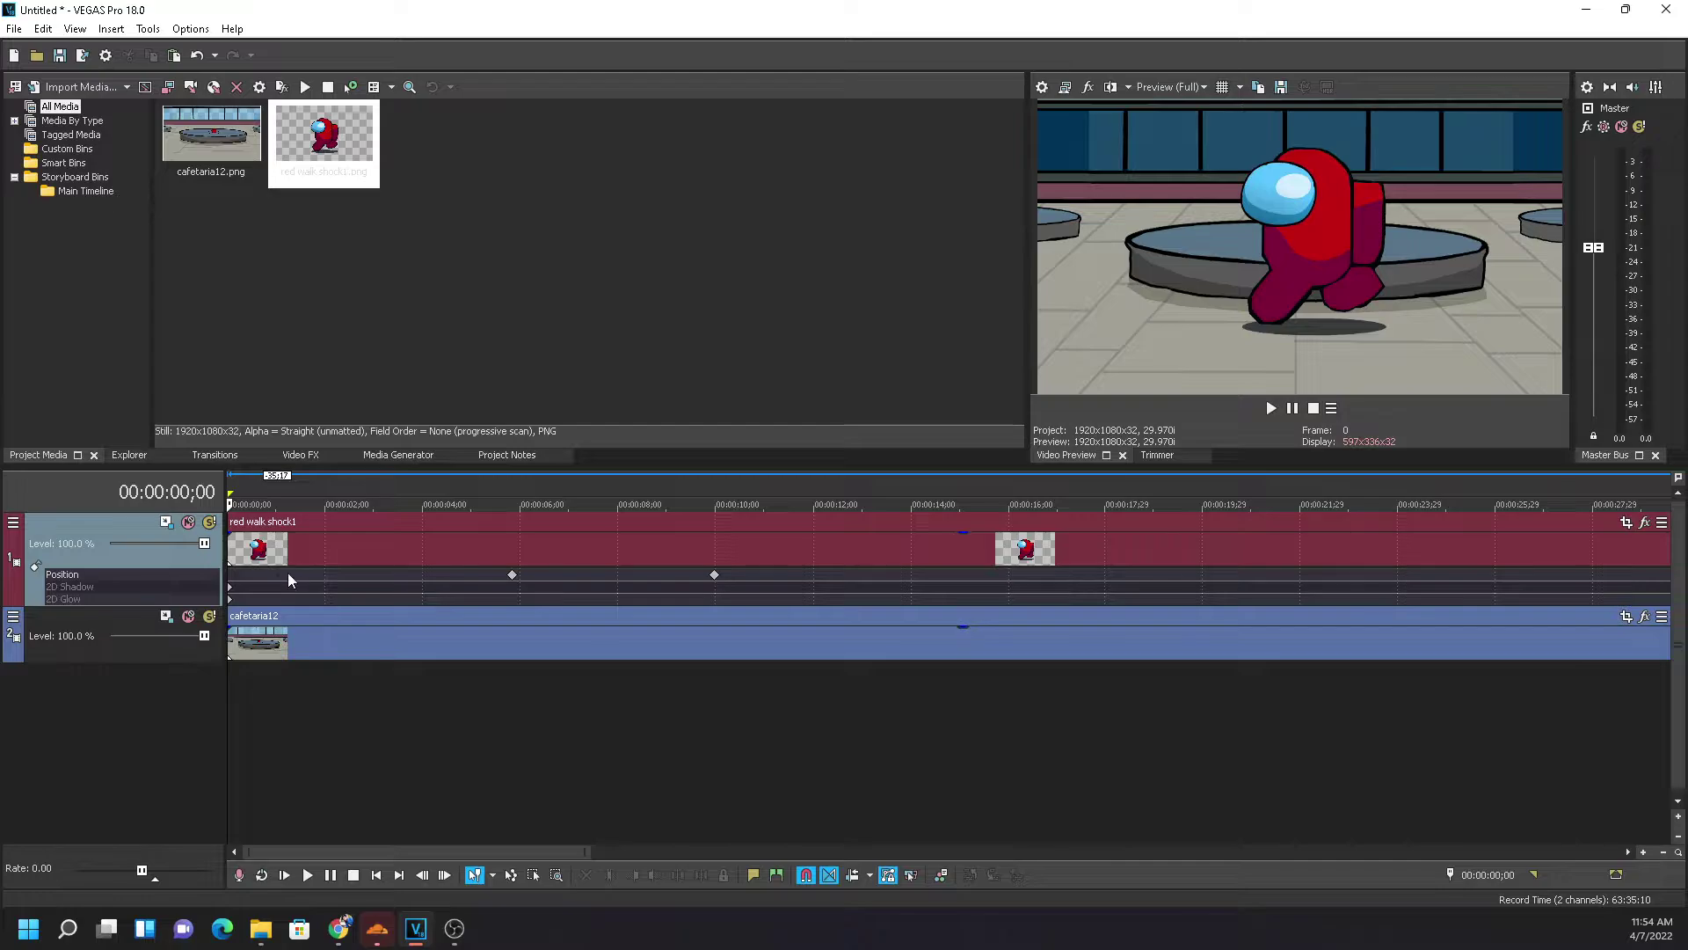
pyautogui.click(512, 576)
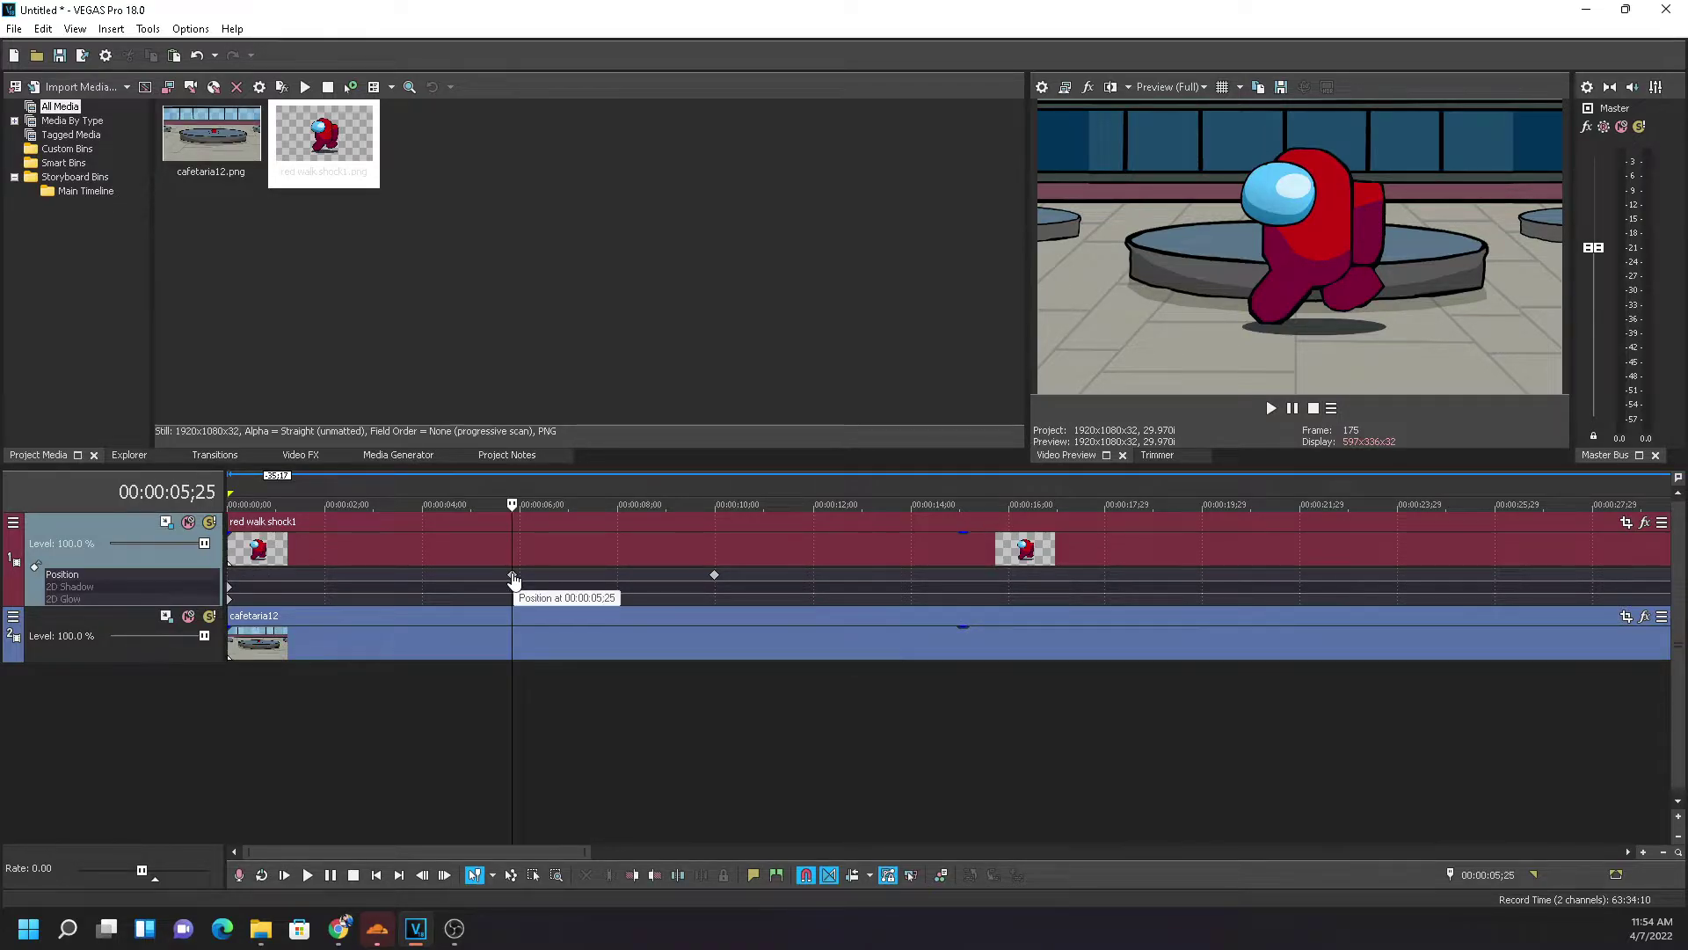
# Compare the frames near the start and at the 00:00:05;25 keyframe, and play the delayed motion from the beginning
pyautogui.click(235, 571)
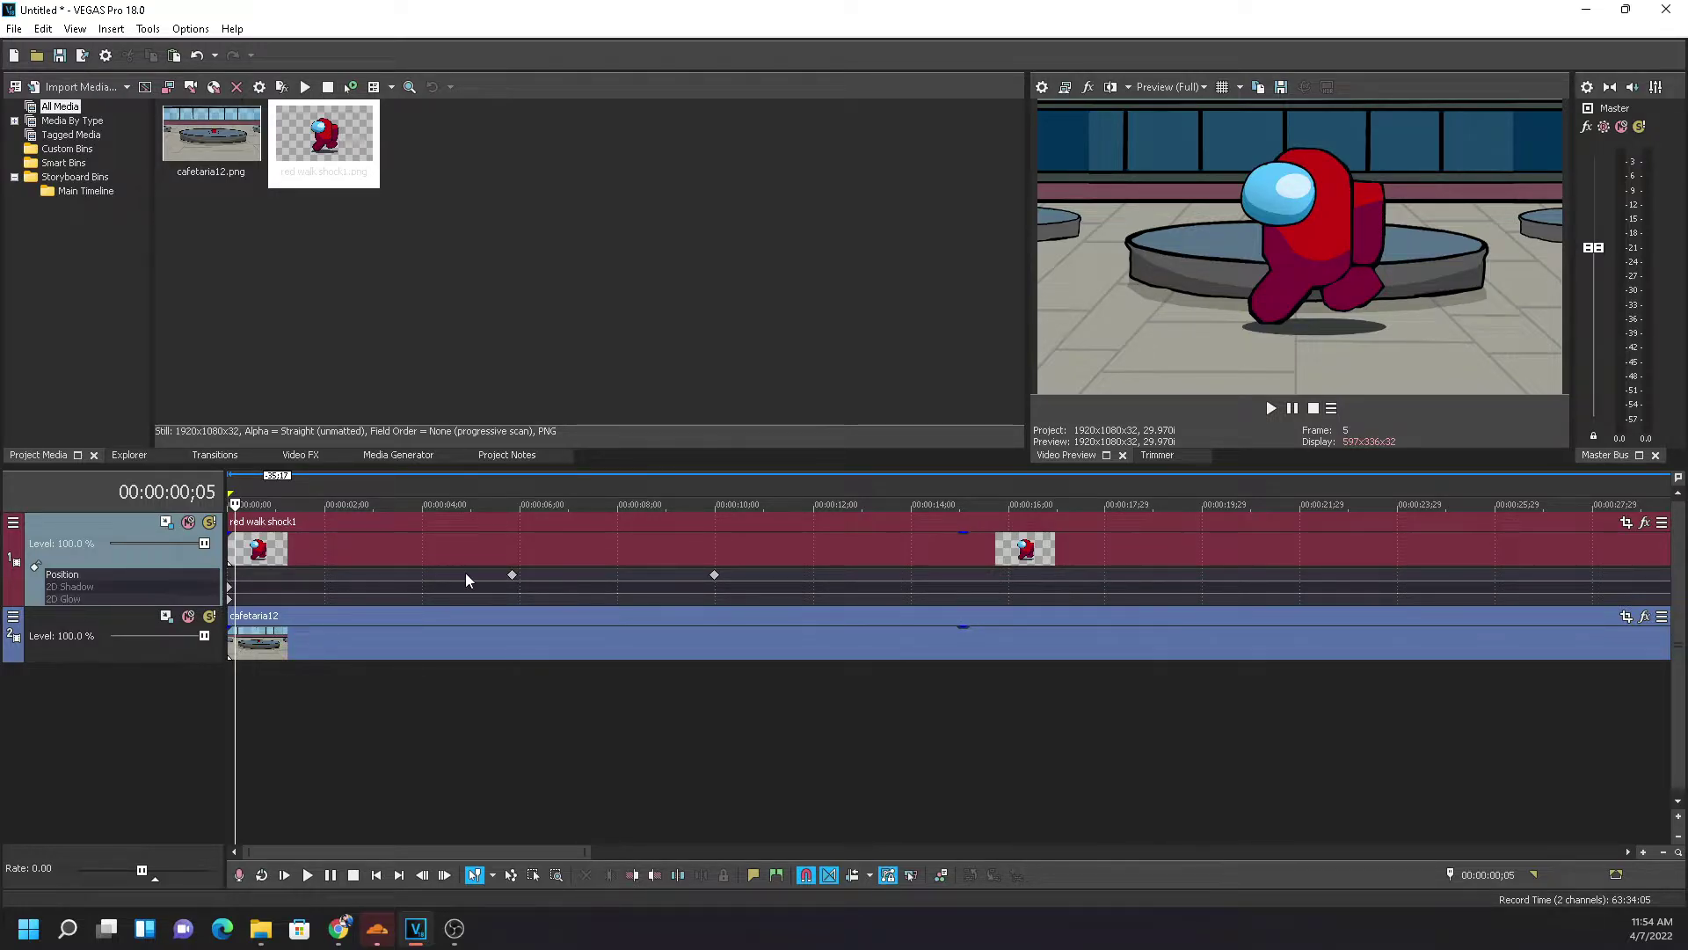
pyautogui.click(512, 575)
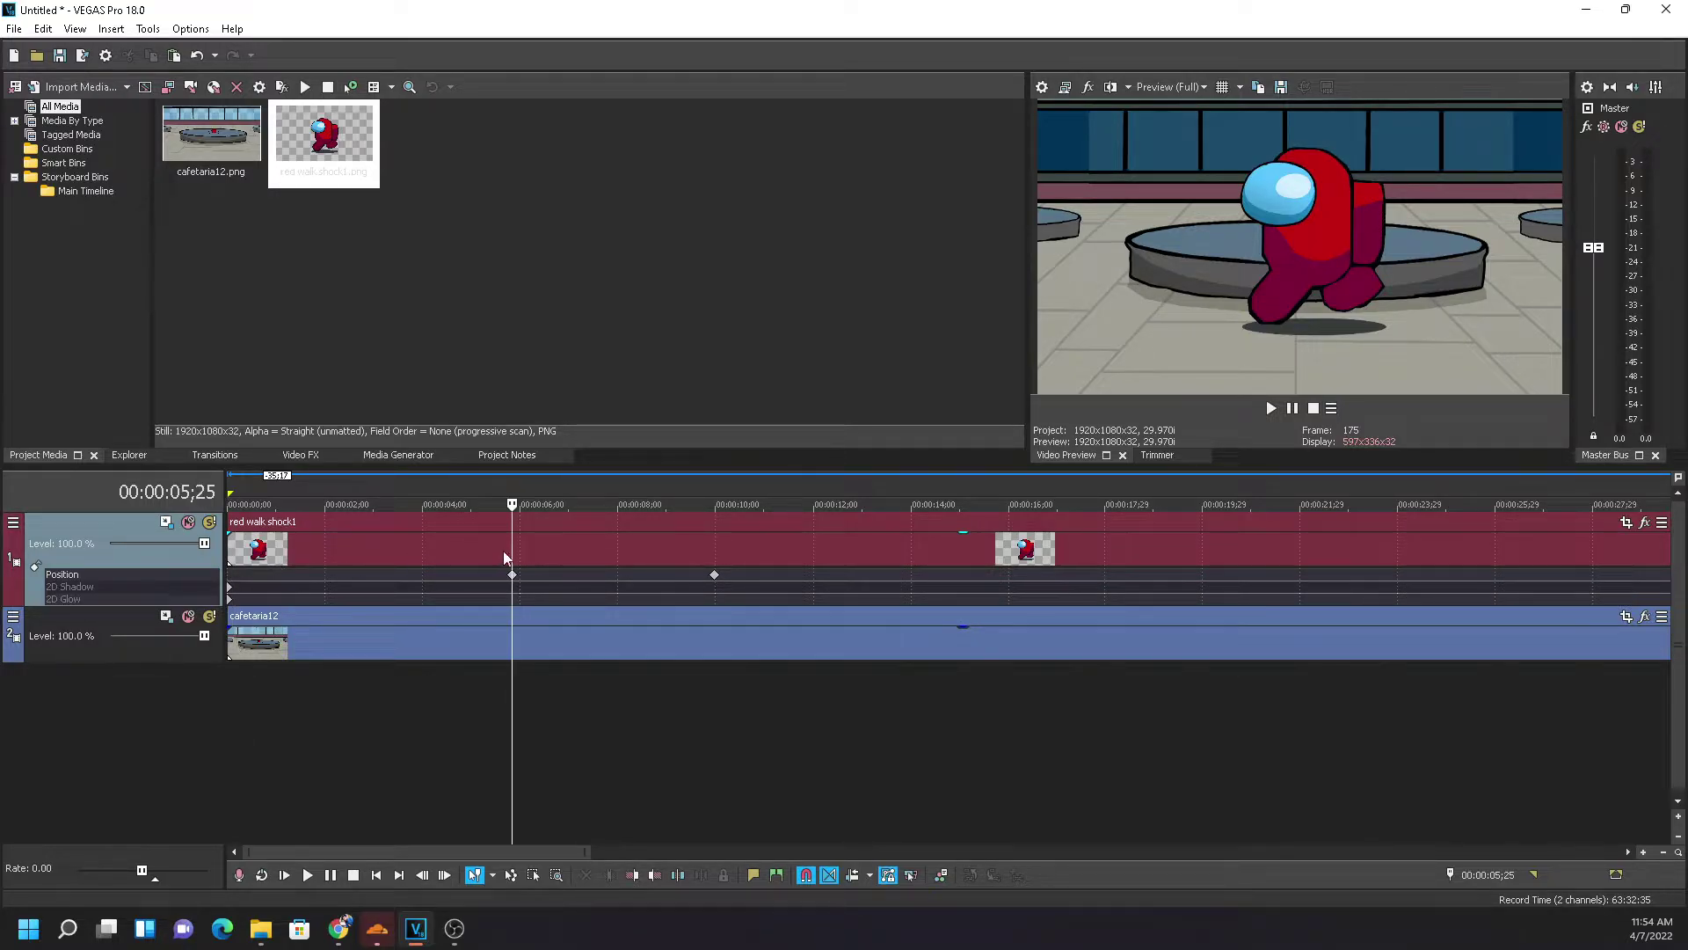
pyautogui.moveTo(516, 543); pyautogui.dragTo(228, 548)
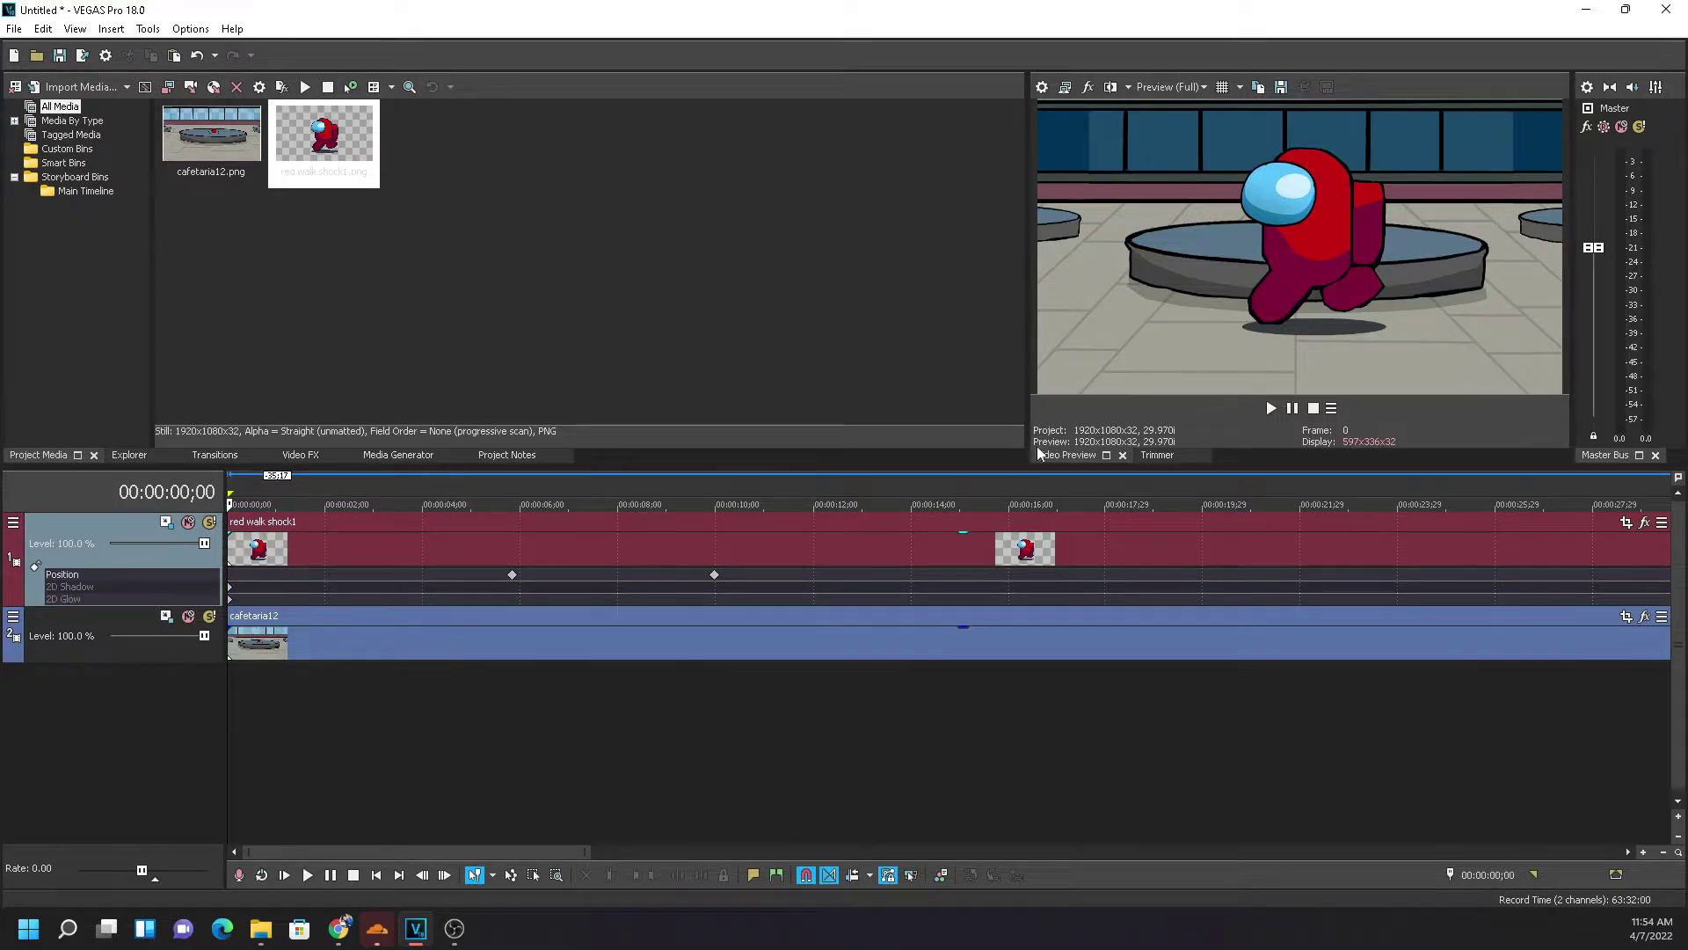
pyautogui.click(1270, 405)
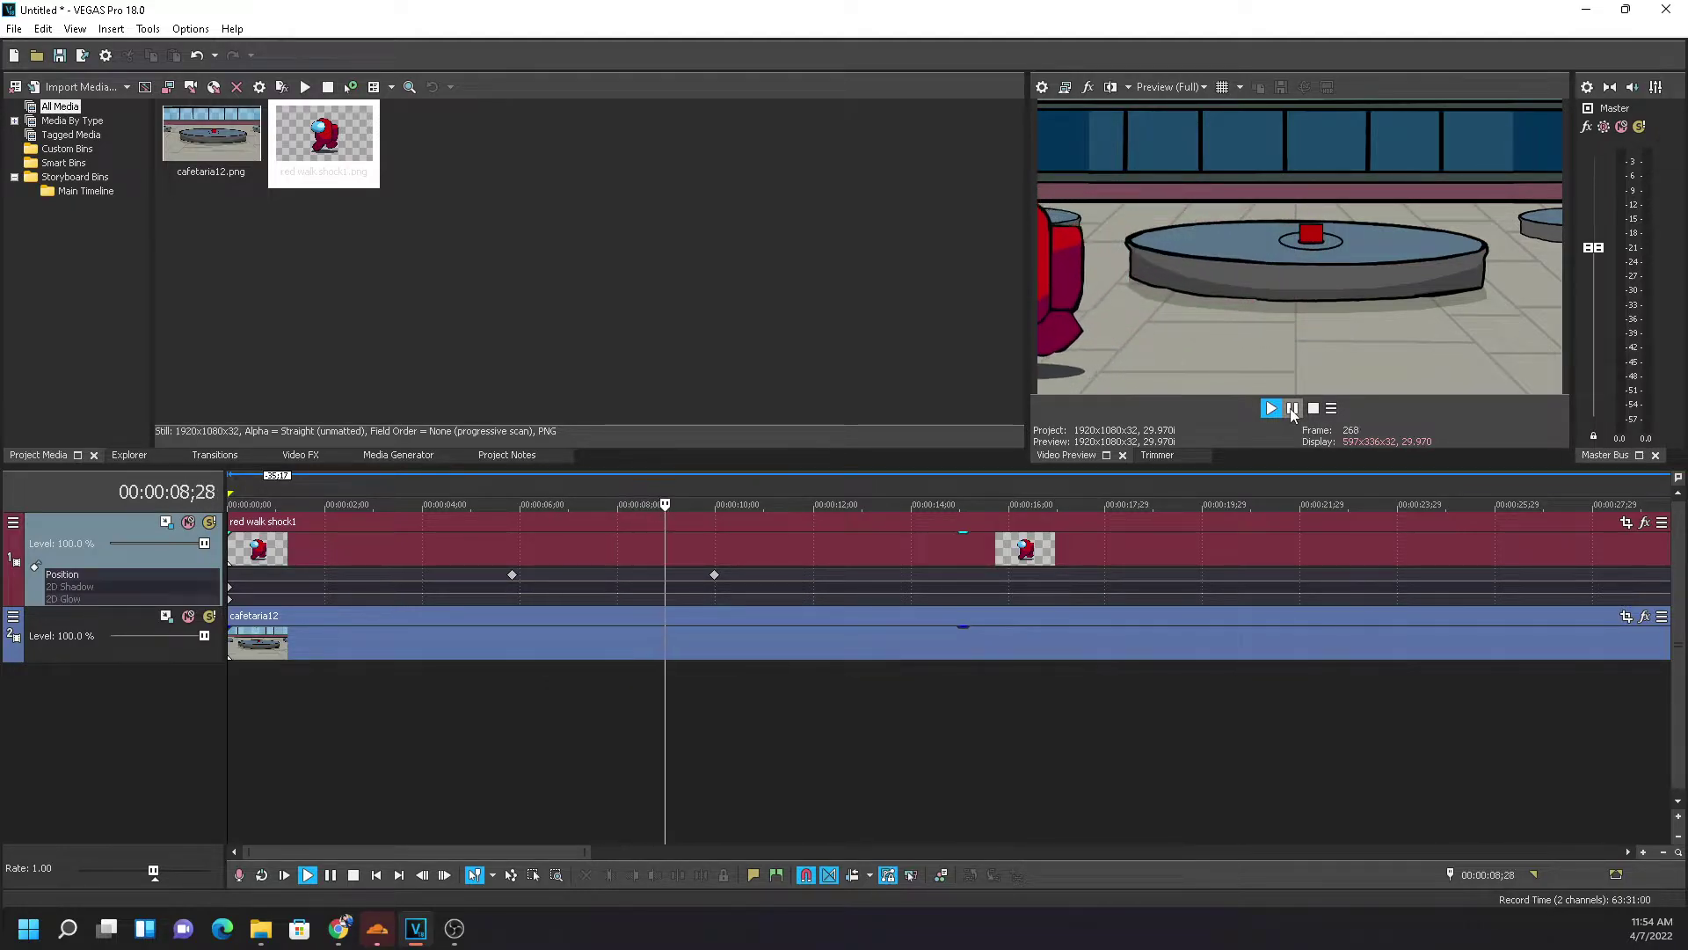
pyautogui.click(1291, 410)
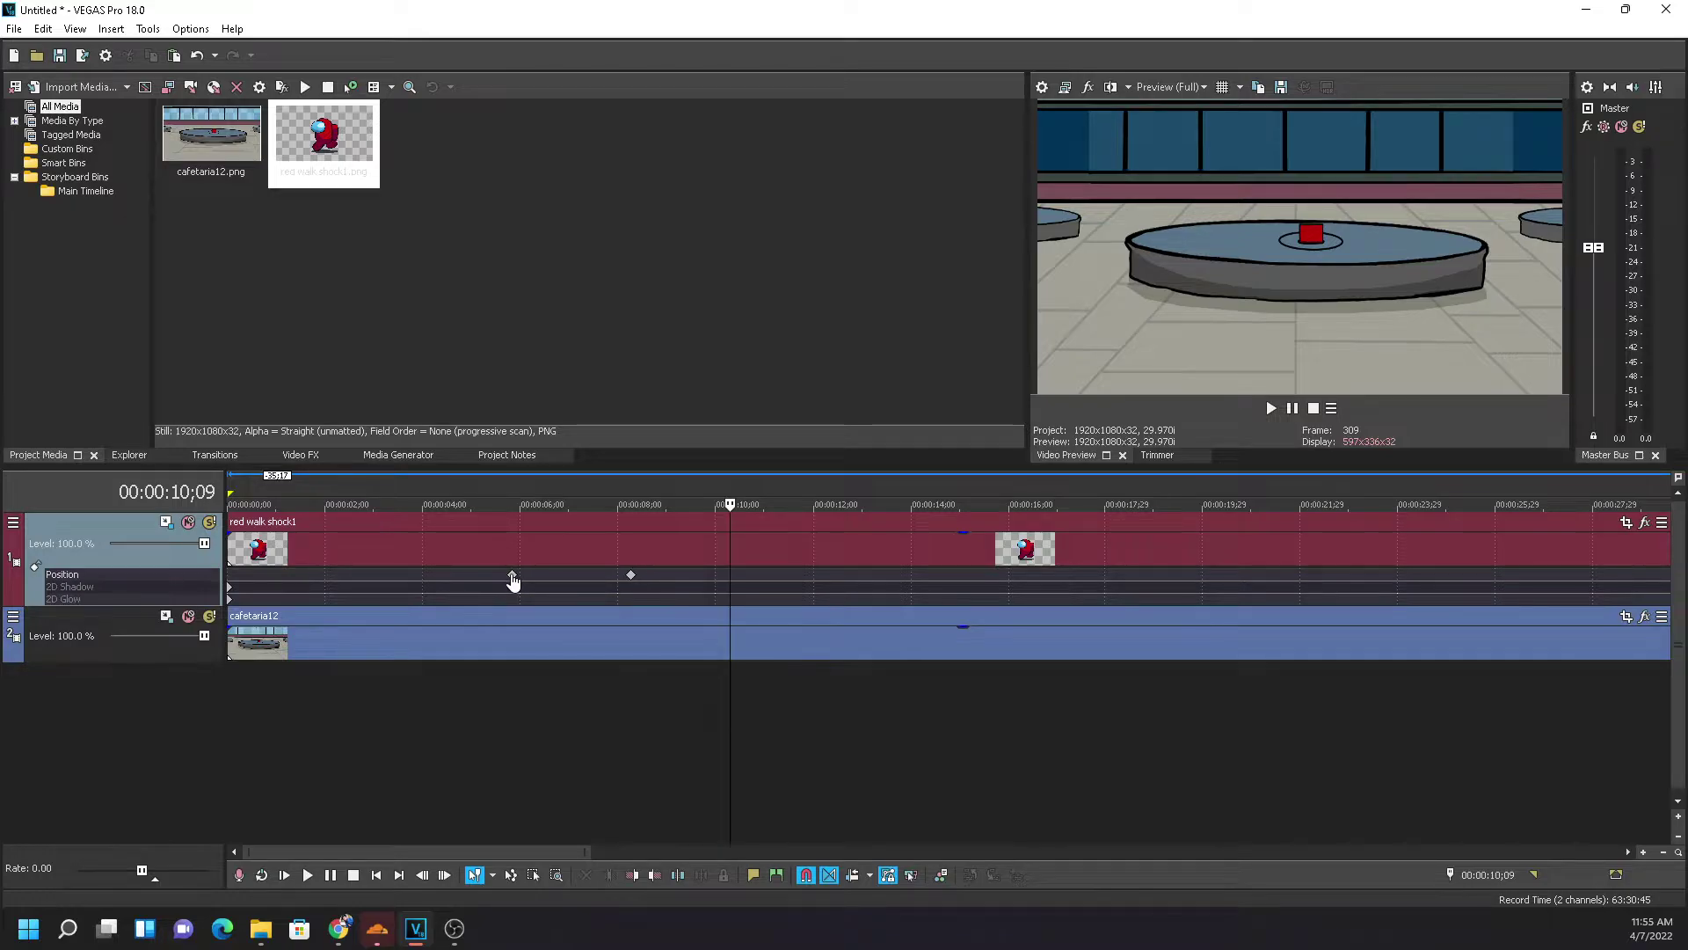
# Move the on-screen position keyframe to 00:00:09;28, after the off-screen one, and compare both keyframes in Track Motion and the preview
pyautogui.moveTo(511, 575); pyautogui.dragTo(712, 590)
pyautogui.click(563, 576)
pyautogui.click(626, 552)
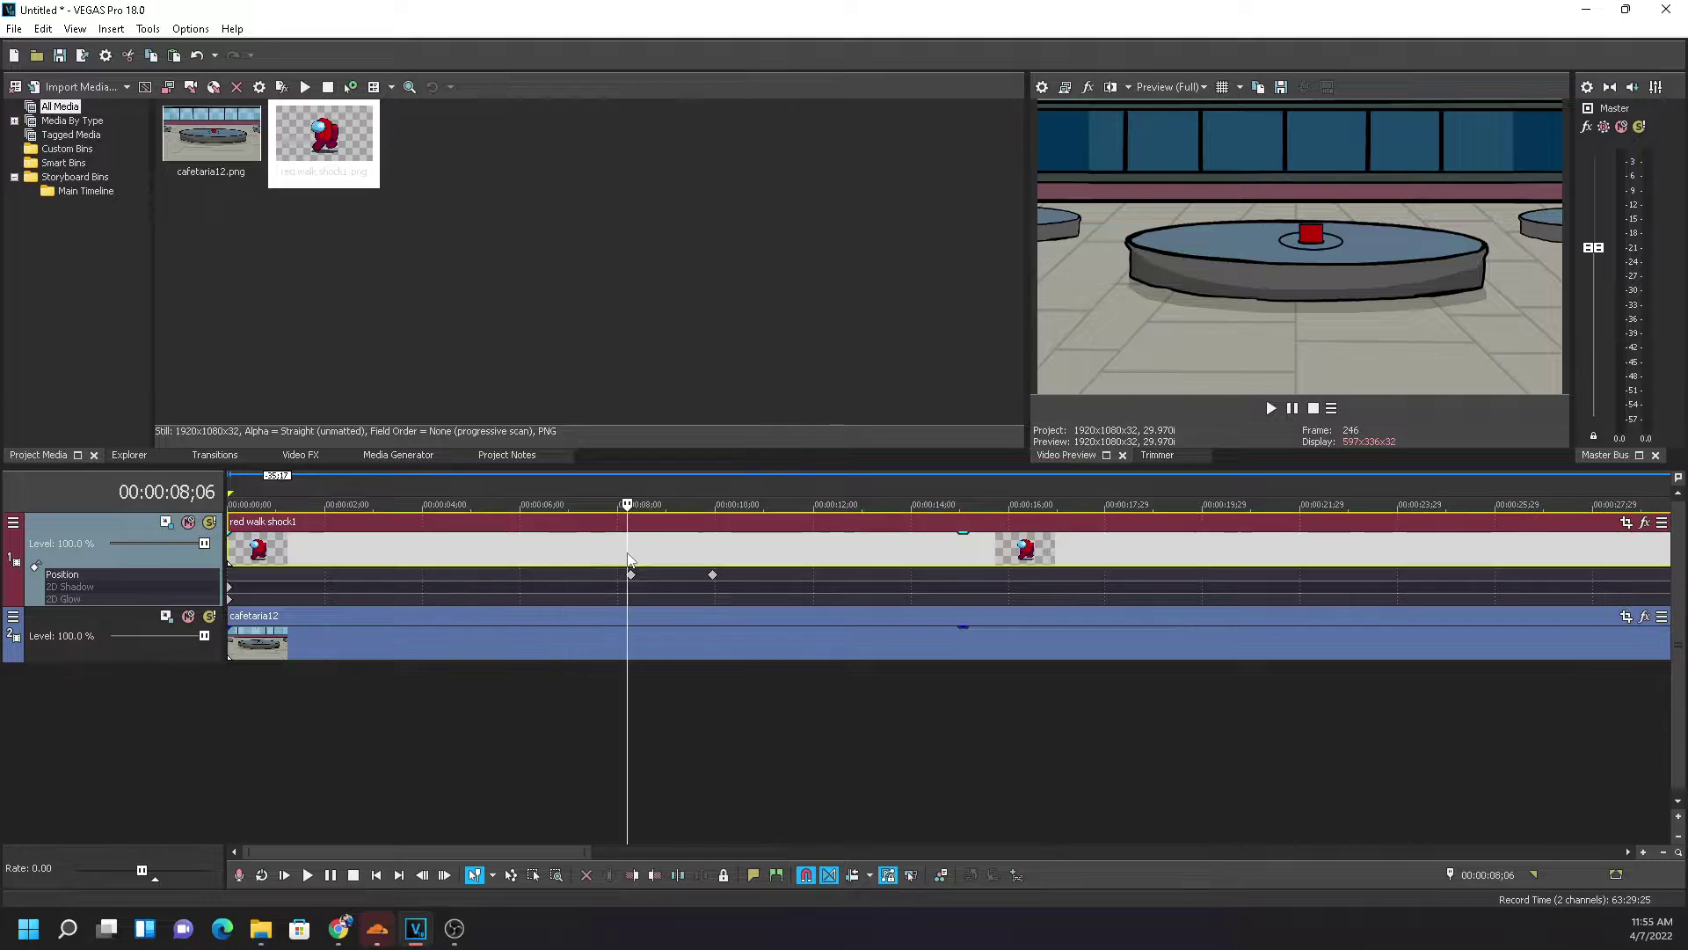
pyautogui.click(610, 557)
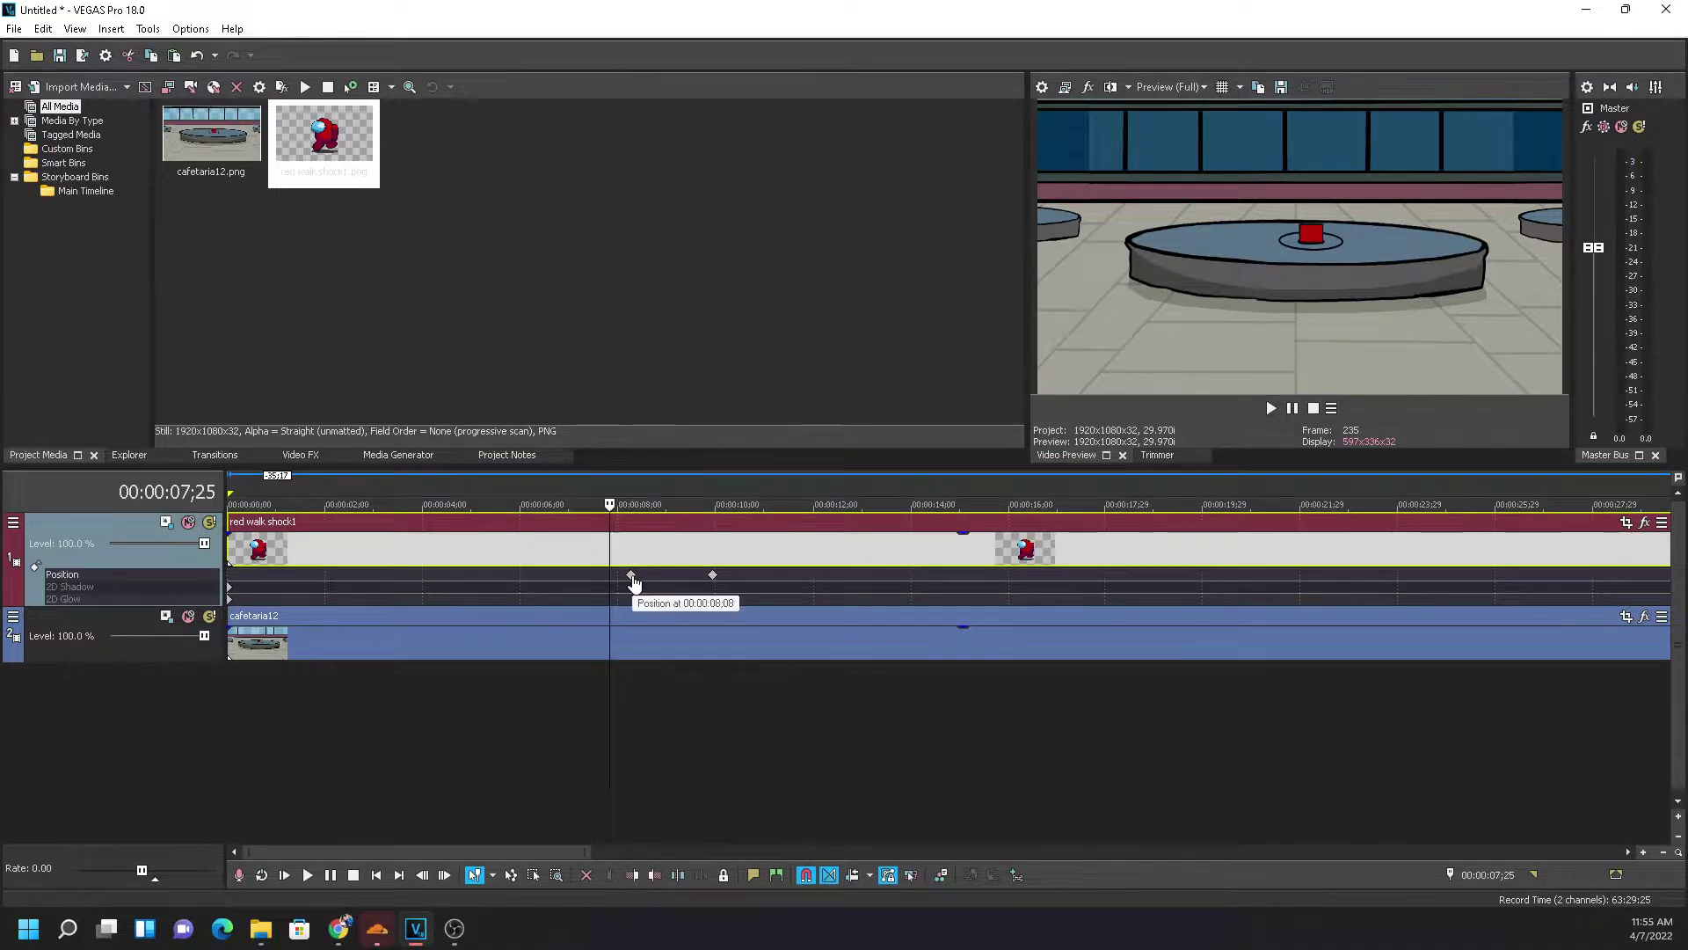
pyautogui.doubleClick(629, 577)
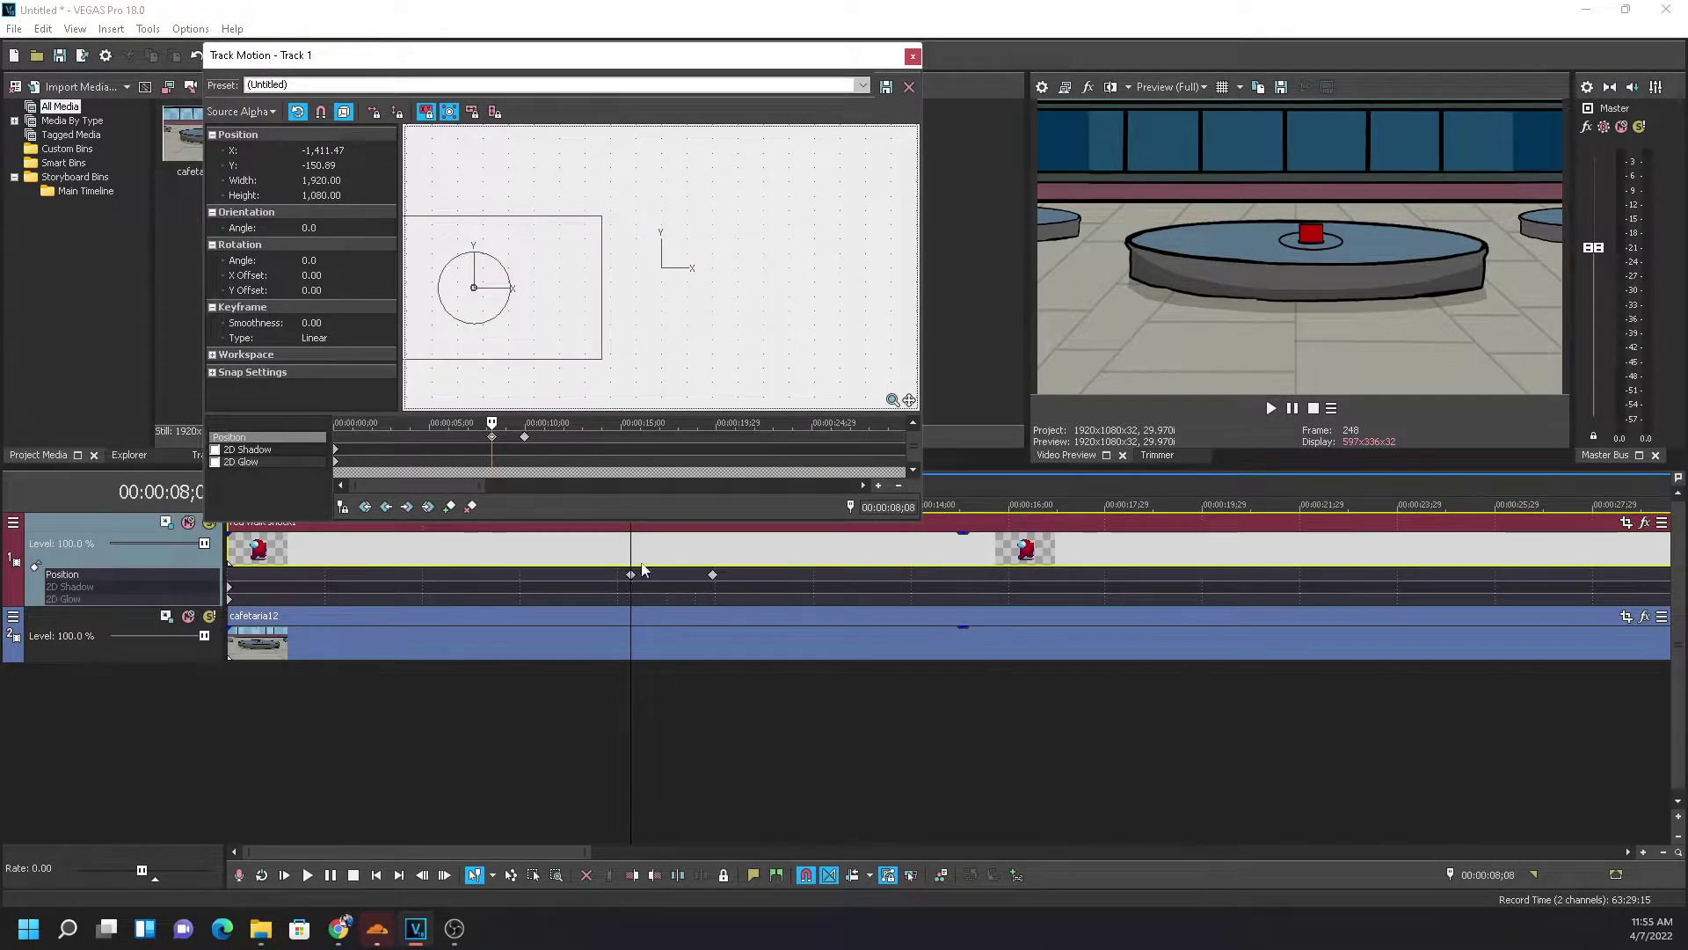
pyautogui.scroll(-4, 786, 343)
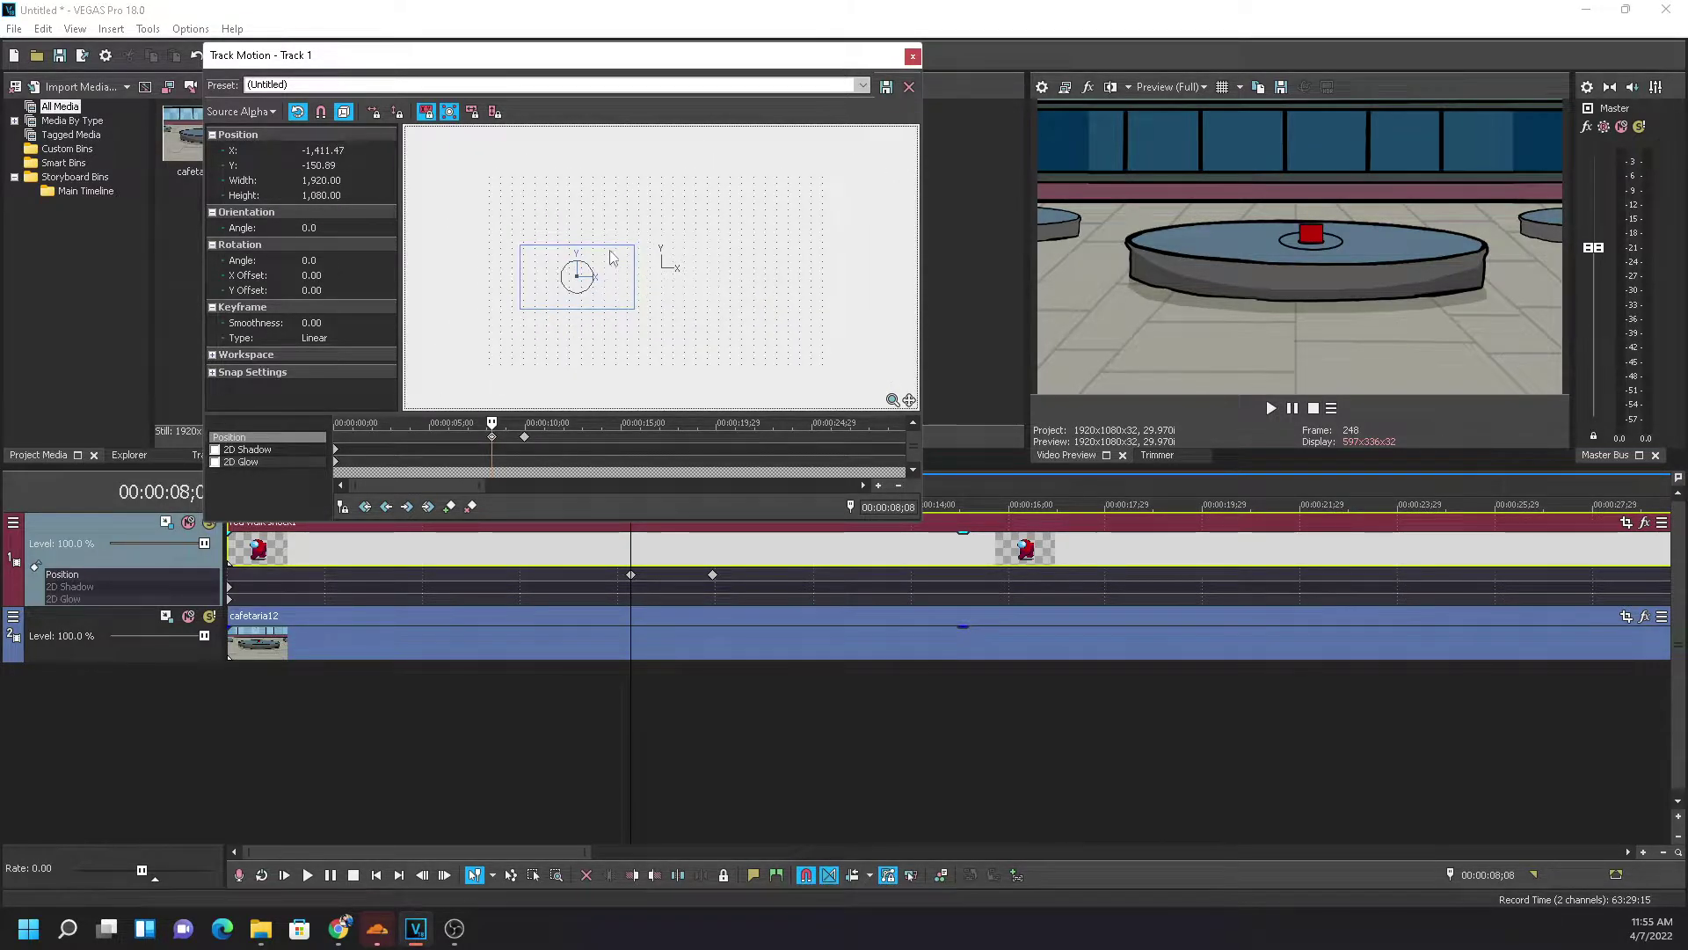
pyautogui.click(714, 576)
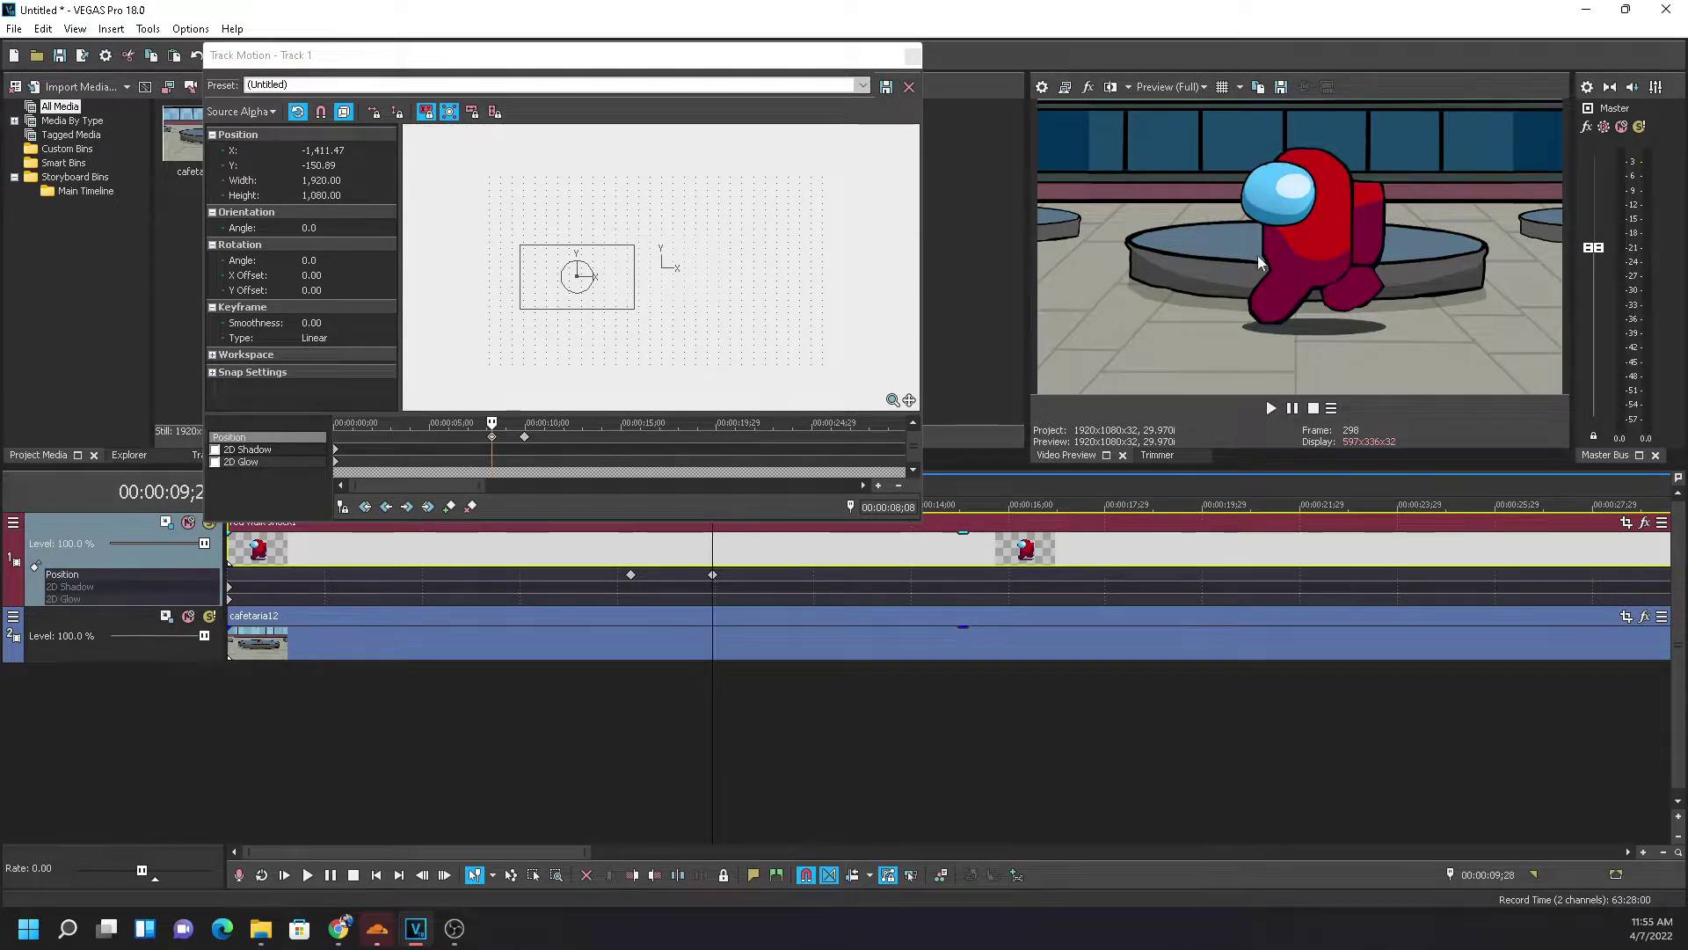
# Play the reversed motion from just before 7 seconds until past the last keyframe, and close Track Motion
pyautogui.moveTo(709, 554); pyautogui.dragTo(562, 554)
pyautogui.click(1270, 408)
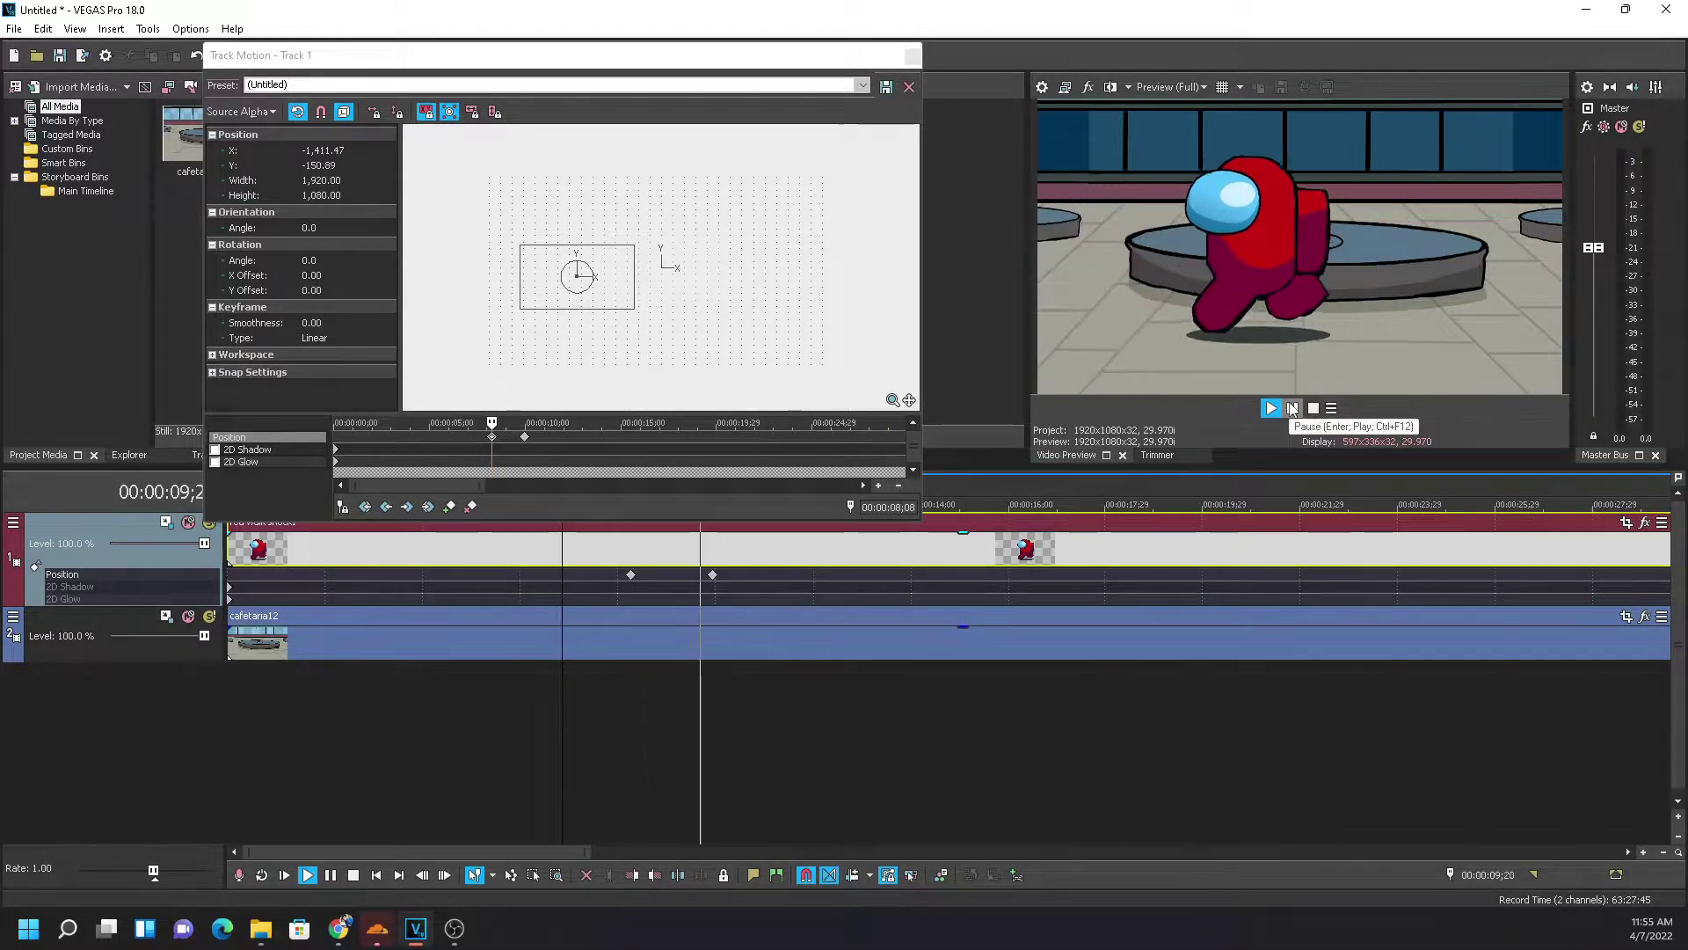
pyautogui.click(1292, 408)
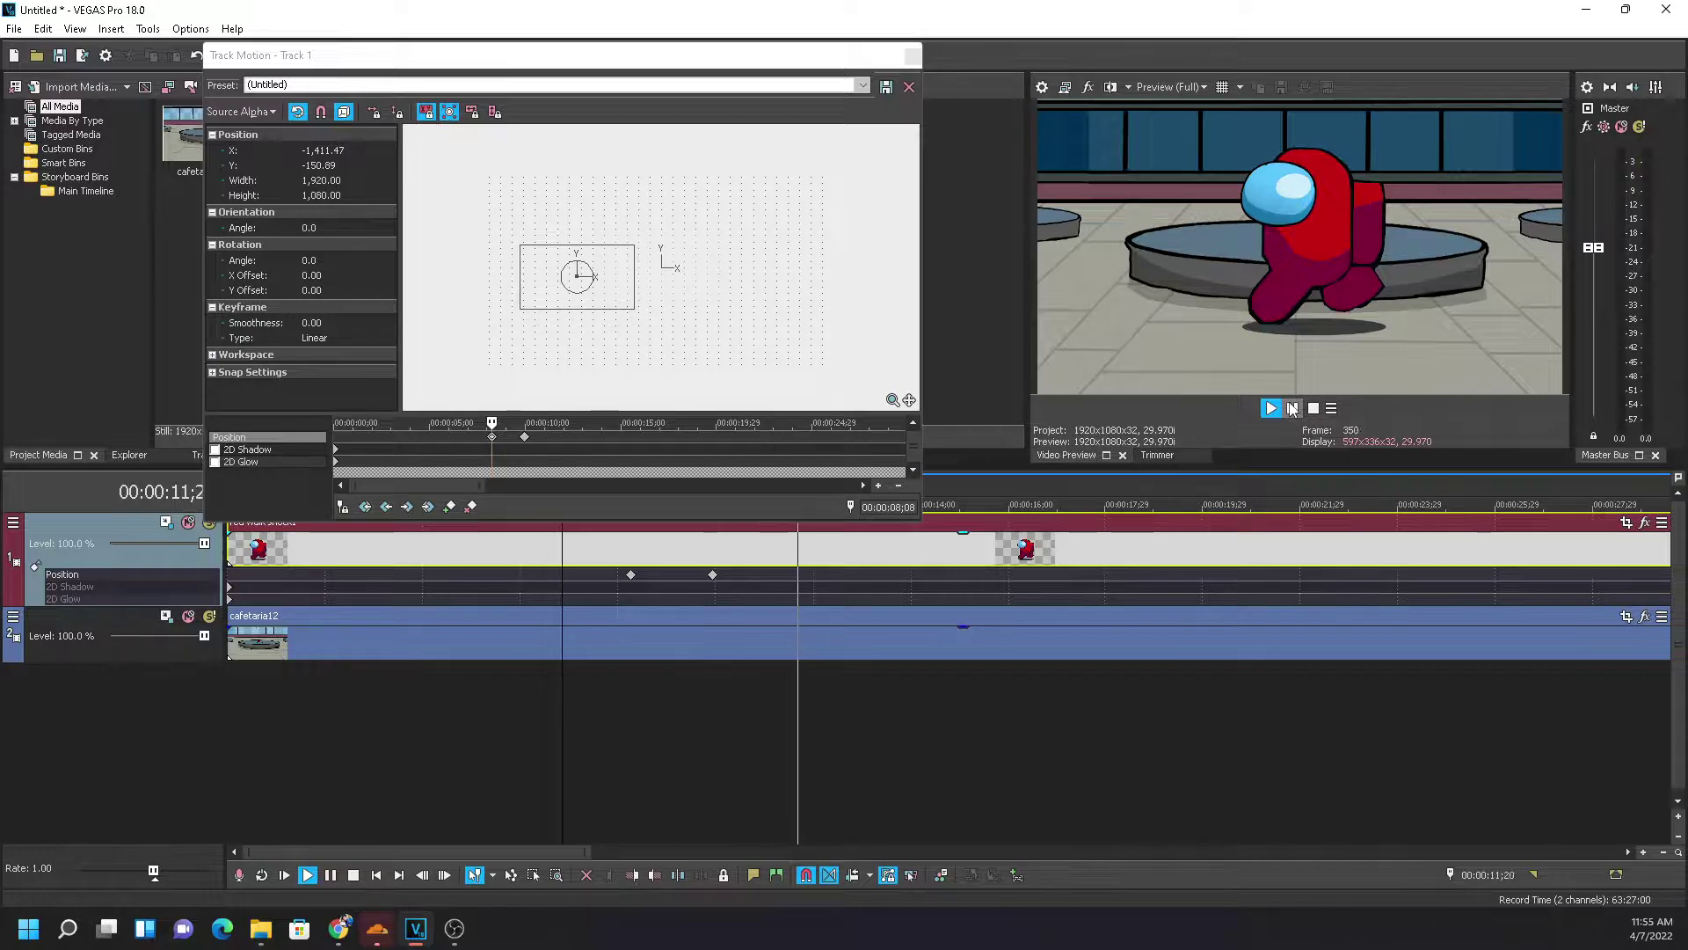
pyautogui.click(912, 54)
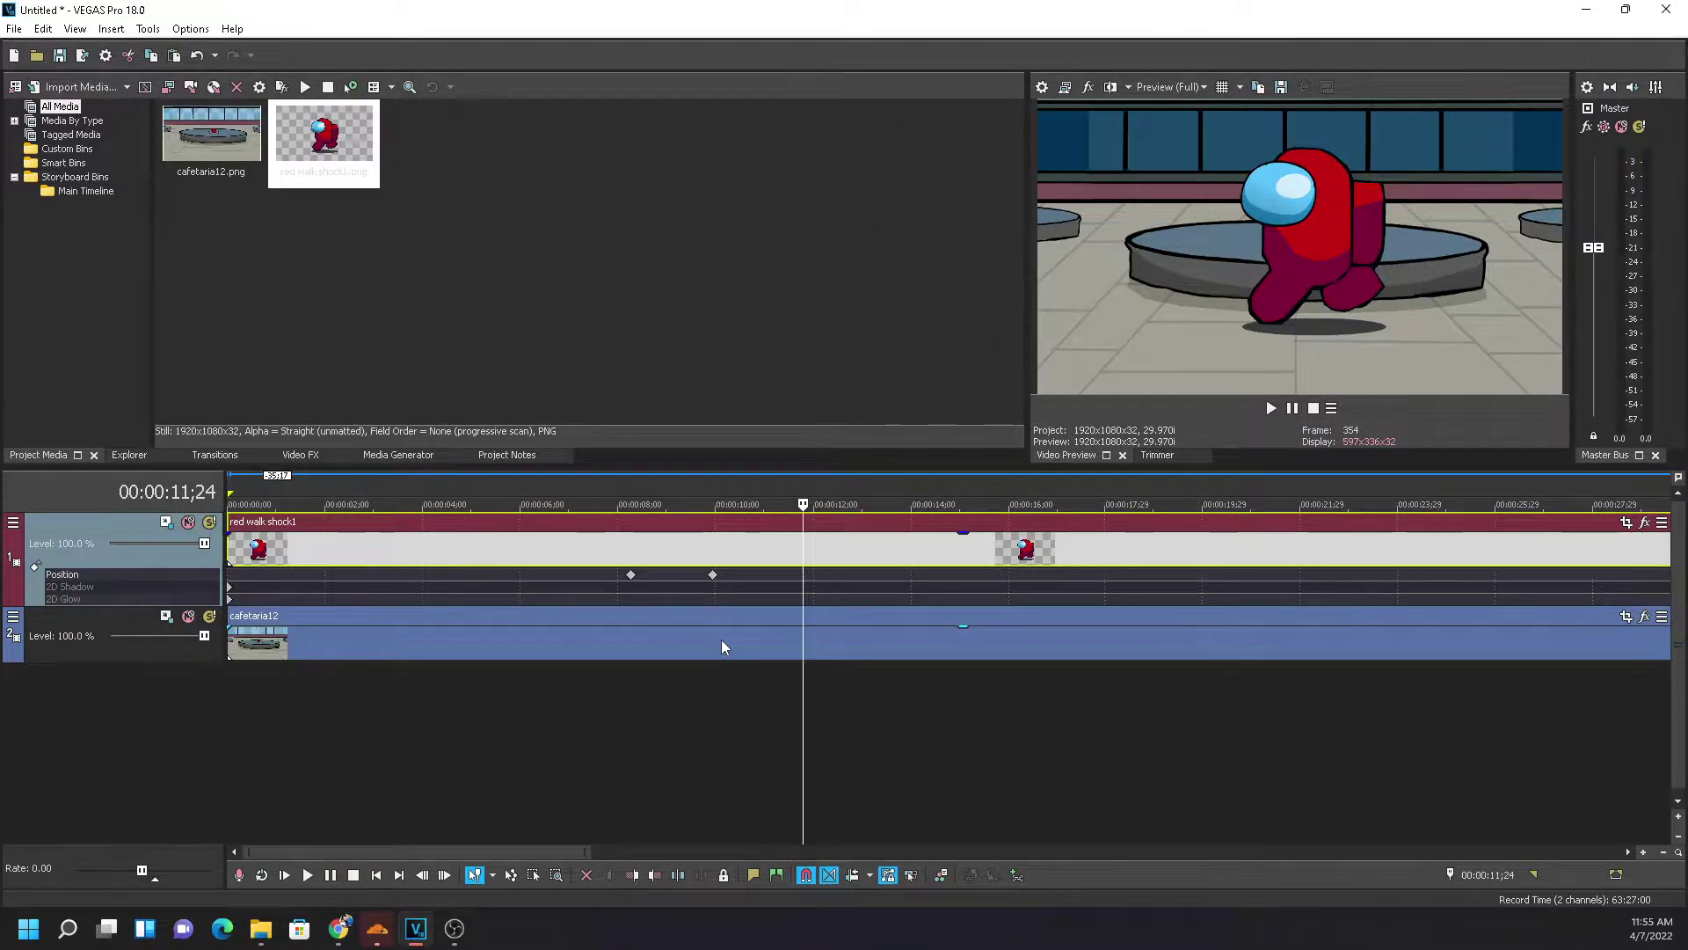
# Compare the character's position in the preview at the 00:00:08;08 keyframe and at about 10 seconds
pyautogui.scroll(-5, 722, 645)
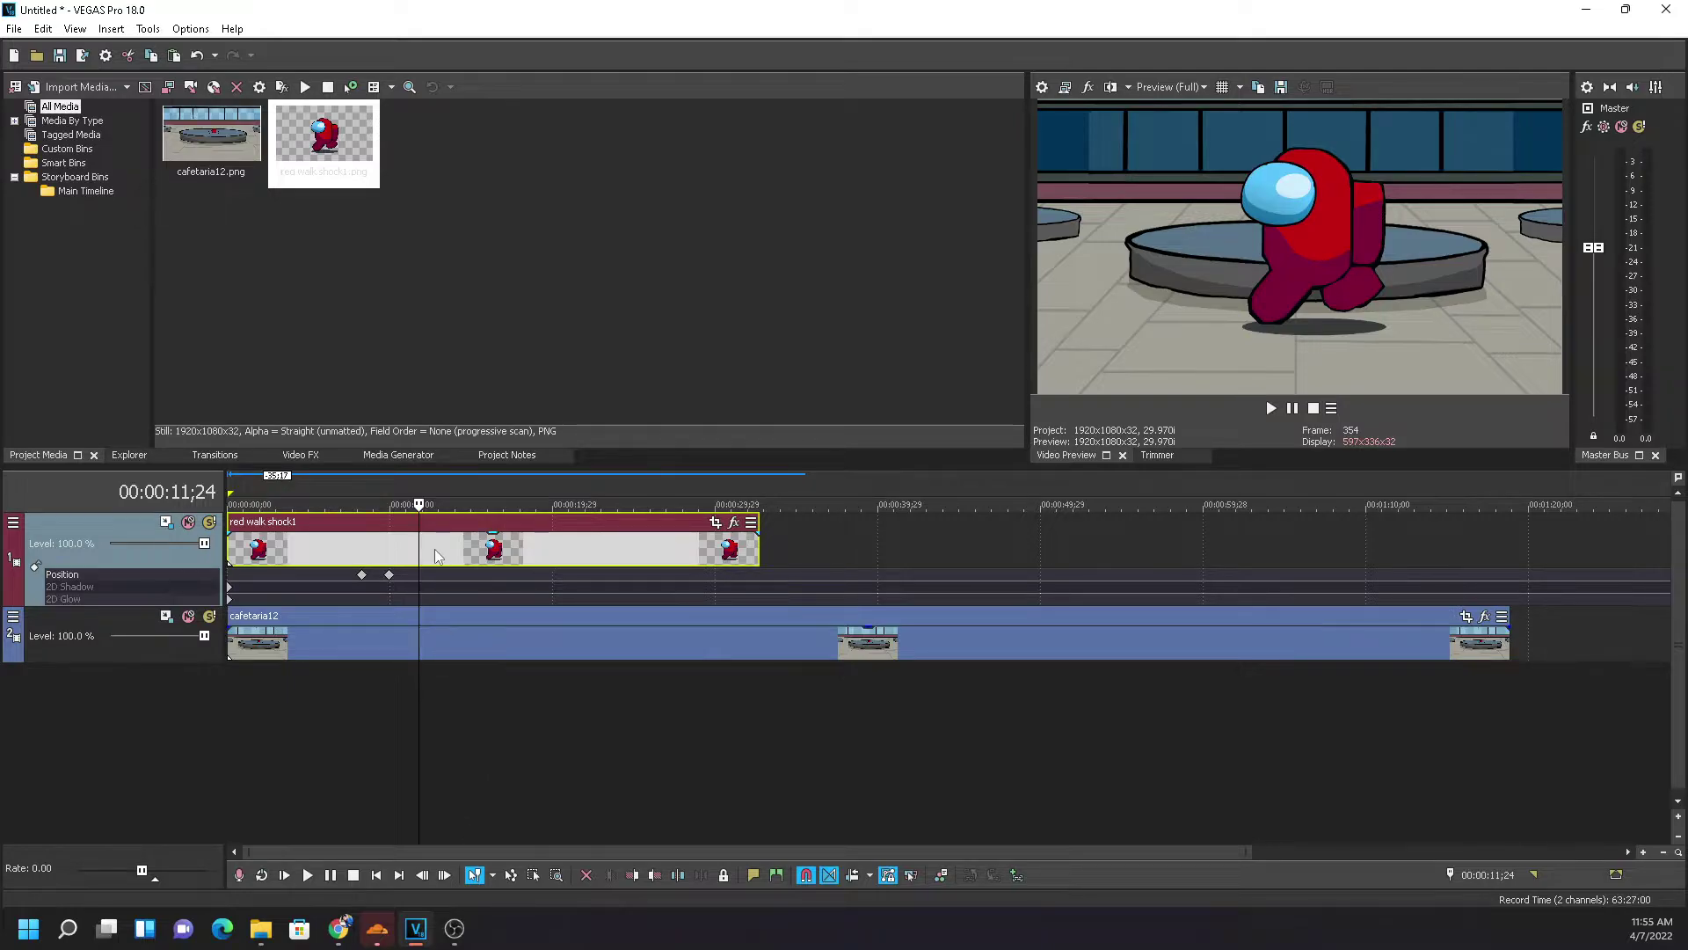
pyautogui.moveTo(419, 546); pyautogui.dragTo(362, 553)
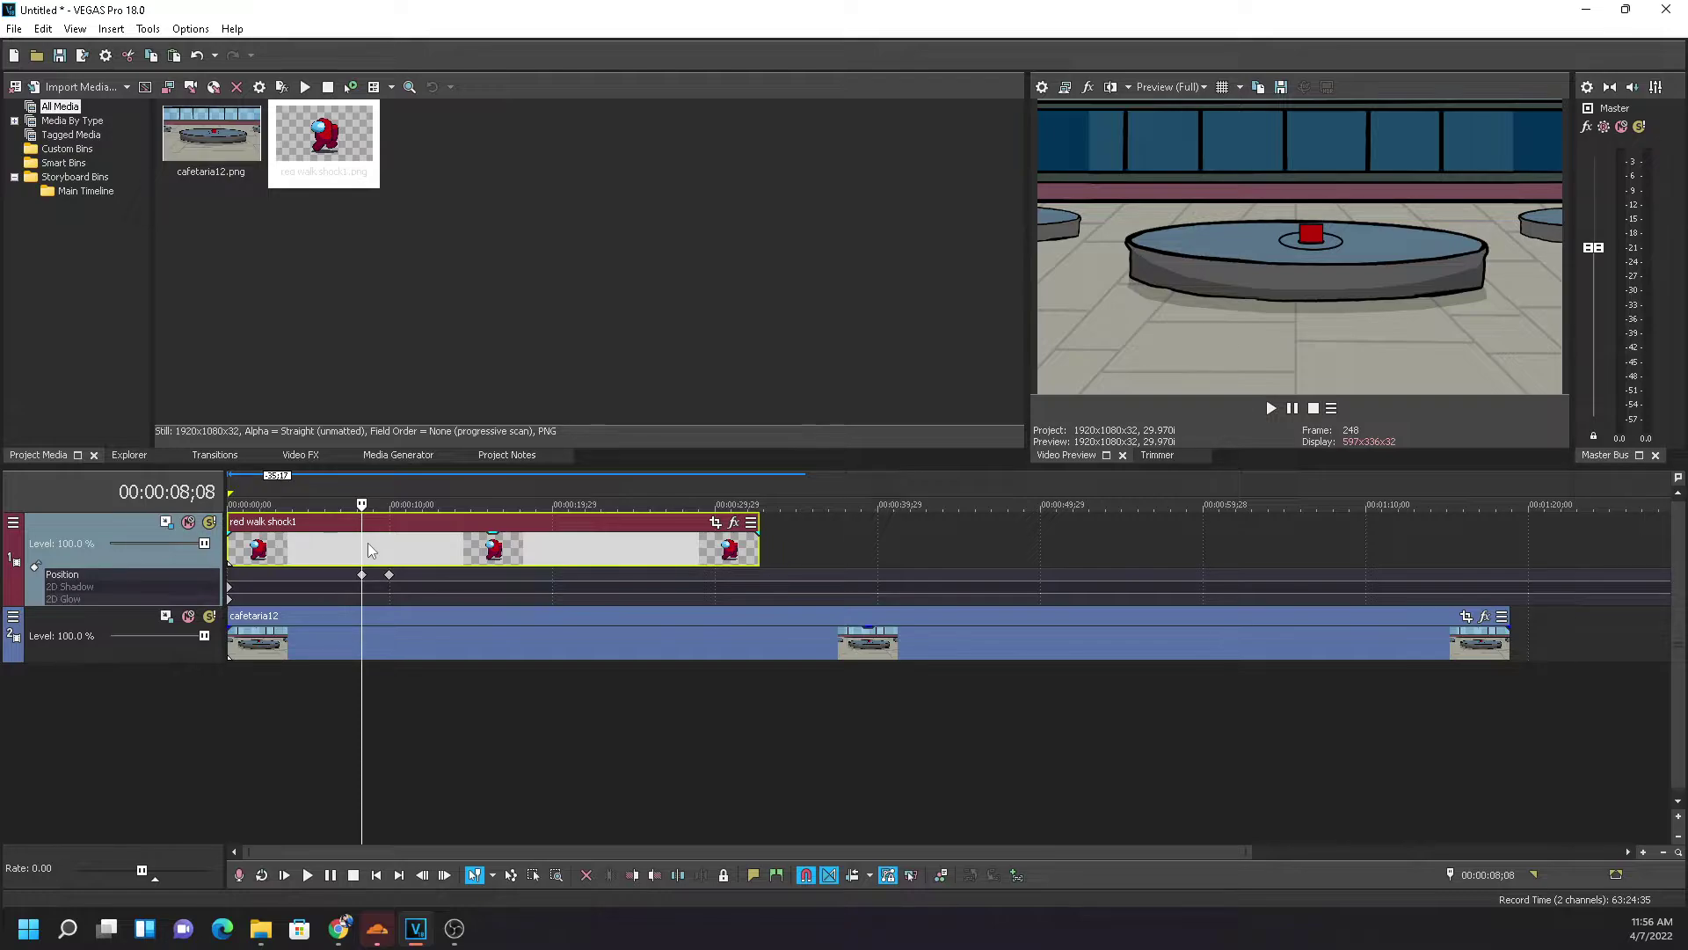
pyautogui.moveTo(339, 929)
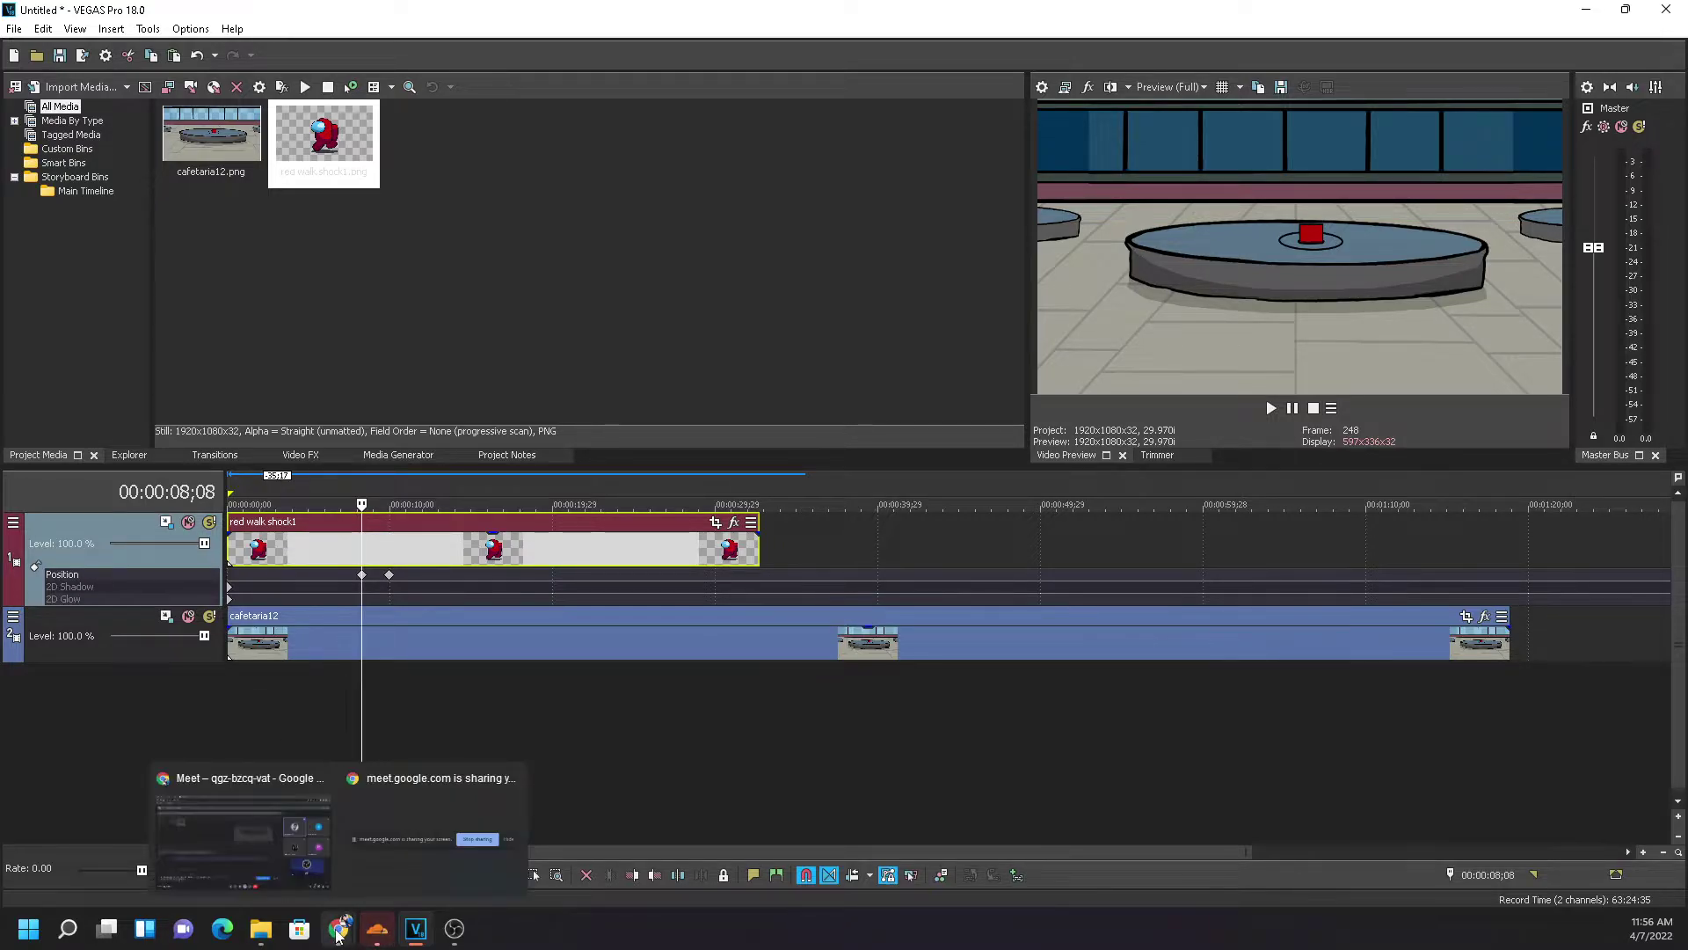
pyautogui.click(255, 844)
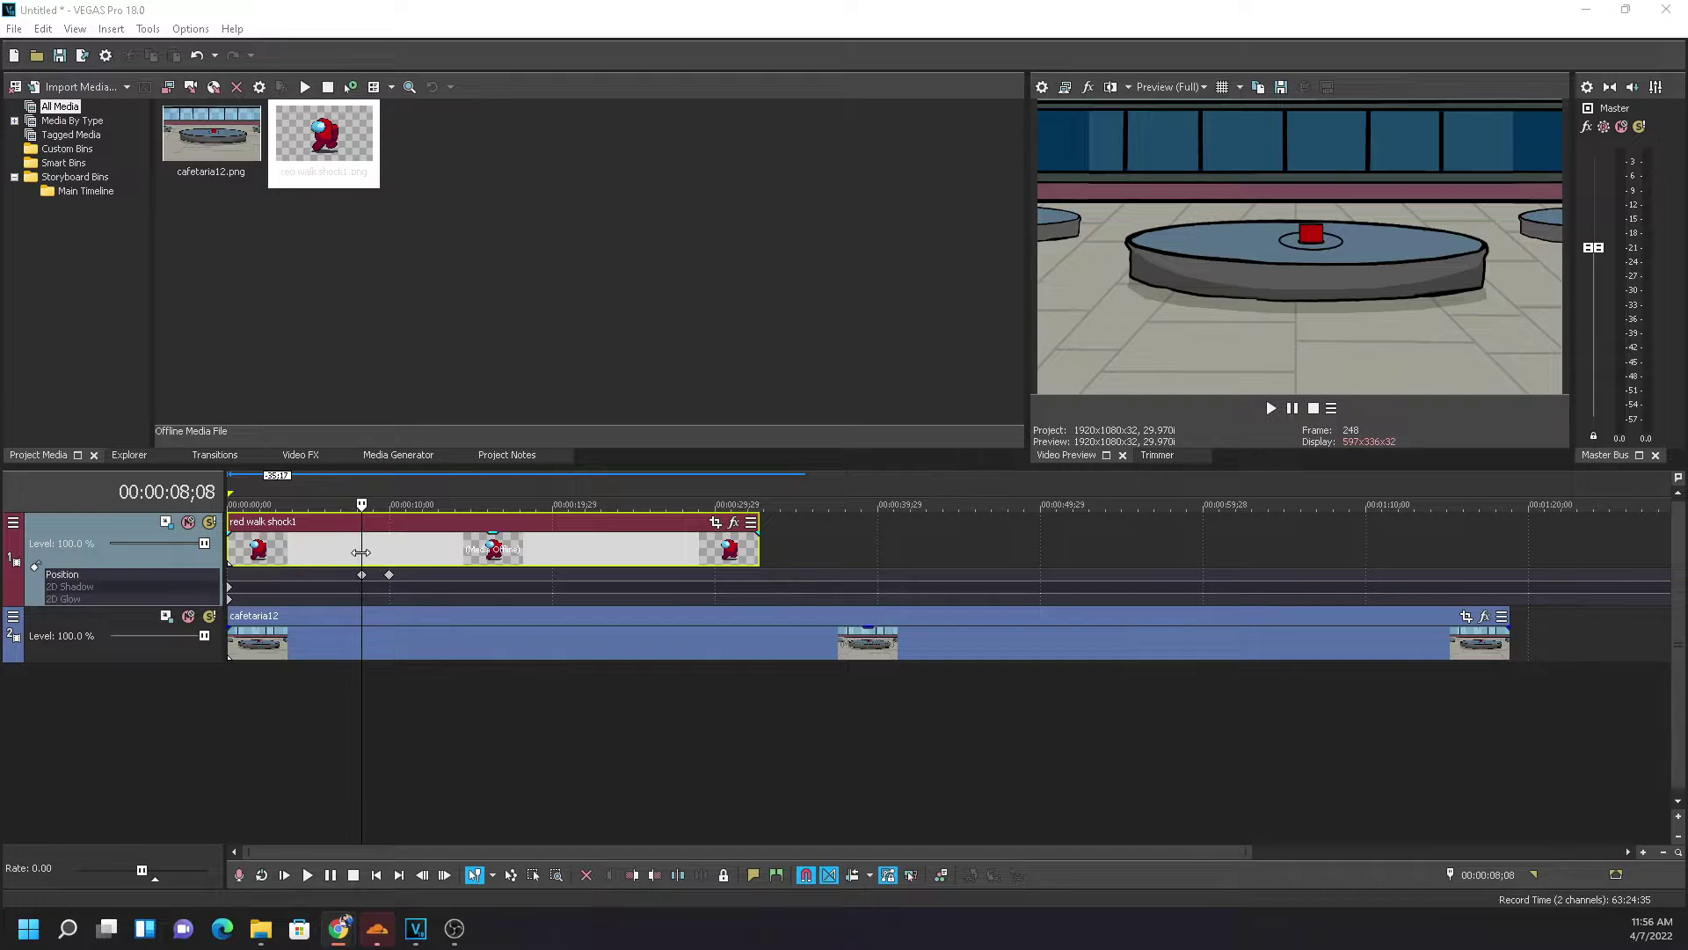
pyautogui.moveTo(361, 552)
pyautogui.mouseDown()
pyautogui.moveTo(317, 554)
pyautogui.moveTo(390, 563)
pyautogui.mouseUp()
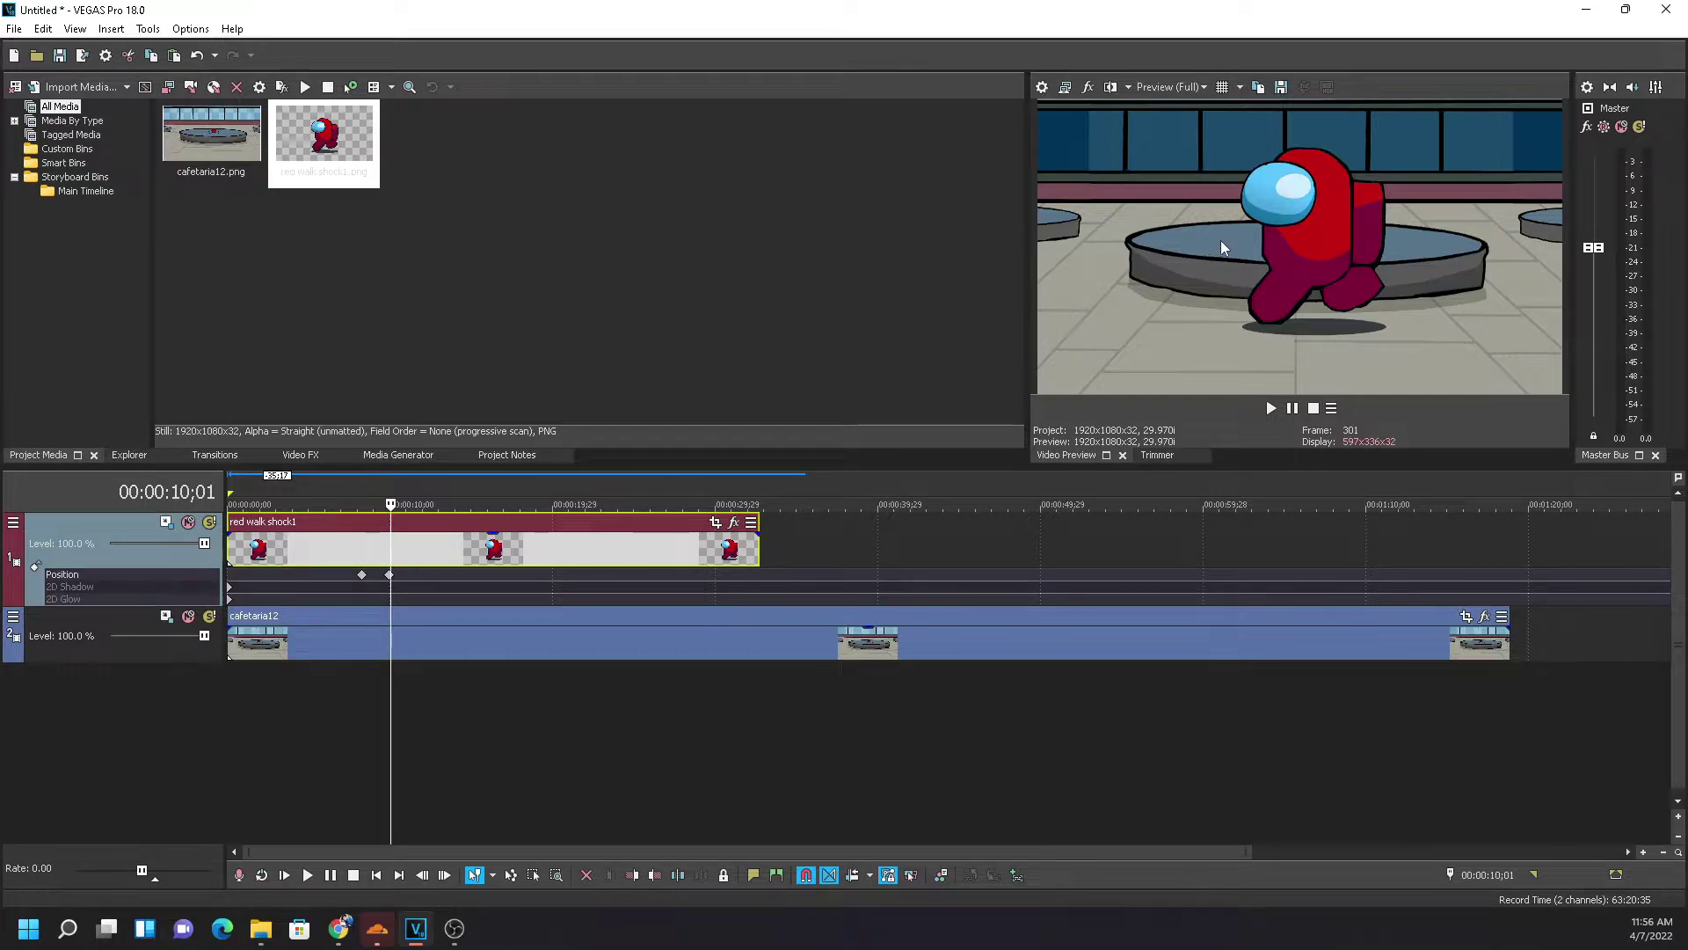
pyautogui.click(355, 560)
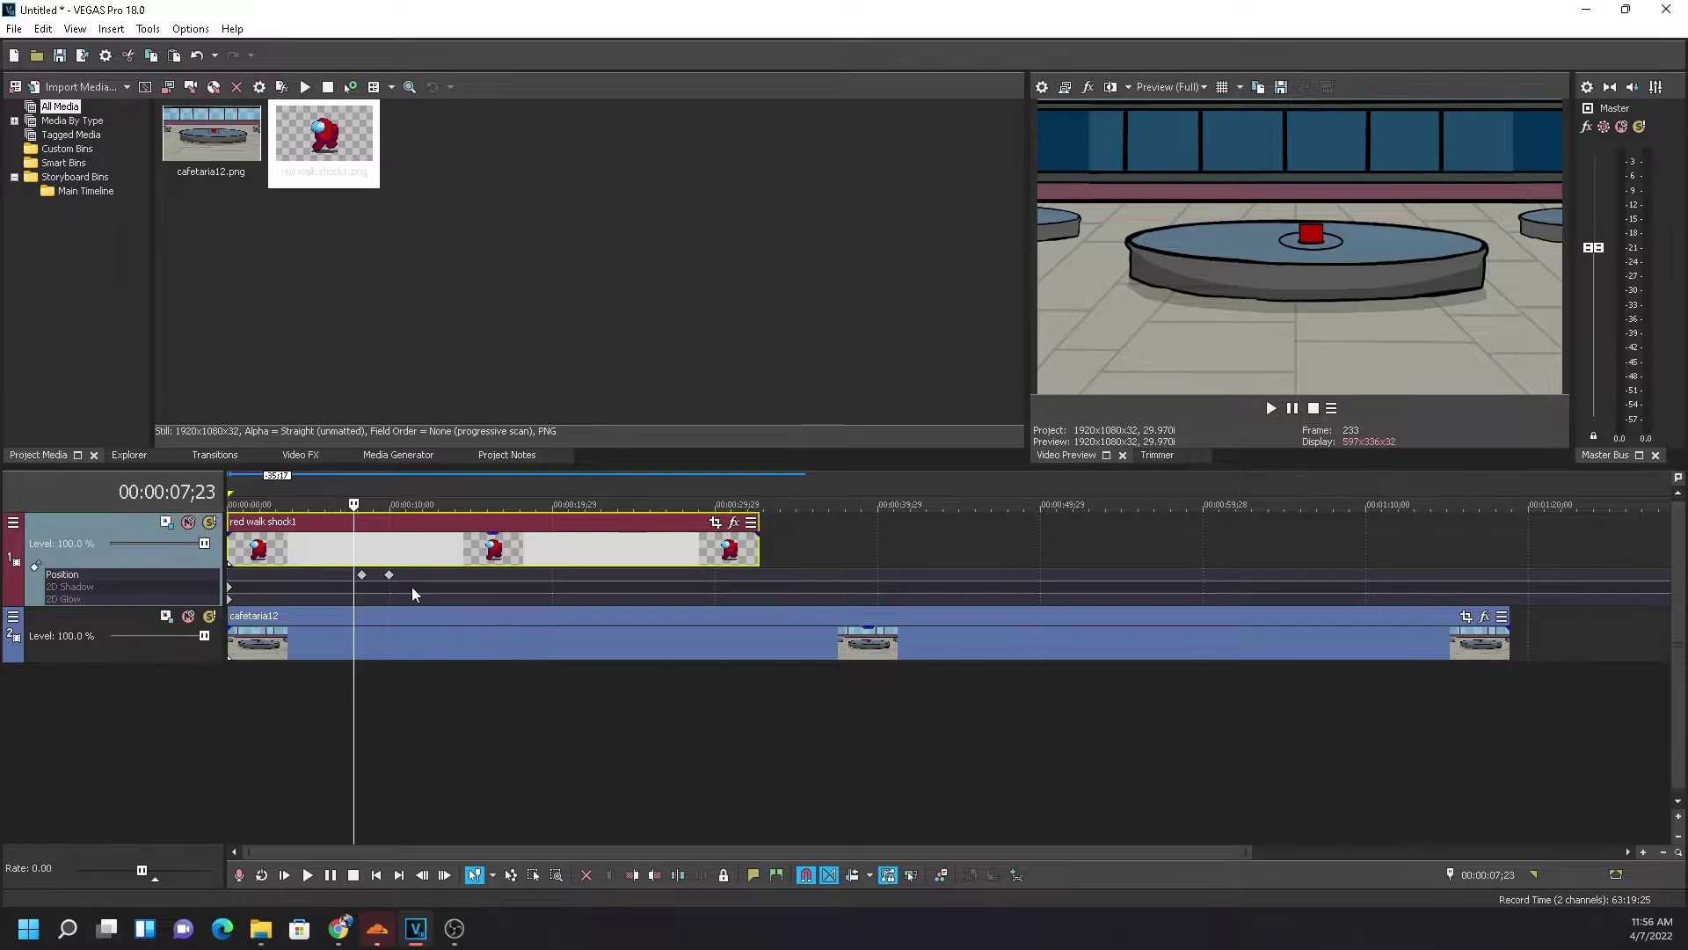
# Move the on-screen position keyframe back to 00:00:05;22, ahead of the off-screen one, and check its Track Motion settings
pyautogui.scroll(5, 411, 588)
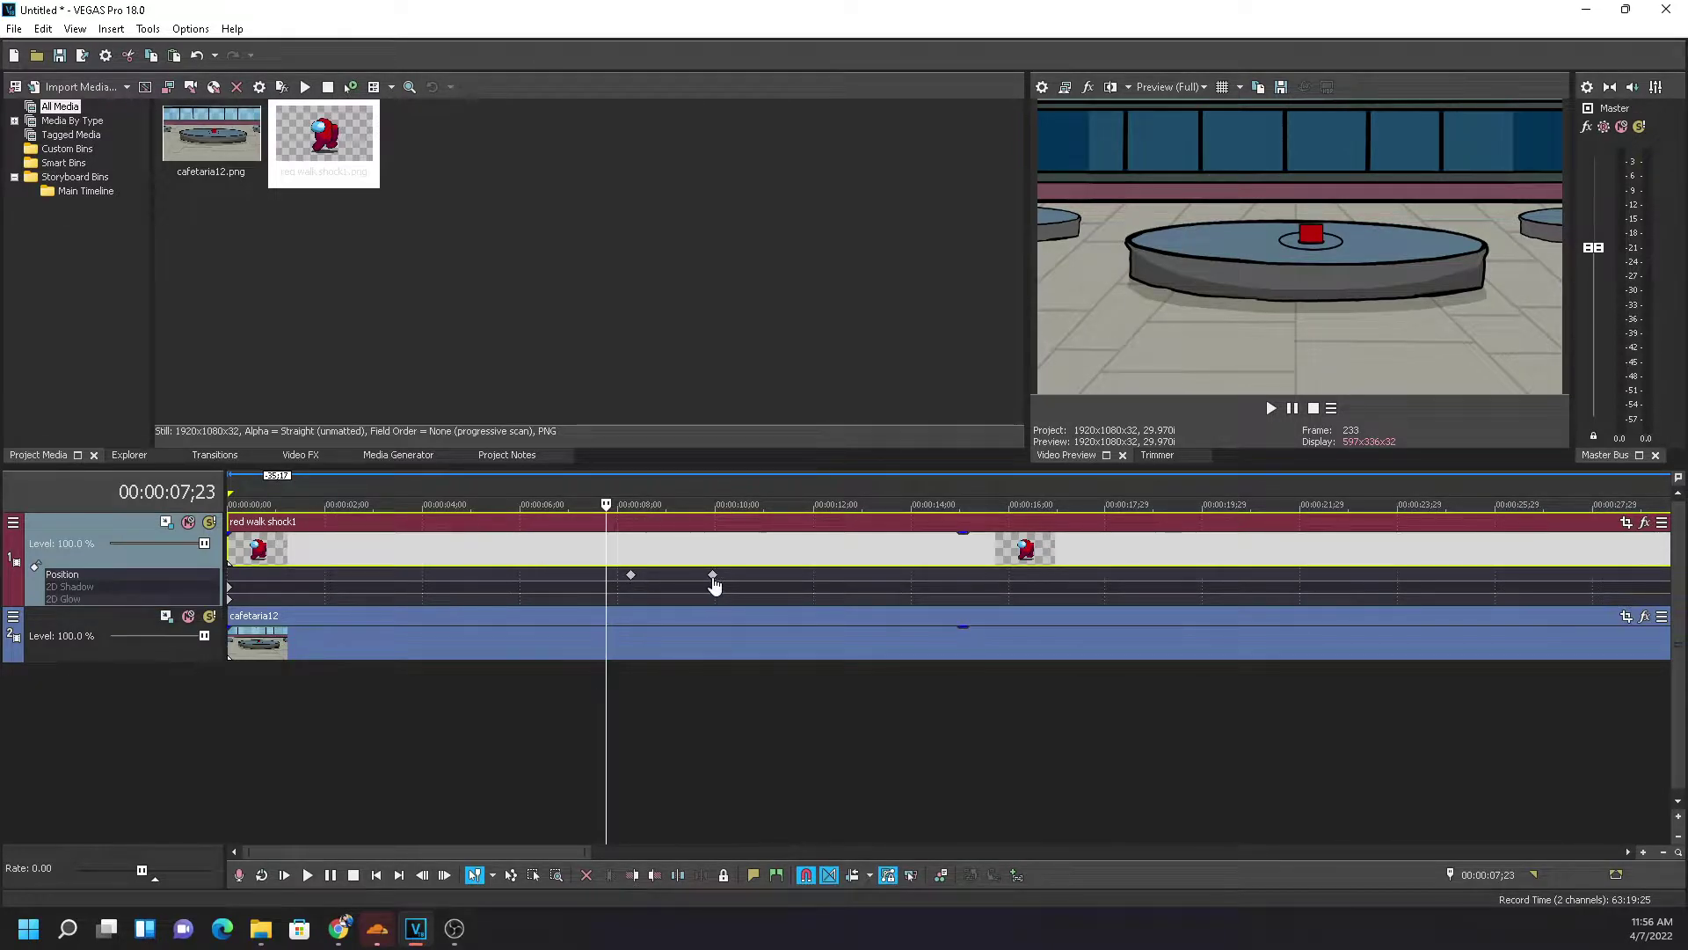
pyautogui.moveTo(713, 577); pyautogui.dragTo(506, 575)
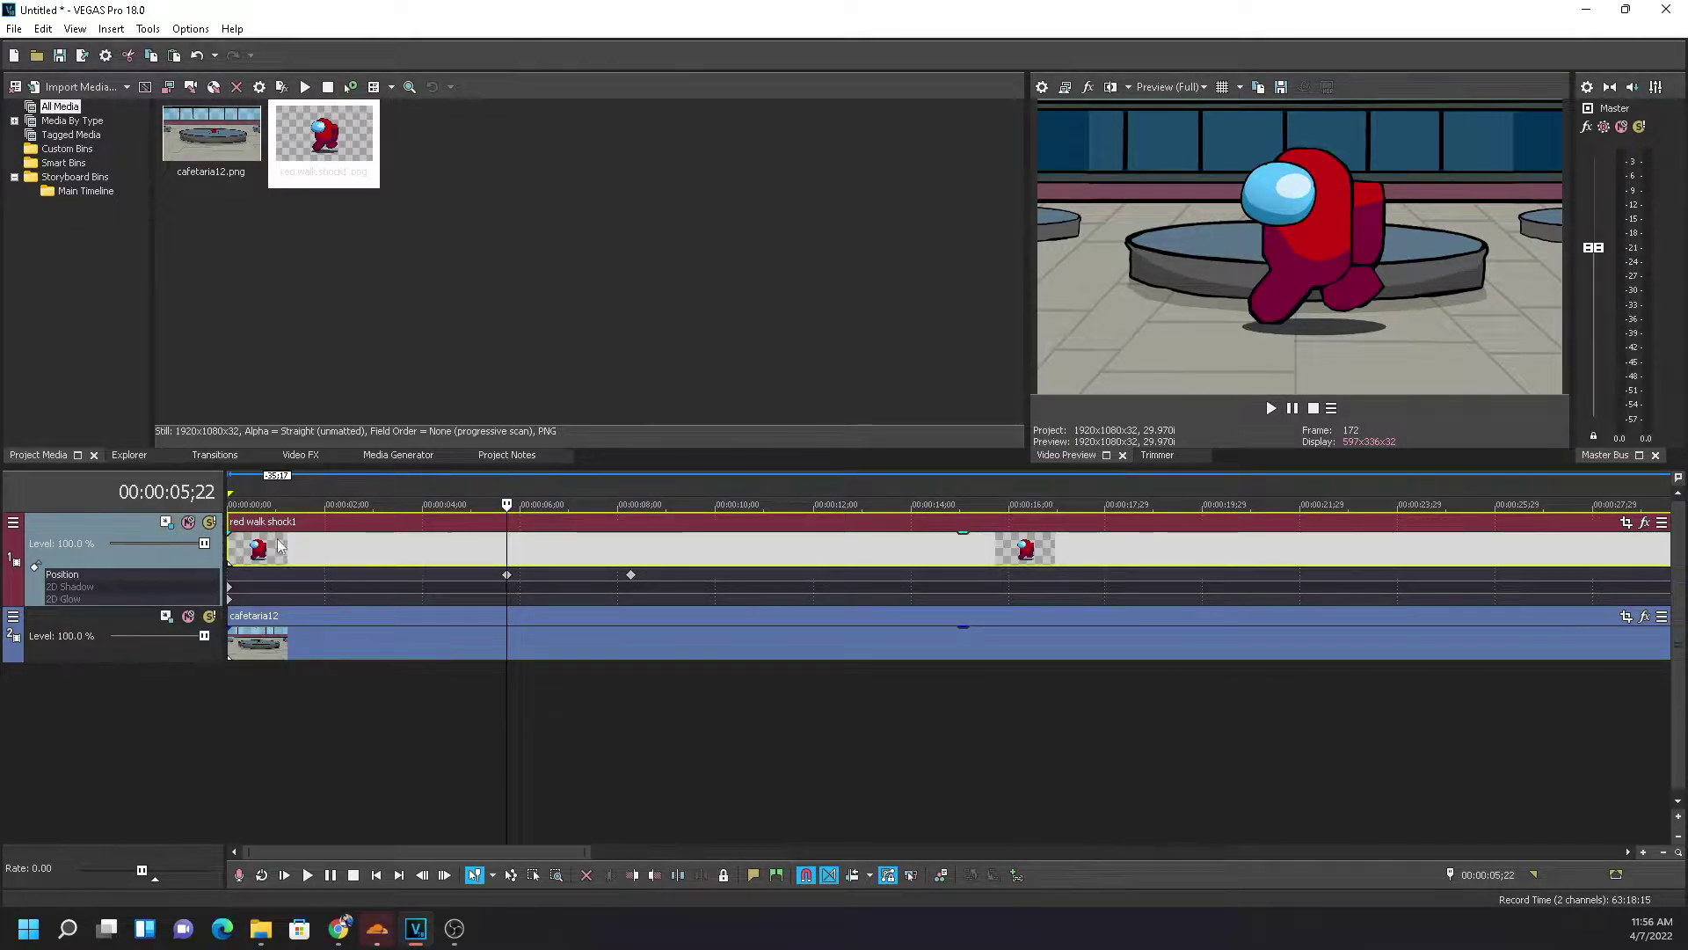
pyautogui.doubleClick(507, 577)
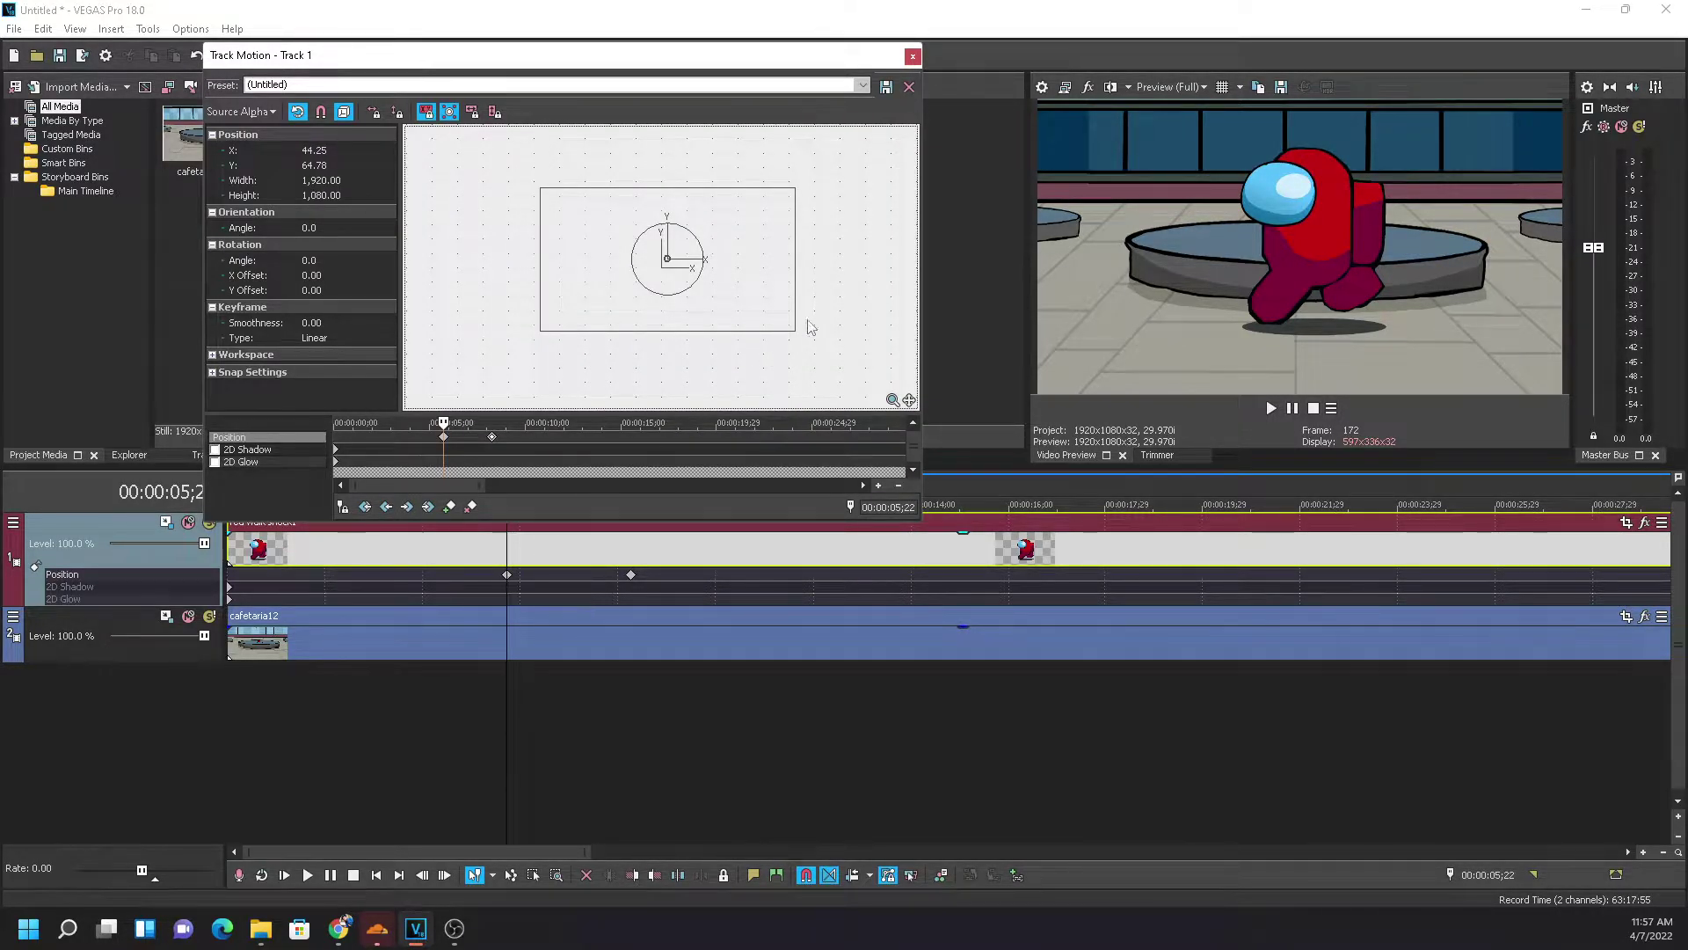
pyautogui.click(912, 56)
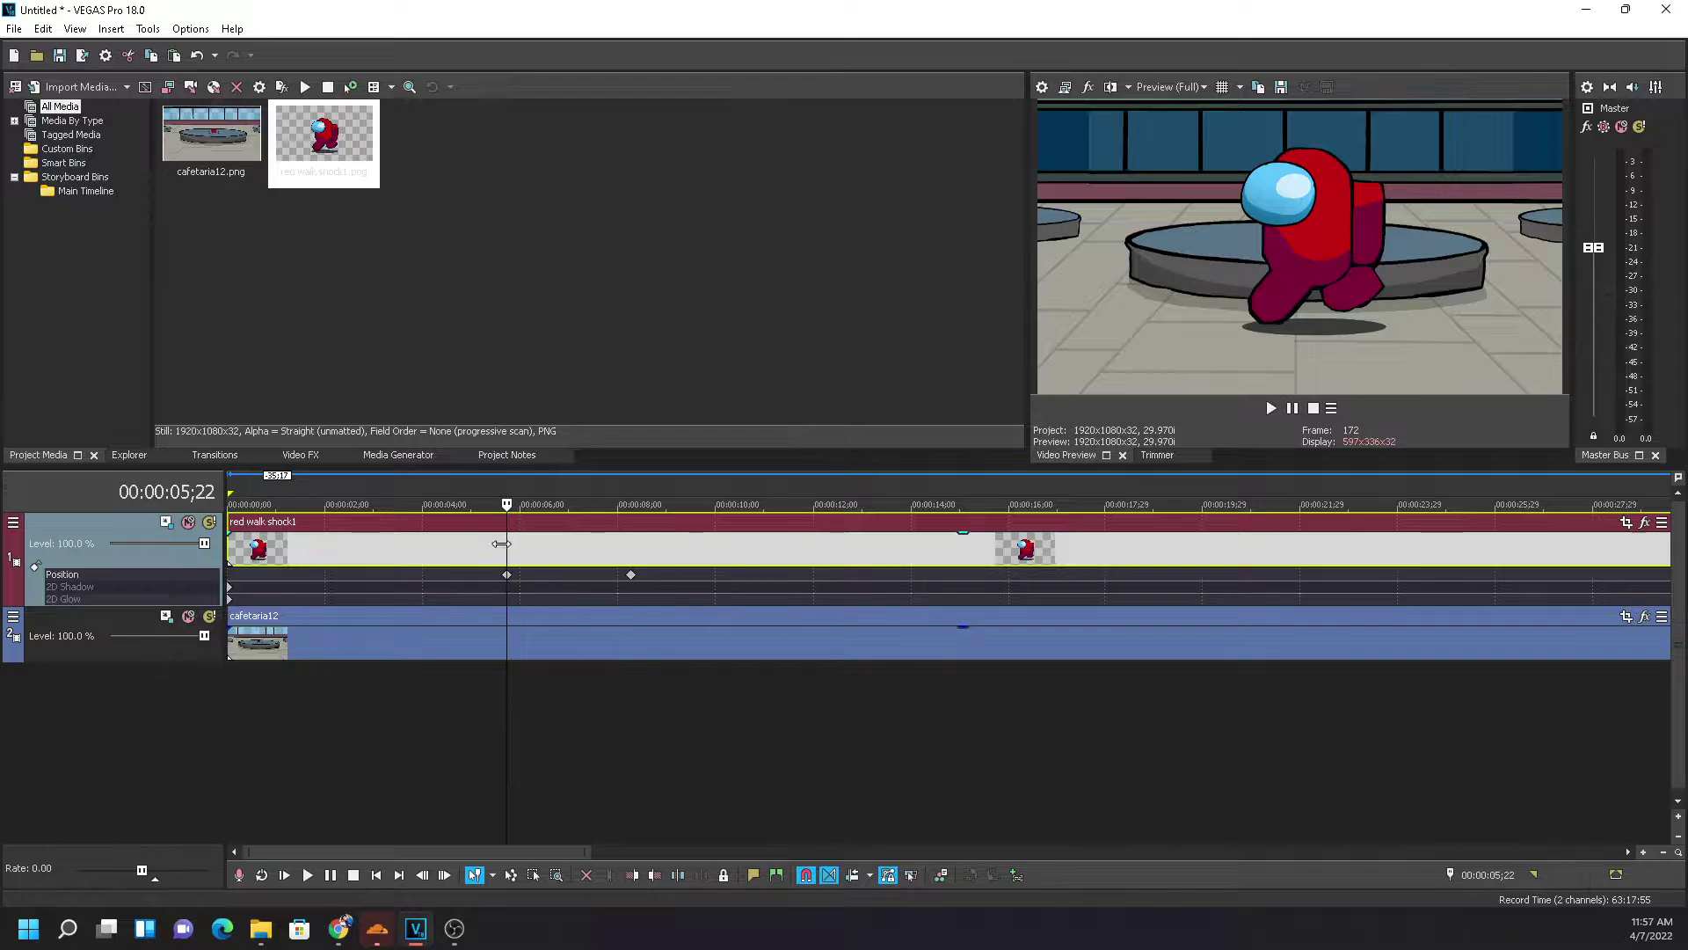
# Try shrinking the character with a Track Motion keyframe at the start of the timeline, and undo the resize
pyautogui.press('Home')
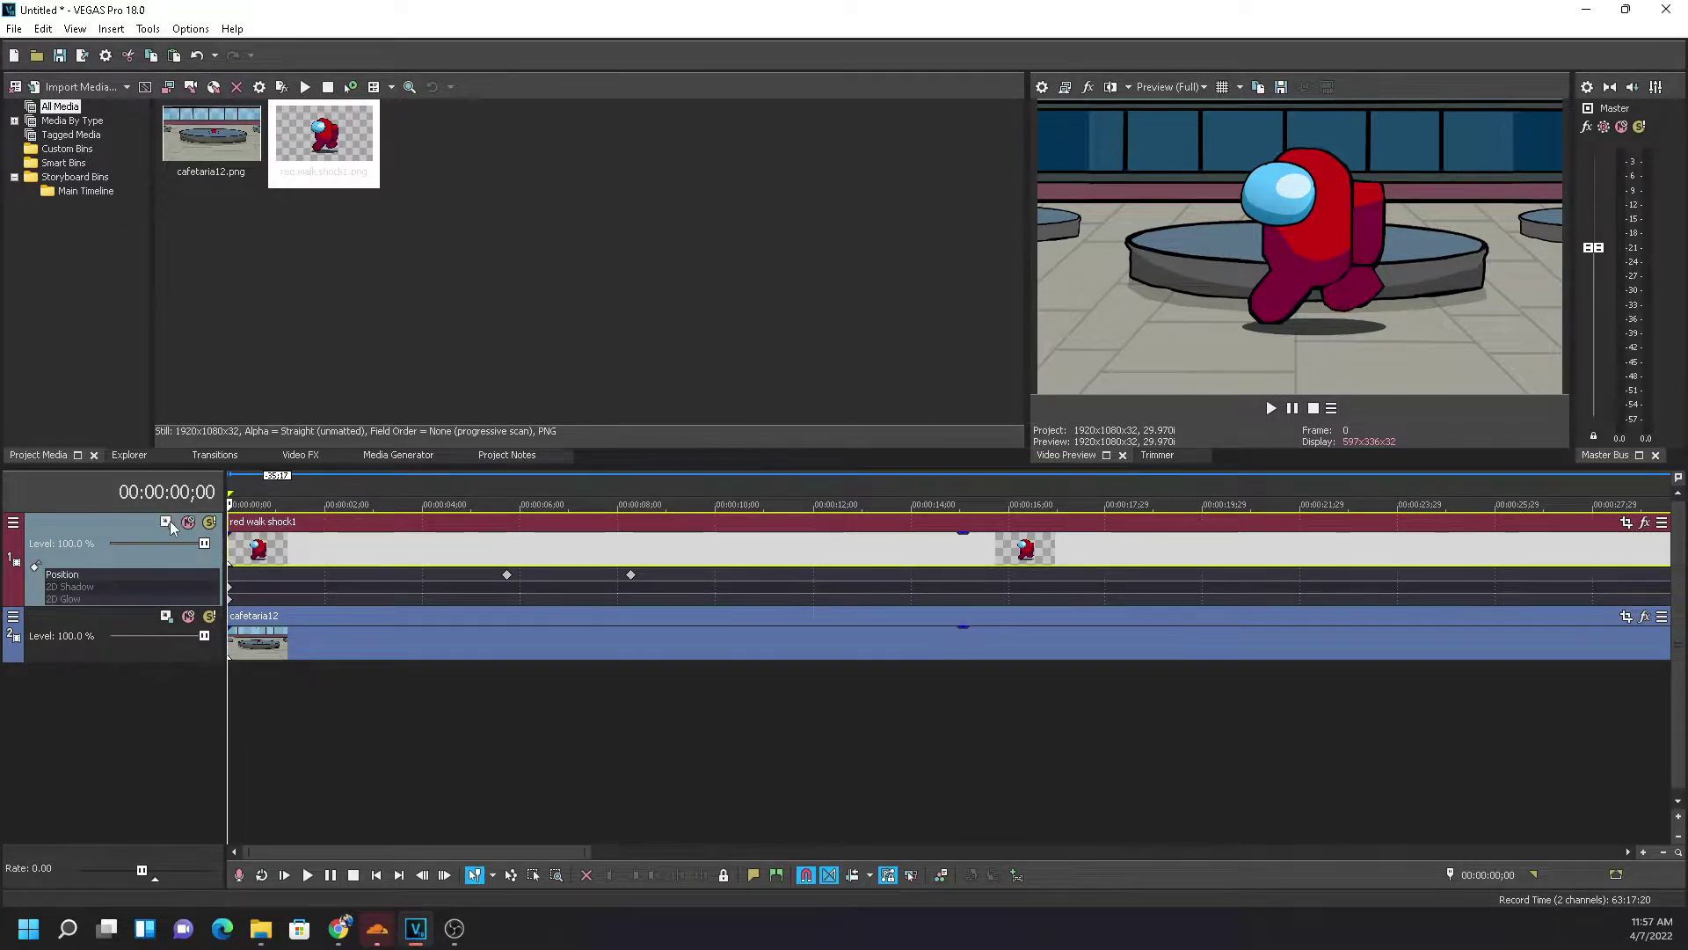
pyautogui.click(166, 521)
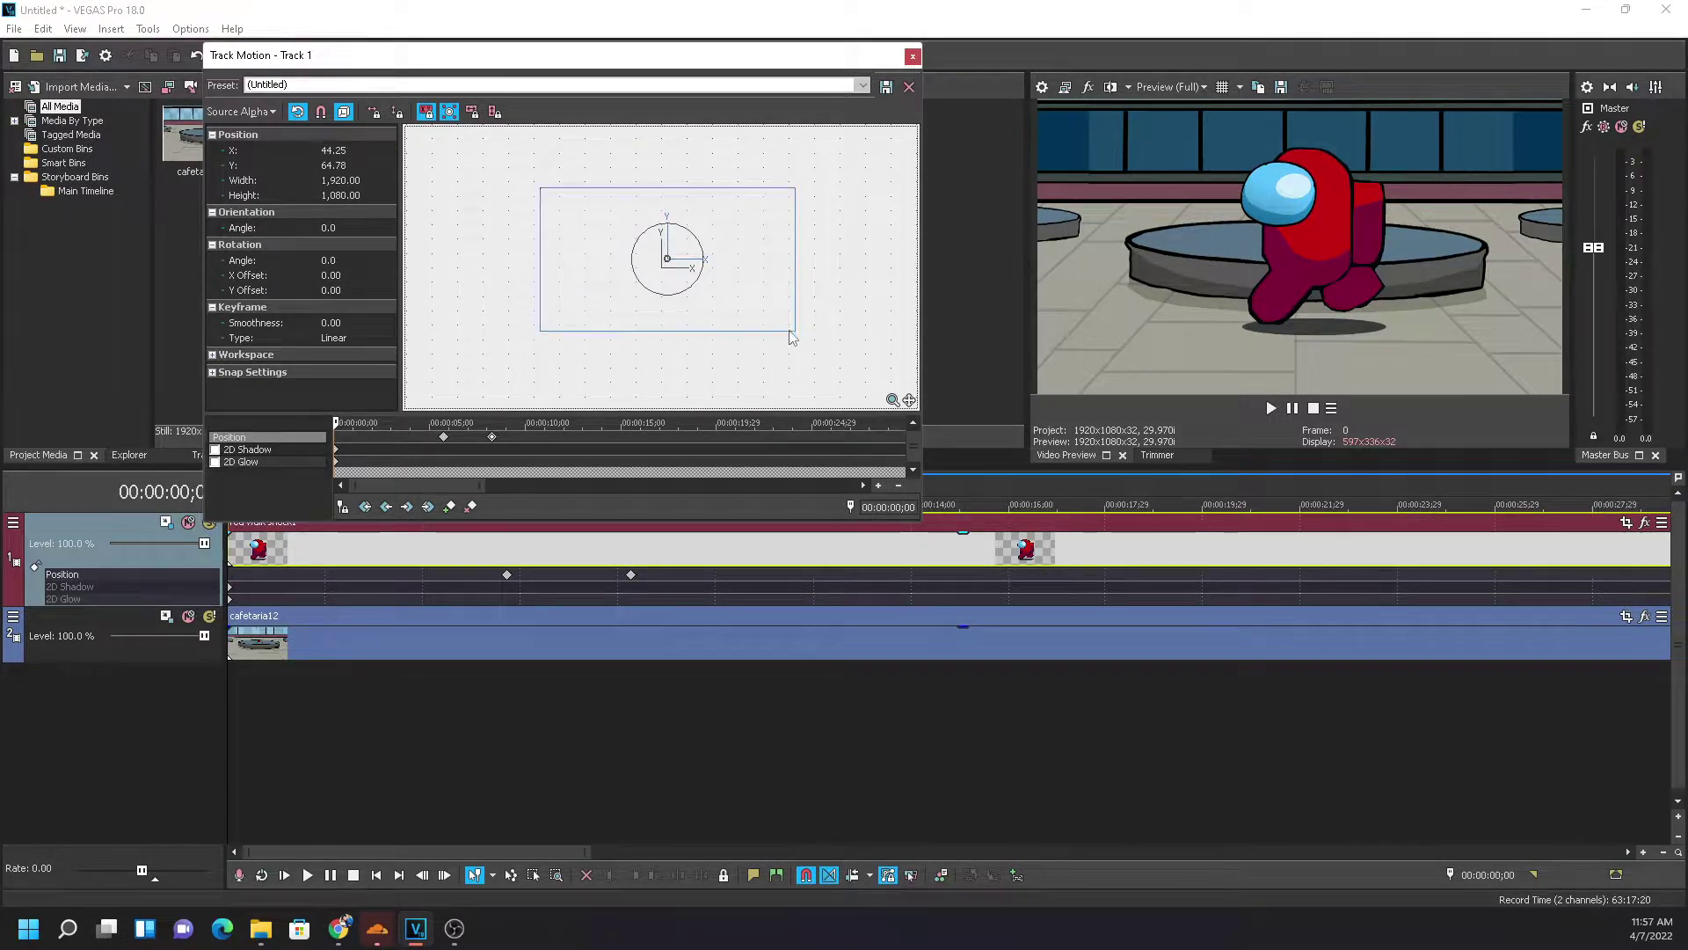
pyautogui.moveTo(799, 335)
pyautogui.mouseDown()
pyautogui.moveTo(750, 302)
pyautogui.moveTo(774, 319)
pyautogui.mouseUp()
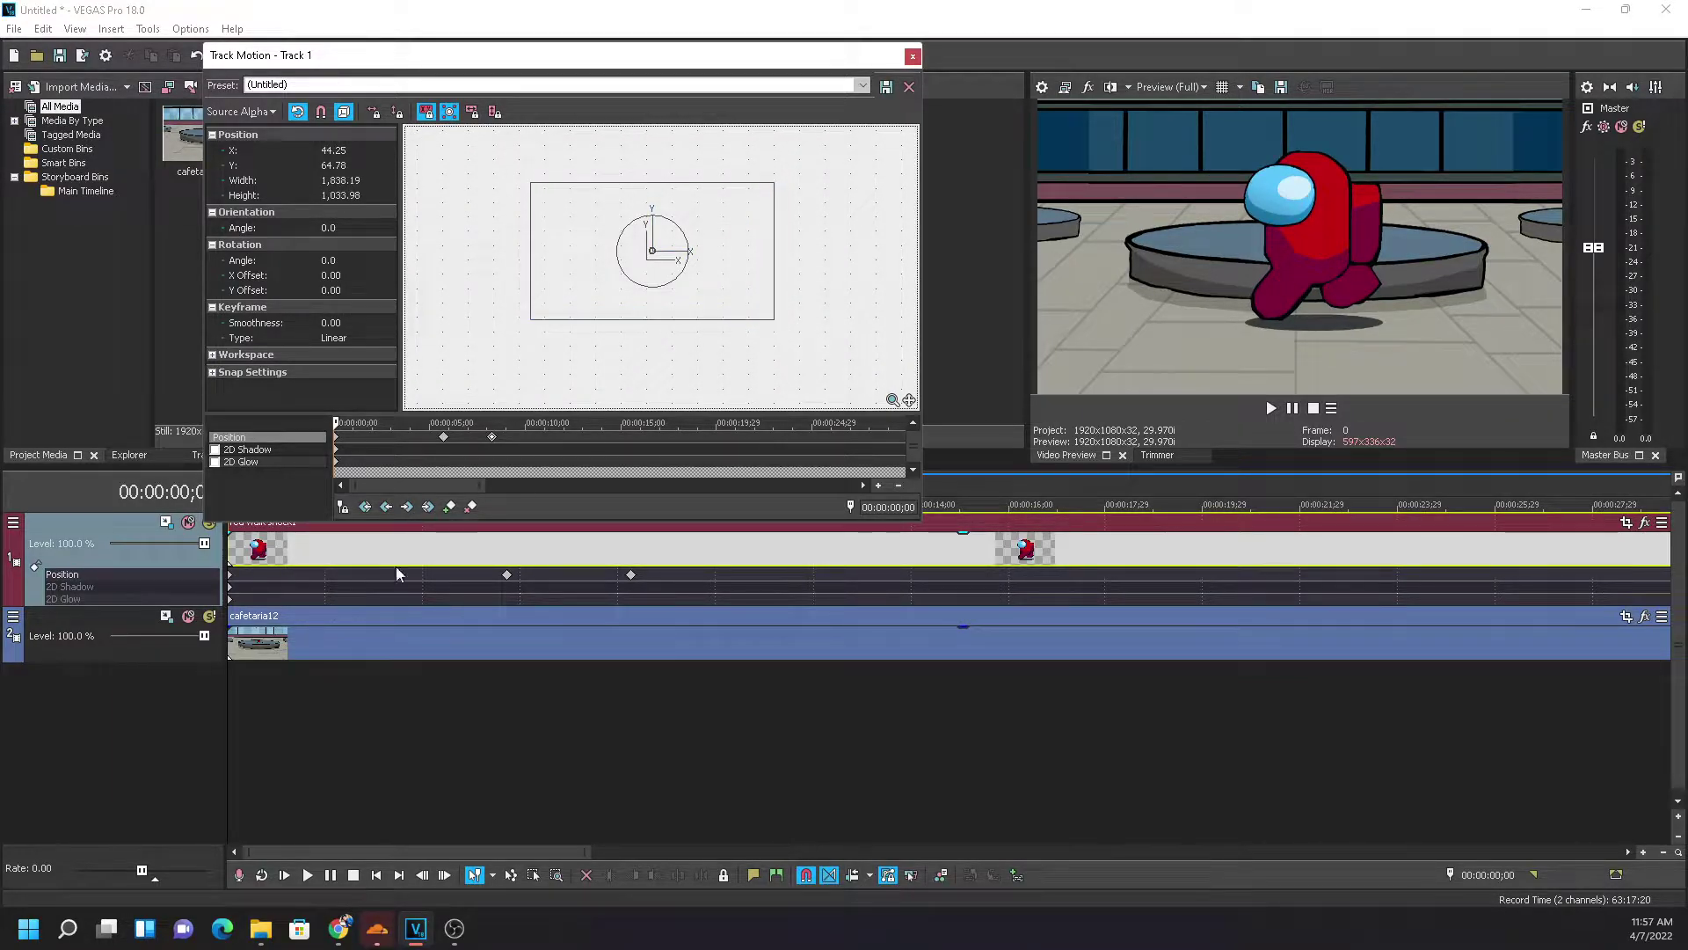
pyautogui.click(230, 577)
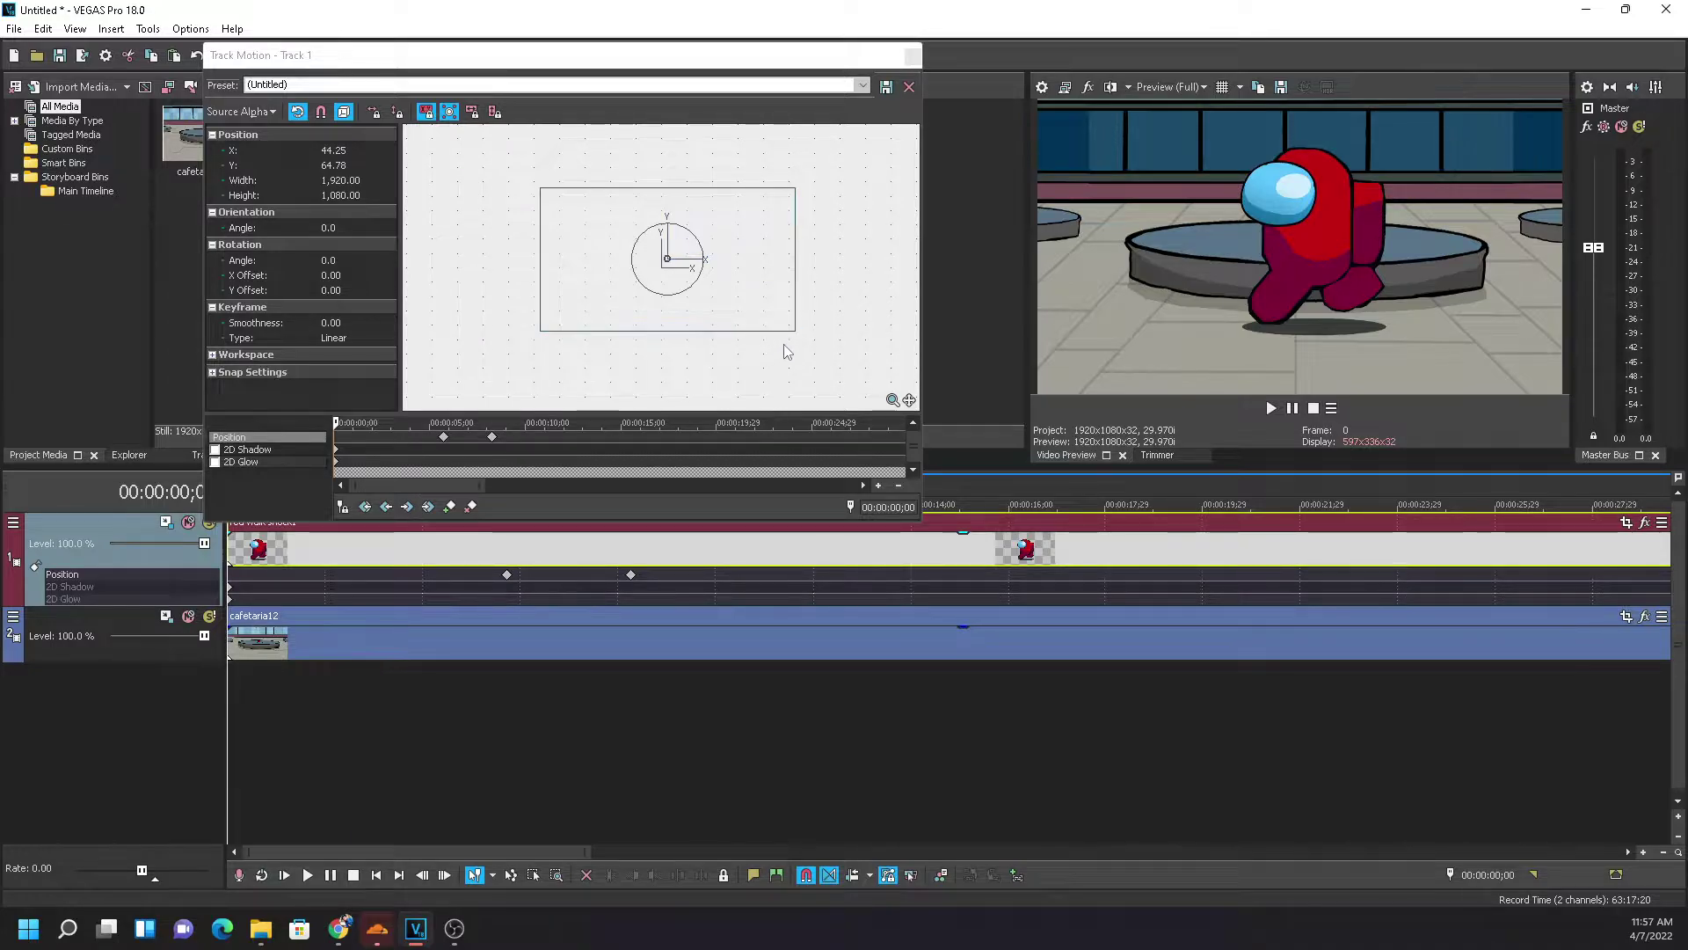
pyautogui.moveTo(795, 332); pyautogui.dragTo(756, 309)
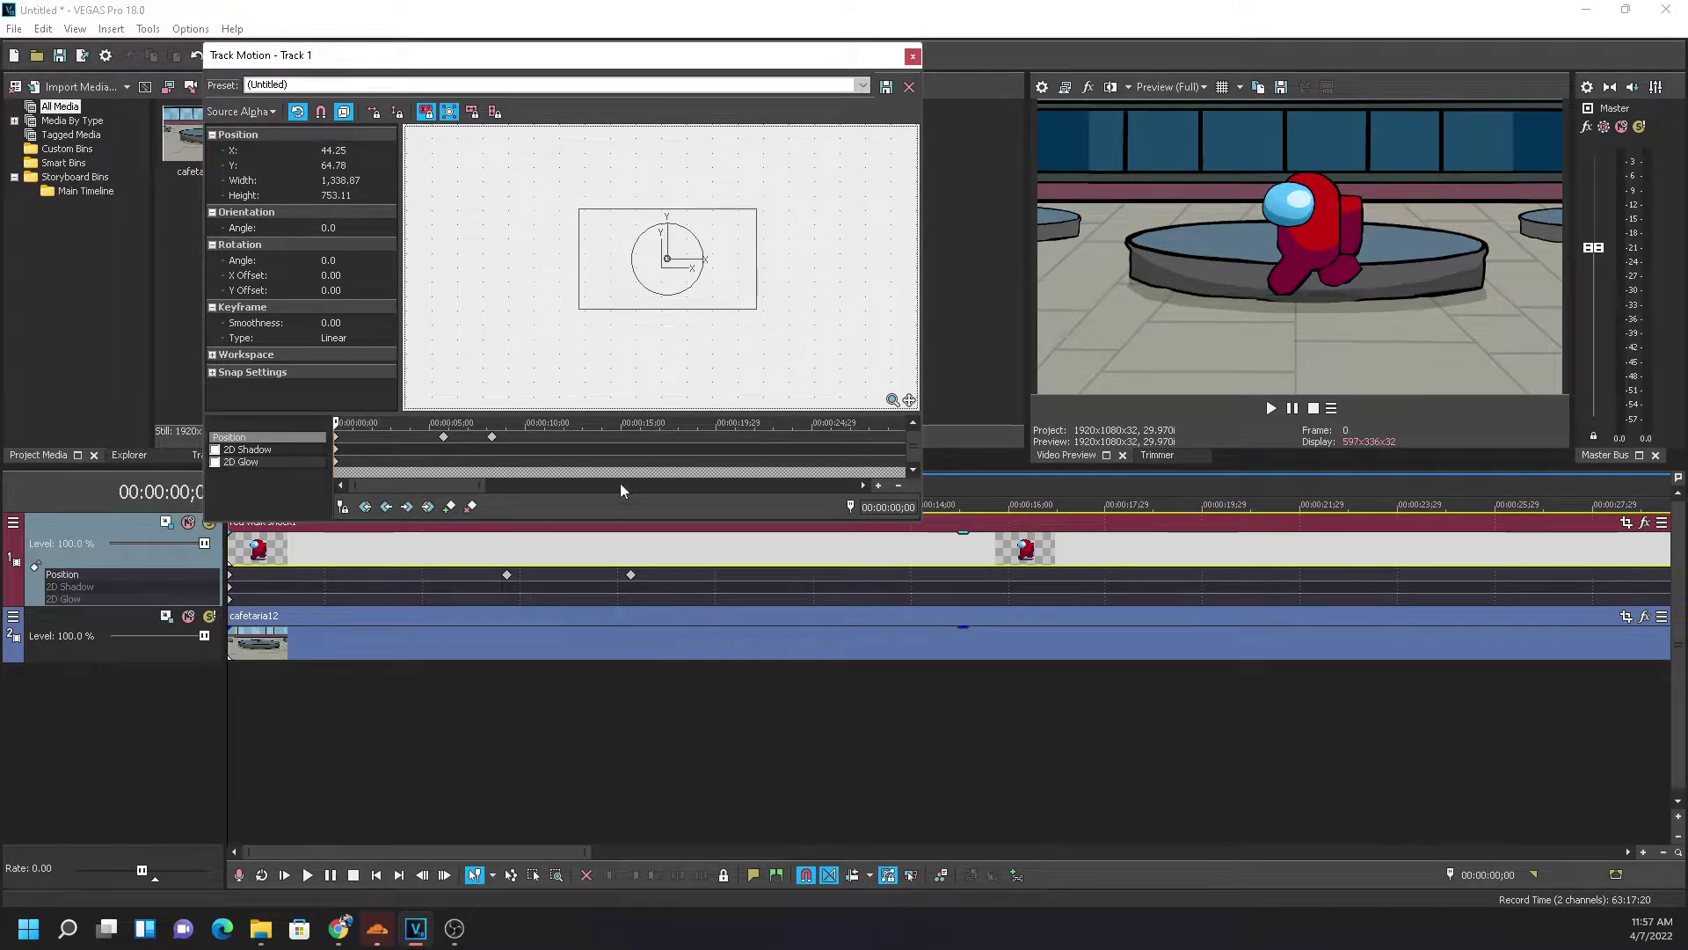
pyautogui.hotkey('ctrl', 'z')
pyautogui.click(268, 589)
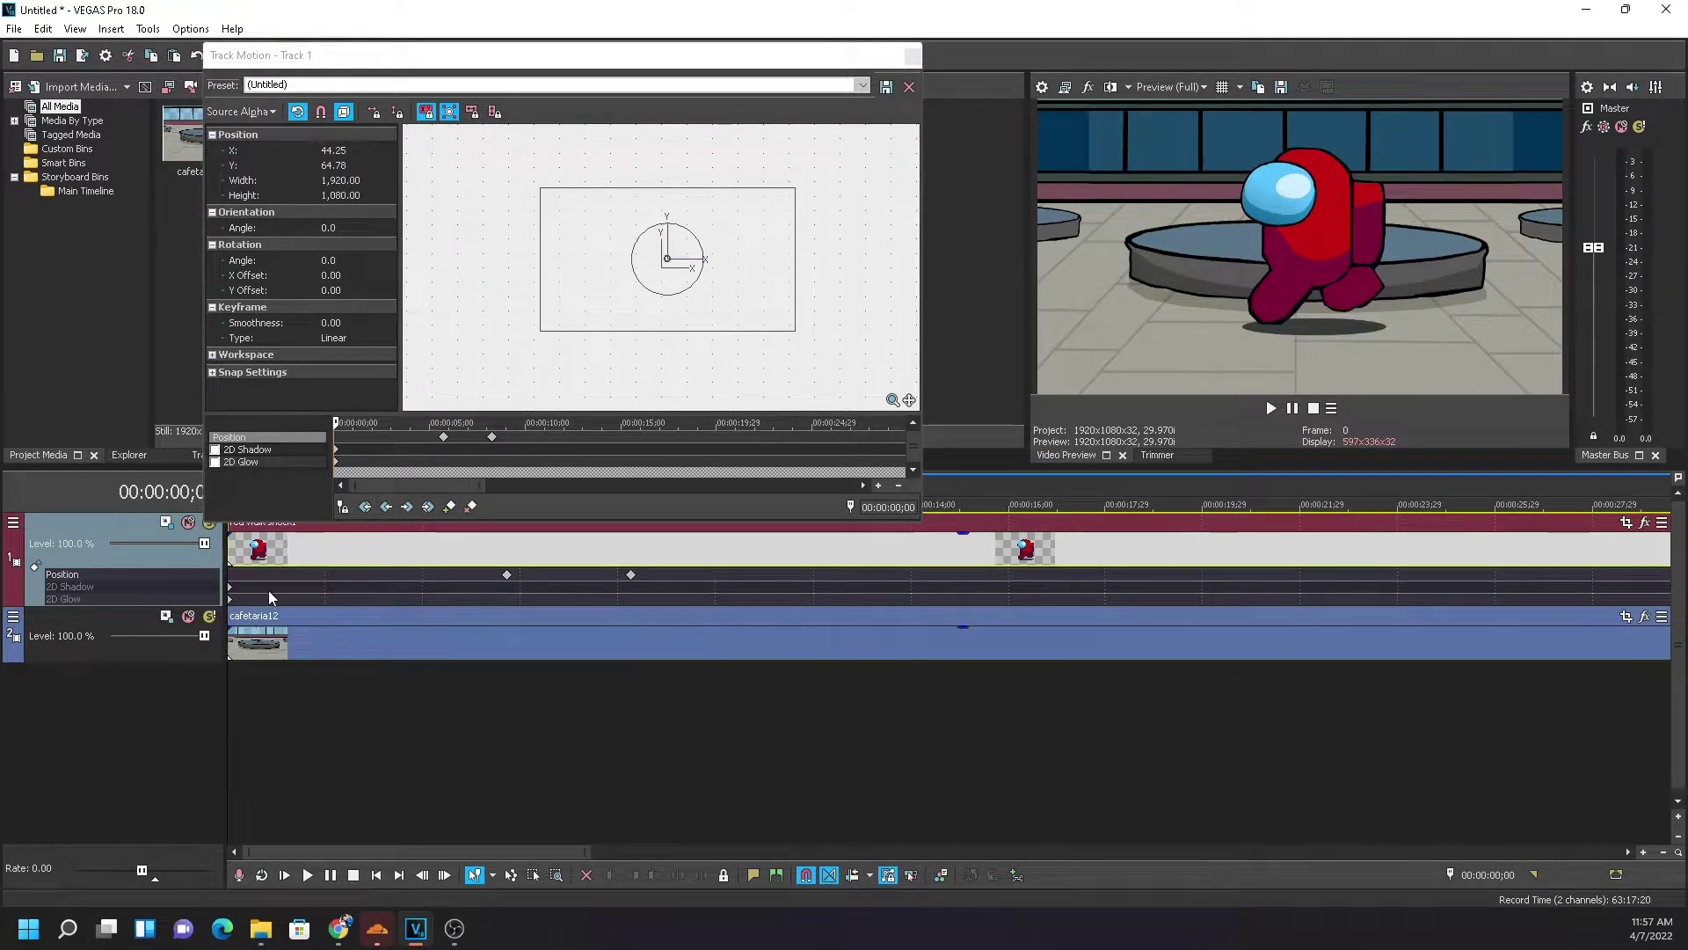
# Add a Track Motion position keyframe at 00:00:01;26 and shrink the character's frame to about 1,749 by 984
pyautogui.click(286, 565)
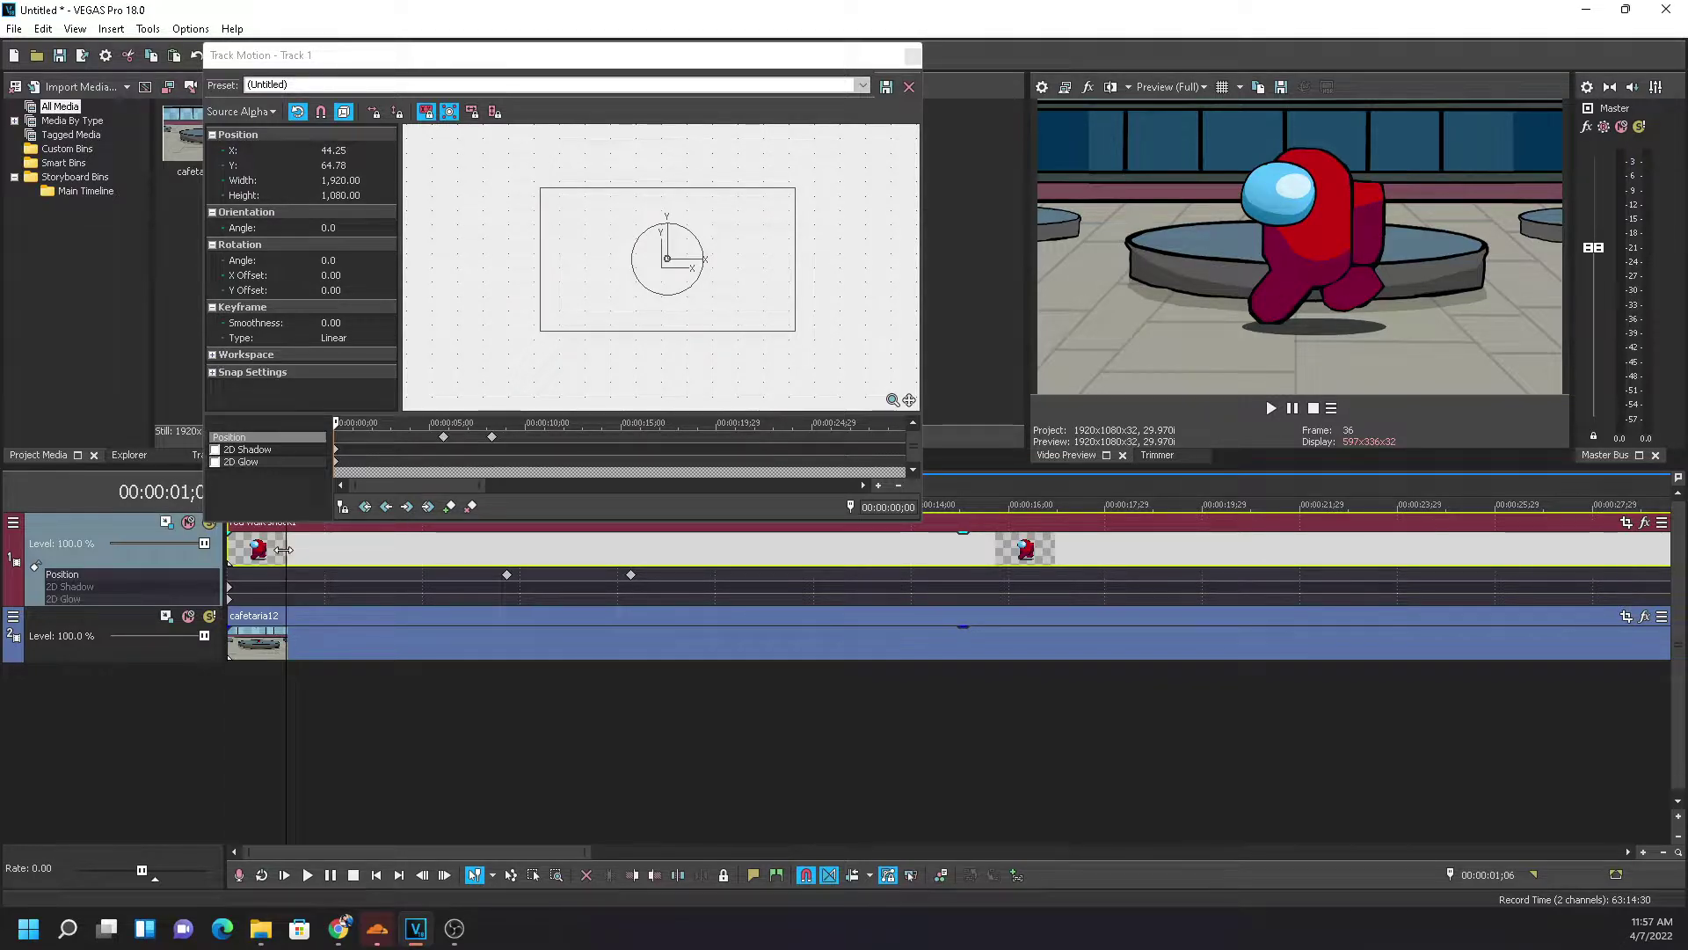
pyautogui.moveTo(284, 550); pyautogui.dragTo(793, 554)
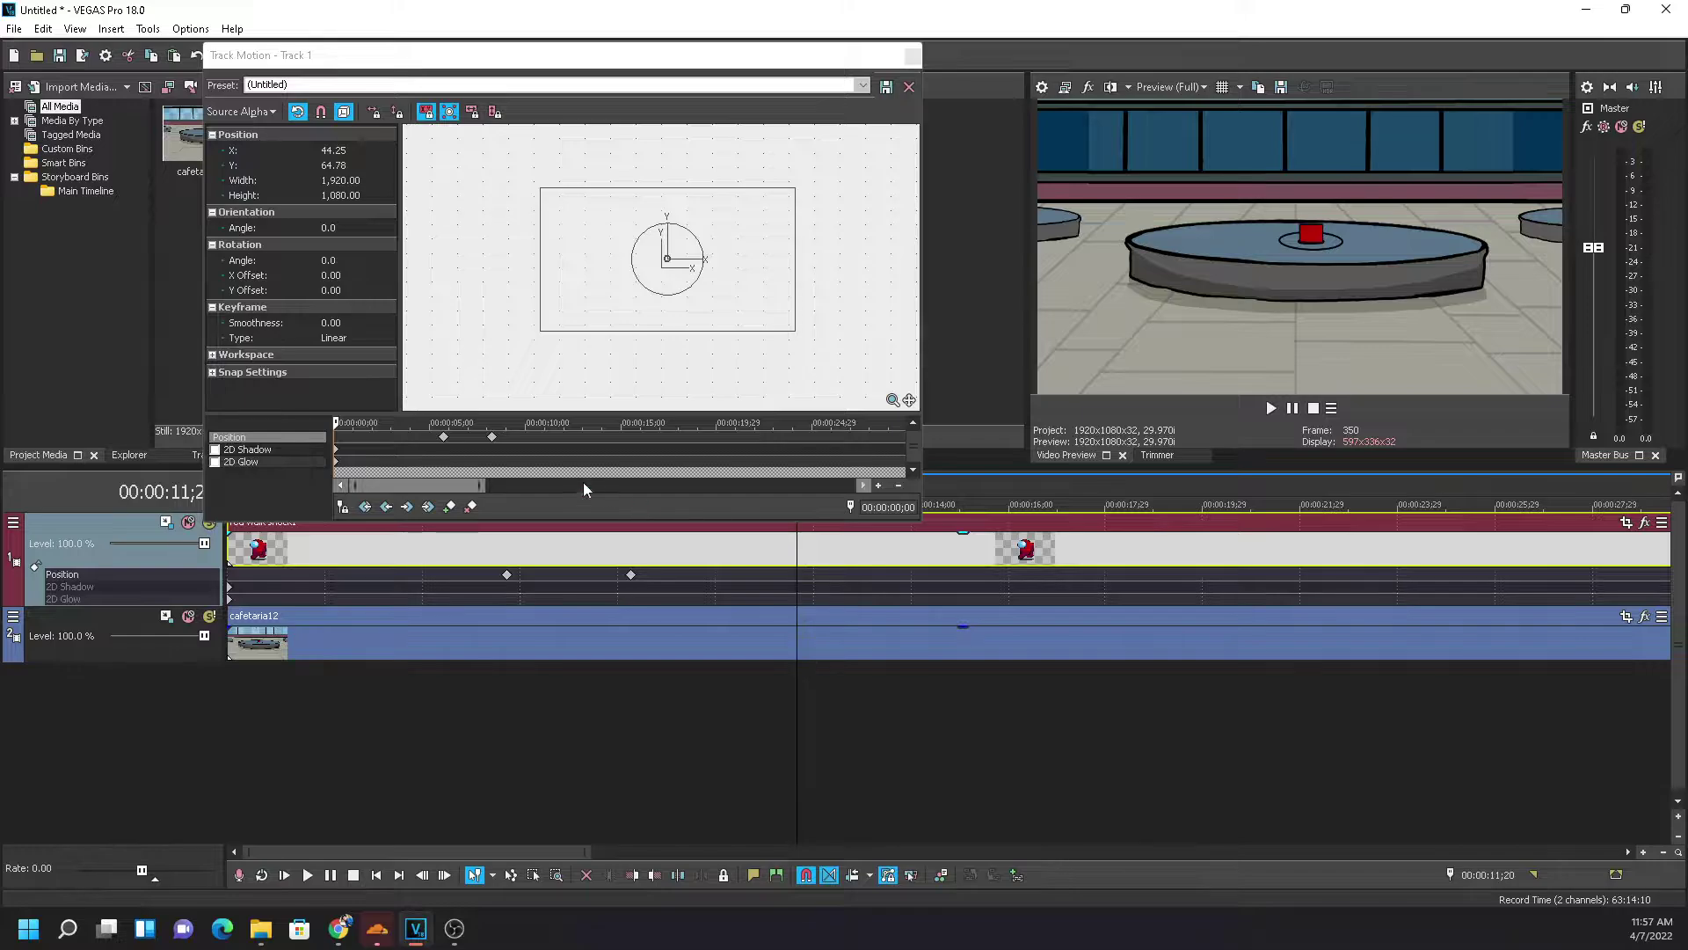
pyautogui.click(355, 423)
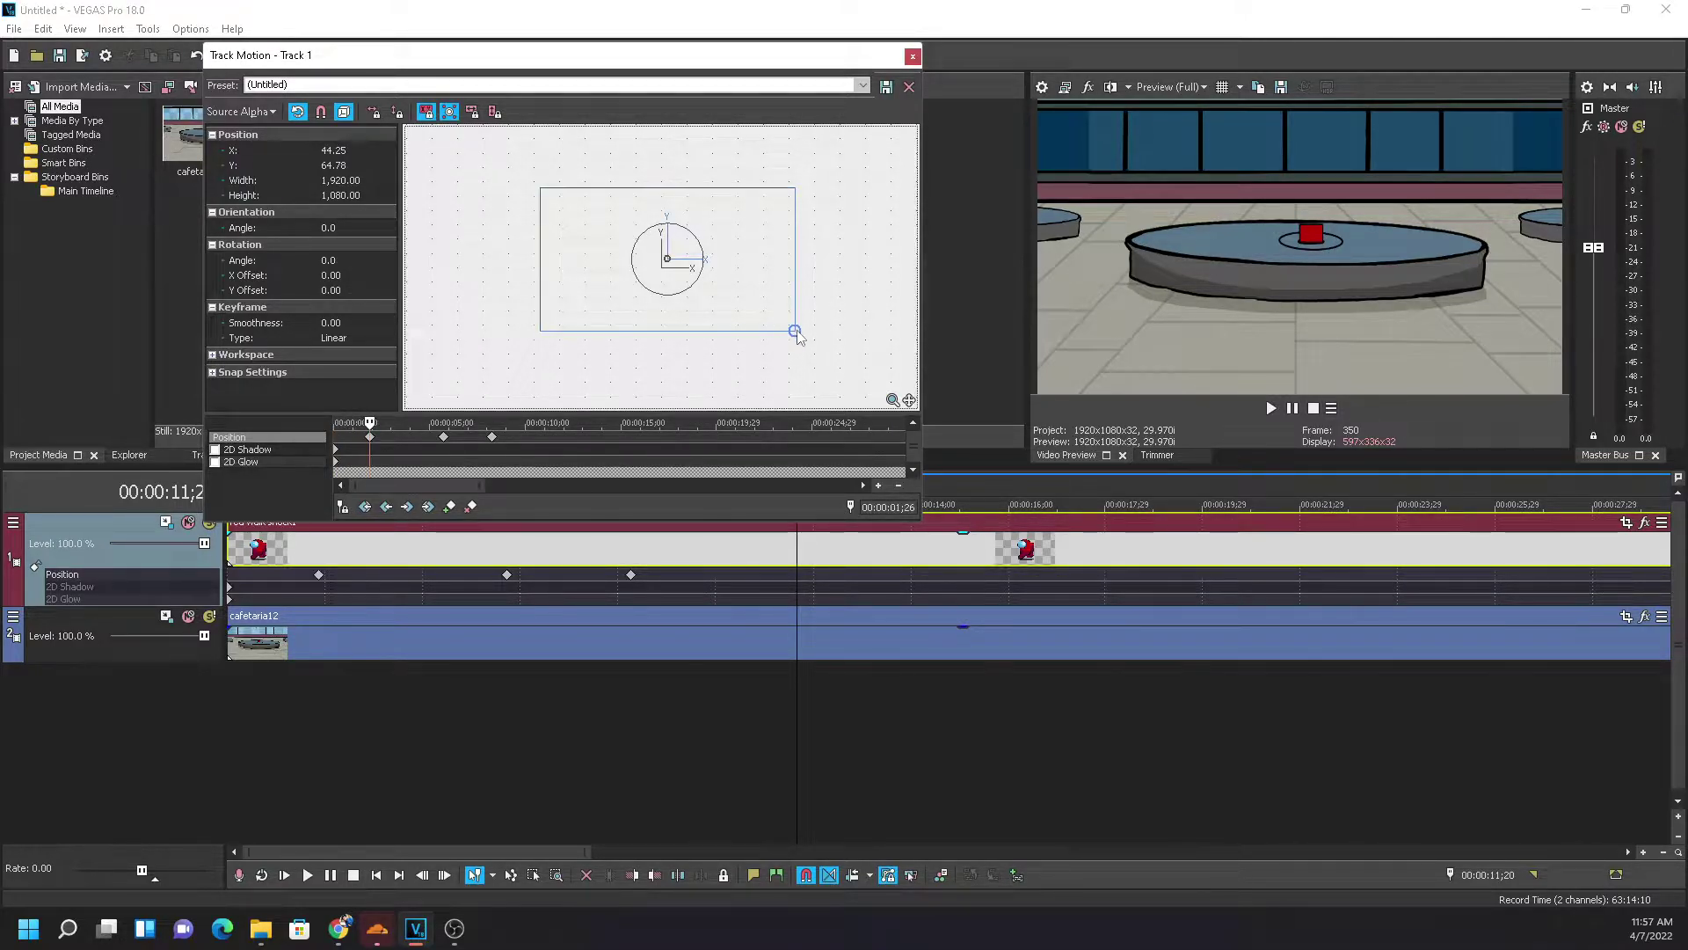
pyautogui.moveTo(796, 331); pyautogui.dragTo(783, 324)
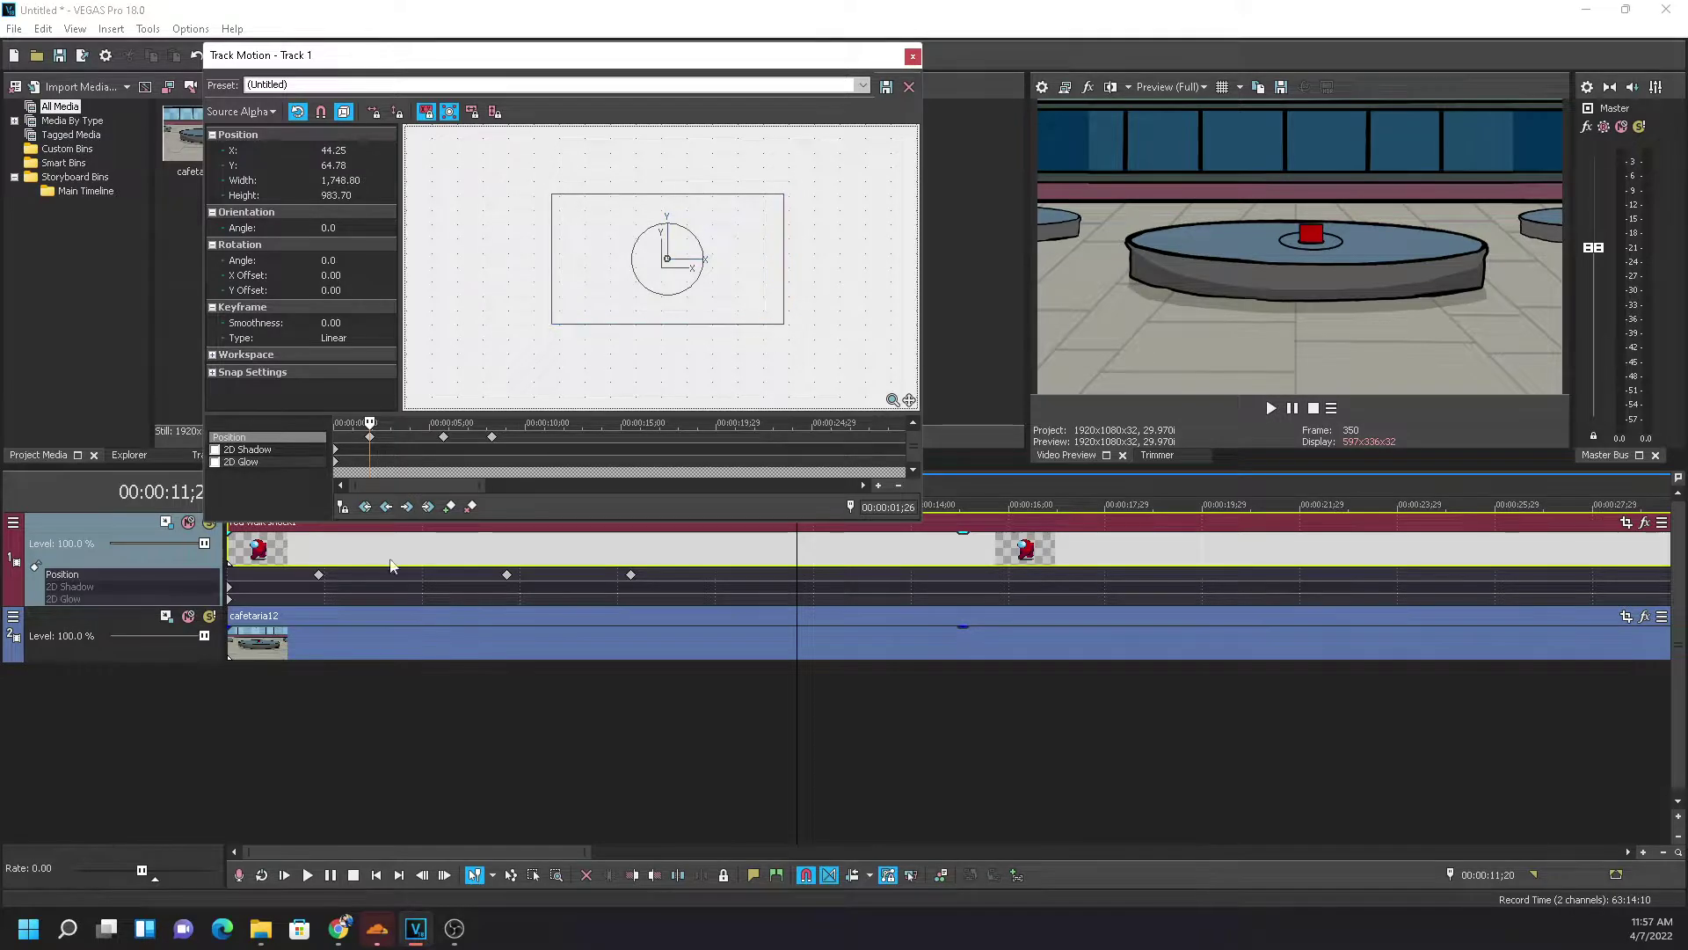
pyautogui.click(796, 548)
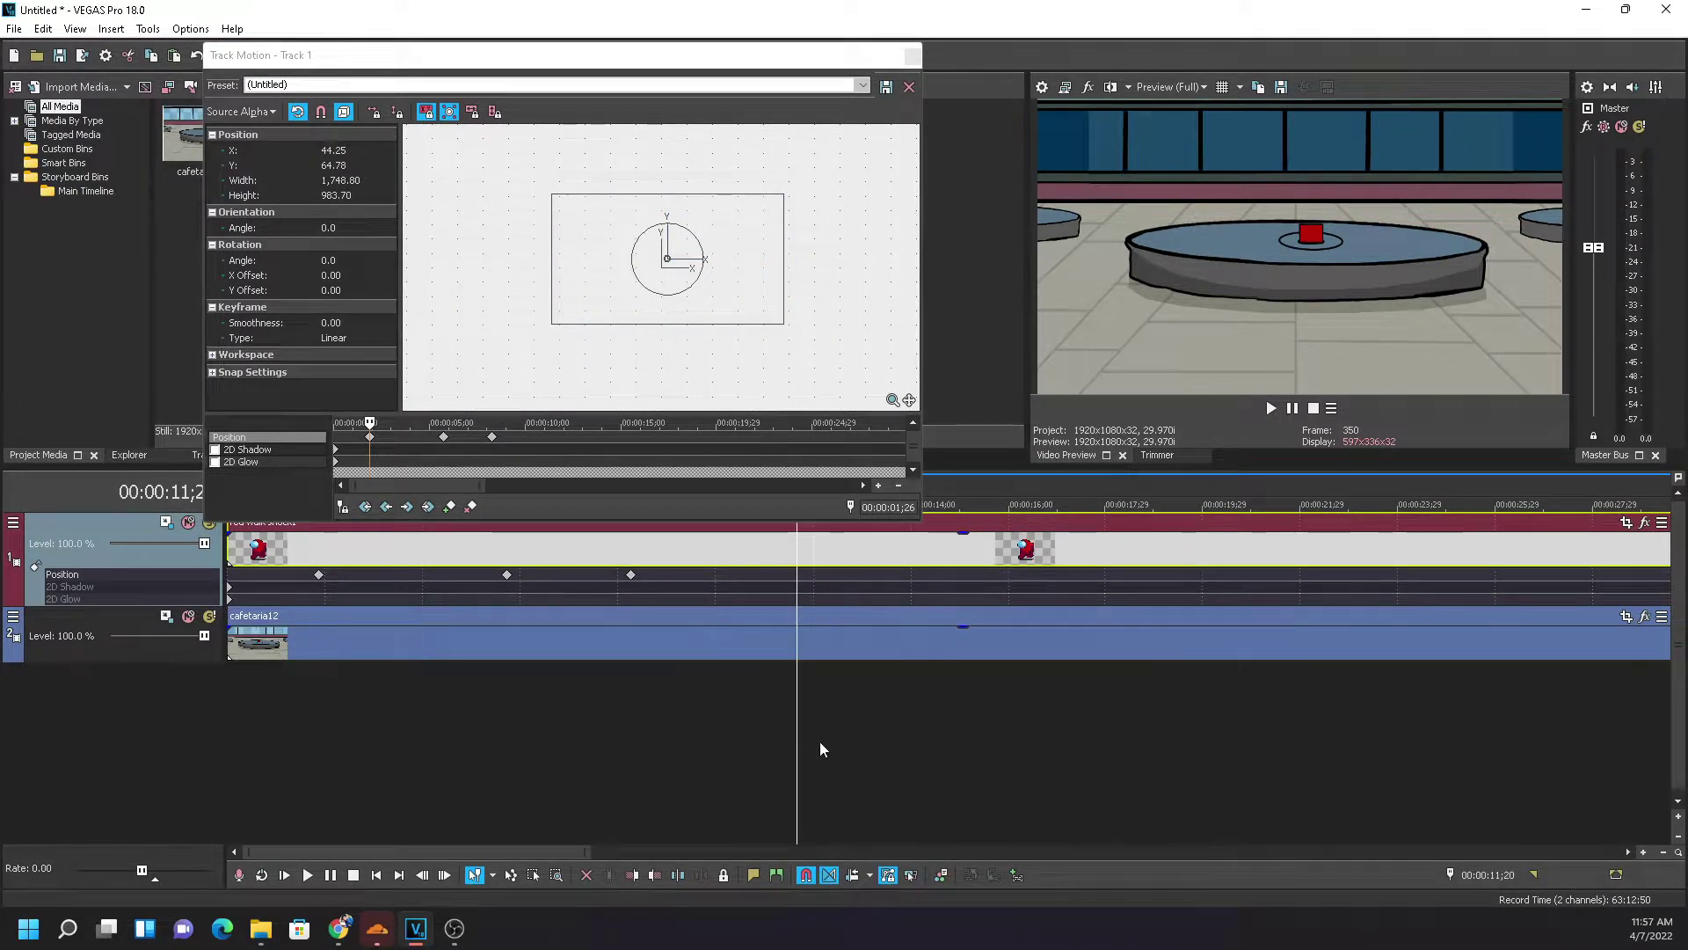
# Add a Track Motion keyframe at 00:00:13;05 by shrinking the off-screen frame to about 1,456 by 819
pyautogui.click(369, 422)
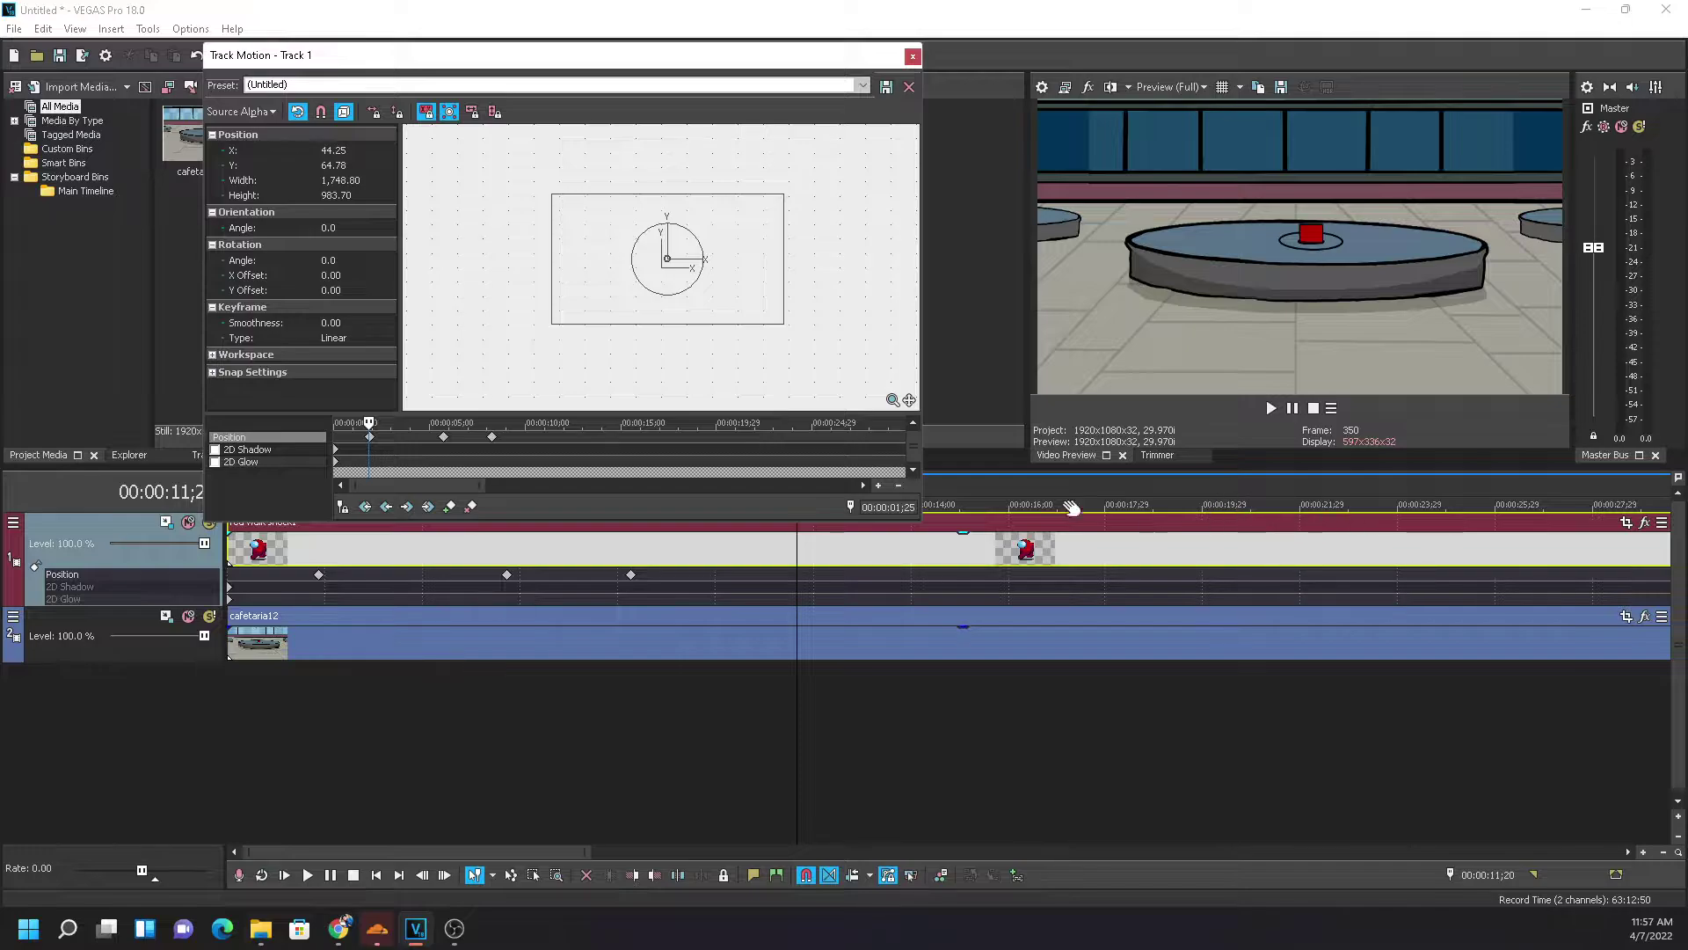
pyautogui.moveTo(388, 430); pyautogui.dragTo(585, 426)
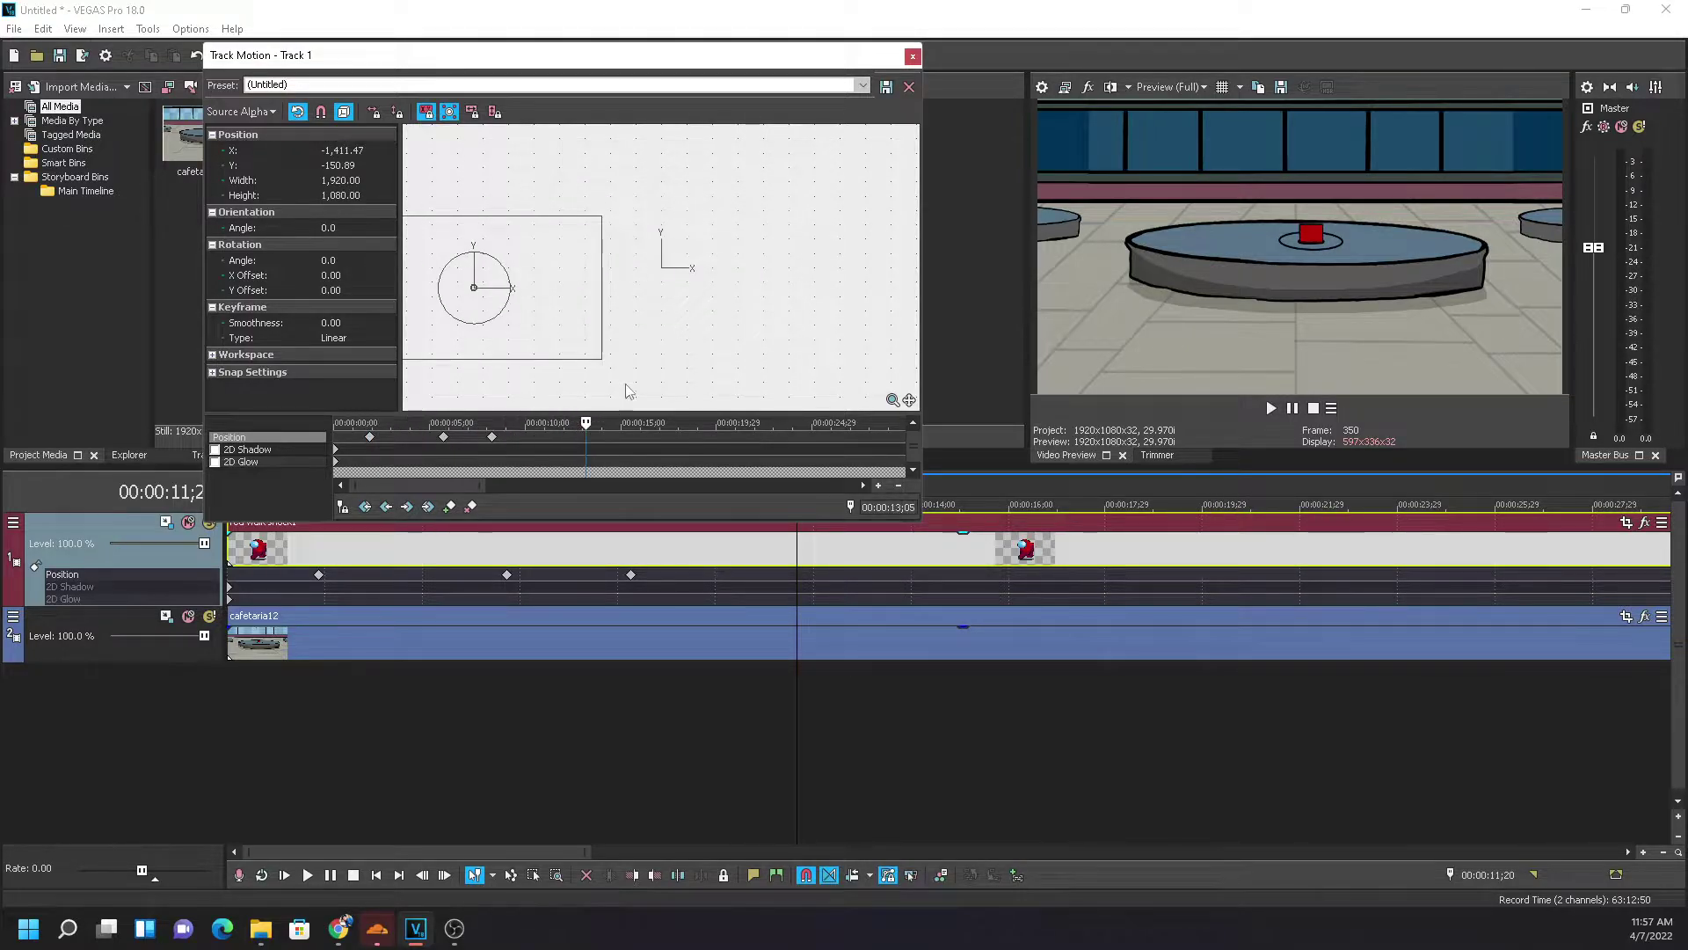
pyautogui.moveTo(601, 360); pyautogui.dragTo(571, 342)
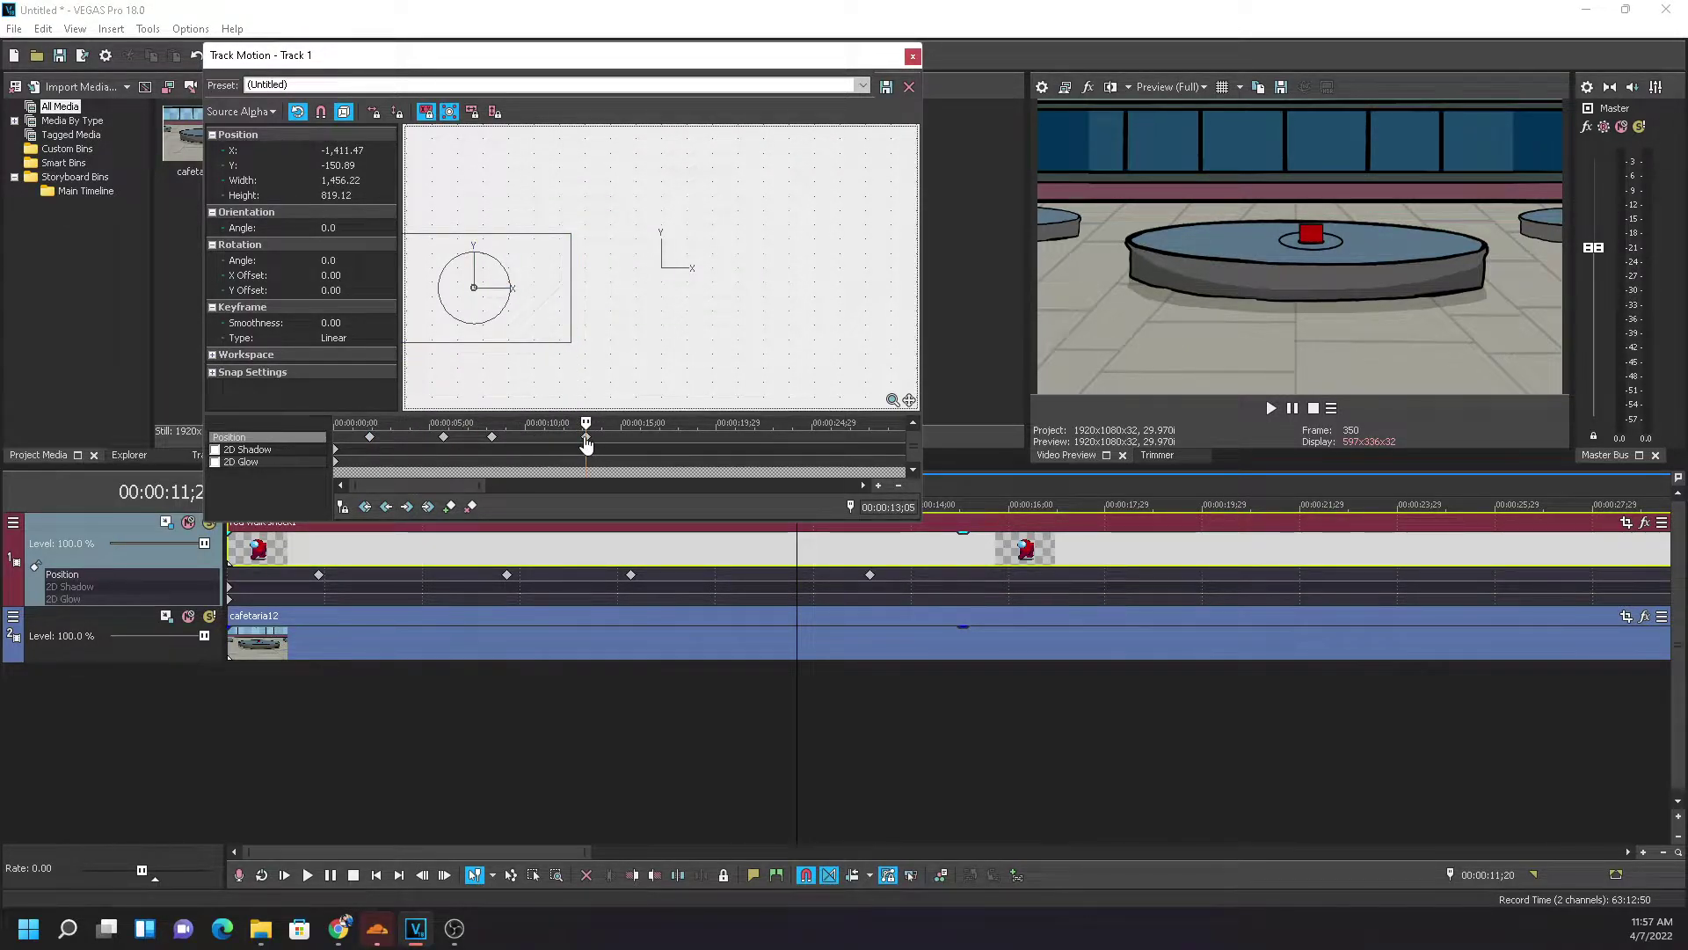
# Add another Track Motion keyframe at 00:00:17;09, shrink the frame to about 1,298 by 730, and close Track Motion
pyautogui.moveTo(586, 444); pyautogui.dragTo(665, 440)
pyautogui.click(571, 343)
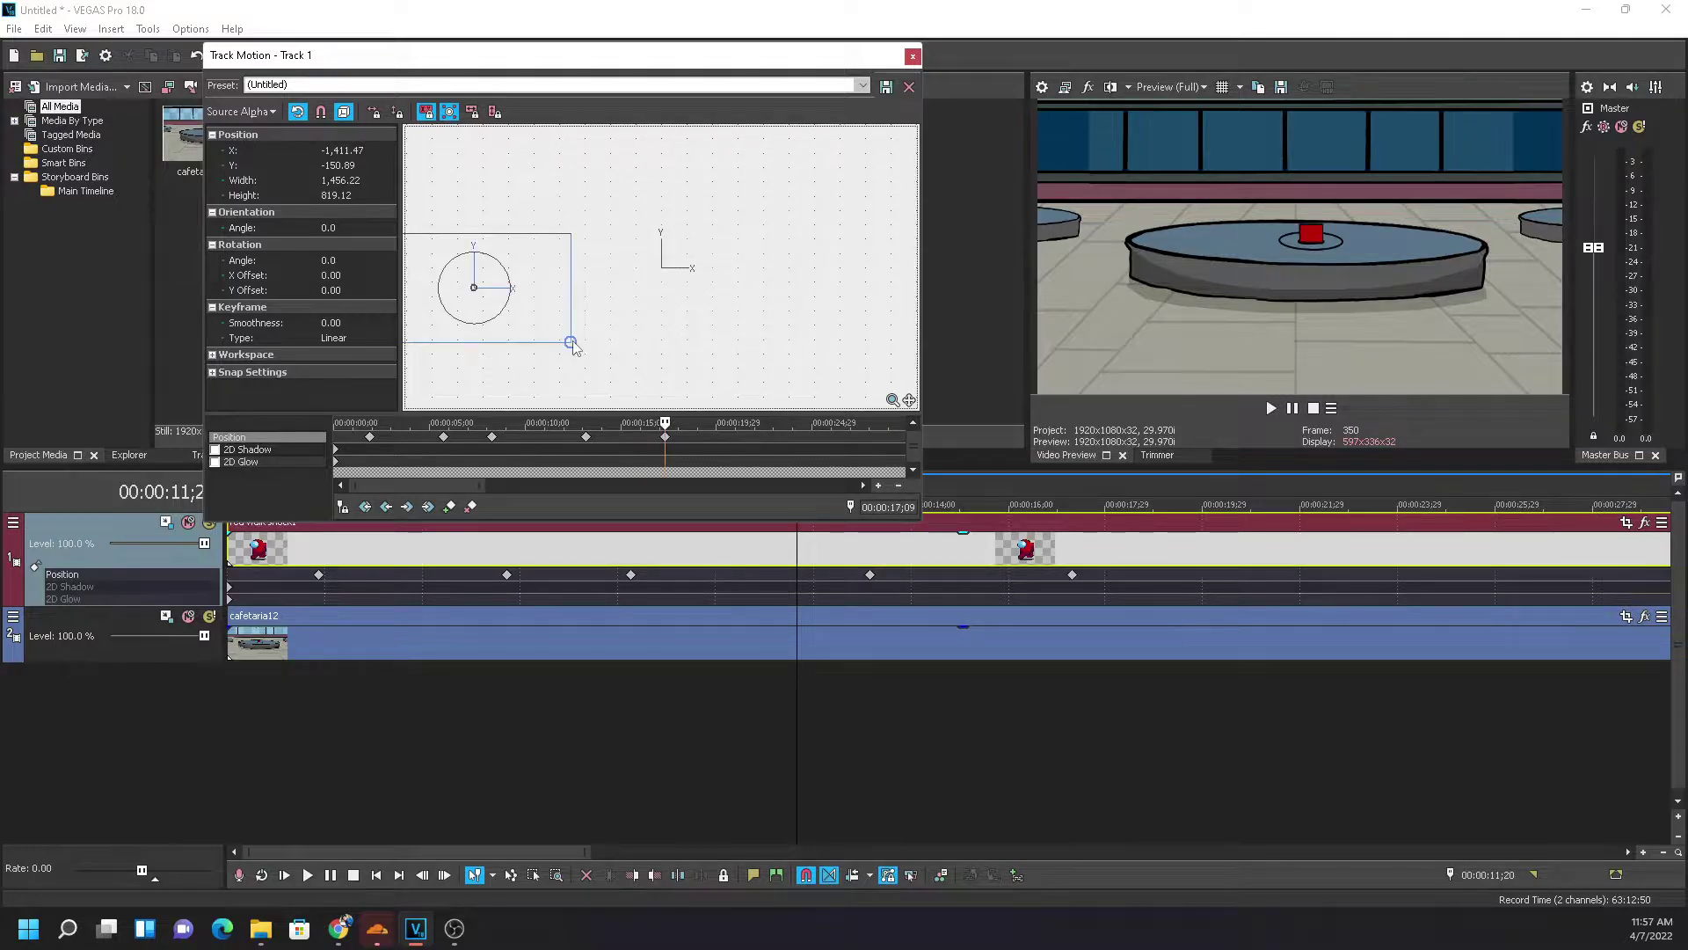
pyautogui.moveTo(572, 343); pyautogui.dragTo(560, 336)
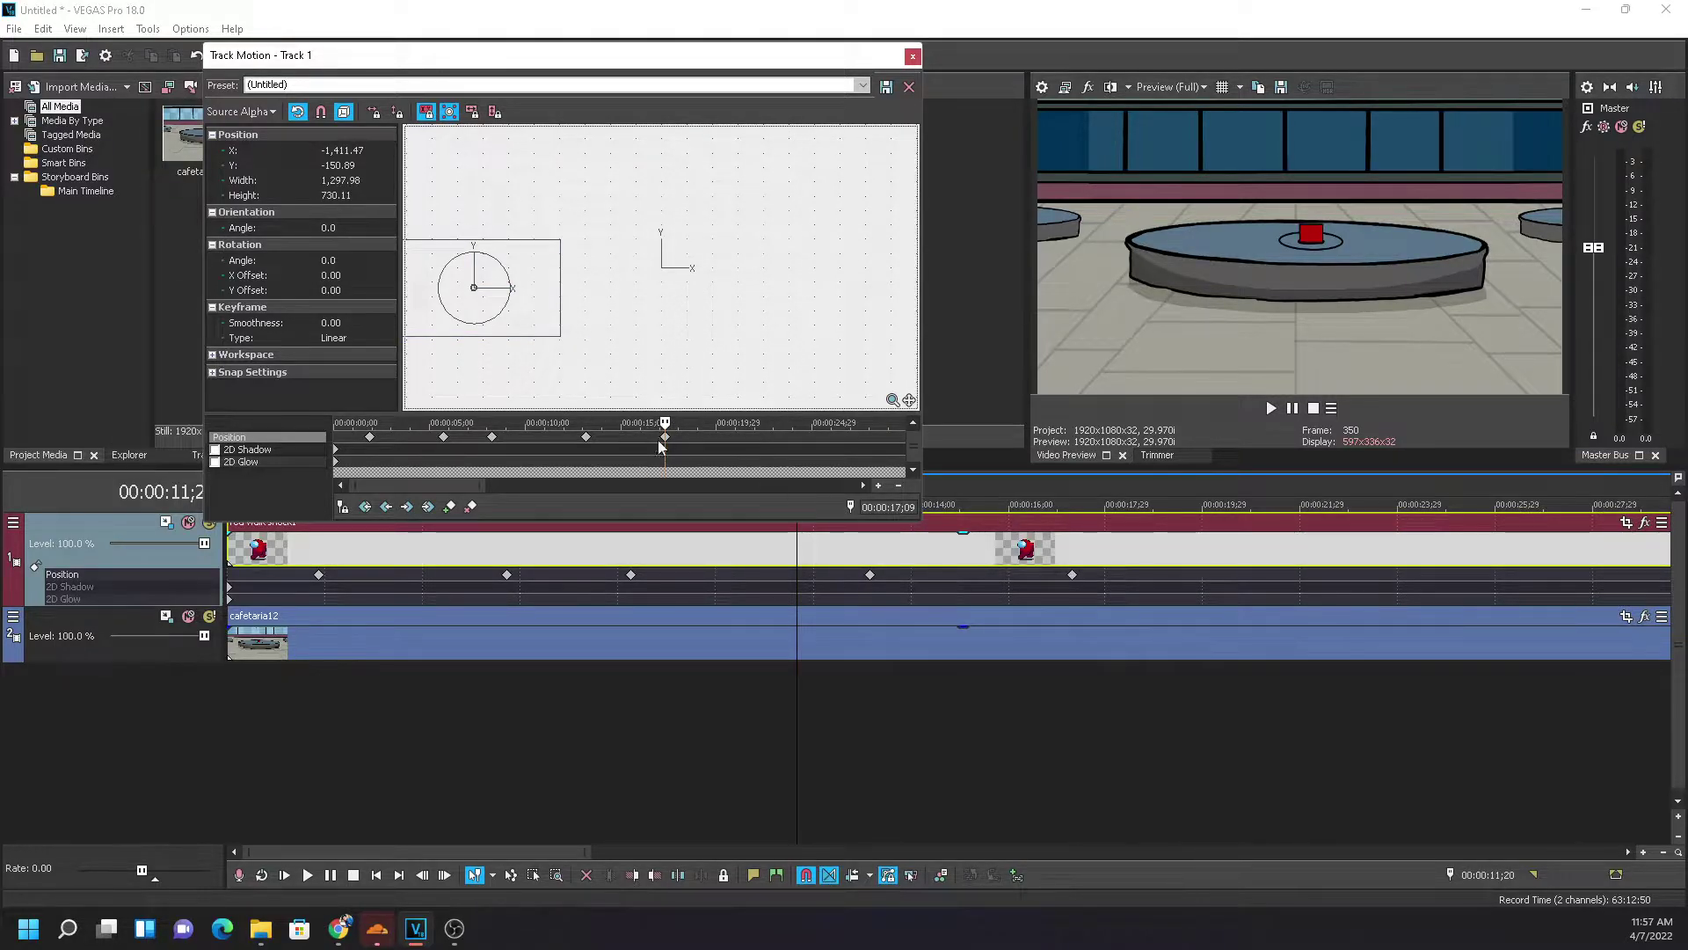
pyautogui.click(913, 57)
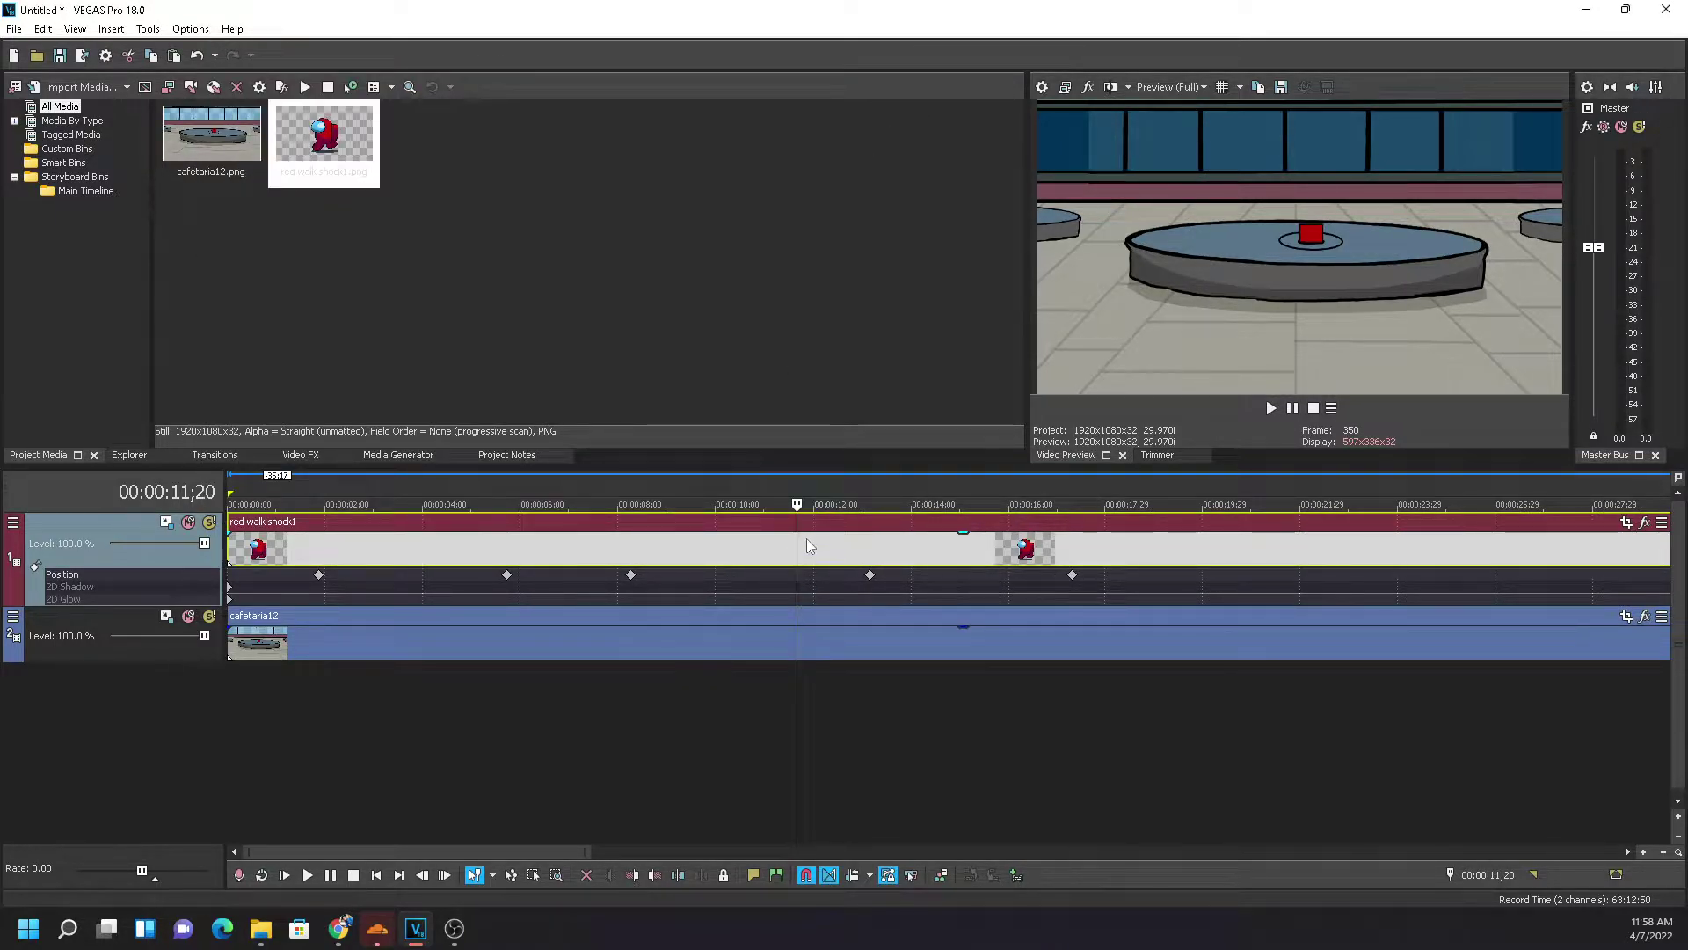
# Try shrinking the character's Track Motion frame to about 1,339 by 753 and adding a position keyframe at 00:00:03;06
pyautogui.press('Home')
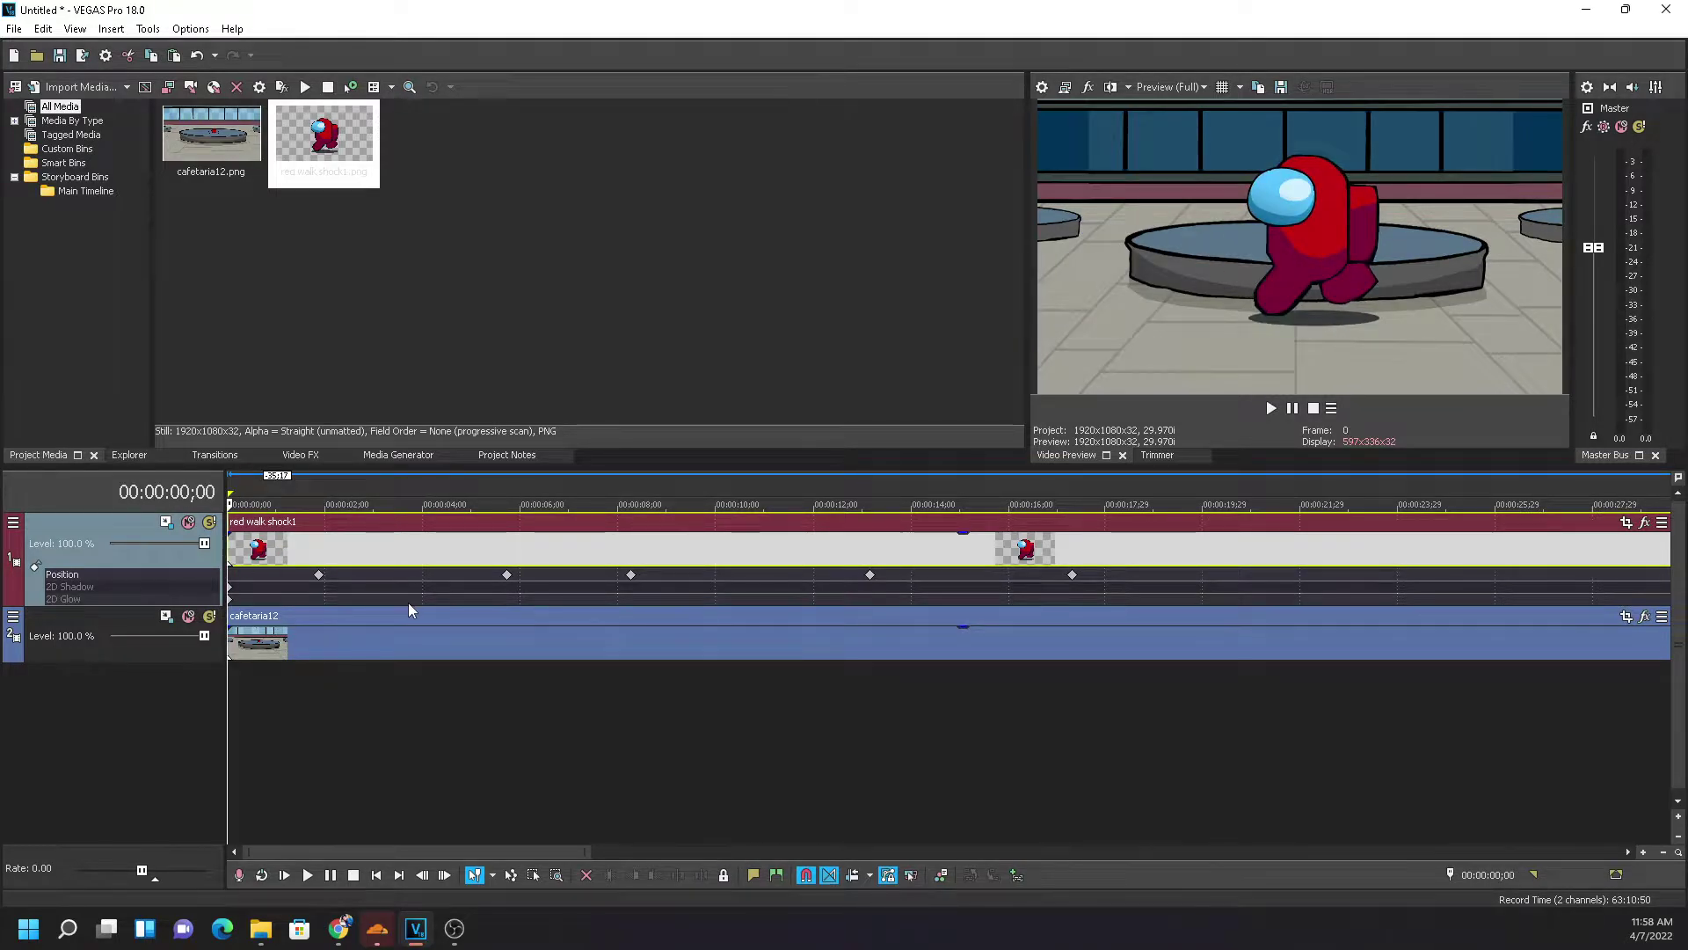
pyautogui.press('End')
pyautogui.scroll(-4, 347, 584)
pyautogui.click(240, 554)
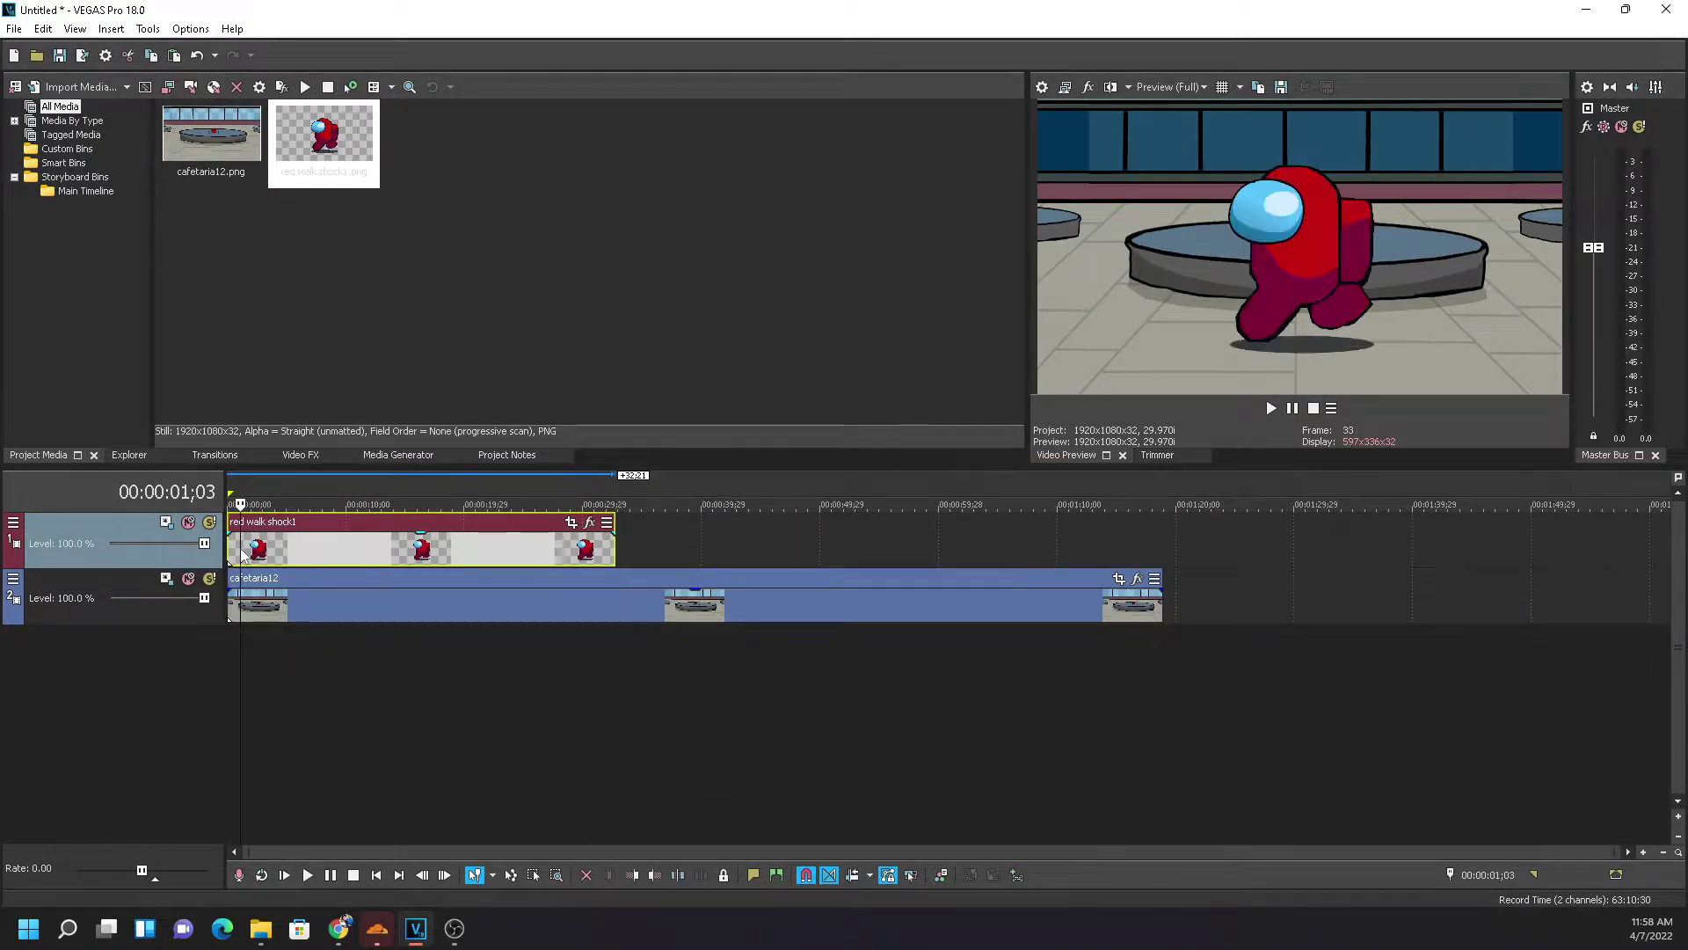
pyautogui.click(167, 522)
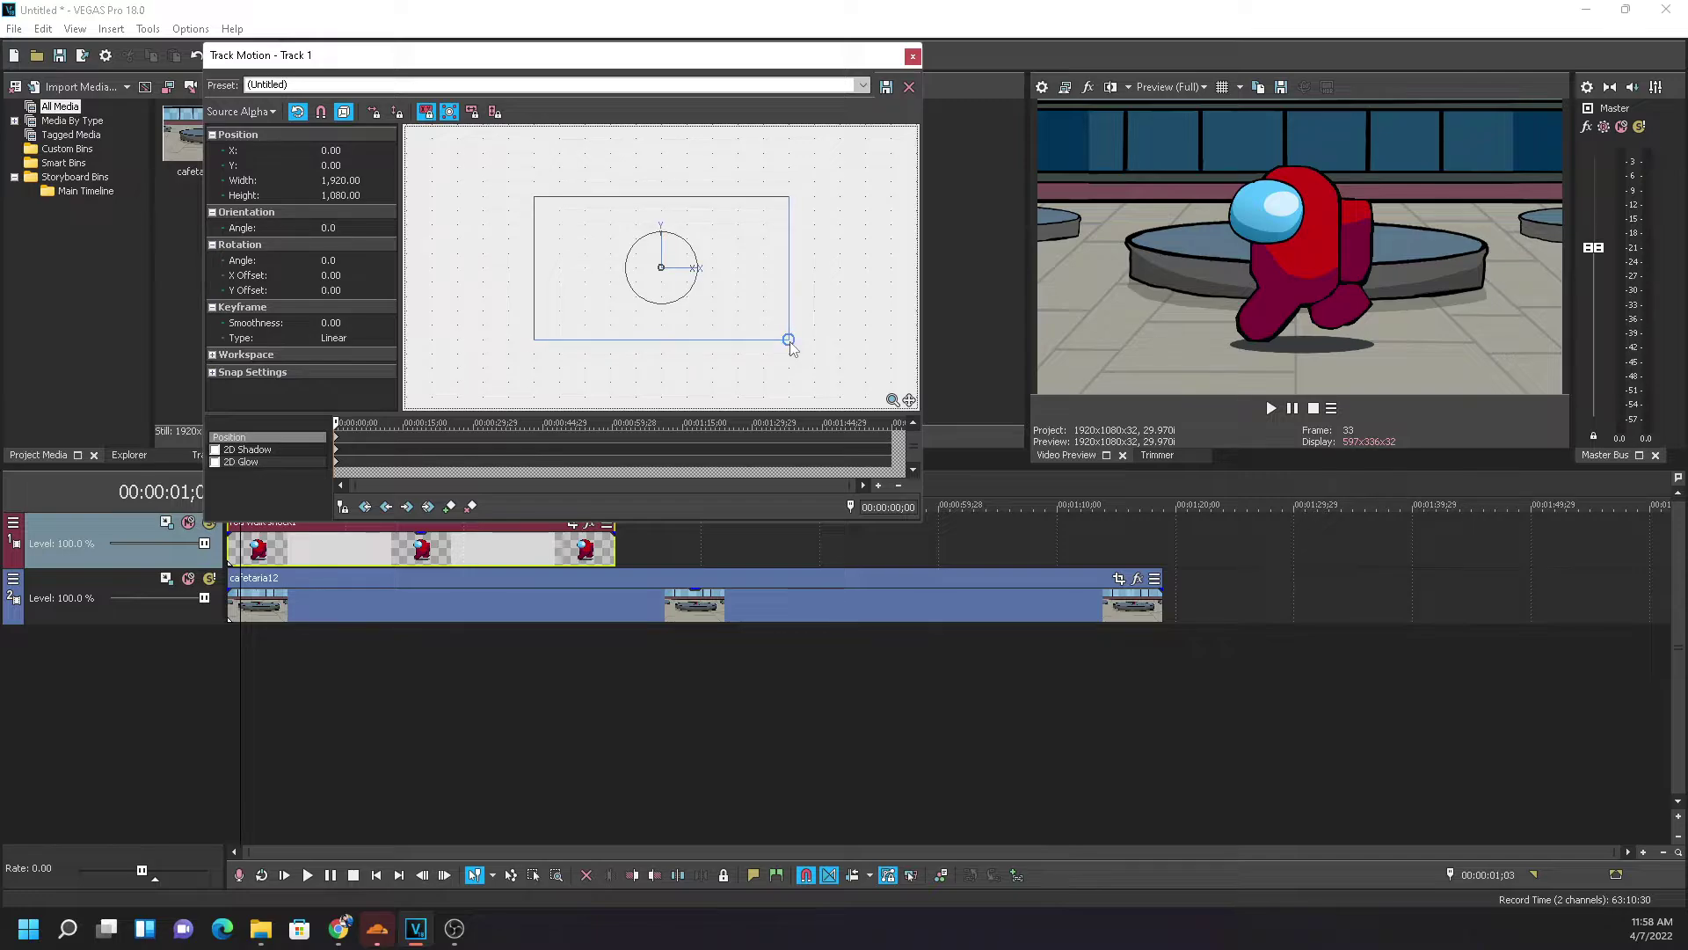
pyautogui.moveTo(789, 341); pyautogui.dragTo(755, 304)
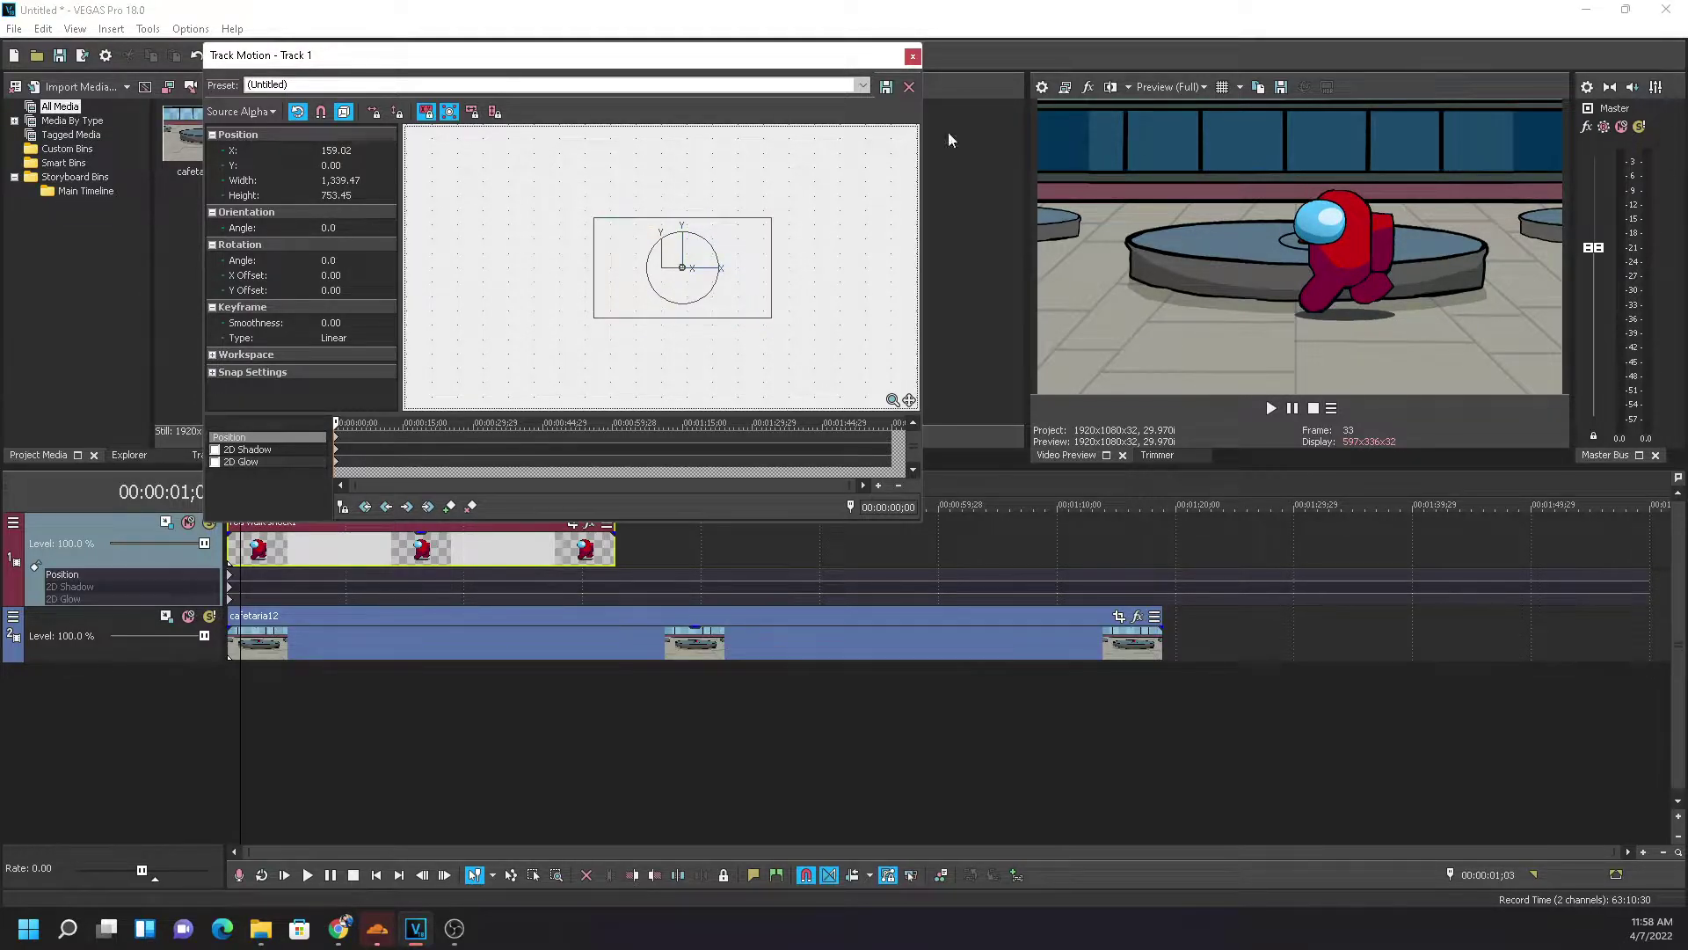
pyautogui.click(915, 56)
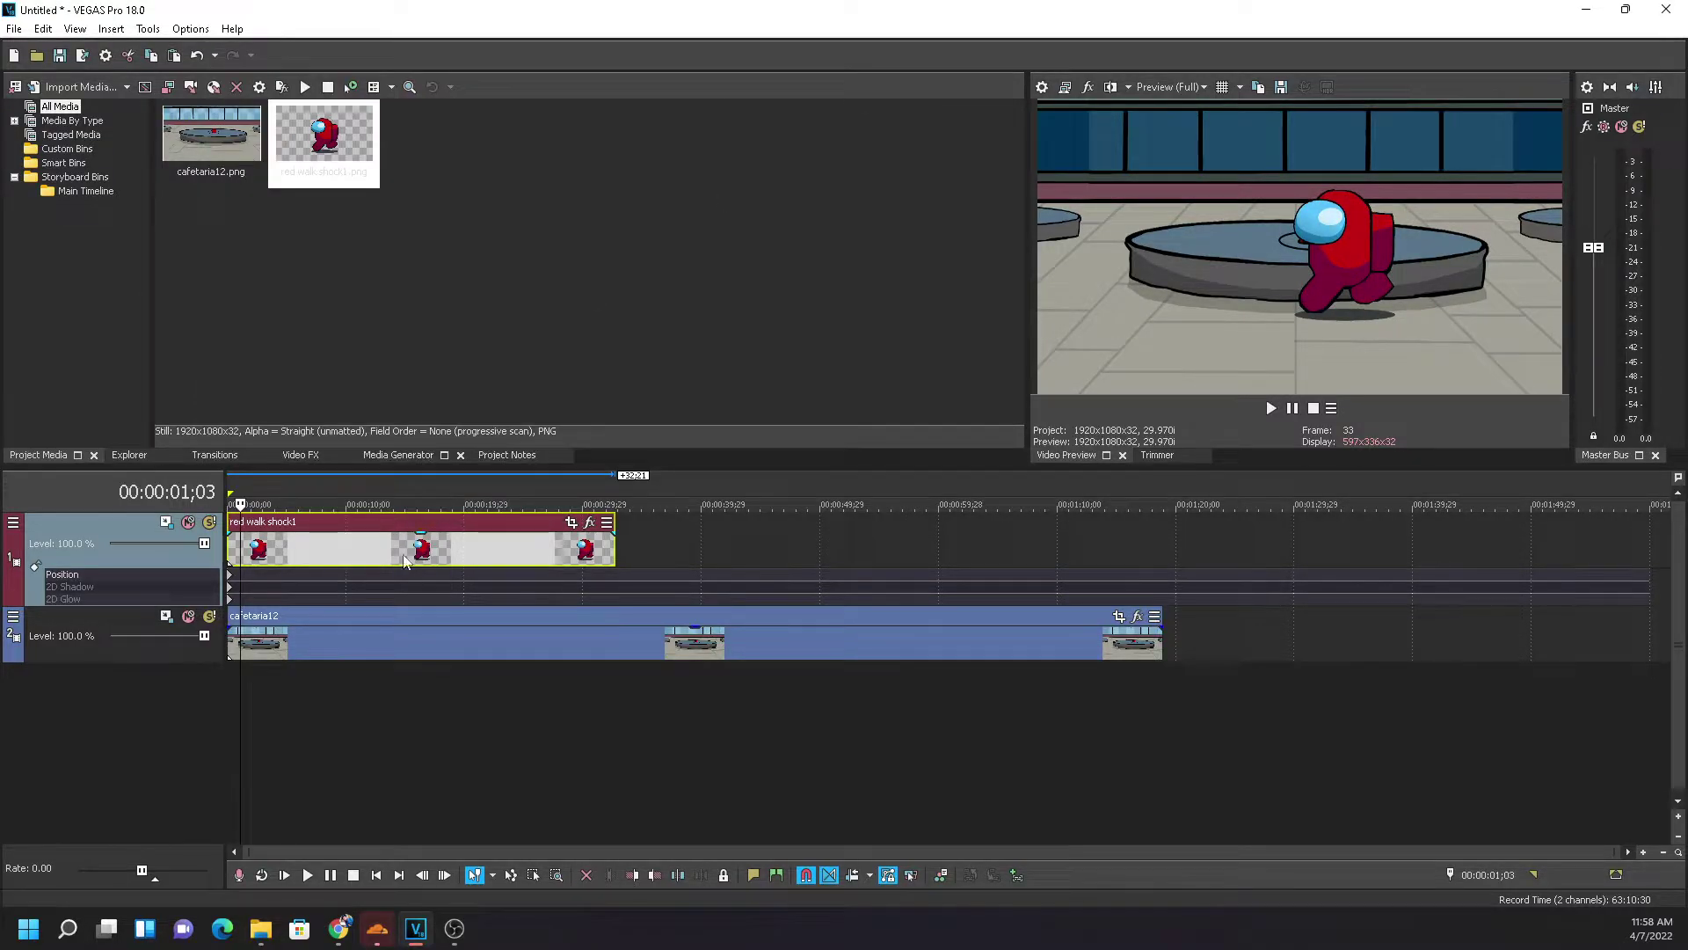
pyautogui.doubleClick(264, 573)
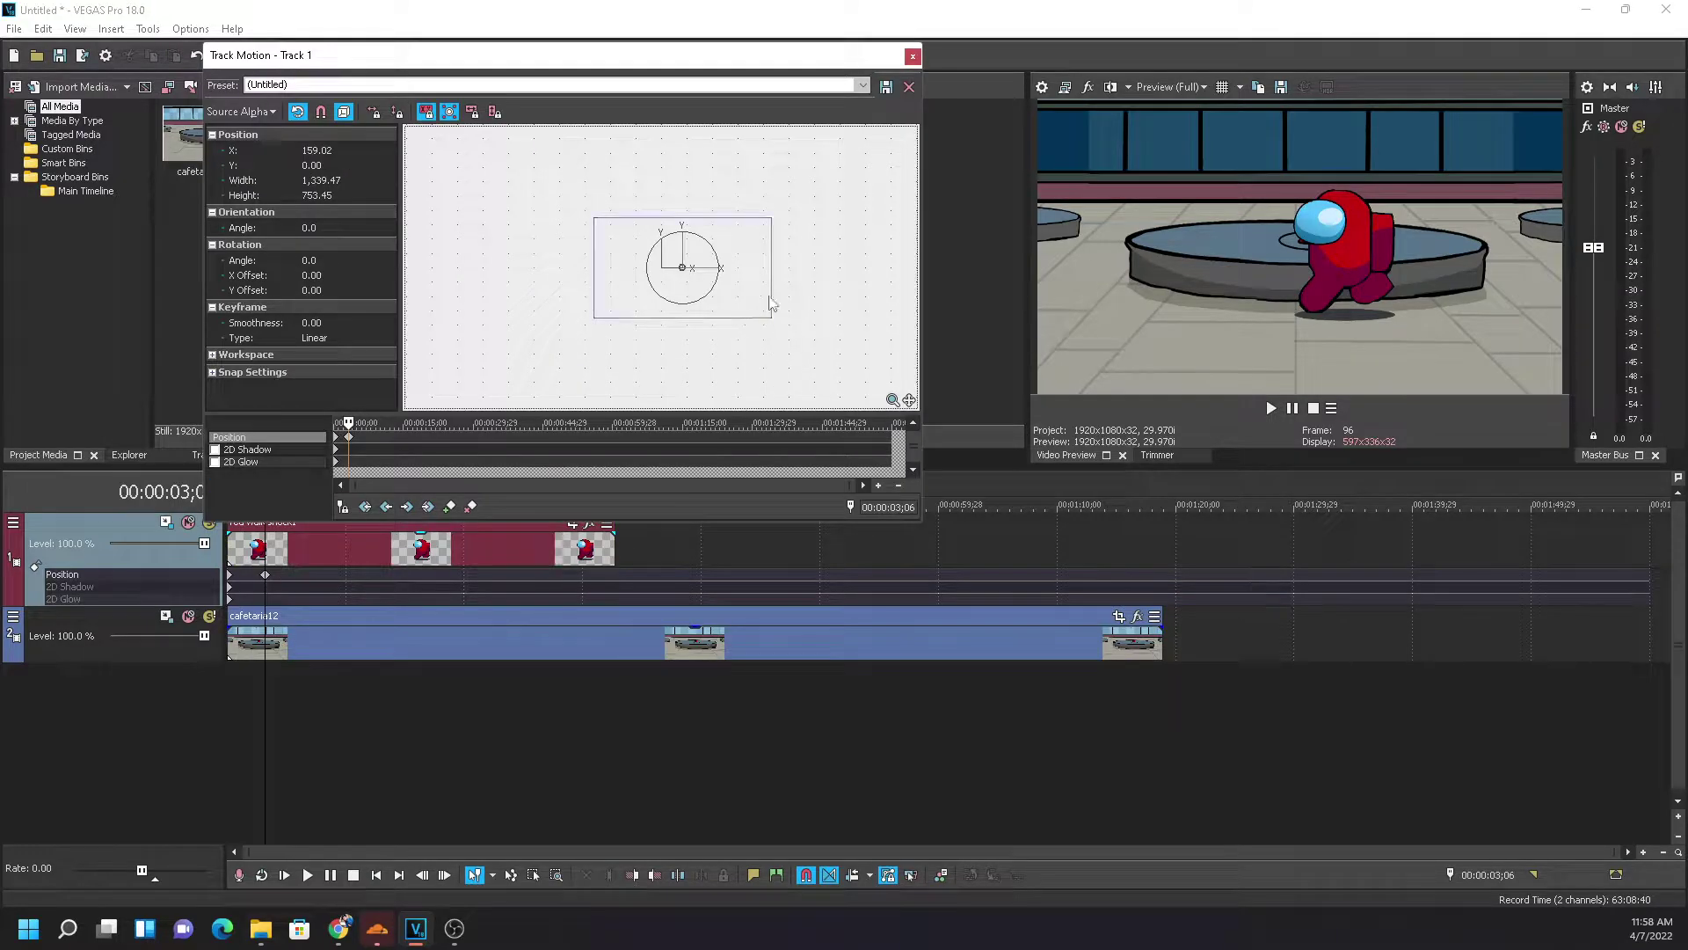
pyautogui.click(913, 56)
# Step through the edit history until only the position keyframes at the start, 00:00:05;22 and 00:00:08;08 are left on the character track
pyautogui.hotkey('ctrl', 'z')
pyautogui.hotkey('ctrl', 'z')
pyautogui.hotkey('ctrl', 'z')
pyautogui.hotkey('ctrl', 'z')
pyautogui.hotkey('ctrl', 'z')
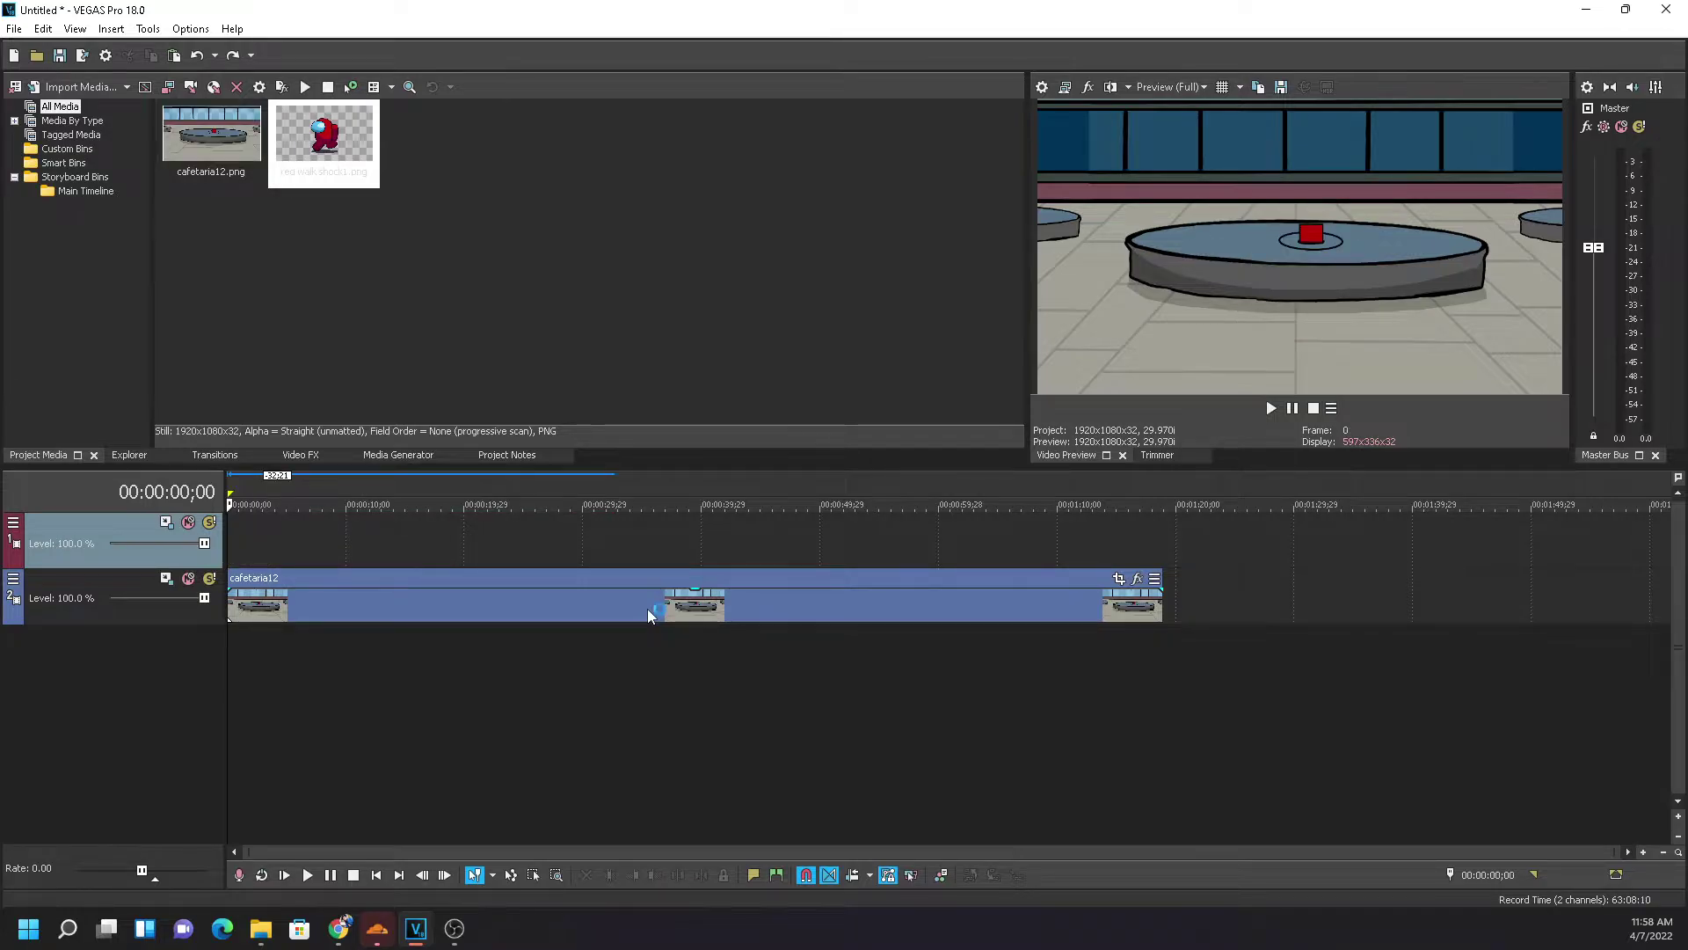
pyautogui.hotkey('ctrl', 'y')
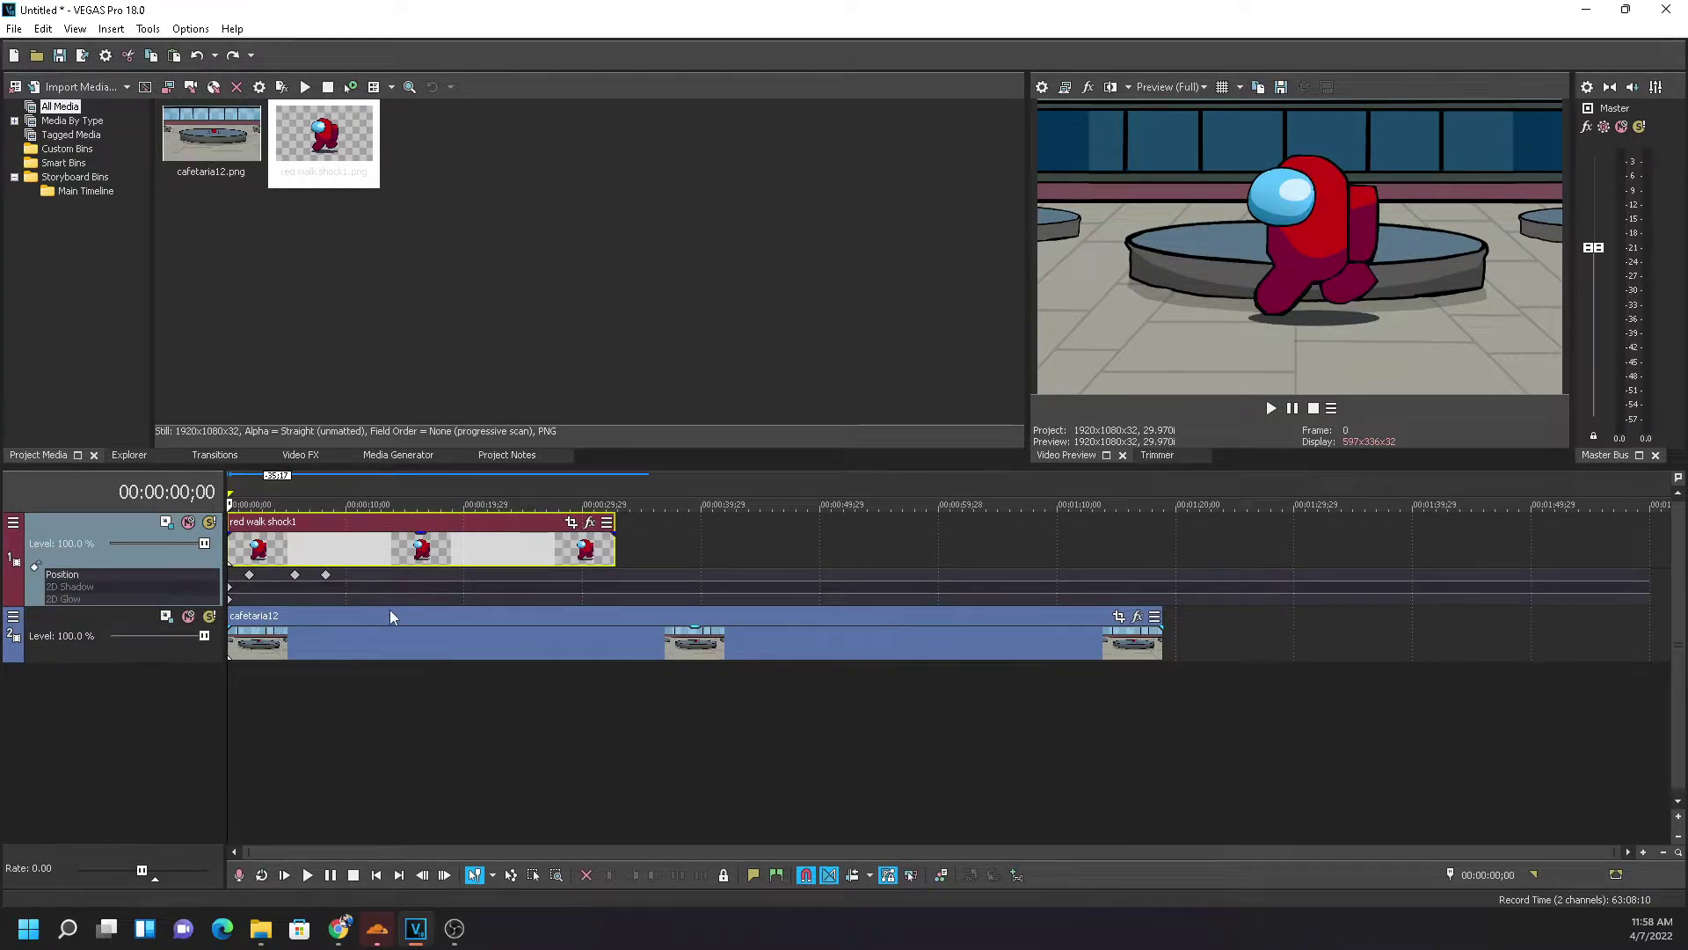
pyautogui.hotkey('ctrl', 'y')
# At the start keyframe, shrink the character's Track Motion frame to about 1,252 by 704, with its position around X 64, Y -21
pyautogui.click(295, 574)
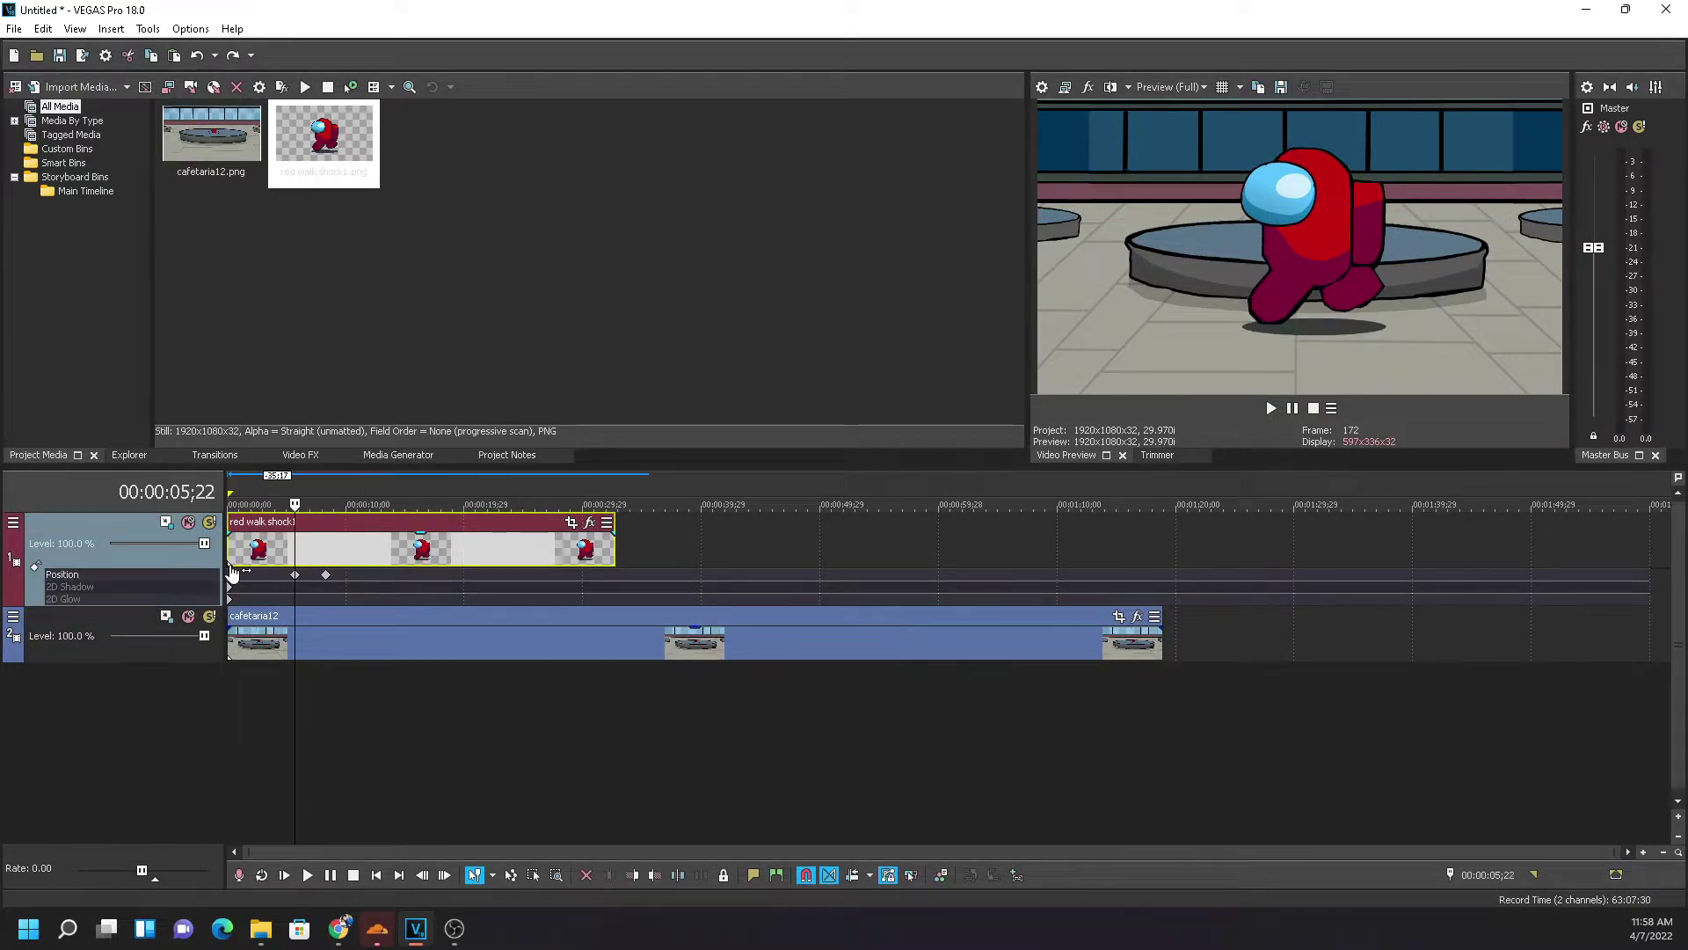
pyautogui.click(242, 574)
pyautogui.click(229, 575)
pyautogui.click(166, 518)
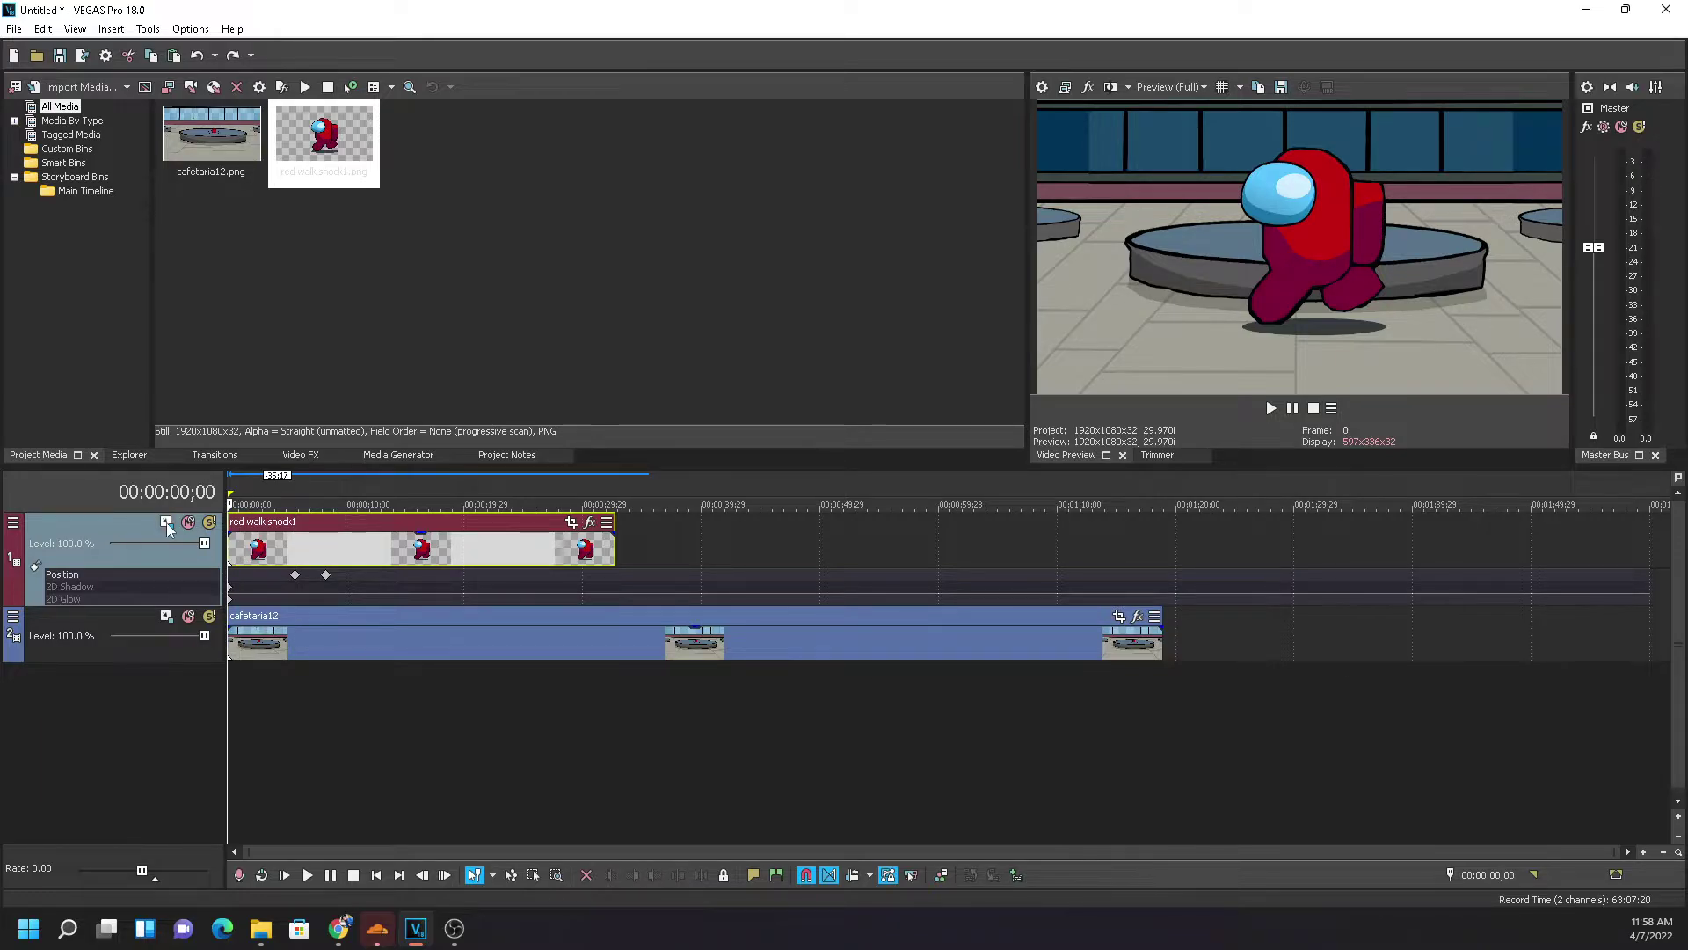
pyautogui.moveTo(795, 332); pyautogui.dragTo(746, 299)
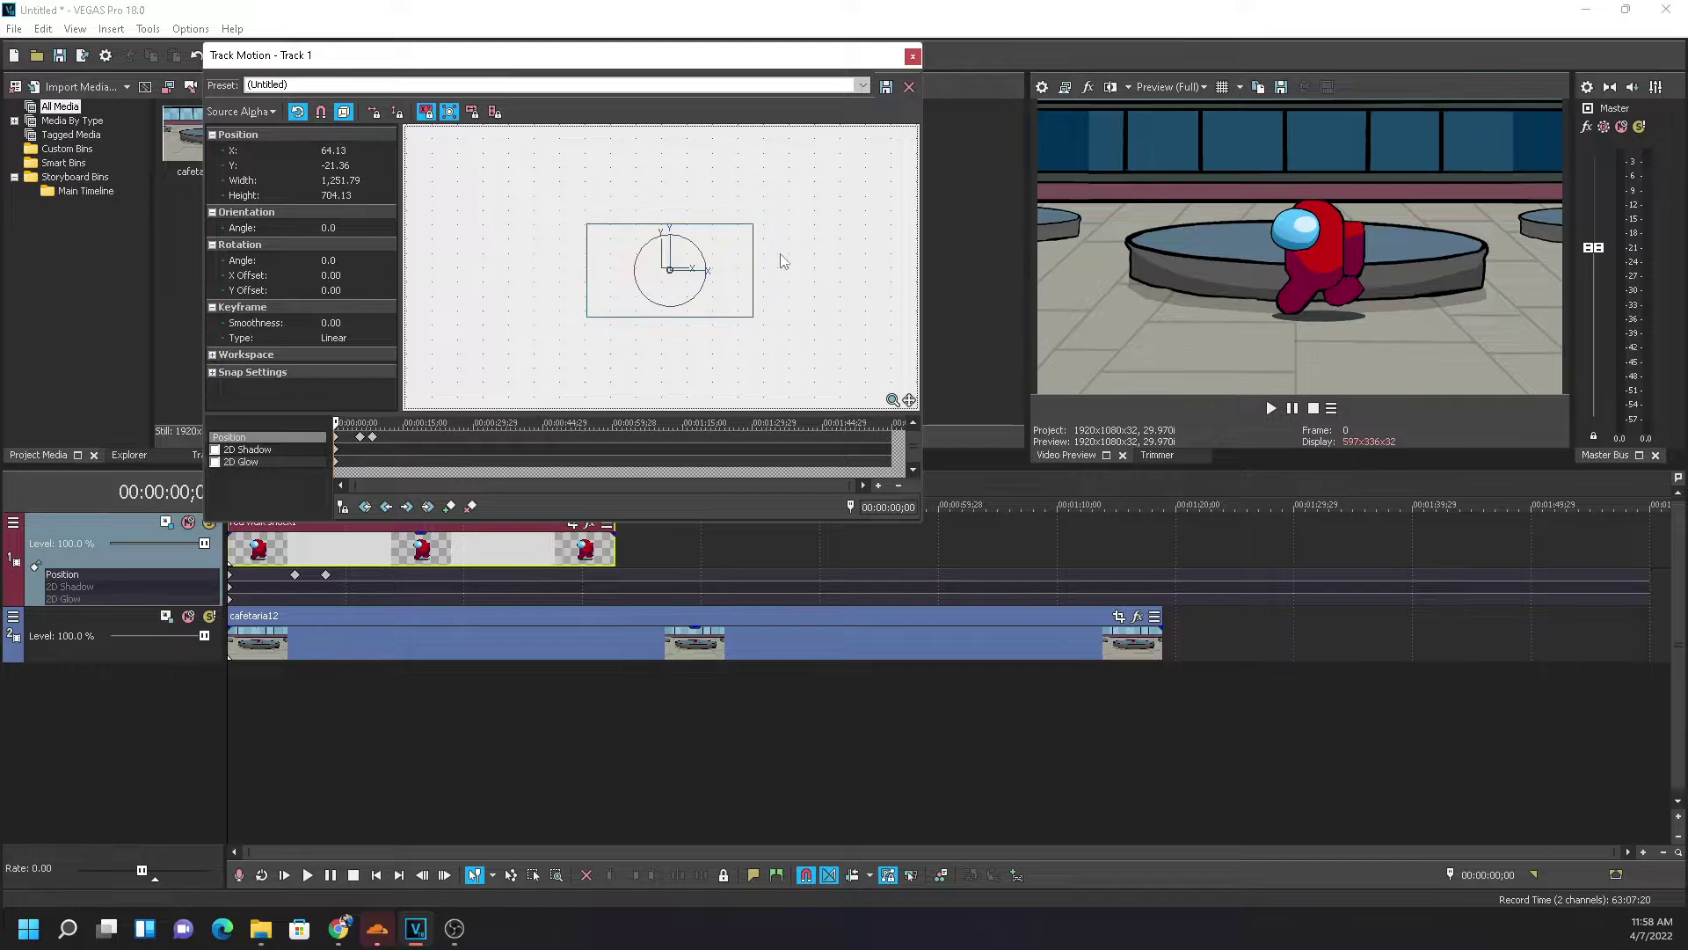
pyautogui.click(912, 57)
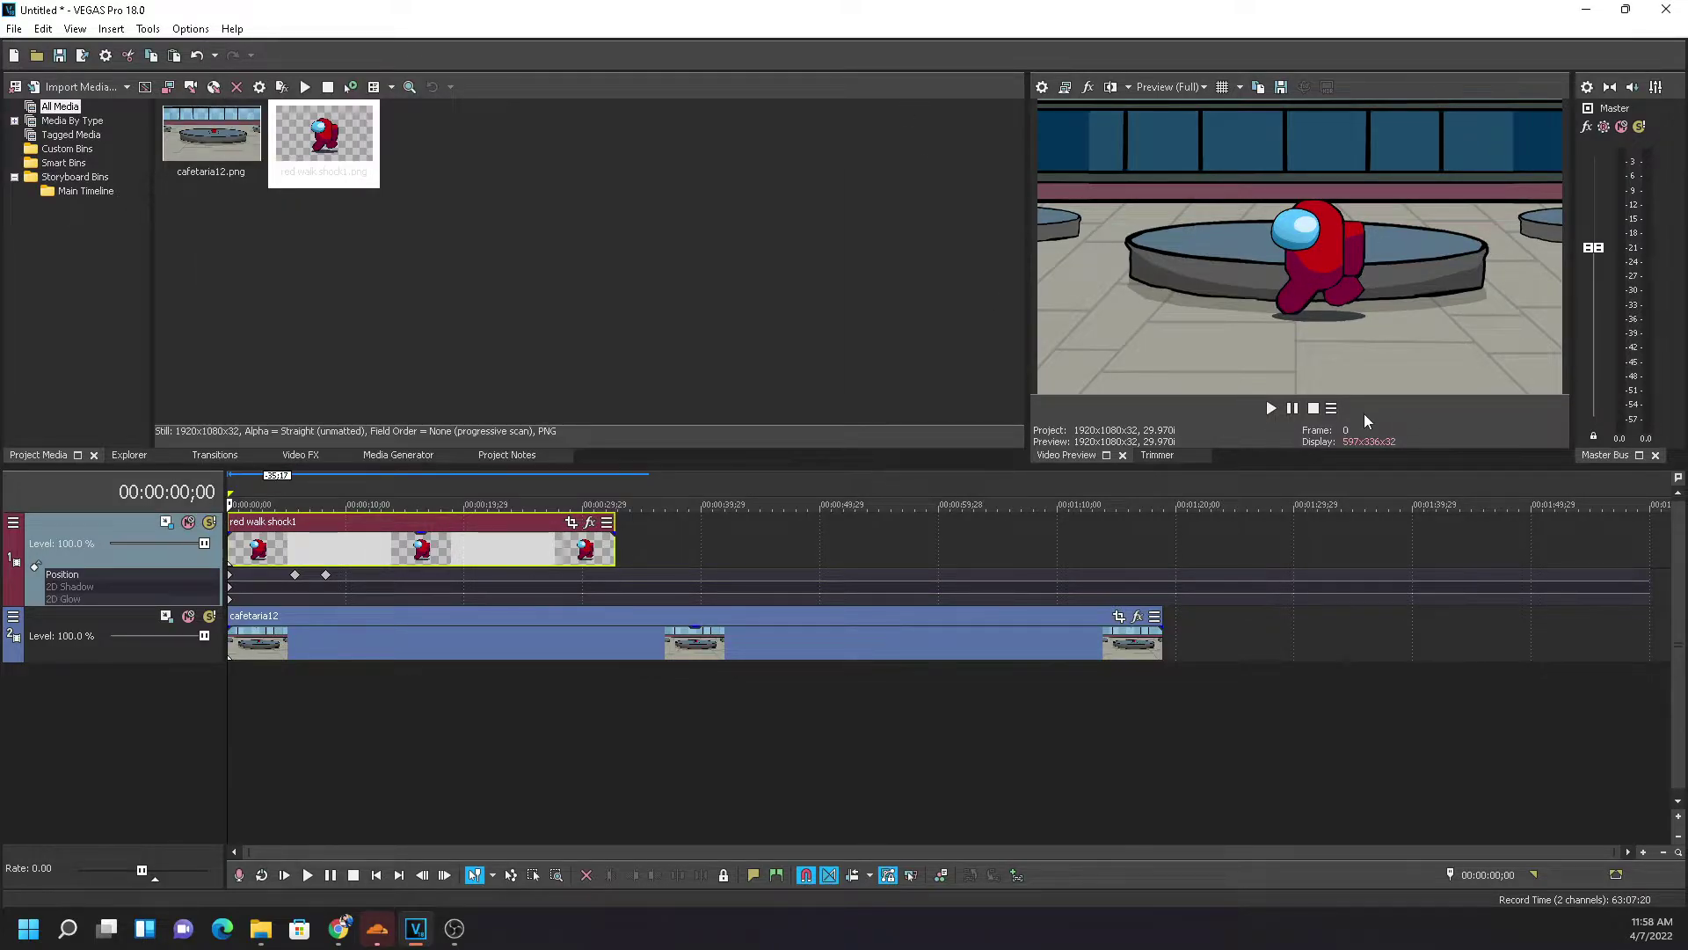
# Examine the character in the preview at the 00:00:05;22 and 00:00:08;08 position keyframes
pyautogui.scroll(3, 378, 615)
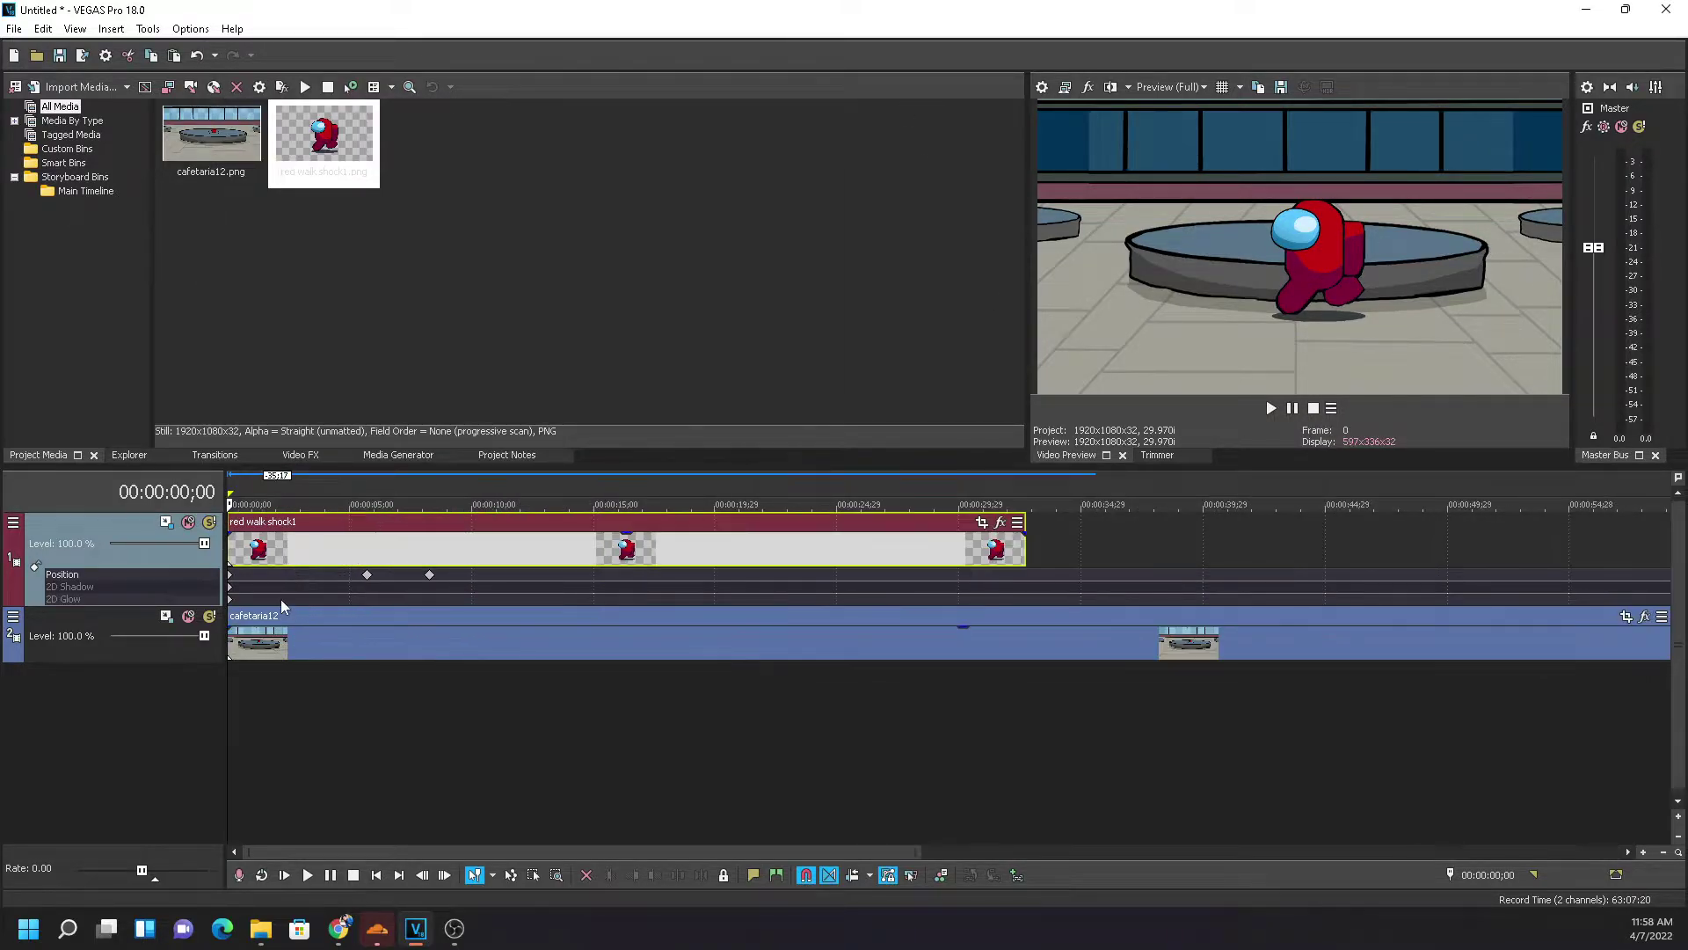
pyautogui.scroll(3, 335, 589)
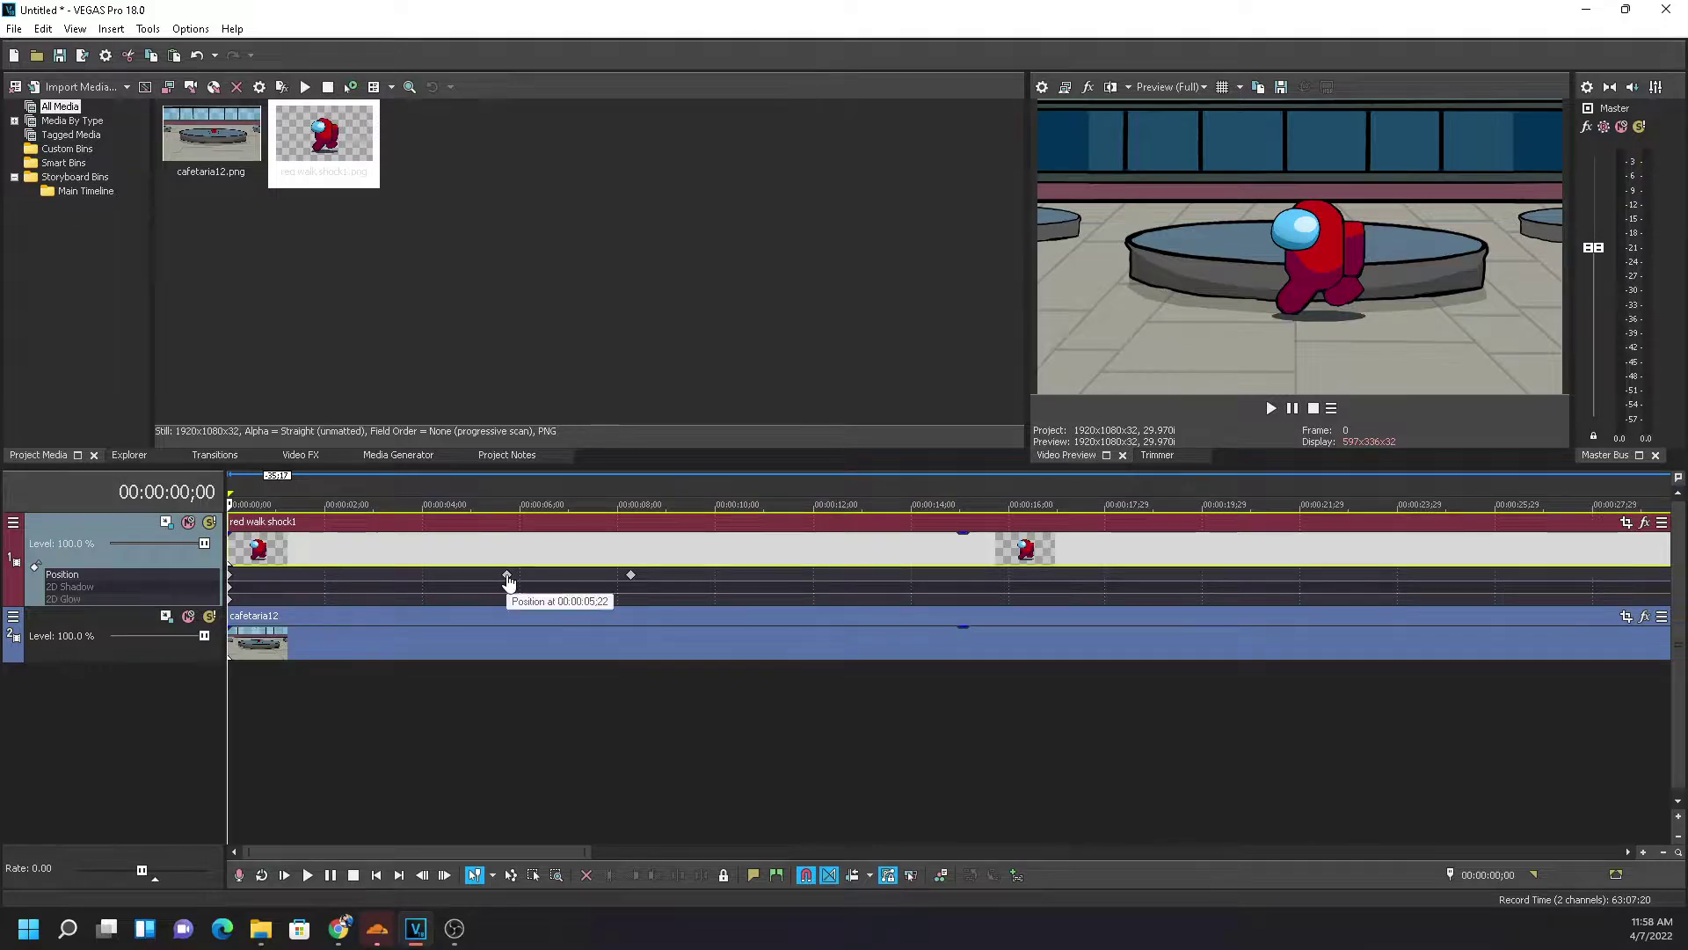
pyautogui.click(507, 577)
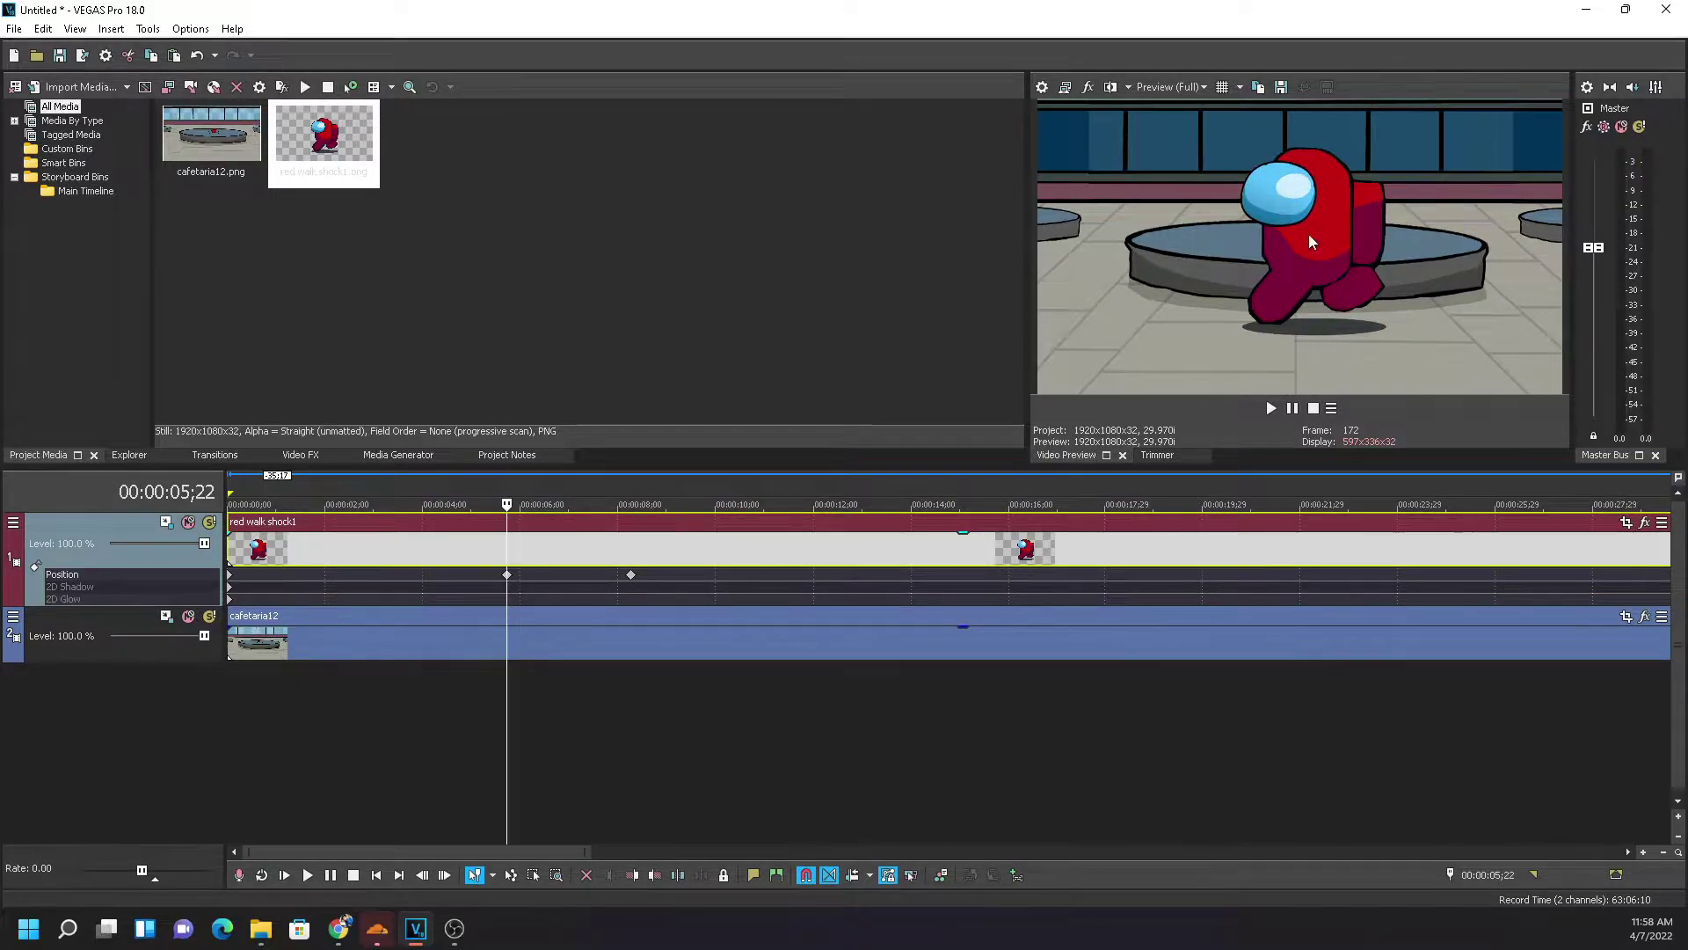
pyautogui.click(630, 575)
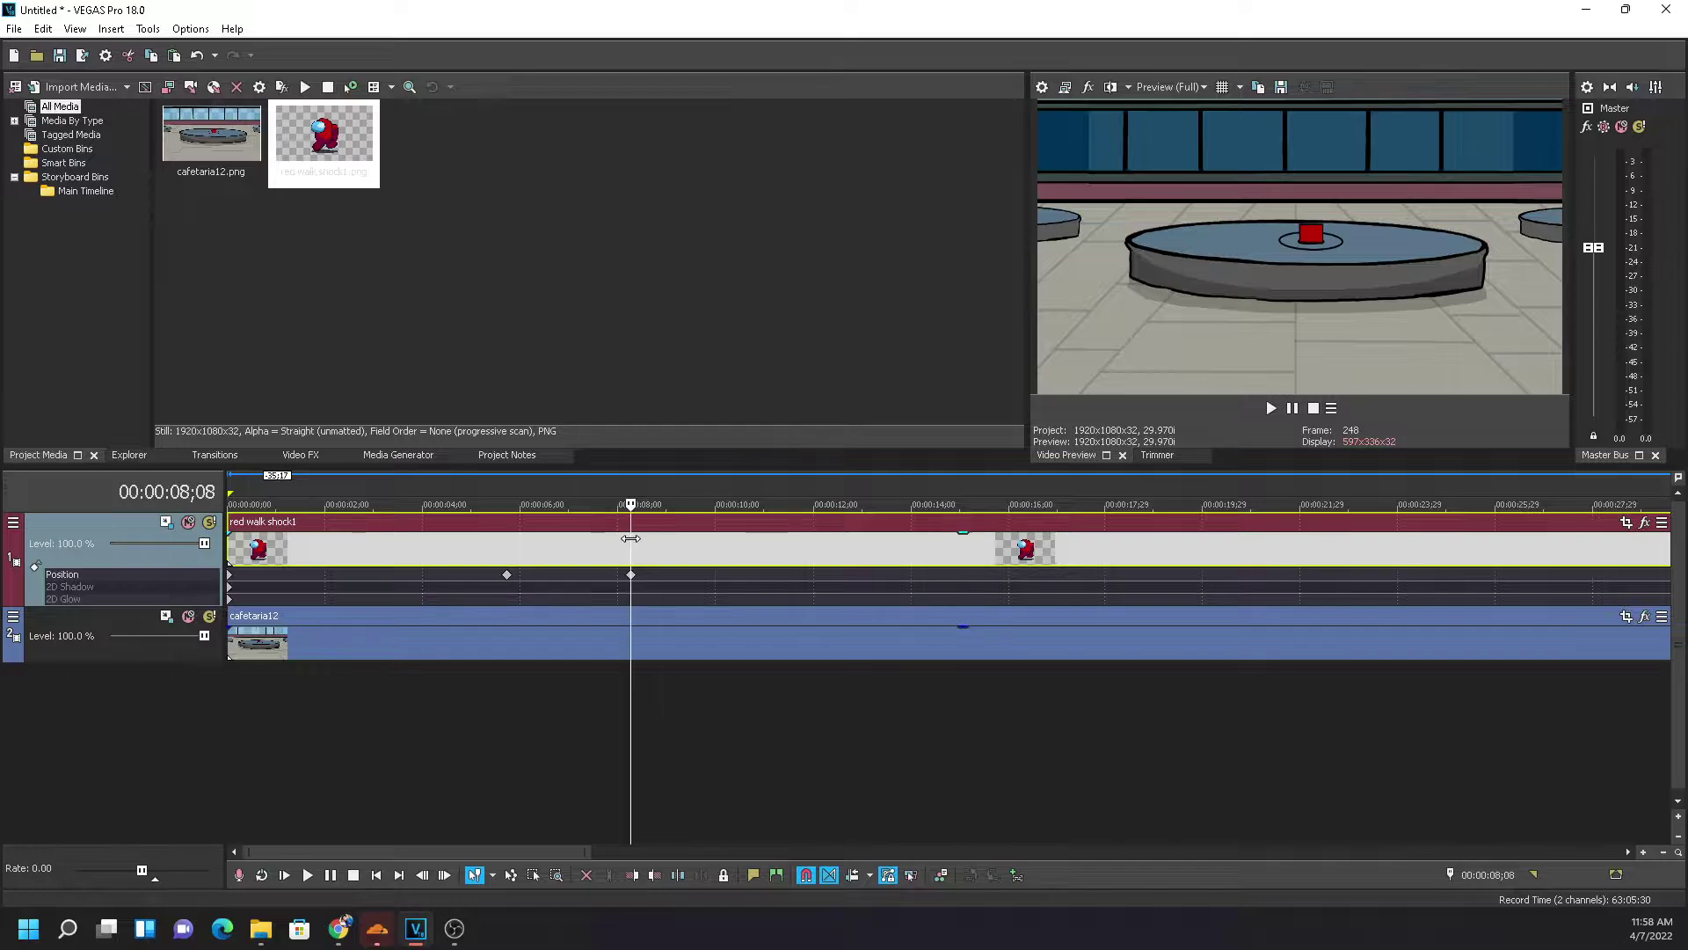
# Play the animation from the start, pause it, and return to the position keyframe at 00:00:05;22
pyautogui.hotkey('ctrl', 'Home')
pyautogui.click(1276, 410)
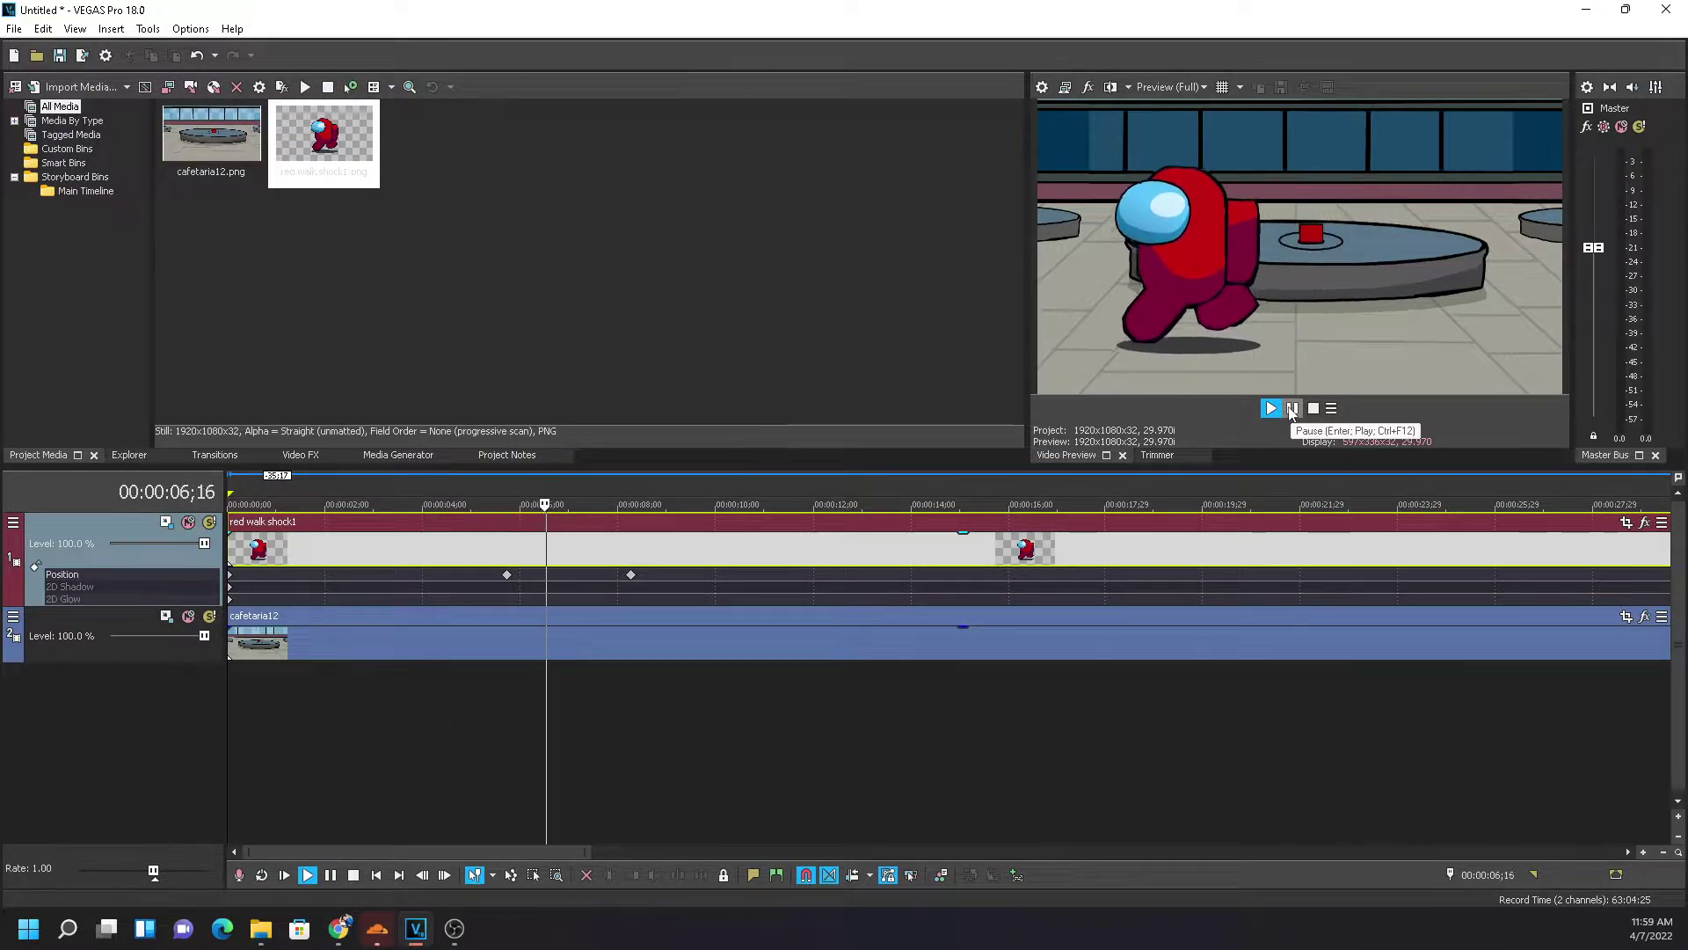
pyautogui.click(1292, 409)
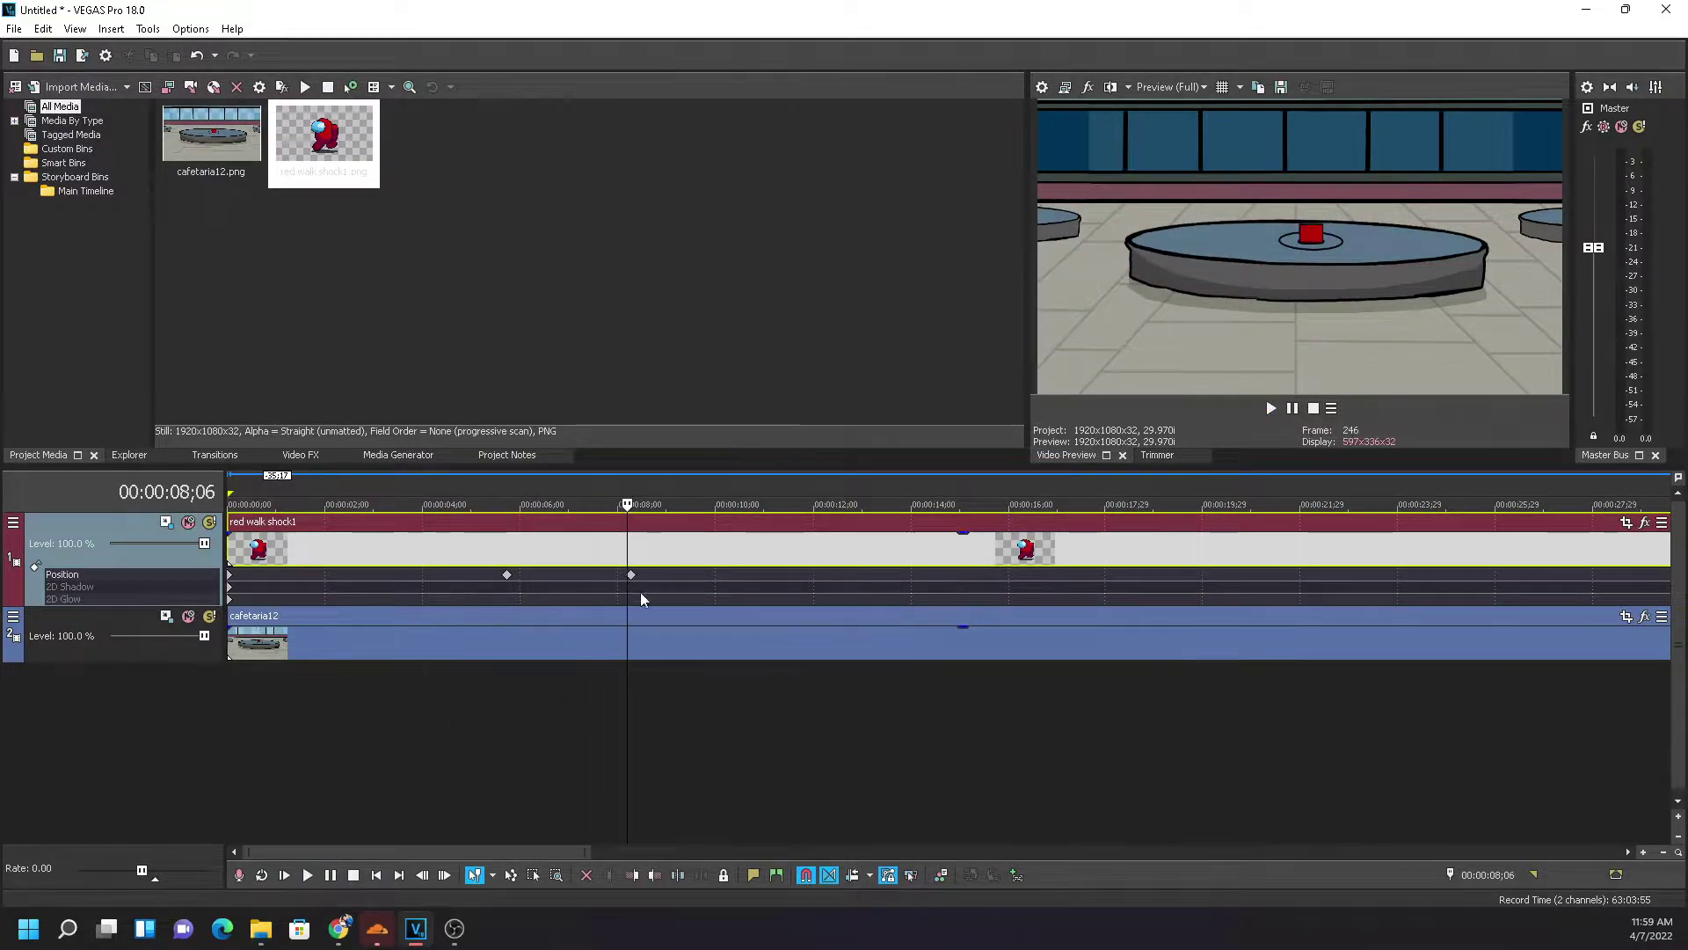
pyautogui.click(547, 585)
pyautogui.click(525, 585)
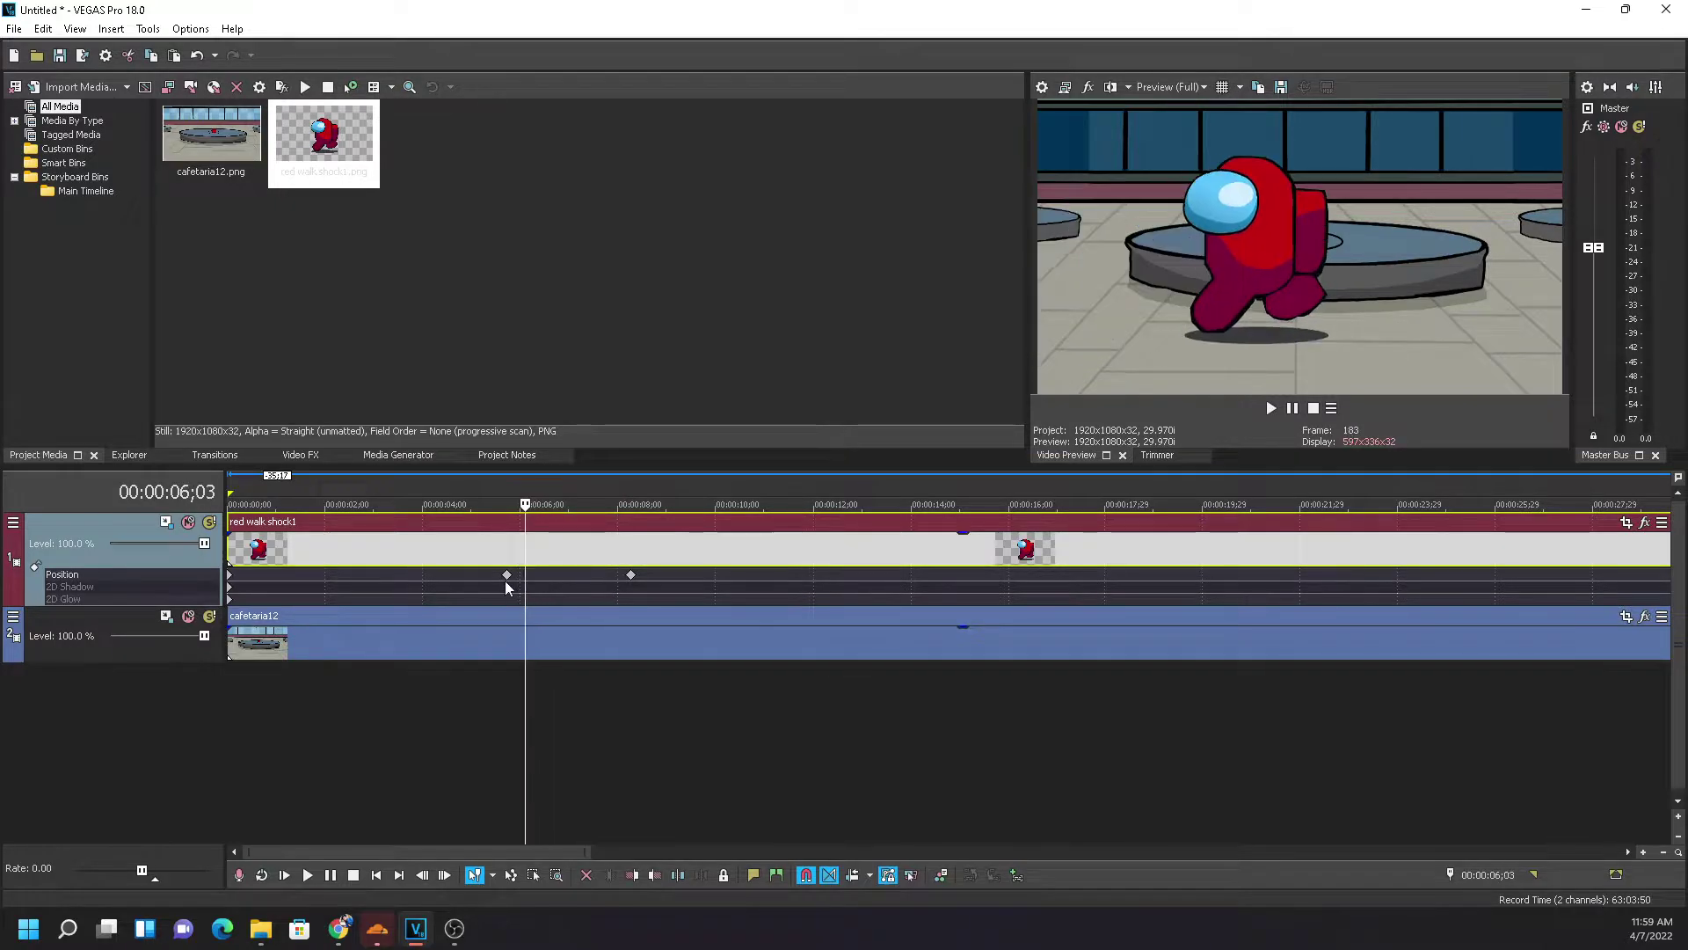
pyautogui.click(508, 580)
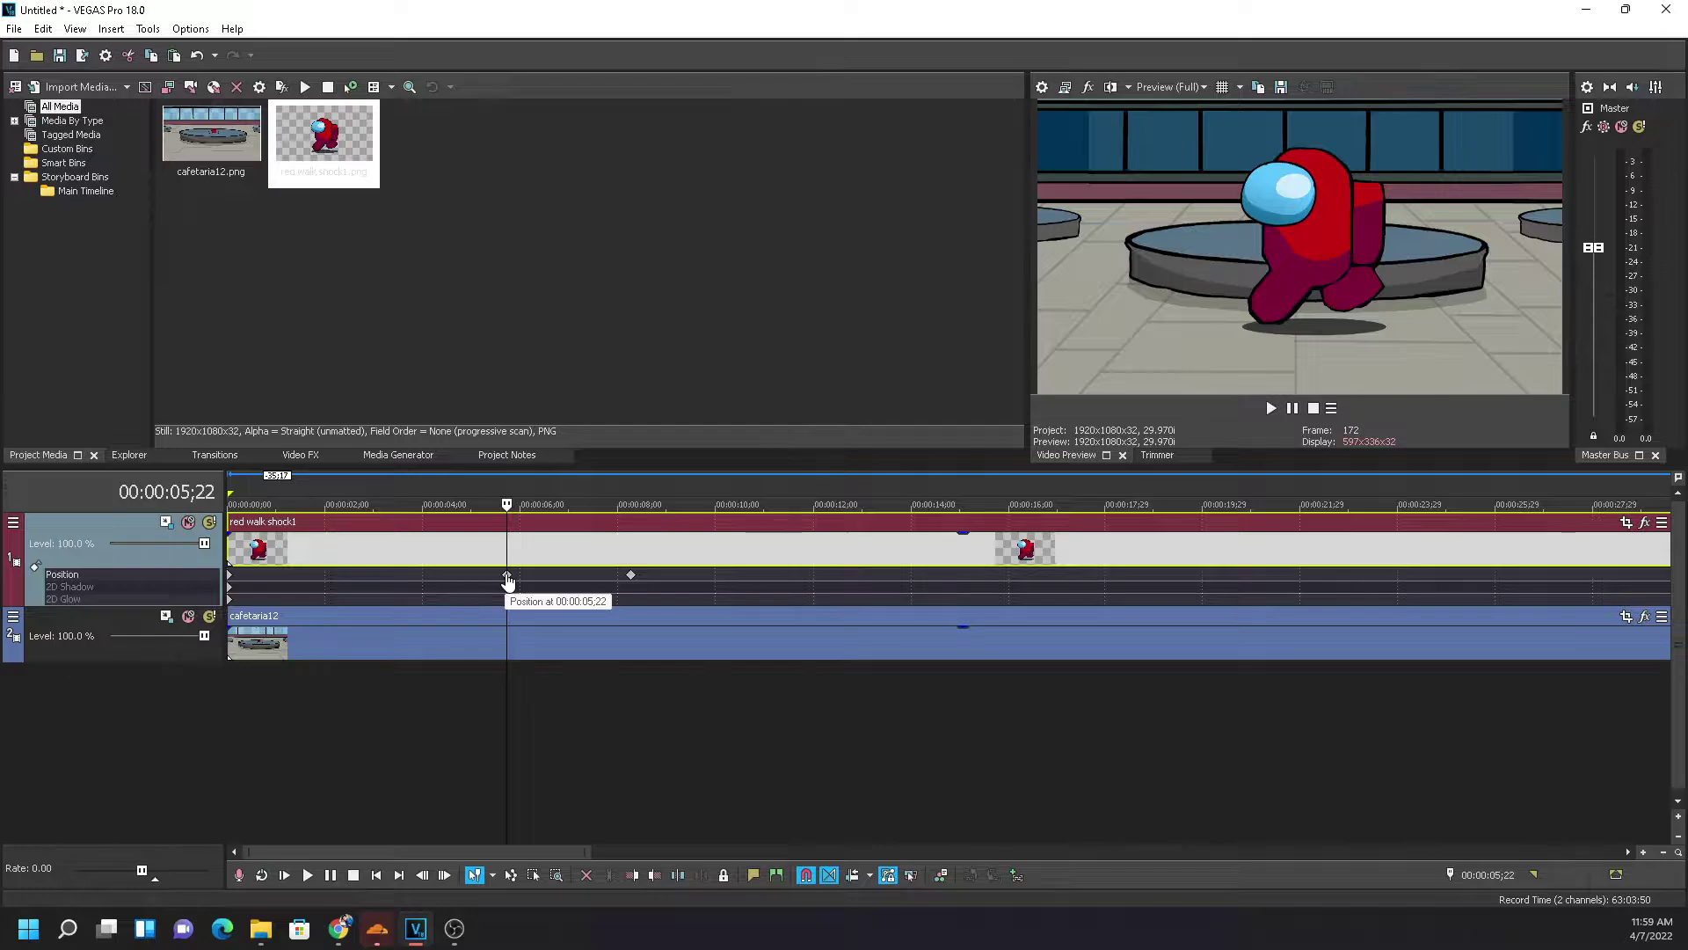
# At the start keyframe, reduce the character's Track Motion frame further to about 1,123 by 632
pyautogui.press('space')
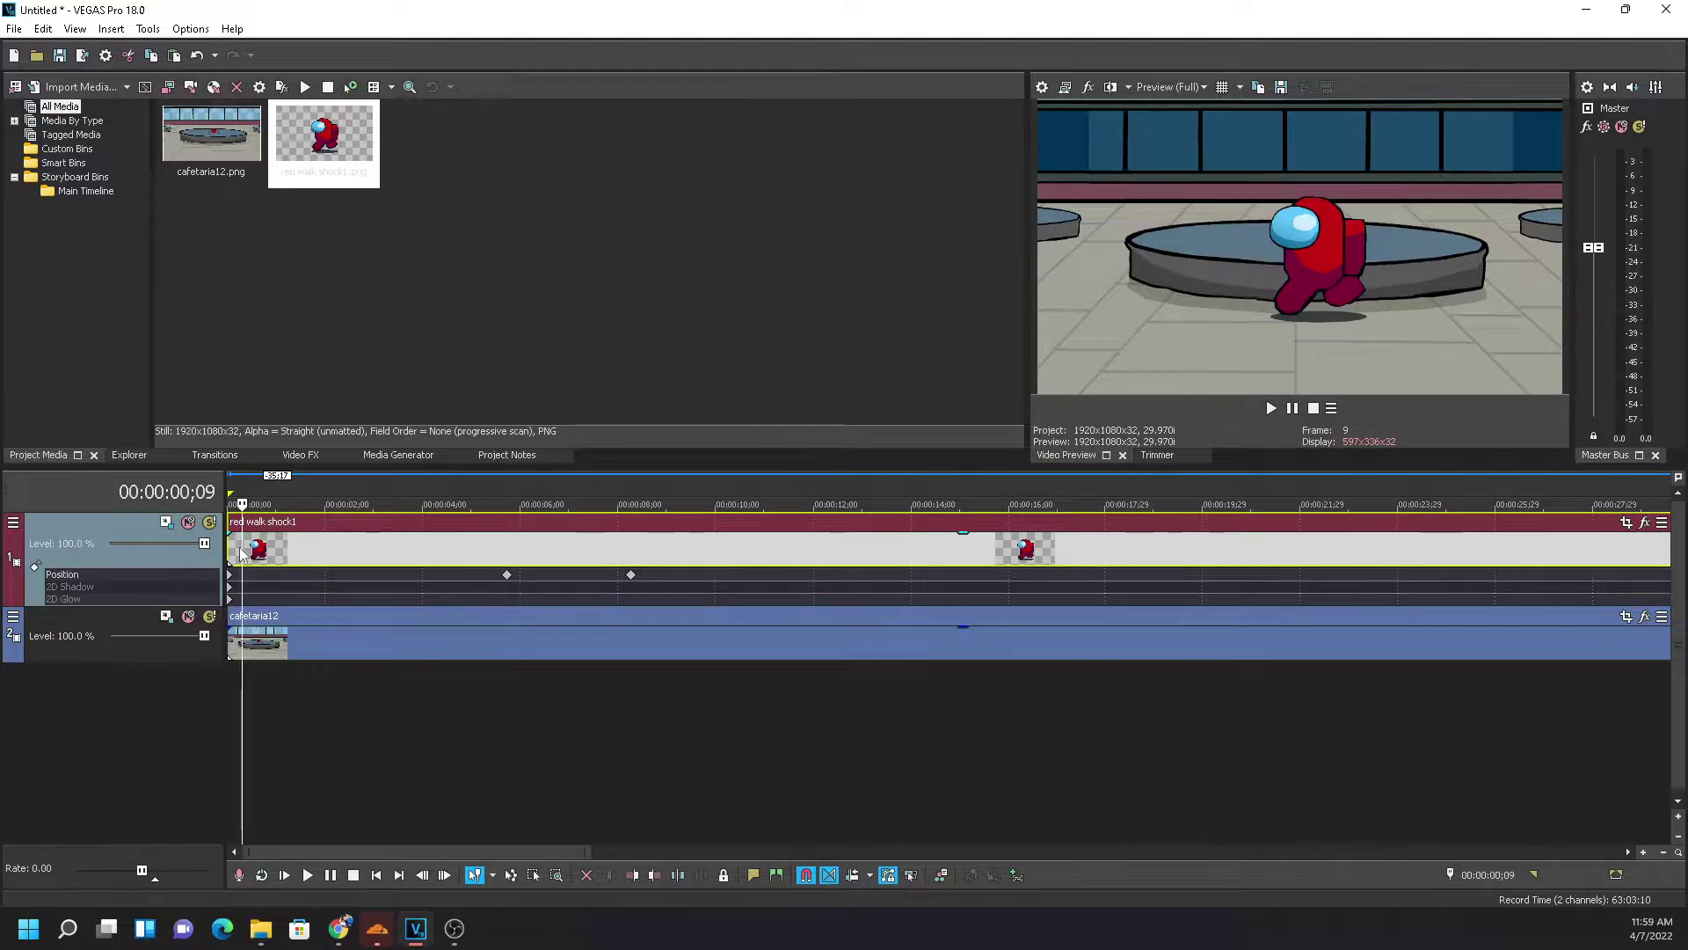
pyautogui.press('space')
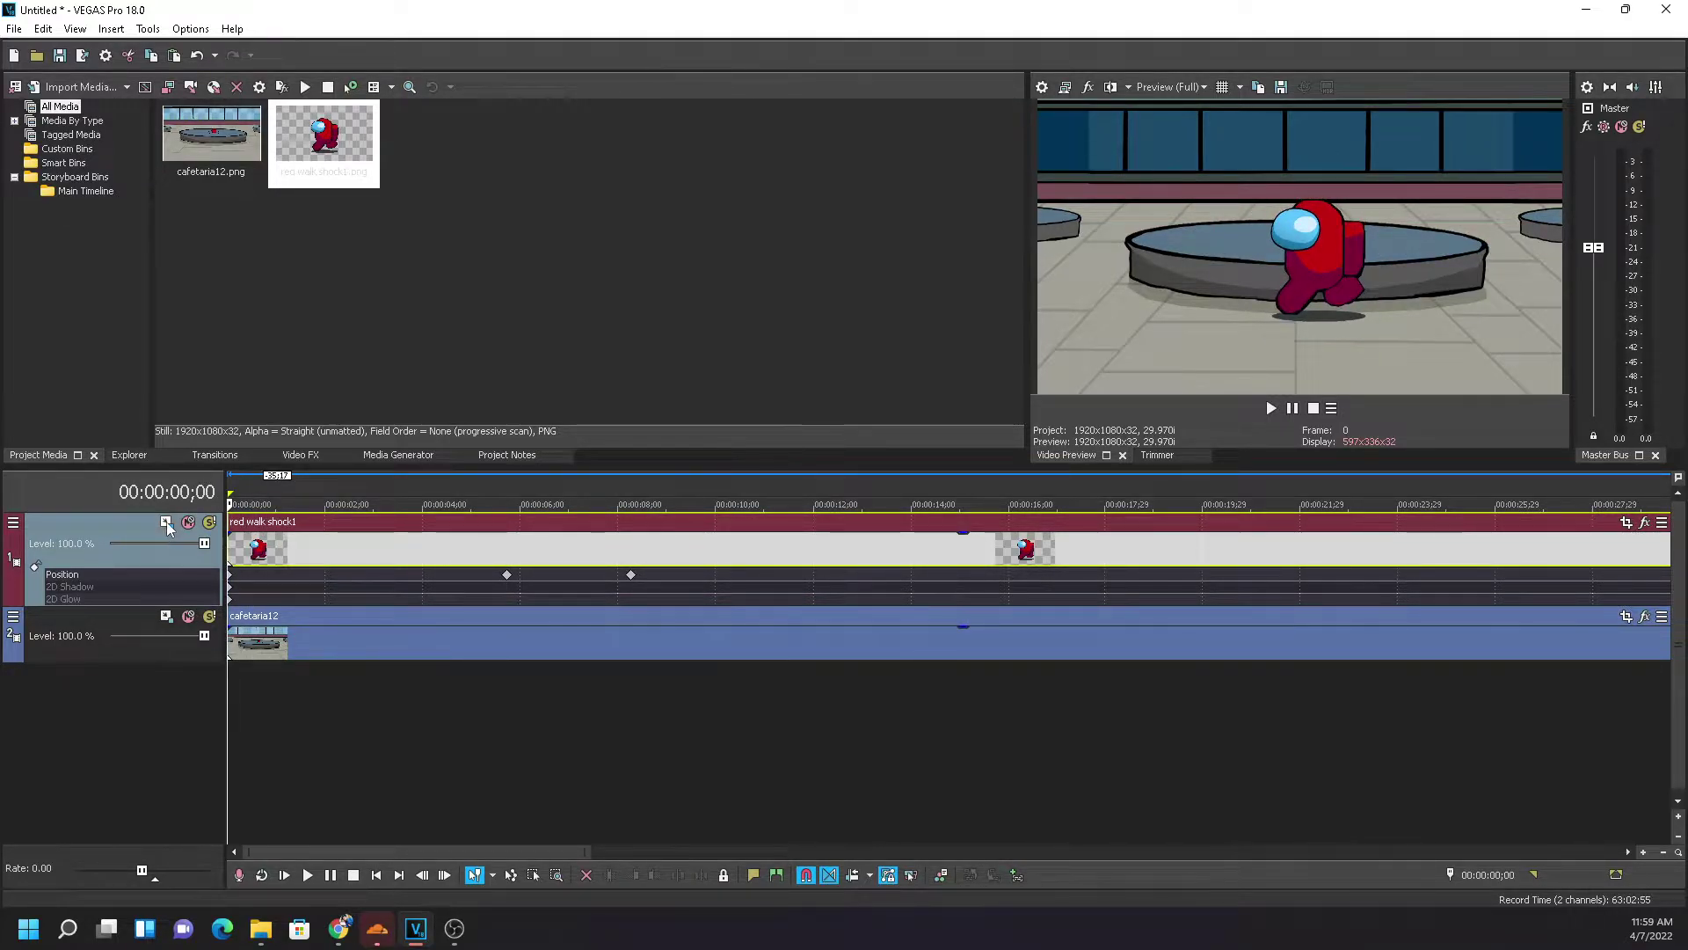
pyautogui.click(166, 522)
pyautogui.moveTo(331, 424)
pyautogui.mouseDown()
pyautogui.moveTo(376, 424)
pyautogui.moveTo(360, 425)
pyautogui.mouseUp()
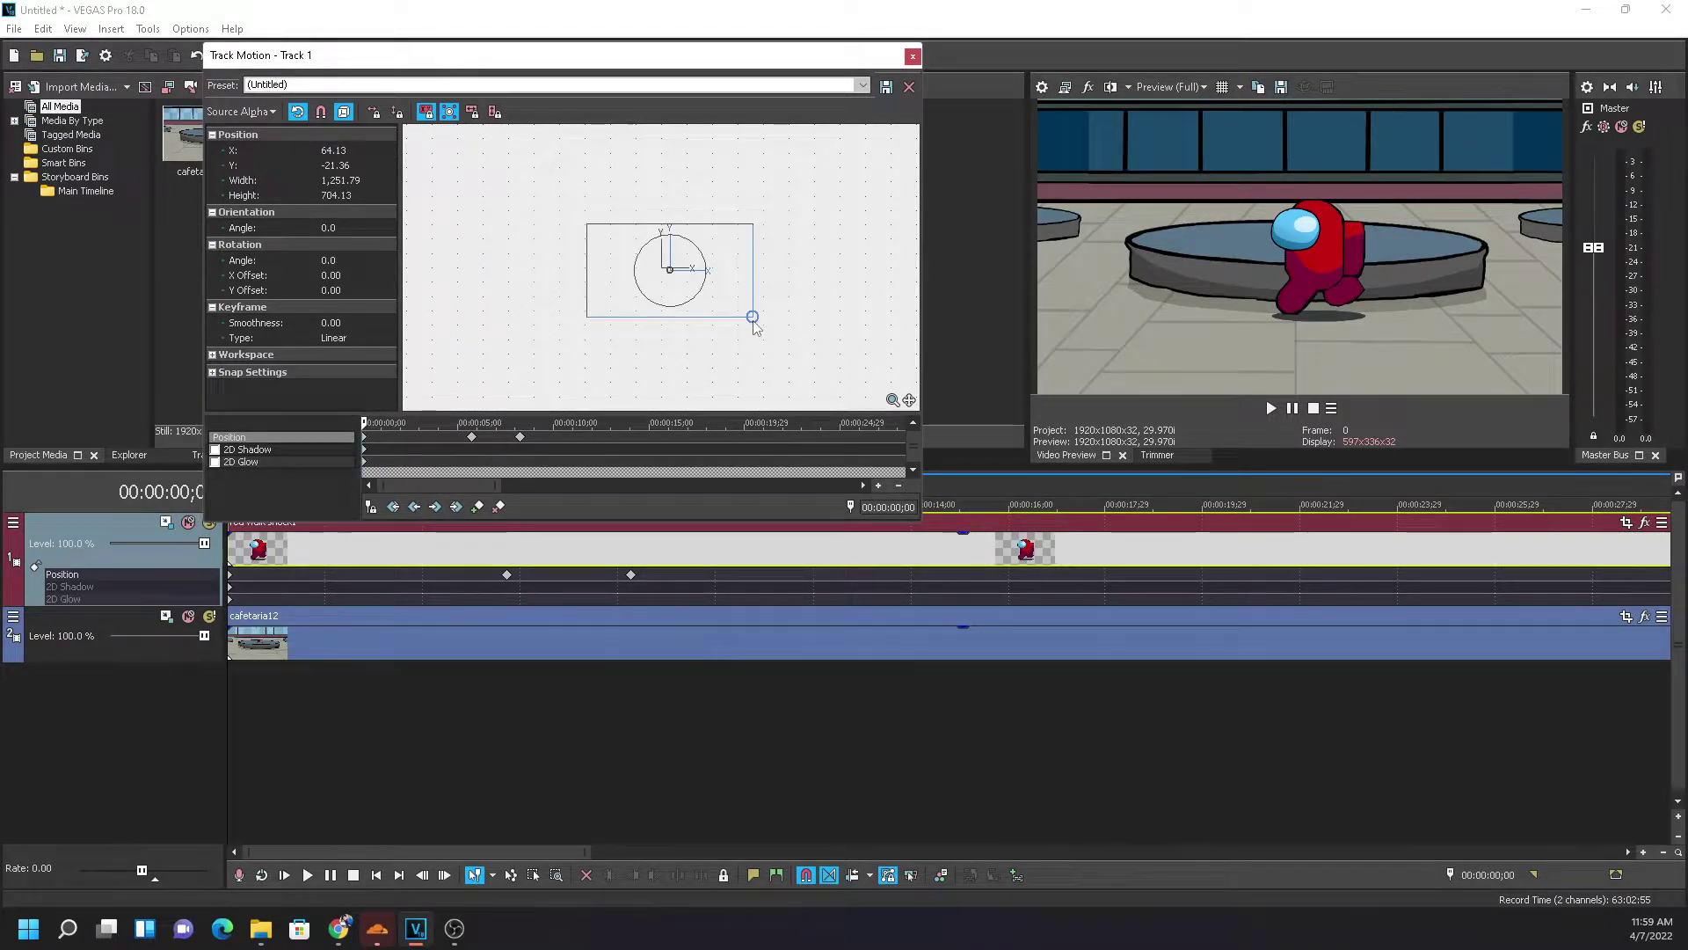
pyautogui.moveTo(755, 324); pyautogui.dragTo(744, 312)
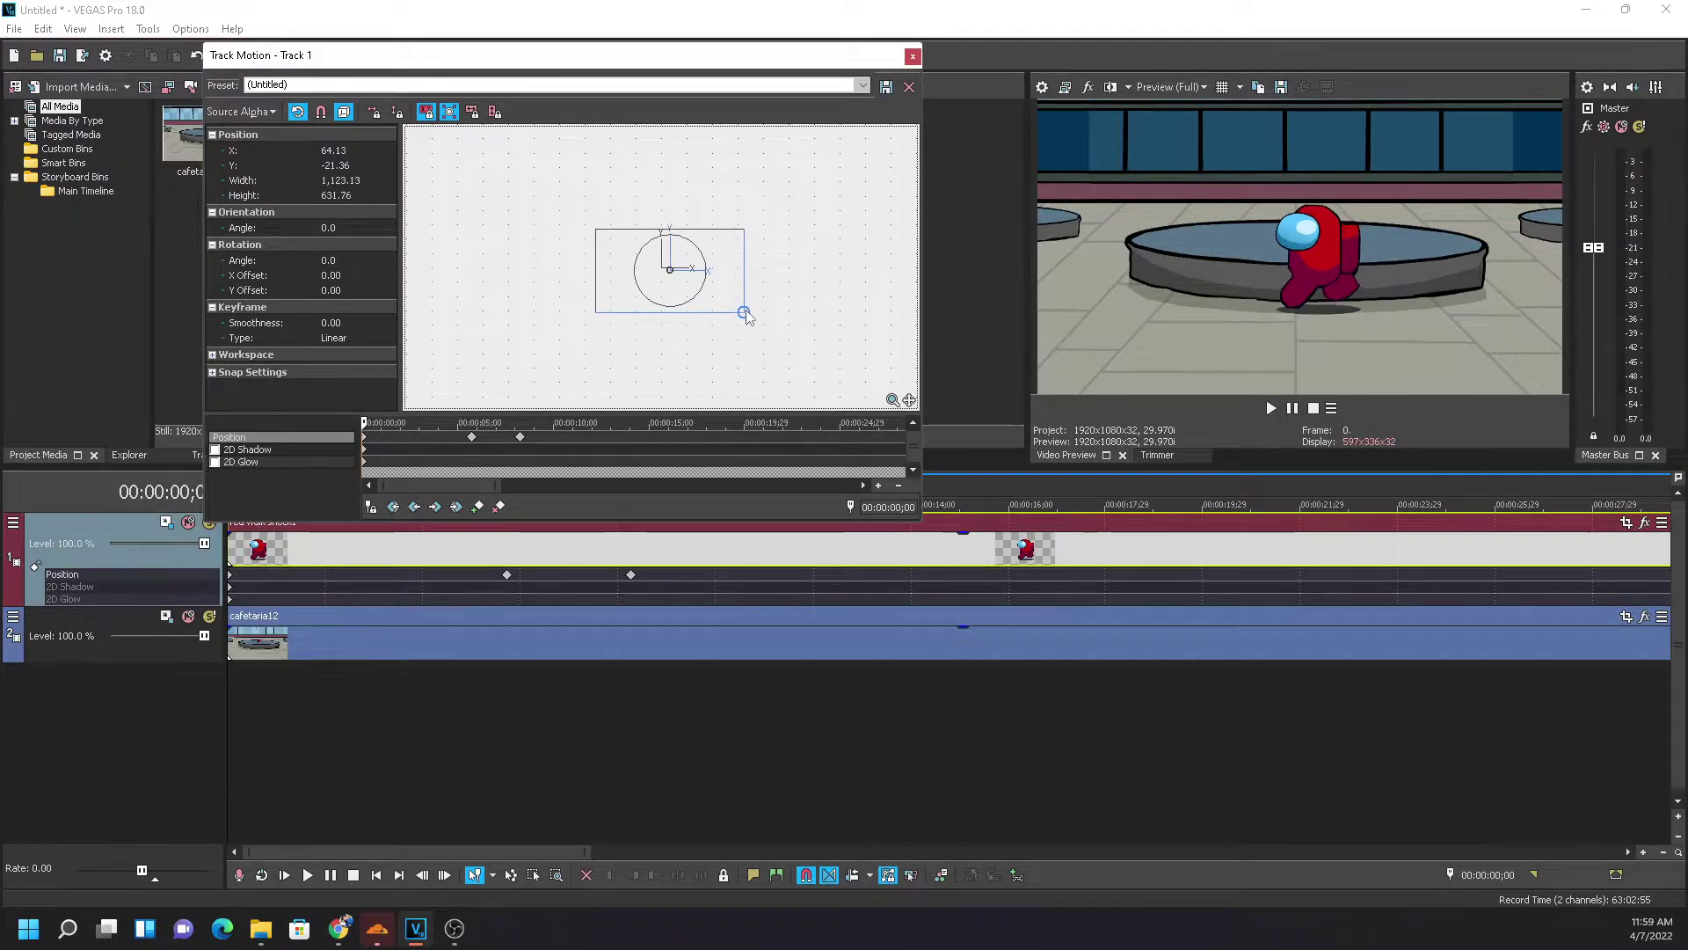
# Examine the character's frame size and position across the start, 00:00:05;22 and 00:00:08;08 keyframes in Track Motion, and close it
pyautogui.click(471, 437)
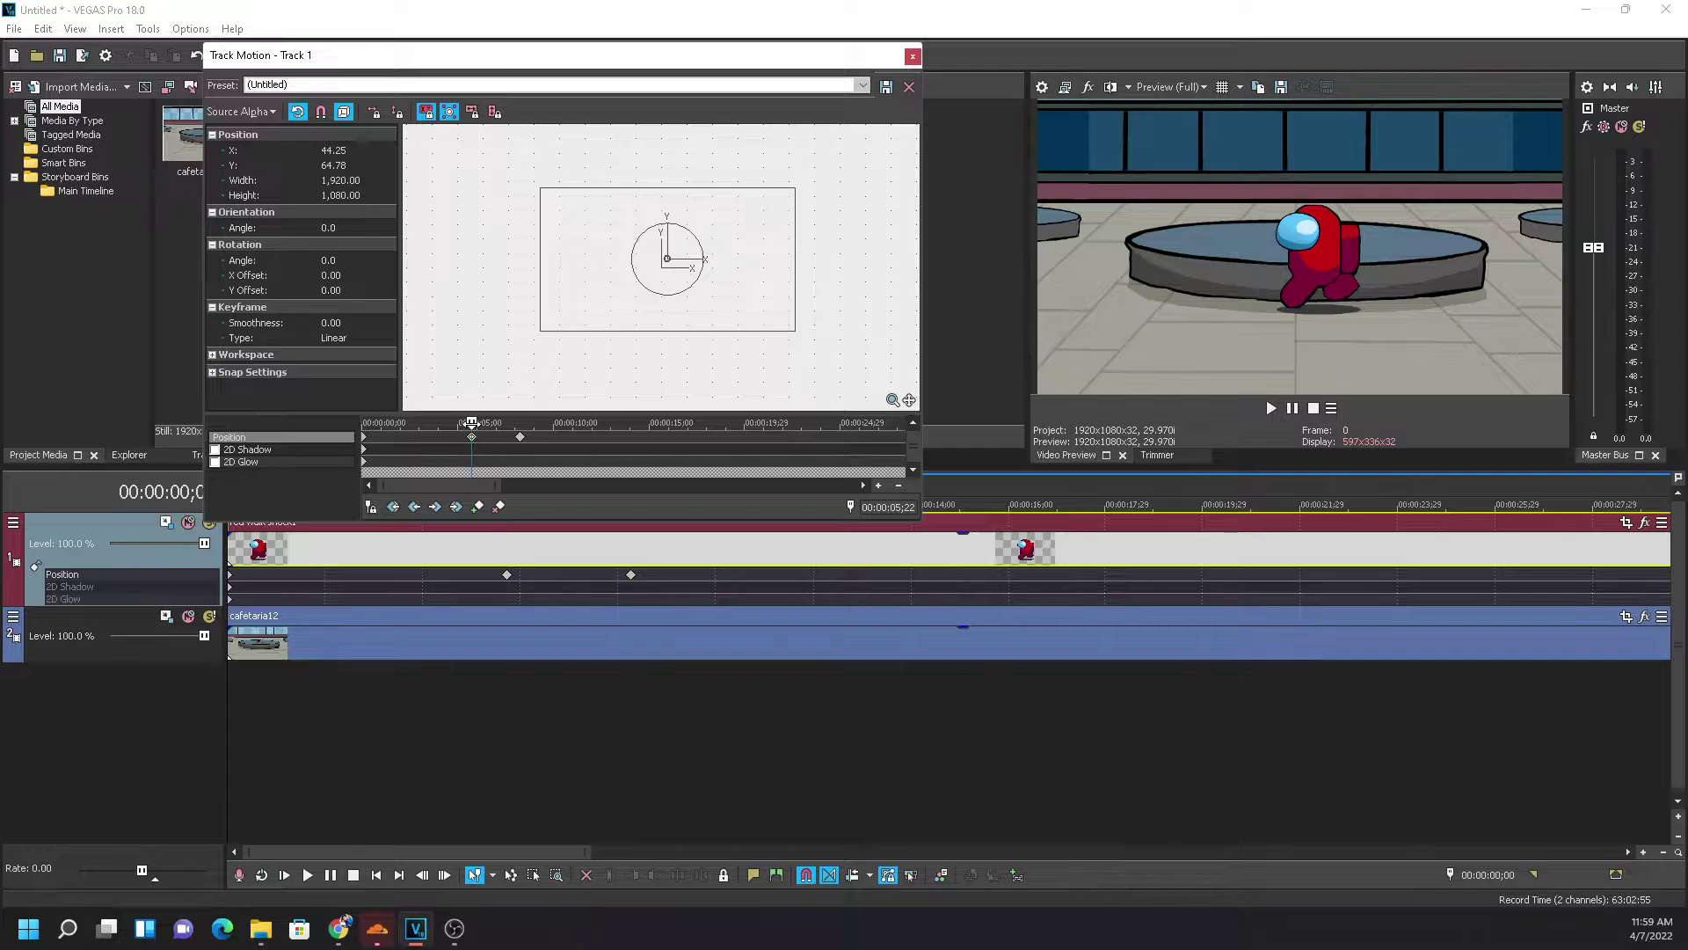
pyautogui.moveTo(471, 422)
pyautogui.mouseDown()
pyautogui.moveTo(364, 424)
pyautogui.moveTo(473, 447)
pyautogui.mouseUp()
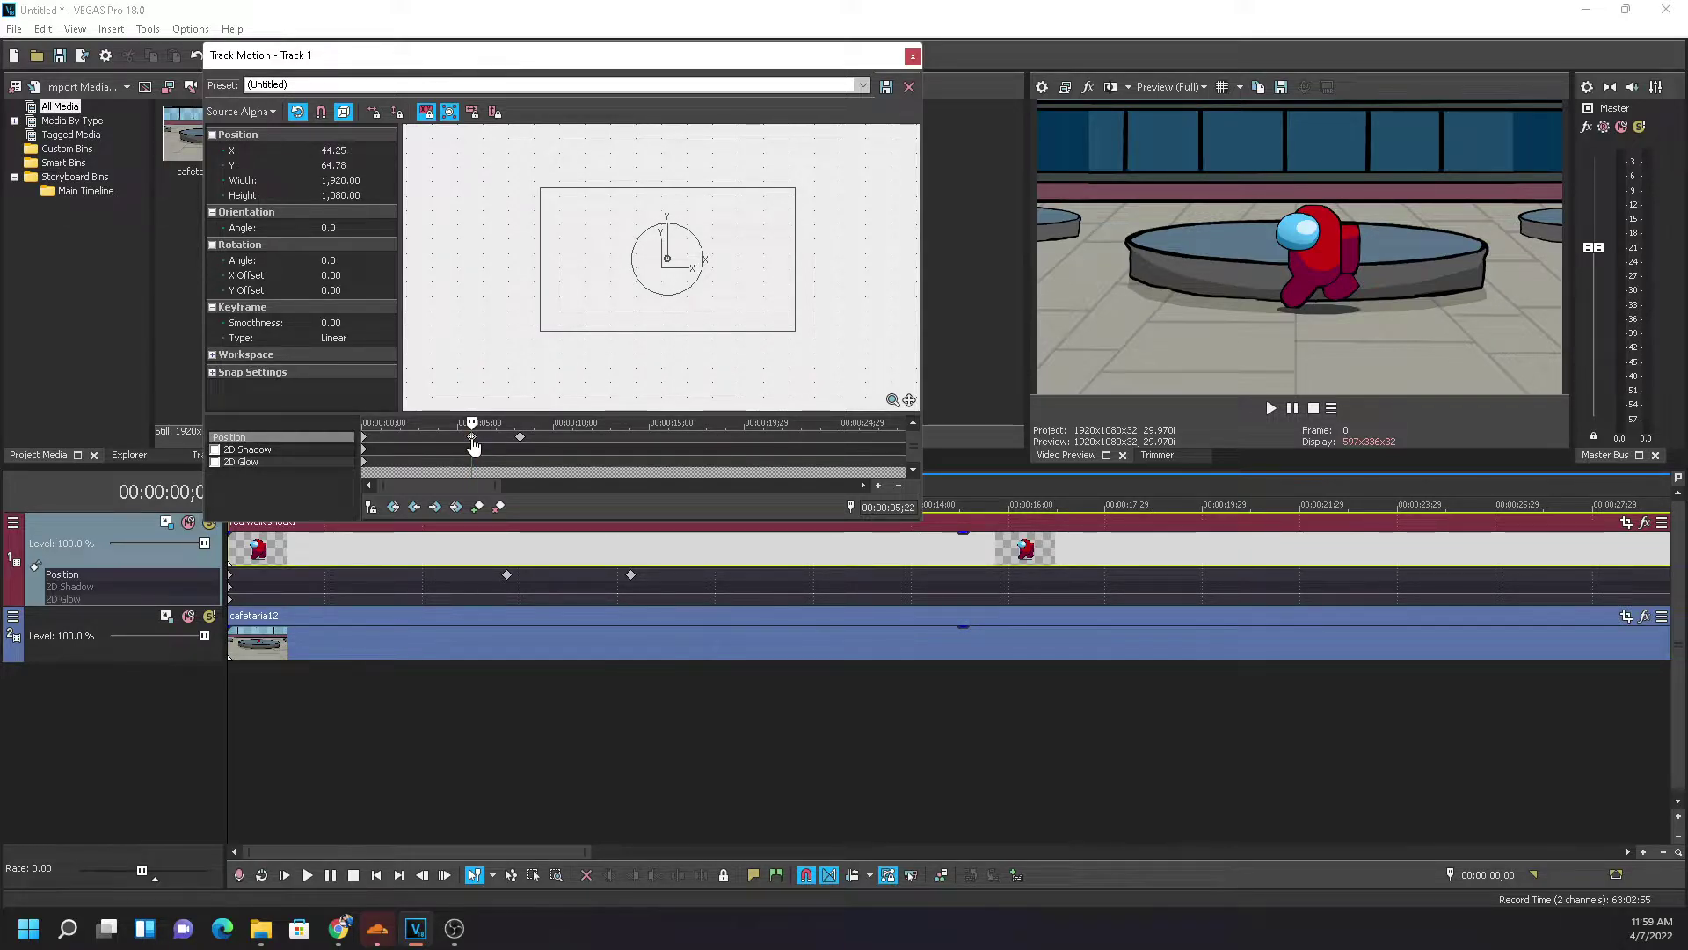
pyautogui.moveTo(472, 423); pyautogui.dragTo(358, 435)
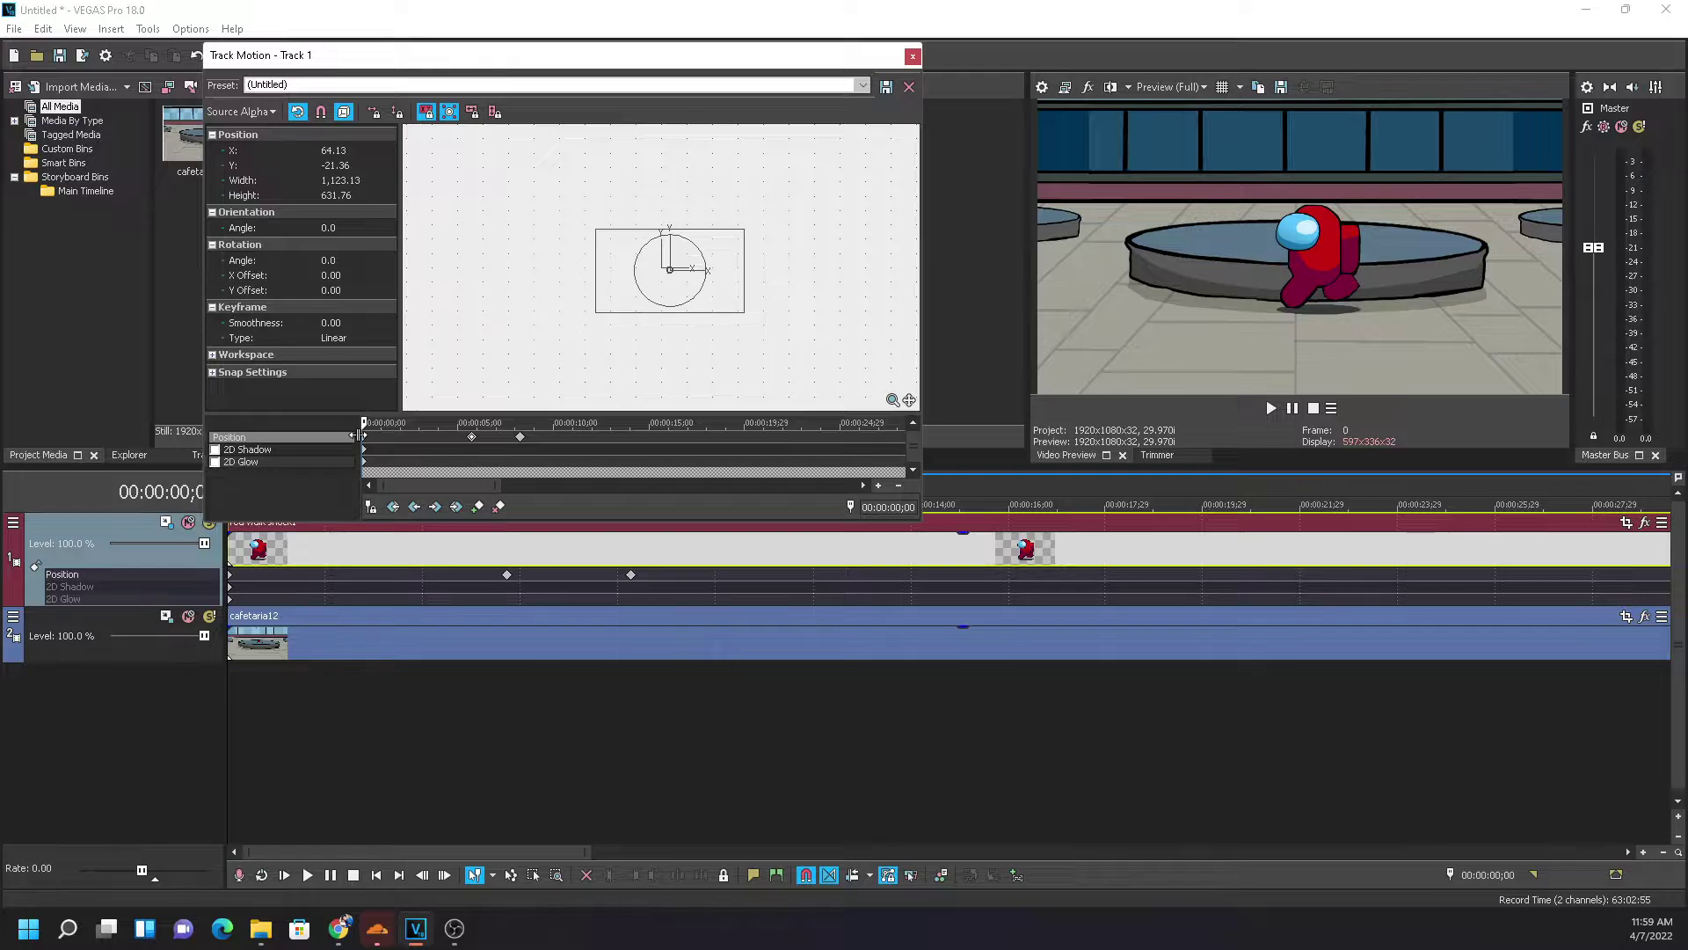
pyautogui.click(364, 423)
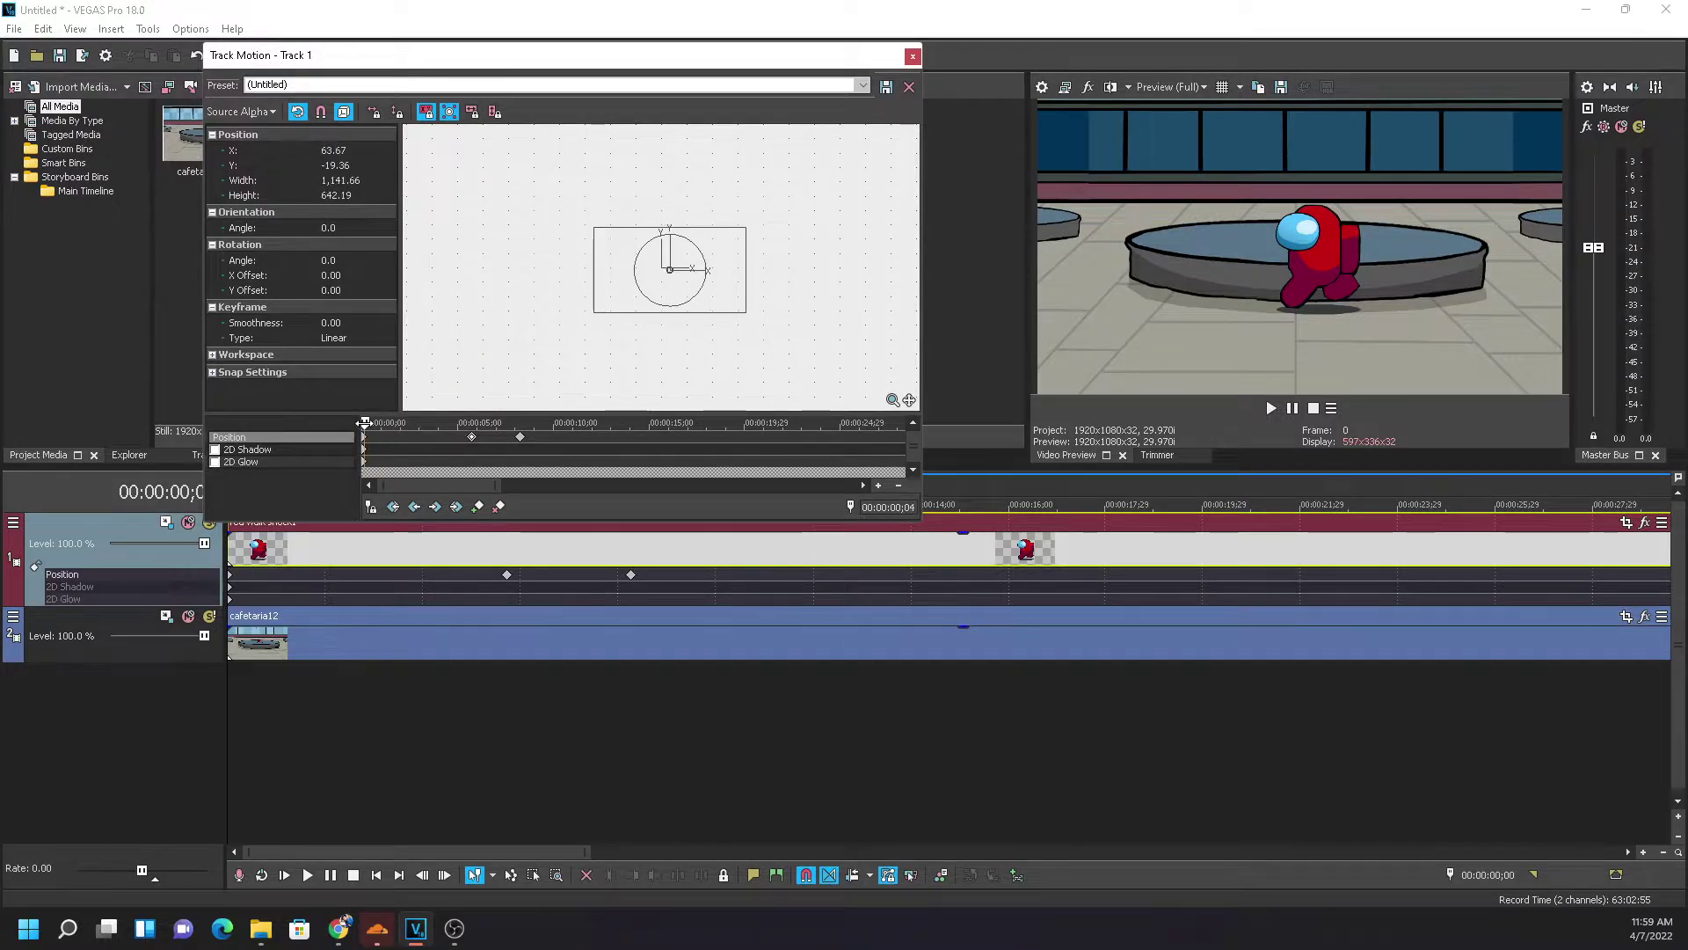
pyautogui.moveTo(366, 423); pyautogui.dragTo(544, 423)
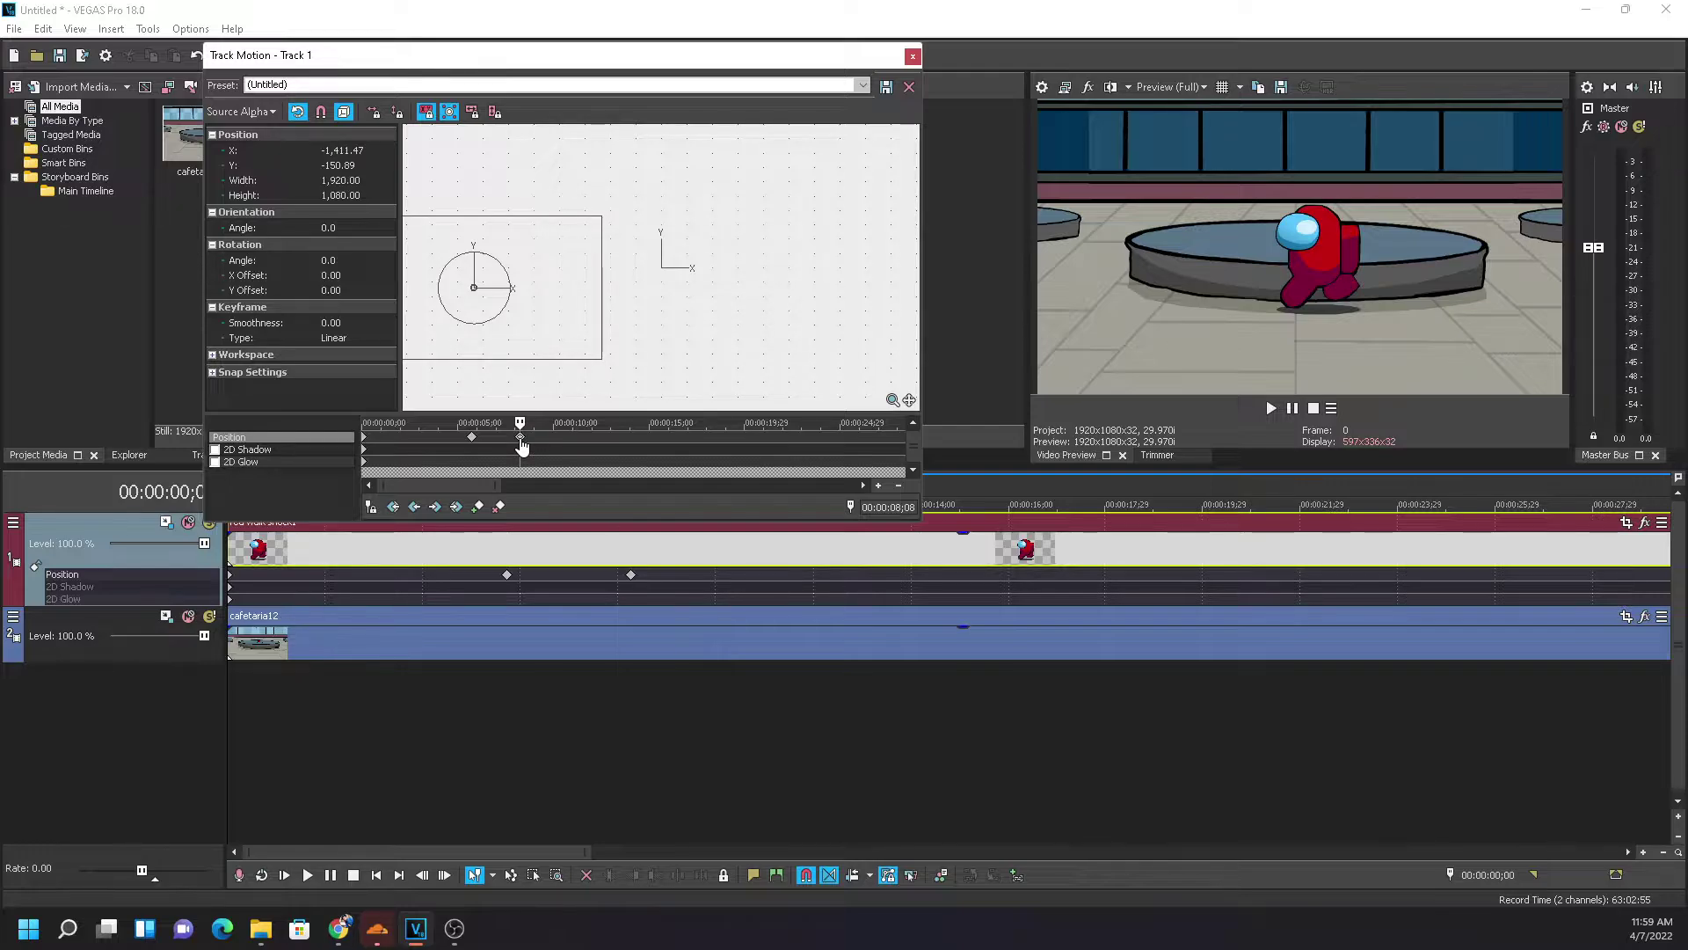
pyautogui.moveTo(521, 424)
pyautogui.mouseDown()
pyautogui.moveTo(365, 424)
pyautogui.moveTo(538, 423)
pyautogui.mouseUp()
pyautogui.click(913, 56)
# Split the red walk shock1 clip at 00:00:05;14, just before the second position keyframe
pyautogui.click(332, 558)
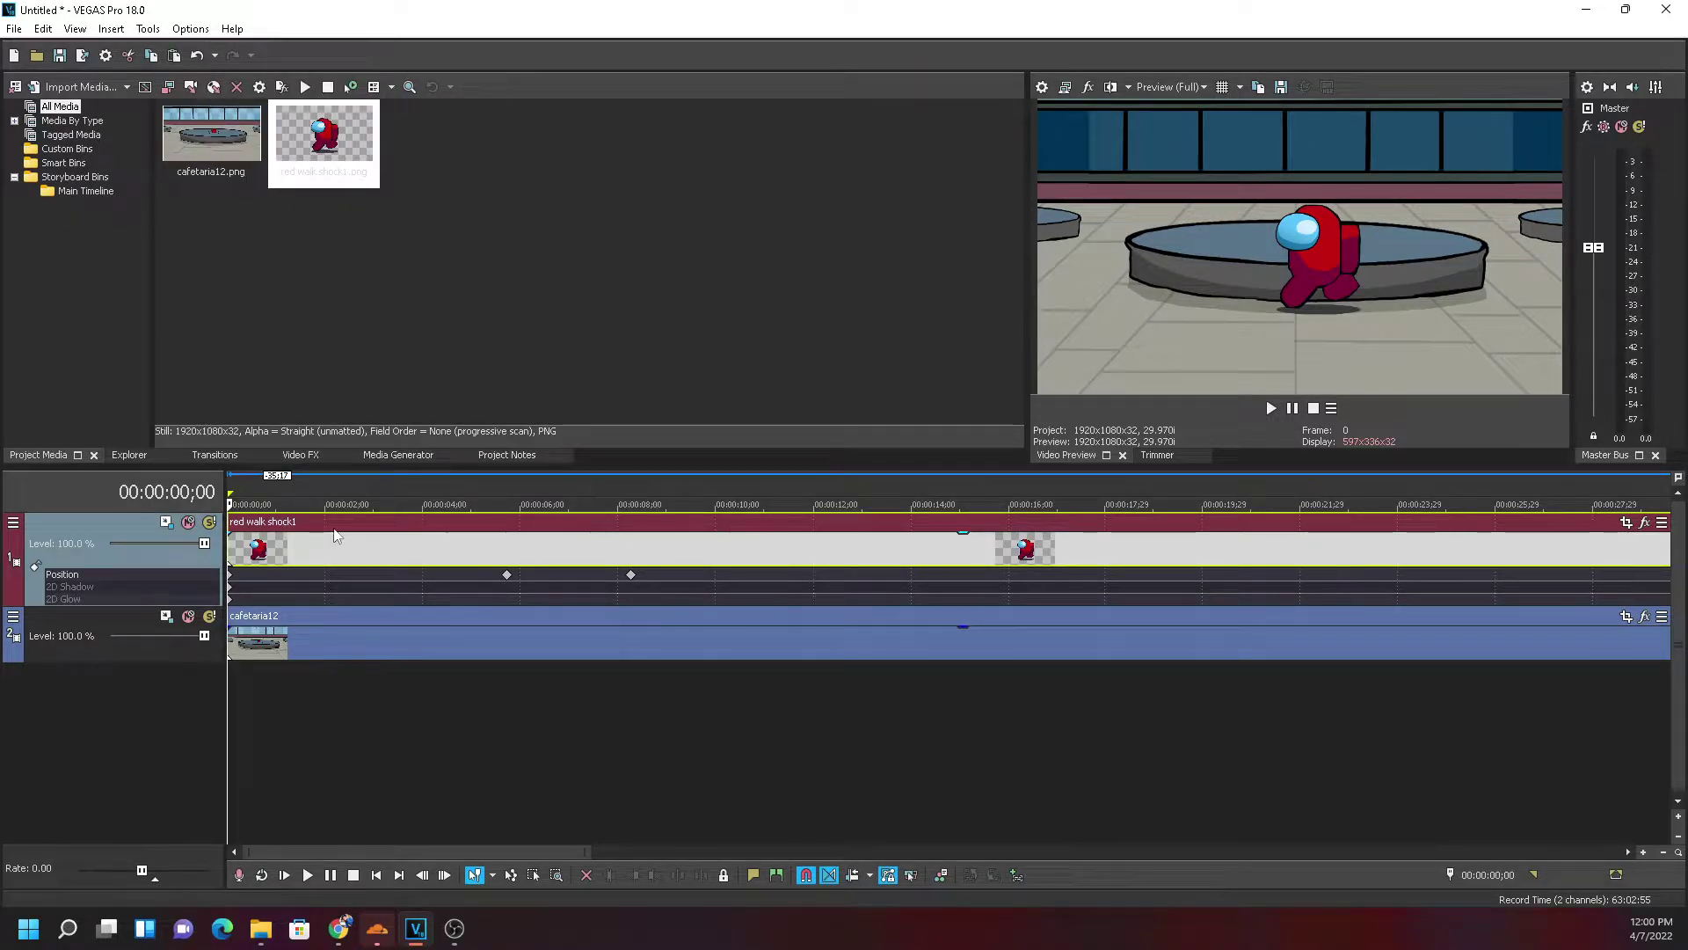
pyautogui.moveTo(333, 558); pyautogui.dragTo(507, 573)
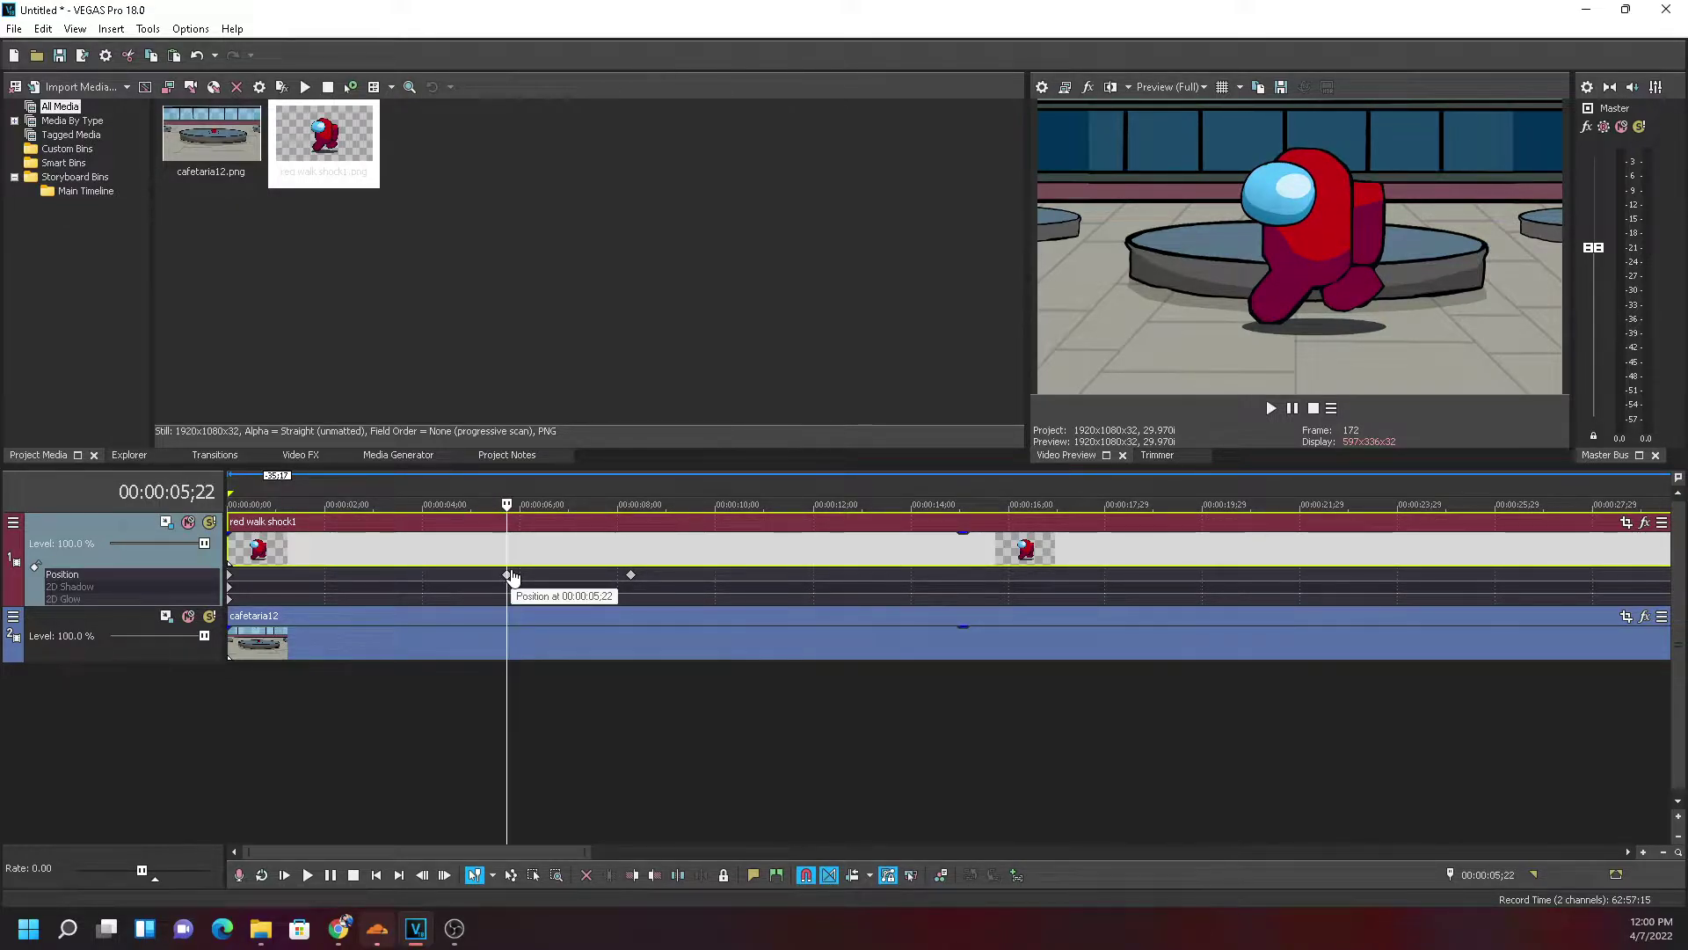
pyautogui.click(494, 546)
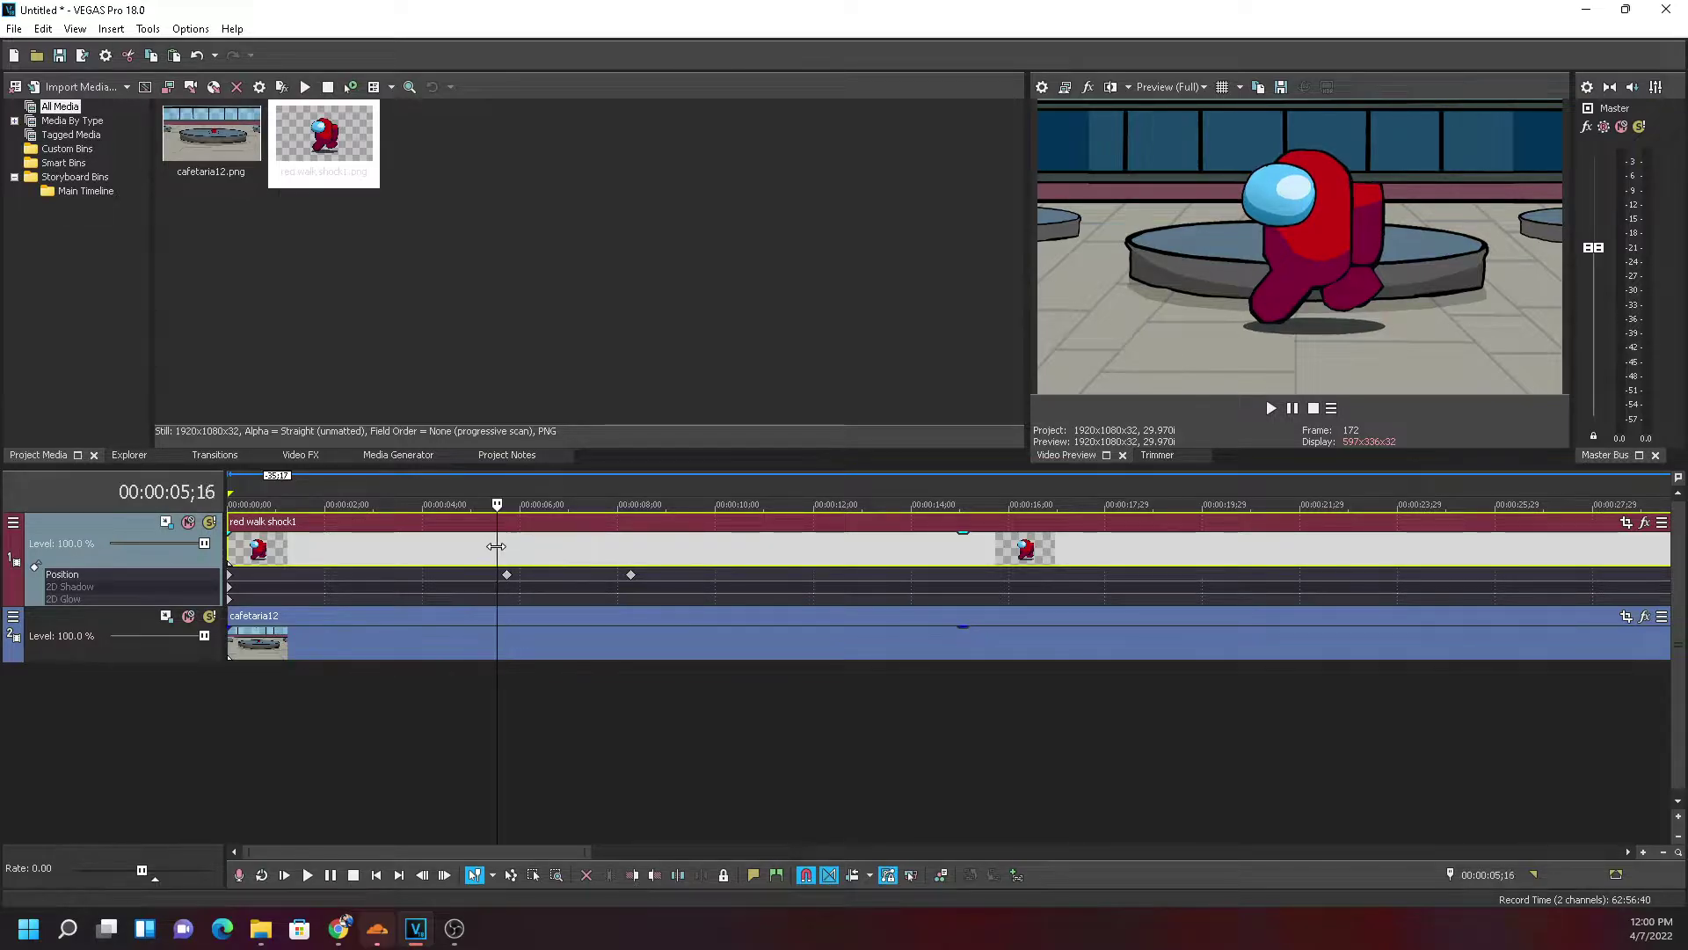
pyautogui.press('s')
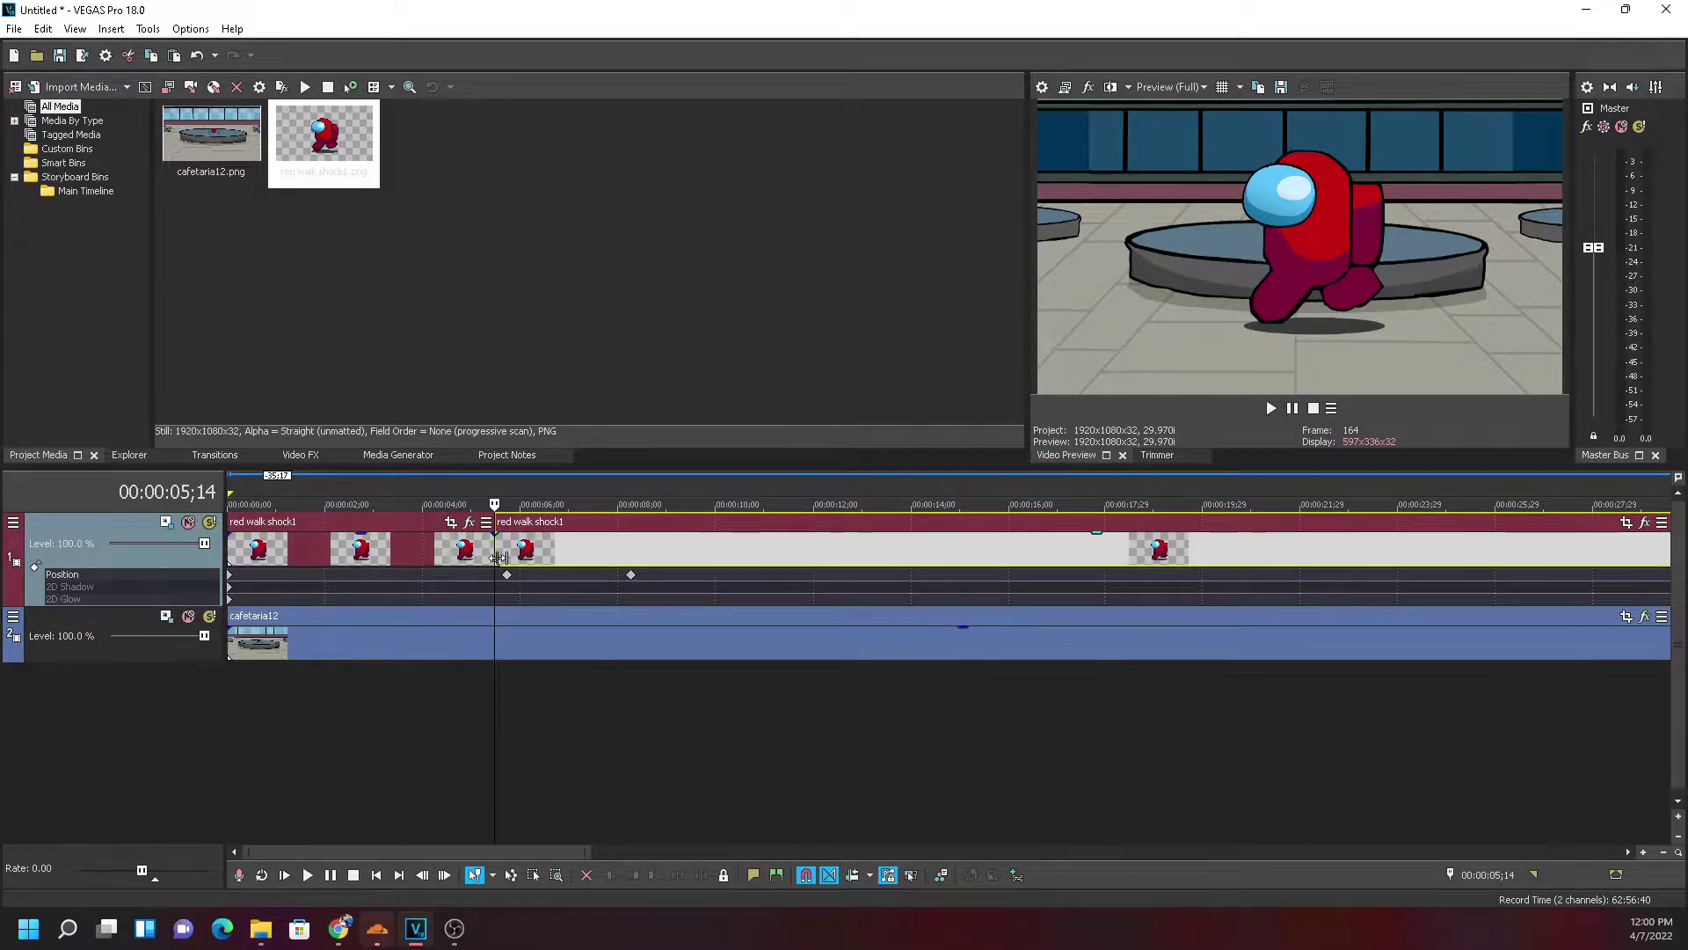
# Try deleting the part of the character clip after the split, and undo the deletion
pyautogui.press('Delete')
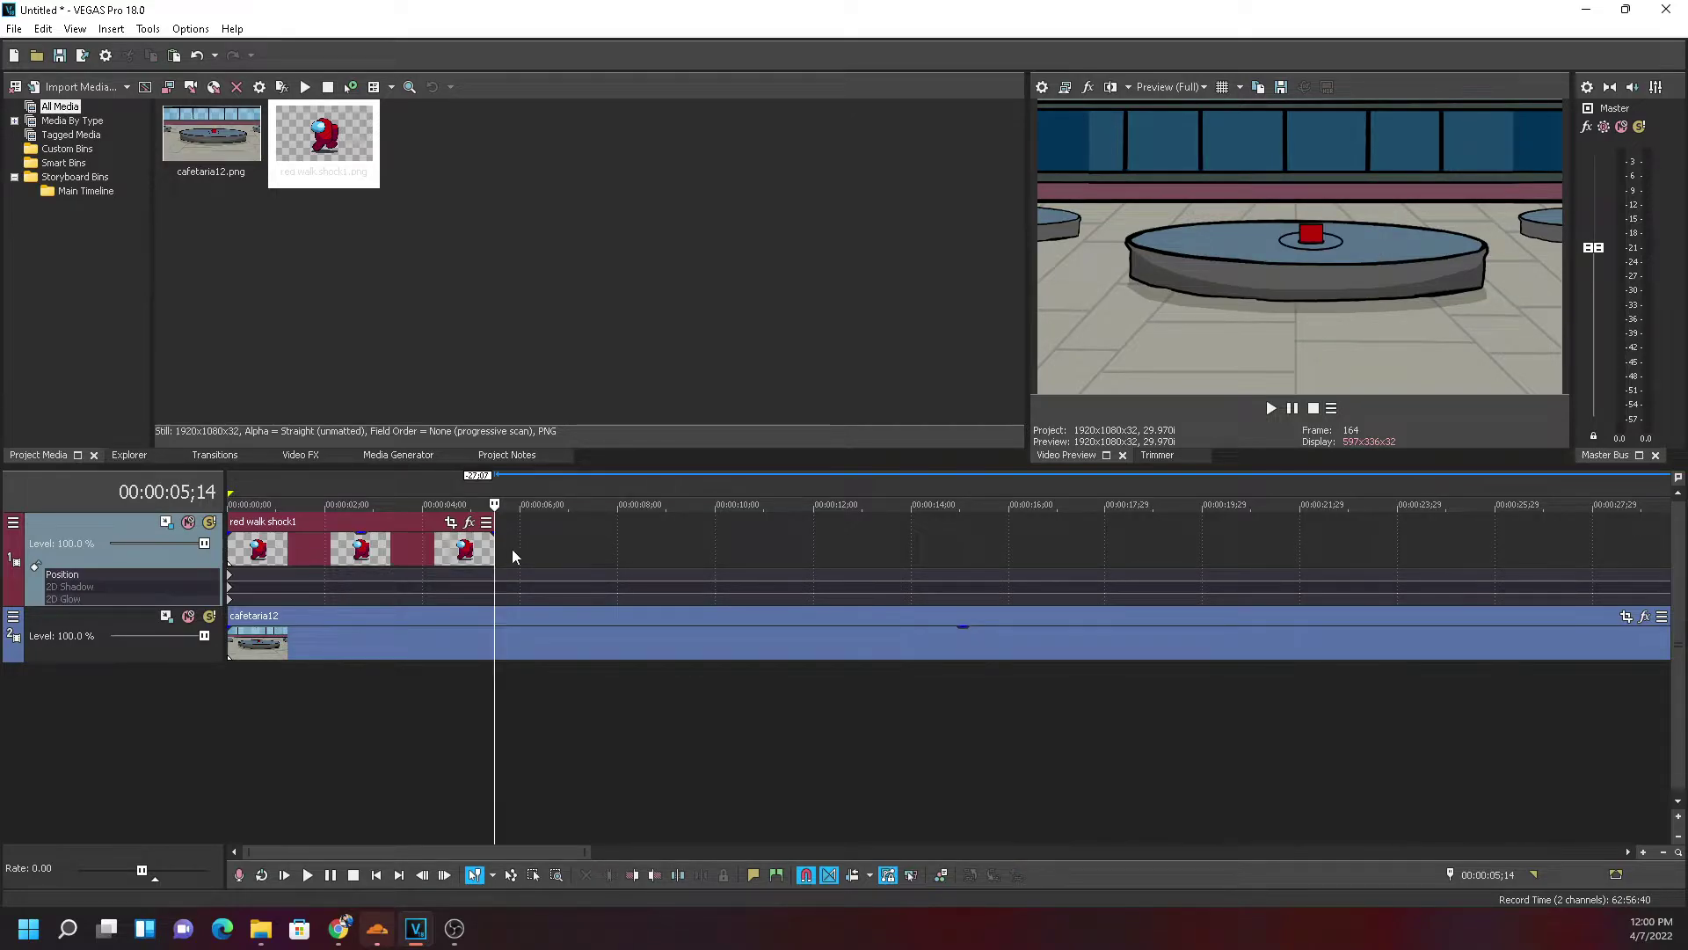
pyautogui.hotkey('ctrl', 'z')
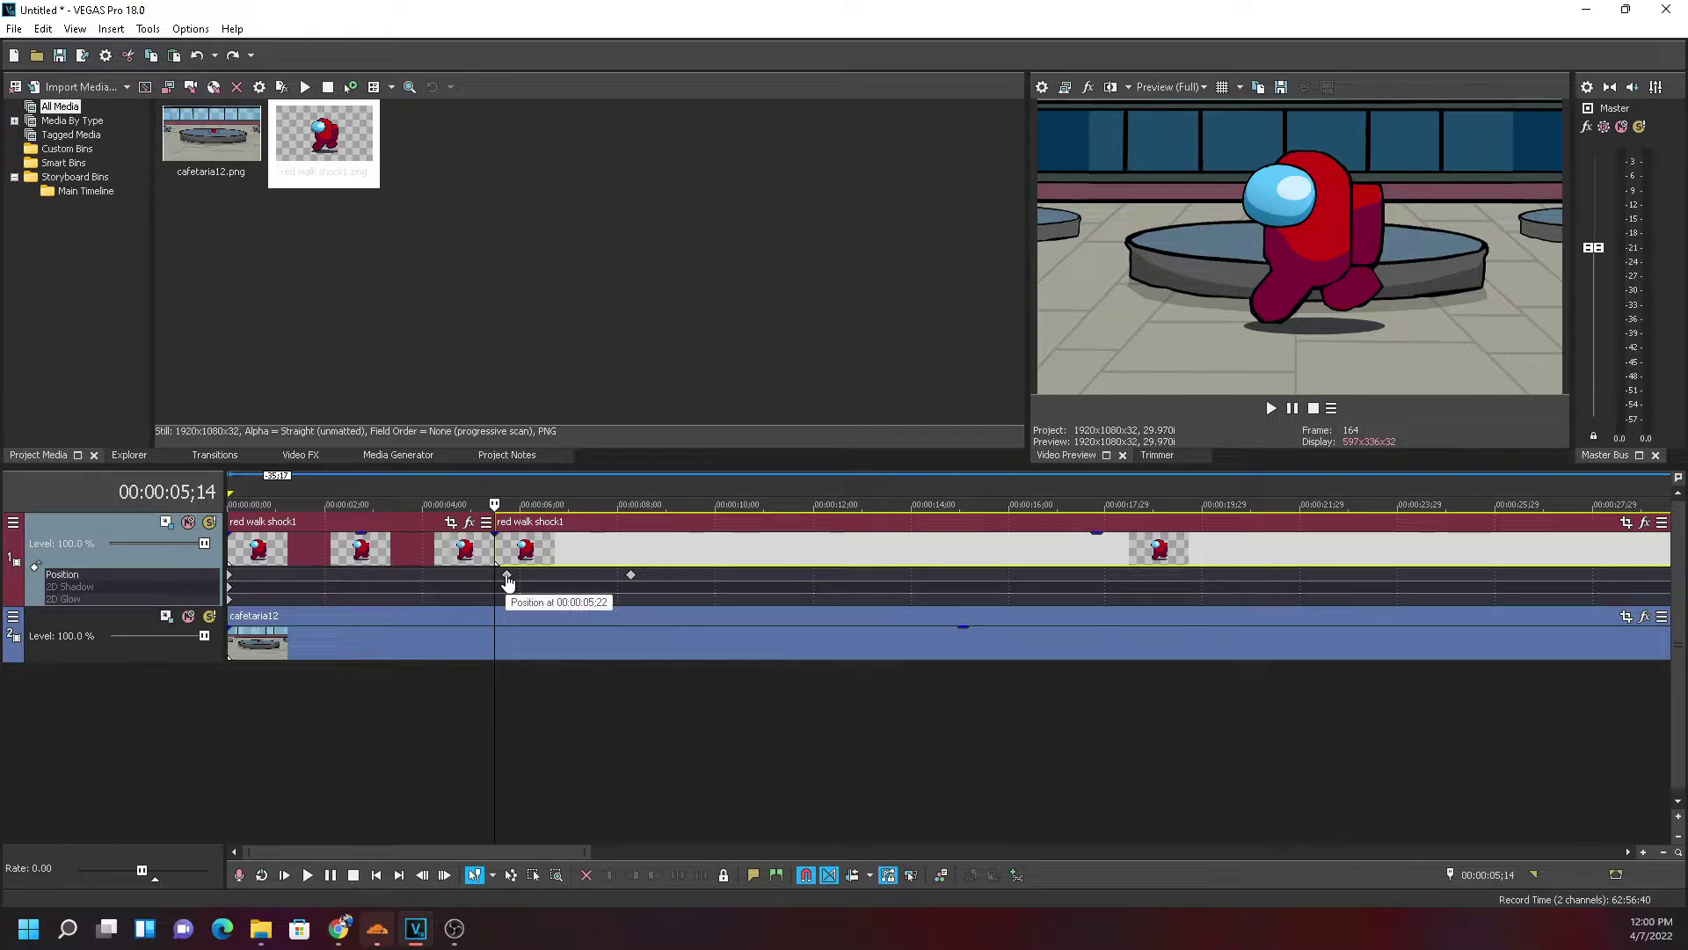
# Delete the position keyframe at 00:00:05;22 in Track Motion and close the Track Motion window
pyautogui.doubleClick(507, 577)
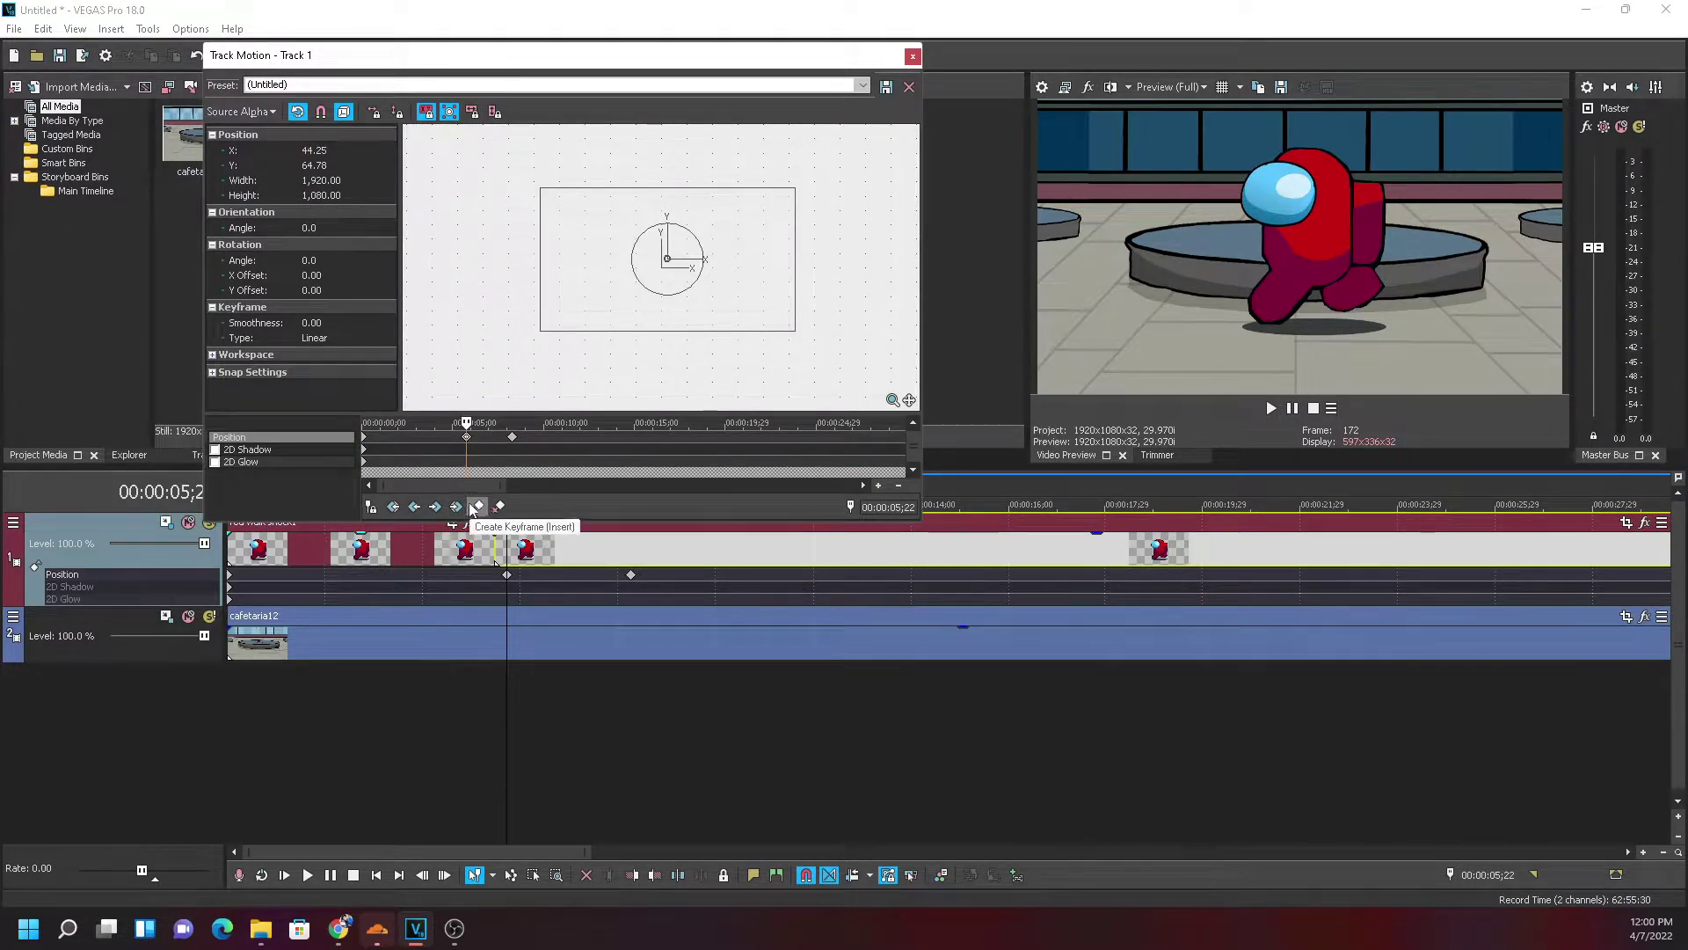
pyautogui.rightClick(467, 440)
pyautogui.click(498, 521)
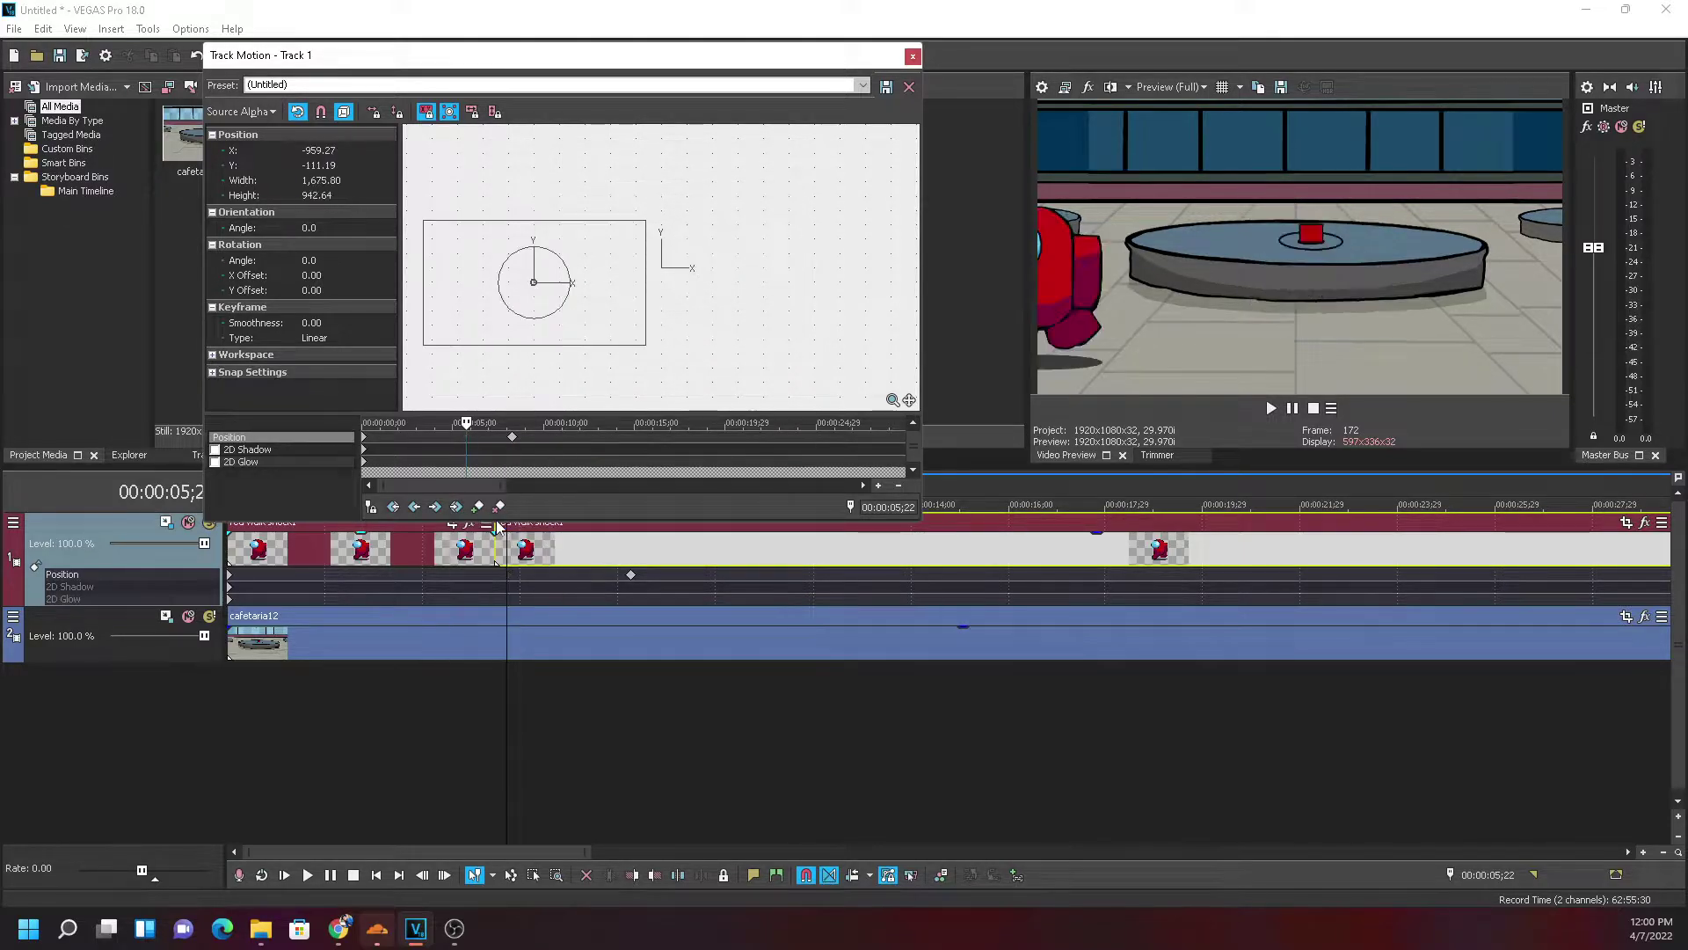
pyautogui.click(913, 58)
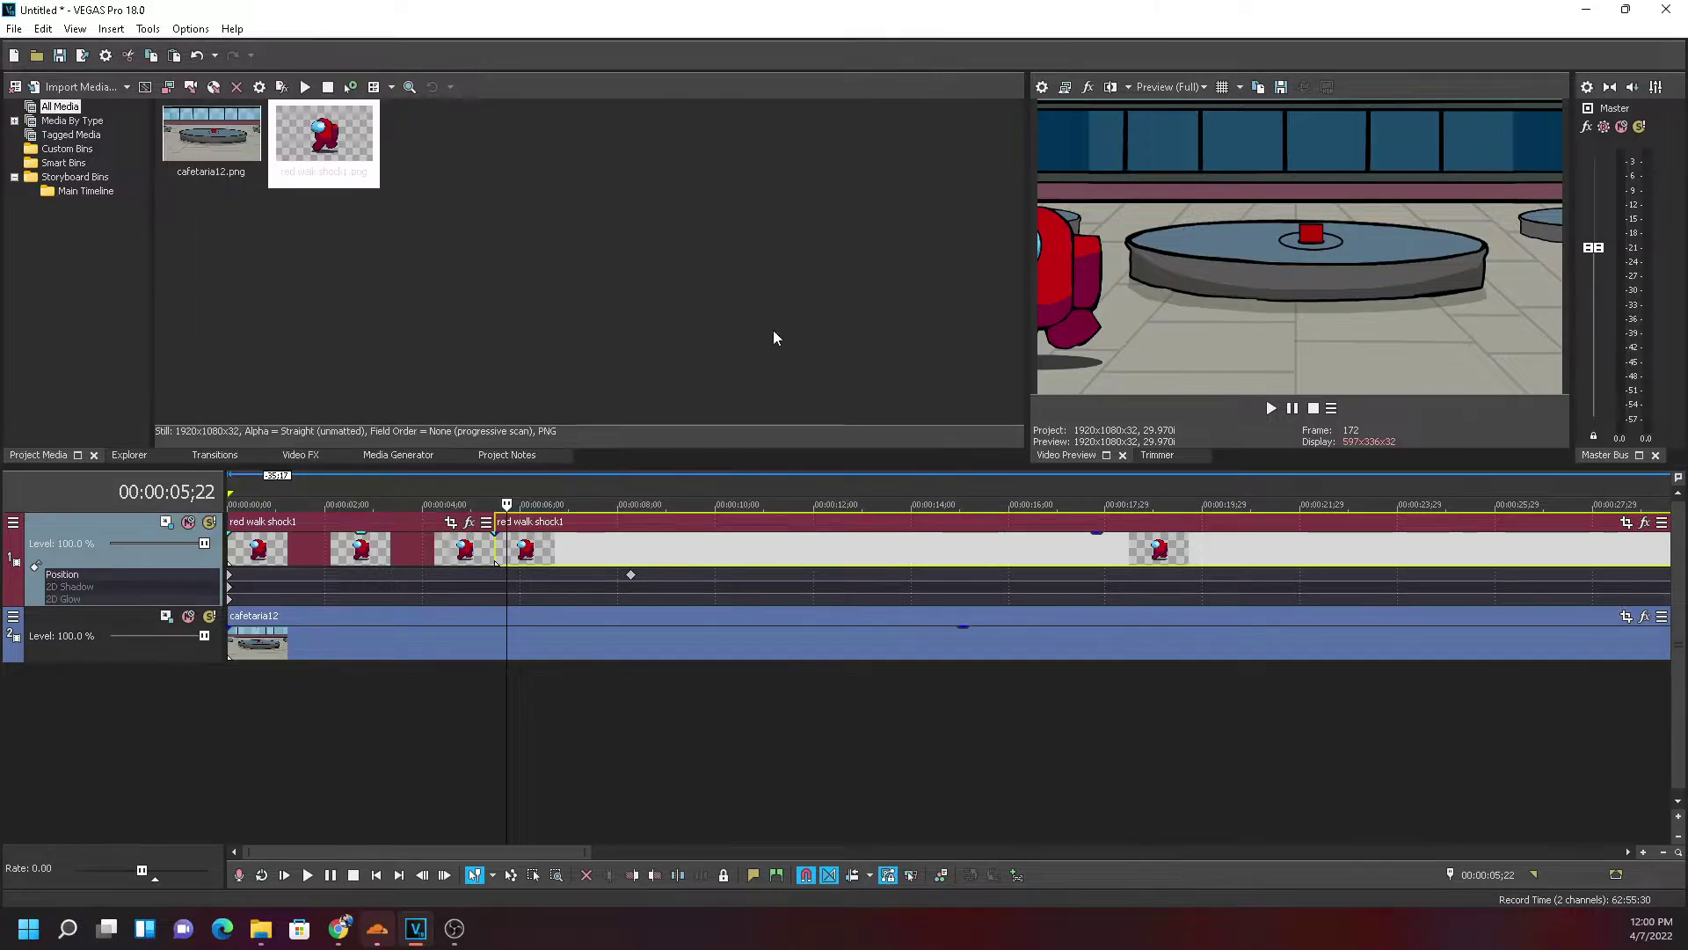
# Scrub between the start and the 00:00:08;08 position keyframe to review the character's movement
pyautogui.click(632, 576)
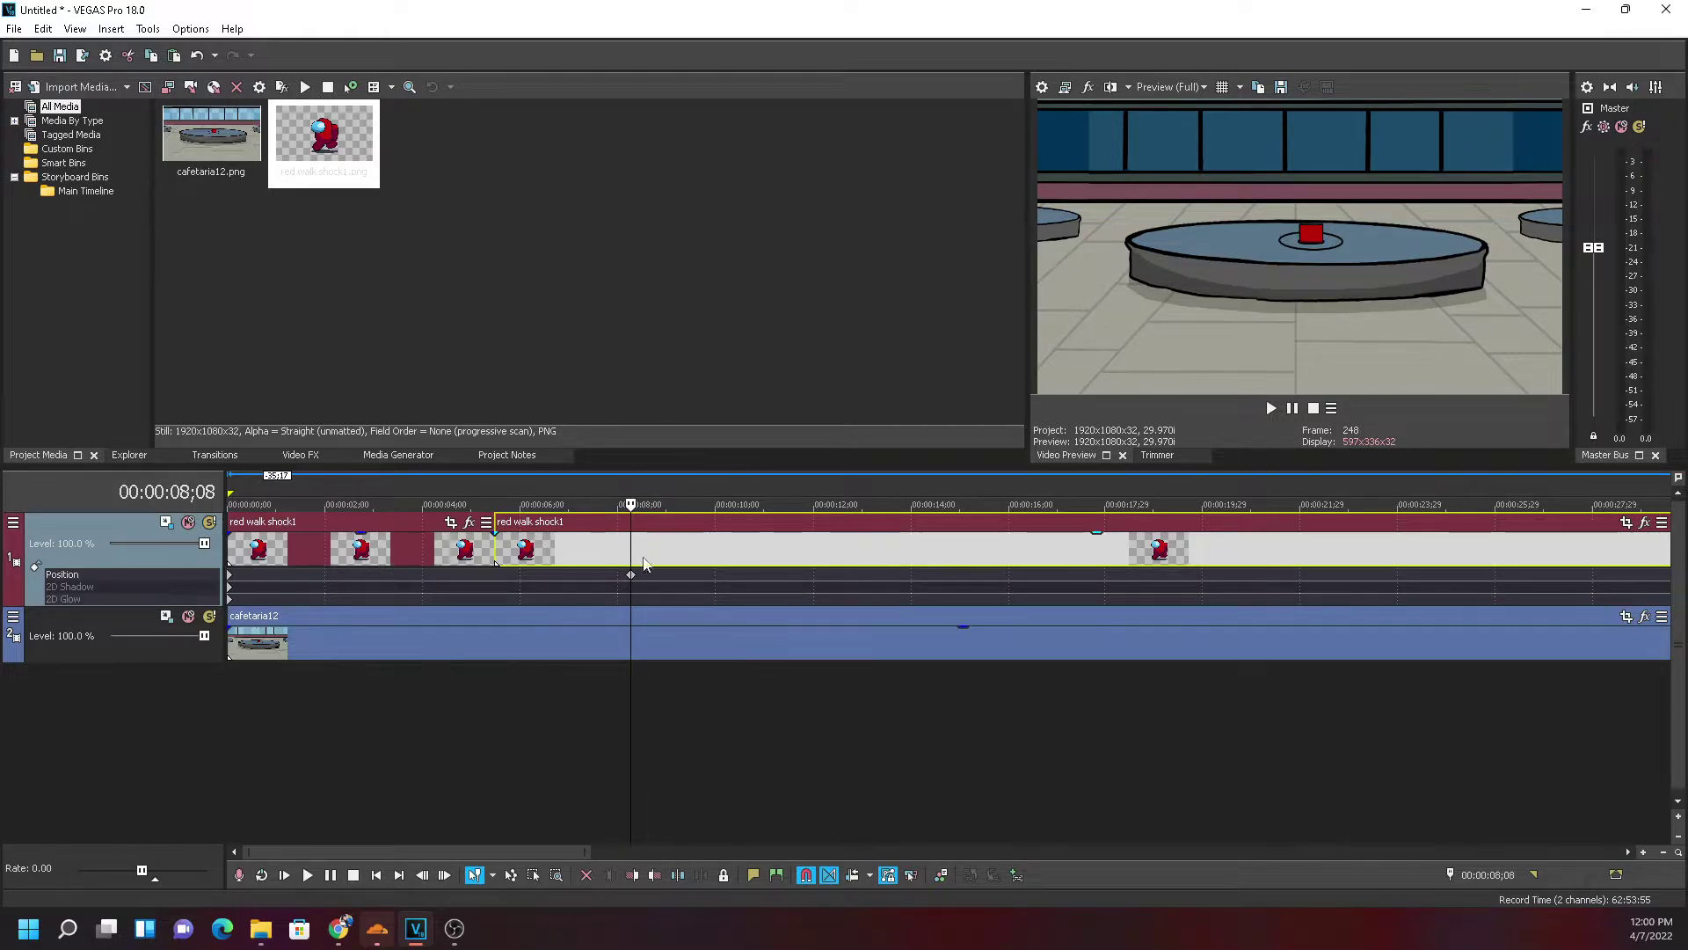
pyautogui.press('Right')
pyautogui.press('Right')
pyautogui.press('Right')
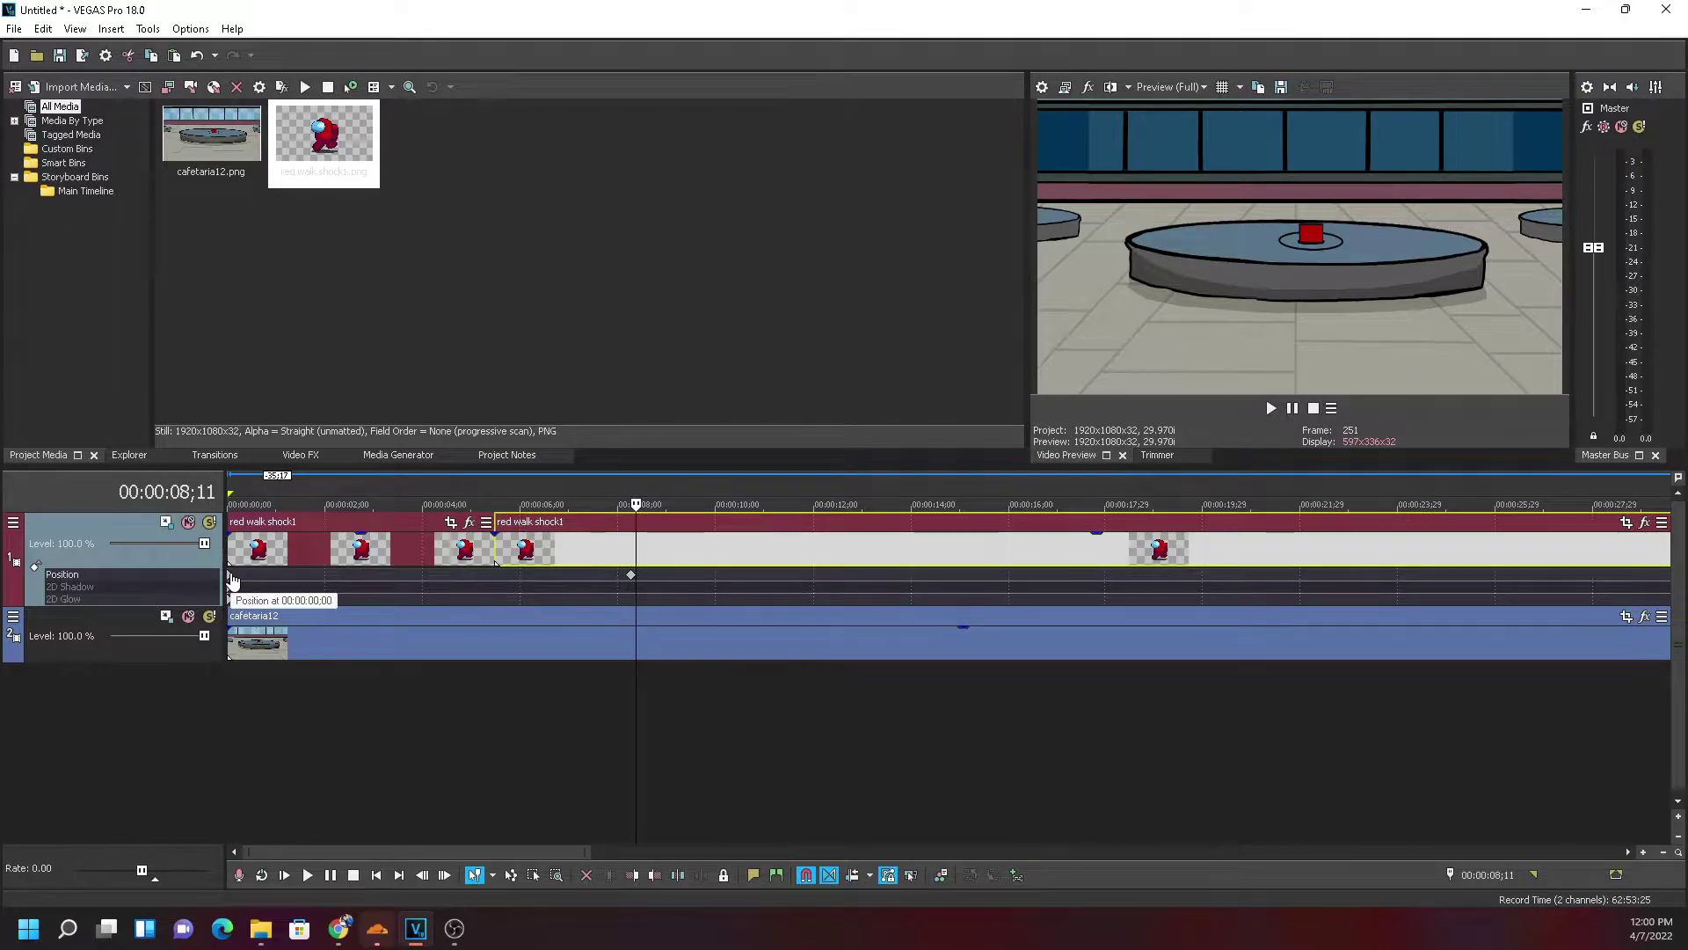
pyautogui.click(632, 577)
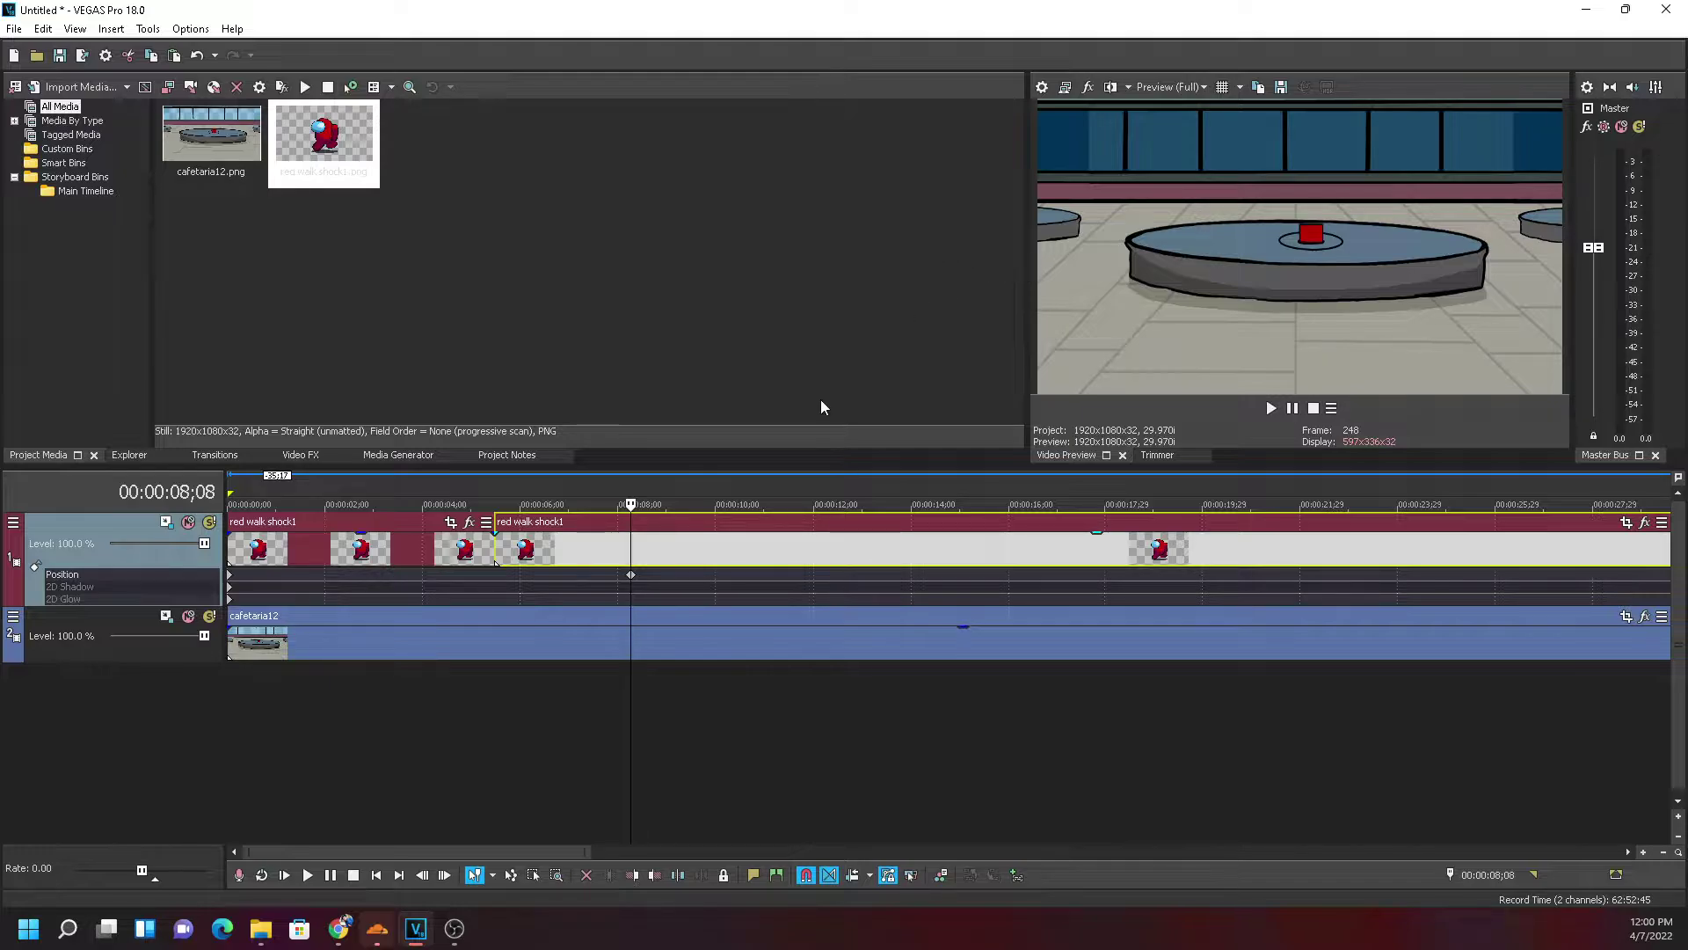
pyautogui.moveTo(631, 544)
pyautogui.mouseDown()
pyautogui.moveTo(602, 558)
pyautogui.moveTo(621, 563)
pyautogui.mouseUp()
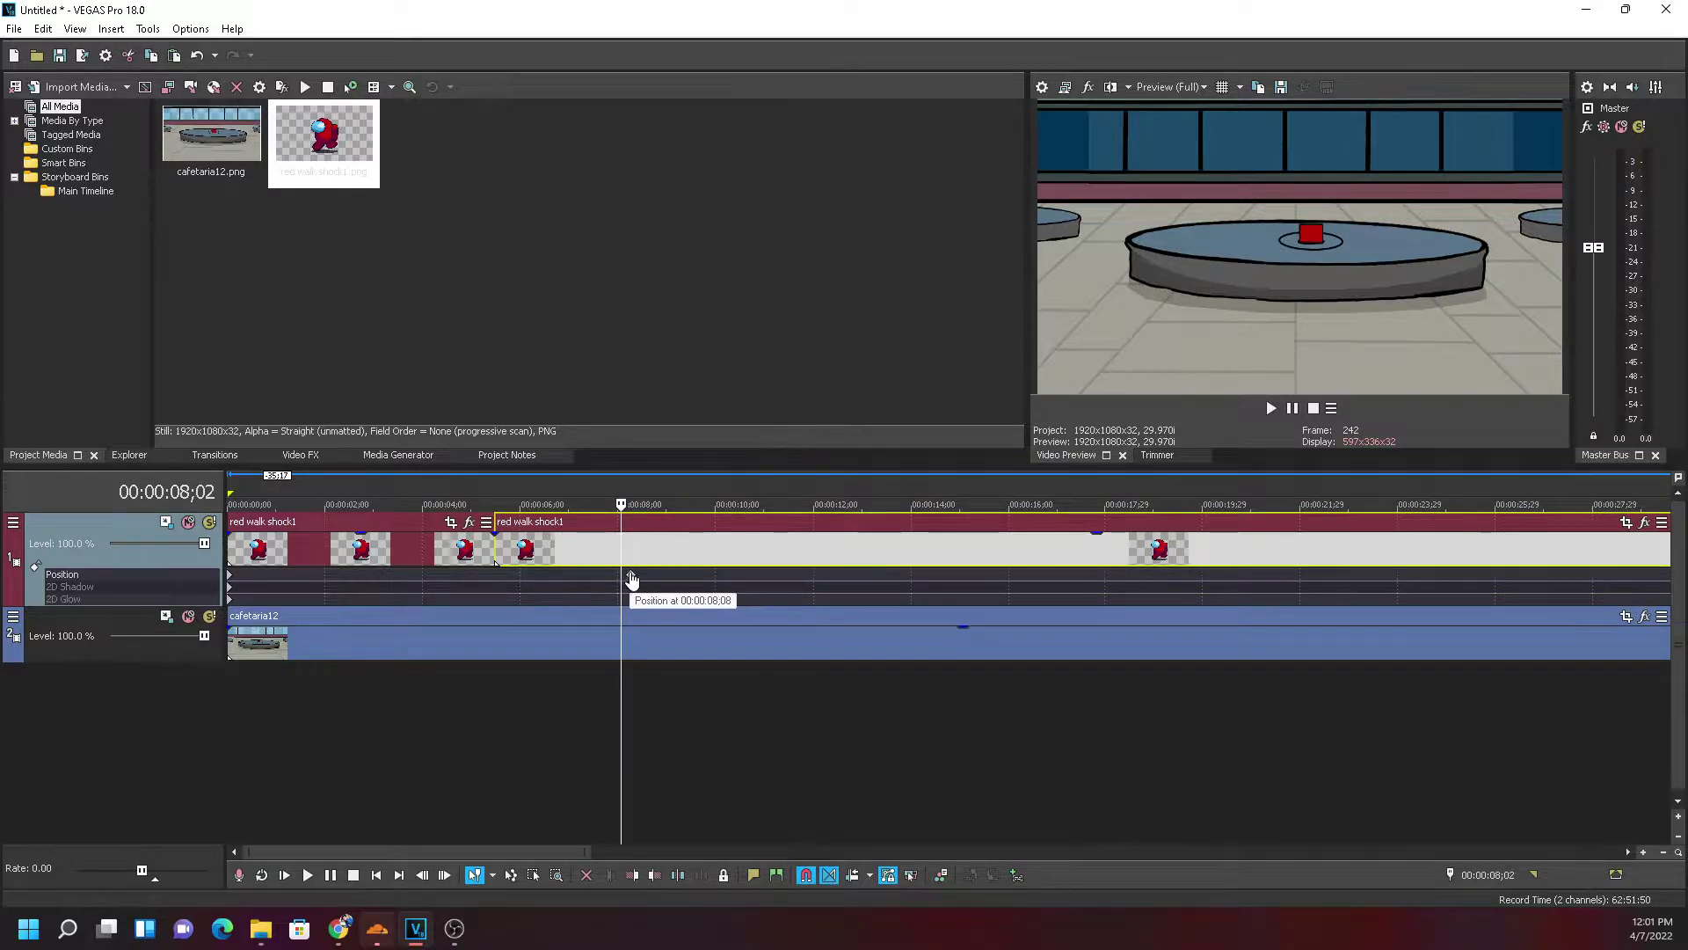
pyautogui.moveTo(621, 552); pyautogui.dragTo(239, 535)
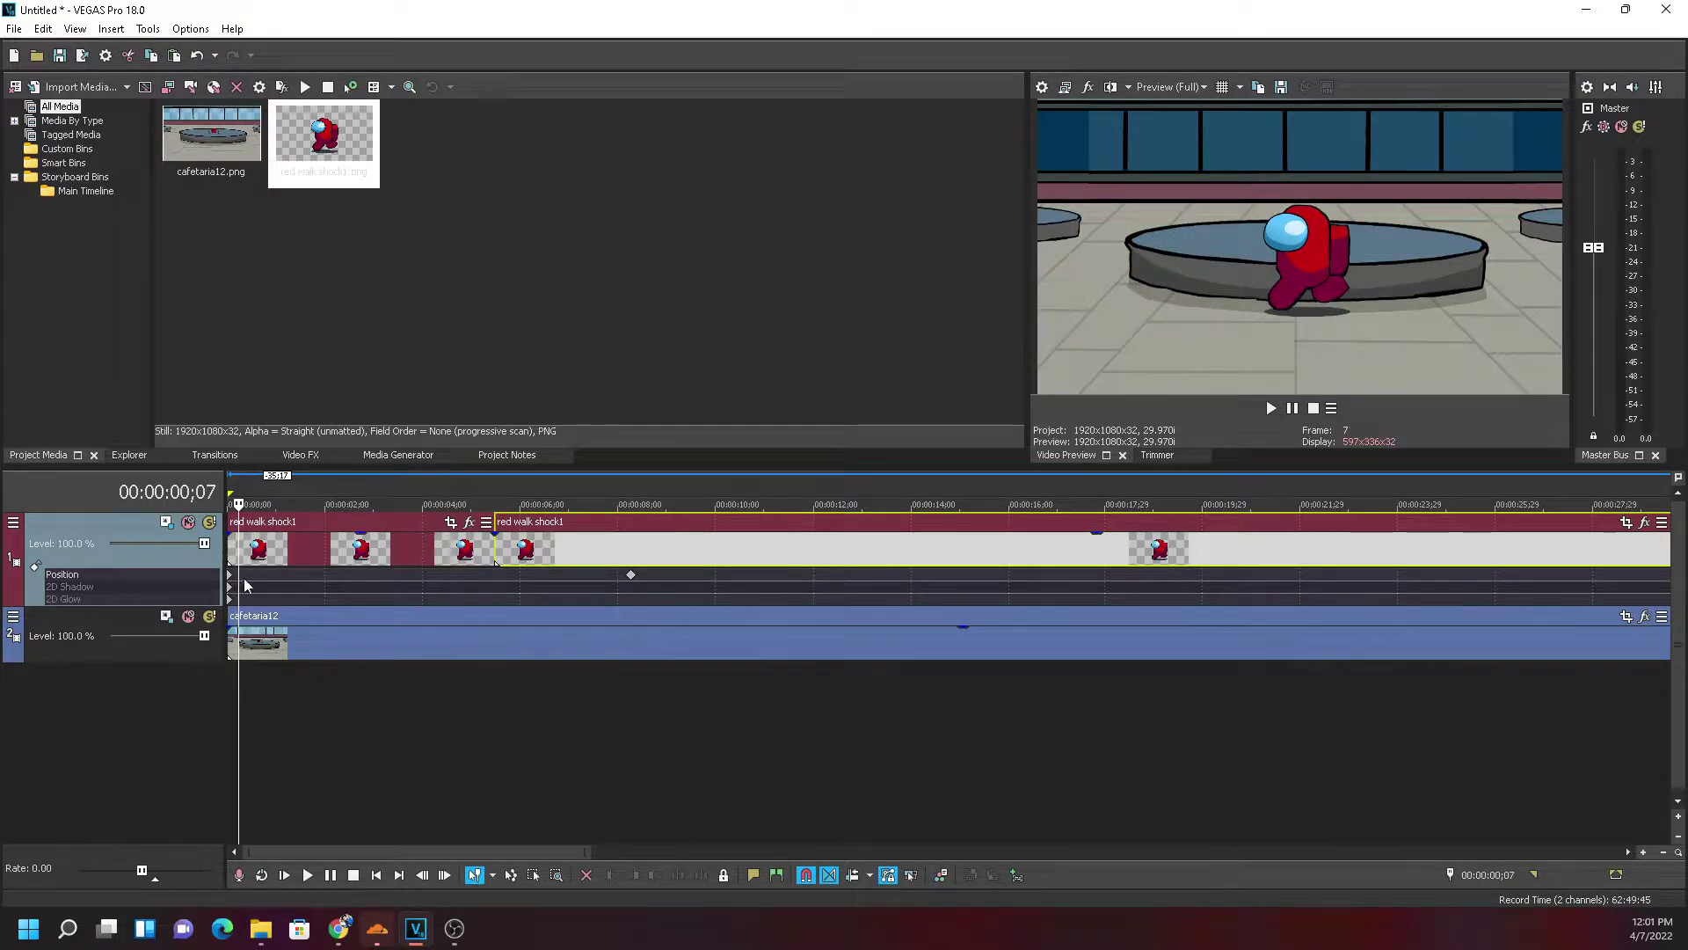
pyautogui.click(631, 577)
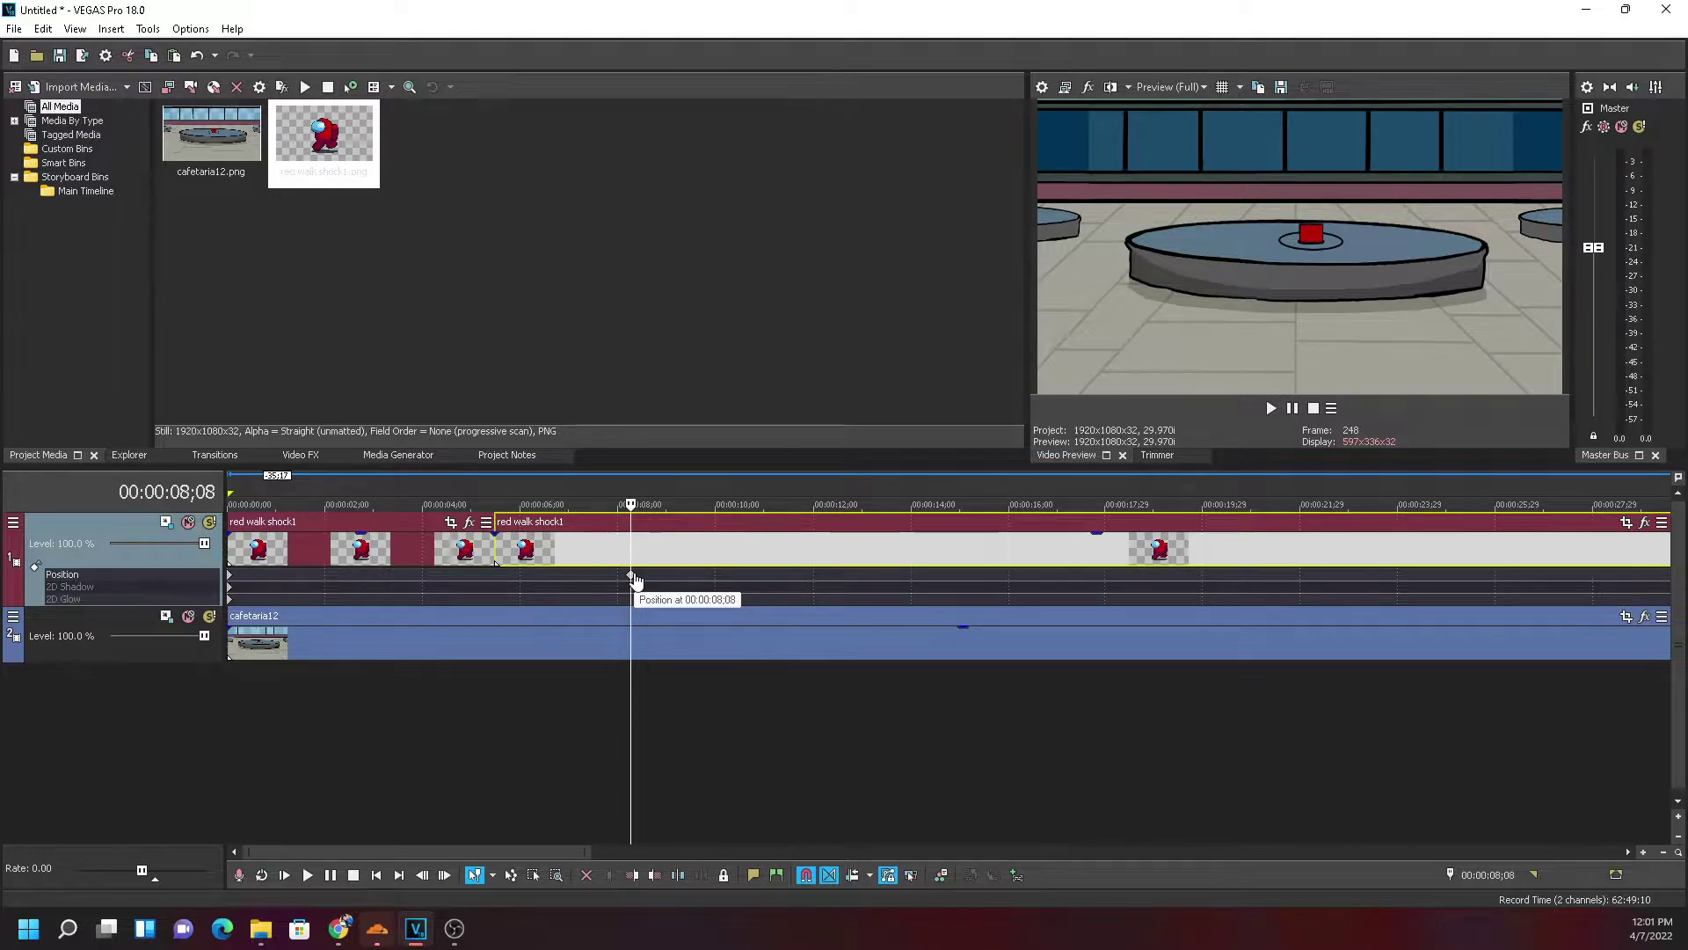
pyautogui.moveTo(636, 579); pyautogui.dragTo(233, 573)
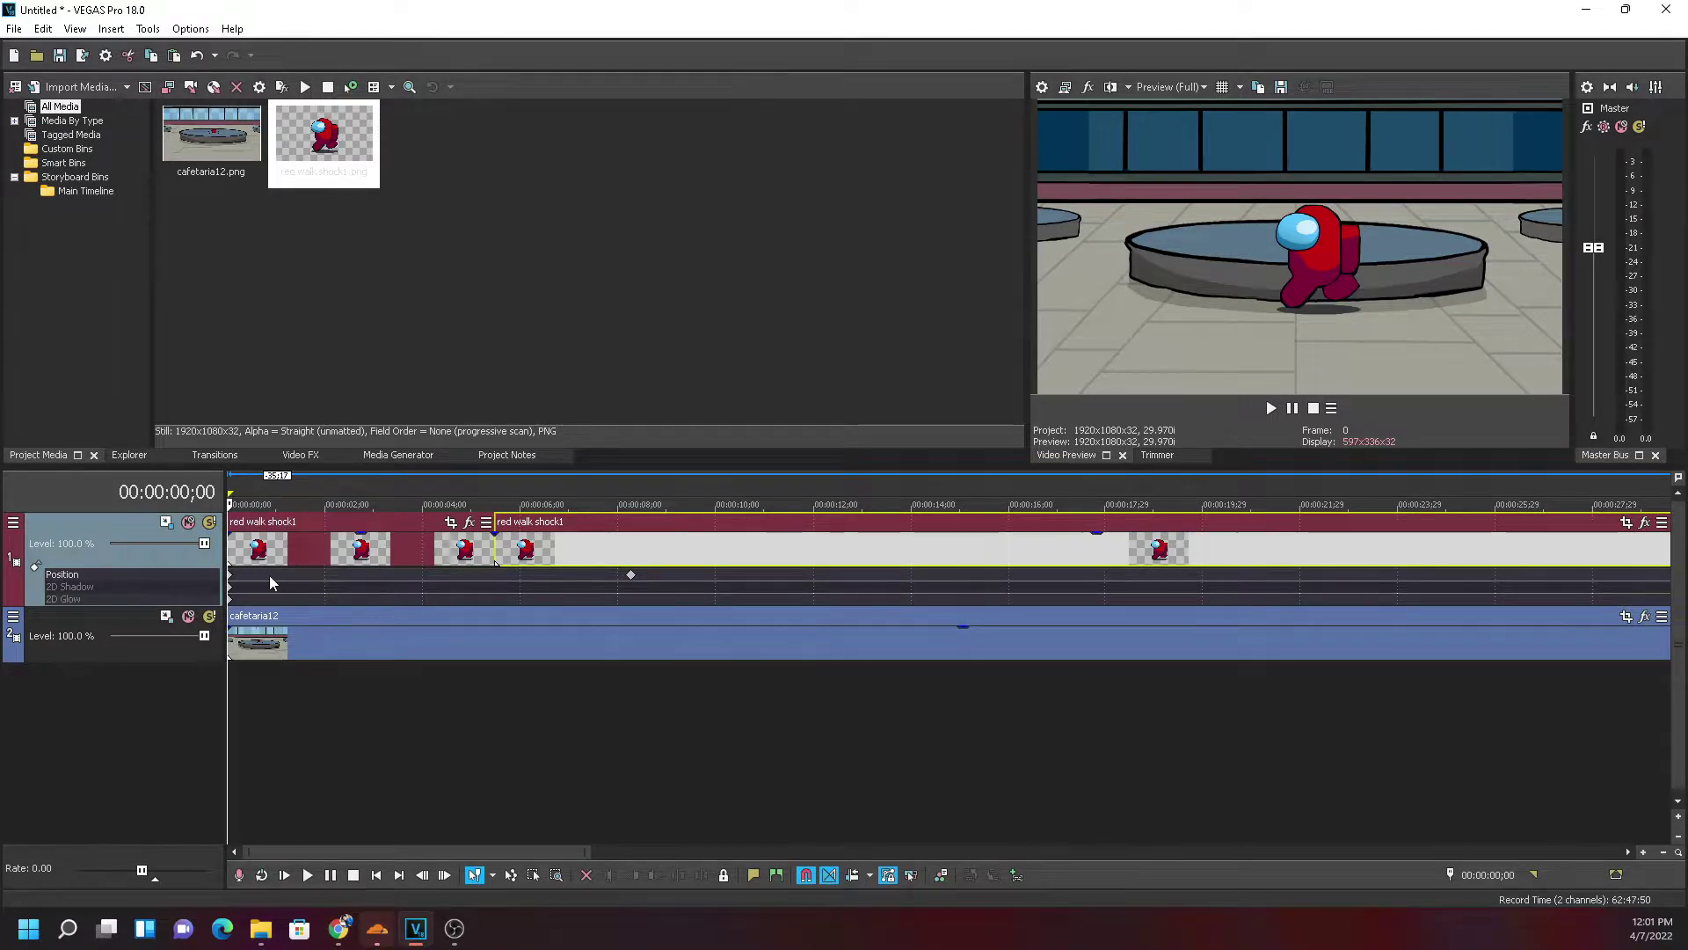
# Examine the character's position just before and after the 00:00:05;14 split between the two red walk shock1 clips
pyautogui.click(613, 596)
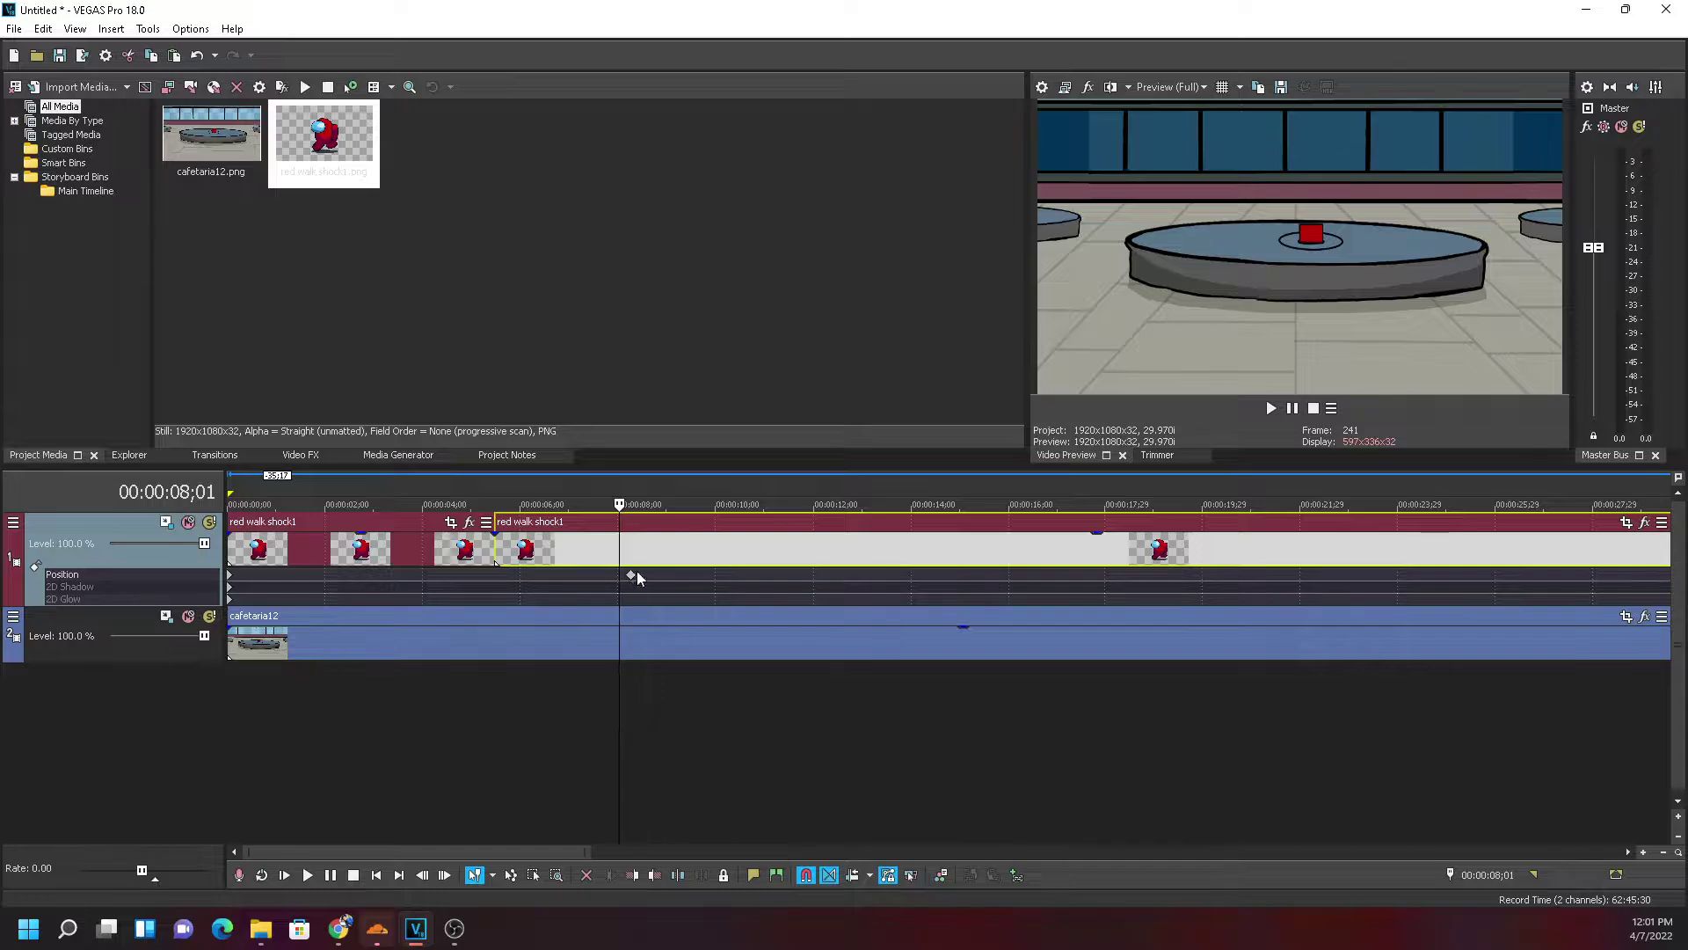
pyautogui.click(431, 552)
pyautogui.moveTo(420, 553); pyautogui.dragTo(618, 573)
pyautogui.moveTo(617, 559); pyautogui.dragTo(494, 559)
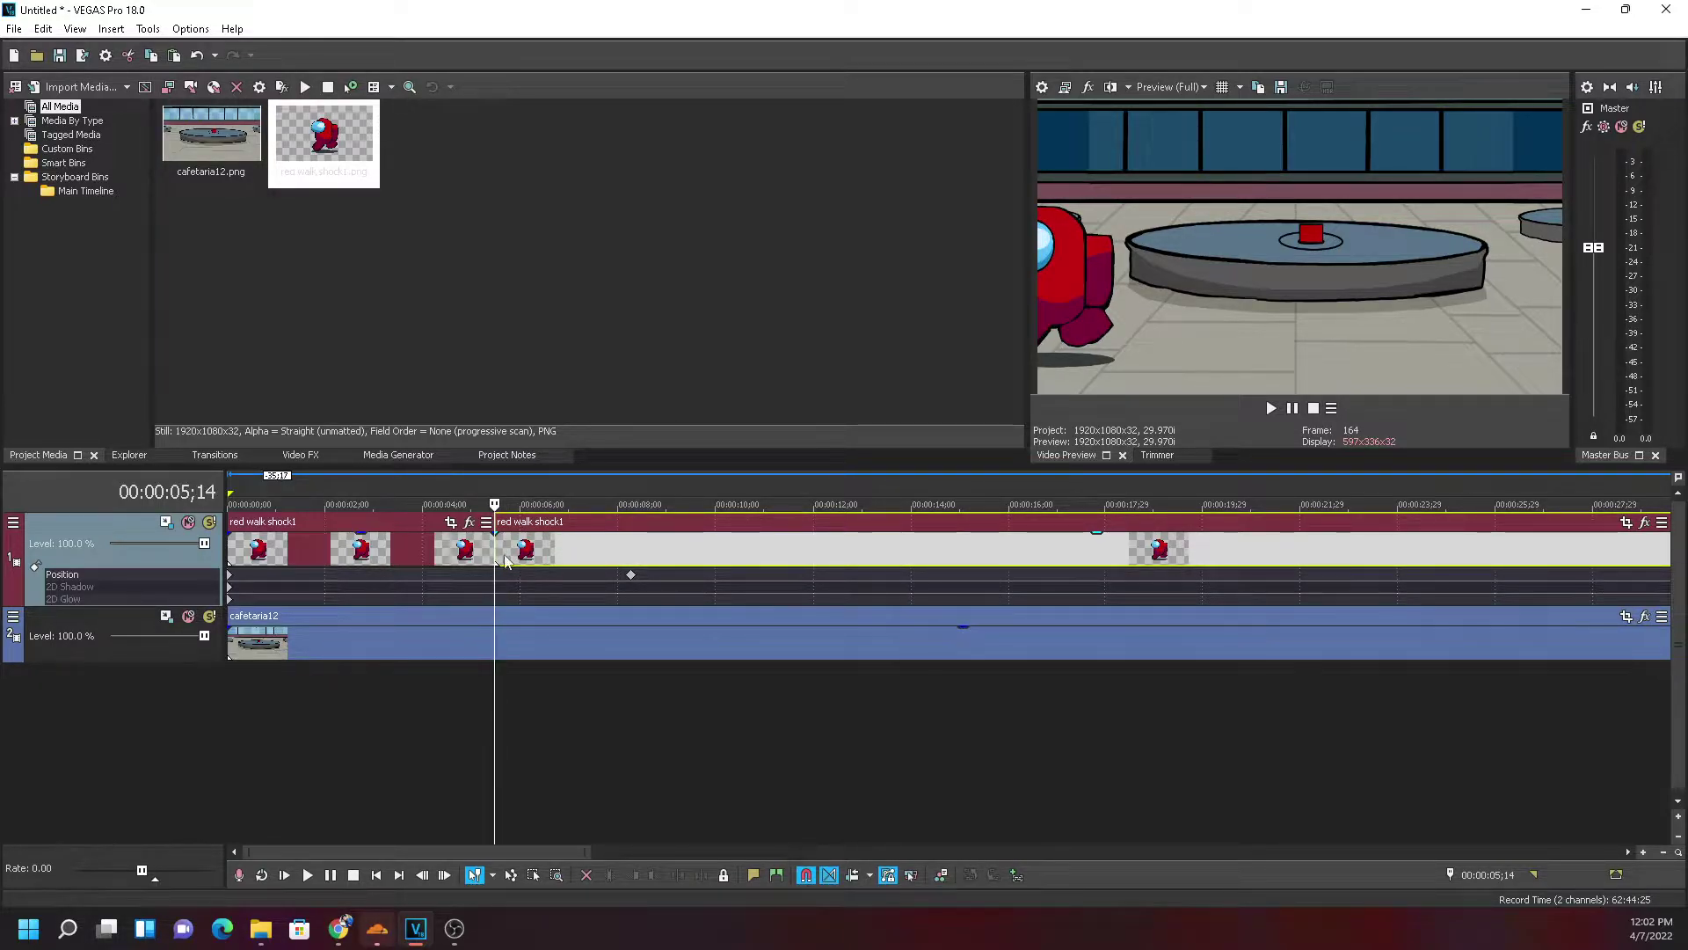
pyautogui.click(482, 554)
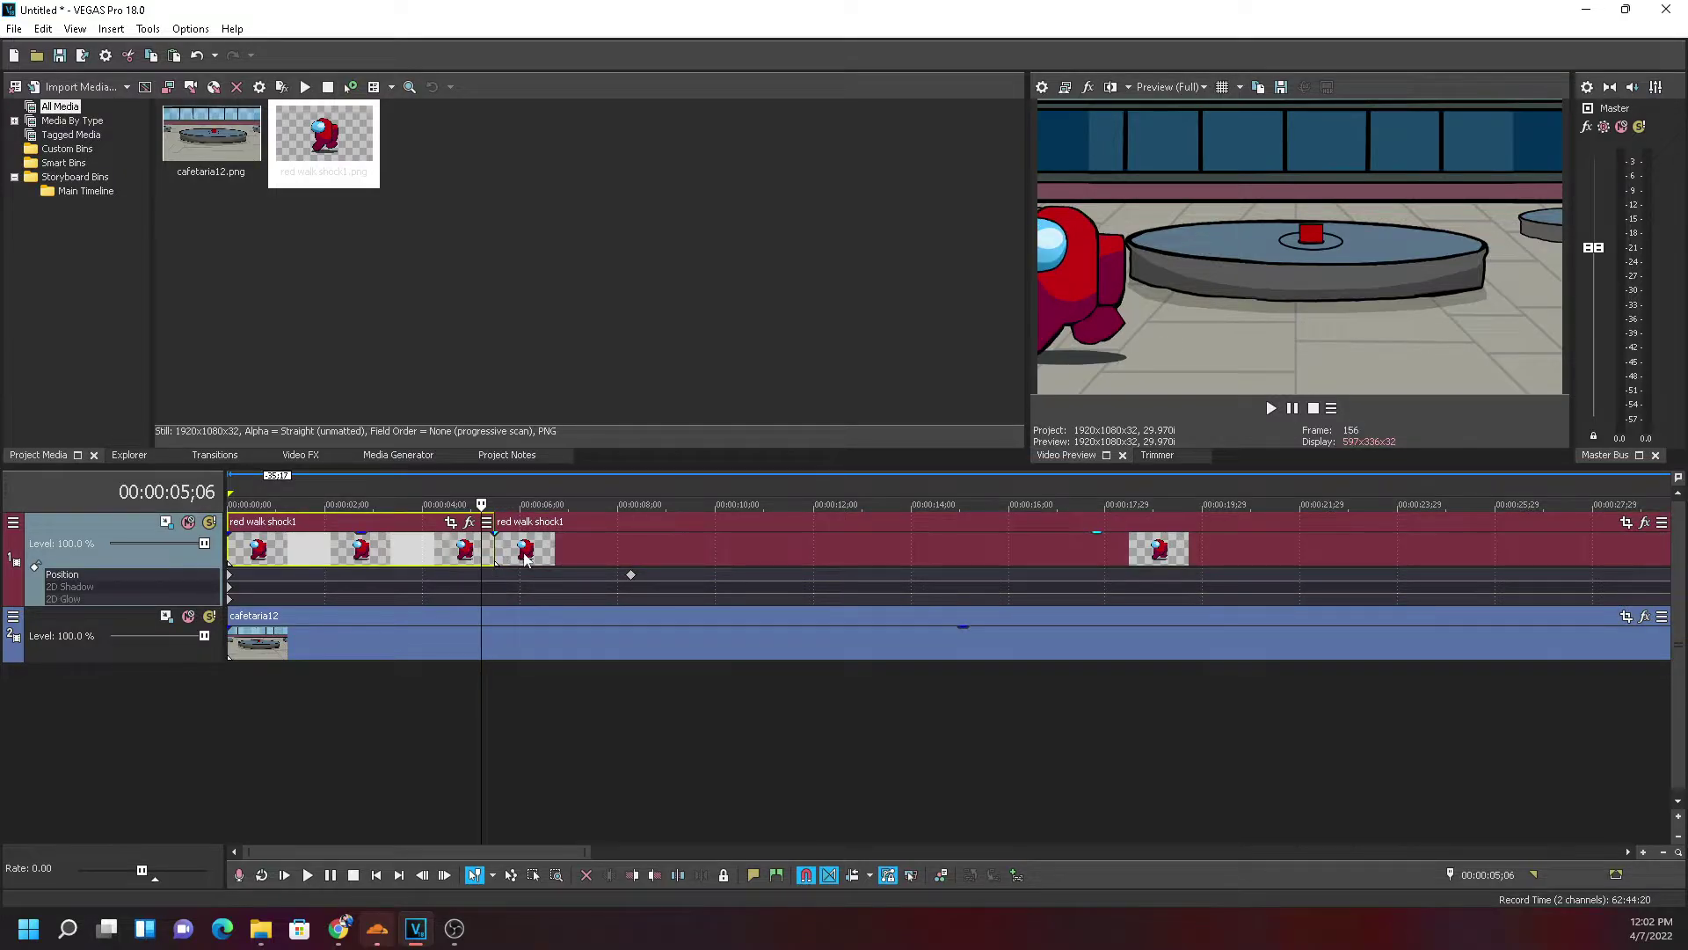
pyautogui.click(519, 554)
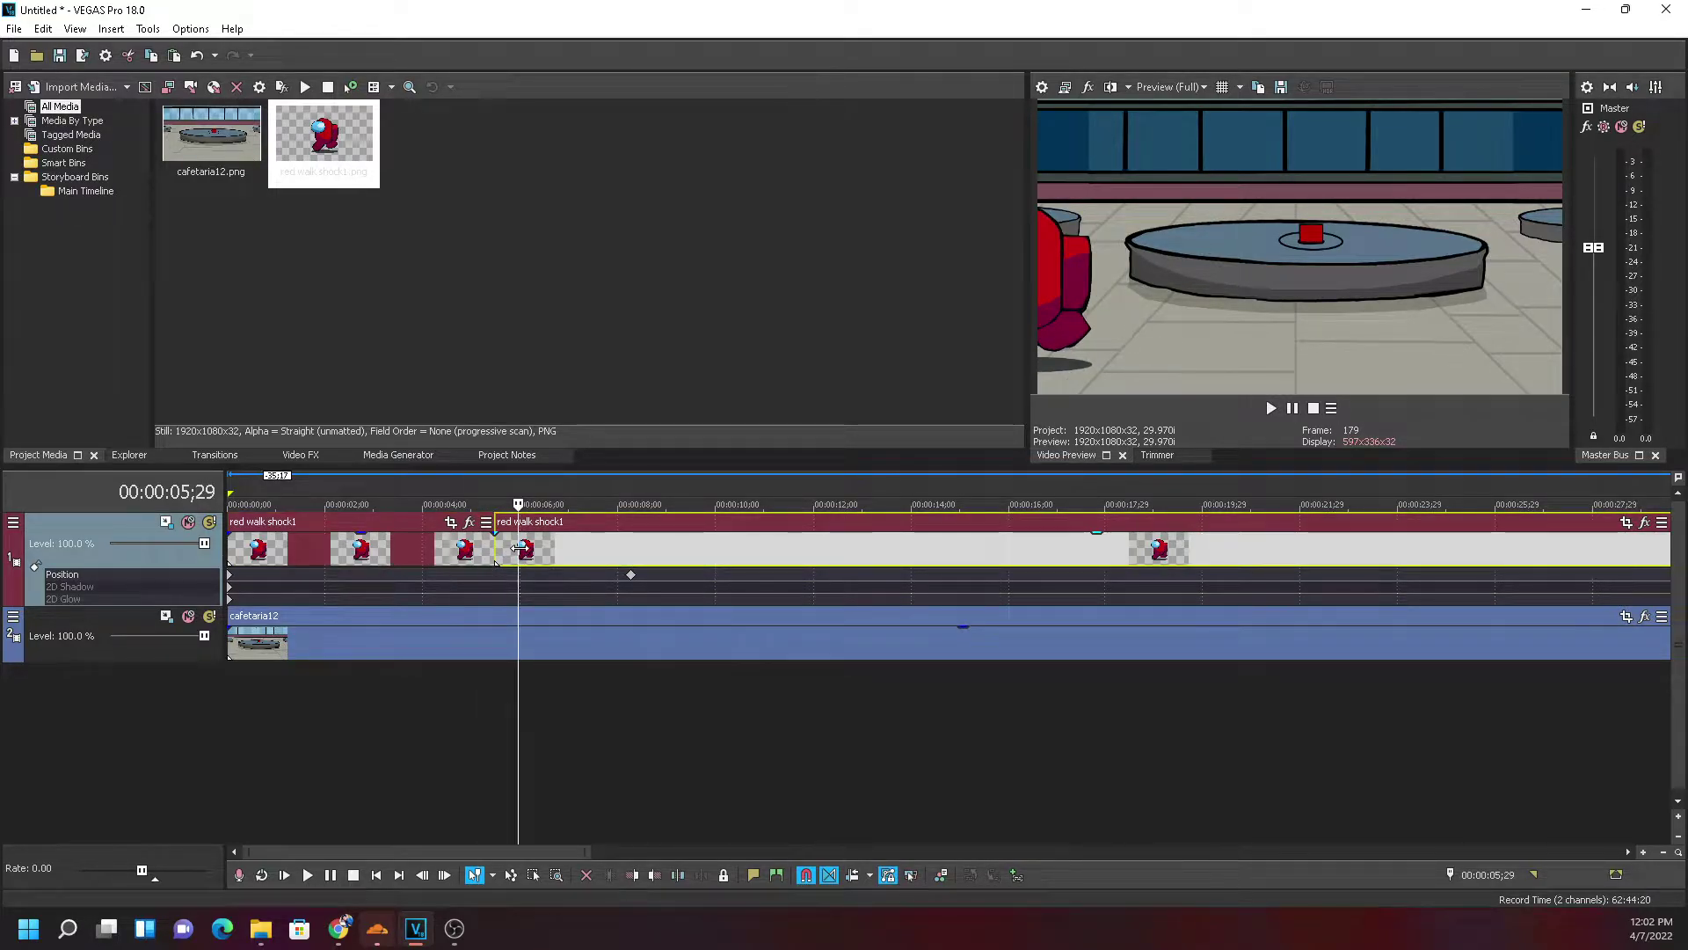
# Split the first red walk shock1 clip at 00:00:03;02
pyautogui.click(400, 552)
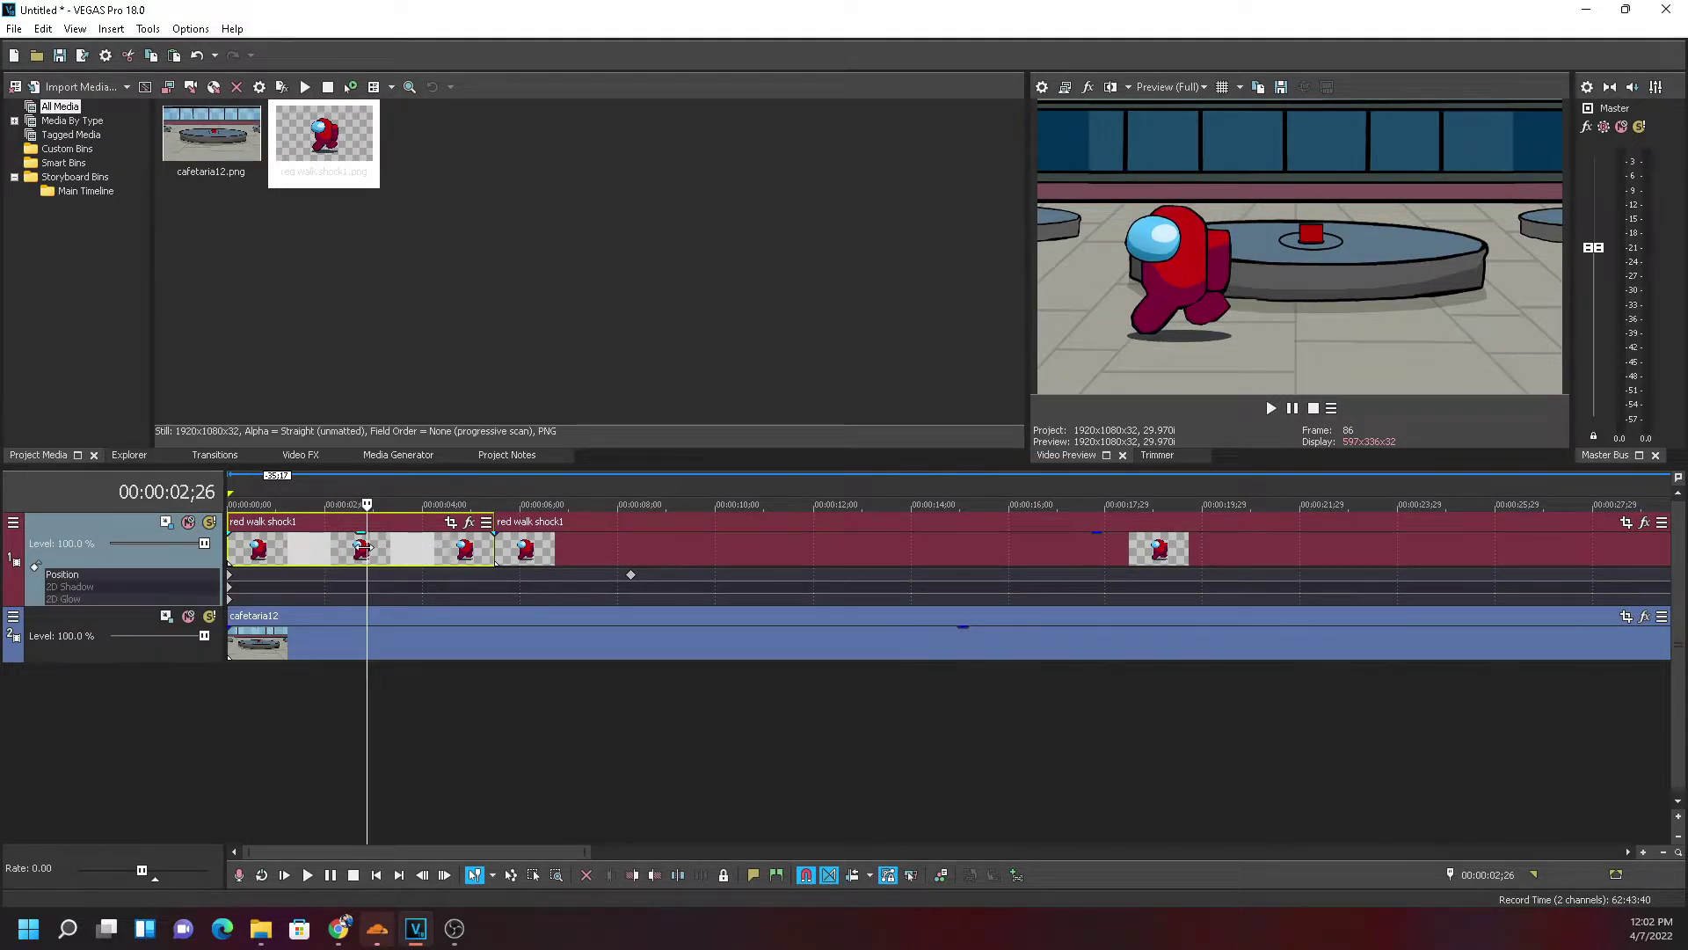
pyautogui.press('s')
pyautogui.hotkey('ctrl', 'z')
pyautogui.click(409, 551)
pyautogui.click(368, 551)
pyautogui.click(358, 552)
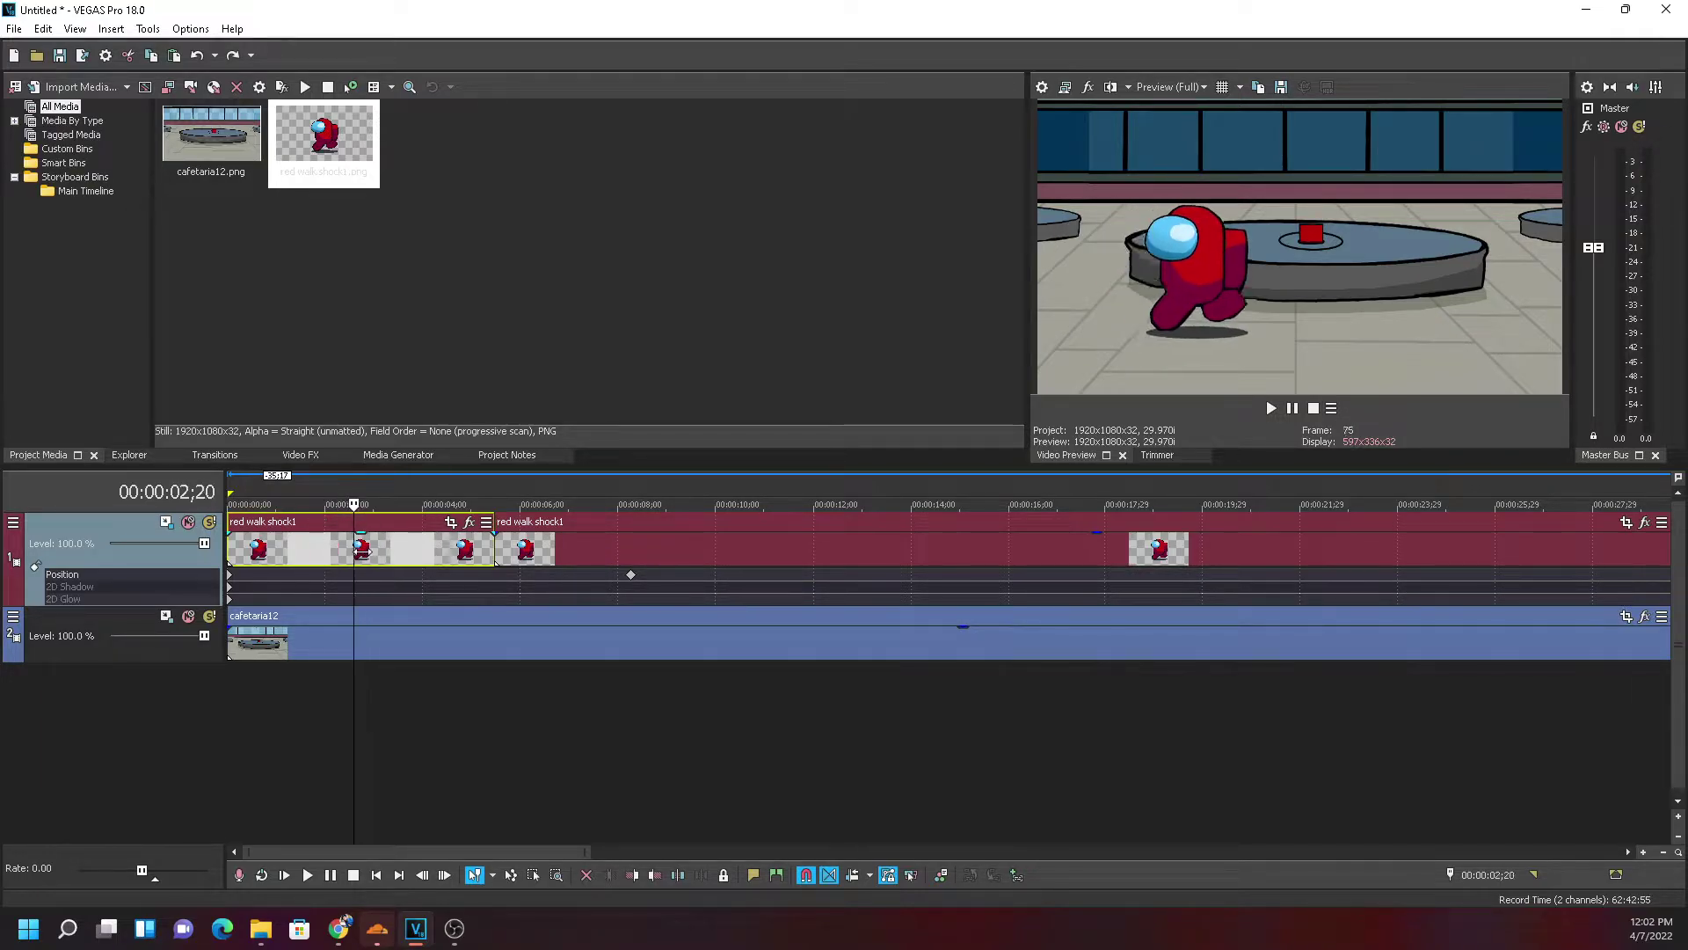
pyautogui.click(371, 551)
pyautogui.click(378, 551)
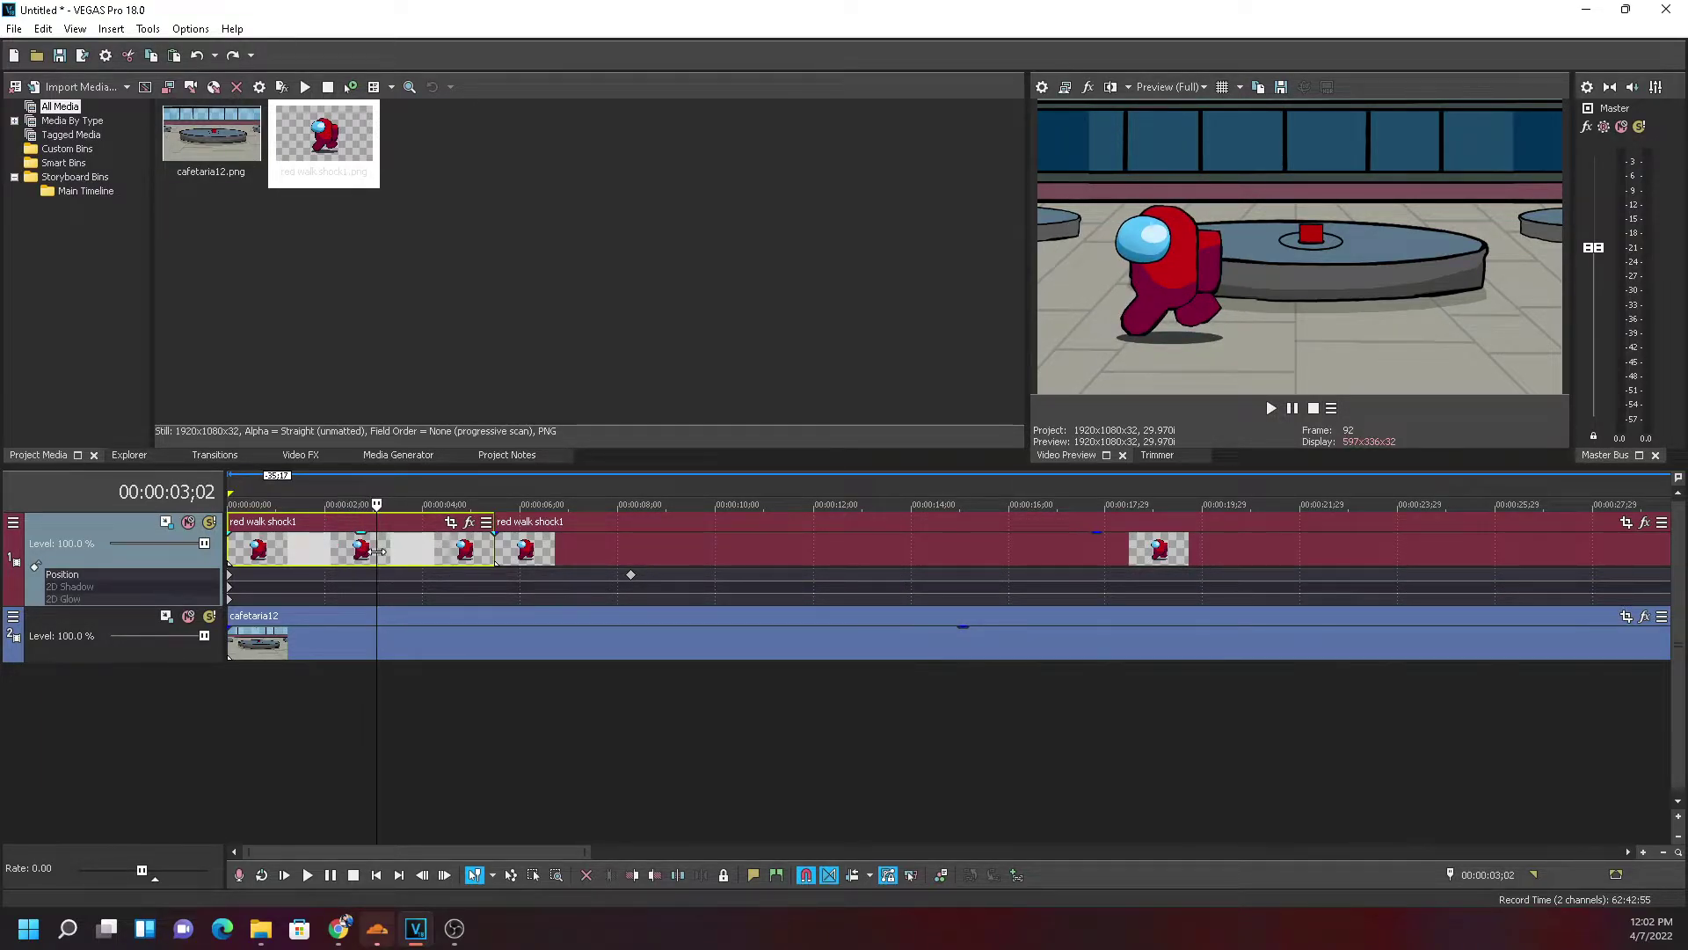
pyautogui.press('s')
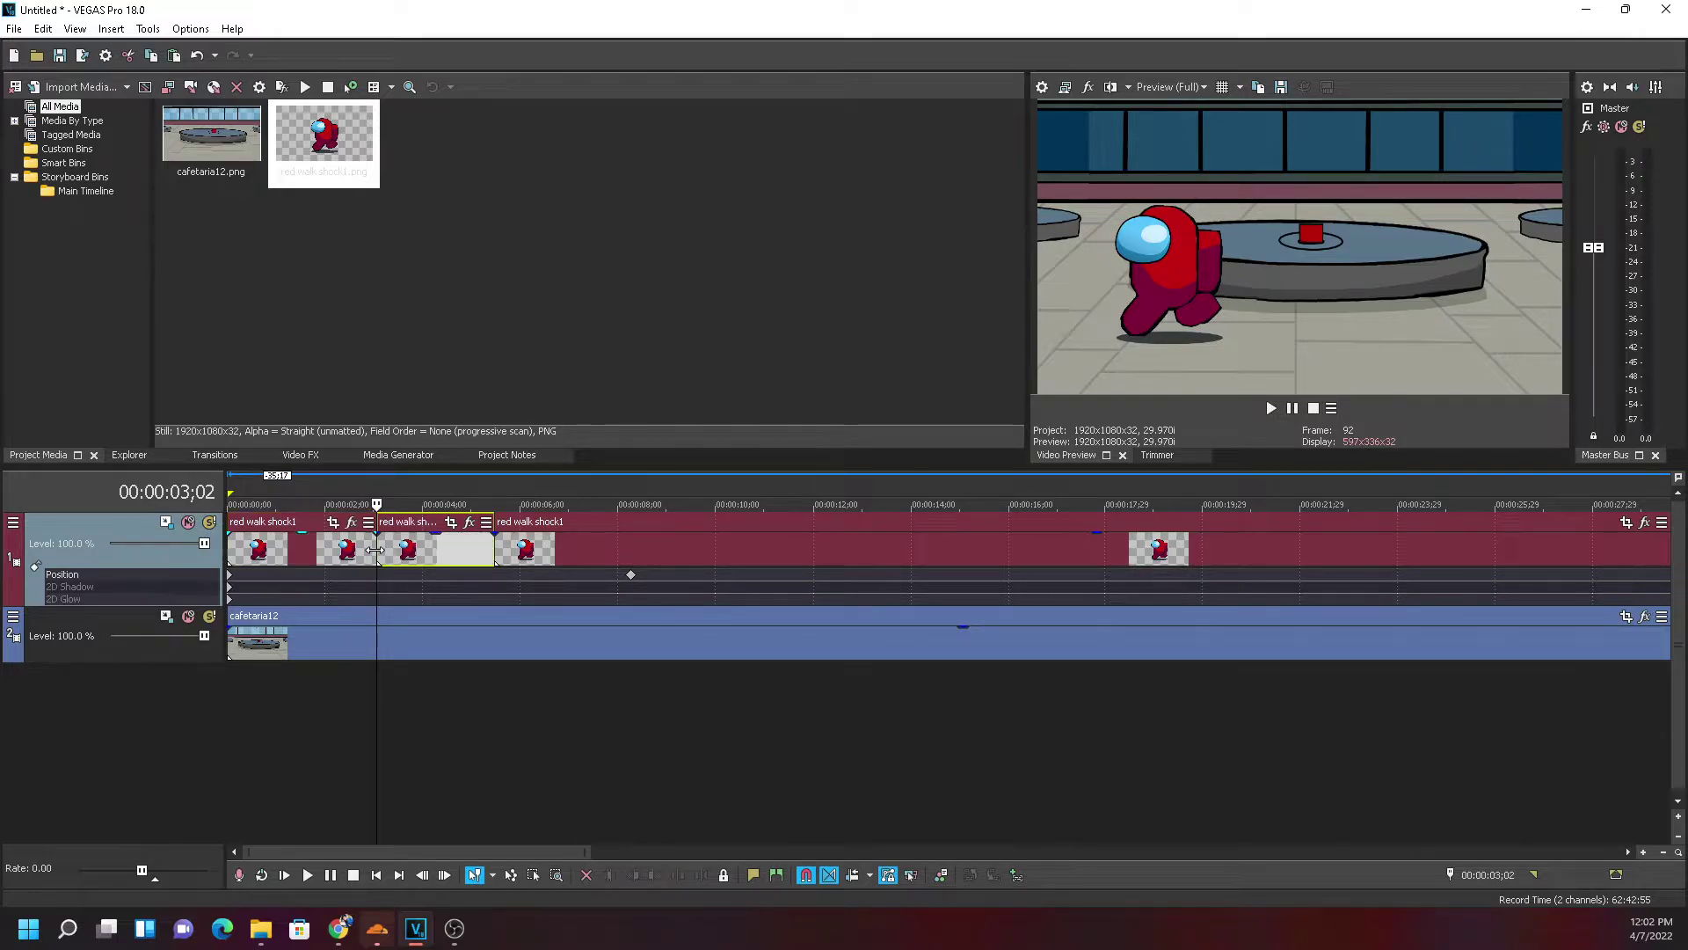
# Delete the last red walk shock1 piece, the one that starts at 00:00:05;14
pyautogui.click(309, 552)
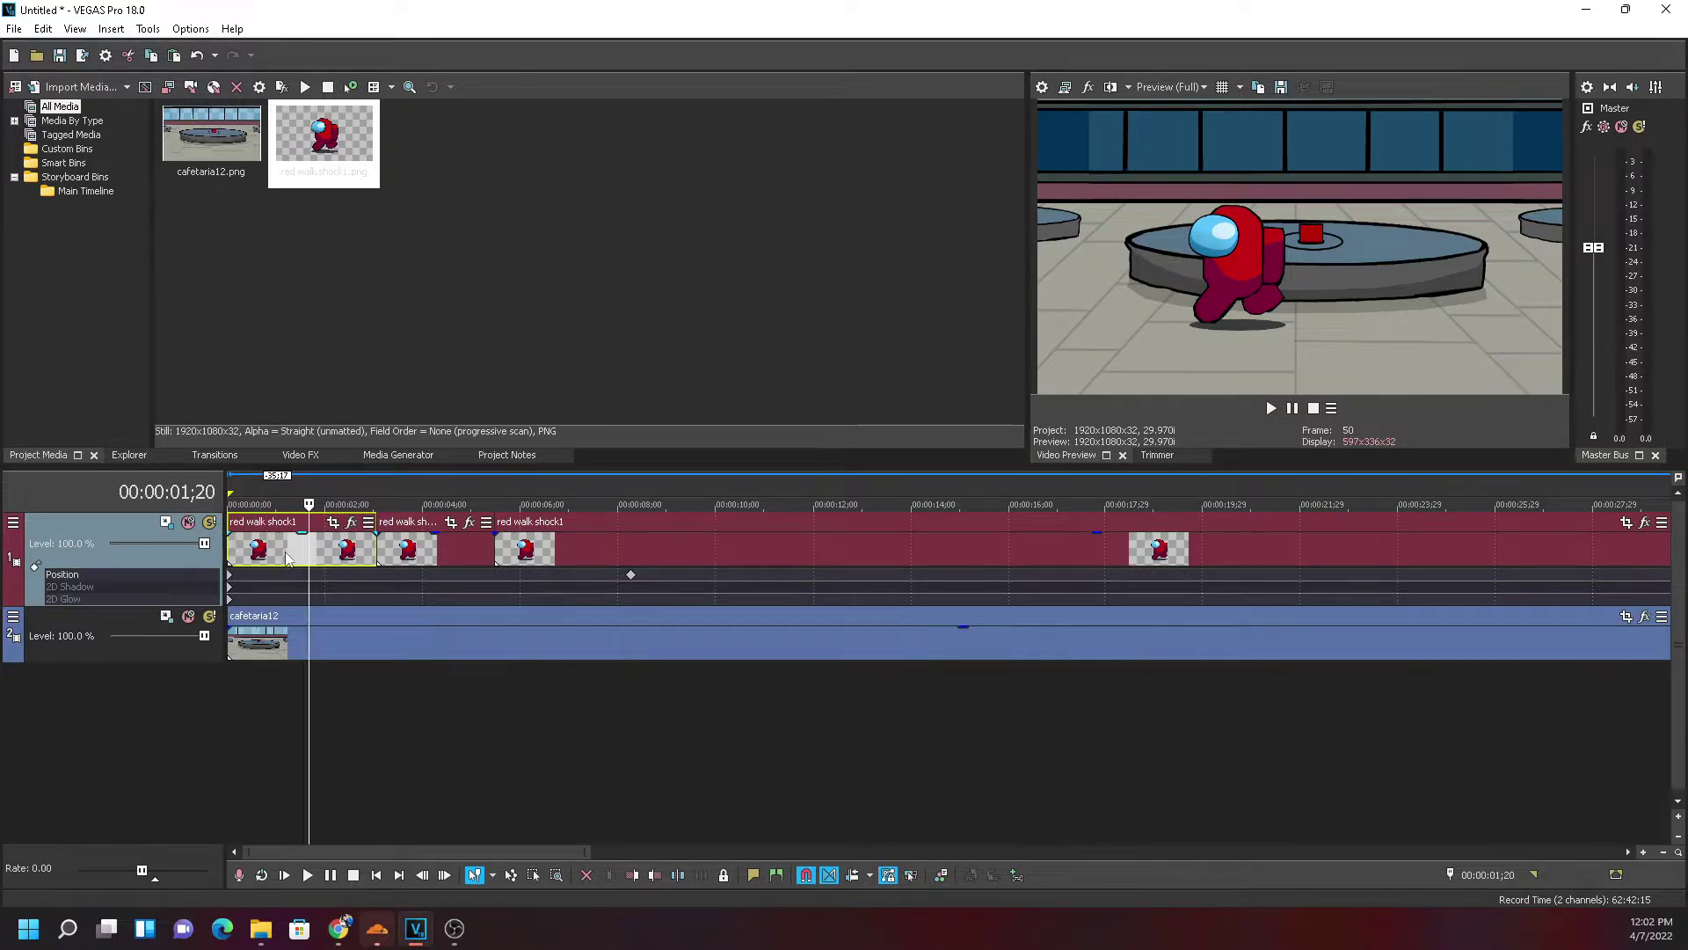
pyautogui.click(485, 563)
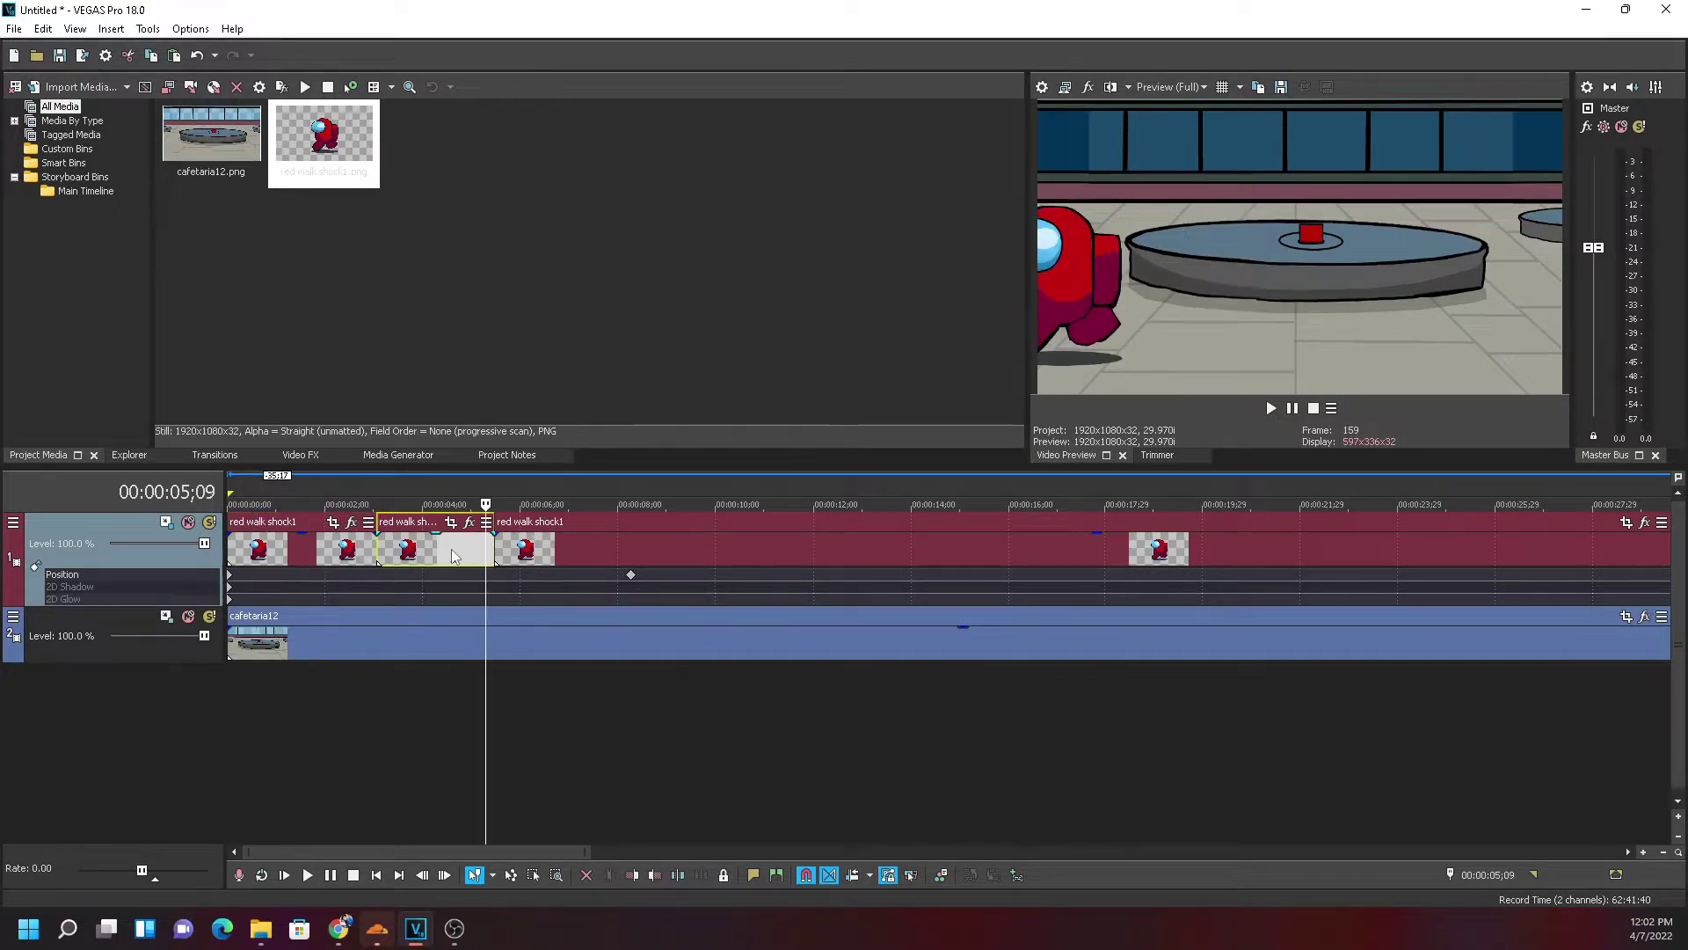
pyautogui.click(578, 552)
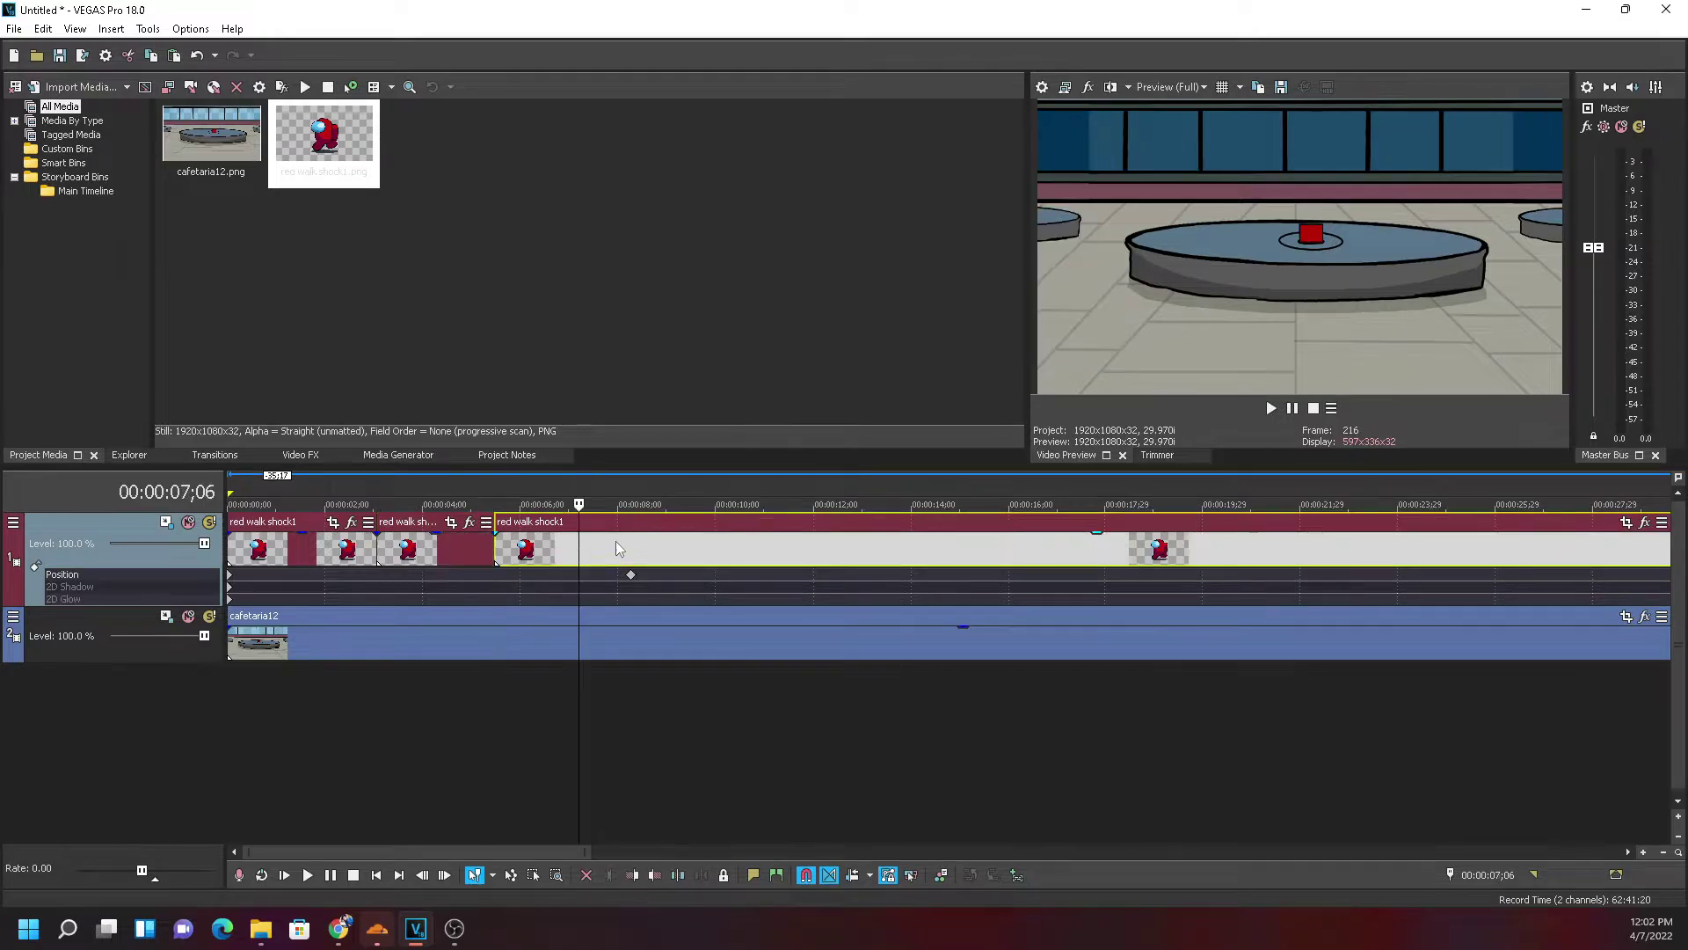
pyautogui.press('Delete')
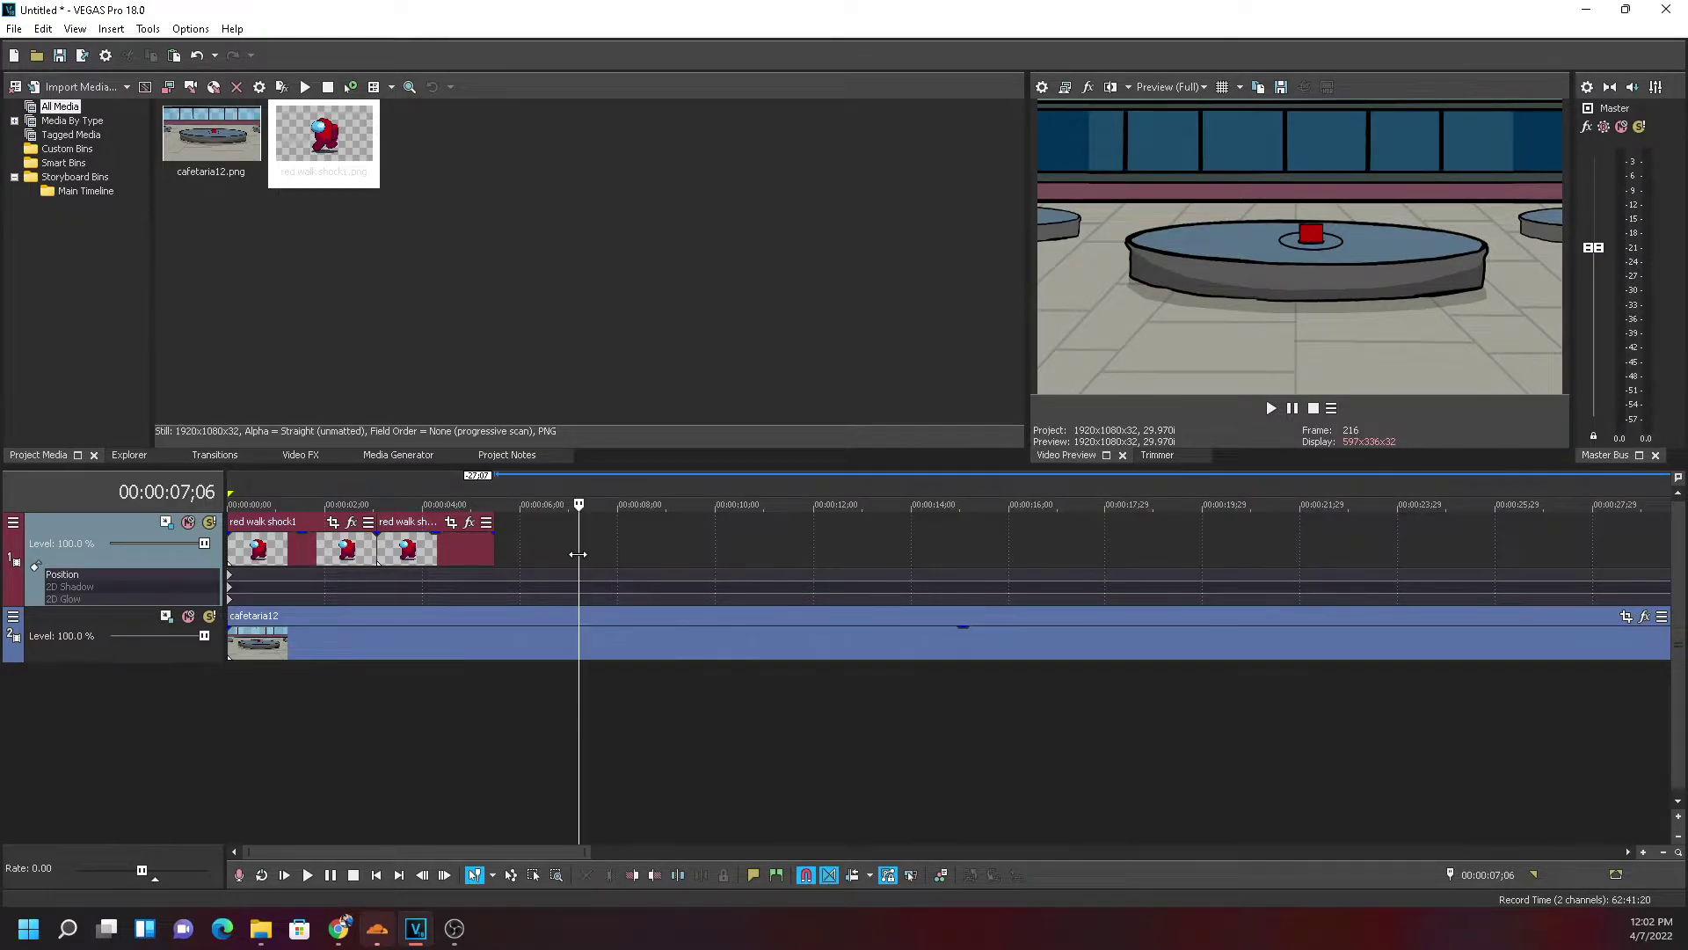
# Undo the recent edits back to a single unsplit red walk shock1 clip with its 00:00:05;22 position keyframe
pyautogui.hotkey('ctrl', 'z')
pyautogui.hotkey('ctrl', 'z')
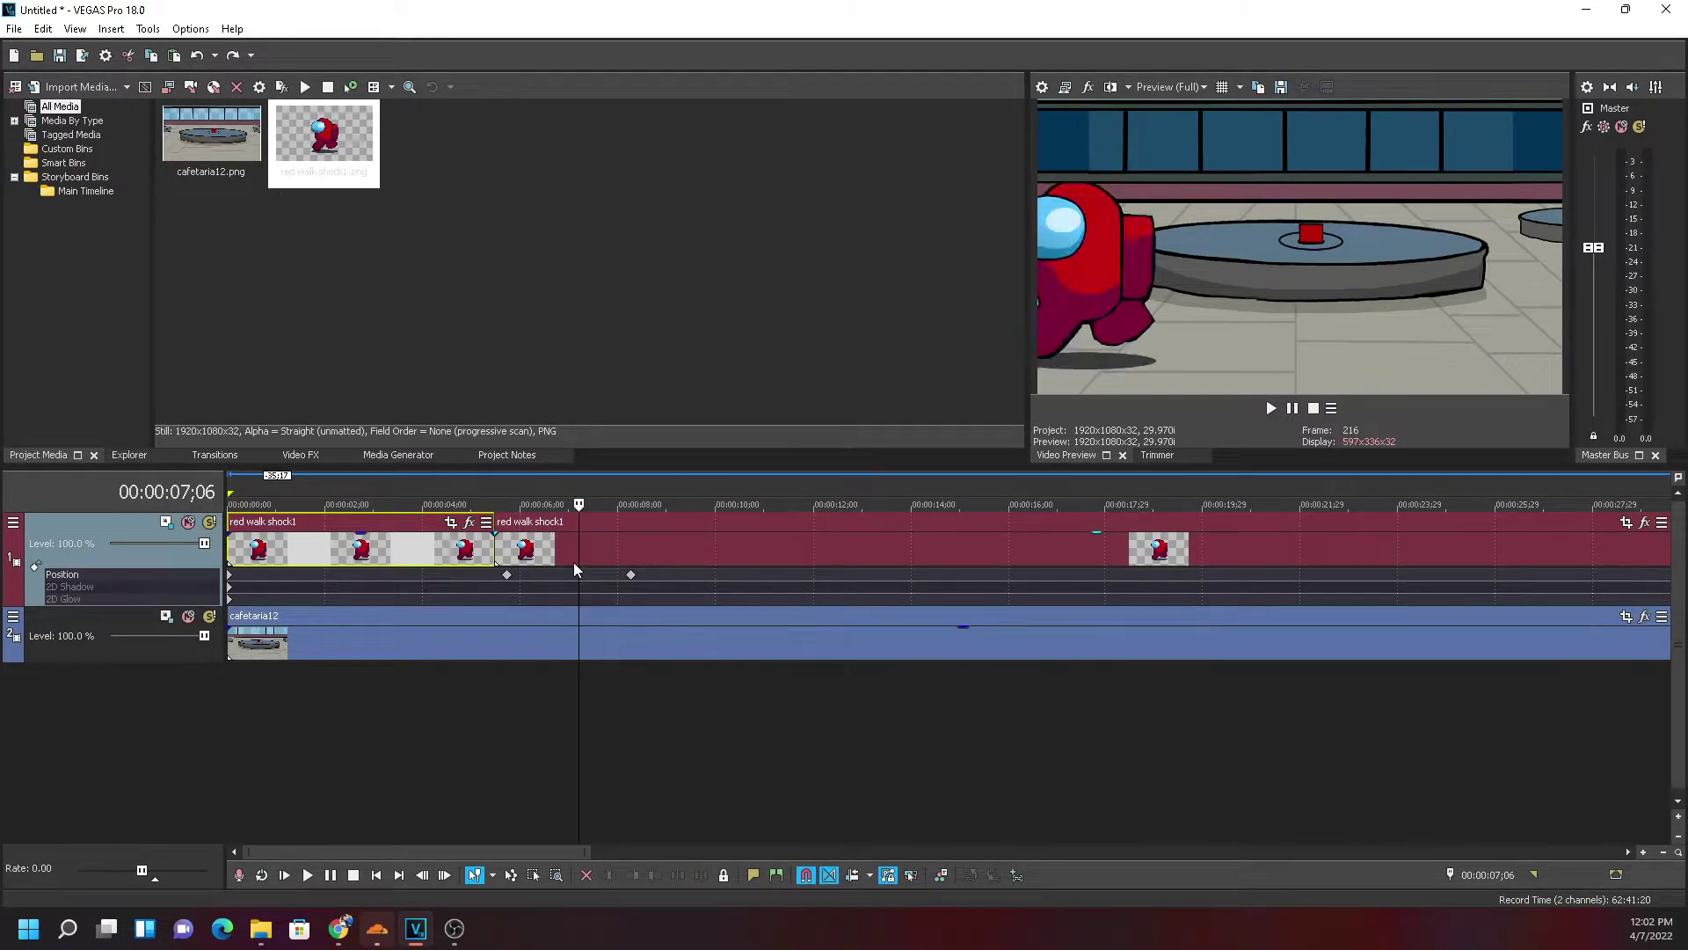
pyautogui.hotkey('ctrl', 'z')
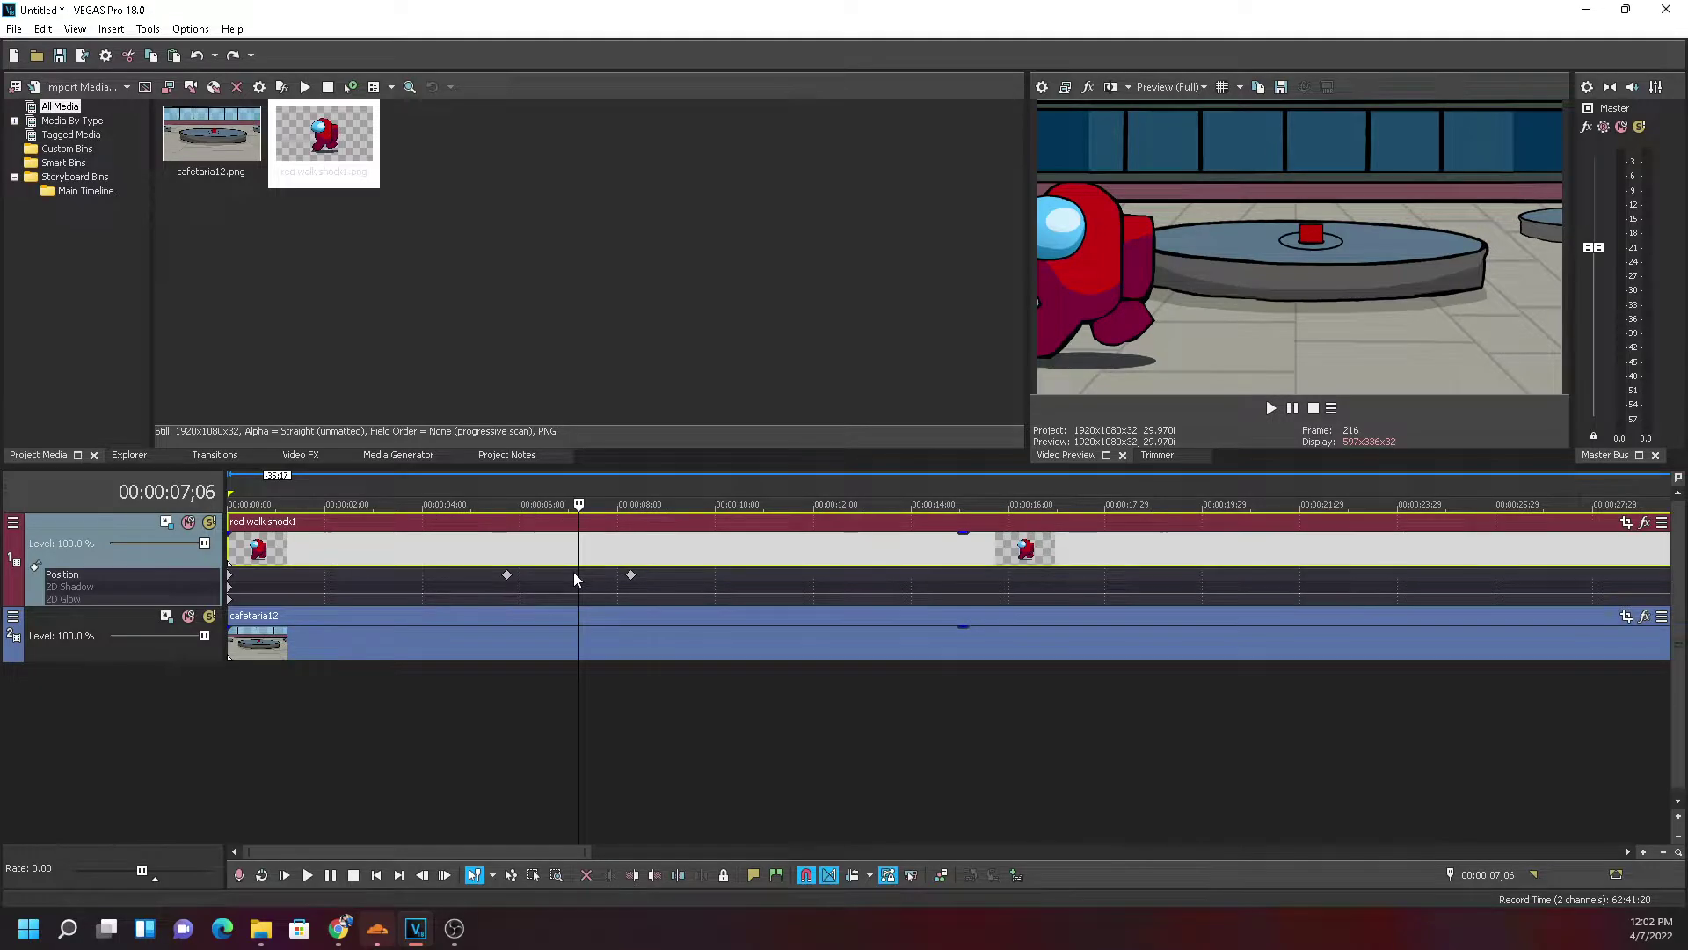
# In Track Motion, try copying the start keyframe's position and size onto the 00:00:05;22 keyframe
pyautogui.click(507, 576)
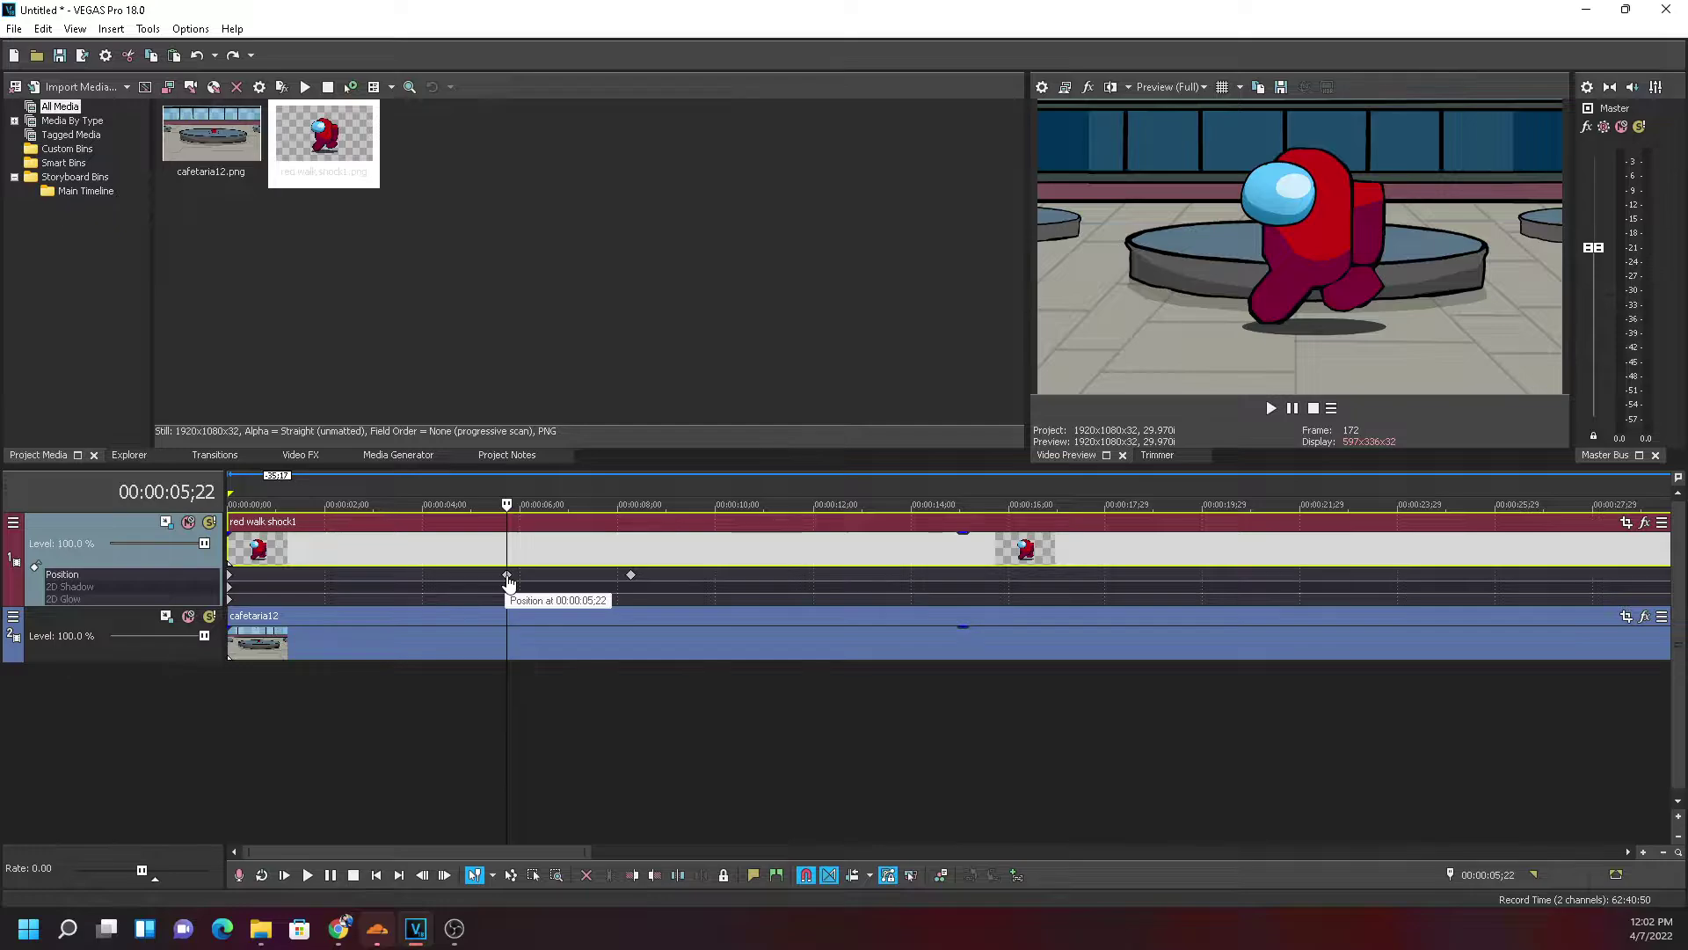
pyautogui.doubleClick(507, 577)
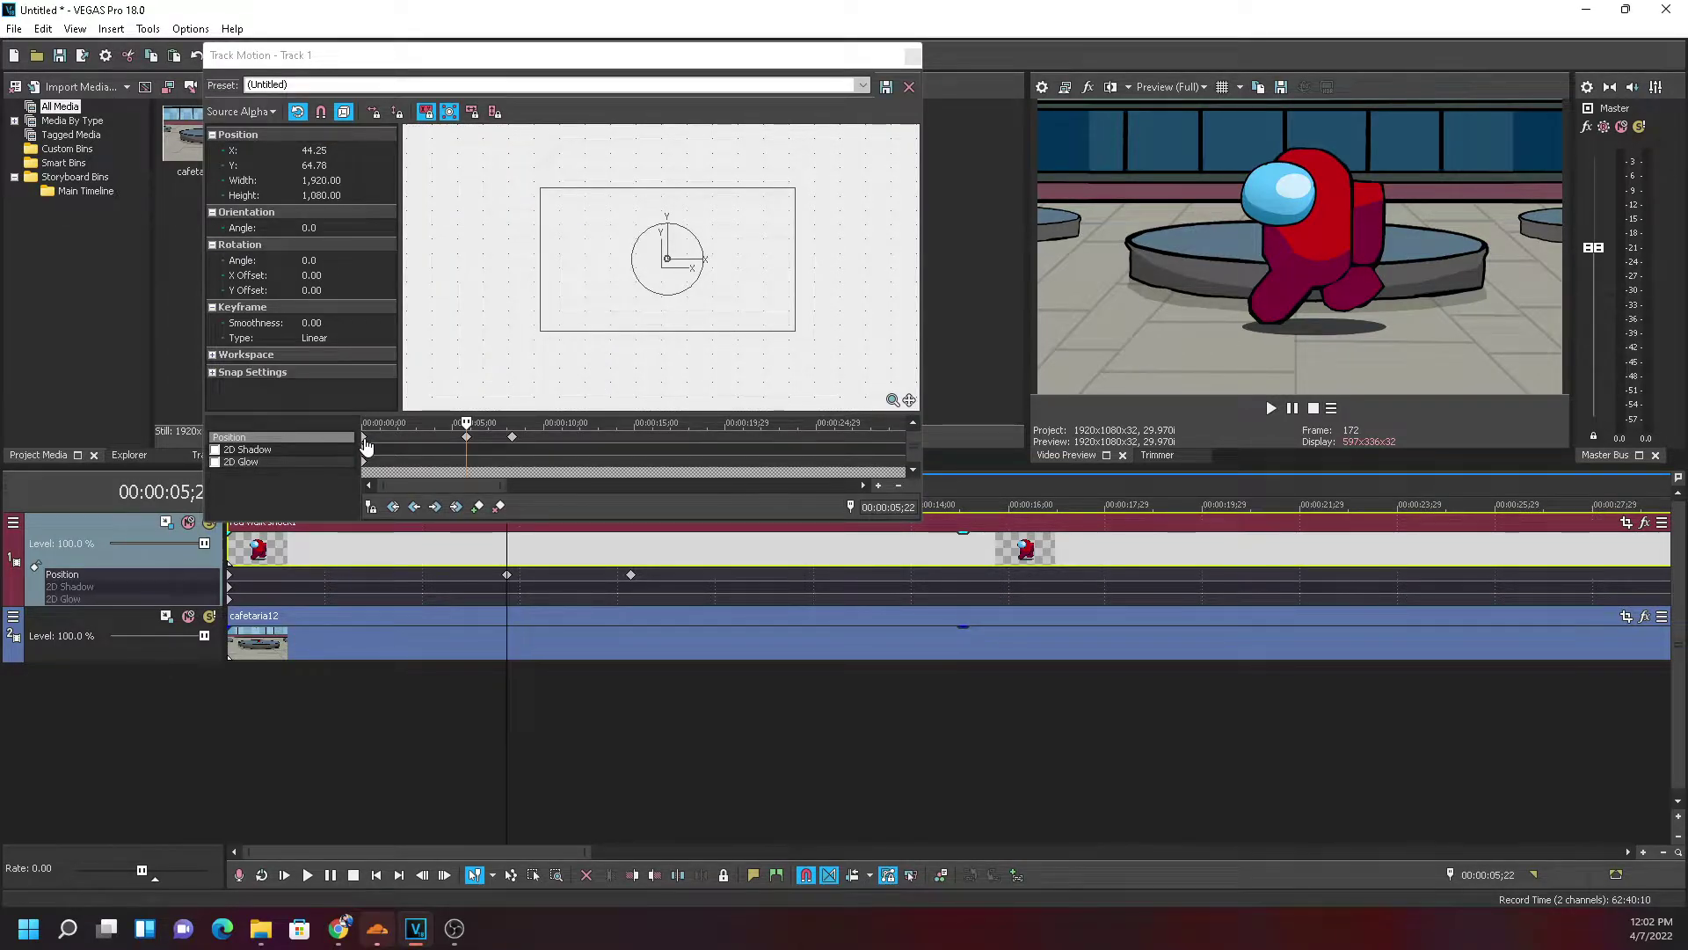
pyautogui.click(366, 446)
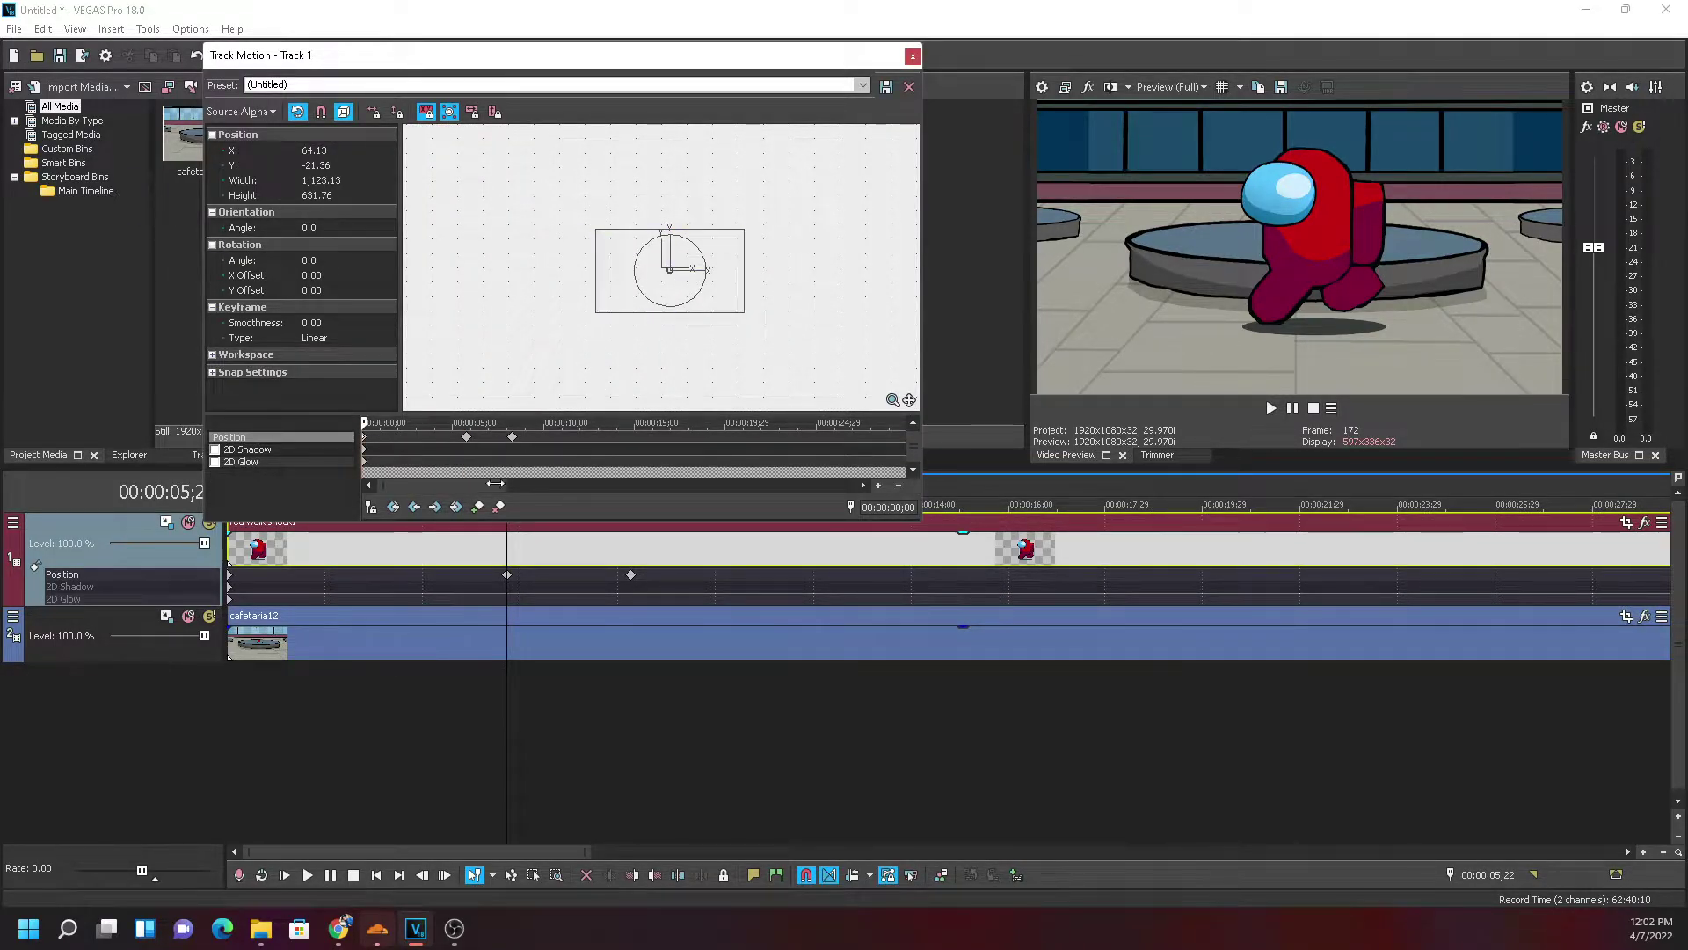
pyautogui.moveTo(506, 552); pyautogui.dragTo(228, 592)
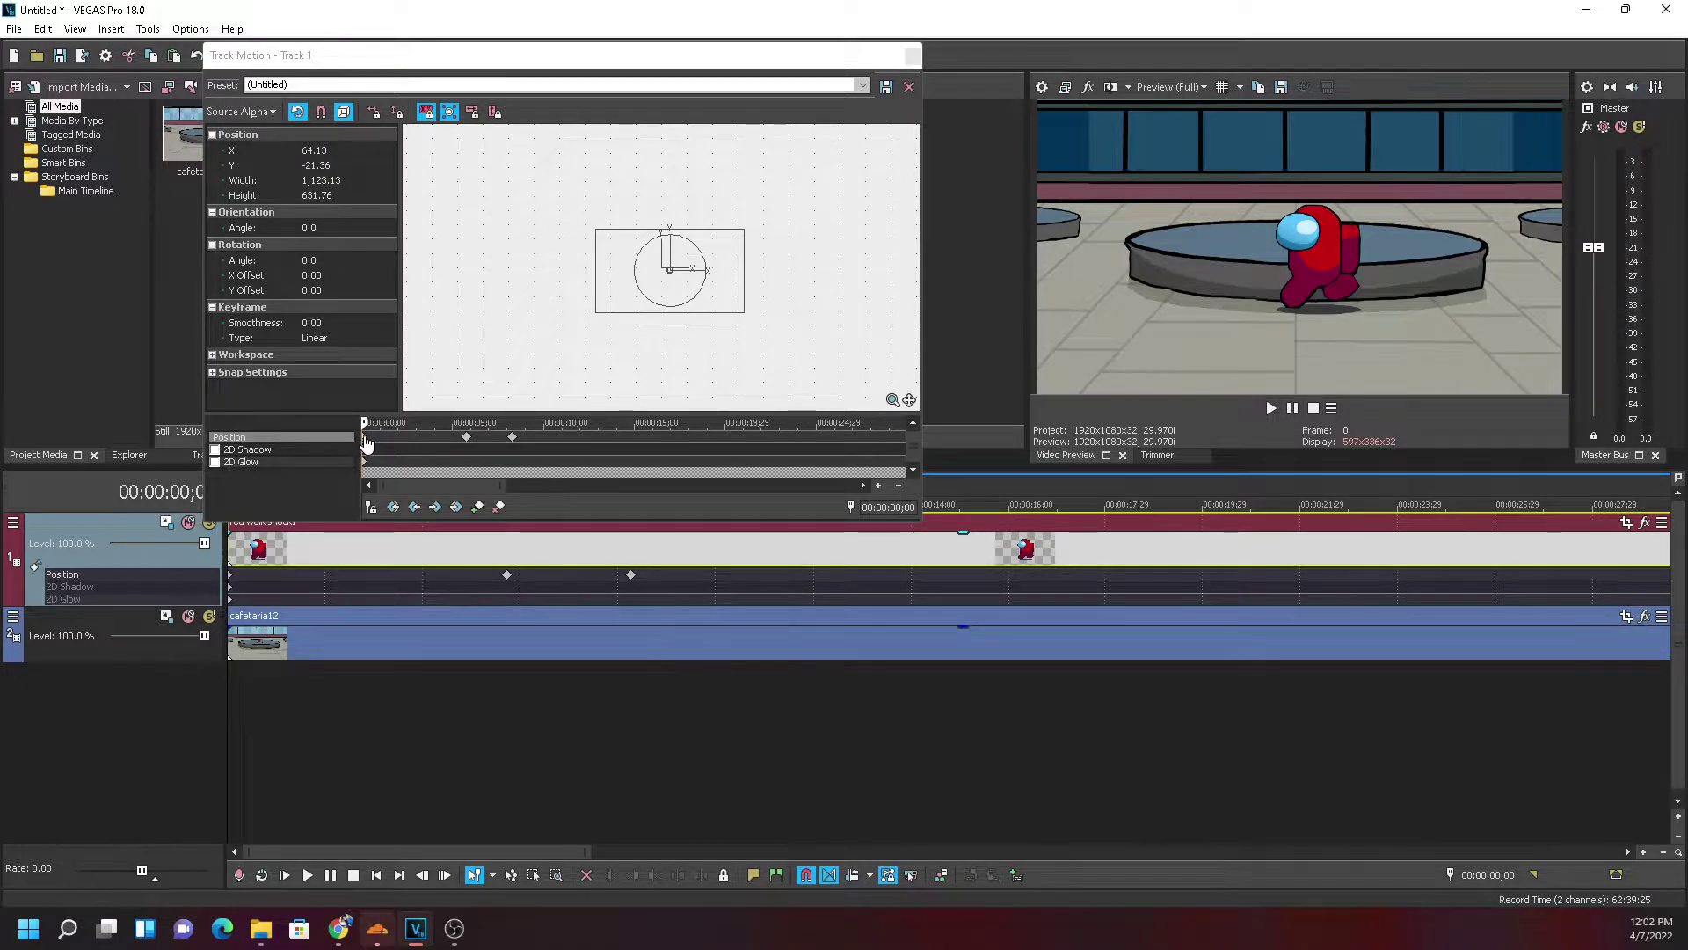
pyautogui.click(366, 444)
pyautogui.rightClick(366, 444)
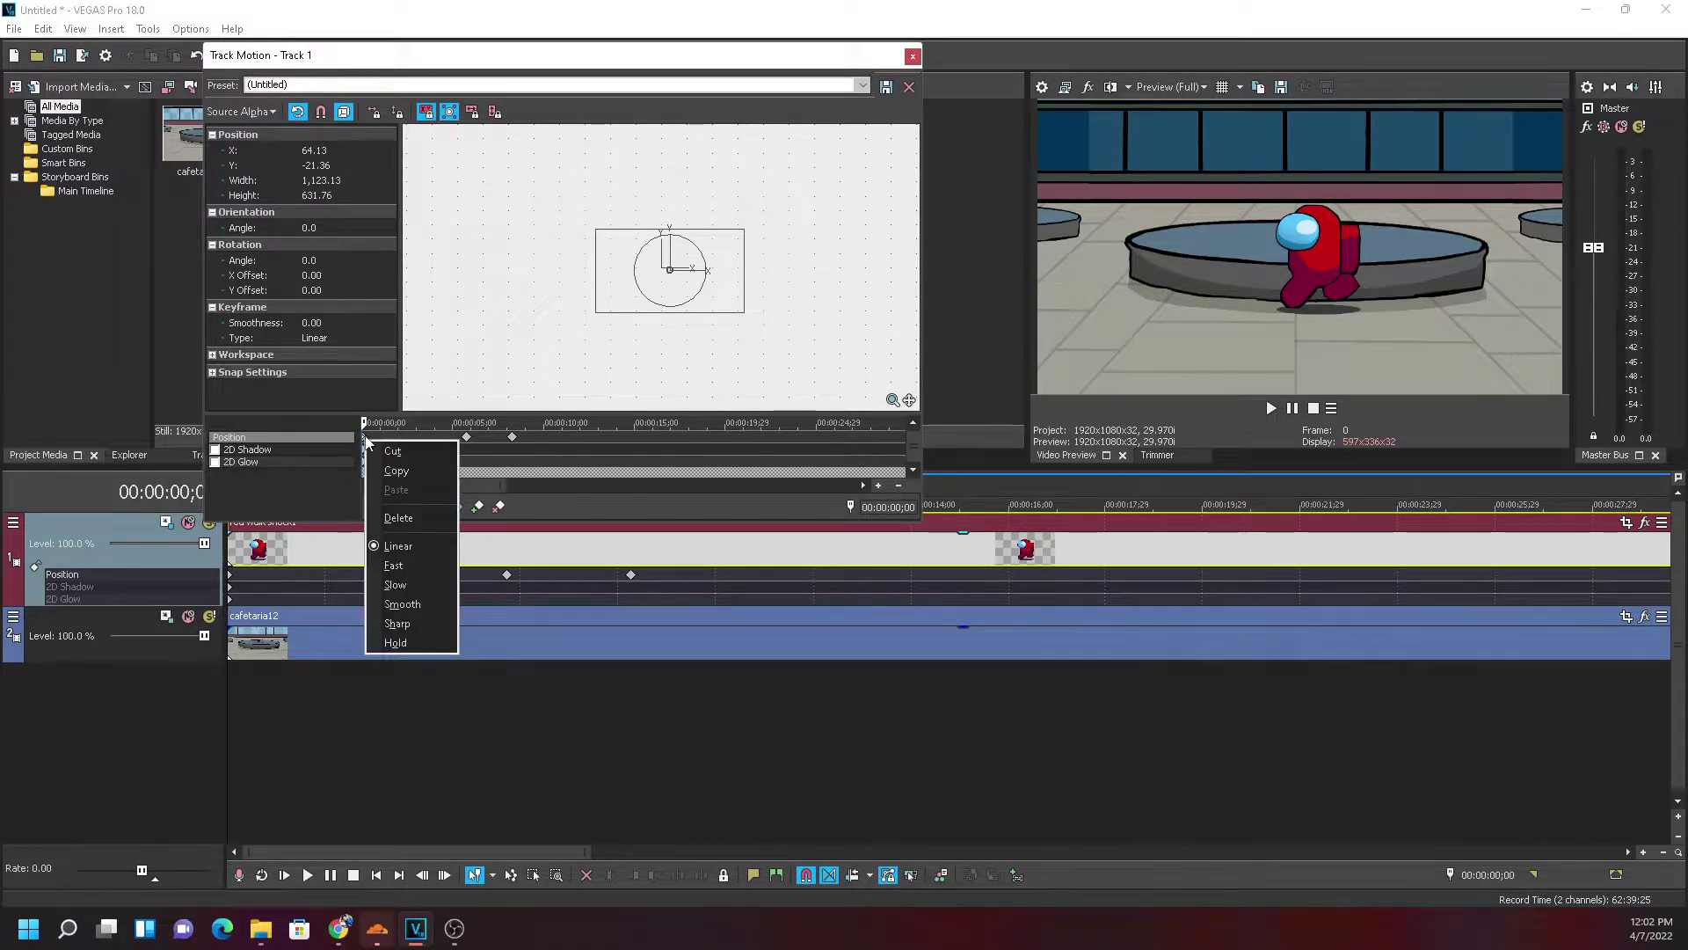
pyautogui.click(396, 471)
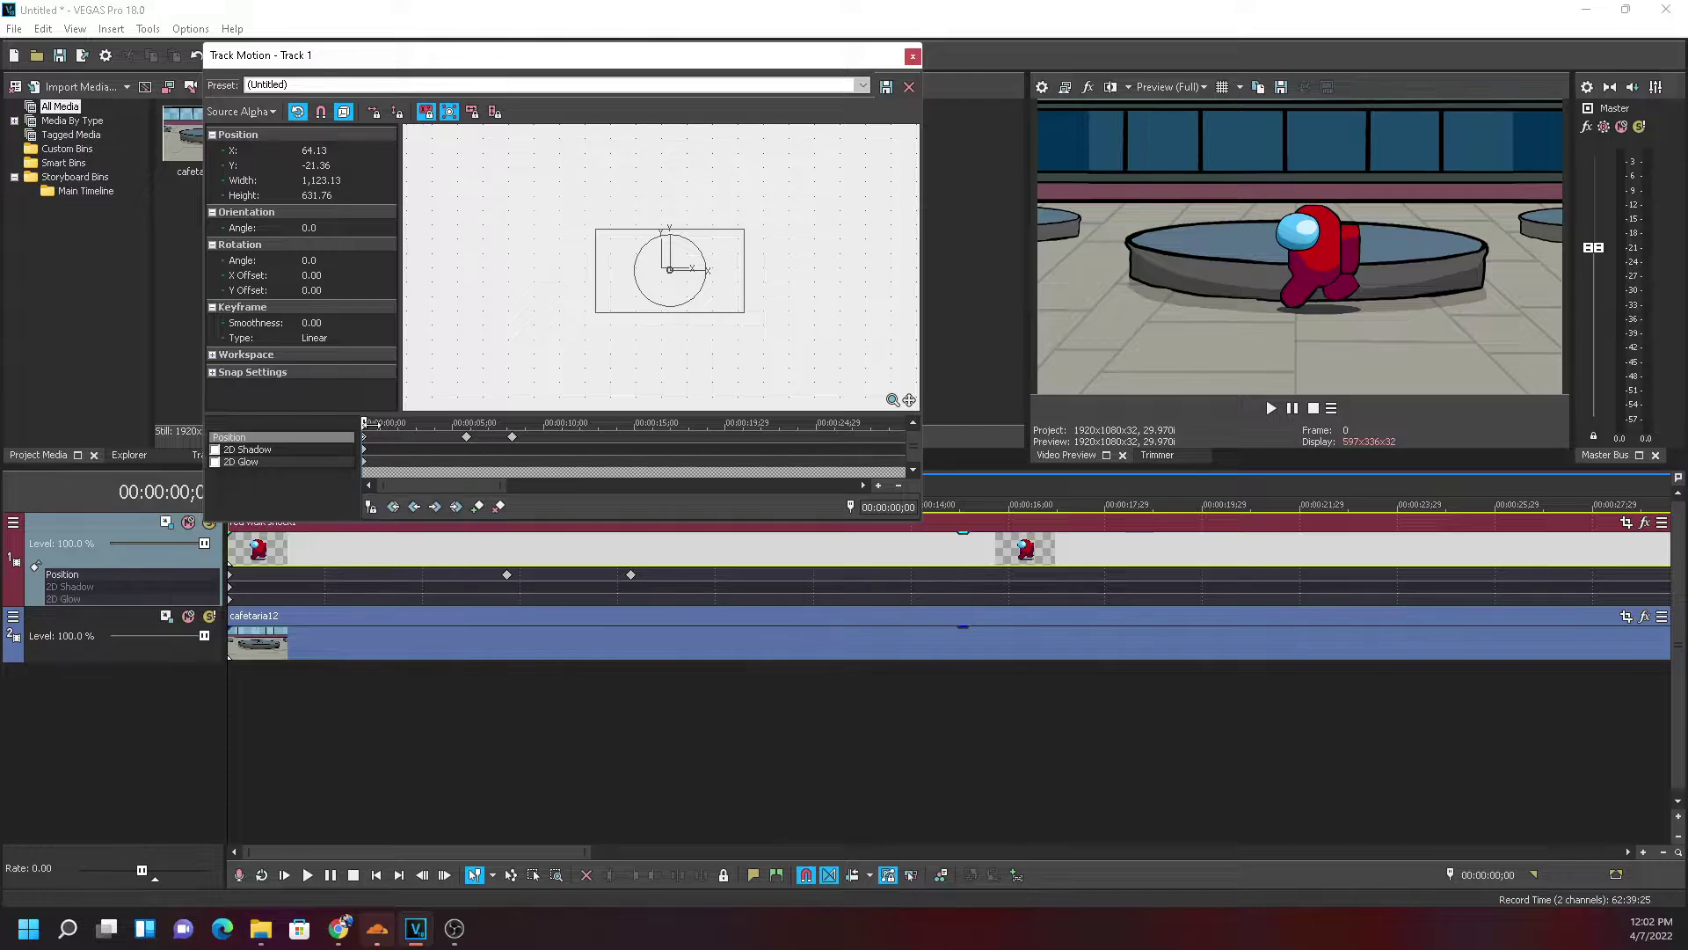
pyautogui.click(467, 438)
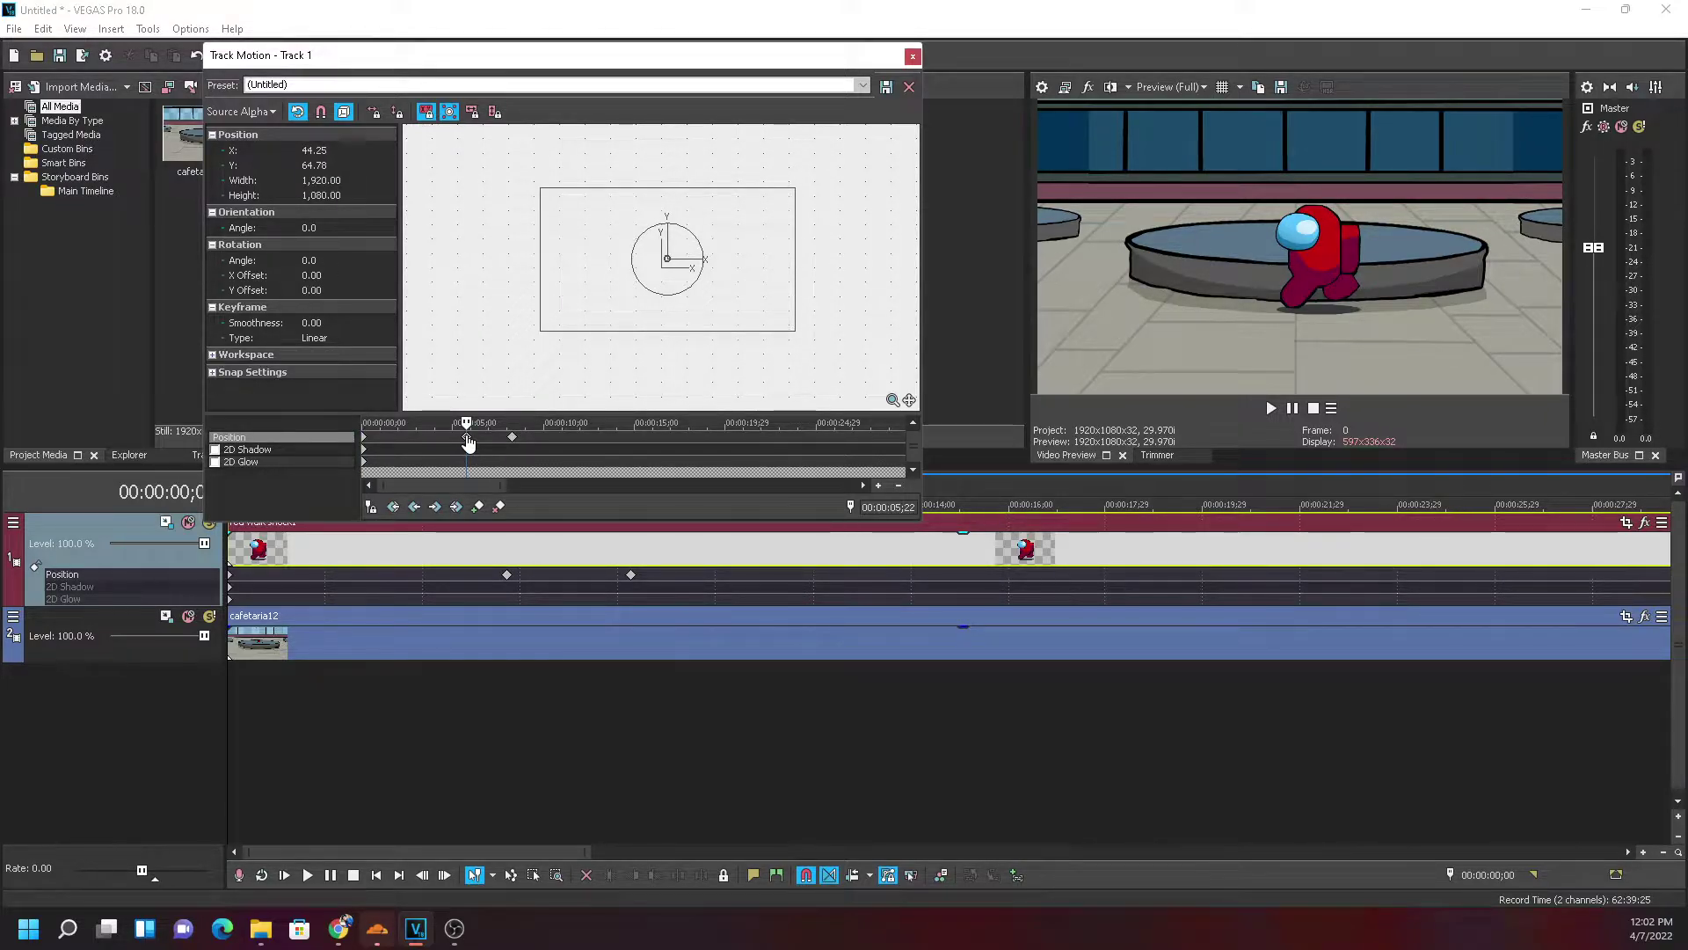
pyautogui.rightClick(468, 439)
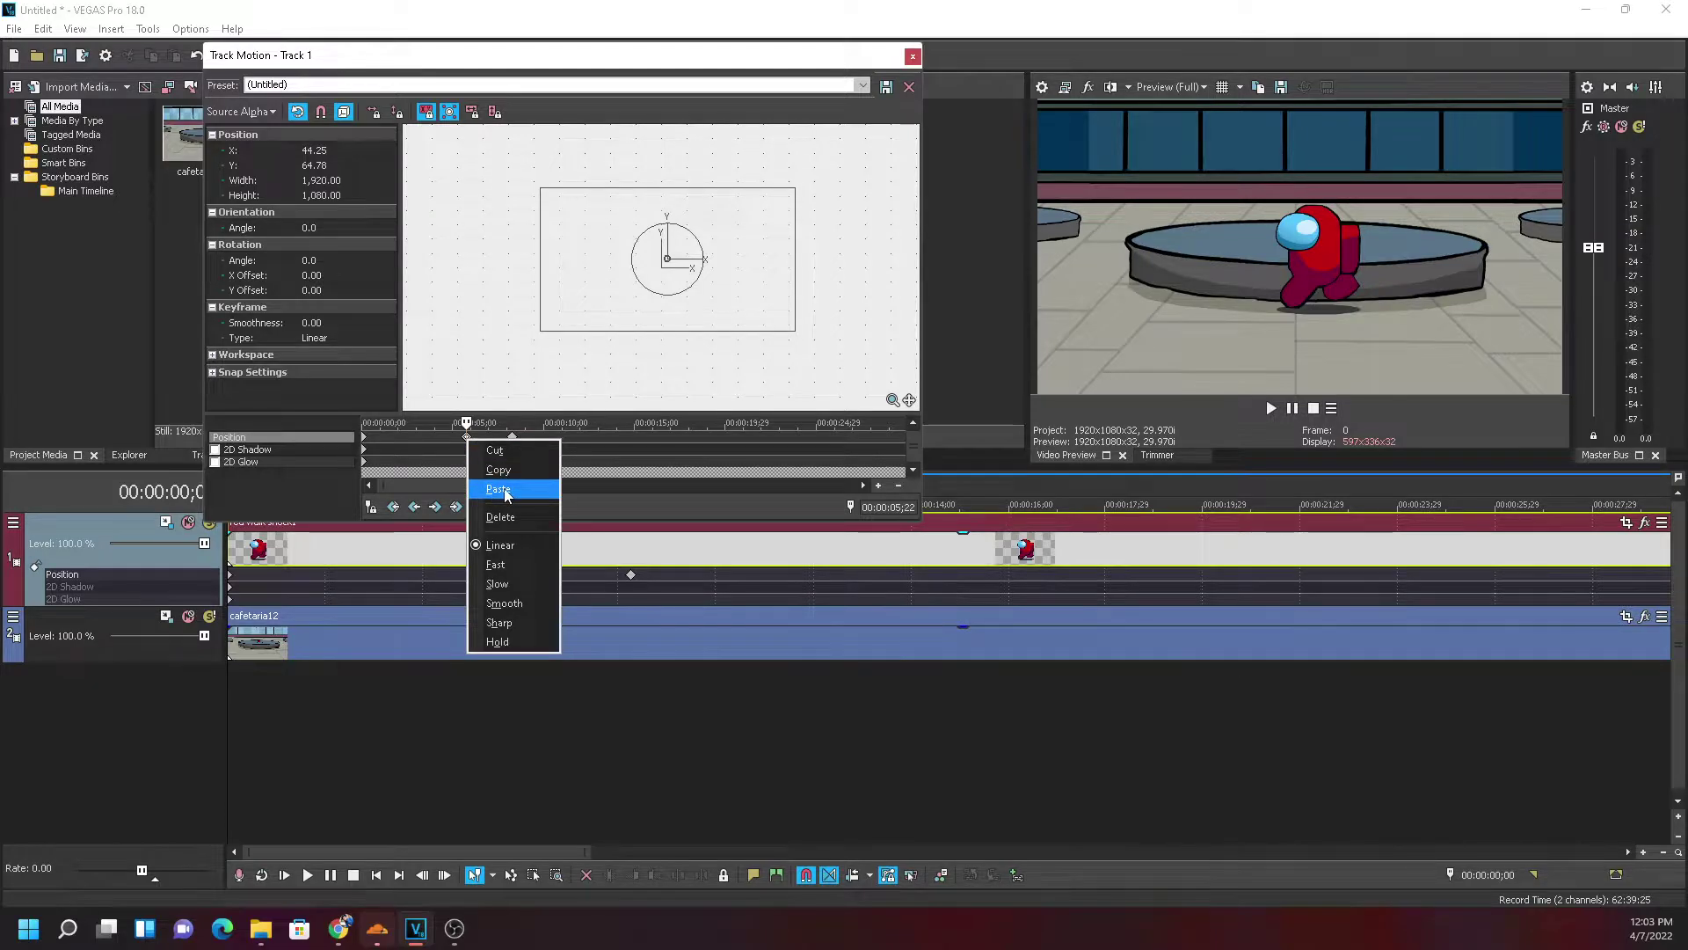
pyautogui.click(499, 489)
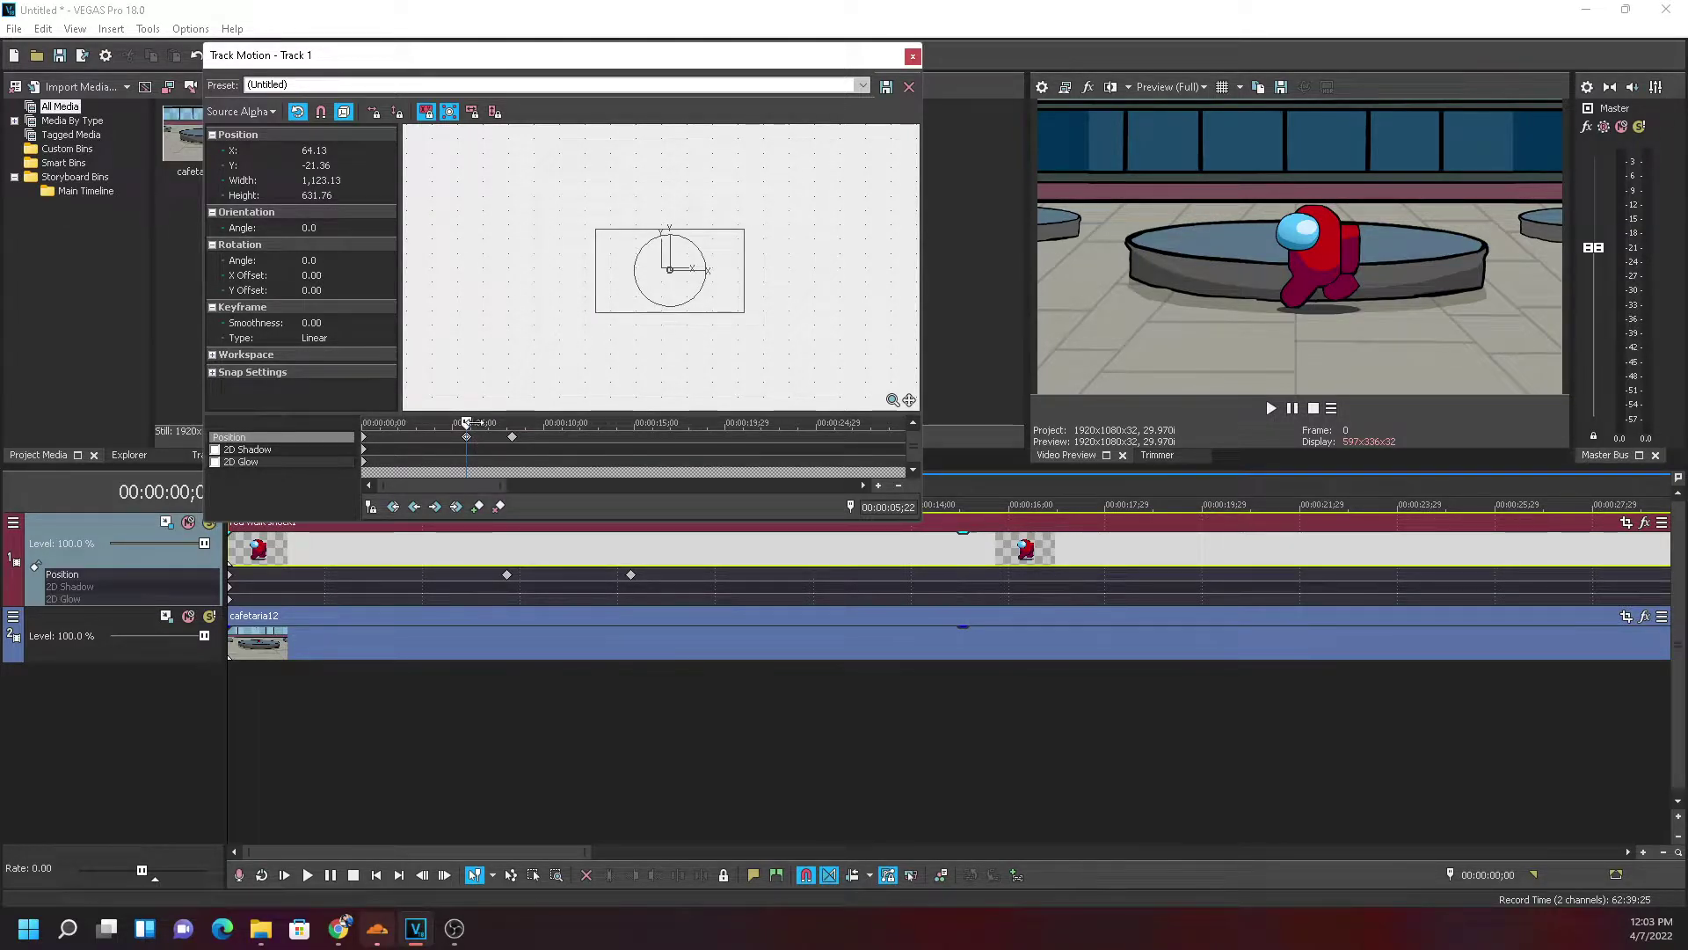
# Paste the copied start keyframe's position and size onto the 00:00:05;22 keyframe in Track Motion
pyautogui.press('space')
pyautogui.press('space')
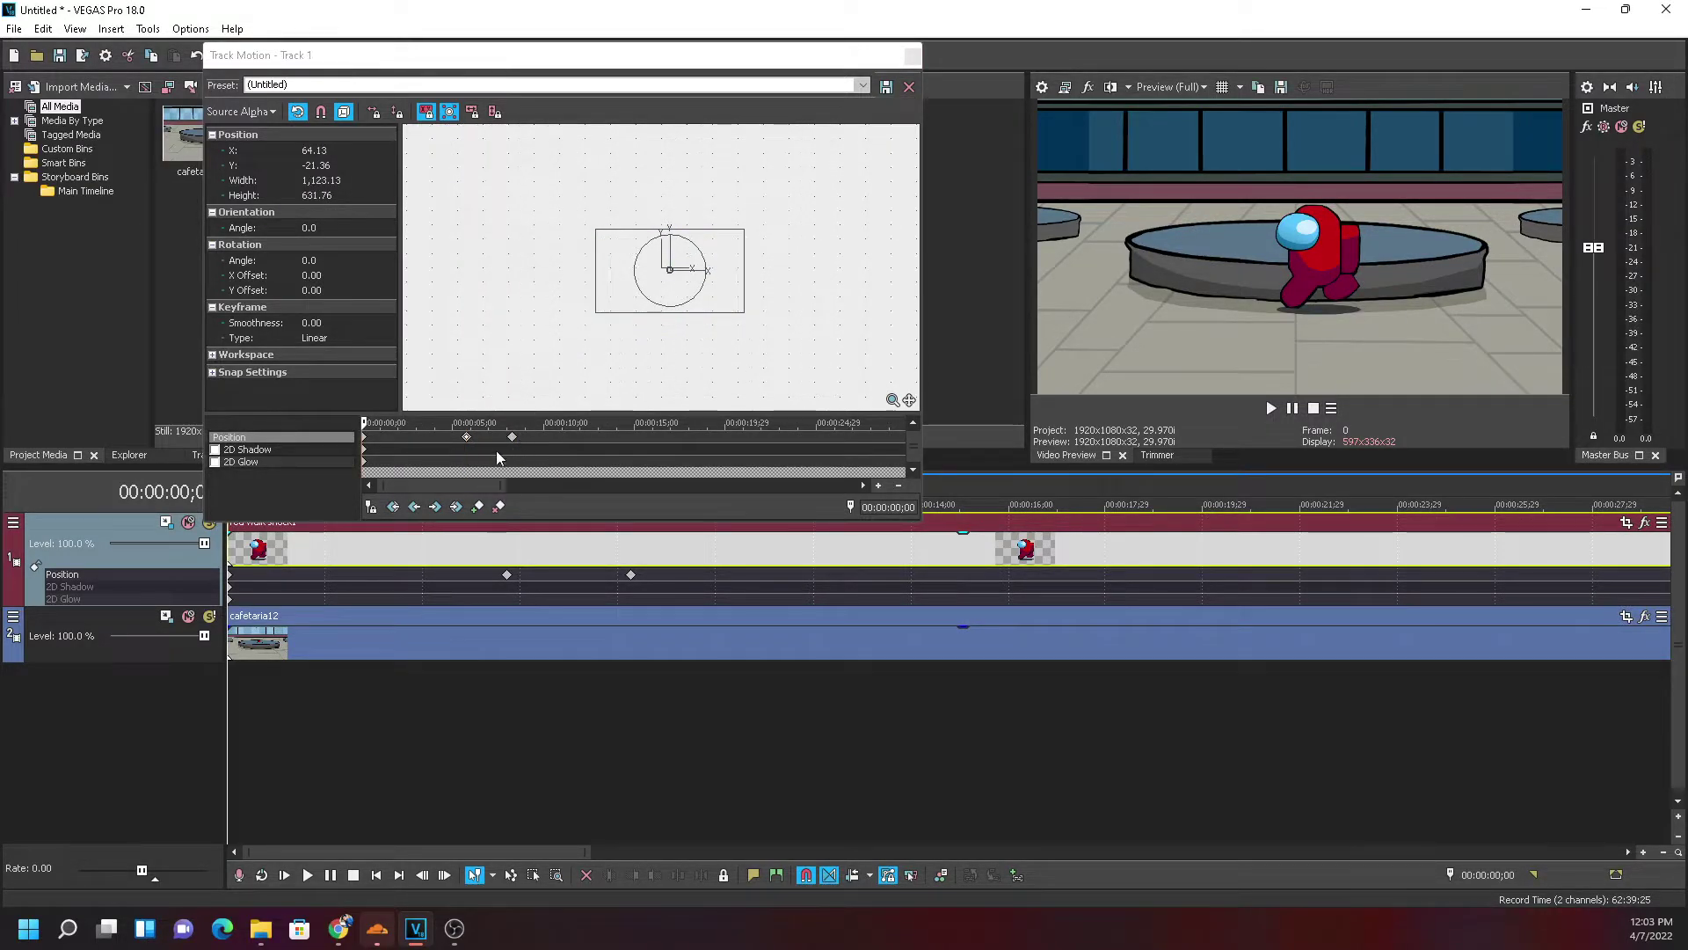
pyautogui.click(468, 439)
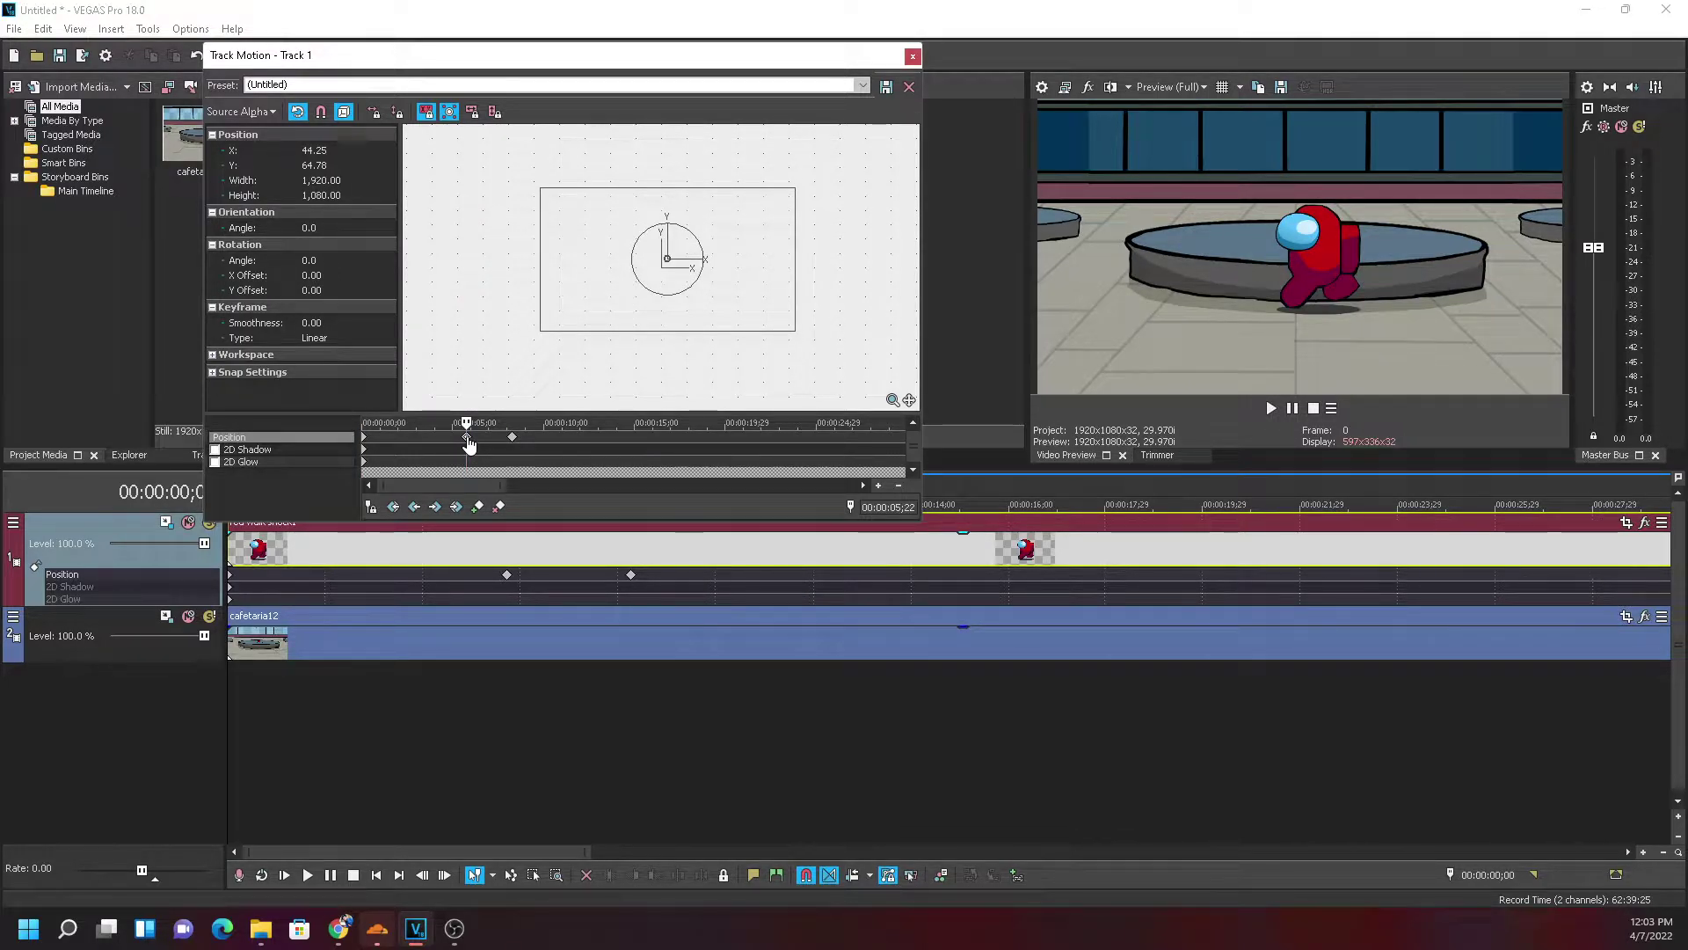
pyautogui.rightClick(468, 439)
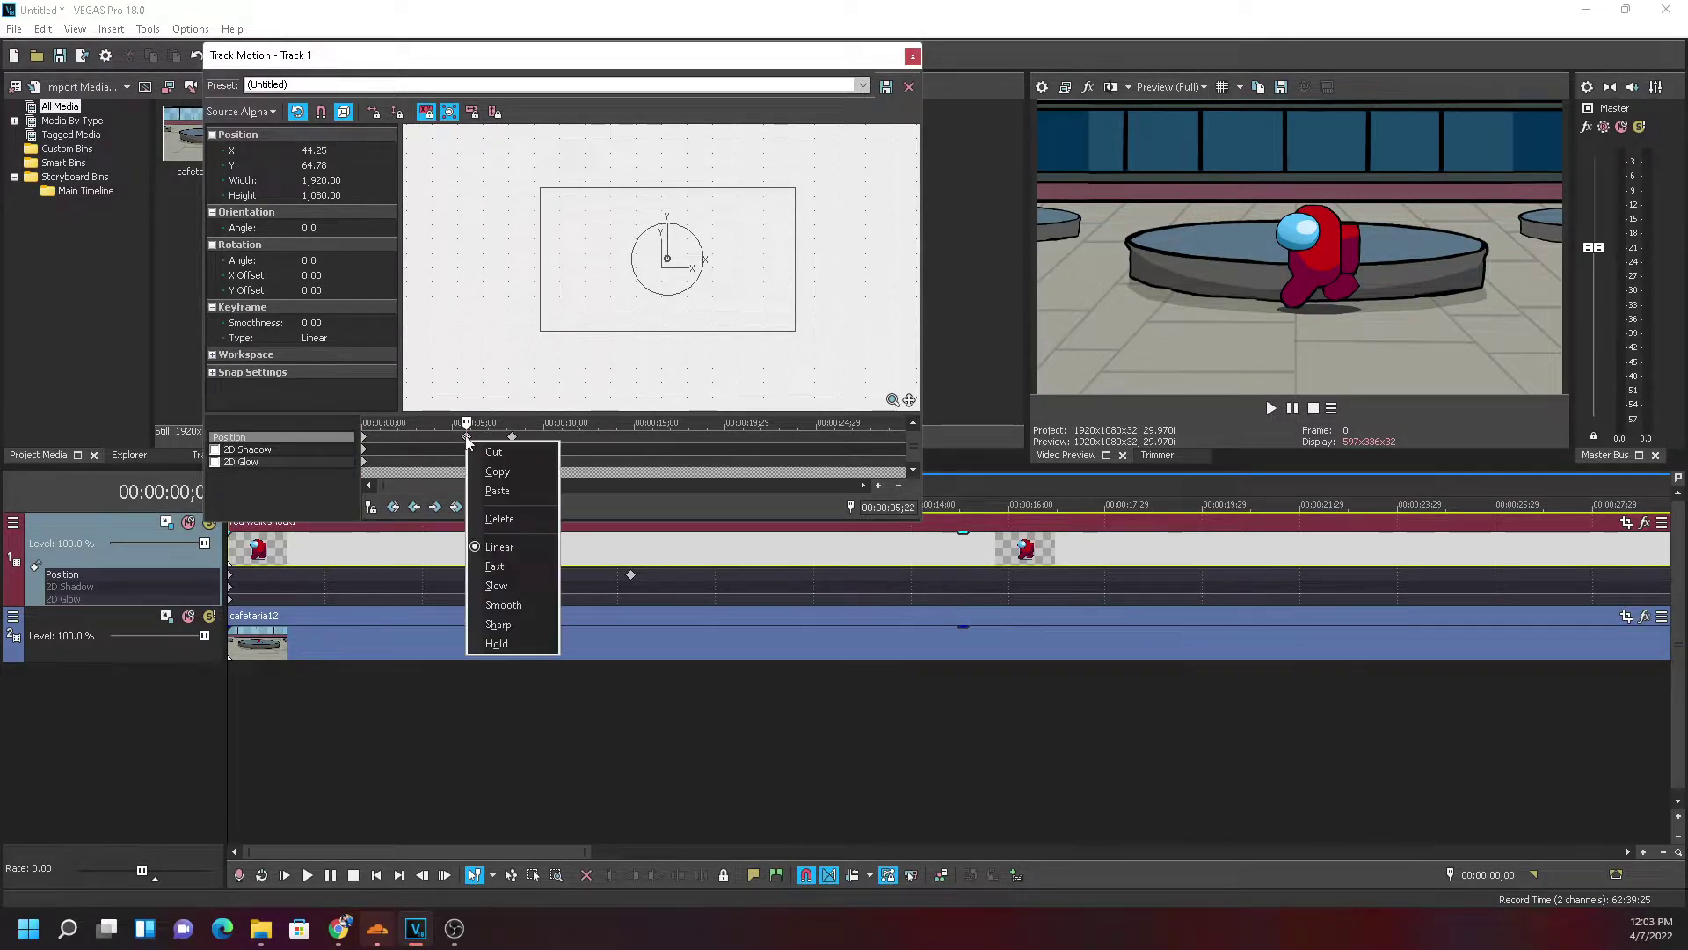
pyautogui.click(493, 490)
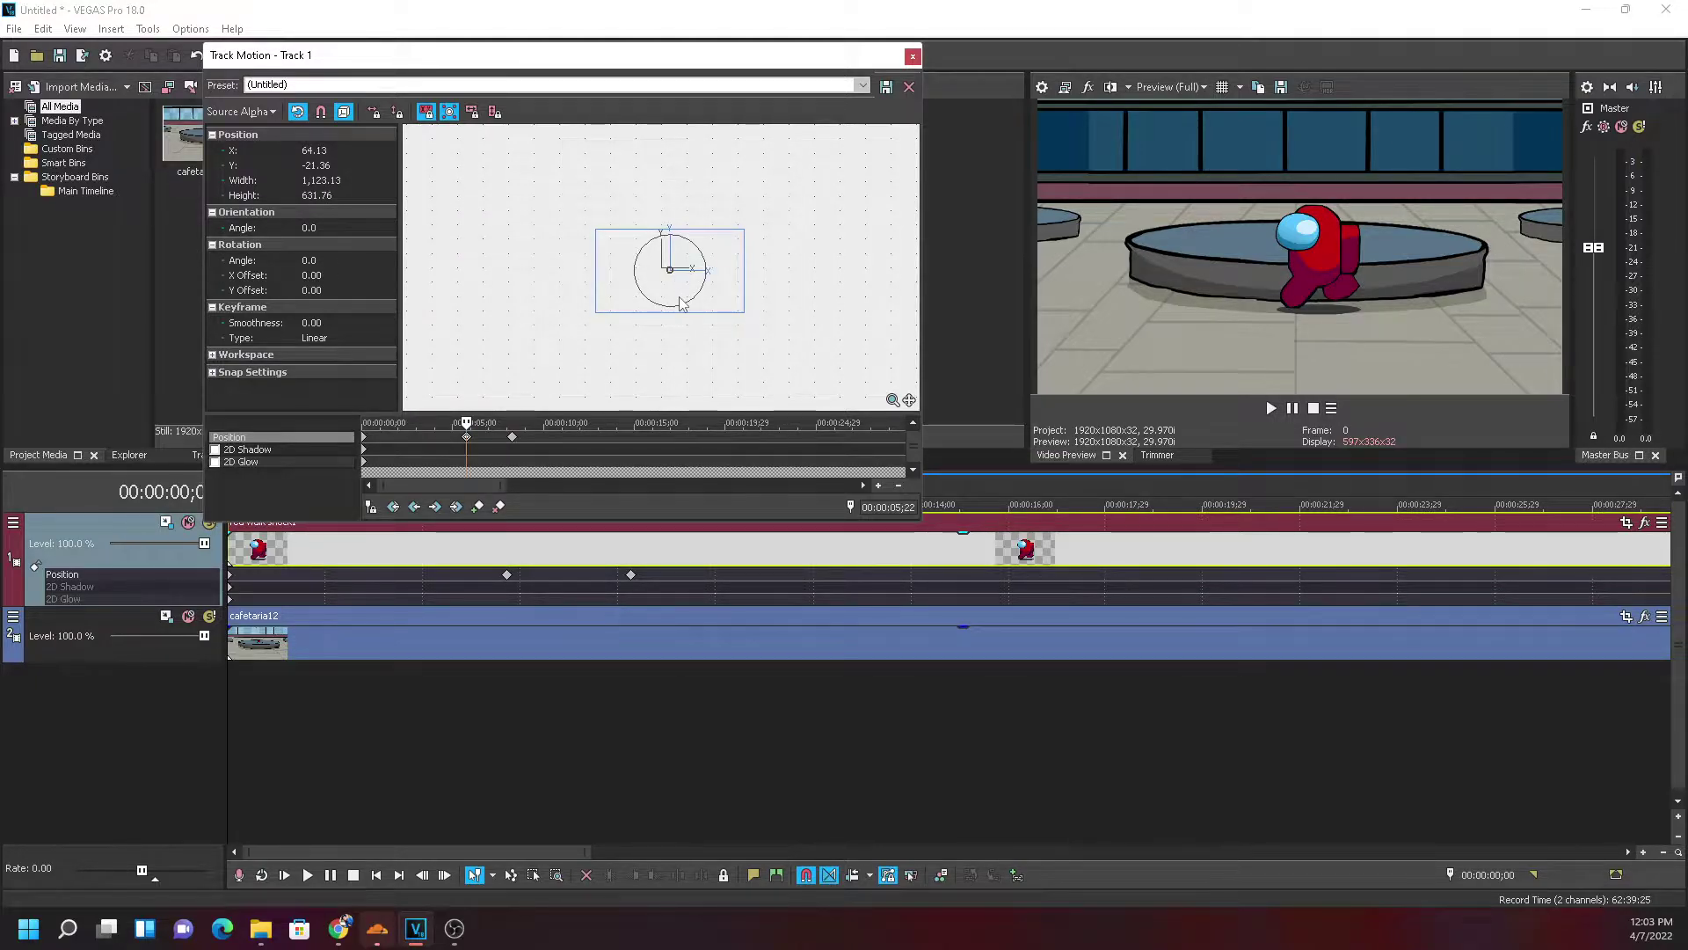
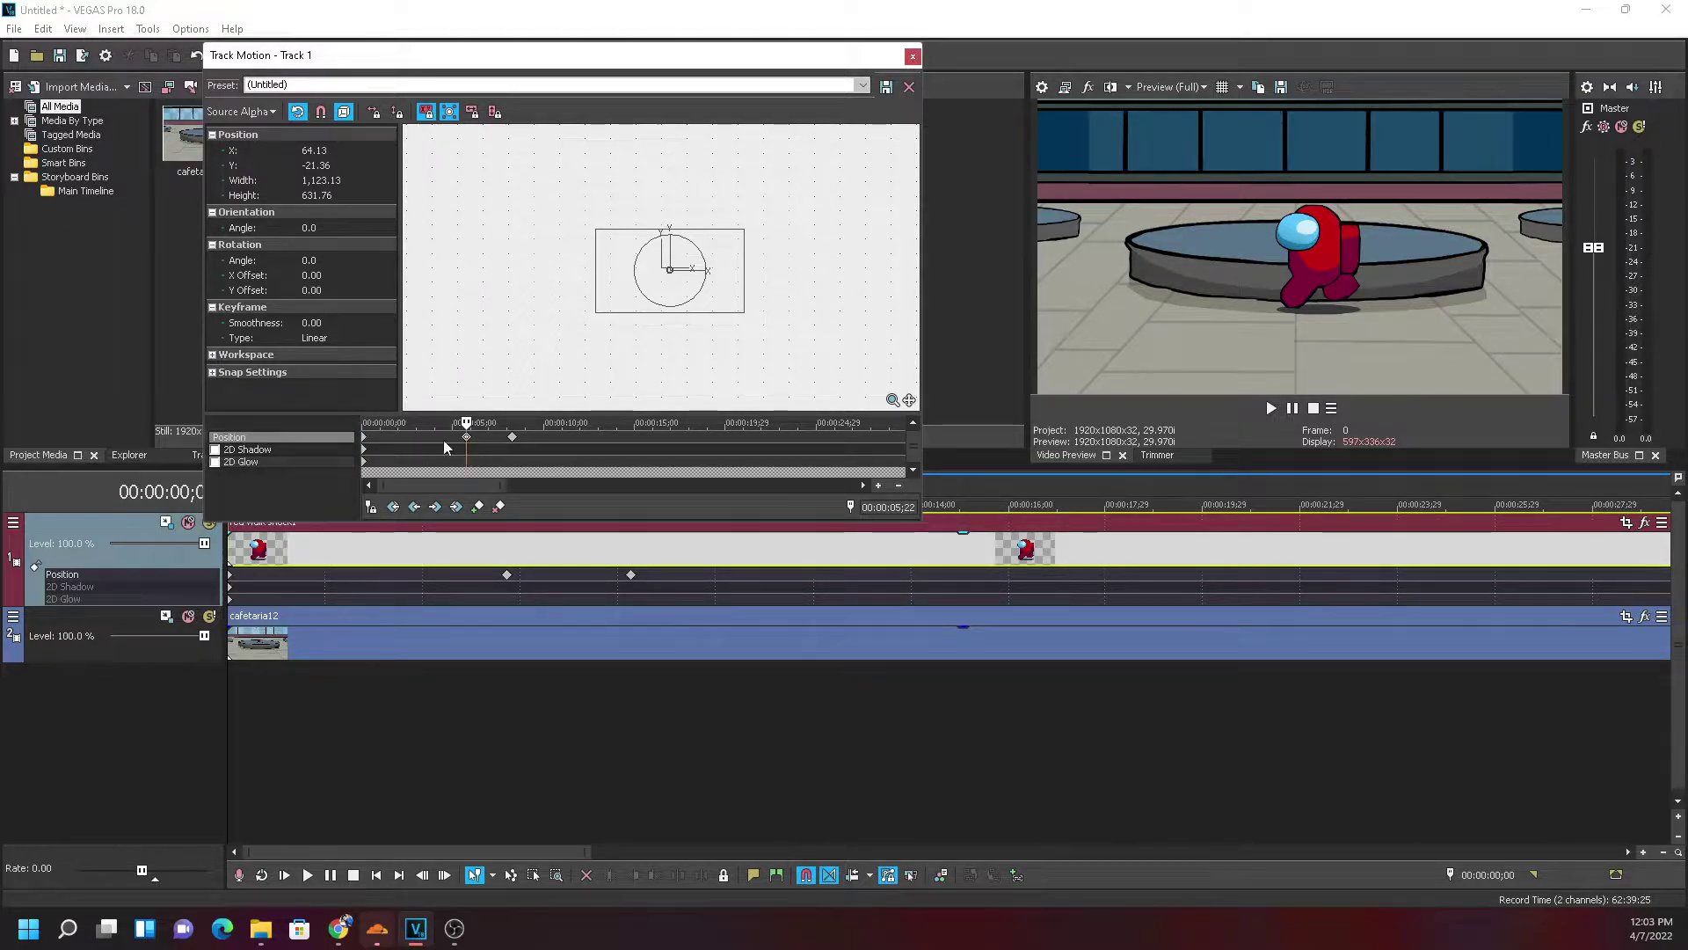
# Copy the position and size of the 00:00:05;22 keyframe onto the 00:00:08;08 keyframe, and close Track Motion
pyautogui.click(511, 437)
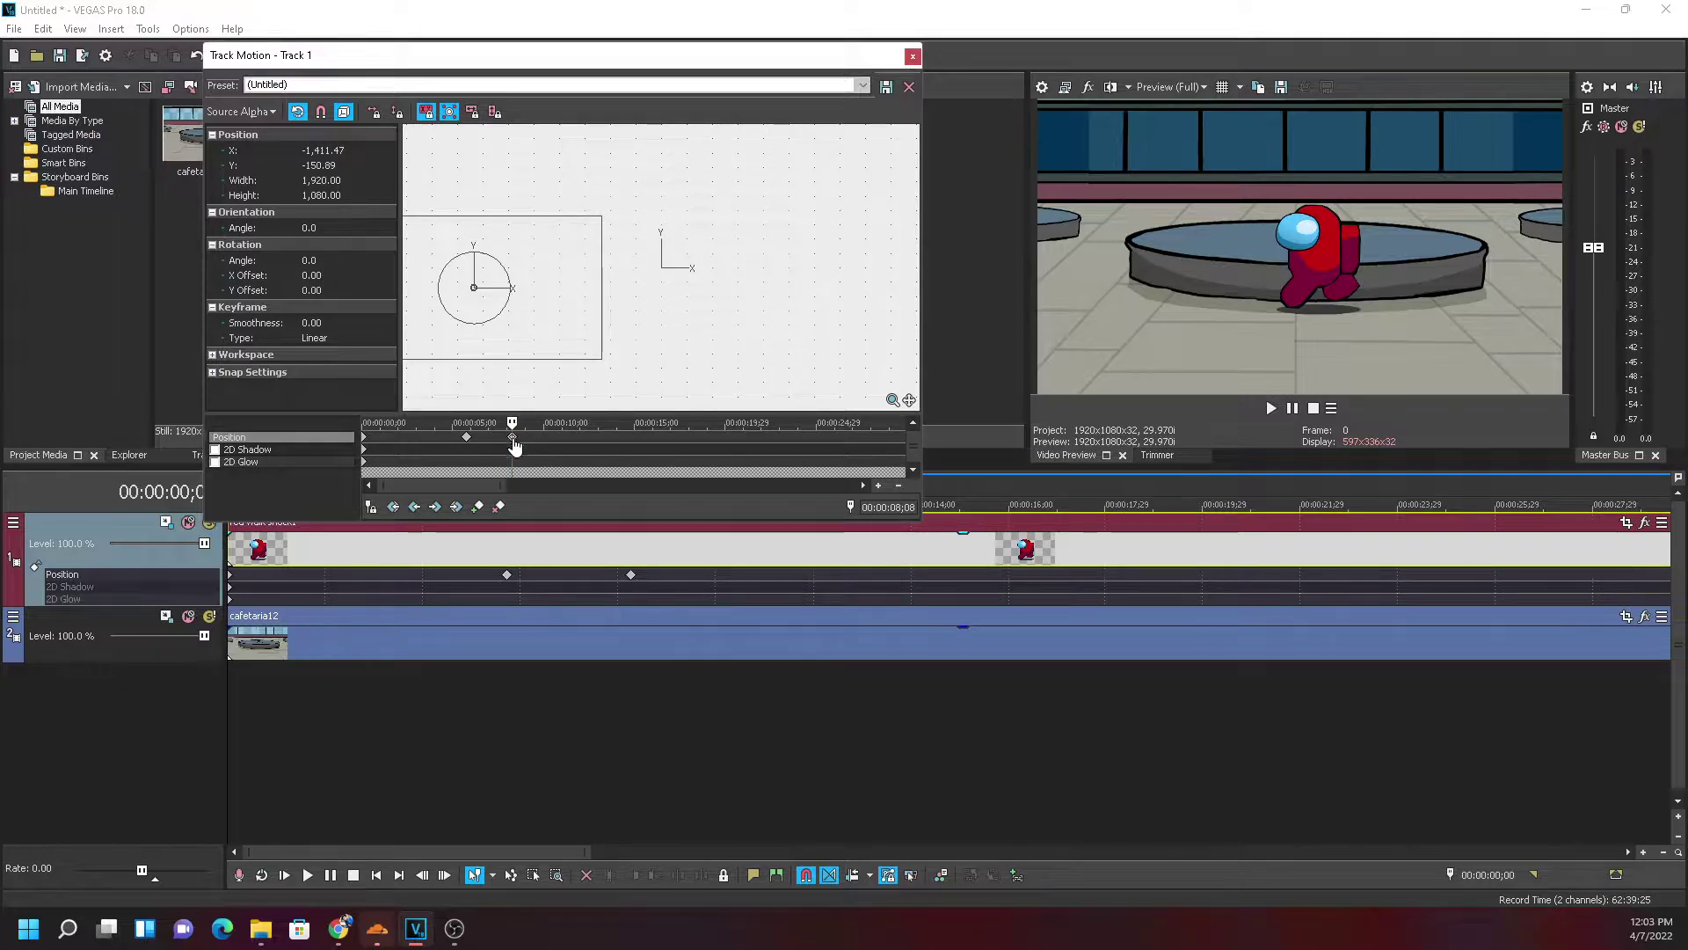
pyautogui.click(467, 441)
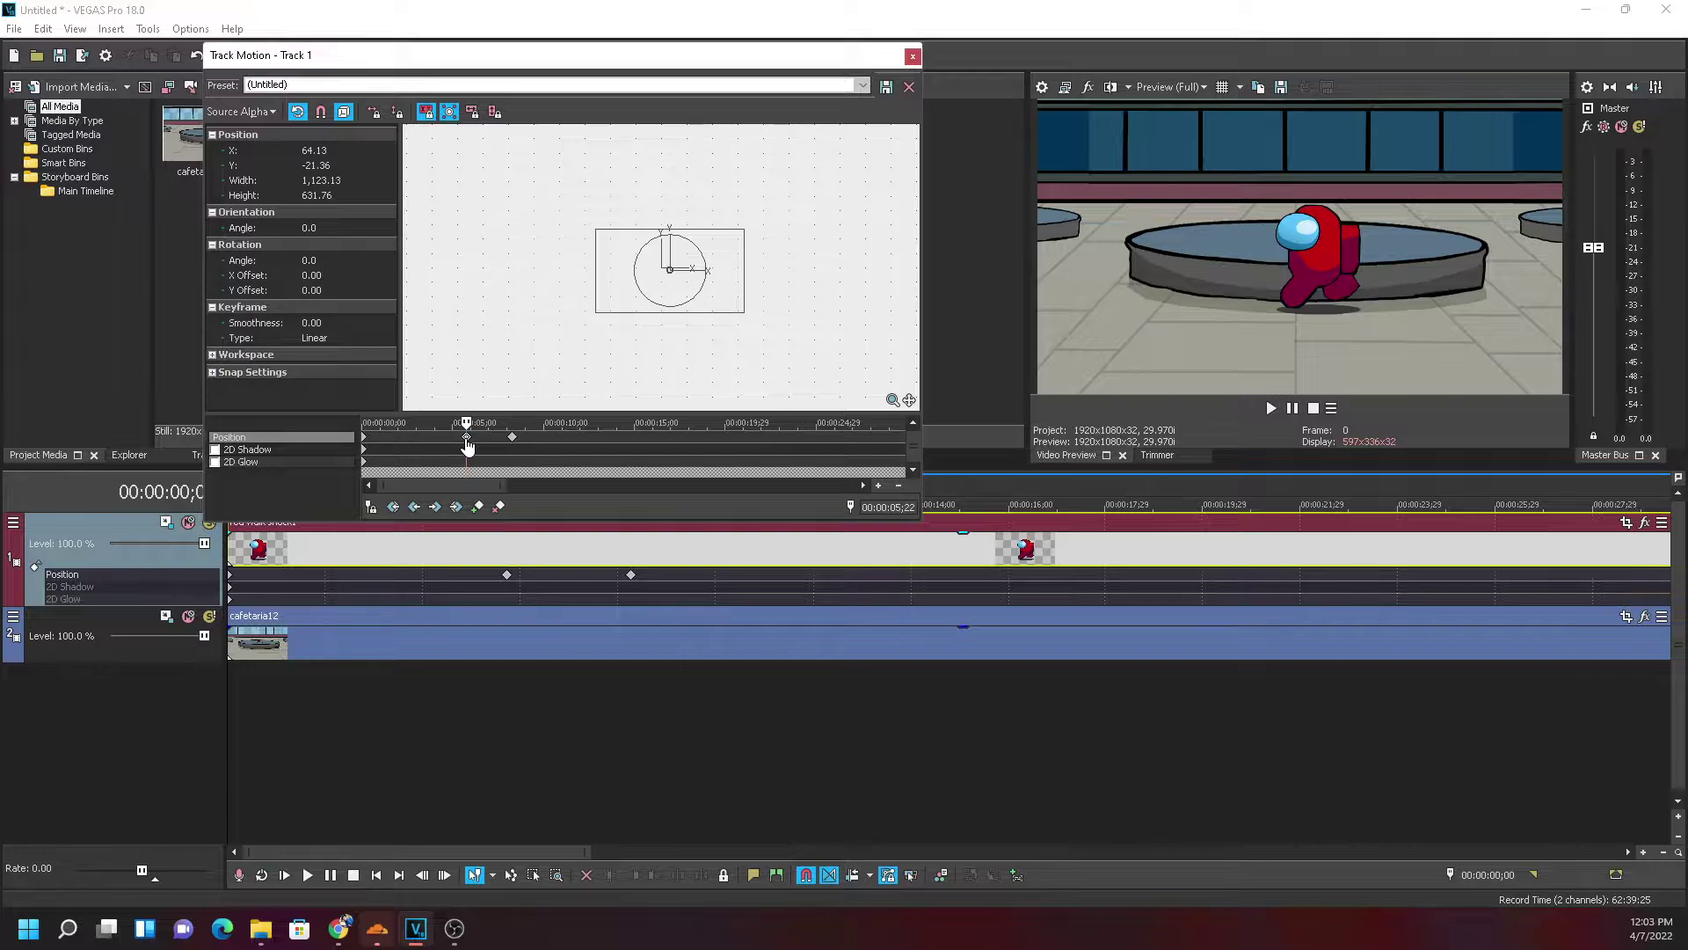
pyautogui.click(514, 440)
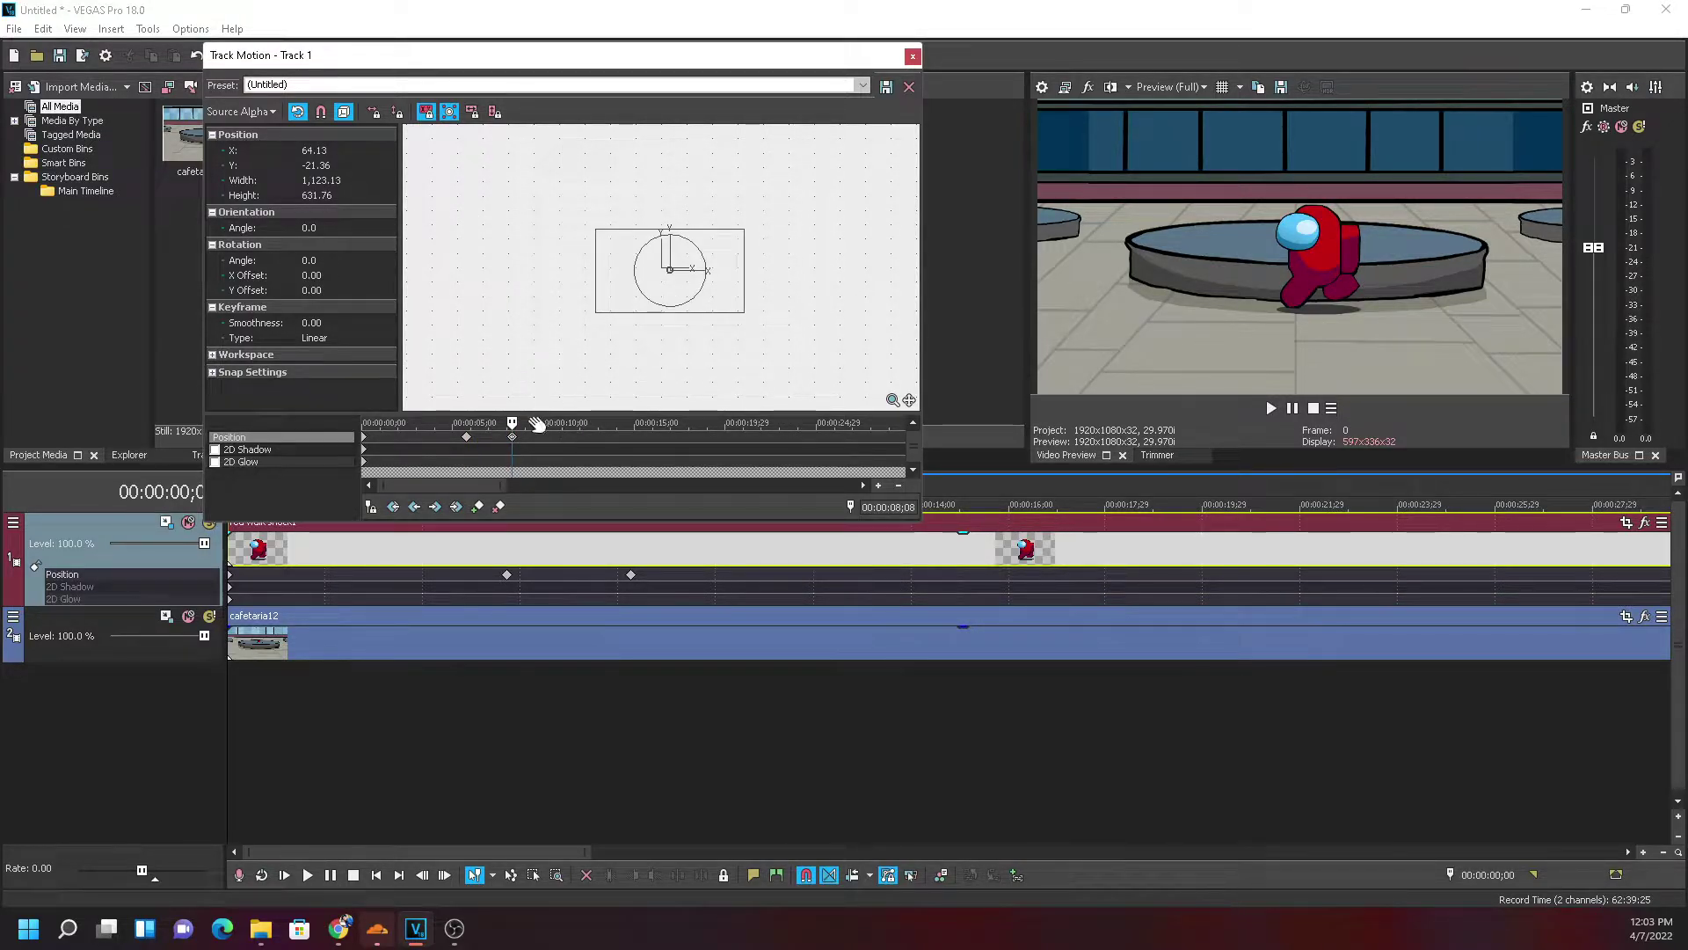
pyautogui.moveTo(513, 431)
pyautogui.mouseDown()
pyautogui.moveTo(401, 437)
pyautogui.moveTo(483, 433)
pyautogui.moveTo(415, 433)
pyautogui.mouseUp()
pyautogui.click(914, 59)
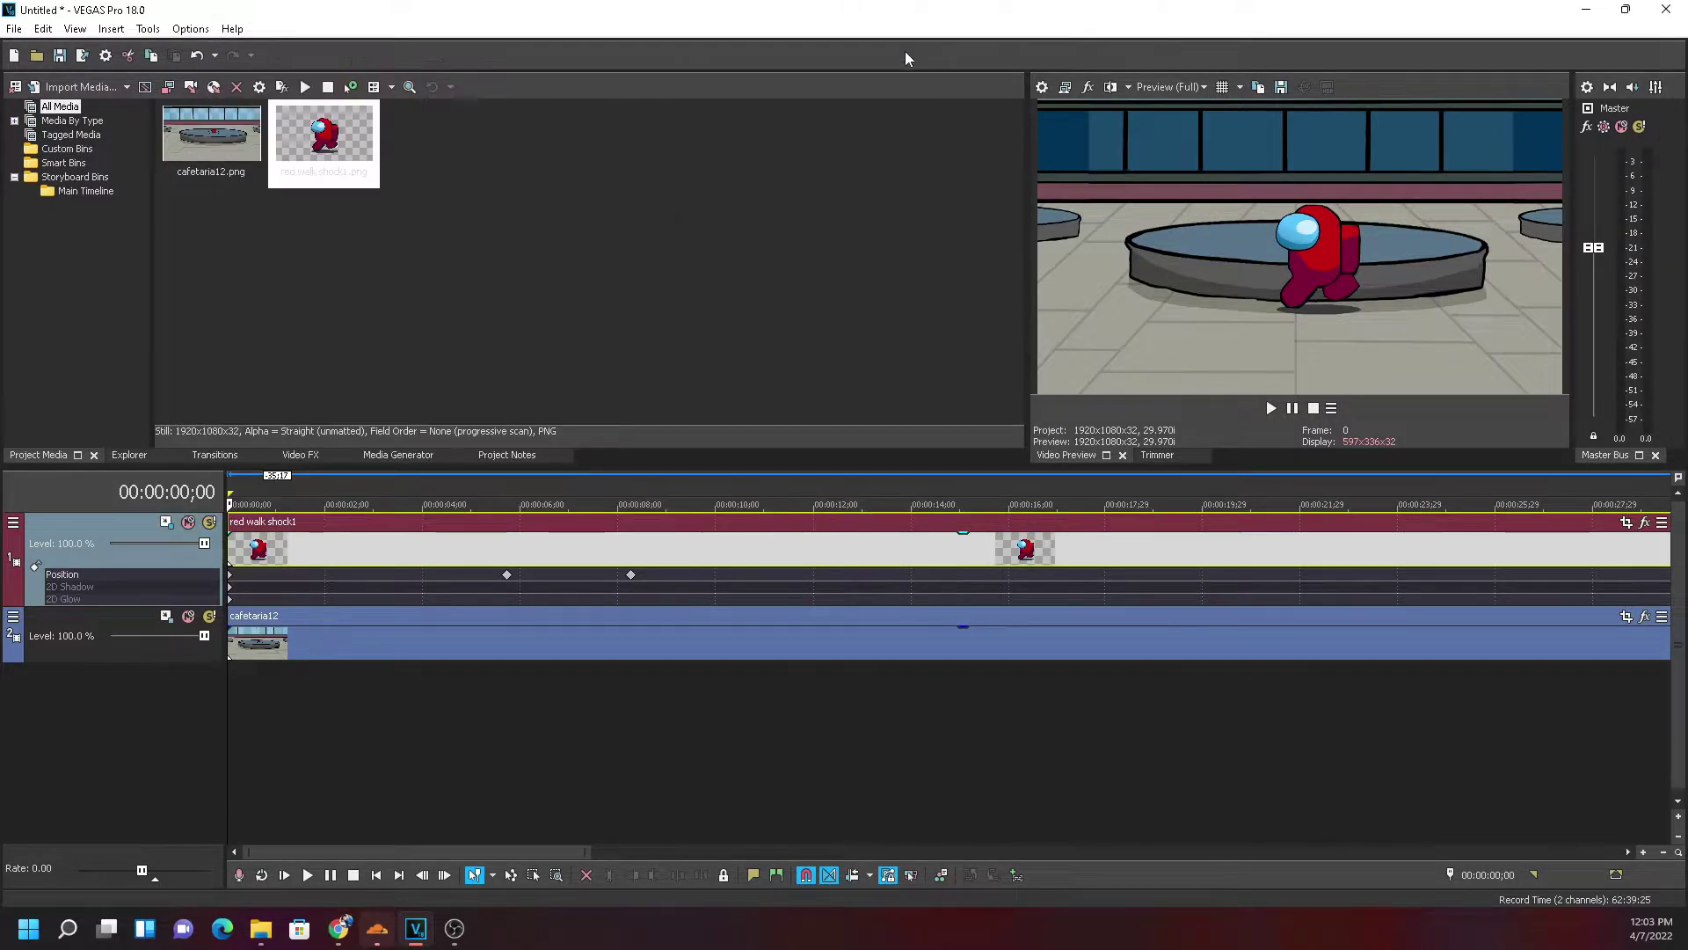
# Open Track Motion at the 00:00:05;22 position keyframe and move the frame horizontally to X about -115
pyautogui.click(510, 579)
pyautogui.moveTo(507, 563)
pyautogui.mouseDown()
pyautogui.moveTo(283, 562)
pyautogui.moveTo(505, 563)
pyautogui.mouseUp()
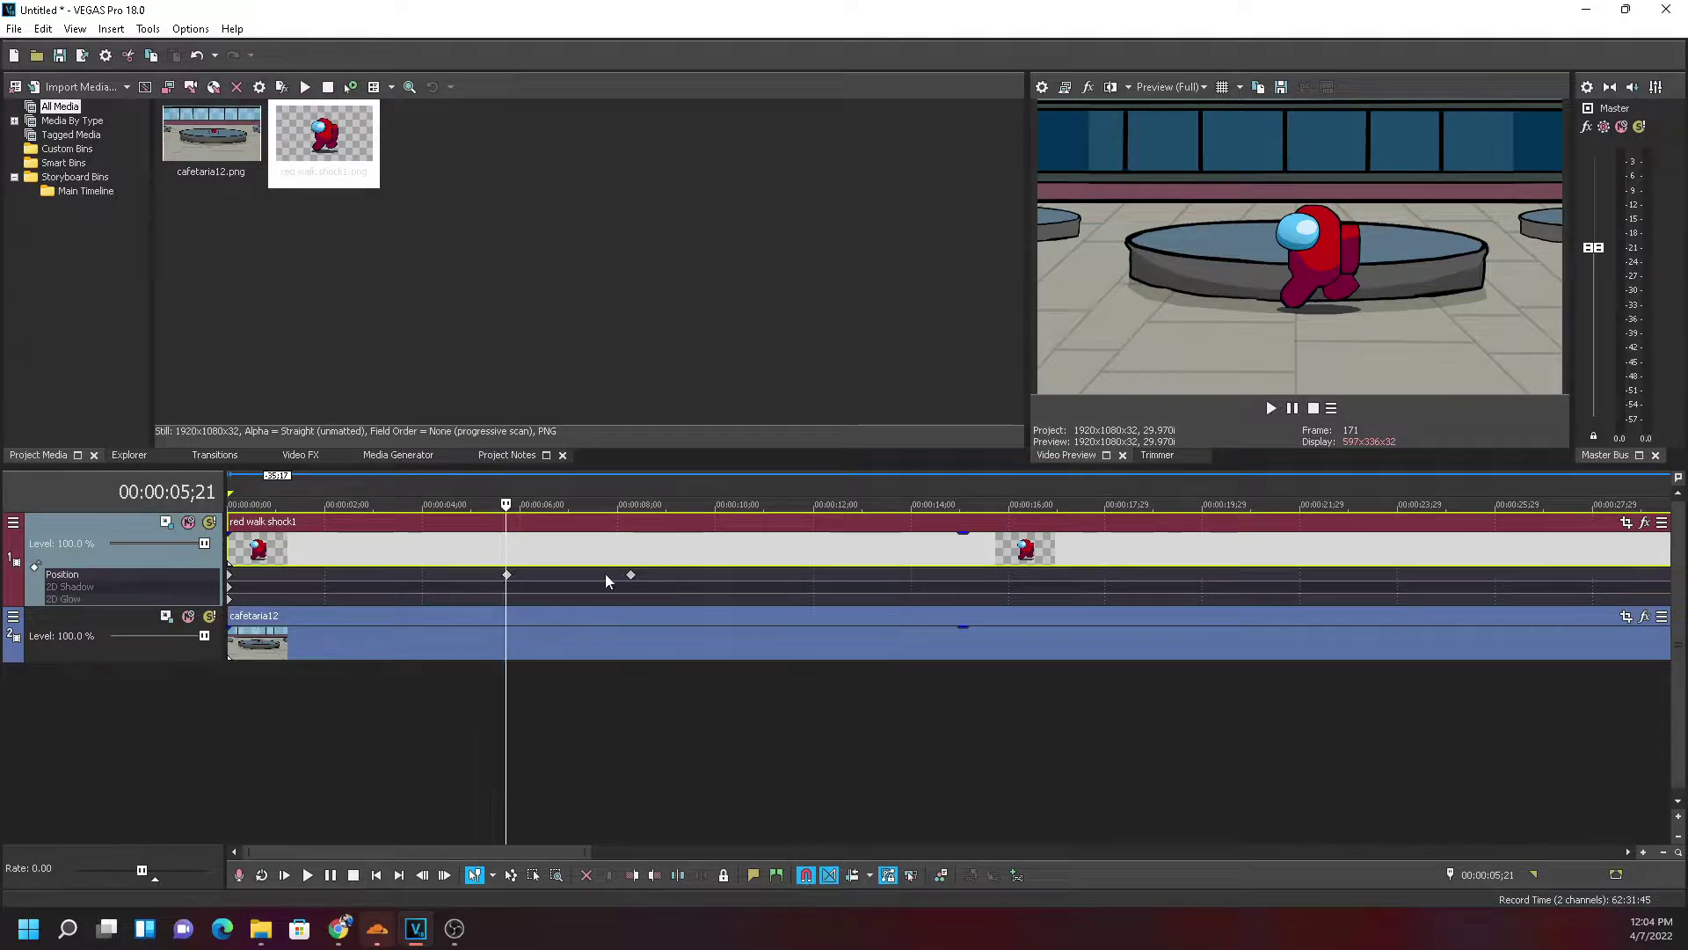
pyautogui.doubleClick(506, 574)
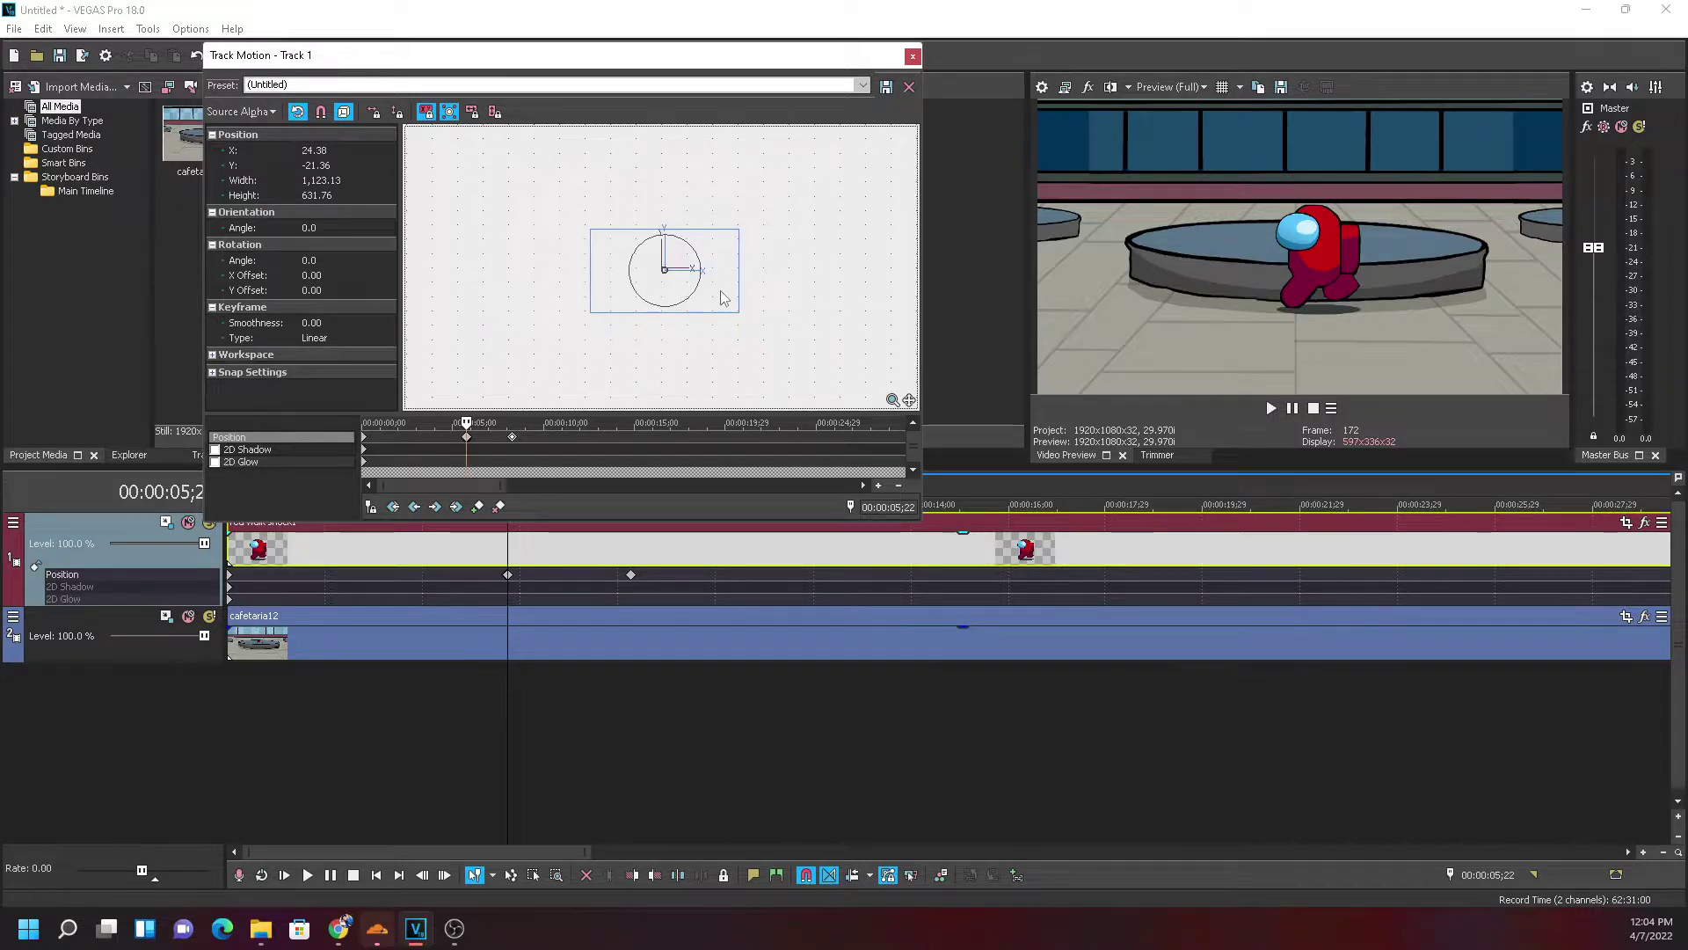
pyautogui.moveTo(724, 308); pyautogui.dragTo(726, 329)
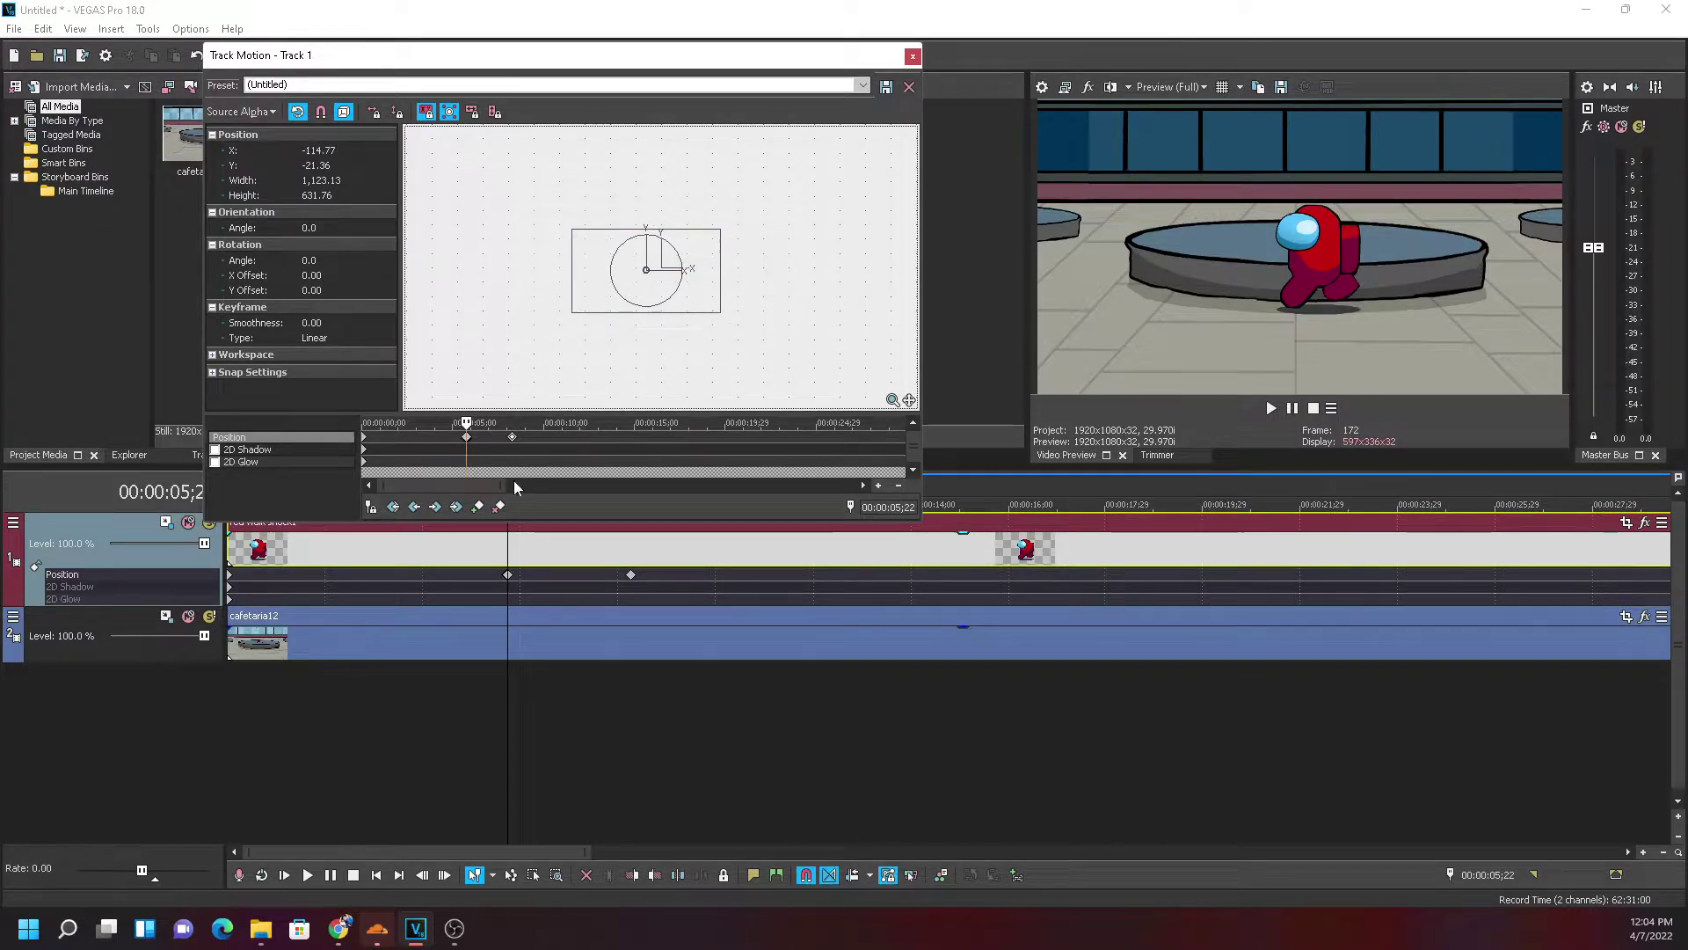
# Delete the earlier of the two nearly overlapping position keyframes at 00:00:05;22
pyautogui.scroll(5, 493, 578)
pyautogui.scroll(8, 493, 440)
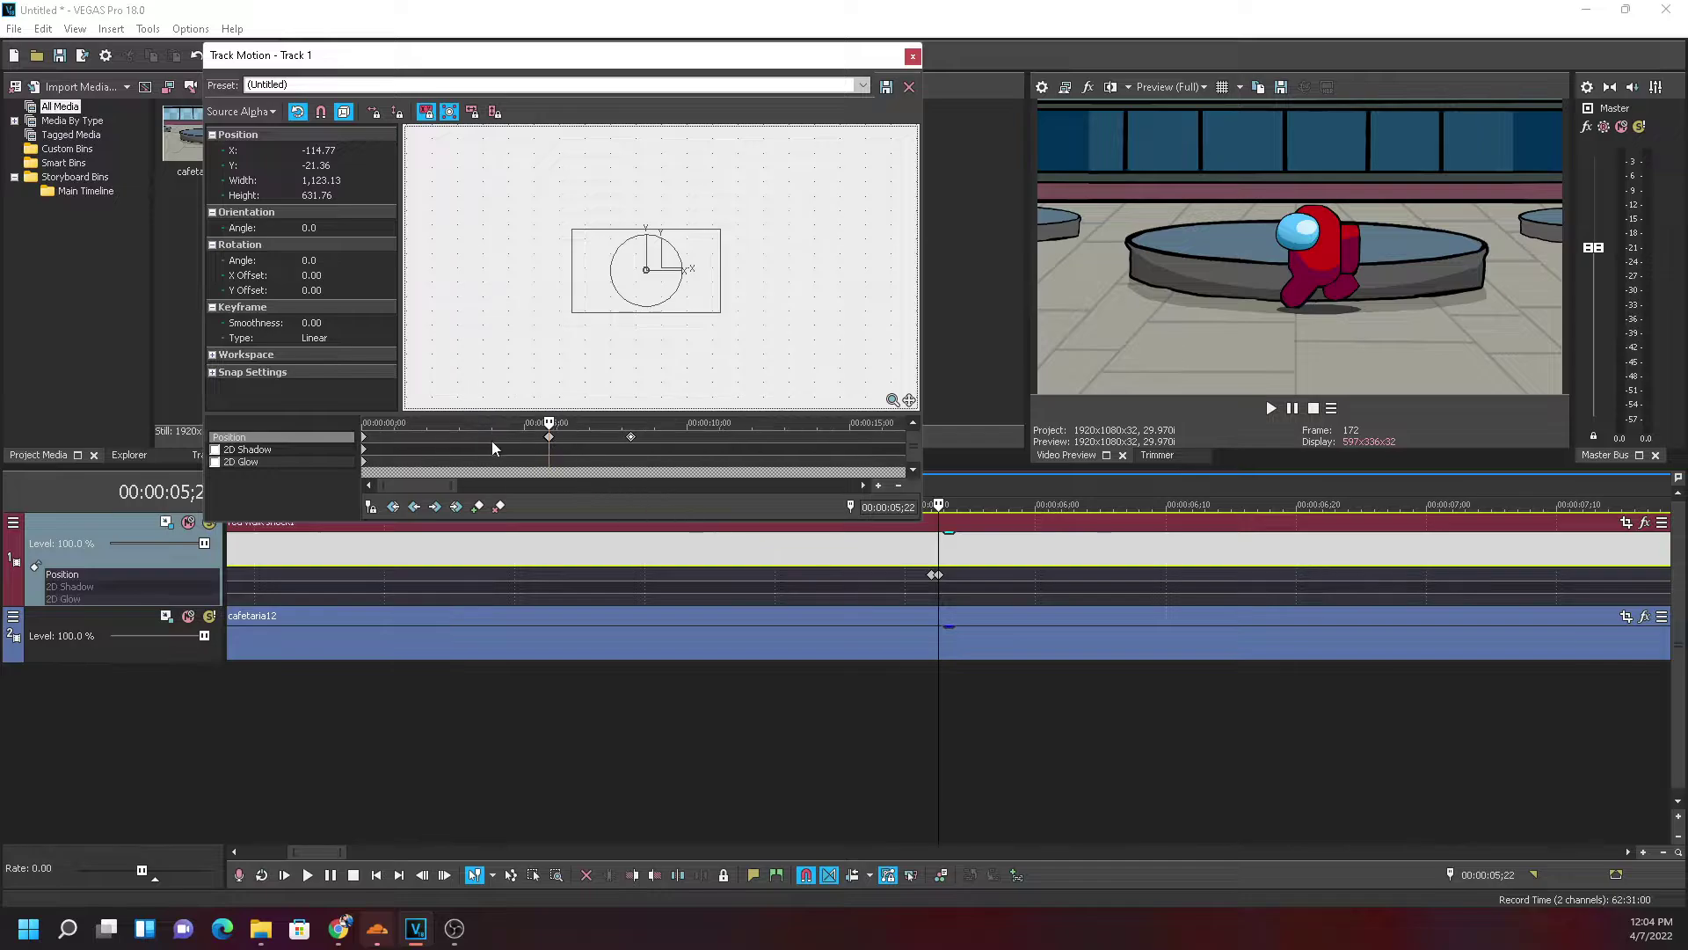
pyautogui.scroll(-1, 619, 451)
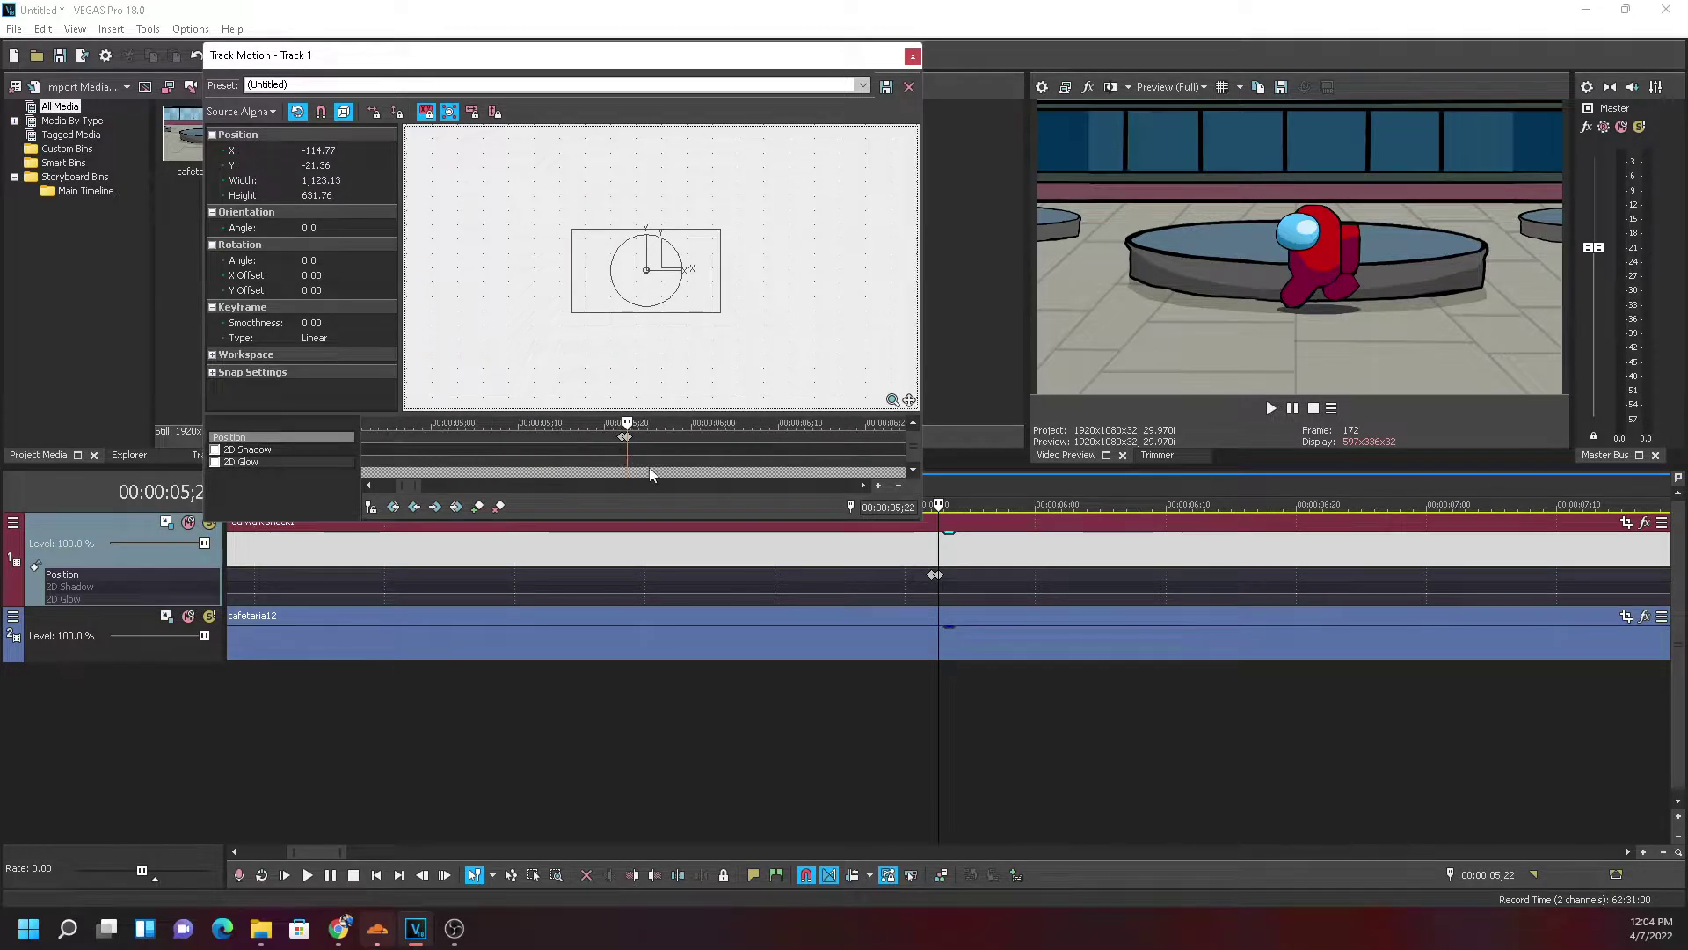
pyautogui.click(648, 484)
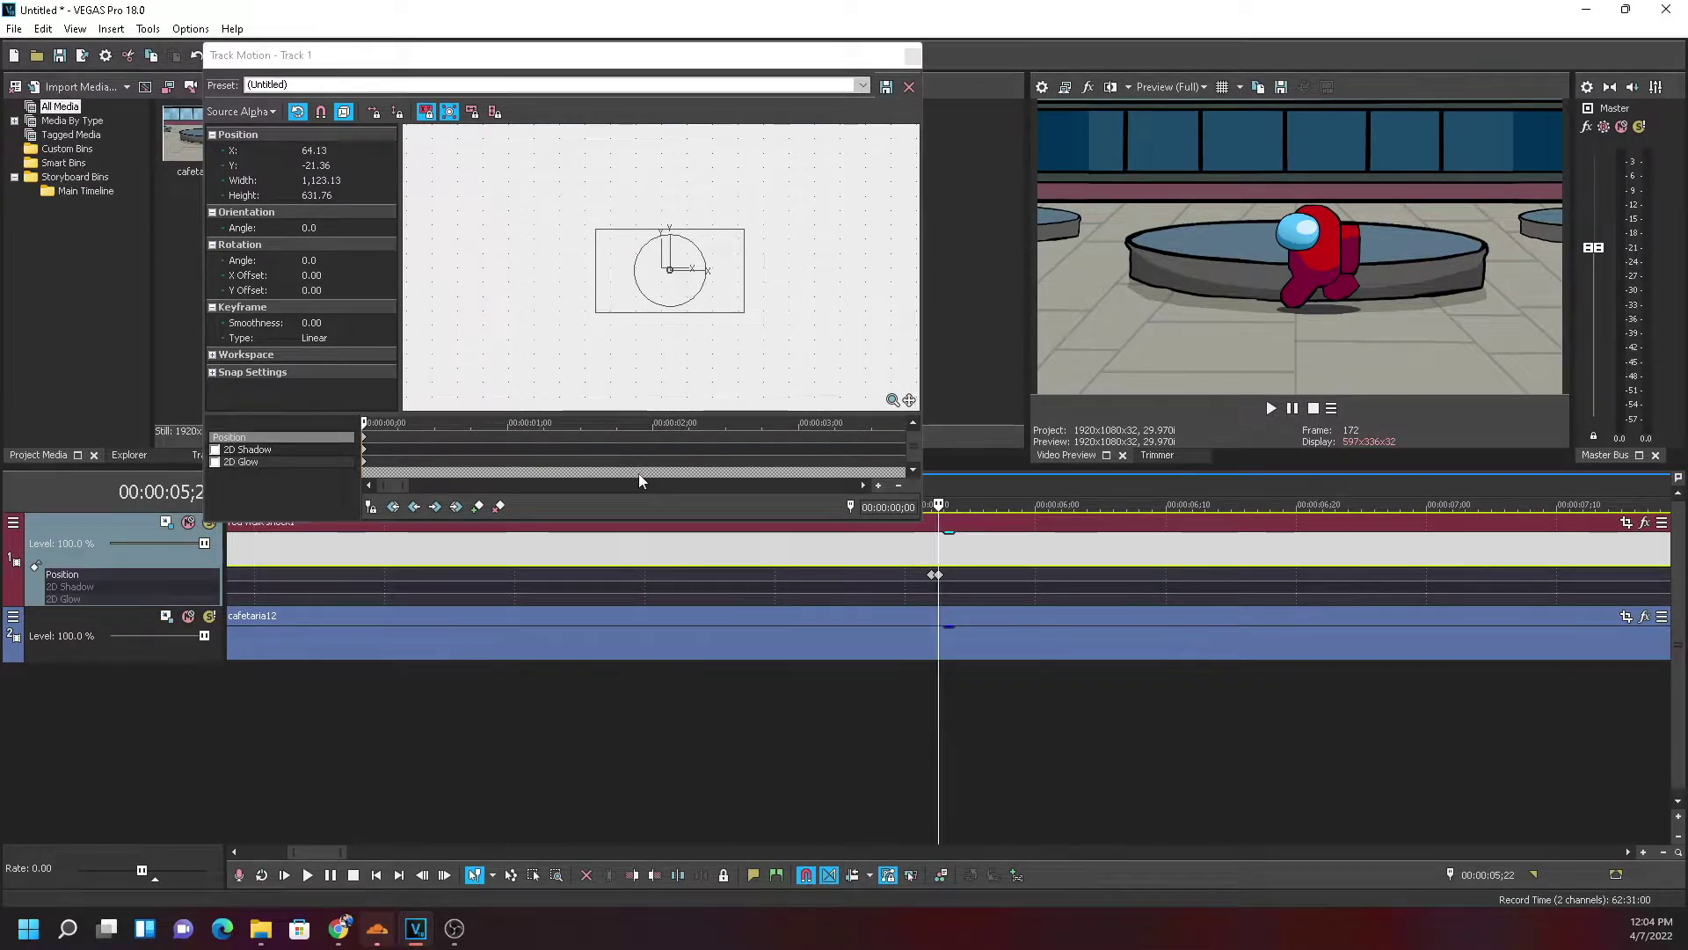
pyautogui.click(826, 613)
pyautogui.scroll(-5, 825, 607)
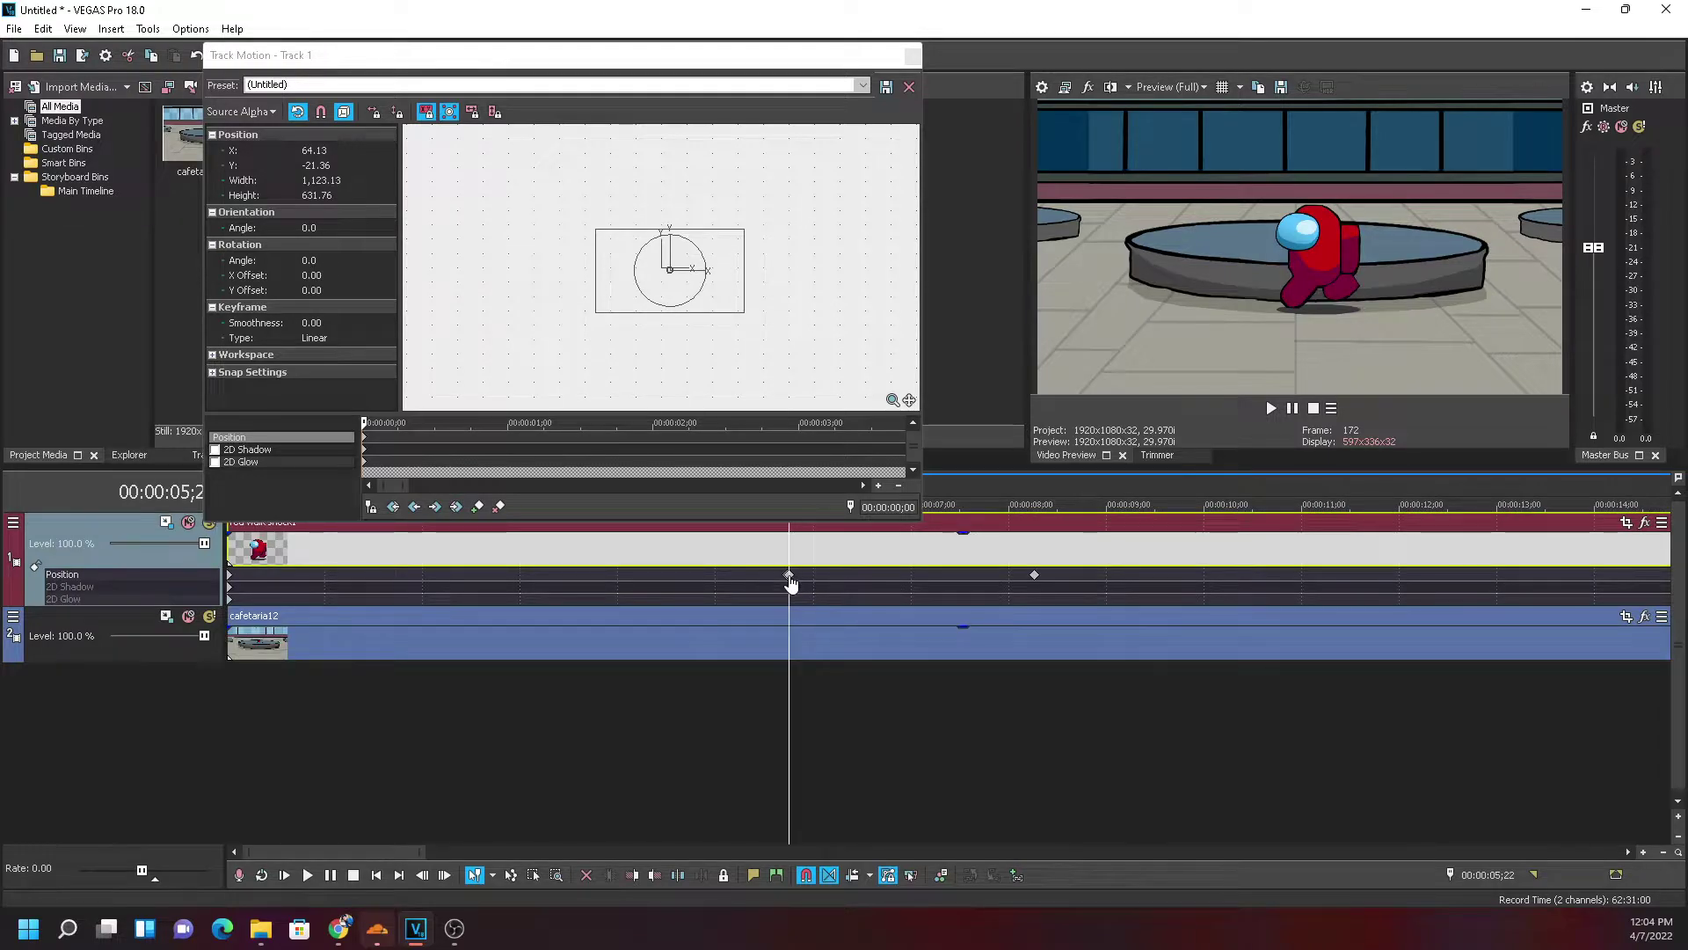
pyautogui.scroll(5, 789, 580)
pyautogui.doubleClick(925, 574)
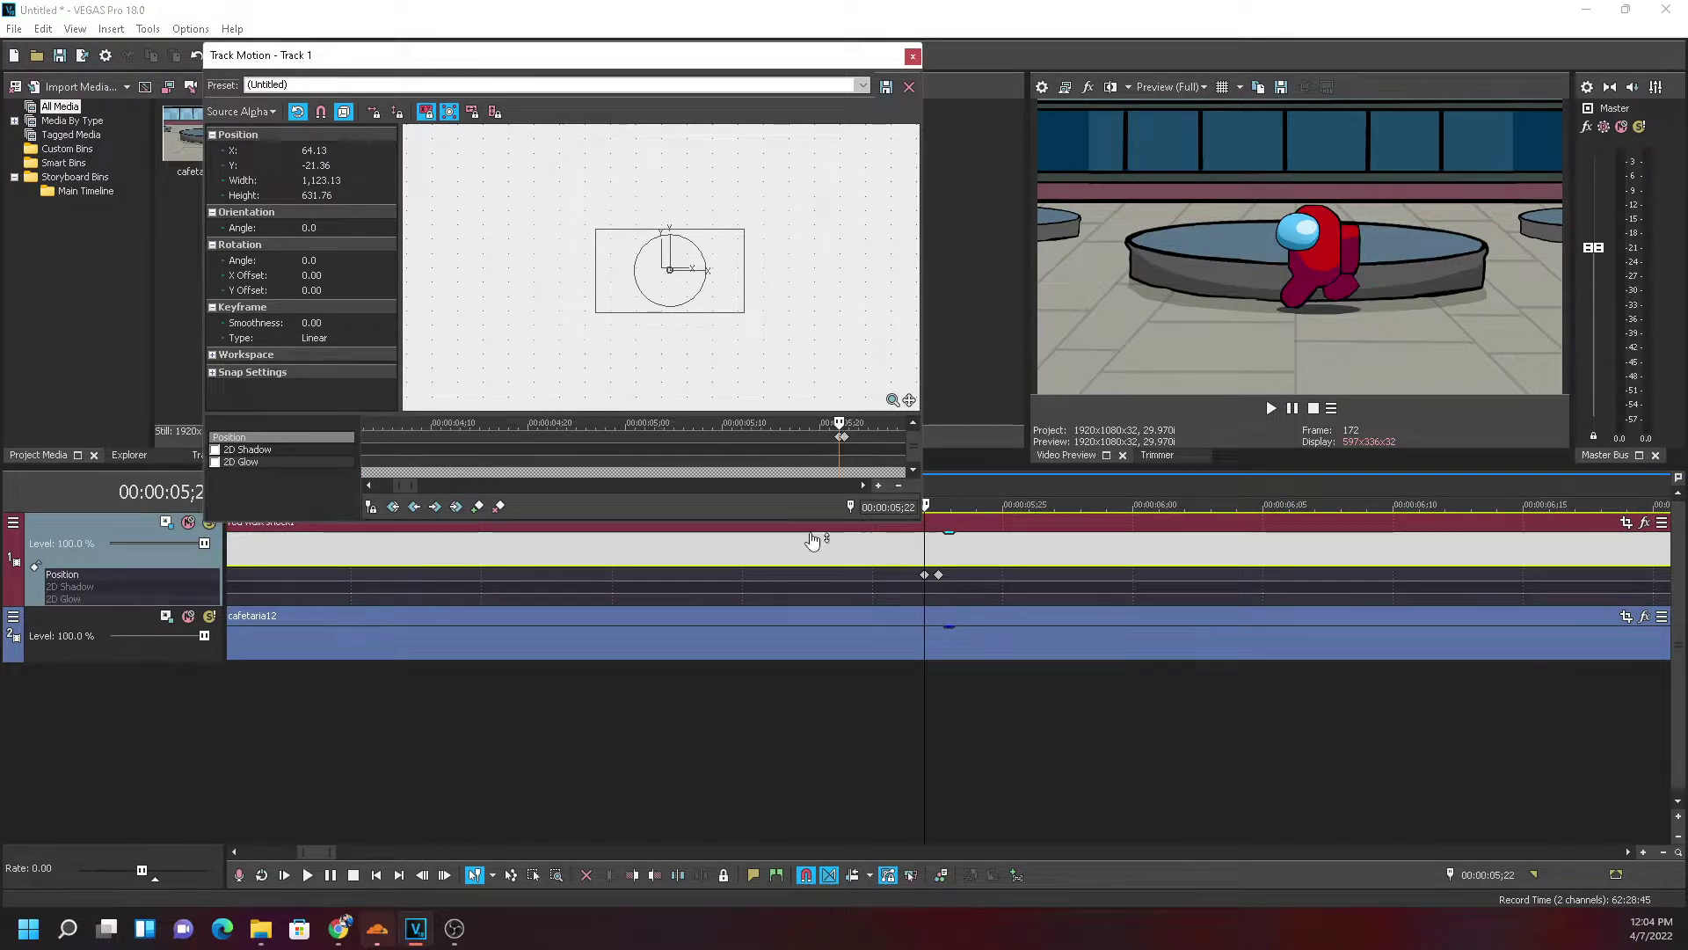
pyautogui.scroll(5, 817, 435)
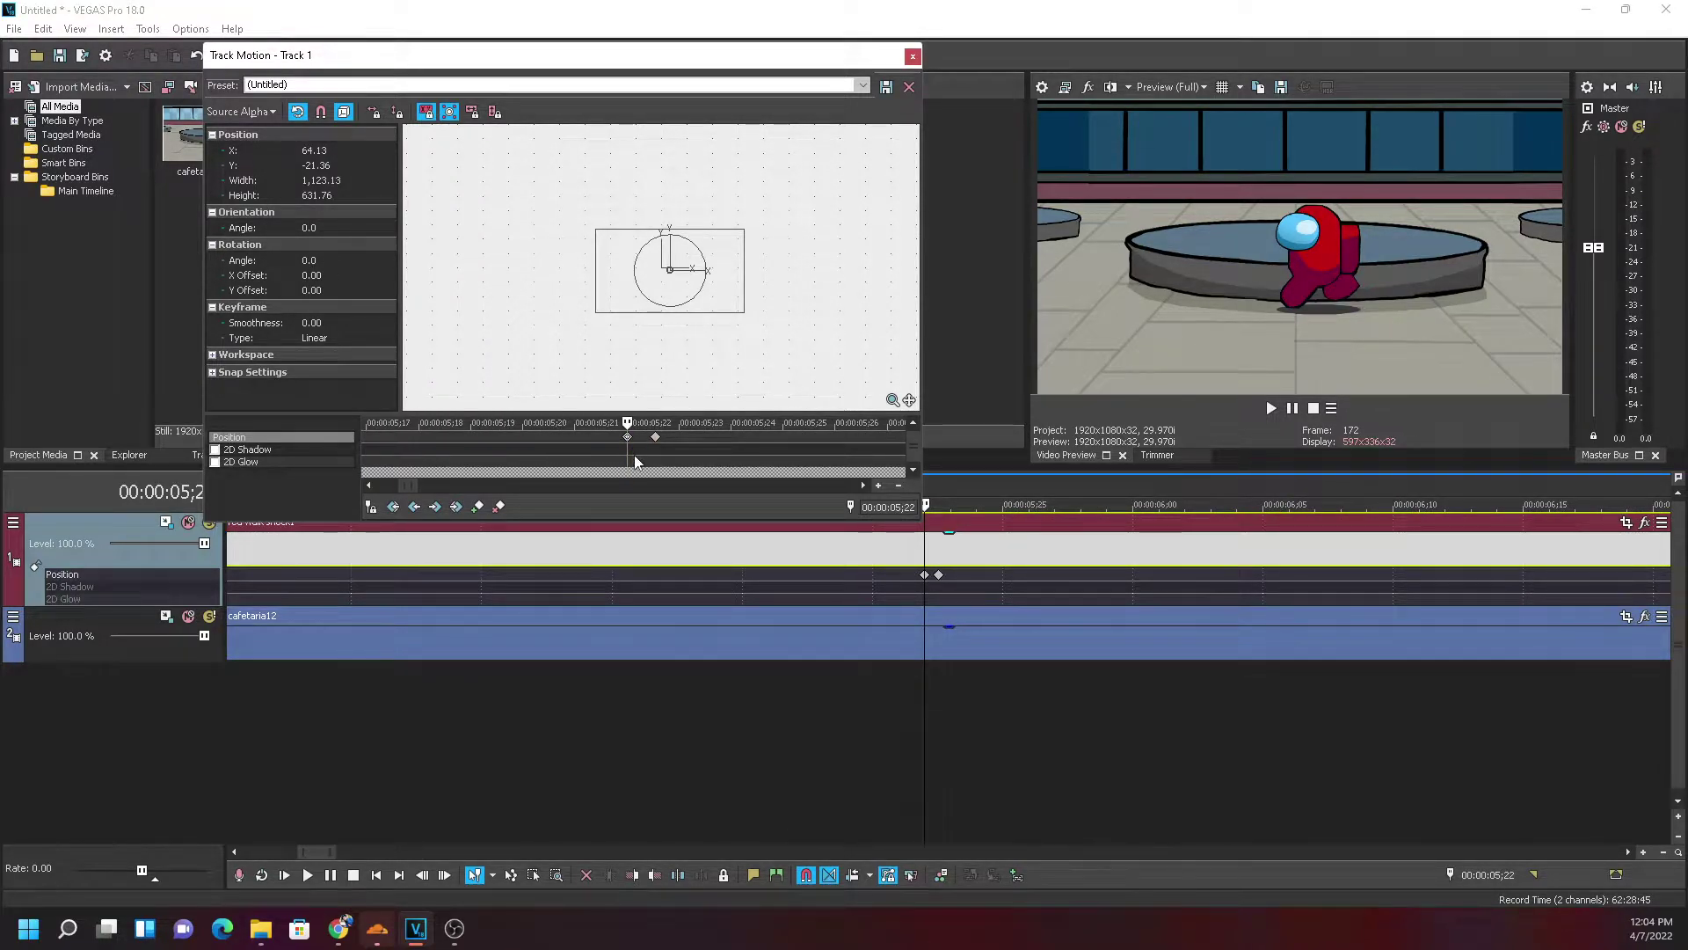
pyautogui.press('Delete')
# Move the frame of the remaining 00:00:05;22 keyframe to X about -1,270 and Y about -88, and close Track Motion
pyautogui.scroll(-5, 682, 459)
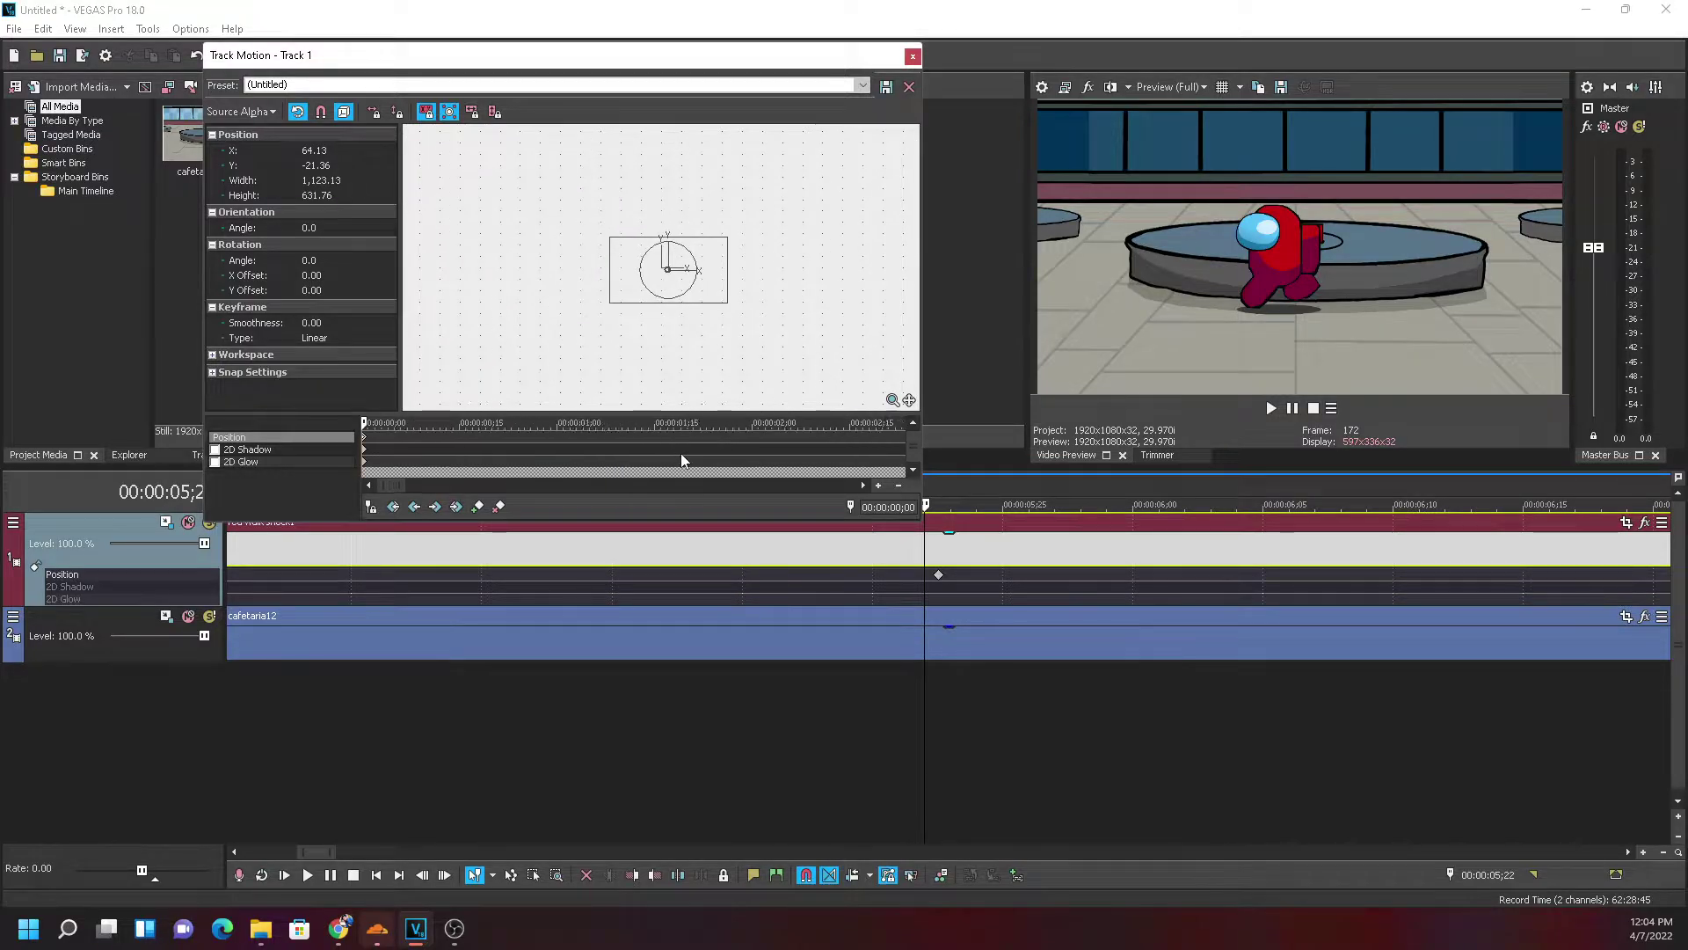
pyautogui.scroll(-3, 681, 457)
pyautogui.click(546, 439)
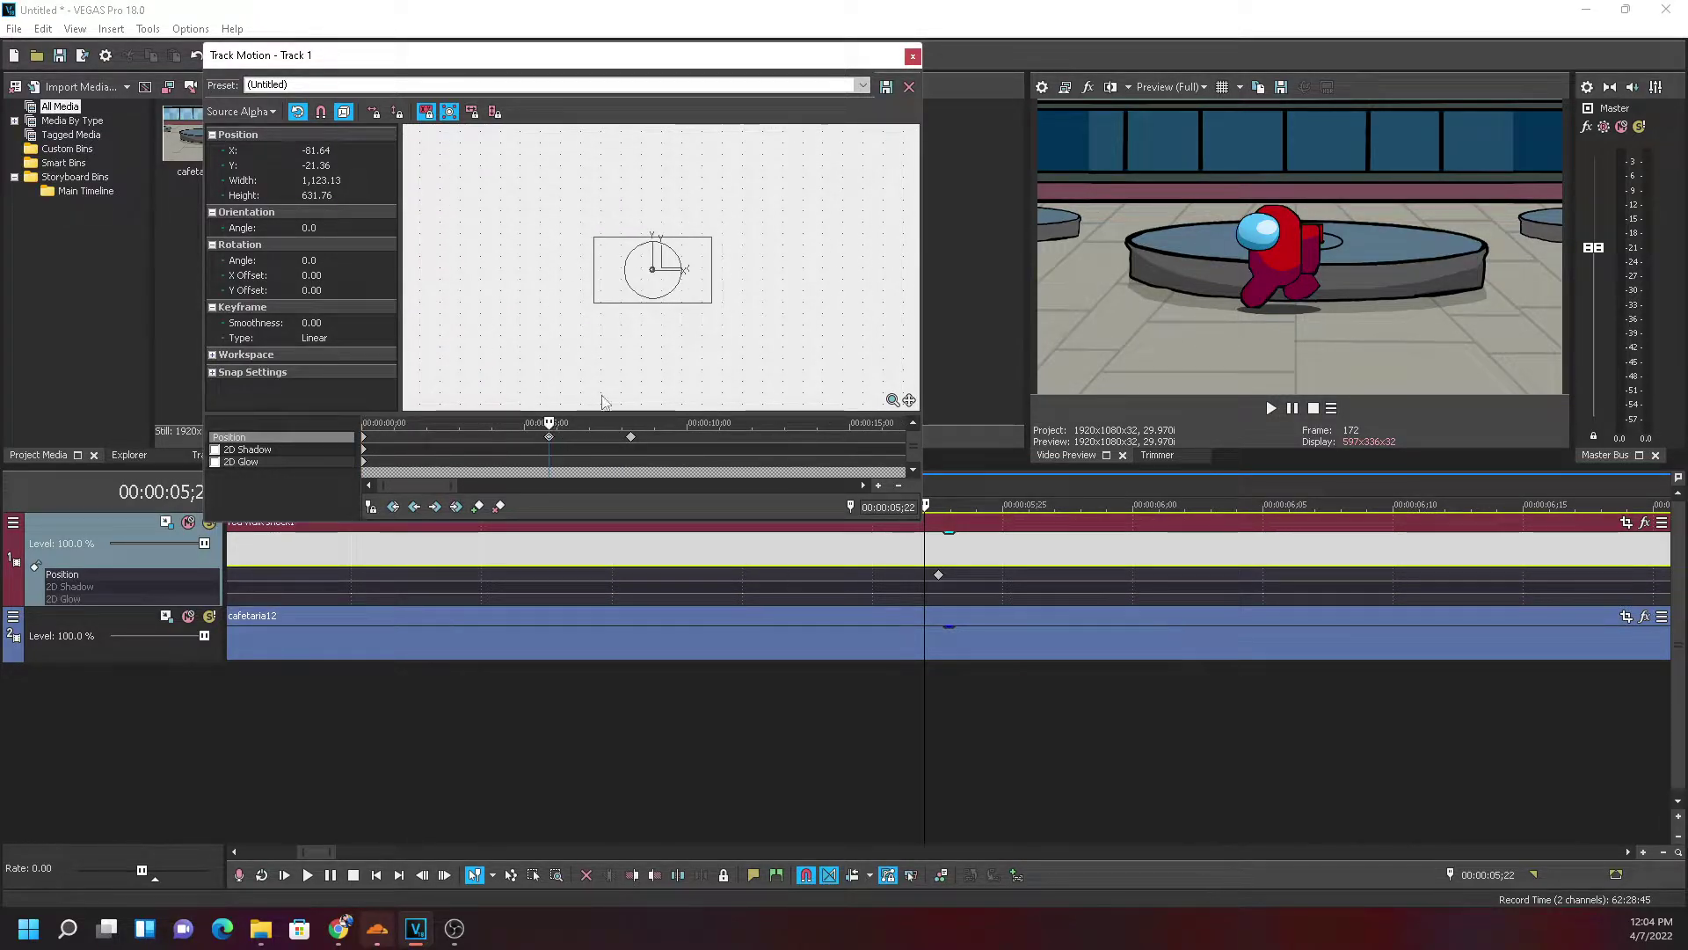
pyautogui.click(694, 282)
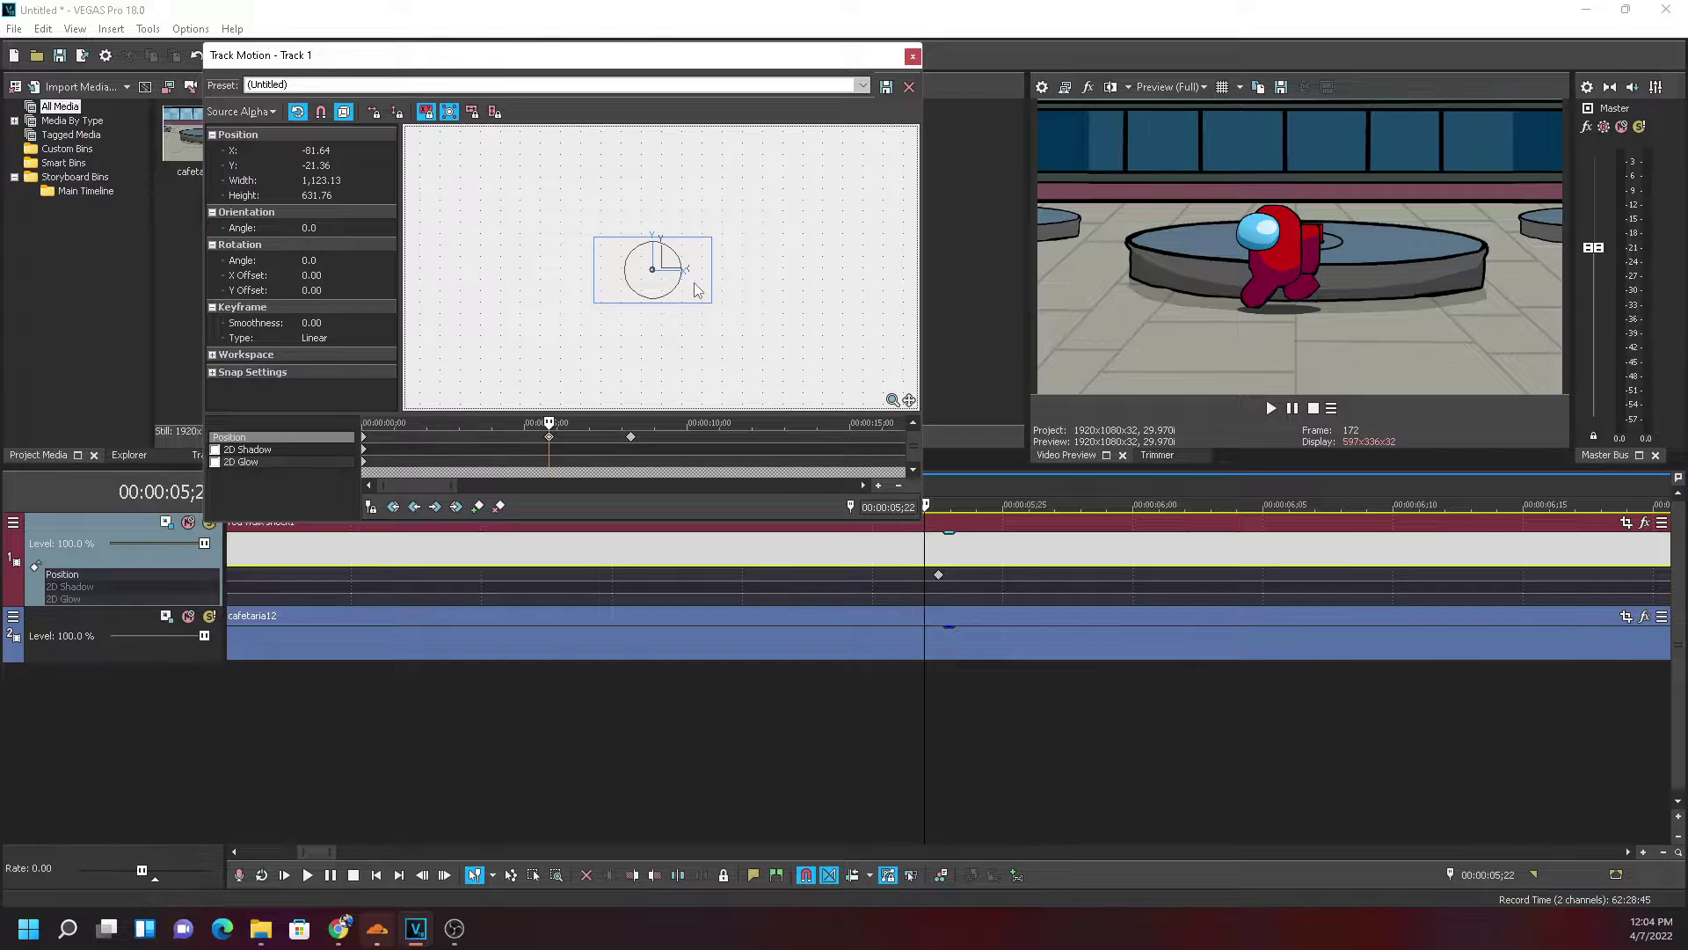
pyautogui.moveTo(697, 290); pyautogui.dragTo(570, 296)
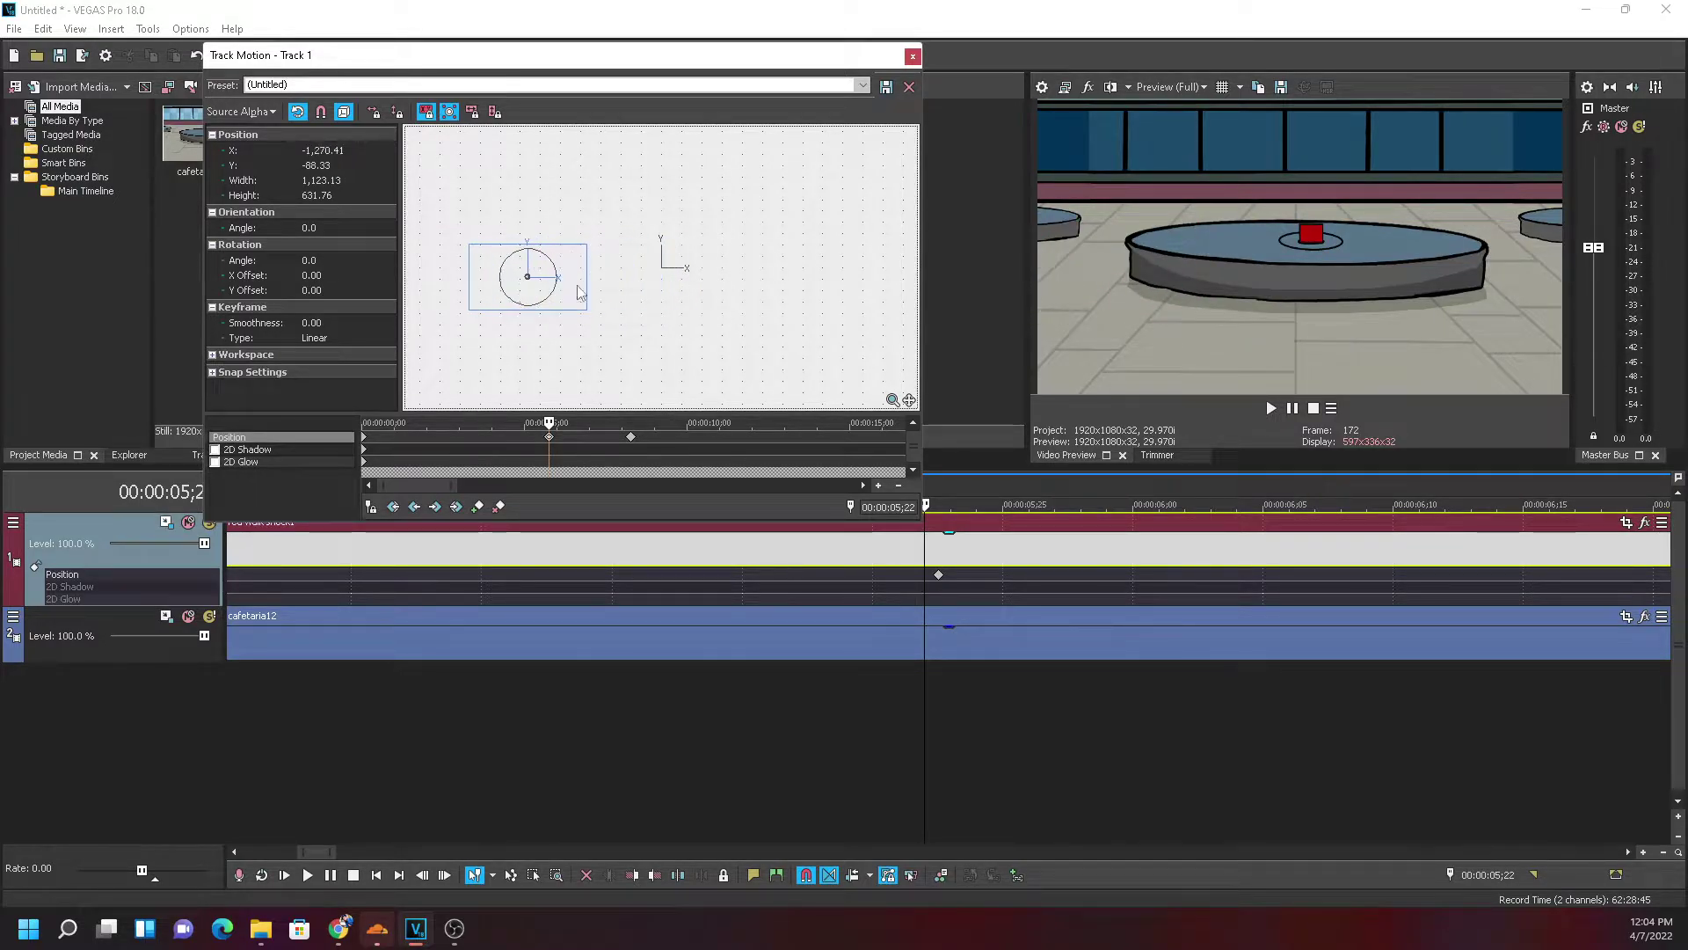
pyautogui.click(913, 56)
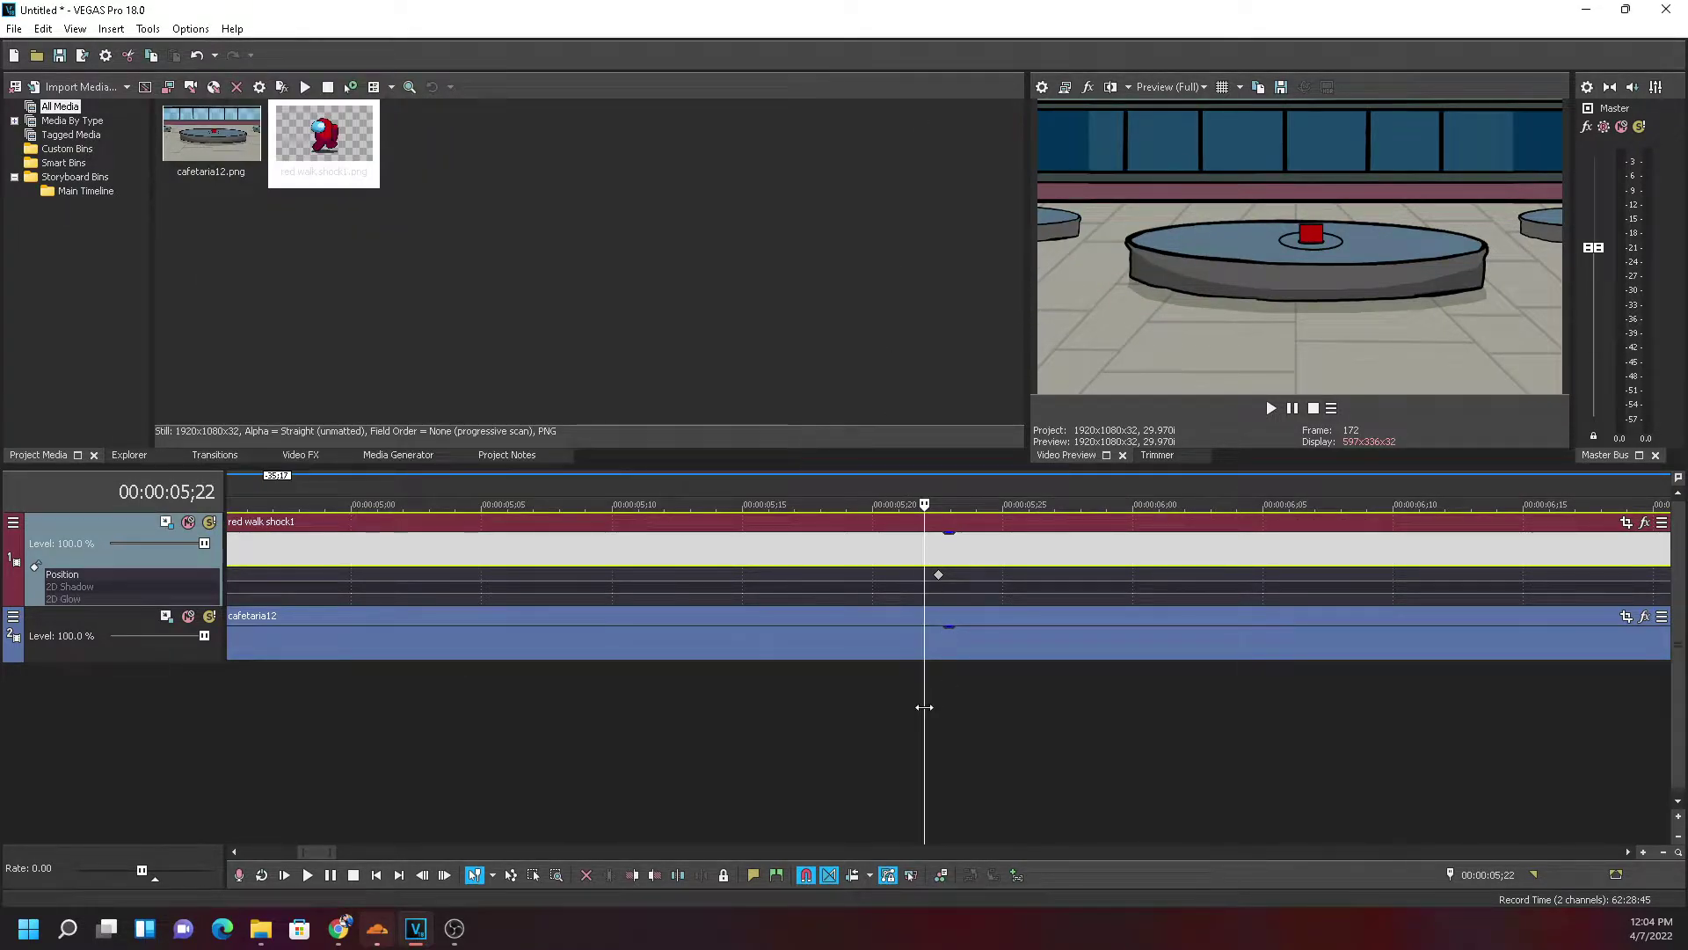
# Play the animation from the start and pause it at 00:00:02;03
pyautogui.click(374, 664)
pyautogui.scroll(-5, 374, 663)
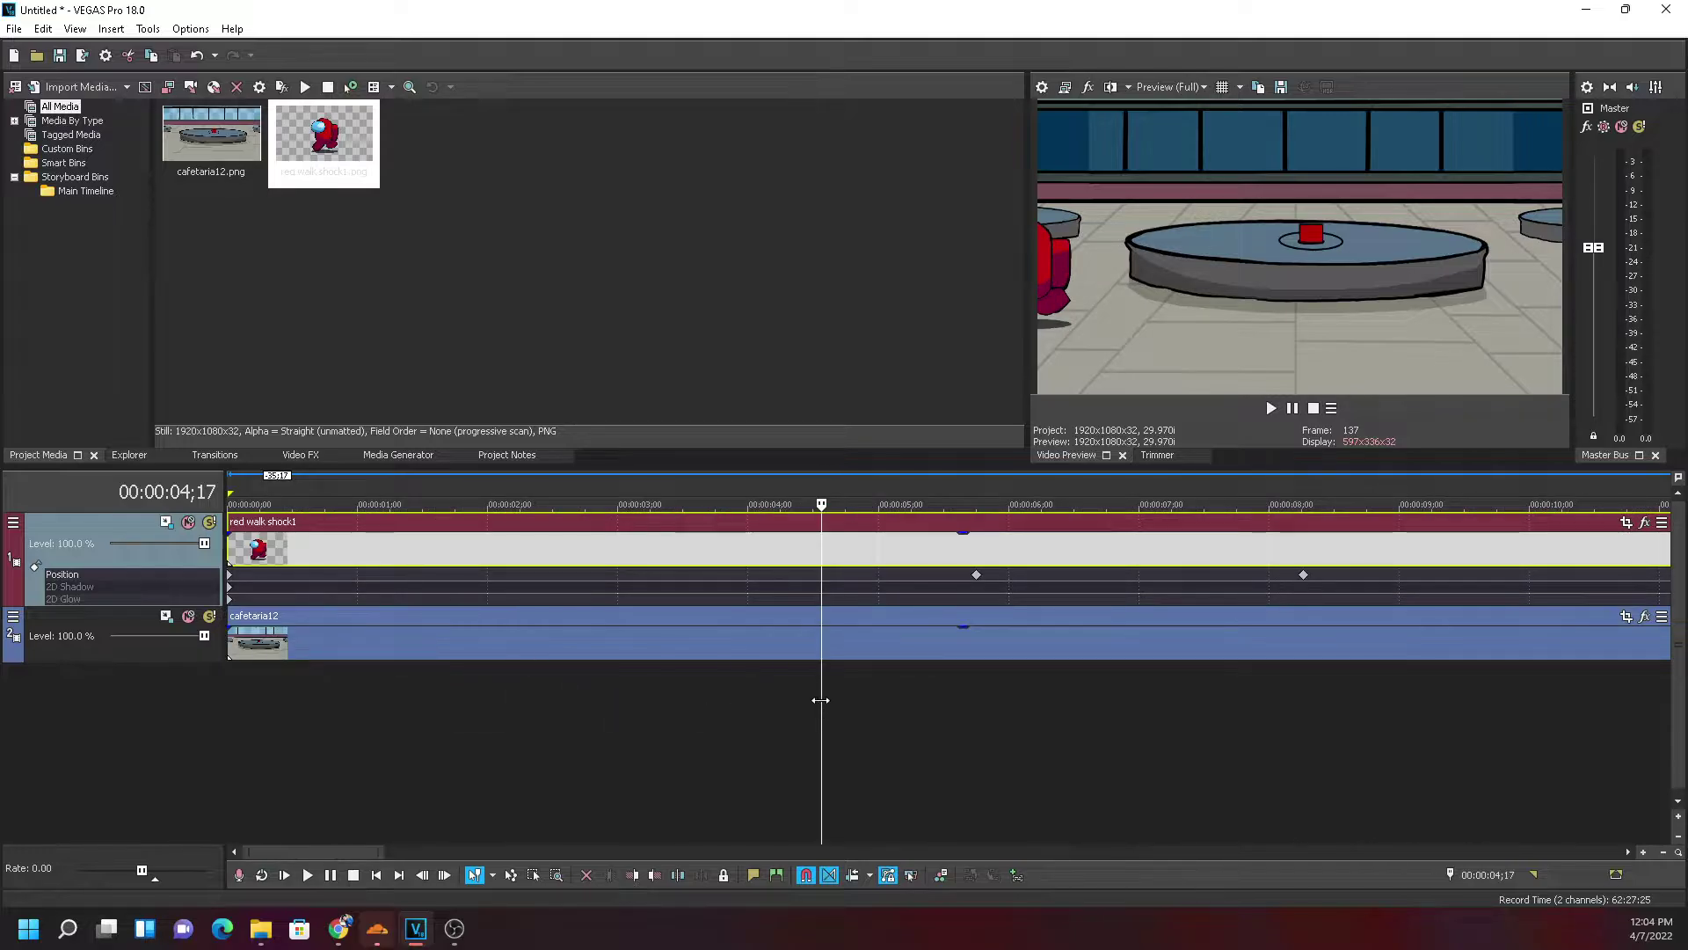
pyautogui.click(301, 655)
pyautogui.click(1271, 408)
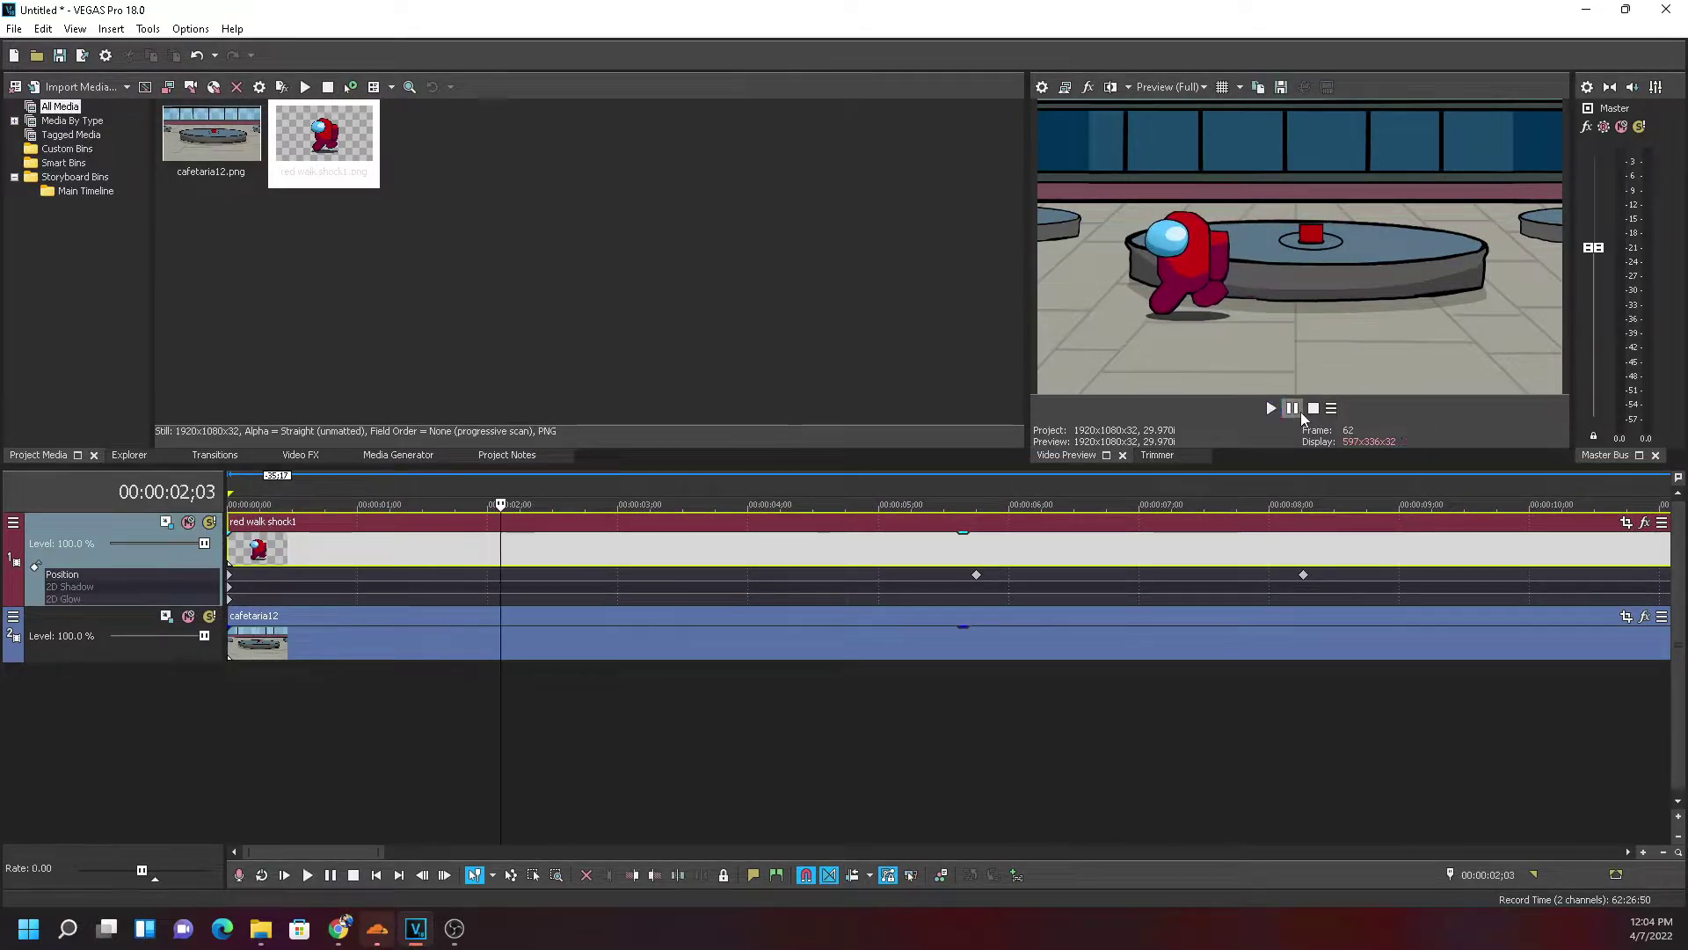
pyautogui.click(1292, 409)
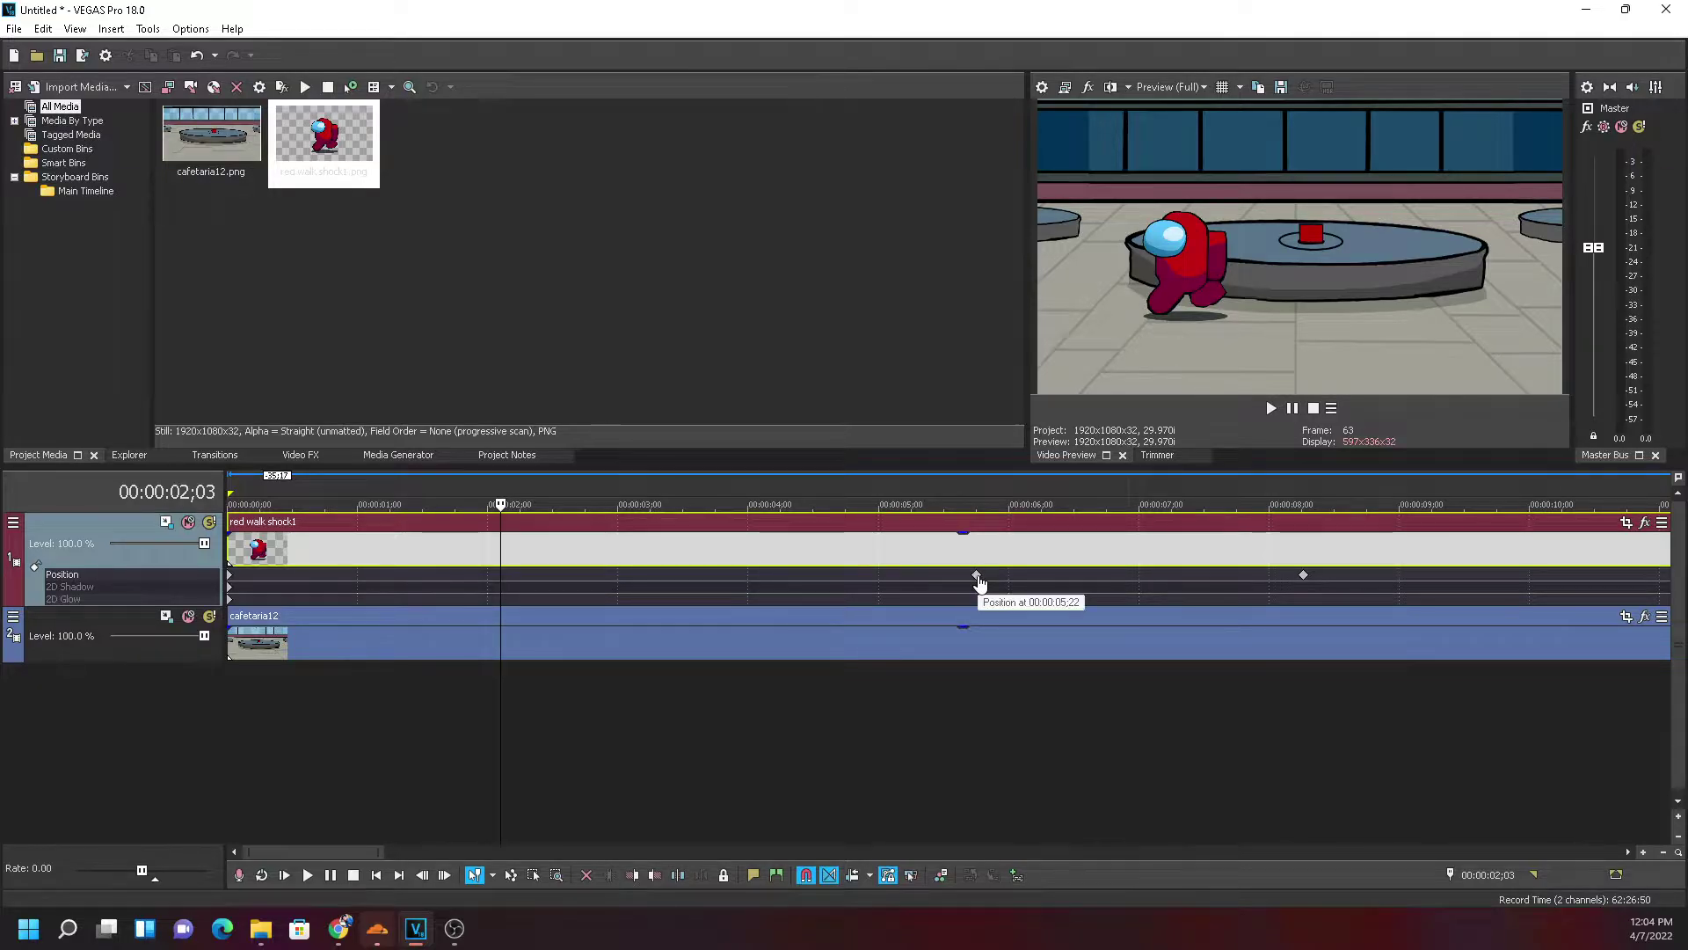
# Add a position keyframe on the character's track at 00:00:02;03 and move its frame to X about -1,318
pyautogui.doubleClick(503, 576)
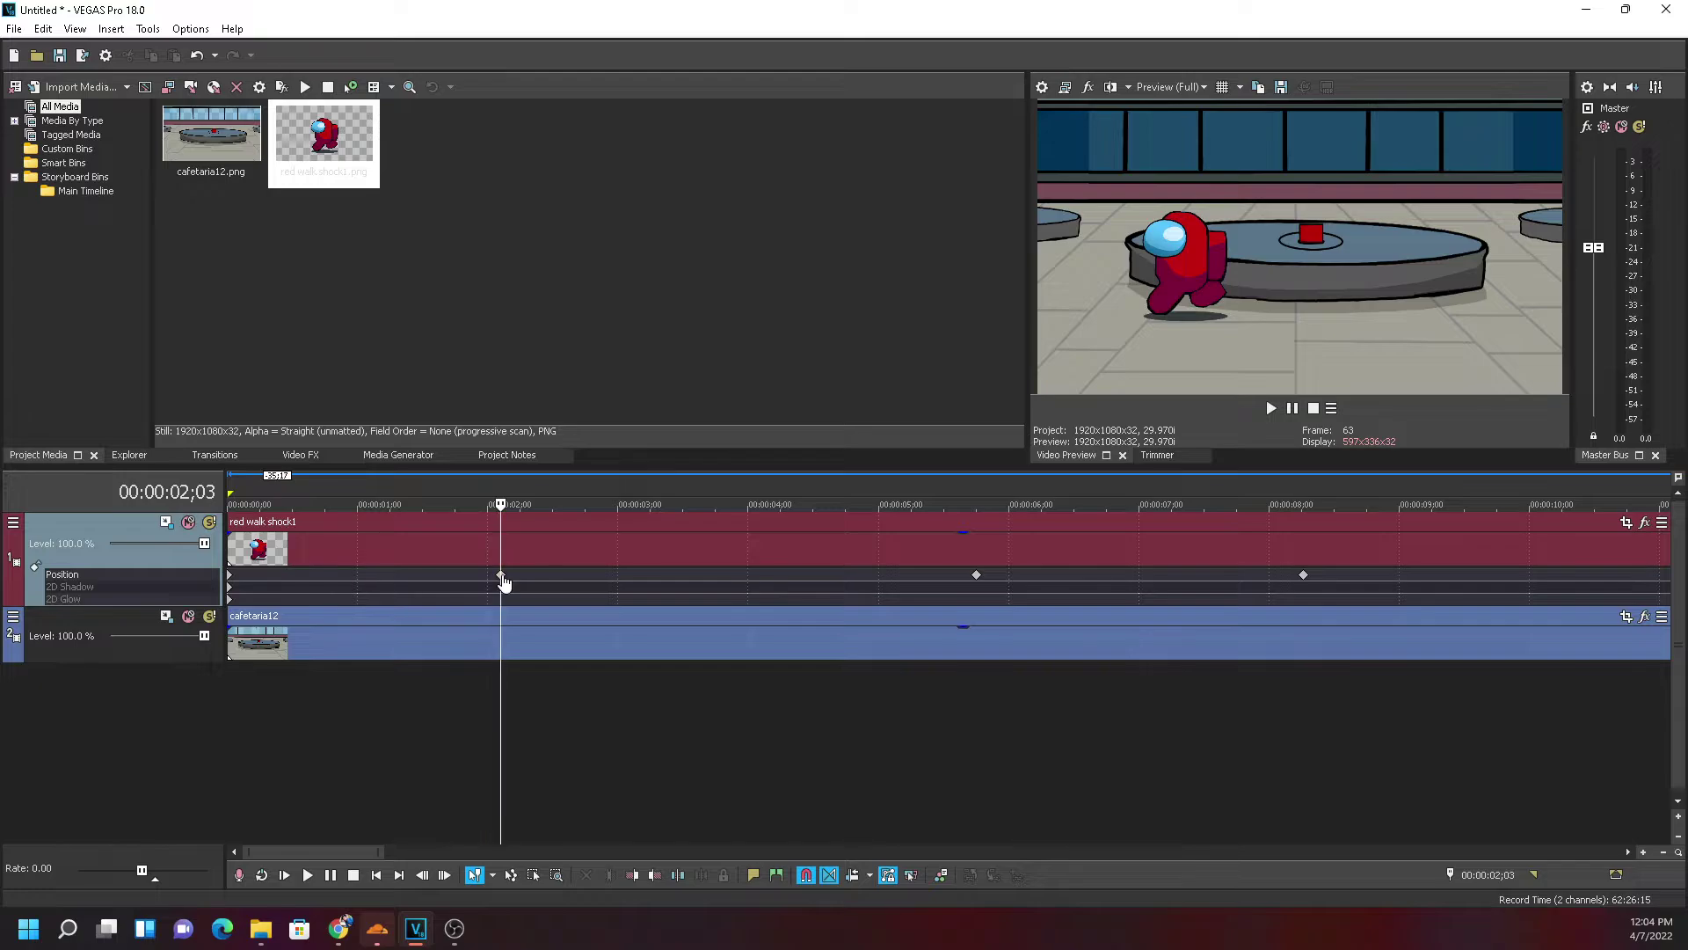
pyautogui.doubleClick(502, 577)
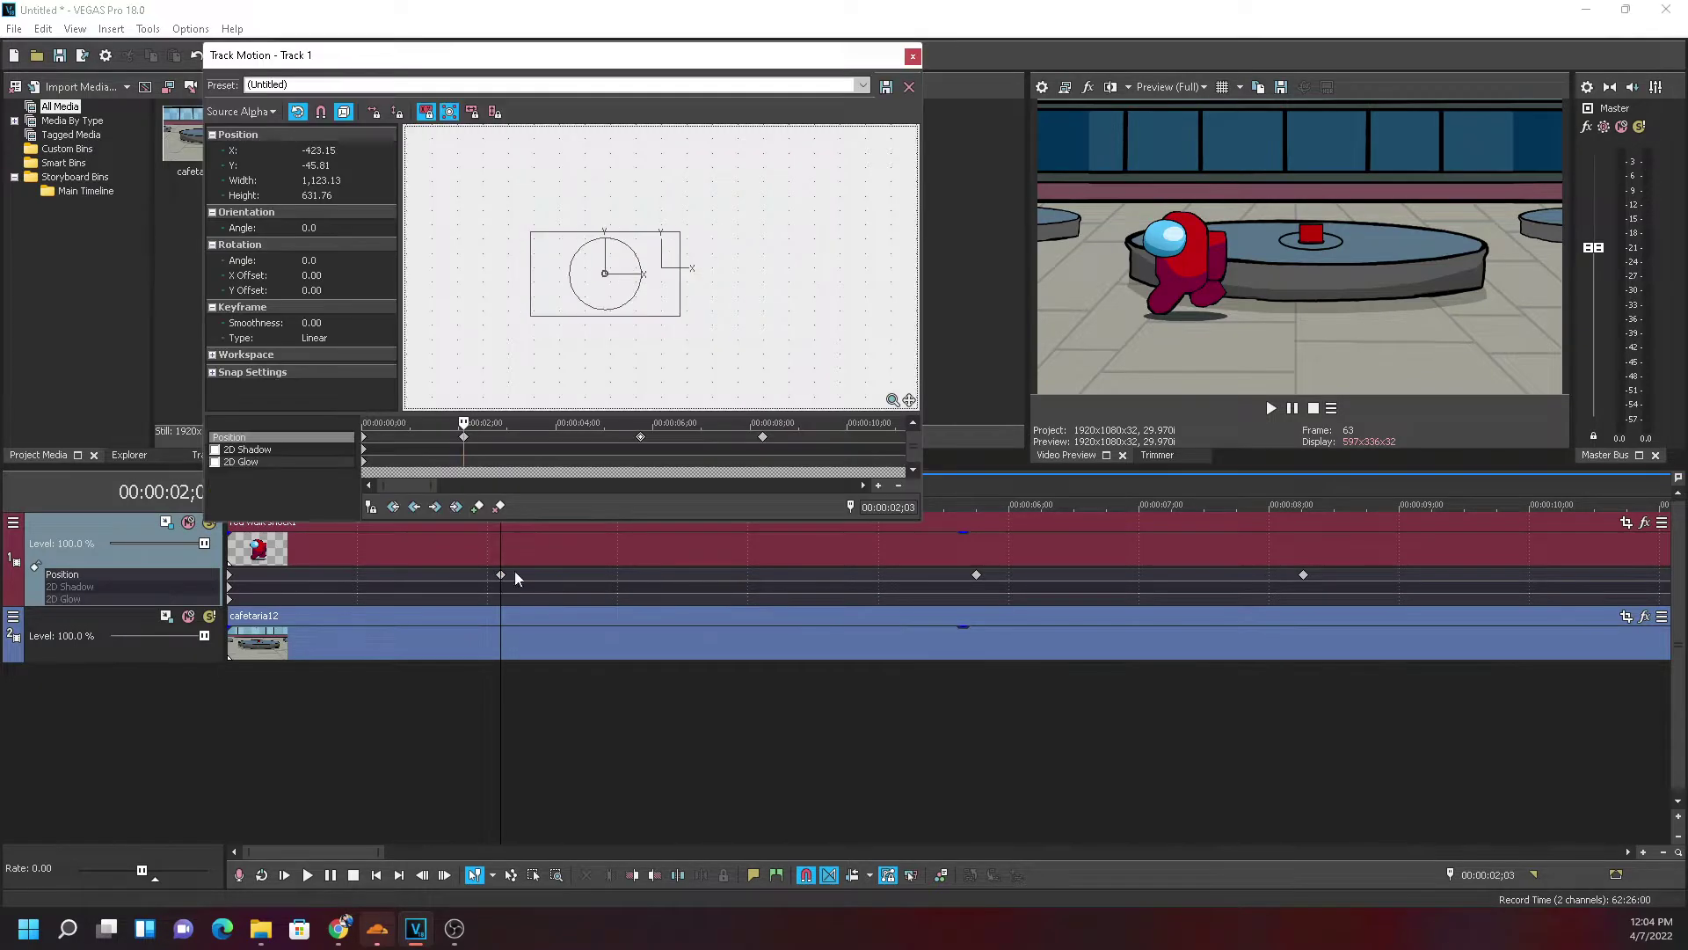
pyautogui.moveTo(665, 296); pyautogui.dragTo(562, 338)
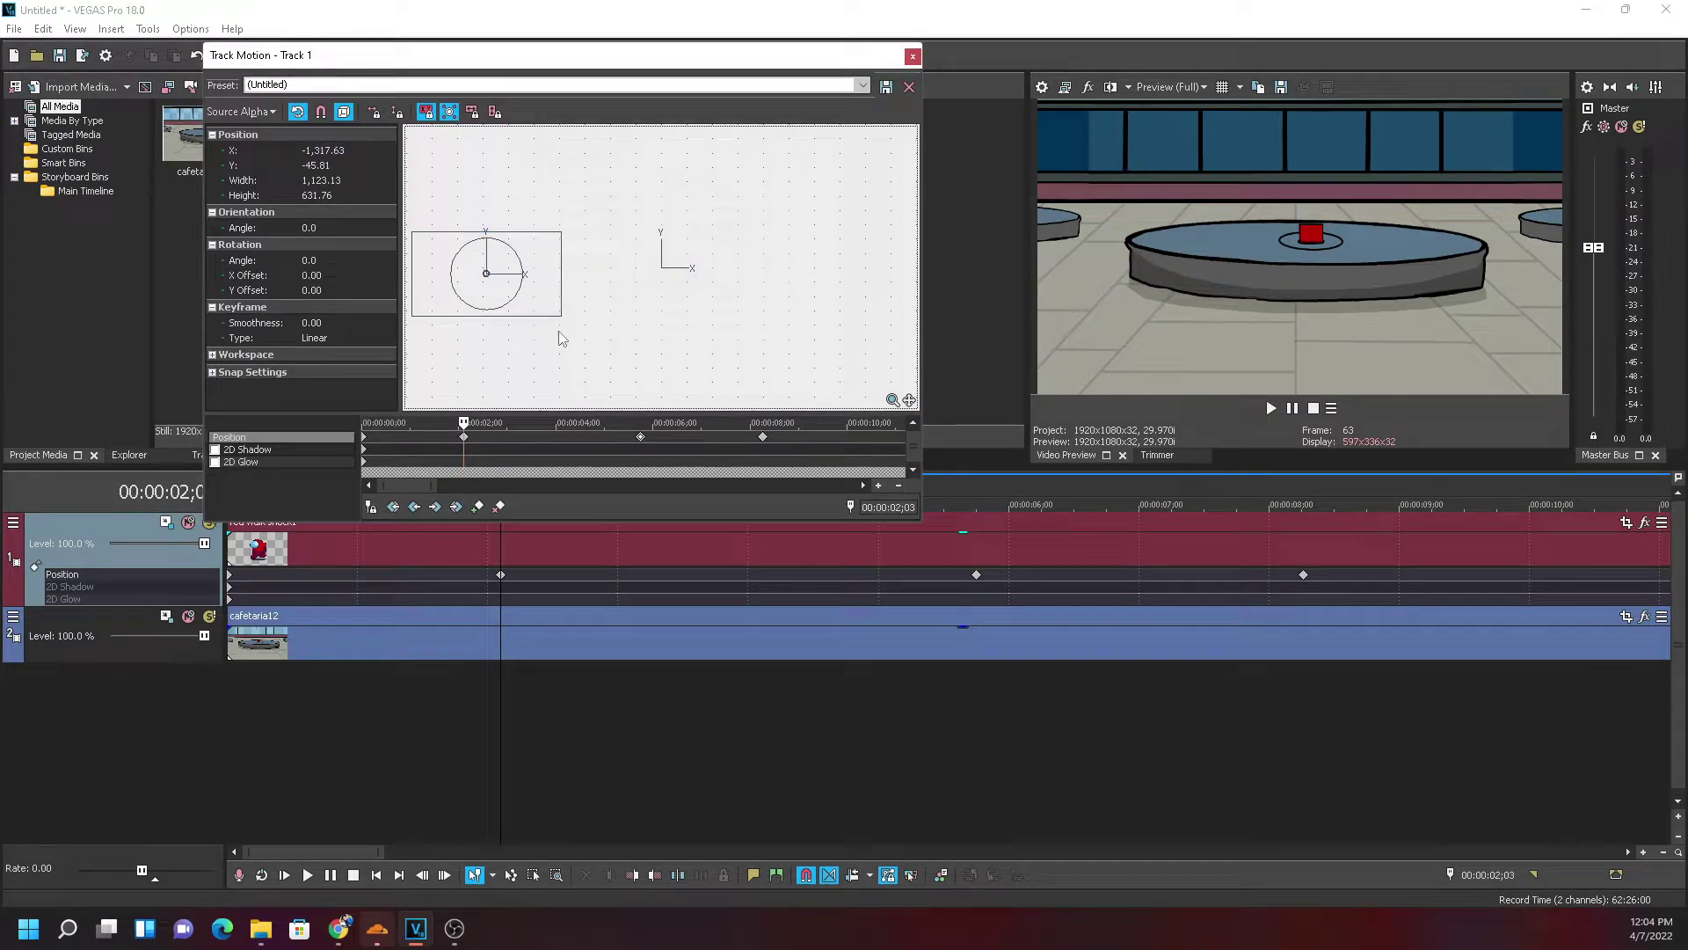
# Add a 00:00:03;17 keyframe at X about 1,252, sized about 1,829 by 1,029, and a 00:00:04;11 keyframe enlarged to about 7,649 by 4,303
pyautogui.click(688, 576)
pyautogui.moveTo(738, 304); pyautogui.dragTo(919, 321)
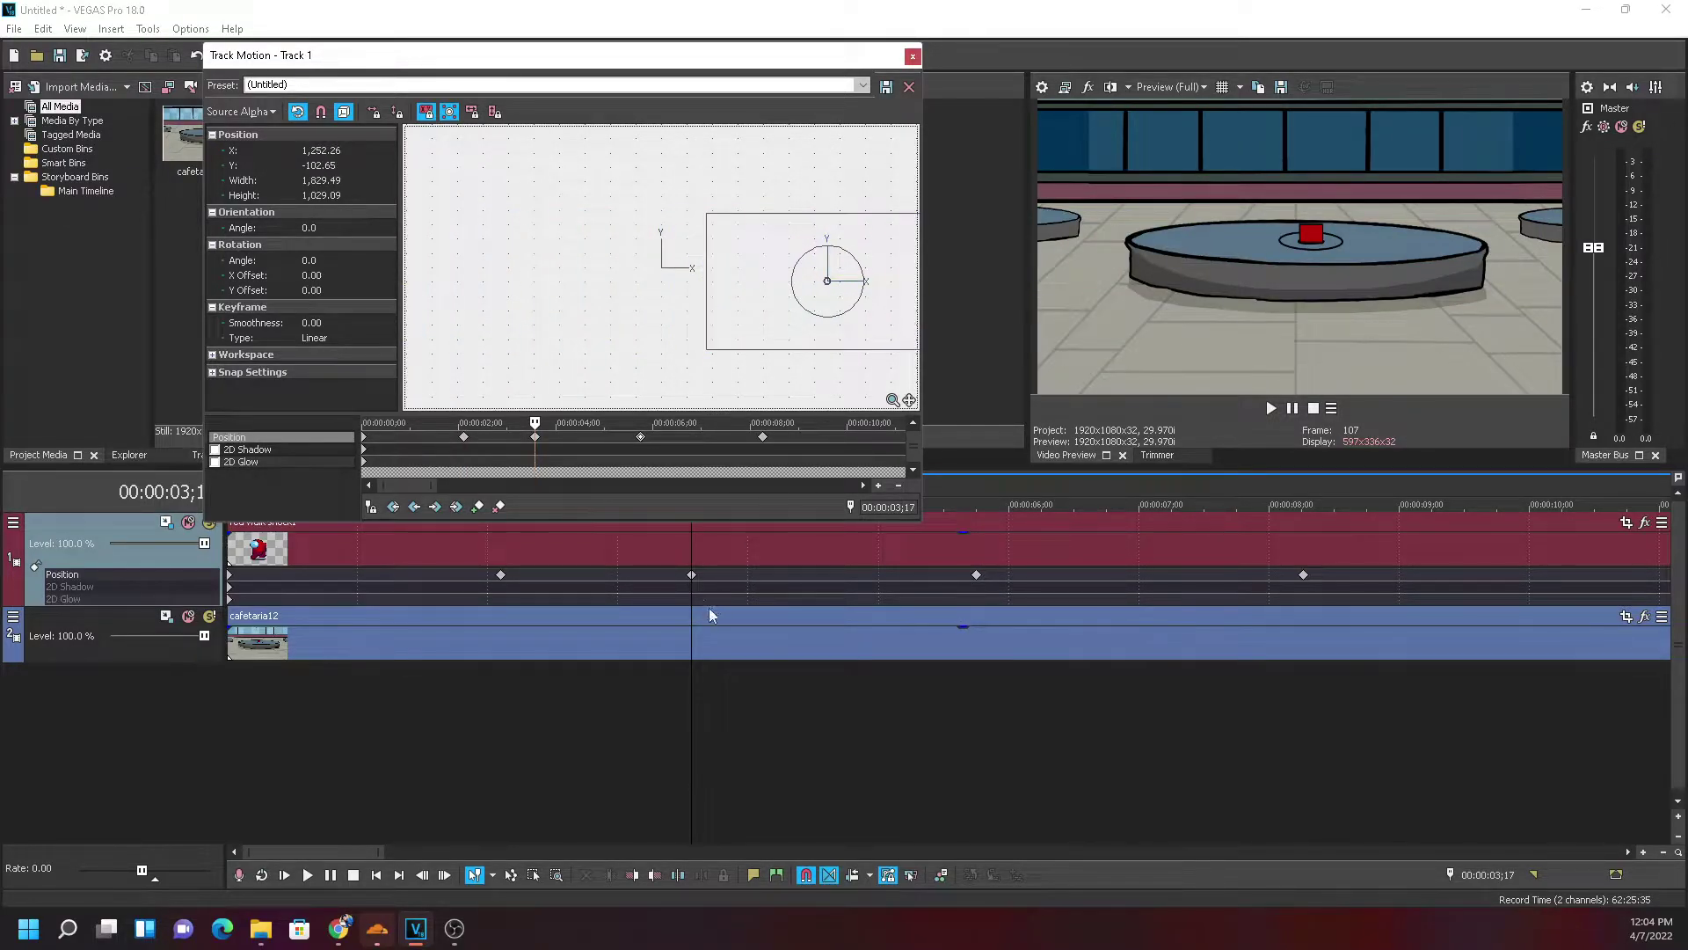
pyautogui.doubleClick(796, 574)
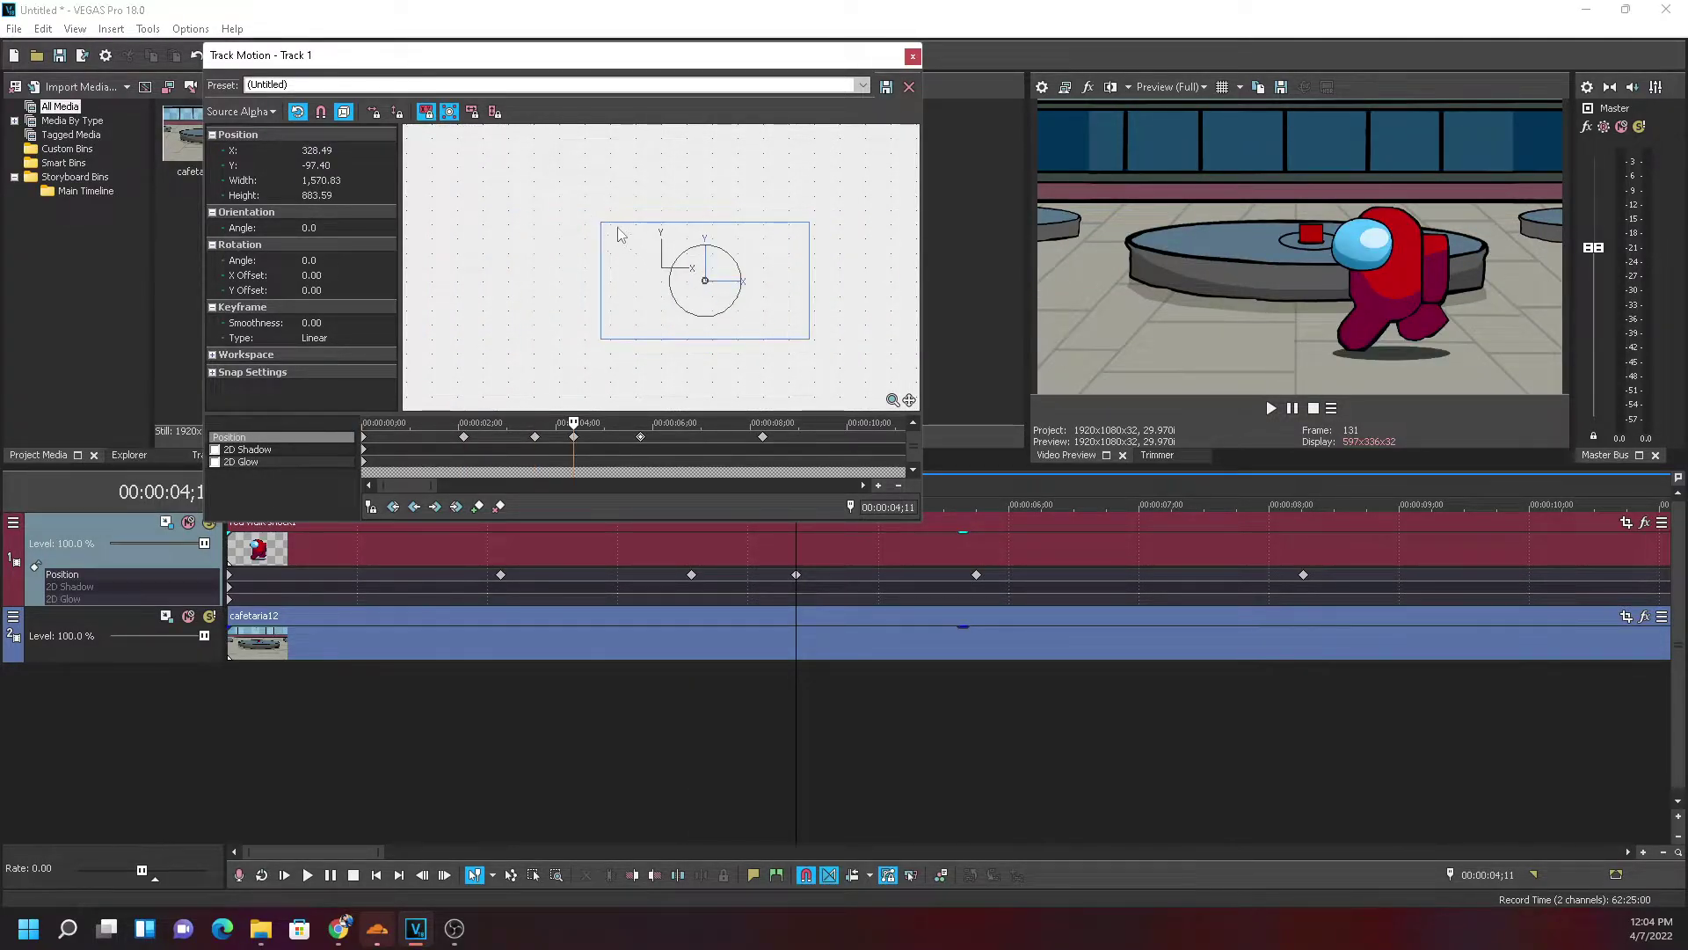
pyautogui.moveTo(598, 217); pyautogui.dragTo(197, 17)
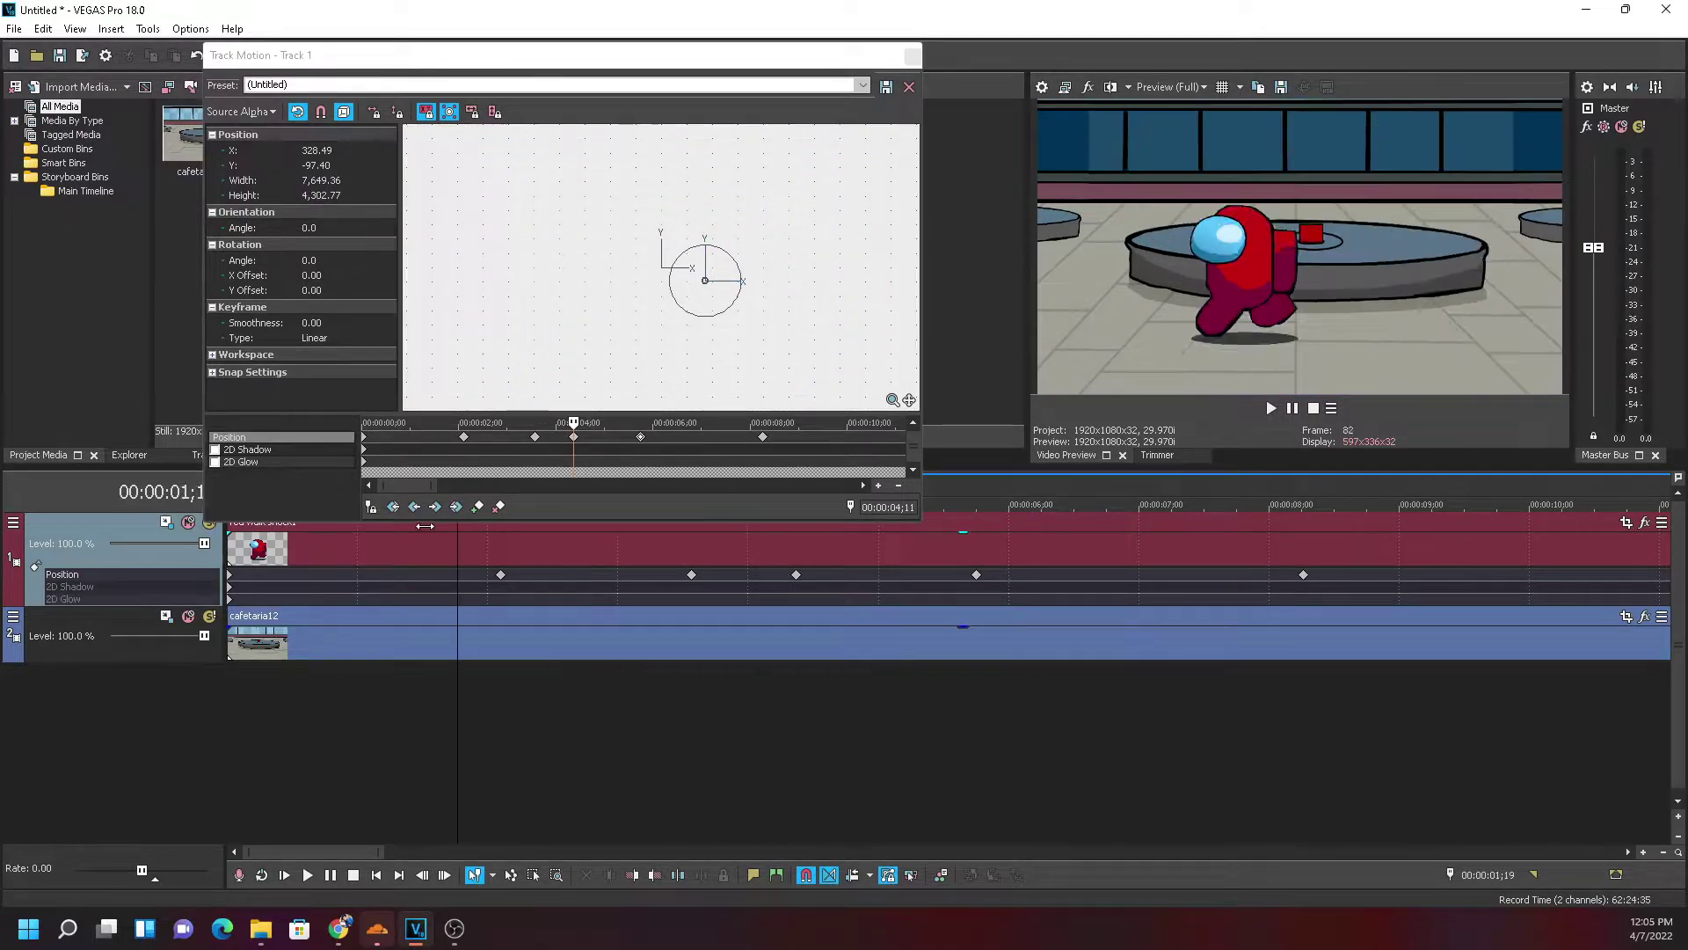
# Play the whole keyframed animation from the start past the last position keyframe to check the character's motion
pyautogui.click(1292, 409)
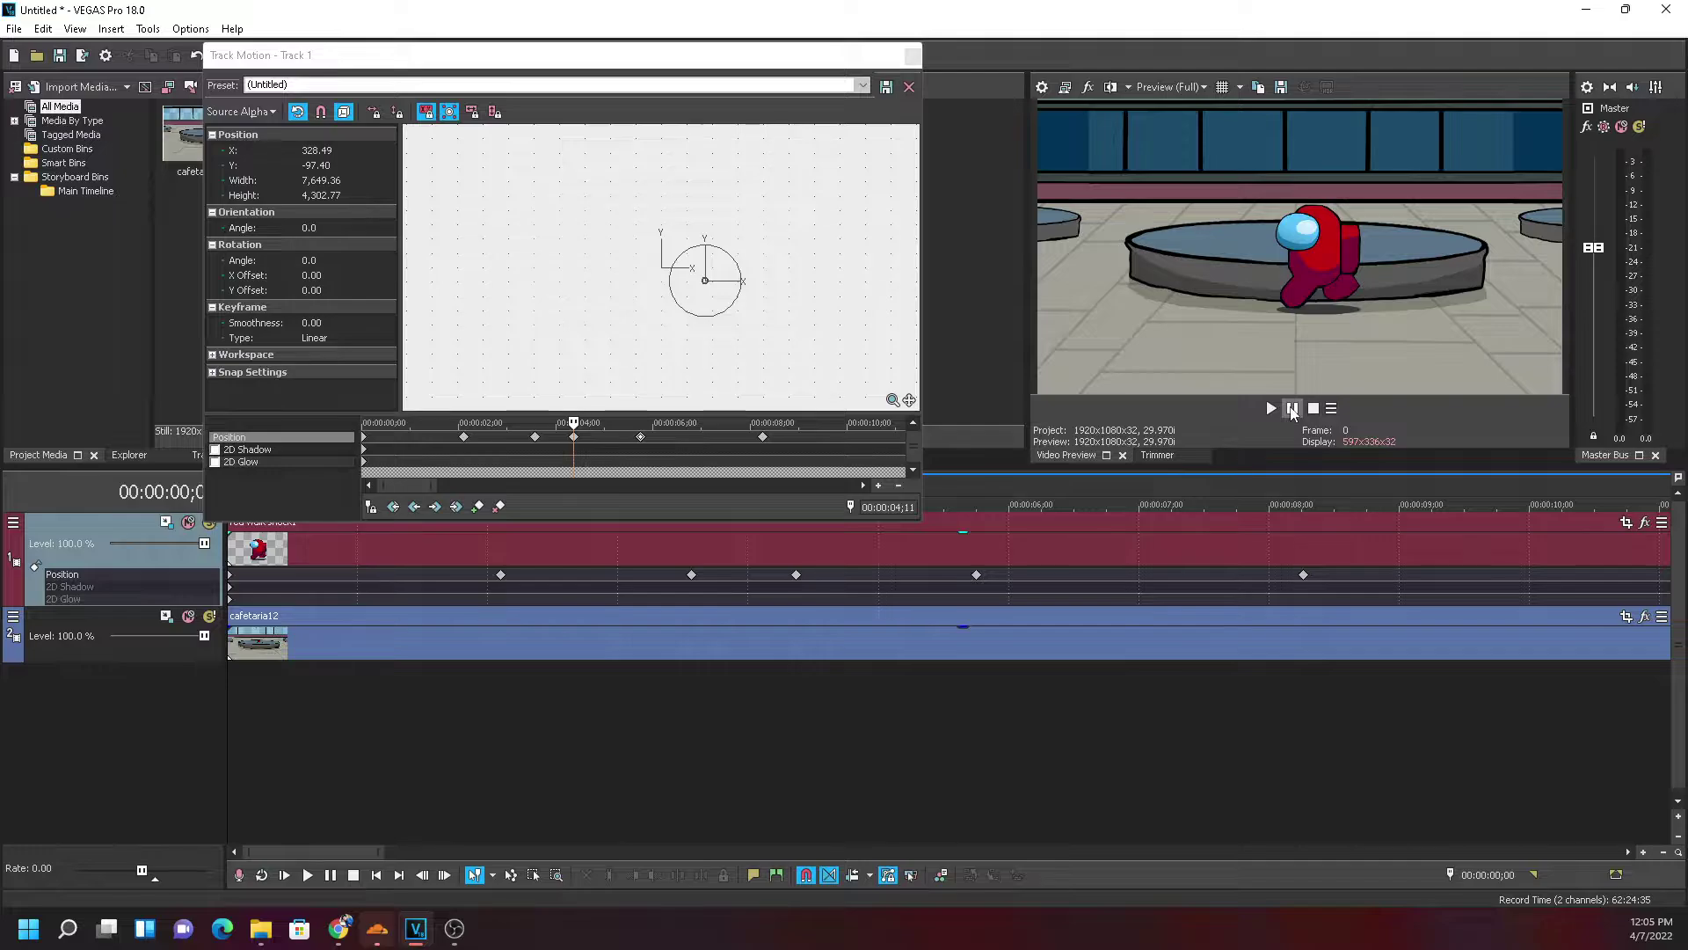
pyautogui.click(1292, 409)
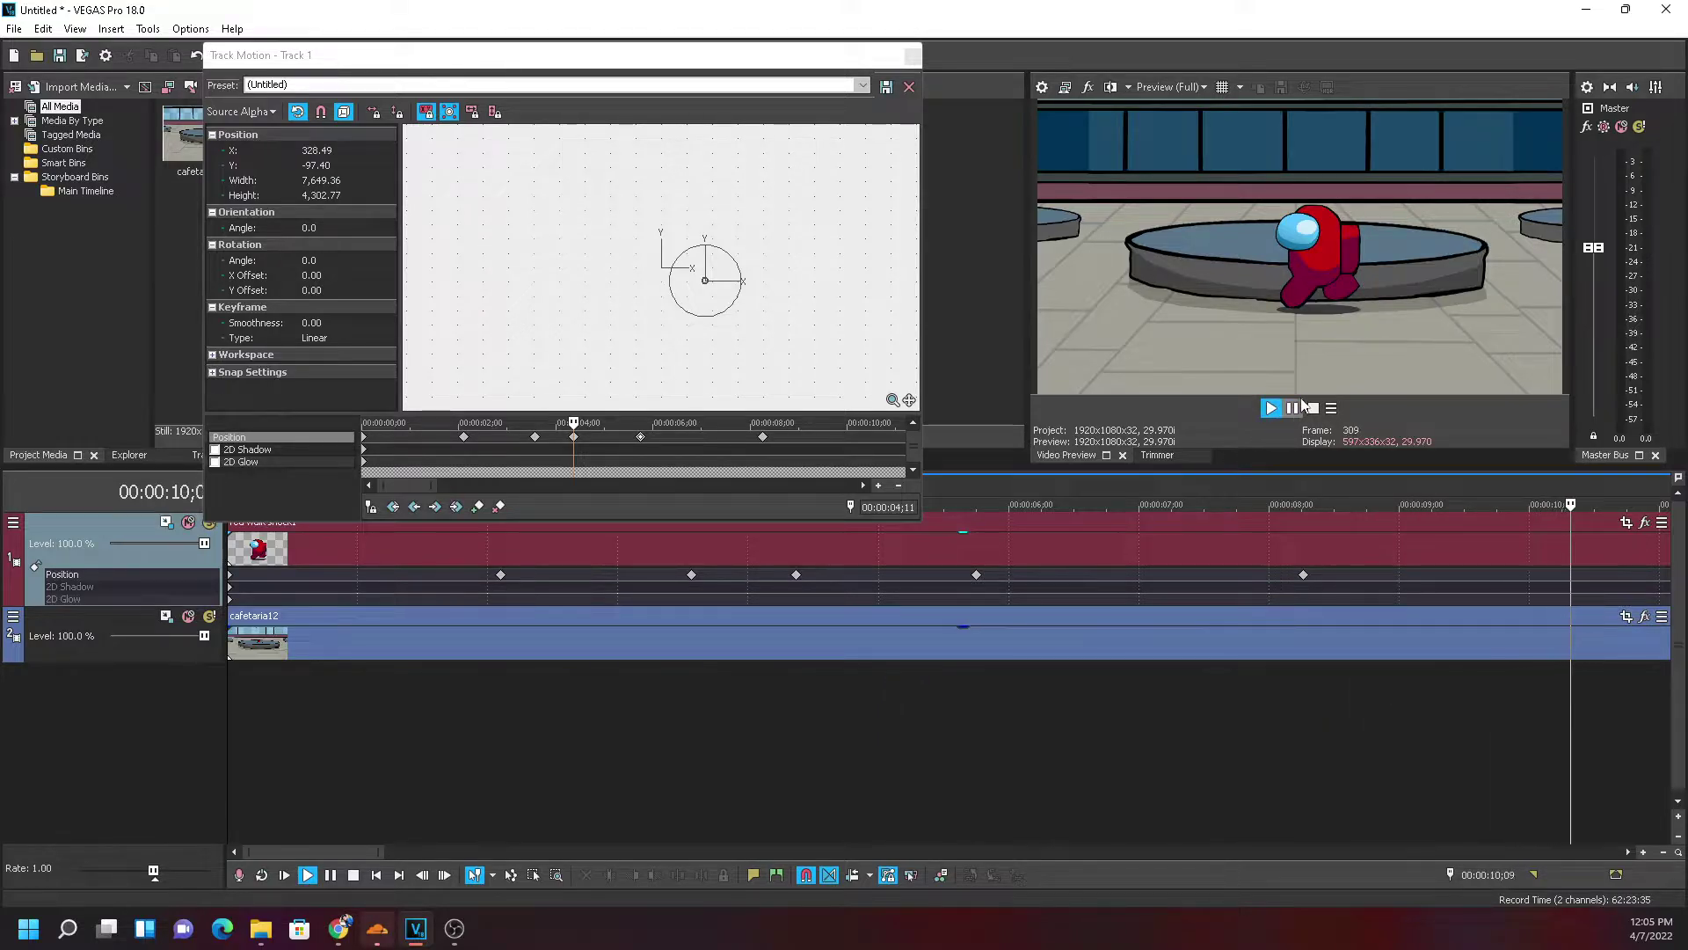
pyautogui.press('Return')
pyautogui.scroll(-5, 937, 636)
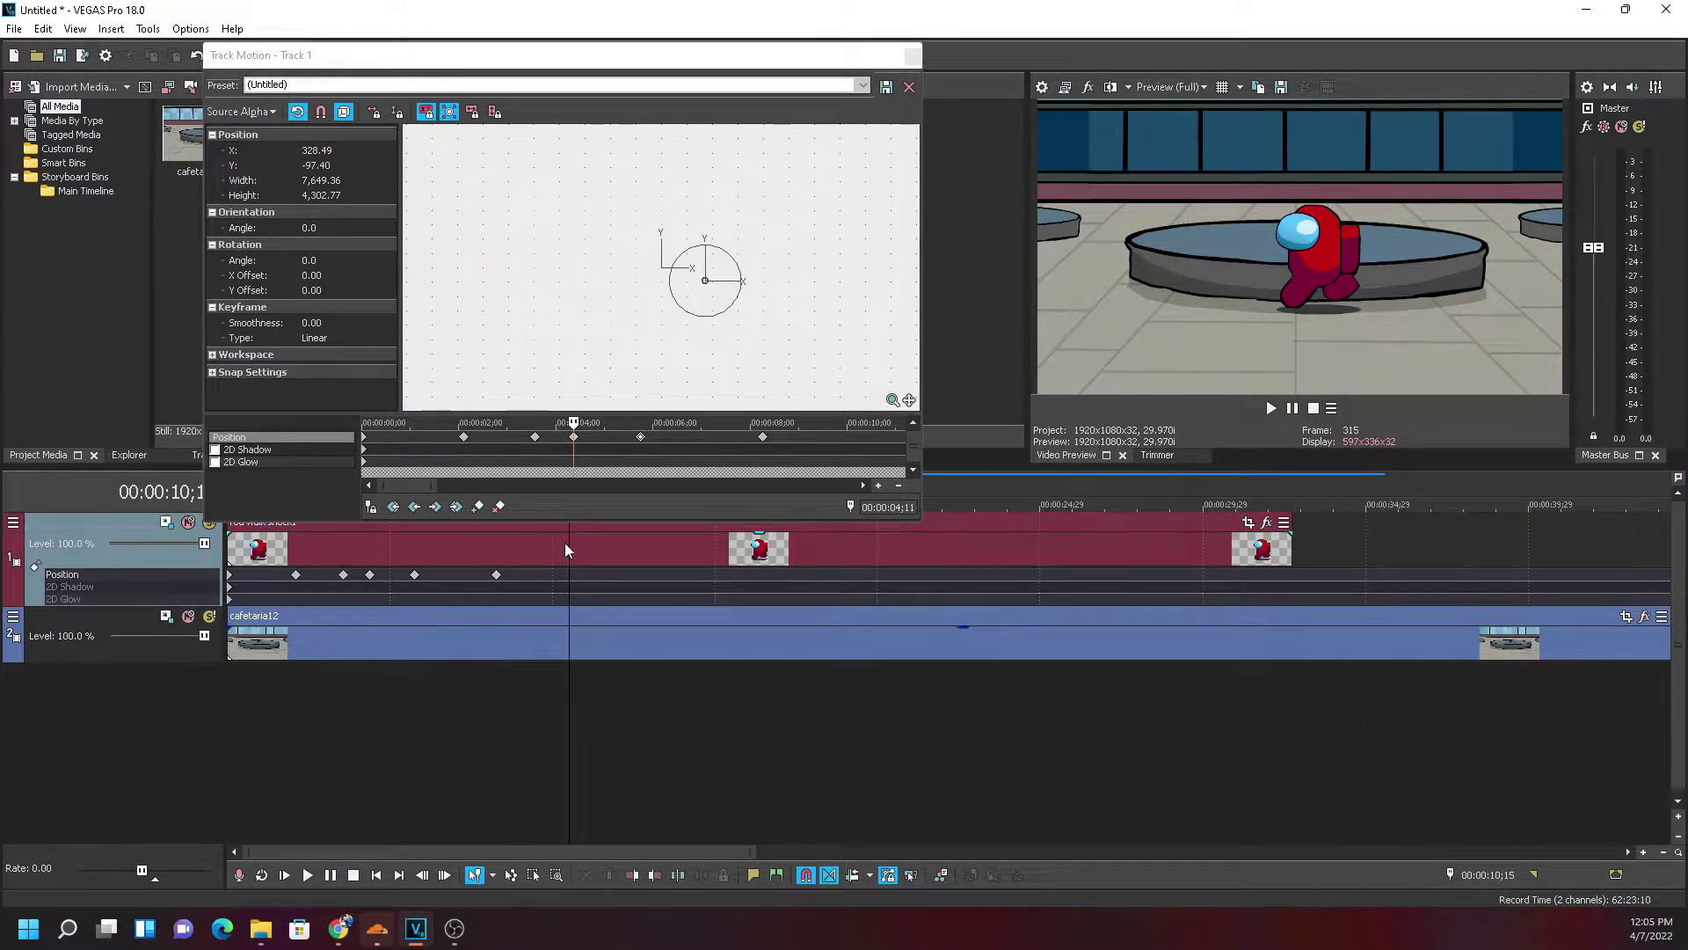
pyautogui.click(315, 570)
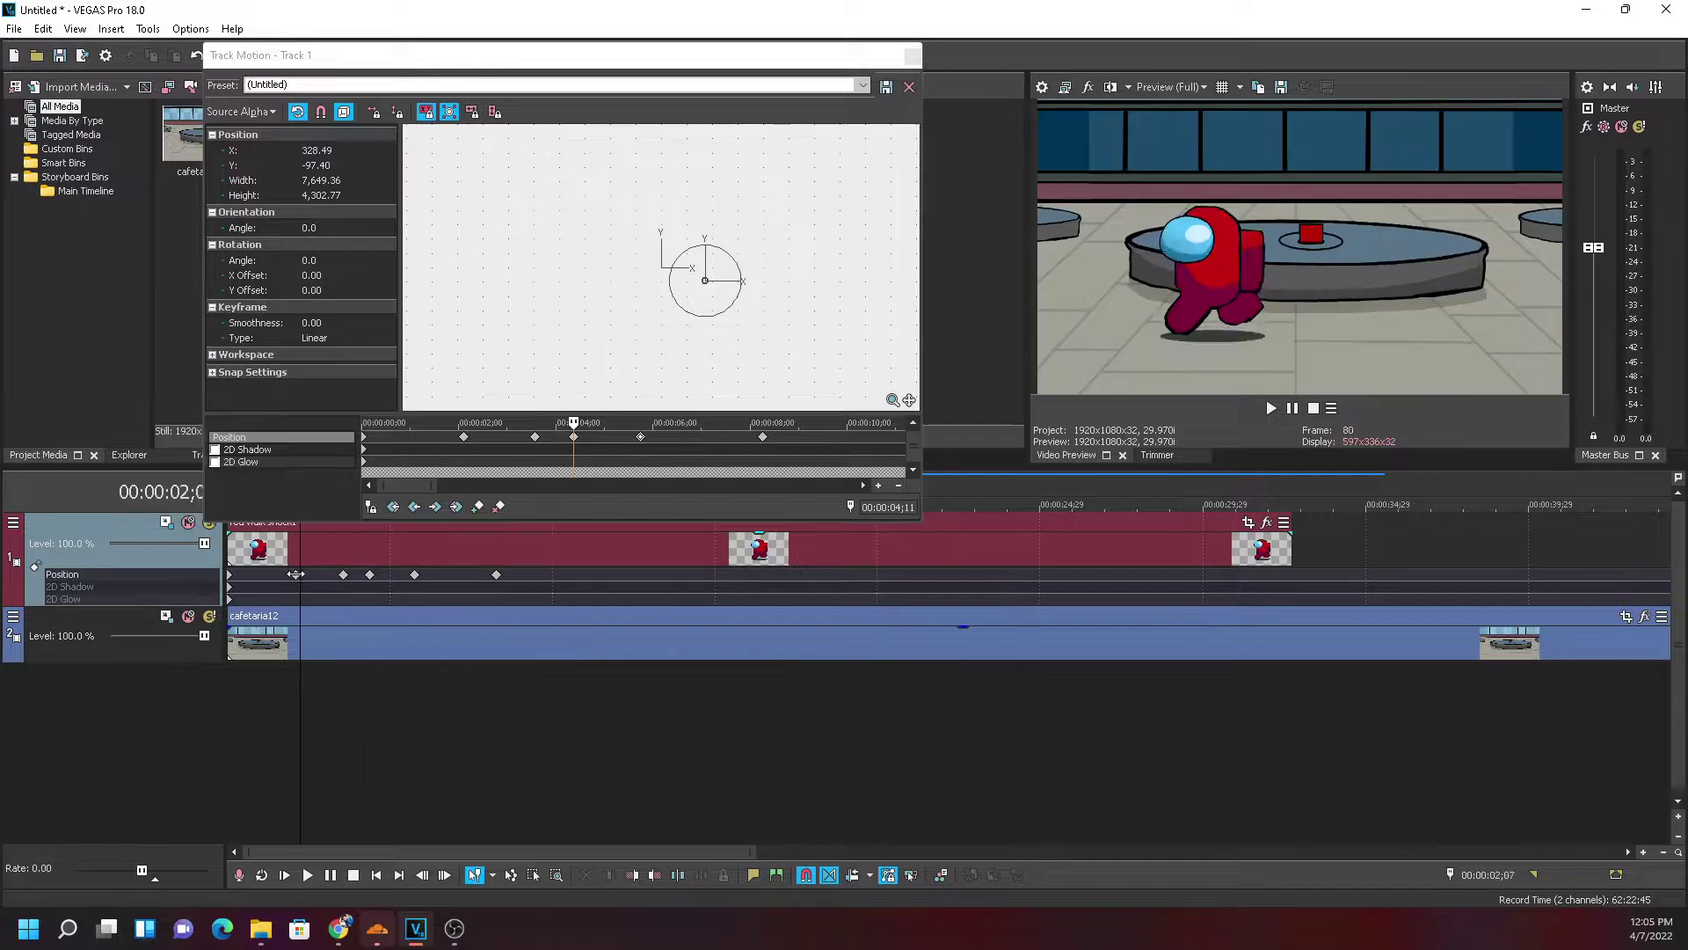
pyautogui.press('space')
pyautogui.press('space')
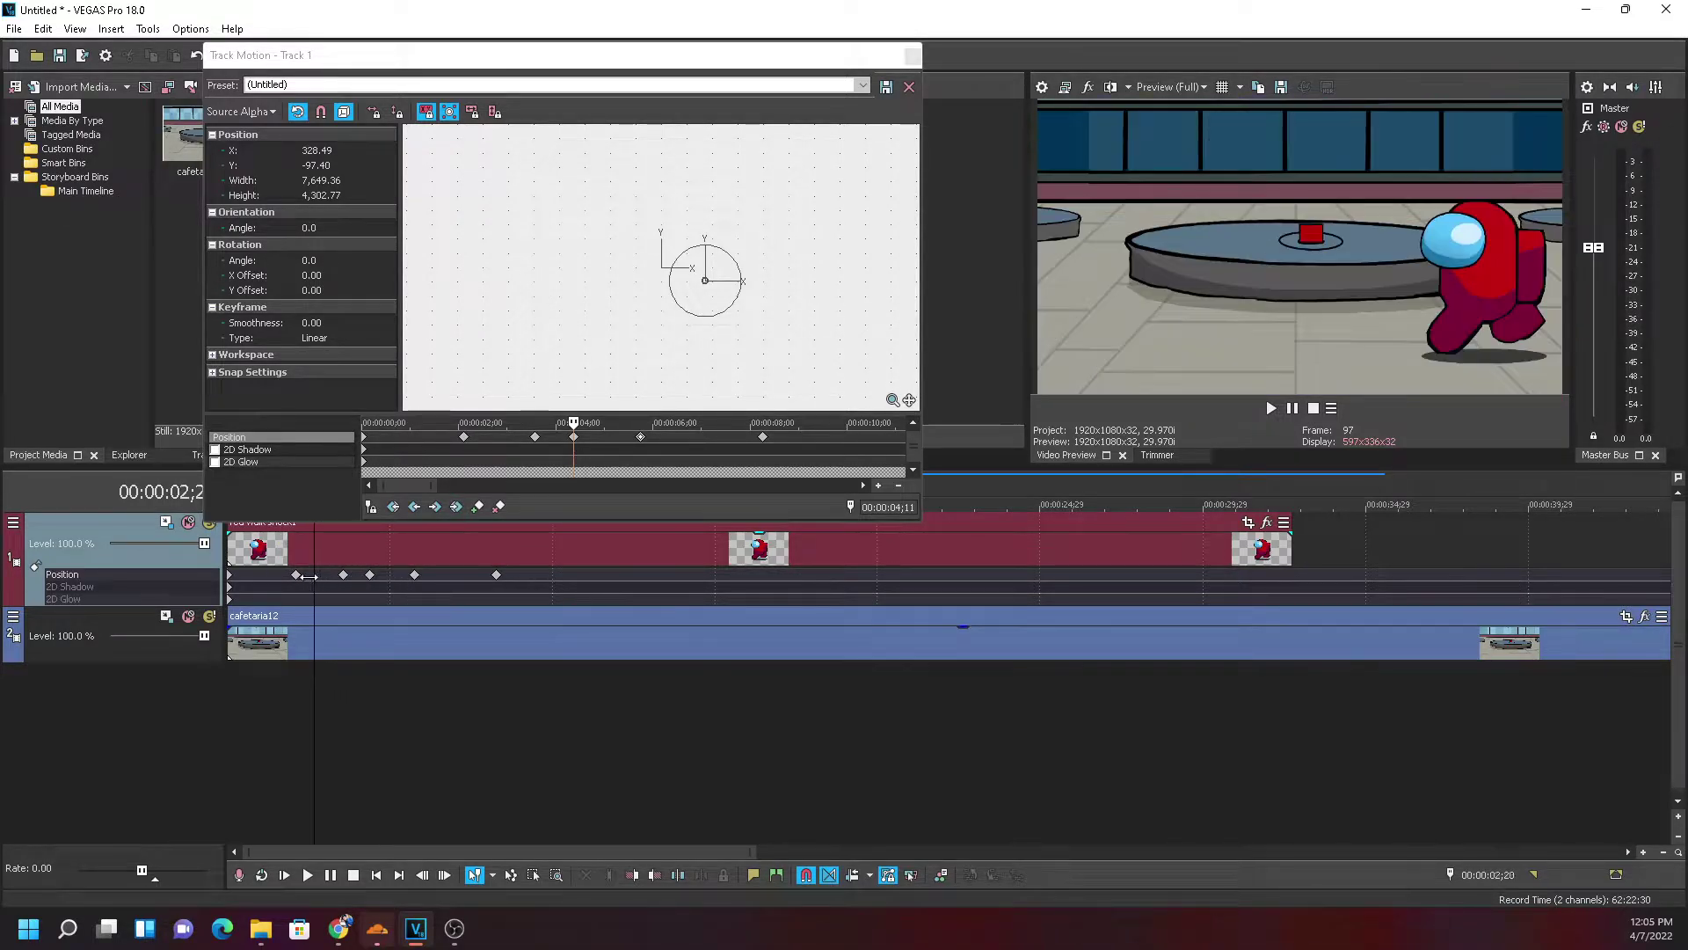
pyautogui.click(291, 573)
pyautogui.click(294, 574)
pyautogui.press('s')
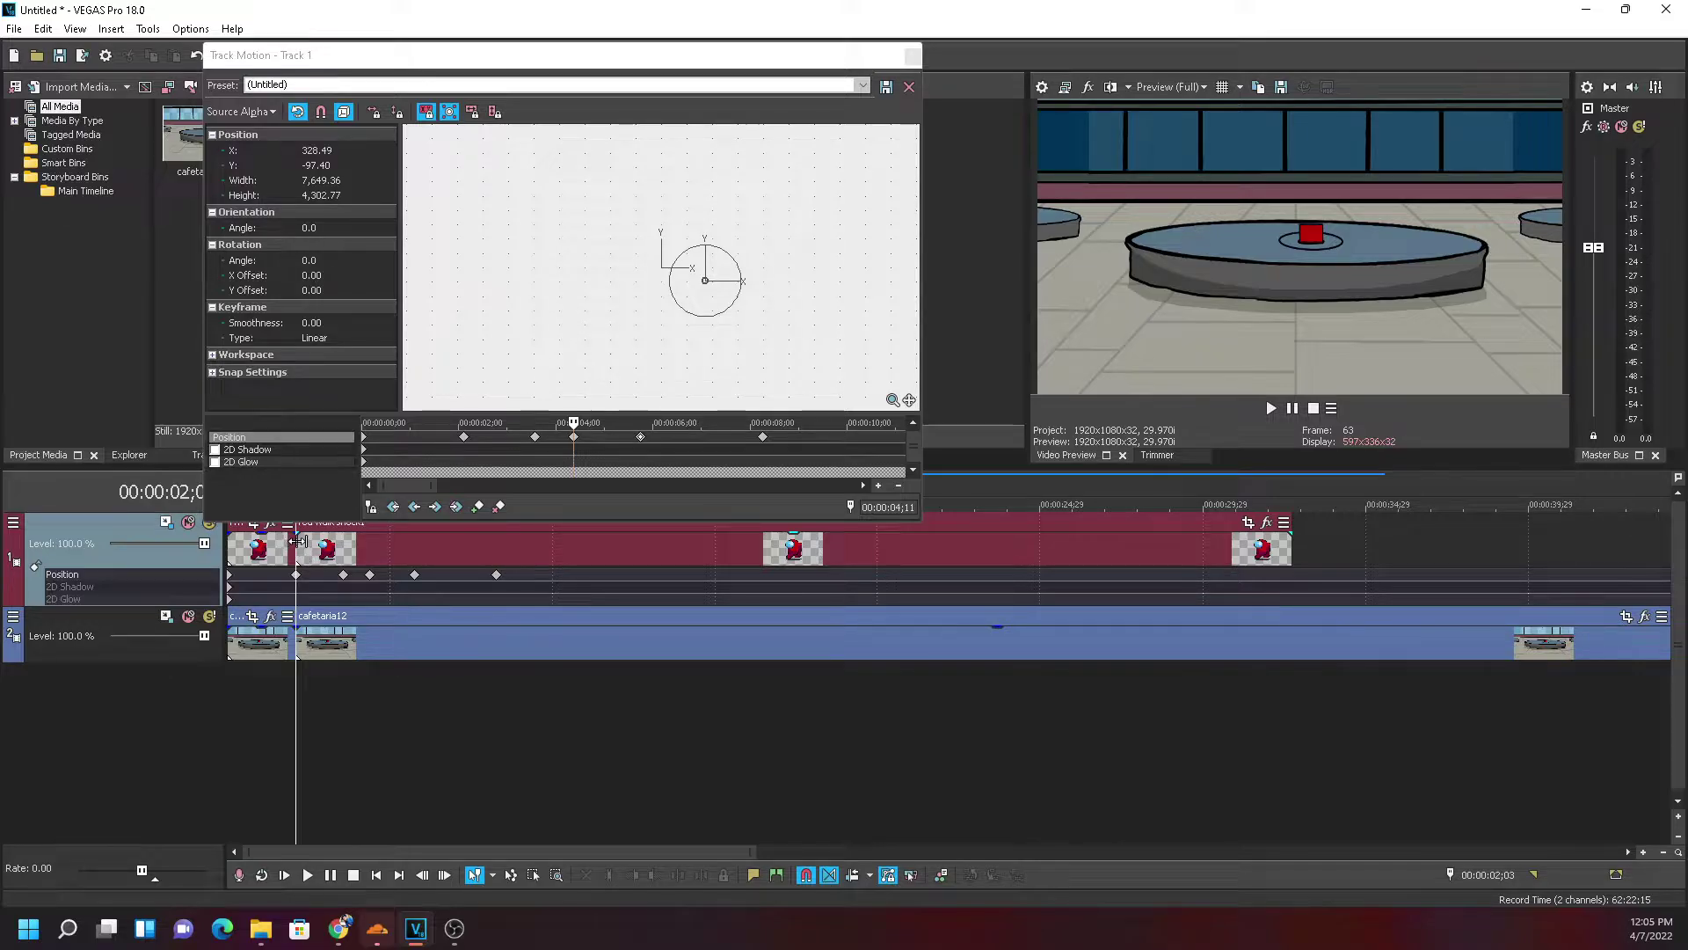
pyautogui.hotkey('ctrl', 'z')
pyautogui.click(281, 547)
pyautogui.click(278, 549)
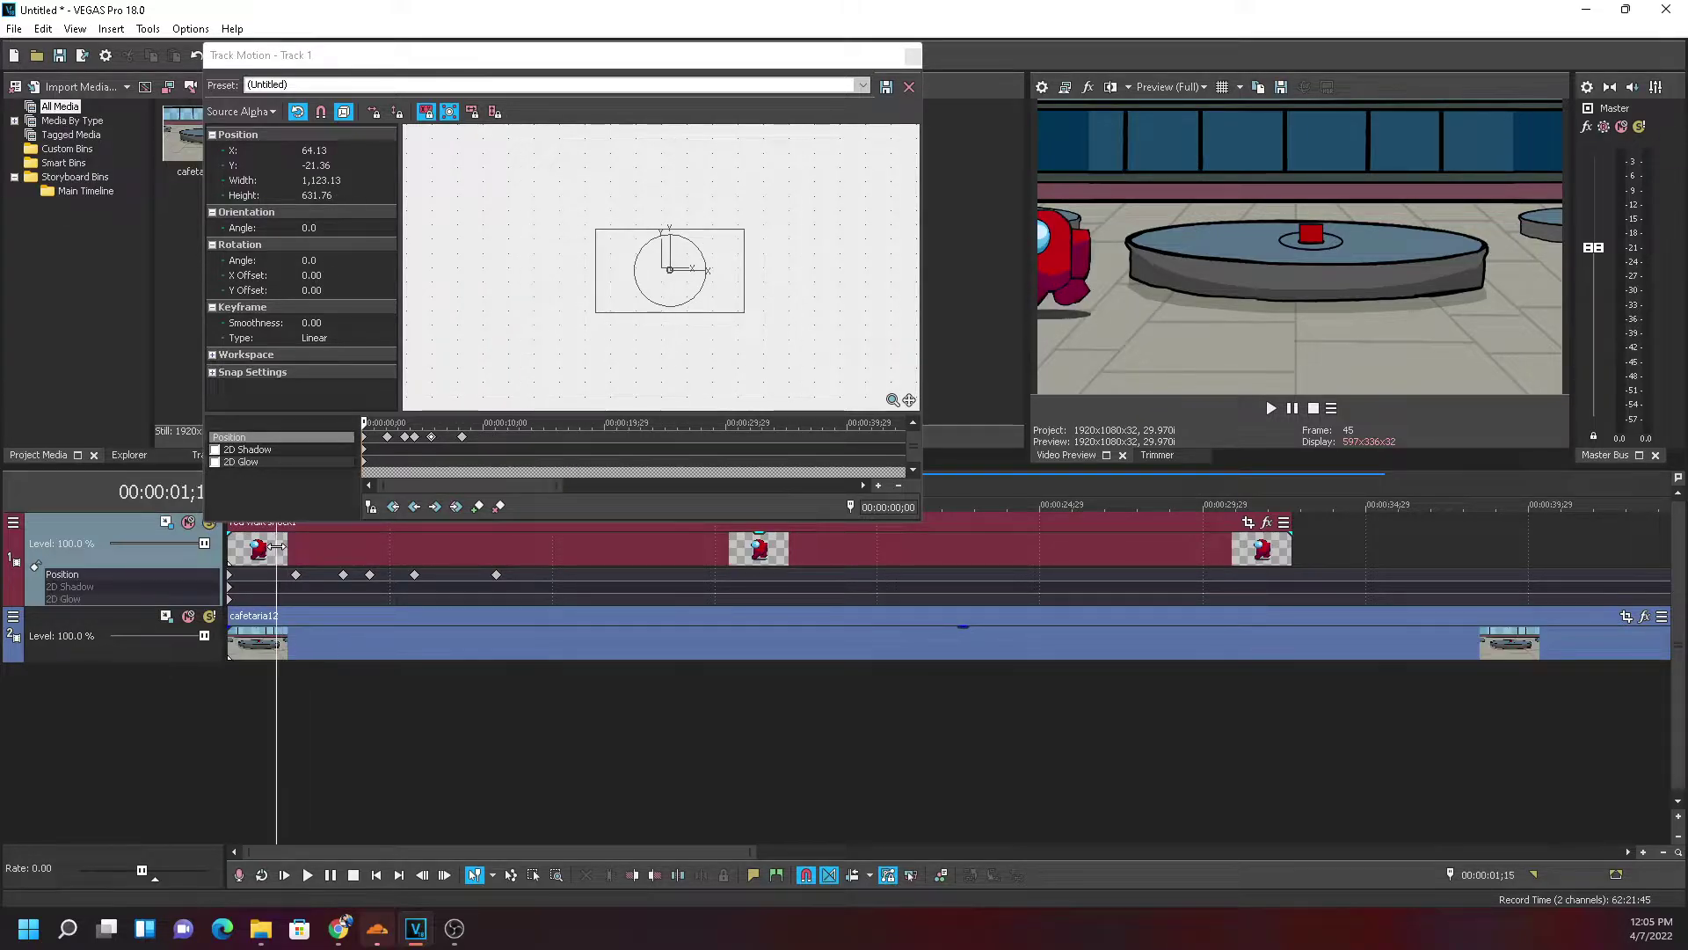
pyautogui.press('s')
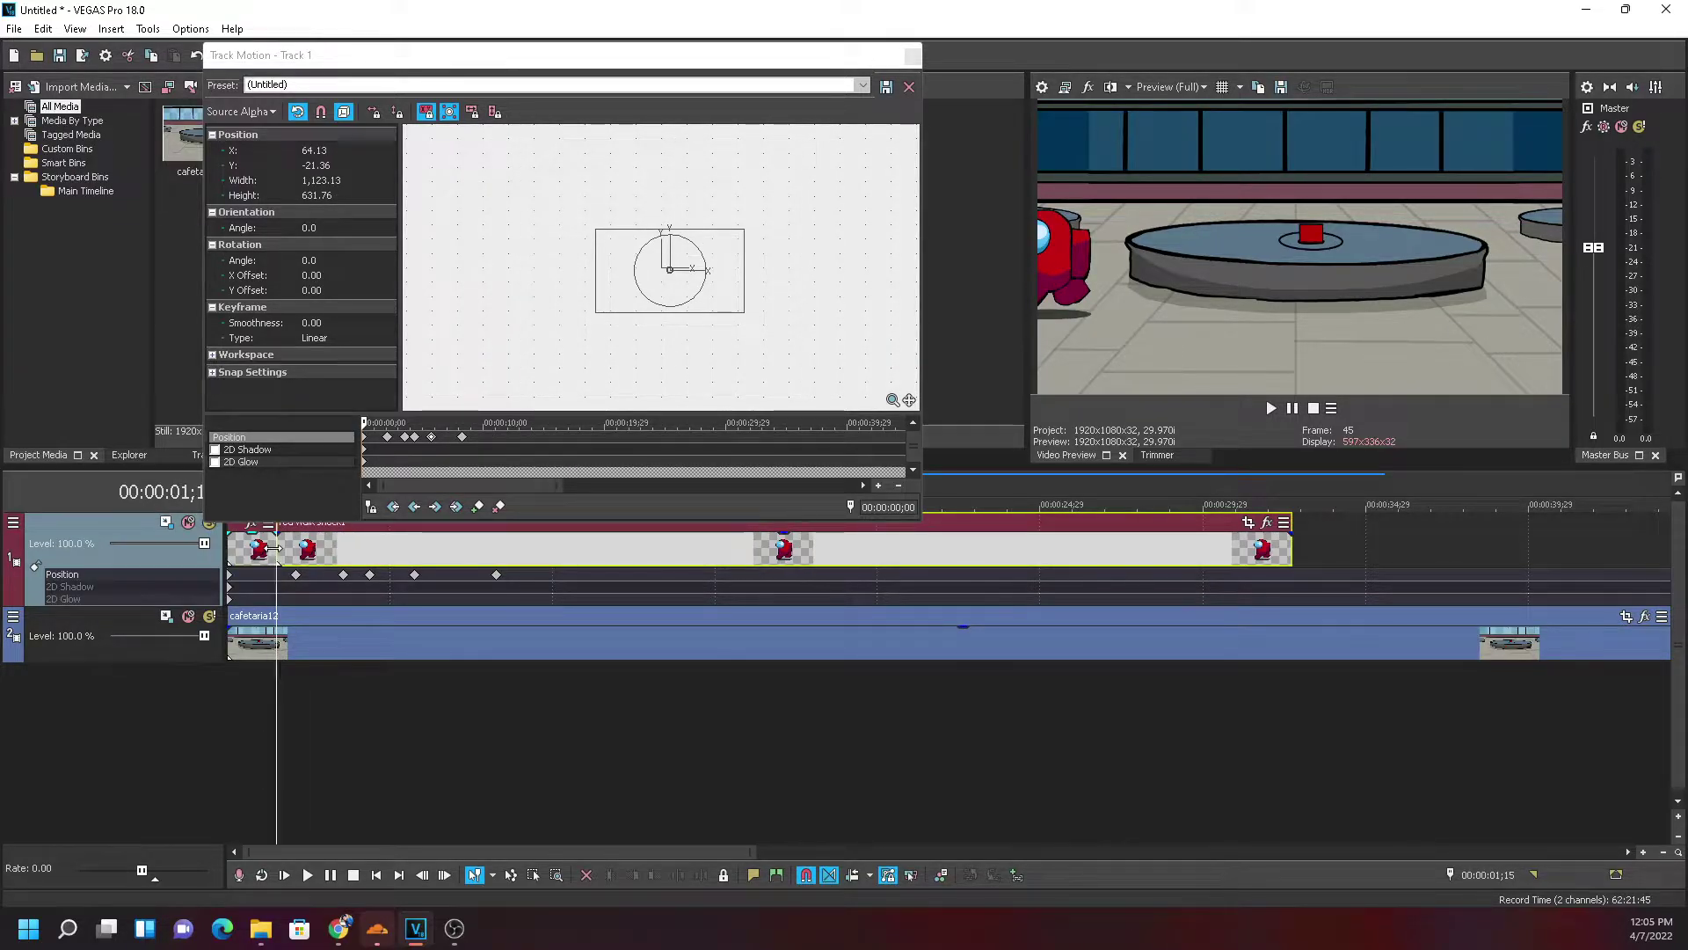
# Undo the earlier edits back to the shorter character clip with only its starting position keyframe
pyautogui.click(343, 550)
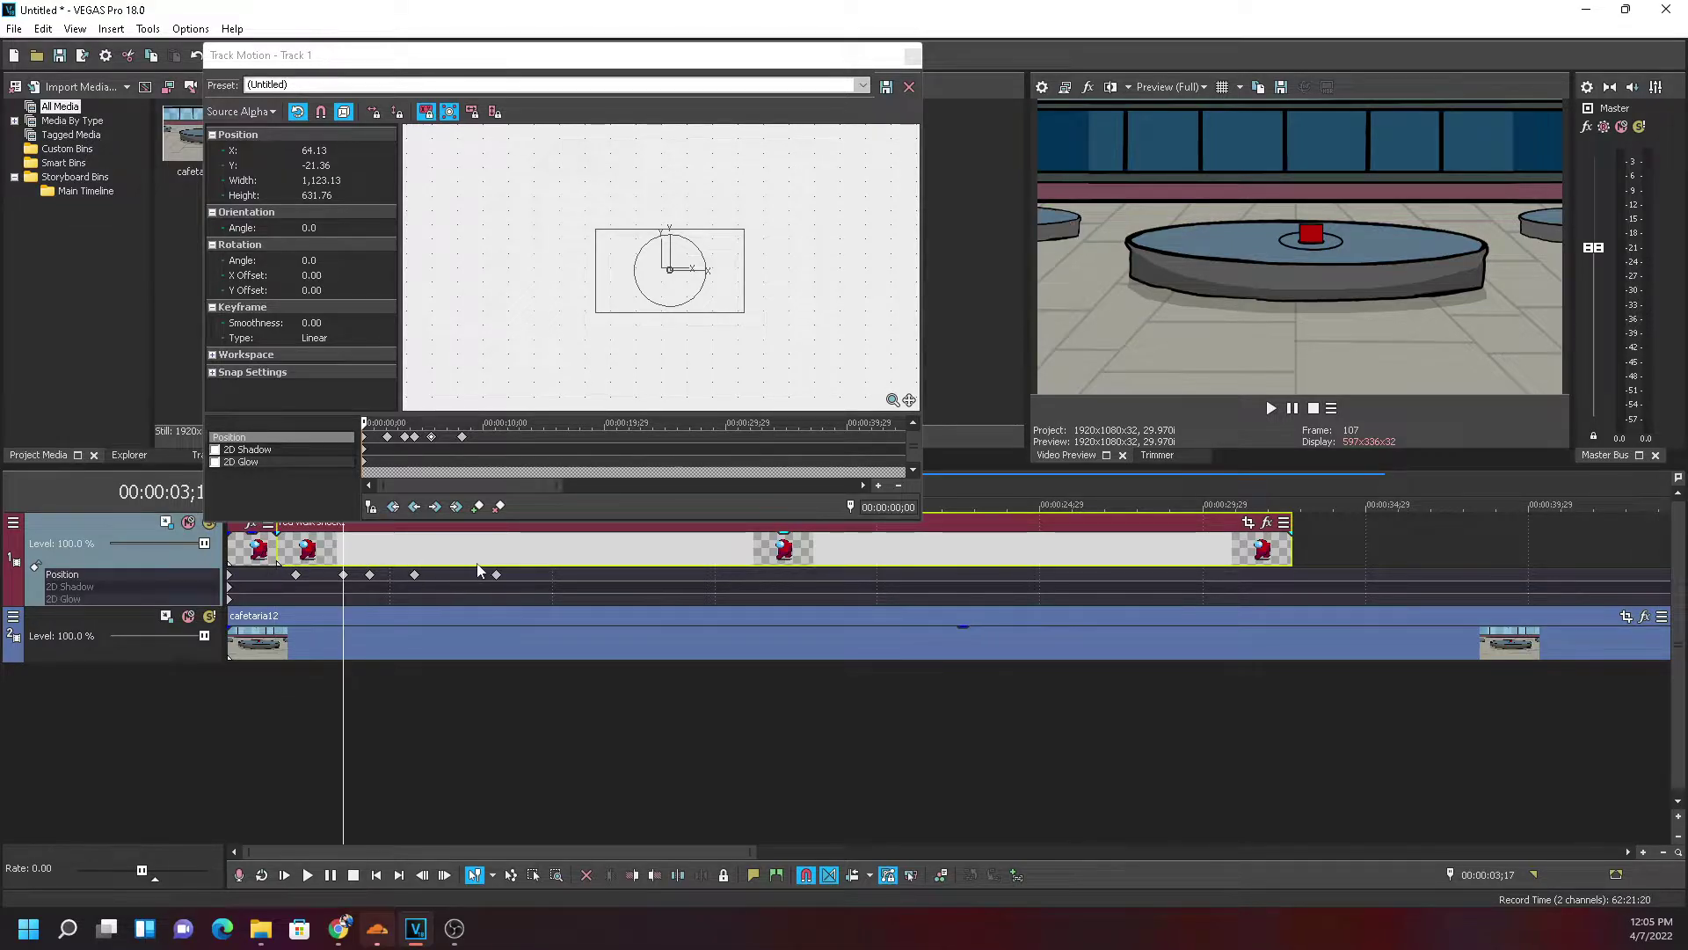
pyautogui.press('Delete')
pyautogui.hotkey('ctrl', 'z')
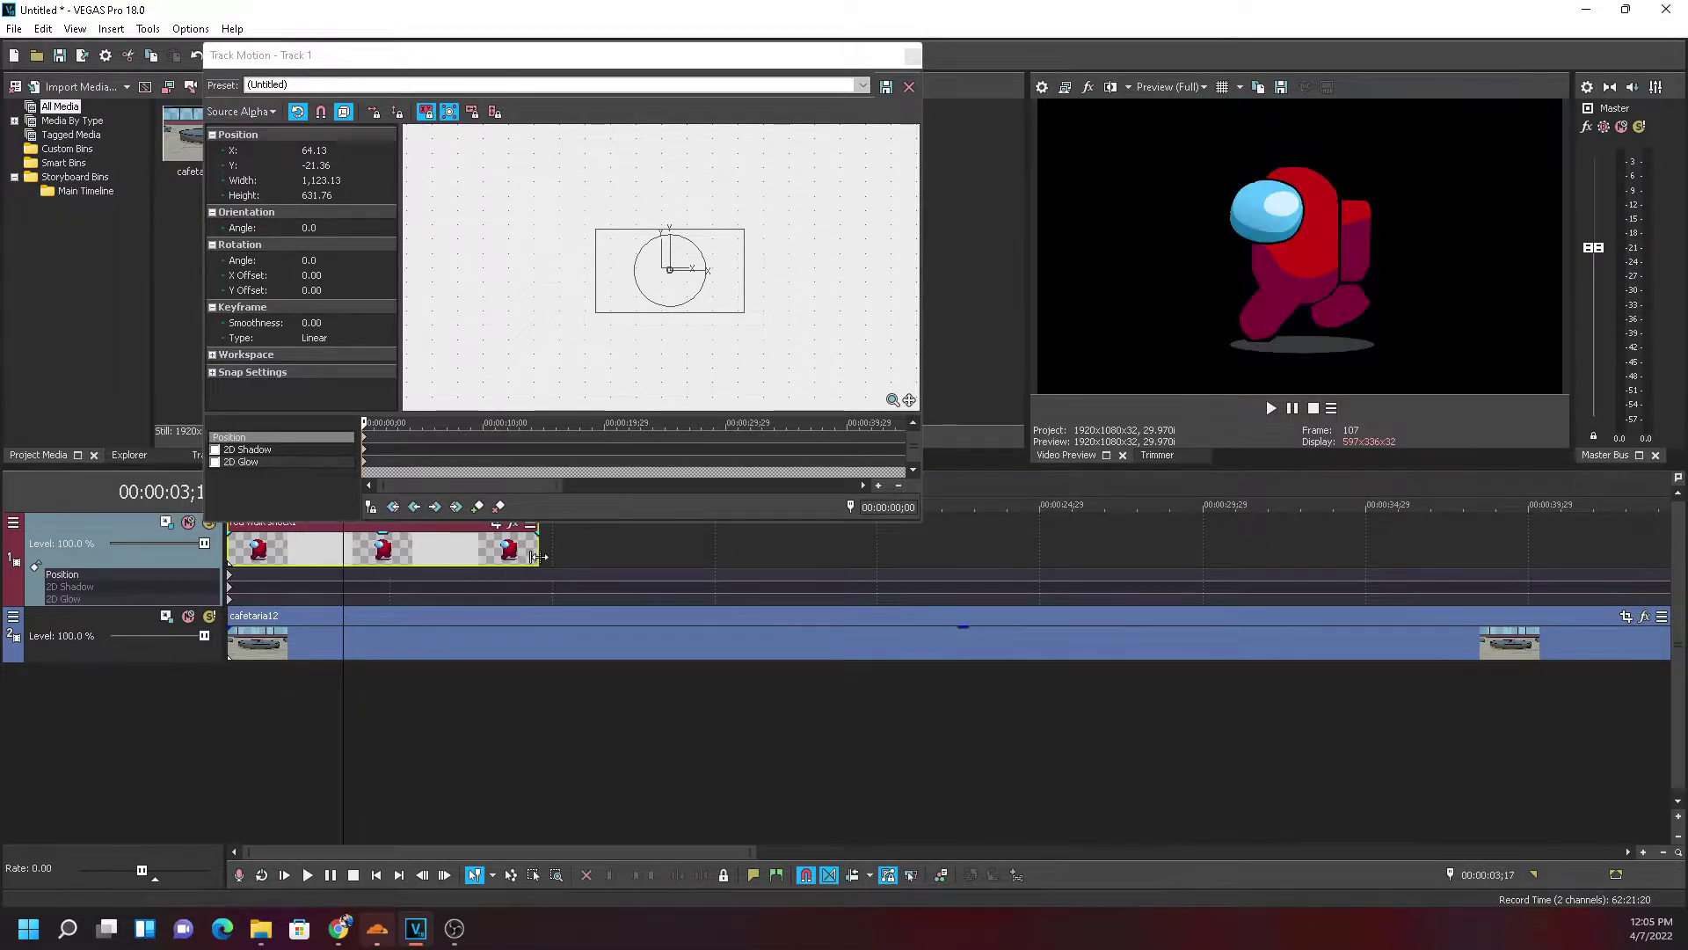
# Add a position keyframe on the character's track at 00:00:03;17, move its frame to X about -1,228, and close Track Motion
pyautogui.doubleClick(343, 575)
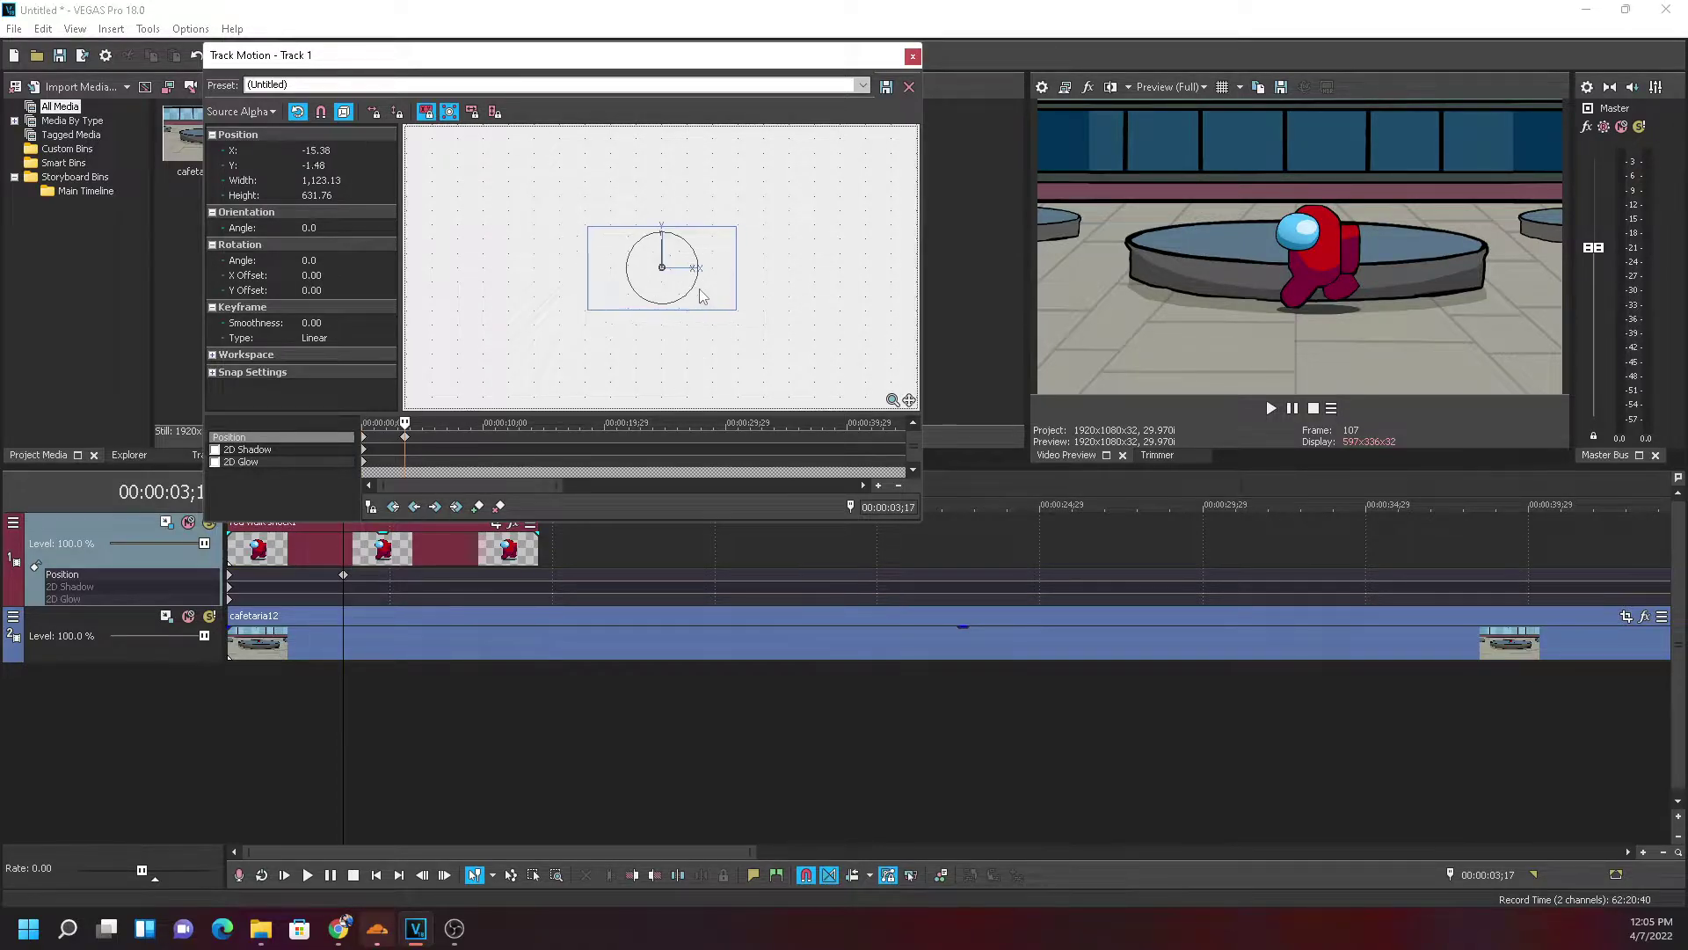
pyautogui.moveTo(697, 302); pyautogui.dragTo(552, 298)
pyautogui.click(913, 56)
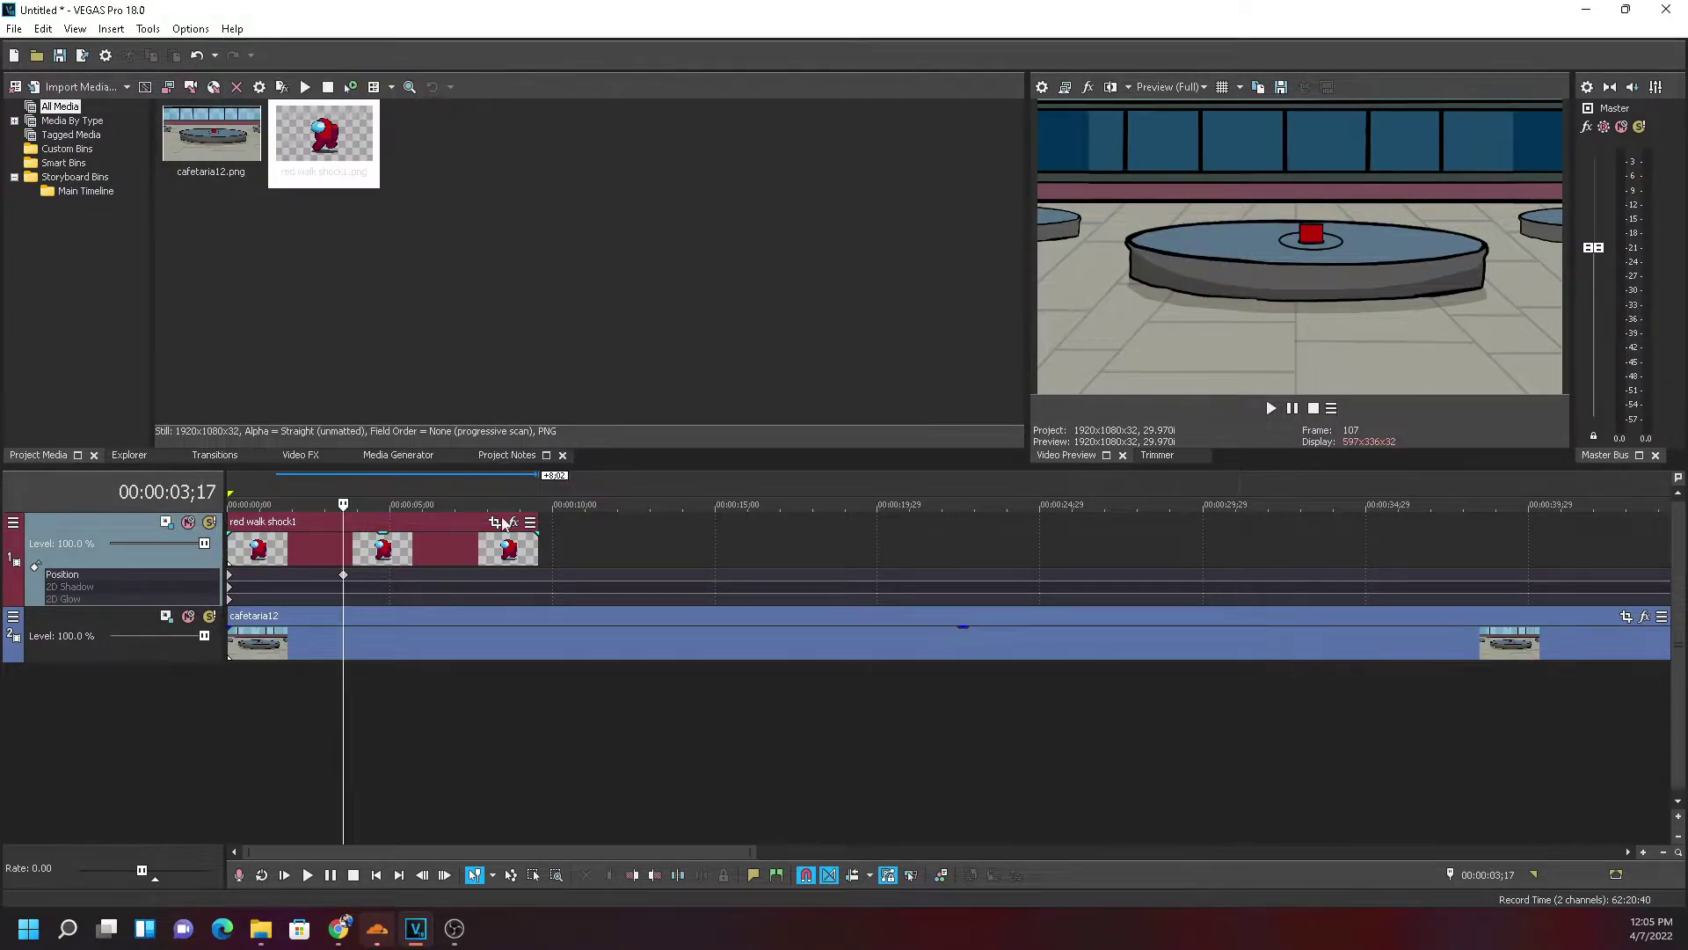
# Play the two-keyframe walk from the start and pause it at 00:00:04;01
pyautogui.hotkey('ctrl', 'Home')
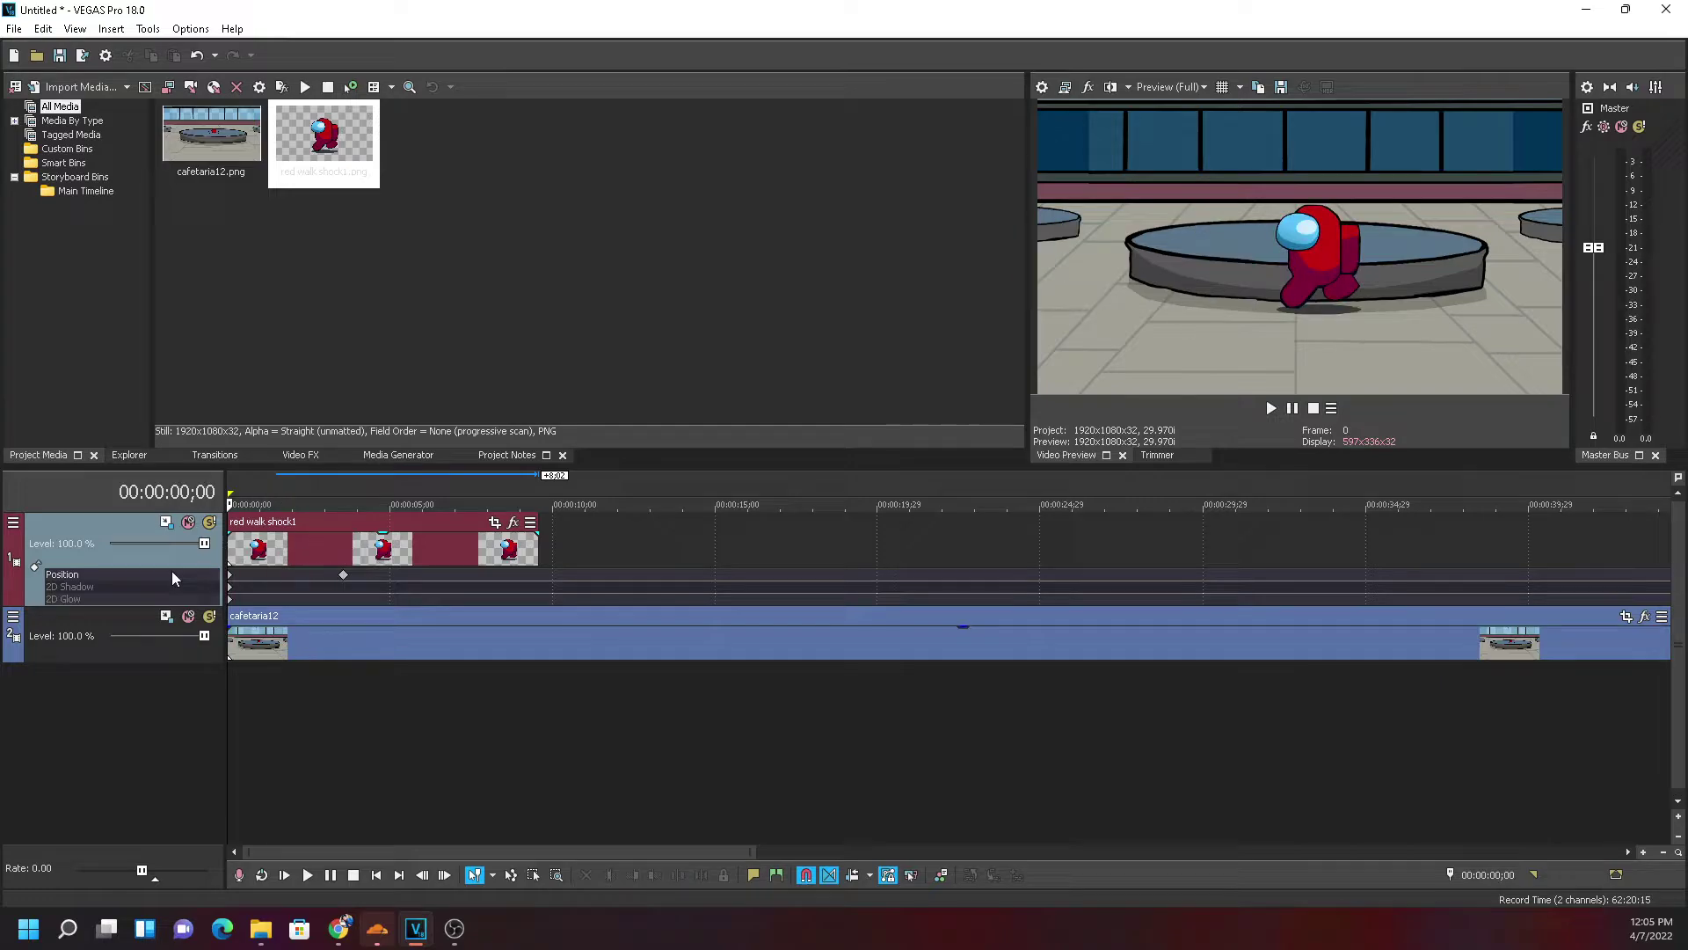
pyautogui.click(1271, 407)
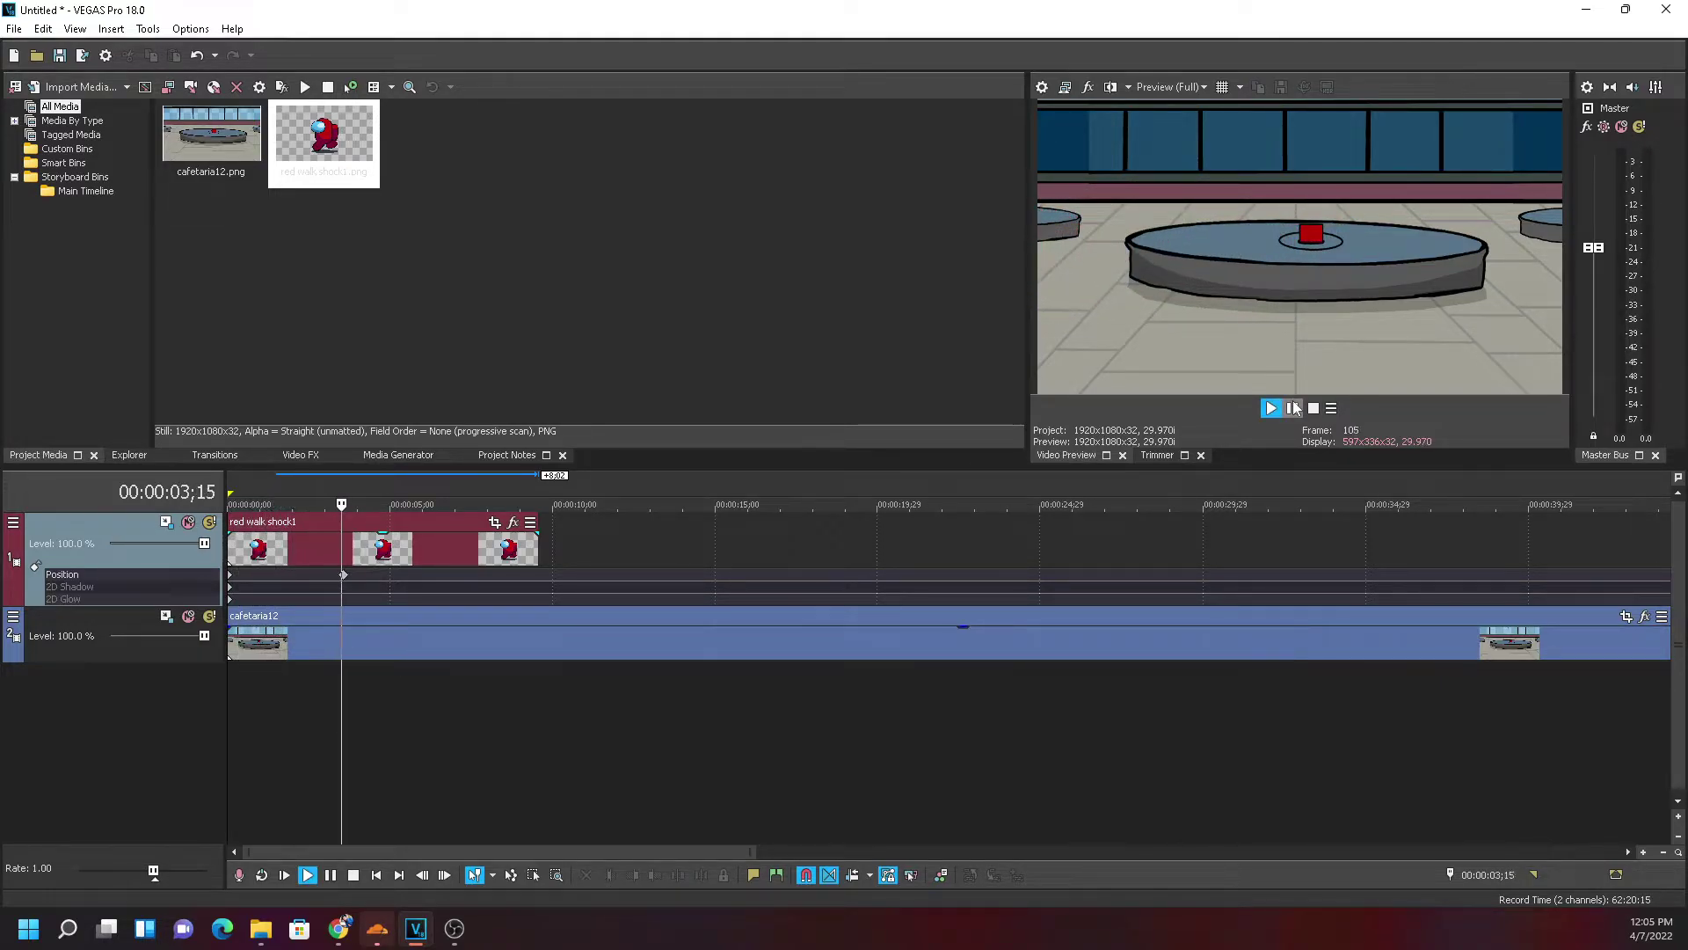
pyautogui.click(1292, 407)
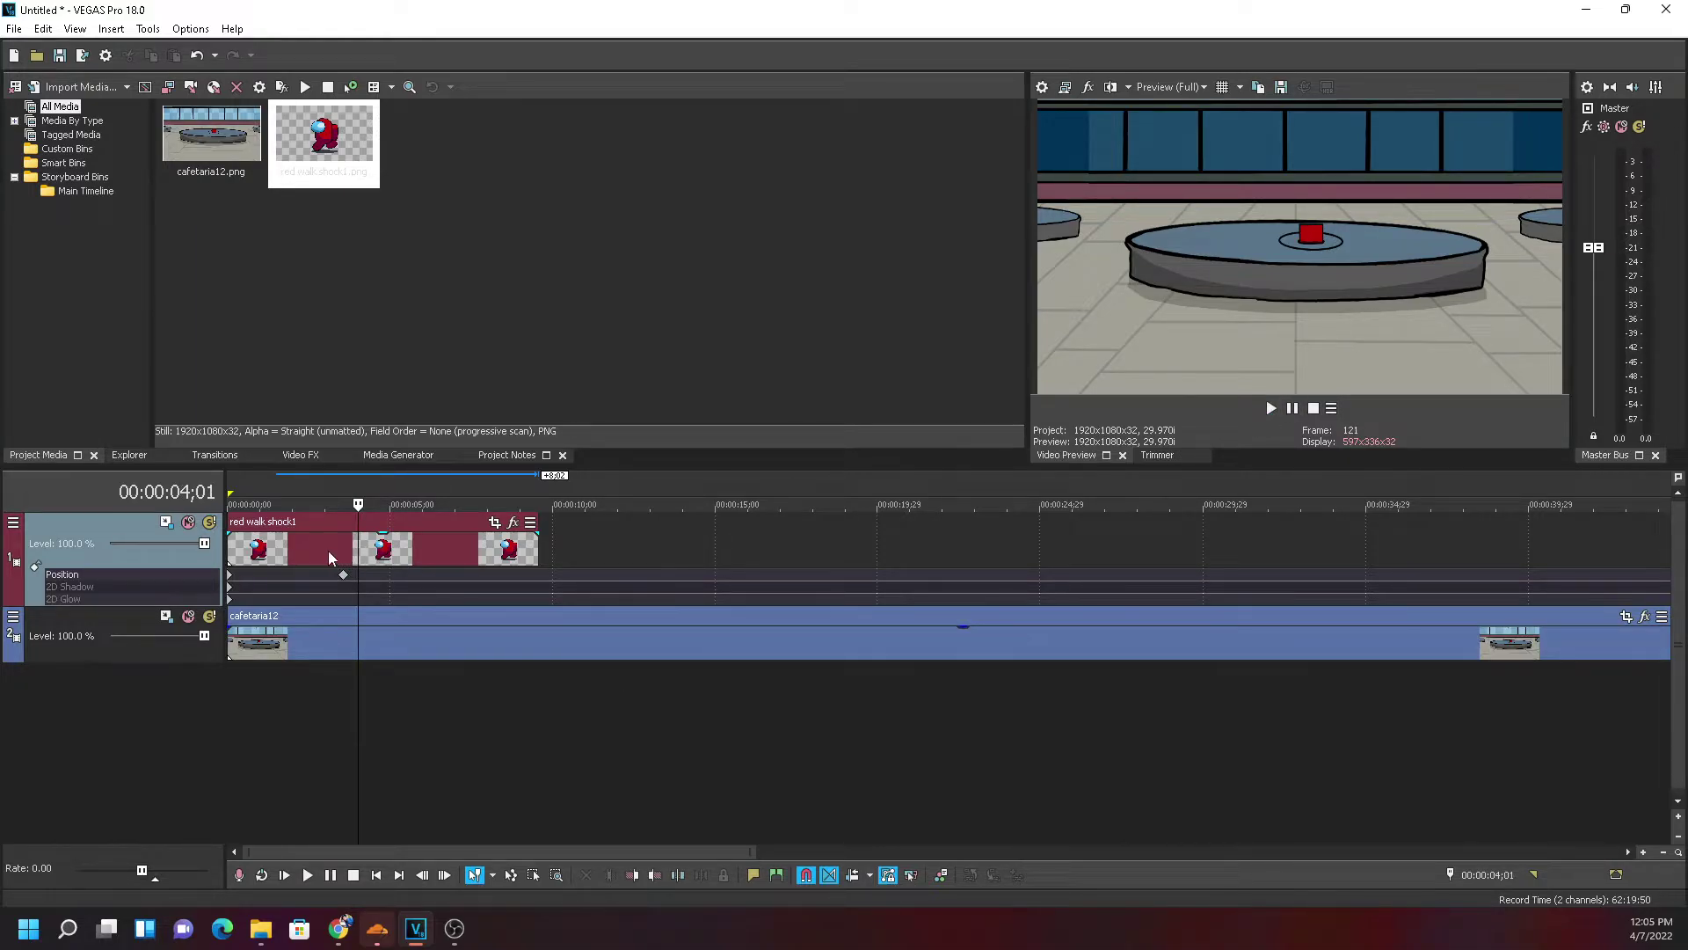
pyautogui.click(329, 551)
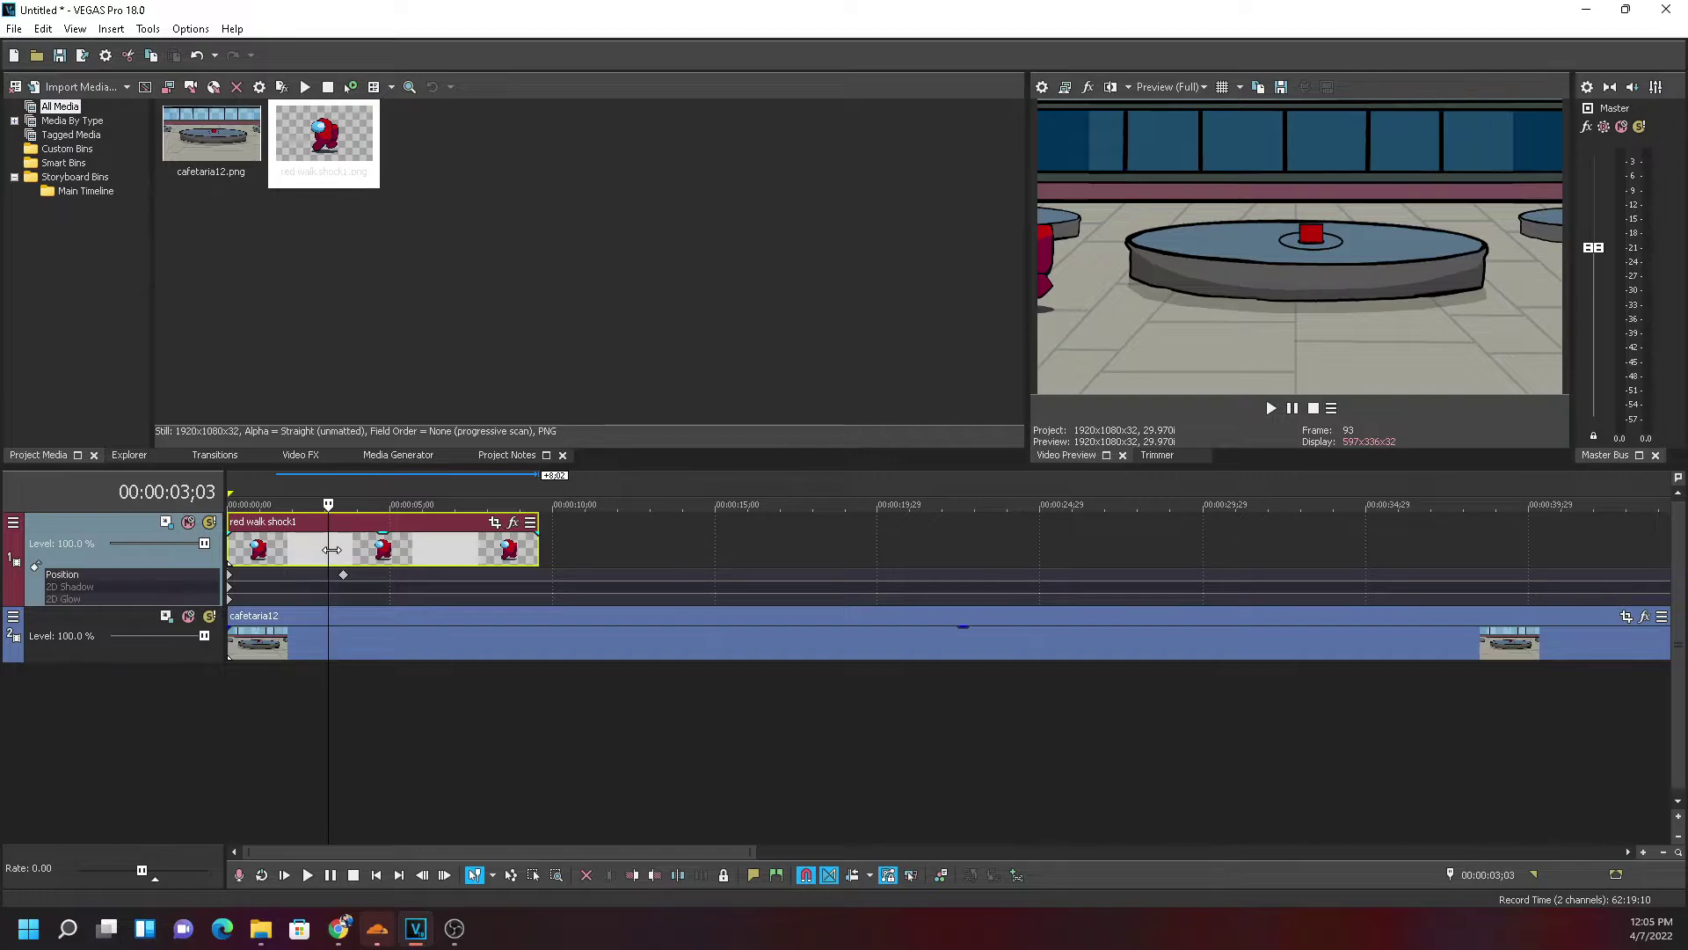
pyautogui.click(341, 550)
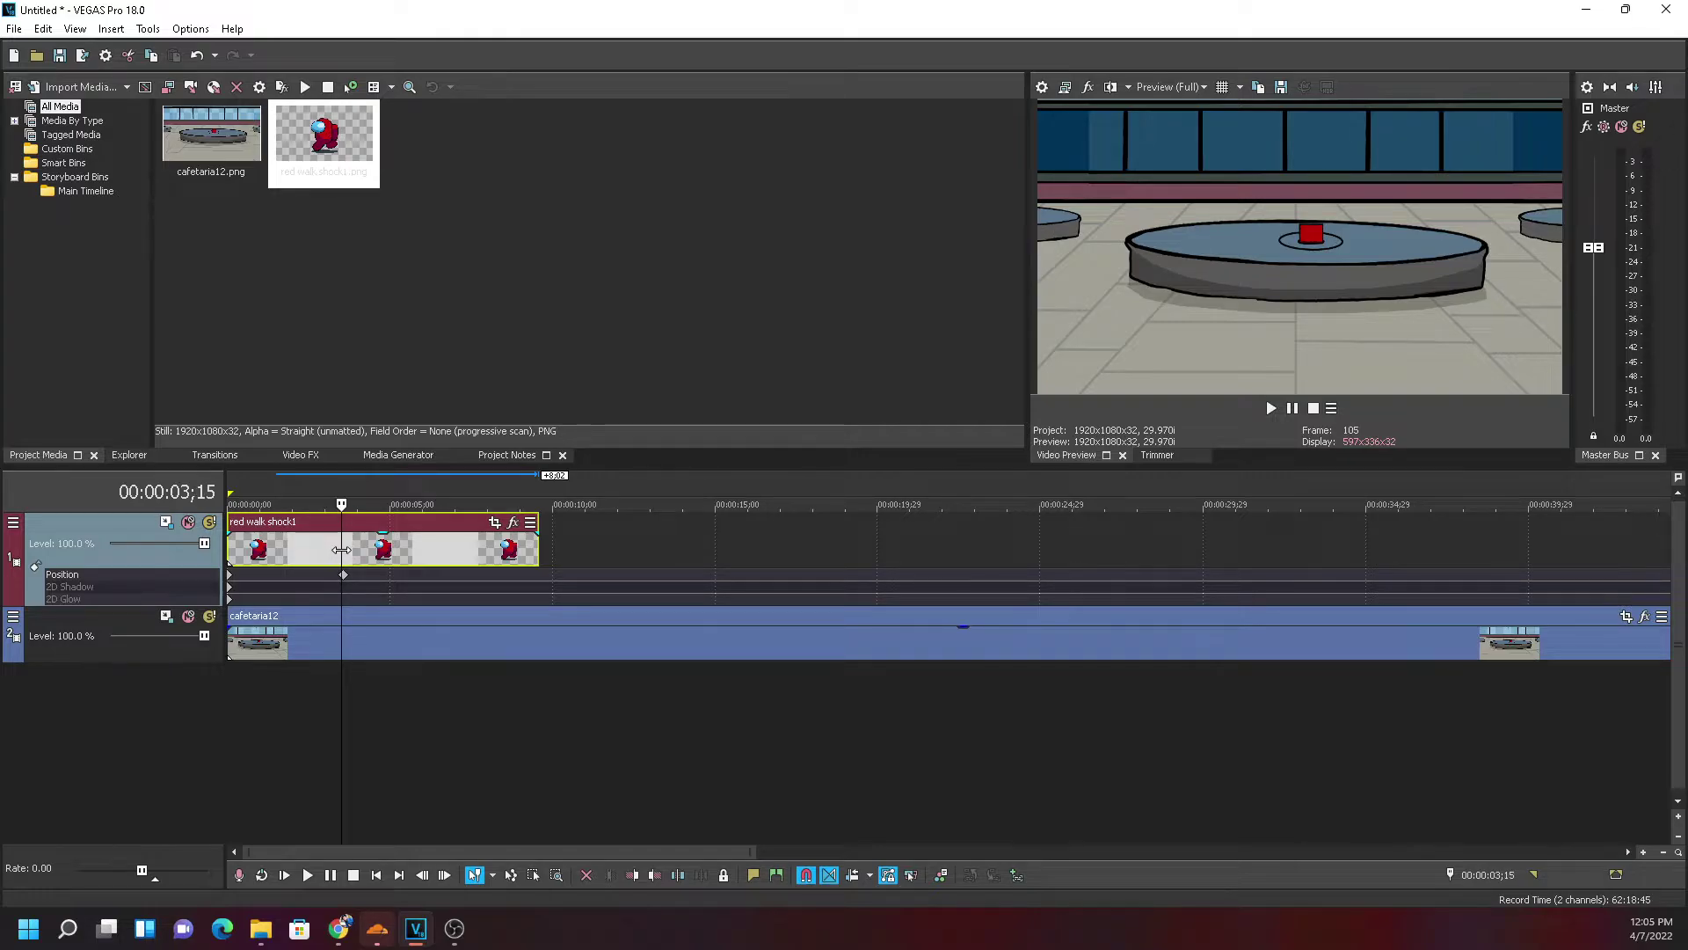
pyautogui.moveTo(964, 626)
pyautogui.mouseDown()
pyautogui.moveTo(957, 682)
pyautogui.moveTo(964, 628)
pyautogui.mouseUp()
pyautogui.click(959, 634)
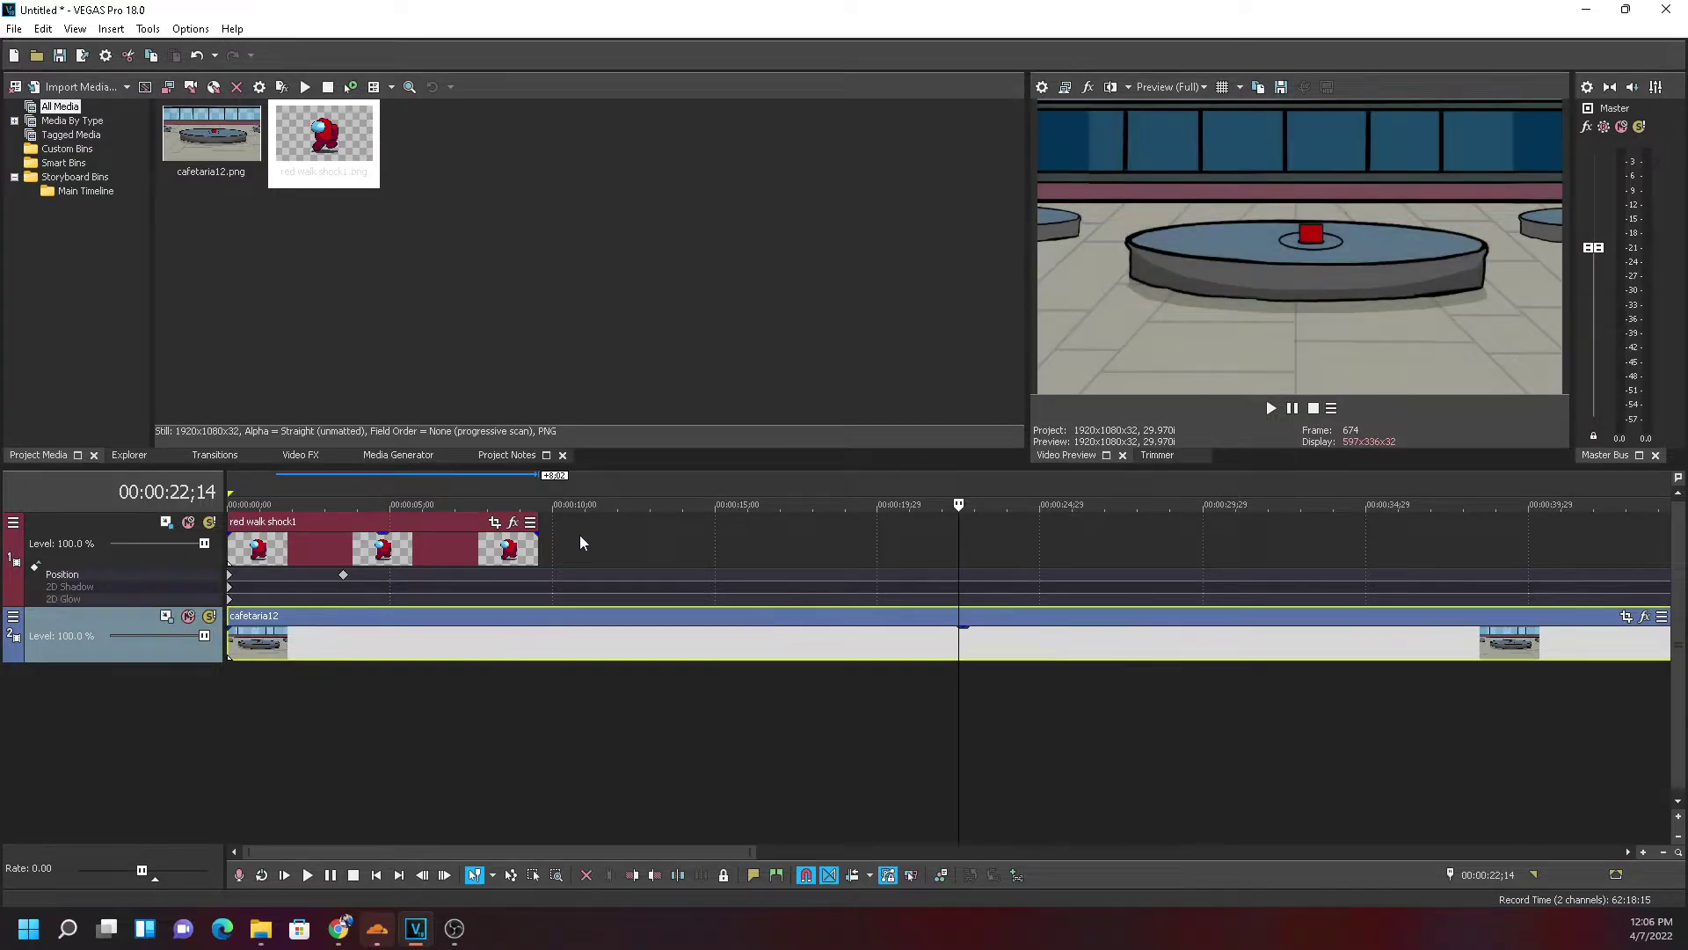
pyautogui.click(325, 554)
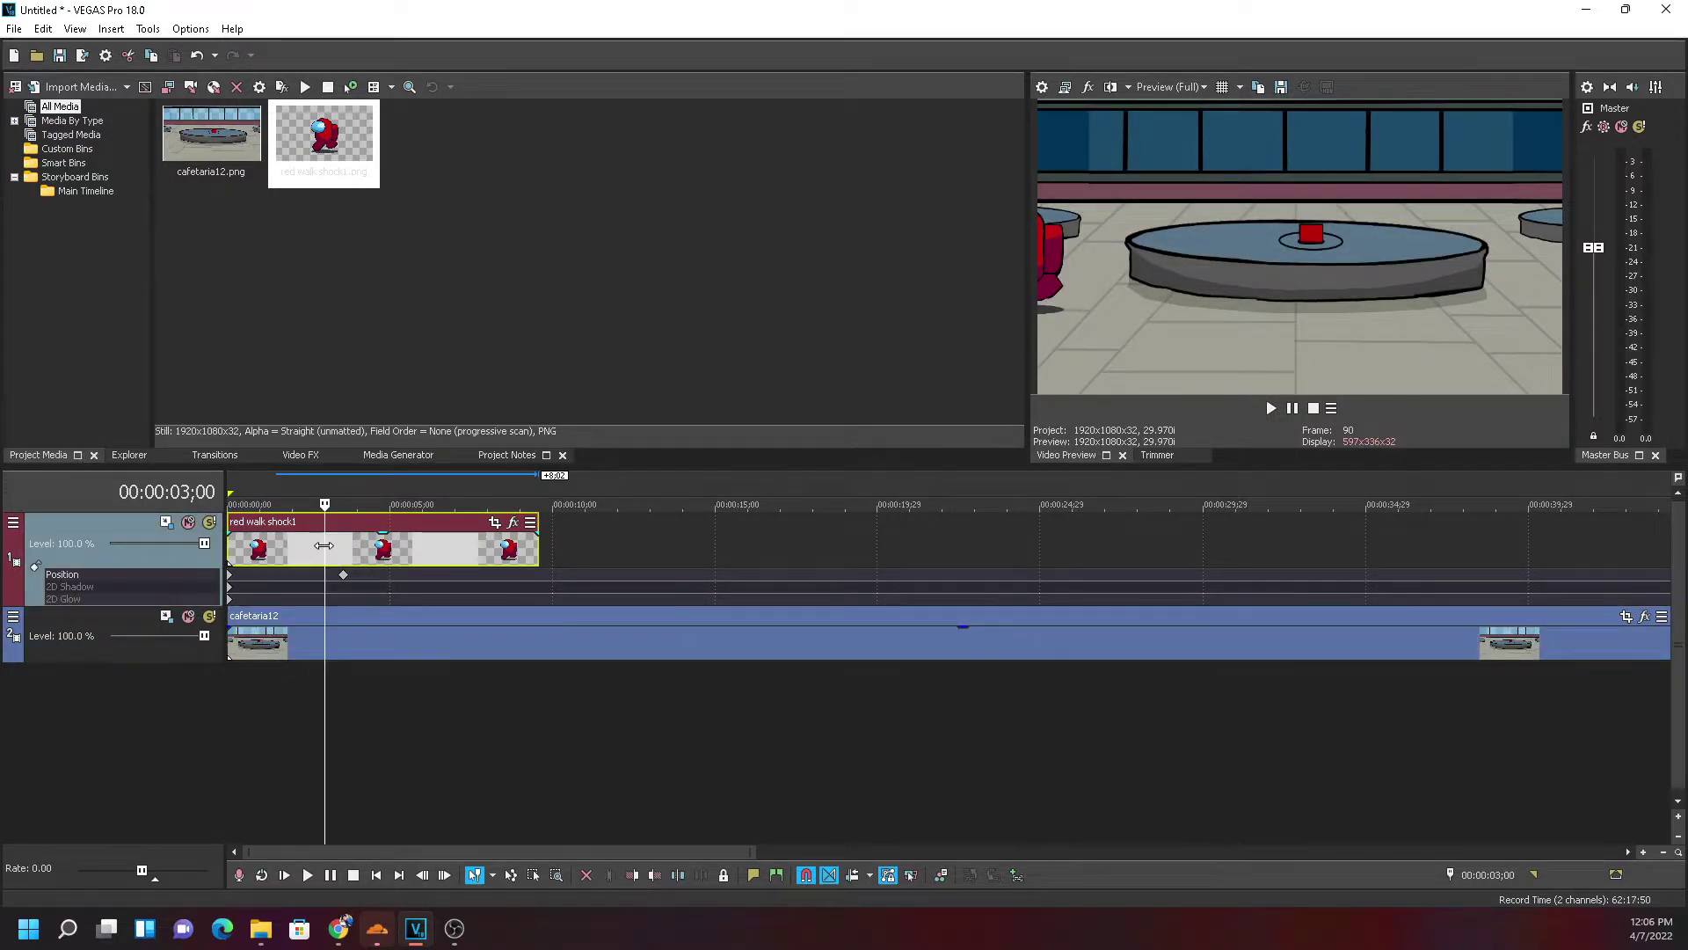
pyautogui.click(233, 547)
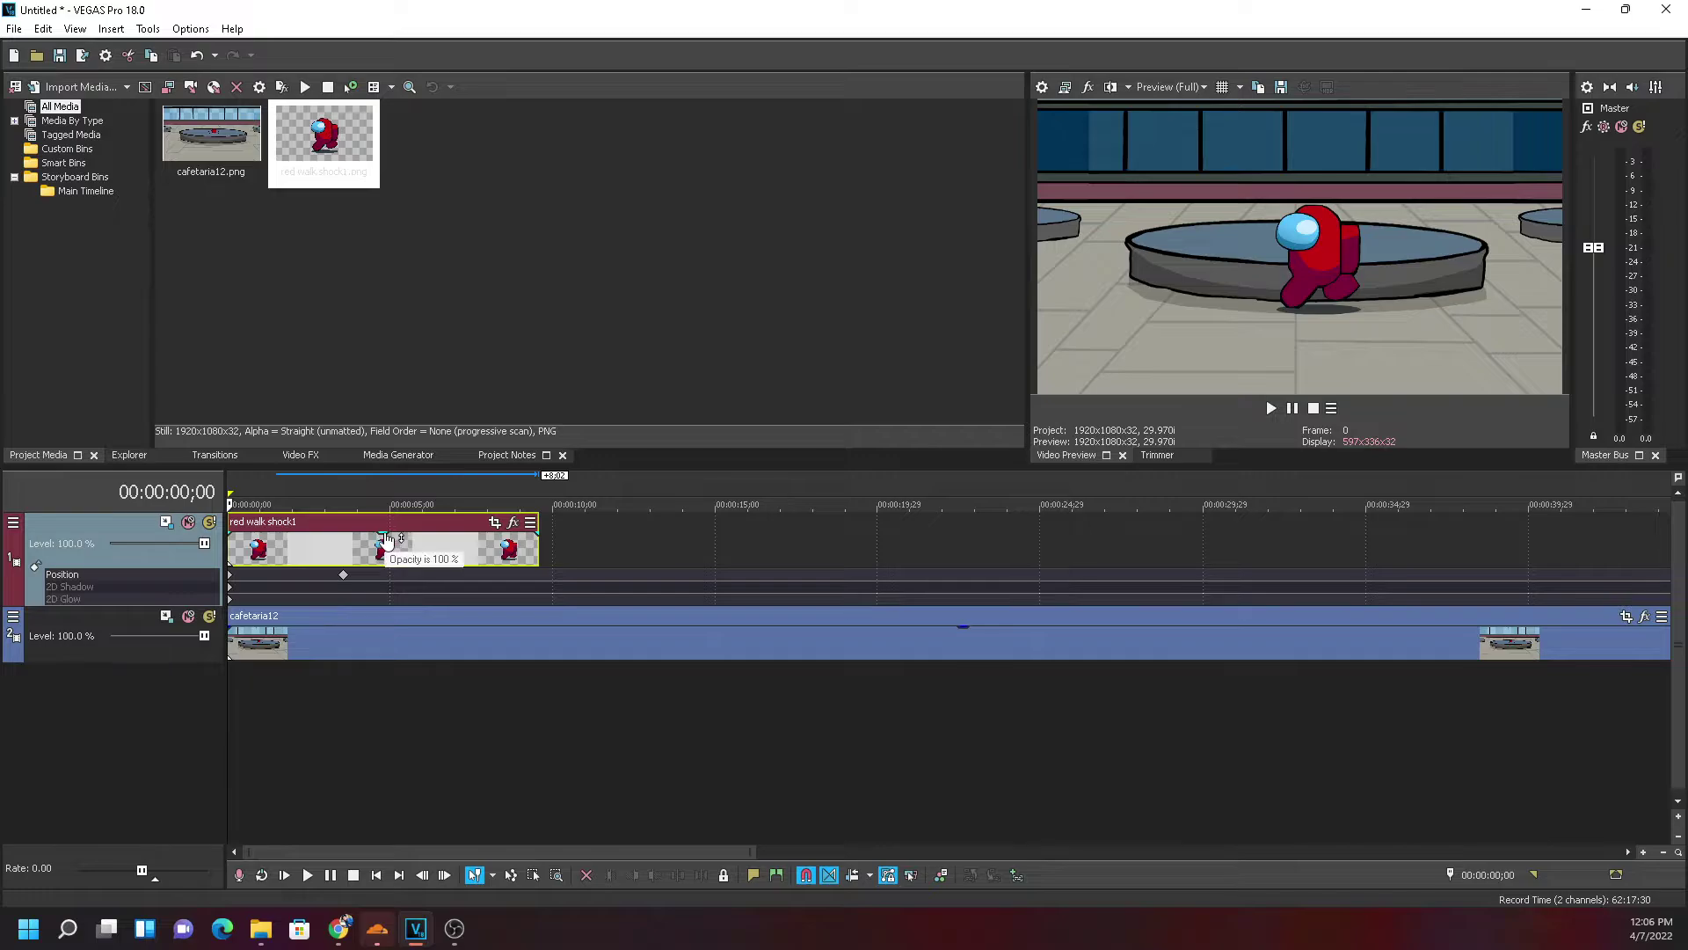
# Try lowering the character clip's opacity while viewing it around 00:00:00;29, and restore full opacity
pyautogui.moveTo(381, 532)
pyautogui.mouseDown()
pyautogui.moveTo(397, 563)
pyautogui.moveTo(401, 534)
pyautogui.mouseUp()
pyautogui.scroll(2, 346, 550)
pyautogui.click(464, 554)
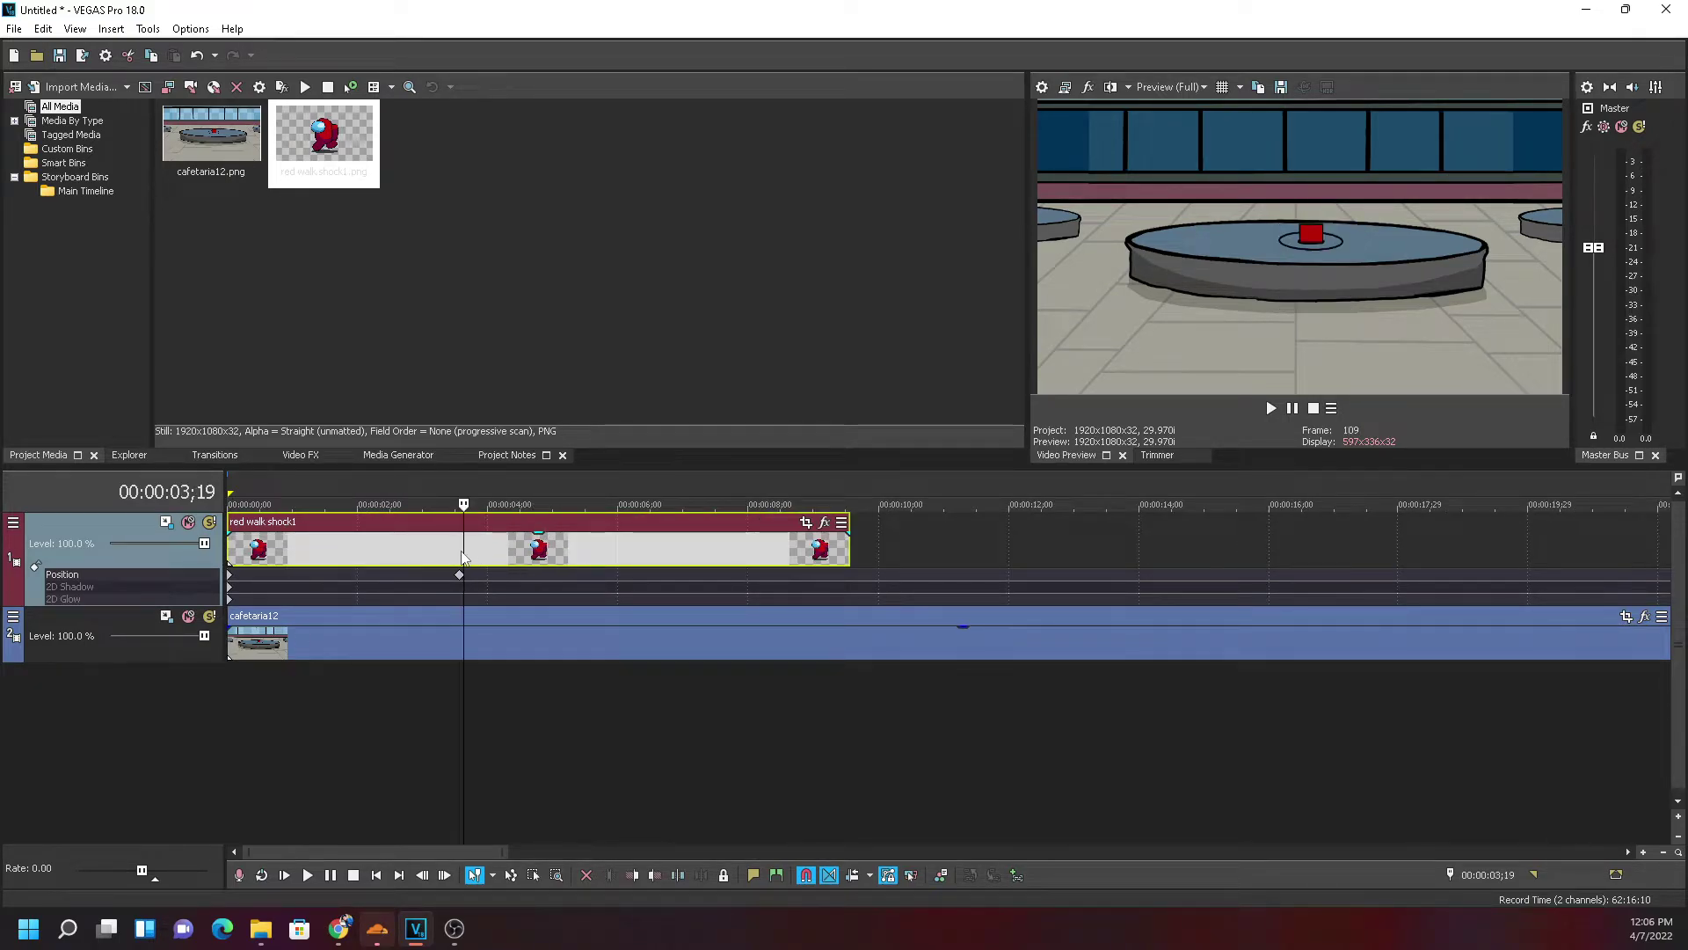
pyautogui.moveTo(461, 550); pyautogui.dragTo(291, 553)
pyautogui.moveTo(534, 531); pyautogui.dragTo(532, 560)
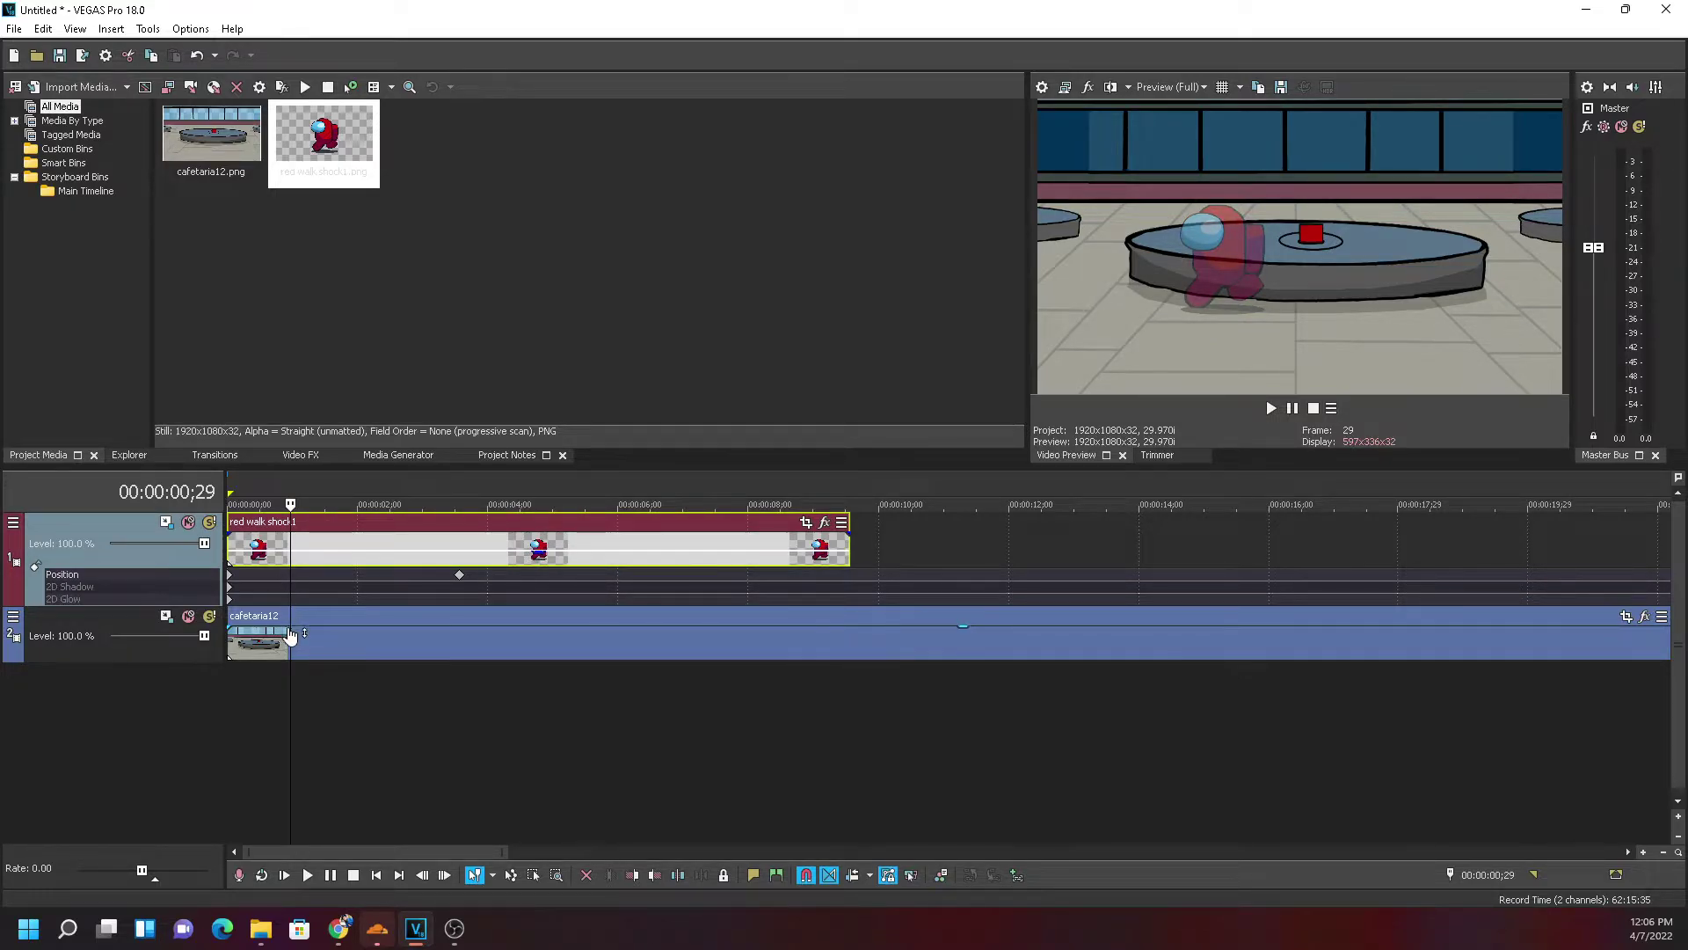
pyautogui.moveTo(292, 643)
pyautogui.mouseDown()
pyautogui.moveTo(367, 643)
pyautogui.moveTo(226, 642)
pyautogui.moveTo(299, 643)
pyautogui.mouseUp()
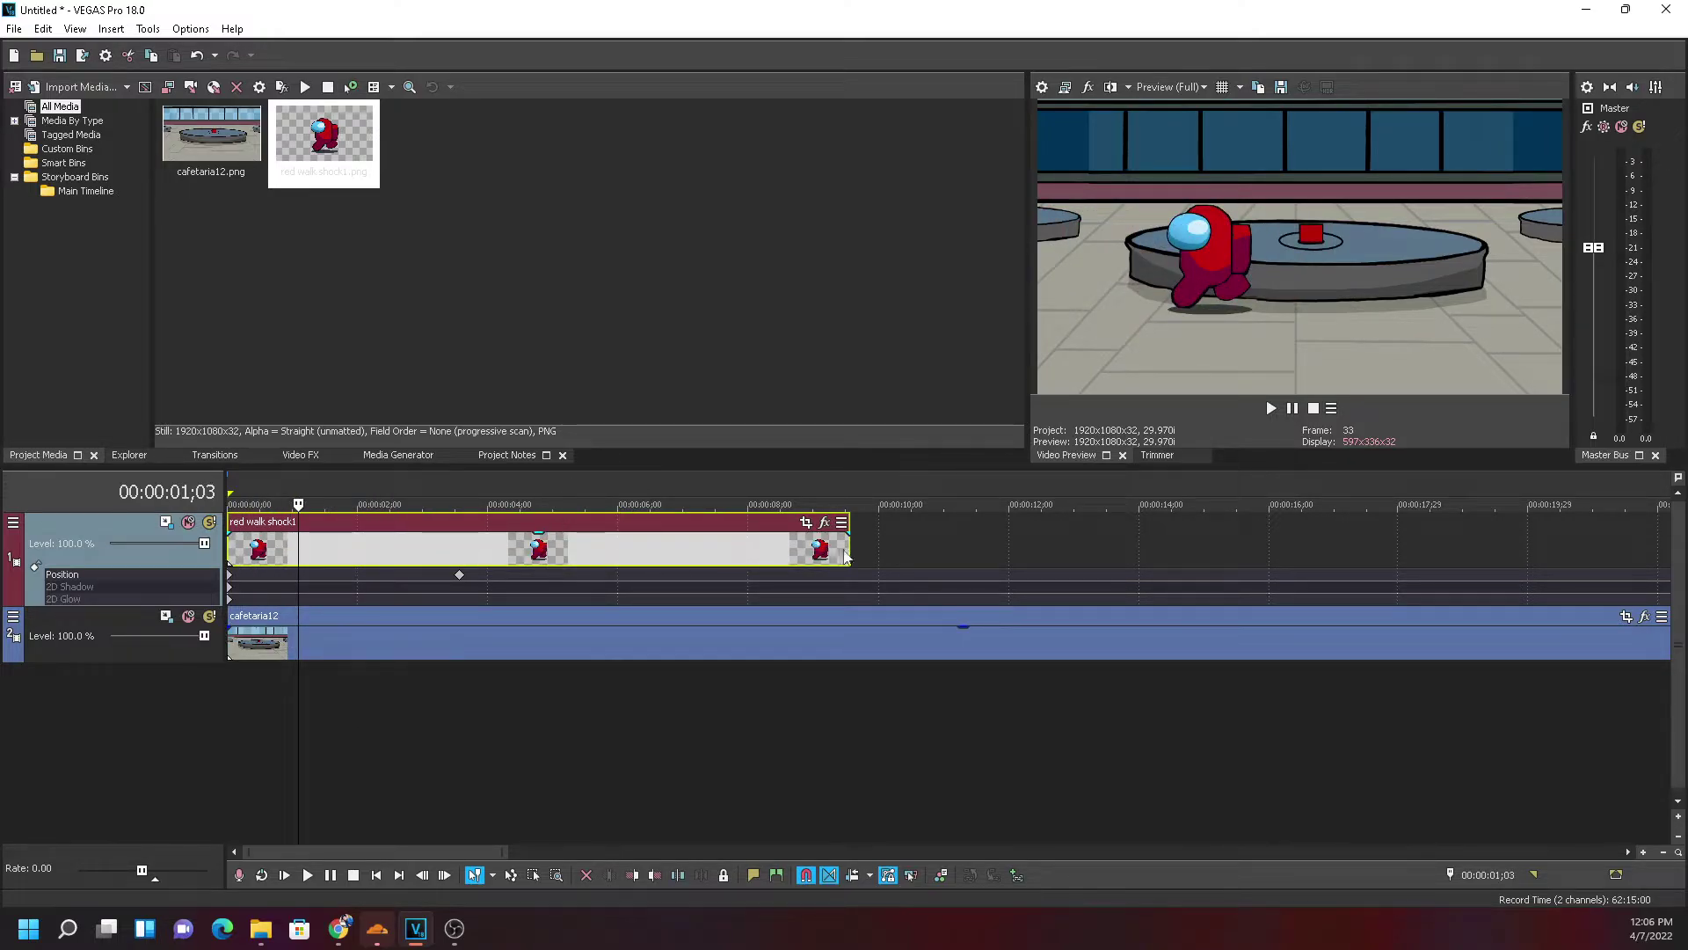
# Trim the character clip's end to about 00:00:07 and move its starting keyframe to X about 780, Y about -74
pyautogui.moveTo(848, 548); pyautogui.dragTo(696, 547)
pyautogui.doubleClick(227, 594)
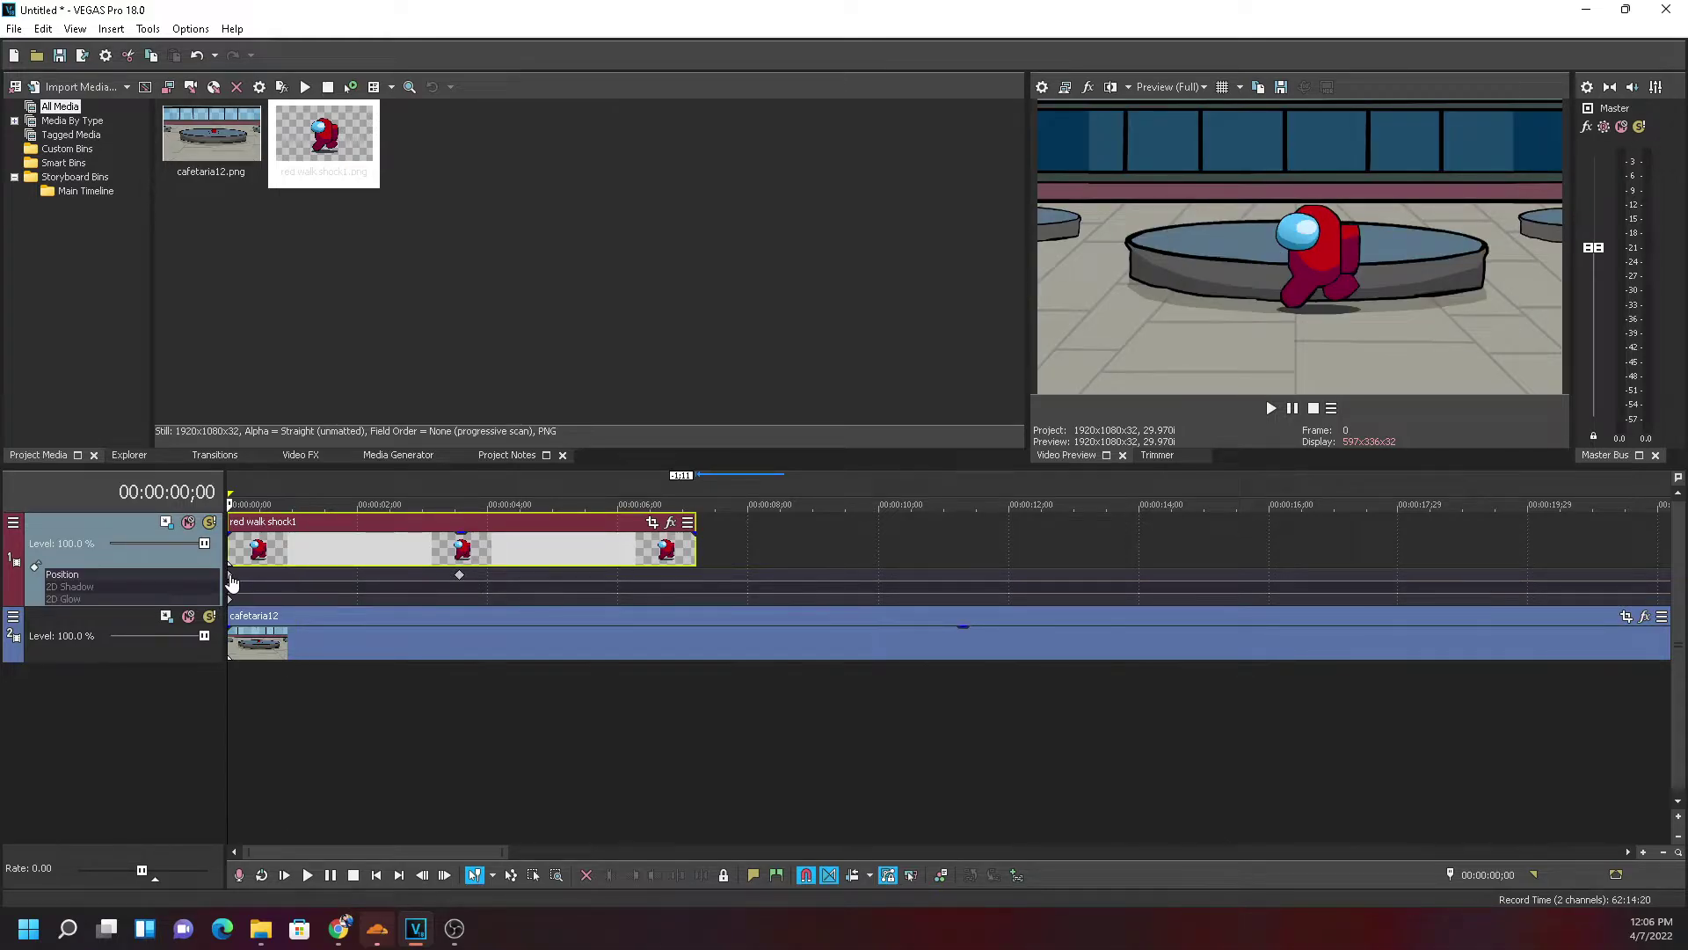
pyautogui.moveTo(731, 299); pyautogui.dragTo(826, 307)
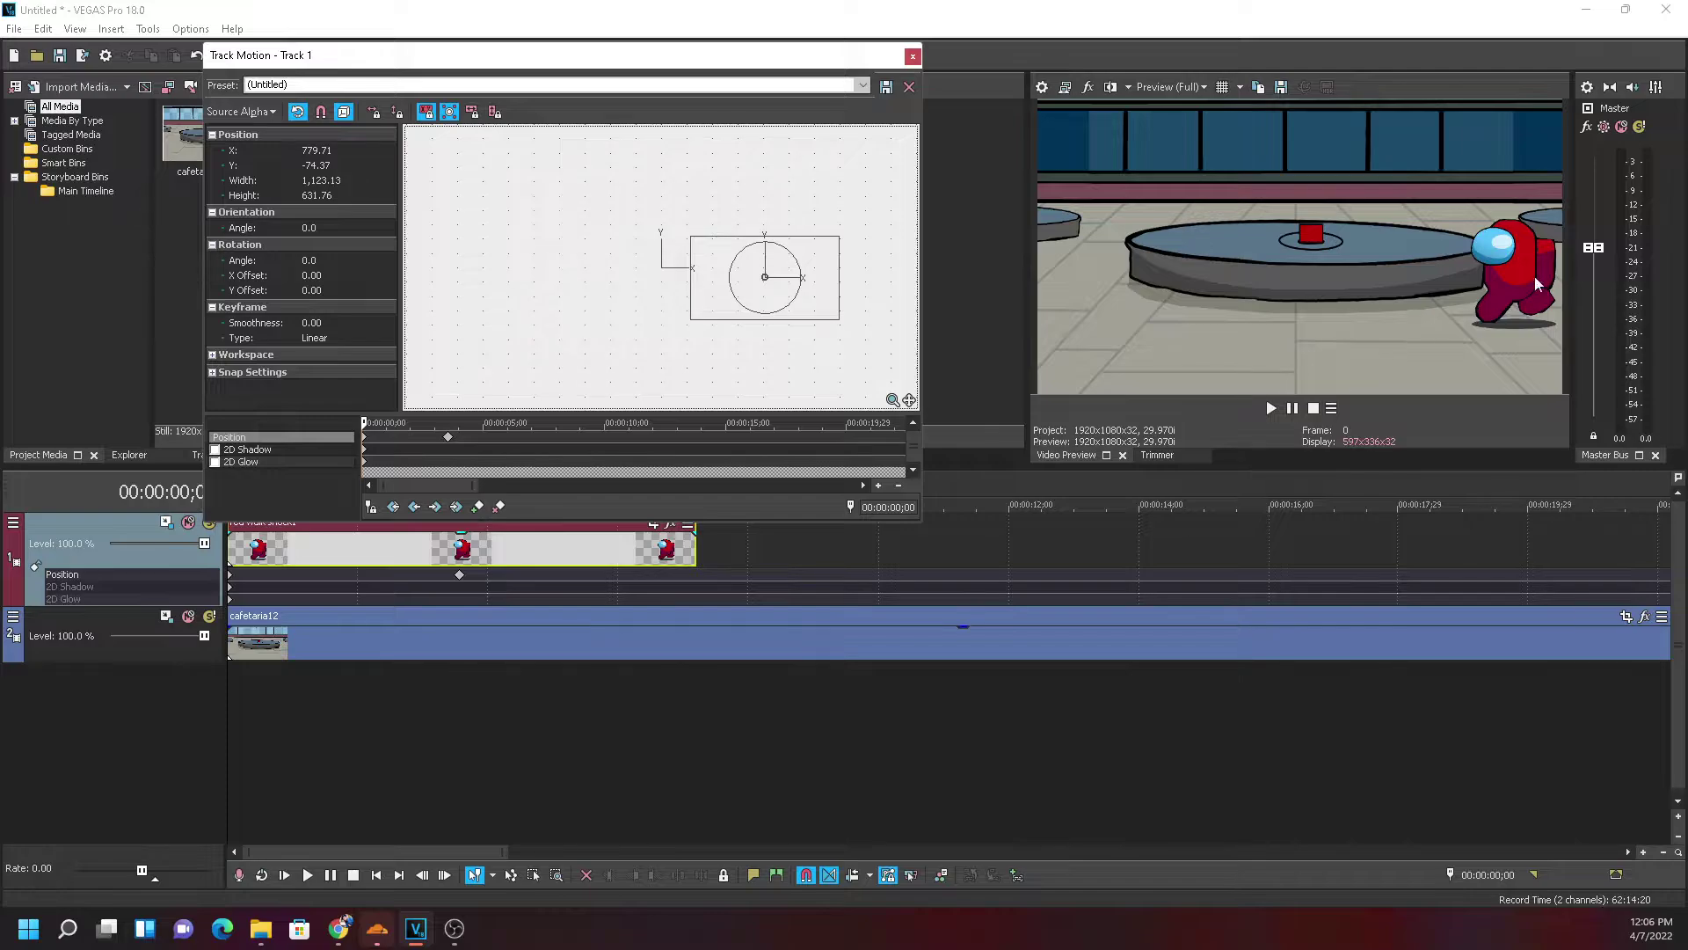
pyautogui.click(909, 53)
# Split the character clip at 00:00:03;18, just after the second position keyframe, and delete the remaining part
pyautogui.click(463, 545)
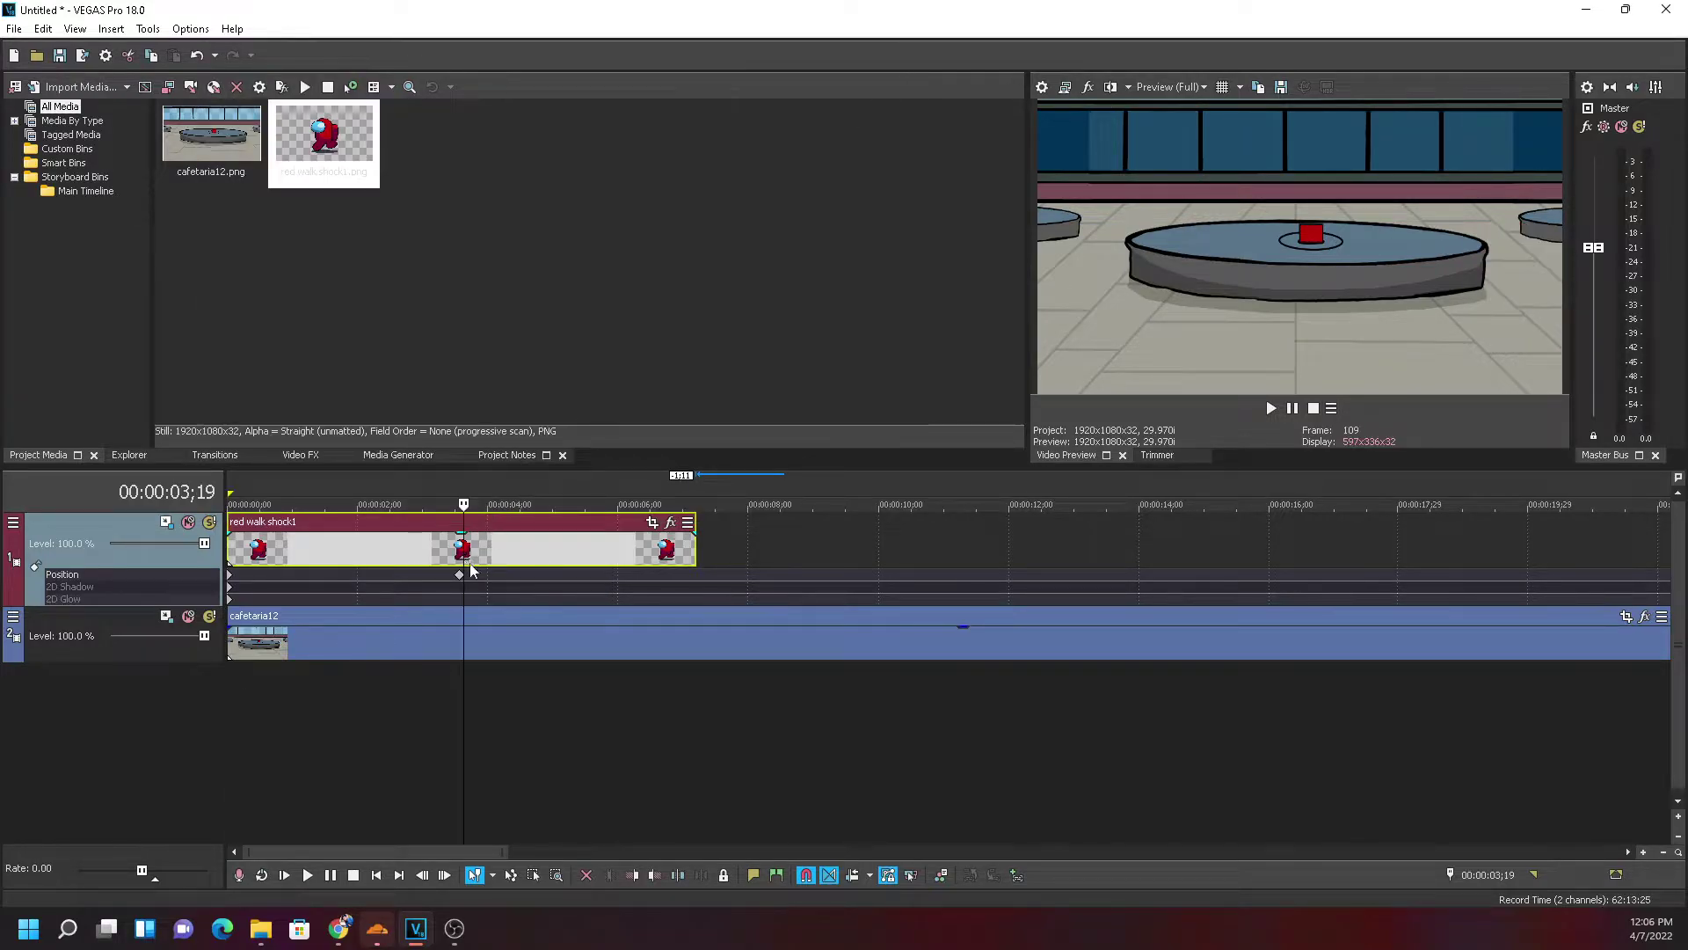
pyautogui.press('s')
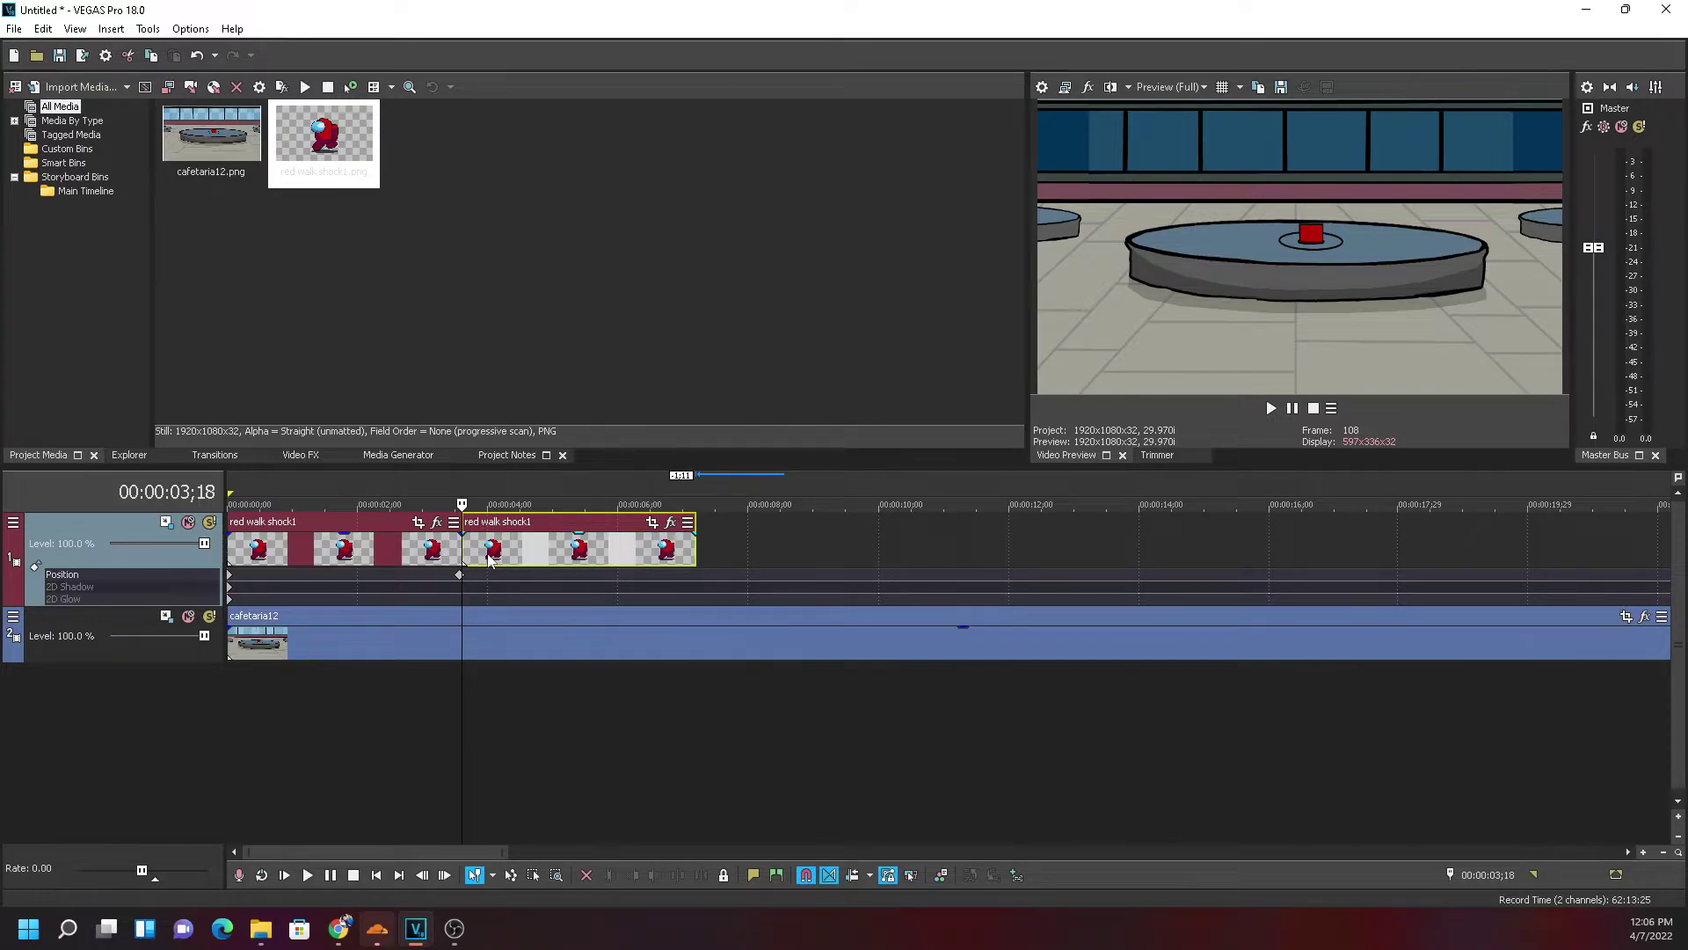
pyautogui.scroll(2, 442, 549)
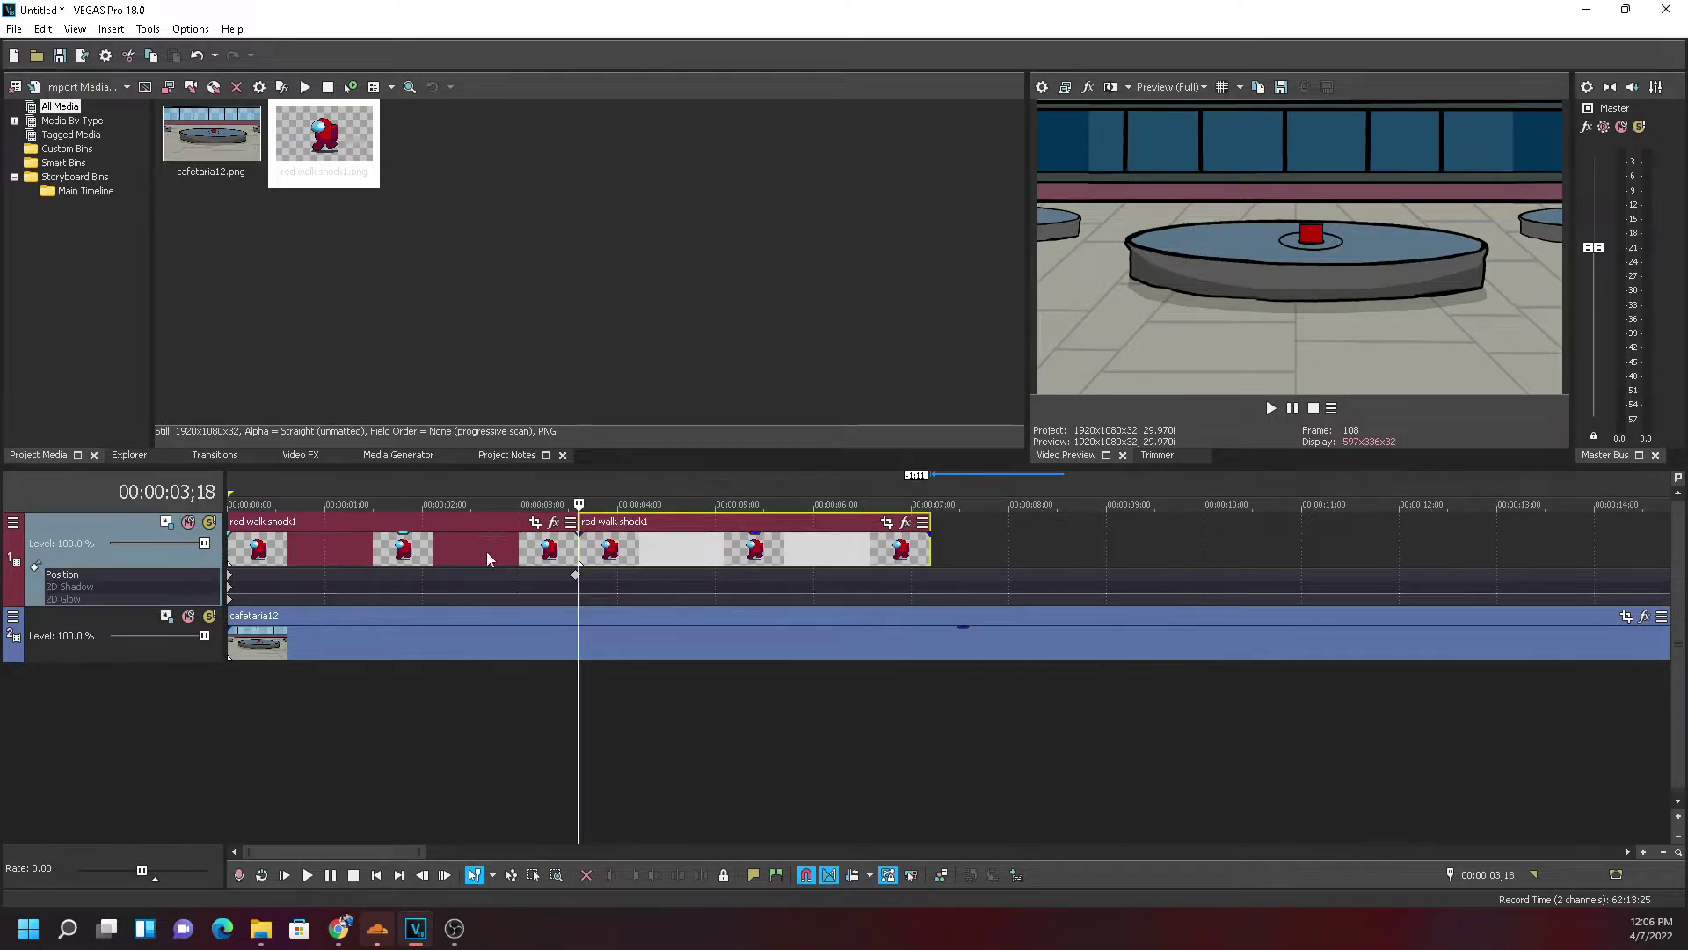
pyautogui.scroll(3, 660, 560)
pyautogui.press('Delete')
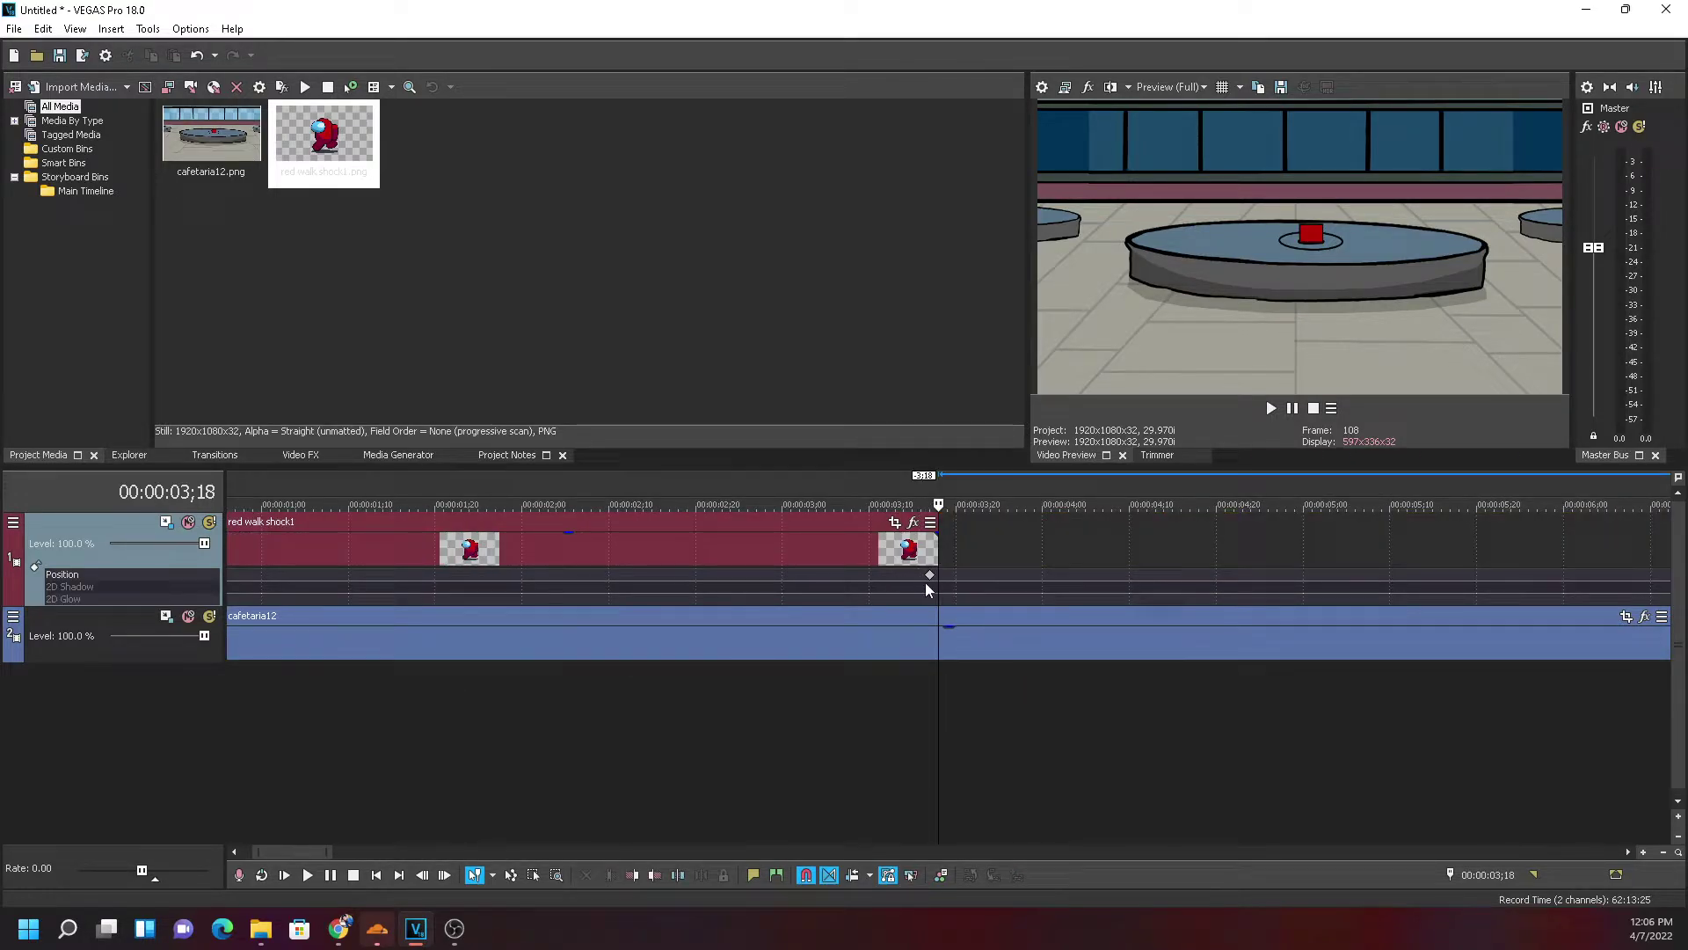
# Add a fade-out about one second long to the end of the character clip and scrub back to 00:00:02;18
pyautogui.click(939, 531)
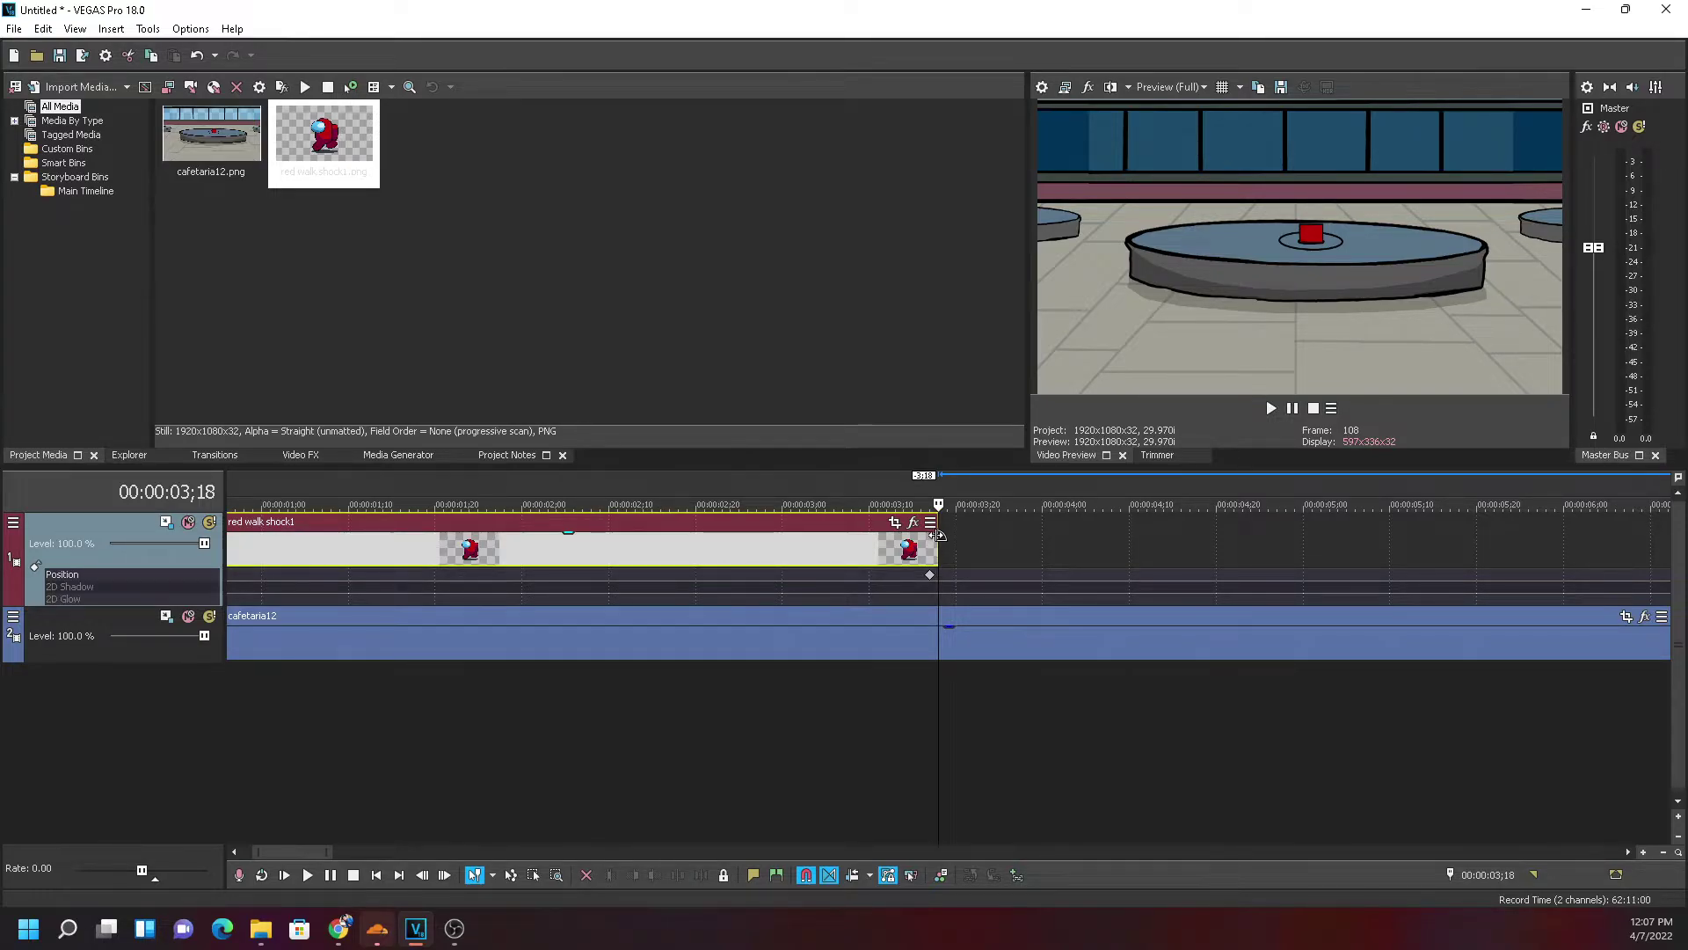
pyautogui.moveTo(937, 534)
pyautogui.mouseDown()
pyautogui.moveTo(528, 555)
pyautogui.moveTo(937, 554)
pyautogui.mouseUp()
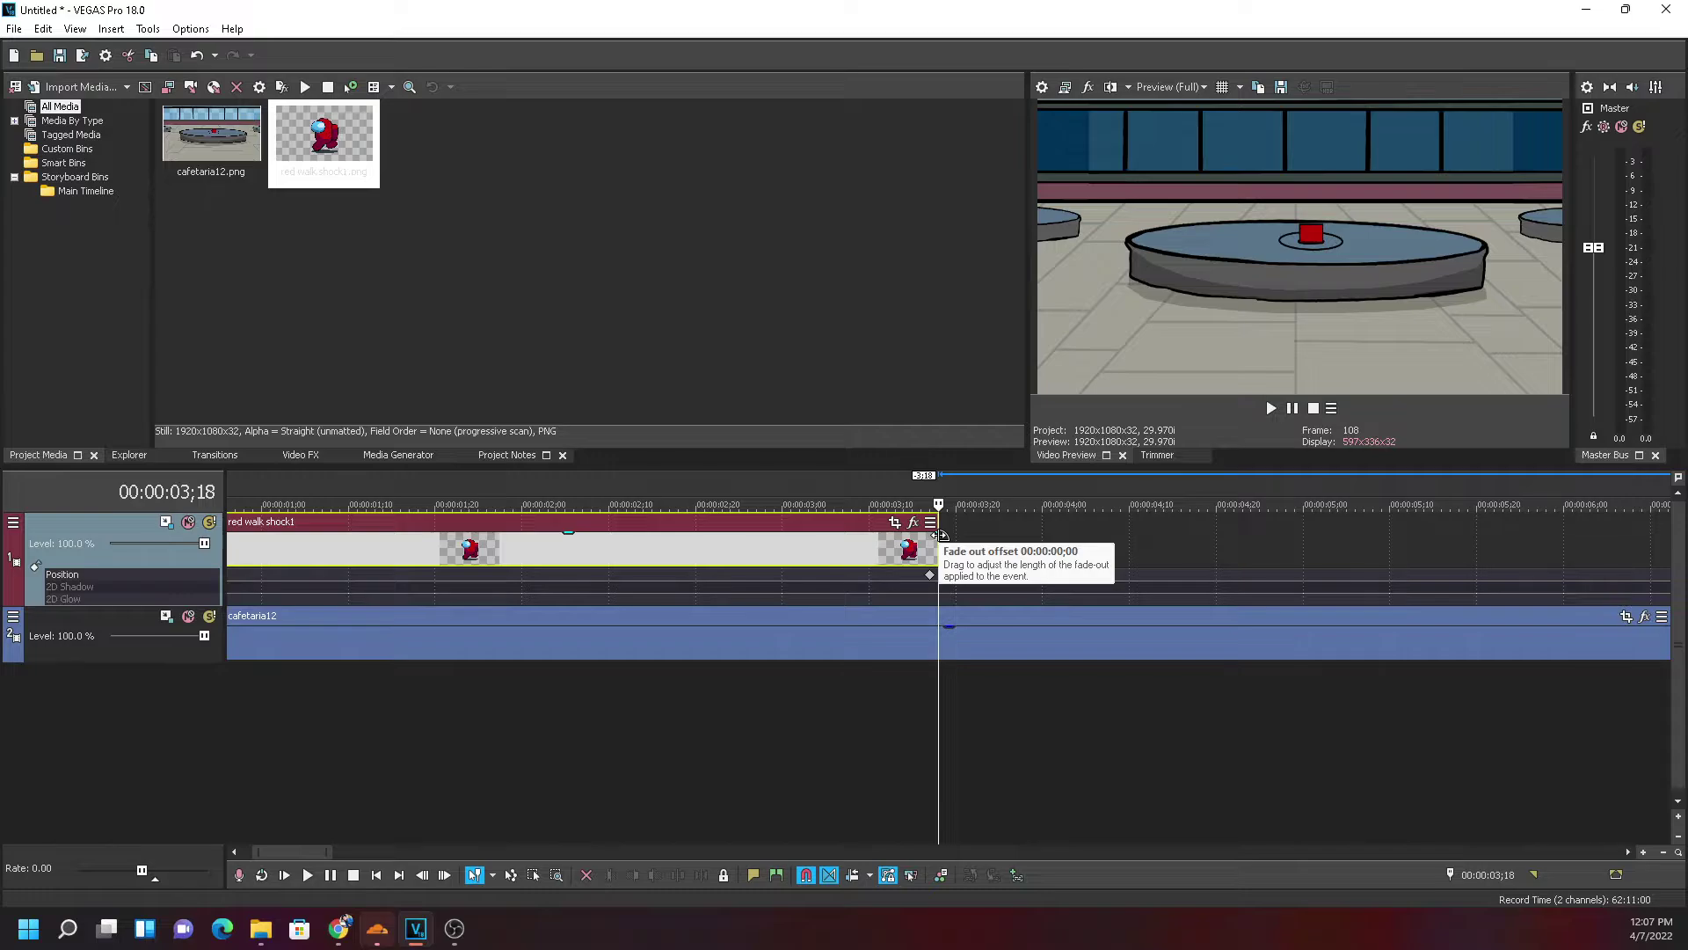
pyautogui.moveTo(939, 534); pyautogui.dragTo(651, 567)
pyautogui.scroll(-3, 905, 687)
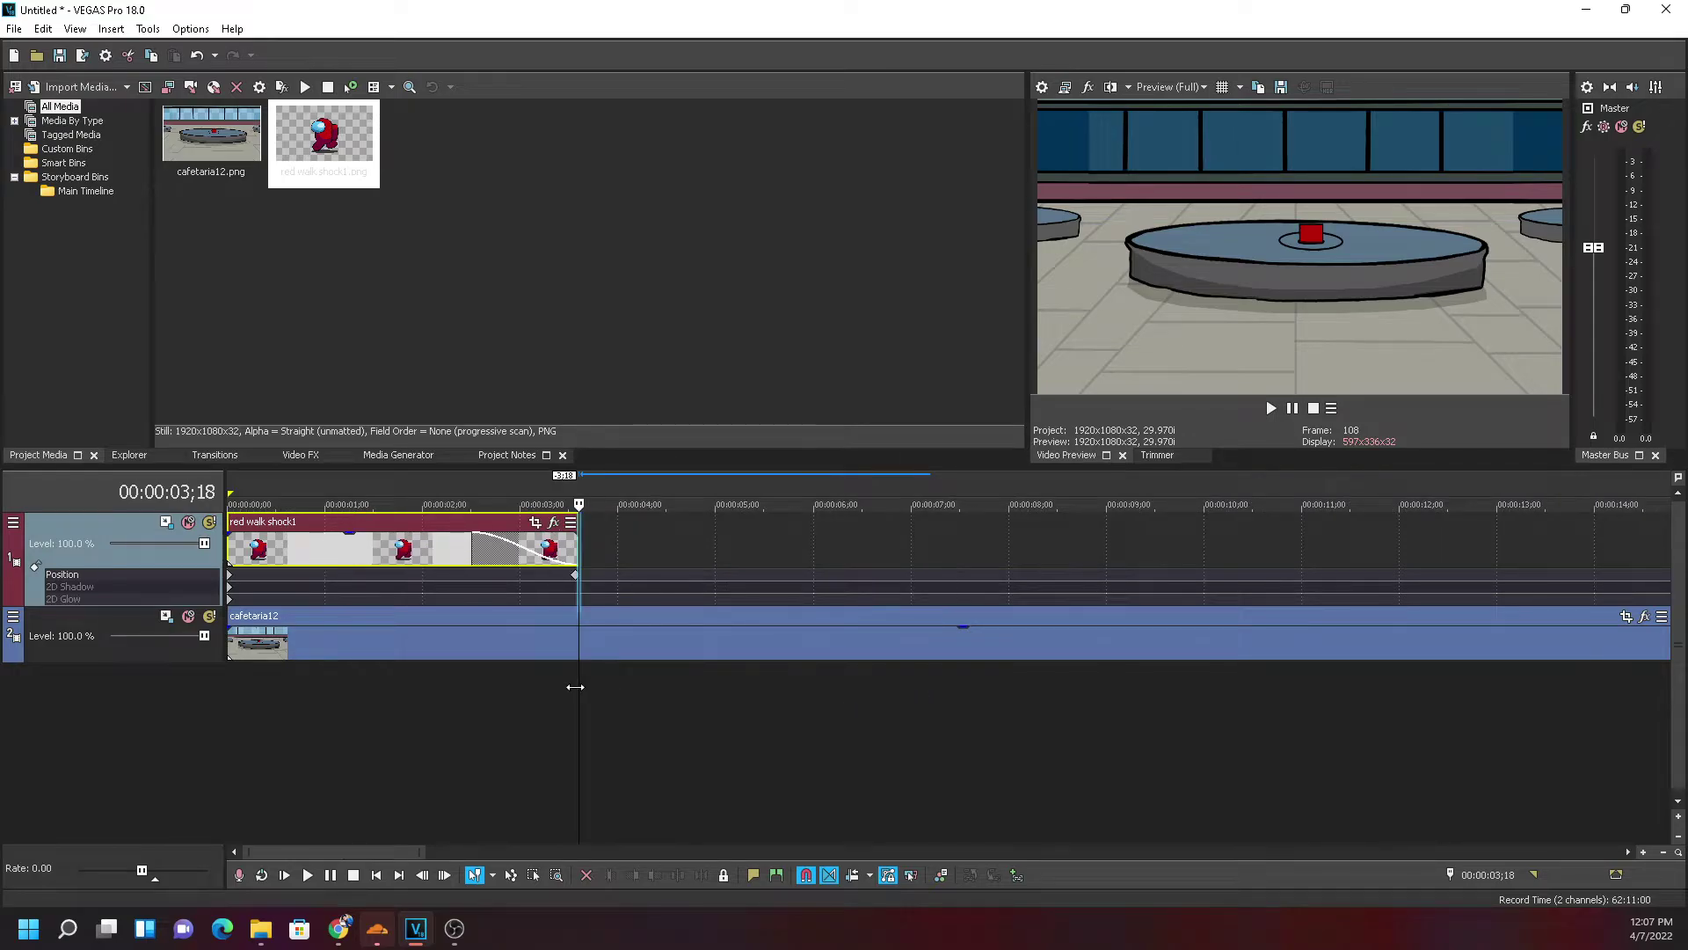
pyautogui.moveTo(575, 687); pyautogui.dragTo(481, 685)
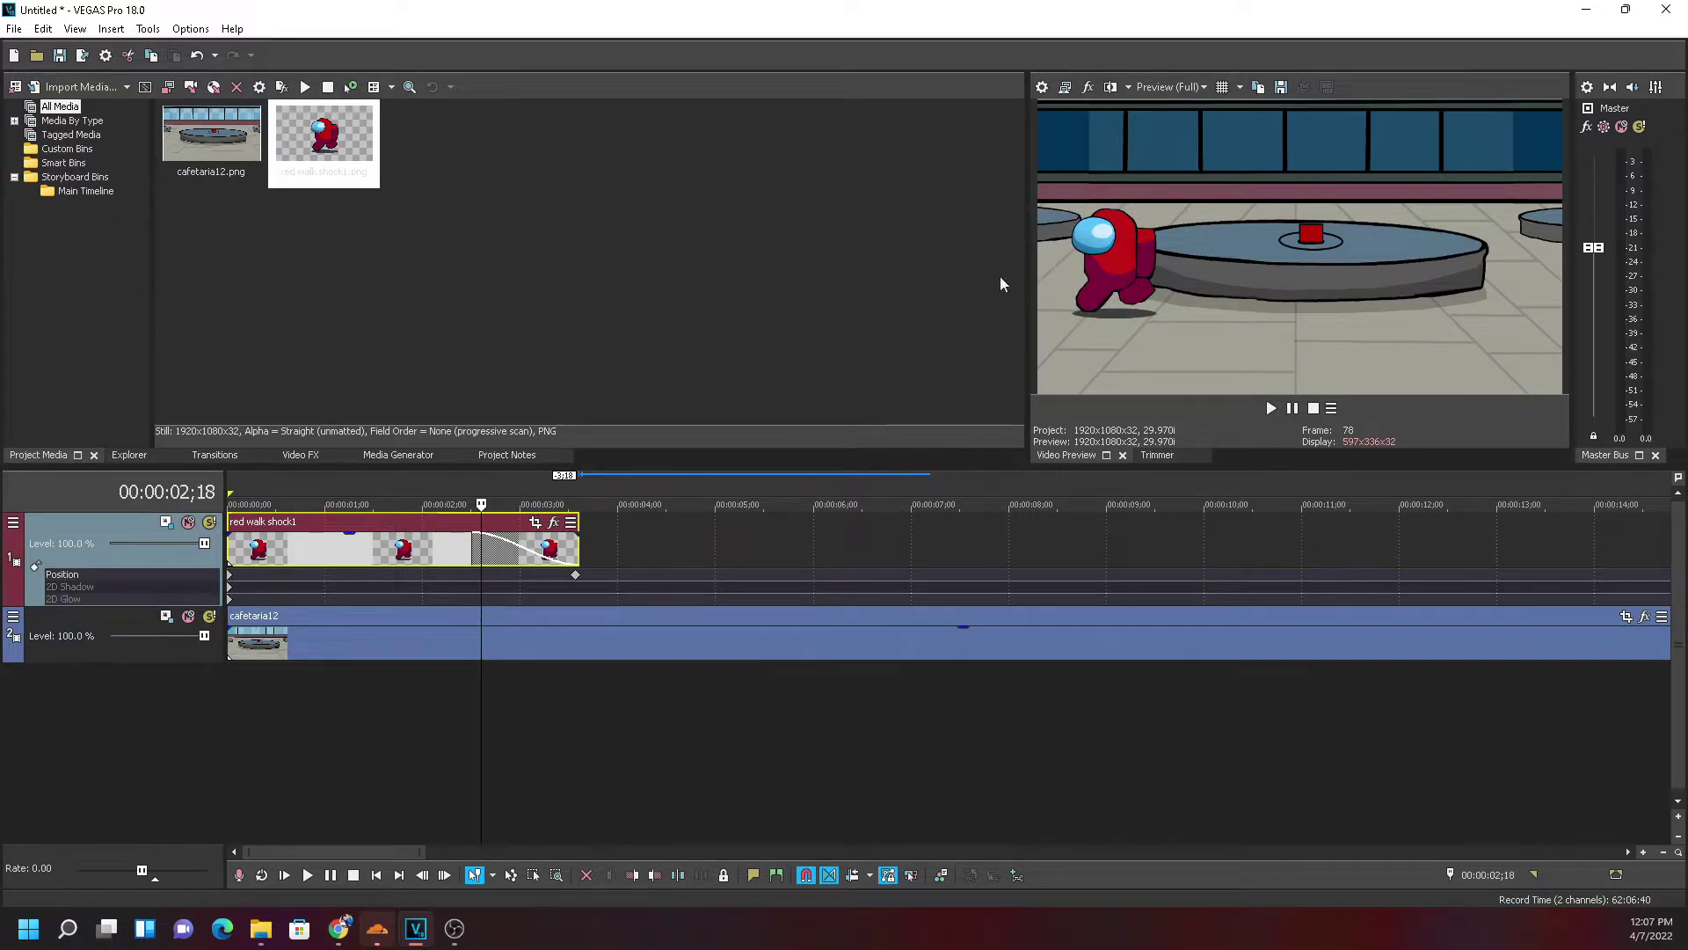
# Move the character's frame at the 00:00:03;17 keyframe to X about -380, Y about -54, and scrub through the fade-out
pyautogui.doubleClick(576, 575)
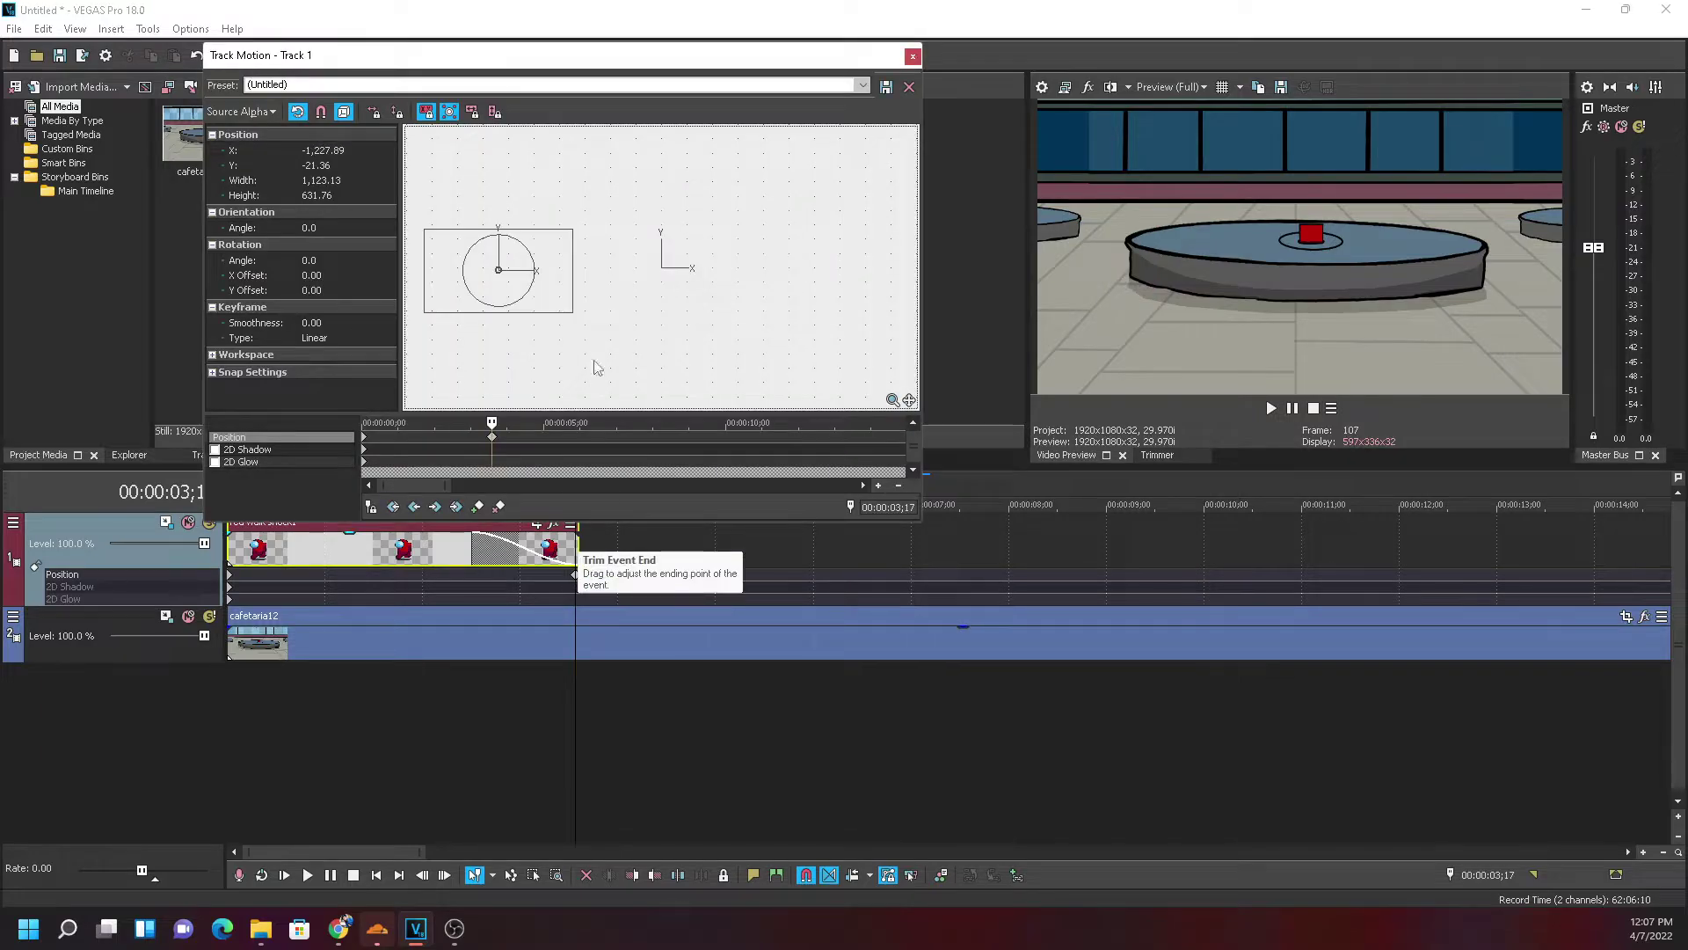
pyautogui.moveTo(557, 302); pyautogui.dragTo(672, 307)
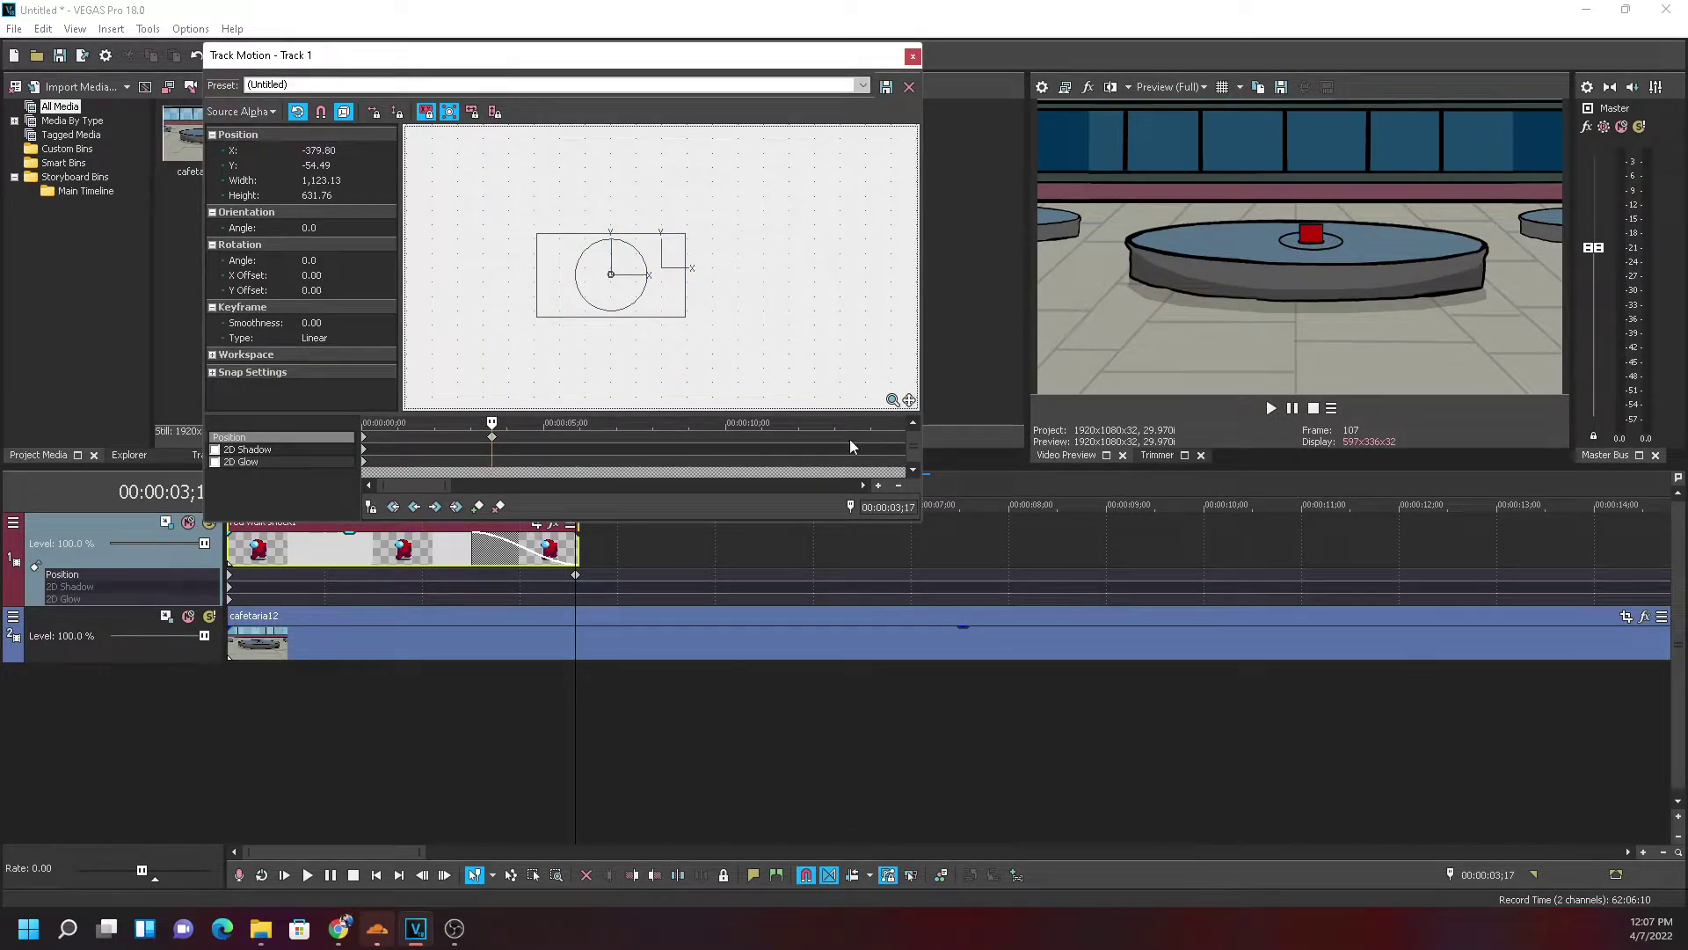
pyautogui.click(573, 717)
pyautogui.click(495, 440)
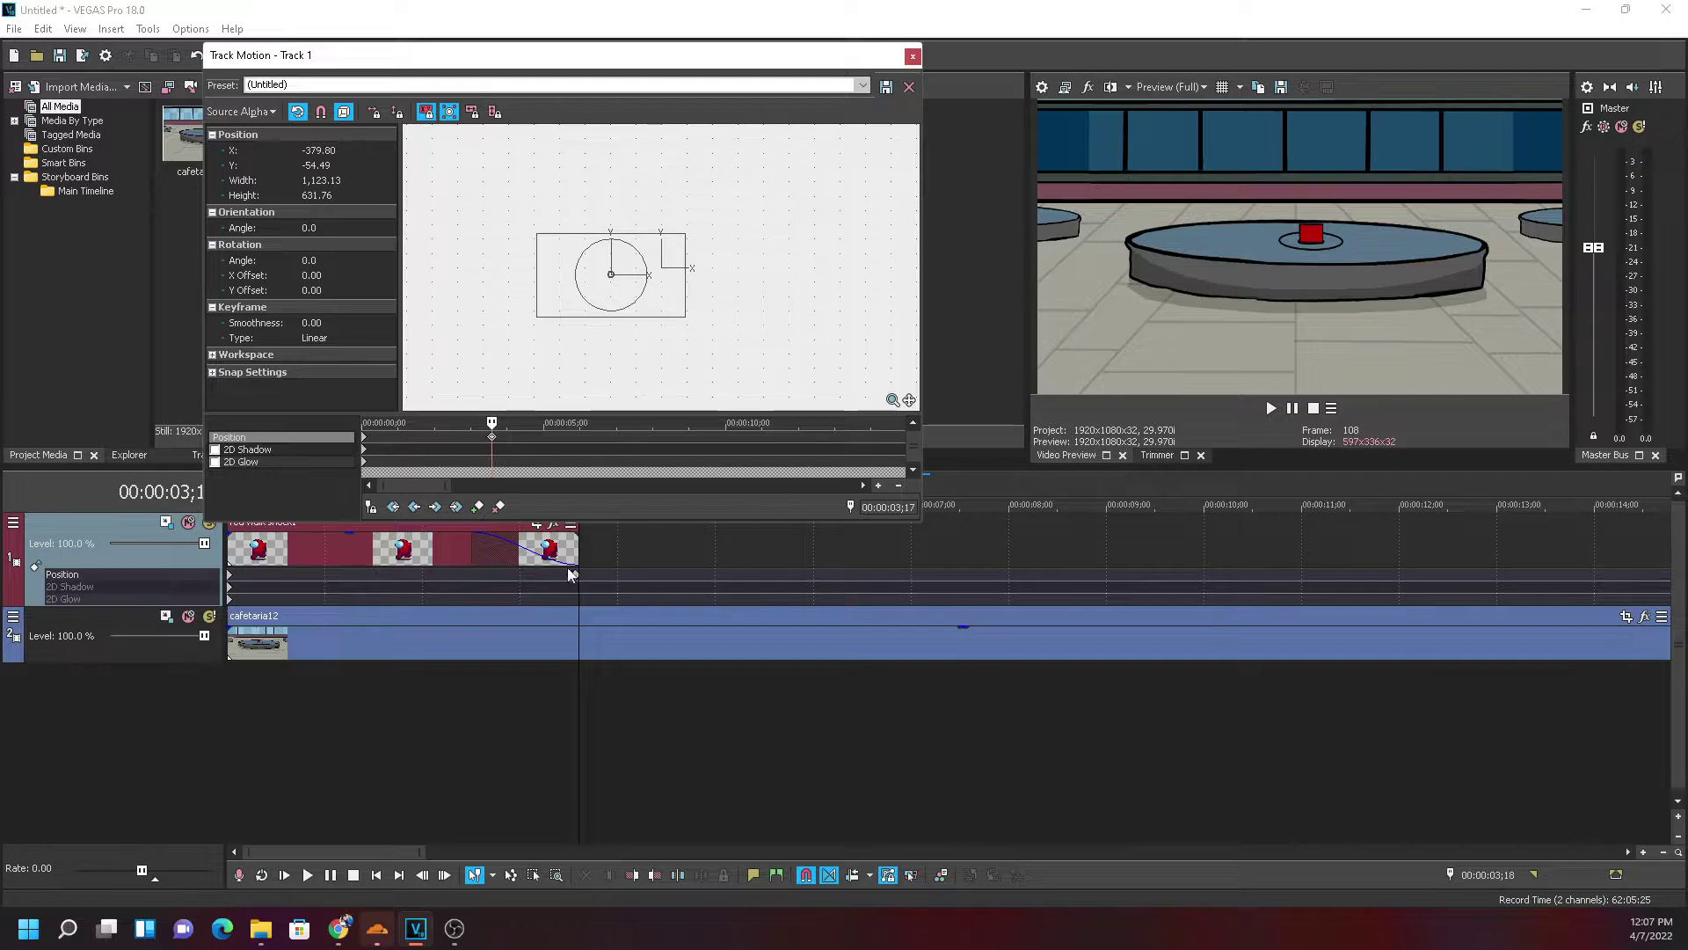
pyautogui.scroll(2, 569, 574)
pyautogui.click(657, 560)
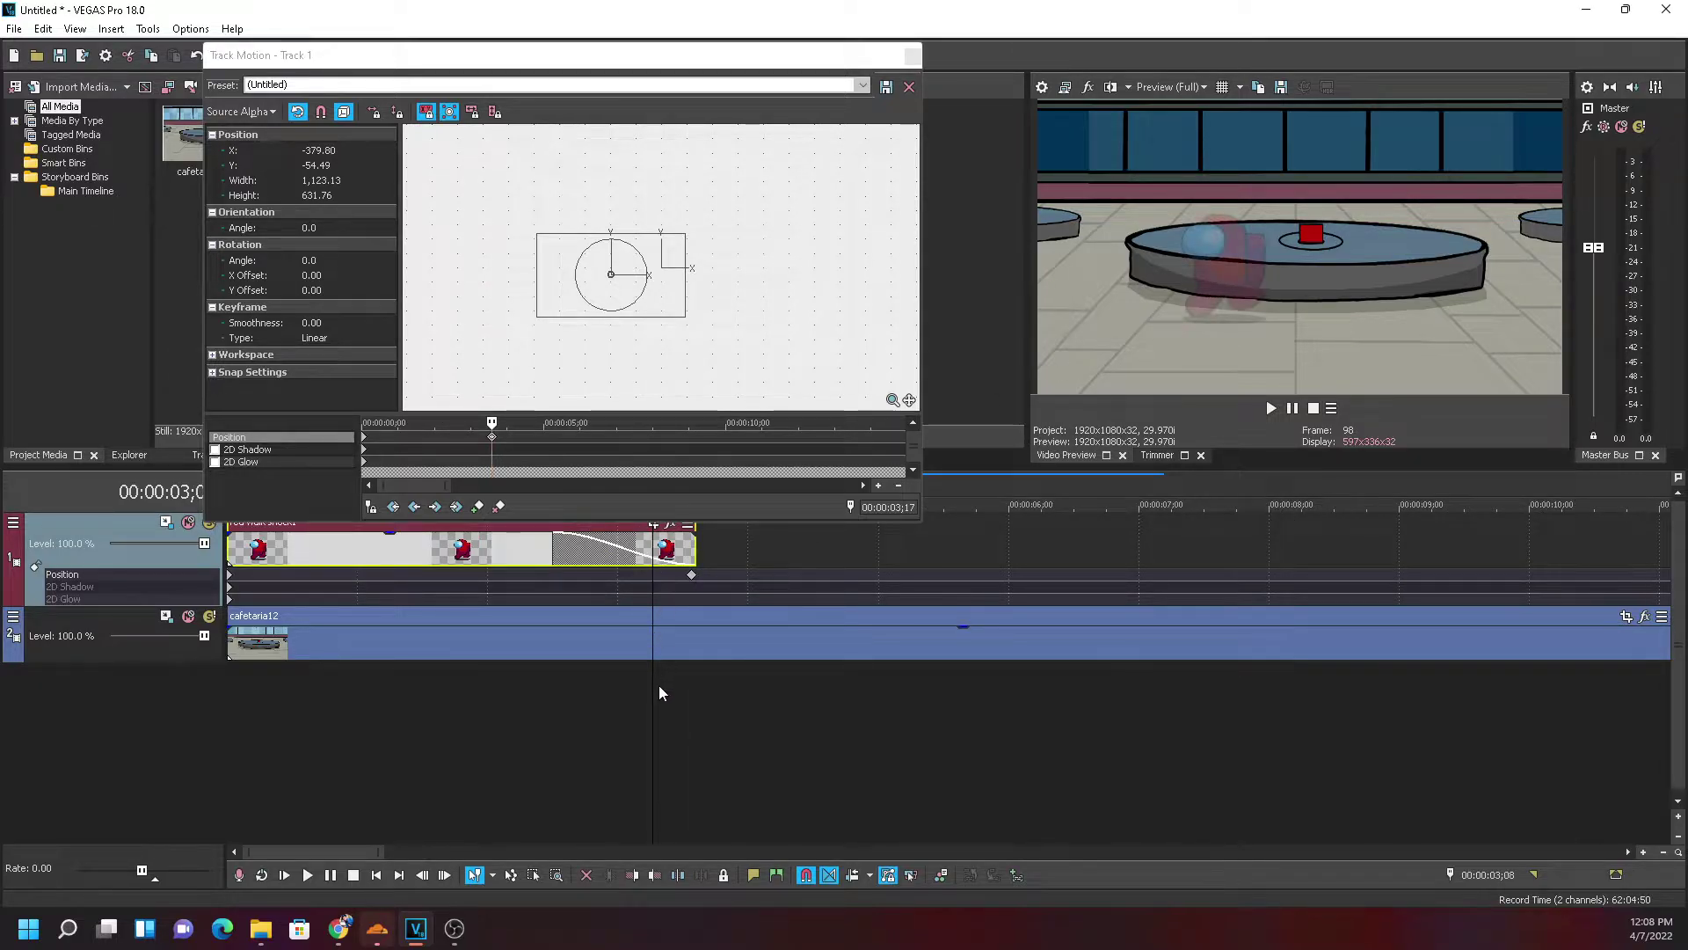
pyautogui.moveTo(659, 689)
pyautogui.mouseDown()
pyautogui.moveTo(585, 690)
pyautogui.moveTo(684, 691)
pyautogui.mouseUp()
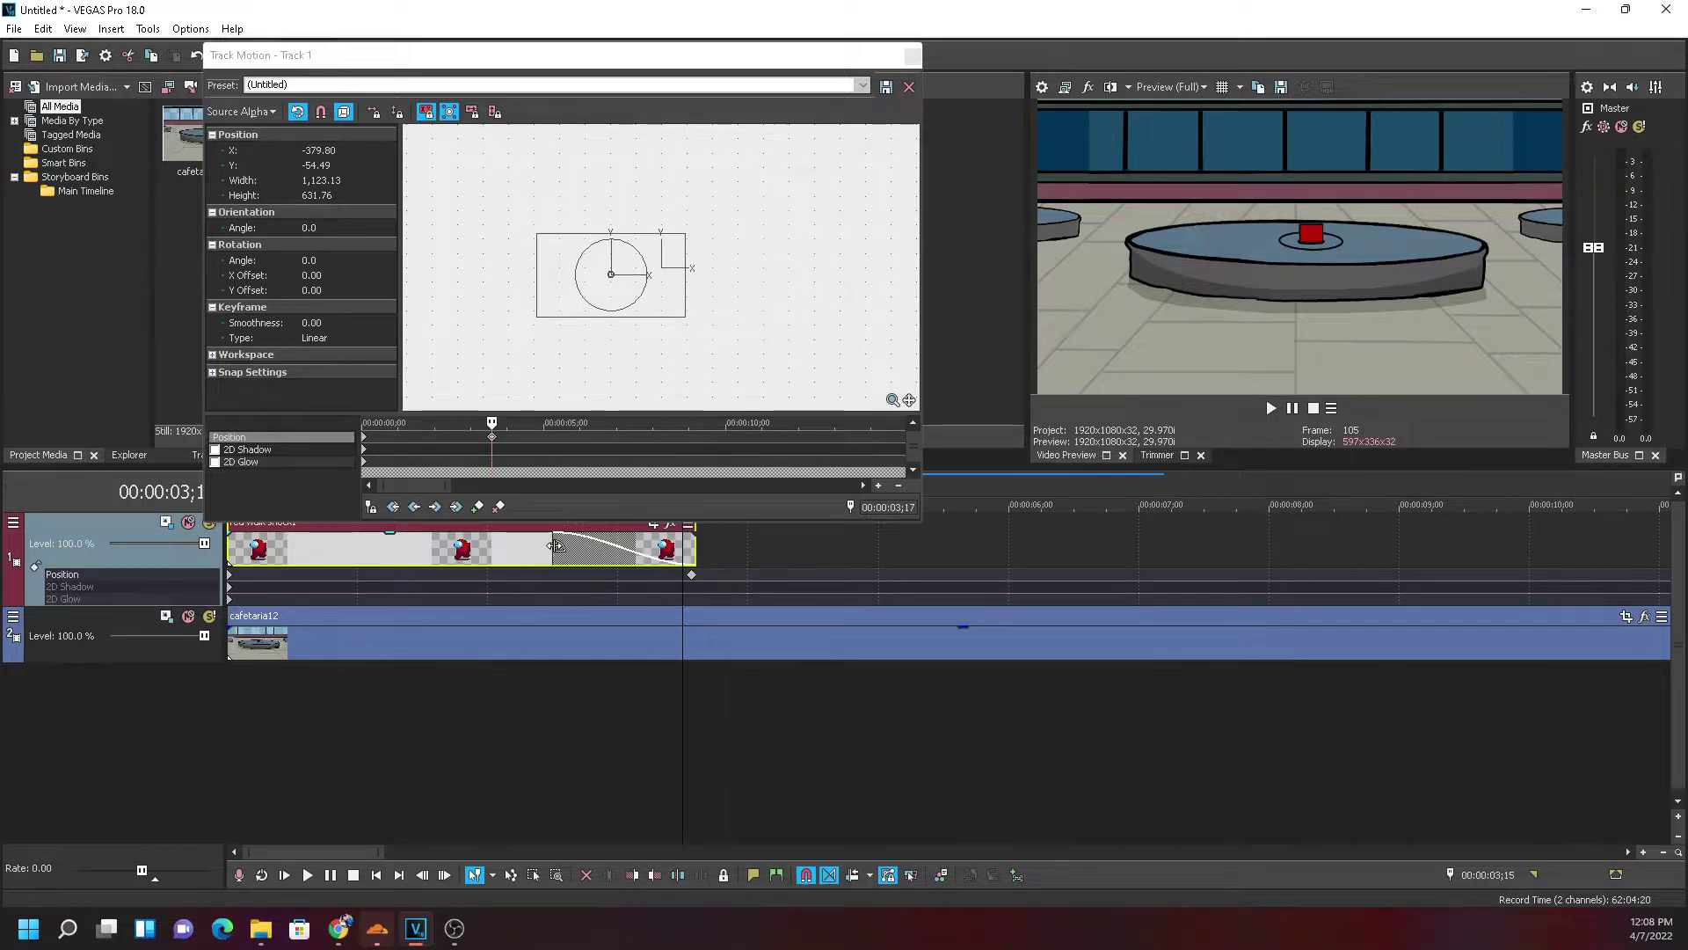
# Remove the character clip's fade-out, shift its frame slightly at the 00:00:03;17 keyframe, and close Track Motion
pyautogui.moveTo(556, 545); pyautogui.dragTo(695, 550)
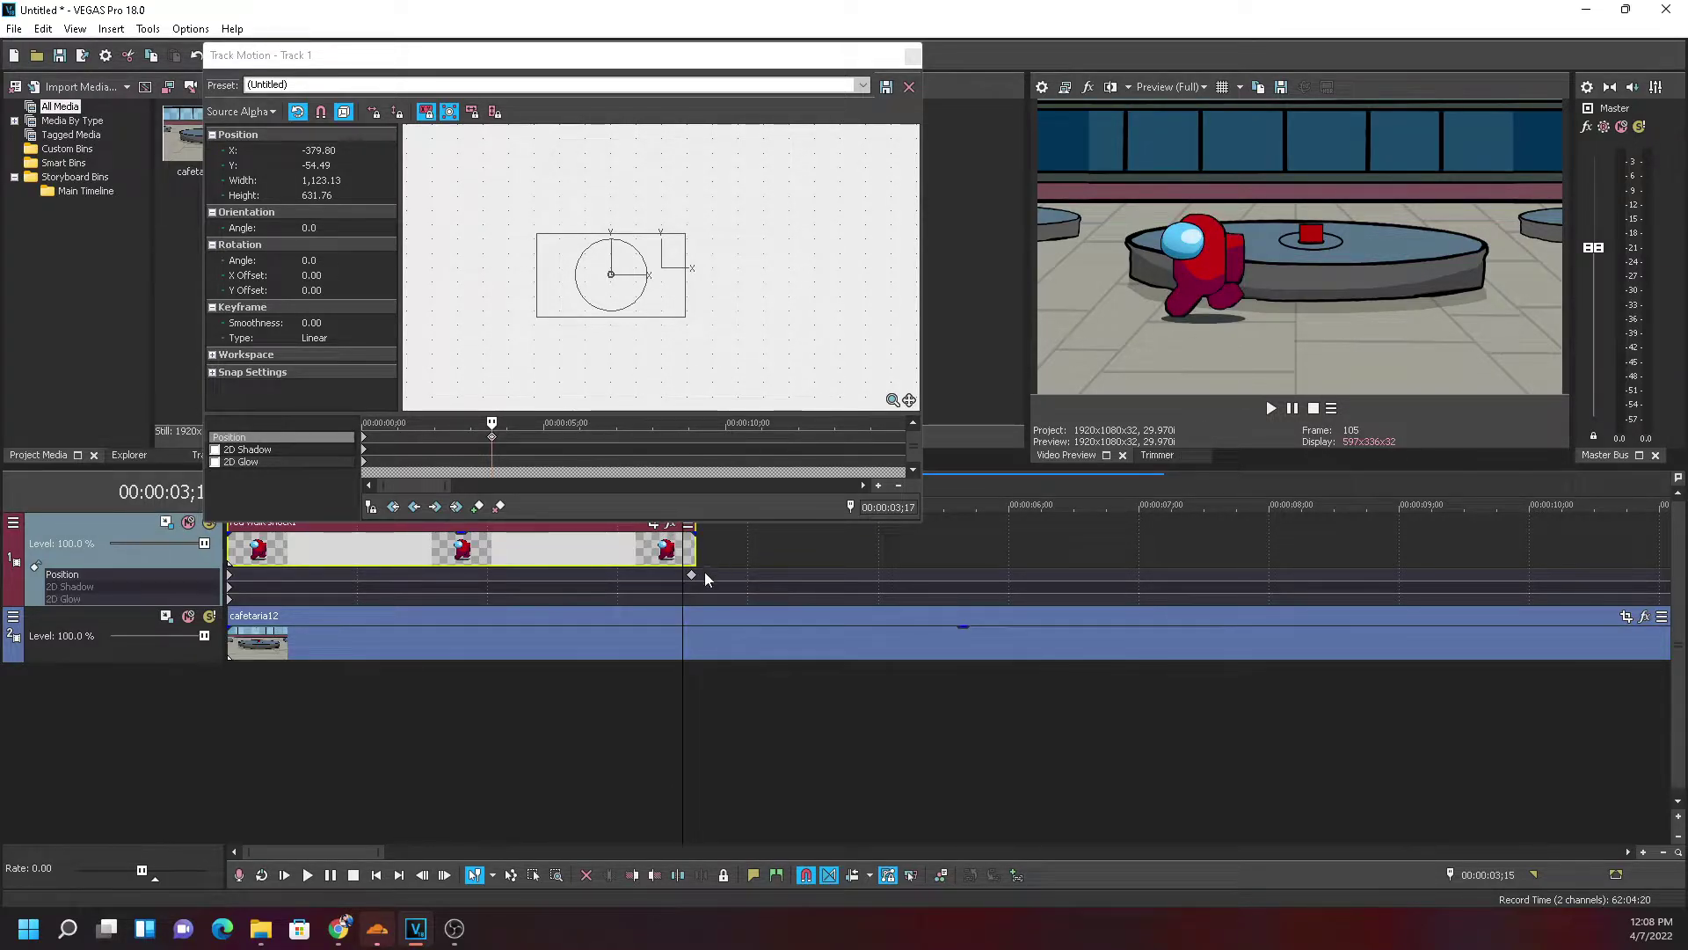
pyautogui.click(691, 575)
pyautogui.moveTo(671, 313); pyautogui.dragTo(654, 307)
pyautogui.click(912, 55)
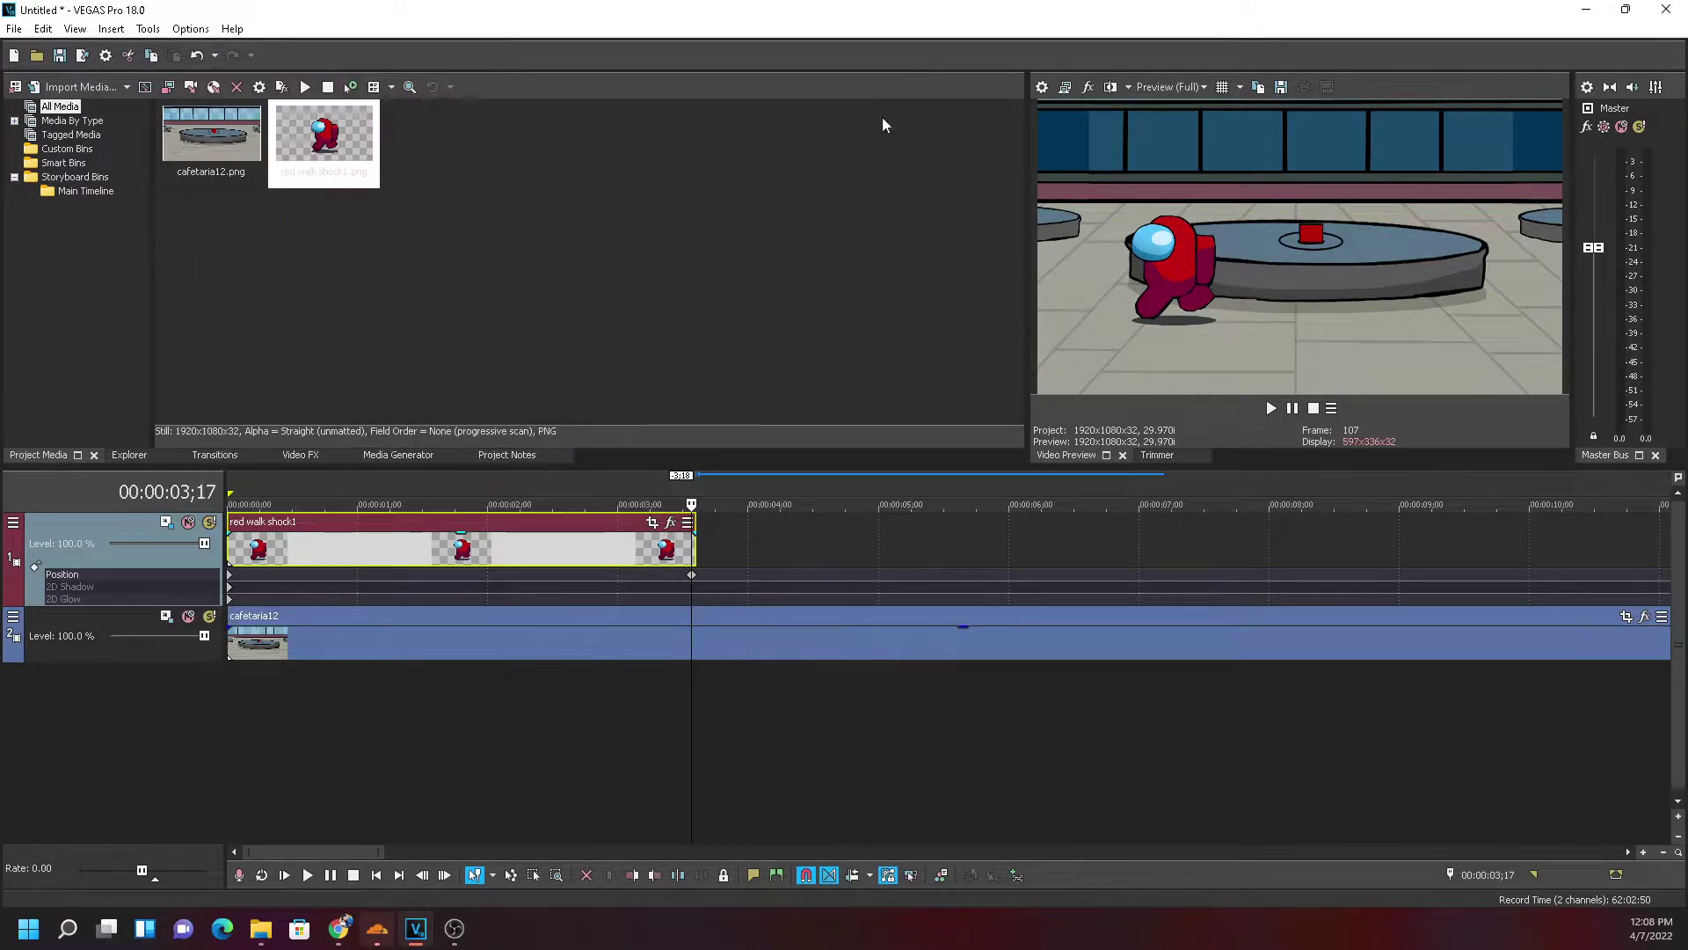
# Add a fade-out about one second long to the end of the character clip and scrub back to 00:00:01;26
pyautogui.moveTo(693, 517); pyautogui.dragTo(548, 581)
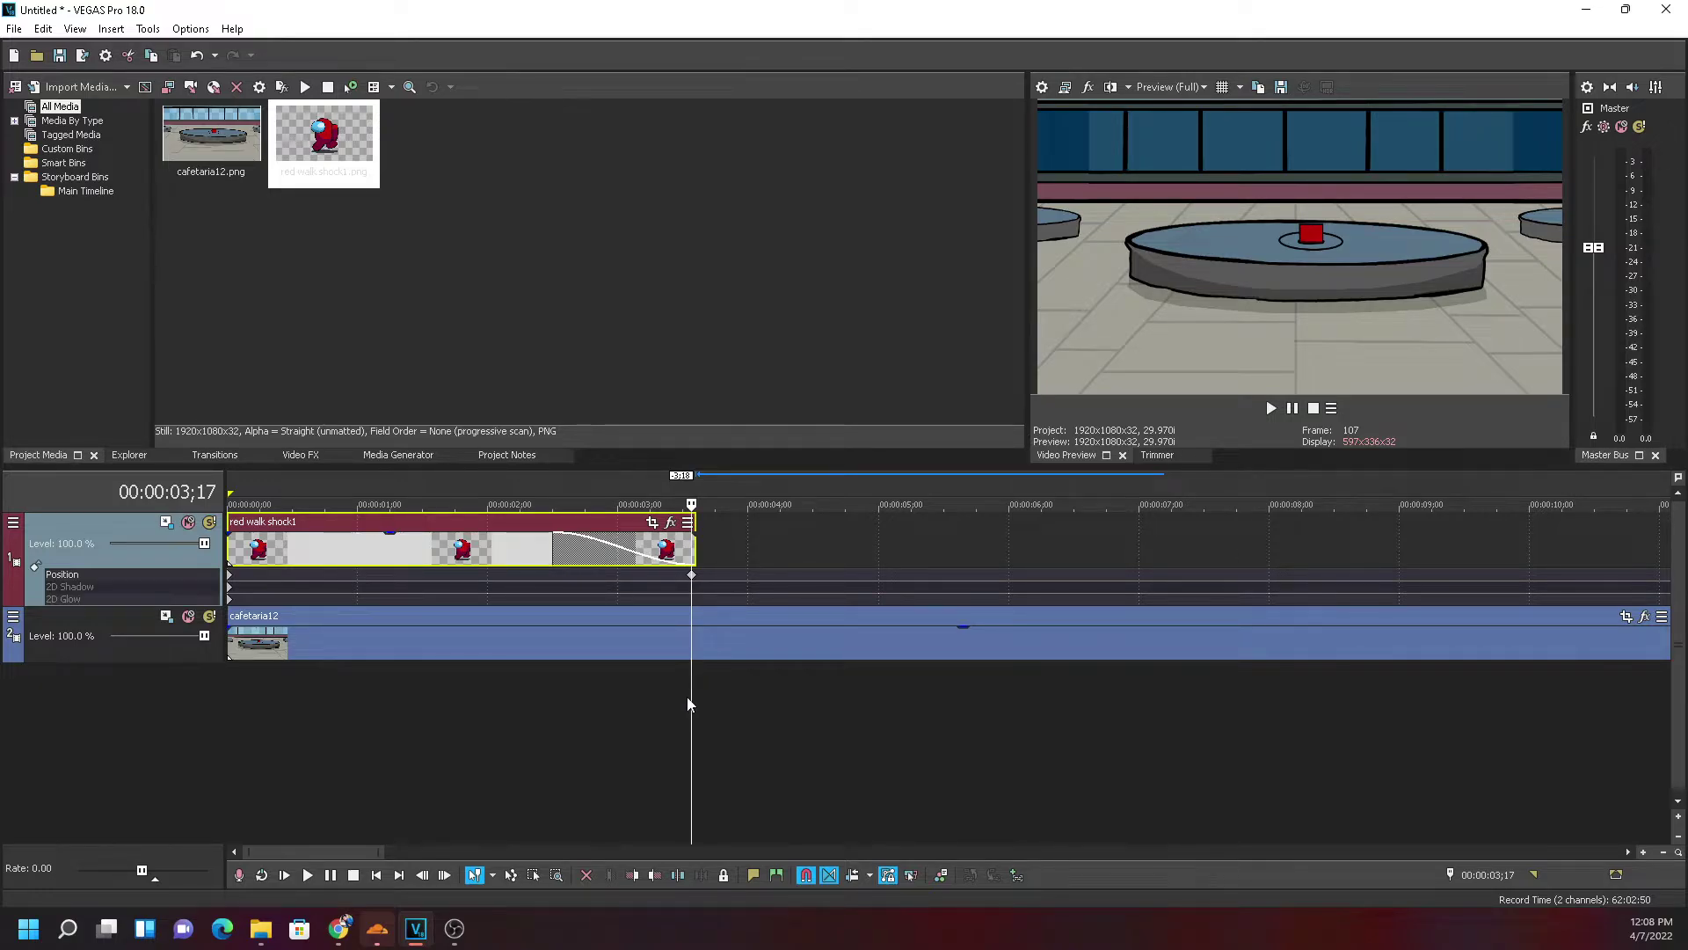
pyautogui.moveTo(689, 690); pyautogui.dragTo(526, 681)
pyautogui.moveTo(552, 542); pyautogui.dragTo(469, 550)
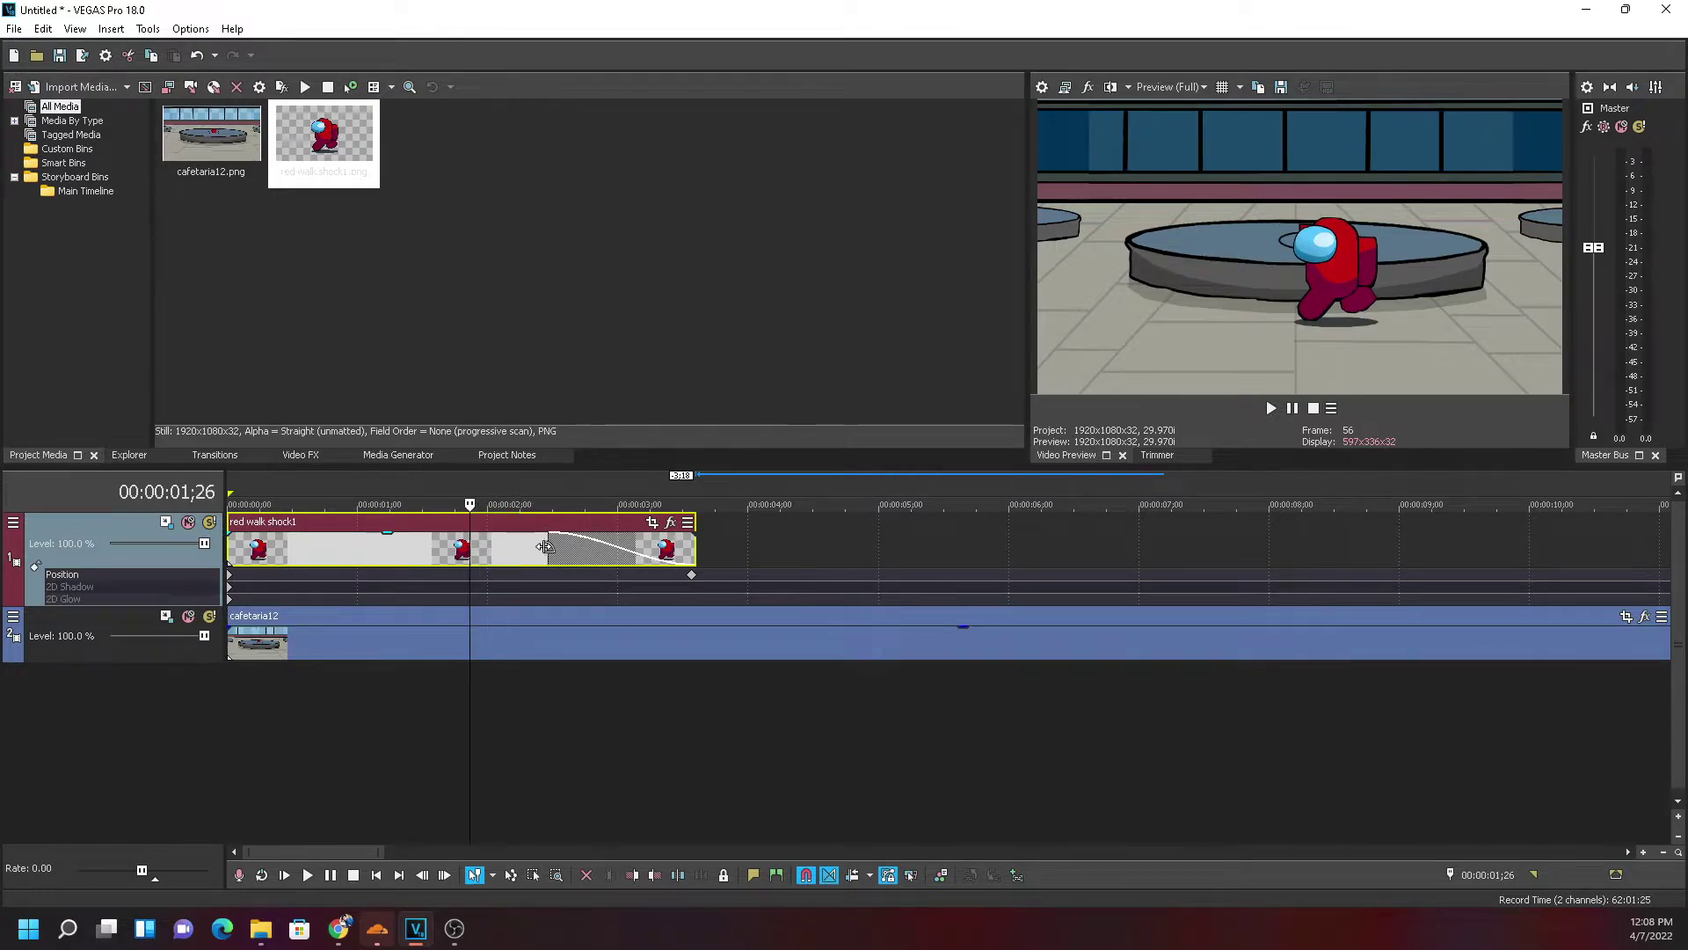
# Extend the character clip's fade-out across almost the whole clip and play it from the start
pyautogui.moveTo(546, 546); pyautogui.dragTo(388, 550)
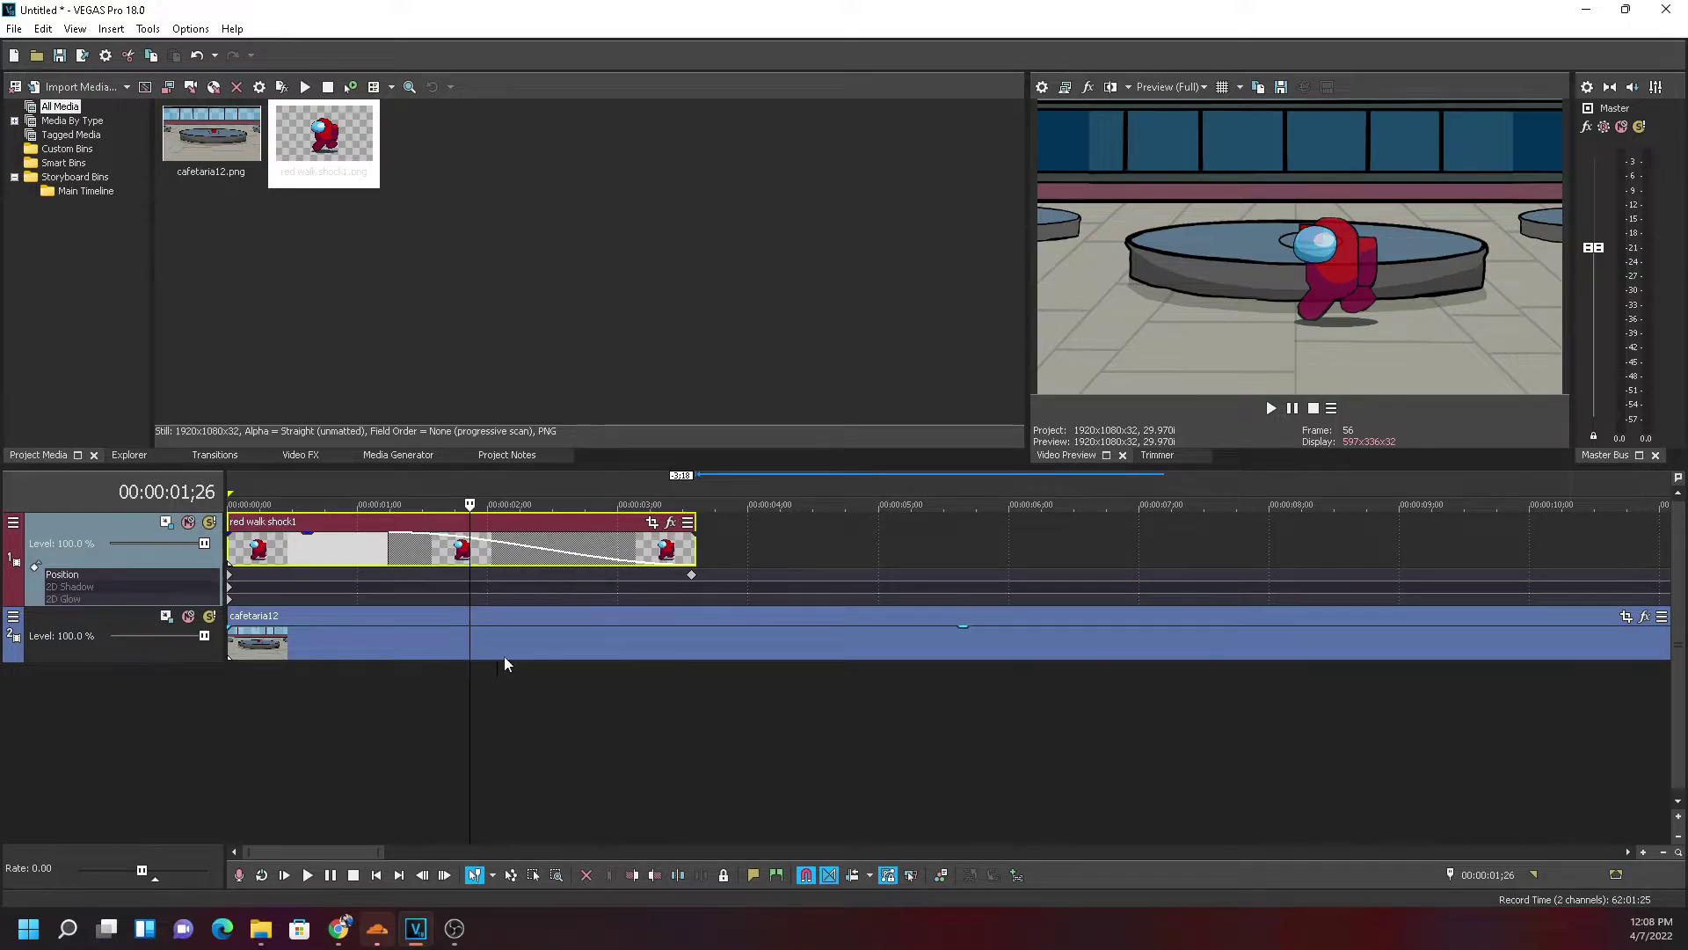
pyautogui.moveTo(390, 551); pyautogui.dragTo(242, 550)
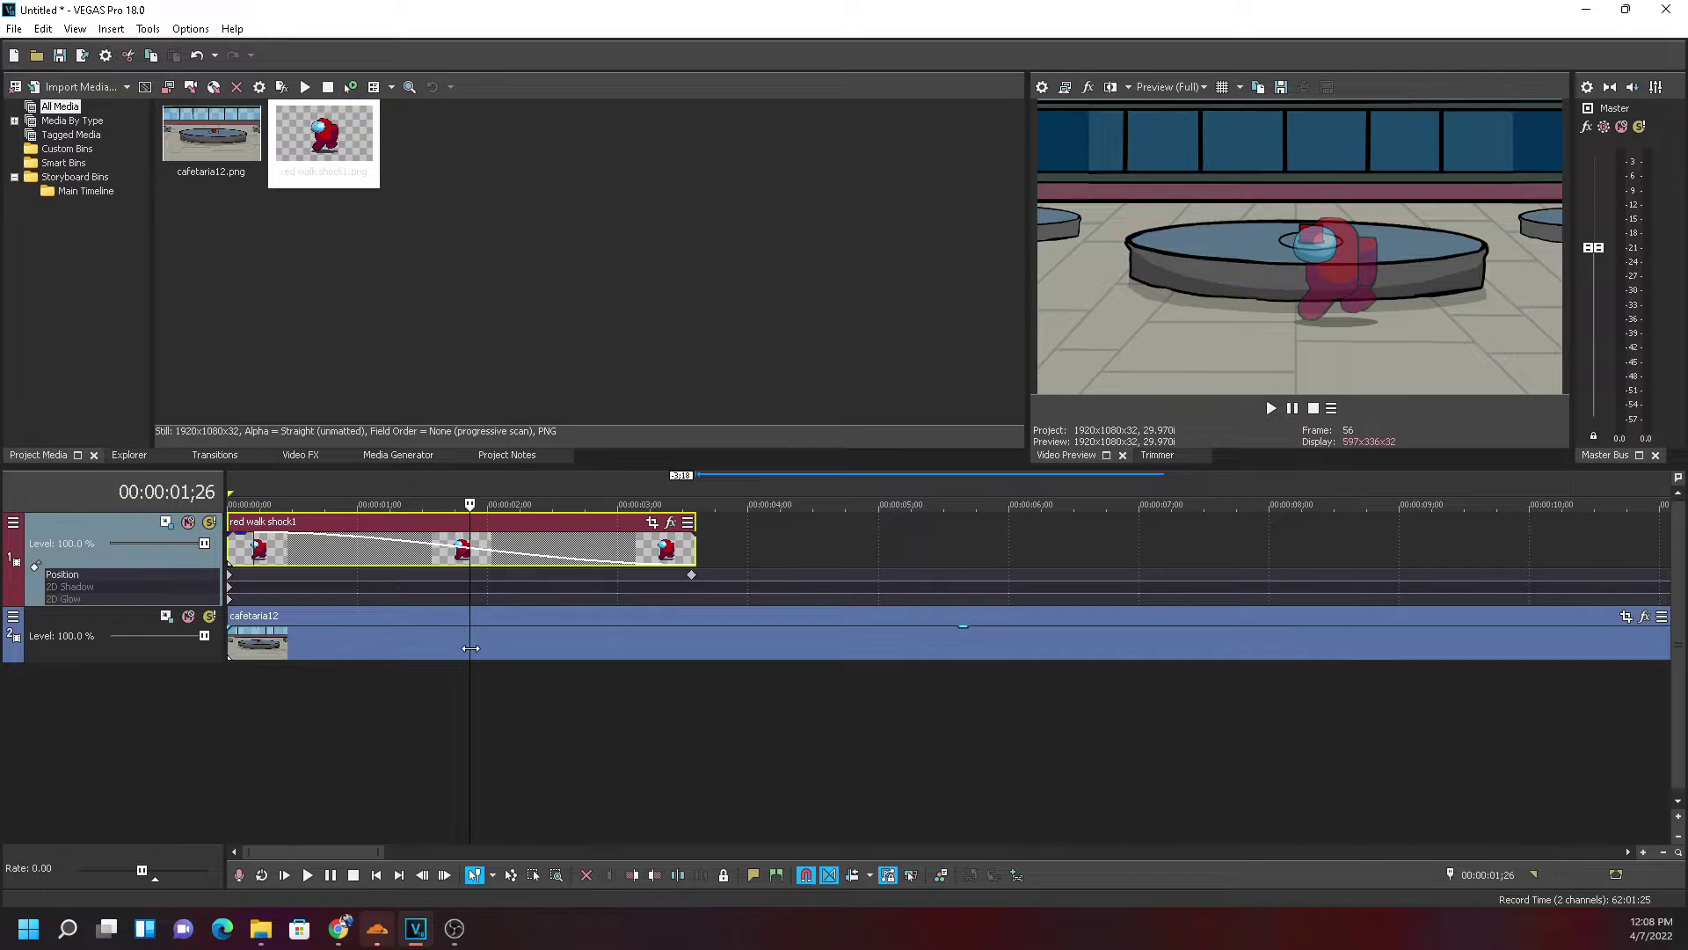
pyautogui.press('Home')
pyautogui.press('space')
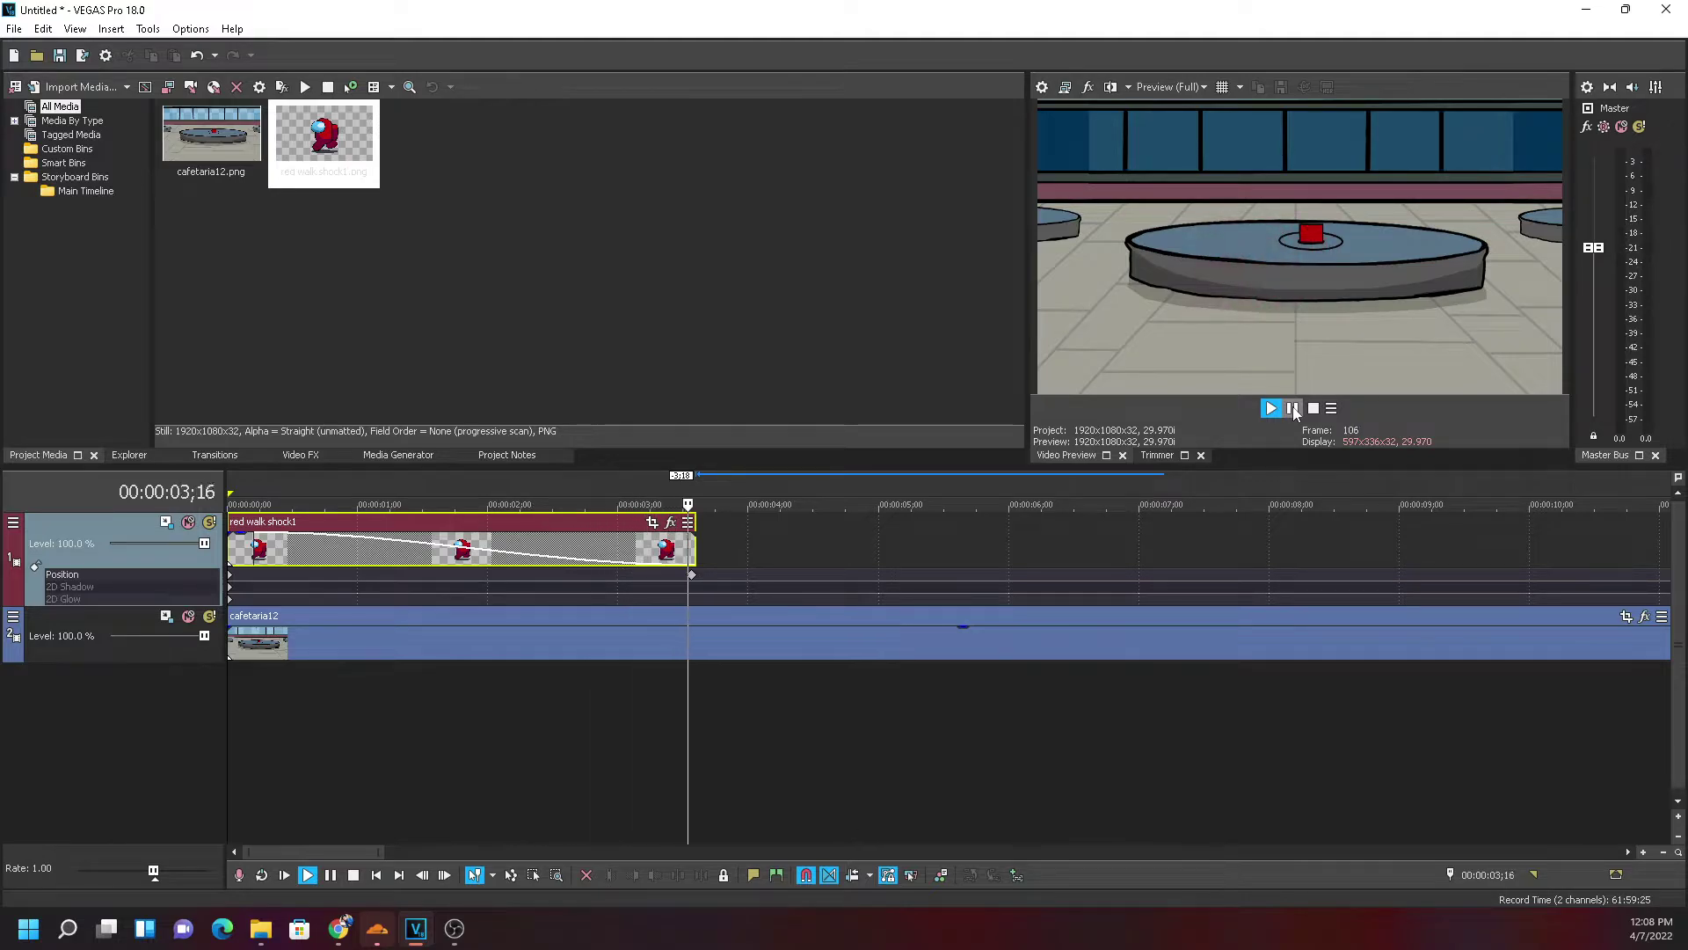
# Shorten the character clip's fade-out so it starts at about 00:00:02;08, and play it through
pyautogui.press('space')
pyautogui.moveTo(258, 544); pyautogui.dragTo(522, 543)
pyautogui.moveTo(735, 709); pyautogui.dragTo(400, 708)
pyautogui.press('space')
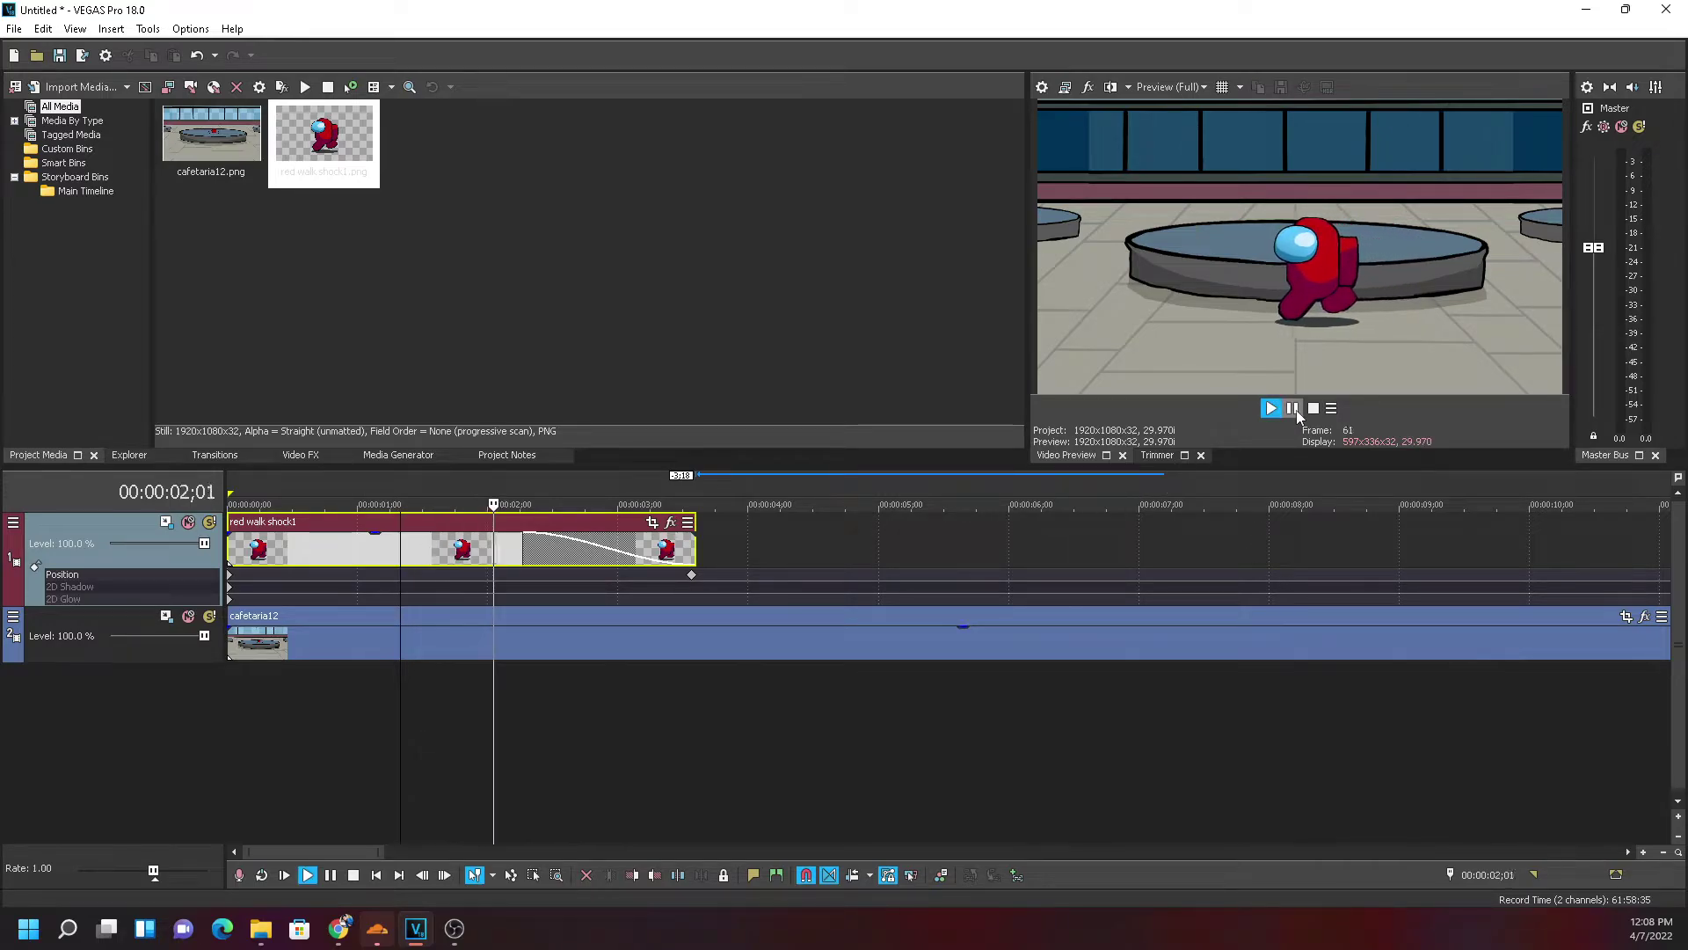
pyautogui.press('Return')
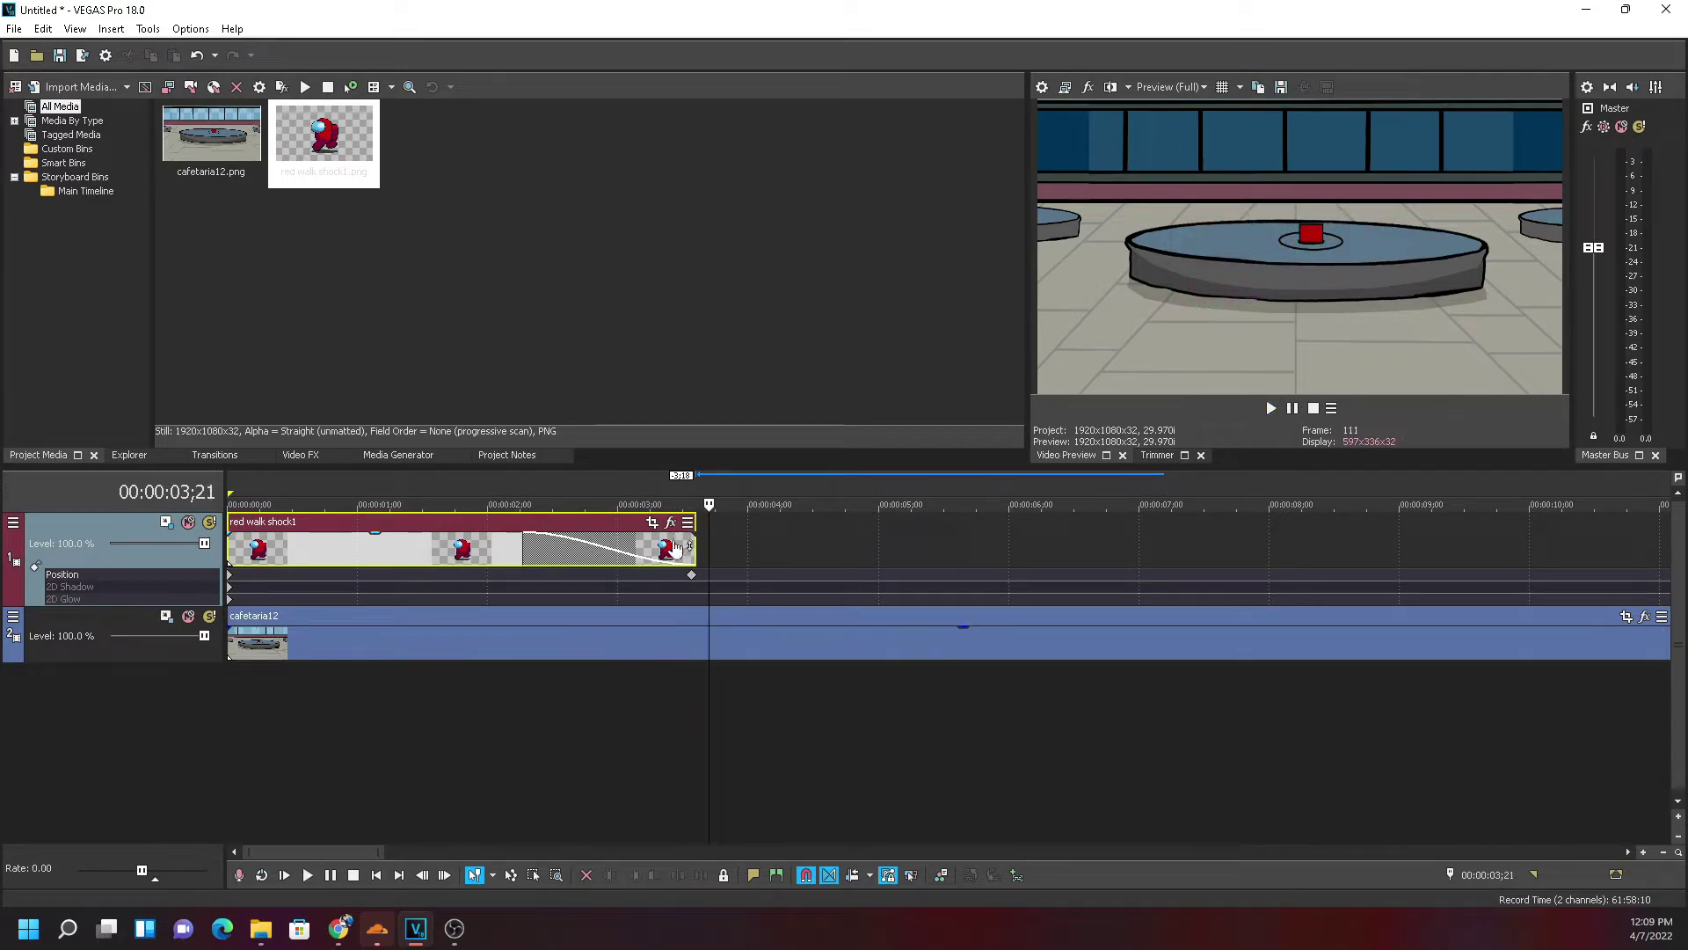
# Check the frames at the fade-out's start and the last position keyframe, and remove the fade-out from the character clip
pyautogui.click(525, 546)
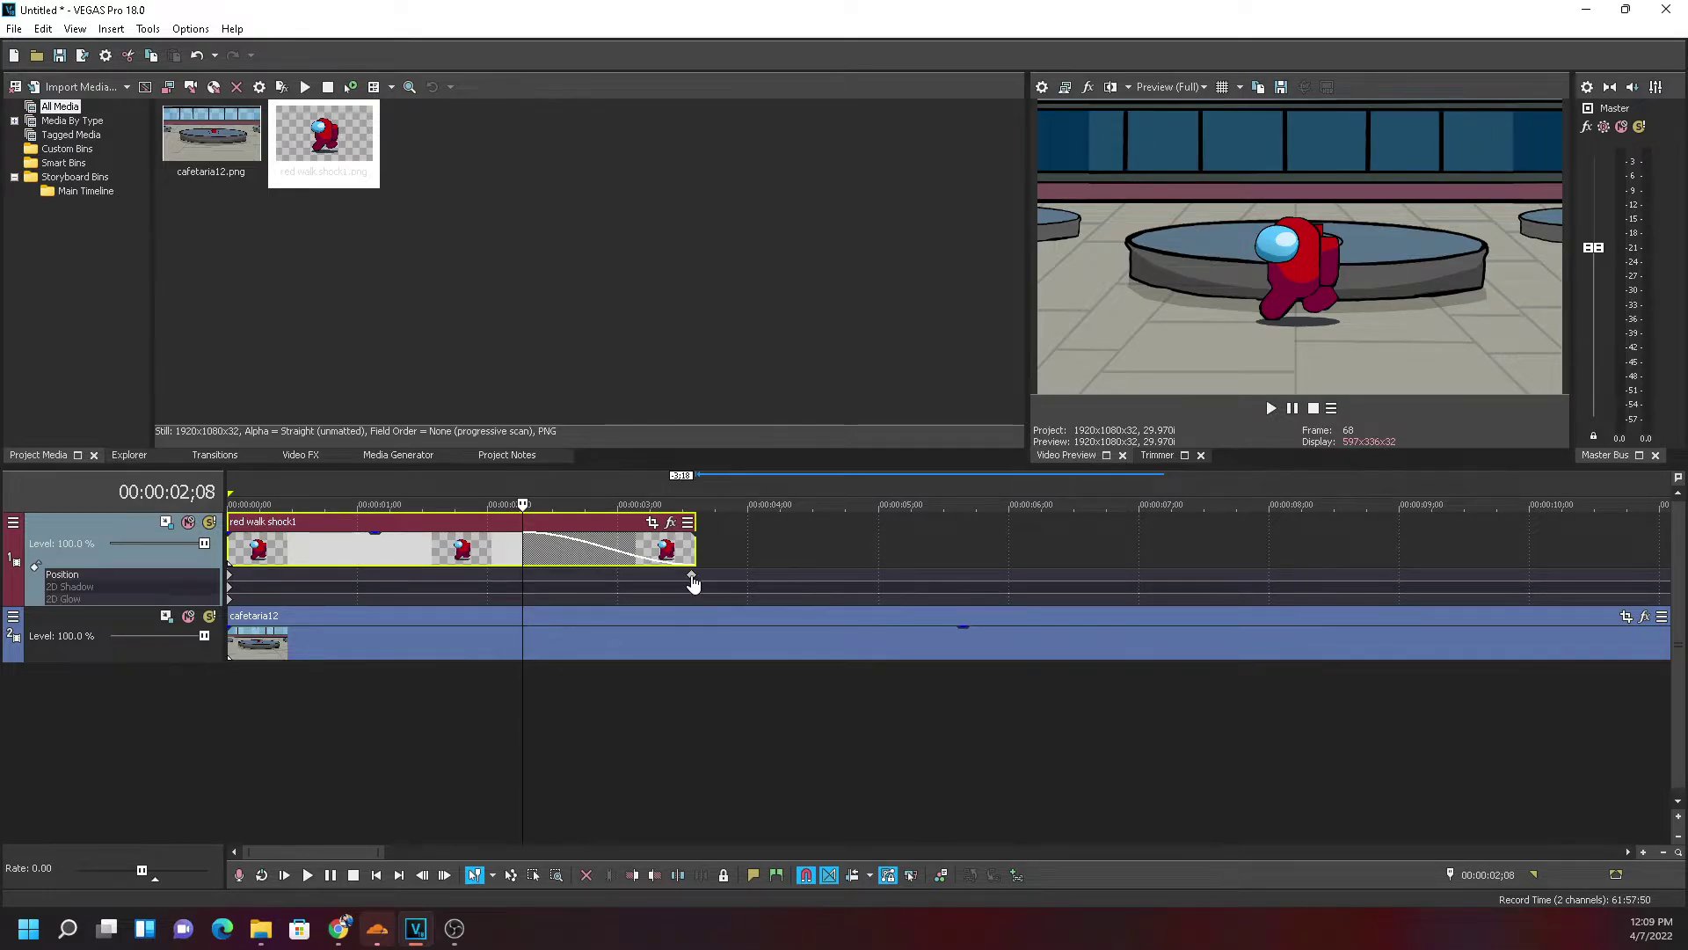
pyautogui.click(691, 577)
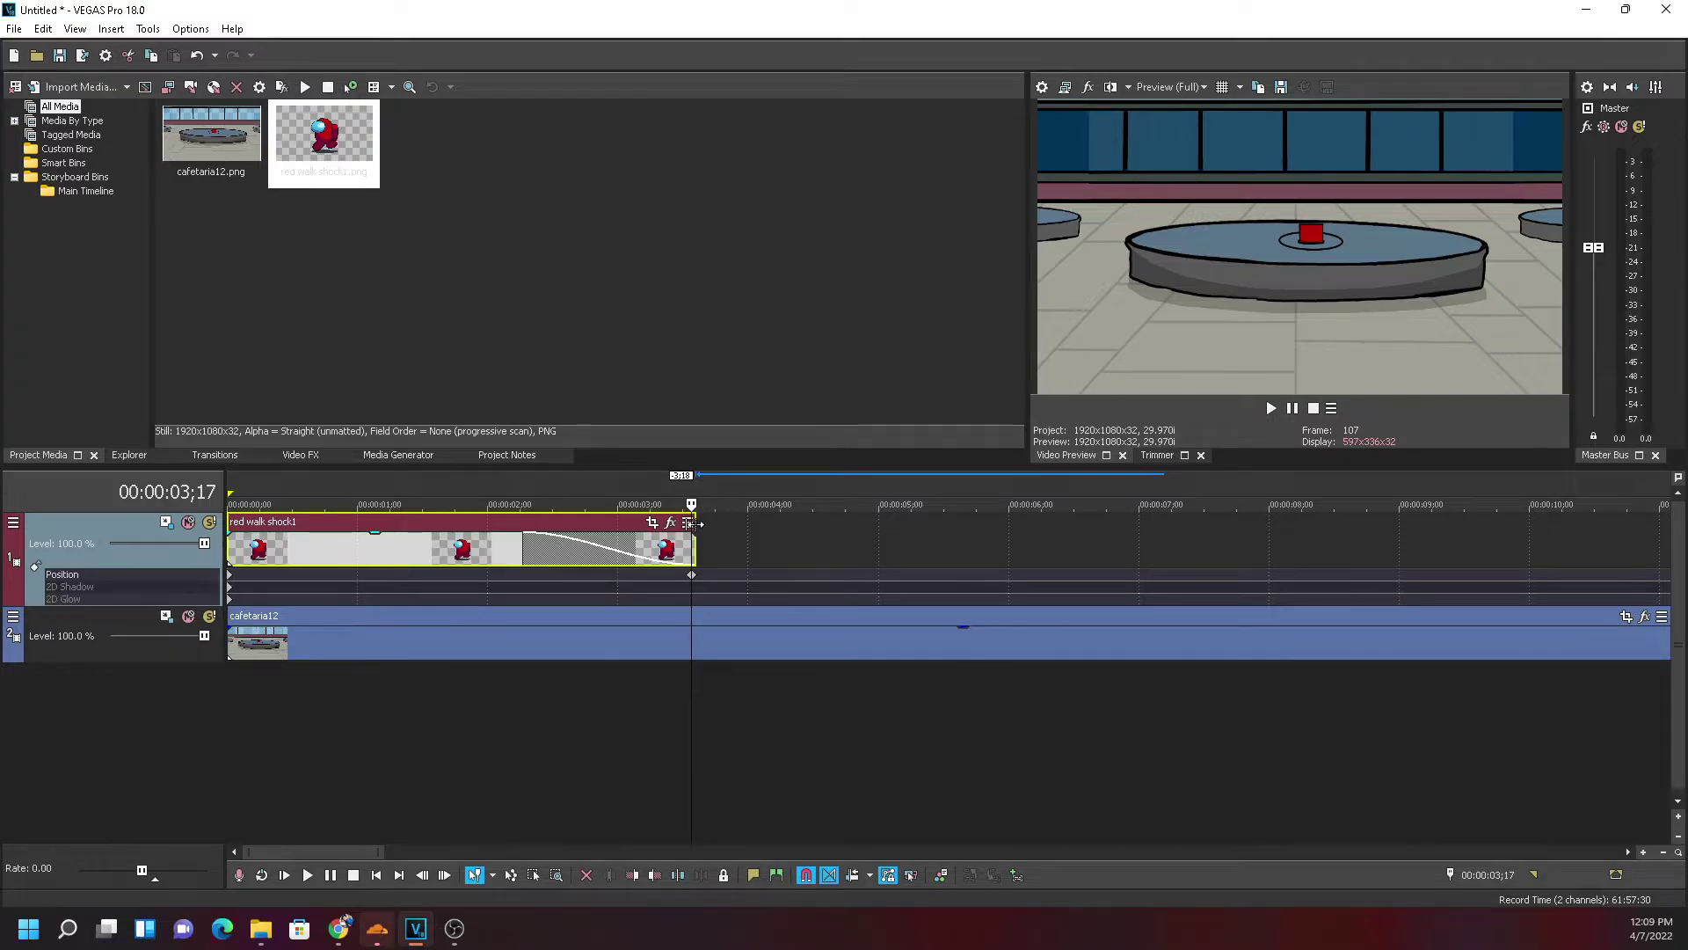
pyautogui.click(521, 574)
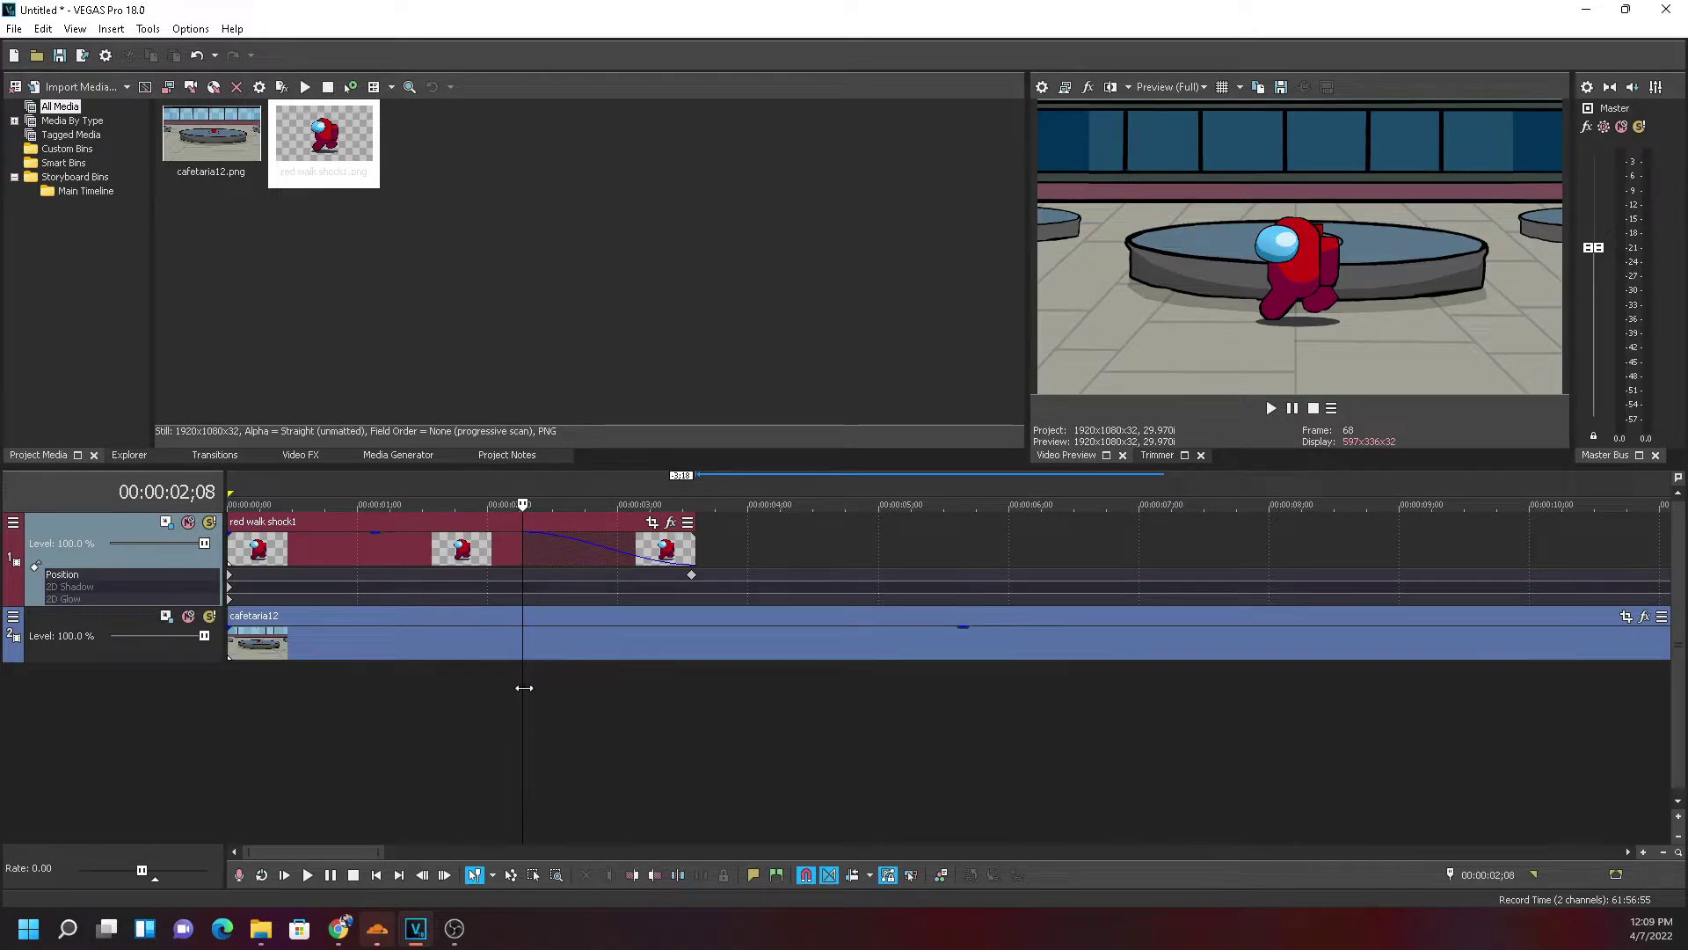
pyautogui.moveTo(524, 688)
pyautogui.mouseDown()
pyautogui.moveTo(682, 697)
pyautogui.moveTo(549, 693)
pyautogui.mouseUp()
pyautogui.moveTo(522, 560); pyautogui.dragTo(701, 559)
# Insert an empty video track between the character track and the cafetaria12 background track
pyautogui.scroll(-5, 619, 553)
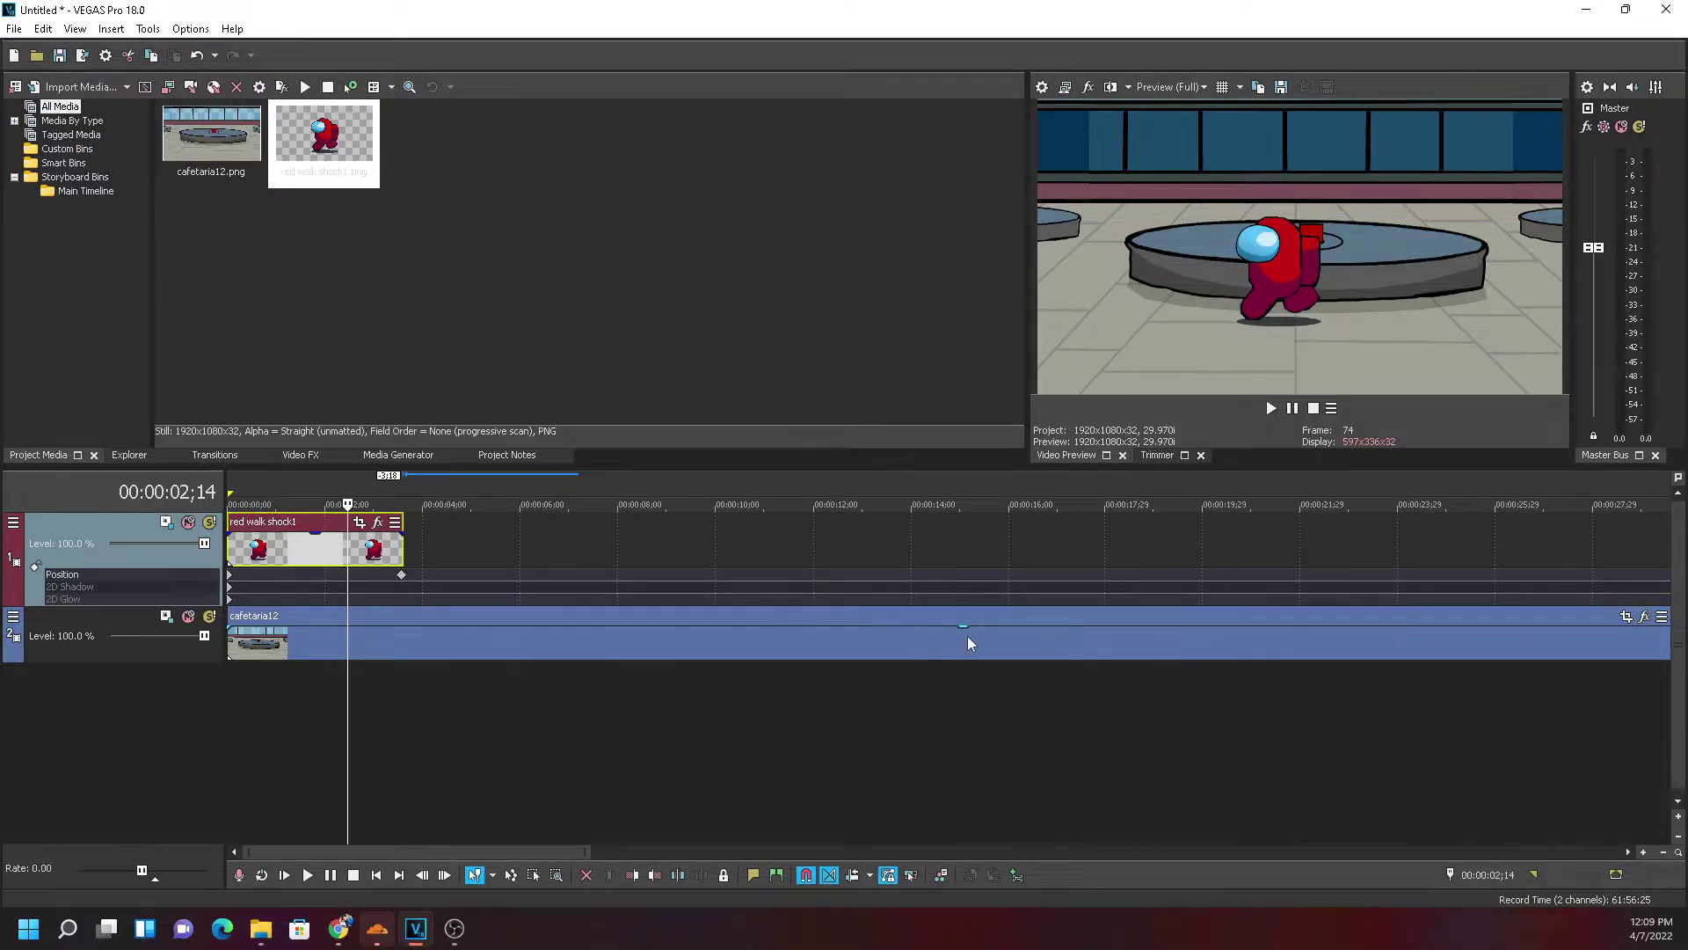
pyautogui.scroll(-5, 724, 647)
pyautogui.scroll(-2, 719, 641)
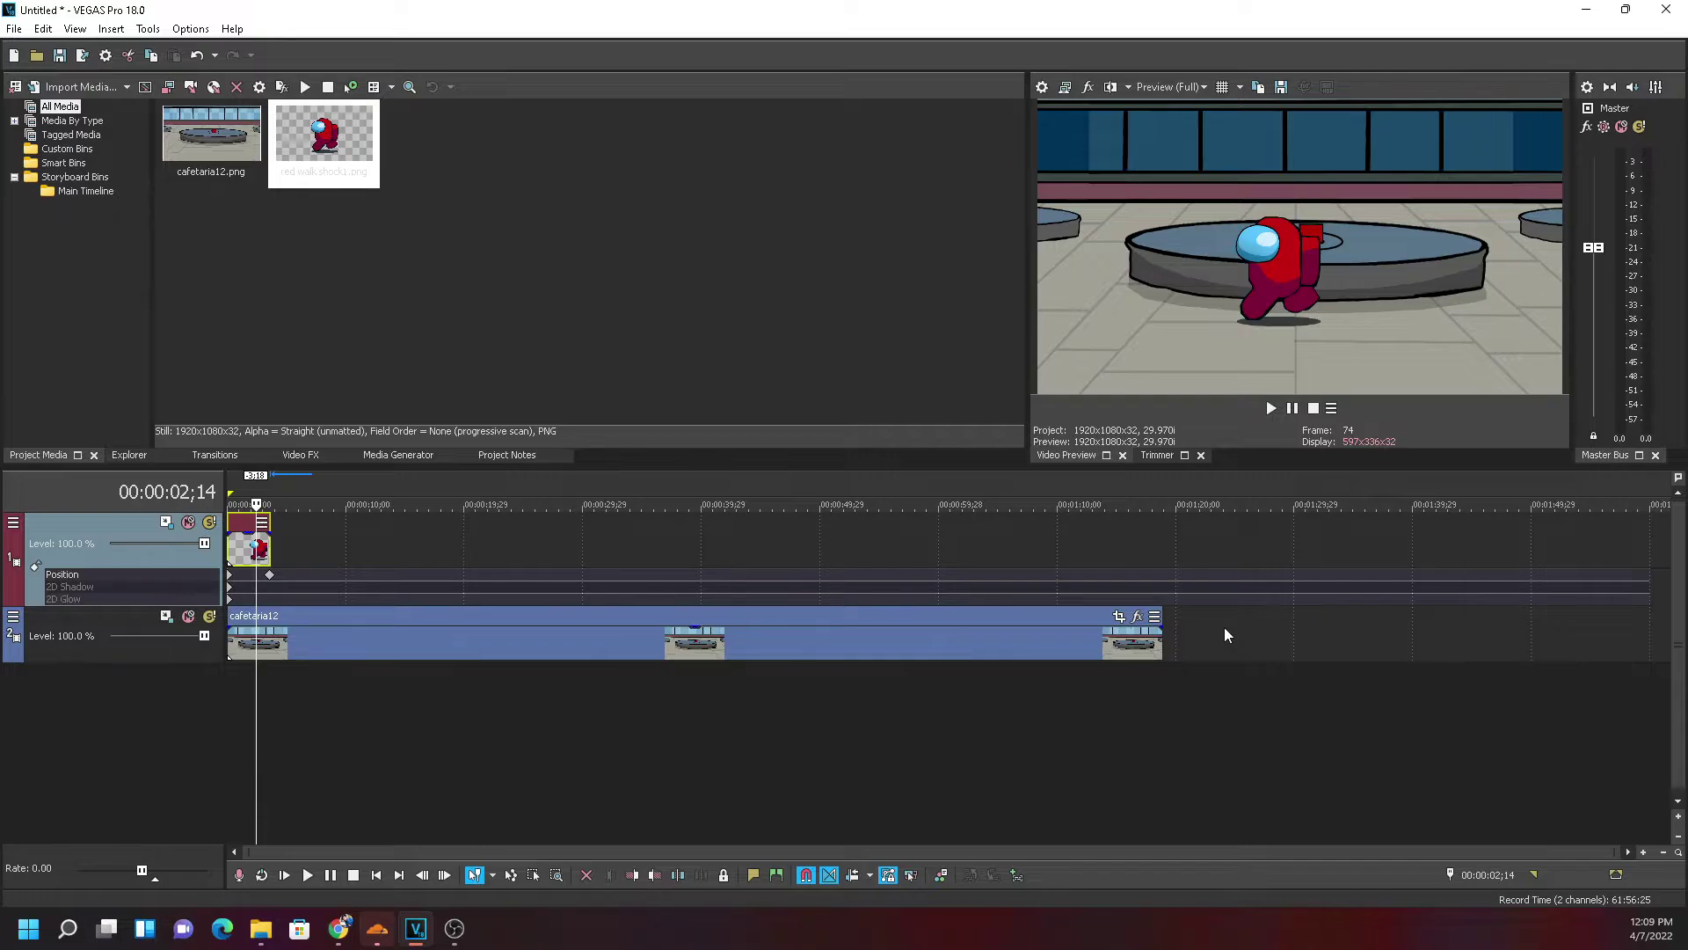
pyautogui.click(1142, 560)
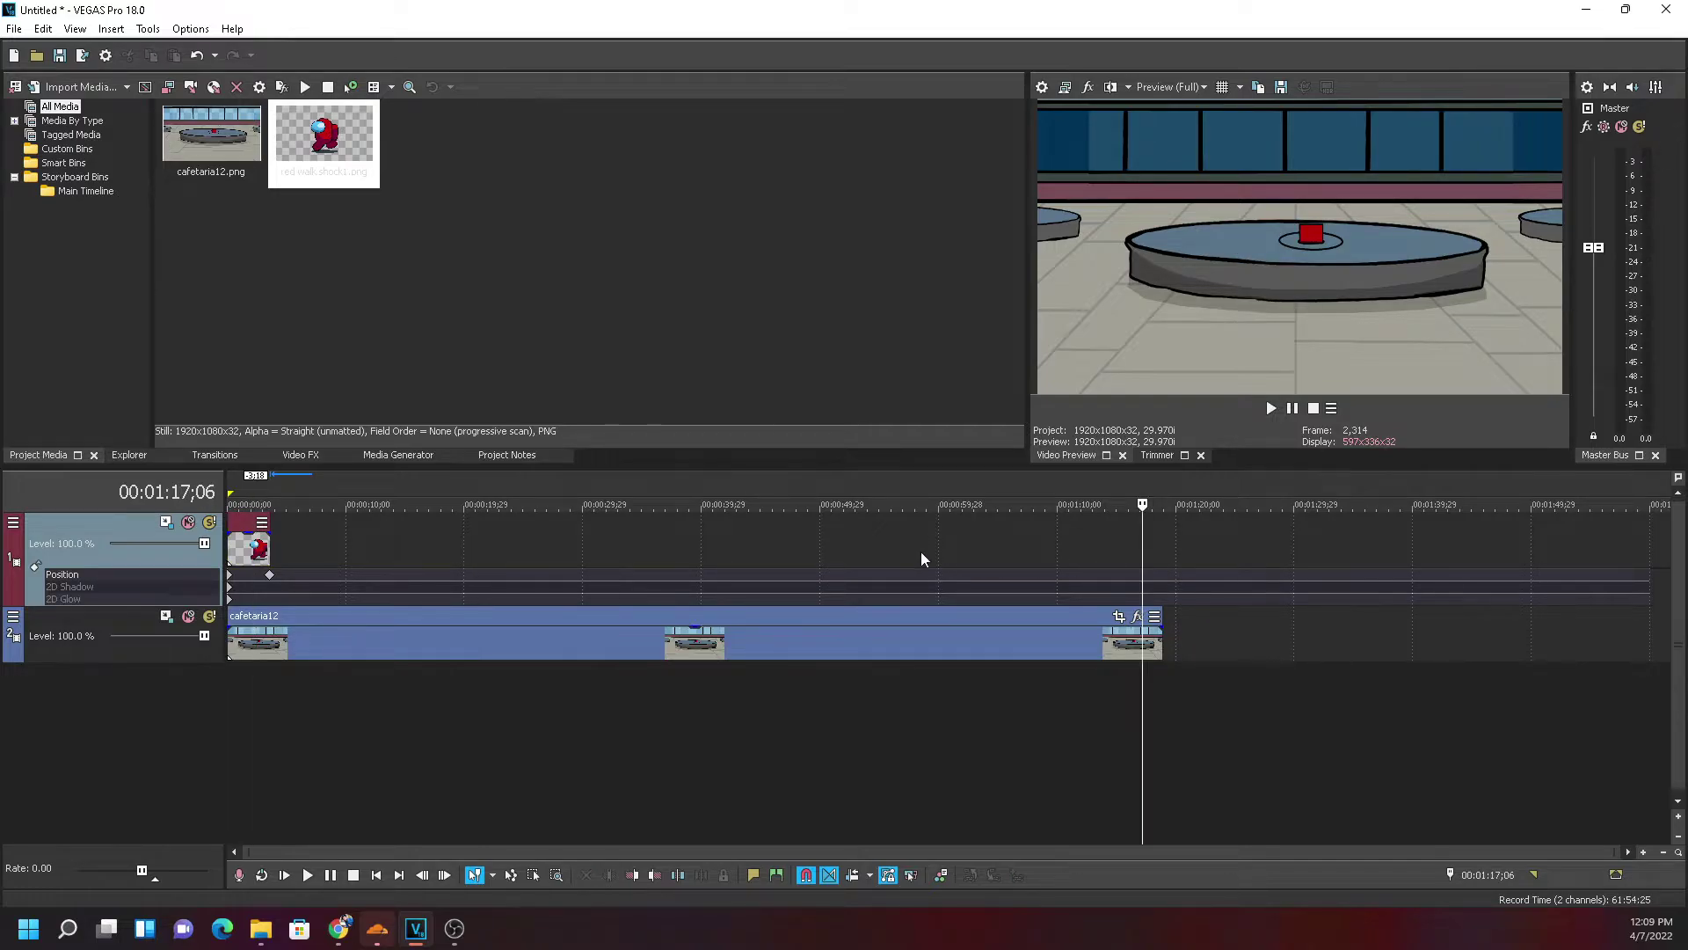
pyautogui.rightClick(1000, 643)
pyautogui.click(939, 640)
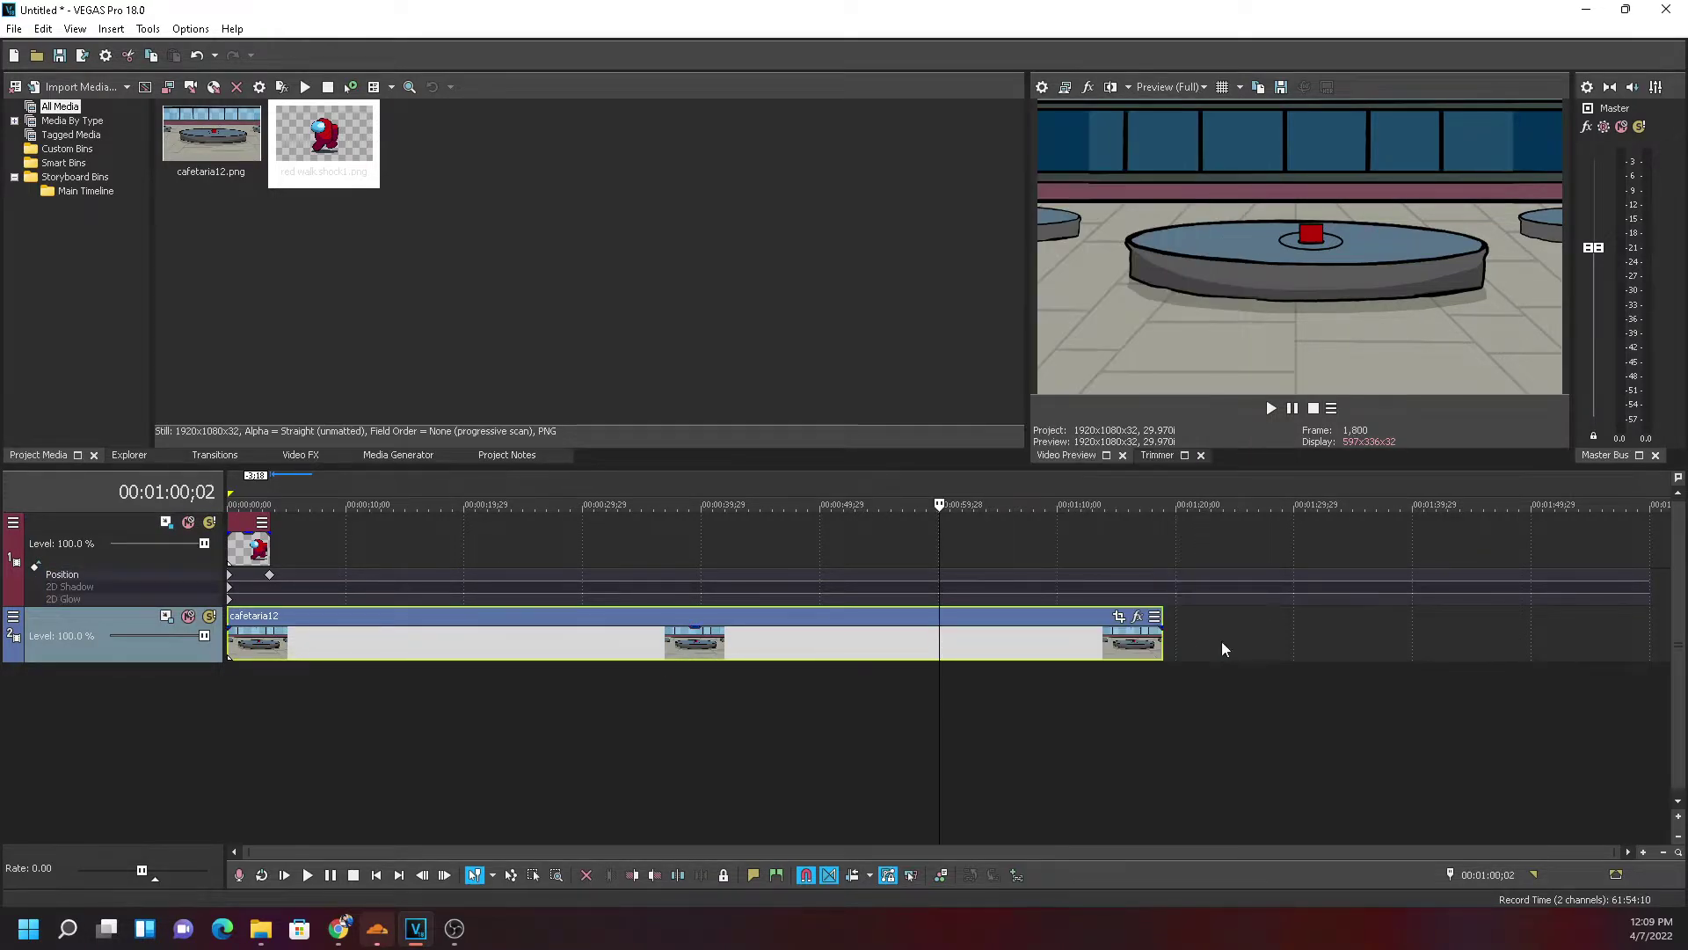
pyautogui.click(1218, 641)
pyautogui.rightClick(1218, 640)
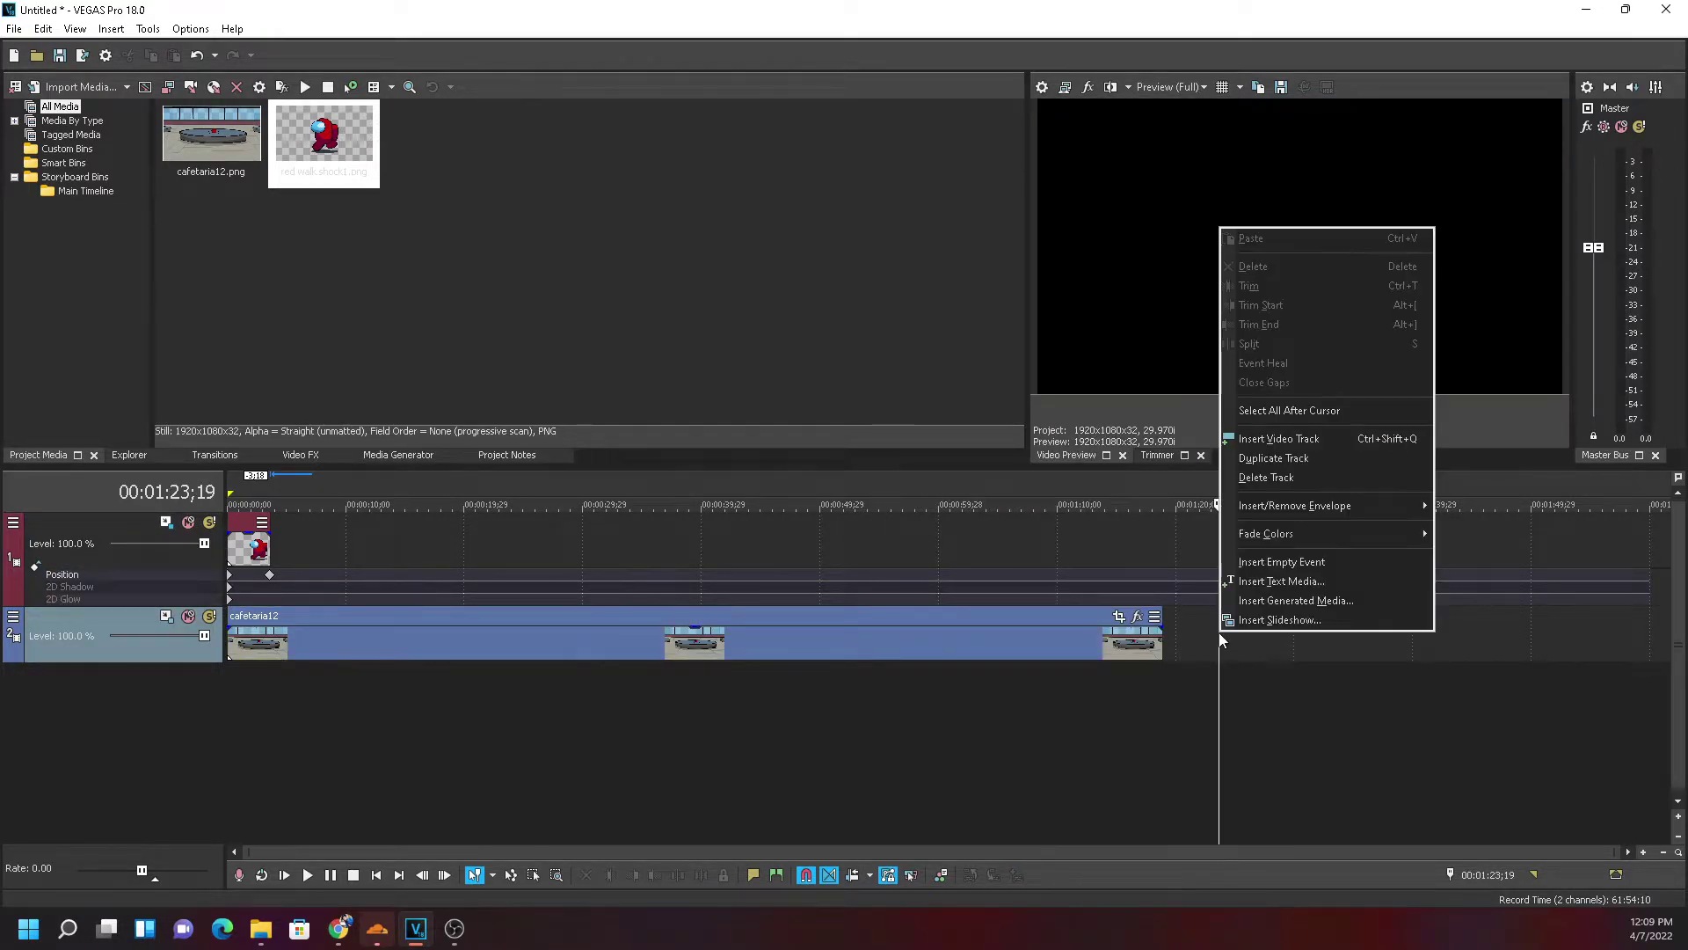
pyautogui.click(1306, 439)
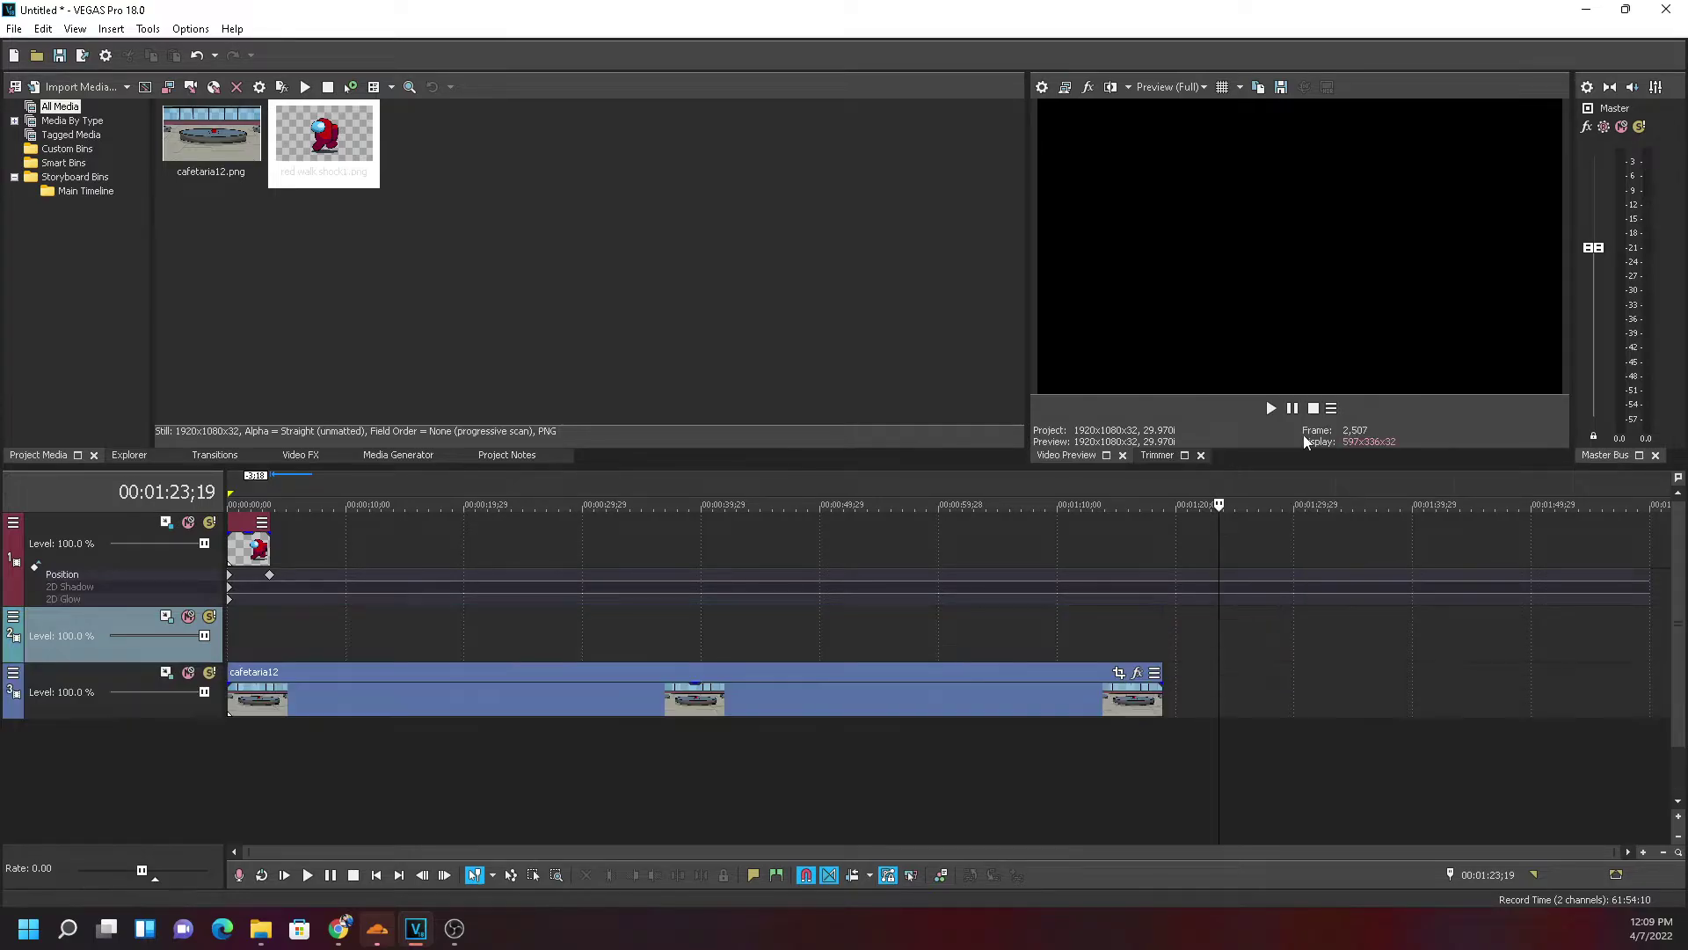
# Import red imp front6.png from the file window onto the empty track near the beginning of the timeline
pyautogui.click(386, 642)
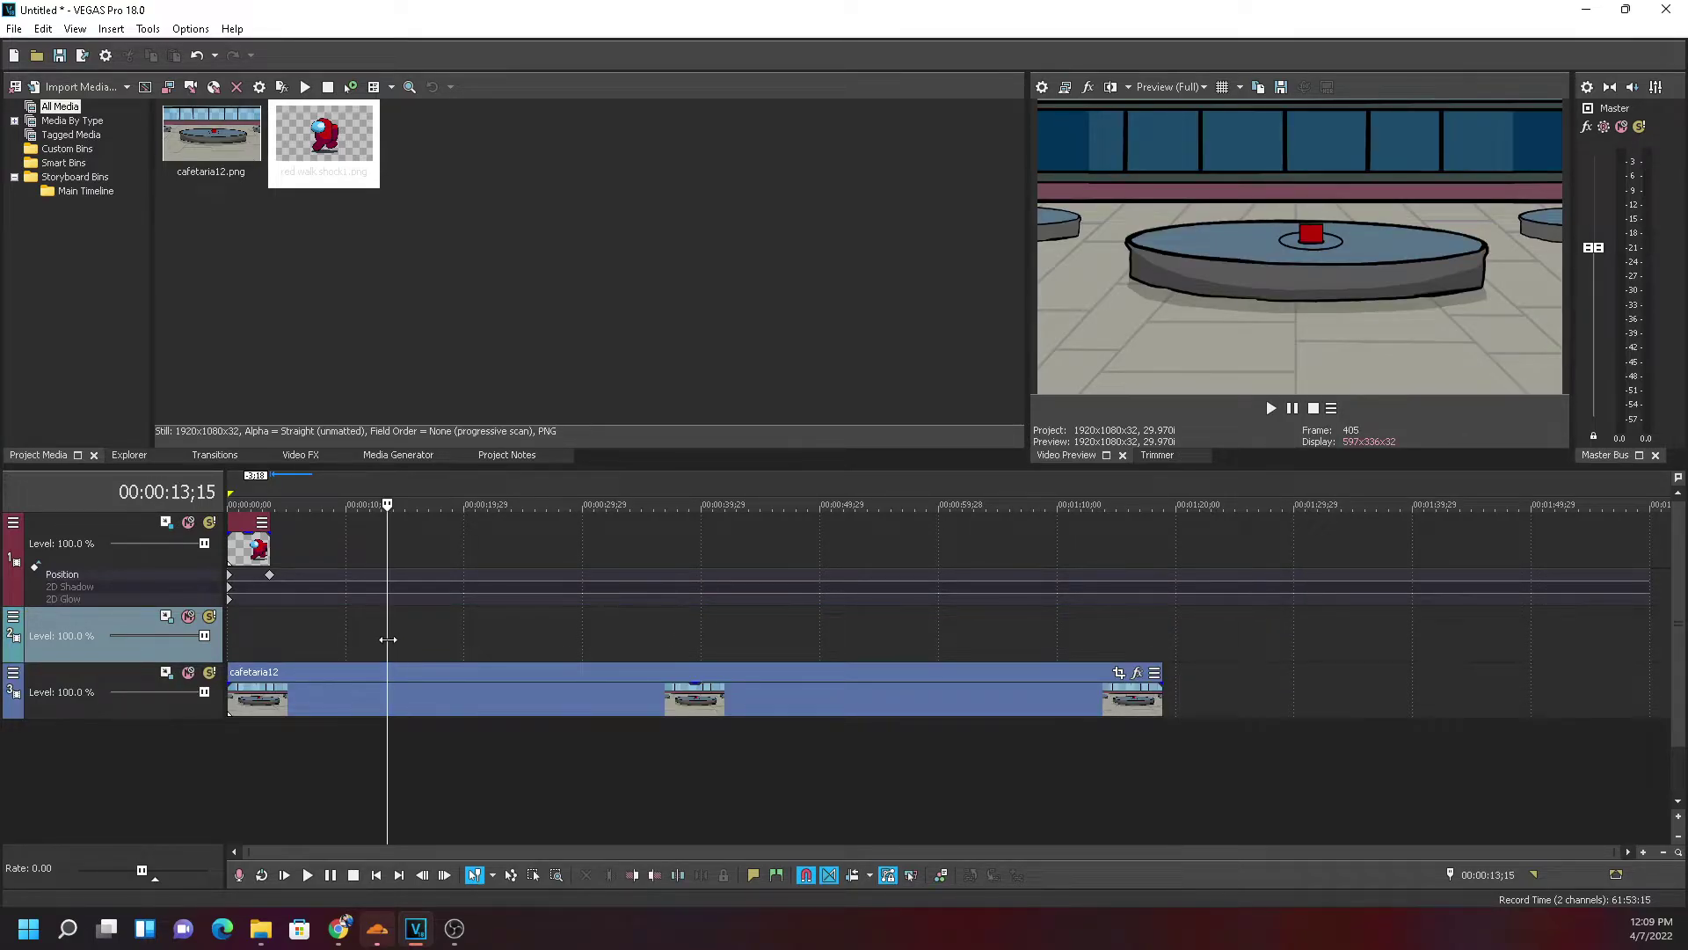
pyautogui.hotkey('ctrl', 'Home')
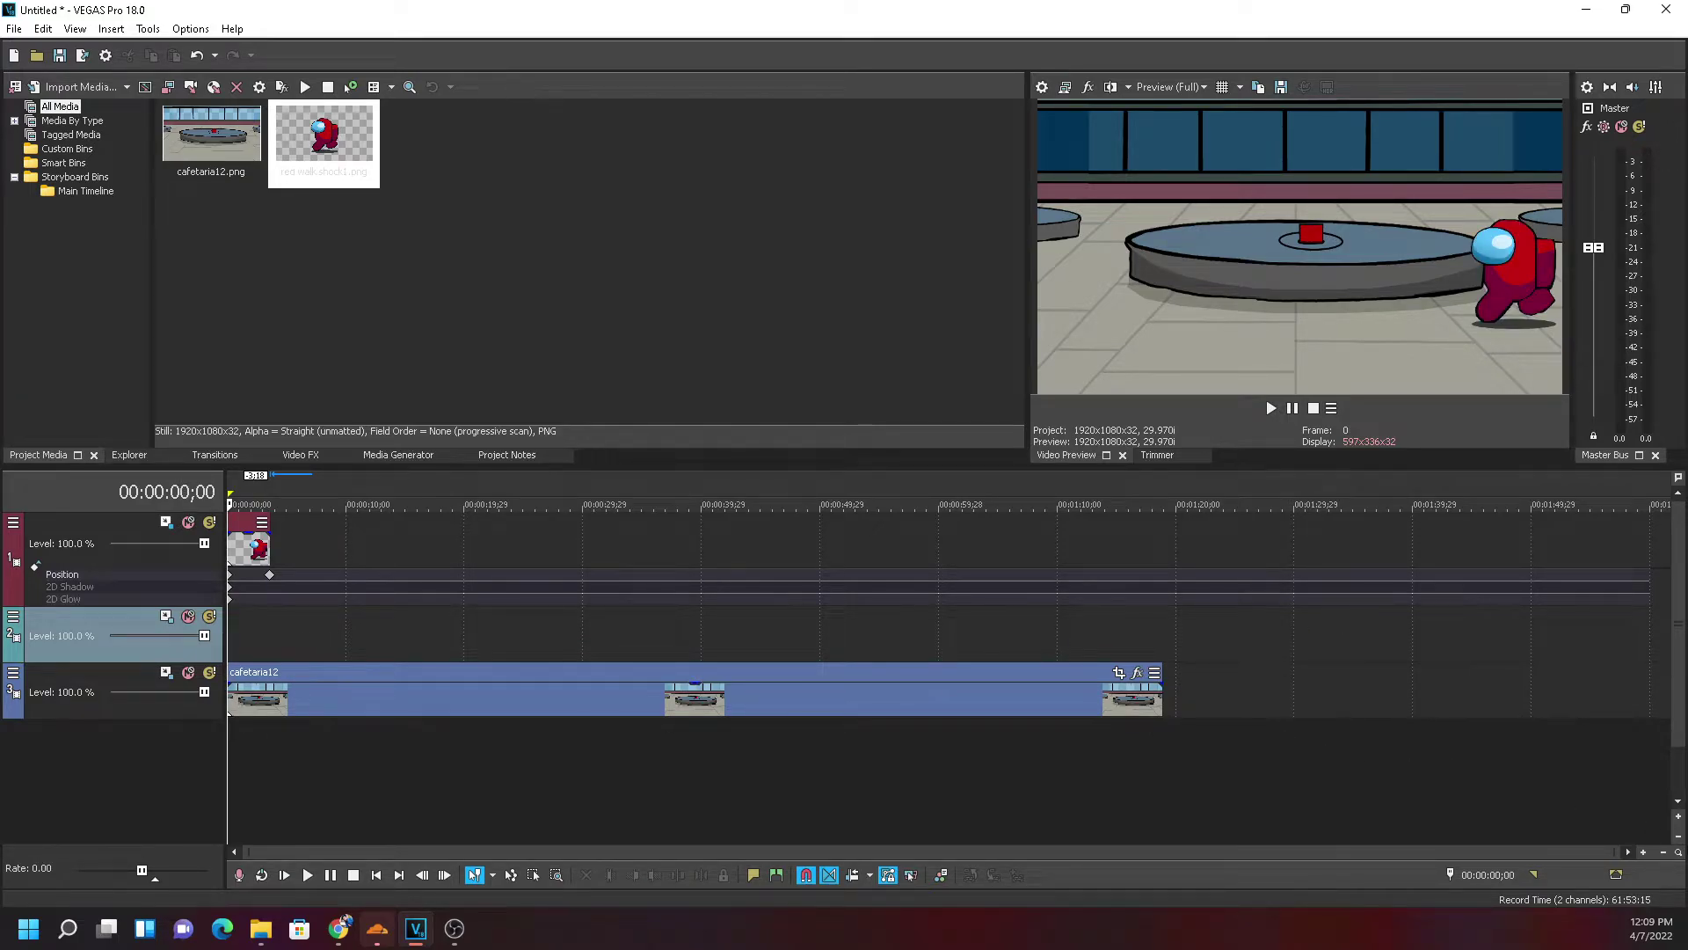
pyautogui.hotkey('alt', 'Tab')
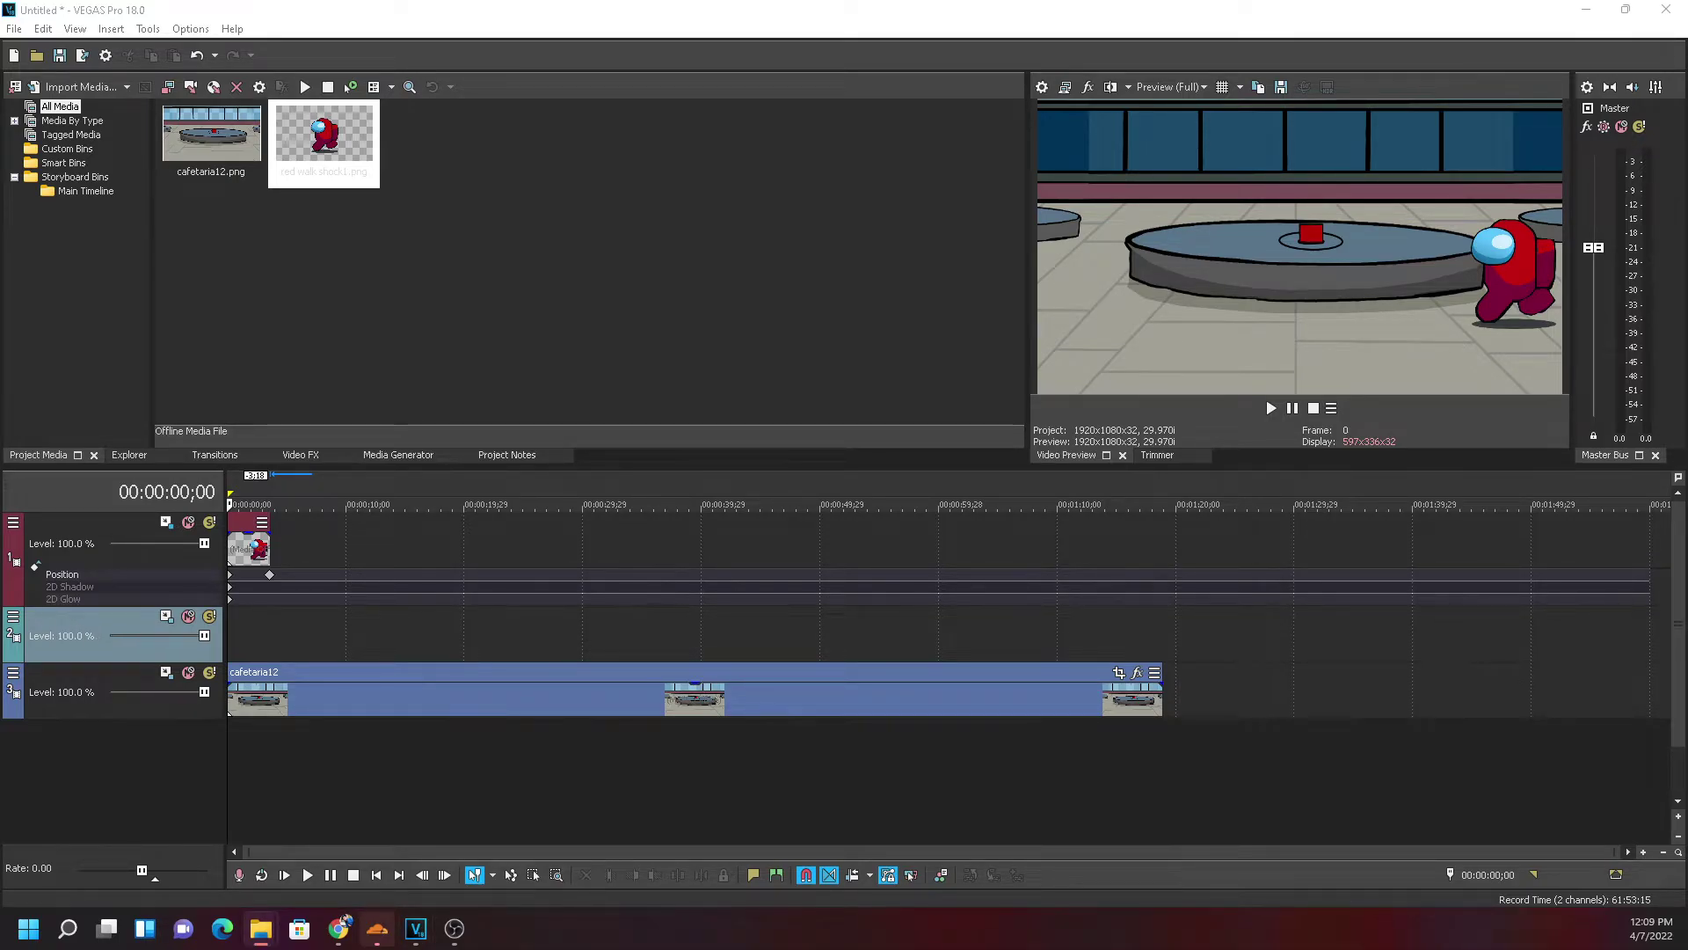
pyautogui.moveTo(236, 624); pyautogui.dragTo(239, 648)
pyautogui.hotkey('ctrl', 'alt', 'Right')
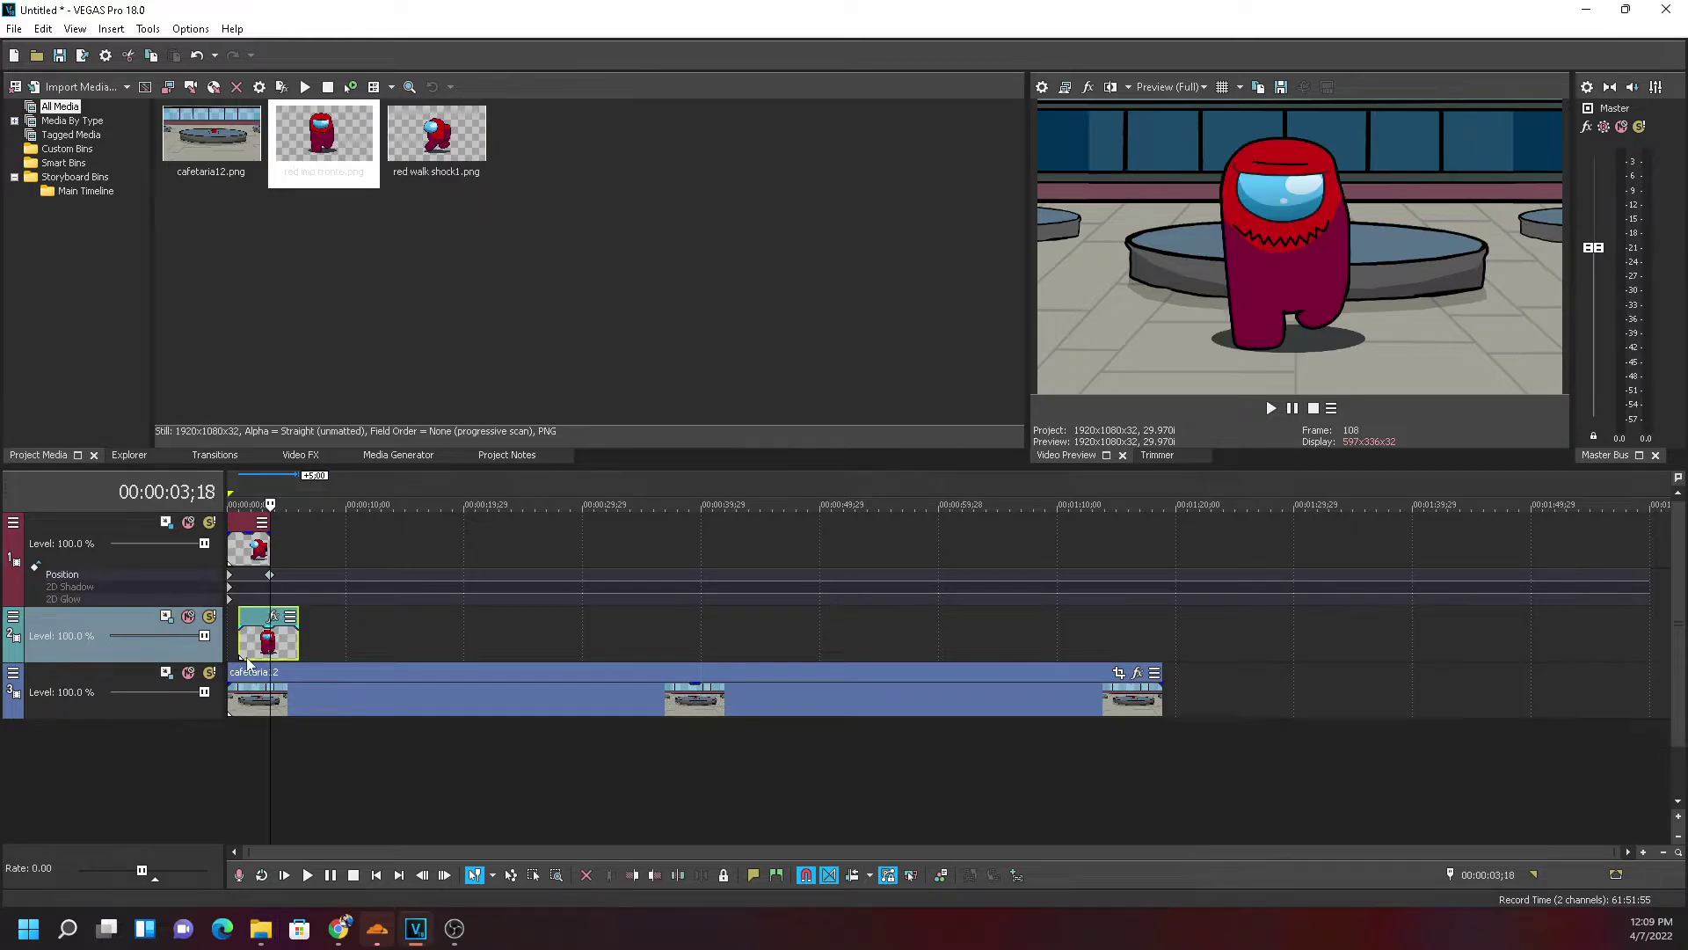
# Import the hospital1 (new) image onto track 2 at about 00:00:11 and set the cafetaria12 clip's opacity to 0%
pyautogui.scroll(1, 257, 664)
pyautogui.scroll(1, 257, 670)
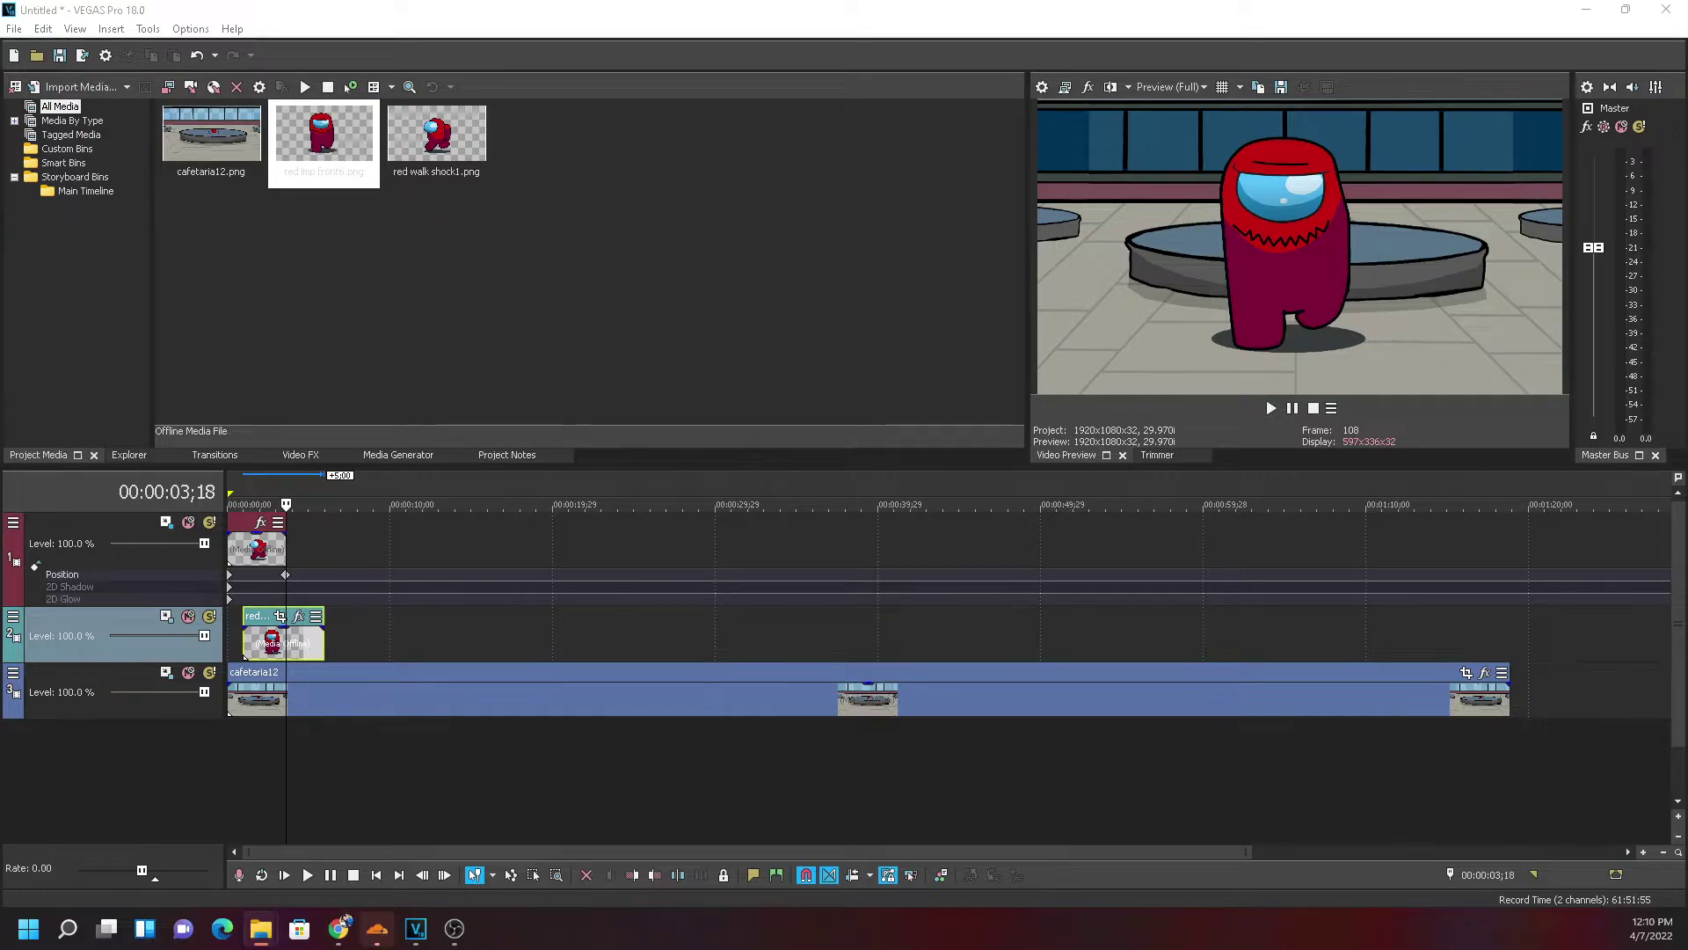
pyautogui.moveTo(436, 570); pyautogui.dragTo(414, 638)
pyautogui.click(362, 695)
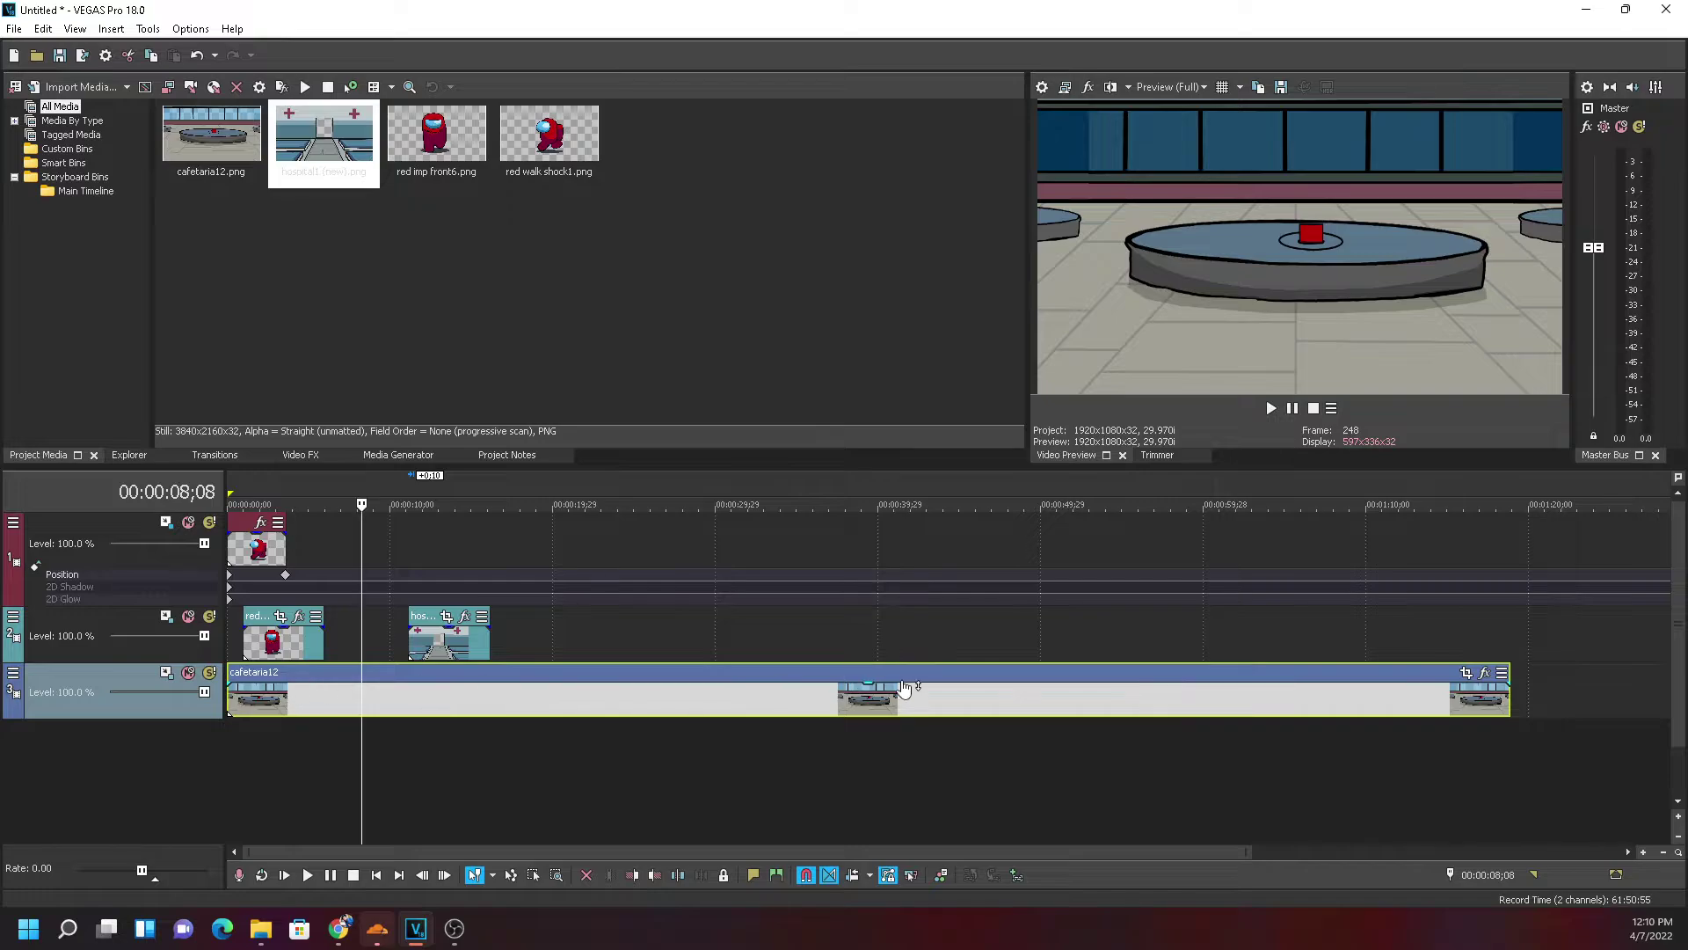
pyautogui.moveTo(869, 684); pyautogui.dragTo(860, 750)
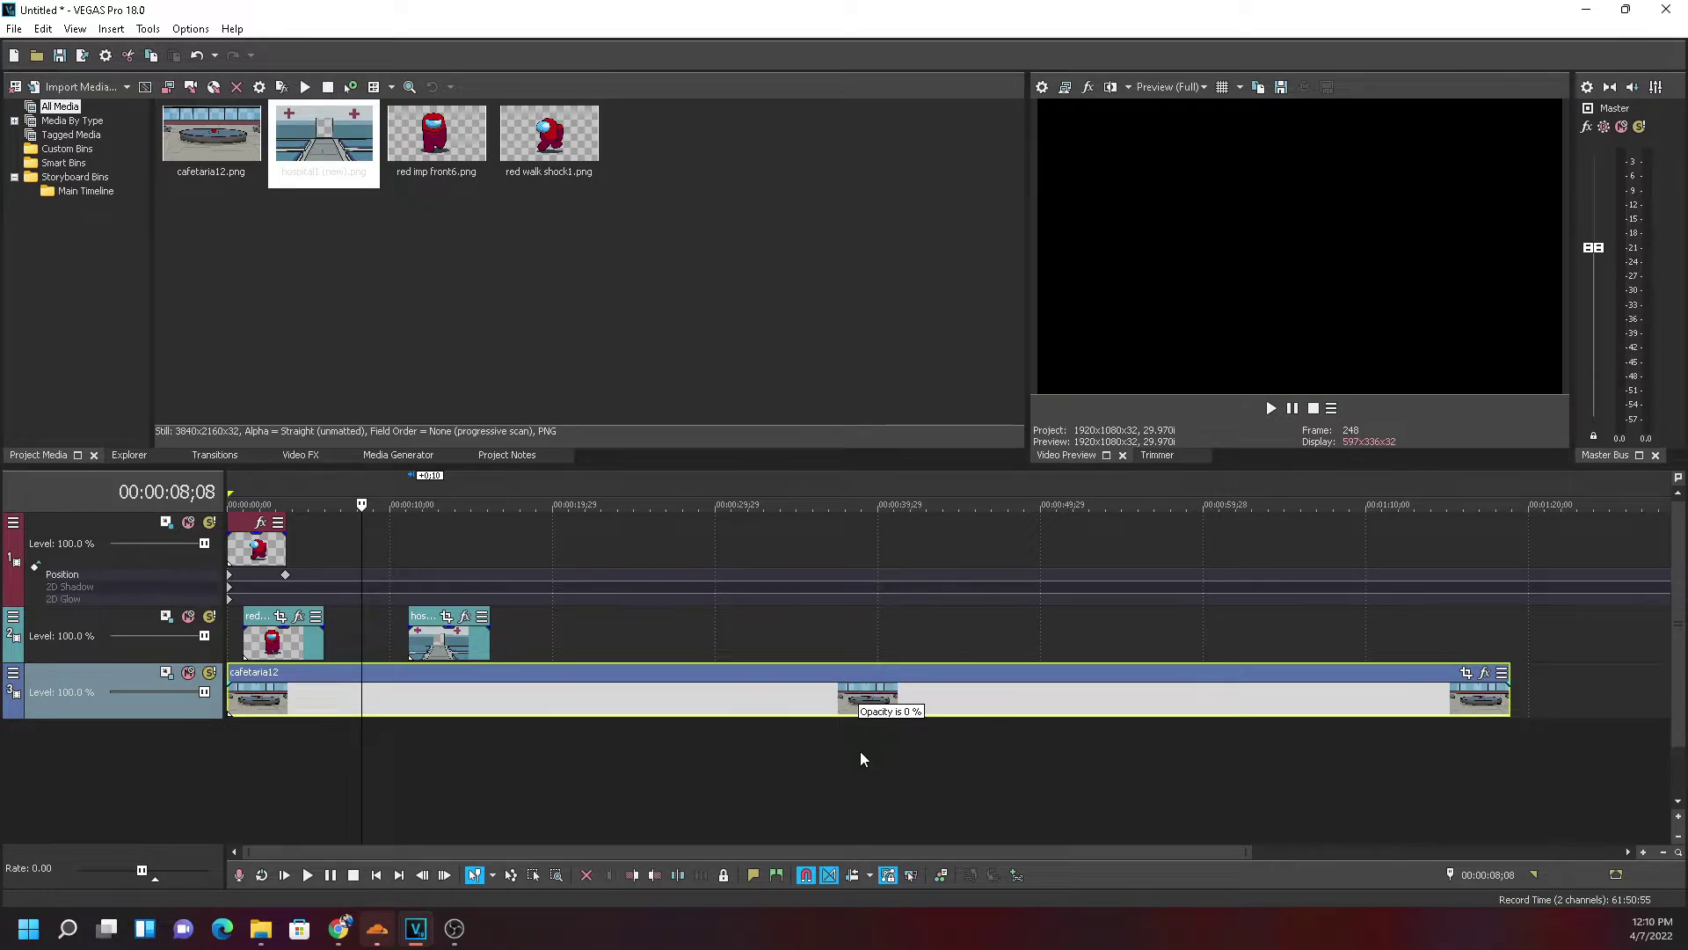
# Insert another video track for the red imp front6 clip and align it and the hospital1 (new) clip with the timeline start
pyautogui.rightClick(830, 635)
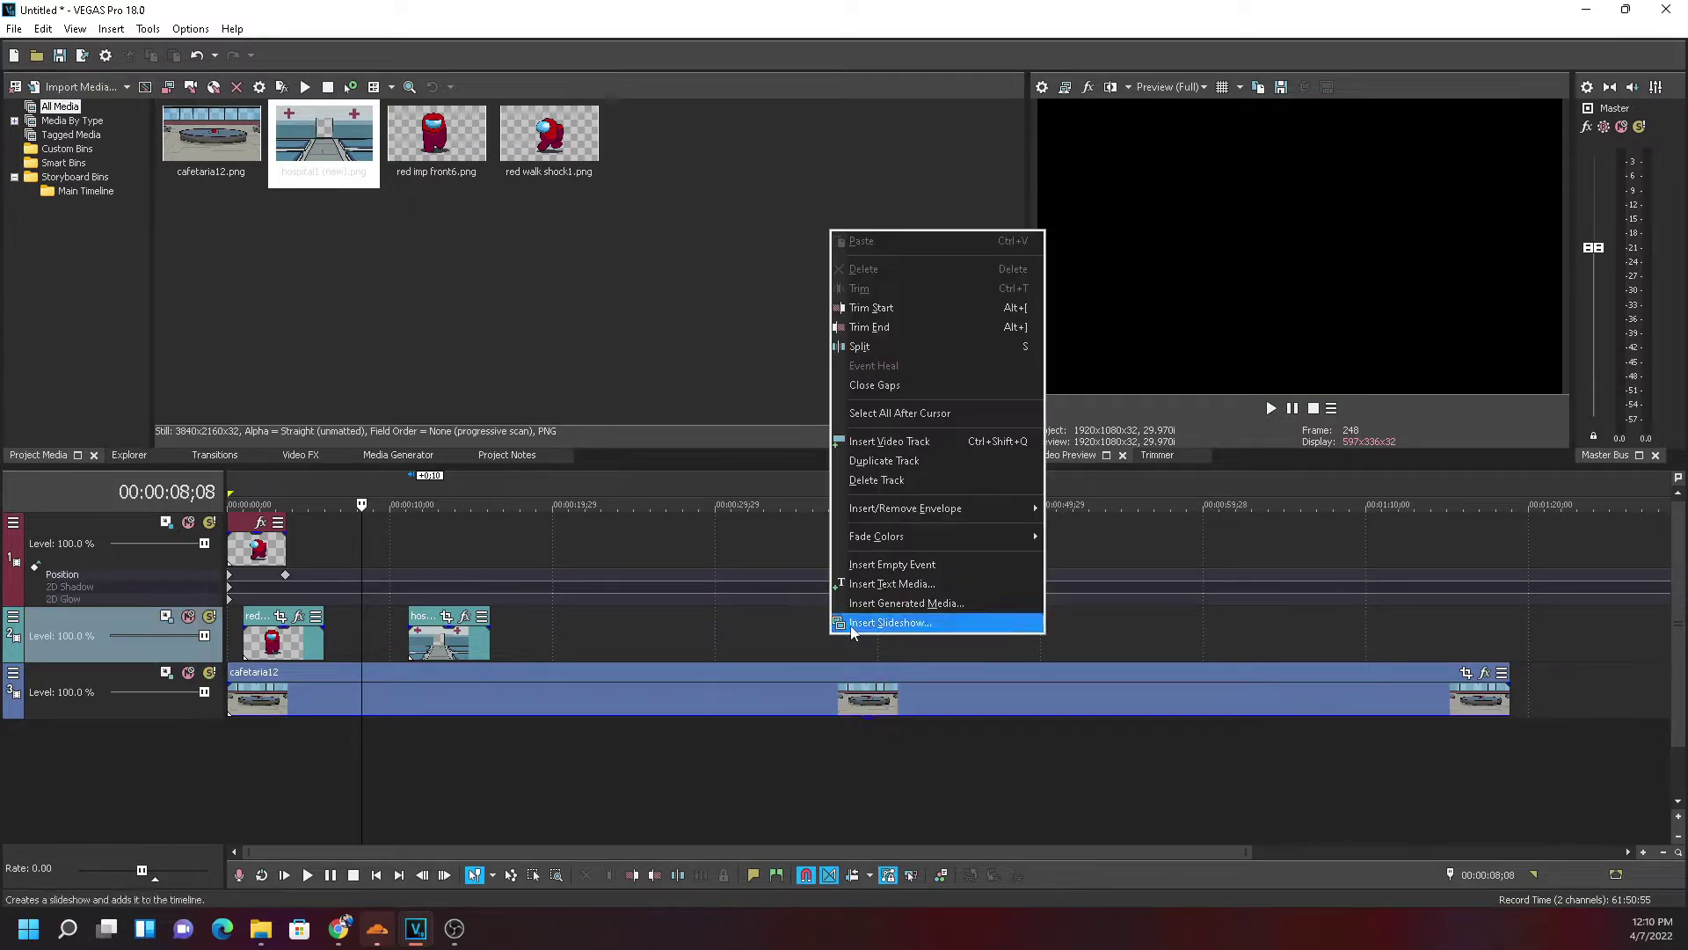
pyautogui.click(901, 441)
pyautogui.moveTo(271, 704); pyautogui.dragTo(255, 633)
pyautogui.moveTo(449, 699); pyautogui.dragTo(250, 707)
pyautogui.click(249, 707)
# Hide the red walk shock1 character by muting its track
pyautogui.scroll(2, 281, 709)
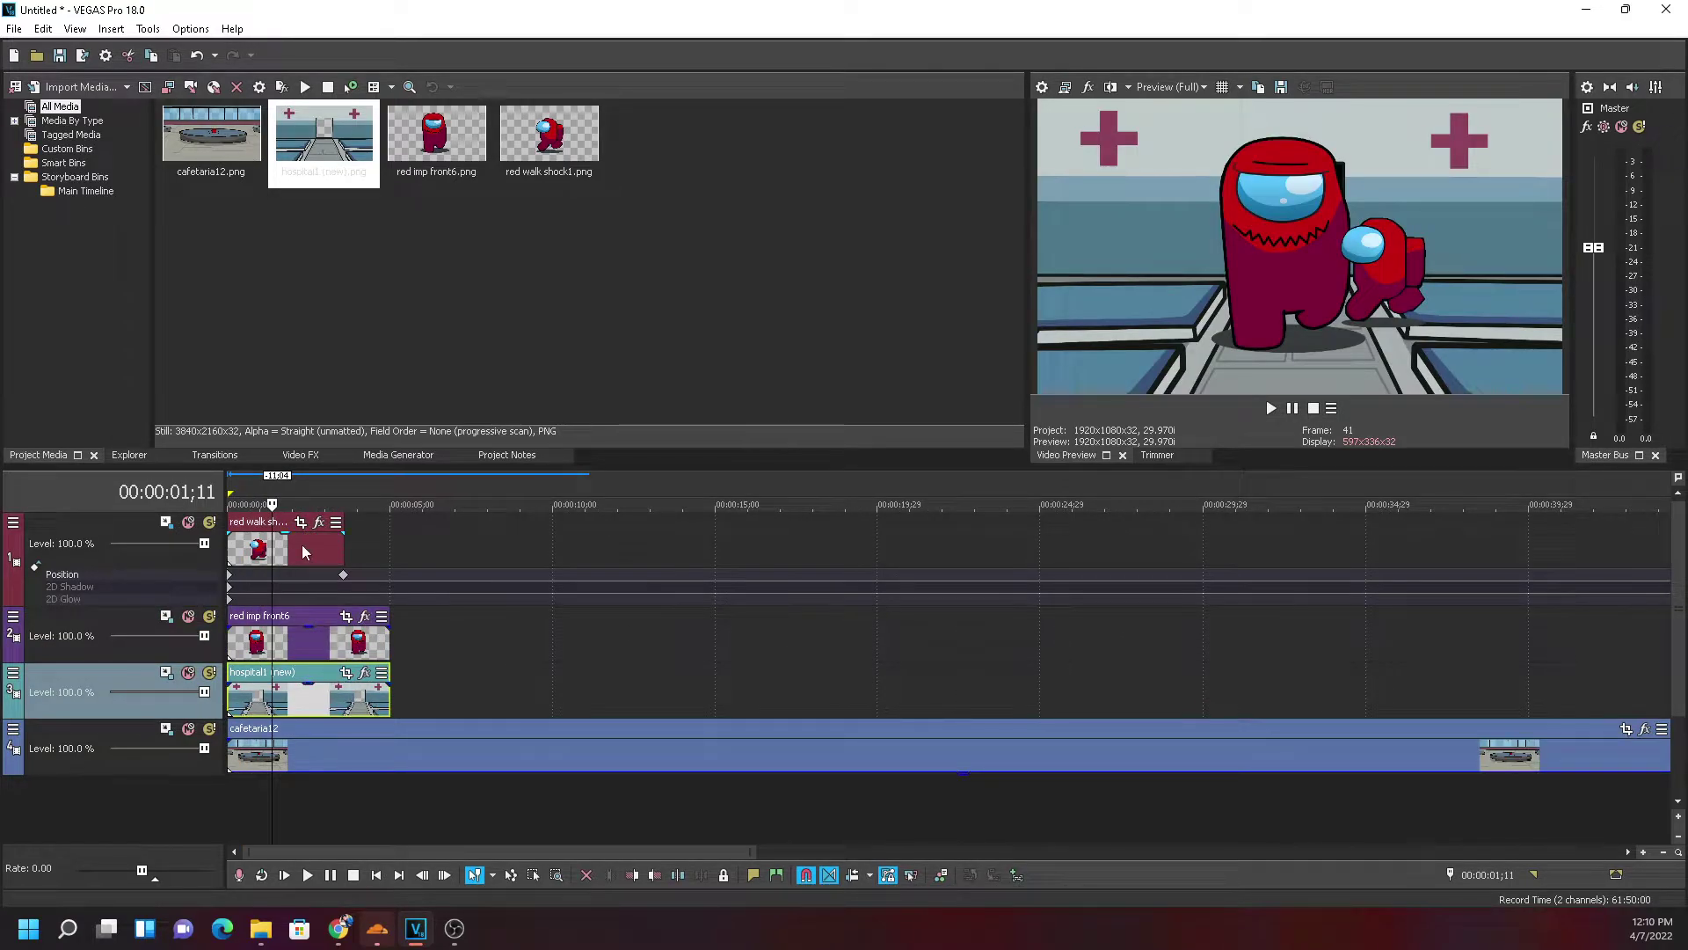
pyautogui.moveTo(305, 533); pyautogui.dragTo(297, 578)
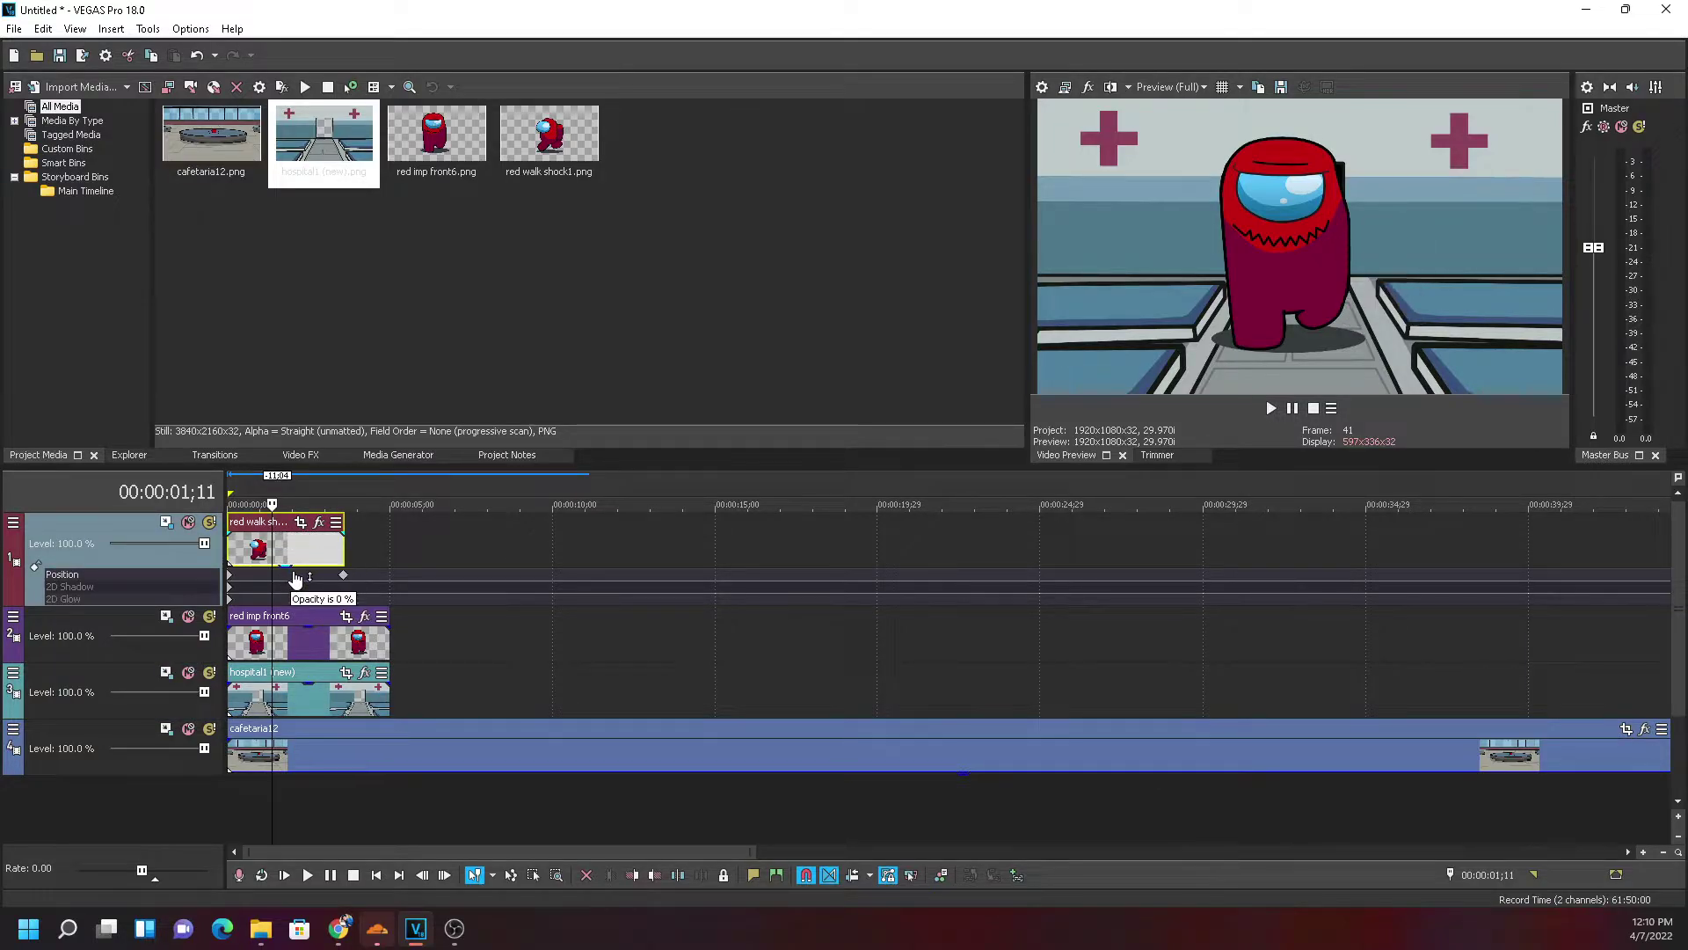
pyautogui.click(189, 522)
pyautogui.click(189, 523)
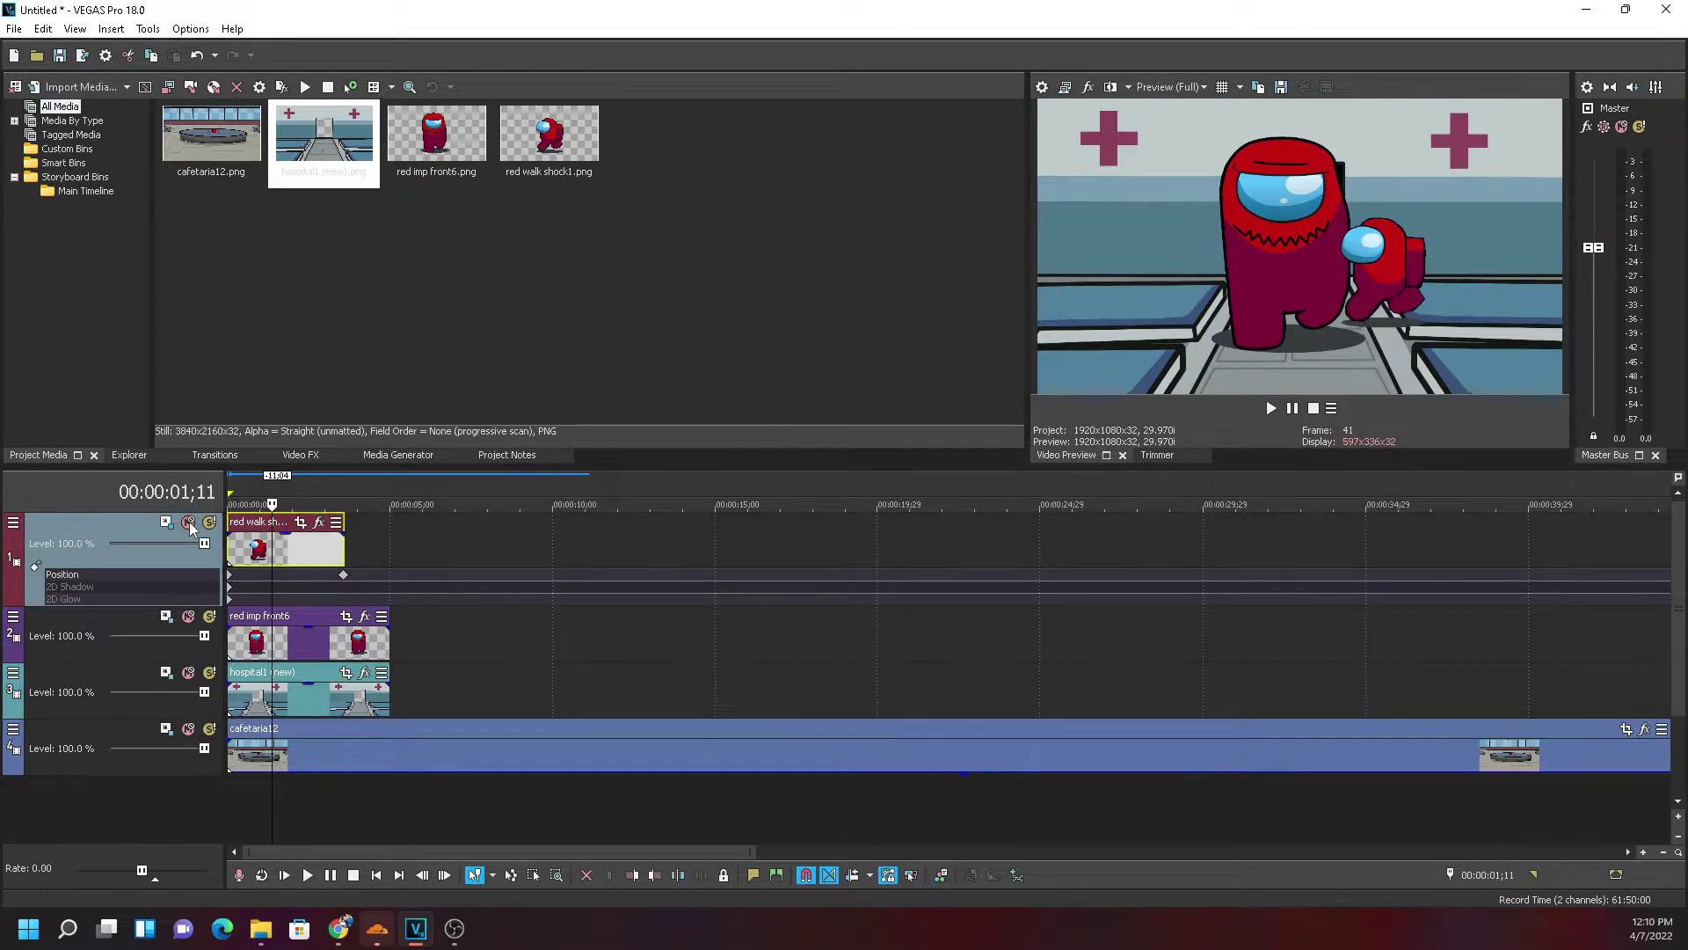
pyautogui.click(189, 522)
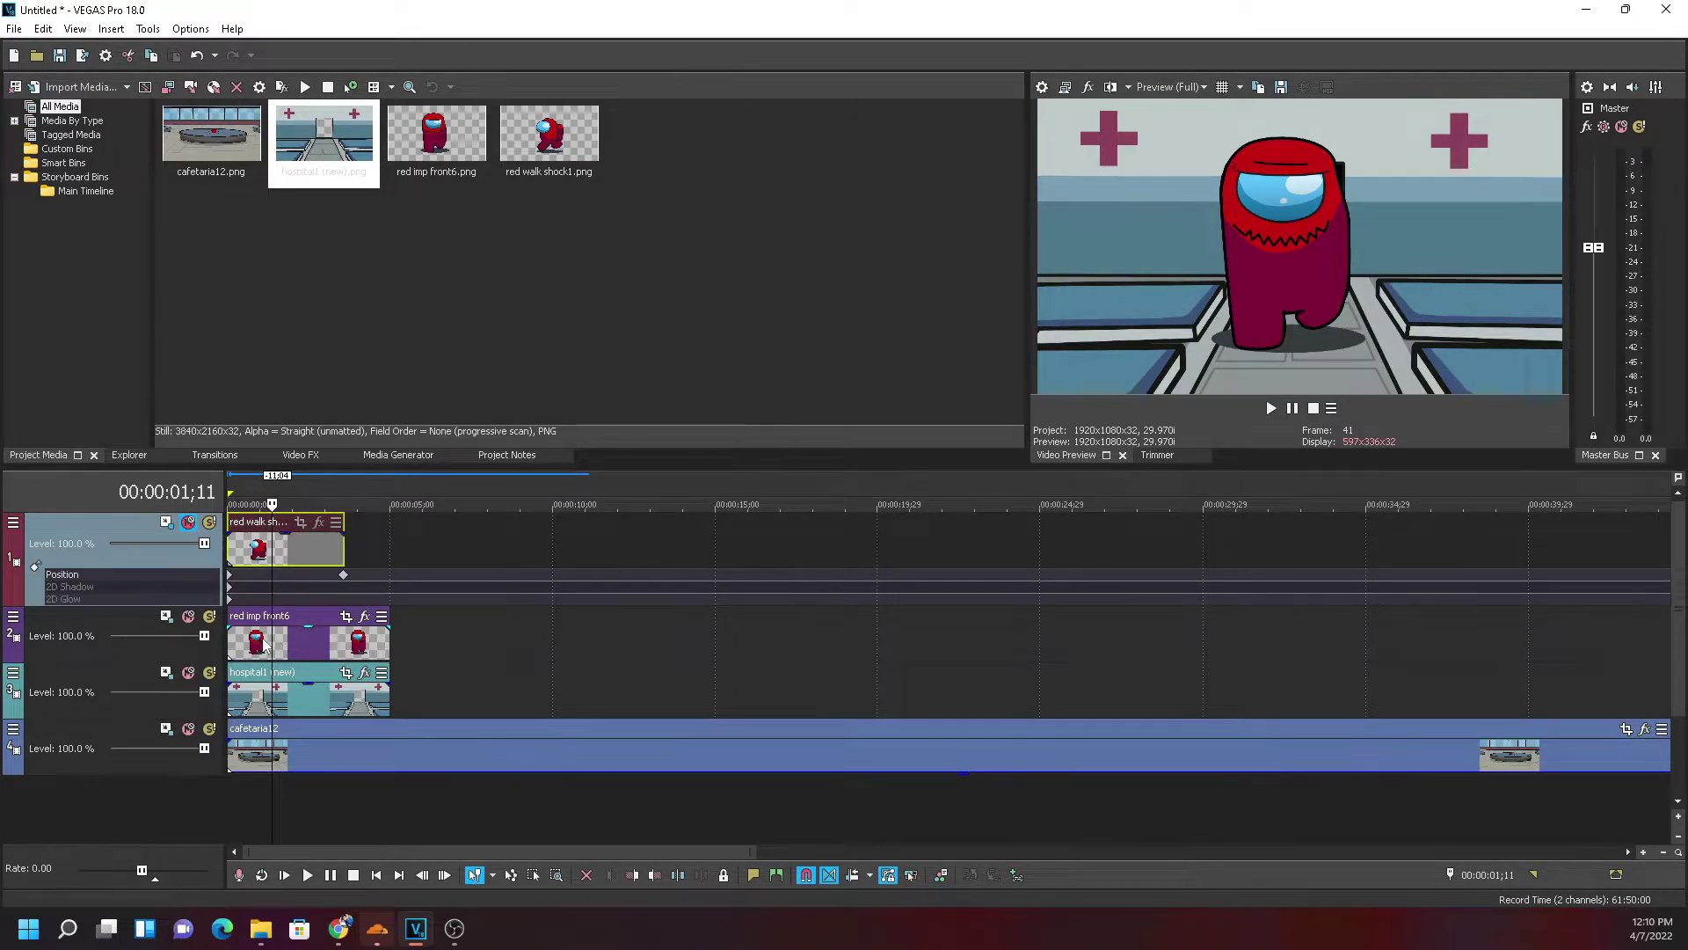
# In Track Motion for track 2, scale red imp front6 at 00:00:00;00 to about 703 by 396 and position it at X 0, Y 39.75
pyautogui.hotkey('ctrl', 'Home')
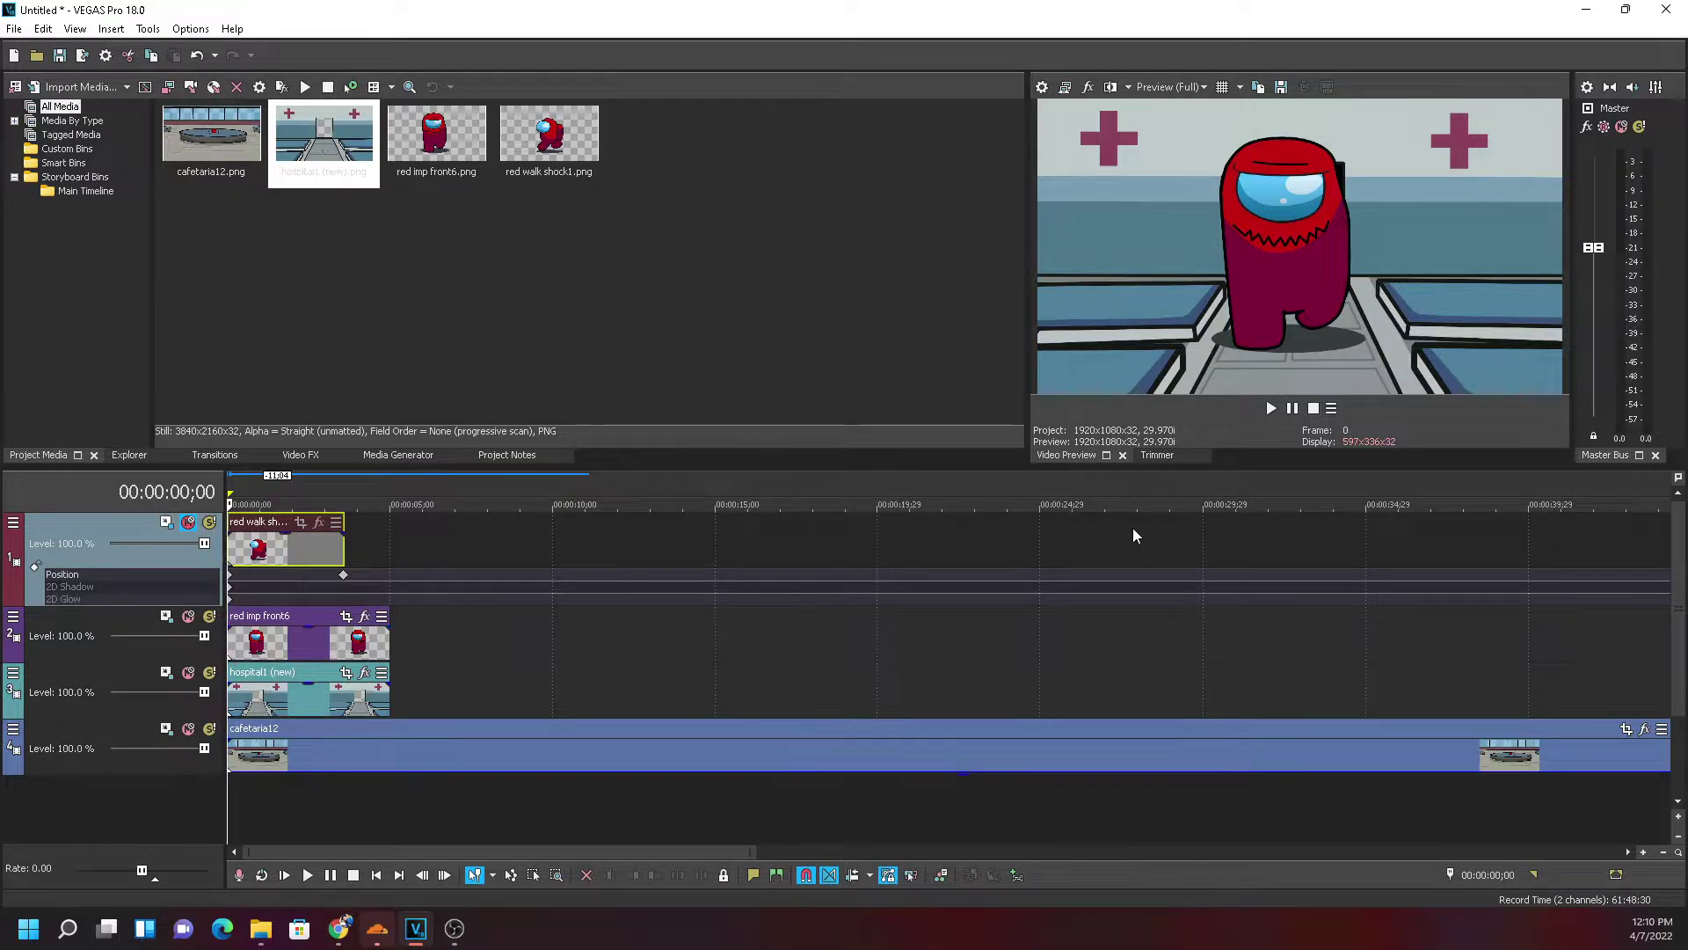
pyautogui.click(166, 616)
pyautogui.moveTo(789, 339); pyautogui.dragTo(665, 283)
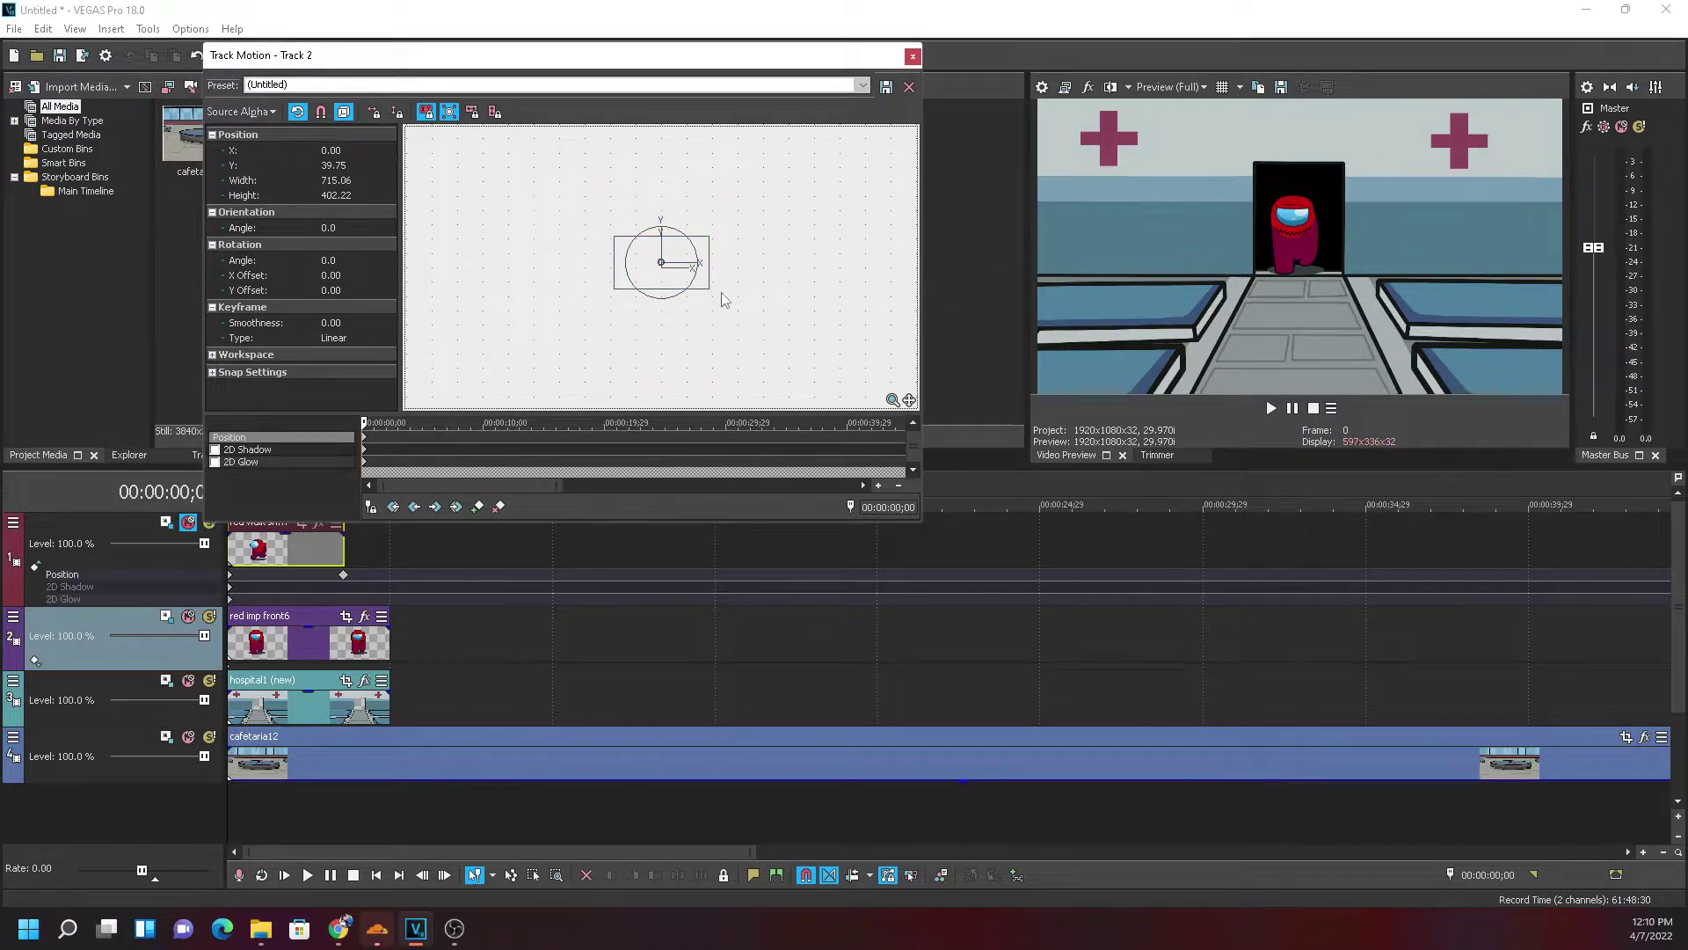
pyautogui.moveTo(709, 289)
pyautogui.mouseDown()
pyautogui.moveTo(804, 341)
pyautogui.moveTo(773, 351)
pyautogui.moveTo(702, 313)
pyautogui.mouseUp()
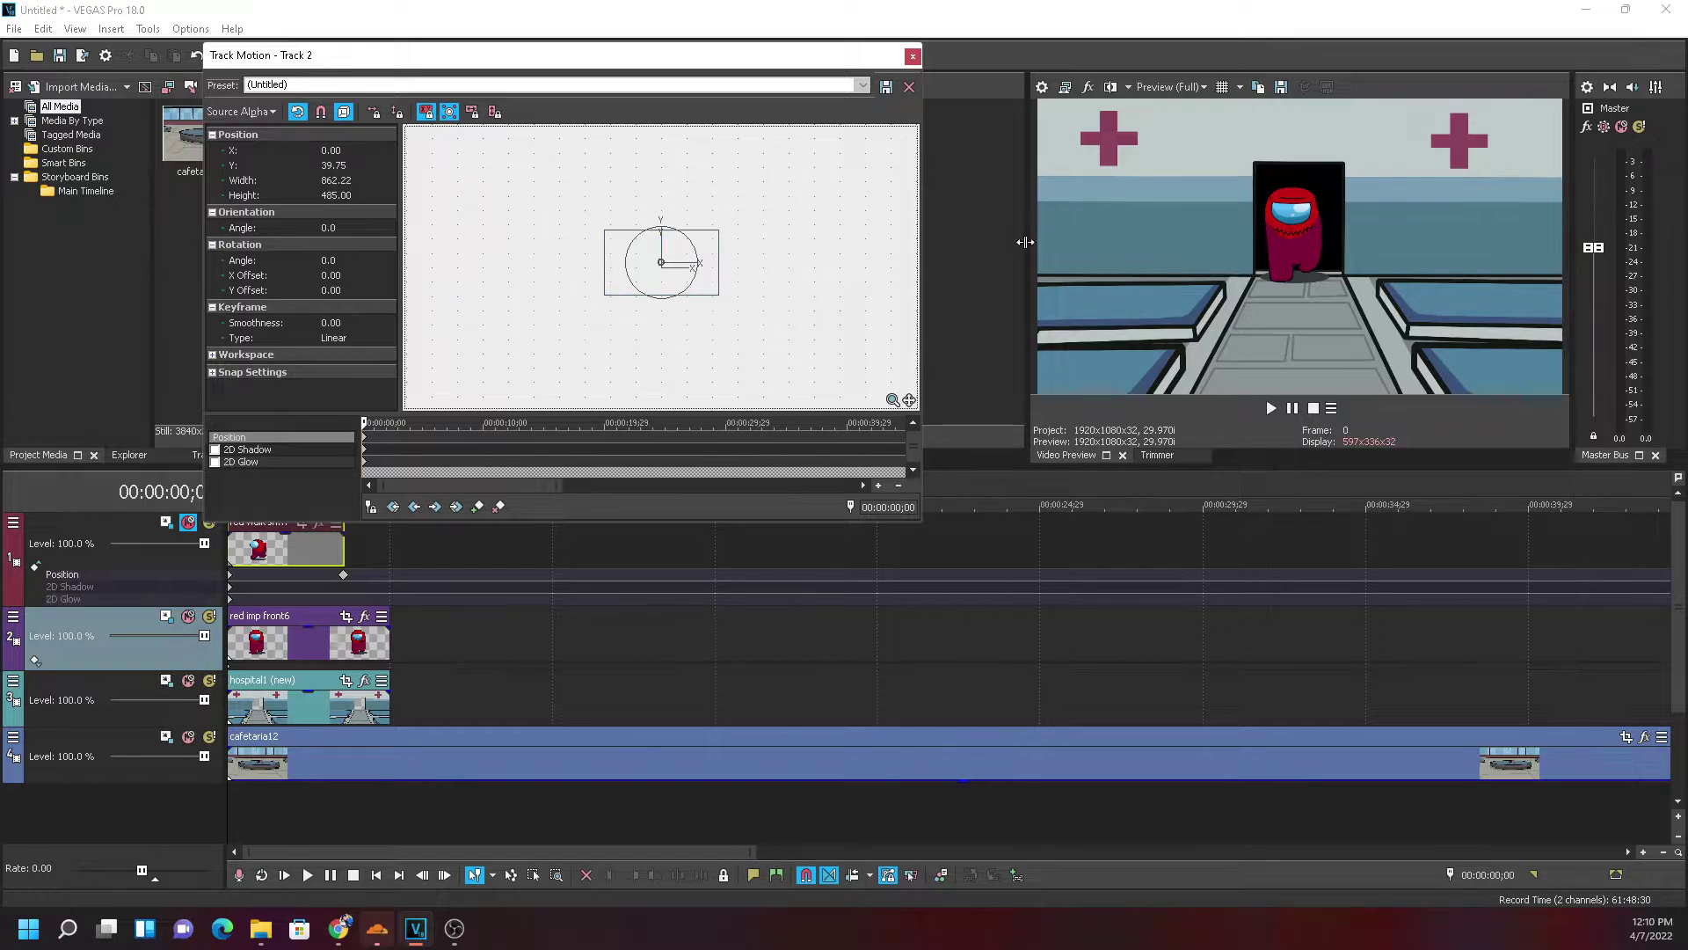
pyautogui.moveTo(717, 293); pyautogui.dragTo(708, 289)
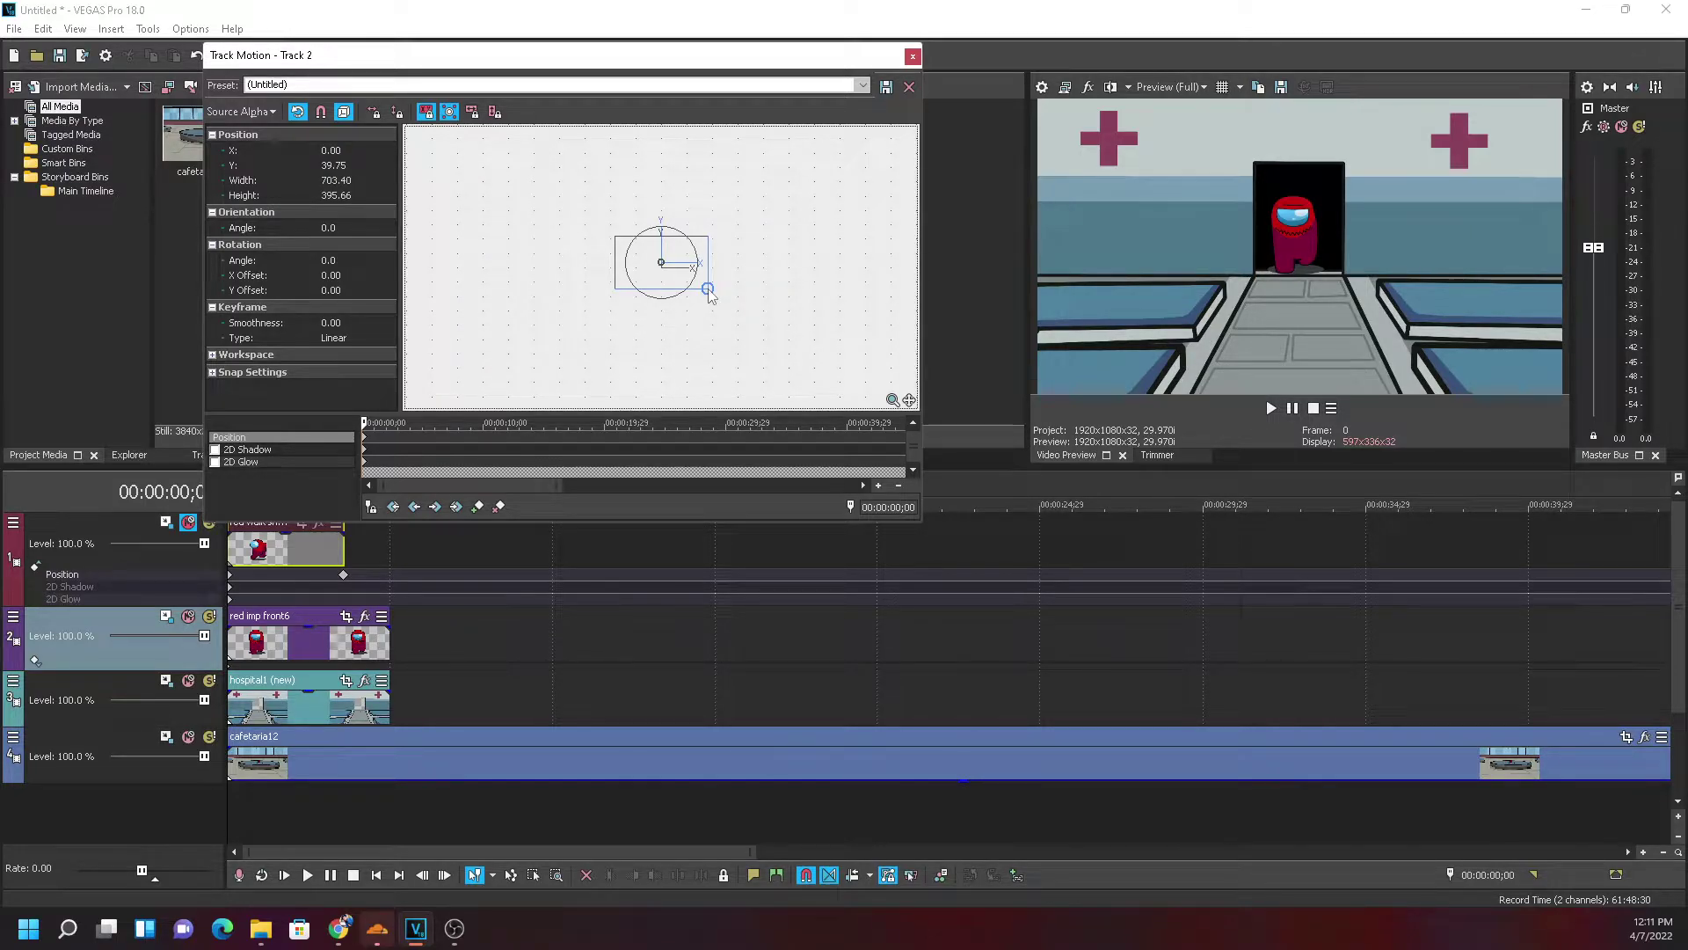
pyautogui.scroll(3, 693, 313)
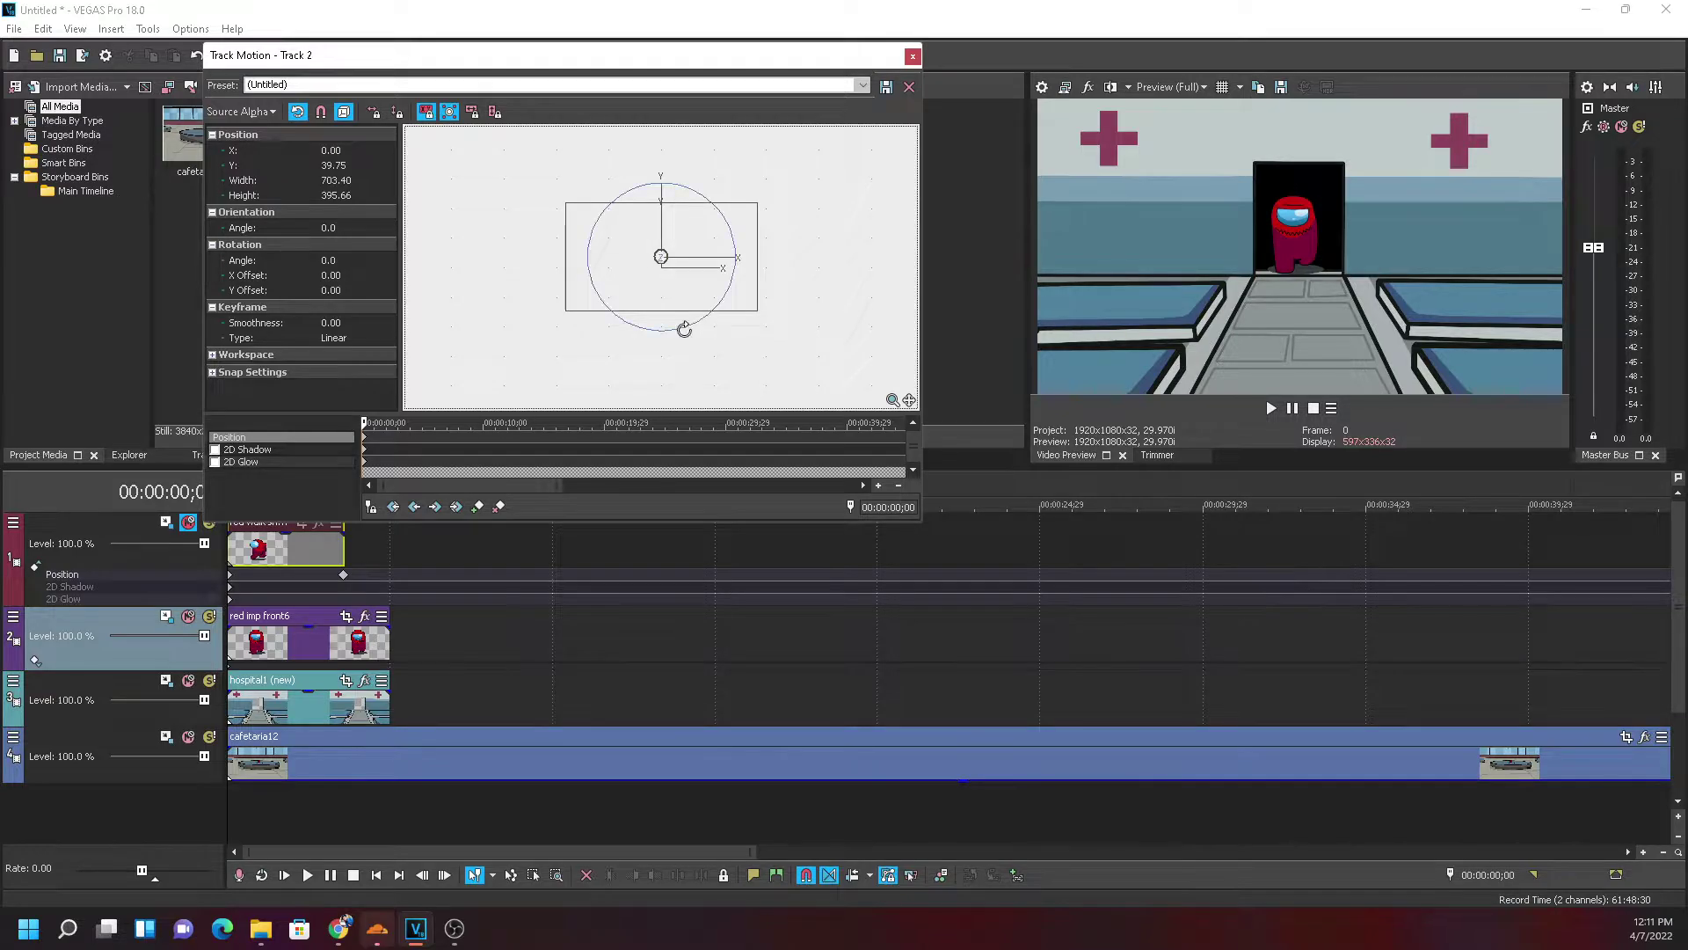
# Reposition red imp front6 in the doorway at the 00:00:00;00 keyframe to about X 15.67, Y 41.99
pyautogui.scroll(2, 672, 290)
pyautogui.moveTo(687, 307); pyautogui.dragTo(695, 302)
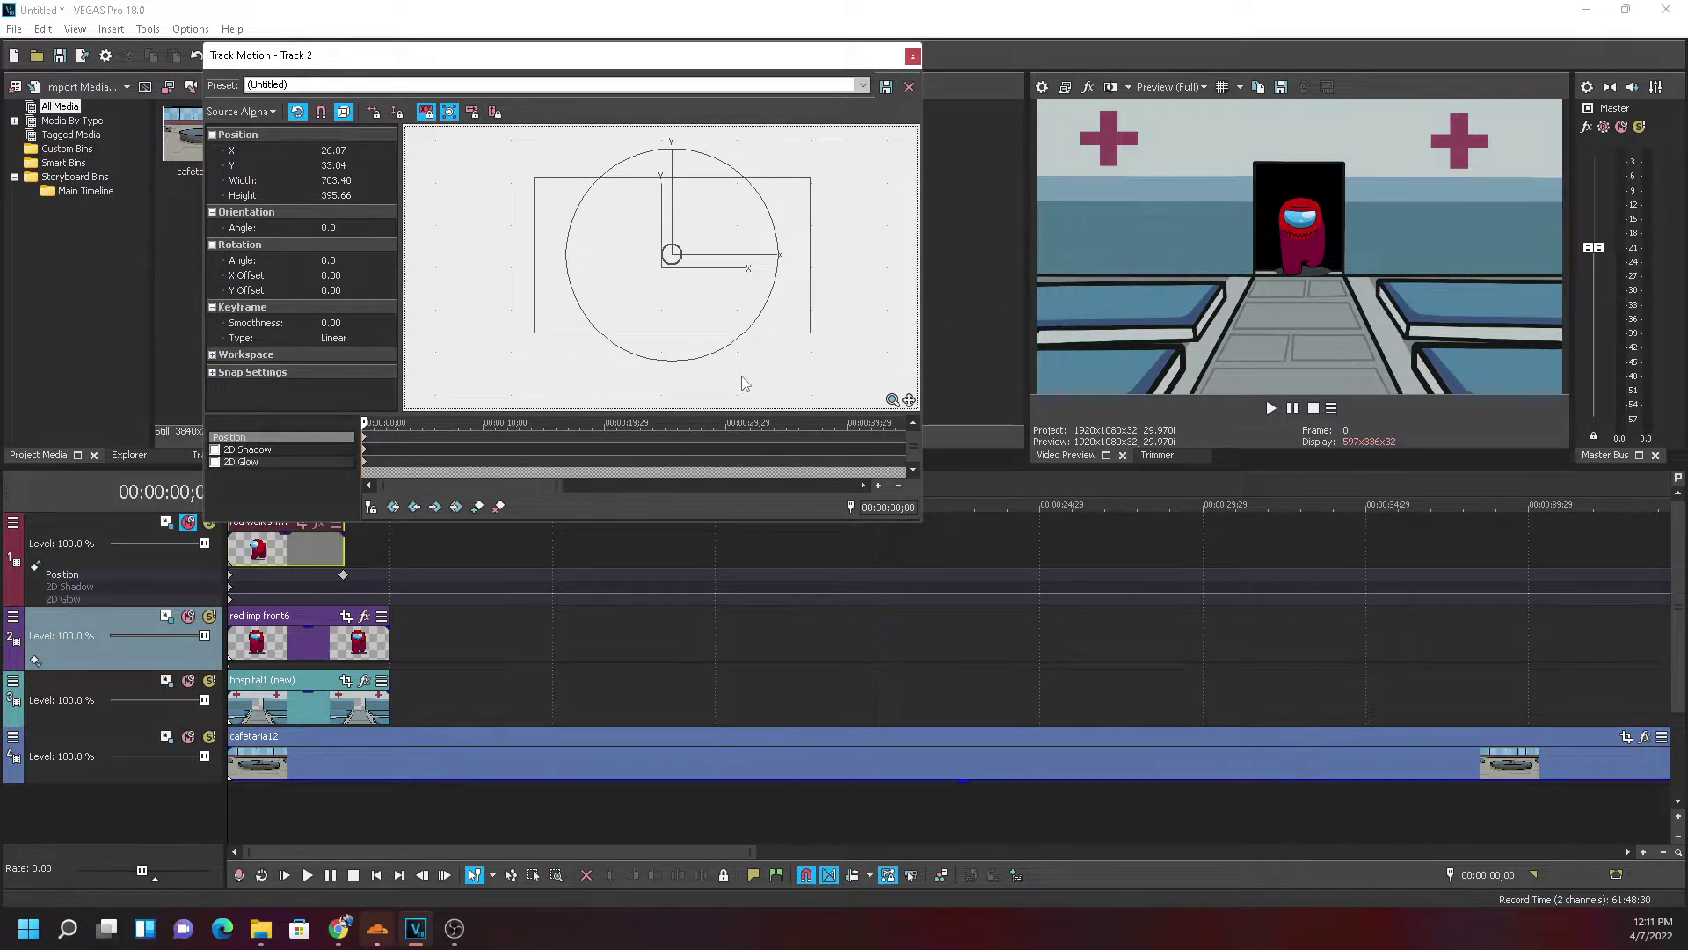
pyautogui.moveTo(717, 288); pyautogui.dragTo(712, 284)
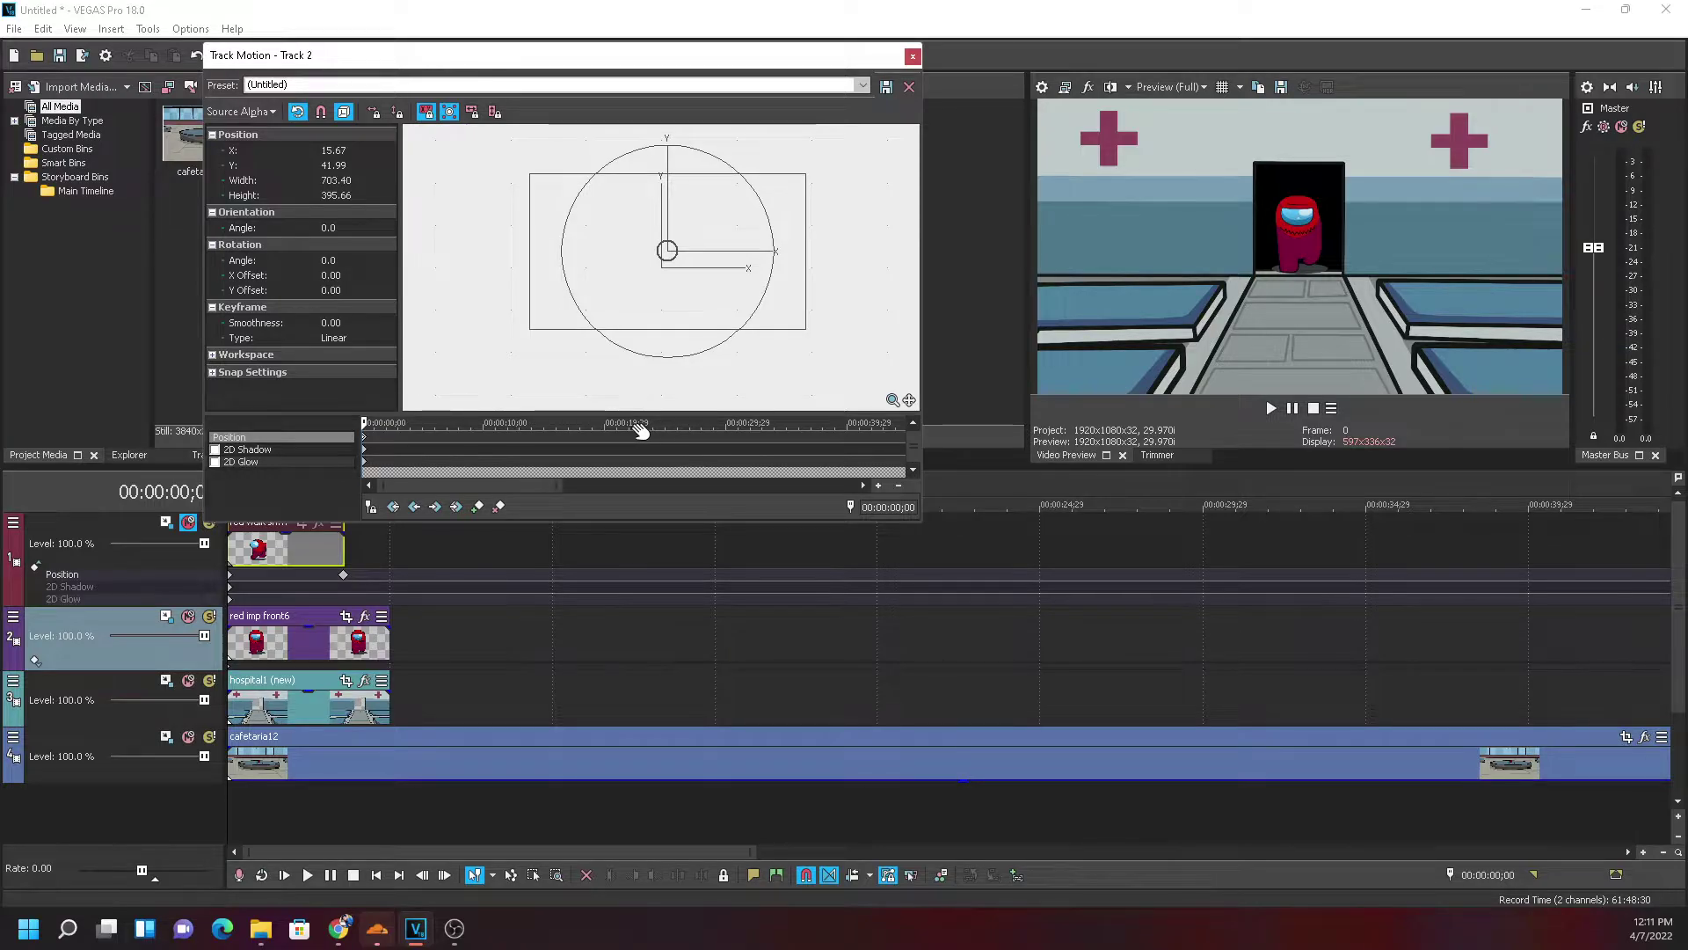
# Add a track 2 Position keyframe at 00:00:12;05 and enlarge red imp front6 there to about 790 by 445
pyautogui.doubleClick(509, 437)
pyautogui.click(806, 332)
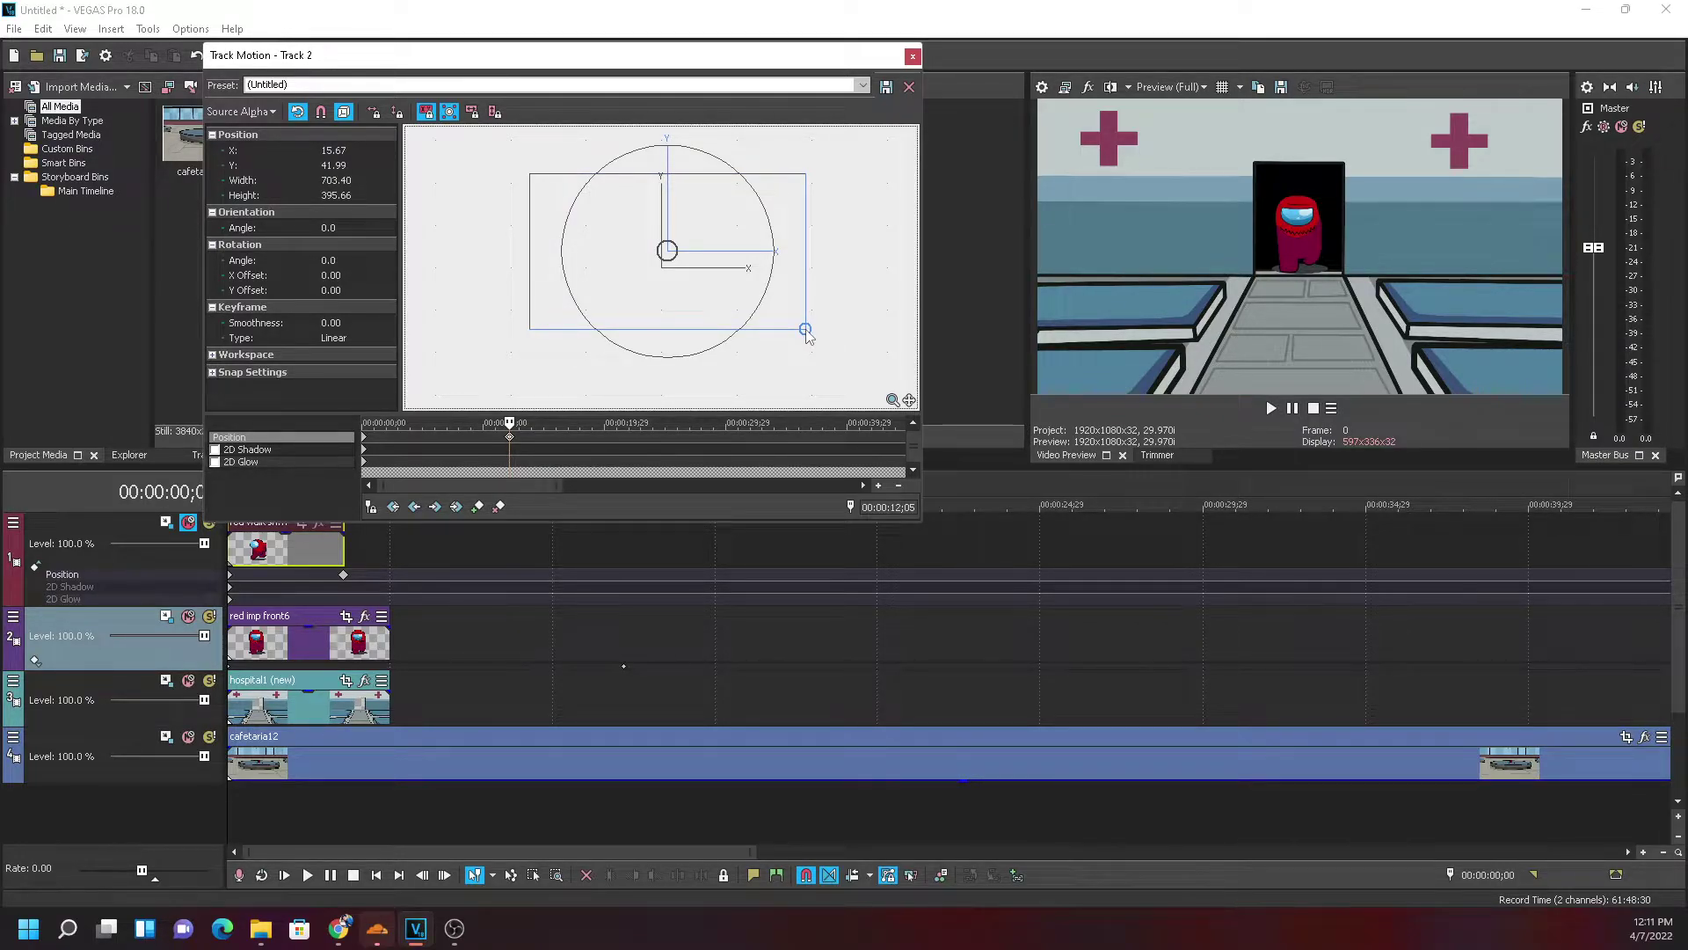
pyautogui.moveTo(810, 339); pyautogui.dragTo(826, 359)
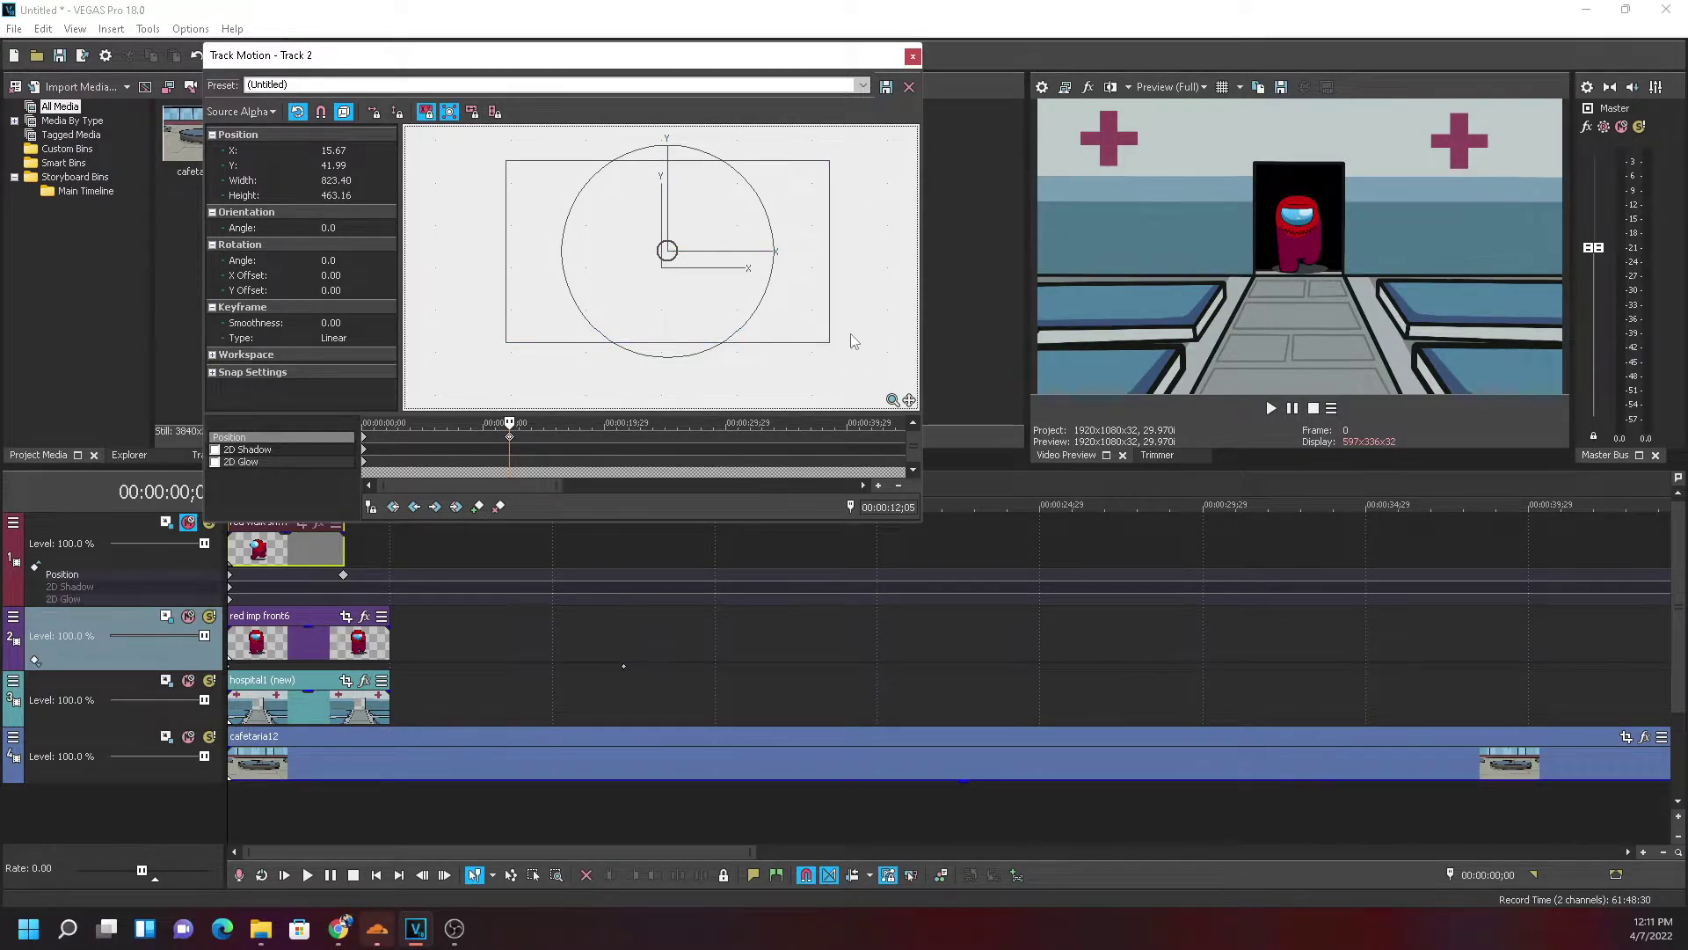
pyautogui.moveTo(835, 345); pyautogui.dragTo(800, 352)
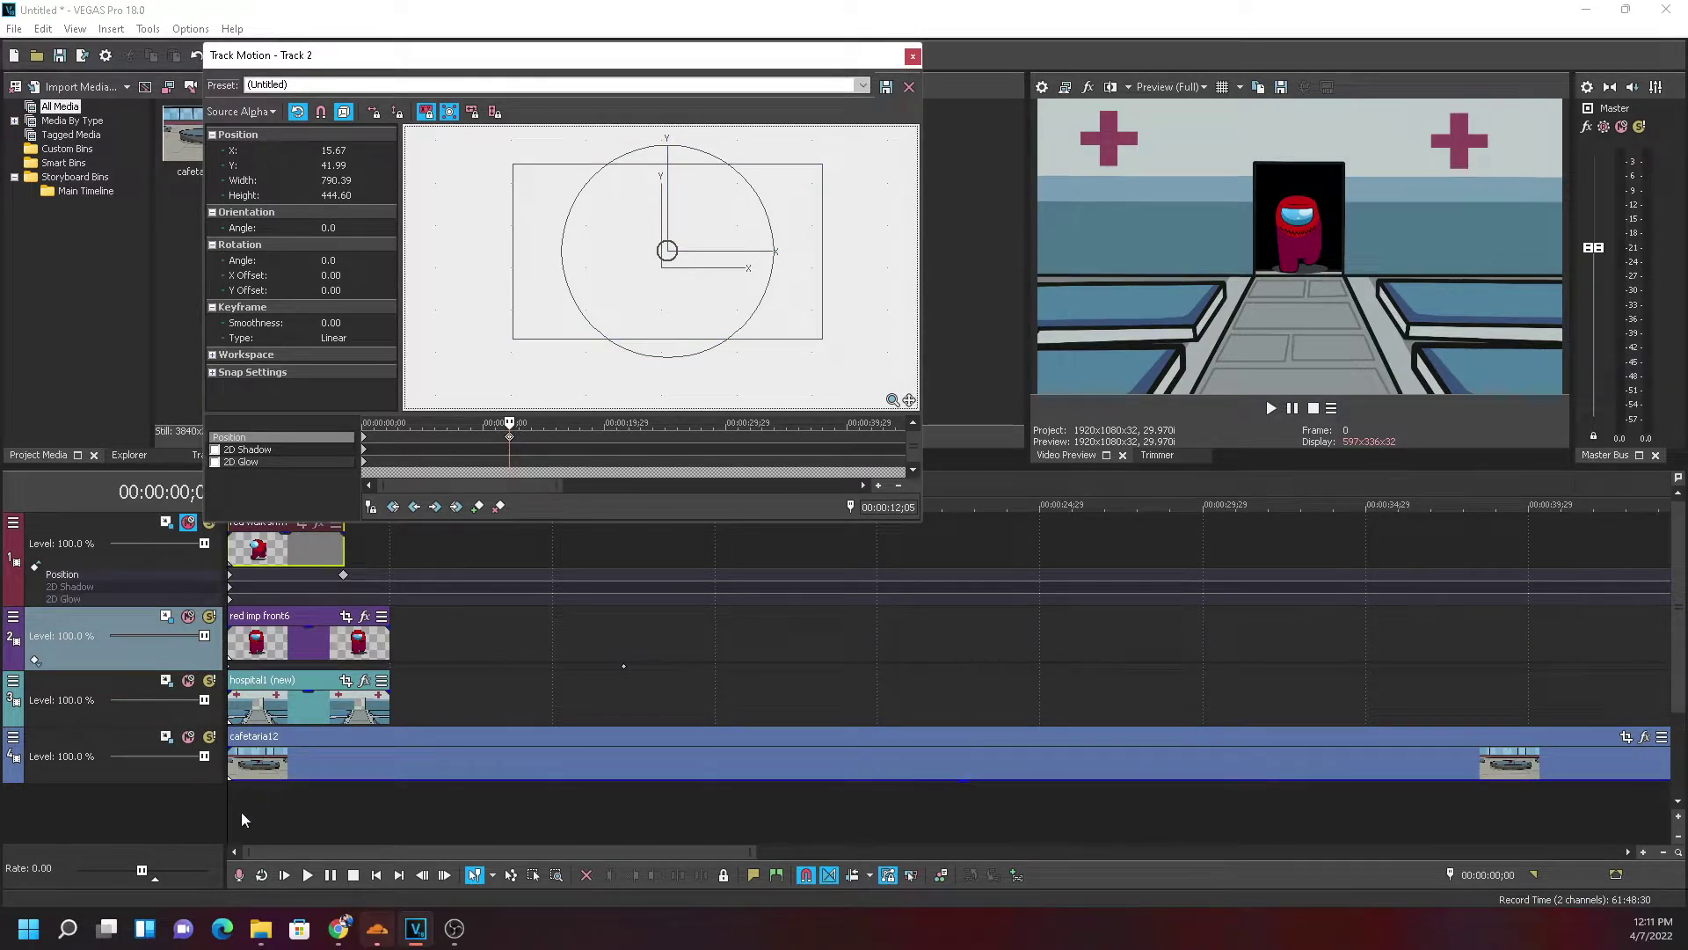
# Preview the character's movement on the main timeline at 00:00:00;11 and at track 1's Position keyframe at 00:00:03;17
pyautogui.scroll(3, 235, 823)
pyautogui.moveTo(250, 817)
pyautogui.mouseDown()
pyautogui.moveTo(279, 804)
pyautogui.moveTo(252, 804)
pyautogui.mouseUp()
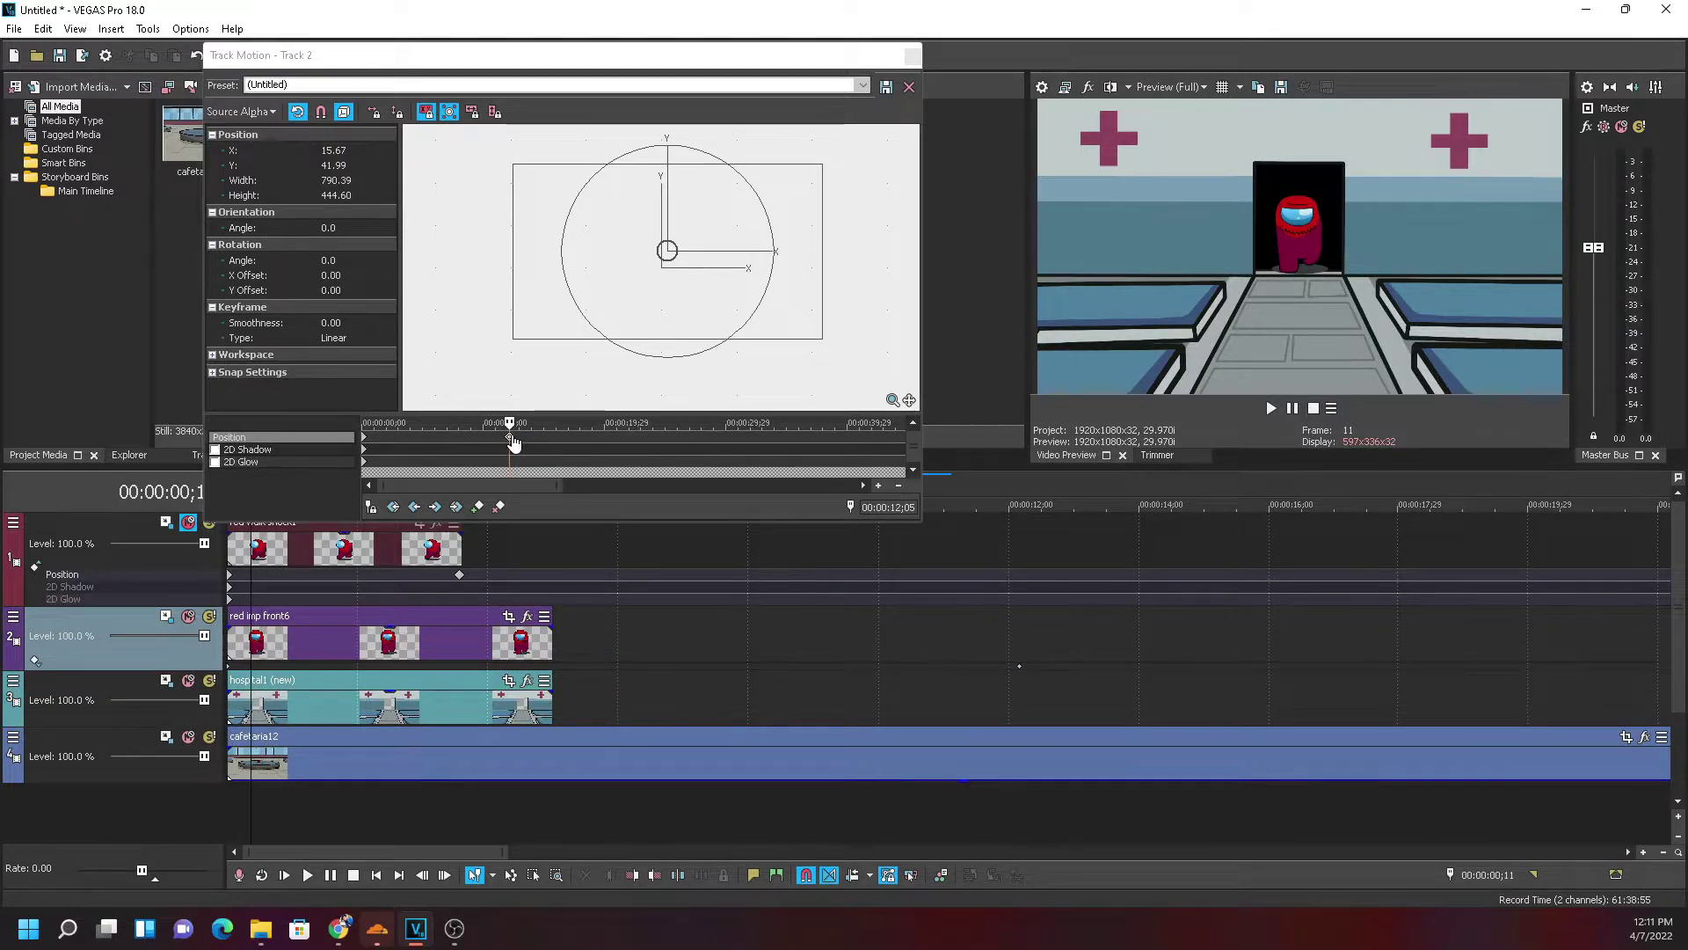
pyautogui.click(460, 577)
pyautogui.scroll(-2, 735, 366)
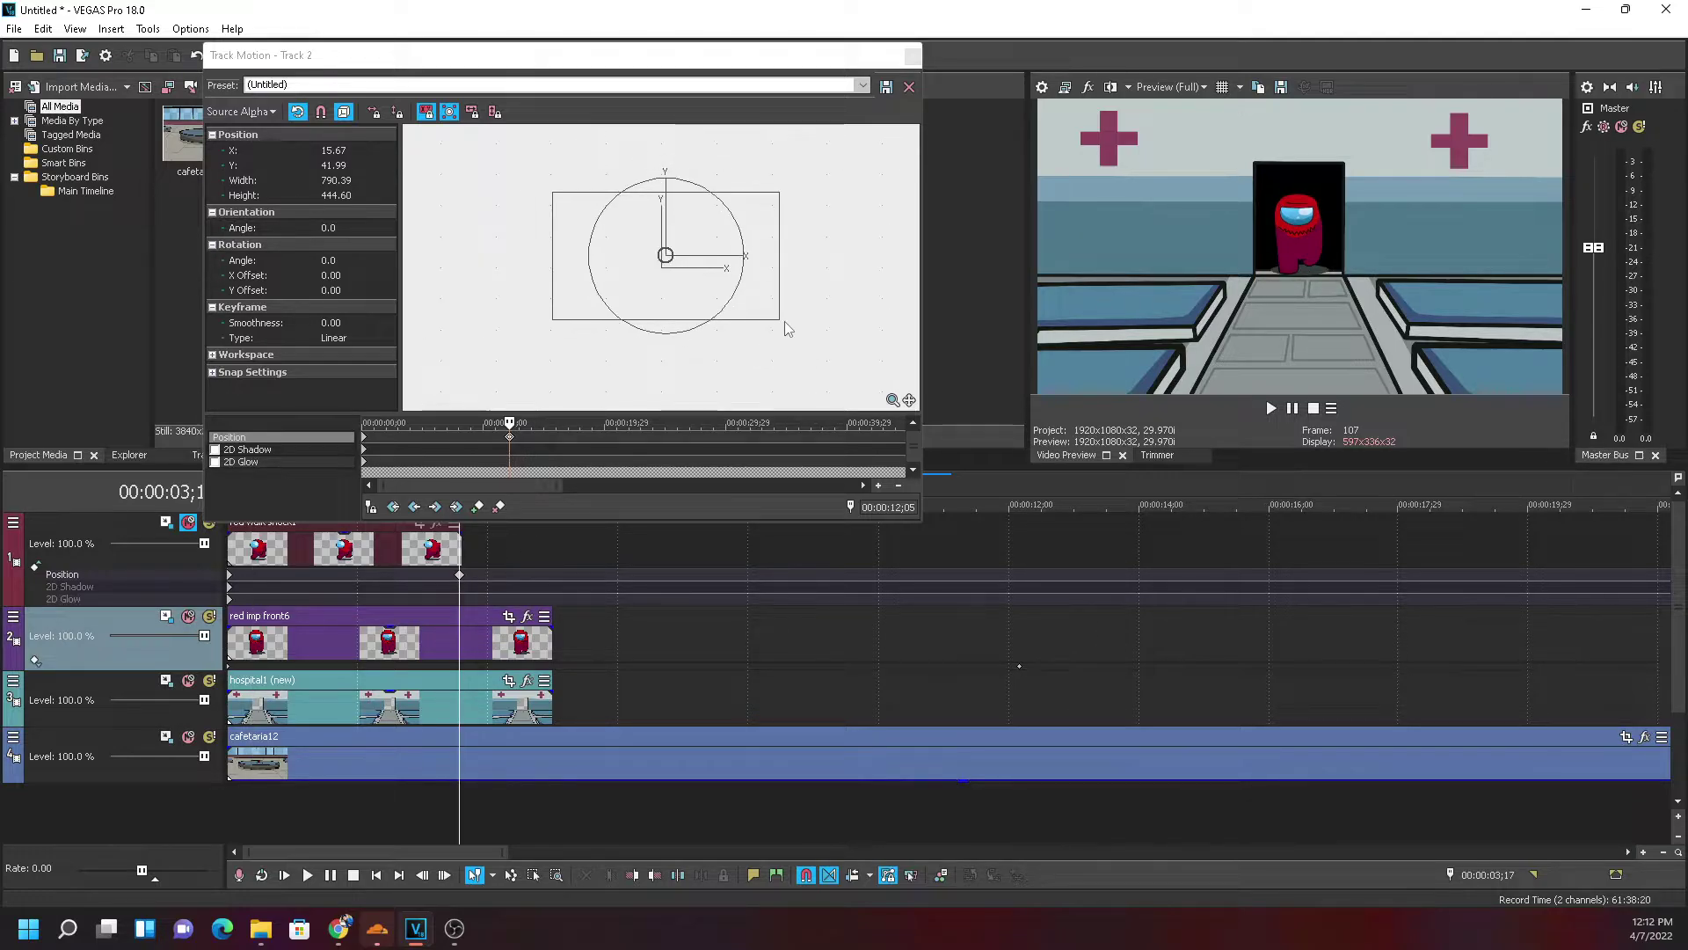
# Enlarge track 2's motion frame at 00:00:03;17 to about 15,423 by 8,675, keeping its position, and close Track Motion
pyautogui.moveTo(779, 320); pyautogui.dragTo(712, 351)
pyautogui.scroll(-2, 710, 350)
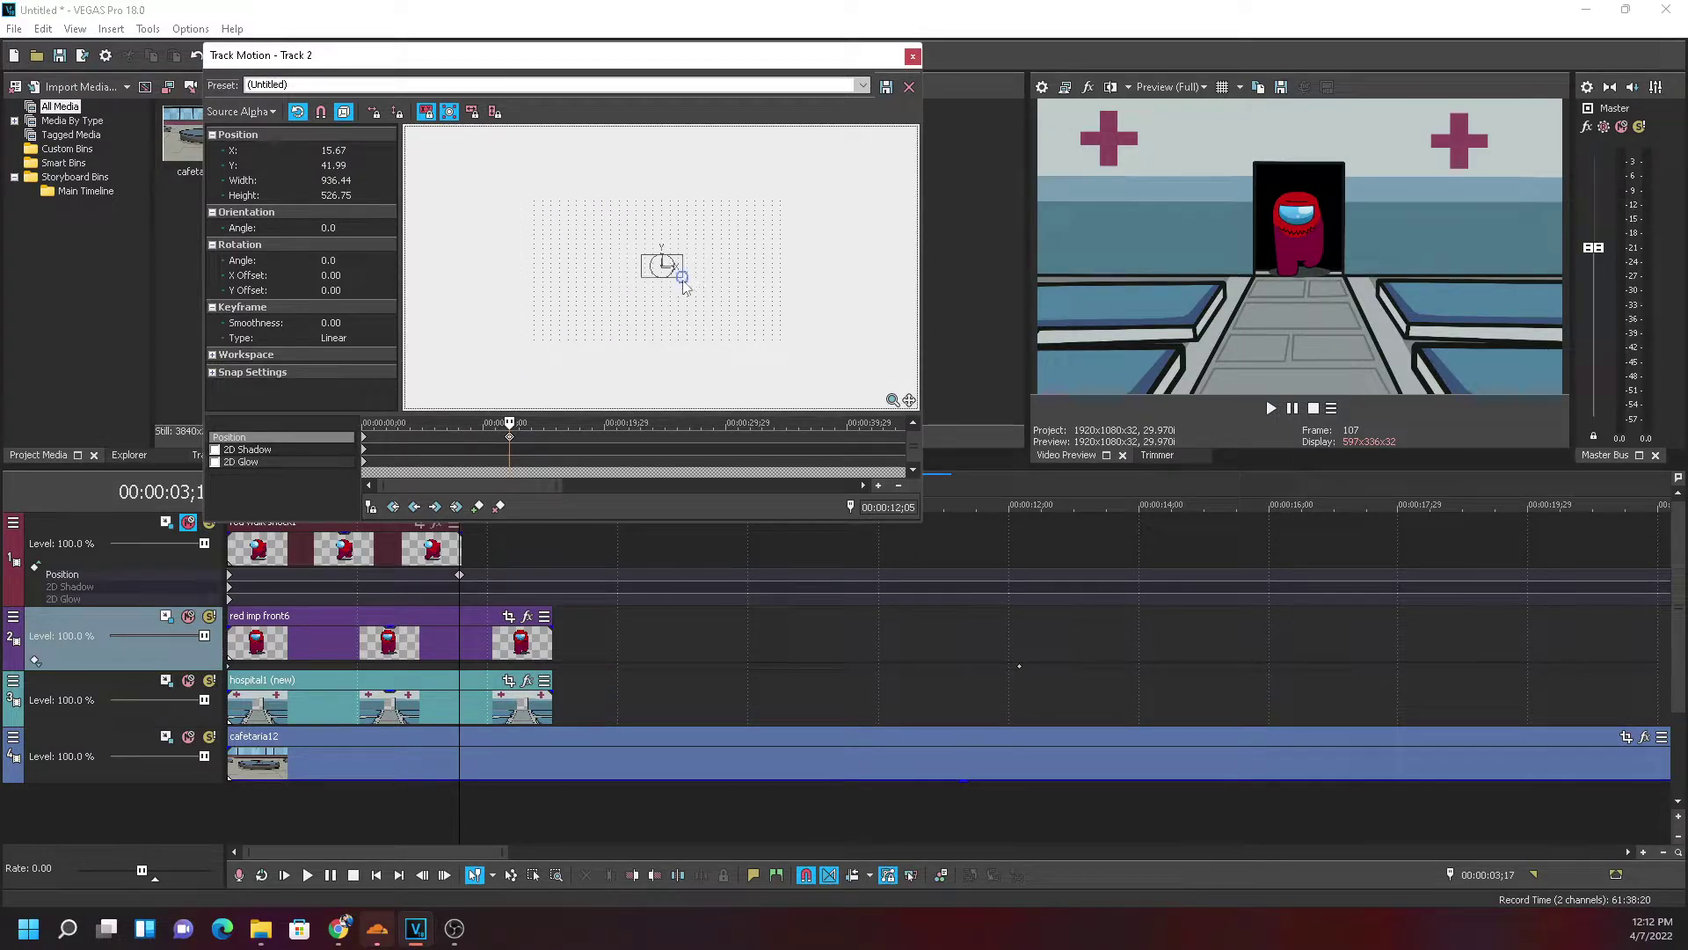
pyautogui.moveTo(685, 276); pyautogui.dragTo(953, 493)
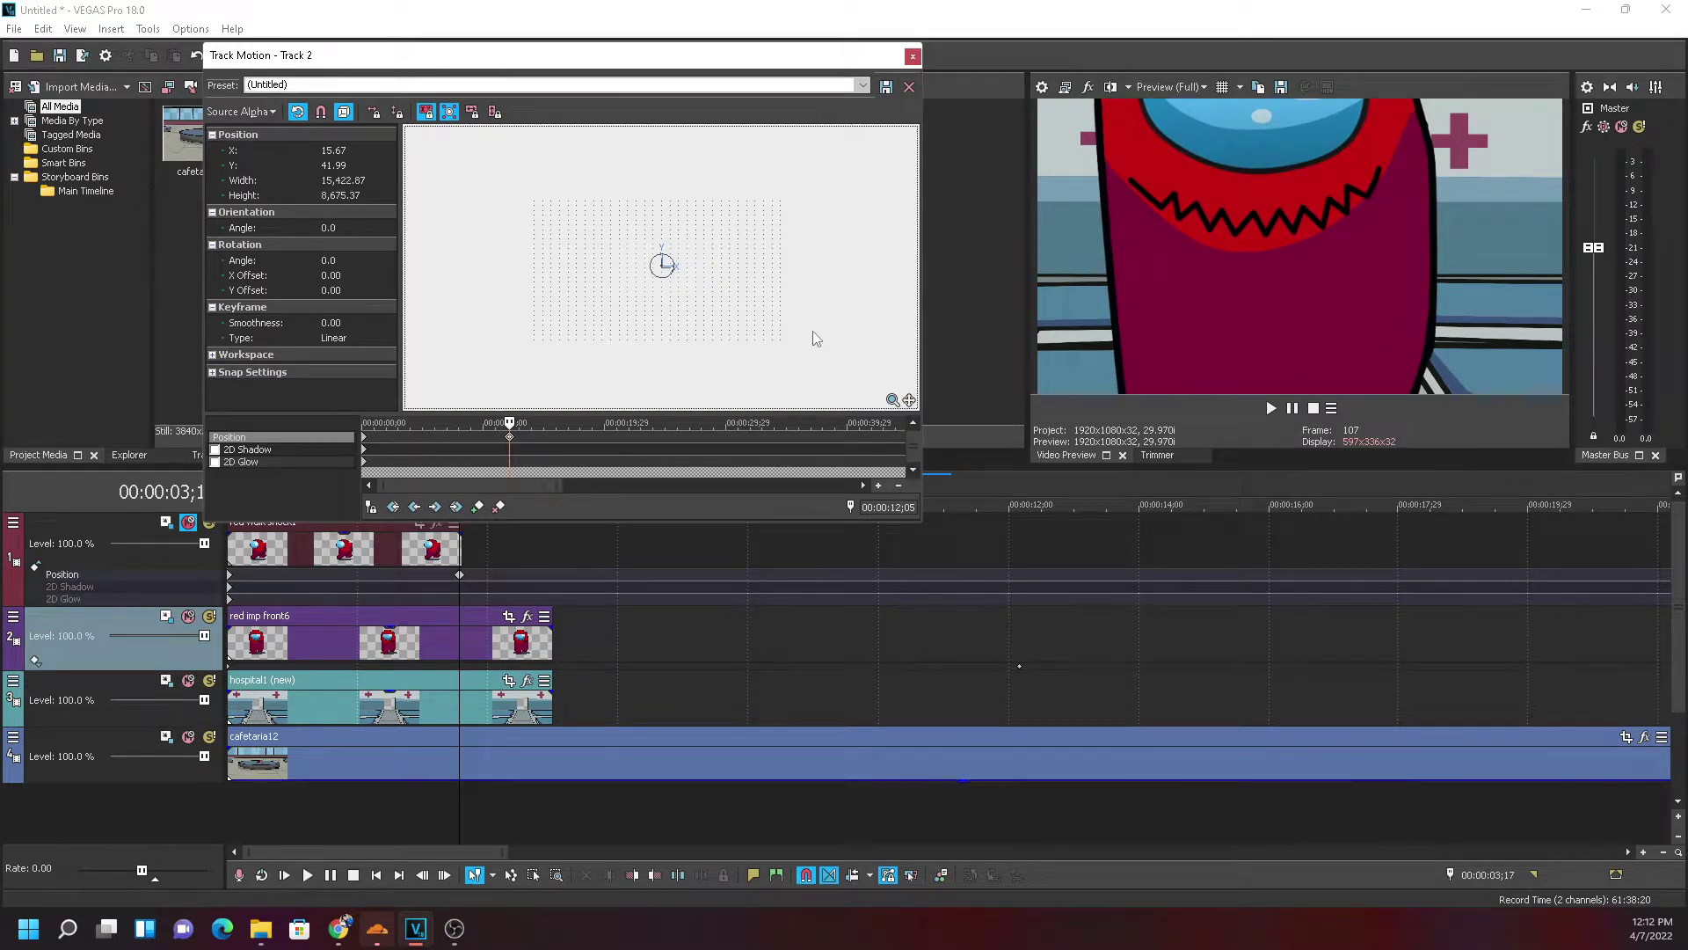
pyautogui.scroll(-1, 815, 332)
pyautogui.click(911, 58)
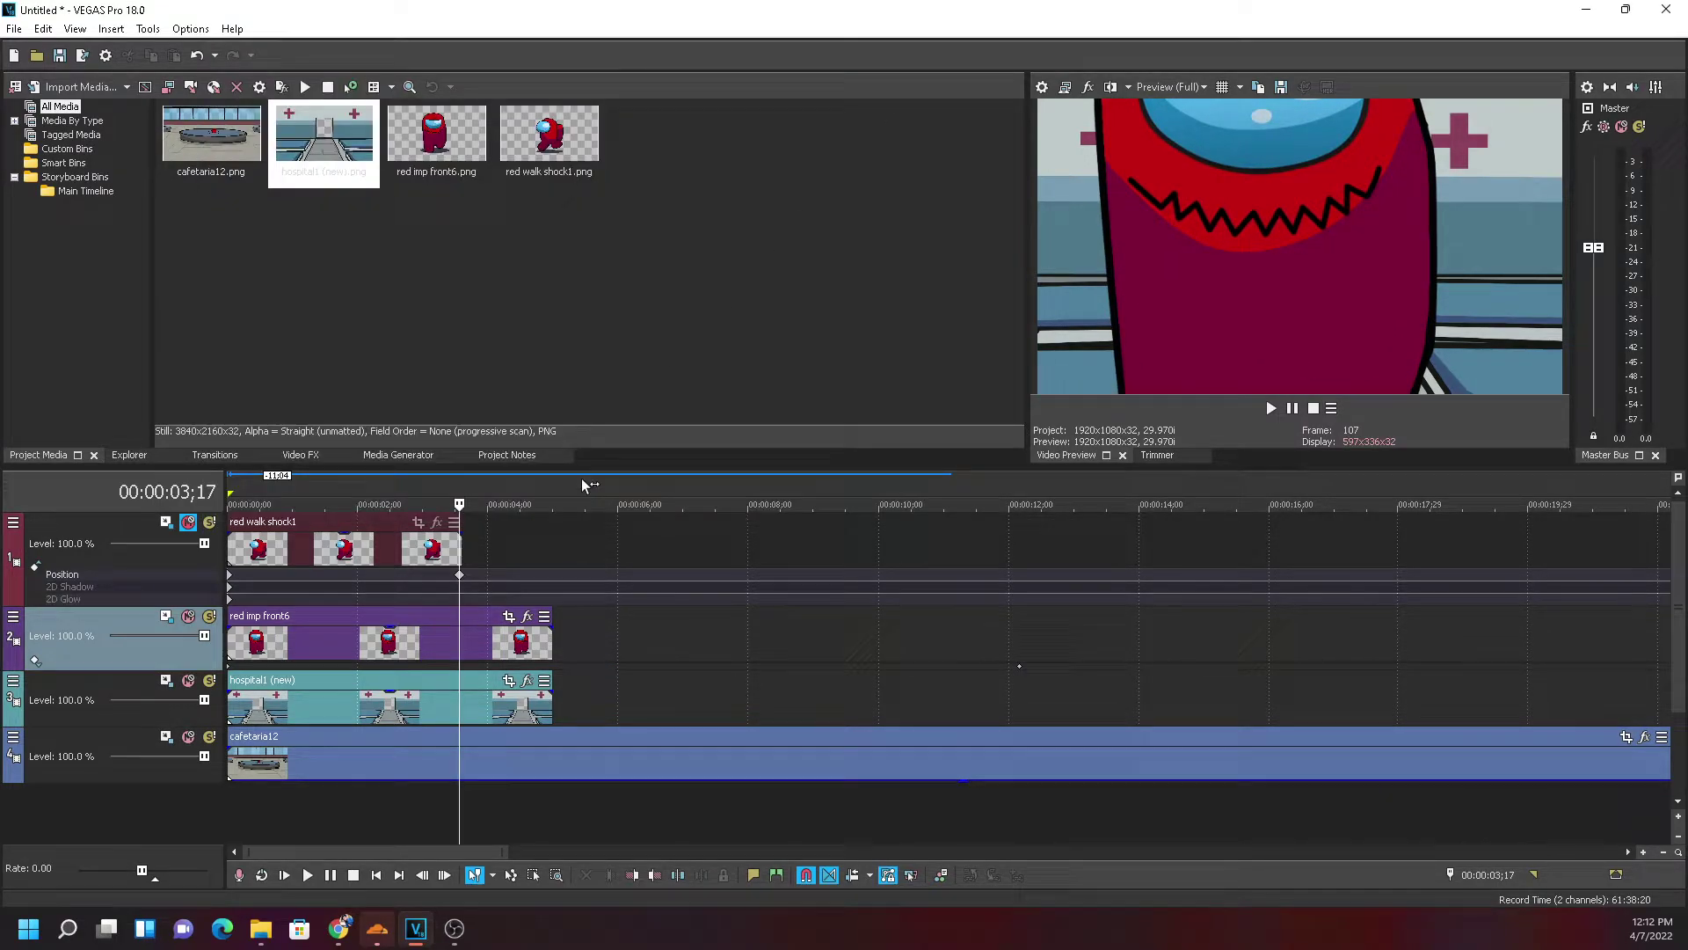
# Play the project from the beginning to check the red impostor's size animation
pyautogui.click(455, 636)
pyautogui.hotkey('ctrl', 'Home')
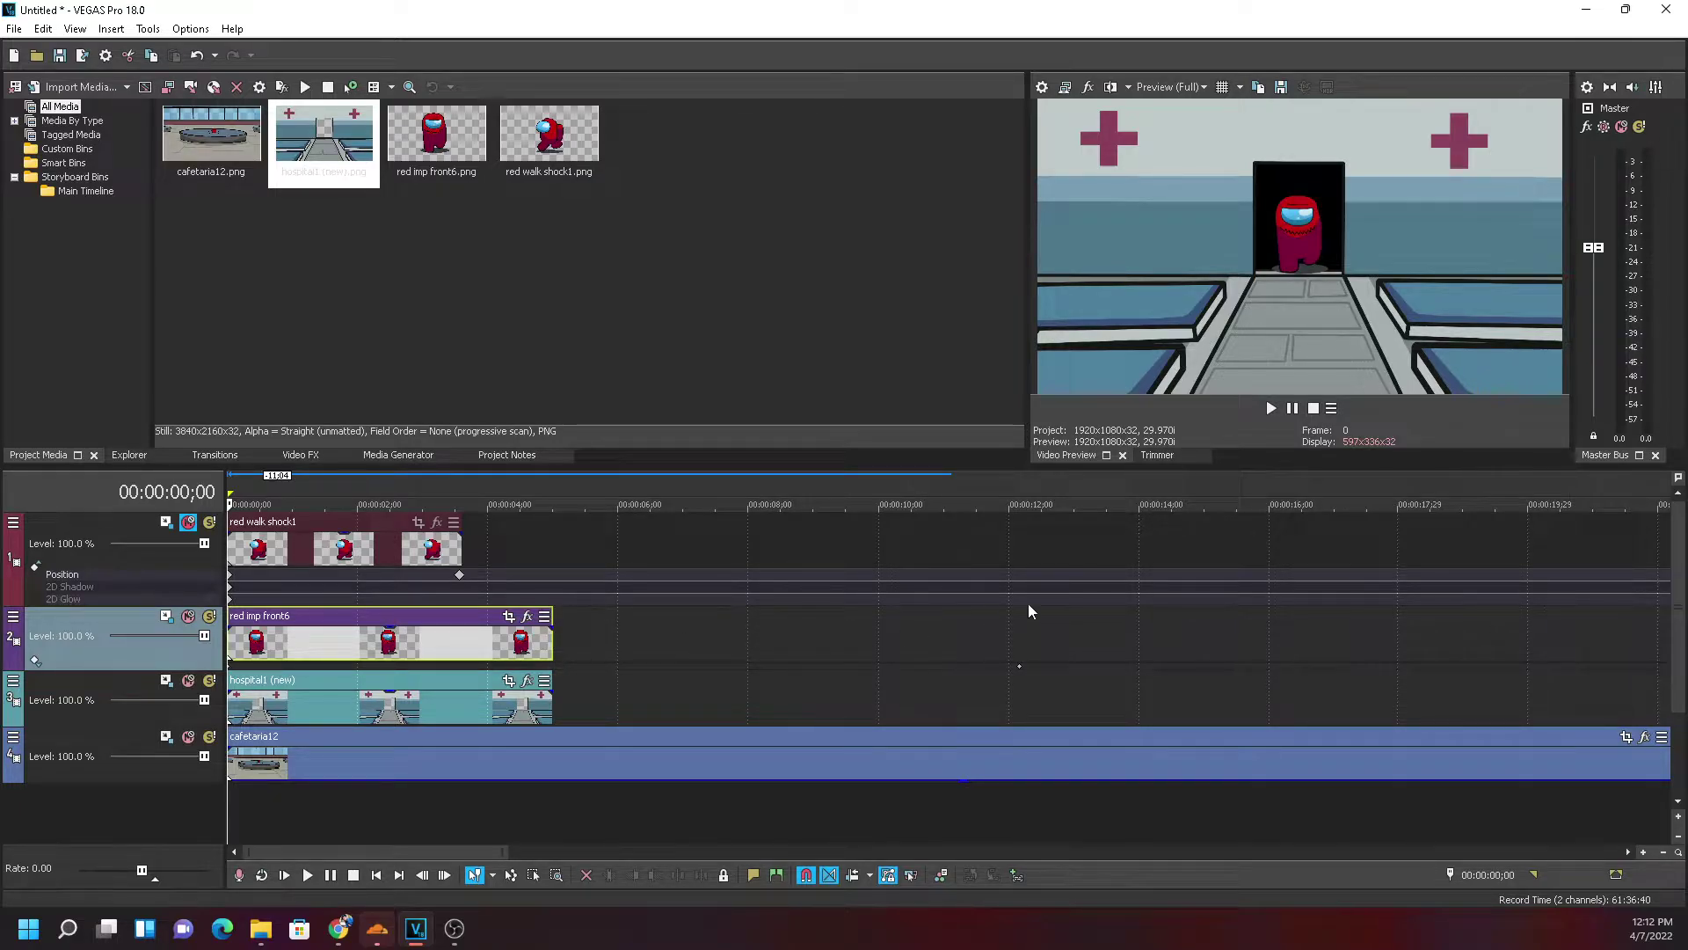
pyautogui.press('space')
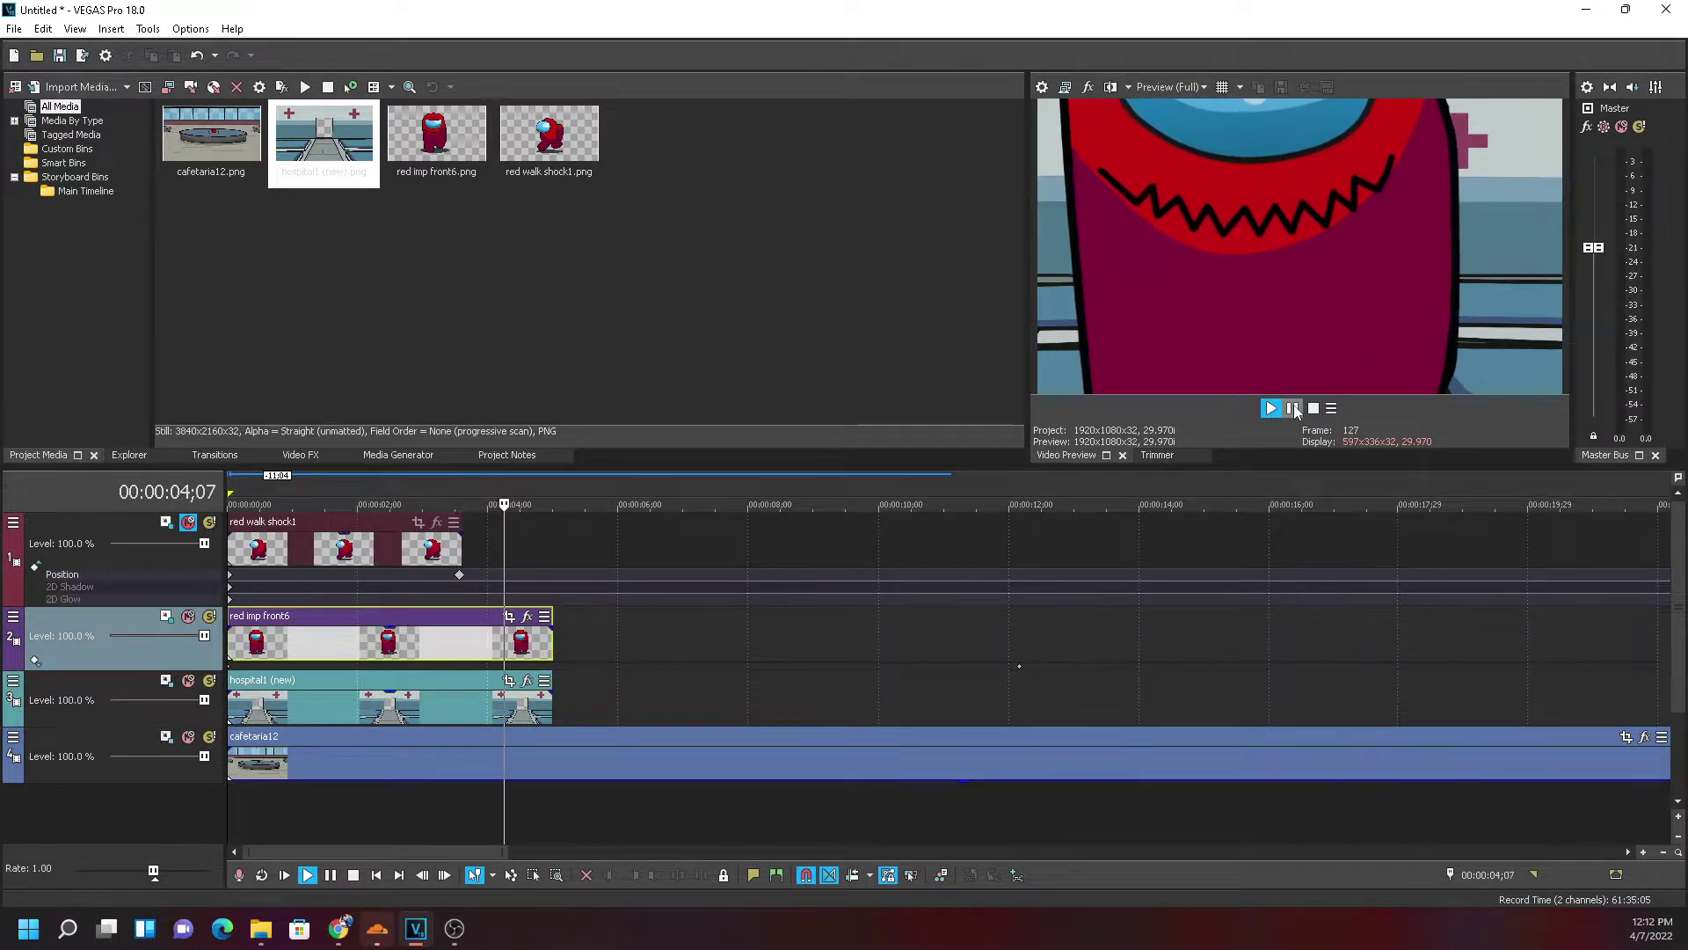
pyautogui.click(1293, 408)
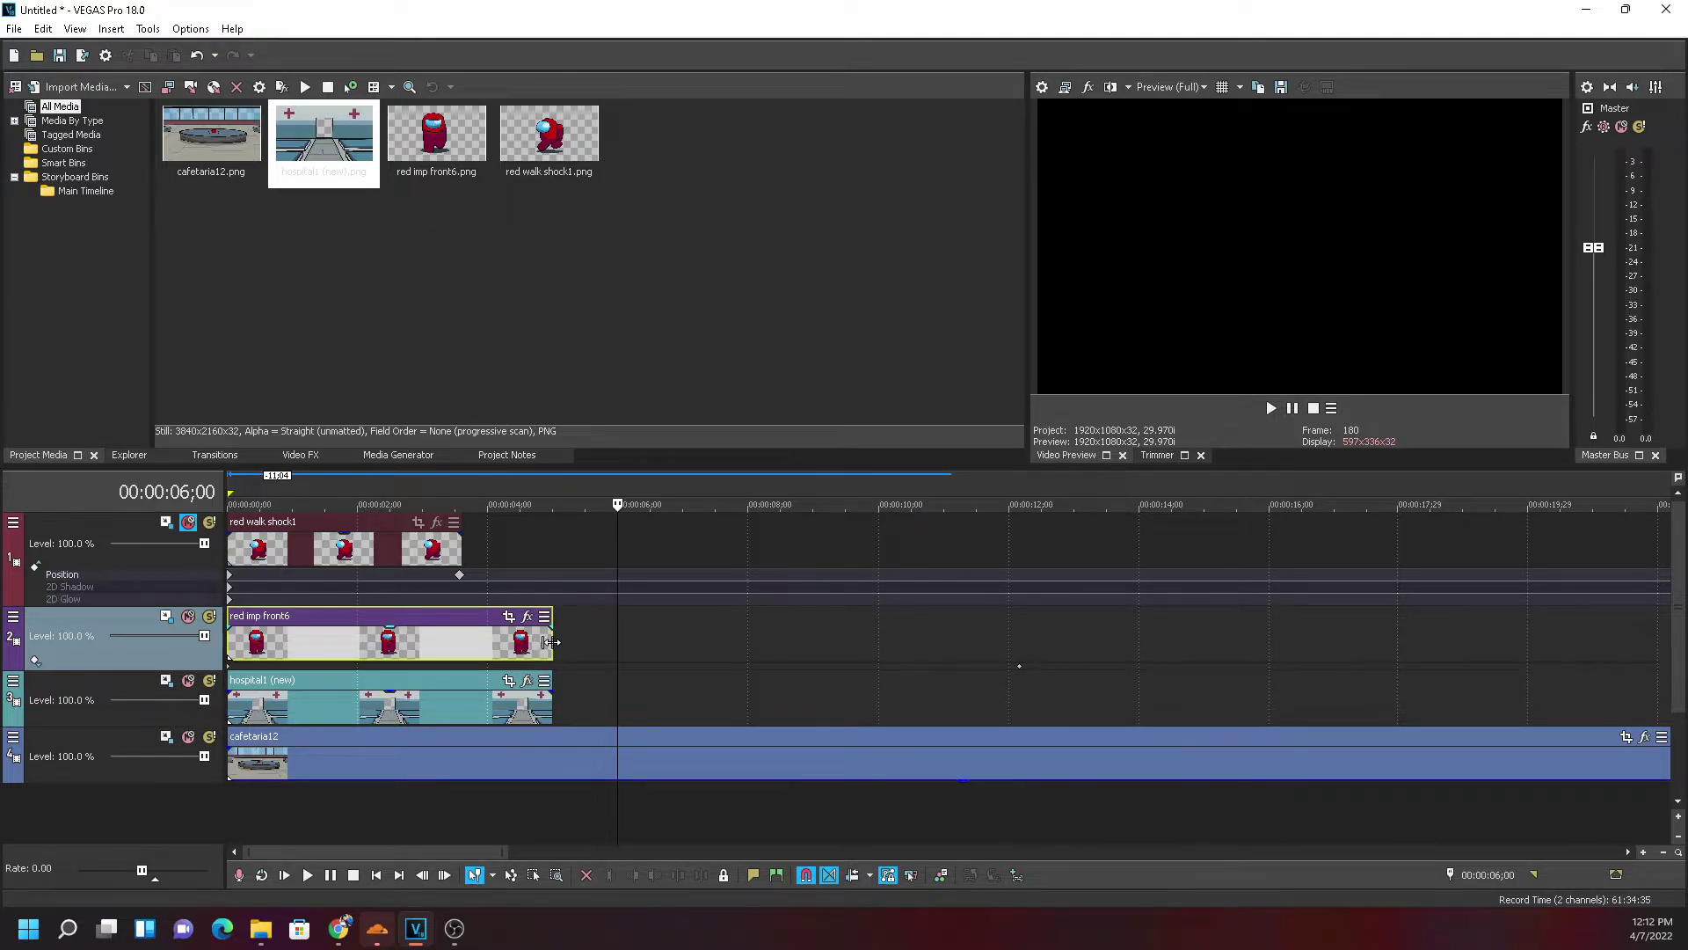
# Extend the end of the red imp front6 clip to about 13 seconds and preview the longer animation from the start
pyautogui.moveTo(551, 642); pyautogui.dragTo(1085, 650)
pyautogui.click(542, 648)
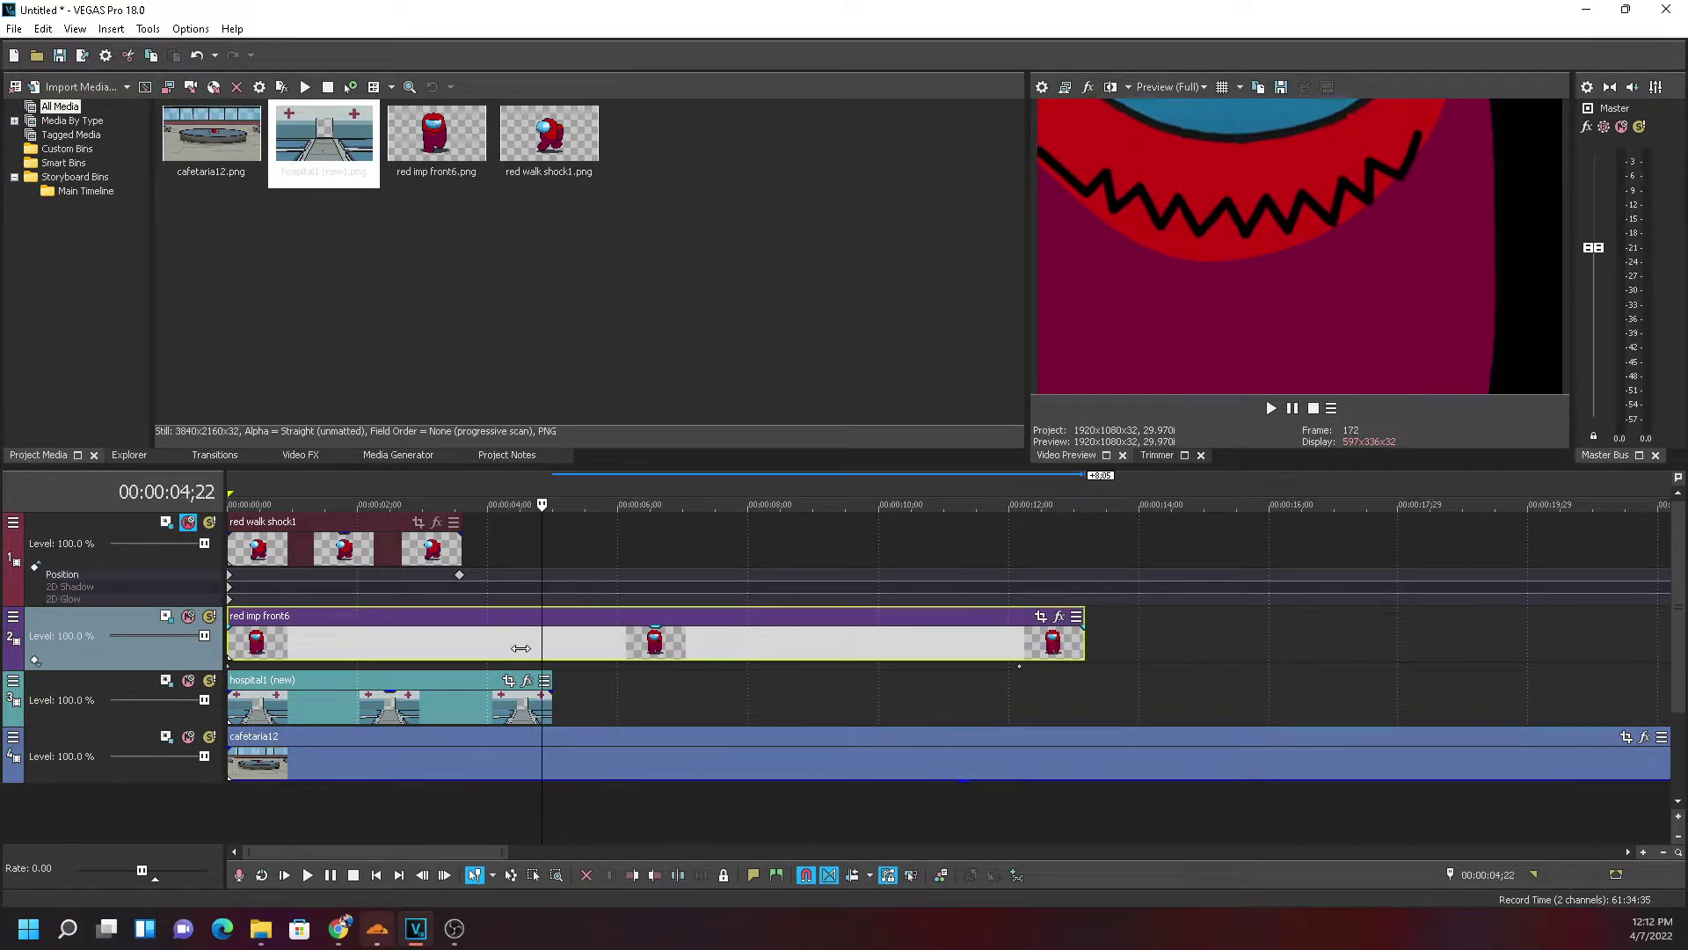
pyautogui.press('Home')
pyautogui.click(1270, 408)
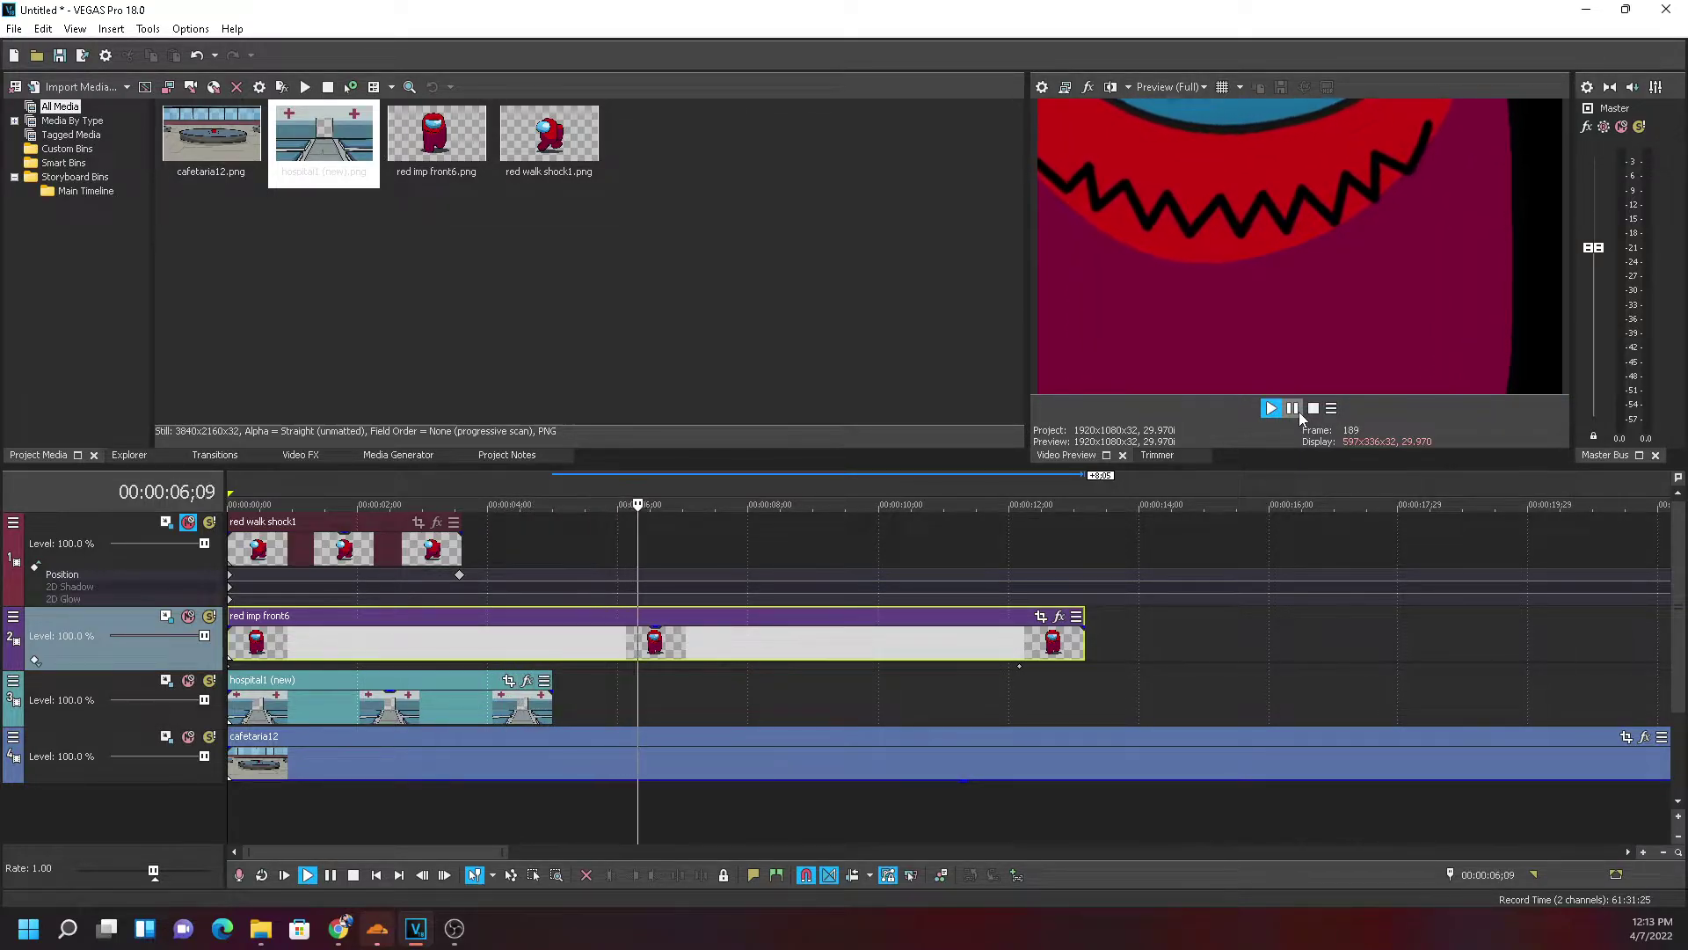
pyautogui.click(1294, 410)
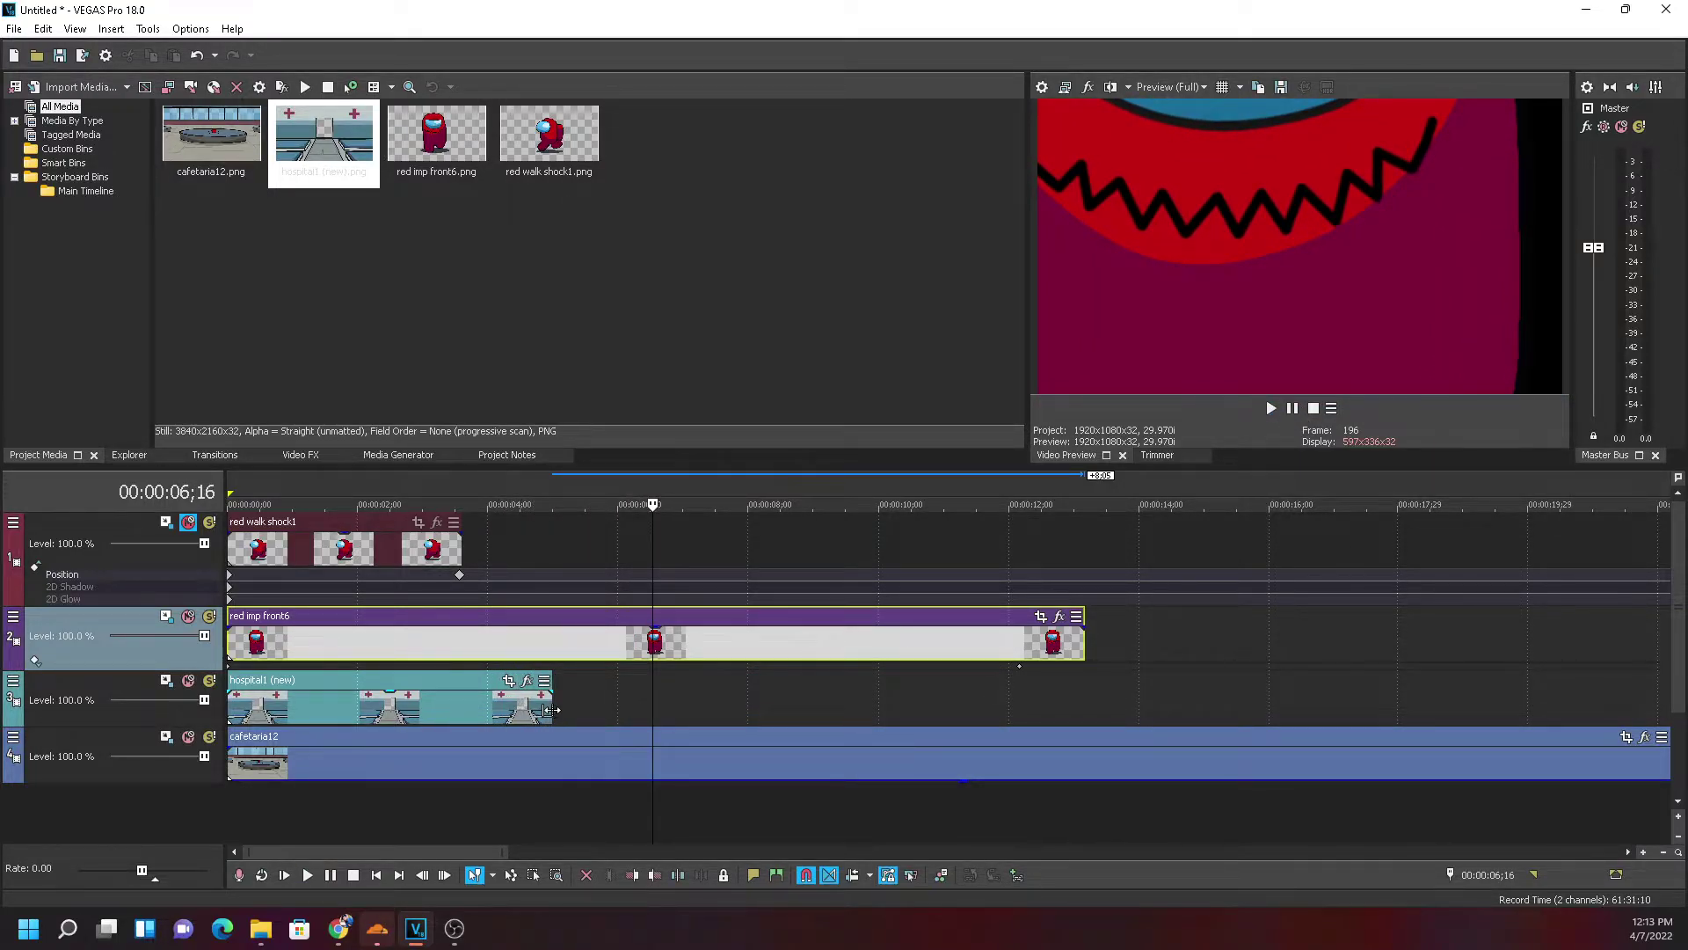
# Extend the hospital1 (new) background clip to end together with the red imp front6 clip, and preview it
pyautogui.moveTo(552, 710); pyautogui.dragTo(1085, 730)
pyautogui.click(1292, 409)
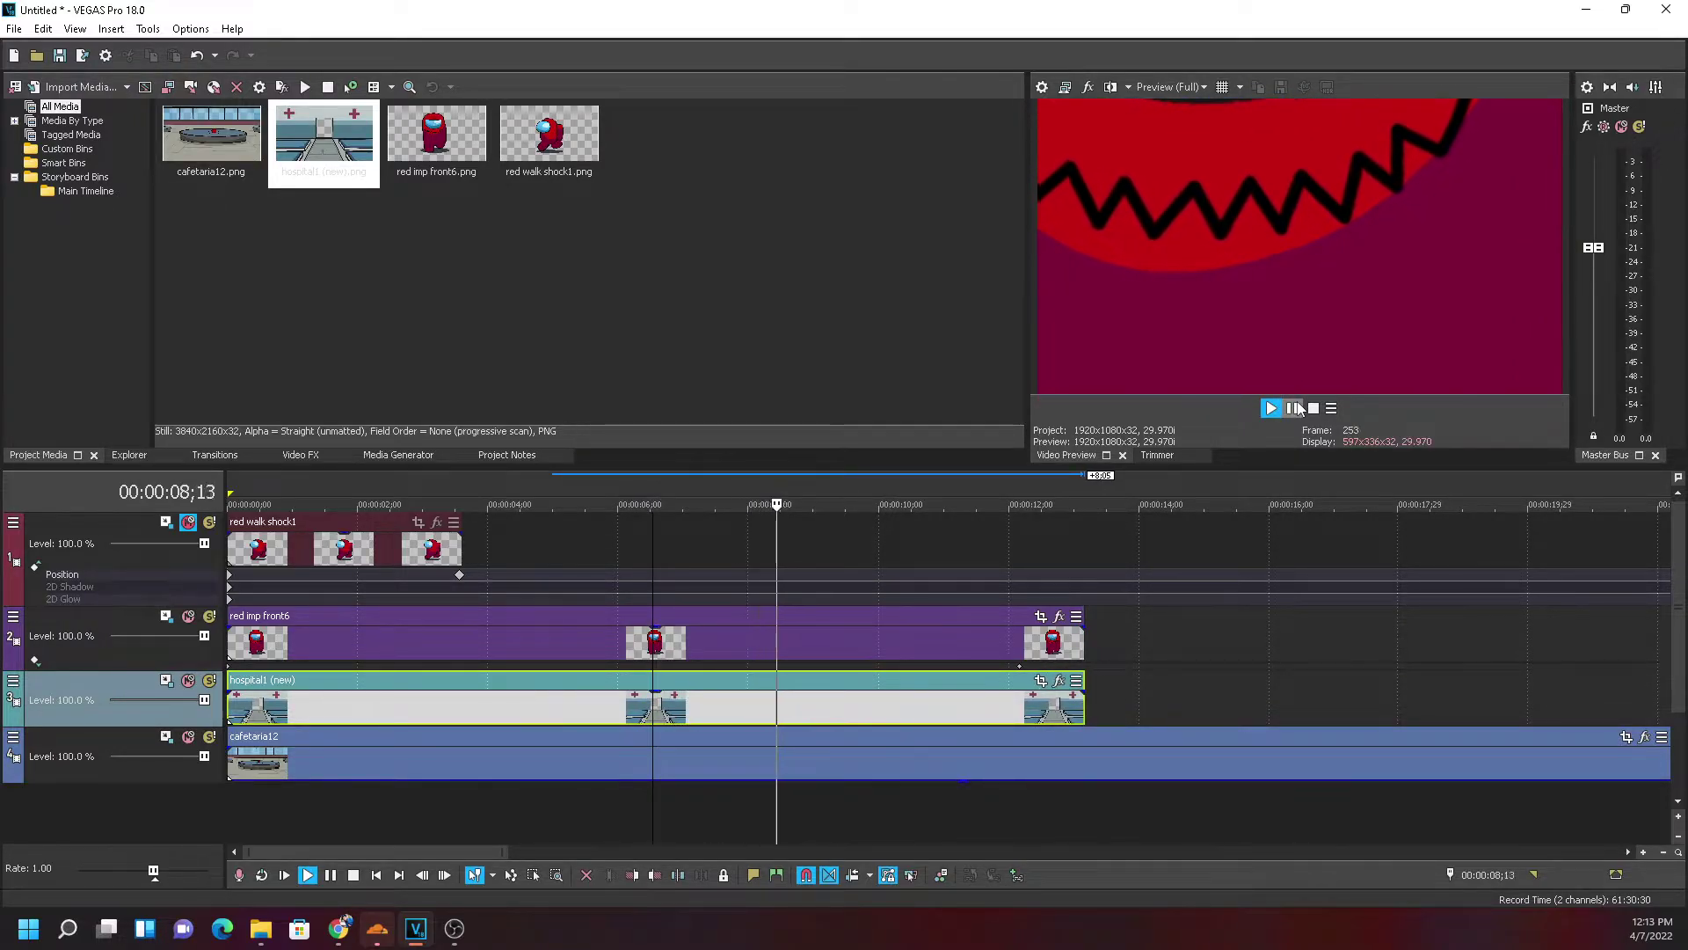
pyautogui.click(1292, 408)
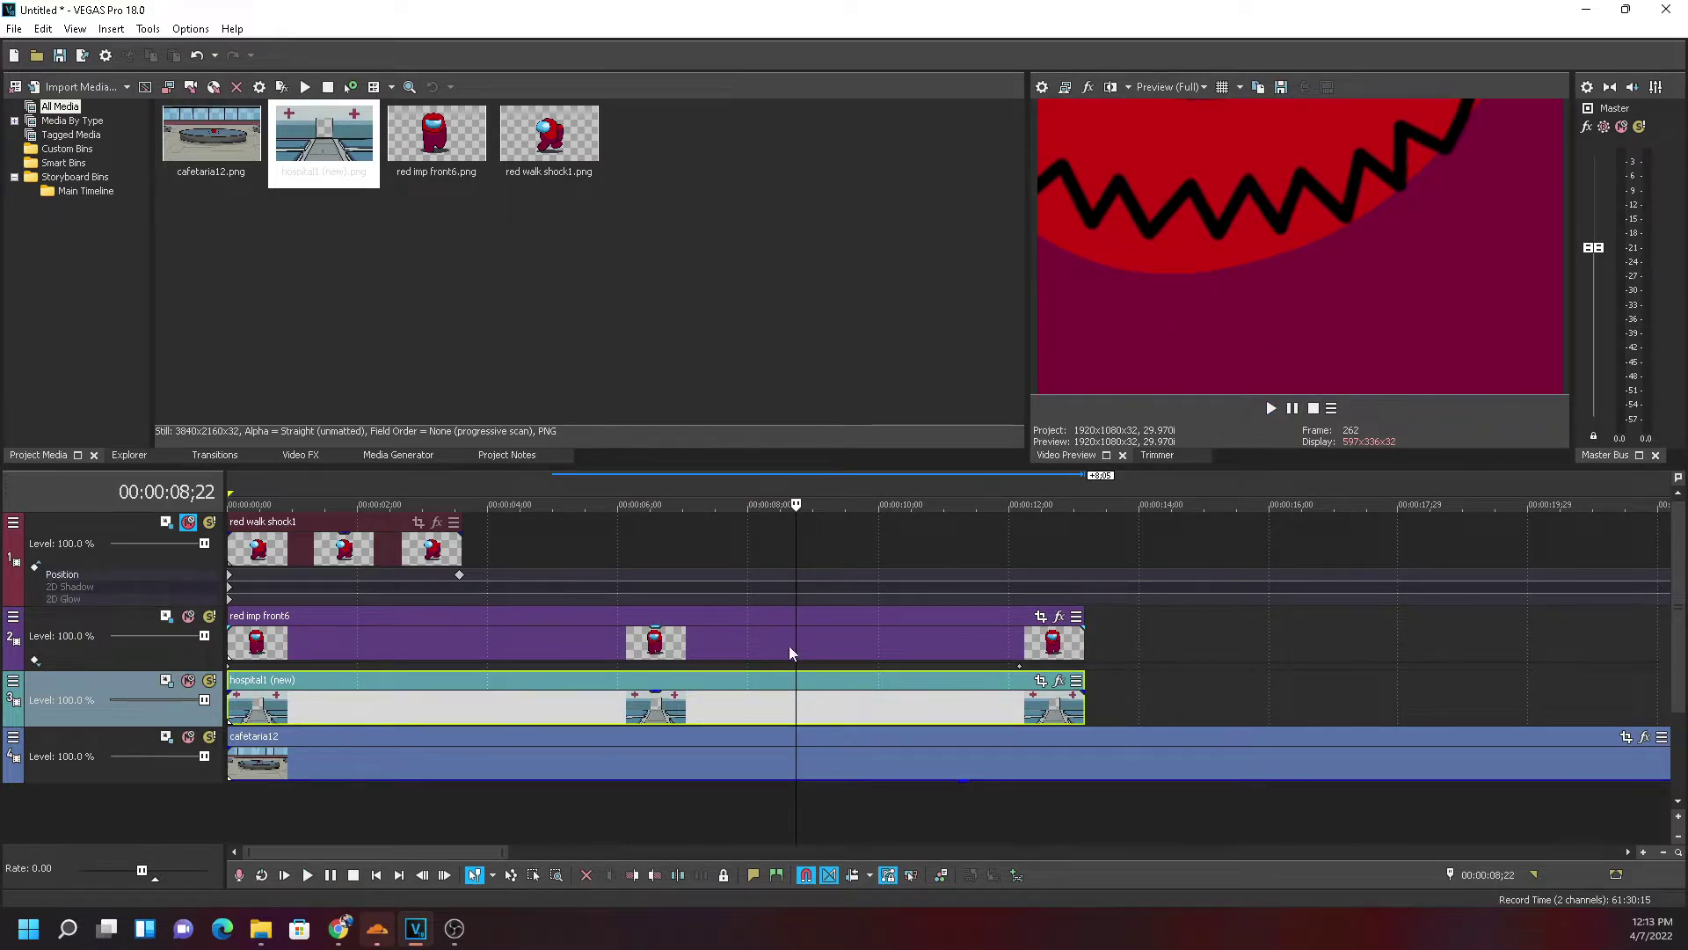
# Split the red imp front6 clip on track 2 at 00:00:07;13
pyautogui.moveTo(797, 629); pyautogui.dragTo(1019, 640)
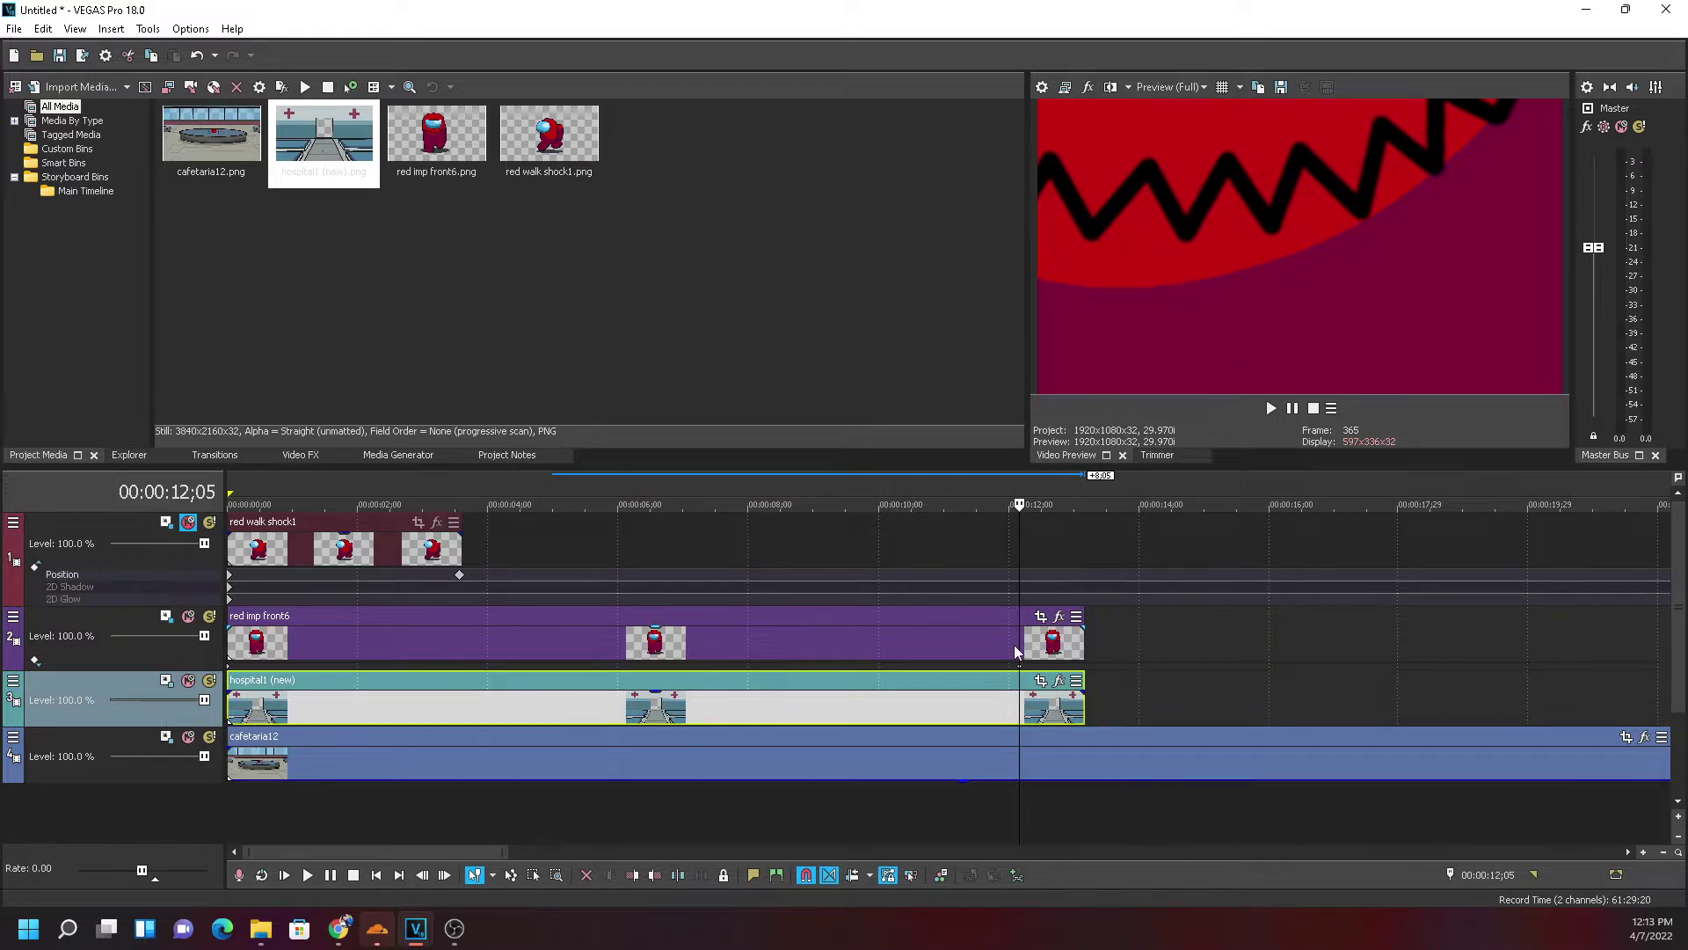
pyautogui.moveTo(1016, 641); pyautogui.dragTo(630, 645)
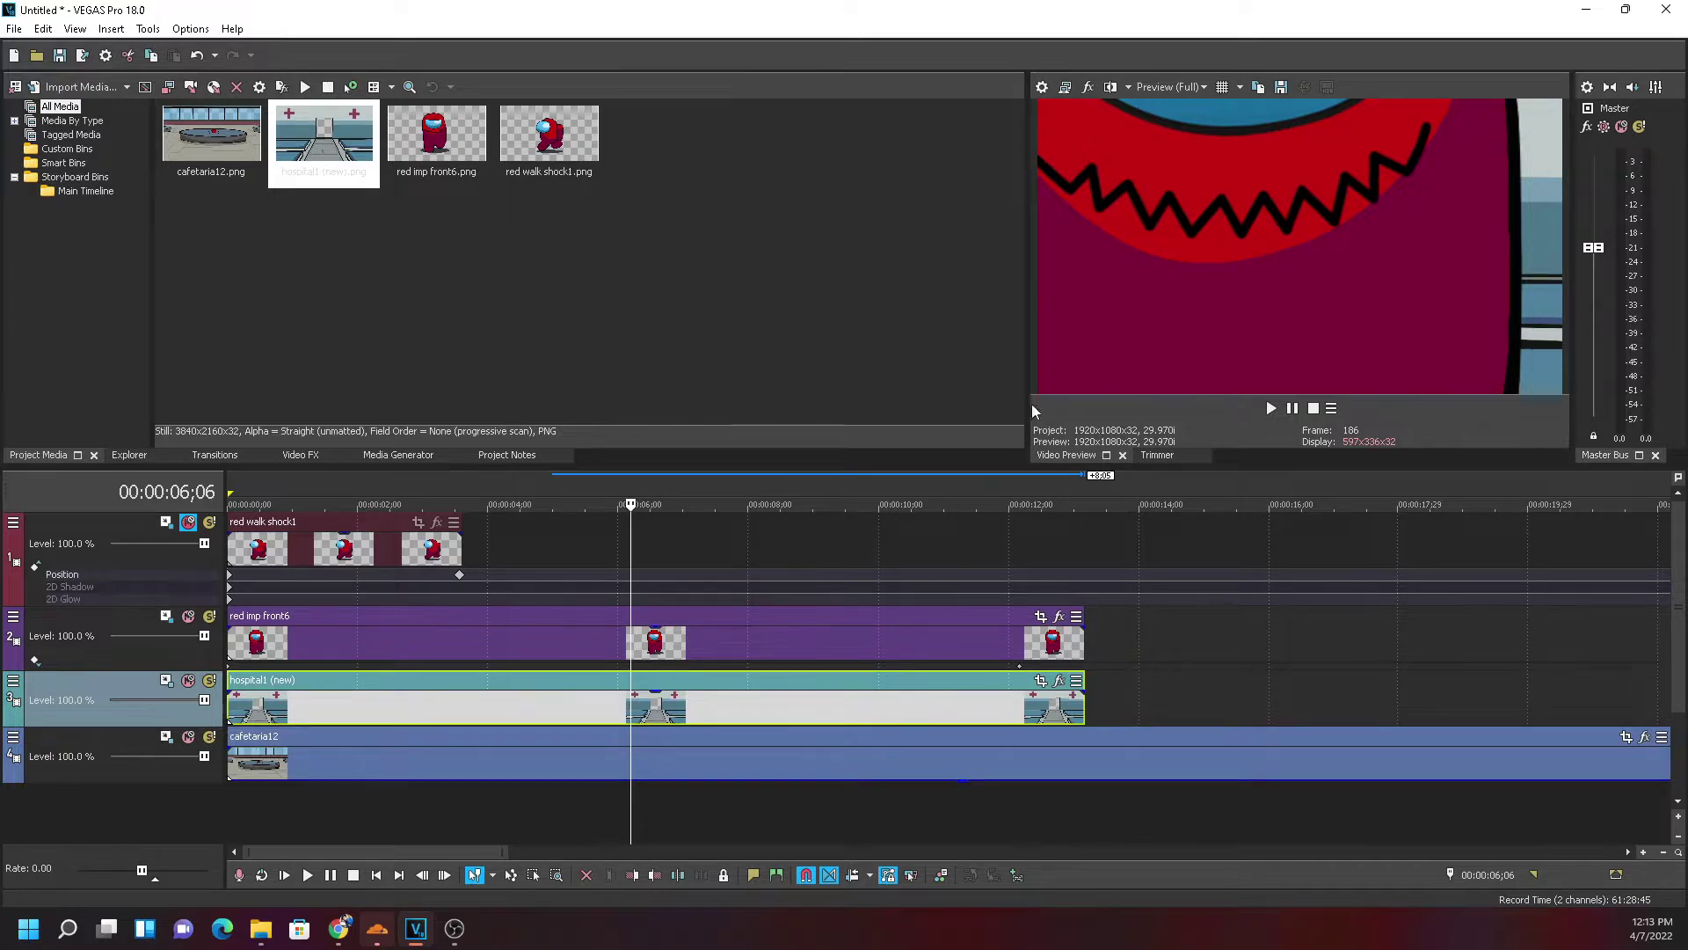
pyautogui.click(614, 644)
pyautogui.moveTo(614, 644)
pyautogui.mouseDown()
pyautogui.moveTo(262, 658)
pyautogui.moveTo(782, 677)
pyautogui.moveTo(772, 646)
pyautogui.moveTo(412, 644)
pyautogui.moveTo(652, 644)
pyautogui.moveTo(620, 644)
pyautogui.mouseUp()
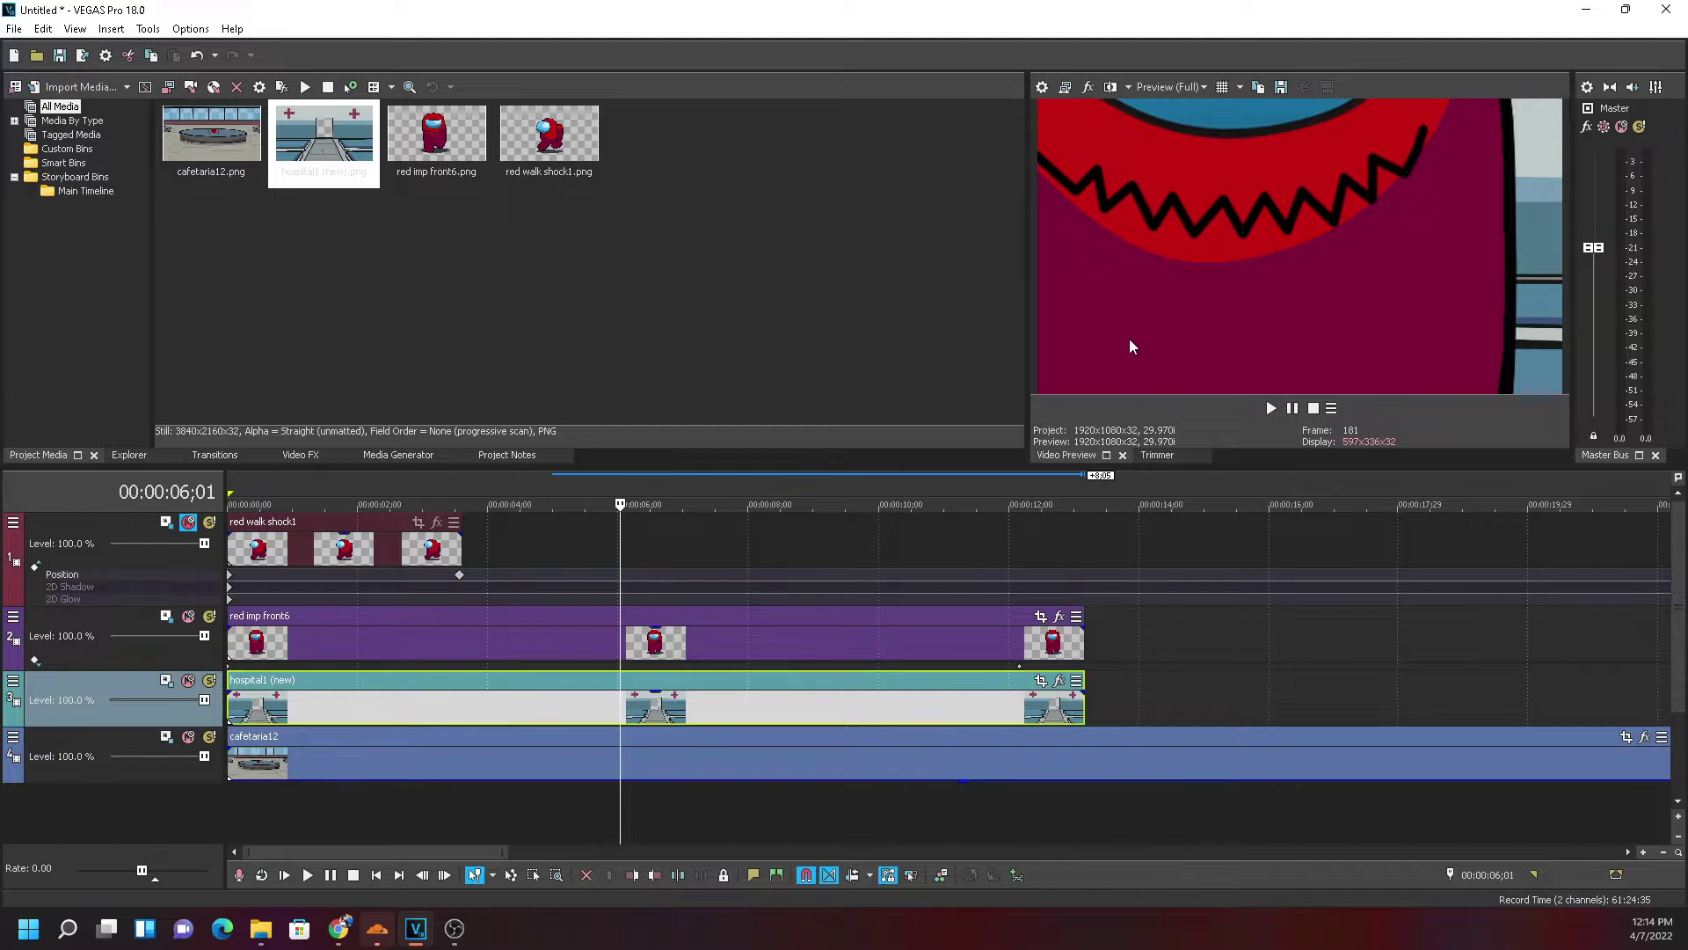
pyautogui.click(623, 649)
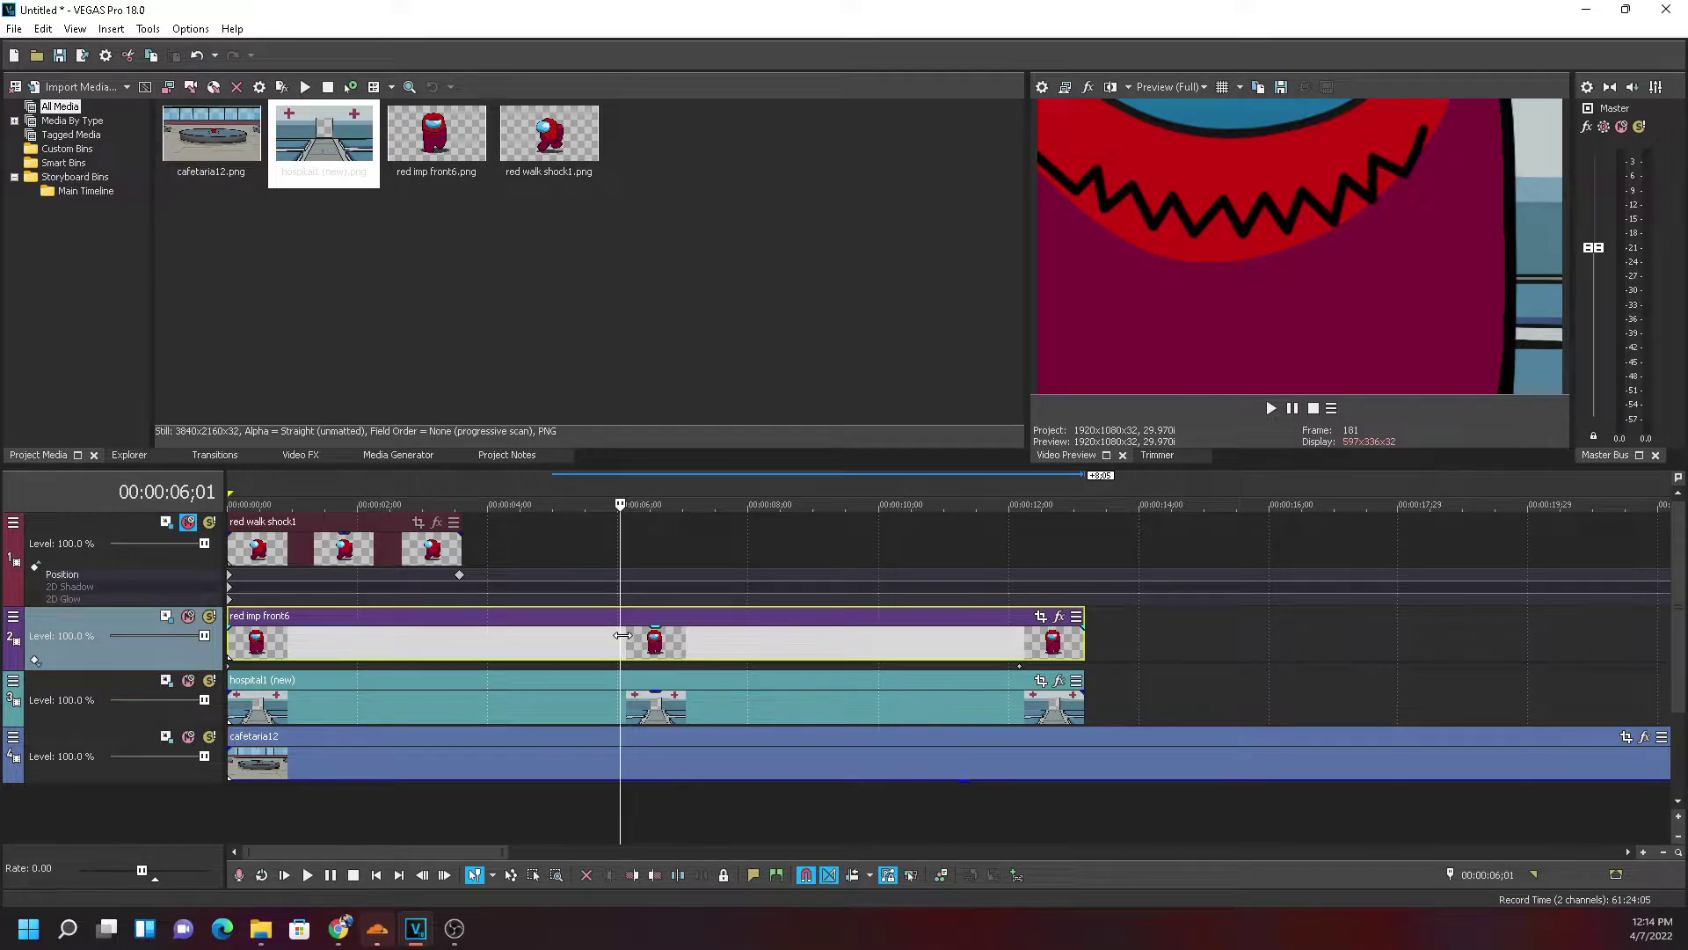
pyautogui.moveTo(622, 635); pyautogui.dragTo(711, 641)
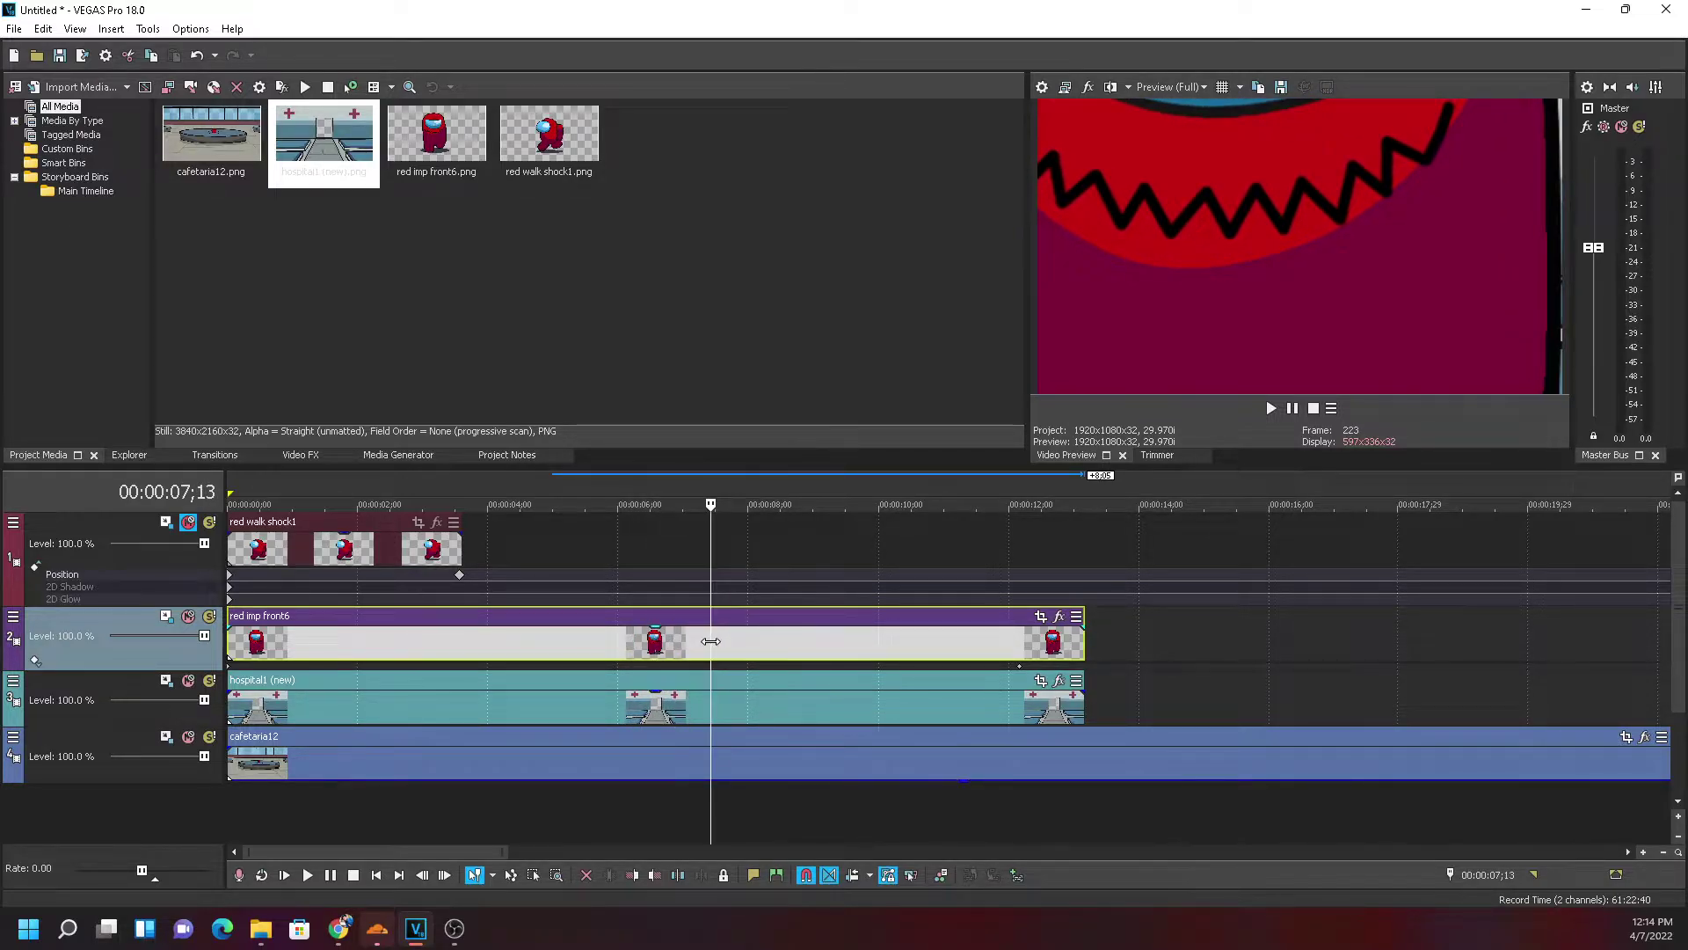
pyautogui.press('s')
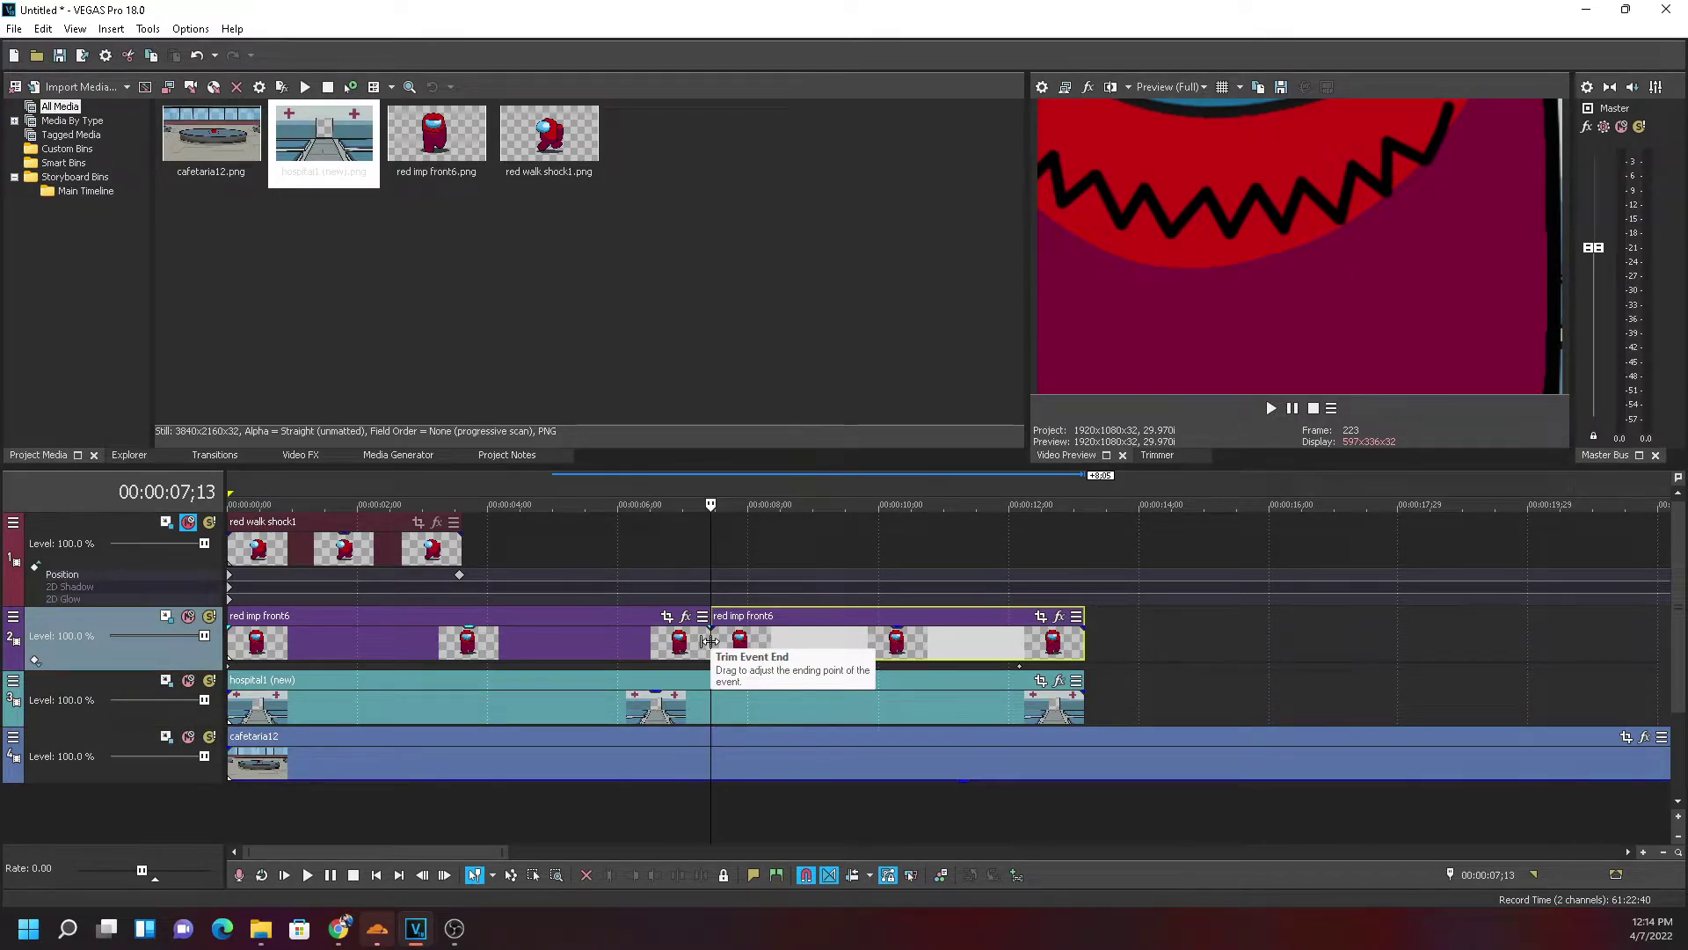
pyautogui.rightClick(707, 638)
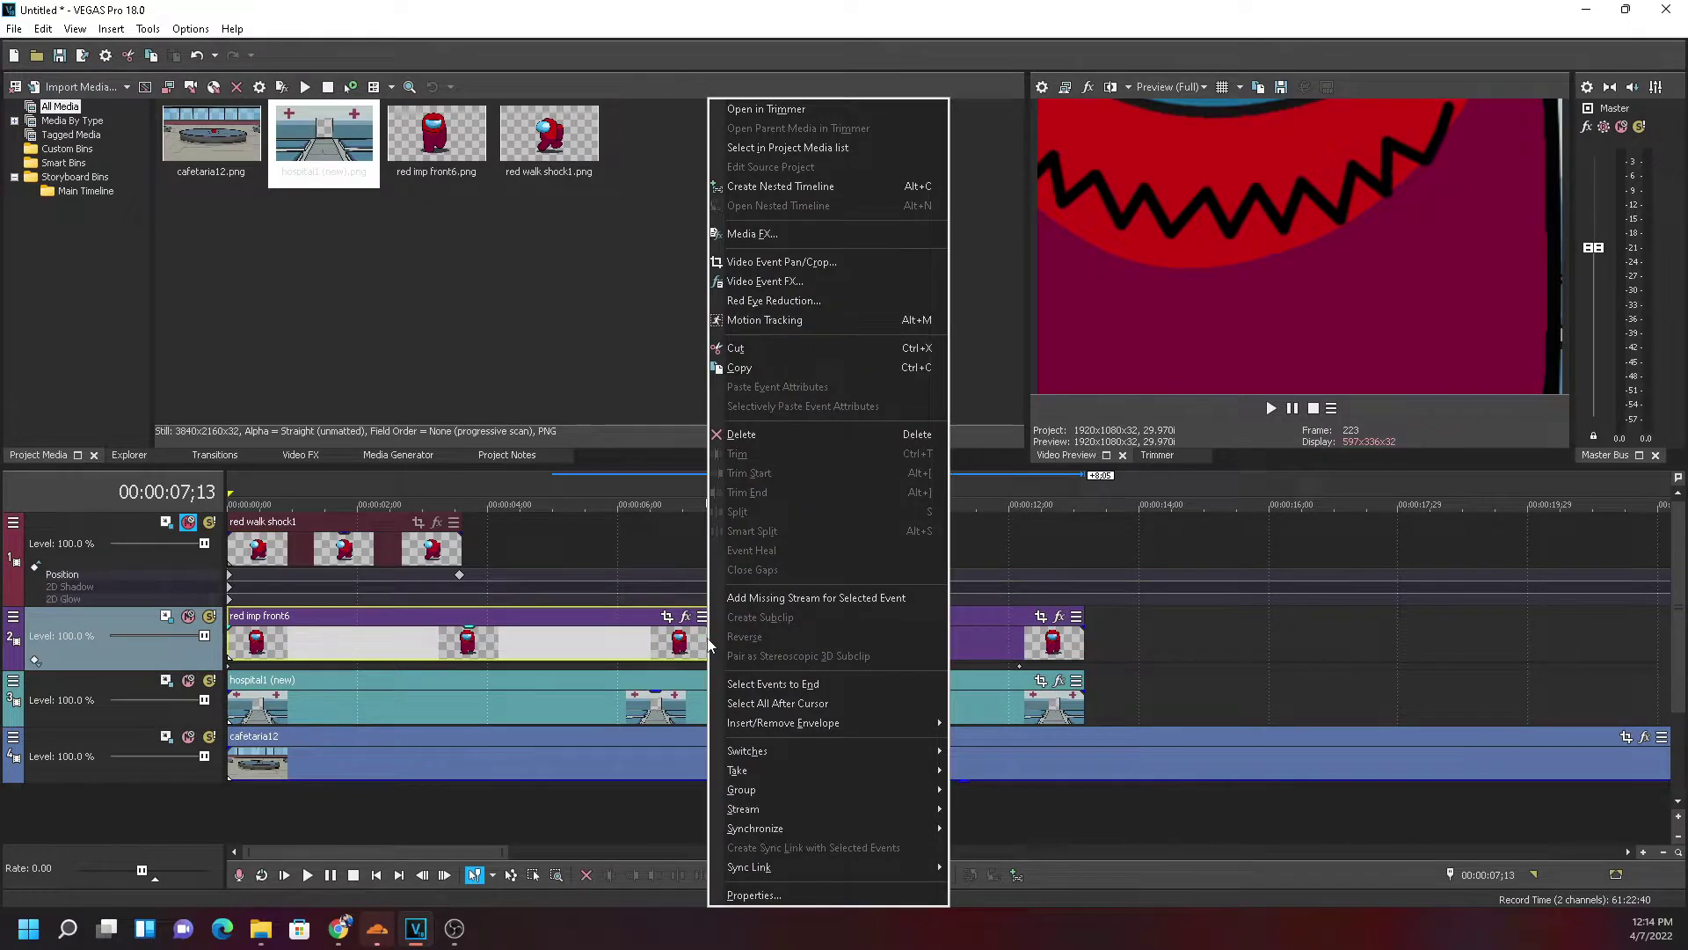
pyautogui.rightClick(679, 651)
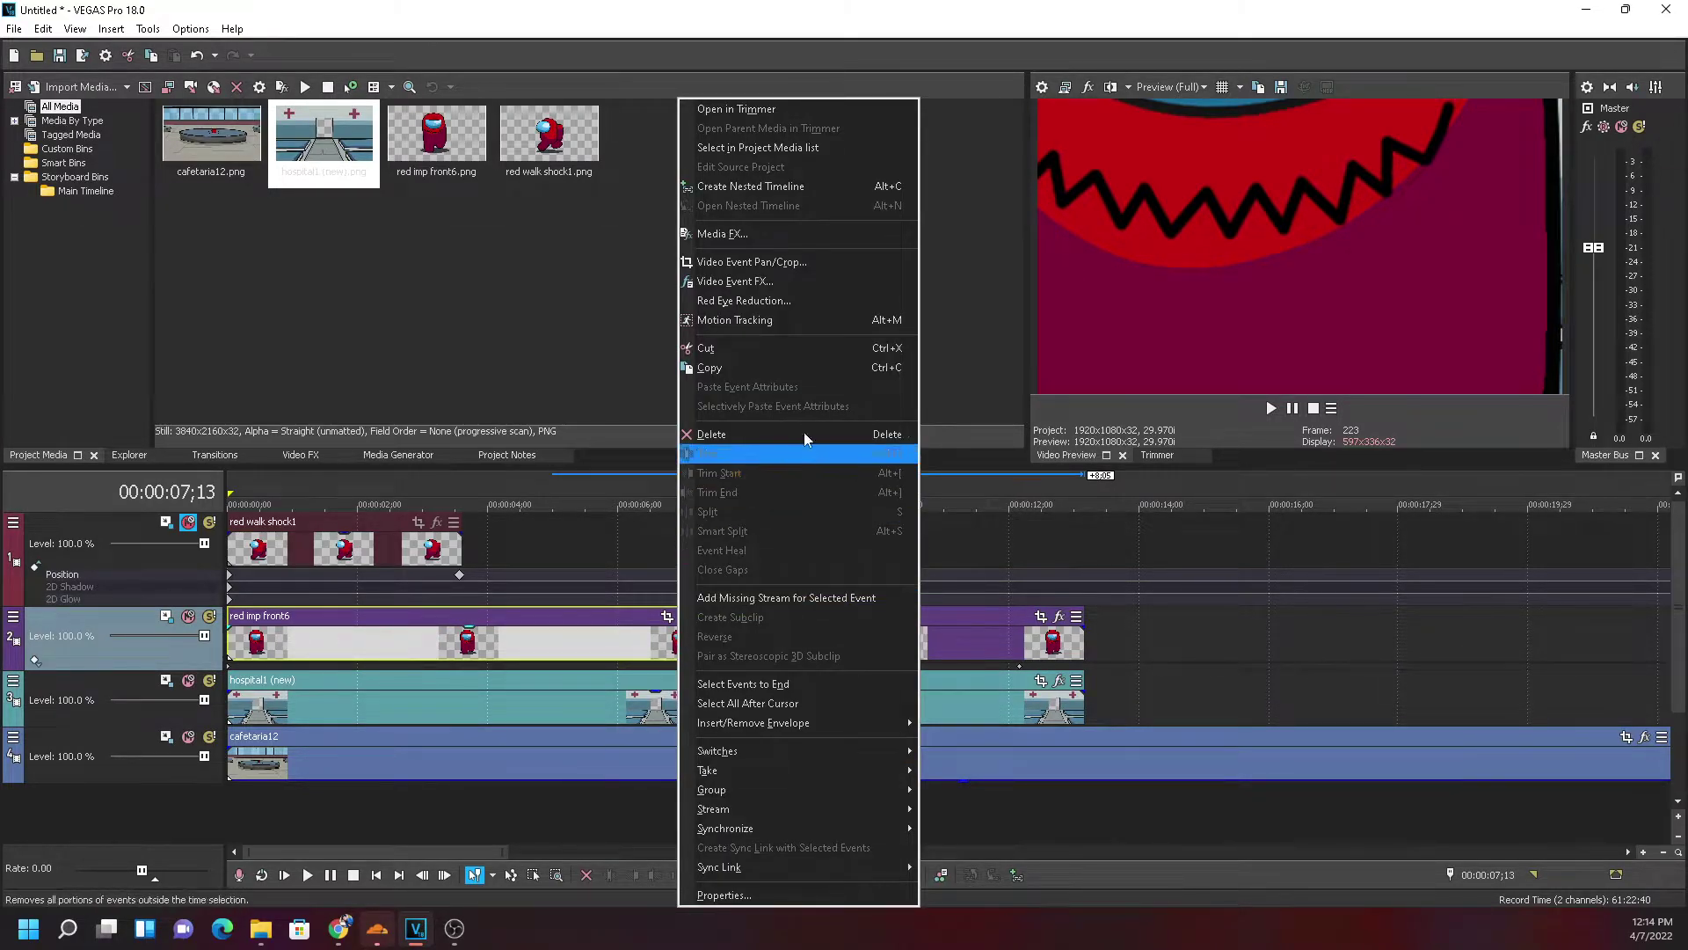
pyautogui.click(703, 512)
pyautogui.click(650, 642)
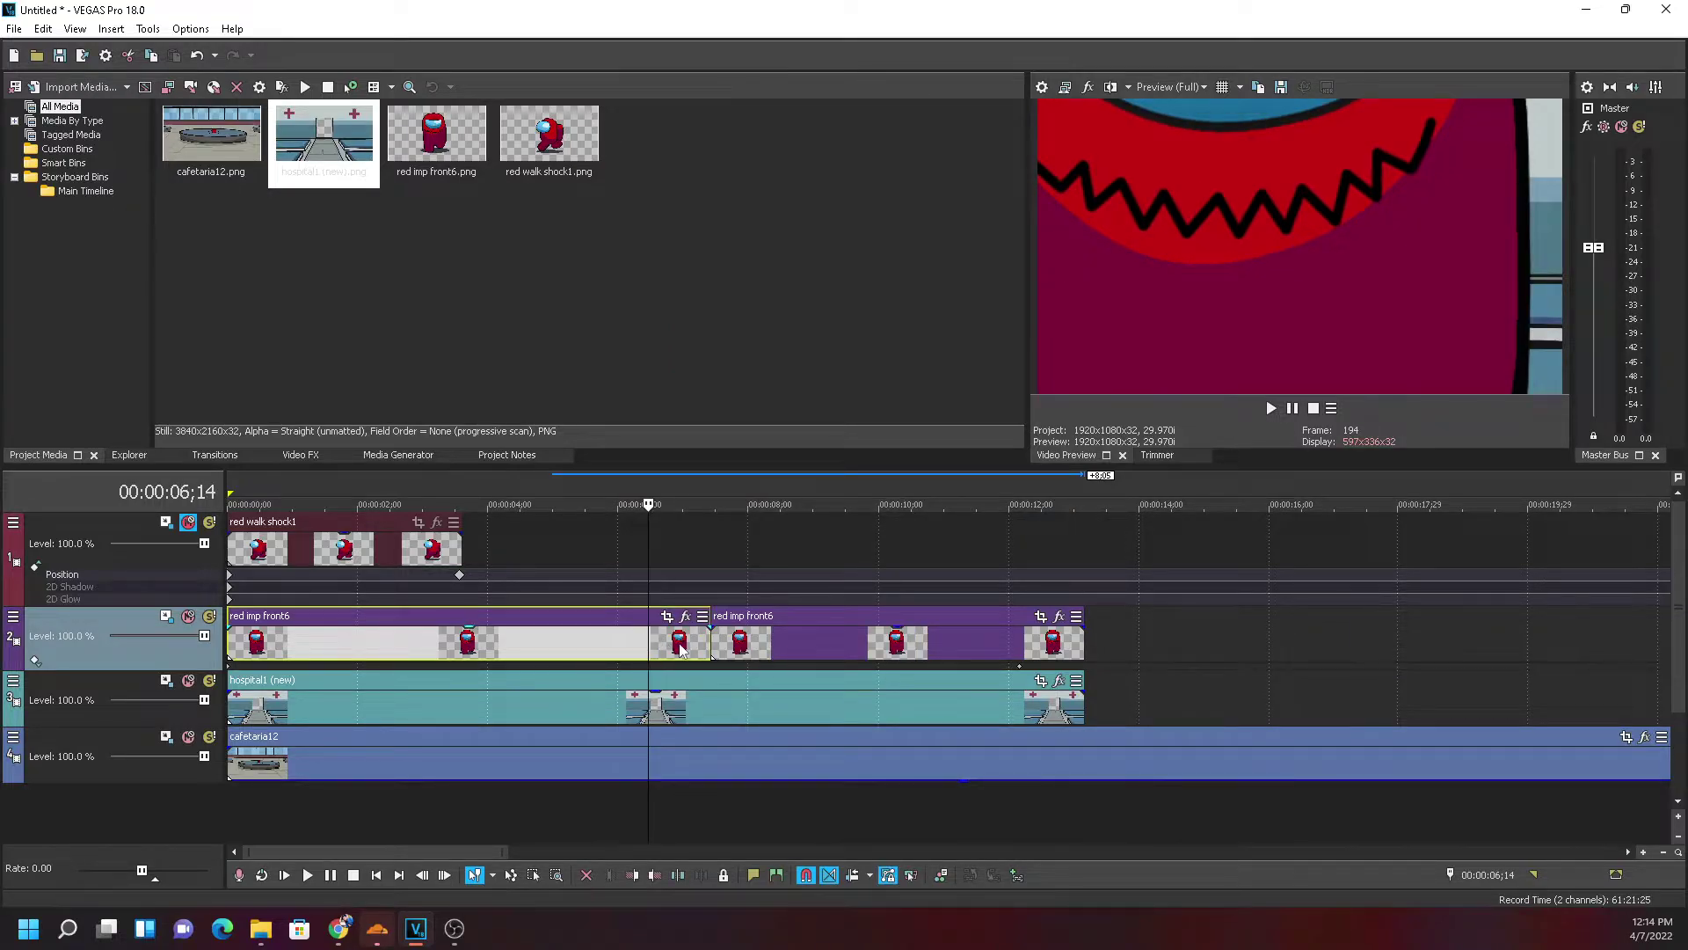
pyautogui.rightClick(680, 649)
pyautogui.click(695, 641)
pyautogui.click(705, 647)
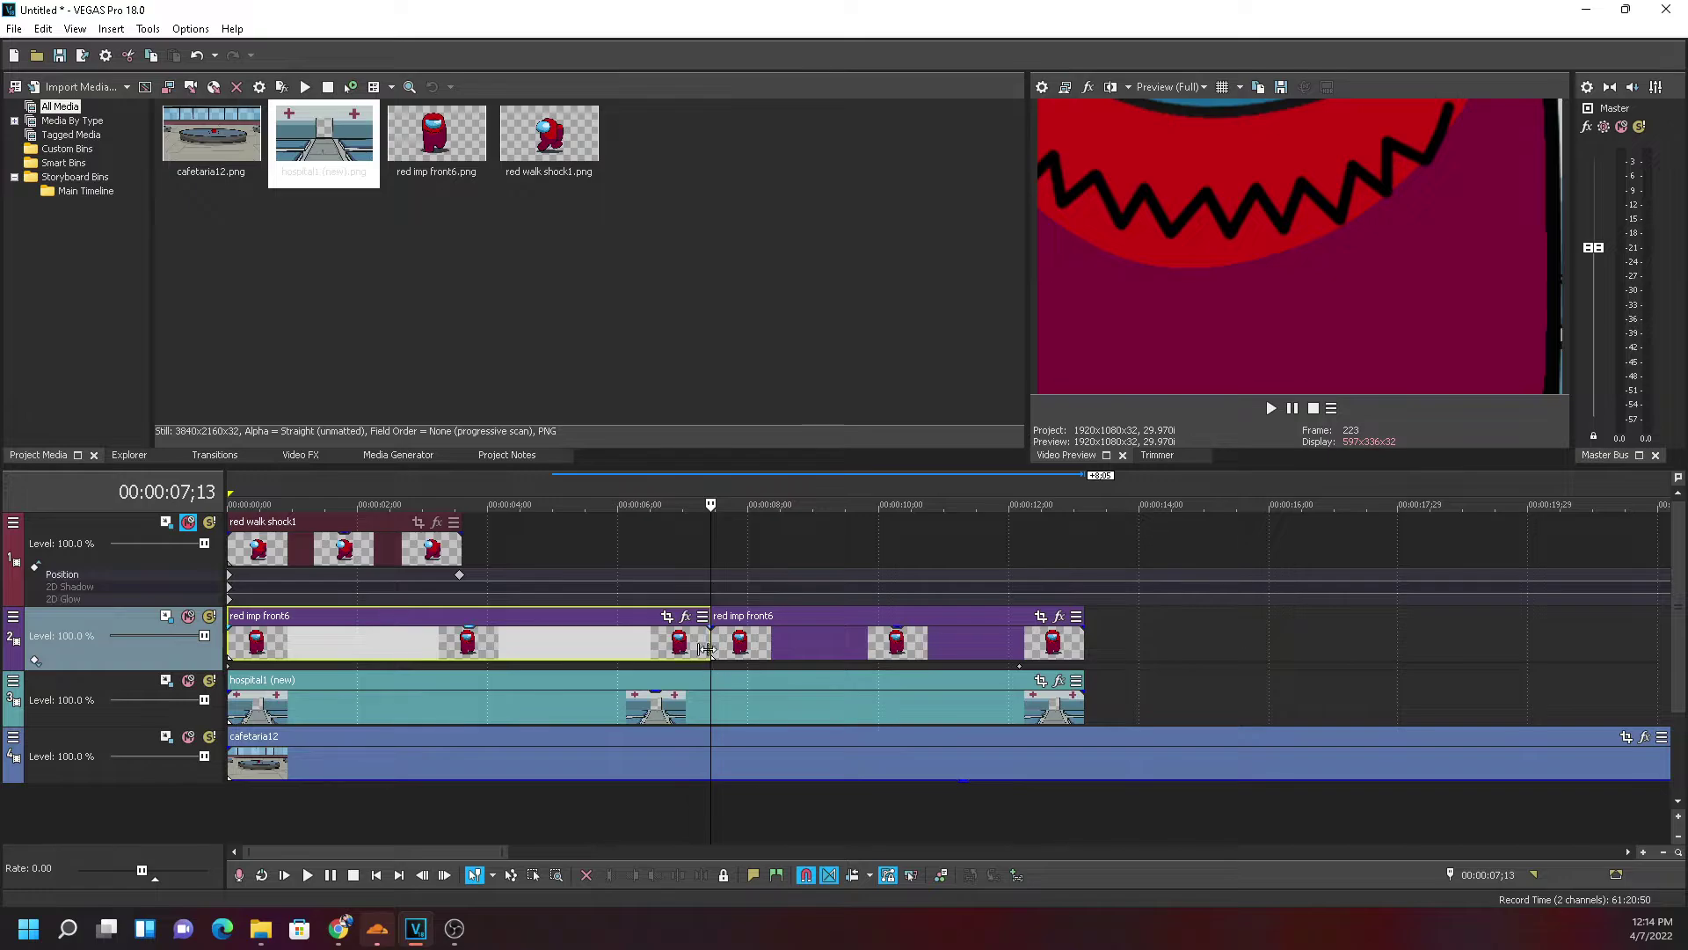
pyautogui.rightClick(659, 648)
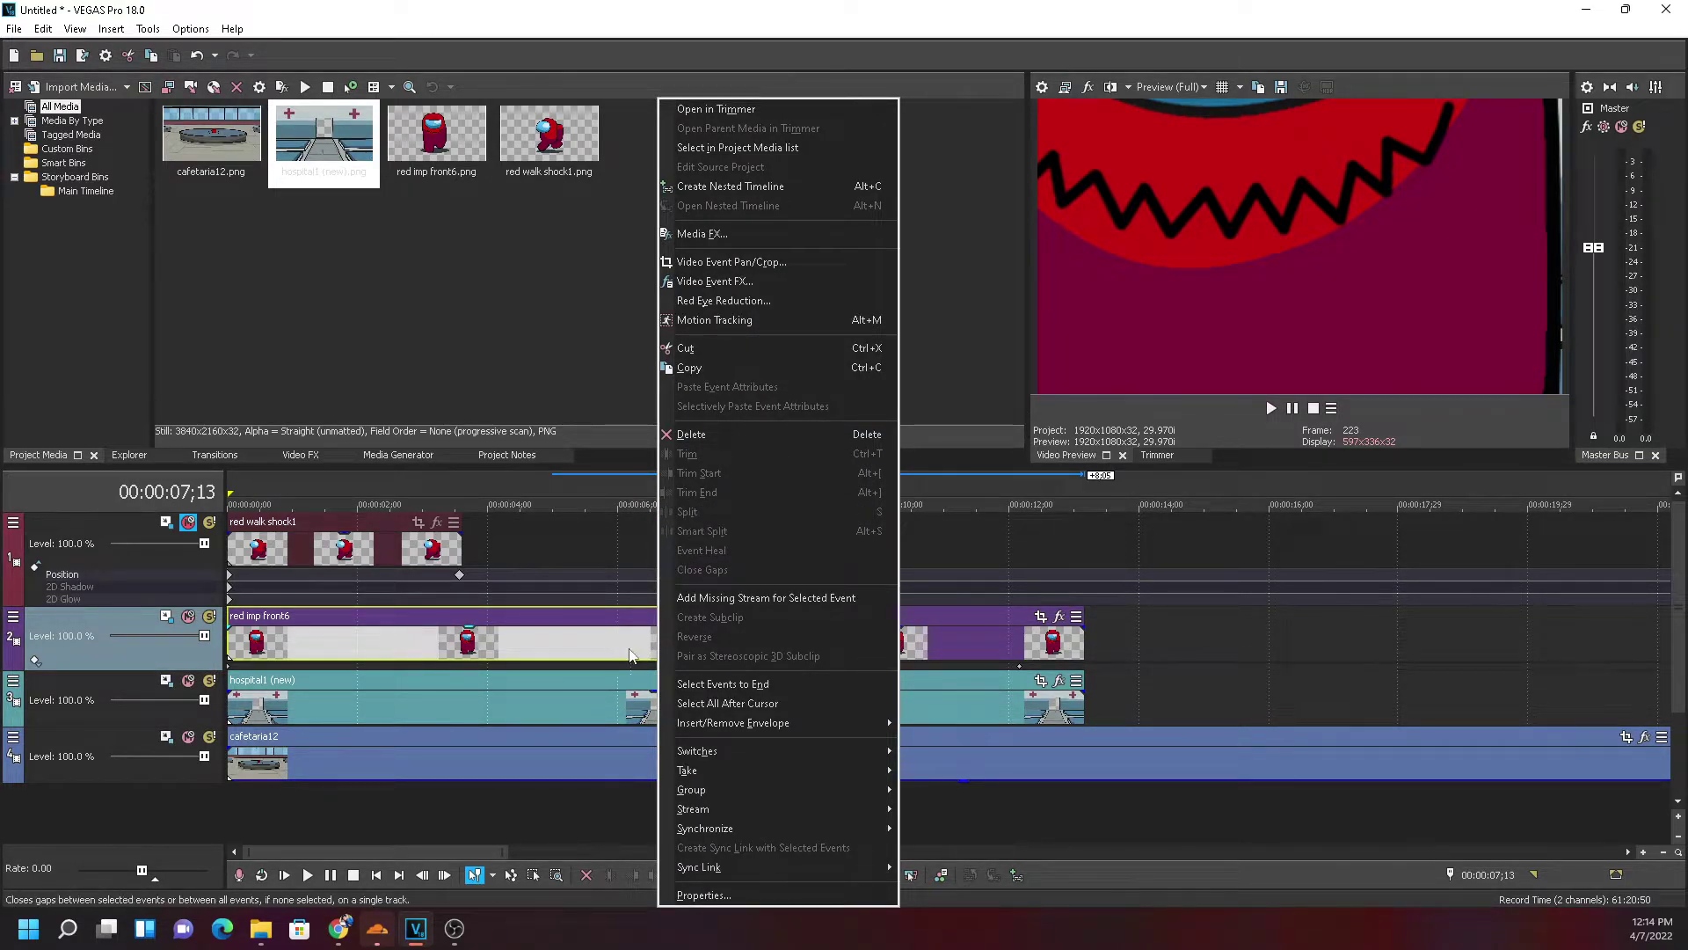
pyautogui.click(700, 513)
pyautogui.click(710, 636)
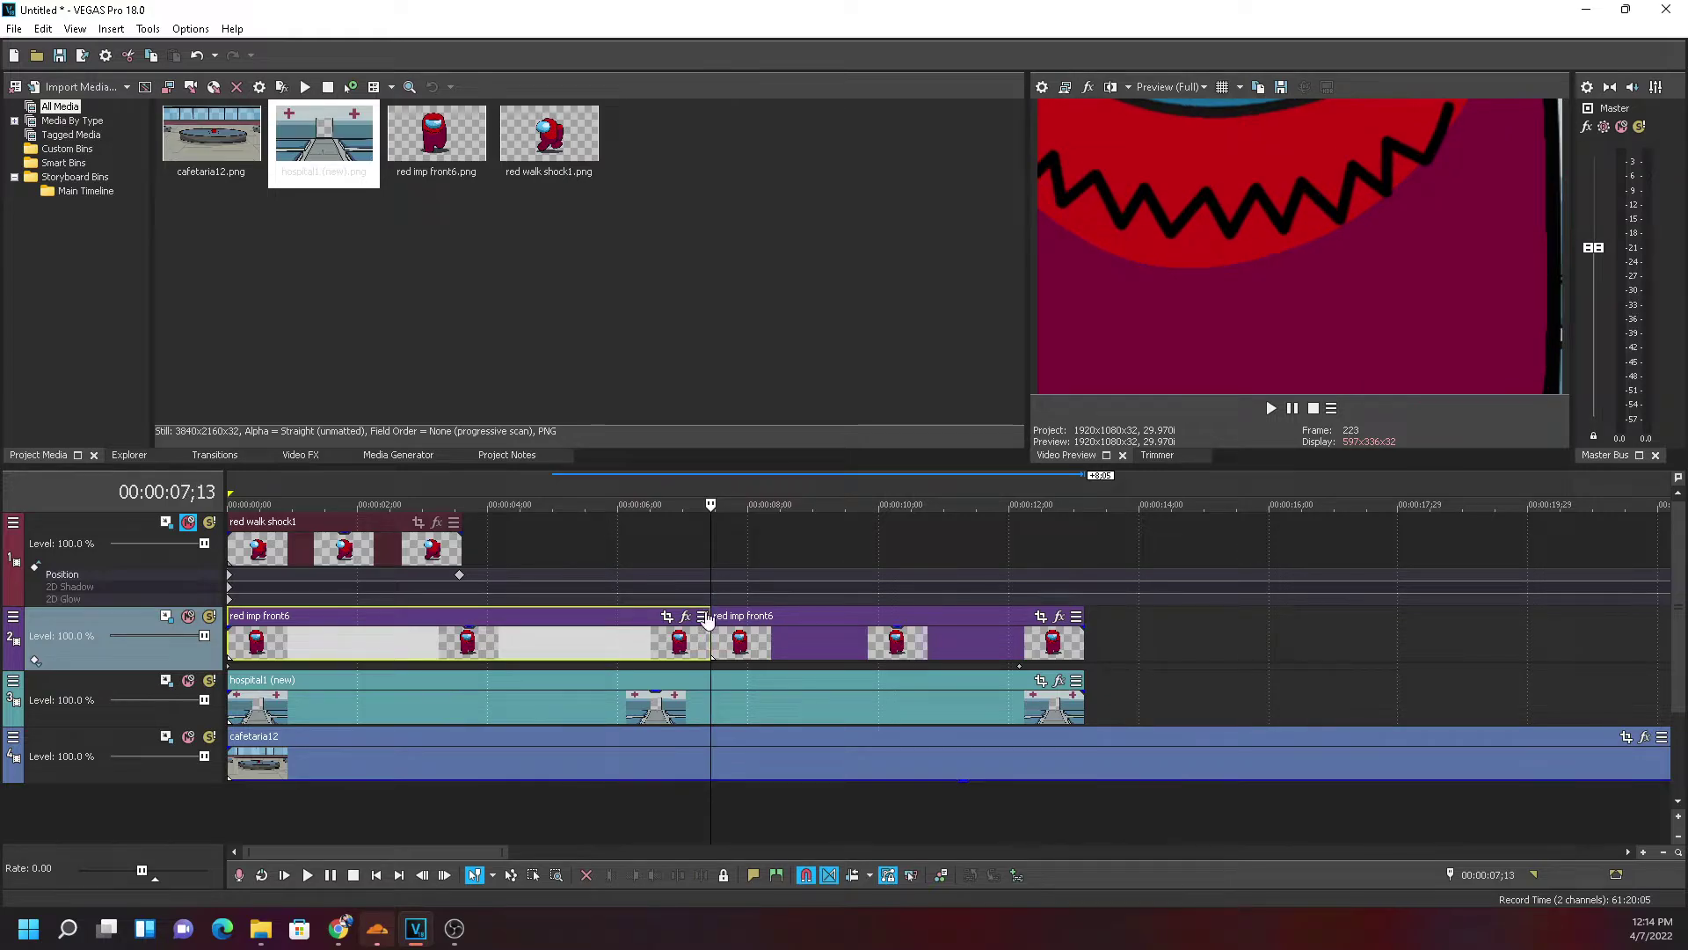
pyautogui.click(649, 645)
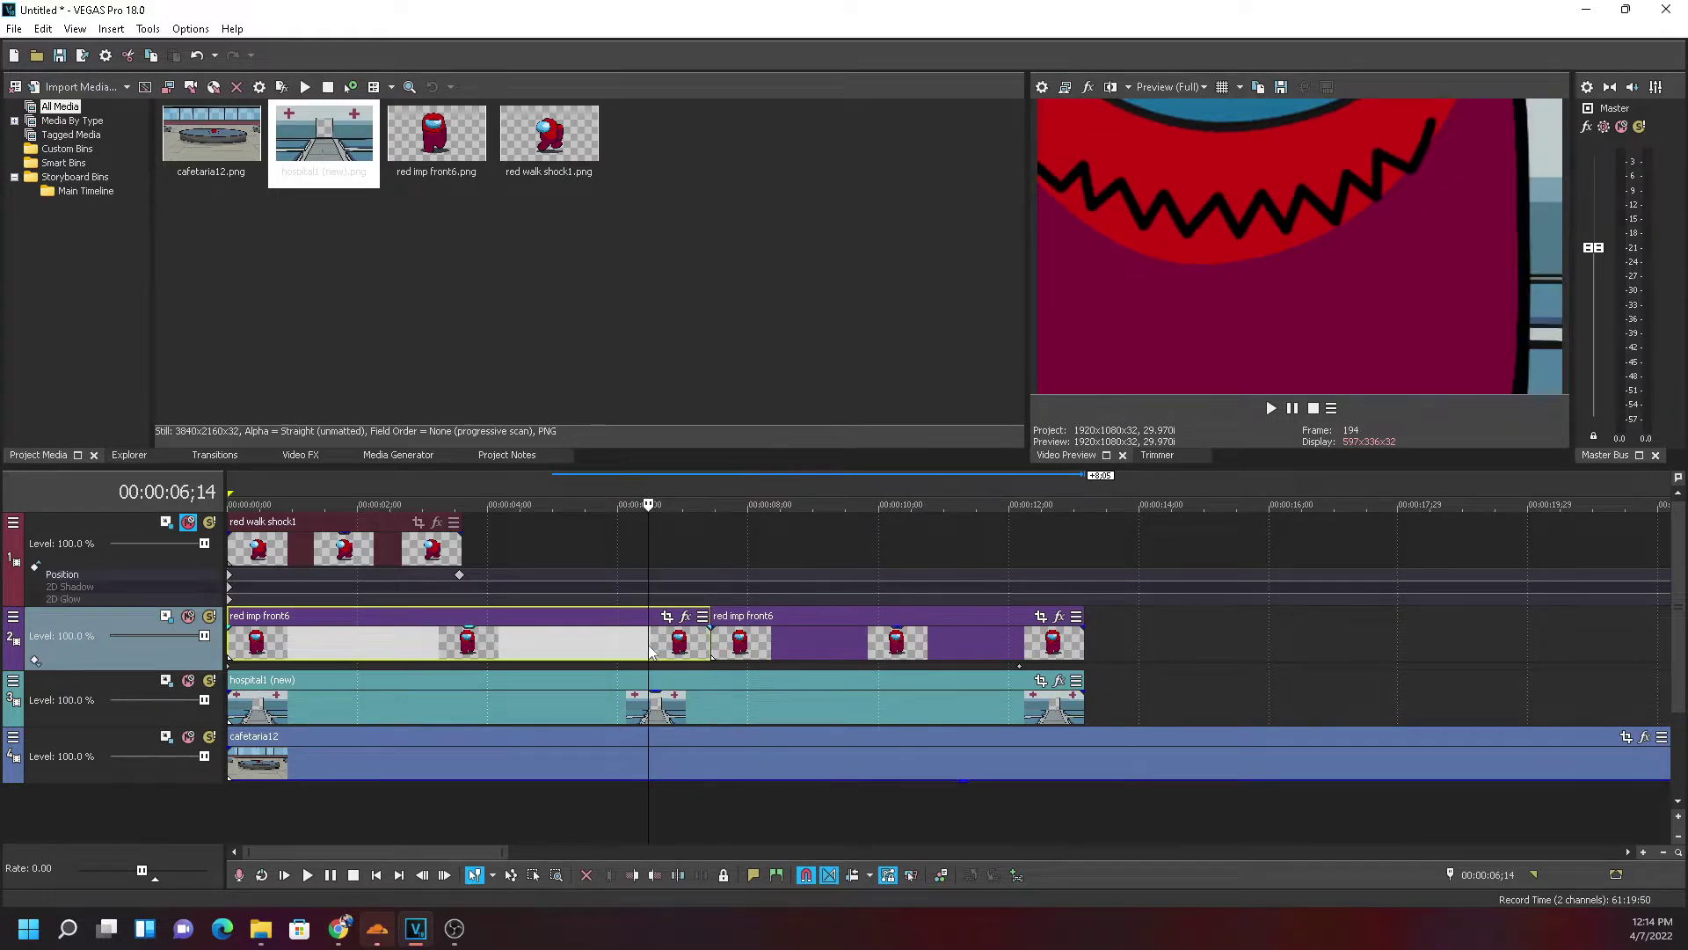
pyautogui.rightClick(649, 646)
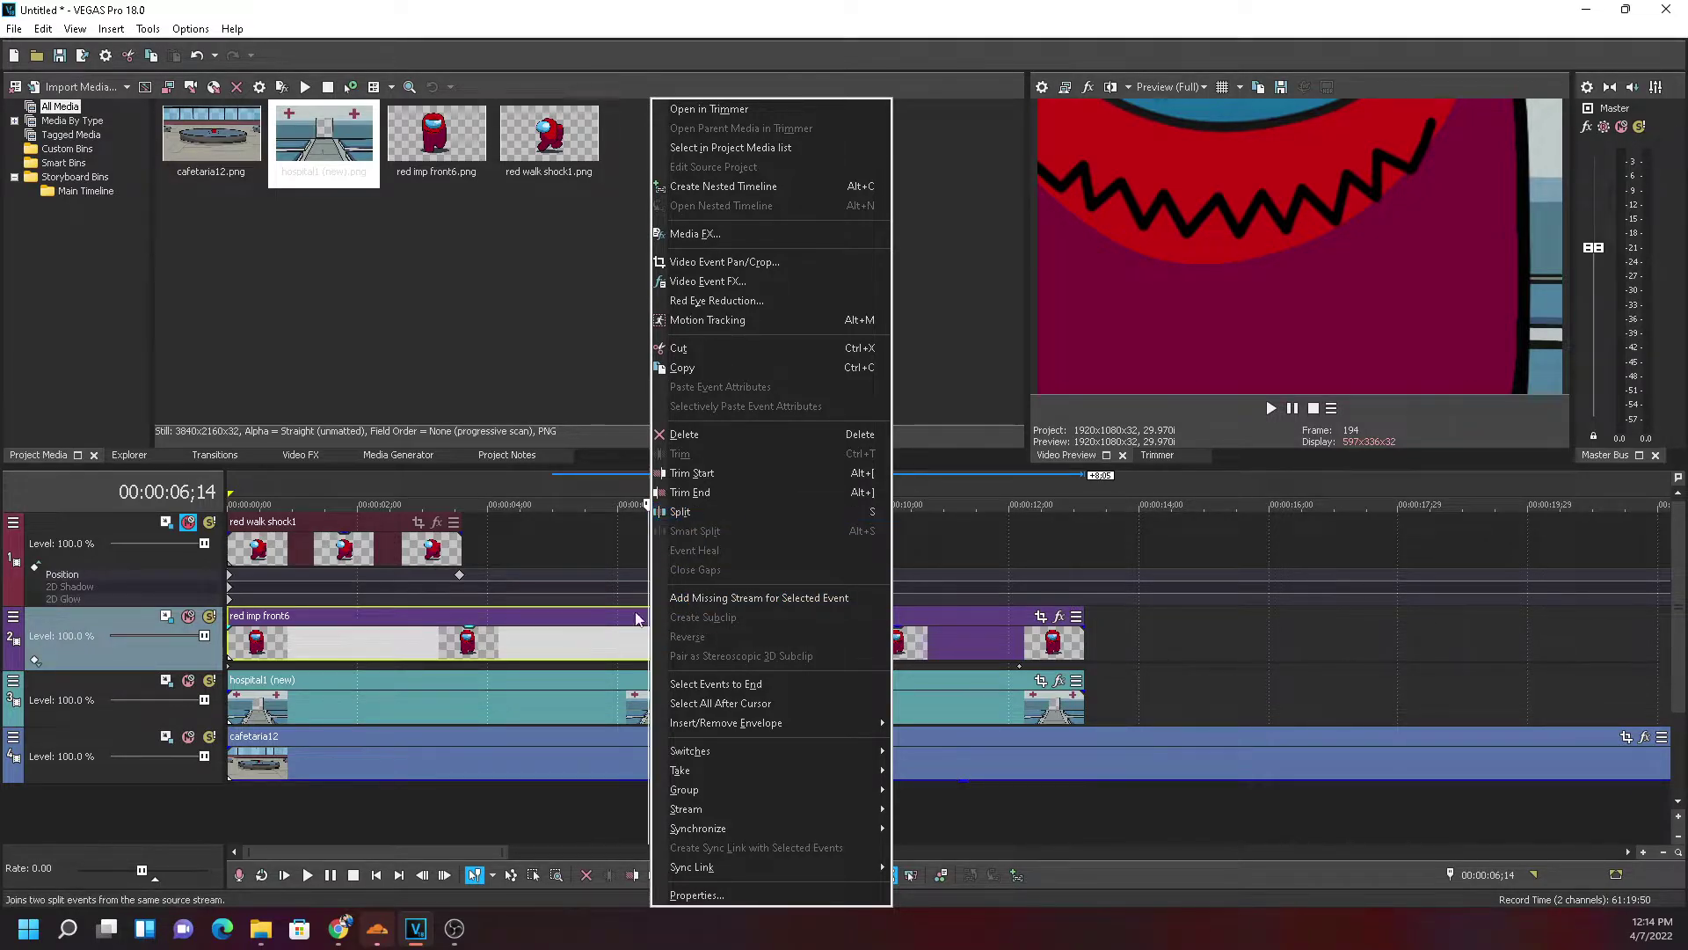
pyautogui.click(689, 512)
pyautogui.click(630, 637)
pyautogui.press('space')
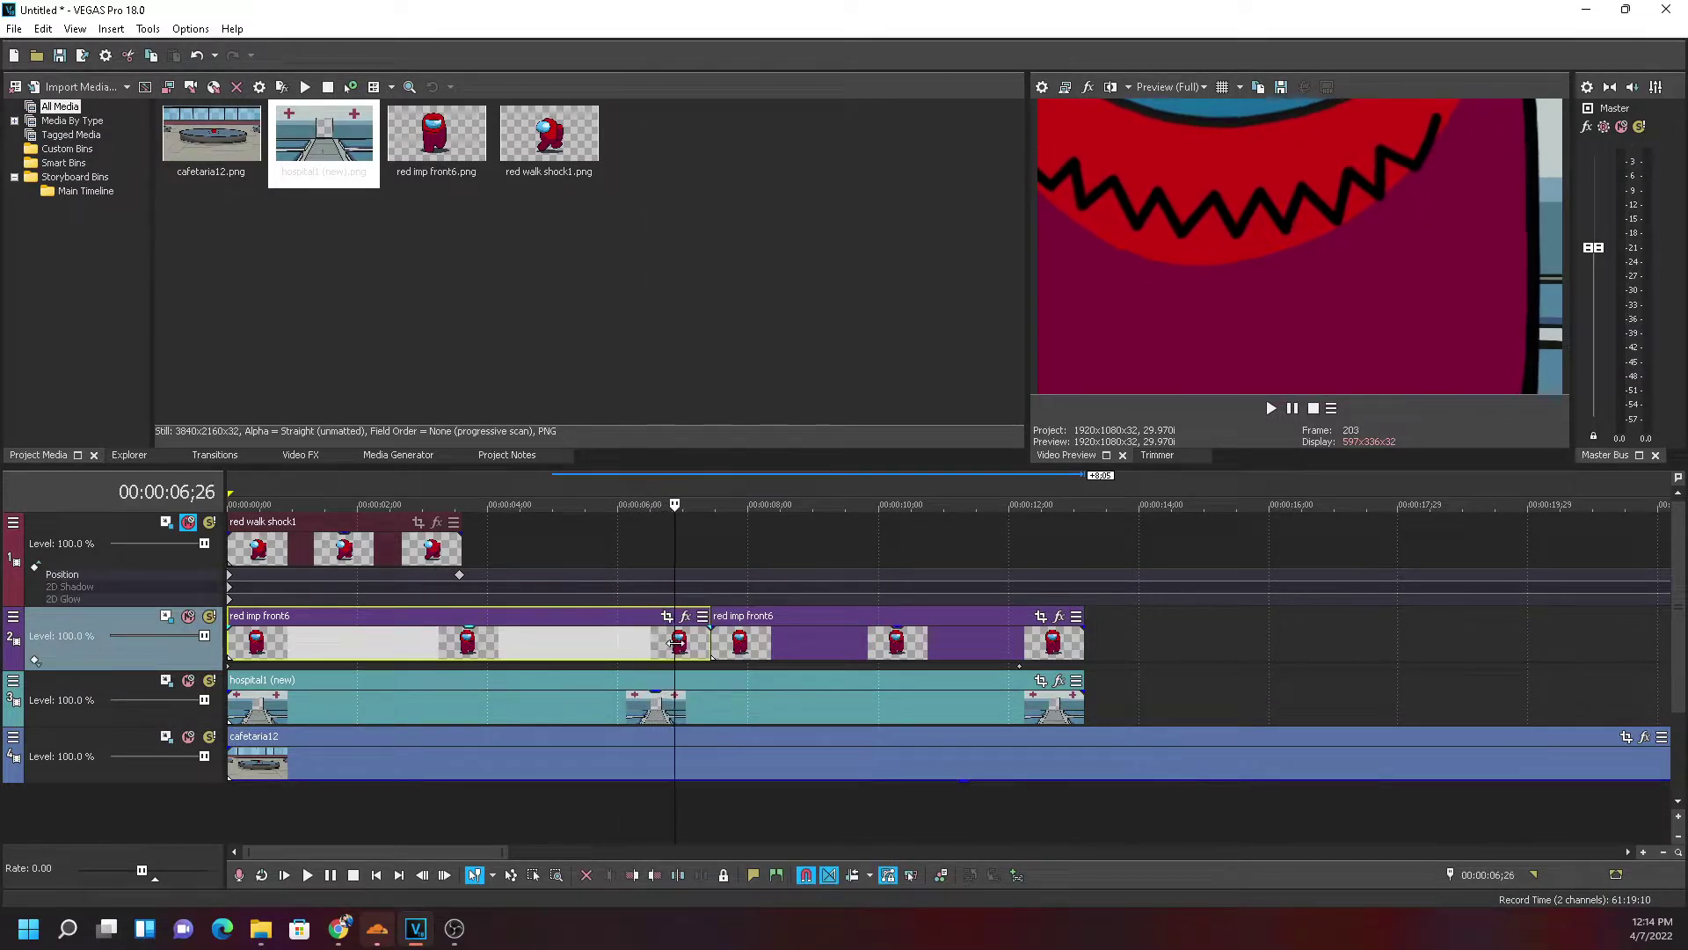
pyautogui.press('space')
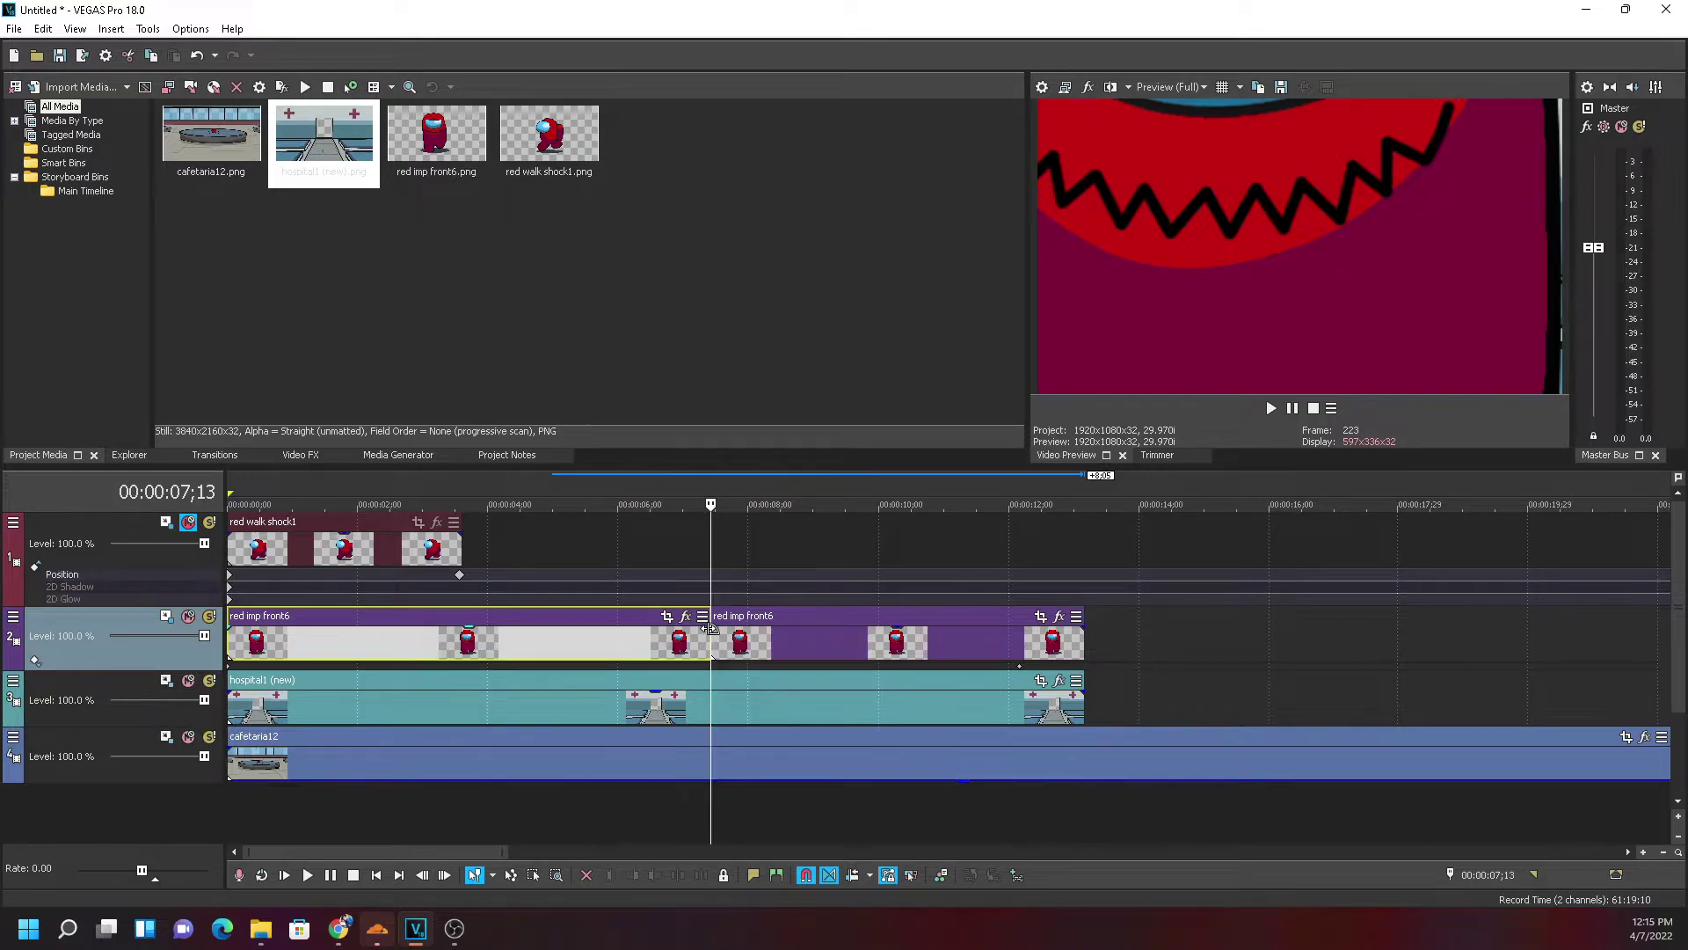
# Add a fade-out of about 3 seconds to the end of the first red imp front6 clip and play it back
pyautogui.moveTo(709, 627); pyautogui.dragTo(515, 635)
pyautogui.click(385, 642)
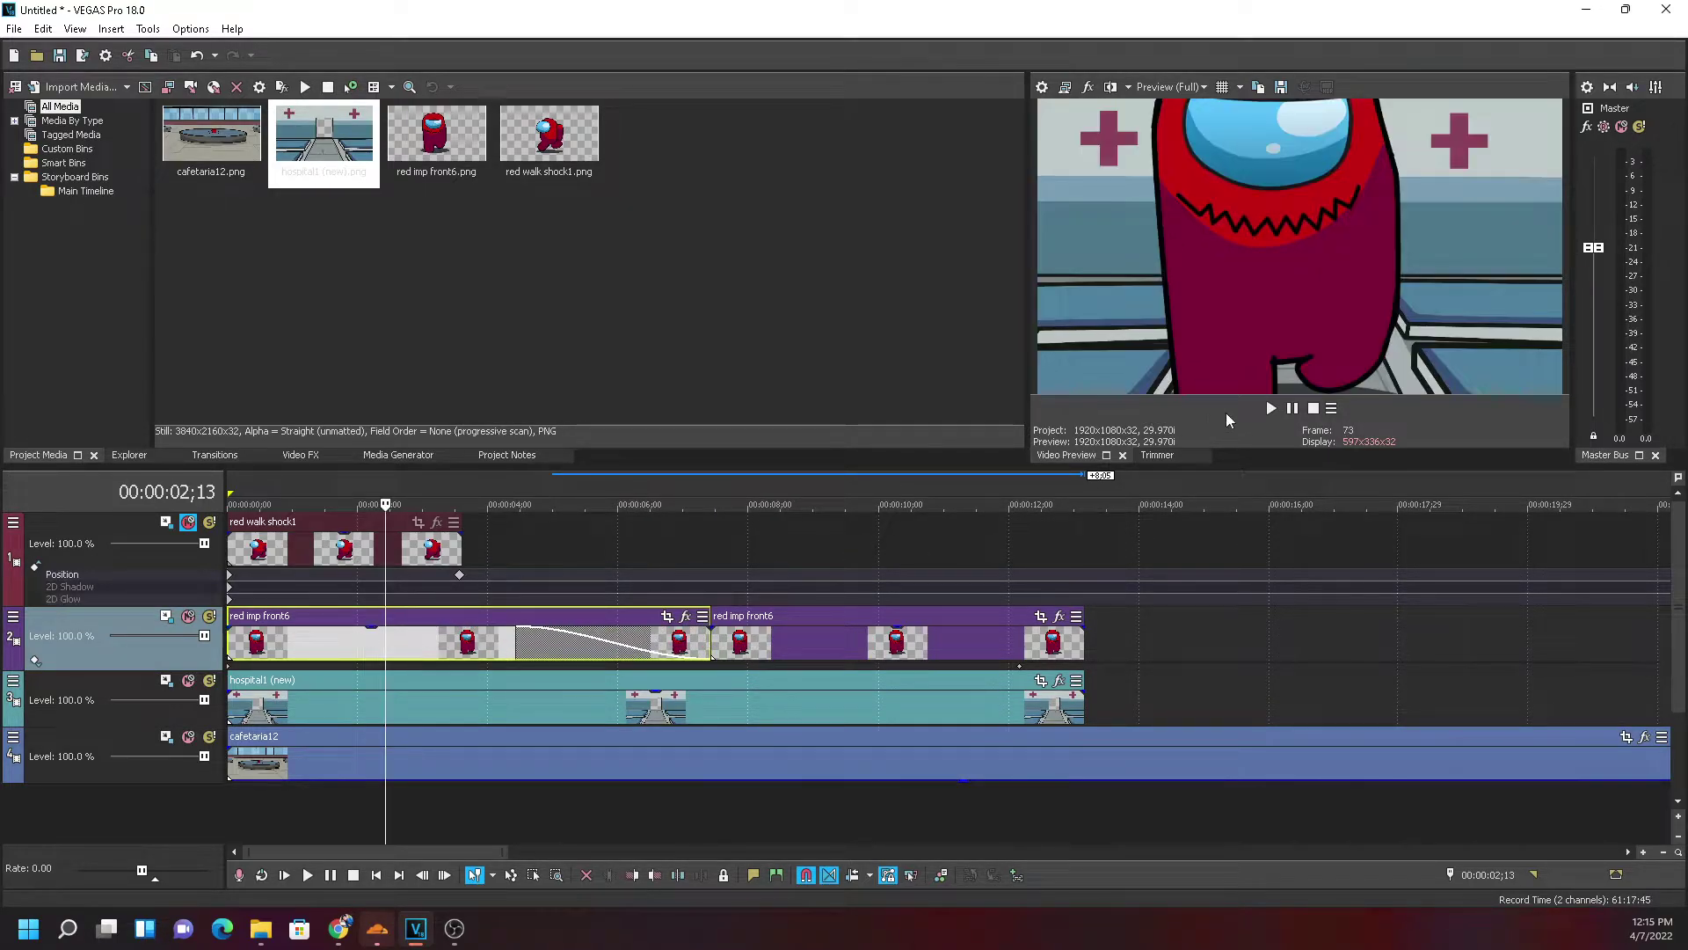
pyautogui.press('space')
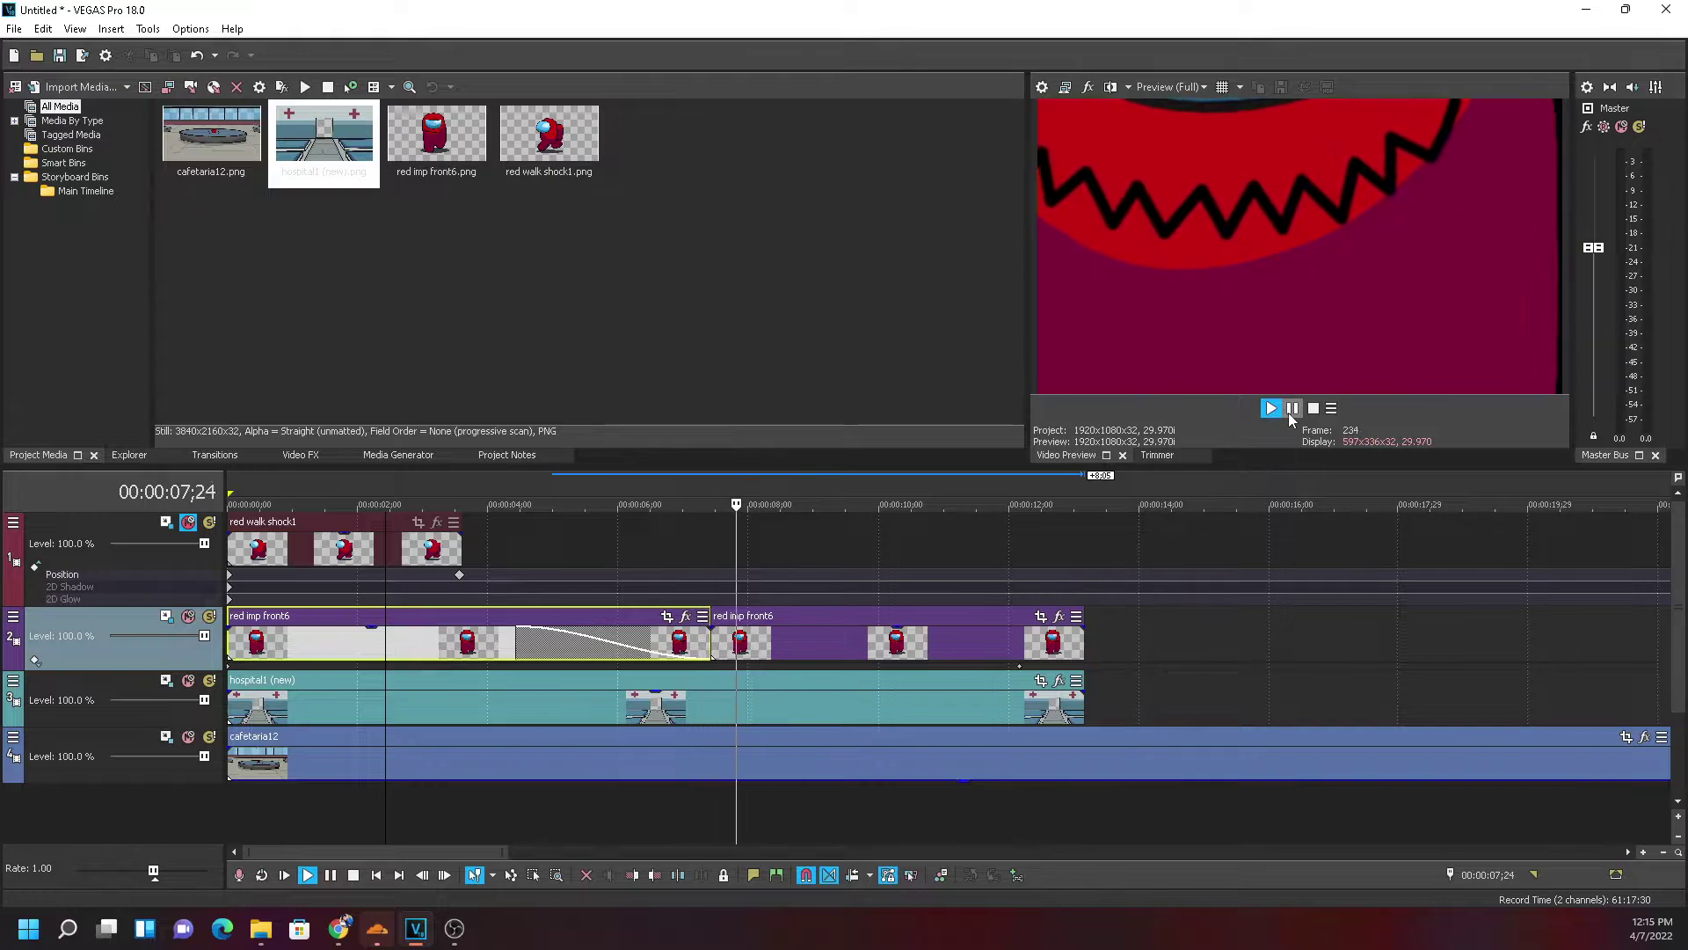
pyautogui.press('Return')
# Play back the first red imp front6 clip's fade-out and the second clip after the split to check the transition
pyautogui.click(711, 640)
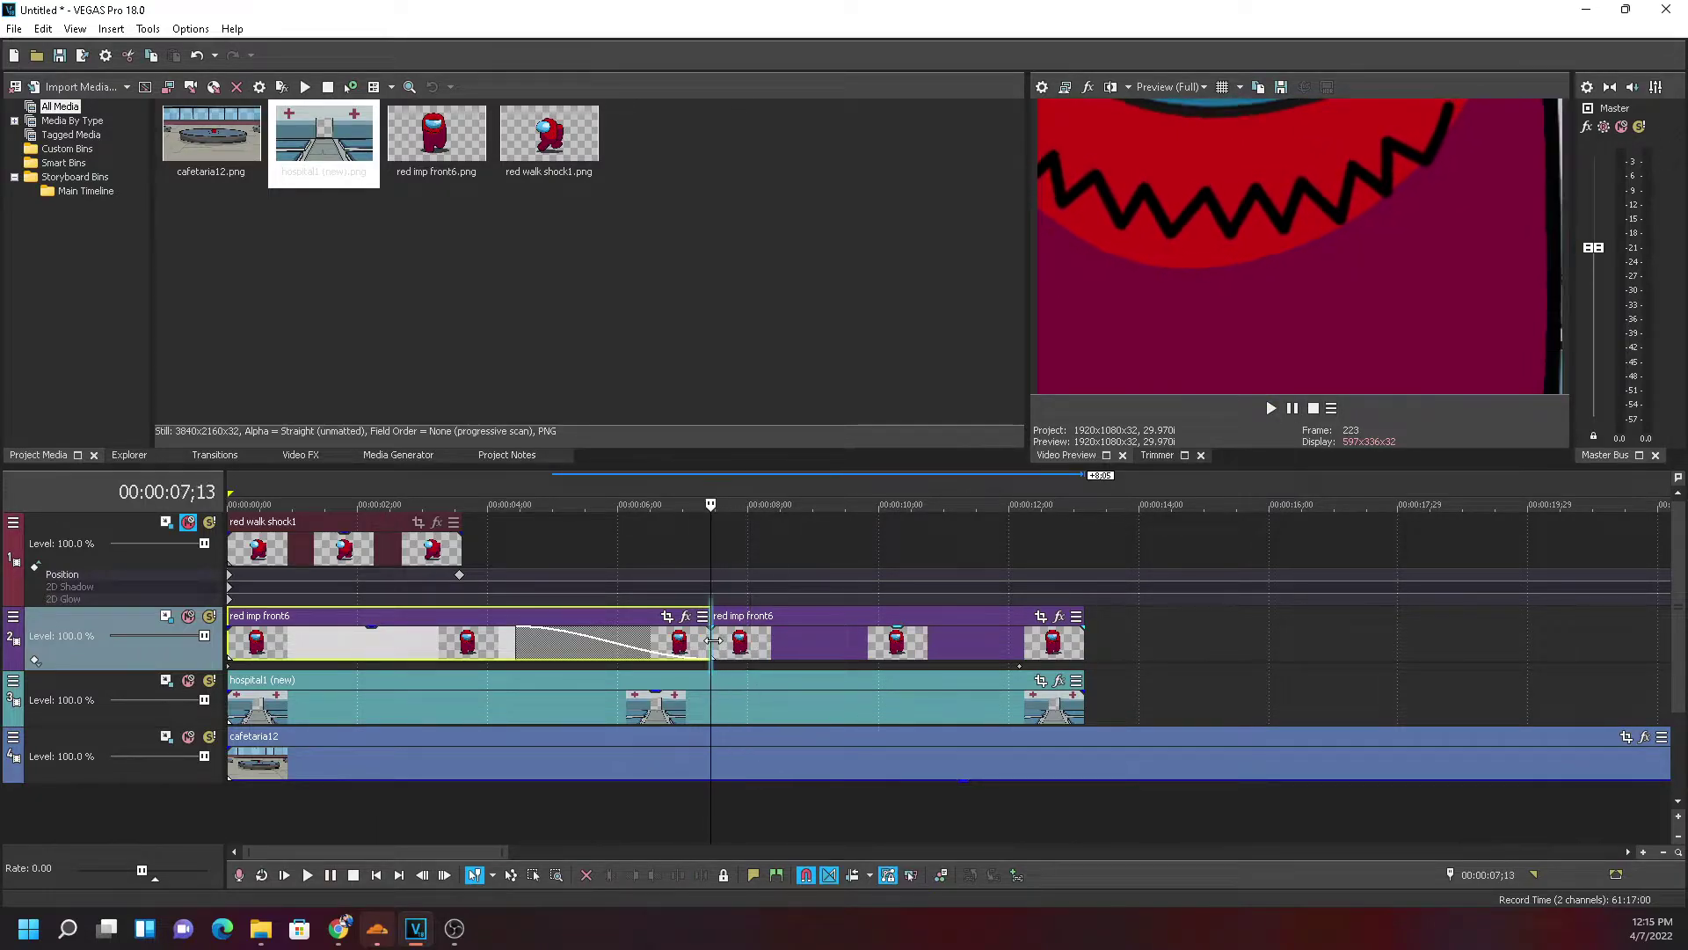
pyautogui.moveTo(711, 640)
pyautogui.mouseDown()
pyautogui.moveTo(766, 638)
pyautogui.moveTo(711, 639)
pyautogui.mouseUp()
pyautogui.click(735, 644)
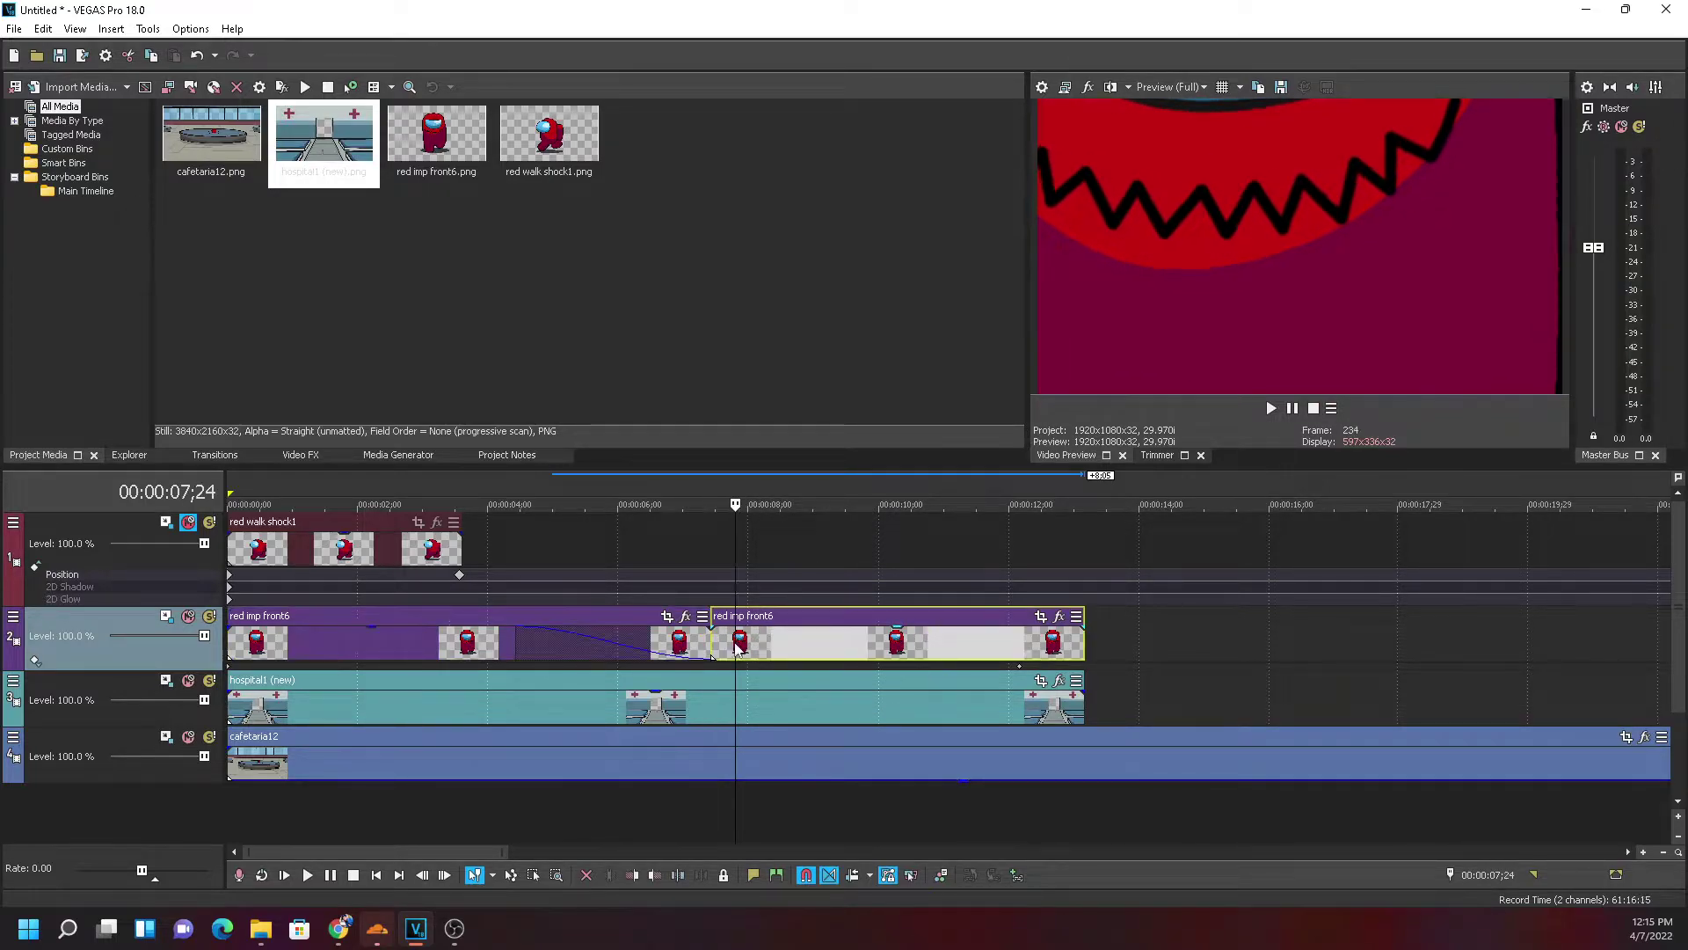
pyautogui.moveTo(735, 644); pyautogui.dragTo(507, 642)
pyautogui.click(1270, 408)
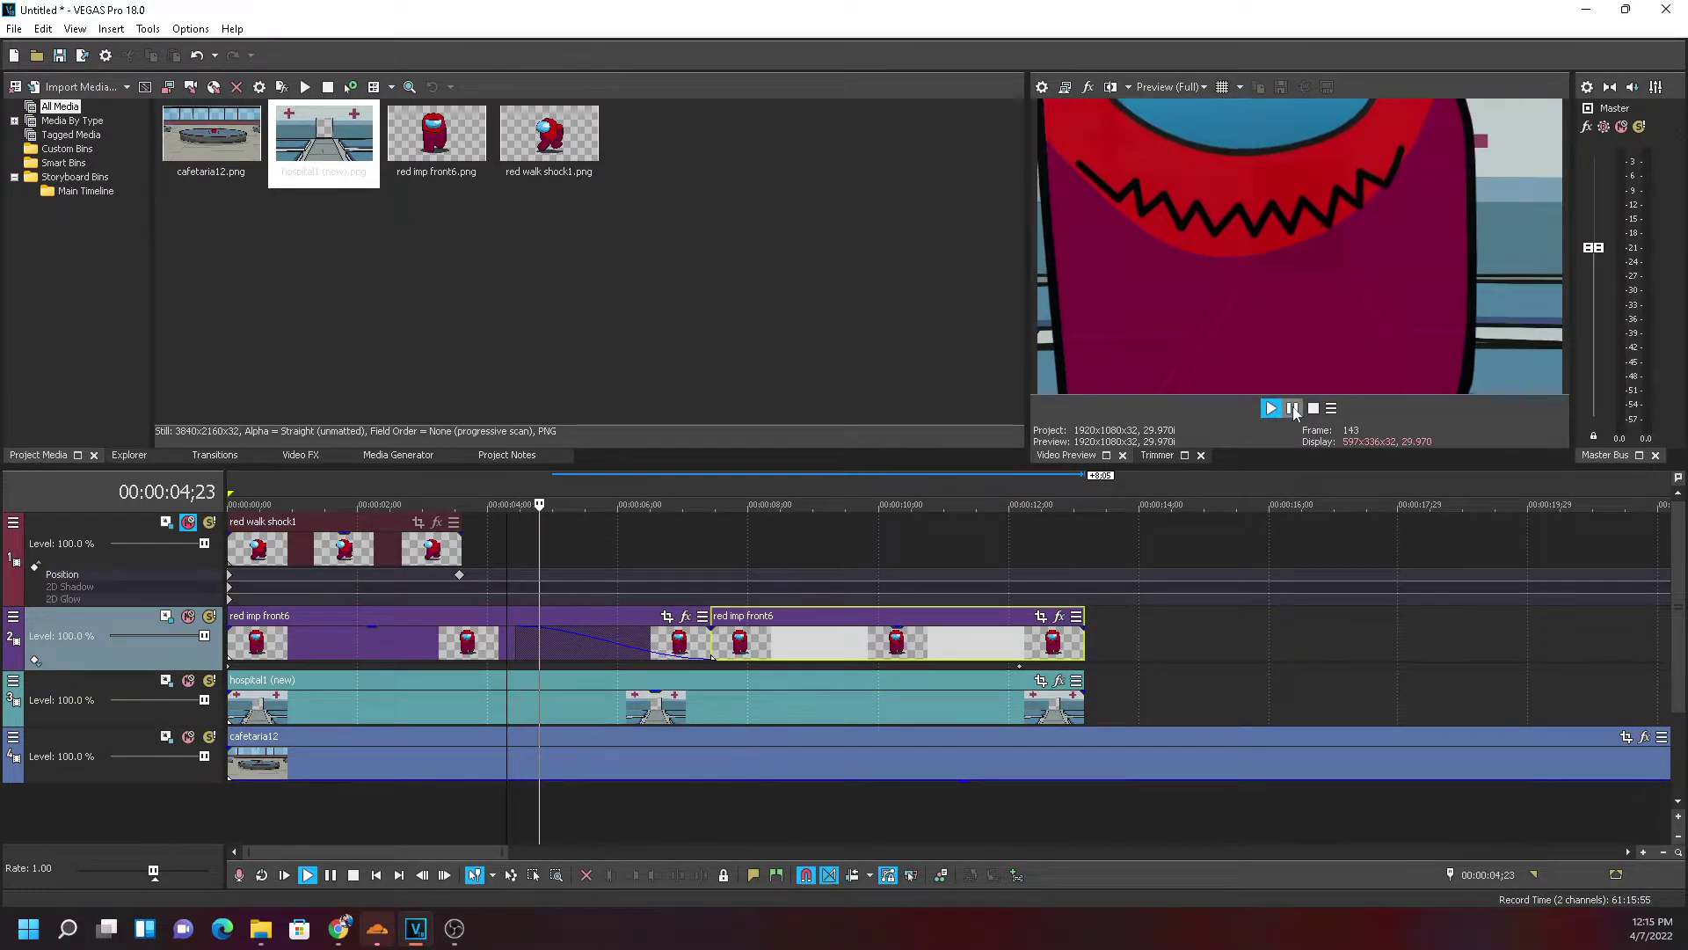
pyautogui.click(1294, 409)
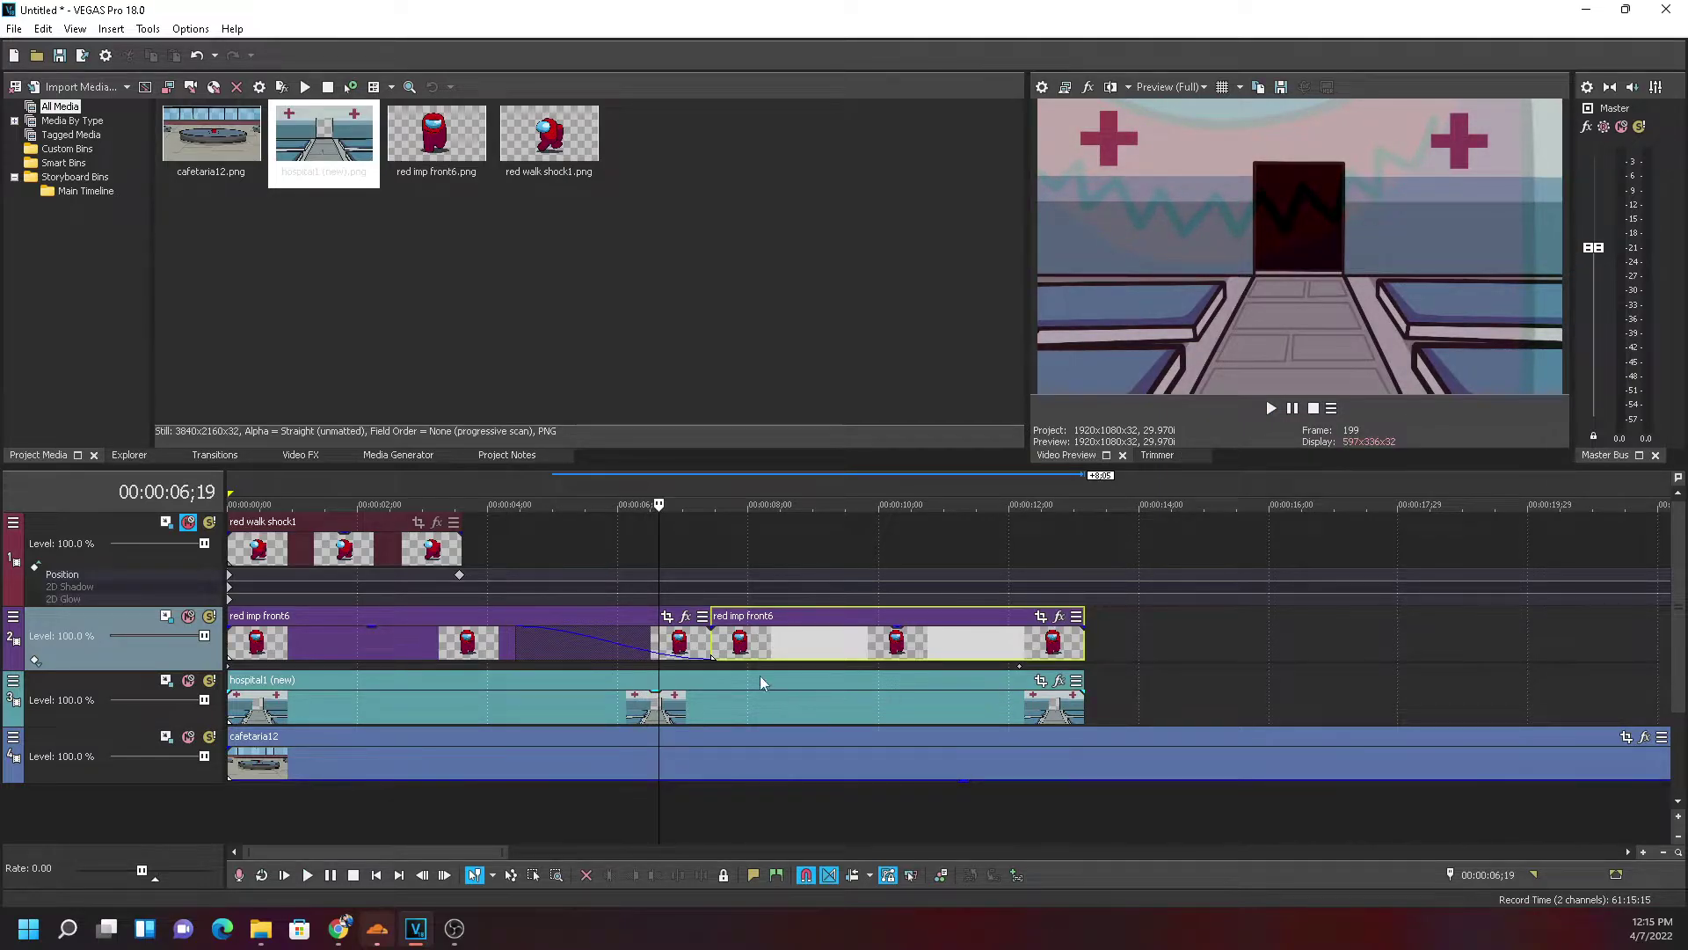
pyautogui.click(727, 642)
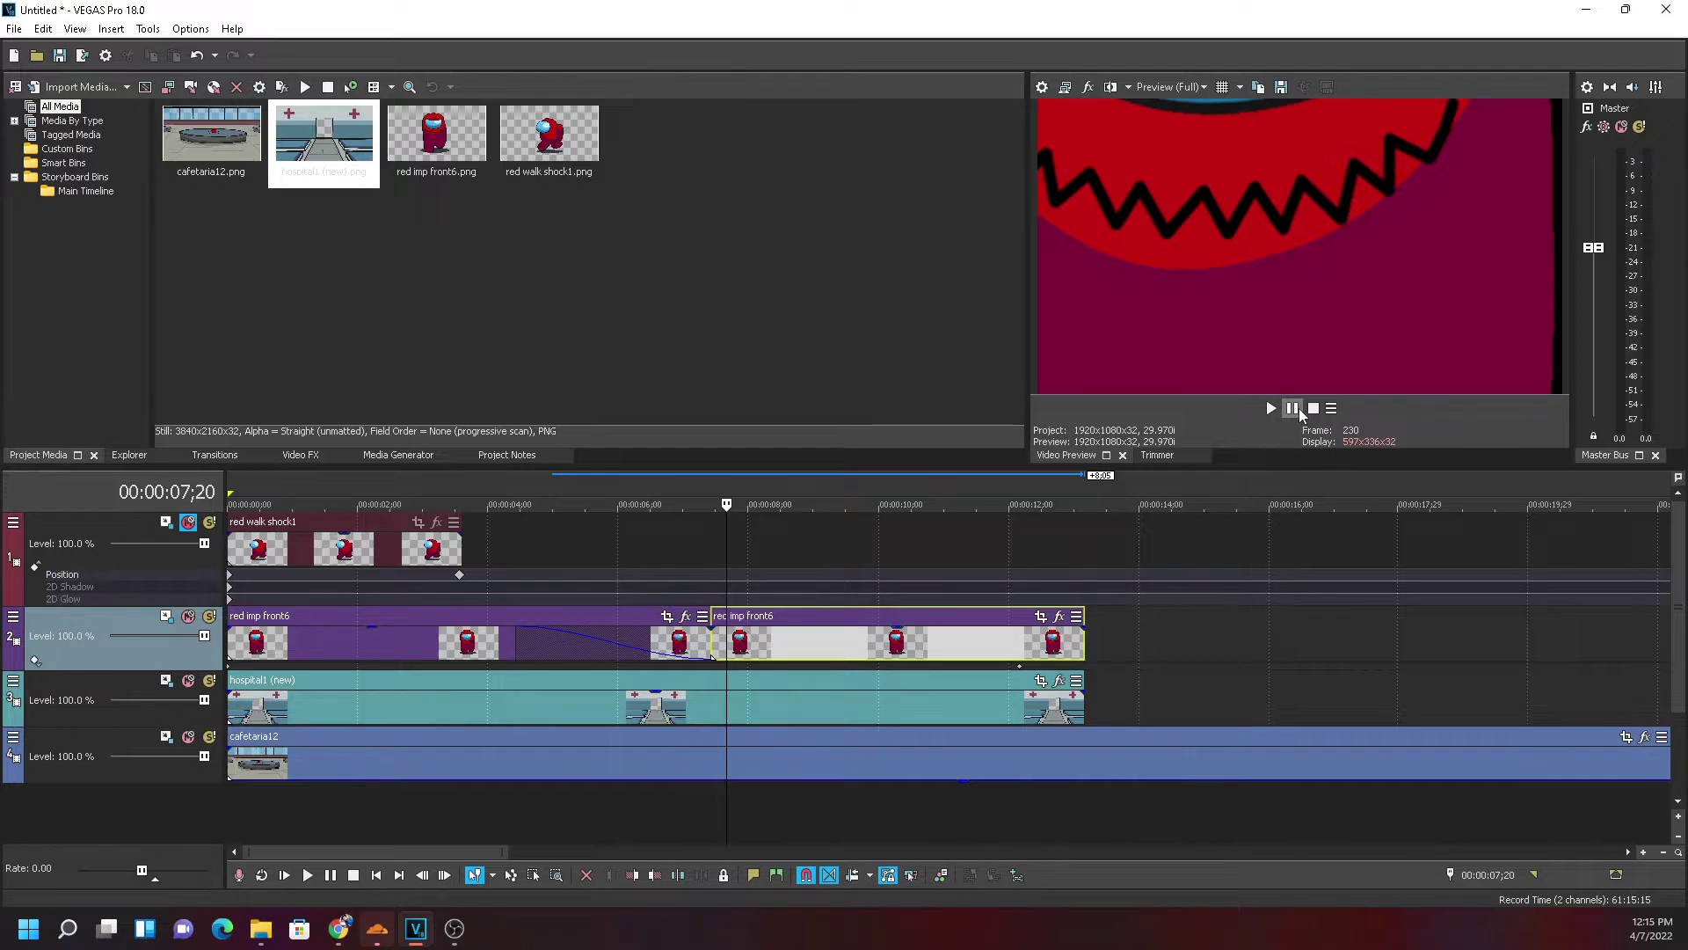
pyautogui.click(1293, 409)
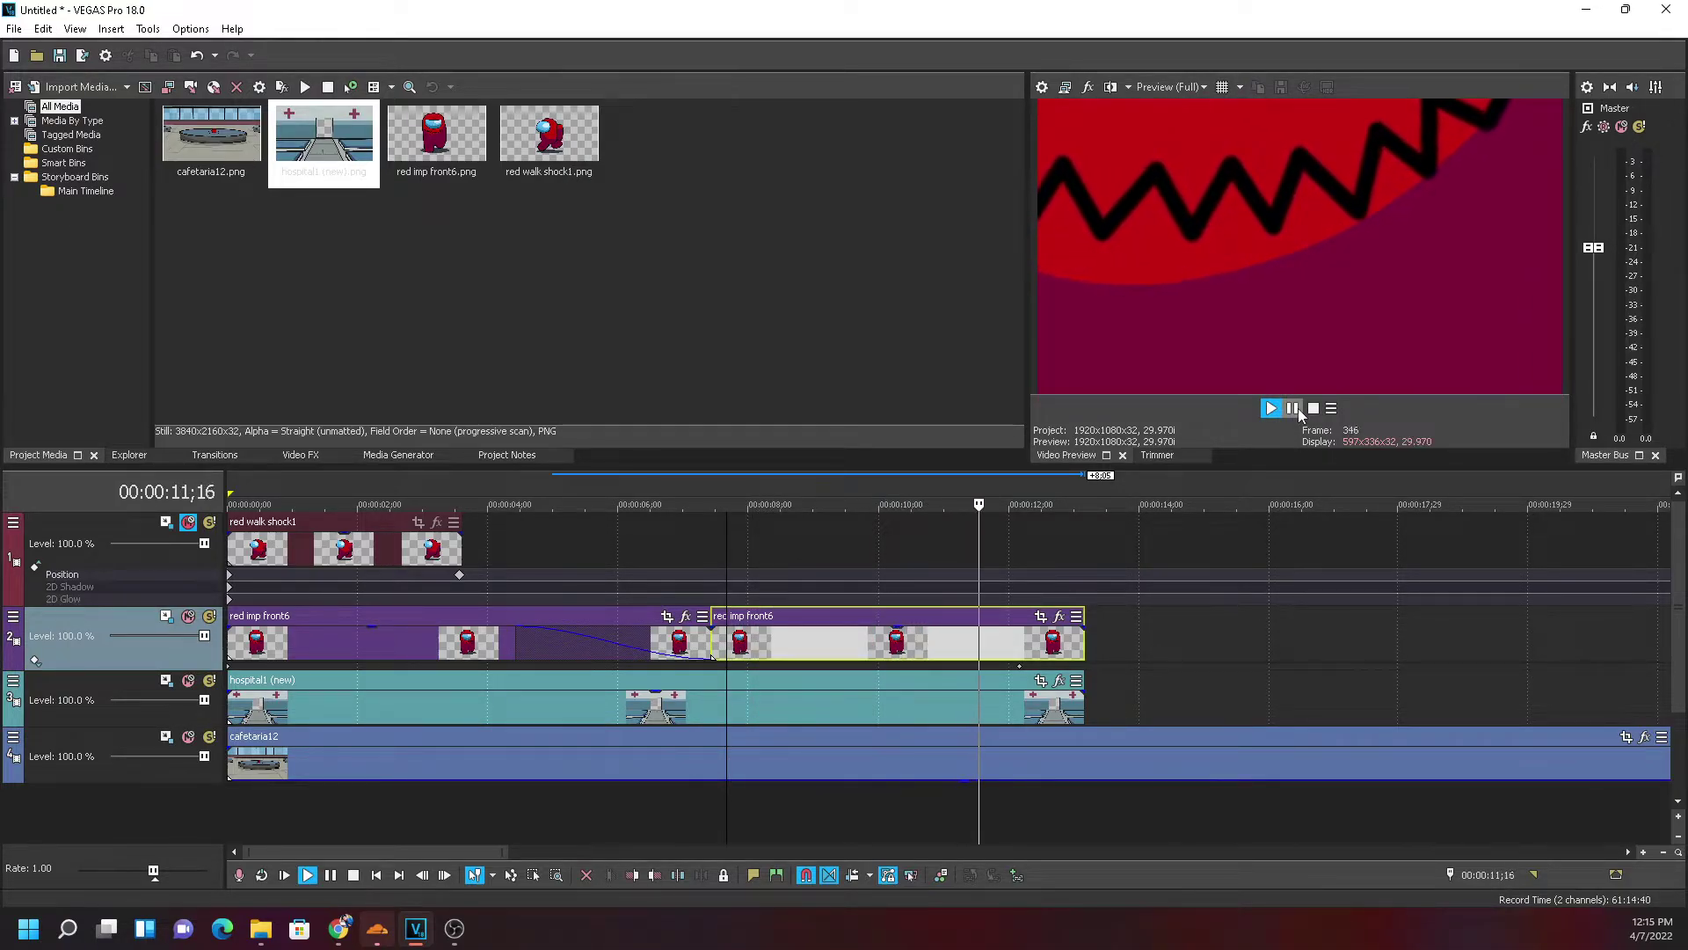
# Show the motion keyframe rows of track 2 and add a Position keyframe at the split, 00:00:07;13
pyautogui.click(1299, 413)
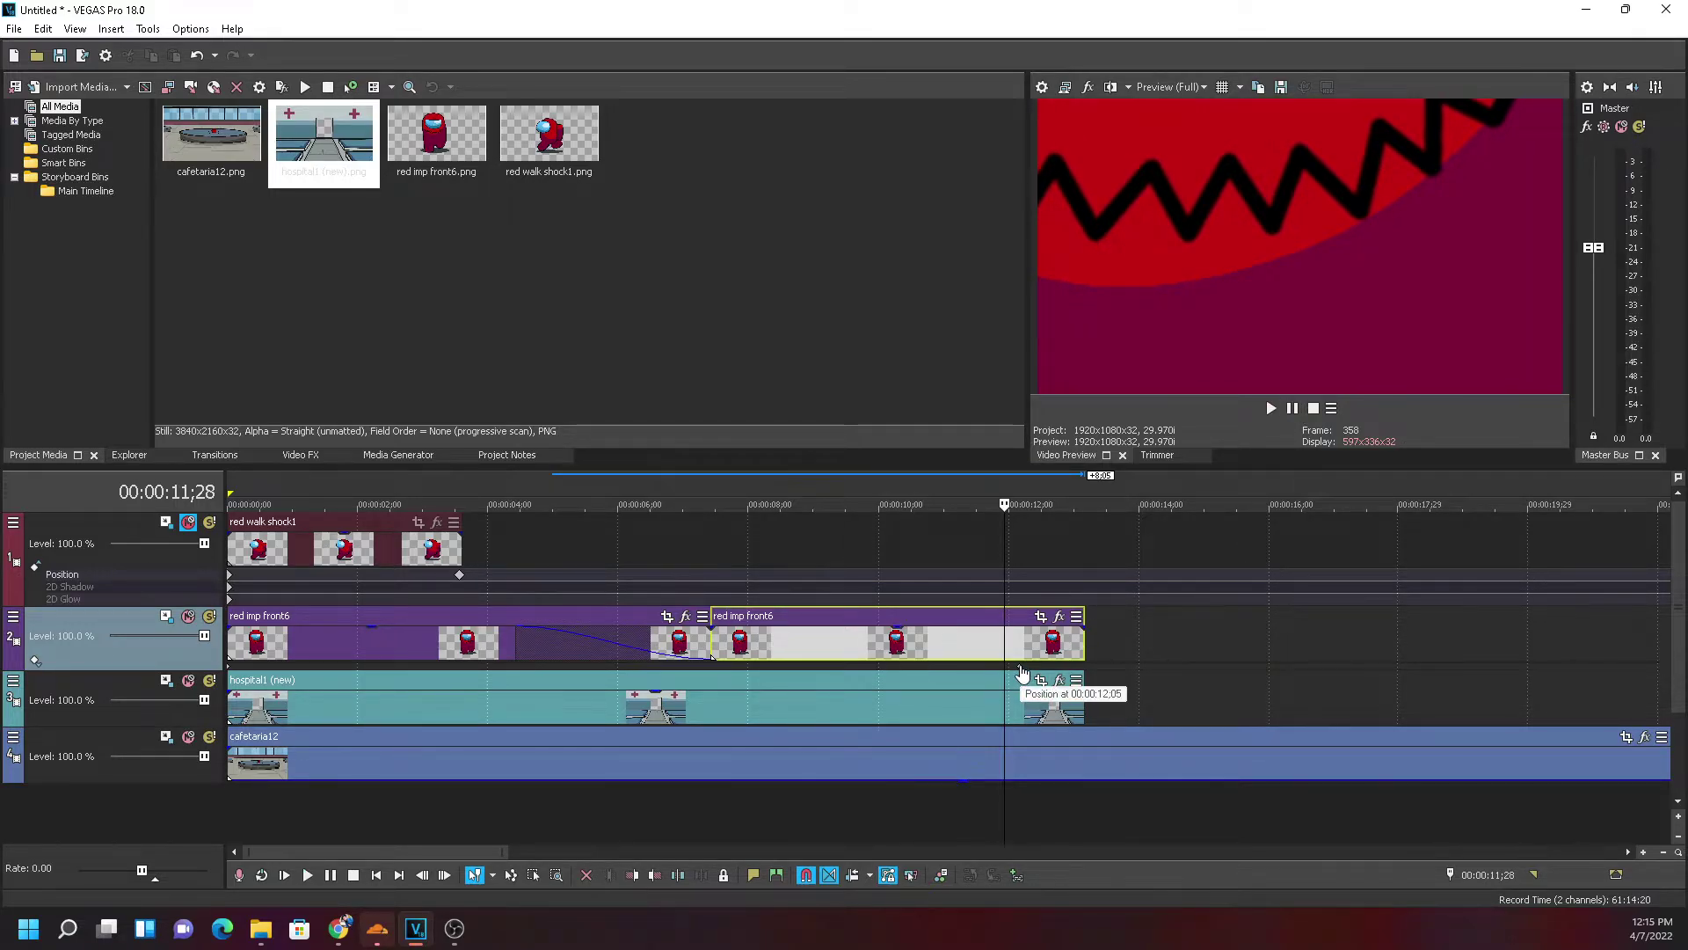
pyautogui.click(1021, 674)
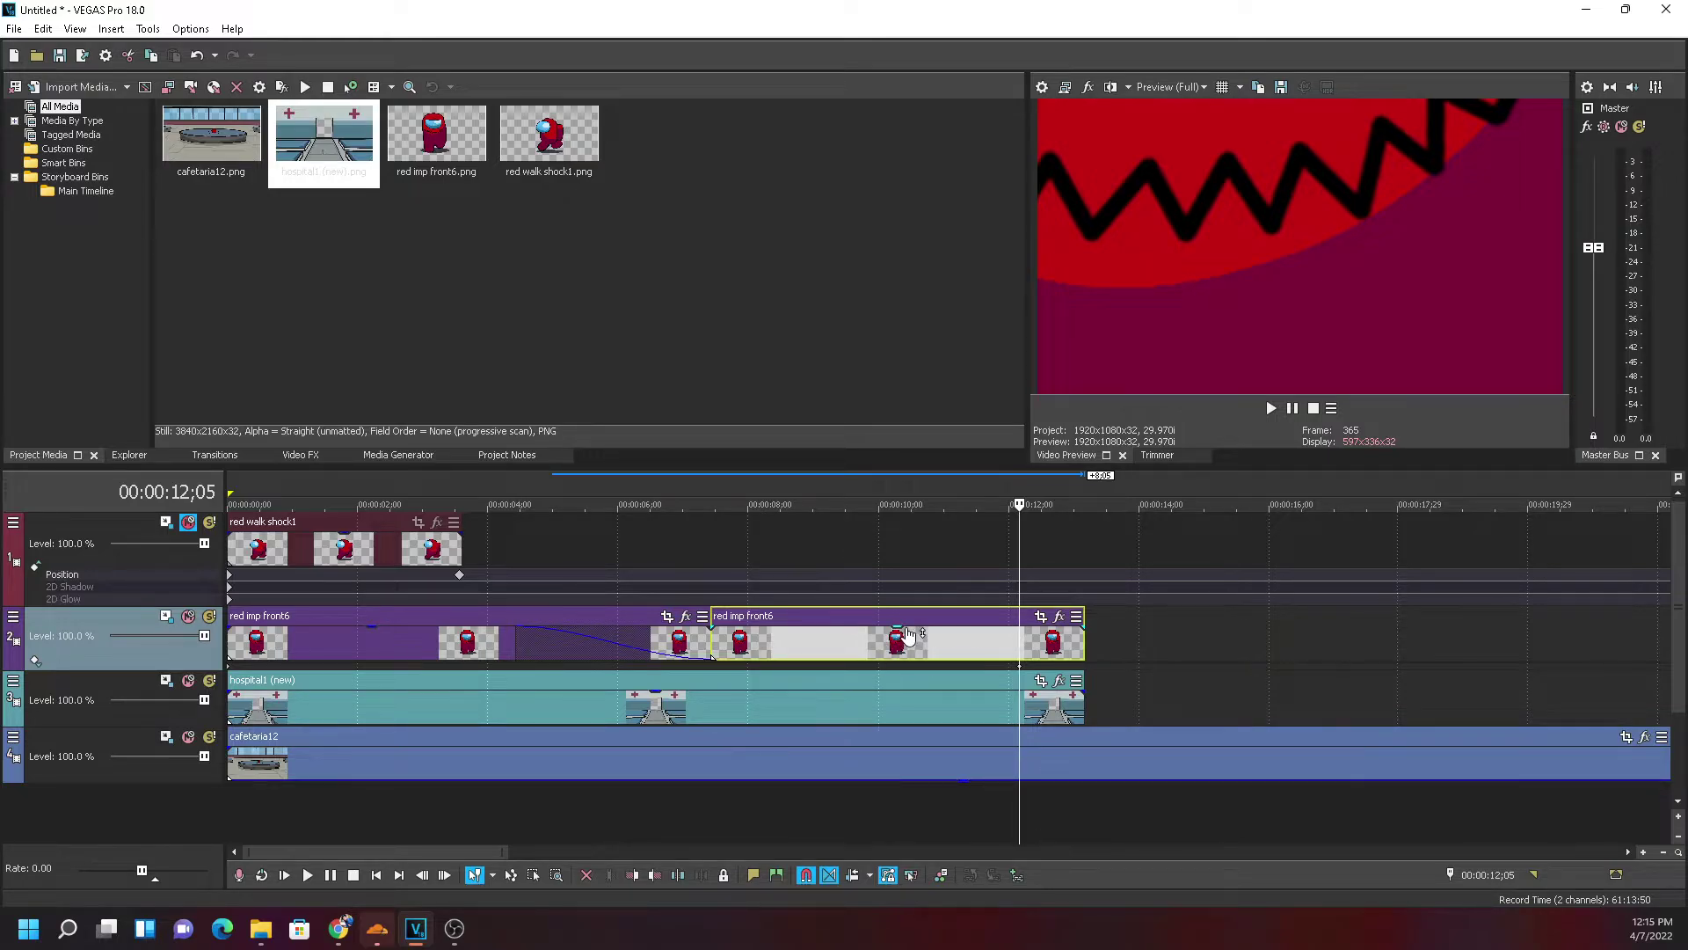
pyautogui.moveTo(908, 634); pyautogui.dragTo(915, 598)
pyautogui.click(710, 663)
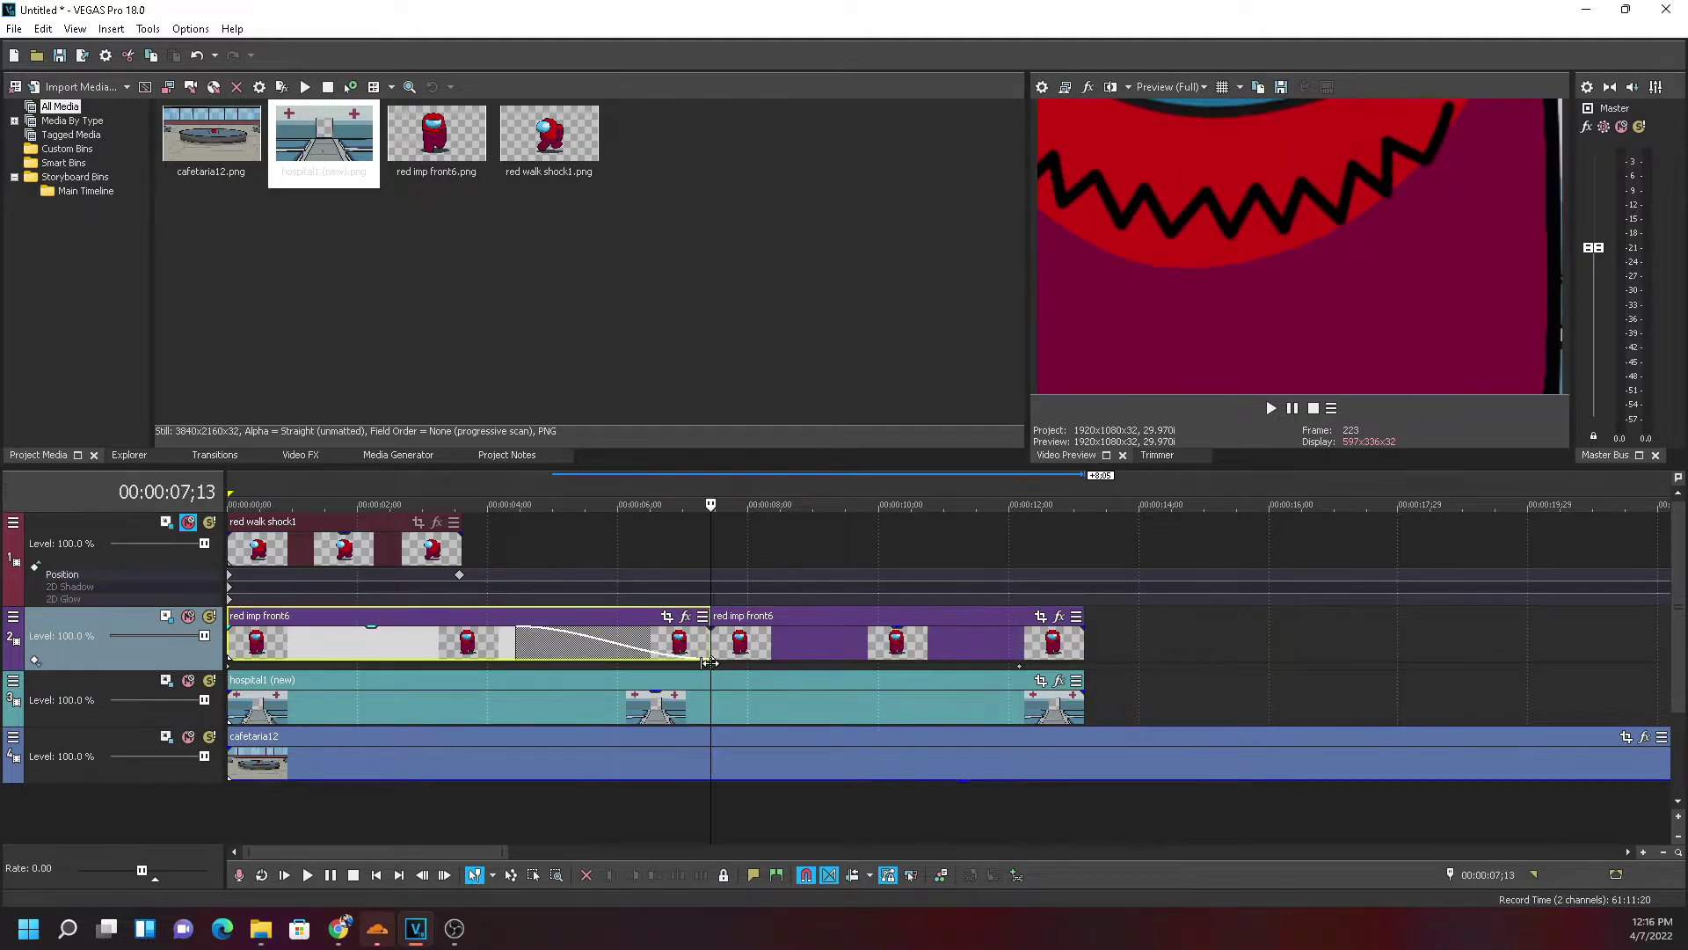
pyautogui.click(712, 670)
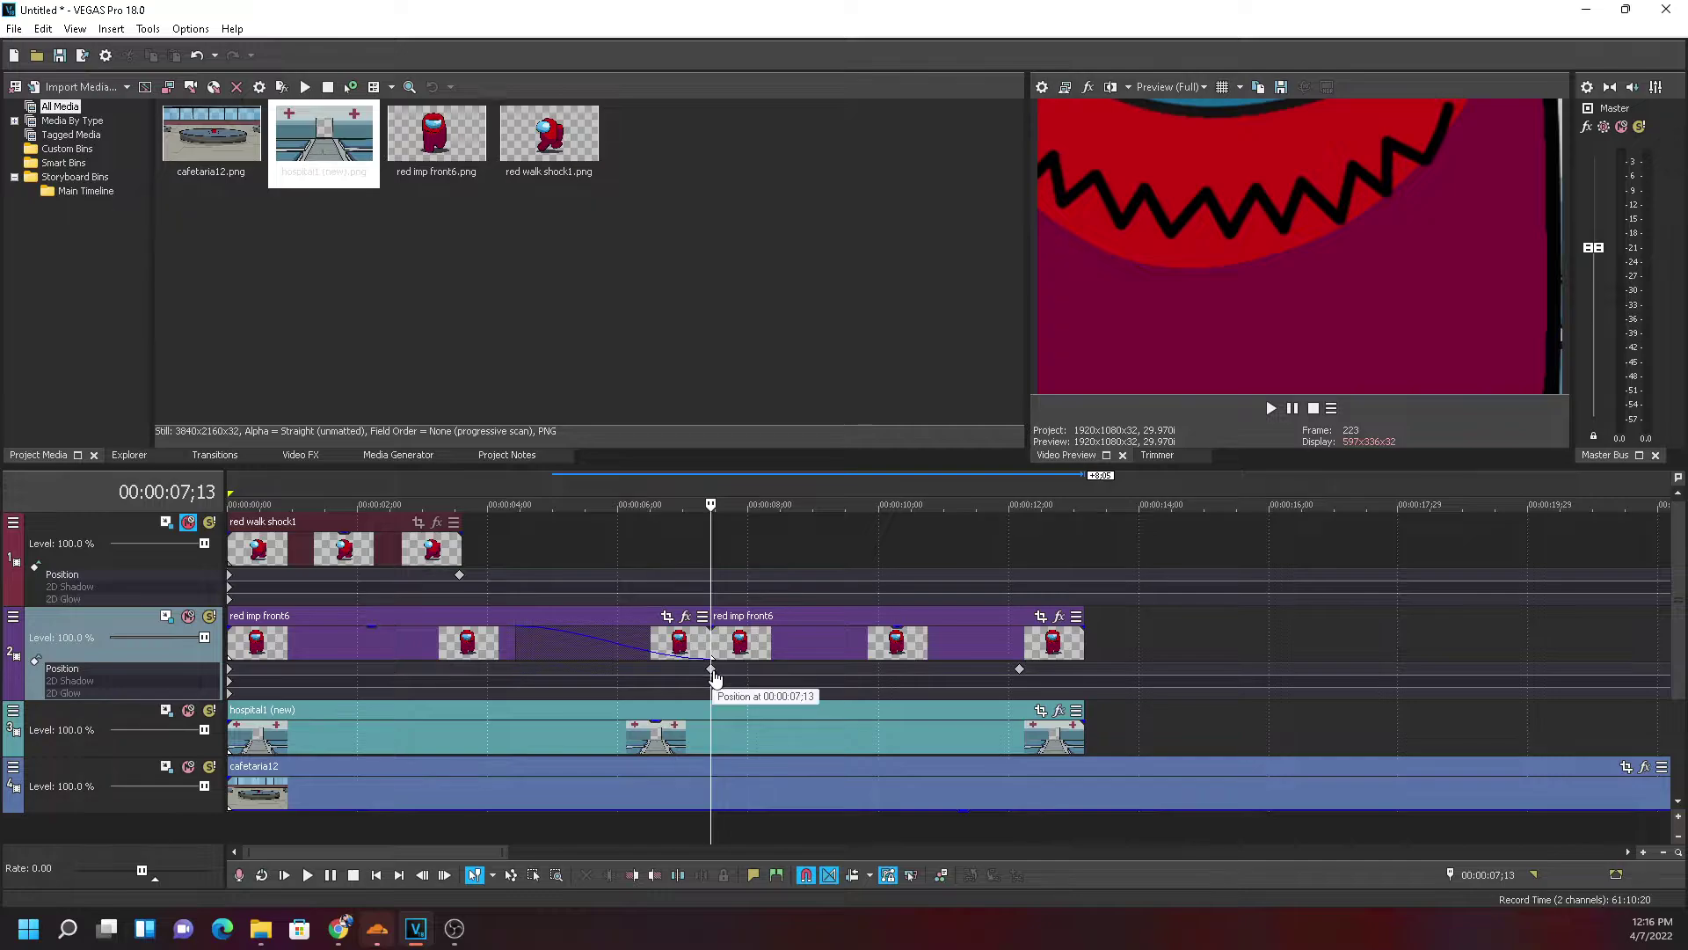
pyautogui.scroll(3, 773, 681)
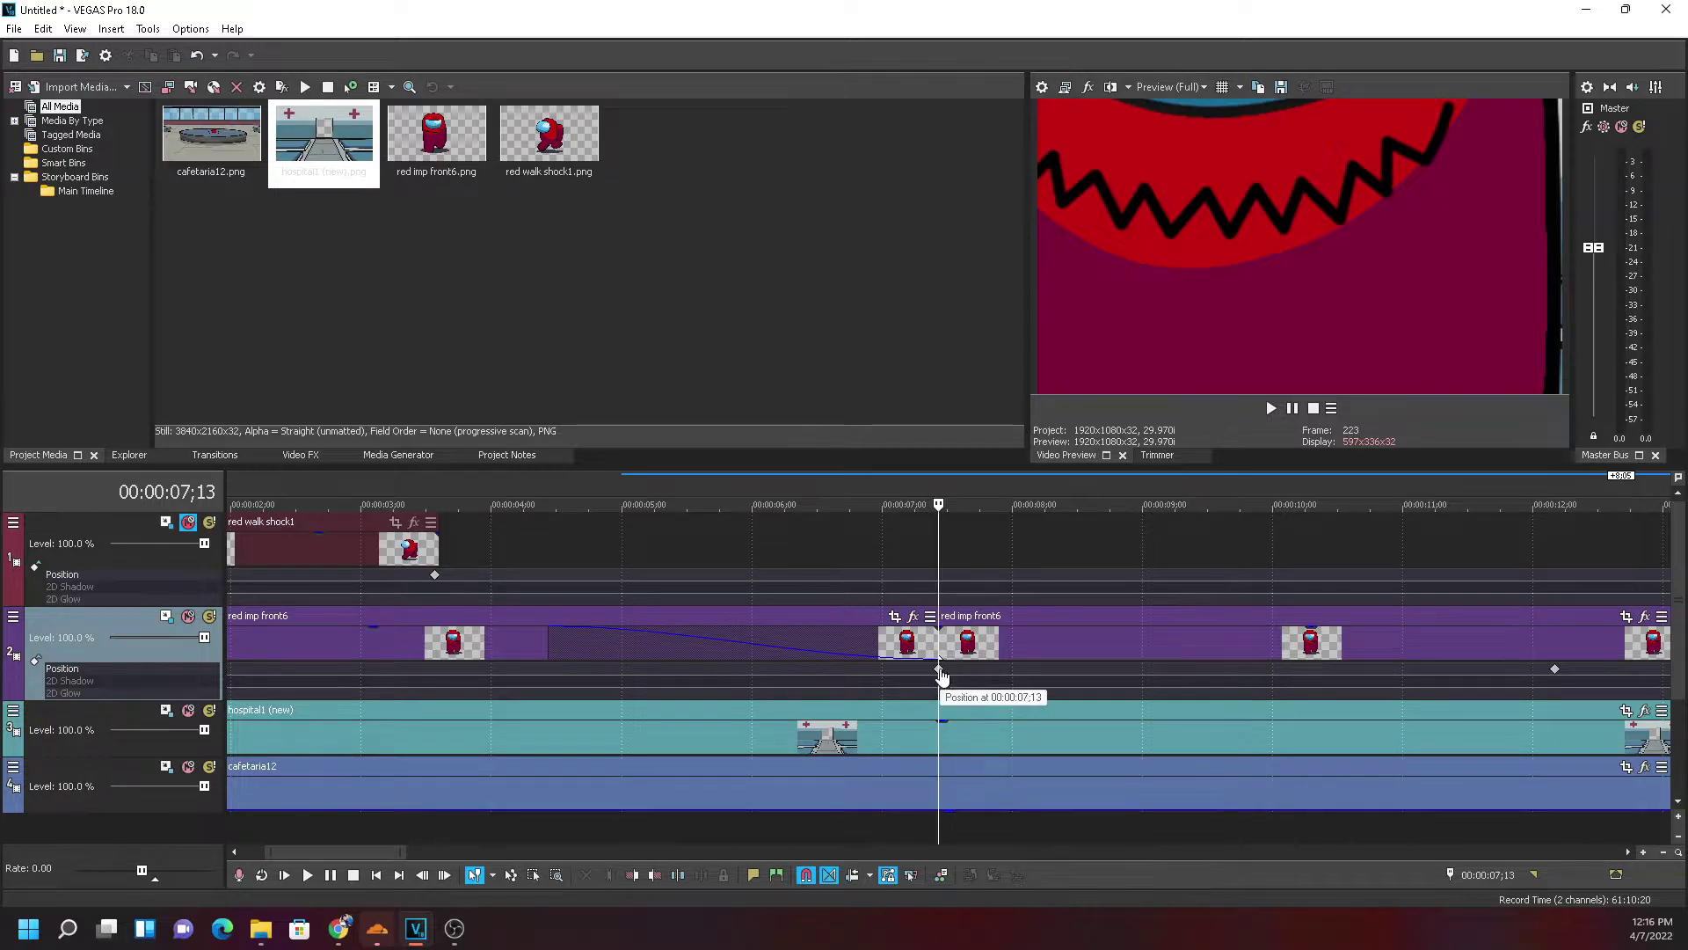
pyautogui.scroll(-3, 888, 668)
pyautogui.scroll(3, 888, 668)
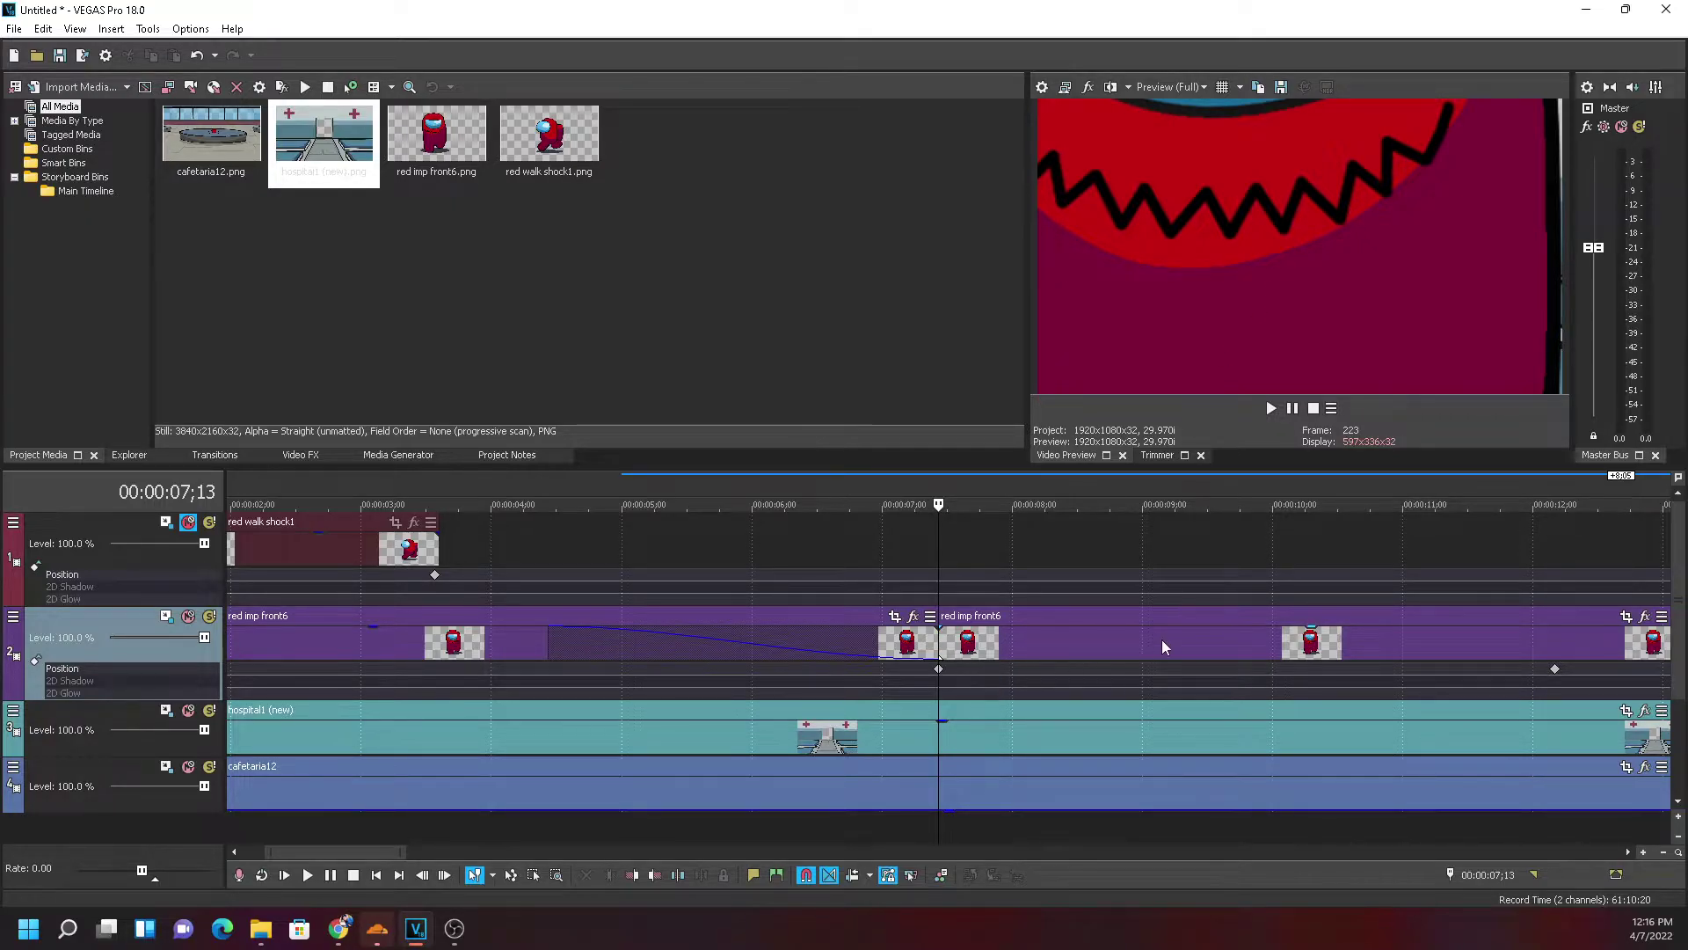
pyautogui.scroll(-4, 1163, 647)
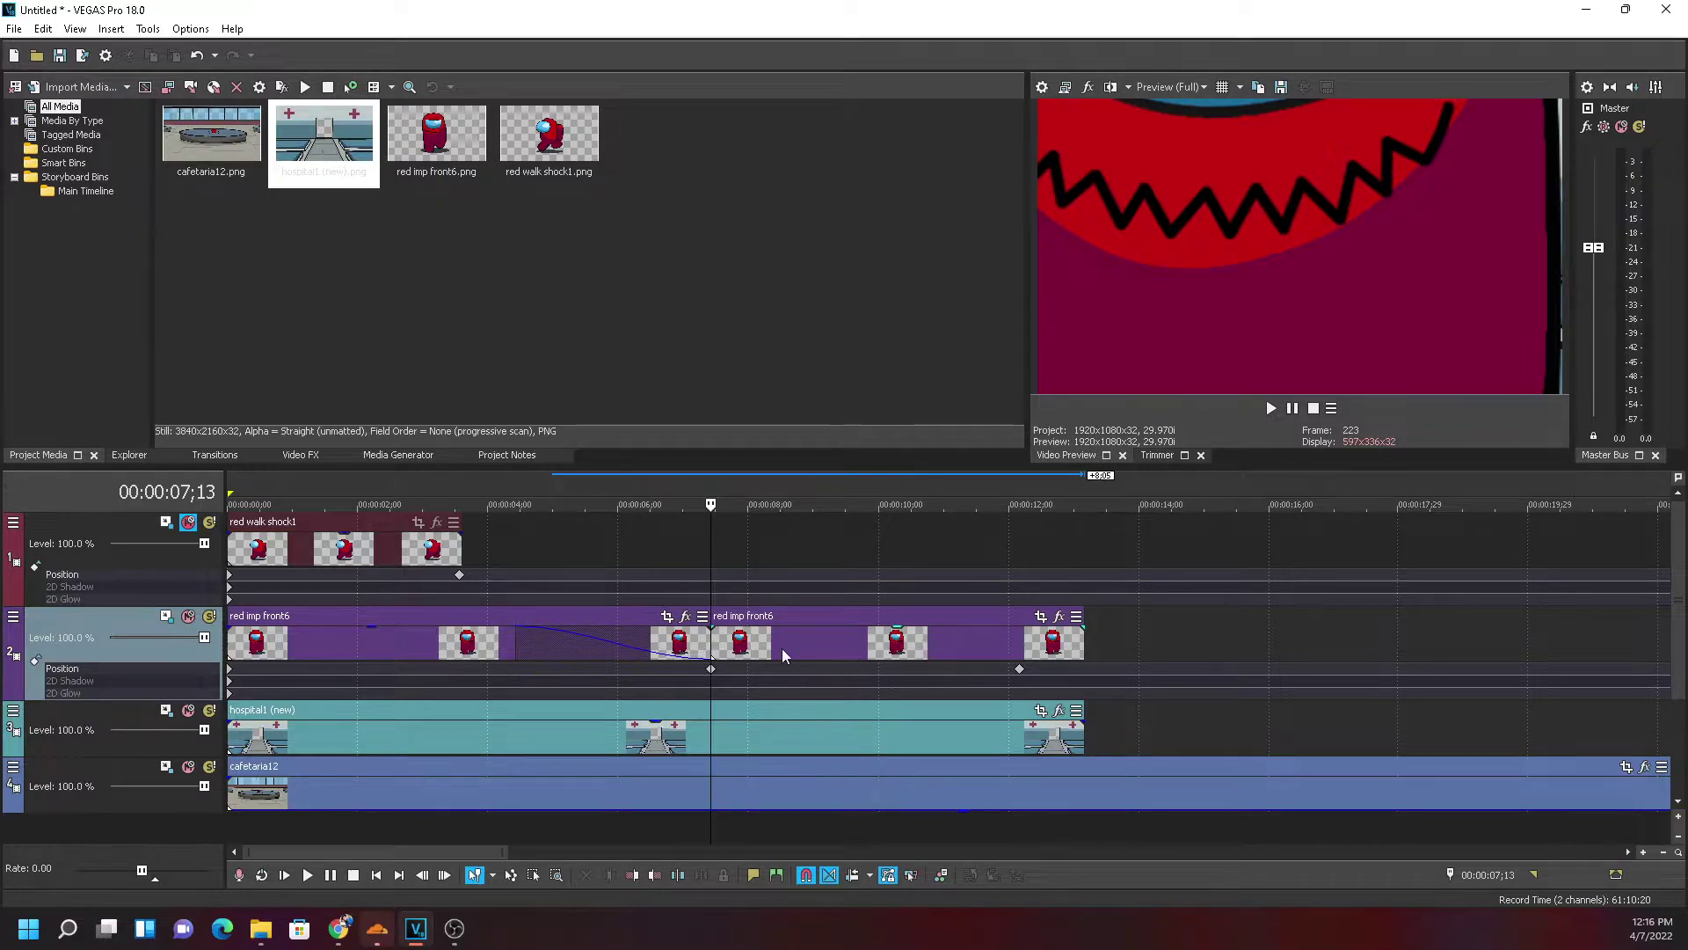
# Try adding a Position keyframe on track 2 at 00:00:02;24, and undo it
pyautogui.click(897, 648)
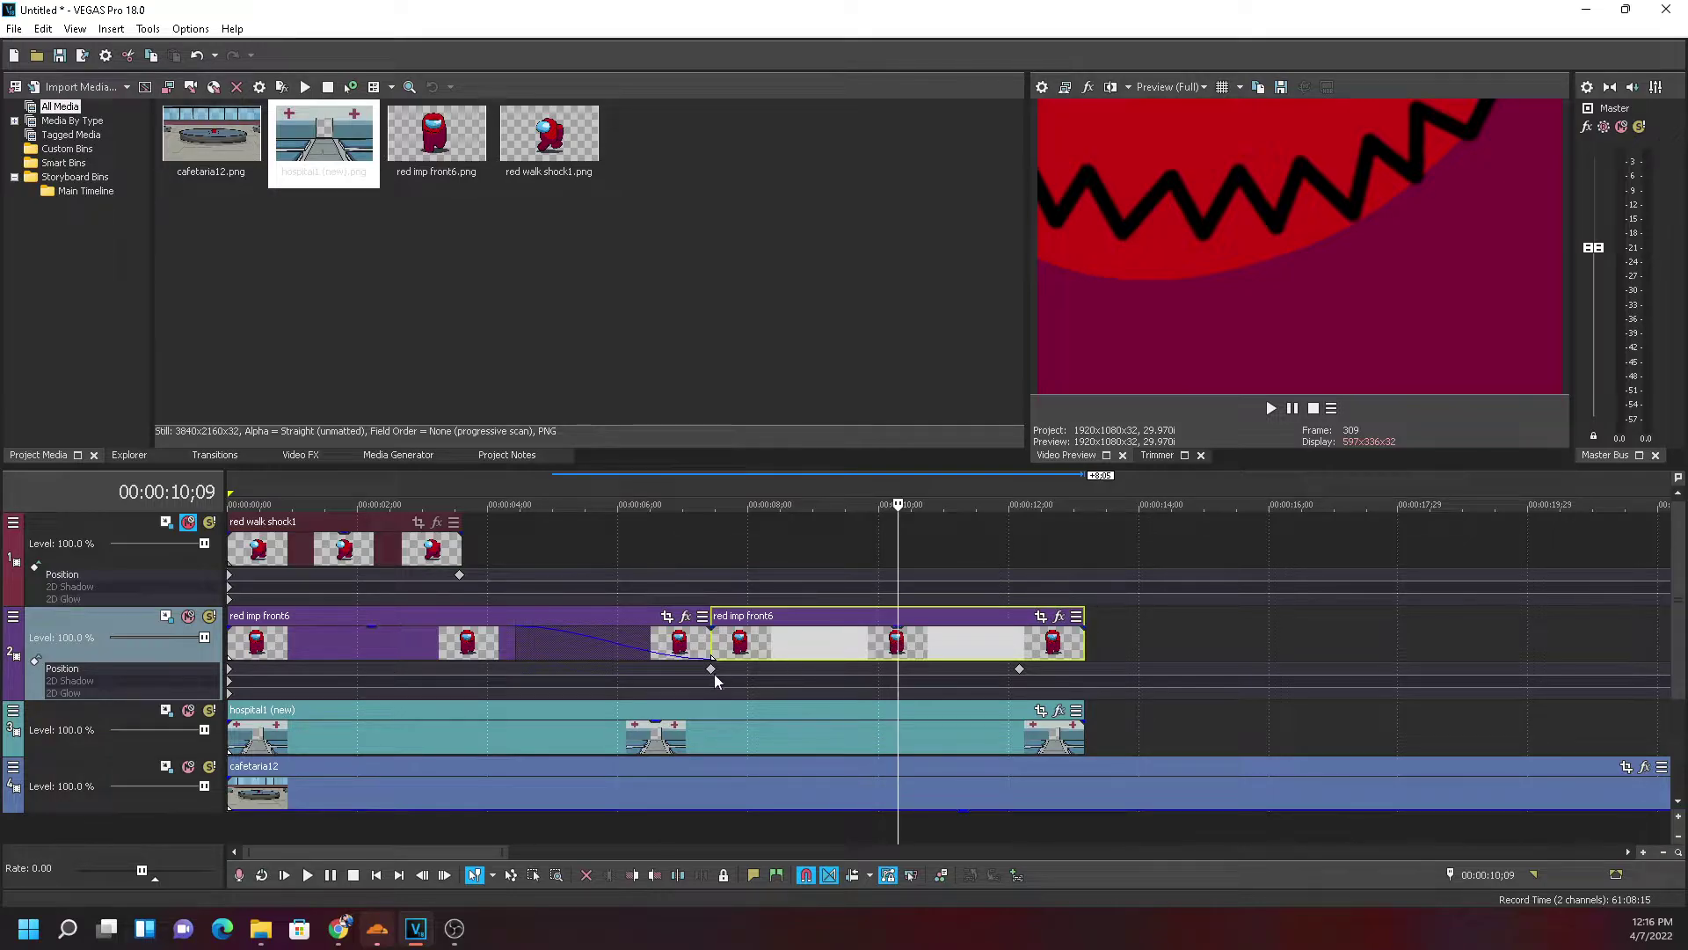
pyautogui.click(411, 668)
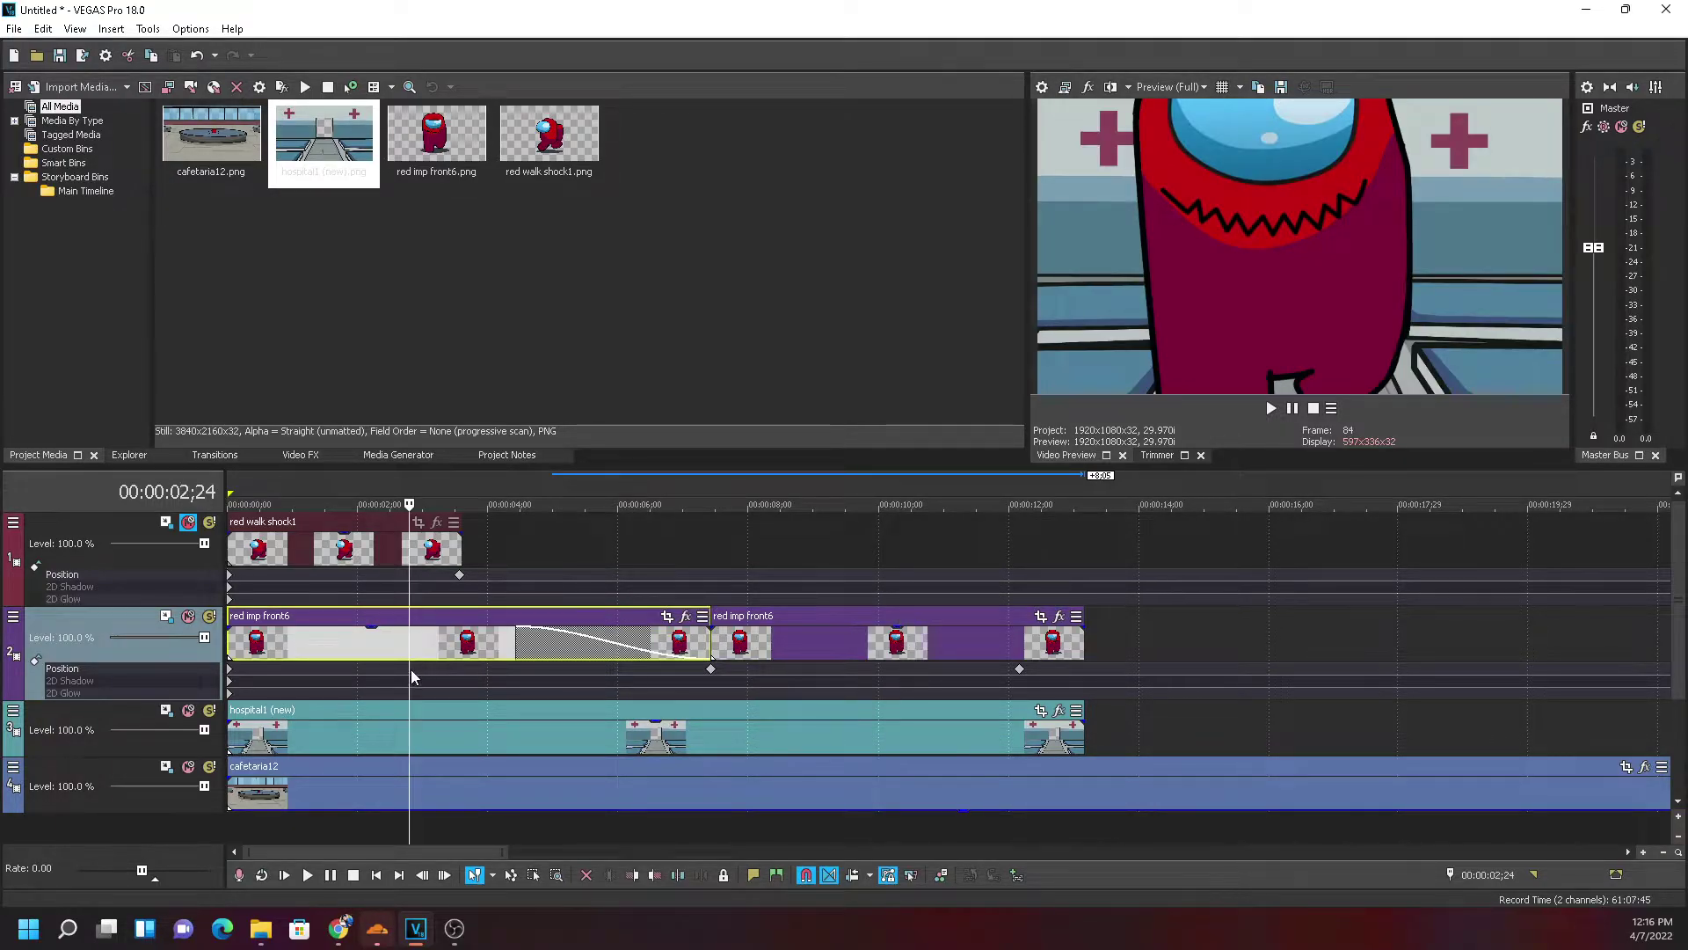
pyautogui.click(409, 668)
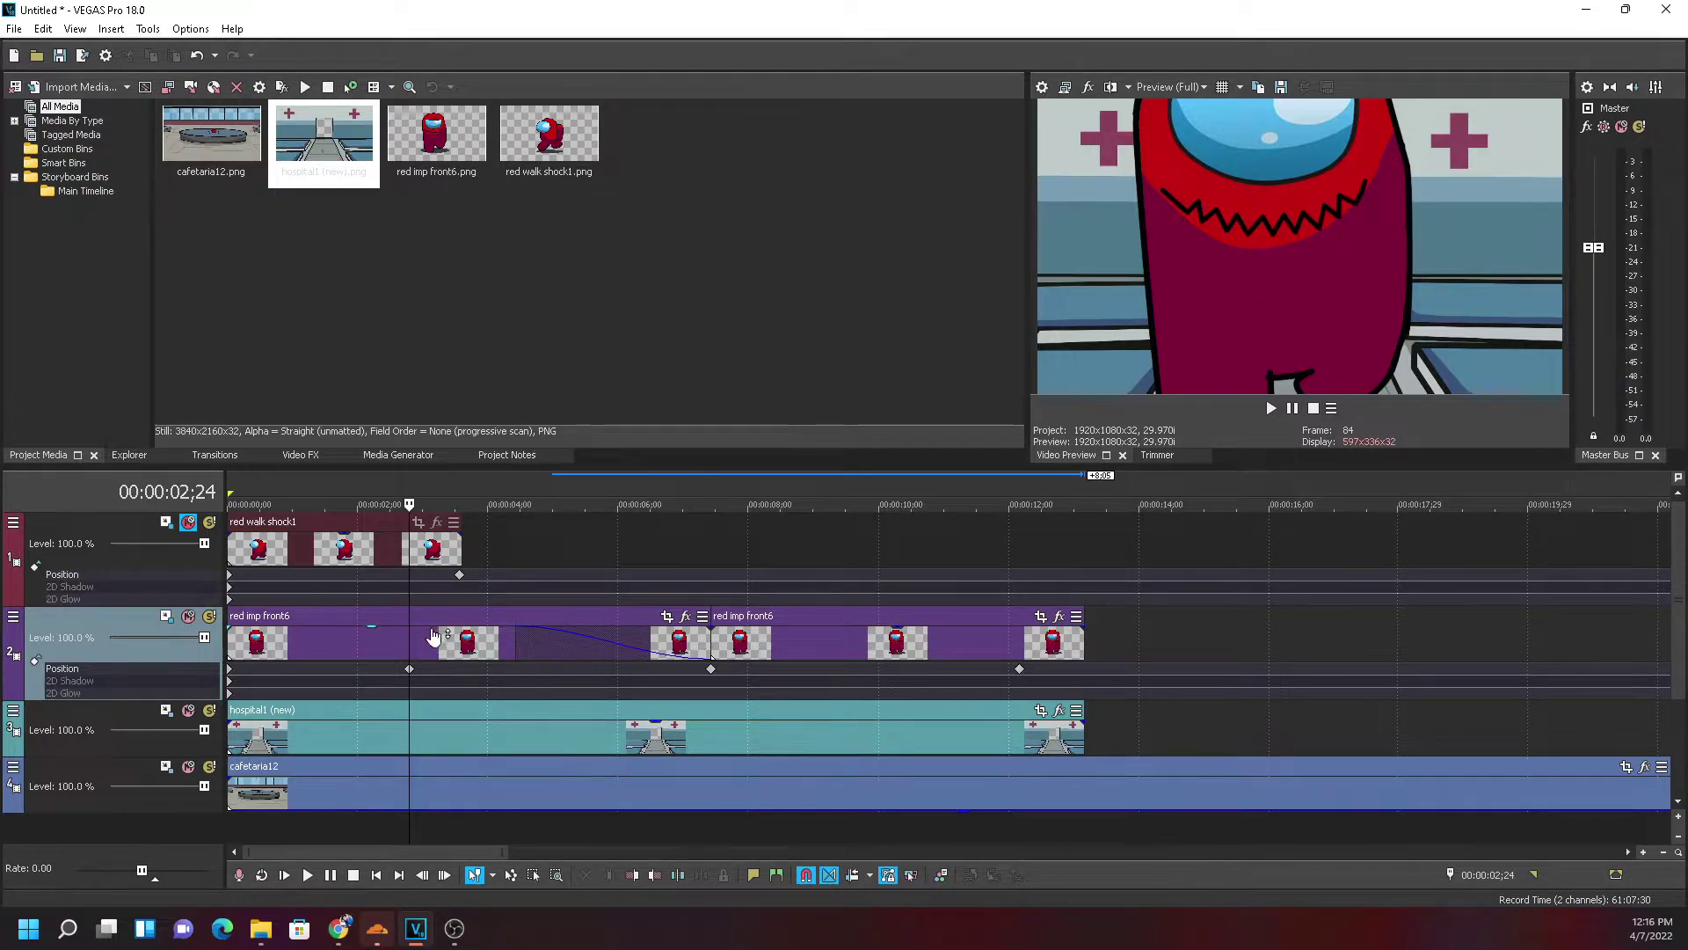
pyautogui.moveTo(407, 642)
pyautogui.mouseDown()
pyautogui.moveTo(305, 646)
pyautogui.moveTo(439, 651)
pyautogui.moveTo(410, 656)
pyautogui.mouseUp()
pyautogui.hotkey('ctrl', 'z')
pyautogui.moveTo(409, 651); pyautogui.dragTo(712, 653)
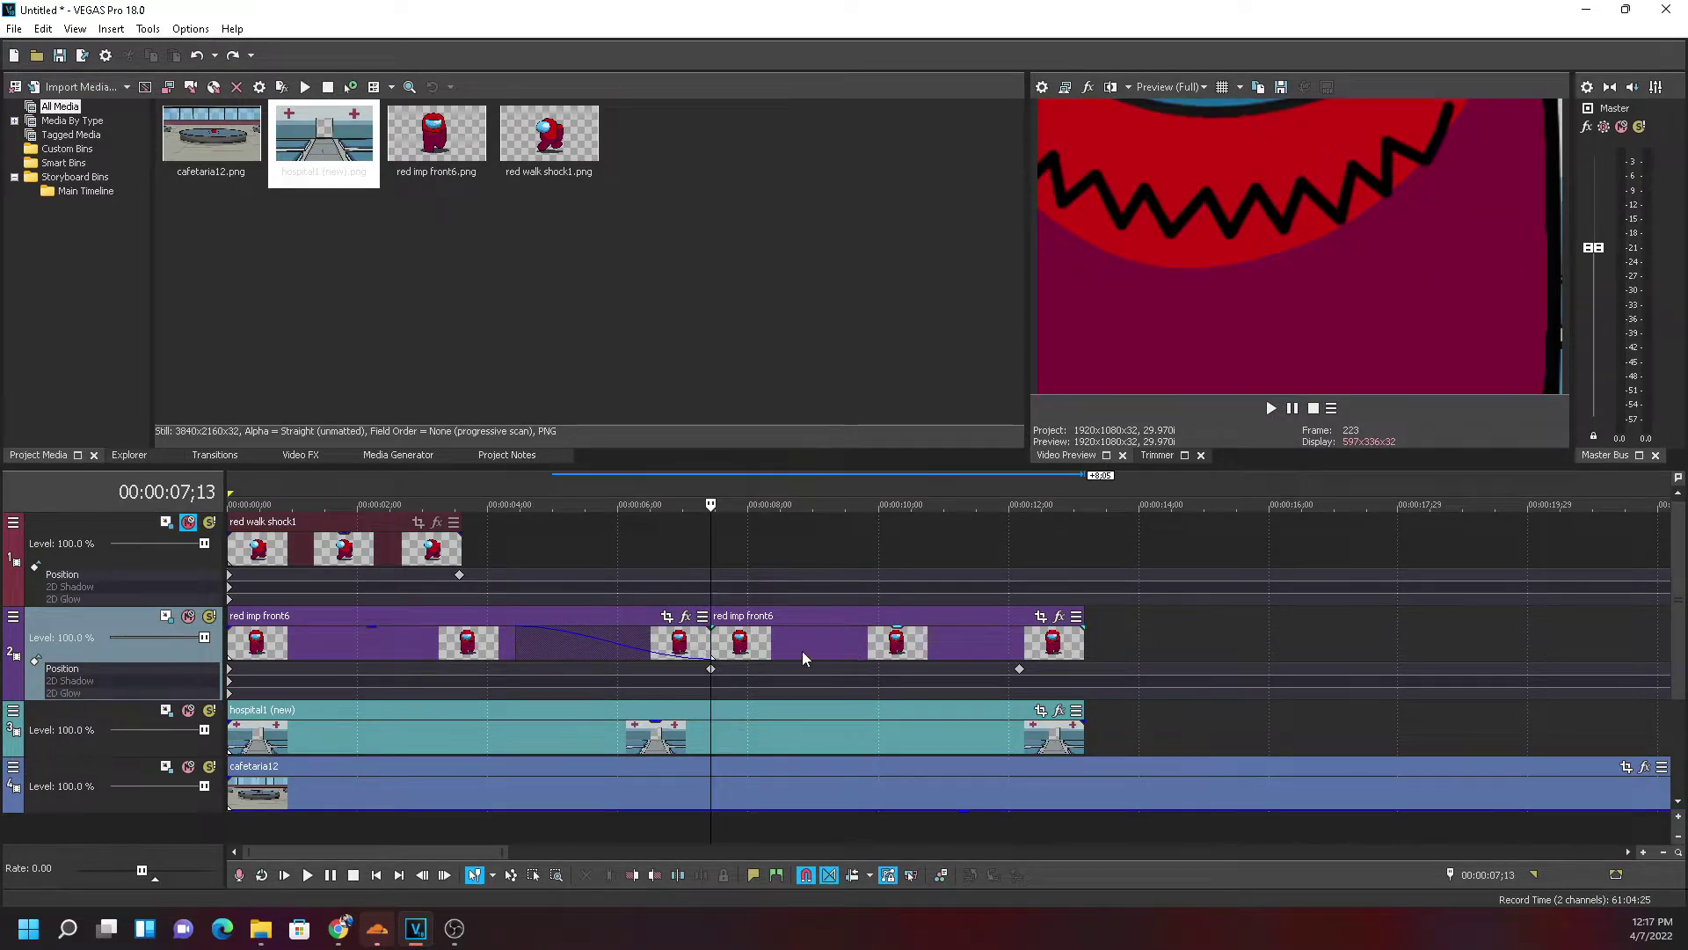
# Scrub through the second red imp front6 clip, try deleting it, and undo the deletion
pyautogui.click(941, 648)
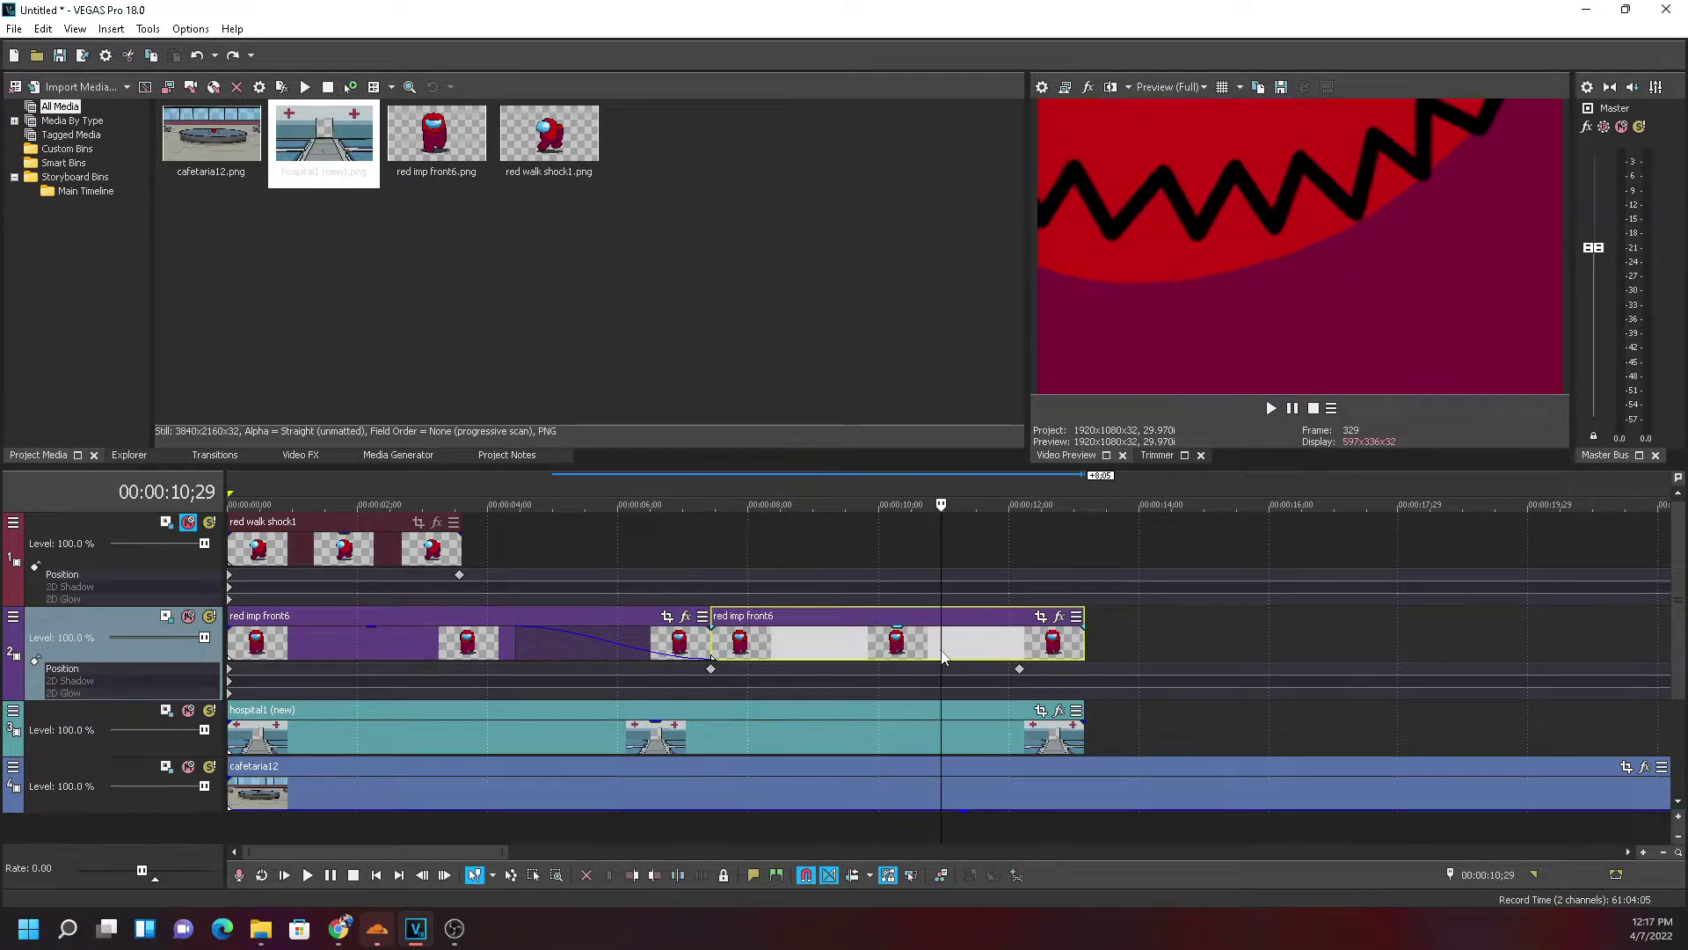
pyautogui.moveTo(941, 648); pyautogui.dragTo(742, 648)
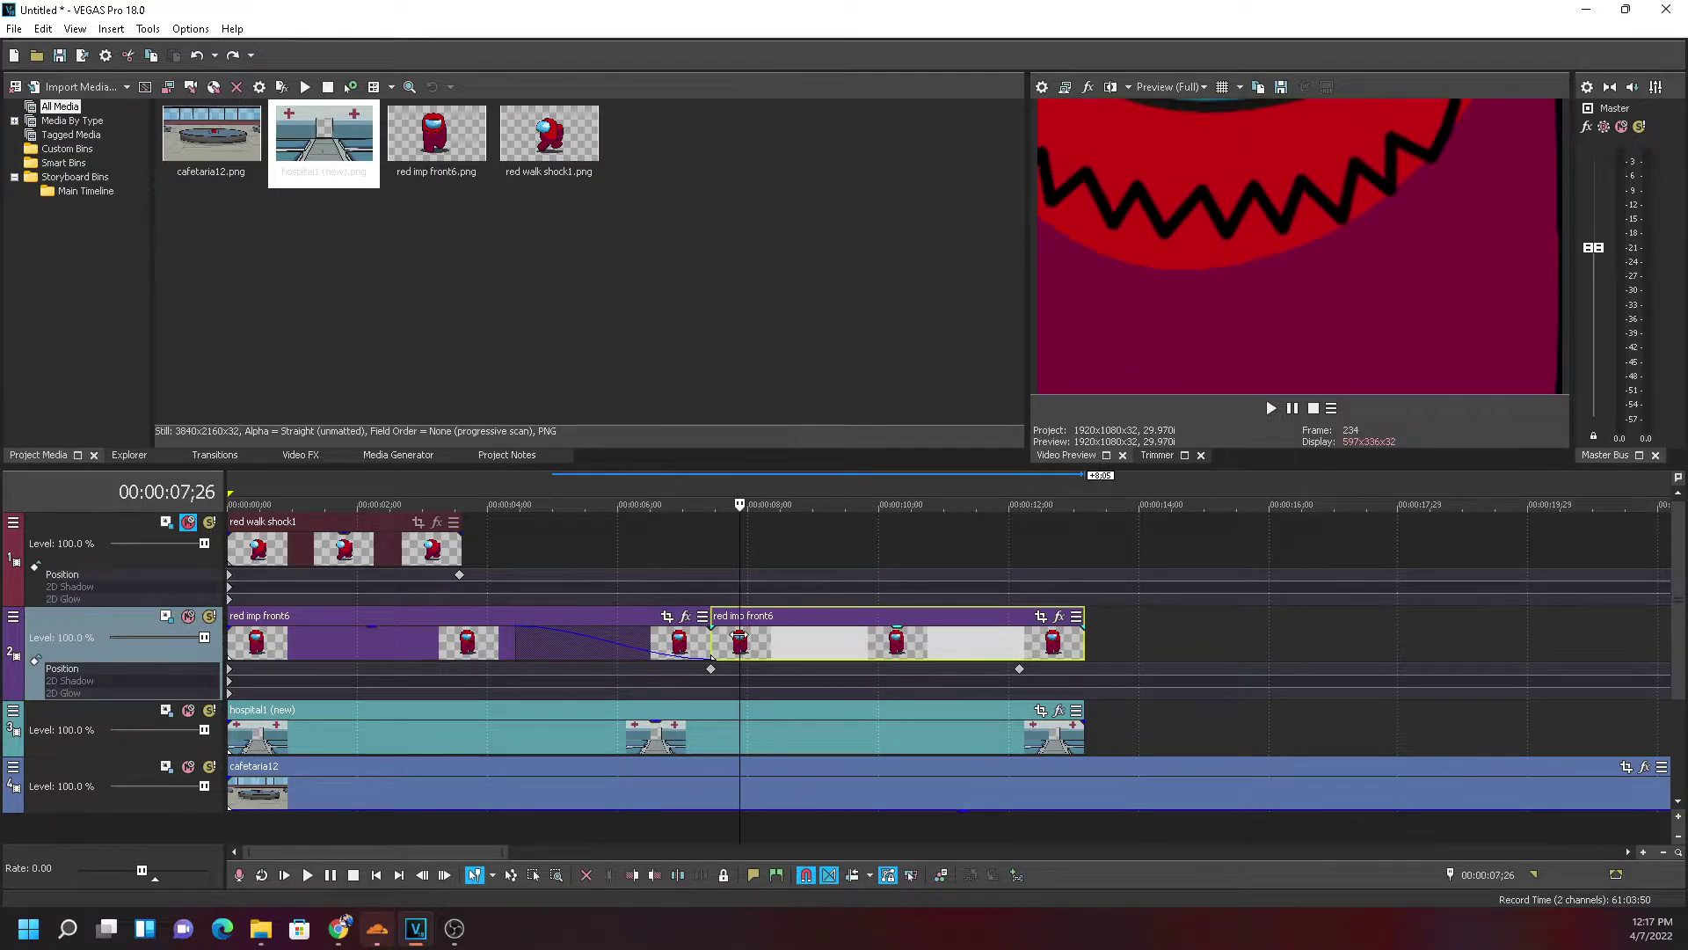
pyautogui.moveTo(896, 635); pyautogui.dragTo(929, 613)
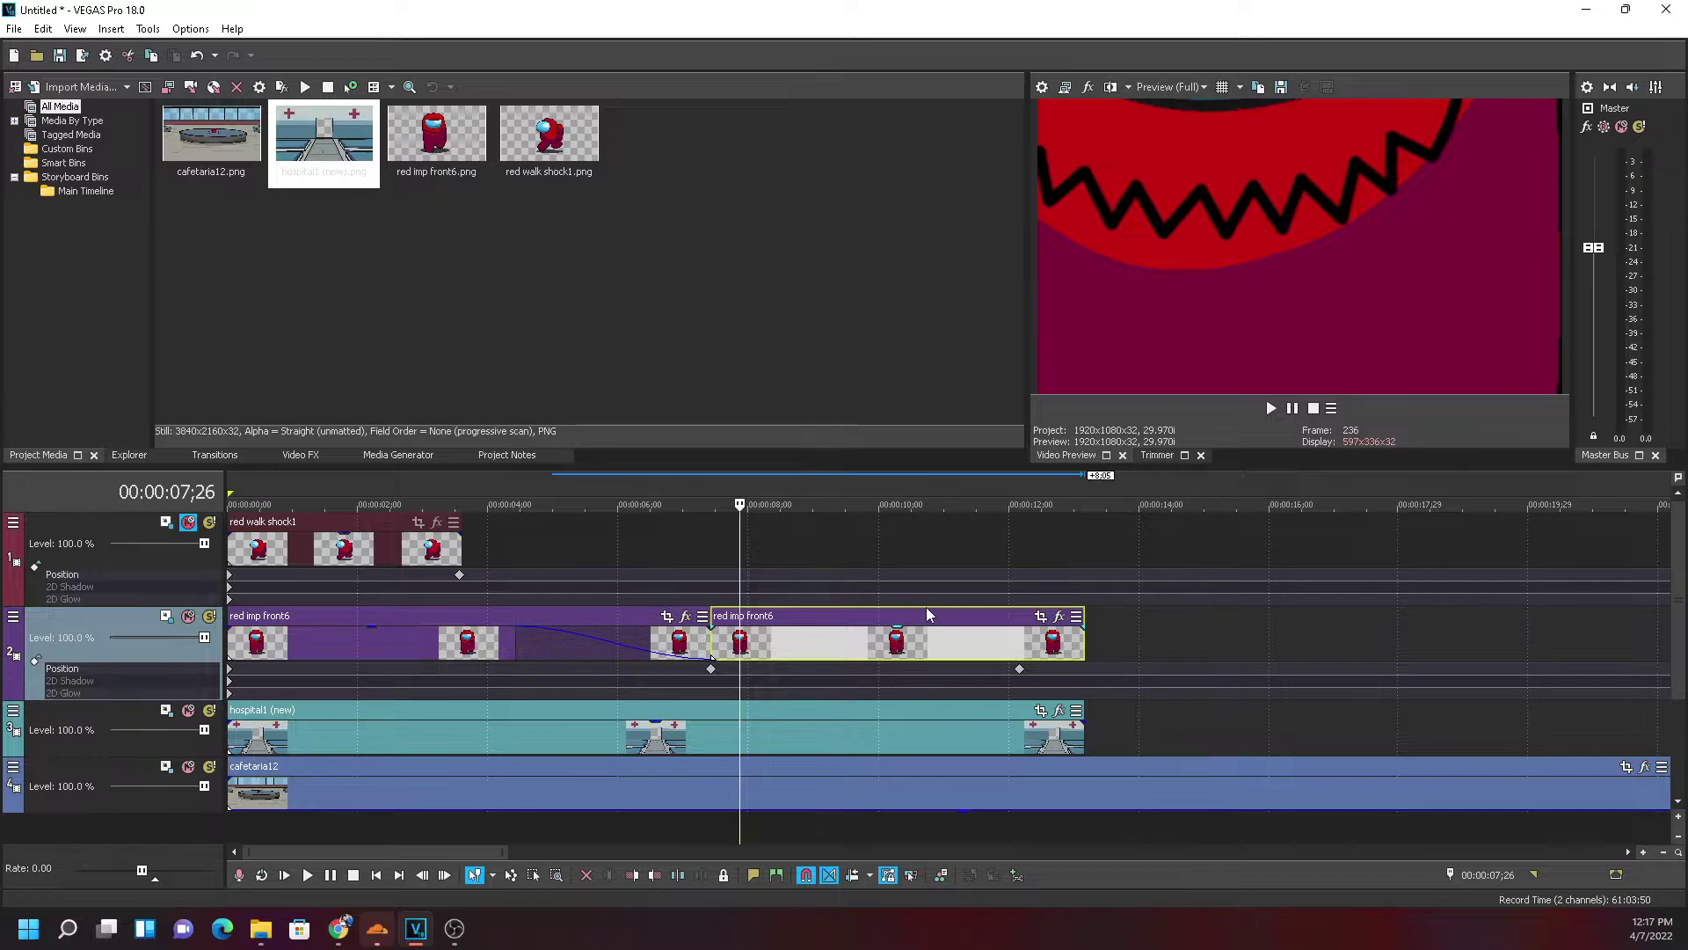
pyautogui.click(711, 670)
pyautogui.click(839, 642)
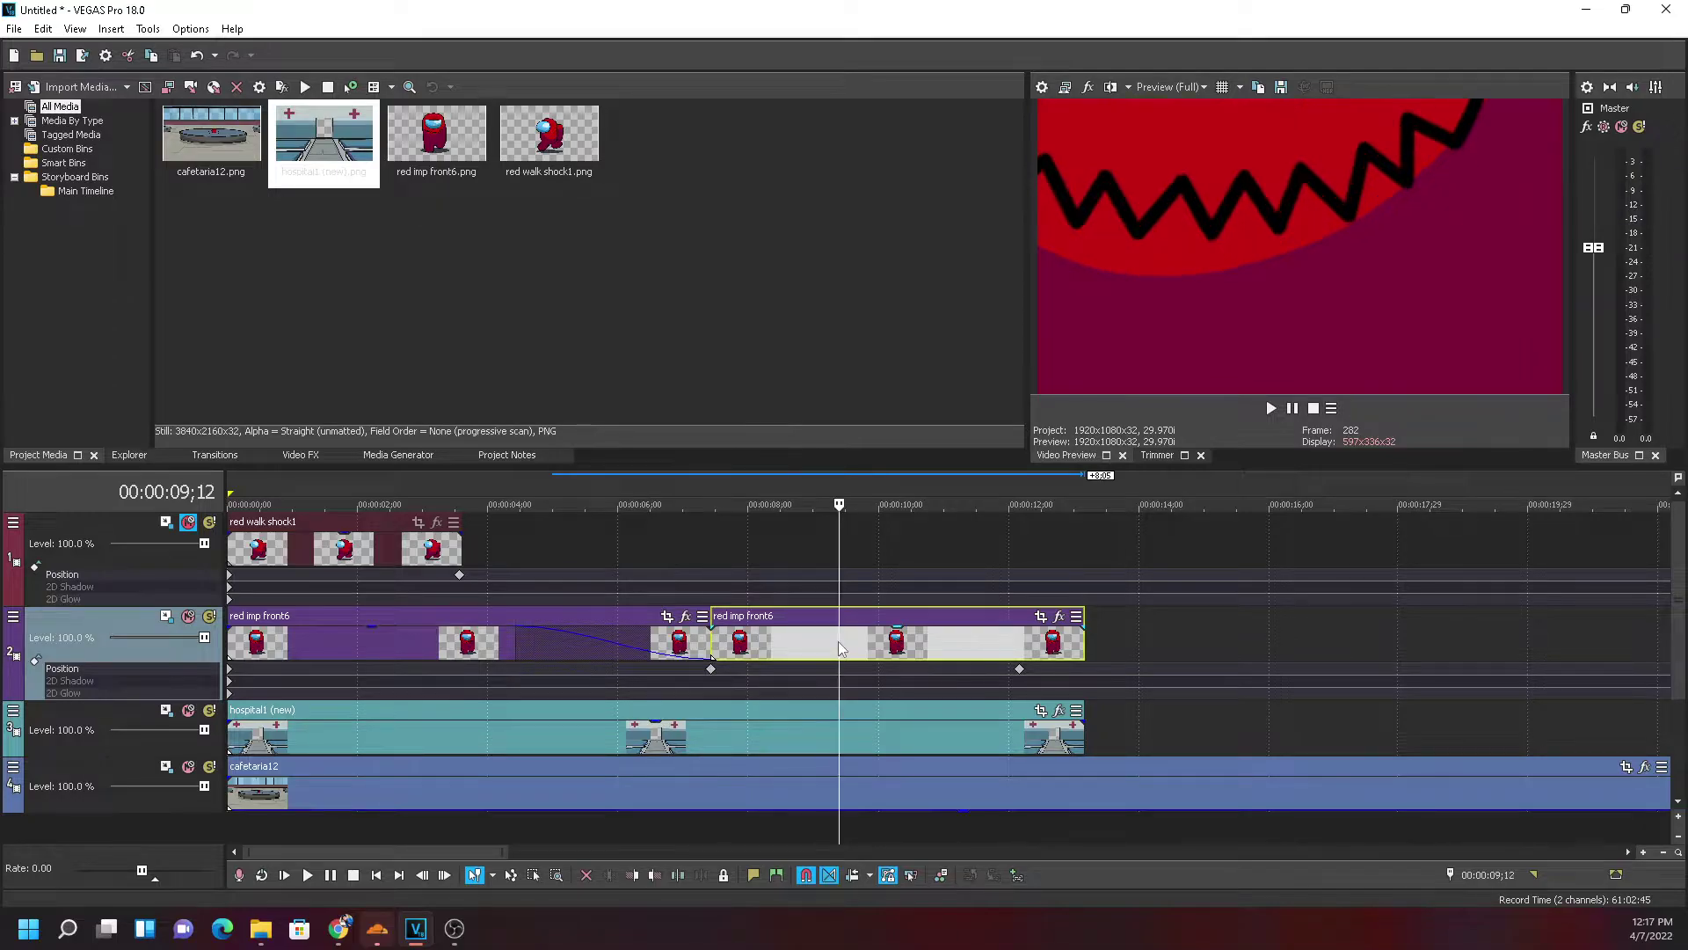
pyautogui.press('Delete')
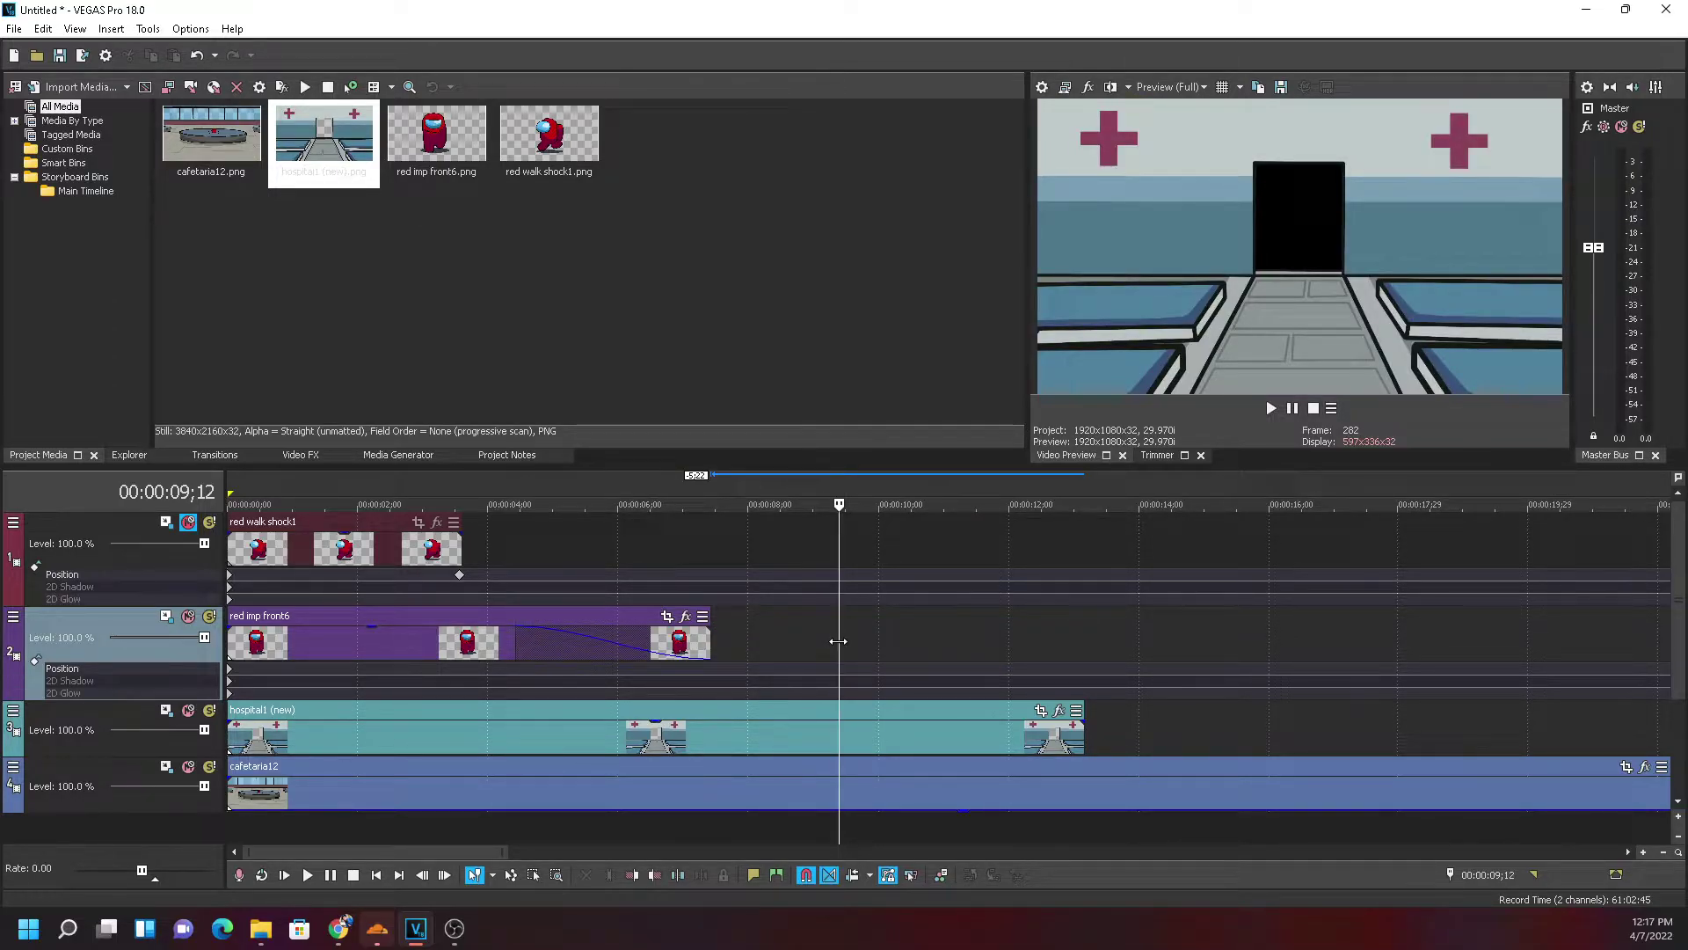
pyautogui.hotkey('ctrl', 'z')
# Shift the second red imp front6 clip slightly away from the first and move it back against the first clip's end
pyautogui.moveTo(787, 652); pyautogui.dragTo(836, 651)
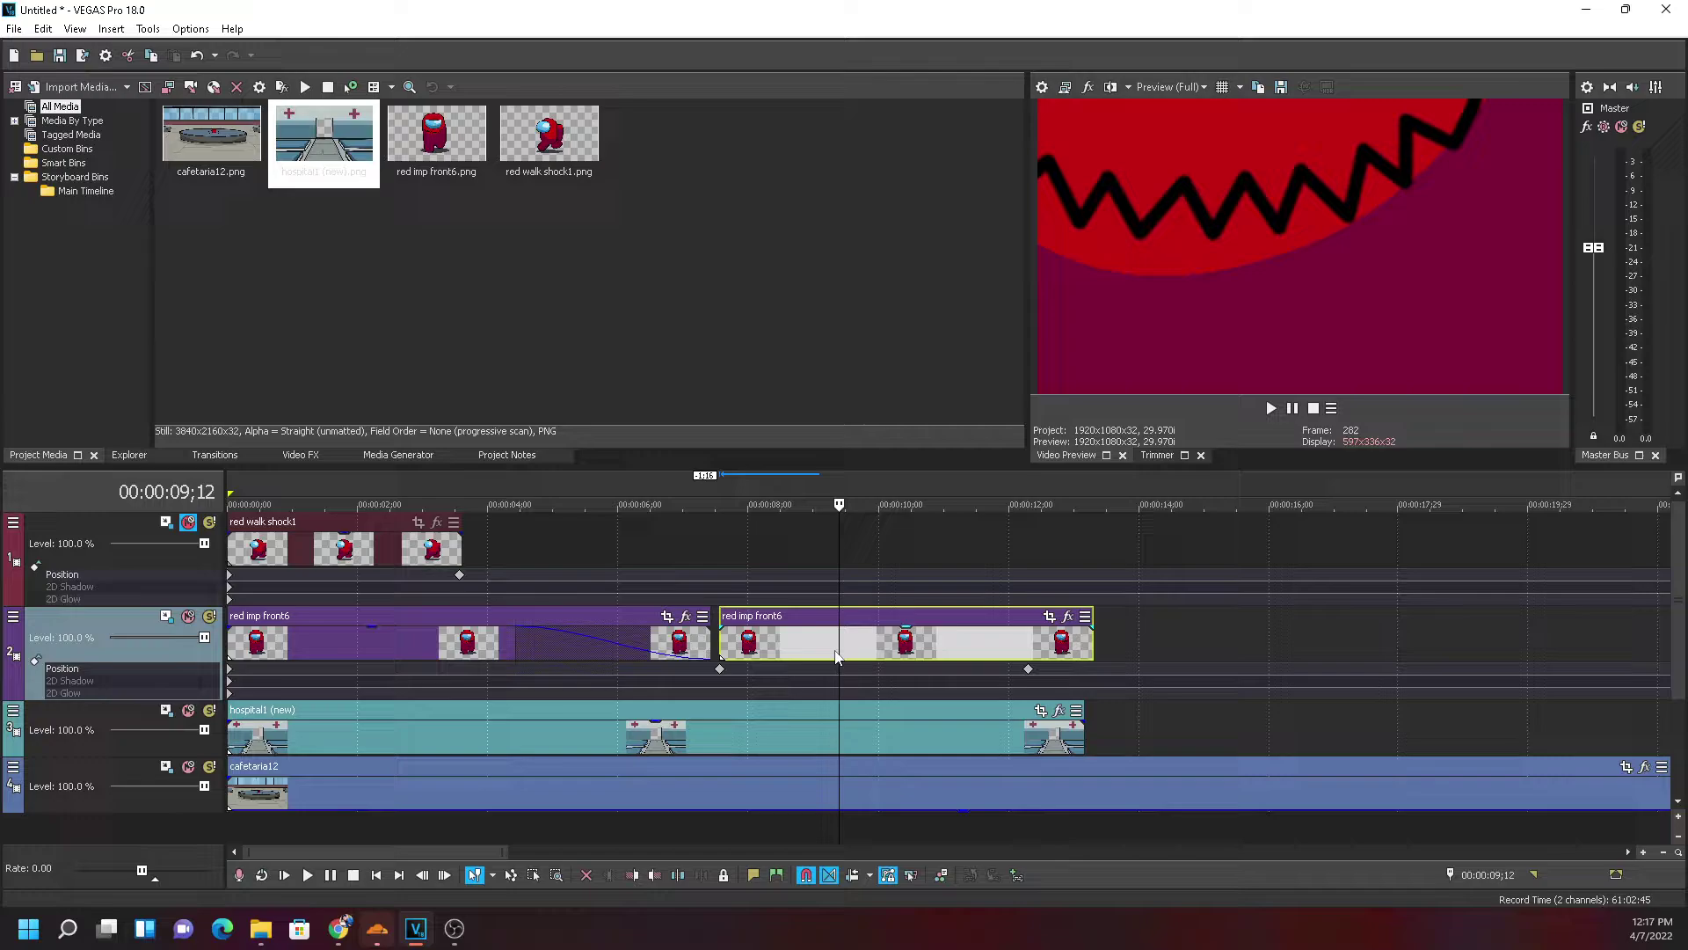
pyautogui.click(691, 646)
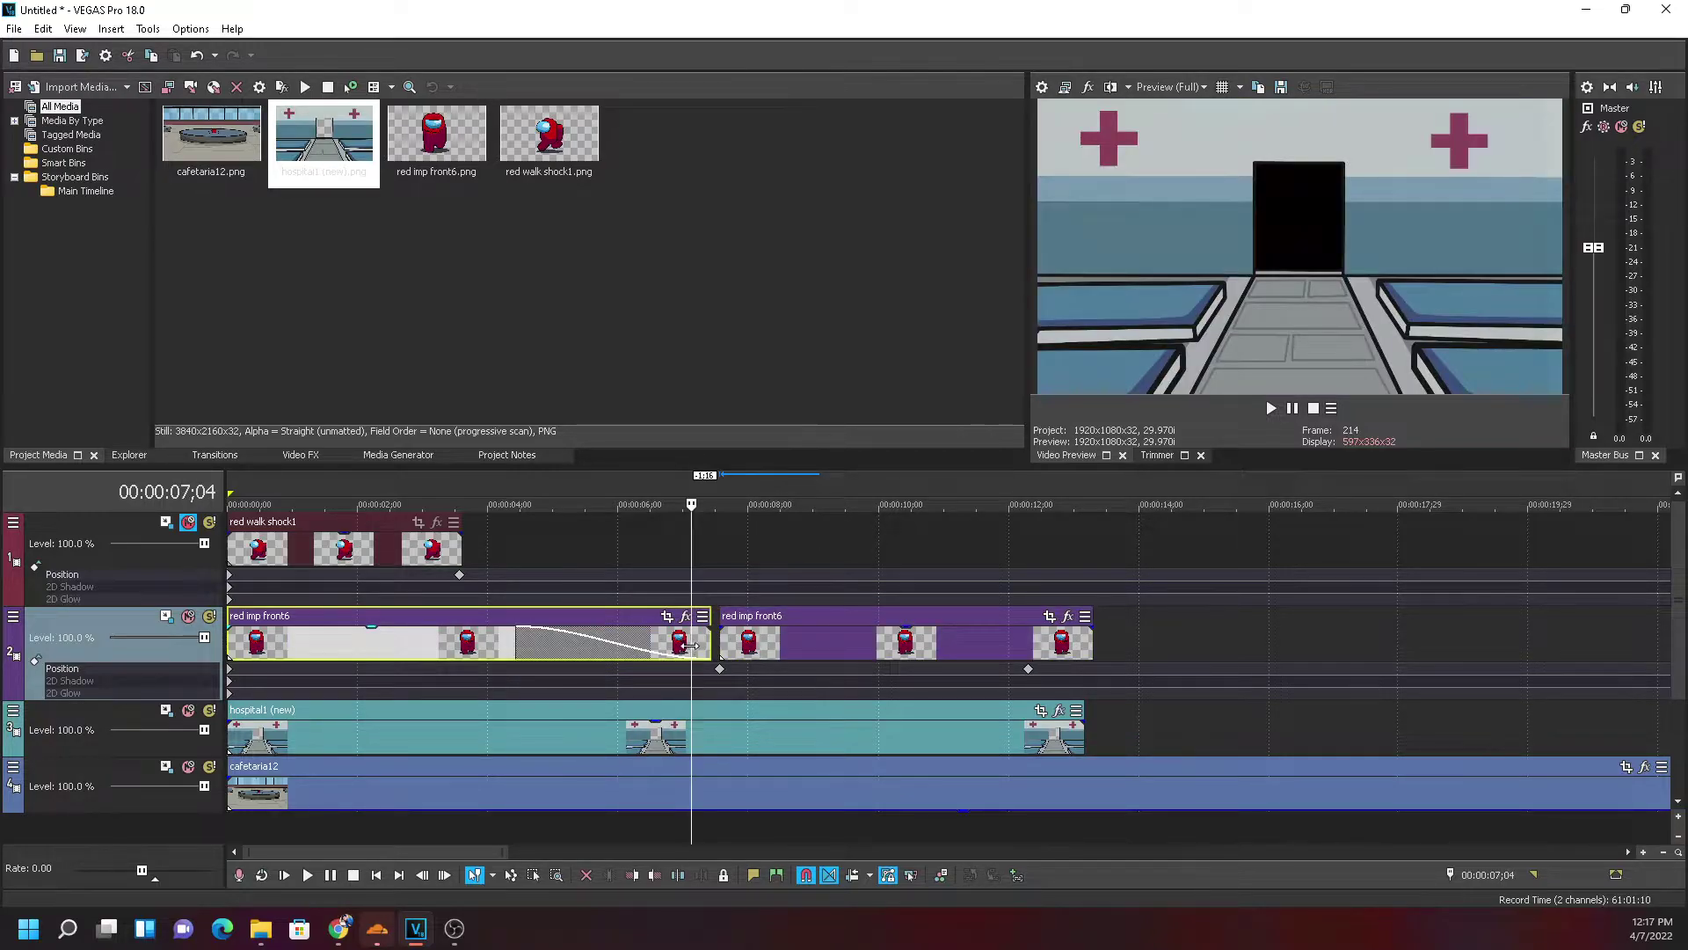
pyautogui.click(698, 647)
pyautogui.moveTo(793, 646)
pyautogui.mouseDown()
pyautogui.moveTo(861, 651)
pyautogui.moveTo(765, 653)
pyautogui.mouseUp()
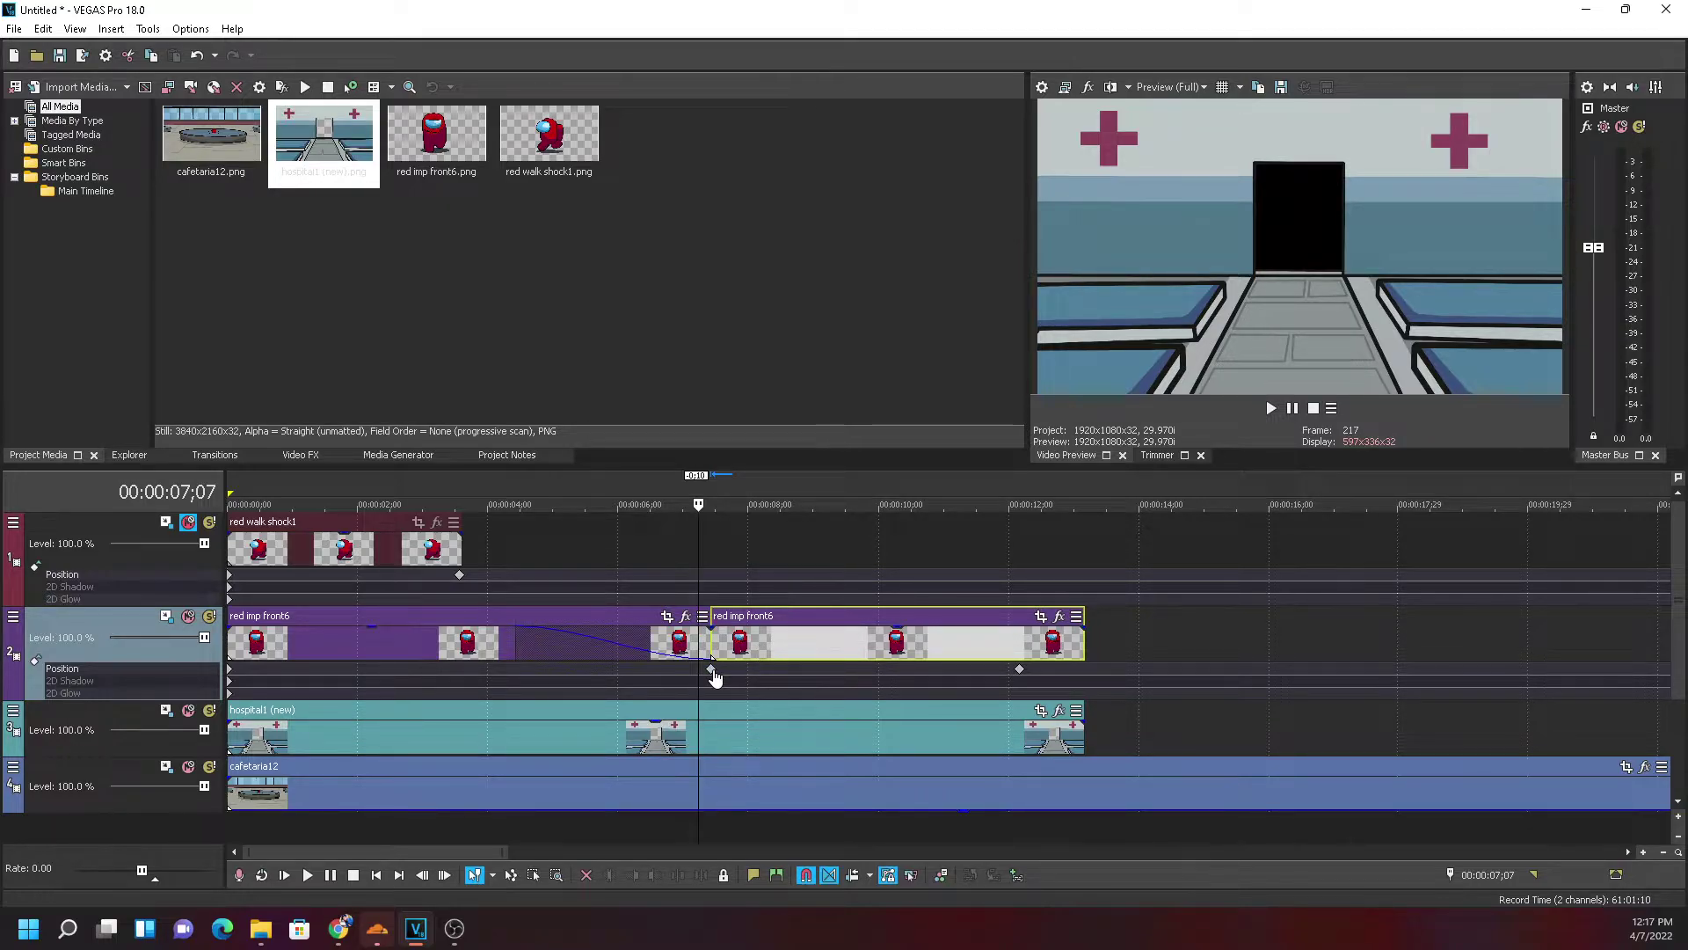
# Move the Position keyframe at the split on track 2 back to 00:00:07;10, just inside the first red imp front6 clip
pyautogui.moveTo(712, 672); pyautogui.dragTo(711, 672)
pyautogui.click(711, 671)
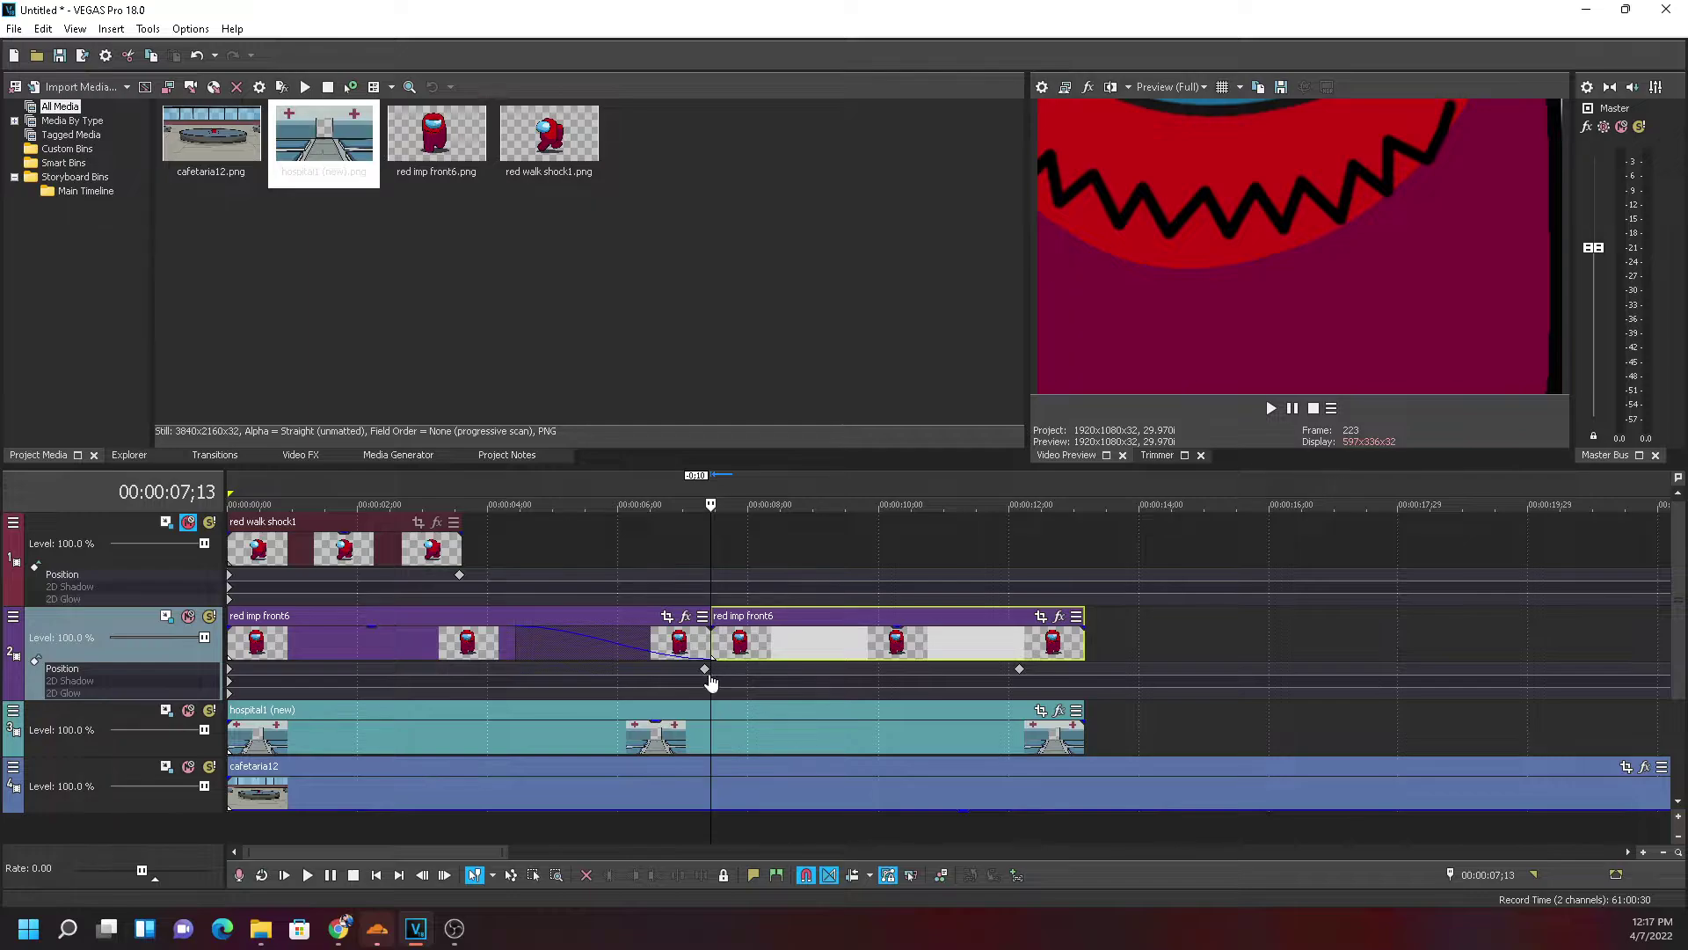
pyautogui.click(684, 657)
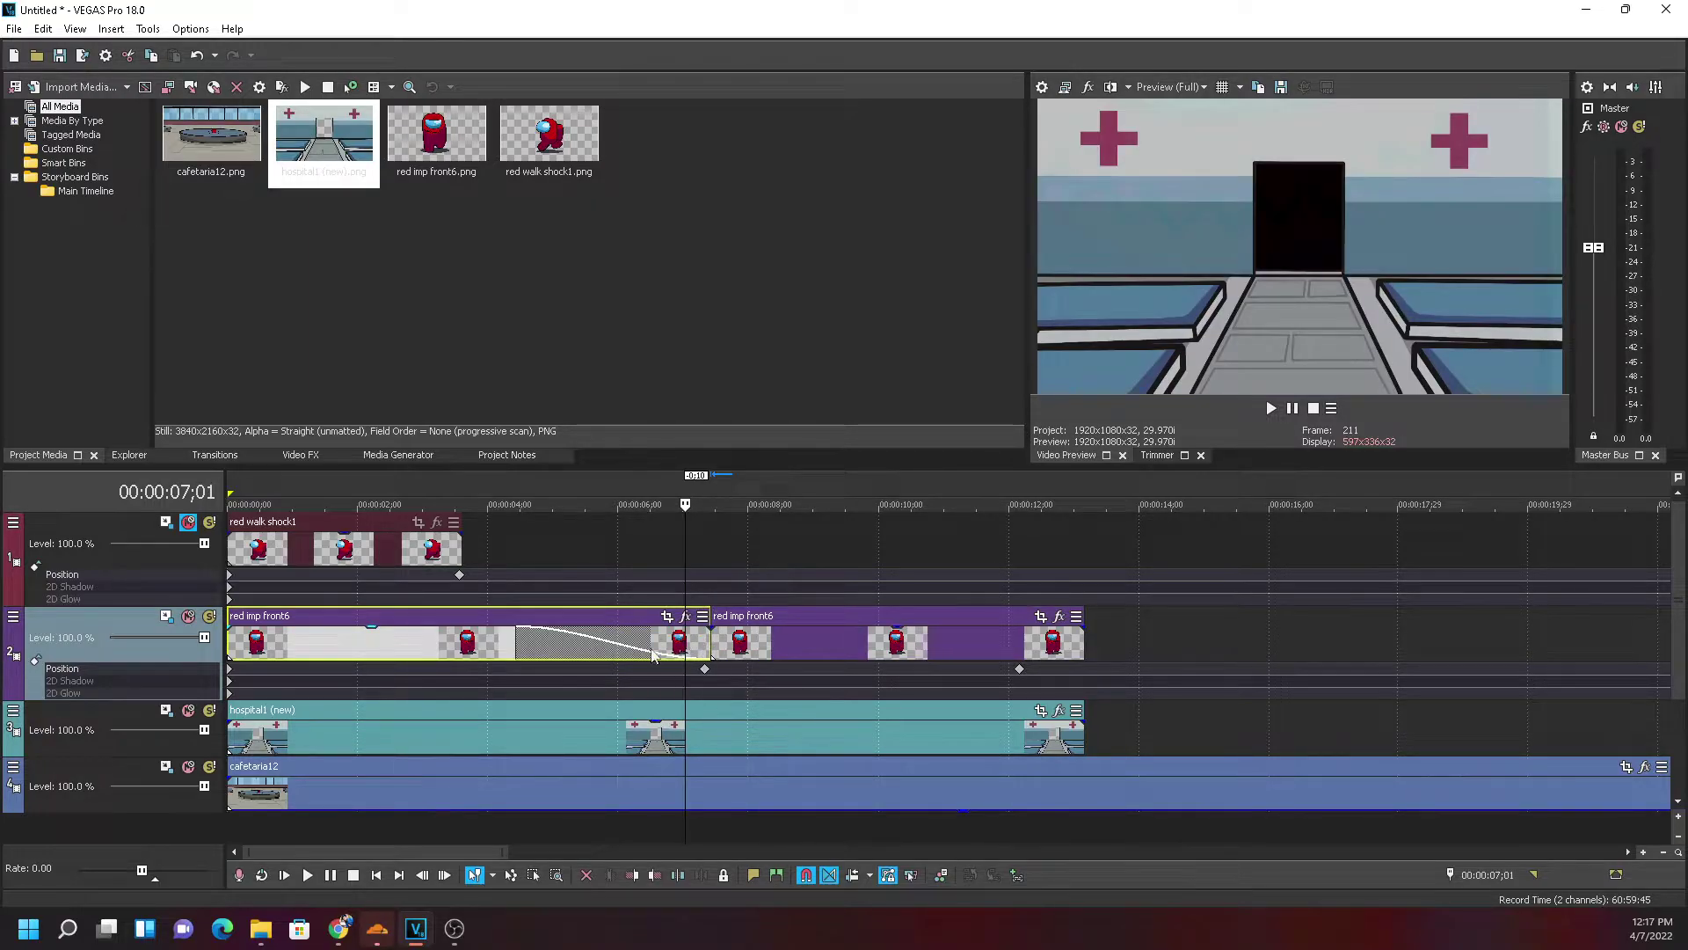
# Delete the second red imp front6 clip from track 2 and check the remaining clip's fade-out and end keyframe
pyautogui.click(769, 642)
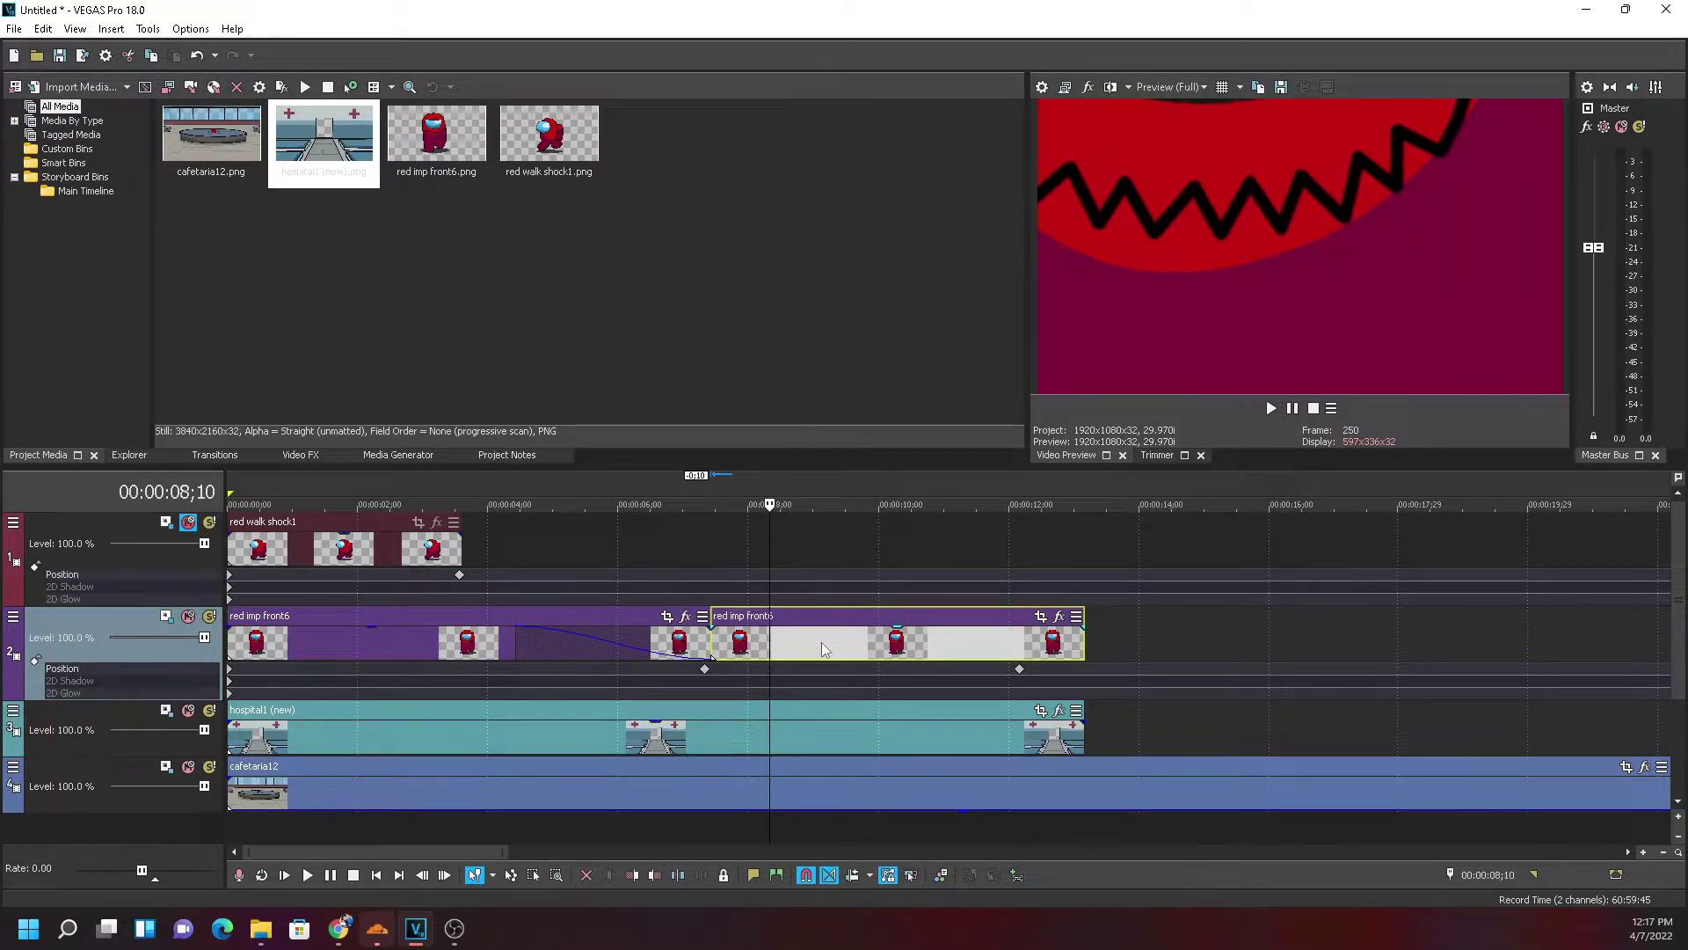
pyautogui.press('Delete')
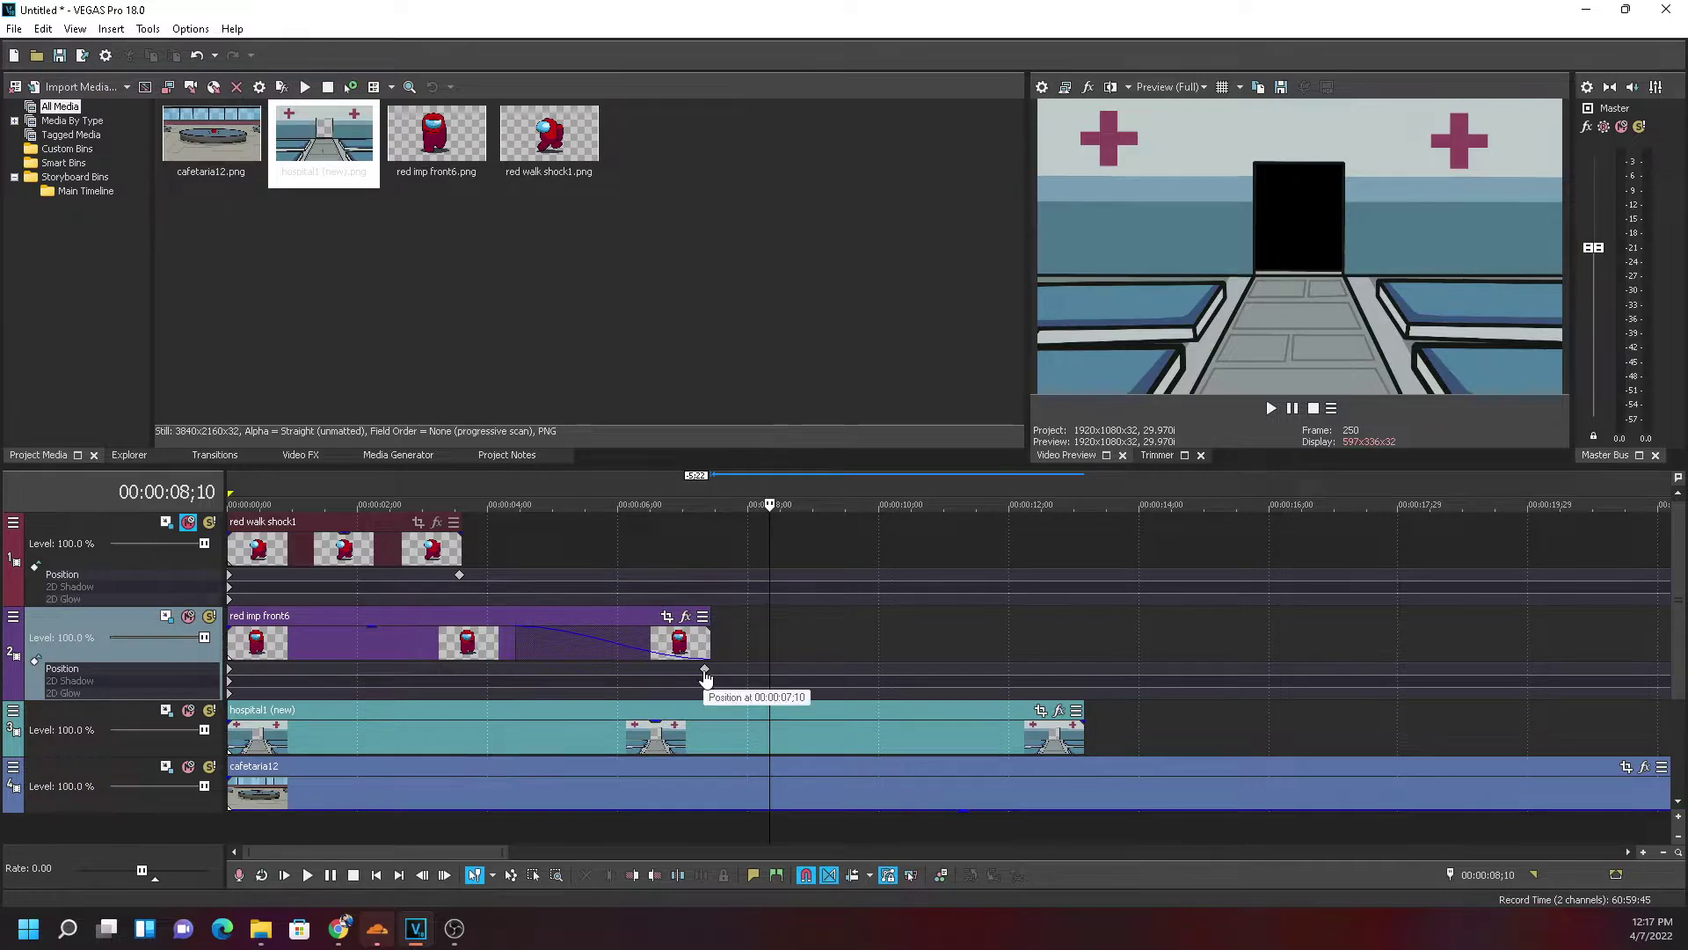
pyautogui.click(704, 671)
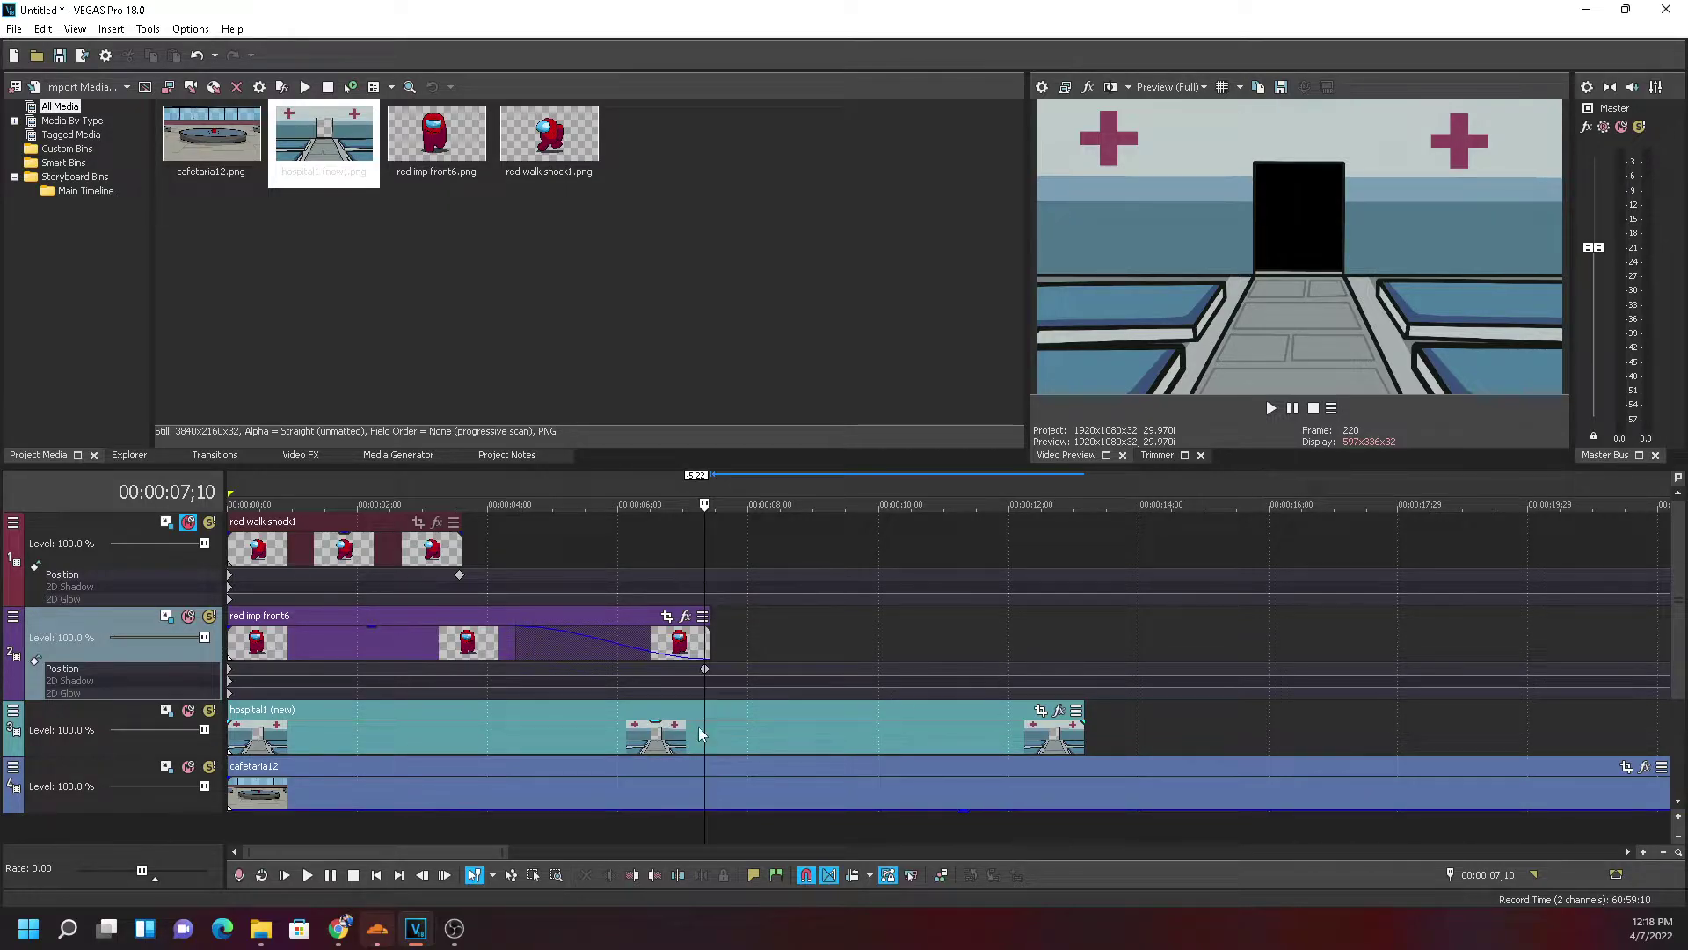
pyautogui.moveTo(702, 740); pyautogui.dragTo(561, 726)
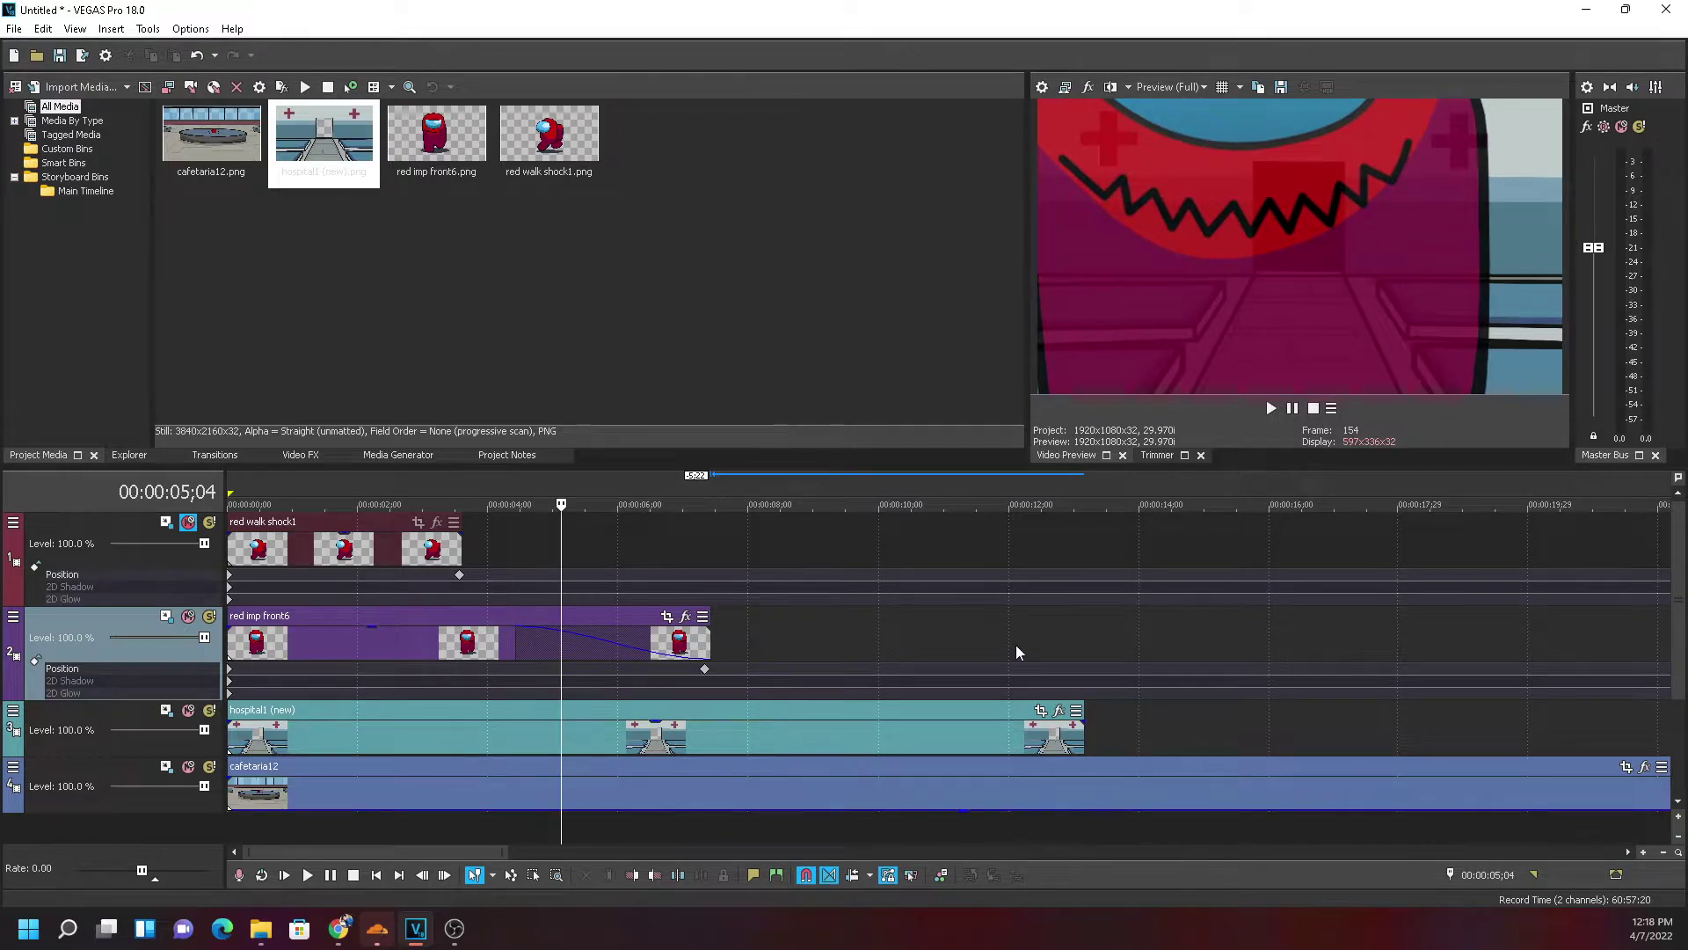
pyautogui.click(707, 677)
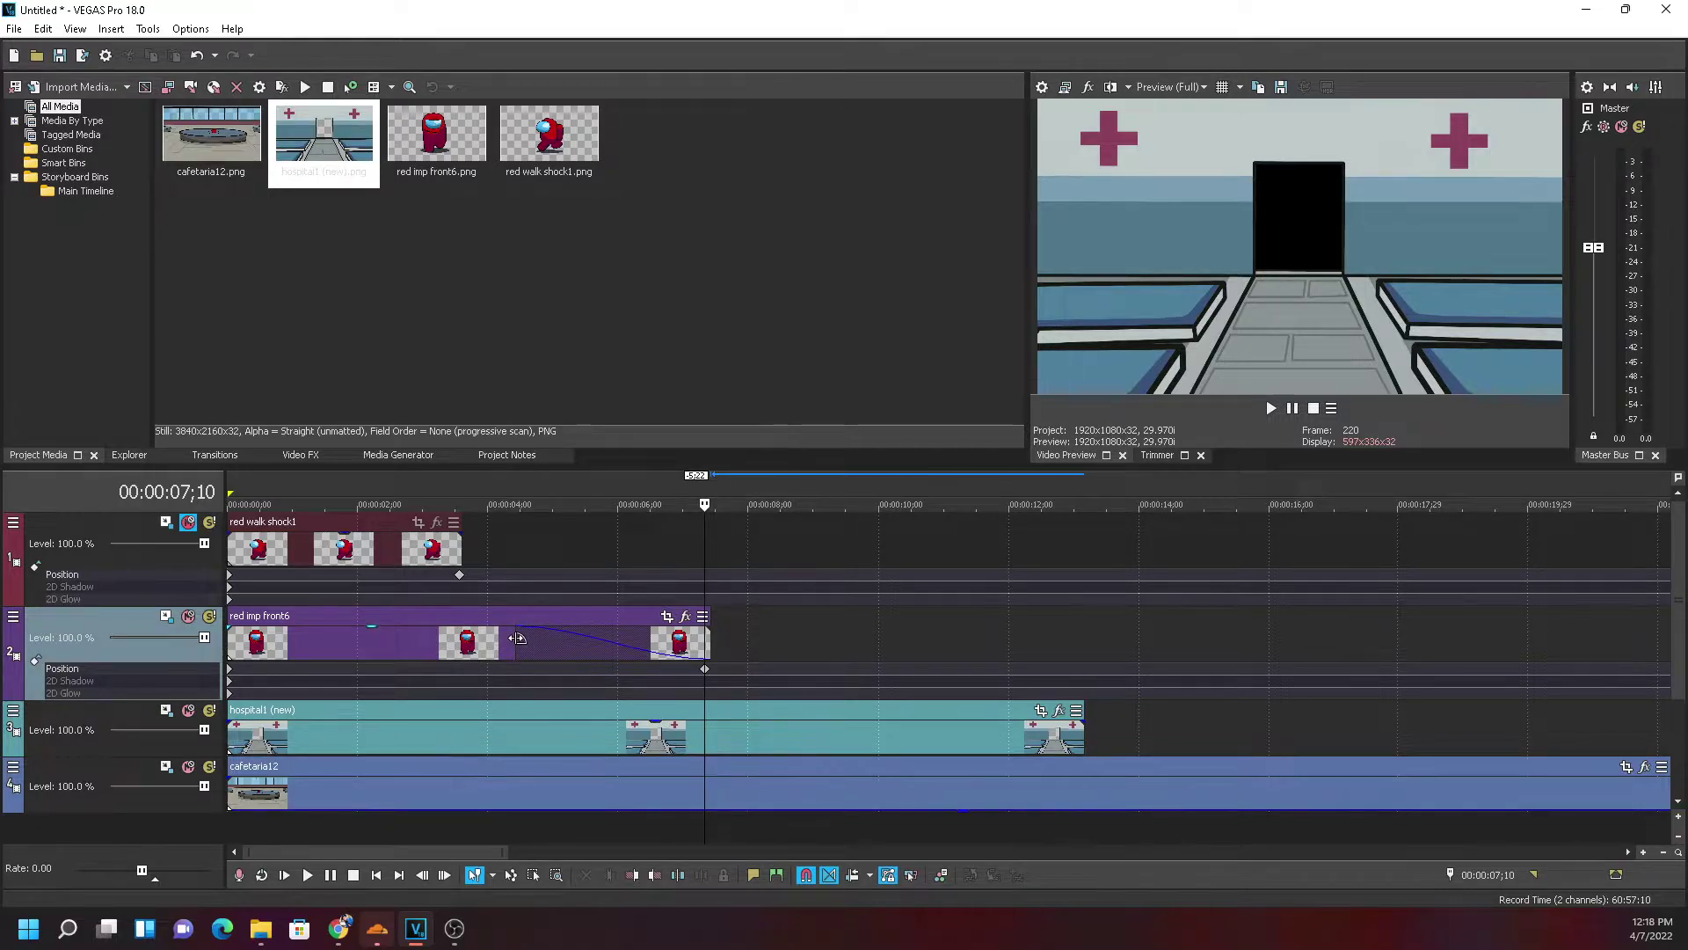
# Remove the red imp front6 clip's fade-out, add a new one of about 3.3 seconds, and play it back
pyautogui.moveTo(517, 638); pyautogui.dragTo(711, 635)
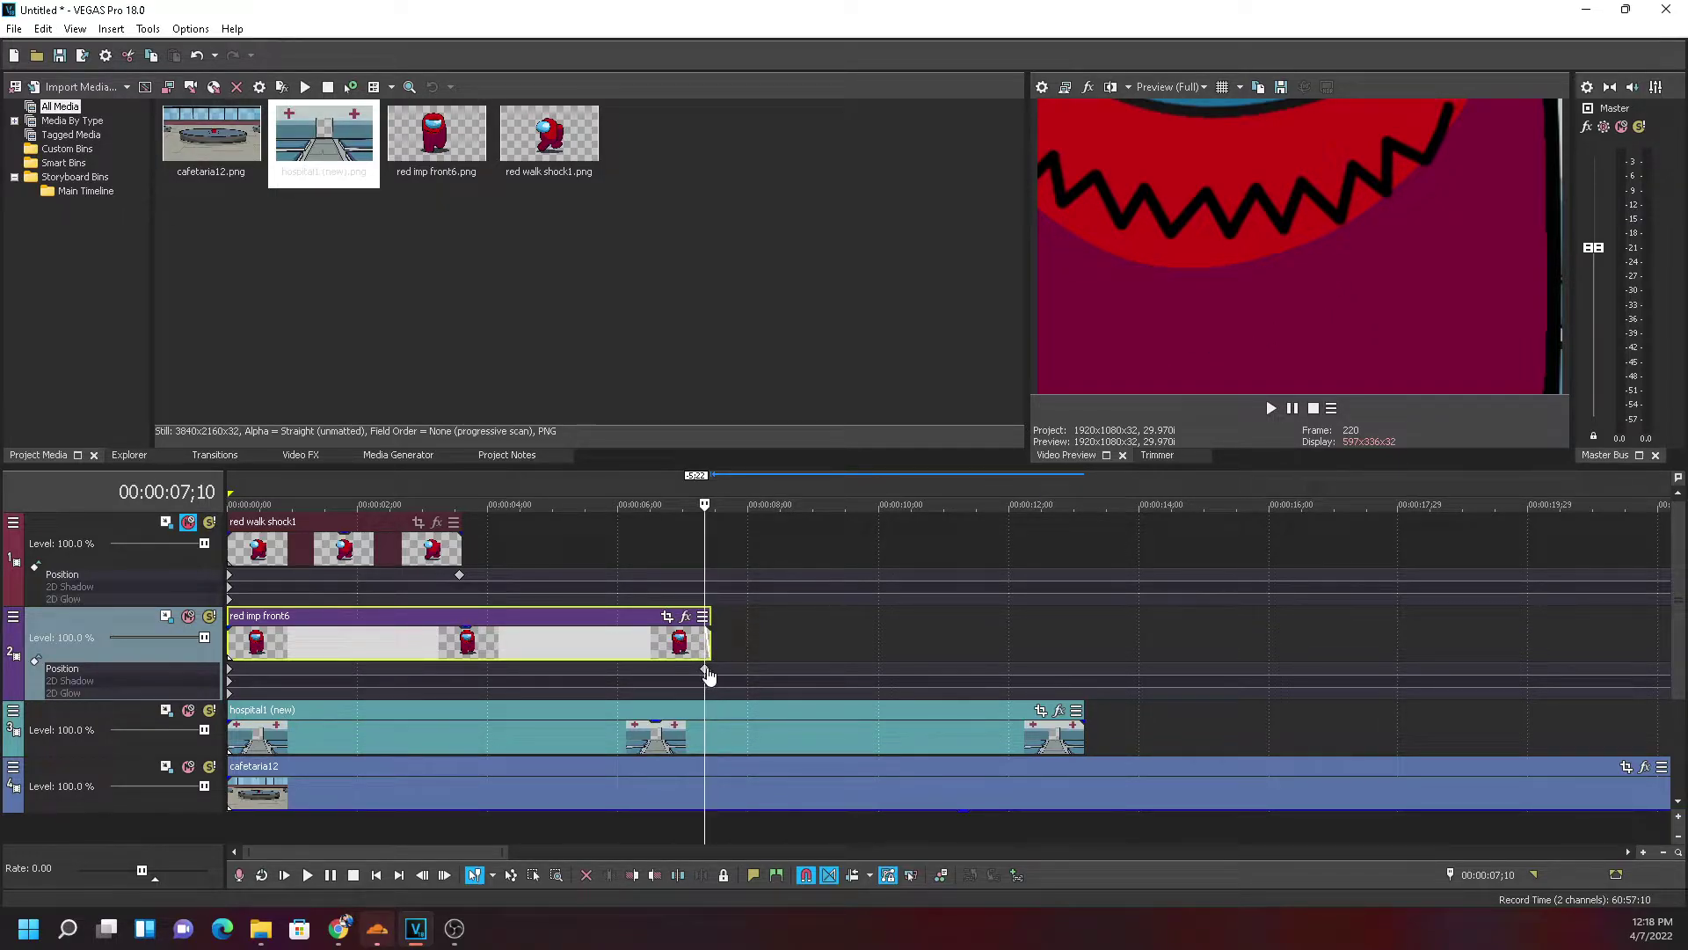
pyautogui.moveTo(708, 627); pyautogui.dragTo(493, 646)
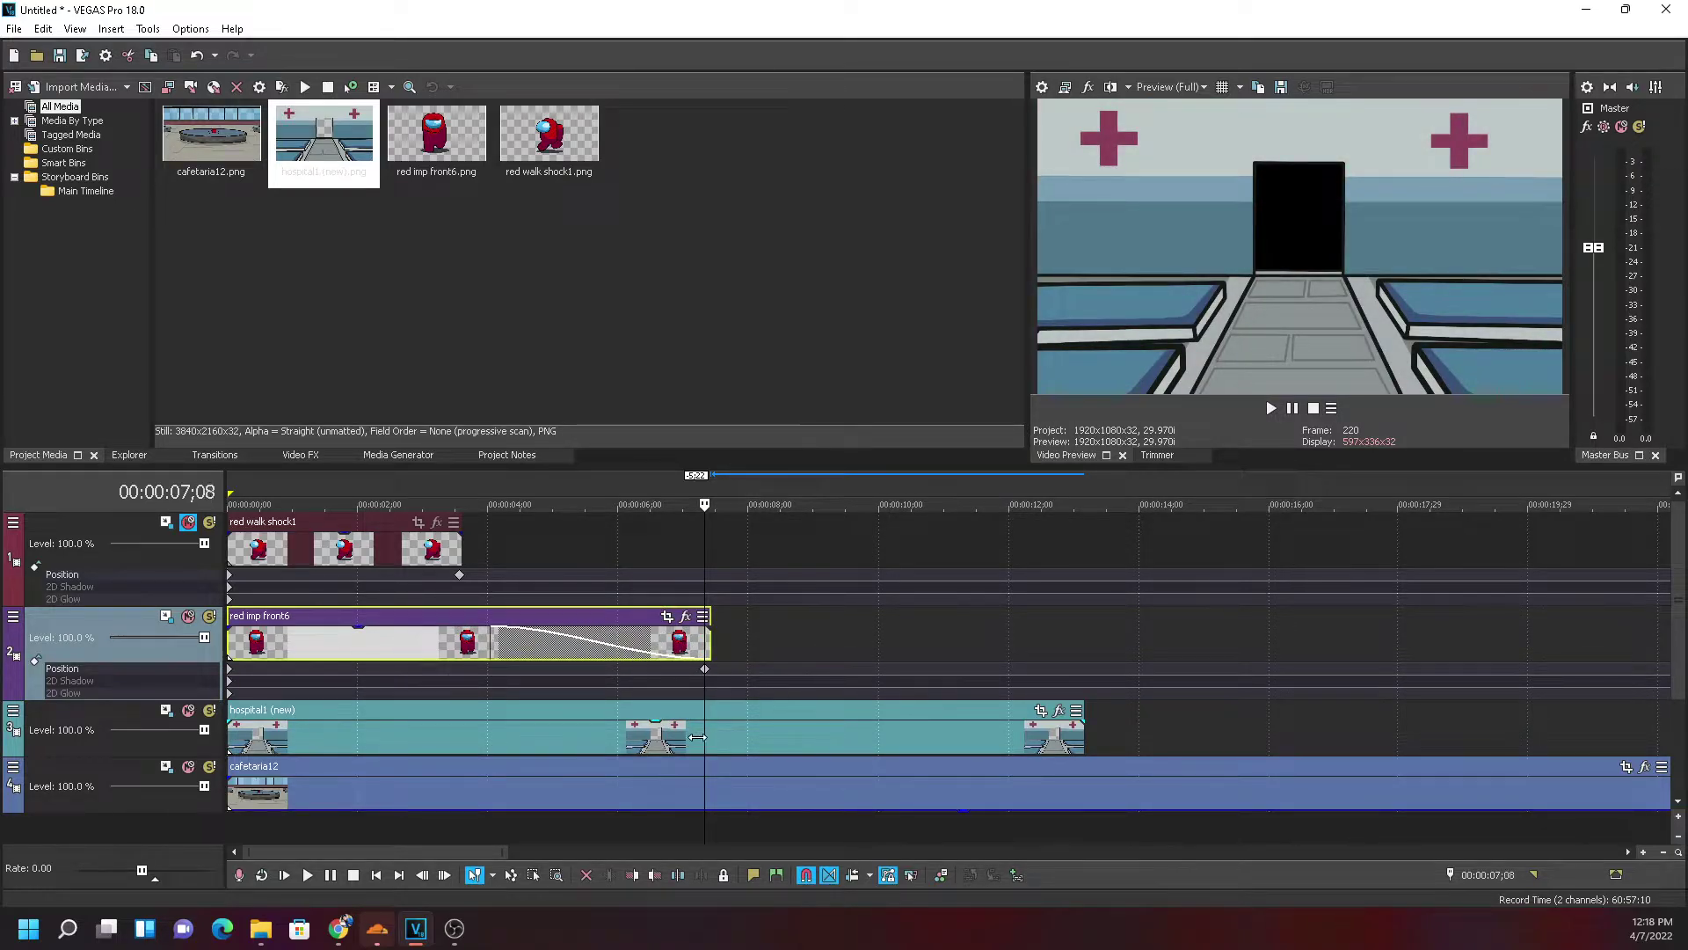
pyautogui.moveTo(697, 736); pyautogui.dragTo(466, 718)
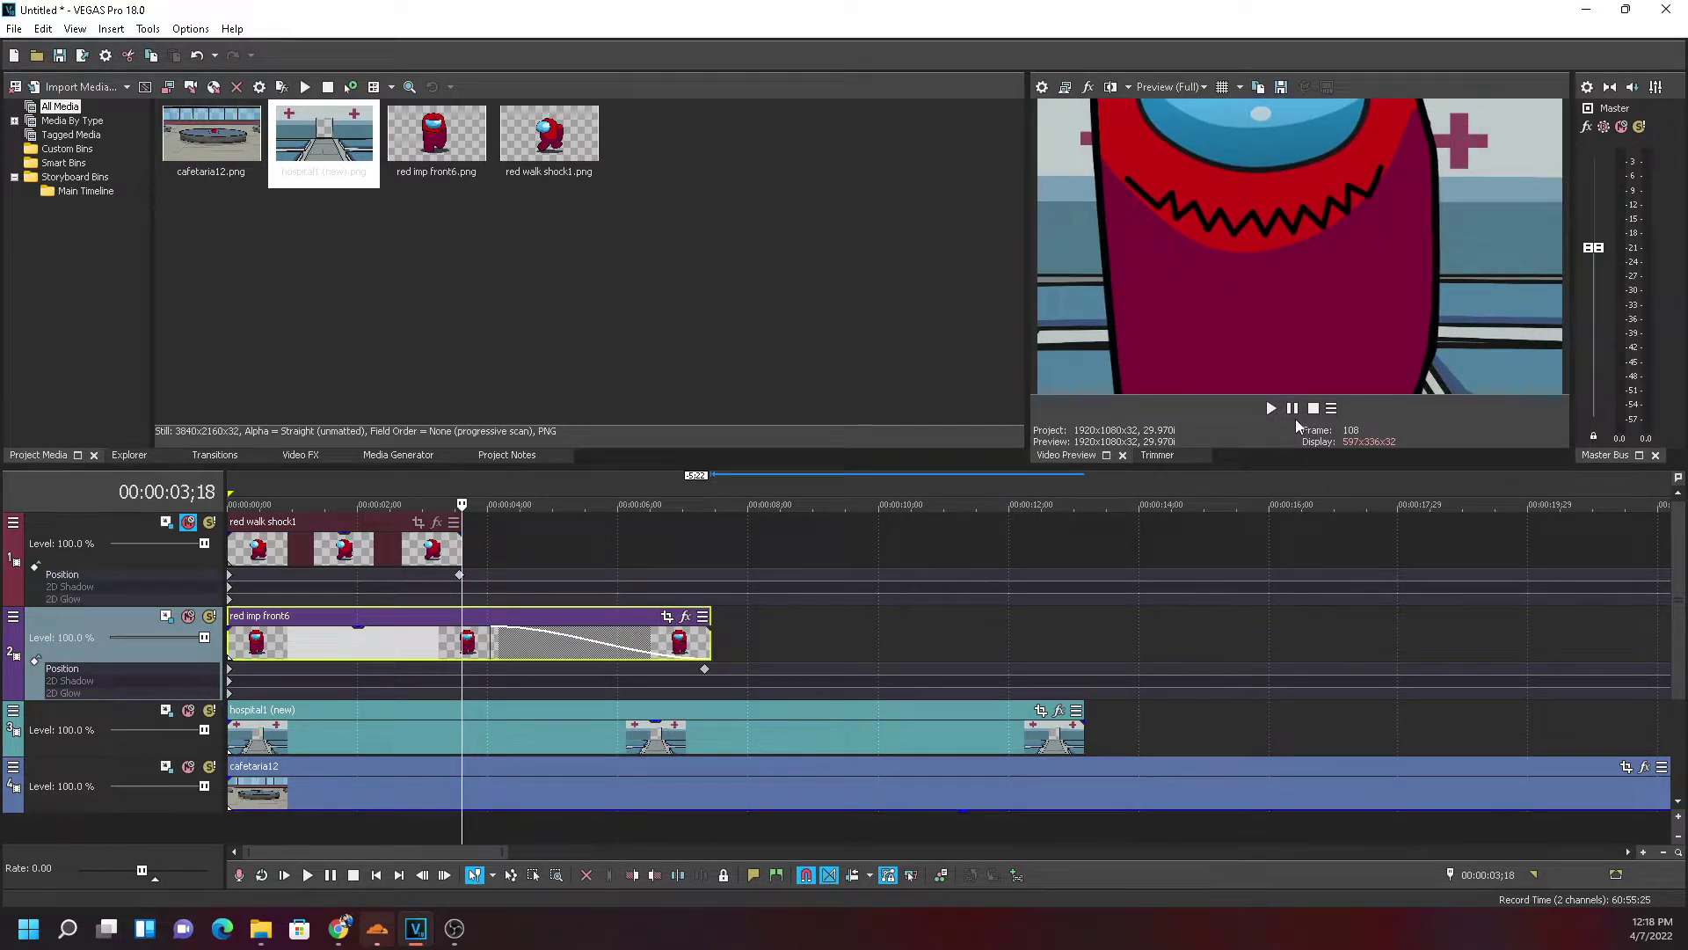
pyautogui.press('space')
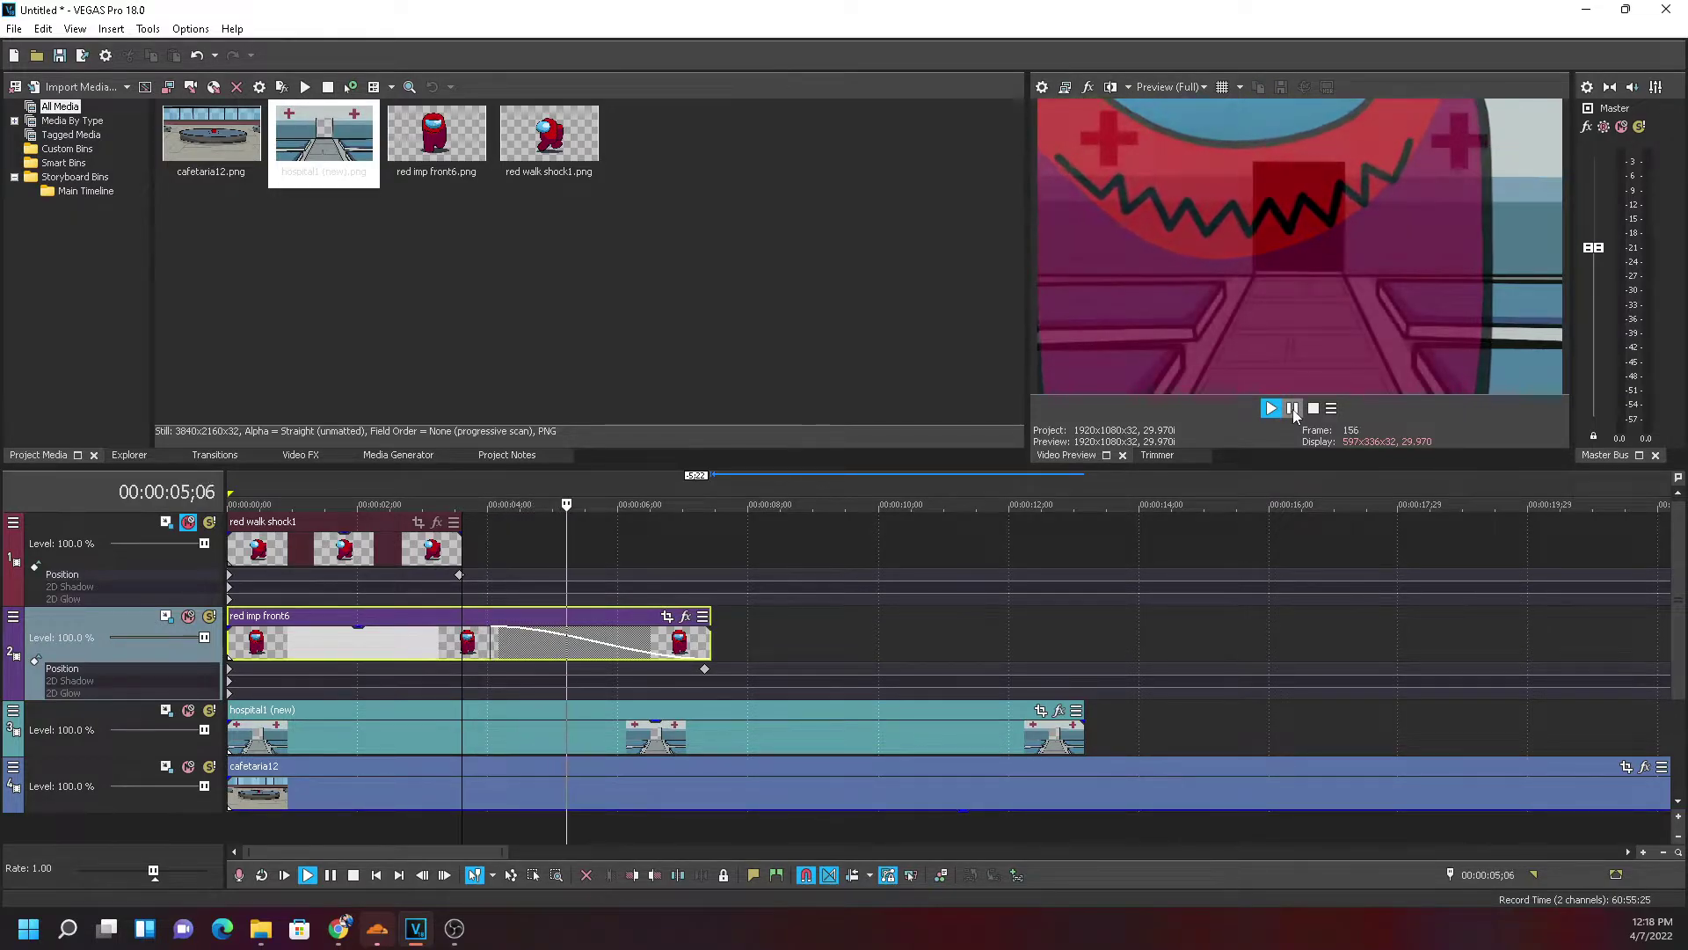
pyautogui.click(1293, 409)
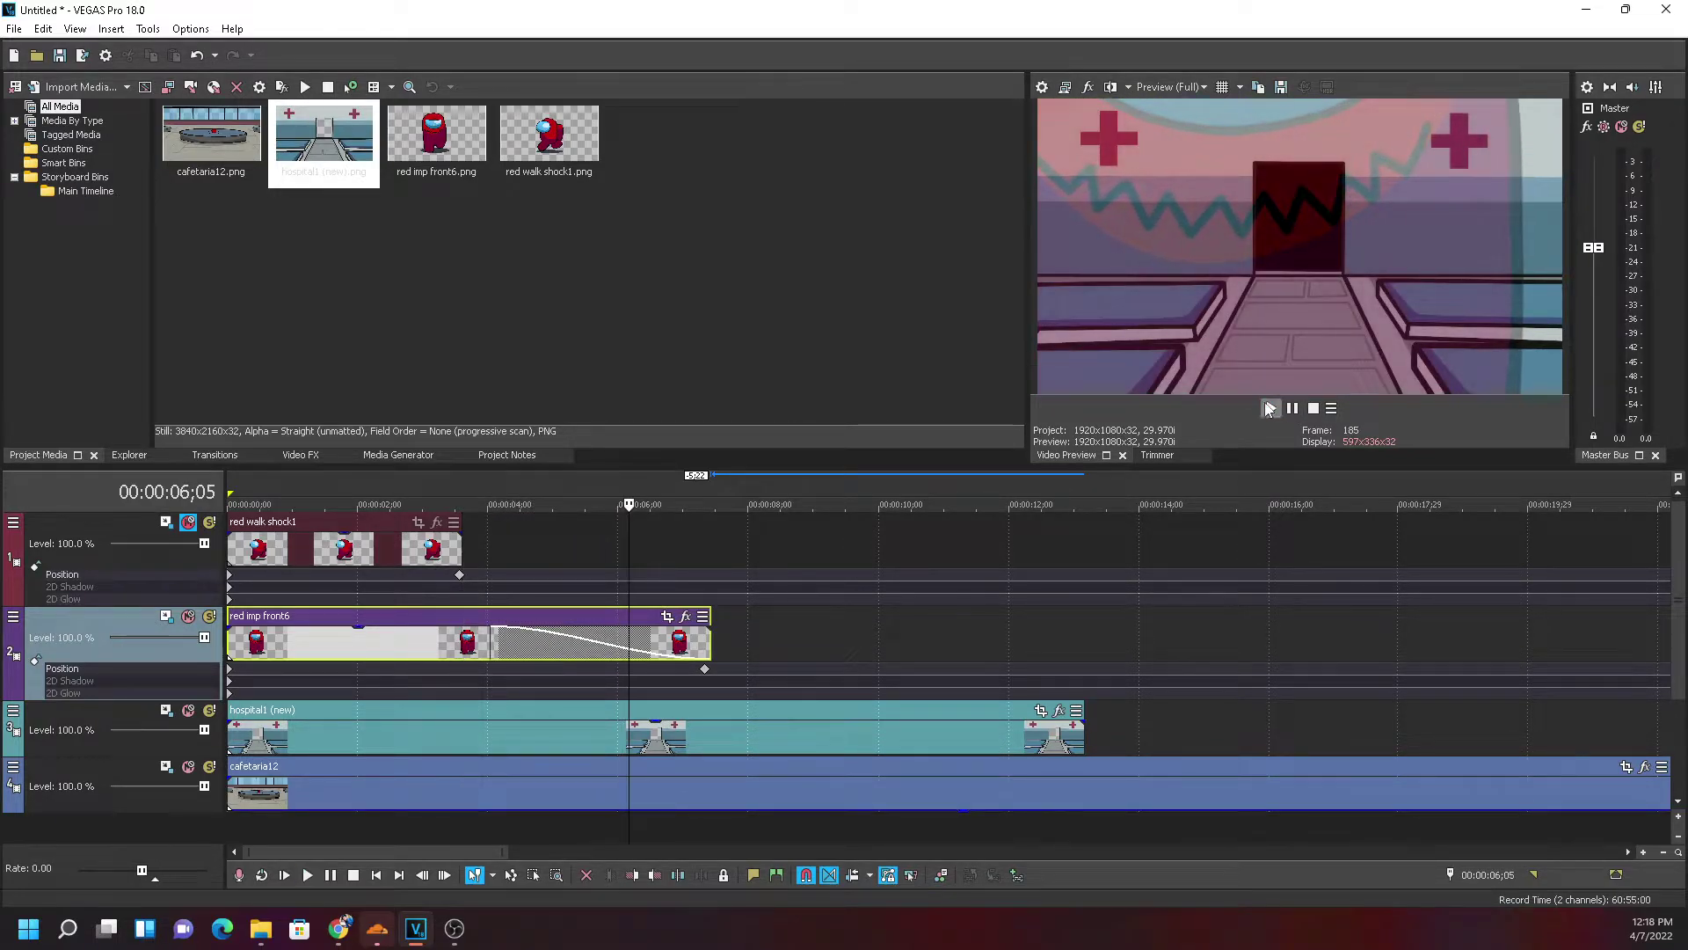
# Preview the animation from the start and move track 2's end Position keyframe earlier, to about 4.5 seconds, near the start of the fade-out
pyautogui.click(704, 670)
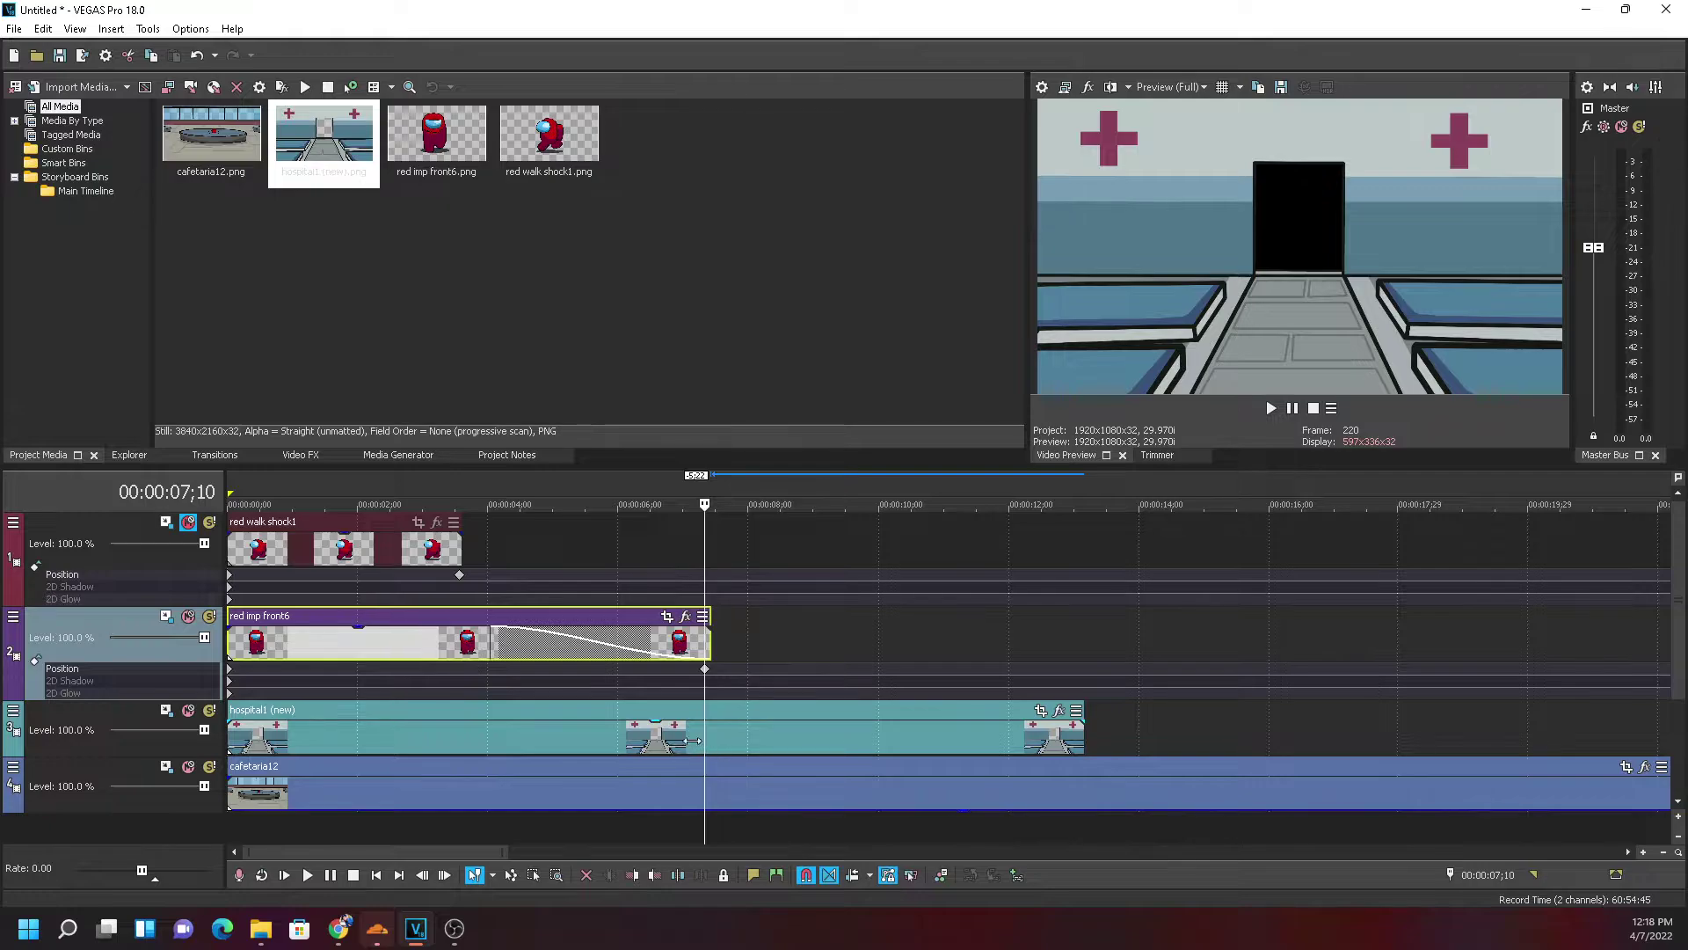
pyautogui.hotkey('ctrl', 'Home')
pyautogui.press('space')
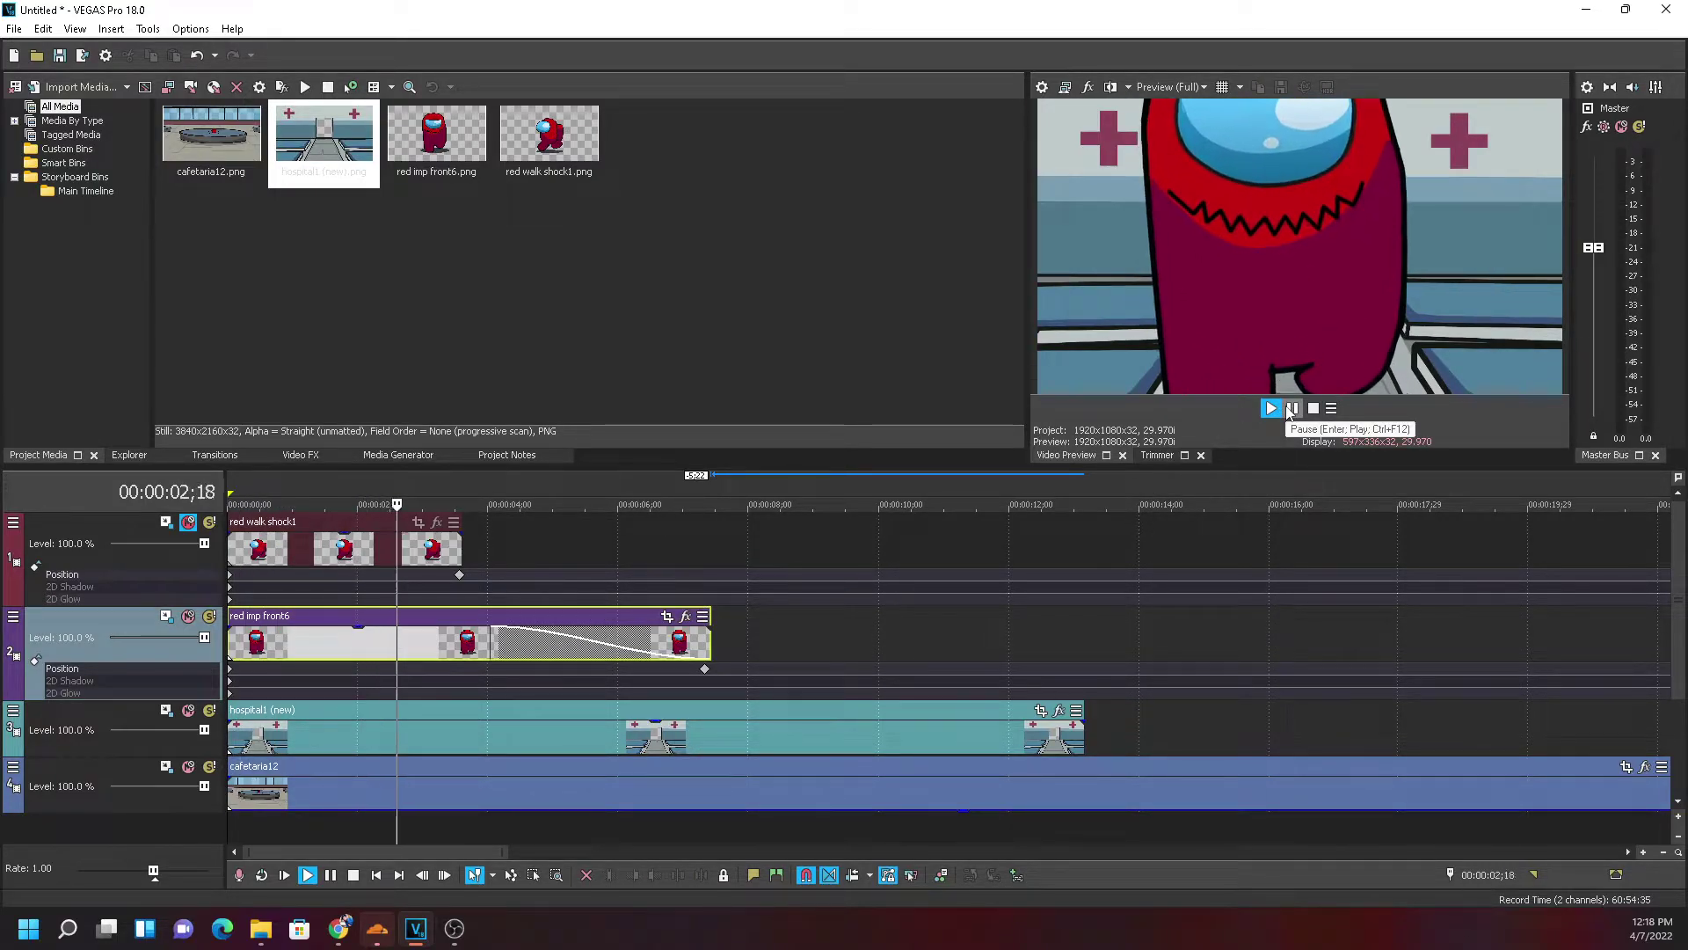
pyautogui.click(1290, 409)
pyautogui.moveTo(704, 669); pyautogui.dragTo(518, 669)
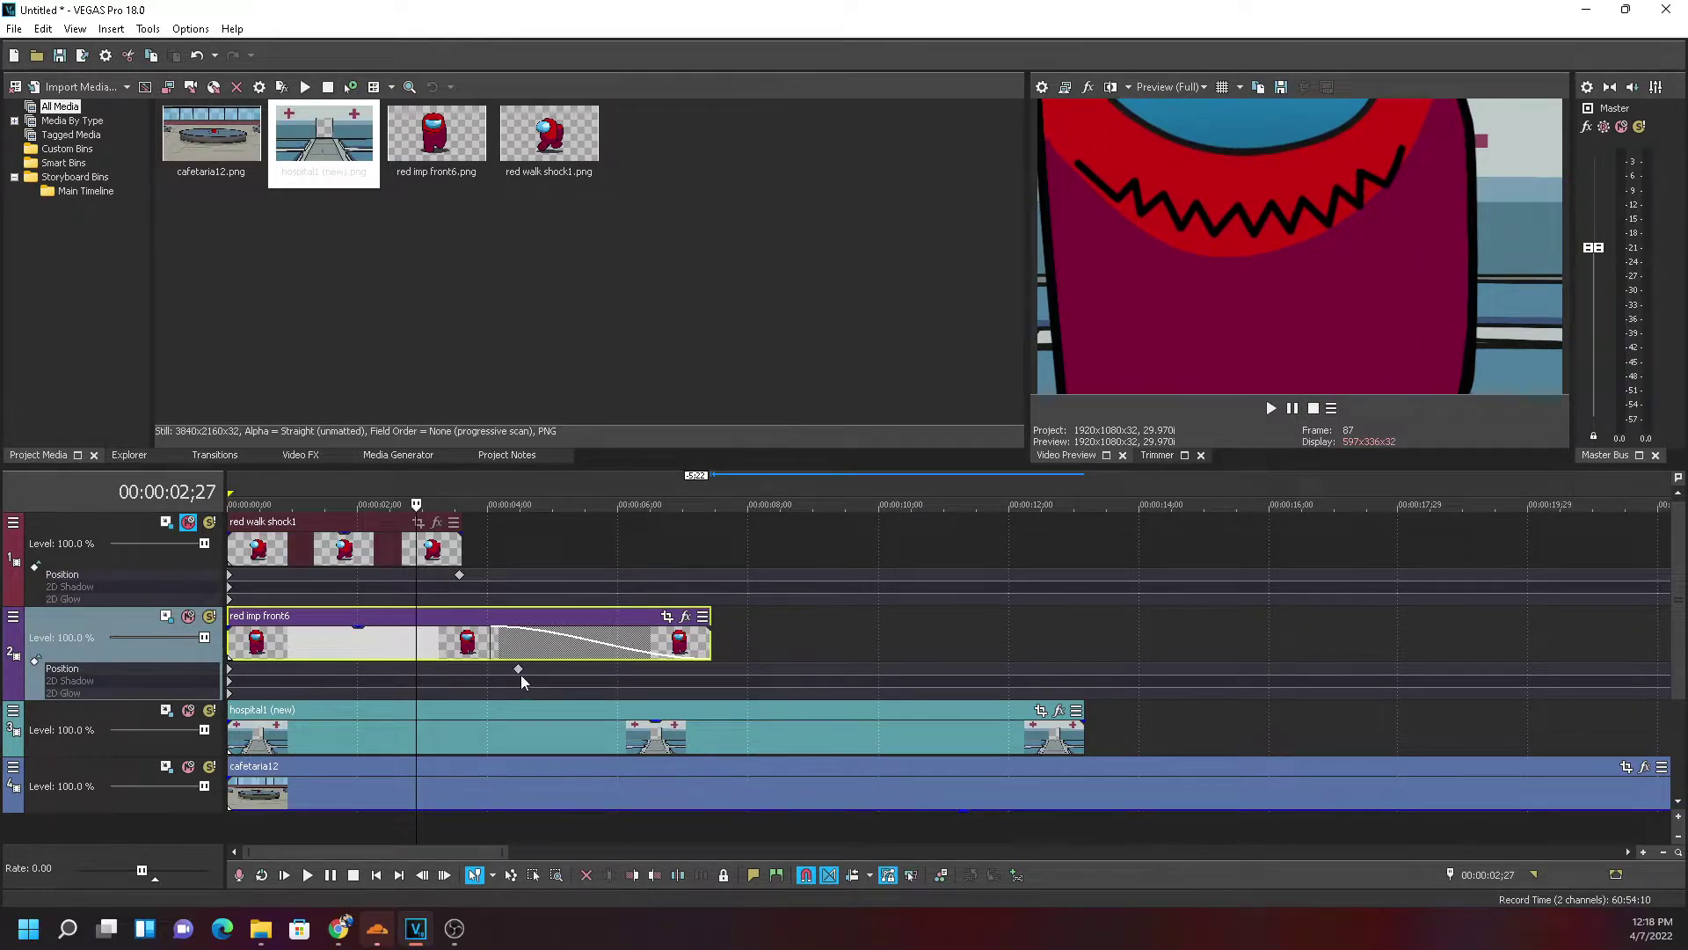
pyautogui.press('Home')
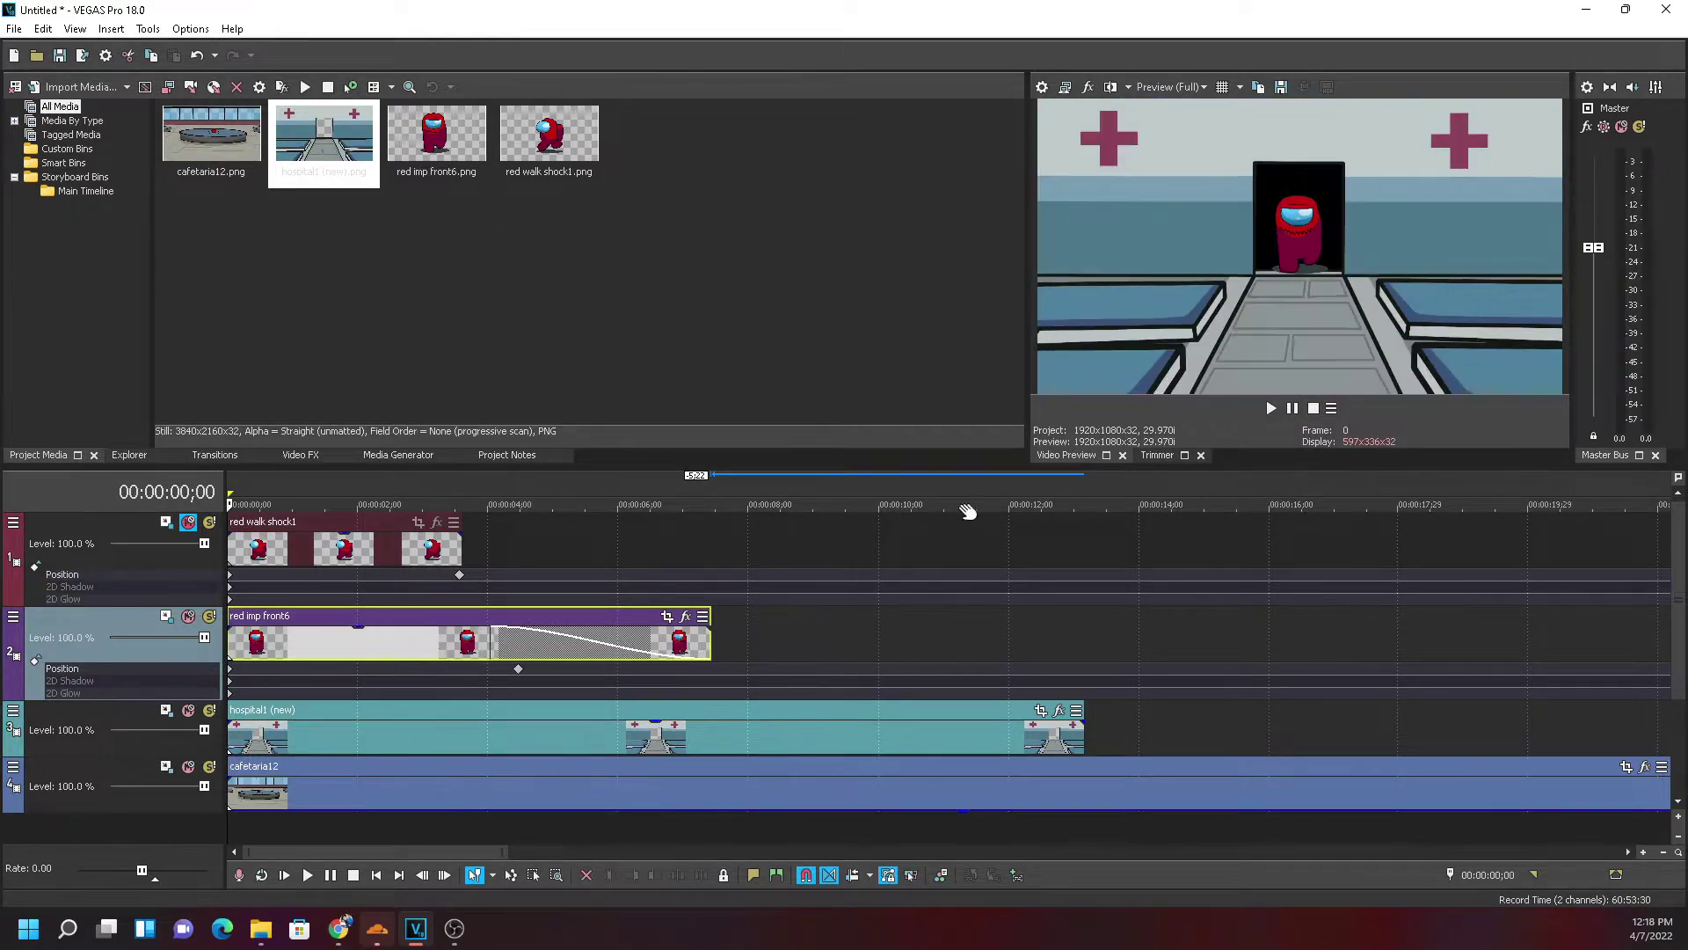
# Preview the animation from the start and scrub around track 2's end Position keyframe to check the growth and fade-out
pyautogui.click(1271, 408)
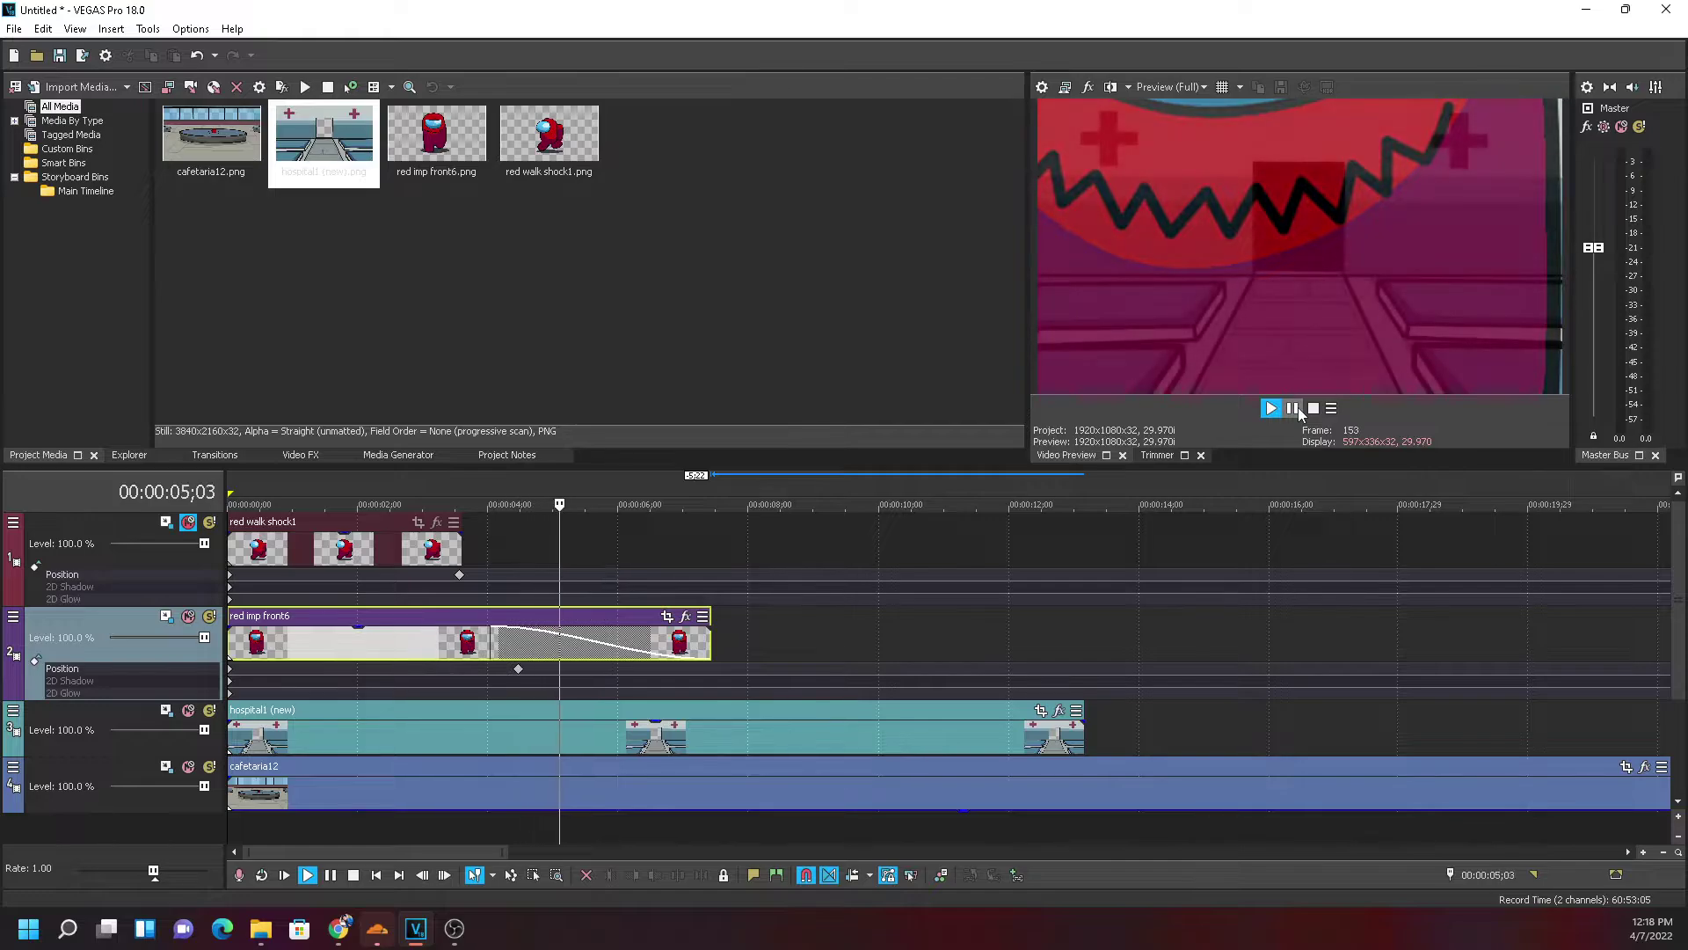
pyautogui.click(1292, 408)
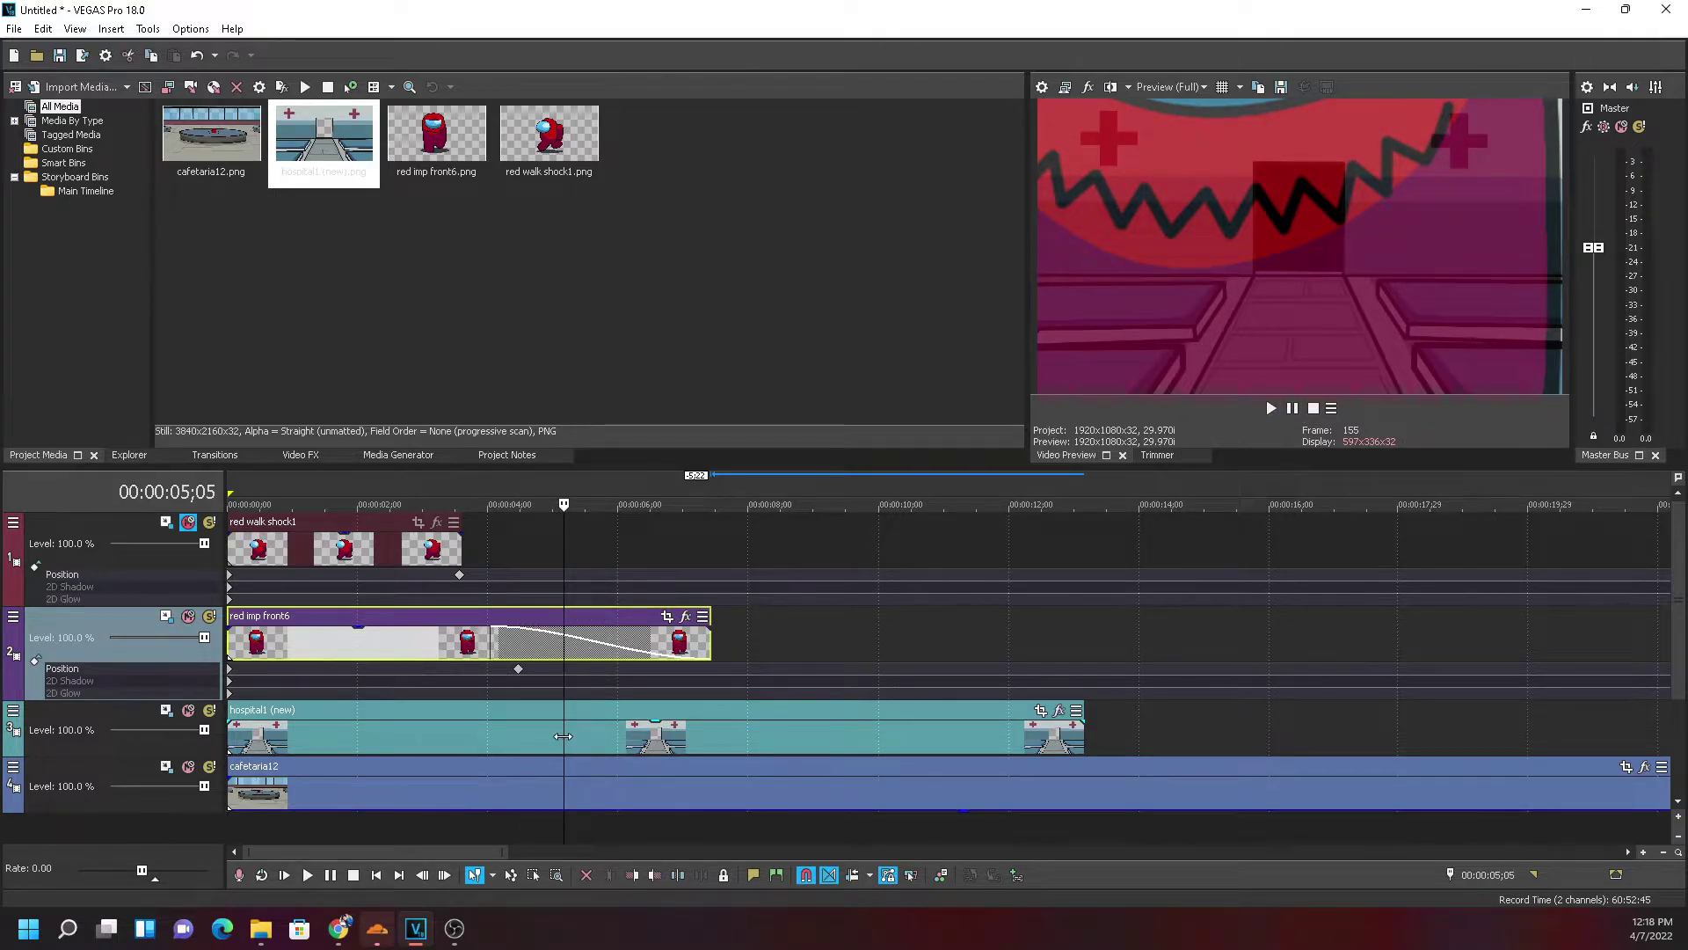
pyautogui.moveTo(563, 736); pyautogui.dragTo(507, 730)
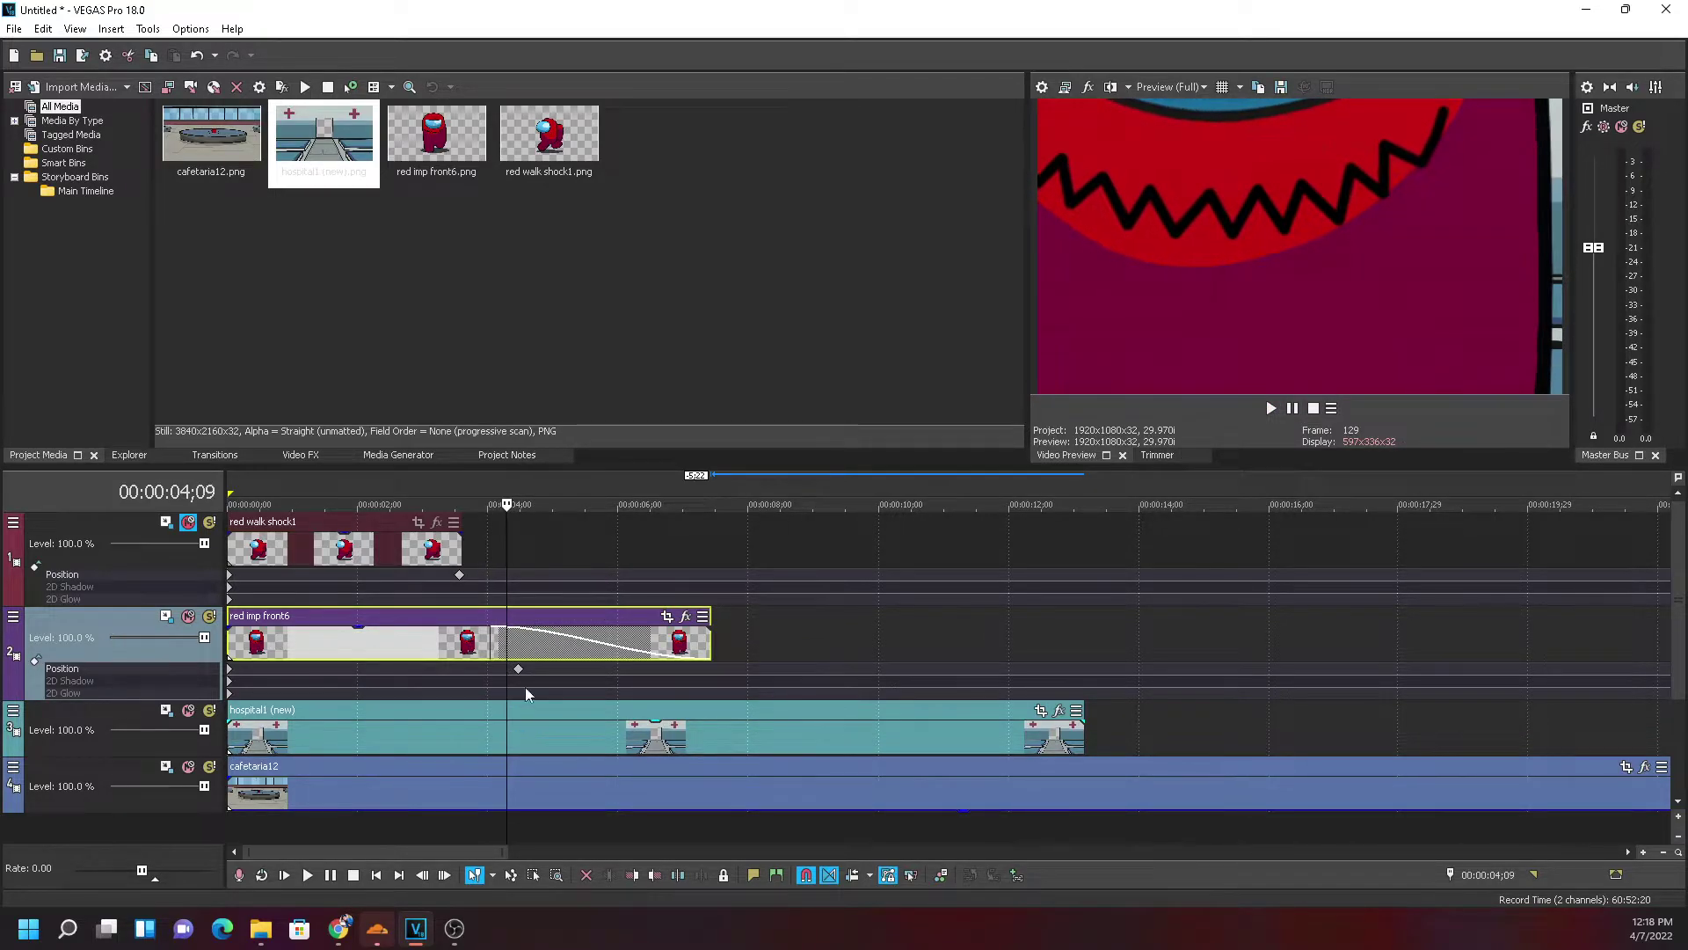
pyautogui.doubleClick(518, 672)
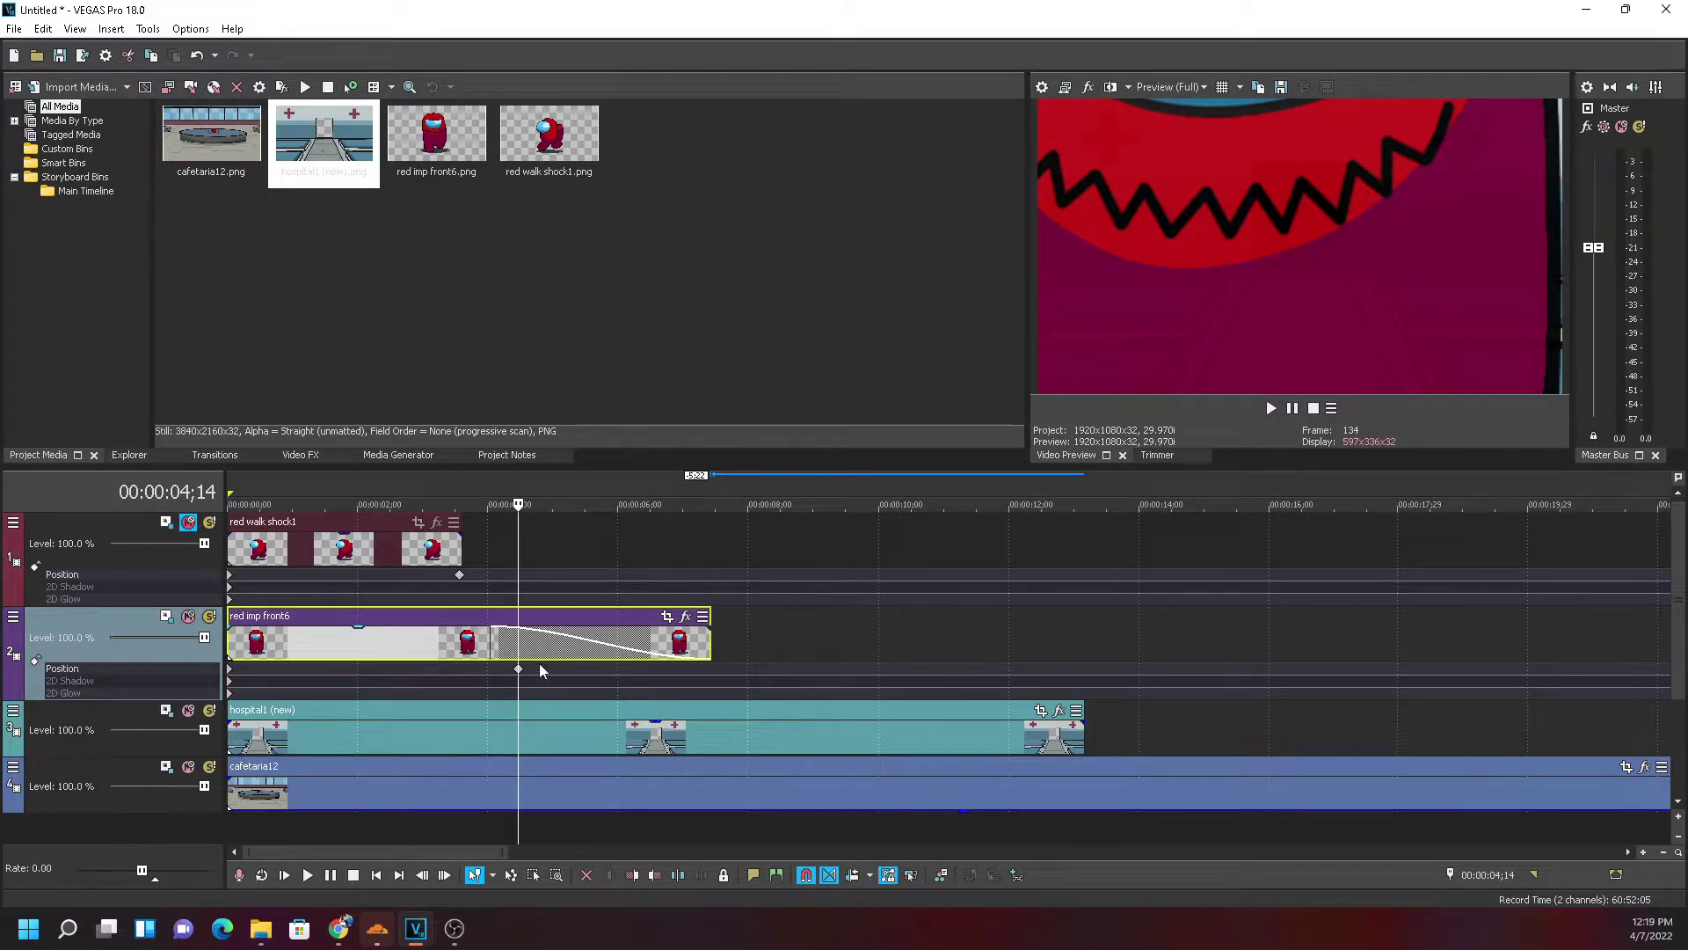
pyautogui.moveTo(518, 738); pyautogui.dragTo(540, 732)
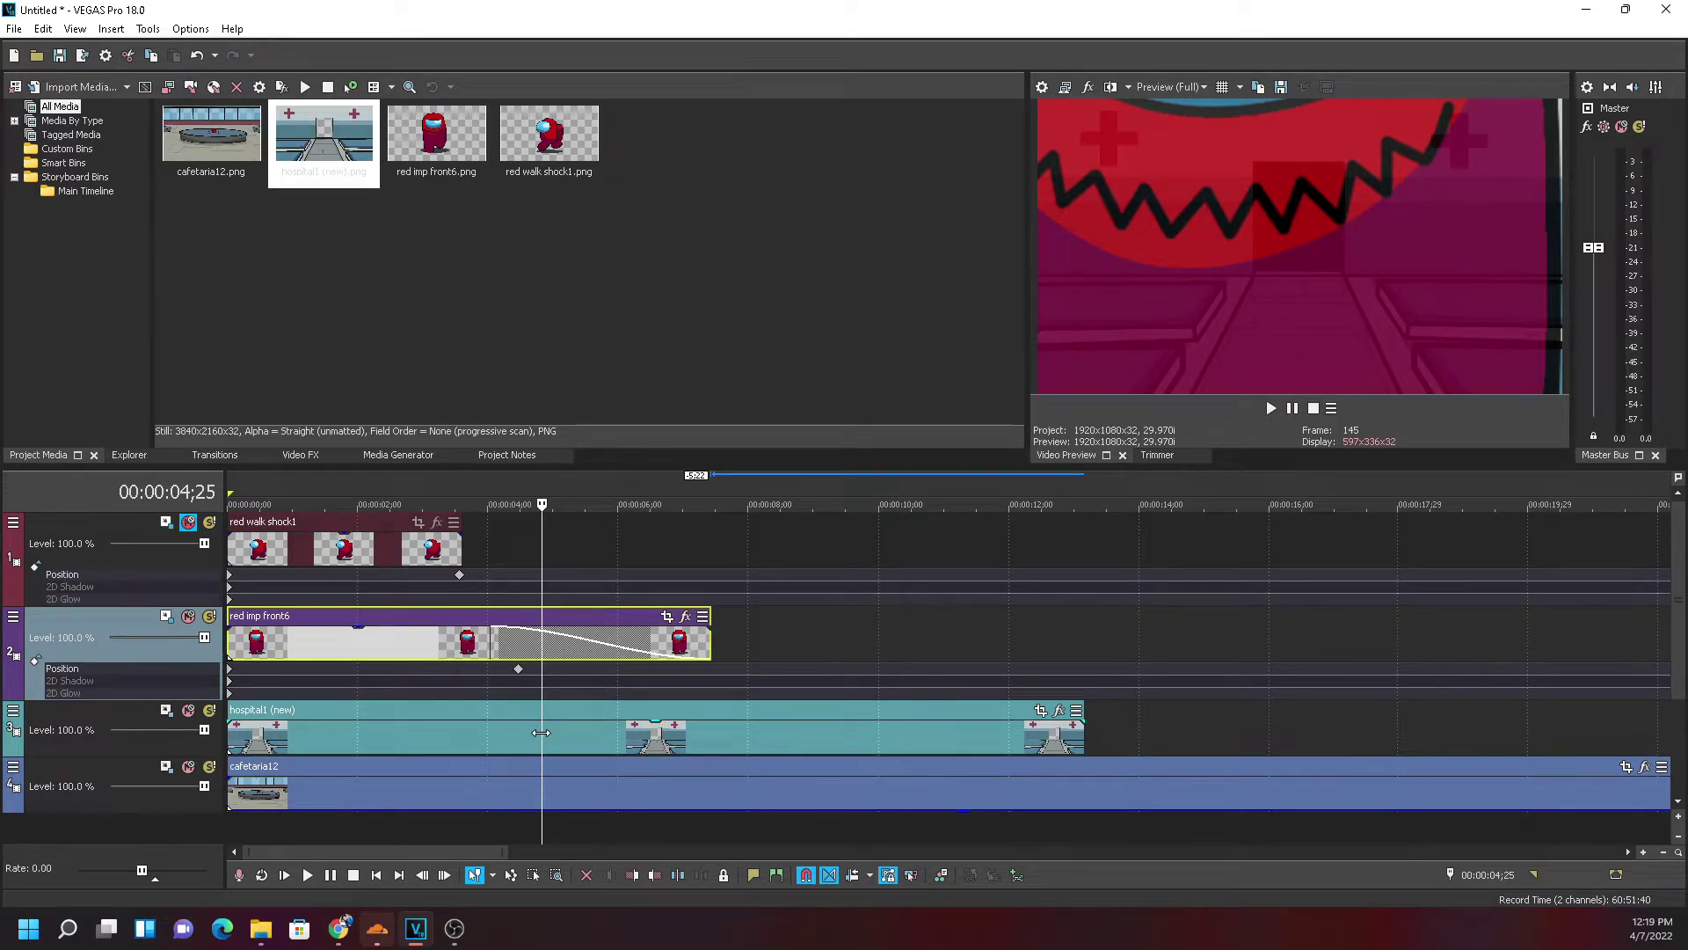
pyautogui.click(1270, 408)
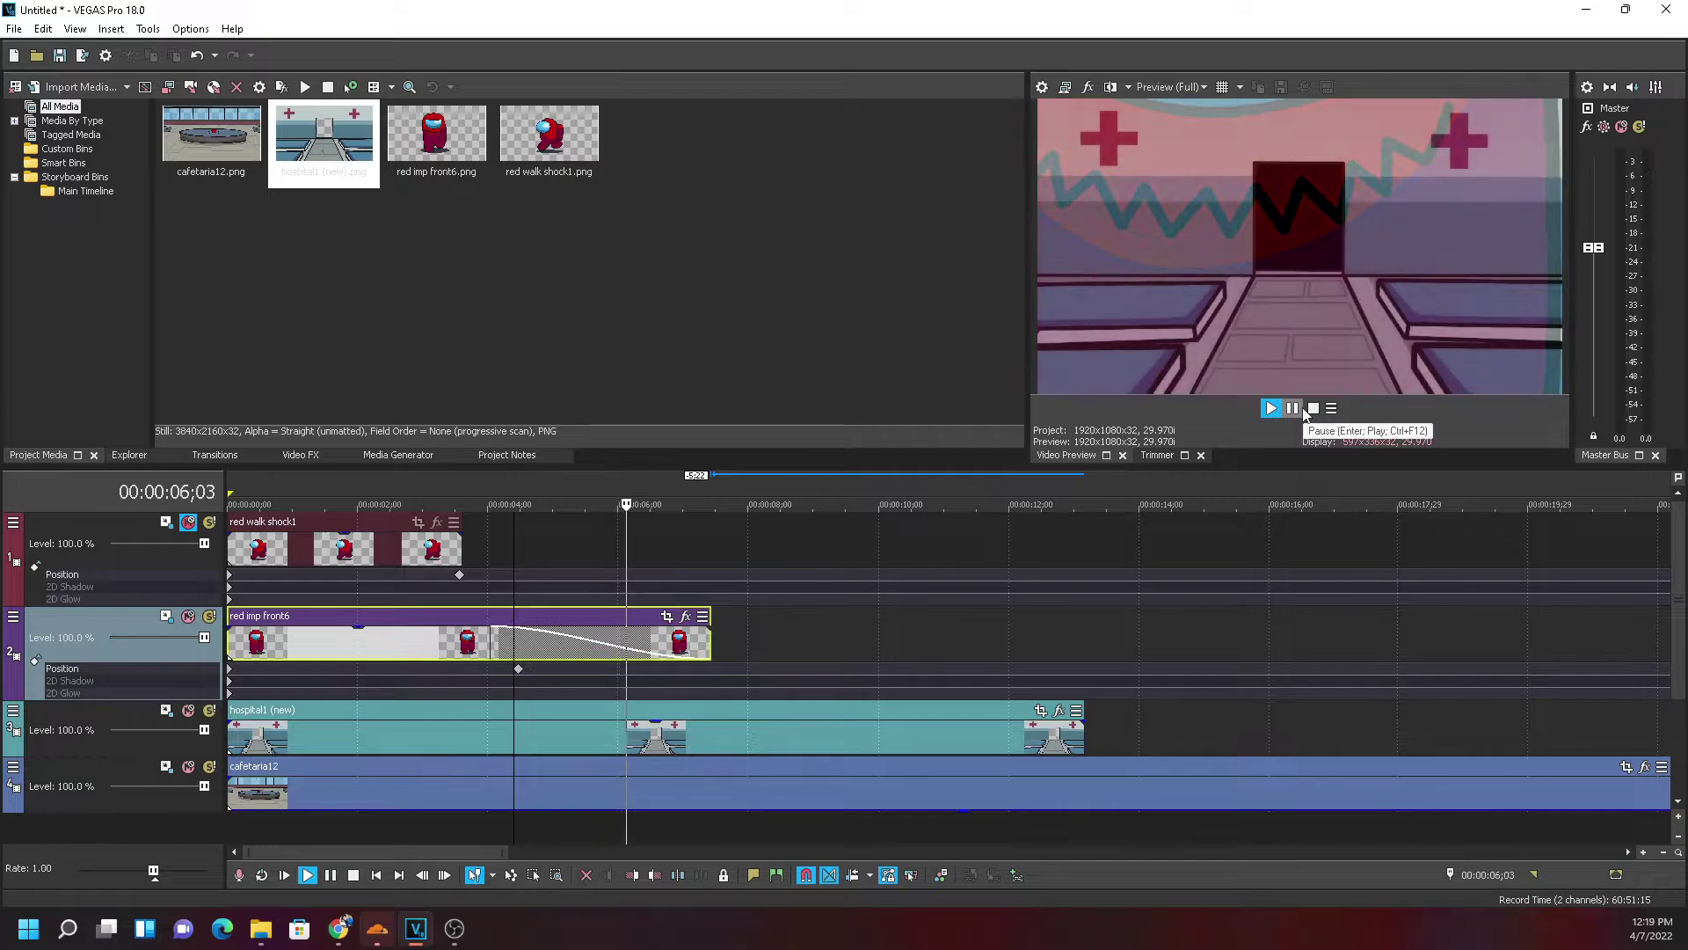
pyautogui.click(1293, 409)
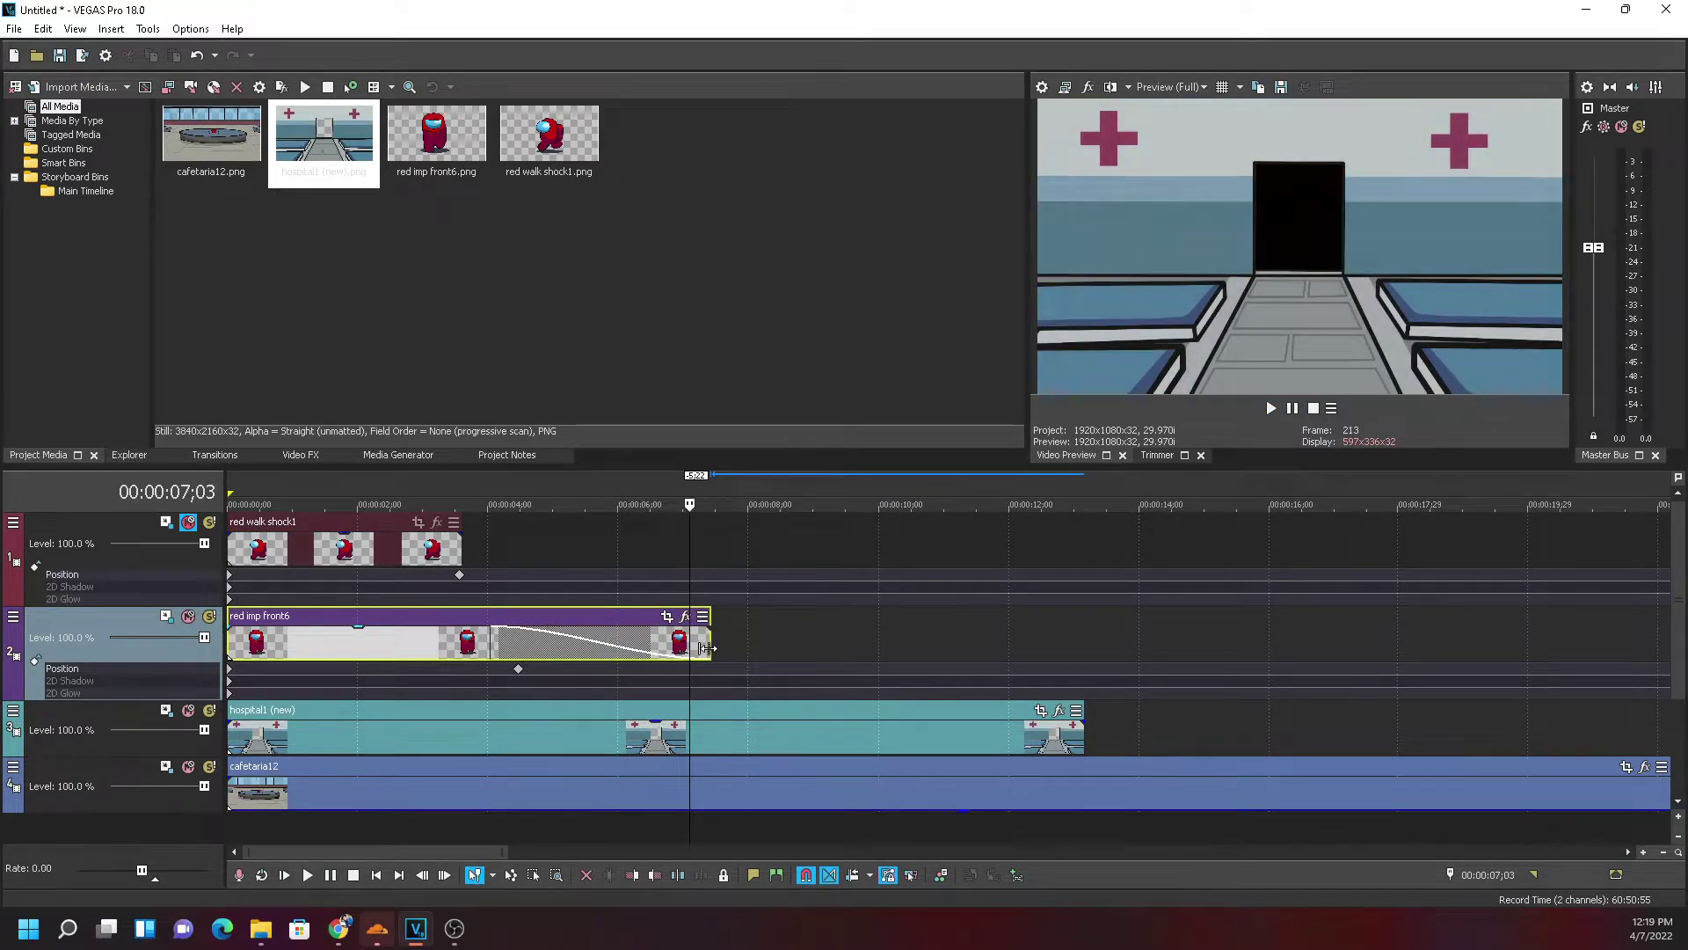
# Trim the red imp front6 clip on track 2 to end at its Position keyframe, about 4.5 seconds, and remove its fade-out
pyautogui.click(706, 647)
pyautogui.moveTo(706, 647); pyautogui.dragTo(515, 650)
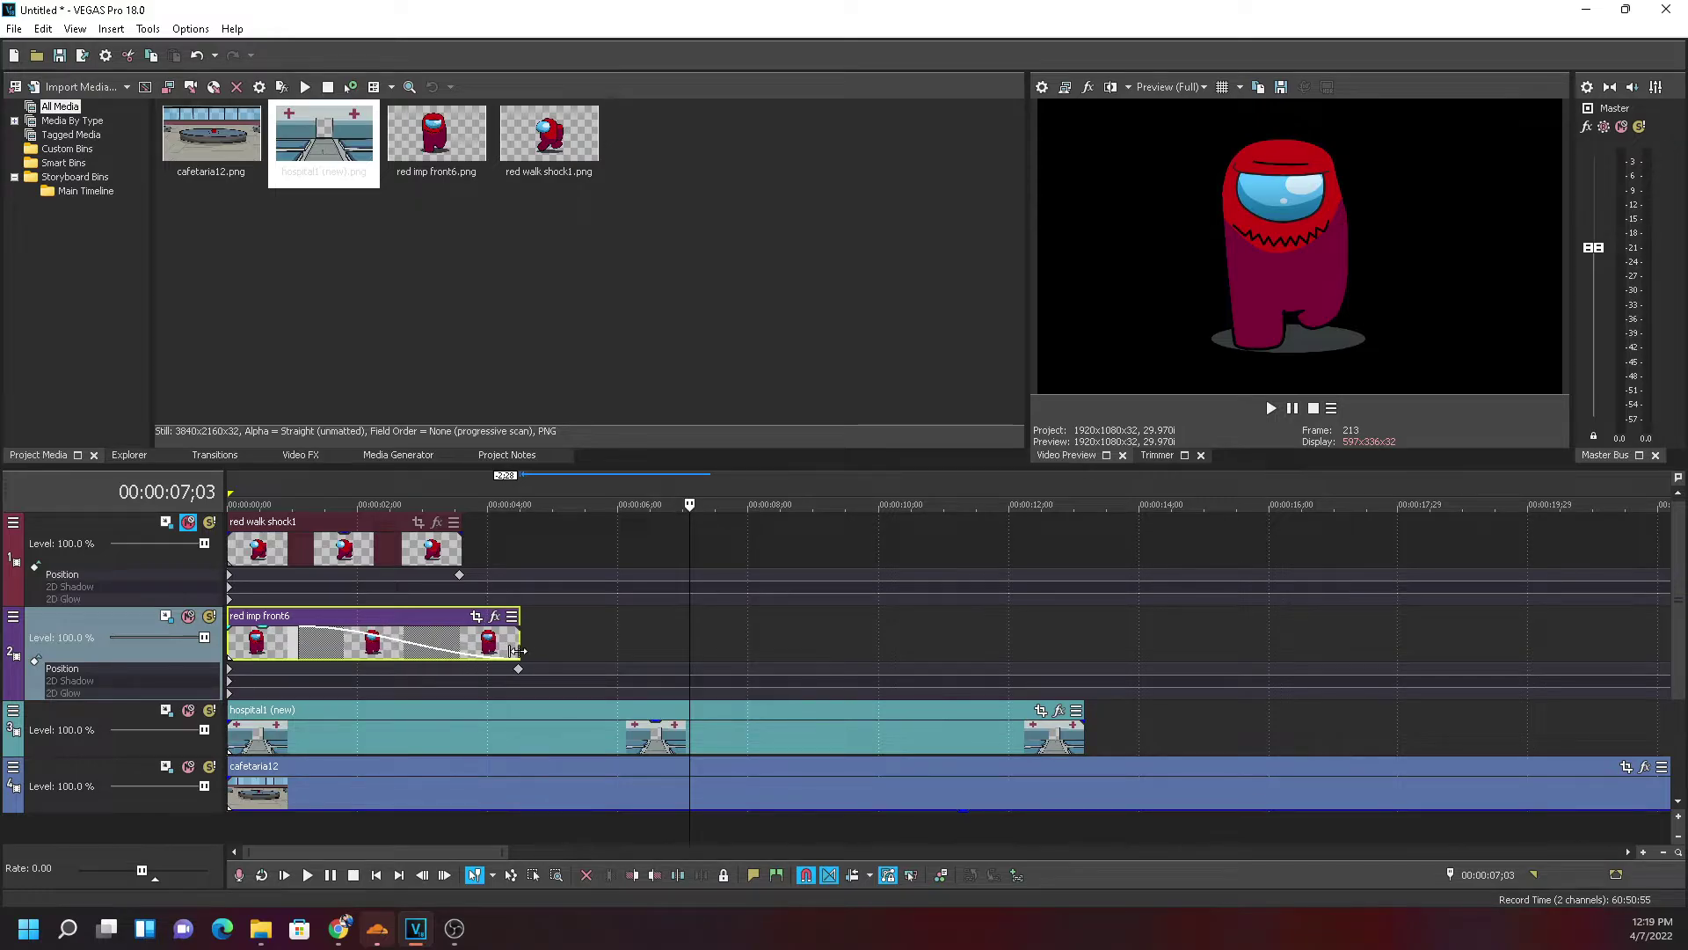
pyautogui.hotkey('ctrl', 'Home')
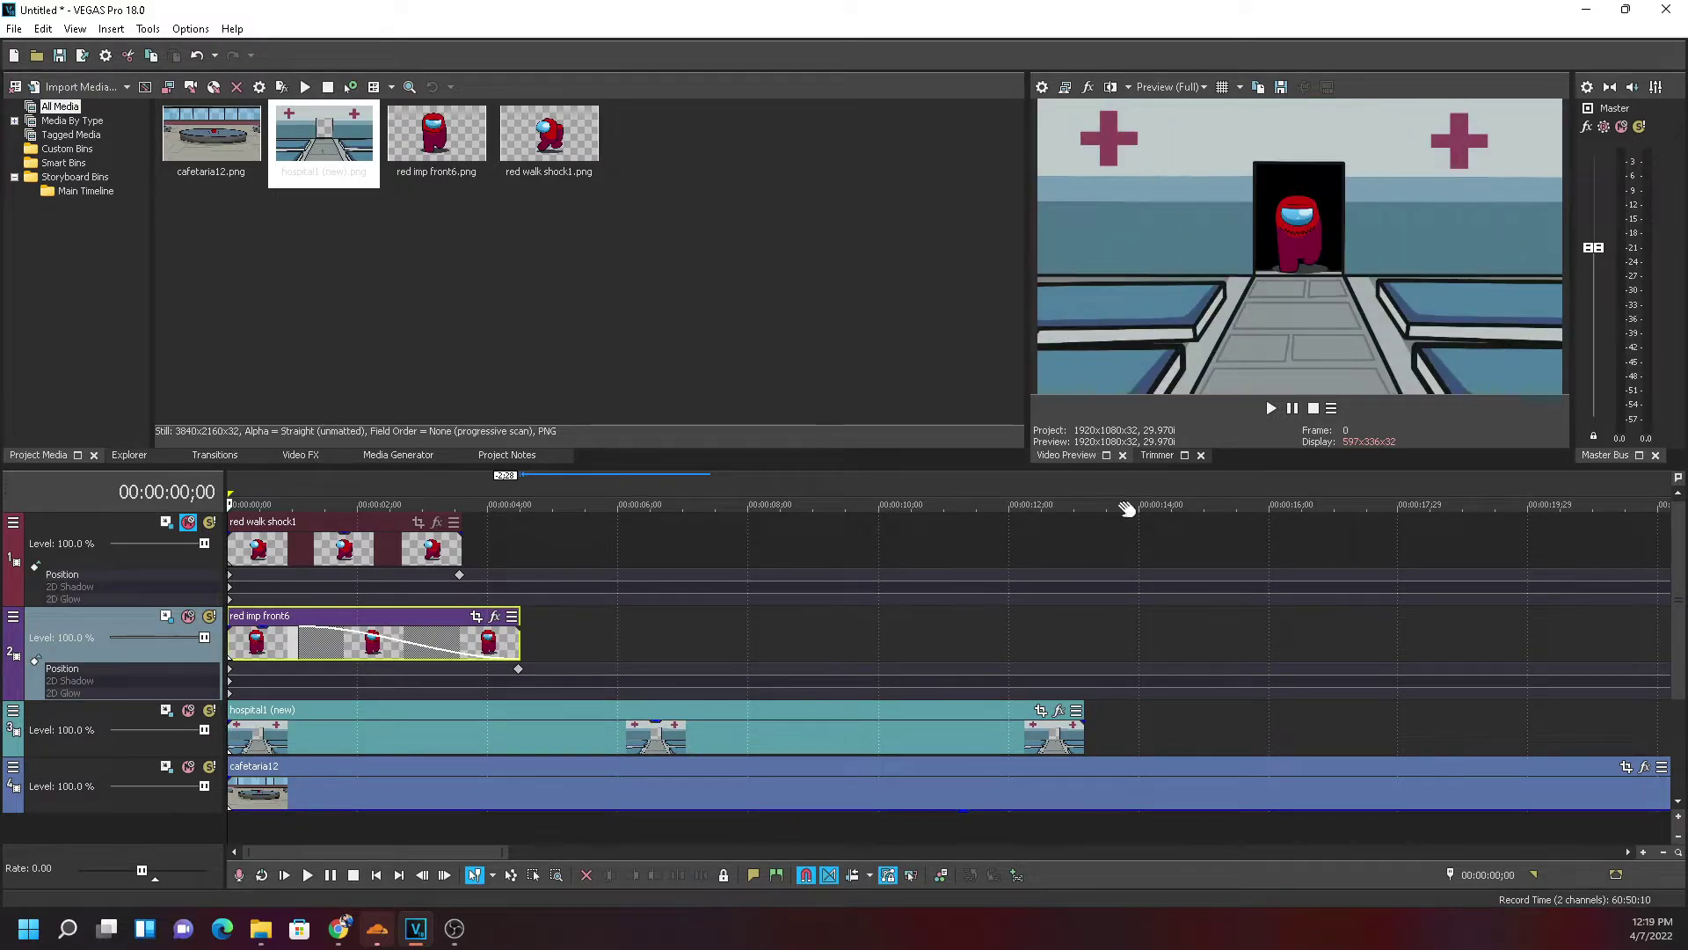
pyautogui.click(1275, 409)
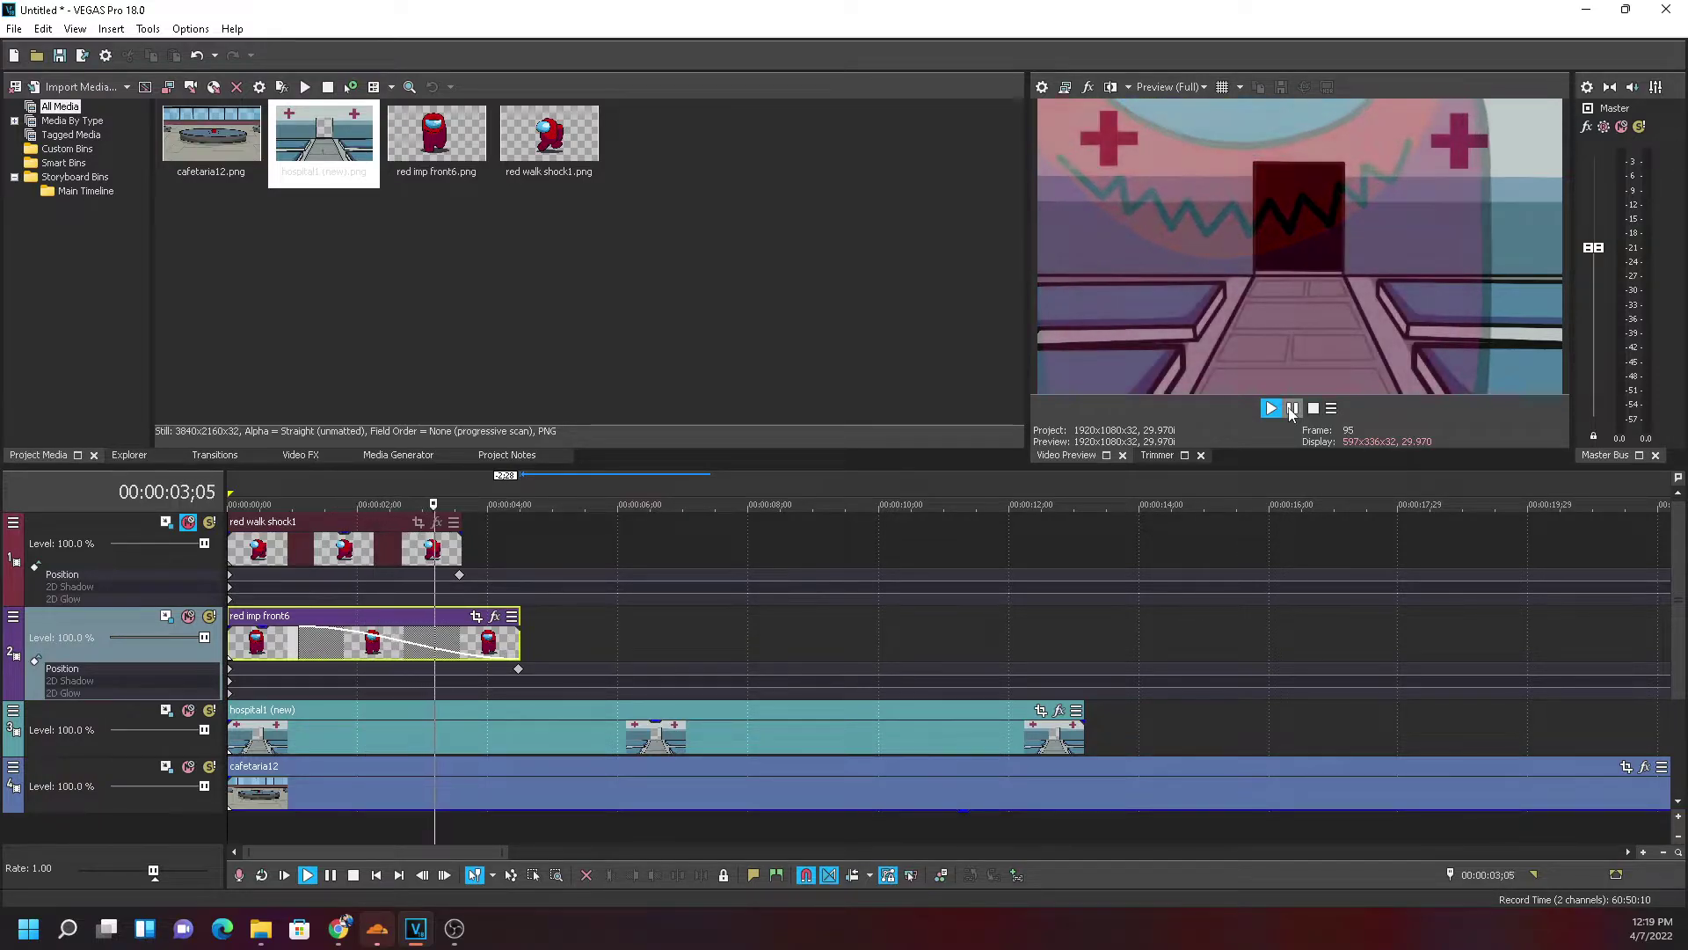
pyautogui.click(1291, 409)
pyautogui.click(1270, 409)
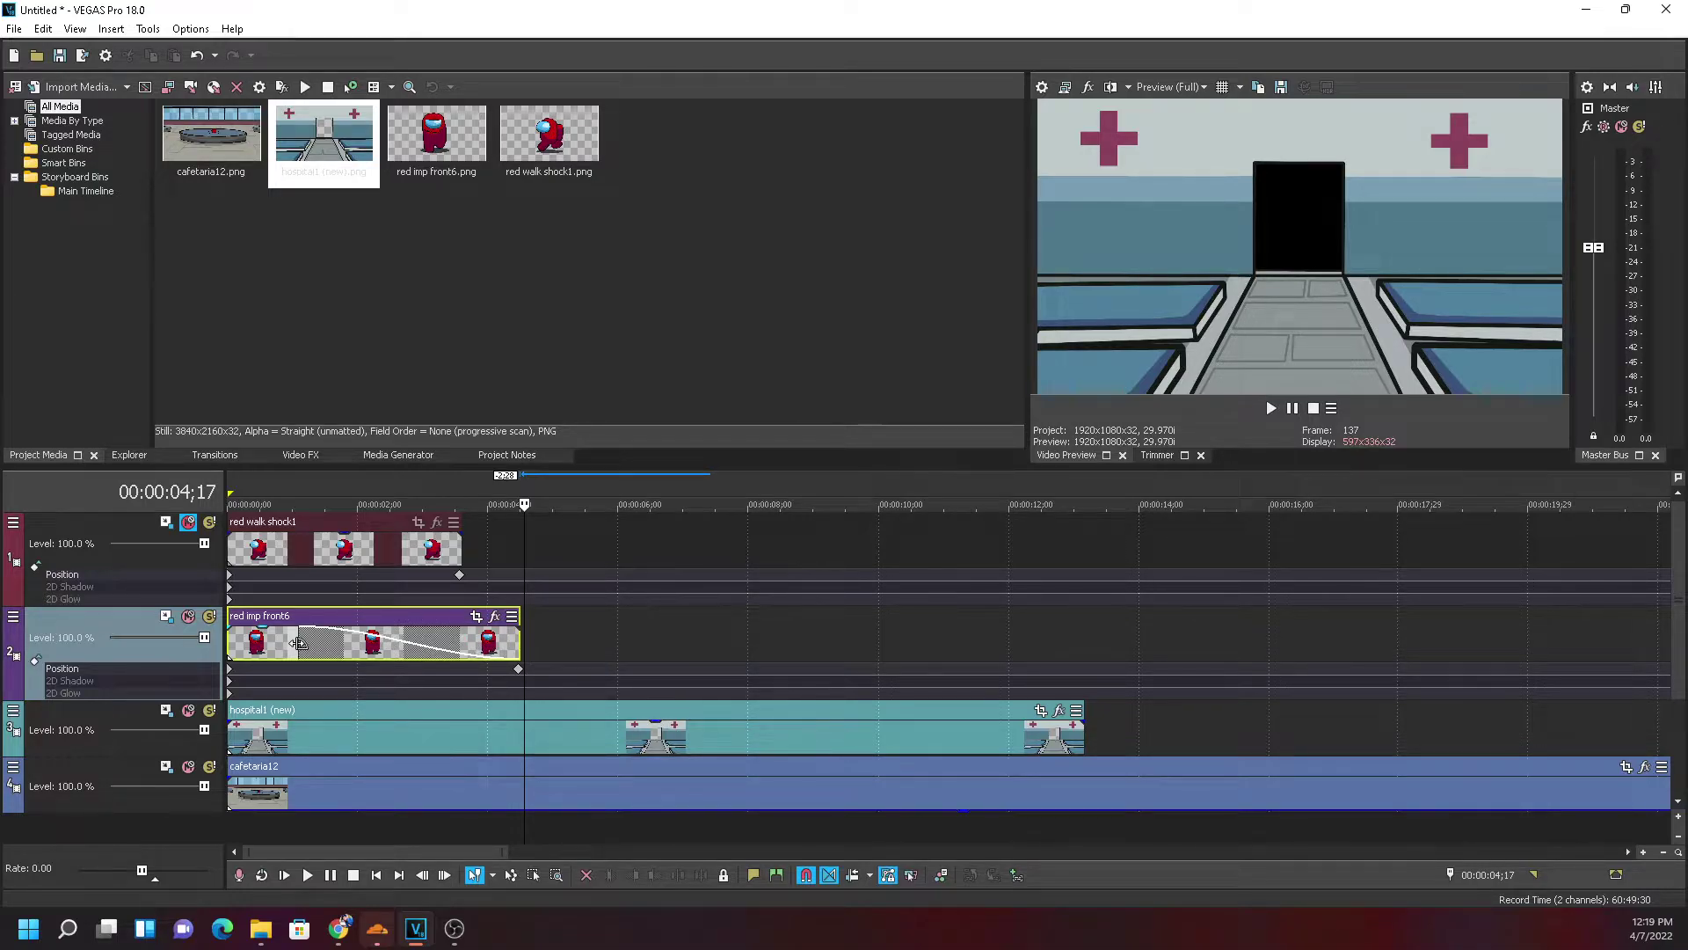
pyautogui.click(471, 646)
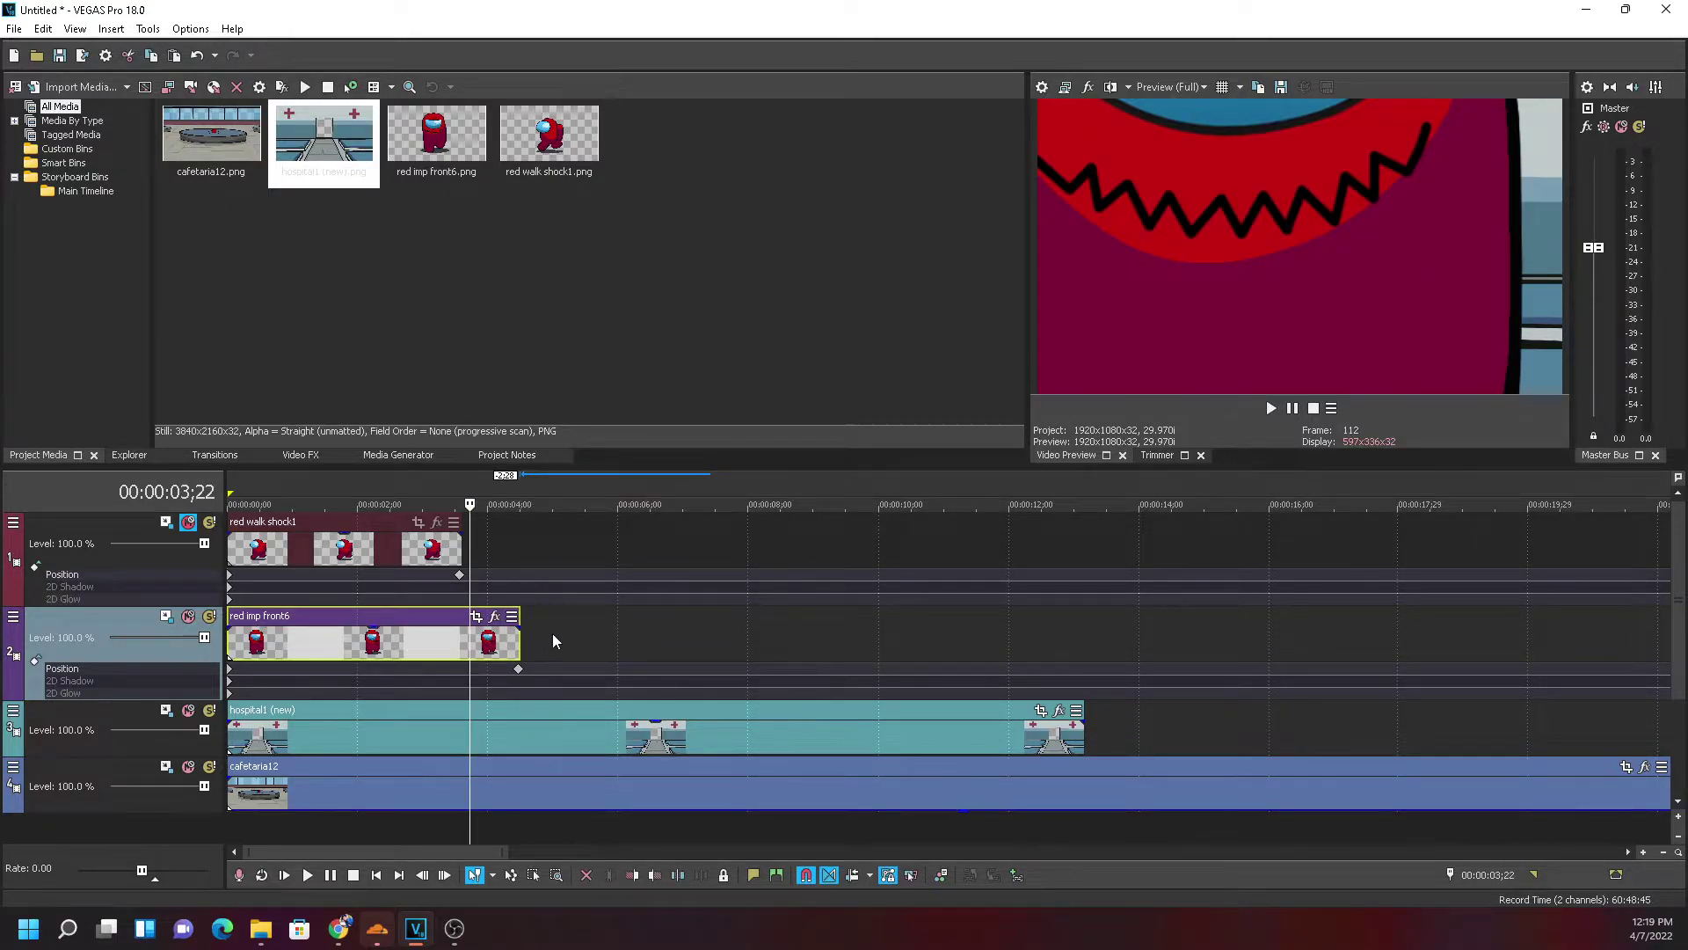
# Try pasting a copy of the red imp front6 clip into the empty part of track 2, around 6 seconds, and undo it
pyautogui.click(603, 666)
pyautogui.hotkey('ctrl', 'v')
pyautogui.hotkey('ctrl', 'z')
pyautogui.click(415, 651)
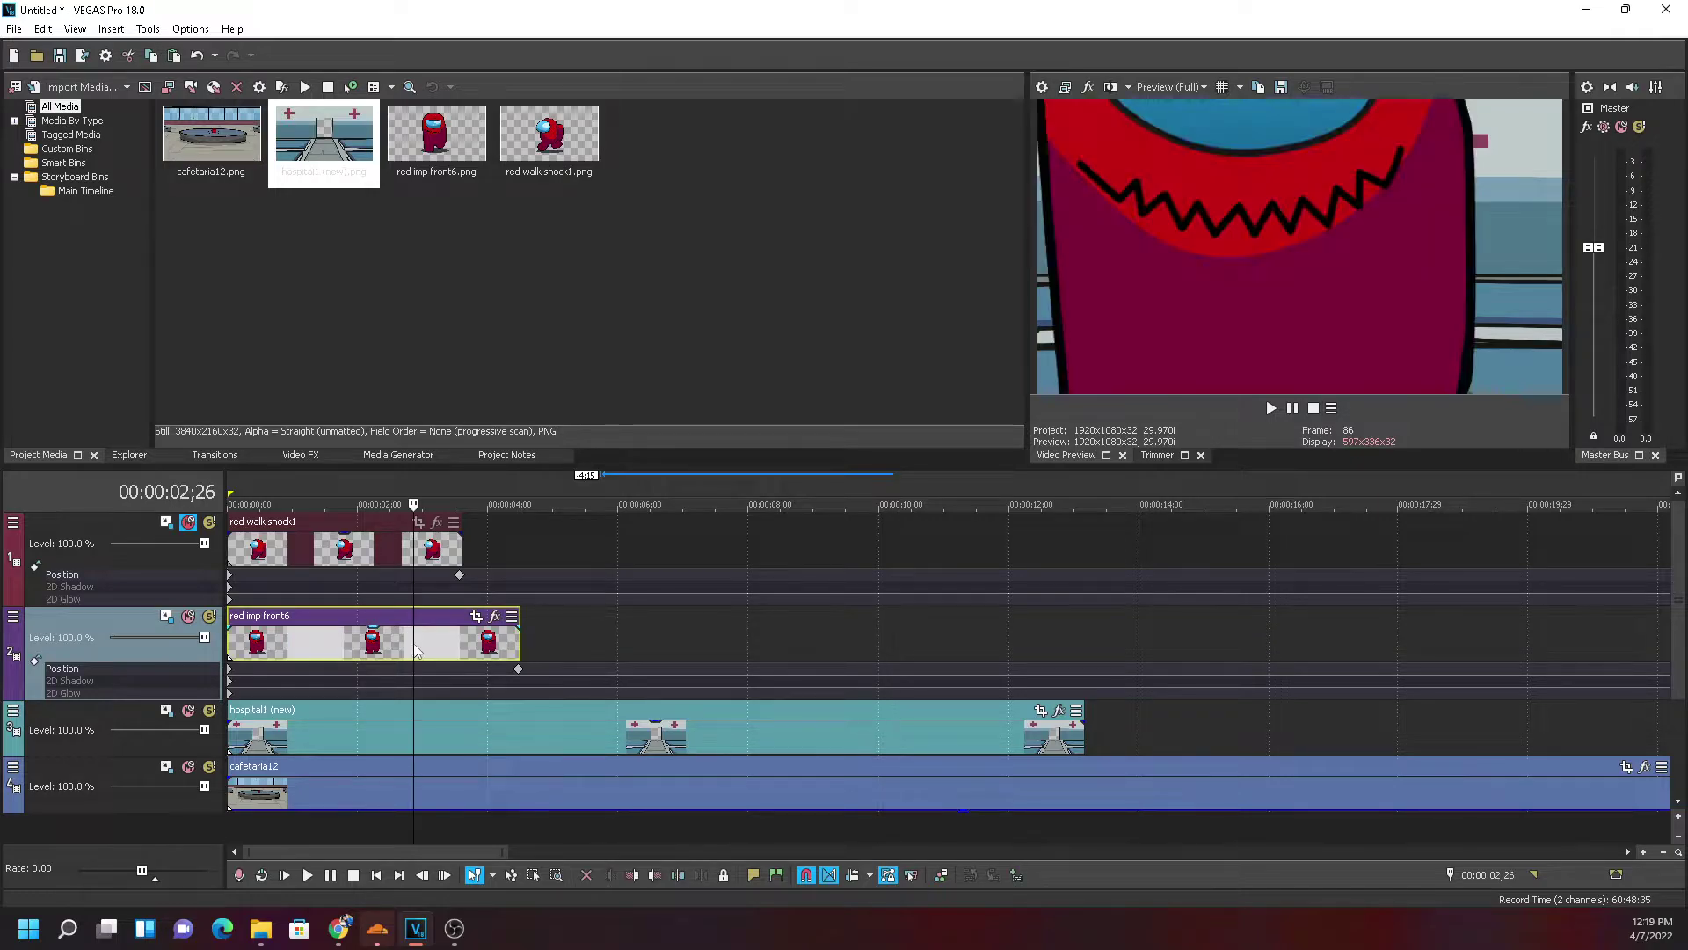
pyautogui.click(644, 628)
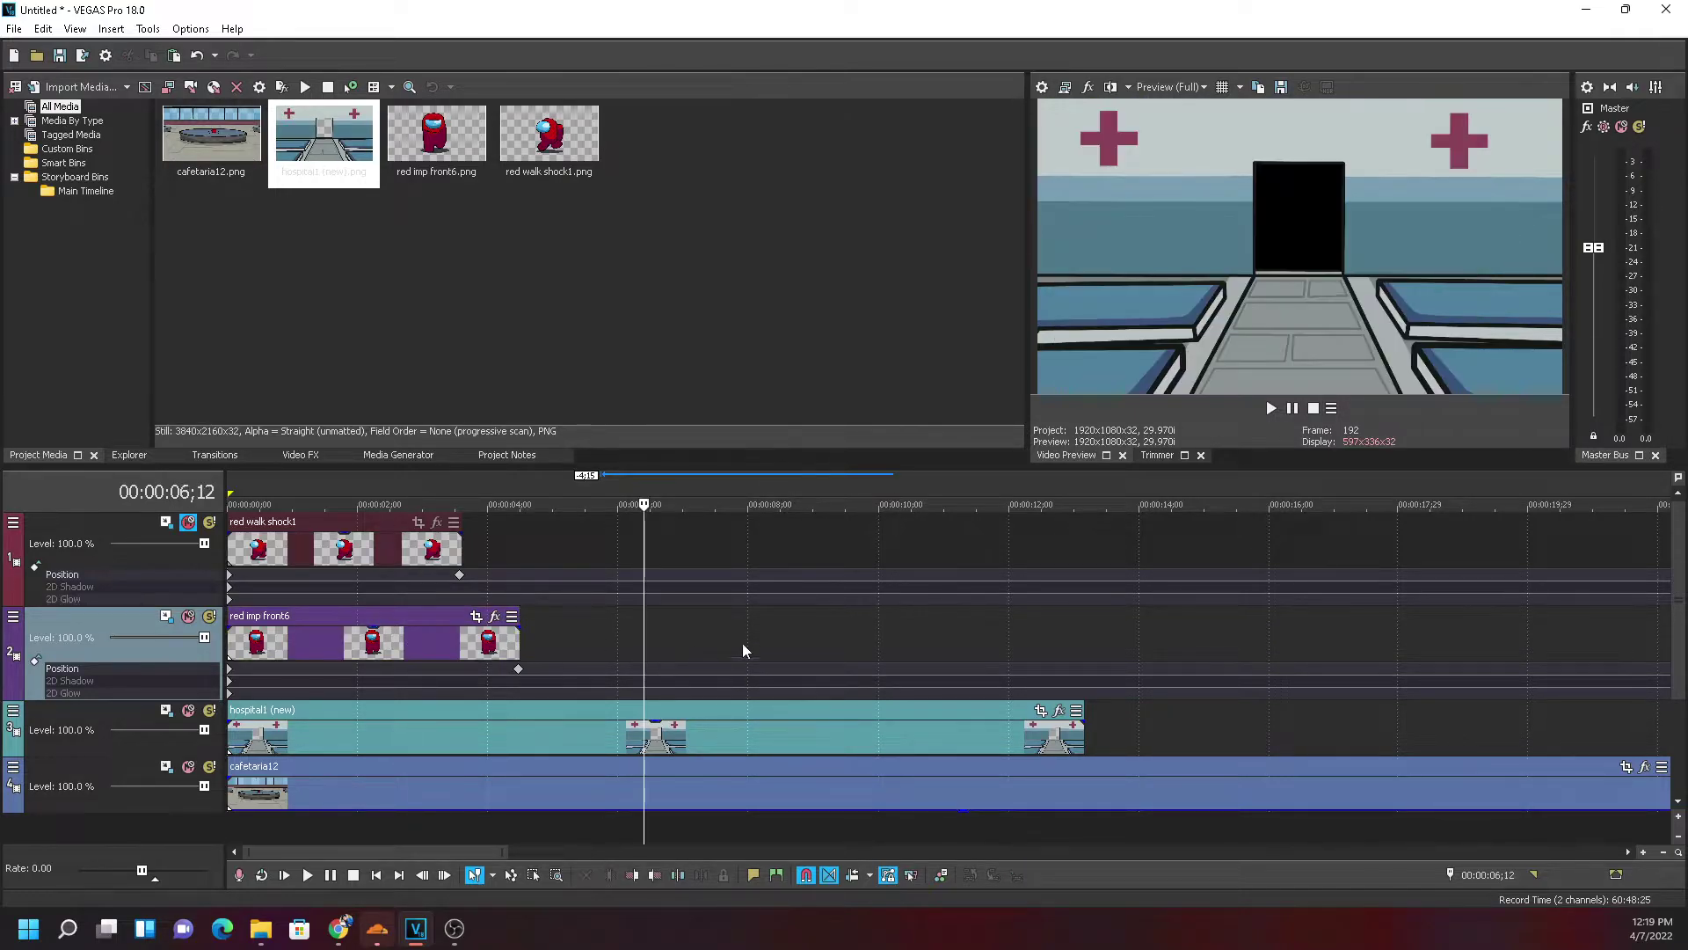
pyautogui.hotkey('ctrl', 'v')
pyautogui.hotkey('ctrl', 'z')
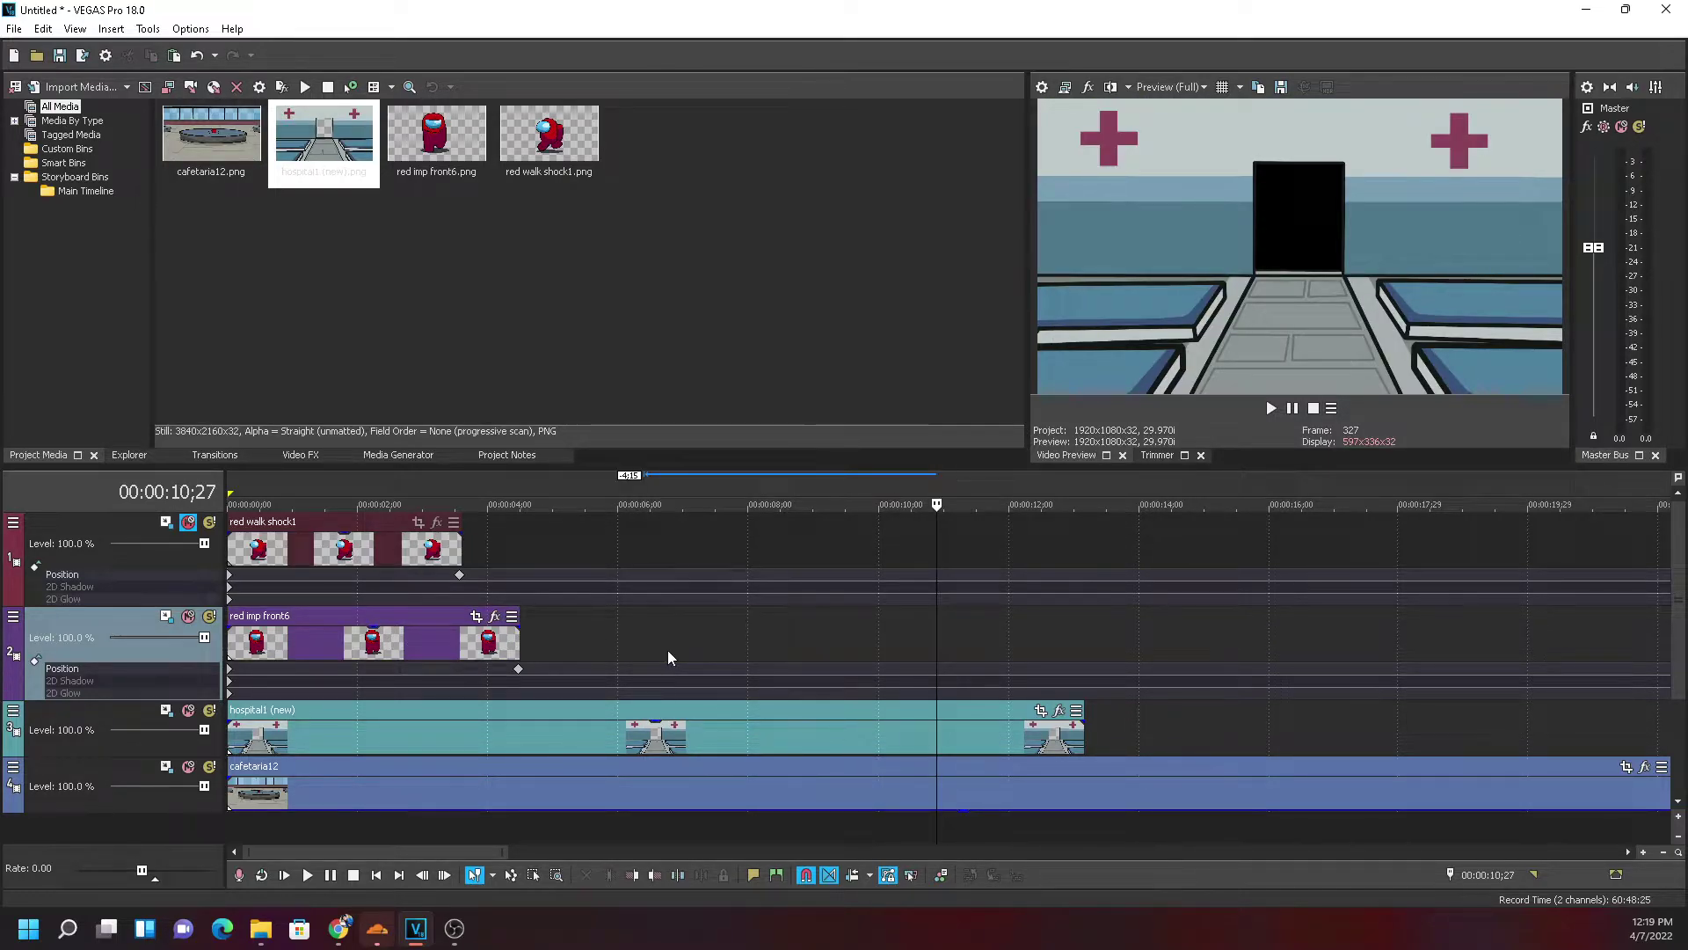
# Try pasting the red imp front6 copy onto tracks 1, 2 and 3 further along the timeline, undoing each paste
pyautogui.click(418, 644)
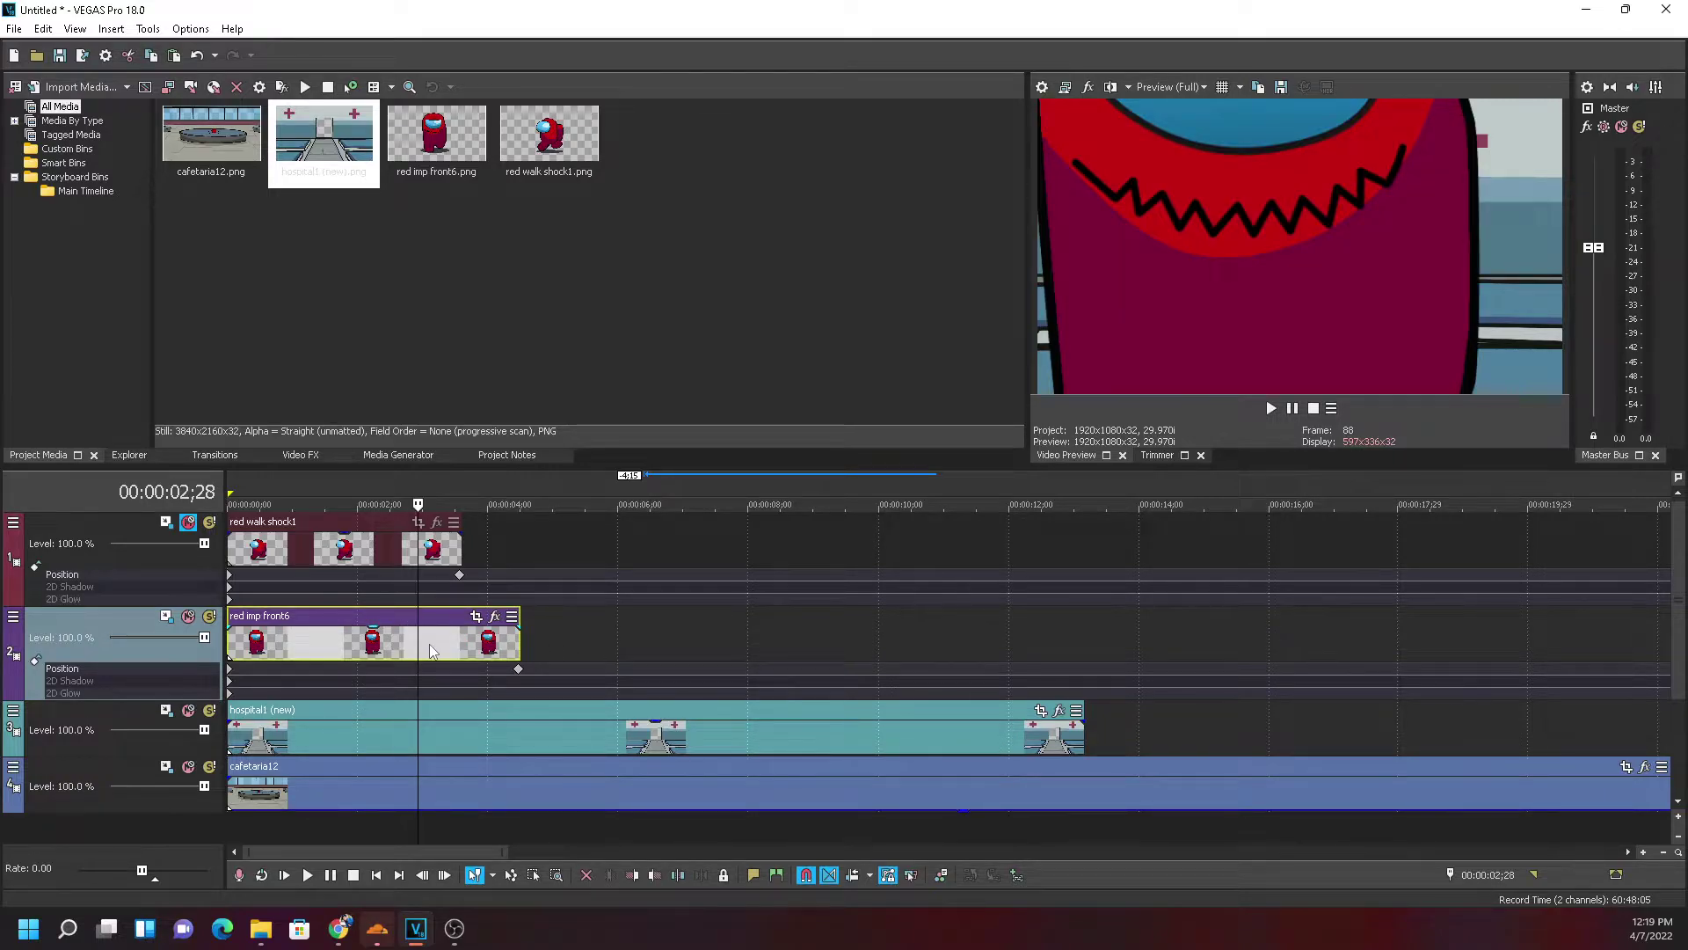
pyautogui.click(932, 538)
pyautogui.hotkey('ctrl', 'v')
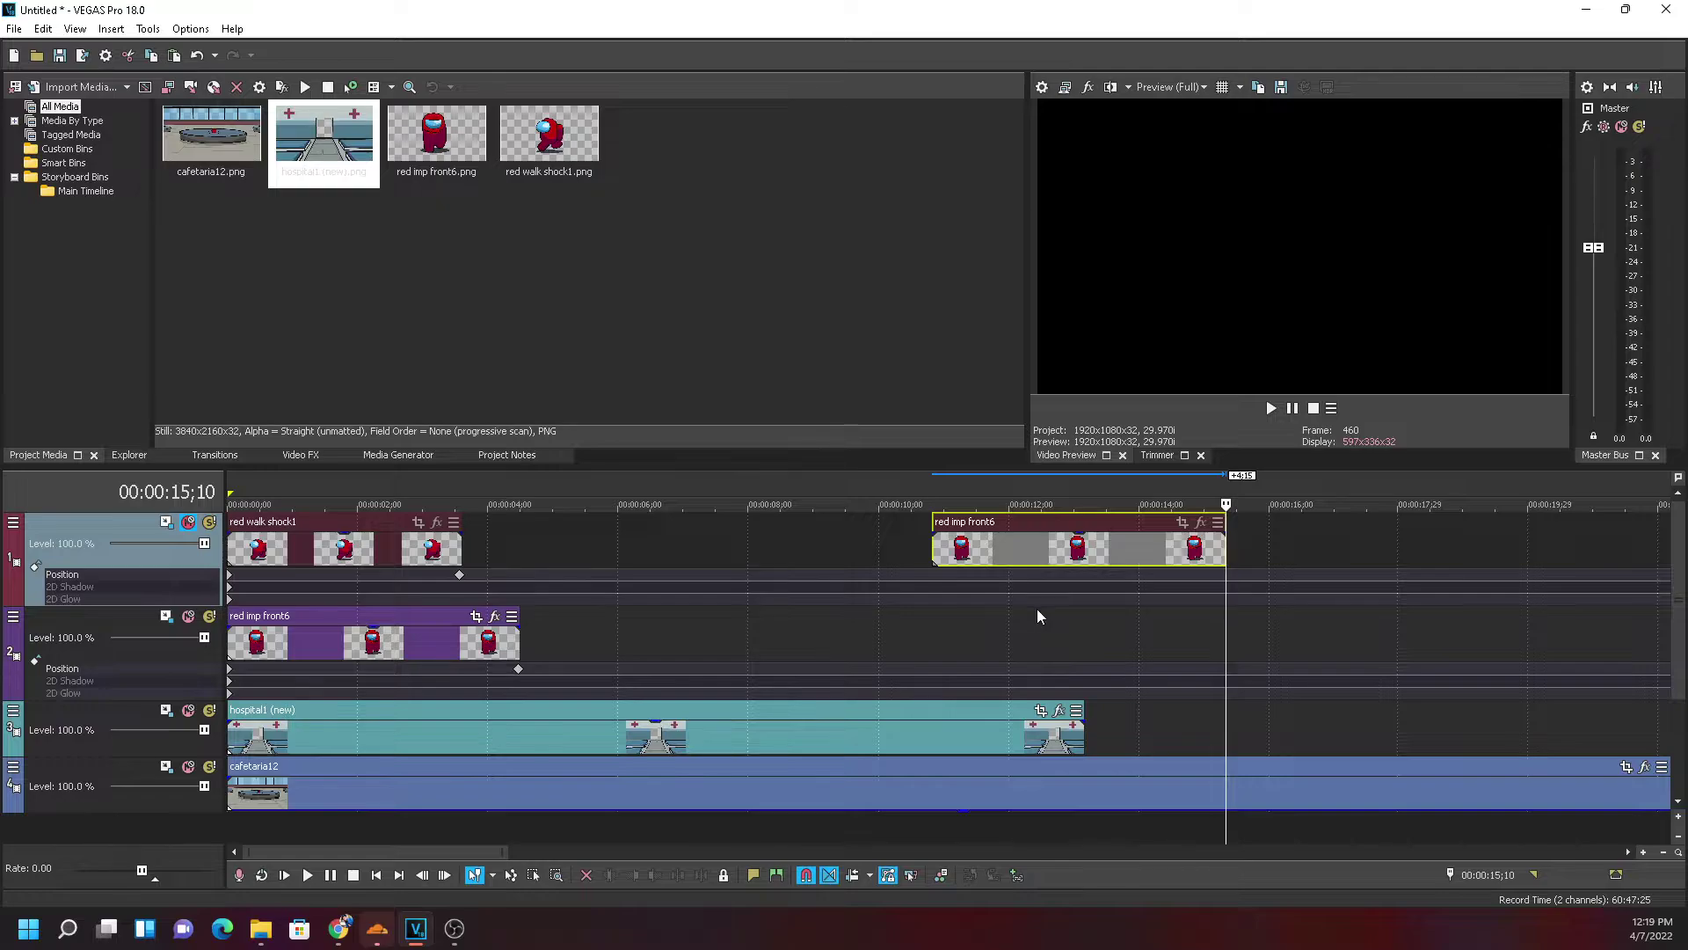
pyautogui.hotkey('ctrl', 'z')
pyautogui.click(1169, 645)
pyautogui.hotkey('ctrl', 'v')
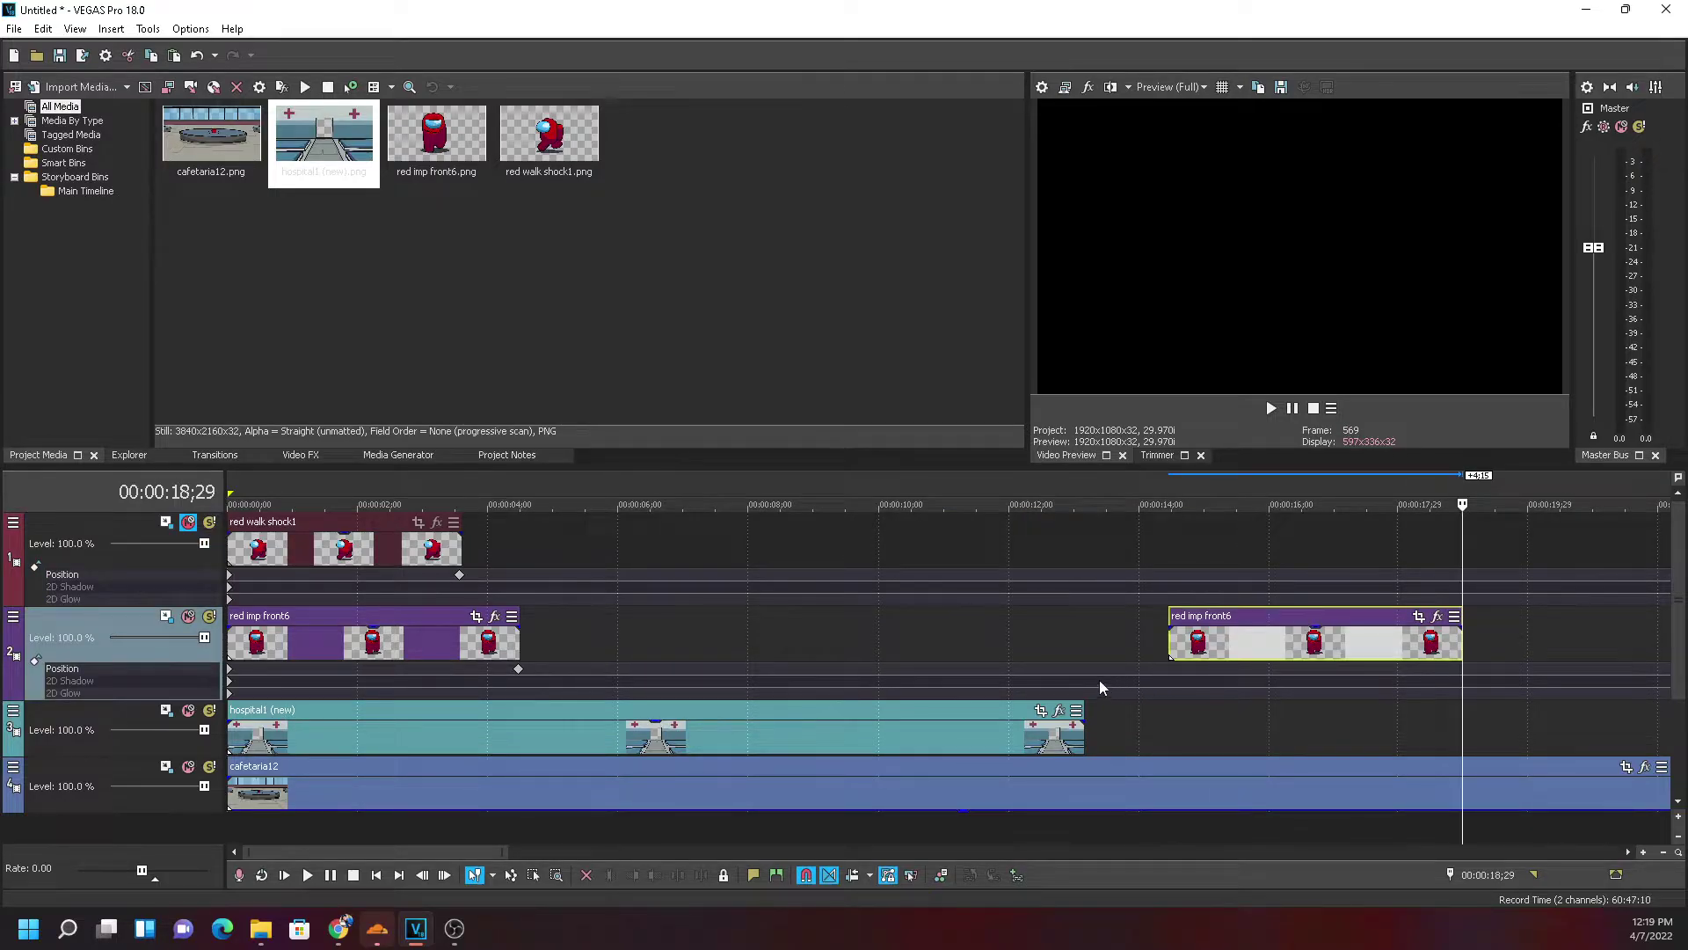
pyautogui.hotkey('ctrl', 'z')
pyautogui.click(1185, 735)
pyautogui.hotkey('ctrl', 'v')
pyautogui.hotkey('ctrl', 'z')
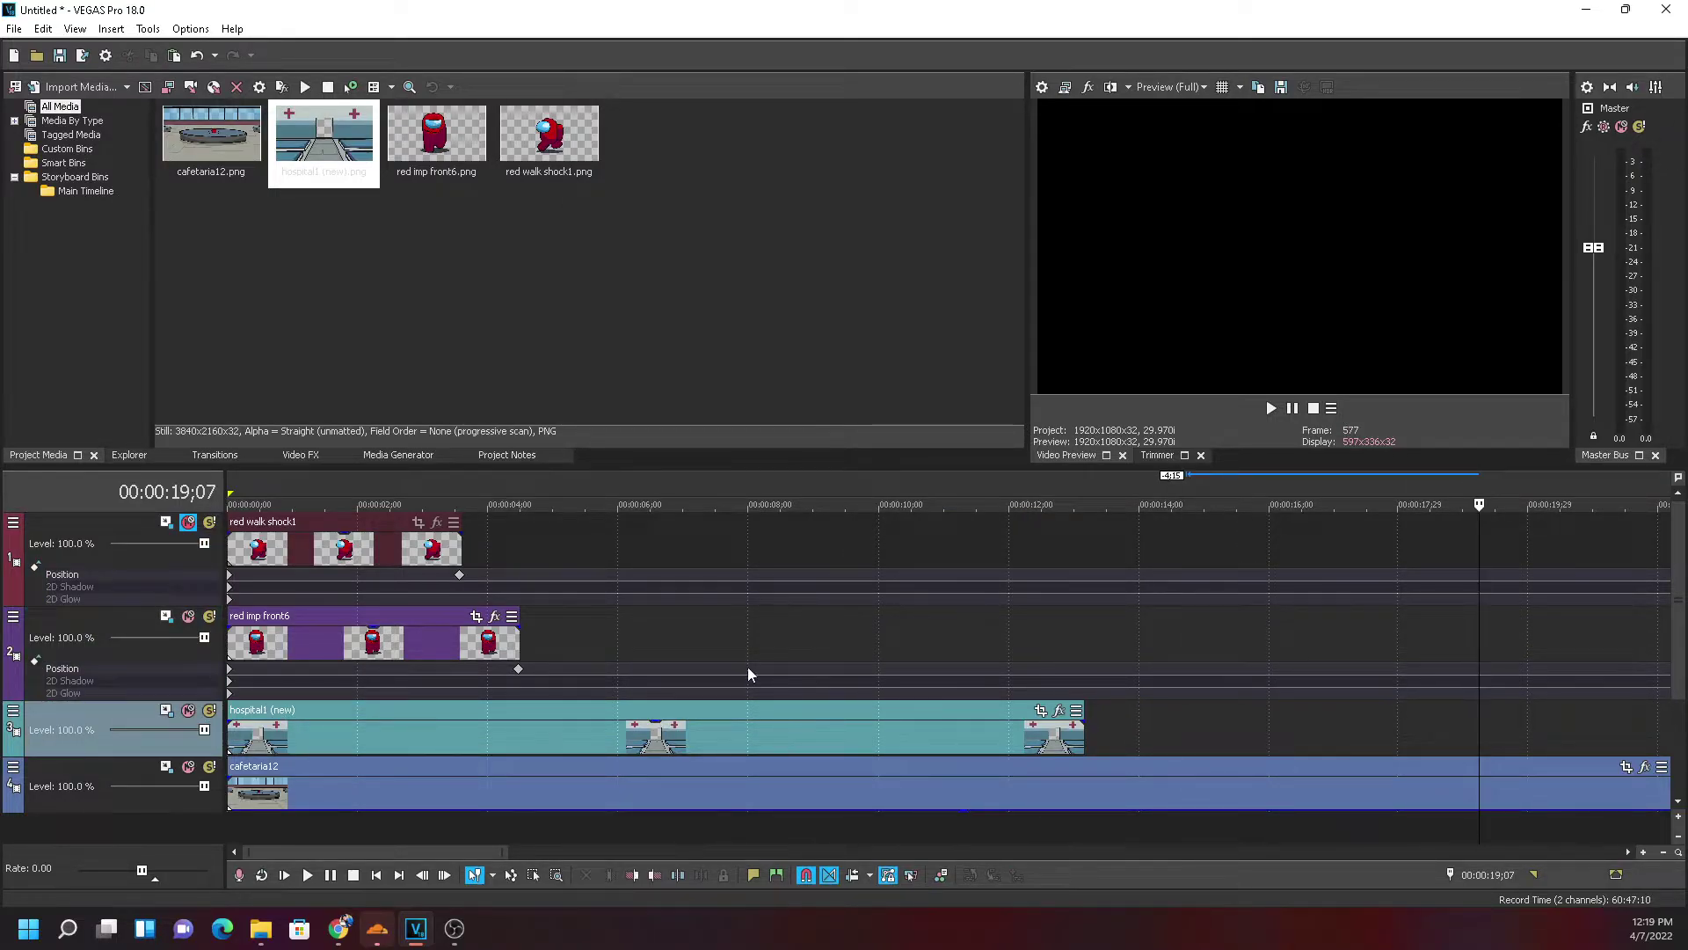
# Place a copy of the red imp front6 clip on track 2 directly against the end of the first clip at 00:00:04;15
pyautogui.click(417, 649)
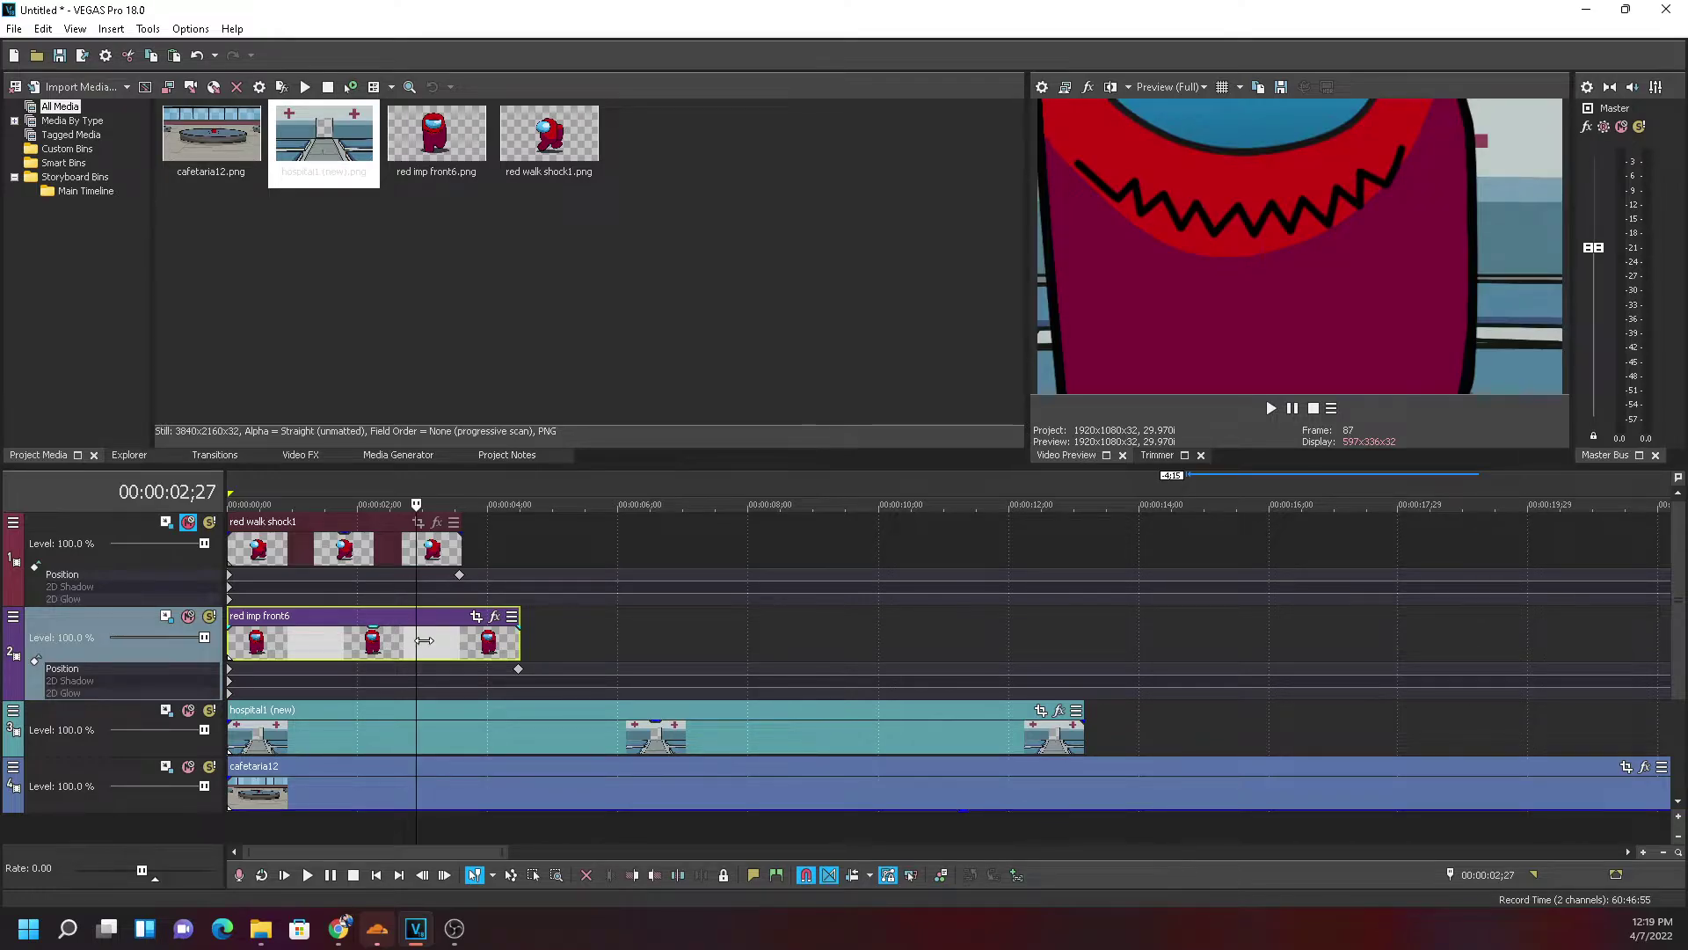
pyautogui.click(487, 640)
pyautogui.moveTo(660, 649); pyautogui.dragTo(576, 649)
pyautogui.click(519, 653)
pyautogui.scroll(6, 572, 719)
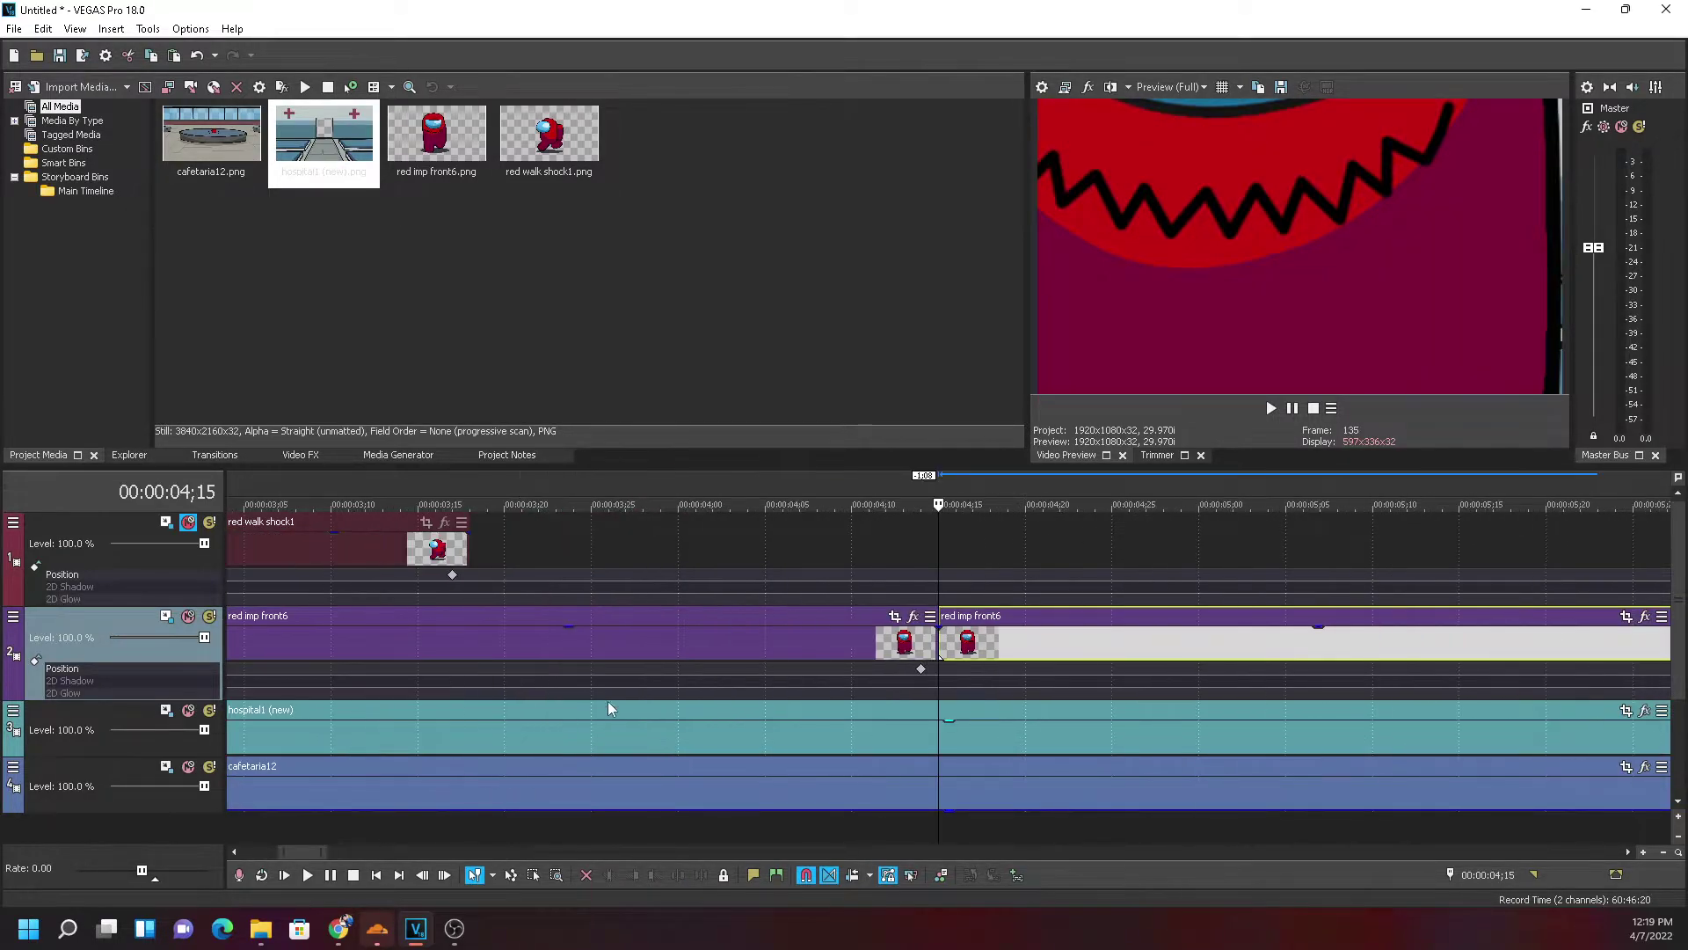
pyautogui.scroll(-3, 901, 664)
pyautogui.scroll(2, 893, 676)
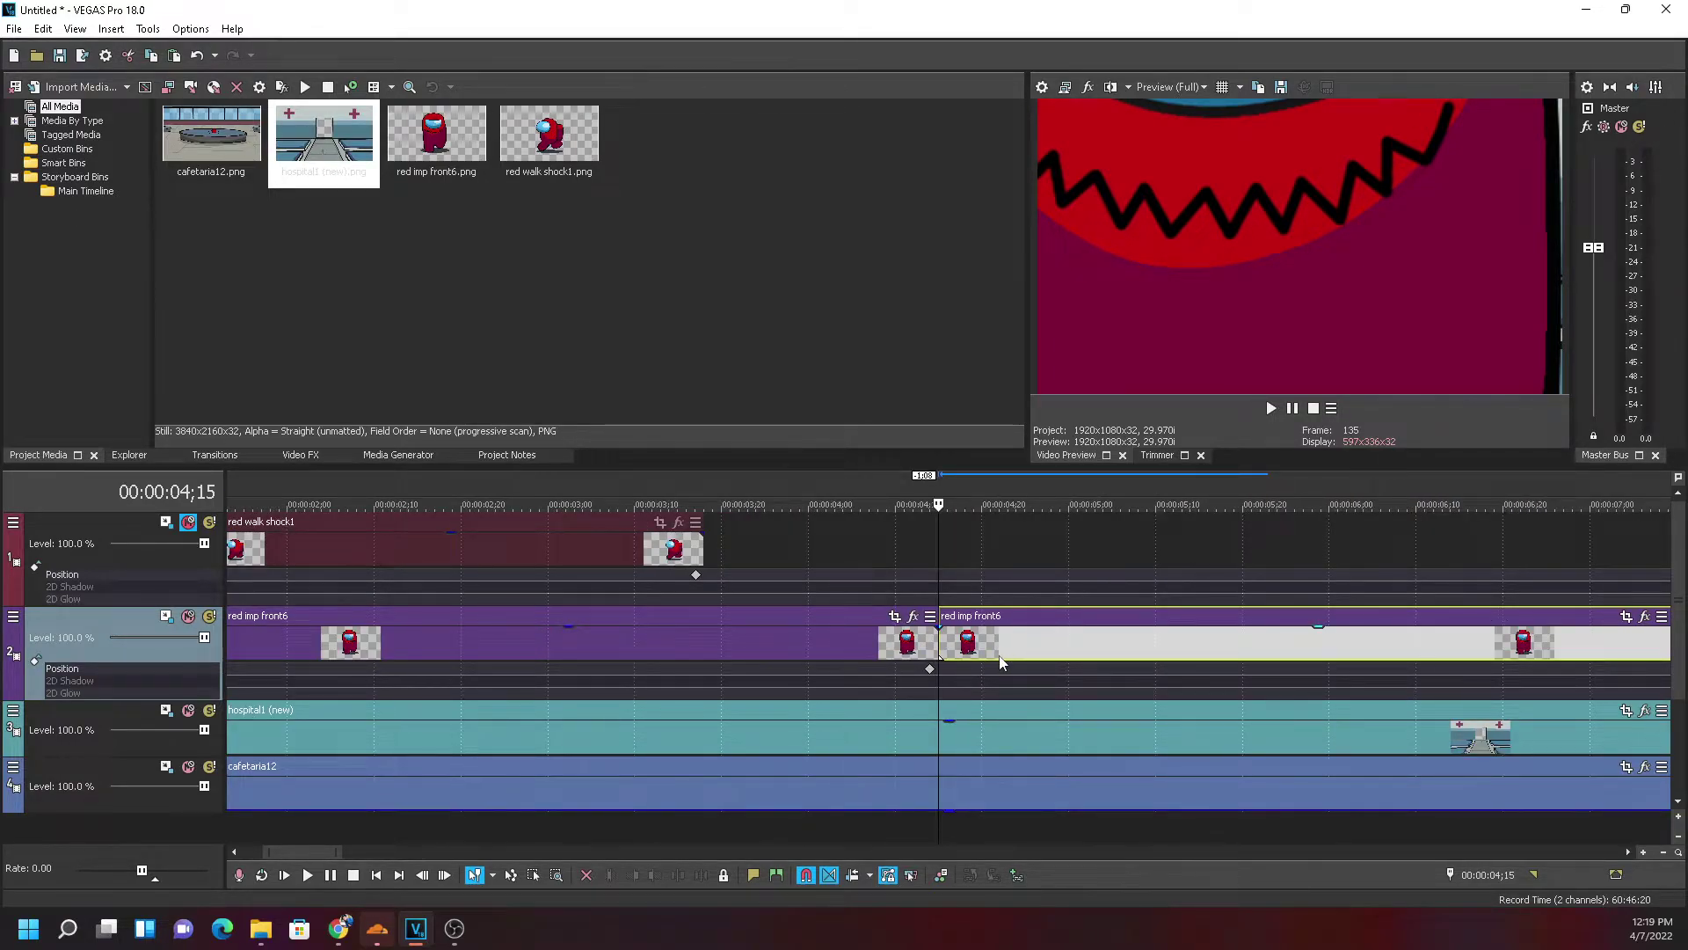
# Move the copied red imp front6 clip away from the first one and delete it from track 2
pyautogui.scroll(-3, 1025, 642)
pyautogui.moveTo(715, 646); pyautogui.dragTo(839, 645)
pyautogui.click(840, 645)
pyautogui.press('Delete')
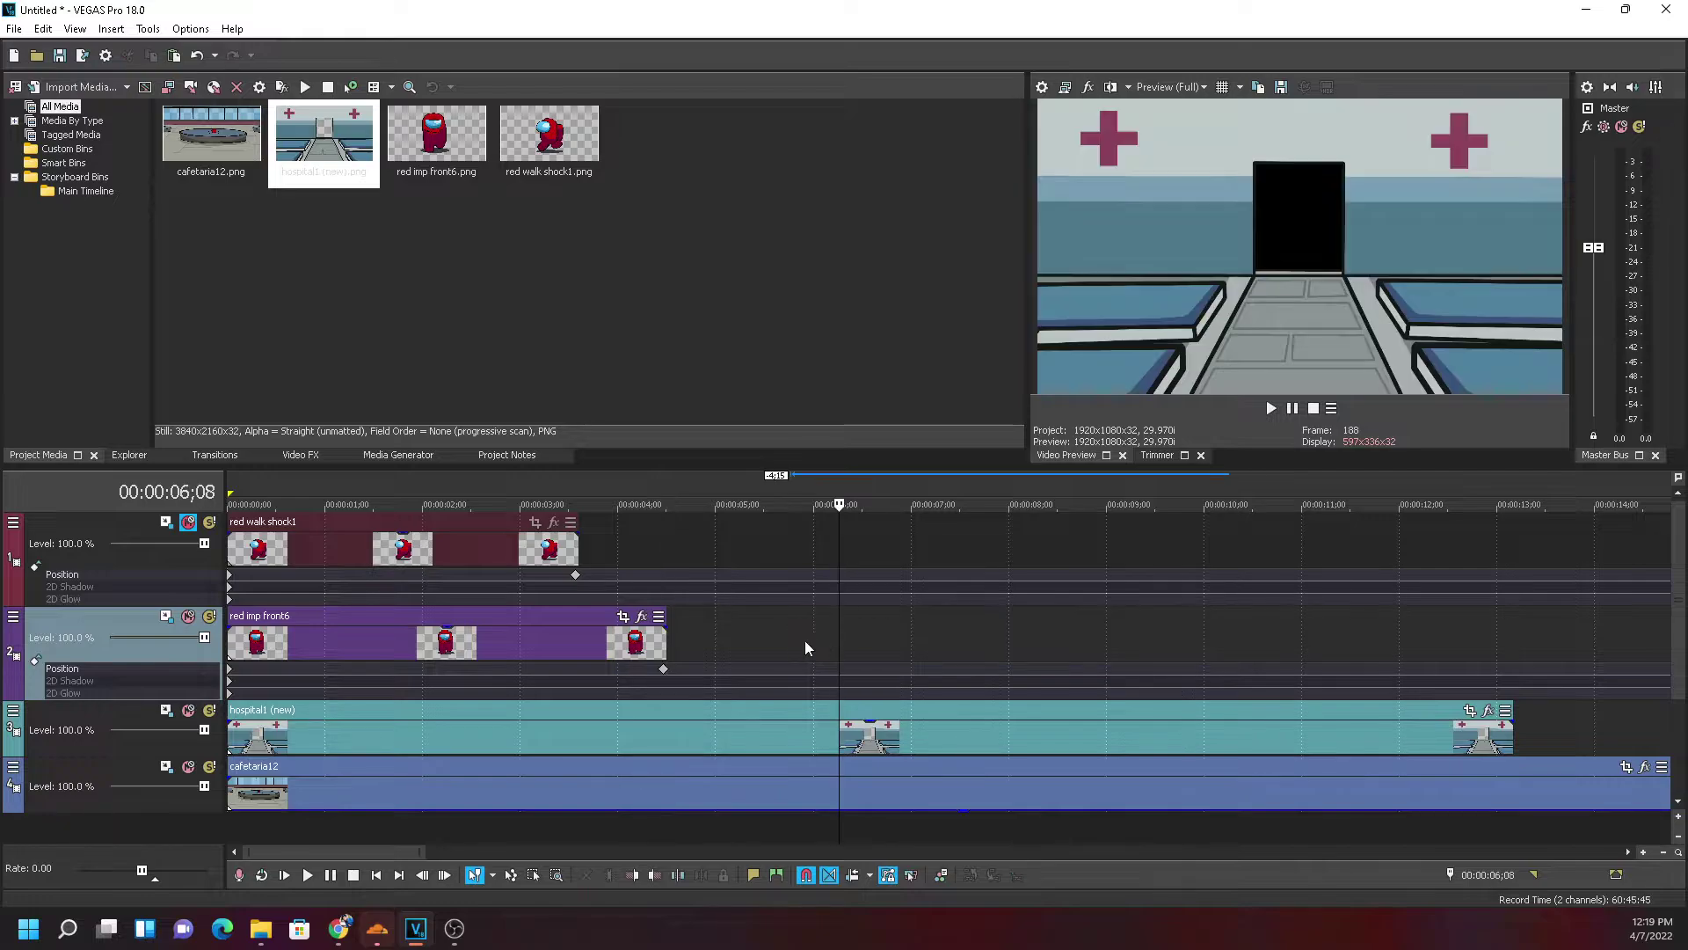
# Extend the red imp front6 clip to about 8.5 seconds and split it at 00:00:04;16, just past the end Position keyframe
pyautogui.moveTo(665, 641); pyautogui.dragTo(1055, 642)
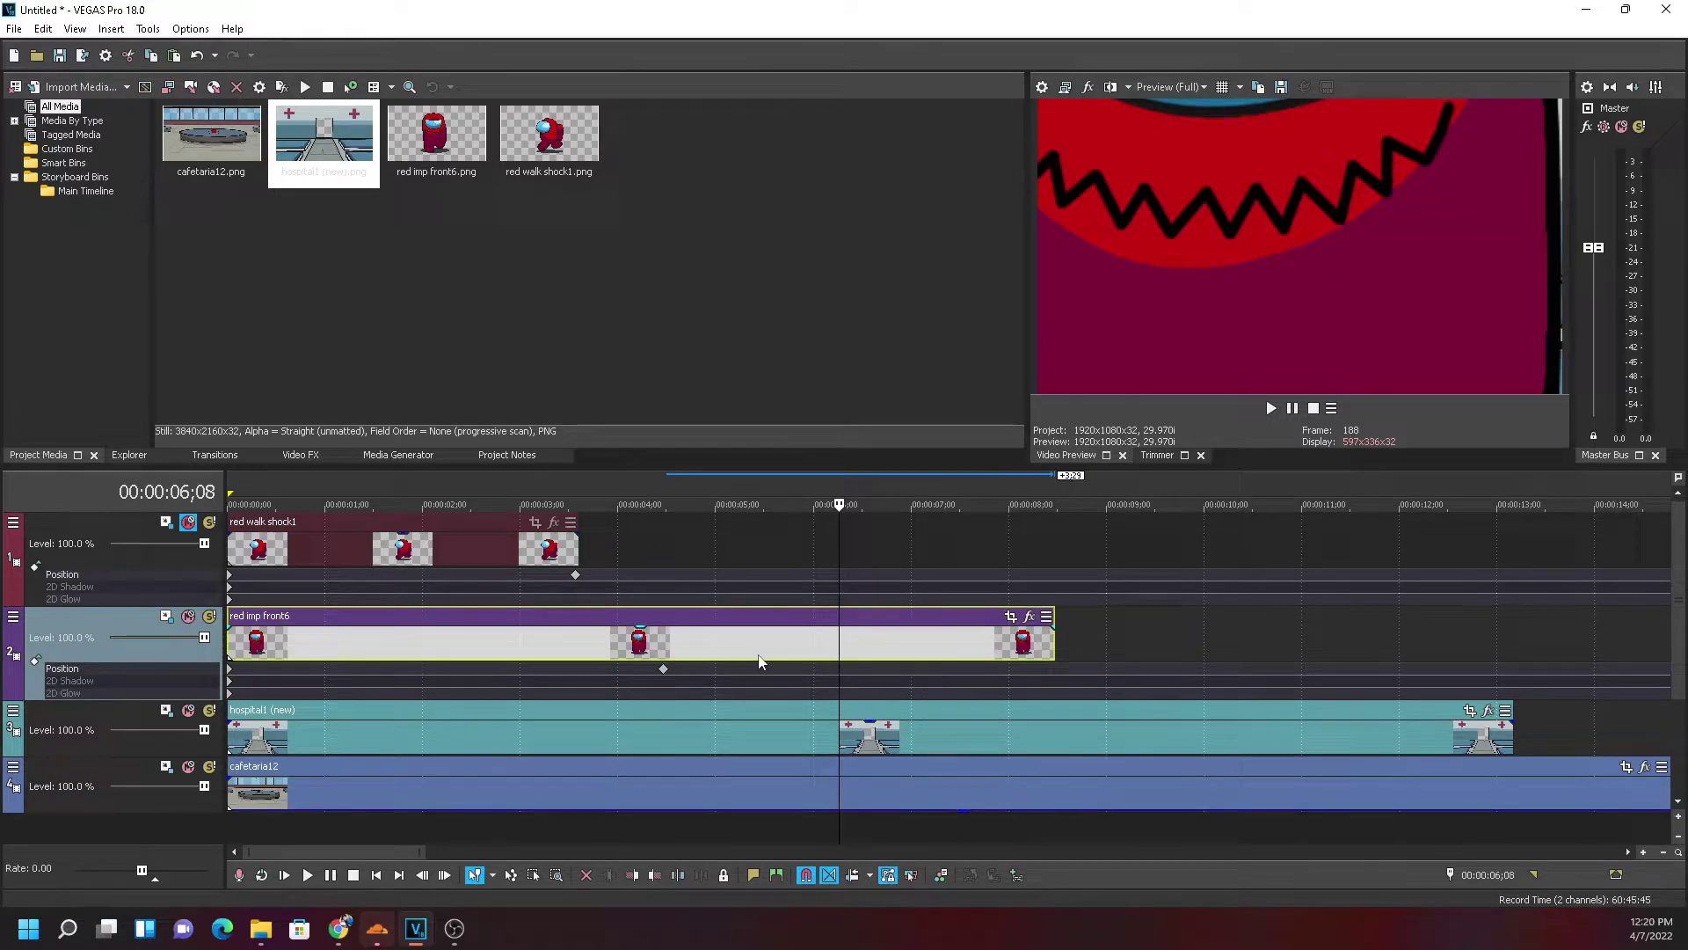
pyautogui.click(670, 648)
pyautogui.press('s')
# Try to adjust the first red imp front6 clip's fade-out offset at the split on track 2
pyautogui.scroll(4, 679, 661)
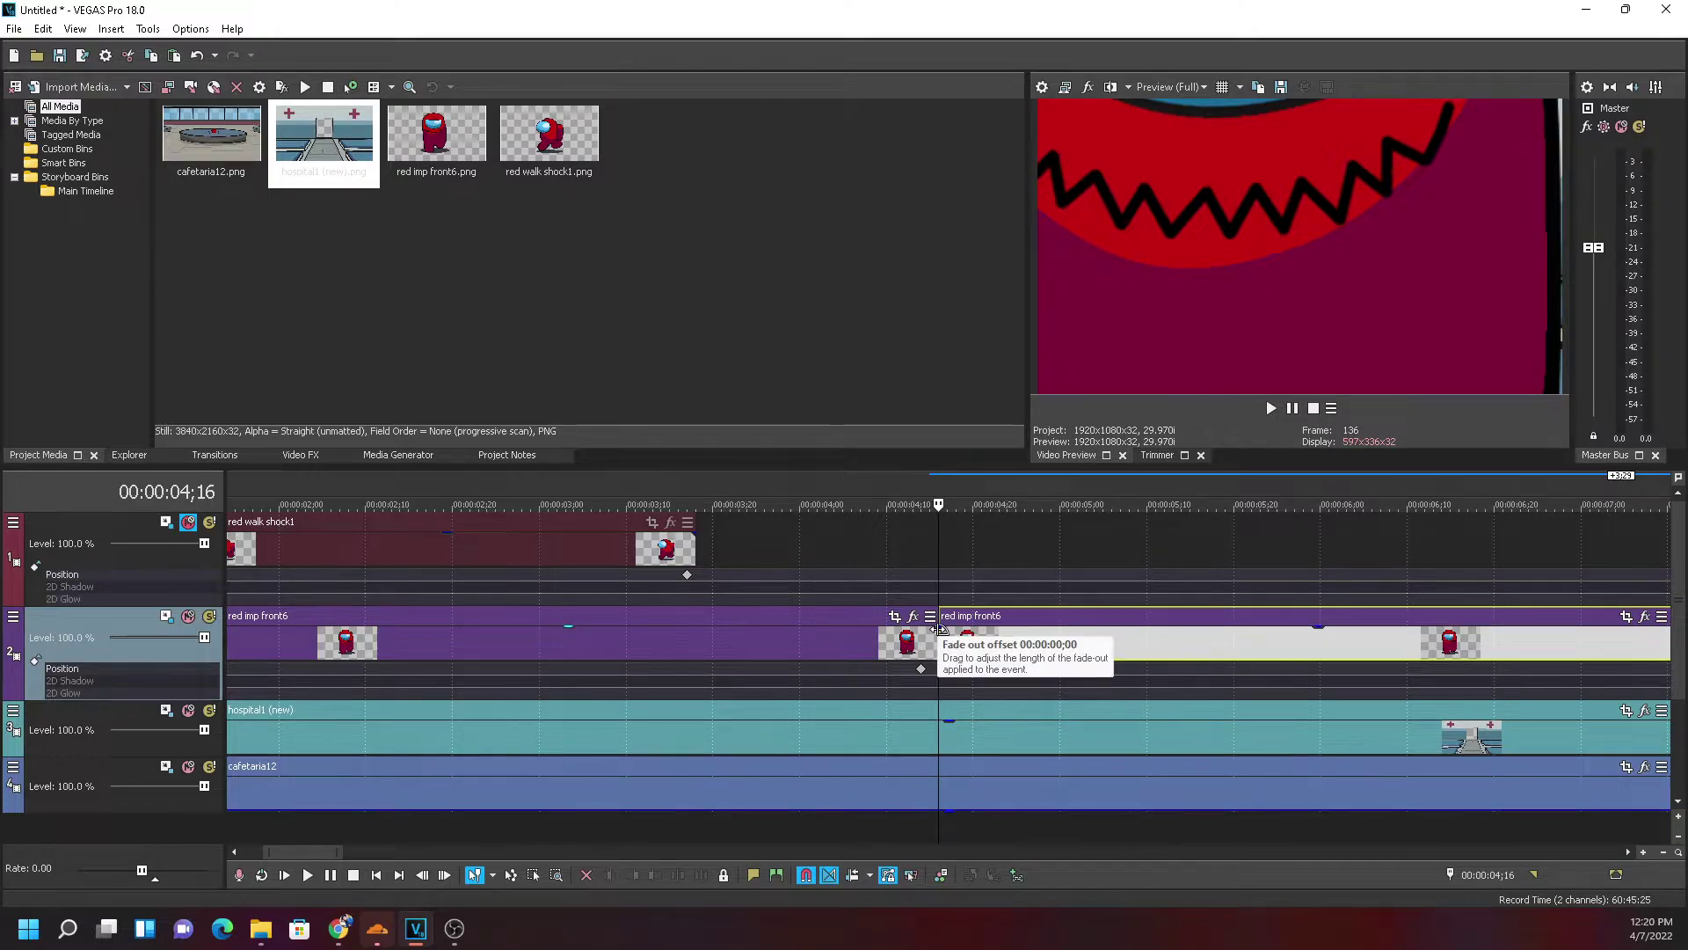
pyautogui.scroll(4, 937, 632)
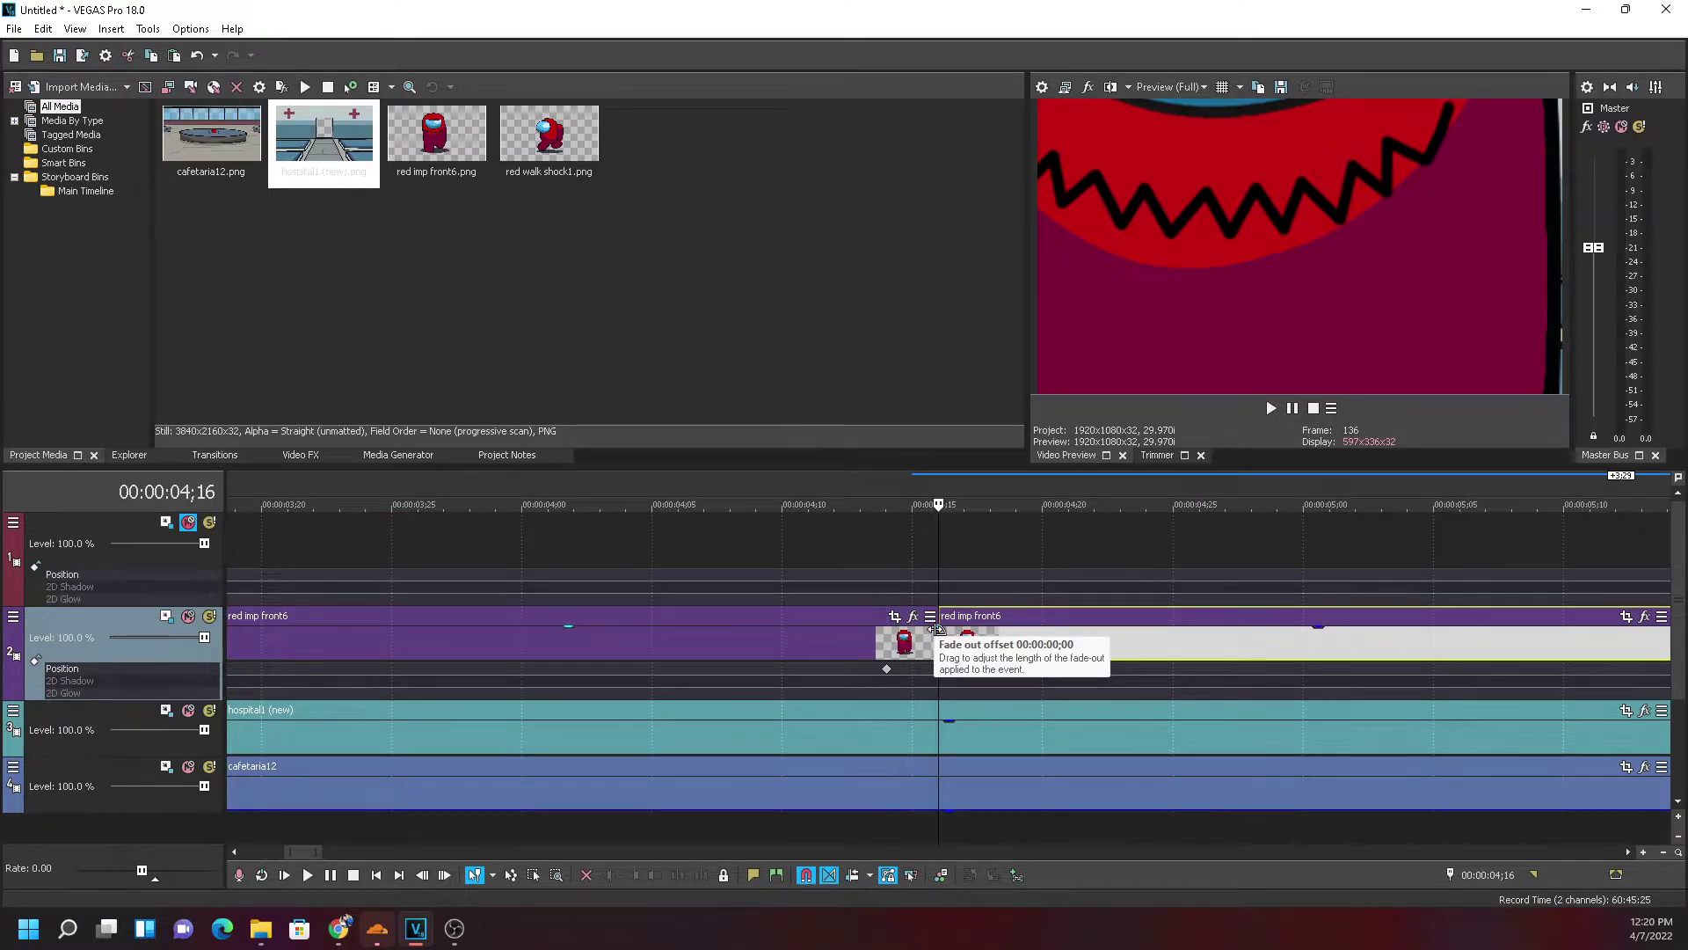
pyautogui.moveTo(937, 628)
pyautogui.mouseDown()
pyautogui.moveTo(796, 631)
pyautogui.moveTo(939, 625)
pyautogui.mouseUp()
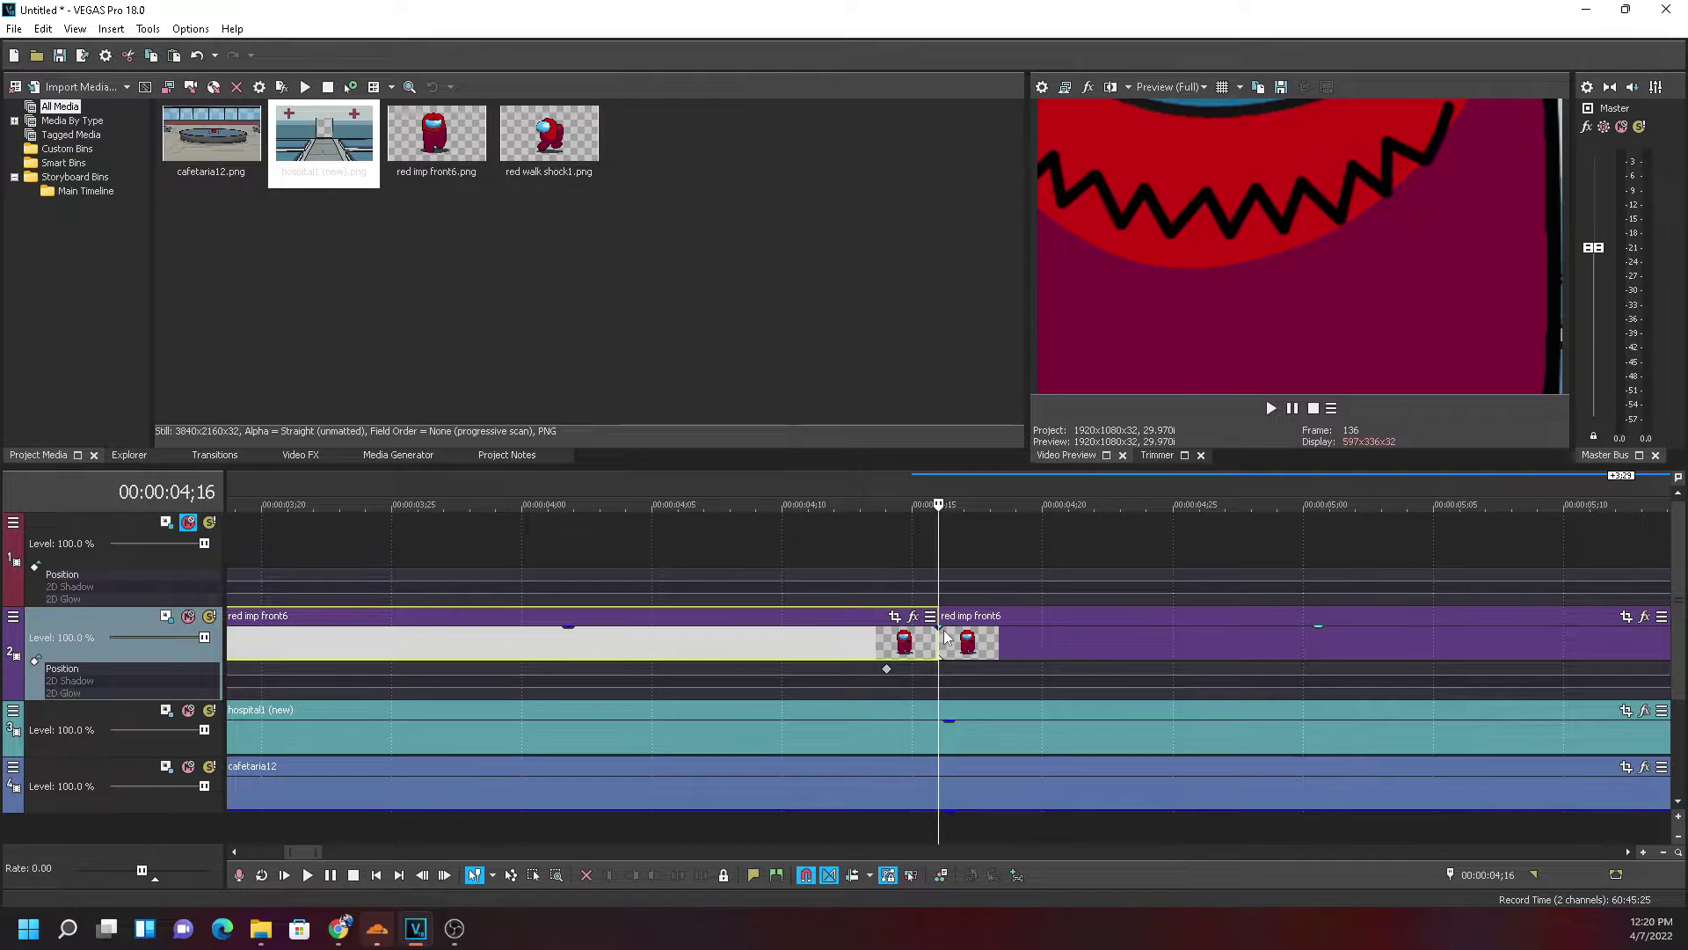
pyautogui.click(947, 641)
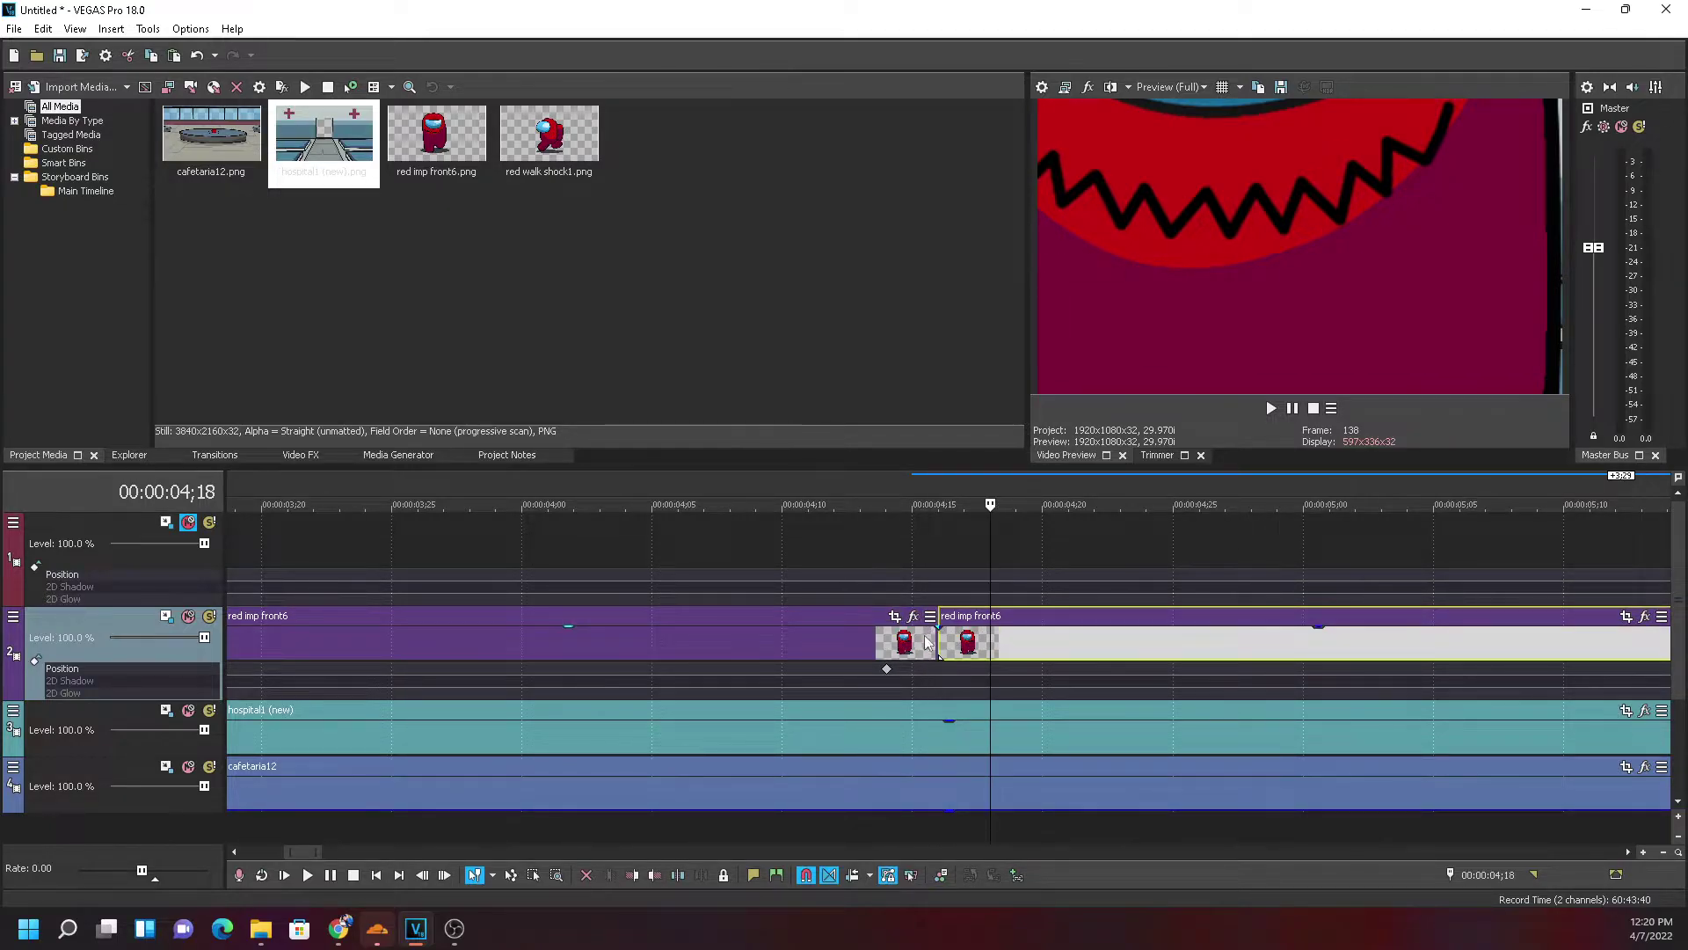
pyautogui.click(925, 640)
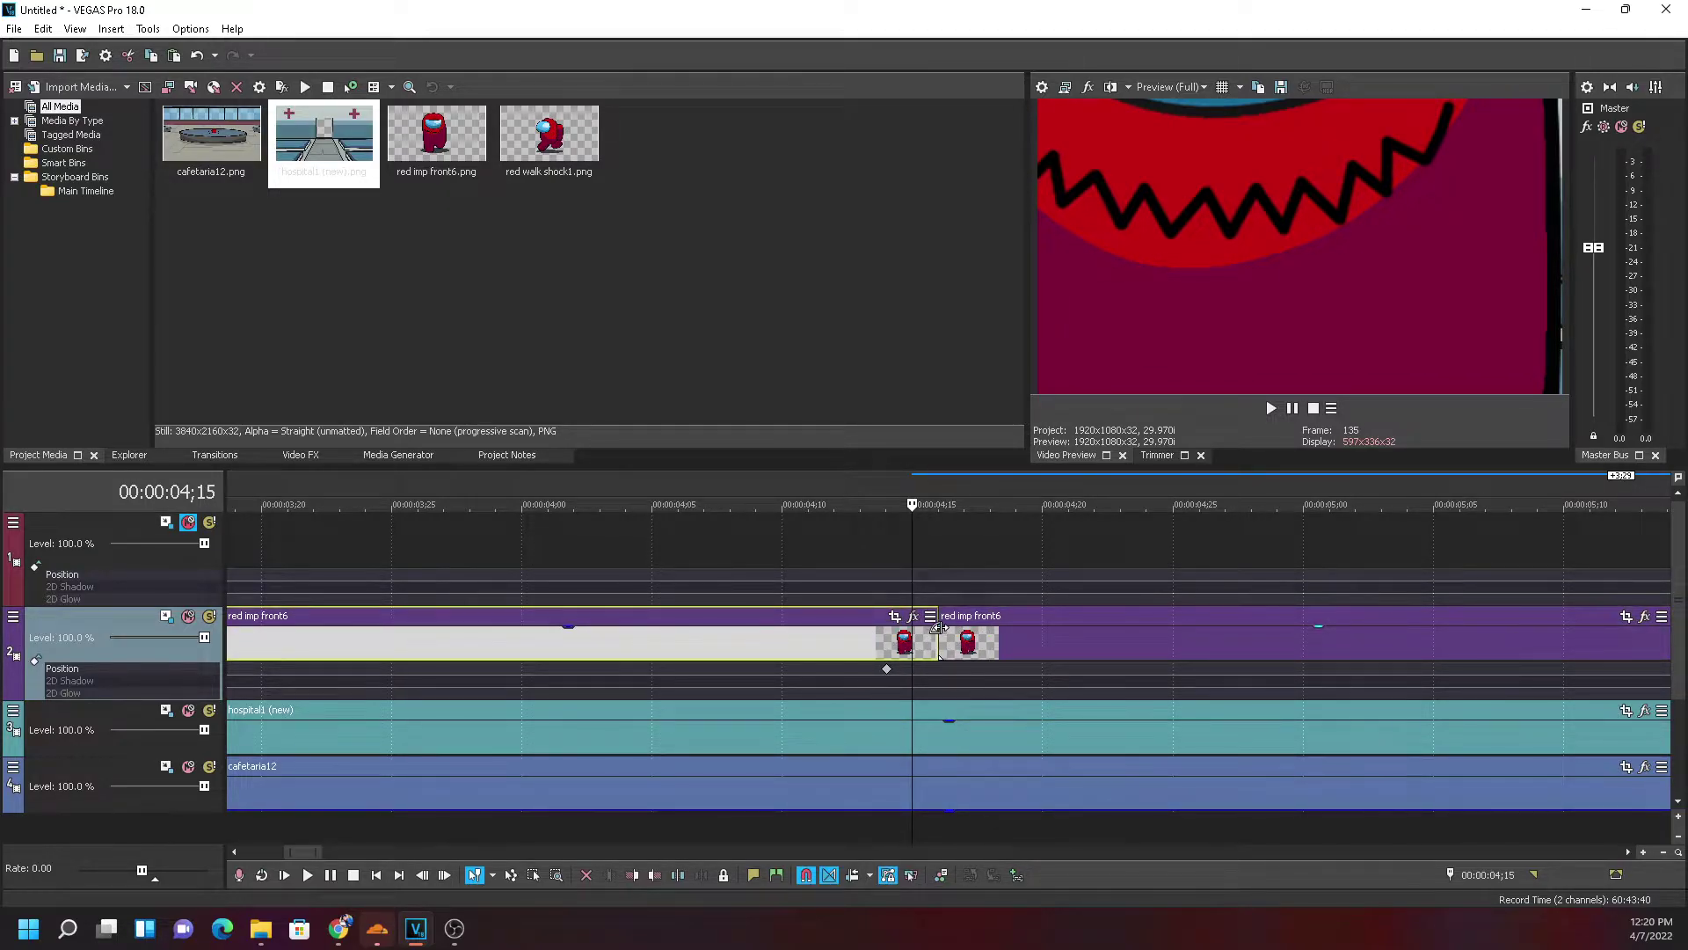
pyautogui.click(937, 628)
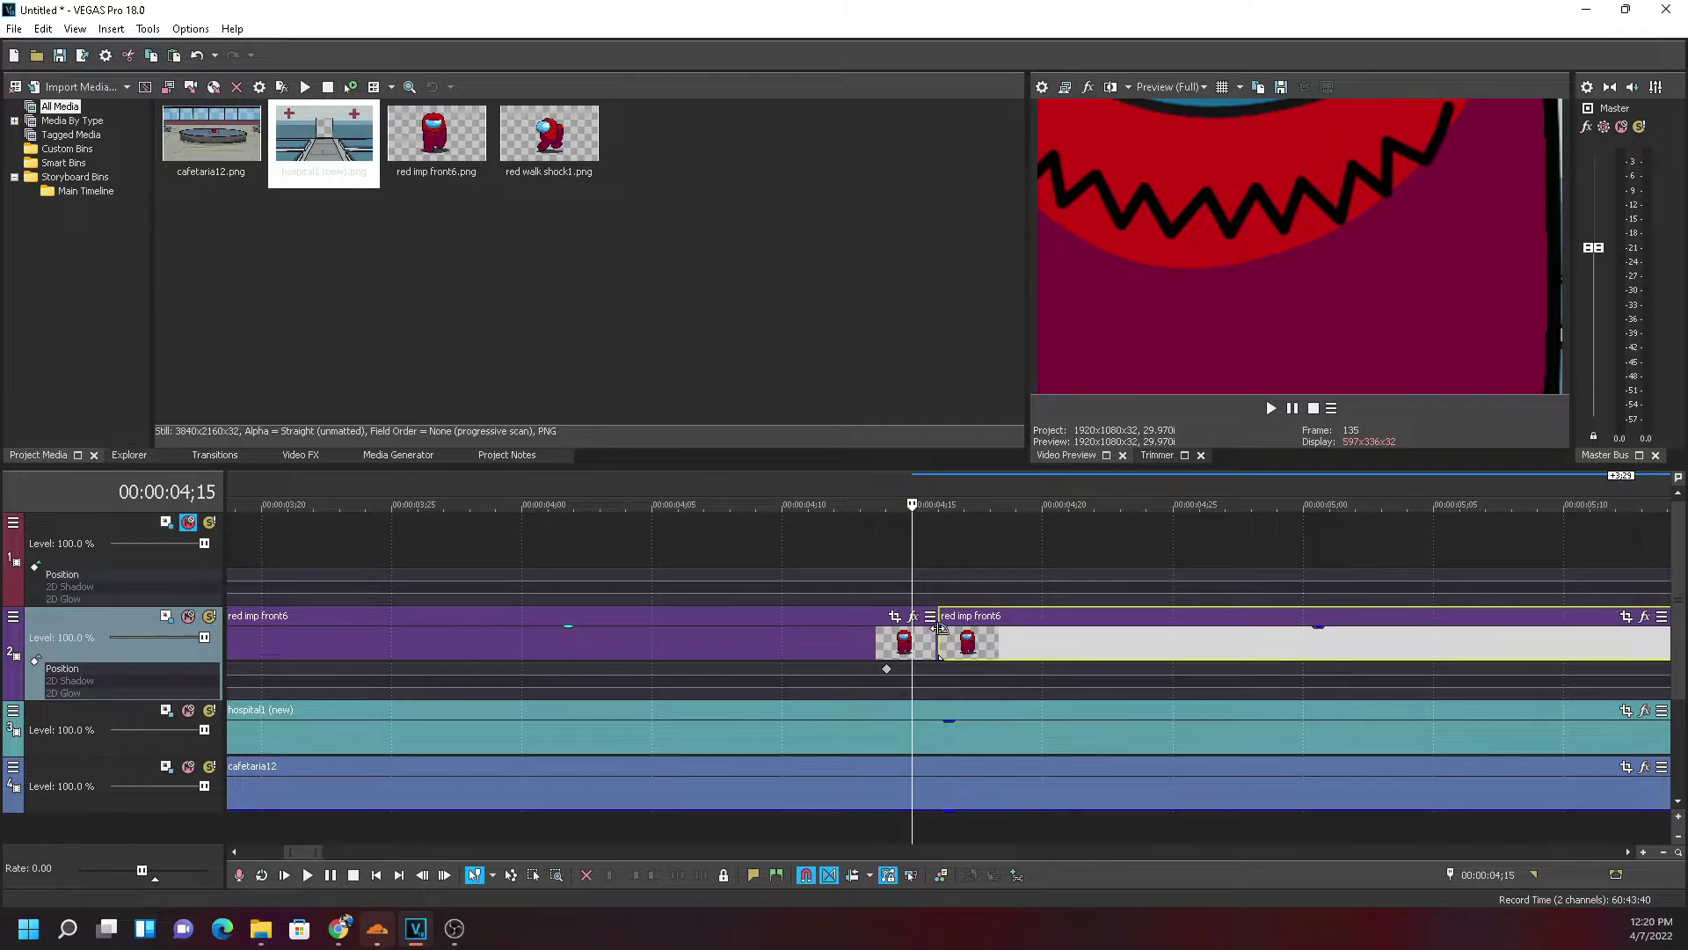
pyautogui.click(937, 629)
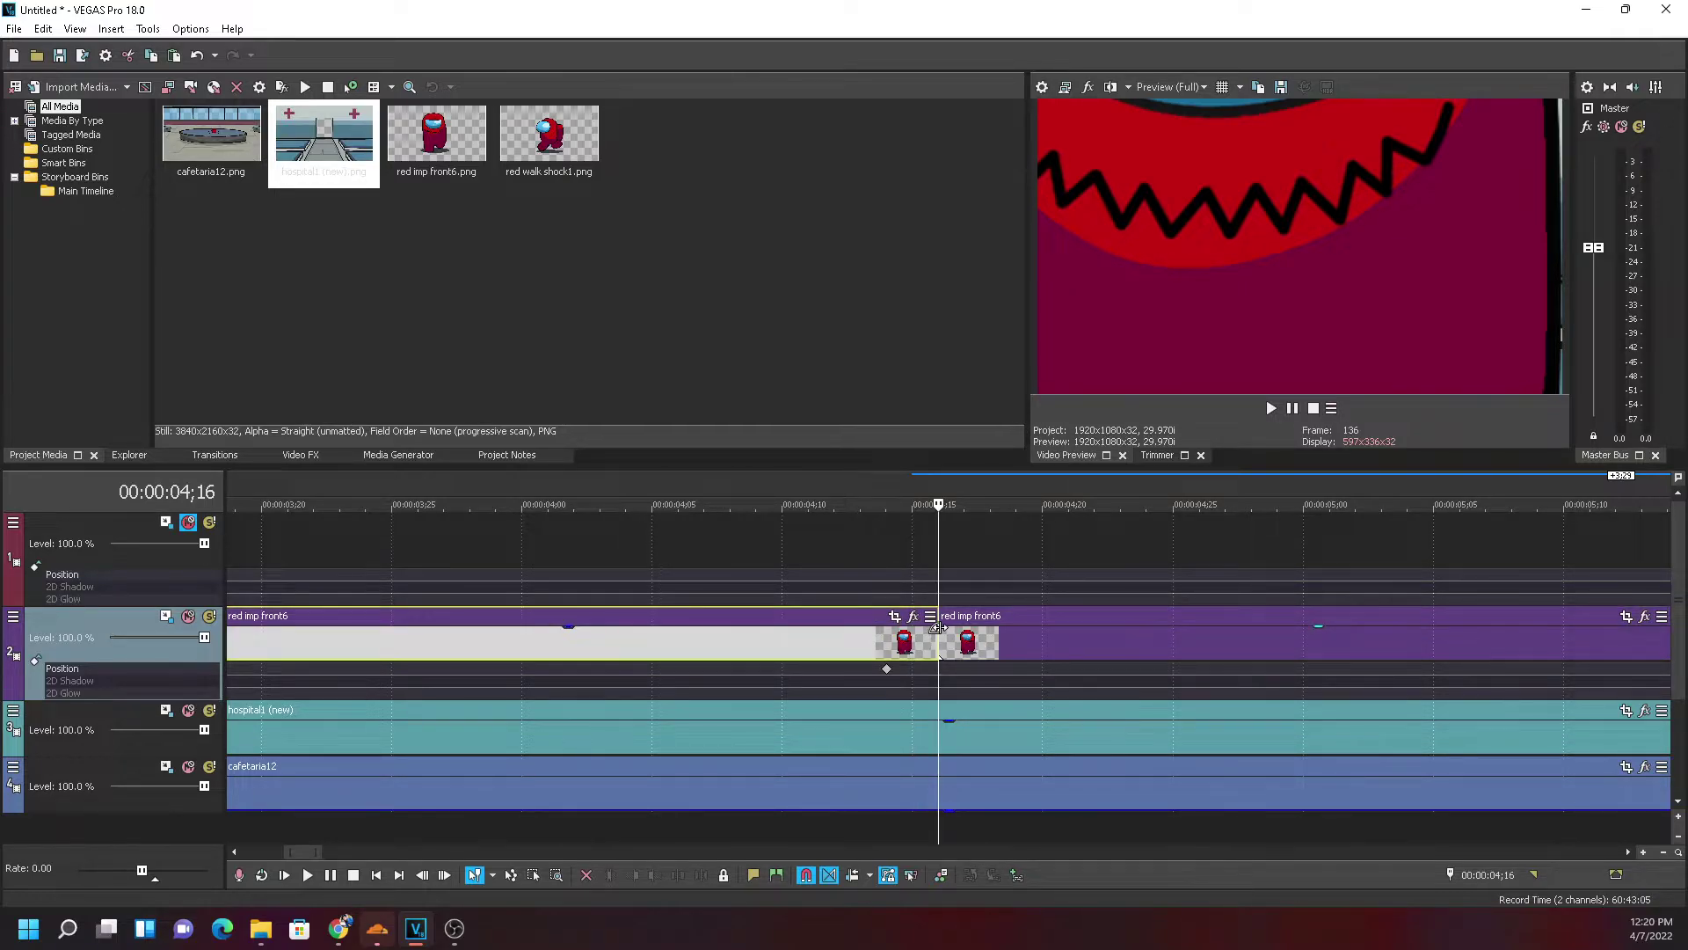
# Try a fade-in of about two frames on the second red imp front6 clip at the split and remove it again
pyautogui.moveTo(942, 632); pyautogui.dragTo(982, 638)
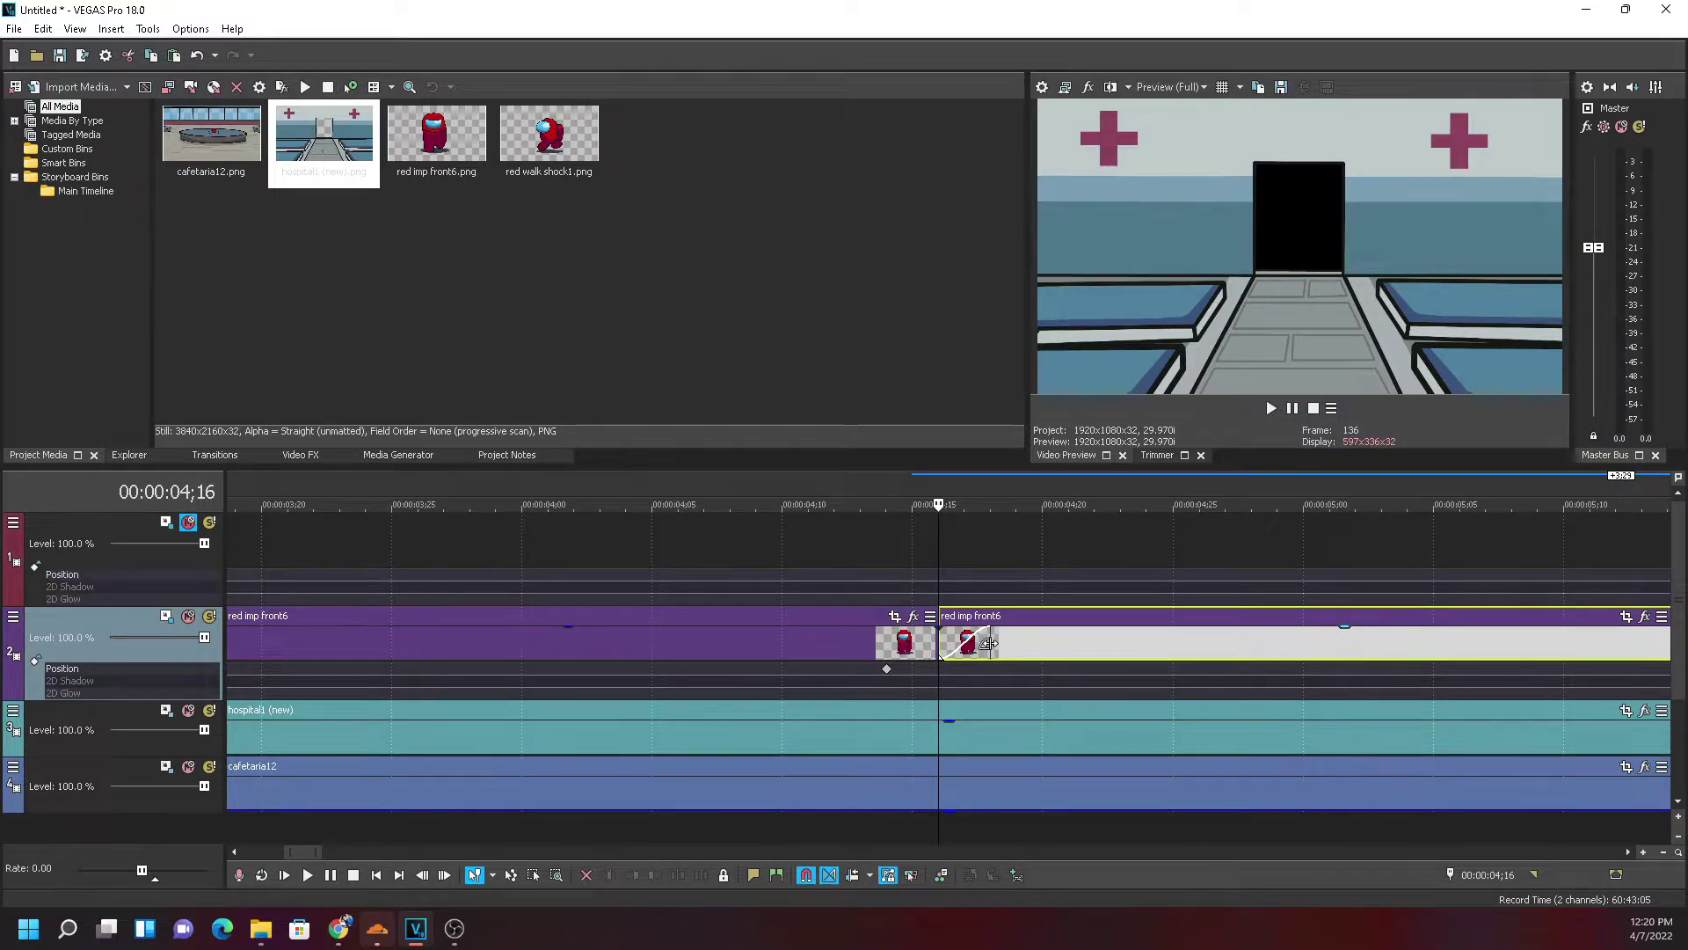
pyautogui.moveTo(988, 643); pyautogui.dragTo(941, 639)
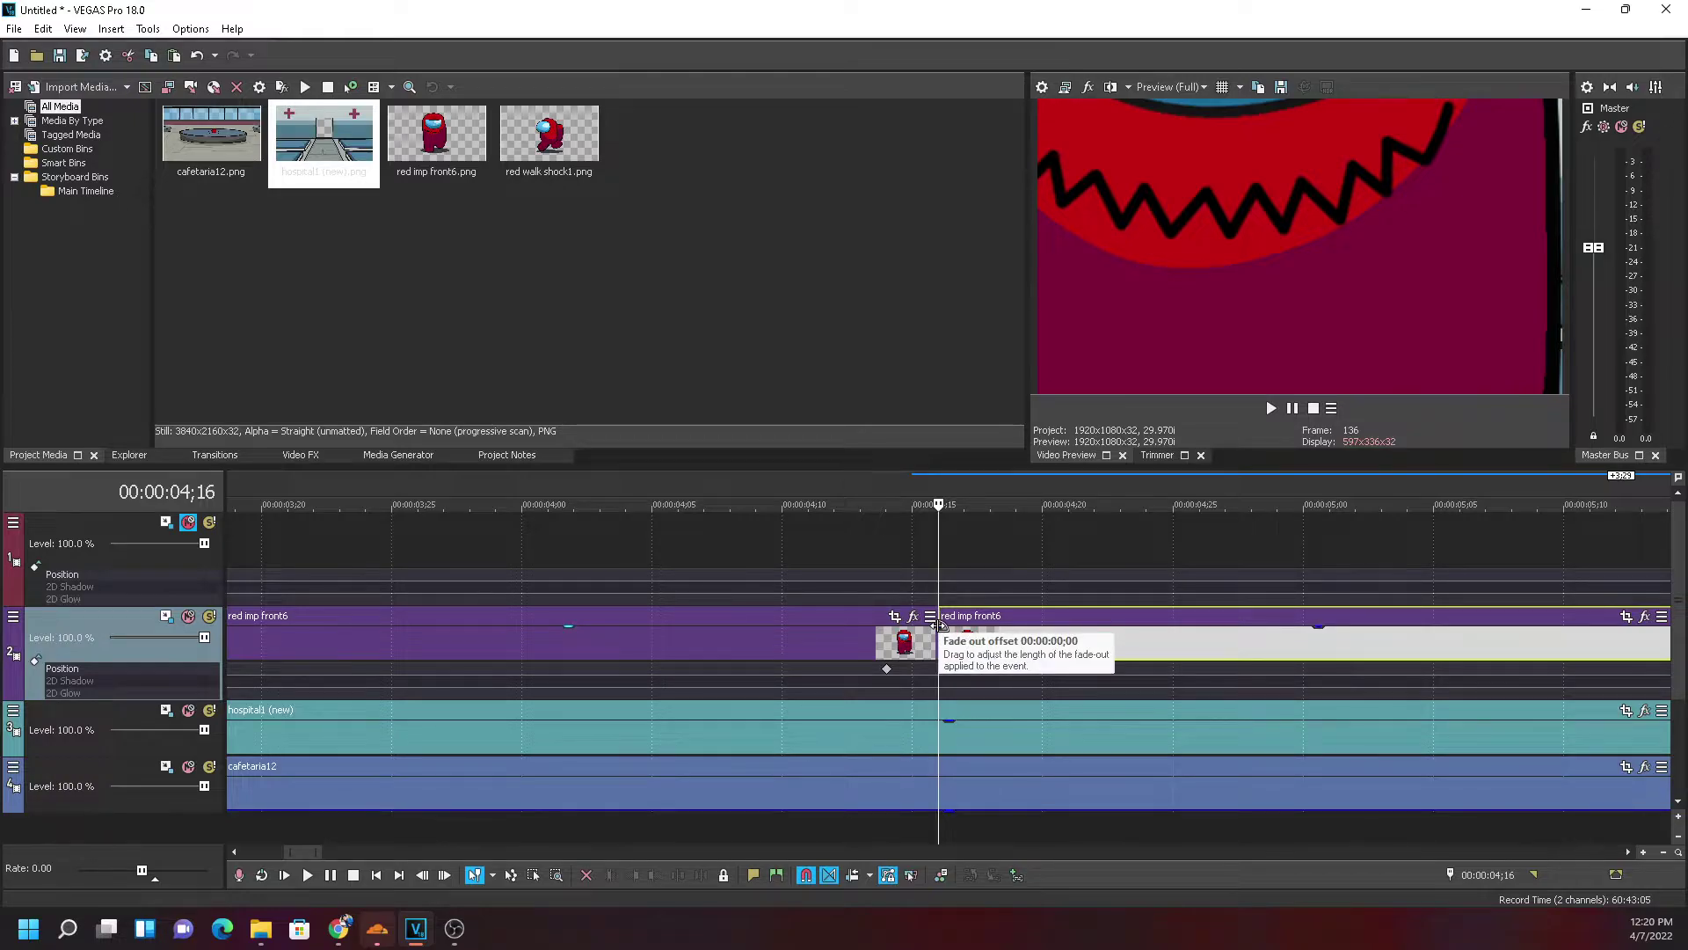
pyautogui.click(938, 626)
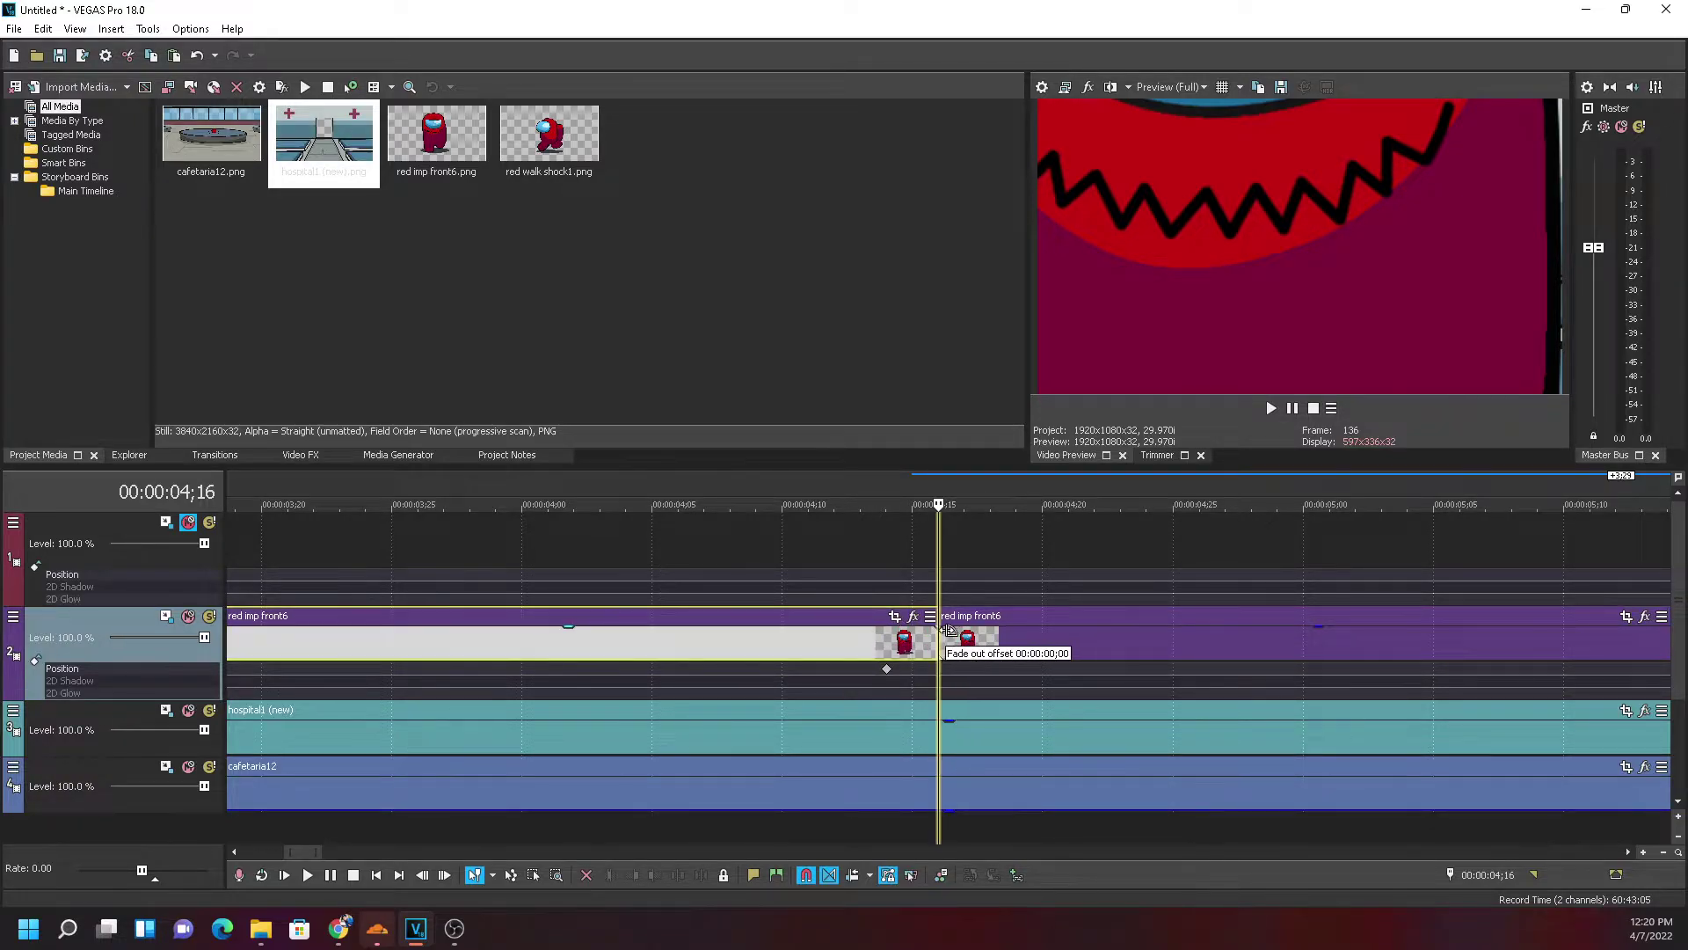
pyautogui.click(992, 640)
pyautogui.scroll(-5, 926, 678)
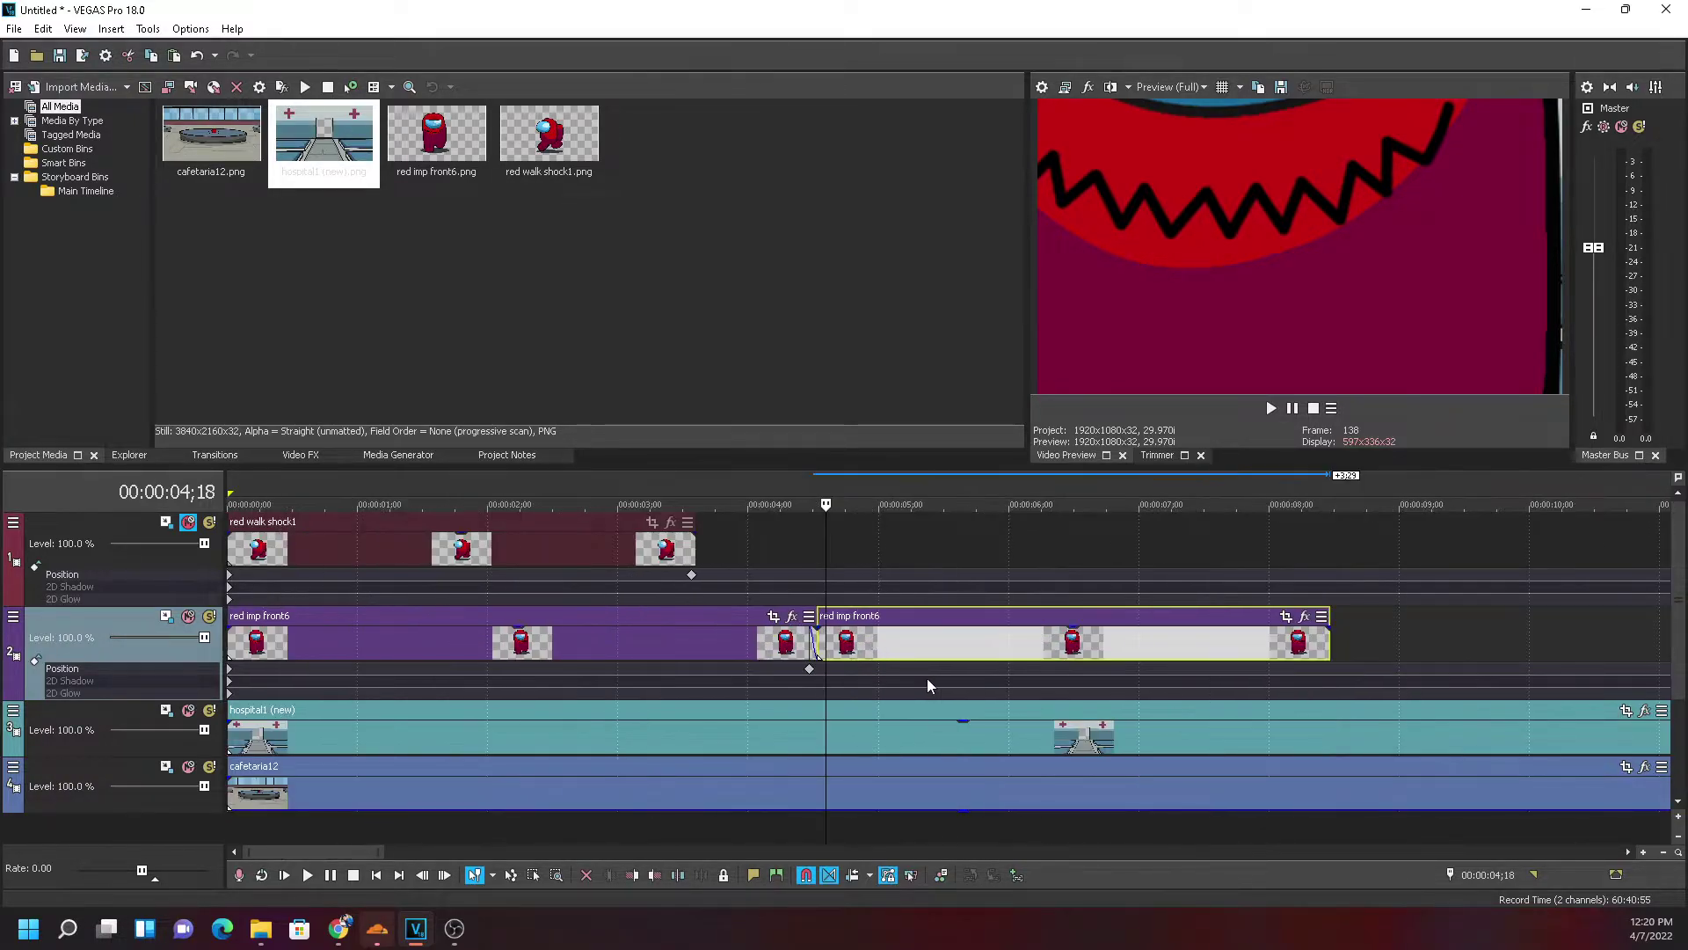
# Delete the second red imp front6 clip after the split on track 2 and play the impostor animation from the start
pyautogui.press('Delete')
pyautogui.scroll(-5, 884, 677)
pyautogui.click(334, 655)
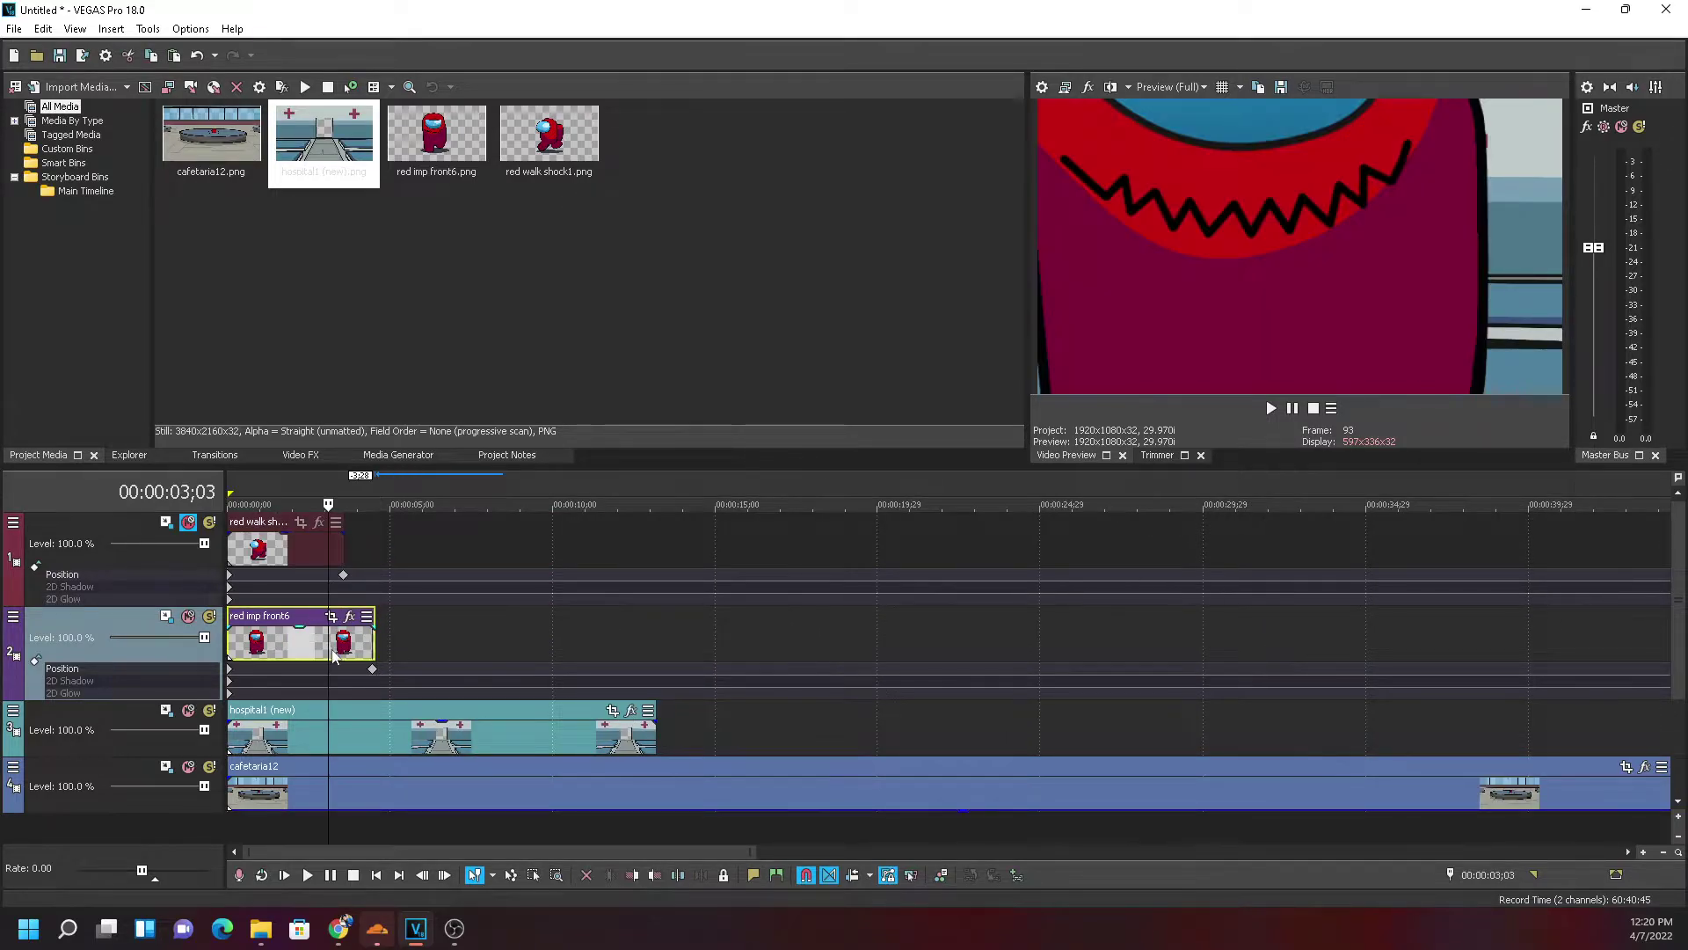
pyautogui.click(315, 654)
pyautogui.click(289, 653)
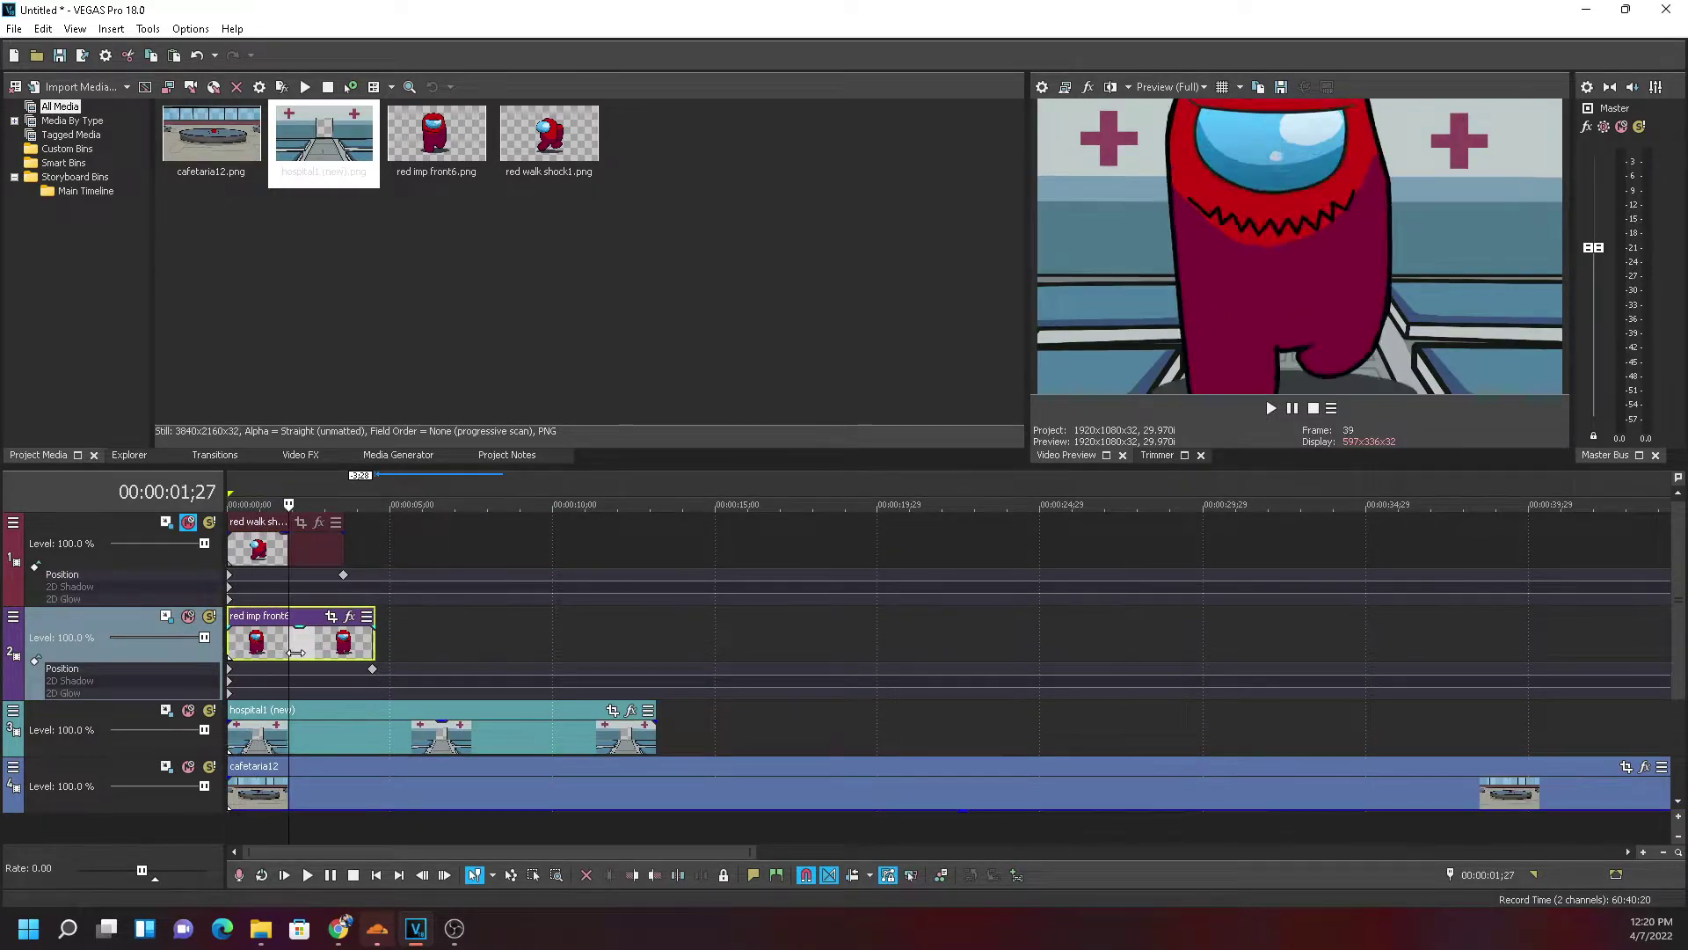
pyautogui.moveTo(296, 652); pyautogui.dragTo(228, 648)
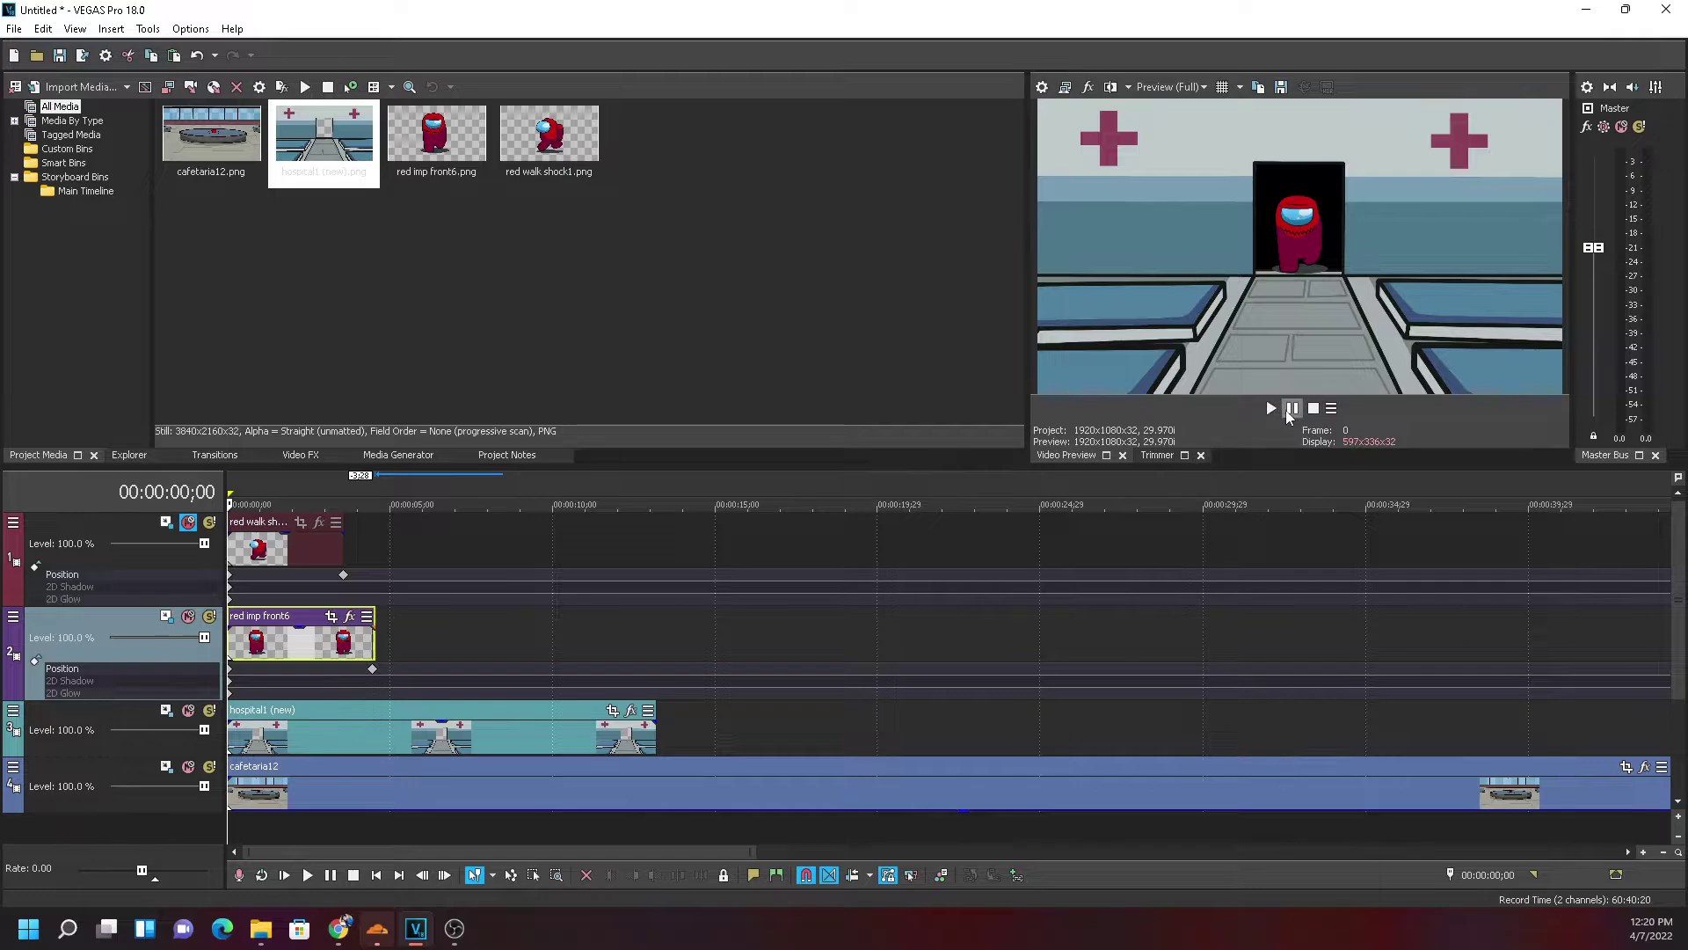
pyautogui.press('space')
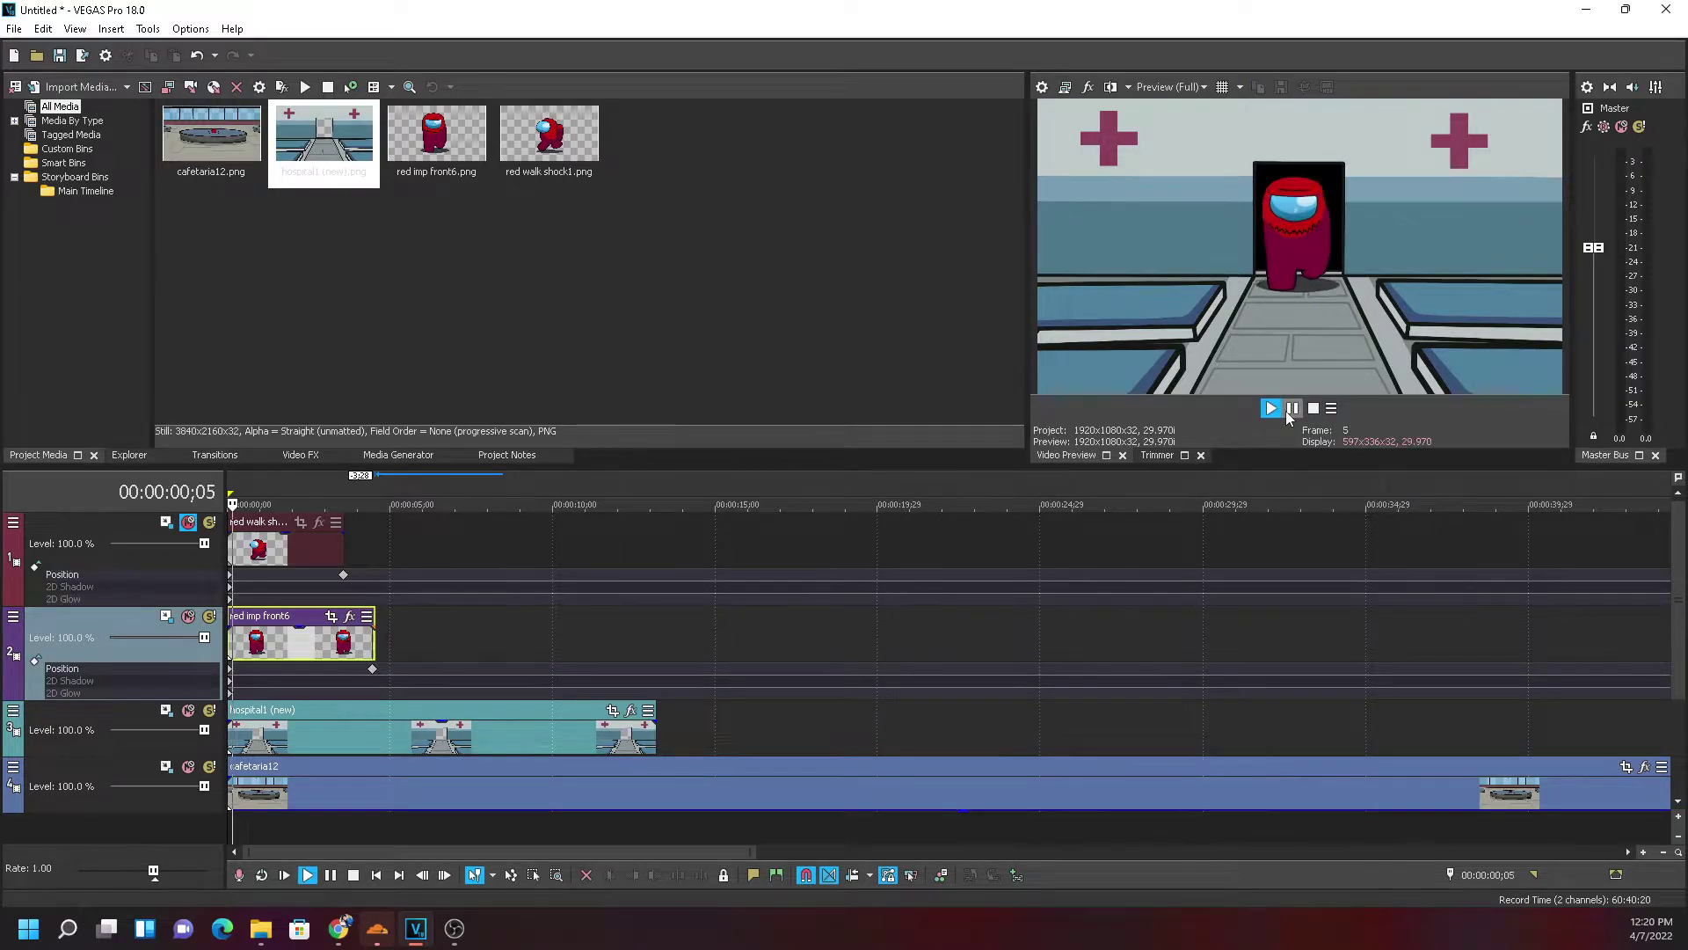
pyautogui.click(1288, 411)
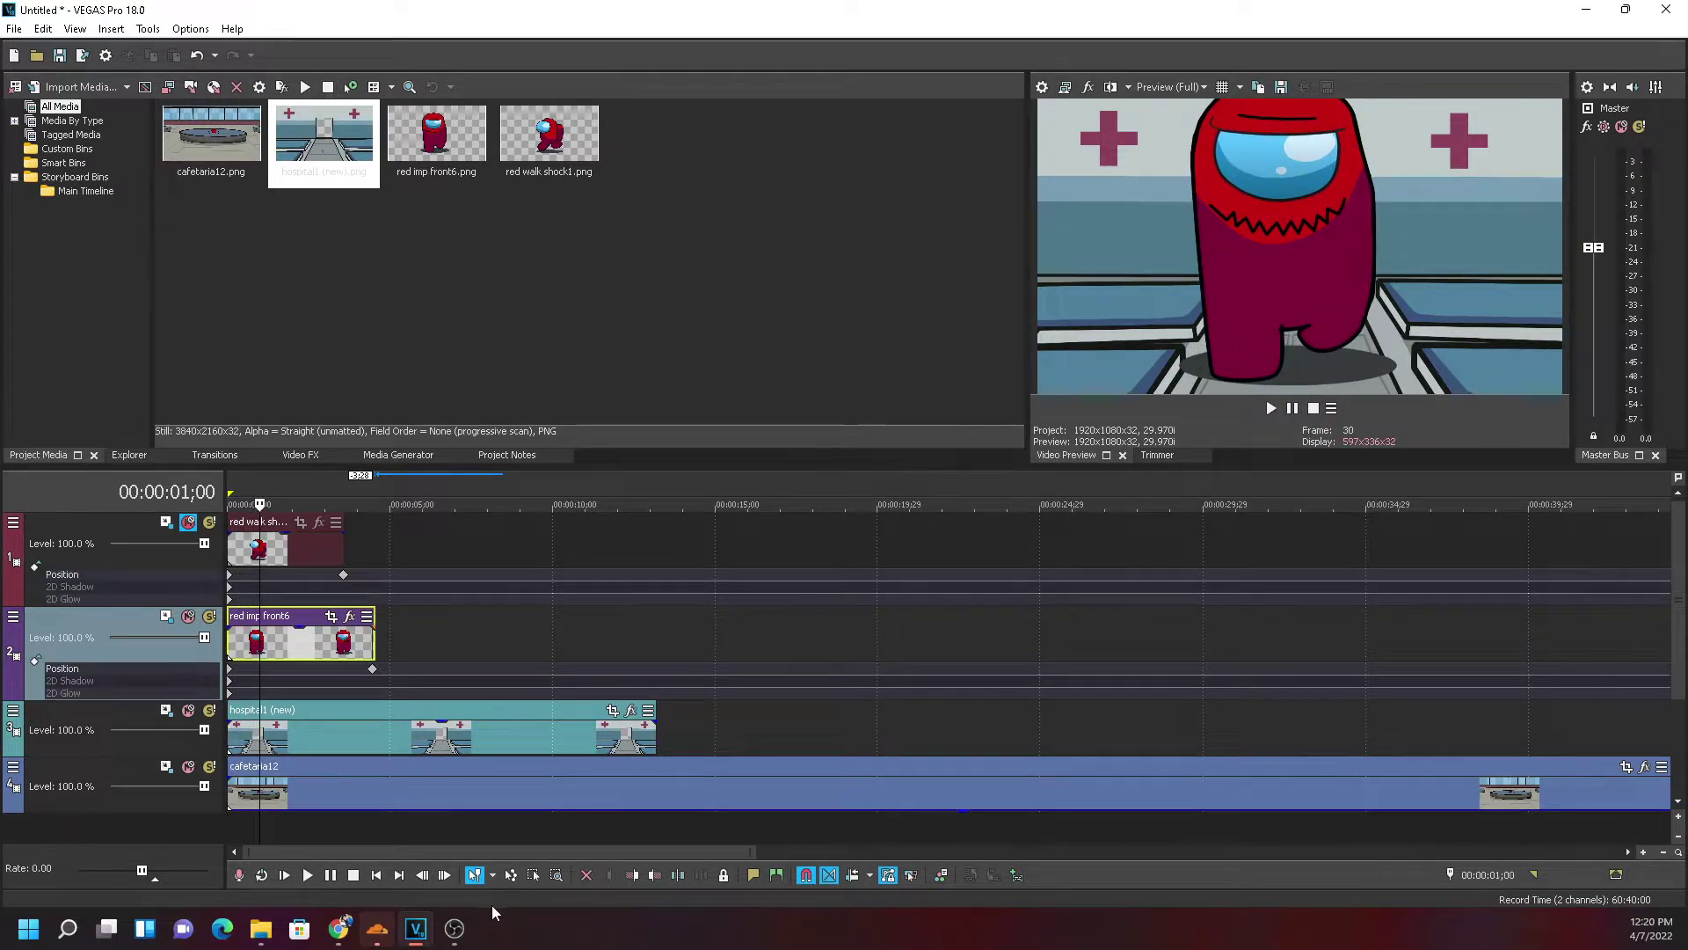
pyautogui.click(454, 930)
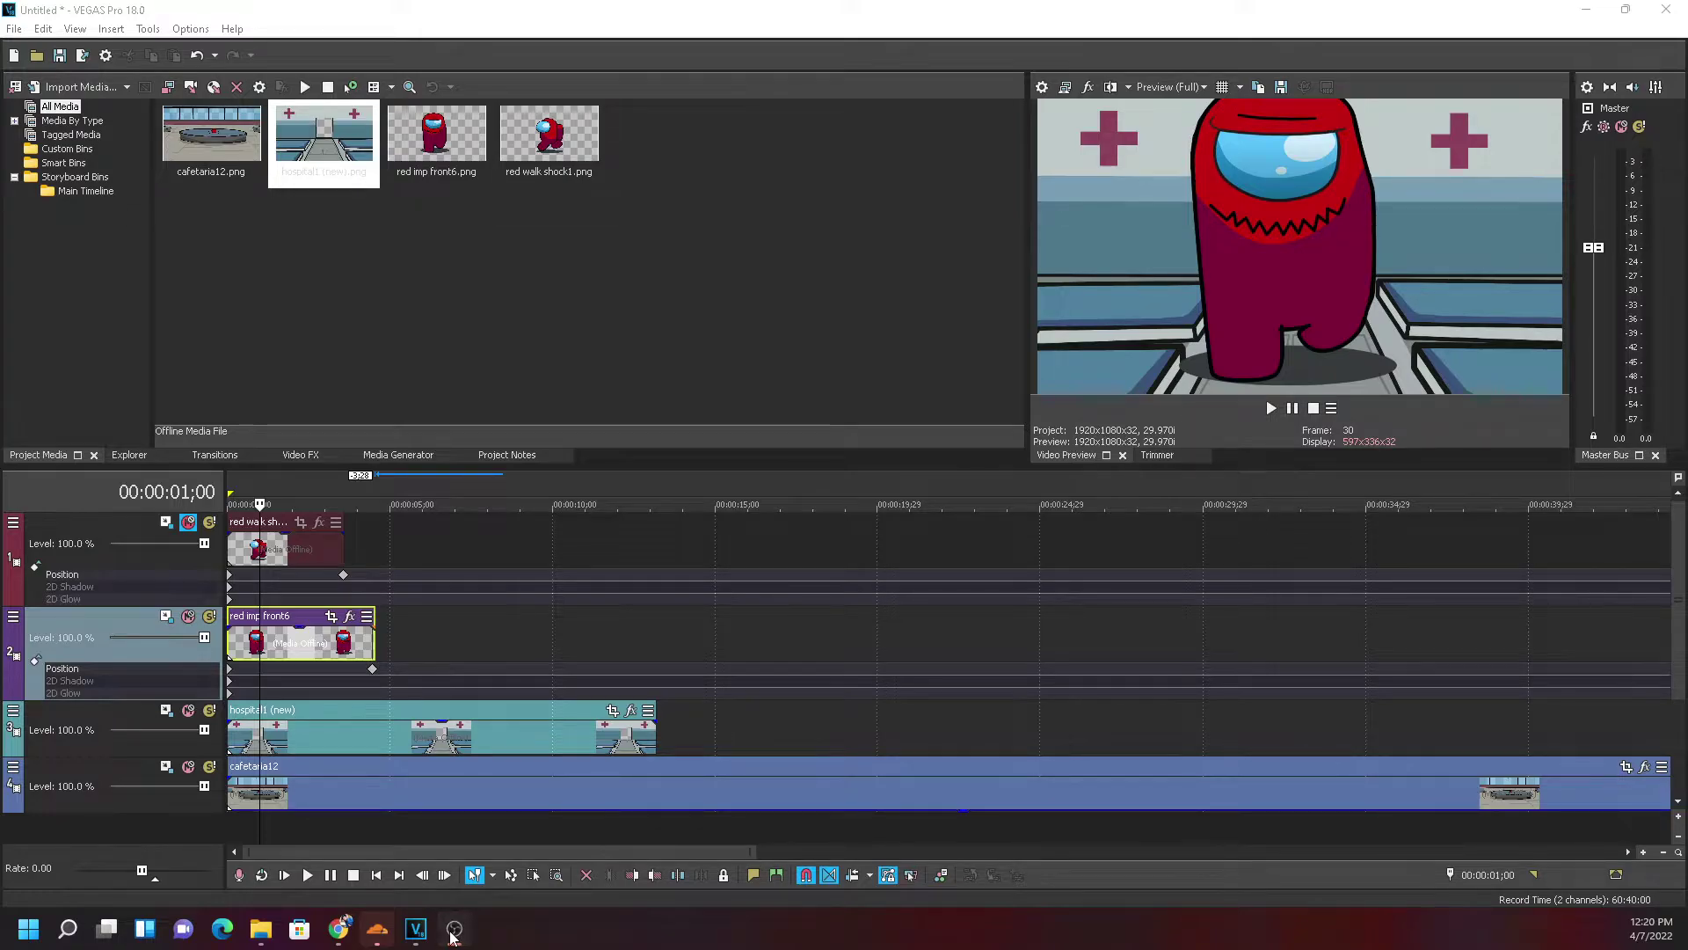
pyautogui.click(416, 928)
# Delete the red imp front6 clip from track 2 and the red walk shock1 clip from track 1, and return the playhead to the start
pyautogui.scroll(3, 281, 674)
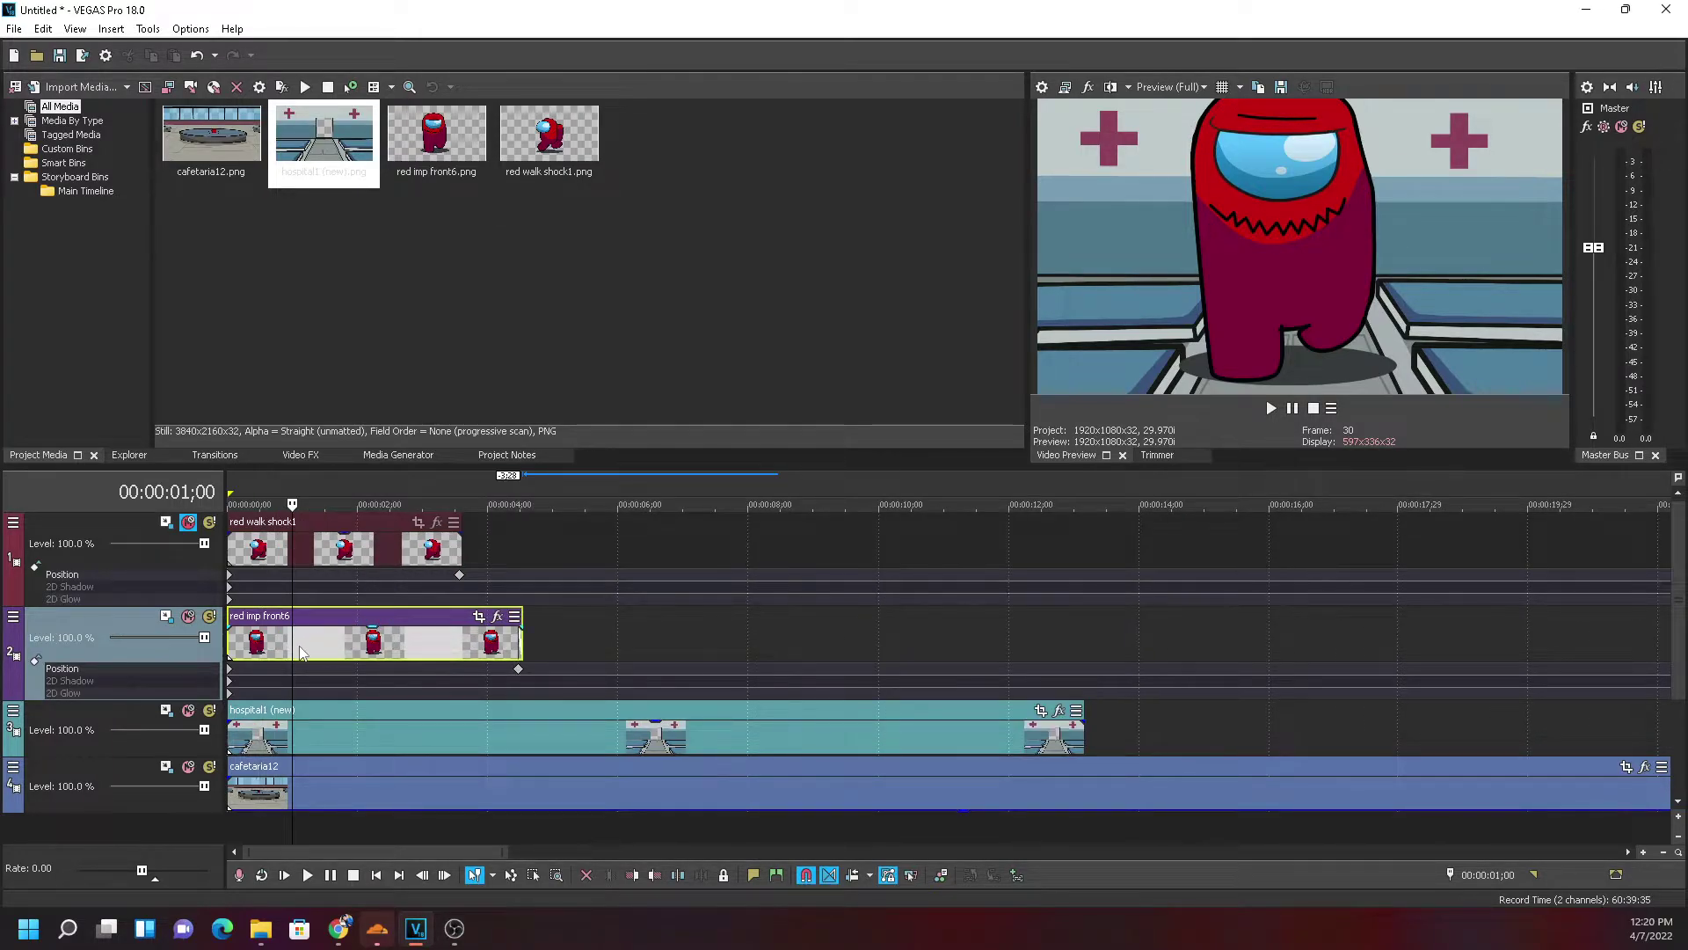
pyautogui.press('Home')
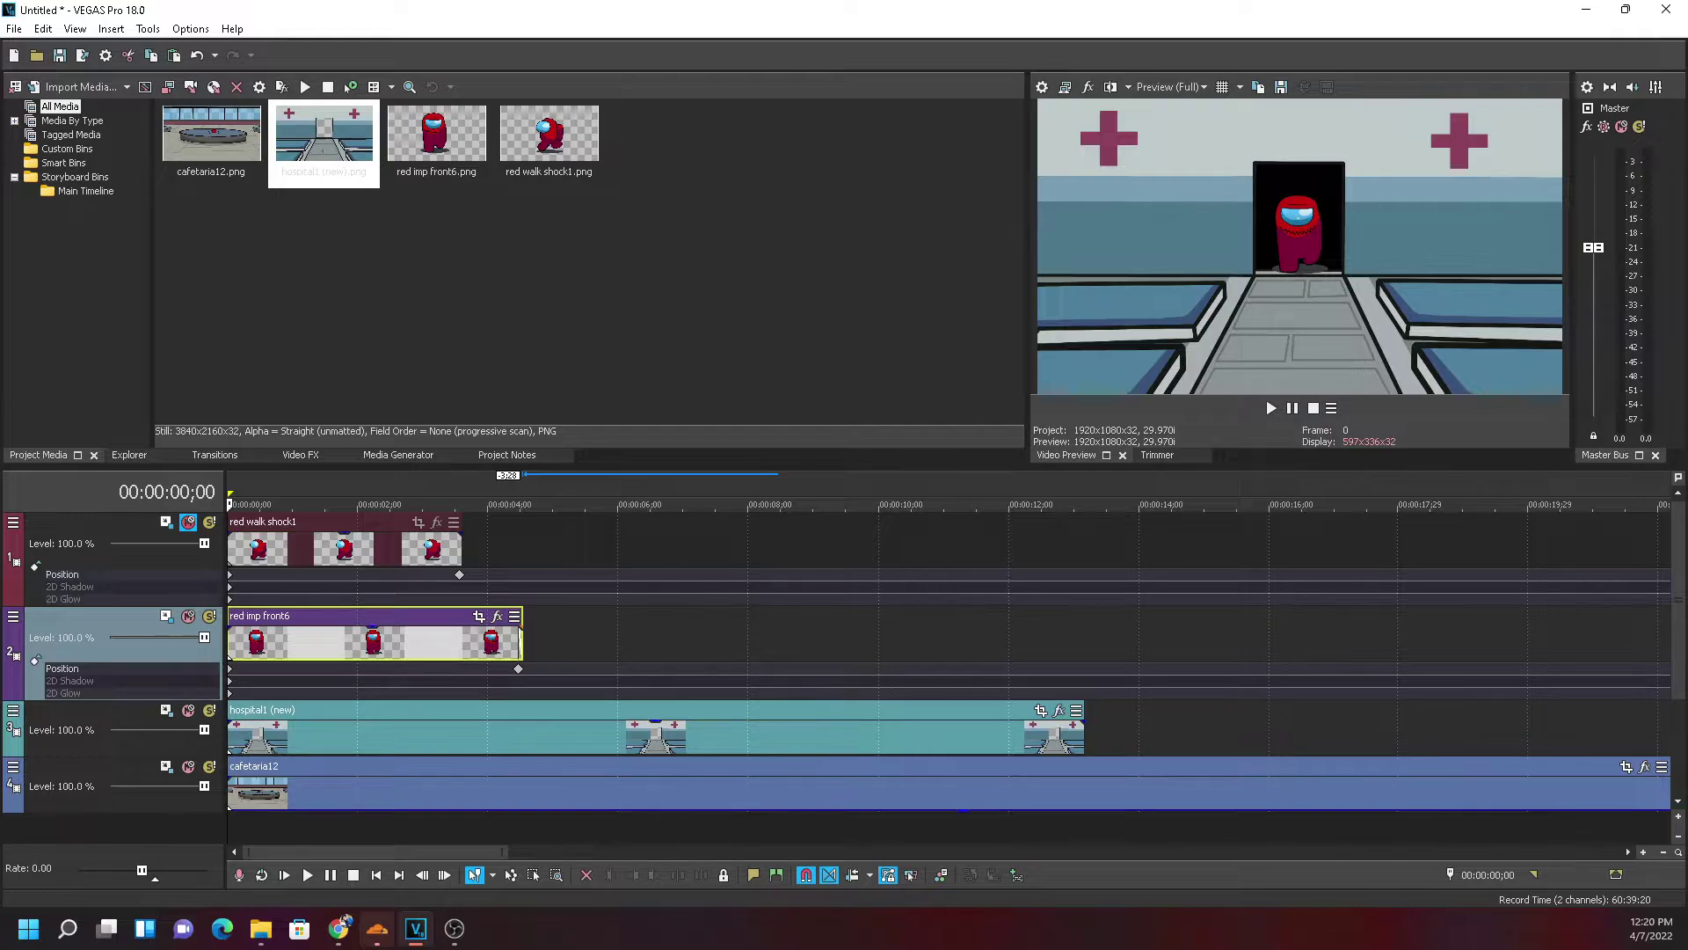
pyautogui.click(375, 648)
pyautogui.press('Delete')
pyautogui.click(298, 551)
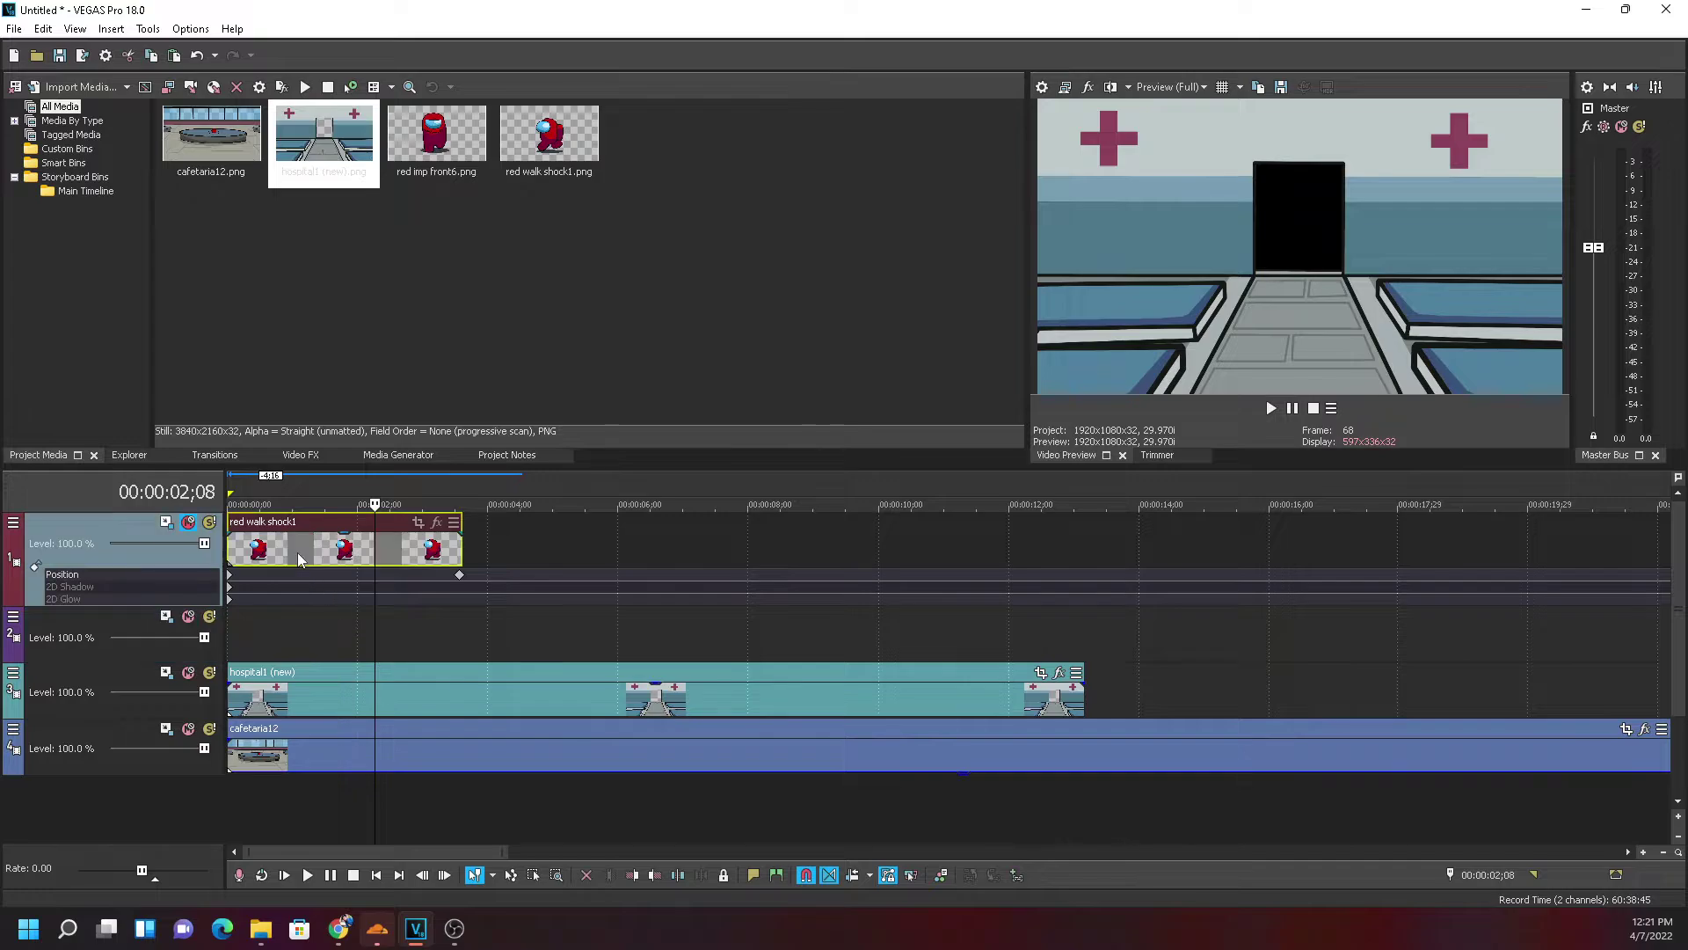
pyautogui.press('Delete')
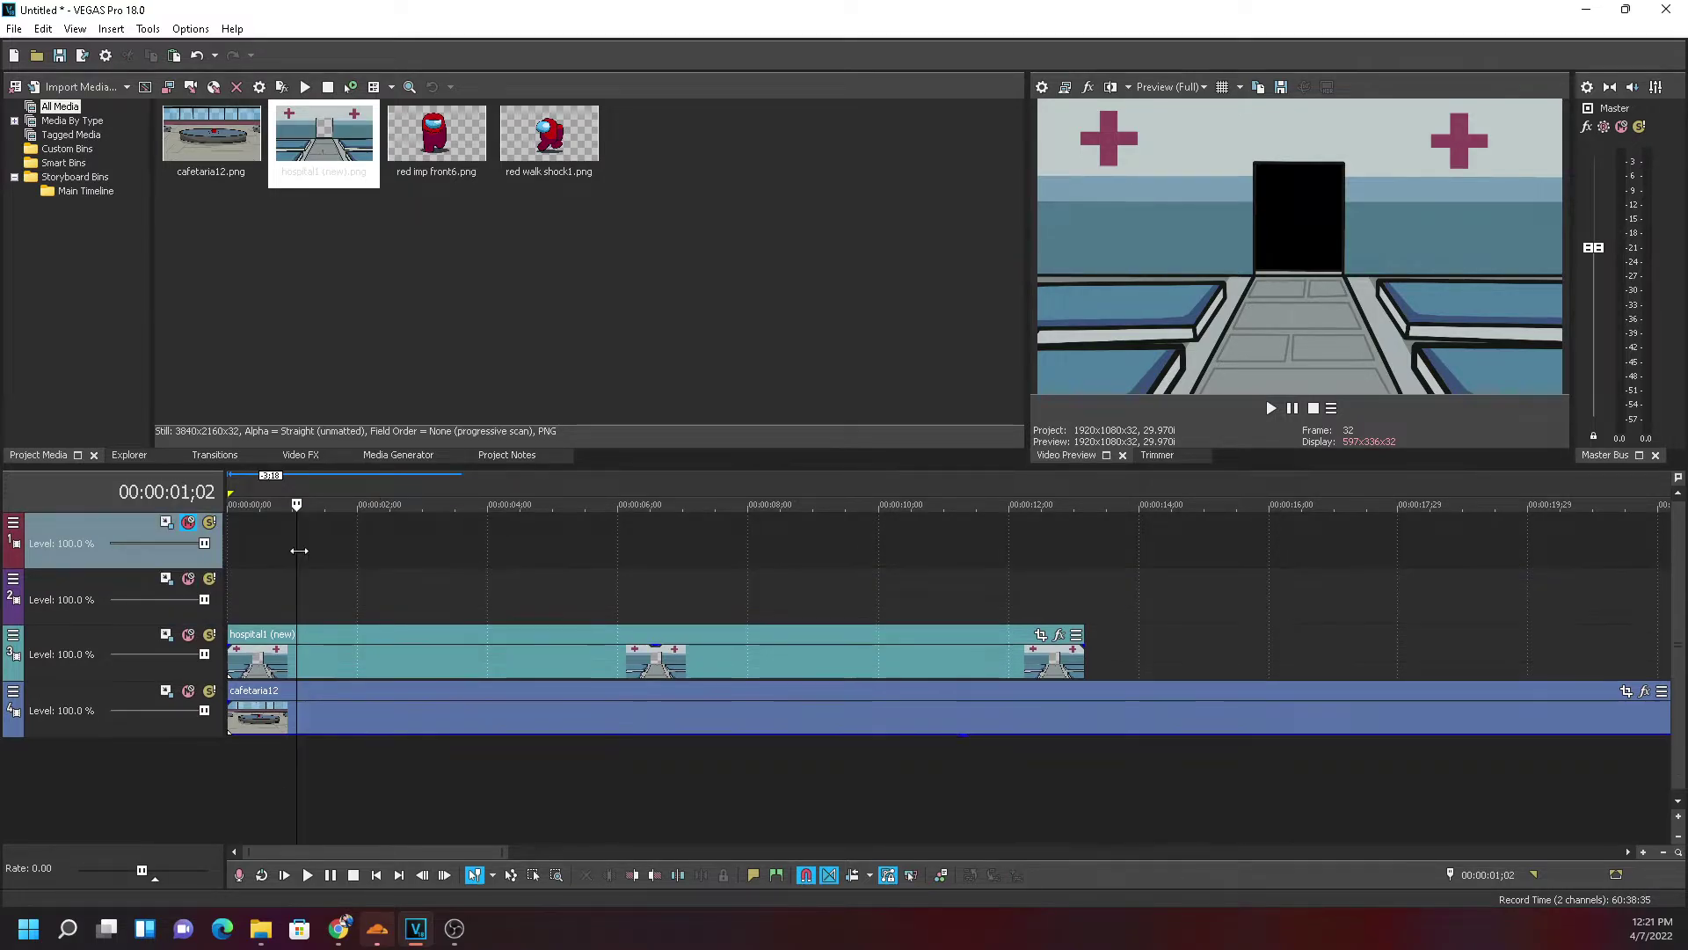
pyautogui.click(261, 550)
pyautogui.click(229, 556)
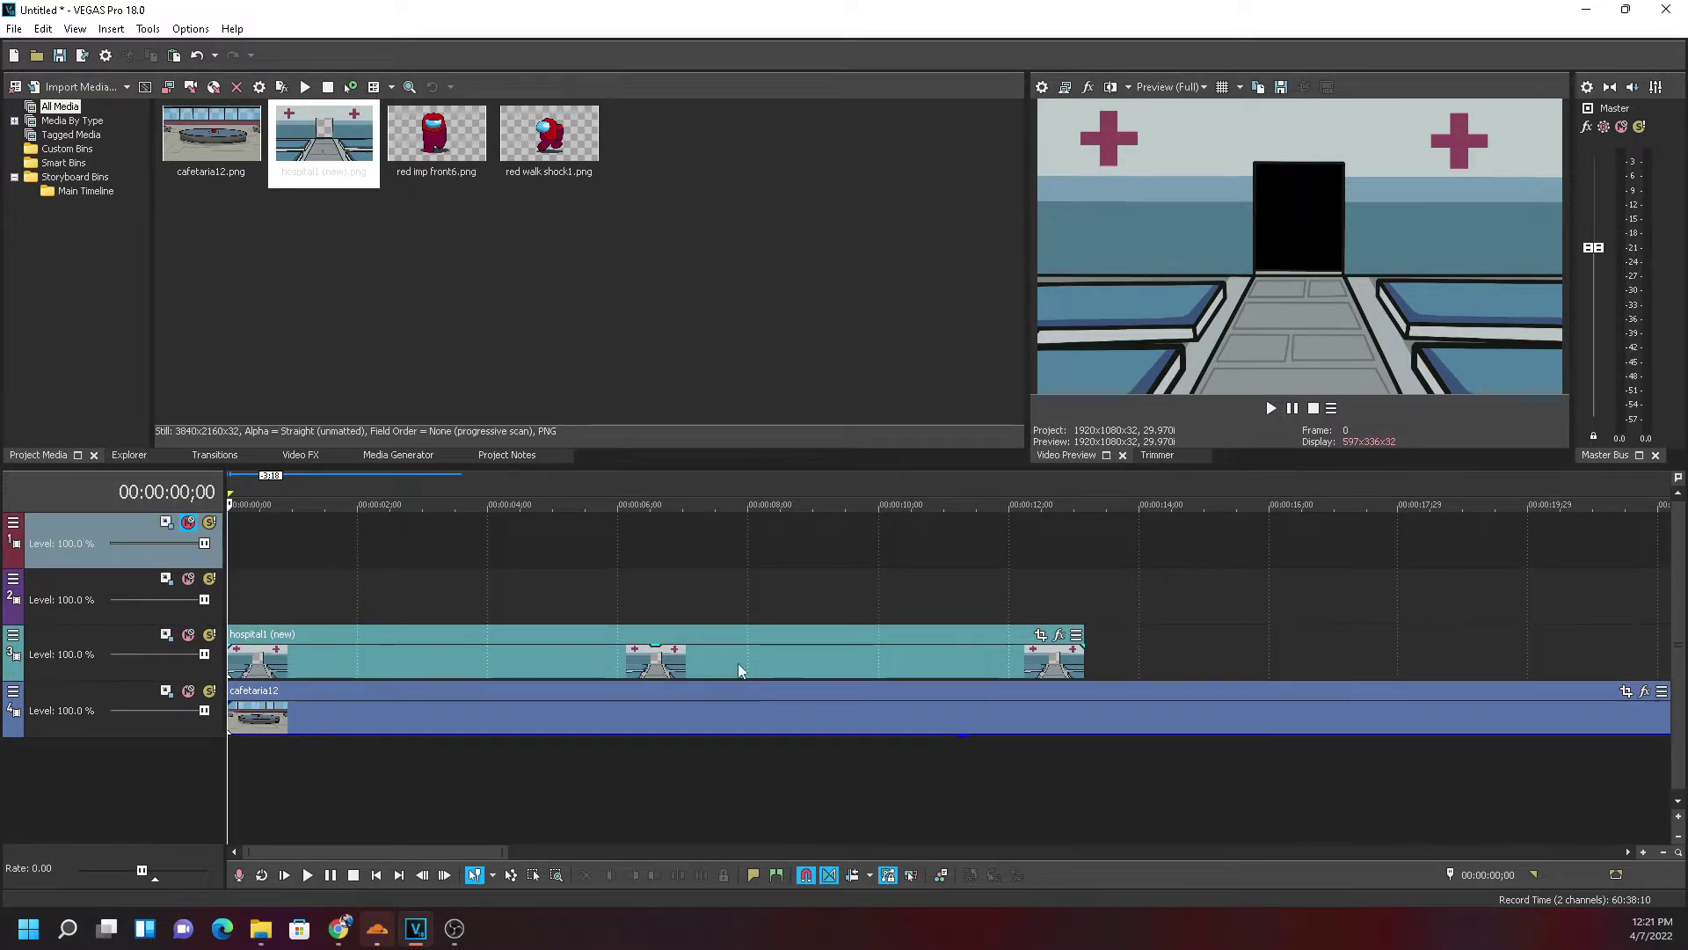
# Lower the hospital1 (new) clip's opacity fully and raise the cafetaria12 clip's opacity to 100%
pyautogui.click(648, 666)
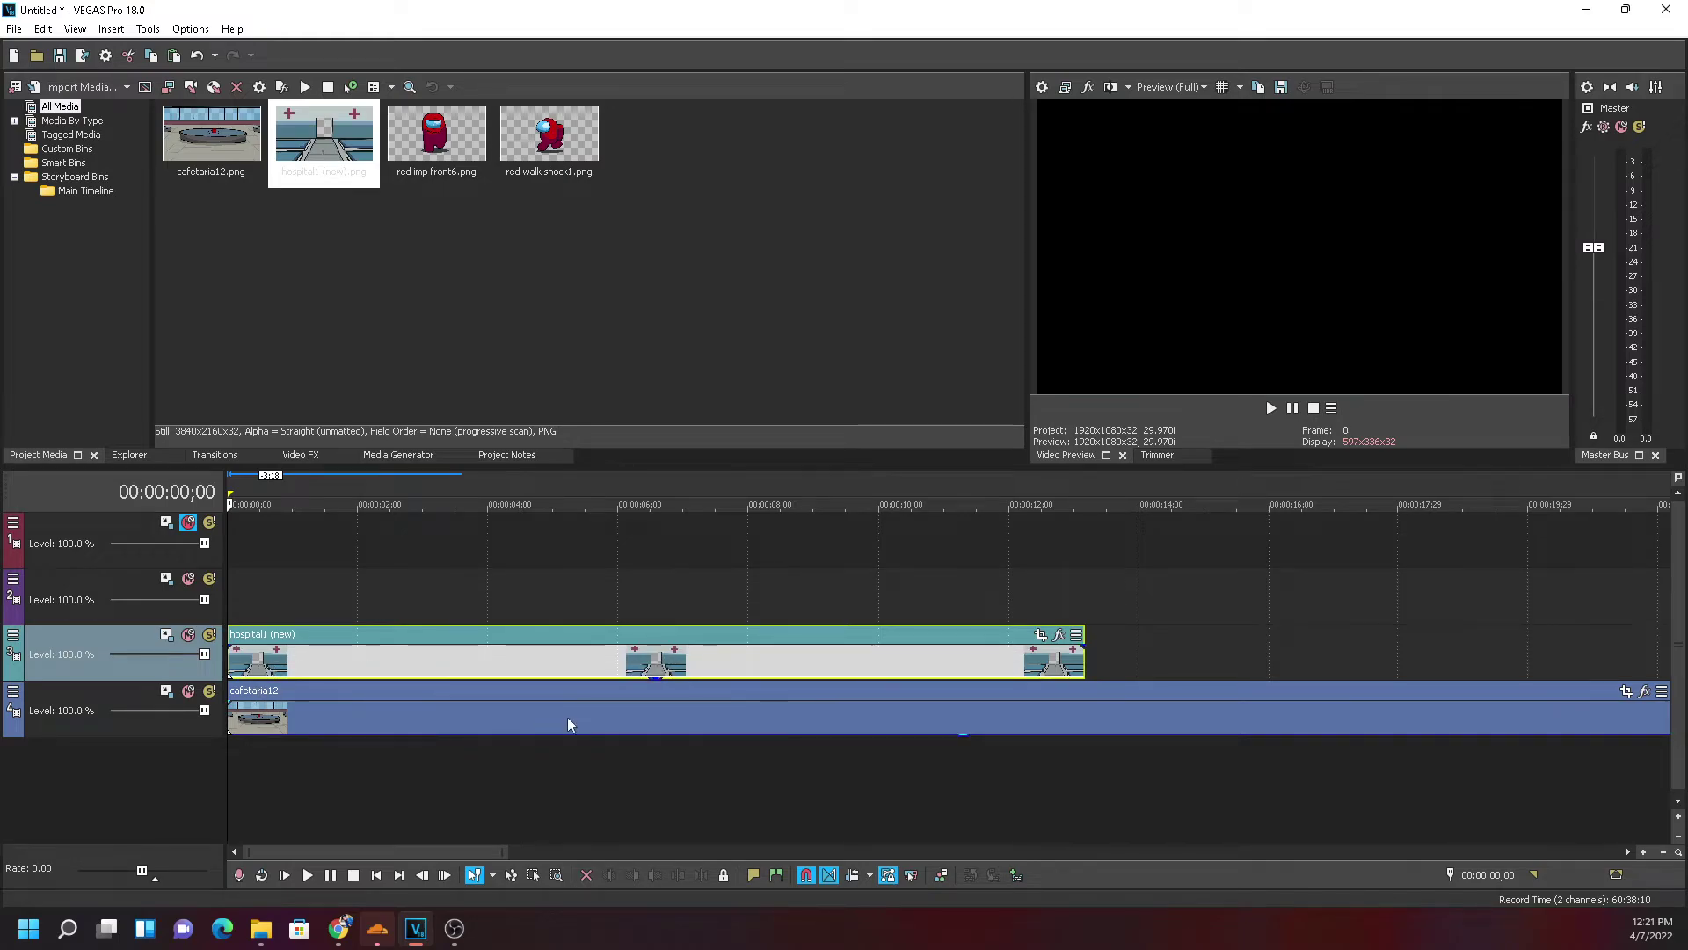
pyautogui.click(965, 735)
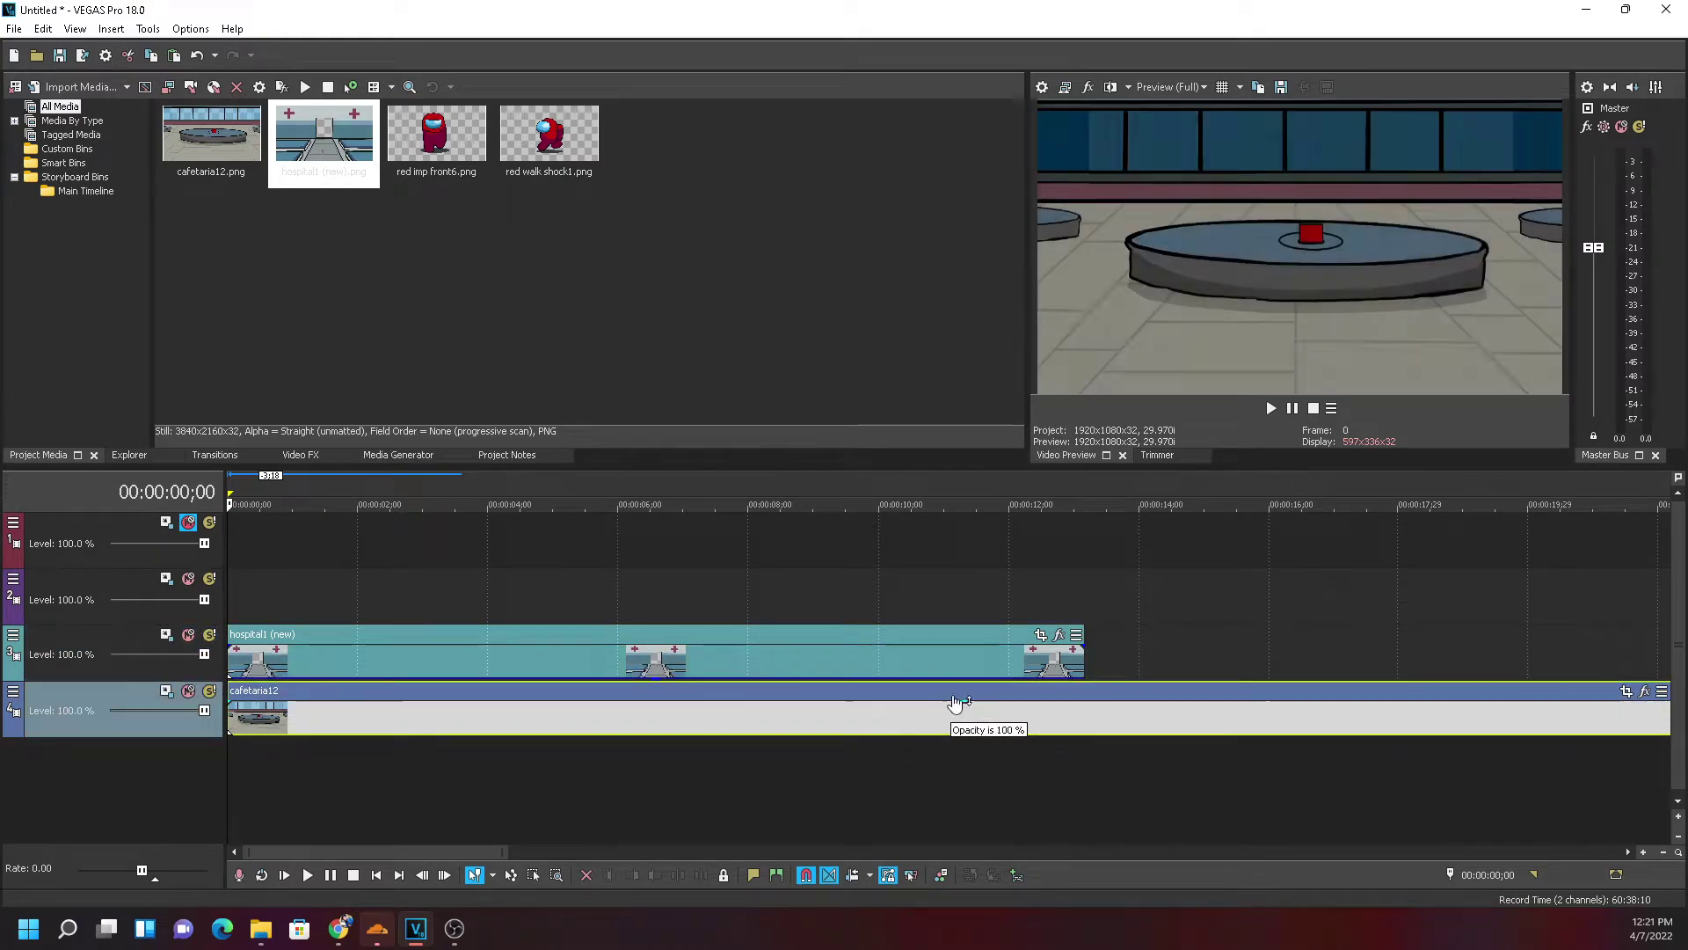
pyautogui.click(261, 613)
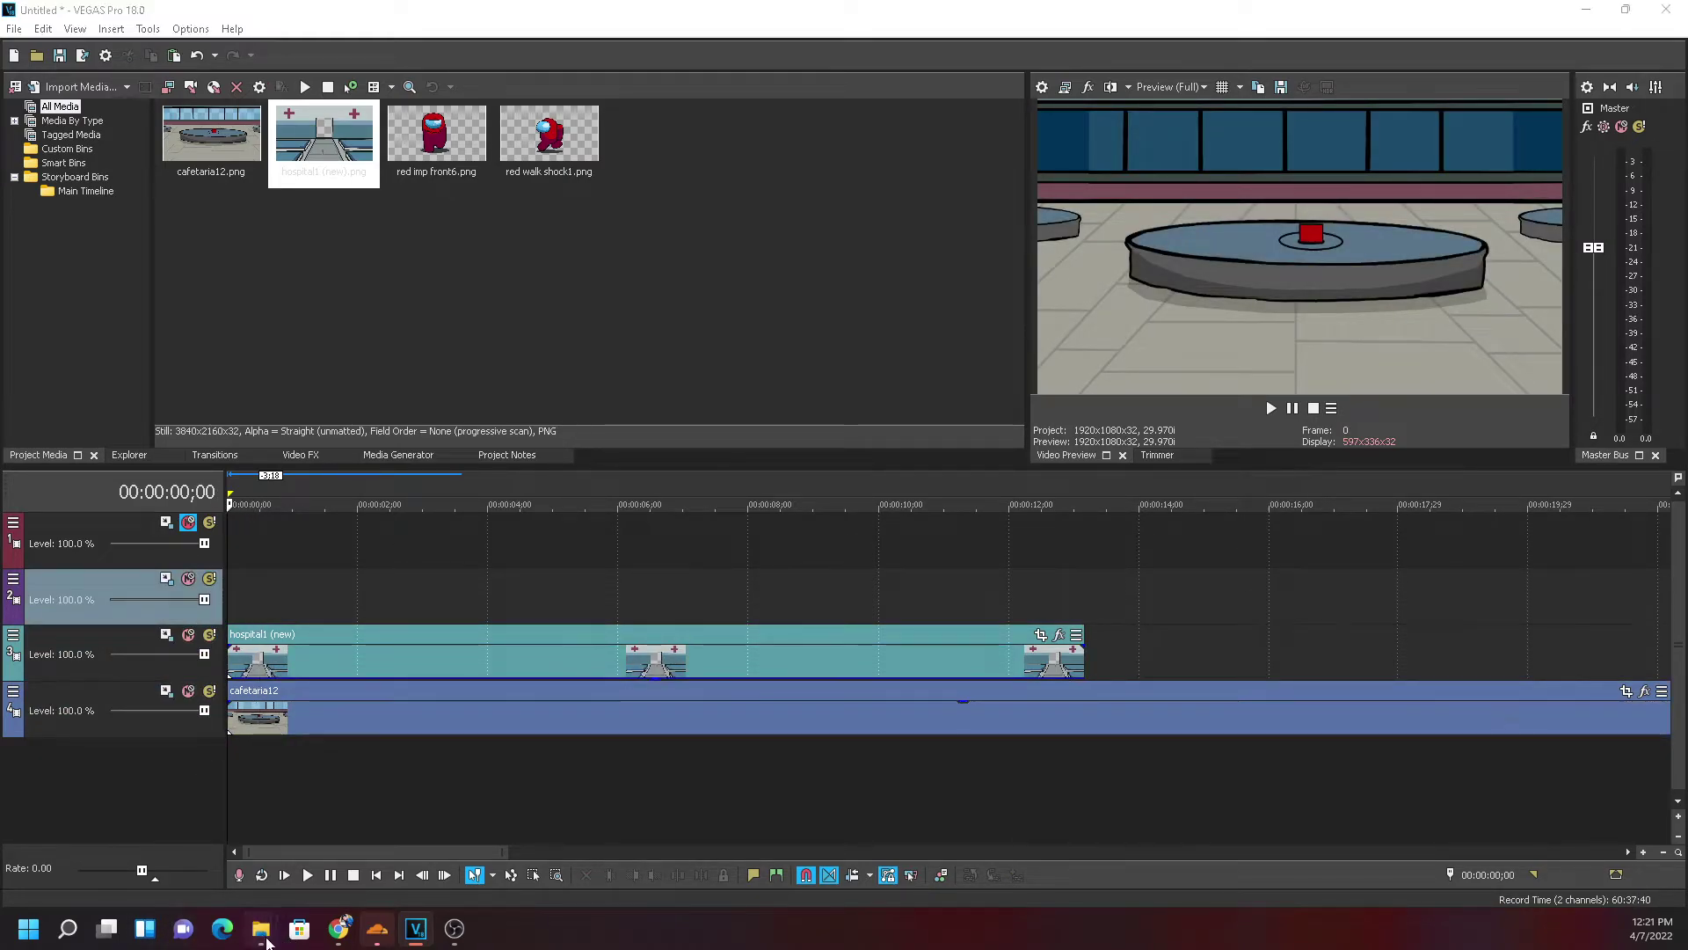
# Switch to Krita and create a new 1920 by 1080 px RGB/Alpha document at 300 pixels per inch
pyautogui.click(340, 848)
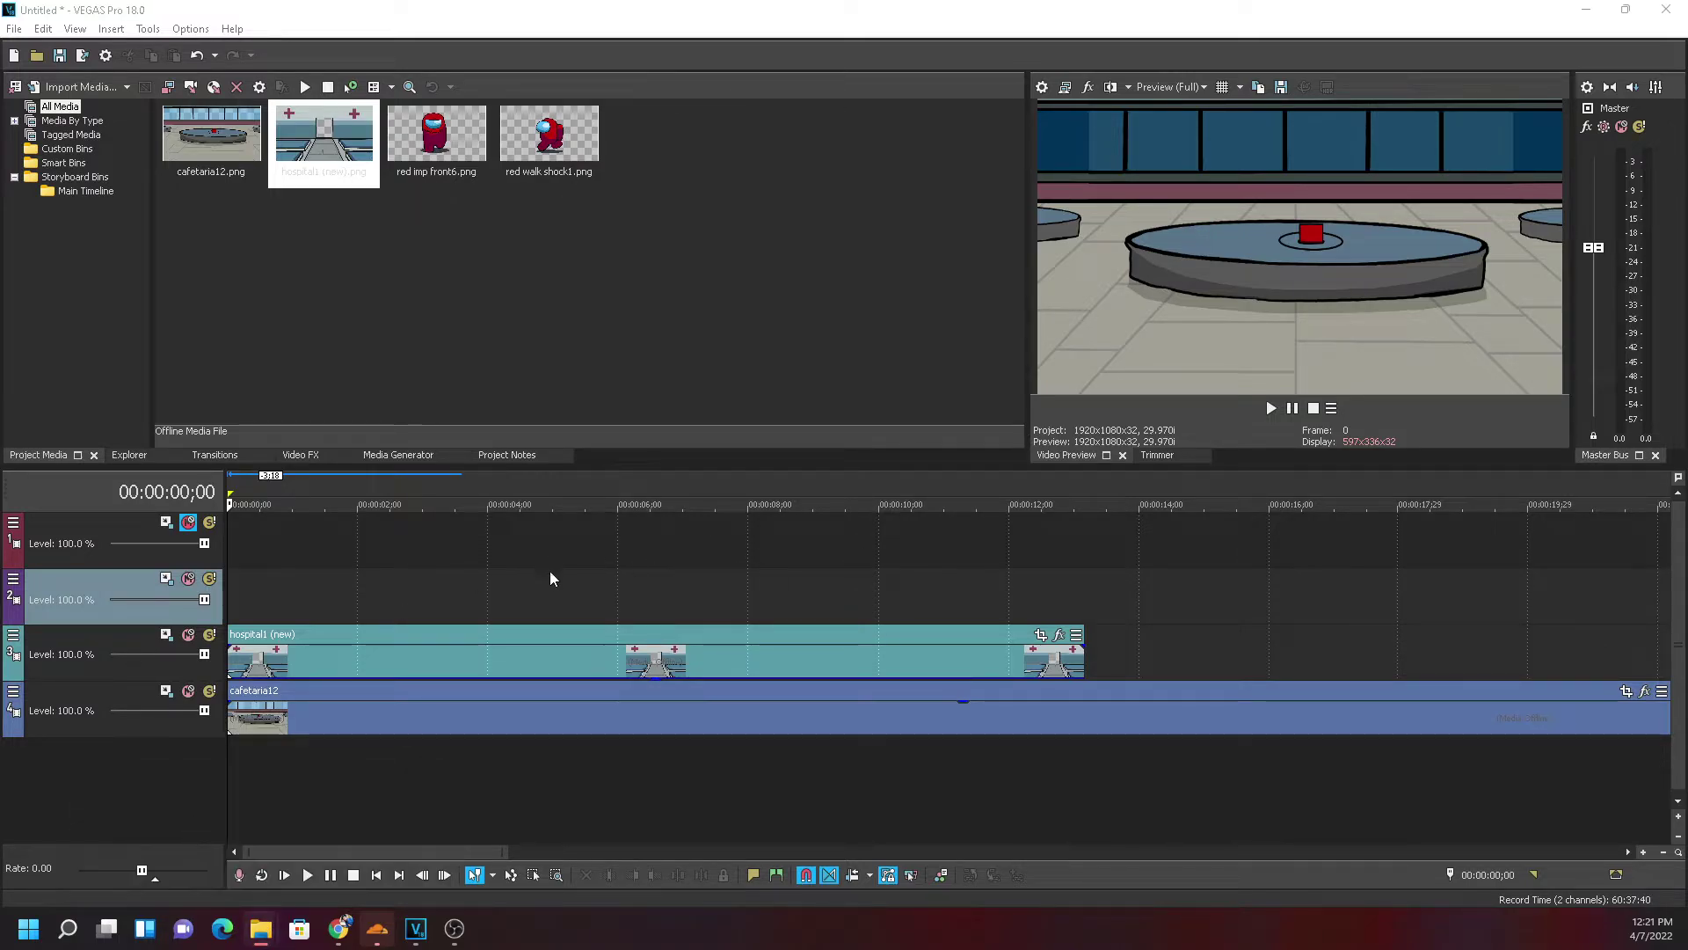
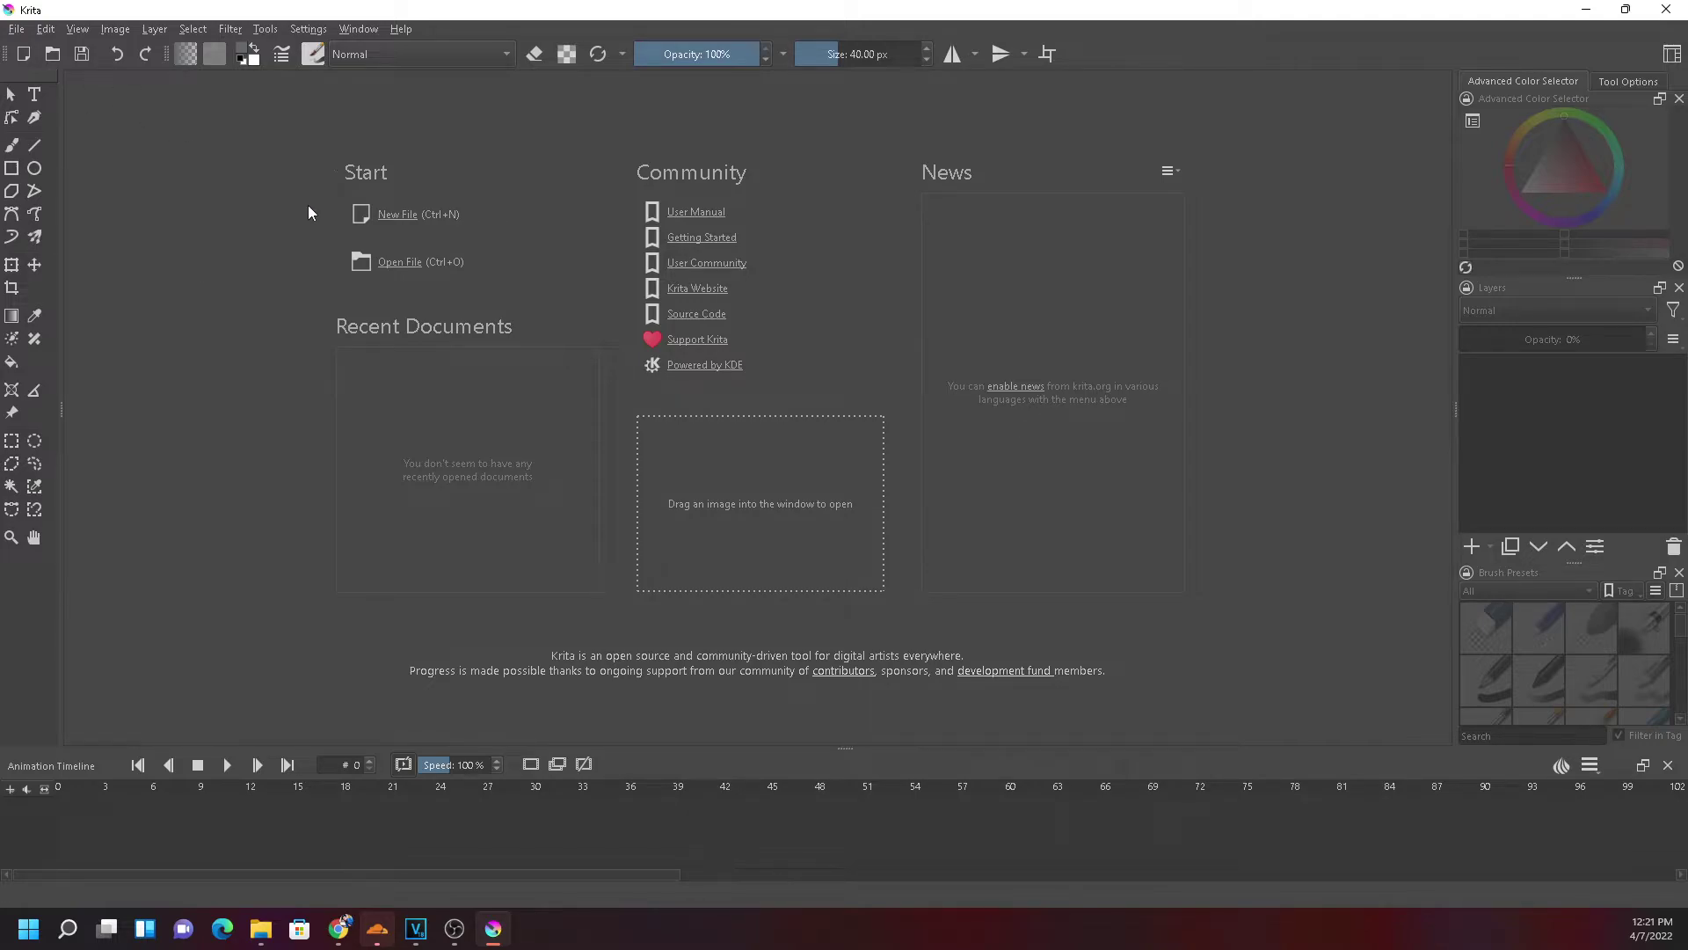
pyautogui.click(18, 29)
pyautogui.click(55, 67)
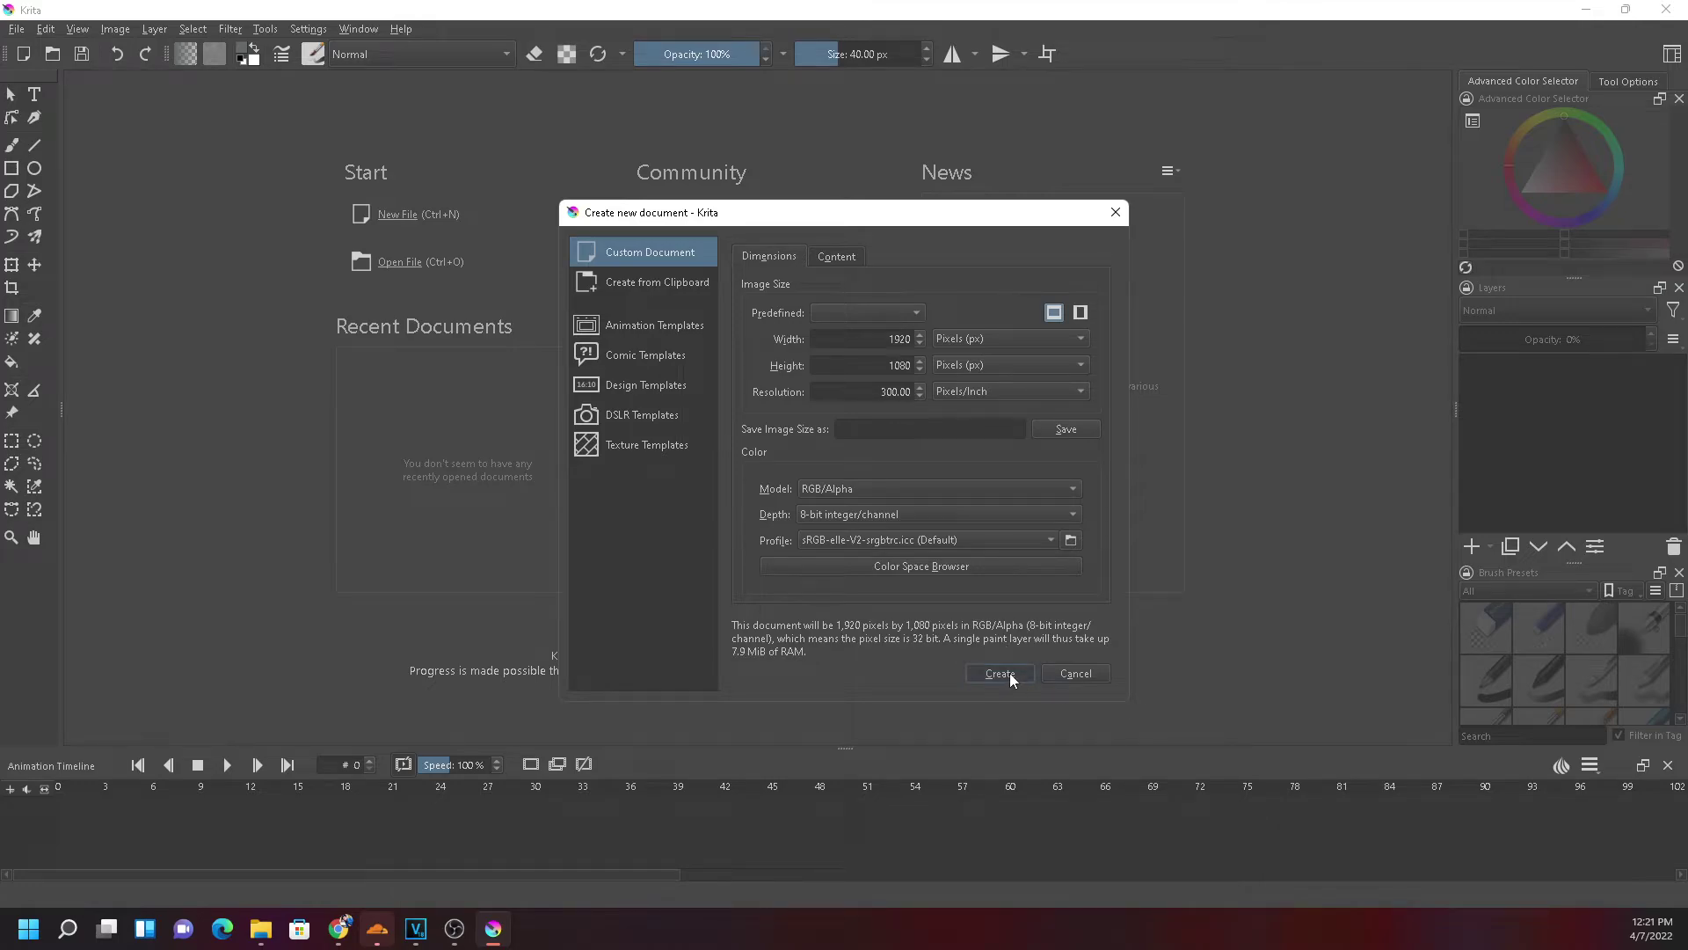
pyautogui.click(1001, 673)
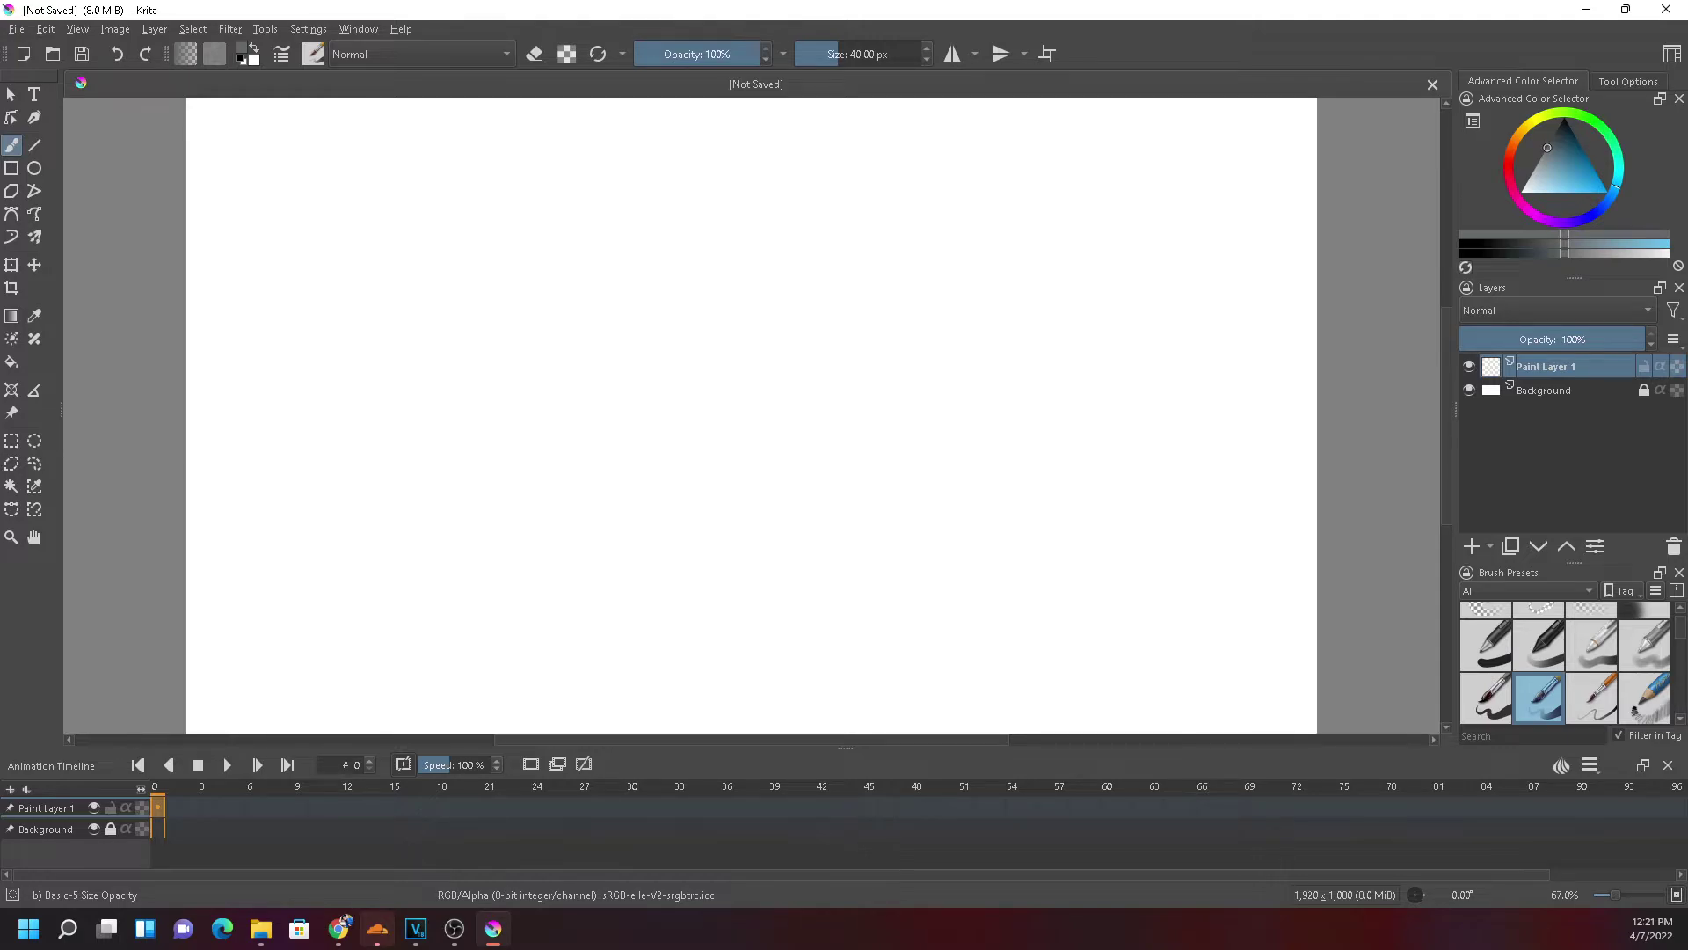
# Insert cafetaria12.png from File Explorer into the blank document as a new layer
pyautogui.click(261, 929)
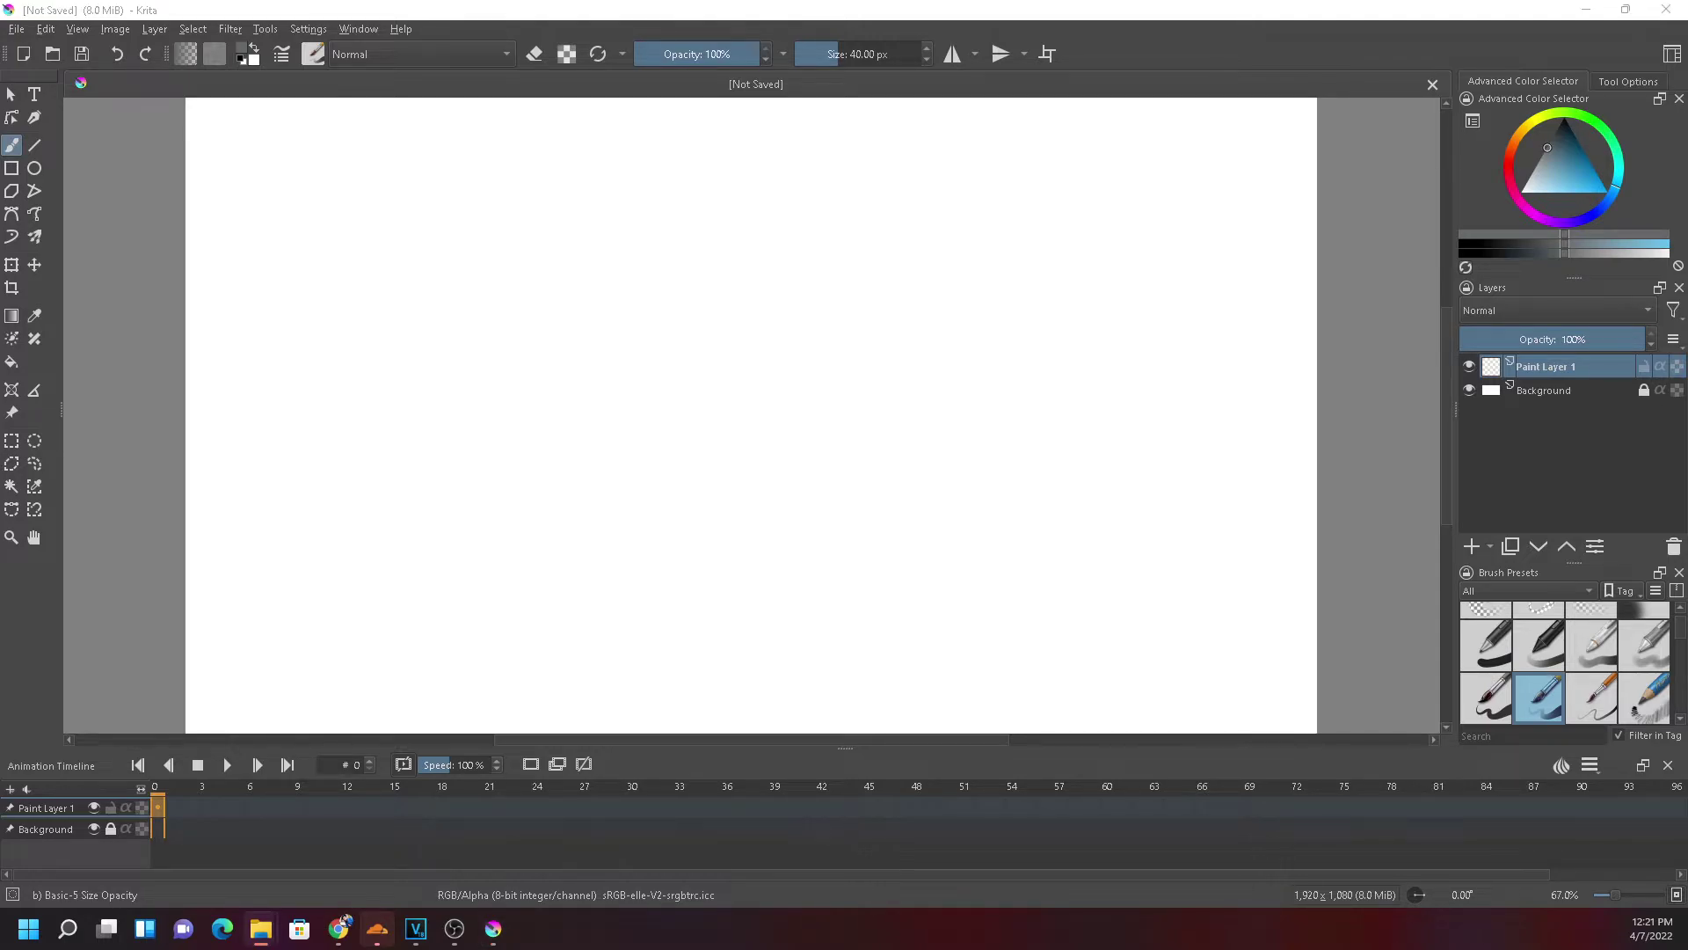
pyautogui.moveTo(279, 492); pyautogui.dragTo(712, 490)
pyautogui.scroll(-2, 715, 517)
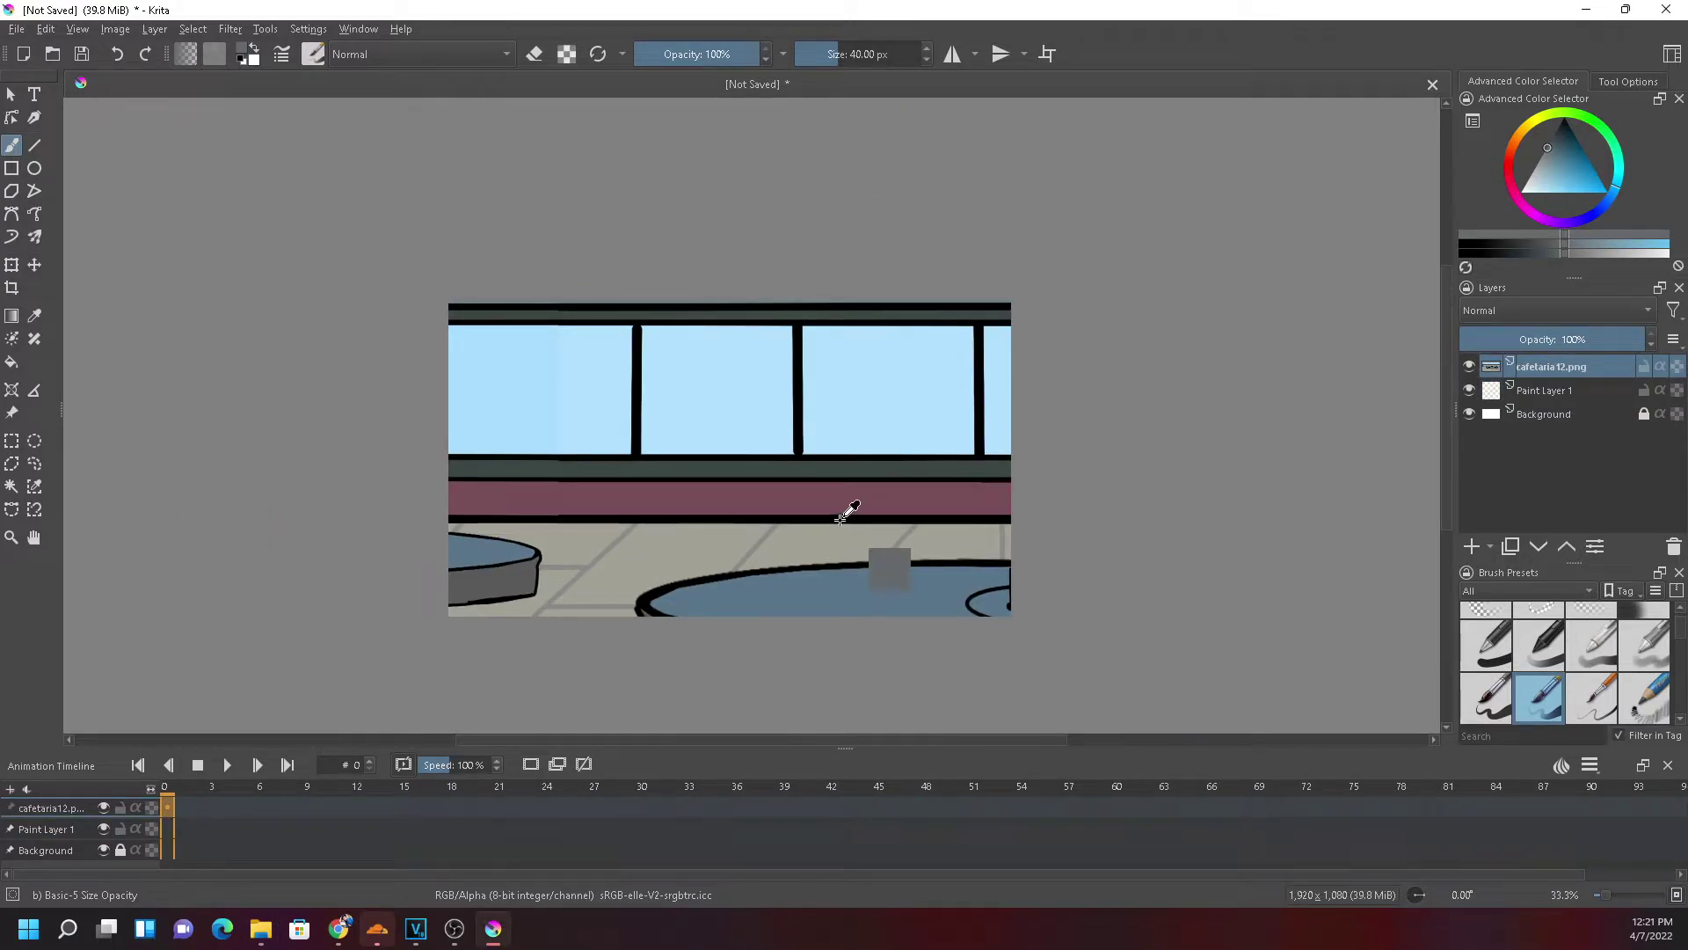
# Scale the cafetaria12.png layer down to fit the canvas and apply the transformation
pyautogui.hotkey('ctrl', 't')
pyautogui.scroll(-3, 749, 456)
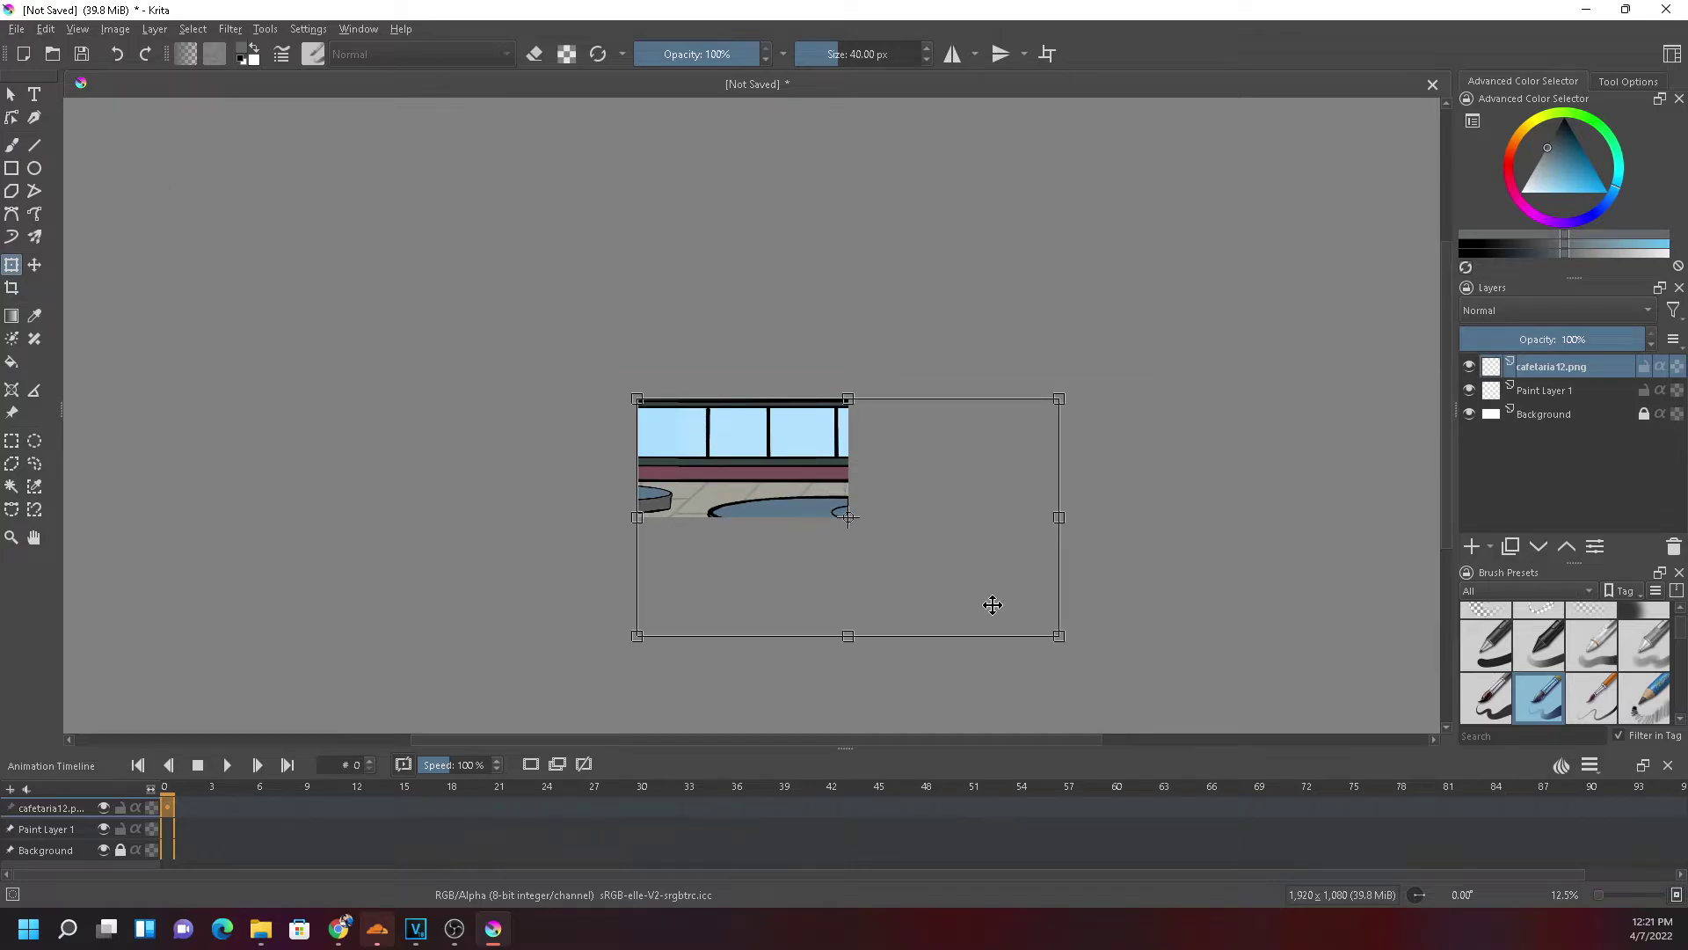
pyautogui.moveTo(1058, 637); pyautogui.dragTo(851, 517)
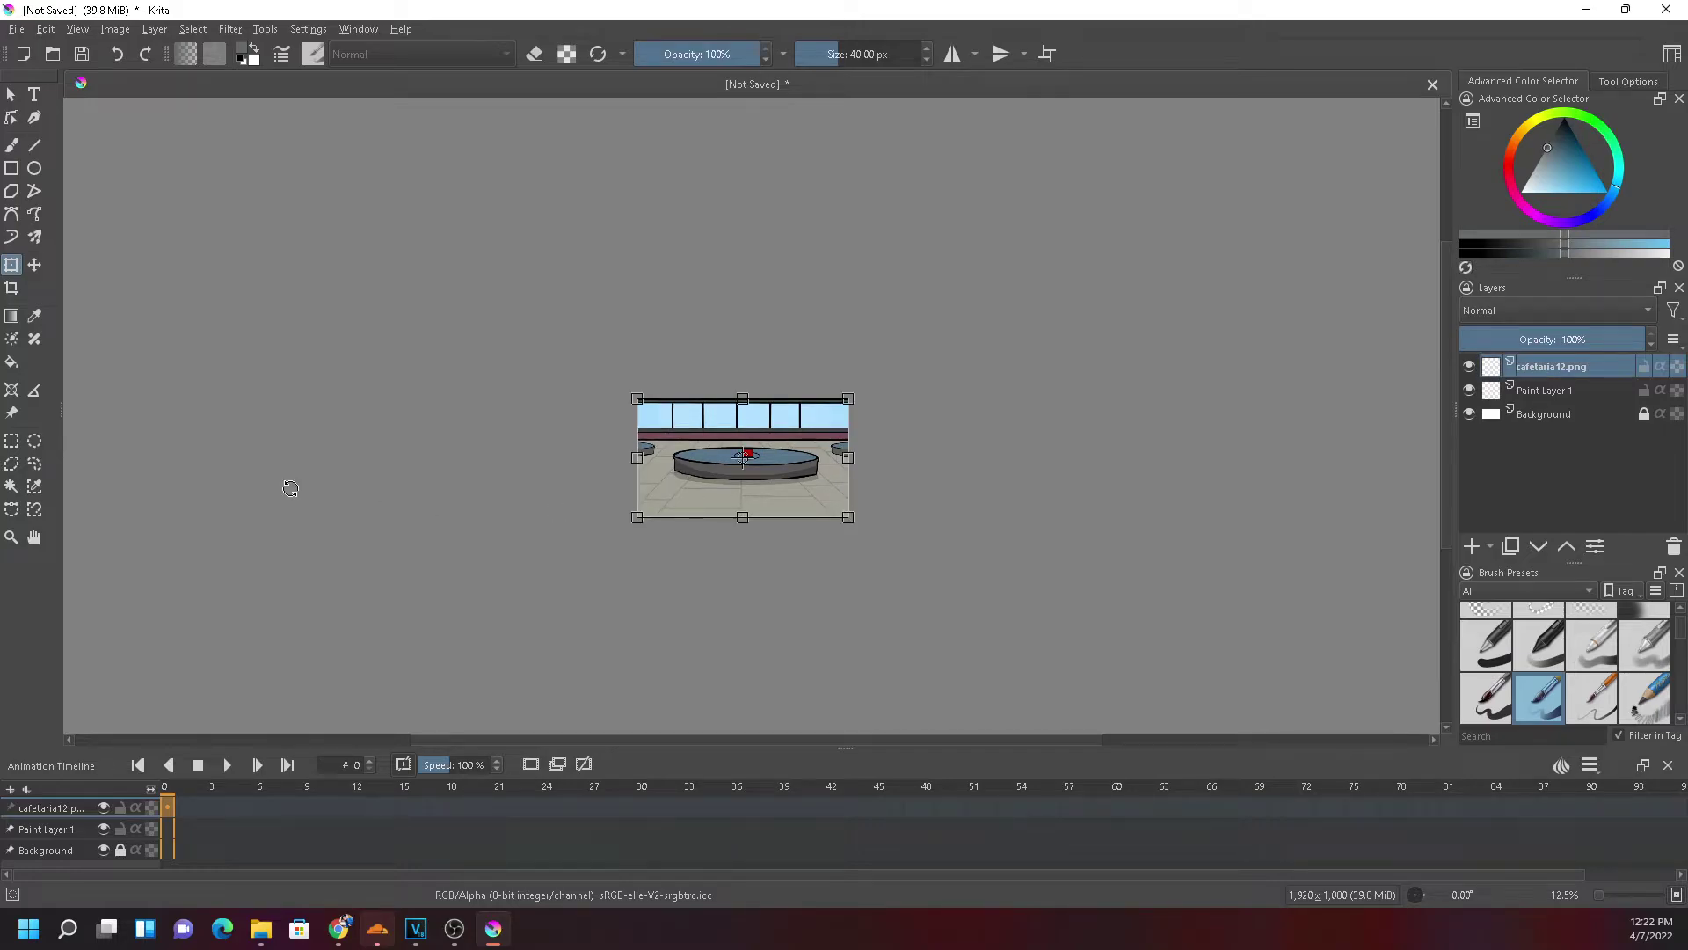
pyautogui.click(21, 447)
pyautogui.scroll(4, 757, 500)
pyautogui.scroll(-3, 757, 500)
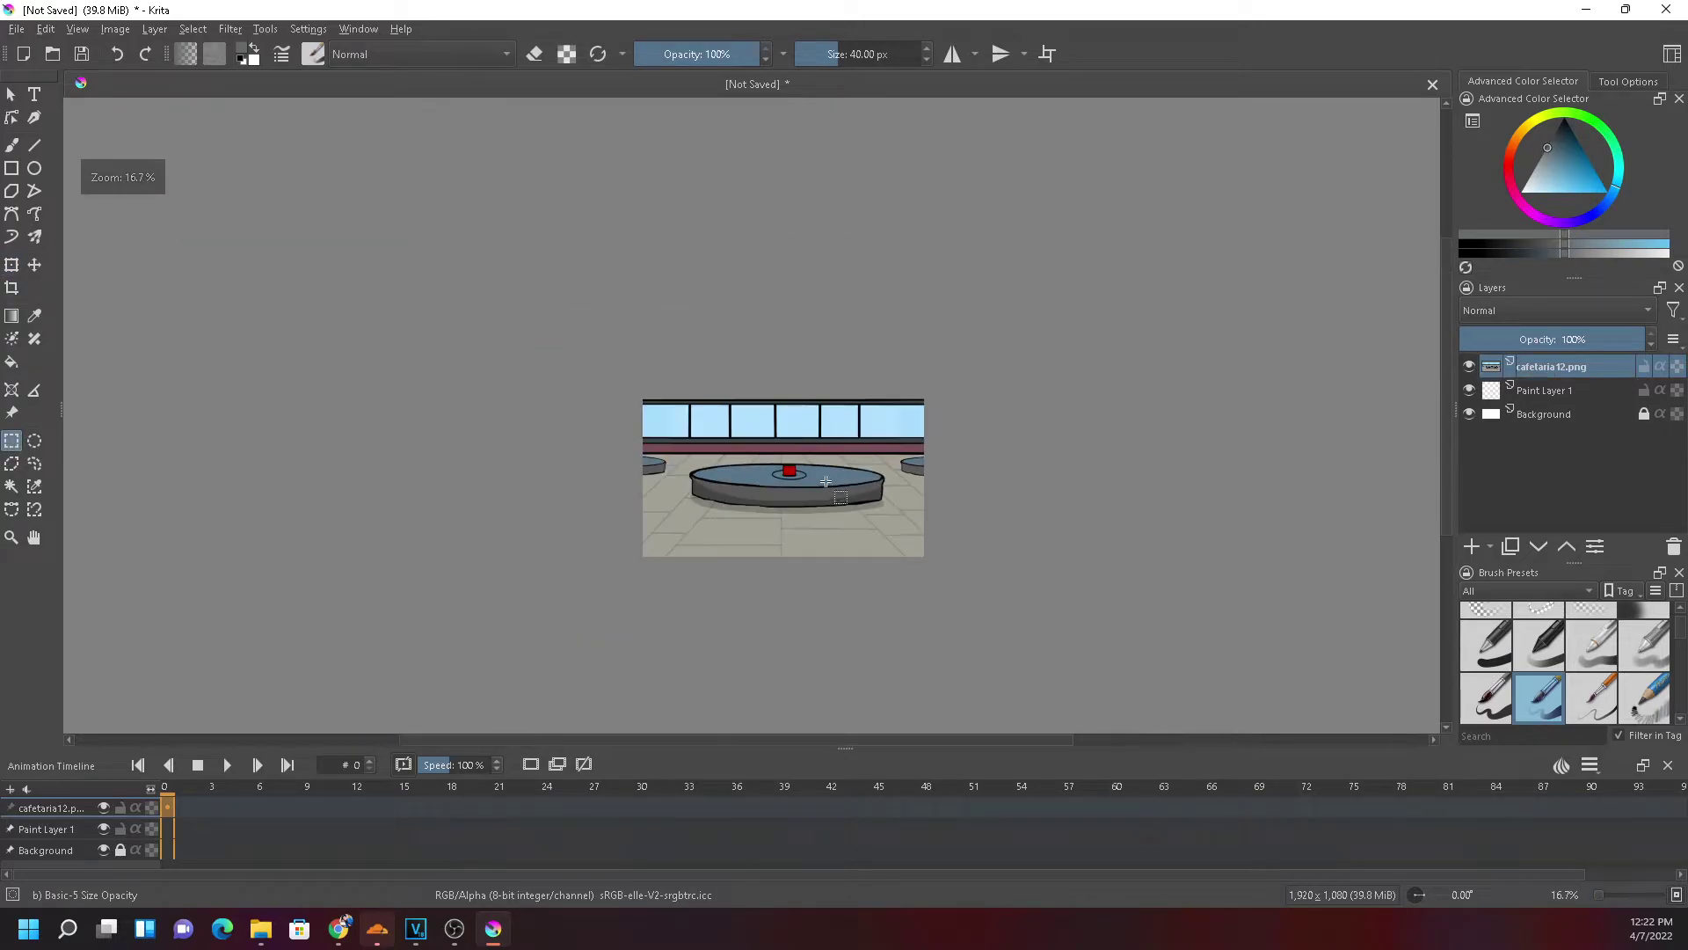
pyautogui.scroll(3, 757, 500)
pyautogui.scroll(-1, 757, 500)
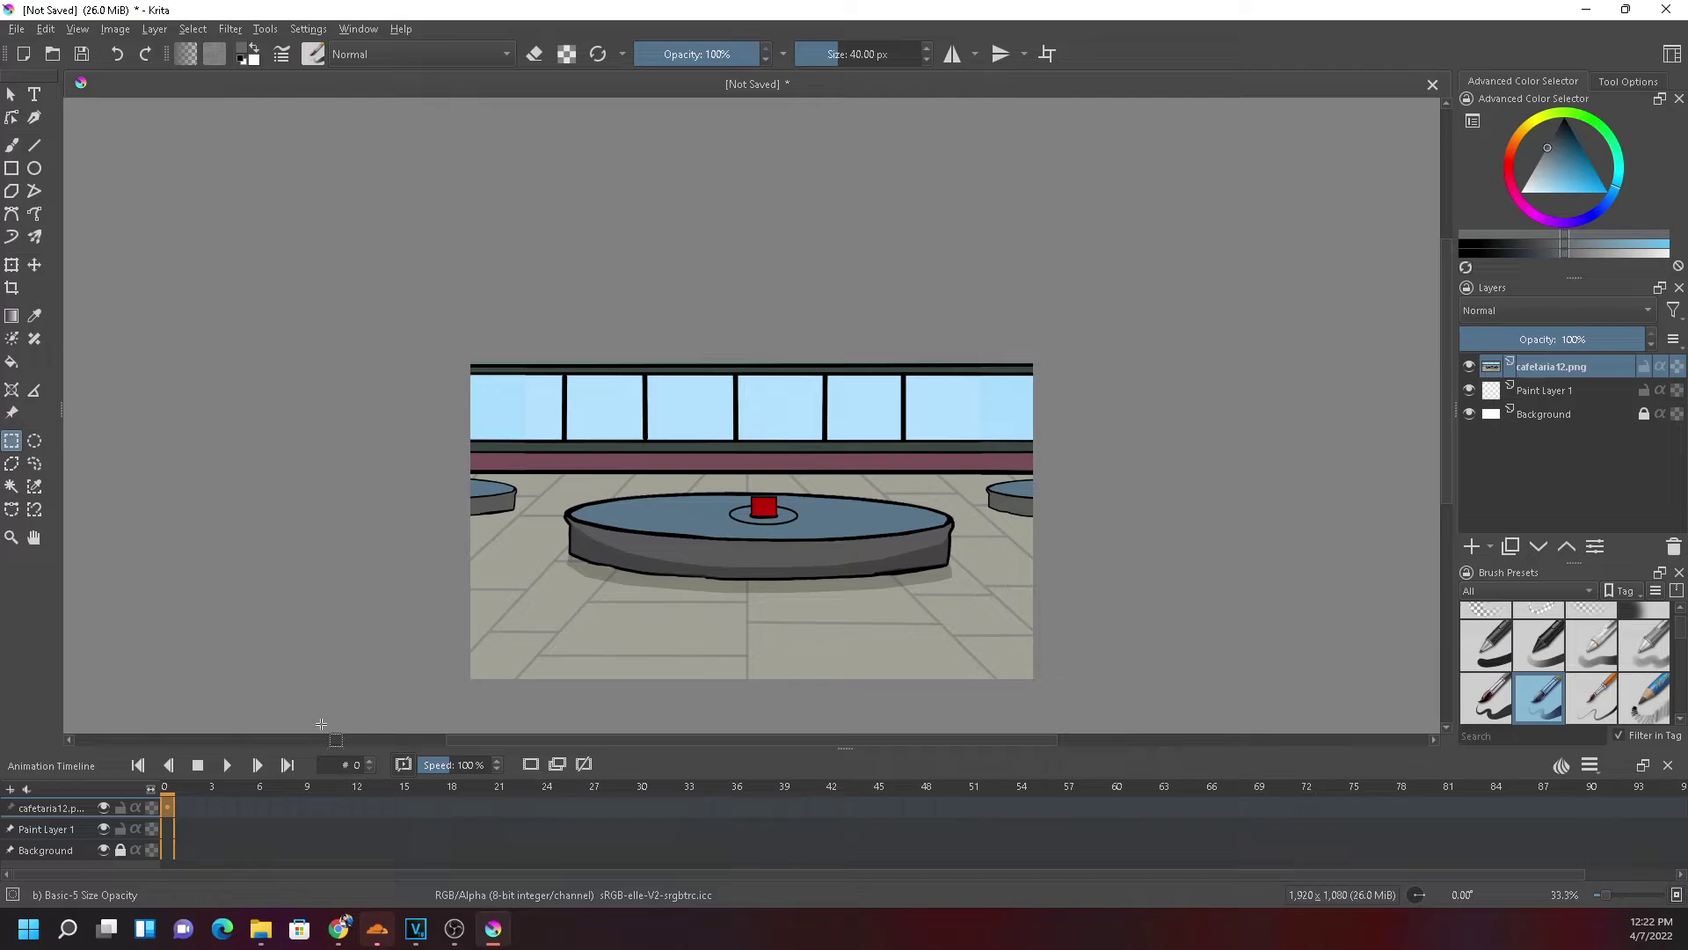
# Create a second new document with the same default size and colour settings
pyautogui.click(15, 29)
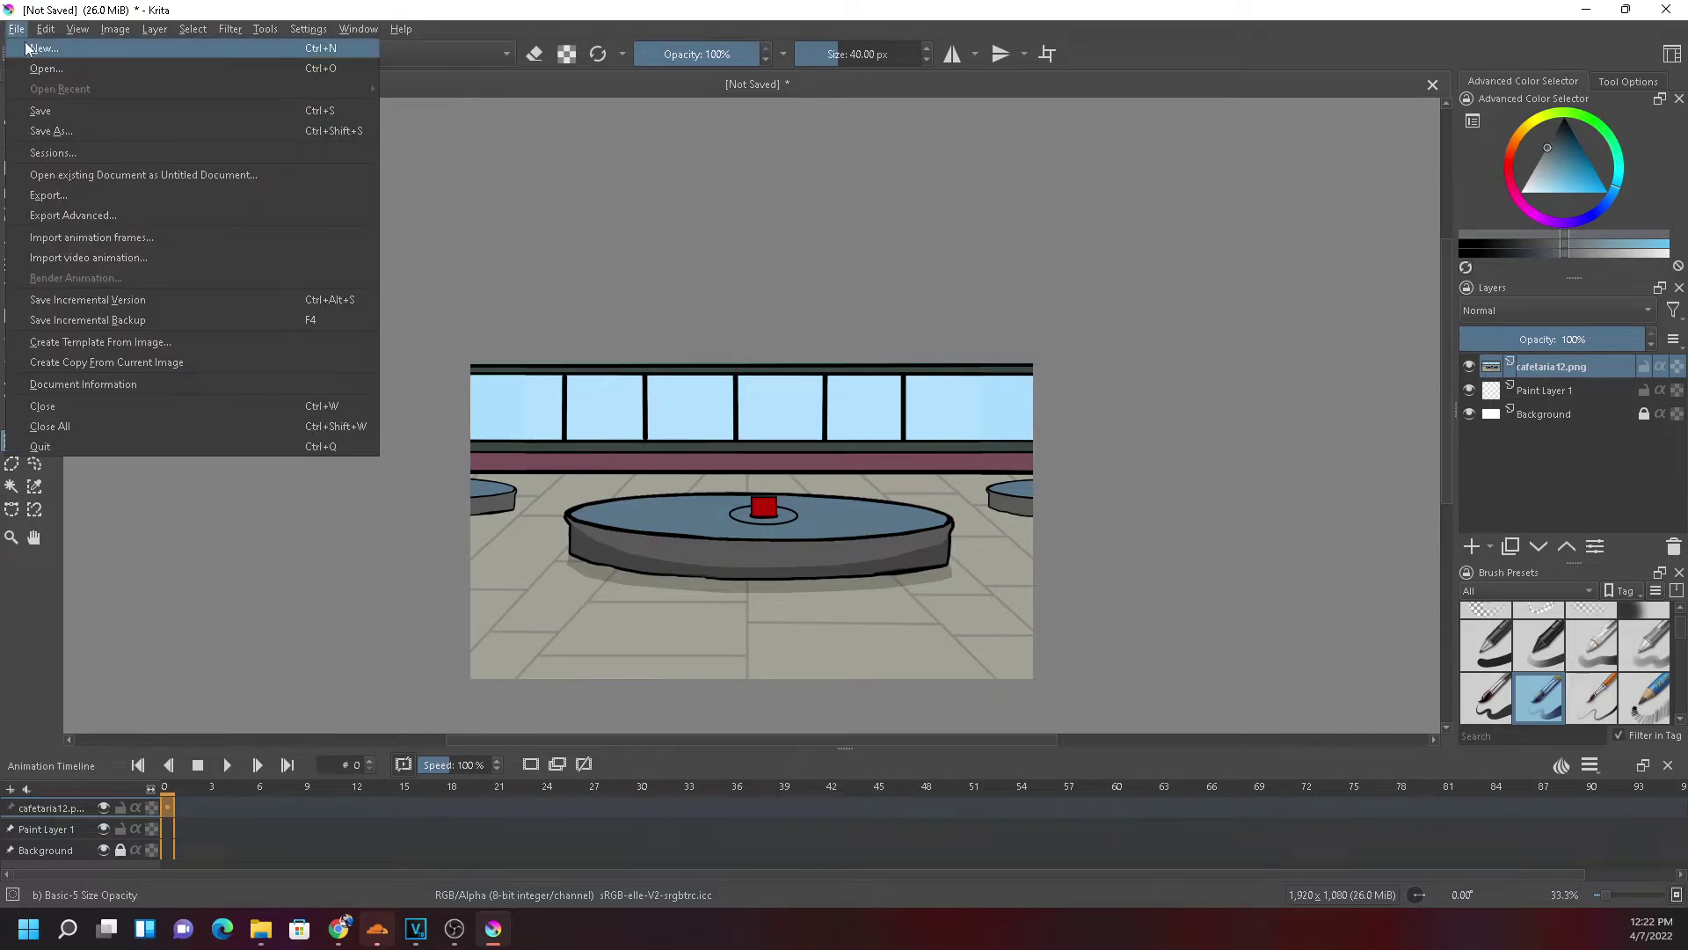
pyautogui.click(33, 49)
pyautogui.click(999, 673)
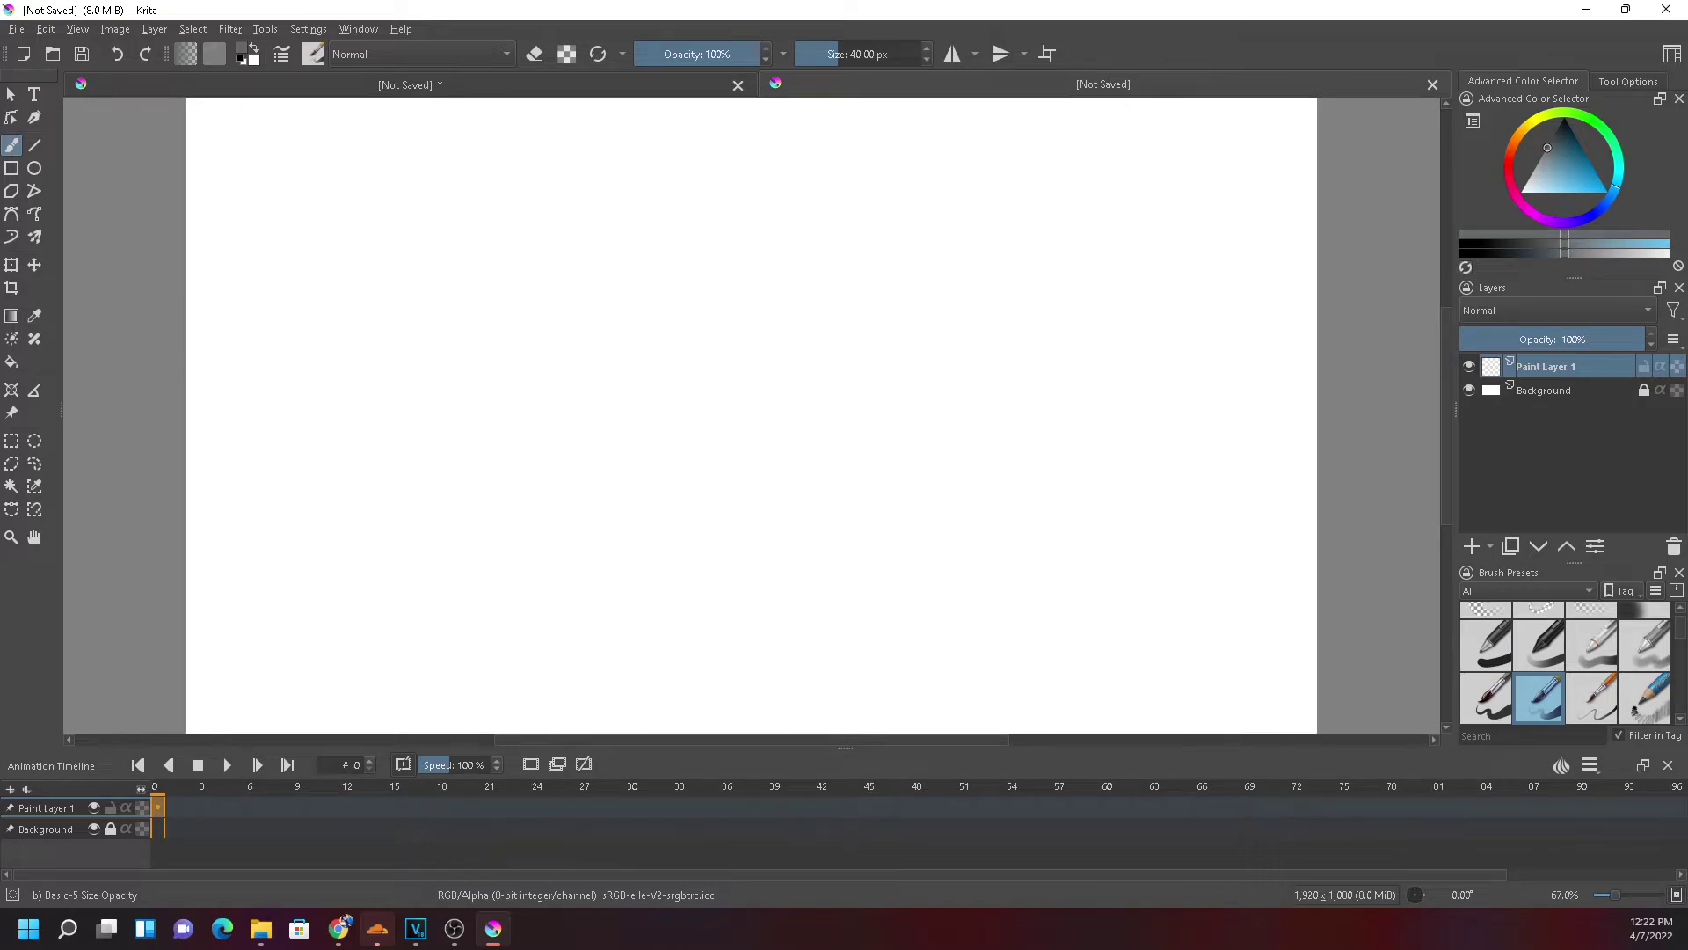
pyautogui.hotkey('alt', 'Tab')
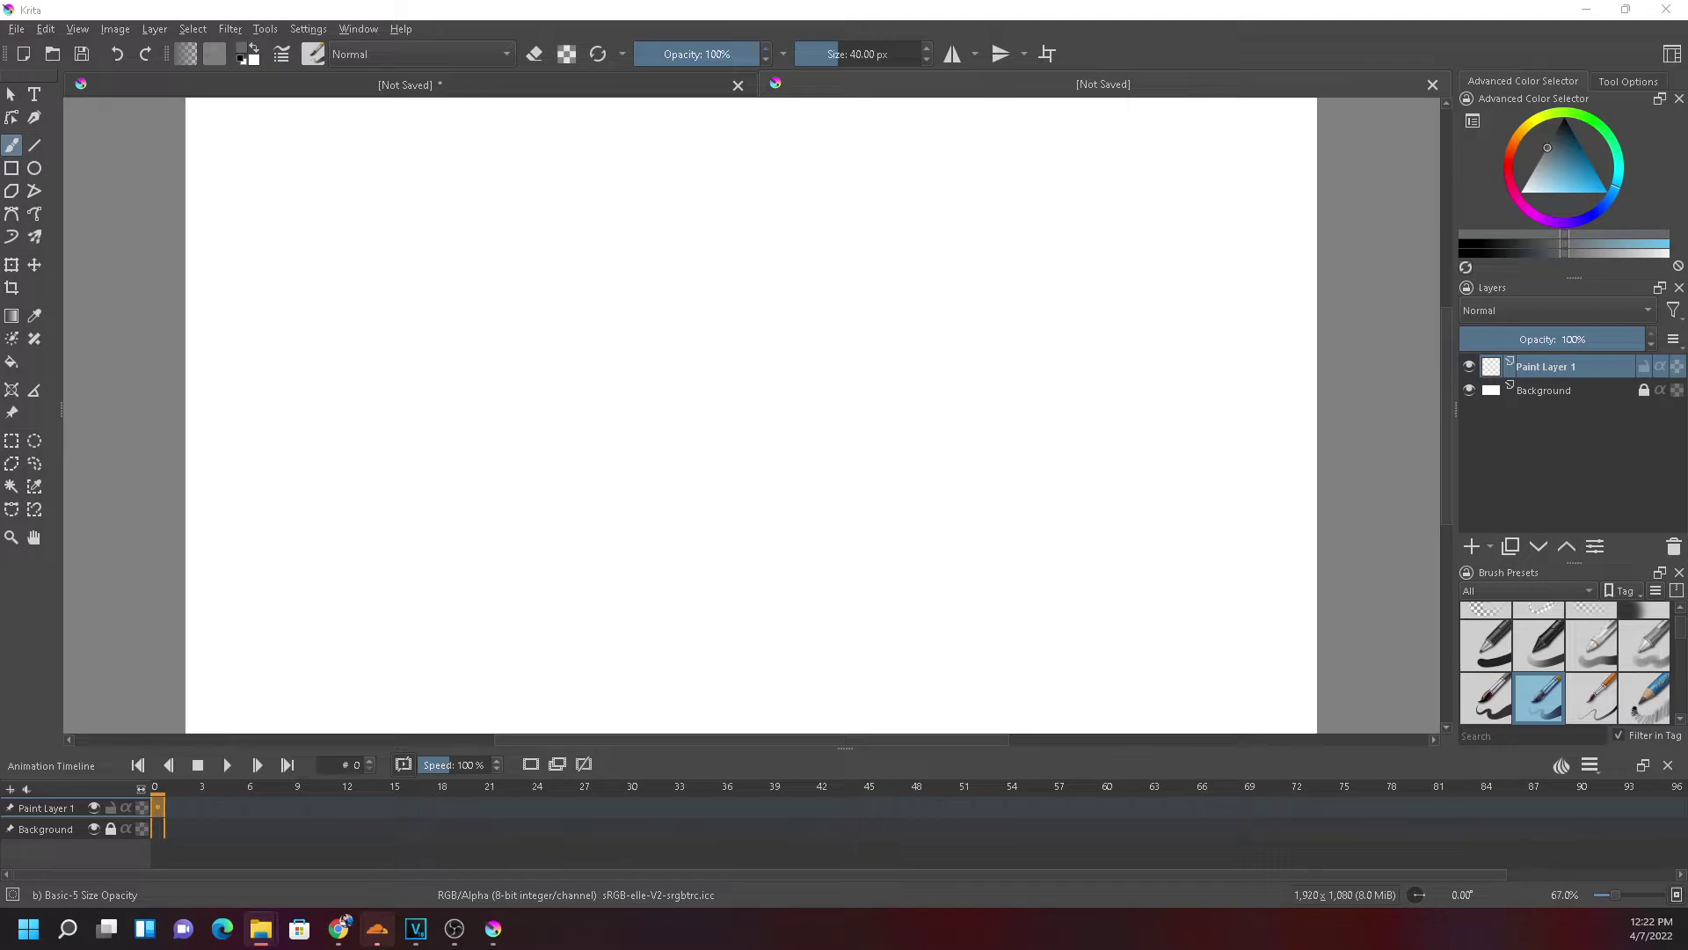
pyautogui.moveTo(422, 434); pyautogui.dragTo(591, 387)
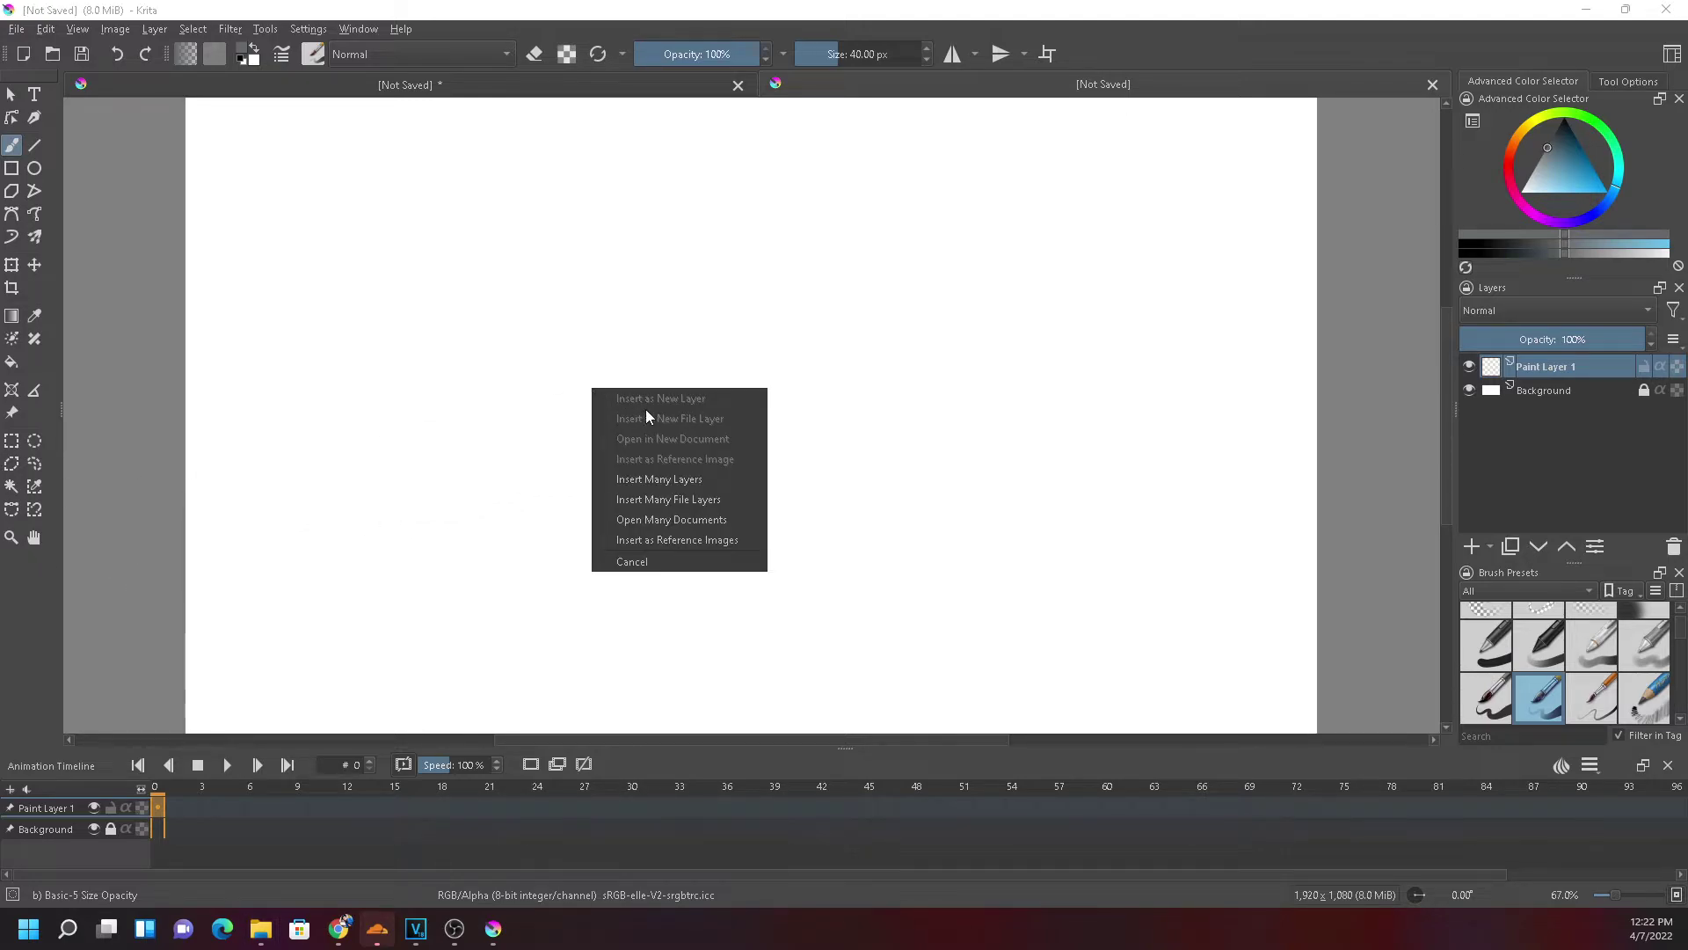
pyautogui.click(418, 496)
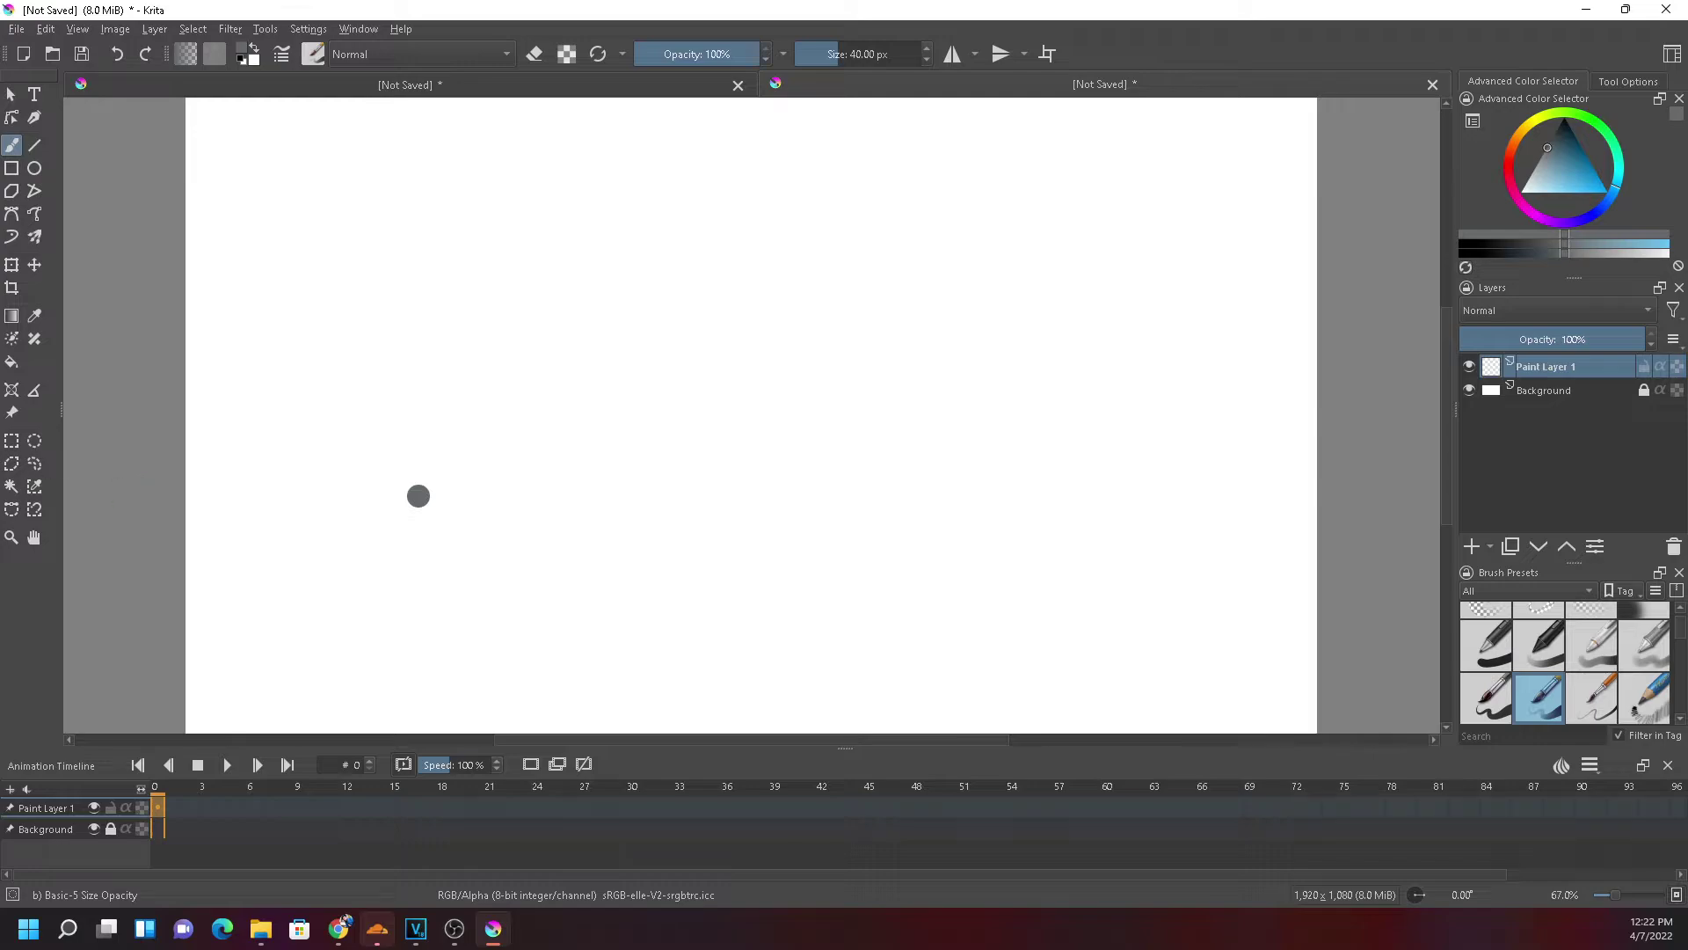
pyautogui.hotkey('ctrl', 'z')
# Insert red walk [NEW]1.png through red walk [NEW]4.png as separate new layers in the second document and select the red walk [NEW]1.png layer
pyautogui.moveTo(0, 379)
pyautogui.mouseDown()
pyautogui.moveTo(958, 448)
pyautogui.moveTo(989, 434)
pyautogui.mouseUp()
pyautogui.click(1066, 457)
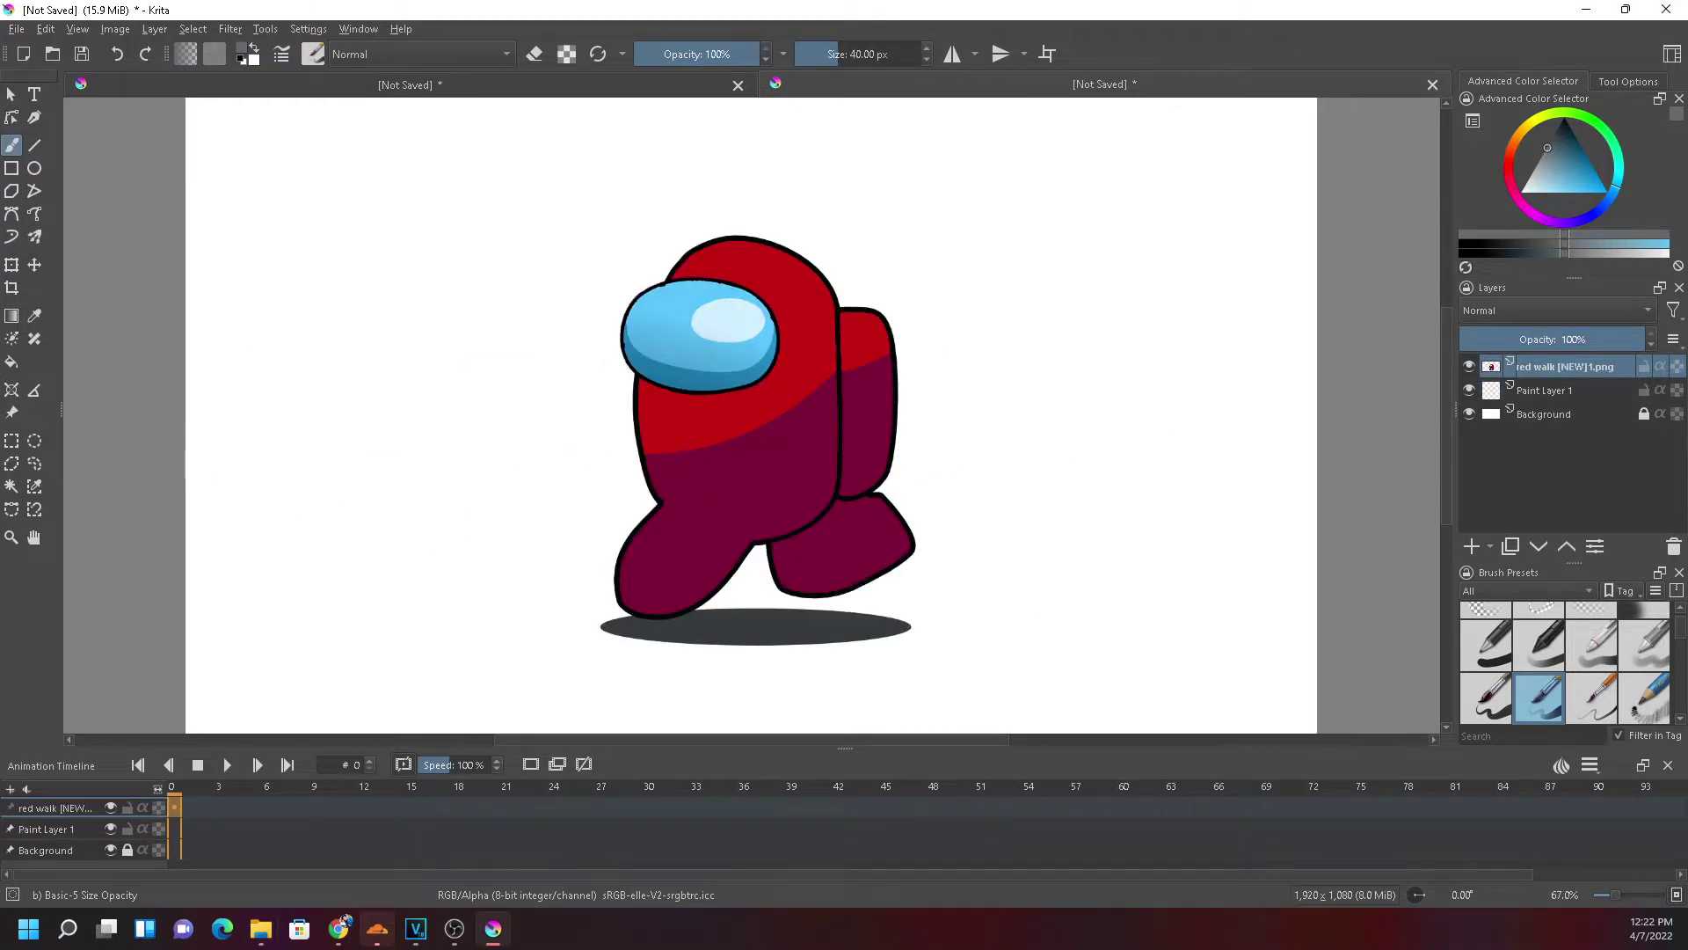
pyautogui.moveTo(0, 380); pyautogui.dragTo(890, 449)
pyautogui.hotkey('alt', 'Tab')
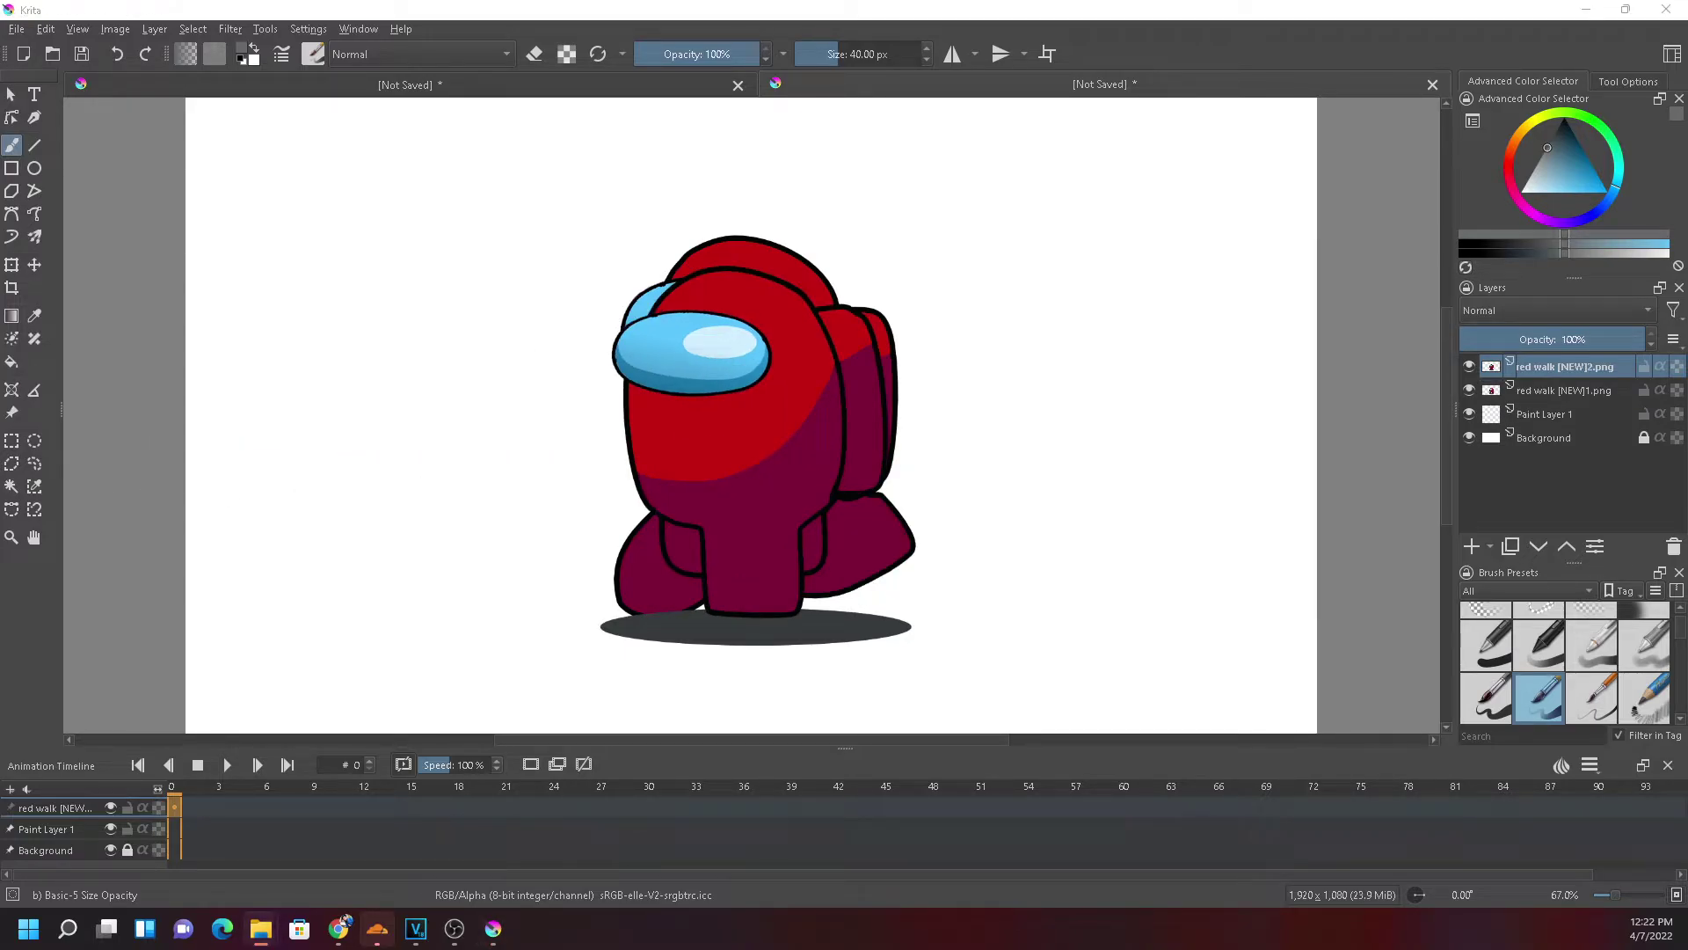
pyautogui.moveTo(31, 485); pyautogui.dragTo(695, 492)
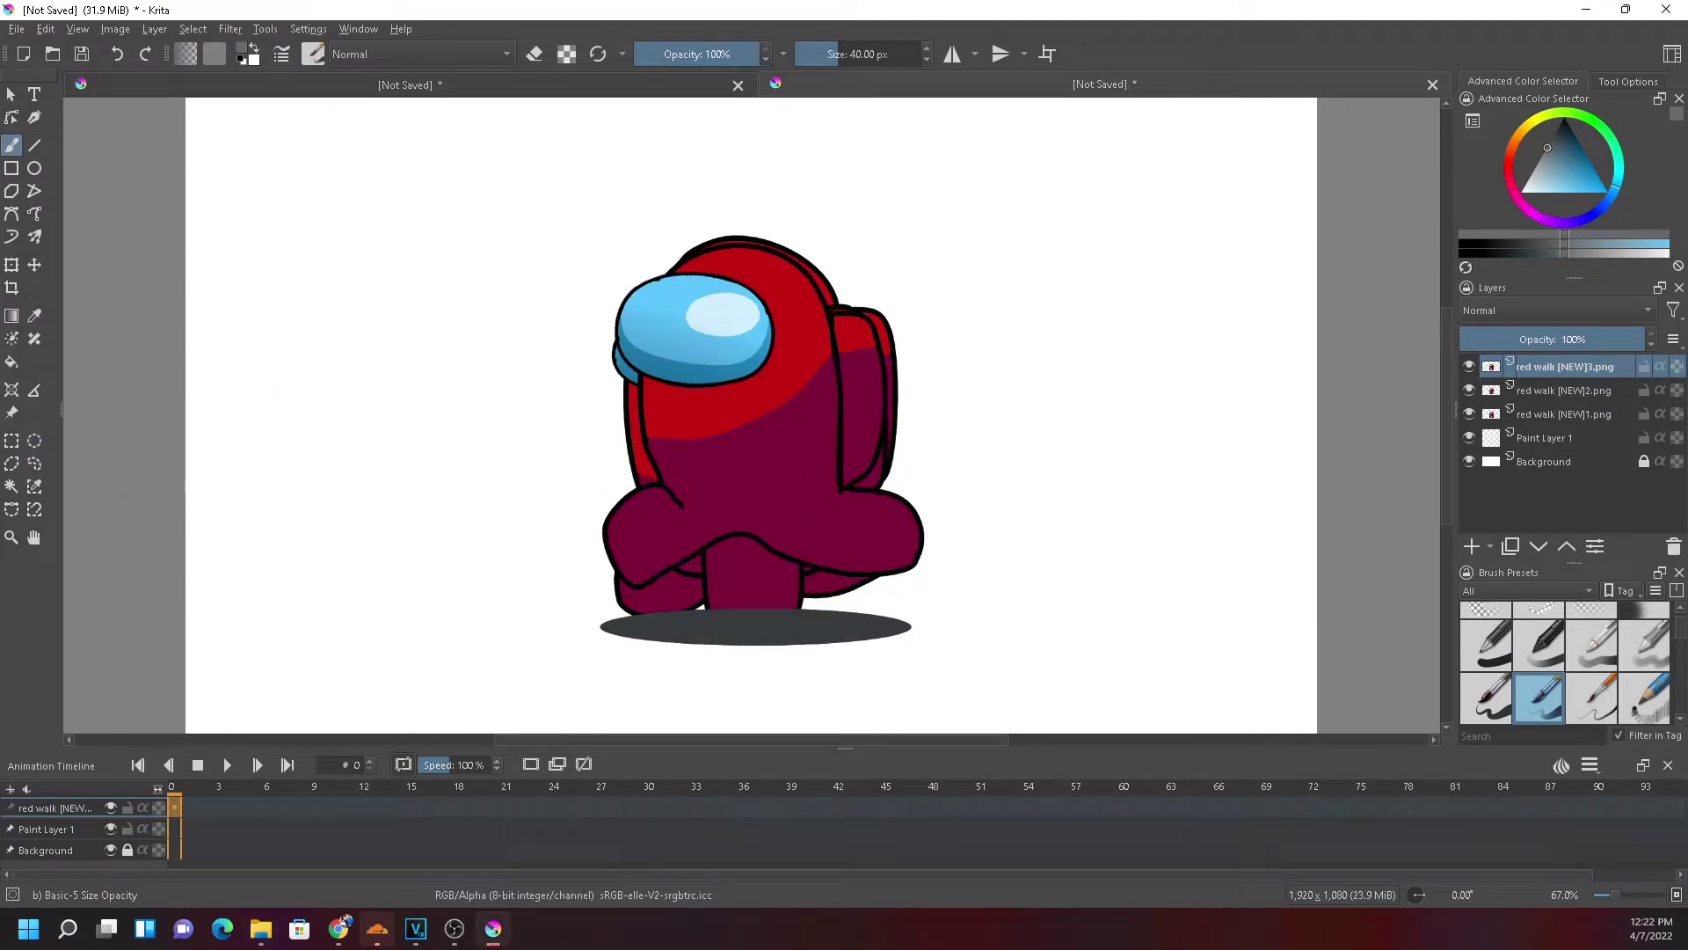
pyautogui.moveTo(0, 472); pyautogui.dragTo(650, 494)
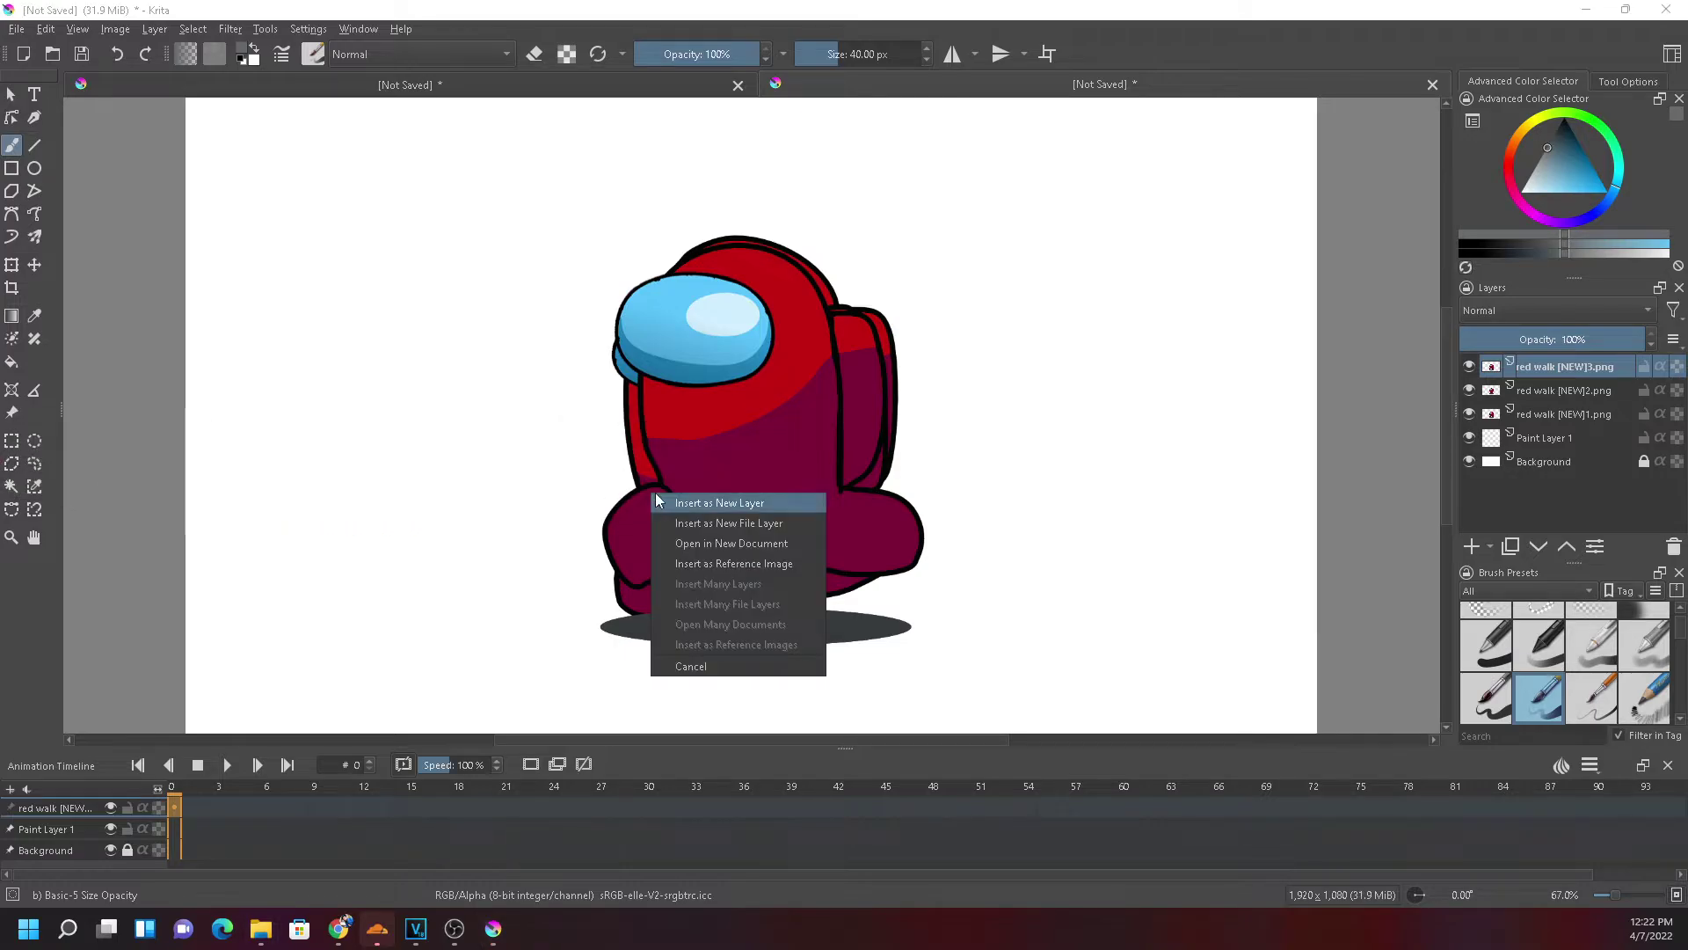
pyautogui.click(681, 499)
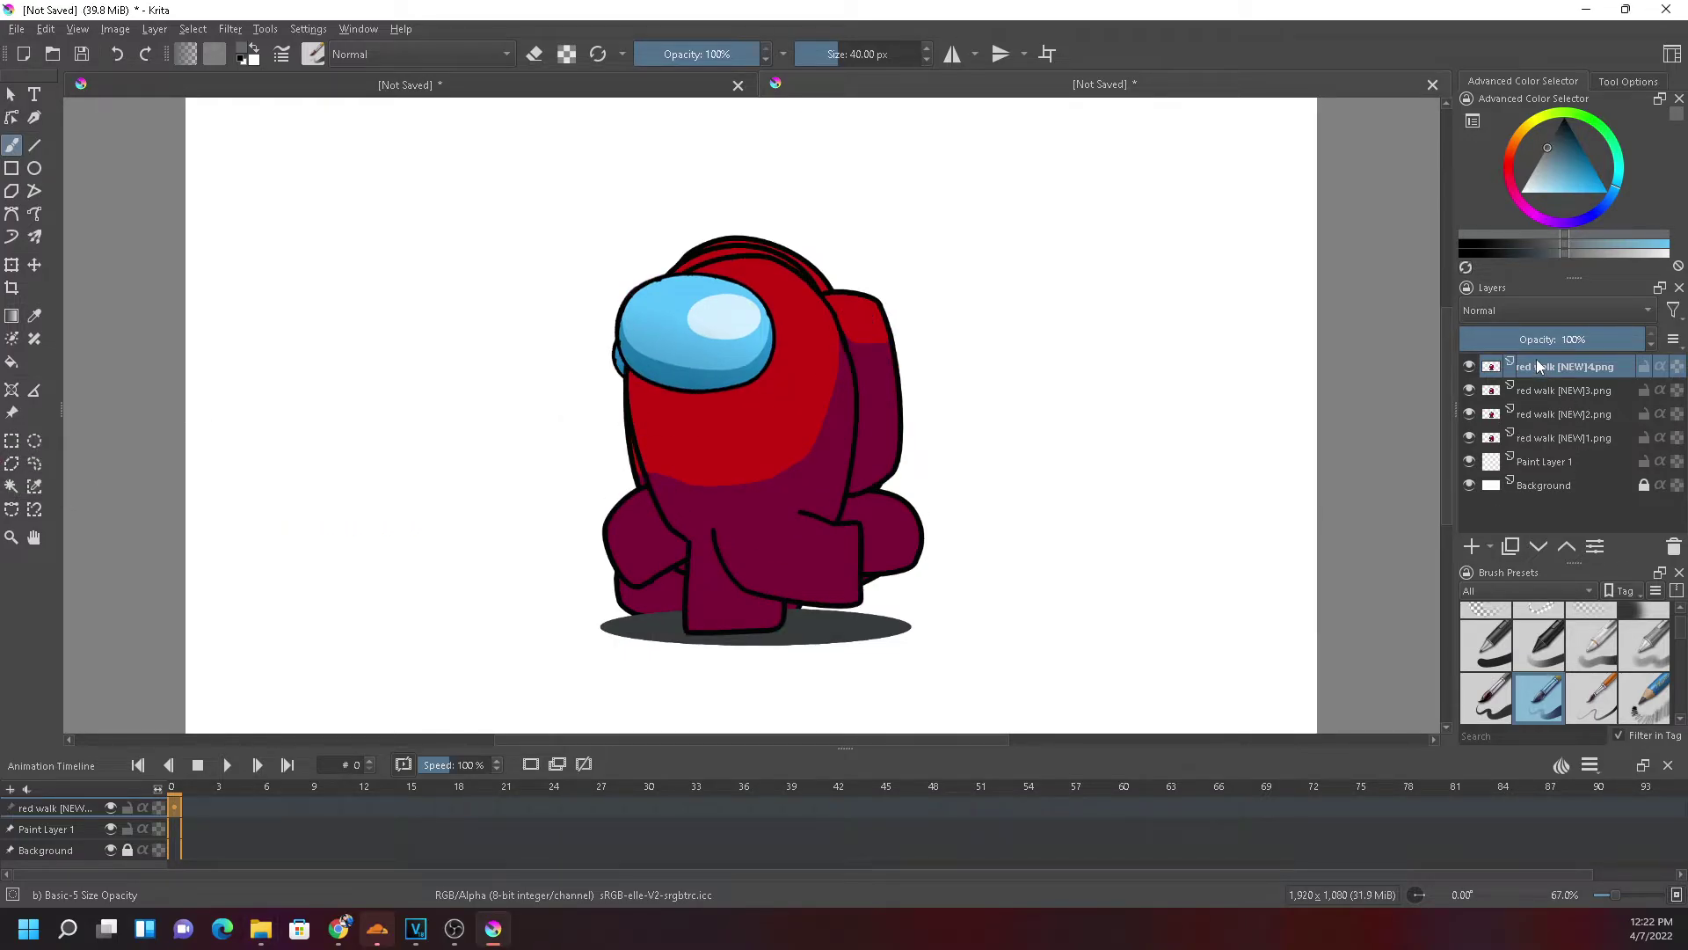
pyautogui.click(1534, 436)
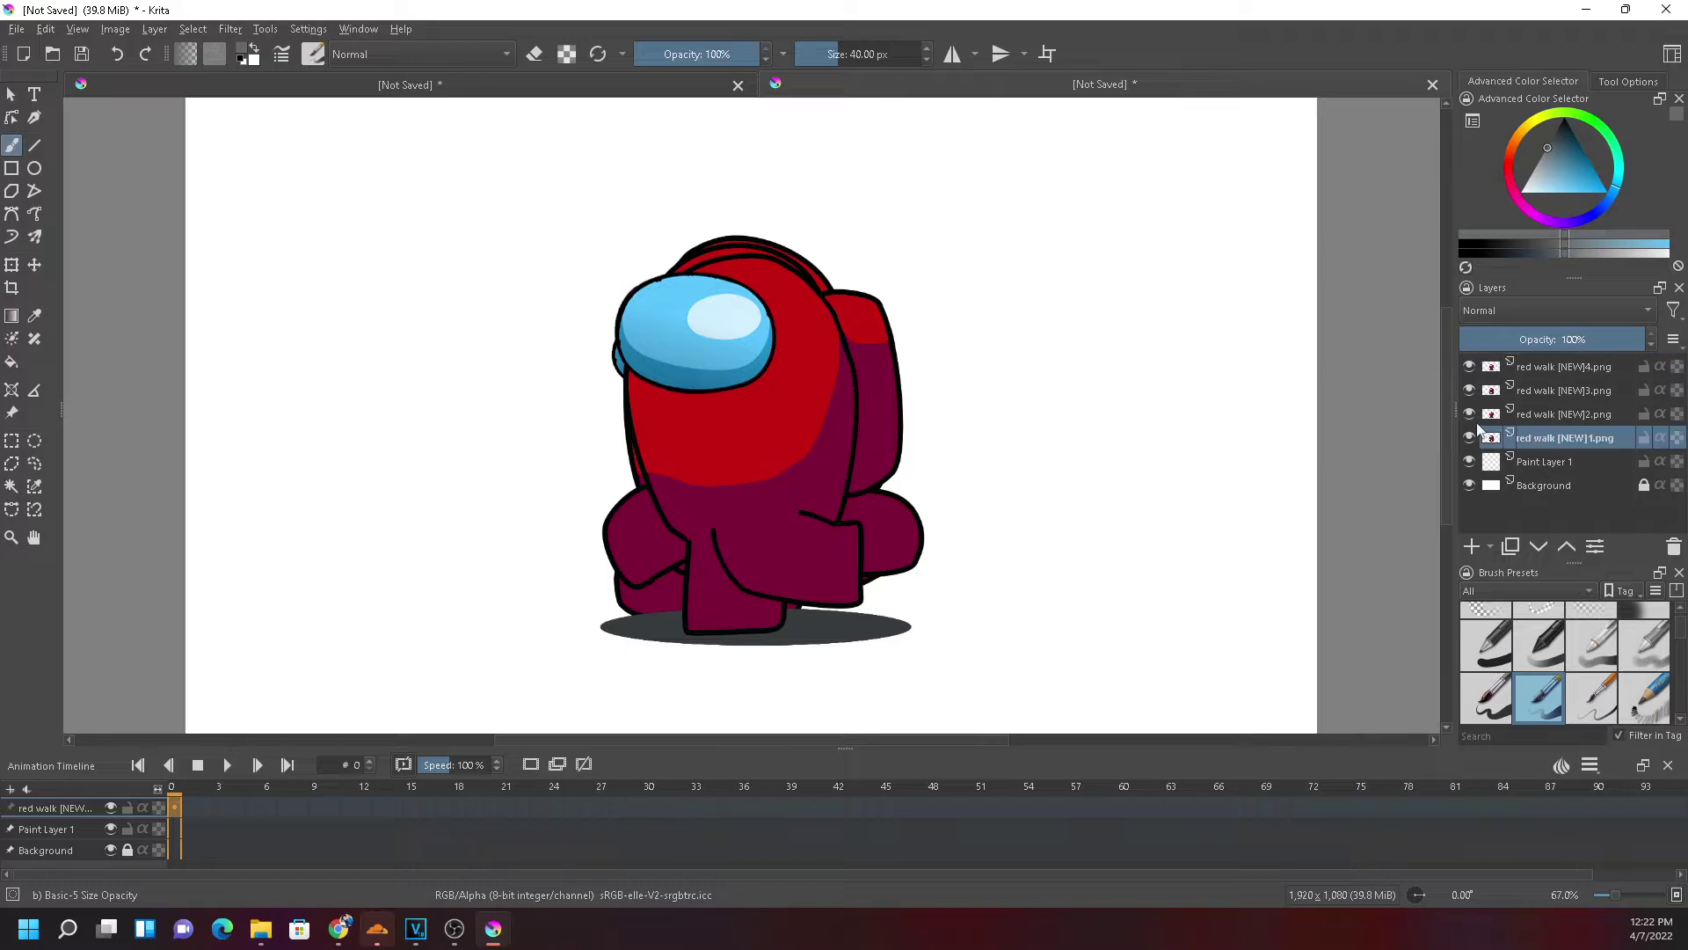
# Create a duplicate frame at frame 0 on each of the layers red walk [NEW]1.png through red walk [NEW]4.png
pyautogui.rightClick(177, 809)
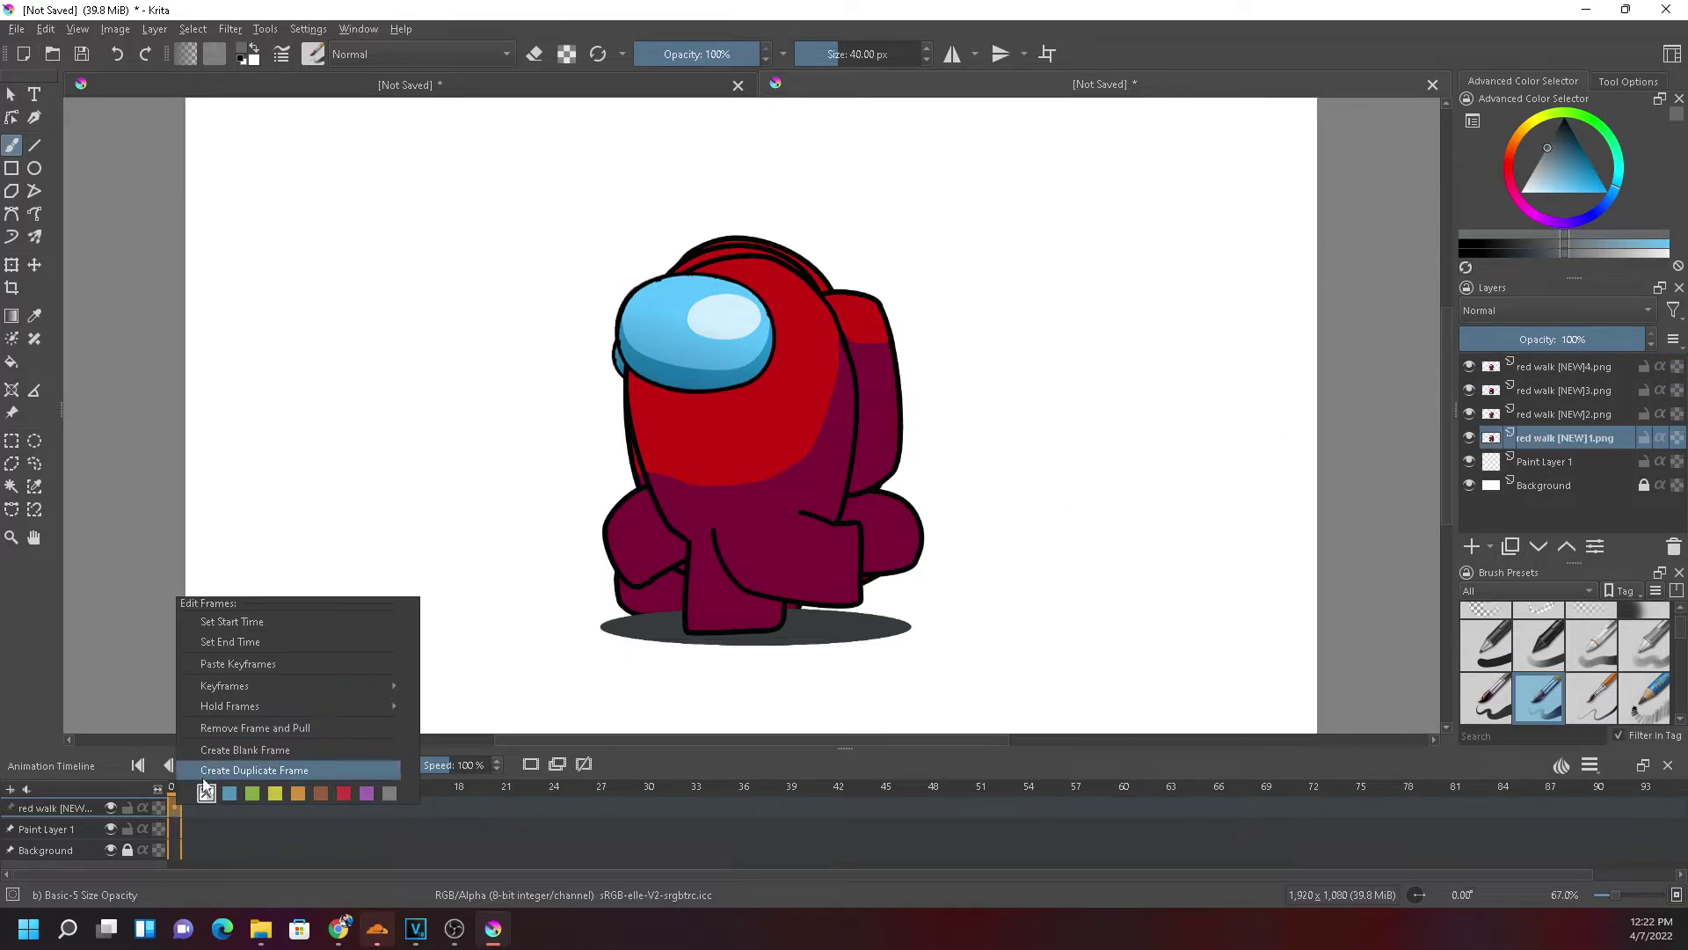
pyautogui.click(254, 770)
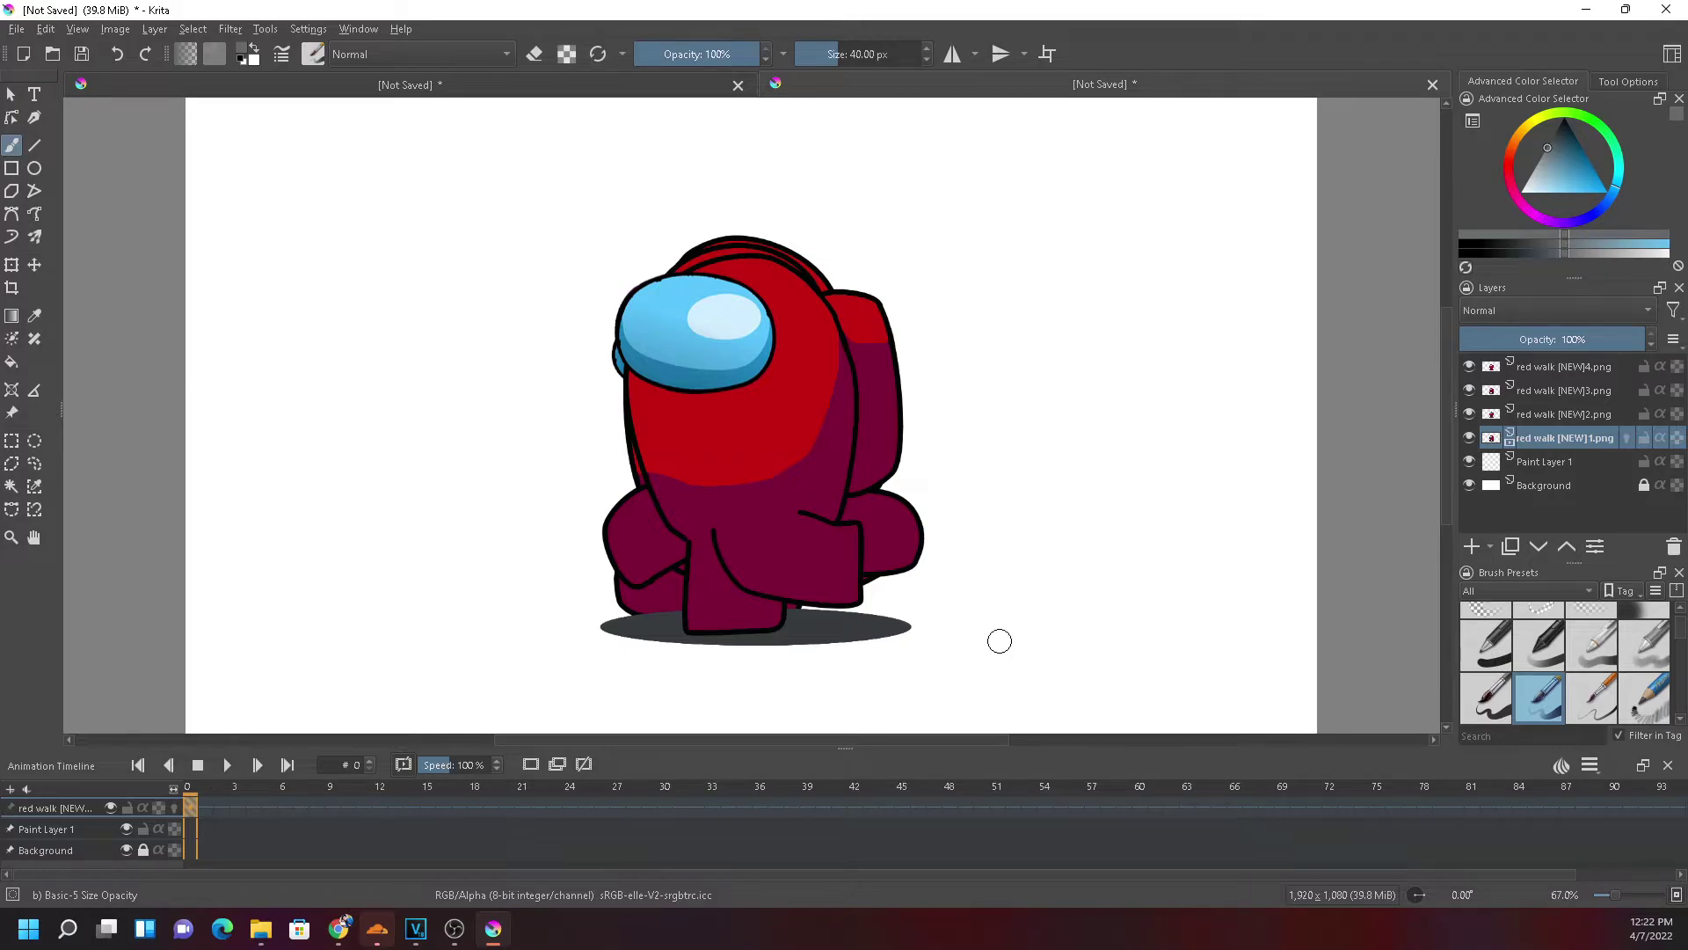
pyautogui.click(1570, 415)
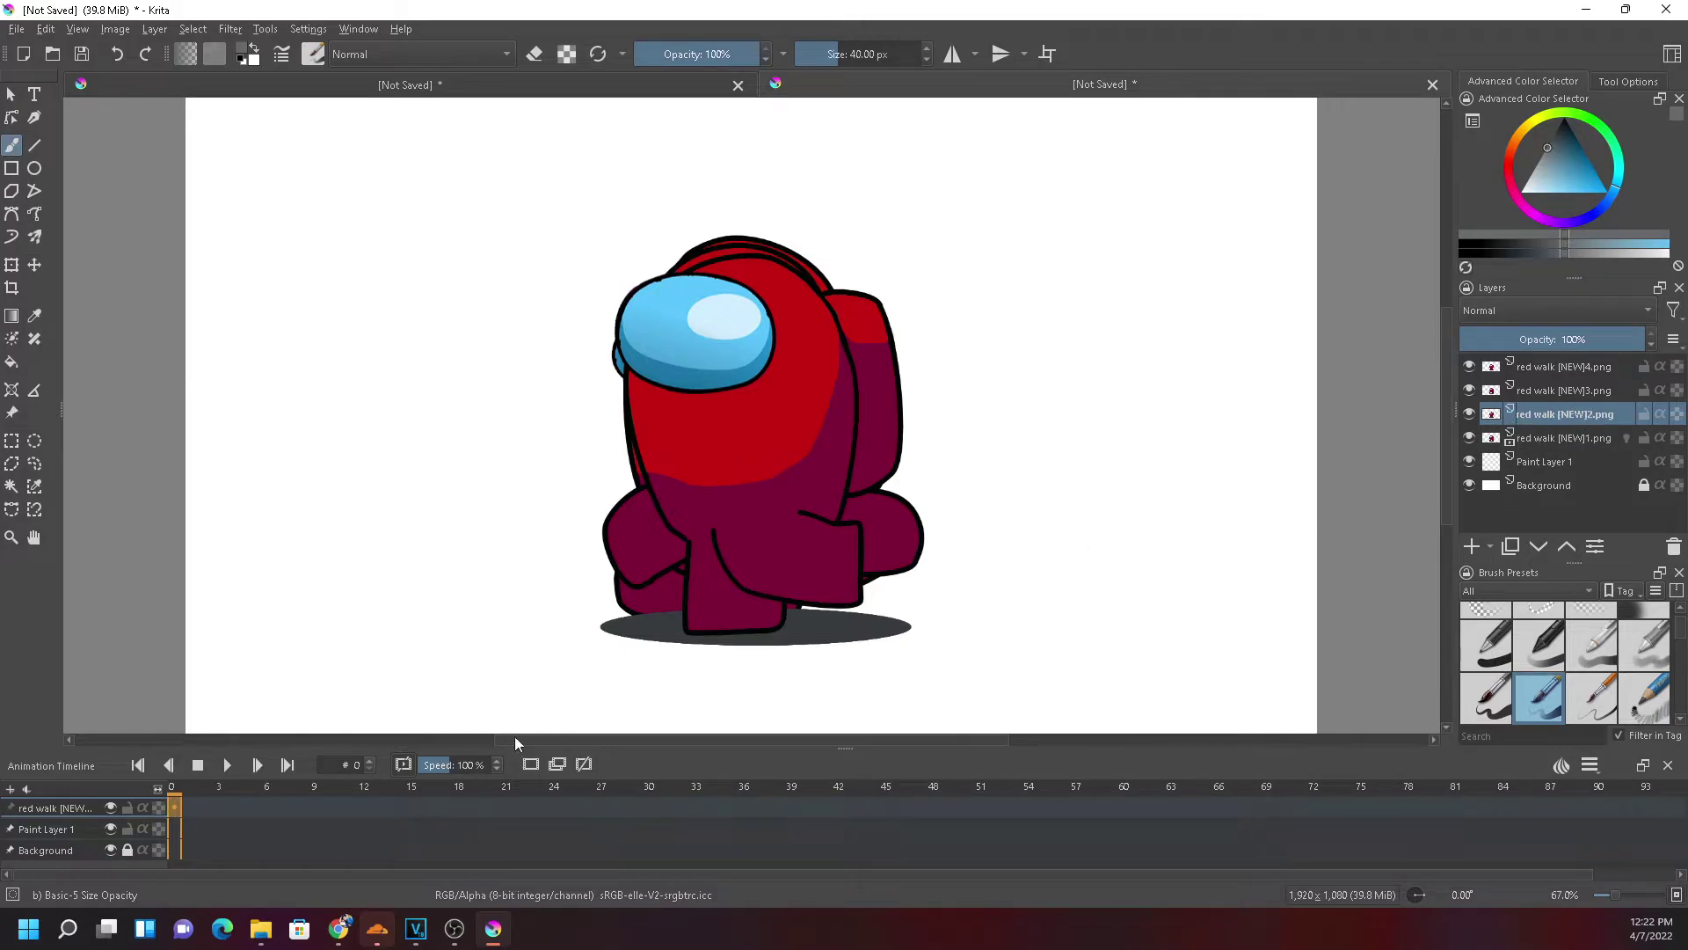
pyautogui.rightClick(182, 819)
pyautogui.click(254, 772)
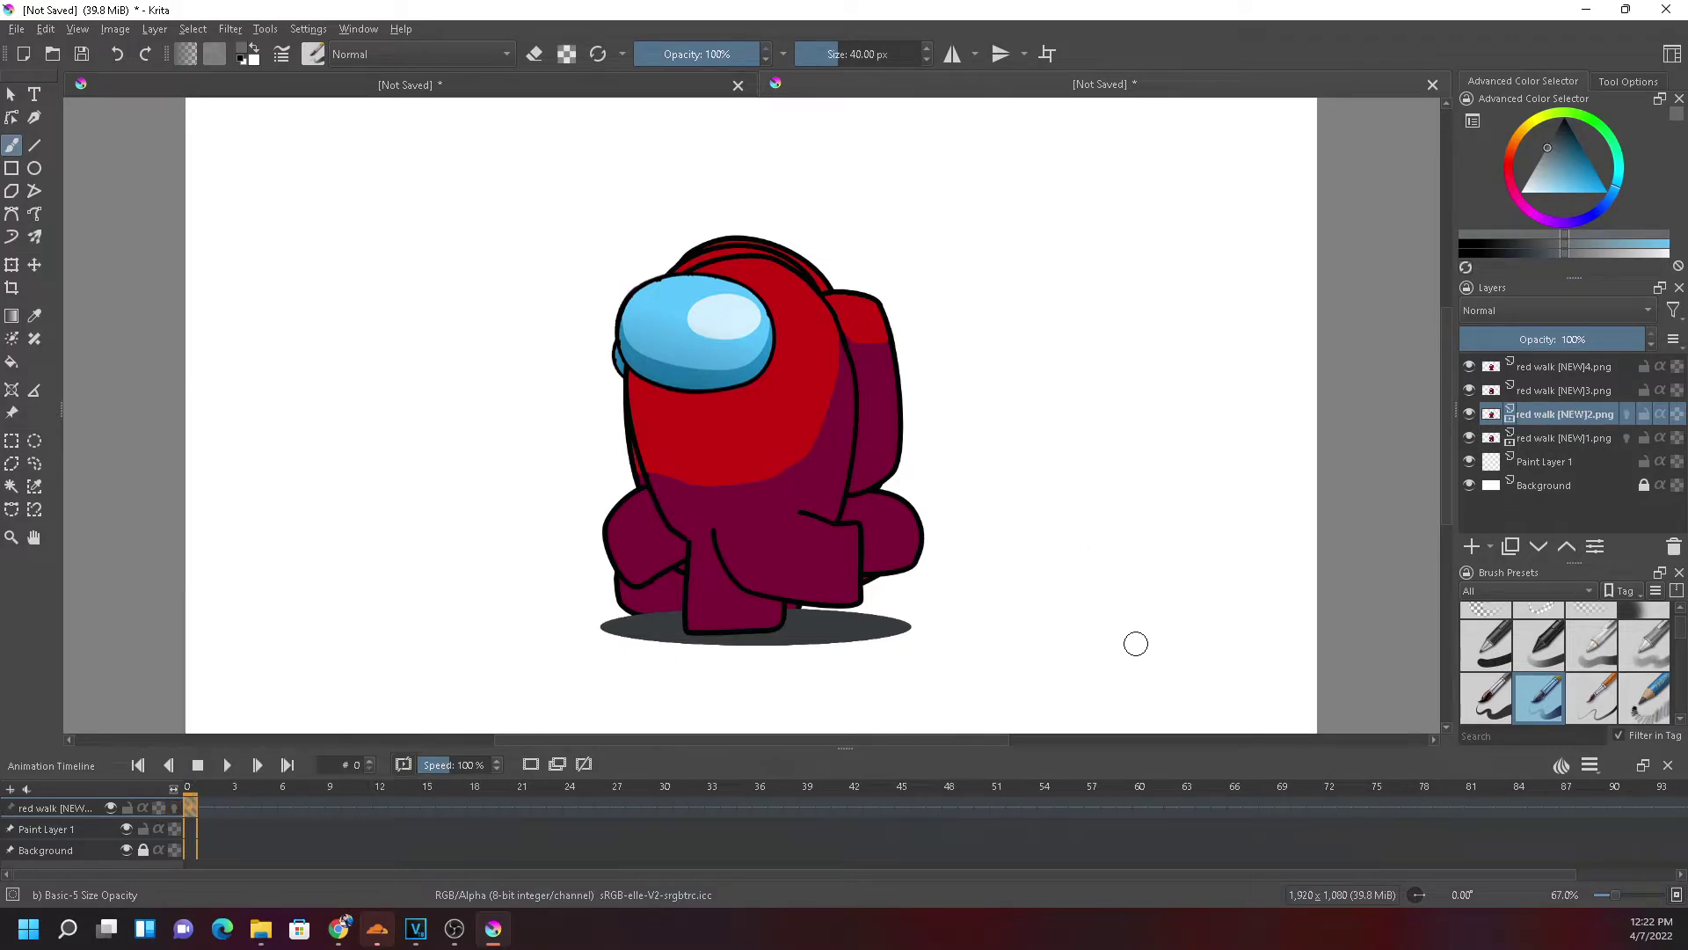
pyautogui.click(1591, 390)
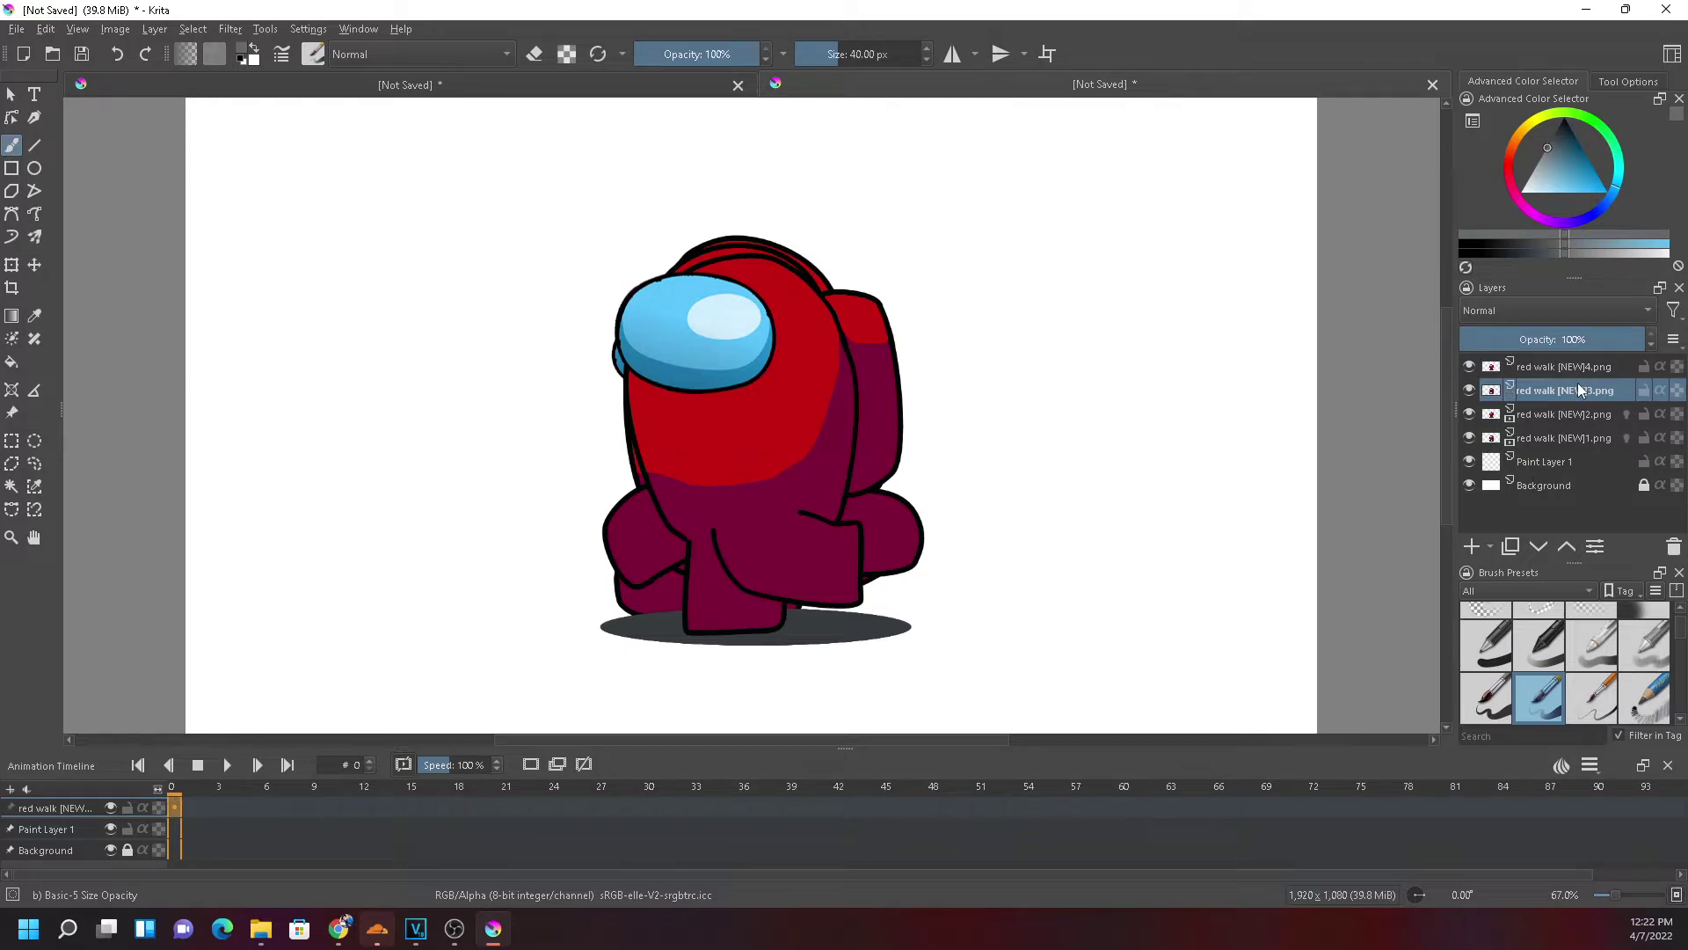
pyautogui.rightClick(174, 814)
pyautogui.click(250, 773)
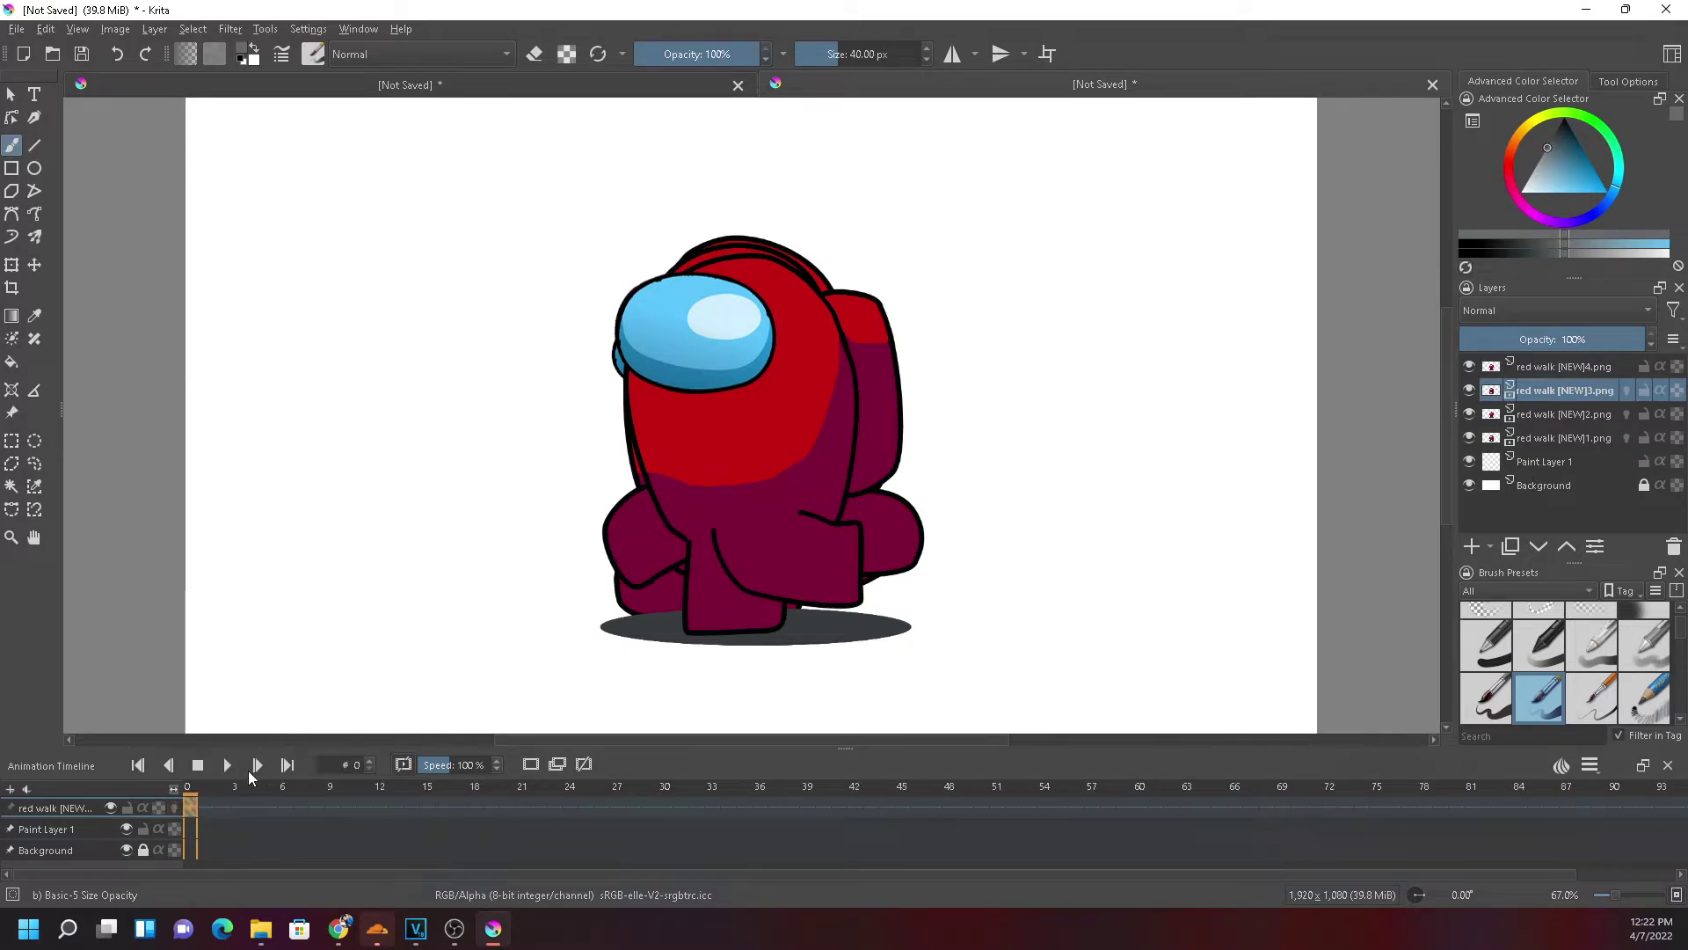
pyautogui.click(1569, 369)
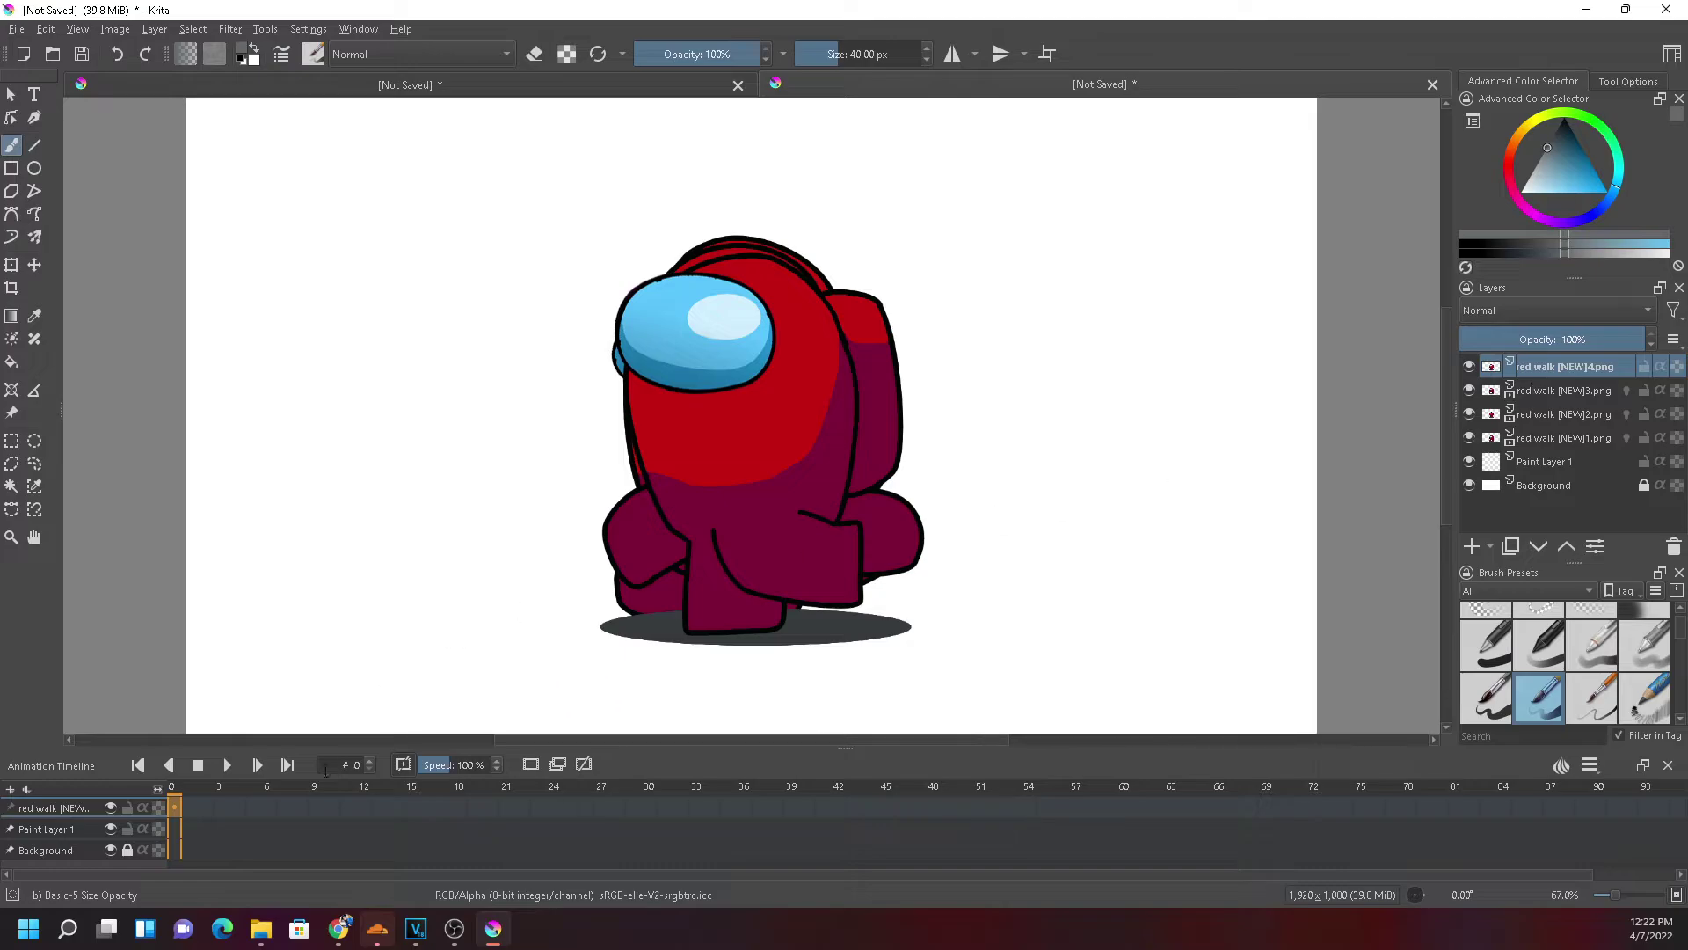
pyautogui.rightClick(176, 813)
pyautogui.click(239, 772)
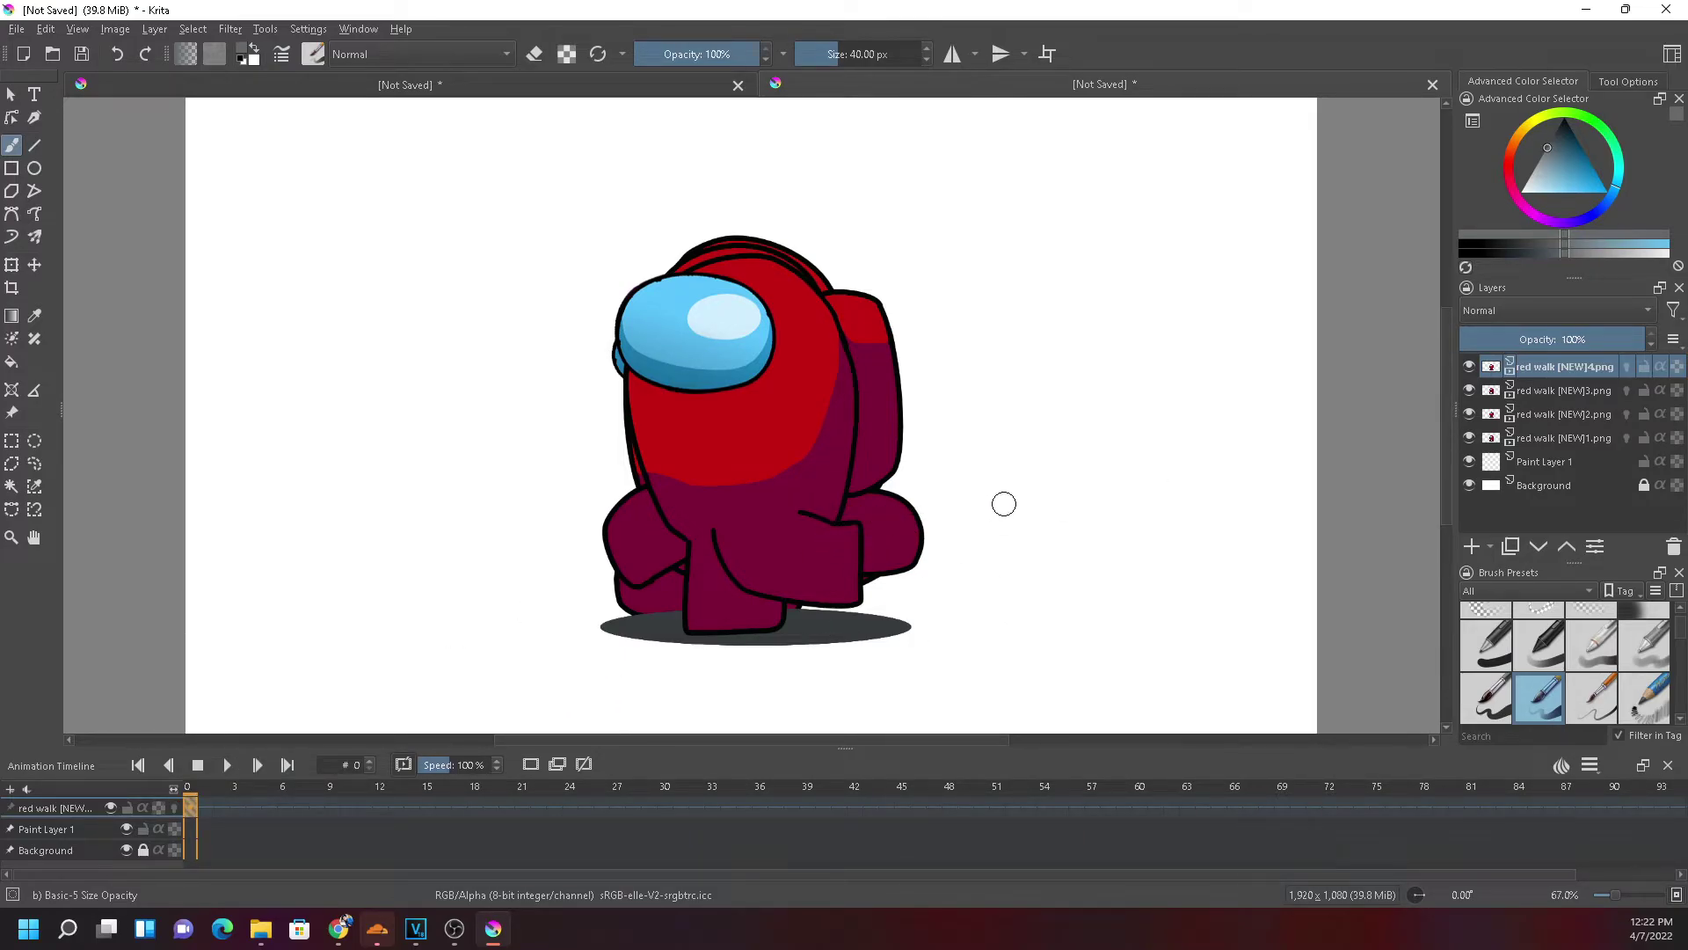
# Move the red walk [NEW]1.png layer above the other walk layers and enlarge the Animation Timeline area
pyautogui.moveTo(1132, 744); pyautogui.dragTo(1148, 671)
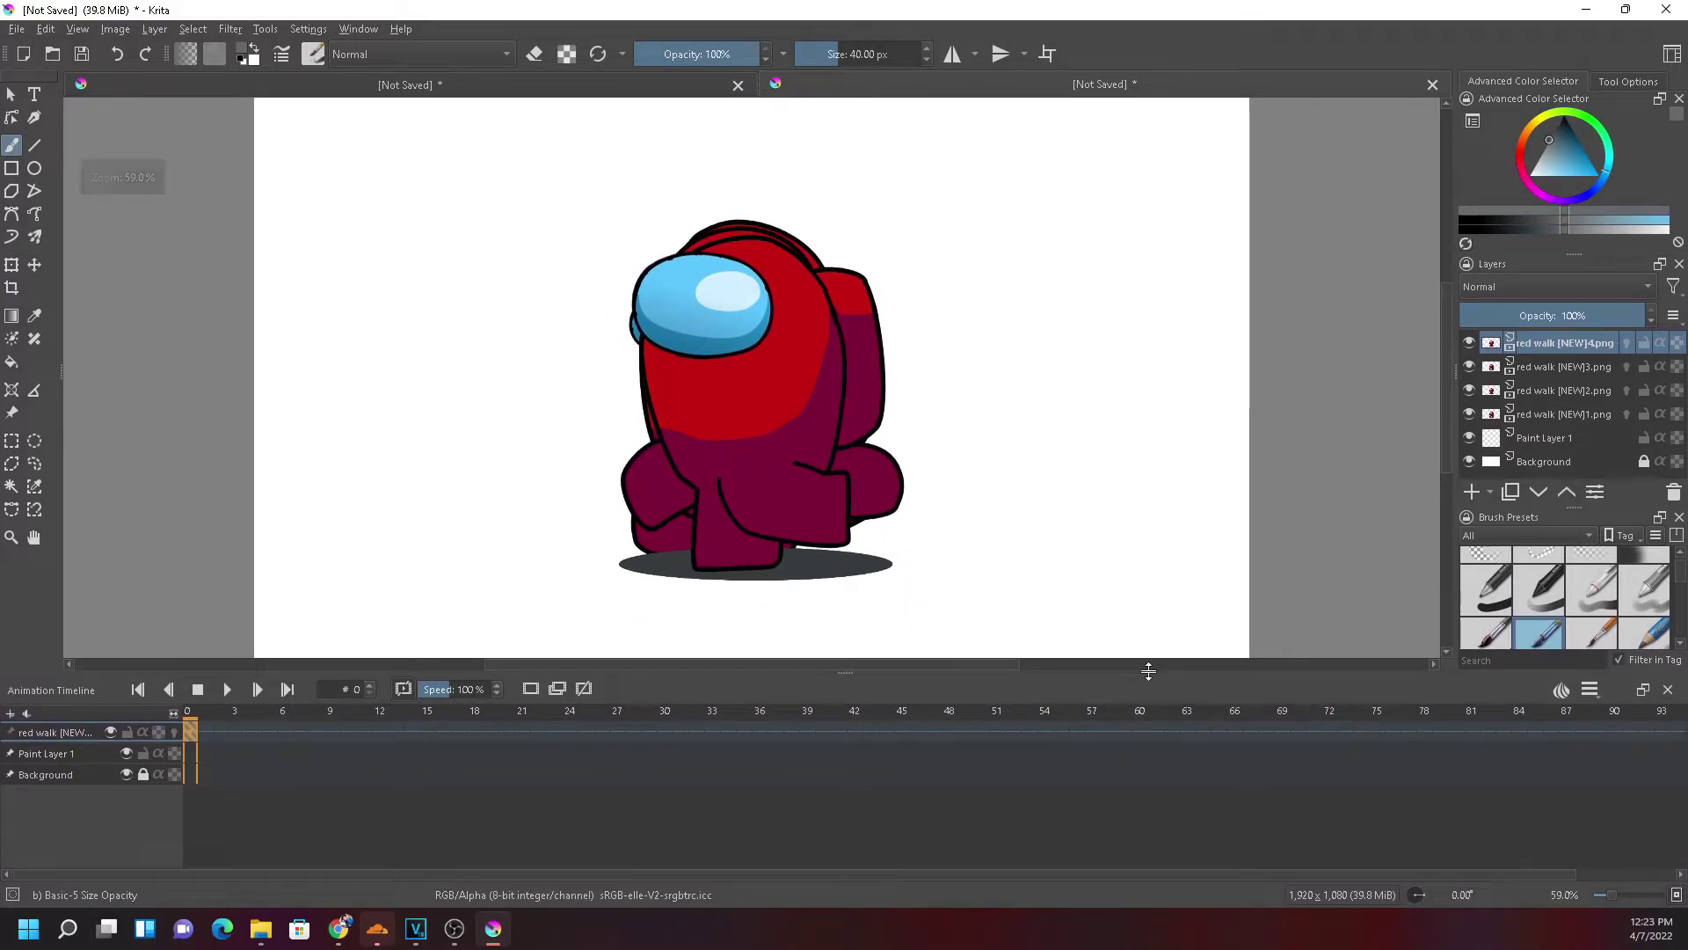
pyautogui.moveTo(1149, 671); pyautogui.dragTo(1149, 667)
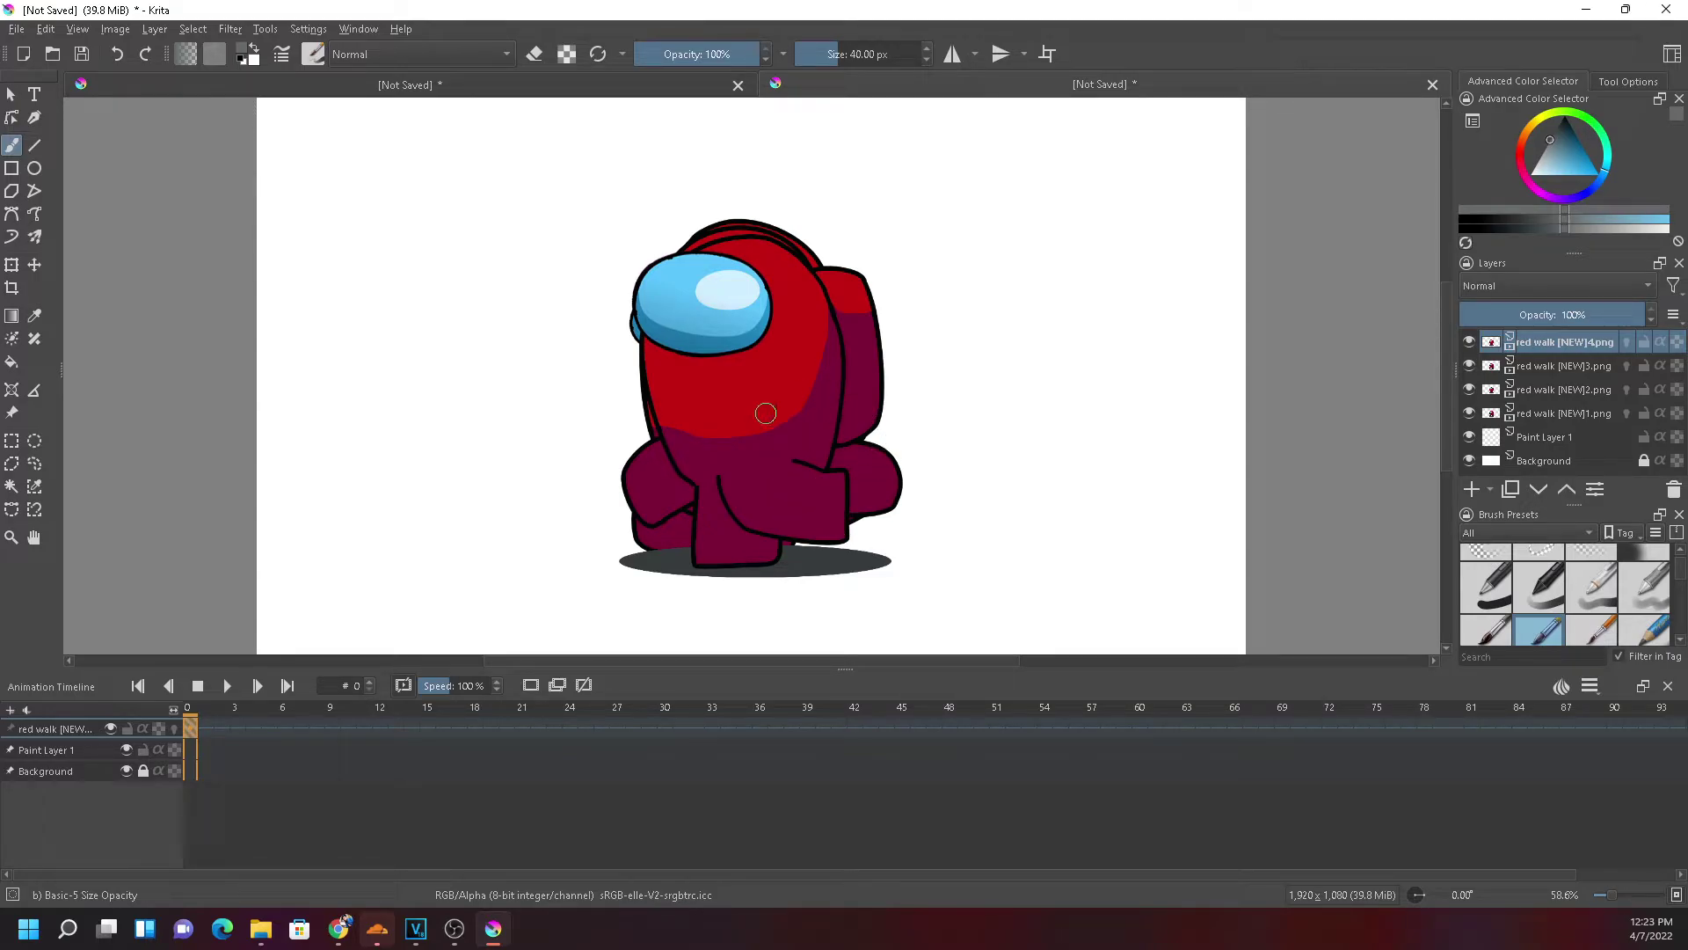
pyautogui.click(1555, 414)
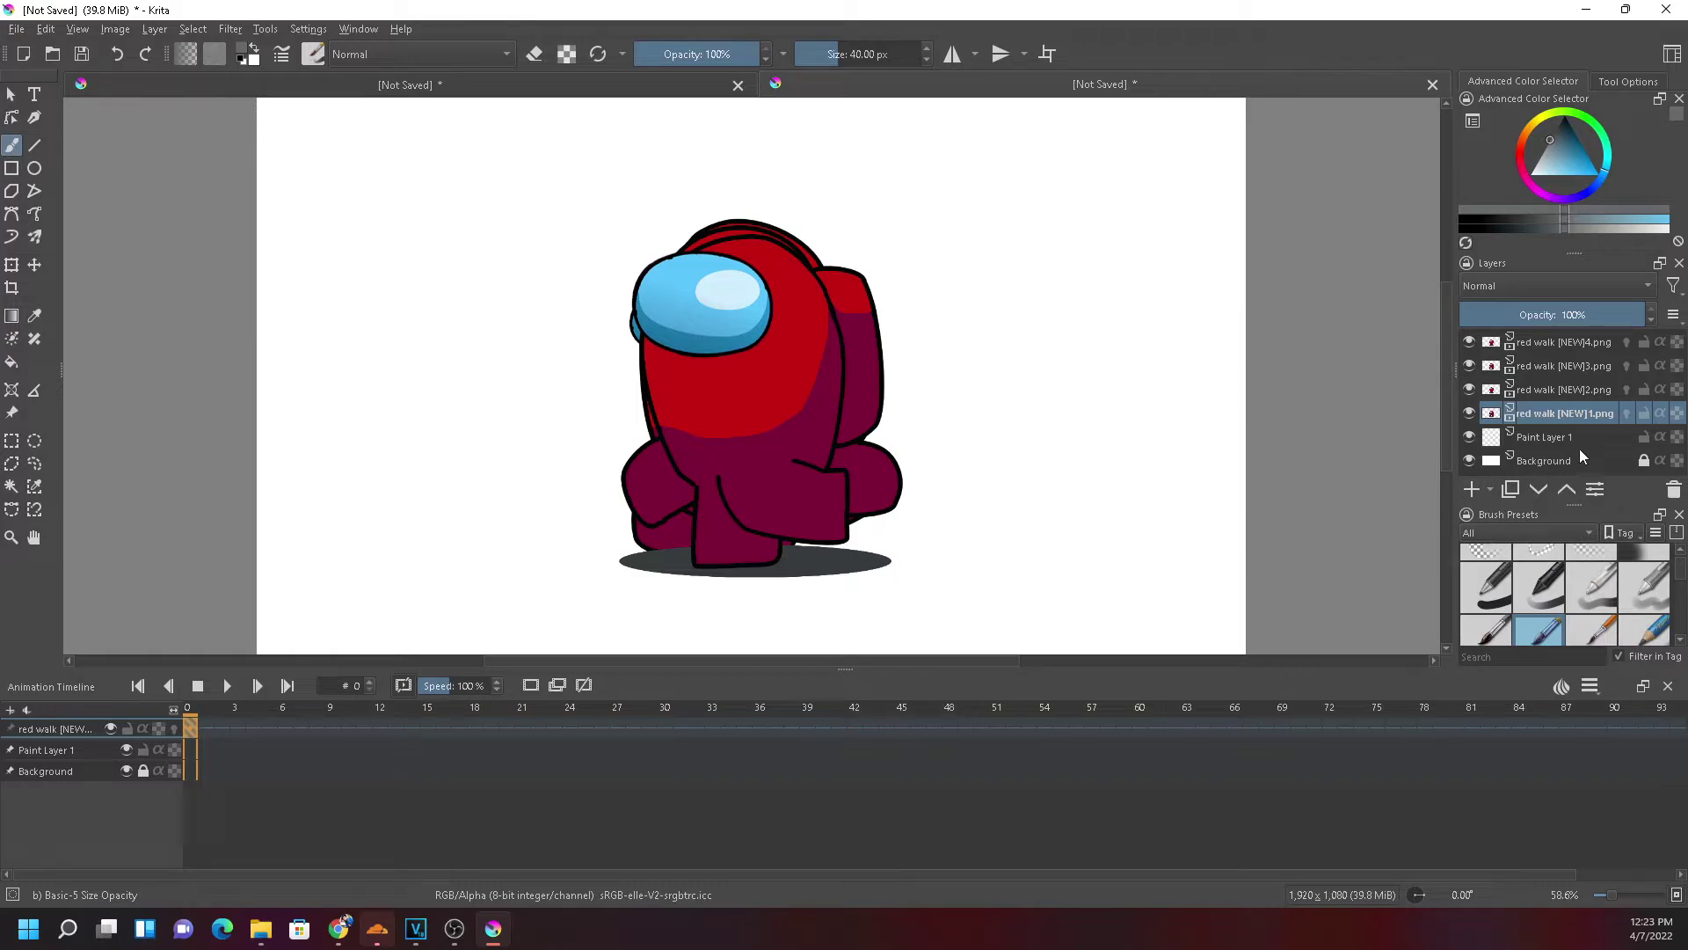
pyautogui.moveTo(1573, 415); pyautogui.dragTo(1604, 342)
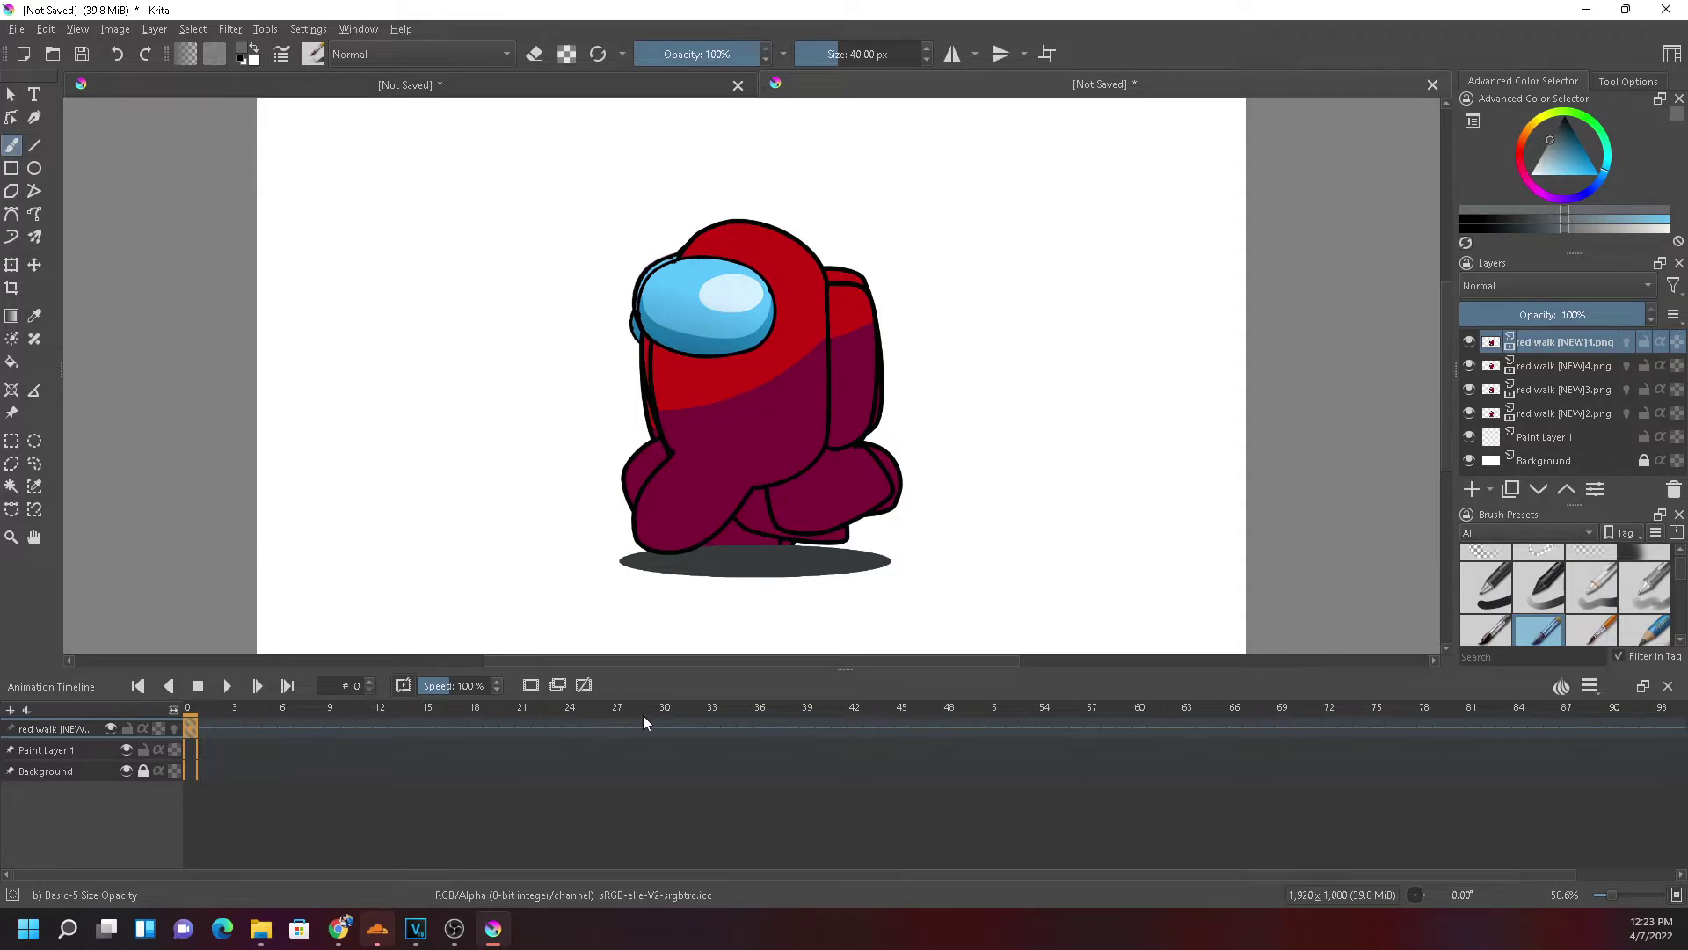
pyautogui.moveTo(925, 667); pyautogui.dragTo(919, 601)
# Examine how the red walk layers and Paint Layer 1 are listed in the animation timeline, checking the visibility of red walk [NEW]3.png
pyautogui.click(1571, 345)
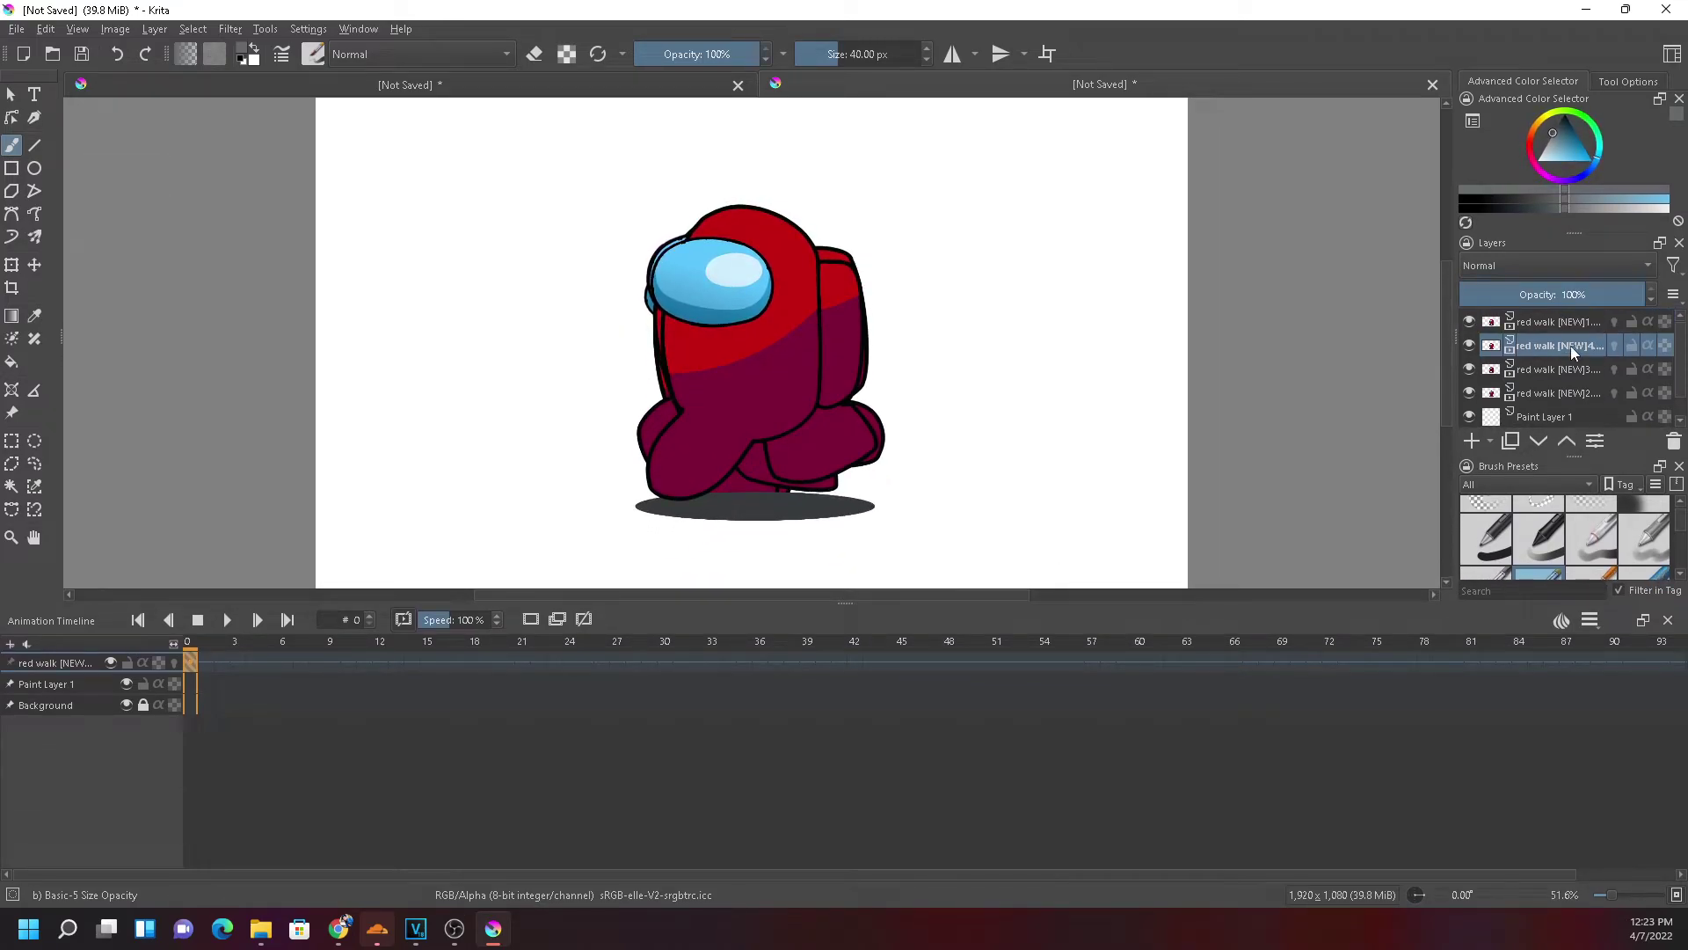
pyautogui.click(1570, 369)
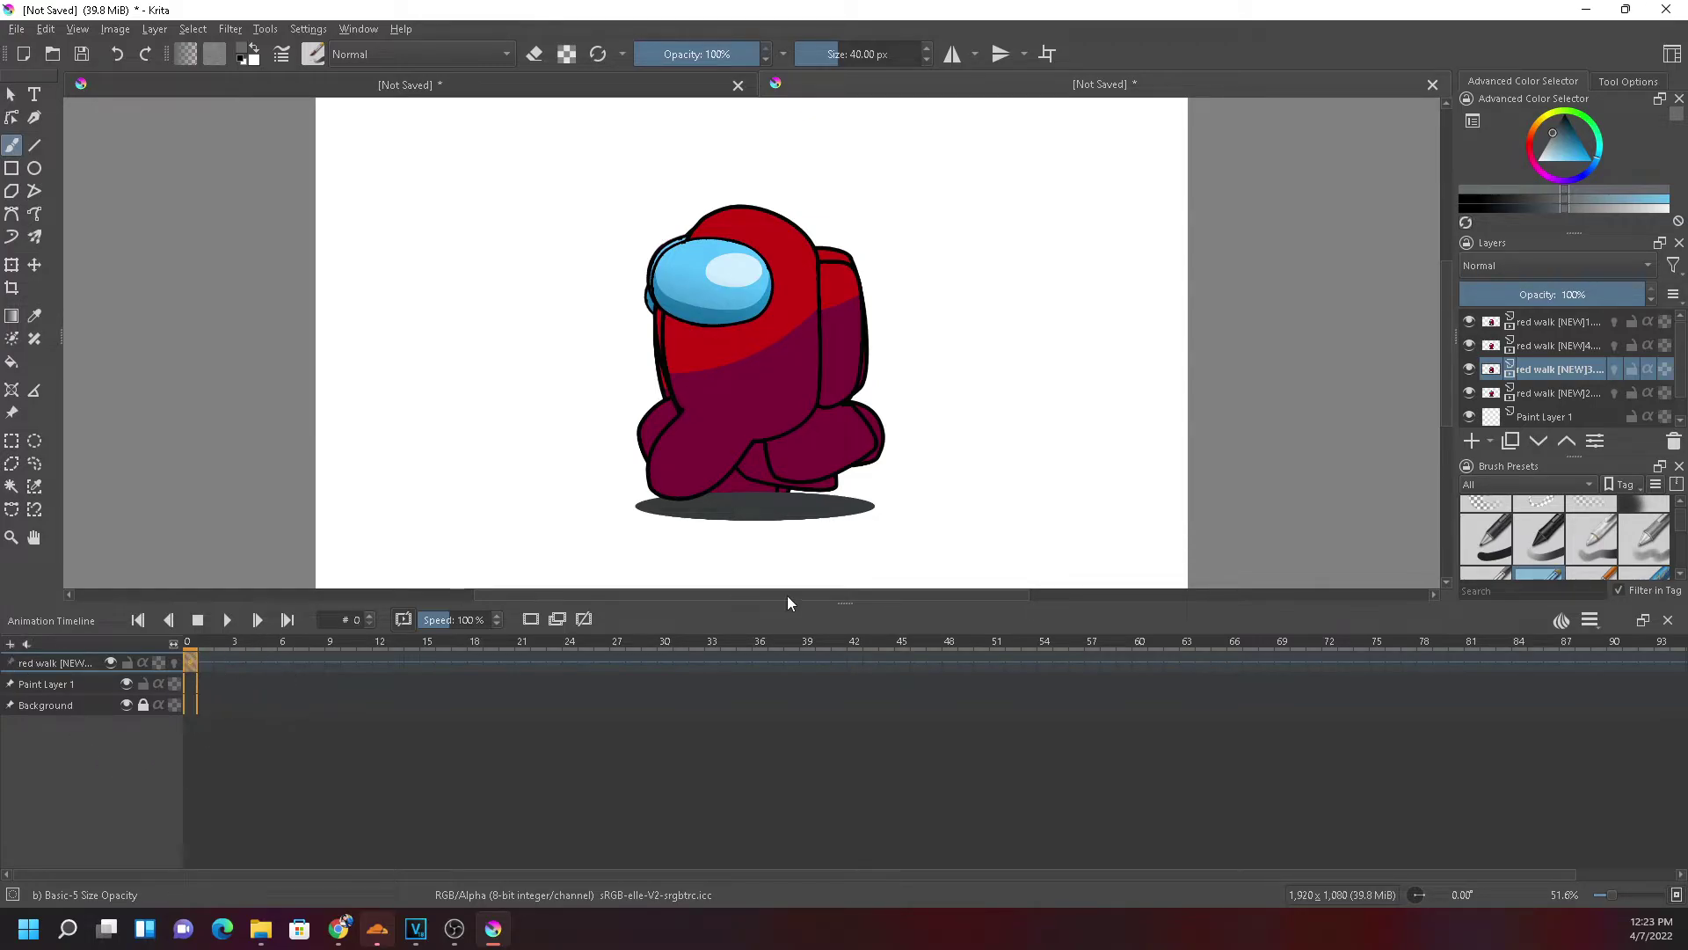
pyautogui.click(1466, 366)
pyautogui.click(1465, 367)
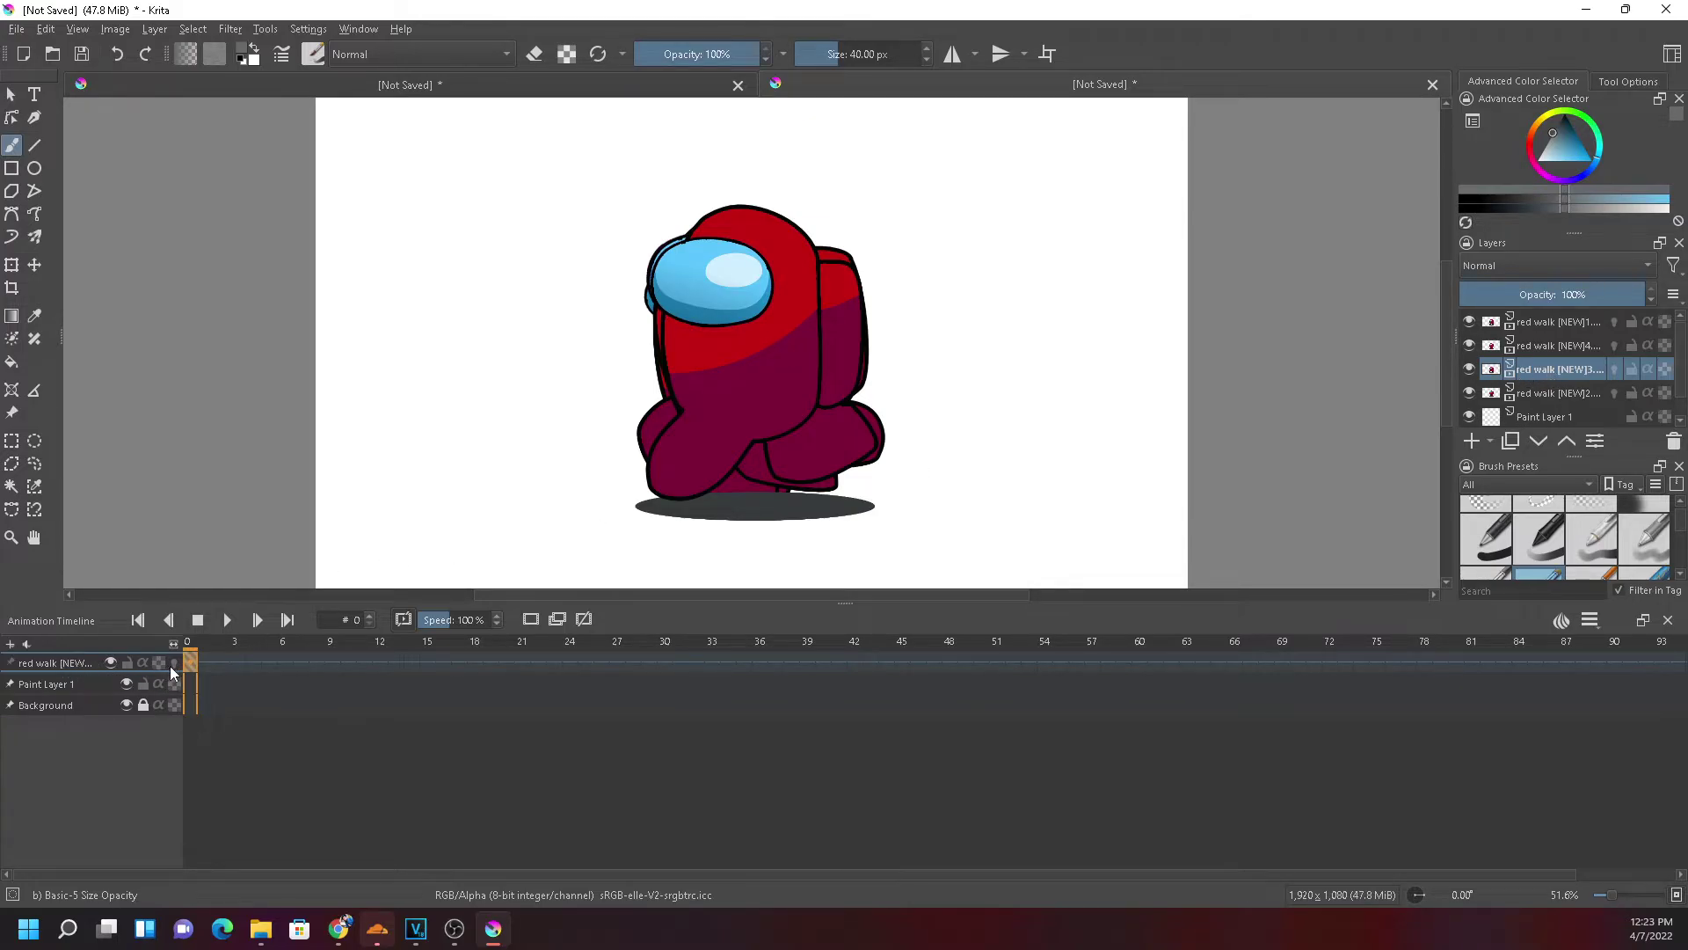
pyautogui.click(88, 683)
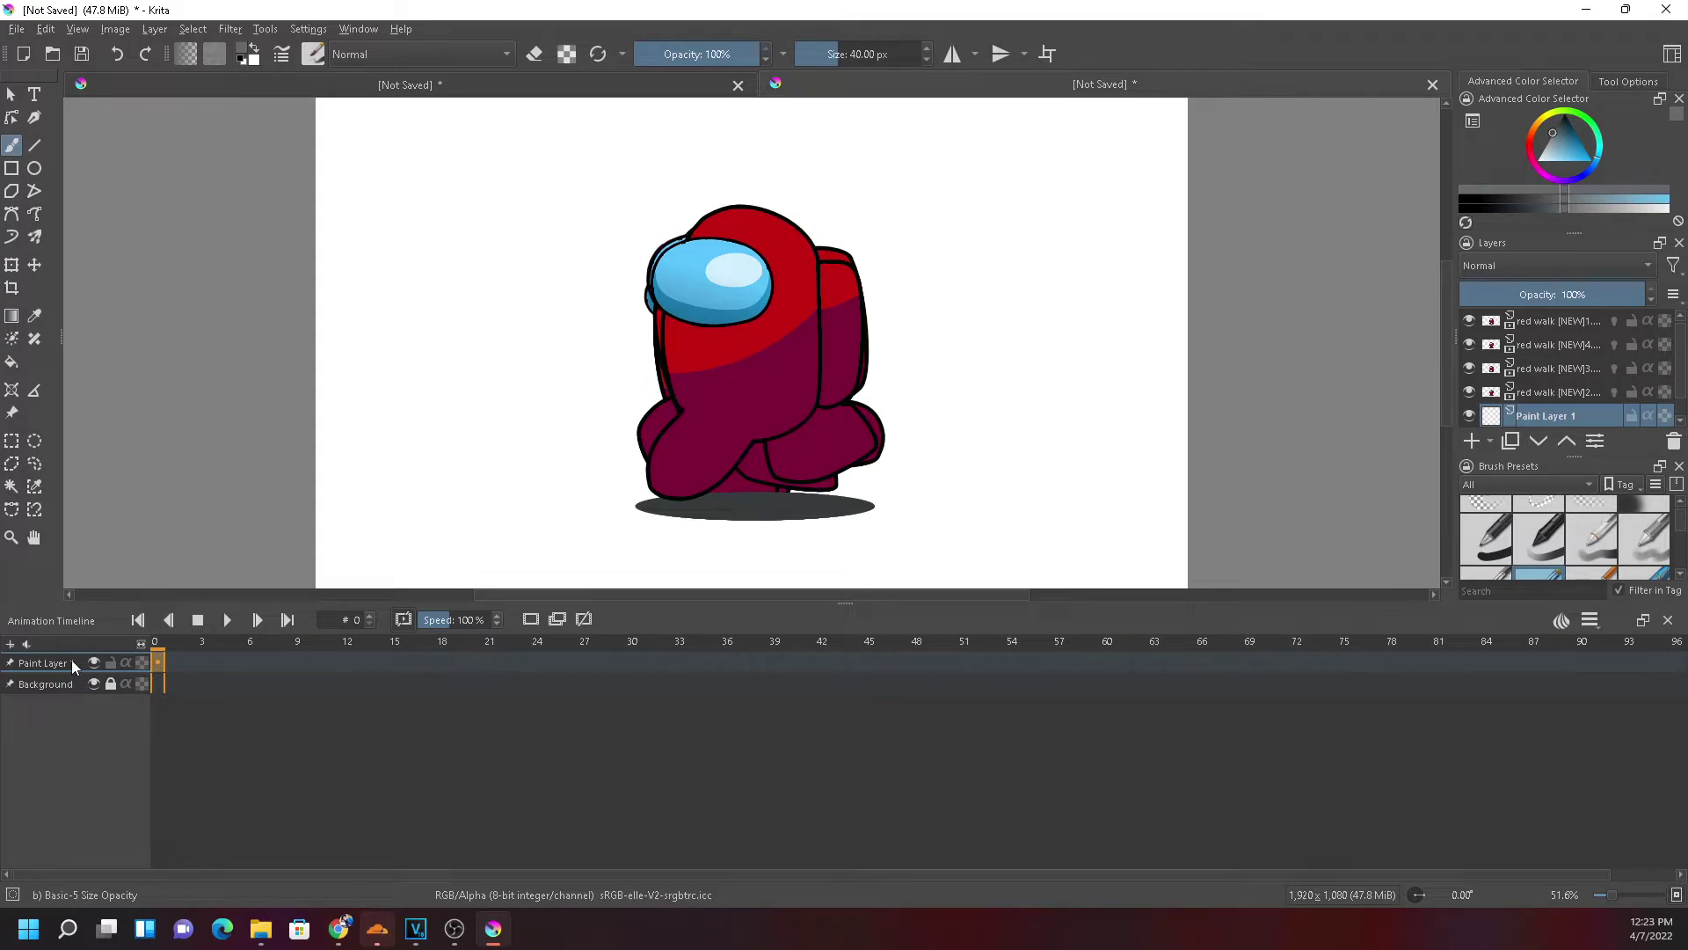
pyautogui.click(1552, 394)
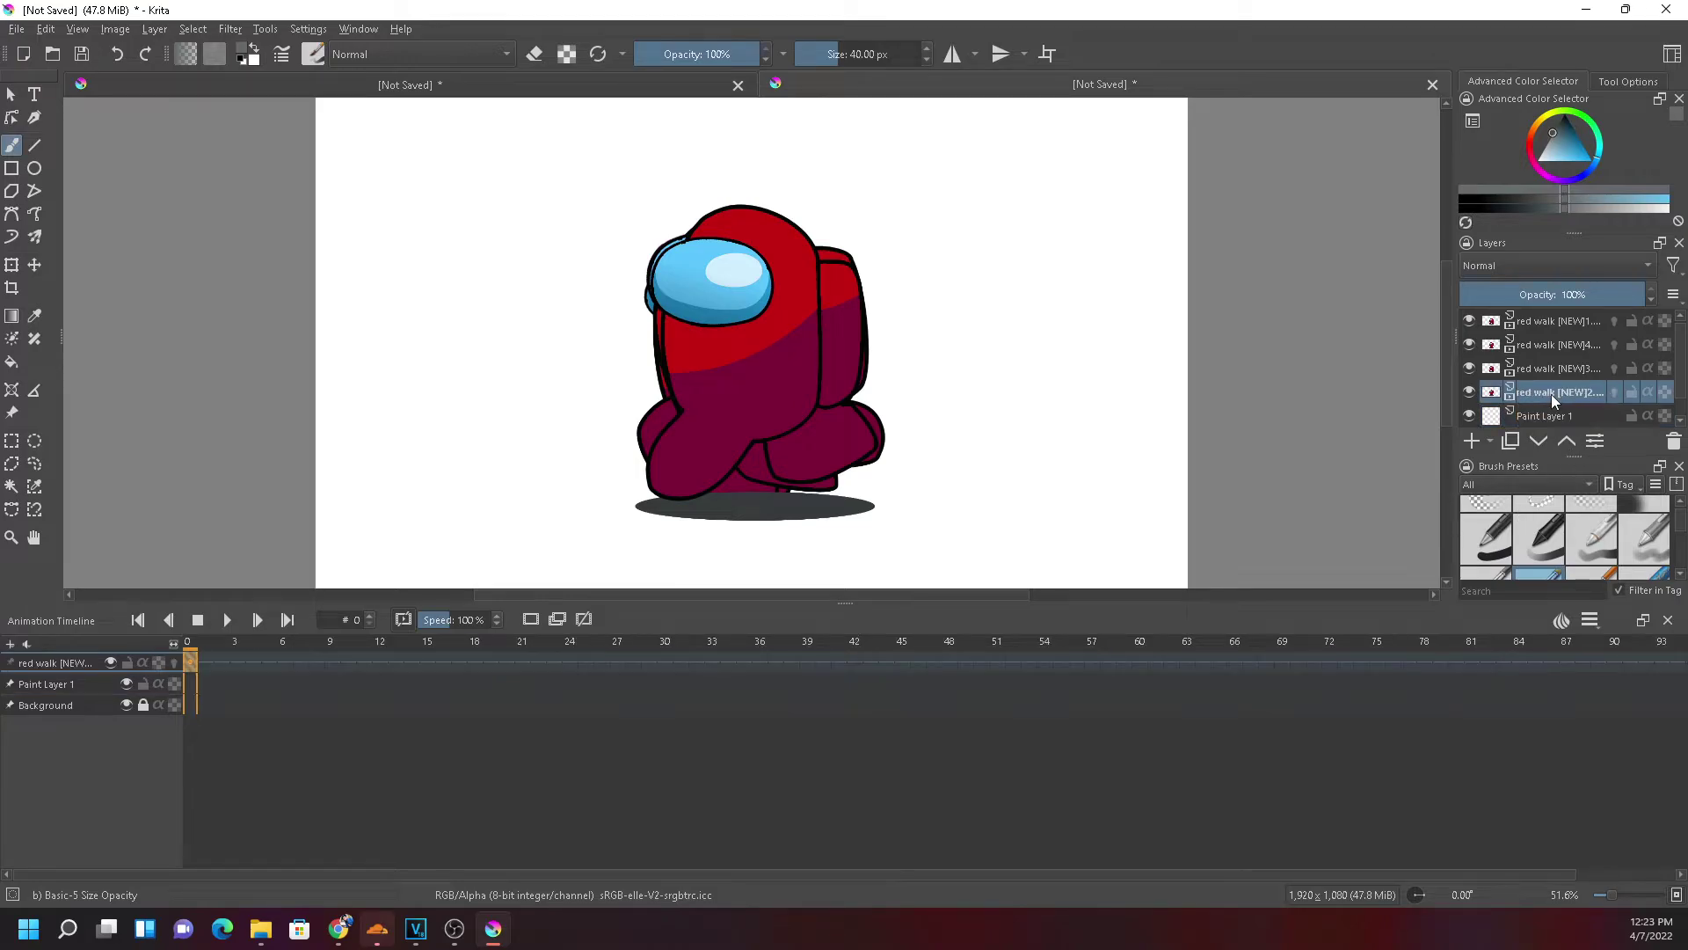
pyautogui.click(1553, 373)
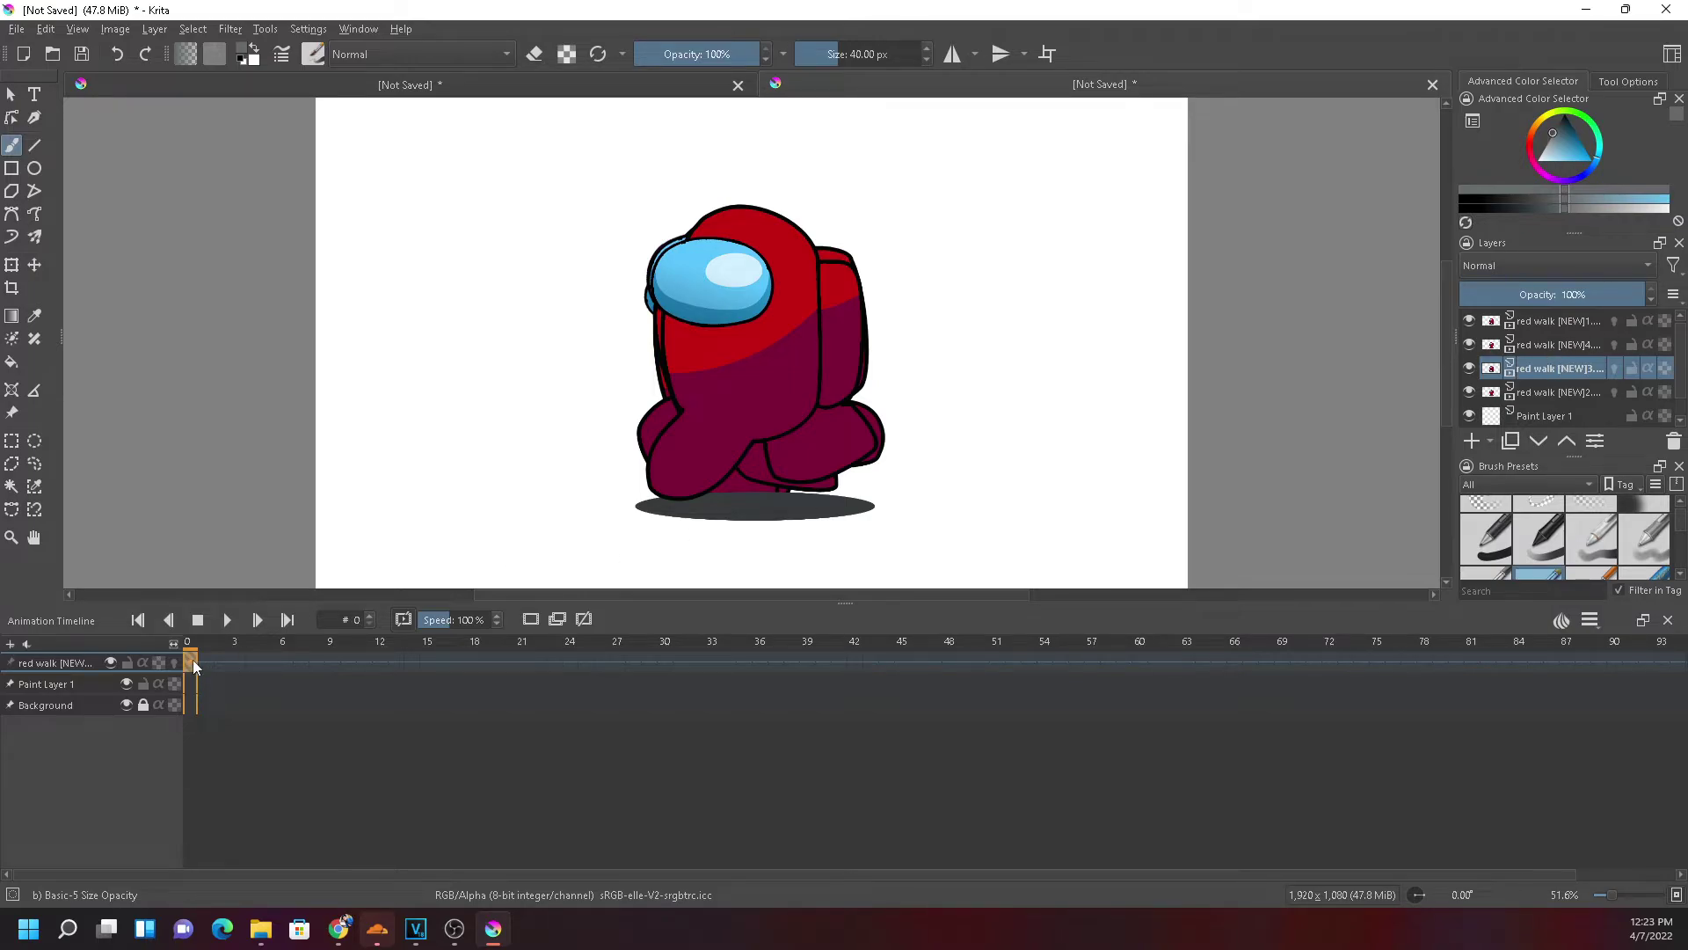
# Go to frame 3 on the timeline and check the visibility of red walk [NEW]3.png and the timeline rows of the other walk layers
pyautogui.moveTo(192, 659); pyautogui.dragTo(240, 665)
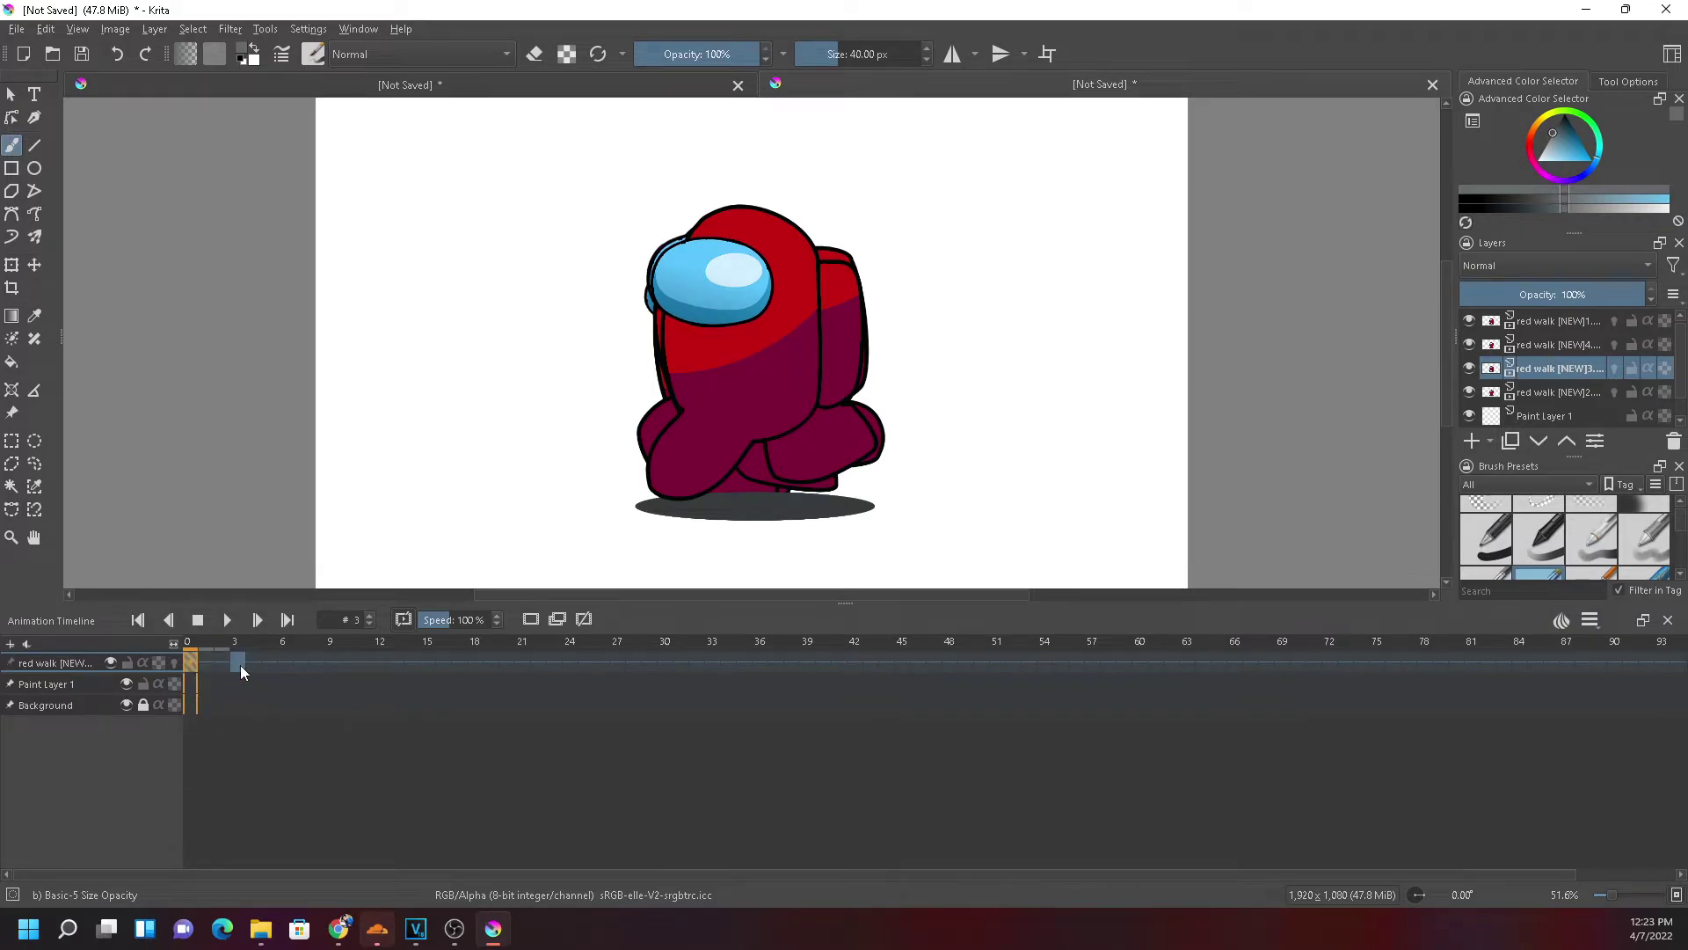
pyautogui.click(11, 646)
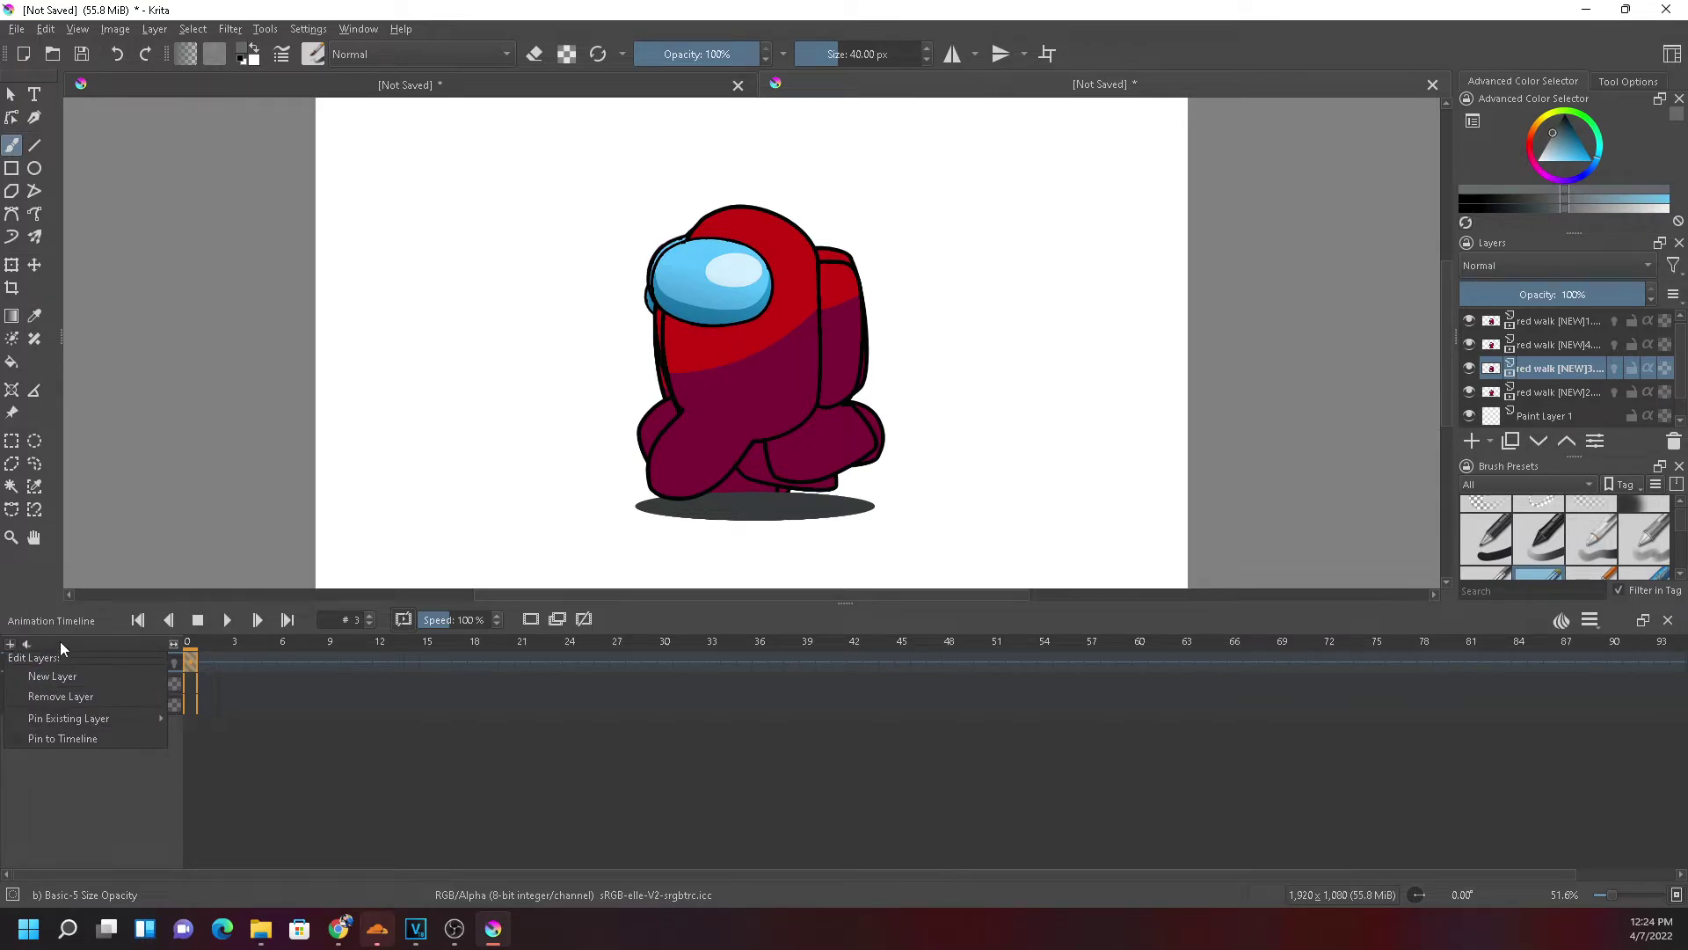
pyautogui.click(18, 603)
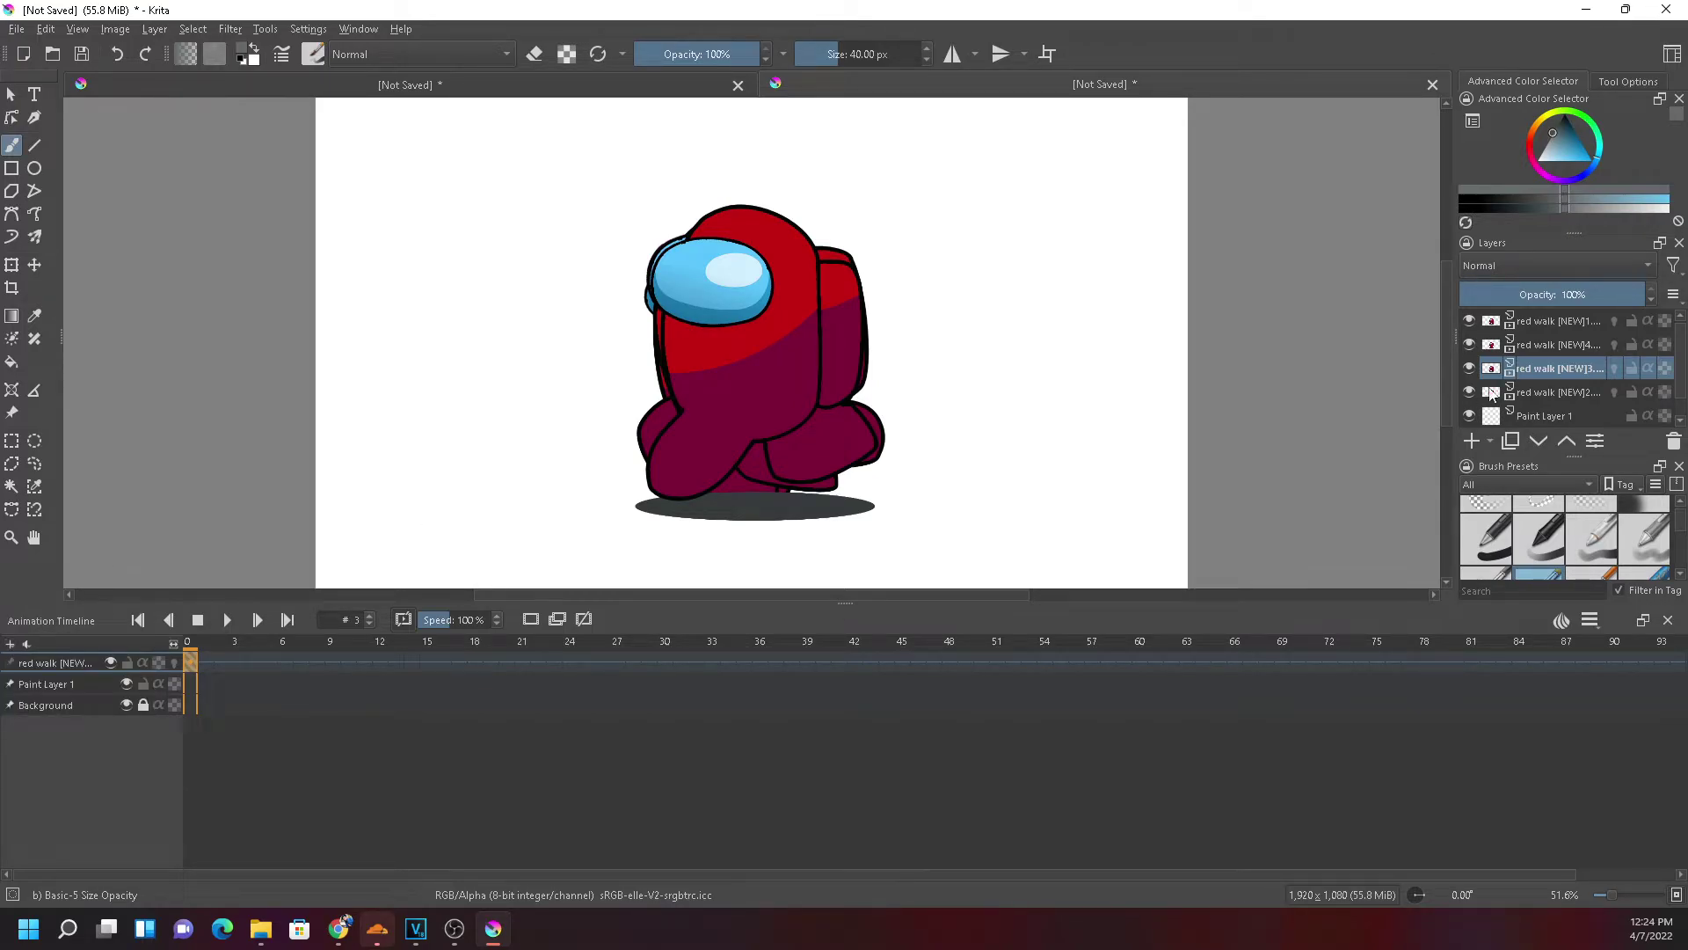
pyautogui.click(1463, 367)
pyautogui.click(1463, 367)
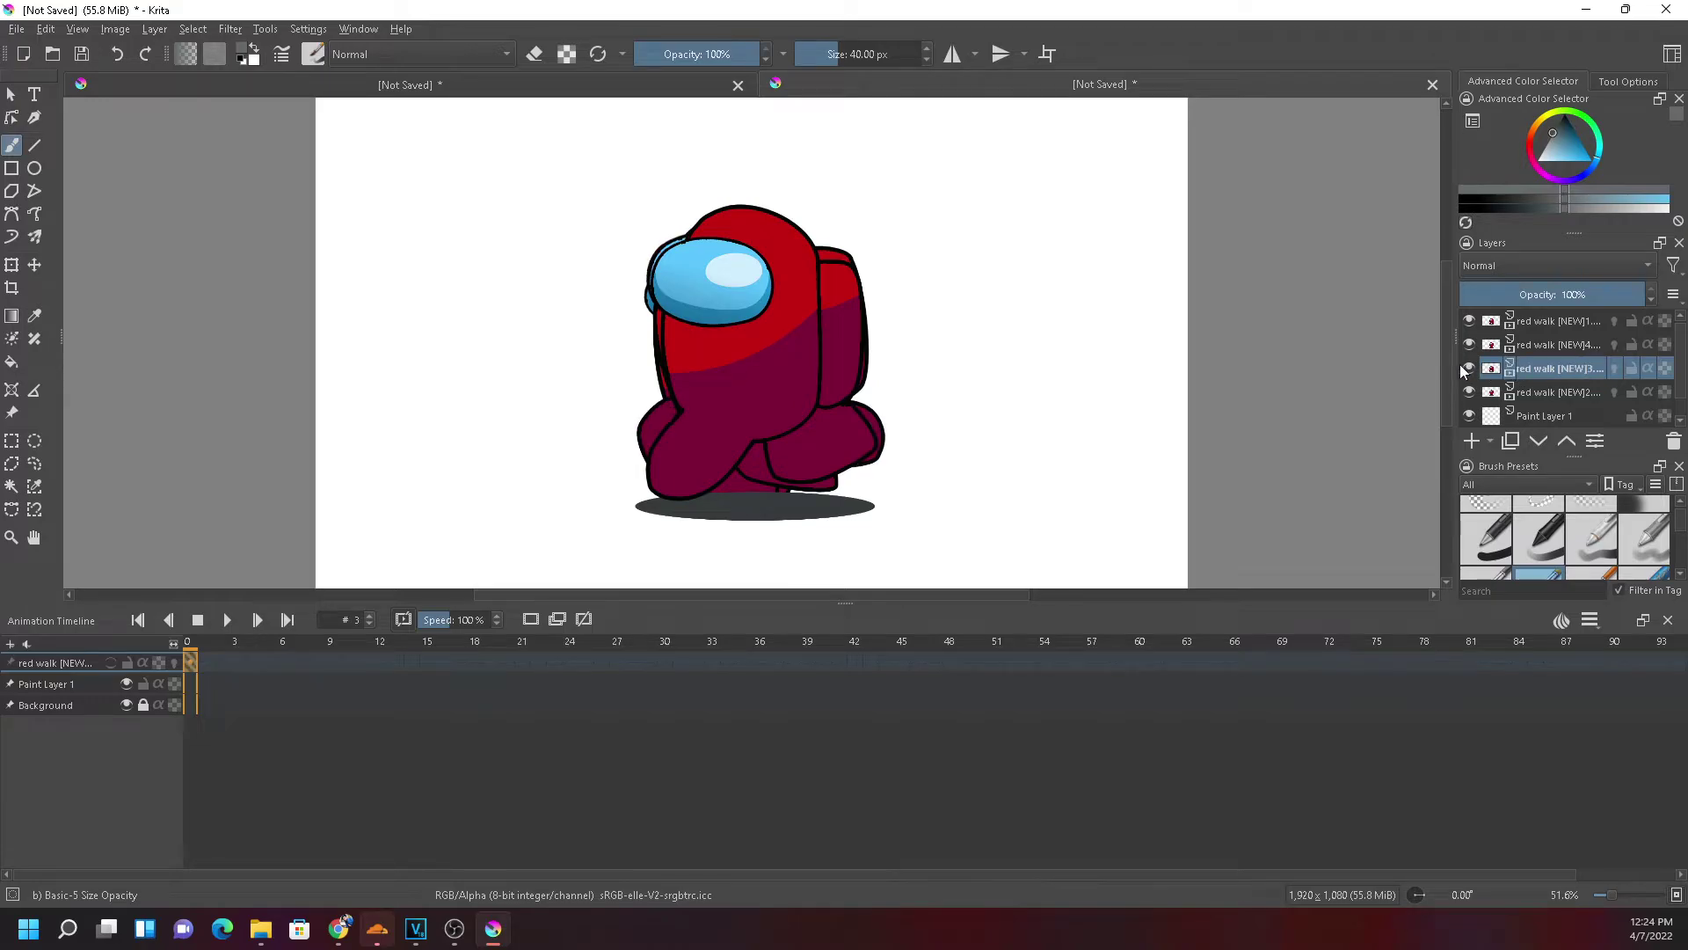
pyautogui.click(1462, 366)
pyautogui.click(1462, 366)
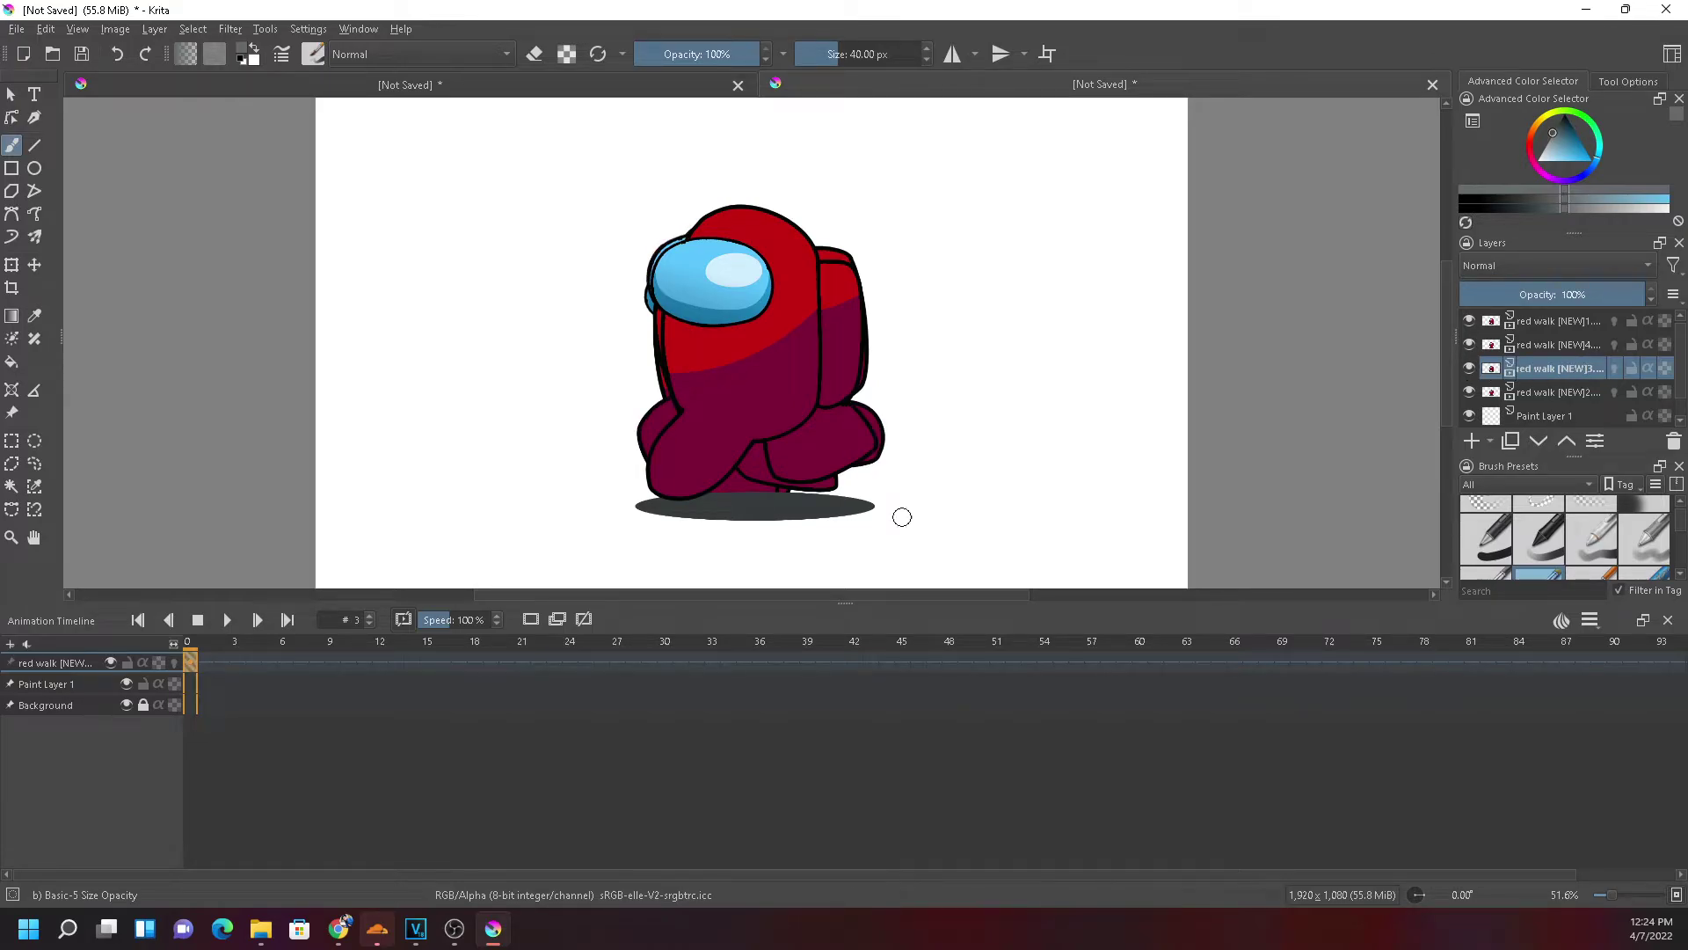
pyautogui.click(1567, 320)
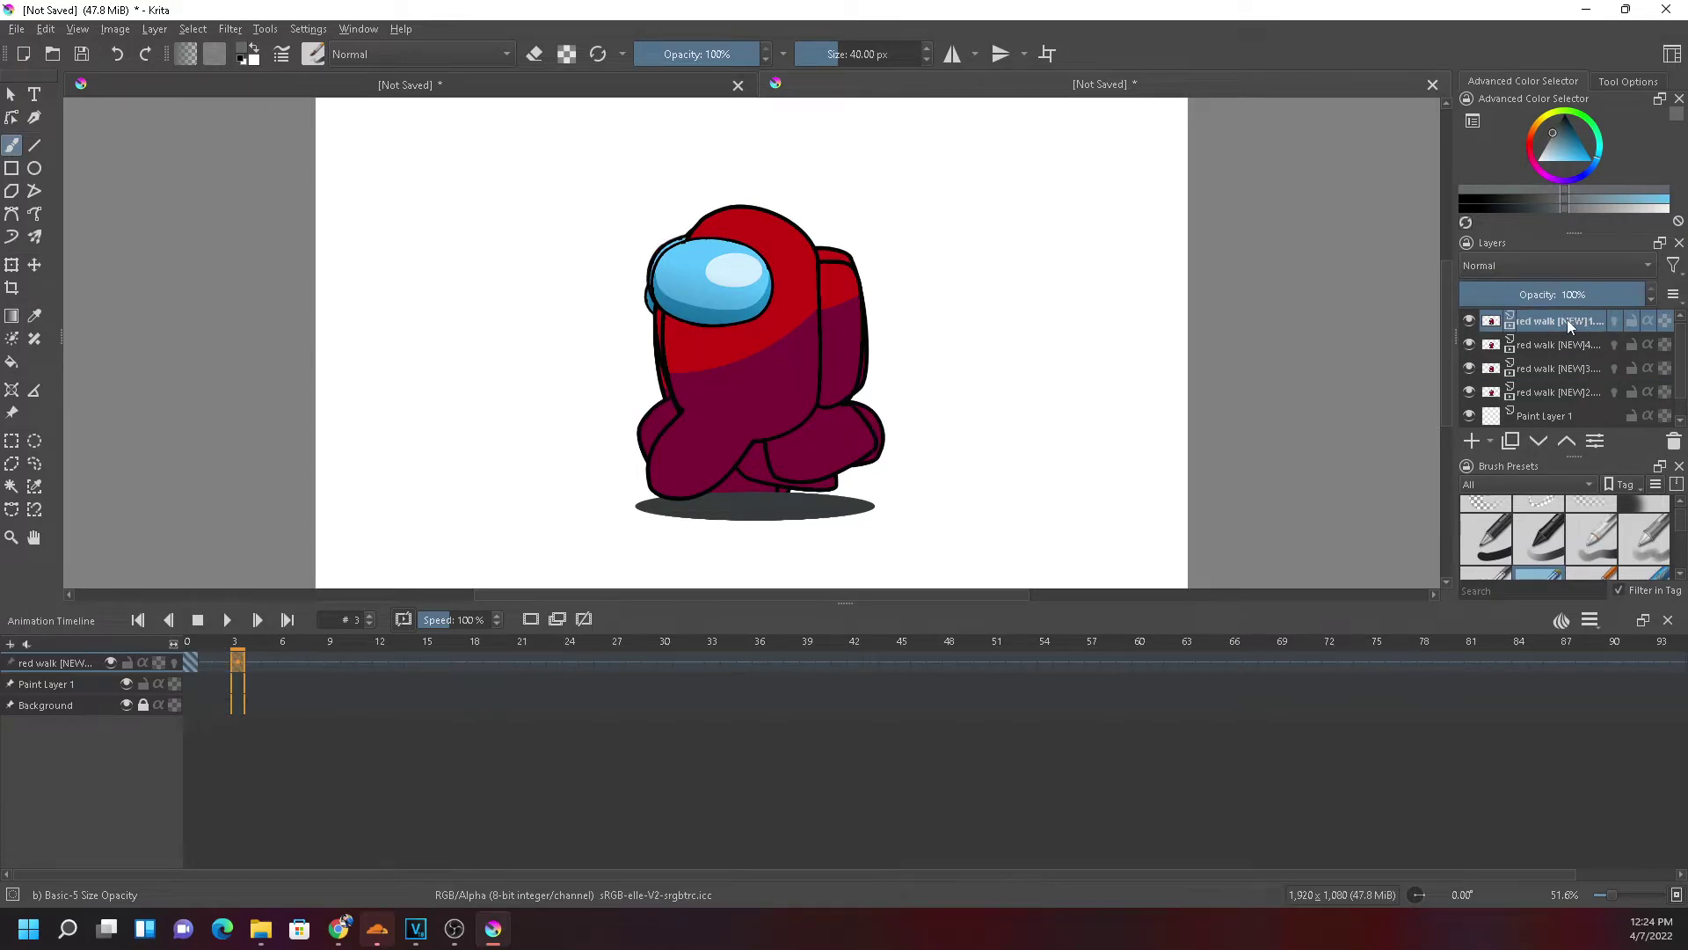
pyautogui.click(1549, 389)
pyautogui.click(1553, 369)
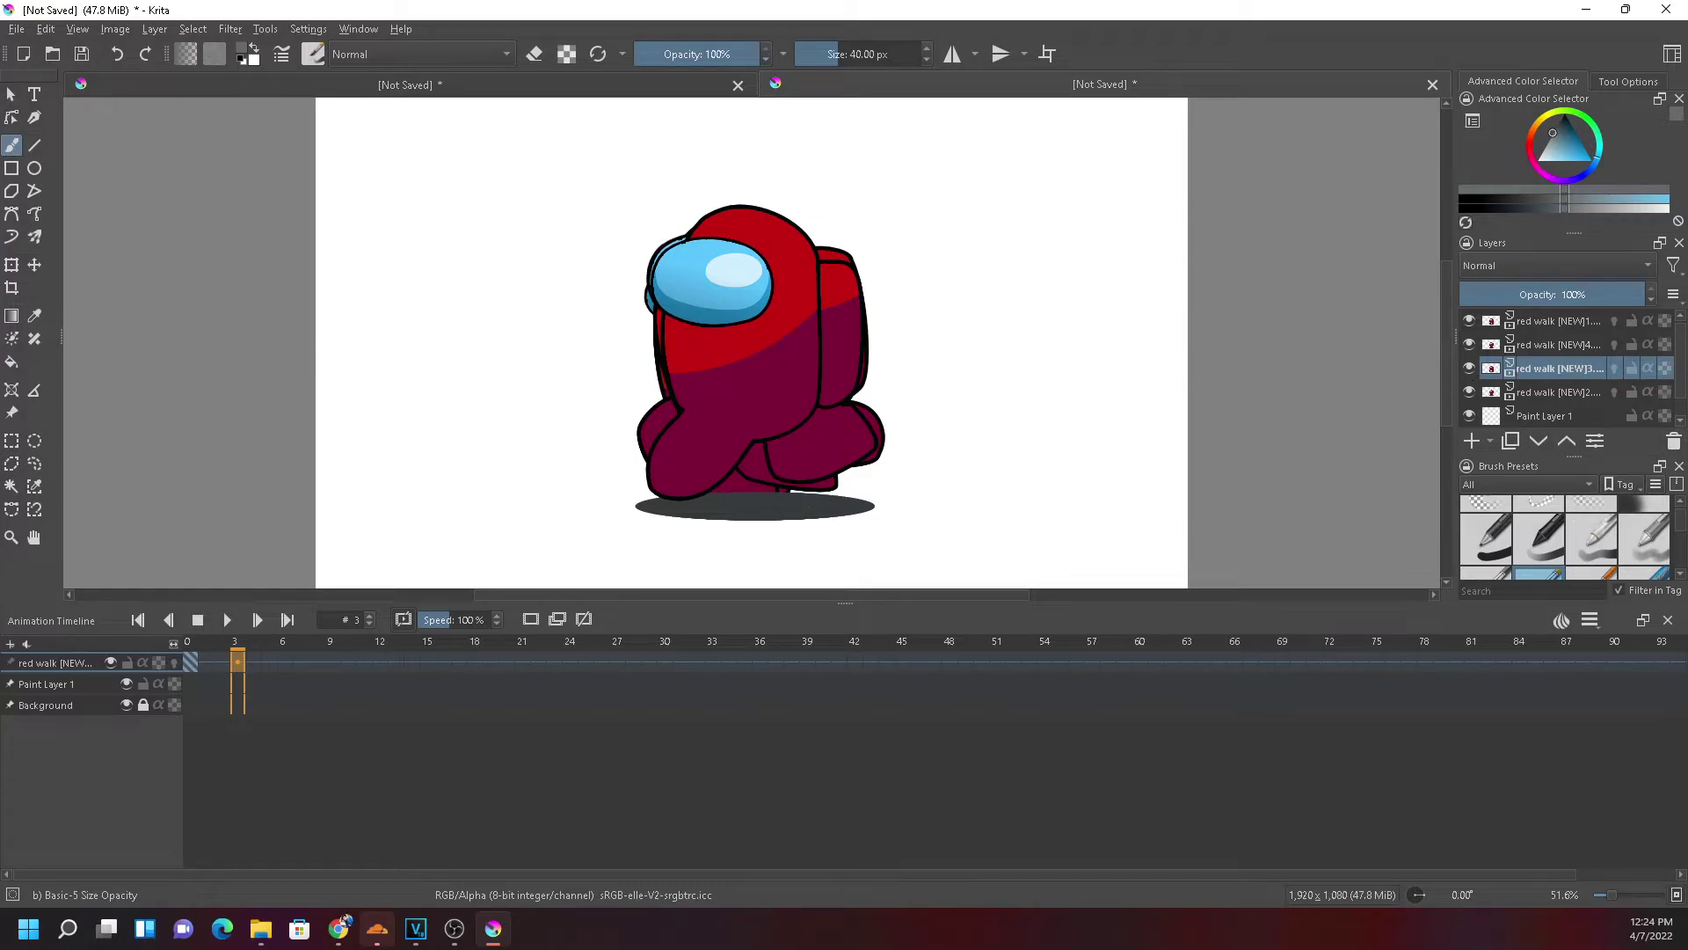
# Add a new paint layer above red walk [NEW]3.png and compare its timeline row with those of the walk layers
pyautogui.click(1470, 441)
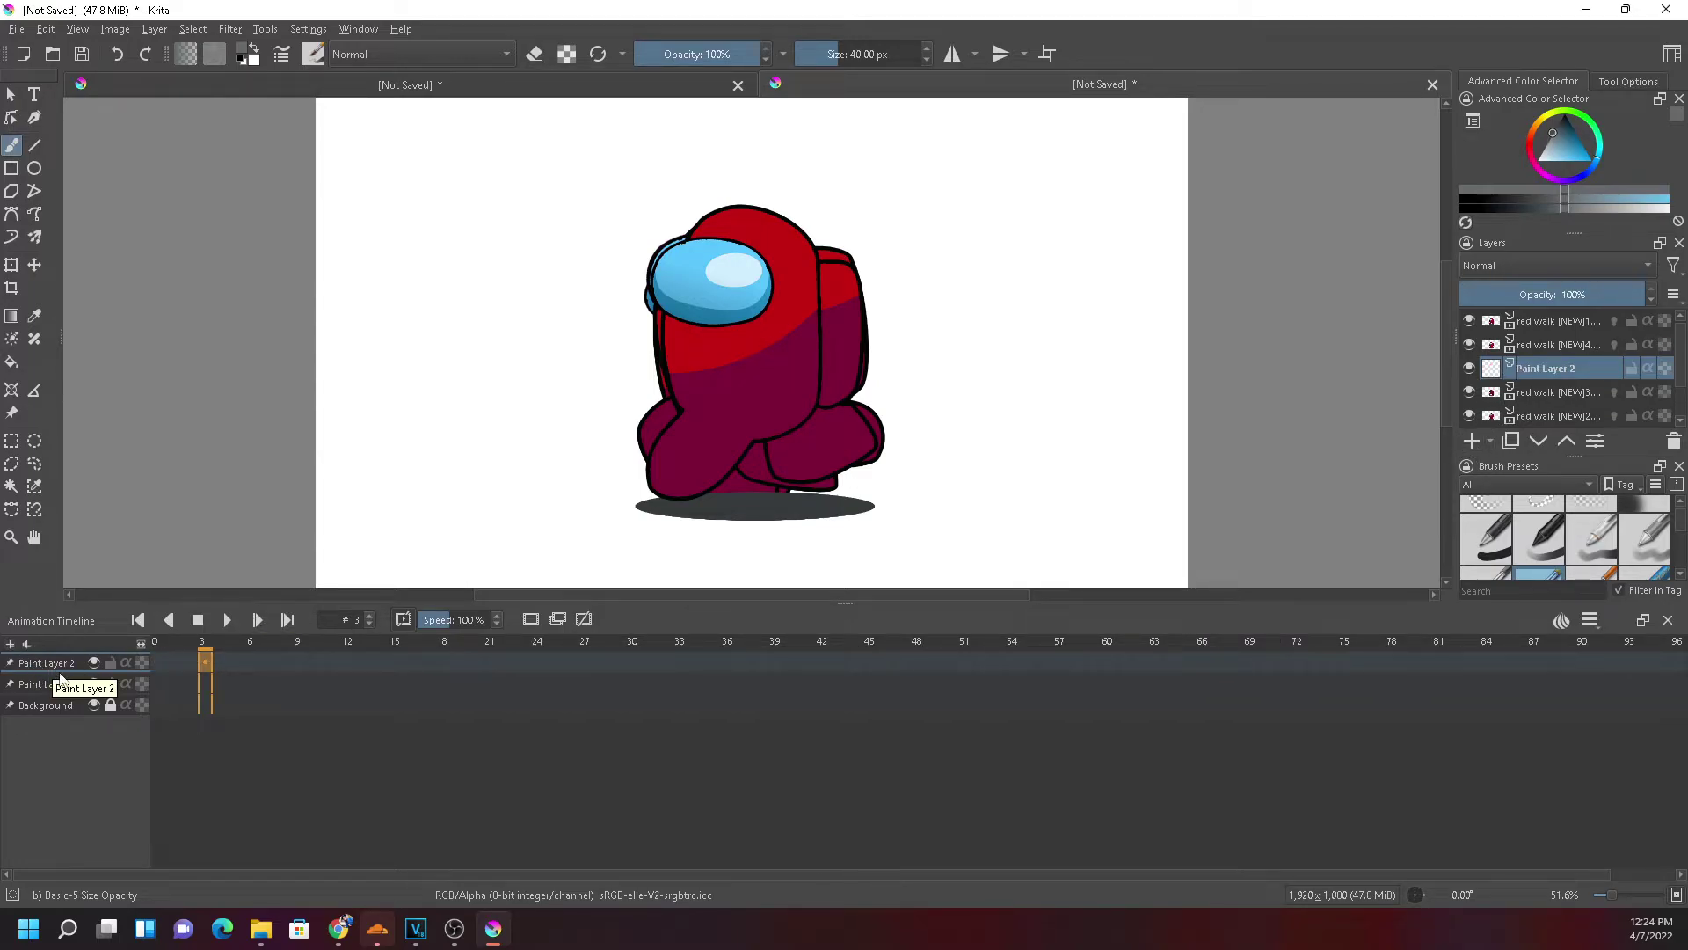
pyautogui.click(1530, 393)
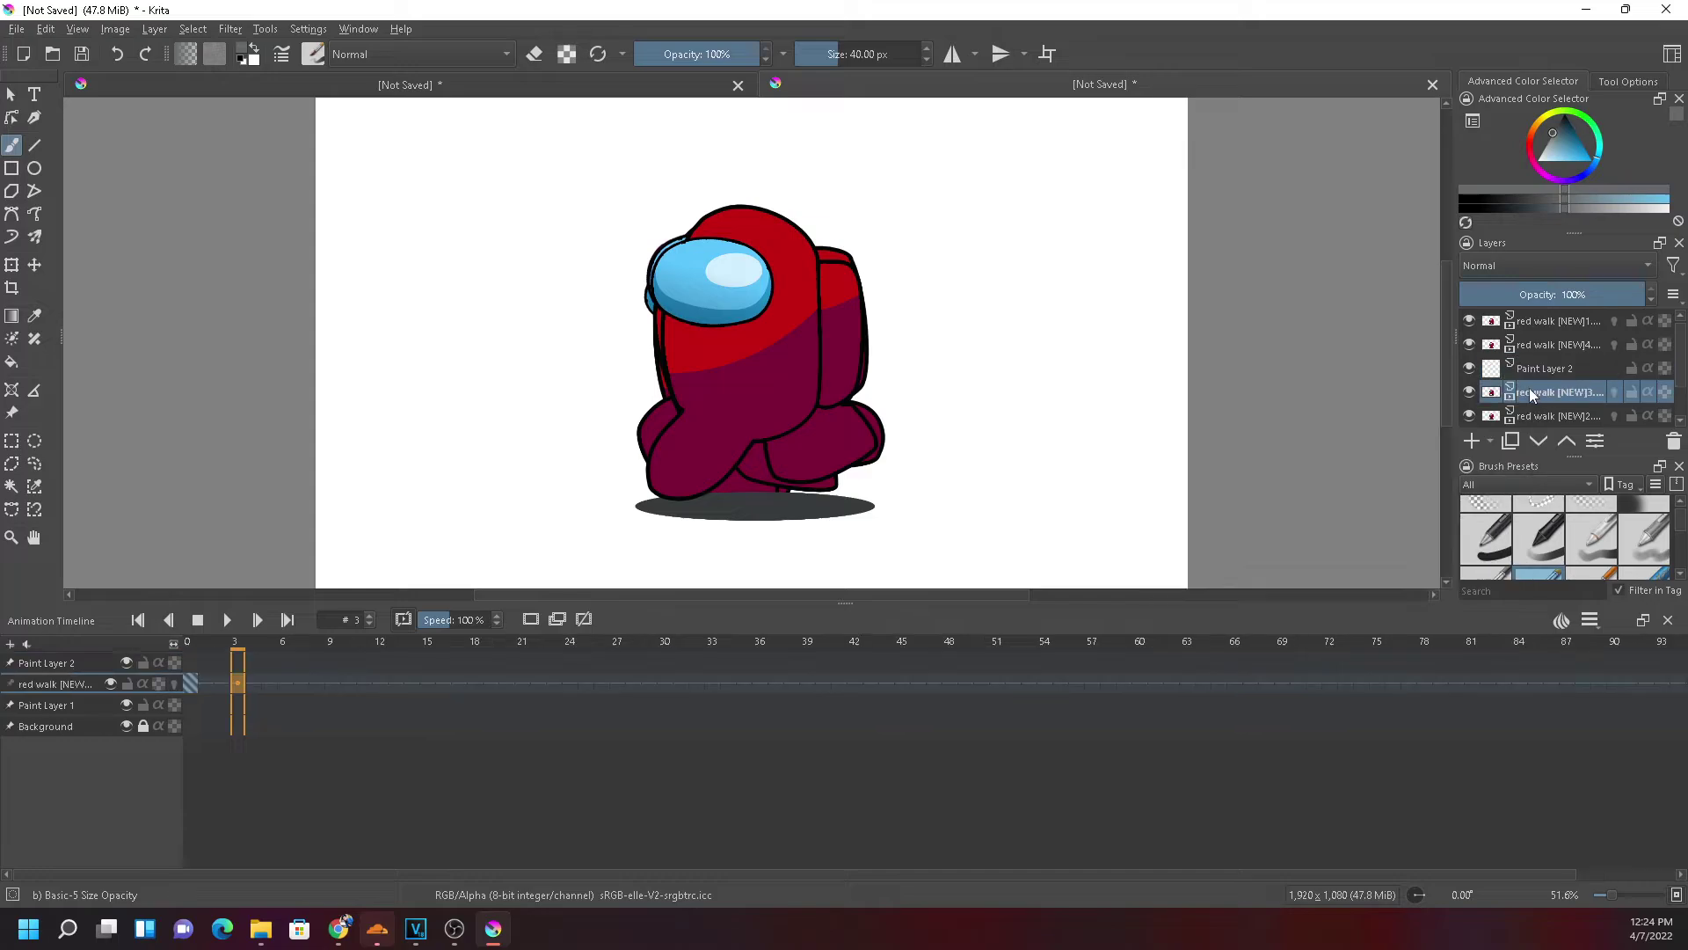
pyautogui.click(1534, 417)
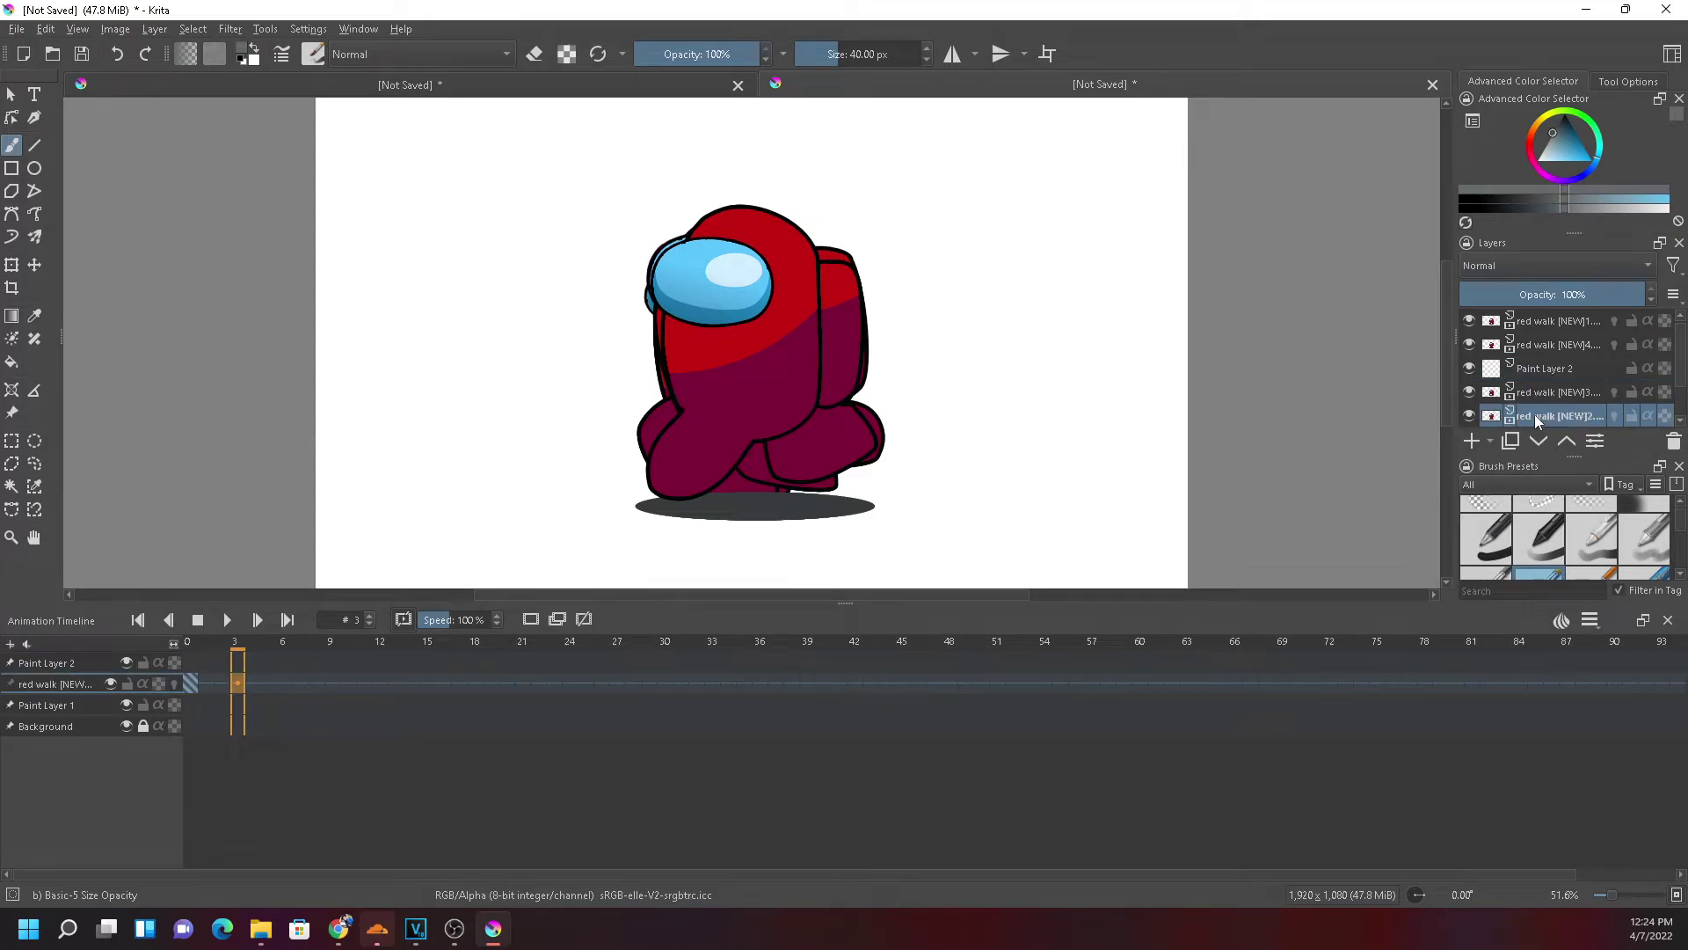
pyautogui.click(1545, 368)
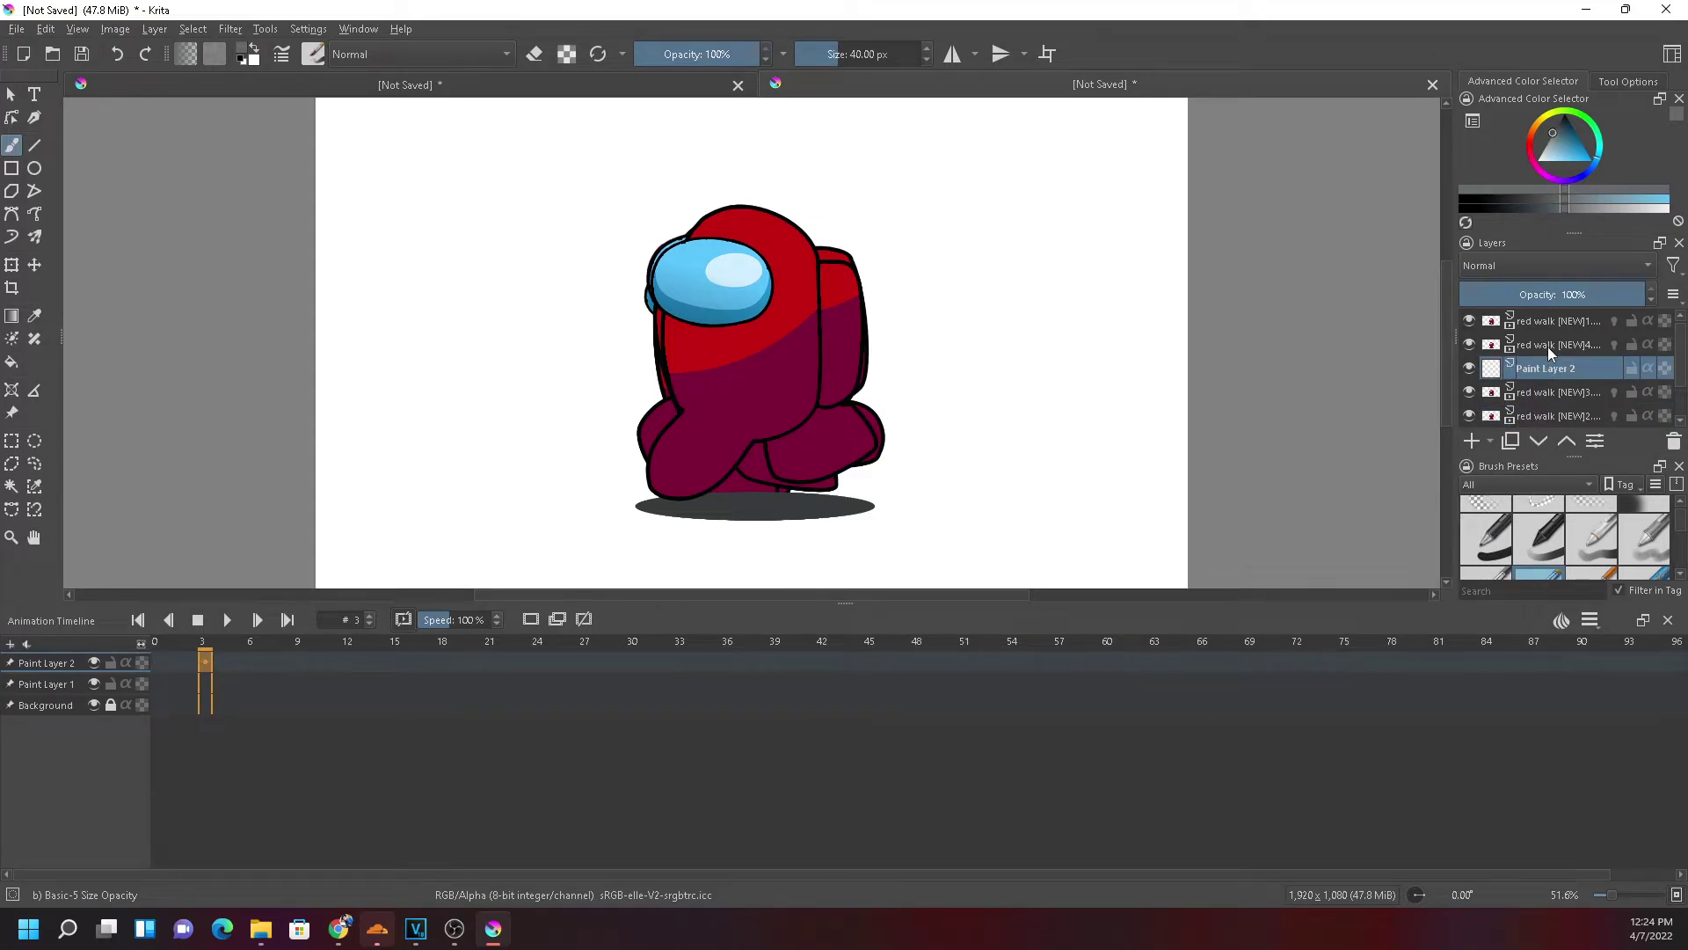
pyautogui.click(1547, 345)
pyautogui.click(1538, 325)
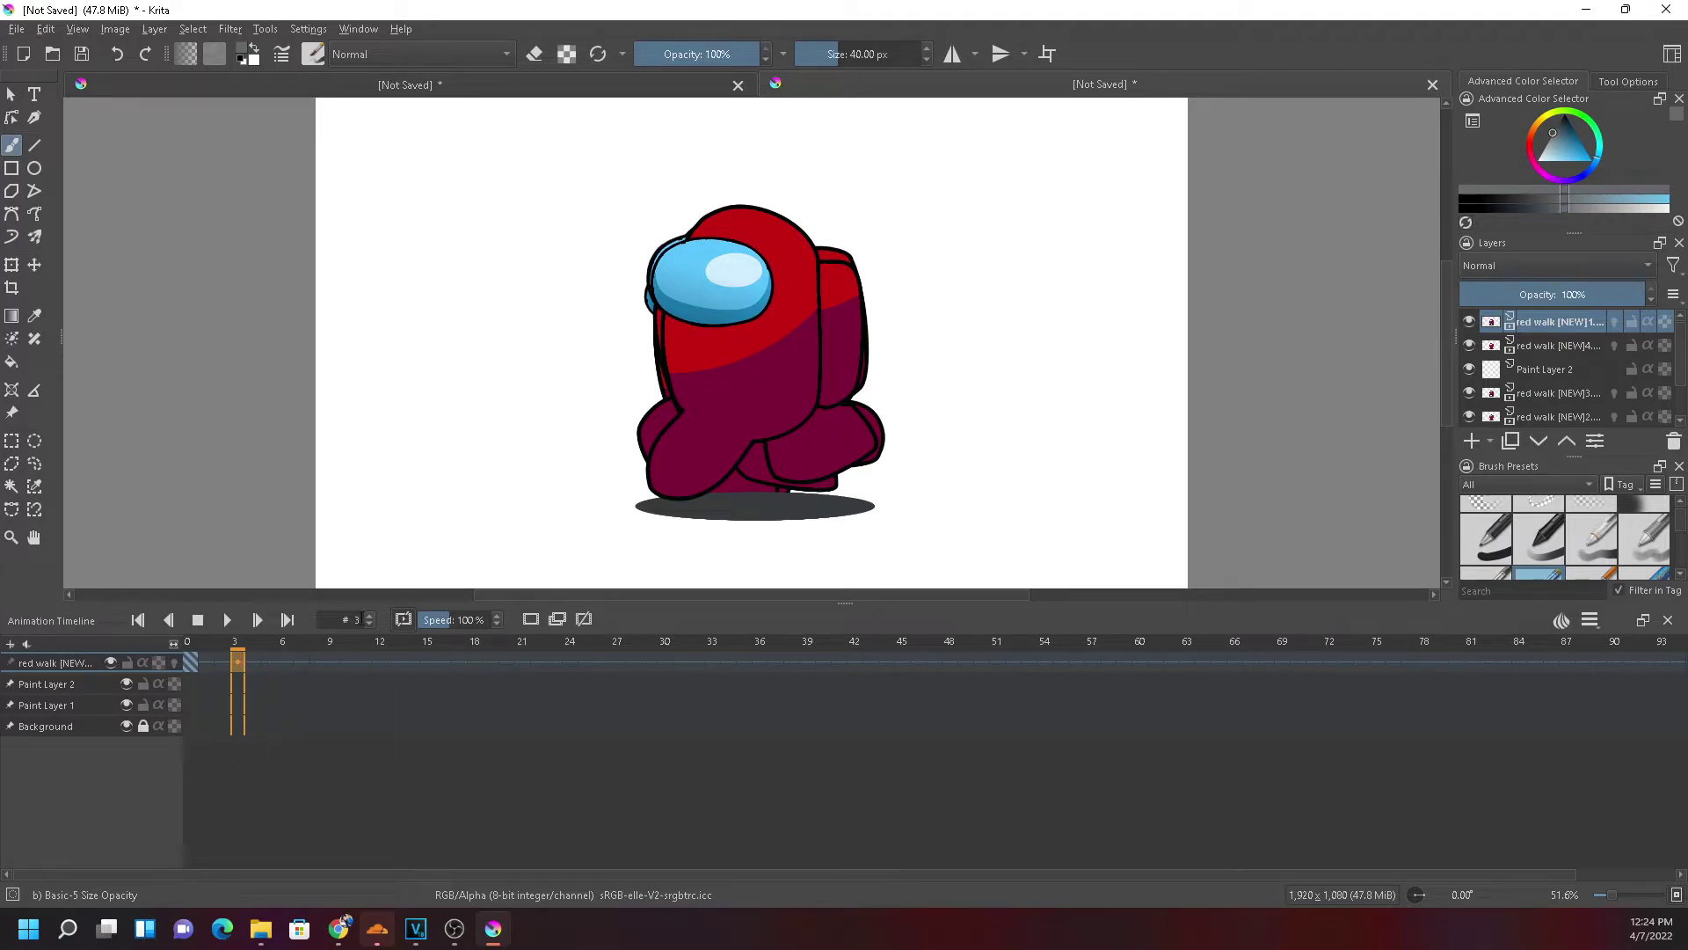
pyautogui.click(1593, 622)
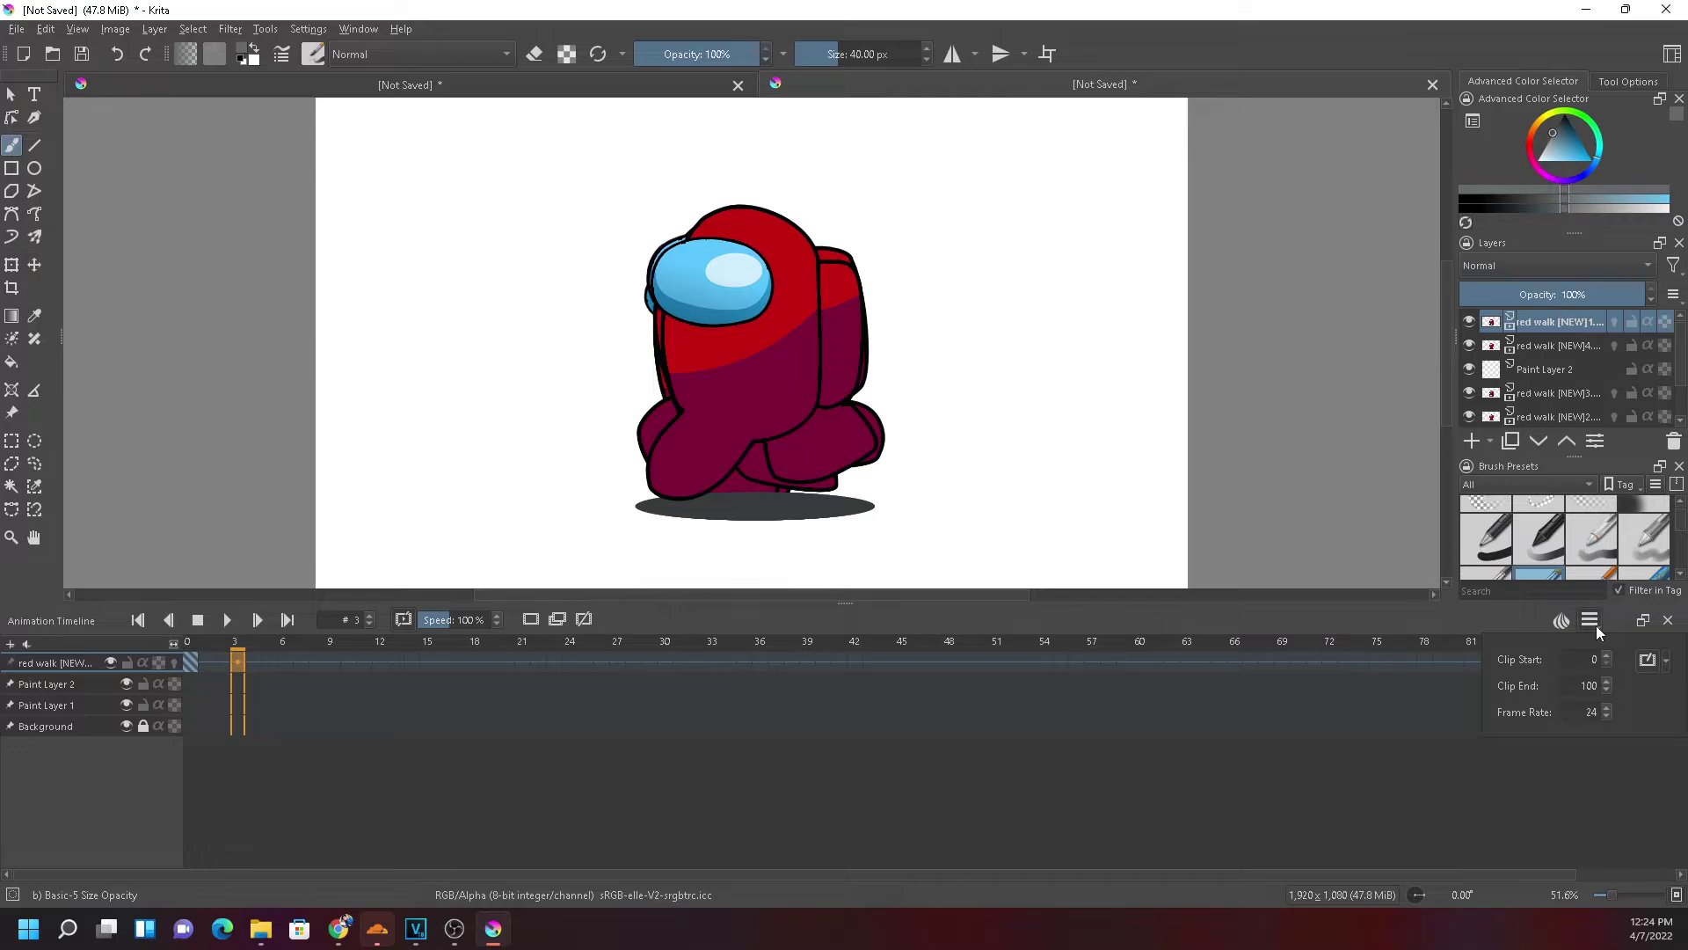
pyautogui.click(1557, 625)
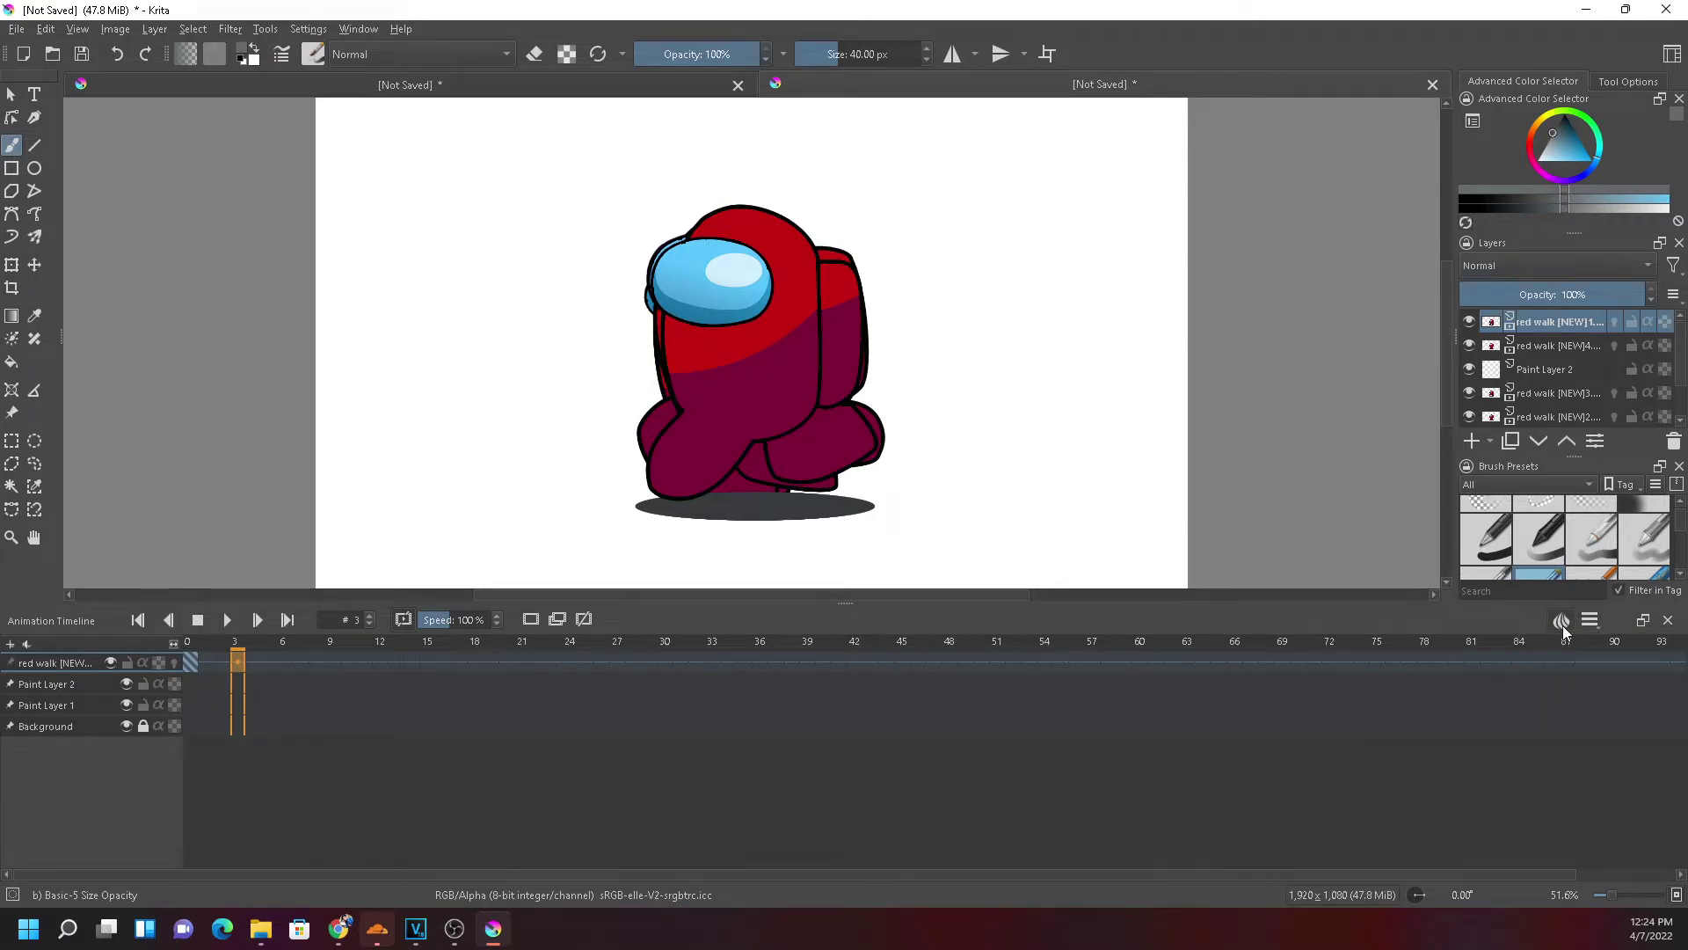
pyautogui.click(1562, 626)
pyautogui.click(1561, 623)
# Pin the existing red walk [NEW]1.png layer to the animation timeline
pyautogui.click(12, 645)
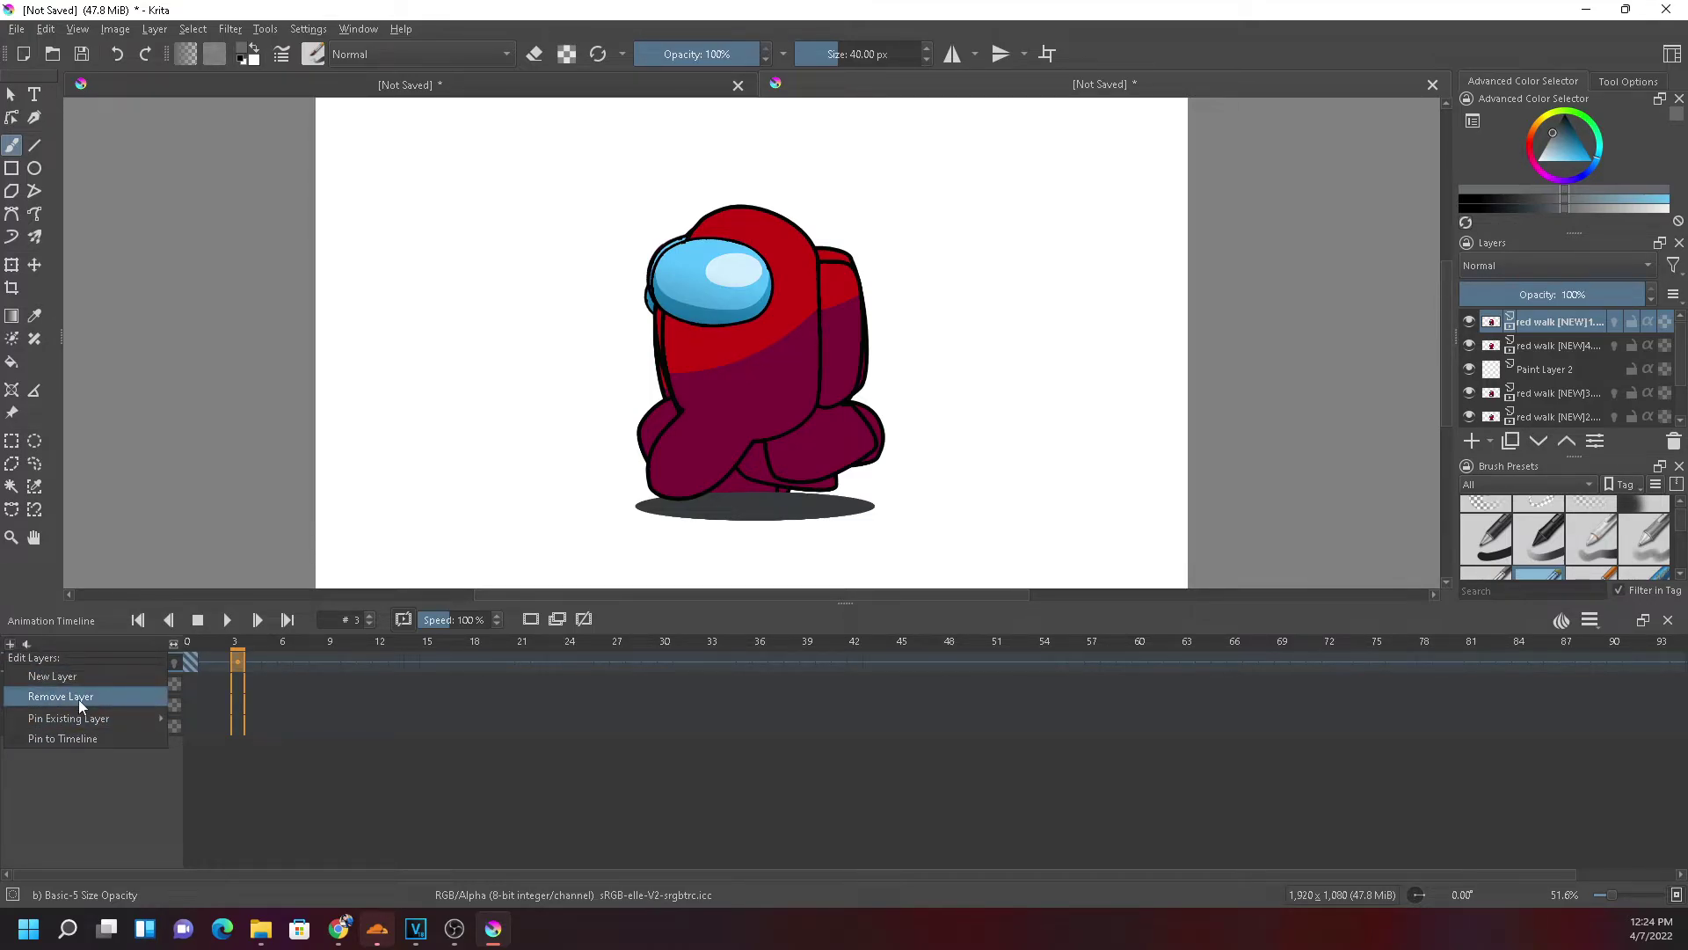
pyautogui.moveTo(97, 722)
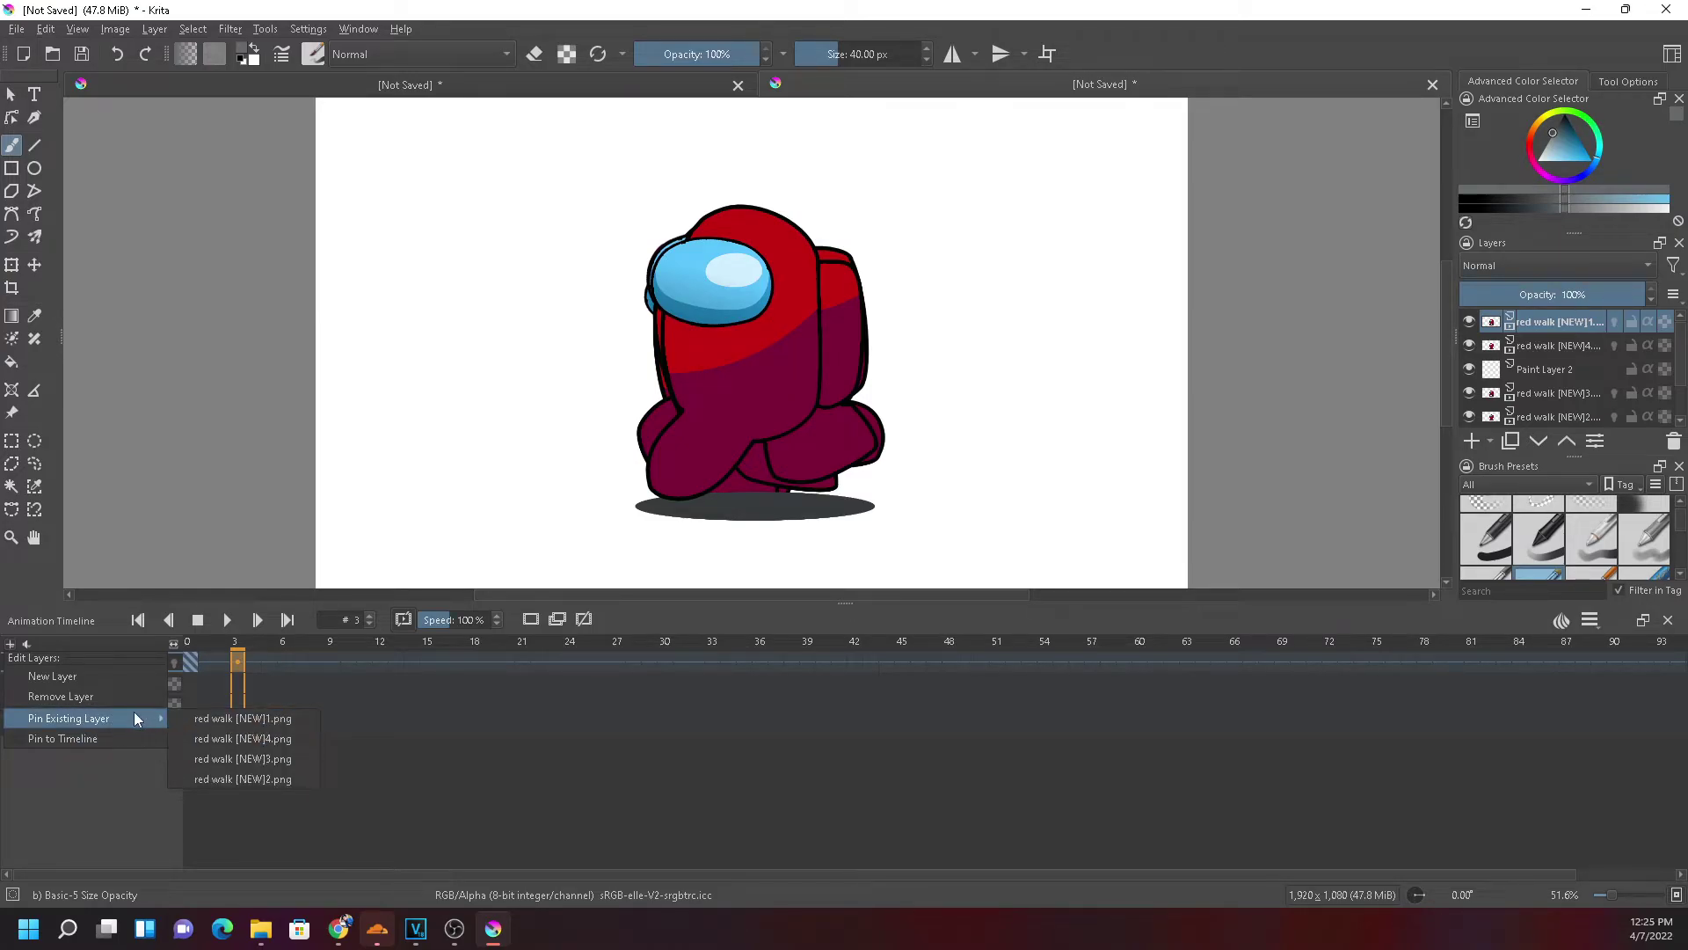
pyautogui.click(220, 723)
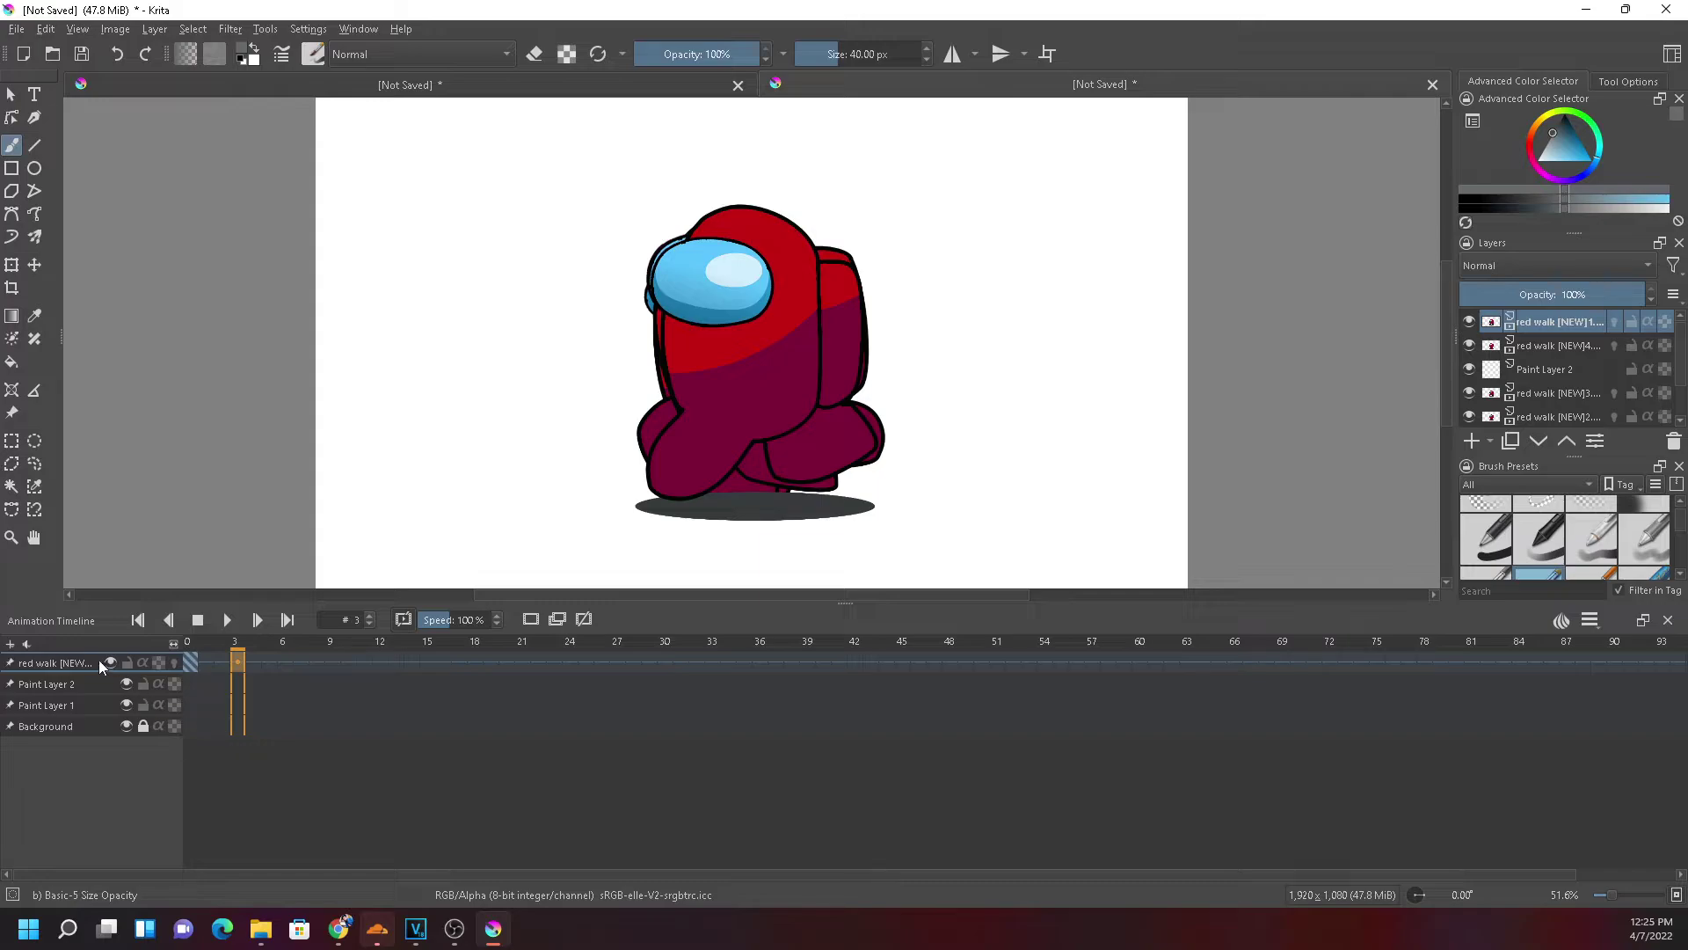
# Pin the existing red walk [NEW]4.png, red walk [NEW]3.png and red walk [NEW]2.png layers to the animation timeline
pyautogui.click(26, 645)
pyautogui.moveTo(158, 719)
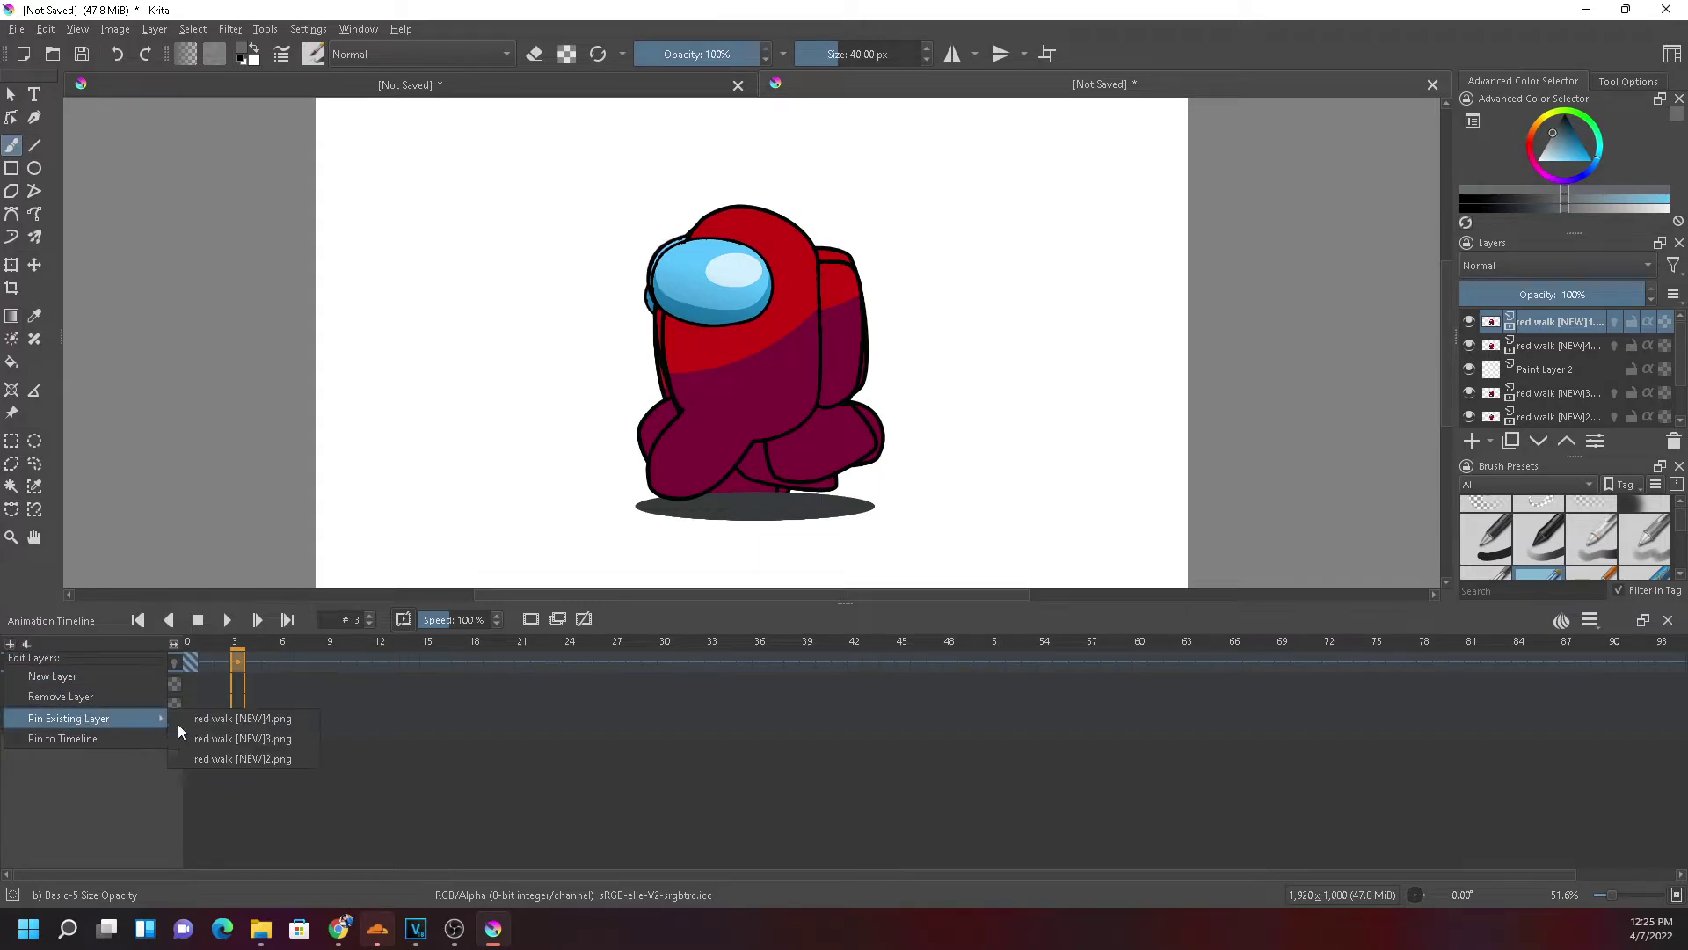
pyautogui.click(229, 740)
pyautogui.click(26, 644)
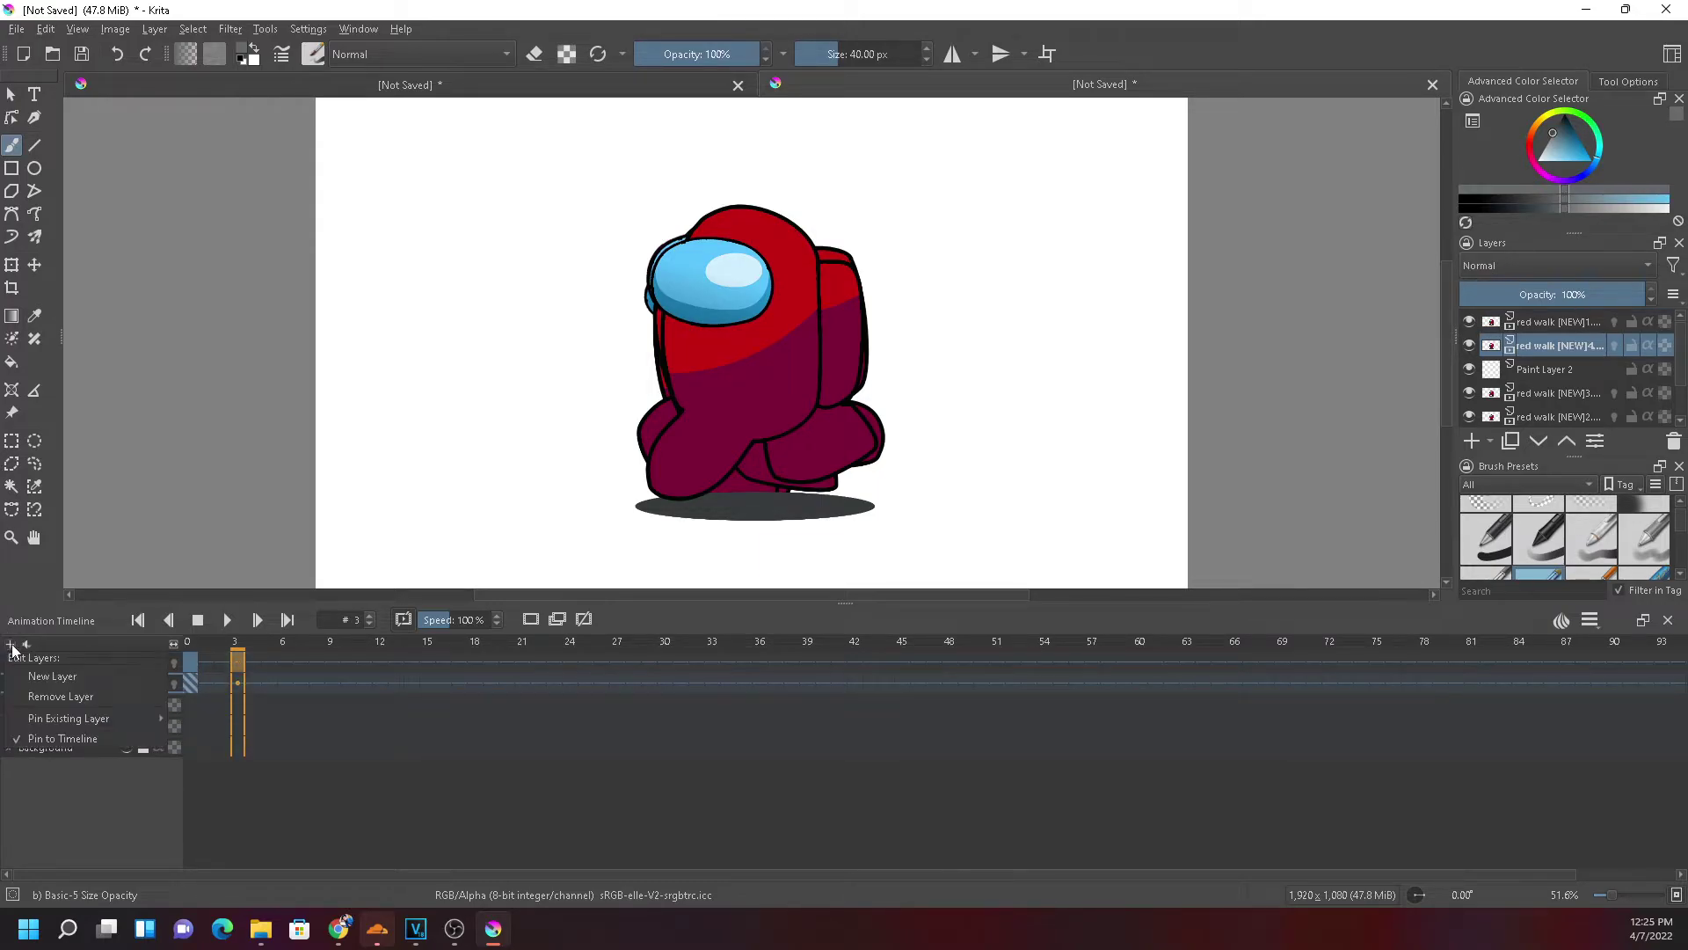
pyautogui.moveTo(162, 724)
pyautogui.click(225, 723)
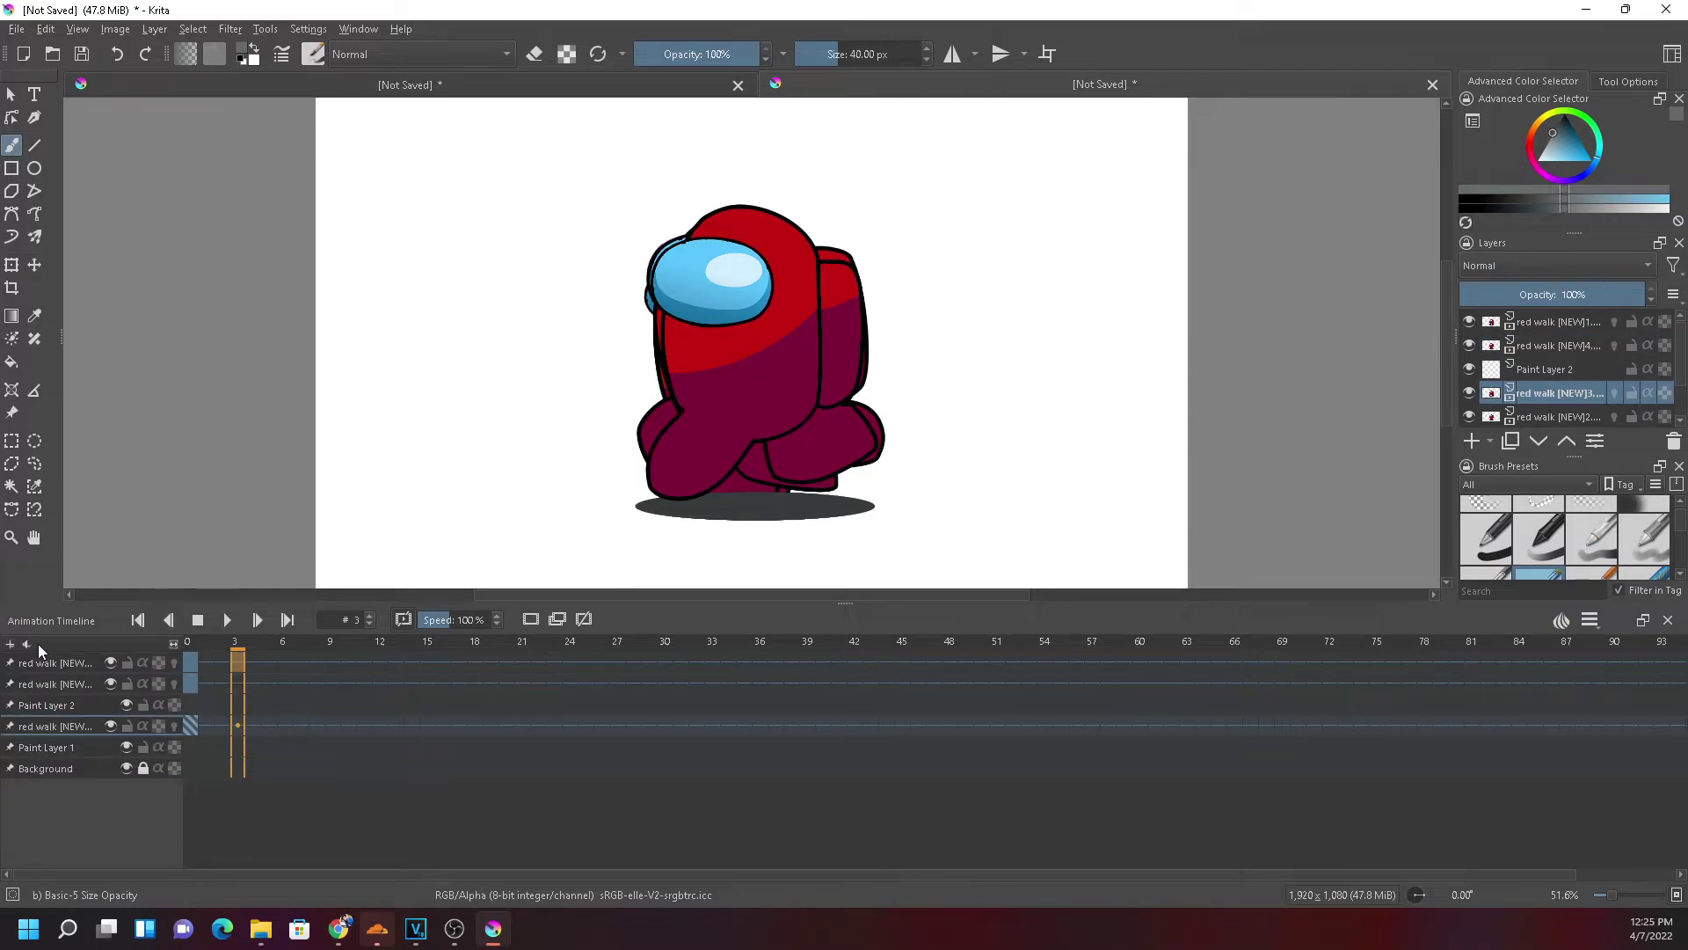
pyautogui.click(11, 645)
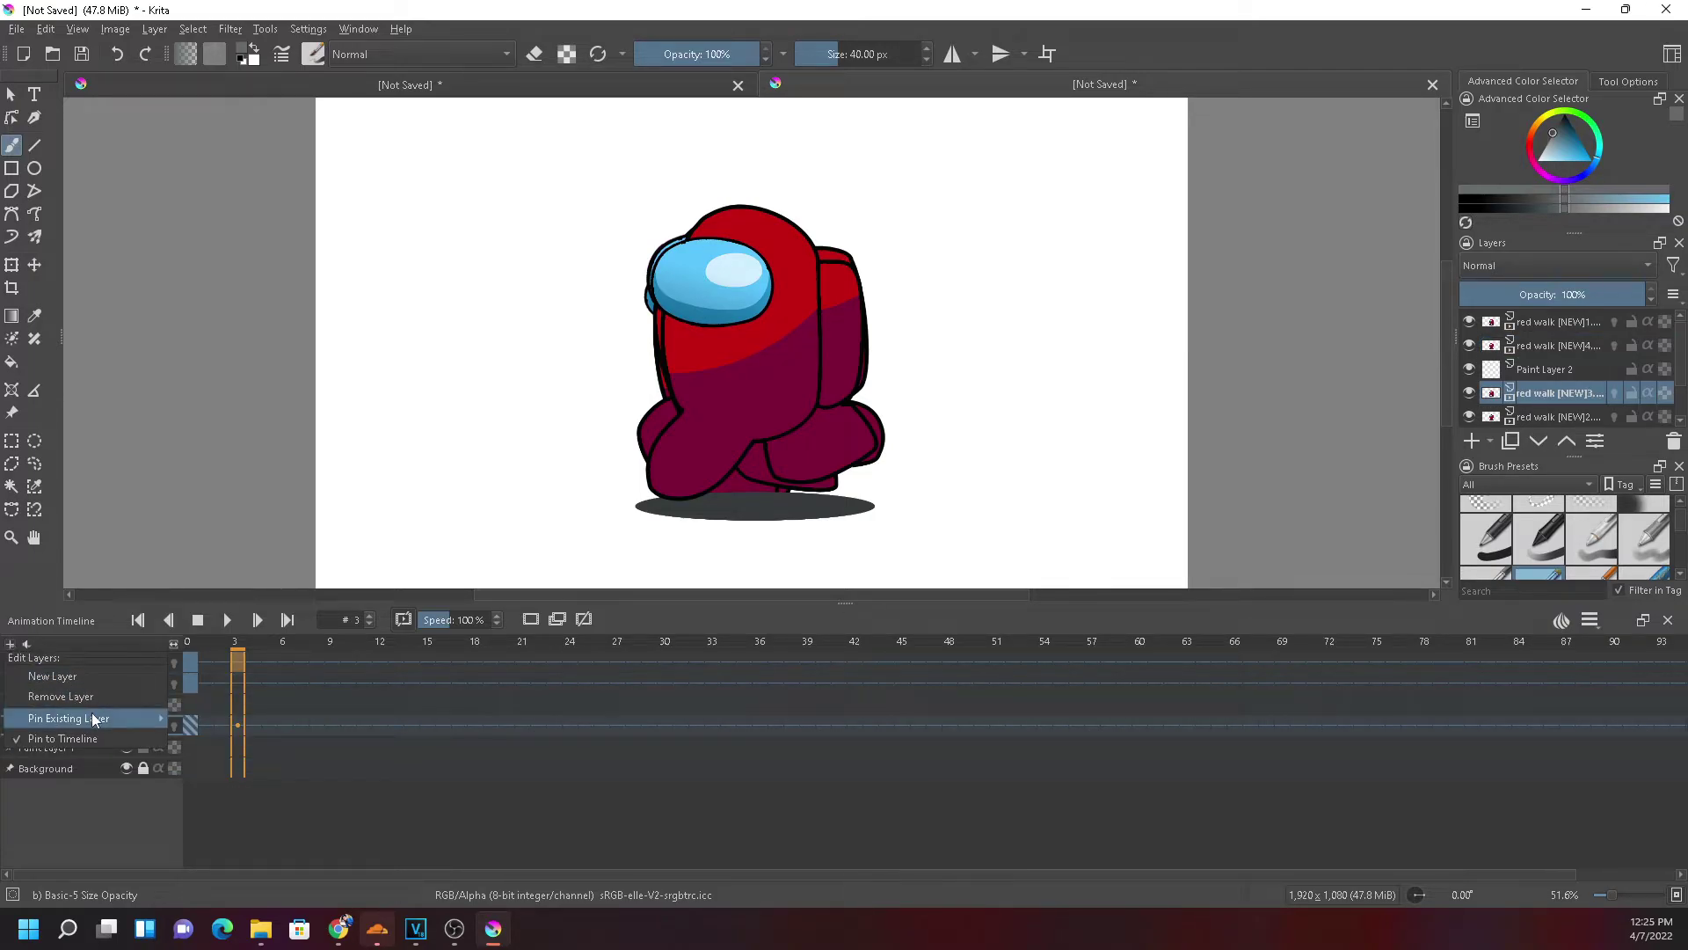
pyautogui.moveTo(91, 712)
pyautogui.click(259, 721)
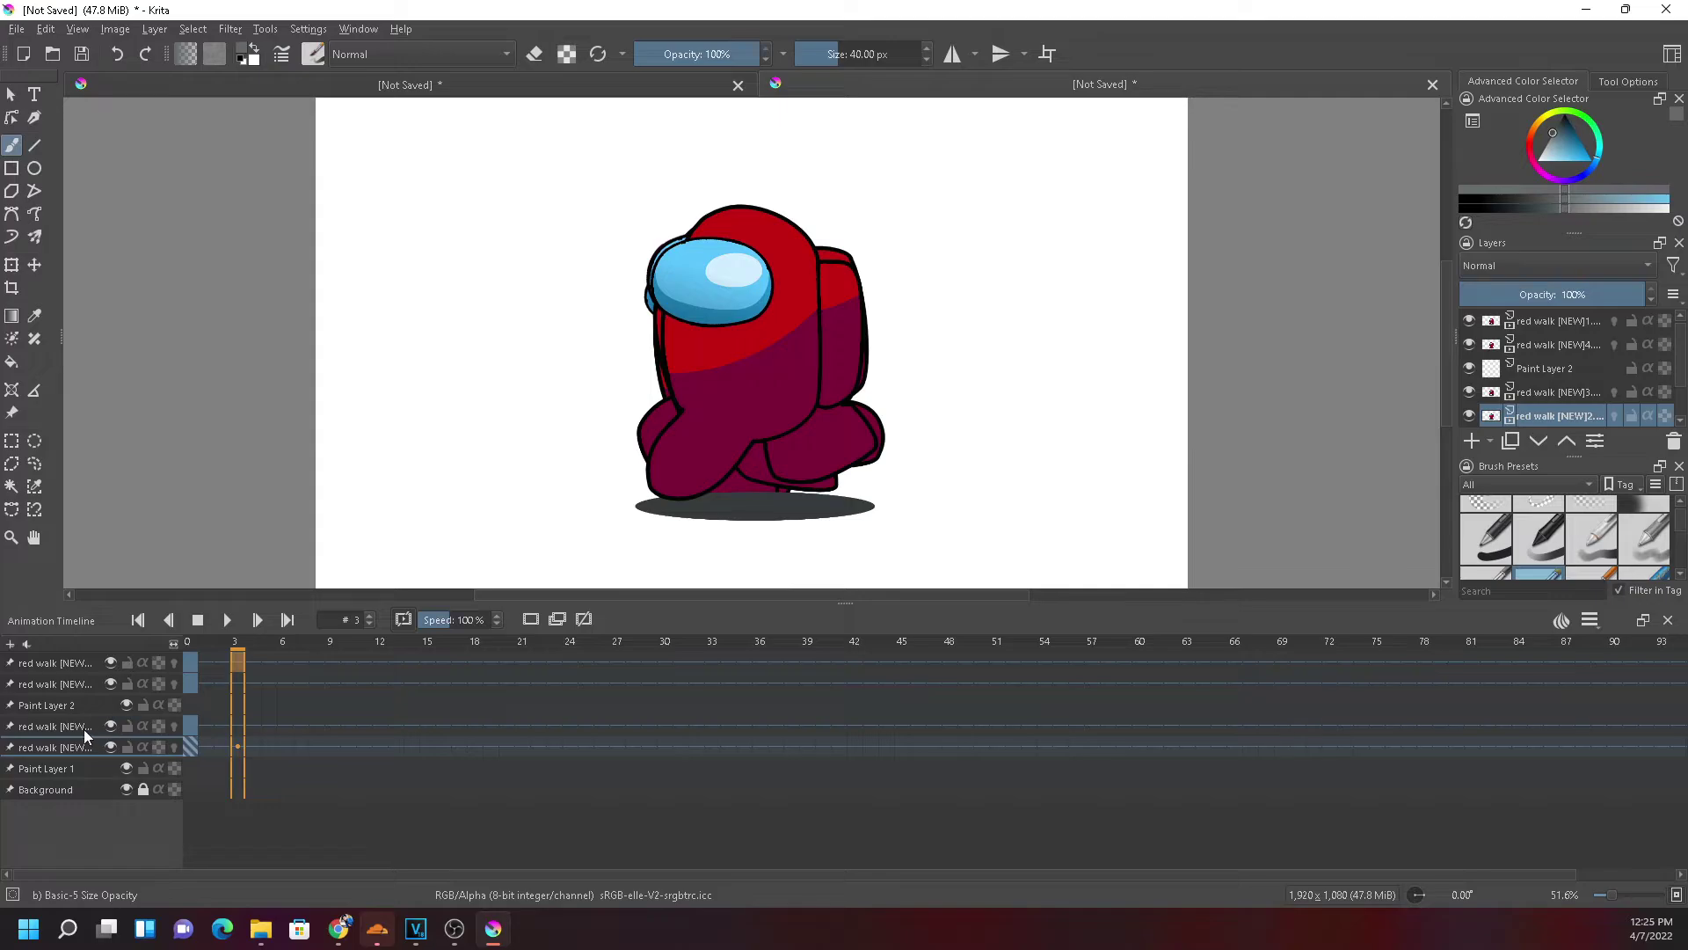
# Delete Paint Layer 2 from between the red walk layers
pyautogui.click(156, 704)
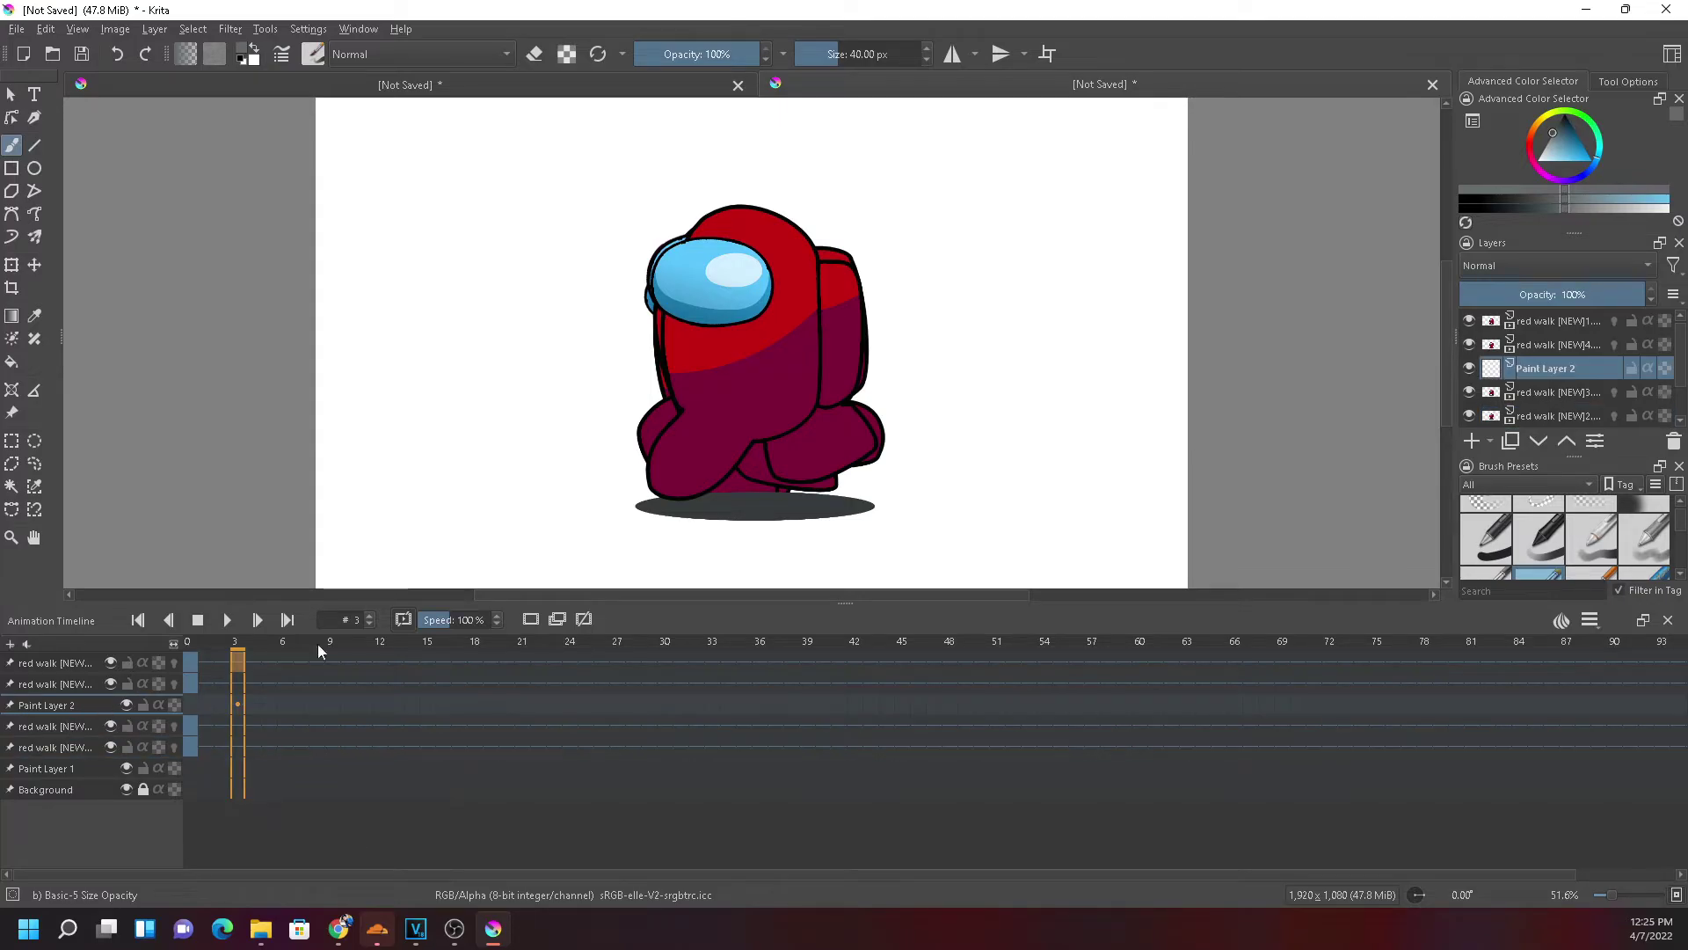
pyautogui.click(1674, 447)
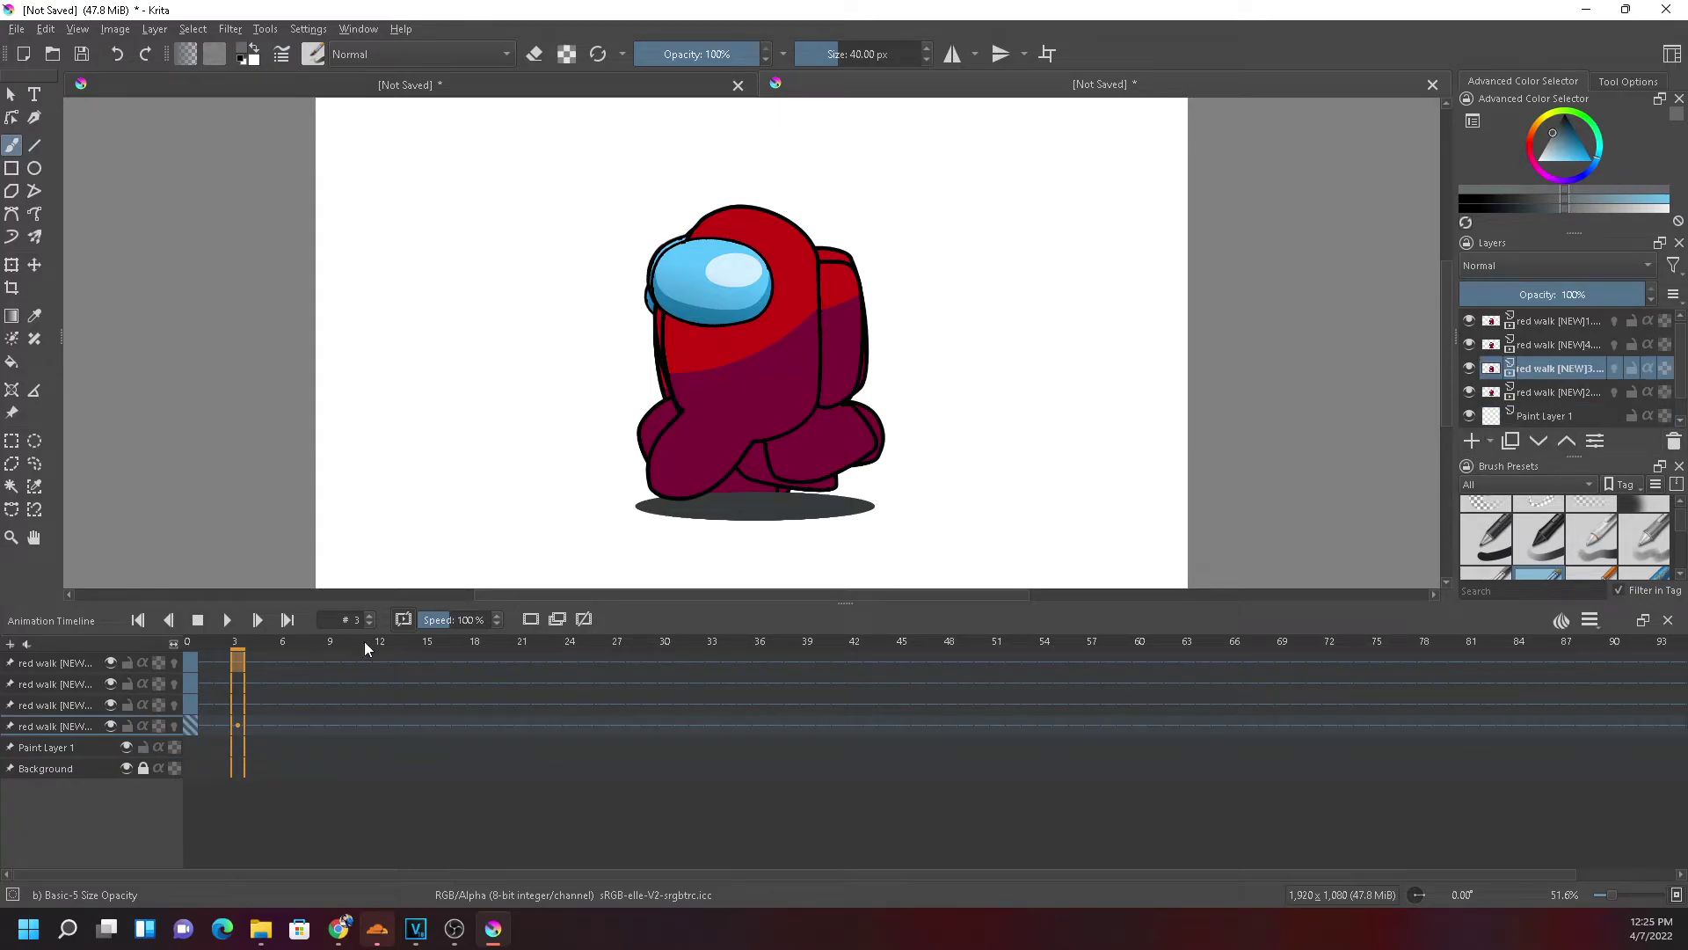
pyautogui.click(10, 645)
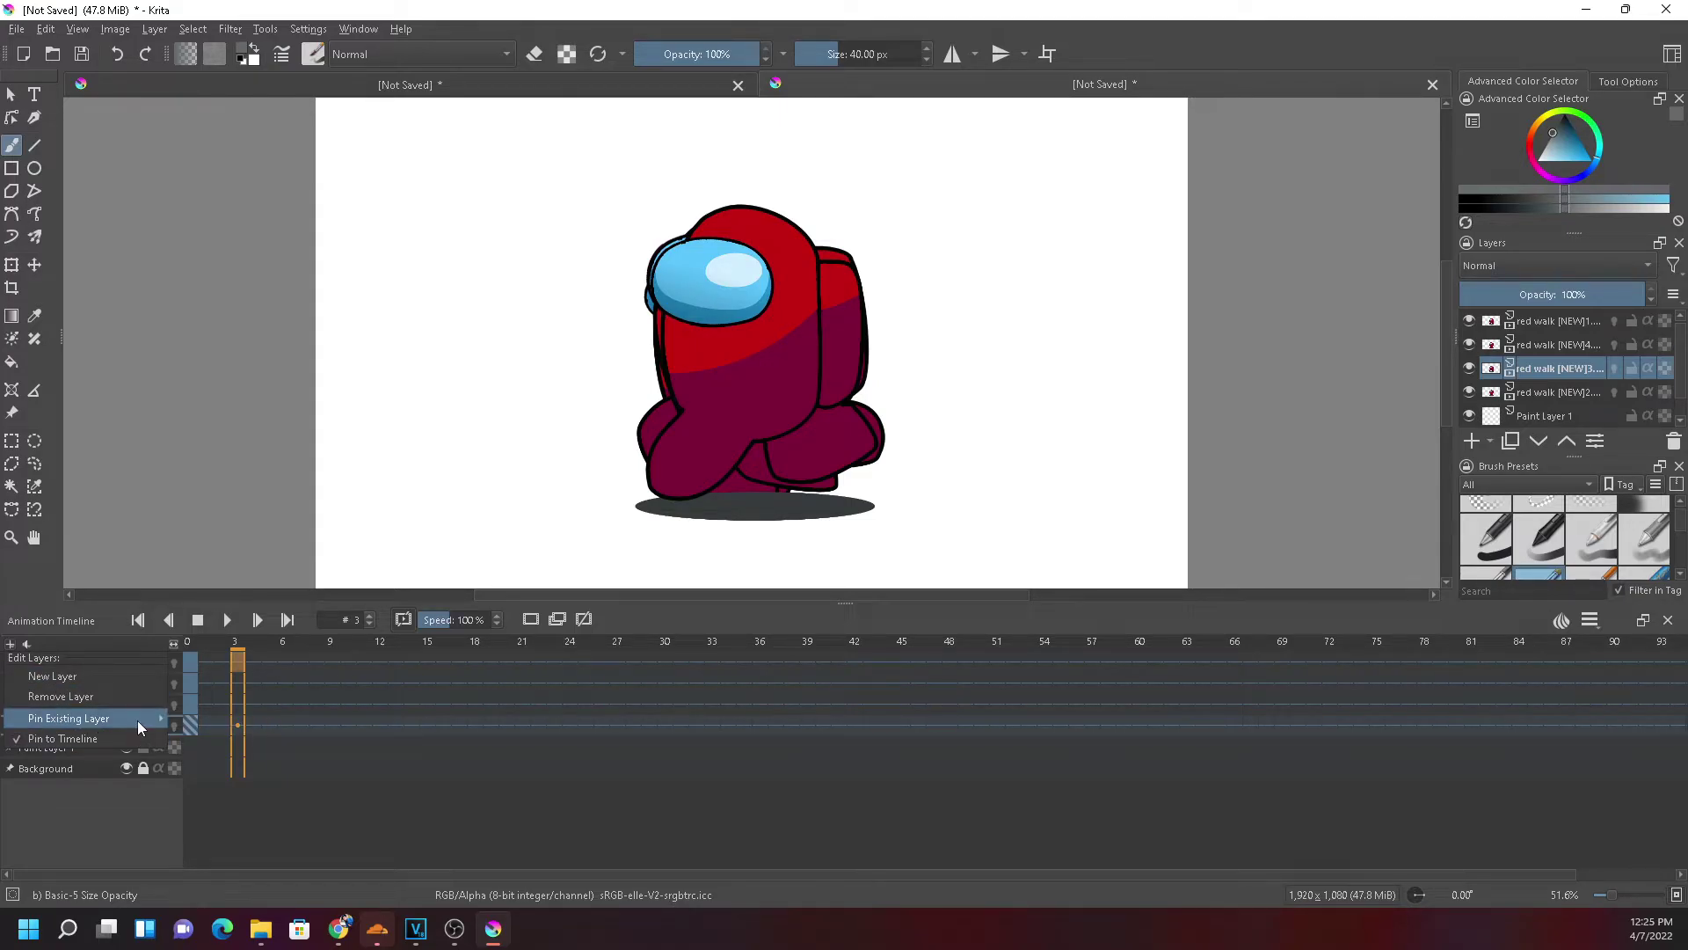
pyautogui.click(172, 797)
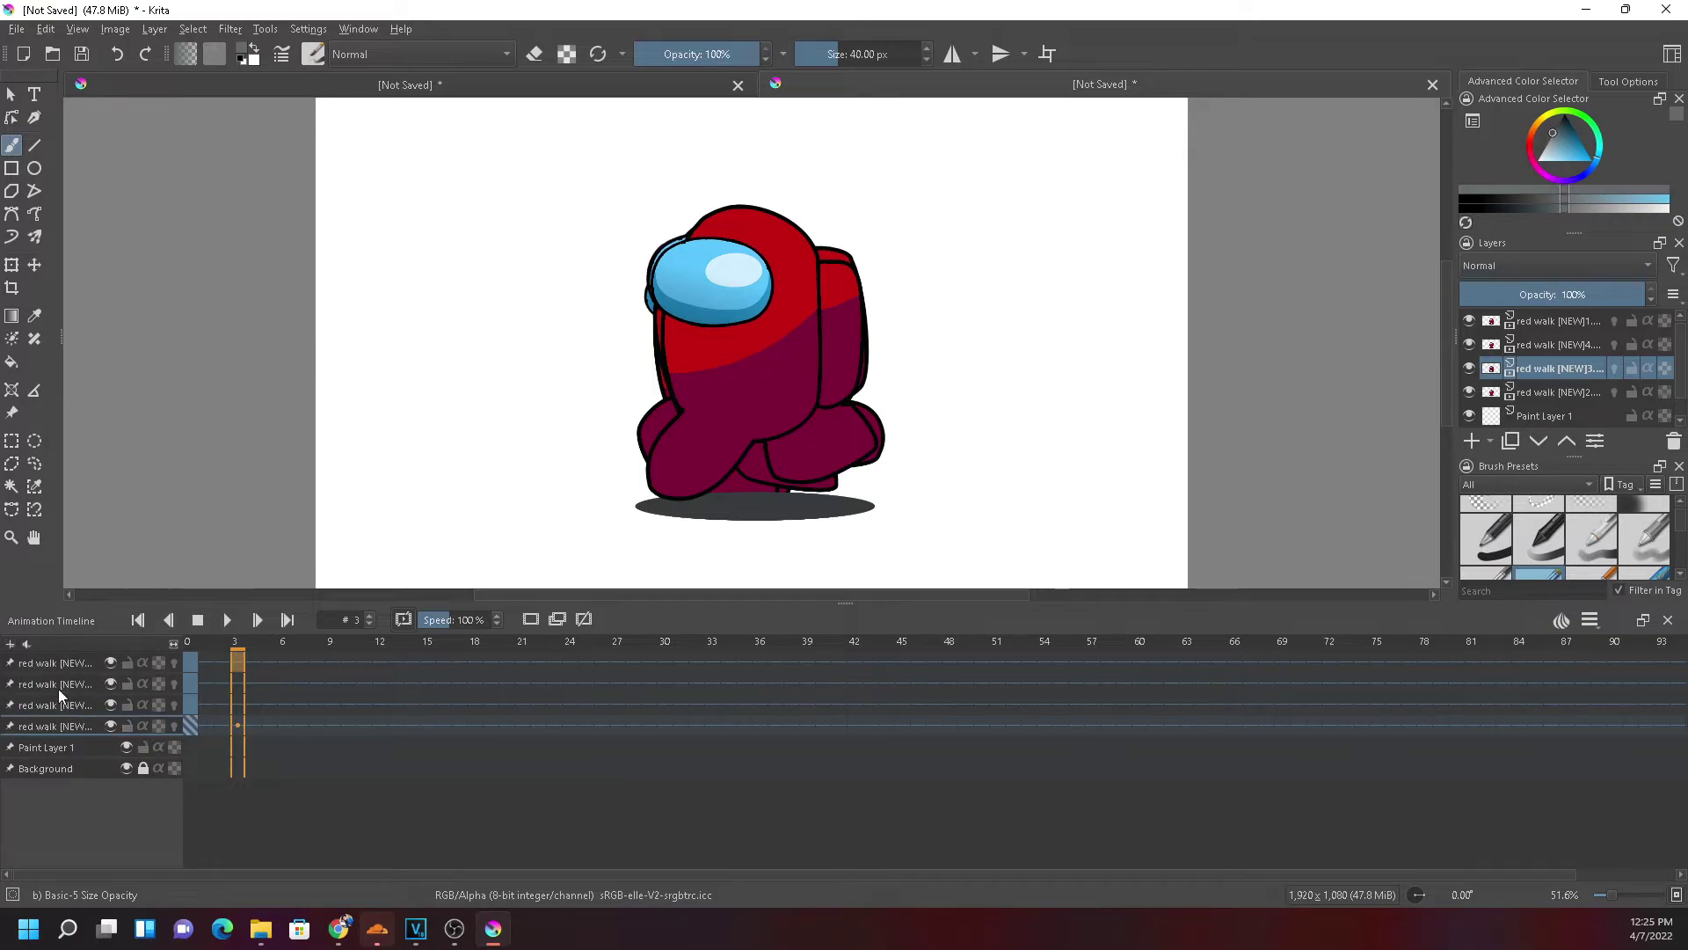
# Delete all four red walk layers above Paint Layer 1
pyautogui.click(1561, 321)
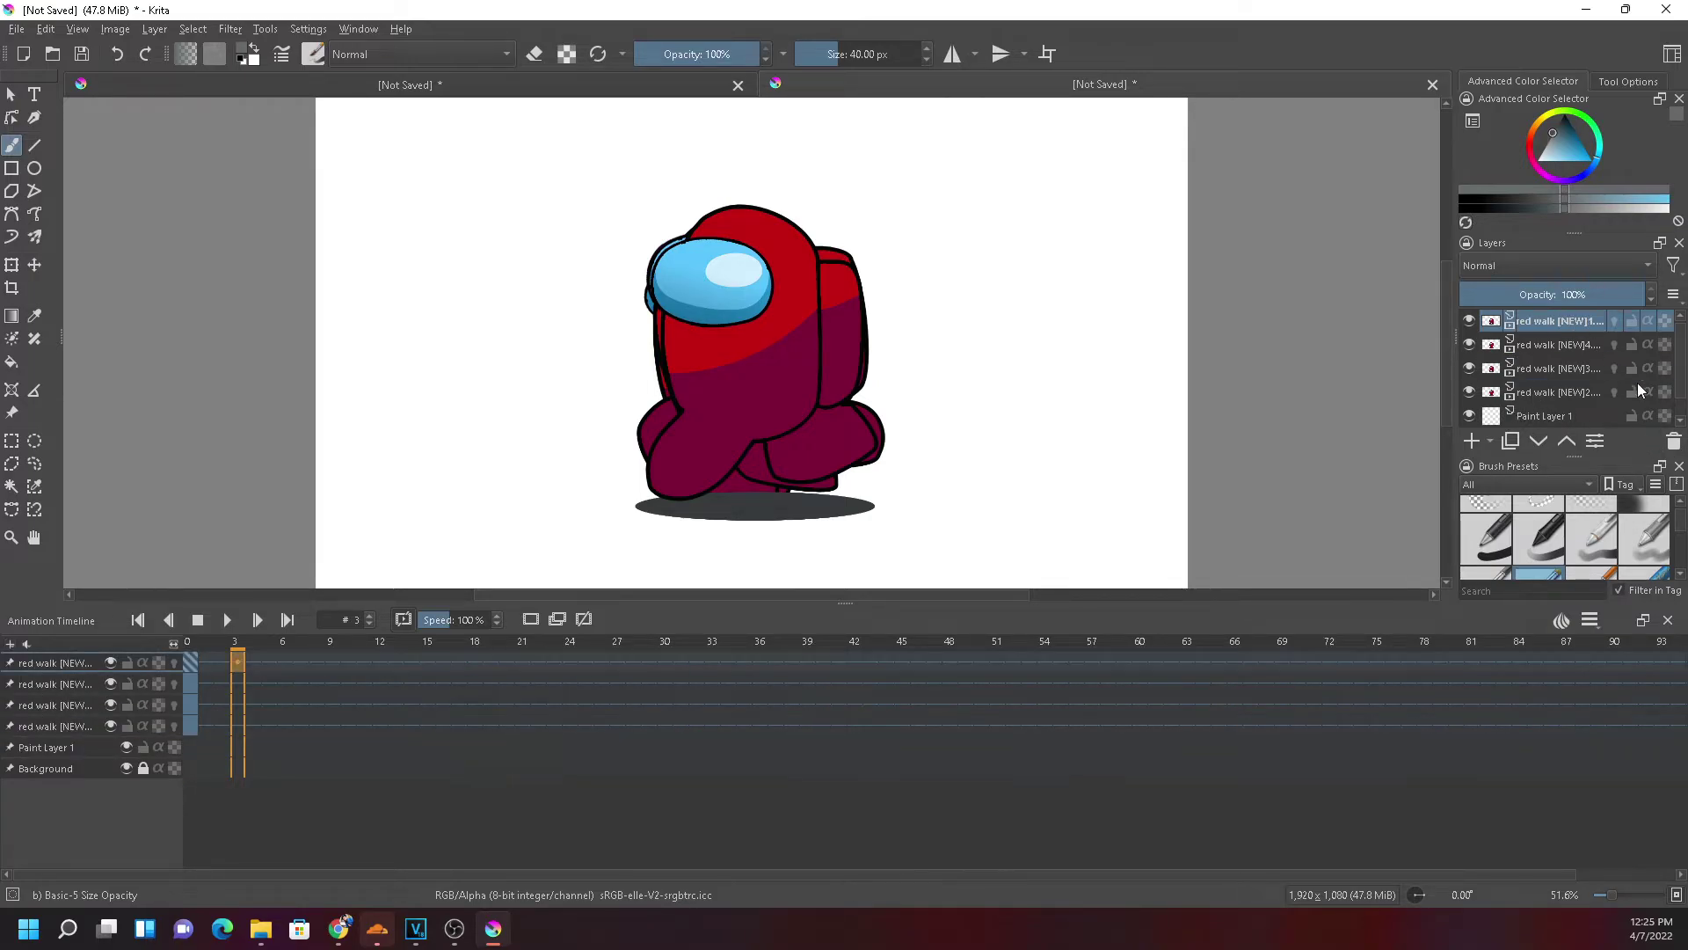
pyautogui.click(1674, 442)
pyautogui.click(1674, 443)
pyautogui.click(1673, 442)
pyautogui.click(1673, 442)
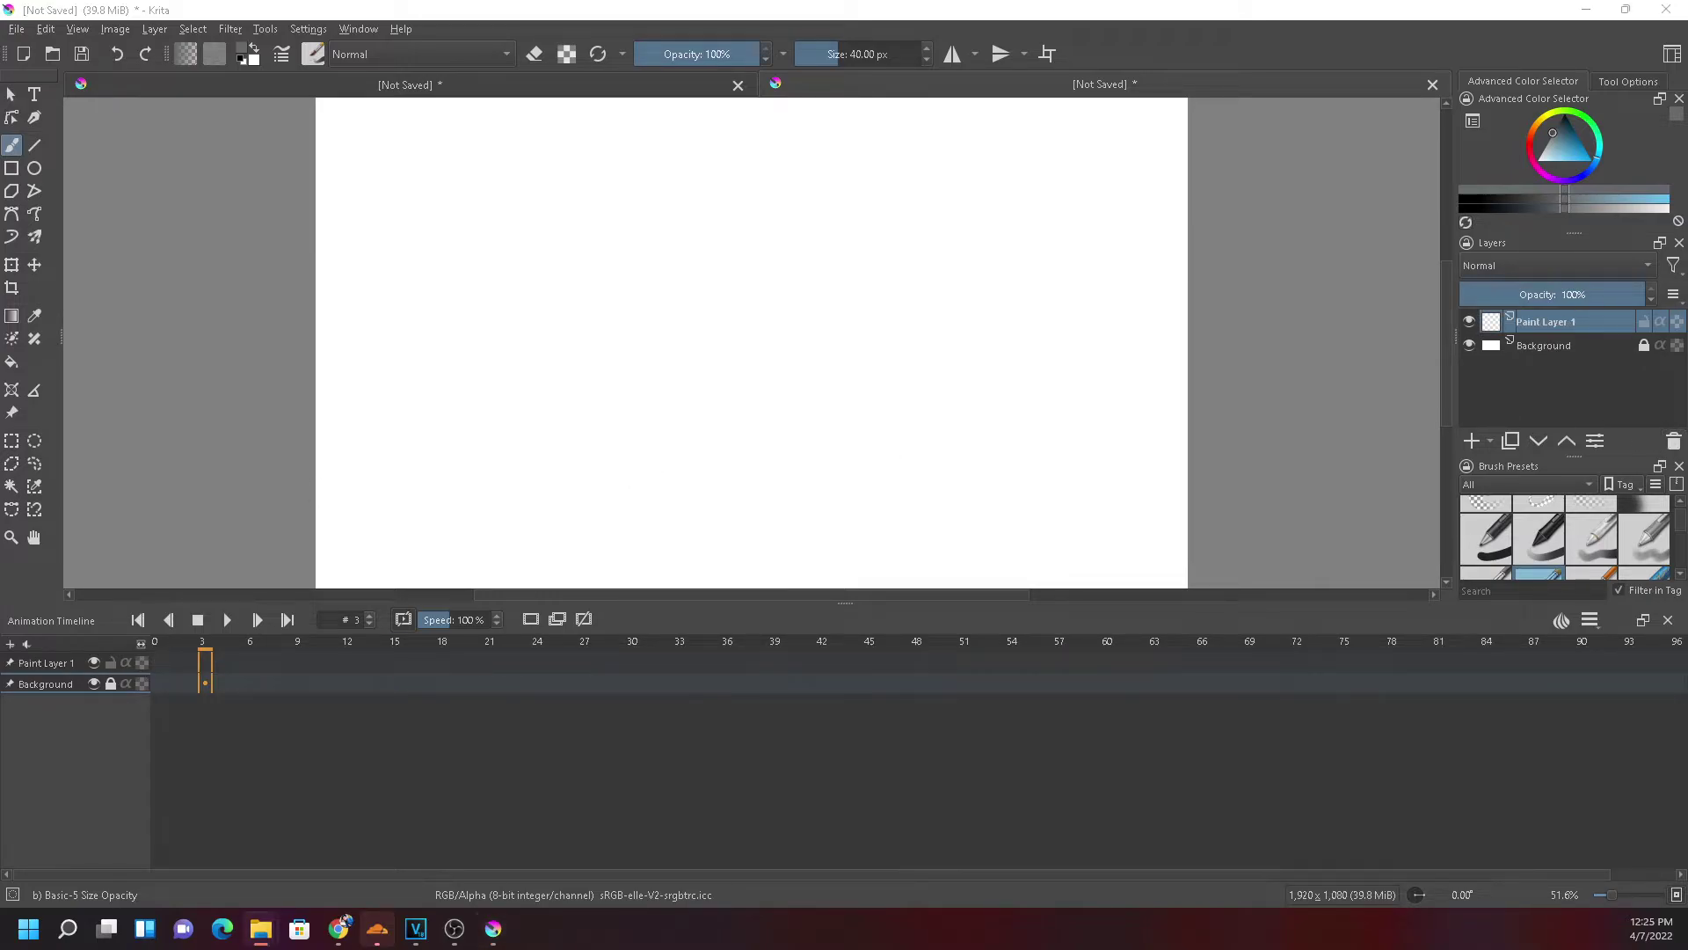
# Insert red walk [NEW]1.png from the file explorer as a new layer and create a duplicate frame for it at frame 0
pyautogui.moveTo(0, 351); pyautogui.dragTo(538, 342)
pyautogui.click(562, 344)
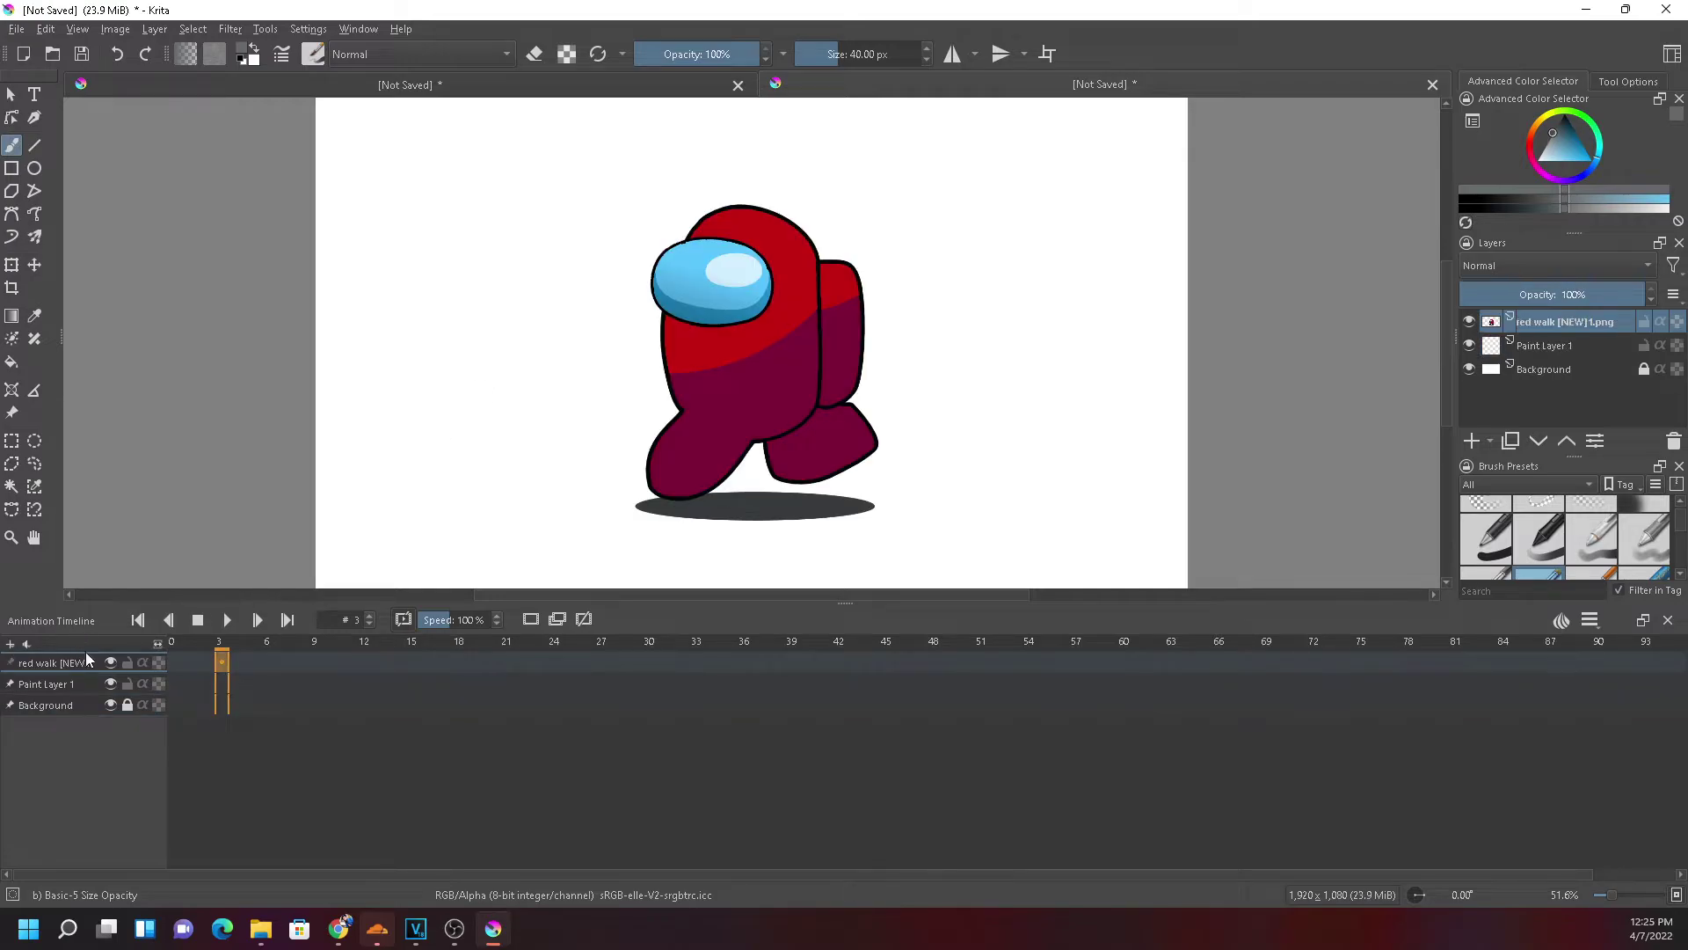
pyautogui.click(173, 663)
pyautogui.rightClick(171, 658)
pyautogui.click(237, 831)
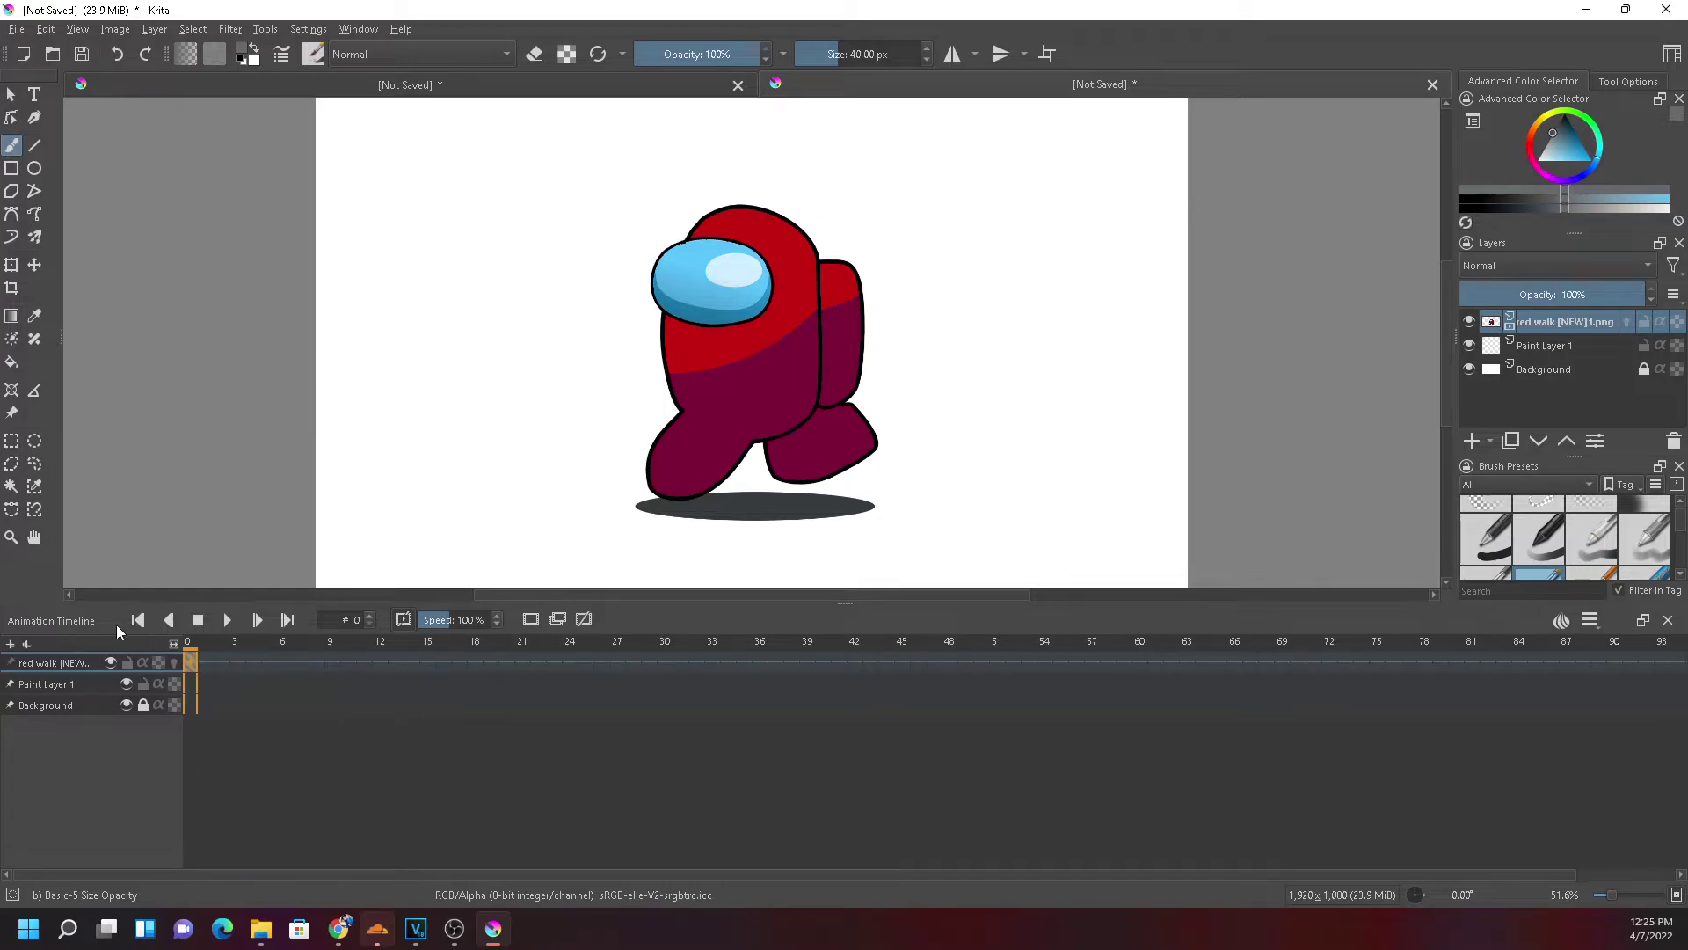
# Insert red walk [NEW]2.png as a new layer and pin both it and red walk [NEW]1.png to the animation timeline
pyautogui.moveTo(1, 396); pyautogui.dragTo(696, 403)
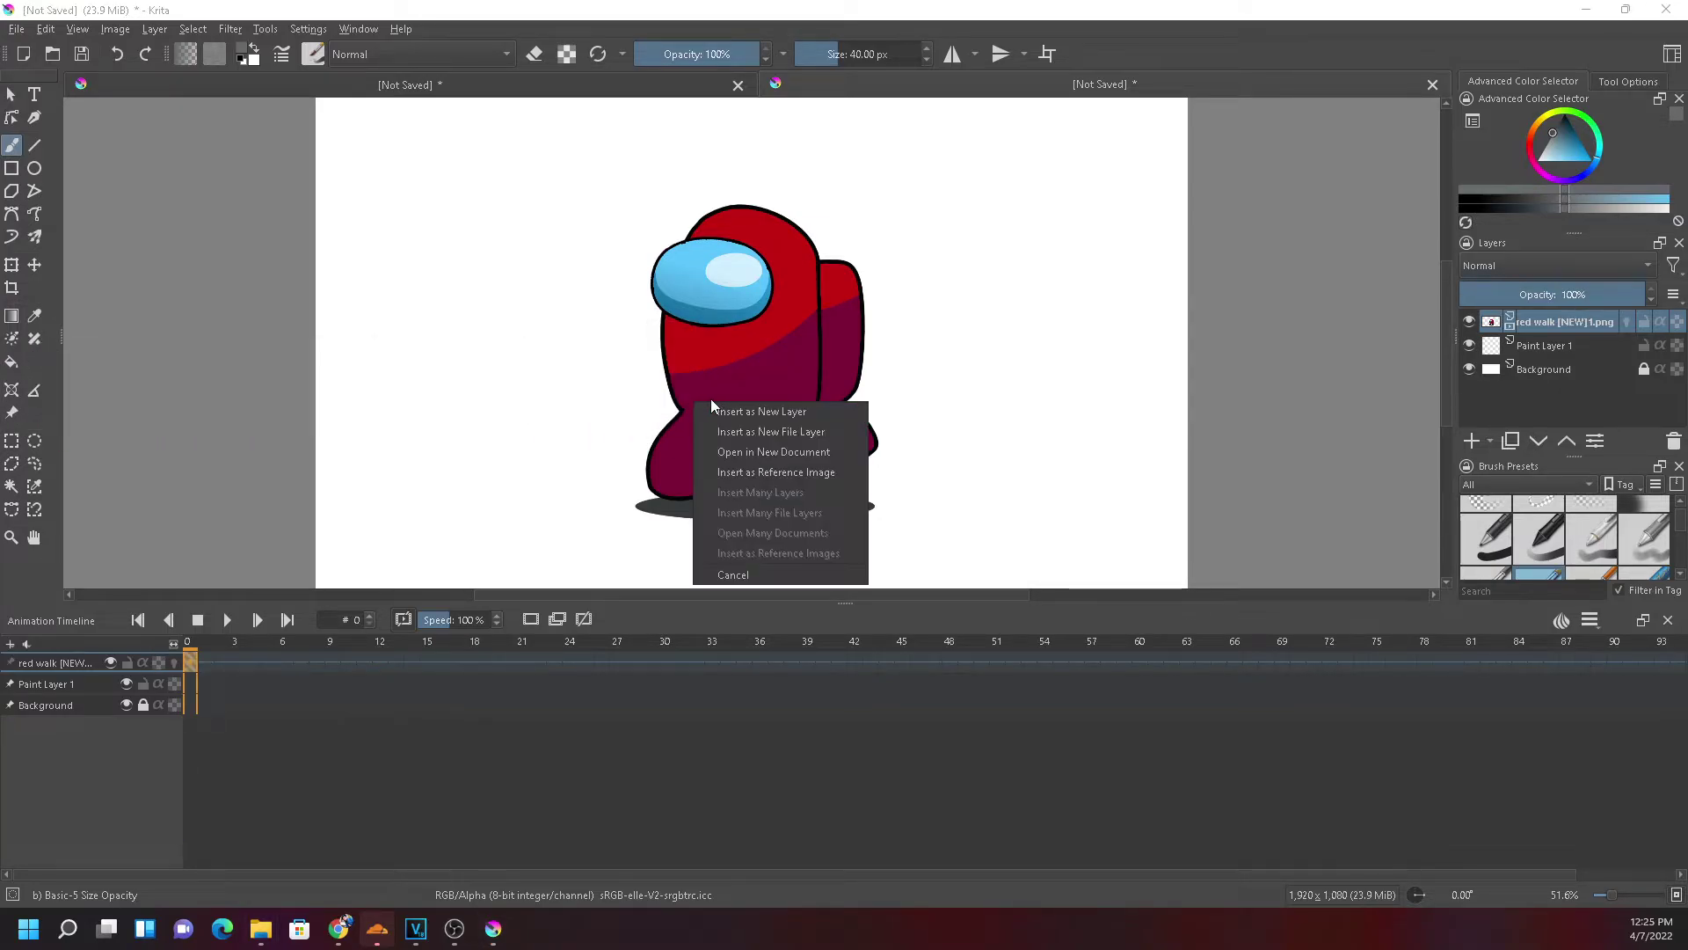
pyautogui.click(753, 411)
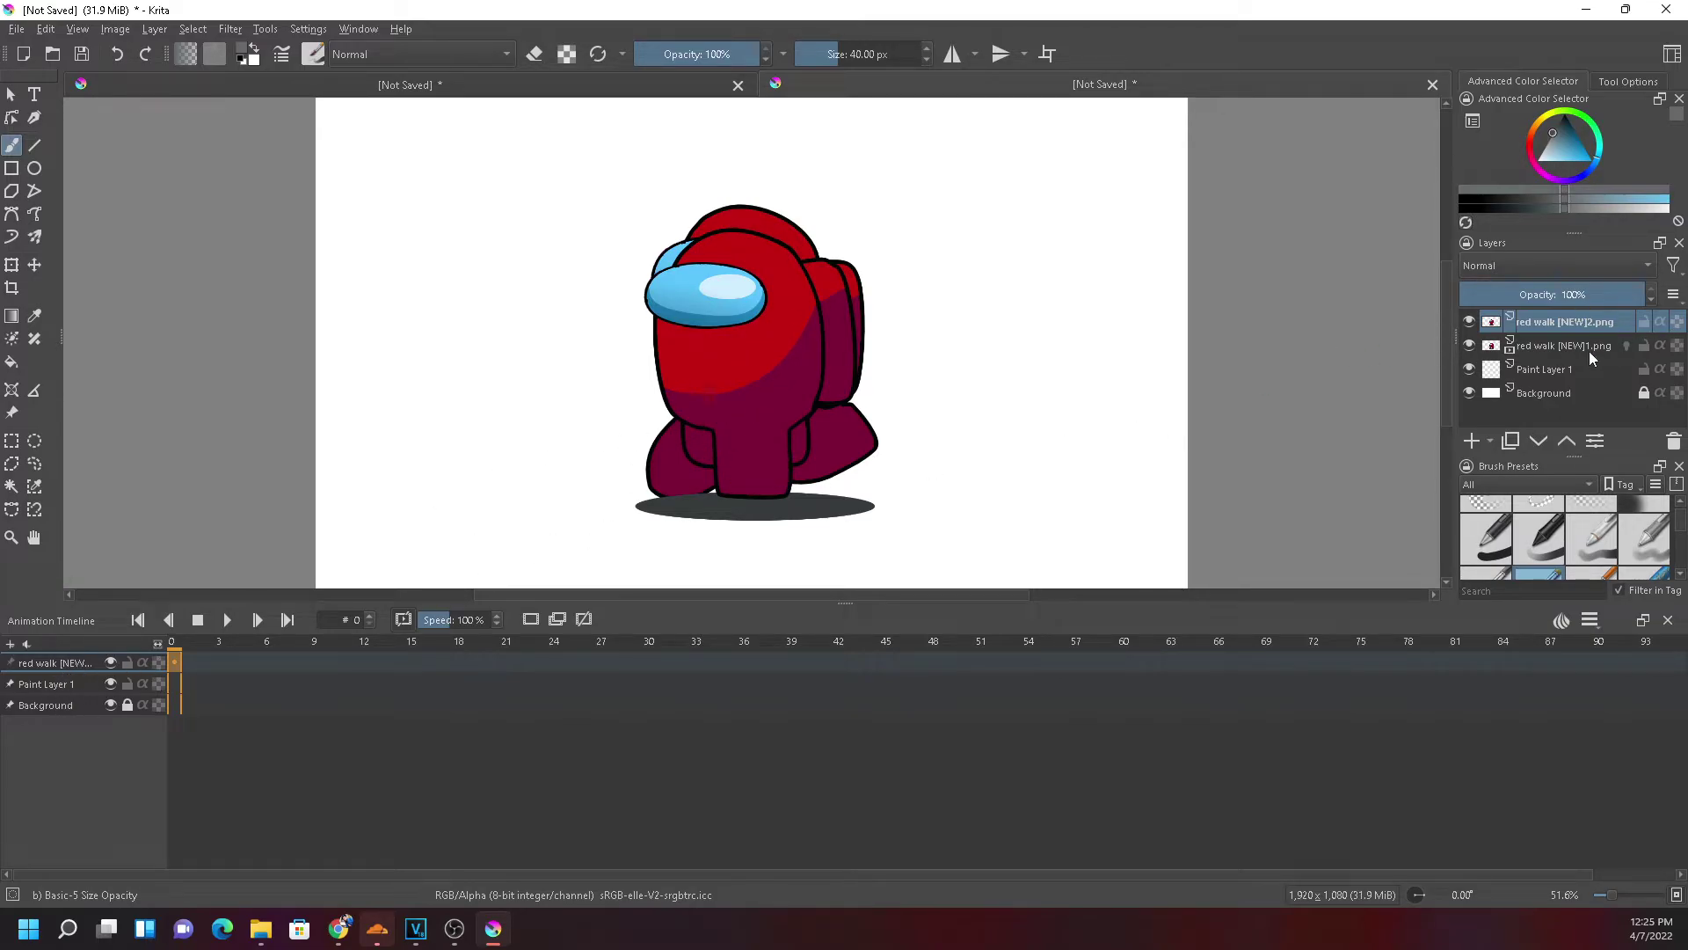
pyautogui.click(10, 644)
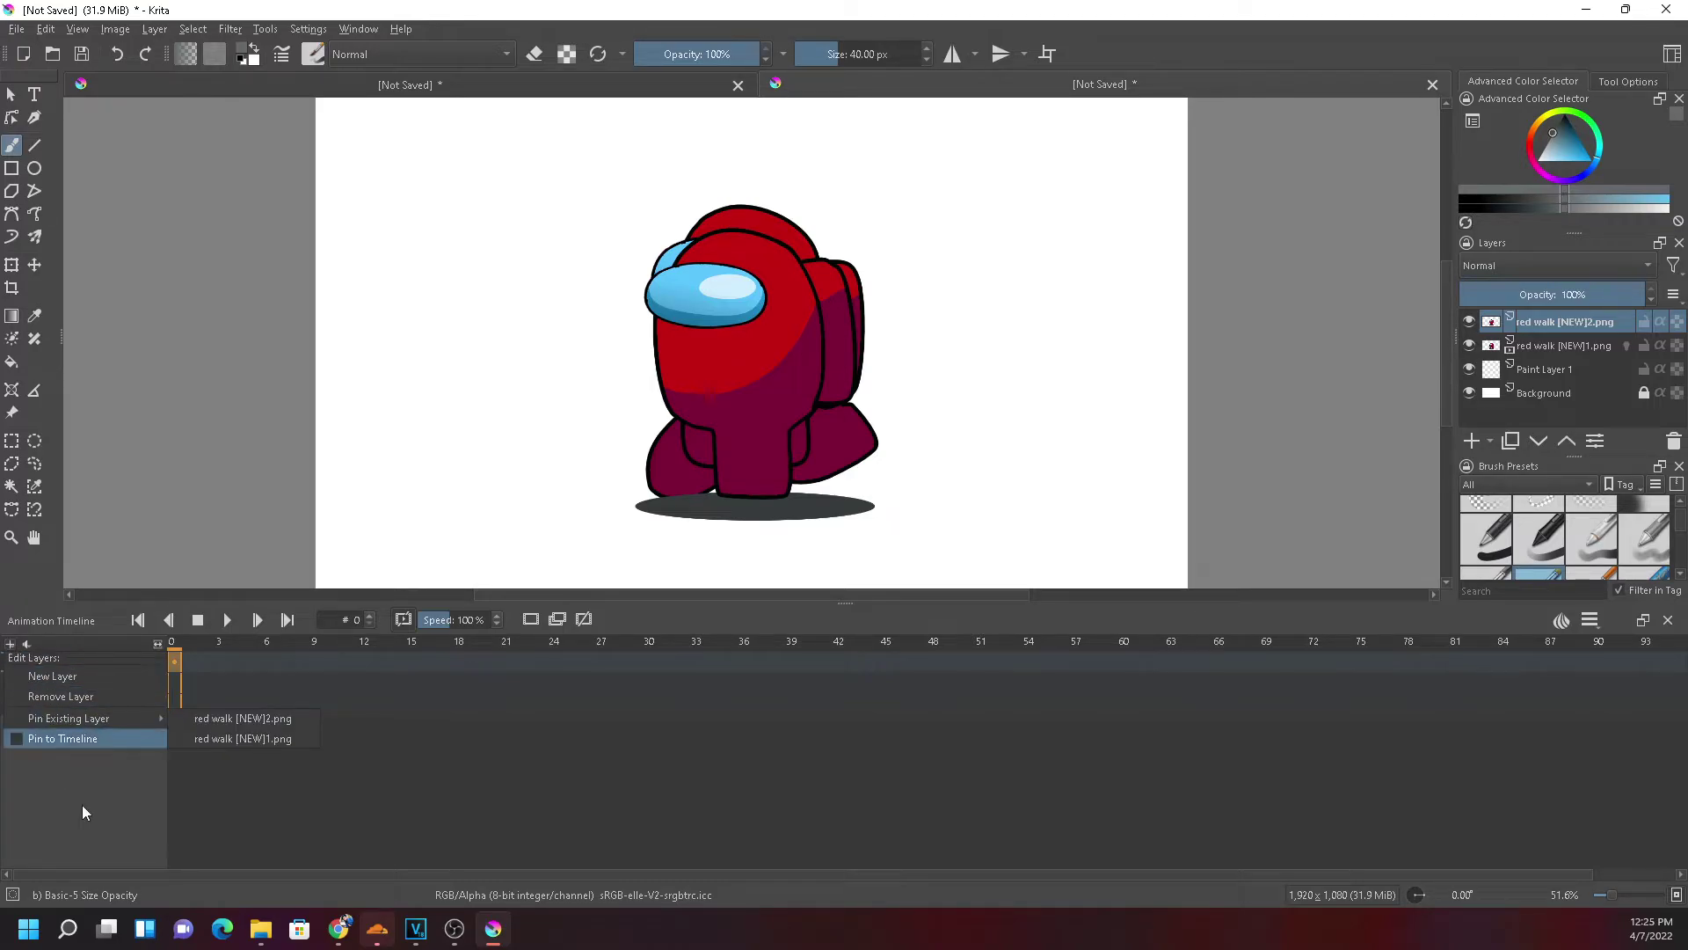
pyautogui.click(82, 805)
pyautogui.click(11, 645)
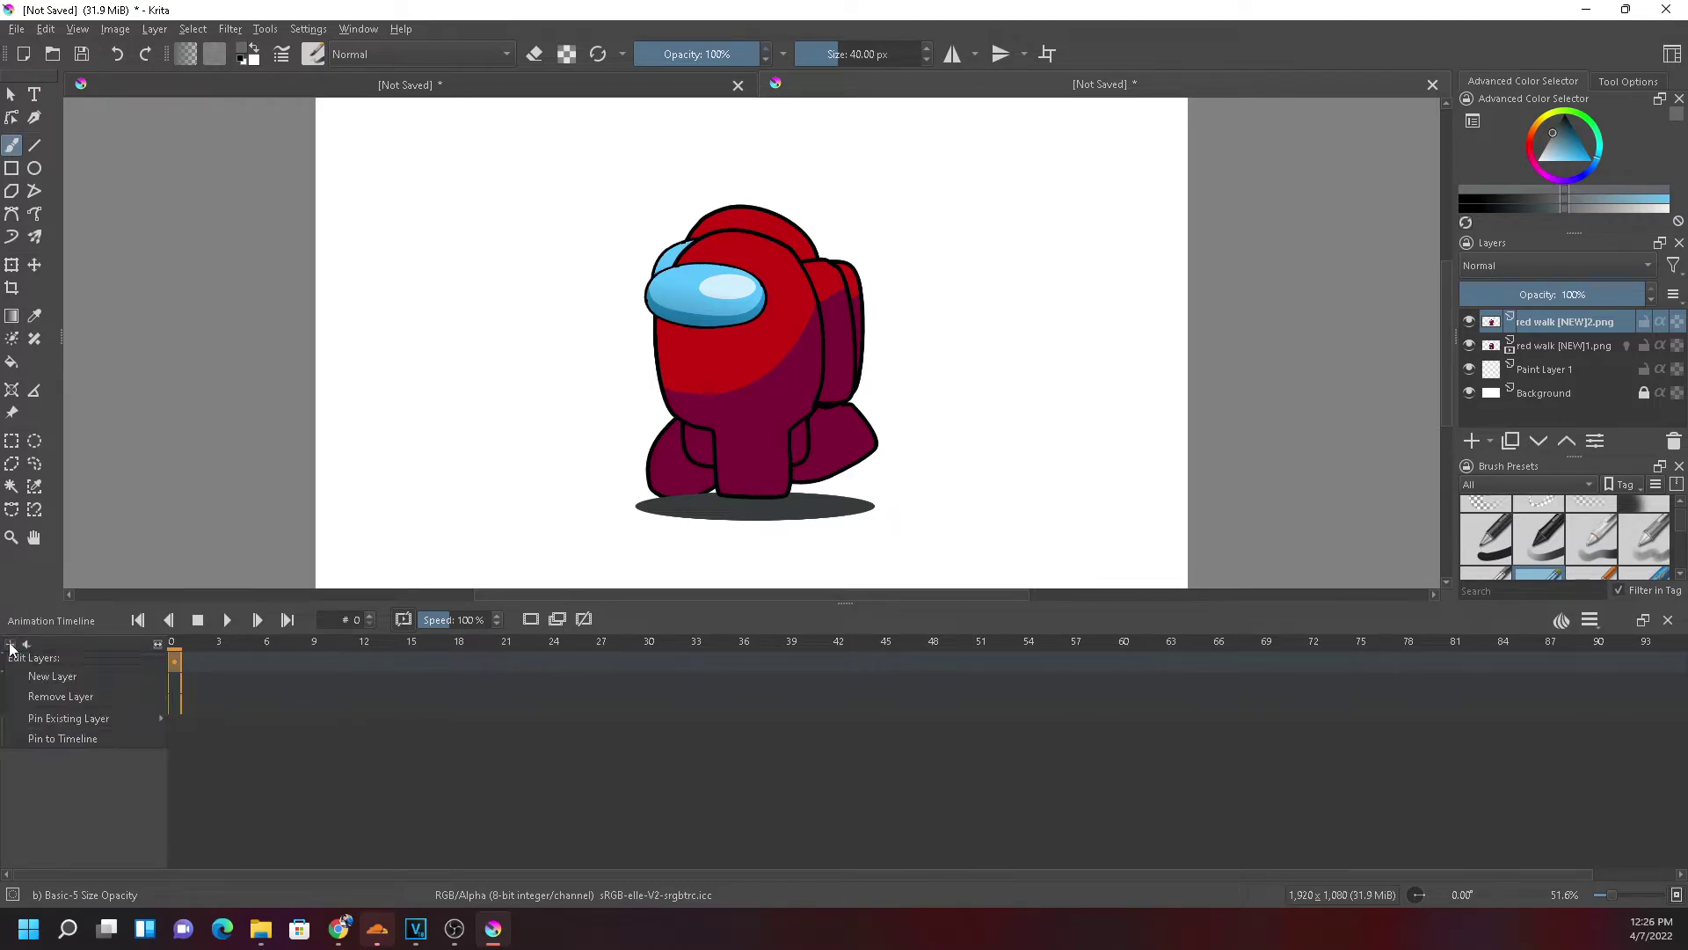
pyautogui.moveTo(62, 718)
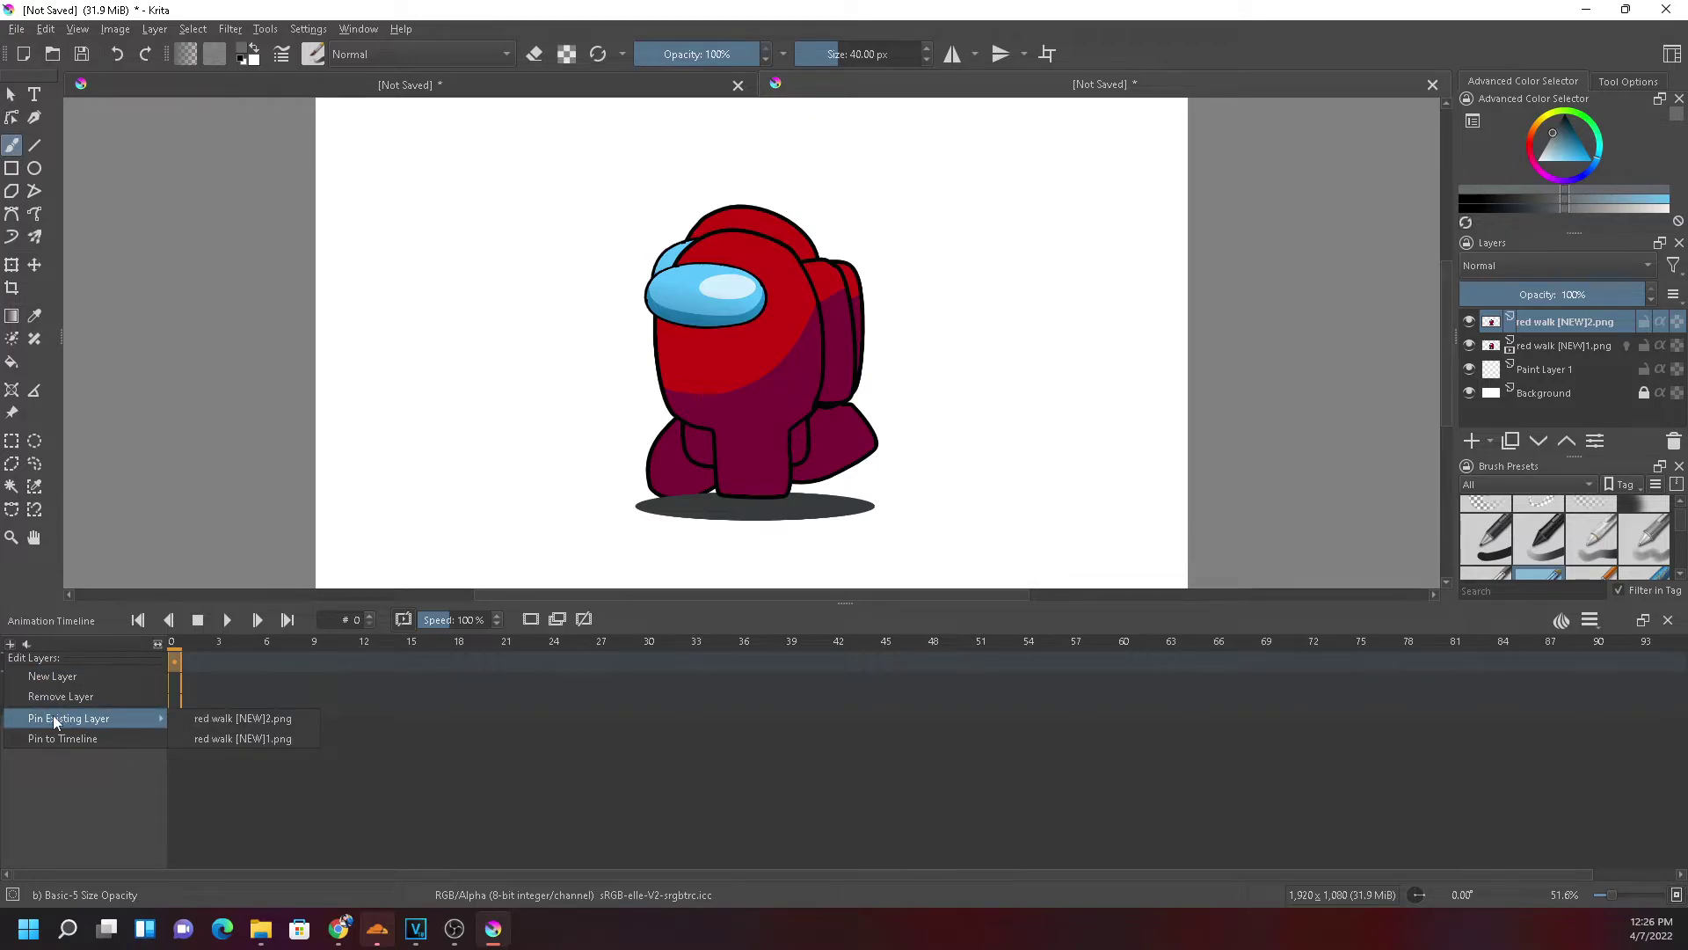
pyautogui.click(239, 737)
pyautogui.click(11, 644)
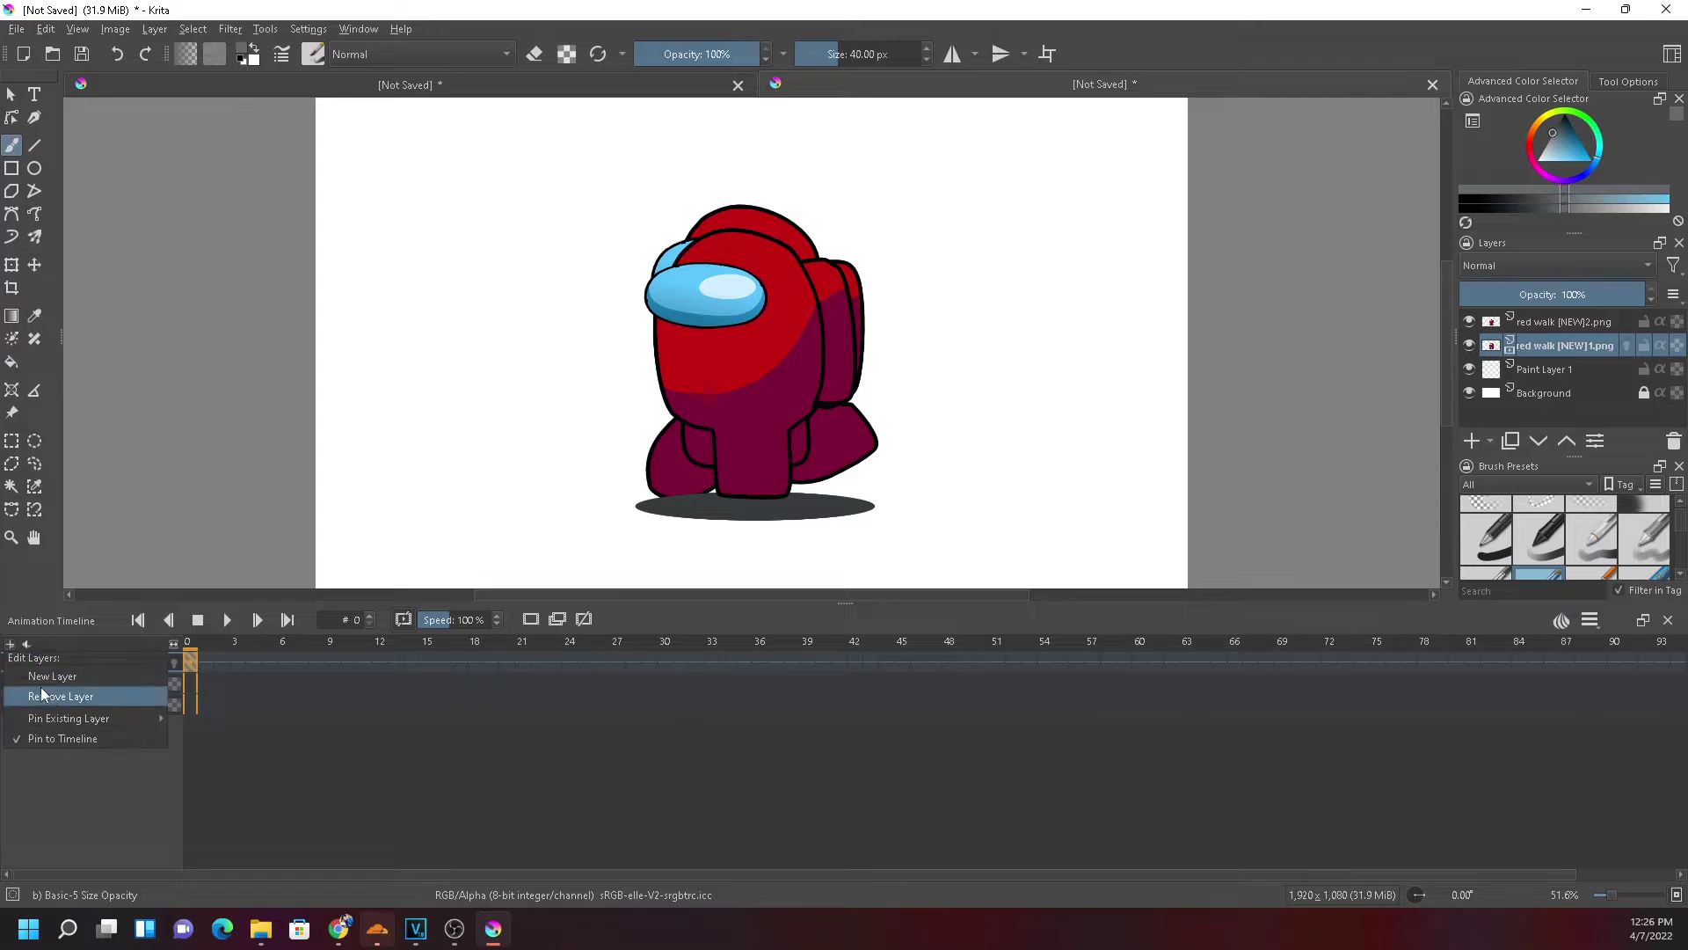
pyautogui.moveTo(72, 718)
pyautogui.click(241, 722)
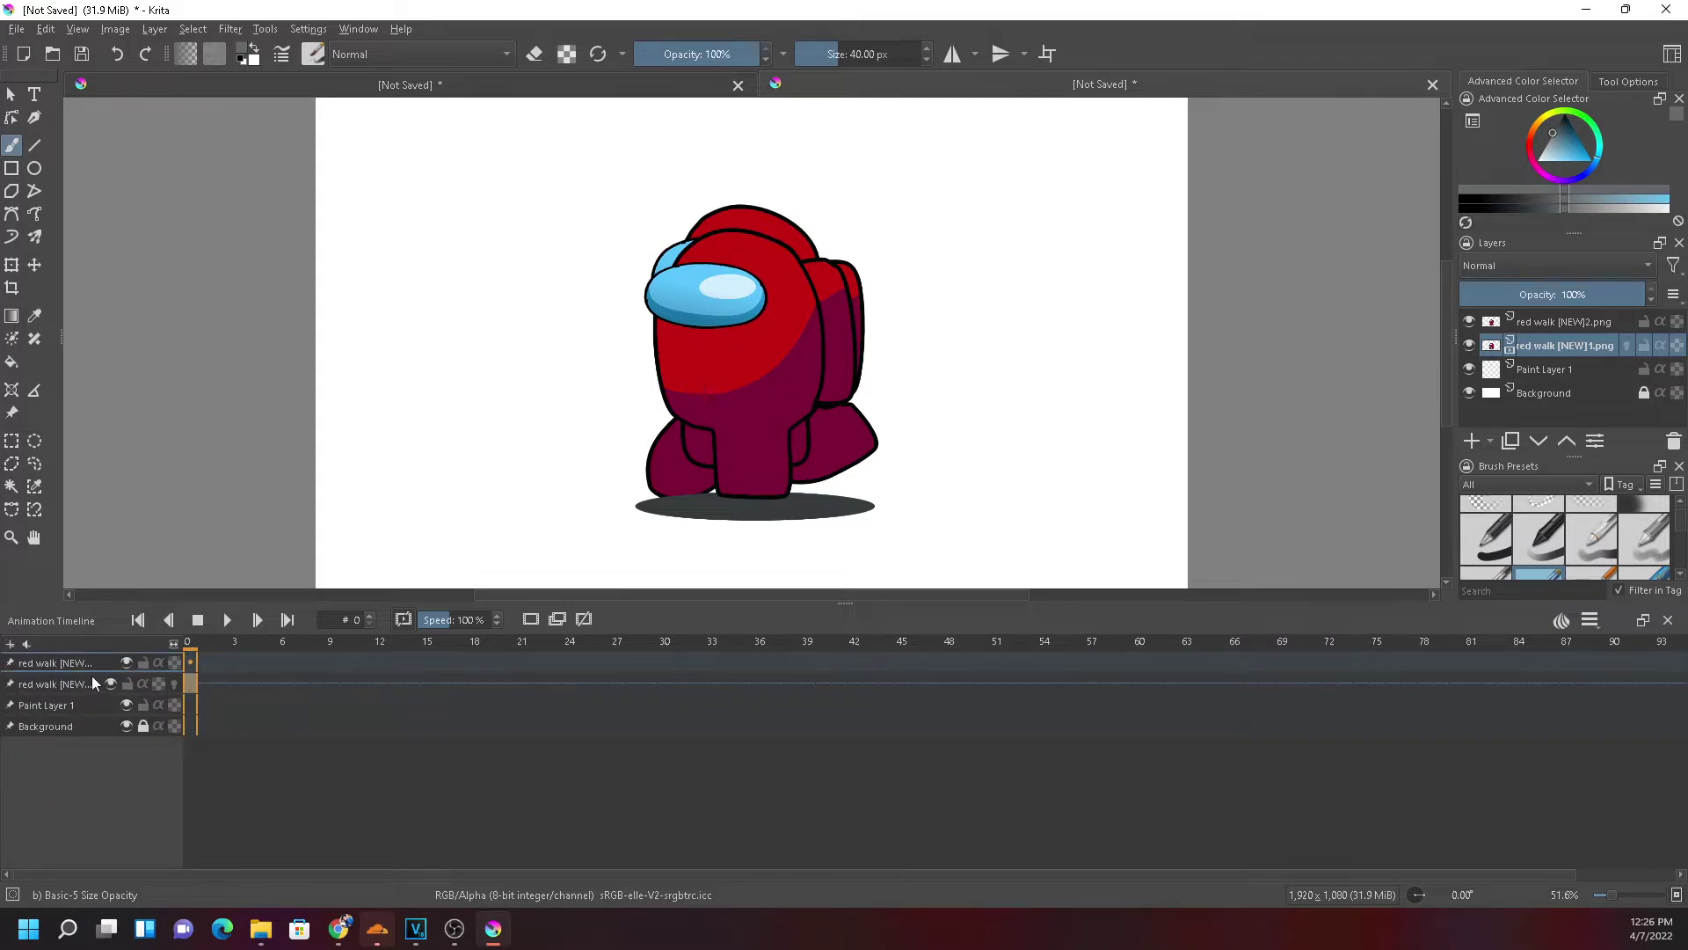
# Insert red walk [NEW]3.png from the file explorer as a new layer and pin it to the animation timeline
pyautogui.click(260, 929)
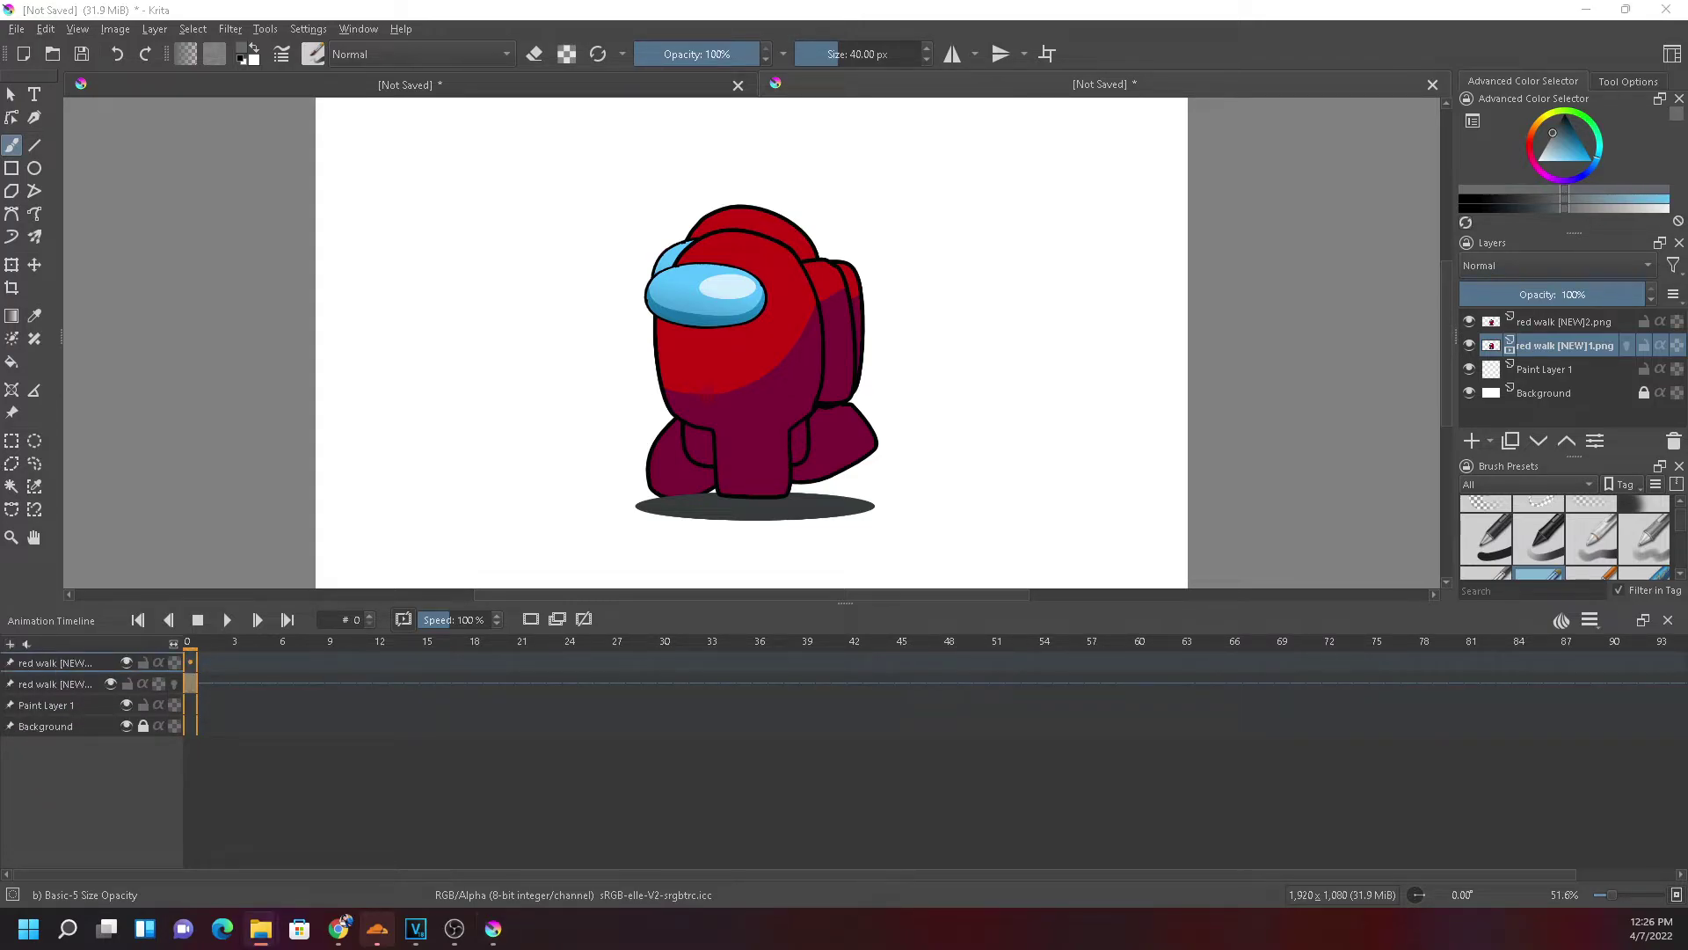
pyautogui.moveTo(141, 439); pyautogui.dragTo(446, 415)
pyautogui.click(475, 417)
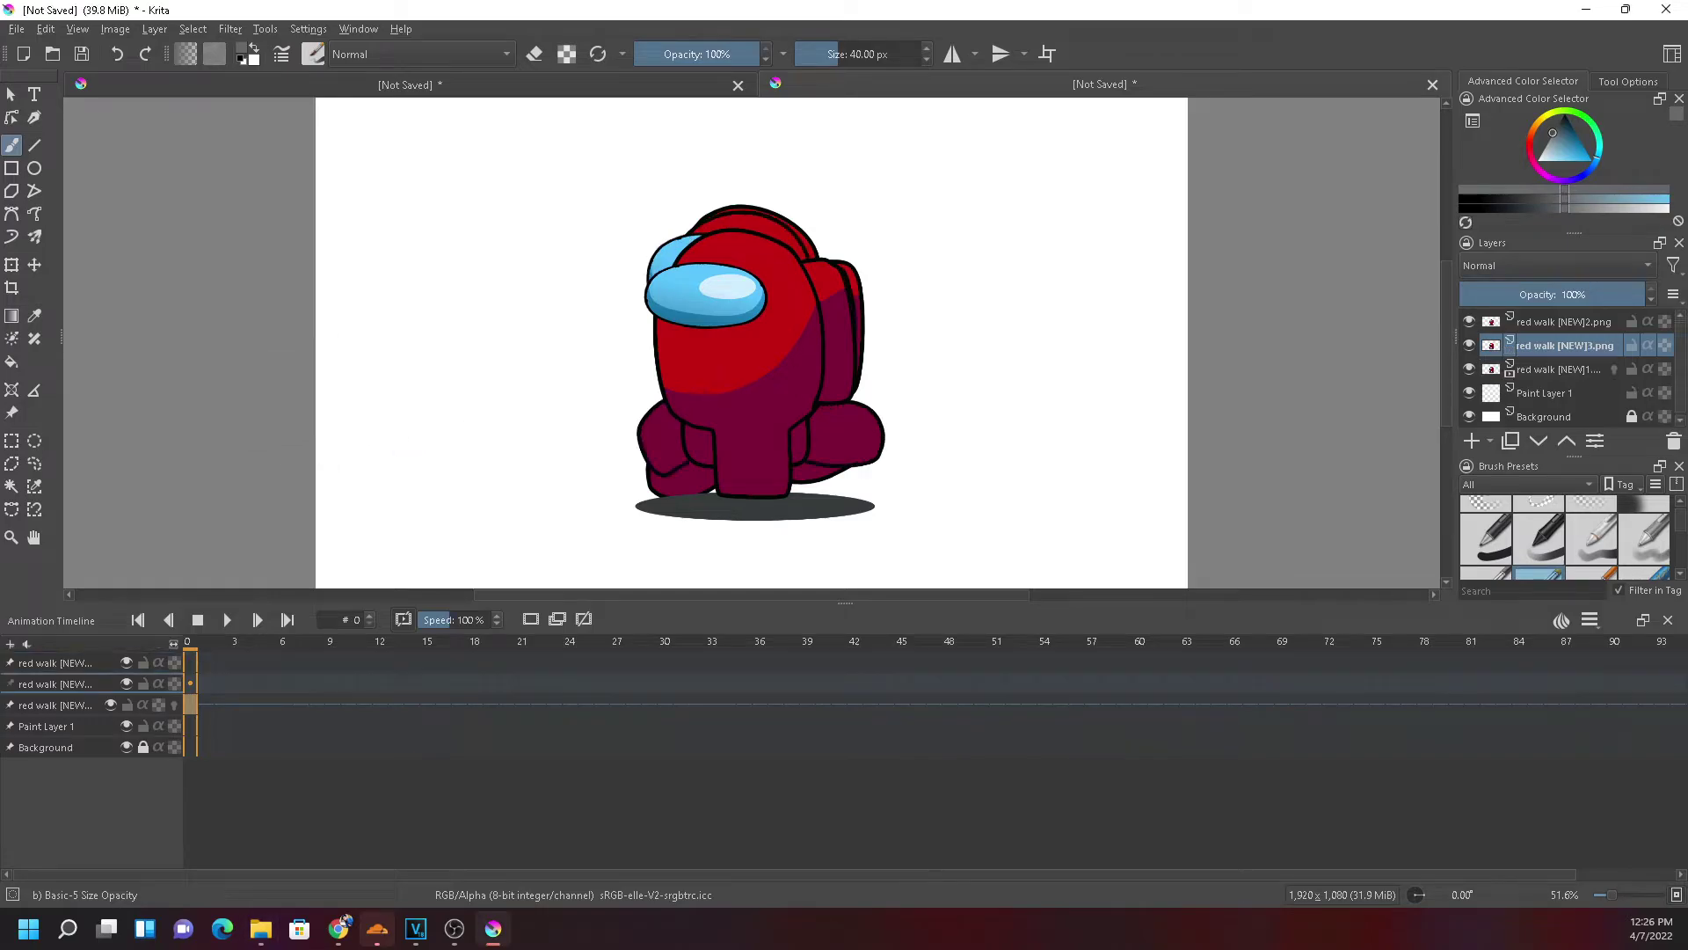
pyautogui.click(13, 645)
pyautogui.moveTo(73, 718)
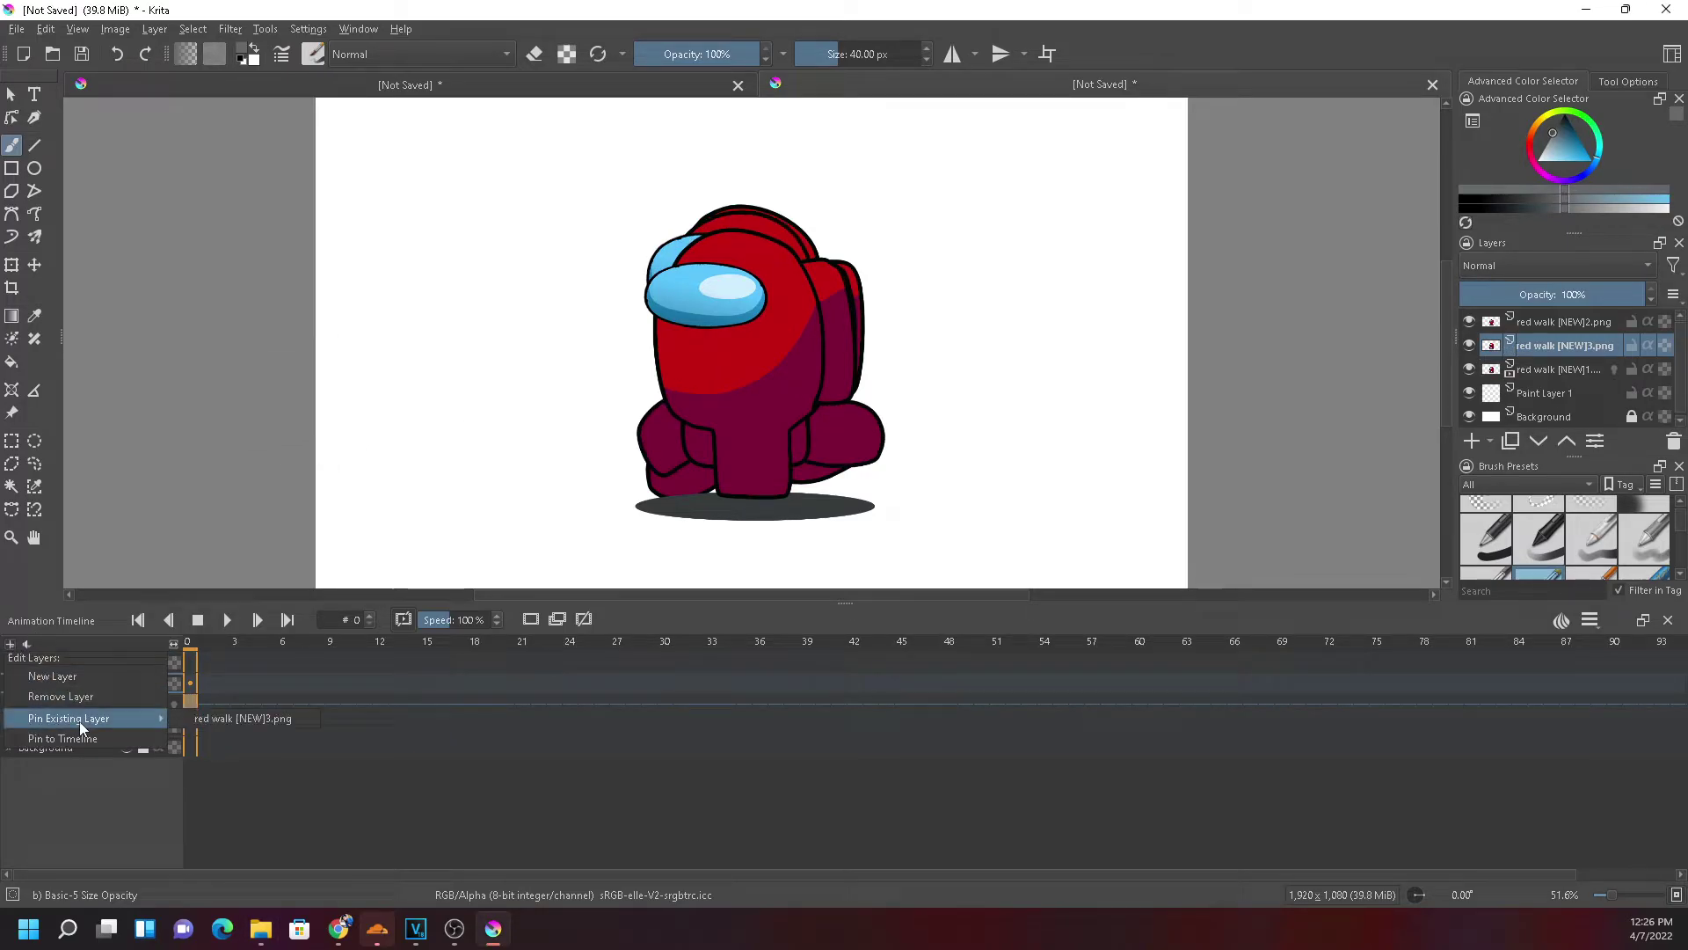
pyautogui.click(258, 719)
# Insert red walk [NEW]4.png from the file explorer as a new layer and pin it to the animation timeline
pyautogui.click(261, 929)
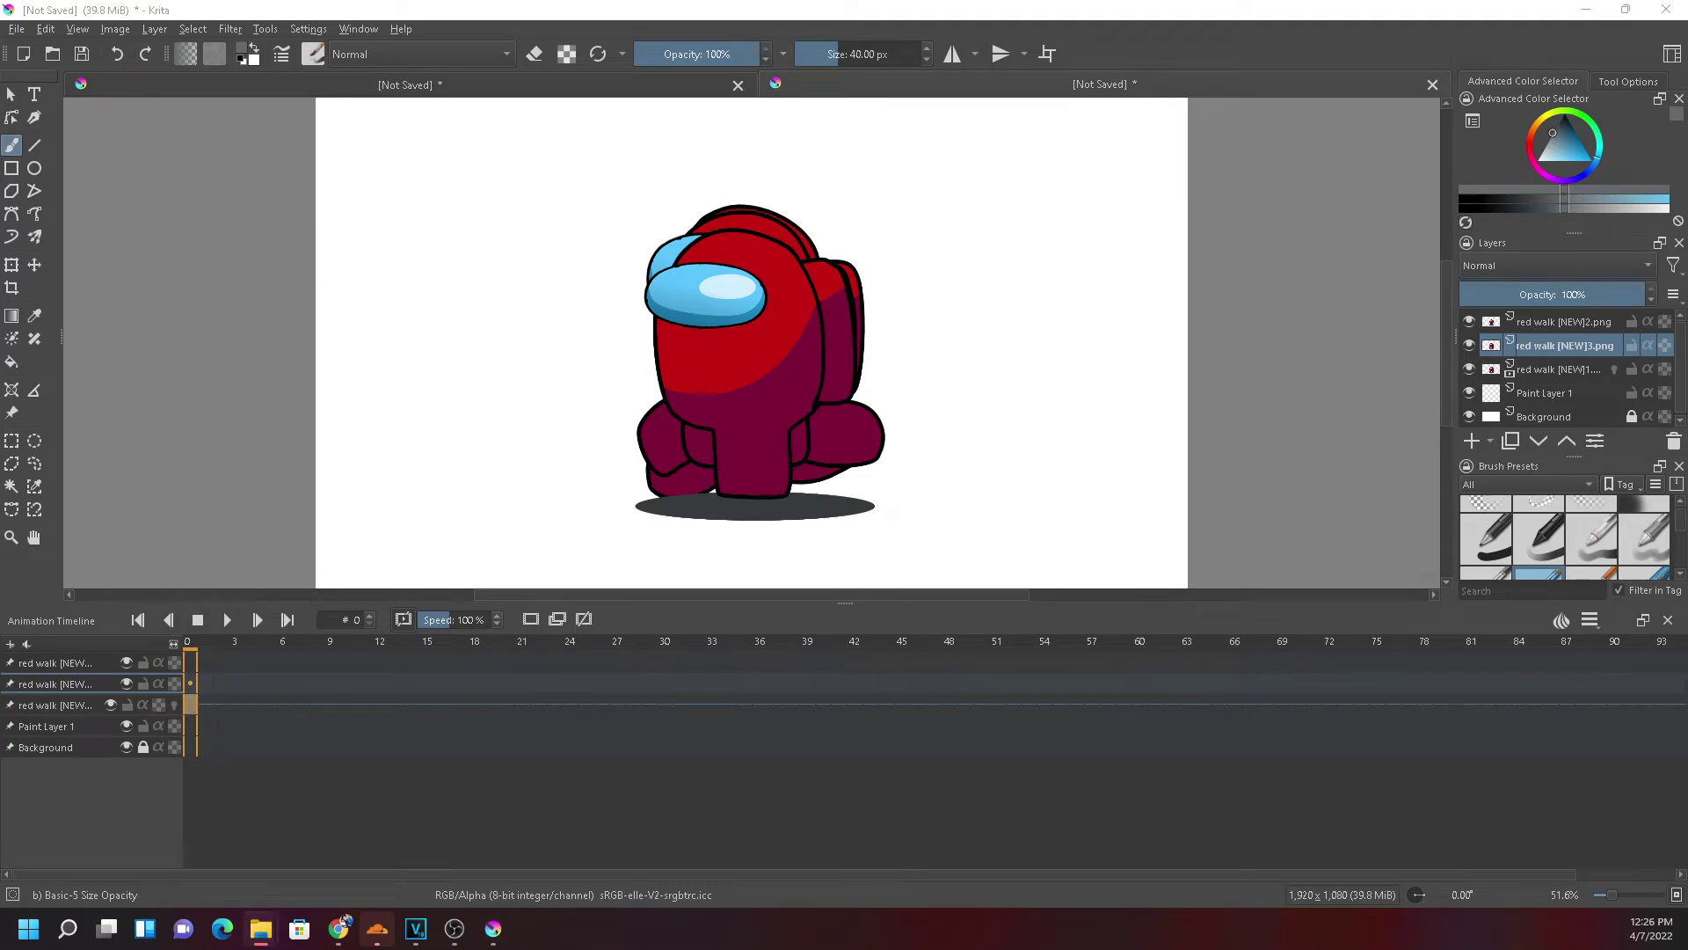
pyautogui.moveTo(193, 452); pyautogui.dragTo(464, 442)
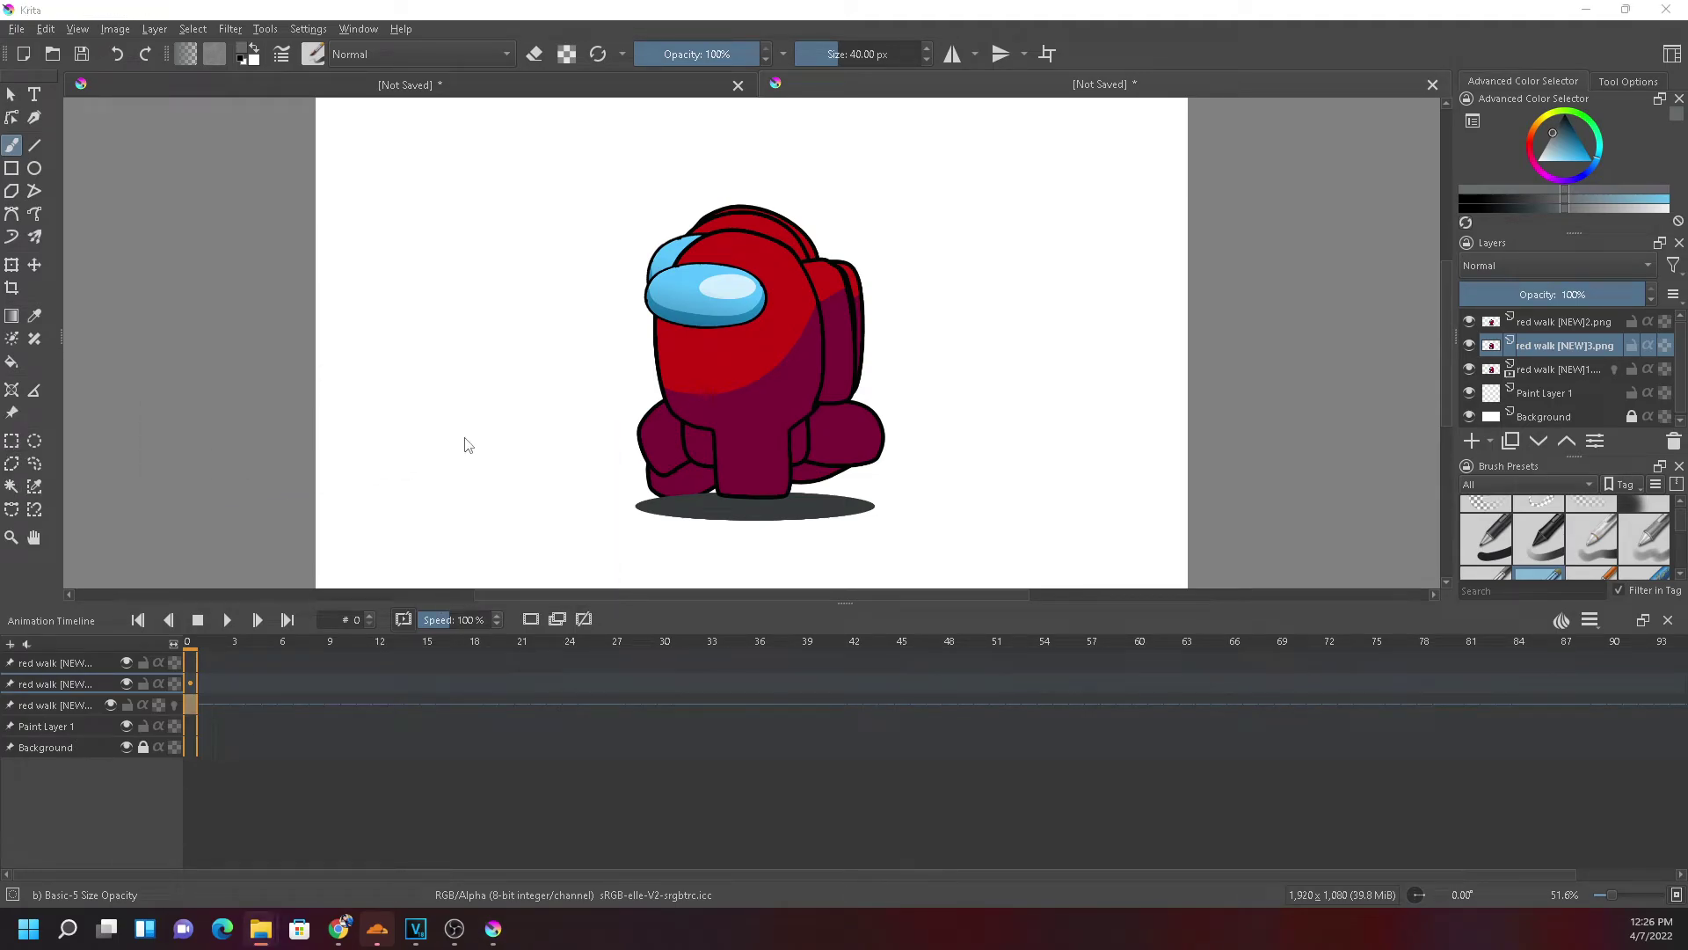
pyautogui.click(11, 643)
pyautogui.moveTo(79, 719)
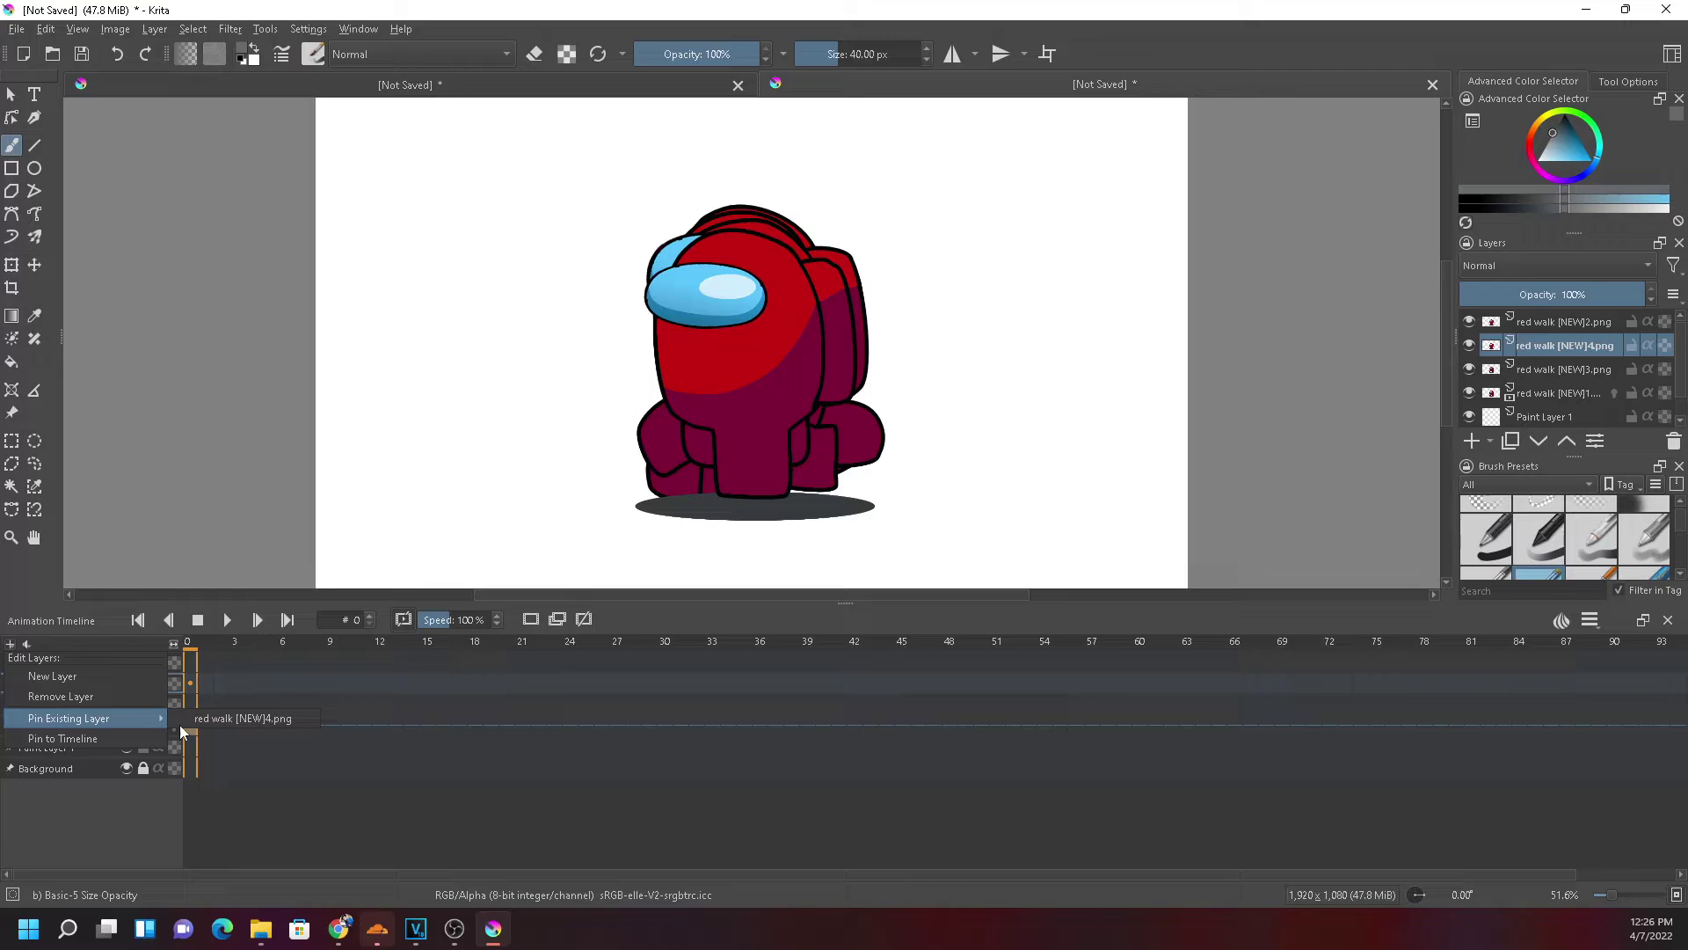
pyautogui.click(270, 726)
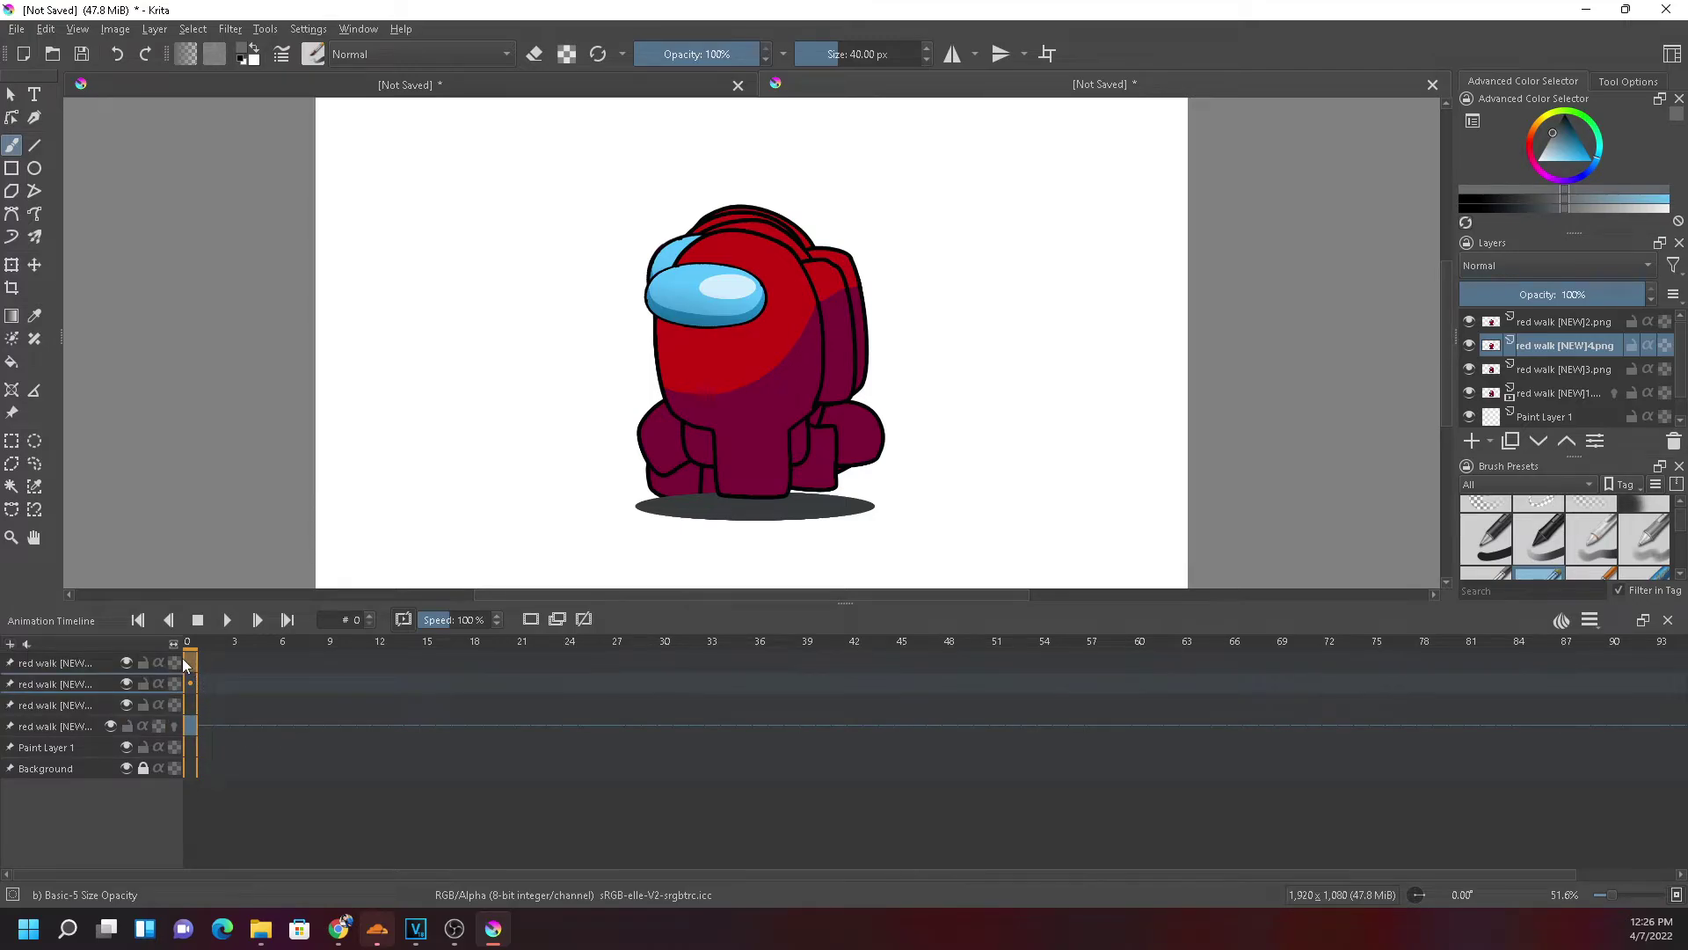
# Create duplicate frames at frame 0 for the red walk [NEW]2.png, red walk [NEW]4.png and red walk [NEW]3.png layers
pyautogui.click(63, 662)
pyautogui.rightClick(189, 661)
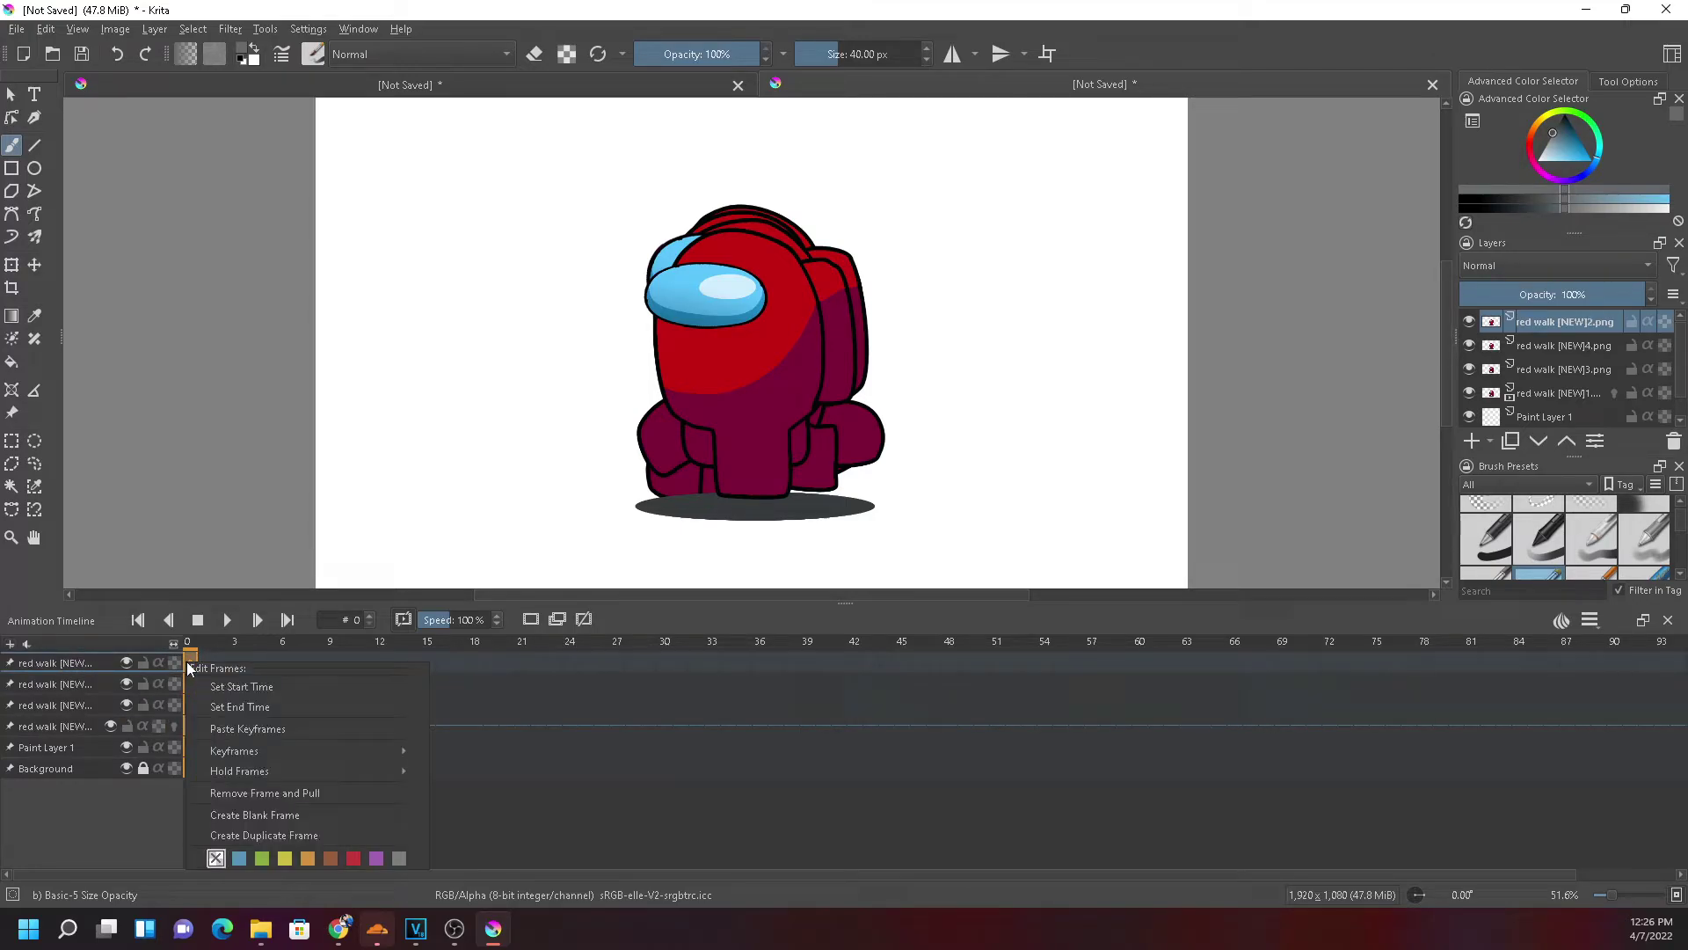
pyautogui.click(285, 834)
pyautogui.click(140, 677)
pyautogui.rightClick(192, 682)
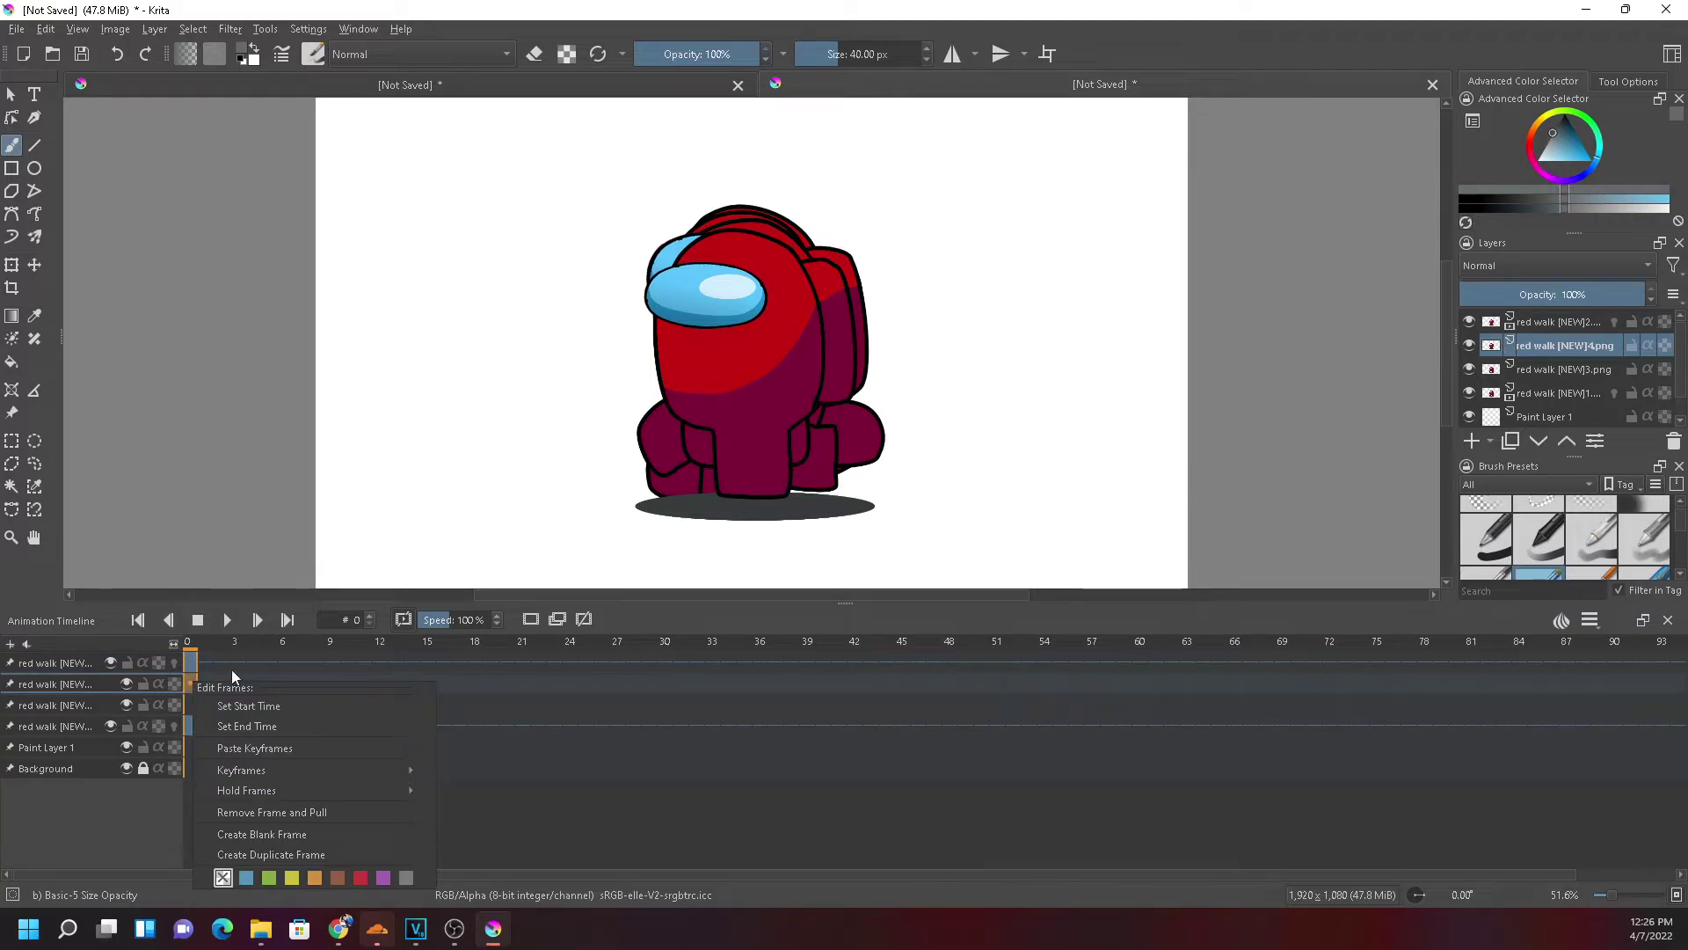
pyautogui.click(301, 852)
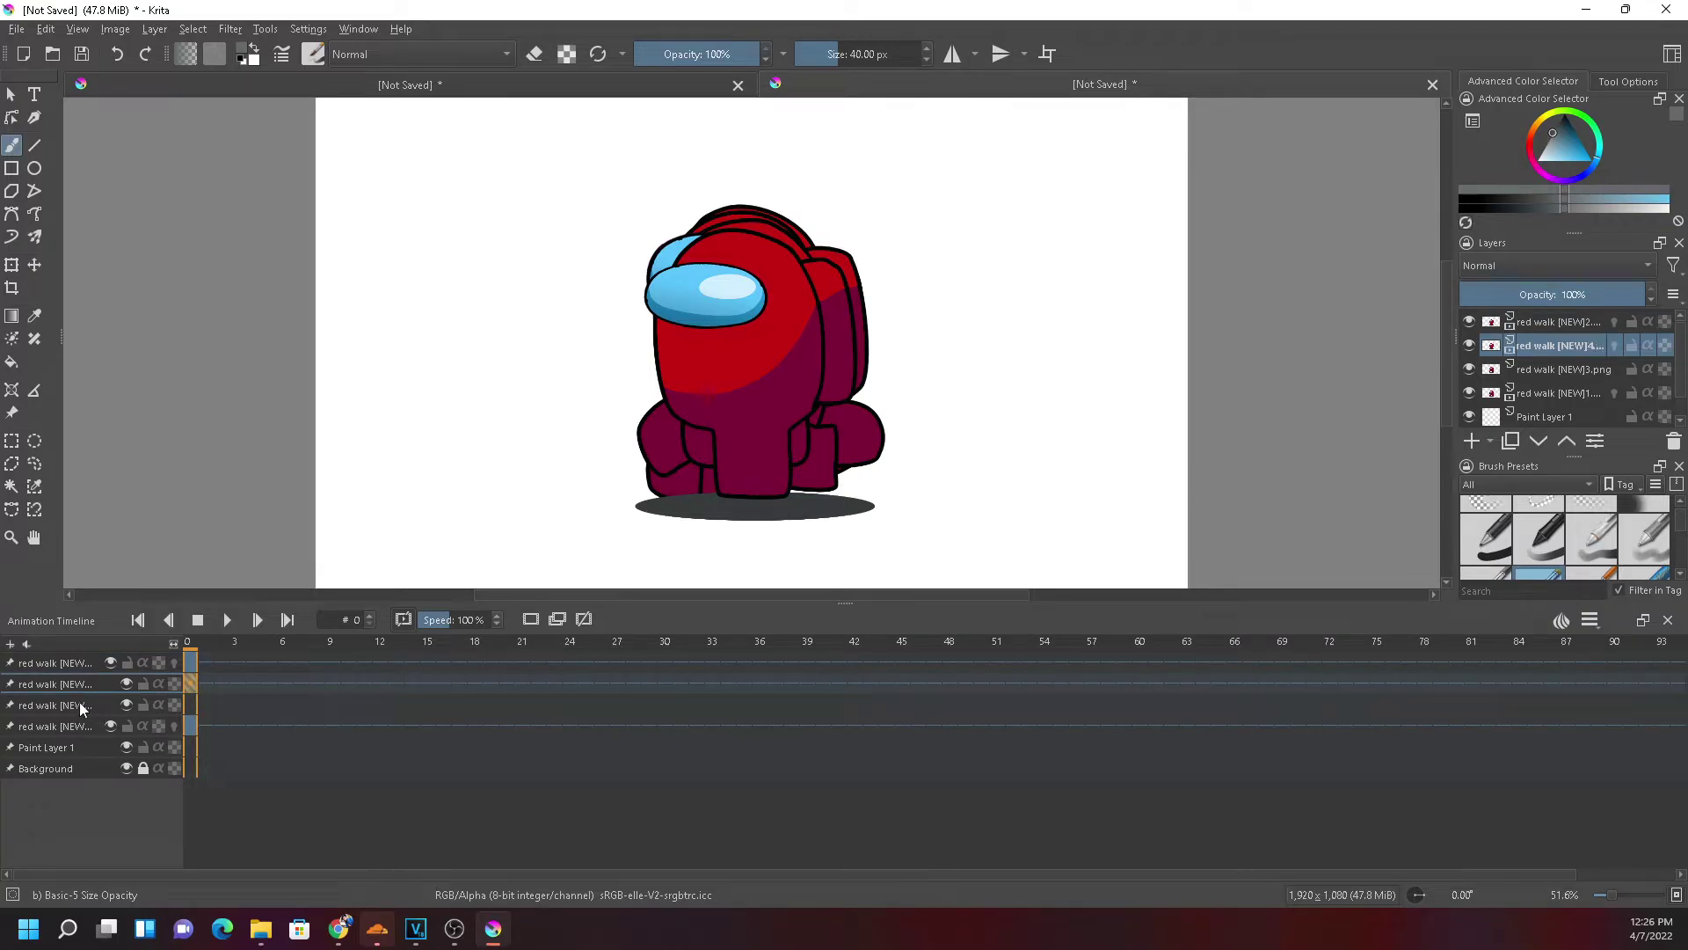
pyautogui.rightClick(186, 705)
pyautogui.click(264, 879)
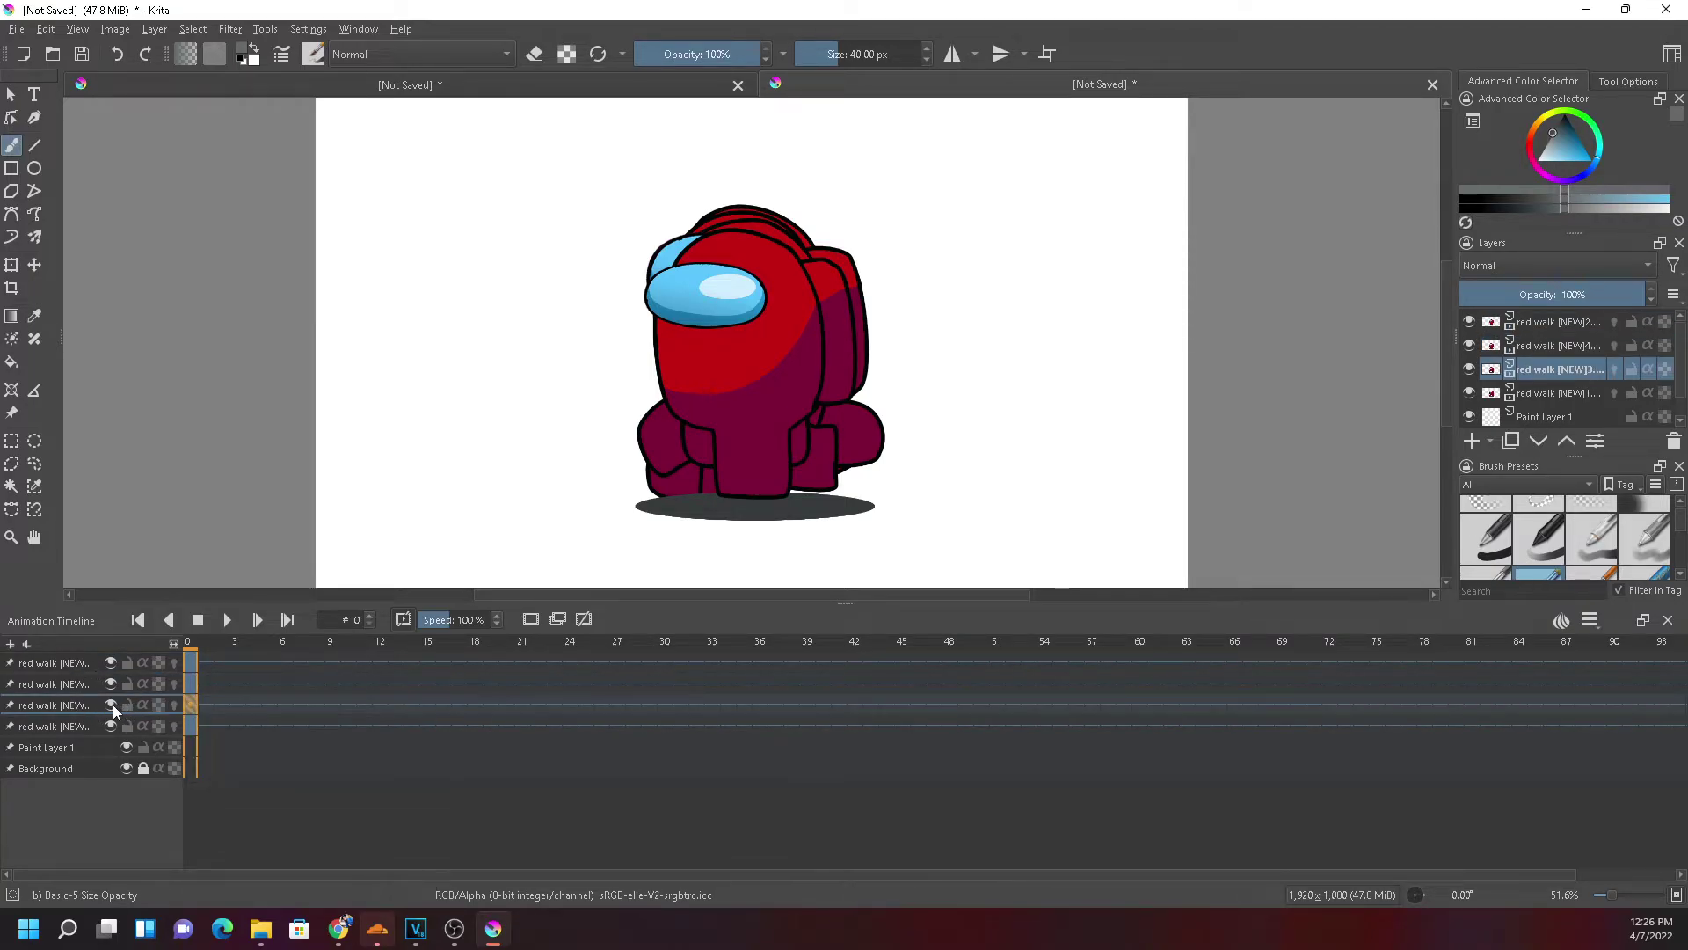
# Hide the red walk [NEW]2.png, [NEW]3.png and [NEW]4.png layers and go to frame 3 on the red walk [NEW]1.png row
pyautogui.moveTo(110, 704); pyautogui.dragTo(109, 664)
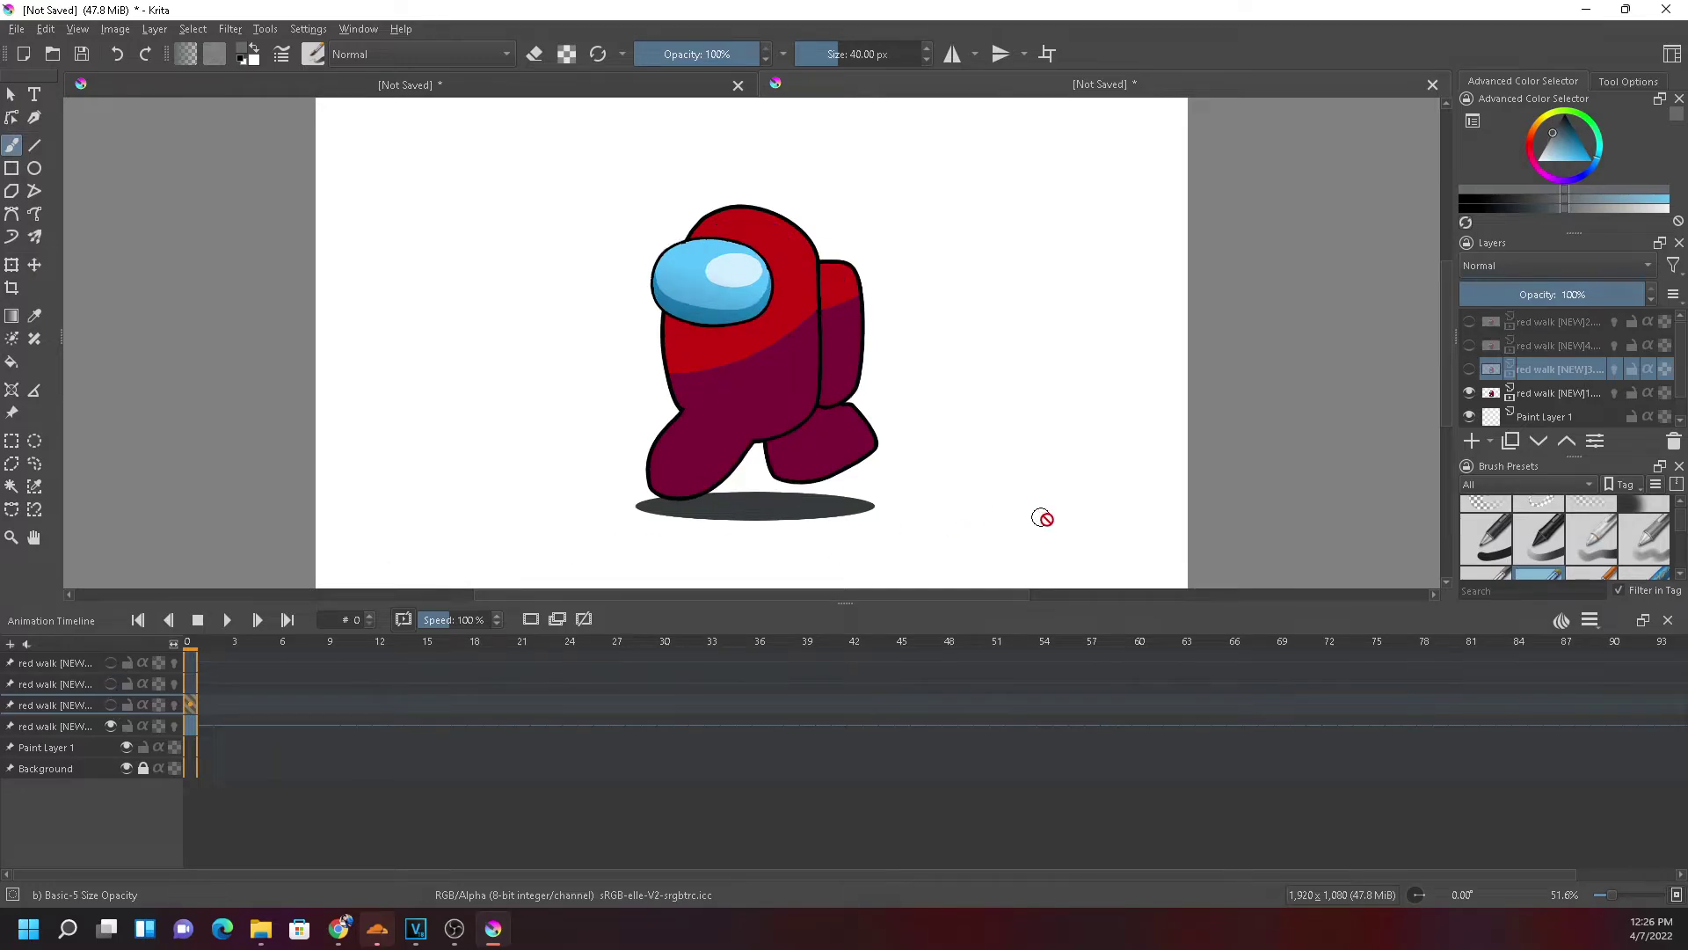
pyautogui.click(1573, 400)
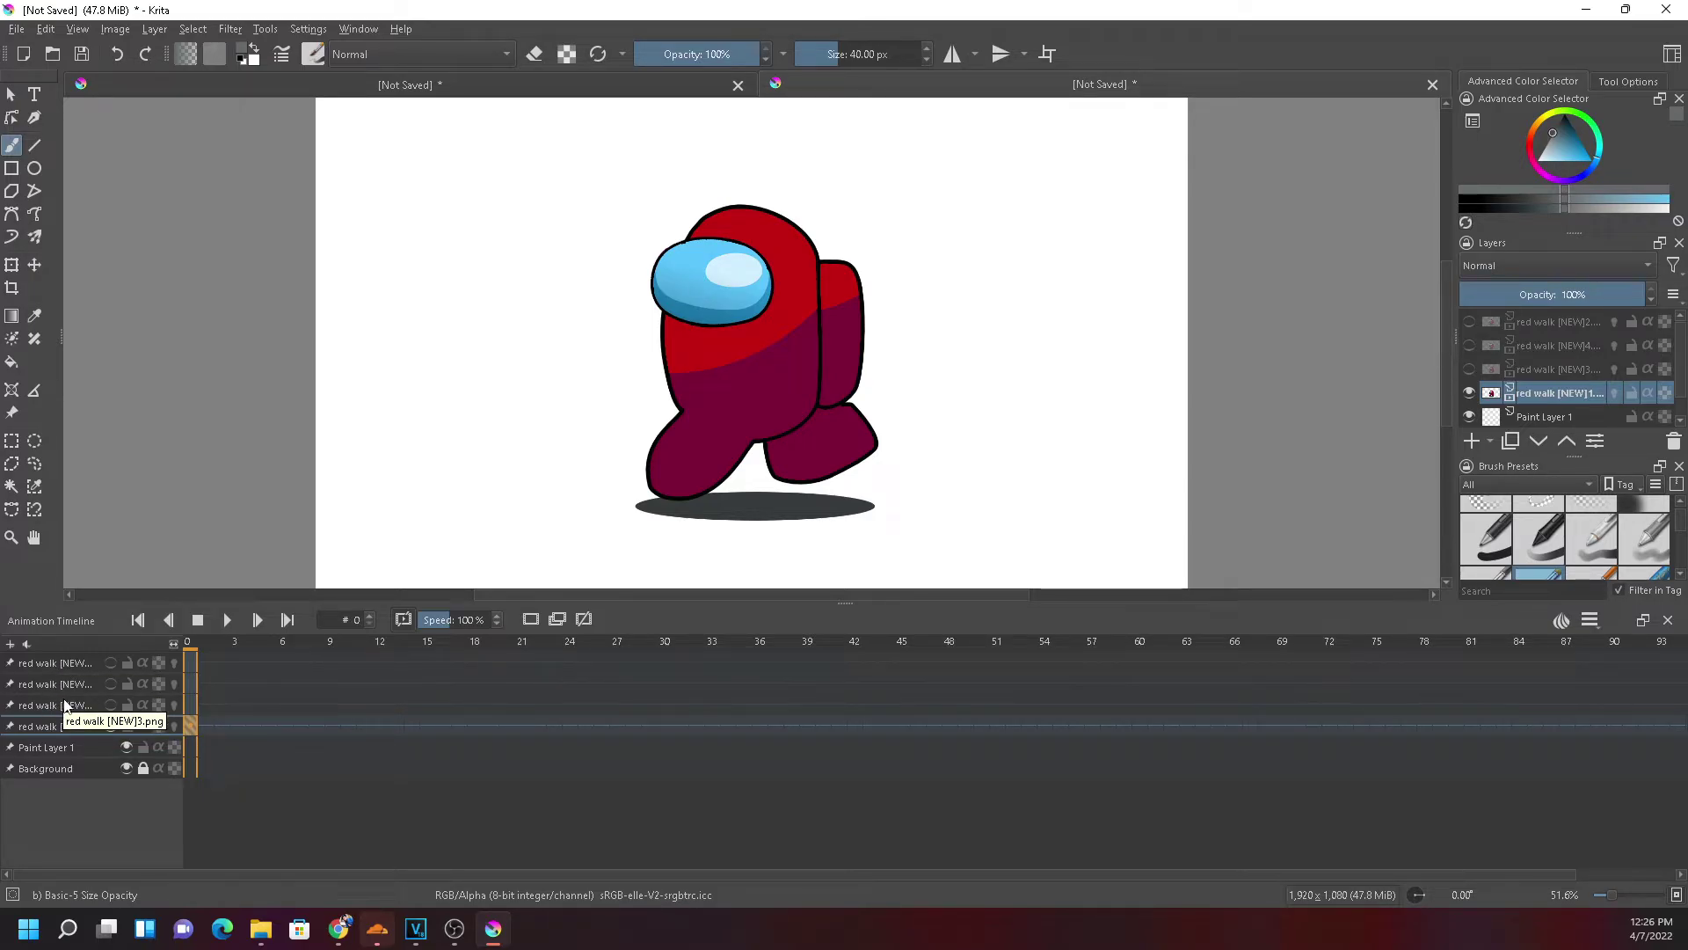
pyautogui.click(222, 725)
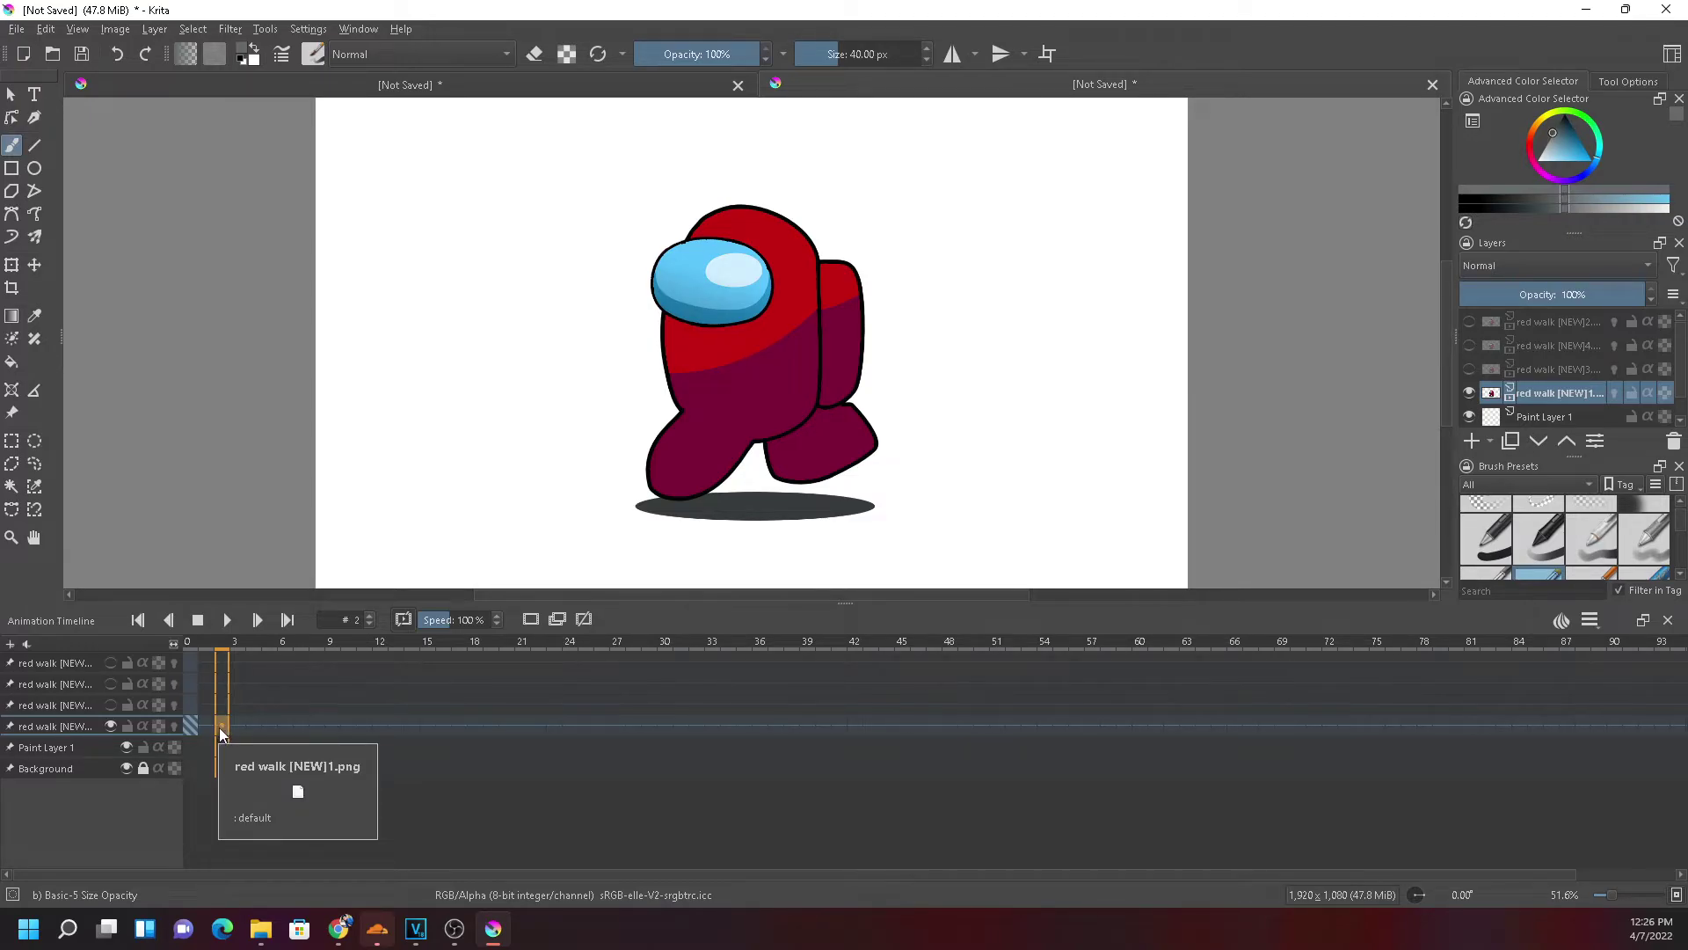
pyautogui.moveTo(219, 727); pyautogui.dragTo(238, 726)
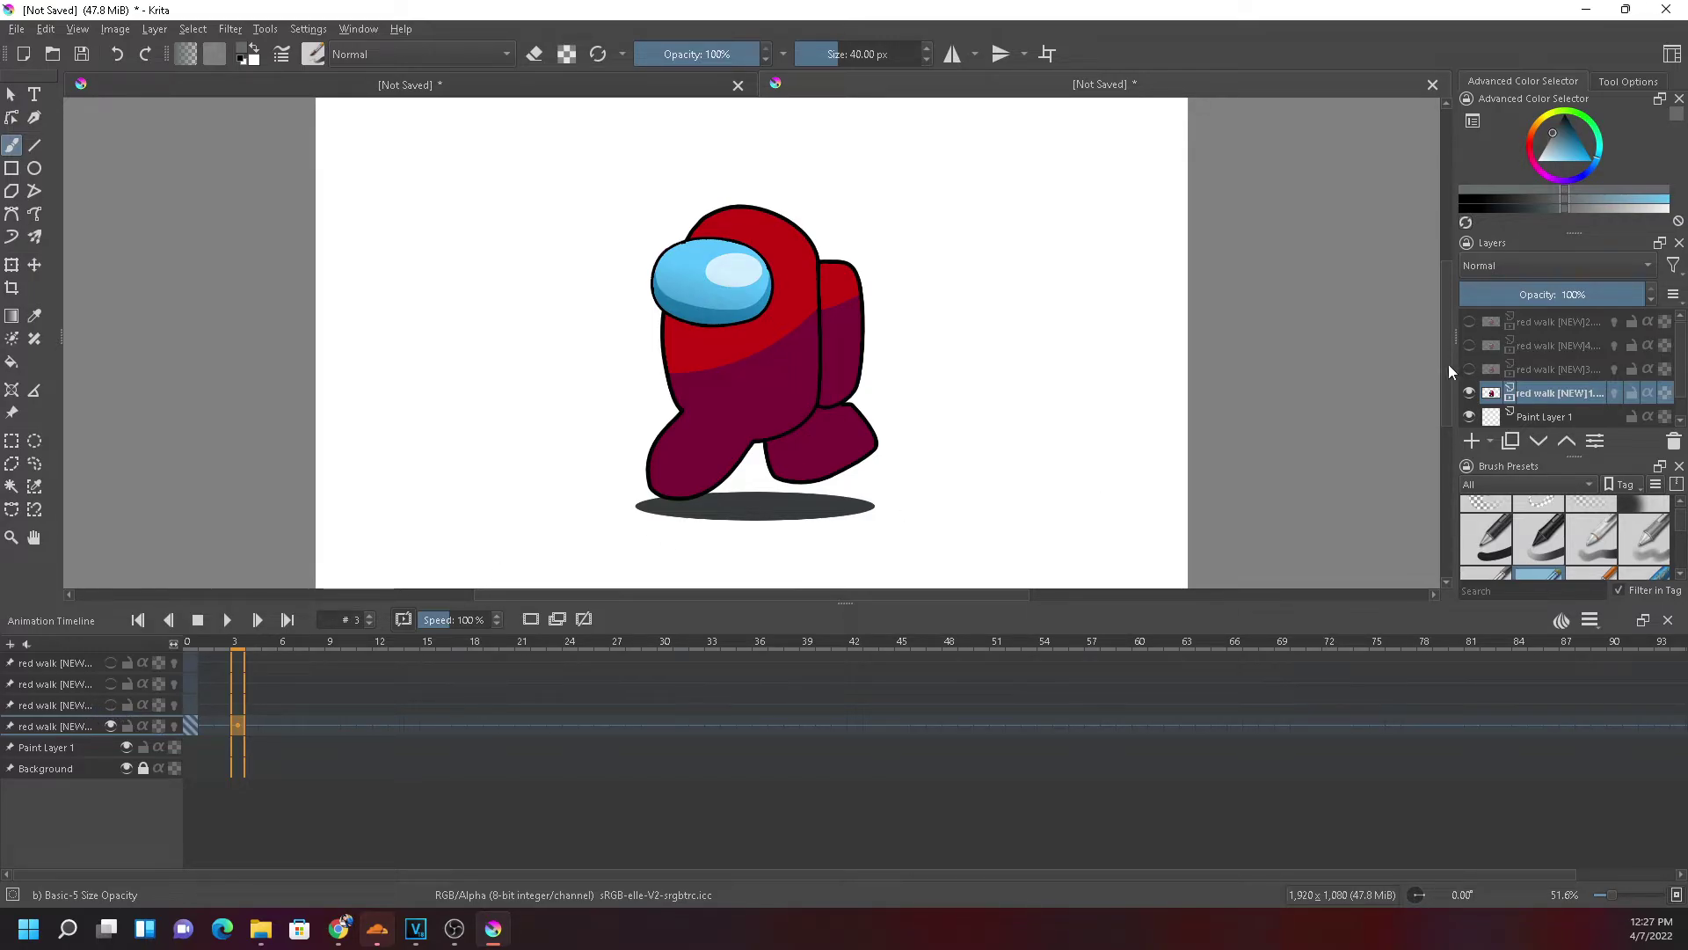
# Show the red walk [NEW]2.png layer and move its frame 0 keyframe to frame 3 of the red walk [NEW]1.png row
pyautogui.click(110, 662)
pyautogui.click(65, 662)
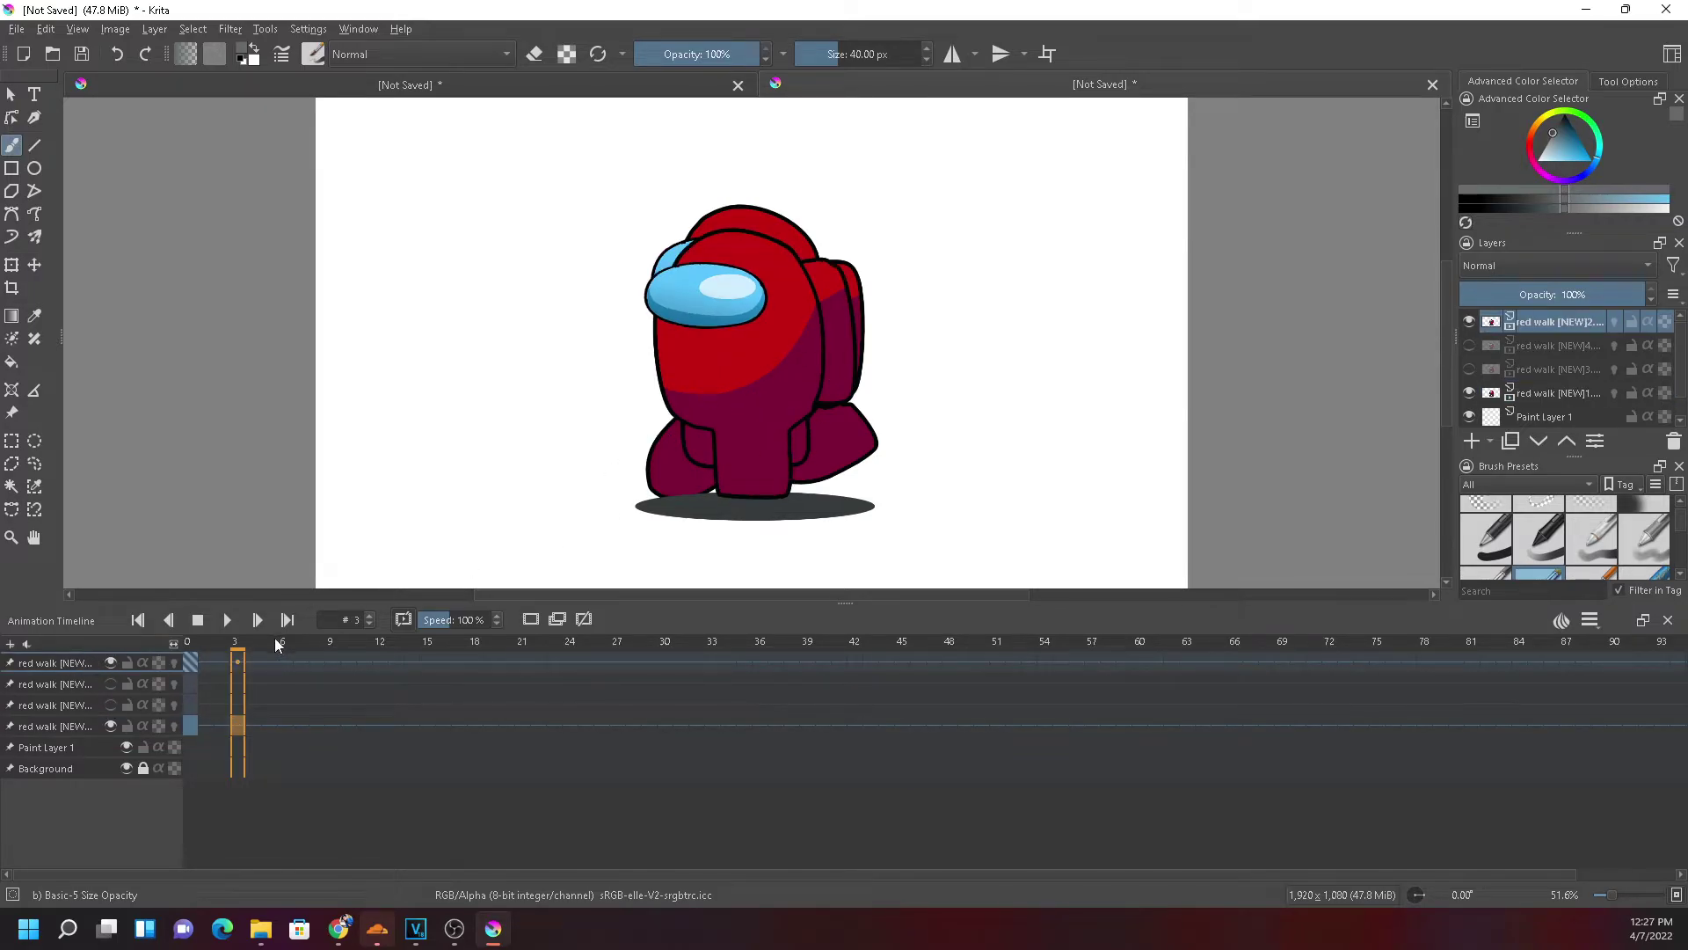
pyautogui.click(191, 661)
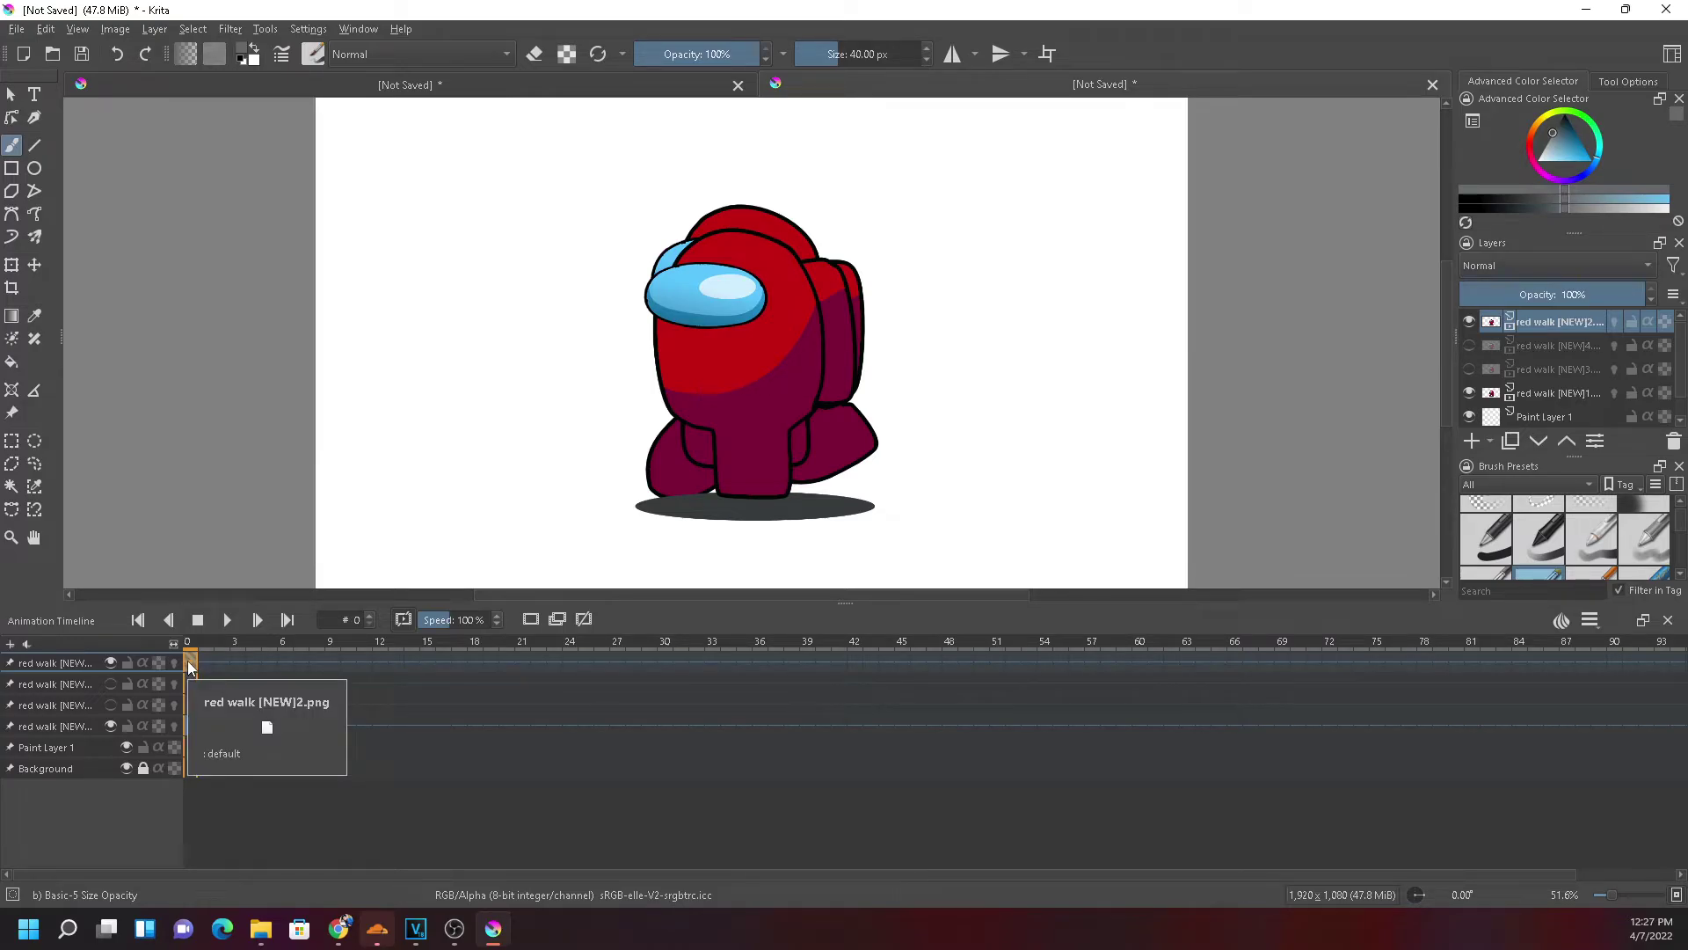
pyautogui.moveTo(187, 659); pyautogui.dragTo(235, 724)
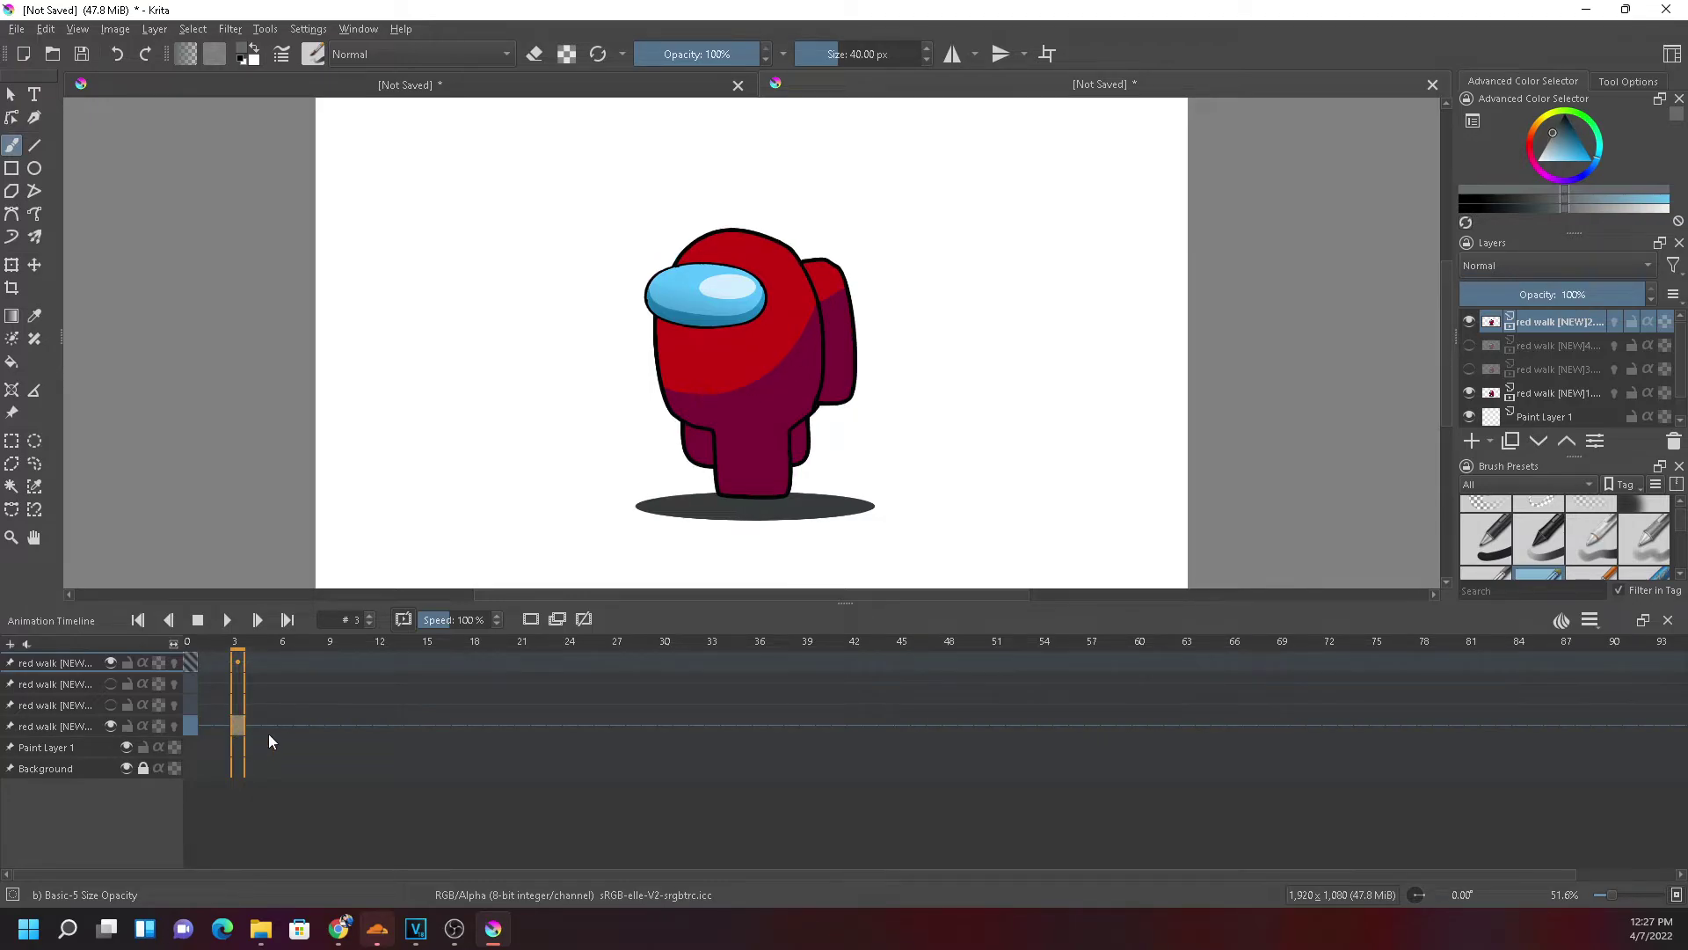
pyautogui.click(191, 662)
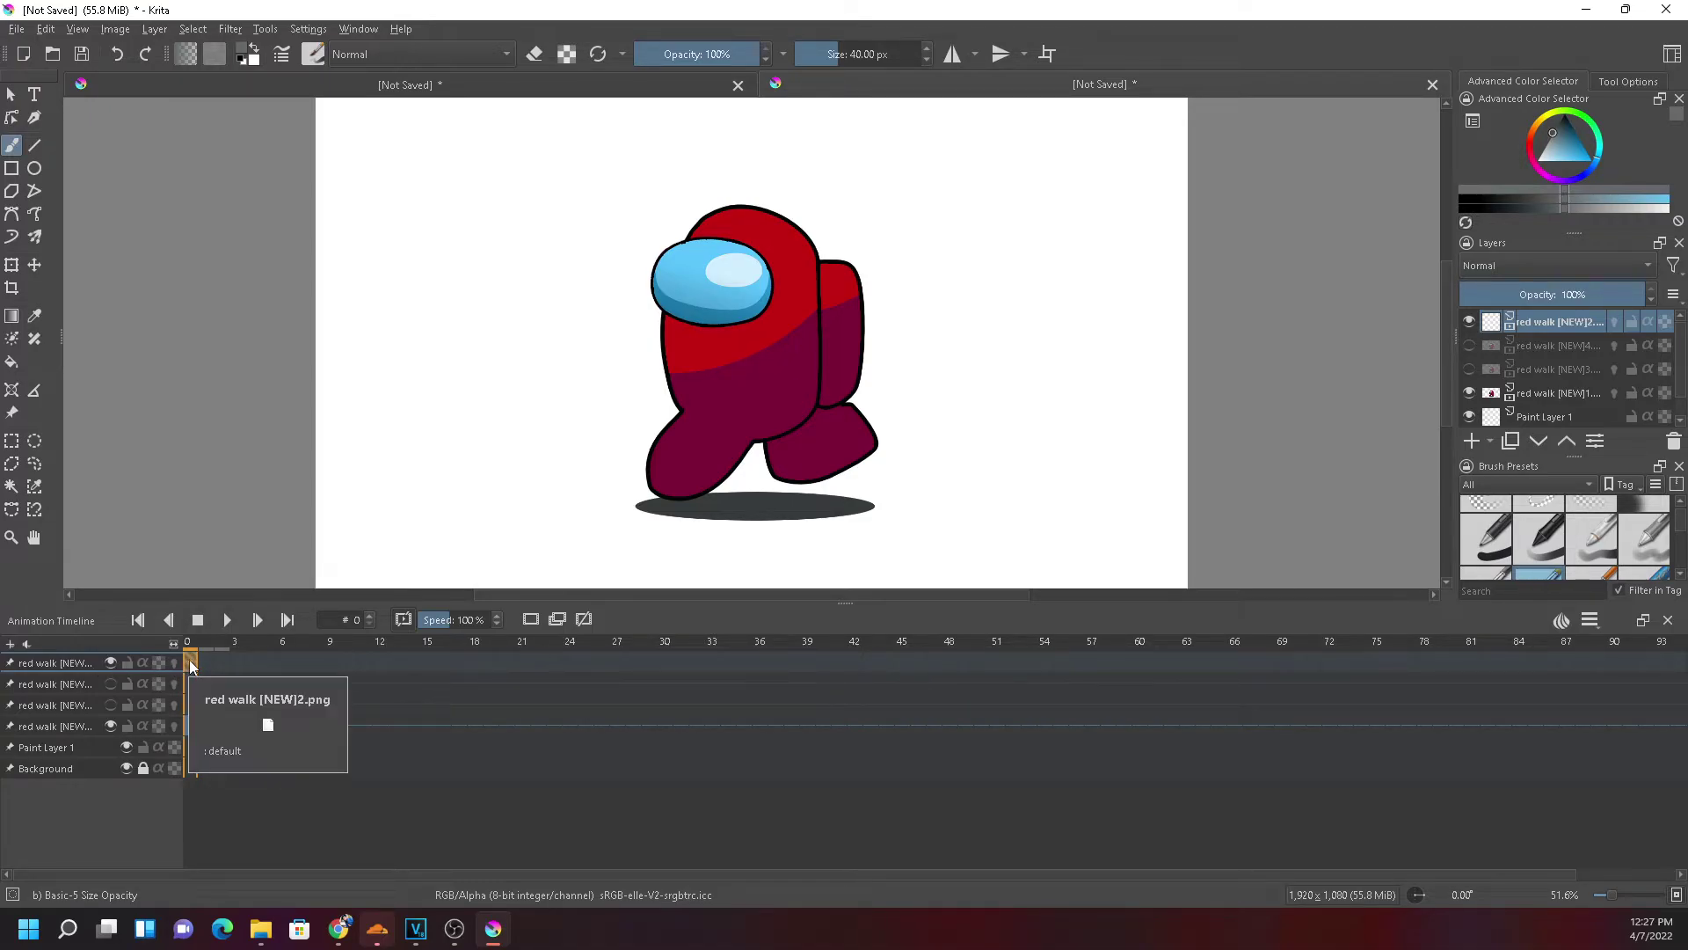
pyautogui.click(240, 726)
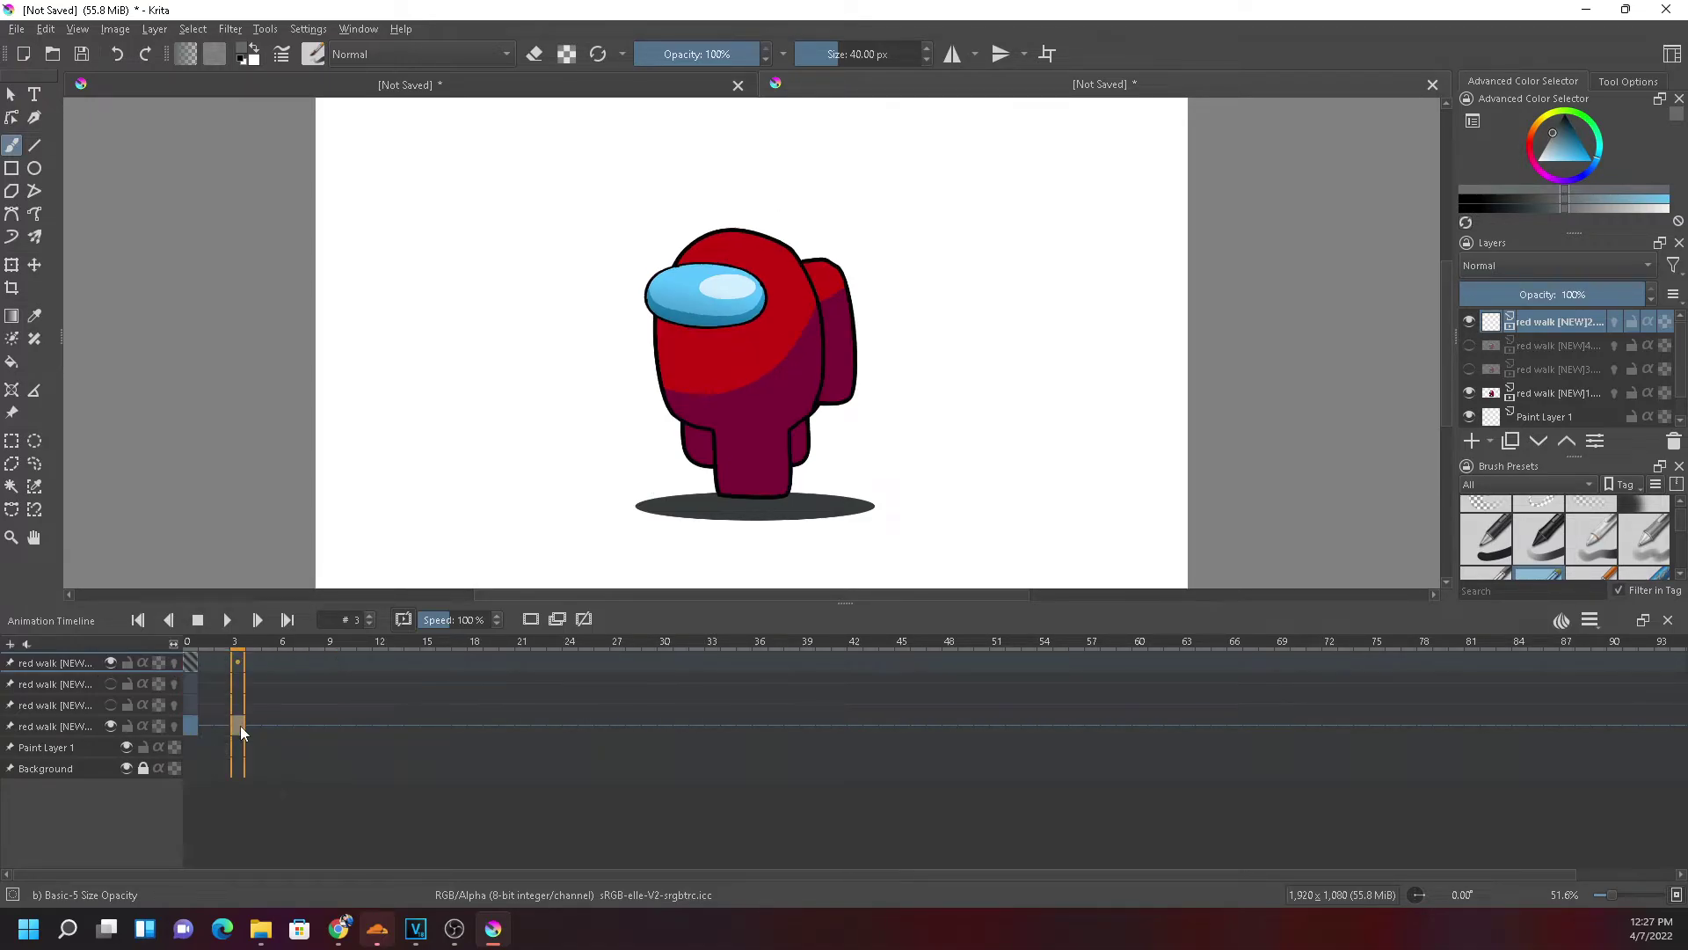
pyautogui.click(192, 726)
pyautogui.click(73, 719)
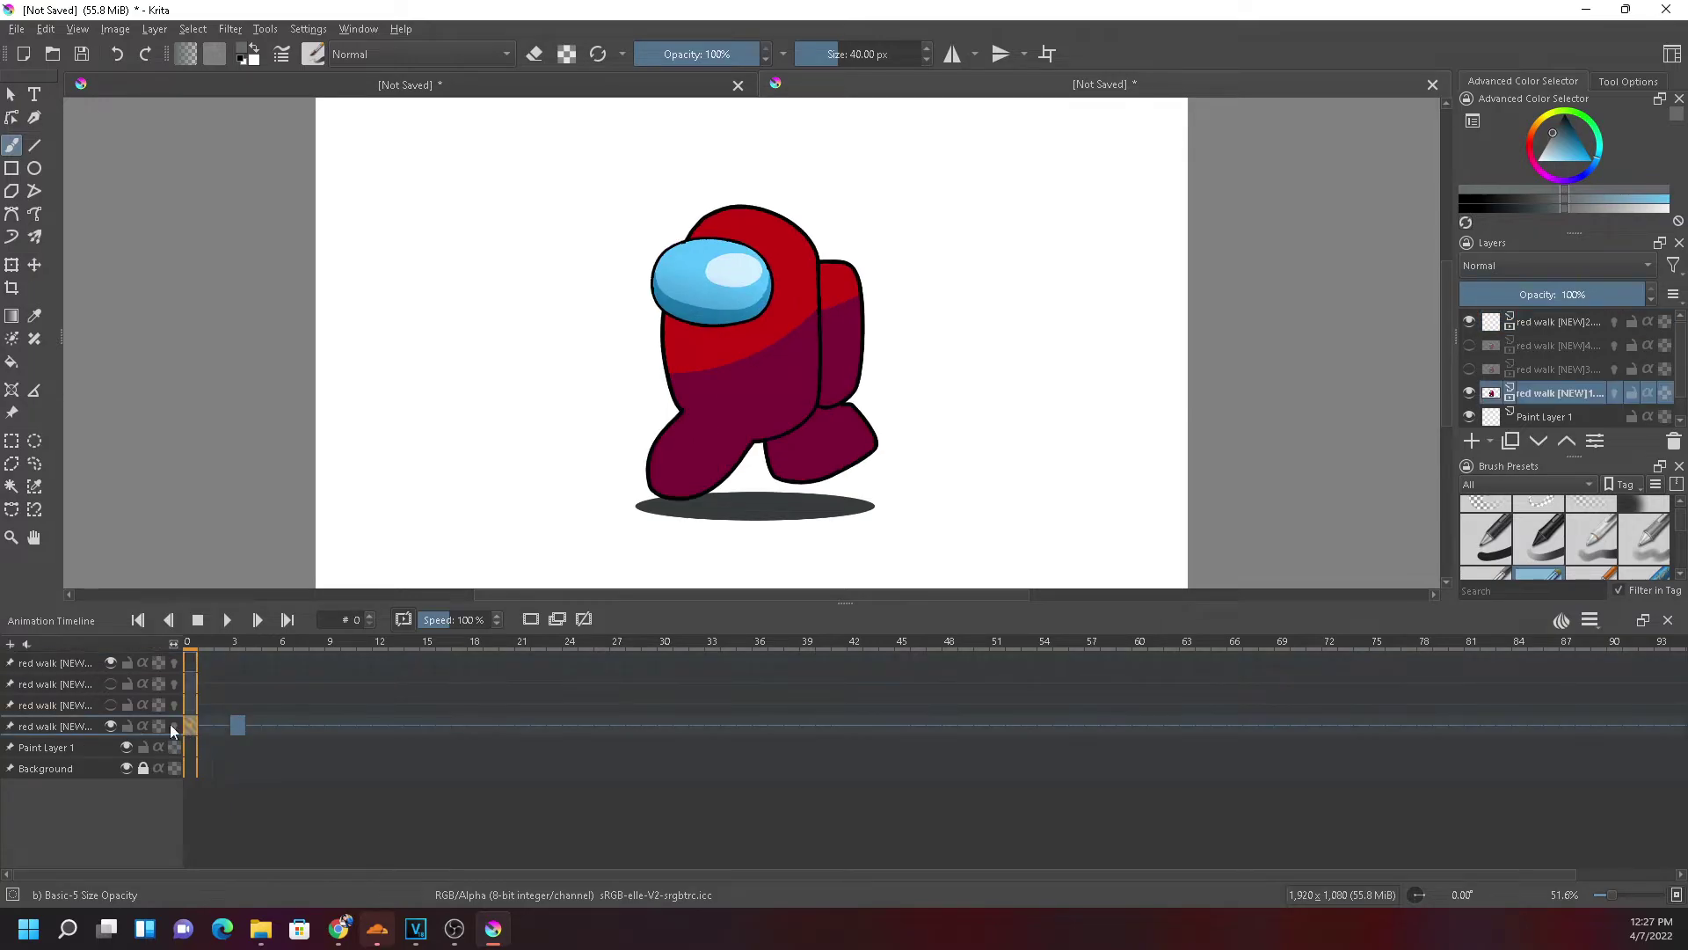
pyautogui.click(237, 723)
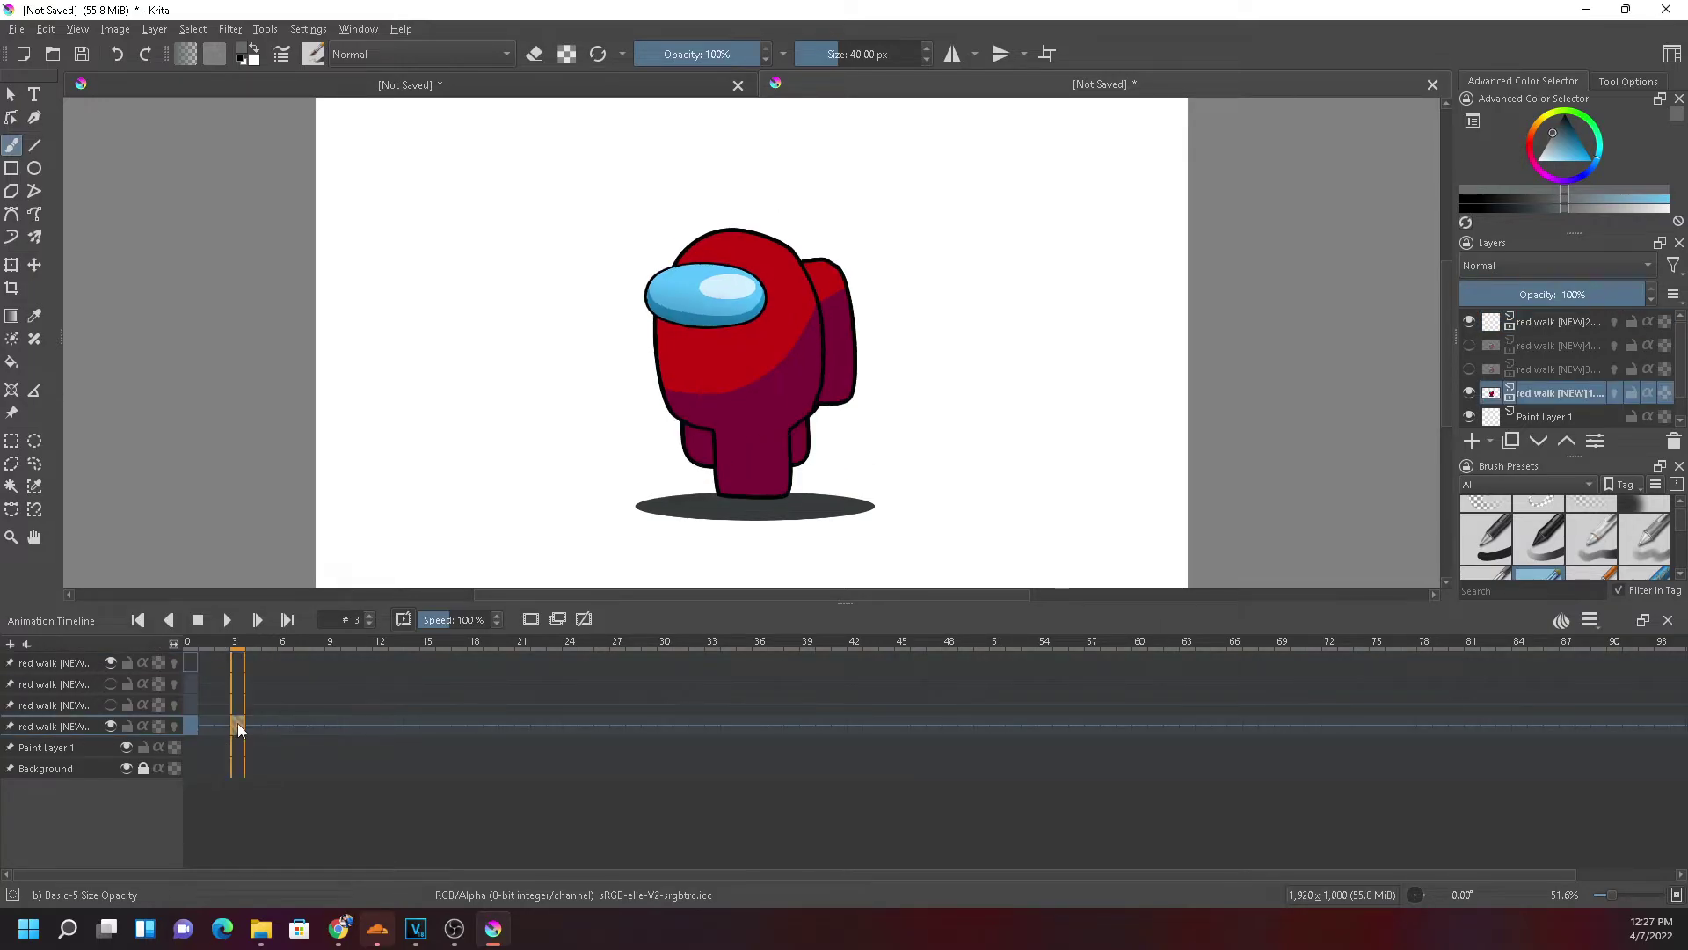
pyautogui.click(190, 723)
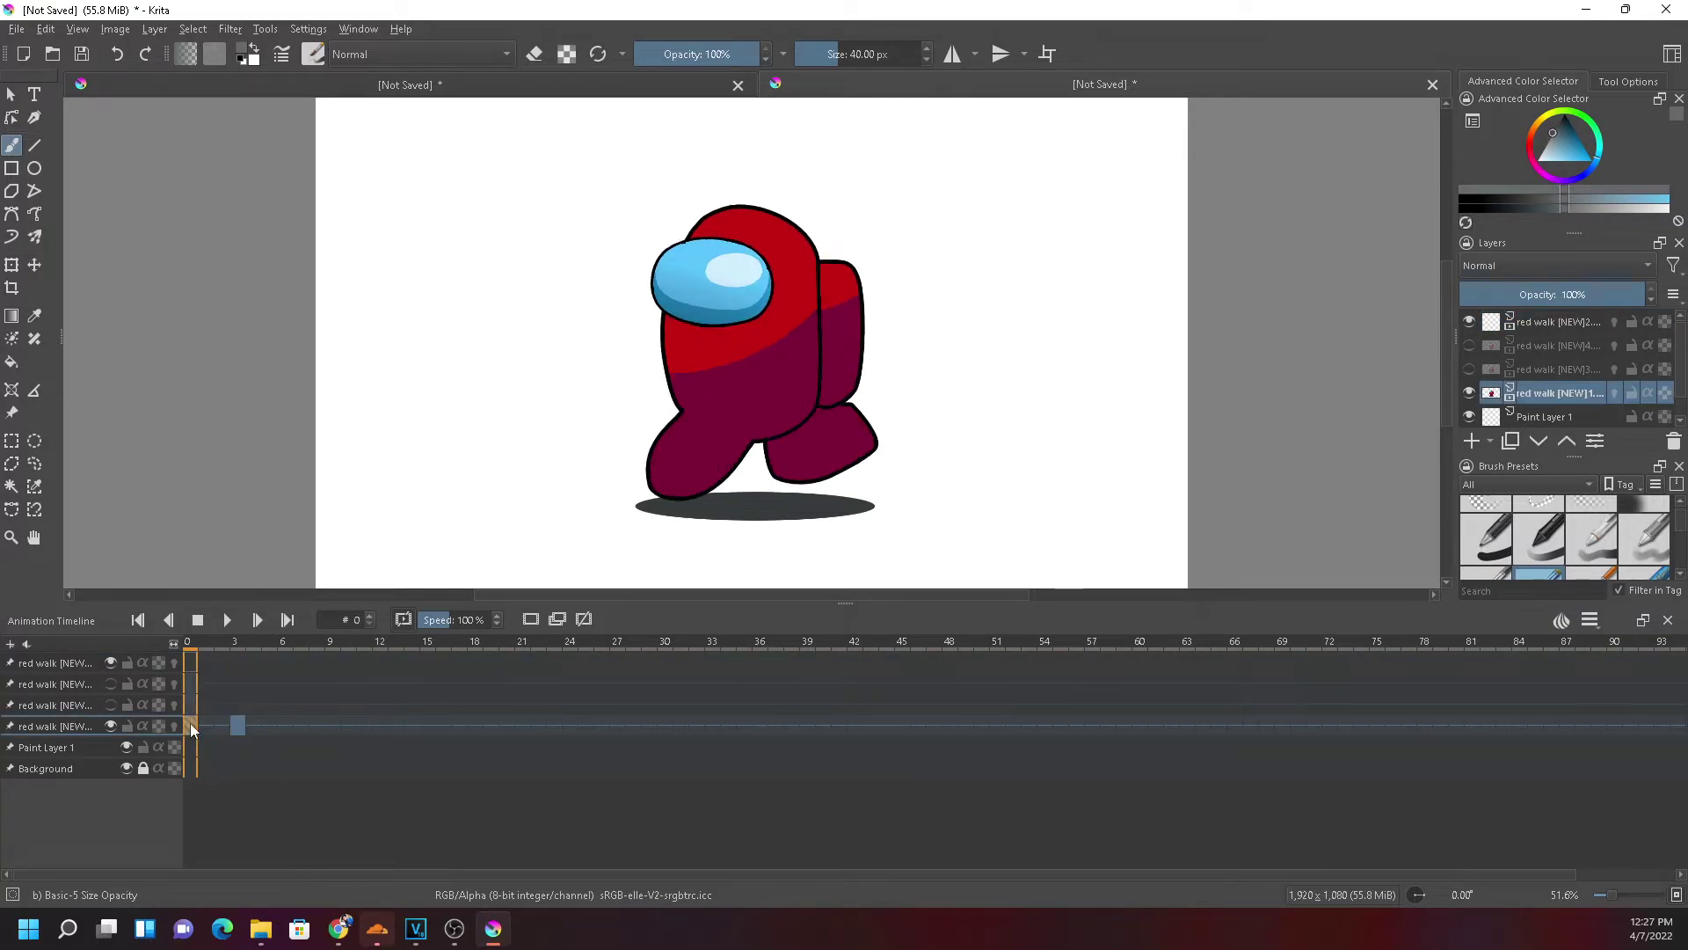
# Show the red walk [NEW]3.png layer and move its frame 0 keyframe to frame 6 of the red walk [NEW]1.png row
pyautogui.click(111, 705)
pyautogui.click(62, 701)
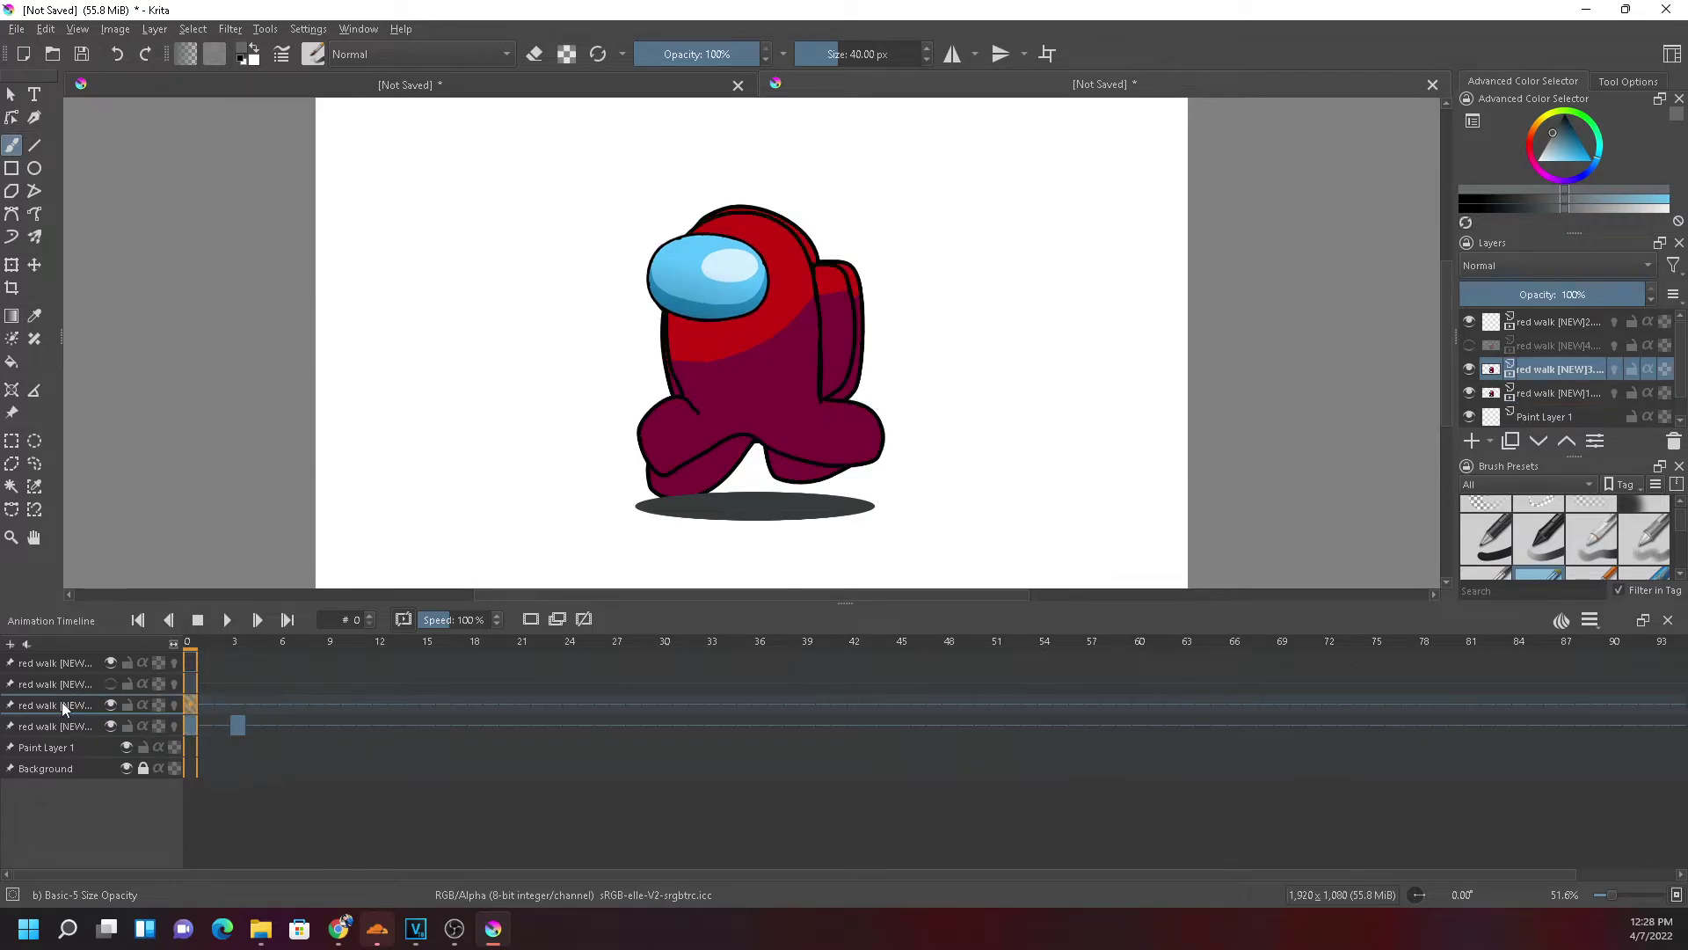
pyautogui.rightClick(188, 704)
pyautogui.click(216, 668)
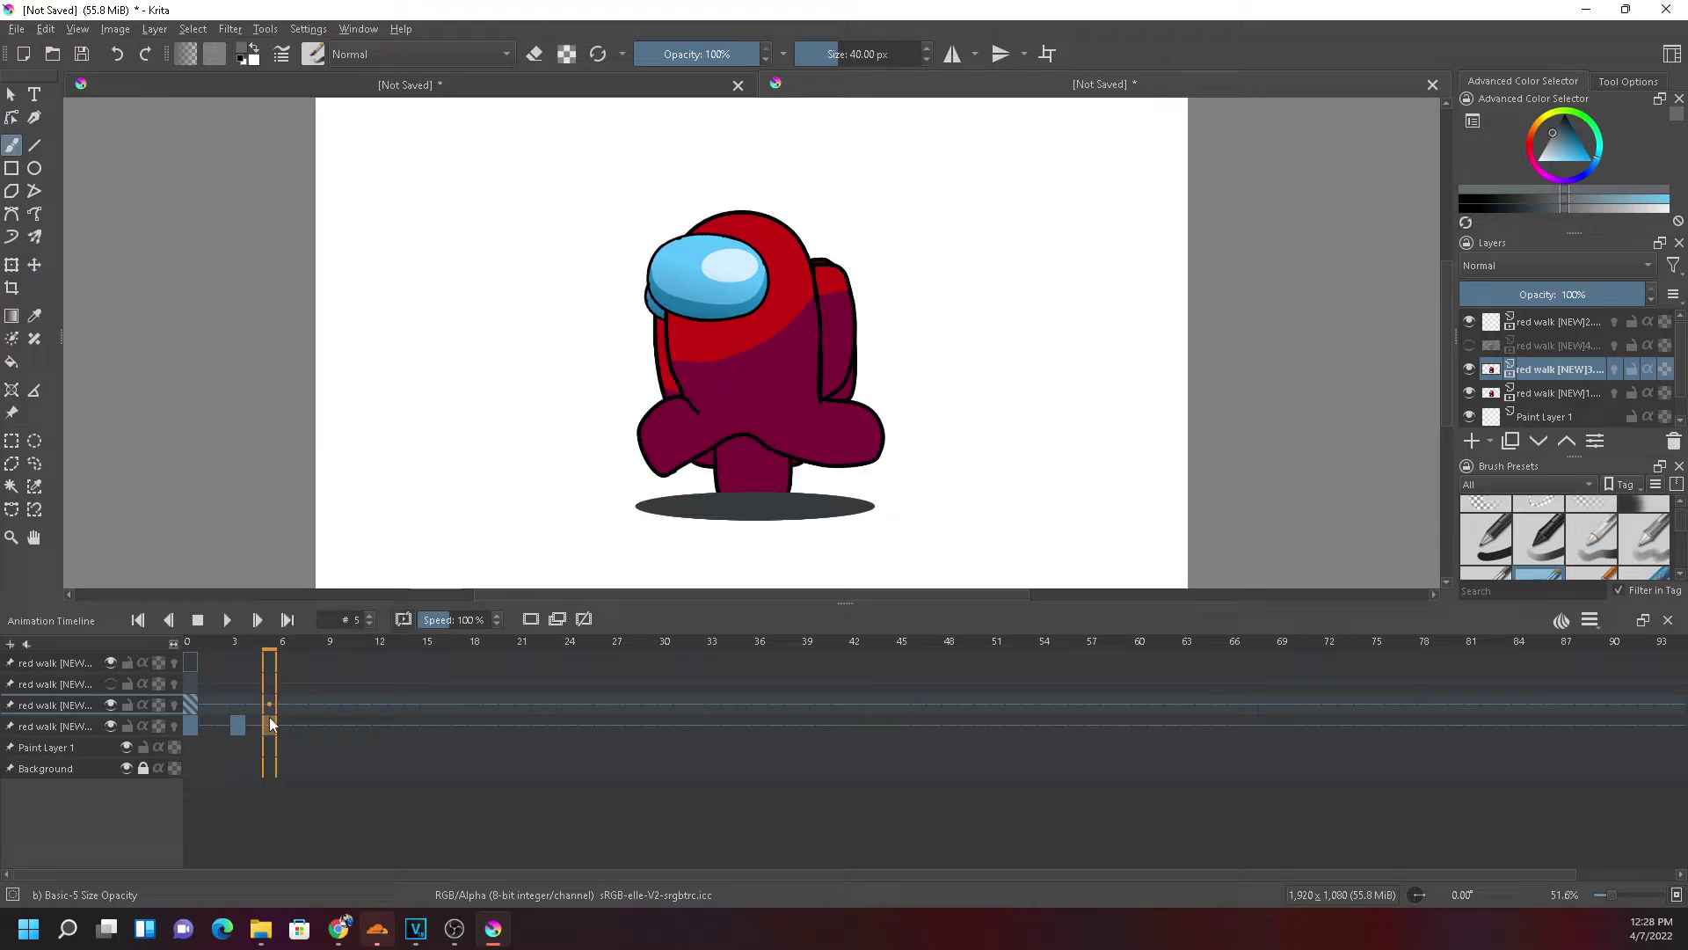
pyautogui.click(192, 707)
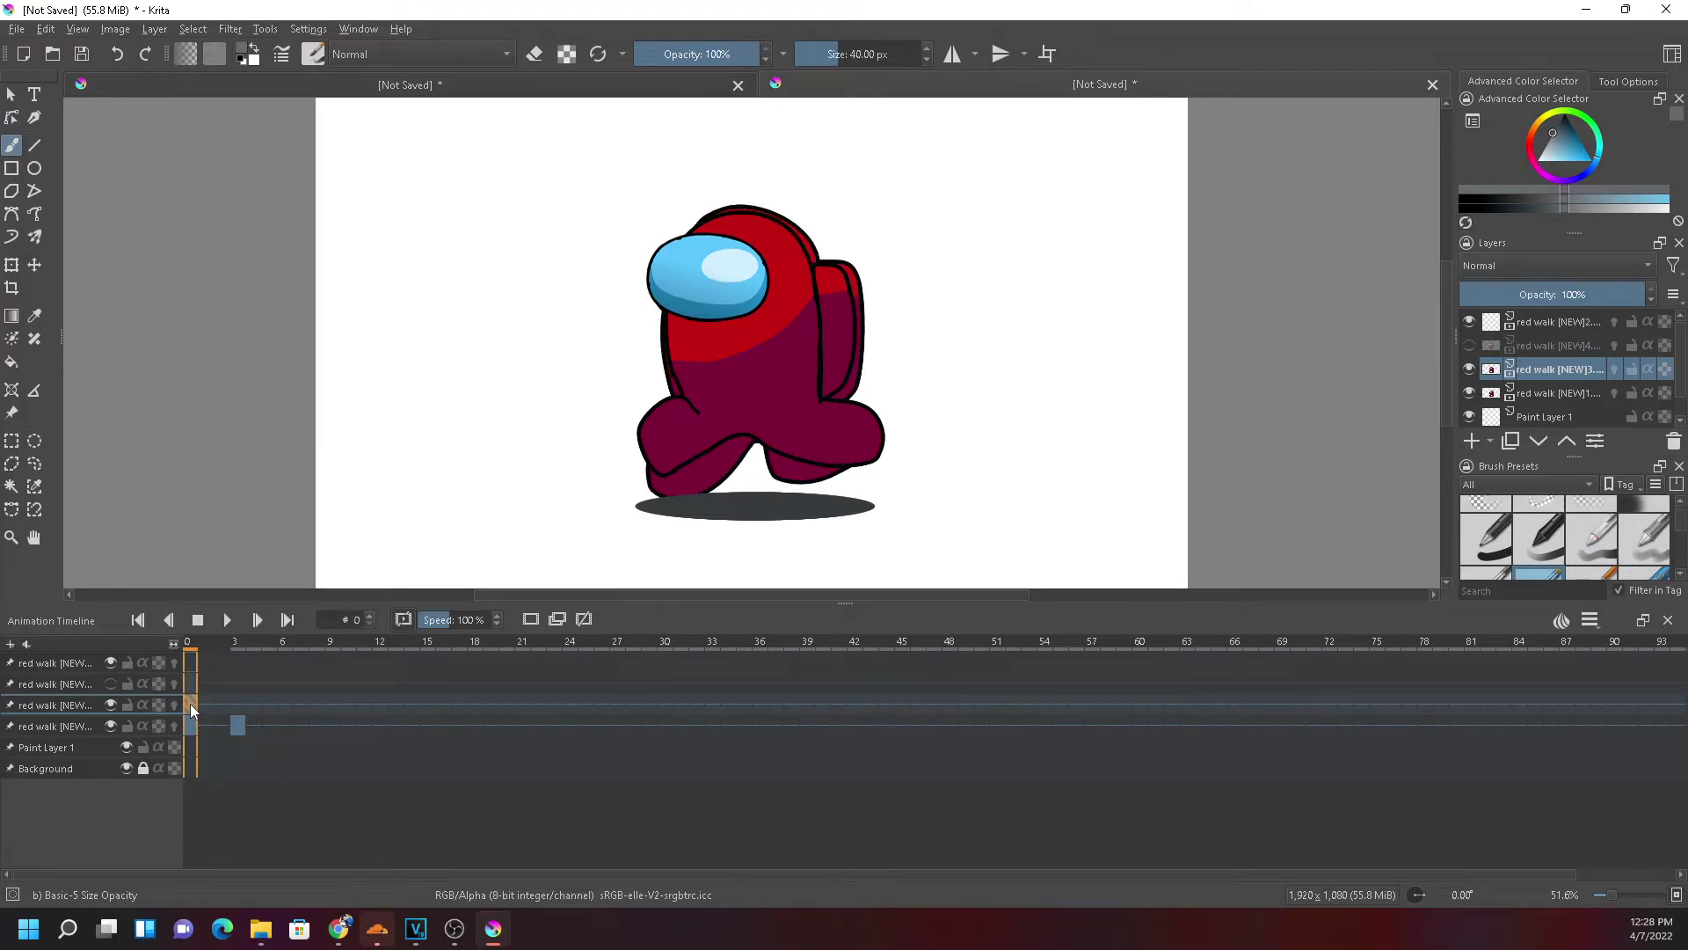
pyautogui.moveTo(192, 704); pyautogui.dragTo(287, 725)
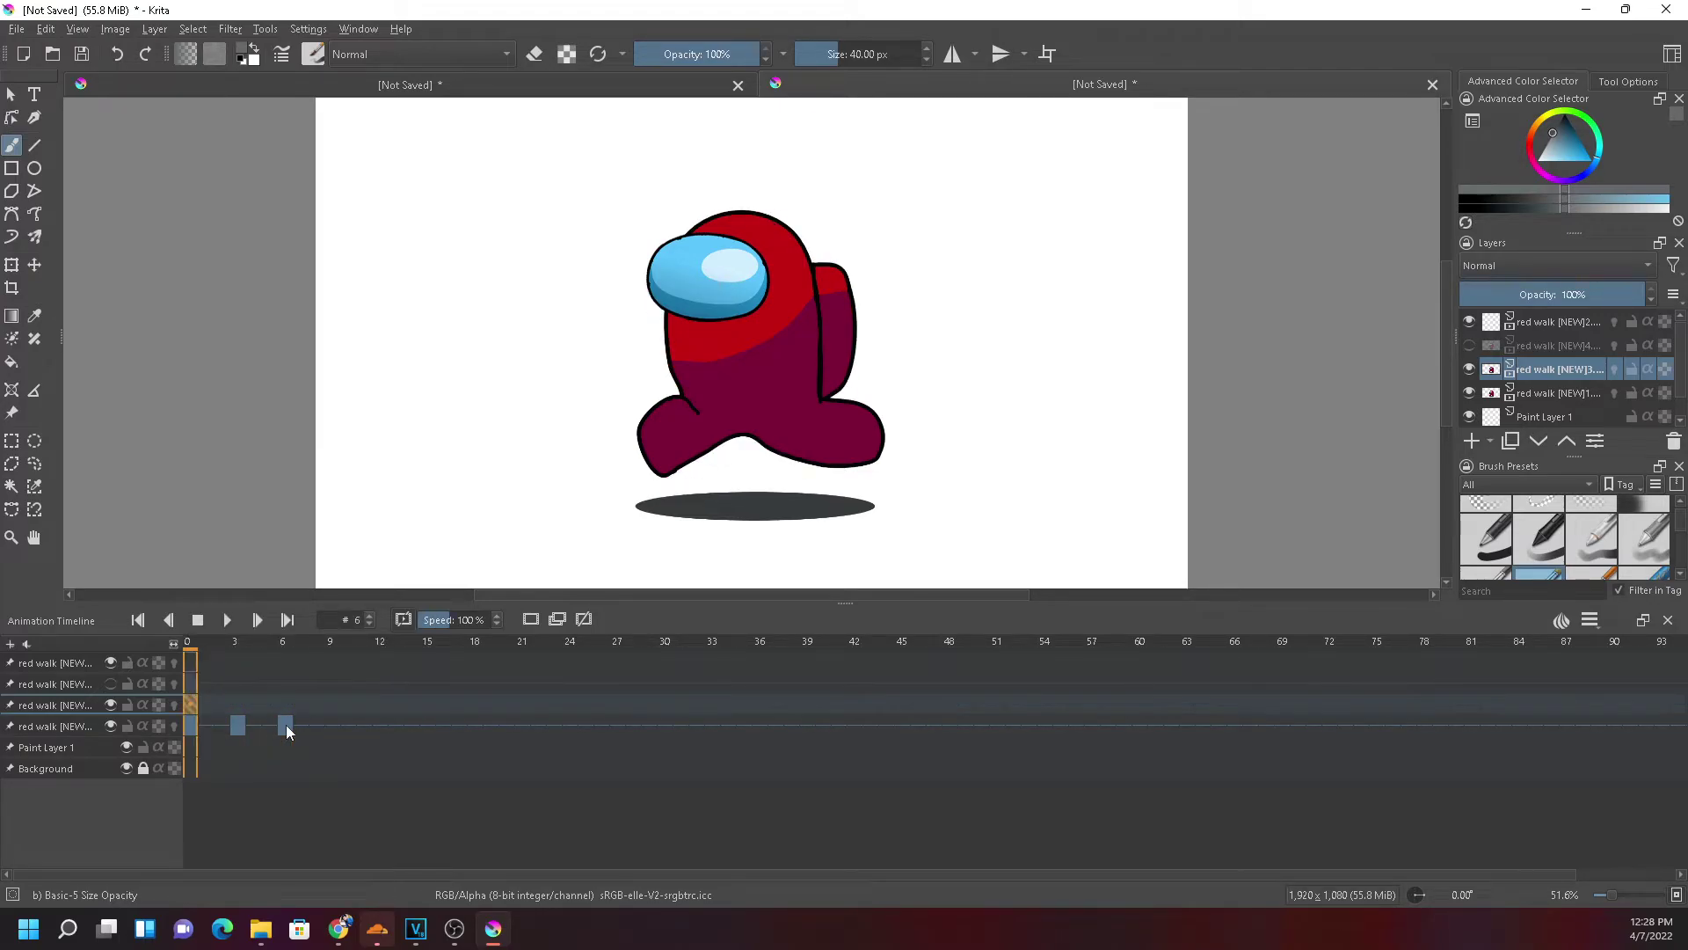
# Show the red walk [NEW]4.png layer and move its frame 0 keyframe to frame 9 of the red walk [NEW]1.png row
pyautogui.click(60, 682)
pyautogui.click(109, 683)
pyautogui.moveTo(288, 725); pyautogui.dragTo(223, 722)
pyautogui.click(192, 682)
pyautogui.click(203, 725)
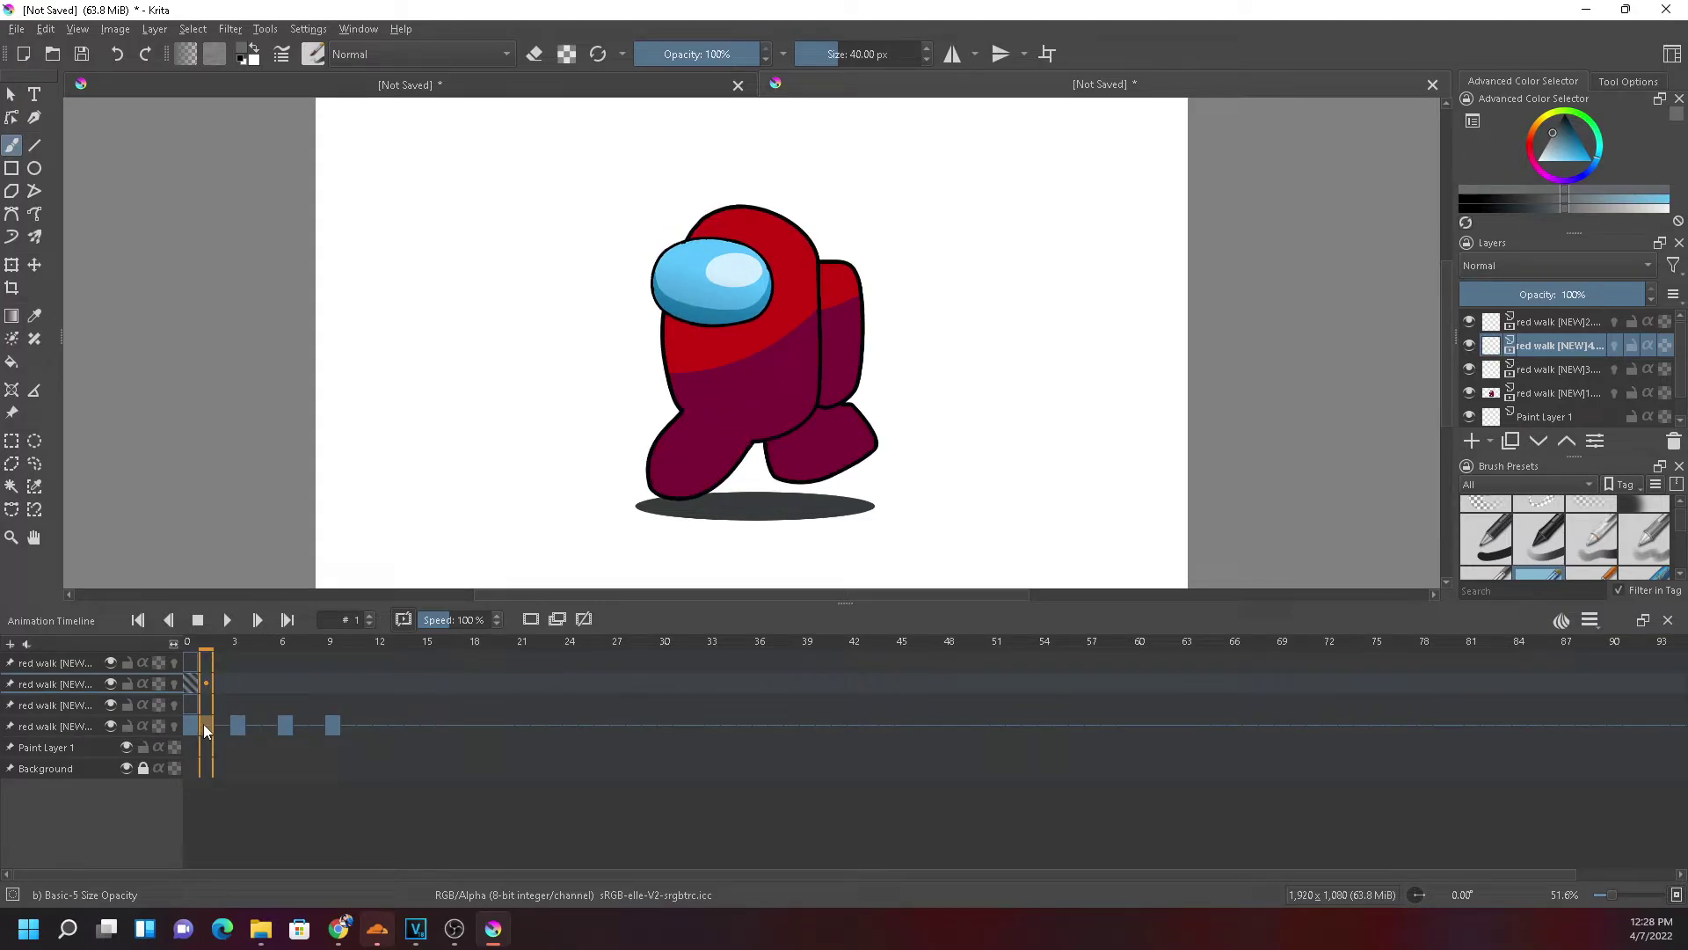
# Delete the emptied red walk [NEW]3.png, red walk [NEW]2.png and red walk [NEW]4.png layers
pyautogui.click(137, 702)
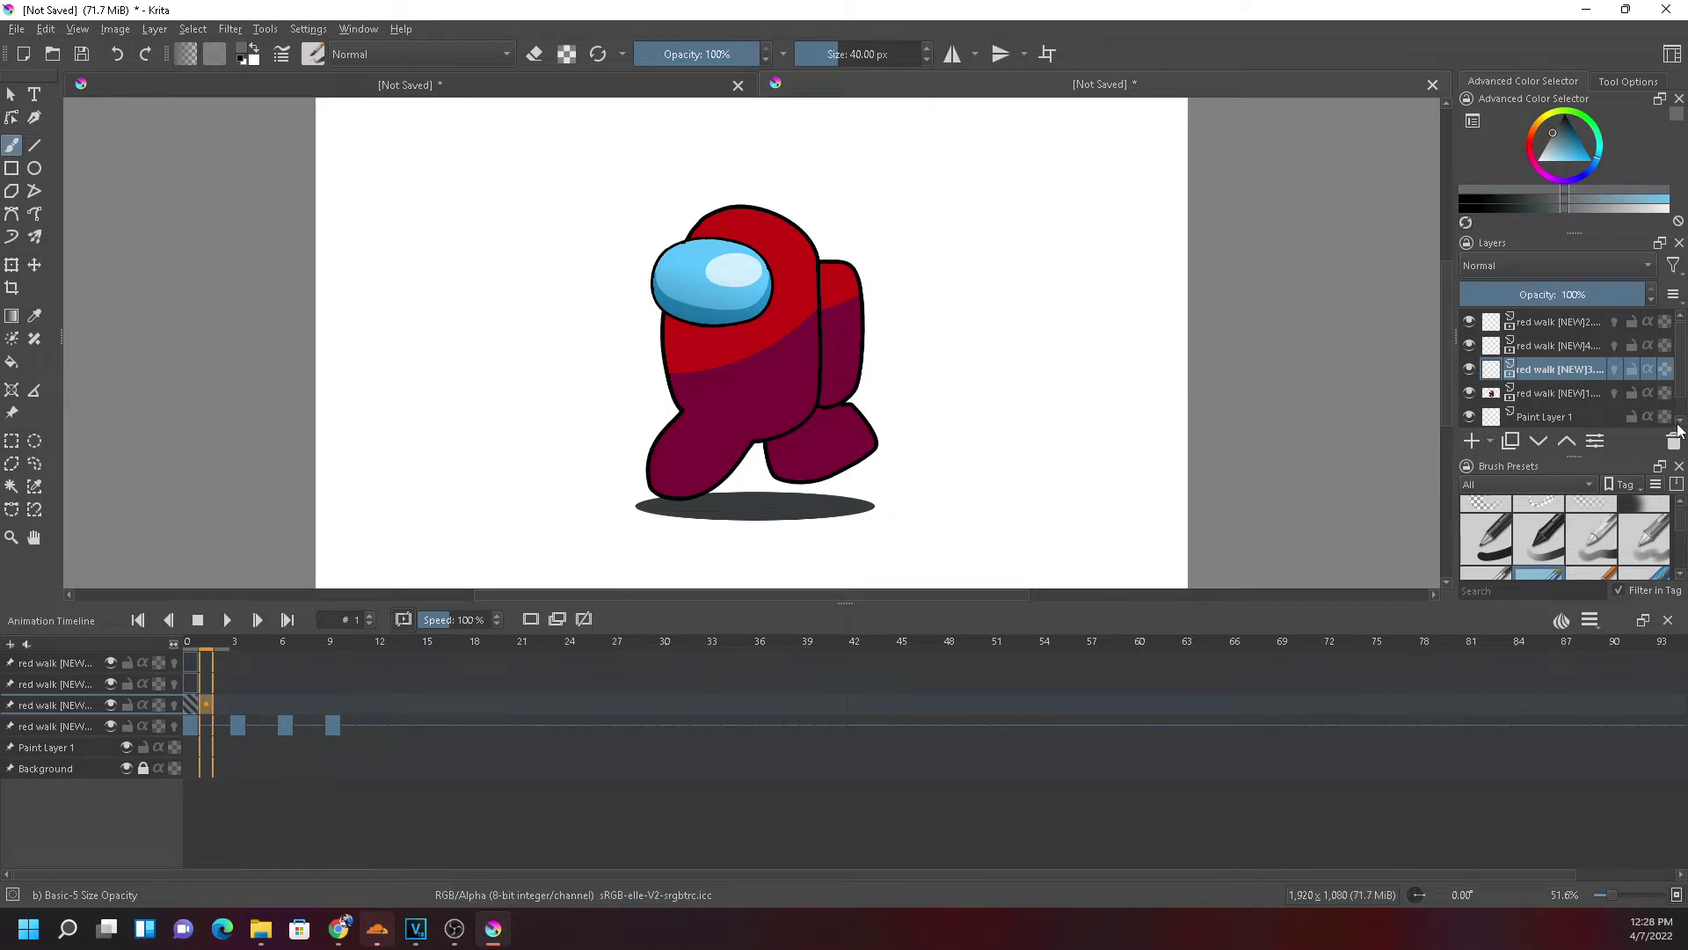
pyautogui.click(1673, 441)
pyautogui.click(1569, 325)
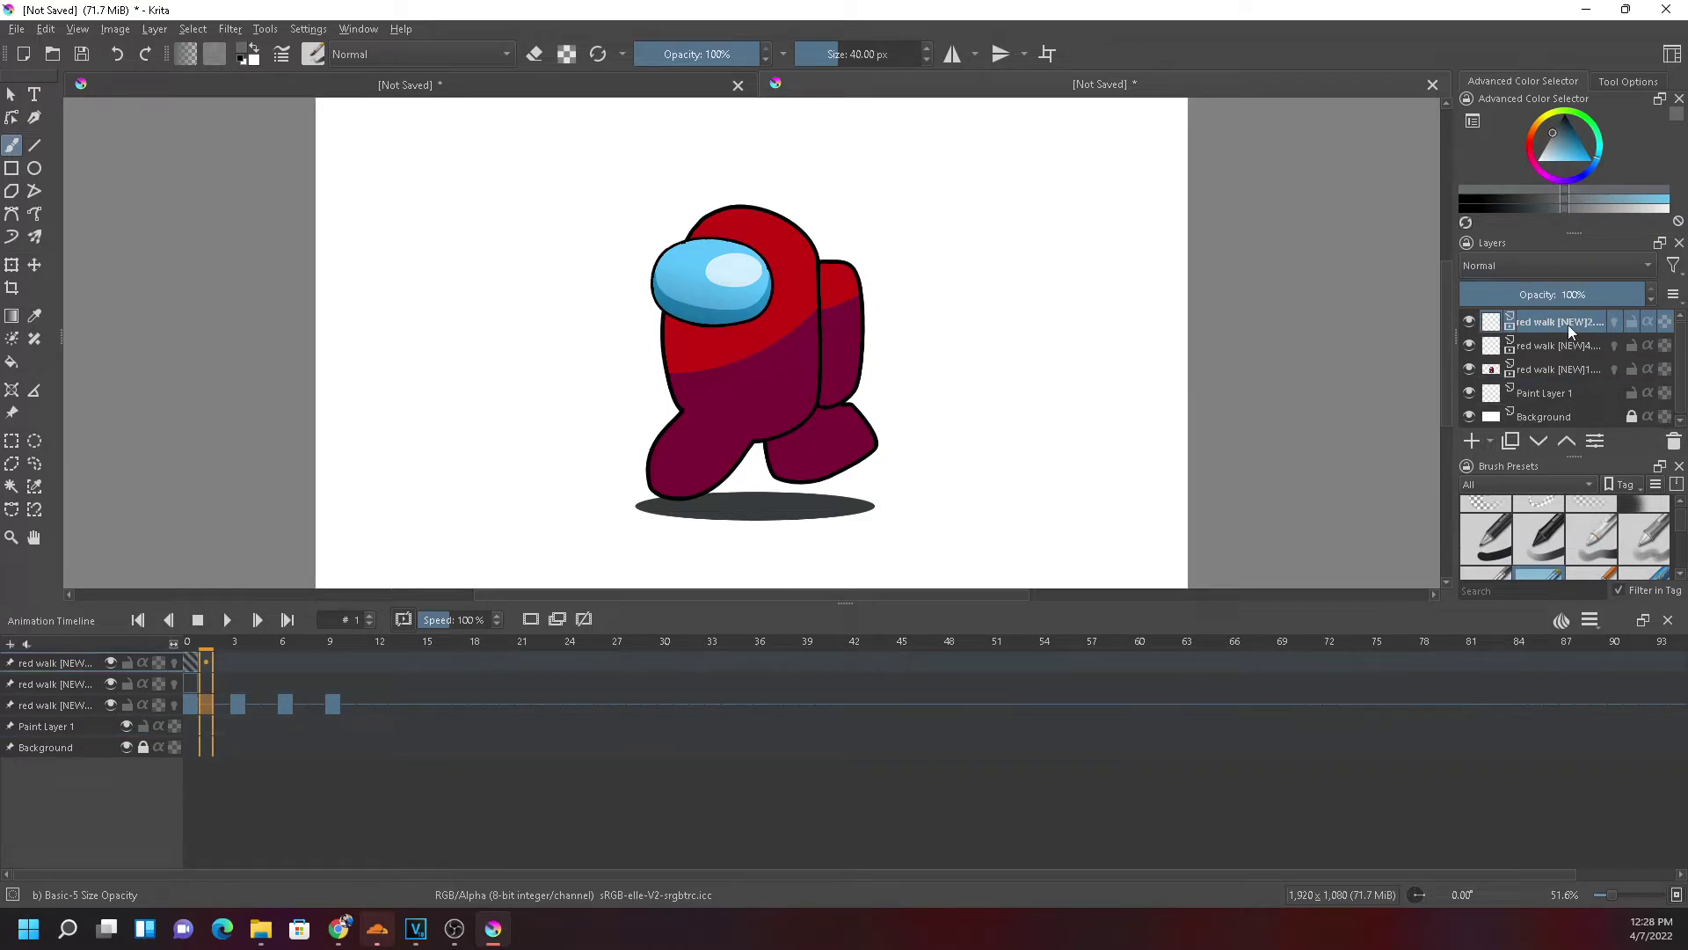
pyautogui.click(1673, 441)
pyautogui.click(1673, 440)
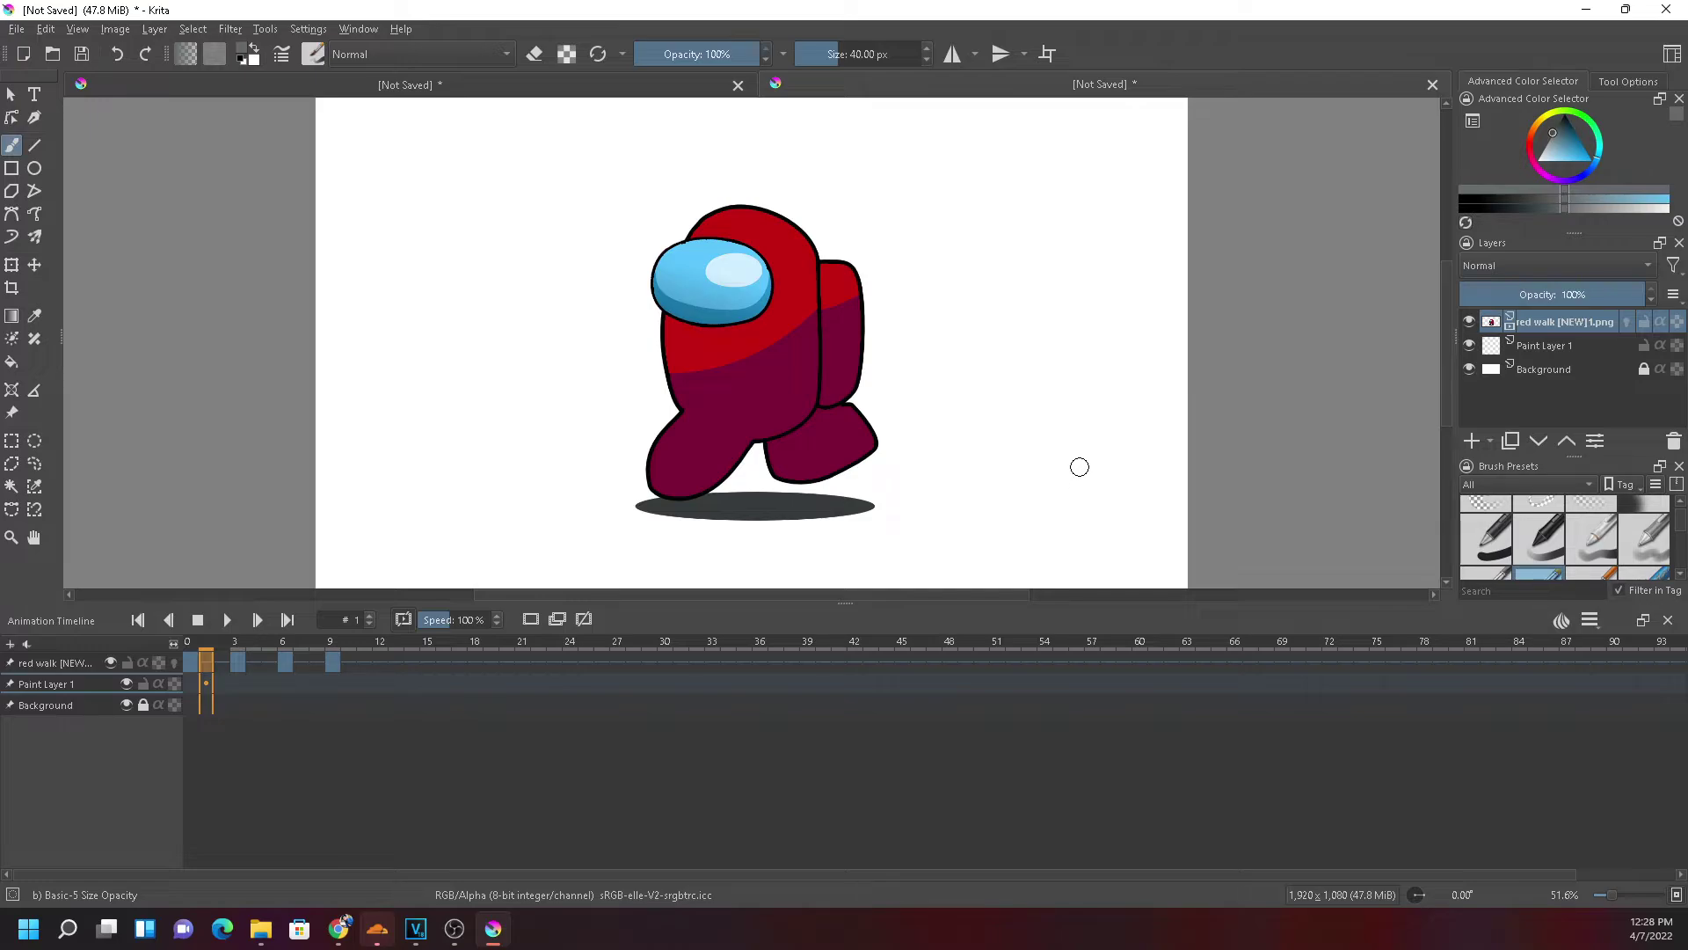
# Play the walk animation from frame 0 to check how the four keyframes run
pyautogui.click(188, 661)
pyautogui.click(227, 620)
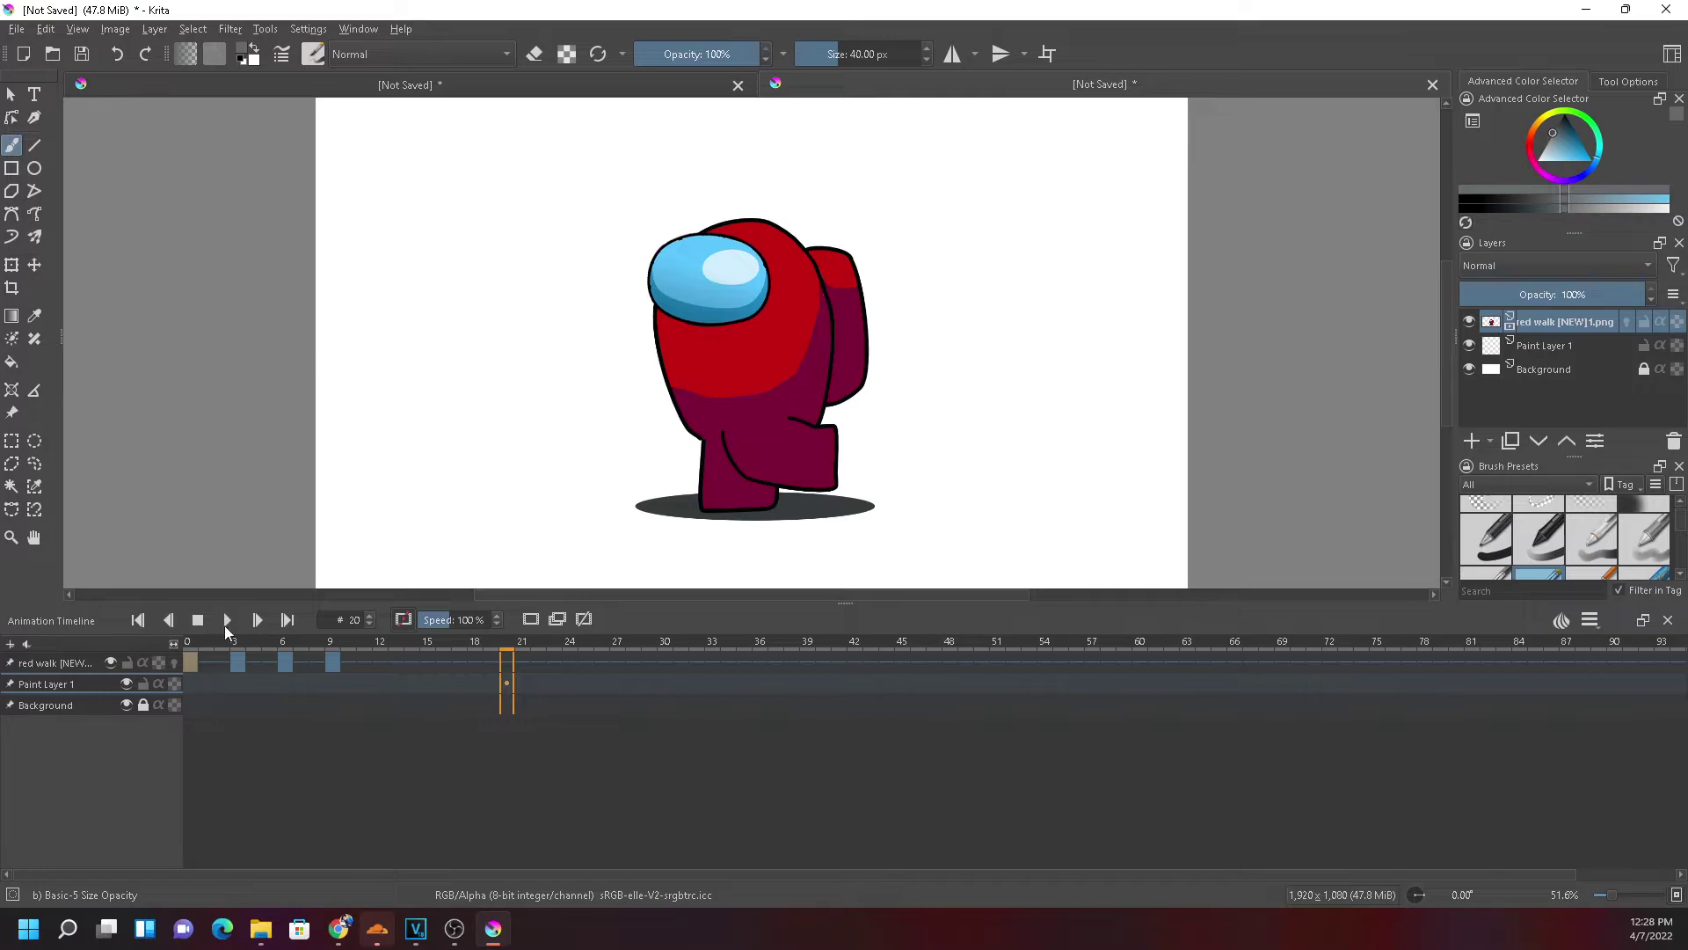
pyautogui.click(236, 661)
pyautogui.click(185, 661)
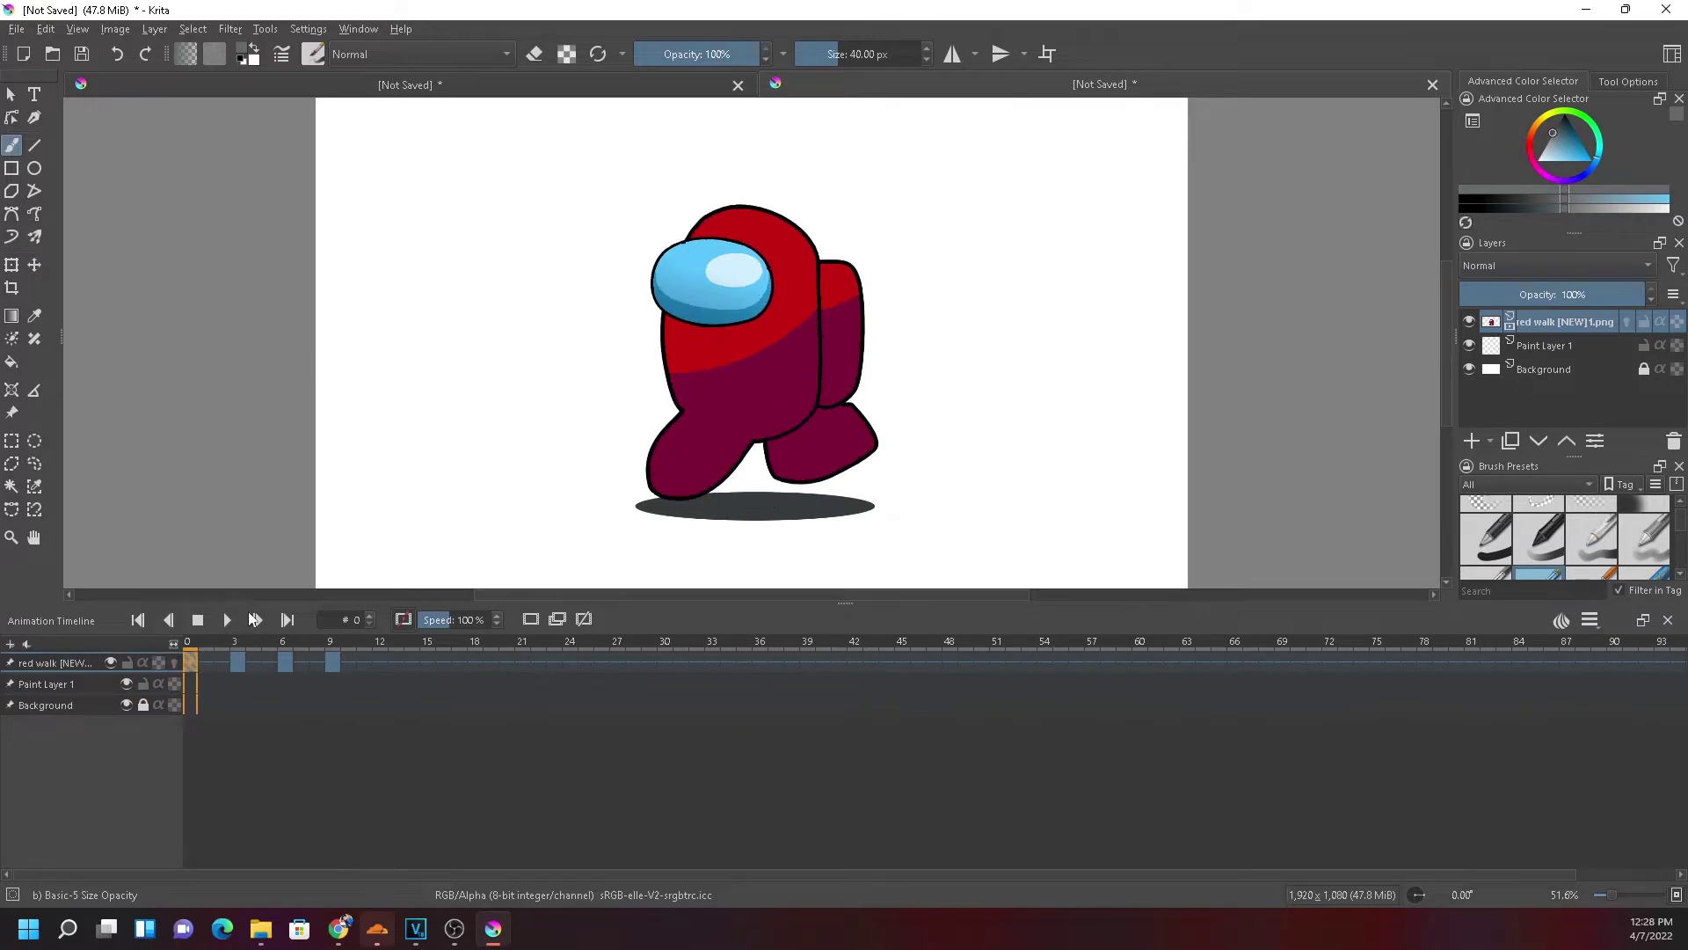
pyautogui.click(226, 620)
pyautogui.click(227, 620)
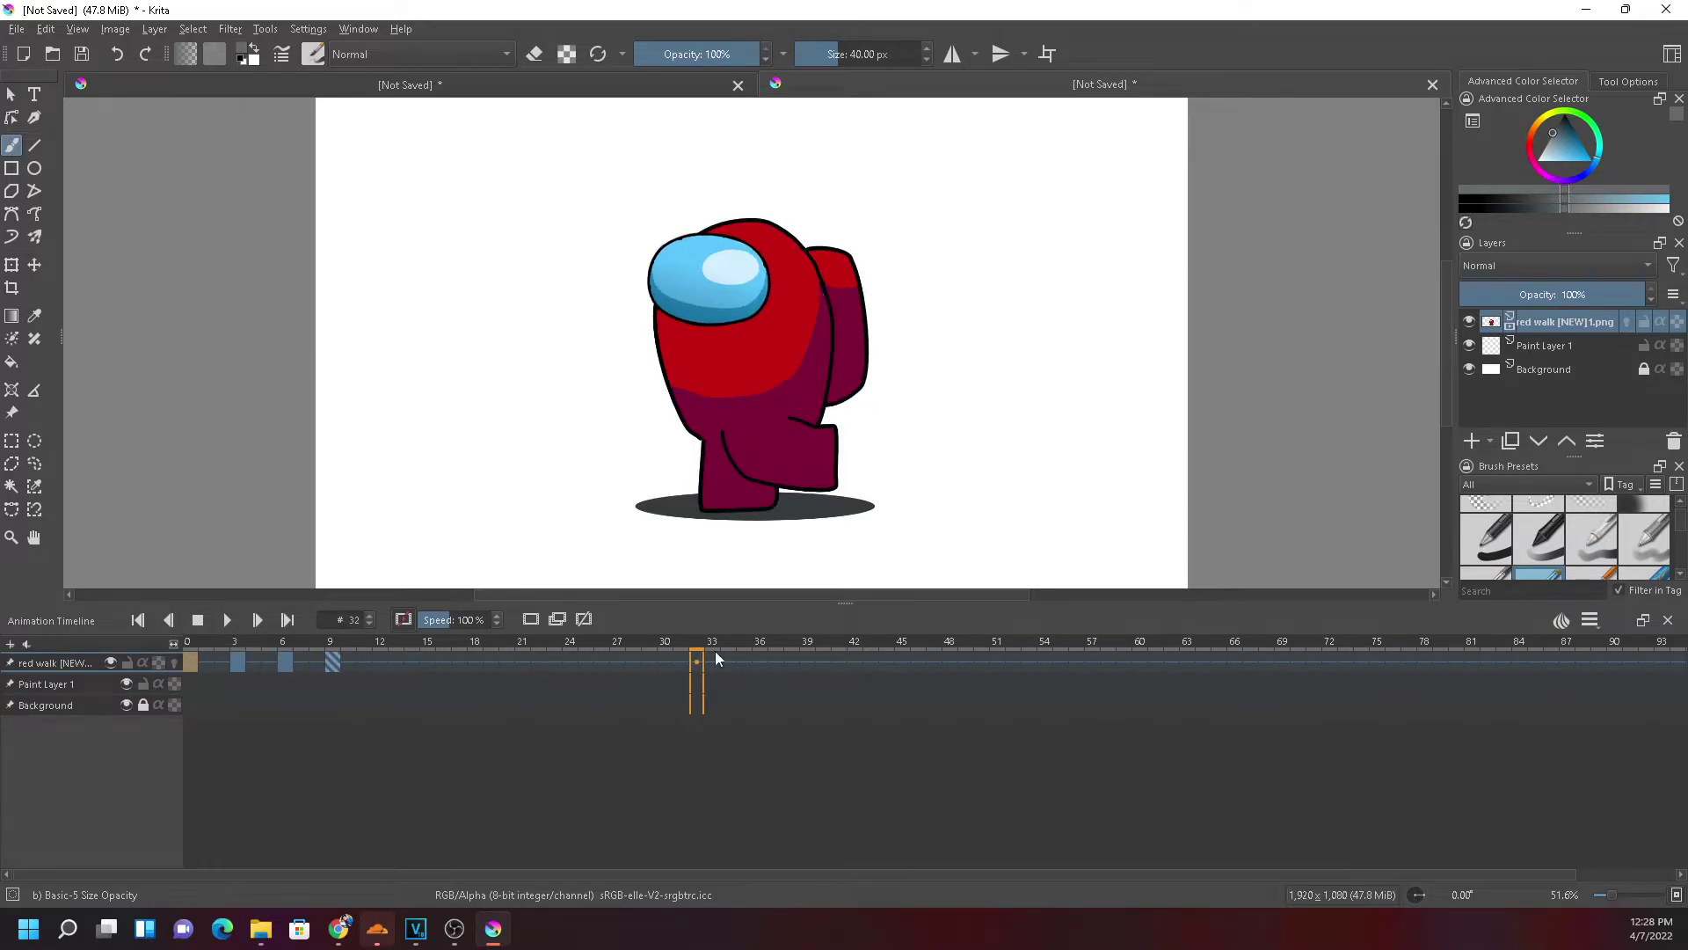
# Step through the keyframes to find where the walk cycle ends and set the animation's clip end to 11
pyautogui.click(1590, 620)
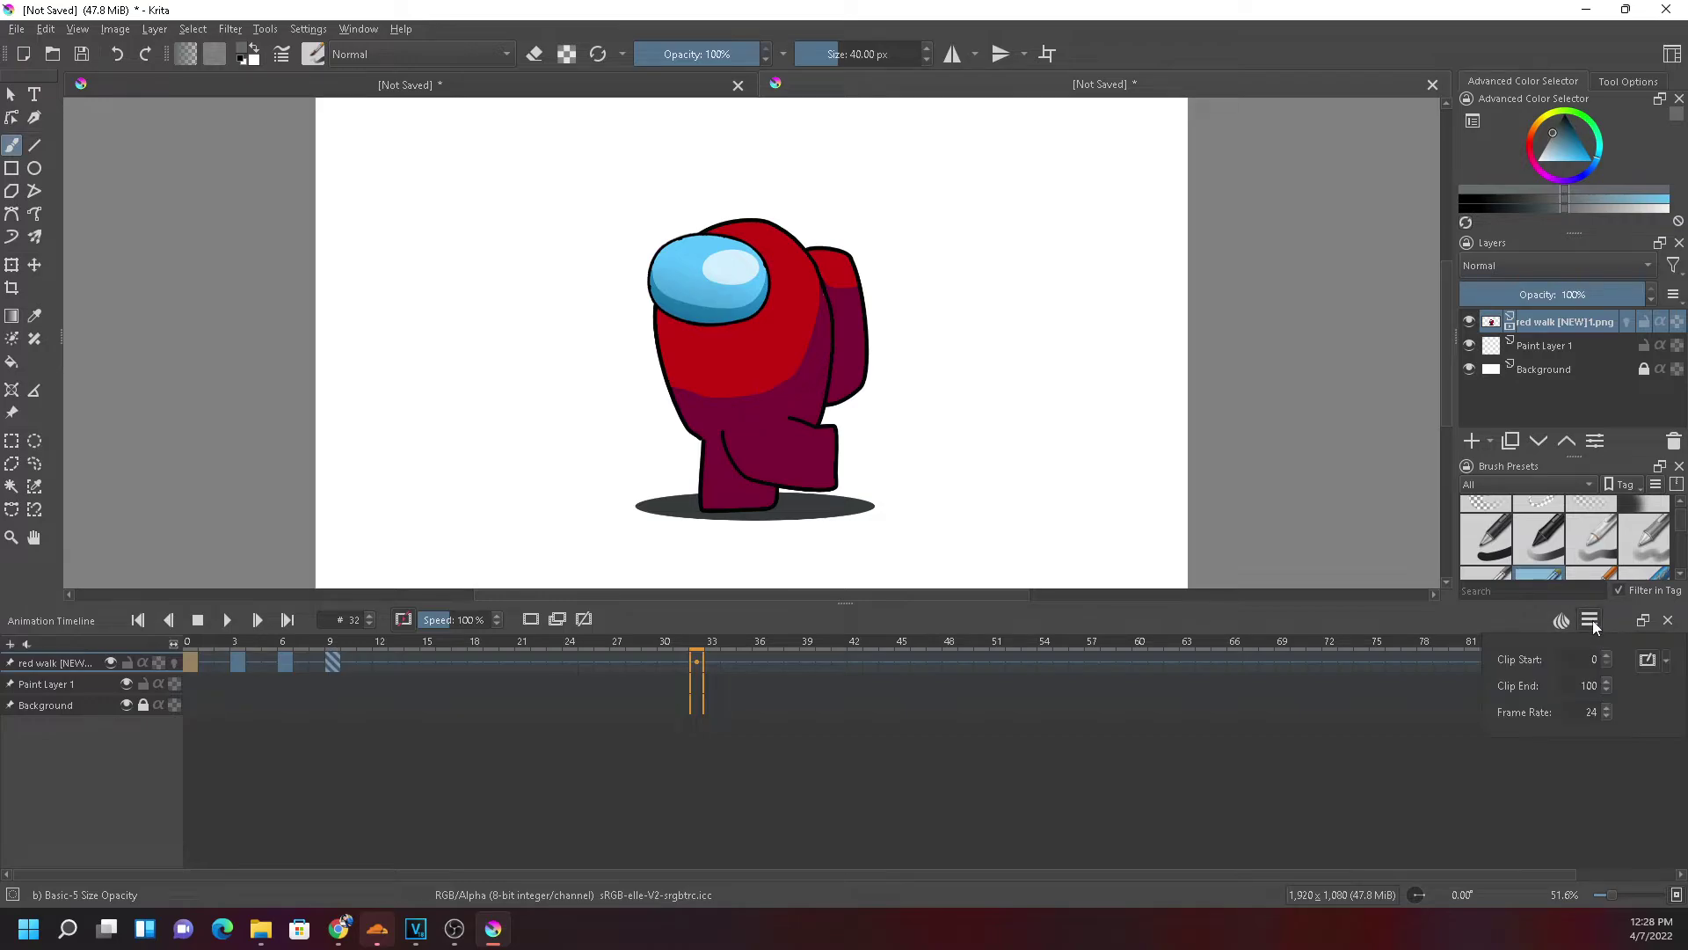
pyautogui.doubleClick(1594, 660)
pyautogui.click(345, 662)
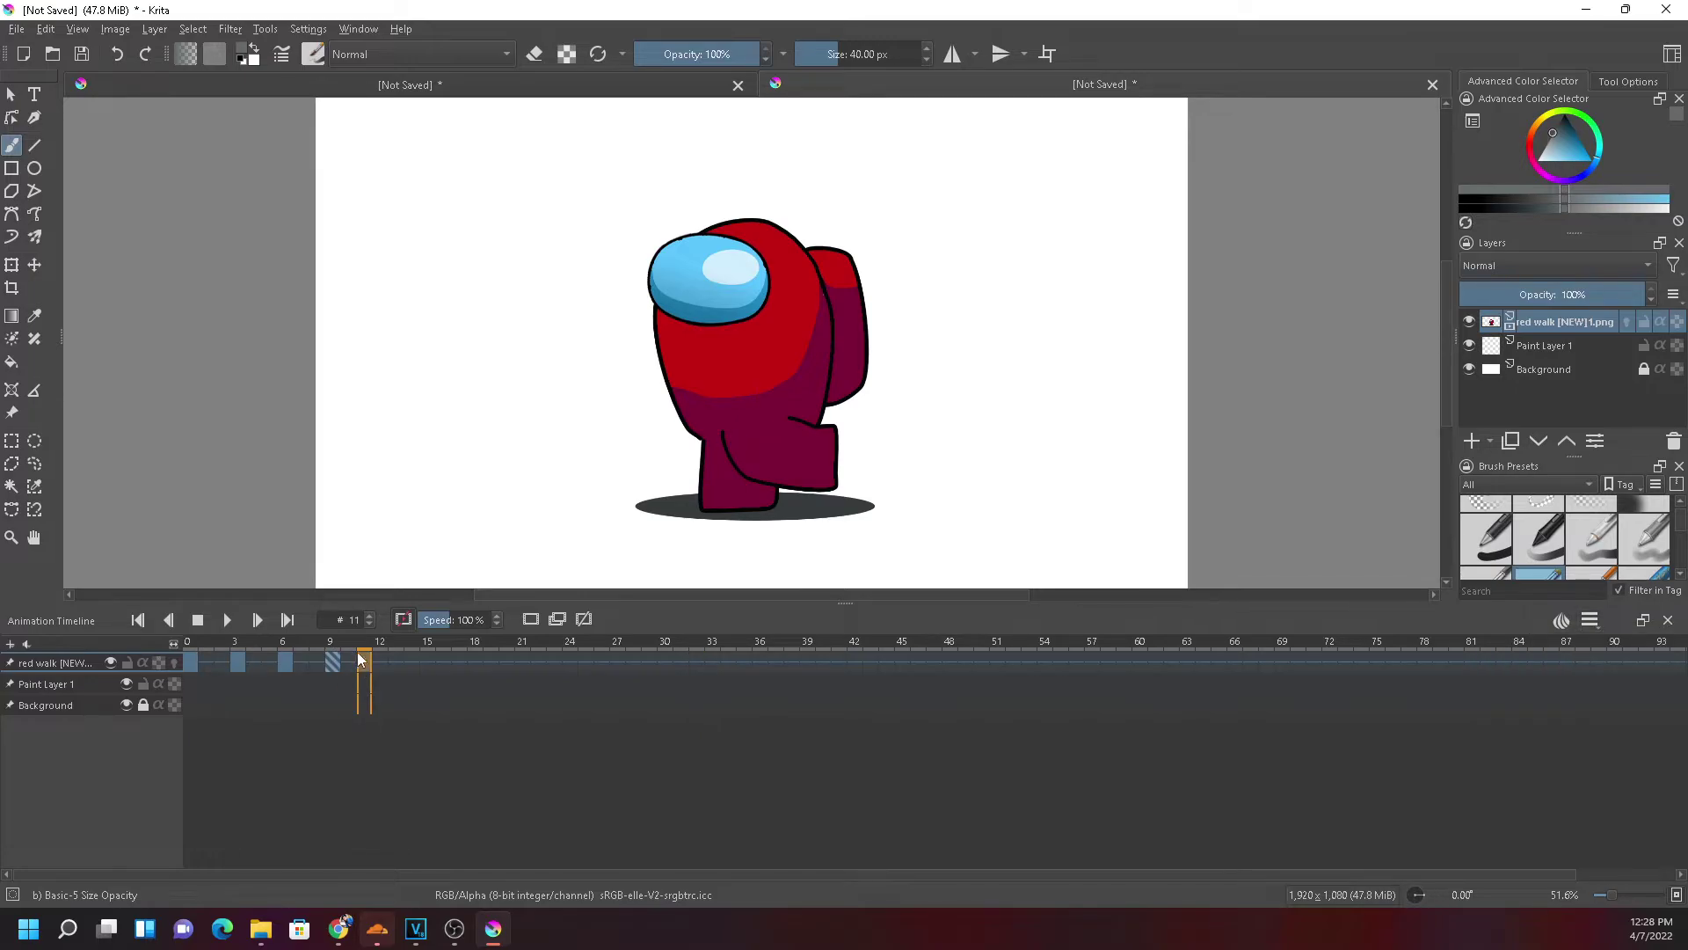
pyautogui.click(205, 665)
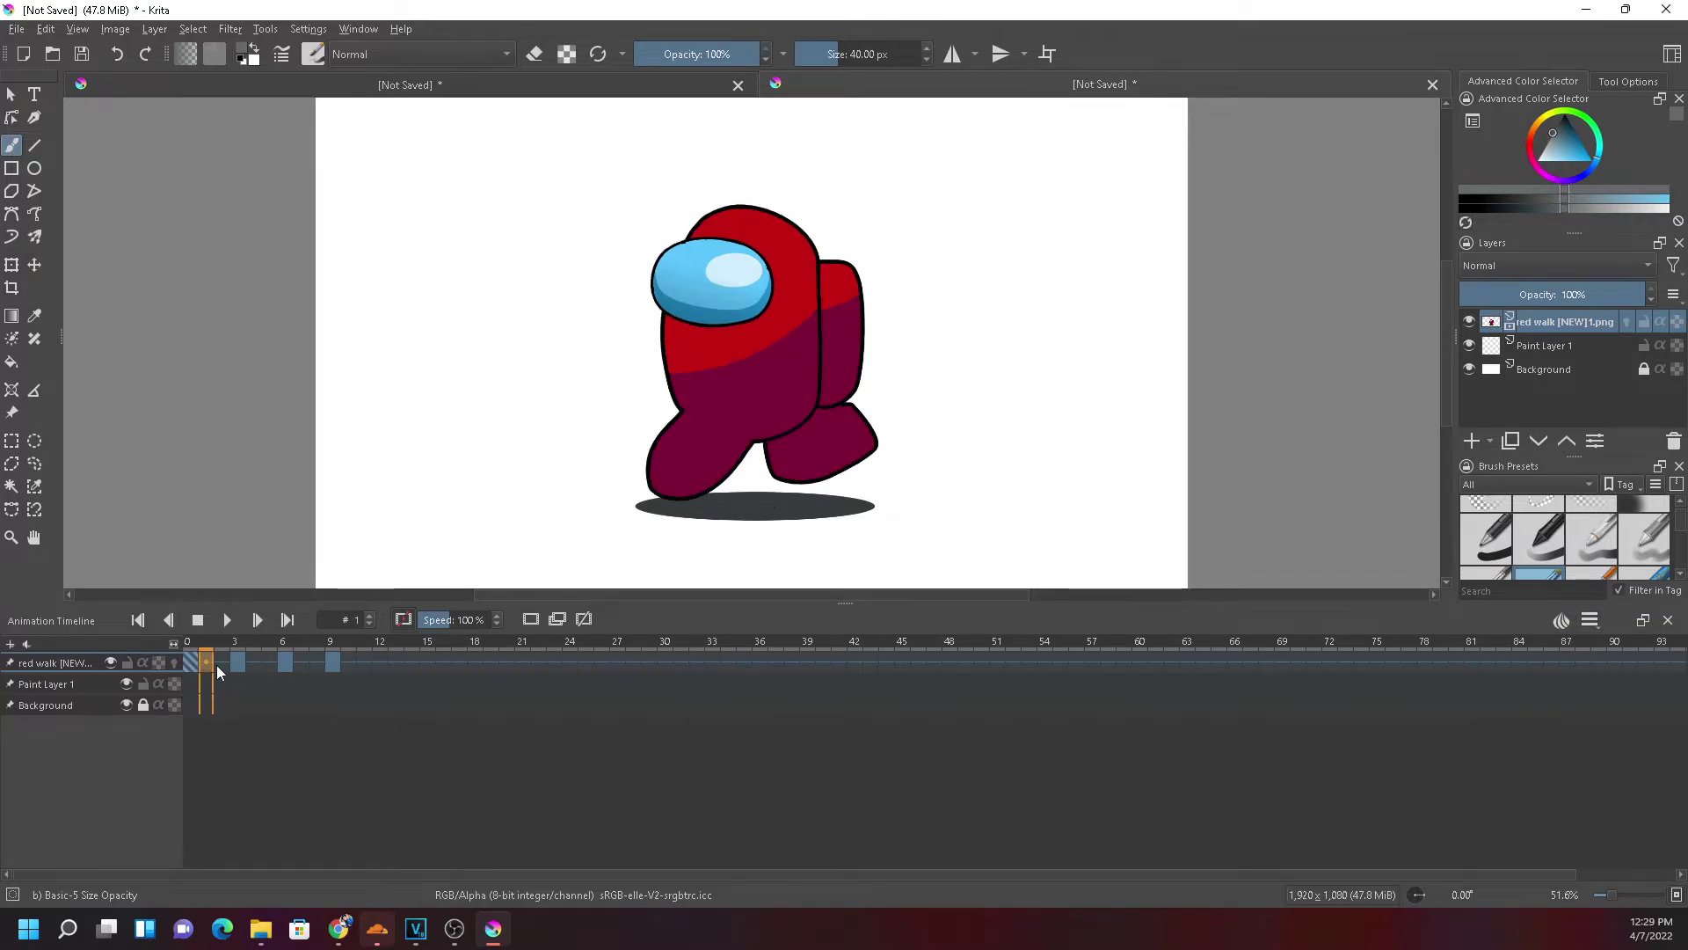
pyautogui.click(223, 664)
pyautogui.click(334, 661)
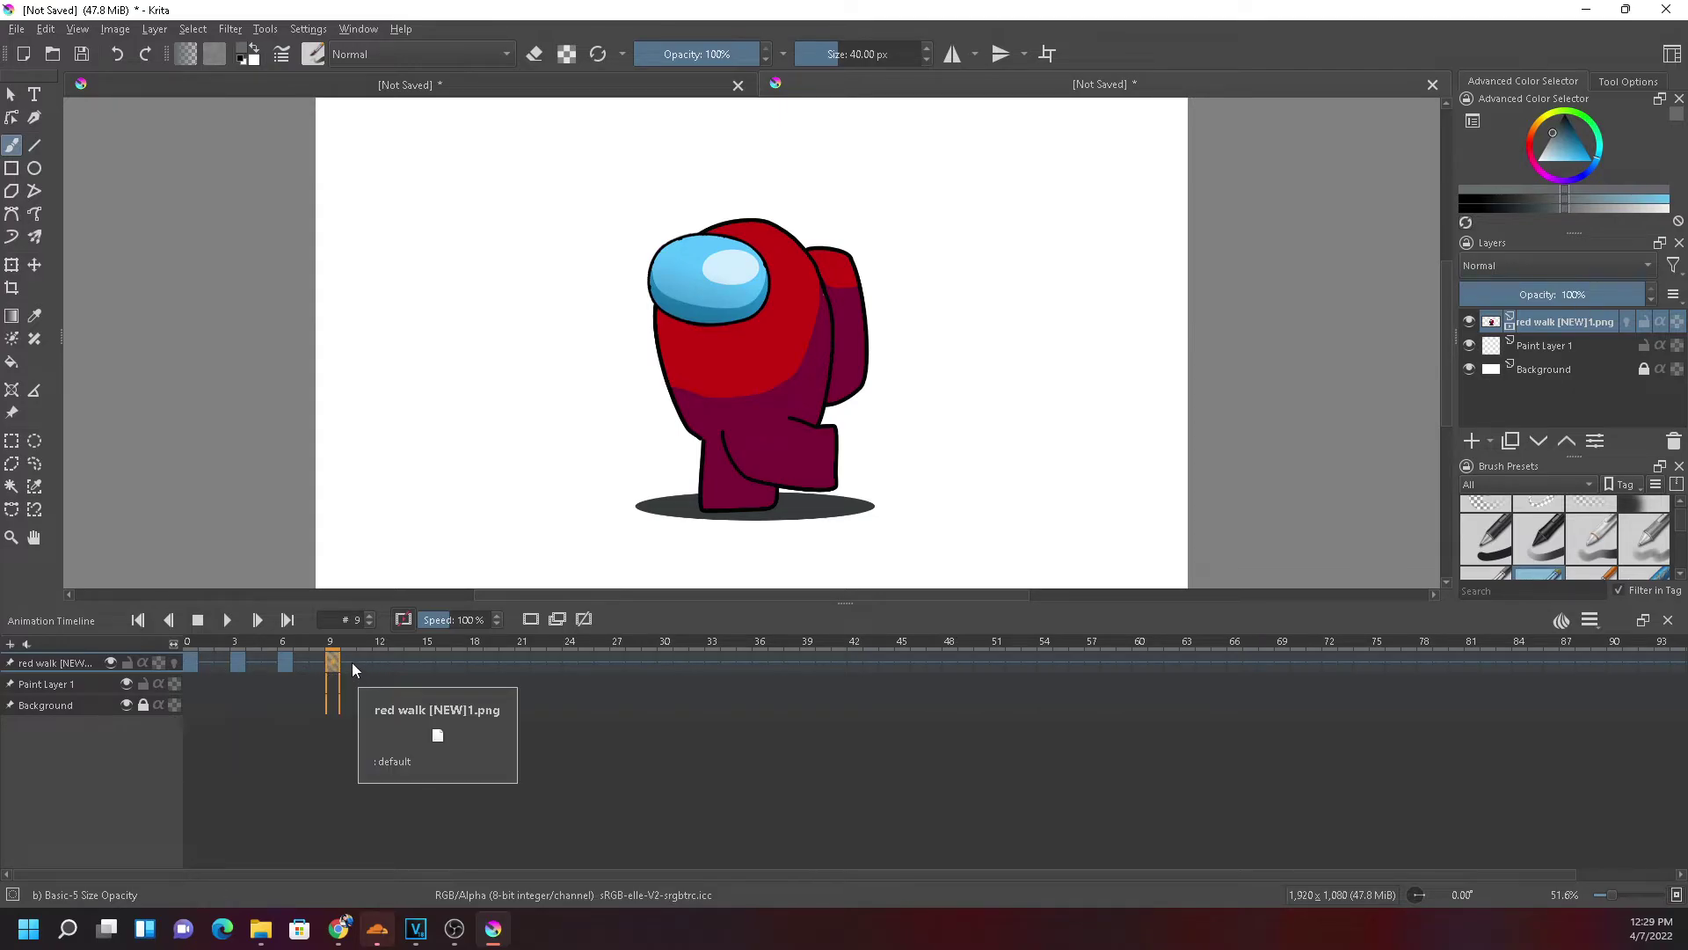
pyautogui.click(361, 661)
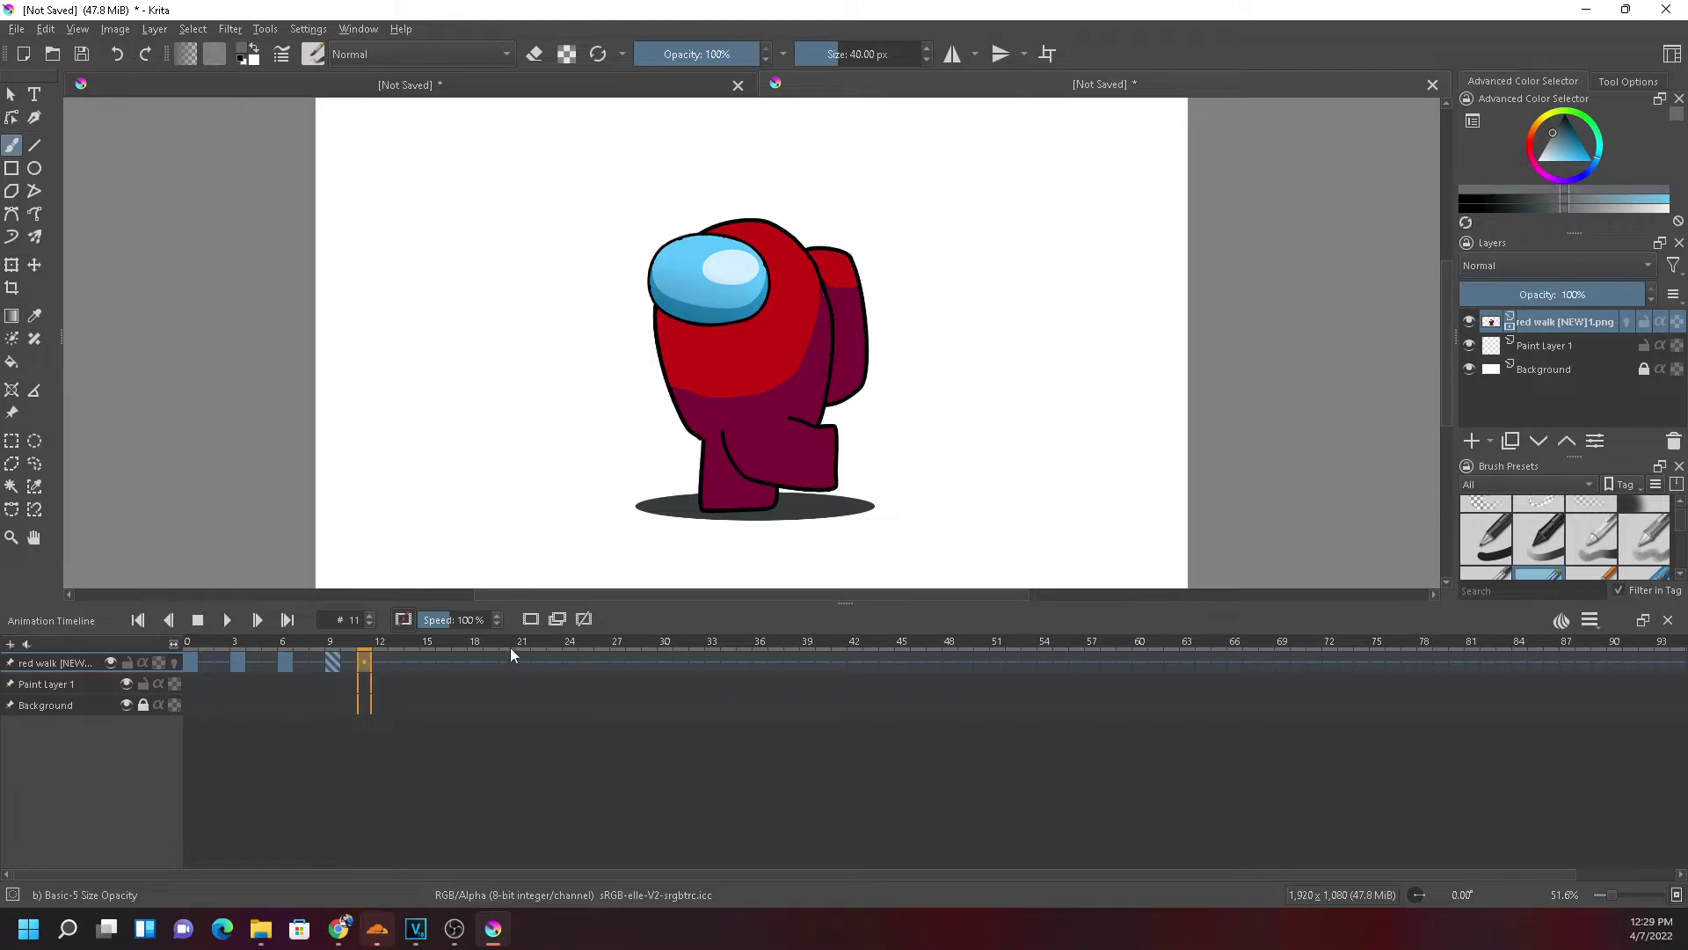
pyautogui.click(1590, 620)
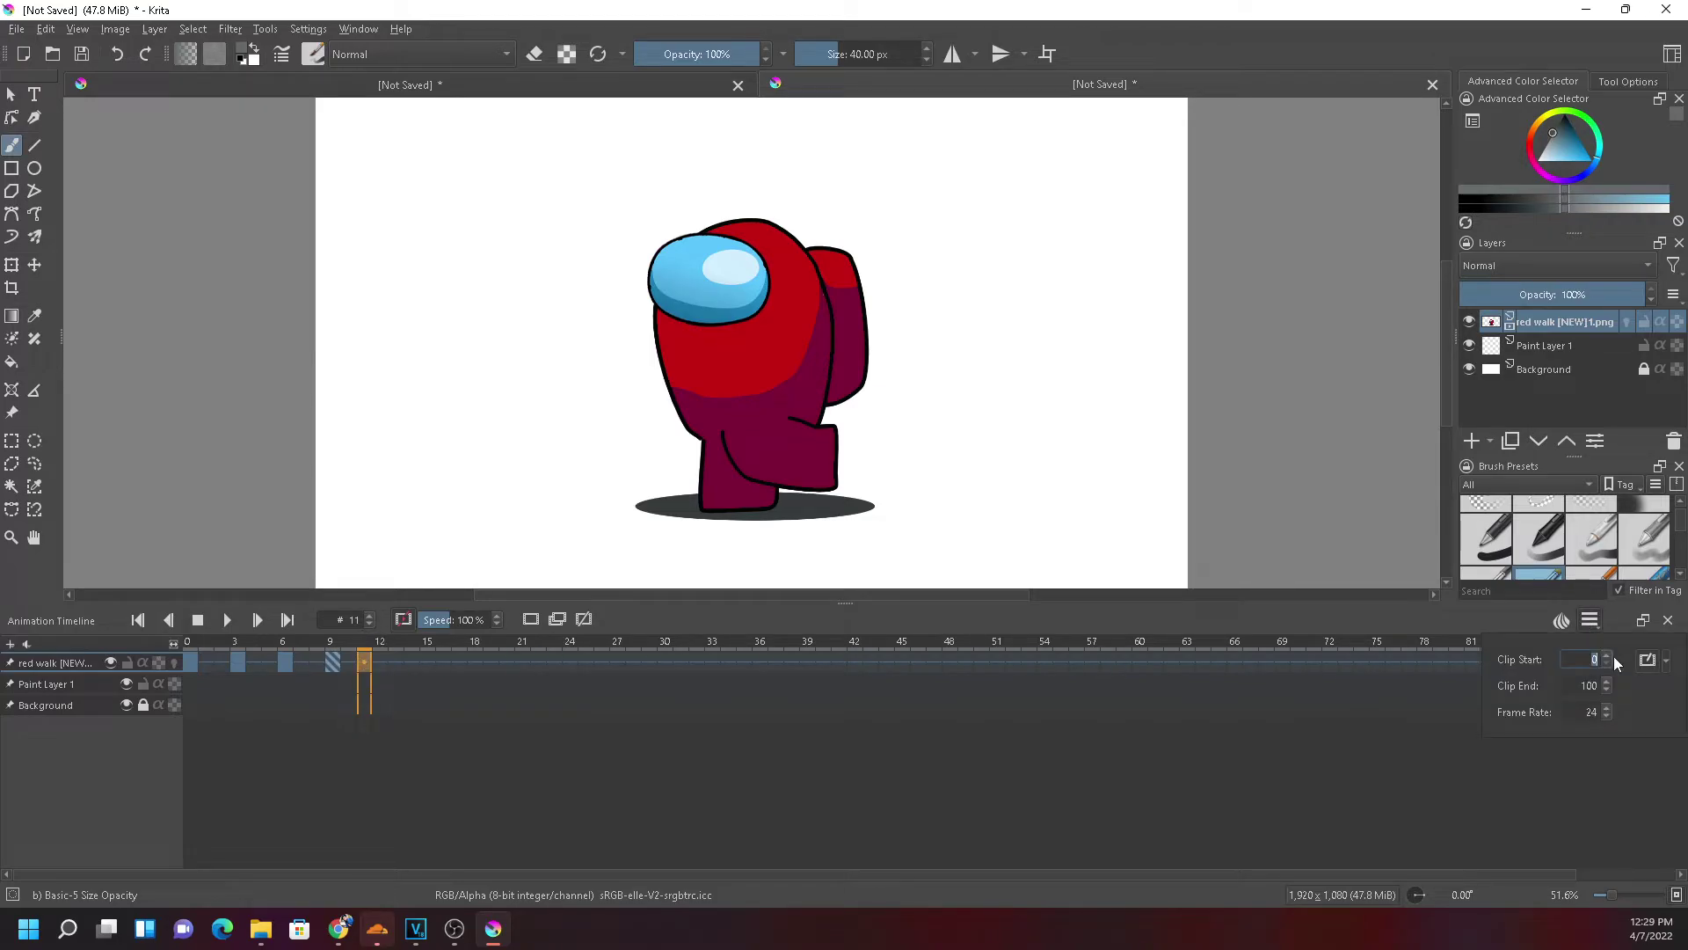
pyautogui.doubleClick(1579, 691)
pyautogui.write('11')
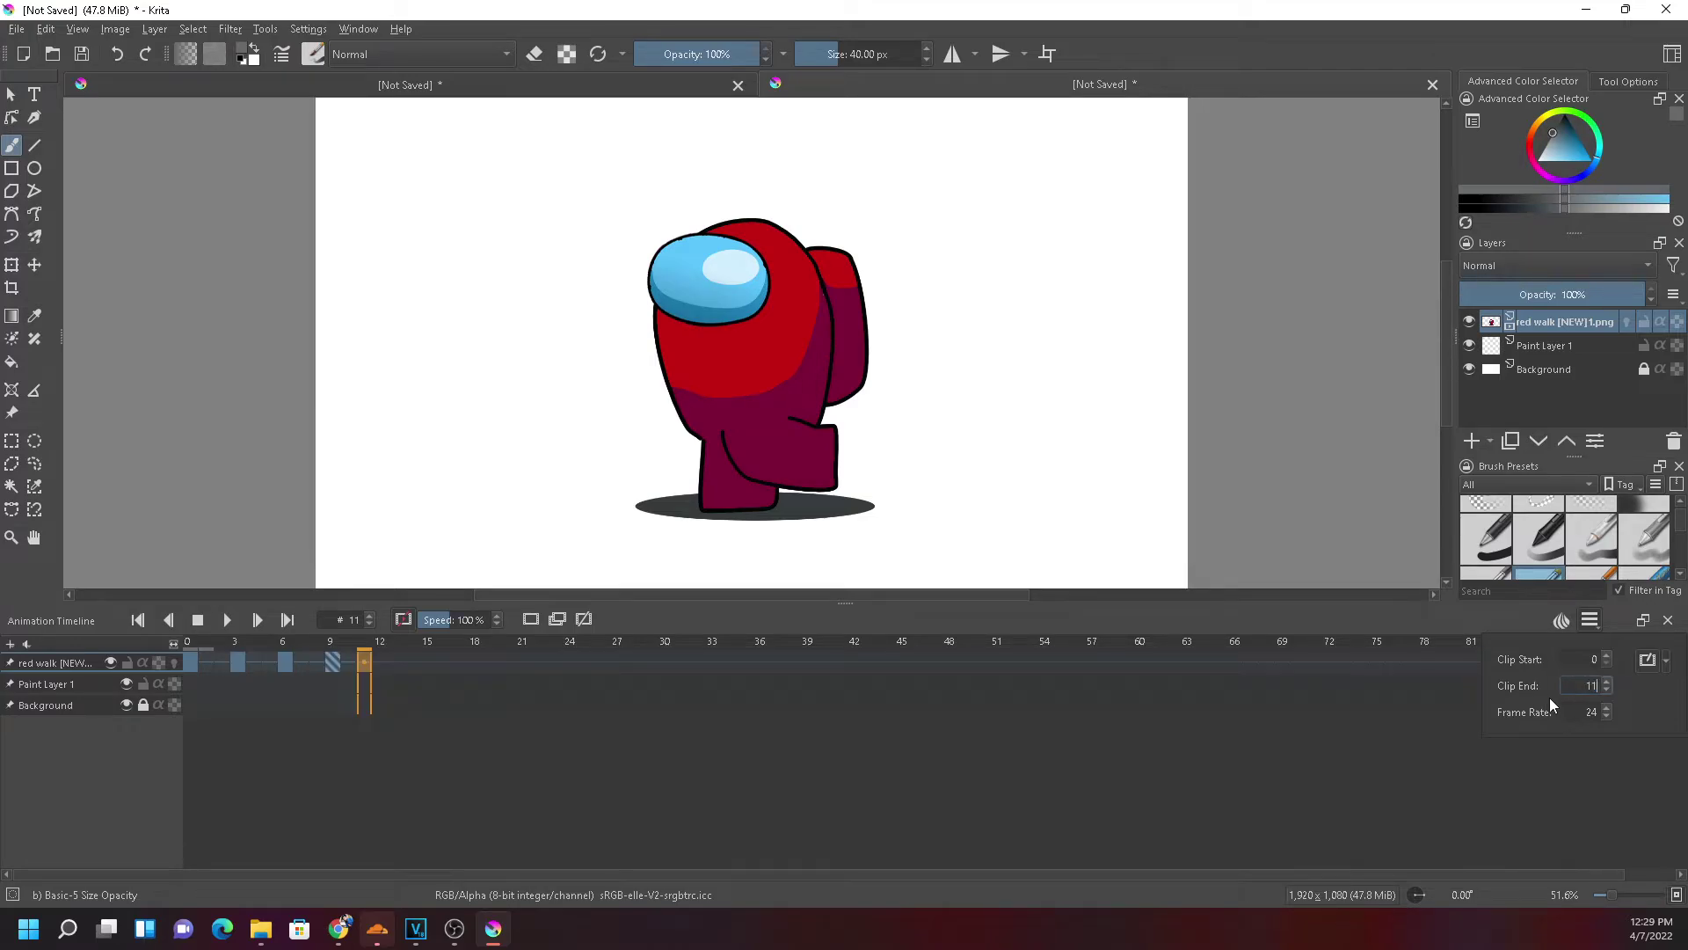
pyautogui.press('Return')
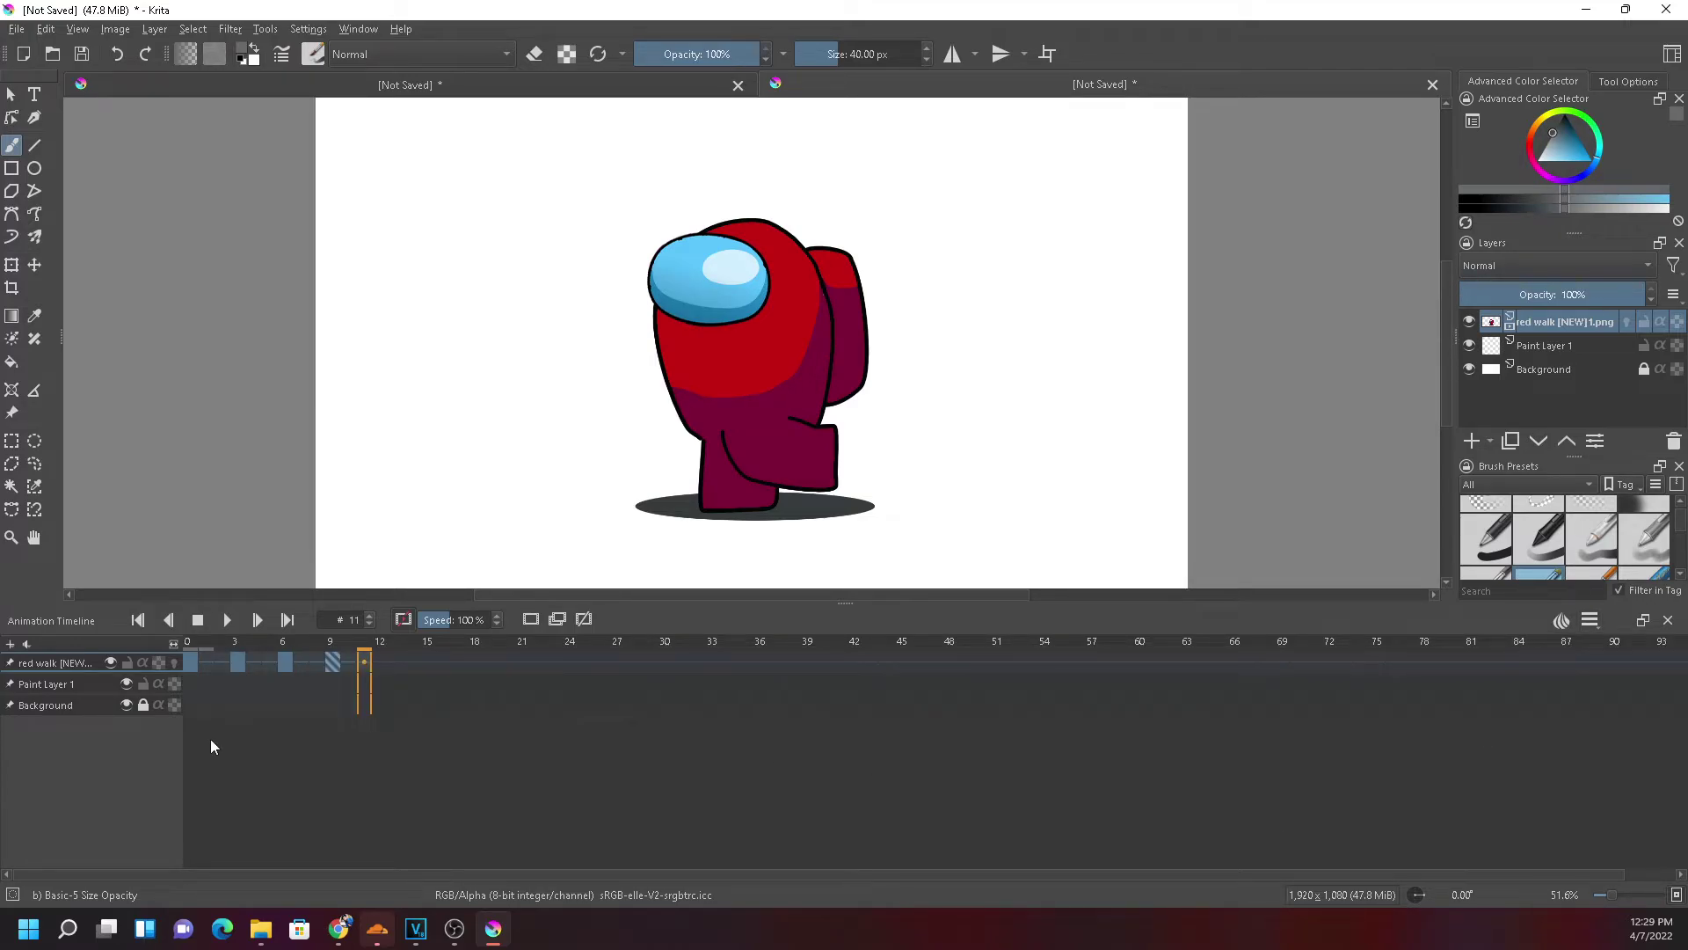
# Play the shortened walk loop and return to frame 0 of the red walk [NEW]1.png row
pyautogui.click(226, 619)
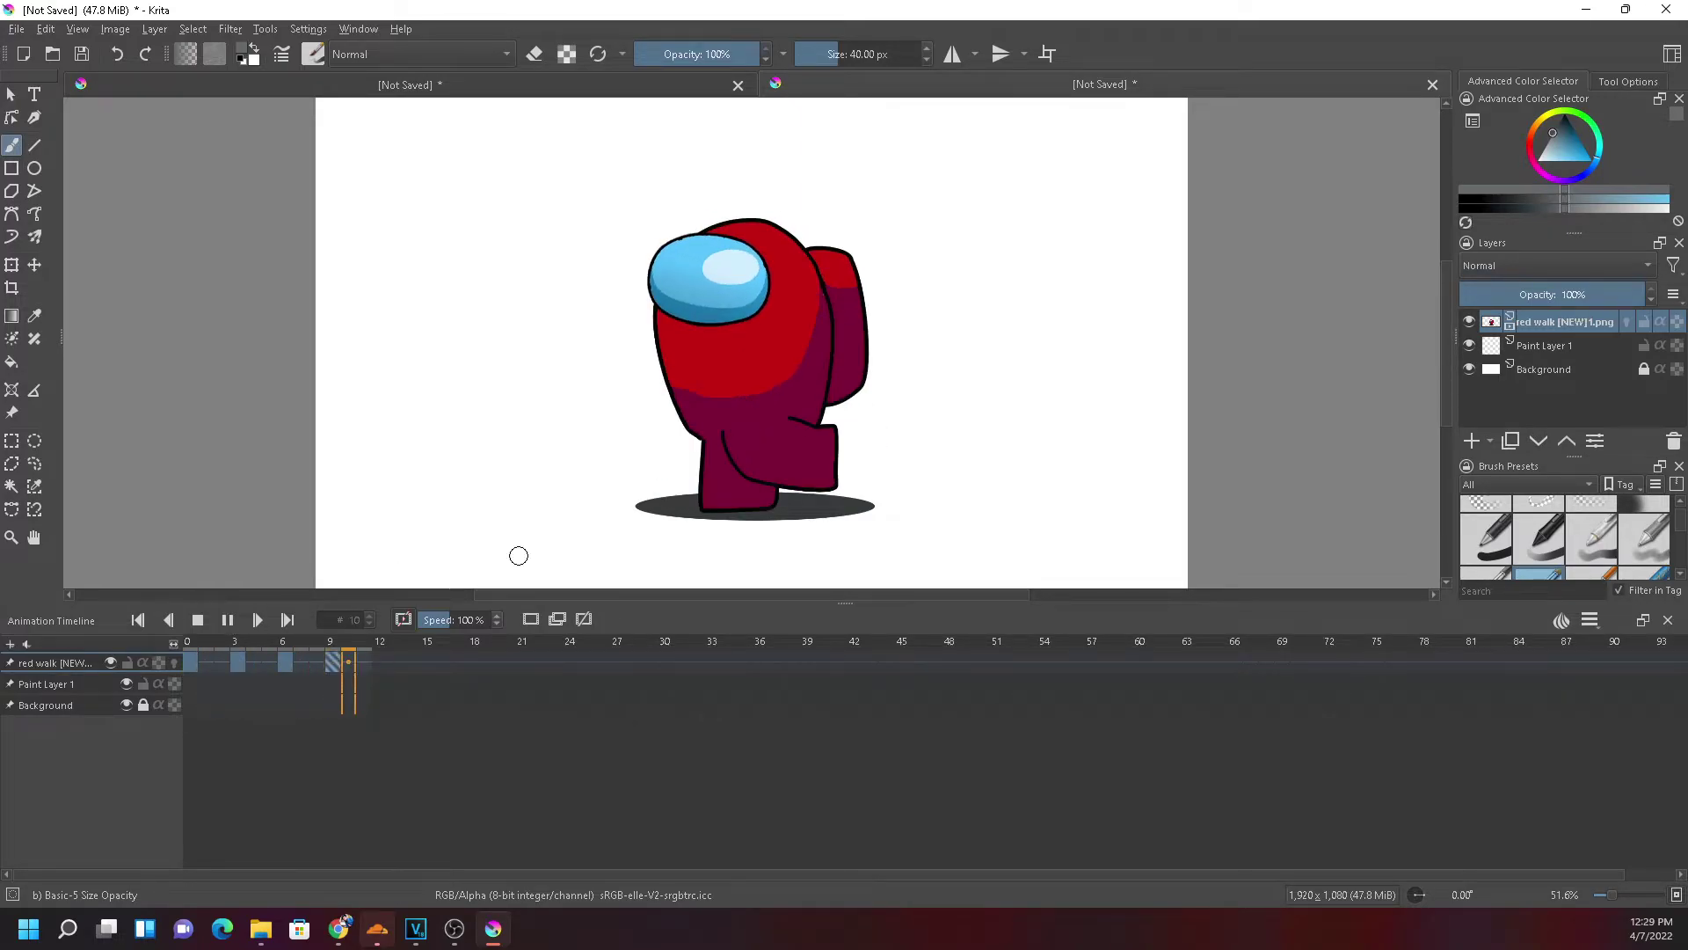
pyautogui.hotkey('ctrl', 'r')
pyautogui.moveTo(225, 464); pyautogui.dragTo(227, 465)
pyautogui.click(190, 664)
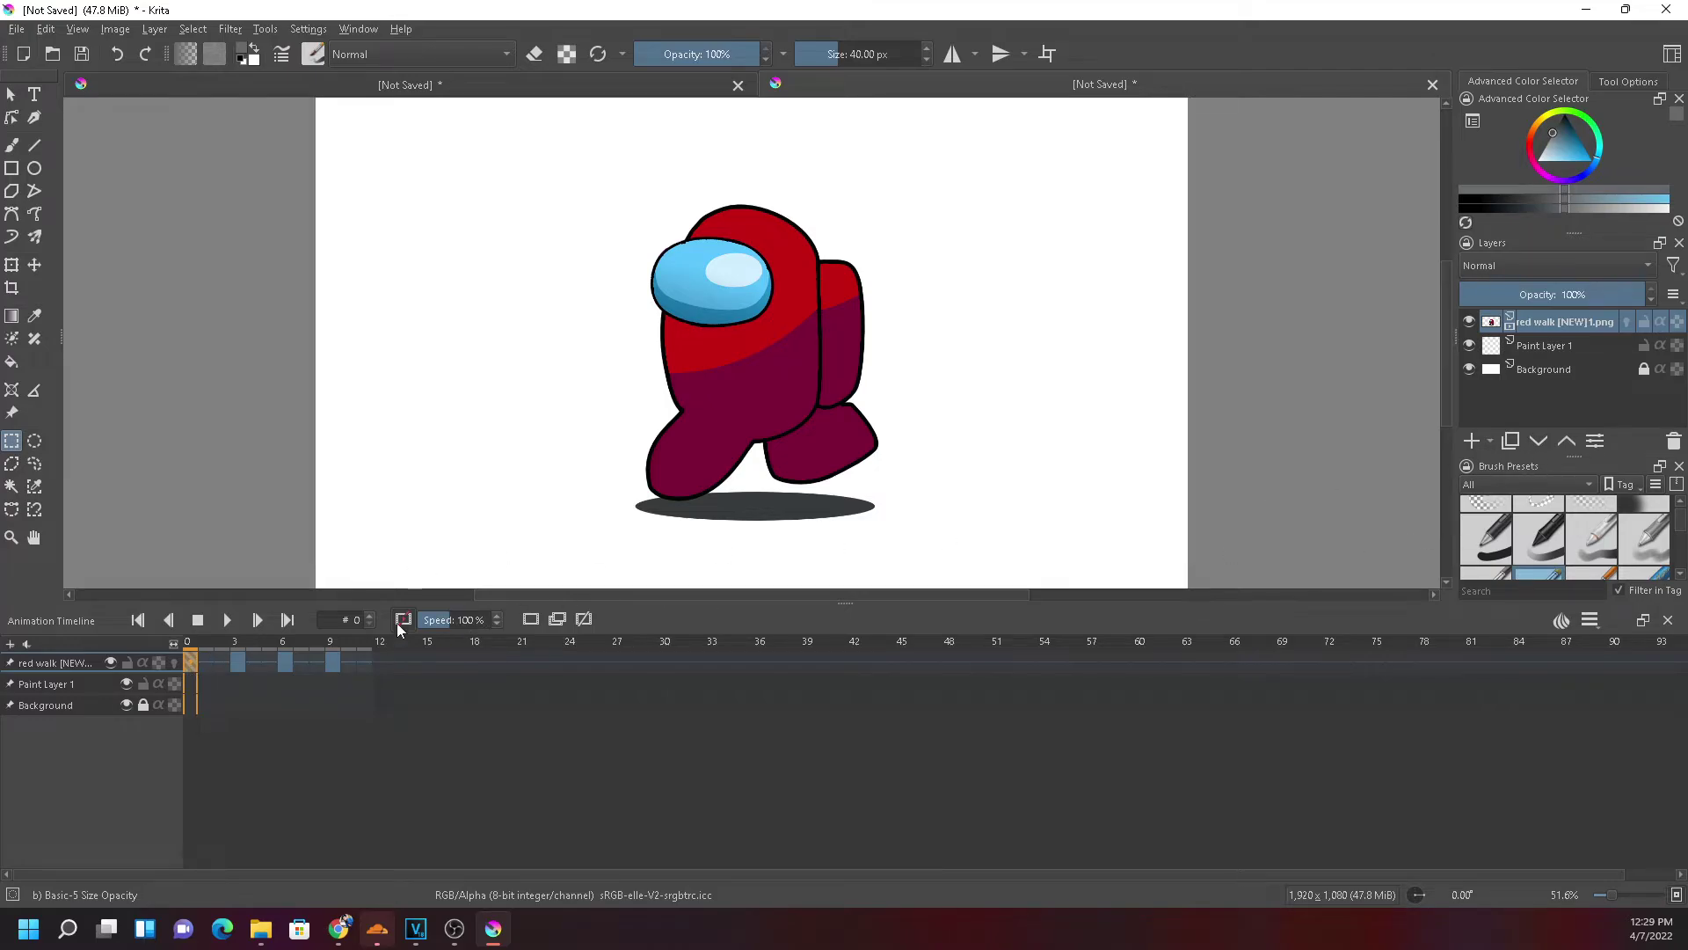
# Copy the cafetaria12.png background from the other document into the crewmate document, beneath the red walk [NEW]1.png layer
pyautogui.click(479, 84)
pyautogui.scroll(-3, 751, 439)
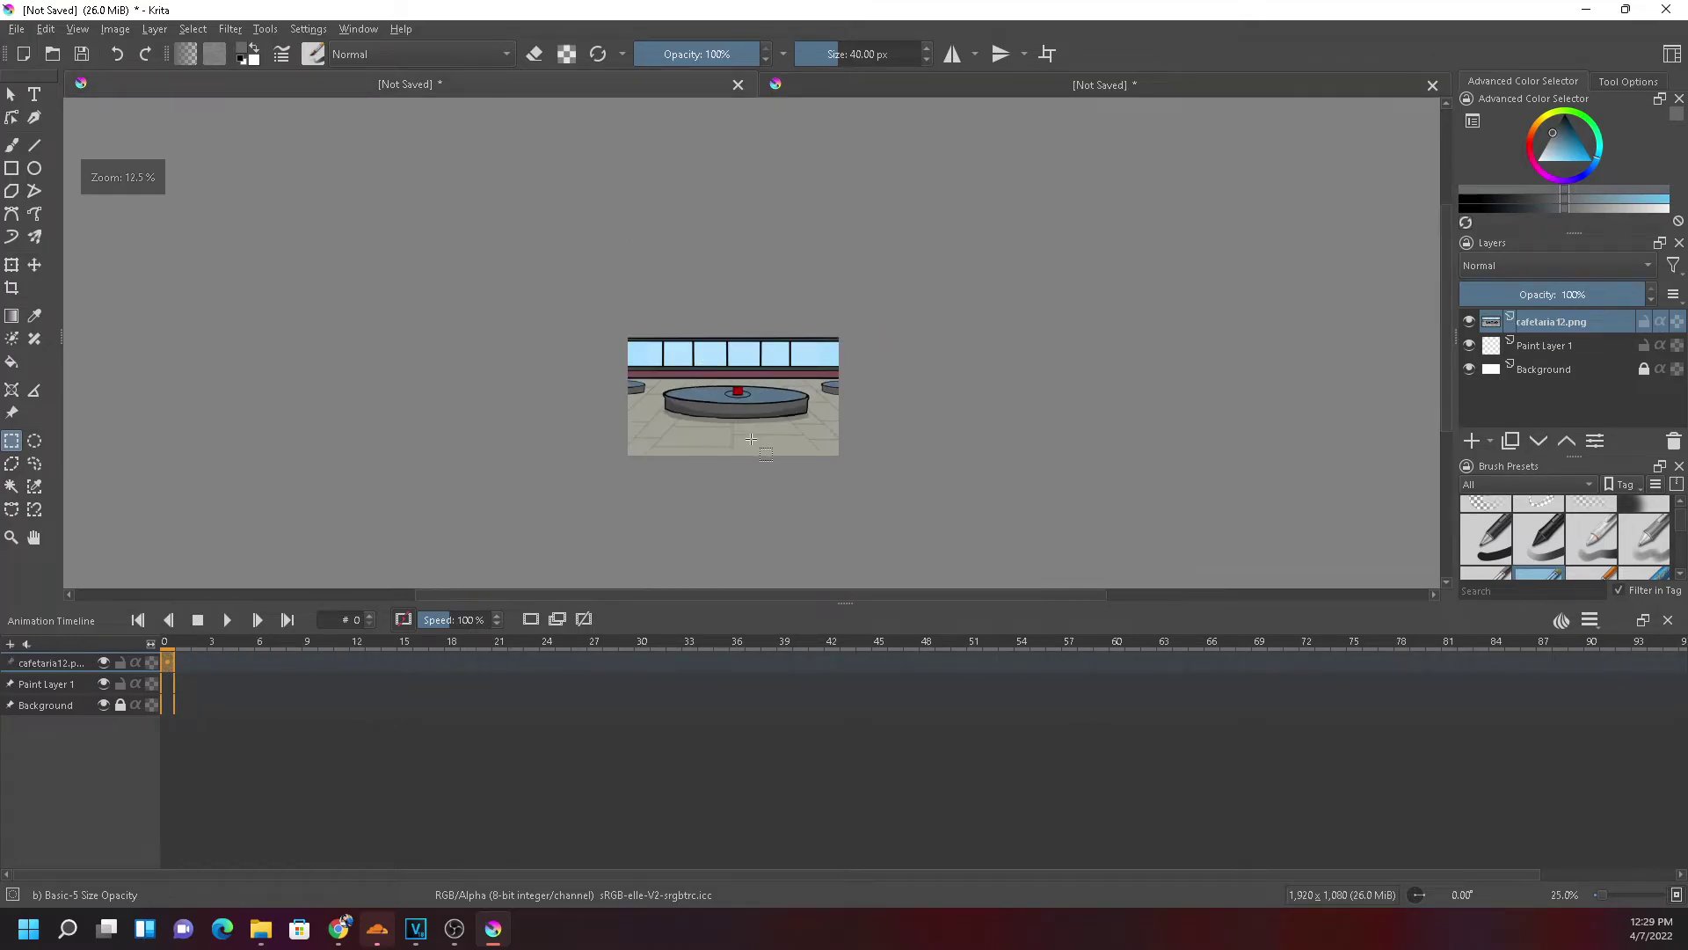
pyautogui.scroll(2, 751, 439)
pyautogui.click(1110, 82)
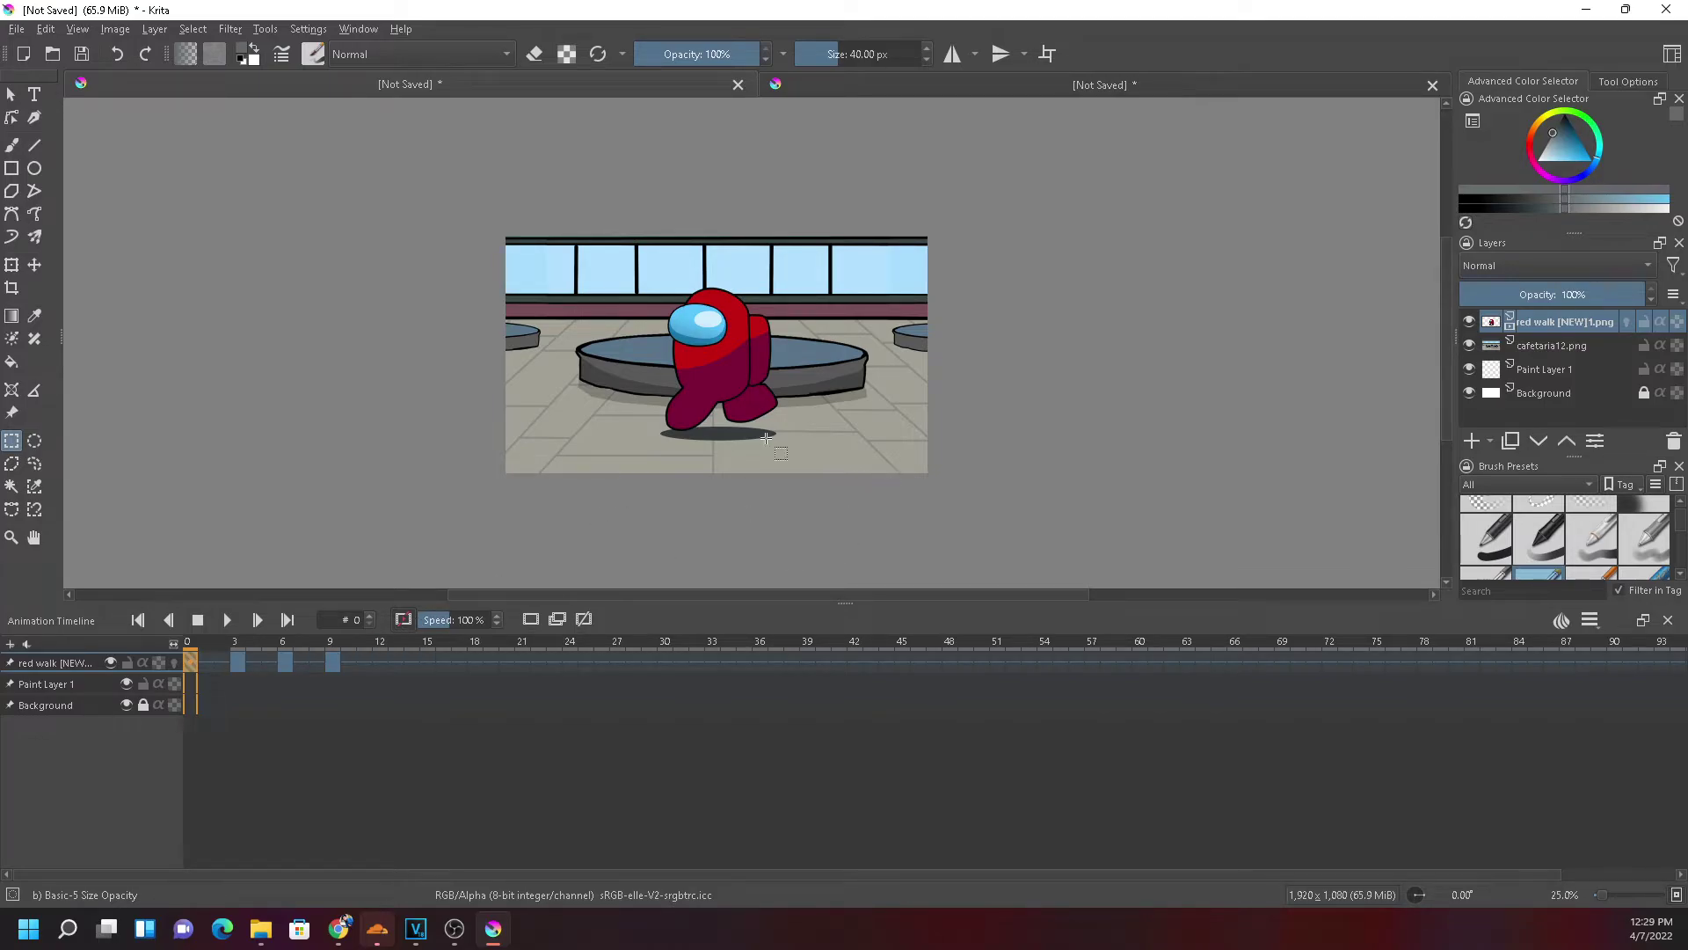
# Transform the crewmate at frame 0 to stand partly past the canvas's right edge, and at frame 3 slightly further left inside the scene
pyautogui.press('+')
pyautogui.press('+')
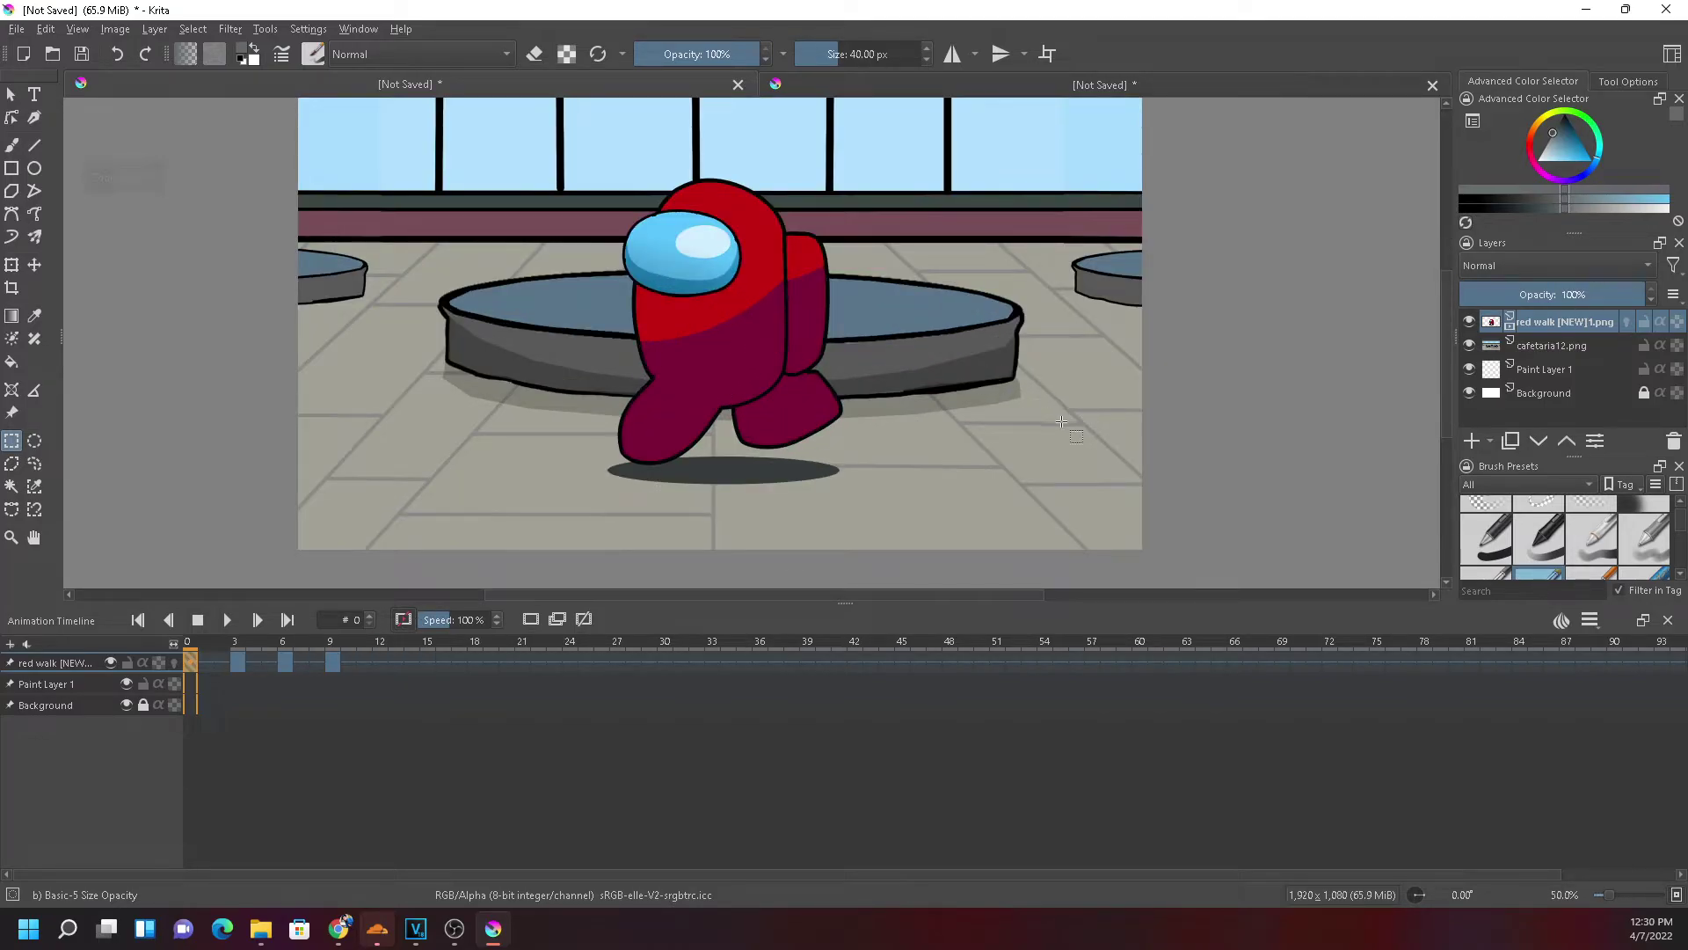
pyautogui.hotkey('ctrl', 't')
pyautogui.moveTo(677, 391); pyautogui.dragTo(1103, 410)
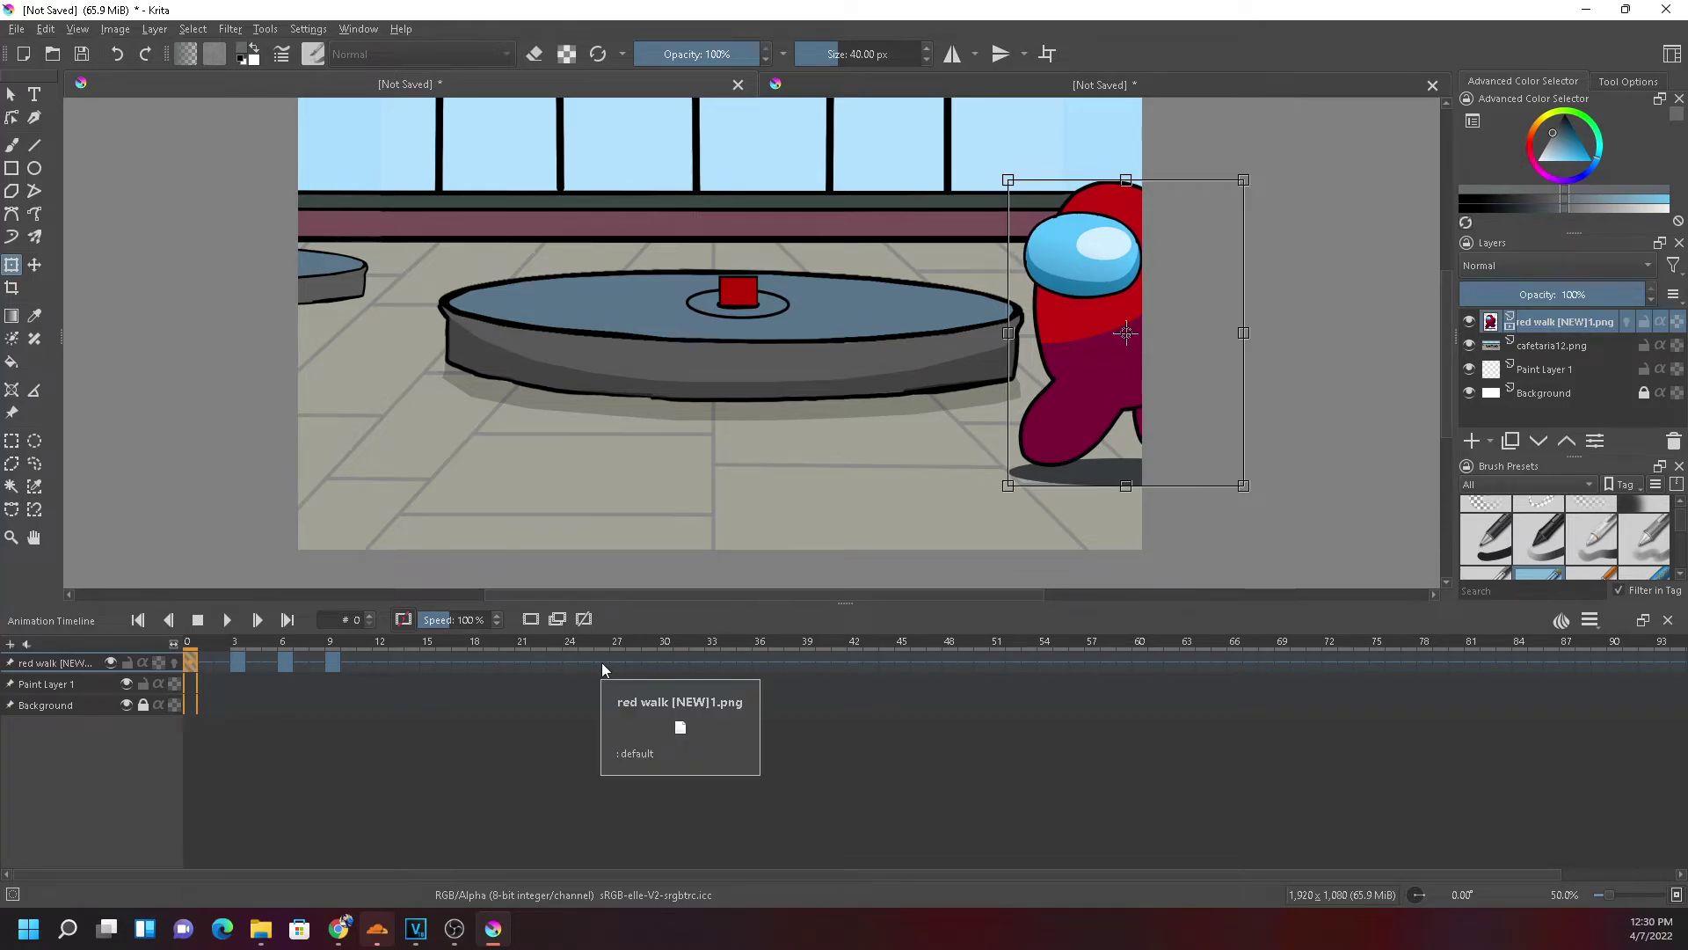
pyautogui.click(237, 661)
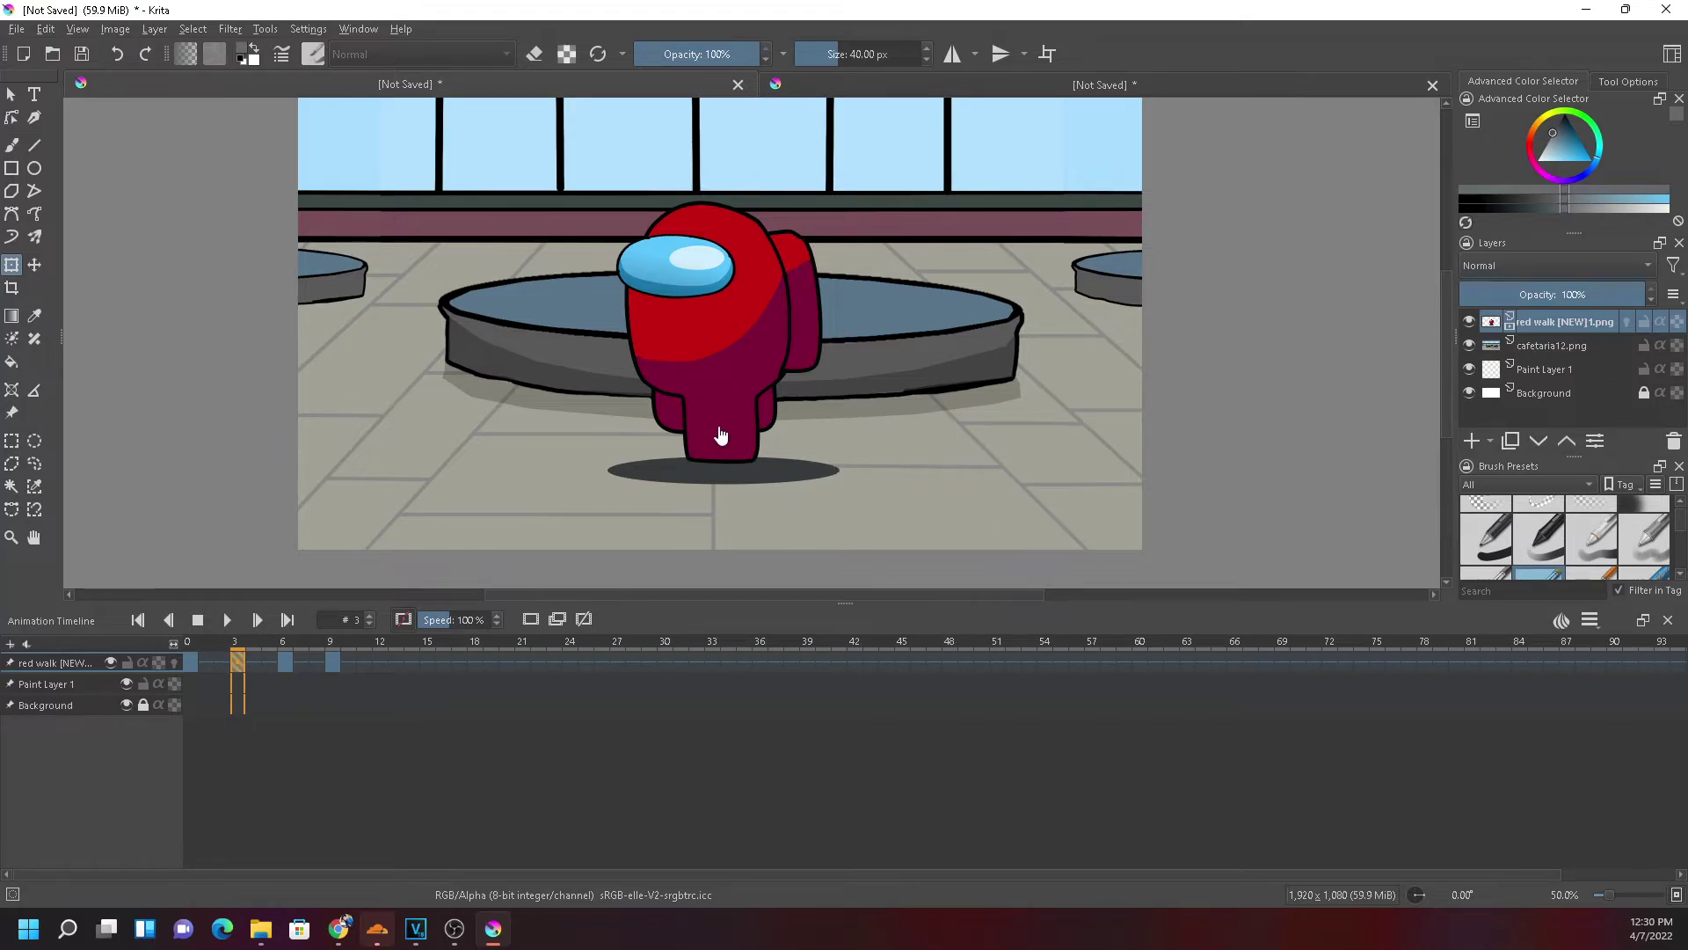
pyautogui.moveTo(730, 437); pyautogui.dragTo(1032, 446)
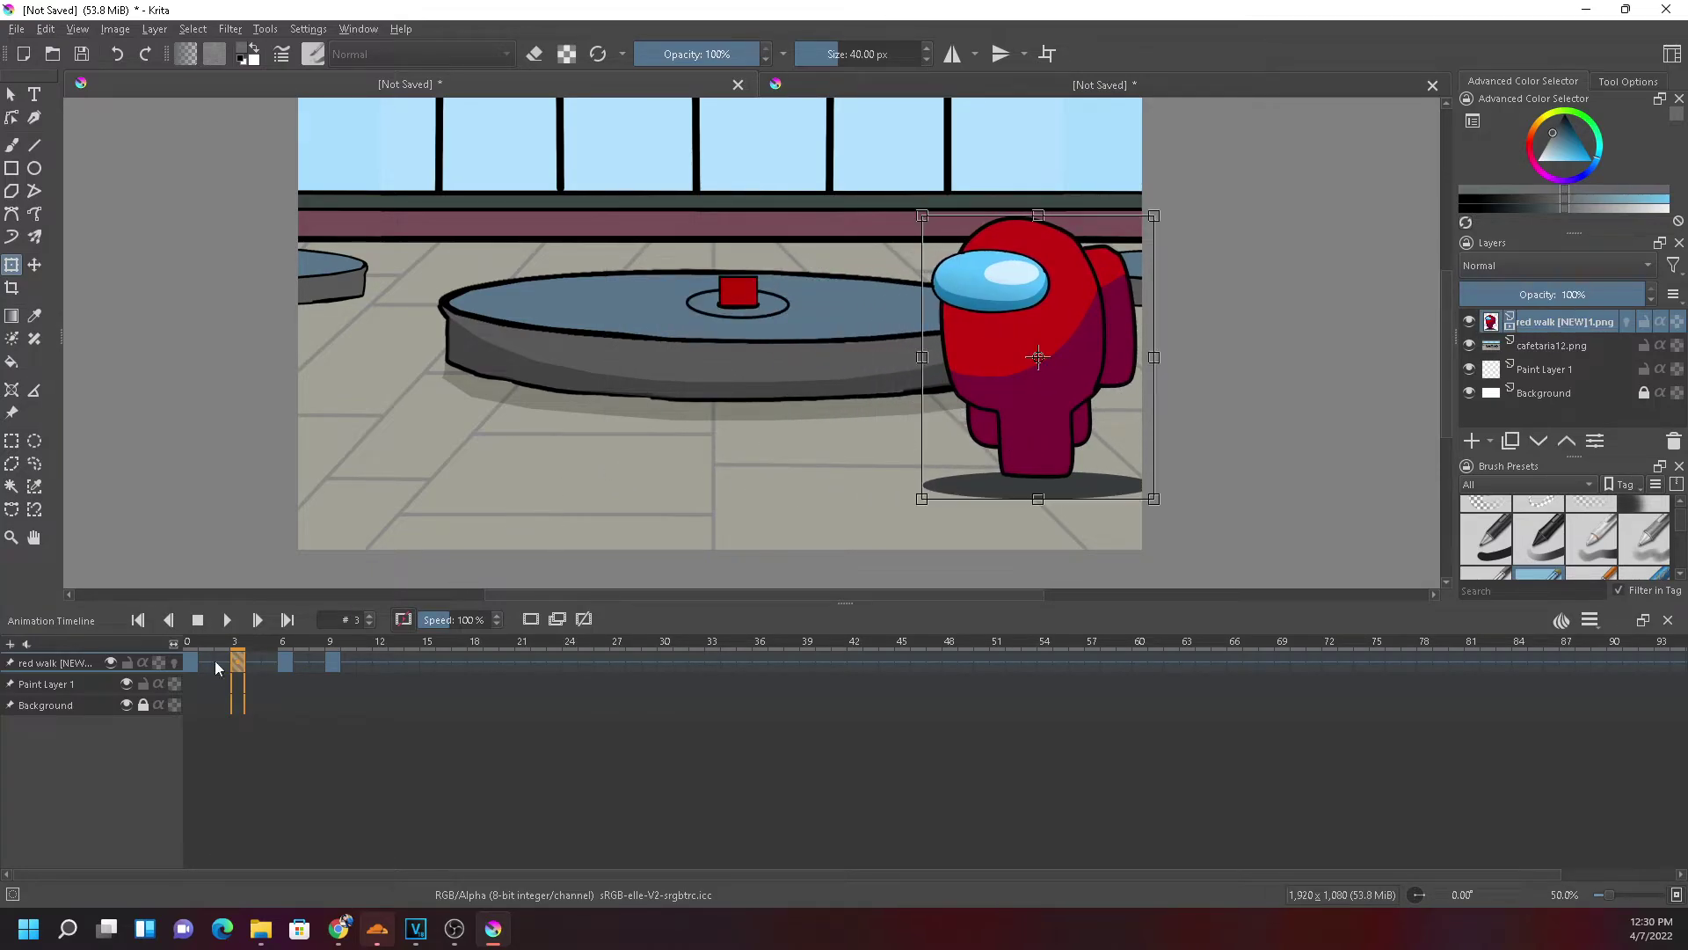
# Compare the crewmate's positions at frames 0 and 3, and move the frame 6 crewmate rightward, closer to its frame 3 position
pyautogui.click(194, 667)
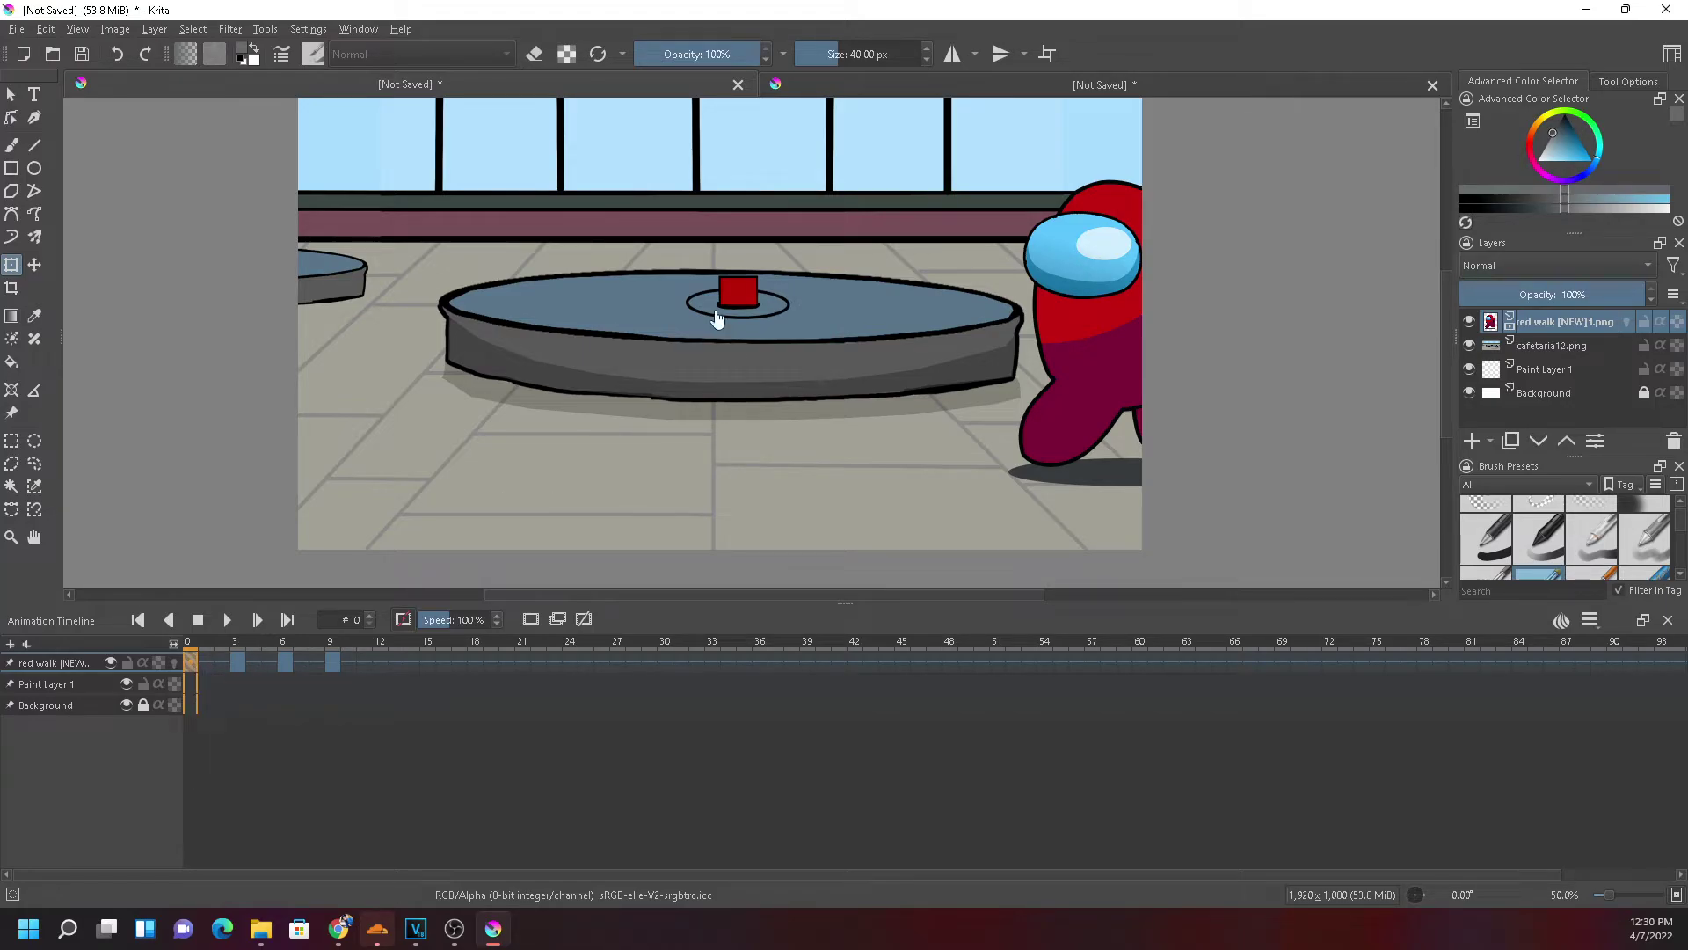
pyautogui.click(235, 661)
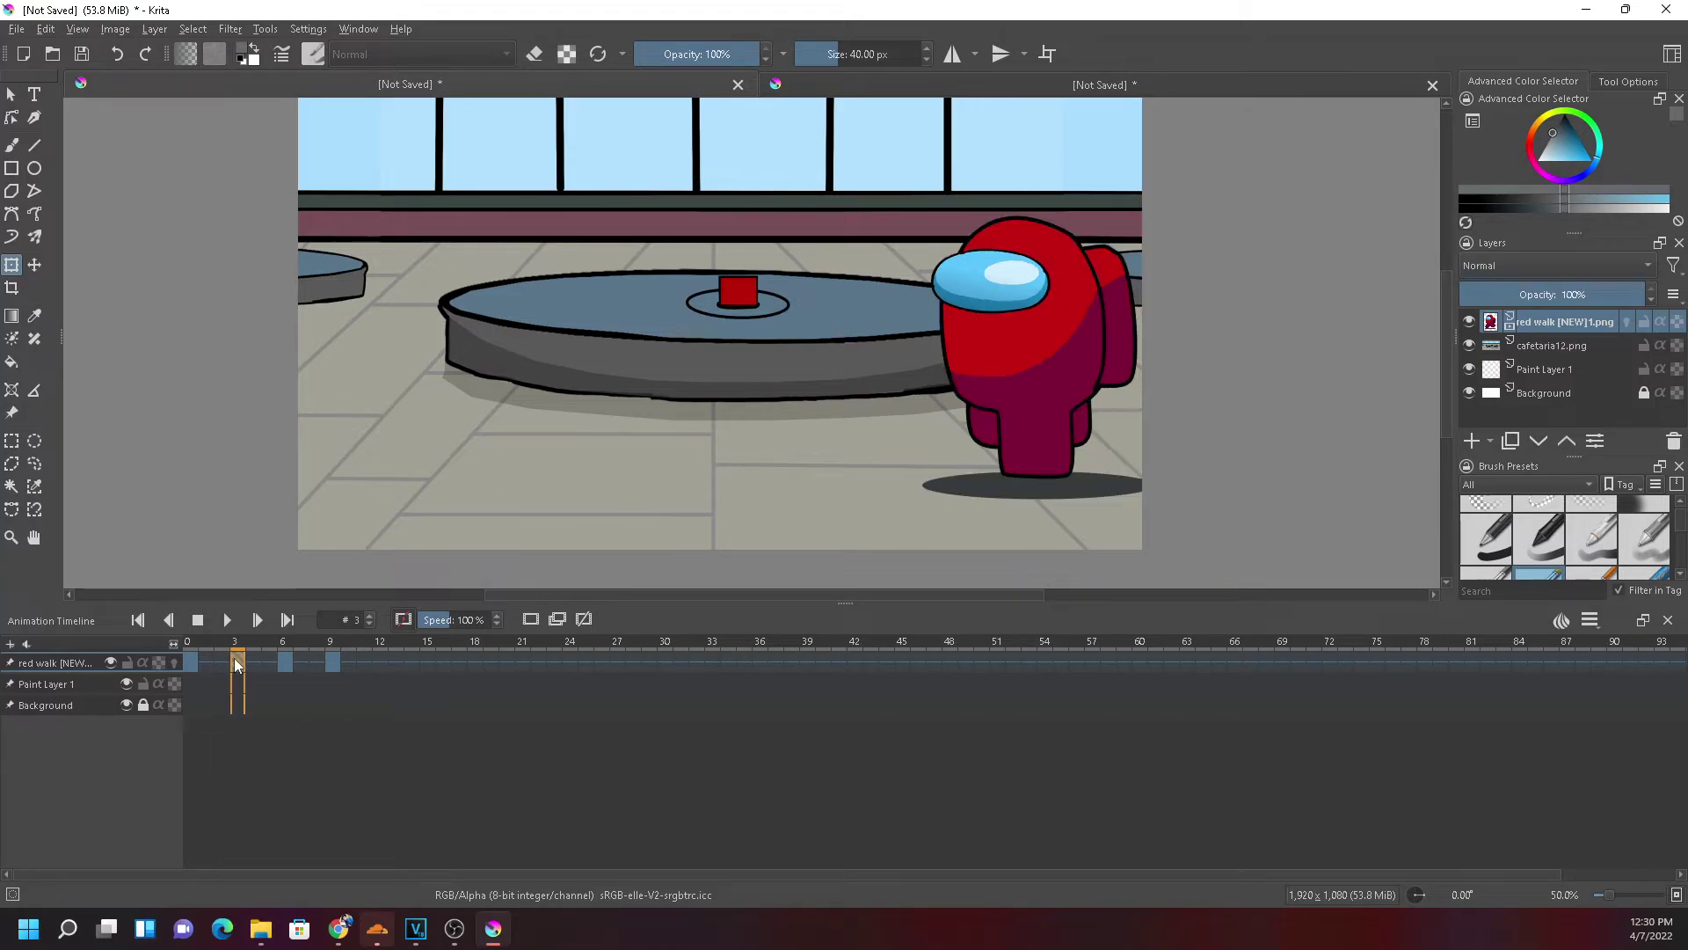
pyautogui.click(283, 665)
pyautogui.moveTo(682, 406); pyautogui.dragTo(793, 408)
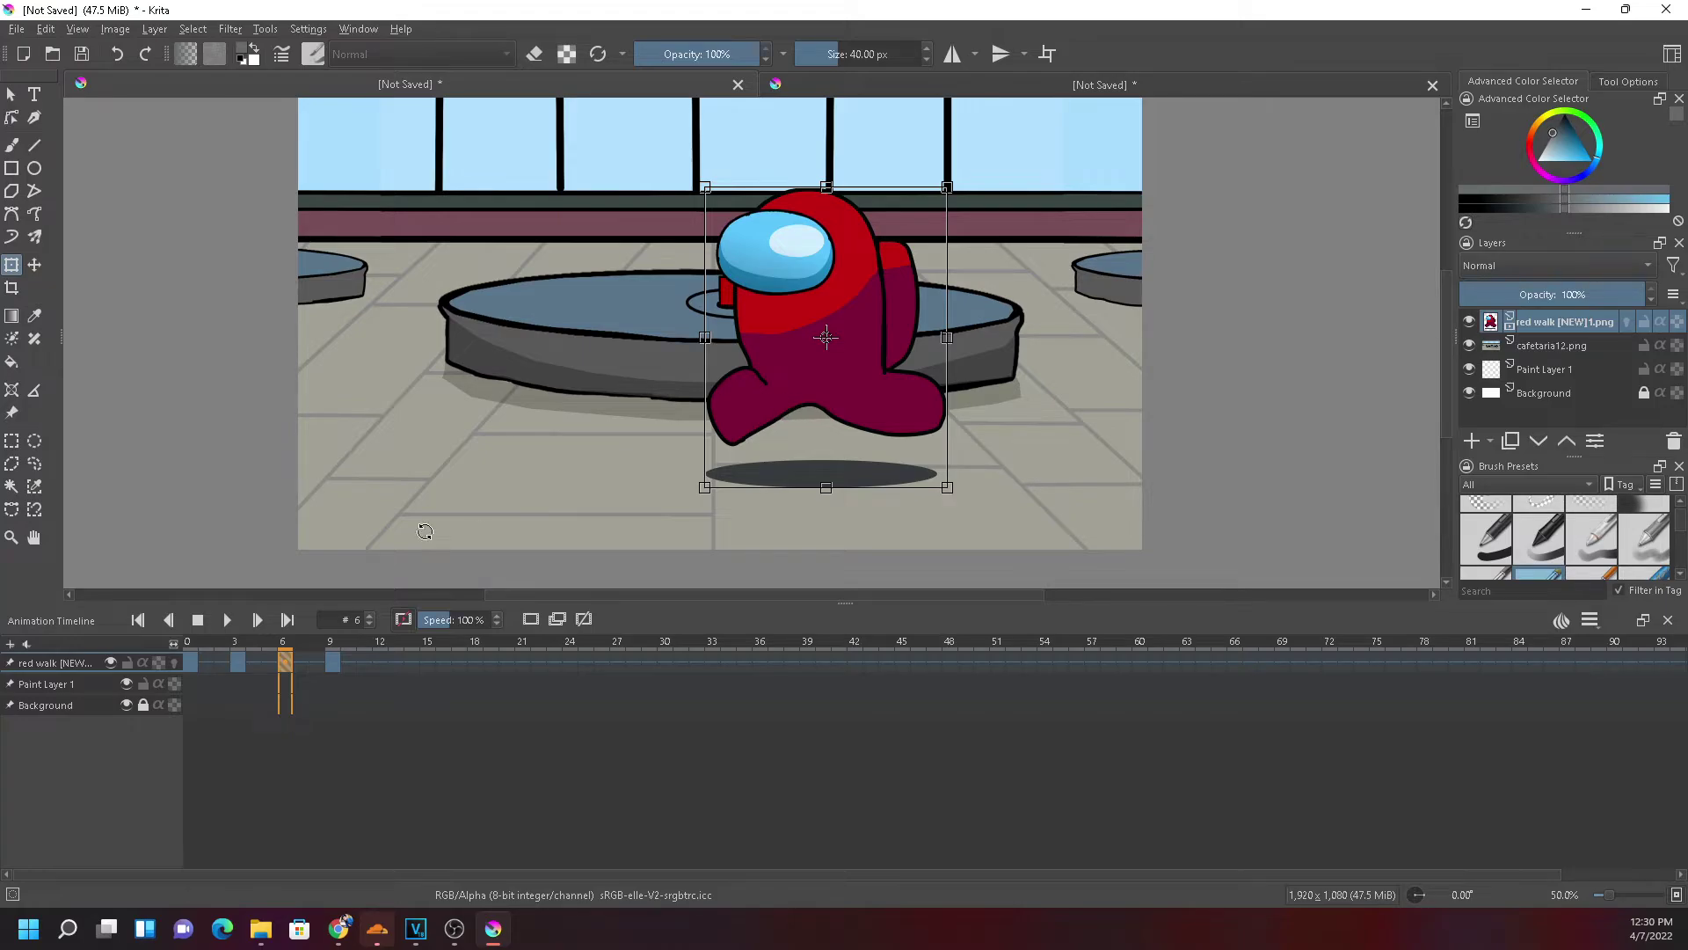
# Turn on onion skins for the red walk [NEW]1.png layer and shift the crewmate right at frames 6 and 9 to space the steps evenly
pyautogui.click(175, 662)
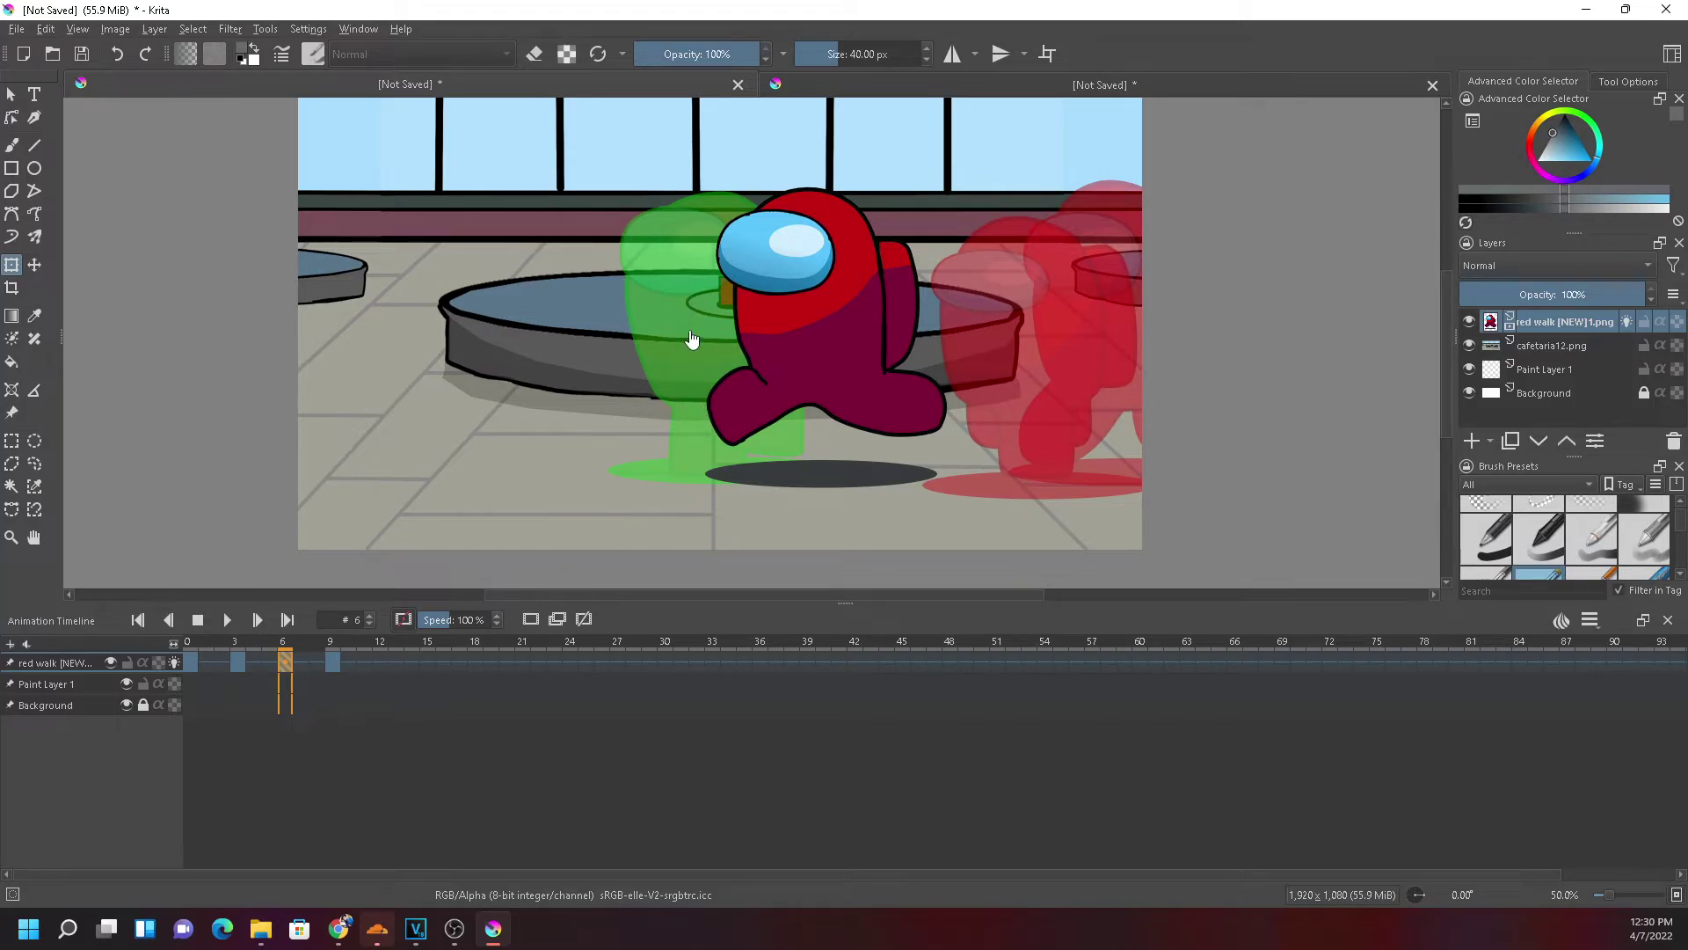
pyautogui.click(853, 383)
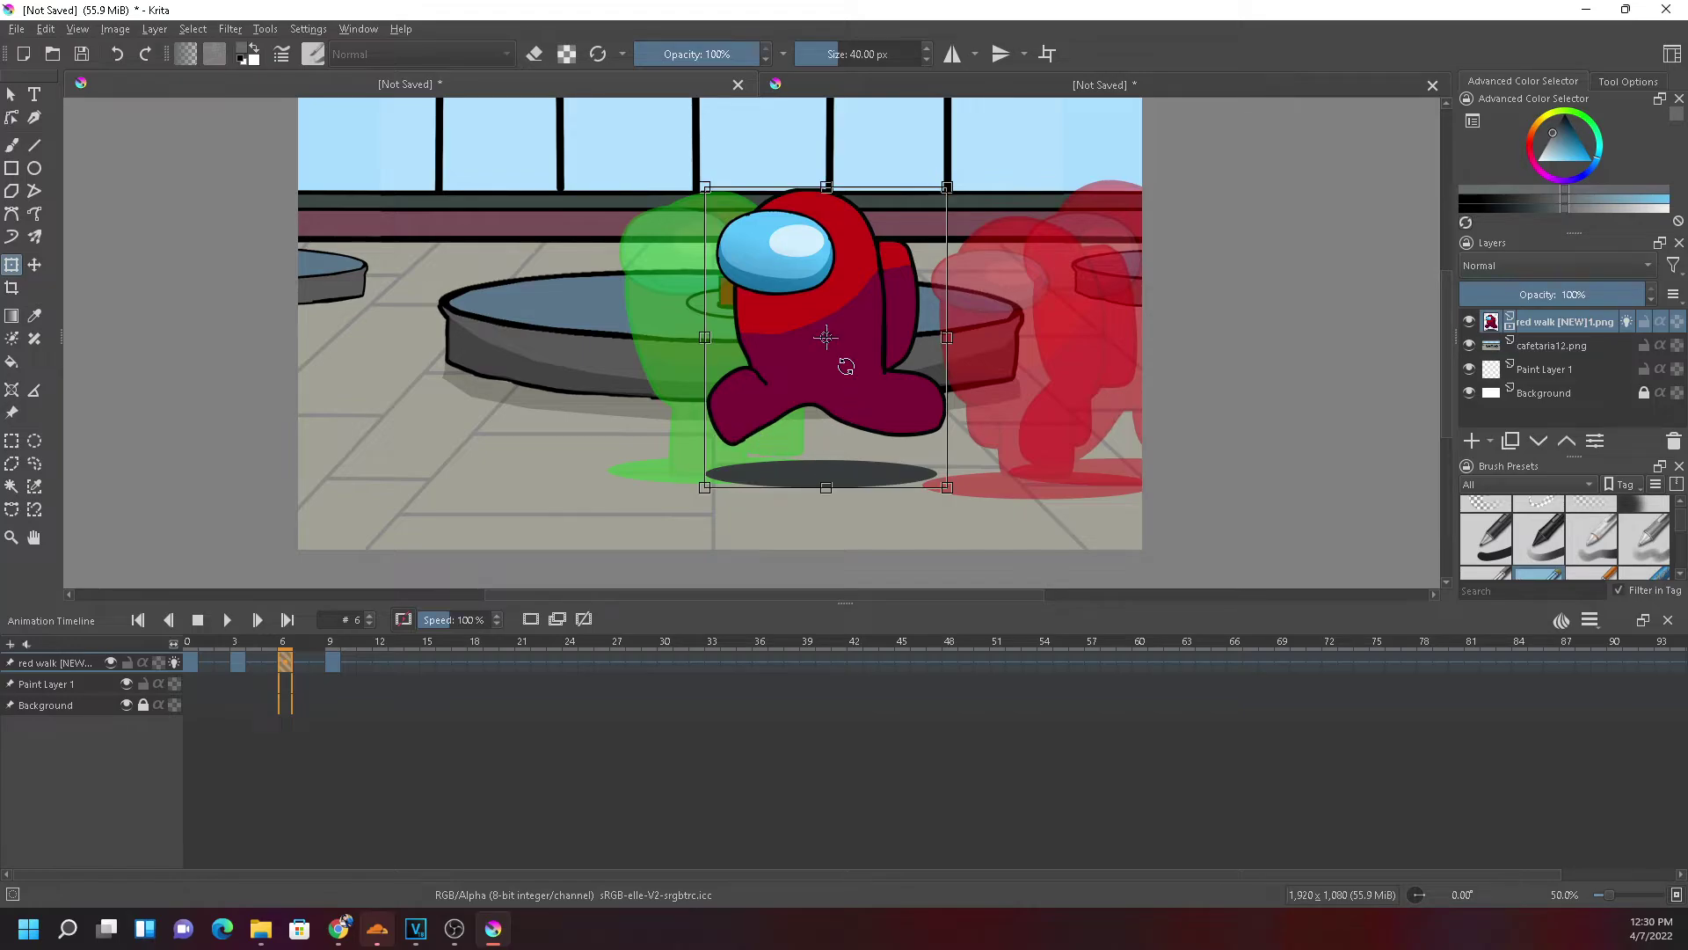
pyautogui.moveTo(851, 379); pyautogui.dragTo(965, 399)
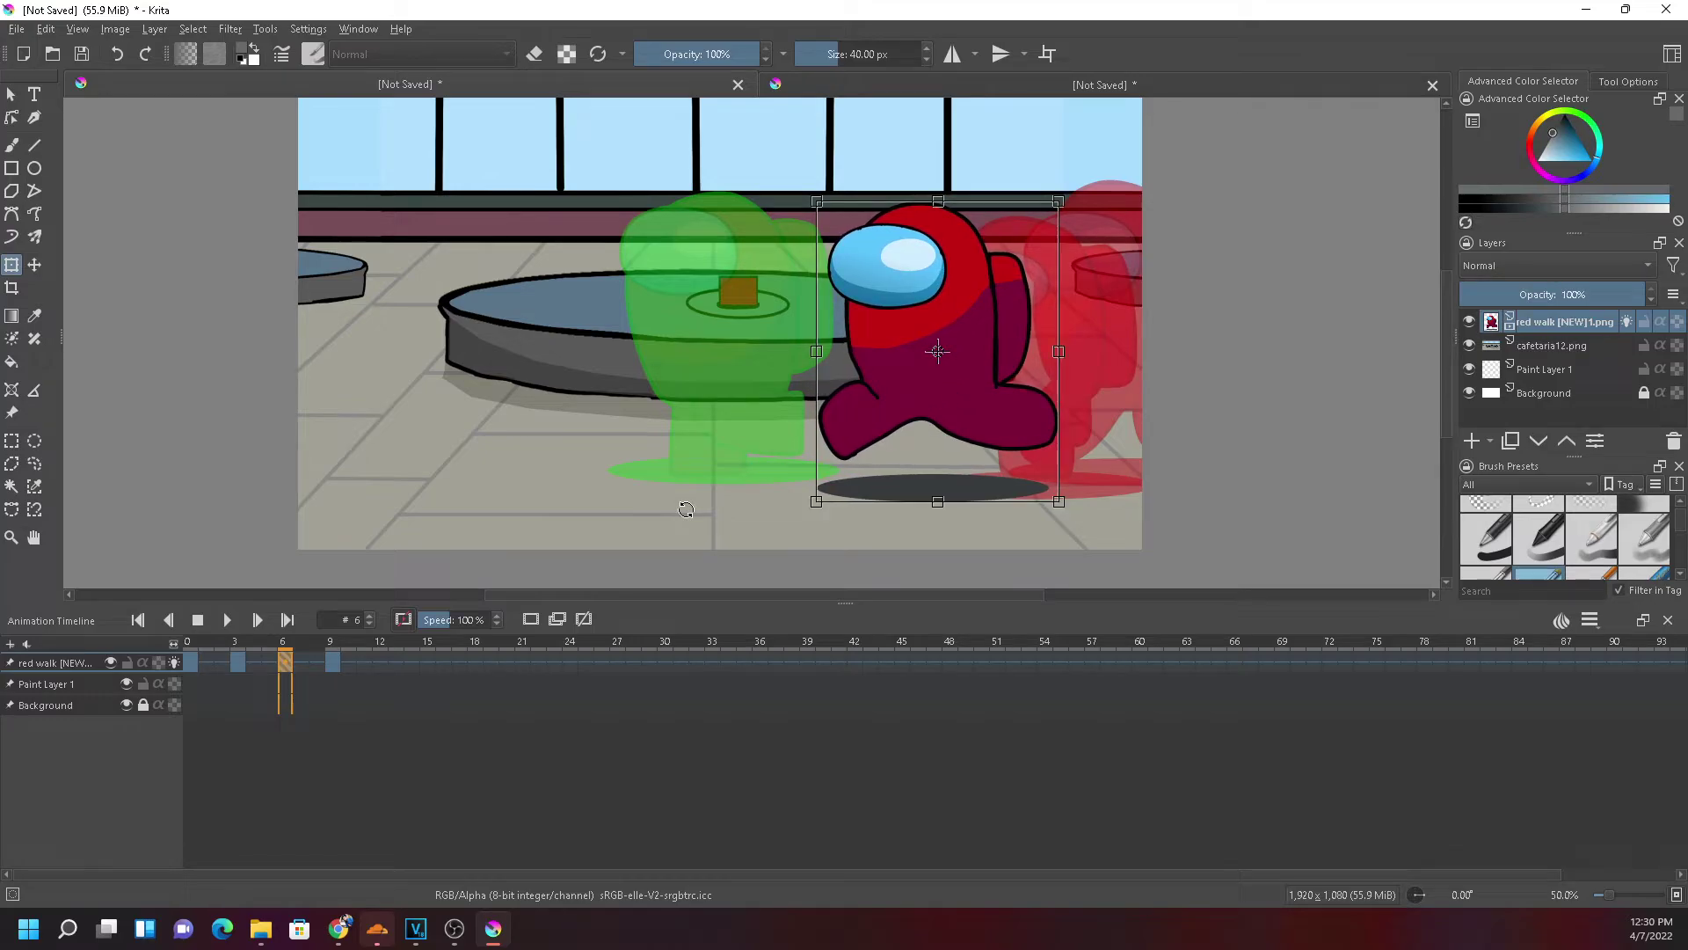
pyautogui.click(333, 663)
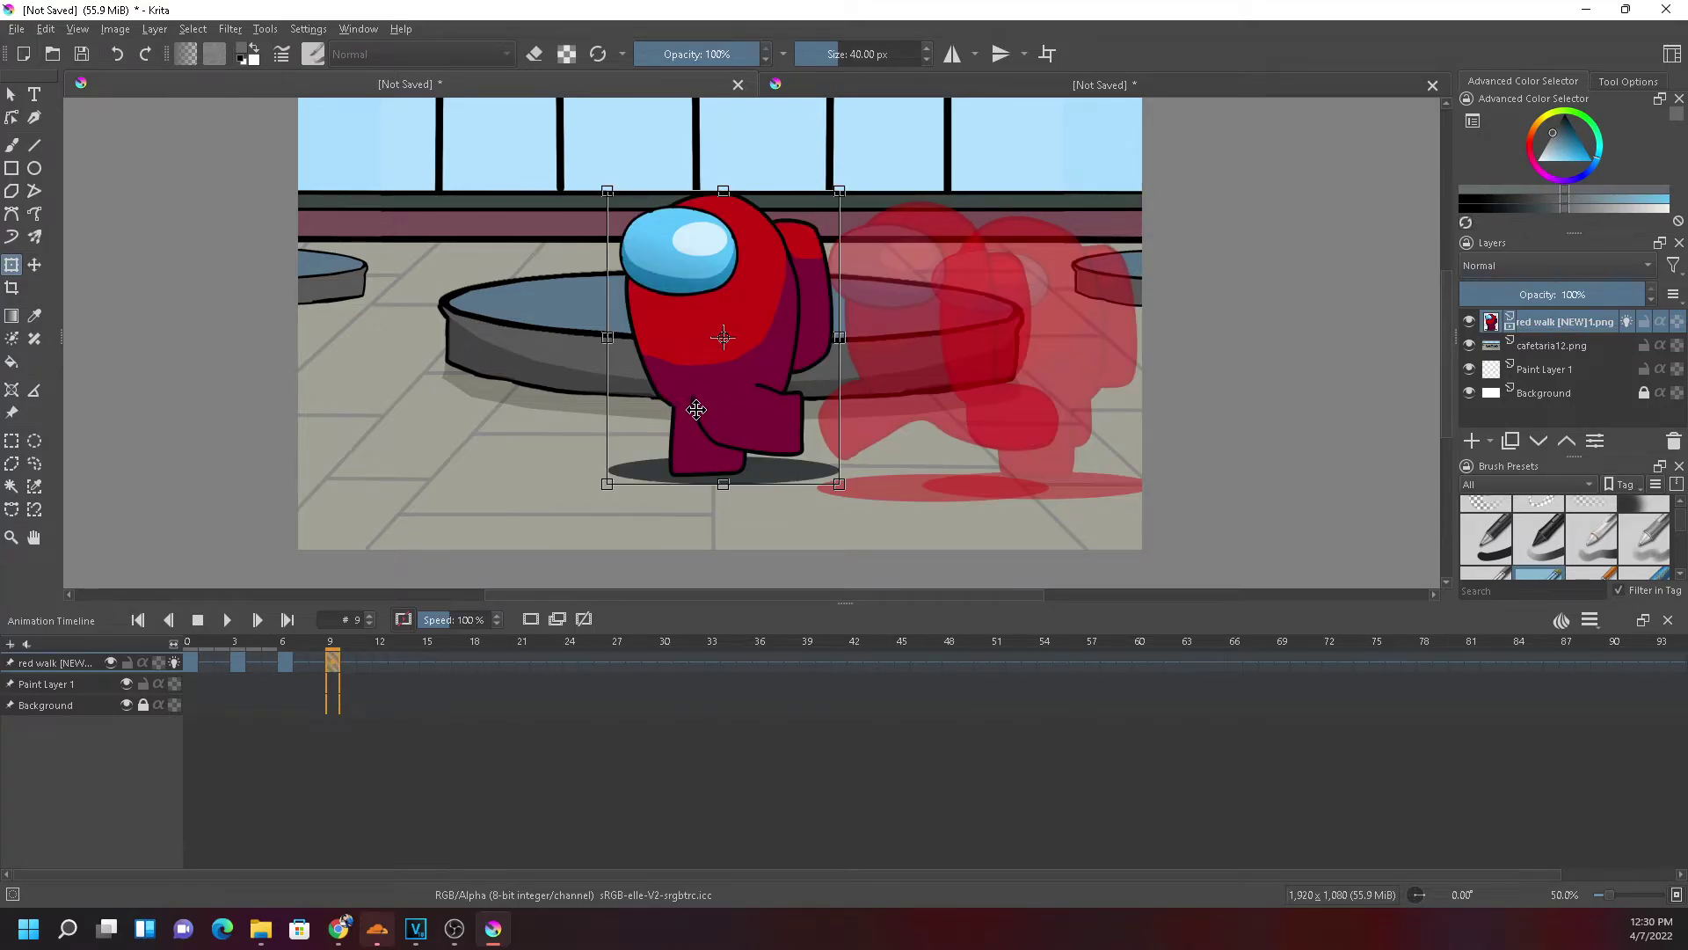
pyautogui.moveTo(716, 387); pyautogui.dragTo(794, 423)
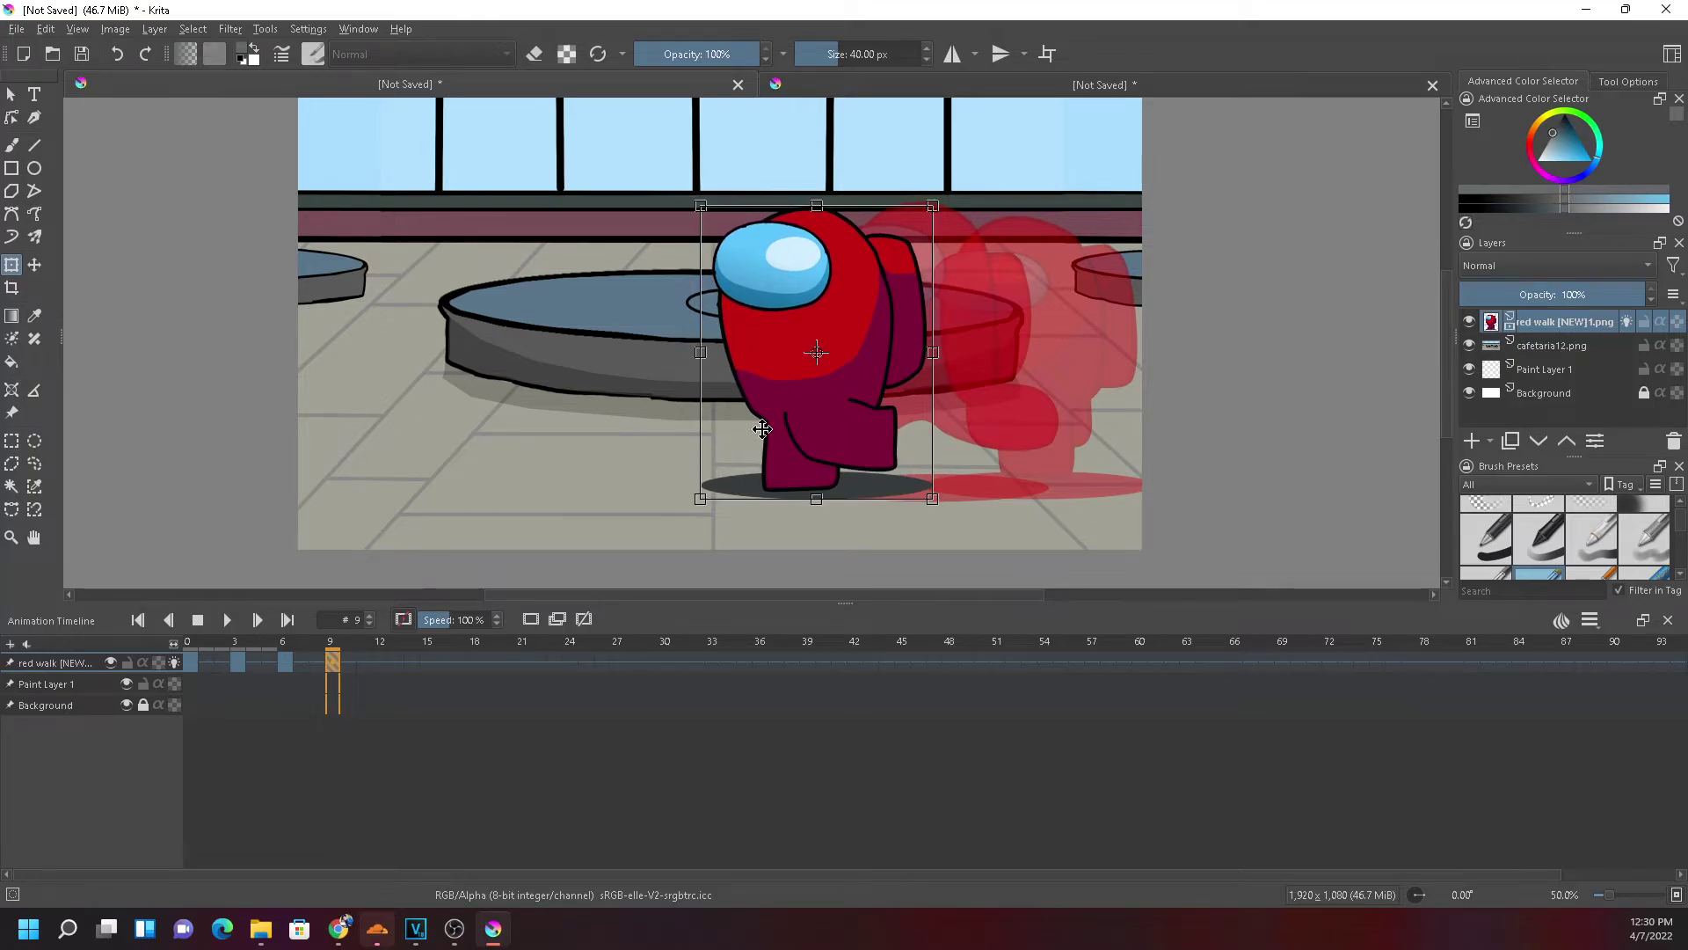
# Copy the frame 0 keyframe to frame 12 and move its crewmate one step left of the frame 9 position
pyautogui.click(379, 664)
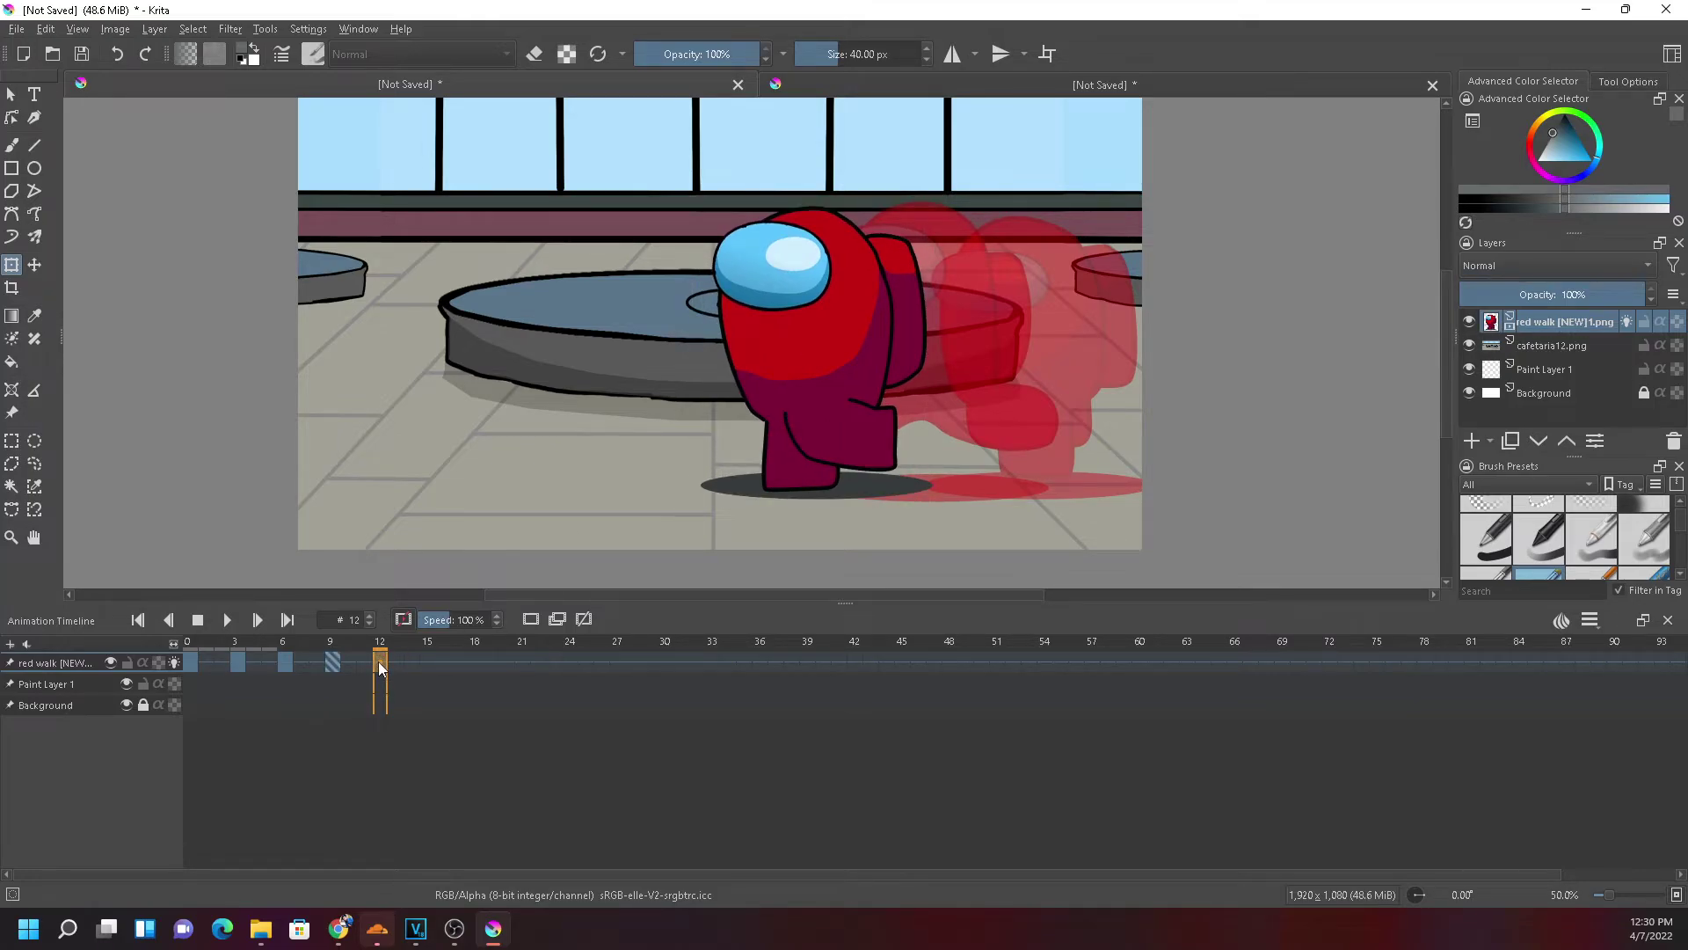
pyautogui.click(188, 661)
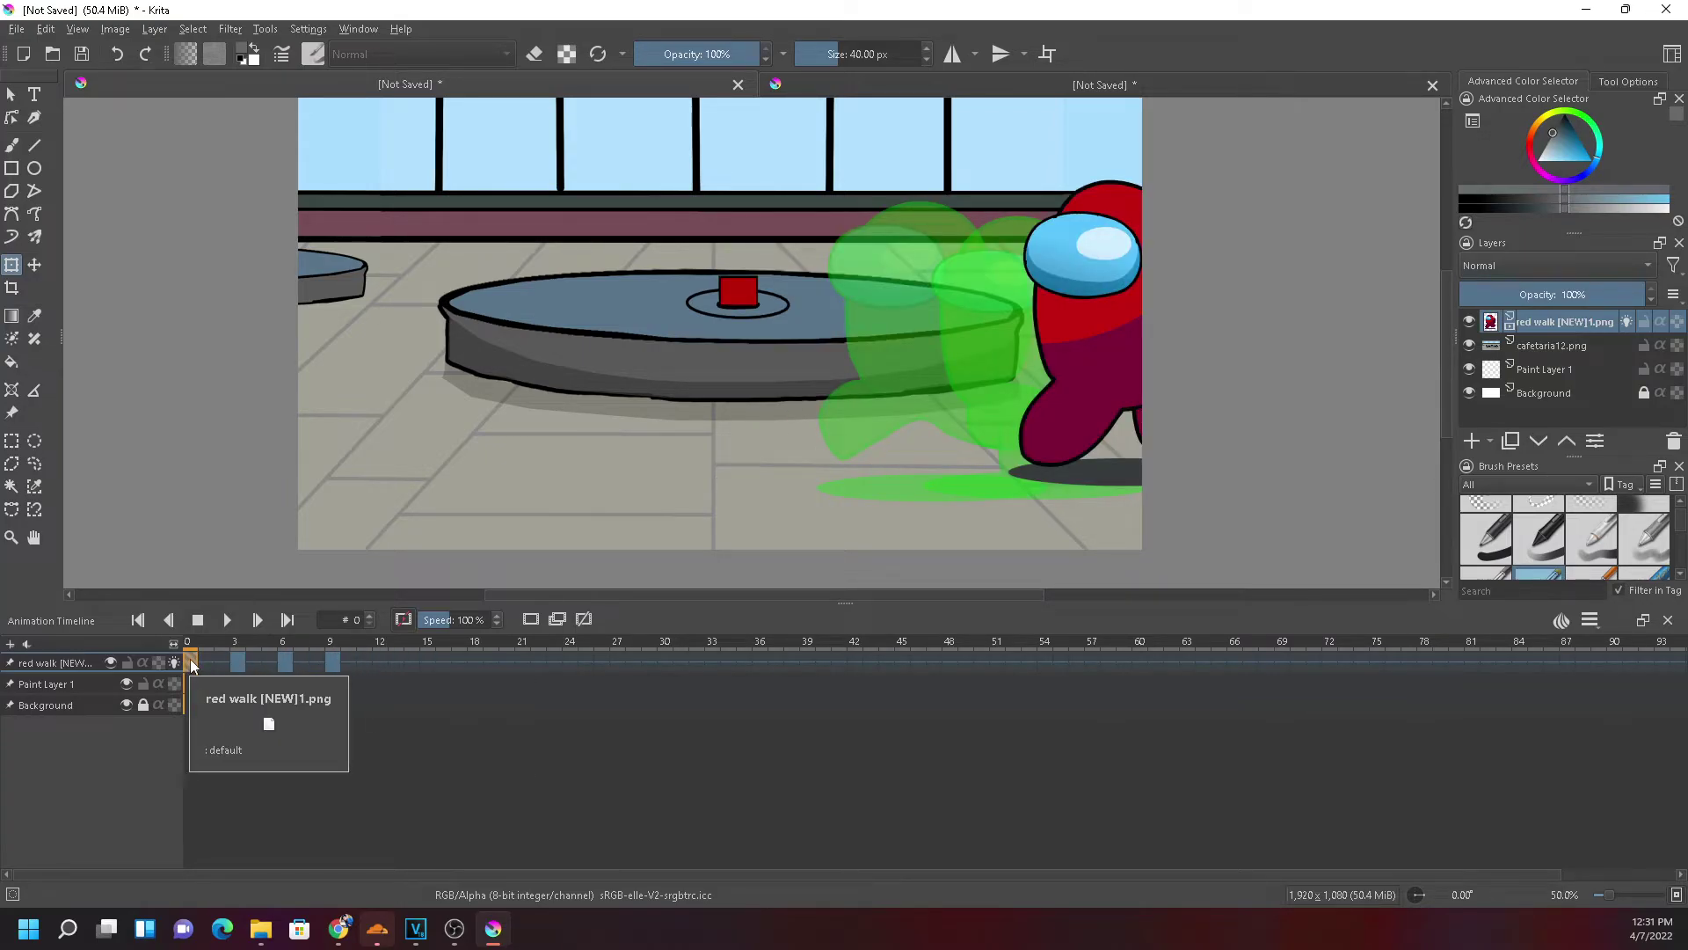
pyautogui.moveTo(218, 678); pyautogui.dragTo(382, 659)
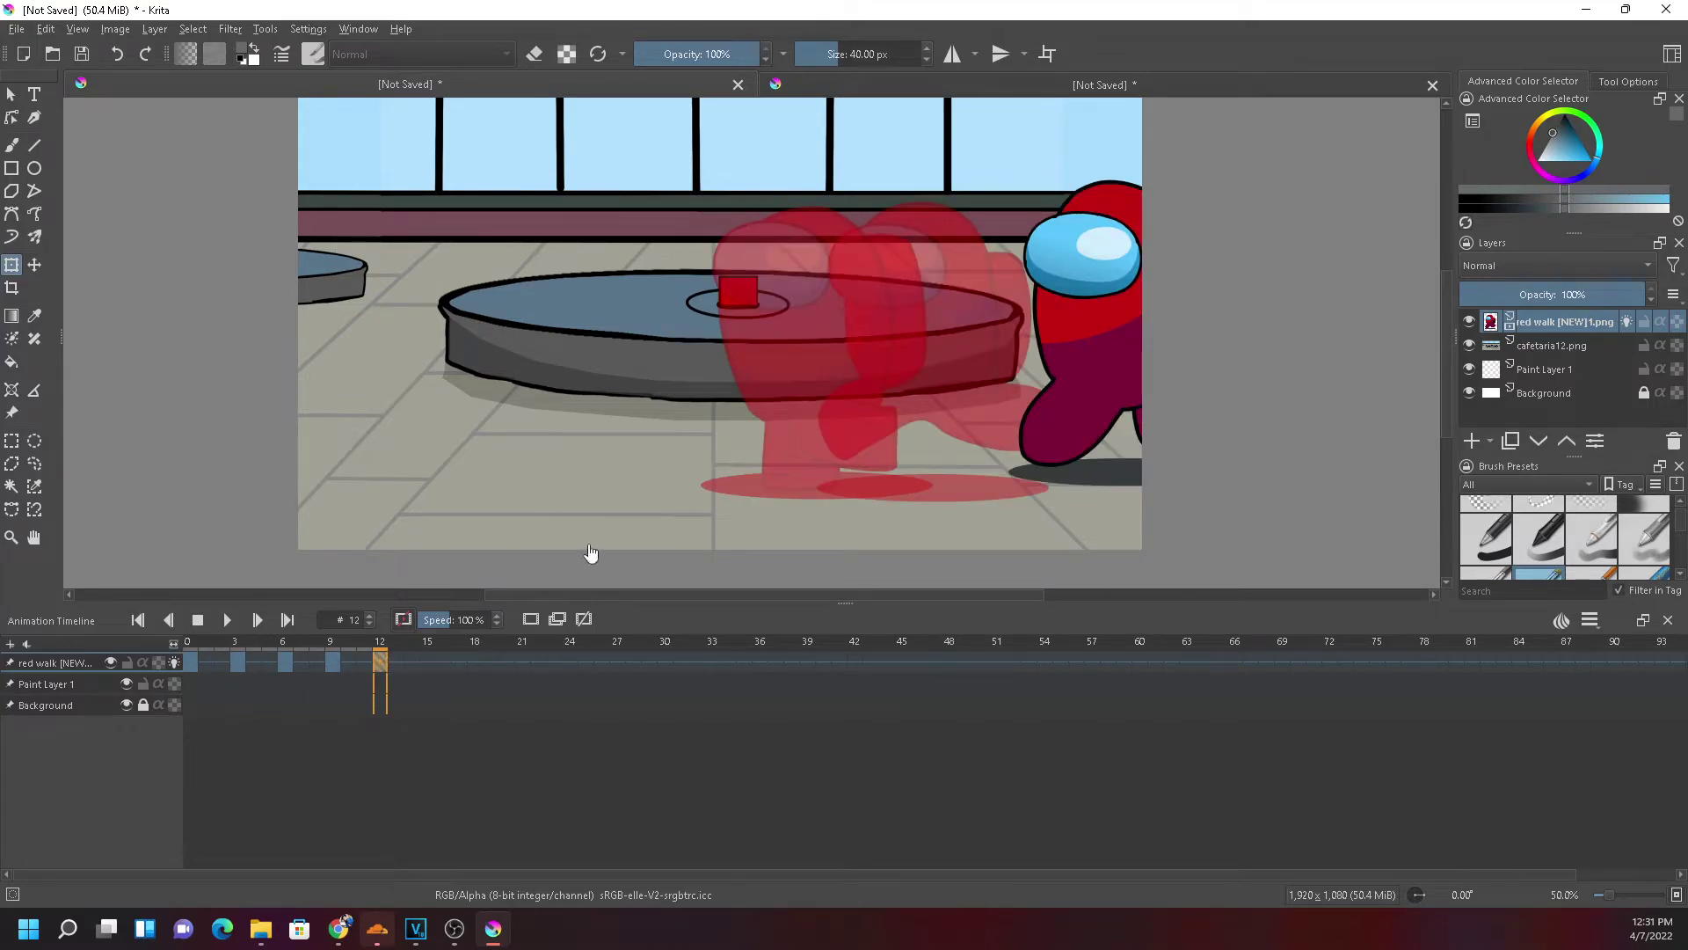
pyautogui.moveTo(1131, 414); pyautogui.dragTo(720, 416)
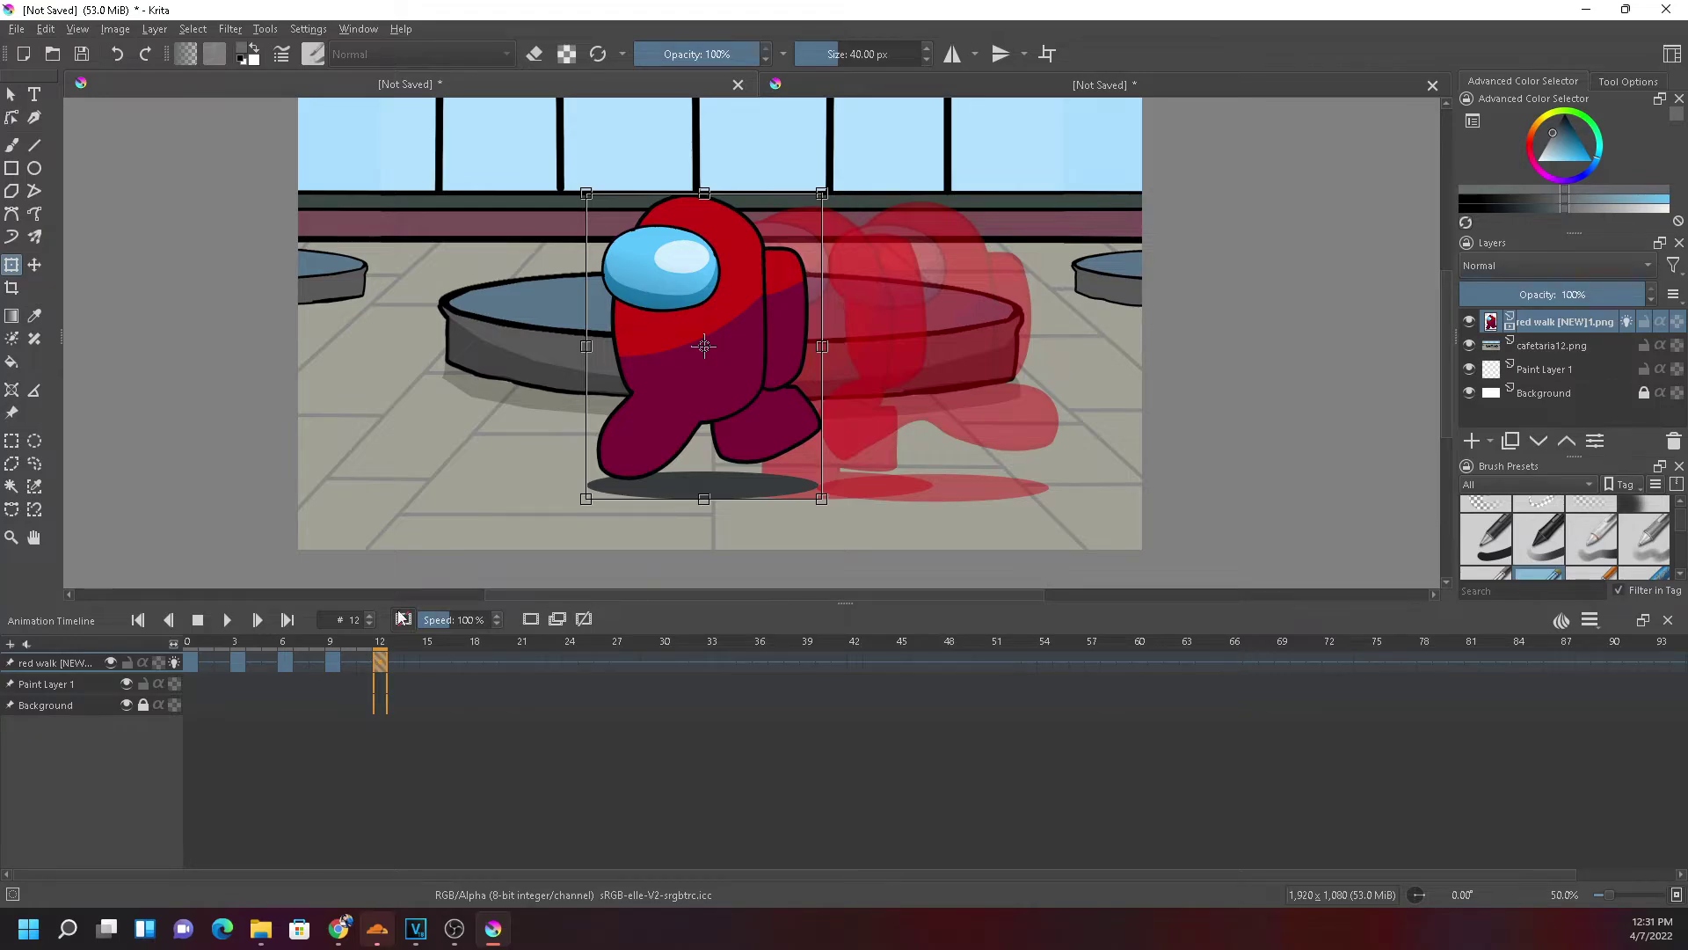
pyautogui.click(189, 662)
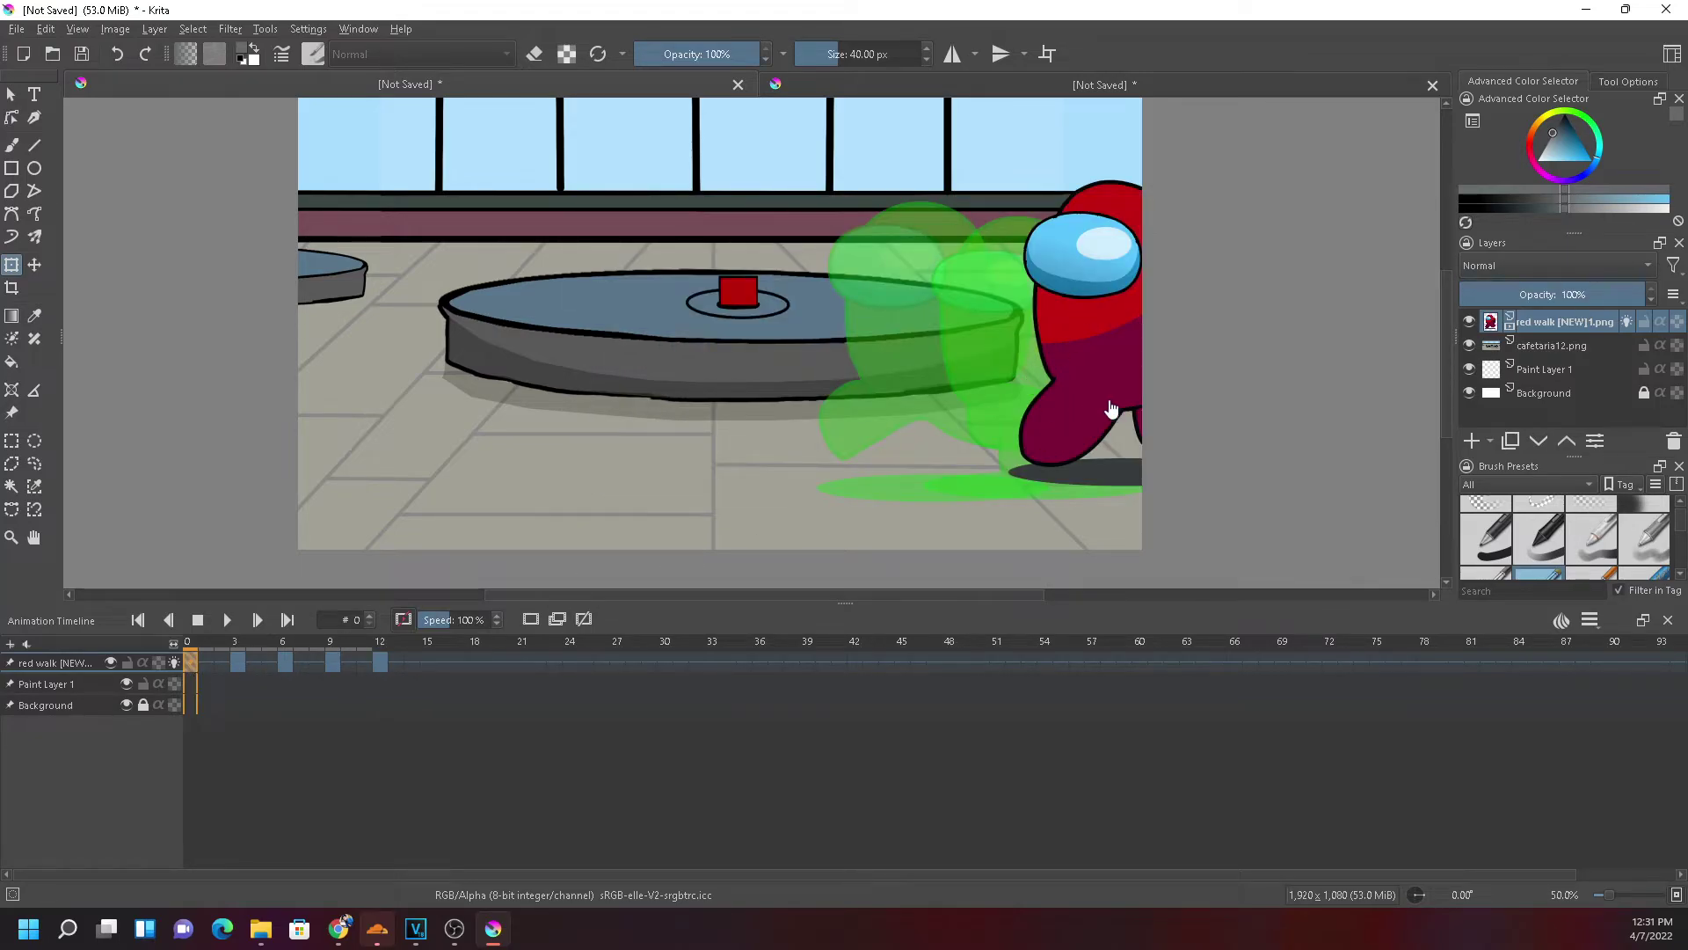
pyautogui.click(380, 663)
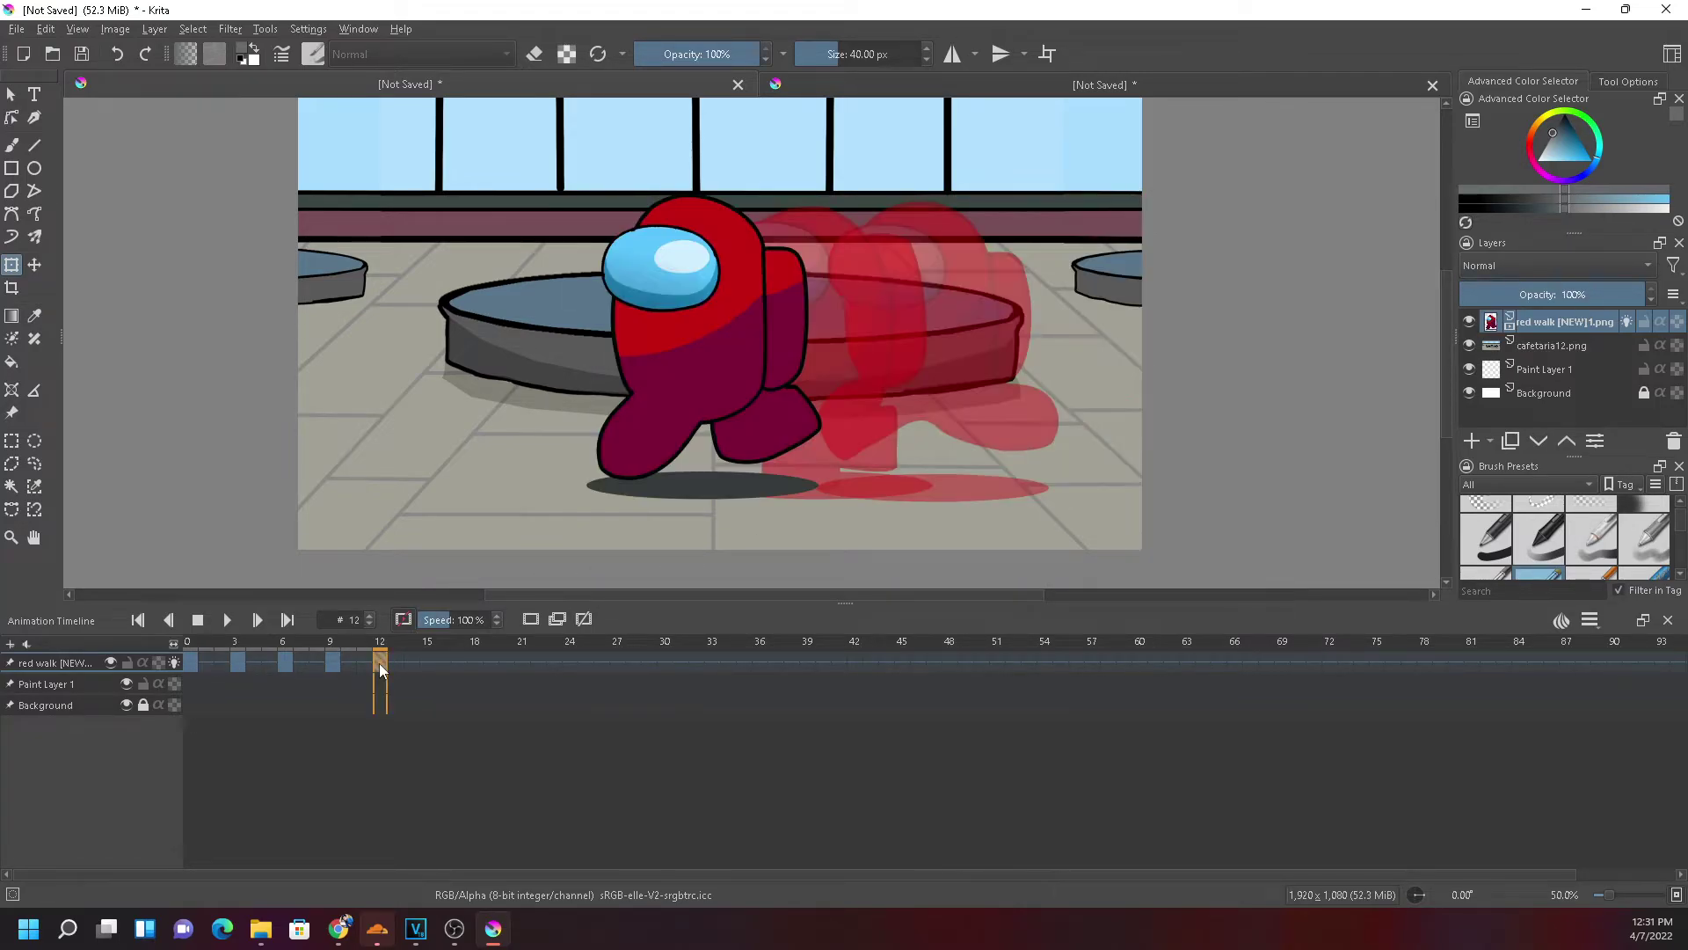
# Copy the frame 3 keyframe to frame 15 and move its crewmate one step left of the frame 12 position
pyautogui.click(238, 663)
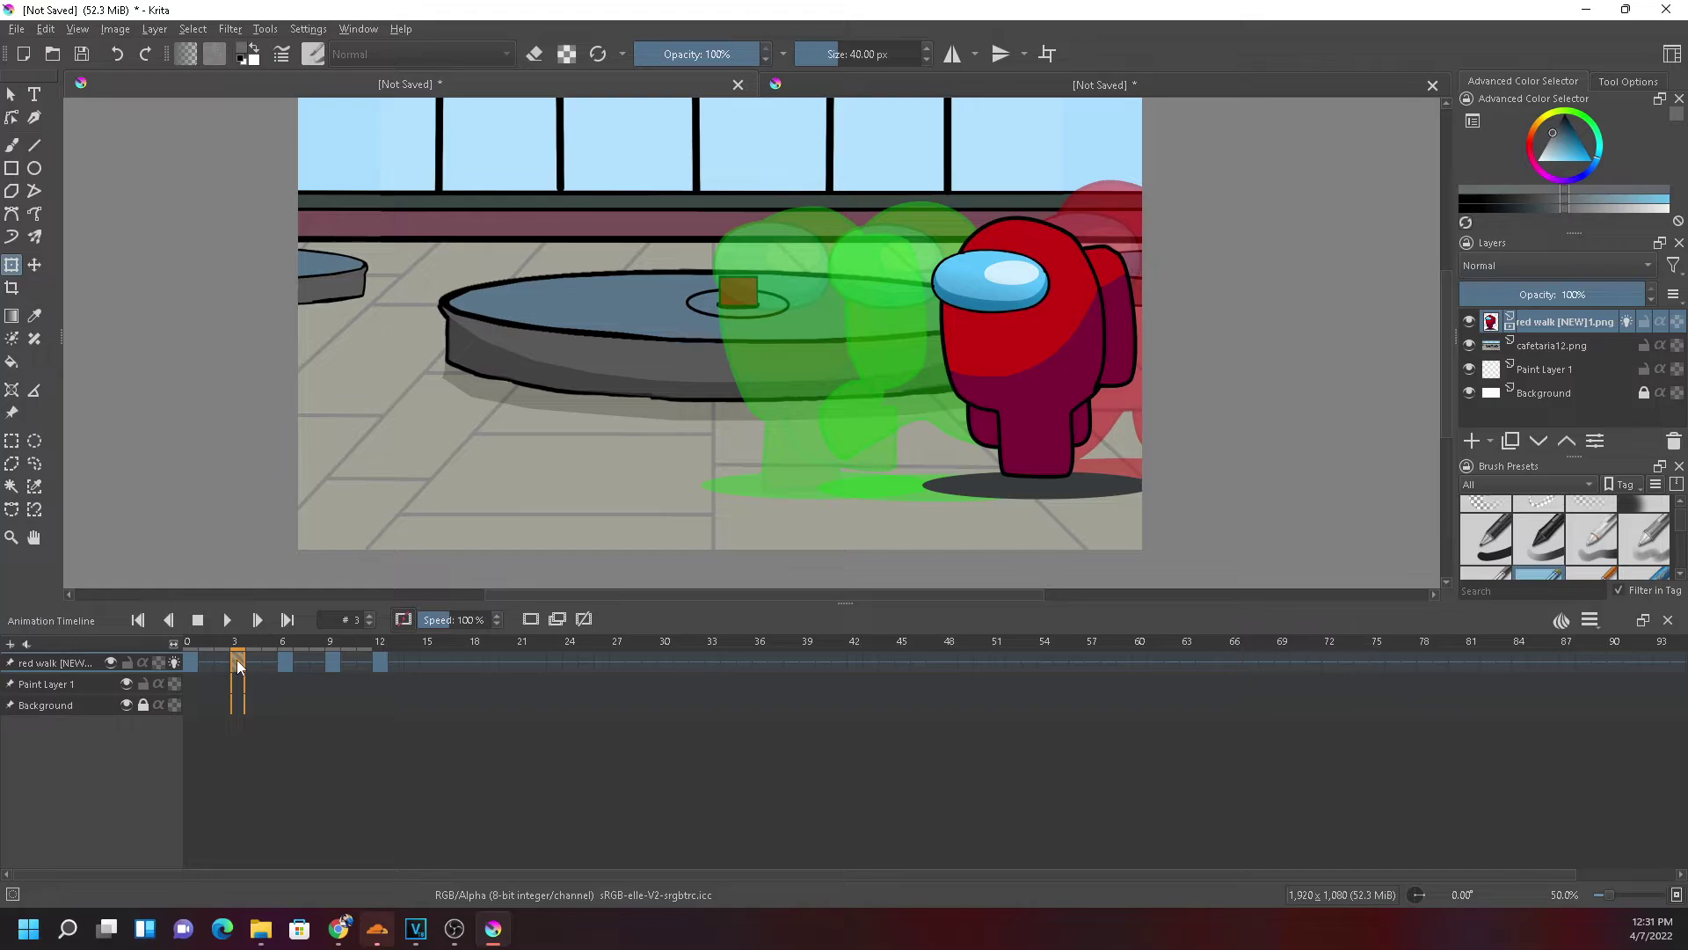
pyautogui.moveTo(237, 663); pyautogui.dragTo(426, 672)
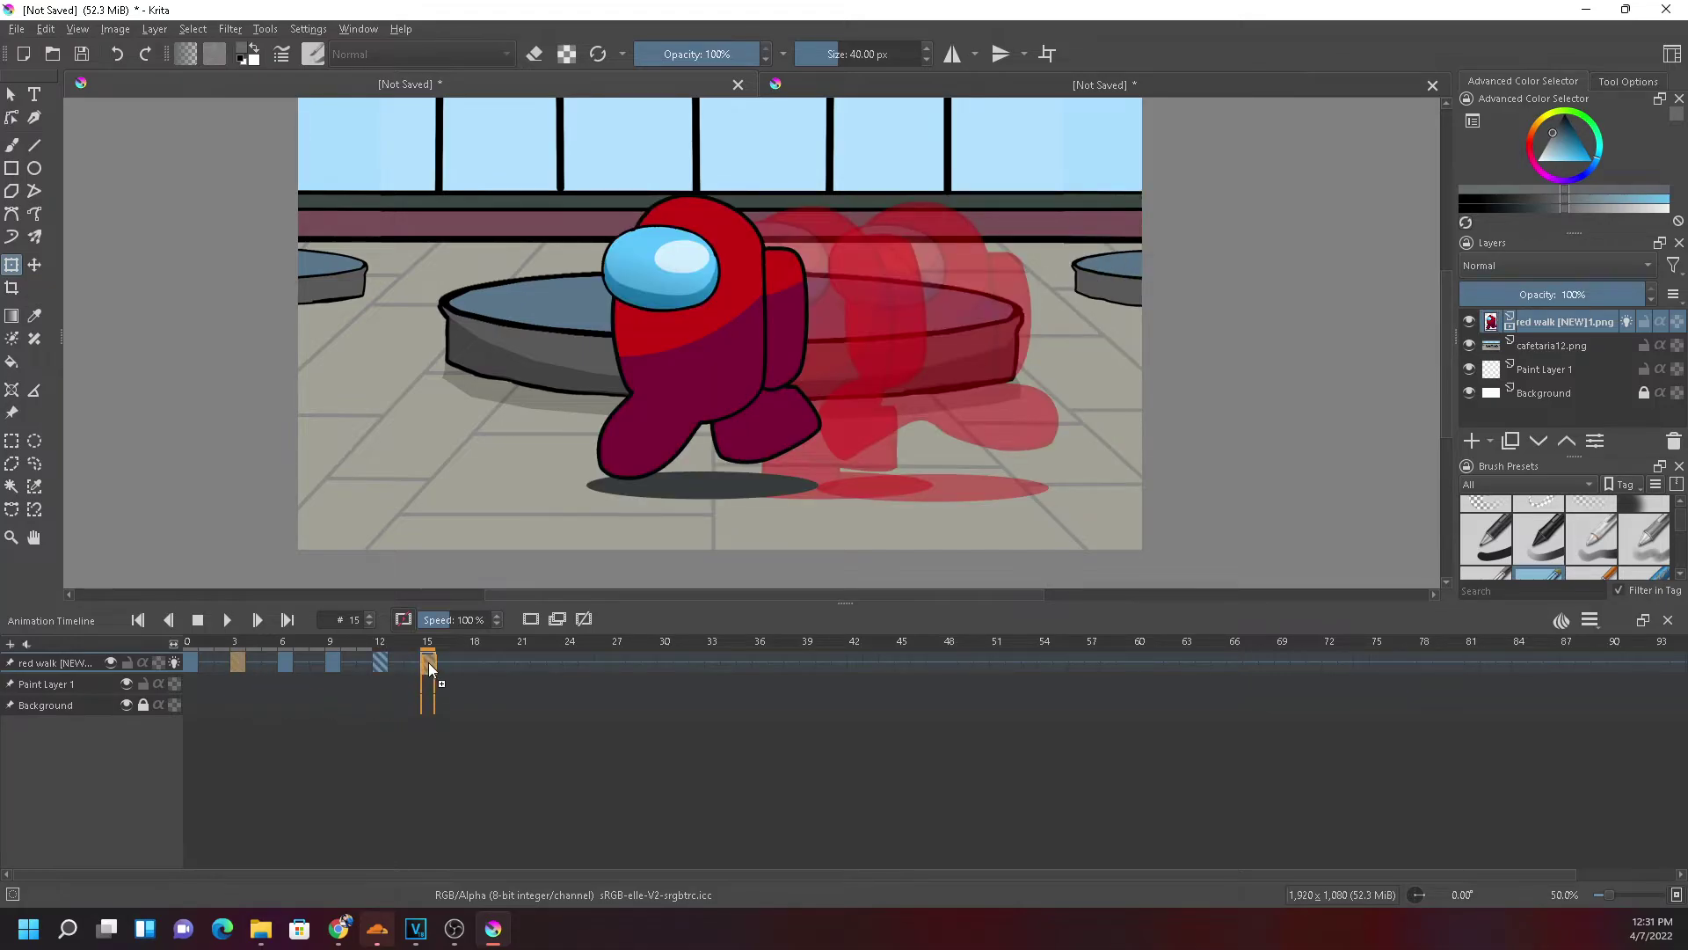
pyautogui.click(429, 660)
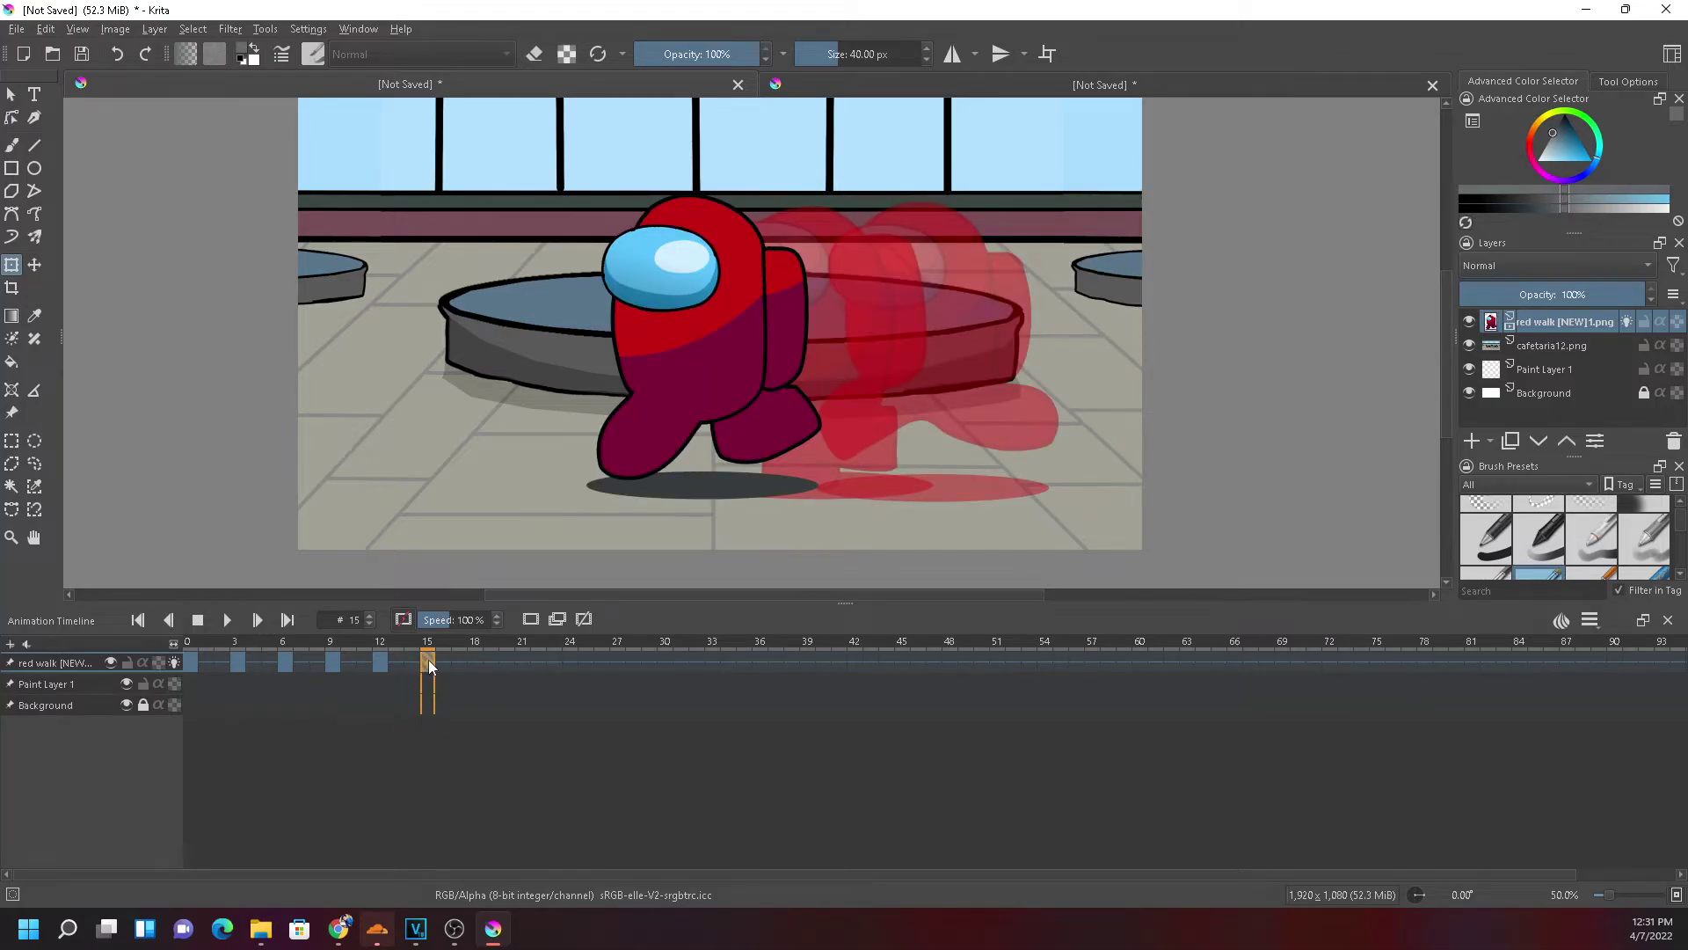
pyautogui.moveTo(689, 392); pyautogui.dragTo(653, 436)
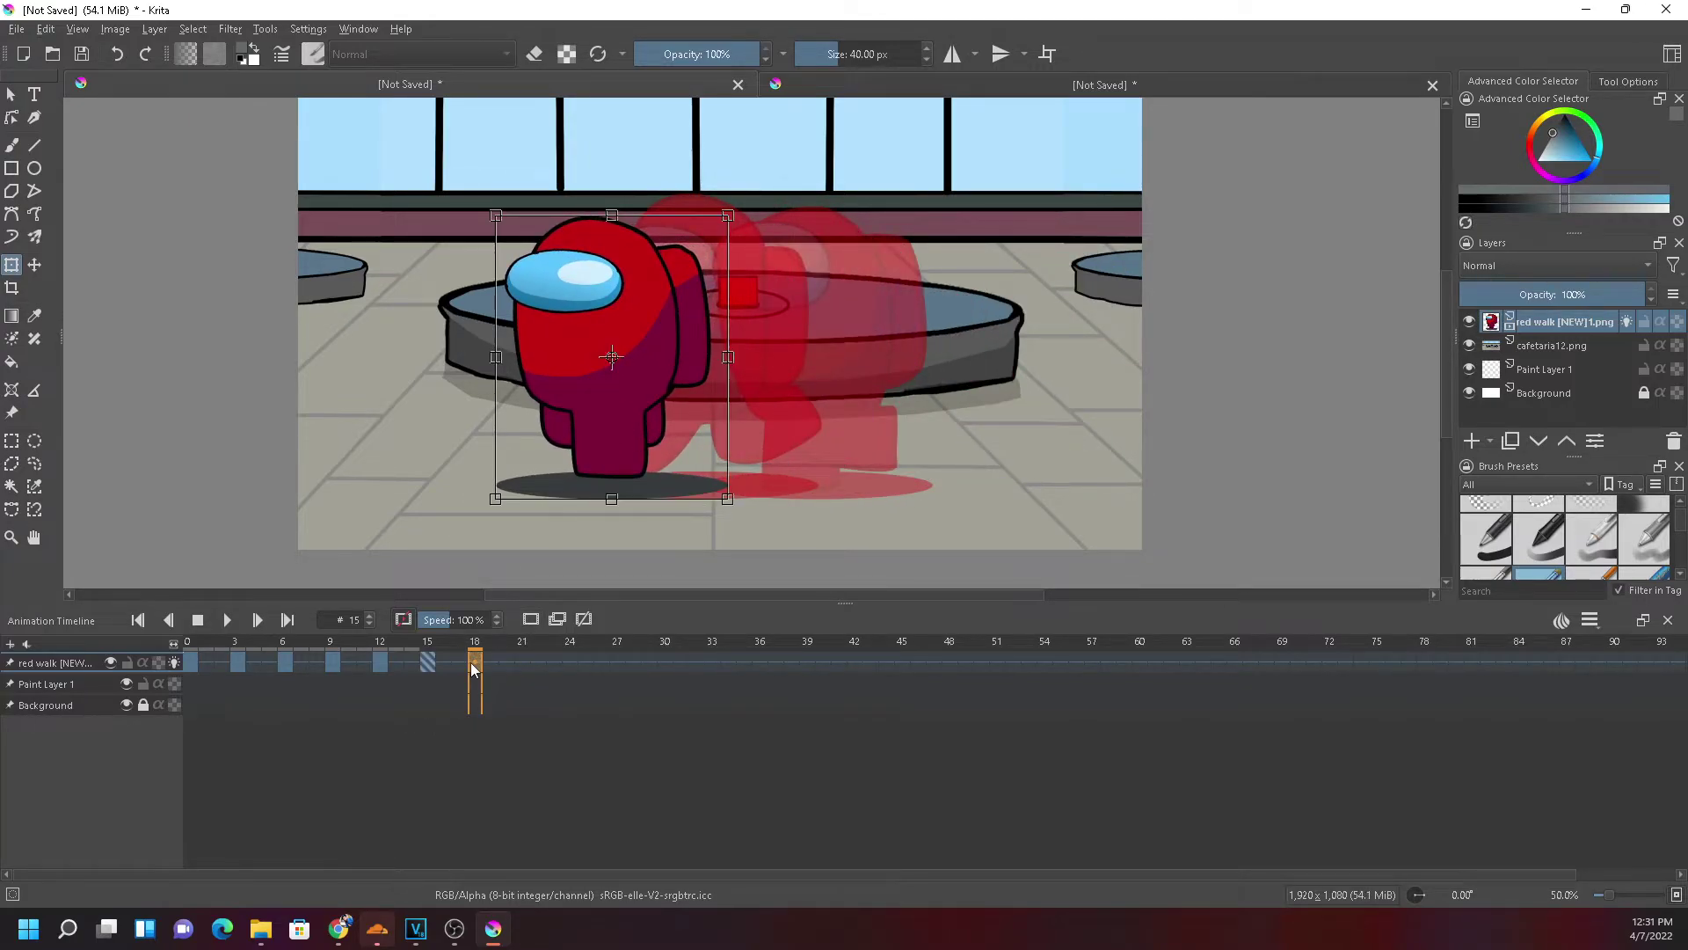
# Copy the frame 6 keyframe to frame 18 and move its crewmate one step left of the frame 15 position
pyautogui.click(473, 664)
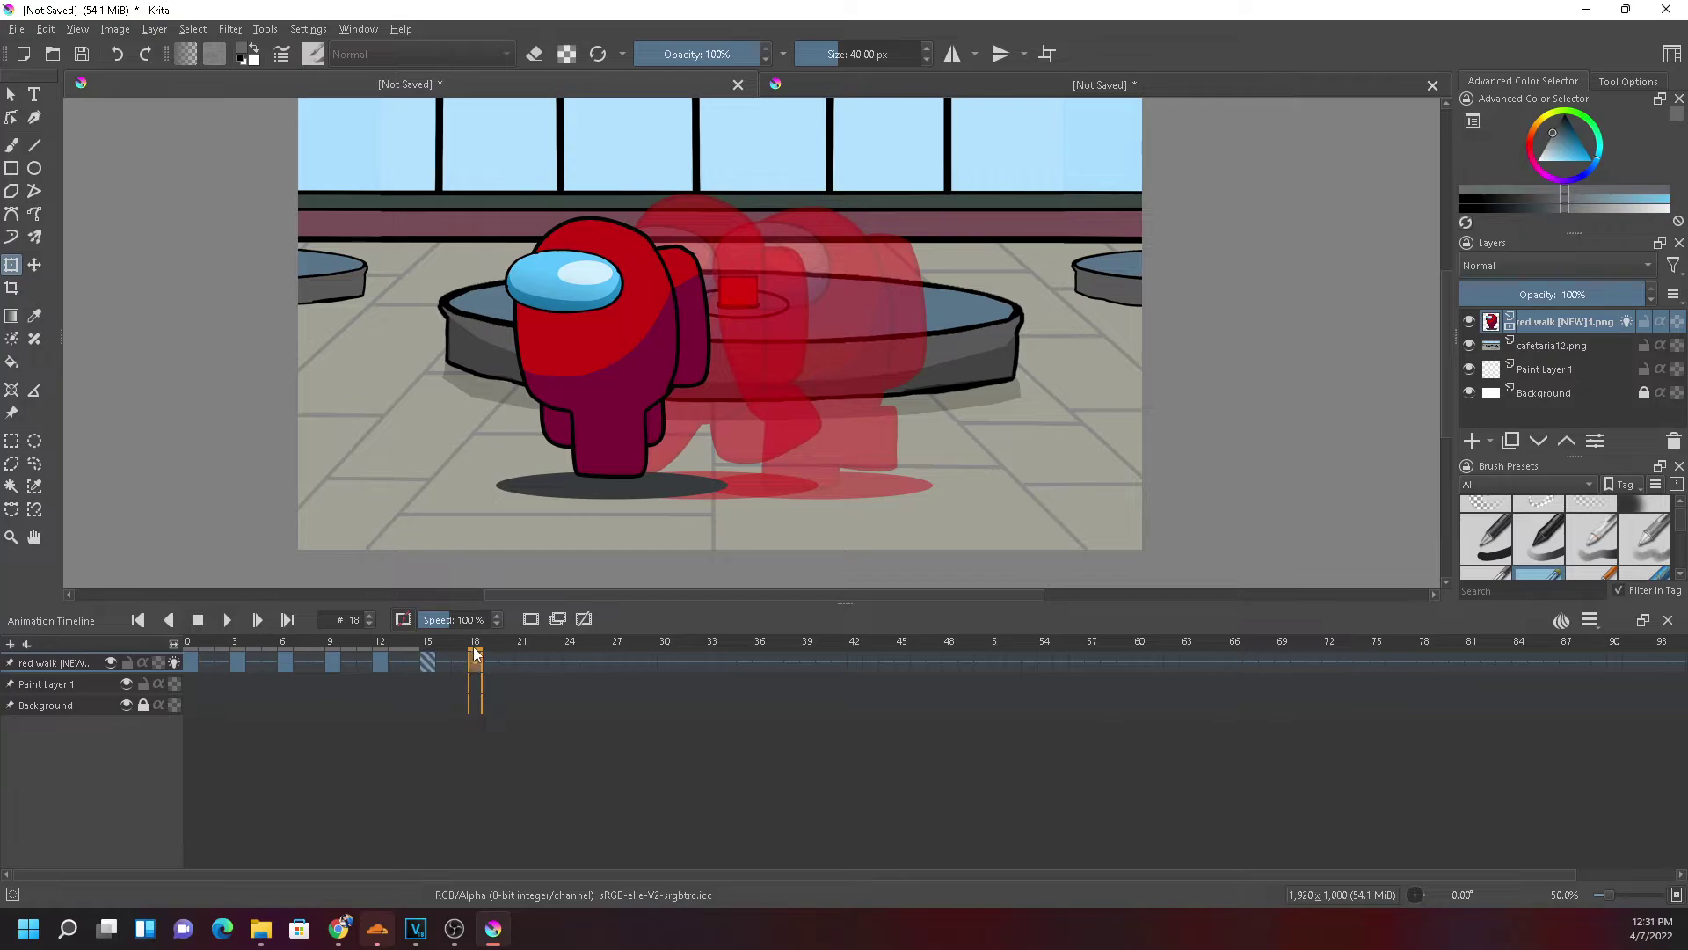
pyautogui.click(287, 661)
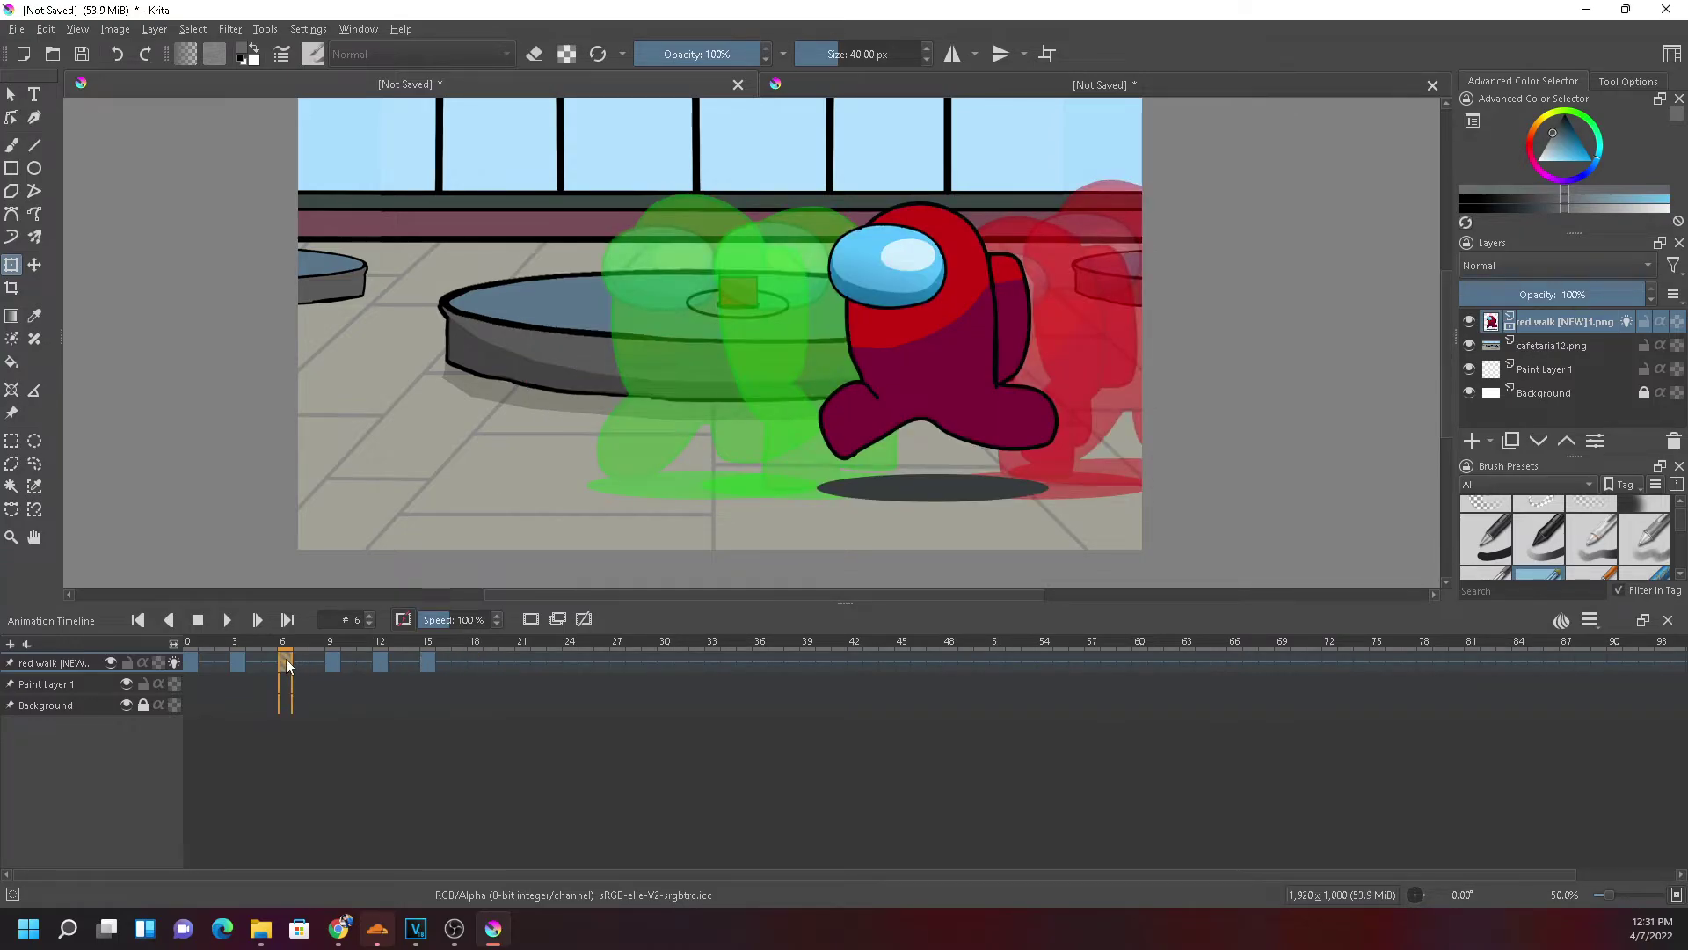
pyautogui.moveTo(286, 661); pyautogui.dragTo(476, 660)
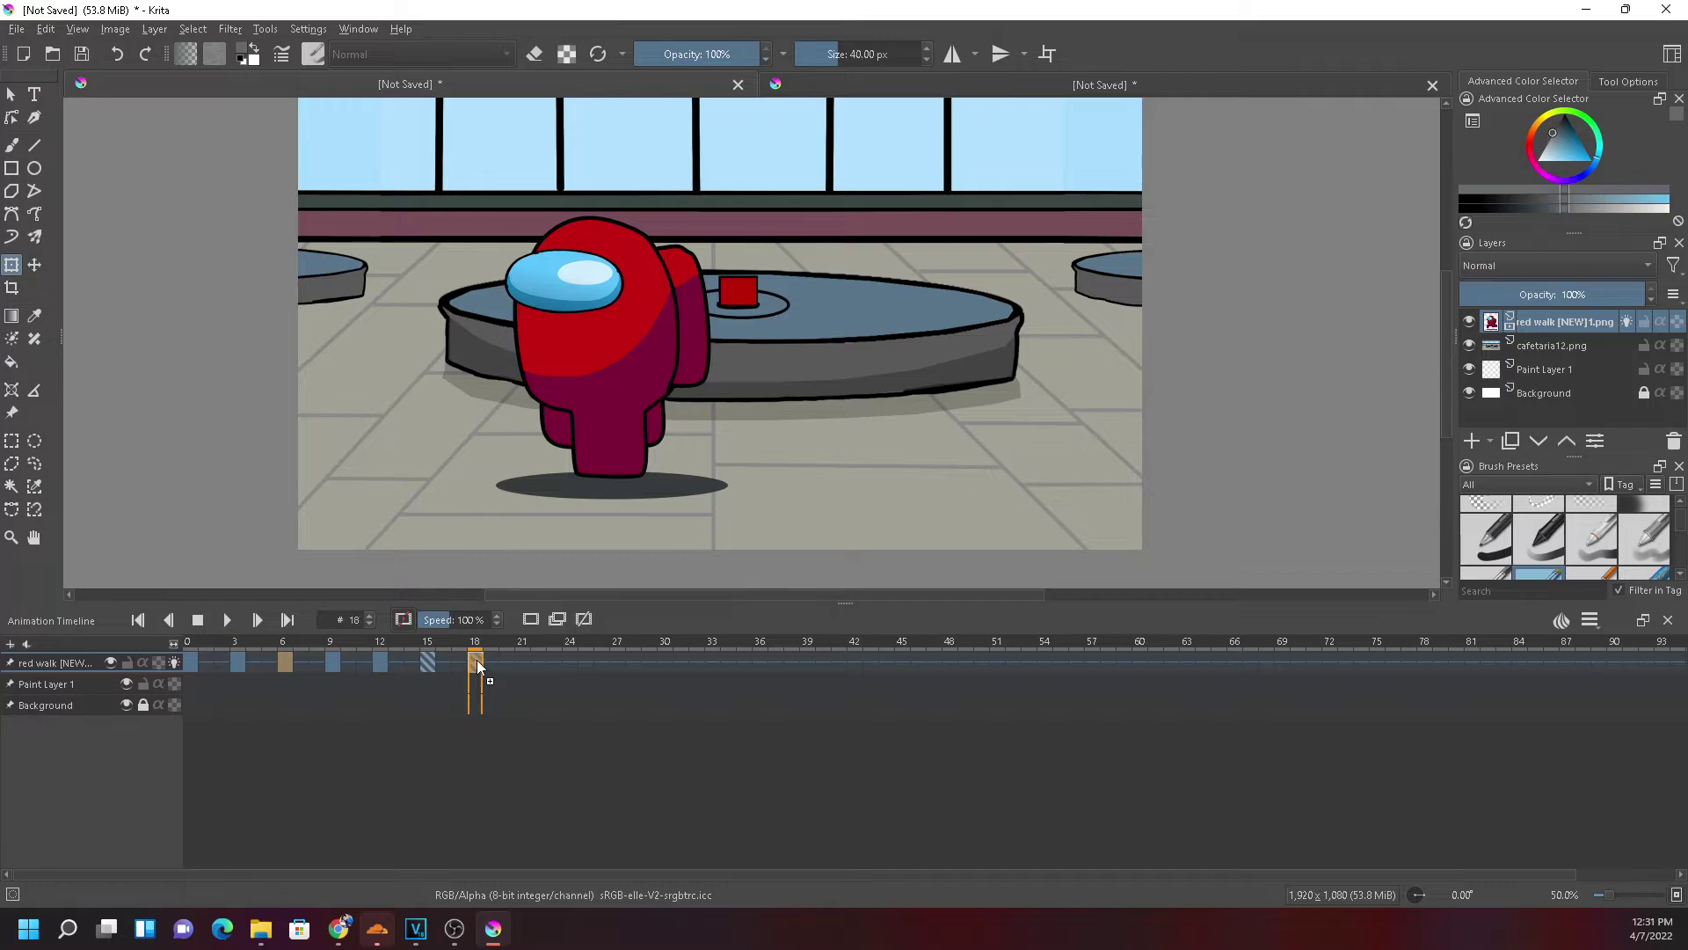
pyautogui.moveTo(906, 392); pyautogui.dragTo(534, 416)
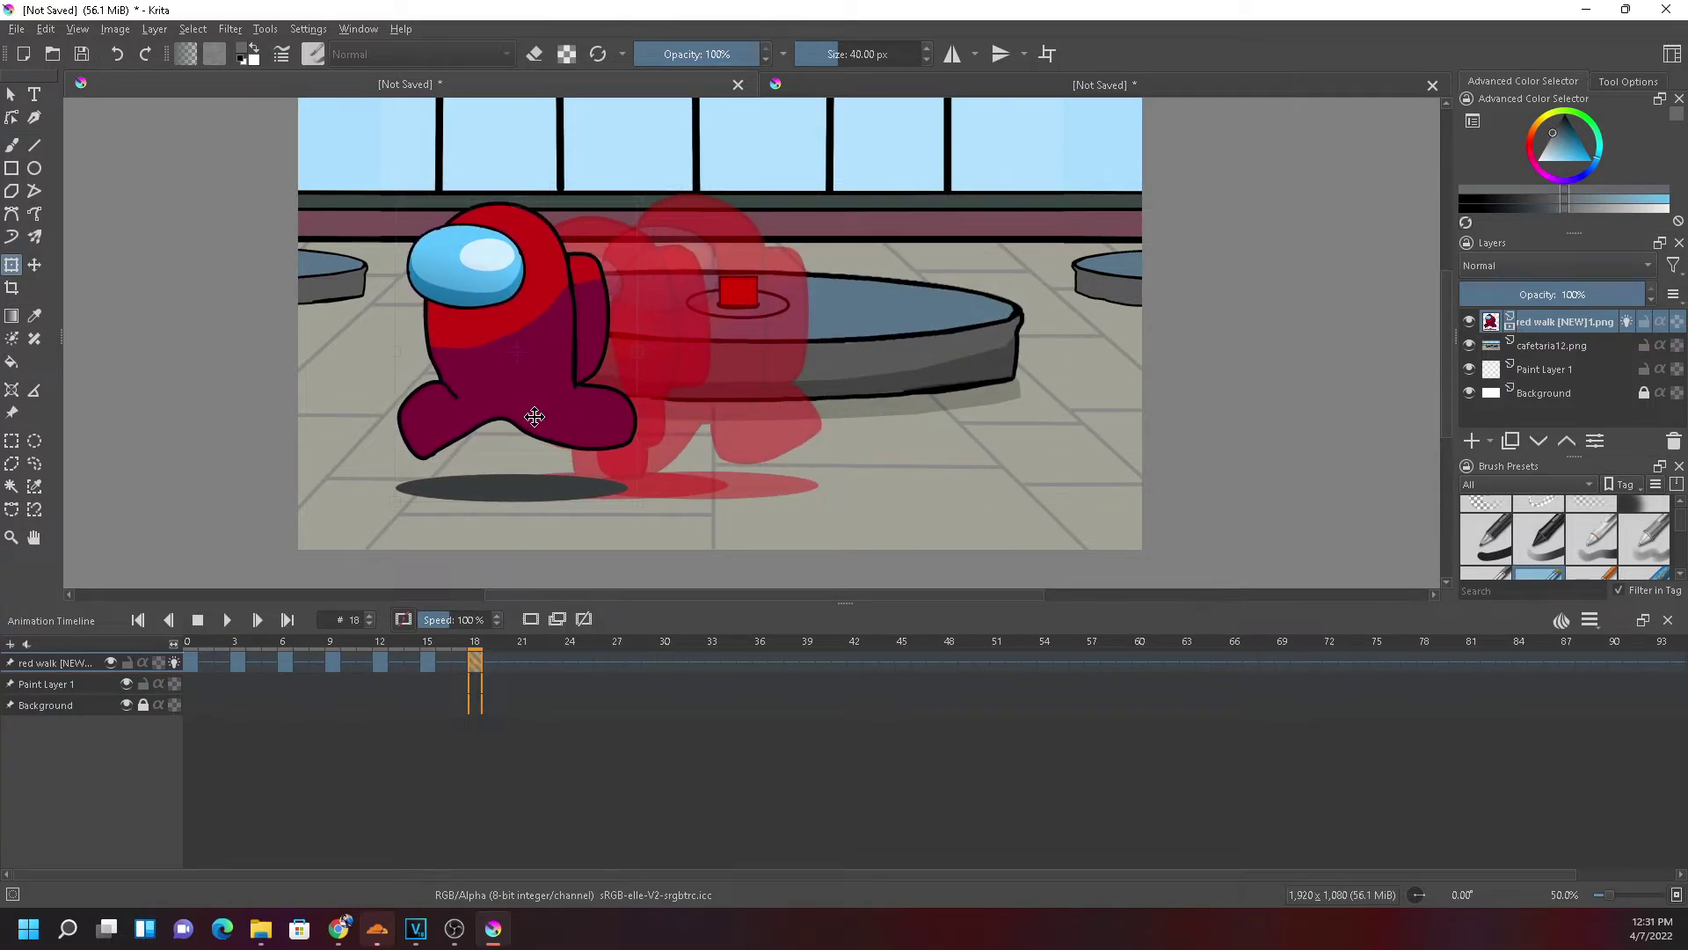
# Copy the frame 9 keyframe to frame 21 and move its crewmate to the canvas's left edge, with the visor slightly cut off
pyautogui.click(524, 659)
pyautogui.click(335, 663)
pyautogui.moveTo(330, 660); pyautogui.dragTo(522, 665)
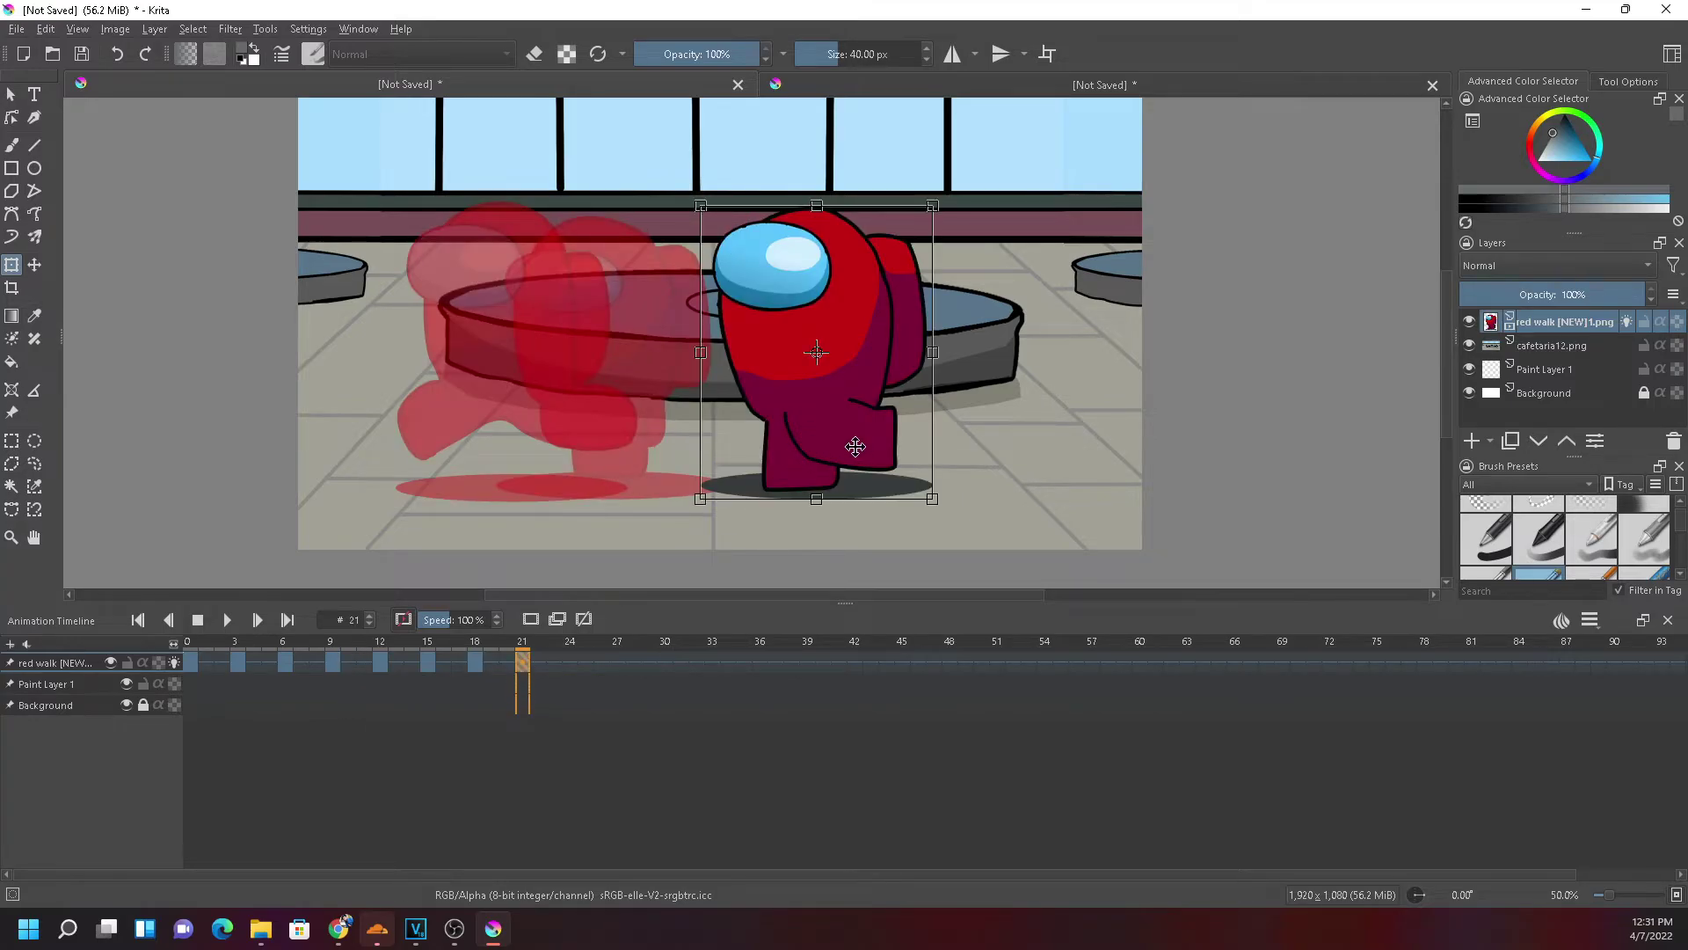
pyautogui.moveTo(856, 447); pyautogui.dragTo(422, 452)
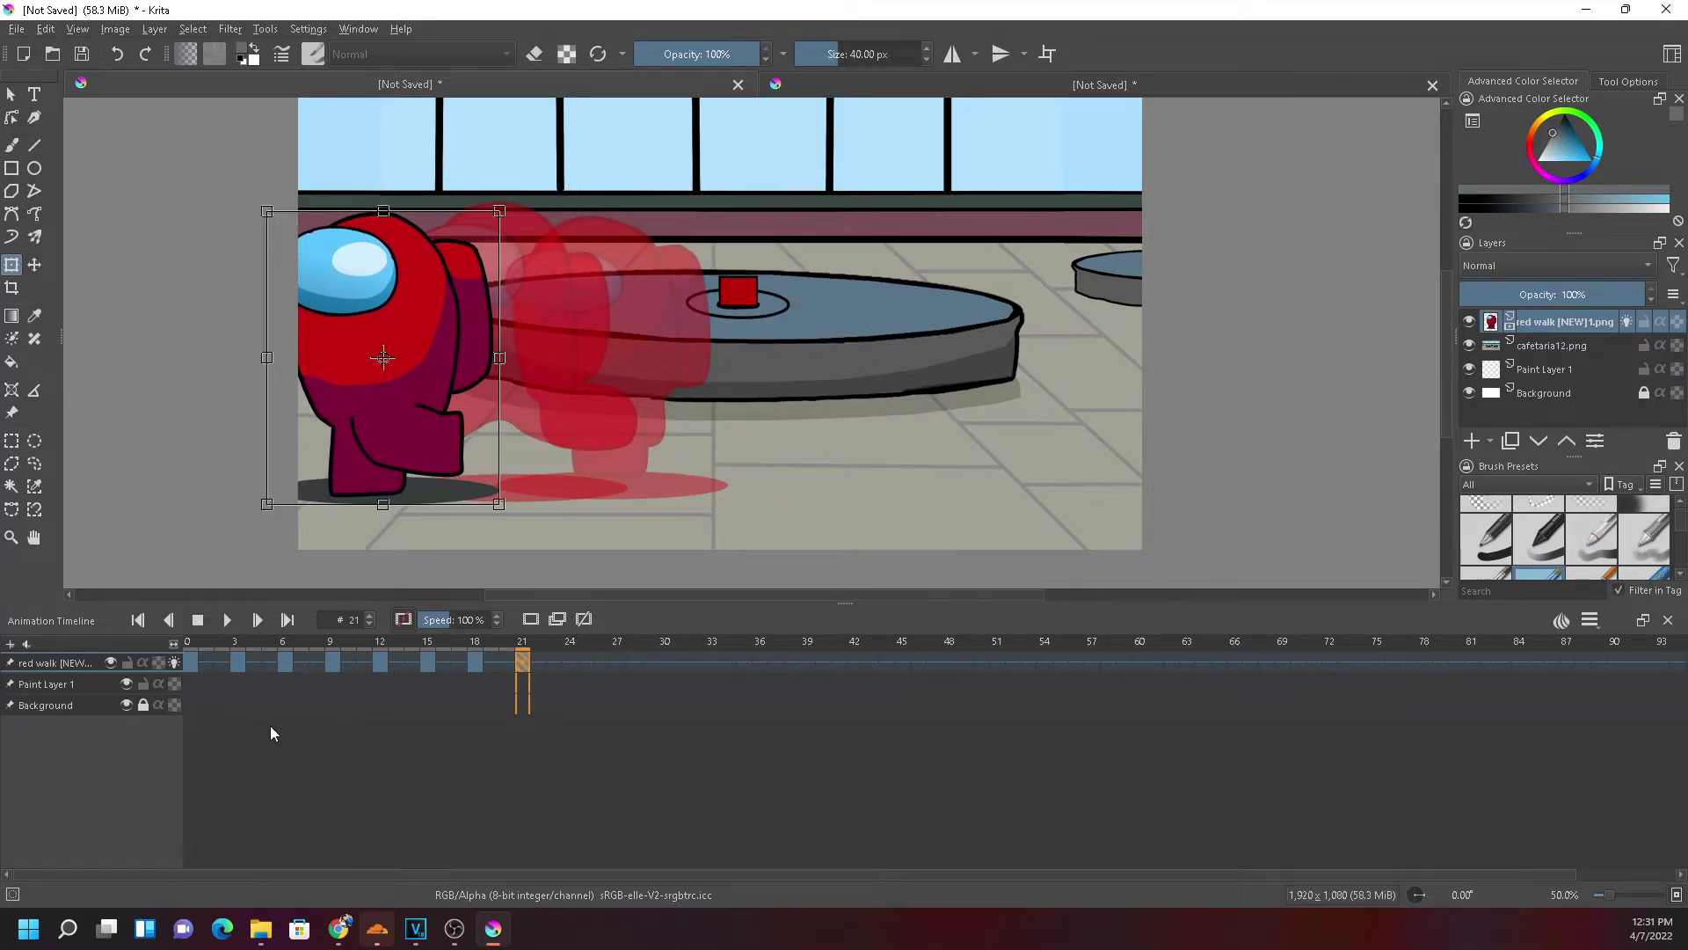
# Copy the frame 0 keyframe to frame 24 and move its crewmate partly past the canvas's left edge
pyautogui.click(568, 663)
pyautogui.moveTo(192, 659); pyautogui.dragTo(572, 659)
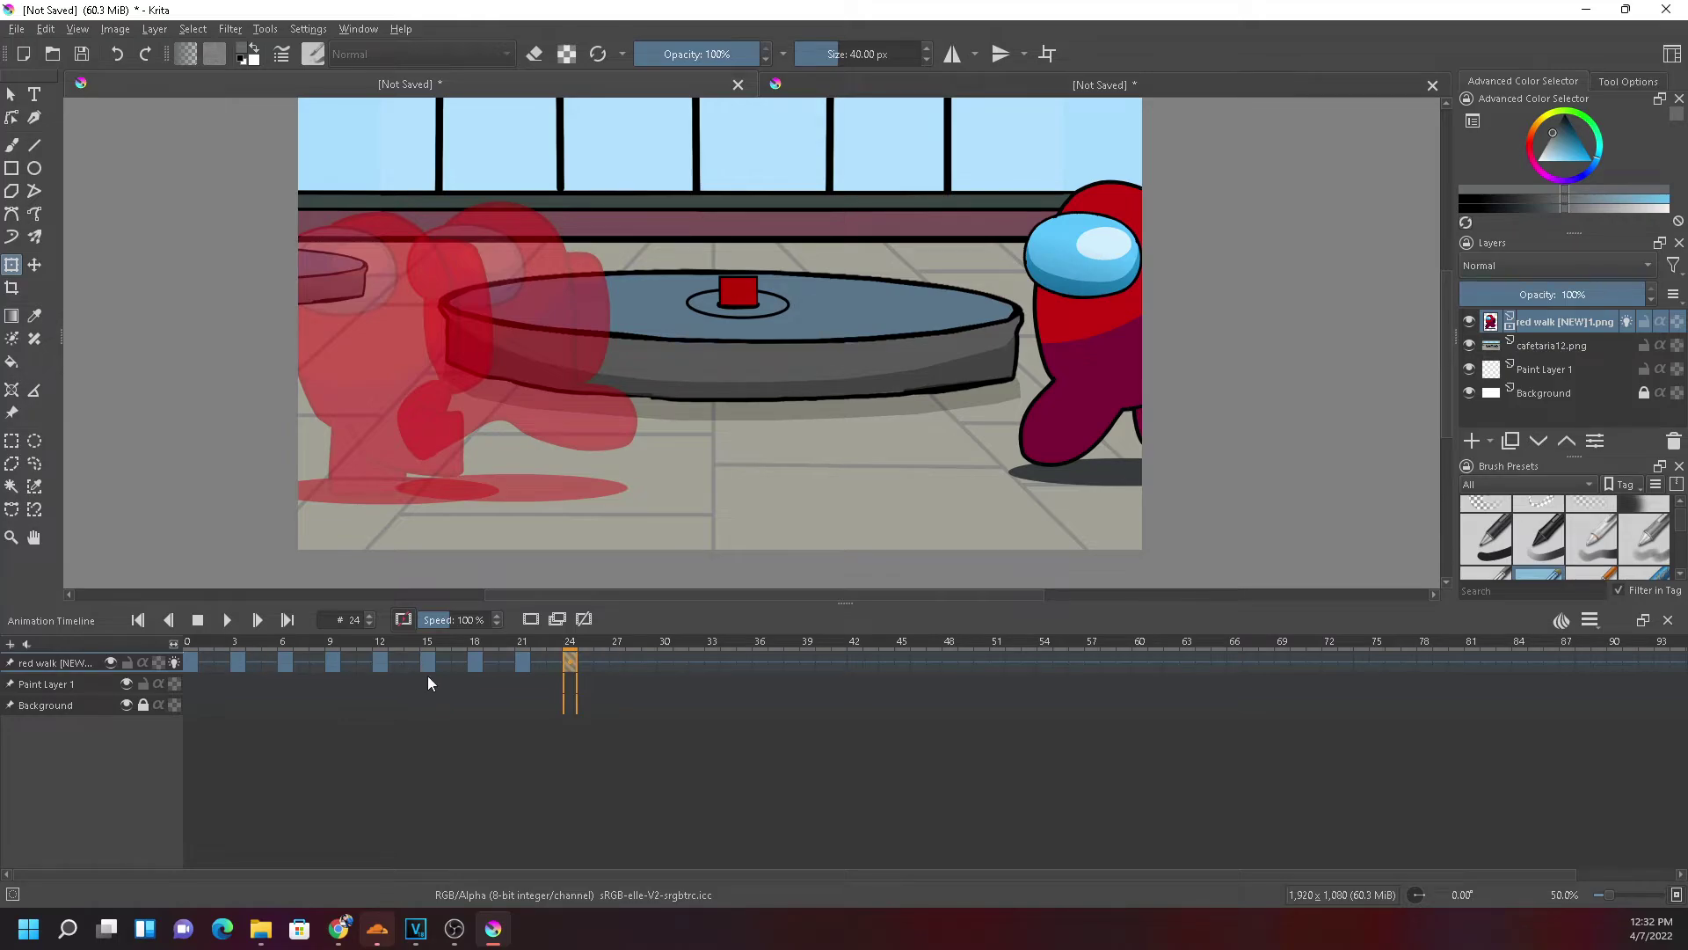
pyautogui.moveTo(1105, 433); pyautogui.dragTo(286, 445)
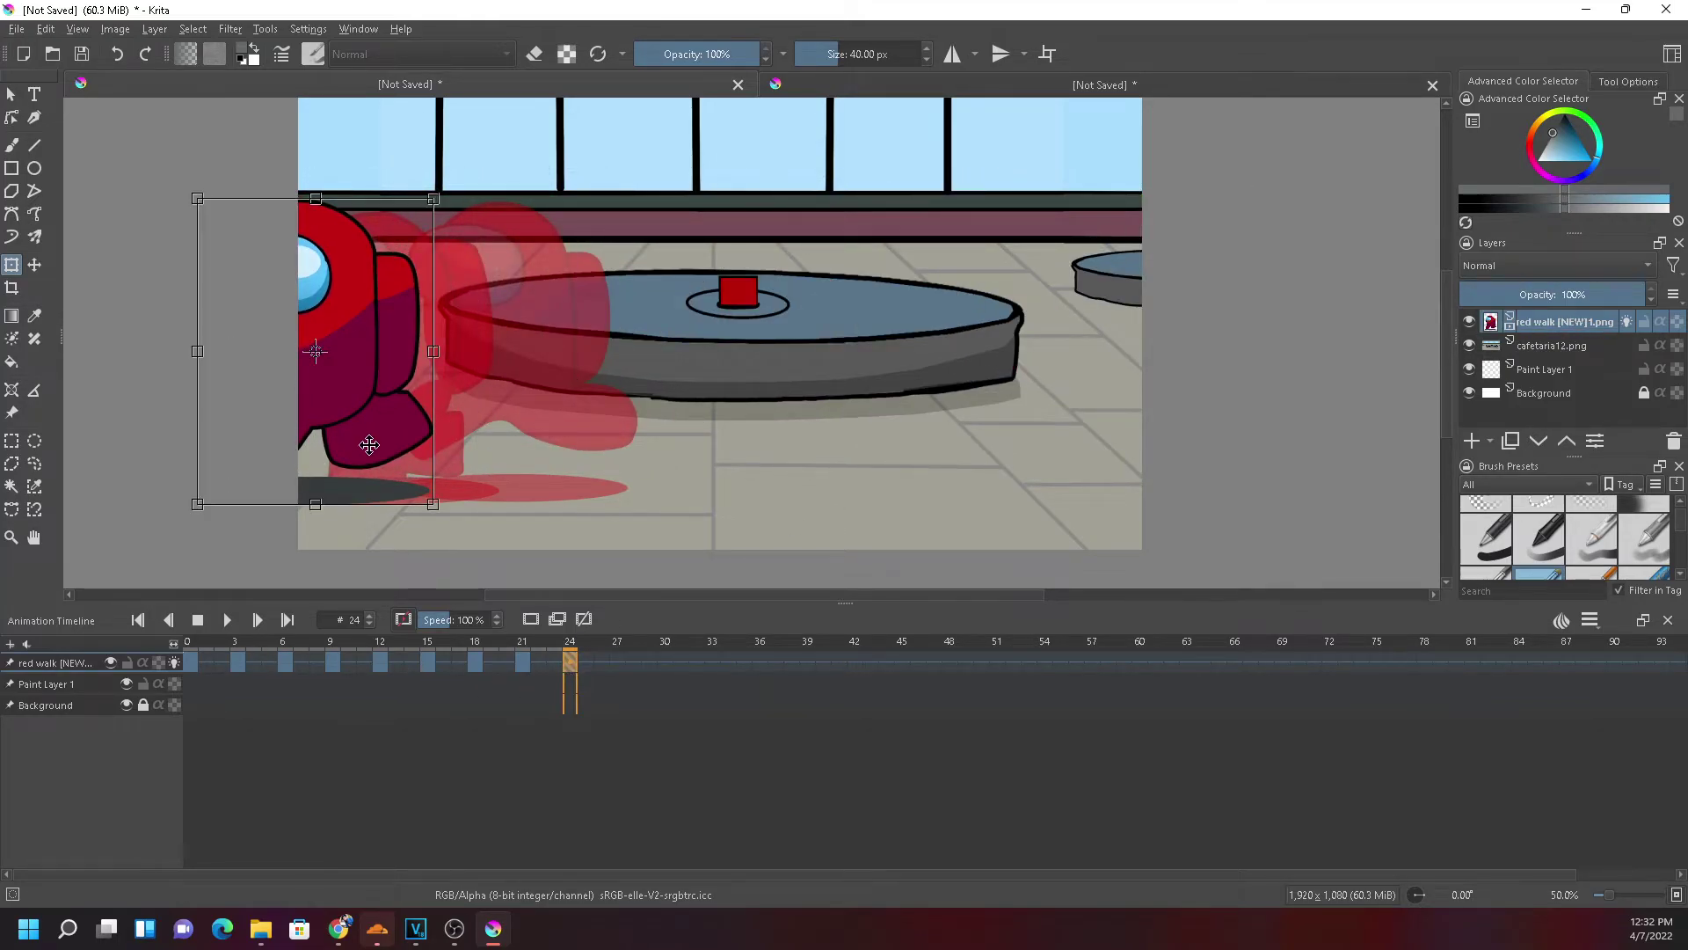
# Copy the frame 3 keyframe to frame 27 and move its crewmate past the left edge until only the backpack side shows
pyautogui.click(612, 661)
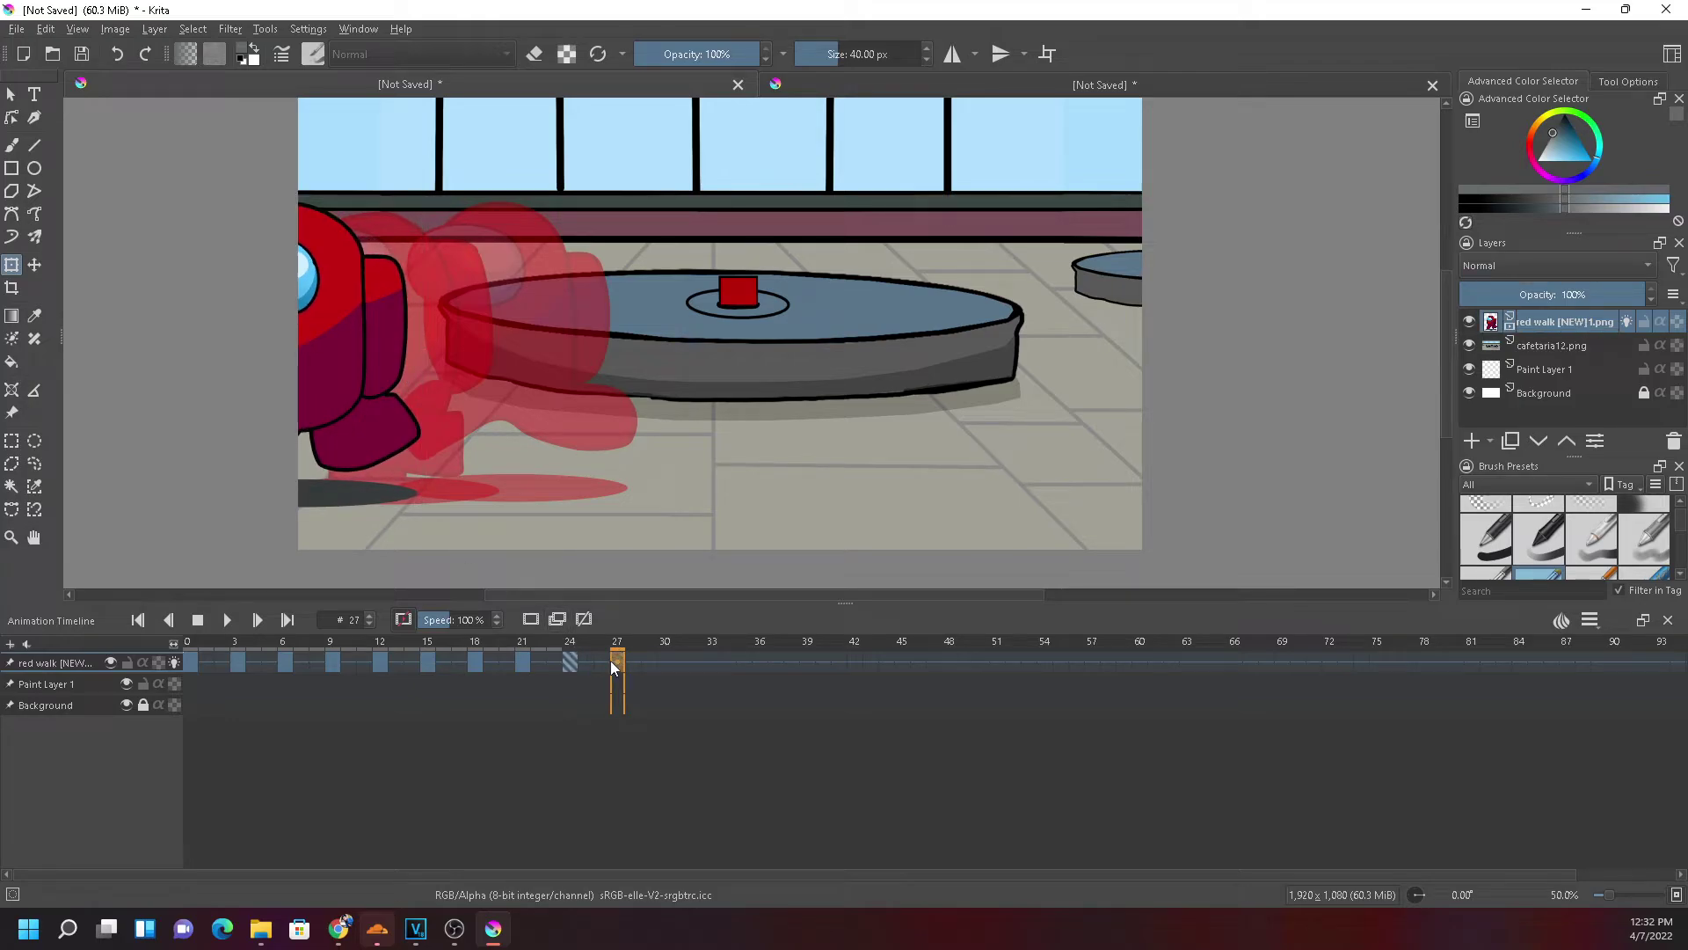
pyautogui.click(238, 662)
pyautogui.moveTo(236, 657); pyautogui.dragTo(616, 662)
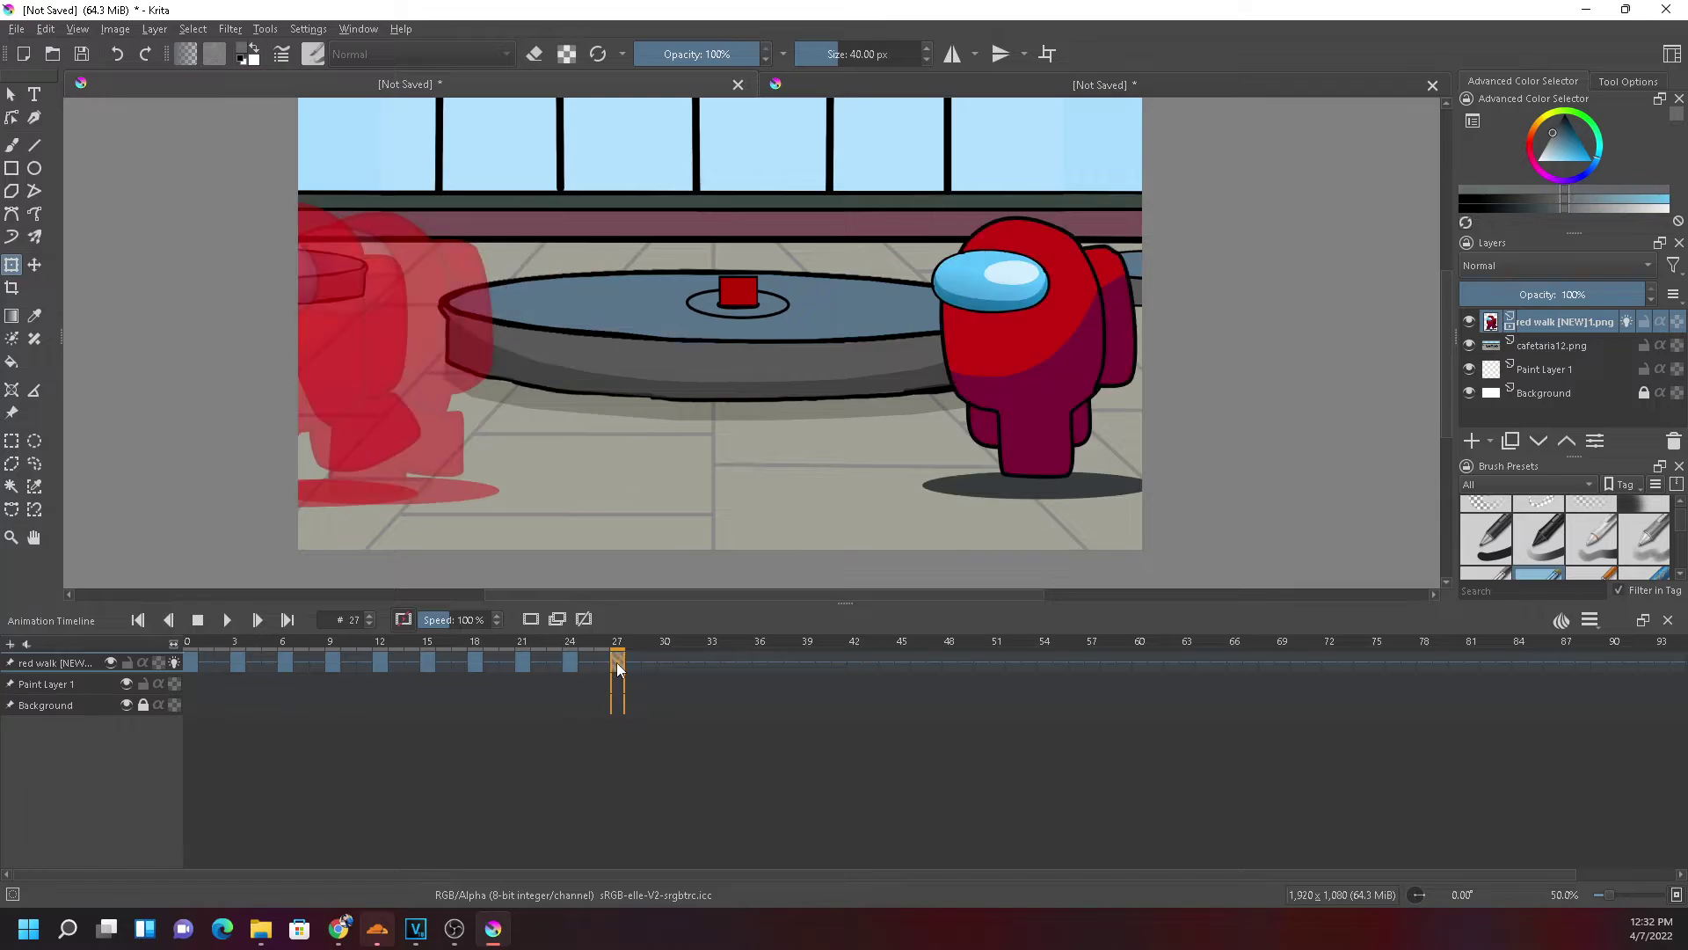
pyautogui.moveTo(1034, 453); pyautogui.dragTo(273, 452)
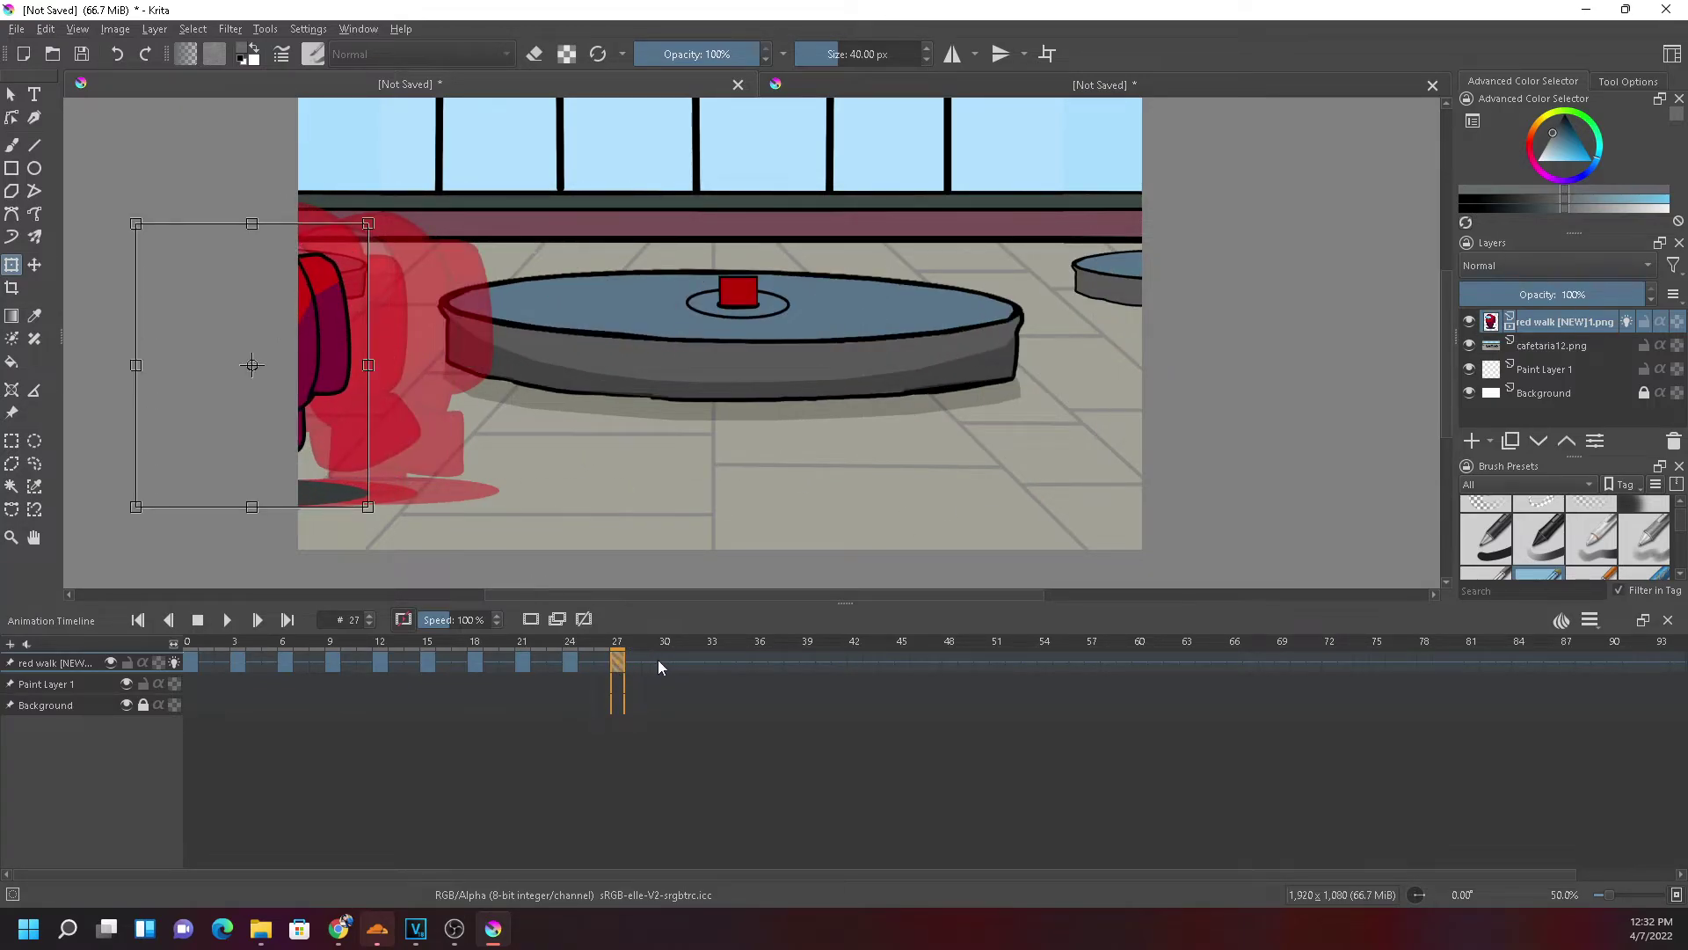
# Copy the frame 6 keyframe to frame 30 and move its crewmate almost completely past the canvas's left edge
pyautogui.click(659, 662)
pyautogui.click(282, 661)
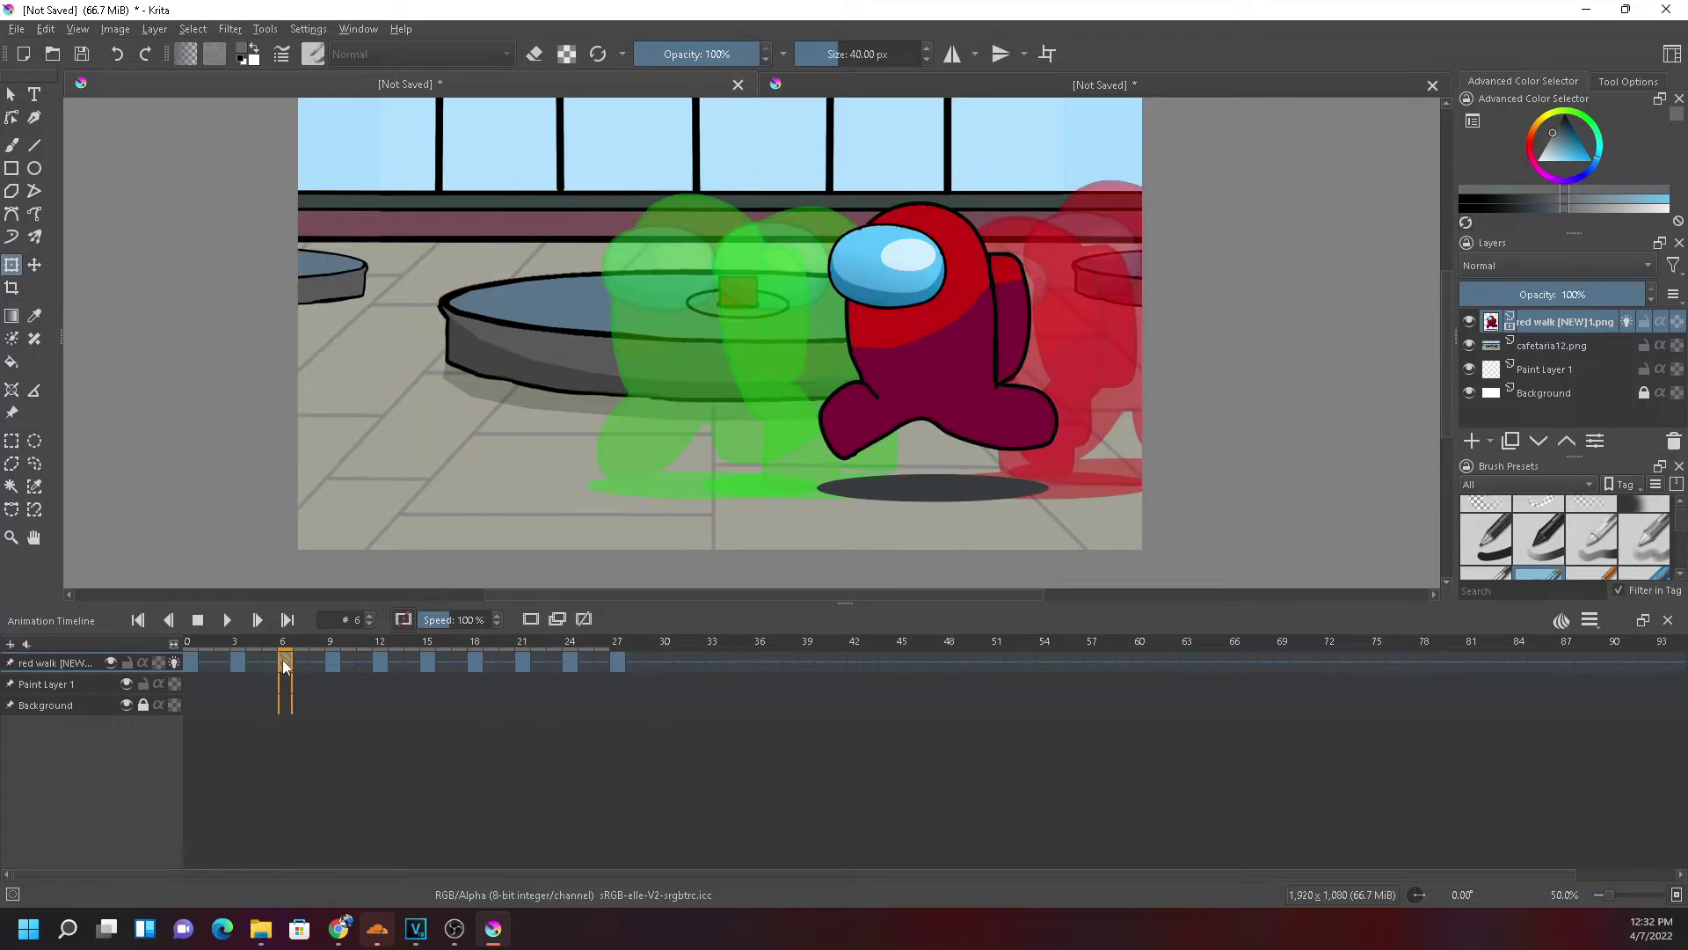
pyautogui.moveTo(283, 661); pyautogui.dragTo(662, 661)
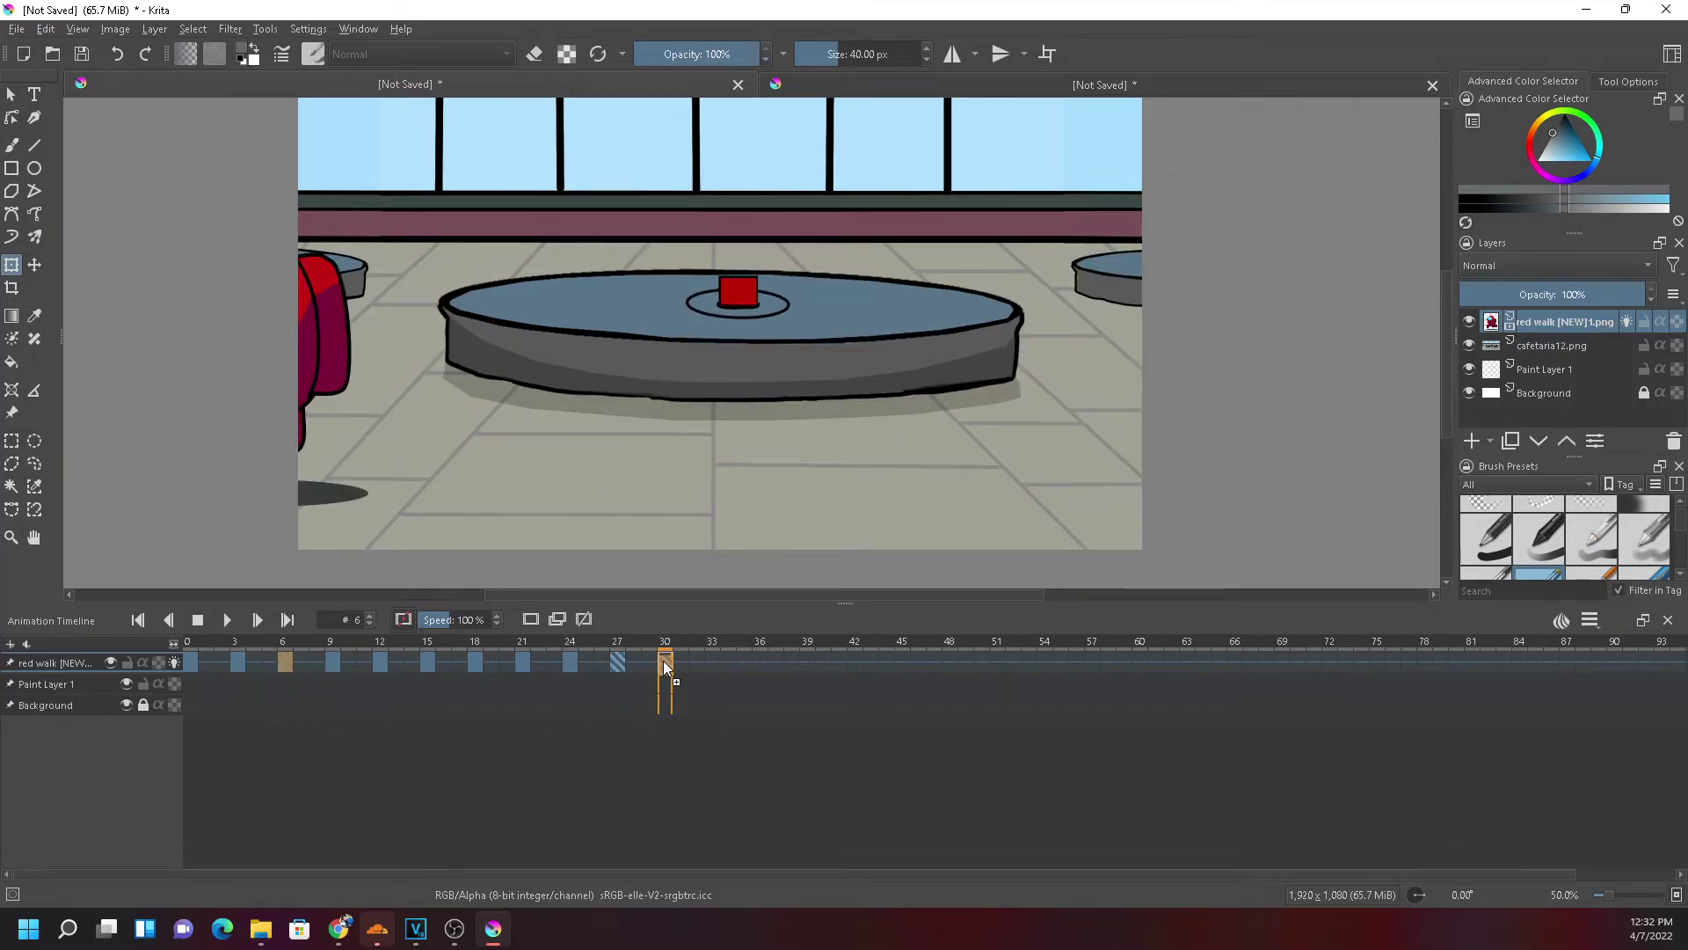
pyautogui.moveTo(784, 403); pyautogui.dragTo(240, 427)
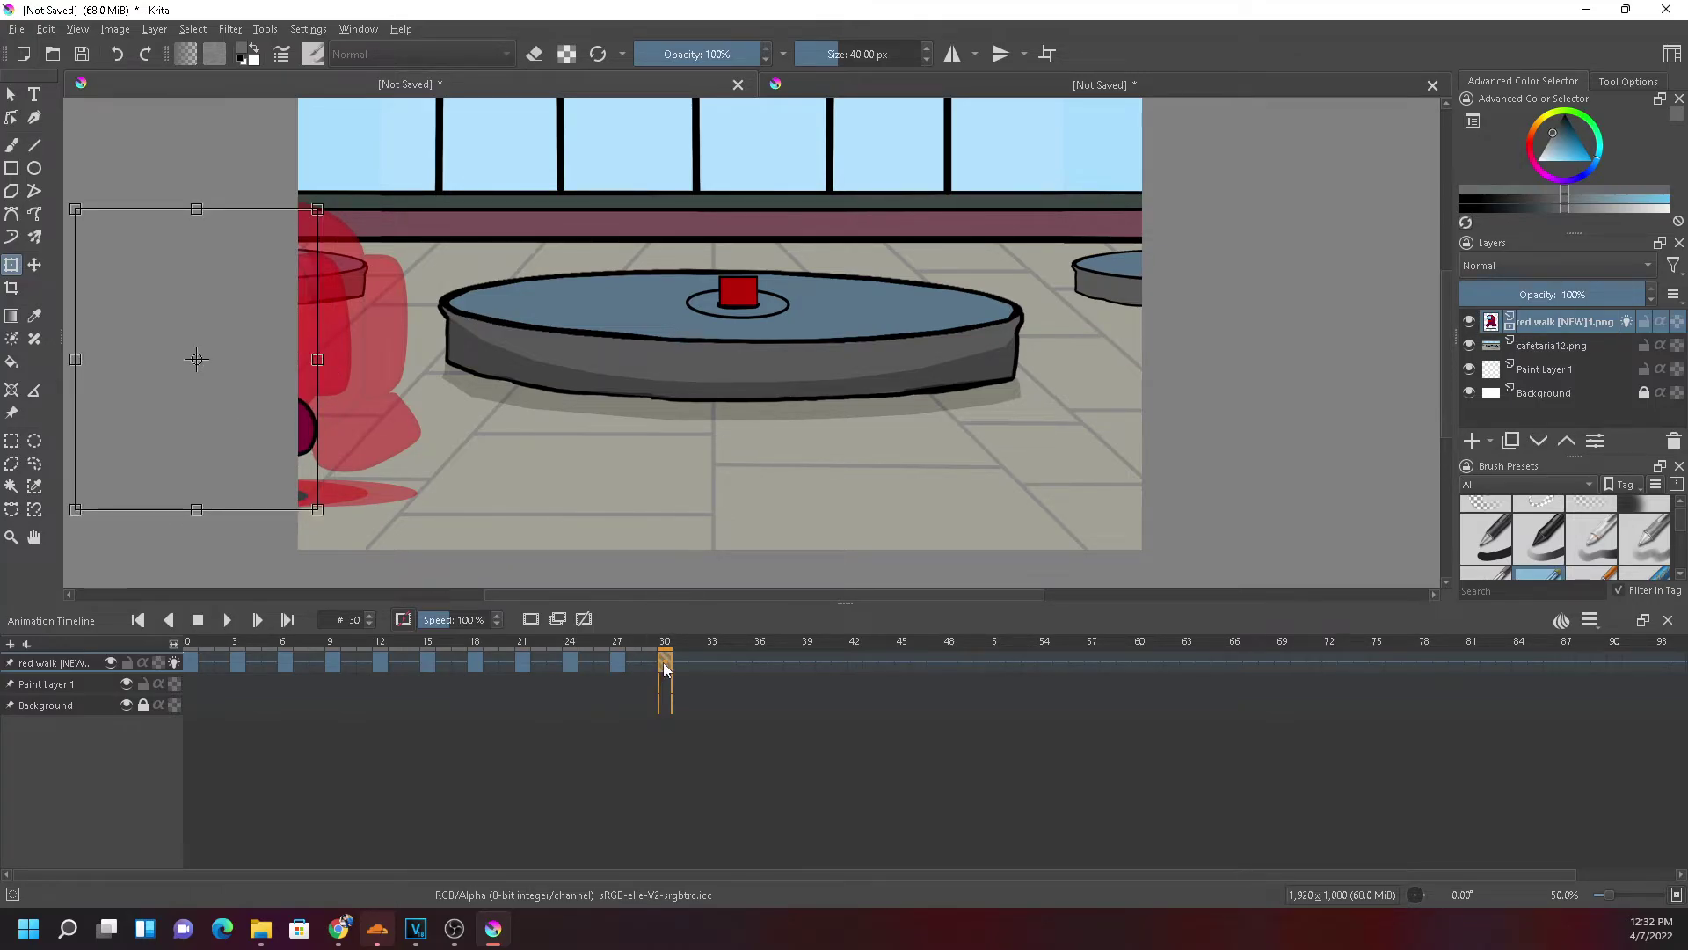
# Add a blank keyframe at frame 33 of the red walk [NEW]1.png row and play the whole walk from frame 0
pyautogui.click(714, 665)
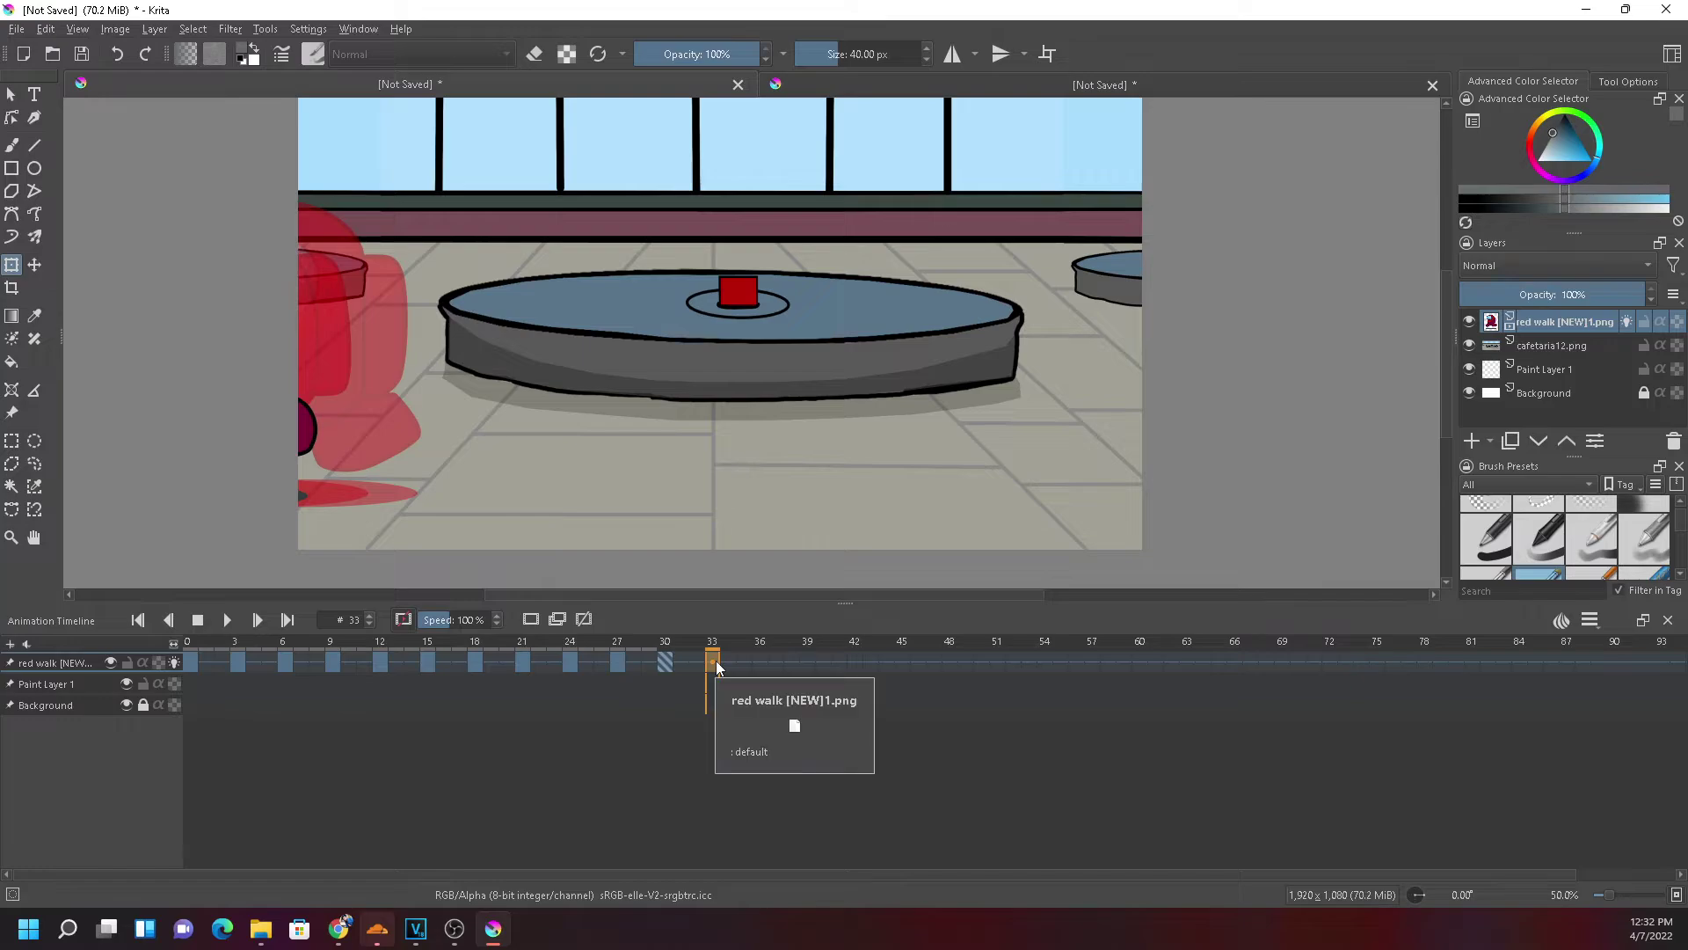
pyautogui.click(192, 662)
pyautogui.press('-')
pyautogui.press('-')
pyautogui.press('-')
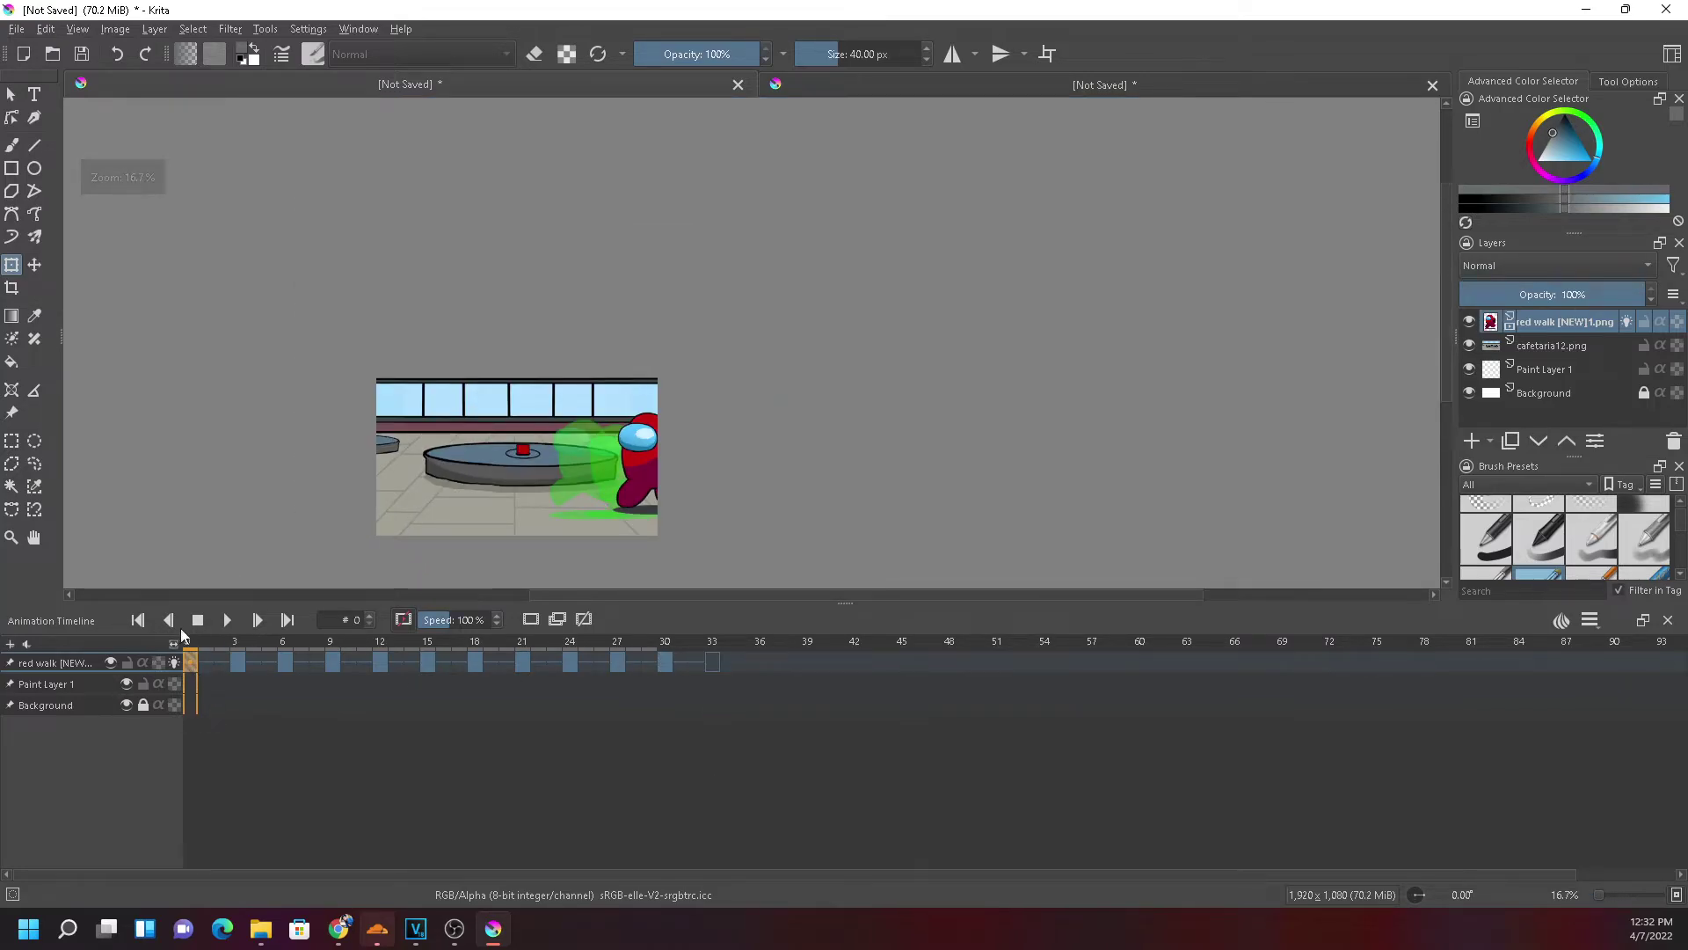
pyautogui.click(231, 617)
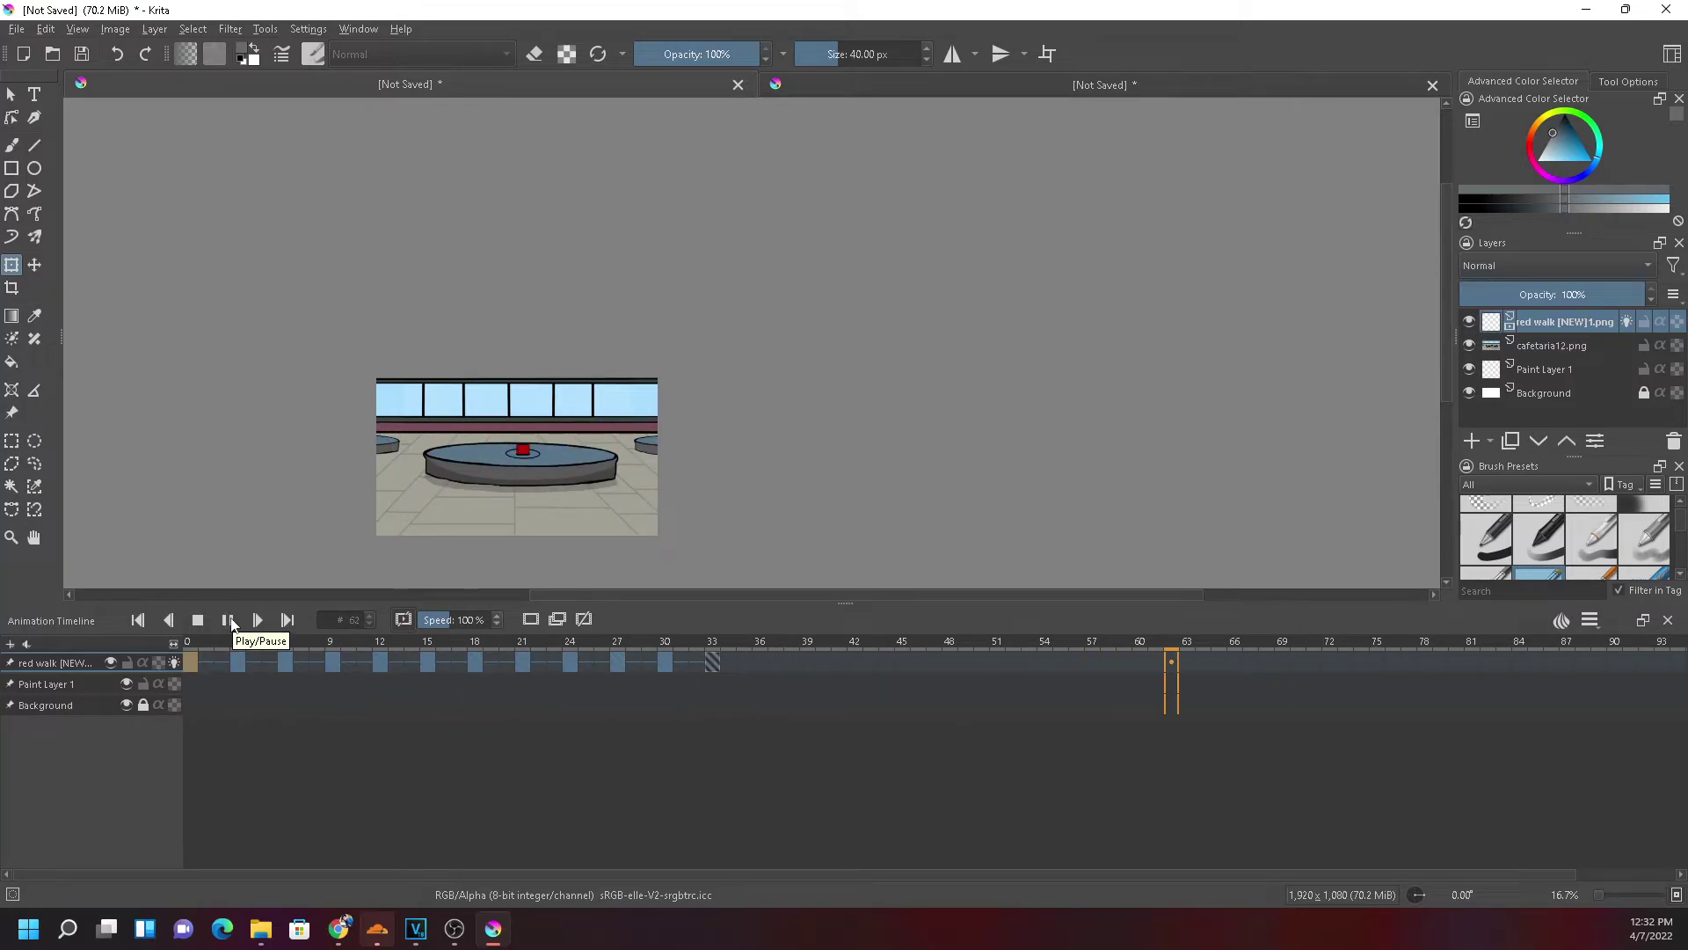
# Stop the running playback and play the crewmate's walk once more from frame 0
pyautogui.click(229, 619)
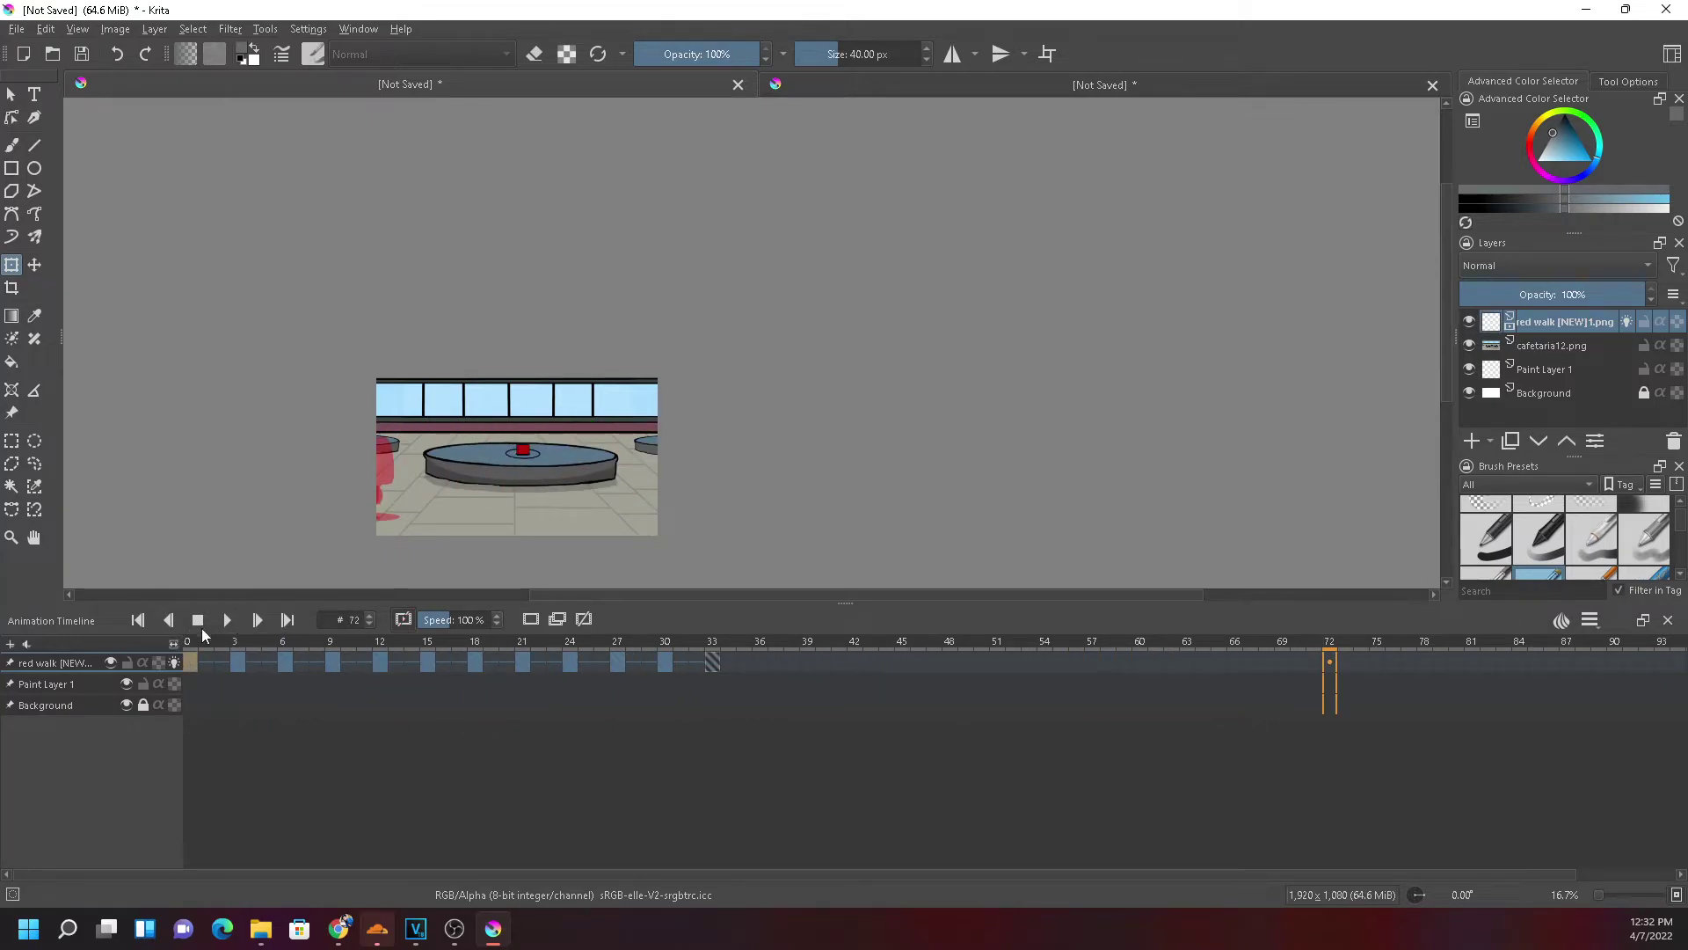
pyautogui.click(208, 685)
pyautogui.click(232, 619)
pyautogui.click(186, 663)
pyautogui.click(227, 619)
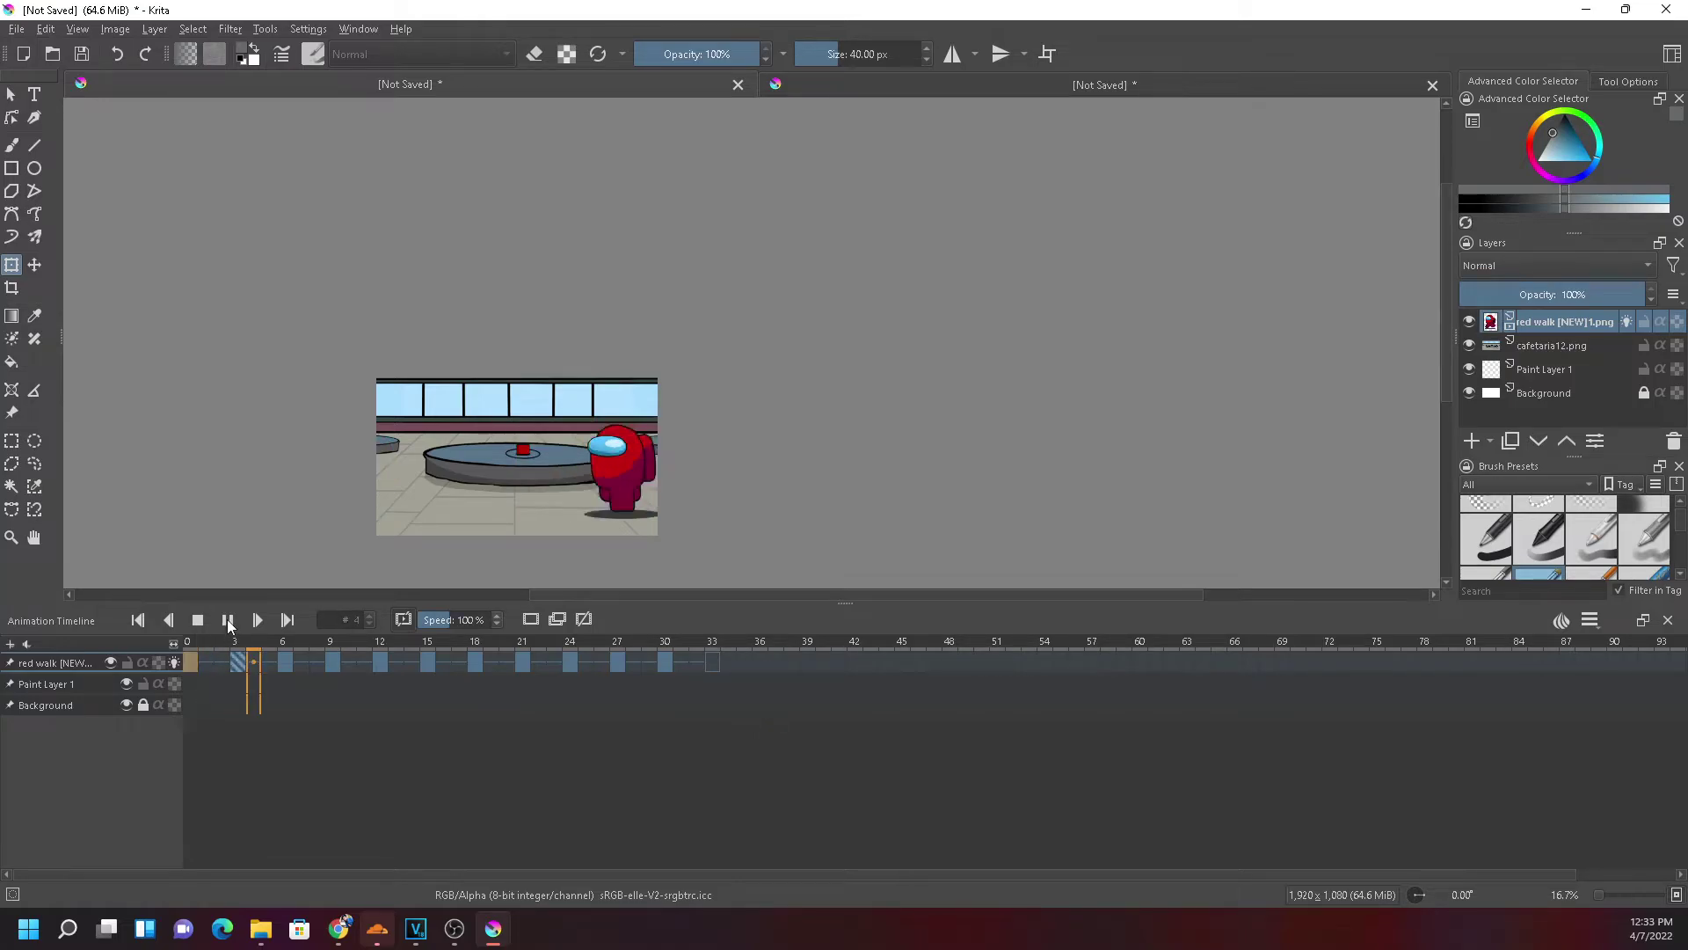
pyautogui.click(228, 617)
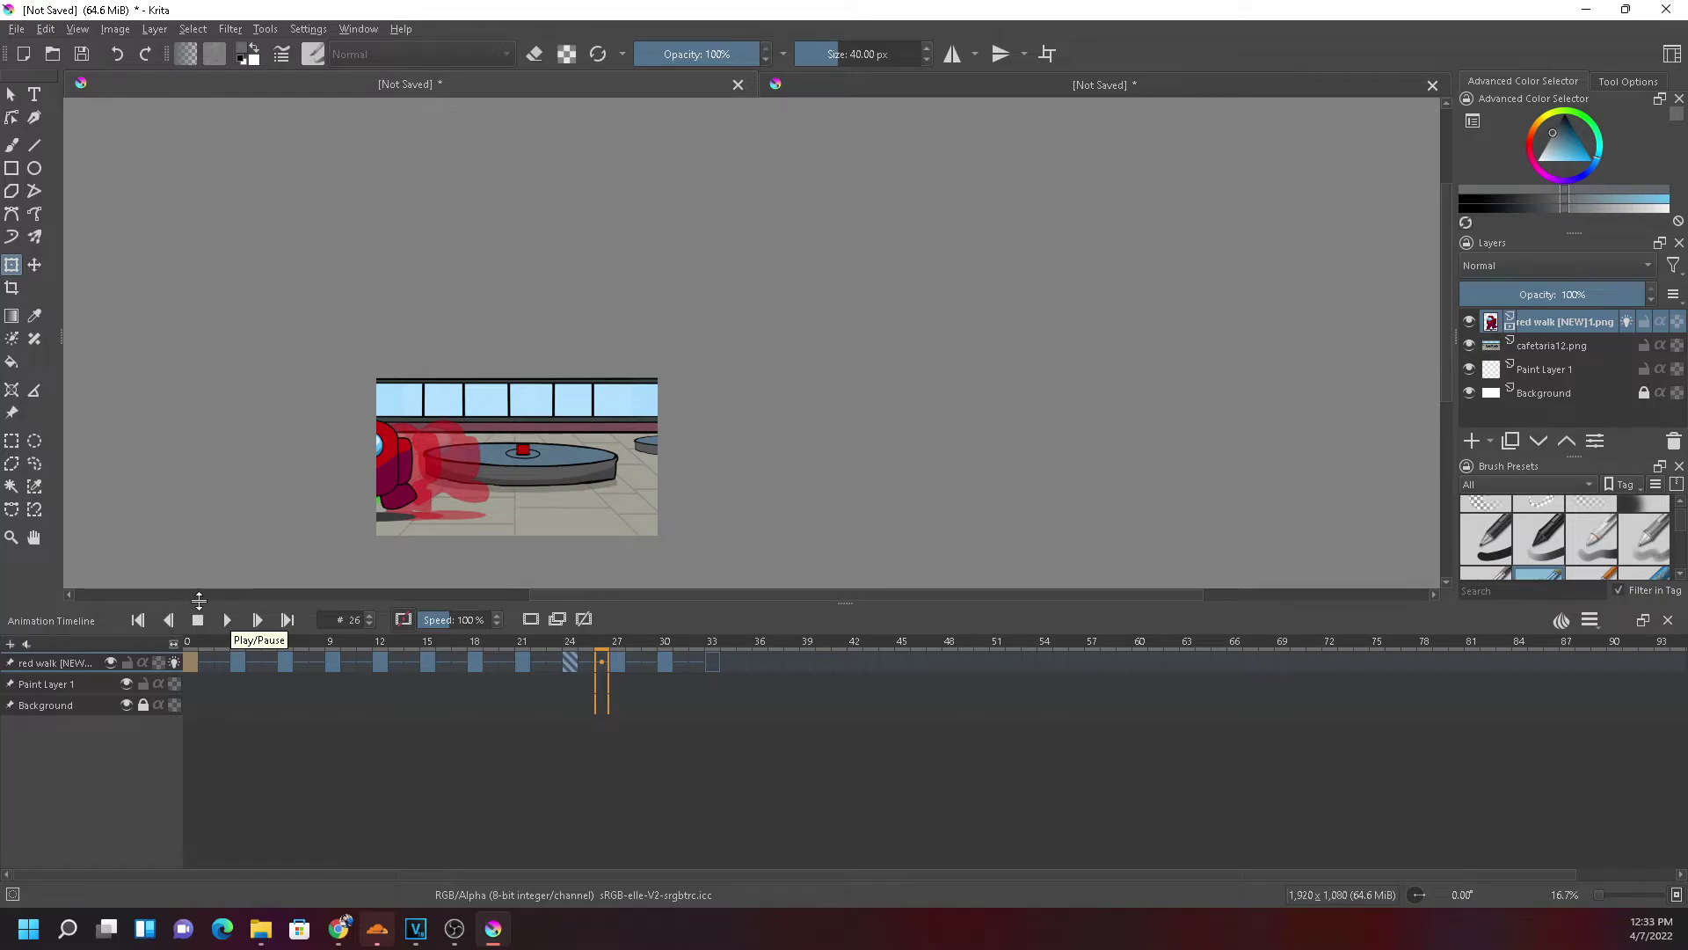
# Shrink the frame 0 crewmate, move it lower and partly past the canvas's right edge, and play the walk
pyautogui.click(199, 662)
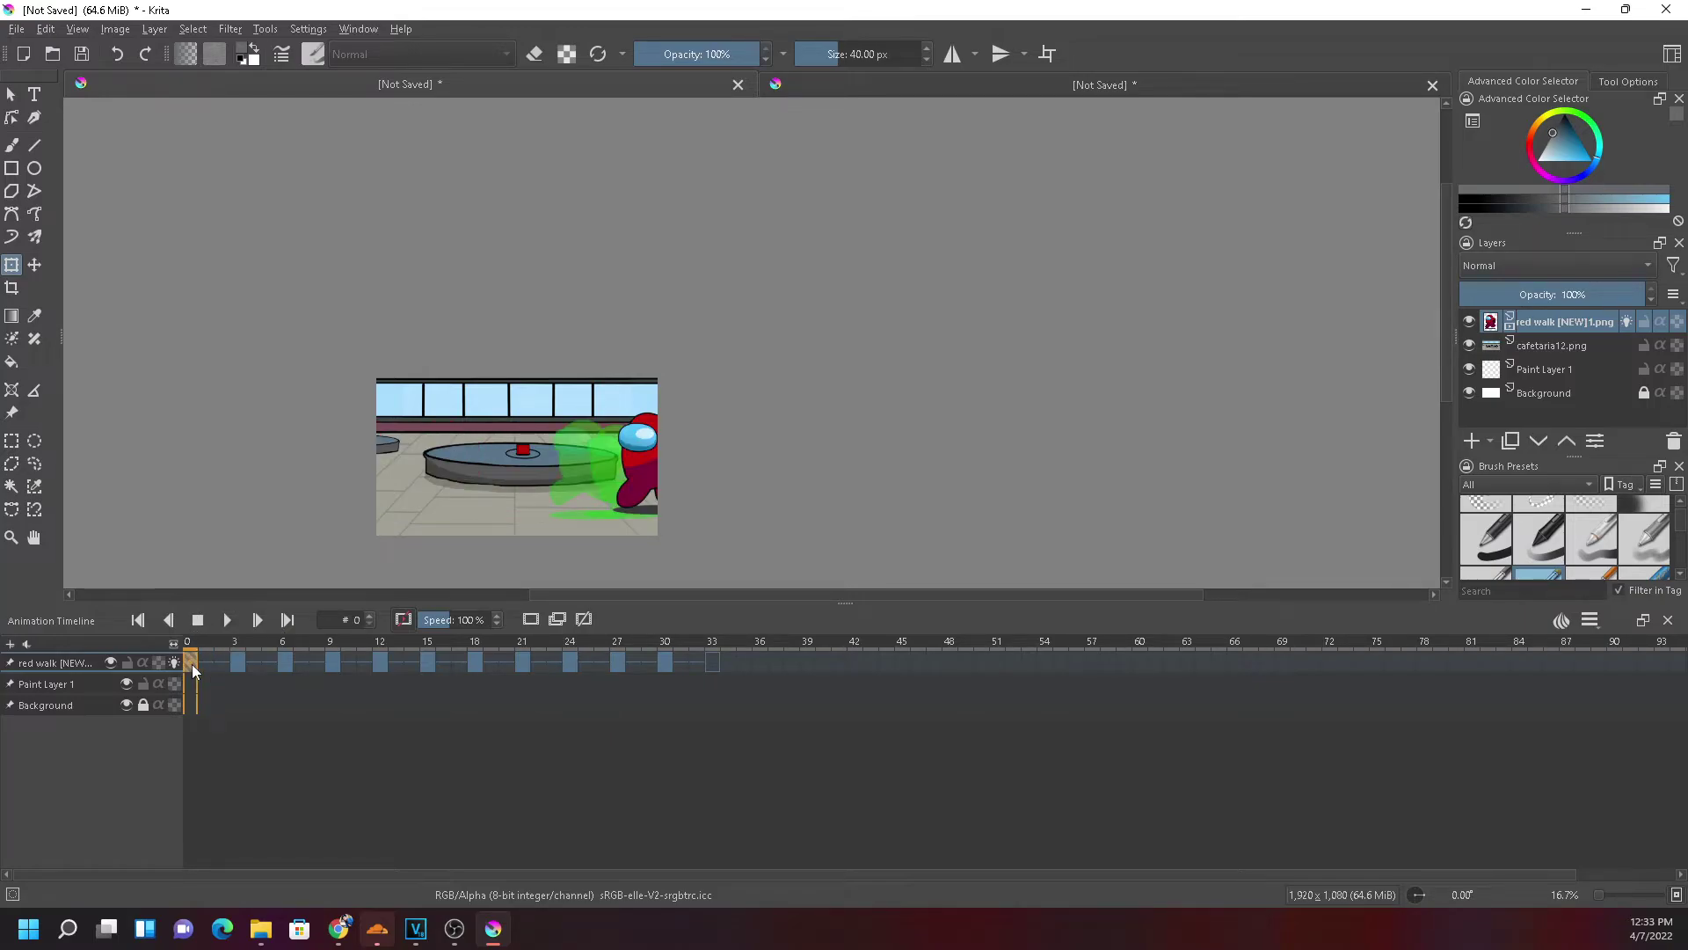
pyautogui.scroll(3, 633, 528)
pyautogui.scroll(-2, 765, 460)
pyautogui.scroll(1, 730, 484)
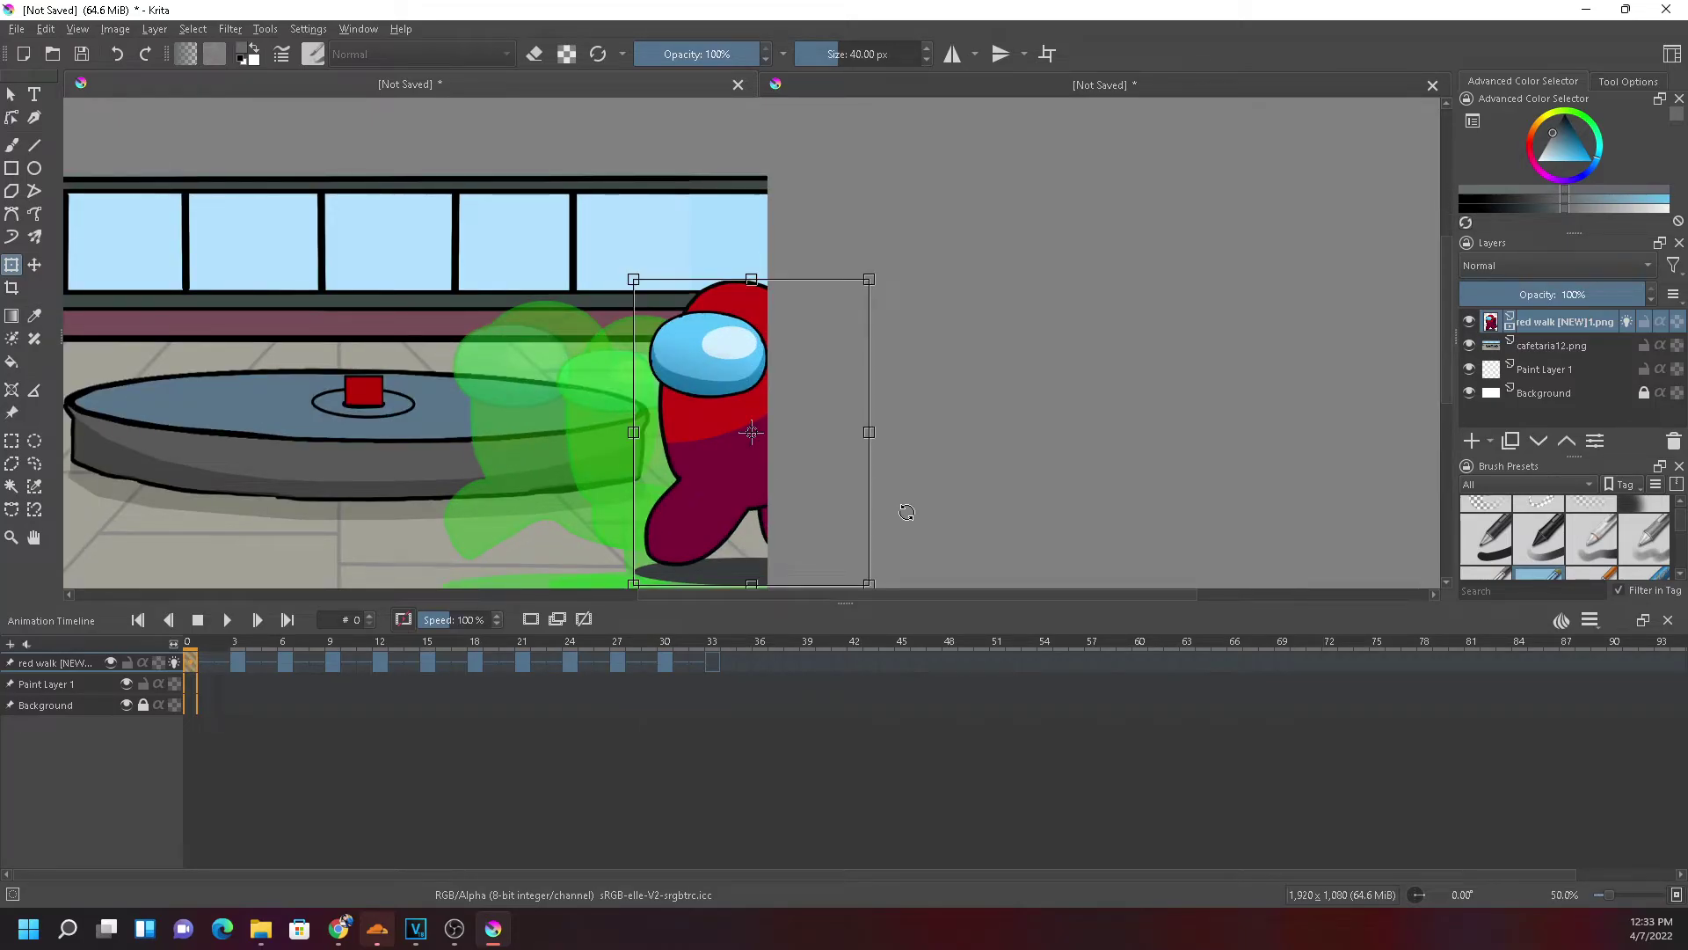
pyautogui.scroll(-2, 862, 479)
pyautogui.scroll(1, 870, 497)
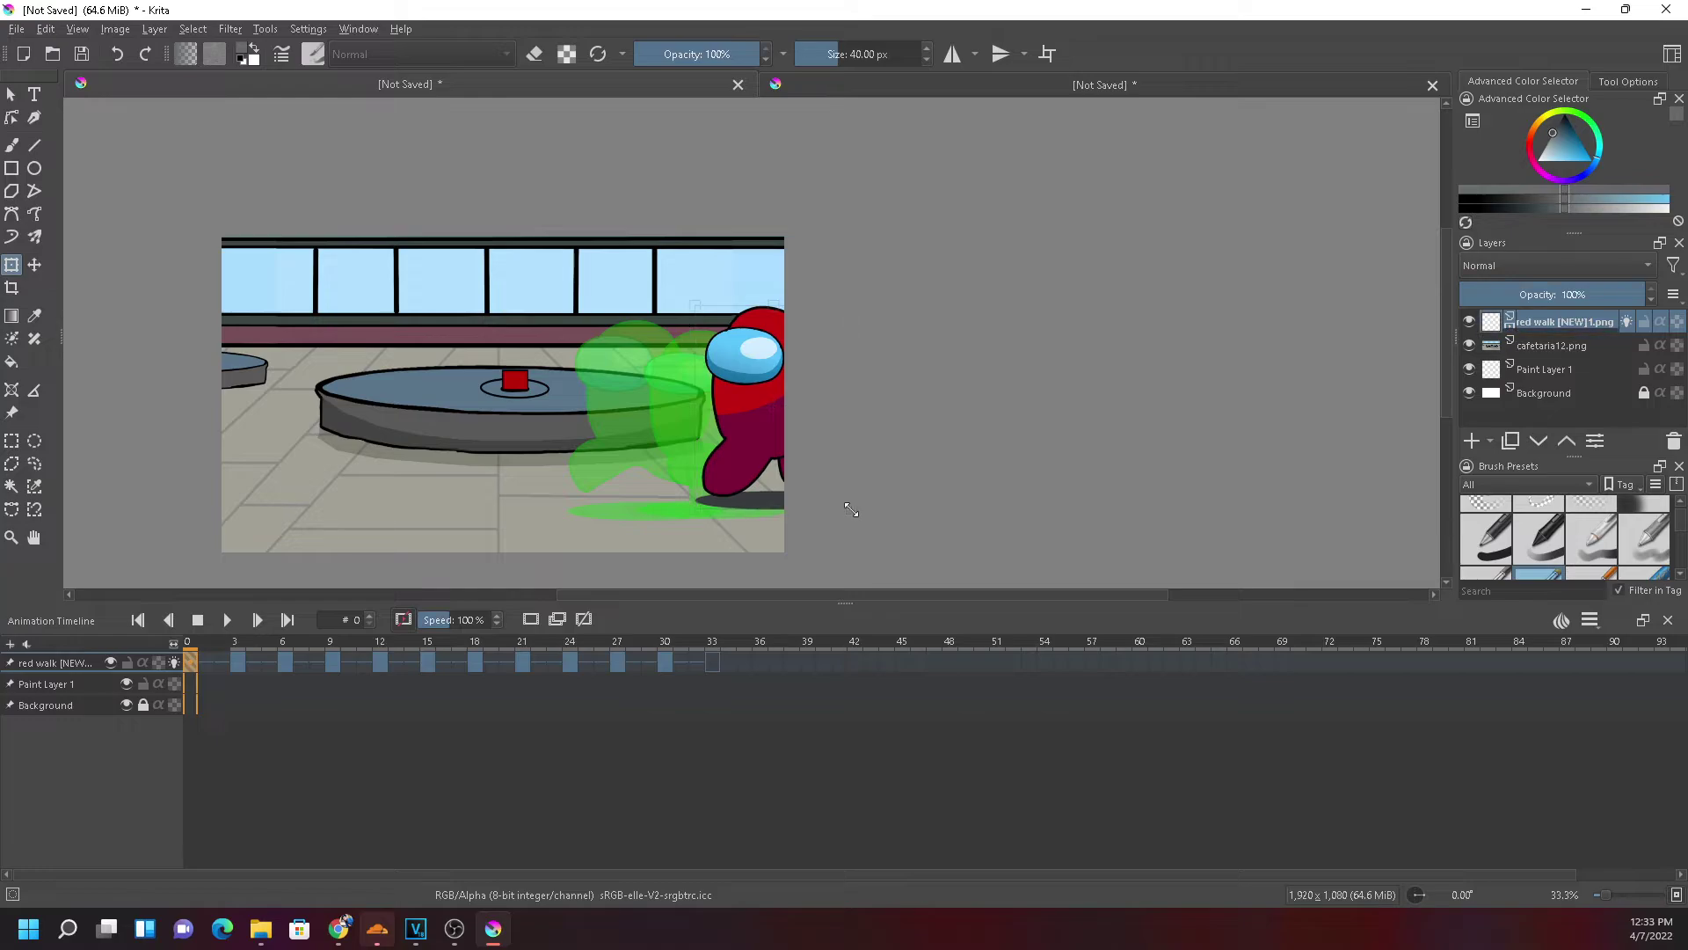
pyautogui.moveTo(852, 510); pyautogui.dragTo(777, 436)
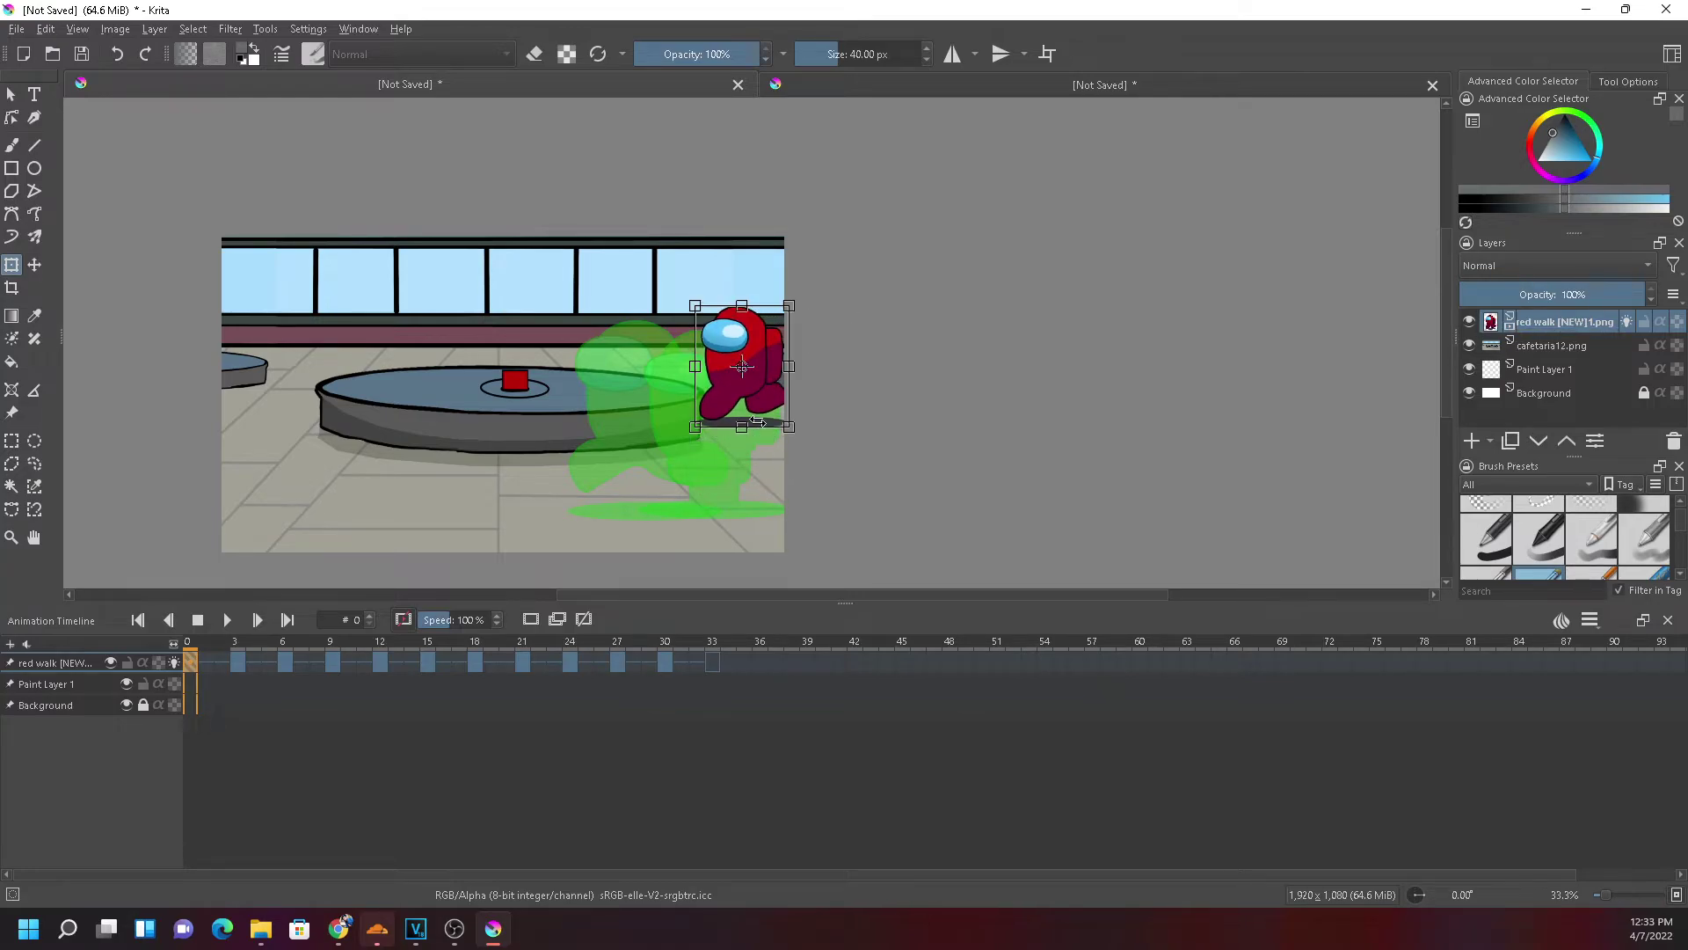
pyautogui.moveTo(740, 382); pyautogui.dragTo(763, 440)
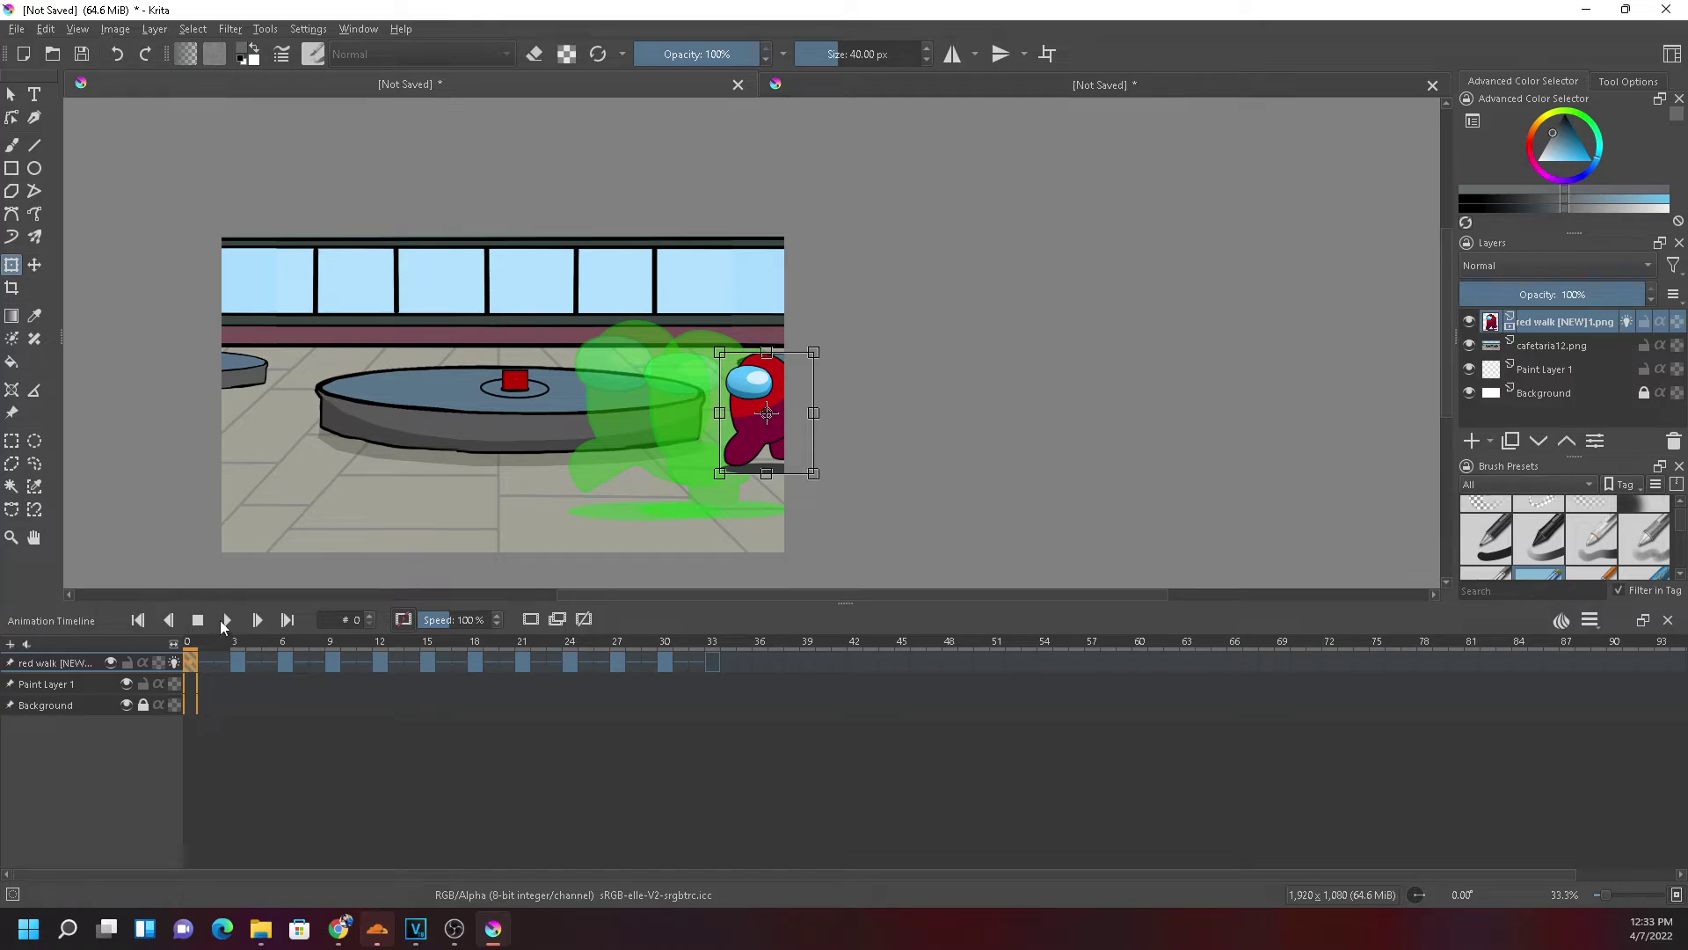
pyautogui.click(225, 620)
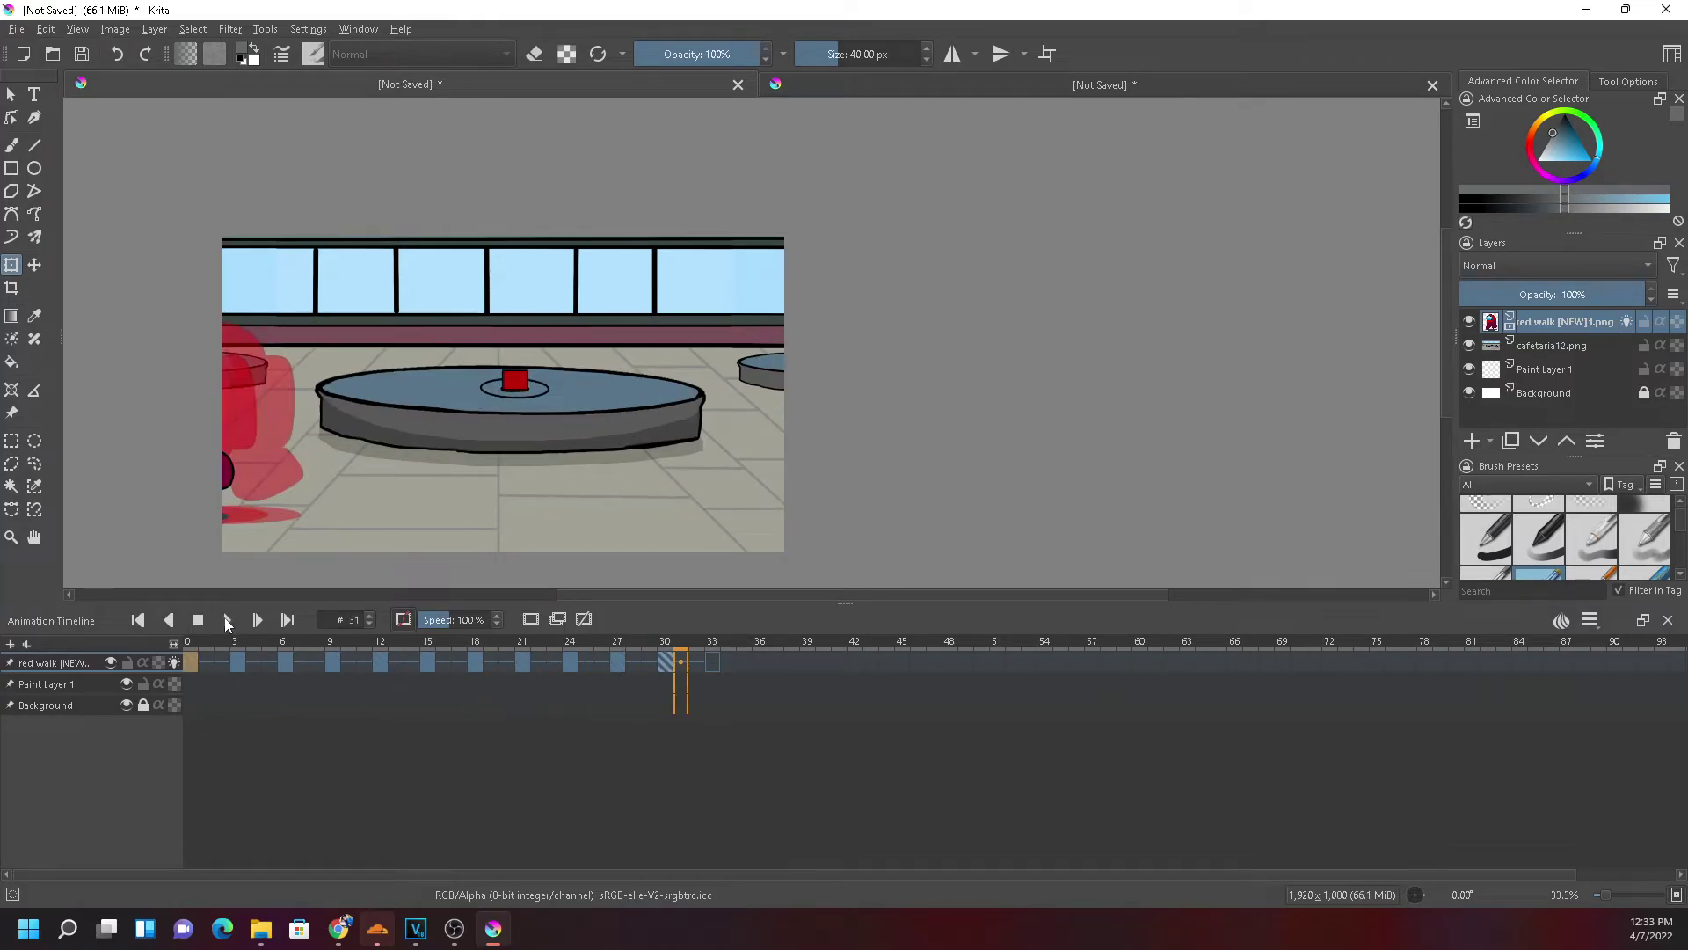
pyautogui.click(223, 661)
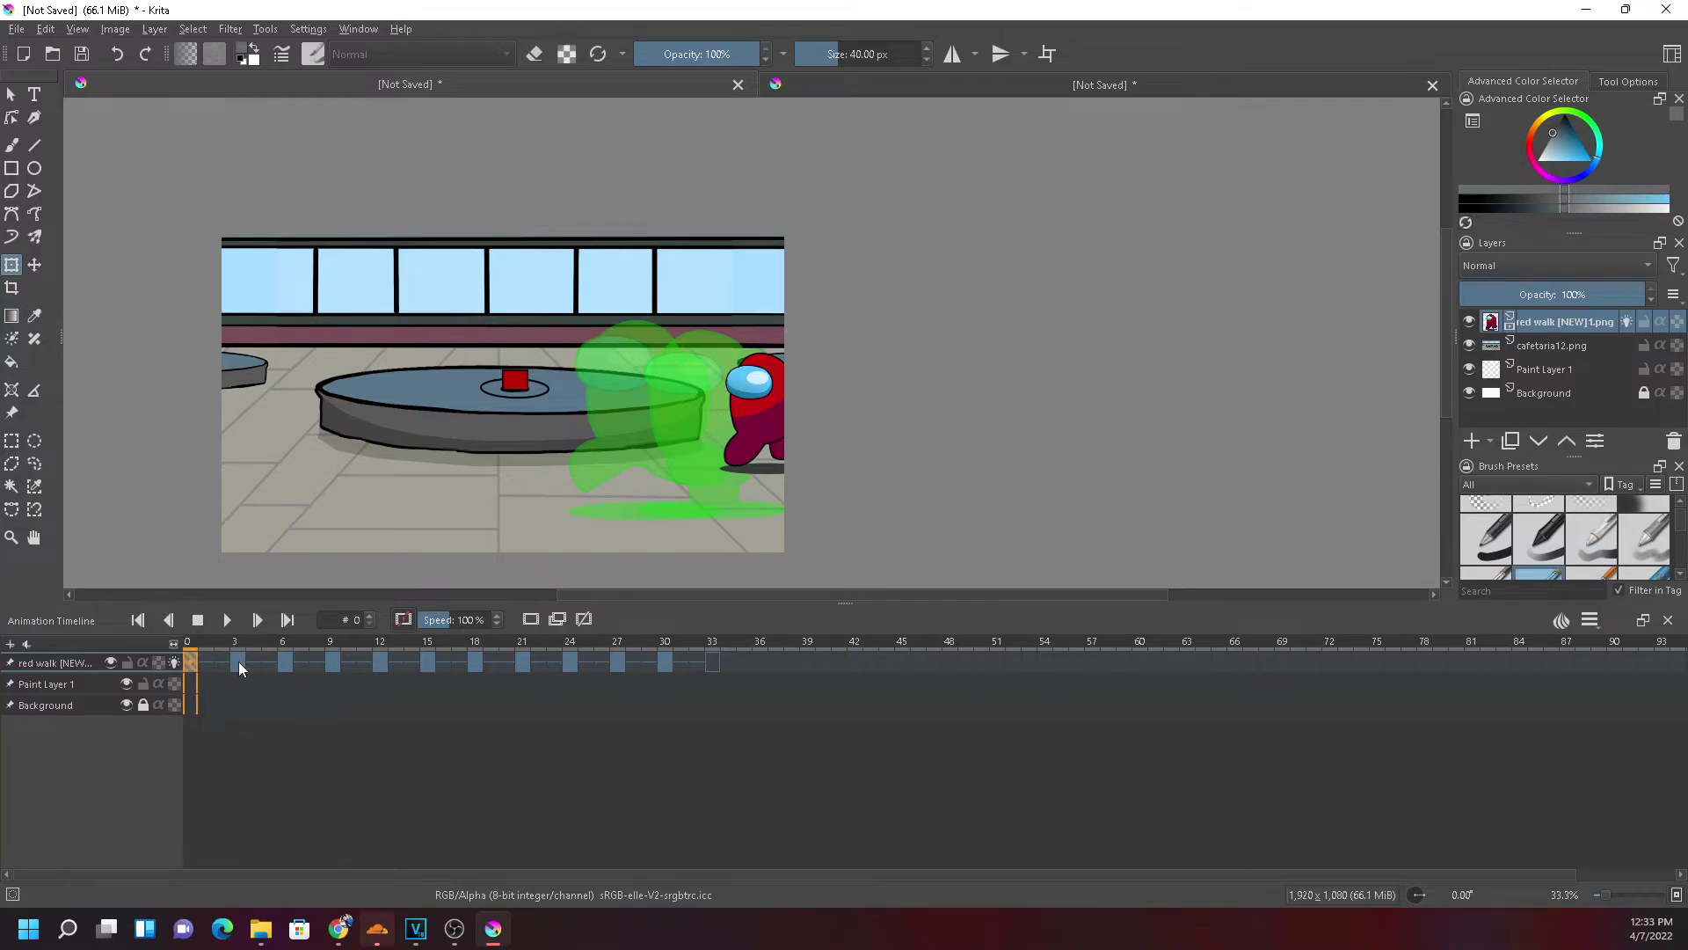
# Shrink the frame 3 crewmate and move it down so its shadow lines up with the frame 0 crewmate's shadow
pyautogui.click(238, 667)
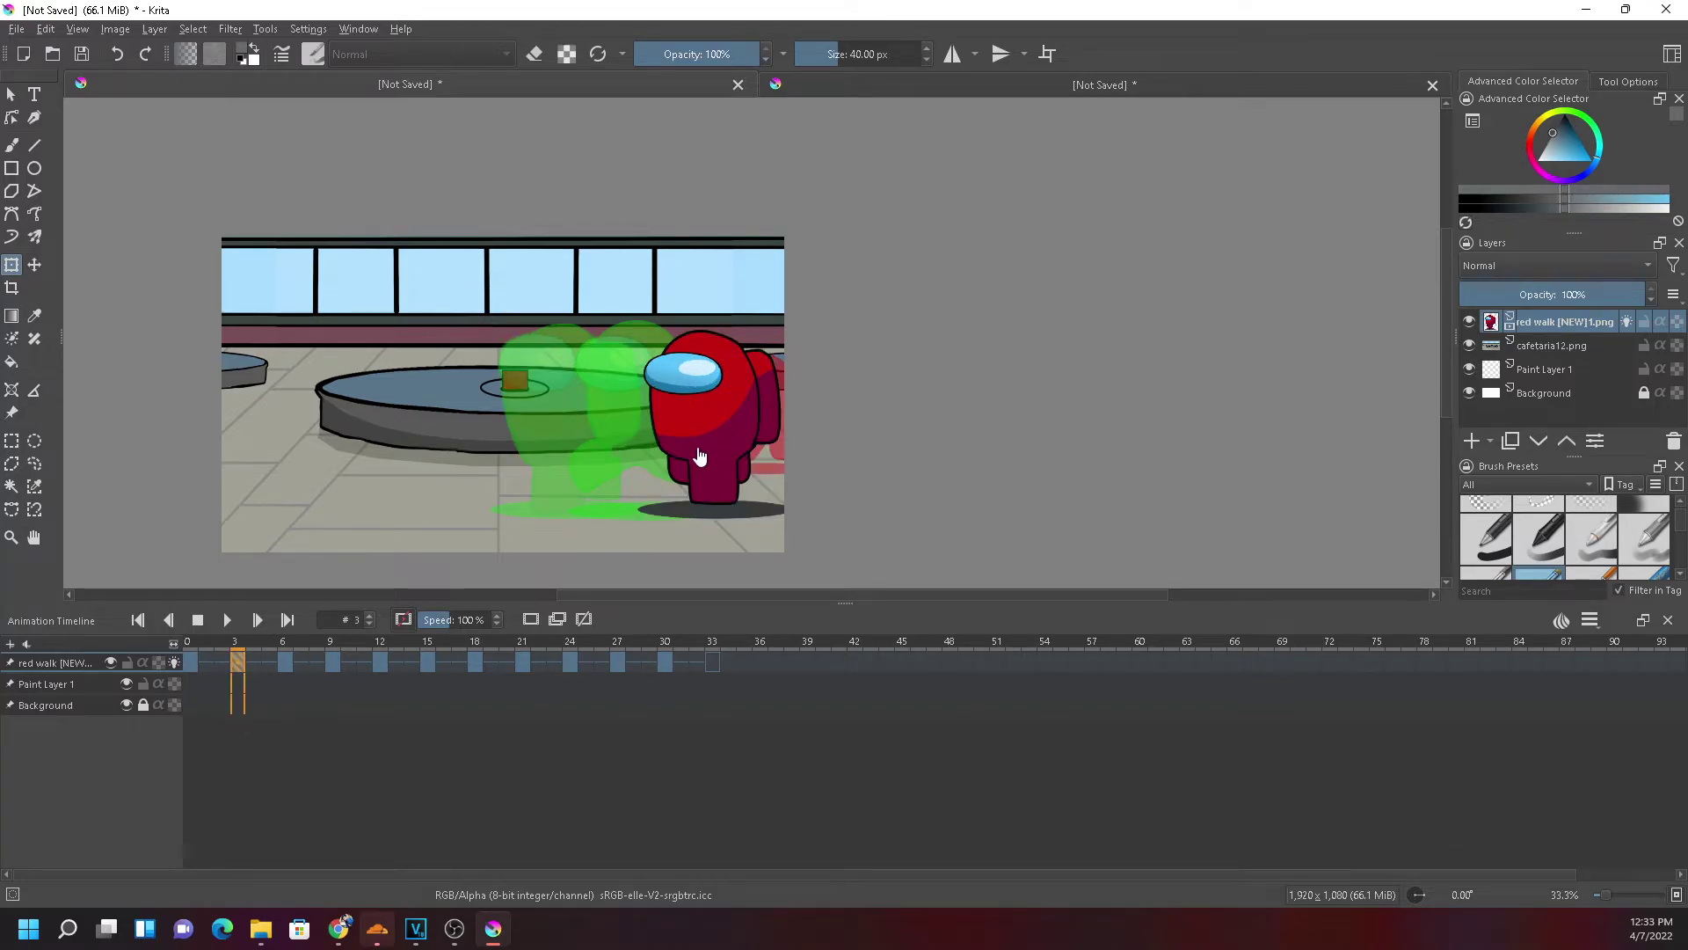
pyautogui.click(283, 663)
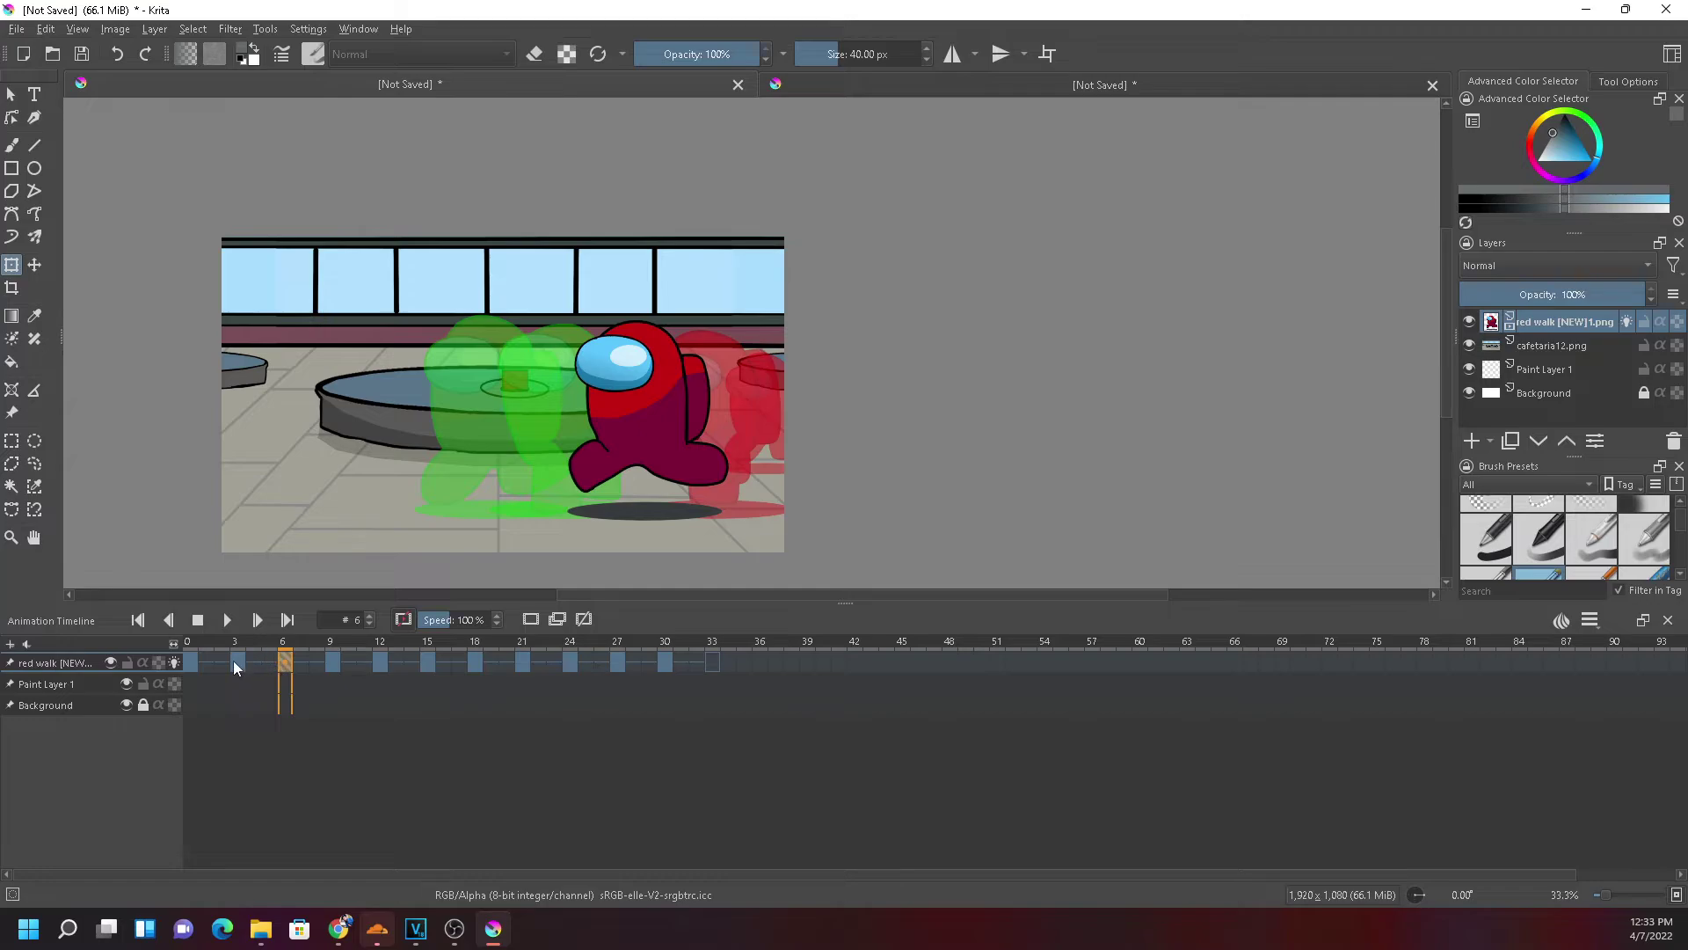
pyautogui.click(235, 666)
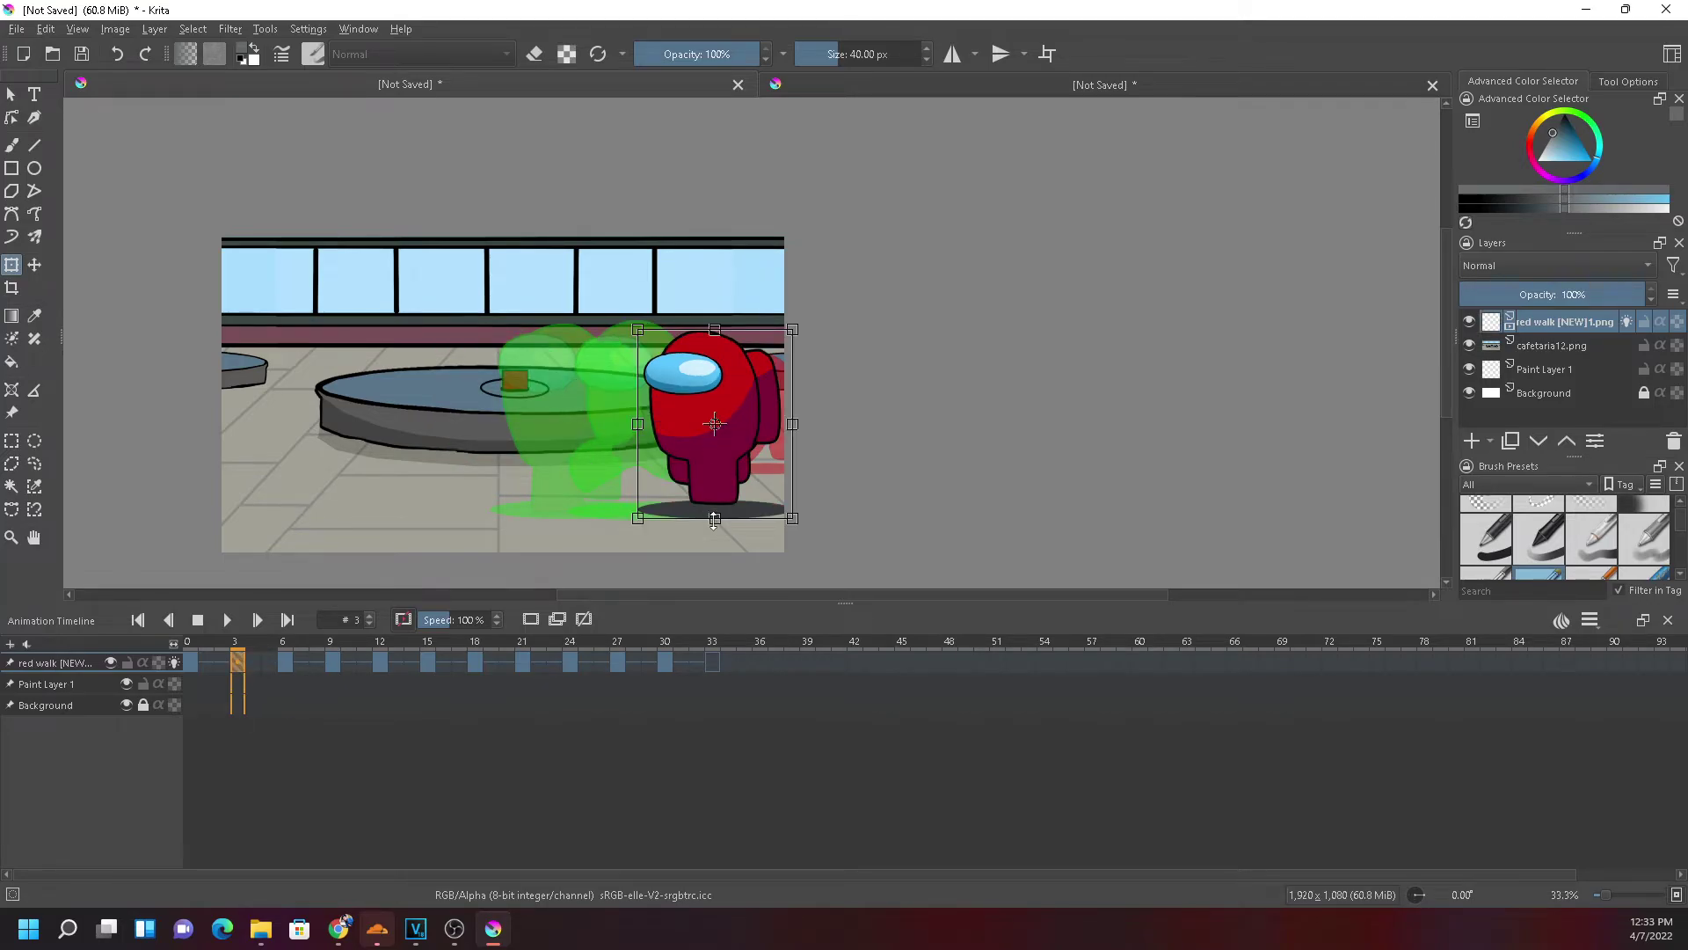
pyautogui.moveTo(714, 518); pyautogui.dragTo(713, 449)
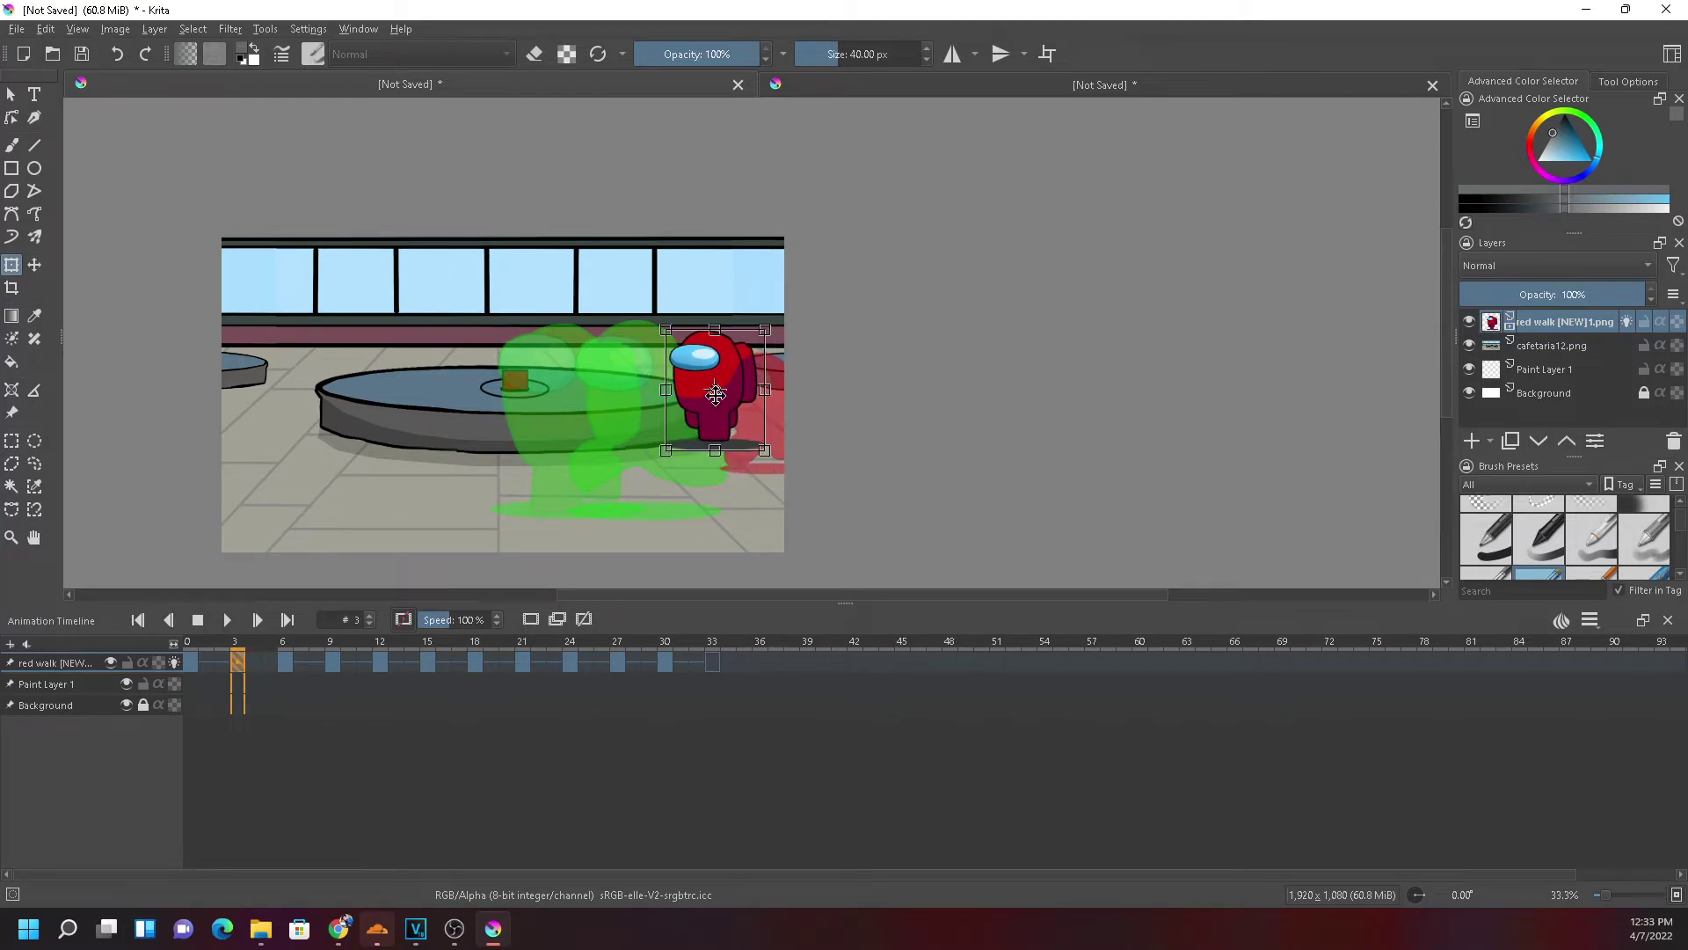
pyautogui.scroll(1, 716, 395)
pyautogui.press('Return')
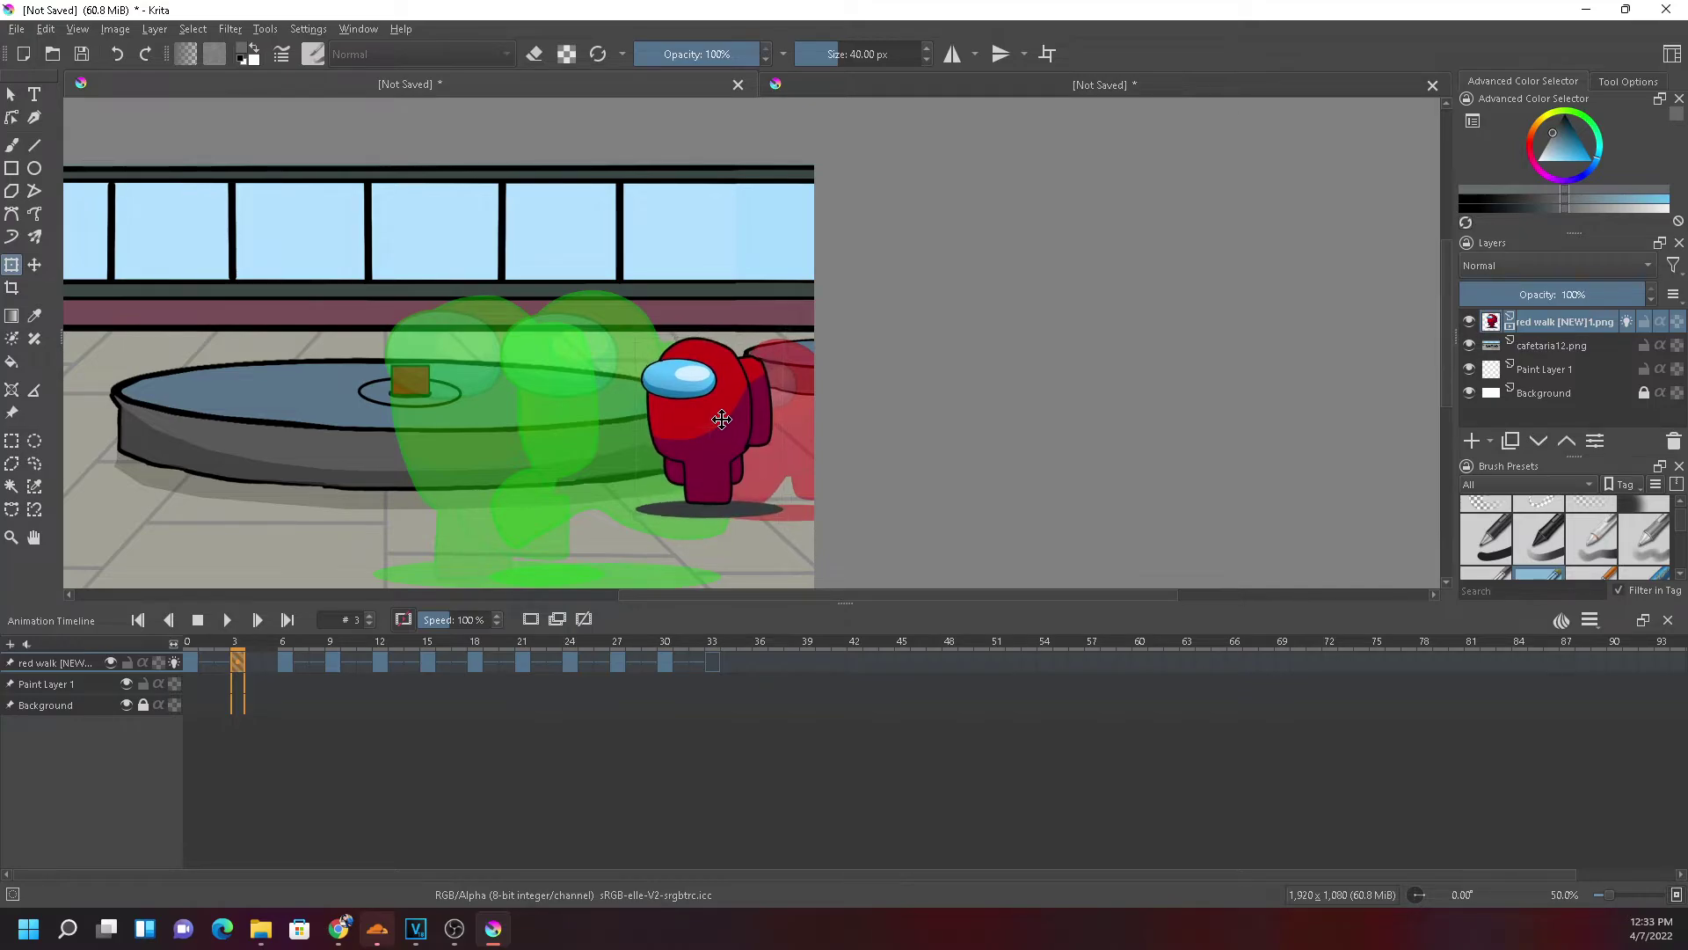
pyautogui.click(722, 419)
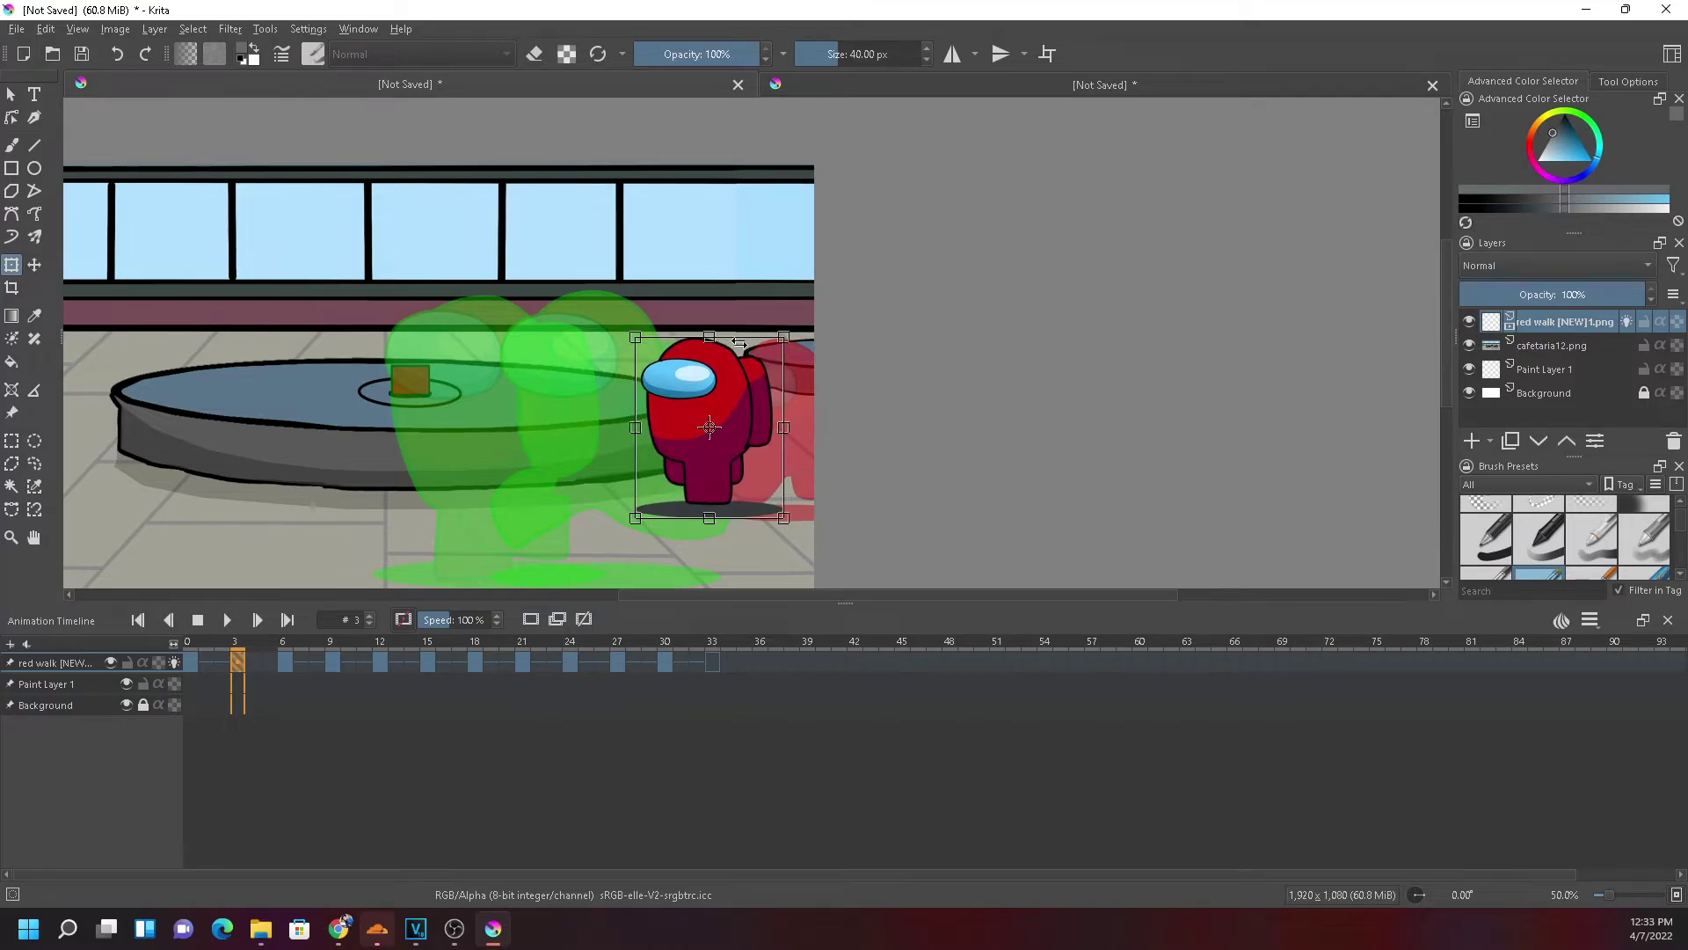
# Shrink the frame 6 crewmate and line its shadow up with the frame 3 onion-skin shadow
pyautogui.click(290, 662)
pyautogui.scroll(-1, 602, 537)
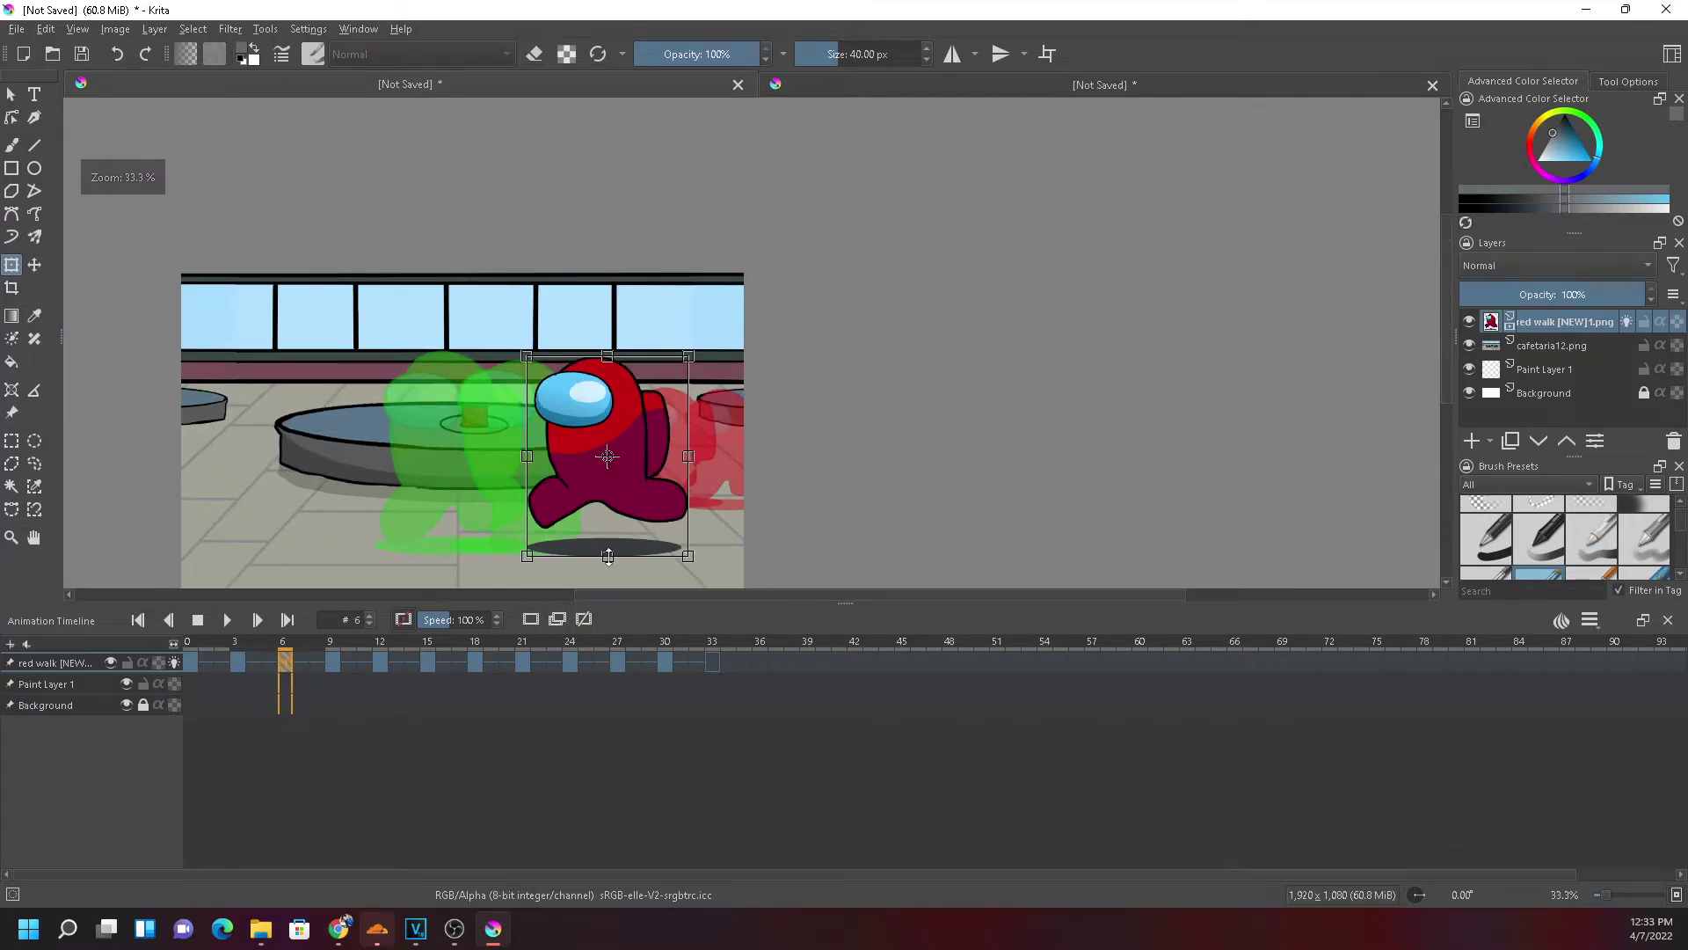
pyautogui.scroll(4, 621, 449)
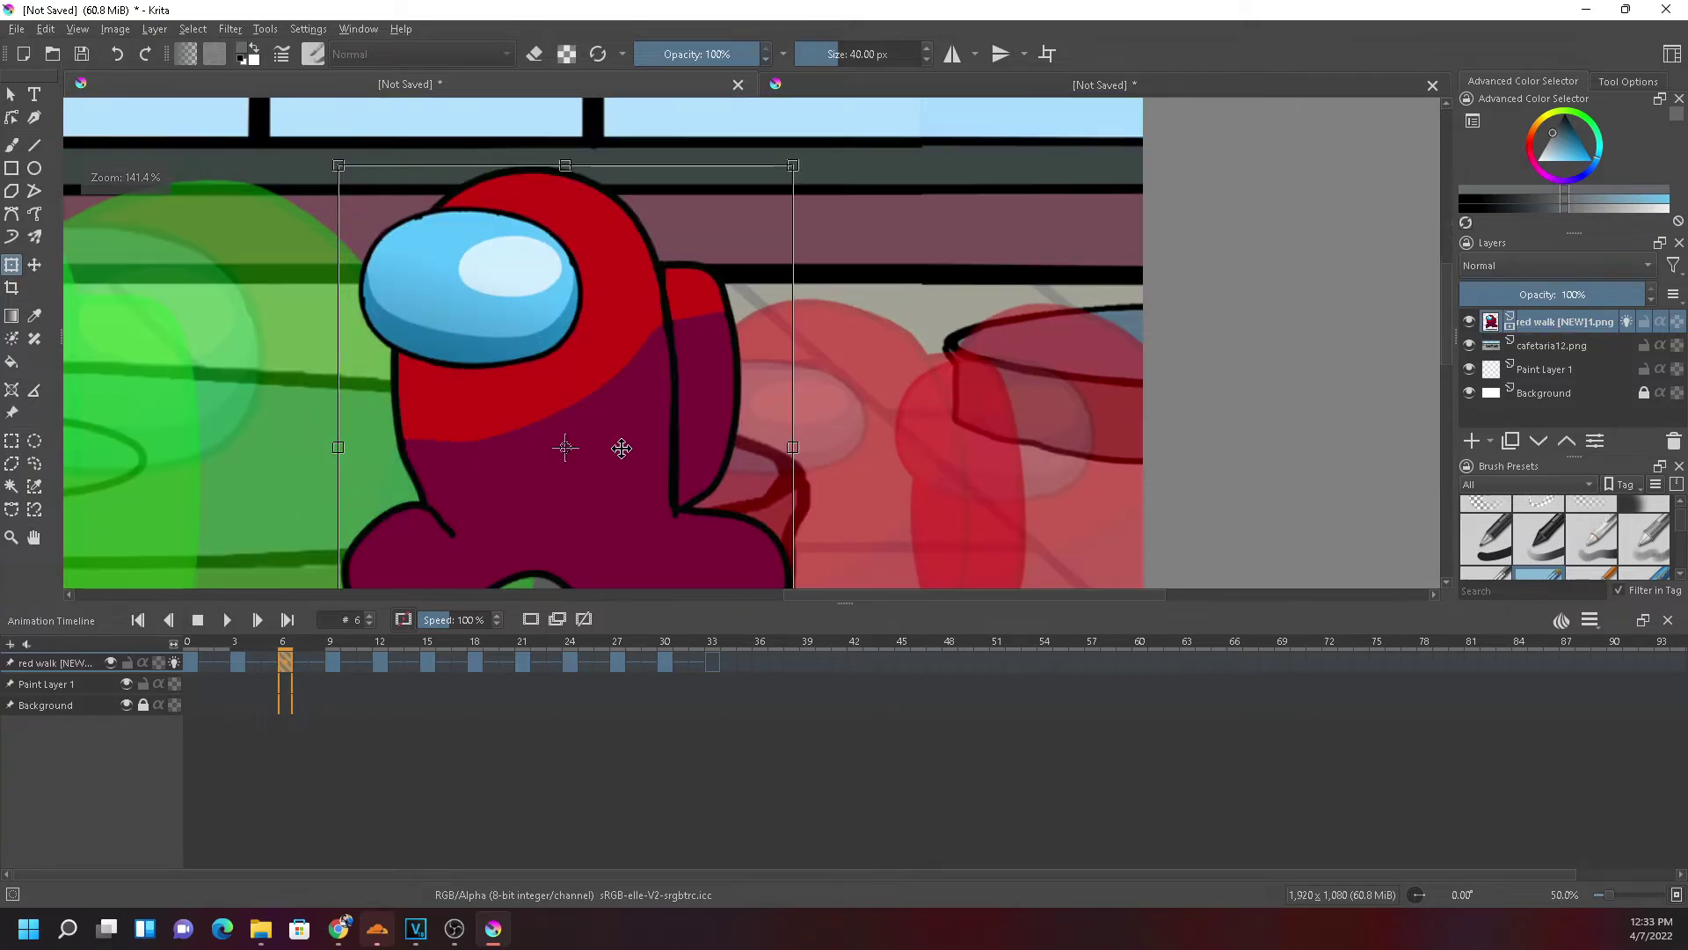
pyautogui.press('Return')
pyautogui.scroll(-2, 615, 457)
pyautogui.scroll(1, 610, 483)
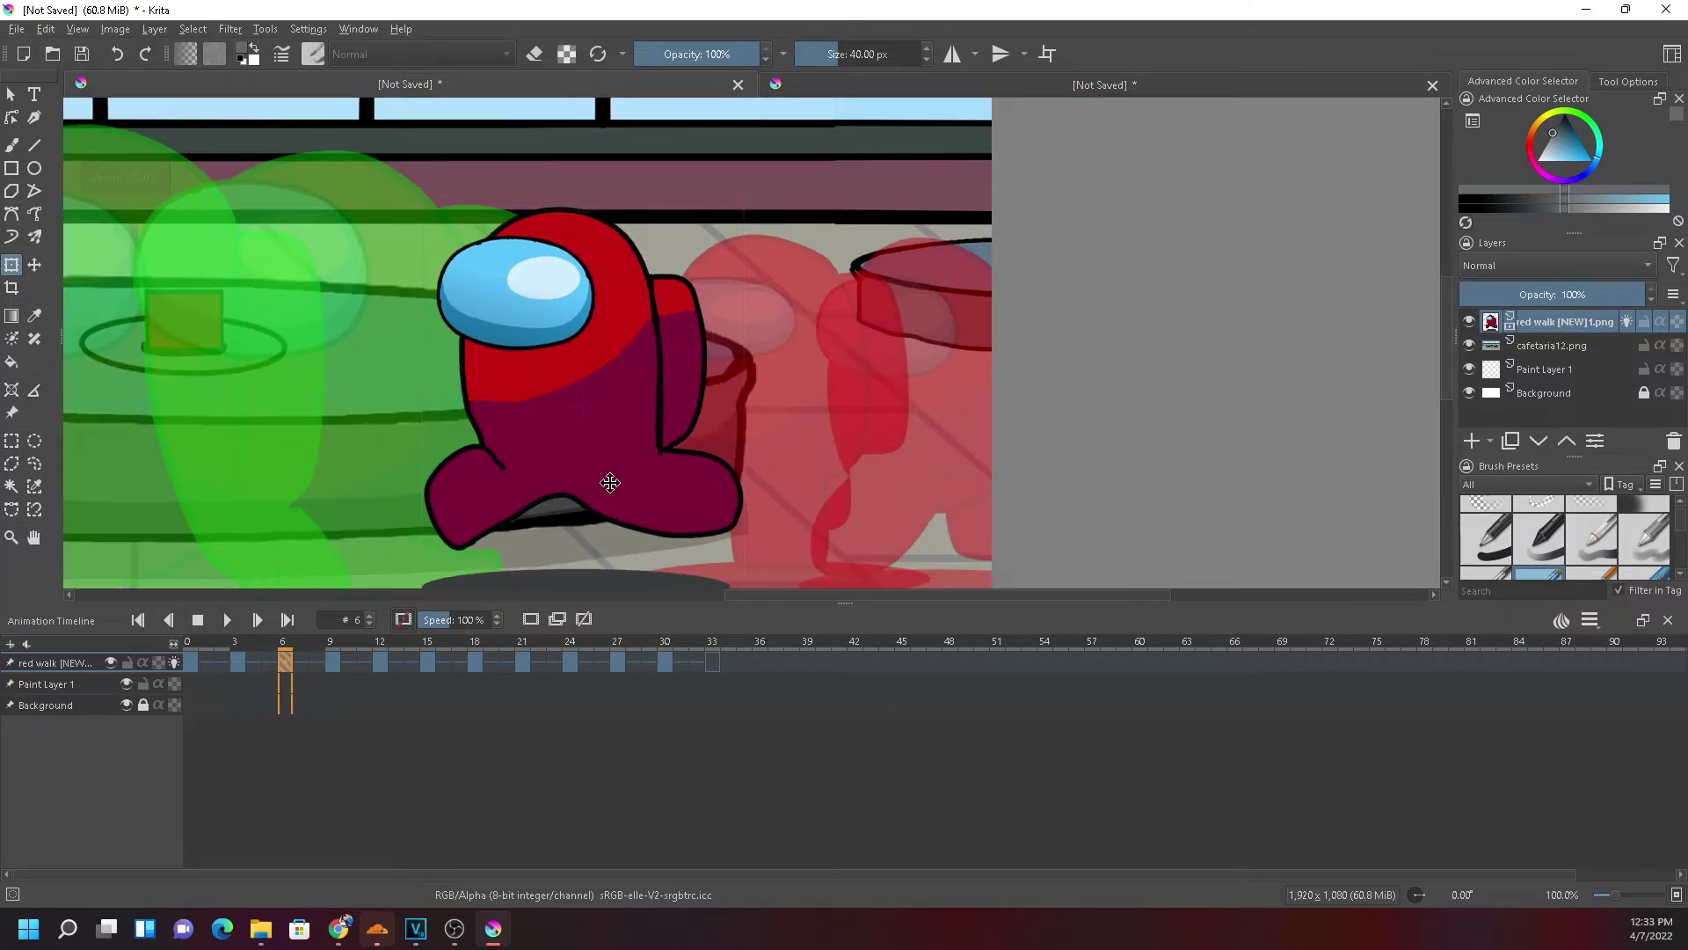
pyautogui.scroll(-2, 610, 483)
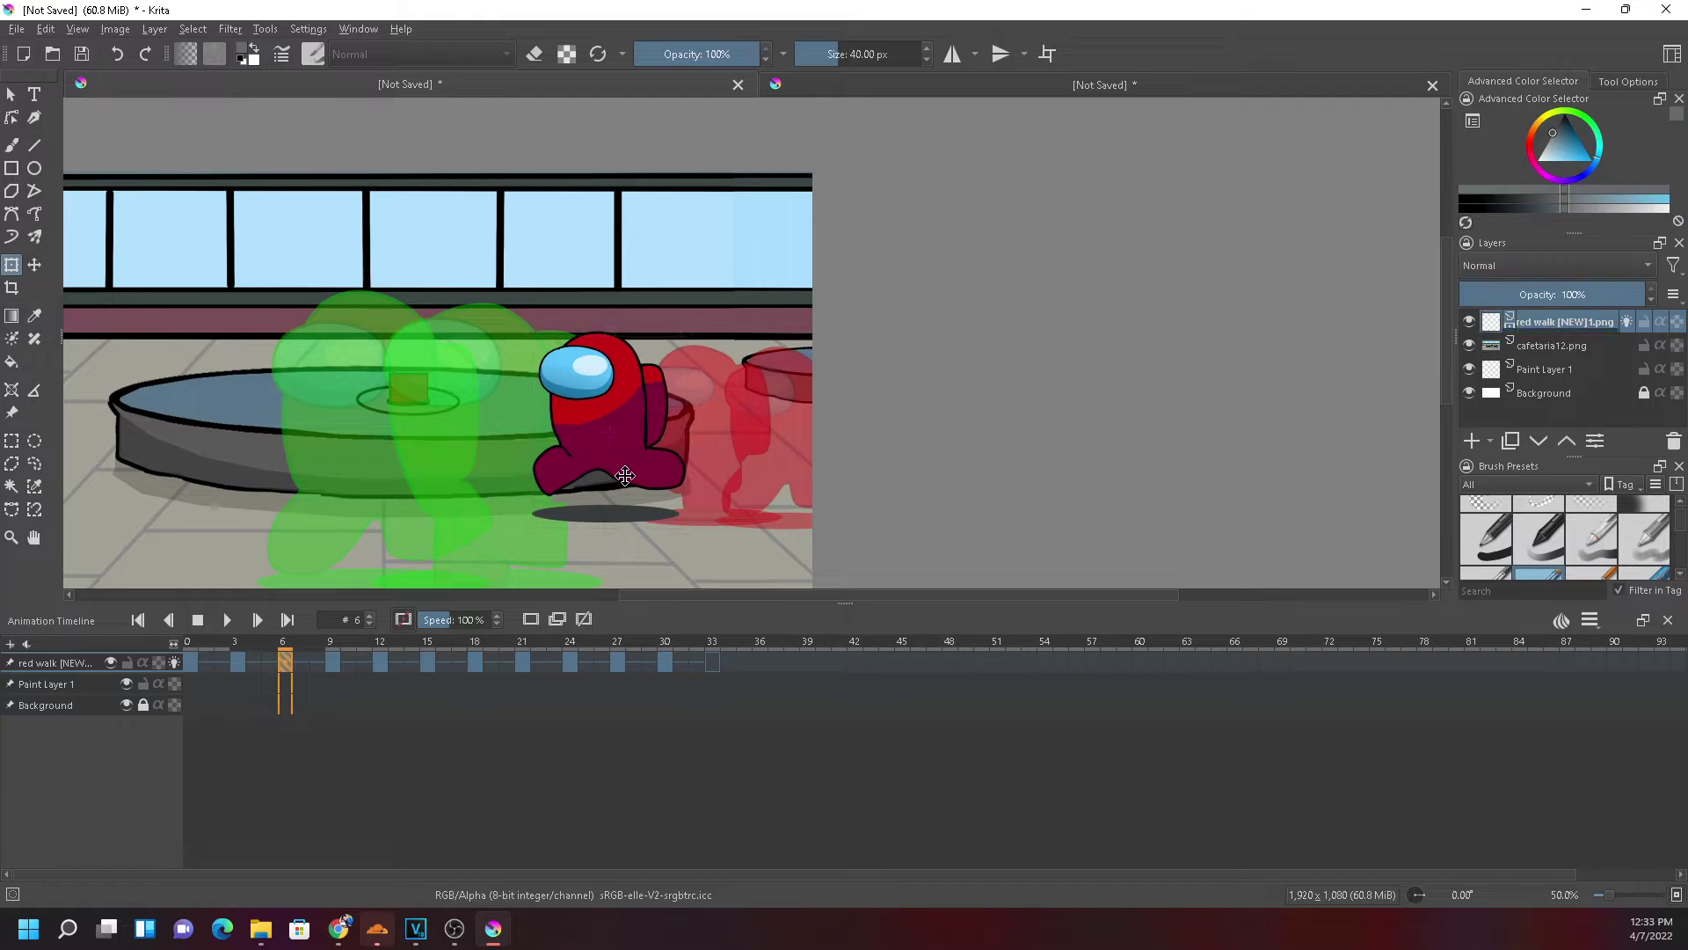
# Shrink the frame 9 crewmate and place it in line with the smaller preceding crewmates, in front of the table
pyautogui.click(334, 663)
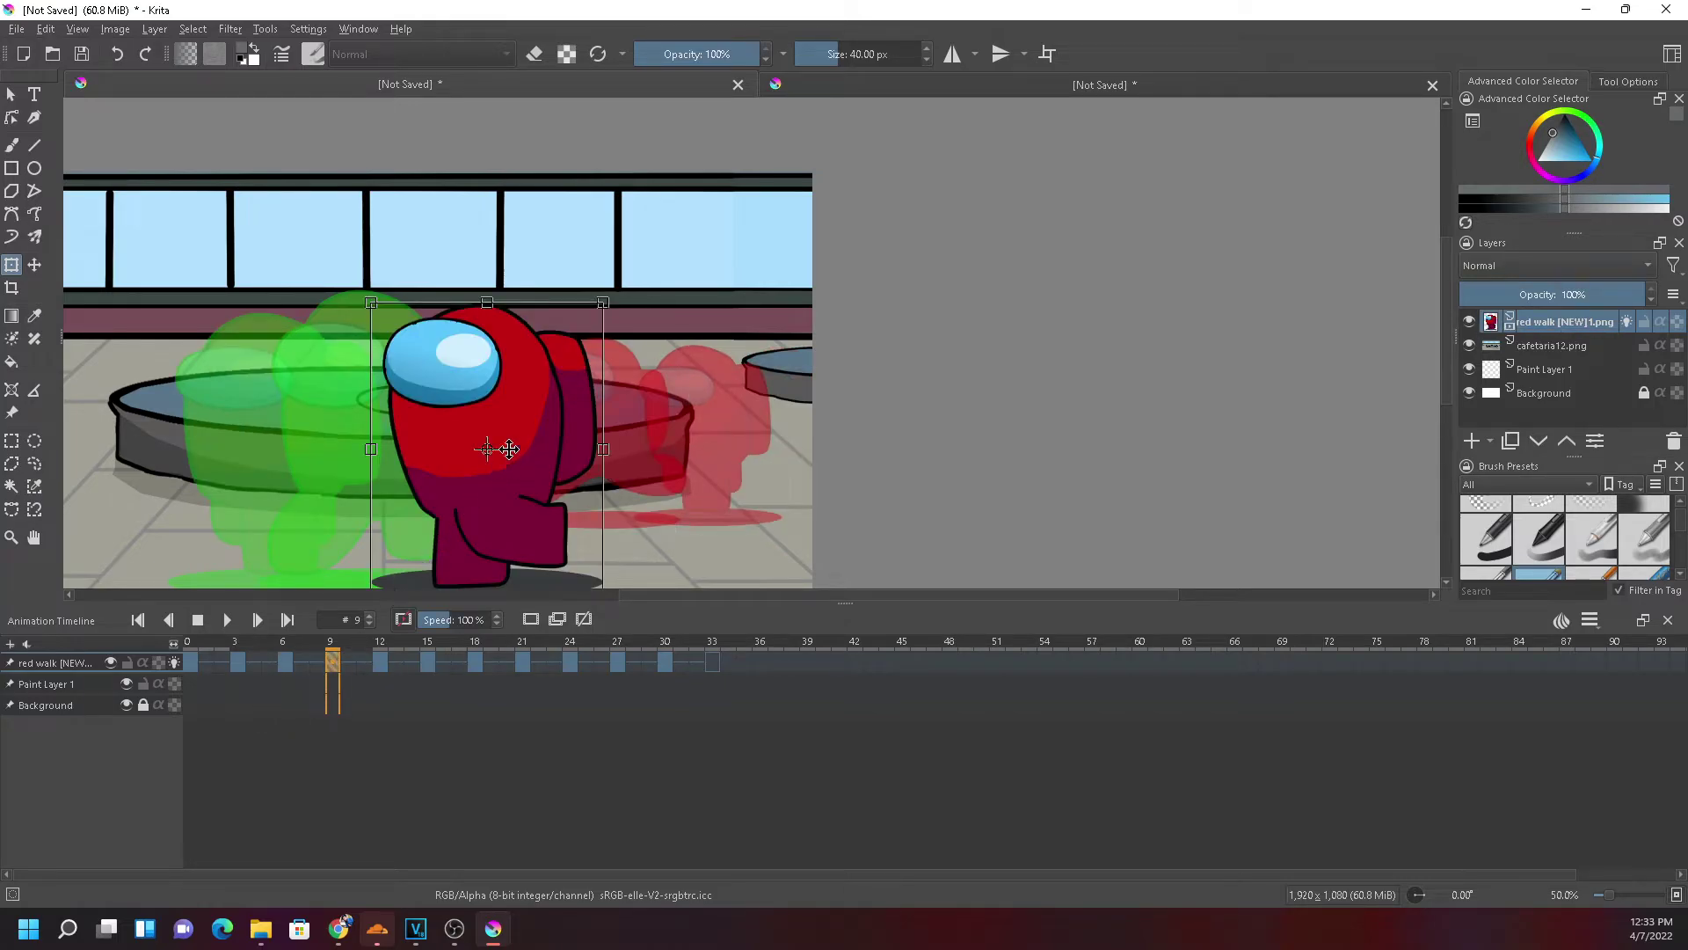
pyautogui.scroll(2, 510, 462)
pyautogui.moveTo(530, 513); pyautogui.dragTo(531, 453)
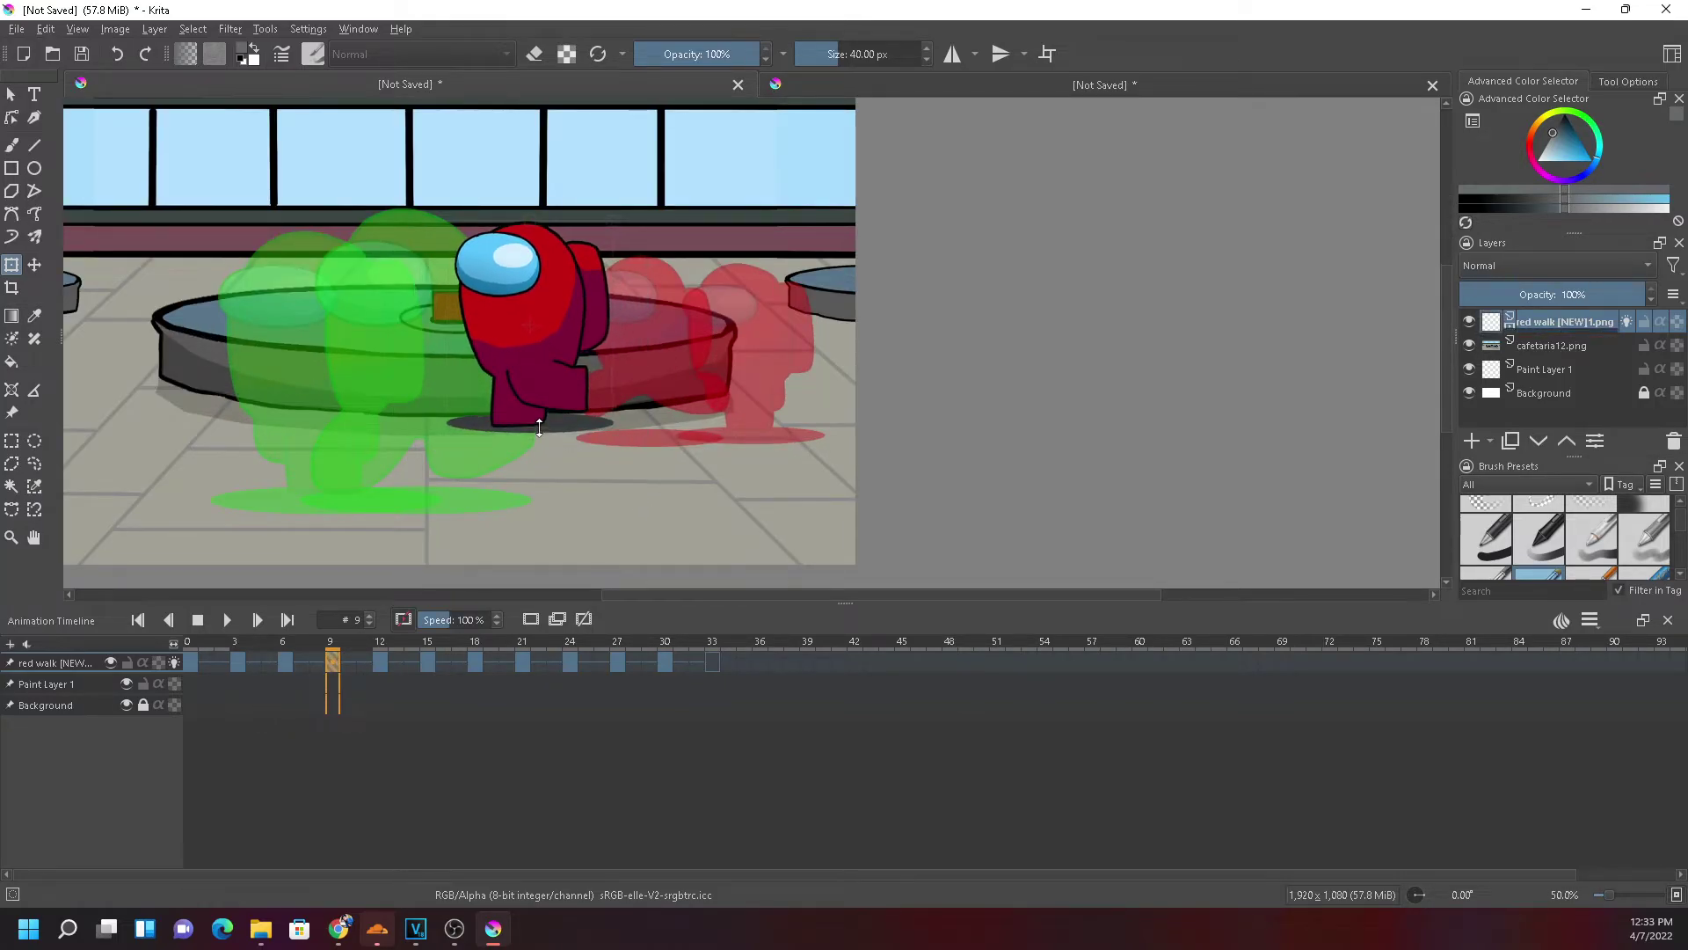
# Shrink the frame 12 crewmate and line its shadow up with the frame 9 onion-skin shadow
pyautogui.click(380, 663)
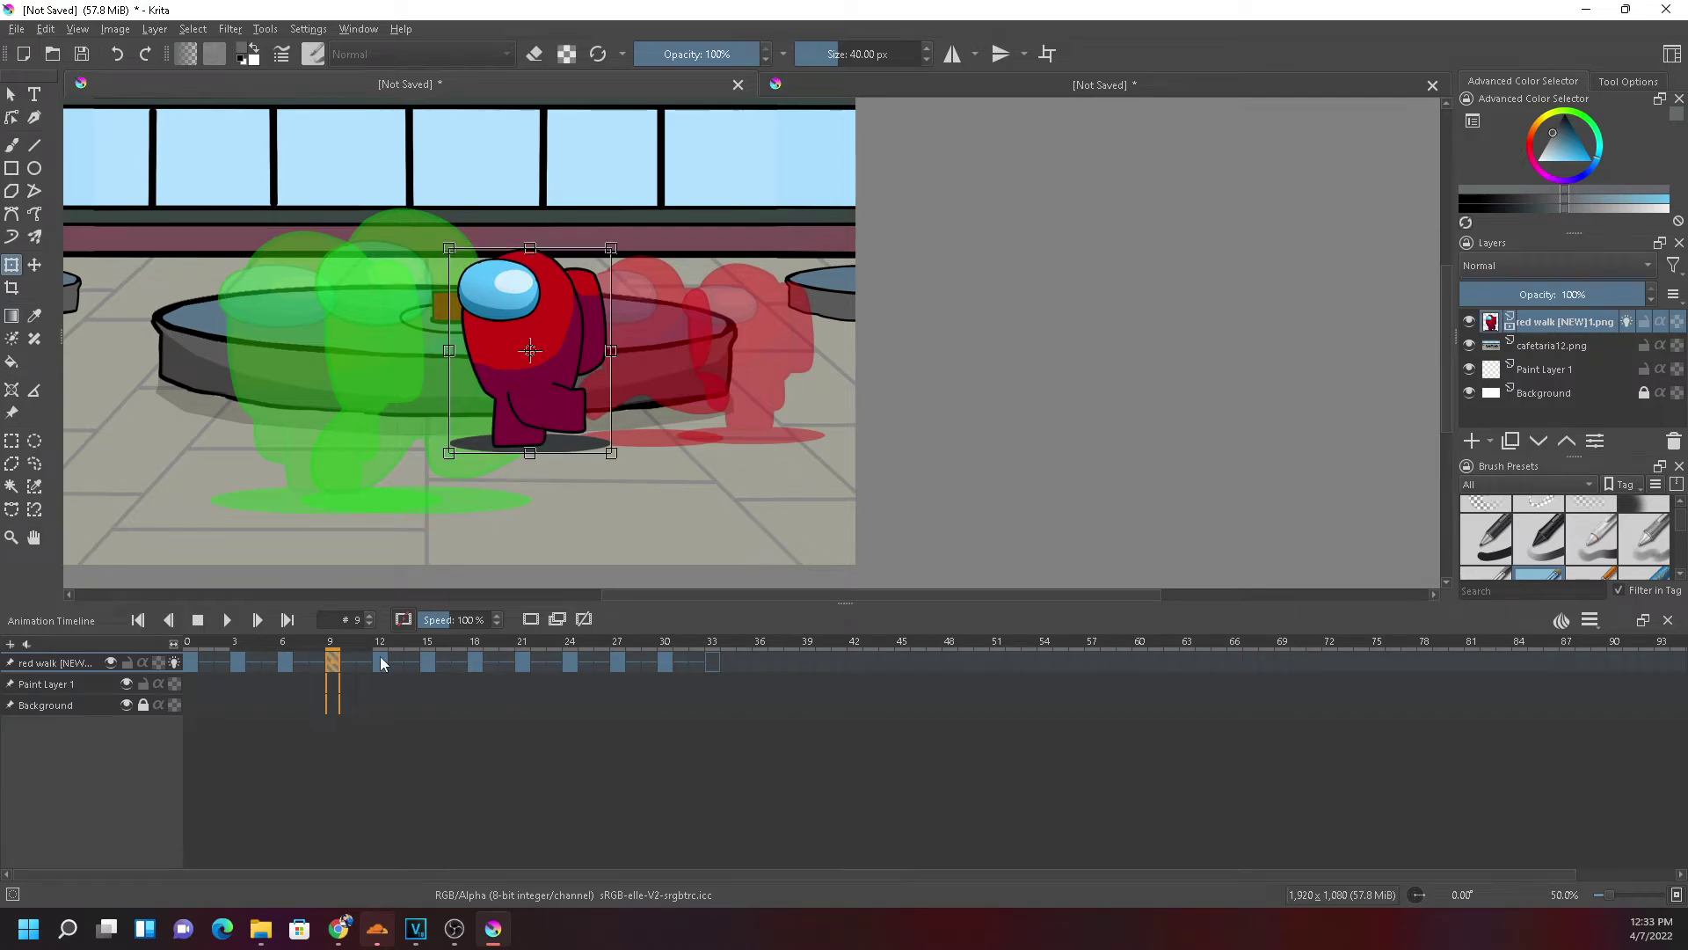
pyautogui.scroll(-2, 488, 484)
pyautogui.moveTo(456, 494); pyautogui.dragTo(456, 456)
pyautogui.scroll(2, 466, 419)
pyautogui.press('Return')
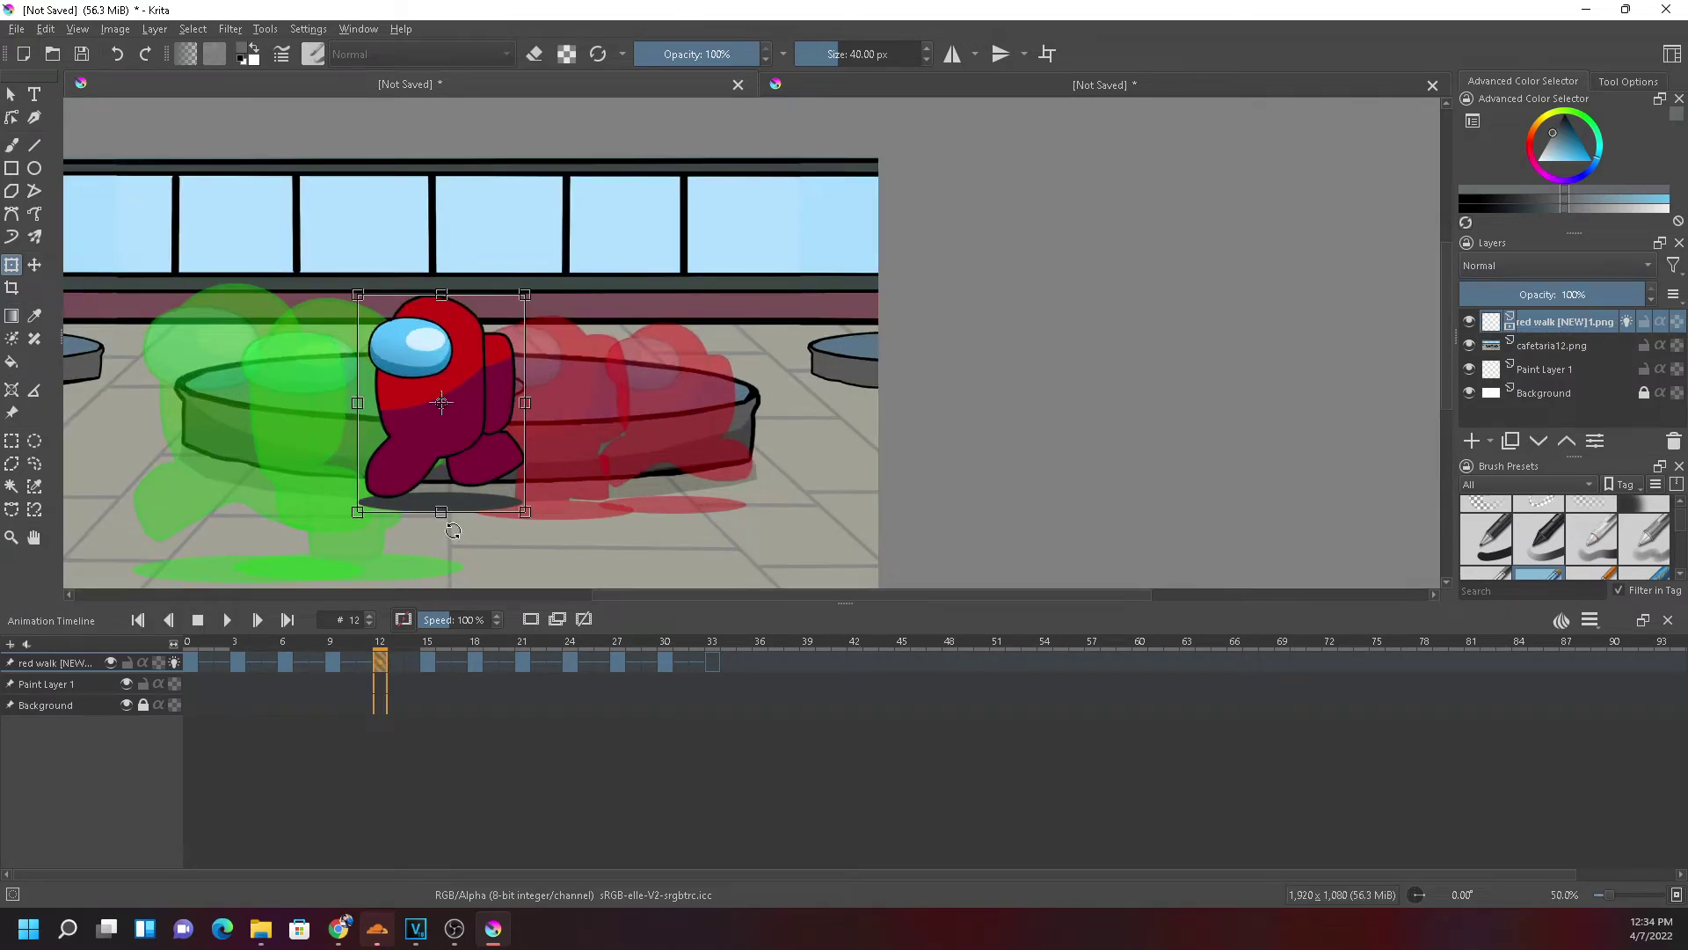
# Shrink the frame 15 crewmate to match the frame 12 crewmate's size and ground line
pyautogui.press('Right')
pyautogui.press('Right')
pyautogui.press('Right')
pyautogui.scroll(-2, 431, 516)
pyautogui.moveTo(424, 521); pyautogui.dragTo(420, 493)
pyautogui.press('Return')
# Shrink the frame 18 crewmate and align its shadow with the preceding onion-skin shadows near the table's left end
pyautogui.press('Right')
pyautogui.press('Right')
pyautogui.press('Right')
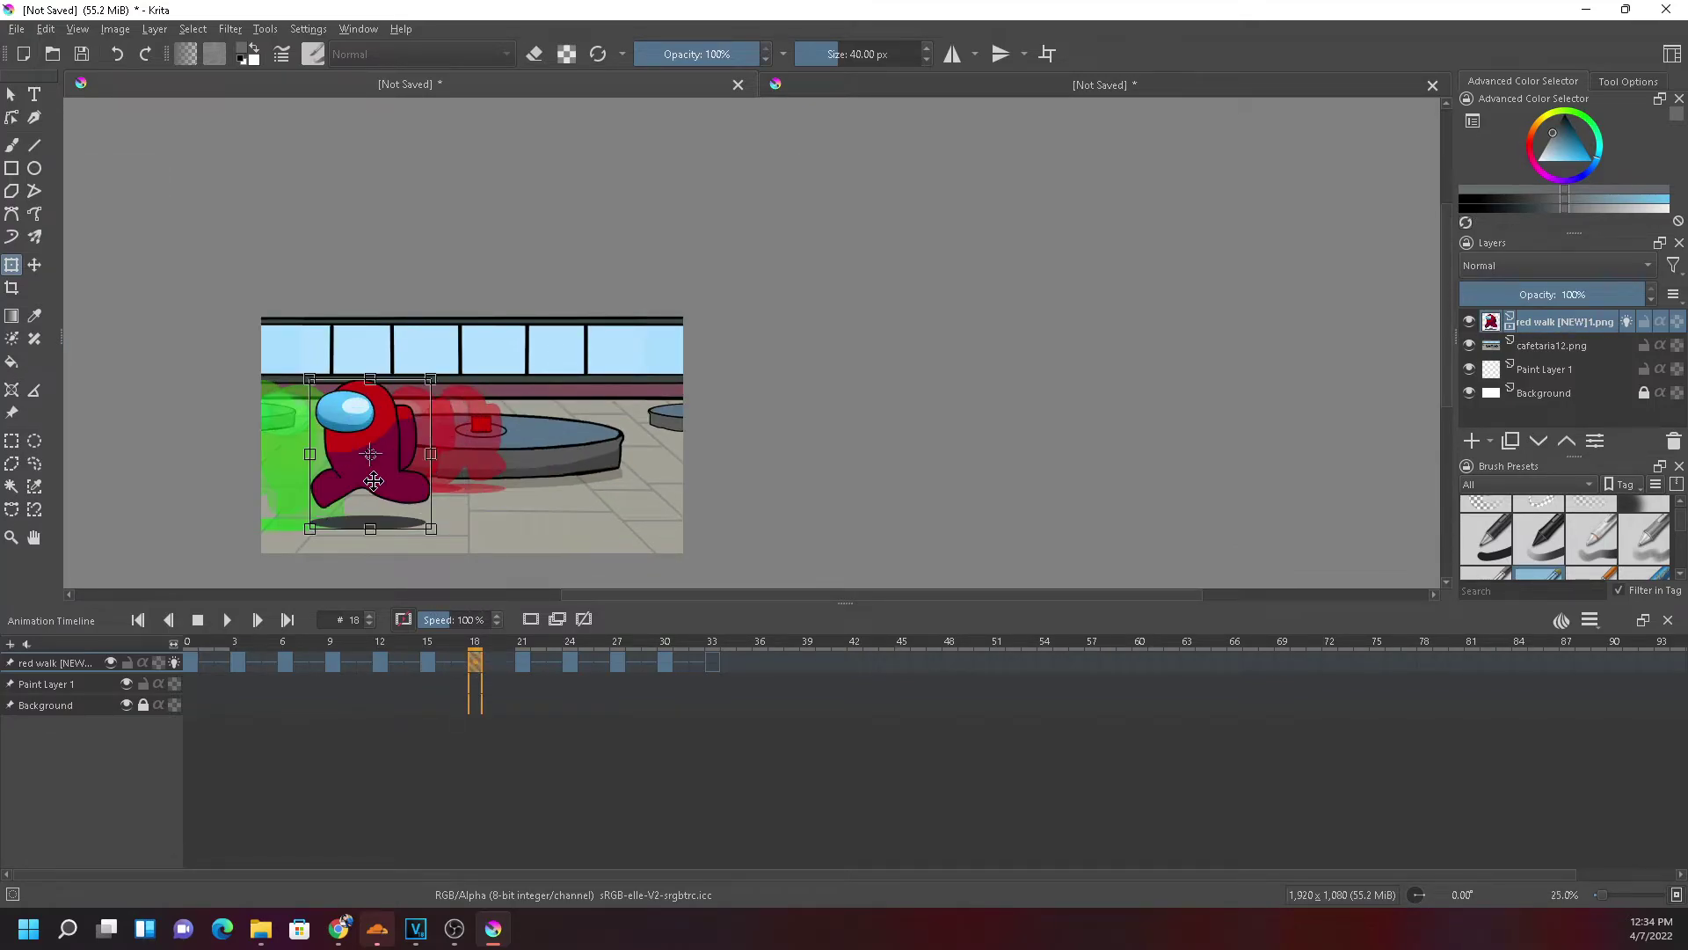
pyautogui.click(376, 495)
pyautogui.scroll(2, 380, 474)
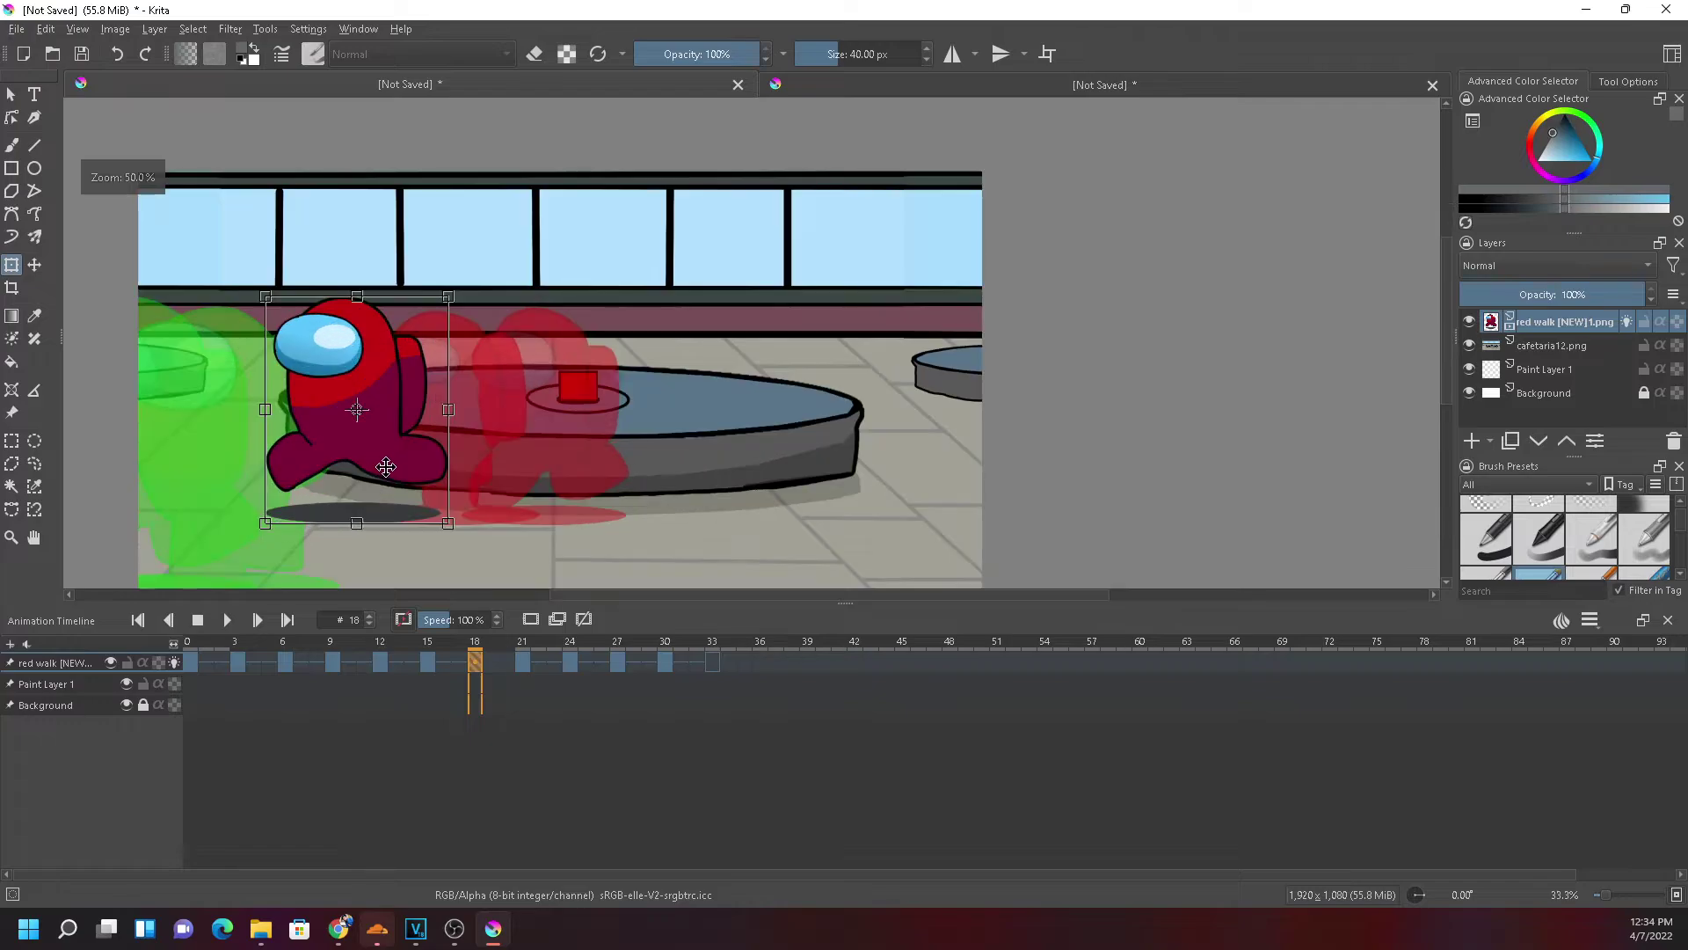
# Play the walk from frame 0 to check the resized crewmates
pyautogui.click(192, 663)
pyautogui.press('space')
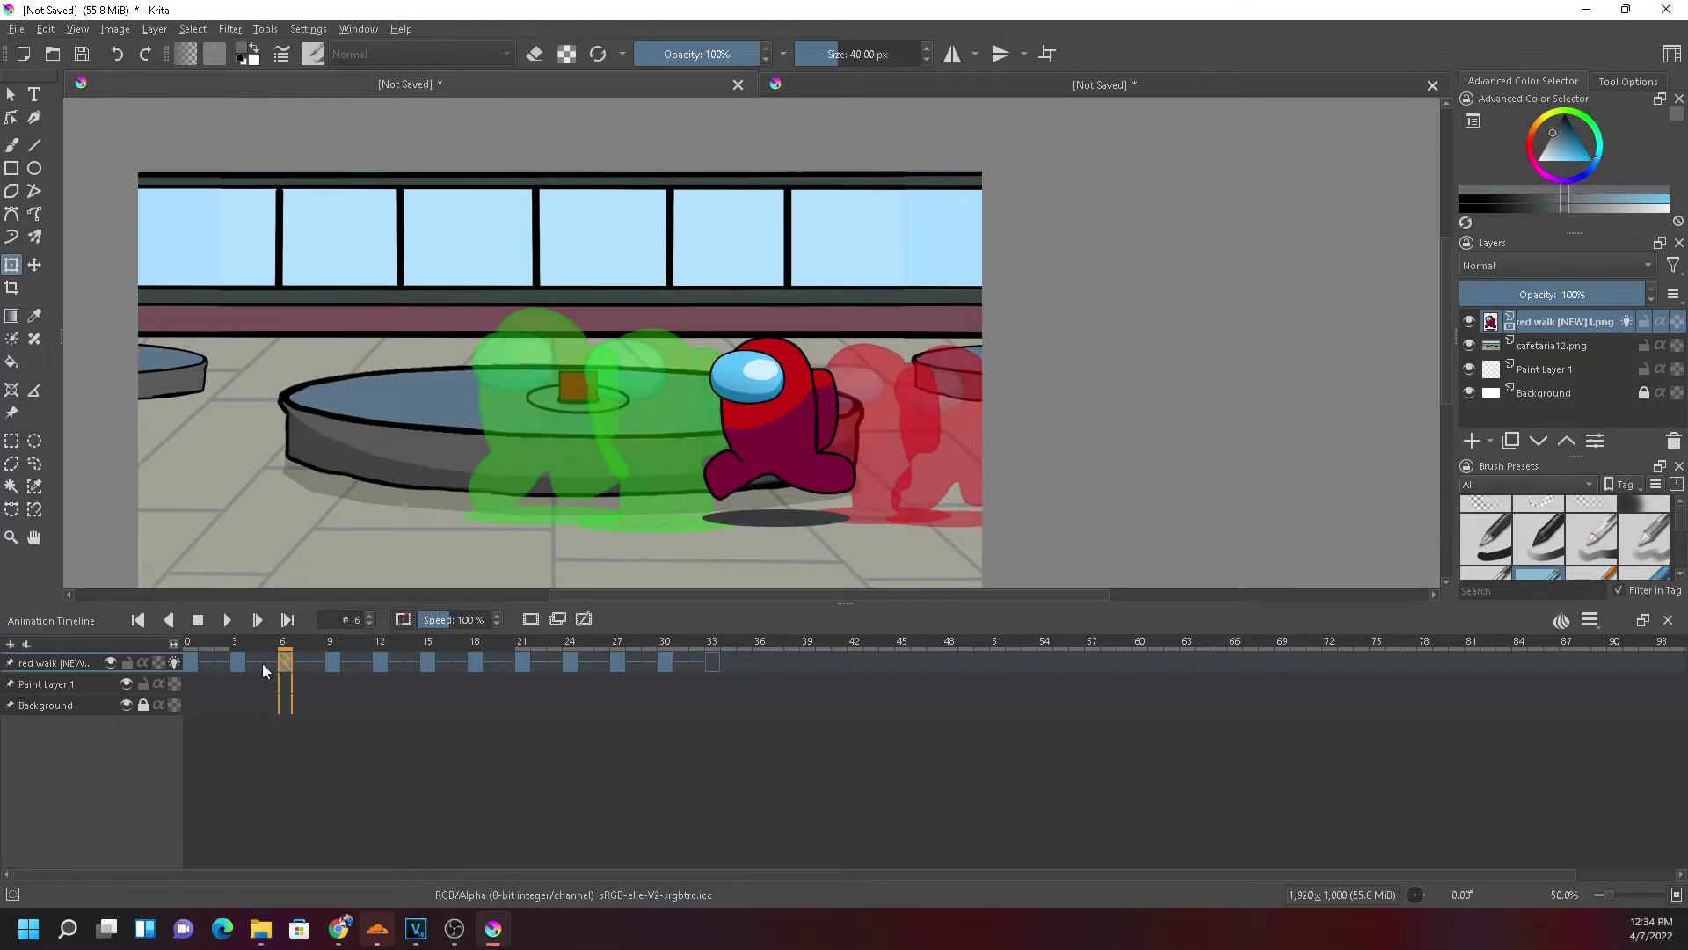
pyautogui.press('space')
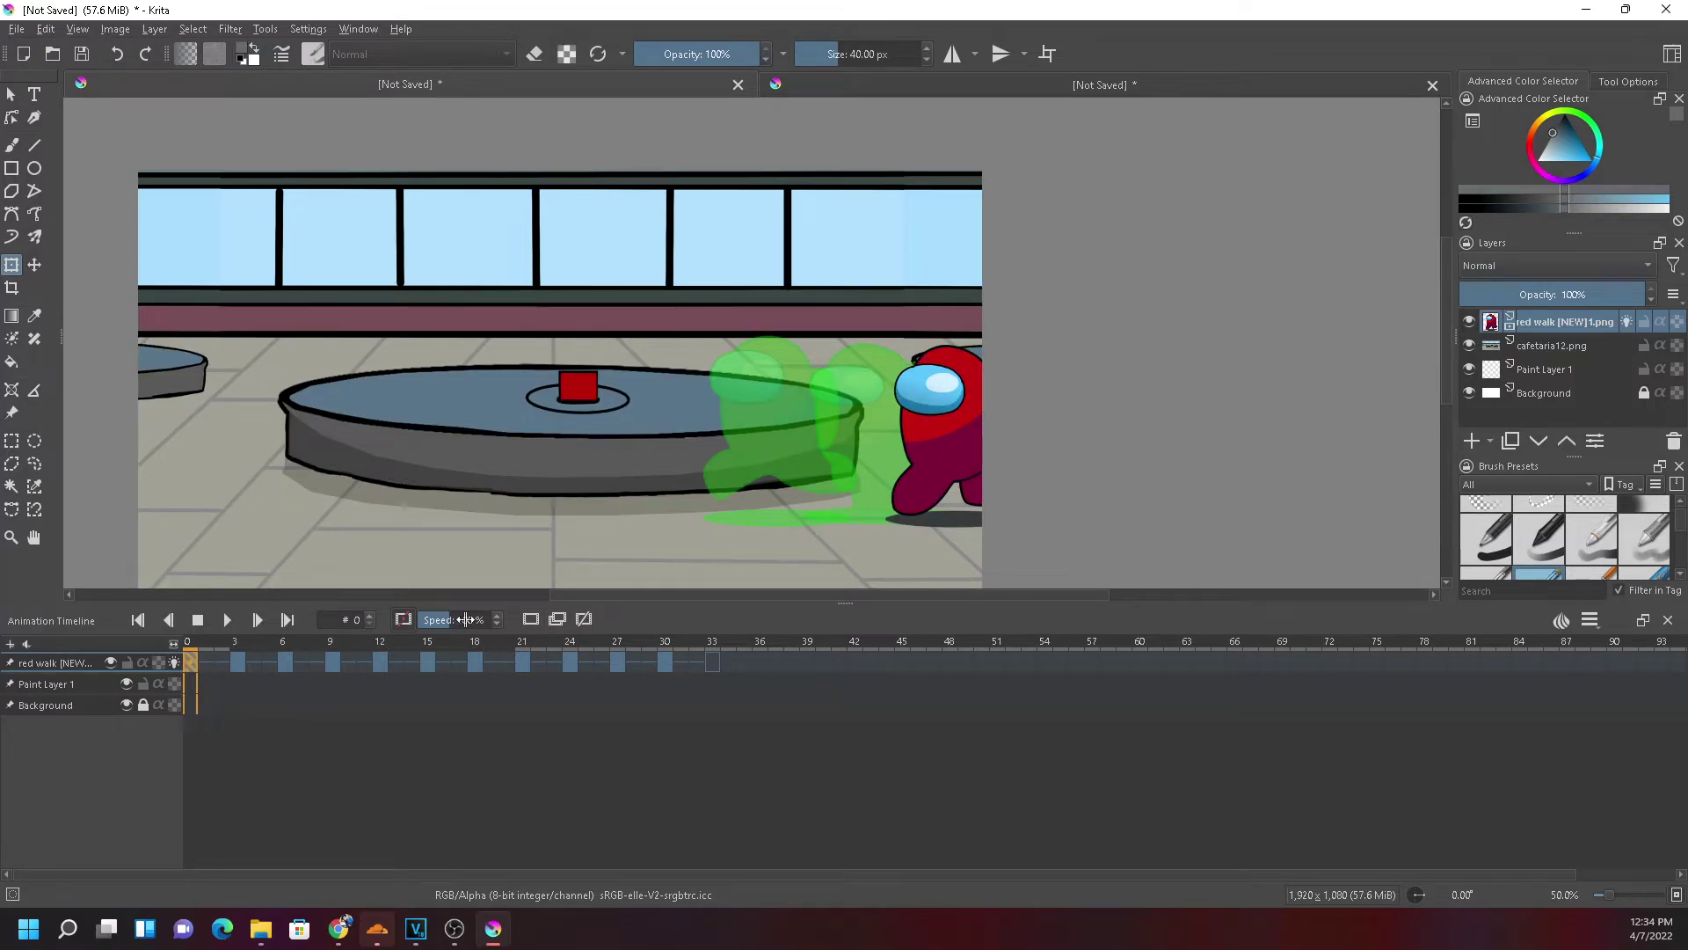
# Shrink the frame 21 crewmate at the canvas's left edge and raise it to the same ground line as frame 18
pyautogui.click(428, 662)
pyautogui.click(475, 662)
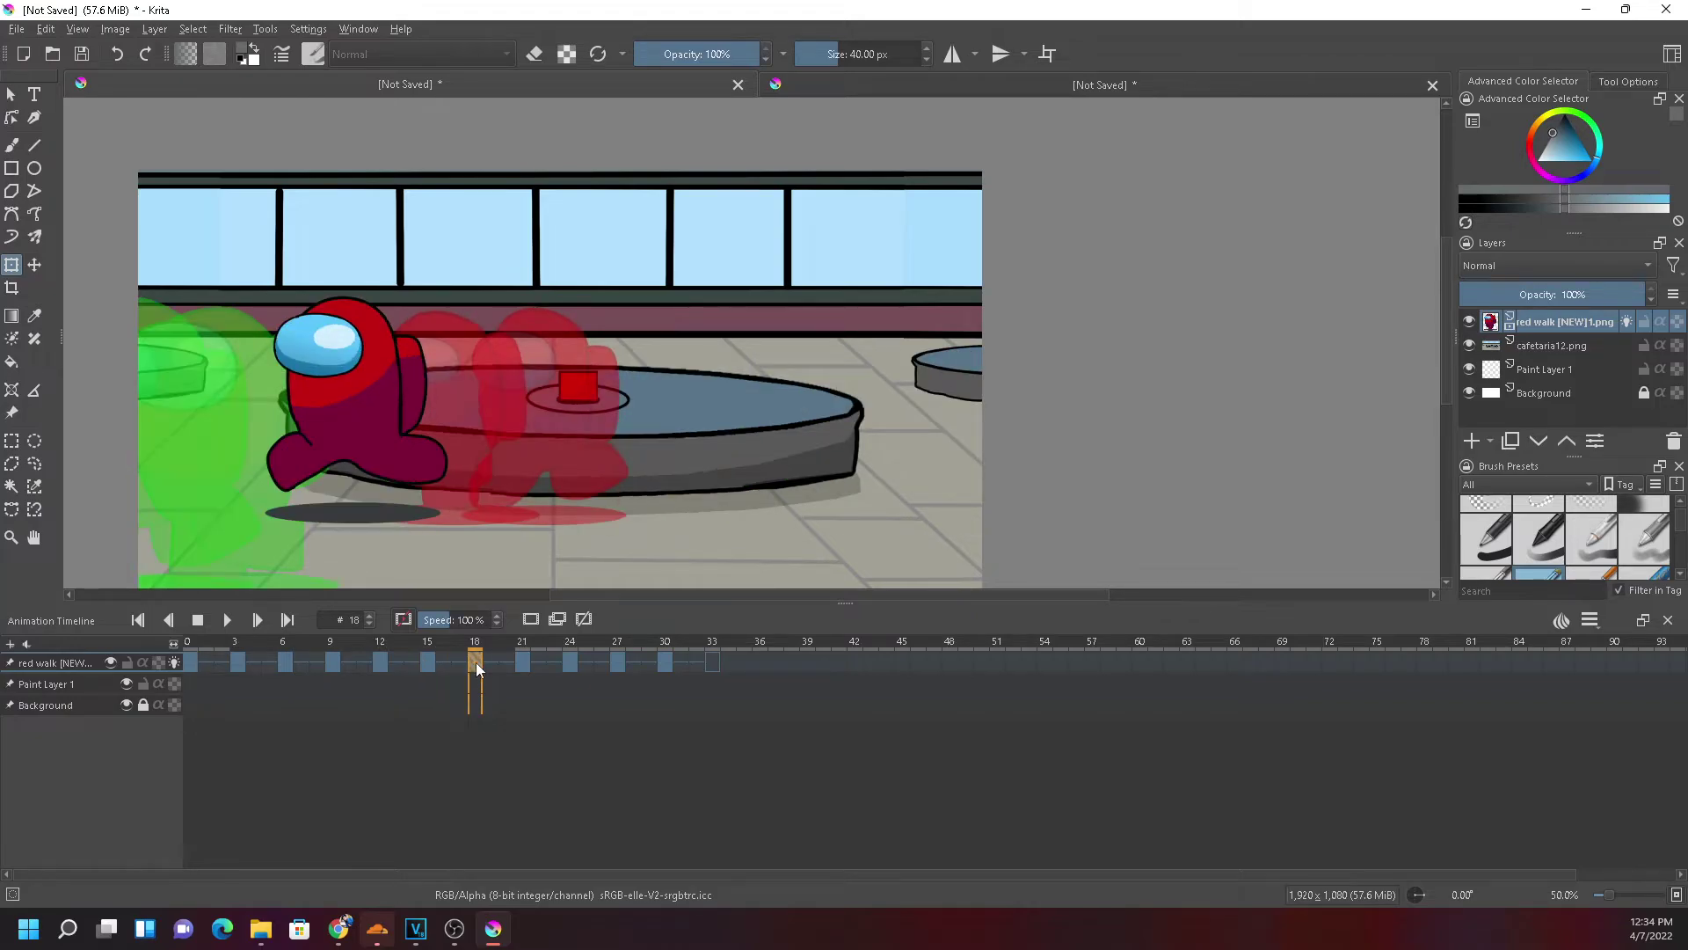
pyautogui.click(522, 662)
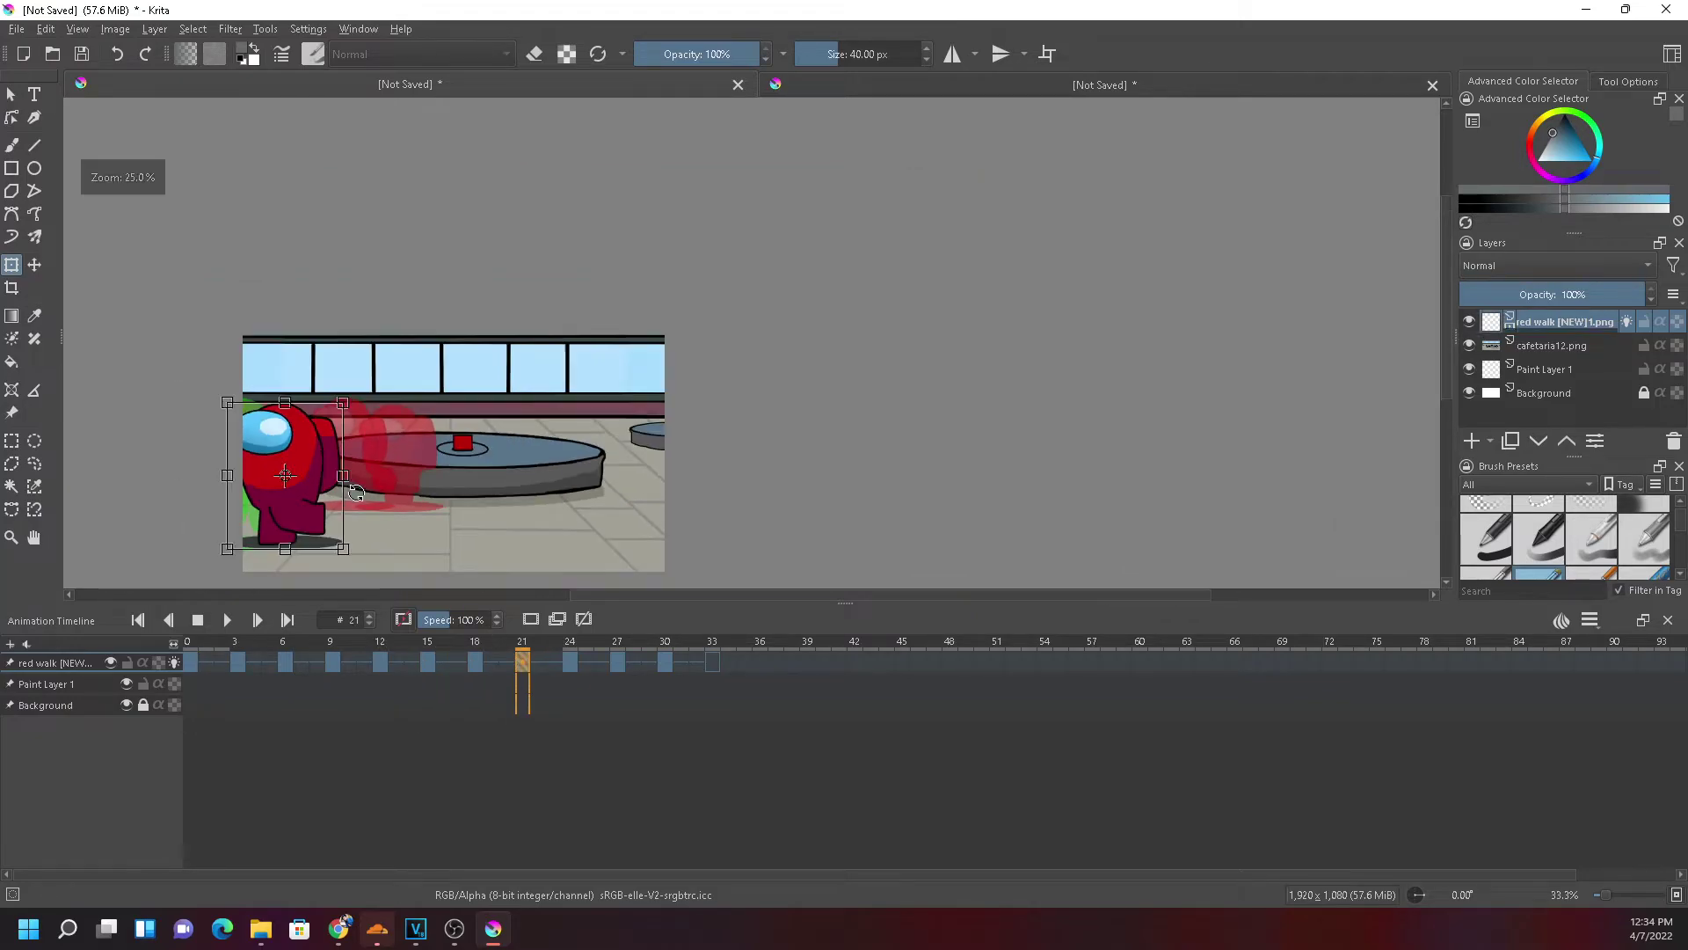
pyautogui.scroll(-1, 282, 449)
pyautogui.moveTo(281, 547); pyautogui.dragTo(281, 496)
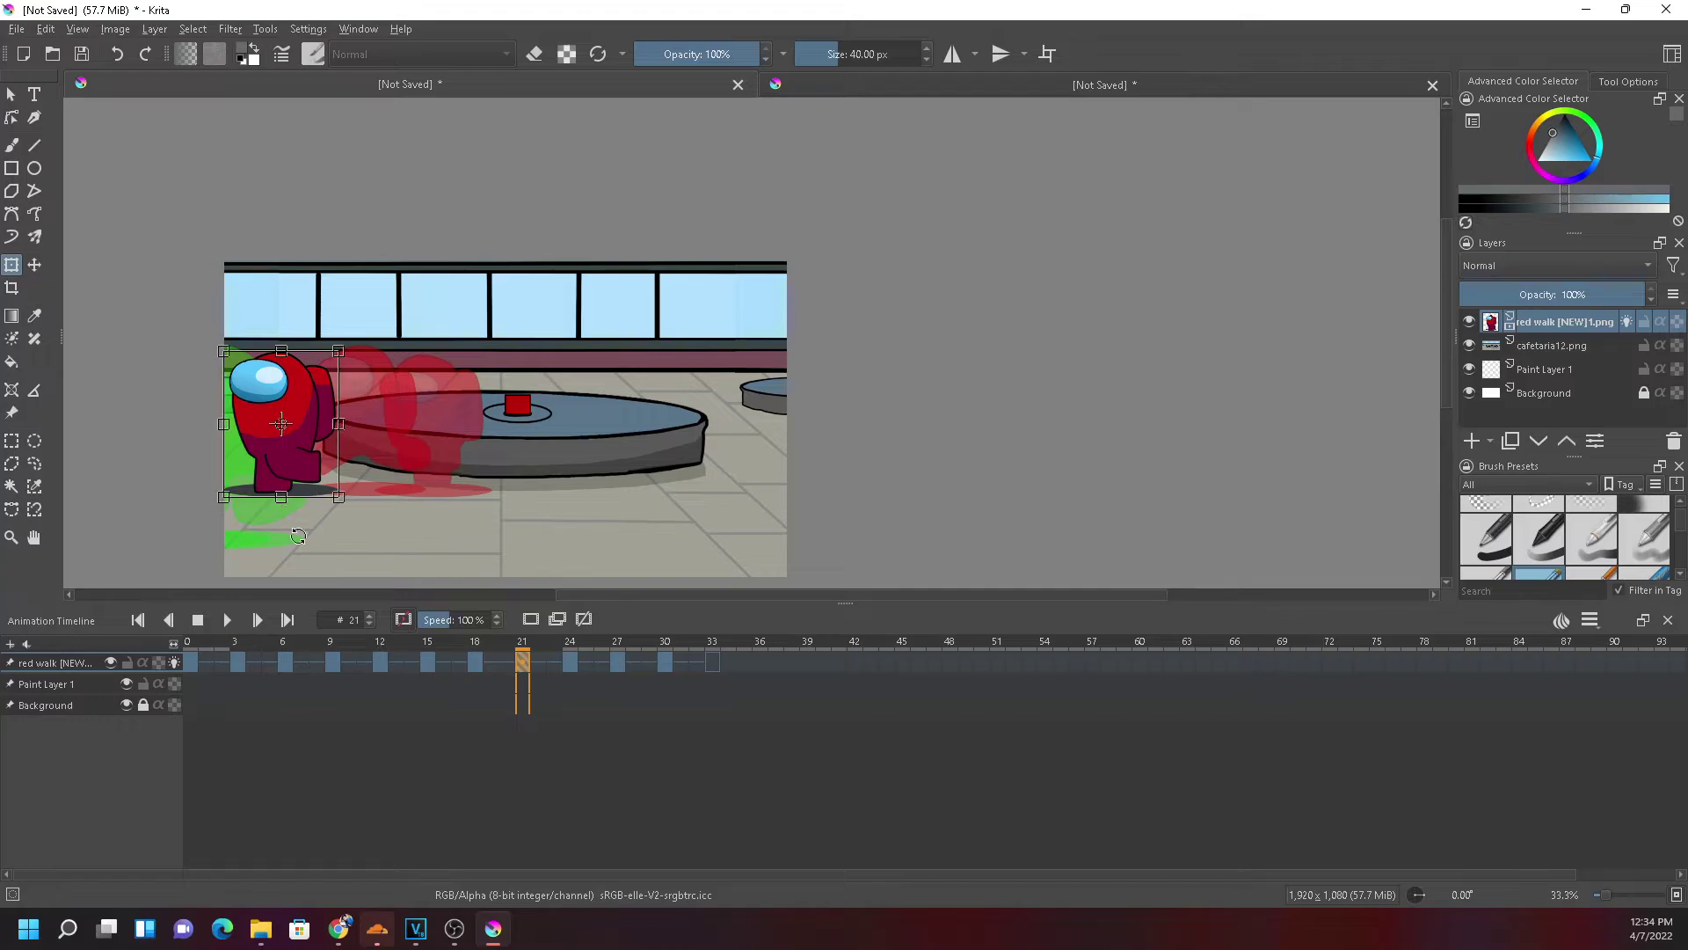
# Shrink the frame 24 crewmate partly past the left edge, align it with frame 21, and replay the walk from frame 0
pyautogui.click(569, 662)
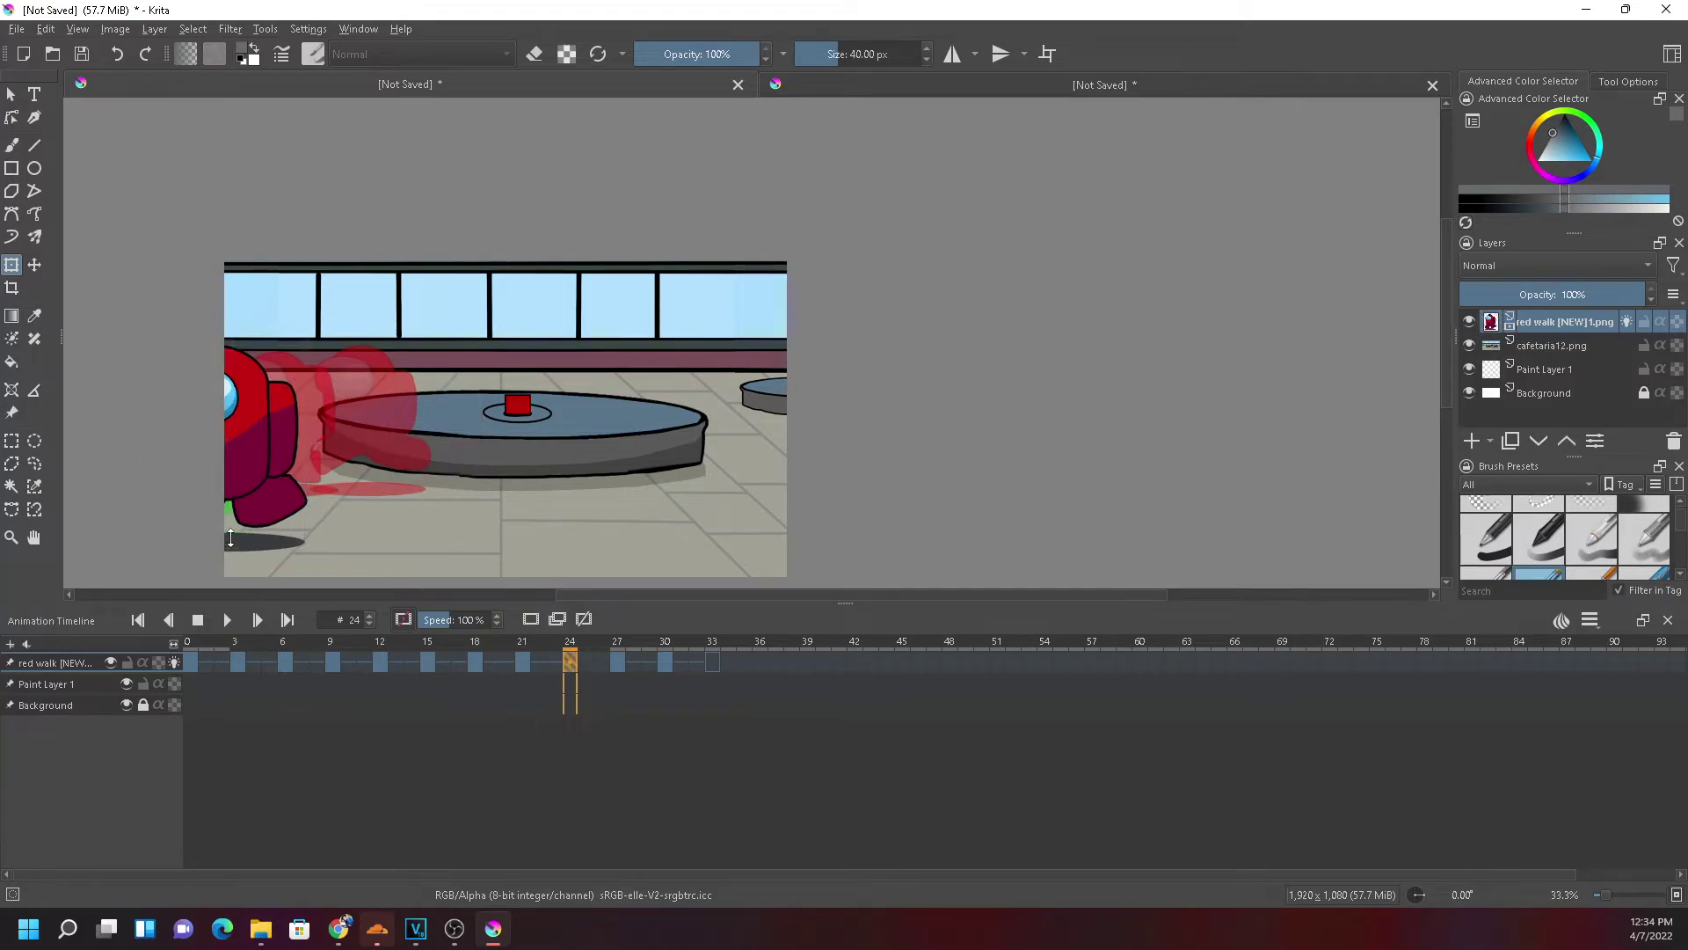
pyautogui.click(12, 440)
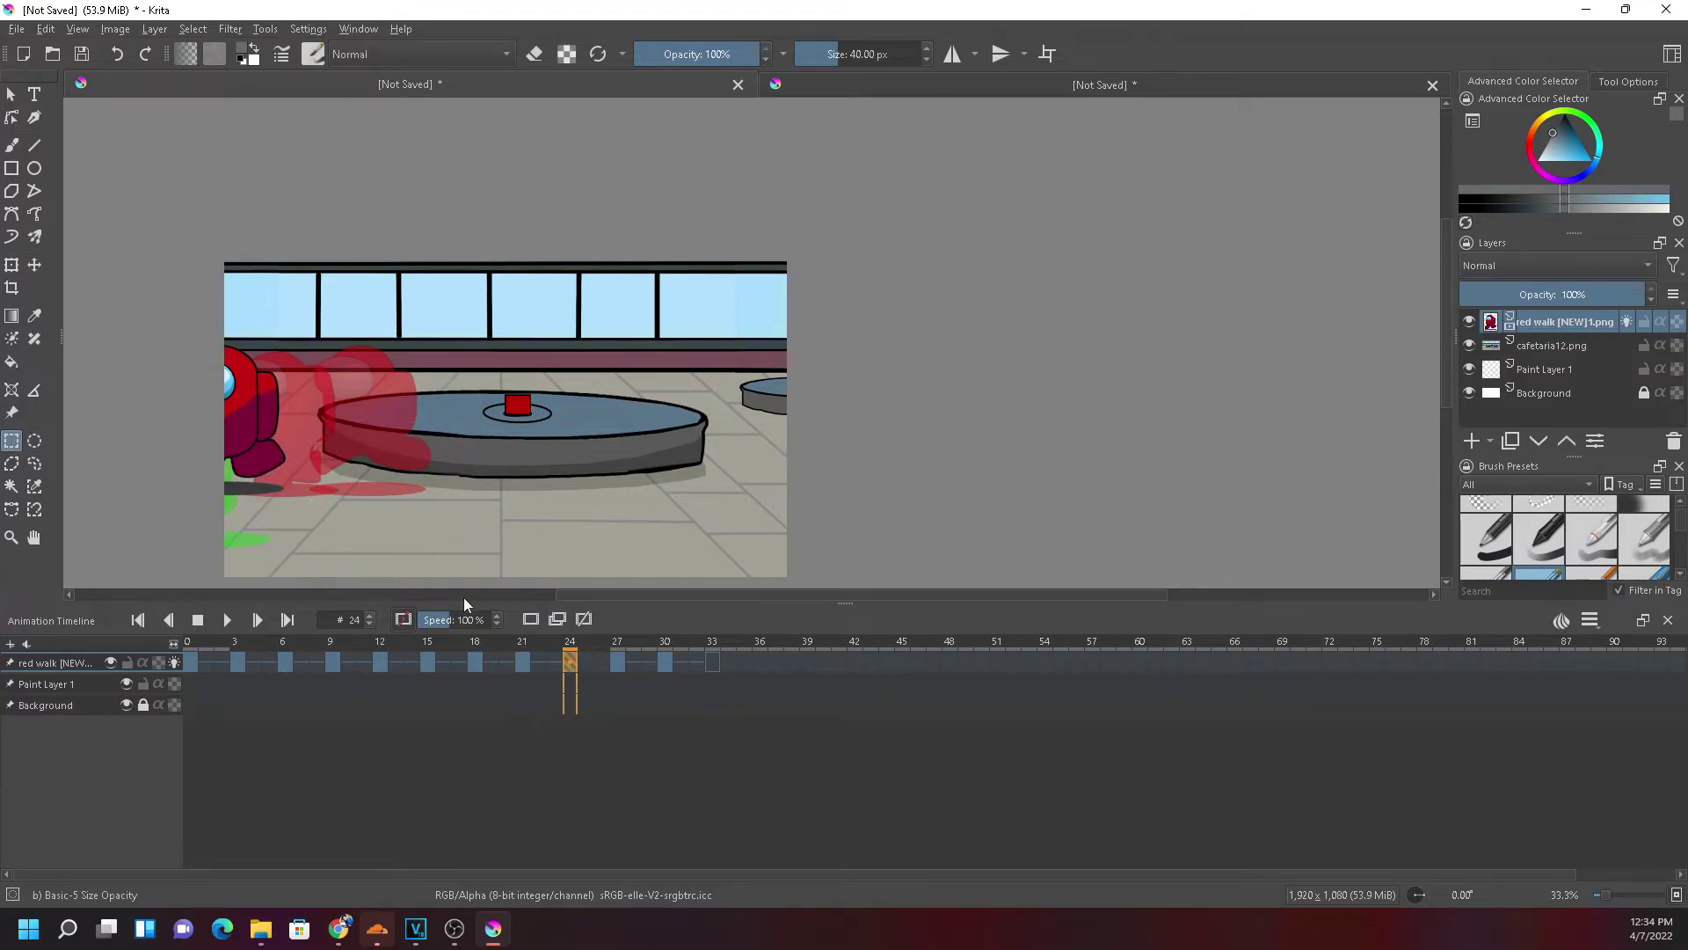
pyautogui.click(188, 661)
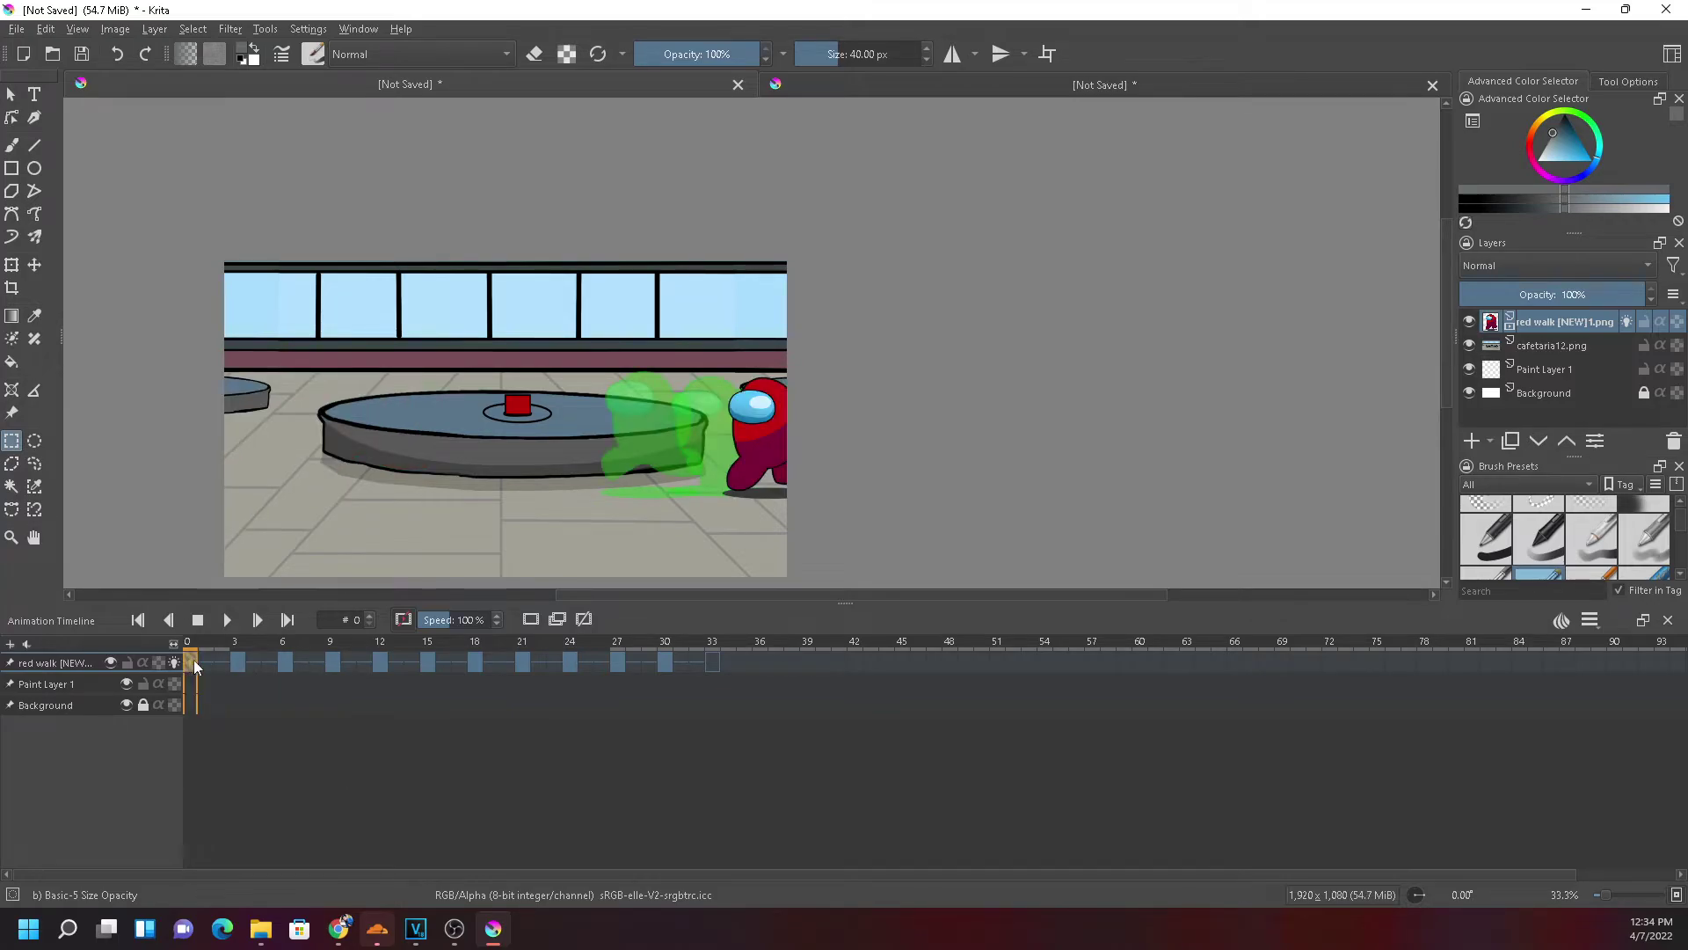
pyautogui.click(229, 620)
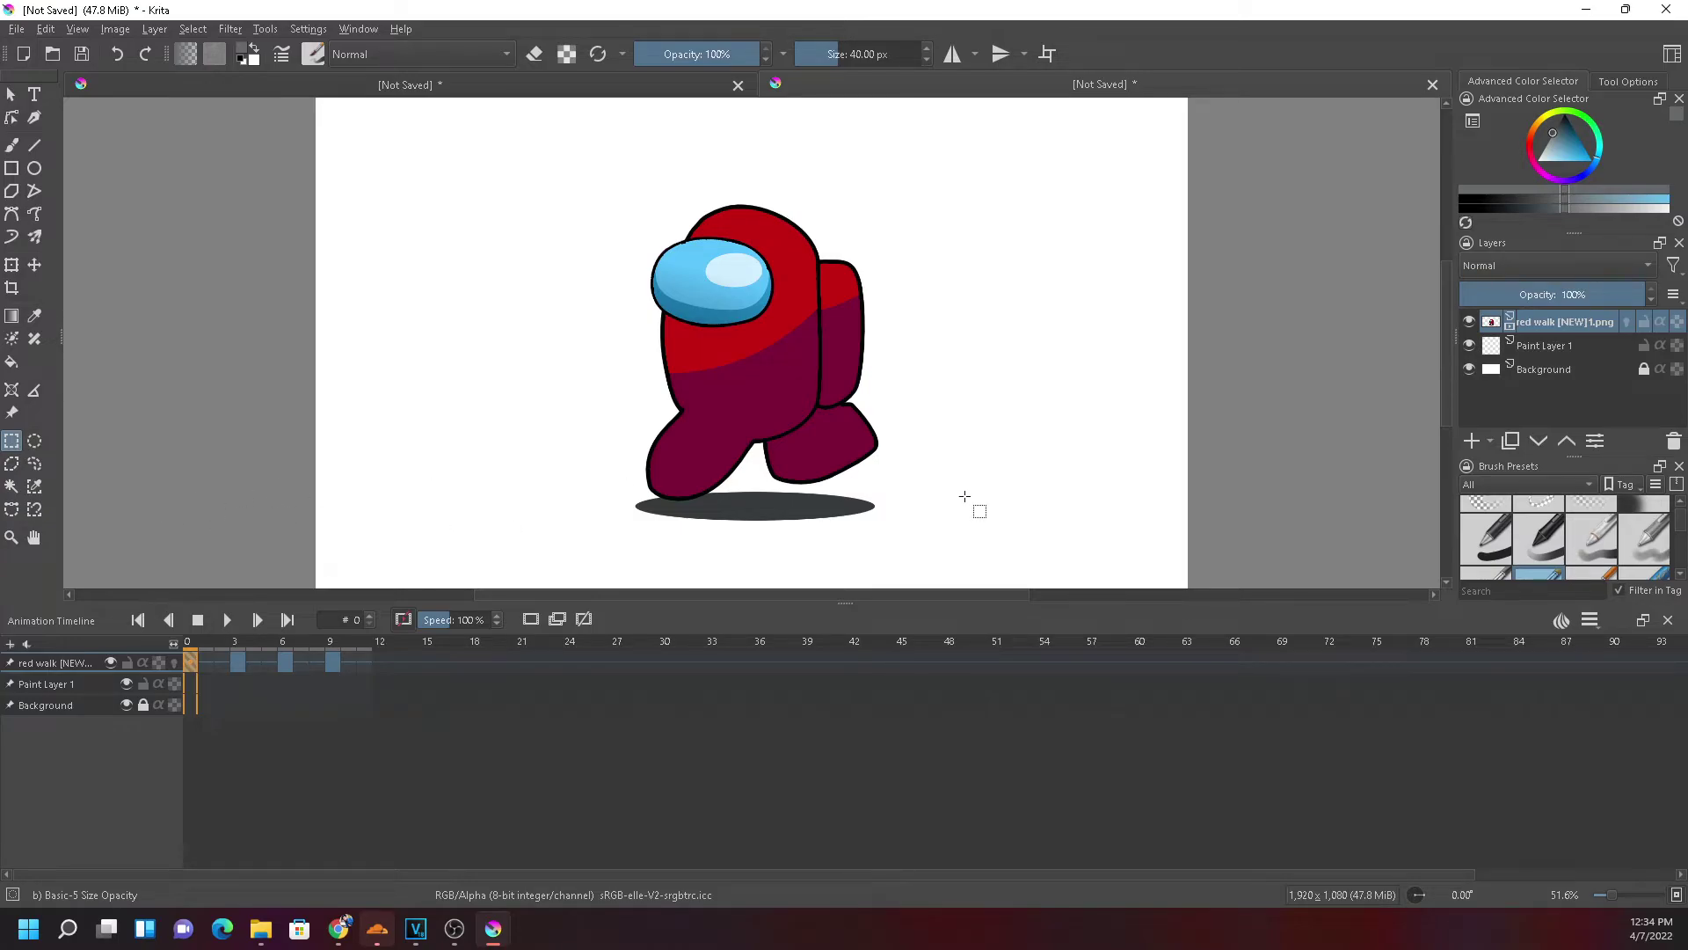
# Fill Paint Layer 1 behind the walking crewmate with solid bright green
pyautogui.click(1622, 369)
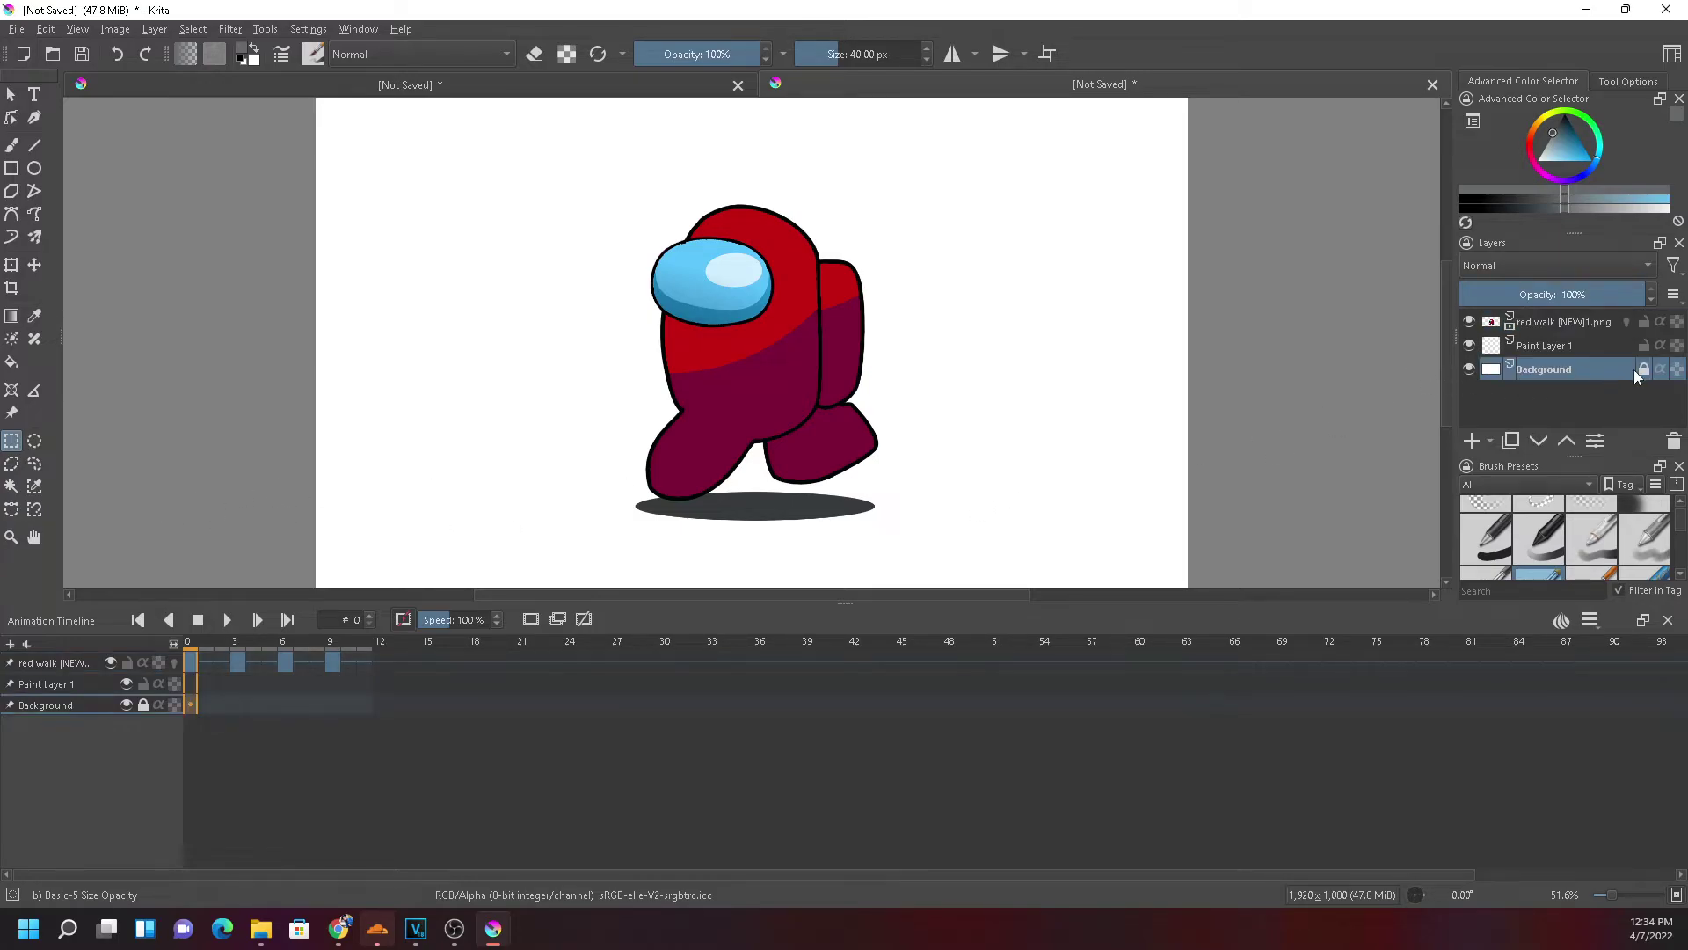
pyautogui.click(1586, 346)
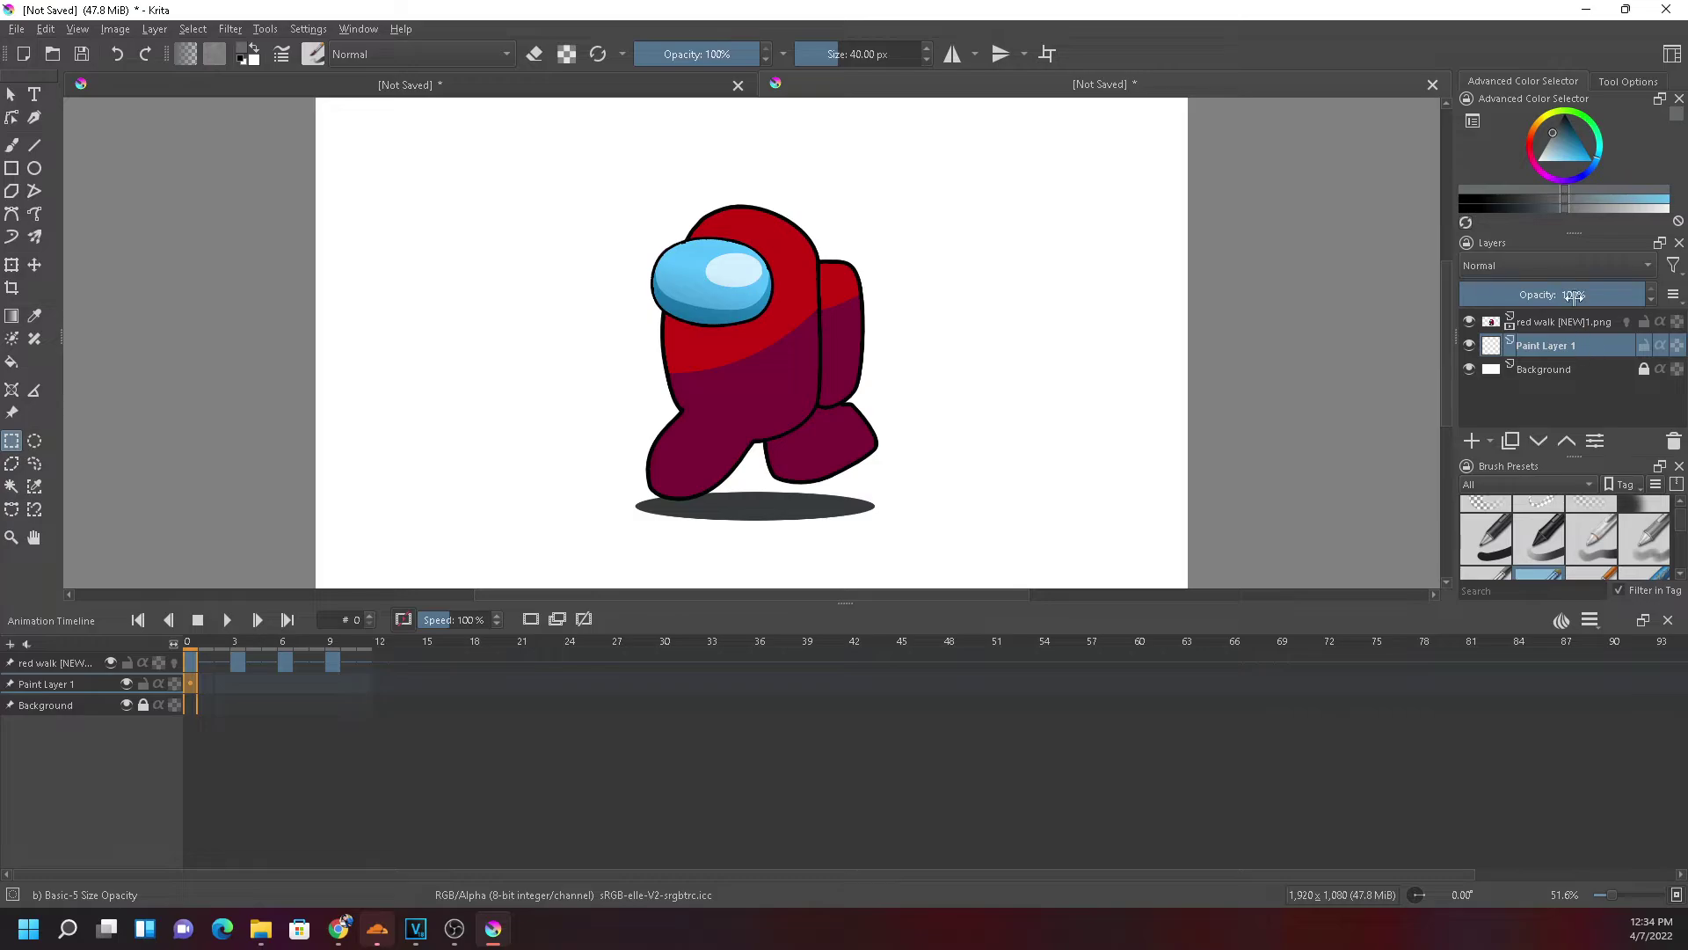
pyautogui.click(1593, 130)
pyautogui.moveTo(1582, 143); pyautogui.dragTo(1600, 170)
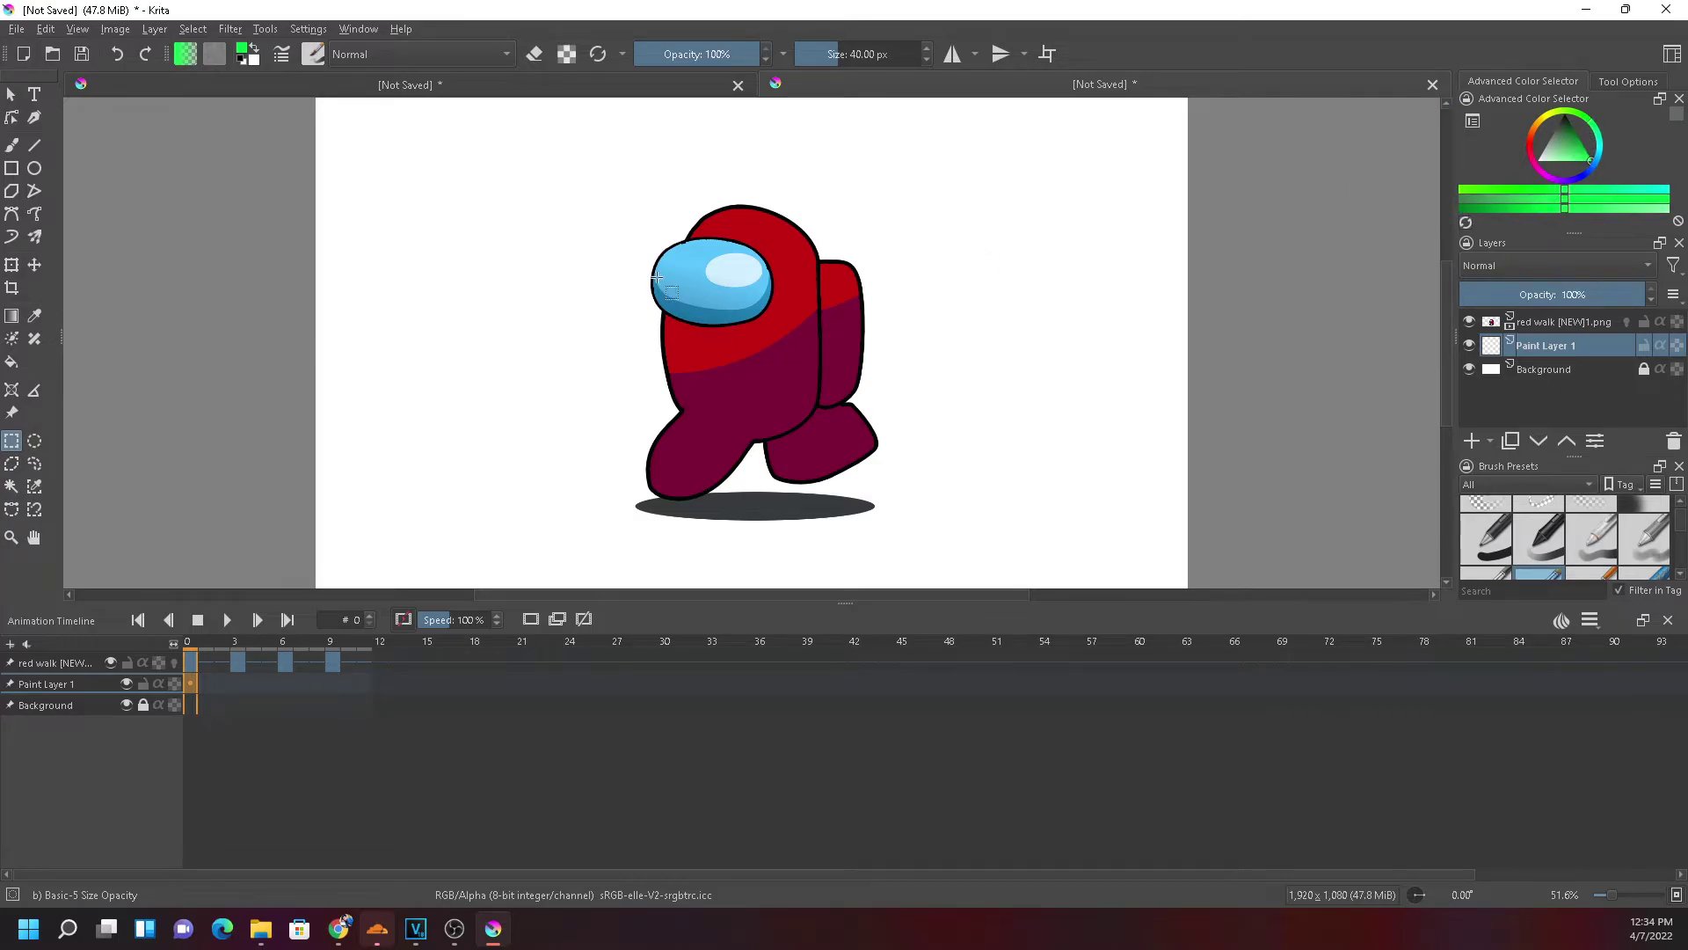
pyautogui.click(10, 364)
pyautogui.click(1055, 464)
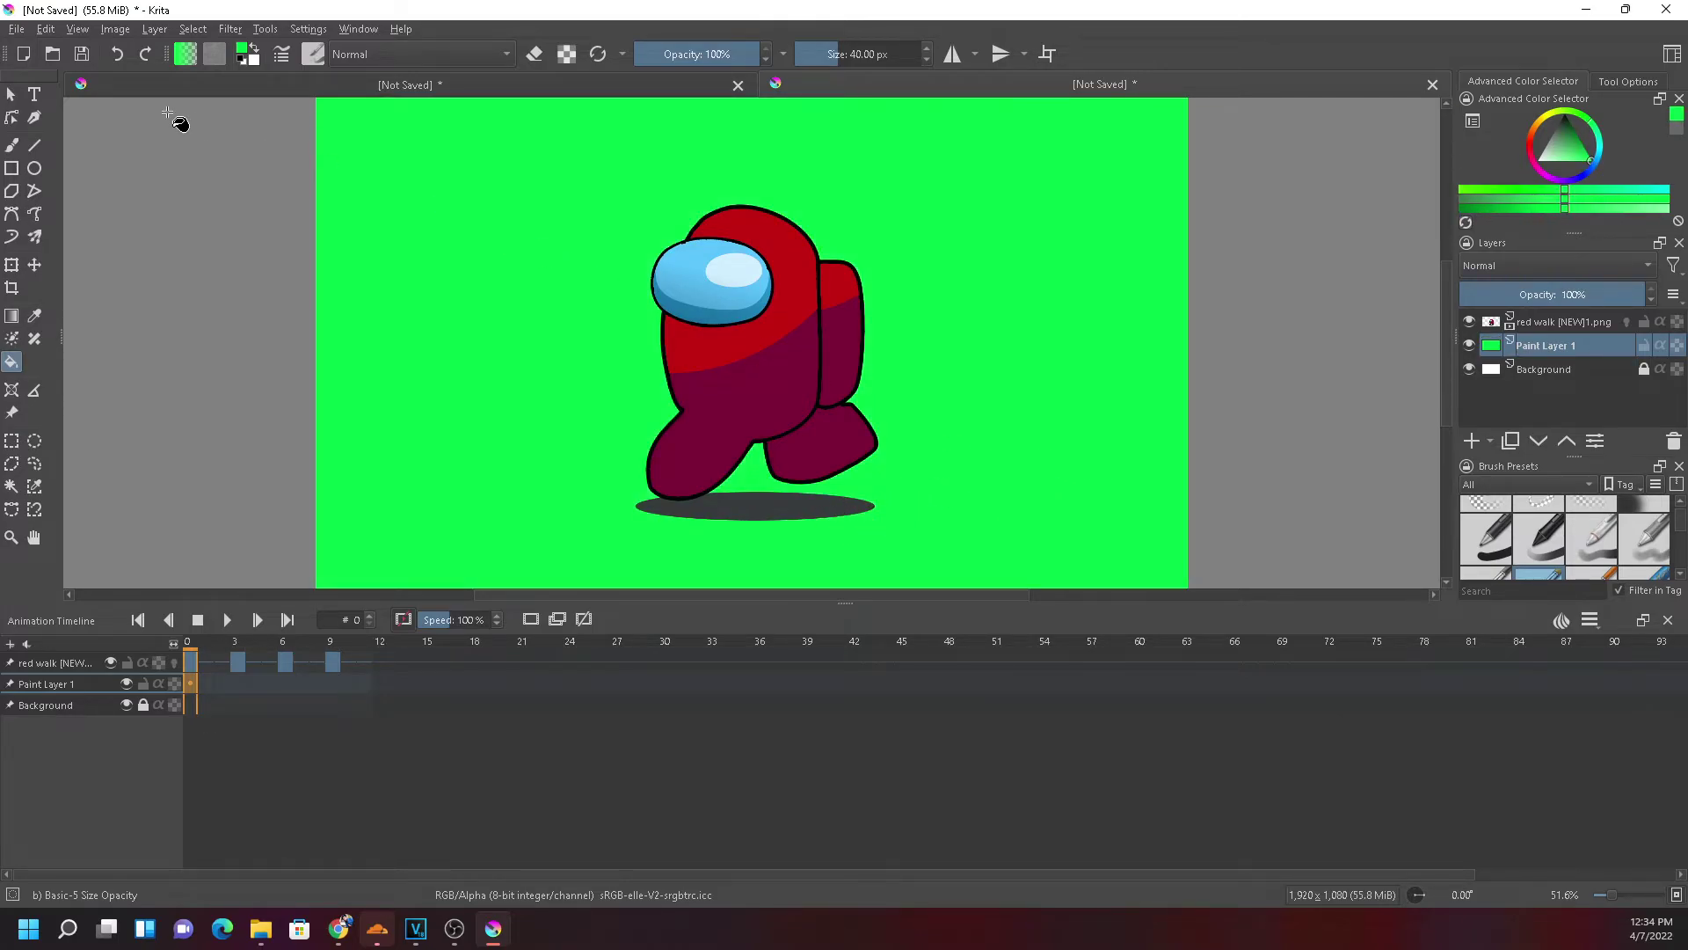
# Play the green-screen walk cycle and check the clip's end frame against the last keyframe at frame 9
pyautogui.click(16, 29)
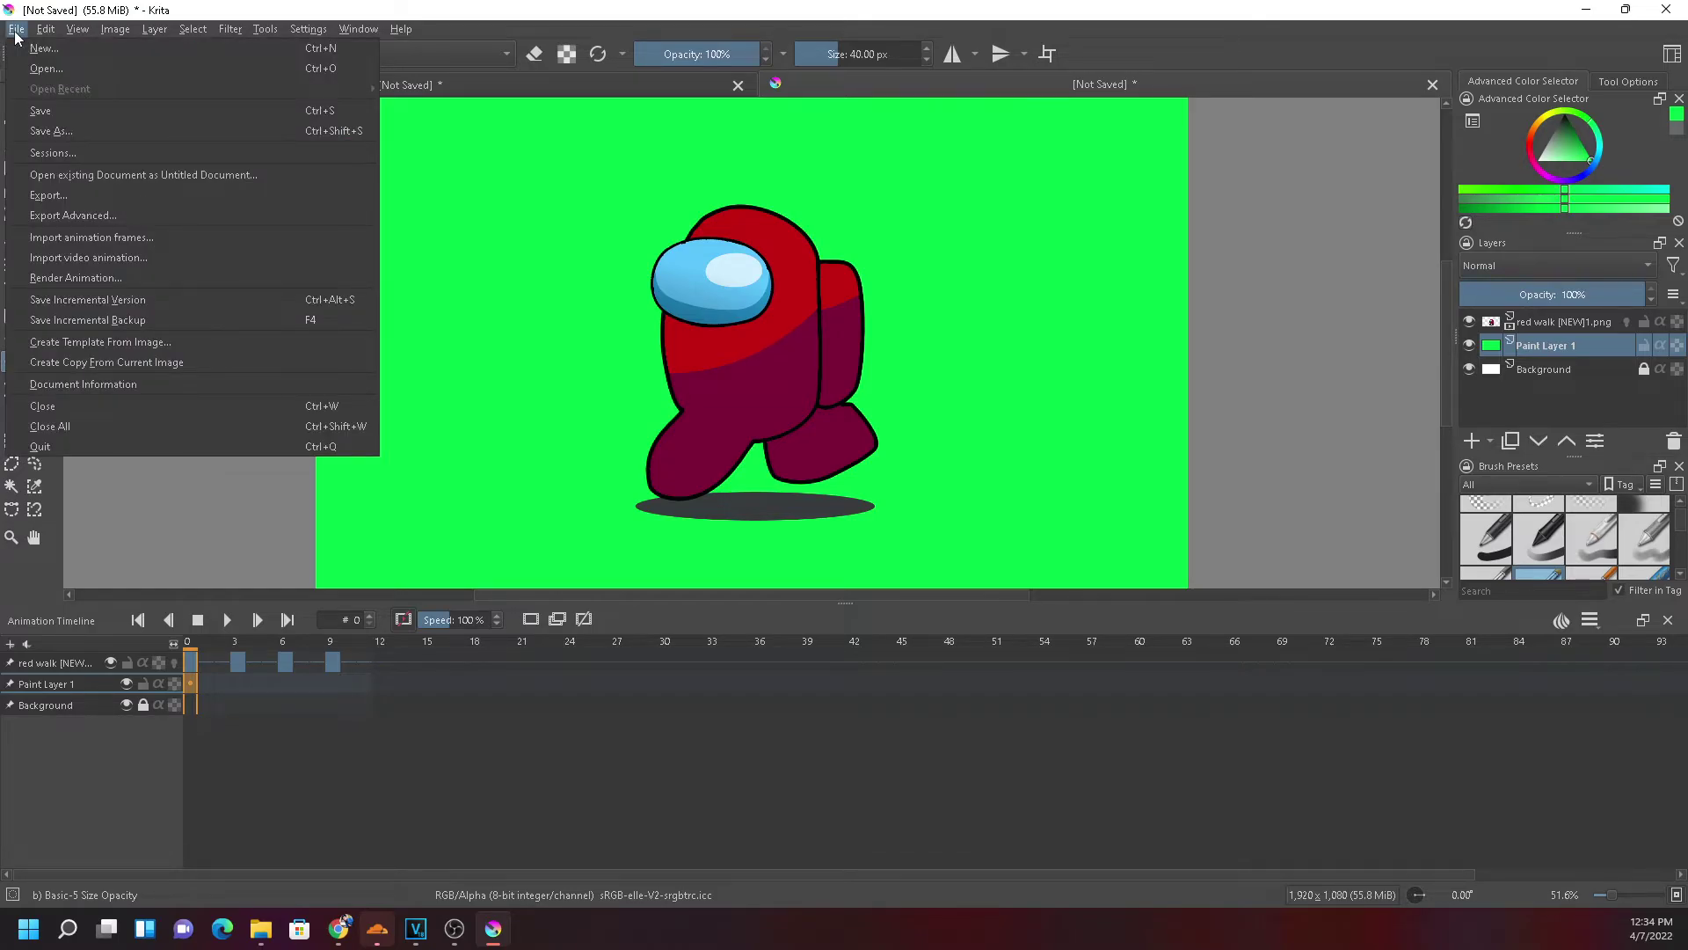
pyautogui.click(333, 662)
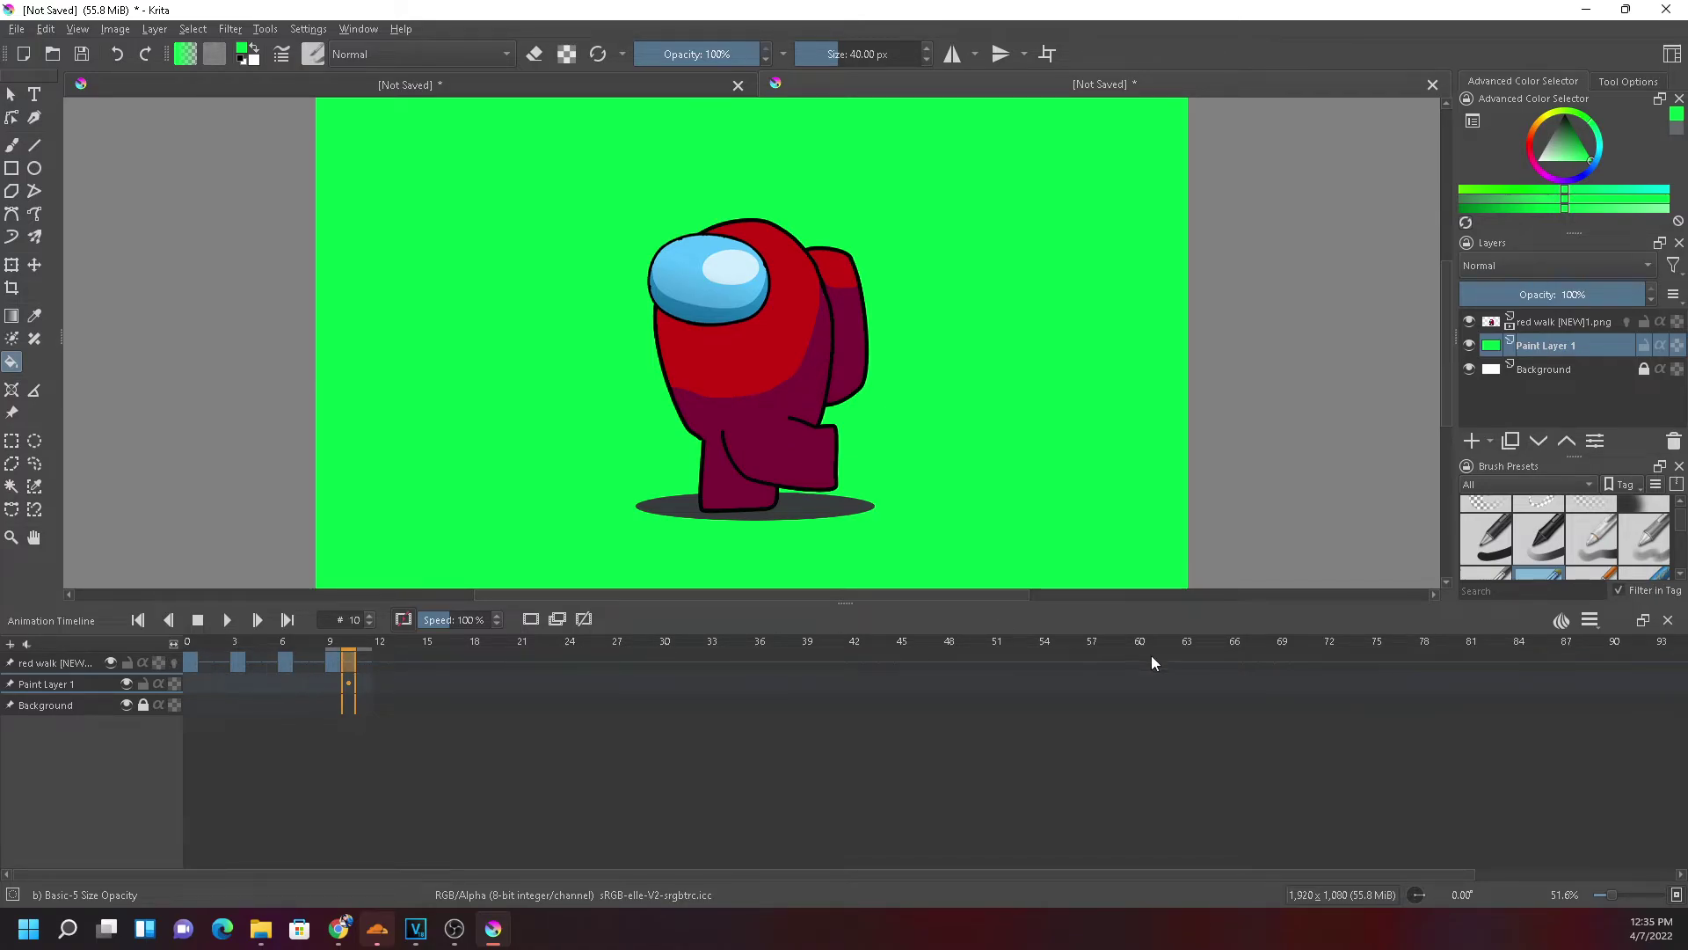
pyautogui.click(1591, 619)
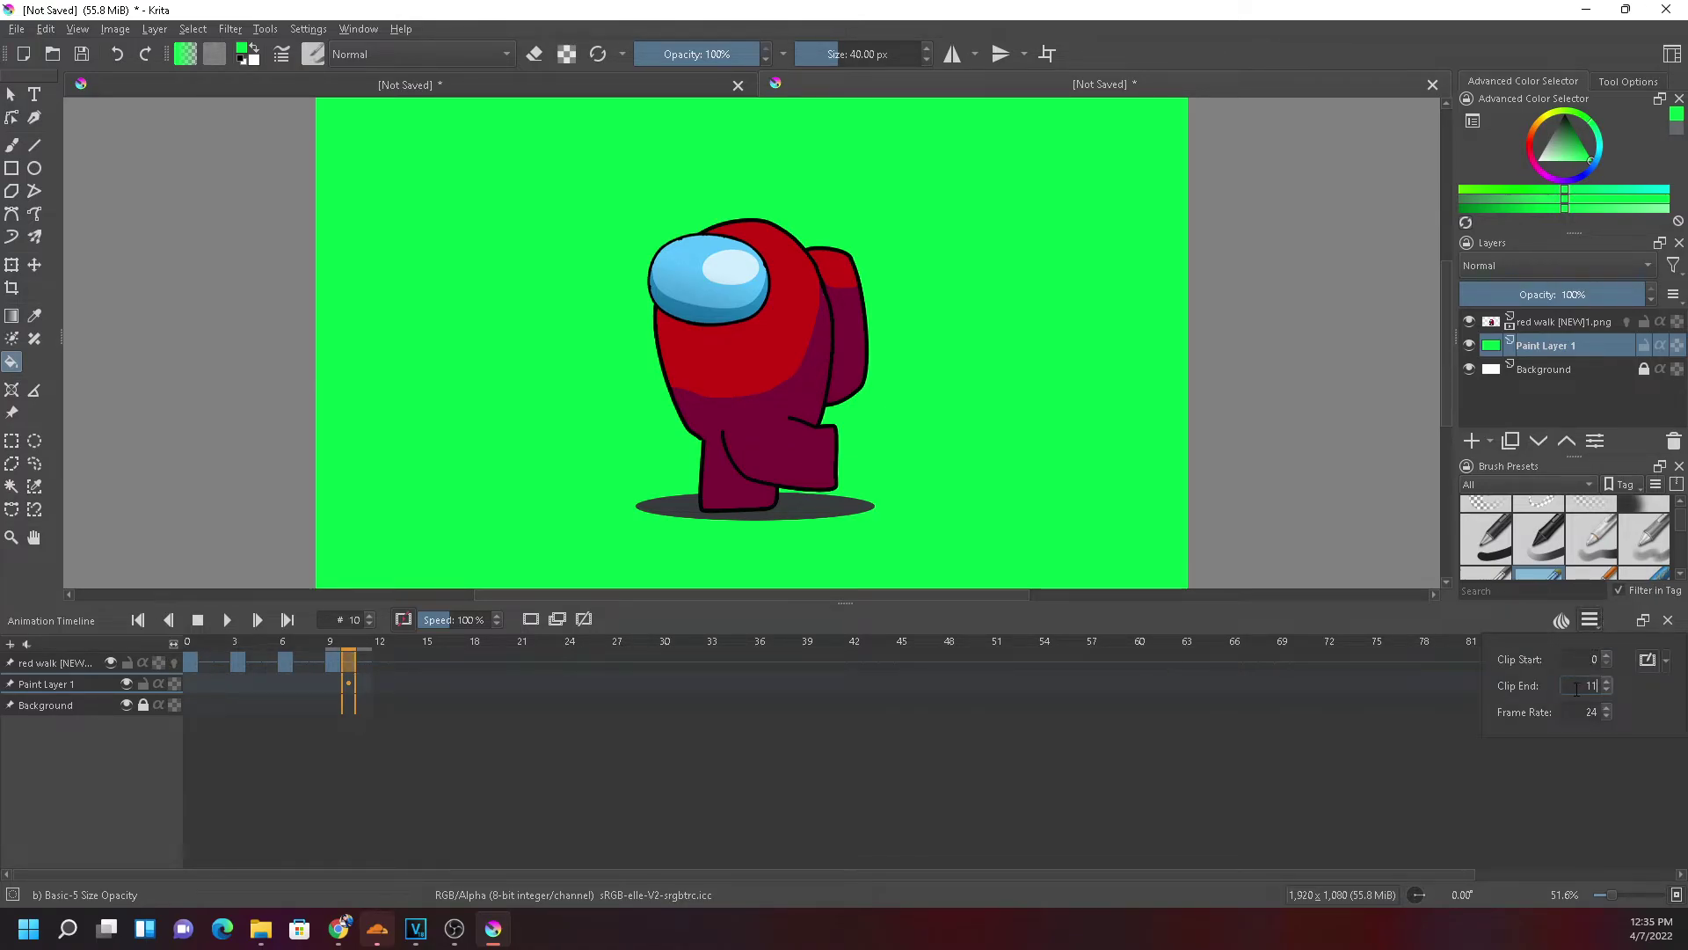
pyautogui.click(226, 620)
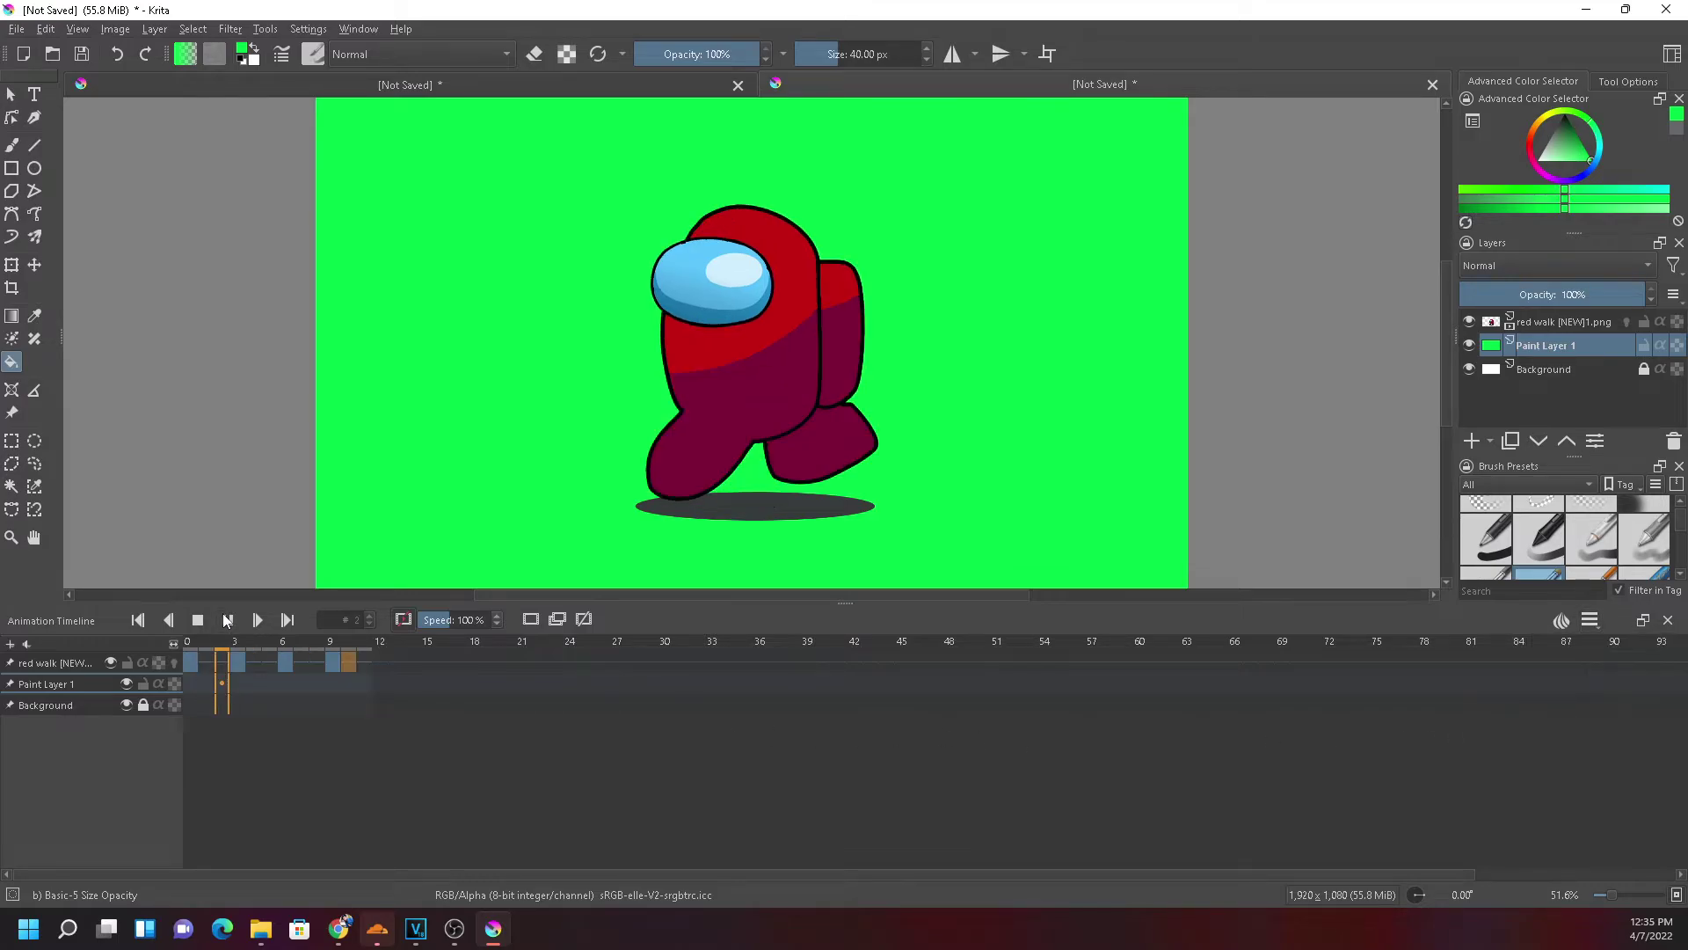
pyautogui.click(1598, 620)
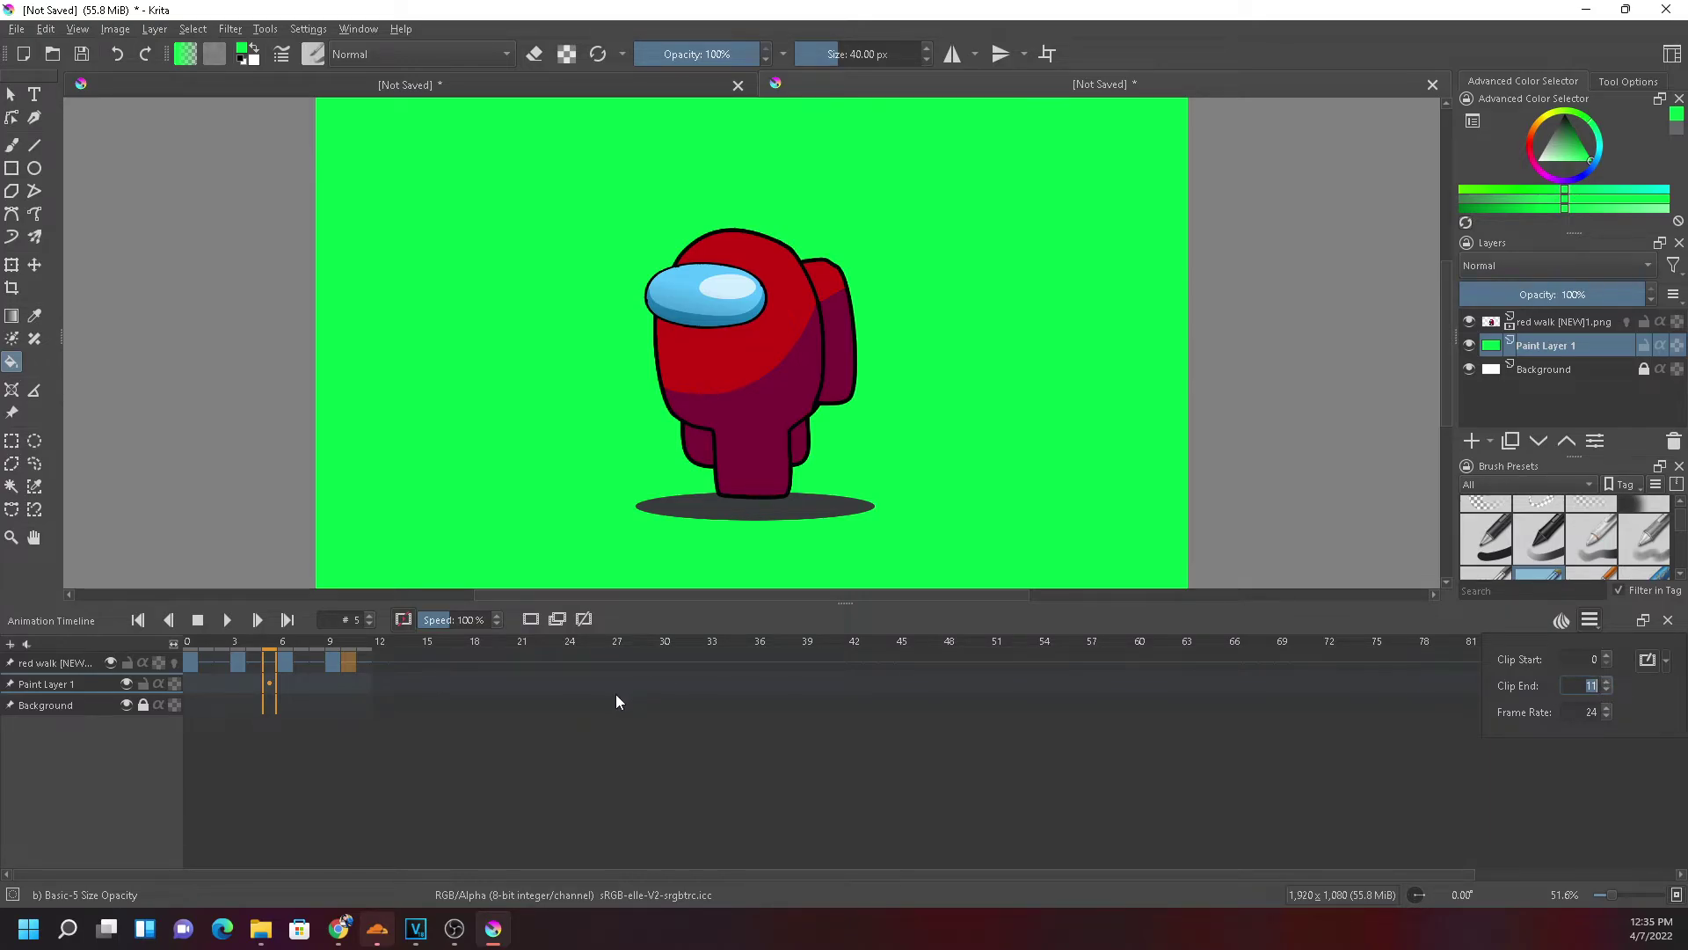
pyautogui.click(332, 662)
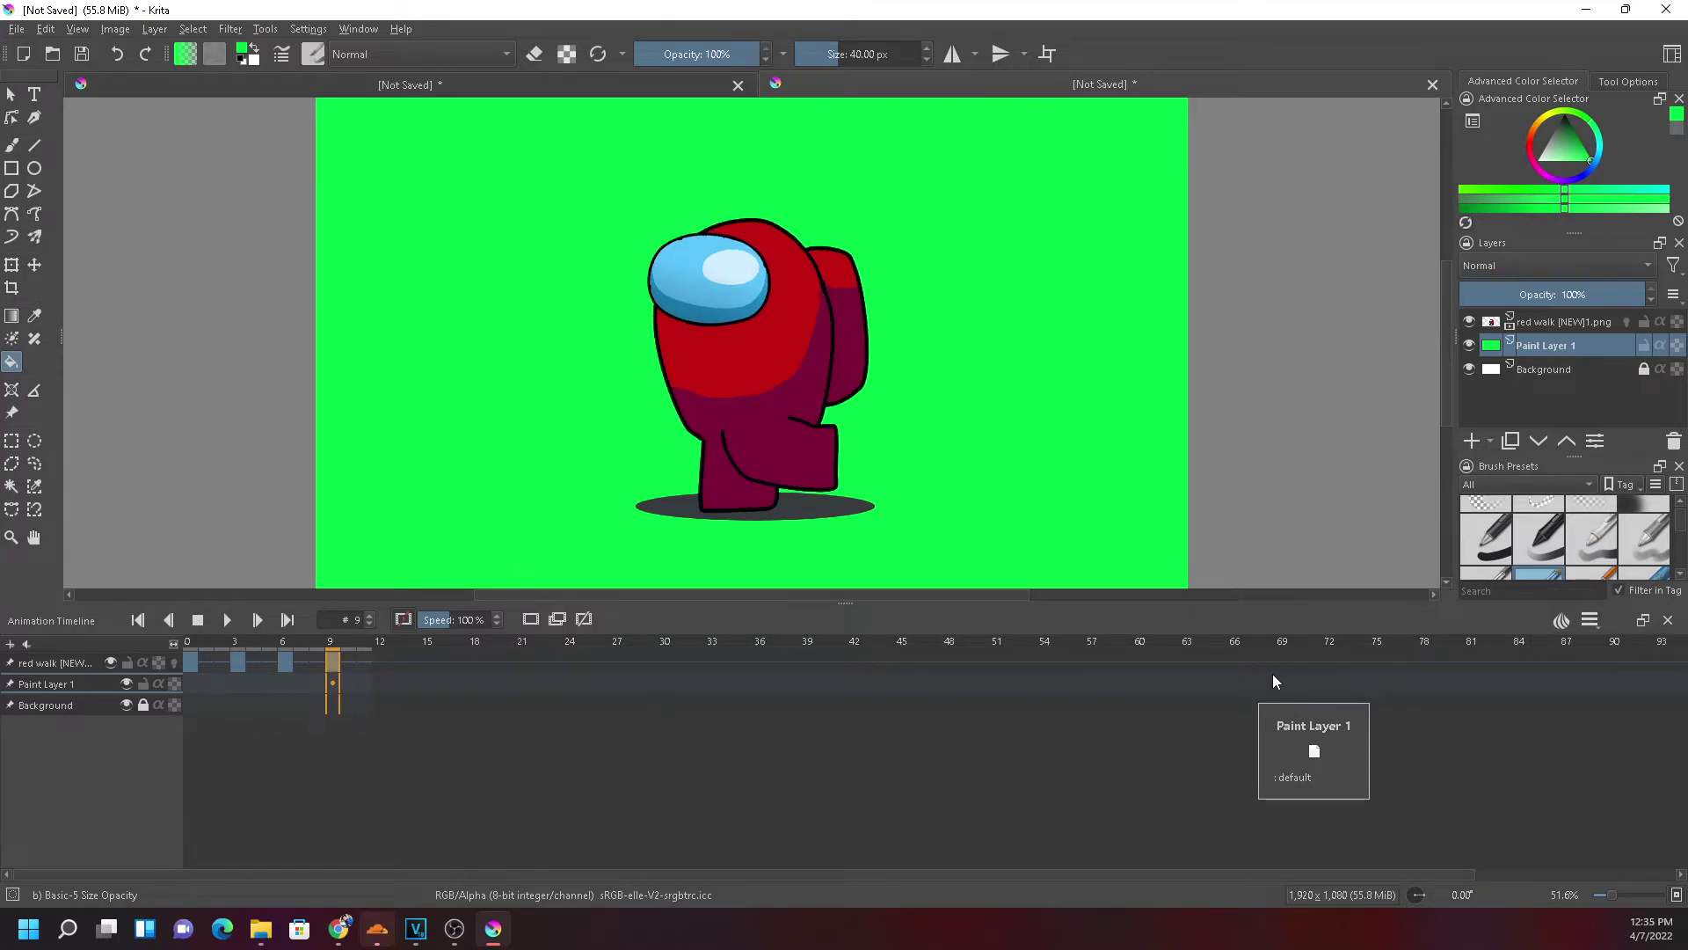
# Start rendering the animation as an MPEG-4 video and choose the Pictures folder as its location
pyautogui.click(14, 29)
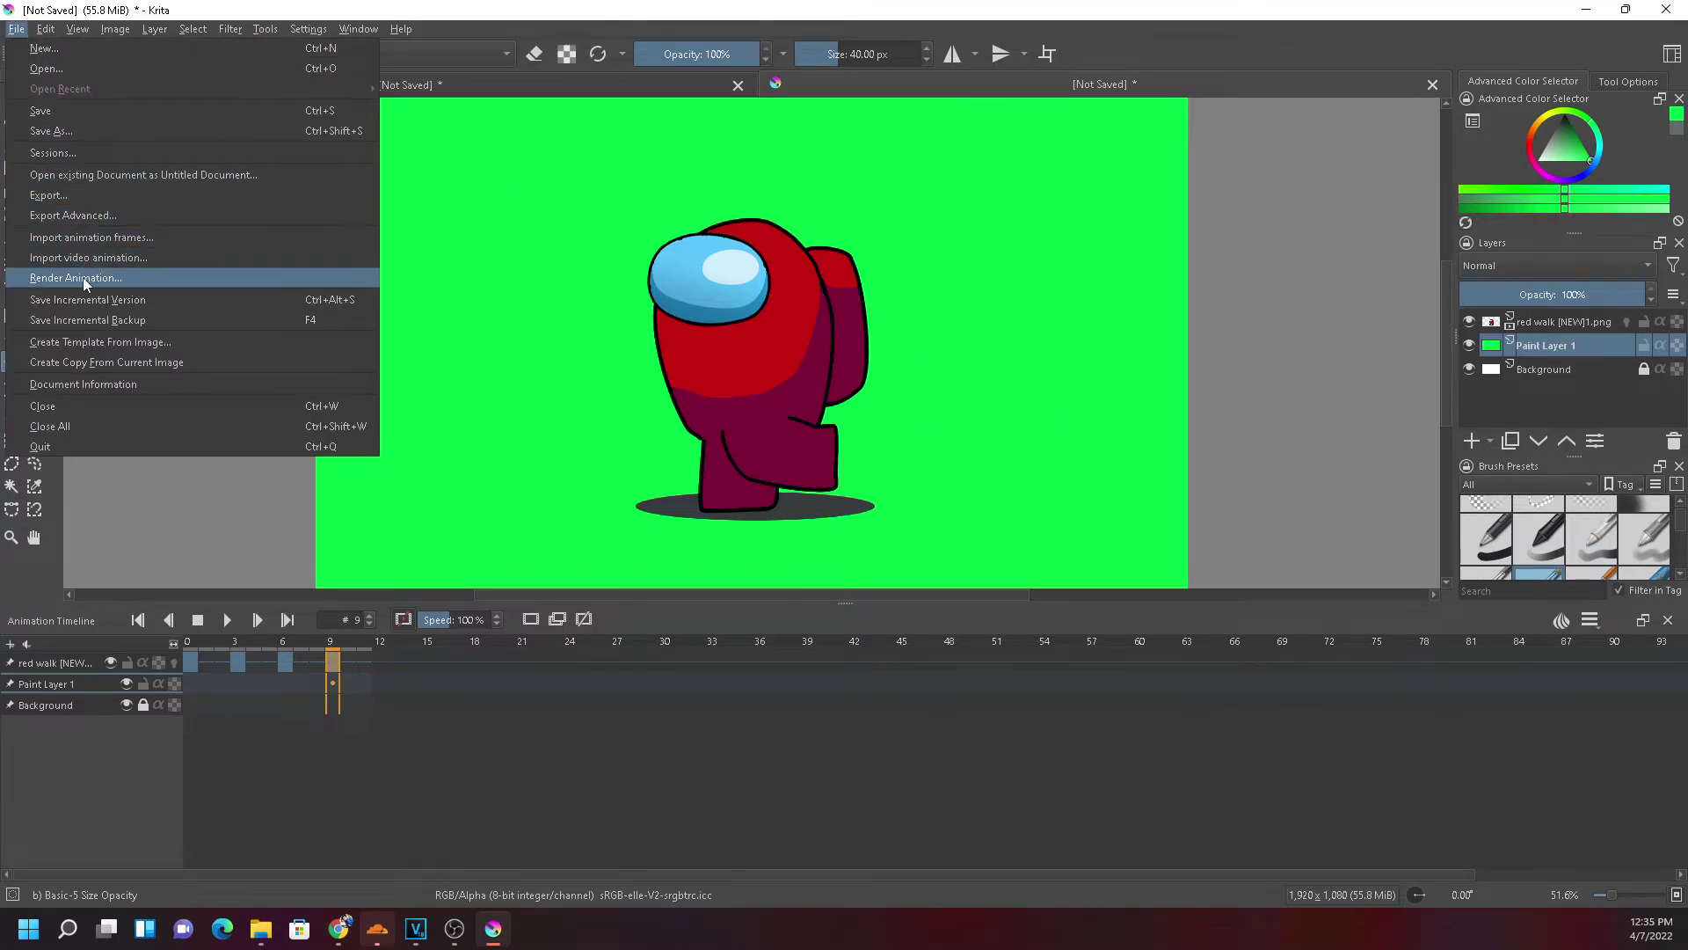
pyautogui.click(589, 354)
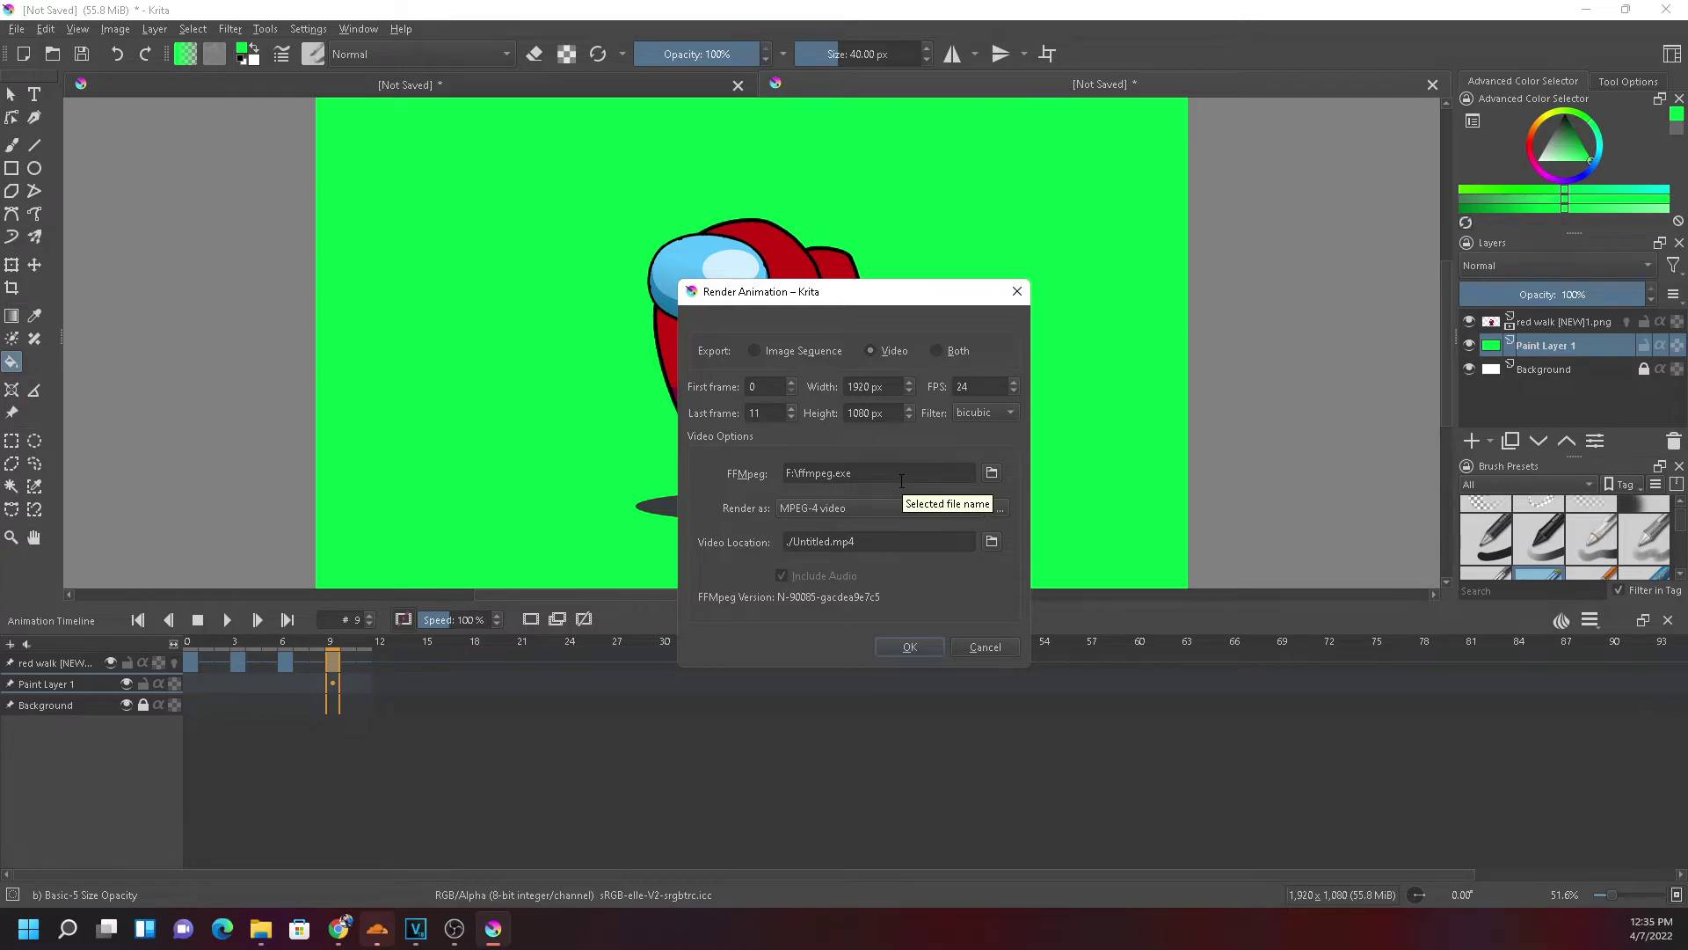
pyautogui.click(991, 540)
pyautogui.click(753, 600)
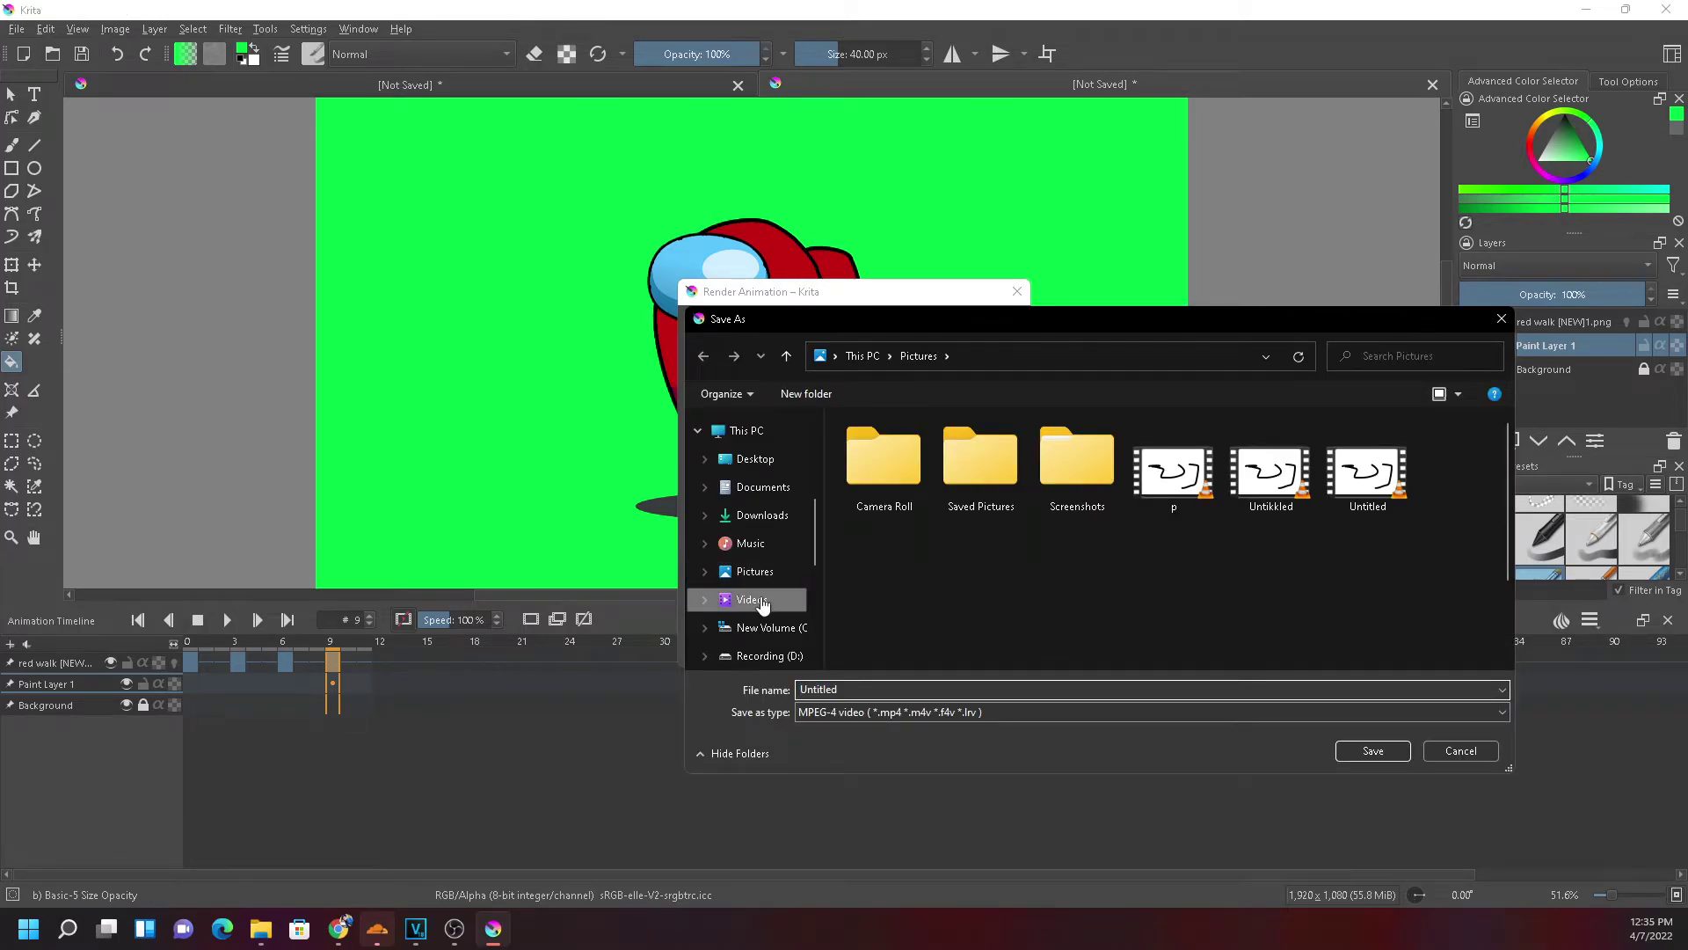
pyautogui.click(773, 572)
pyautogui.click(763, 548)
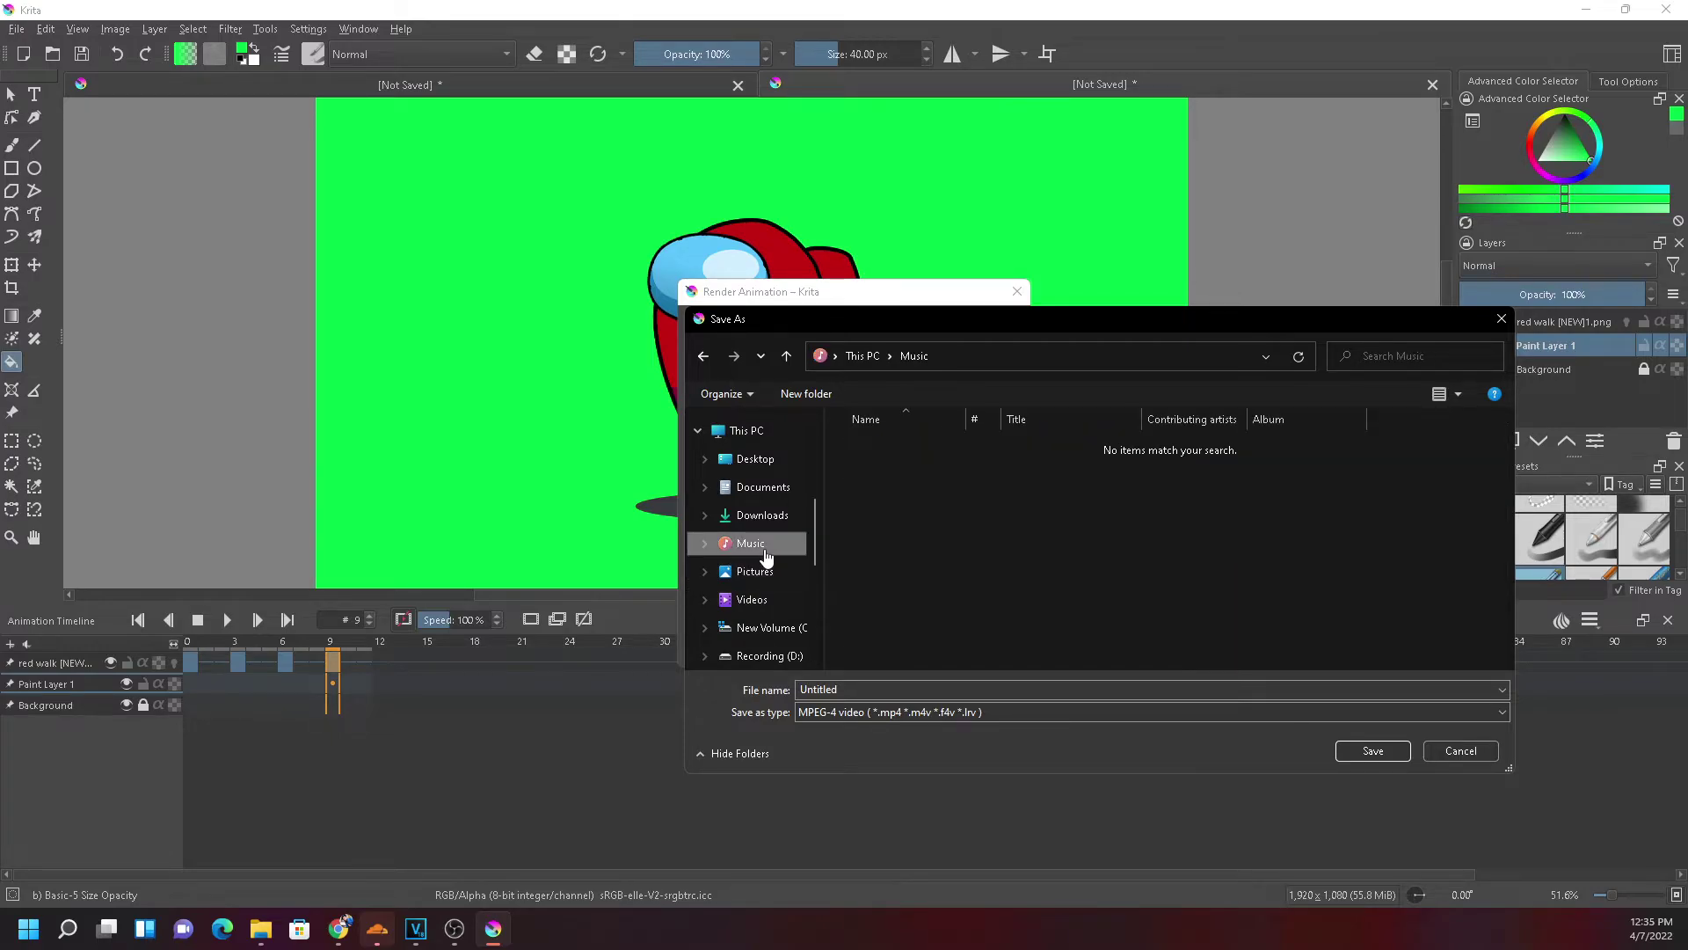
pyautogui.click(781, 570)
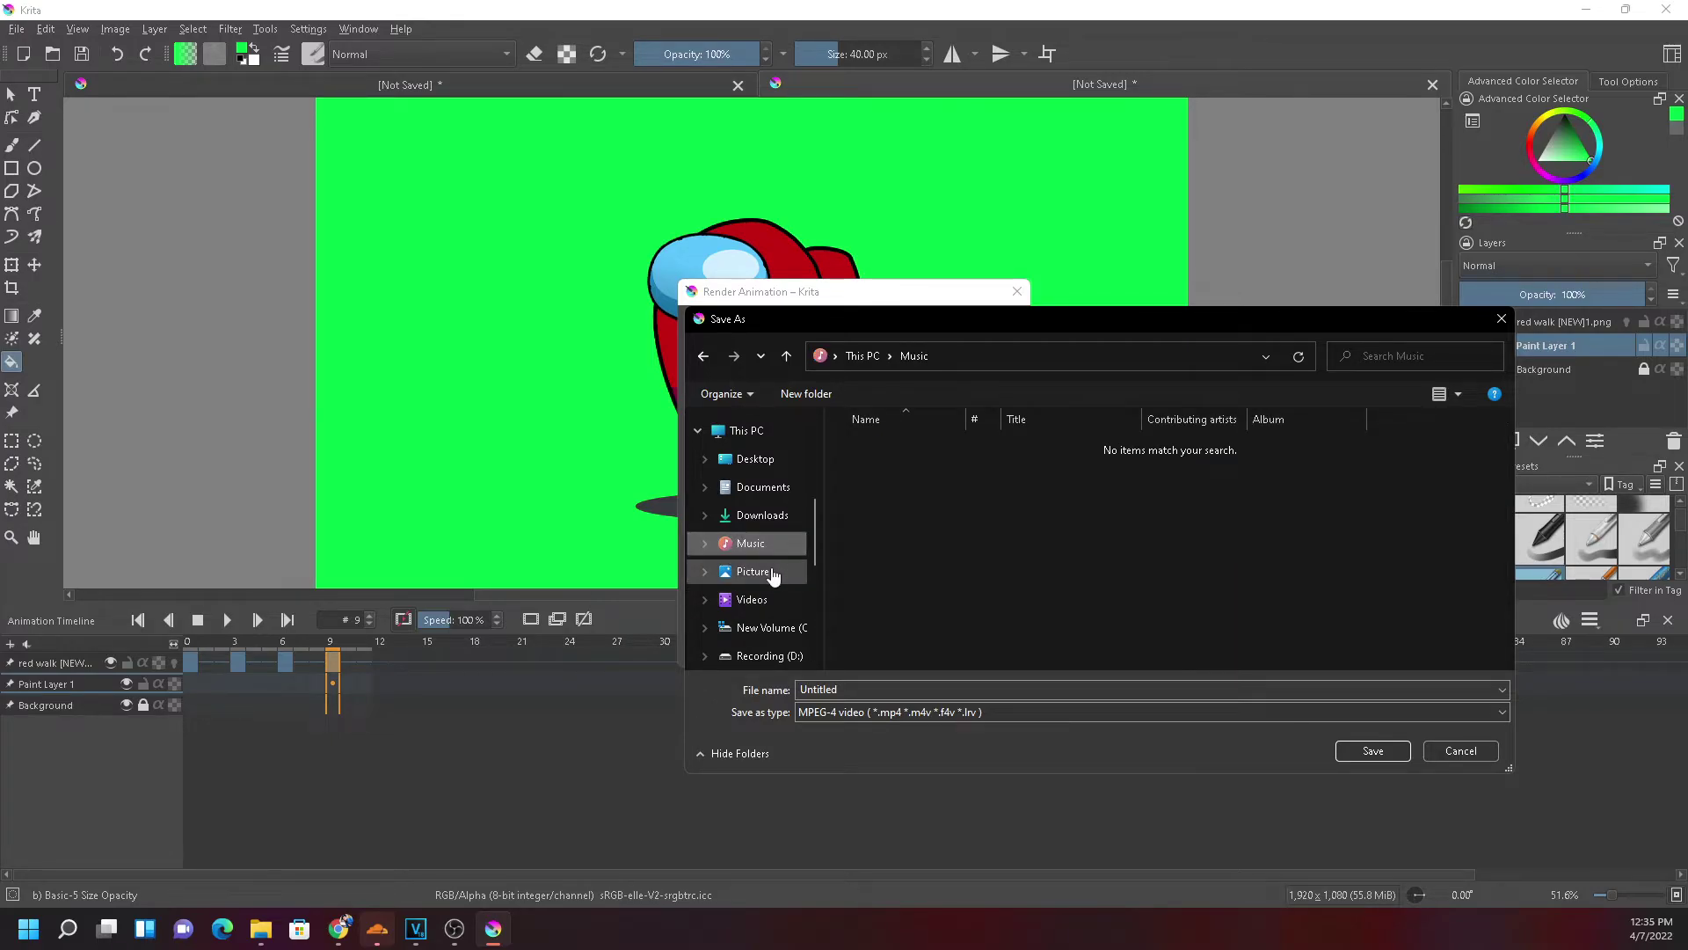
# Name the output video red walk and render the animation
pyautogui.click(861, 690)
pyautogui.write('red wa')
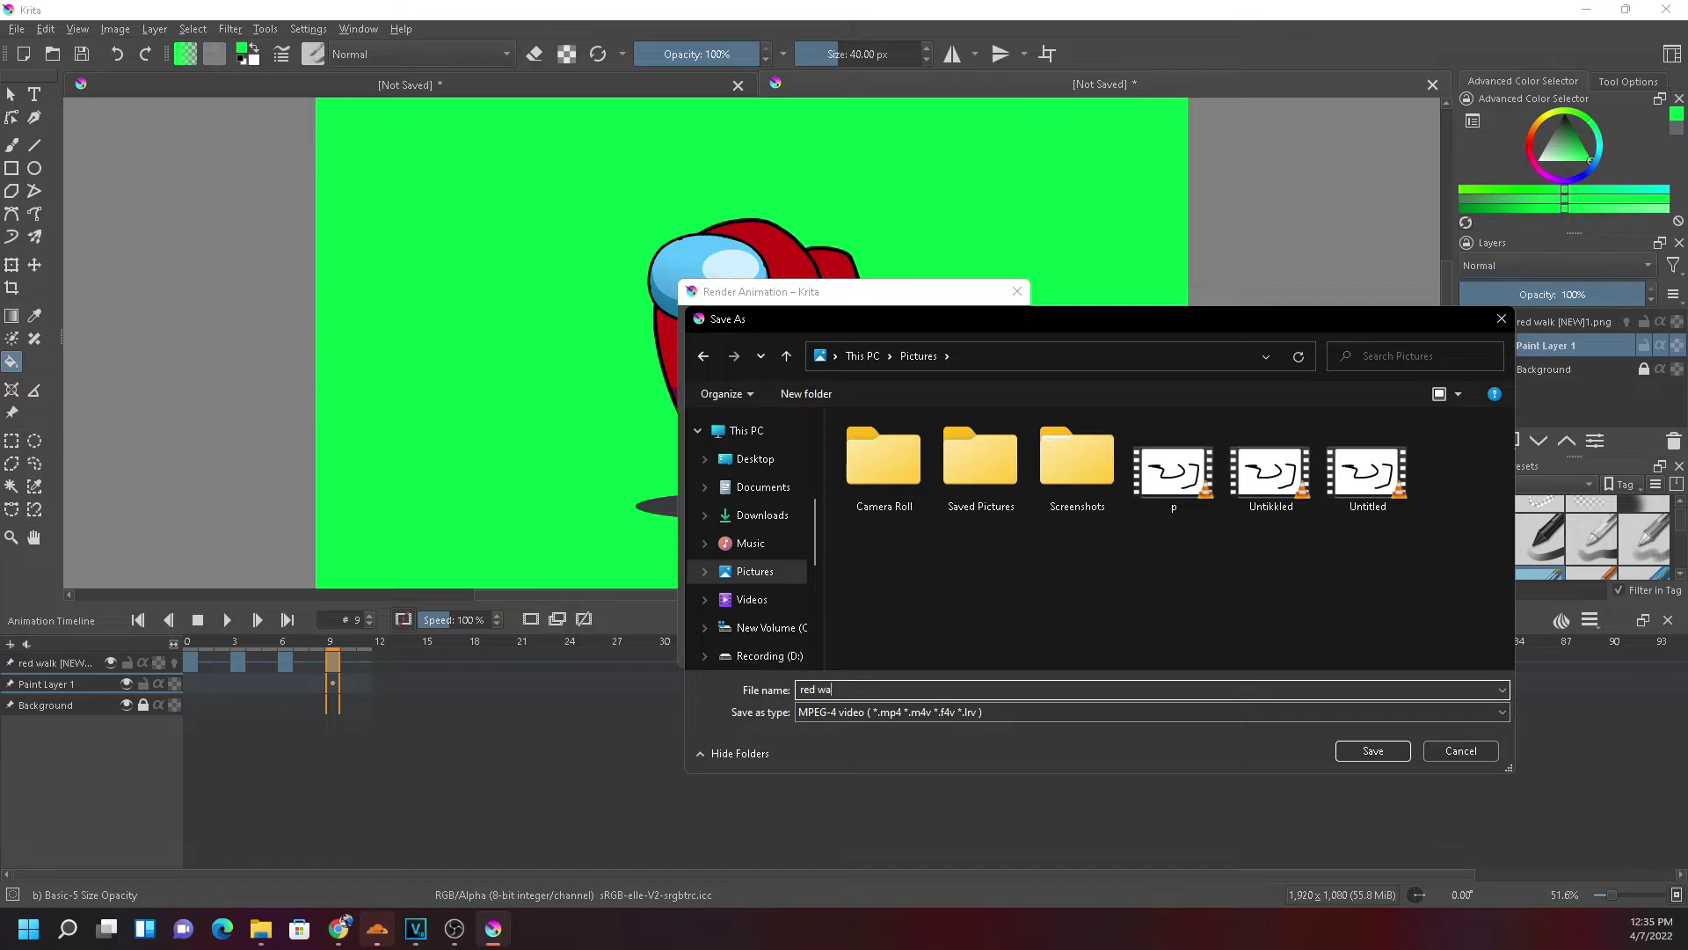
pyautogui.write('lk')
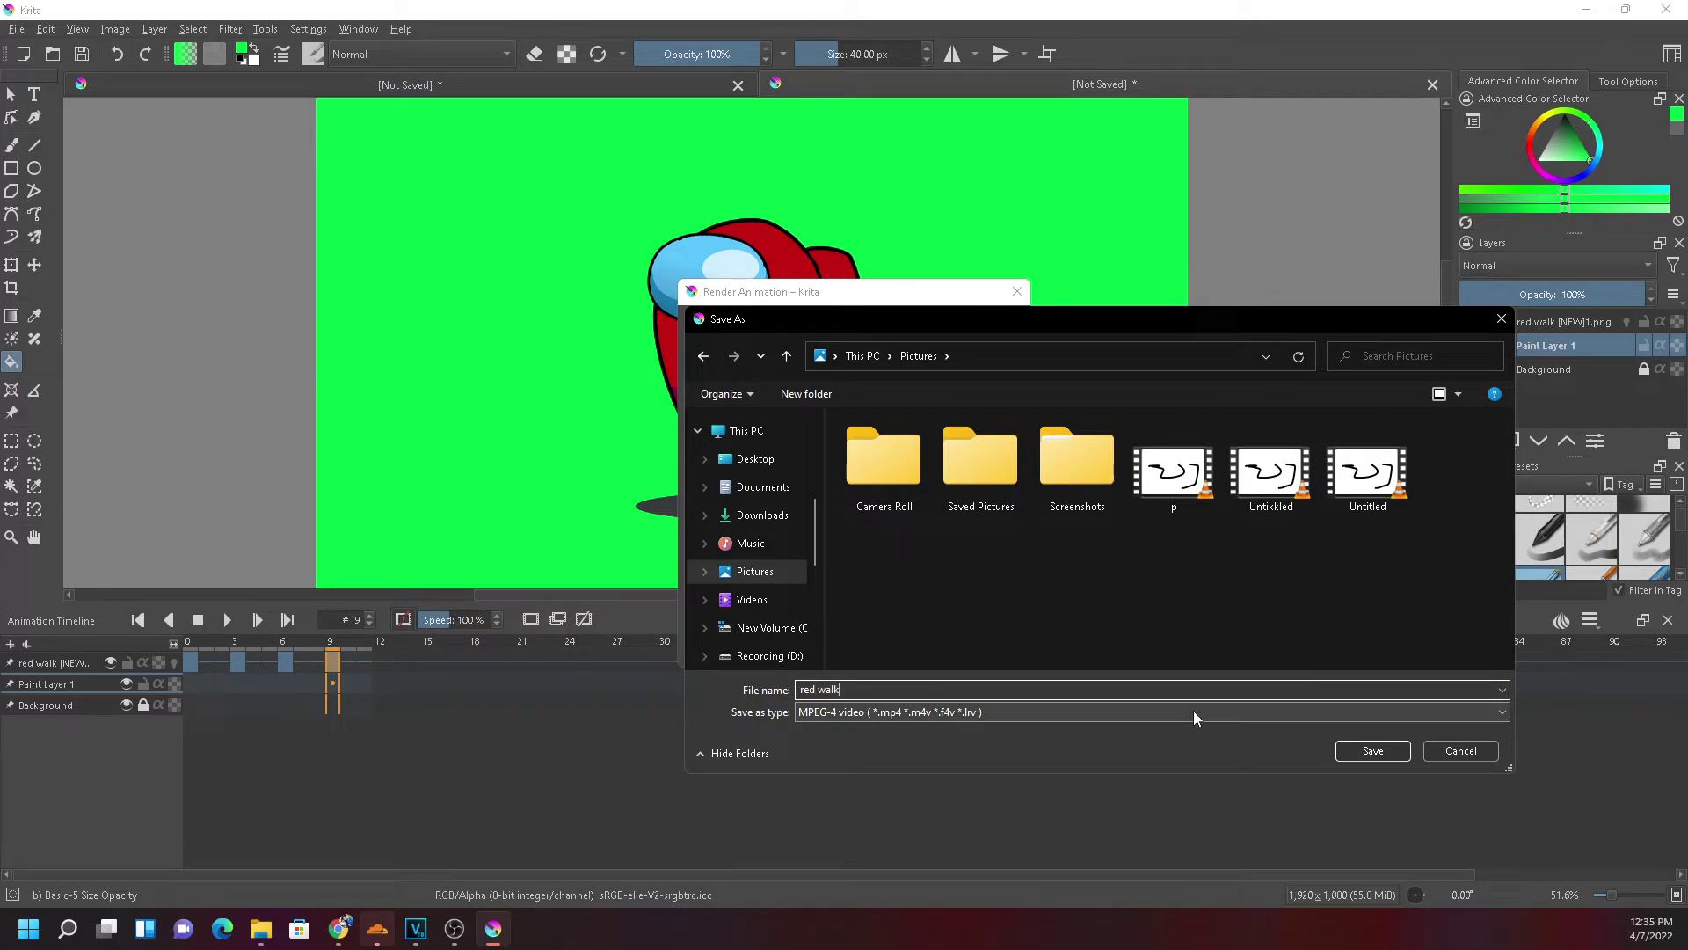
pyautogui.click(1375, 750)
pyautogui.click(925, 642)
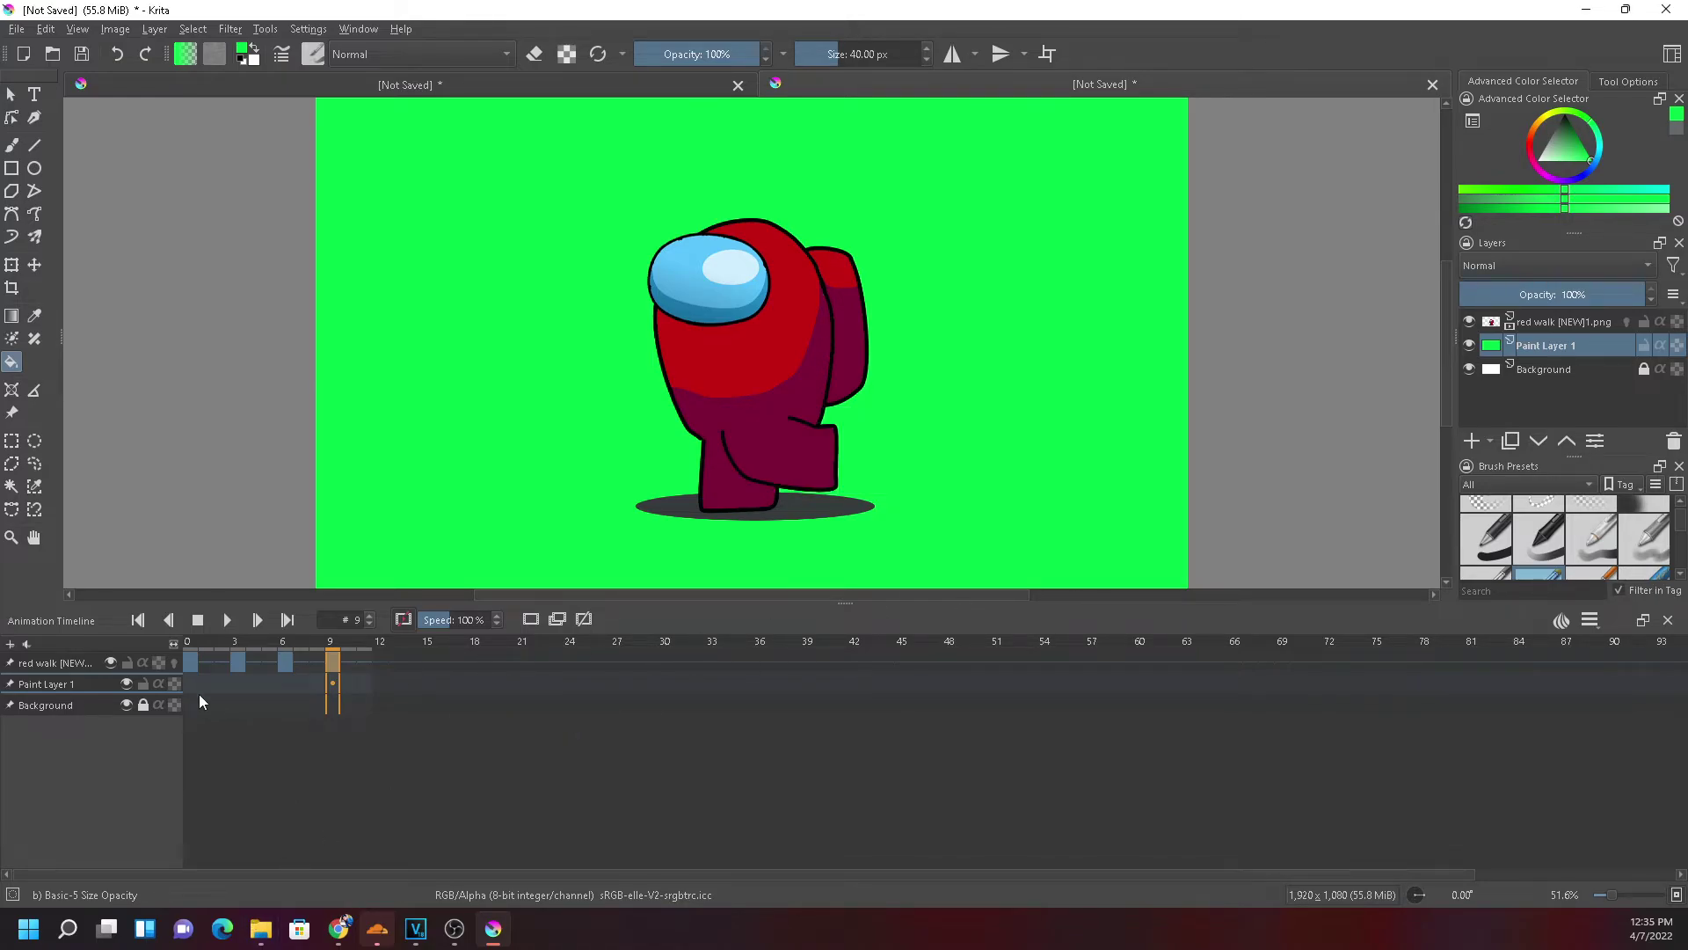
# Switch to VEGAS Pro and place red walk.mp4 at the start of track 2, keeping the current project video settings
pyautogui.moveTo(267, 922)
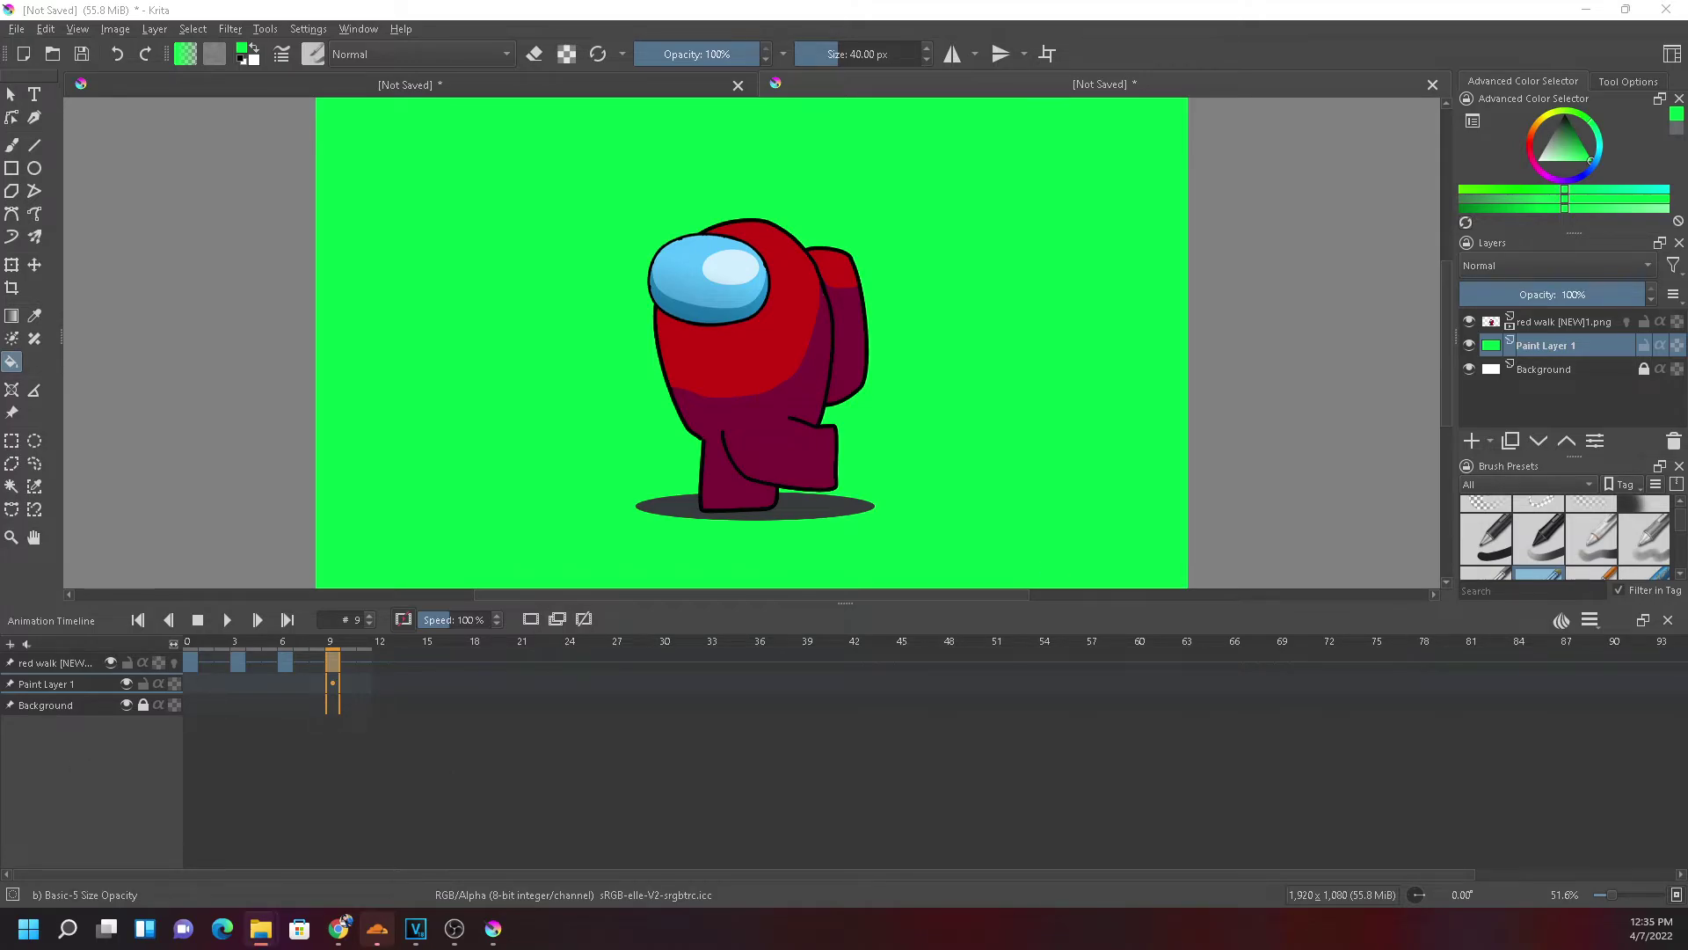
pyautogui.click(415, 927)
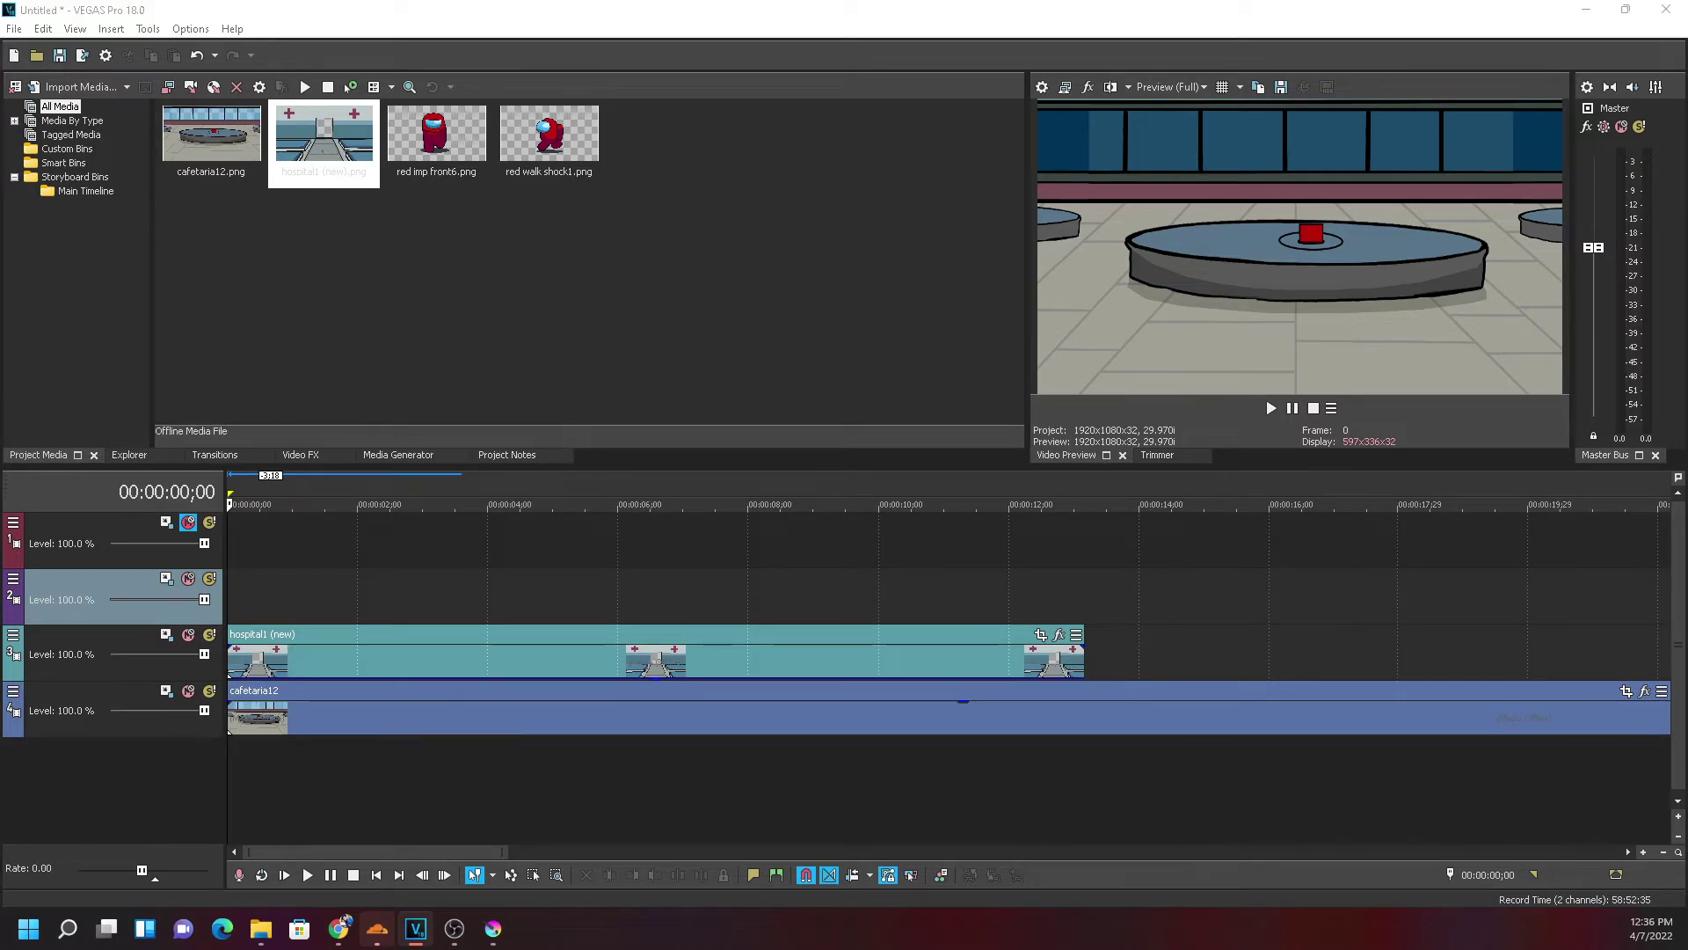
pyautogui.moveTo(323, 140); pyautogui.dragTo(227, 602)
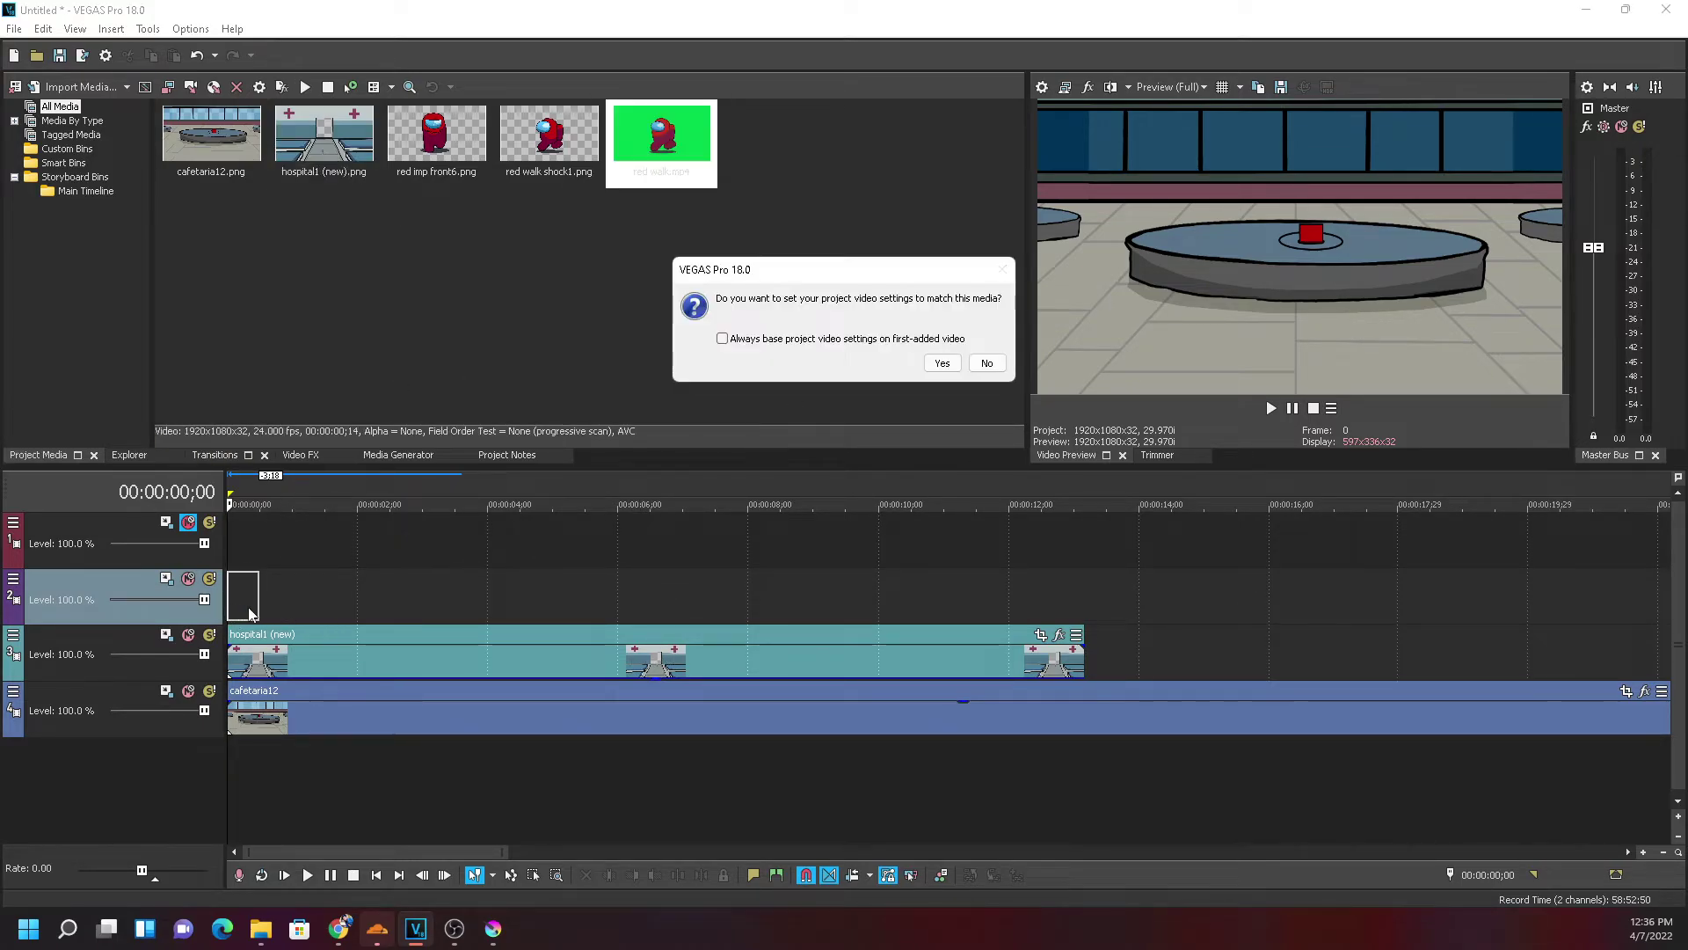
pyautogui.click(977, 368)
# Extend the red walk clip to 00:00:02;00 so it loops, and preview the looping walk
pyautogui.scroll(5, 421, 613)
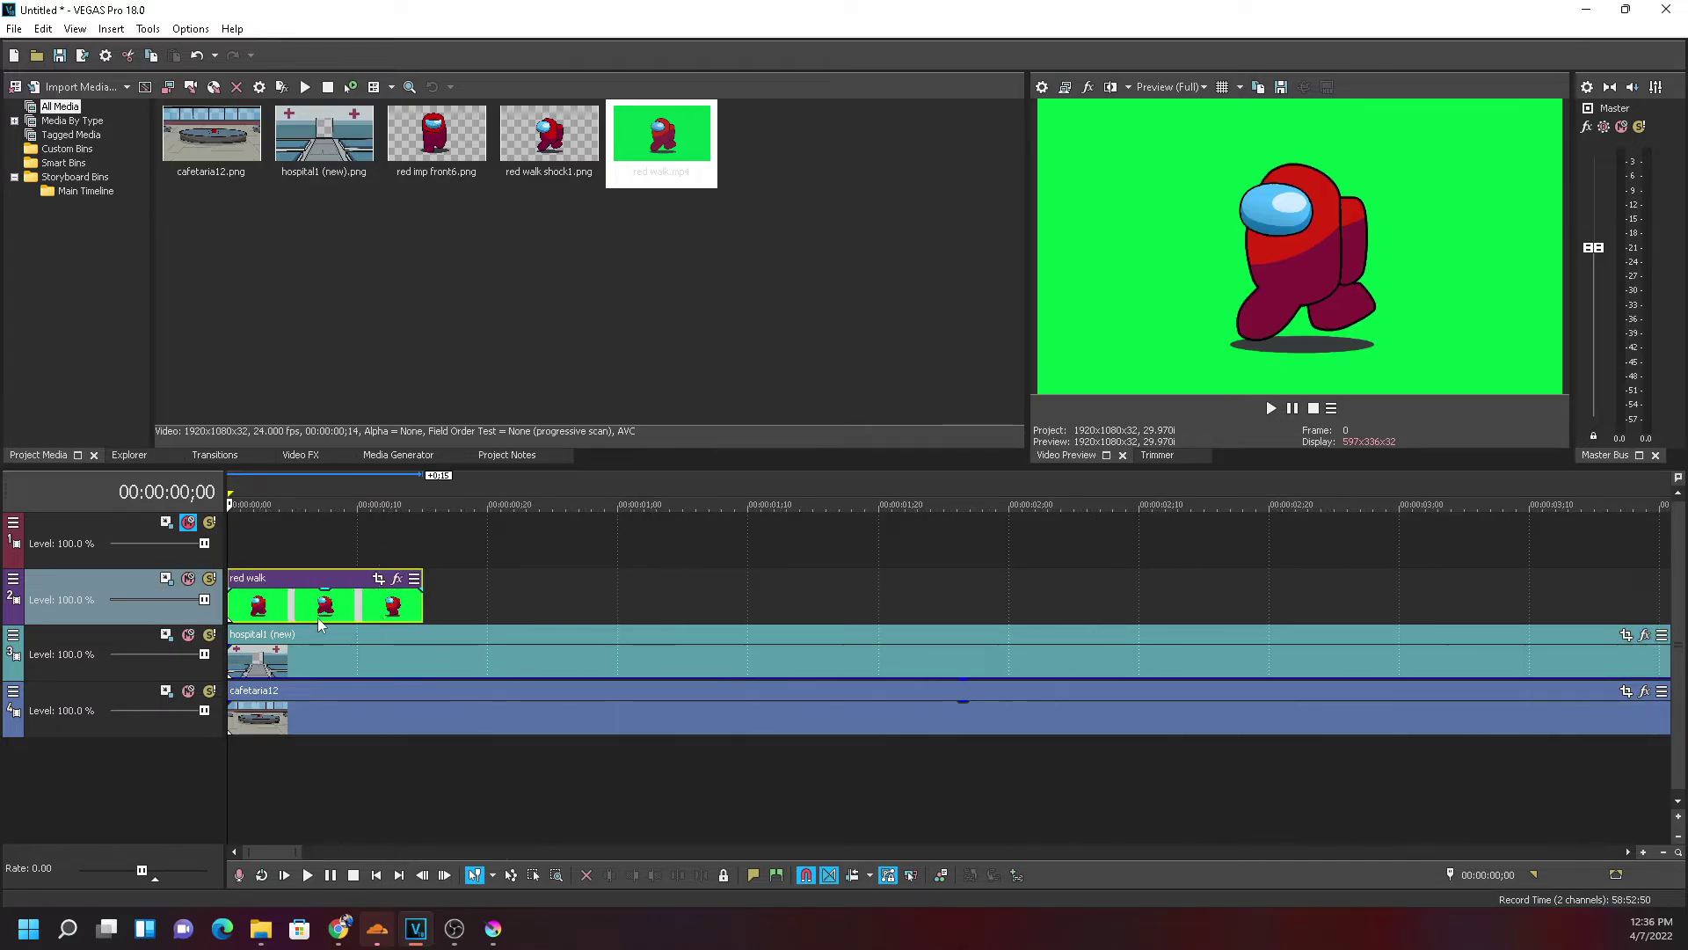
pyautogui.moveTo(420, 613); pyautogui.dragTo(1010, 616)
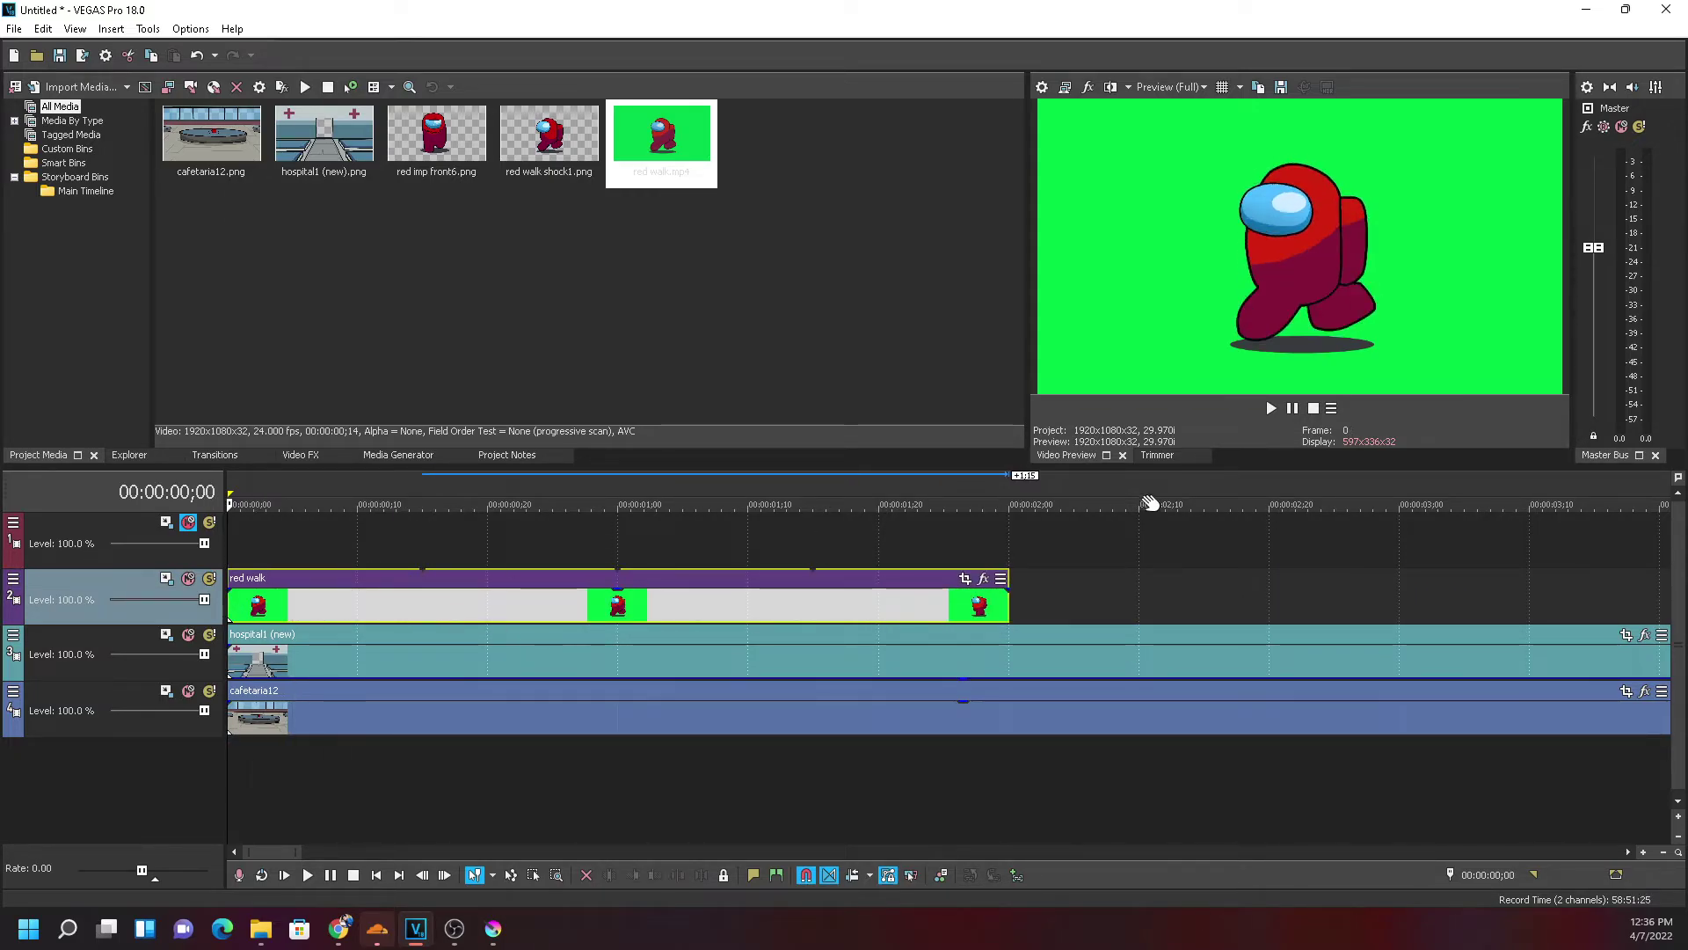
pyautogui.click(1275, 407)
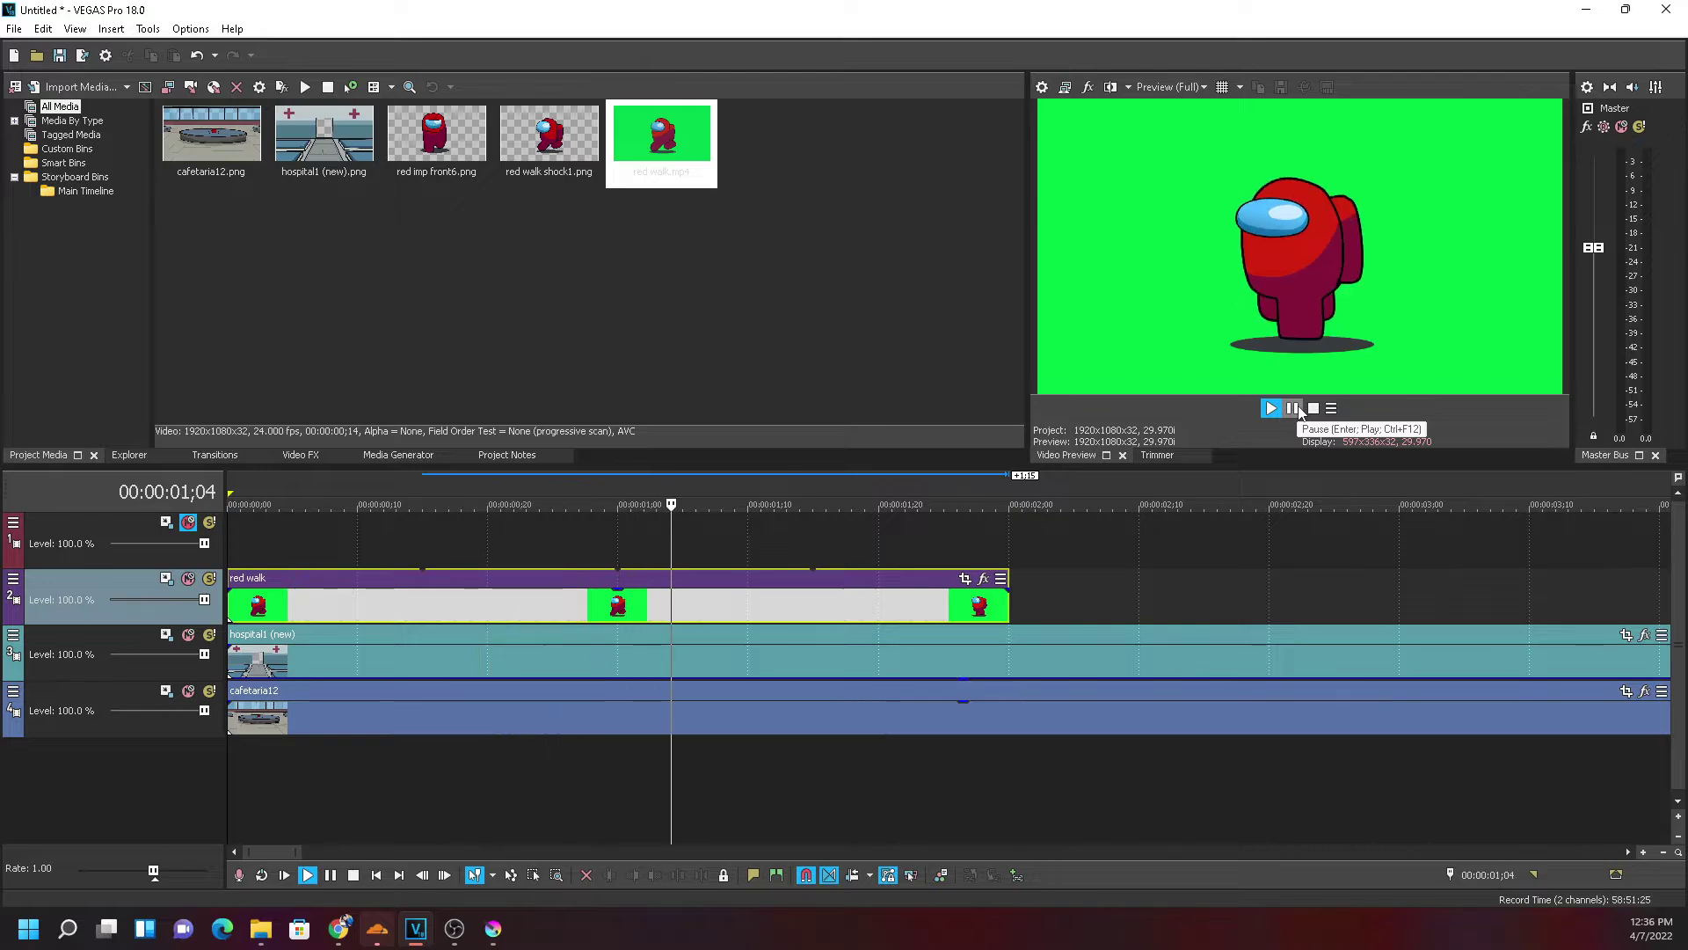
pyautogui.click(1292, 408)
# Extend the looping red walk clip past the four-second mark and preview it from the beginning
pyautogui.scroll(-2, 812, 582)
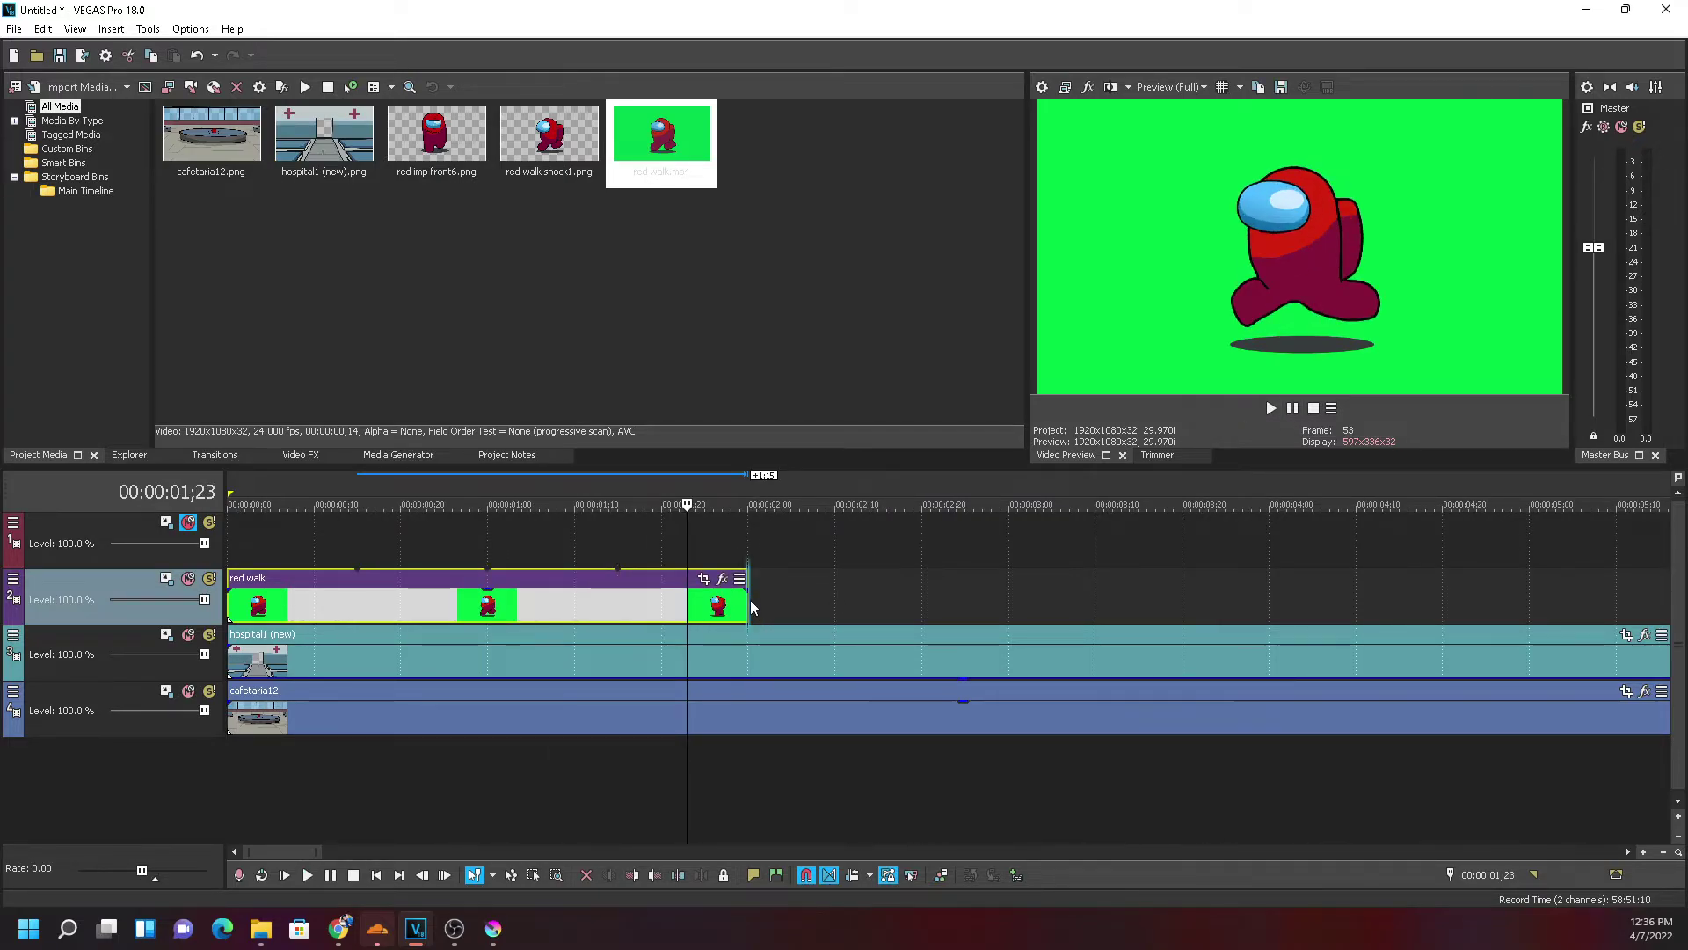
pyautogui.moveTo(750, 607); pyautogui.dragTo(1347, 605)
pyautogui.click(291, 611)
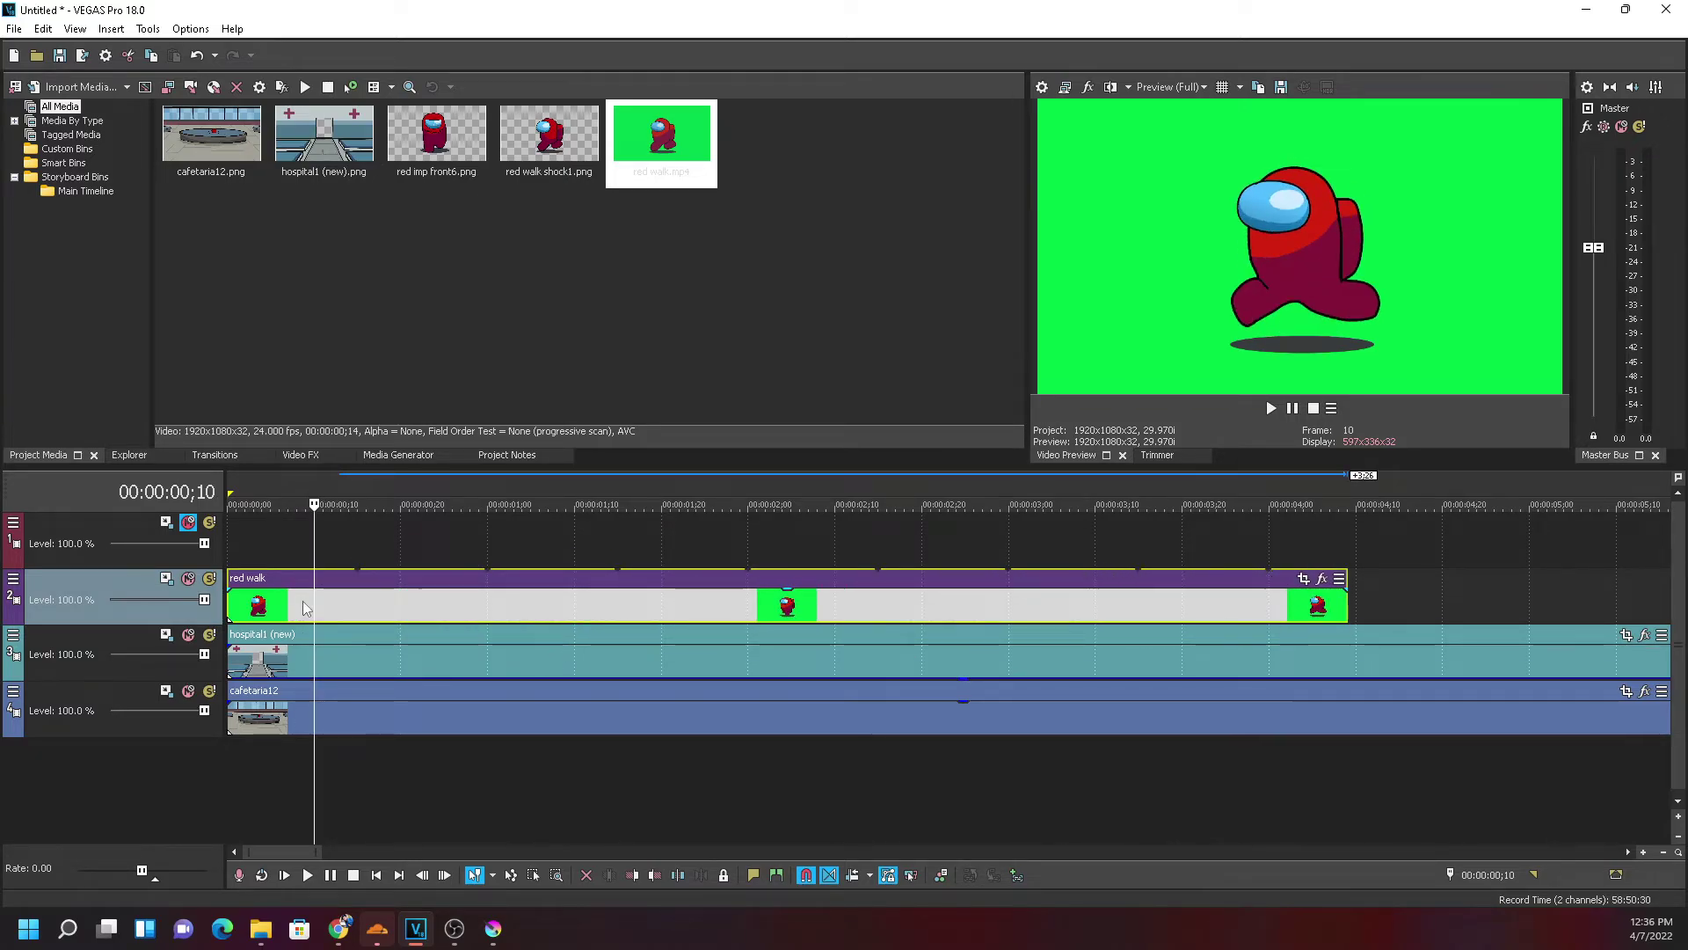
pyautogui.hotkey('ctrl', 'Home')
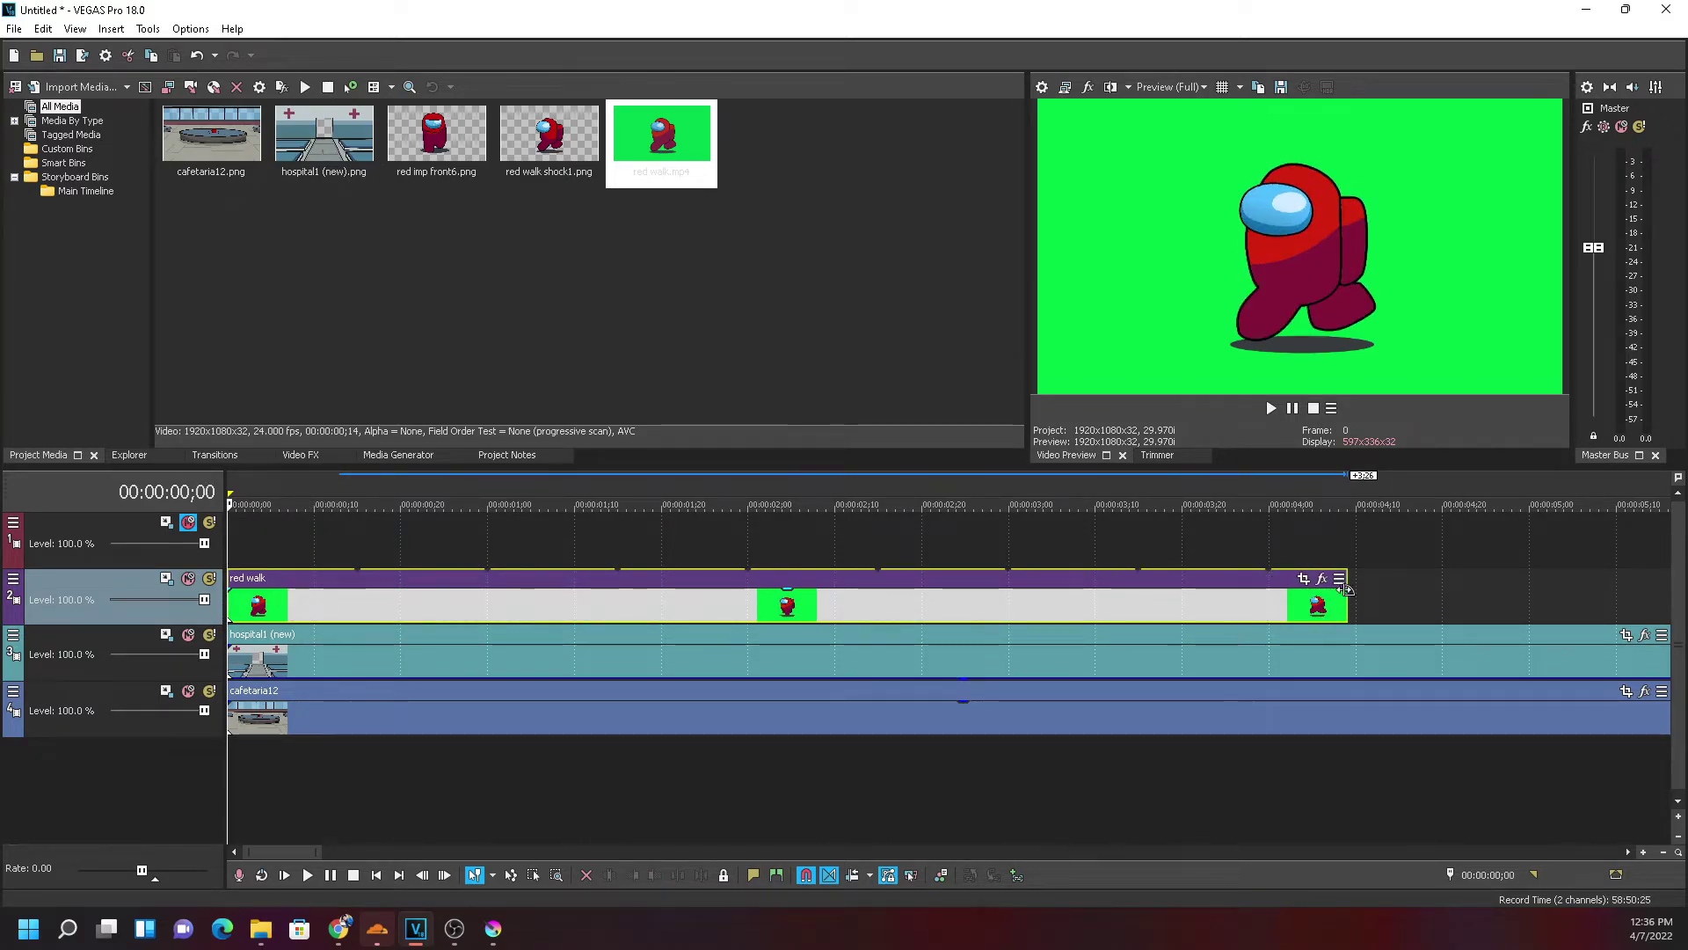
pyautogui.click(1270, 408)
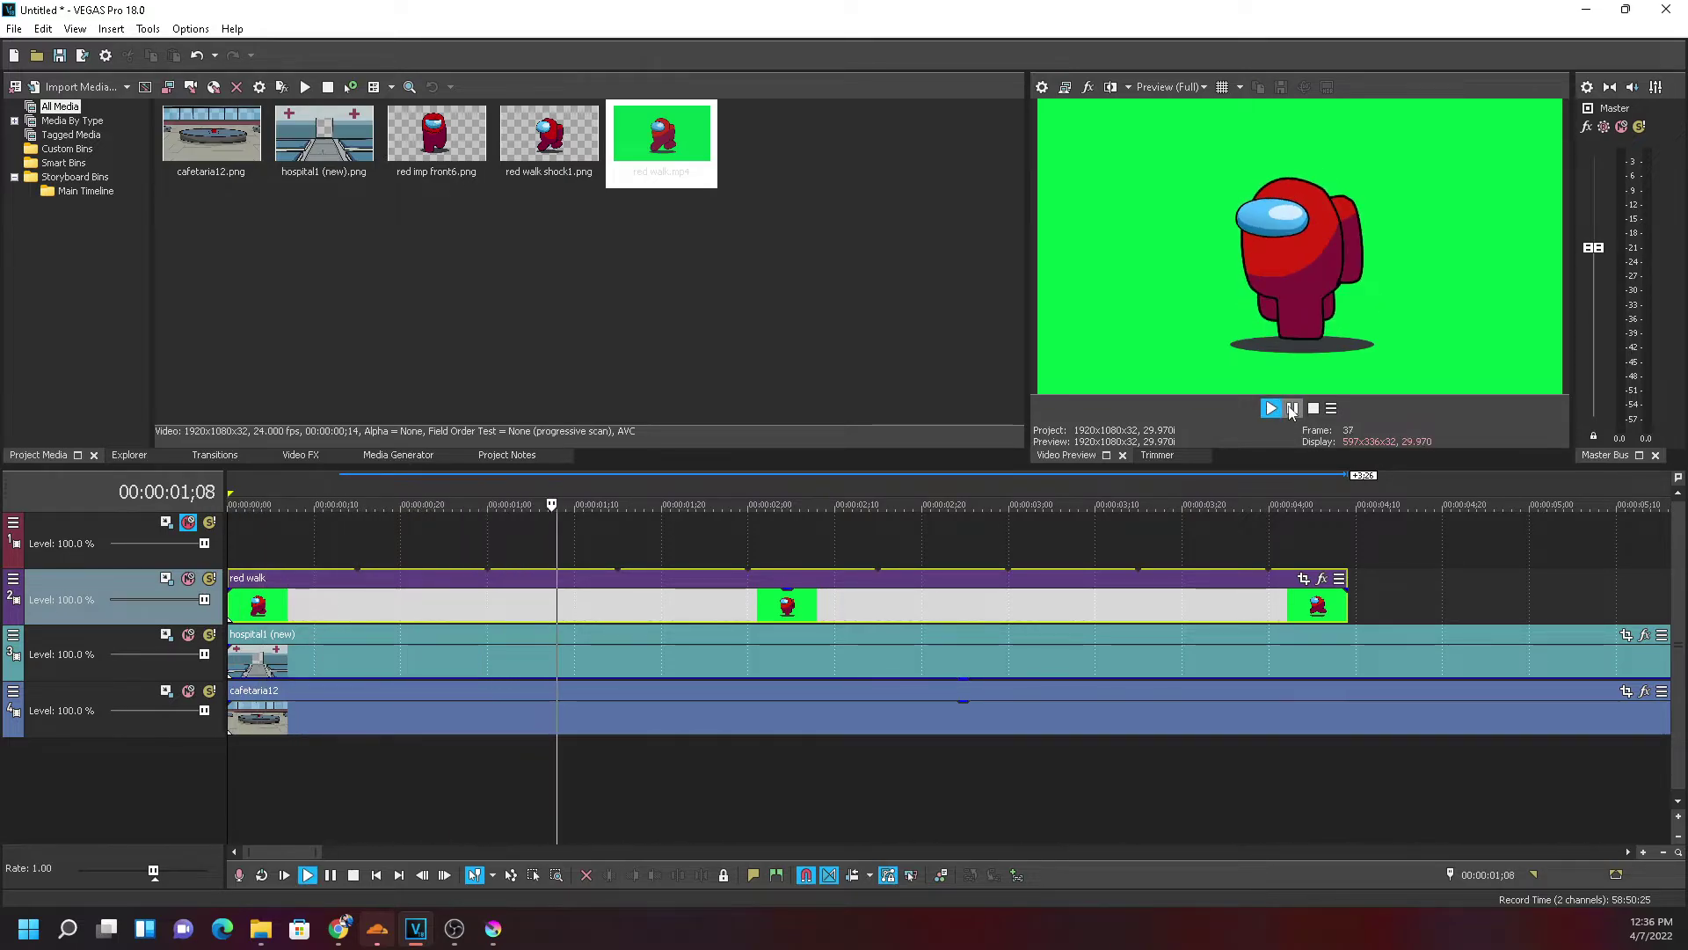
pyautogui.press('Return')
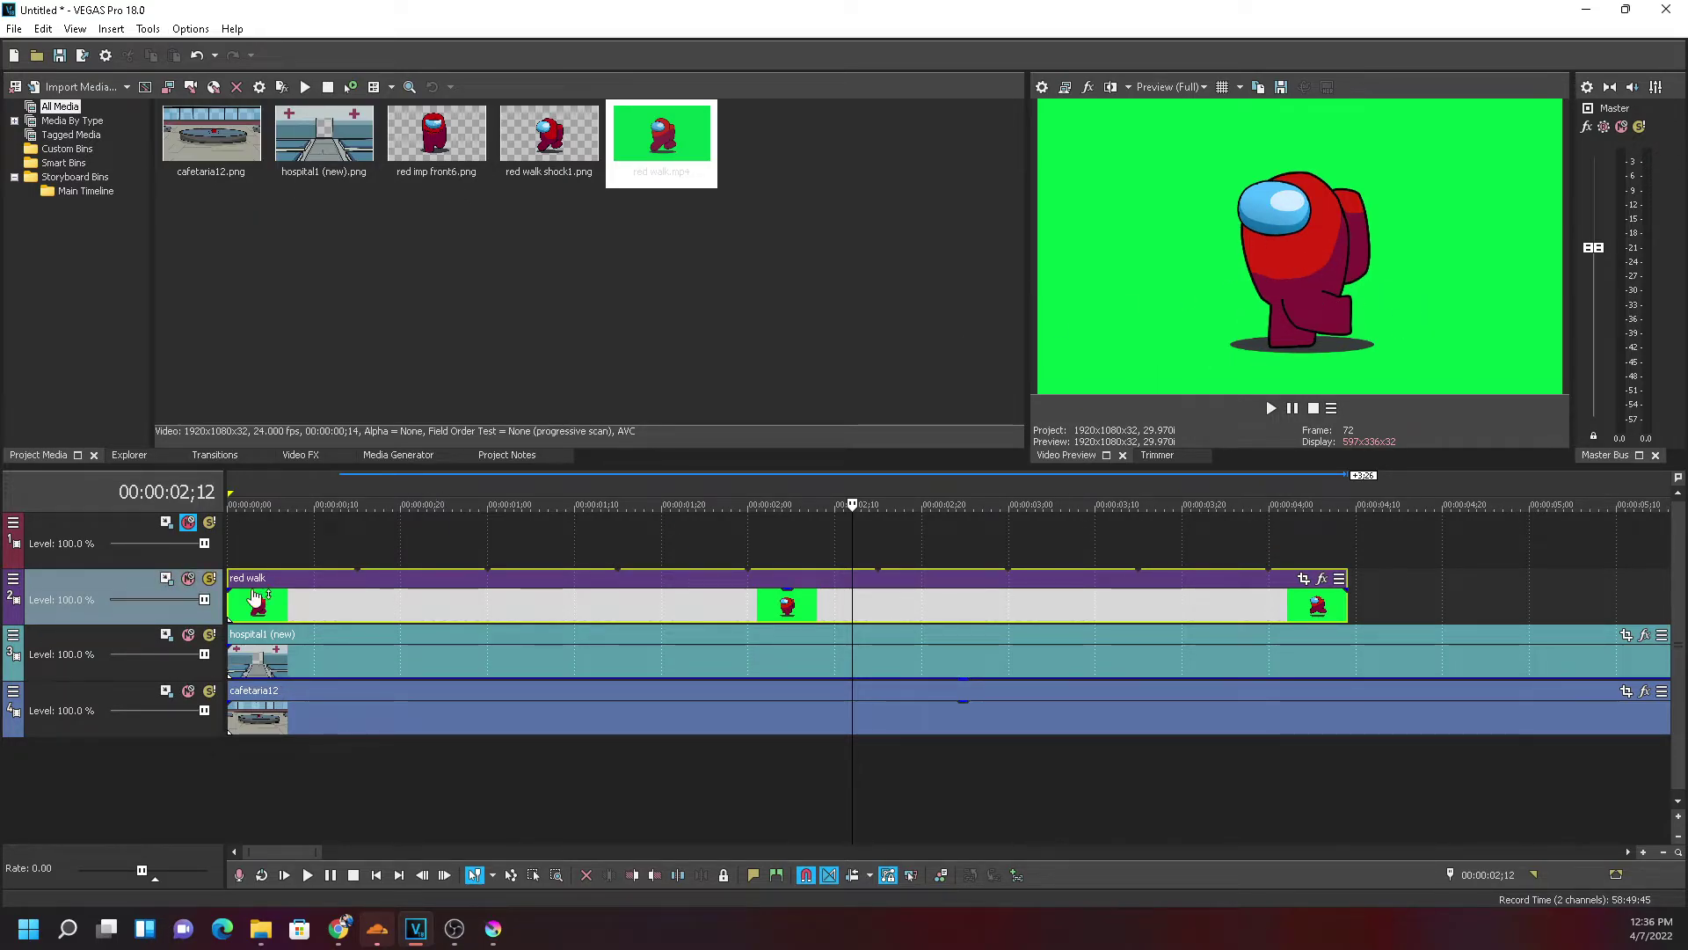
# Shrink track 2 with Track Motion to about 1,211 × 681 and position it at about X 828, Y -20
pyautogui.click(166, 577)
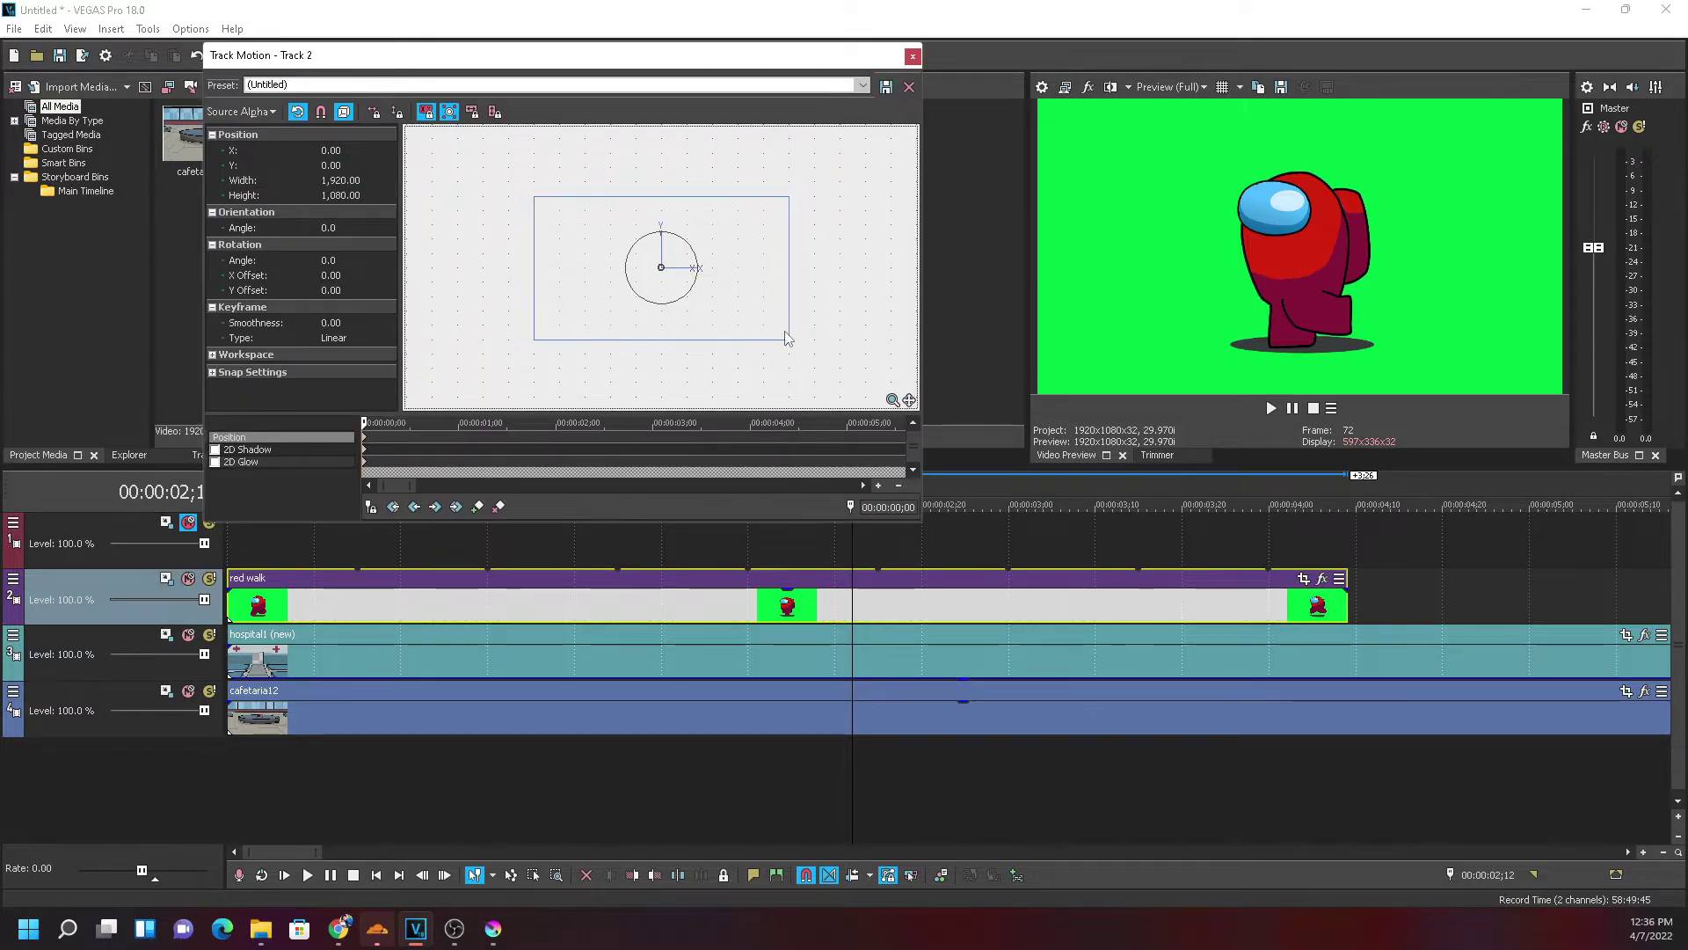
pyautogui.moveTo(788, 339); pyautogui.dragTo(837, 303)
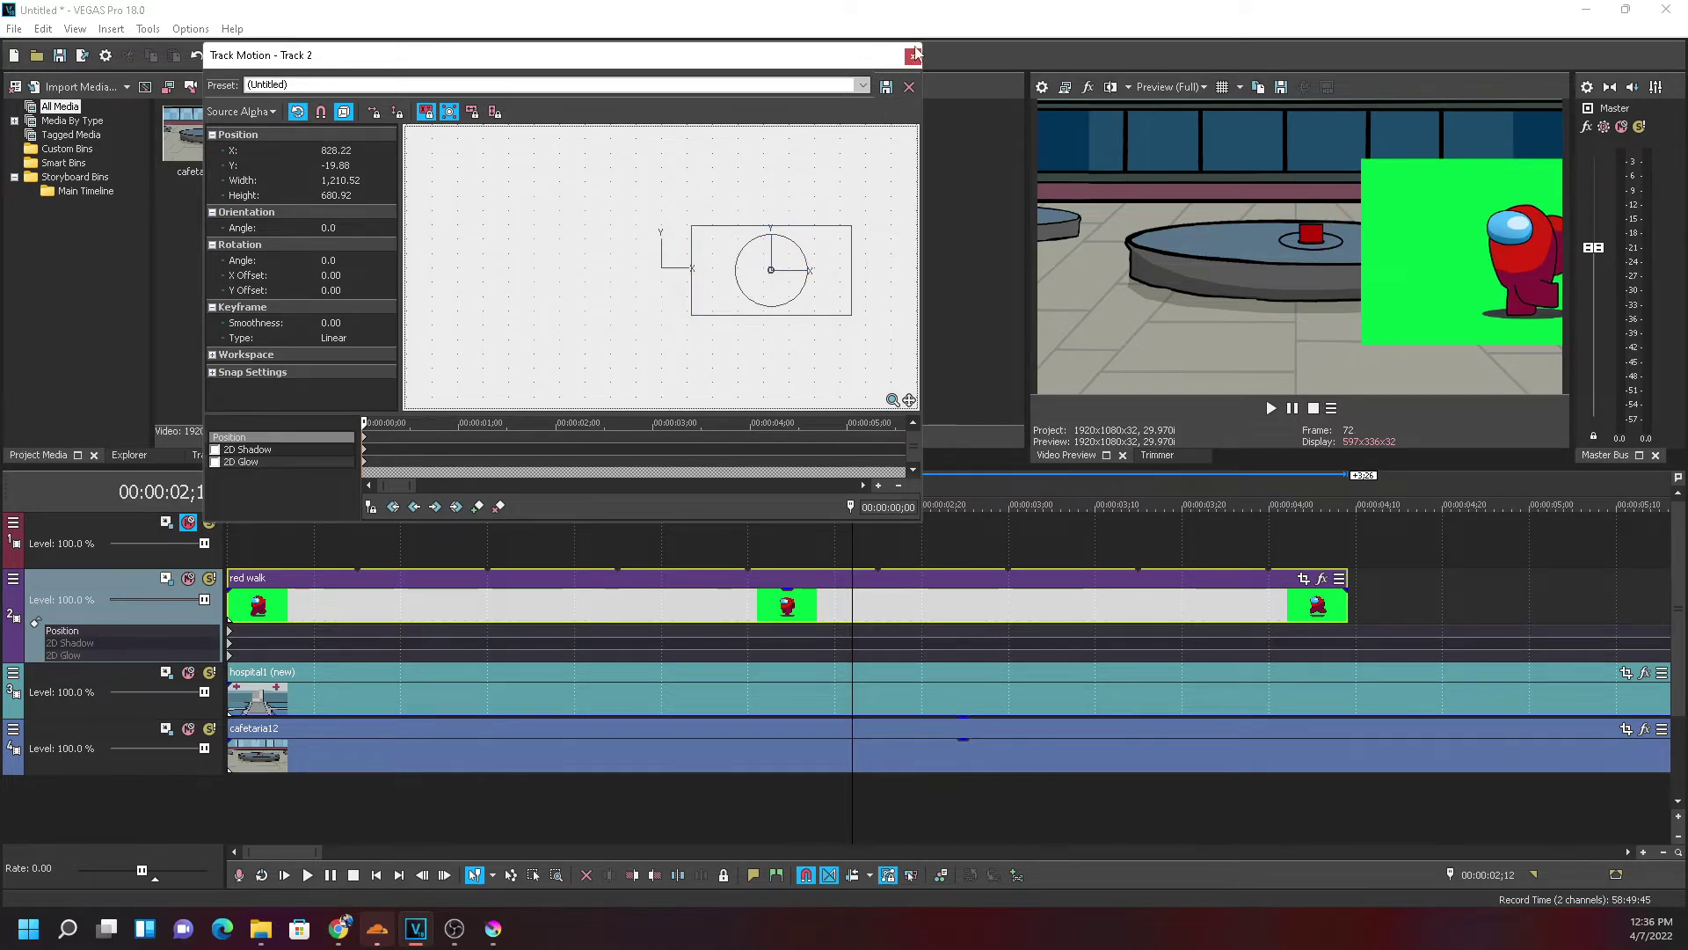
pyautogui.click(913, 57)
# Return the playhead to the start of the red walk clip, at track 2's first Position keyframe
pyautogui.click(628, 598)
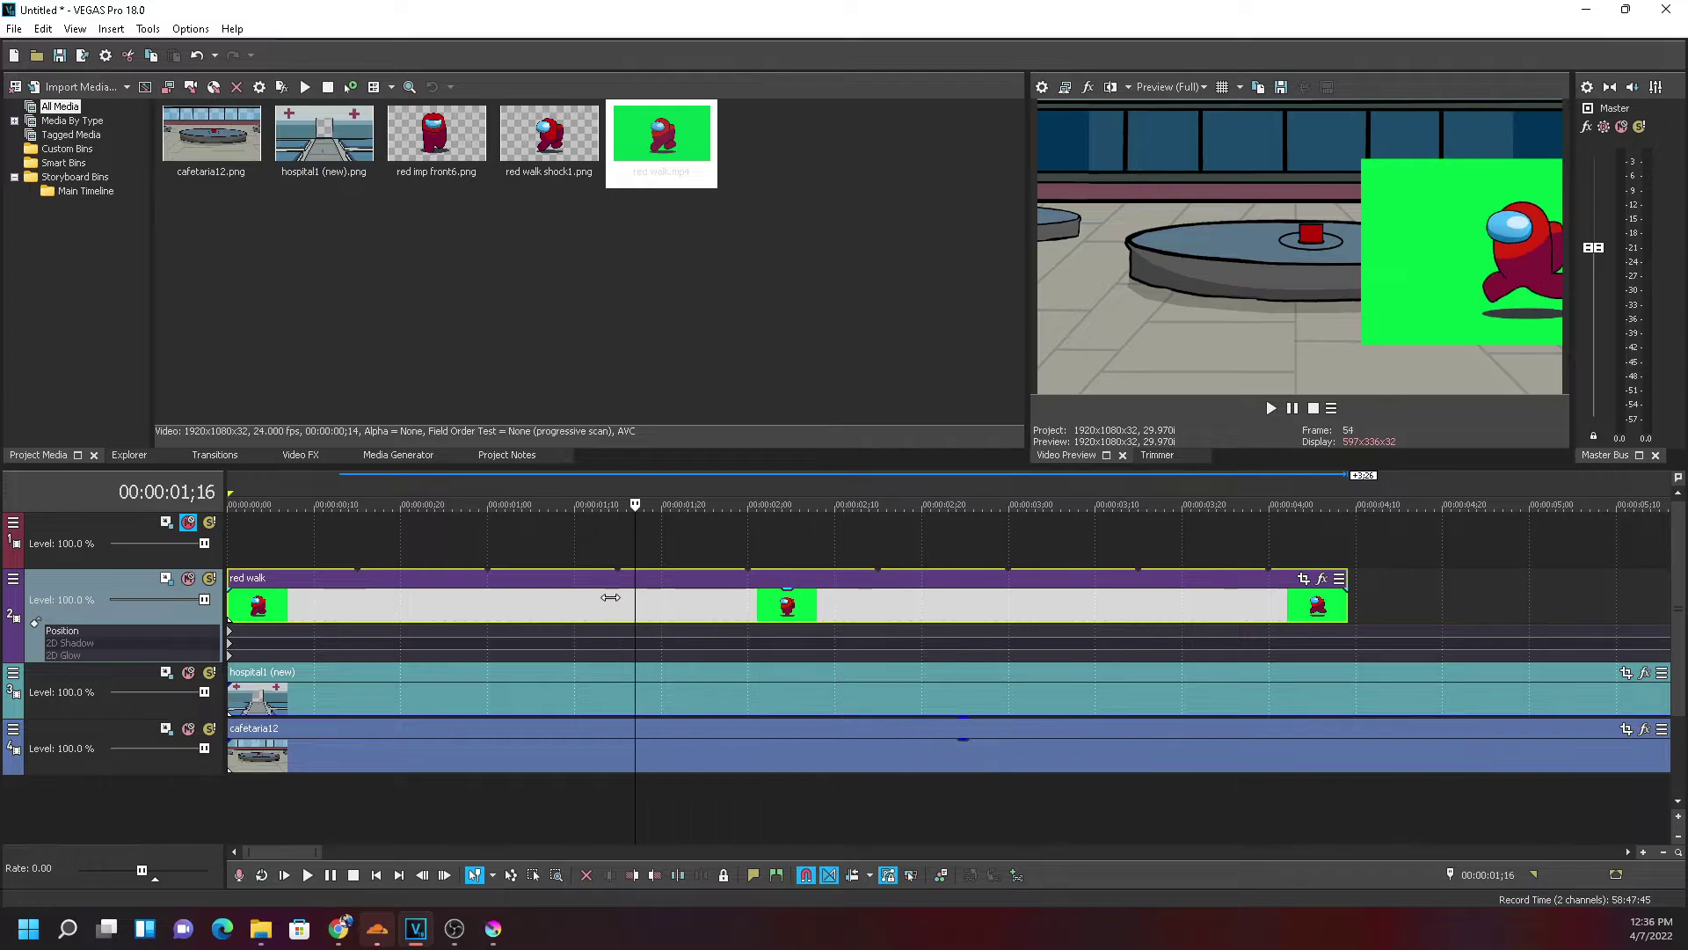
pyautogui.click(243, 610)
pyautogui.click(232, 610)
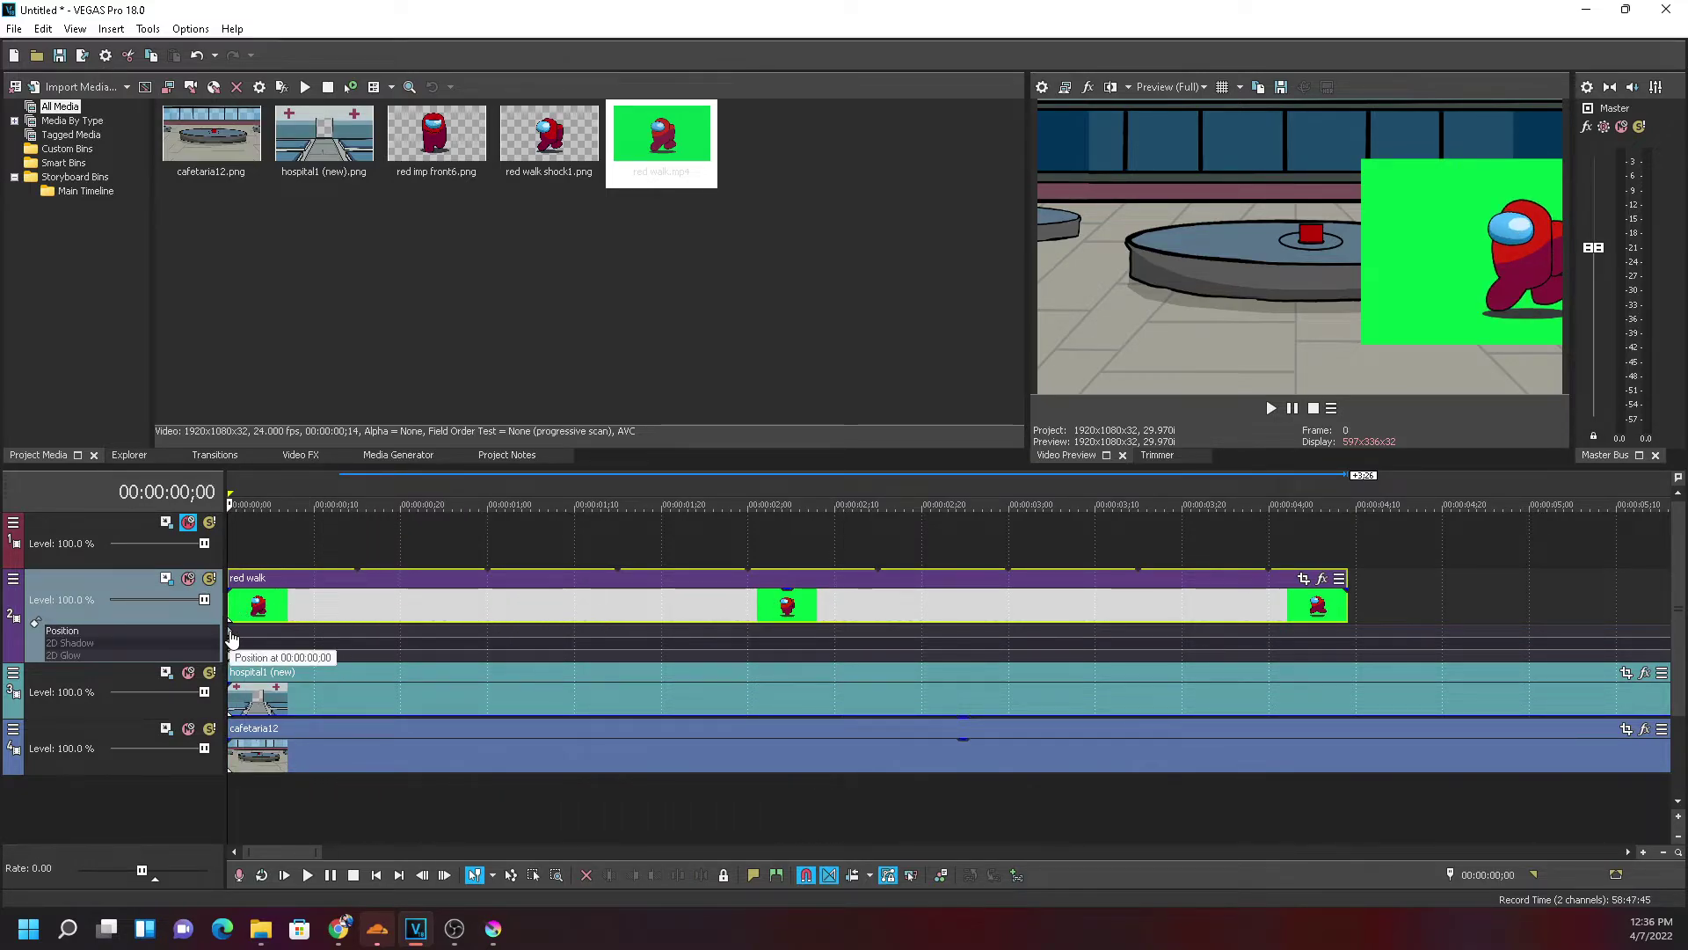
# Add a position keyframe for the red walk track at 00:00:00;23 and move its frame to about X -782, Y -106
pyautogui.click(167, 578)
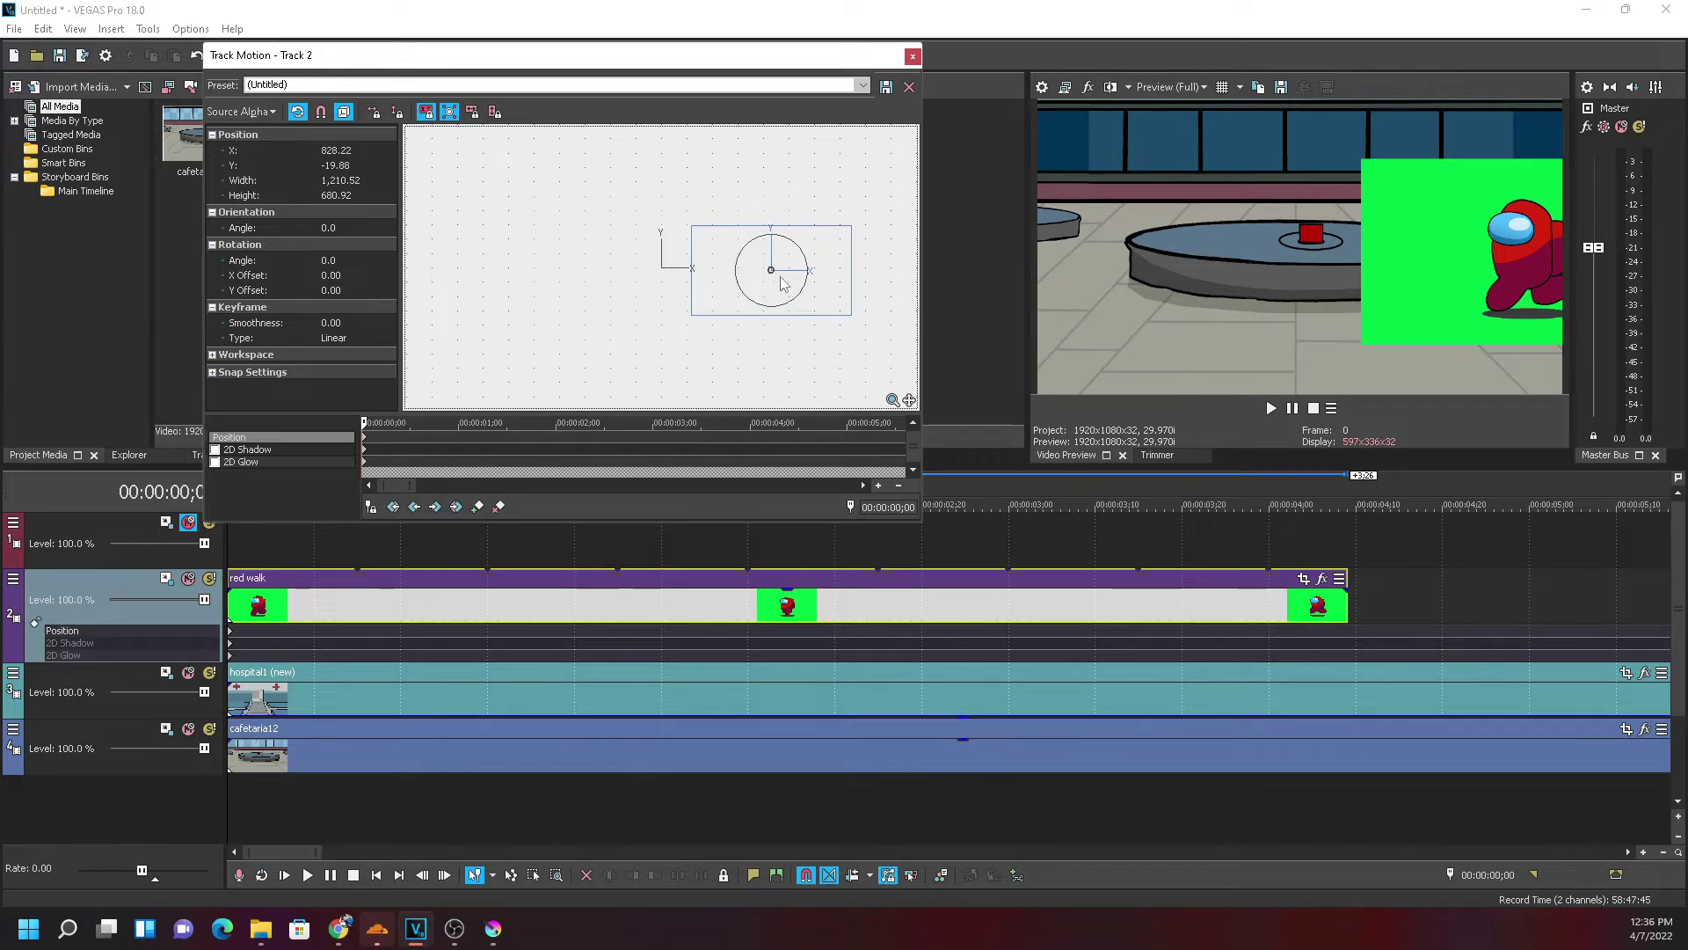
pyautogui.click(378, 423)
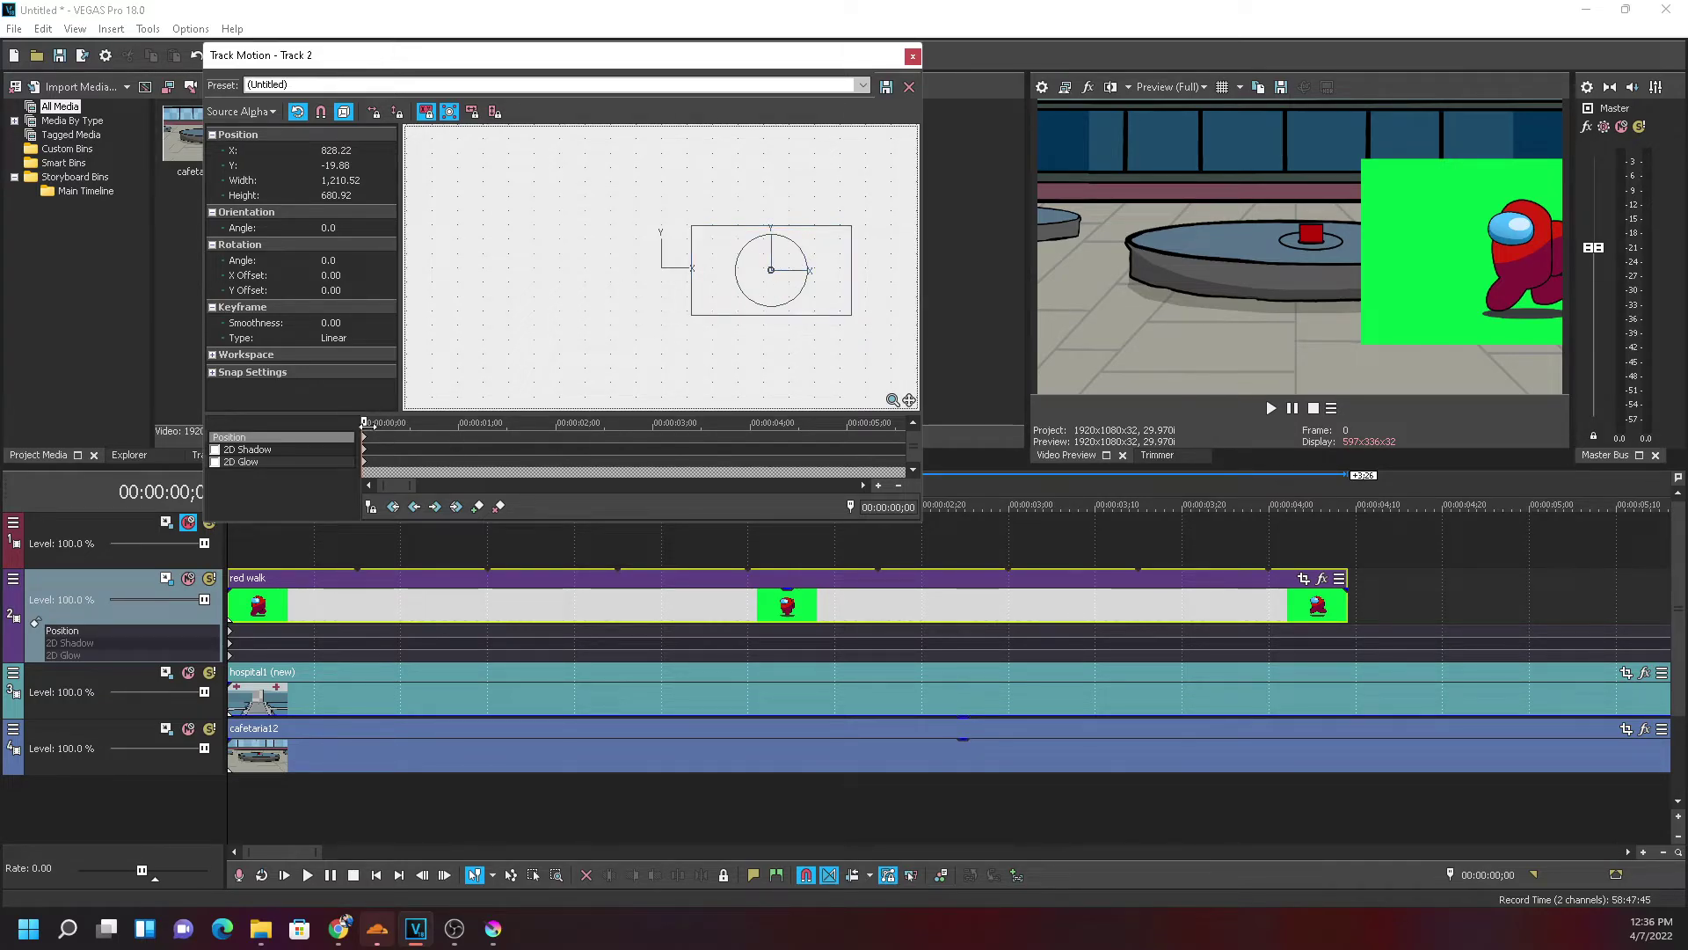
pyautogui.click(365, 446)
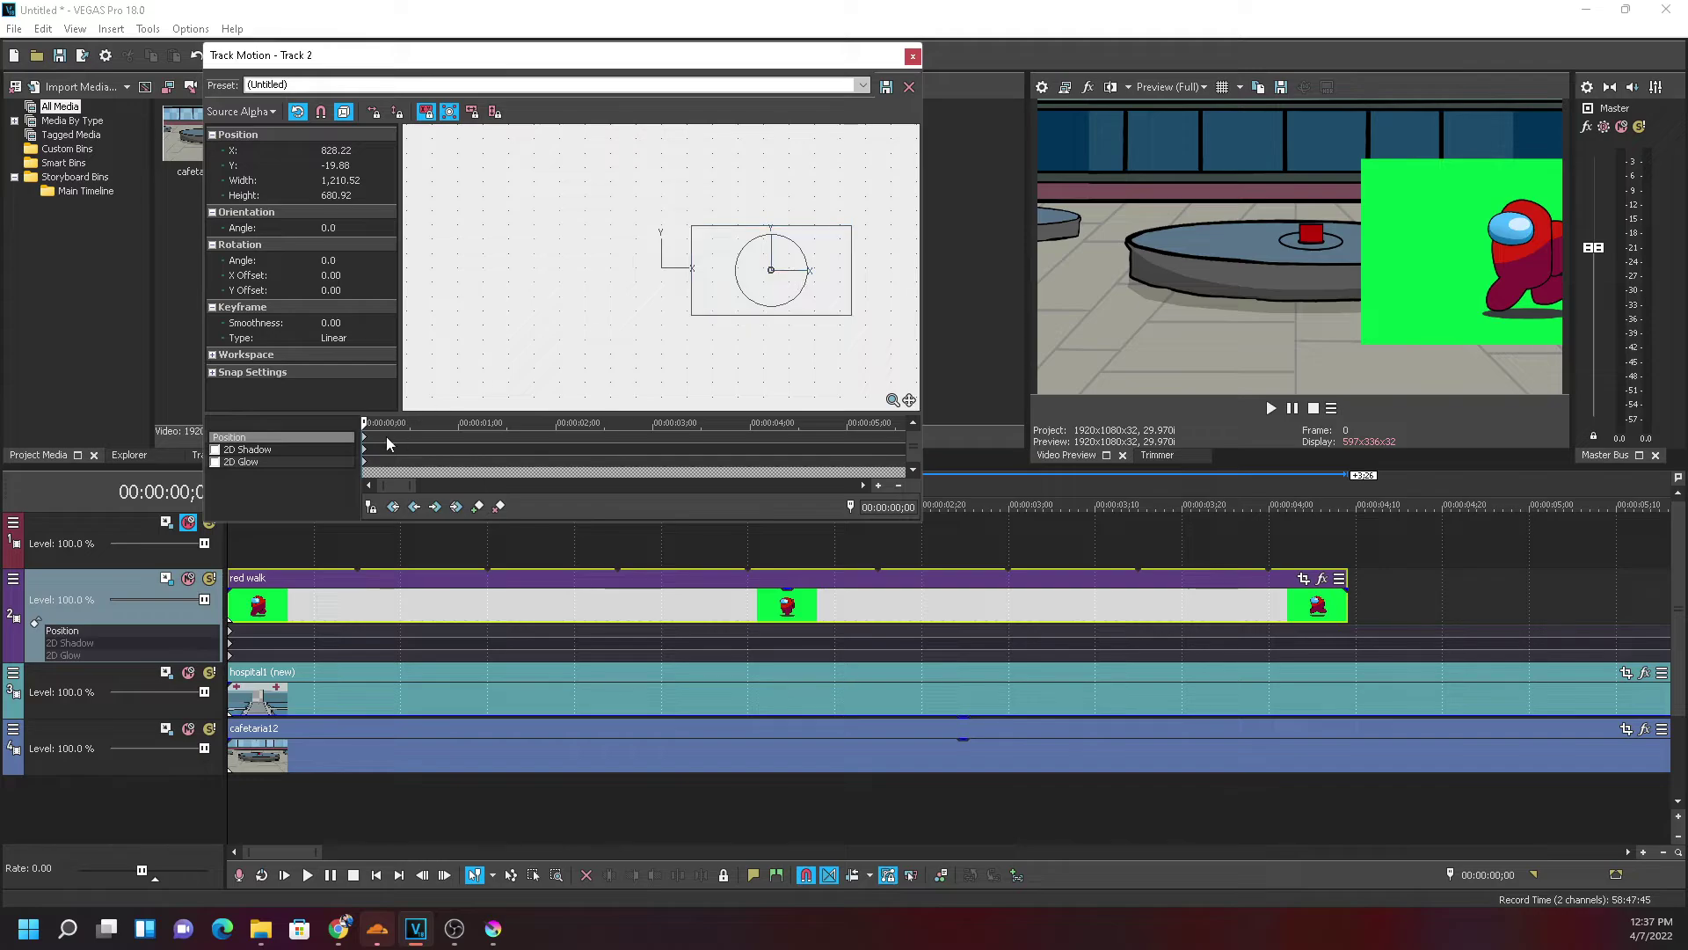
pyautogui.doubleClick(425, 630)
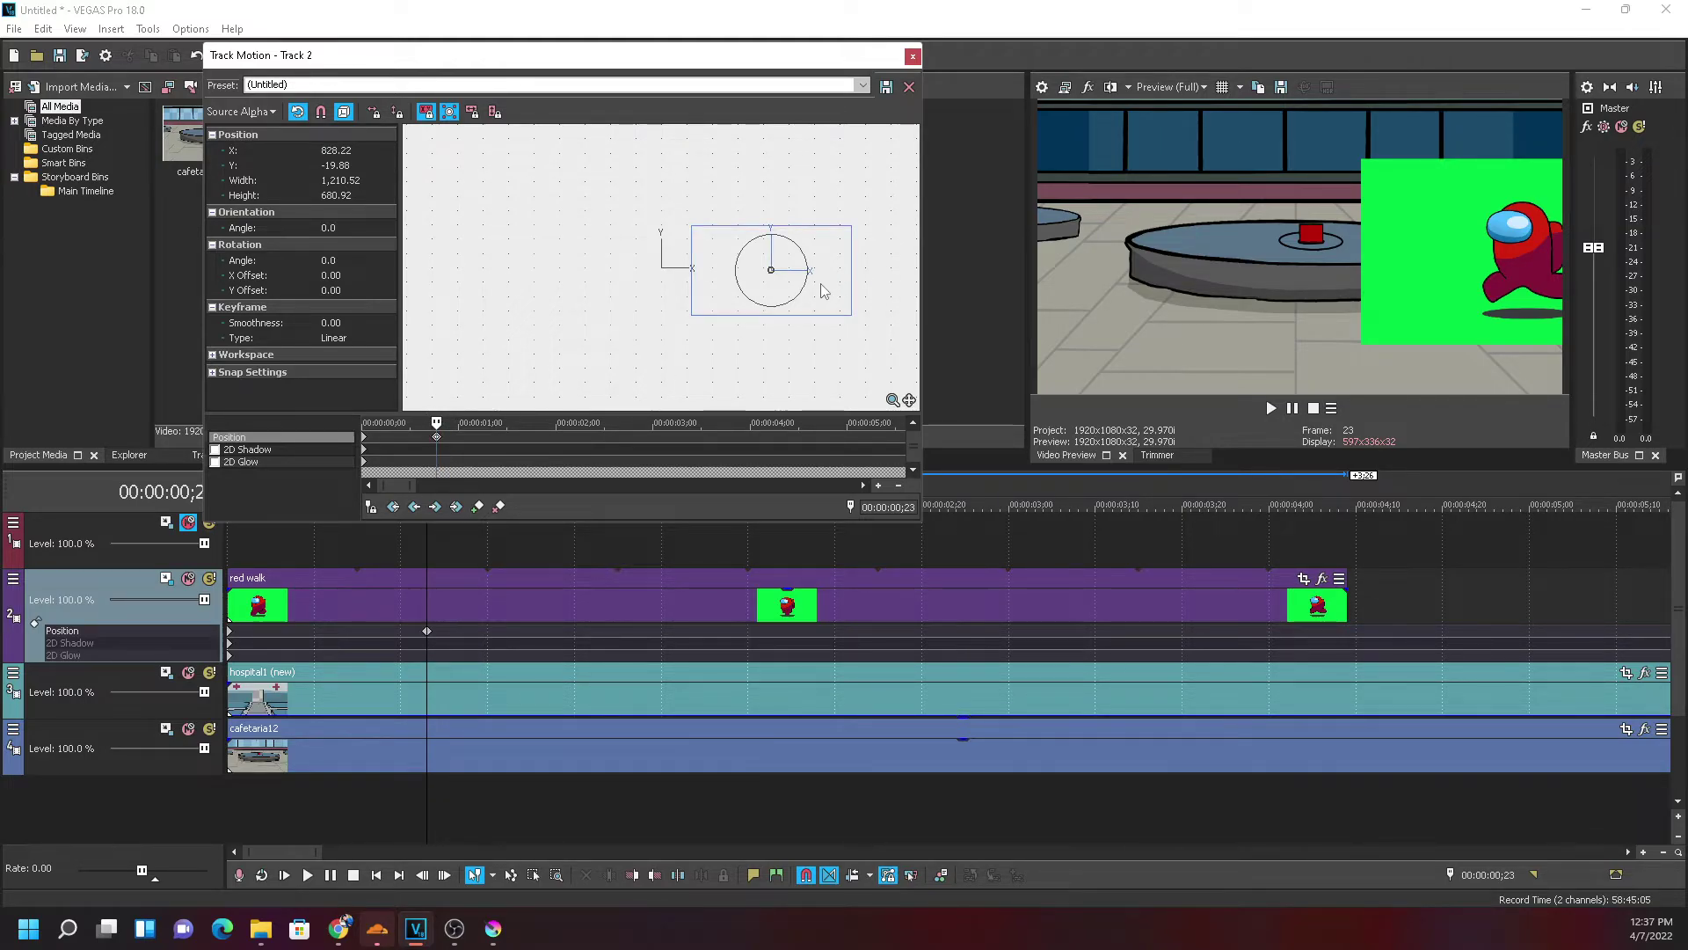
pyautogui.moveTo(818, 292); pyautogui.dragTo(721, 297)
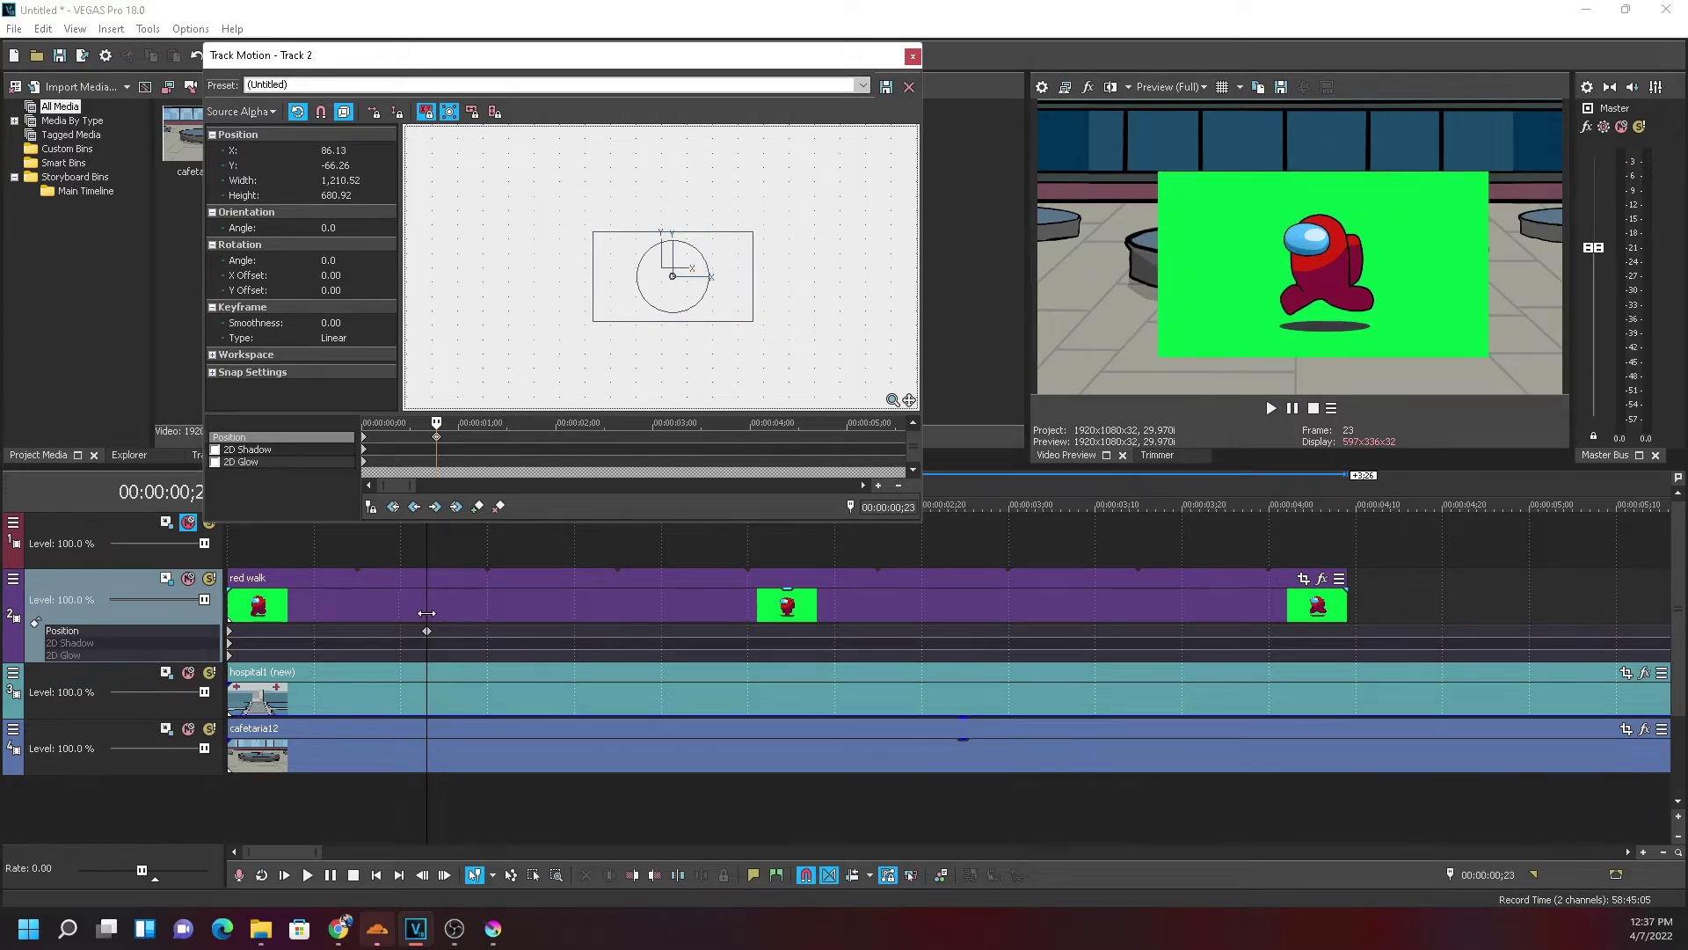
pyautogui.click(426, 613)
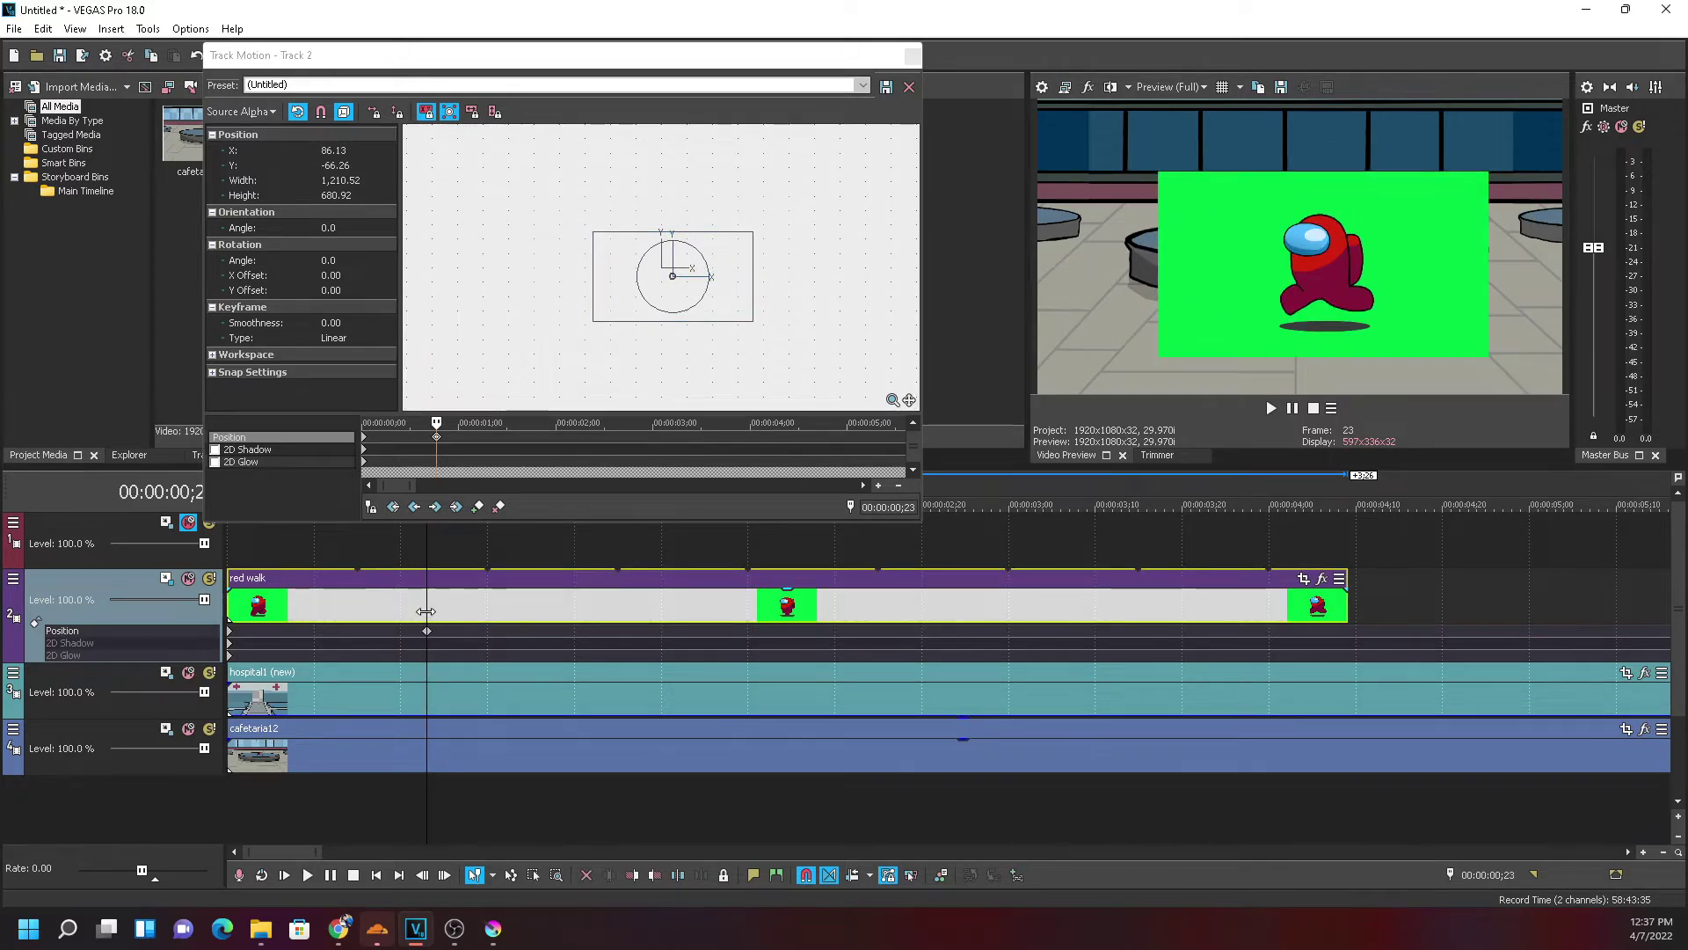
pyautogui.click(728, 299)
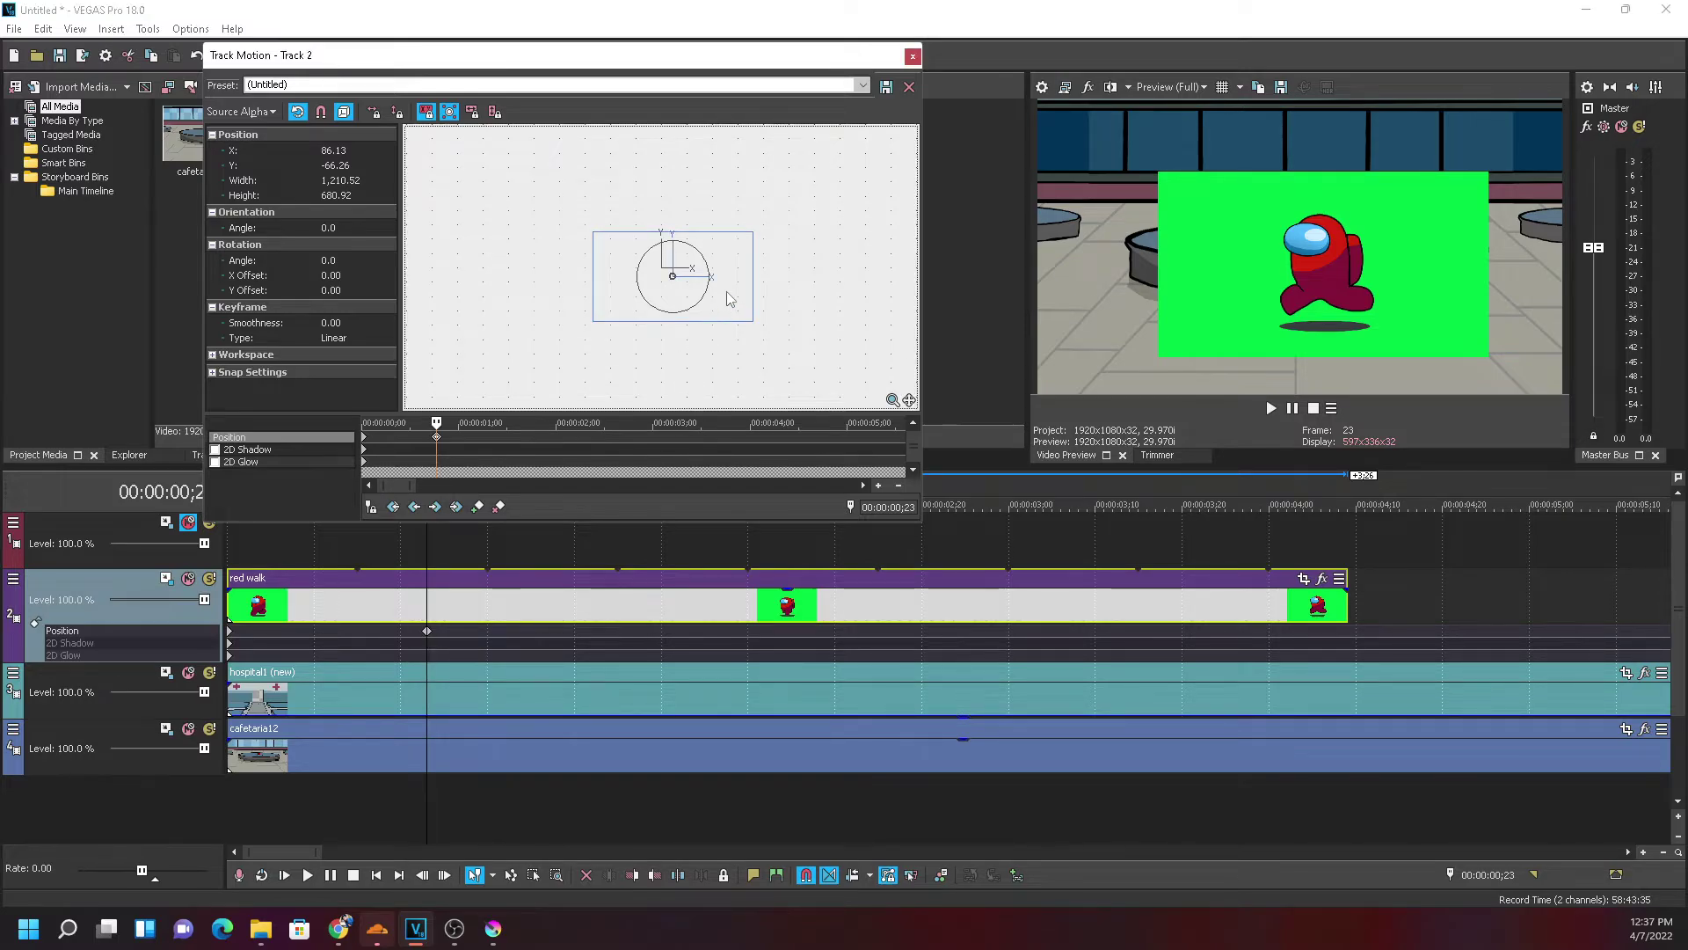
pyautogui.moveTo(728, 299); pyautogui.dragTo(613, 304)
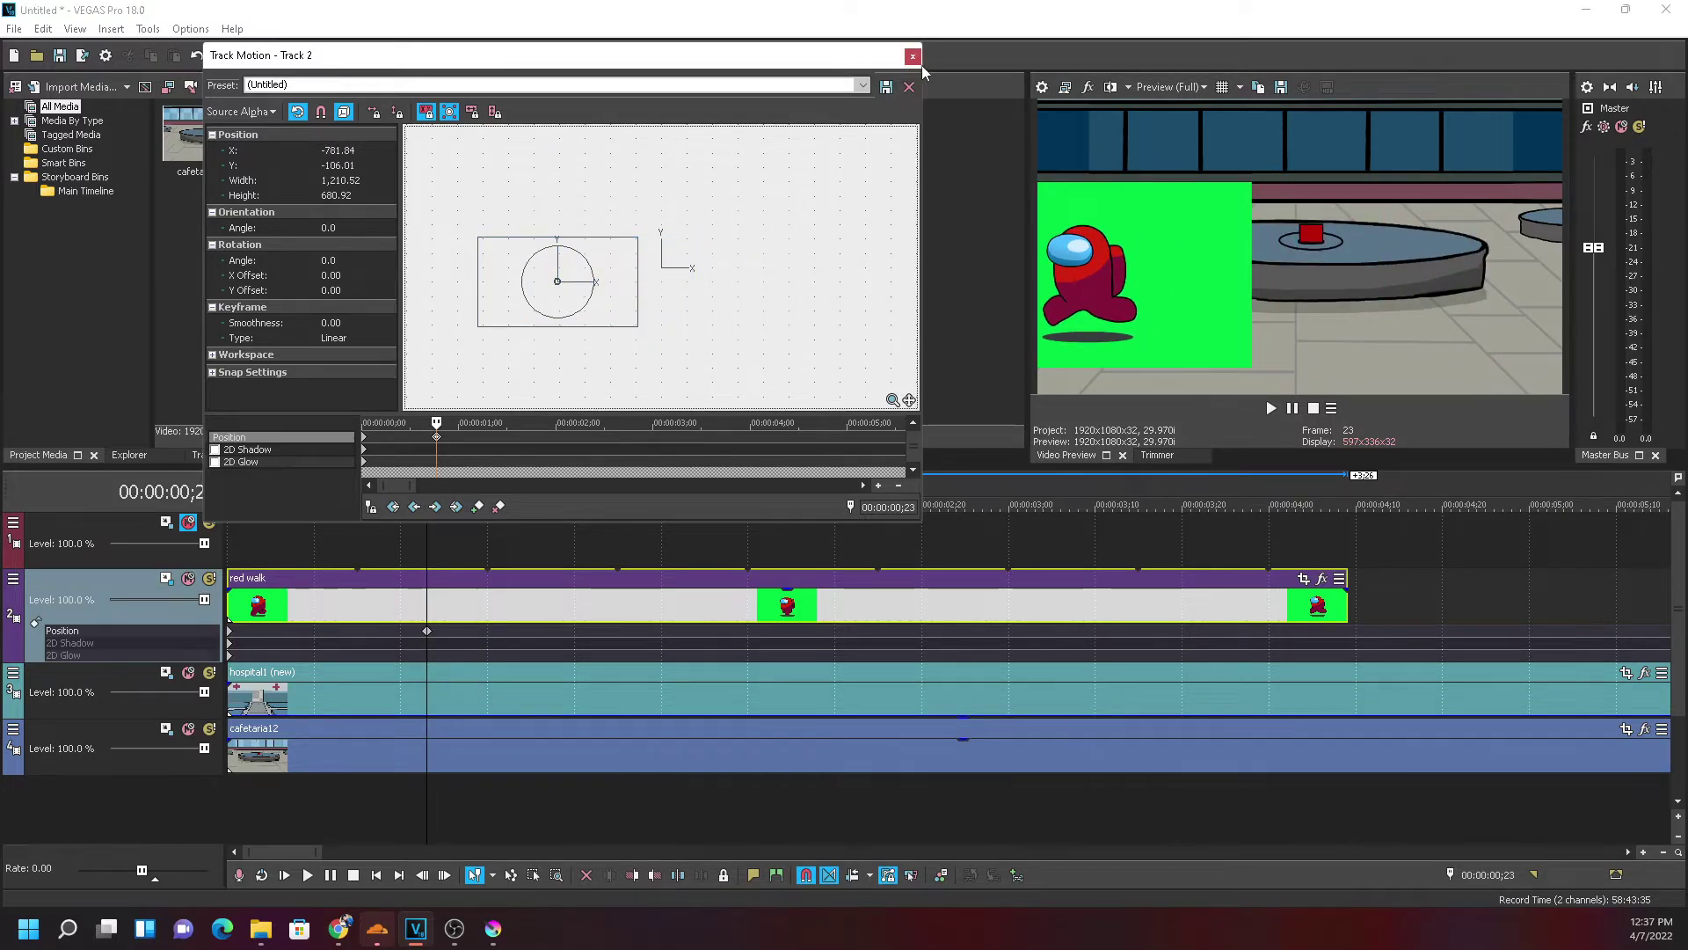
pyautogui.click(914, 57)
# Play the red walk clip's movement across the cafeteria from the start of the timeline
pyautogui.moveTo(427, 608); pyautogui.dragTo(257, 605)
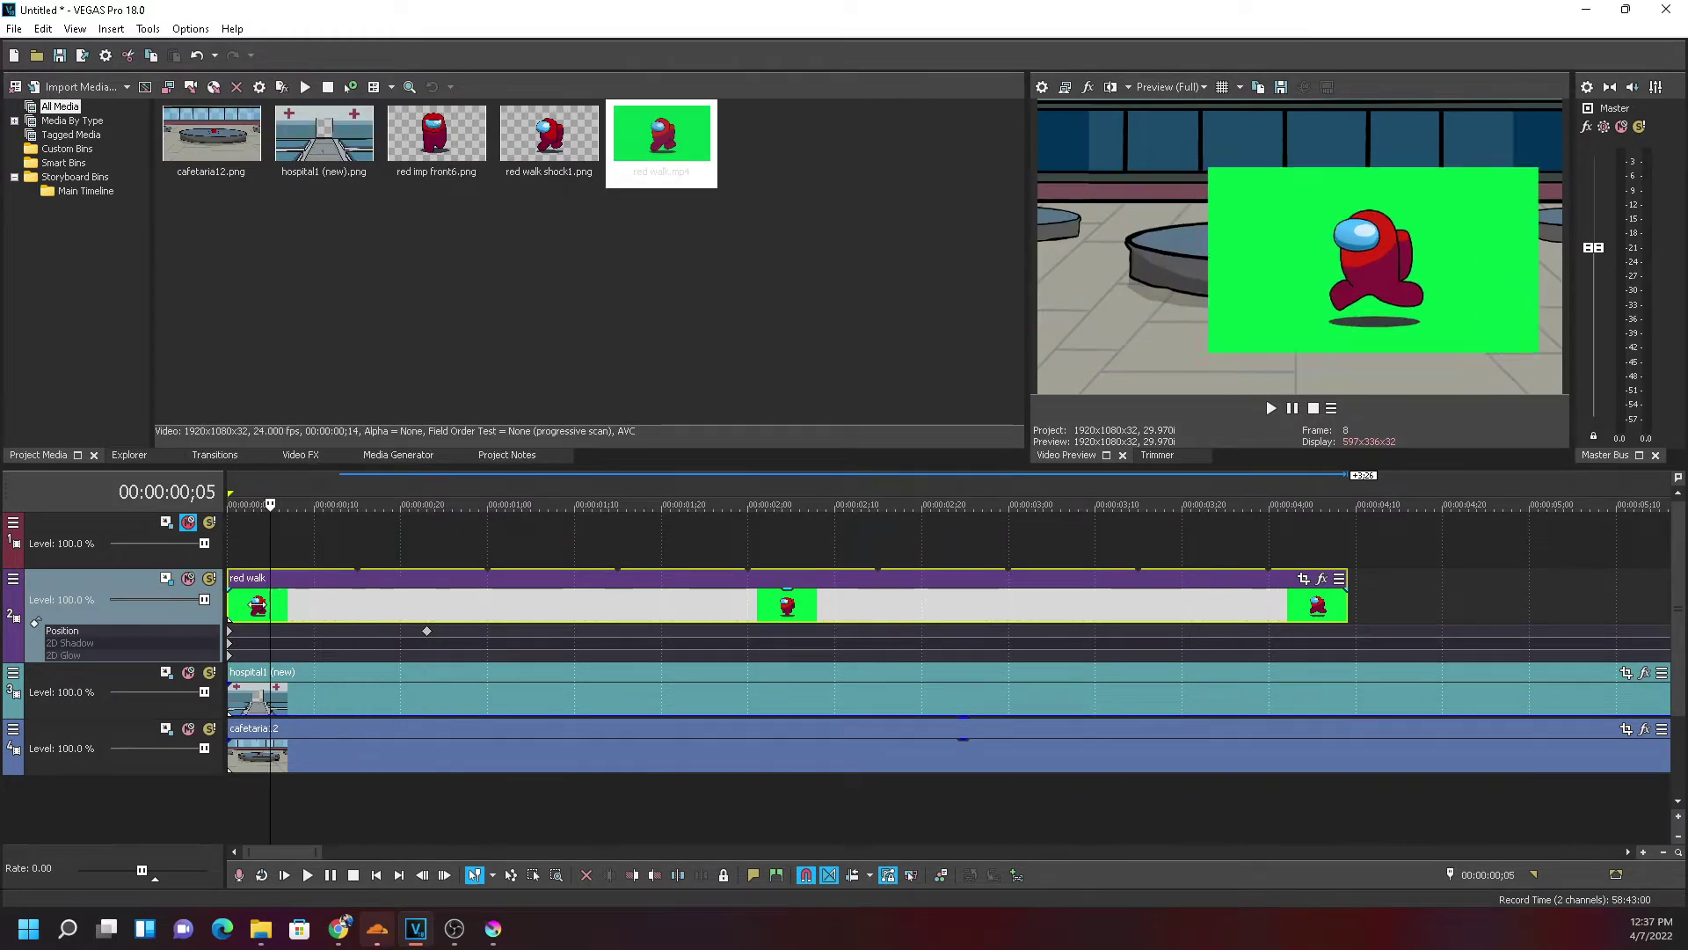
pyautogui.click(1271, 408)
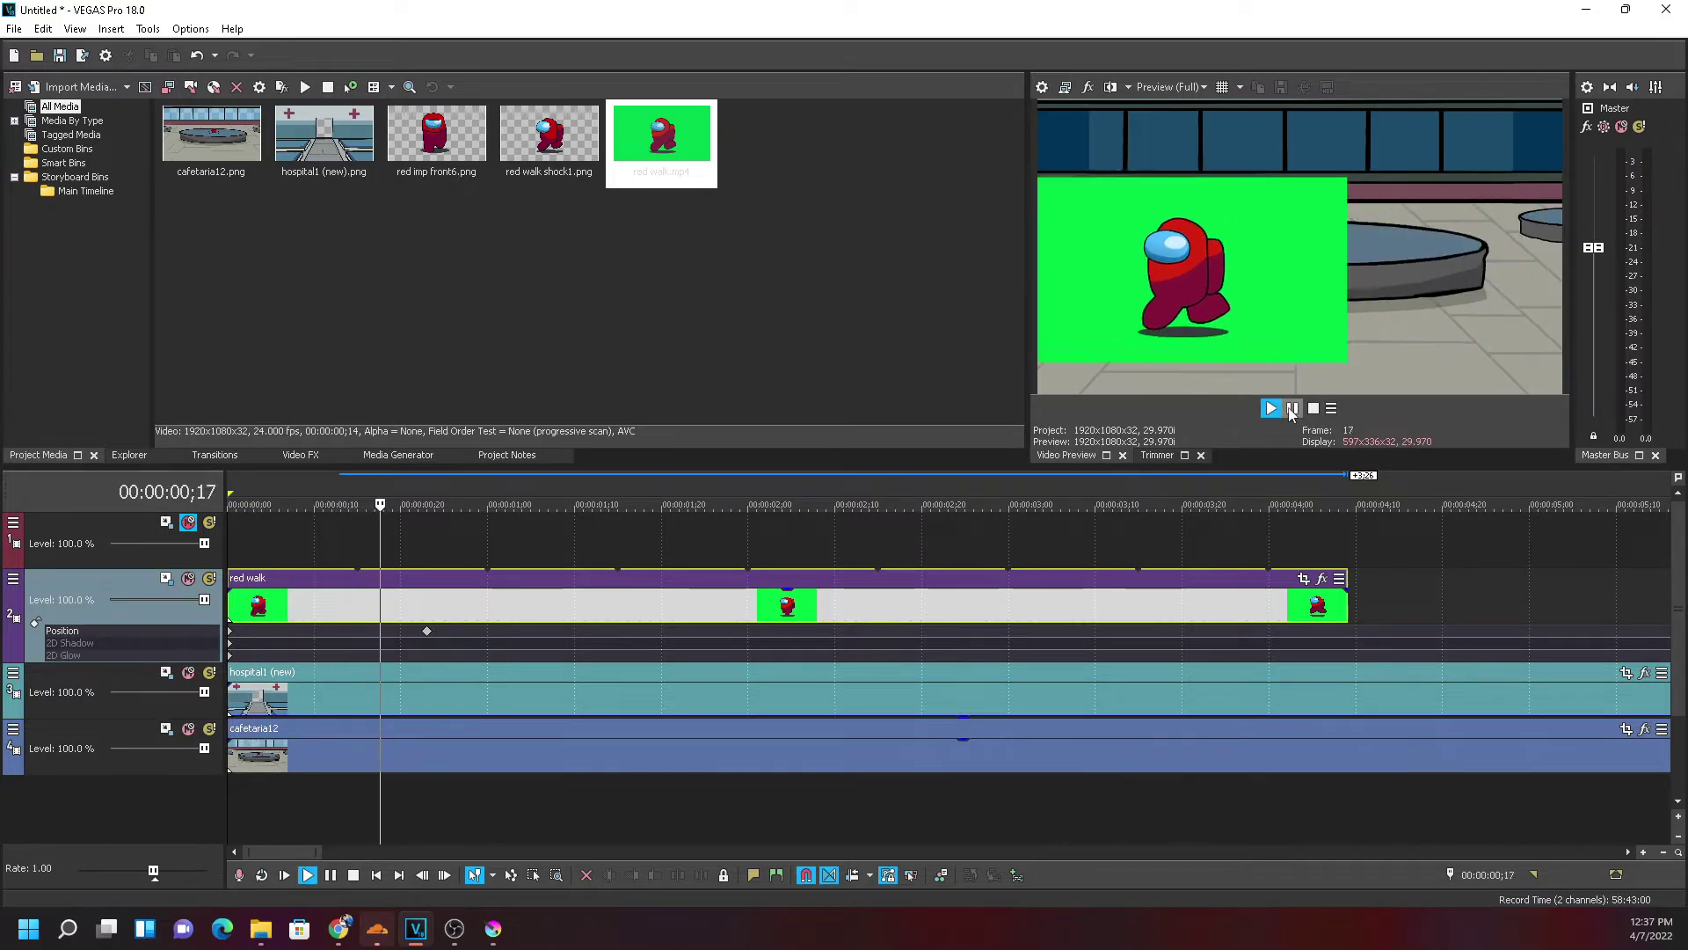
pyautogui.click(1292, 408)
pyautogui.click(446, 604)
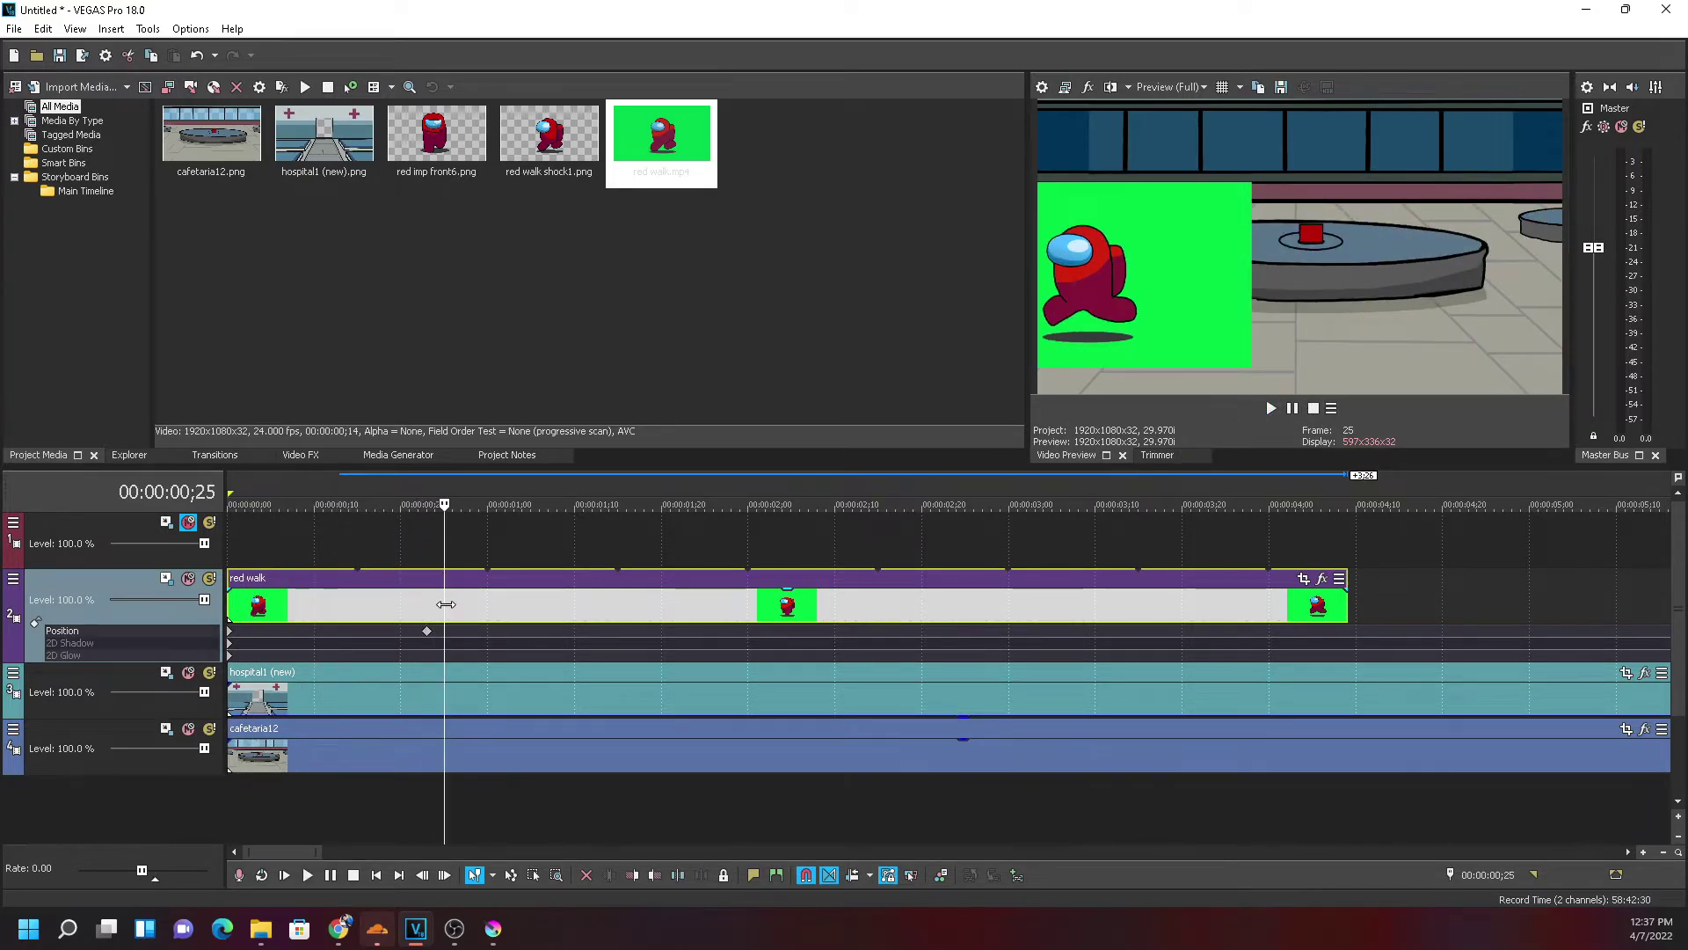
pyautogui.press('Home')
pyautogui.click(1270, 408)
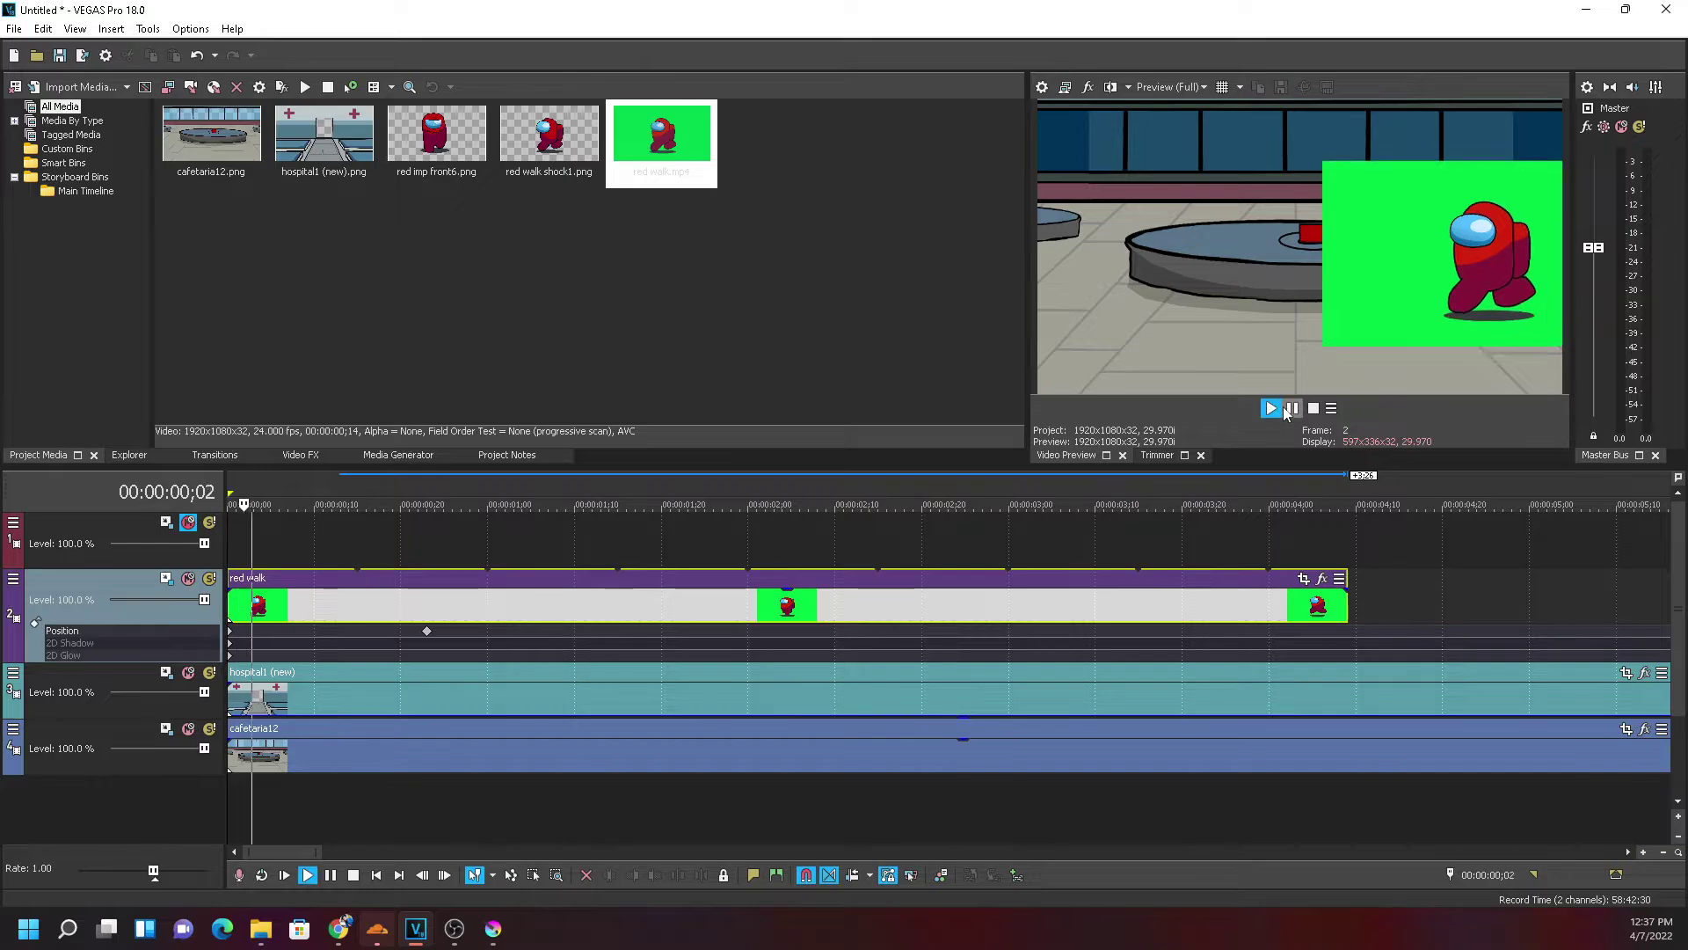
pyautogui.click(1289, 410)
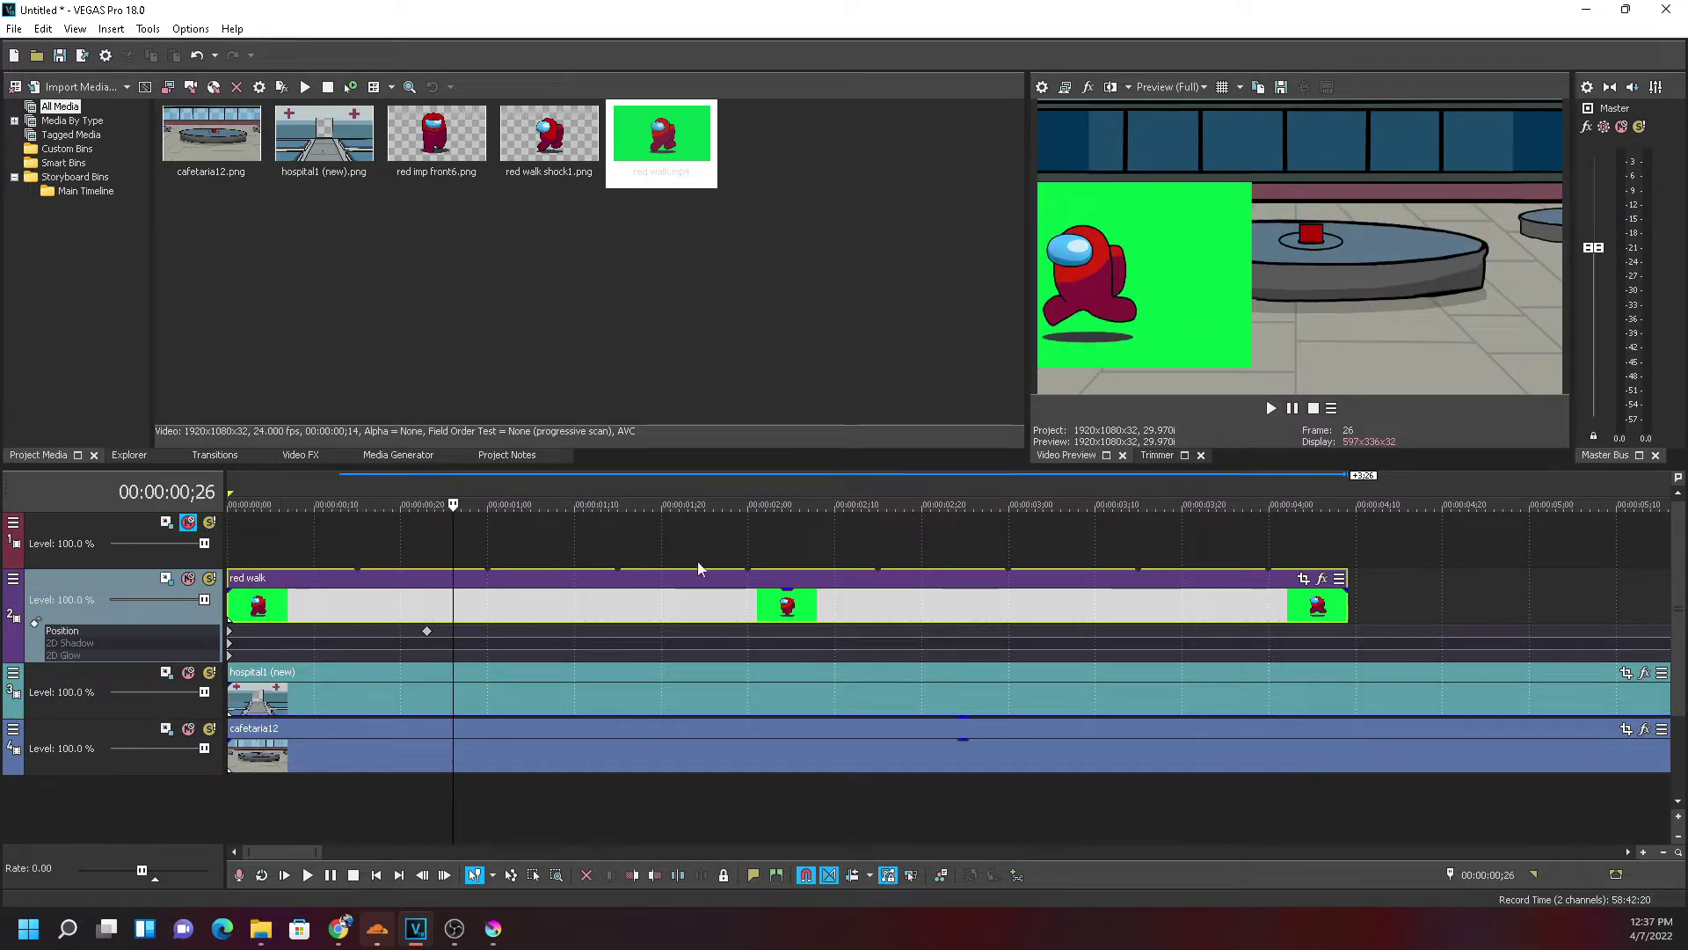
# At the first position keyframe, enlarge the red walk track's frame to about 2,063 by 1,161 and play the result
pyautogui.click(260, 613)
pyautogui.press('Home')
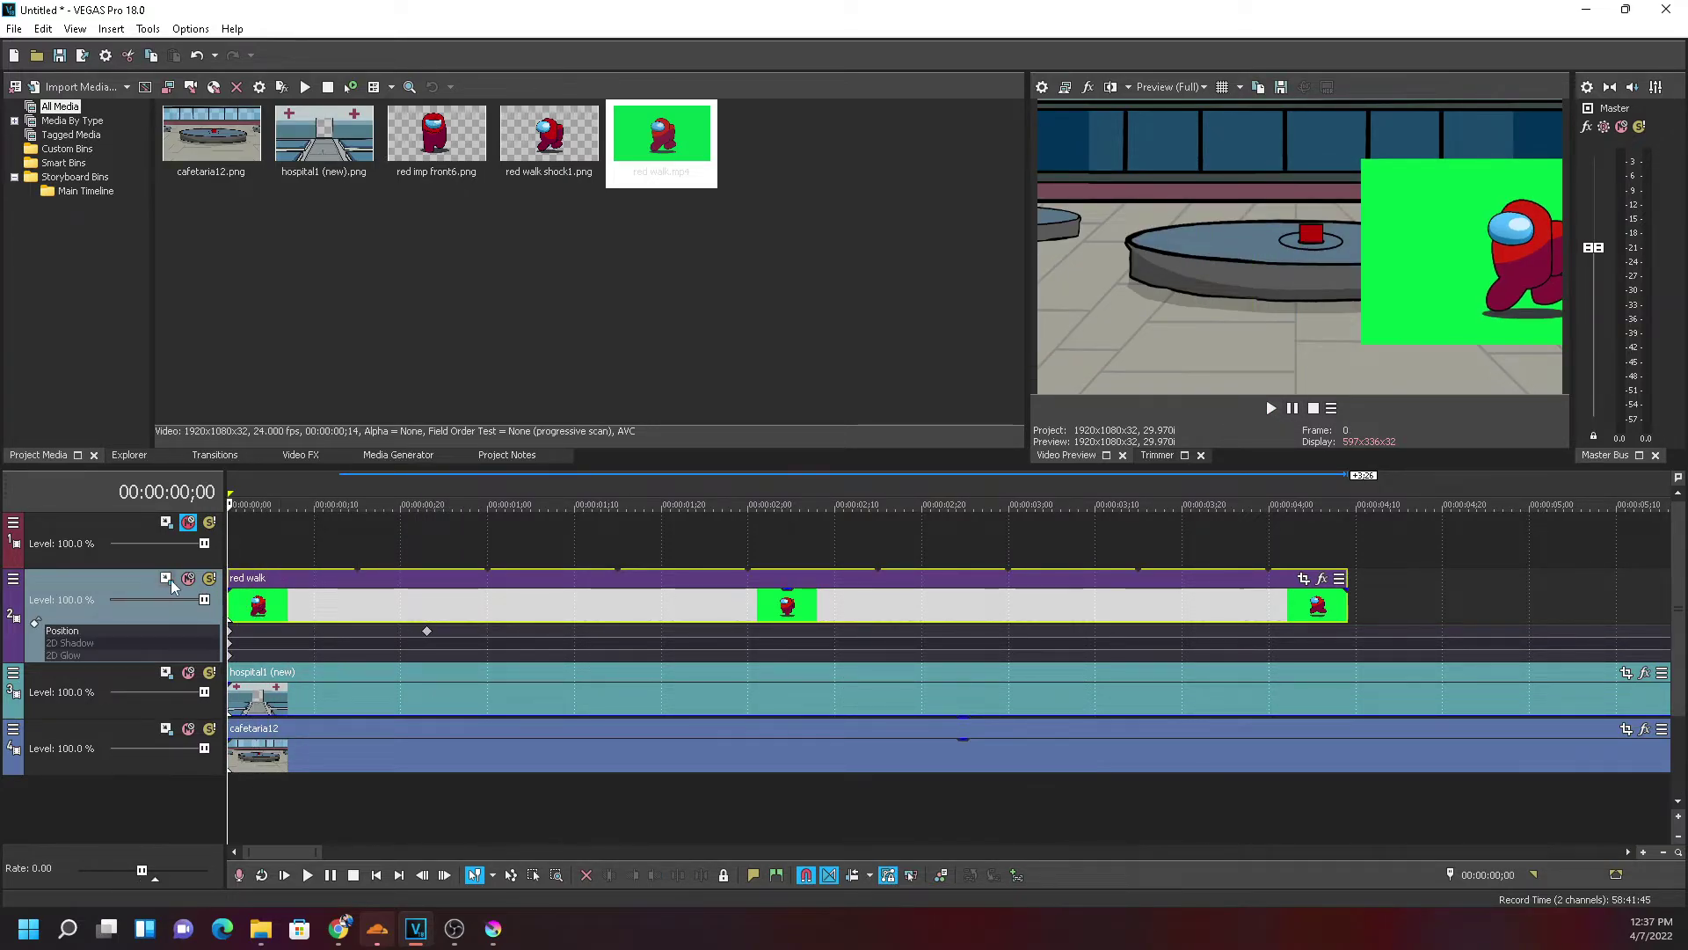
pyautogui.click(167, 580)
pyautogui.moveTo(849, 316)
pyautogui.mouseDown()
pyautogui.moveTo(905, 345)
pyautogui.moveTo(844, 312)
pyautogui.mouseUp()
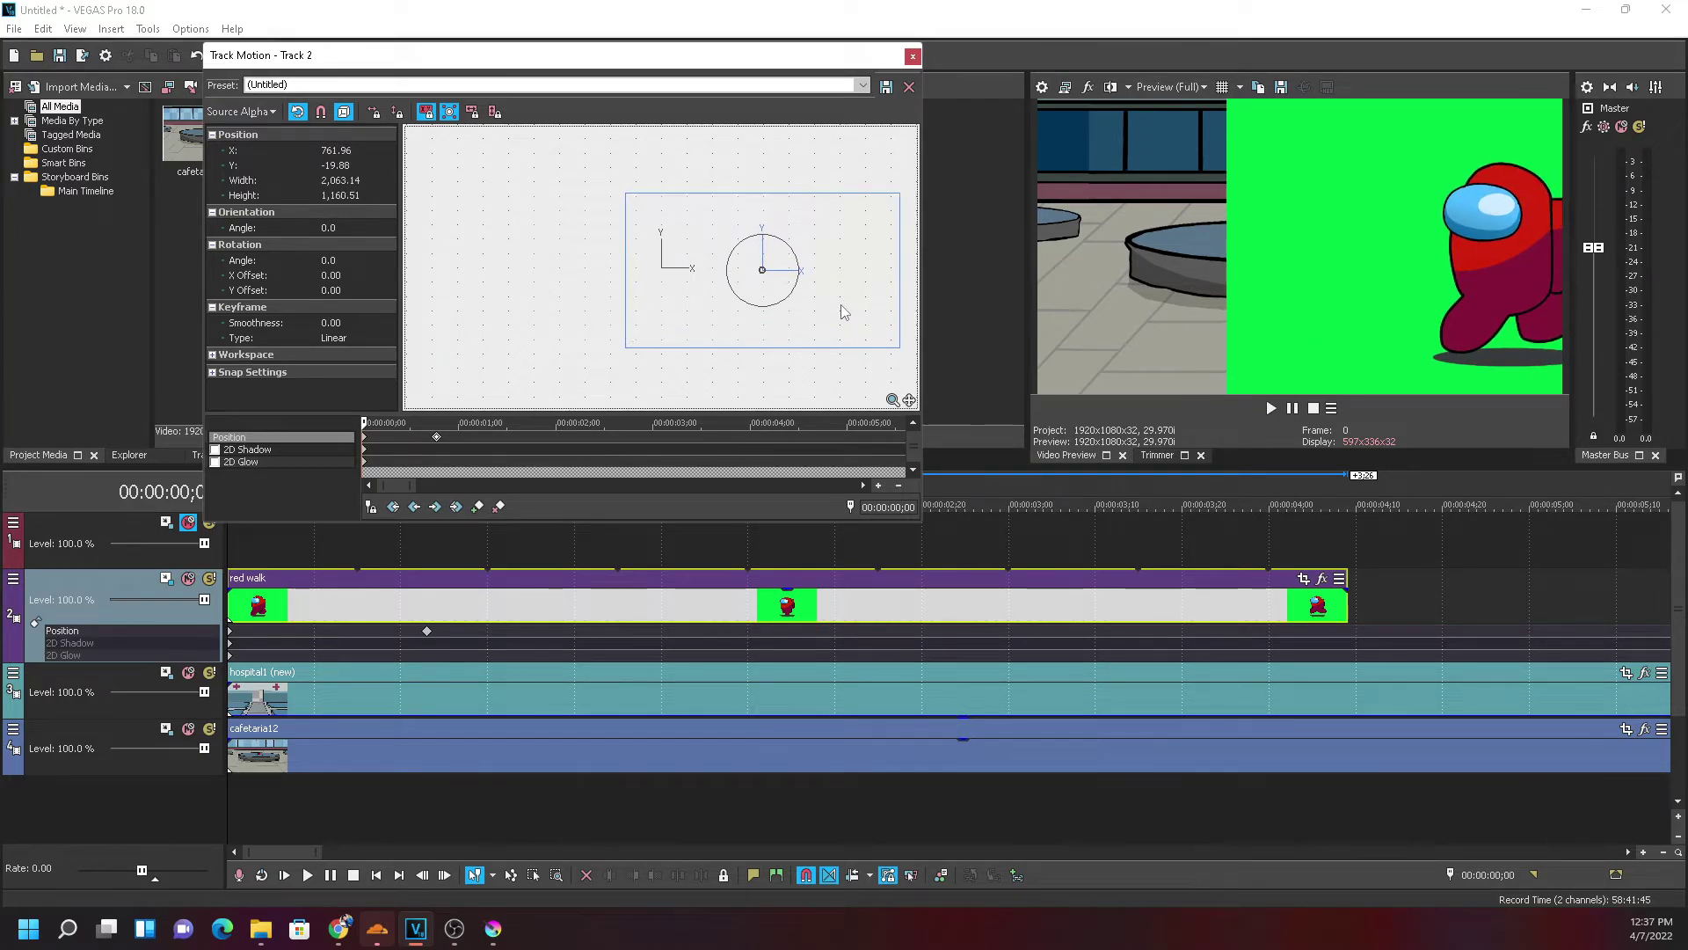
pyautogui.click(911, 55)
pyautogui.click(1271, 407)
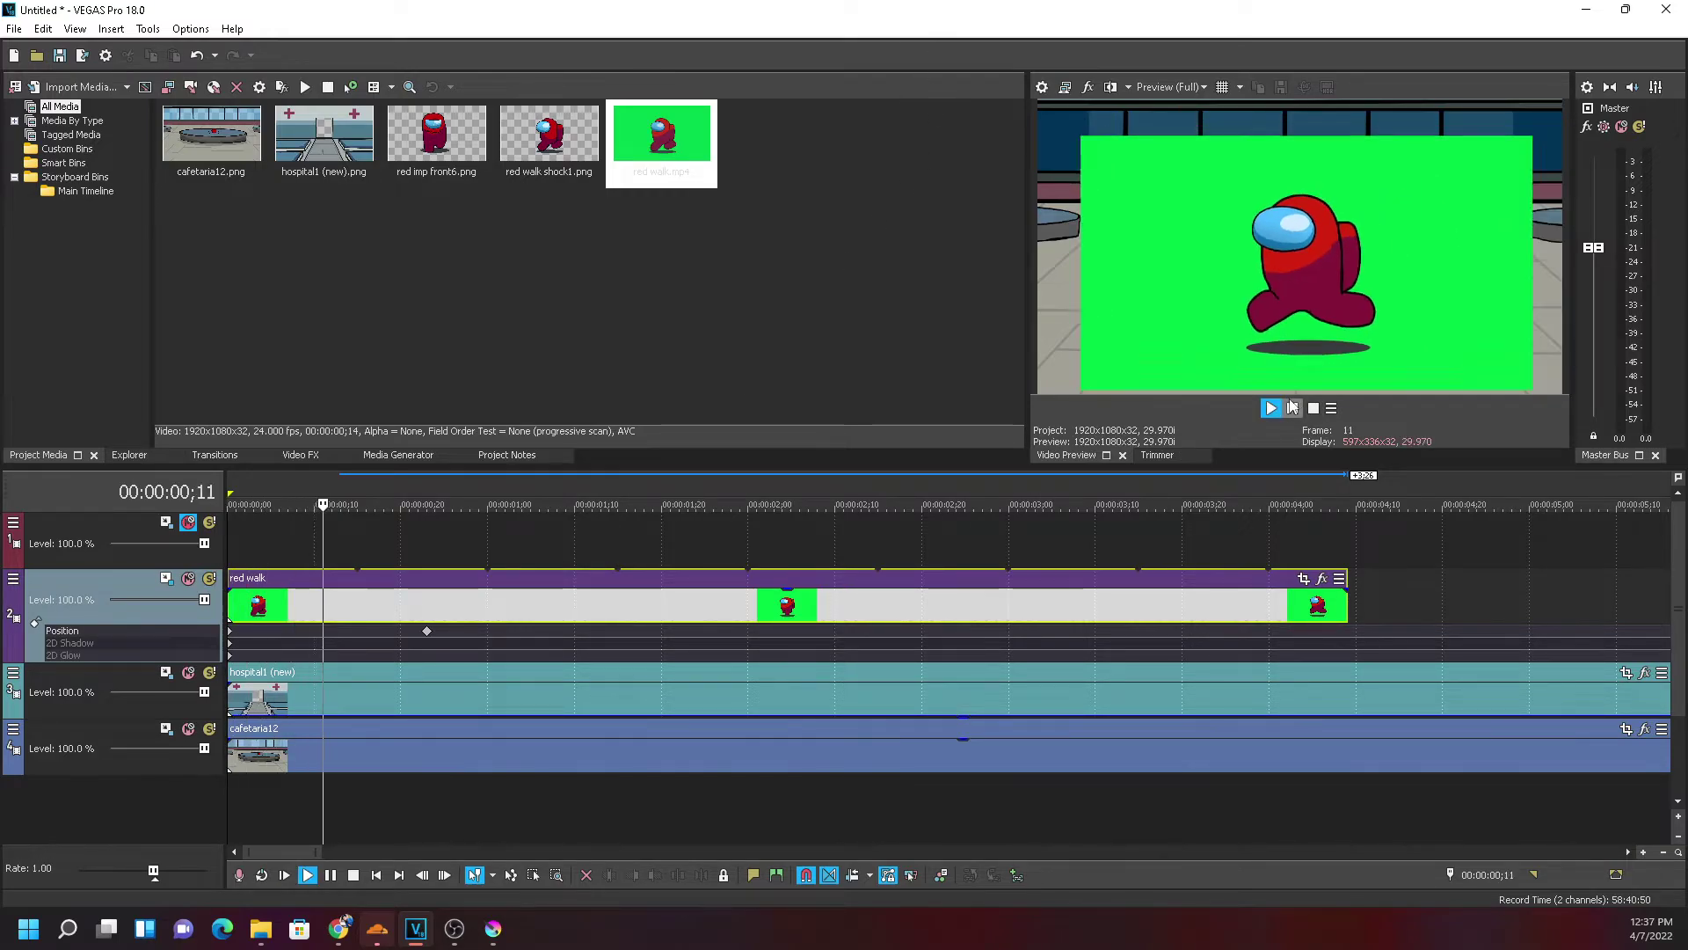
pyautogui.click(1292, 408)
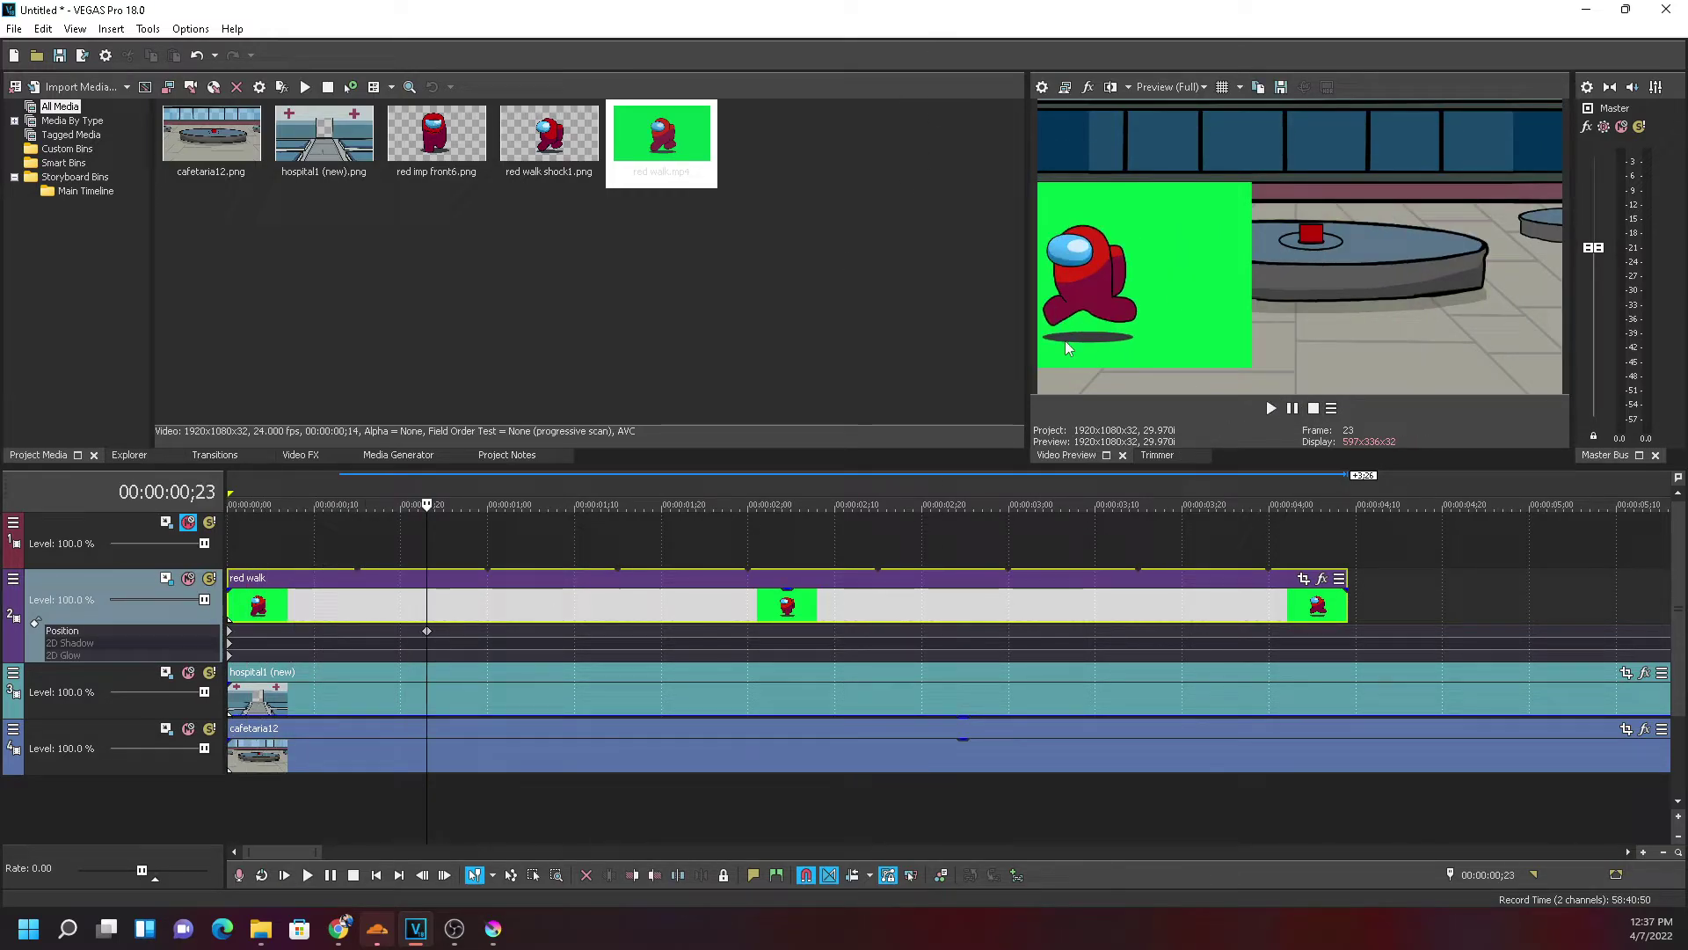
# Split the red walk clip at 00:00:00;22, delete the second part, and extend the remaining clip to about three seconds
pyautogui.click(427, 631)
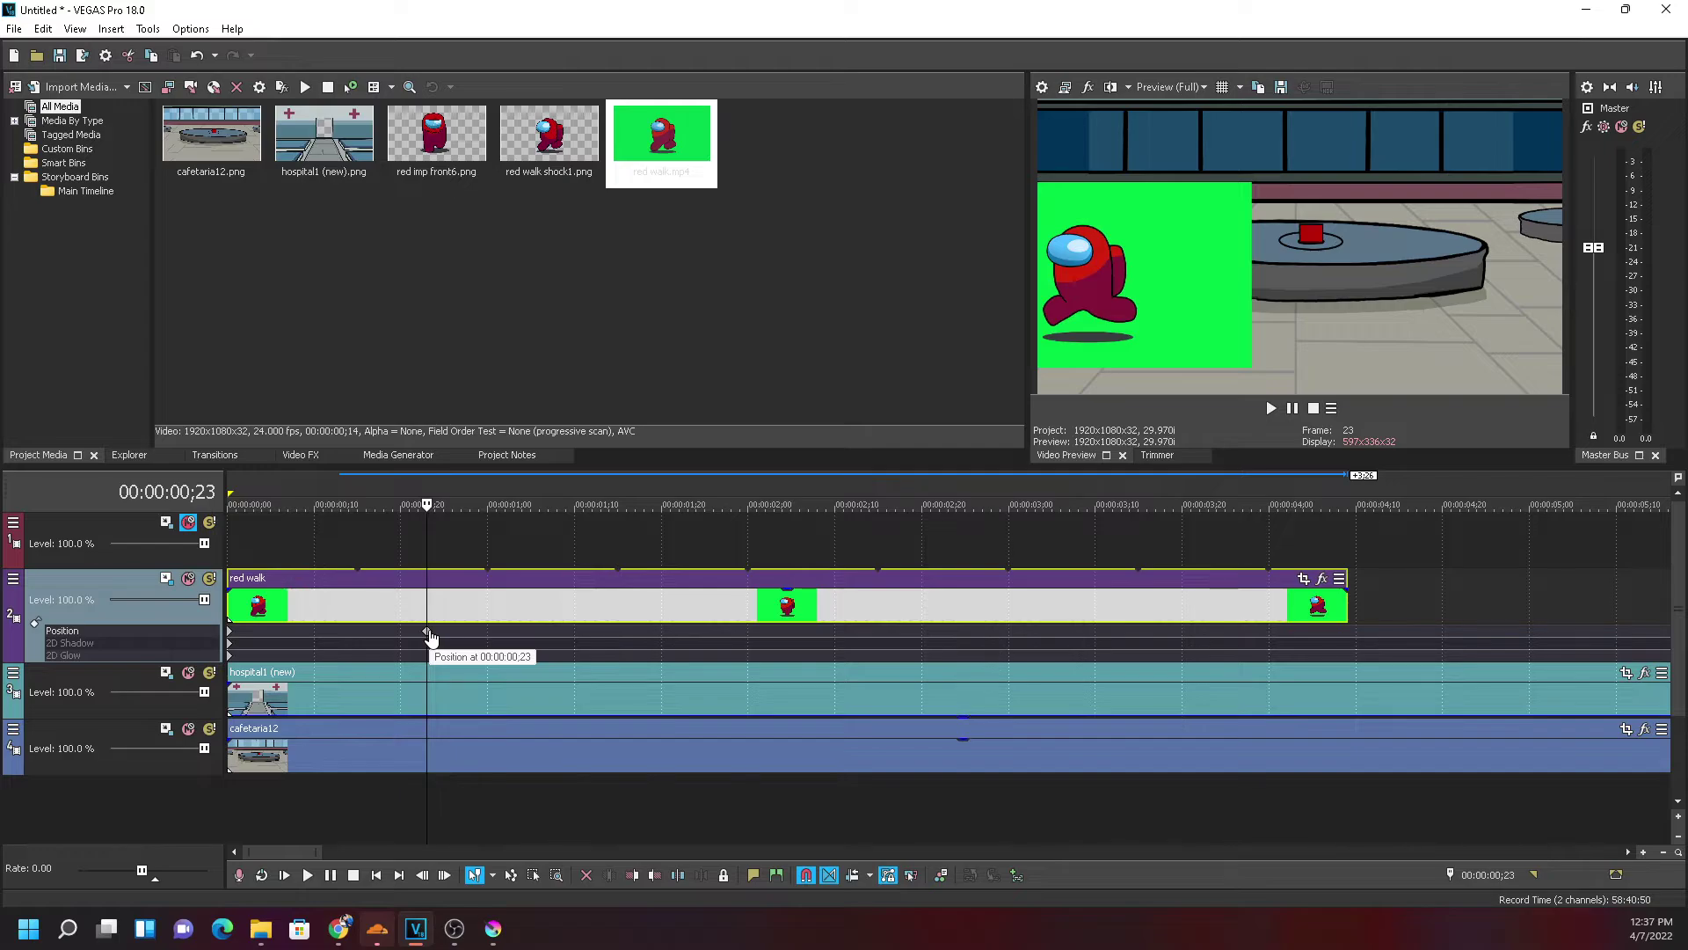
pyautogui.click(420, 619)
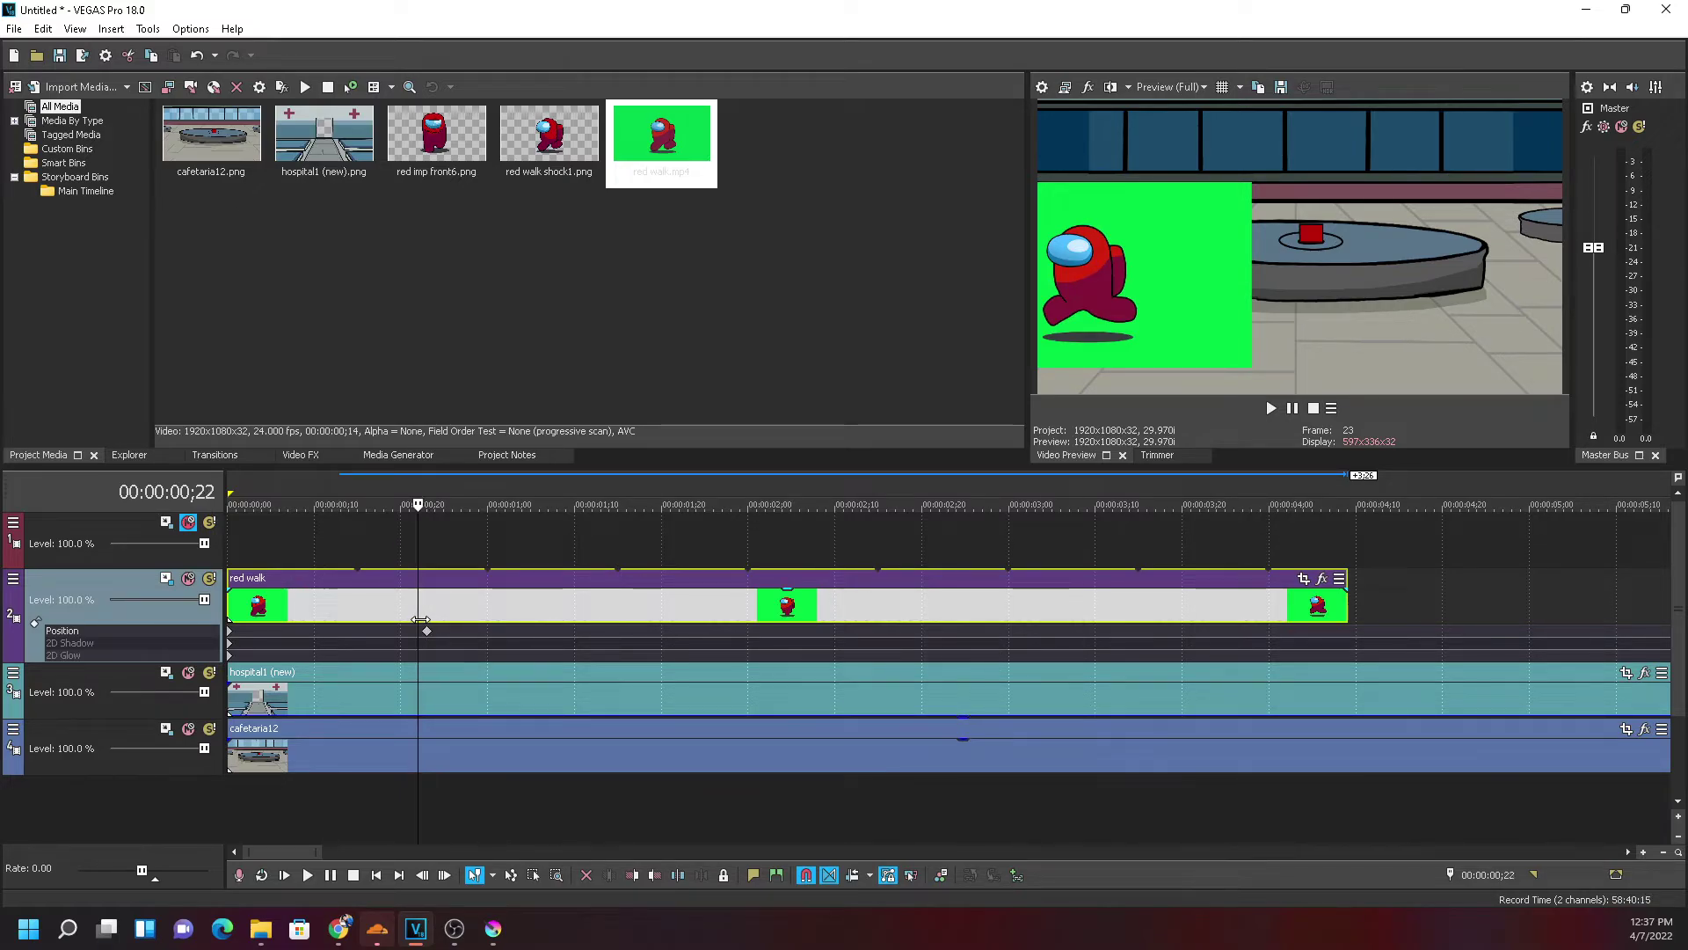
pyautogui.press('s')
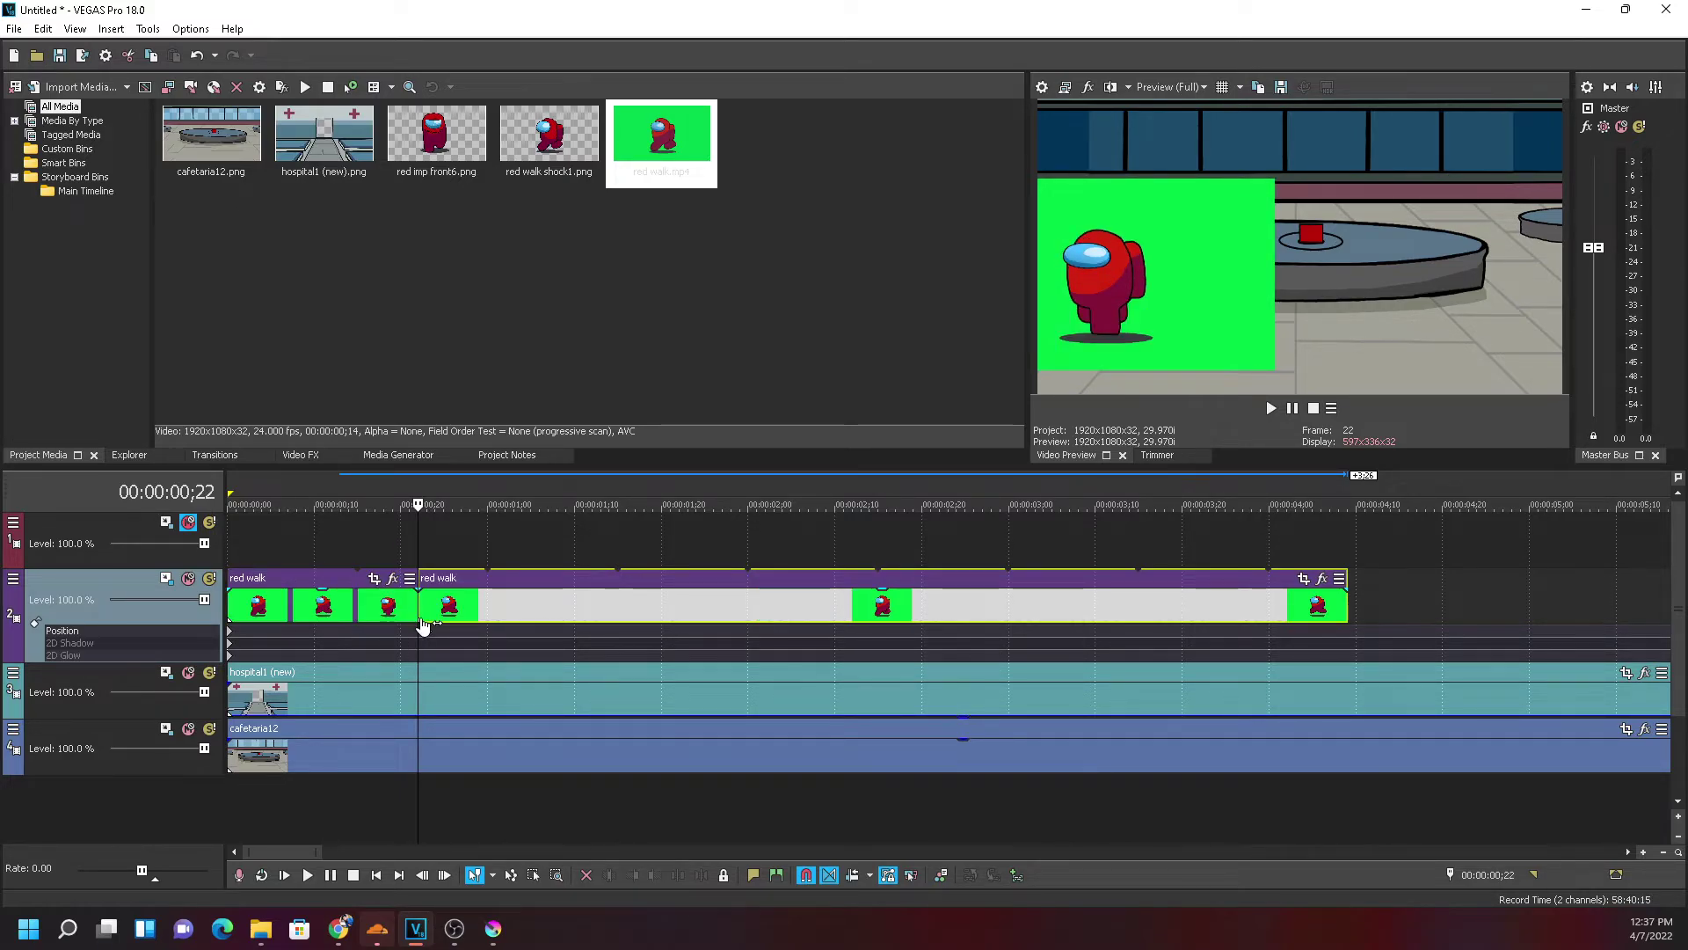
pyautogui.press('Delete')
pyautogui.moveTo(420, 617); pyautogui.dragTo(1026, 612)
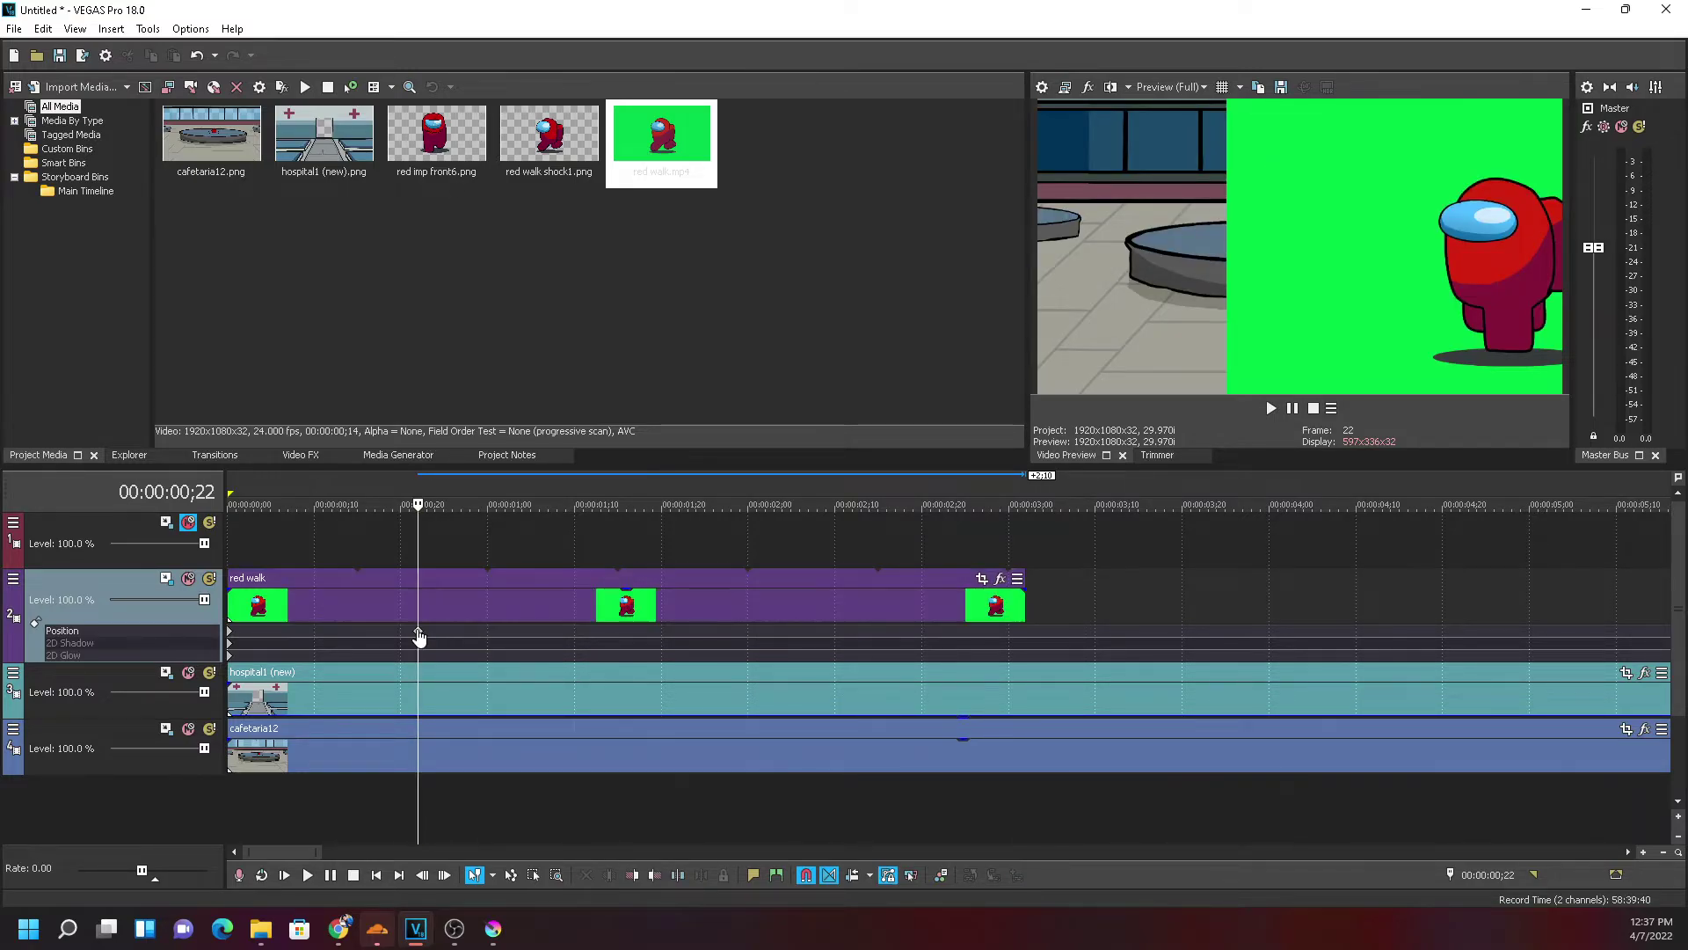
# Add a position keyframe at 00:00:00;22 with the red walk frame moved to the scene's left side, and play the motion from the start
pyautogui.doubleClick(419, 631)
pyautogui.moveTo(838, 302); pyautogui.dragTo(644, 308)
pyautogui.click(913, 55)
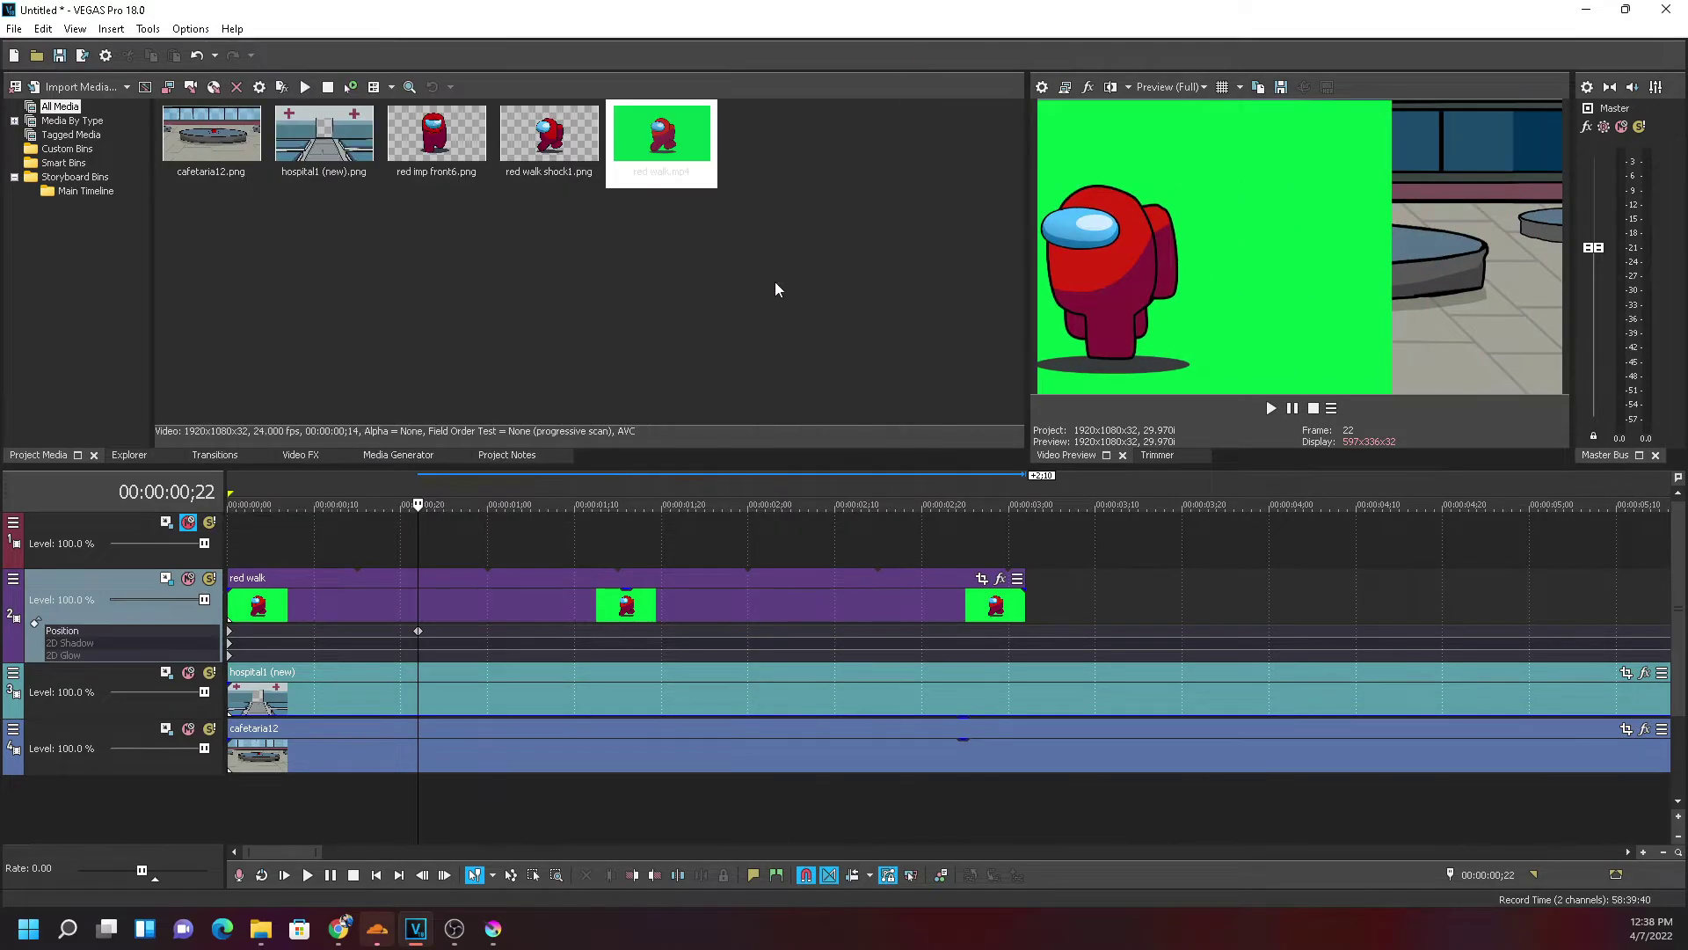
pyautogui.click(331, 606)
pyautogui.hotkey('ctrl', 'Home')
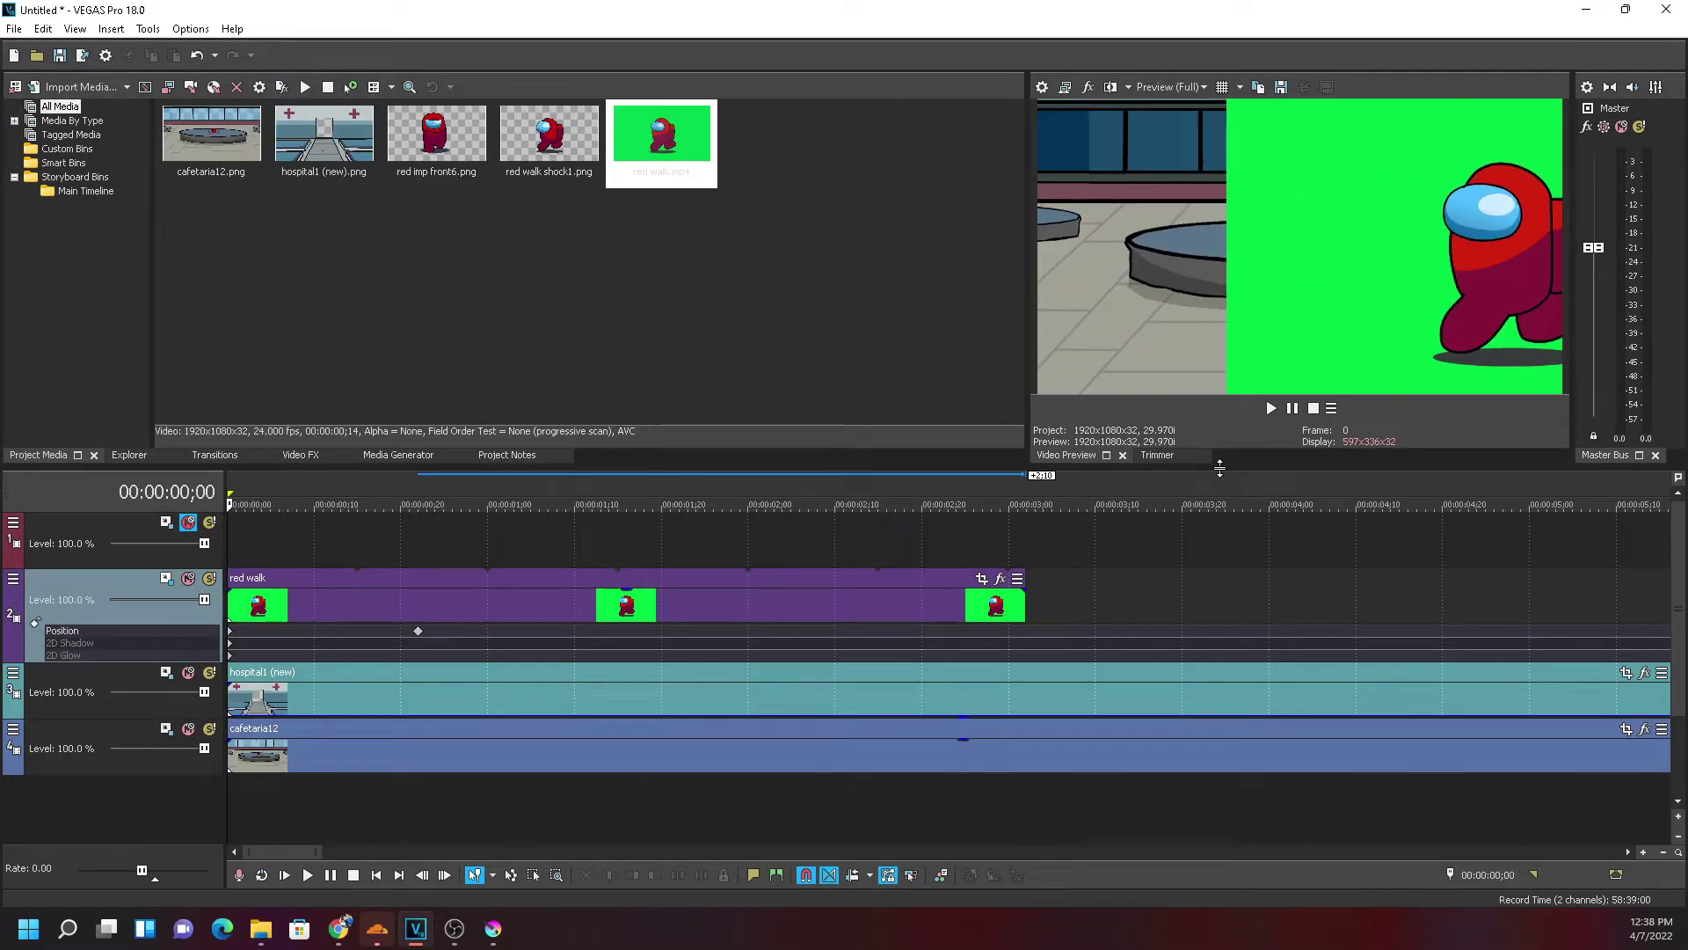
pyautogui.click(1272, 408)
pyautogui.click(1290, 408)
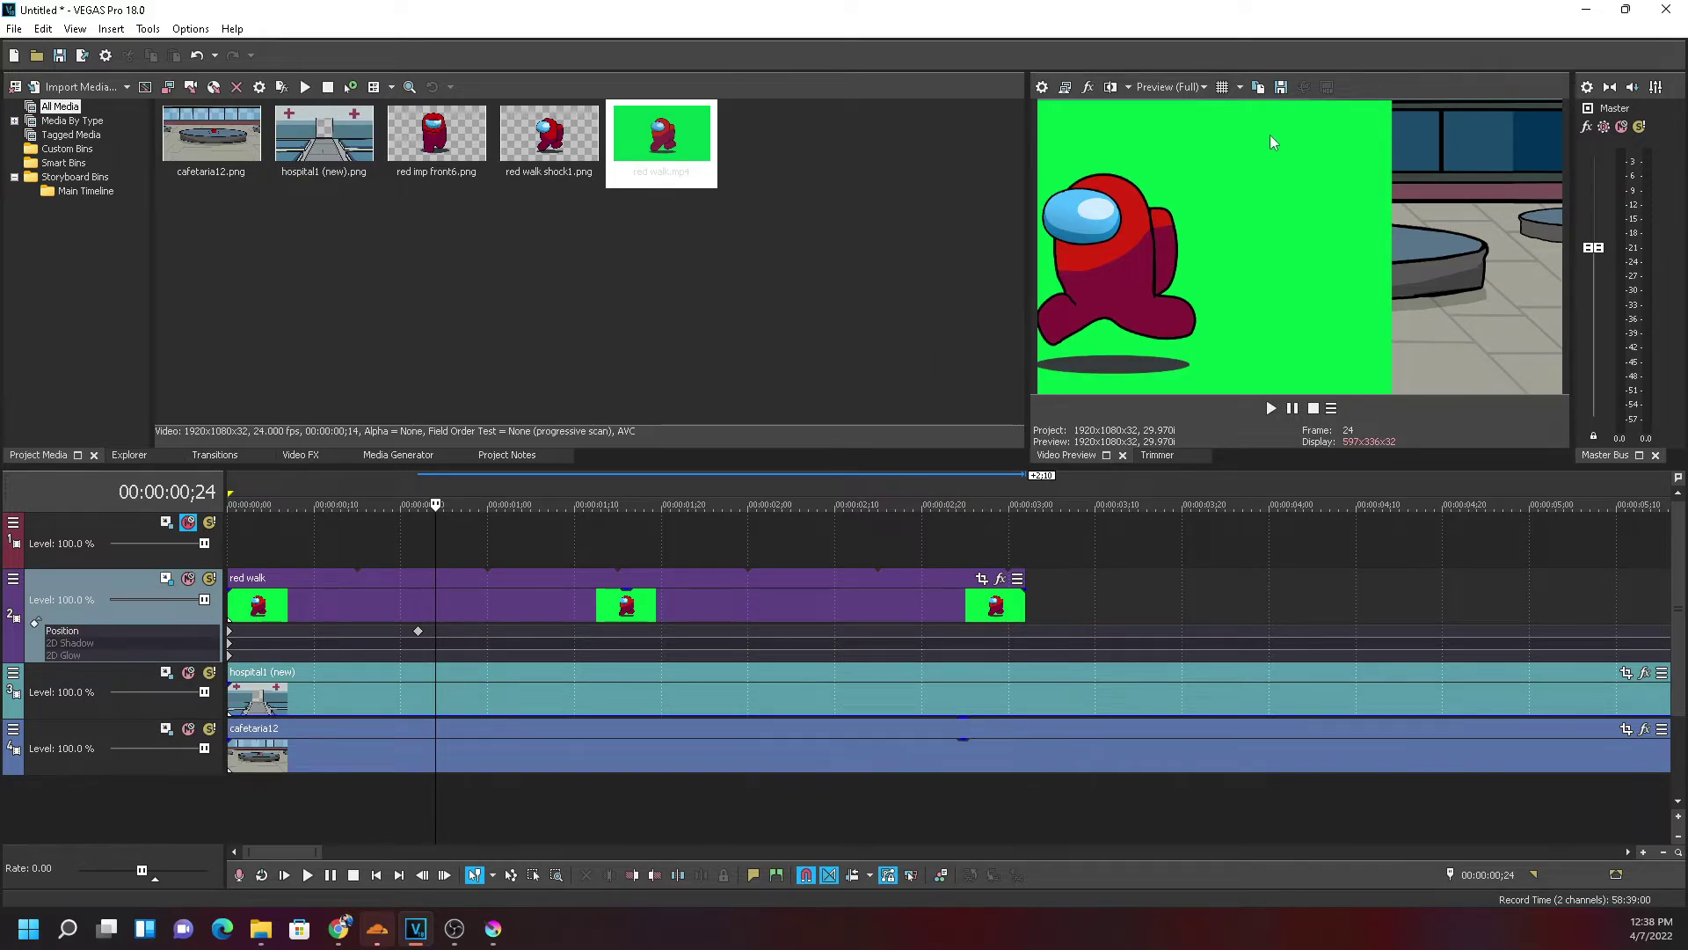
# Apply the Chroma Keyer effect with the Green Screen preset to the red walk clip
pyautogui.click(295, 455)
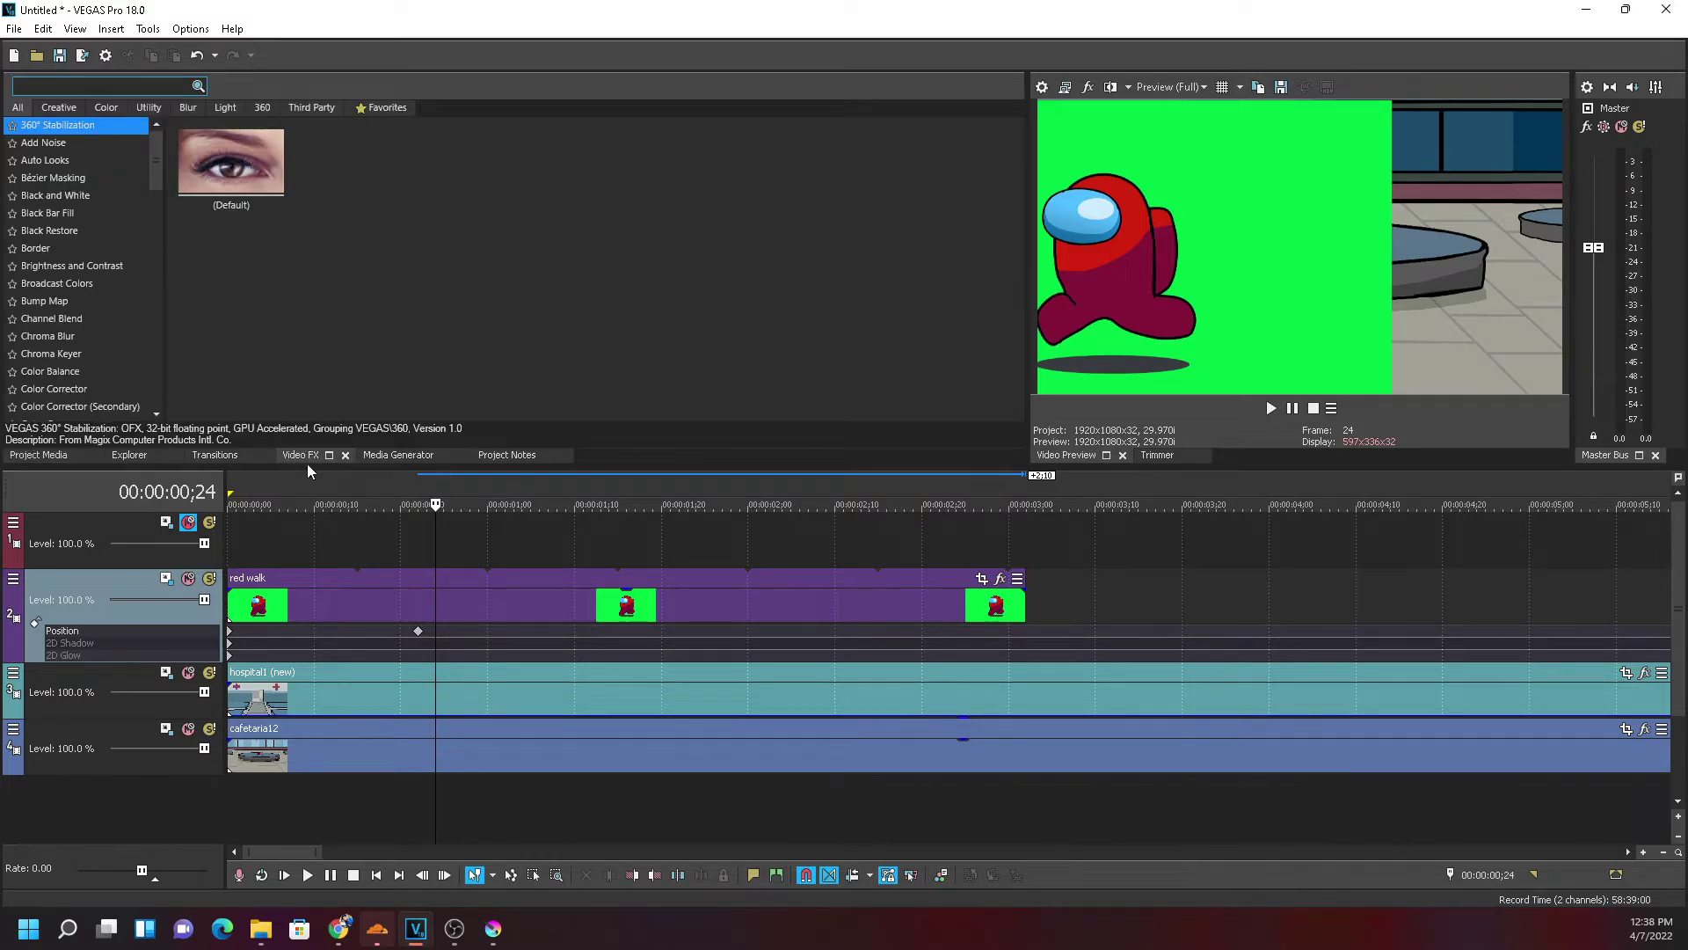
pyautogui.click(46, 356)
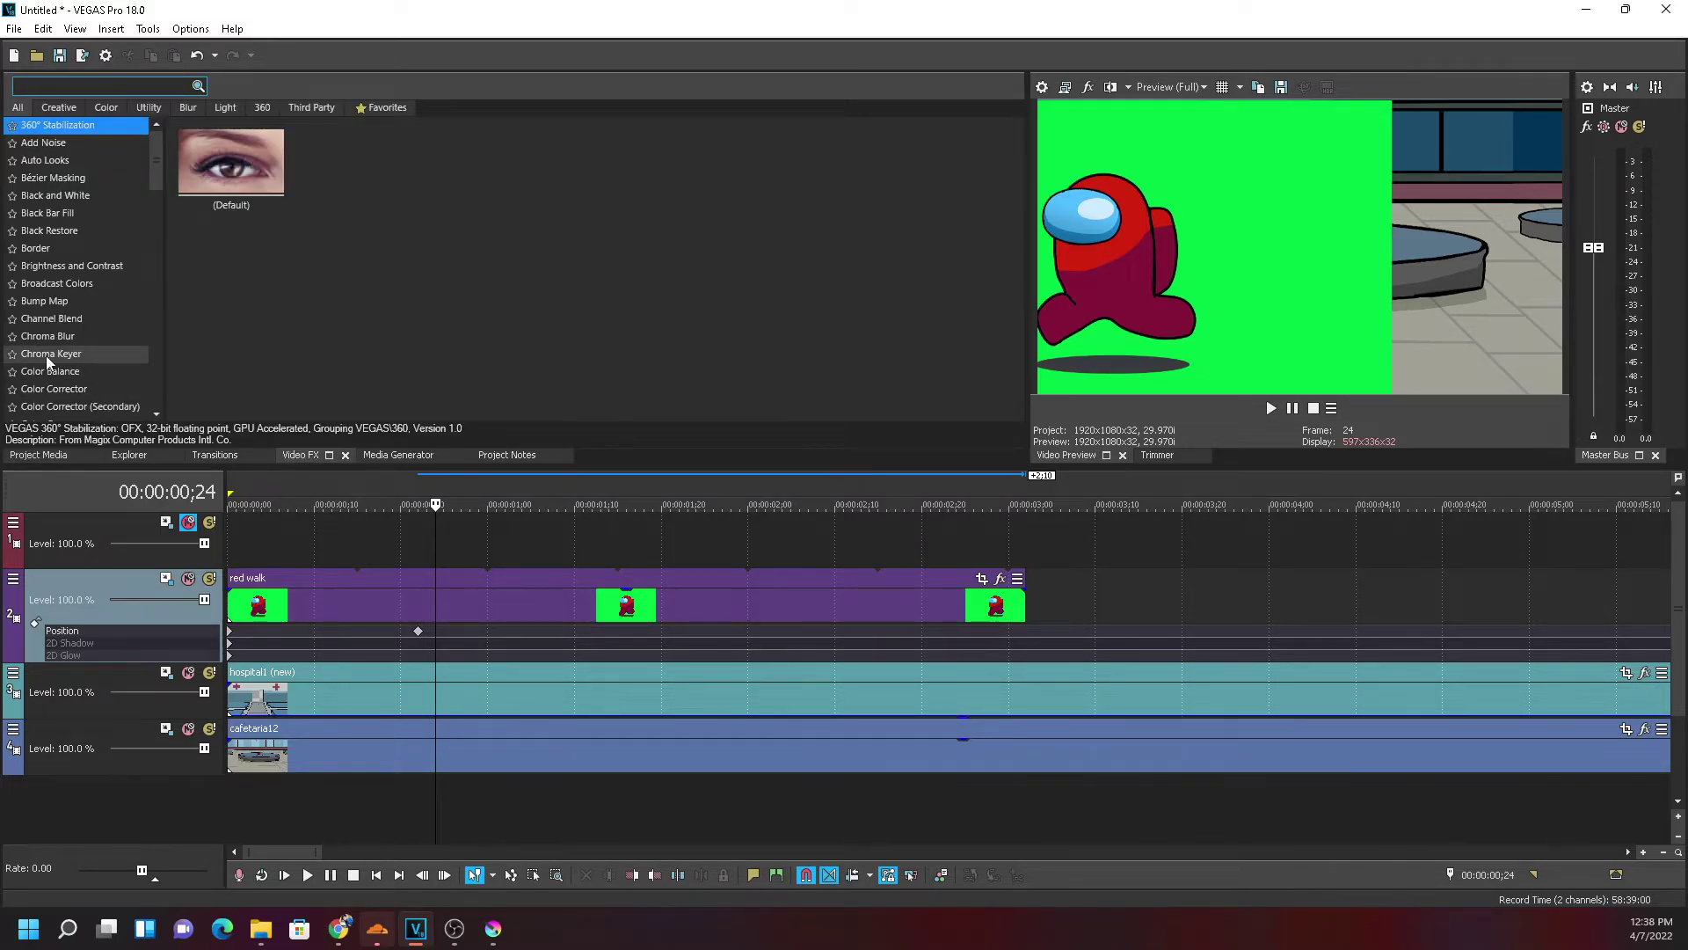
pyautogui.moveTo(440, 171); pyautogui.dragTo(459, 184)
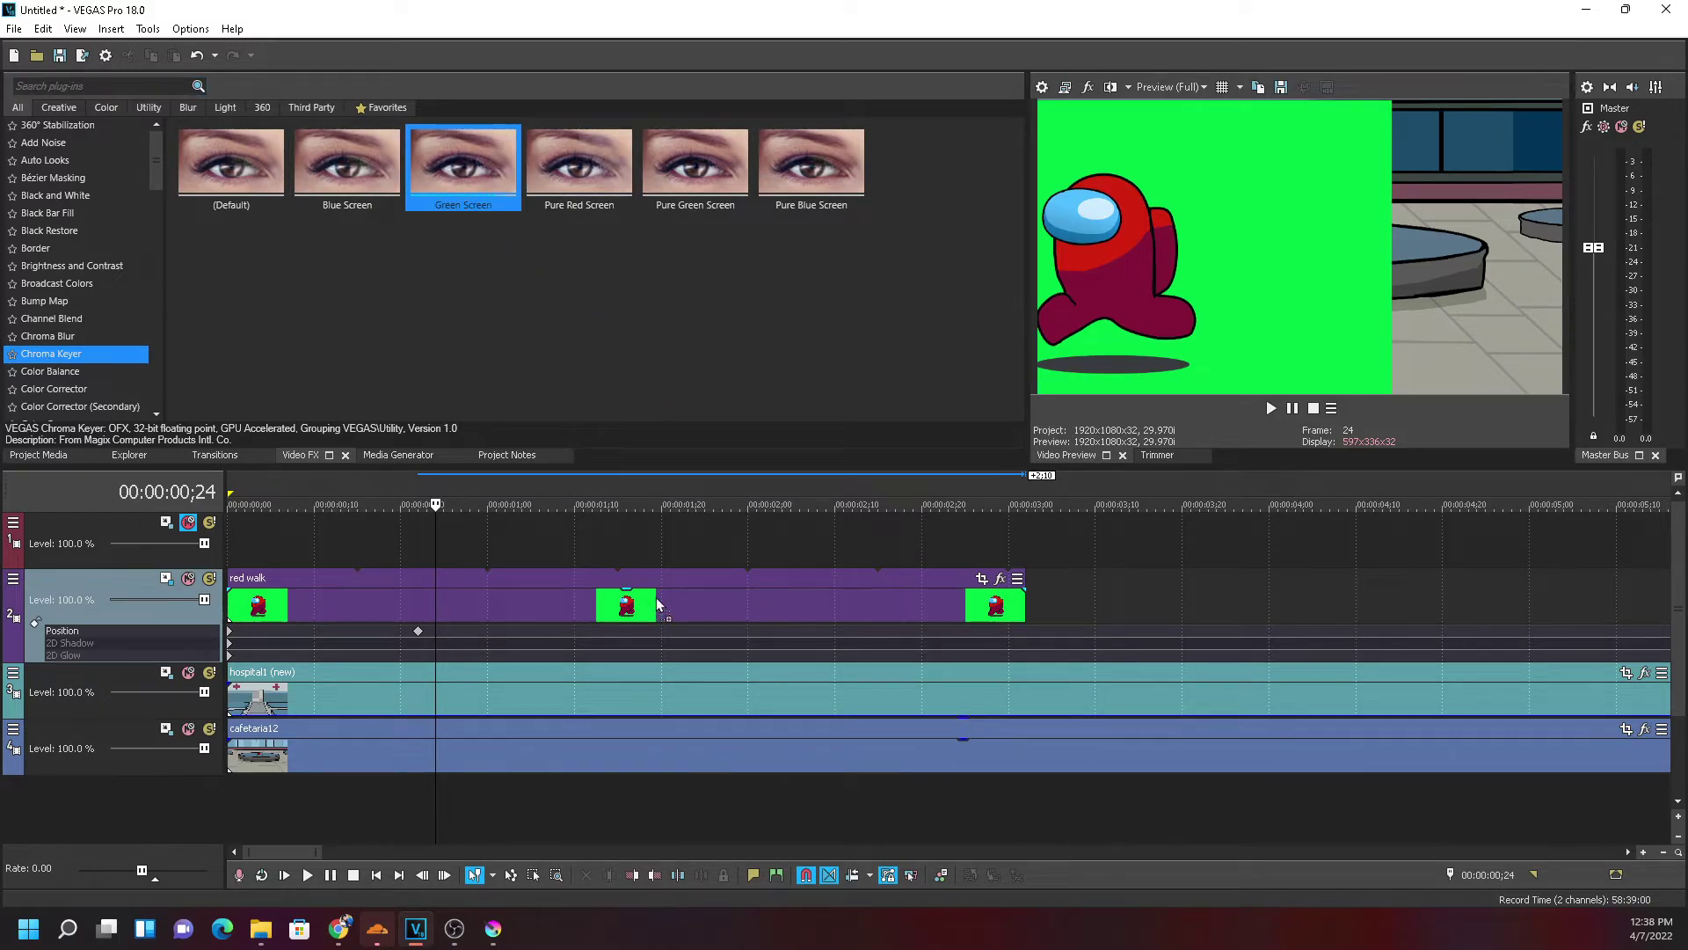
pyautogui.moveTo(491, 387); pyautogui.dragTo(450, 254)
pyautogui.moveTo(665, 604); pyautogui.dragTo(663, 603)
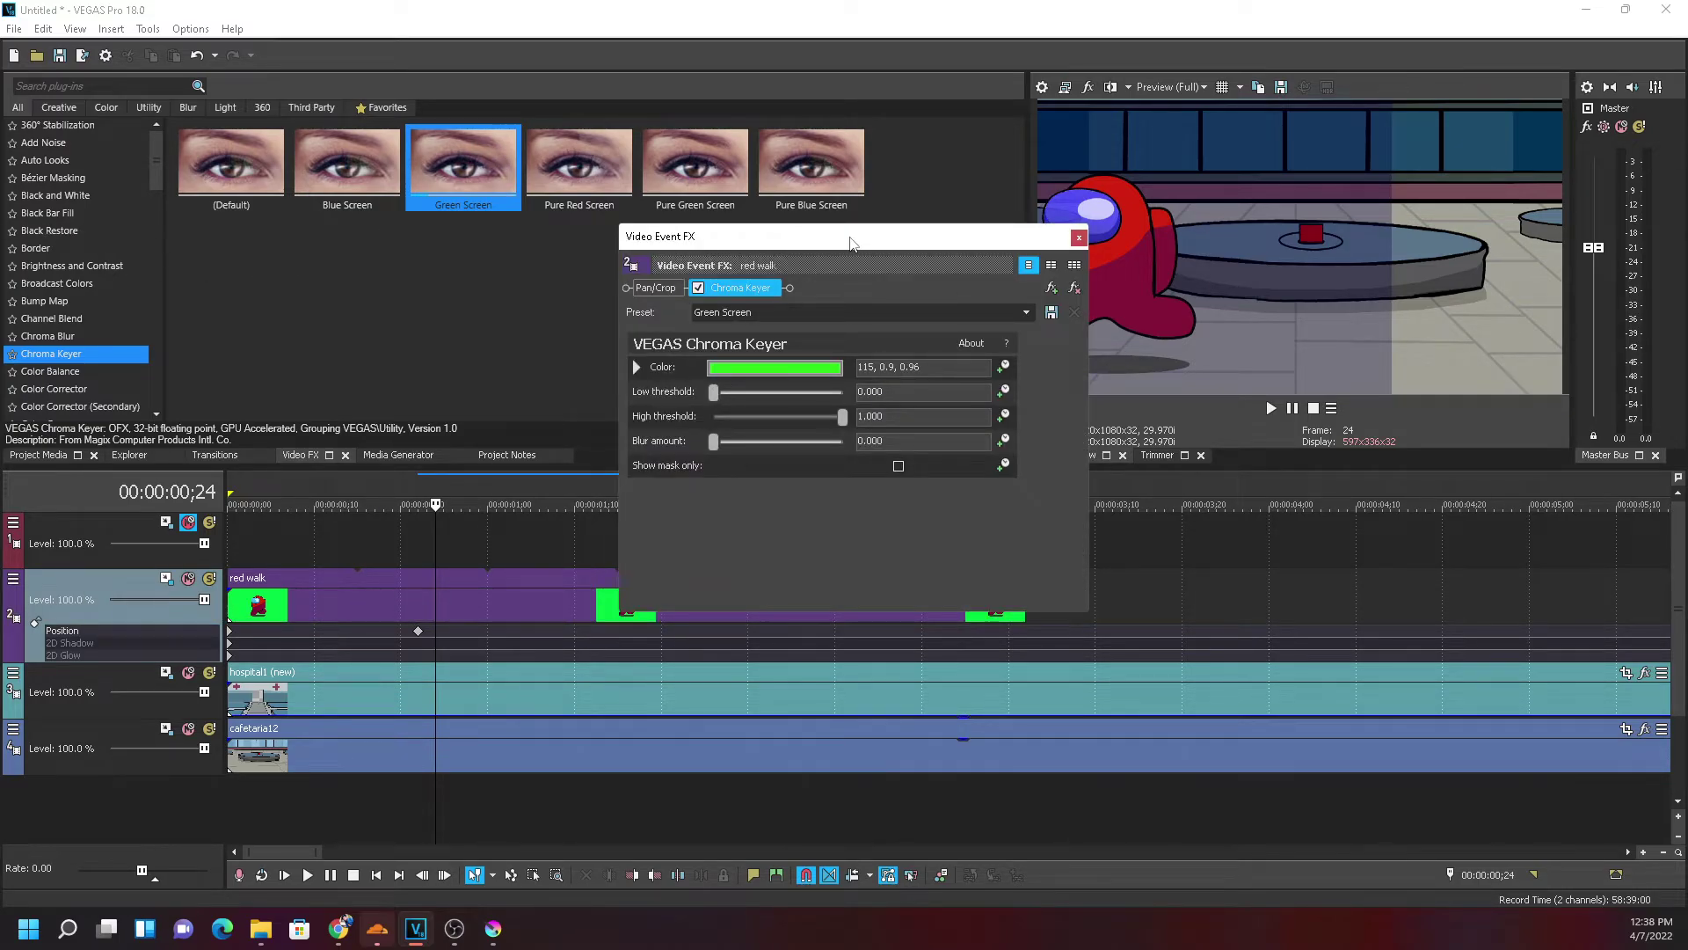
# Tune the Chroma Keyer to a low threshold of about 0.381 and a high threshold of about 0.721
pyautogui.moveTo(851, 235); pyautogui.dragTo(473, 218)
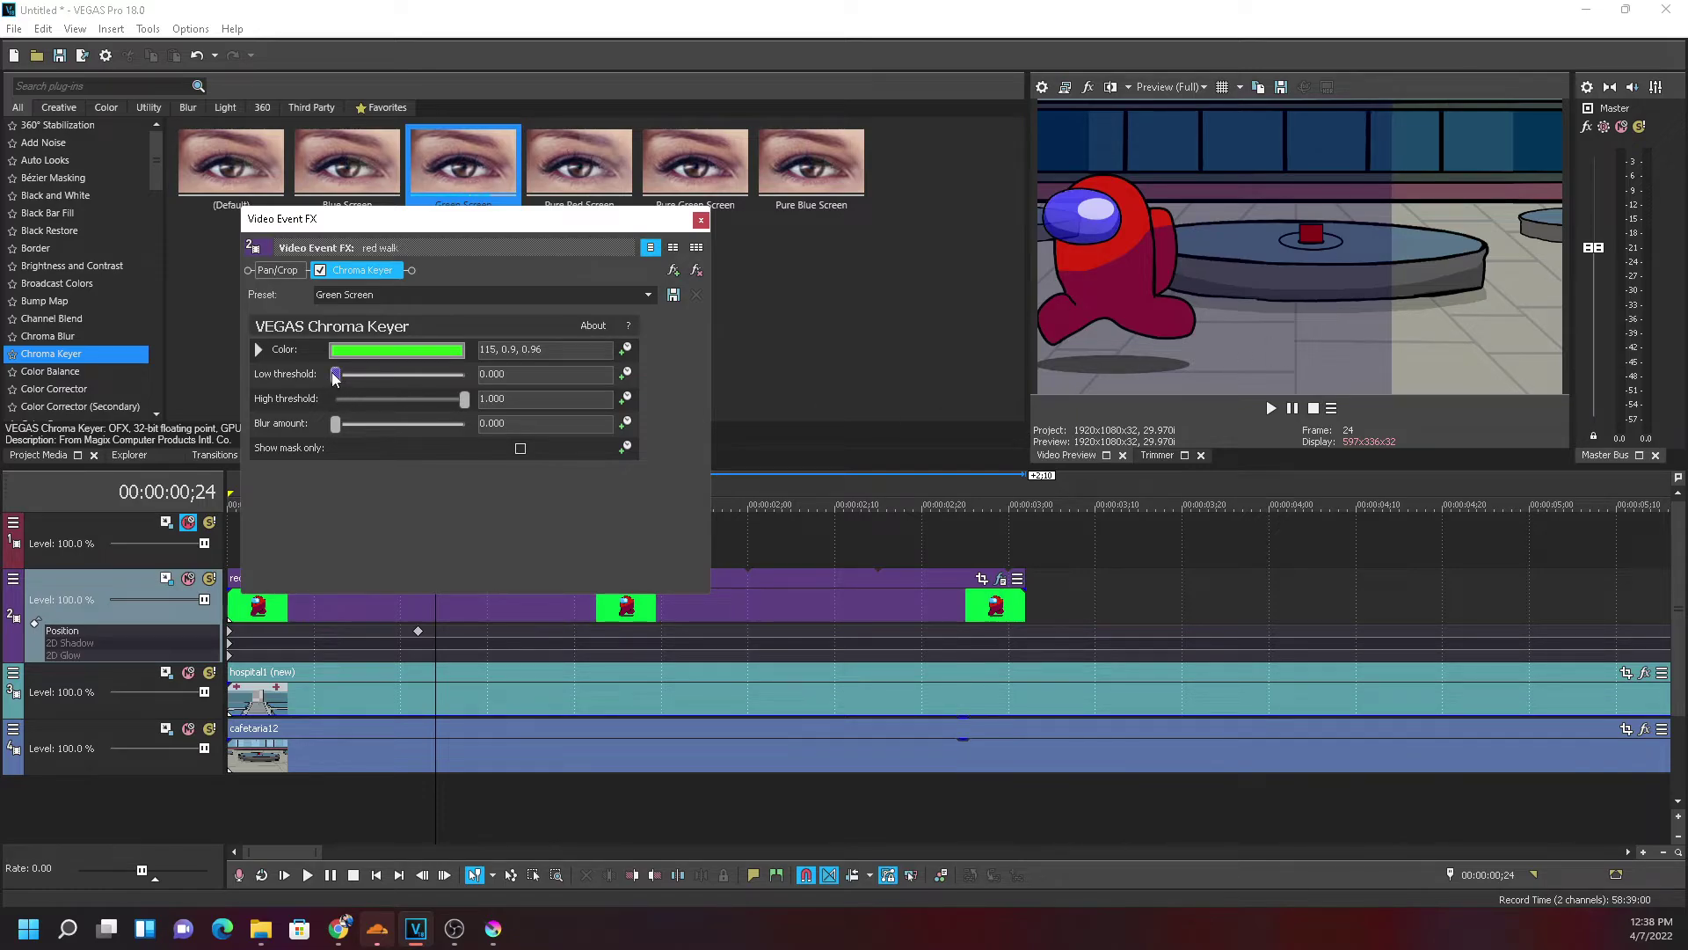
pyautogui.moveTo(335, 378); pyautogui.dragTo(384, 376)
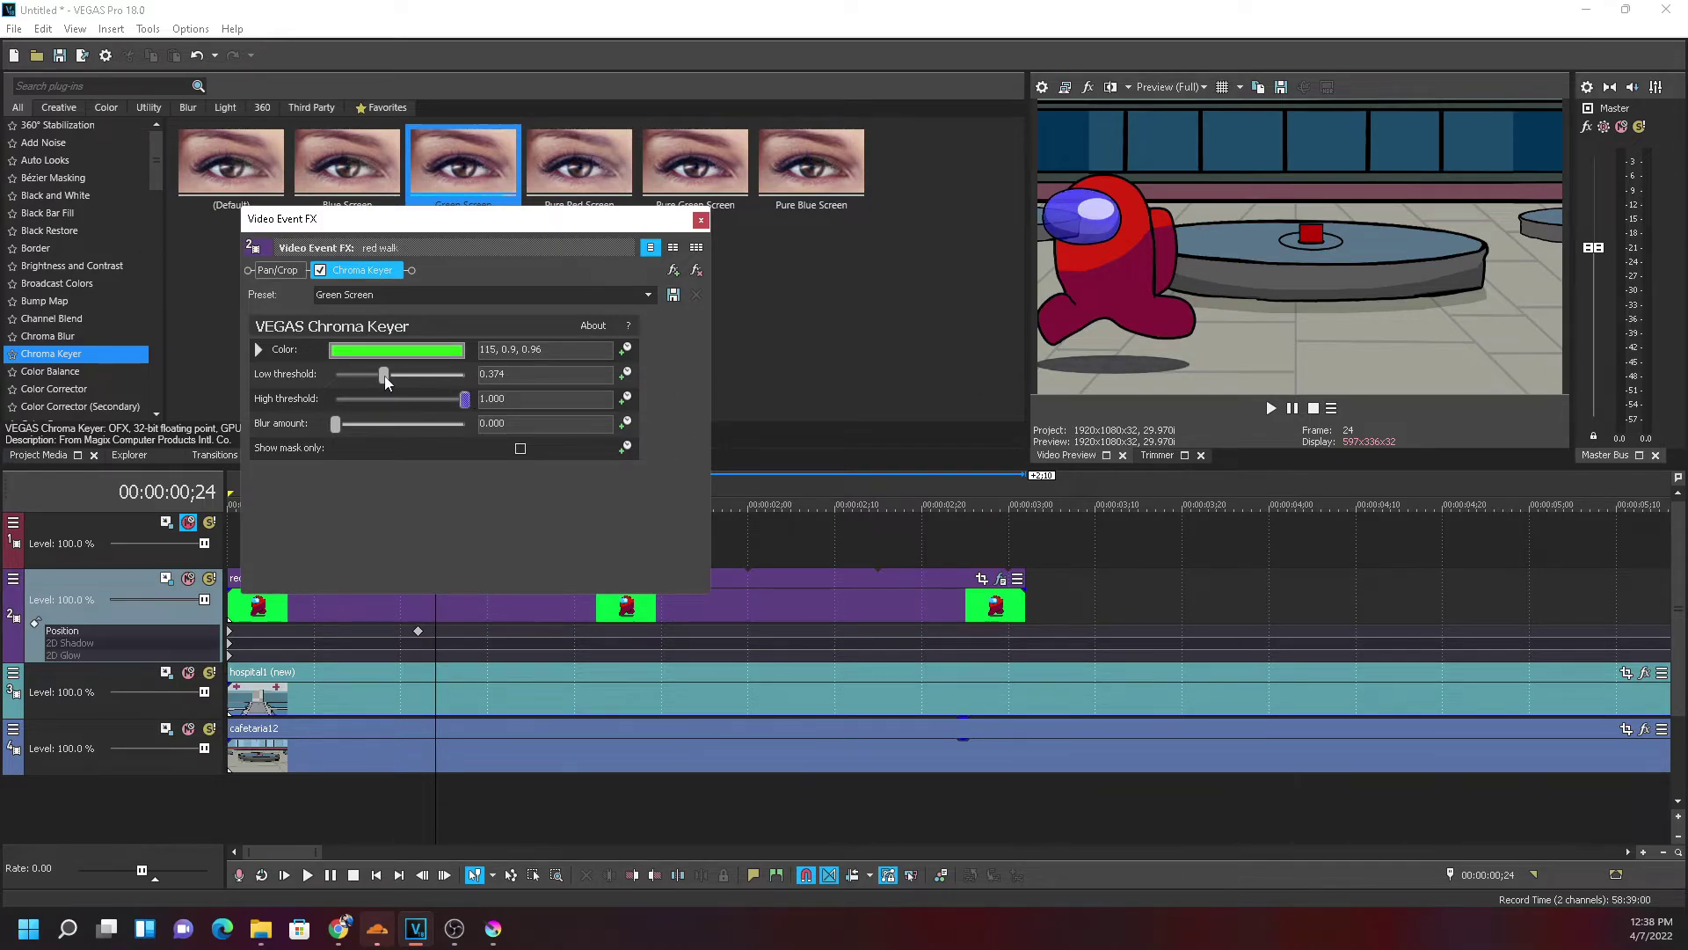
pyautogui.moveTo(385, 378); pyautogui.dragTo(330, 382)
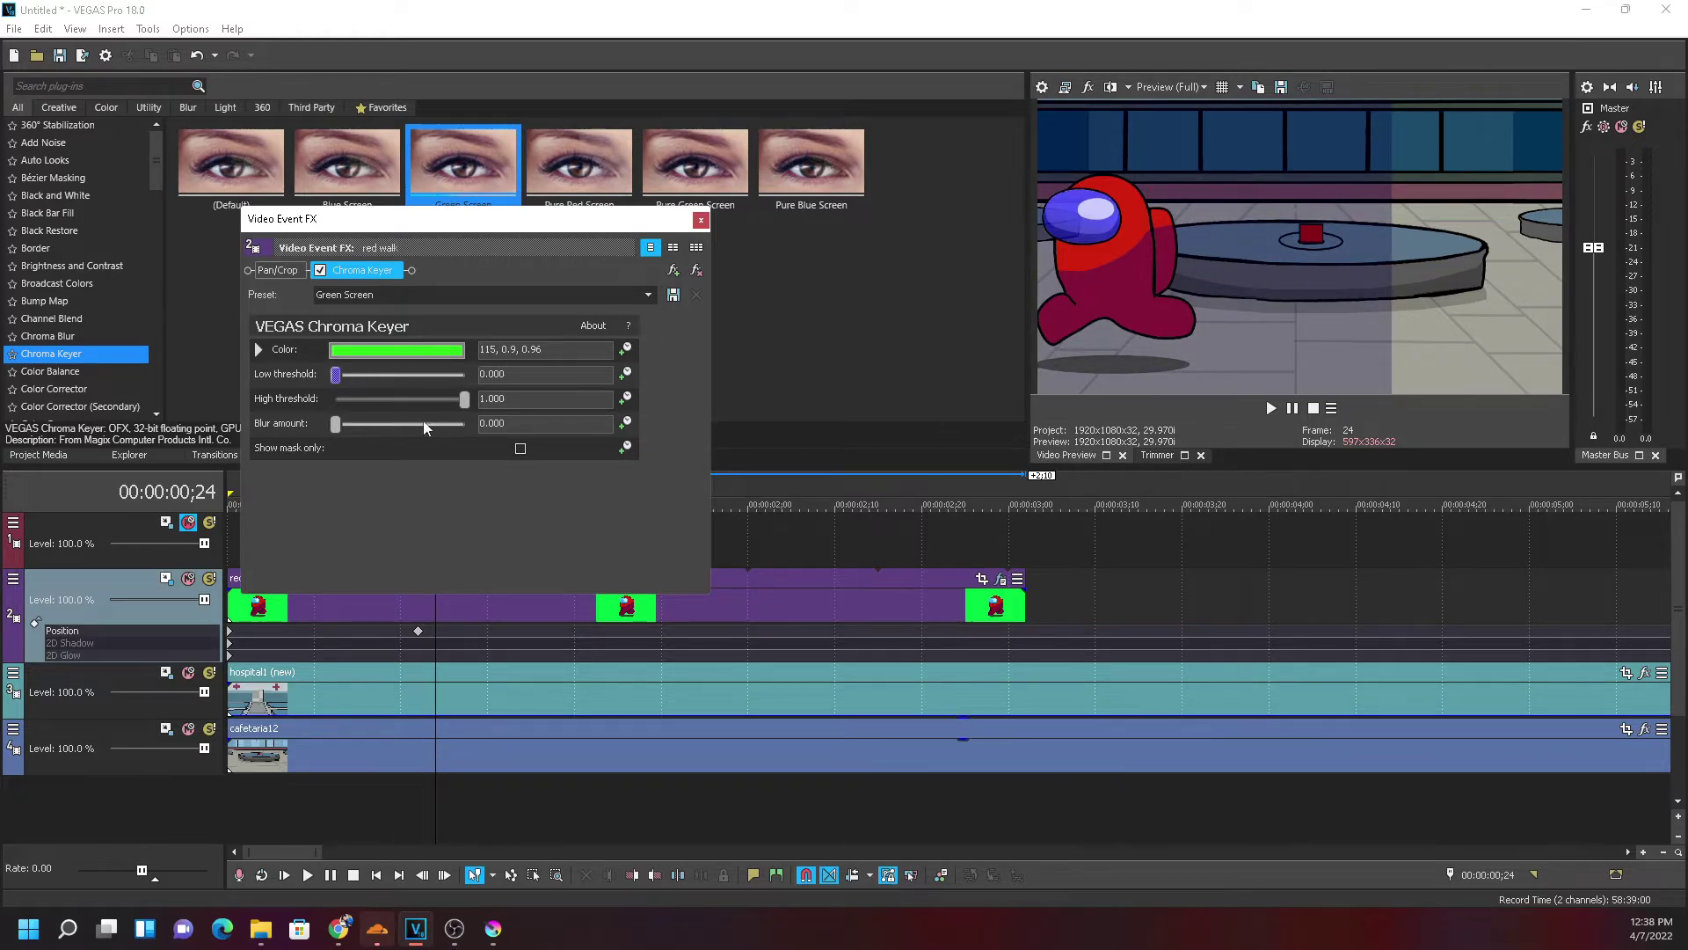
pyautogui.moveTo(333, 380); pyautogui.dragTo(440, 402)
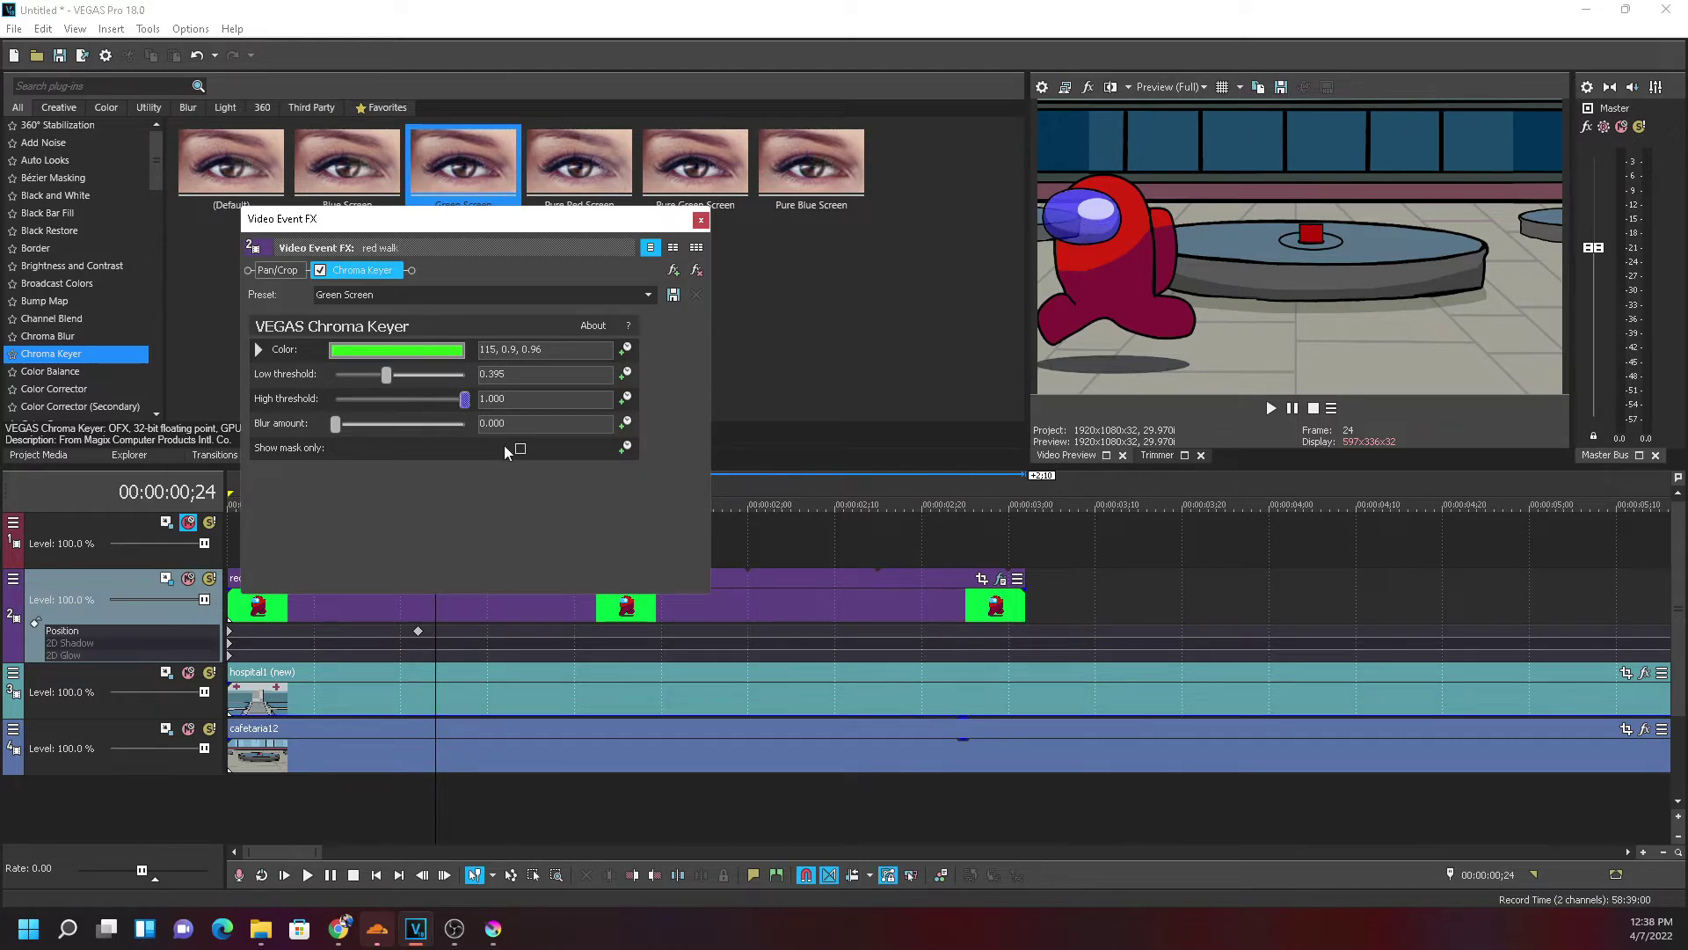
pyautogui.moveTo(453, 402); pyautogui.dragTo(424, 400)
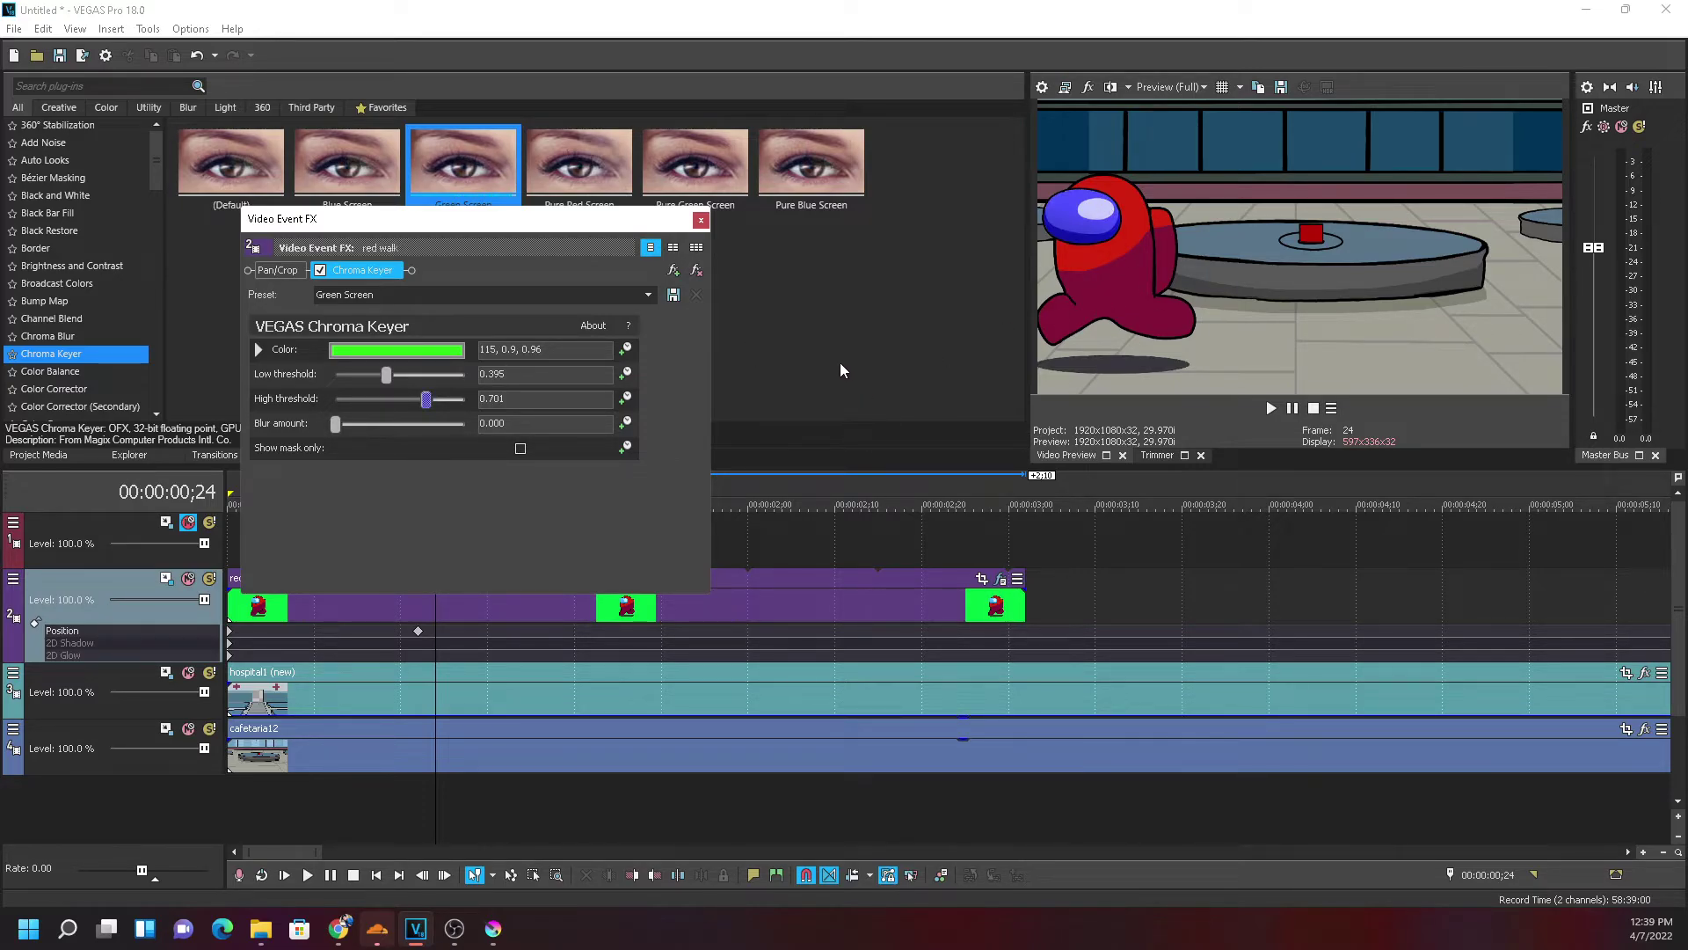
pyautogui.moveTo(386, 383); pyautogui.dragTo(384, 376)
pyautogui.click(428, 399)
pyautogui.moveTo(423, 401); pyautogui.dragTo(475, 403)
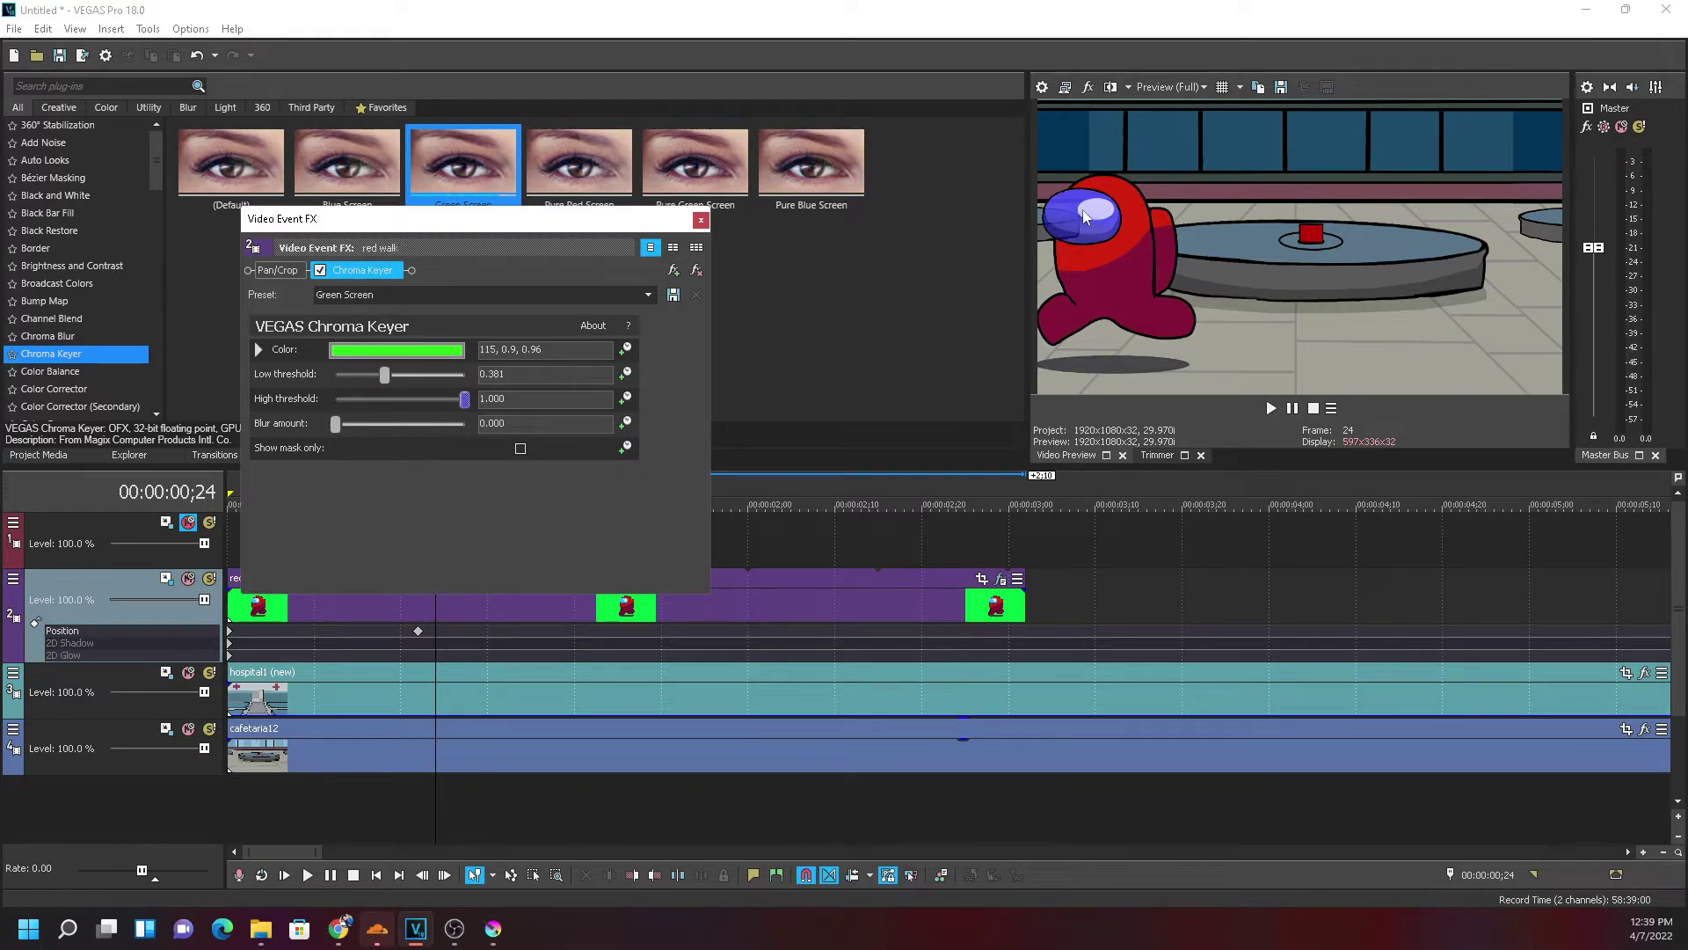
pyautogui.moveTo(465, 401); pyautogui.dragTo(431, 409)
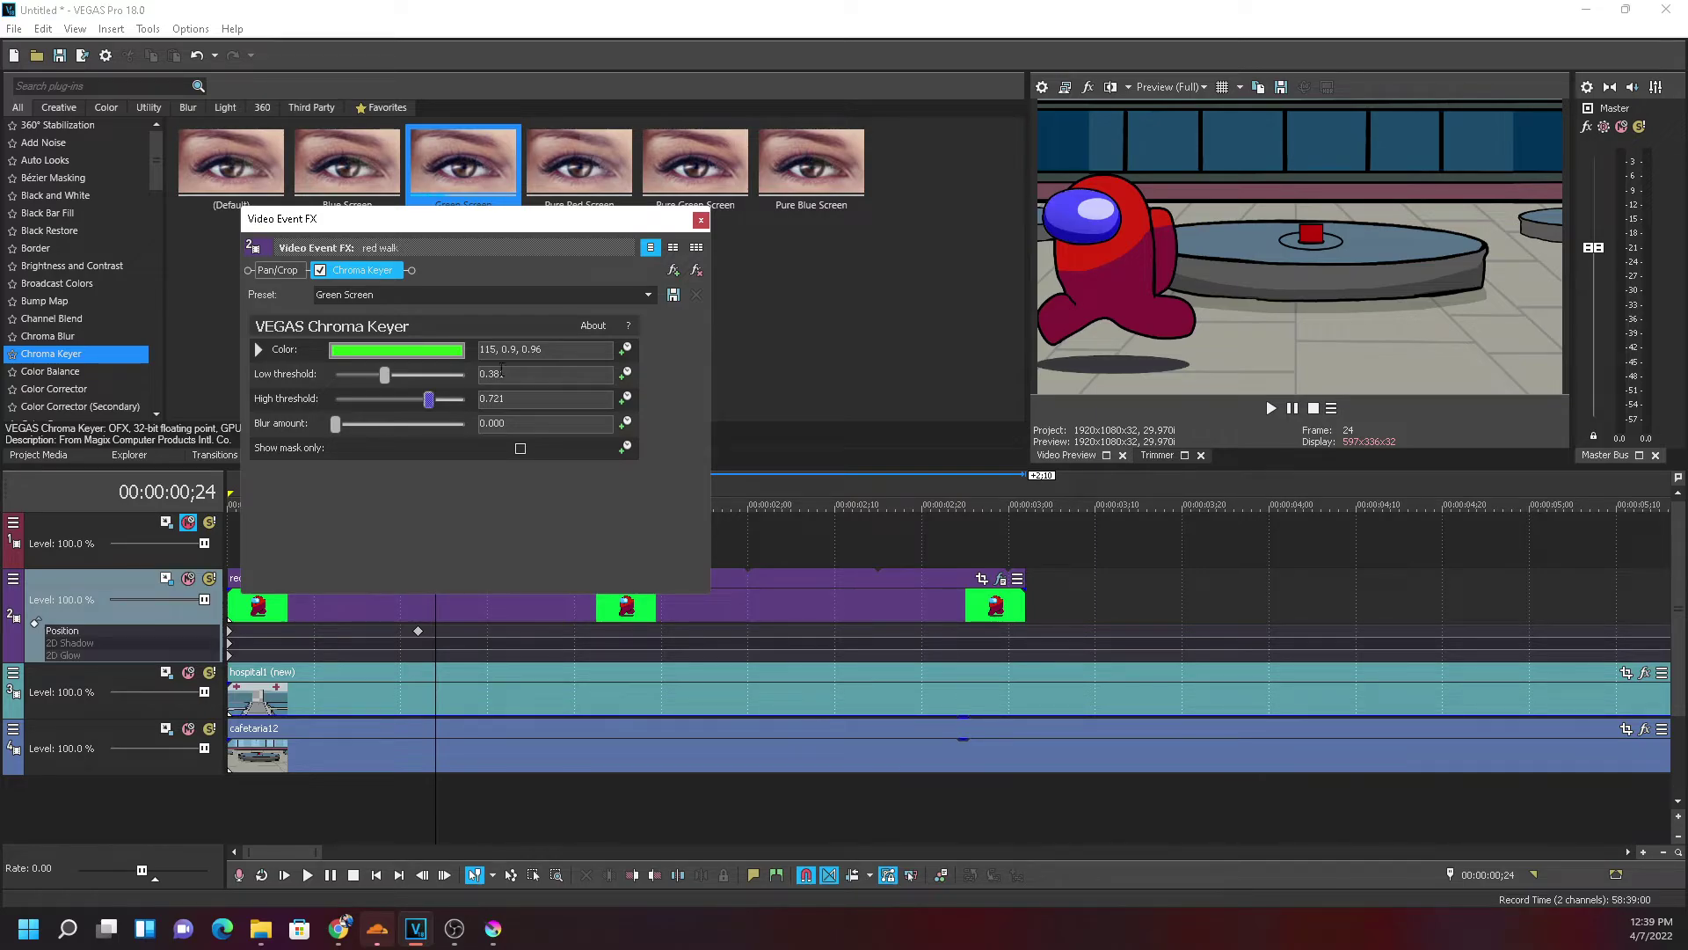
# Close the effect settings, switch to Krita, and fill Paint Layer 1 behind the red character with pure blue
pyautogui.click(701, 218)
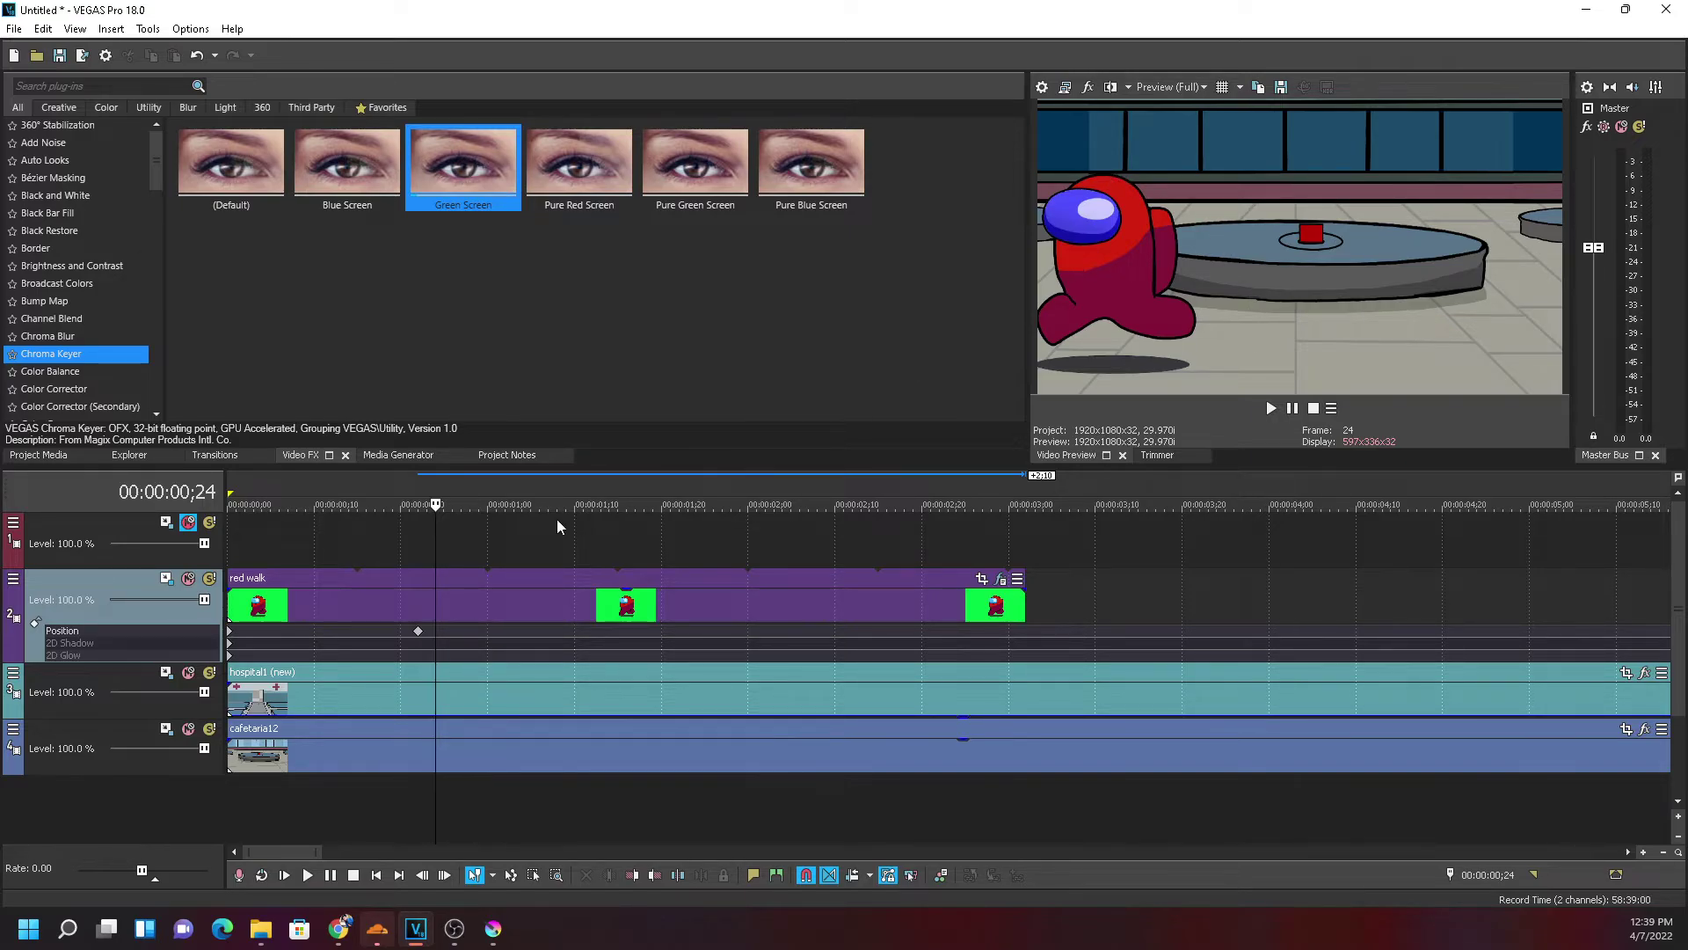
pyautogui.click(261, 608)
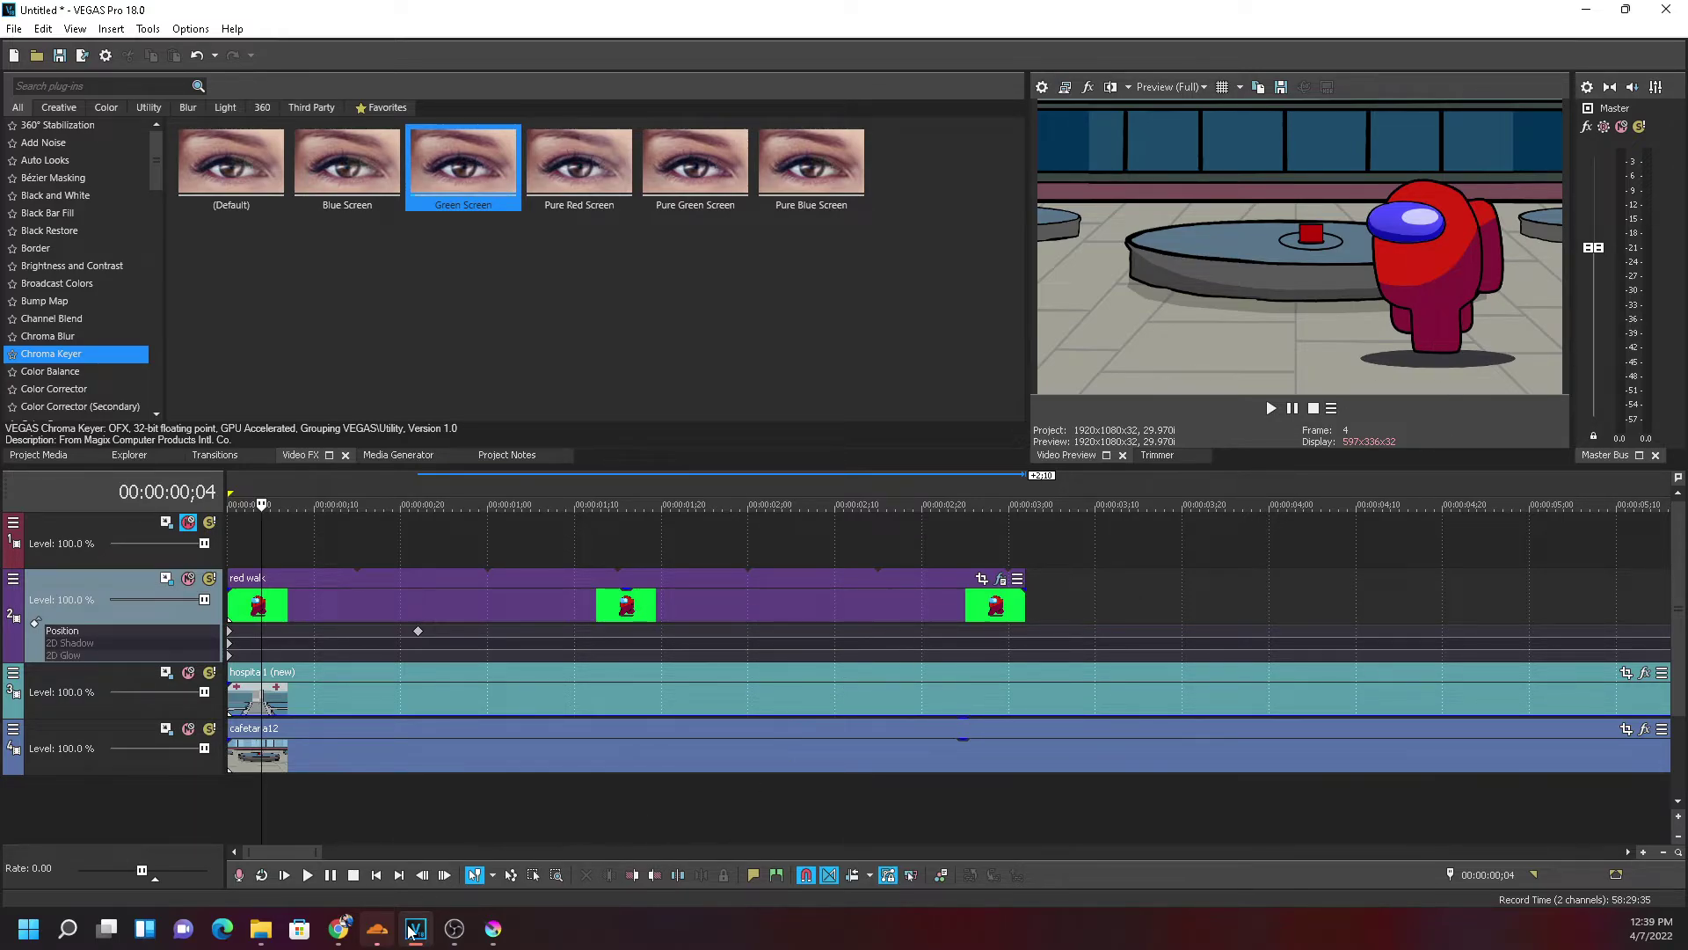
pyautogui.click(494, 930)
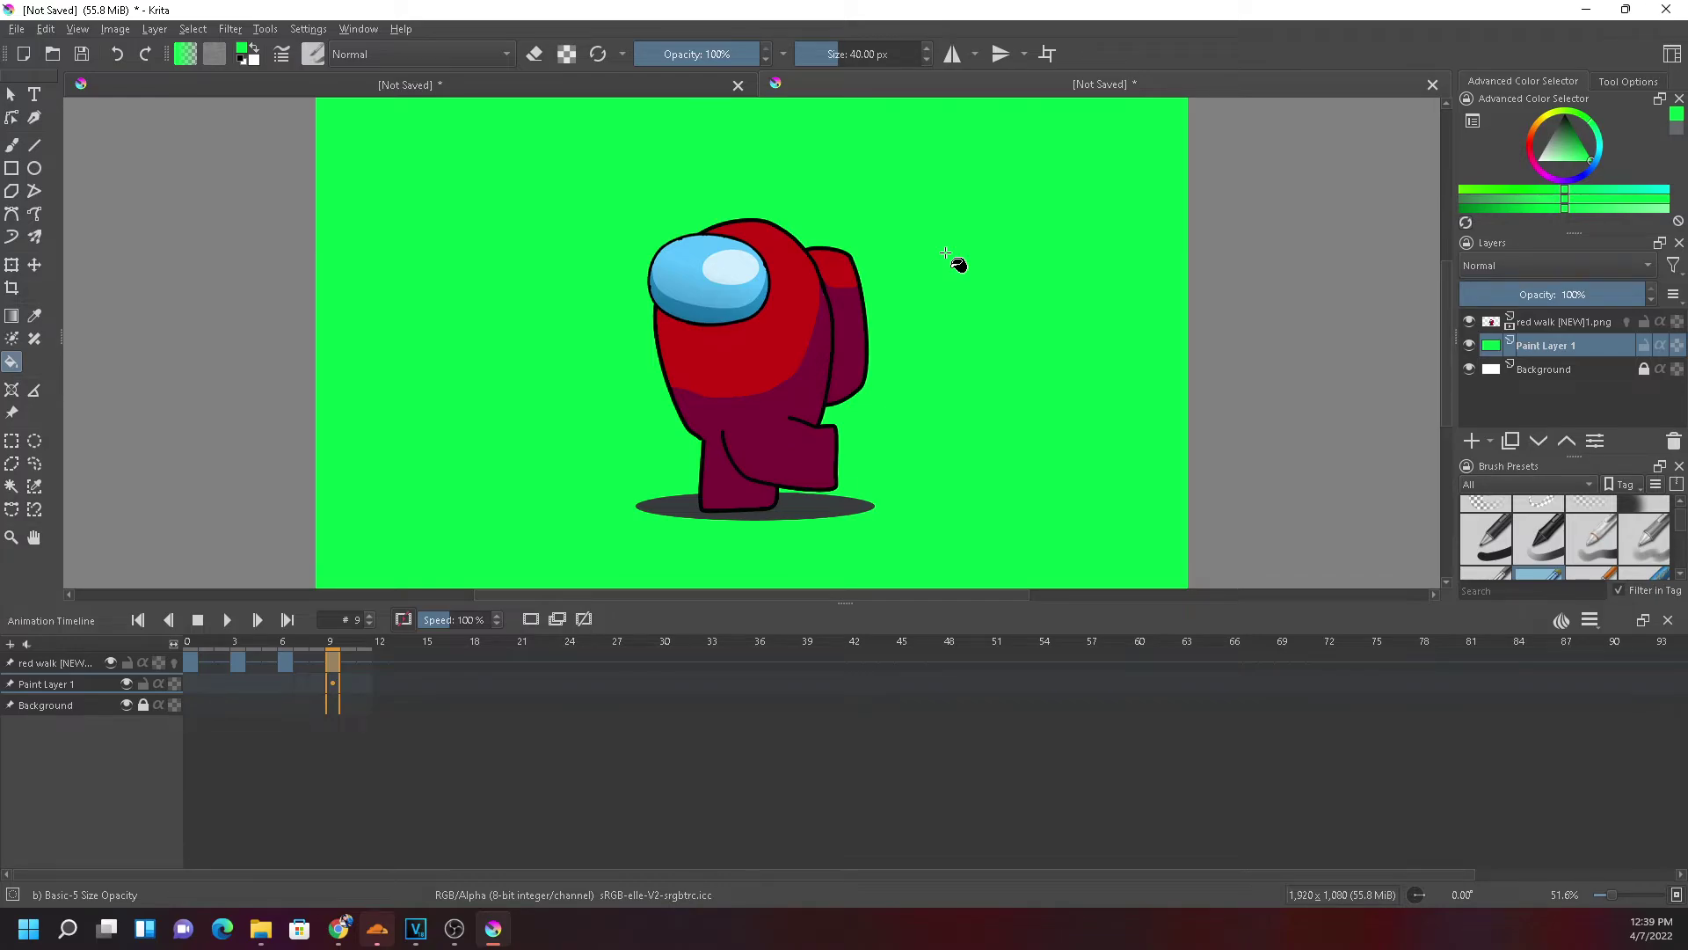
pyautogui.click(1589, 179)
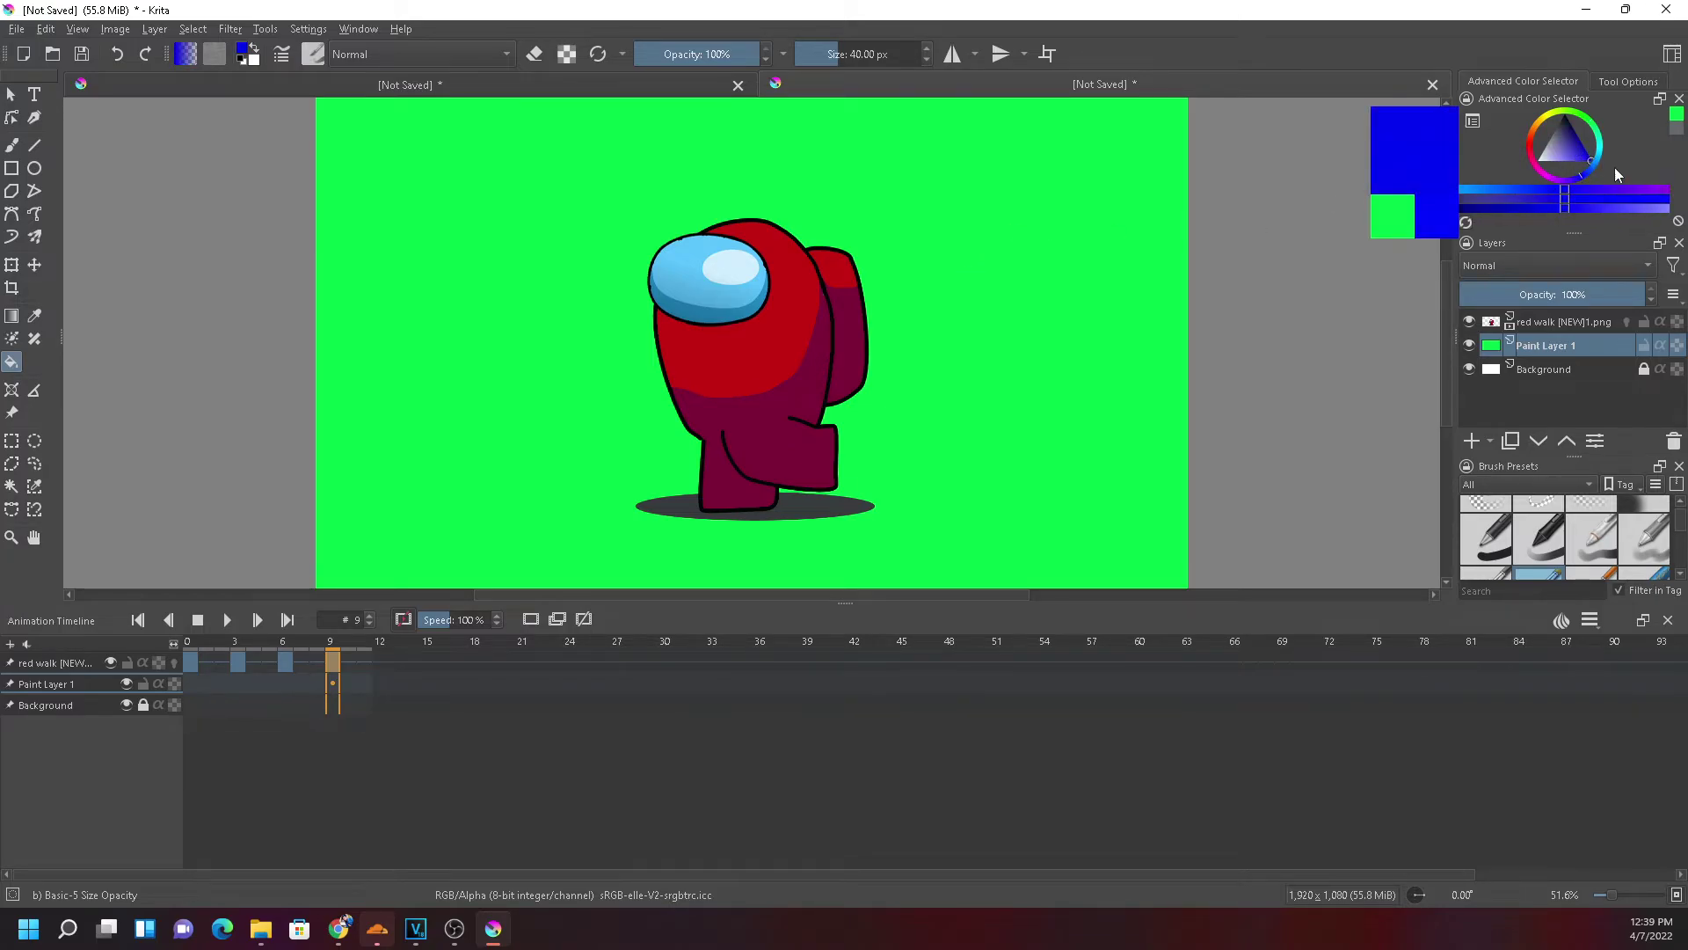
pyautogui.click(1084, 374)
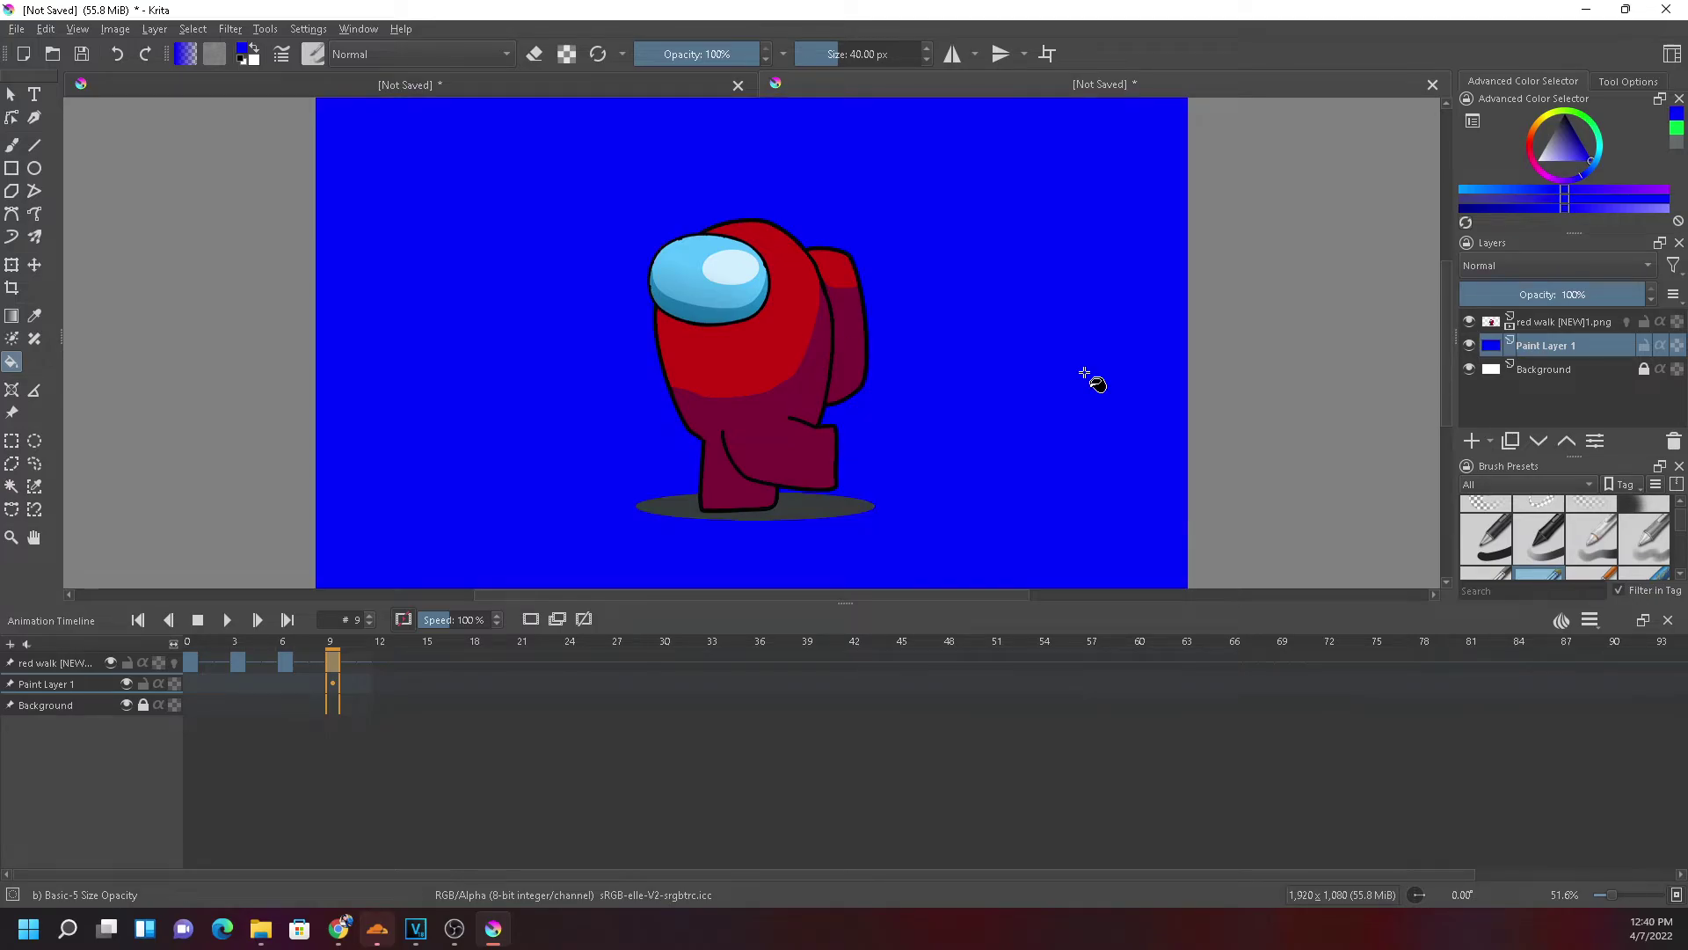
# Render the animation as an MPEG-4 video in the Pictures folder, replacing the existing red walk file
pyautogui.click(16, 29)
pyautogui.click(466, 397)
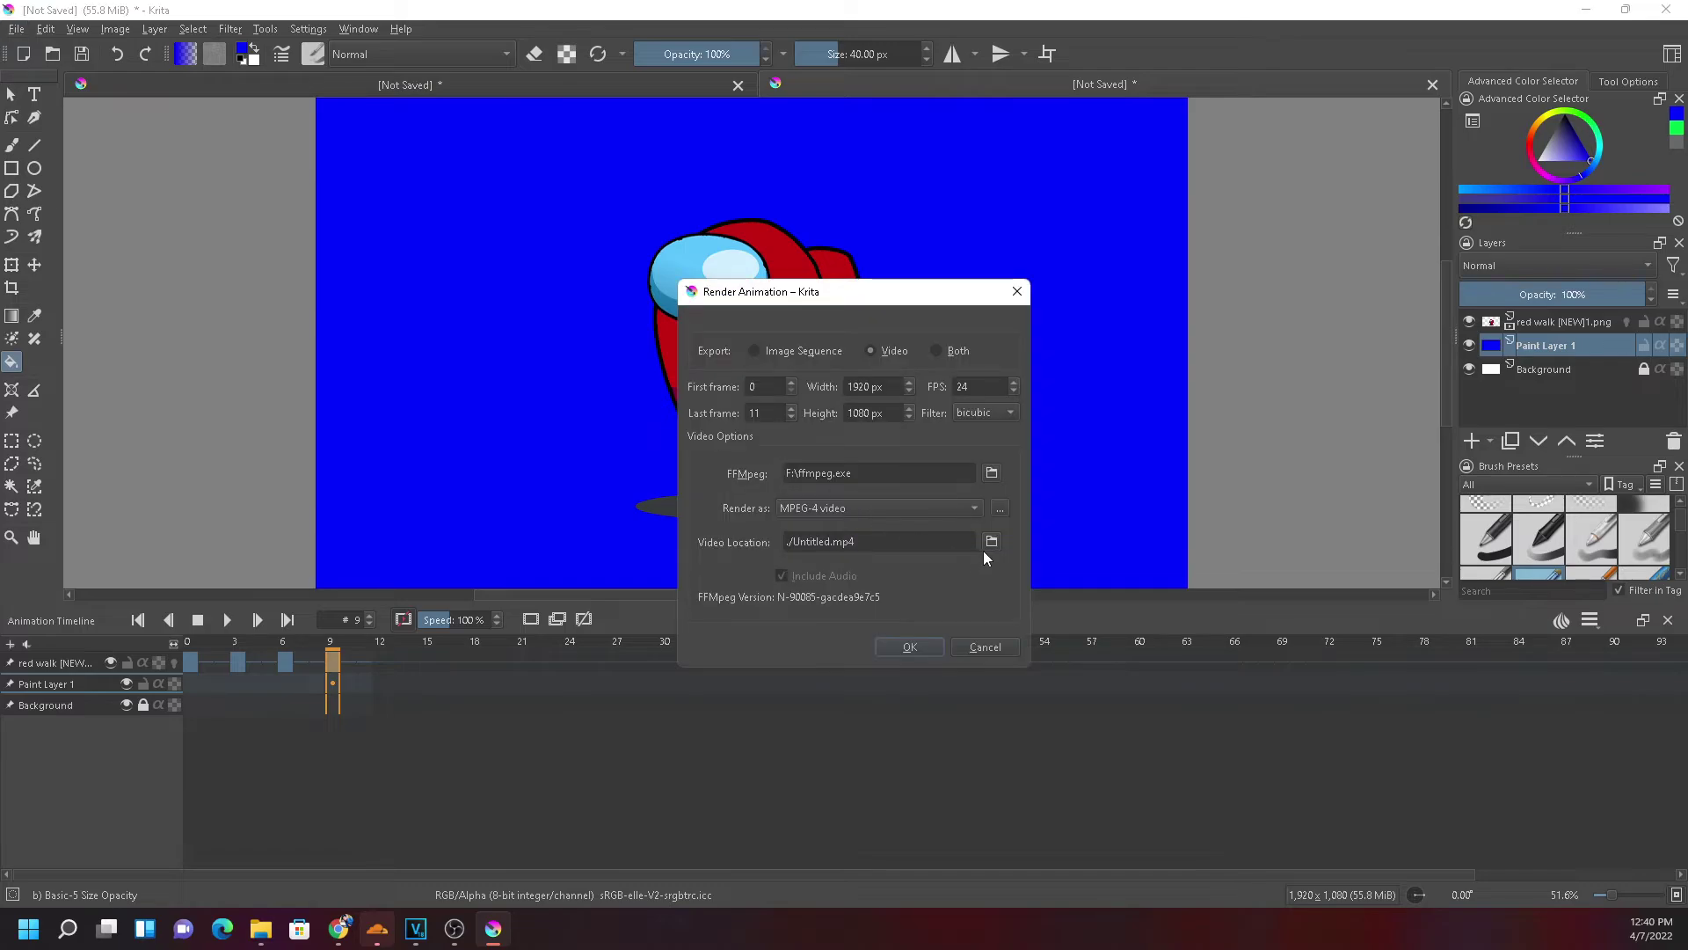
pyautogui.click(991, 541)
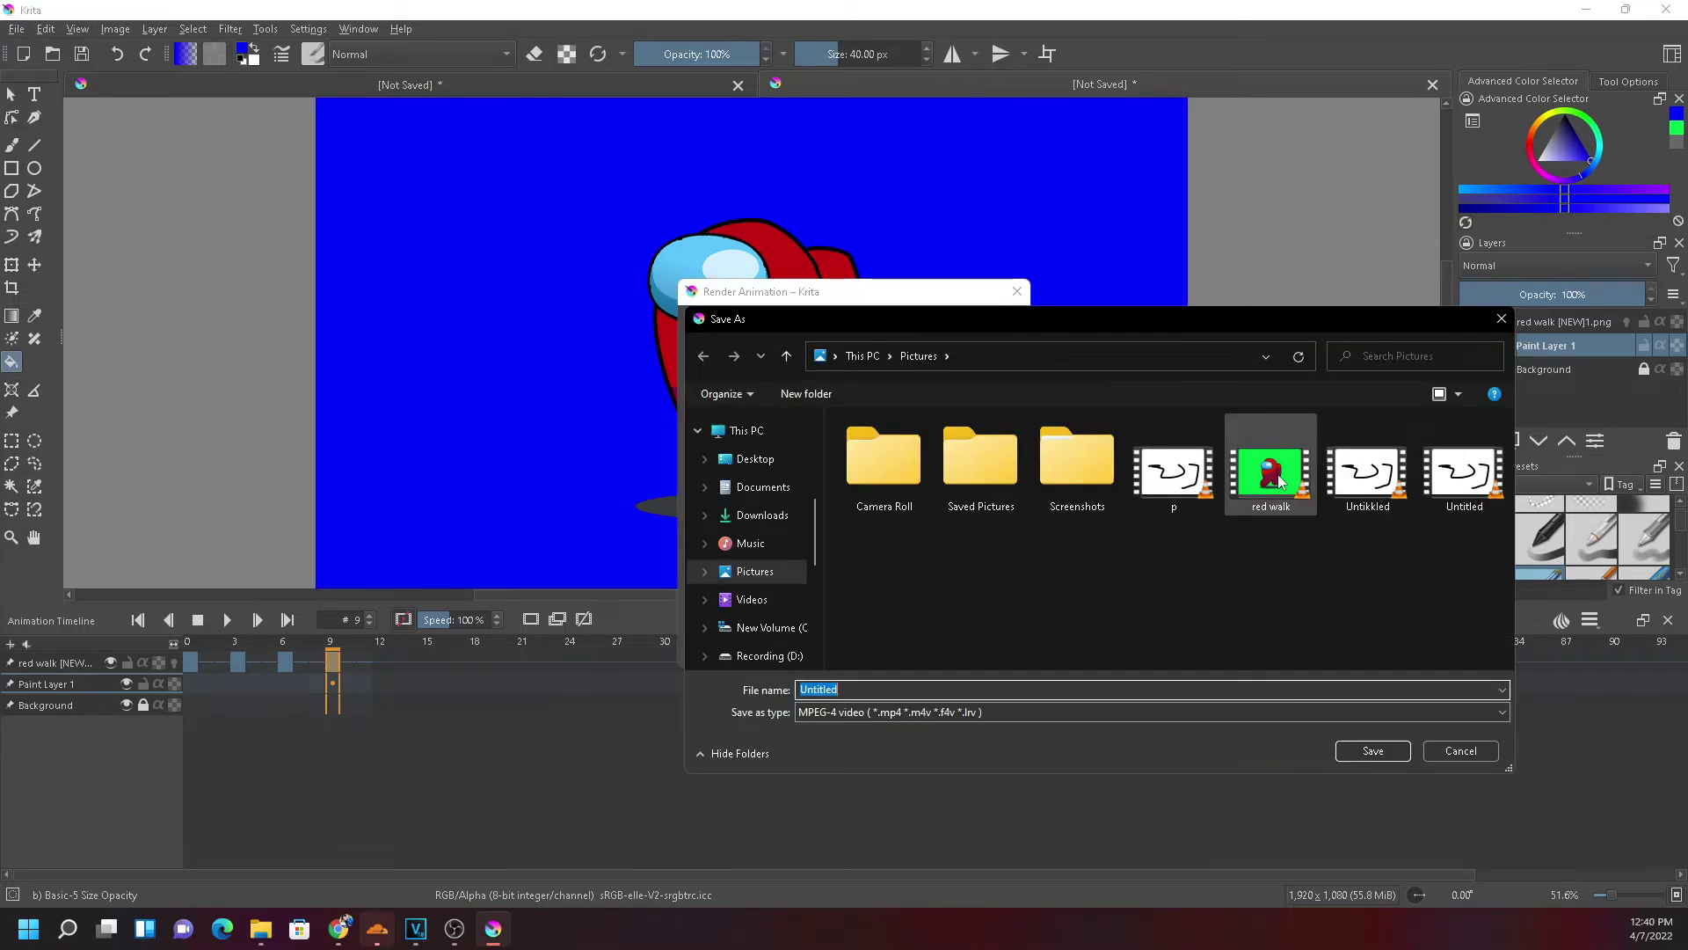
pyautogui.click(1279, 479)
pyautogui.click(1358, 752)
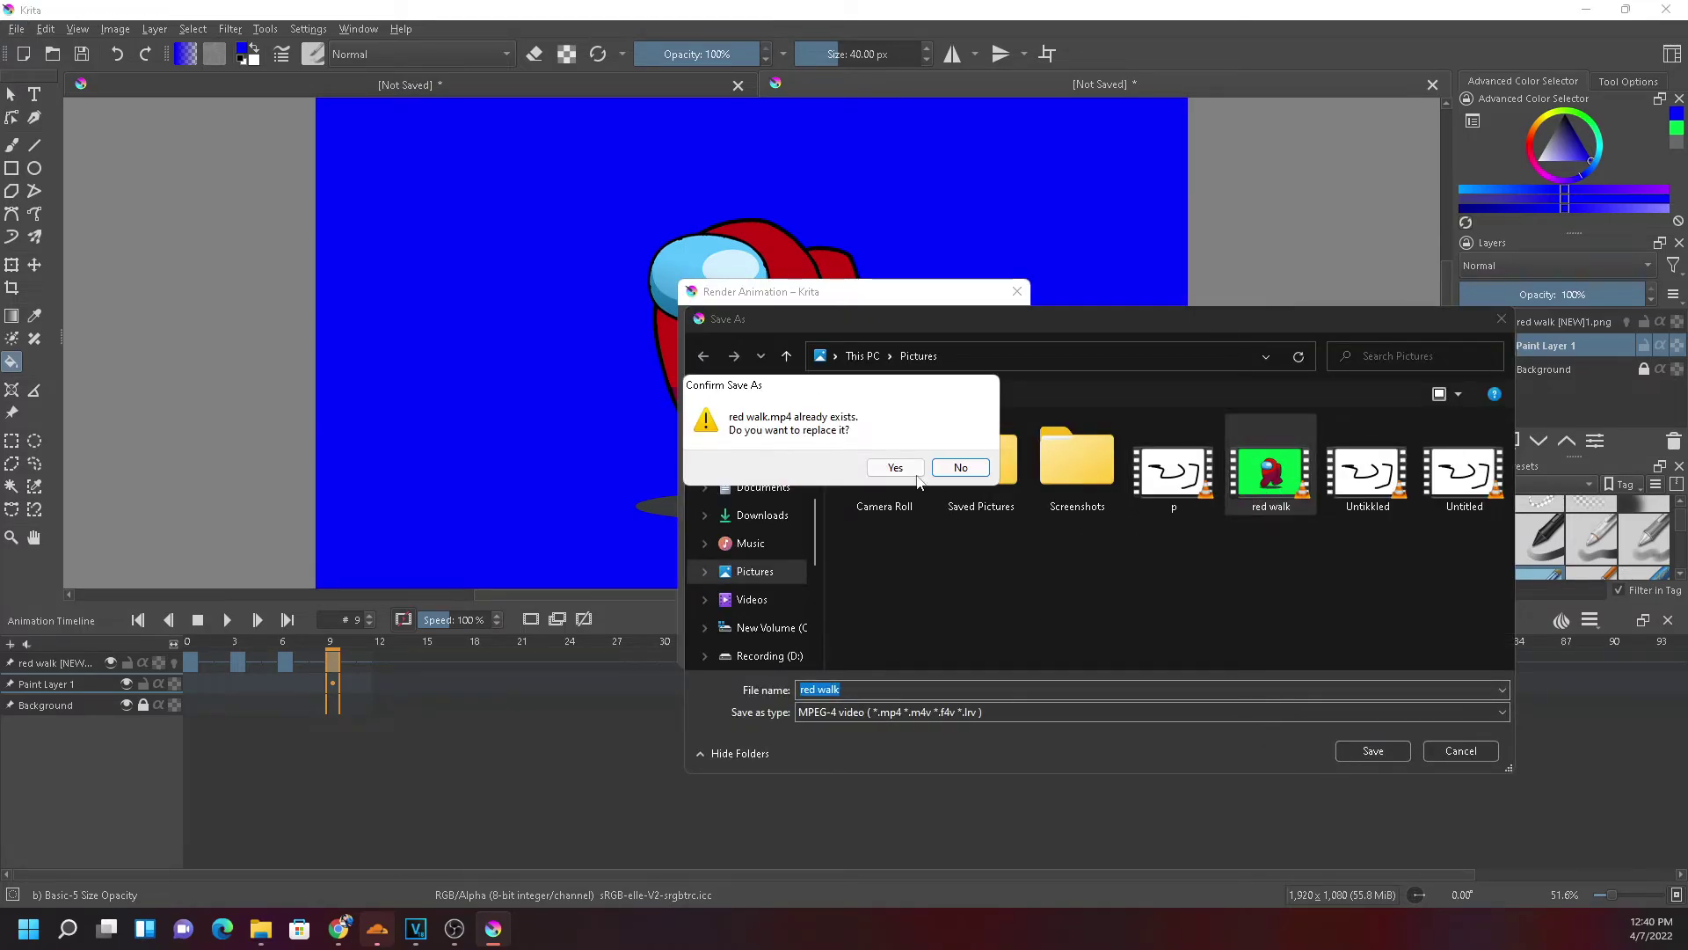
pyautogui.click(893, 469)
pyautogui.click(906, 647)
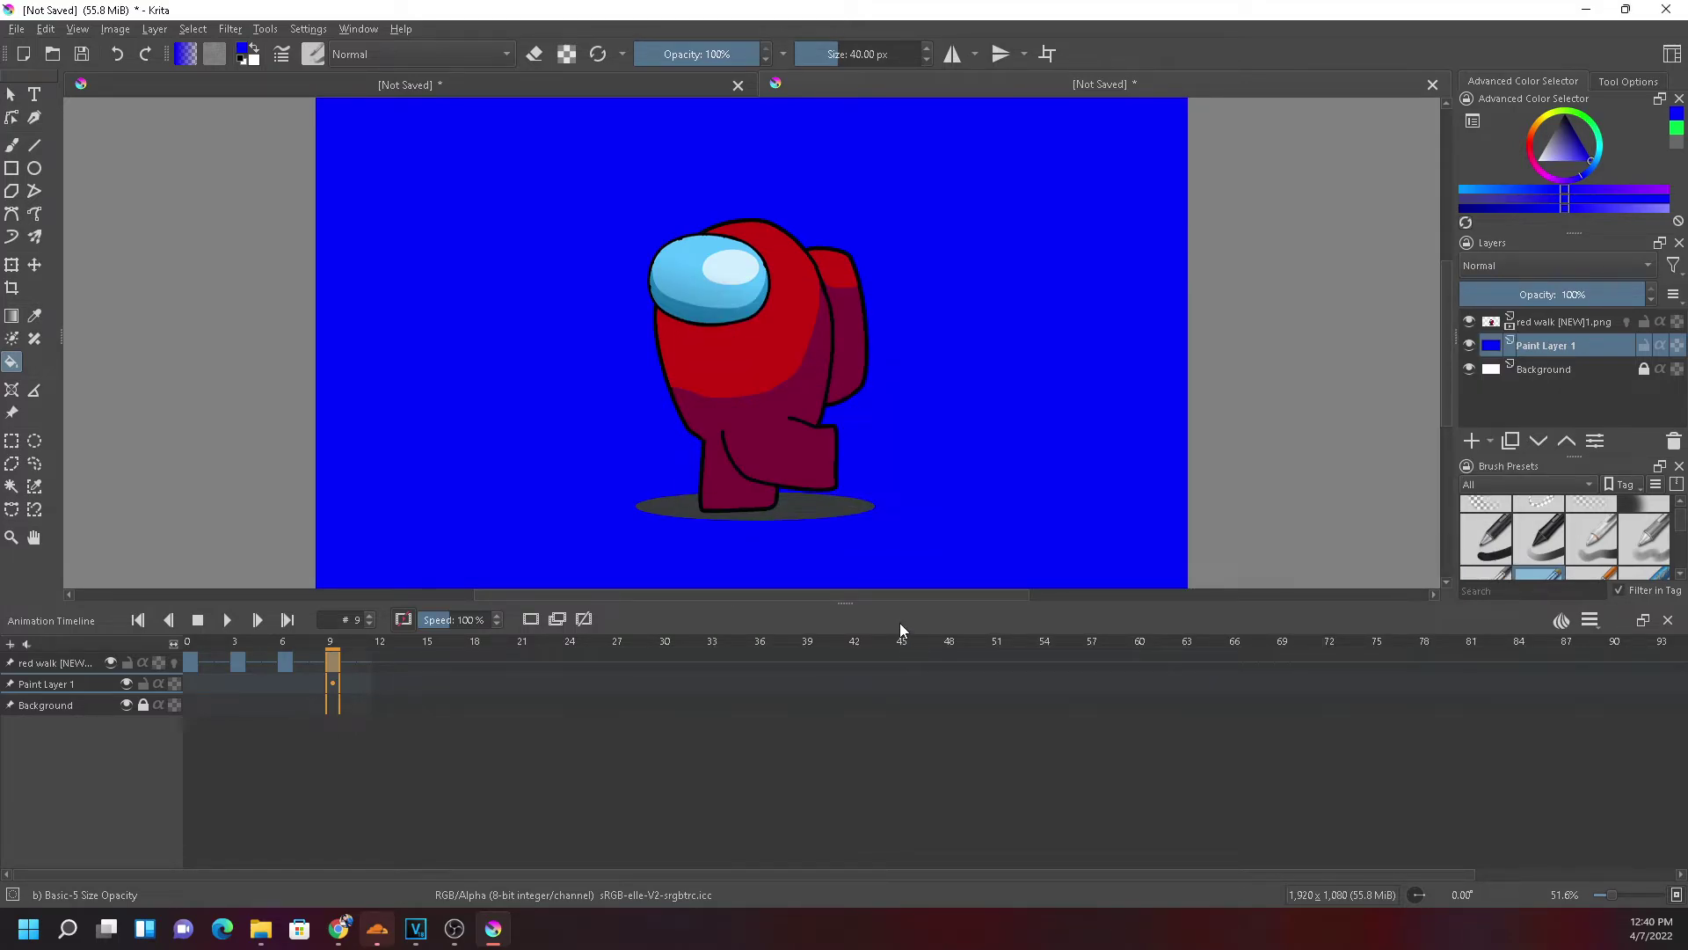
# Switch to VEGAS Pro and apply the Chroma Keyer effect with the Pure Blue Screen preset to the red walk clip
pyautogui.click(416, 928)
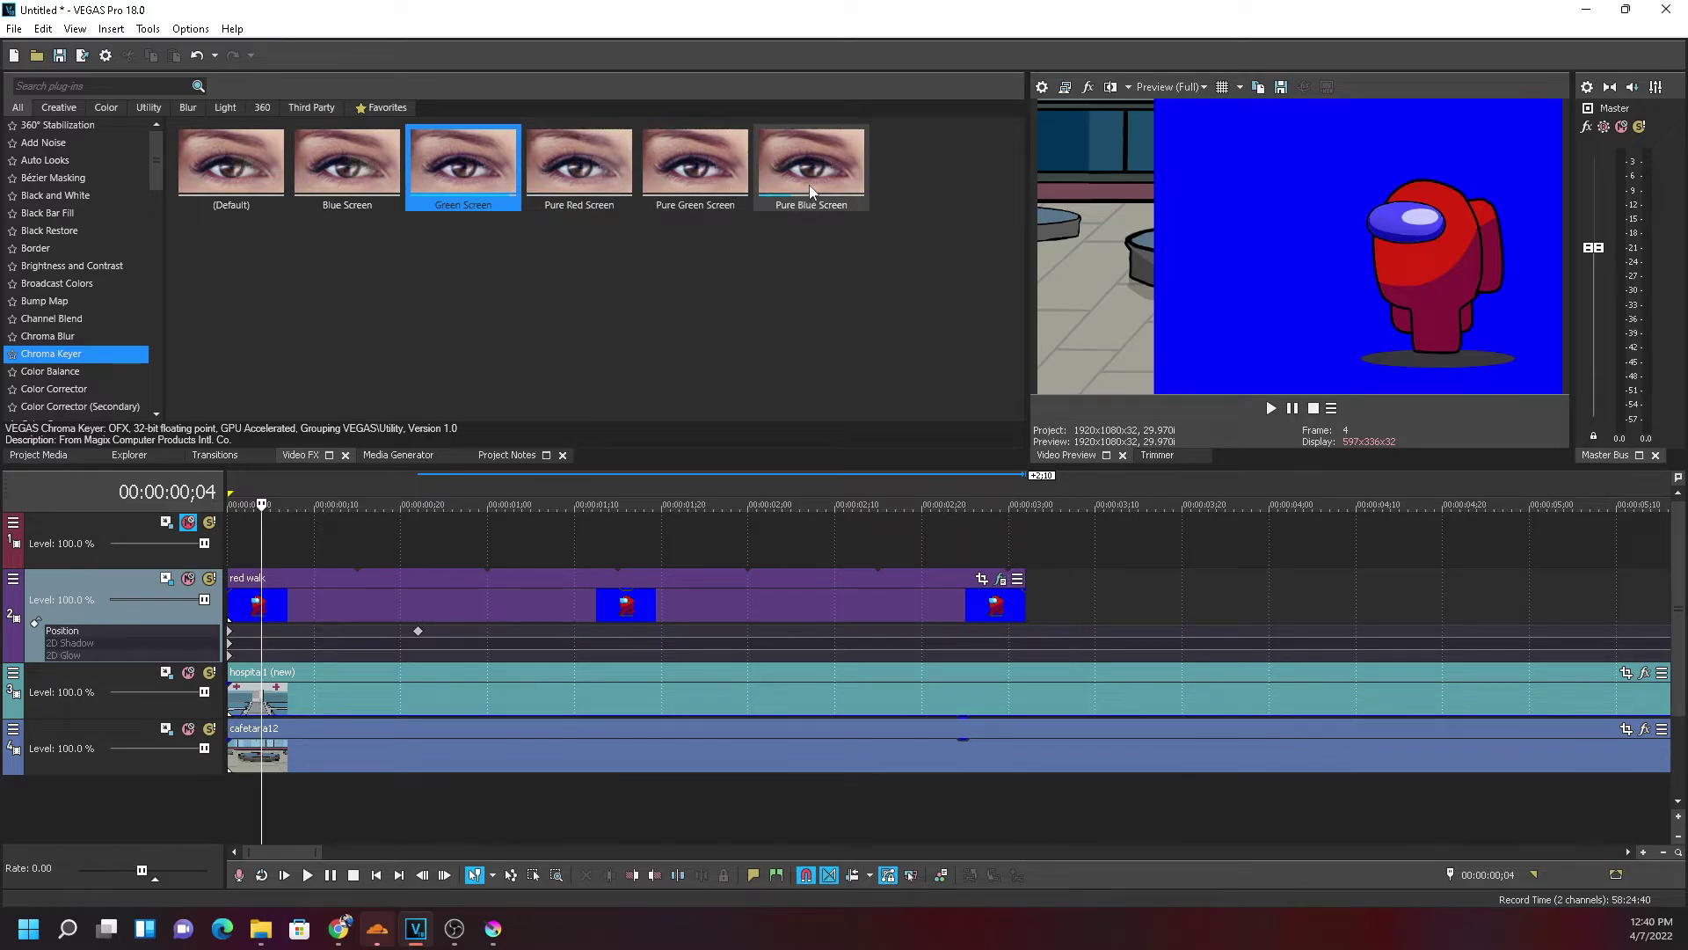
pyautogui.click(807, 158)
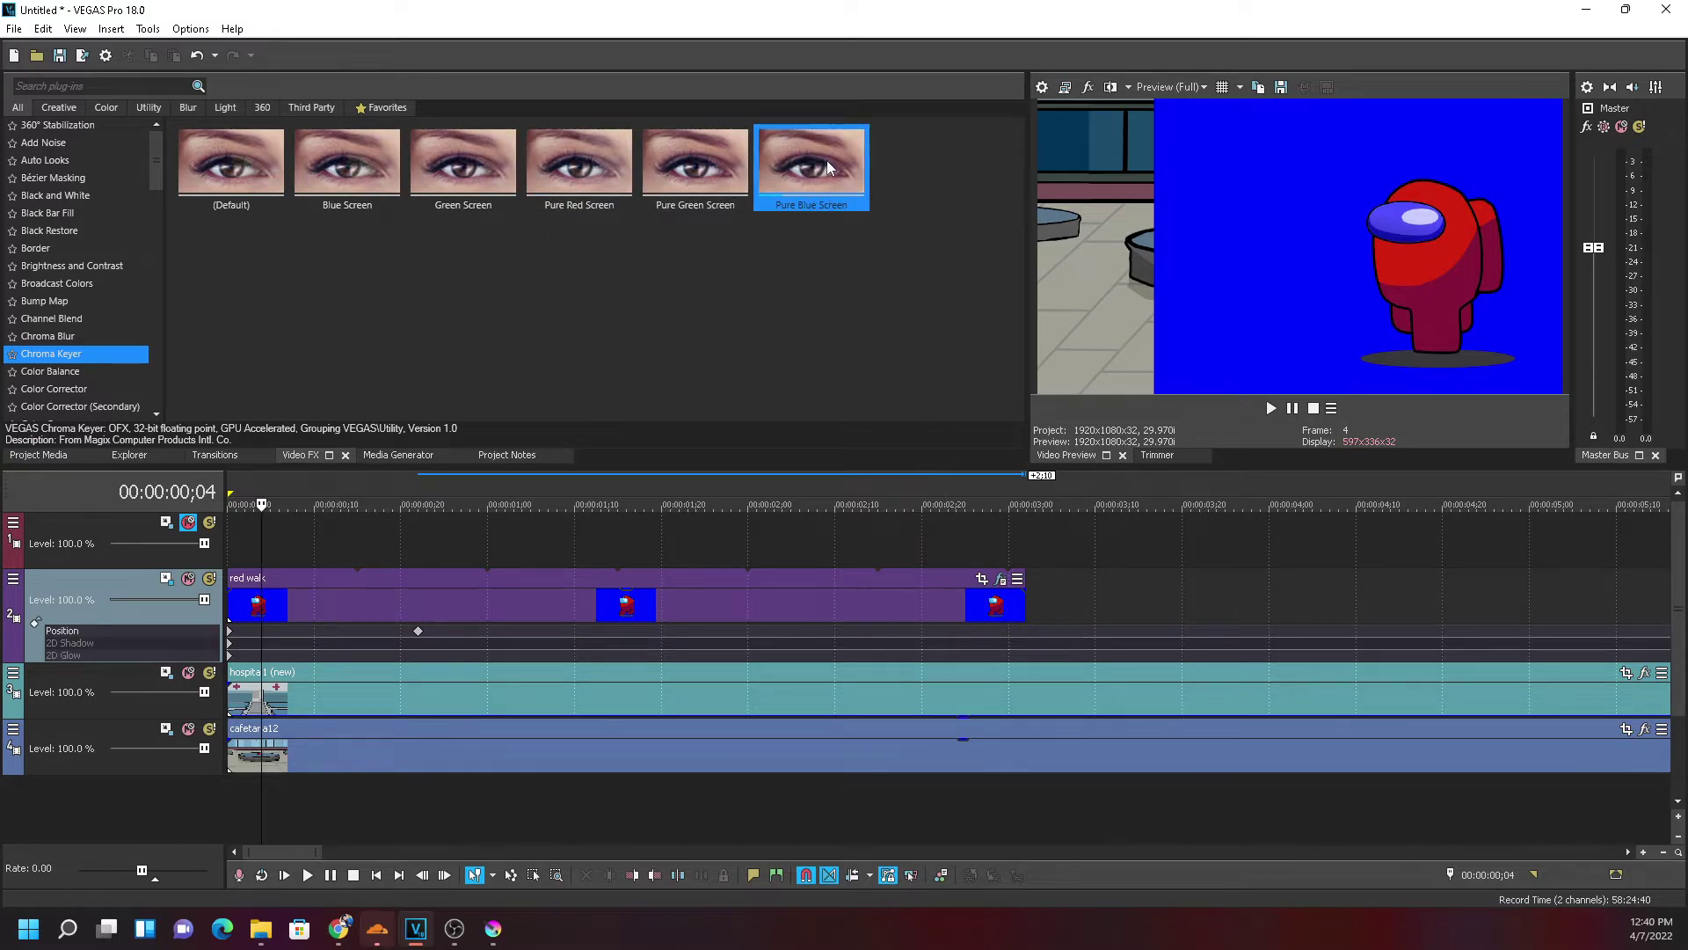
pyautogui.moveTo(658, 612); pyautogui.dragTo(621, 608)
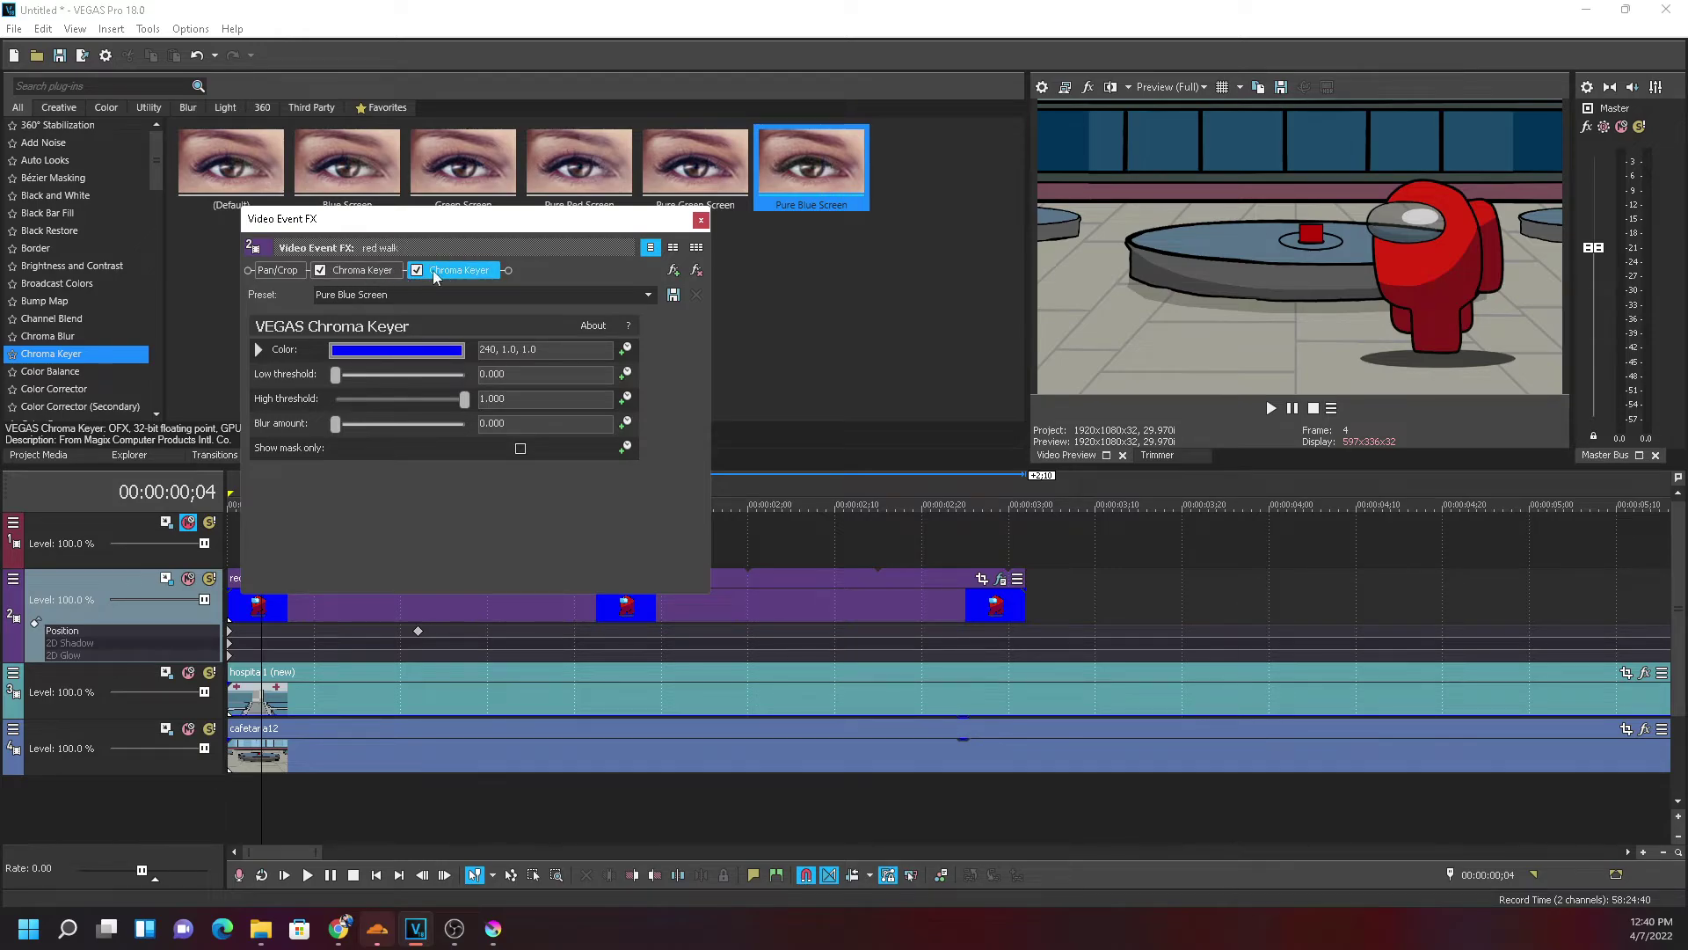
# Disable the first Chroma Keyer, then set the blue one's low threshold to about 0.129 and reduce its high threshold
pyautogui.click(320, 271)
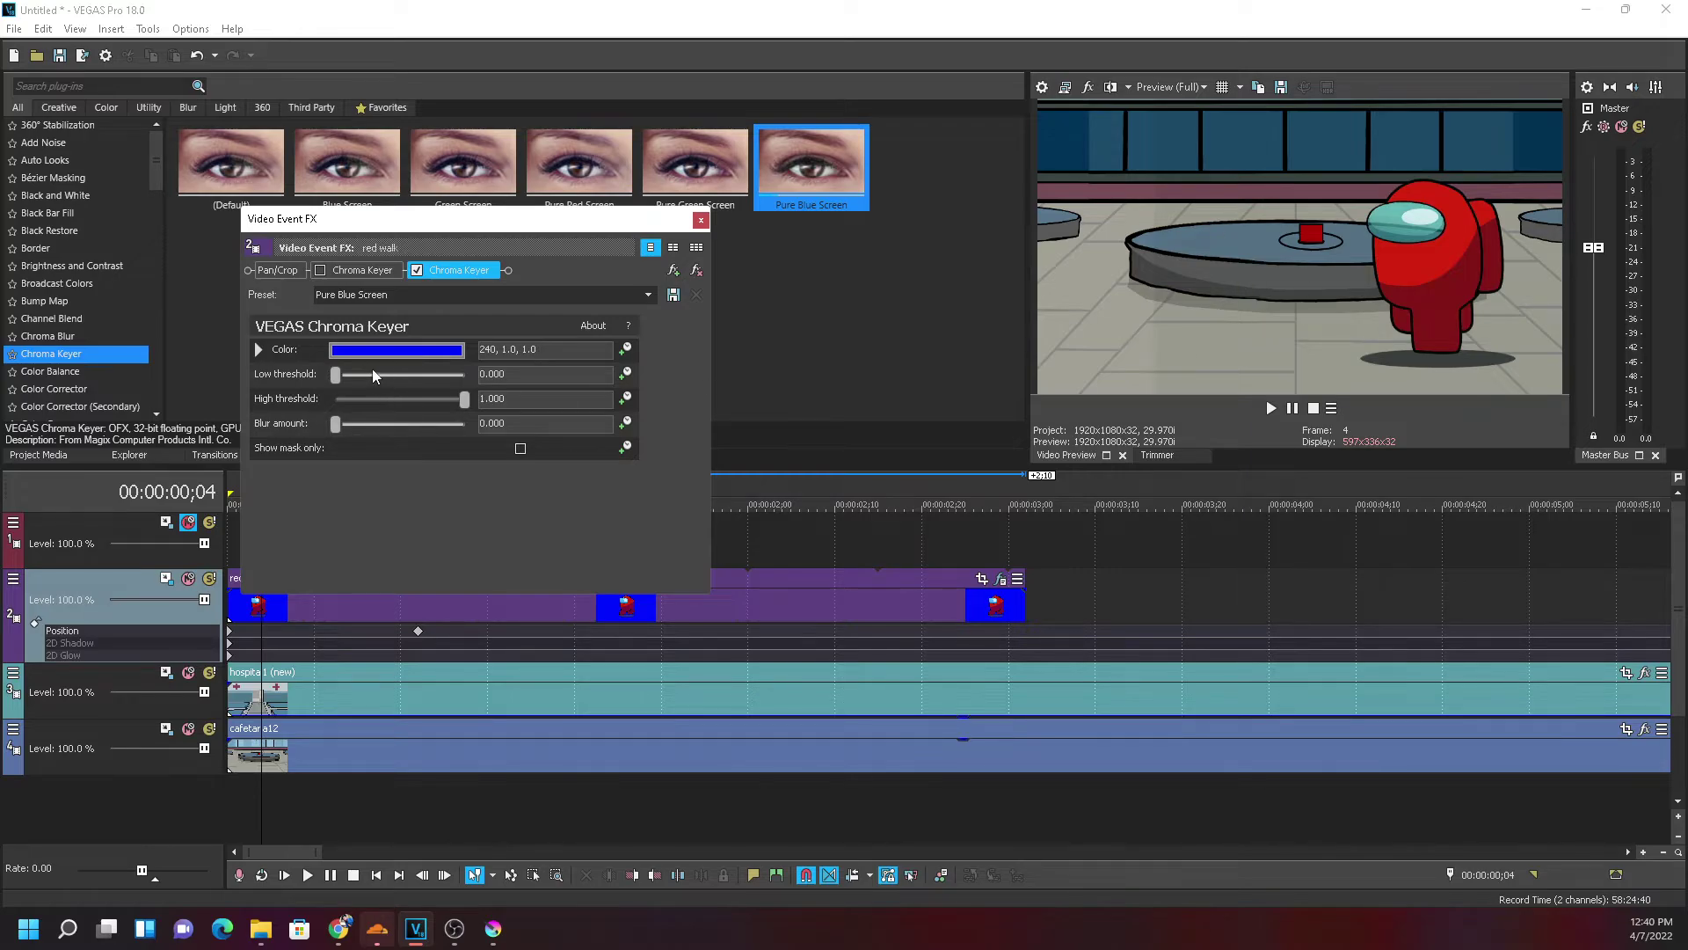
pyautogui.moveTo(336, 380); pyautogui.dragTo(353, 378)
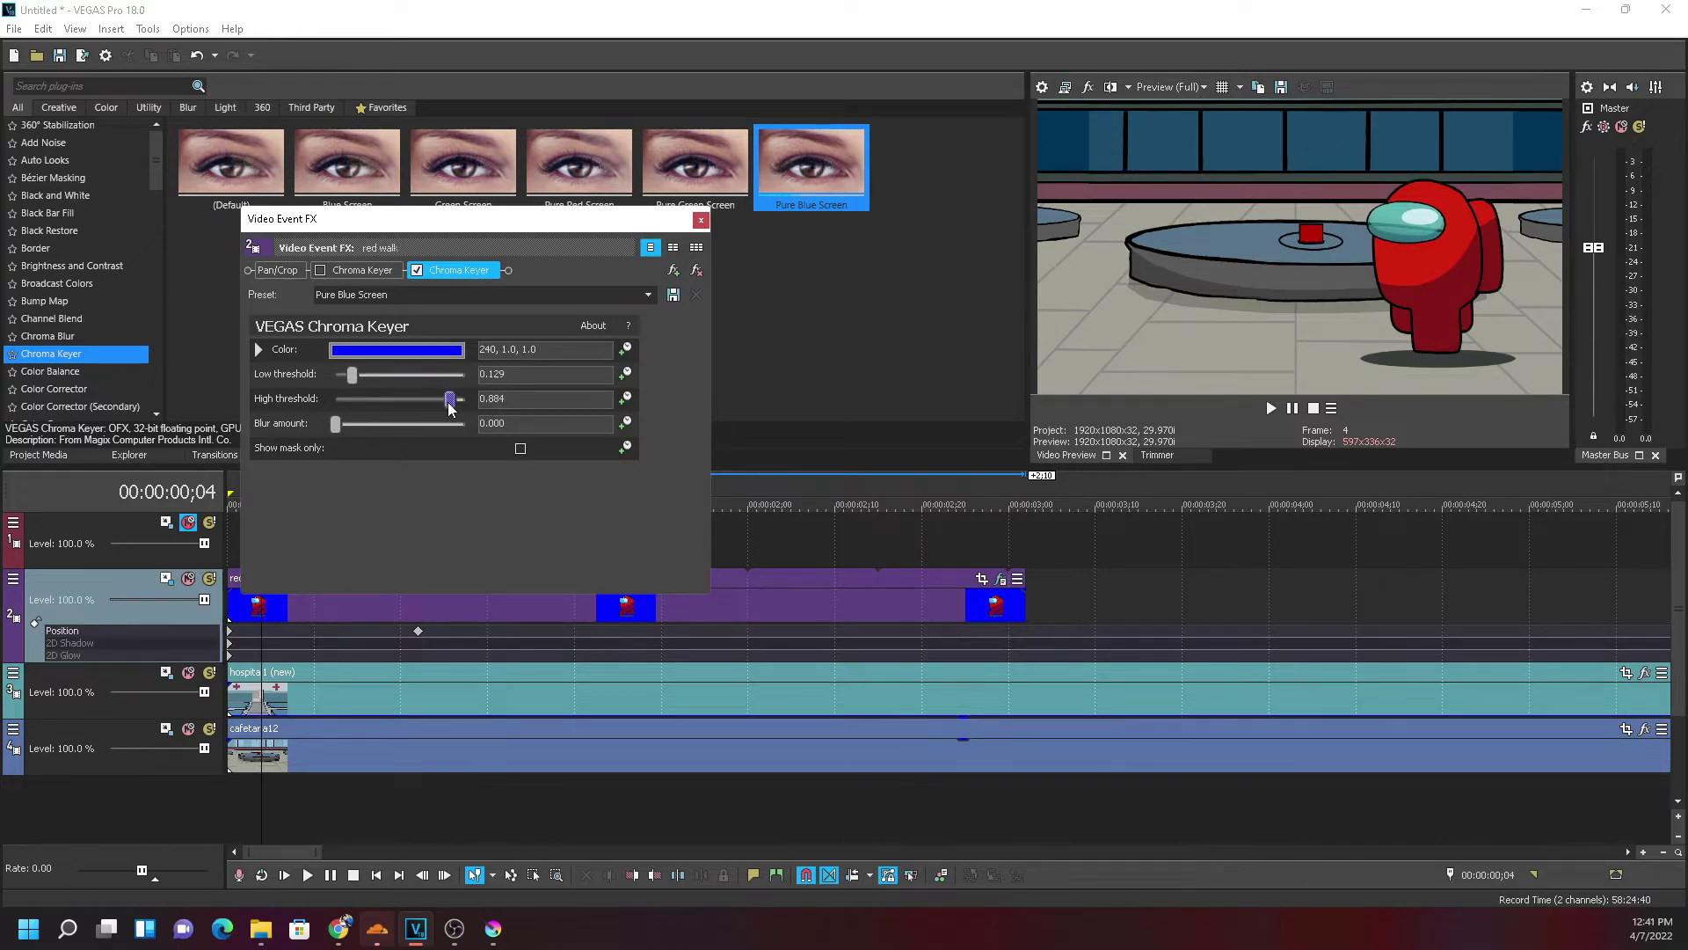
pyautogui.moveTo(462, 403); pyautogui.dragTo(408, 405)
pyautogui.click(700, 219)
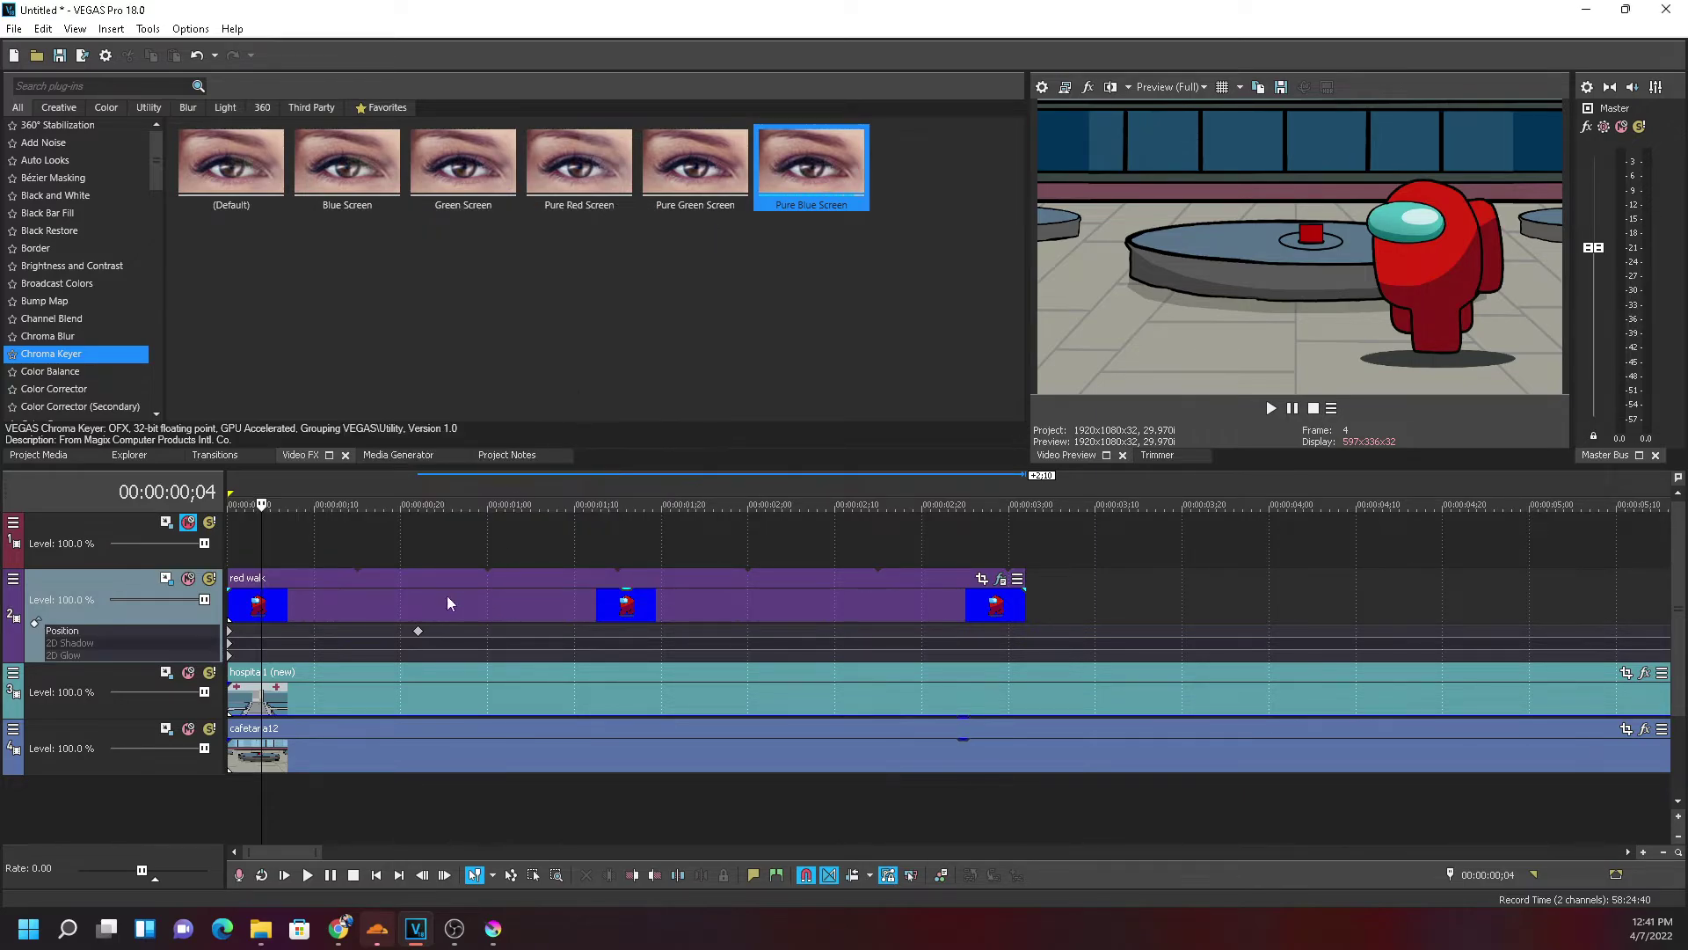
# Play the keyed walk and check the character against the cafeteria background at 00:00:00;11
pyautogui.click(1270, 408)
pyautogui.click(1292, 408)
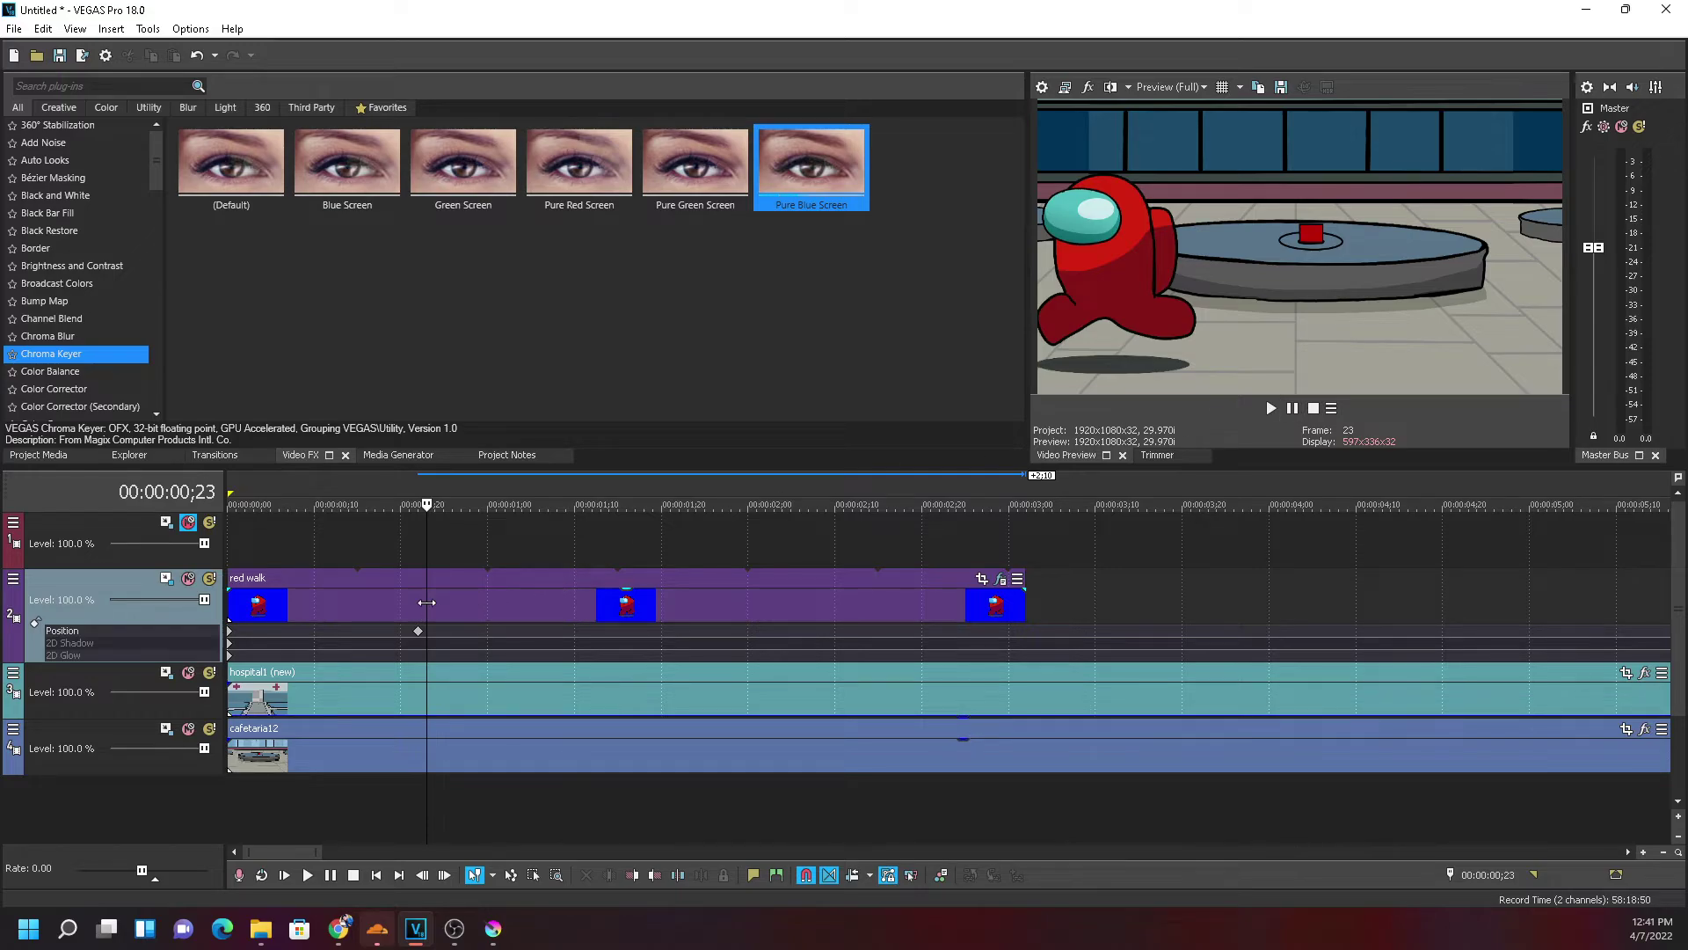
pyautogui.click(322, 504)
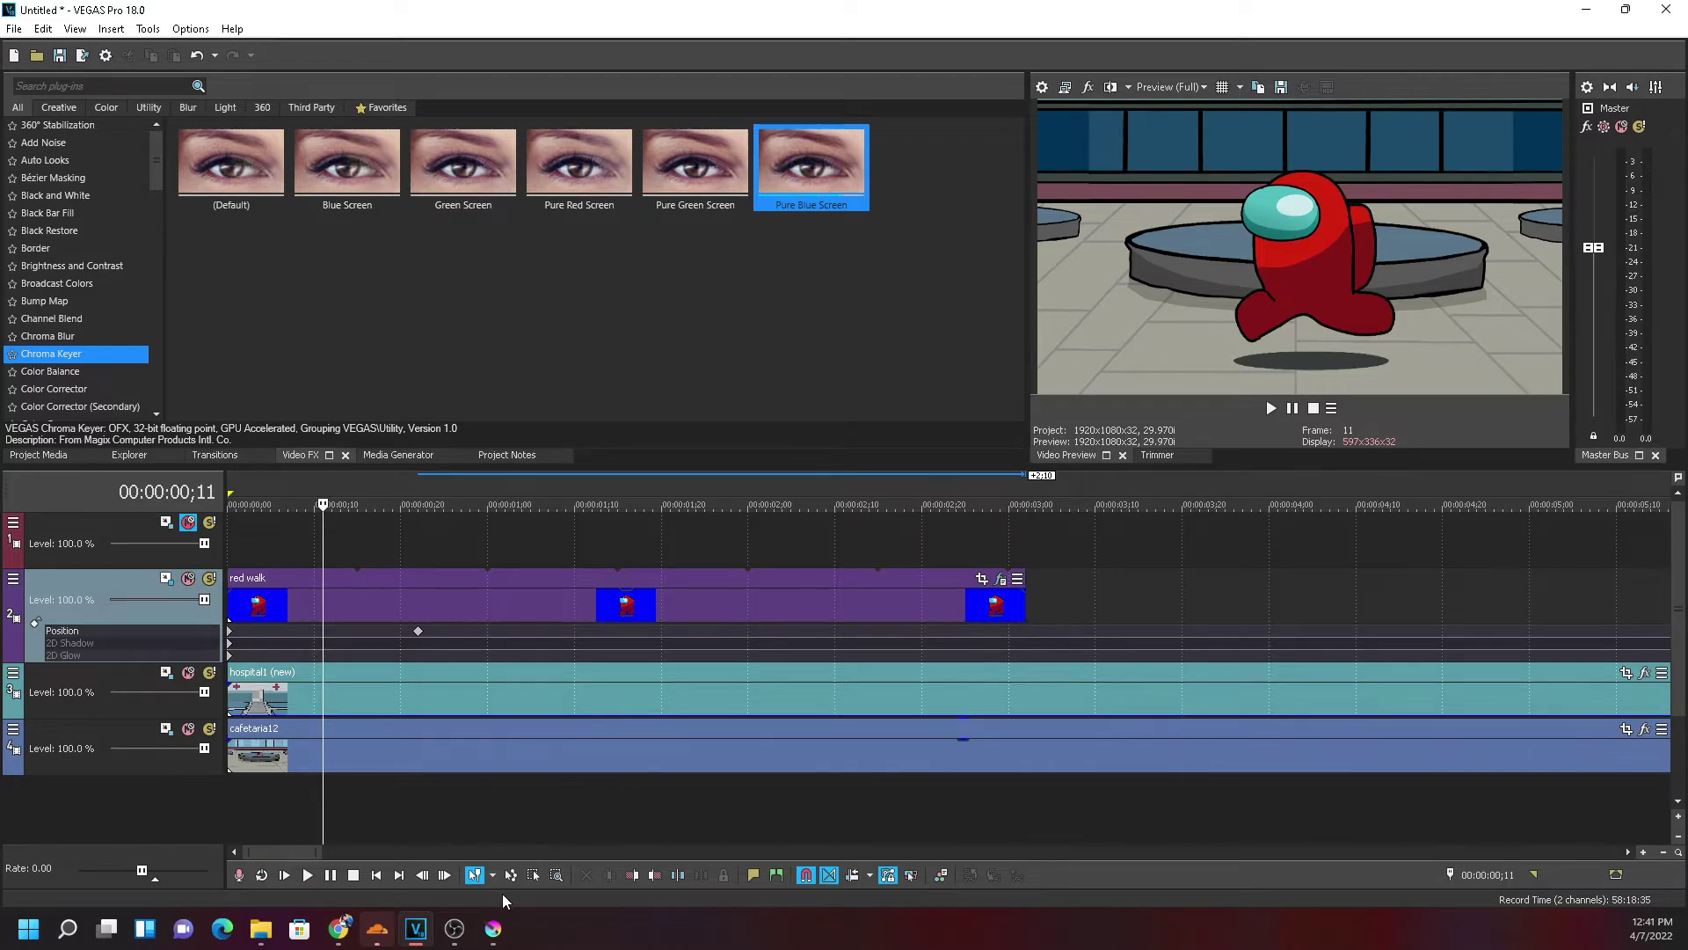
# Switch to Krita, hide the blue Paint Layer 1, and switch back to VEGAS Pro
pyautogui.click(493, 929)
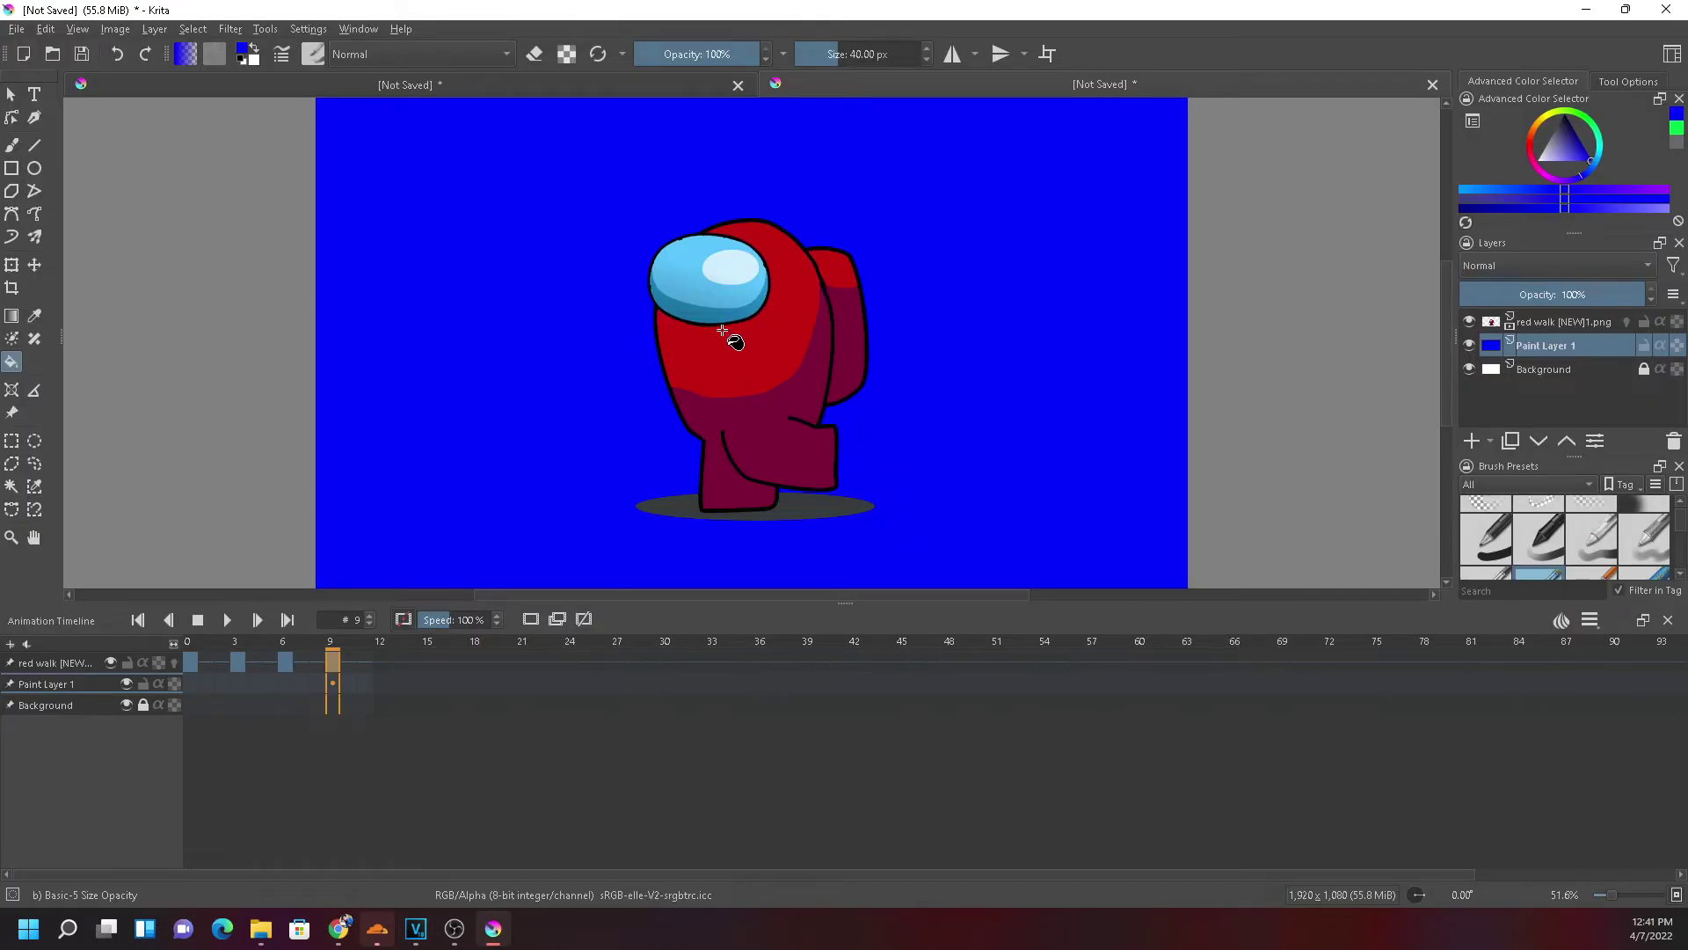
pyautogui.click(1469, 344)
pyautogui.click(416, 929)
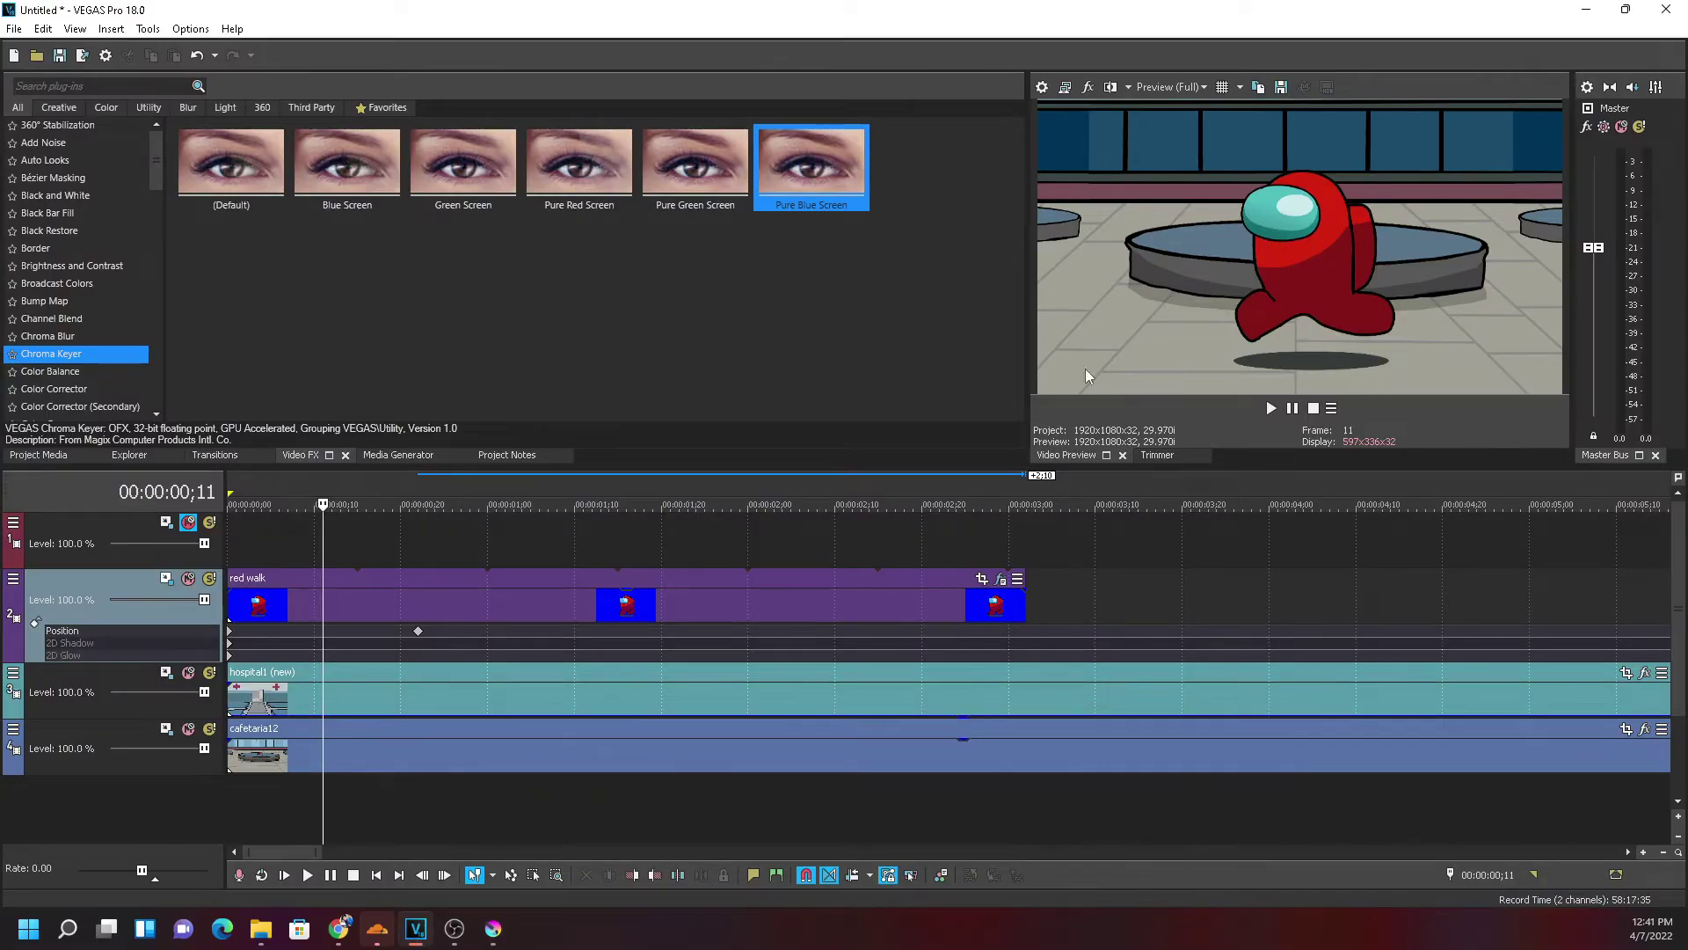
# Return to the timeline's start, lower the red walk clip's opacity to 0 %, and insert an empty video track above it
pyautogui.hotkey('ctrl', 'Home')
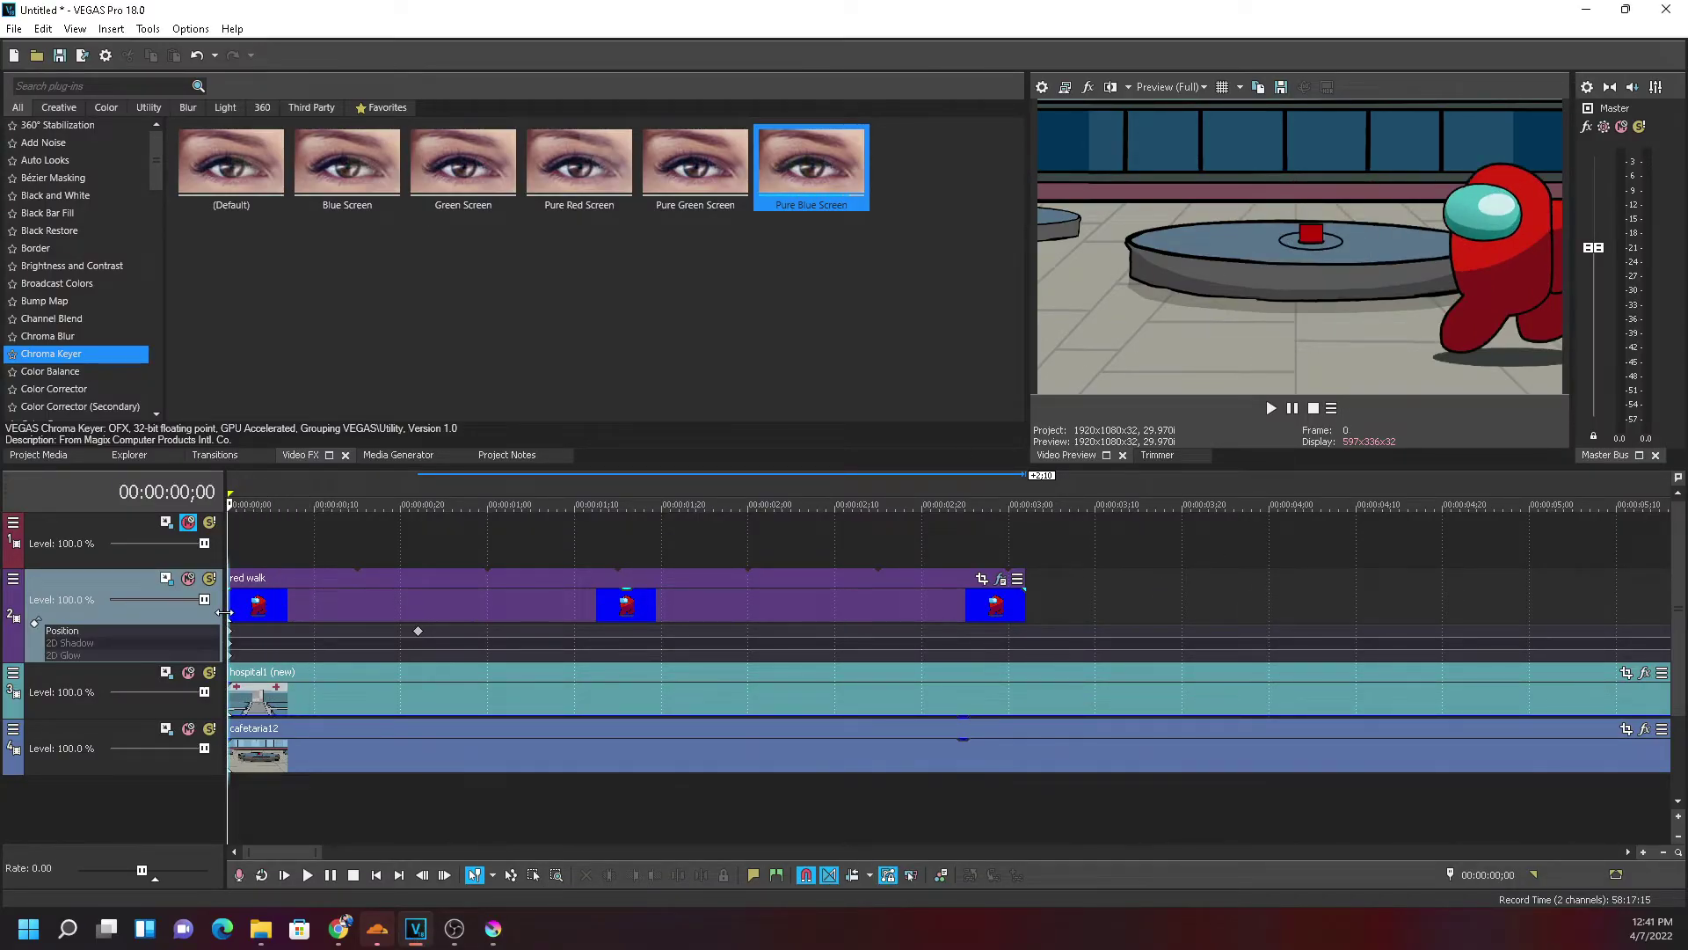
pyautogui.click(576, 607)
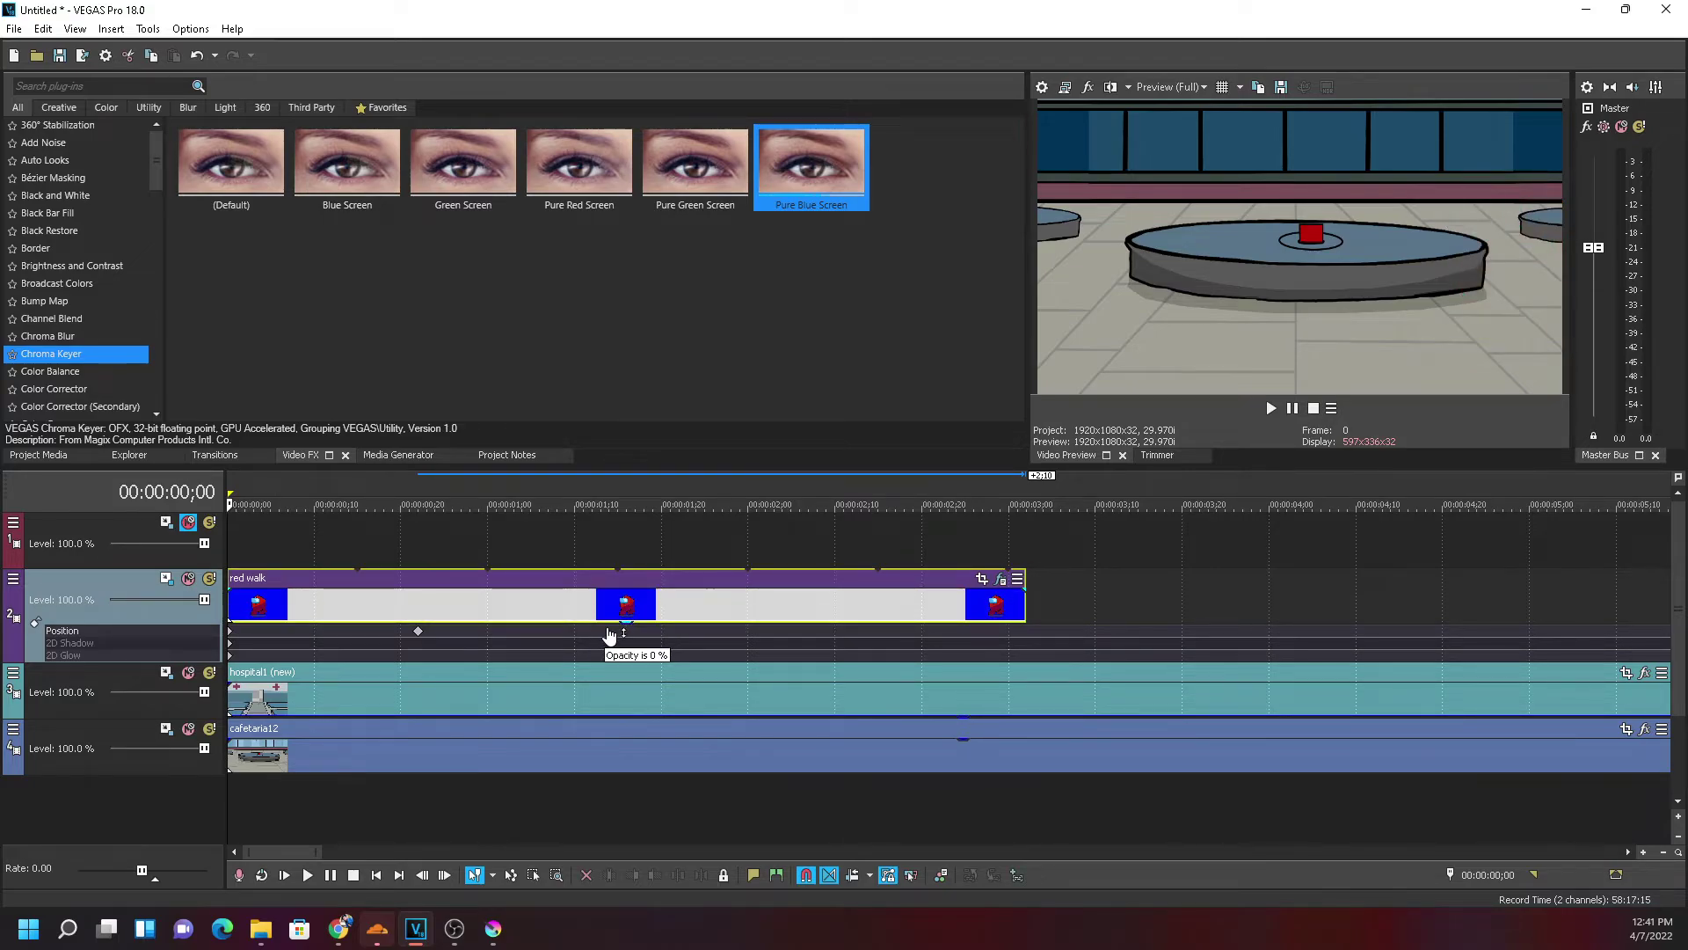
pyautogui.rightClick(1084, 608)
pyautogui.click(1189, 402)
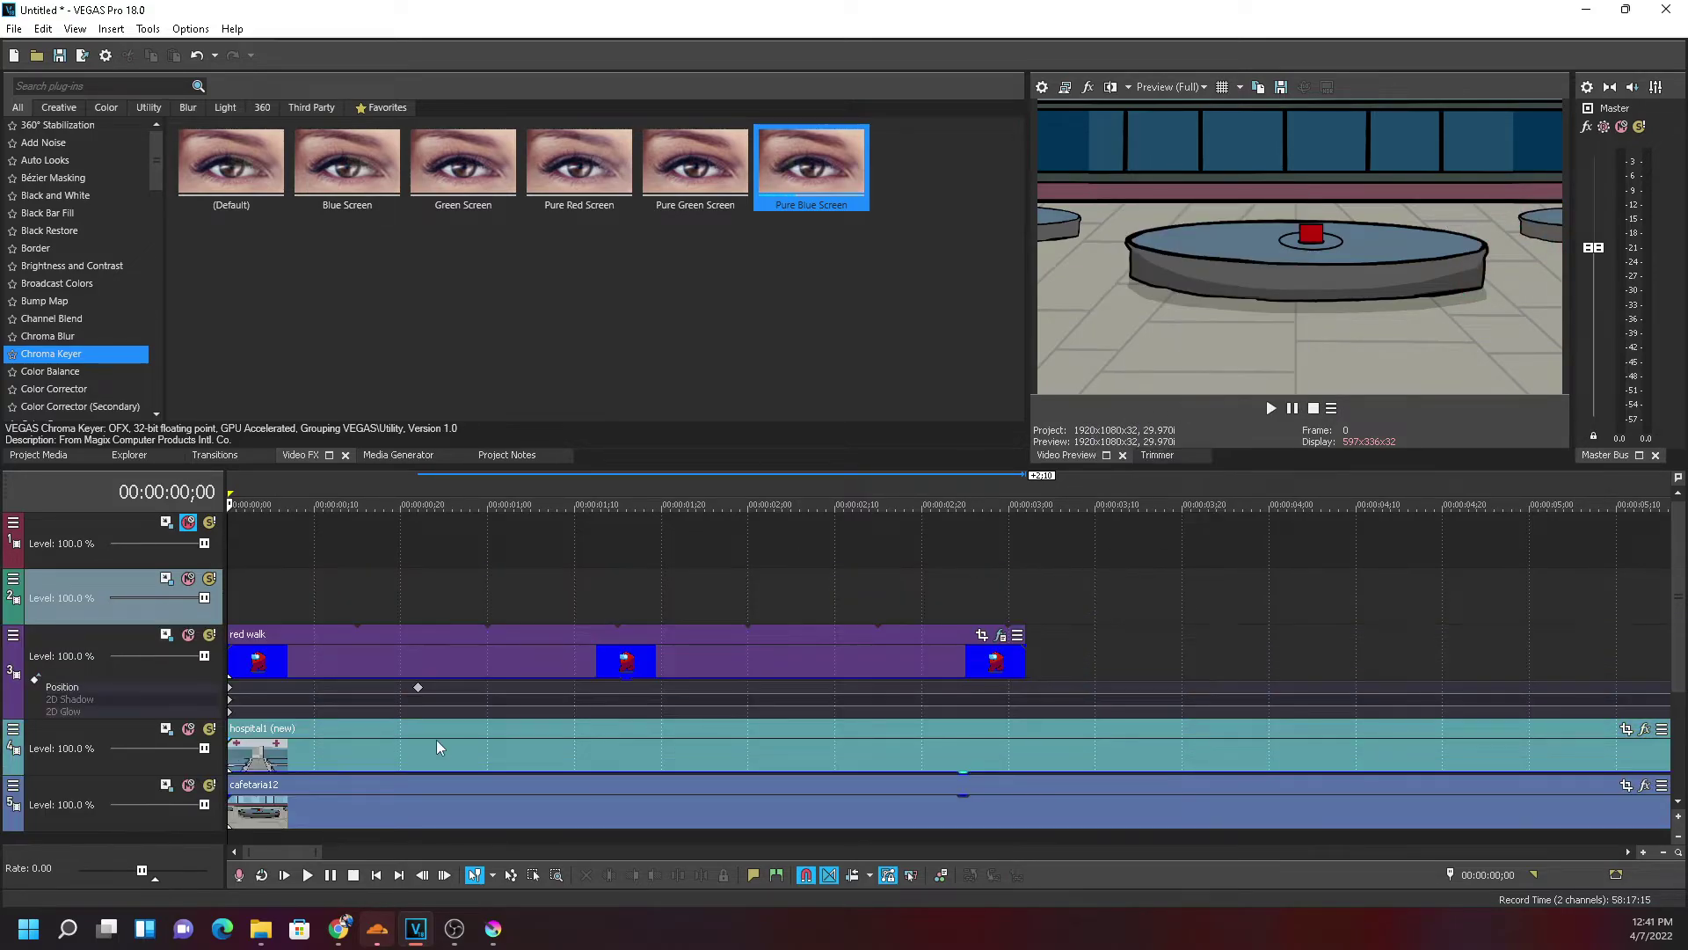
# Switch to Krita, go to frame 0 of the walk animation, and hide the Background layer to leave the character on transparency
pyautogui.moveTo(259, 937)
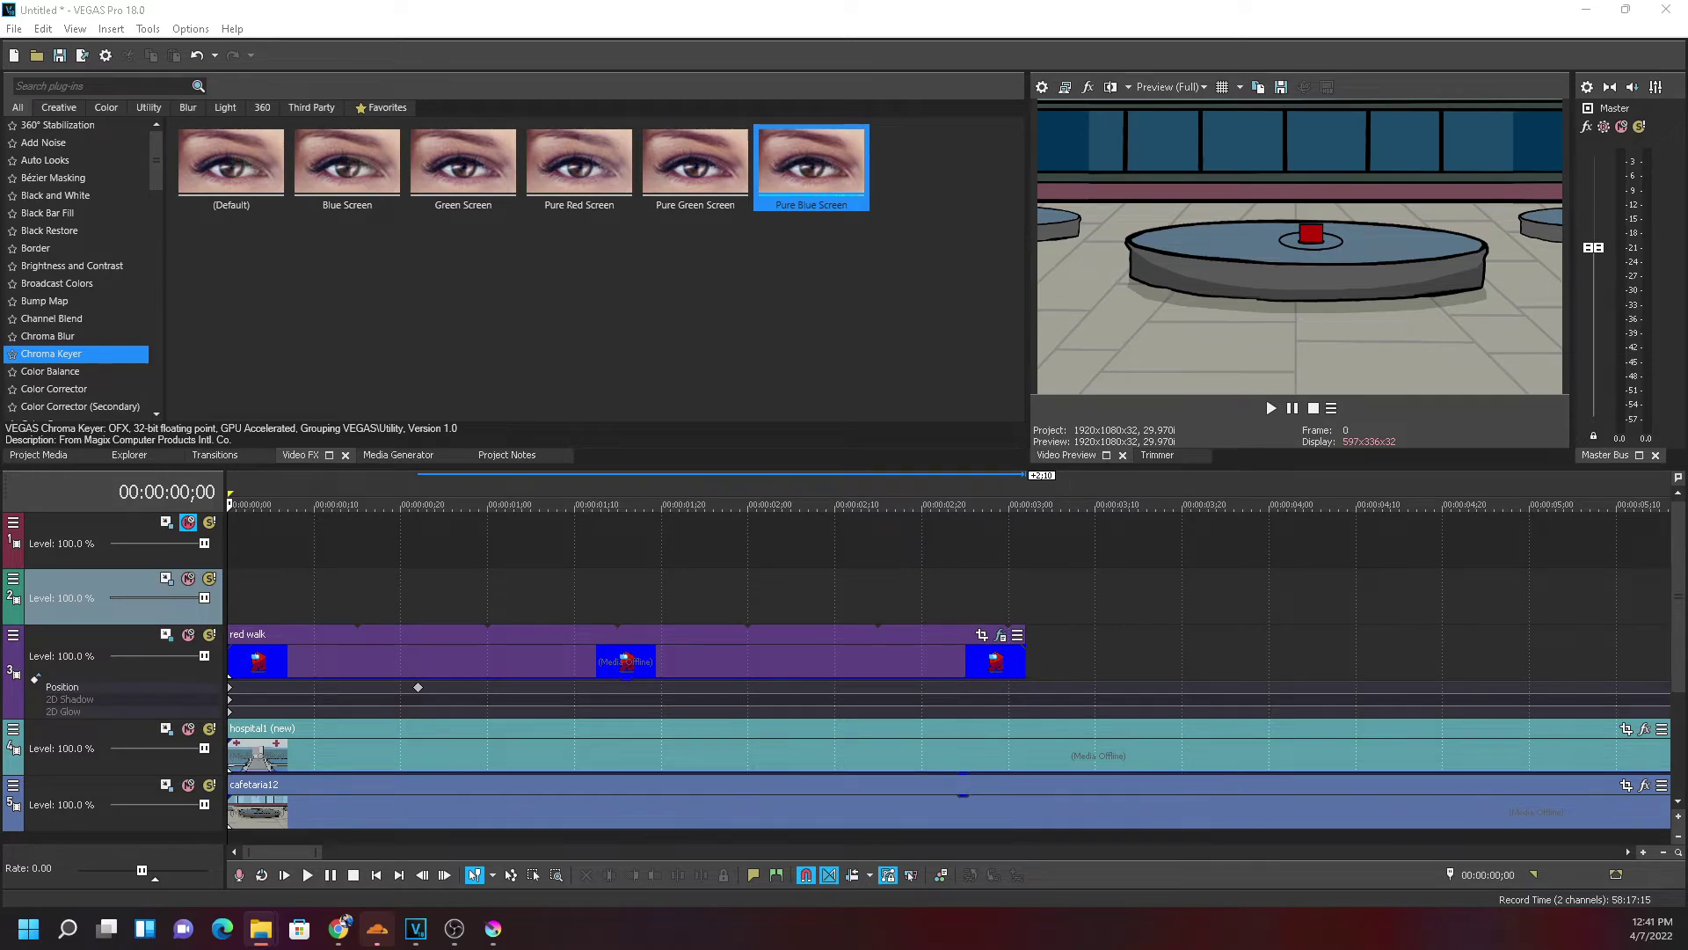
pyautogui.click(485, 938)
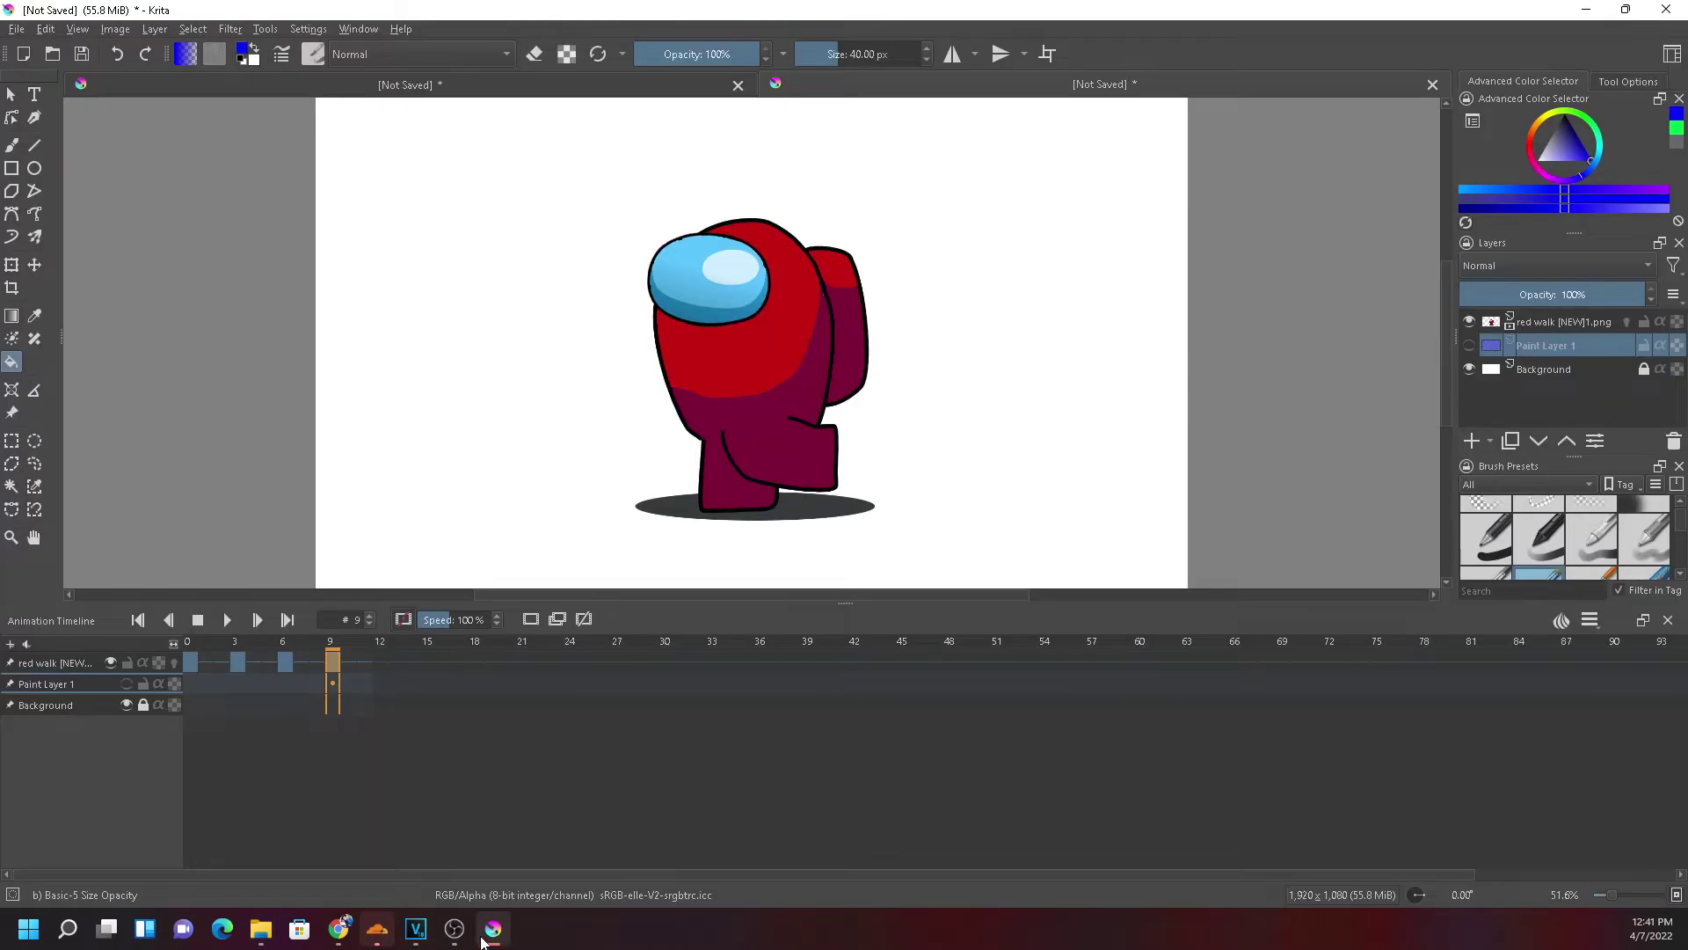
pyautogui.click(193, 661)
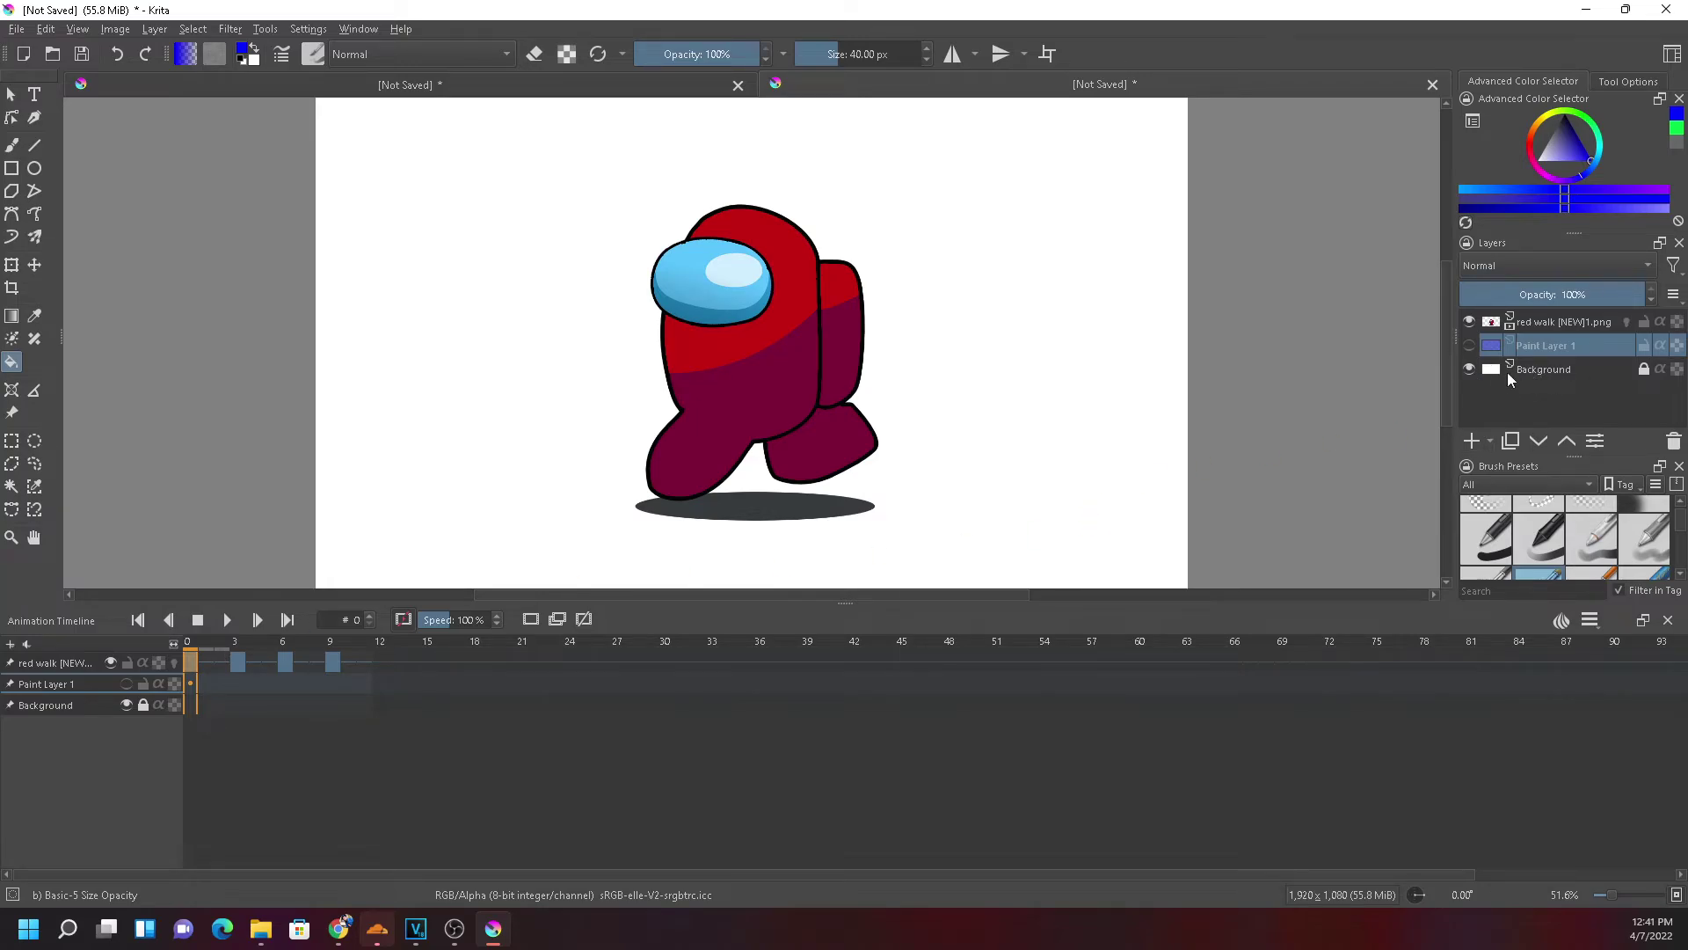
pyautogui.click(1472, 370)
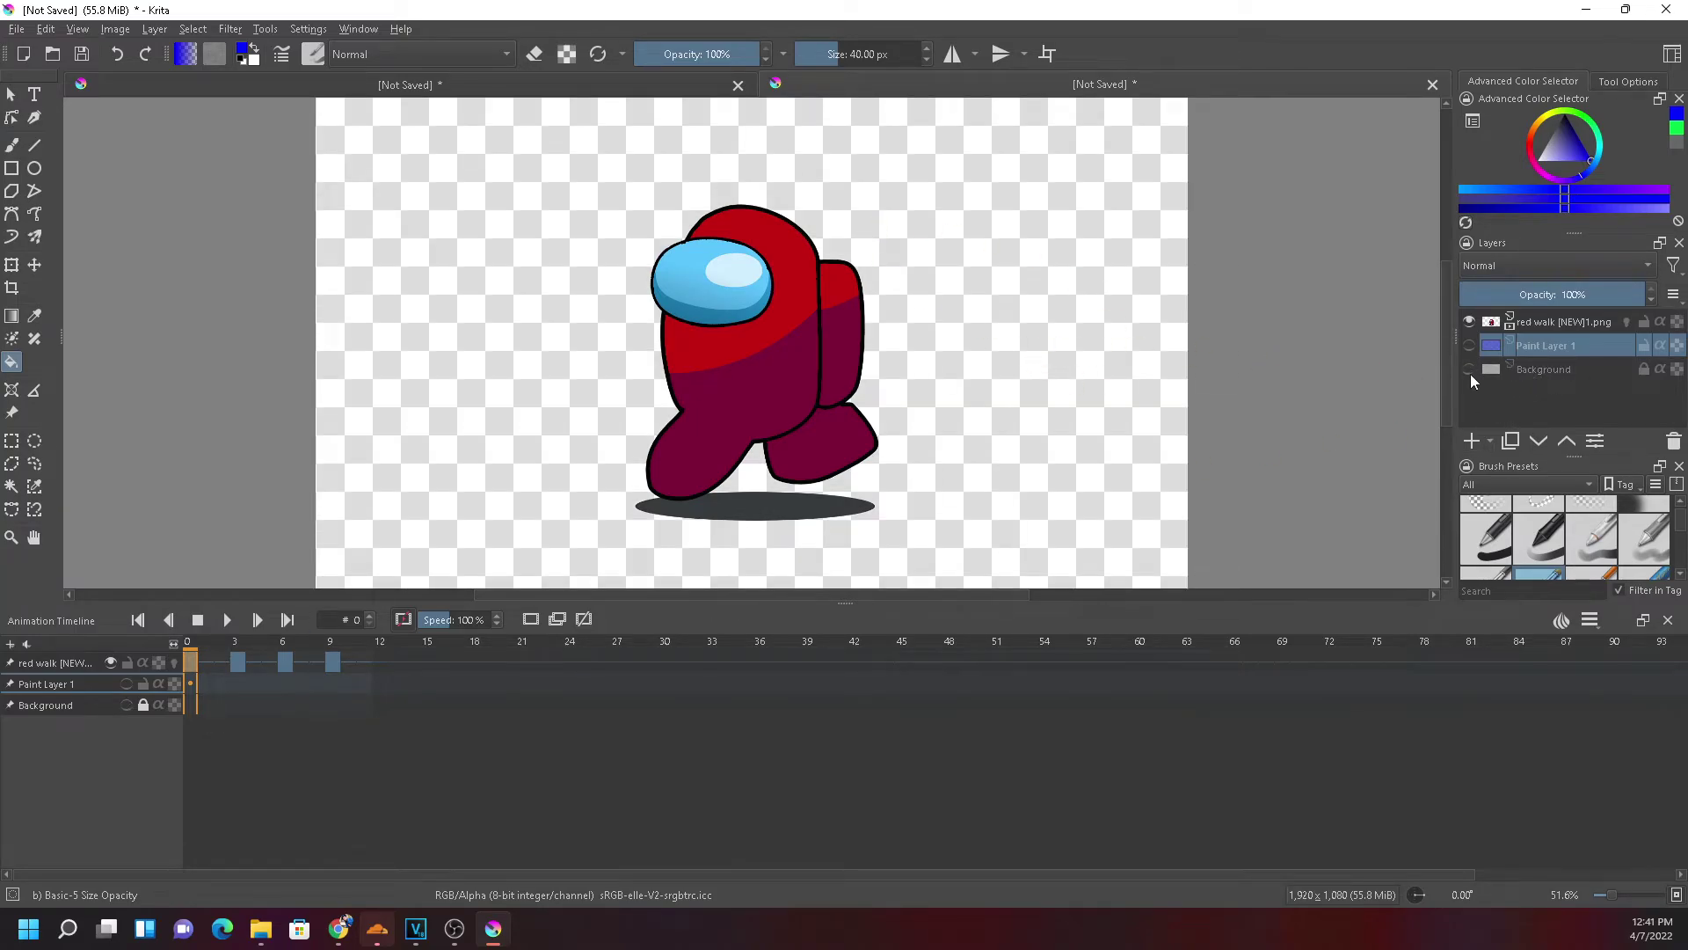
pyautogui.click(1565, 370)
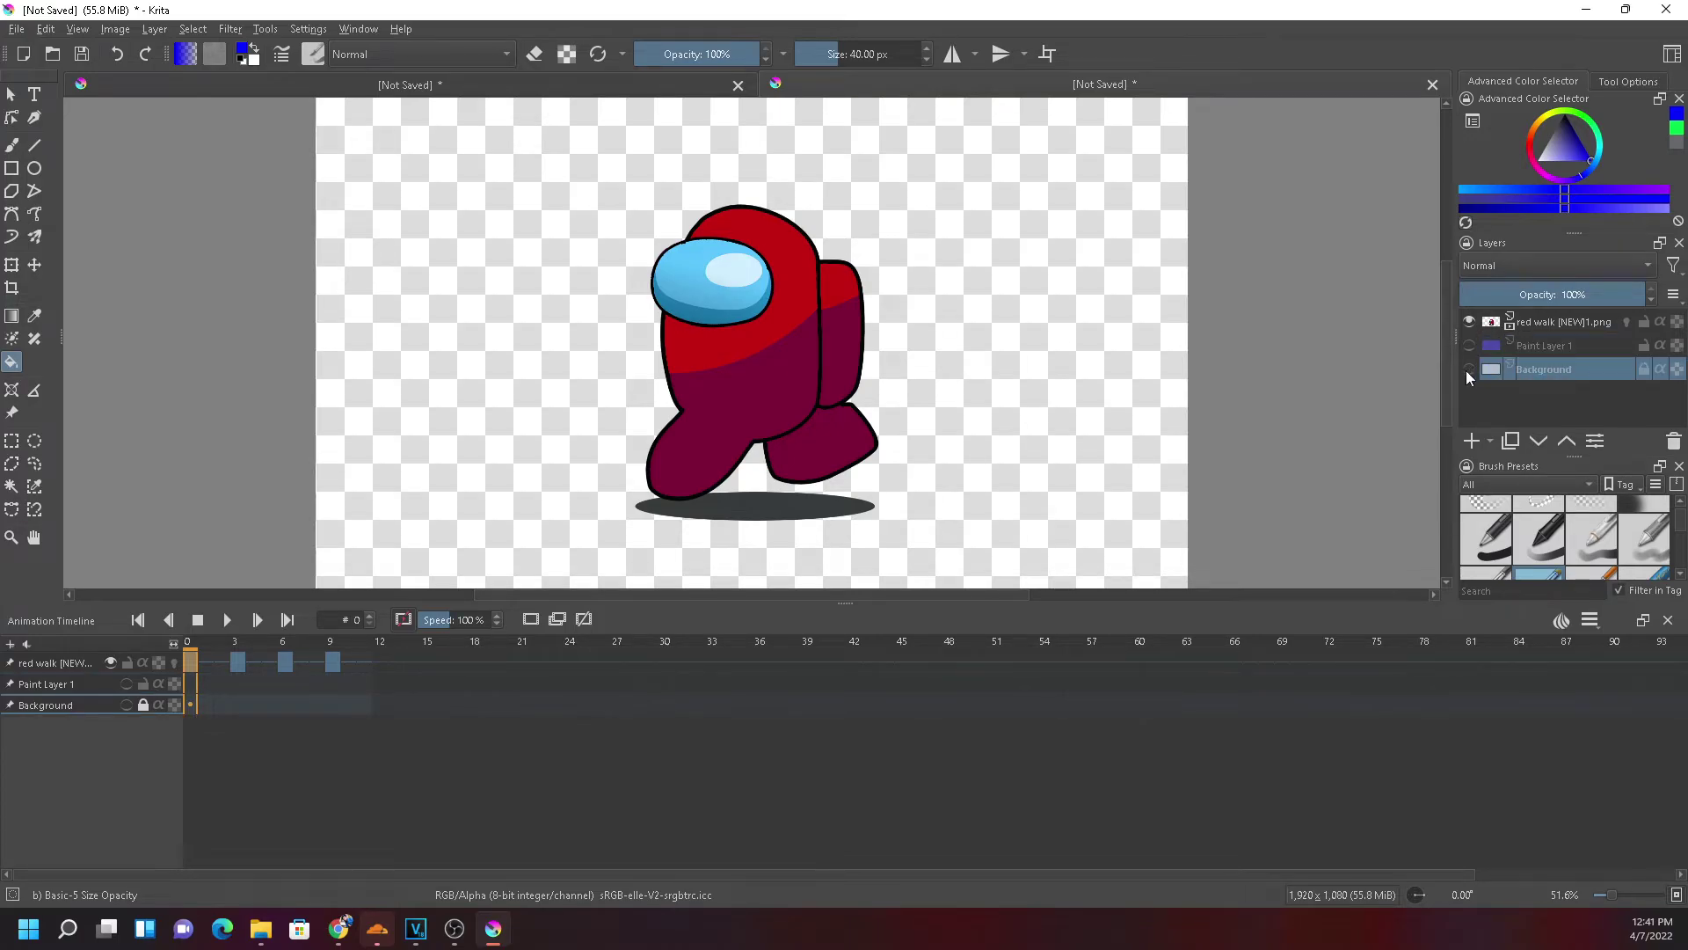
# Export frame 0 as a PNG image named 1 in the Music folder, keeping the alpha channel stored
pyautogui.click(16, 28)
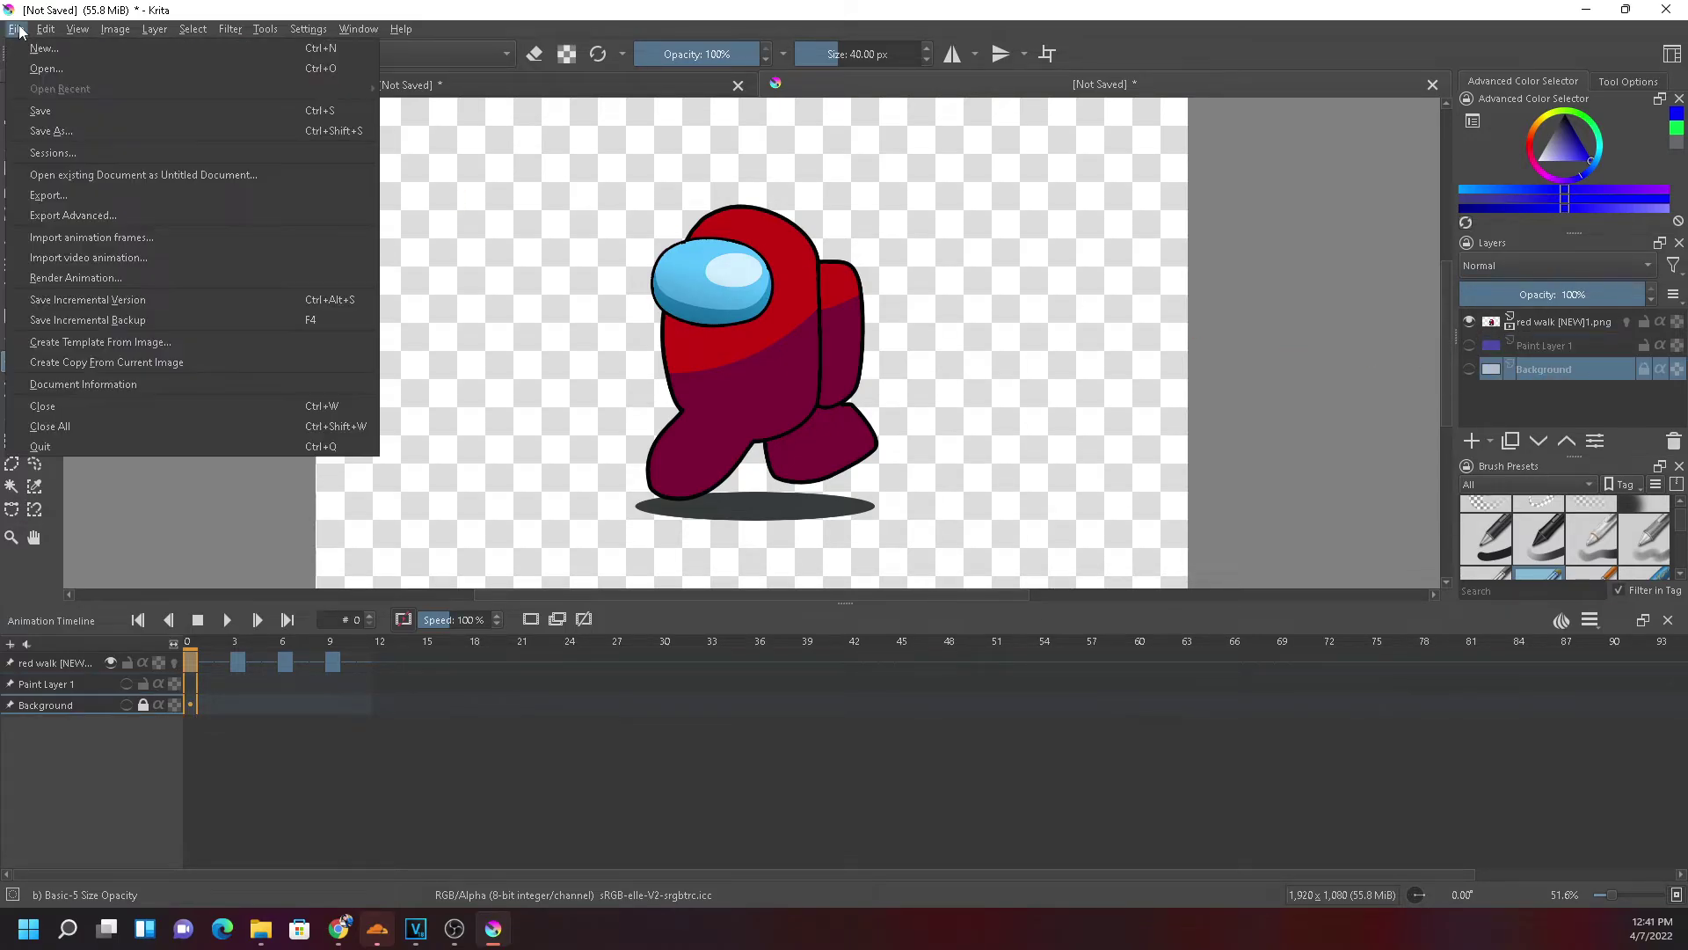
pyautogui.click(50, 195)
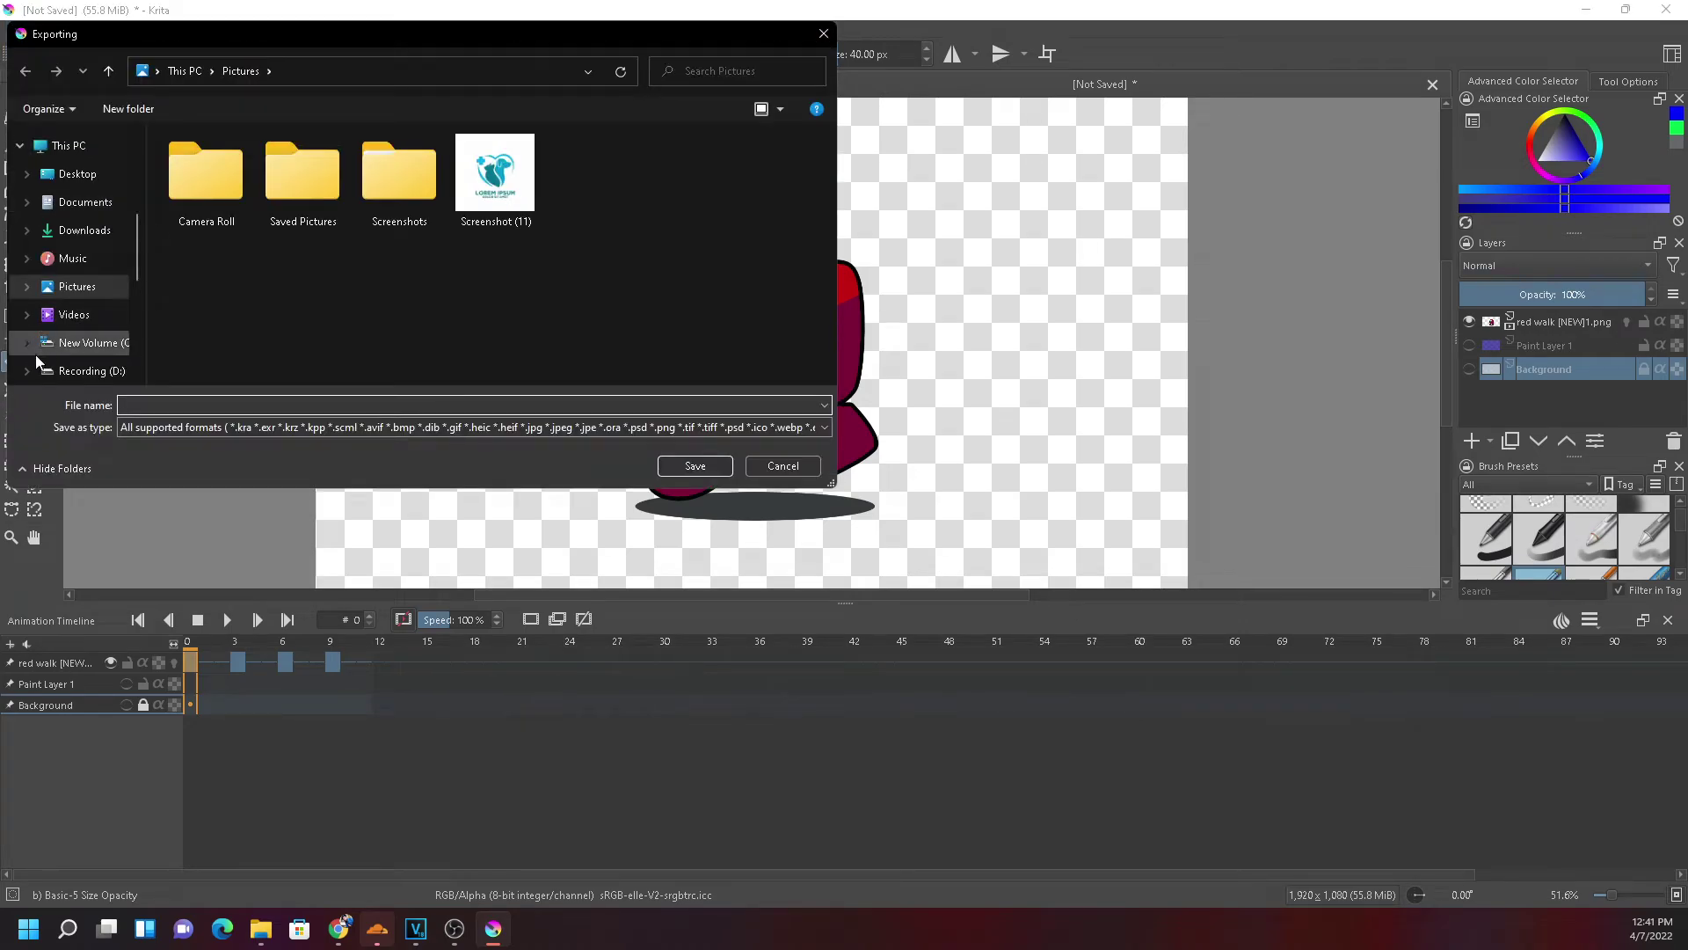
pyautogui.click(74, 259)
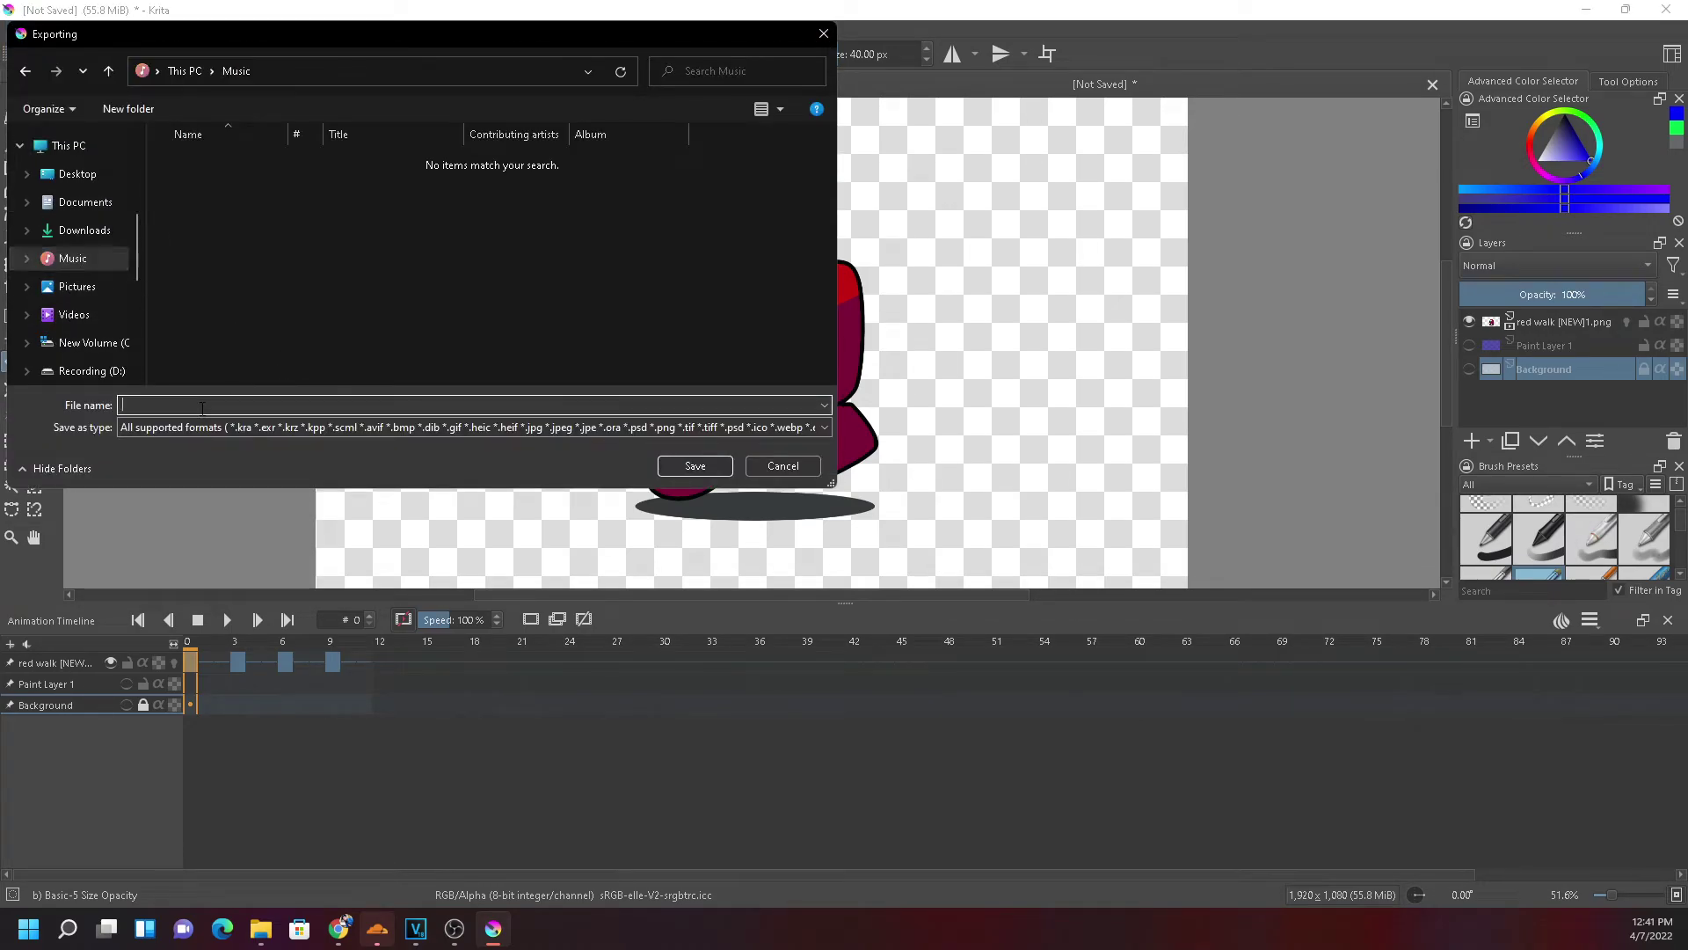
pyautogui.write('1')
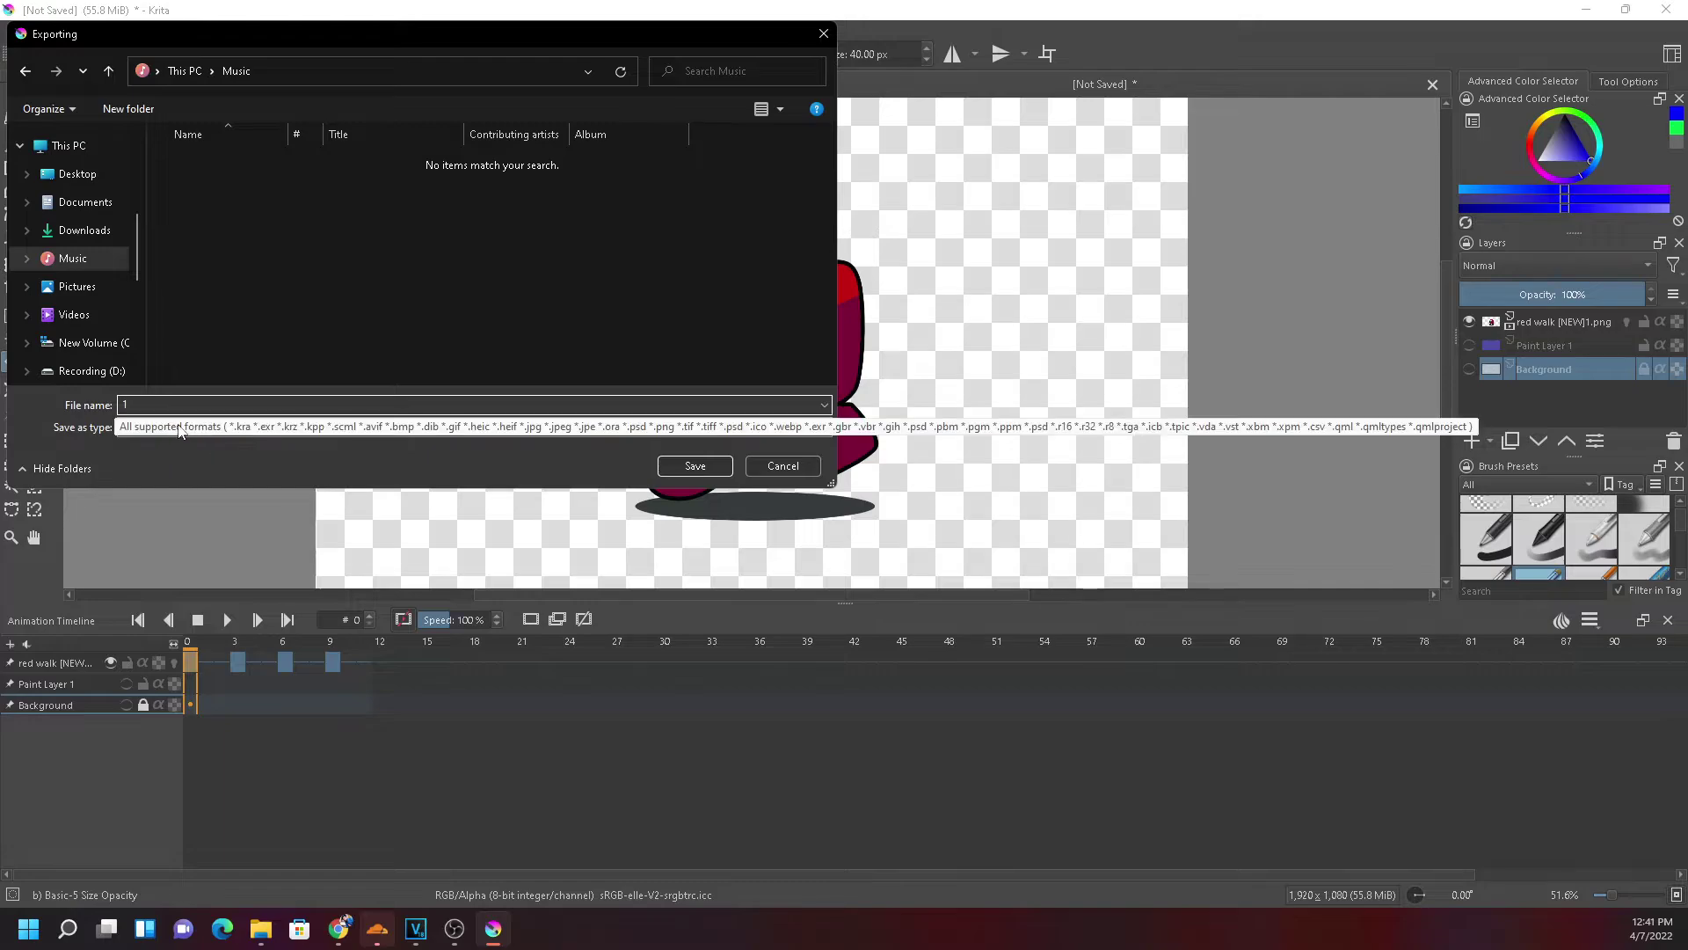
pyautogui.click(192, 426)
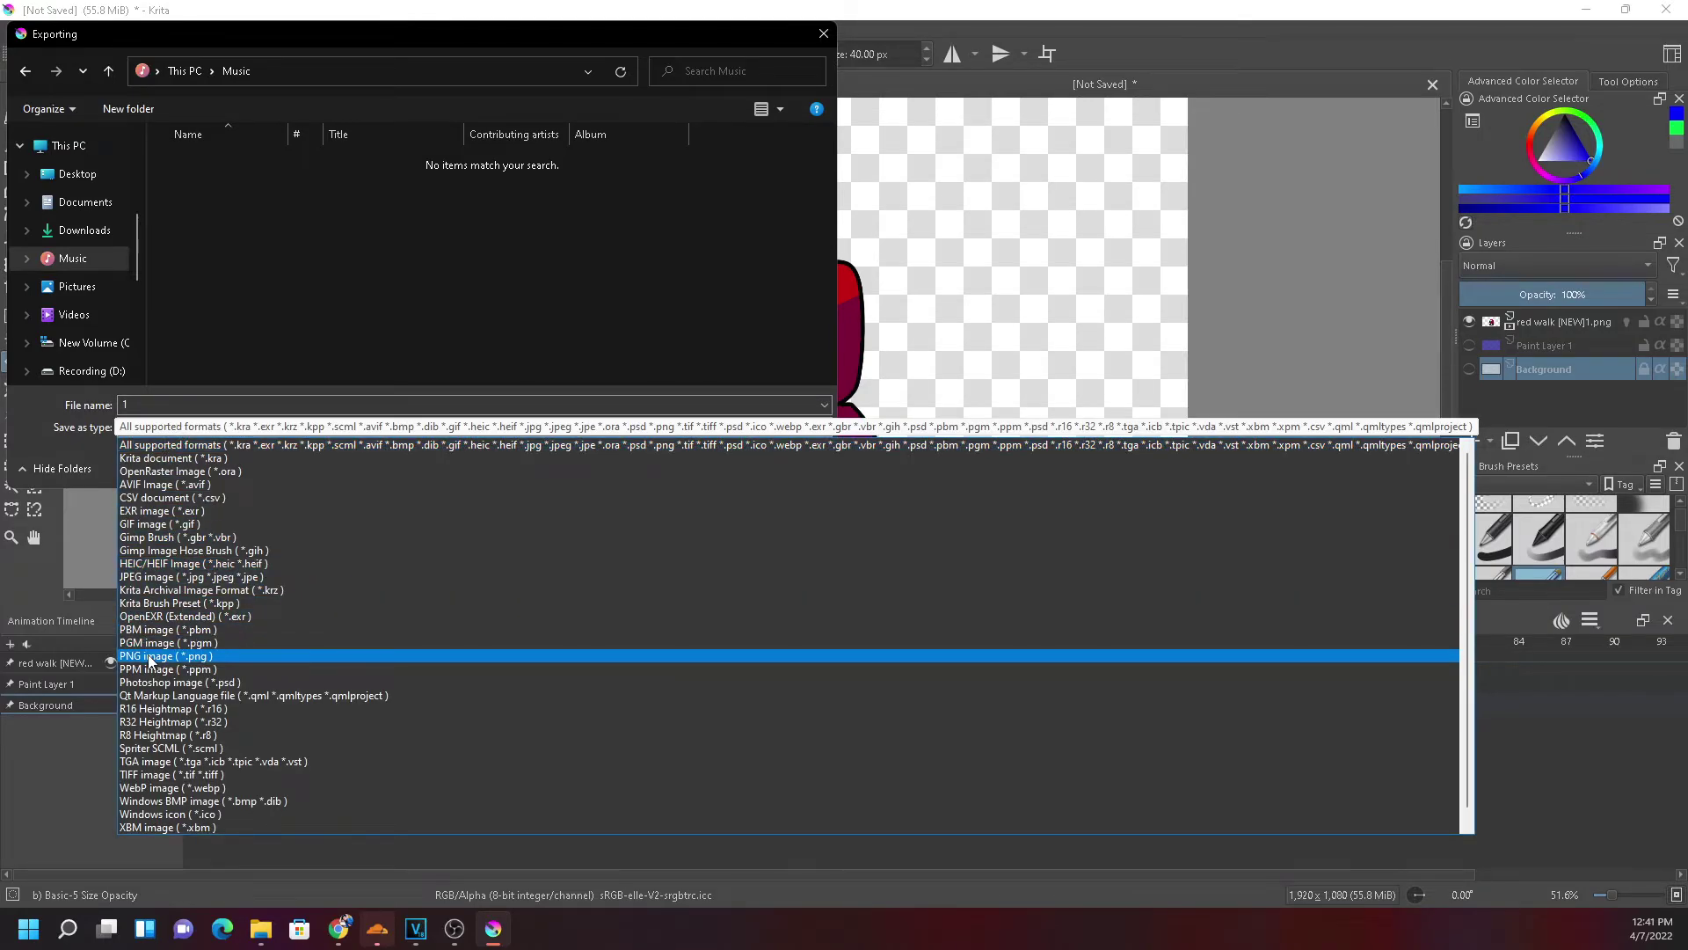
pyautogui.click(149, 656)
pyautogui.click(696, 466)
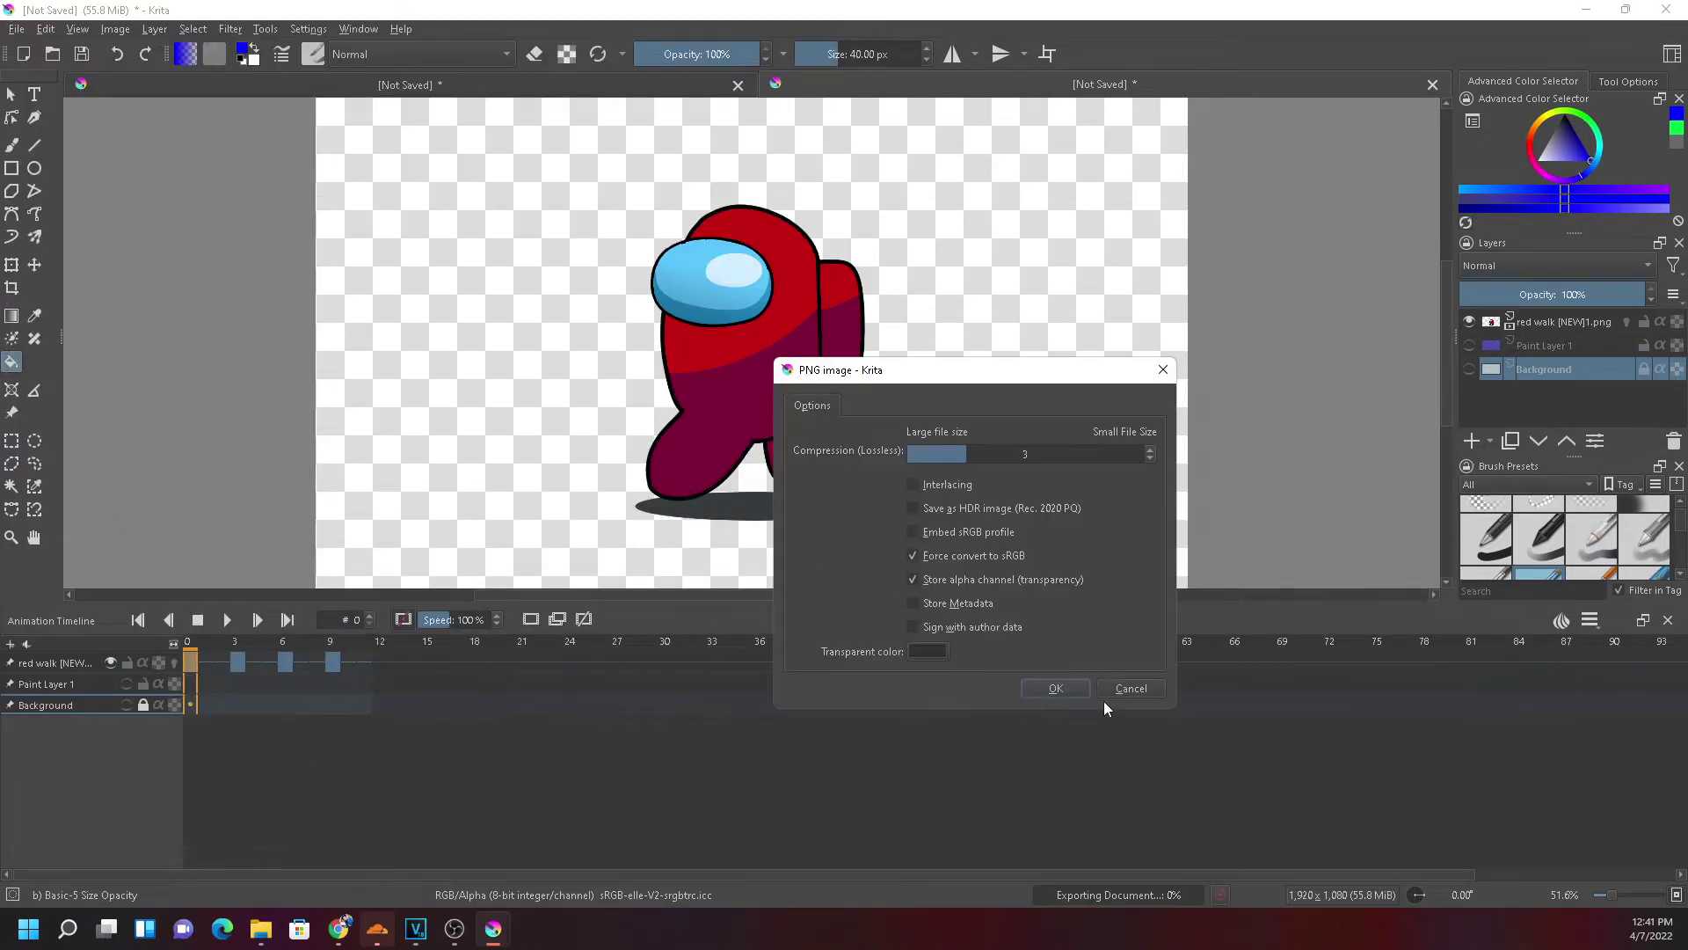
pyautogui.click(1055, 690)
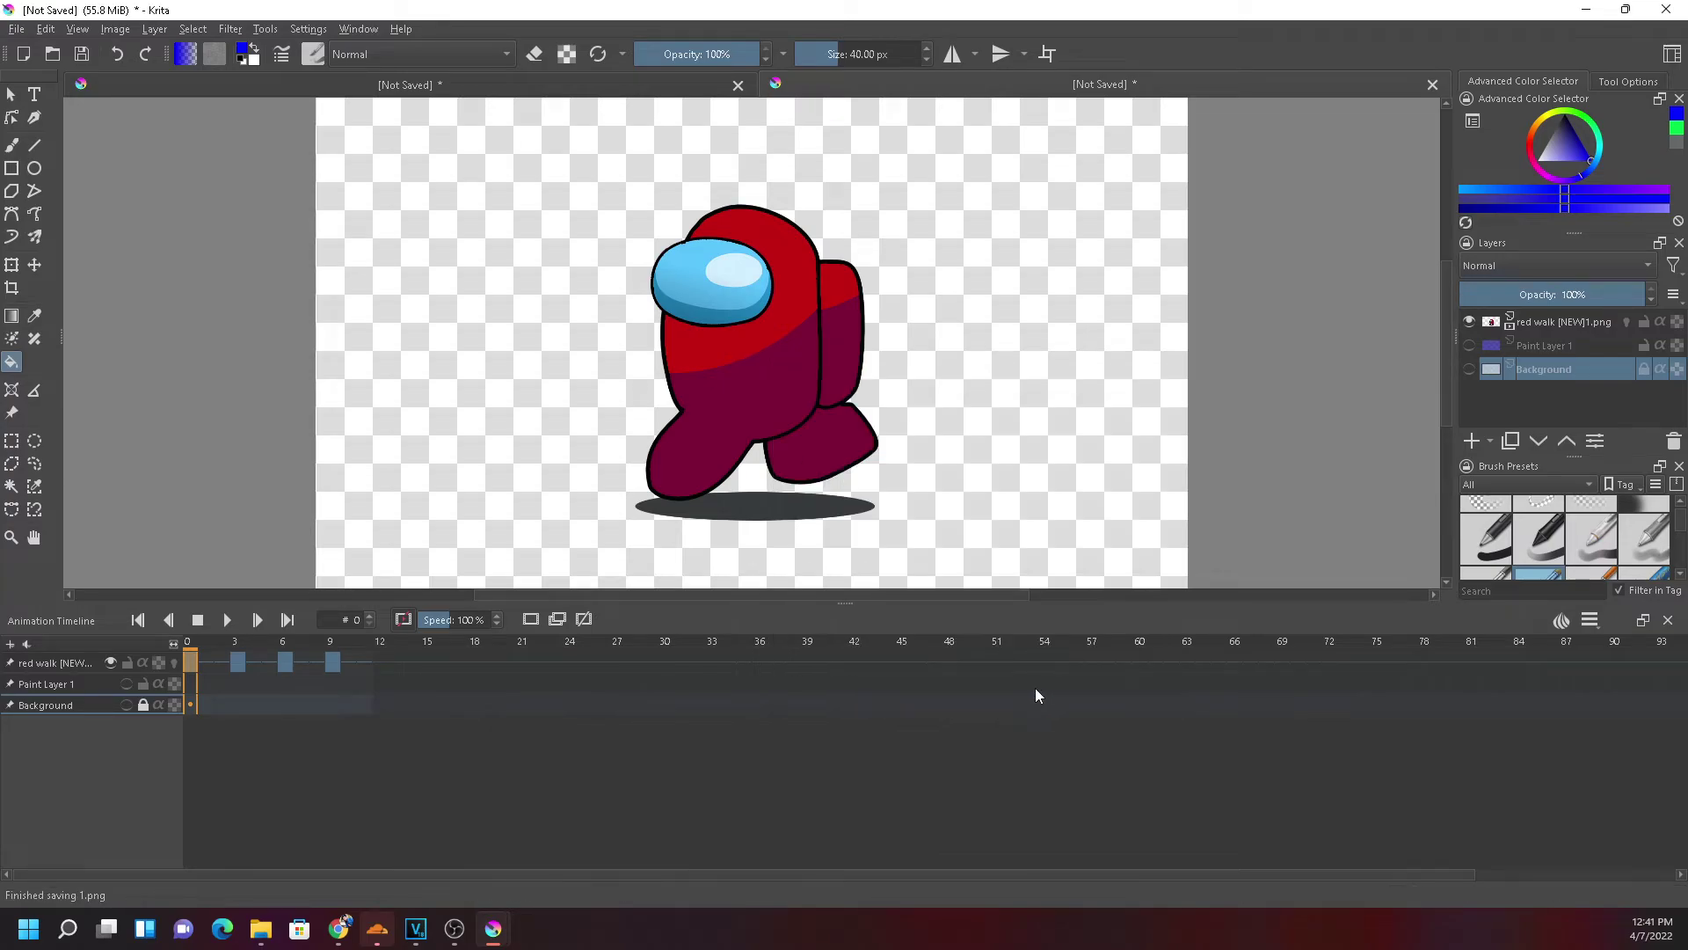
# Export frame 3 of the walk animation as a PNG image named 2 in the Music folder
pyautogui.click(241, 659)
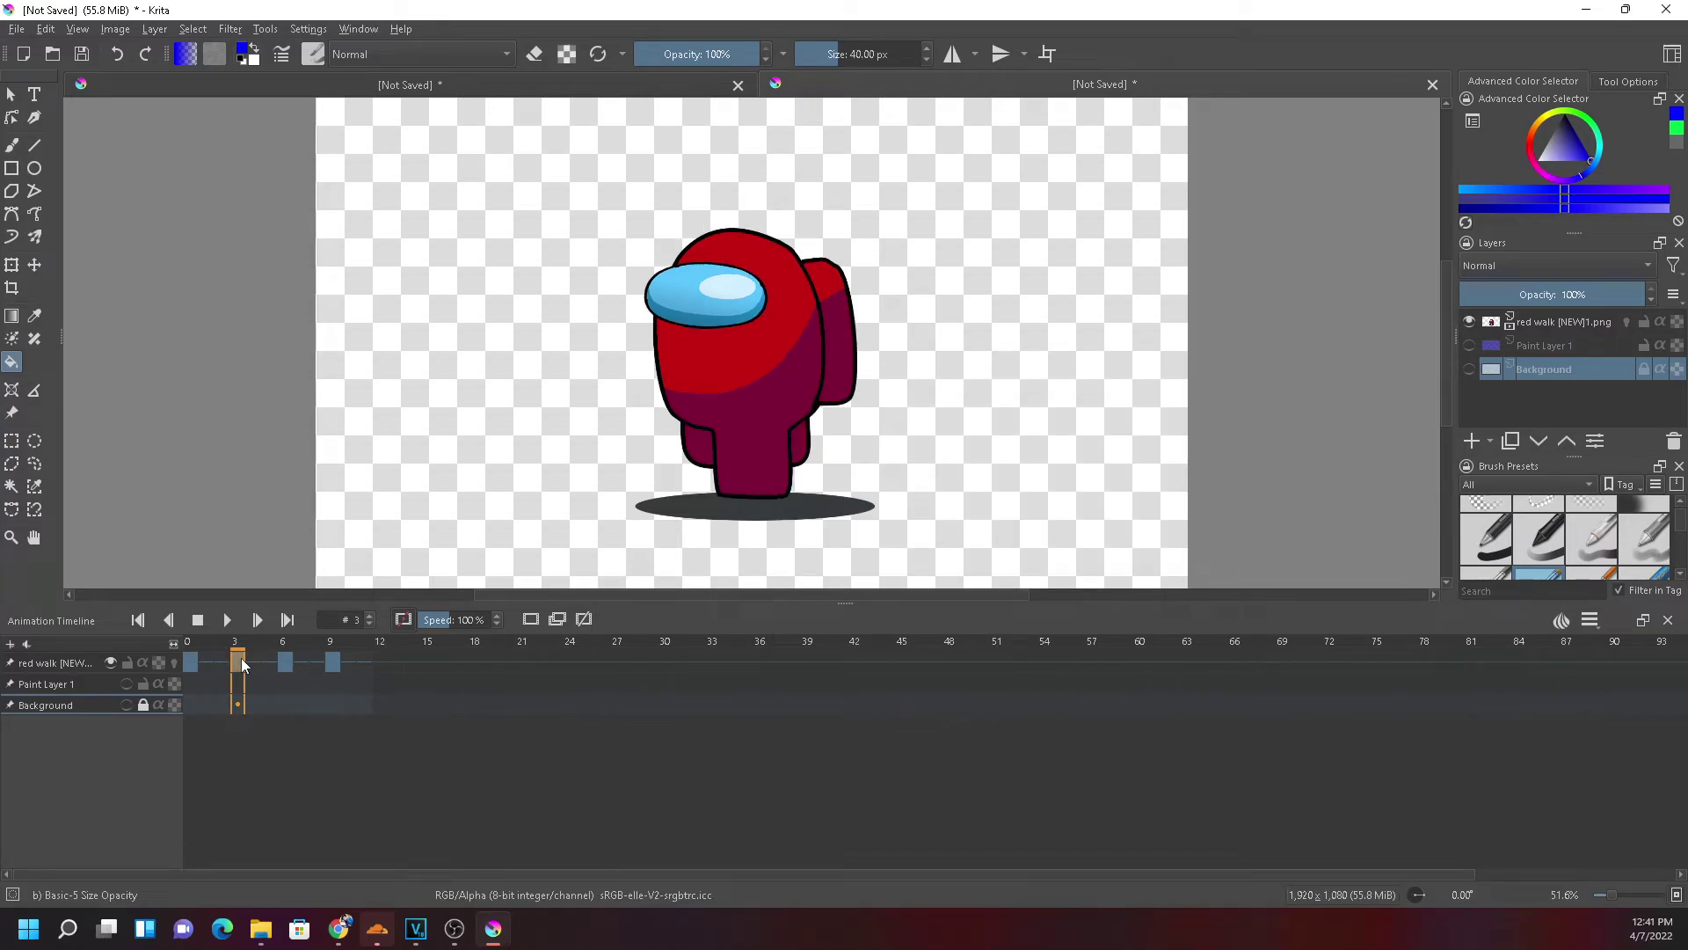
pyautogui.click(17, 29)
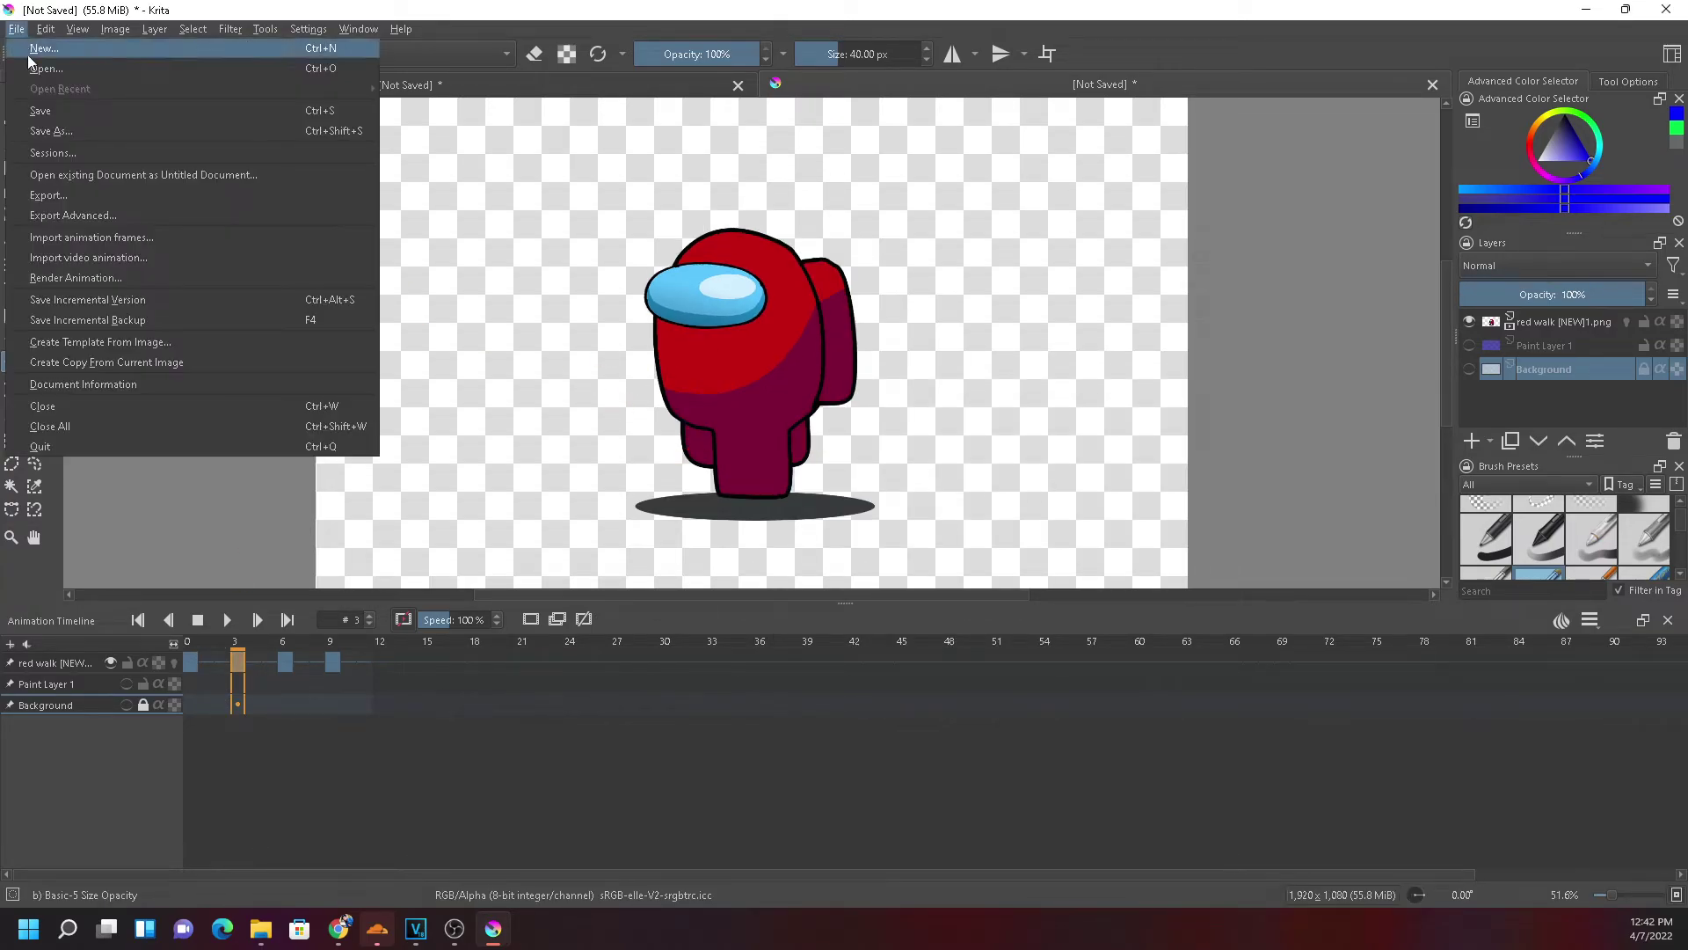
pyautogui.click(54, 201)
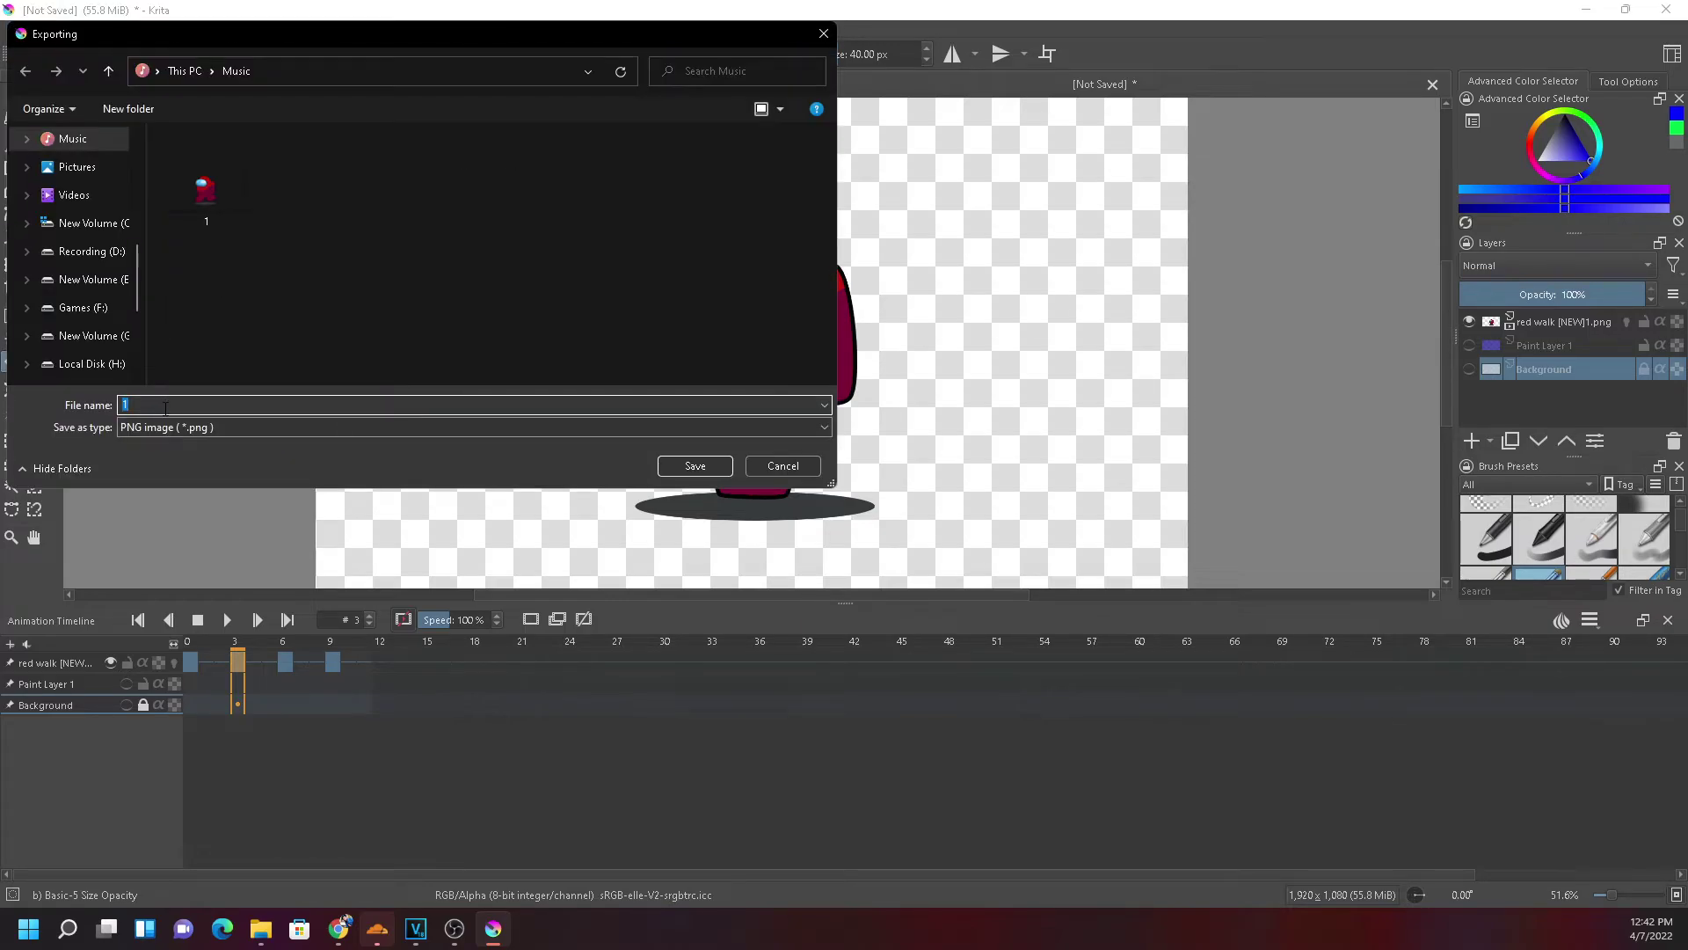
pyautogui.click(694, 461)
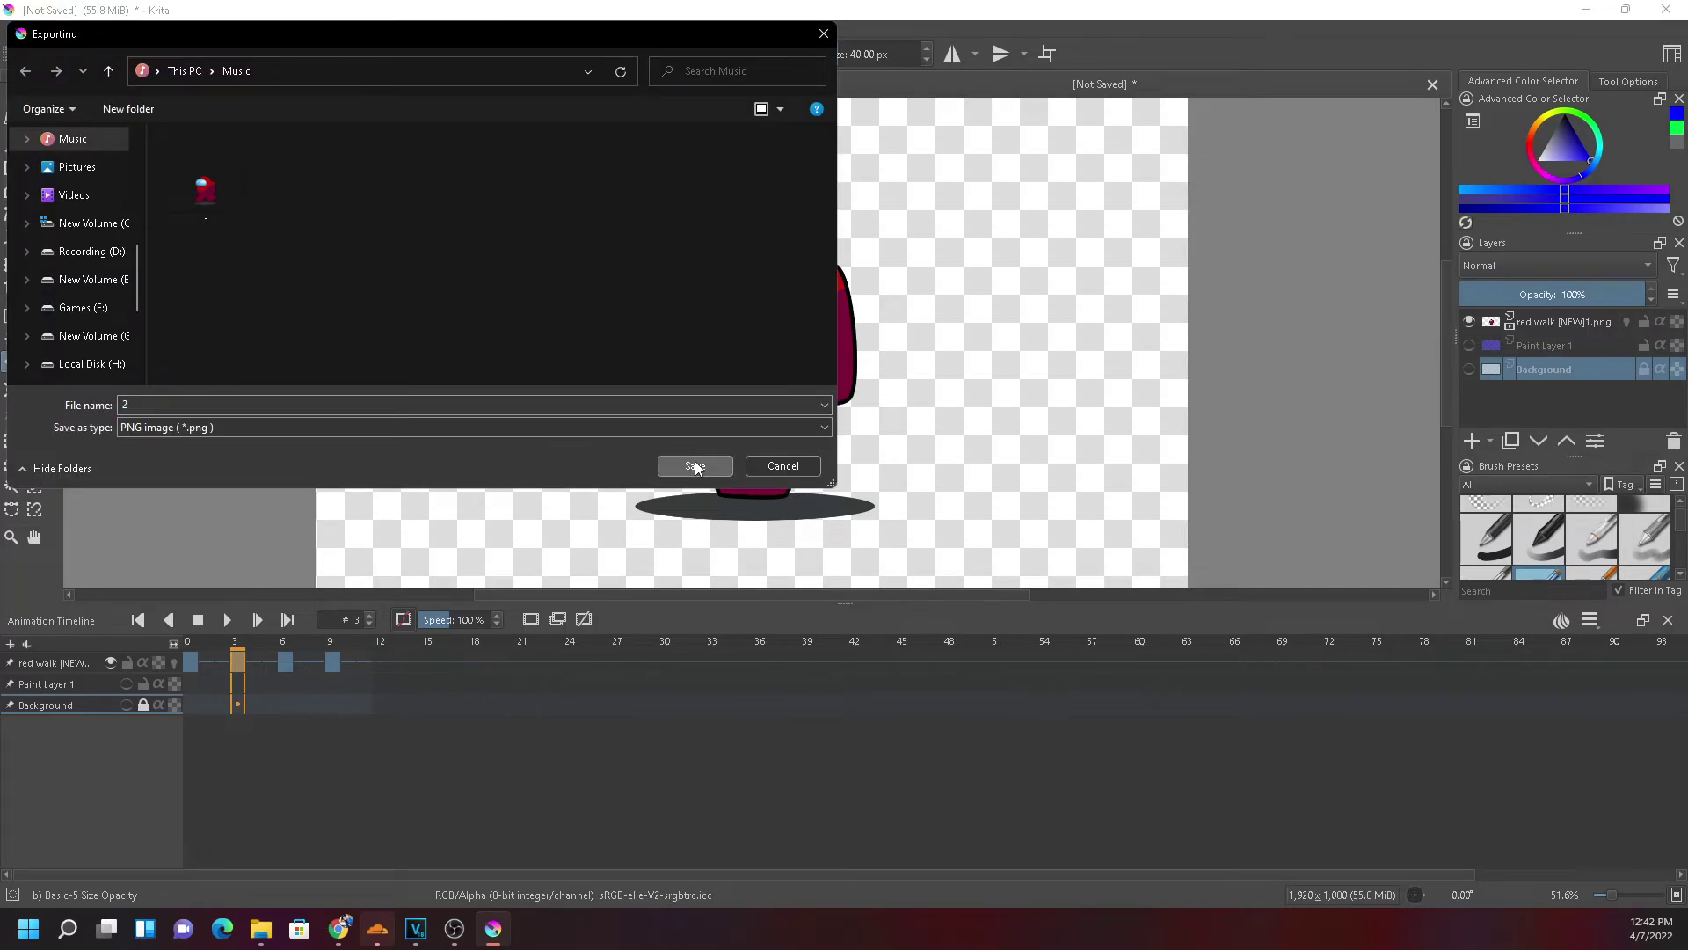
pyautogui.click(1055, 688)
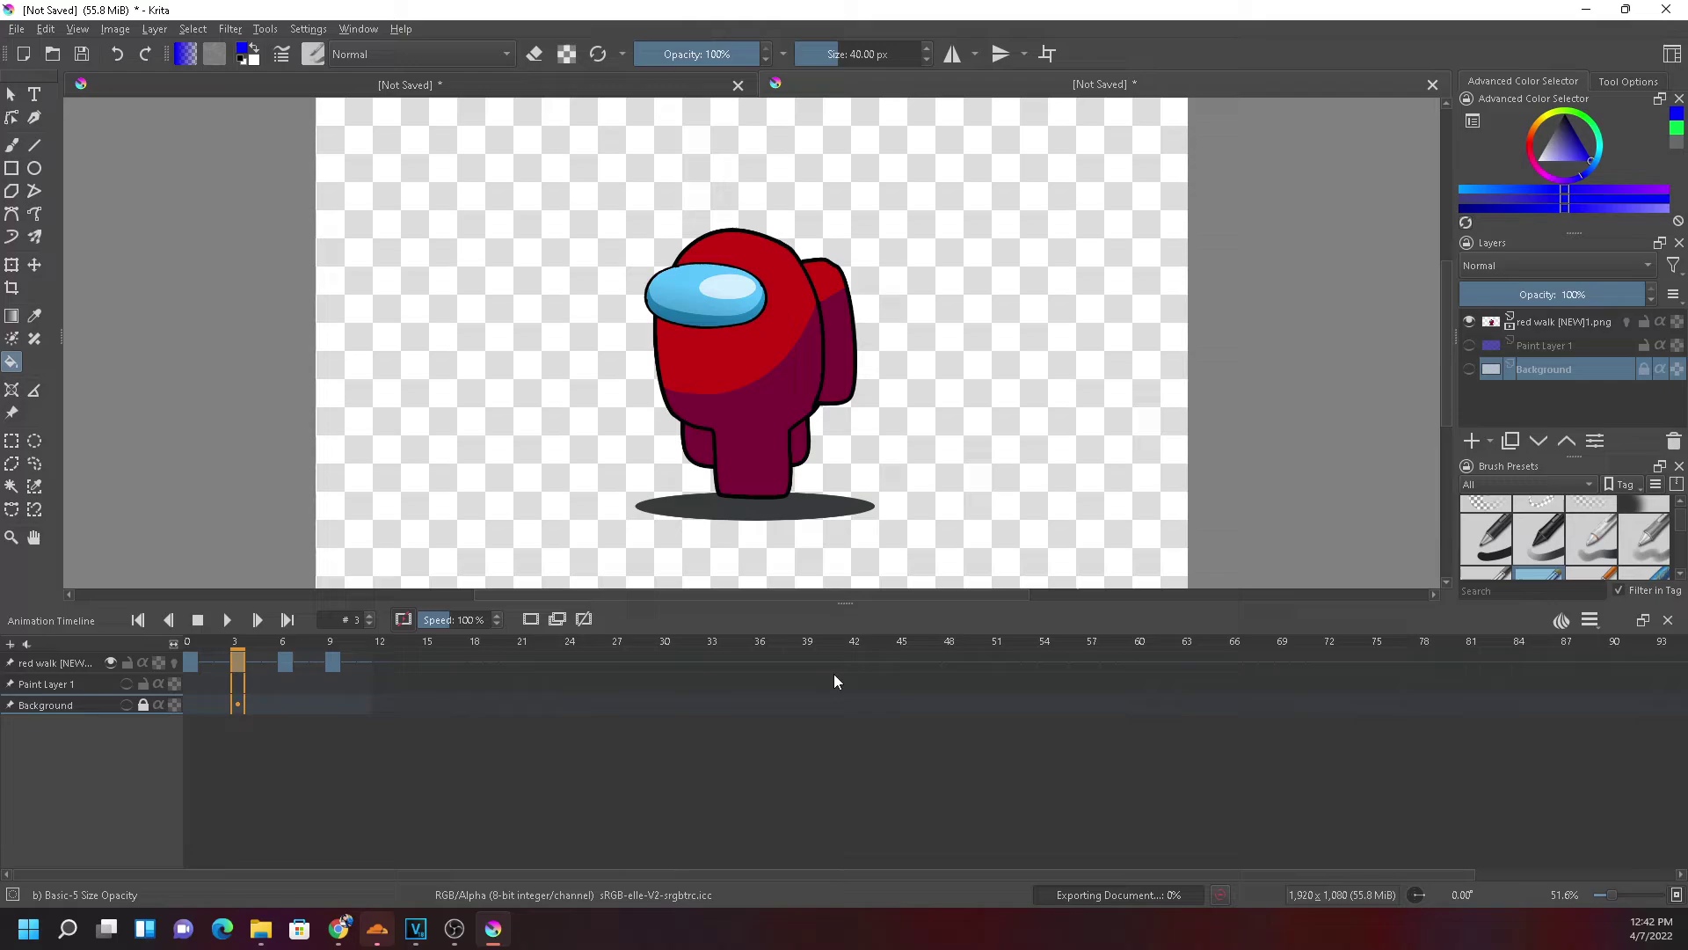
# Export frame 6 of the walk animation as a PNG image named 3, keeping the alpha channel stored
pyautogui.click(285, 662)
pyautogui.click(17, 29)
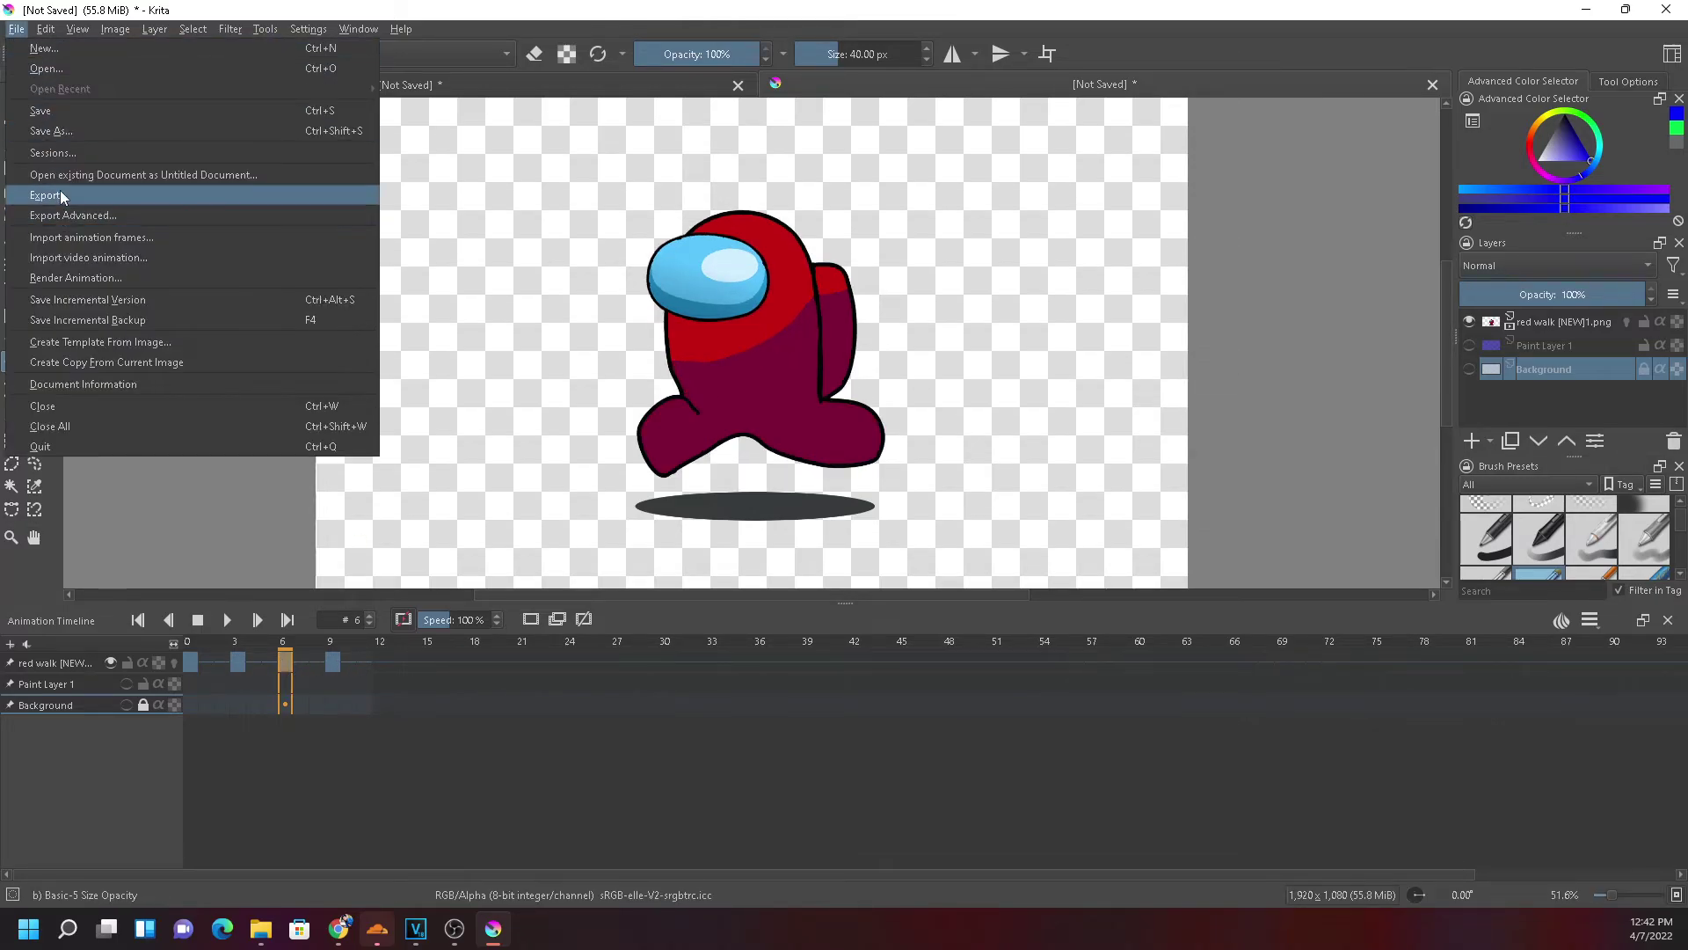
pyautogui.click(53, 199)
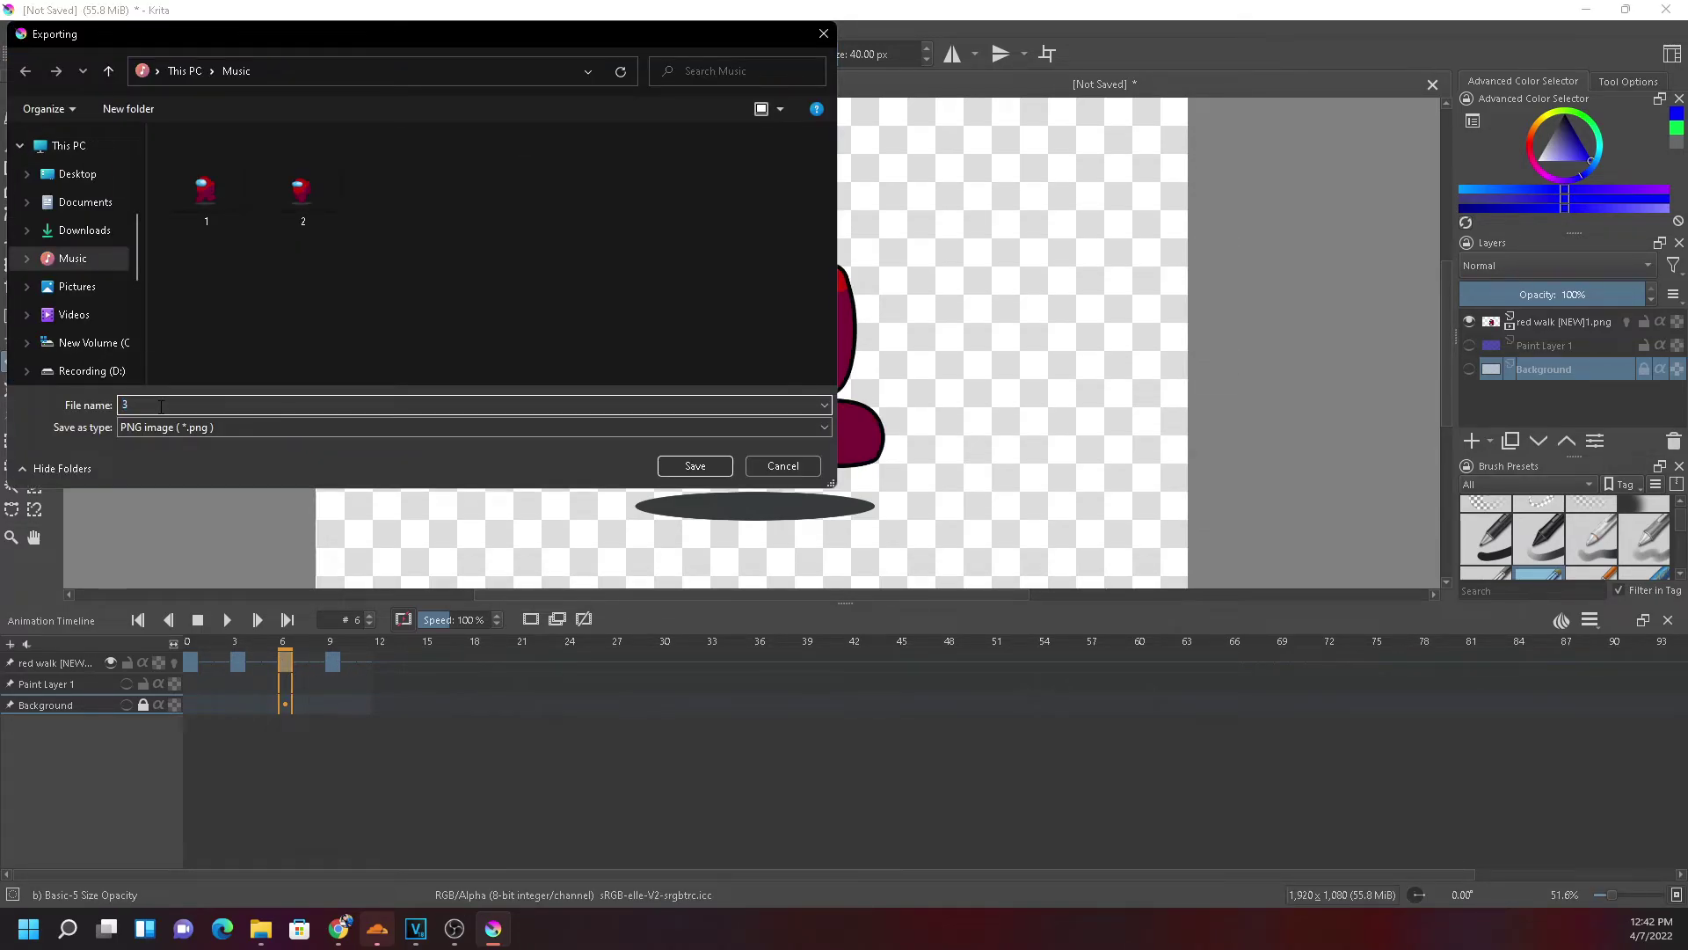
pyautogui.write('3')
pyautogui.click(694, 465)
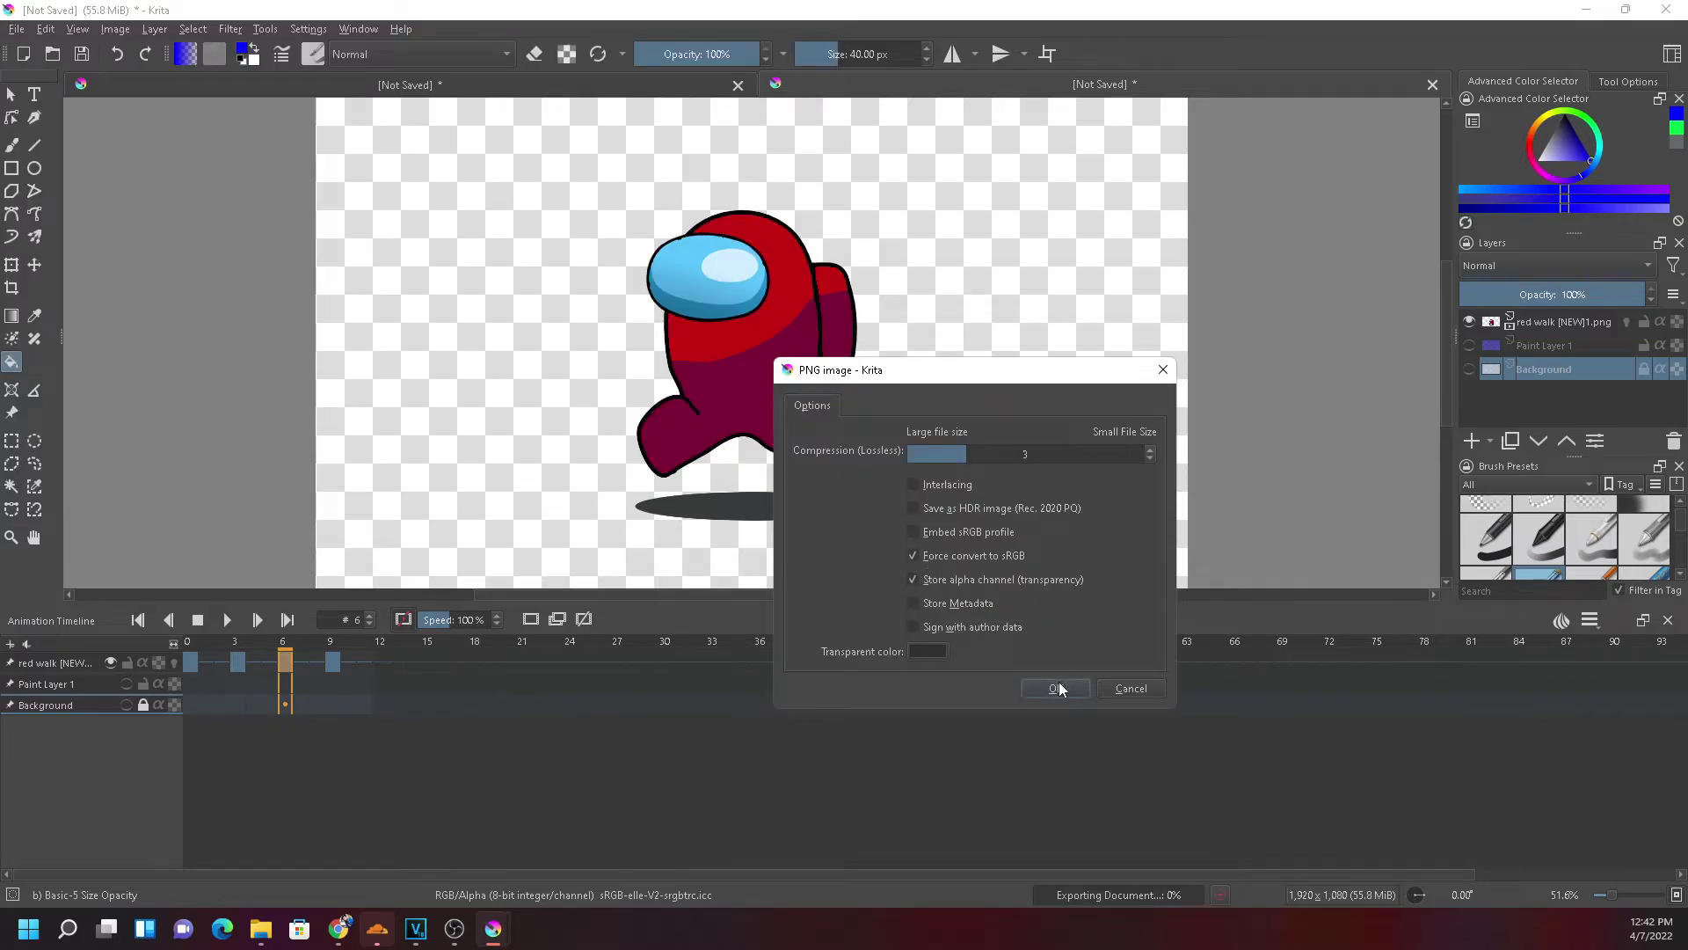
pyautogui.click(1055, 688)
# Export frame 9 of the walk animation as a PNG image named 4 in the Music folder
pyautogui.click(332, 662)
pyautogui.click(17, 29)
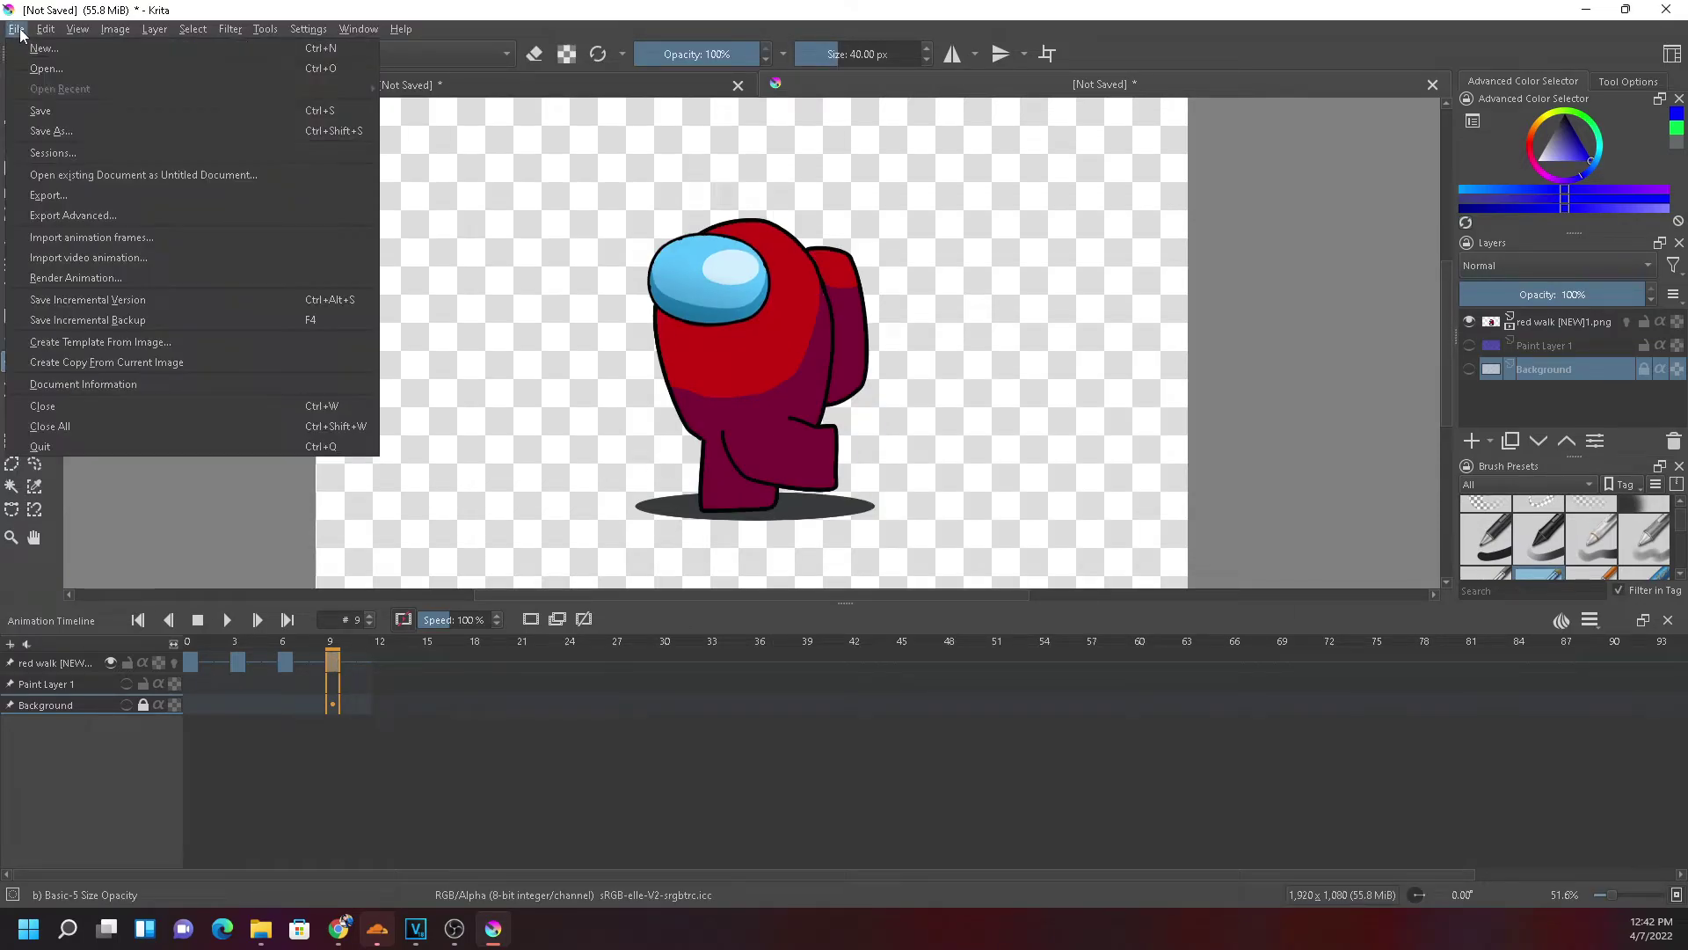
pyautogui.click(54, 197)
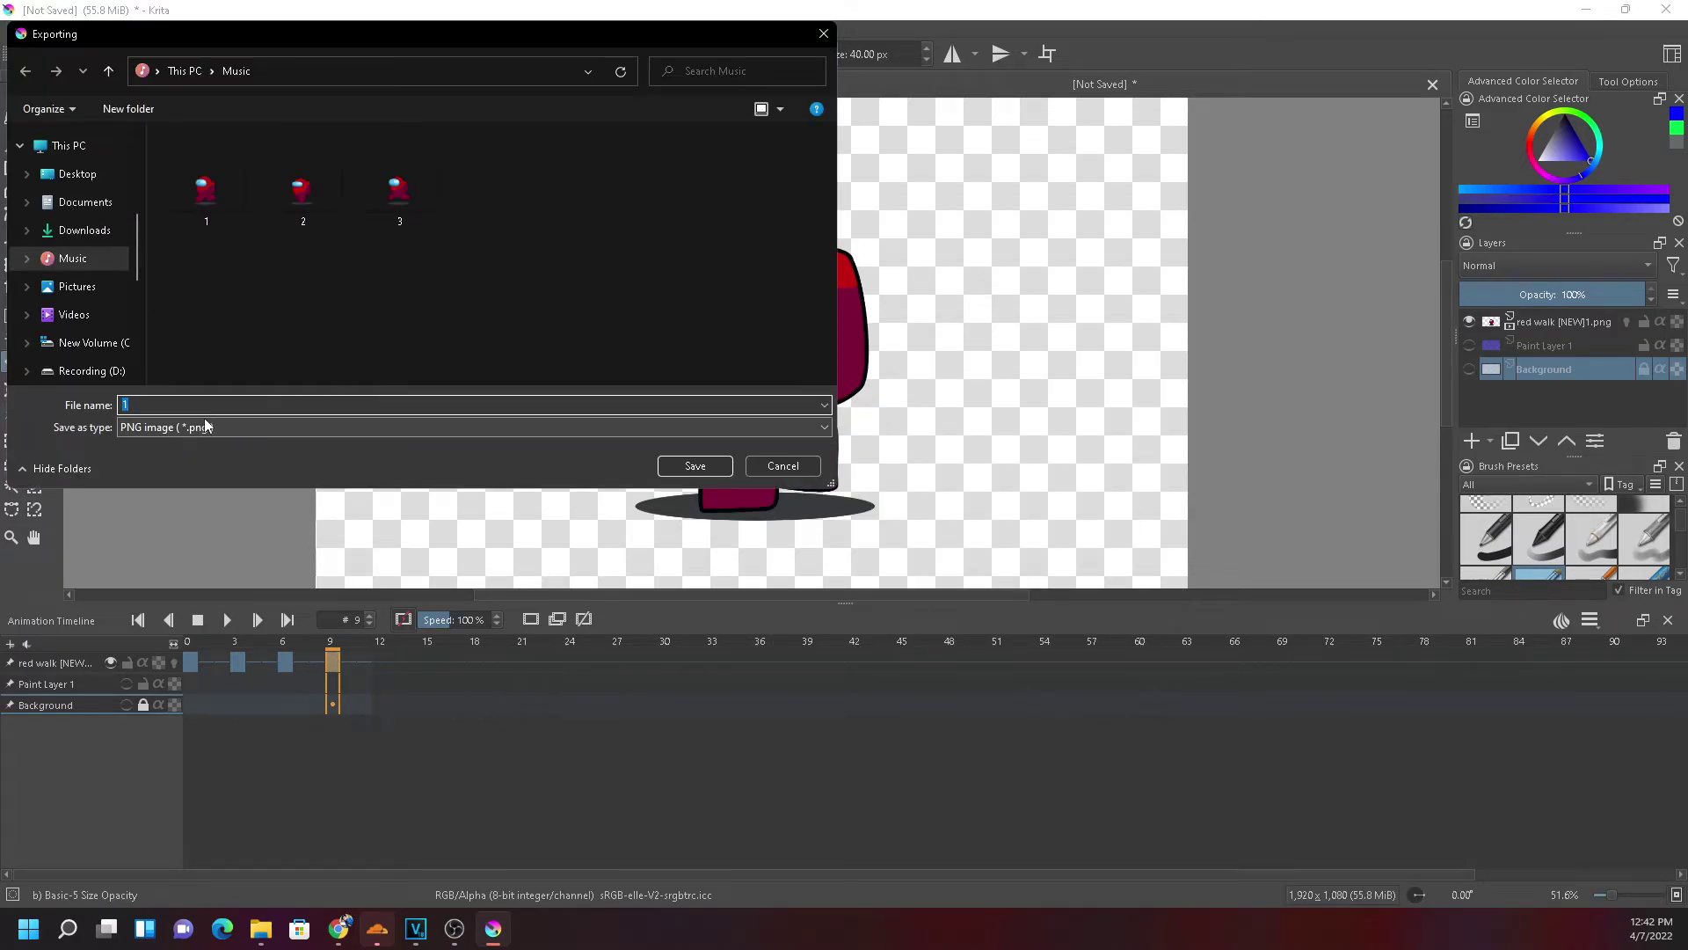
pyautogui.write('4')
pyautogui.click(695, 465)
pyautogui.click(1037, 688)
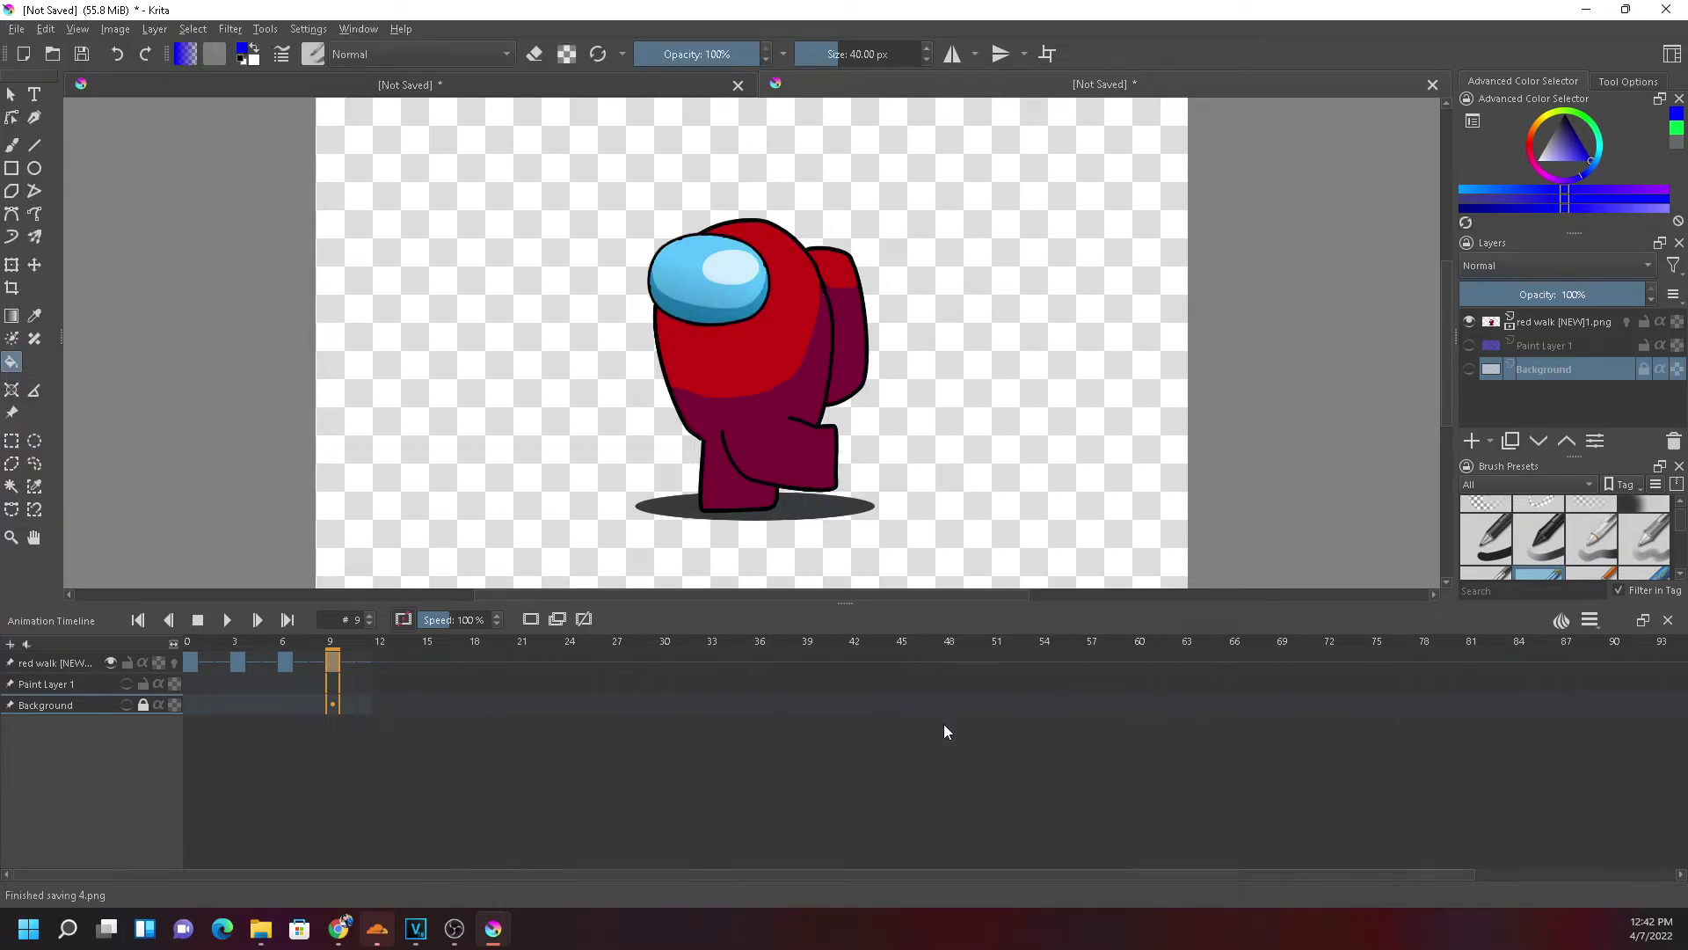
# Switch to VEGAS Pro and back to Krita, and examine how long the drawing at frame 0 is held before frame 3
pyautogui.click(416, 928)
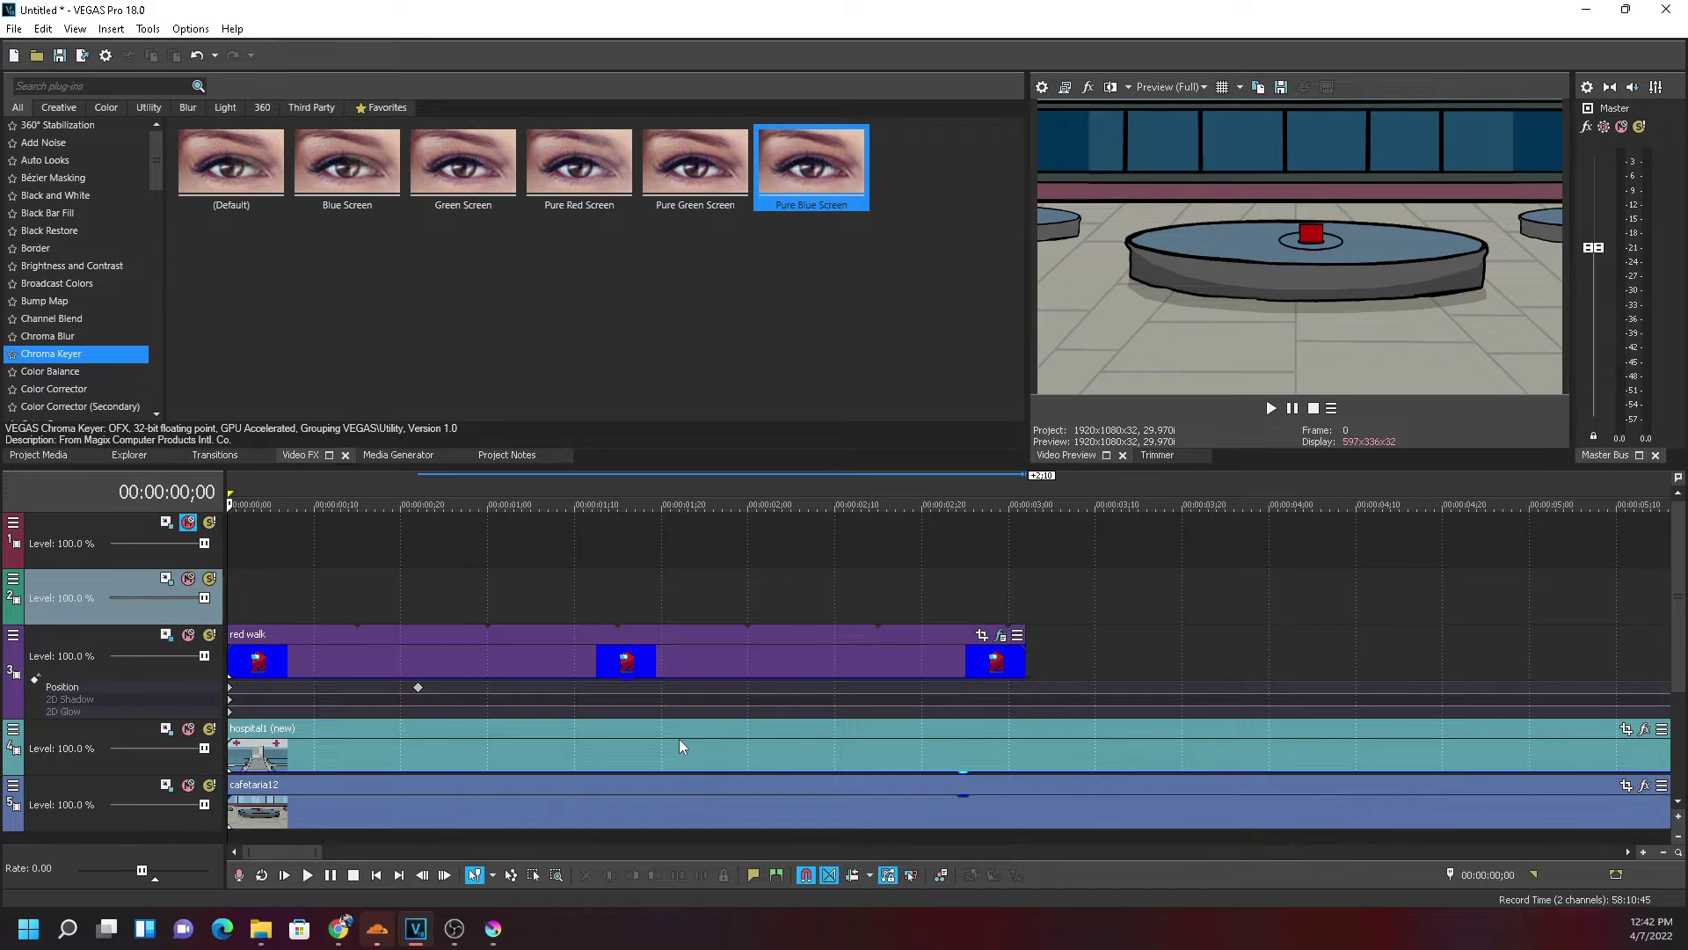
pyautogui.hotkey('alt', 'Tab')
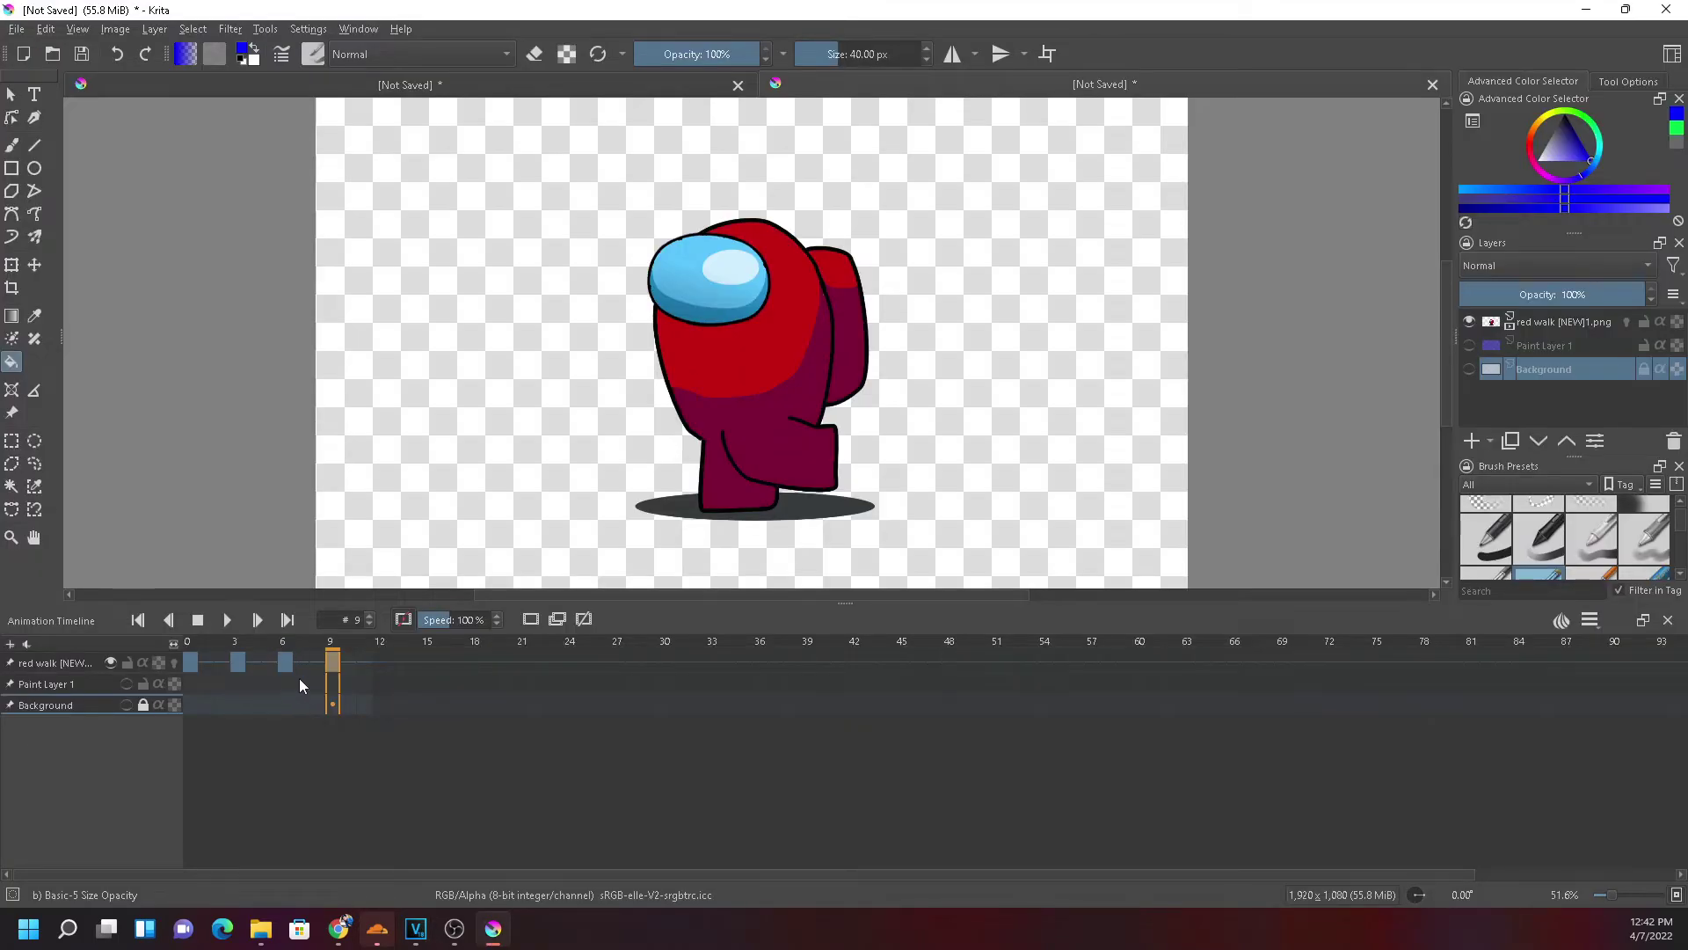
pyautogui.click(192, 661)
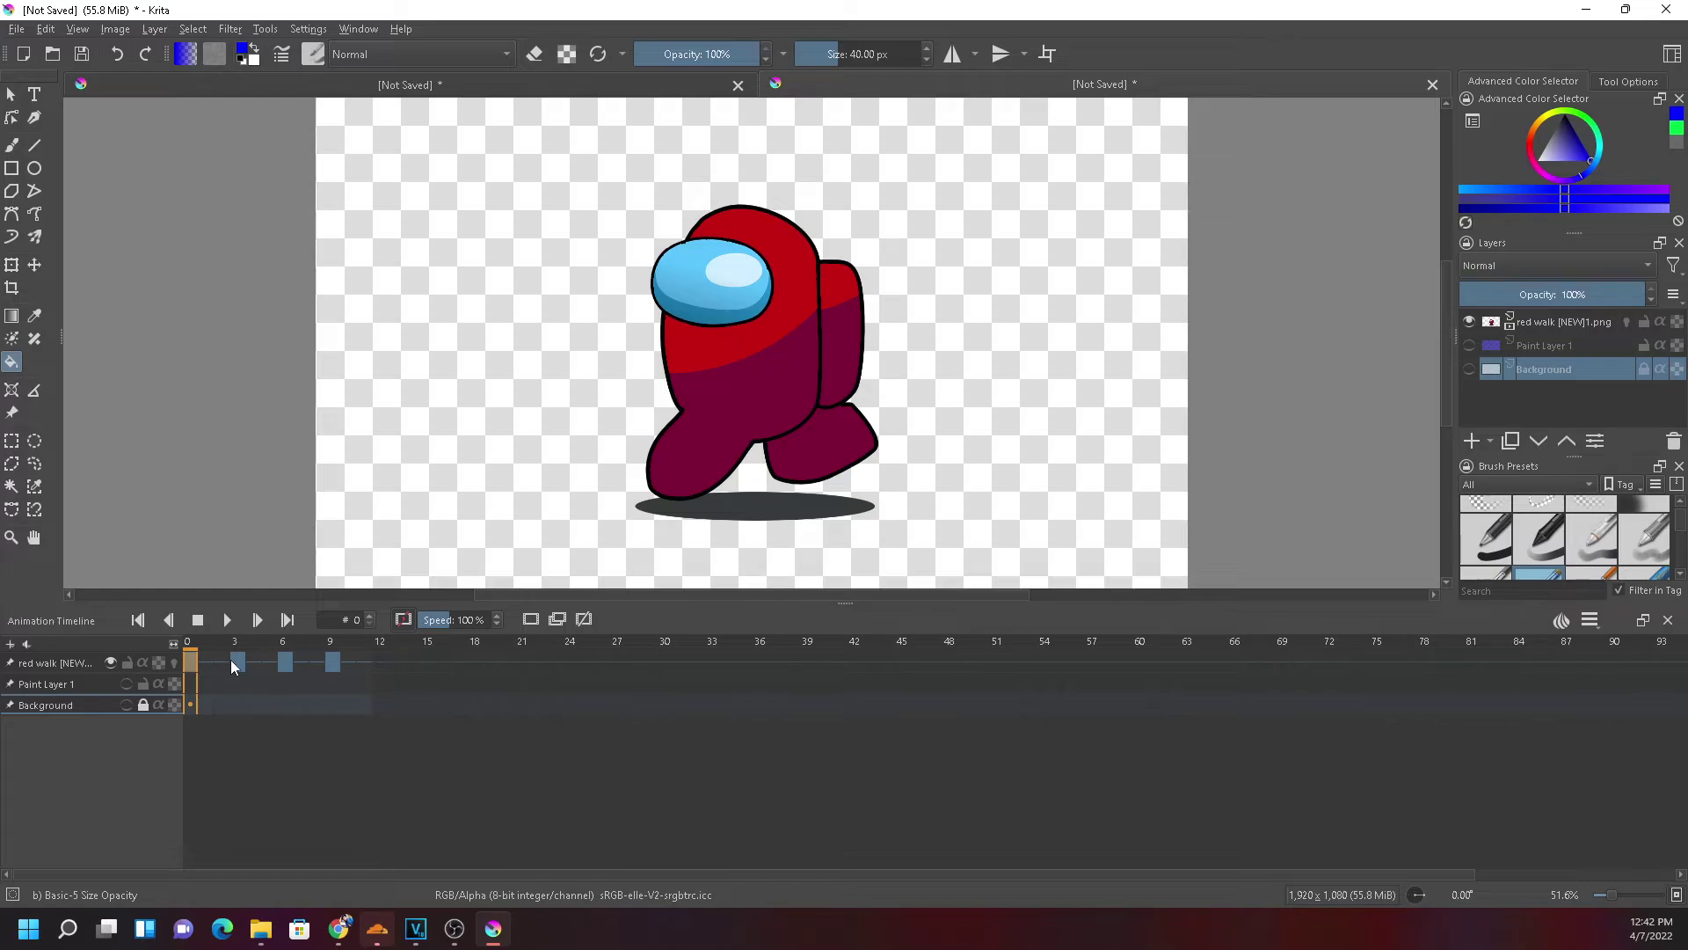
pyautogui.click(230, 659)
pyautogui.click(219, 665)
pyautogui.click(221, 664)
# Switch to VEGAS Pro and place the exported PNG images 1 to 4 in sequence at the start of the empty video track
pyautogui.hotkey('alt', 'Tab')
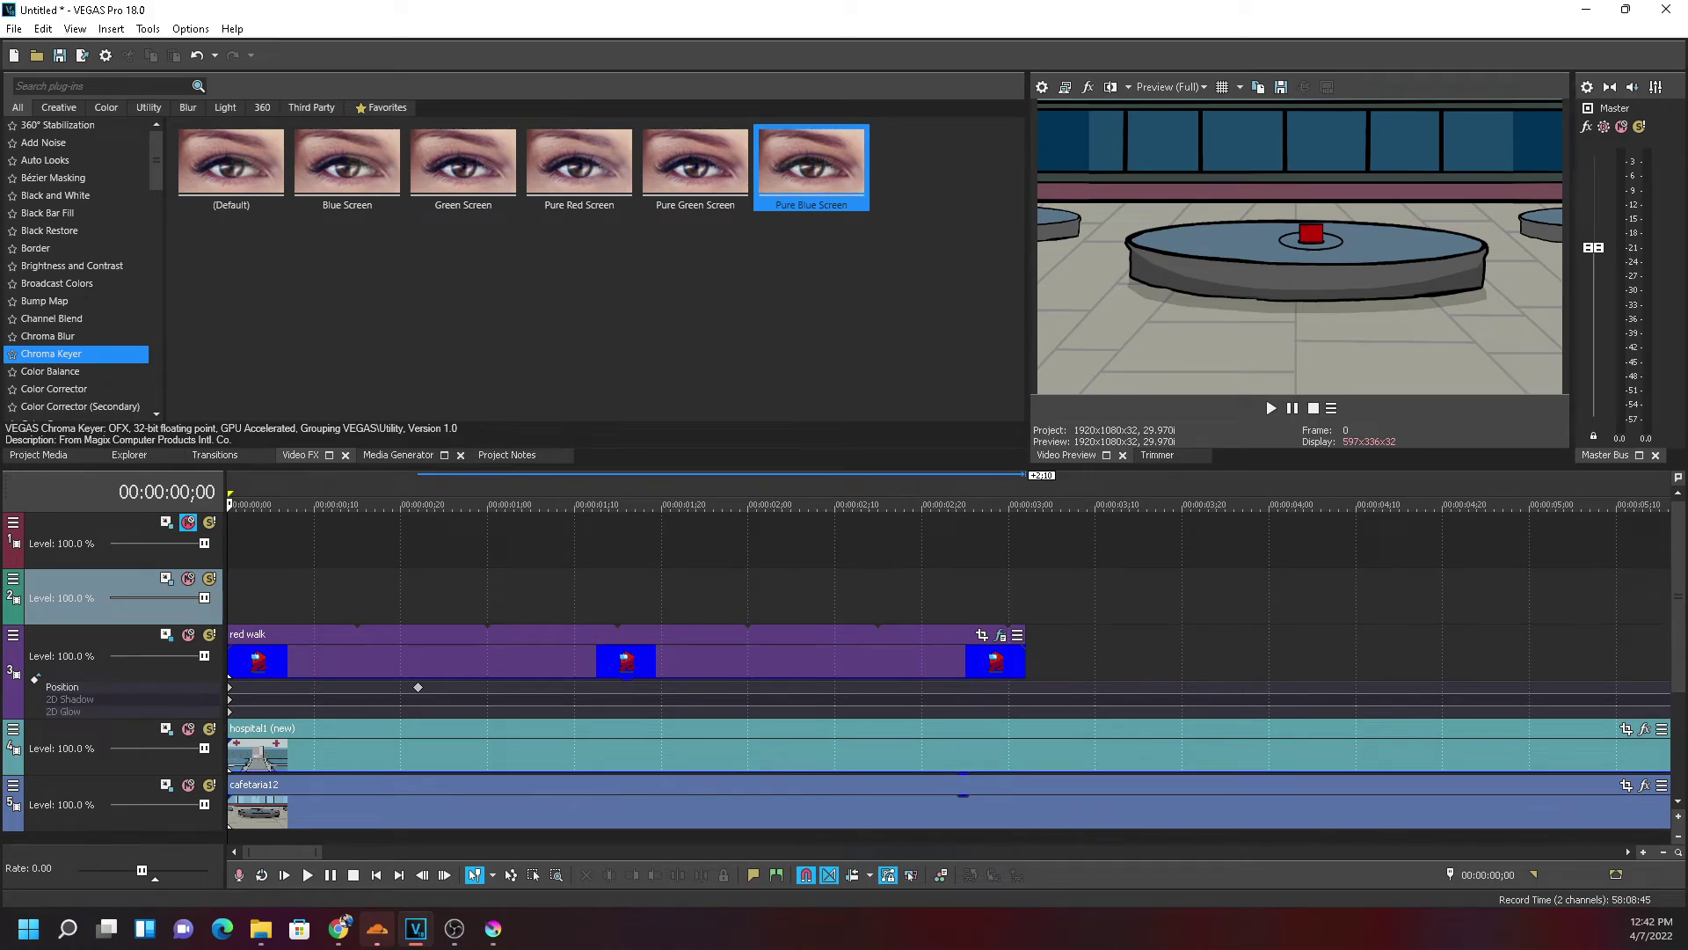
pyautogui.hotkey('alt', 'Tab')
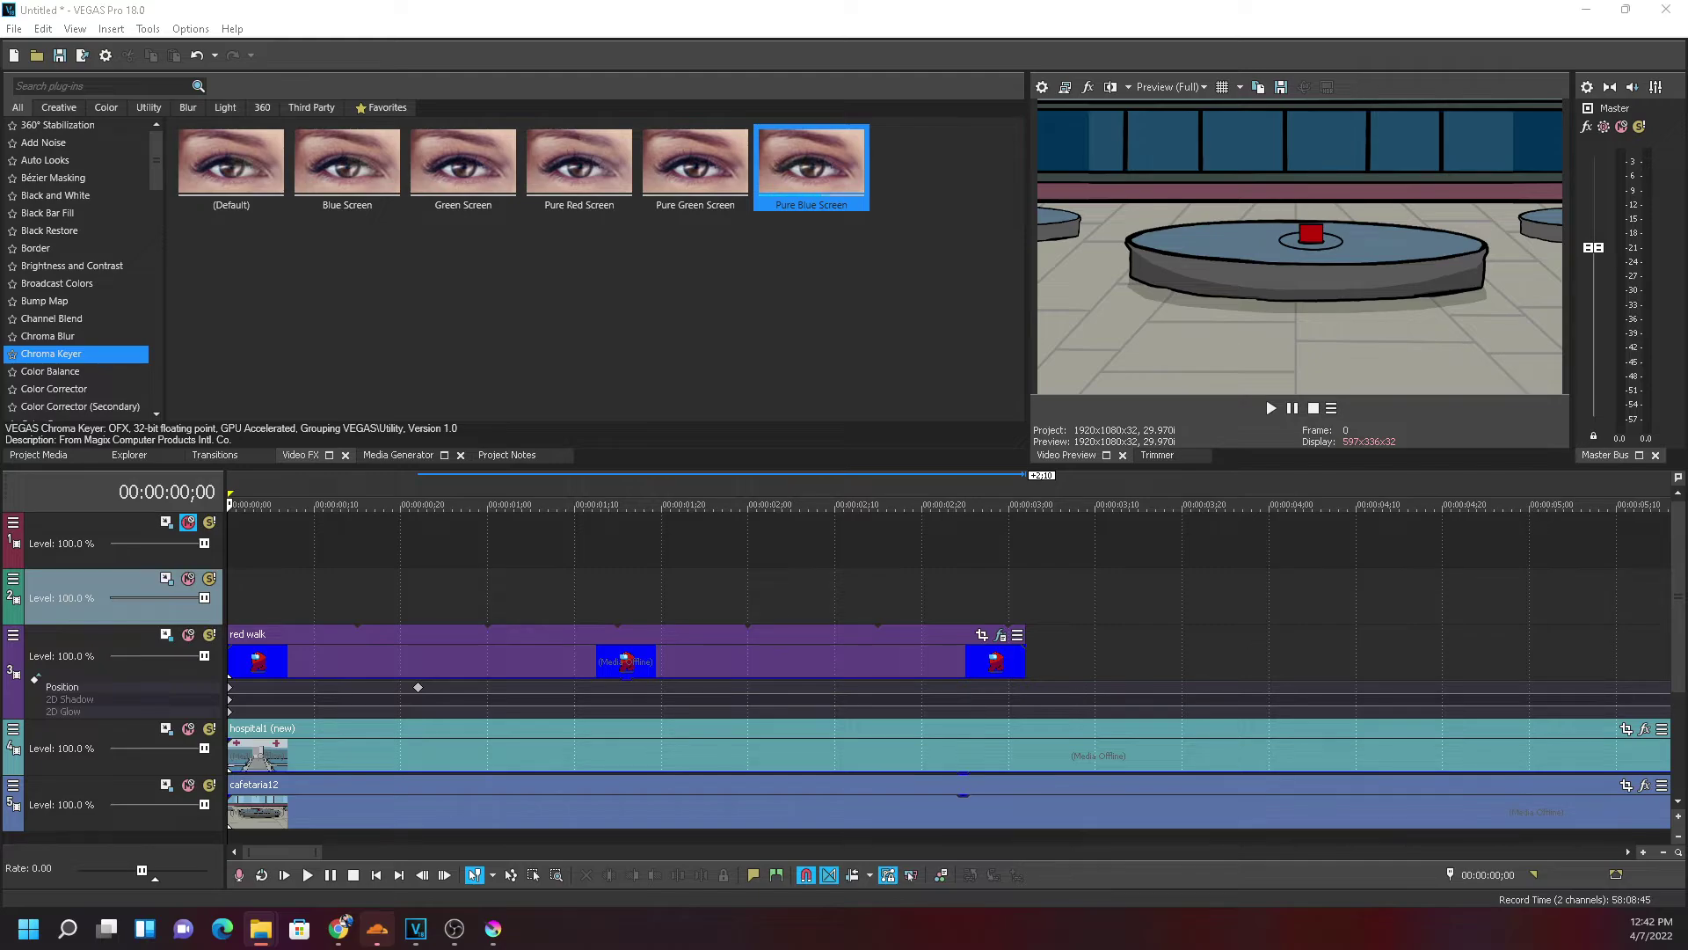
pyautogui.moveTo(123, 468); pyautogui.dragTo(255, 593)
pyautogui.scroll(-5, 564, 639)
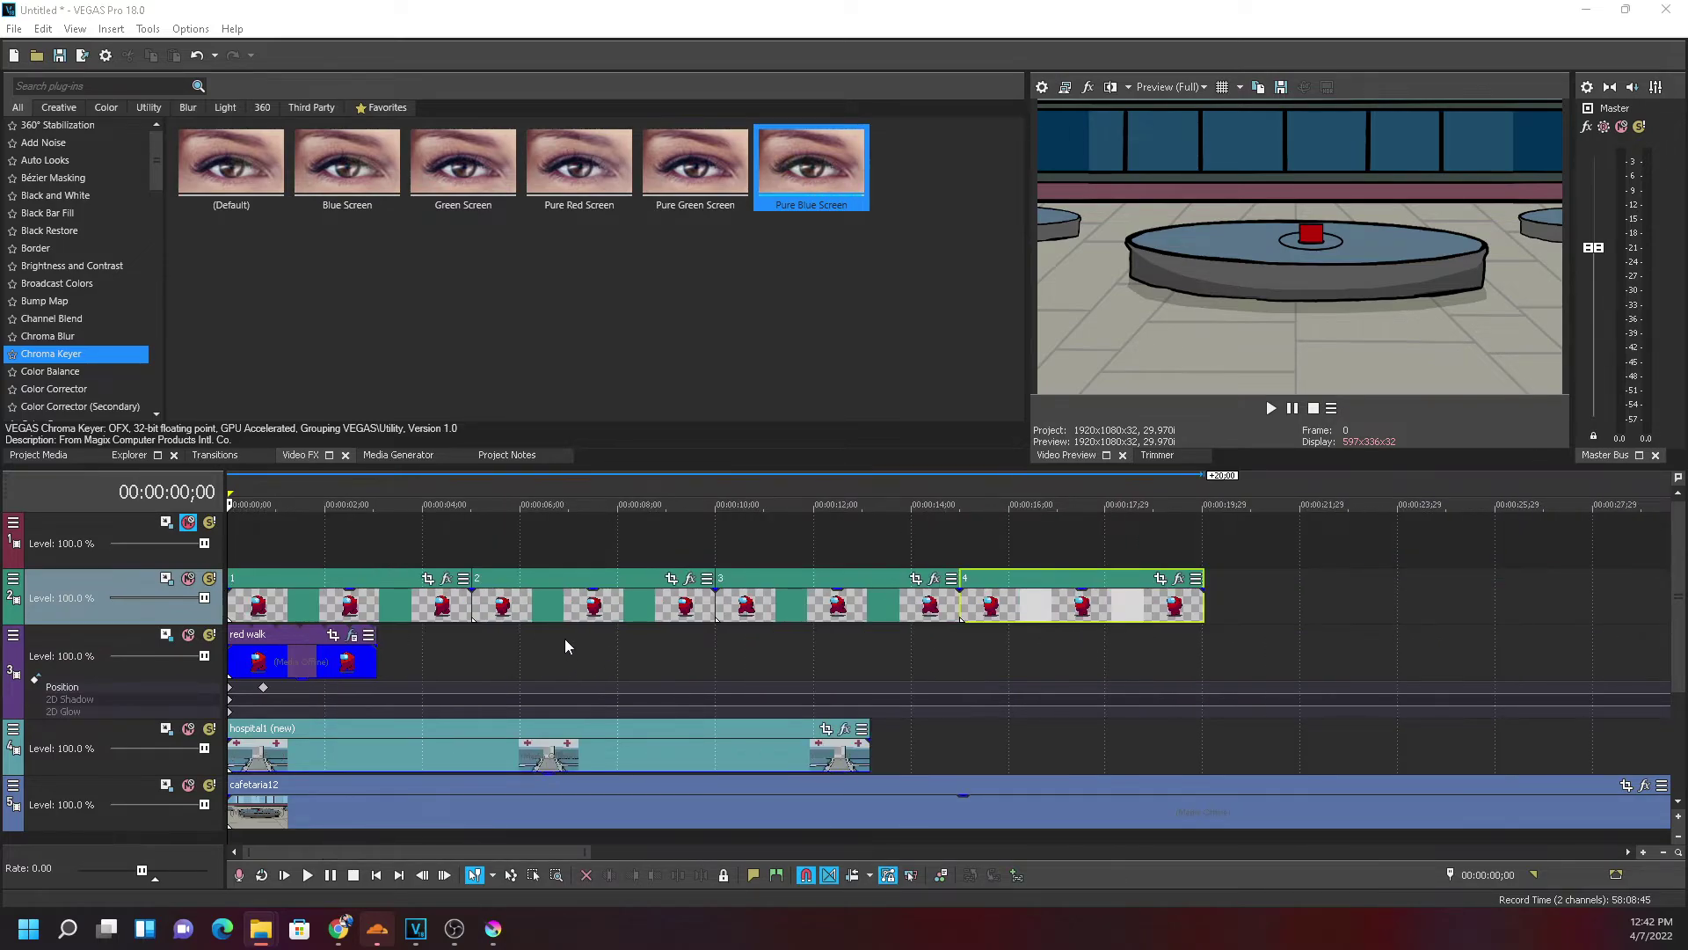
# Select clip 1 and step the playhead back frame by frame to frame 1
pyautogui.click(248, 607)
pyautogui.scroll(-3, 663, 636)
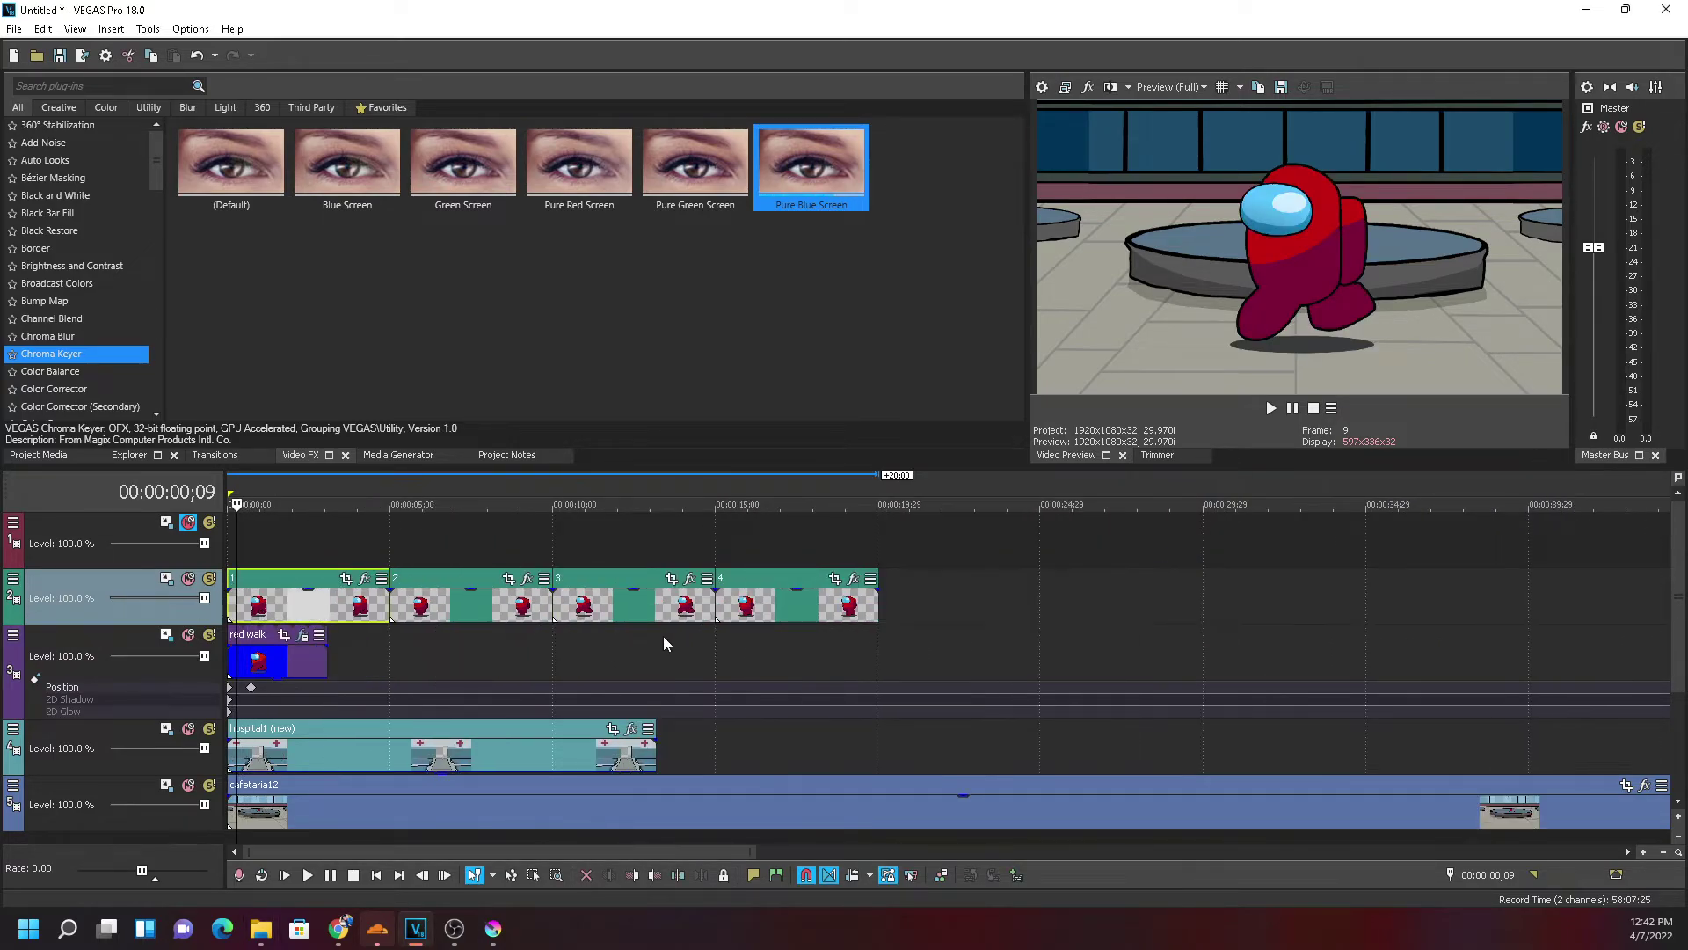
pyautogui.scroll(5, 249, 630)
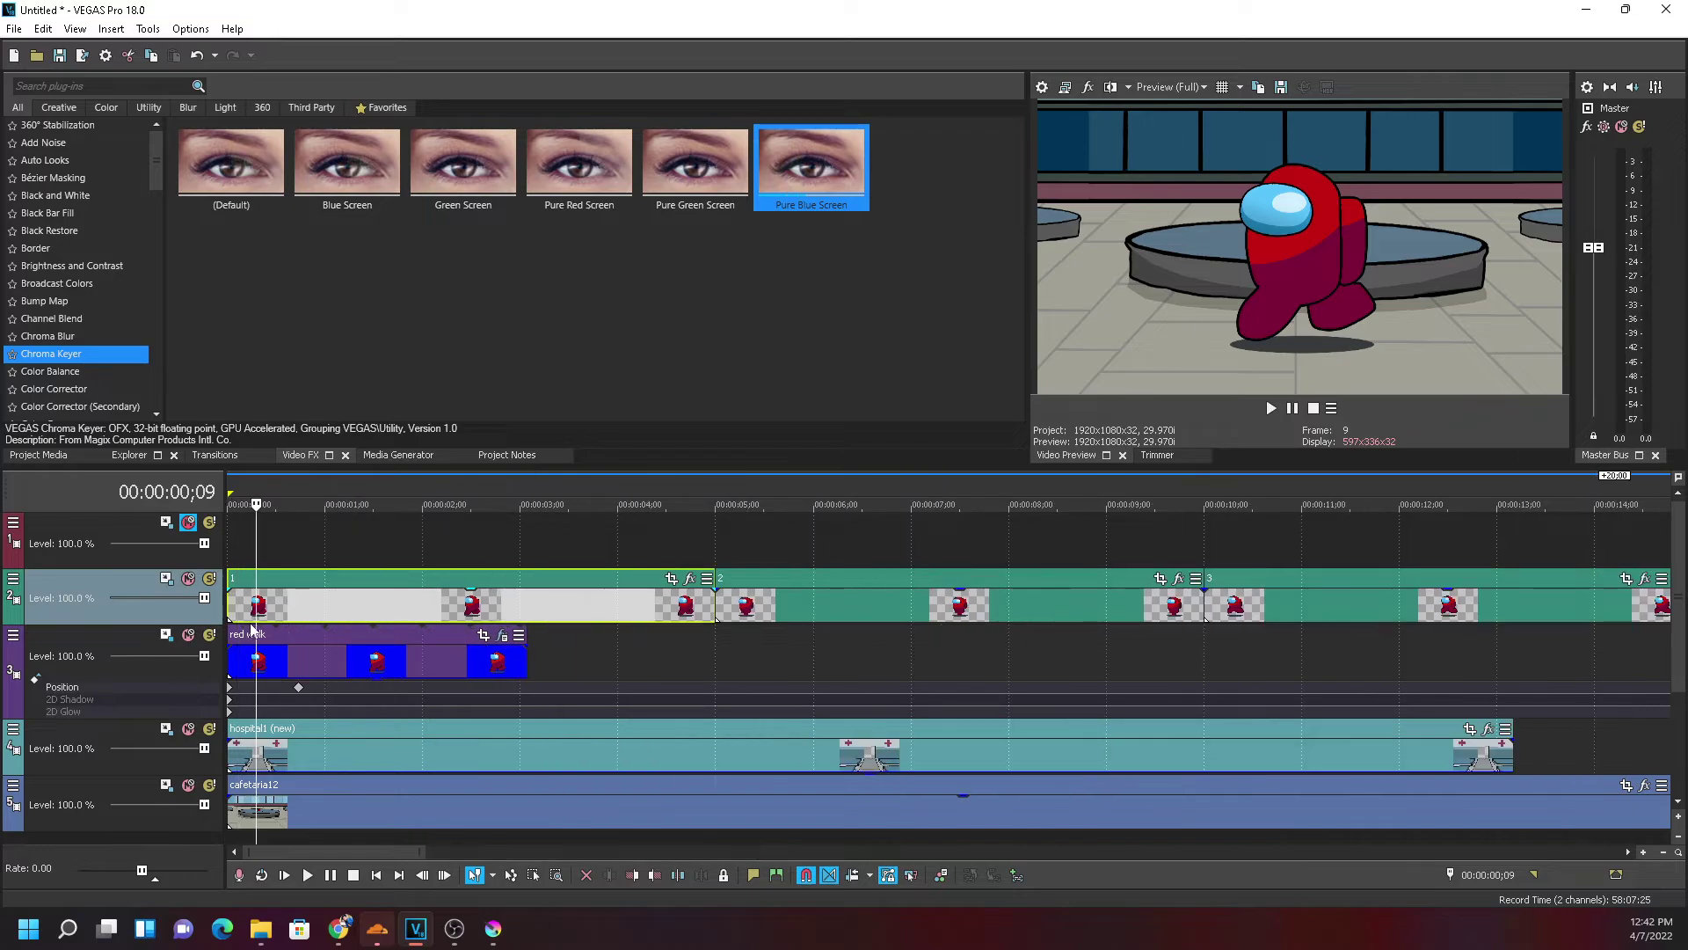
pyautogui.scroll(-4, 668, 626)
pyautogui.scroll(6, 510, 626)
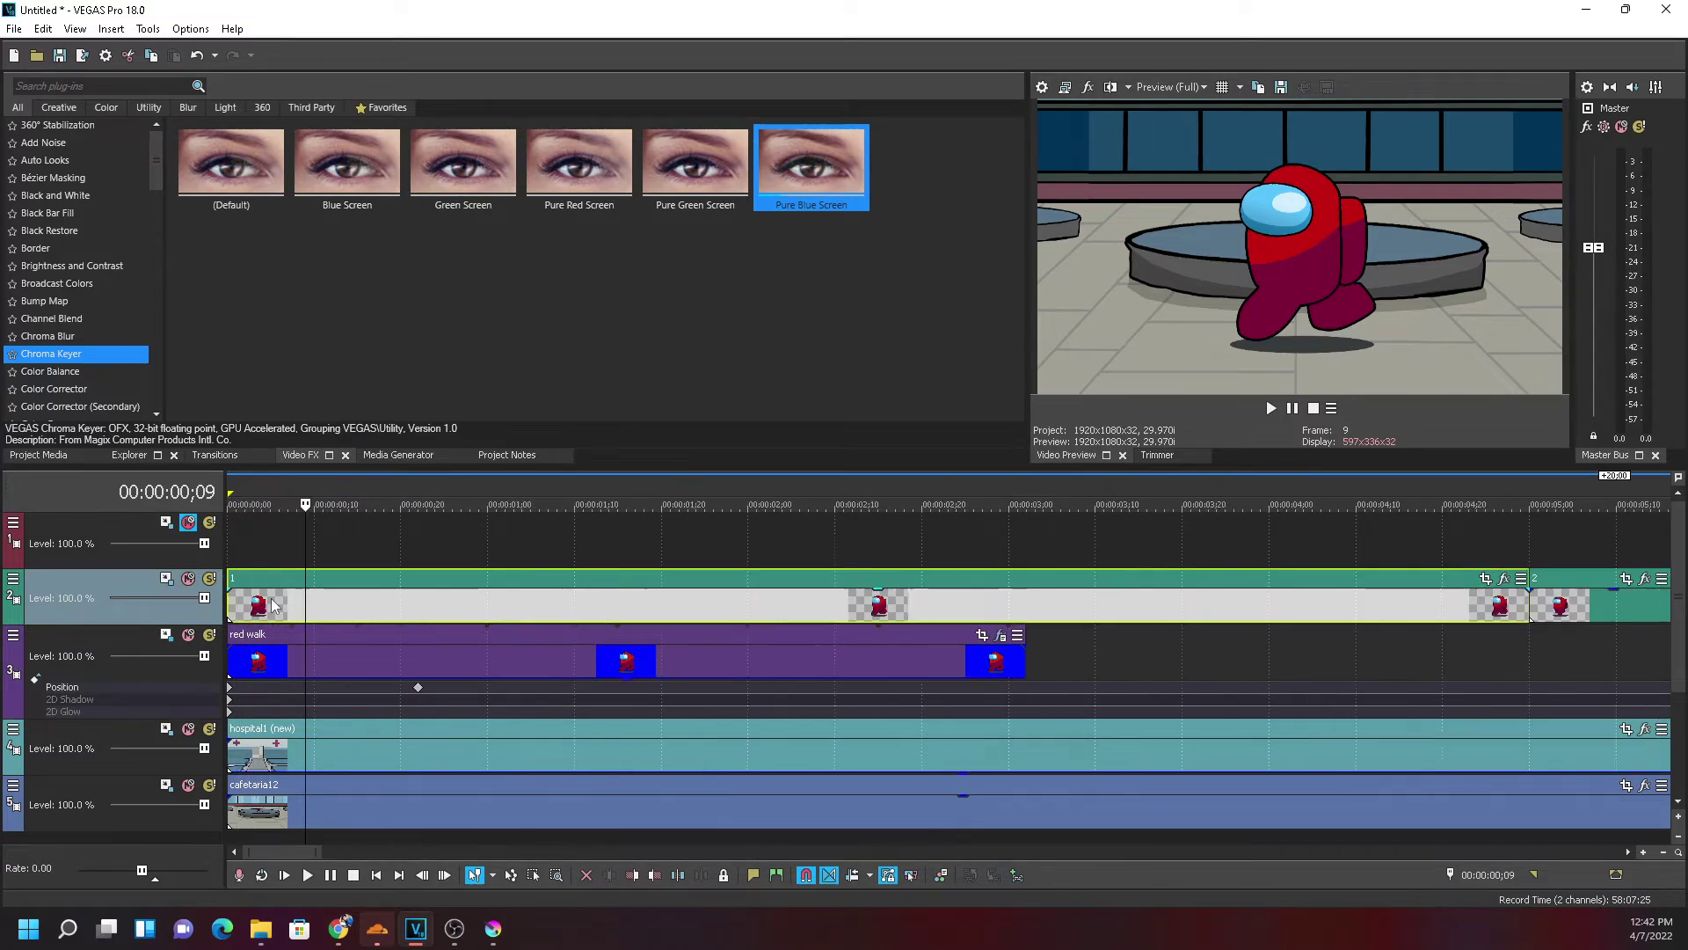
pyautogui.scroll(-5, 334, 615)
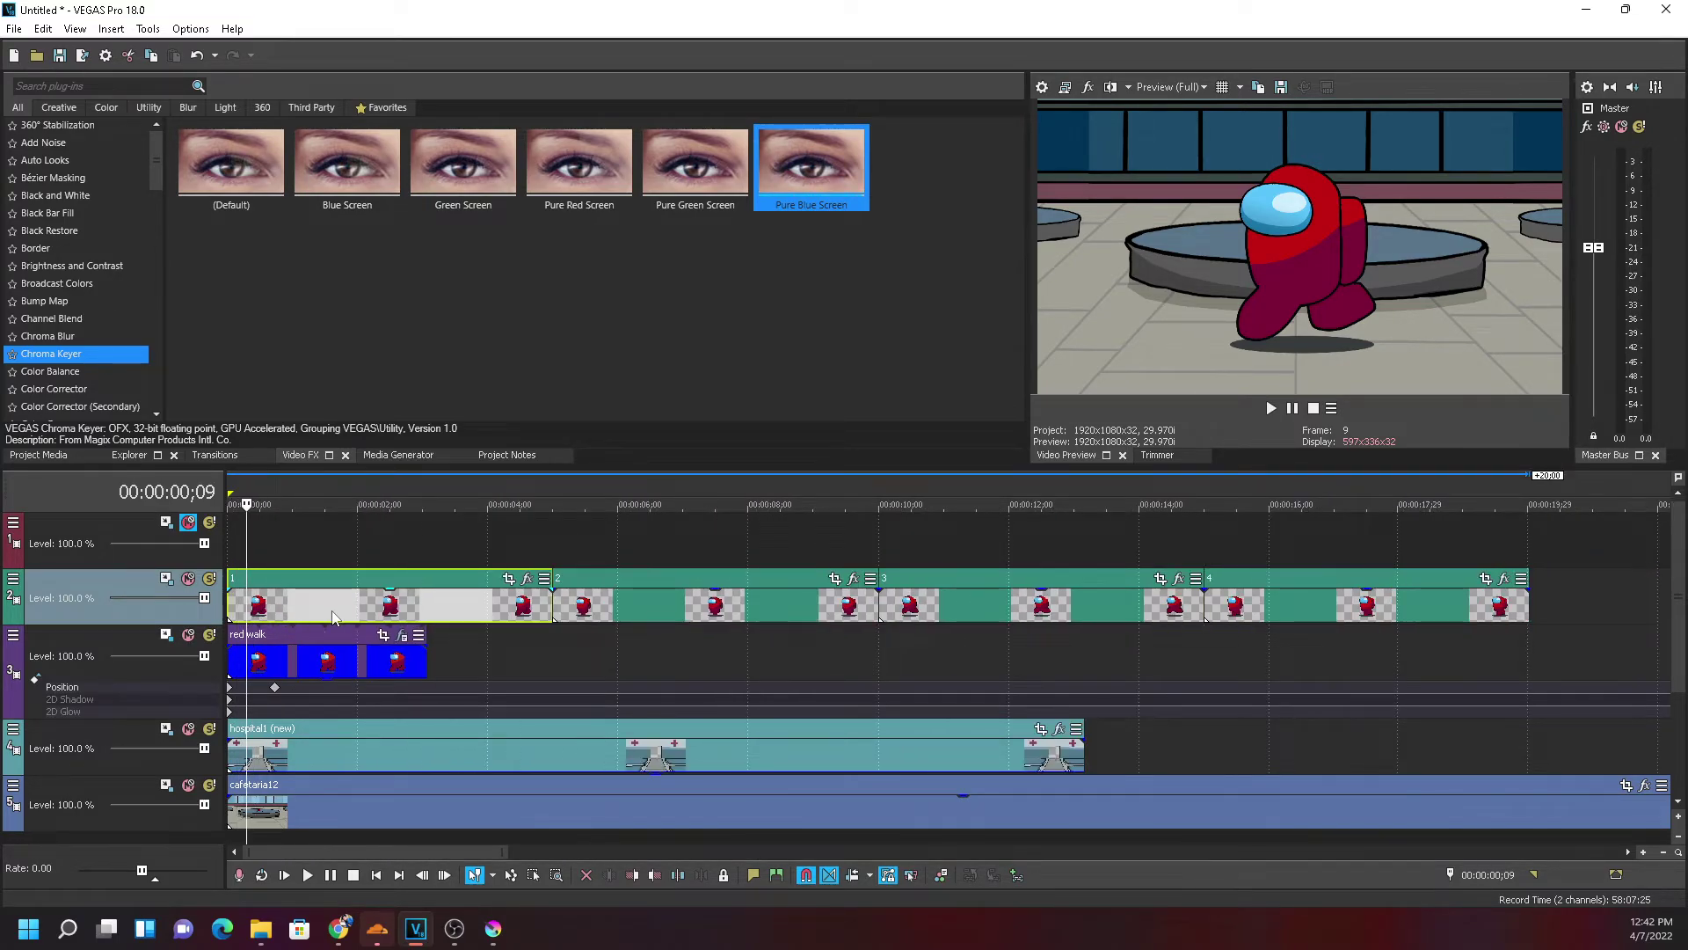
pyautogui.scroll(5, 333, 616)
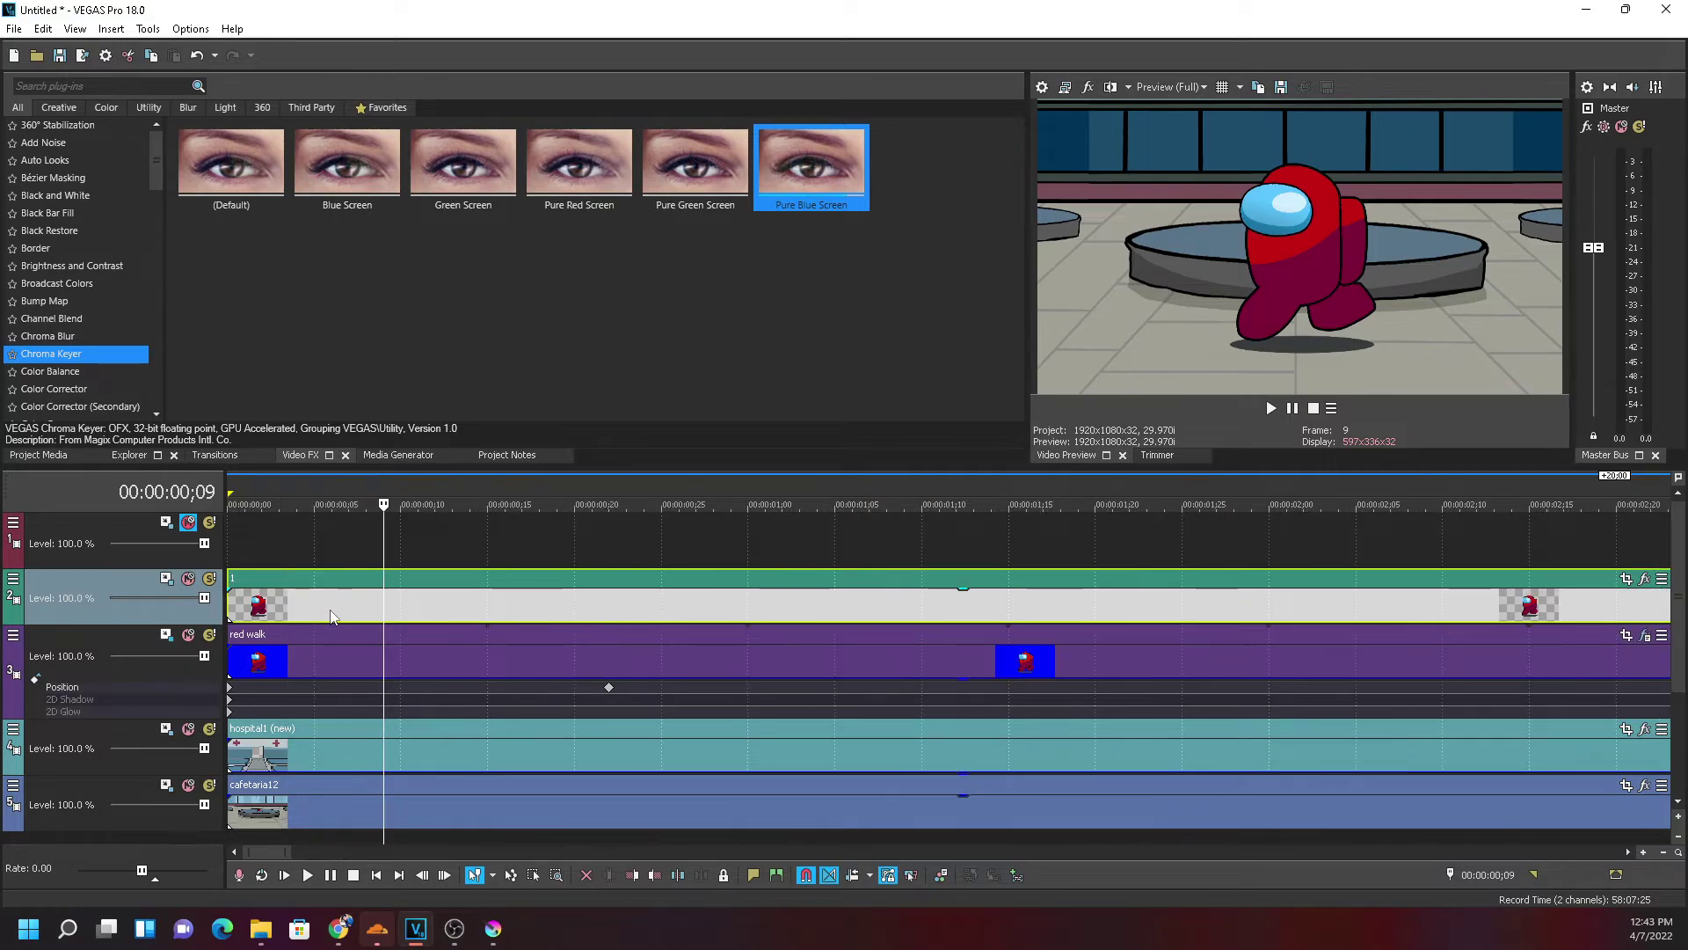
pyautogui.scroll(2, 339, 615)
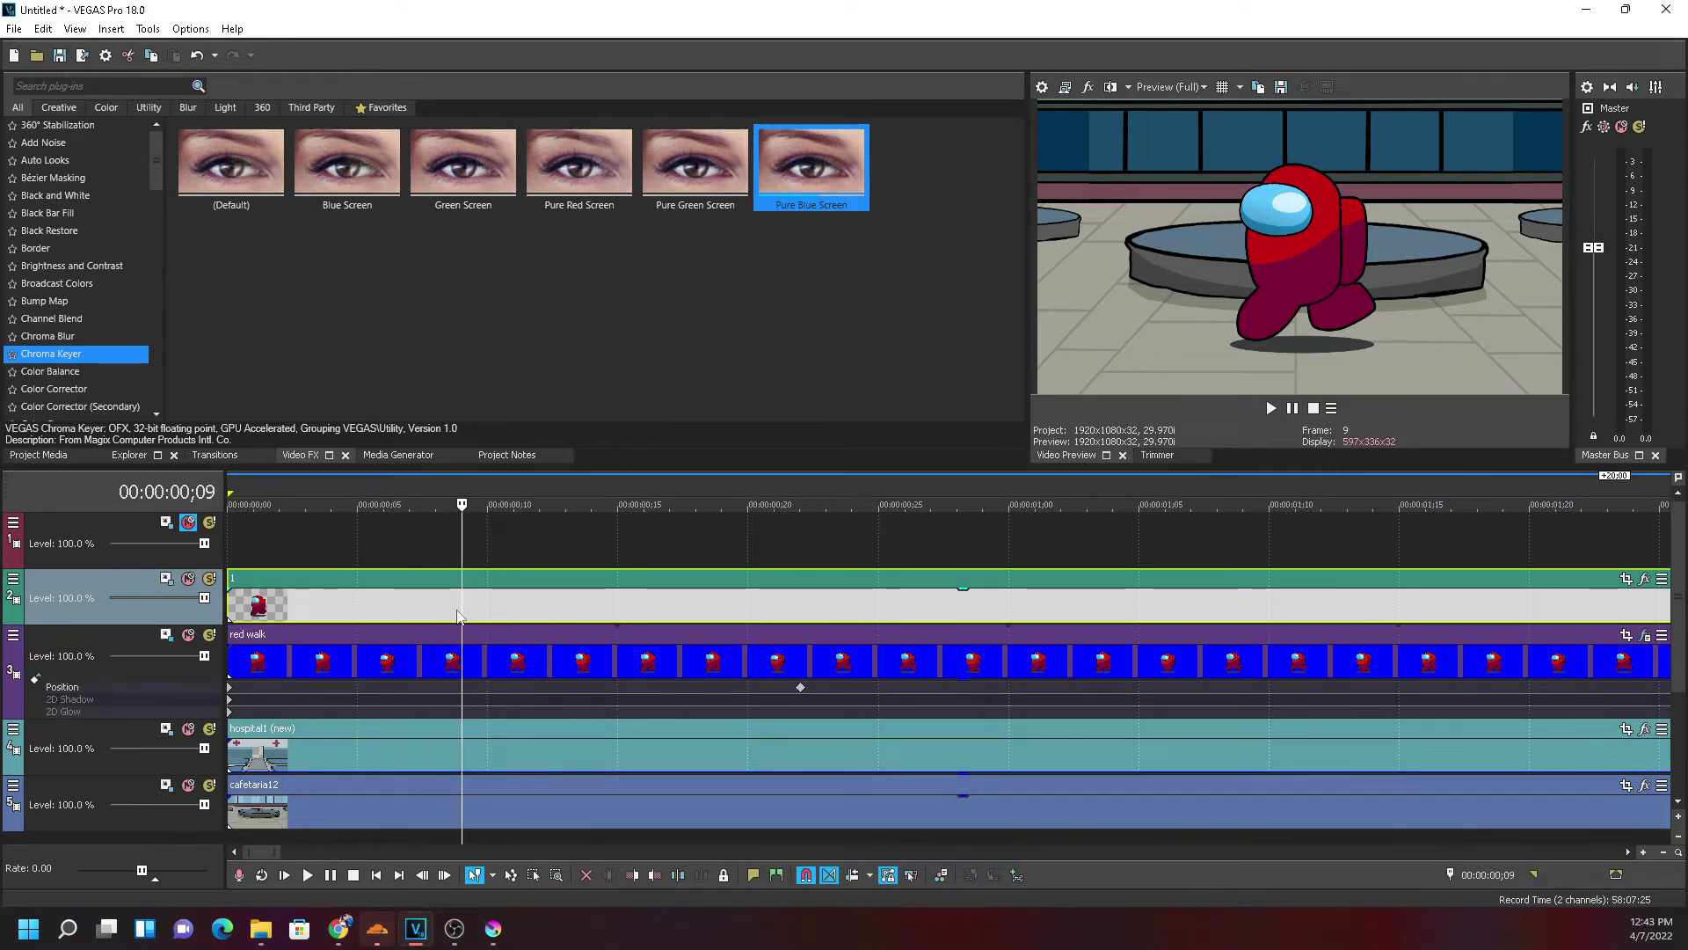
pyautogui.press('Left')
pyautogui.press('Left')
pyautogui.press('Left')
pyautogui.press('Left')
pyautogui.press('Left')
pyautogui.press('Left')
pyautogui.press('Left')
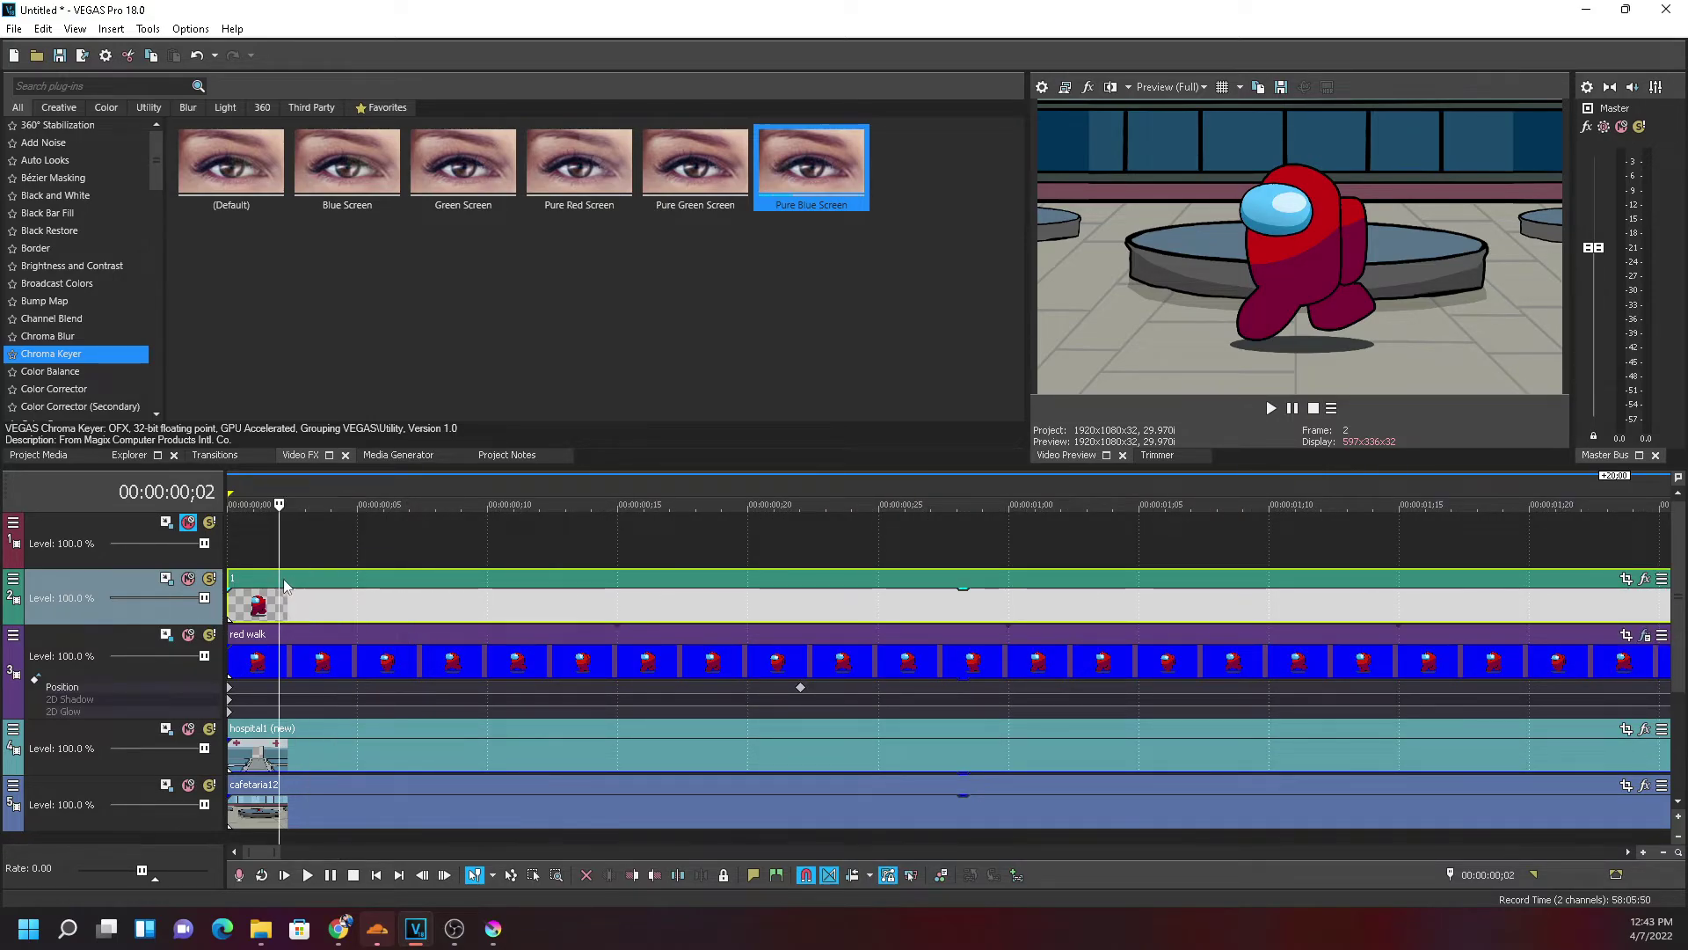
pyautogui.press('Left')
pyautogui.press('Left')
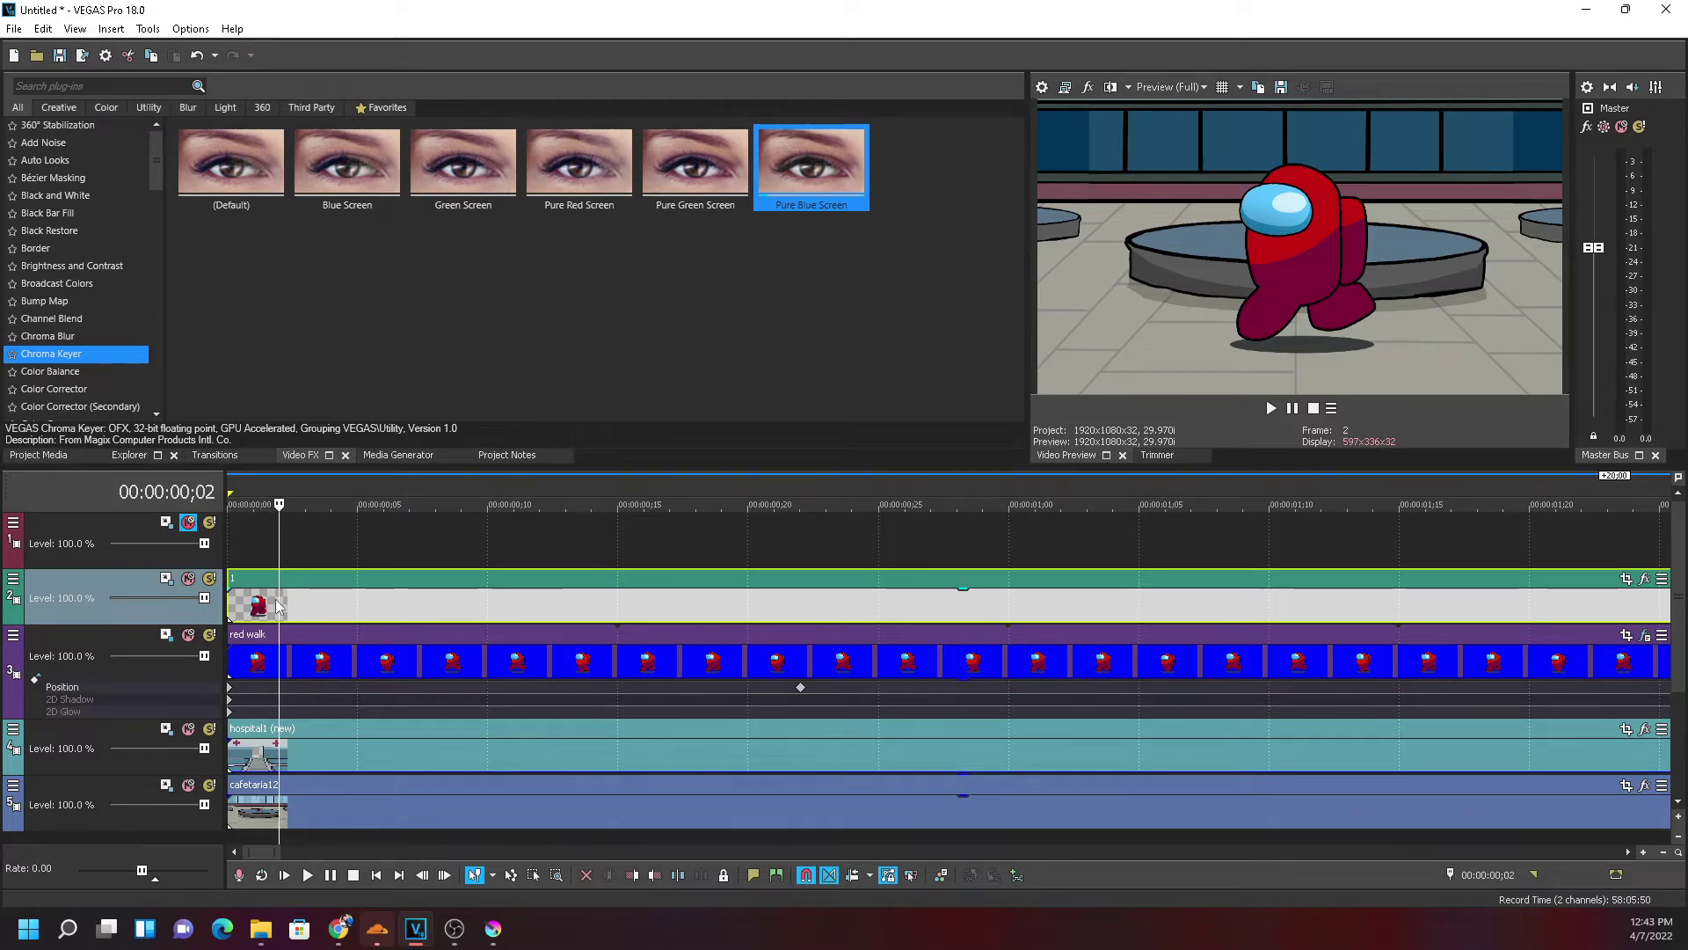
pyautogui.press('Right')
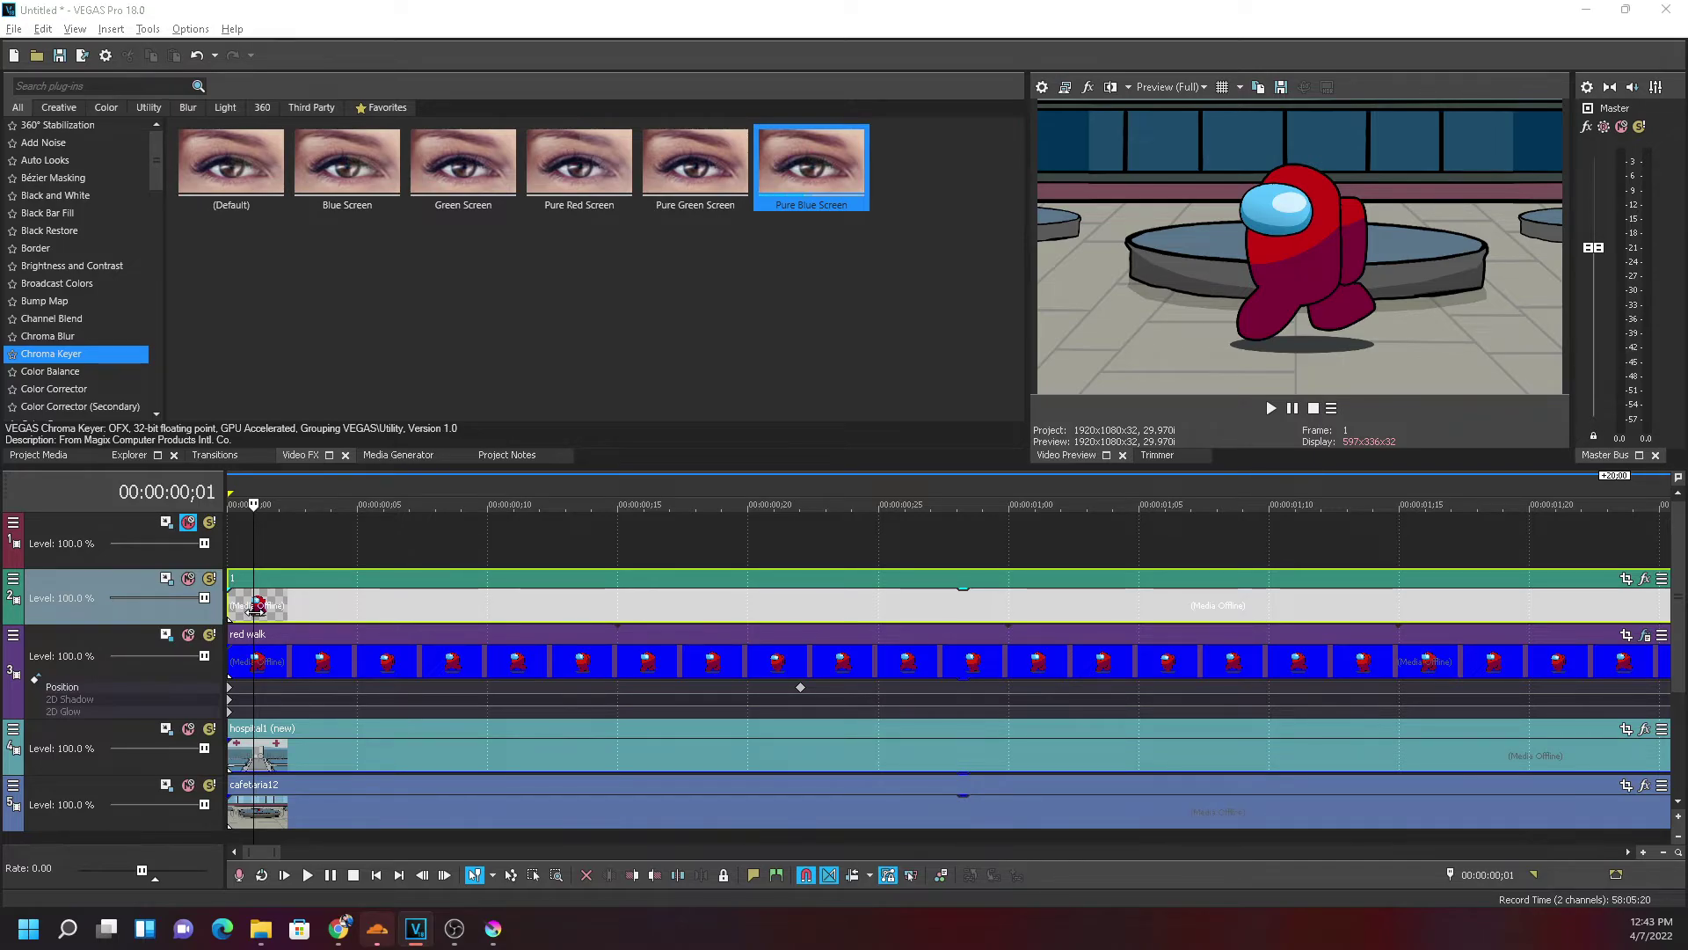
# Switch to Krita to compare the hold lengths between the walk drawings at frames 0, 3 and 6, and return to VEGAS Pro
pyautogui.hotkey('alt', 'Tab')
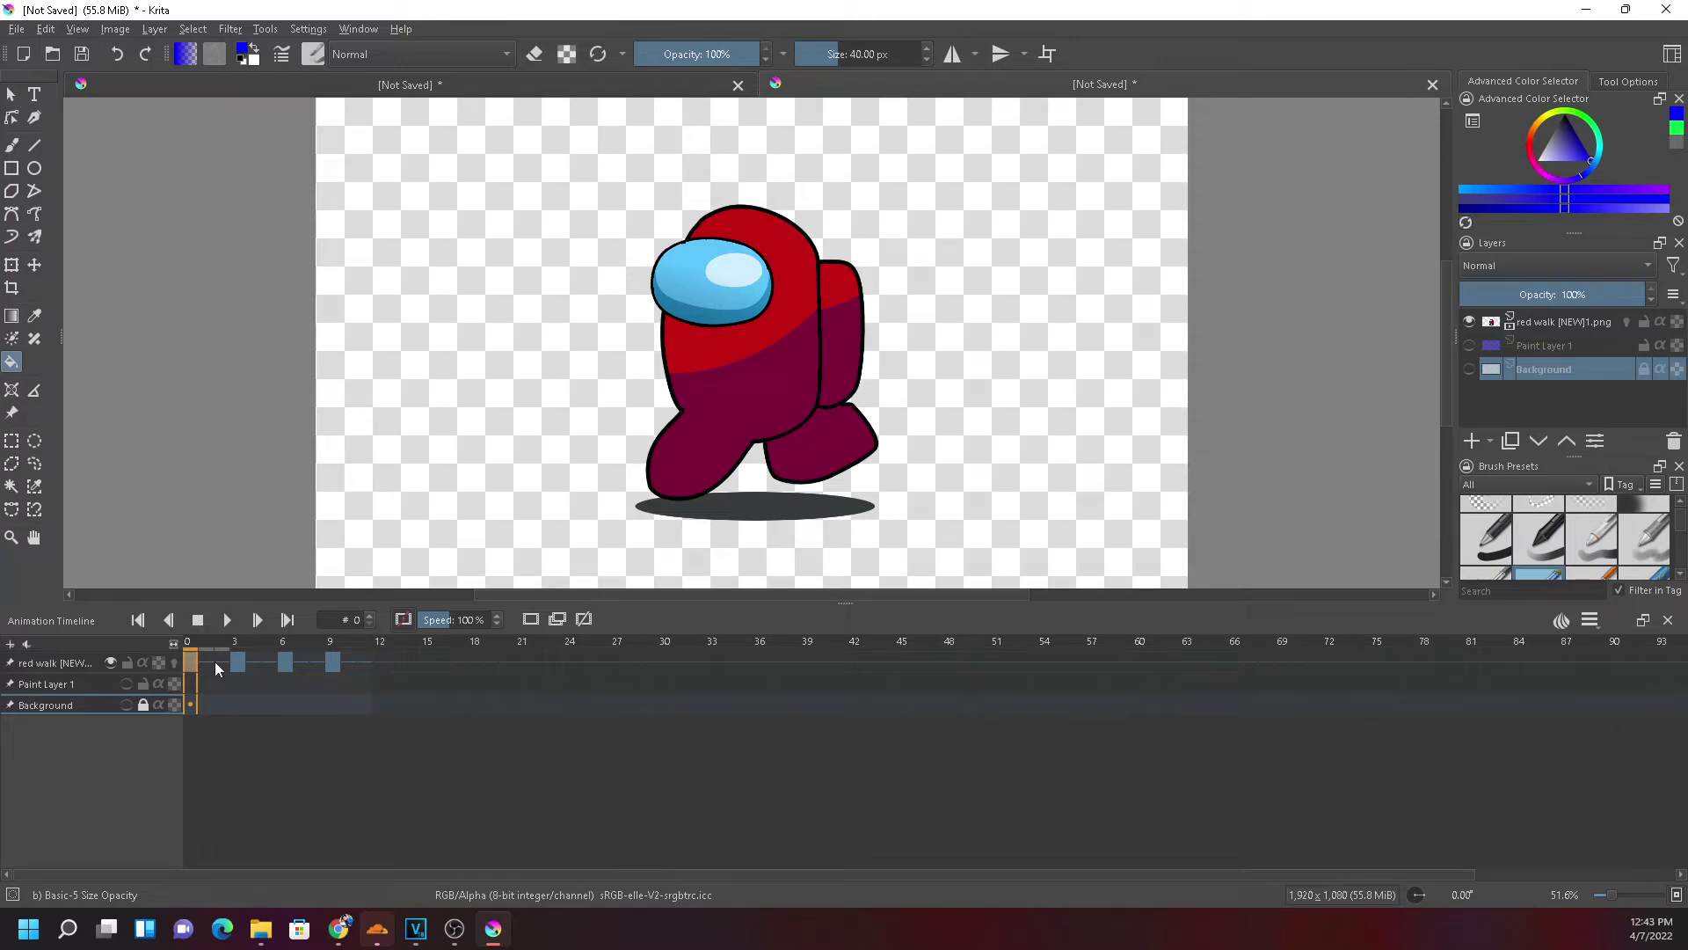
pyautogui.click(237, 662)
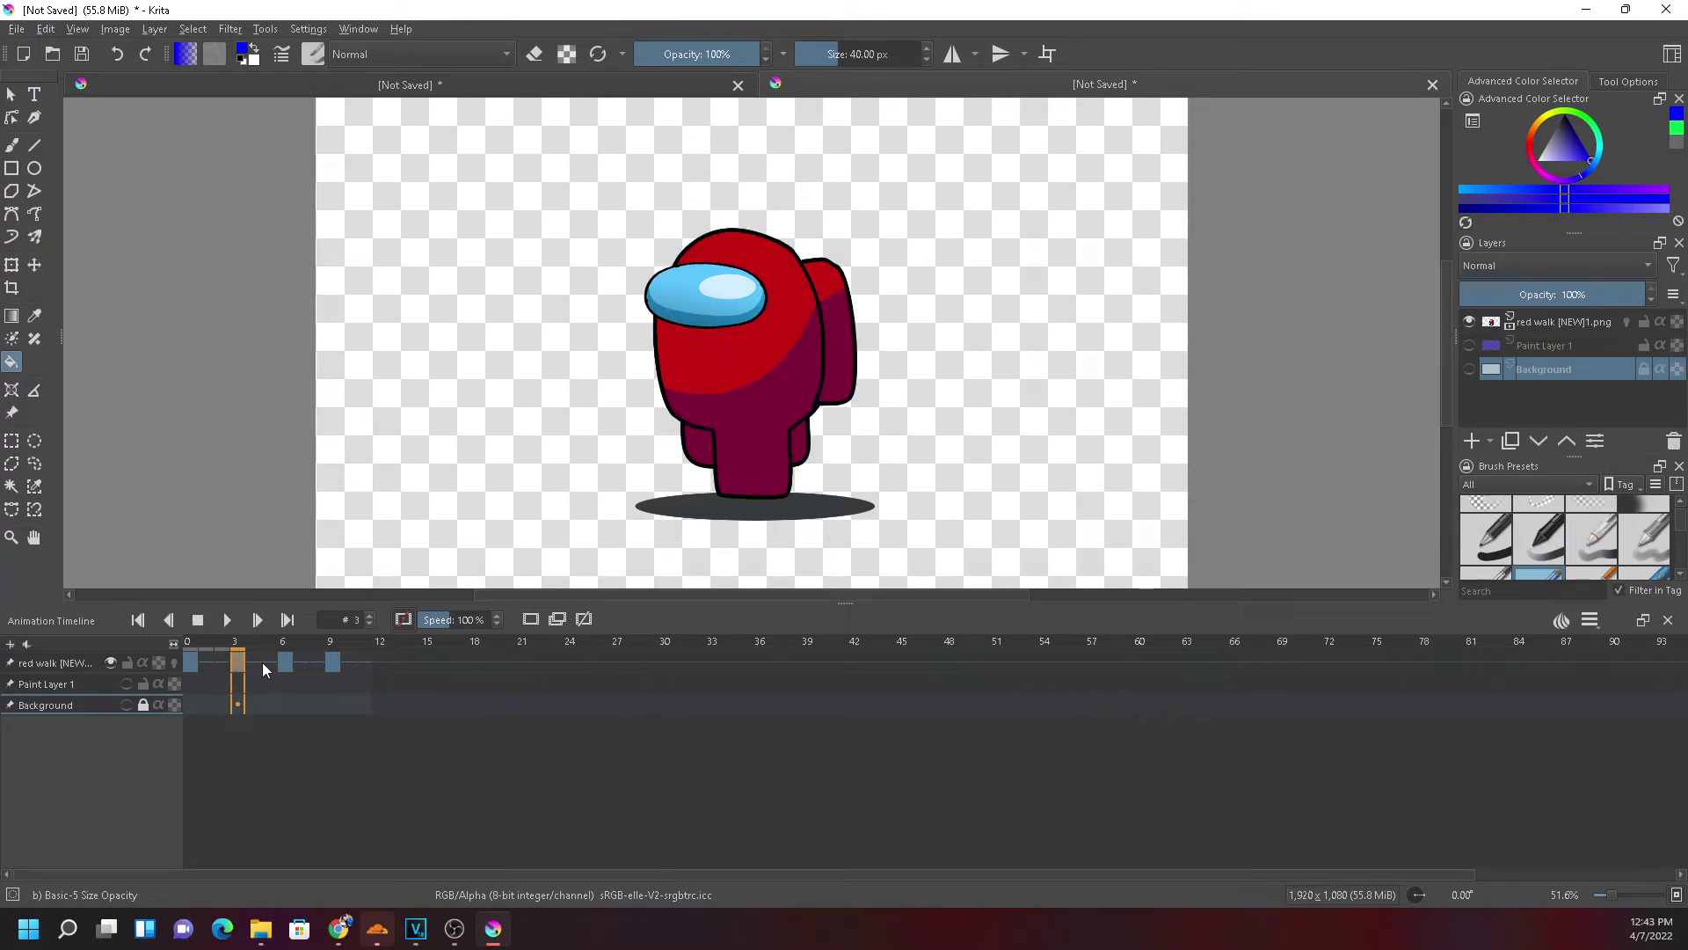
pyautogui.hotkey('alt', 'Tab')
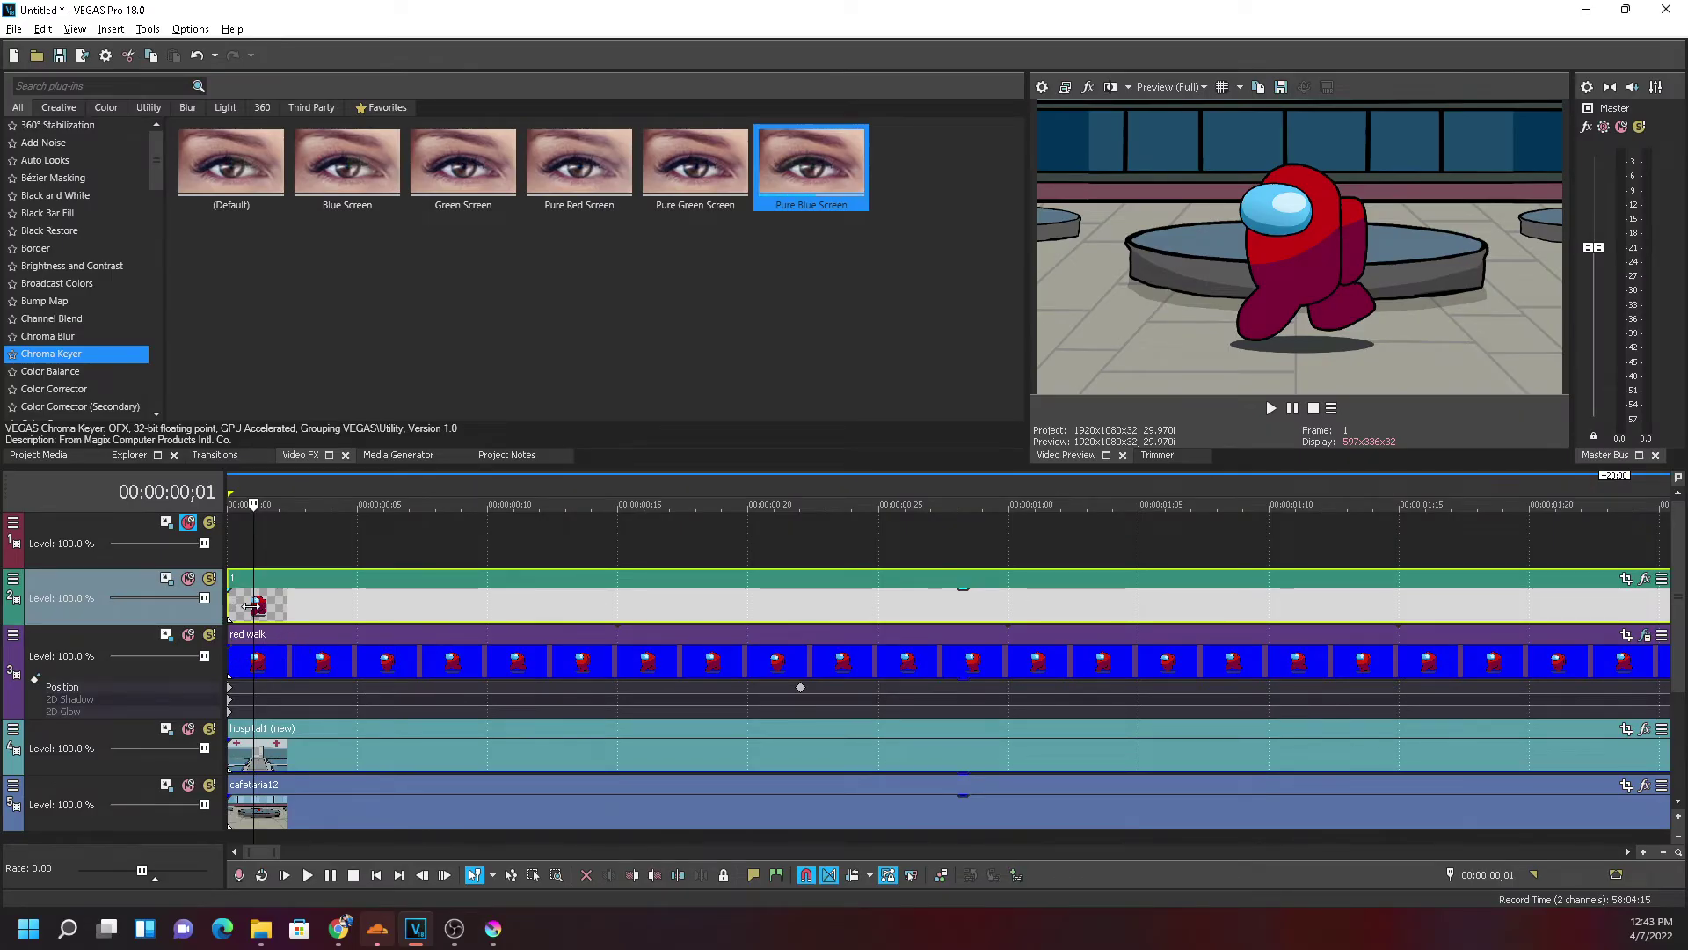
pyautogui.hotkey('alt', 'Tab')
pyautogui.click(190, 666)
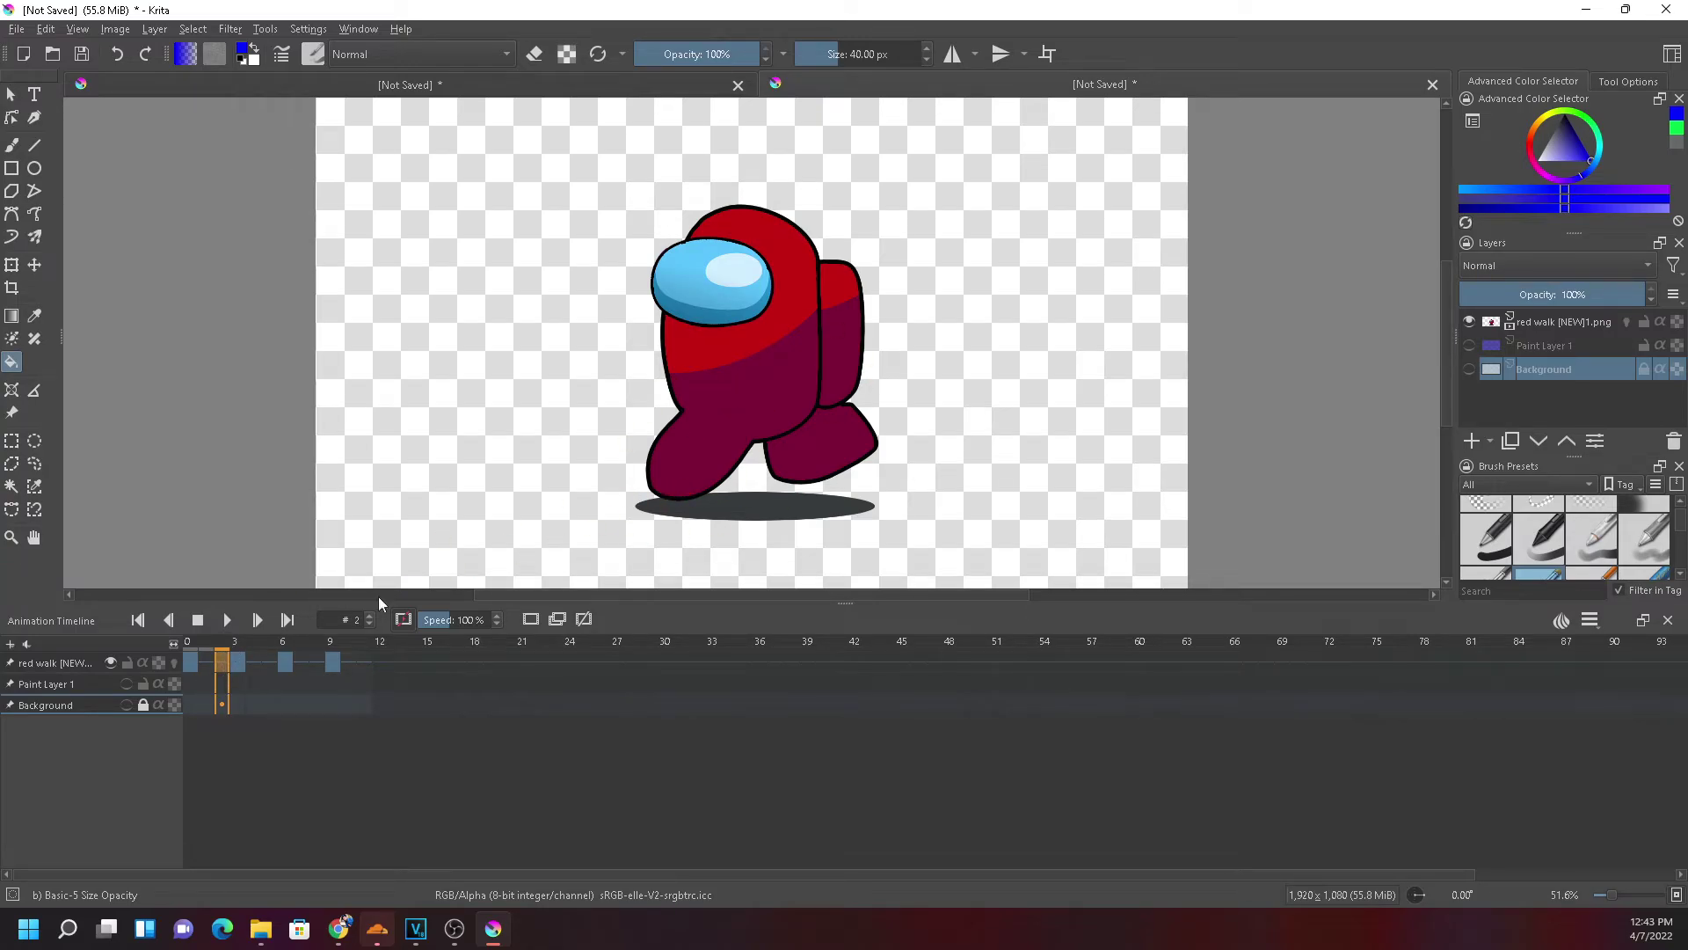
pyautogui.click(236, 665)
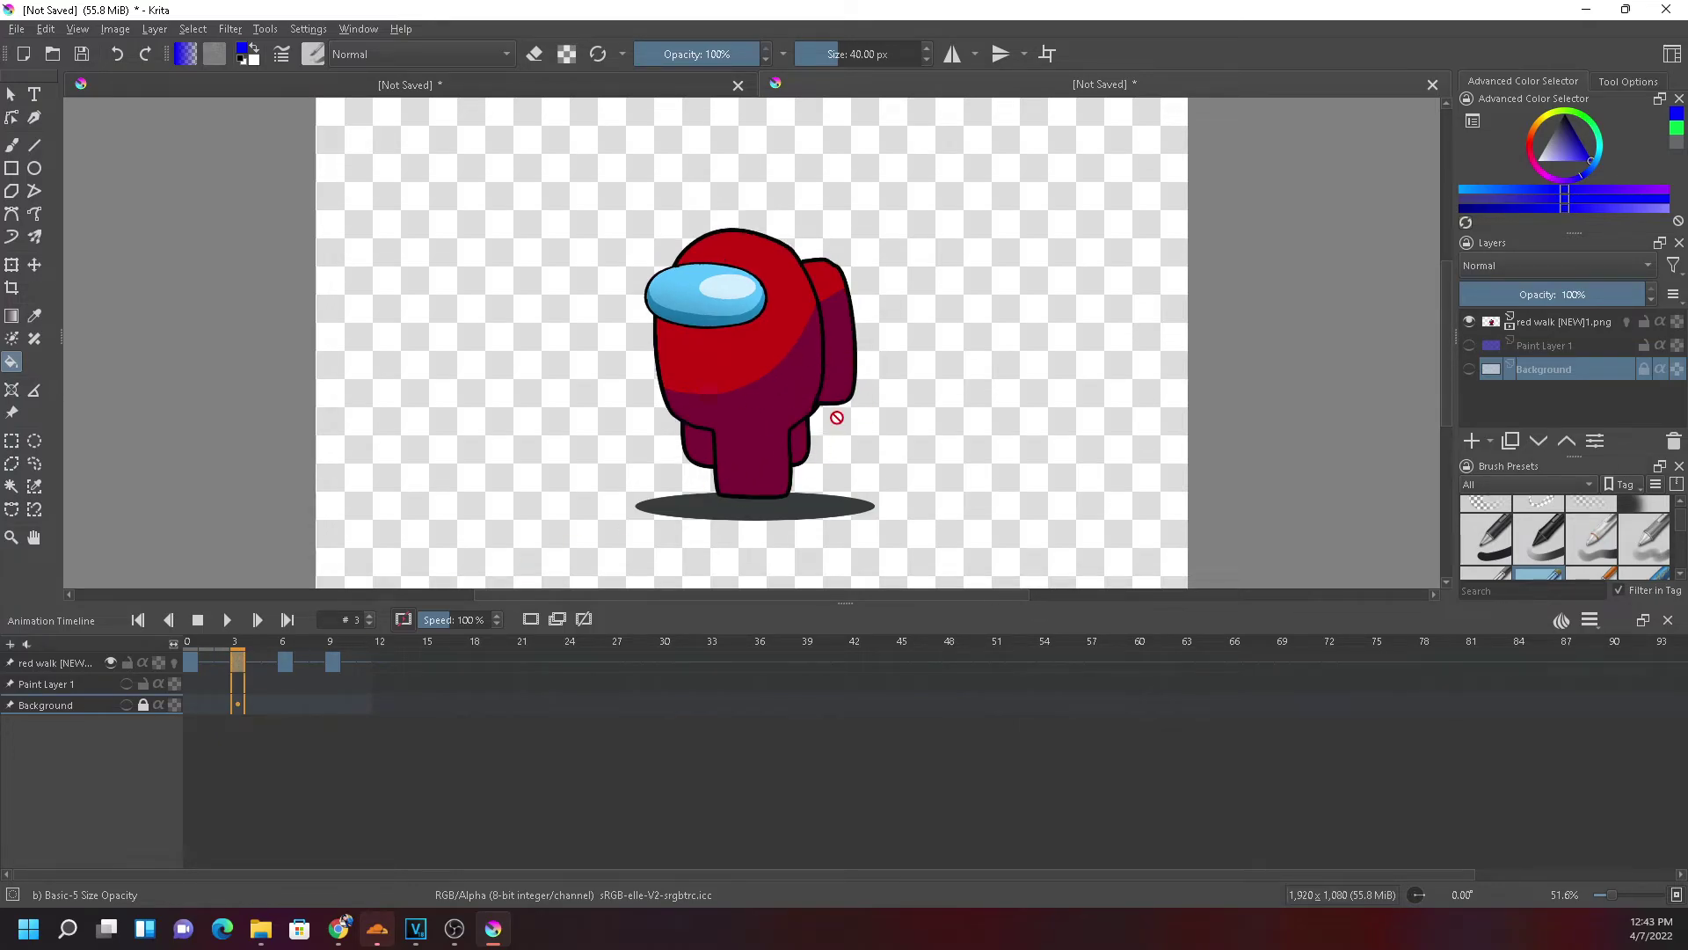
pyautogui.click(274, 668)
pyautogui.hotkey('alt', 'Tab')
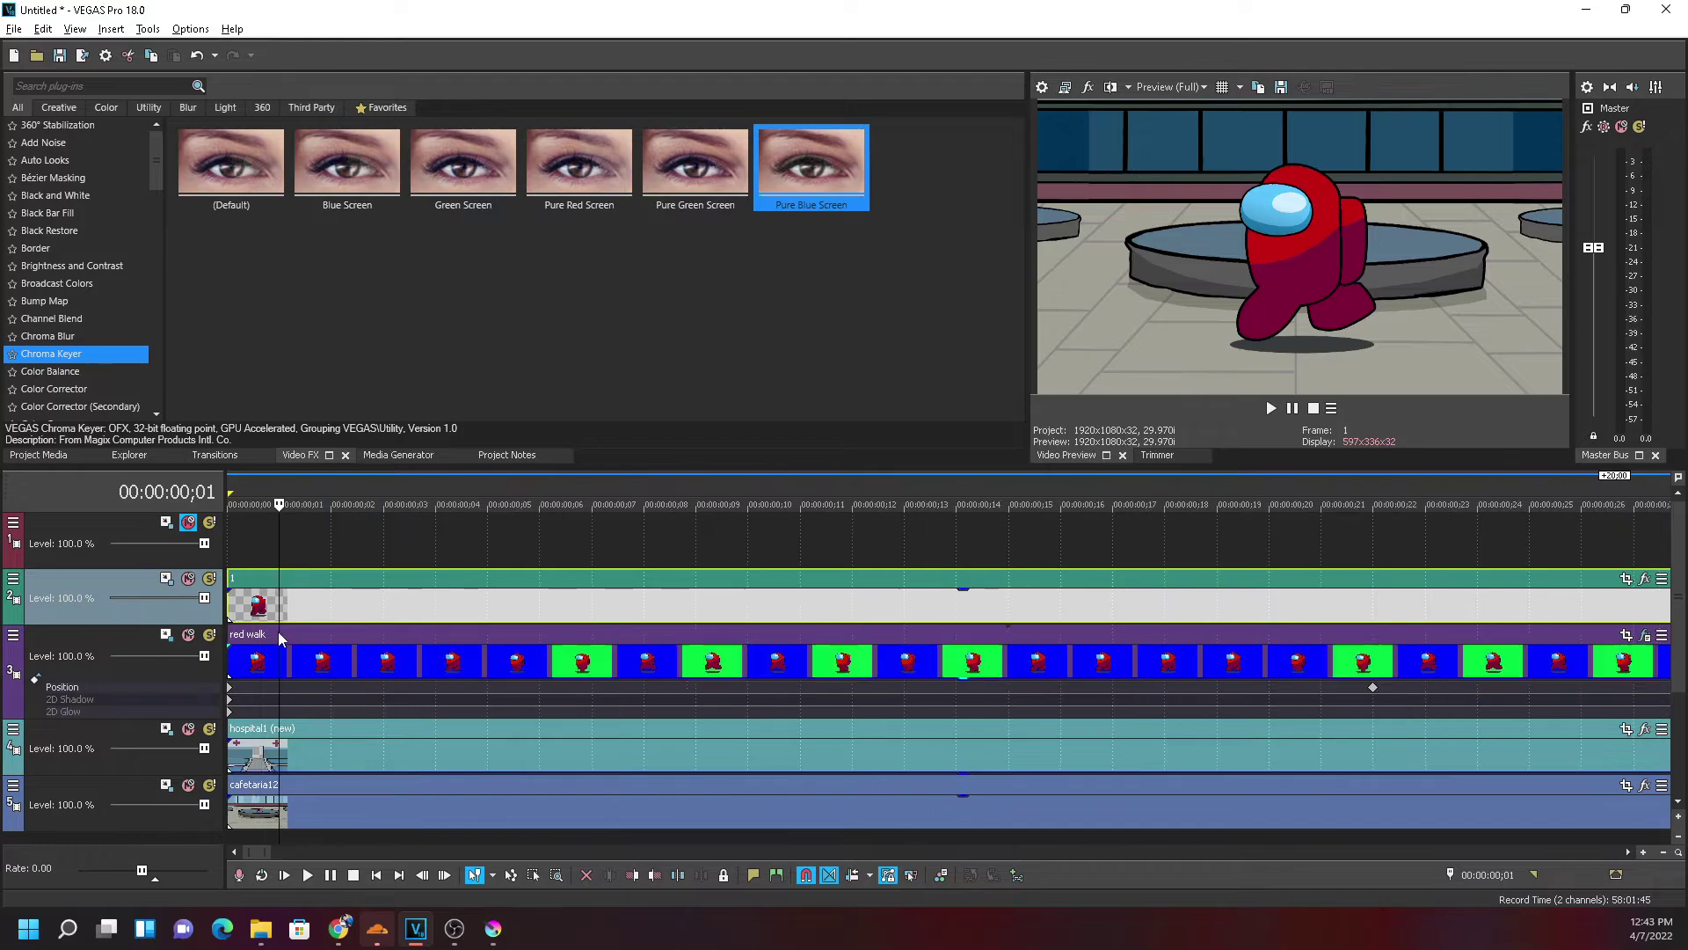
# Advance the playhead over clip 1 from the timeline's start, frame by frame, to 00:00:00;03
pyautogui.click(231, 604)
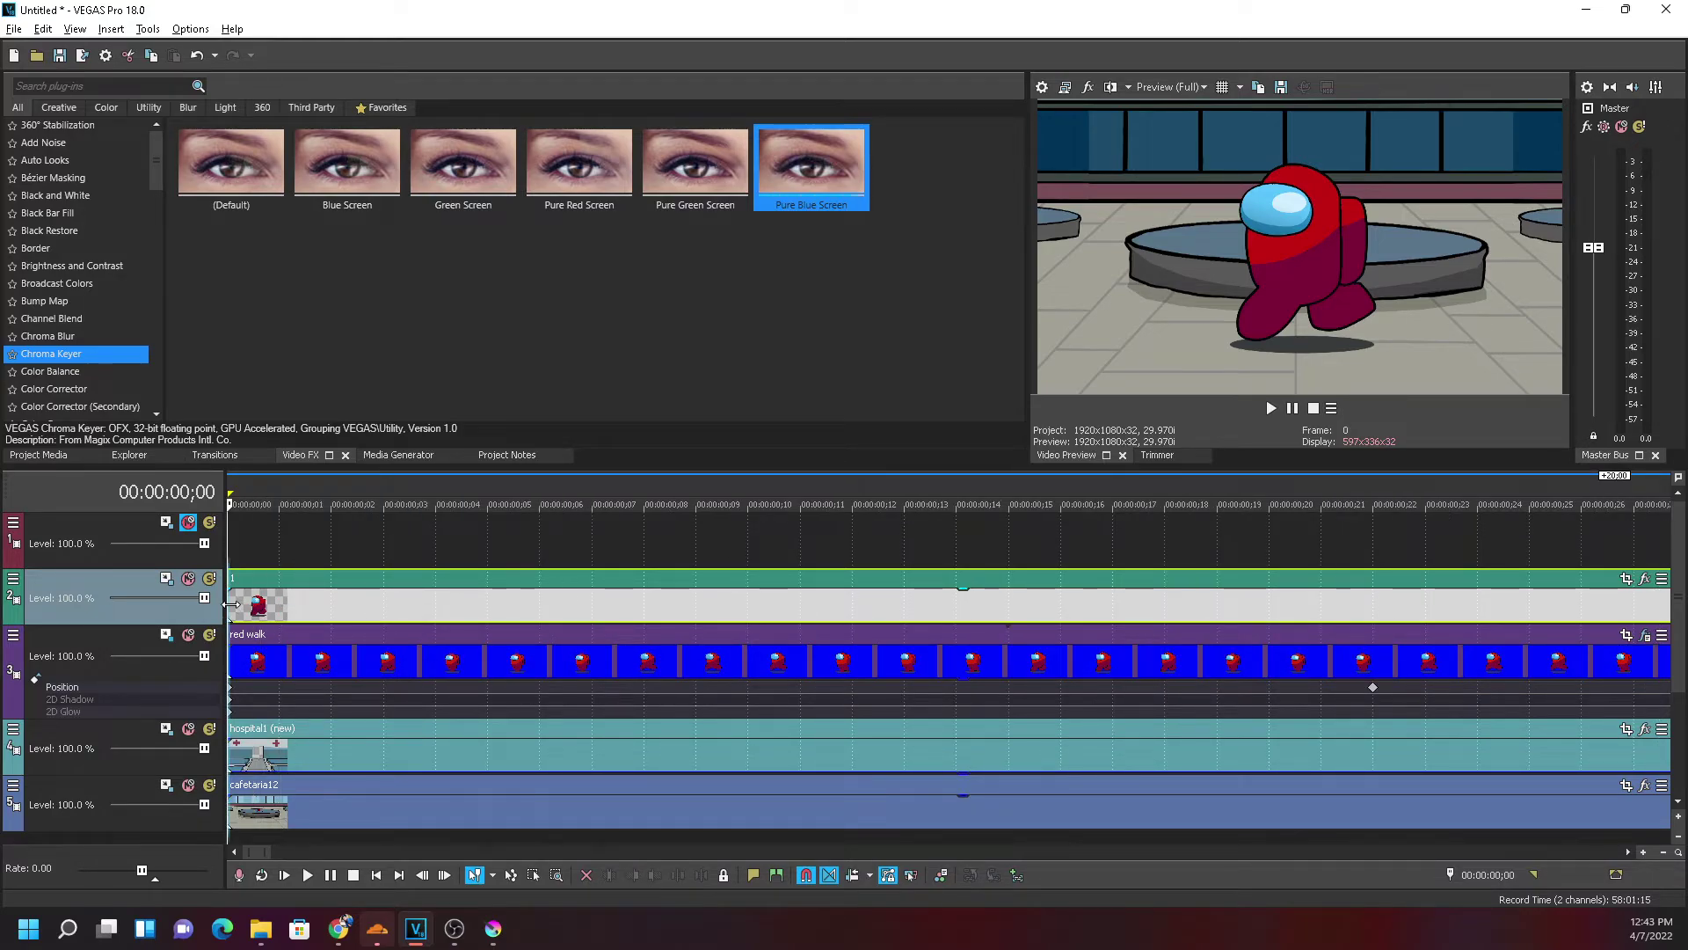
pyautogui.click(279, 606)
pyautogui.click(330, 608)
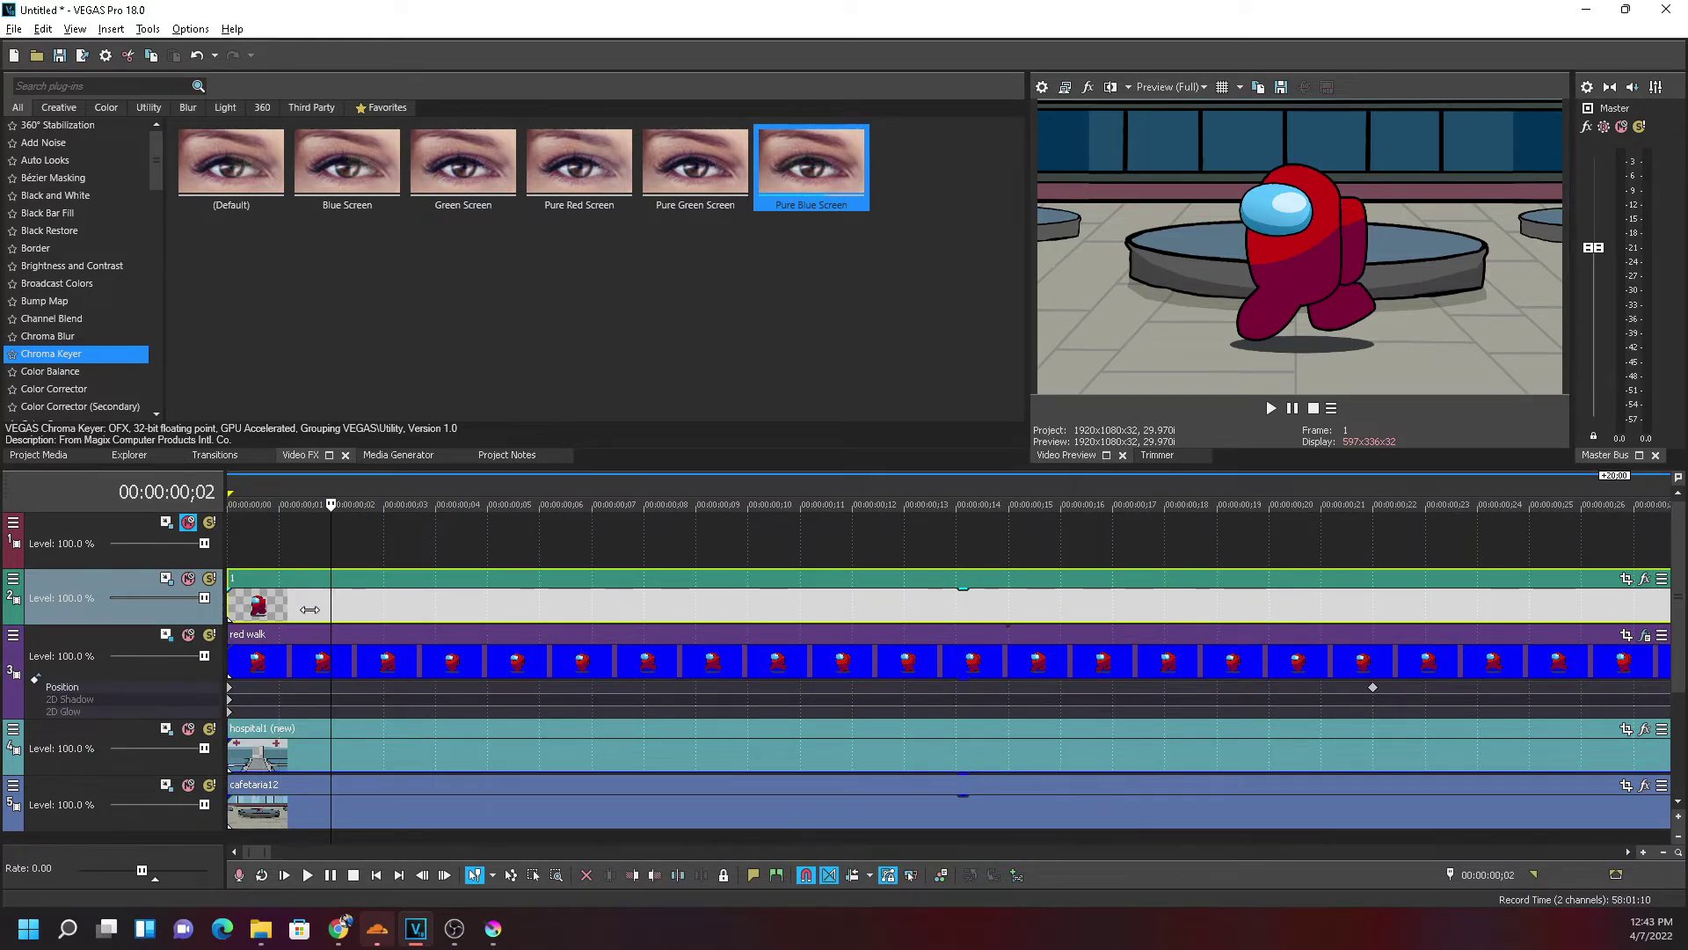
pyautogui.click(371, 612)
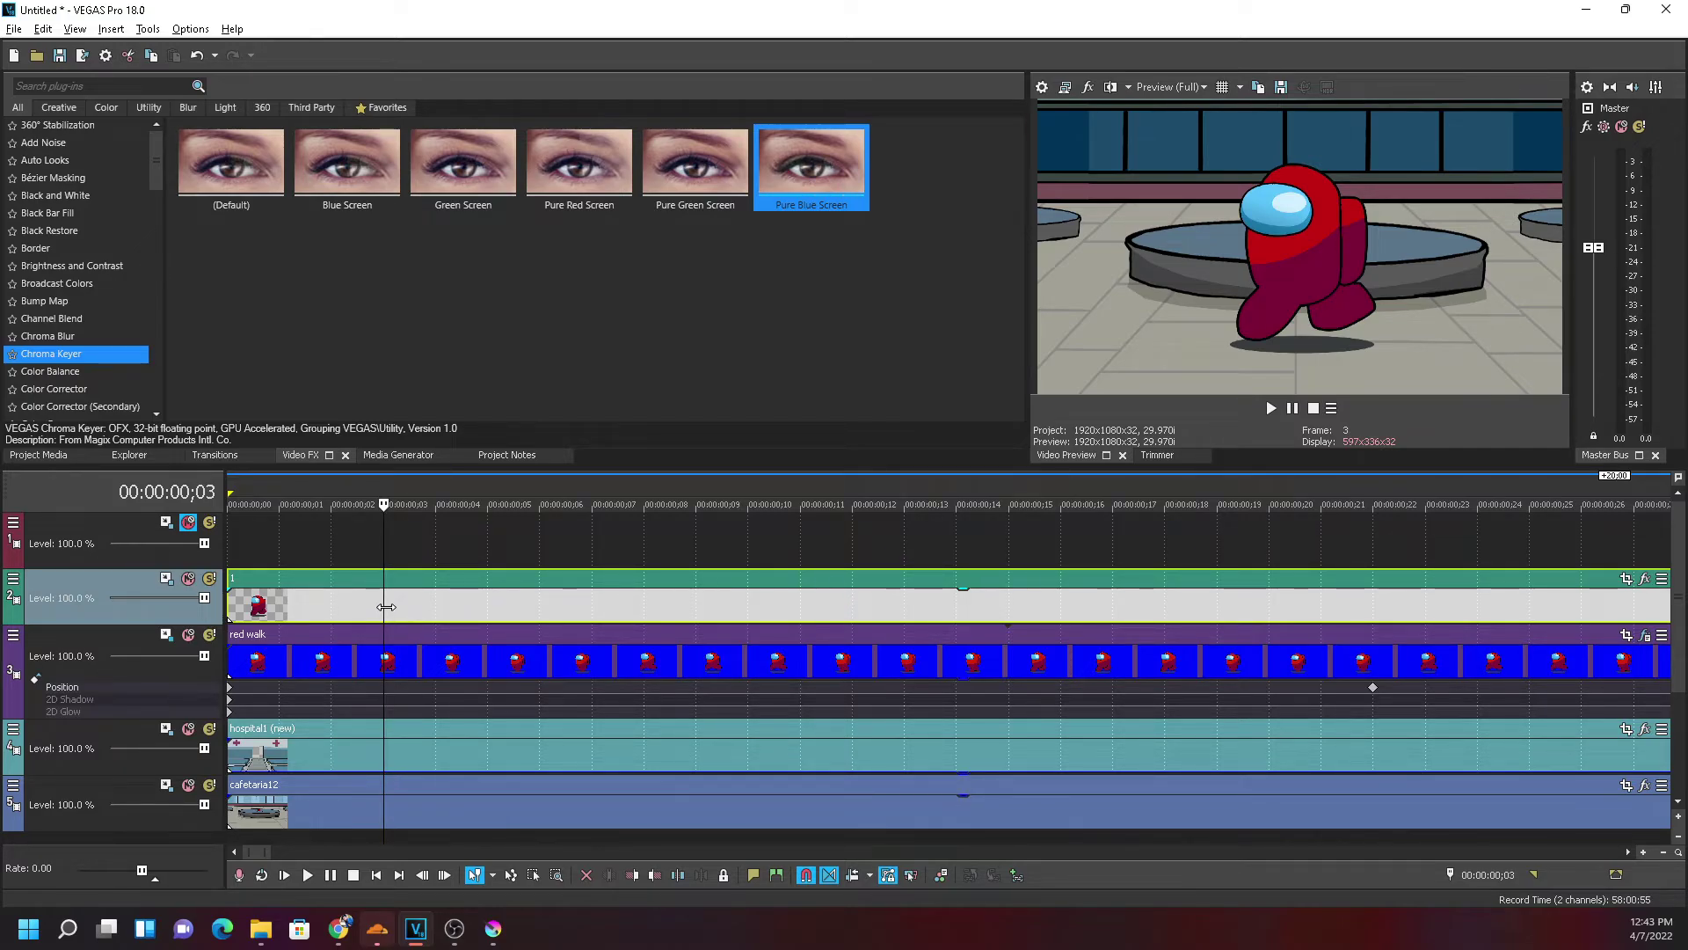
# Split clip 1 at 00:00:00;03, delete the remainder, and move clip 2 directly behind the shortened clip
pyautogui.press('s')
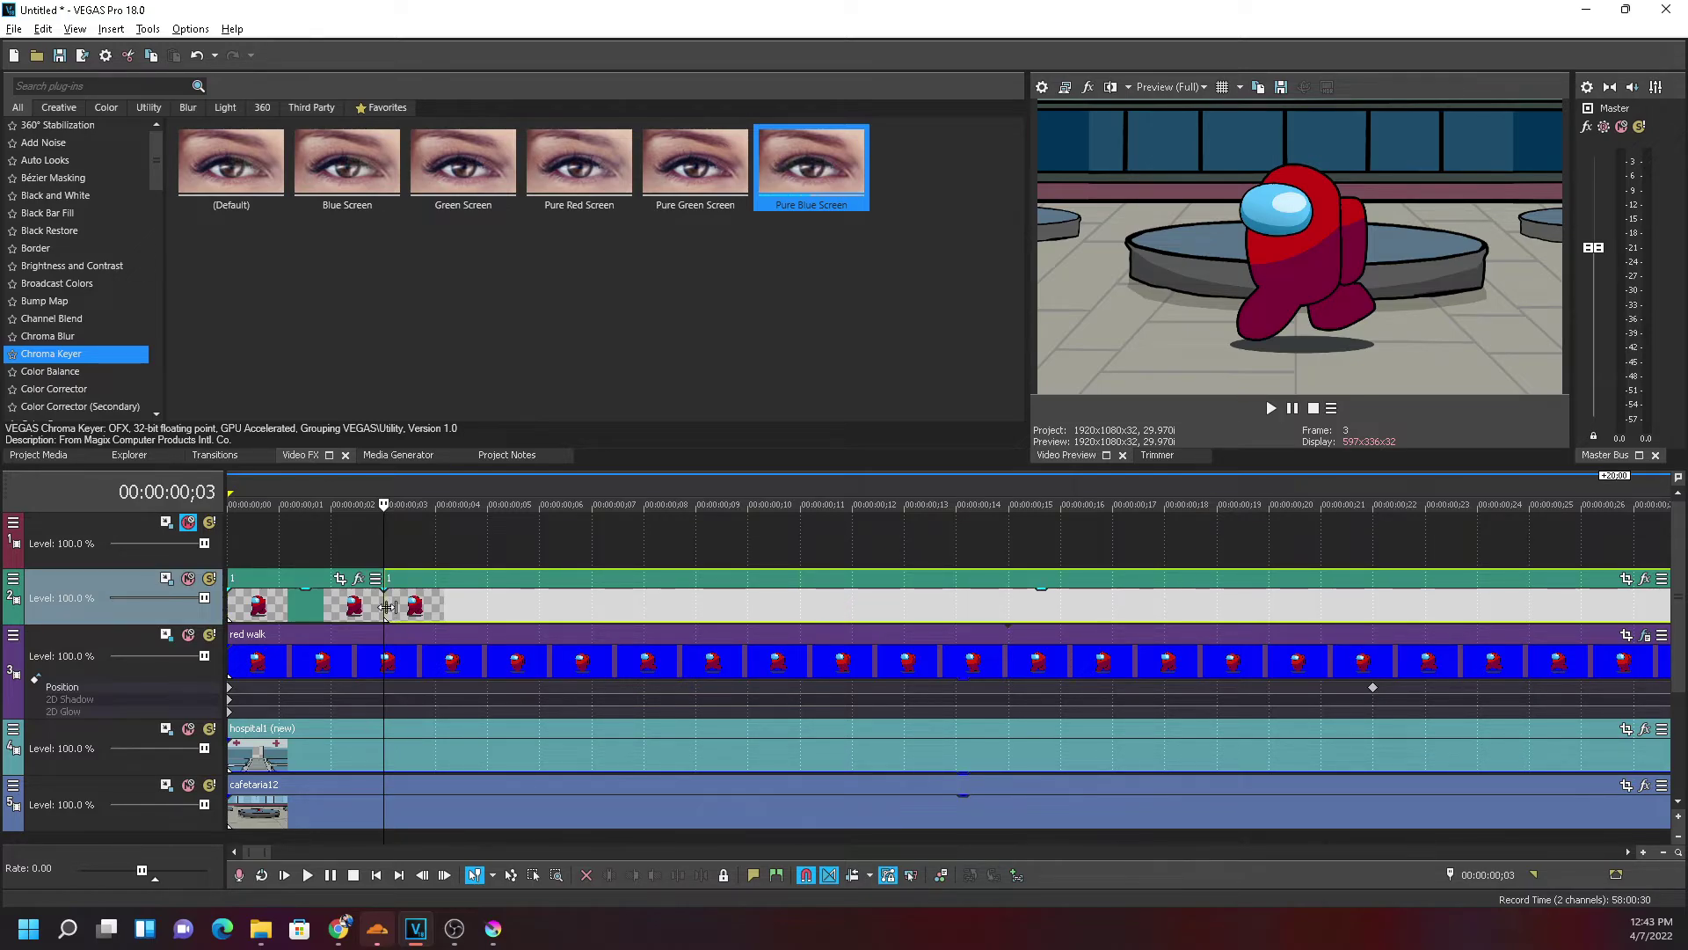
pyautogui.press('Delete')
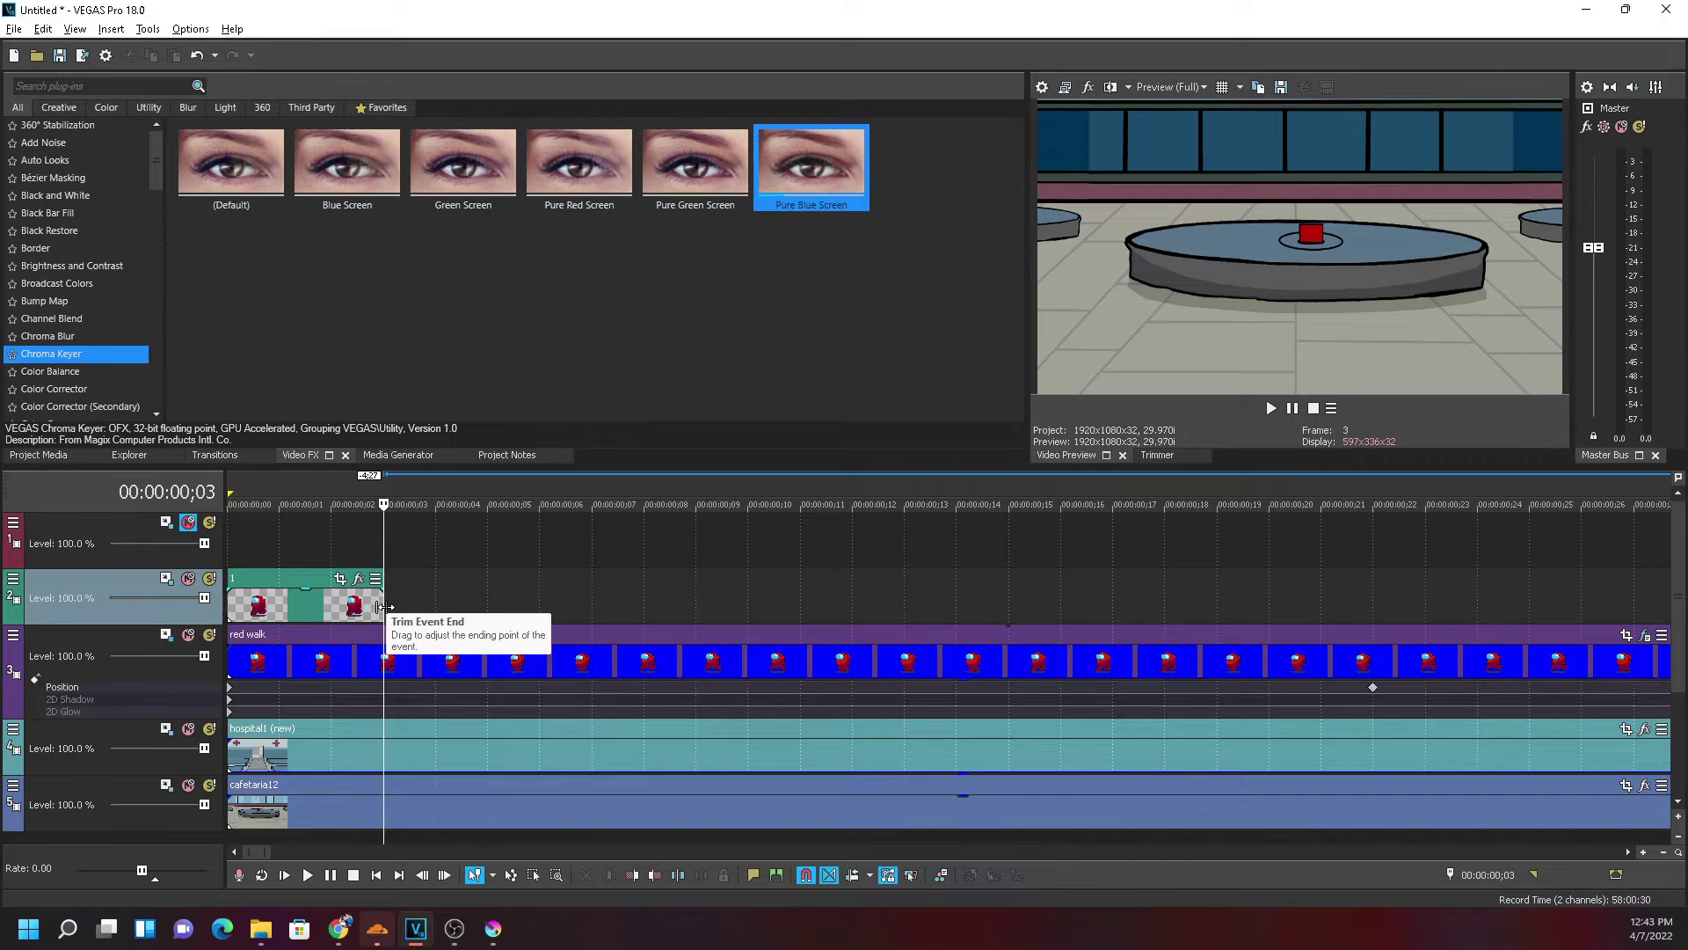
pyautogui.scroll(-3, 414, 619)
pyautogui.scroll(3, 373, 611)
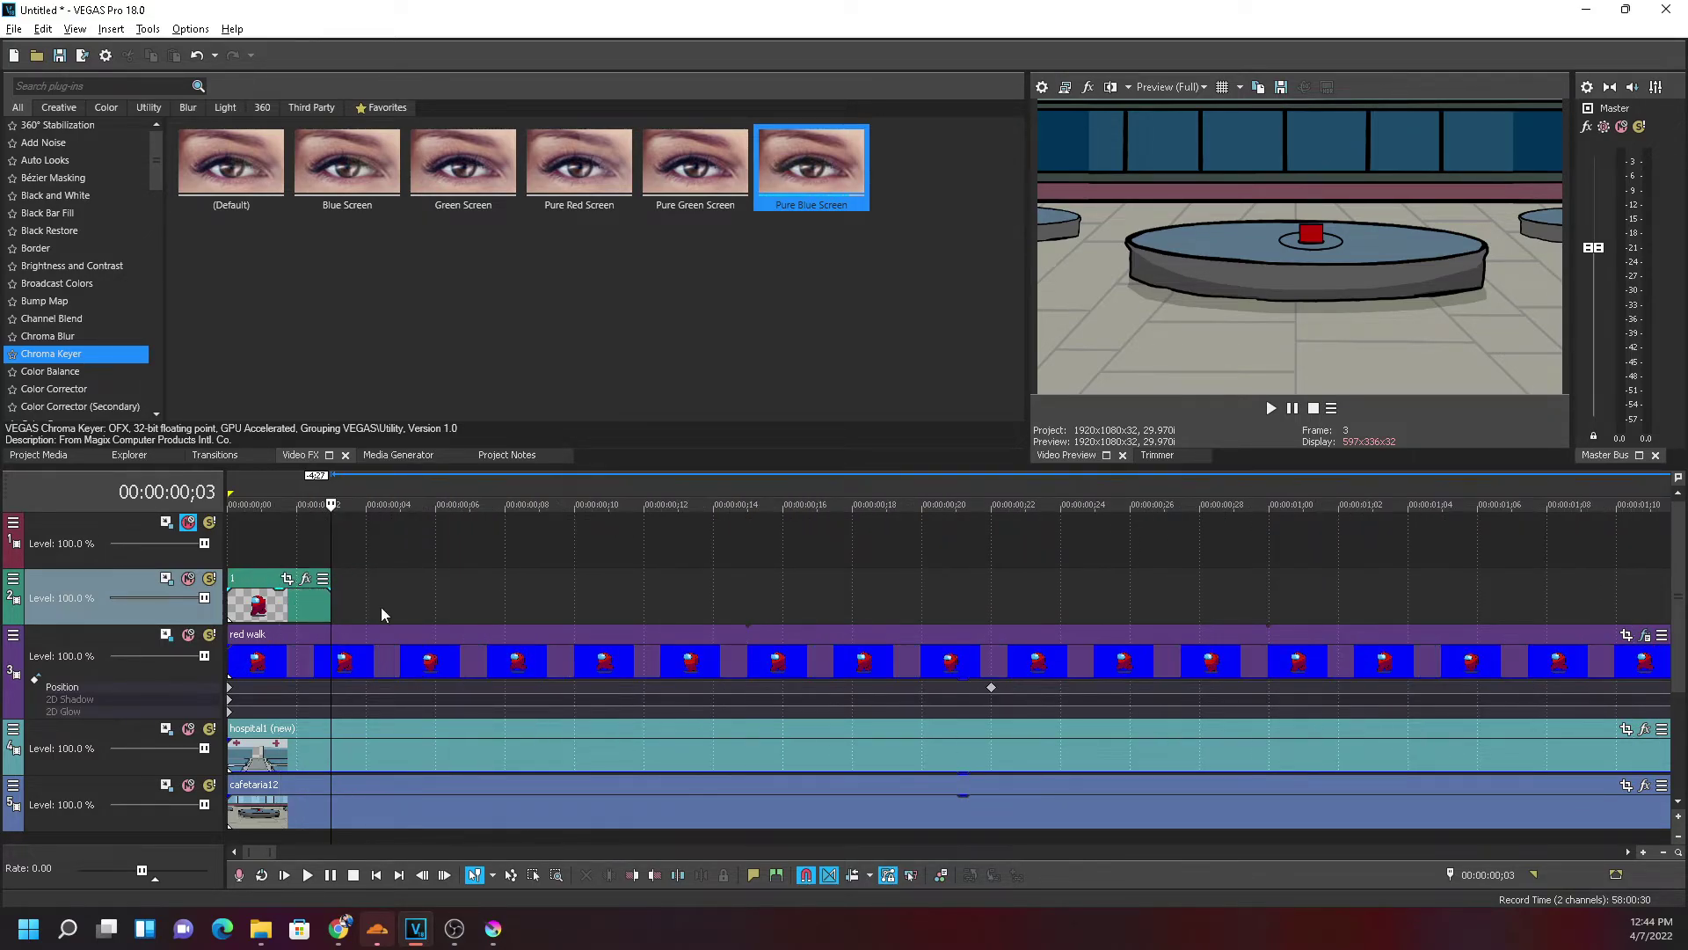
pyautogui.scroll(-6, 384, 604)
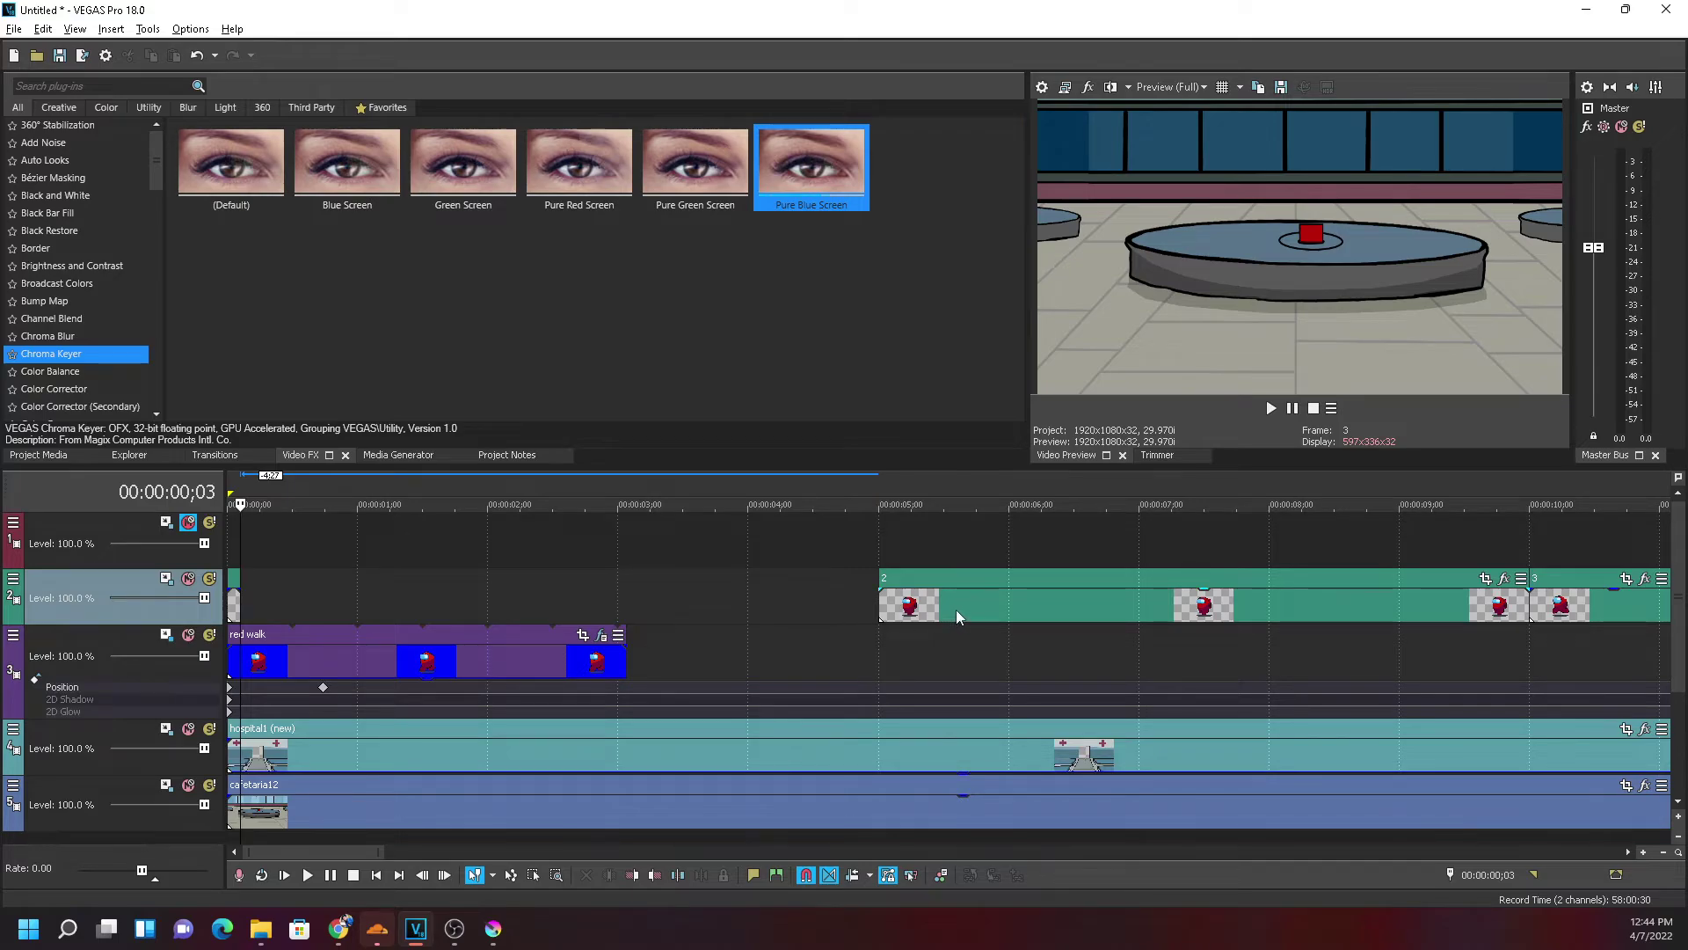
pyautogui.moveTo(956, 609); pyautogui.dragTo(308, 589)
pyautogui.scroll(5, 321, 605)
pyautogui.scroll(3, 352, 615)
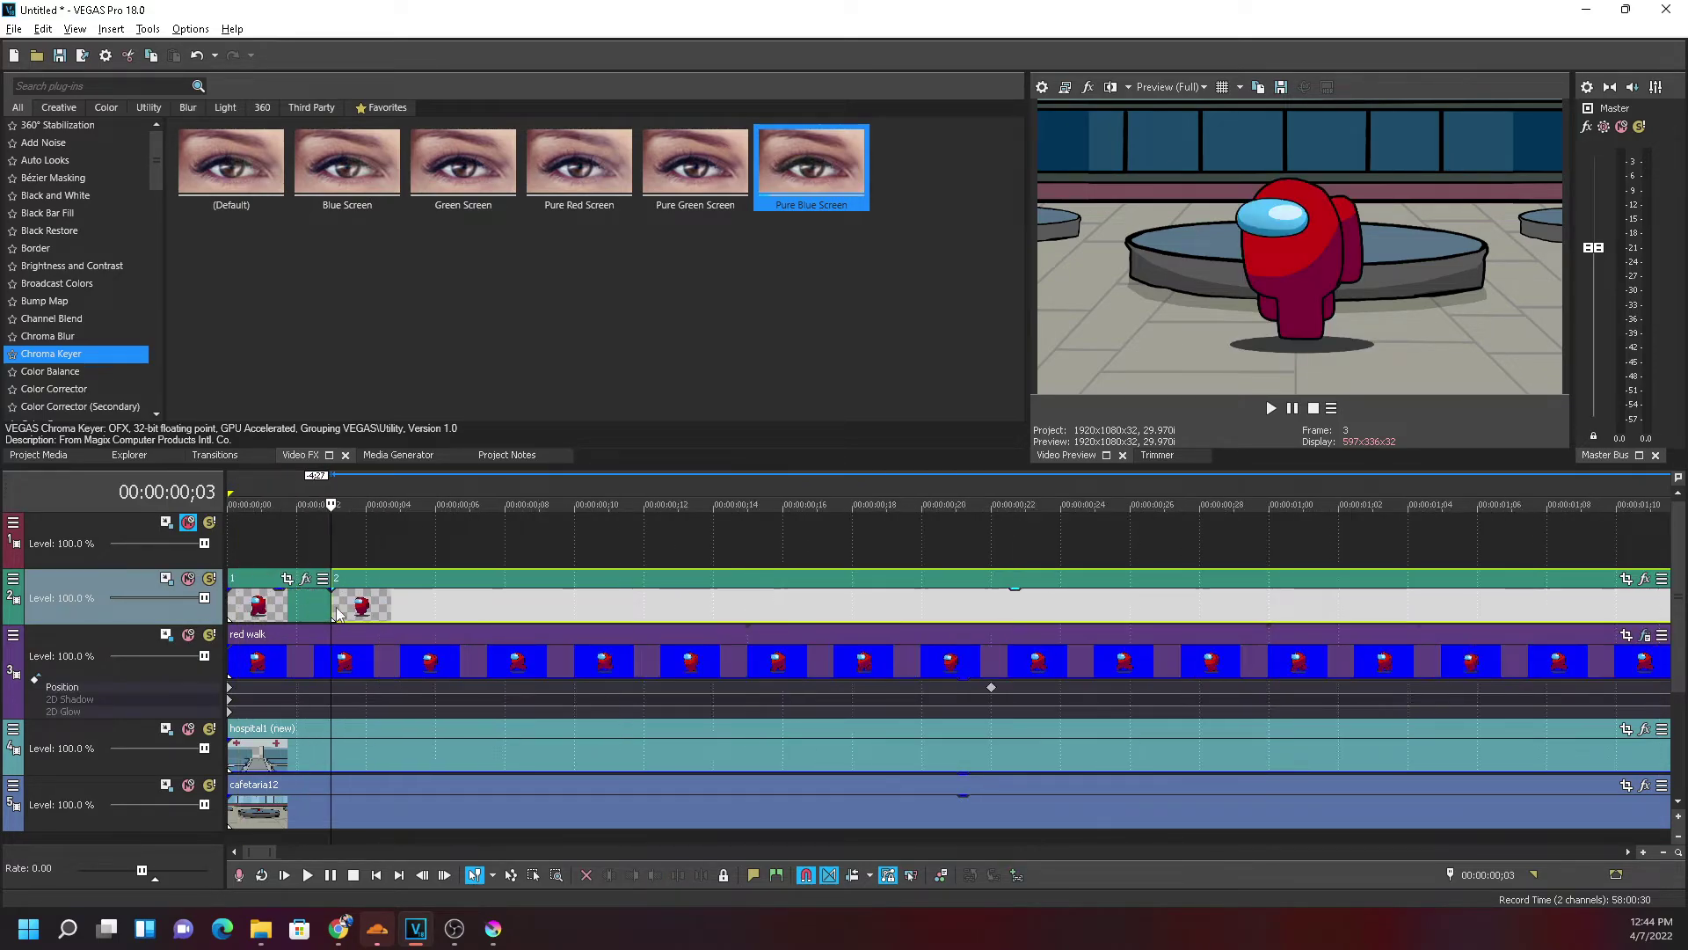
# Step the playhead frame by frame through clip 1 and the start of clip 2, from 00:00:00;00 to 00:00:00;06
pyautogui.click(435, 607)
pyautogui.click(230, 598)
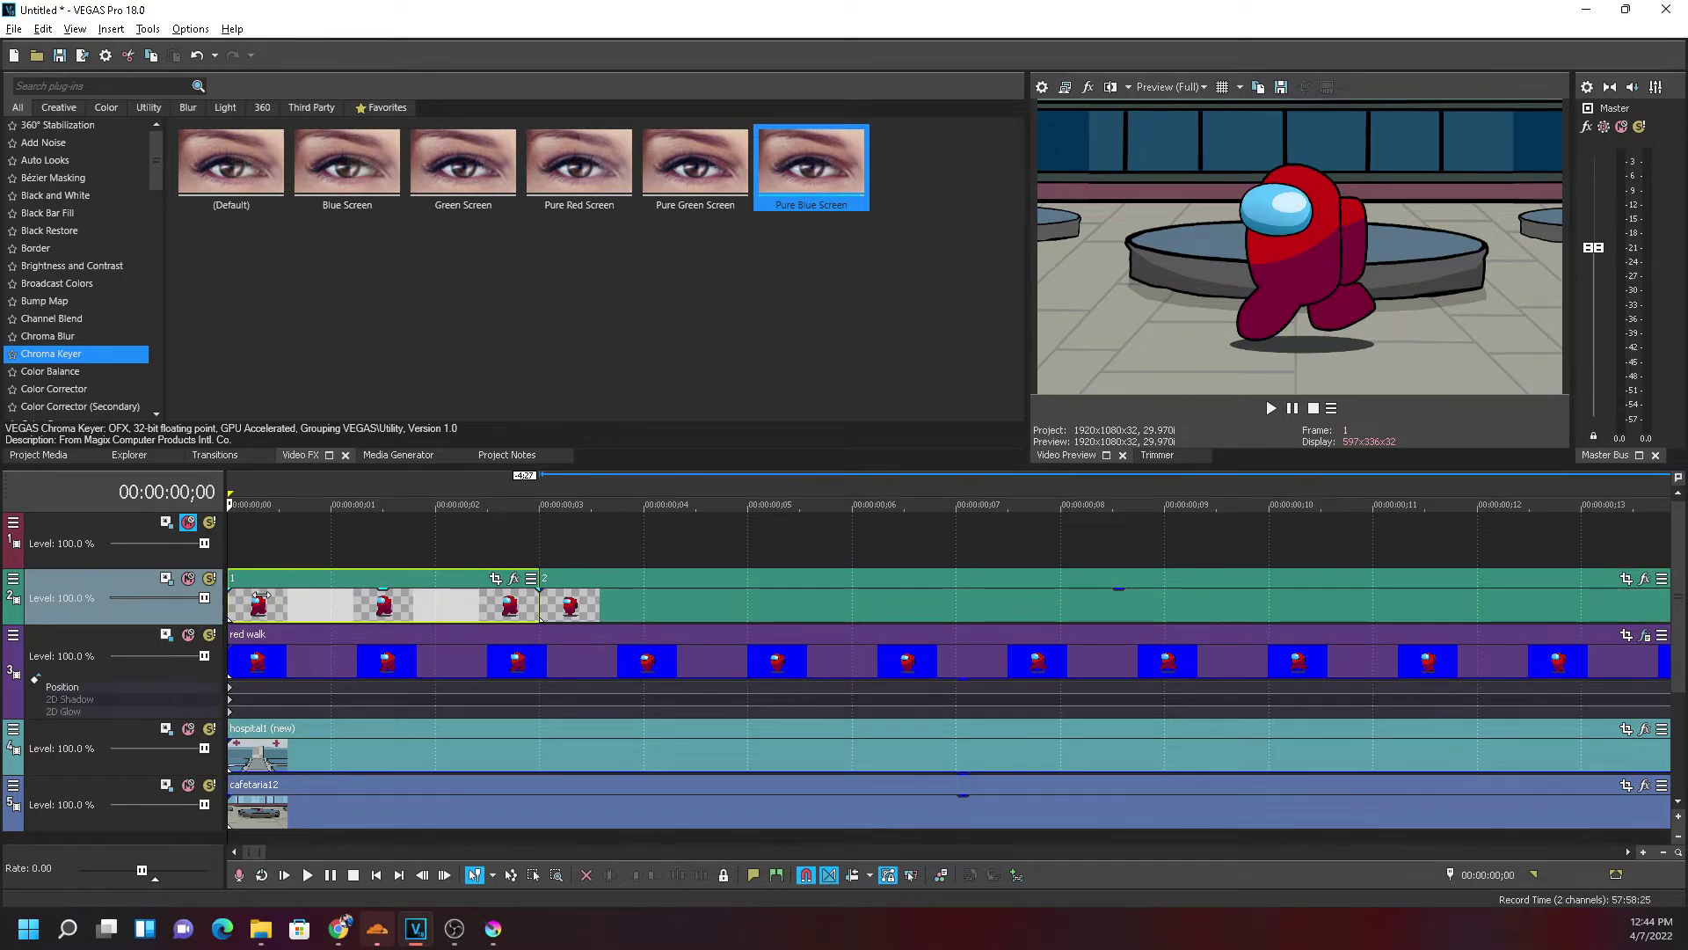
pyautogui.click(331, 599)
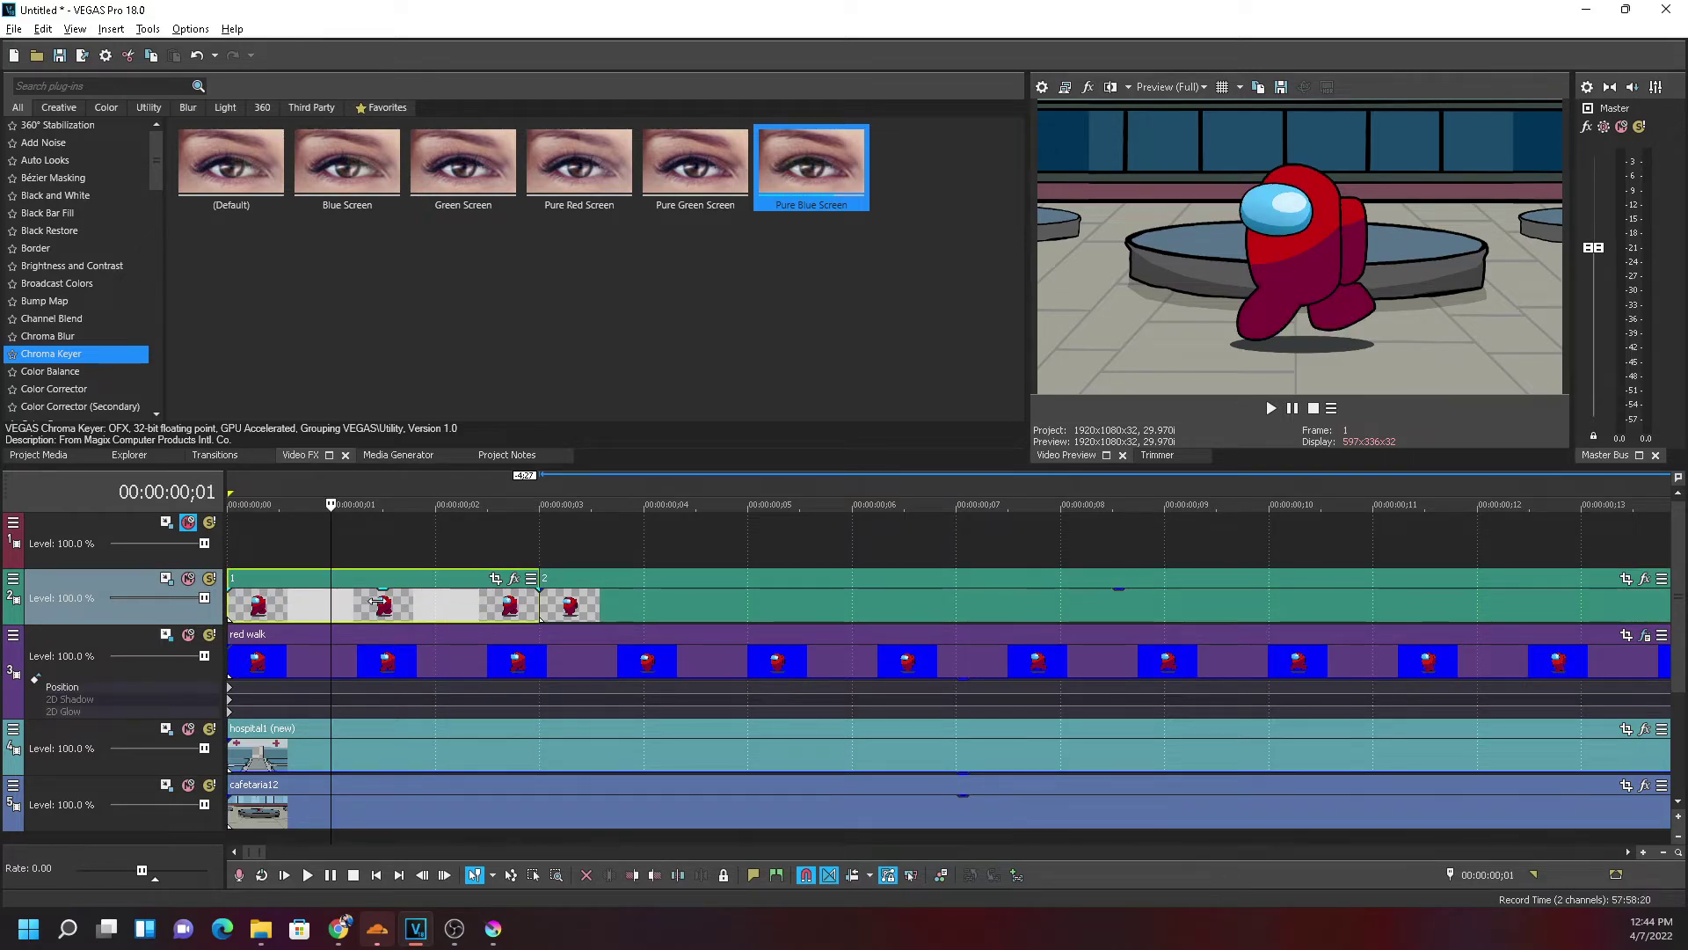
pyautogui.click(435, 603)
pyautogui.click(536, 604)
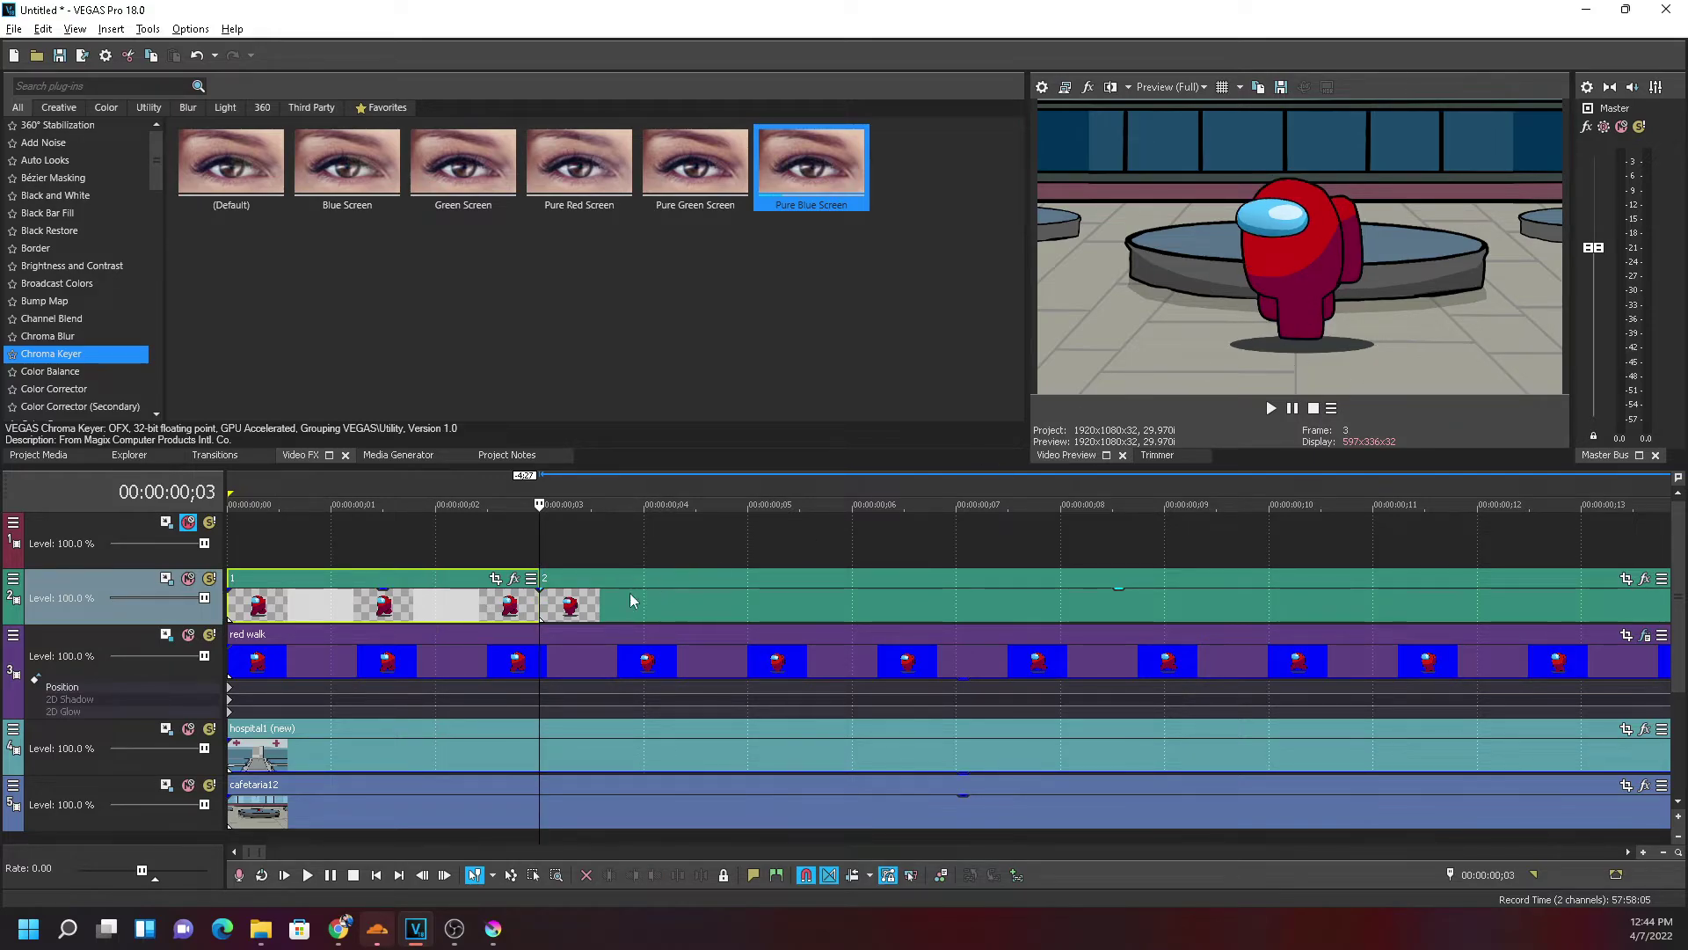
pyautogui.click(576, 615)
pyautogui.click(643, 613)
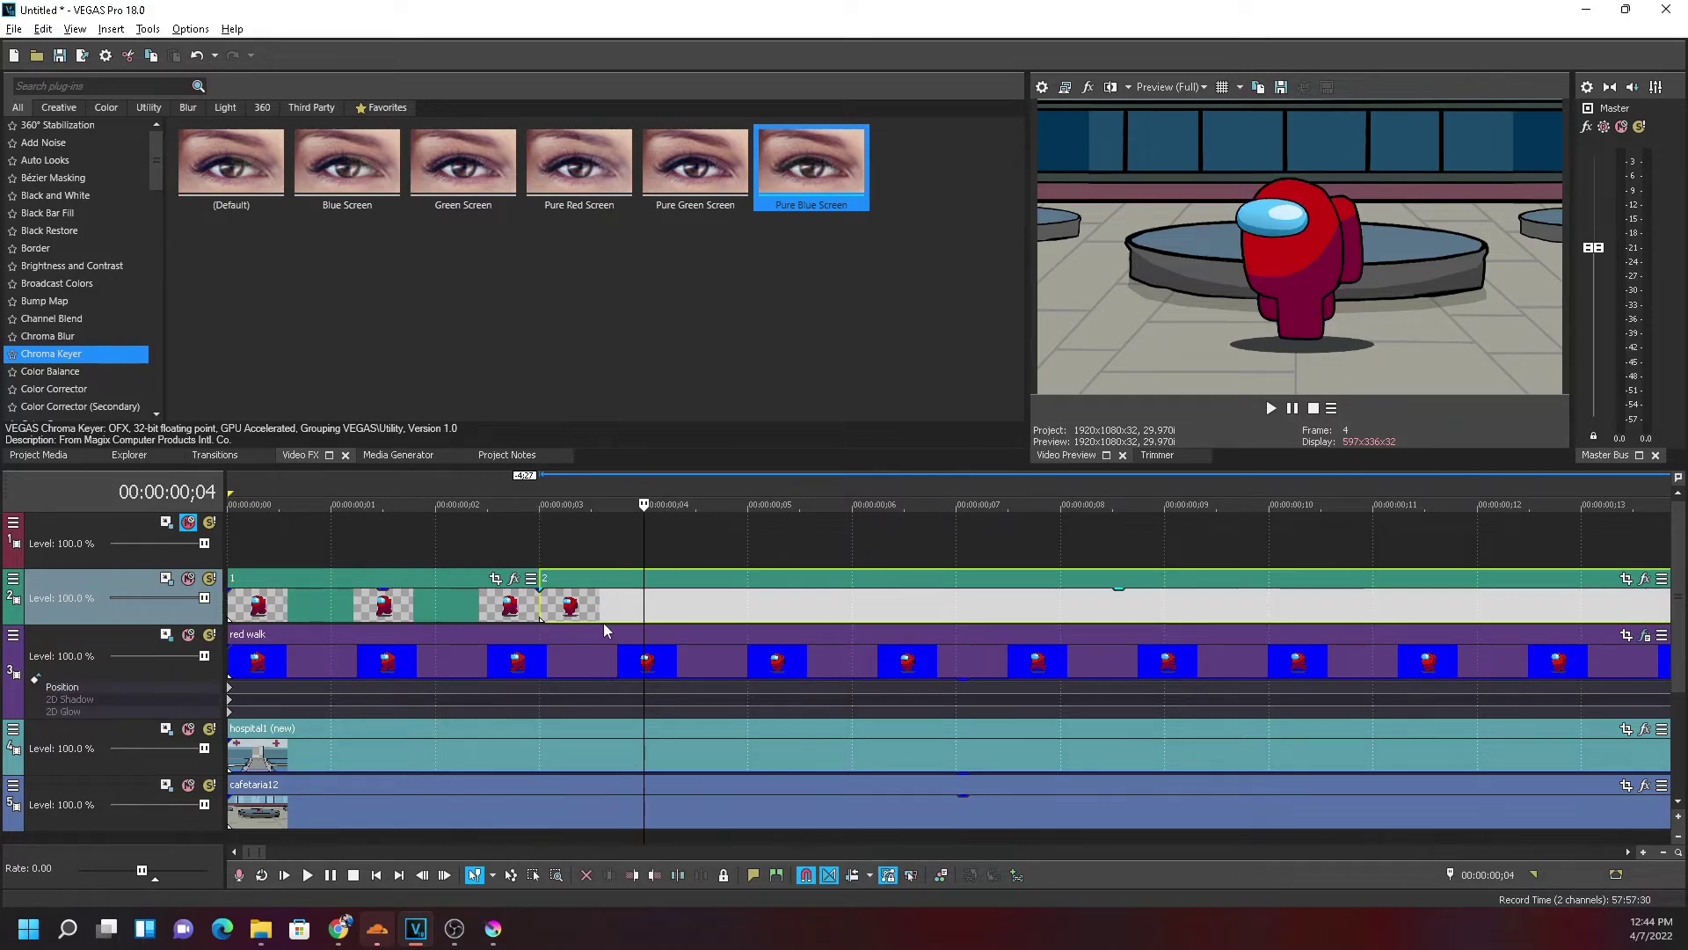
pyautogui.click(555, 610)
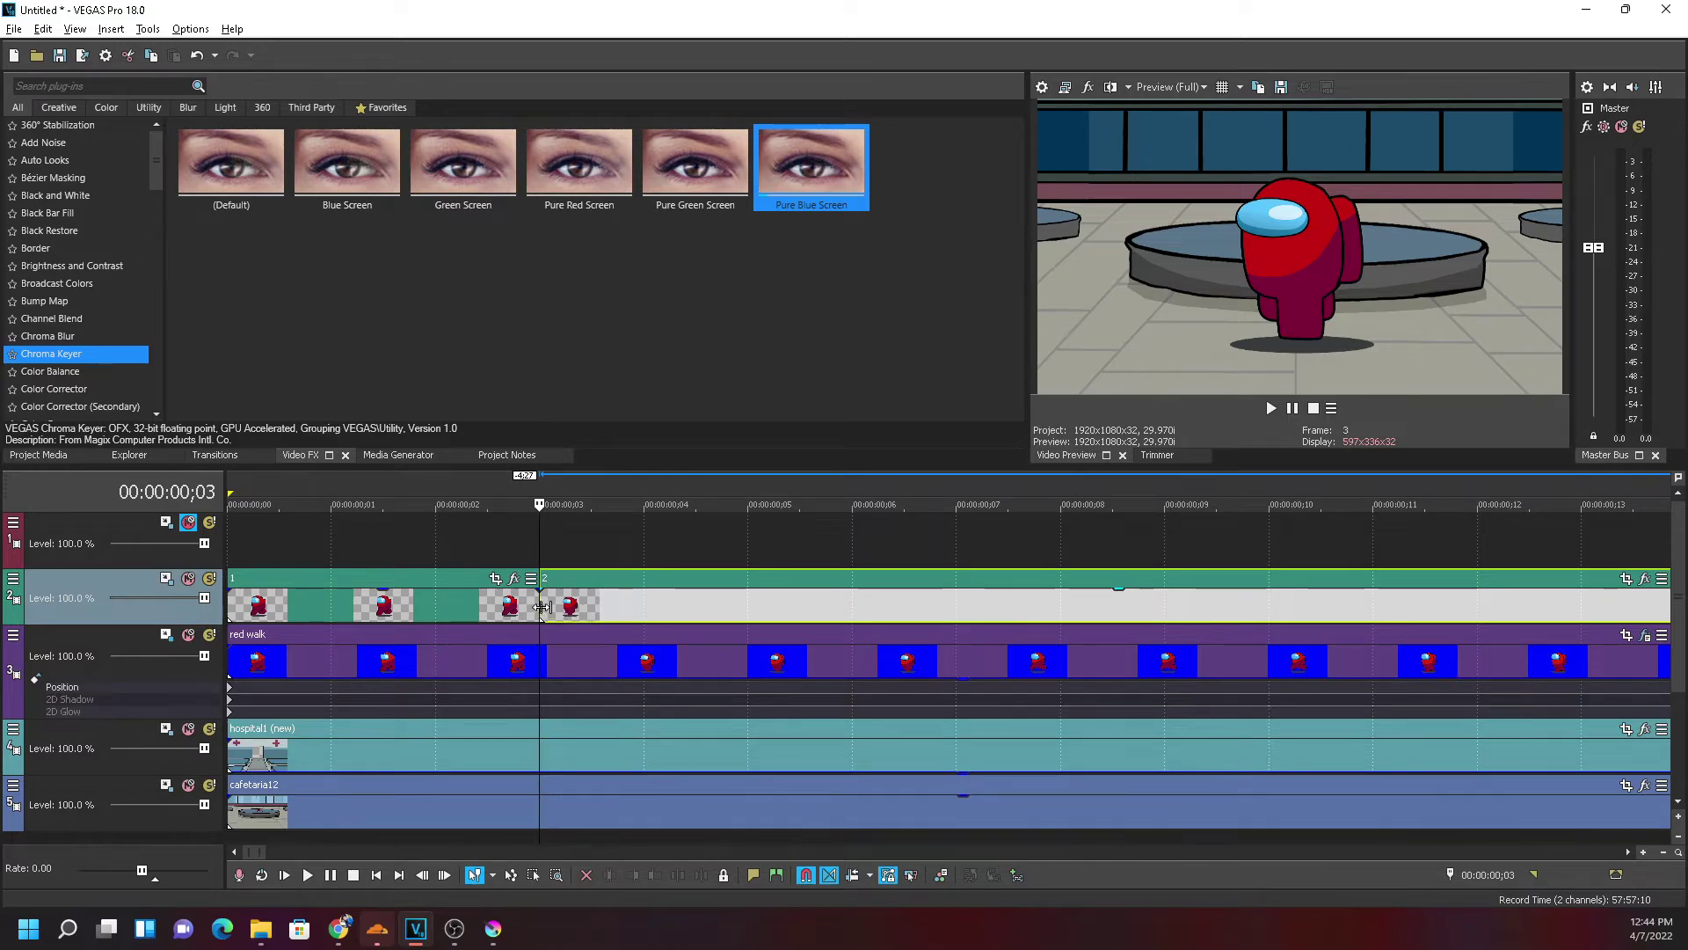
pyautogui.click(620, 554)
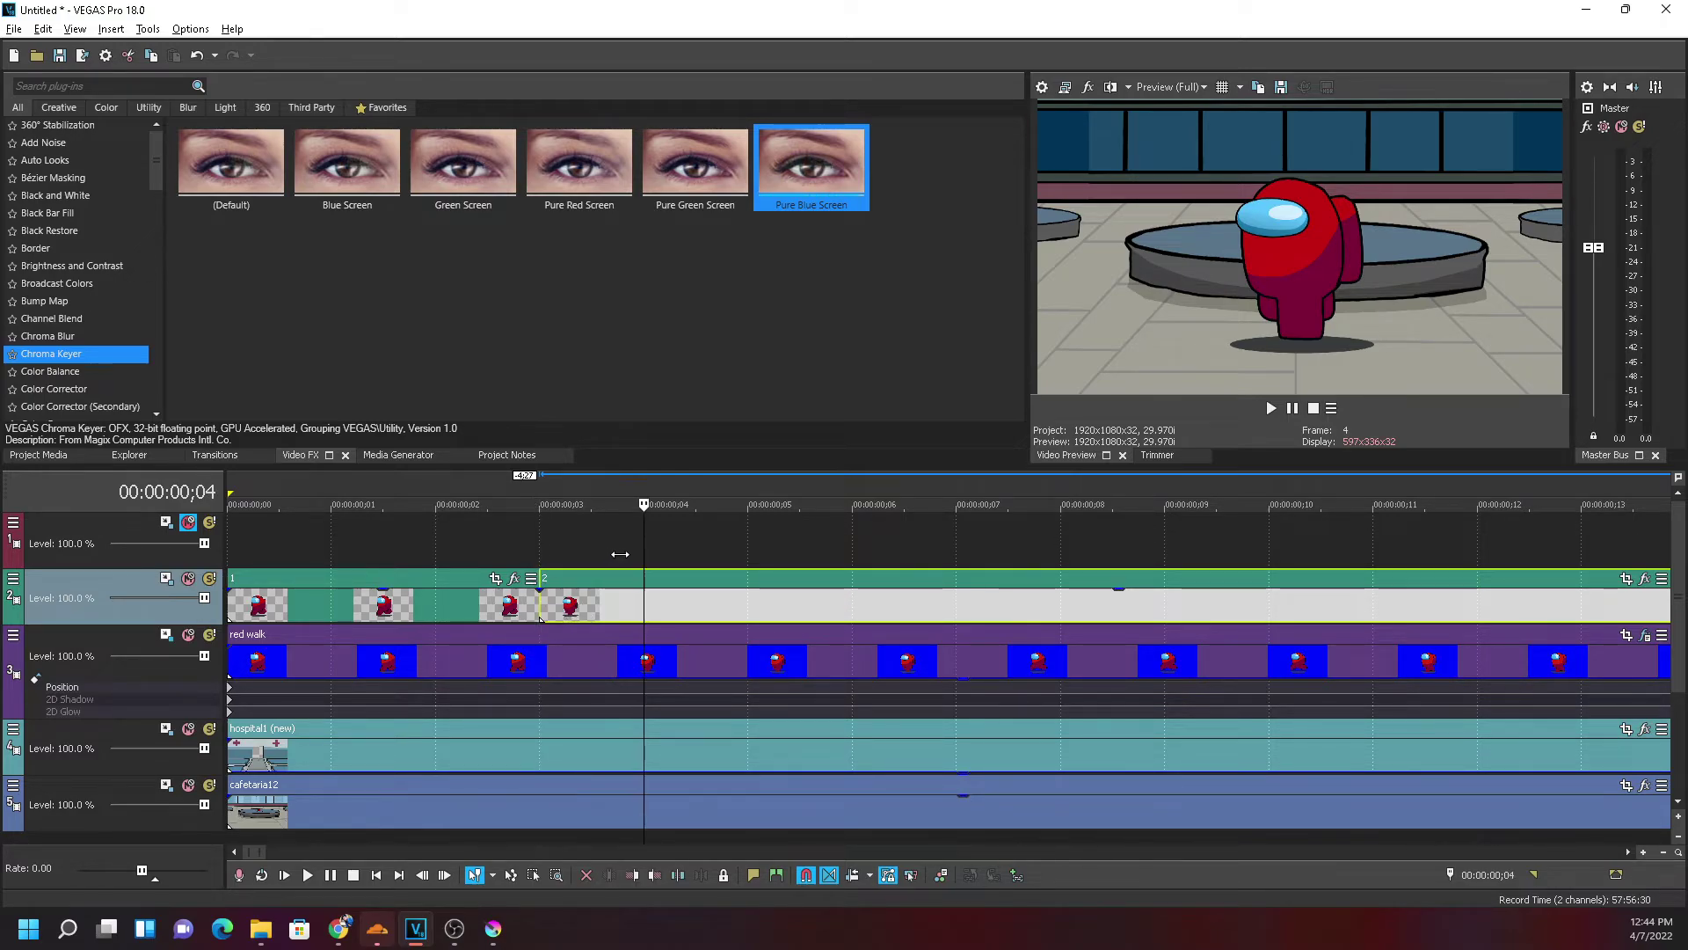
pyautogui.click(703, 556)
pyautogui.click(804, 563)
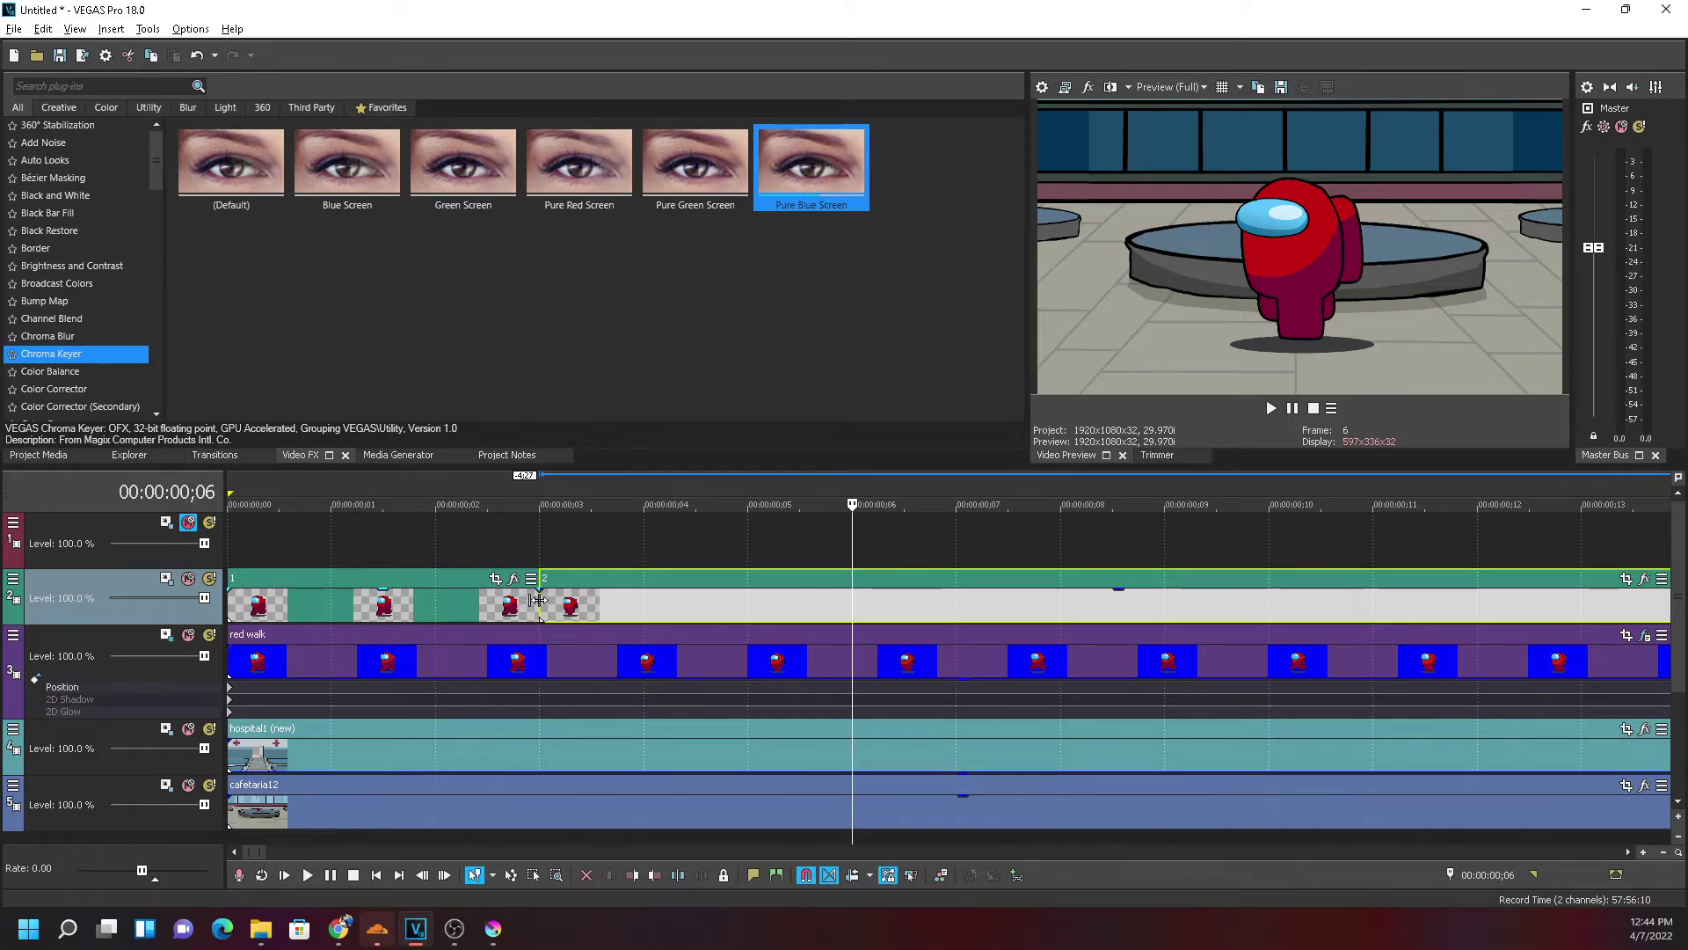
# Count three frames from the start of clip 2, split it at 00:00:00;06, and delete the remainder
pyautogui.click(537, 595)
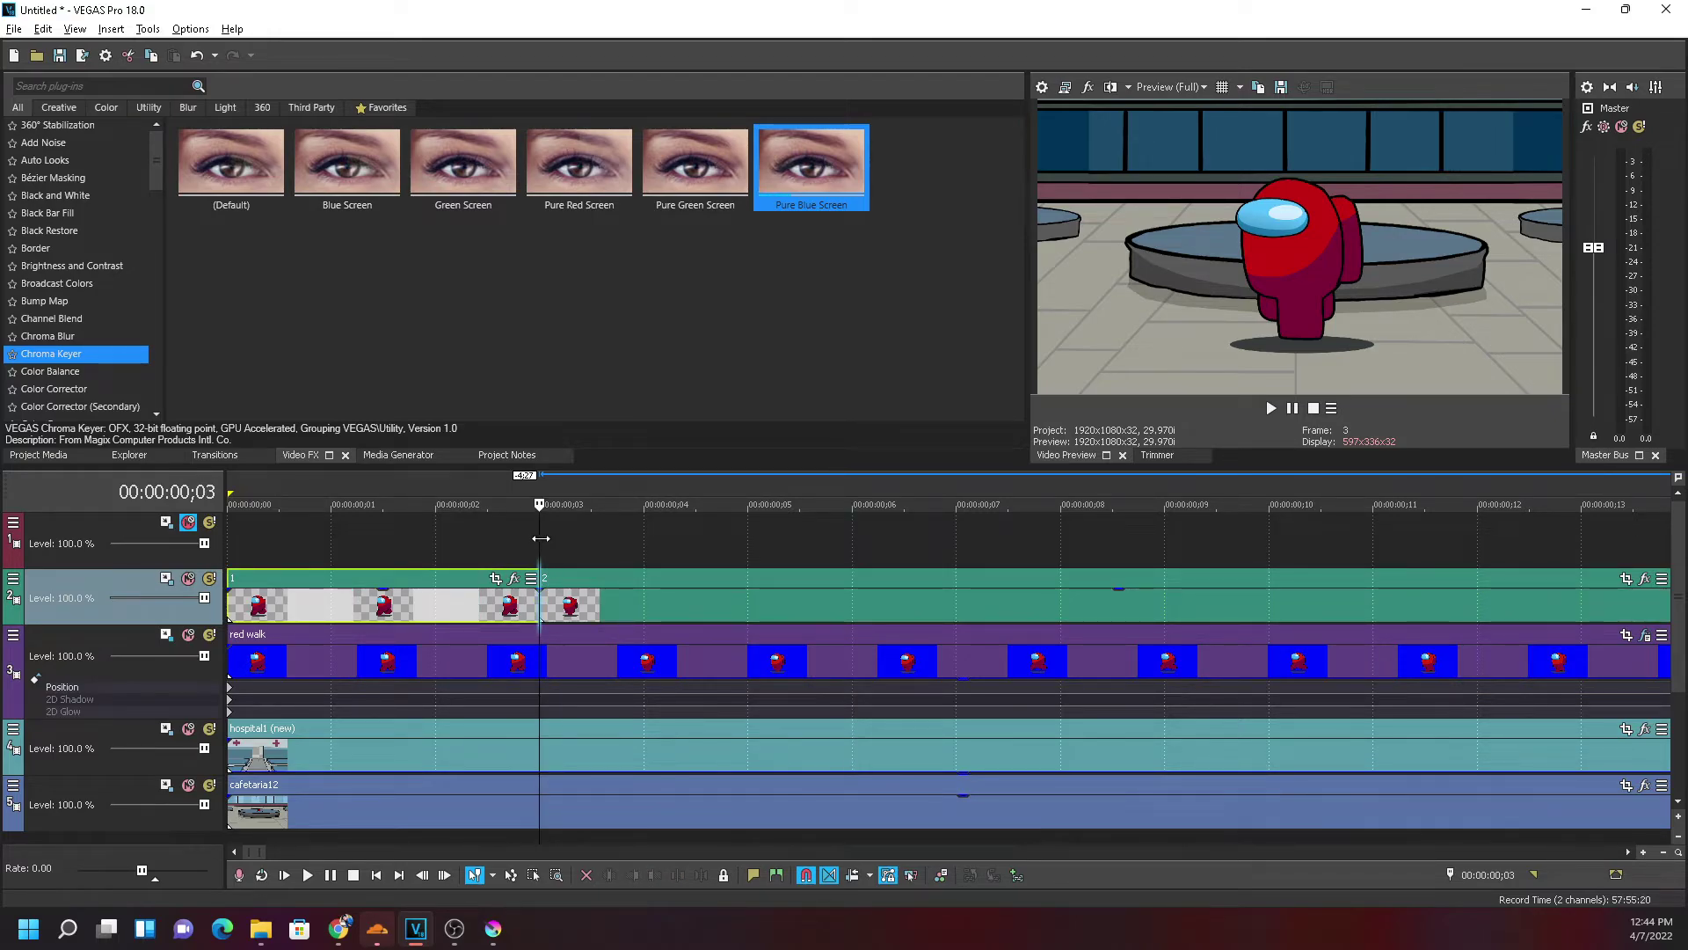
pyautogui.press('Right')
pyautogui.press('Right')
pyautogui.press('Right')
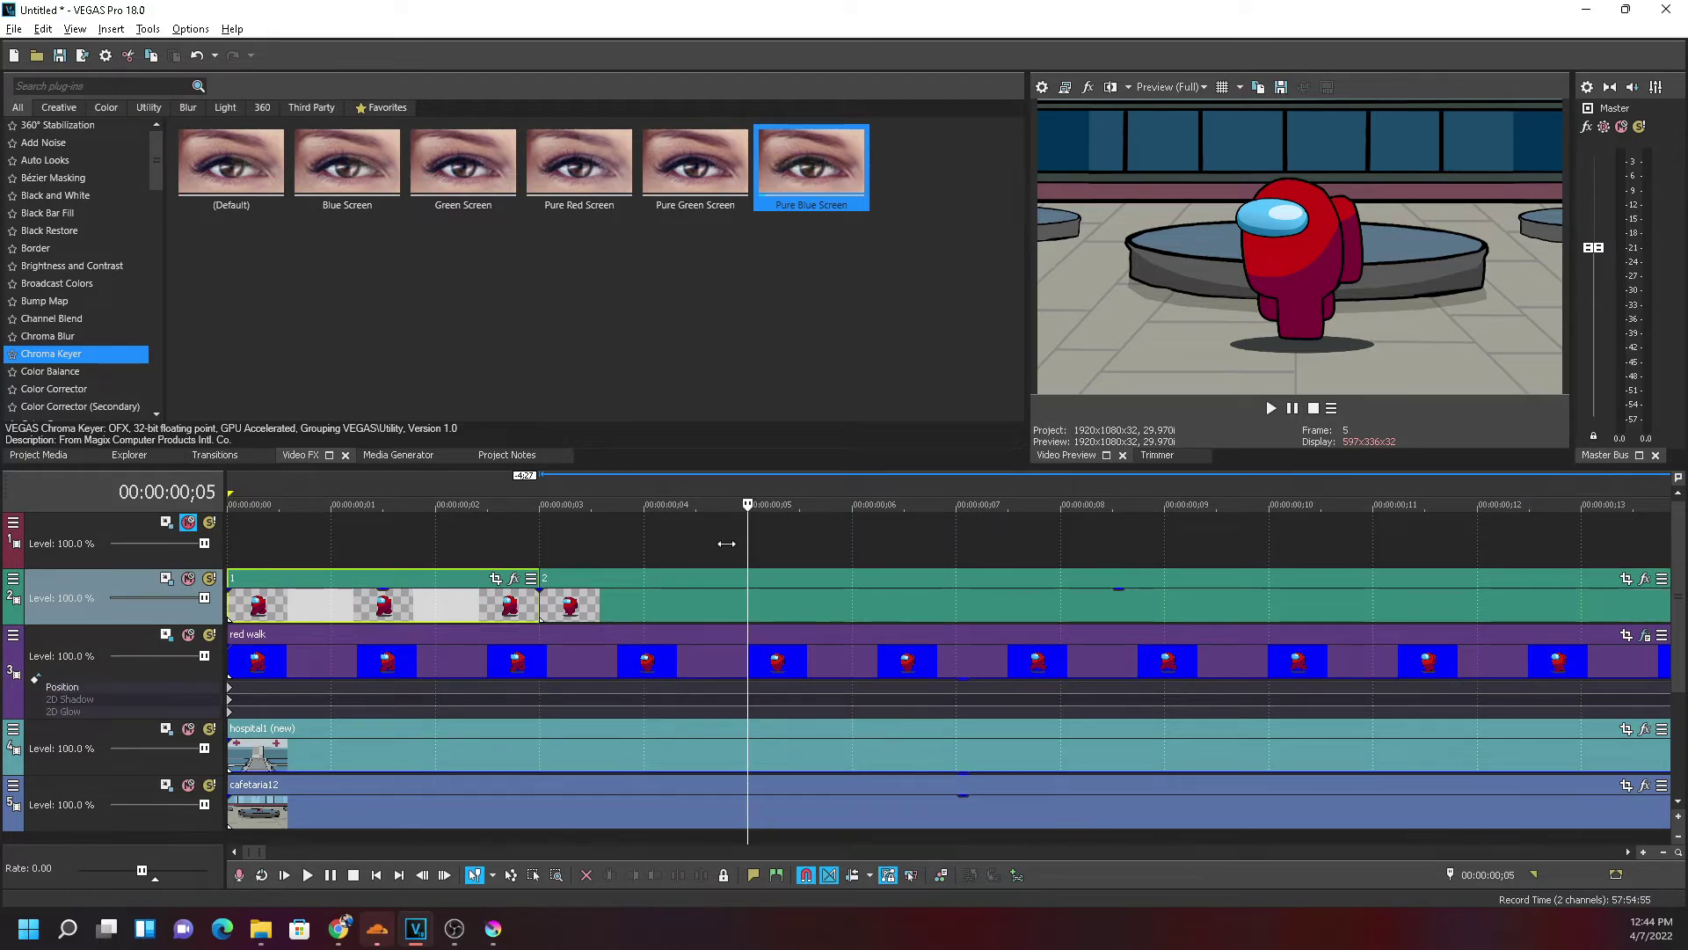
pyautogui.click(850, 602)
pyautogui.press('s')
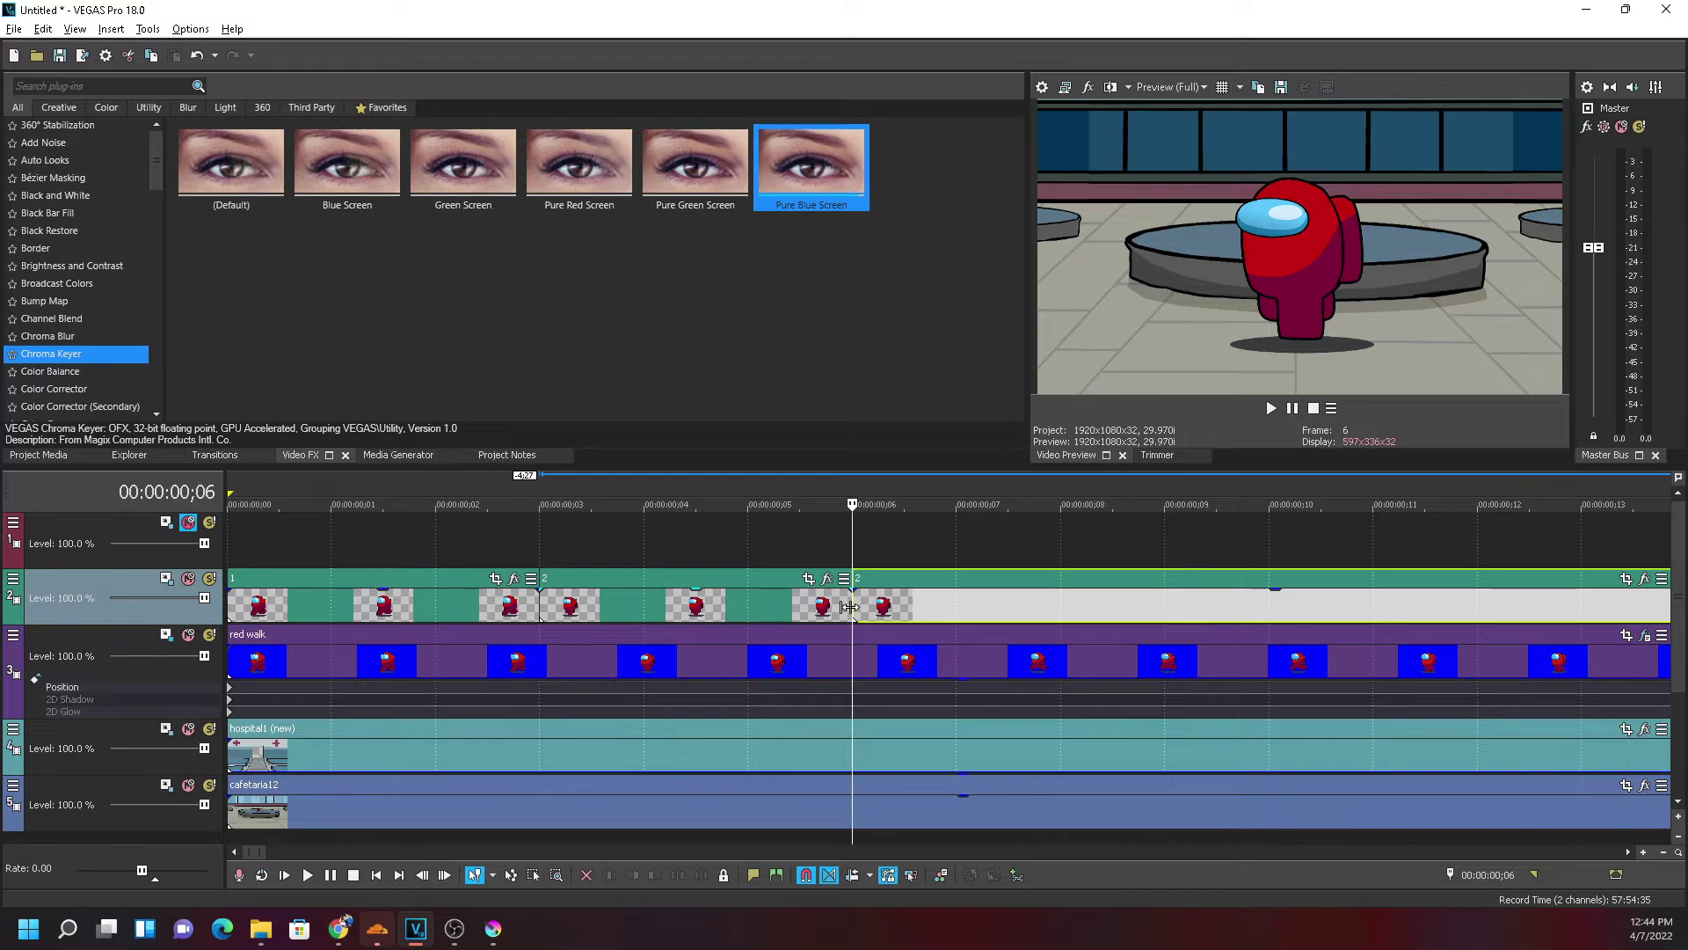
pyautogui.press('Delete')
# Move clip 3 directly behind clip 2 so that it starts at 00:00:00;06
pyautogui.scroll(-2, 860, 611)
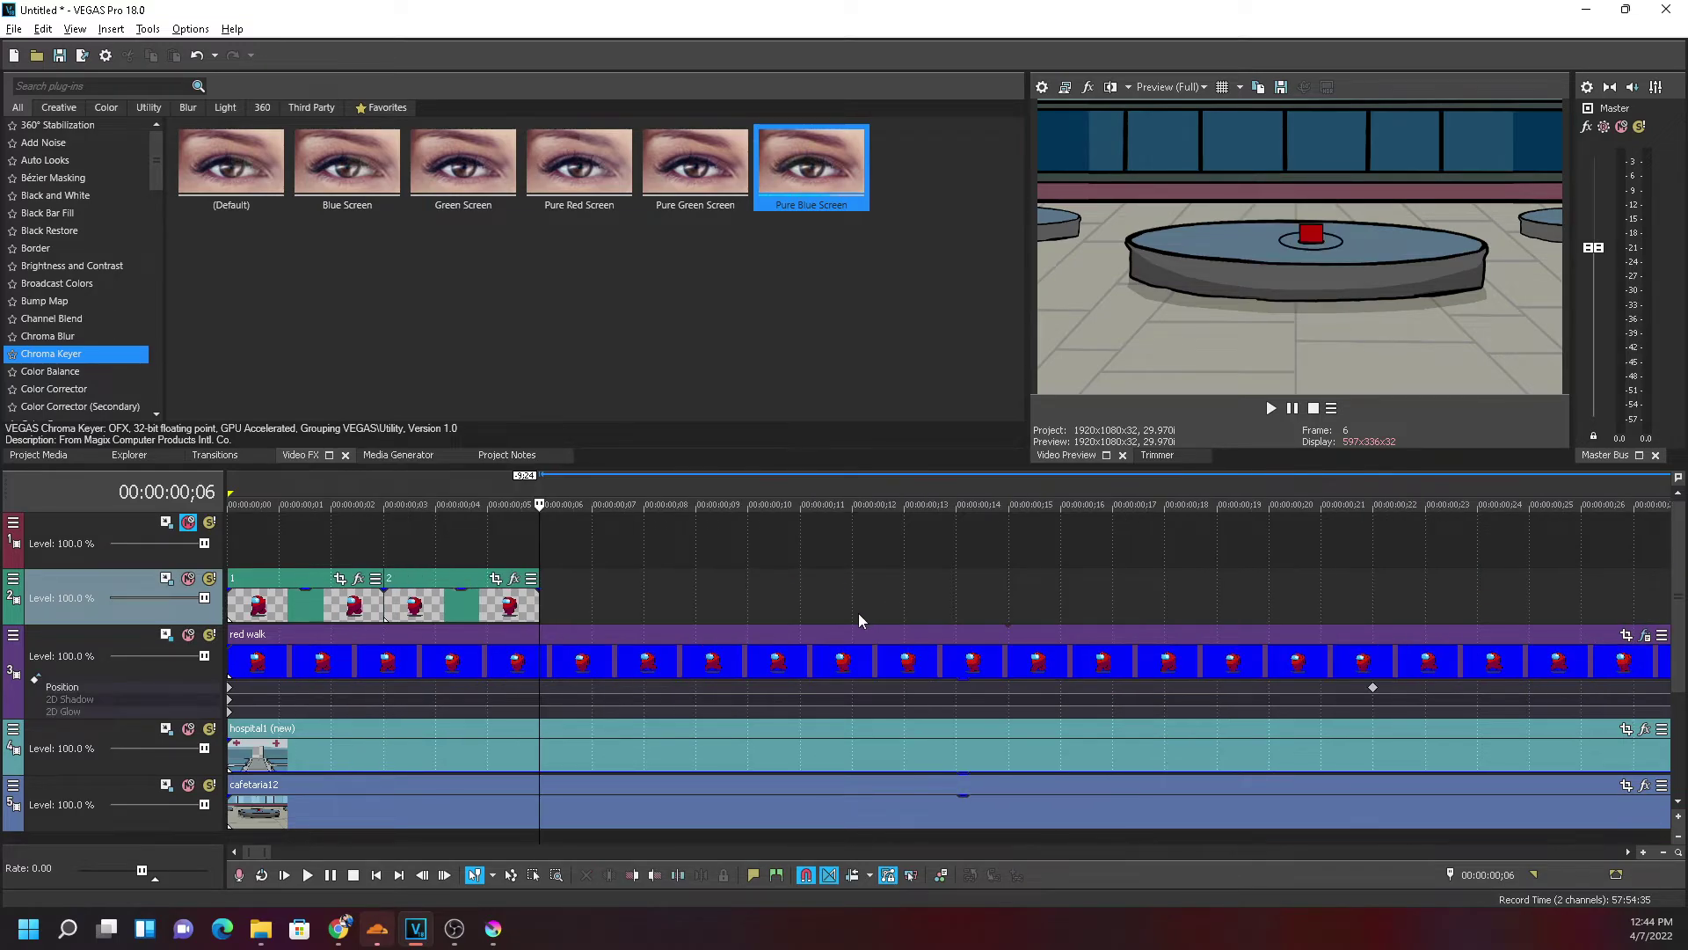
pyautogui.scroll(-10, 858, 614)
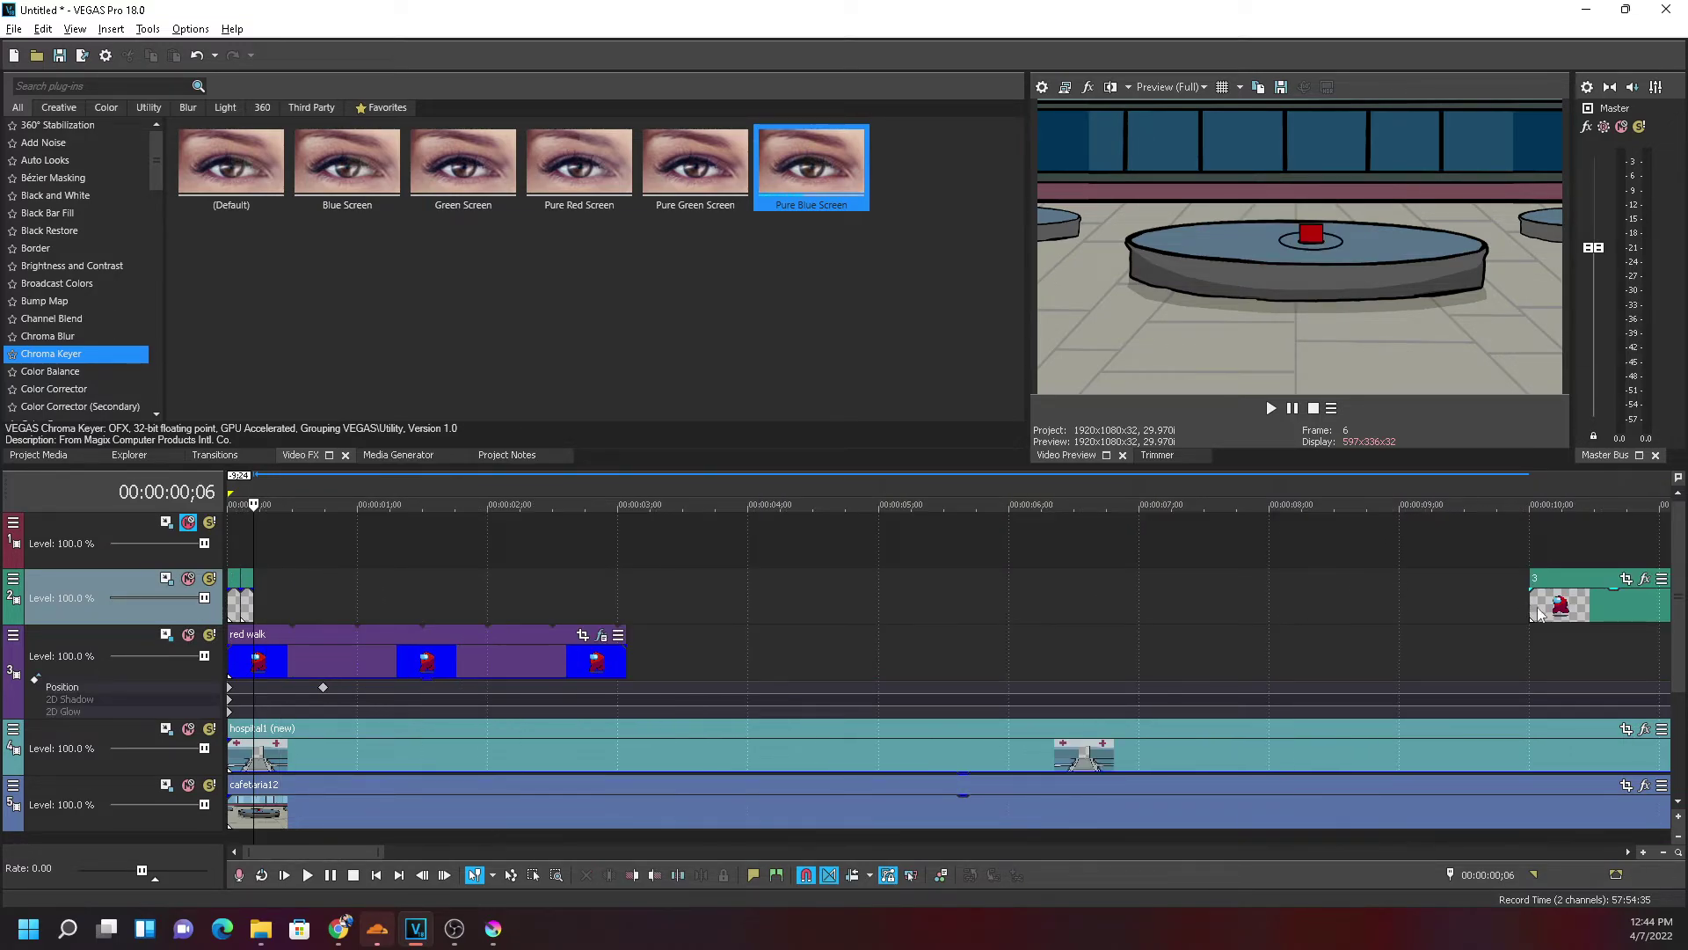
pyautogui.moveTo(1539, 613); pyautogui.dragTo(287, 605)
pyautogui.scroll(12, 522, 617)
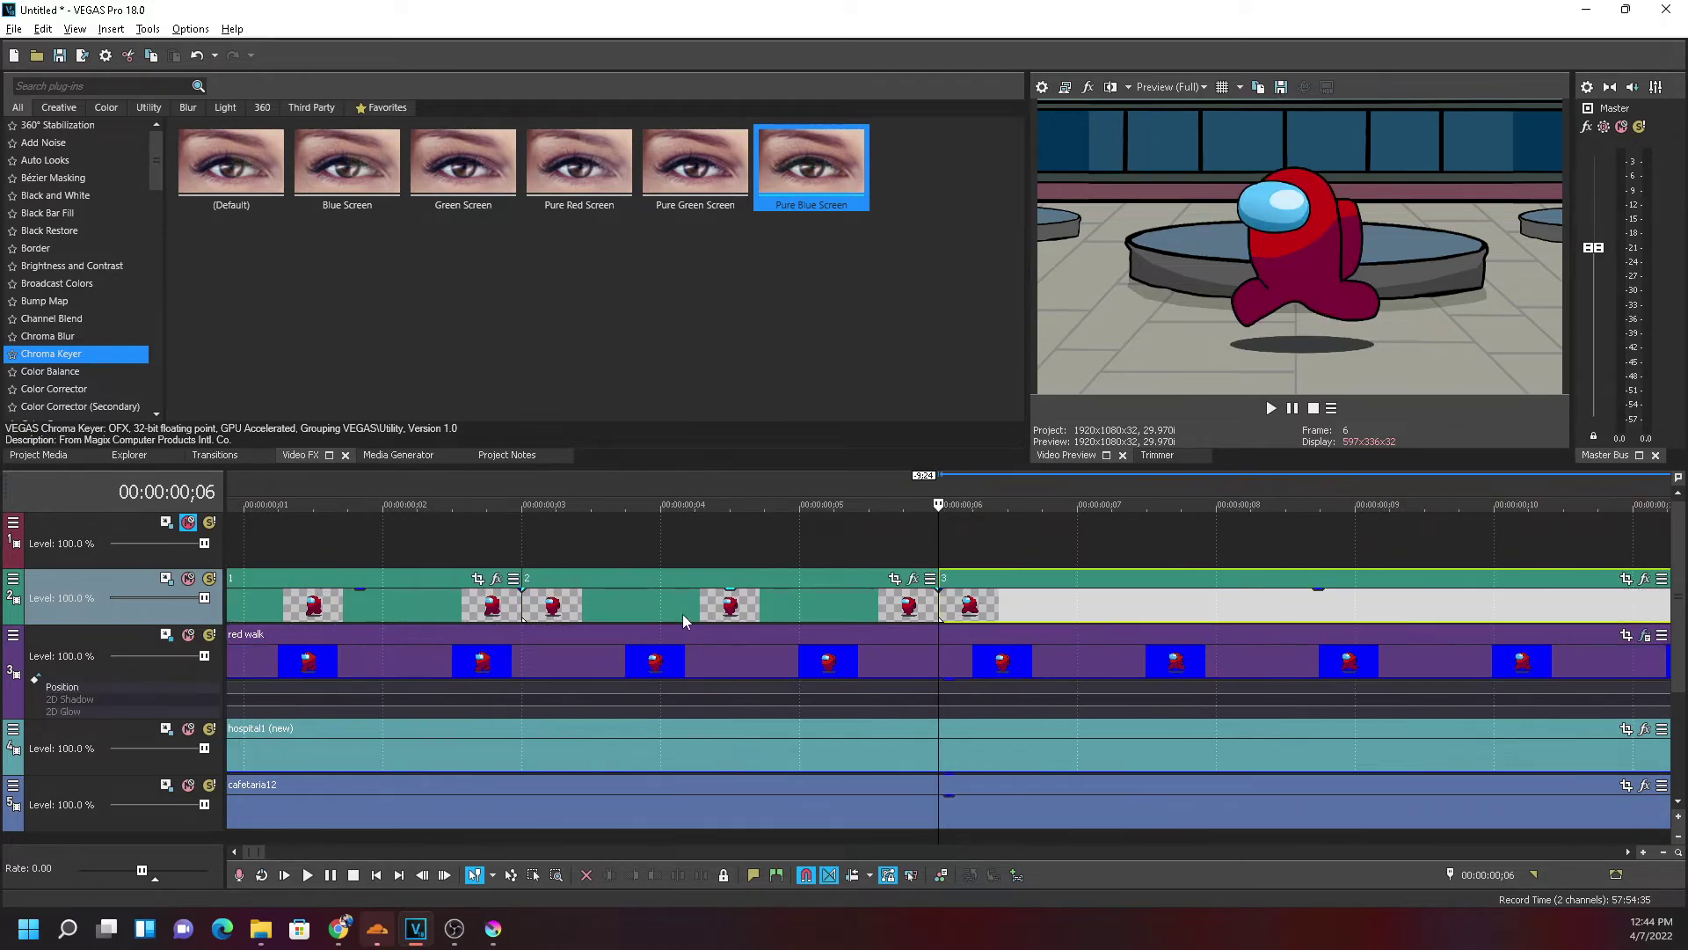
# Advance the playhead over clip 3 from 00:00:00;06 through 00:00:00;09 and on to 00:00:00;12
pyautogui.click(936, 604)
pyautogui.click(959, 604)
pyautogui.click(1077, 604)
pyautogui.press('Right')
pyautogui.press('Right')
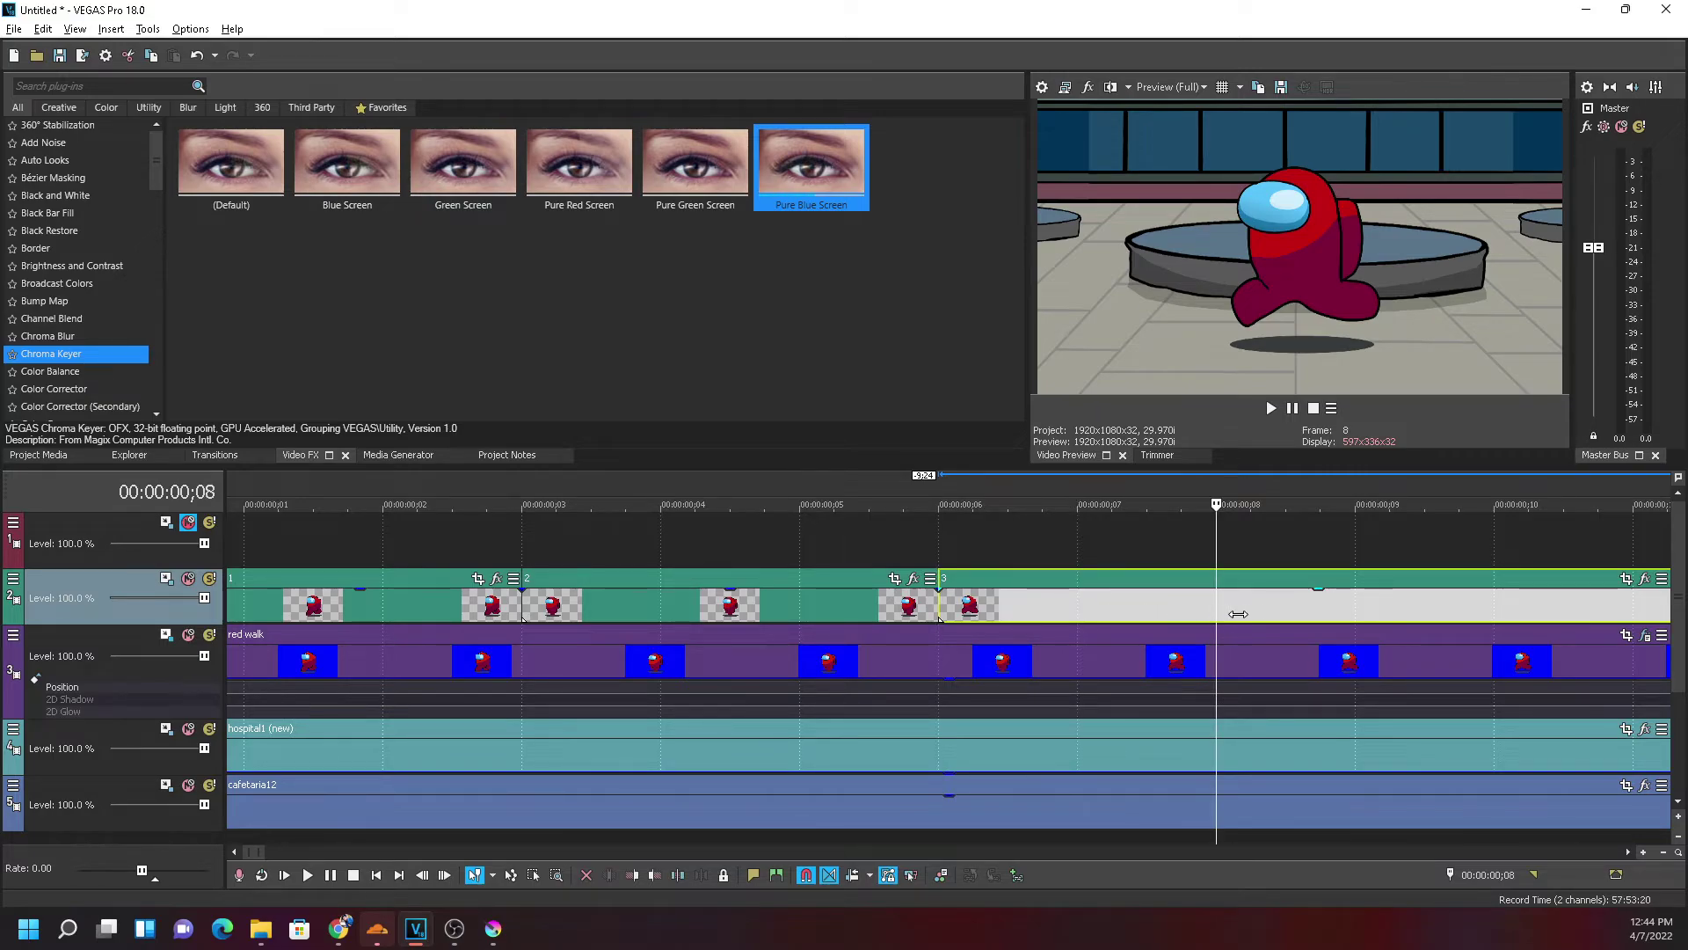
pyautogui.scroll(-6, 983, 638)
pyautogui.scroll(-3, 641, 619)
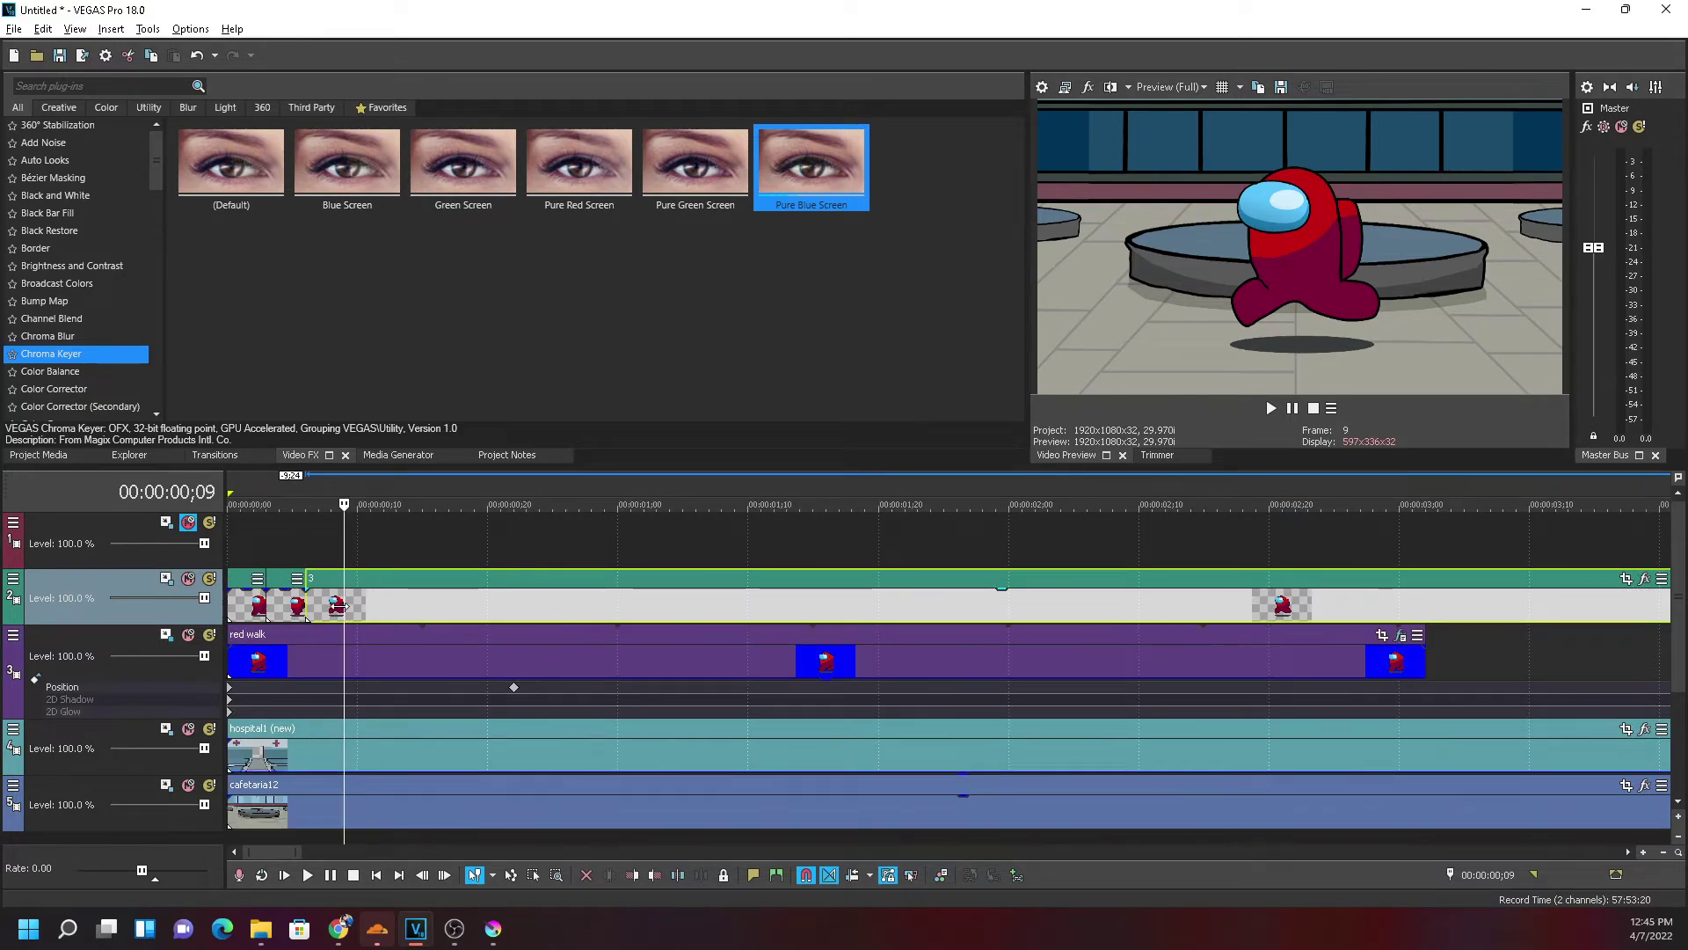
pyautogui.scroll(-3, 270, 618)
pyautogui.moveTo(256, 603)
pyautogui.mouseDown()
pyautogui.moveTo(288, 603)
pyautogui.moveTo(265, 605)
pyautogui.mouseUp()
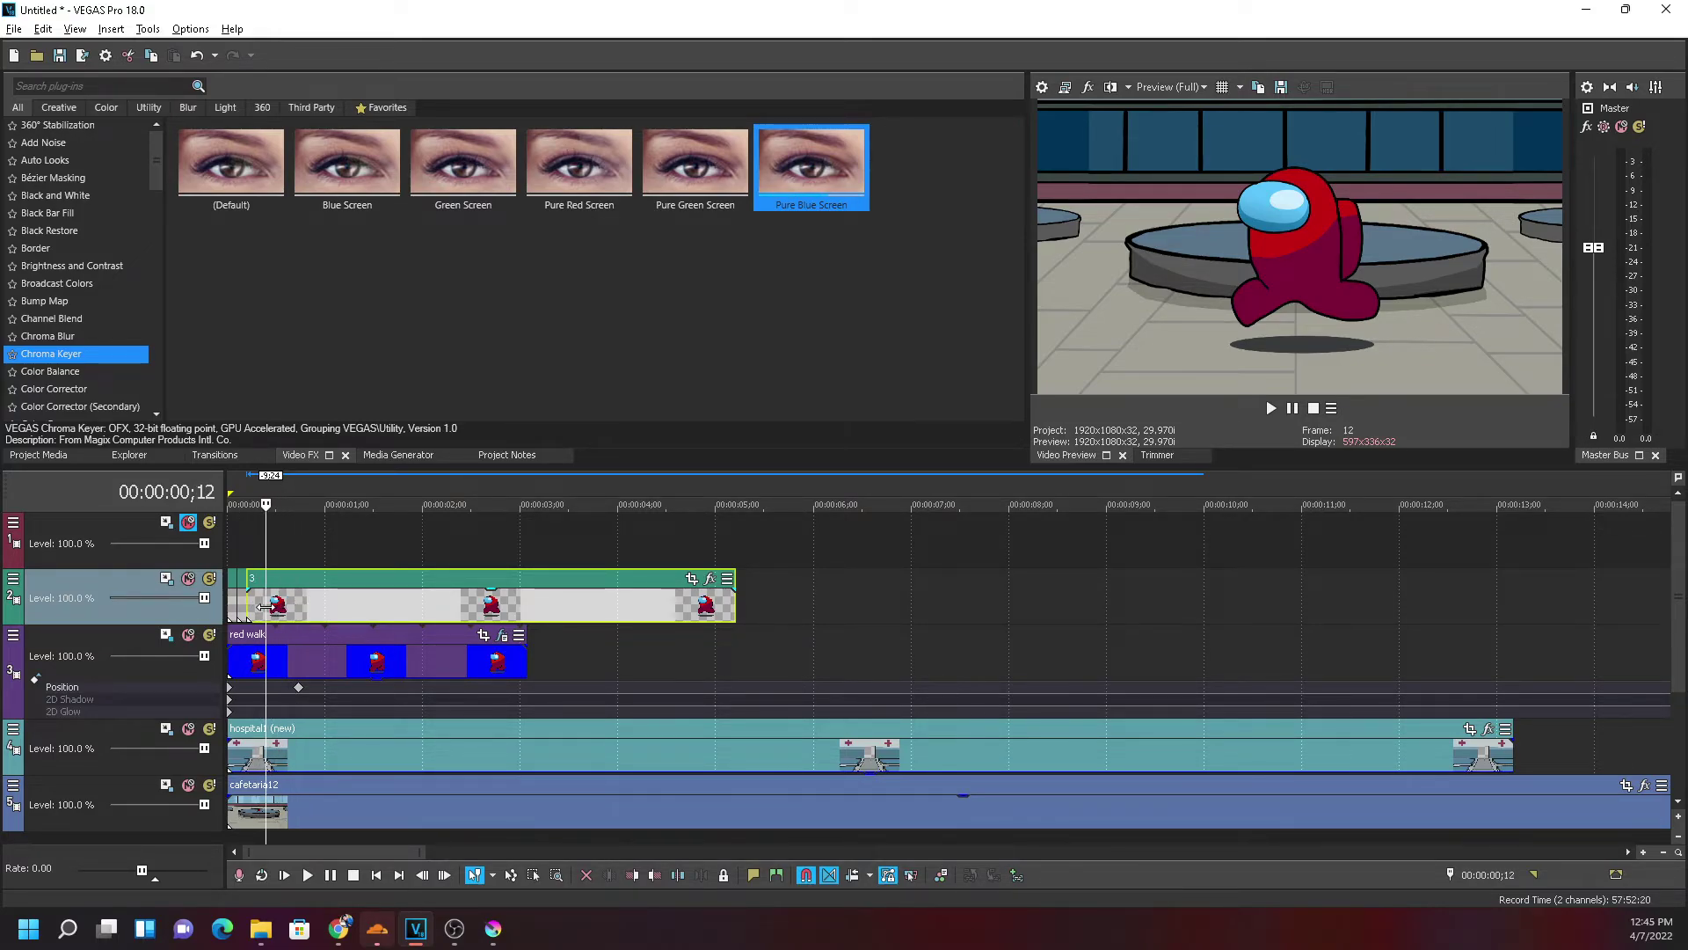
pyautogui.scroll(5, 382, 612)
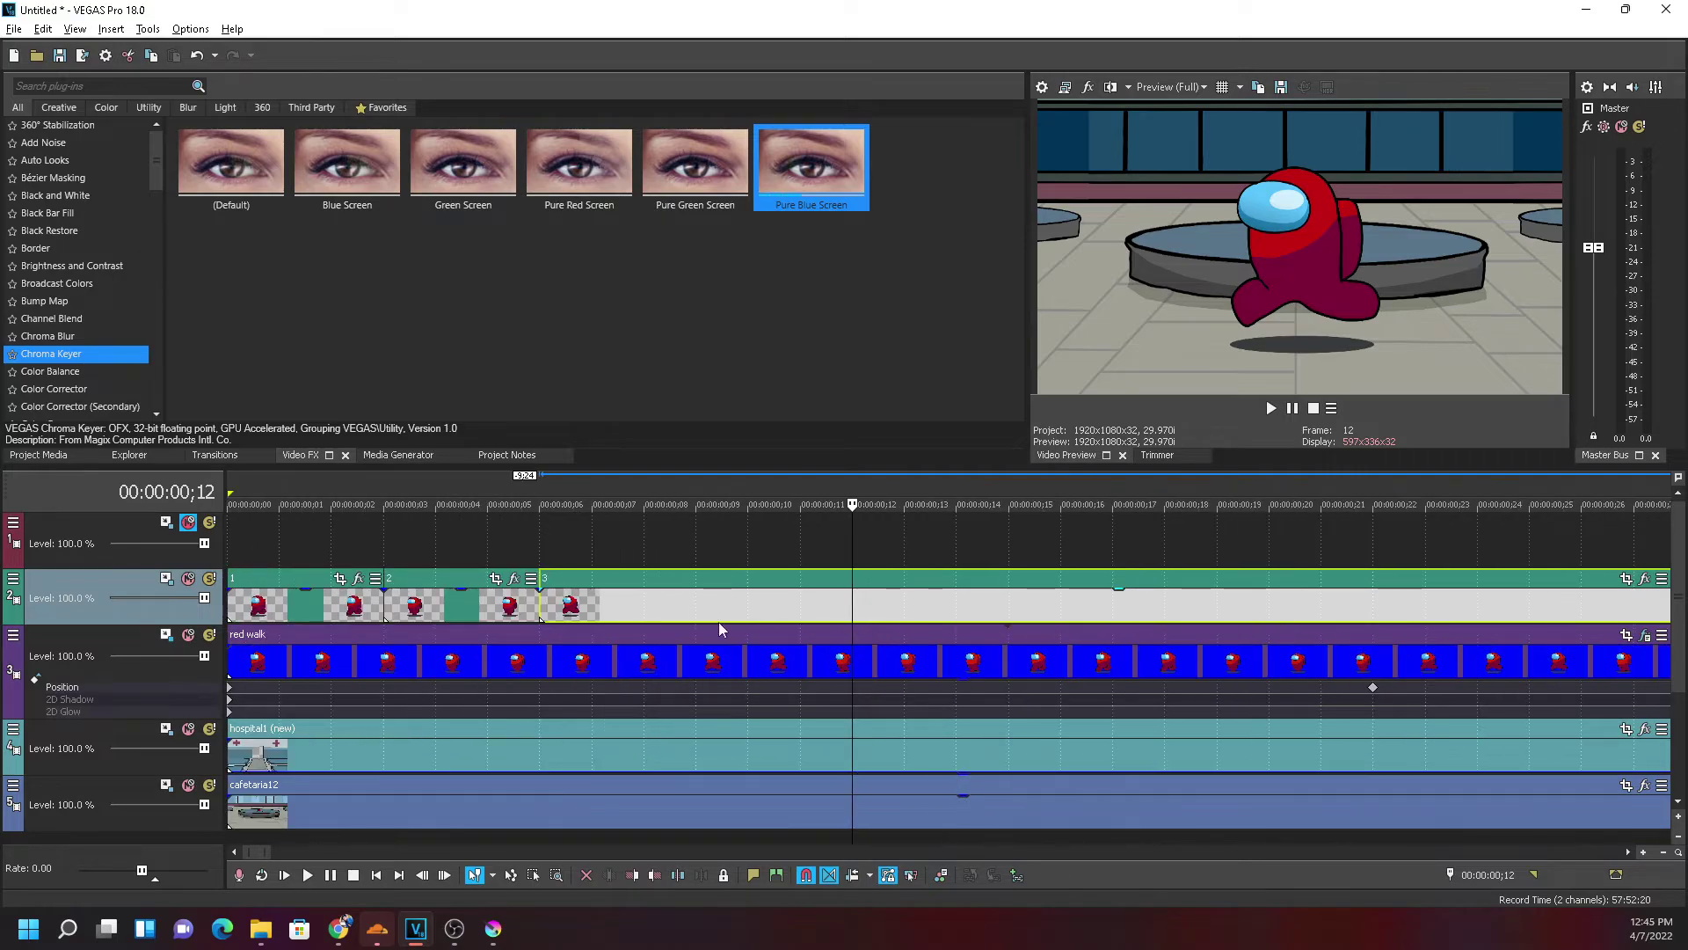
# Count three frames from the start of clip 3, cut it at 00:00:00;09, remove the remainder, and select the shortened clip
pyautogui.click(540, 606)
pyautogui.scroll(3, 540, 607)
pyautogui.click(1031, 619)
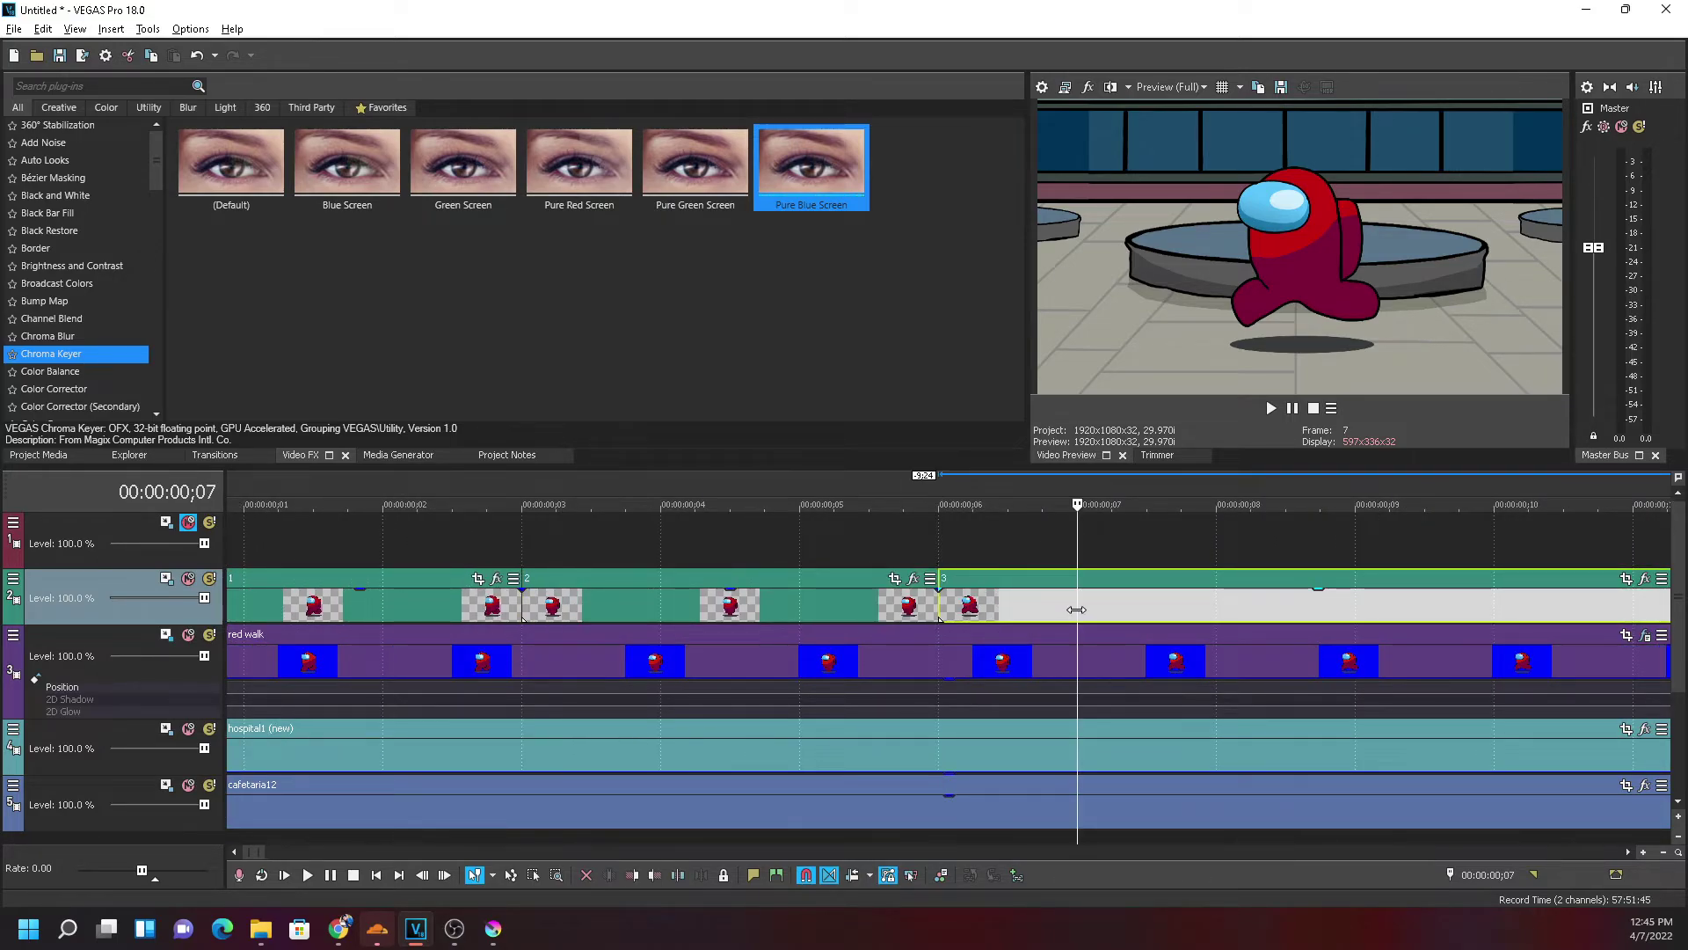
pyautogui.moveTo(1076, 609); pyautogui.dragTo(1354, 614)
pyautogui.scroll(-4, 1198, 614)
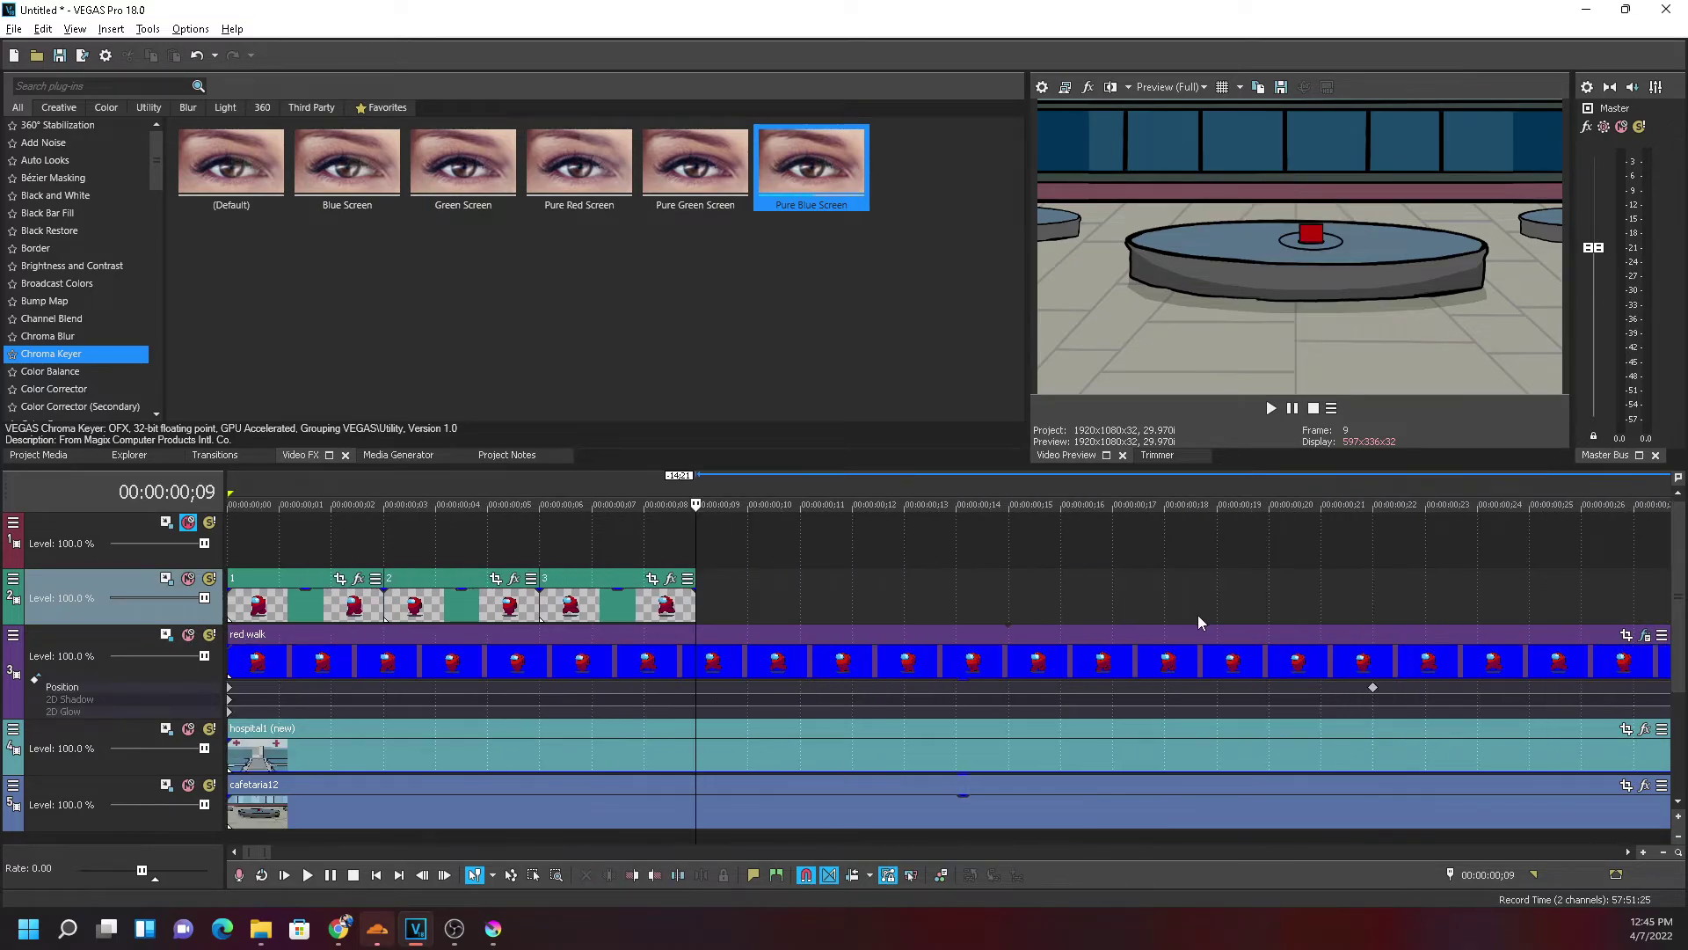
pyautogui.click(643, 607)
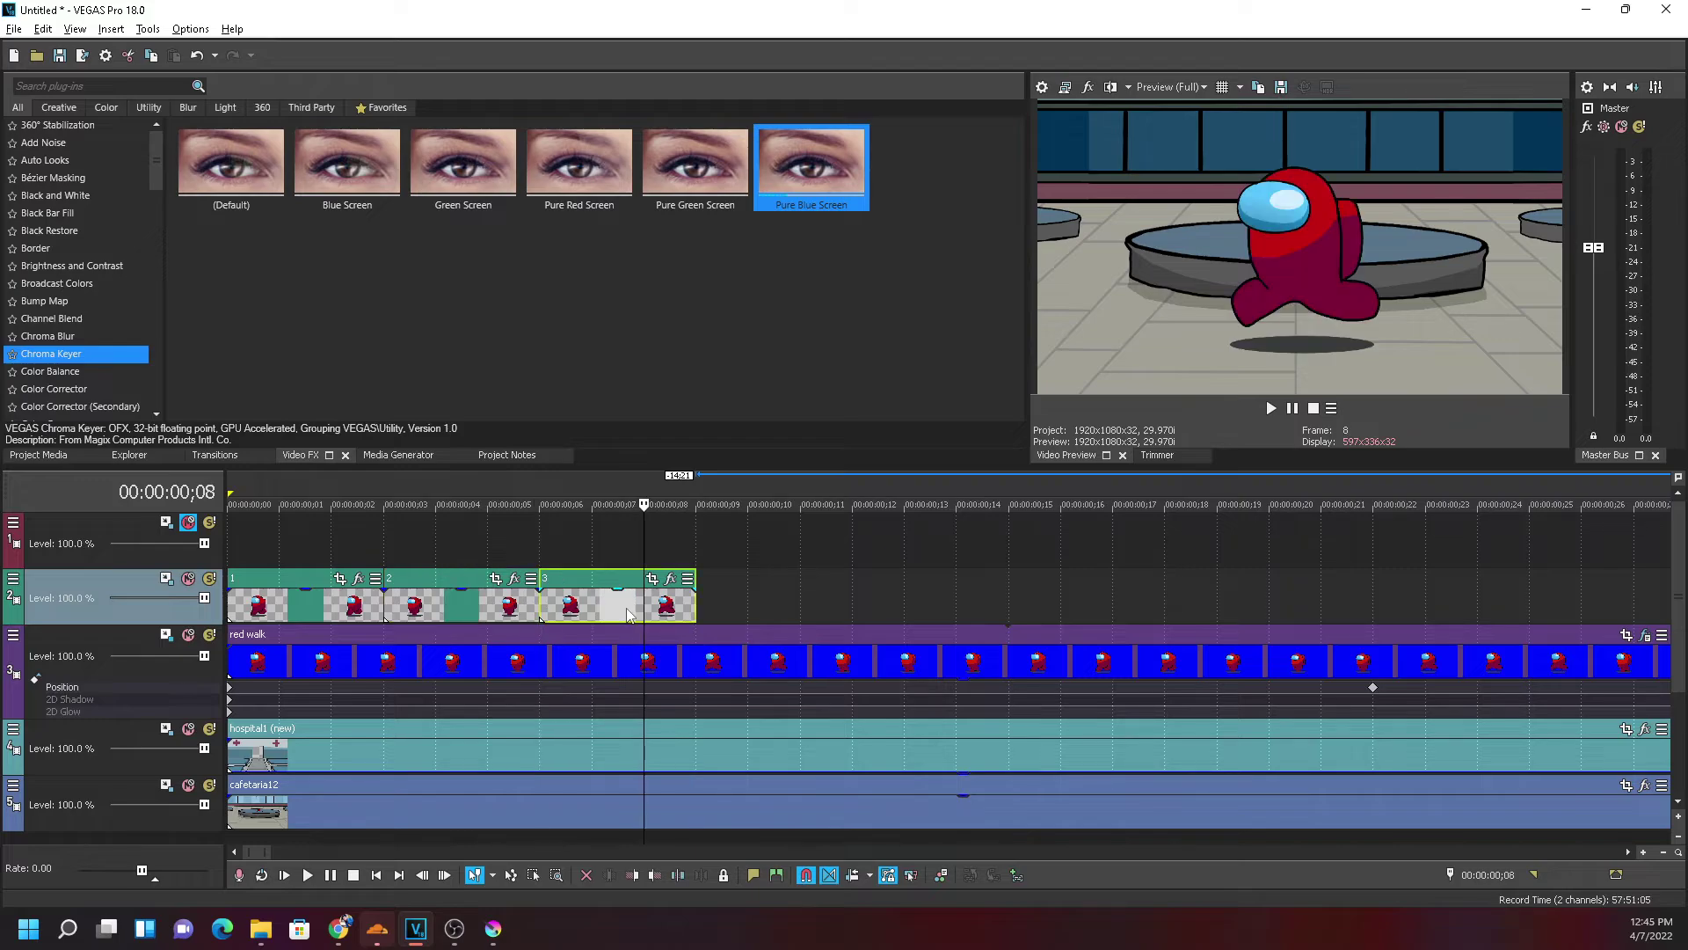
# Switch to Krita, try the second walk drawing at frame 2, put it back at frame 3, and return to VEGAS Pro
pyautogui.hotkey('alt', 'Tab')
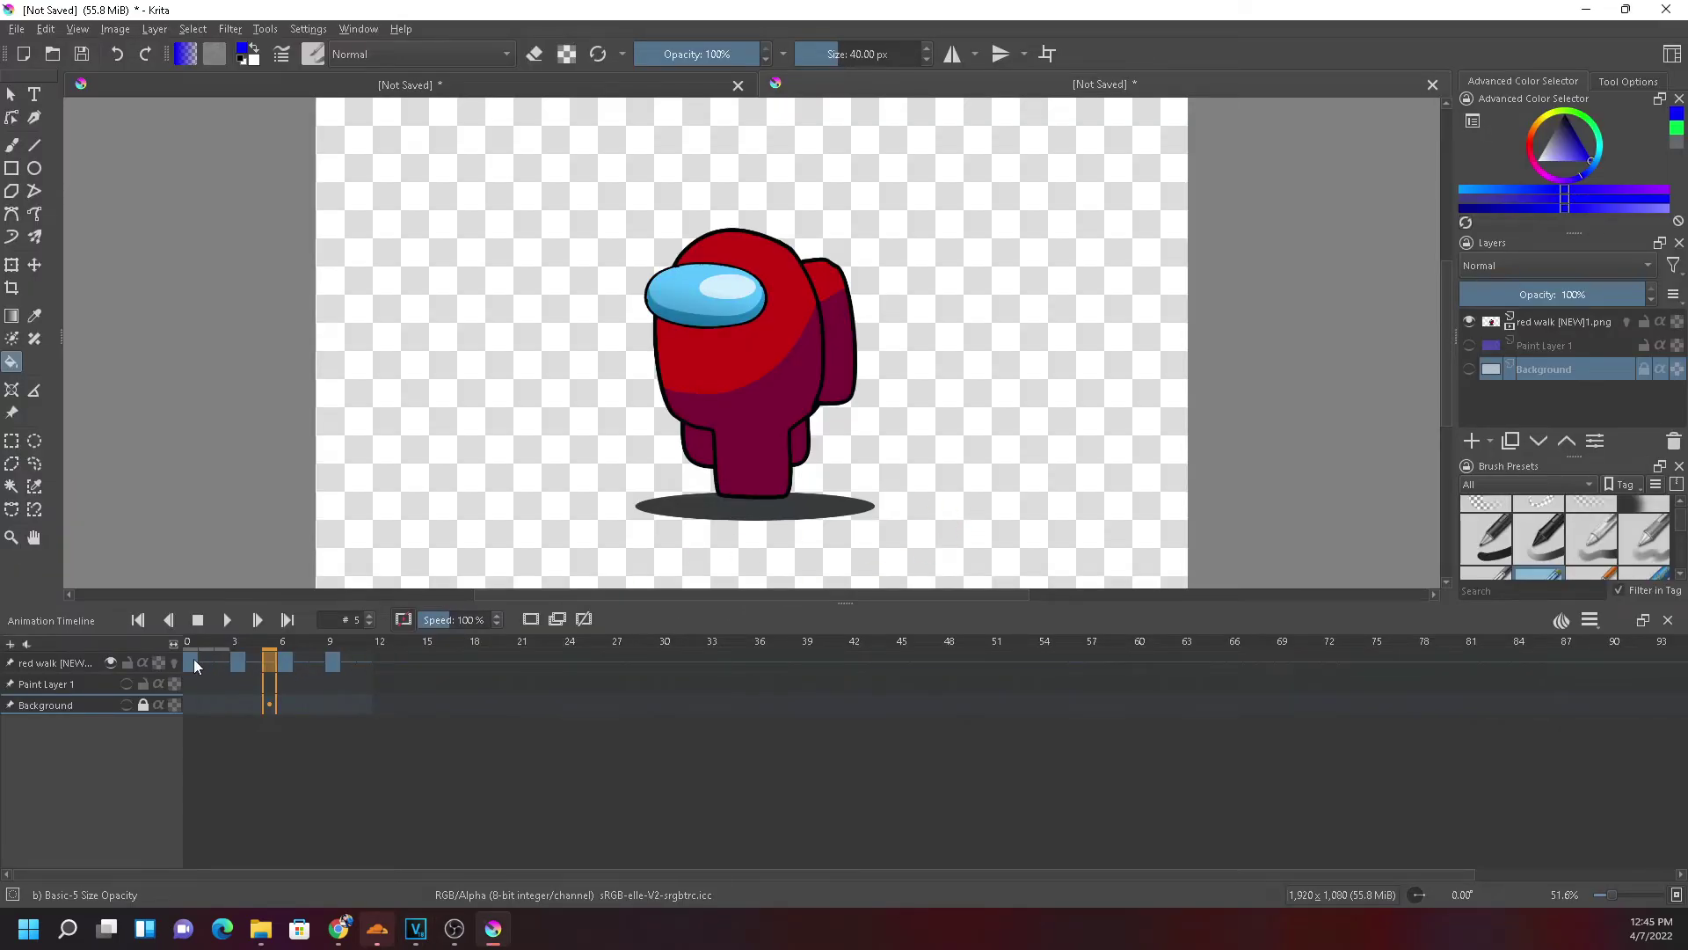
pyautogui.click(219, 657)
pyautogui.click(276, 659)
pyautogui.moveTo(240, 659); pyautogui.dragTo(221, 660)
pyautogui.click(212, 666)
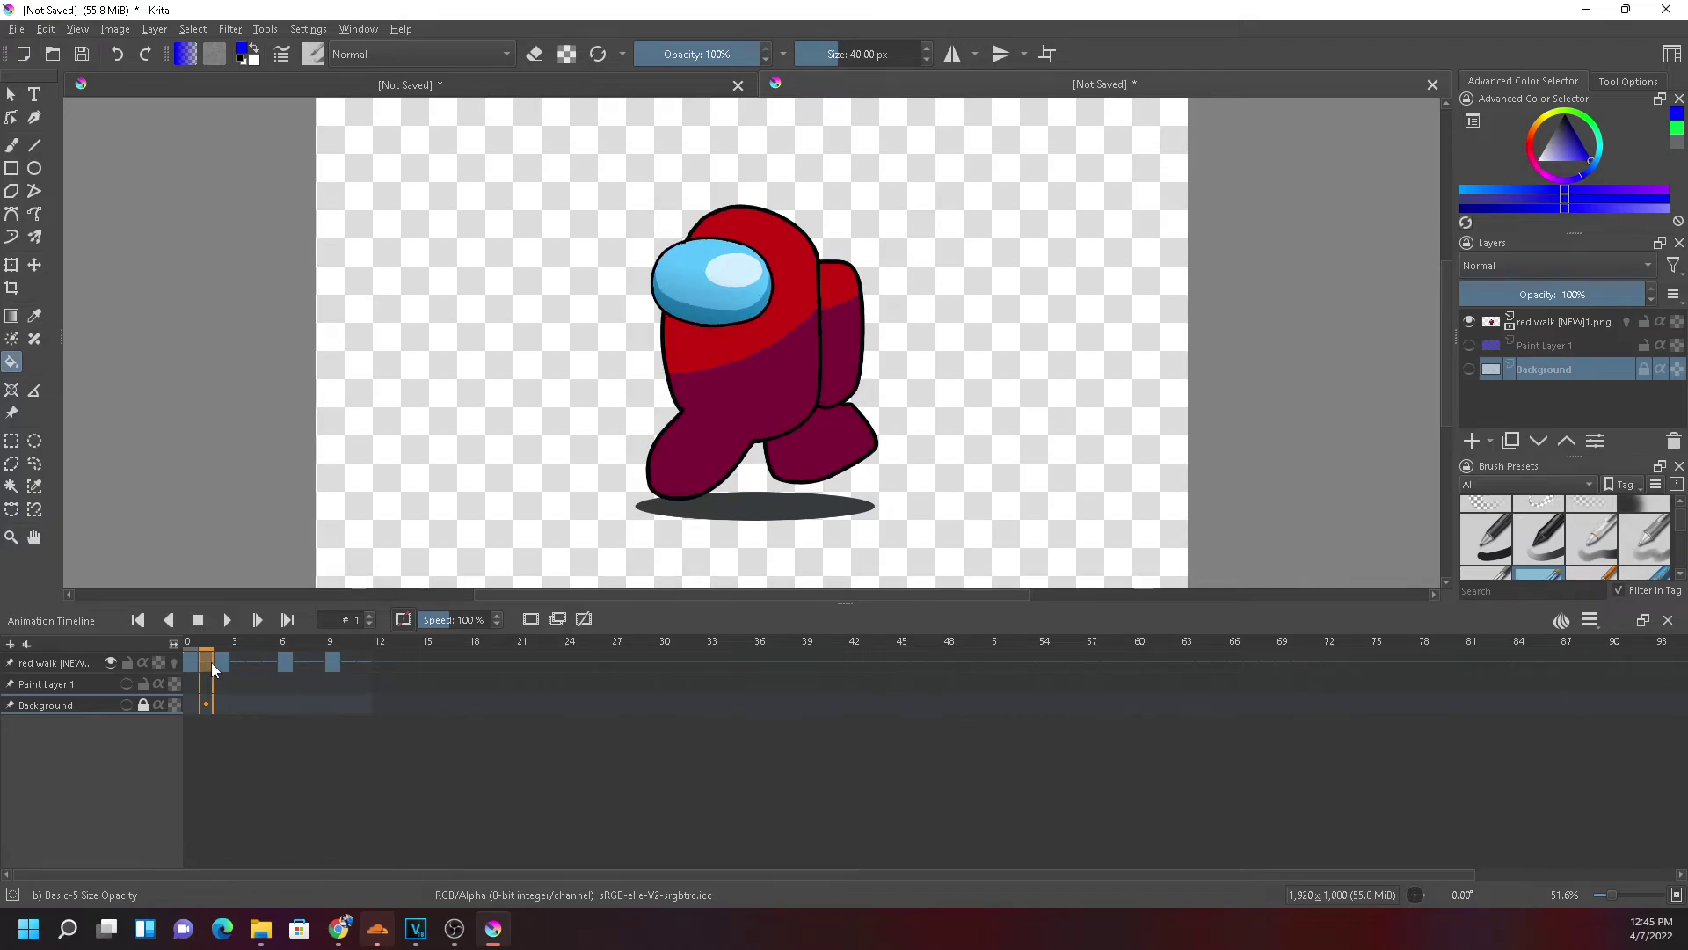
pyautogui.click(220, 664)
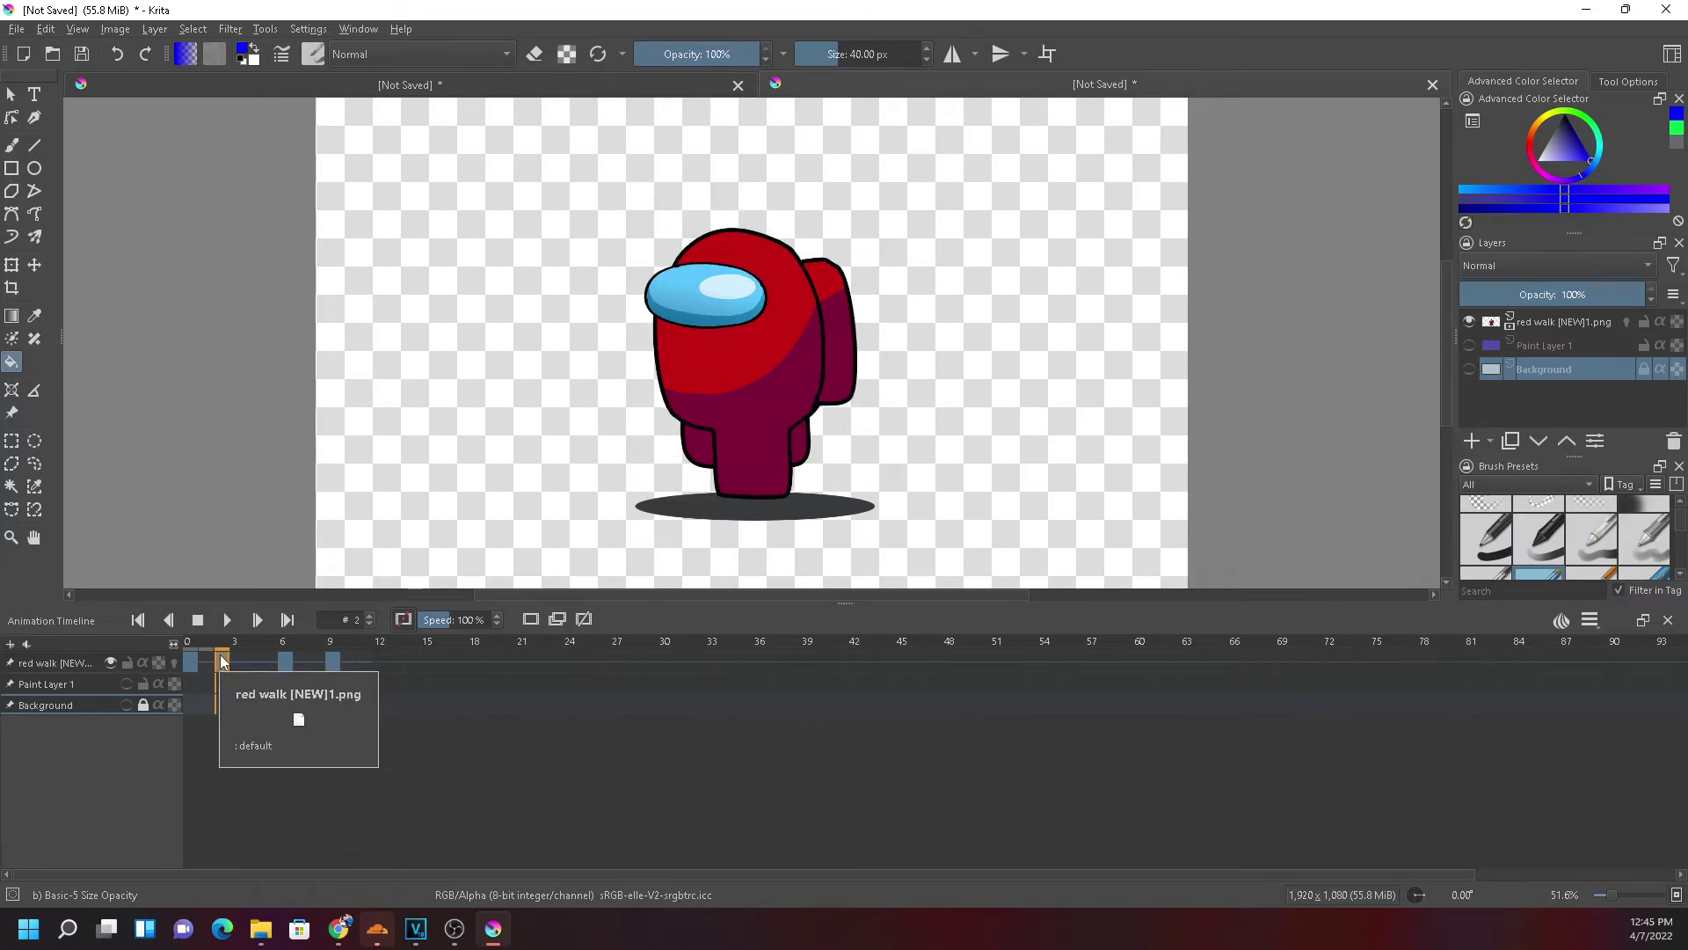
pyautogui.moveTo(221, 662); pyautogui.dragTo(238, 669)
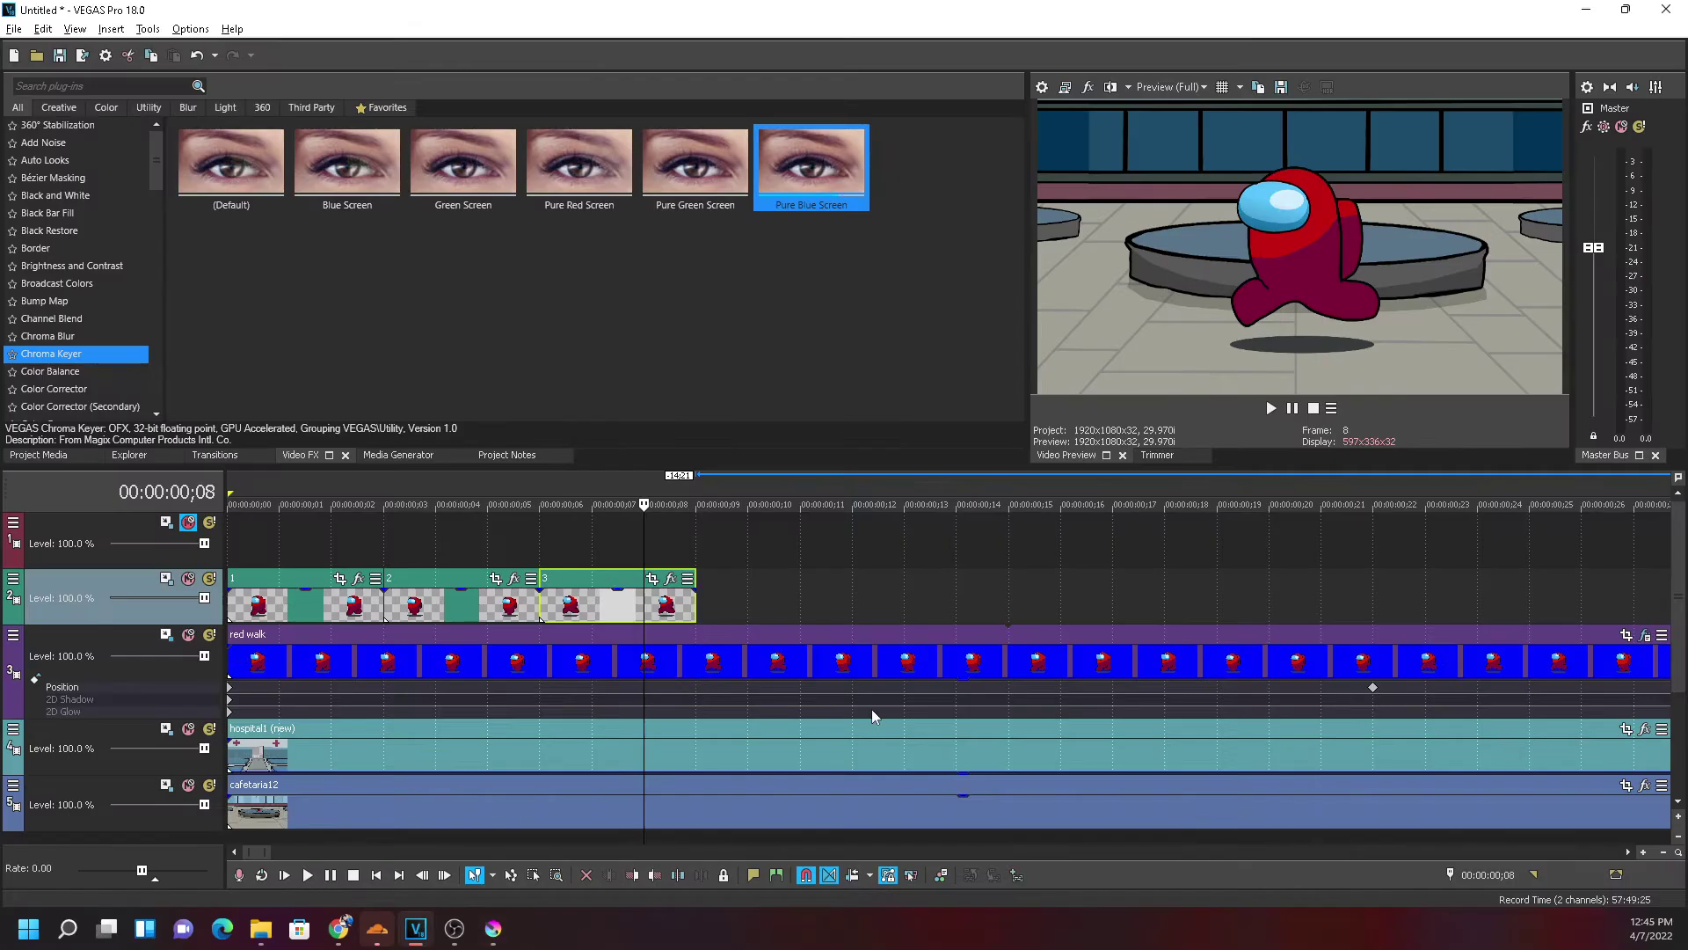
# Move clip 4 directly behind clip 3 so that it starts at 00:00:00;09
pyautogui.scroll(-6, 708, 619)
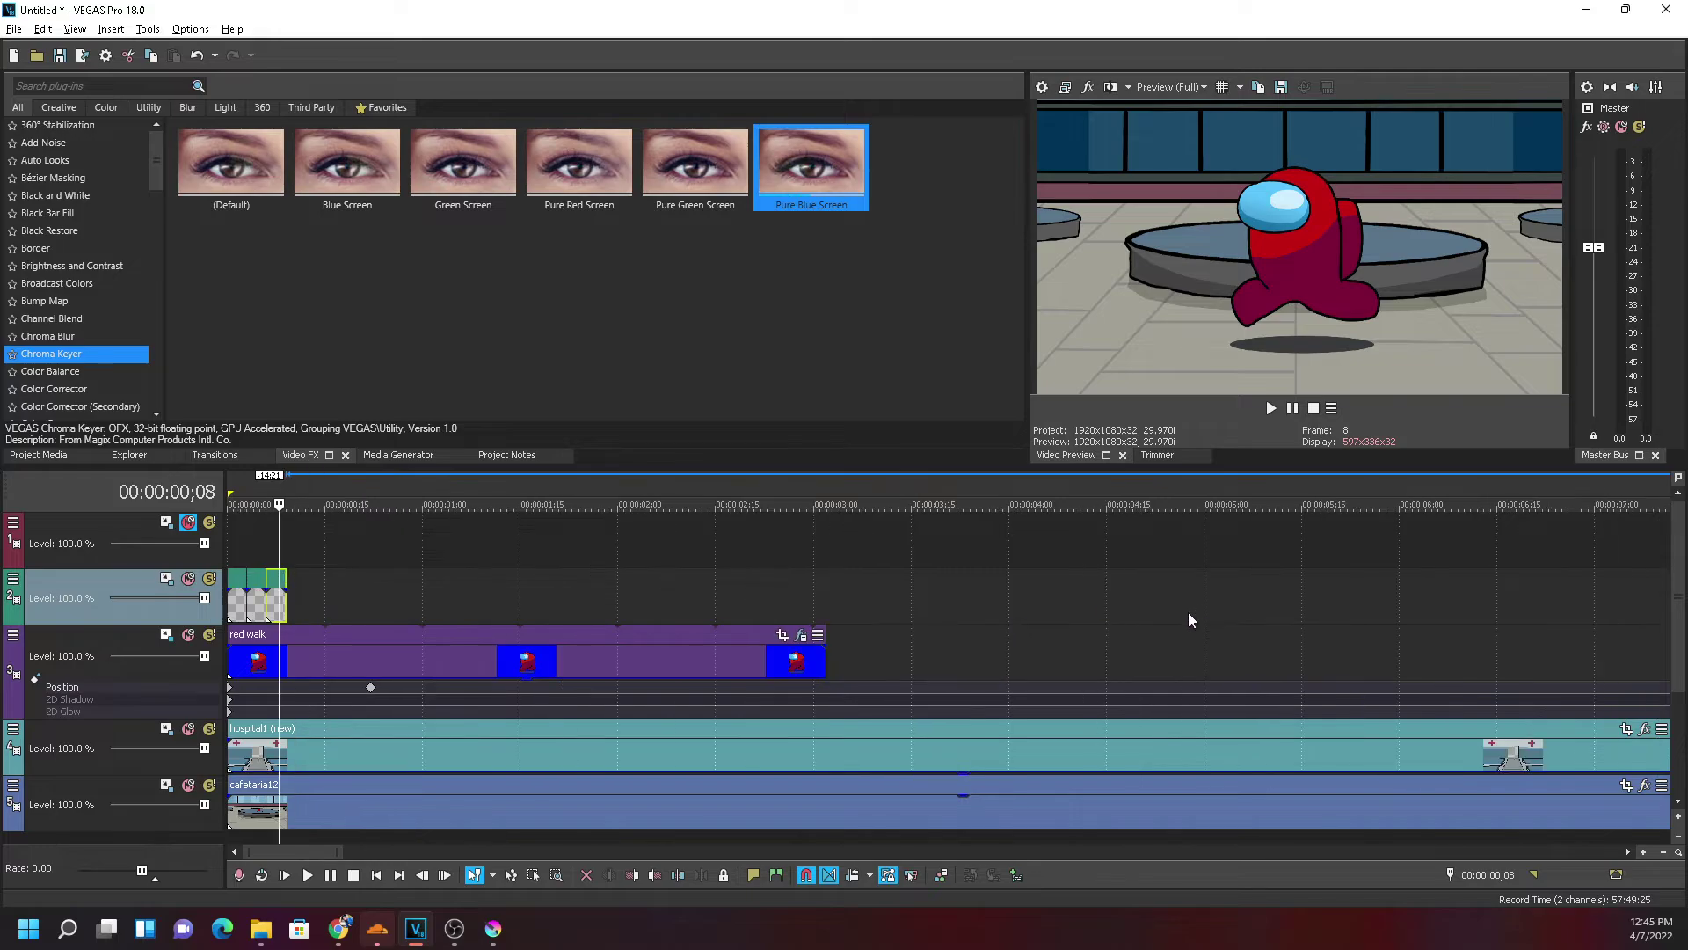
pyautogui.scroll(-2, 1285, 619)
pyautogui.moveTo(1033, 587); pyautogui.dragTo(335, 573)
pyautogui.scroll(6, 785, 618)
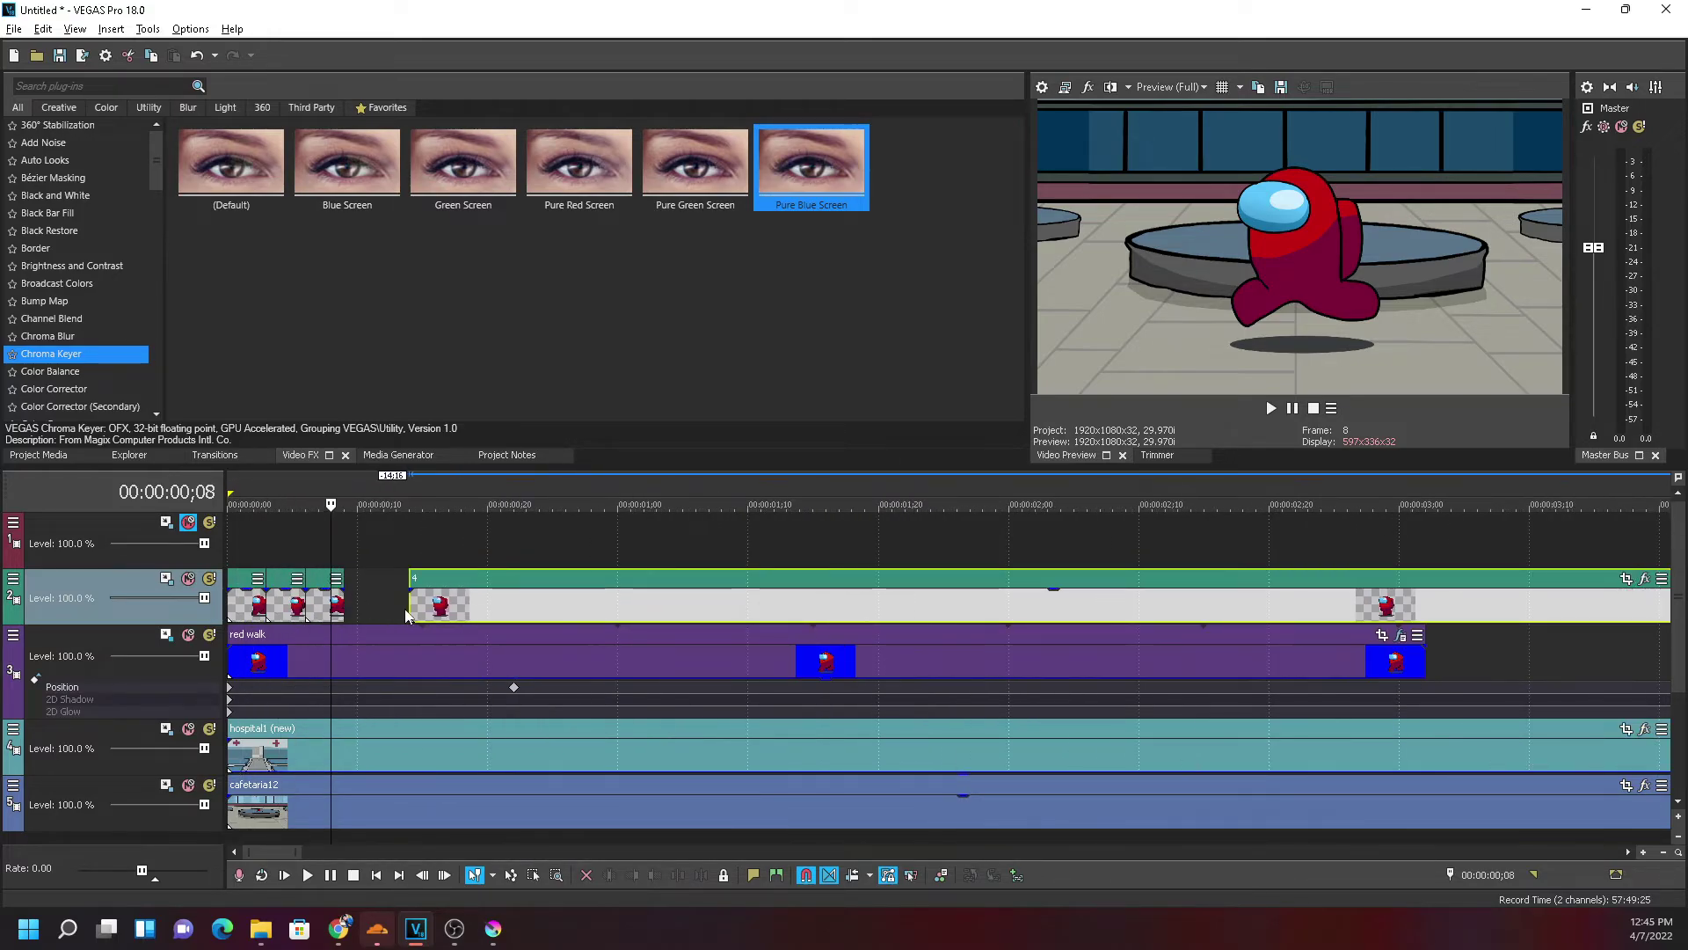
pyautogui.moveTo(785, 618); pyautogui.dragTo(558, 610)
# Cut clip 4 at 00:00:00;12 and delete the remainder, keeping three frames of it
pyautogui.click(567, 605)
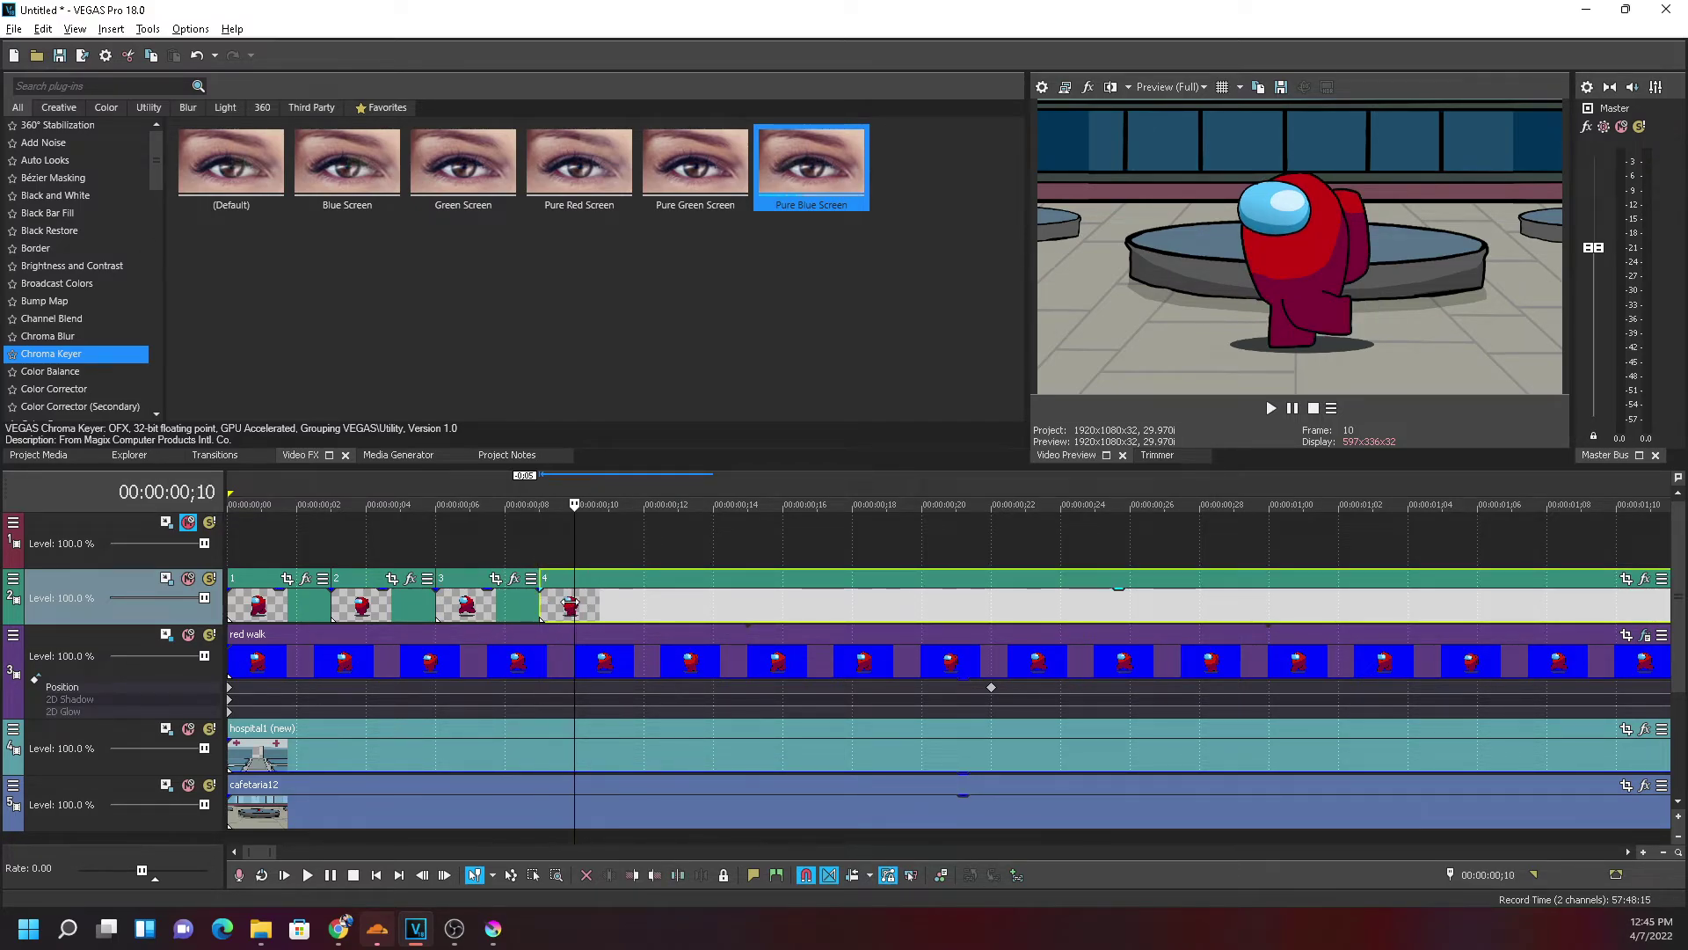
pyautogui.moveTo(596, 605); pyautogui.dragTo(630, 603)
pyautogui.scroll(-3, 629, 603)
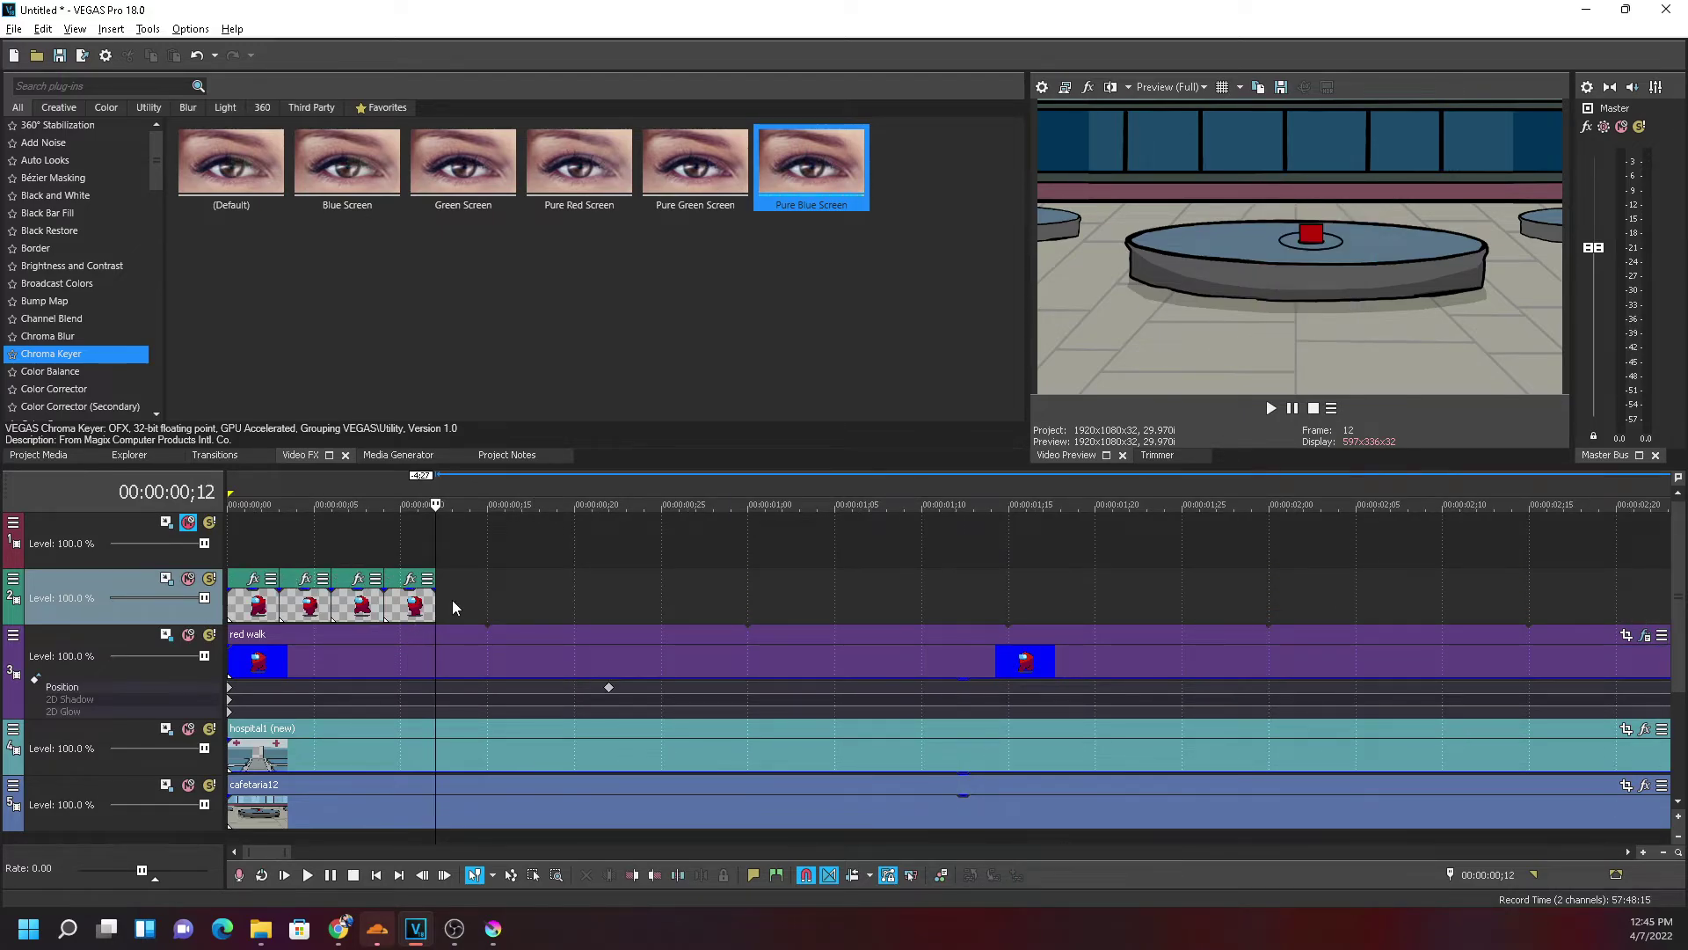
# Try extending the fourth walk clip on track 2 to 00:00:00;20, and undo the change
pyautogui.moveTo(435, 645)
pyautogui.mouseDown()
pyautogui.moveTo(509, 641)
pyautogui.moveTo(468, 641)
pyautogui.mouseUp()
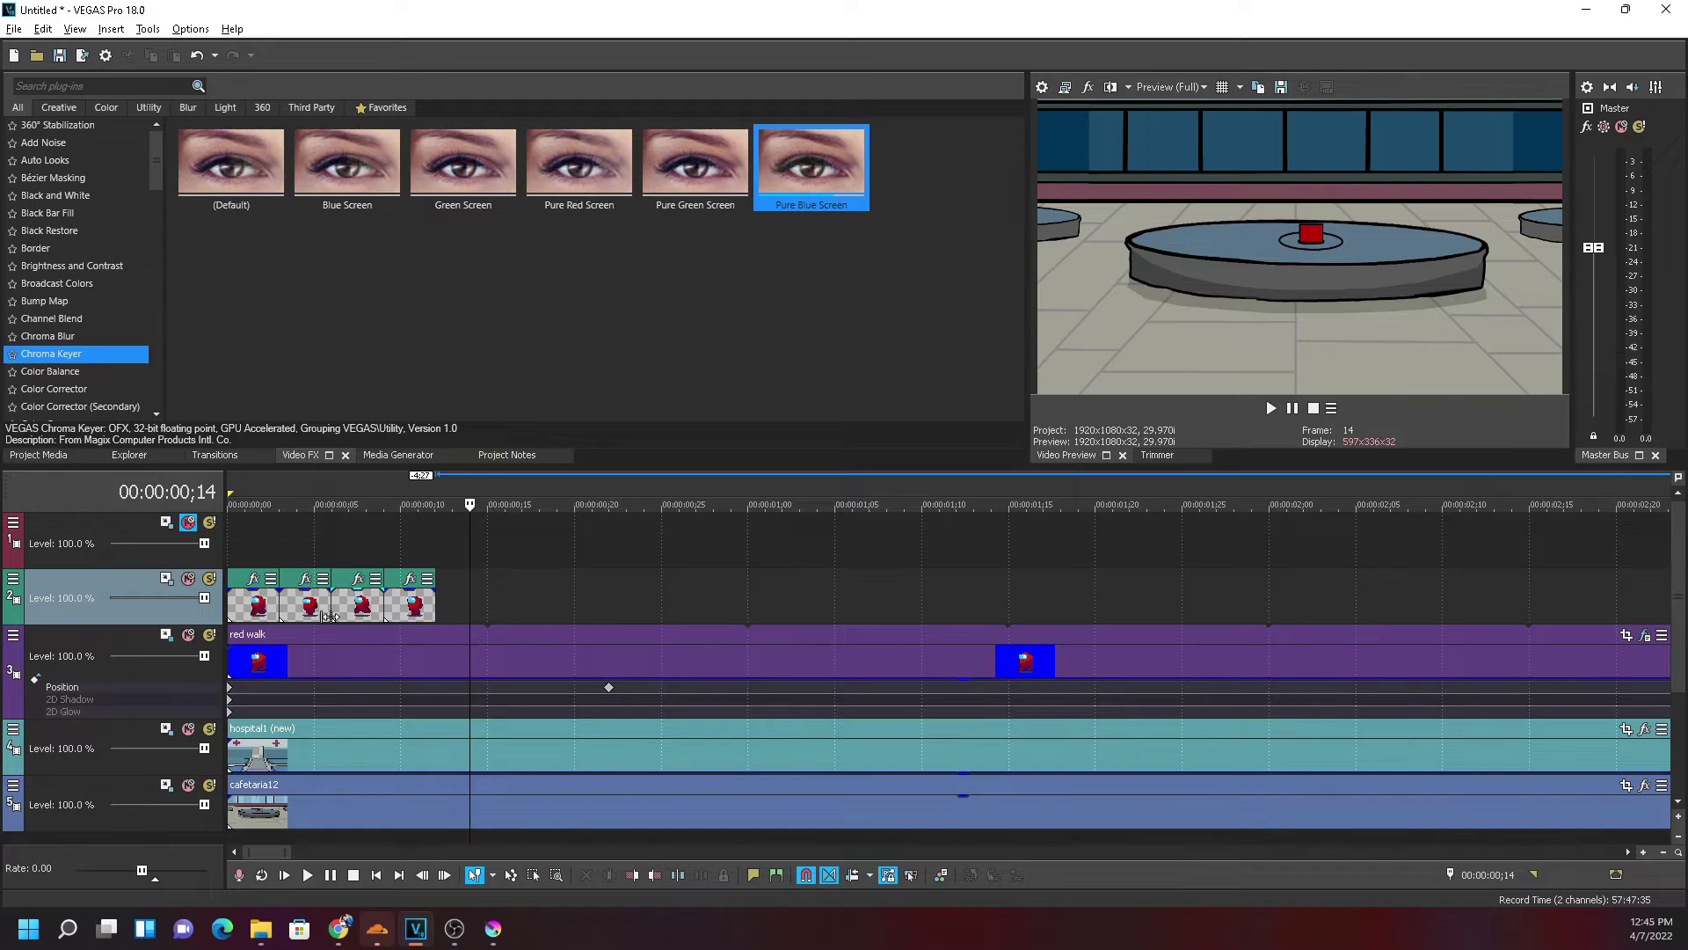
pyautogui.click(261, 617)
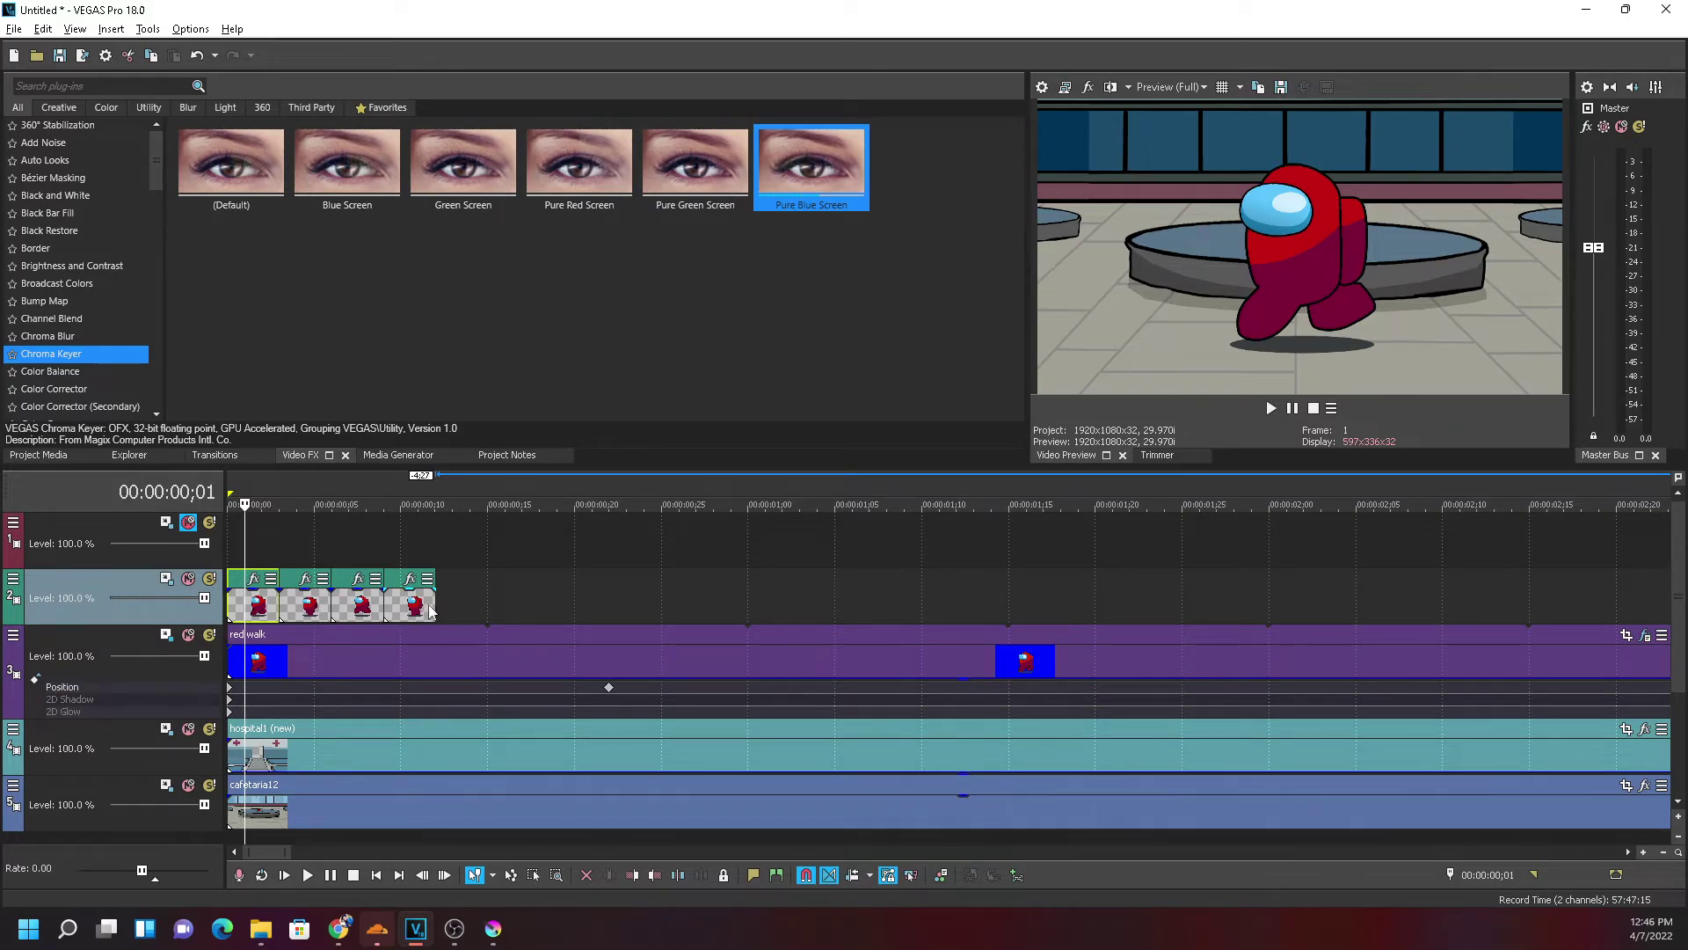
pyautogui.moveTo(435, 603); pyautogui.dragTo(573, 603)
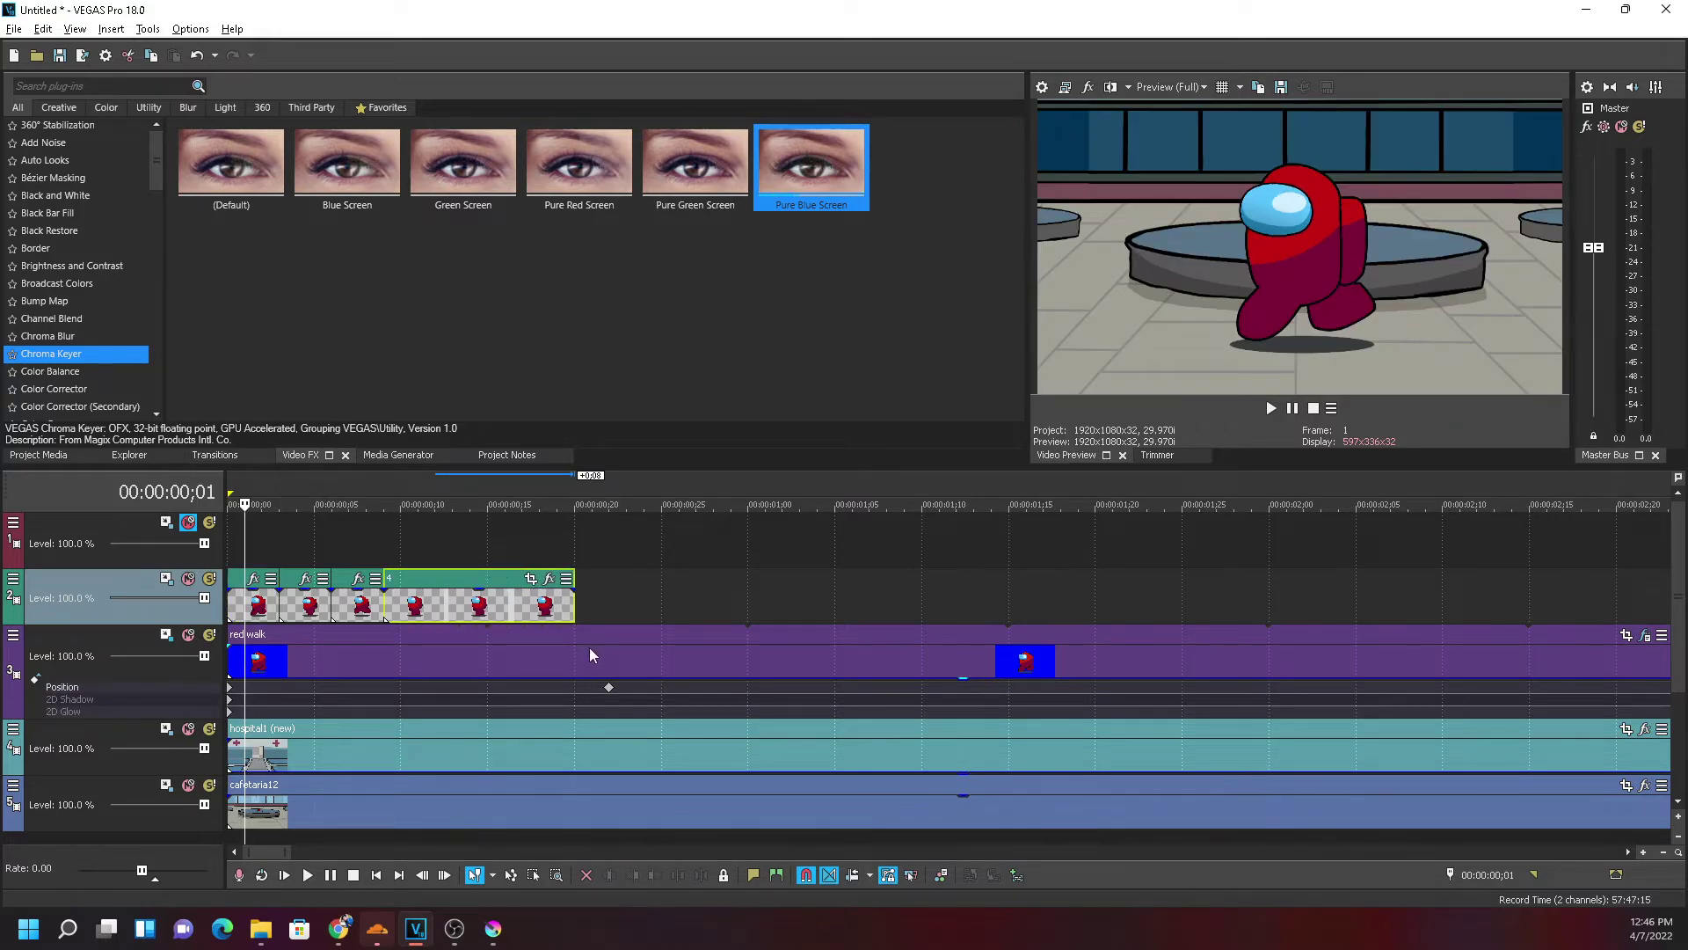
pyautogui.hotkey('ctrl', 'z')
# Copy the four walk clips on track 2 and paste the set five times in a row from 00:00:00;12 to 00:00:02;12
pyautogui.click(262, 607)
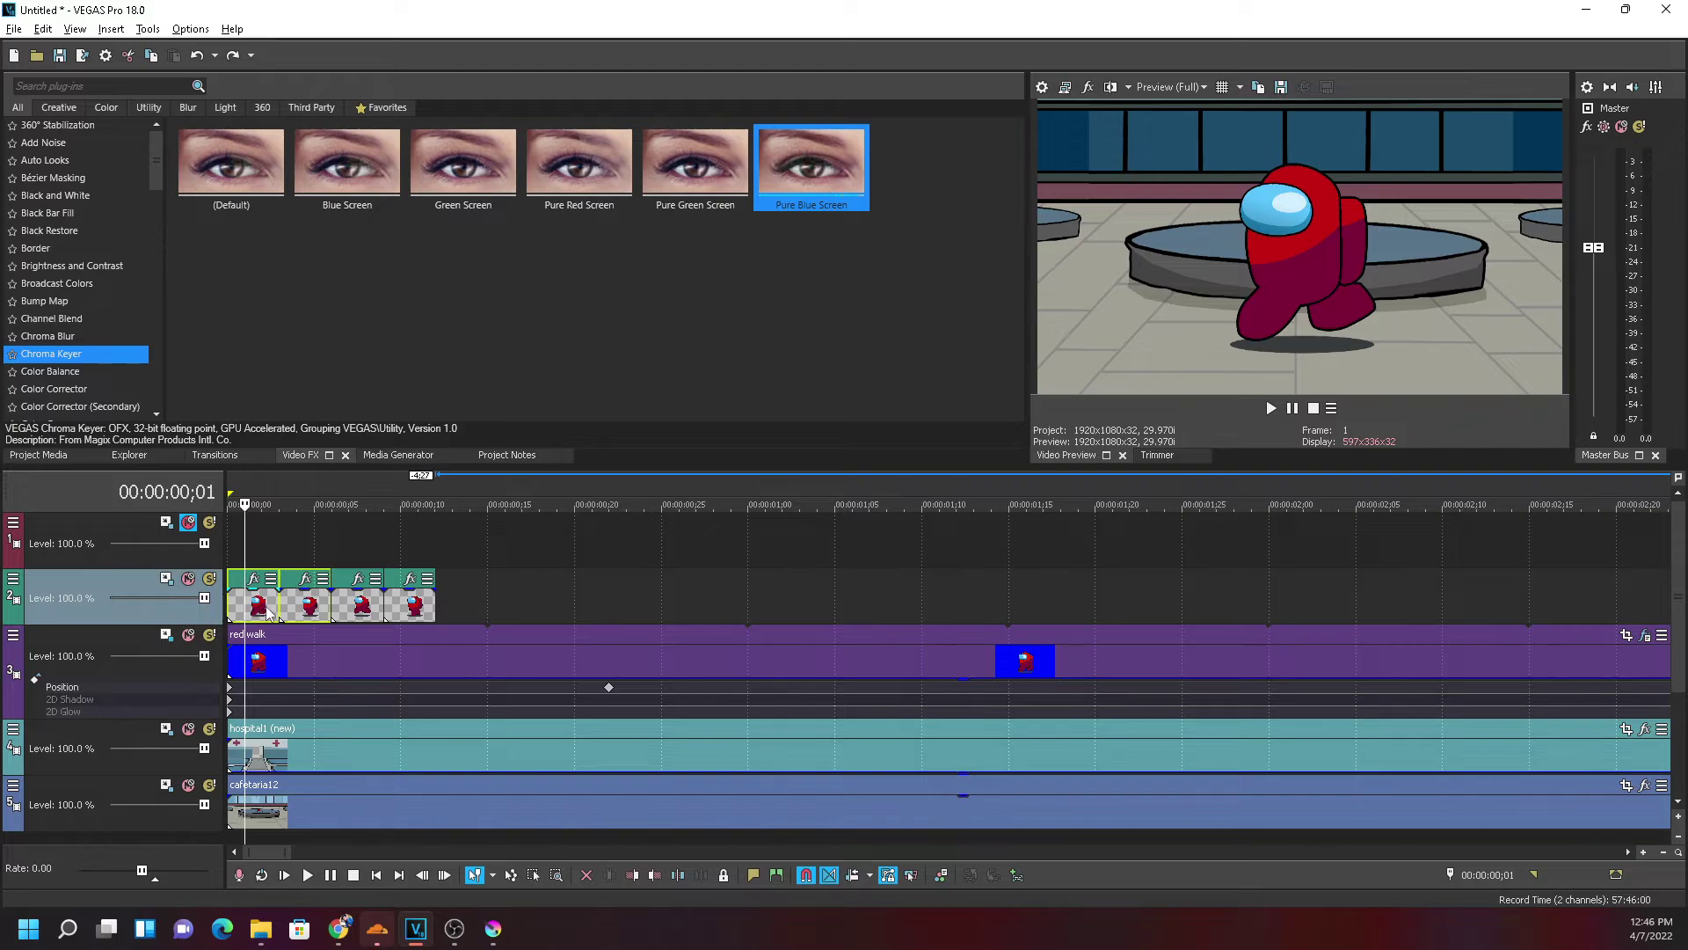
pyautogui.keyDown('ctrl'); pyautogui.click(362, 606); pyautogui.keyUp('ctrl')
pyautogui.keyDown('ctrl'); pyautogui.click(411, 607); pyautogui.keyUp('ctrl')
pyautogui.click(433, 597)
pyautogui.hotkey('ctrl', 'v')
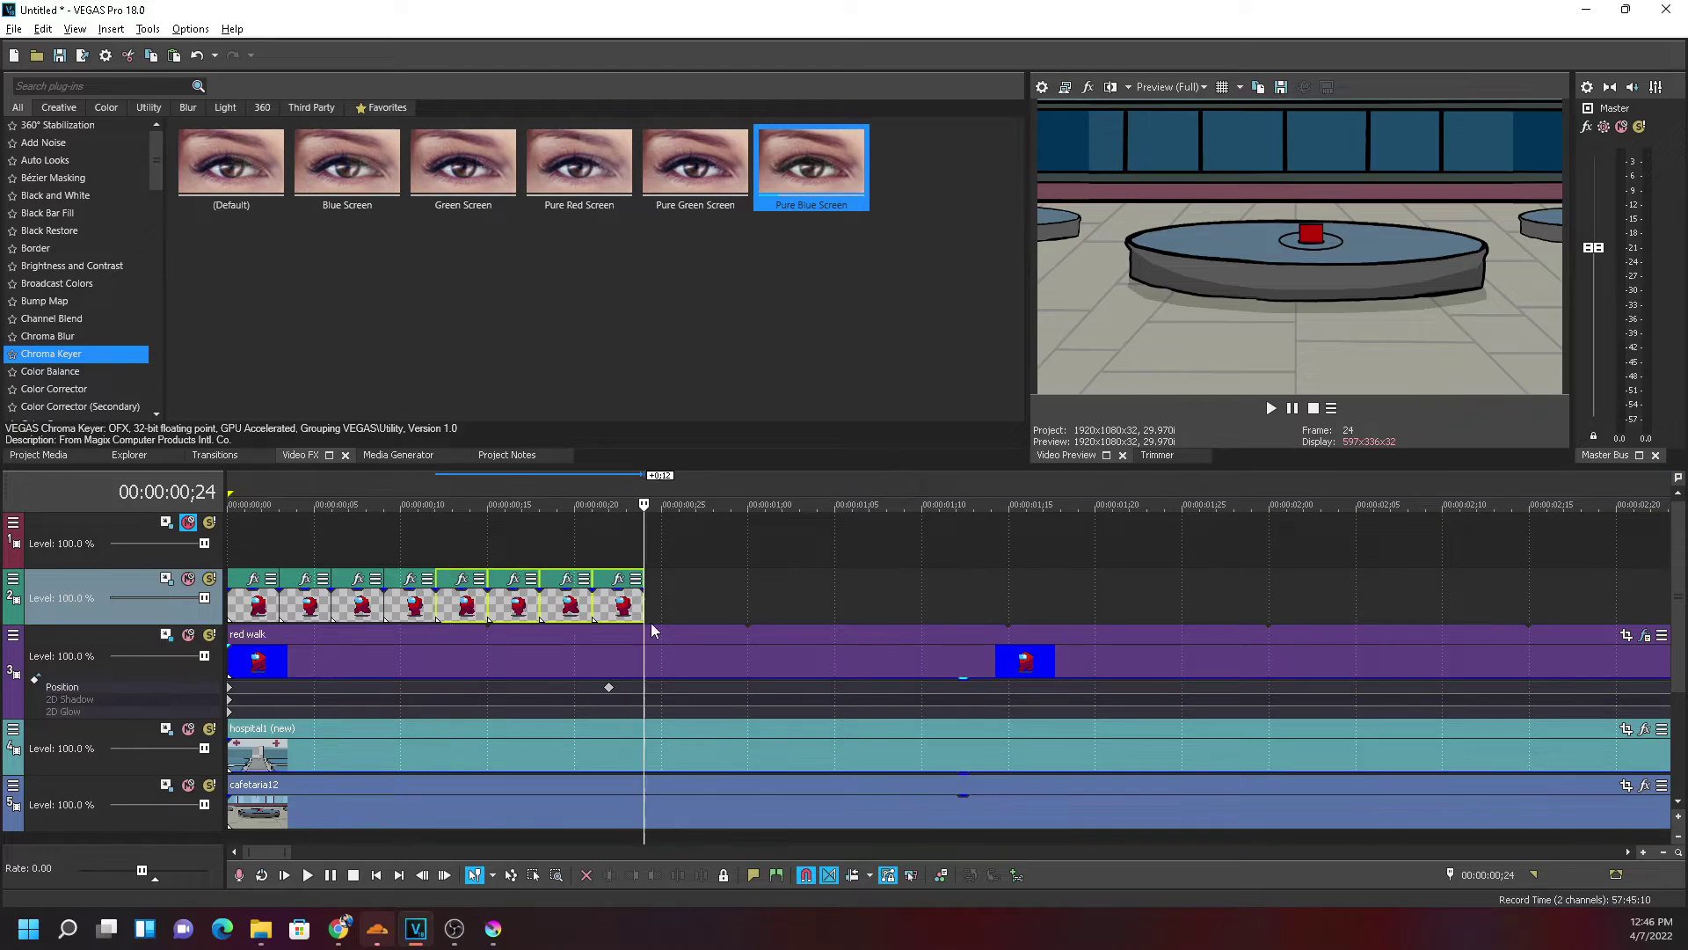
pyautogui.hotkey('ctrl', 'v')
pyautogui.hotkey('ctrl', 'v')
pyautogui.hotkey('ctrl', 'v')
pyautogui.scroll(-2, 691, 694)
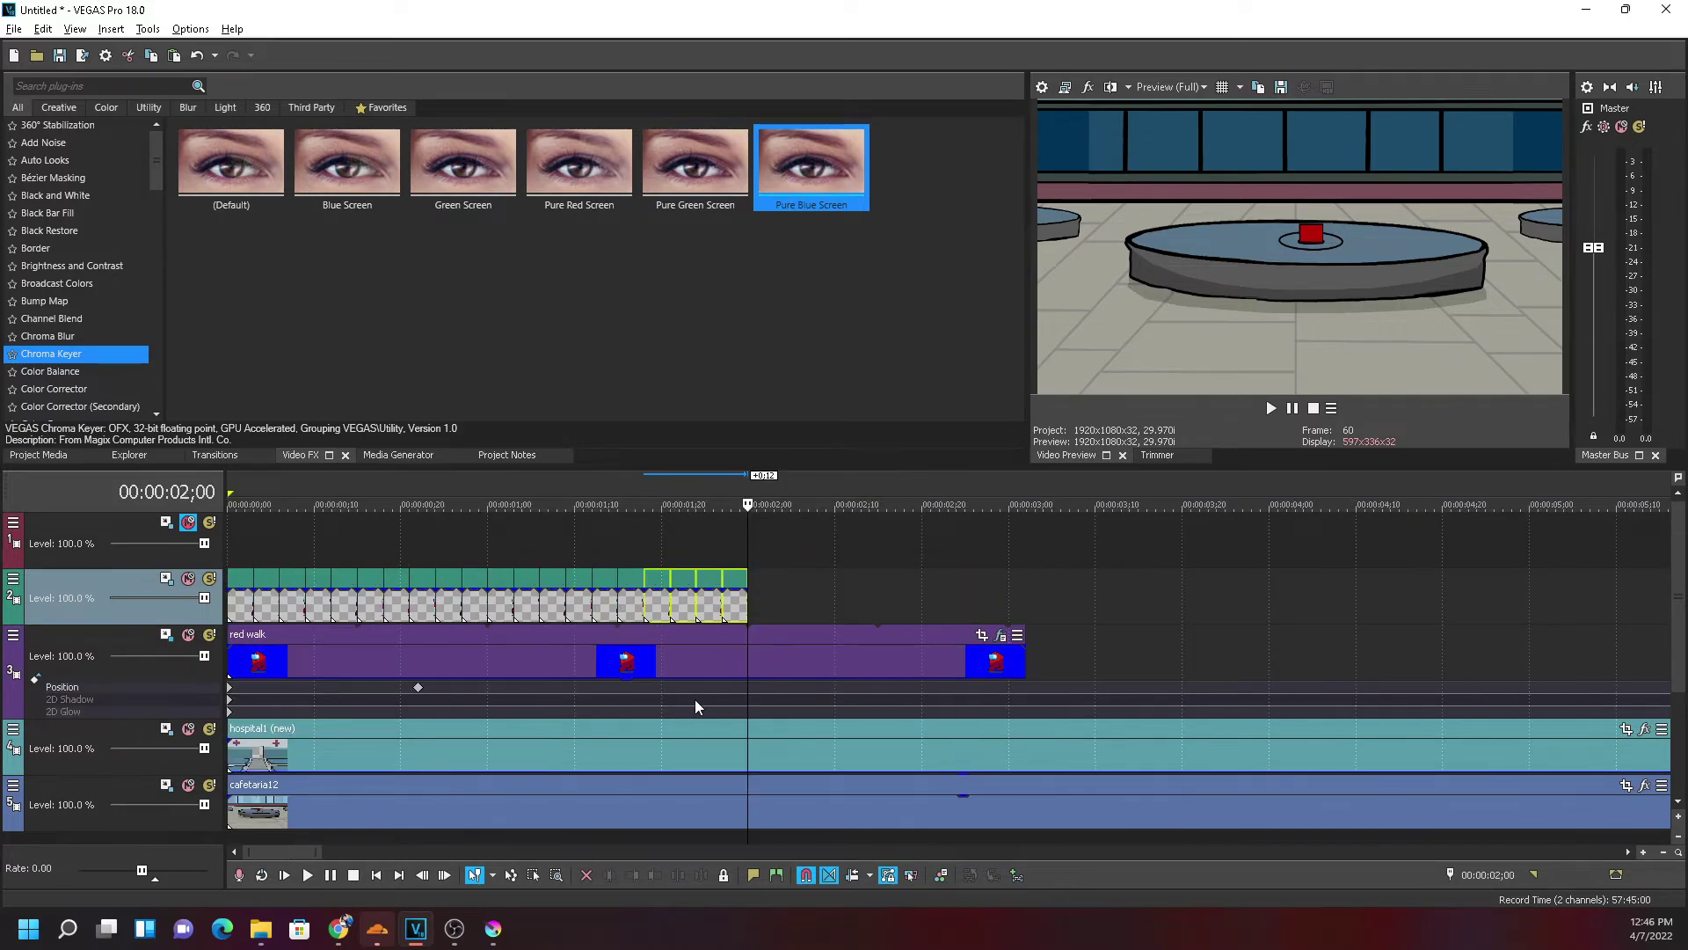
pyautogui.hotkey('ctrl', 'v')
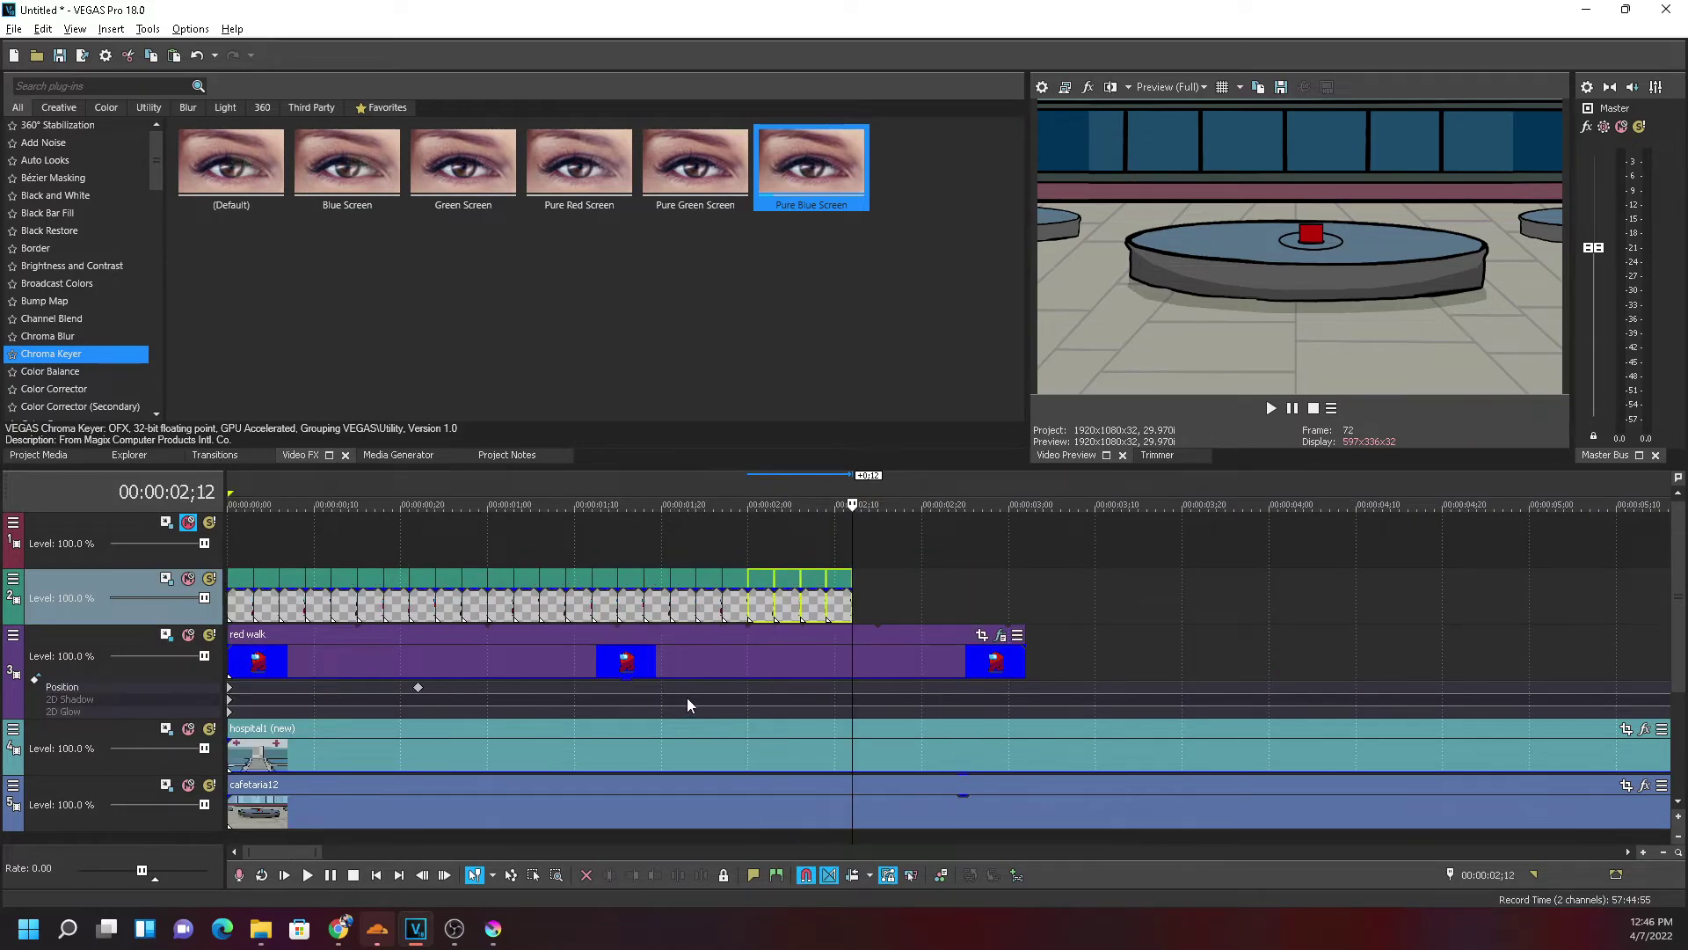
# Play the repeated walk cycle from the start of the timeline to check the leg movement
pyautogui.click(235, 611)
pyautogui.click(1291, 409)
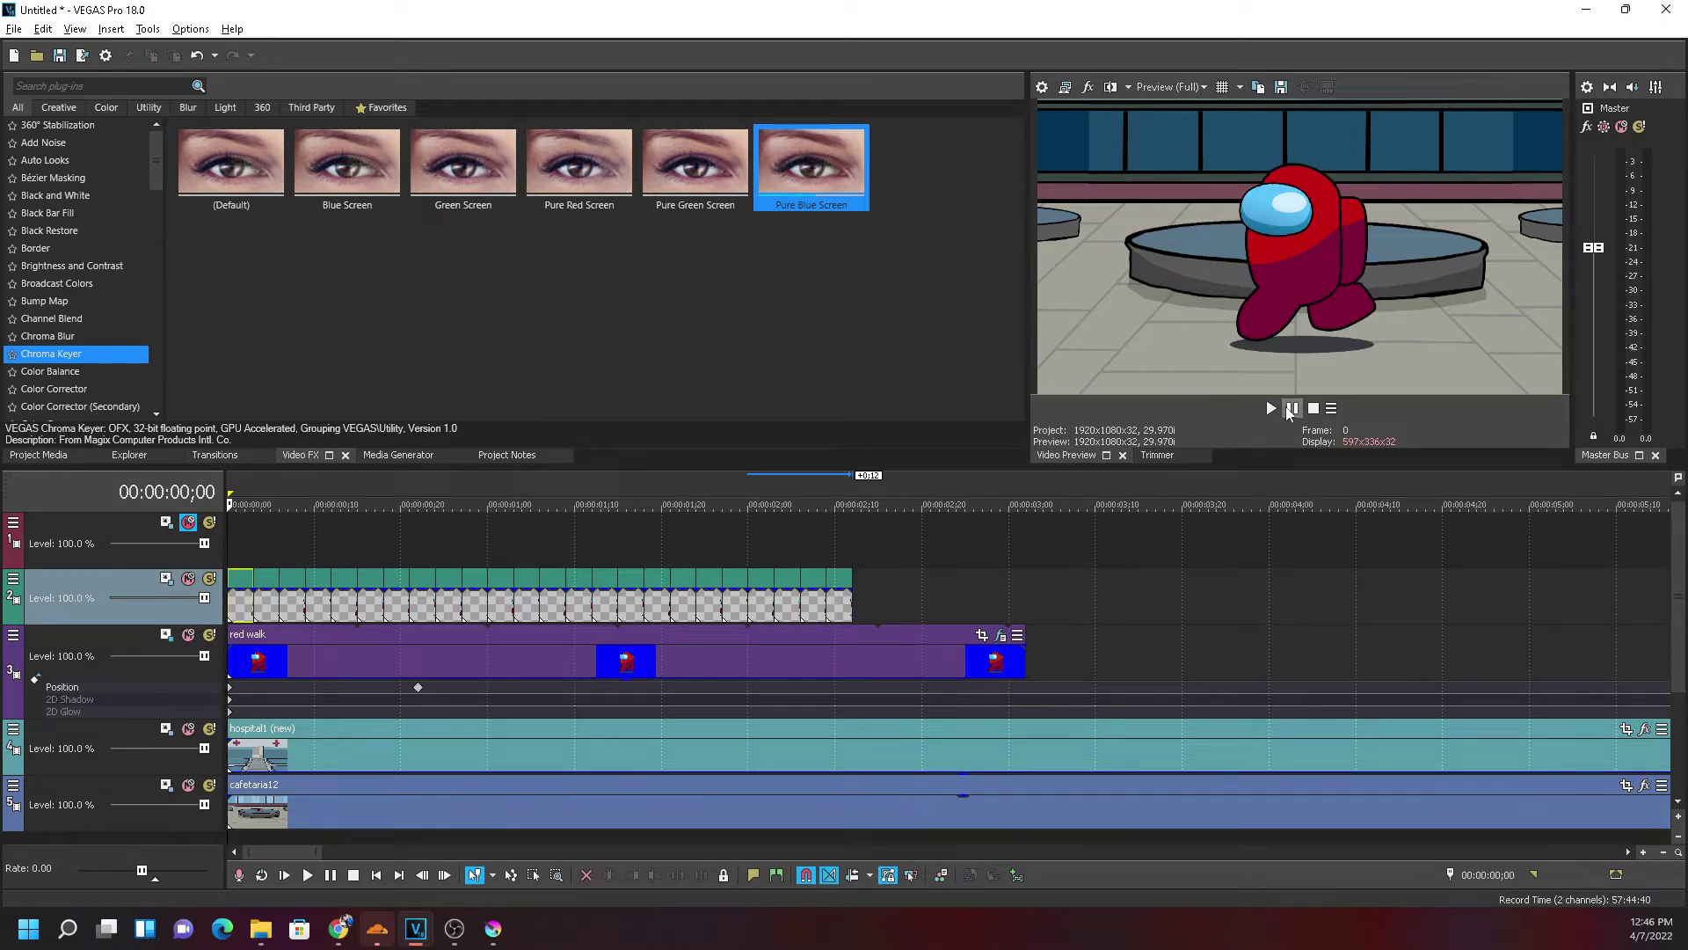
pyautogui.click(1289, 410)
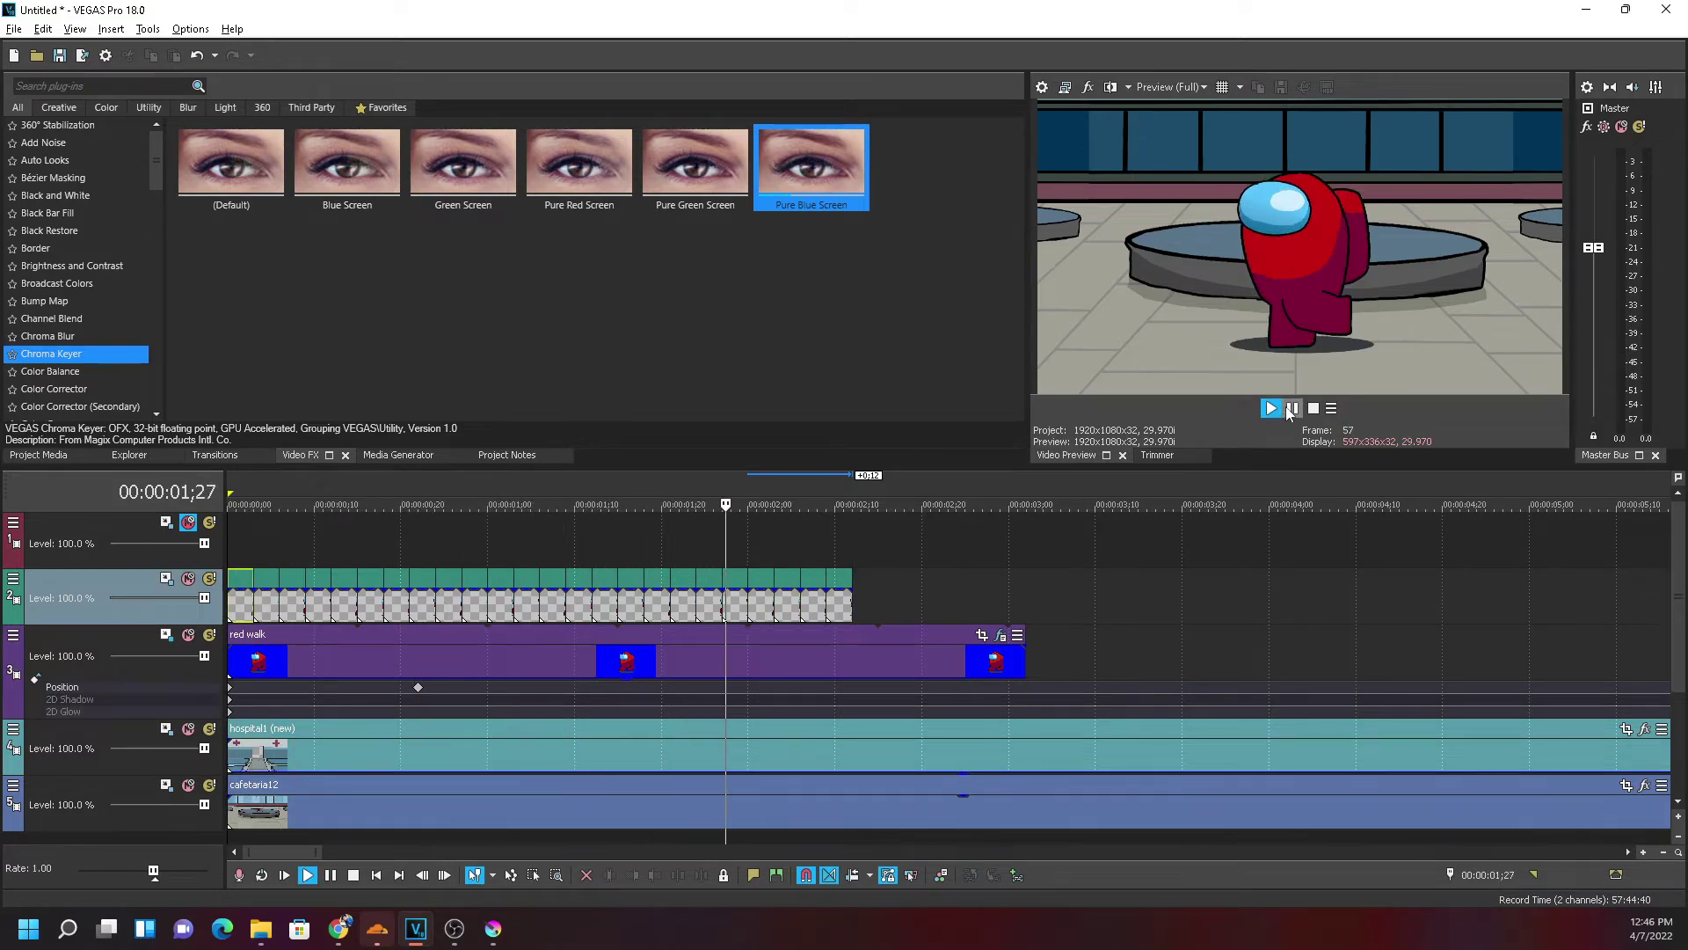
pyautogui.click(1290, 409)
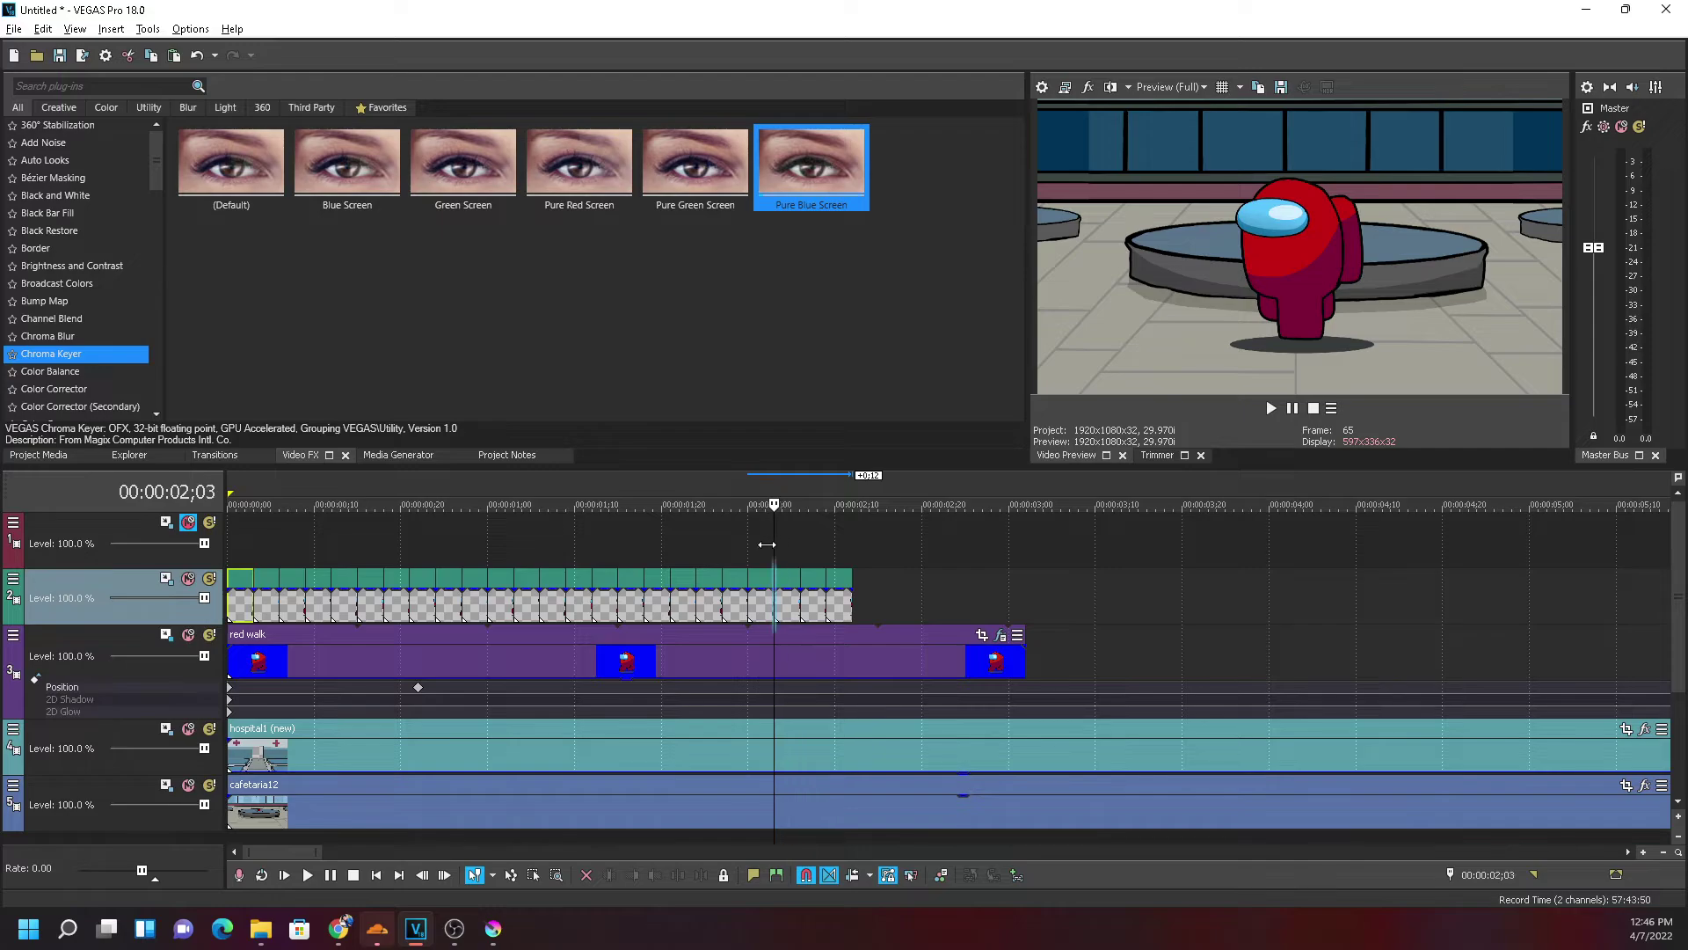
# At 00:00:00;00, use Track Motion on track 2 to shrink the character to about 1,255 × 706 and place it at about X 802, Y -40
pyautogui.click(722, 541)
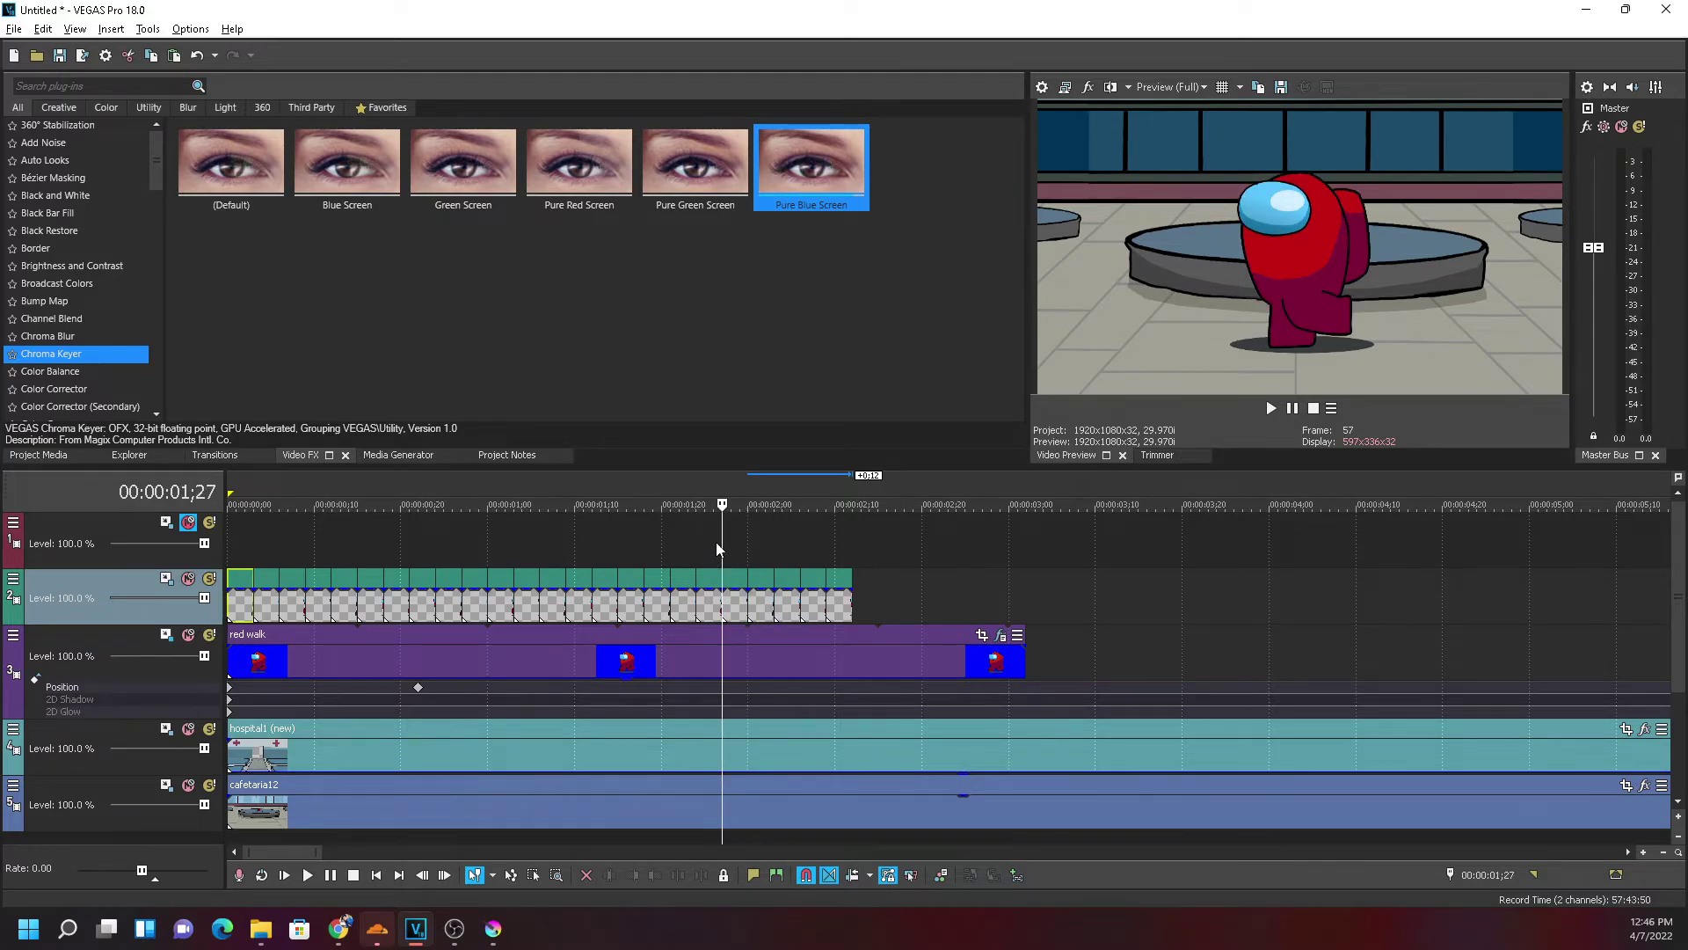
pyautogui.moveTo(722, 549); pyautogui.dragTo(158, 576)
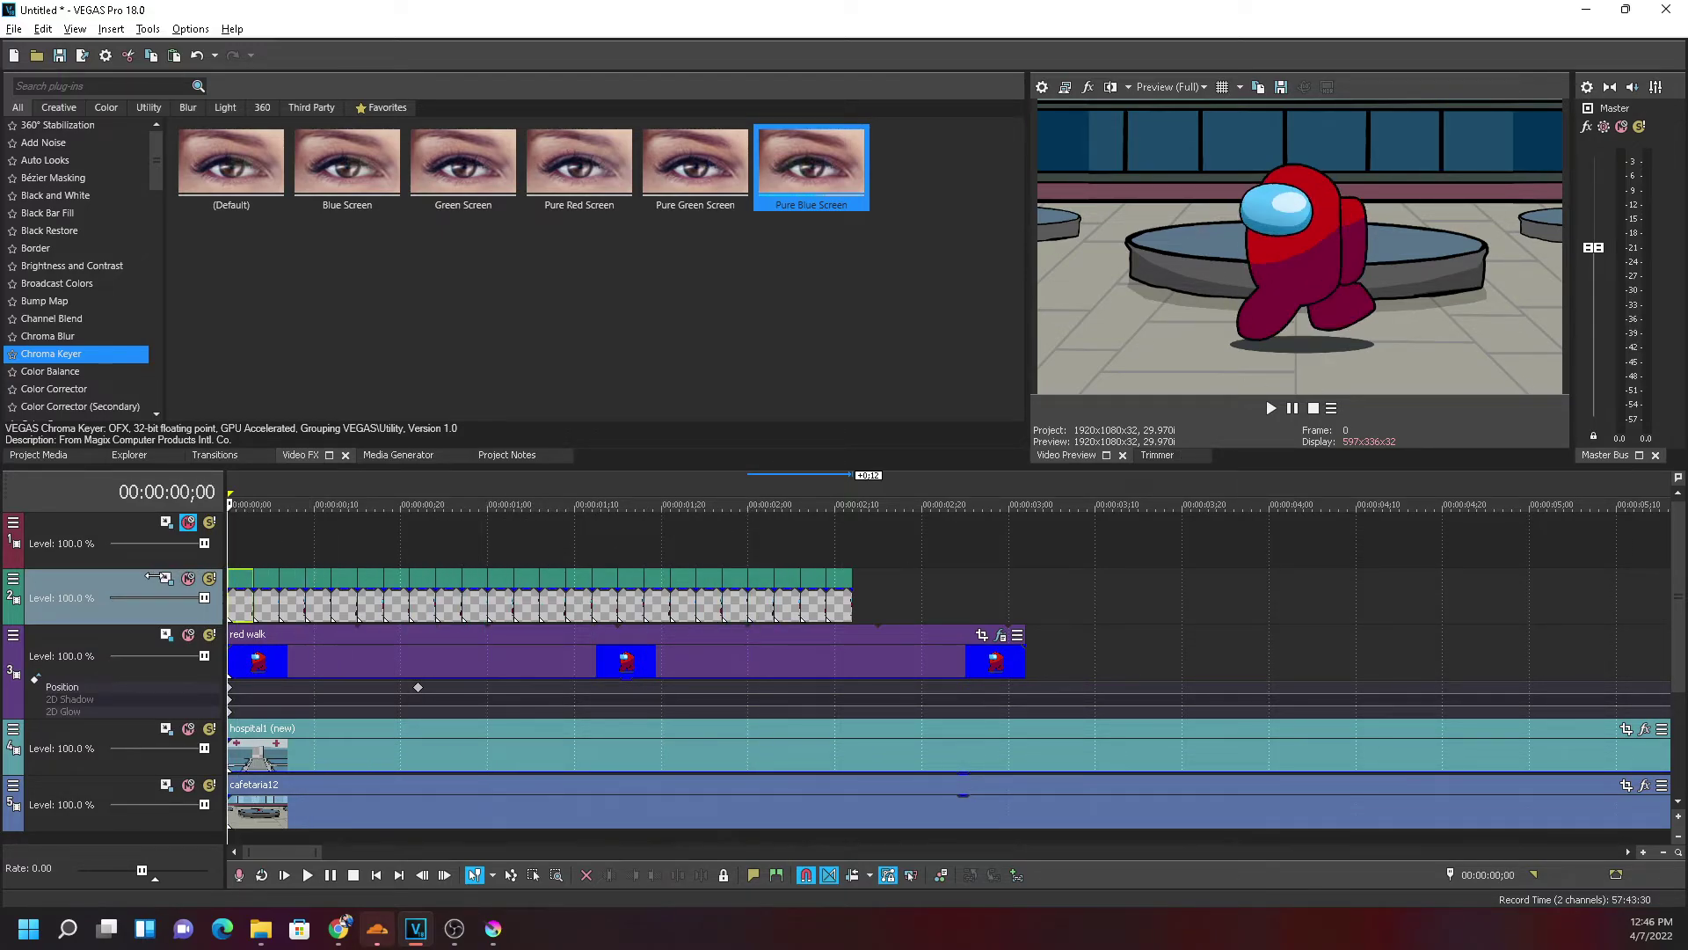
pyautogui.click(166, 578)
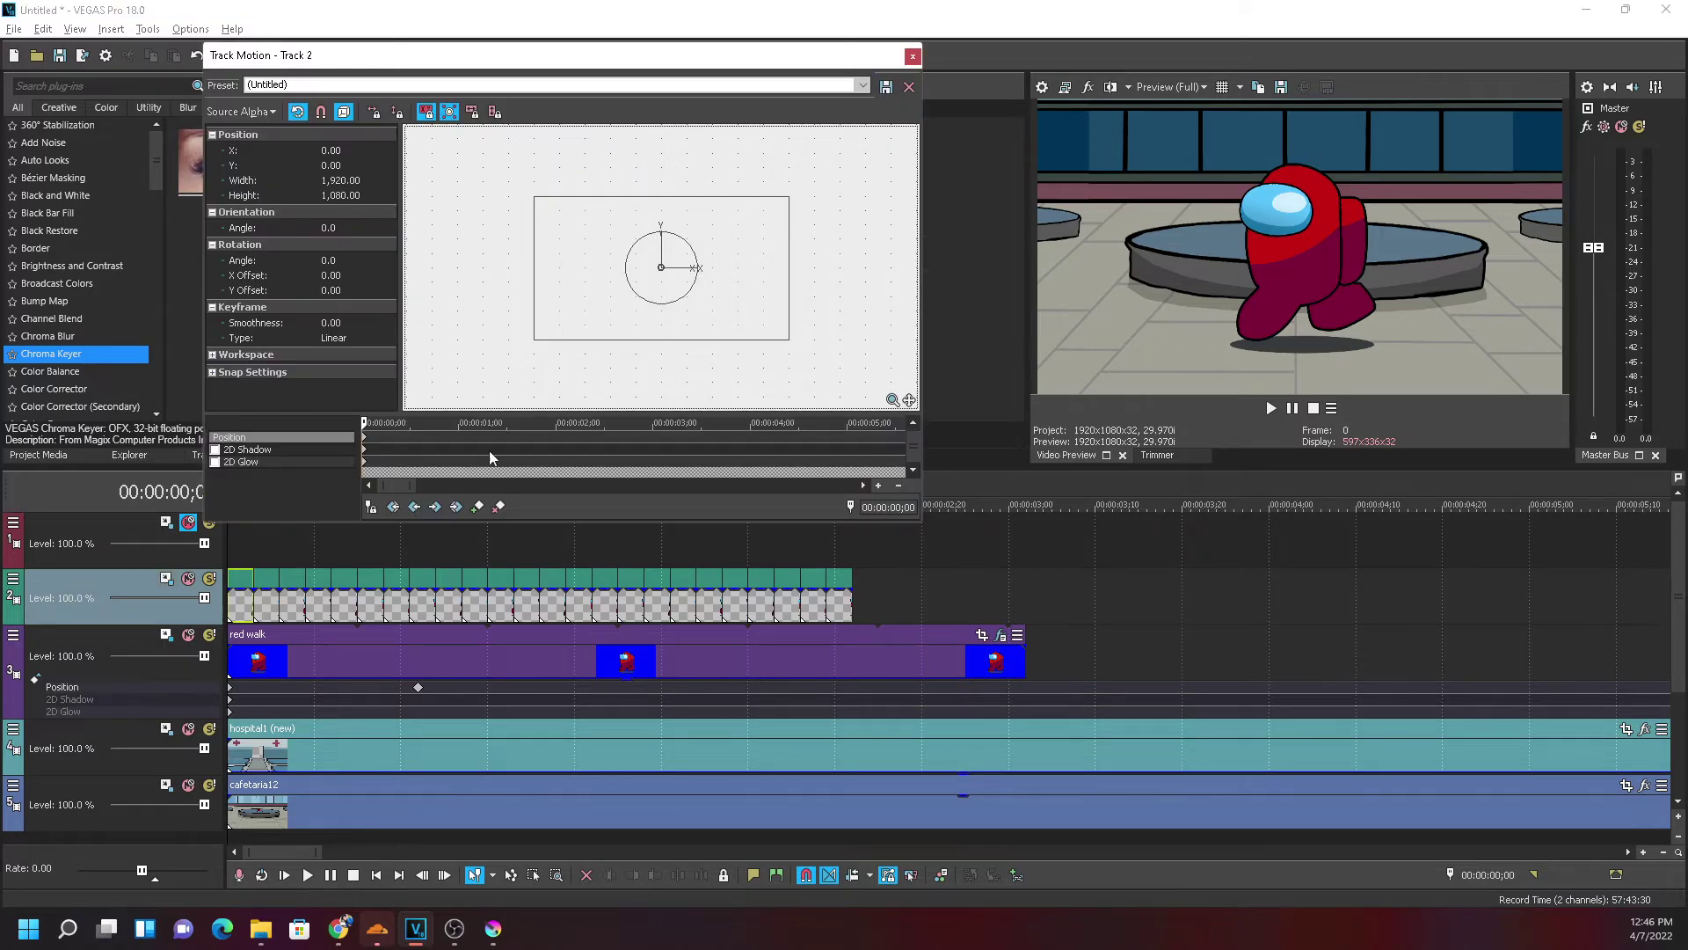
pyautogui.moveTo(765, 327); pyautogui.dragTo(829, 312)
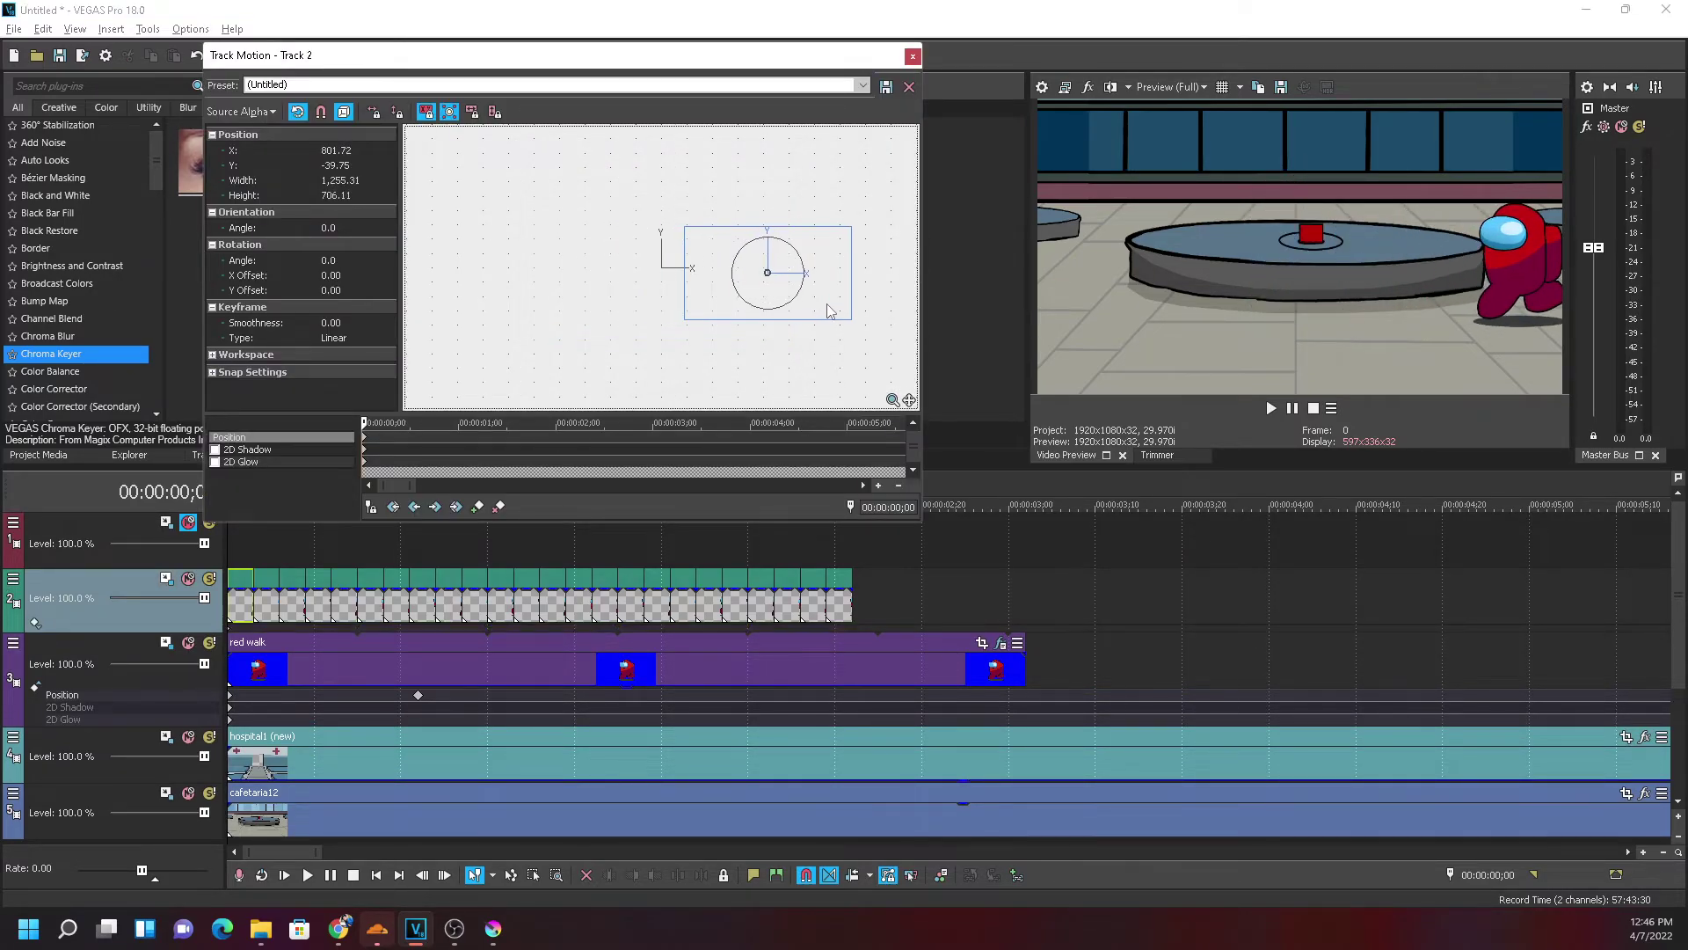
pyautogui.click(912, 58)
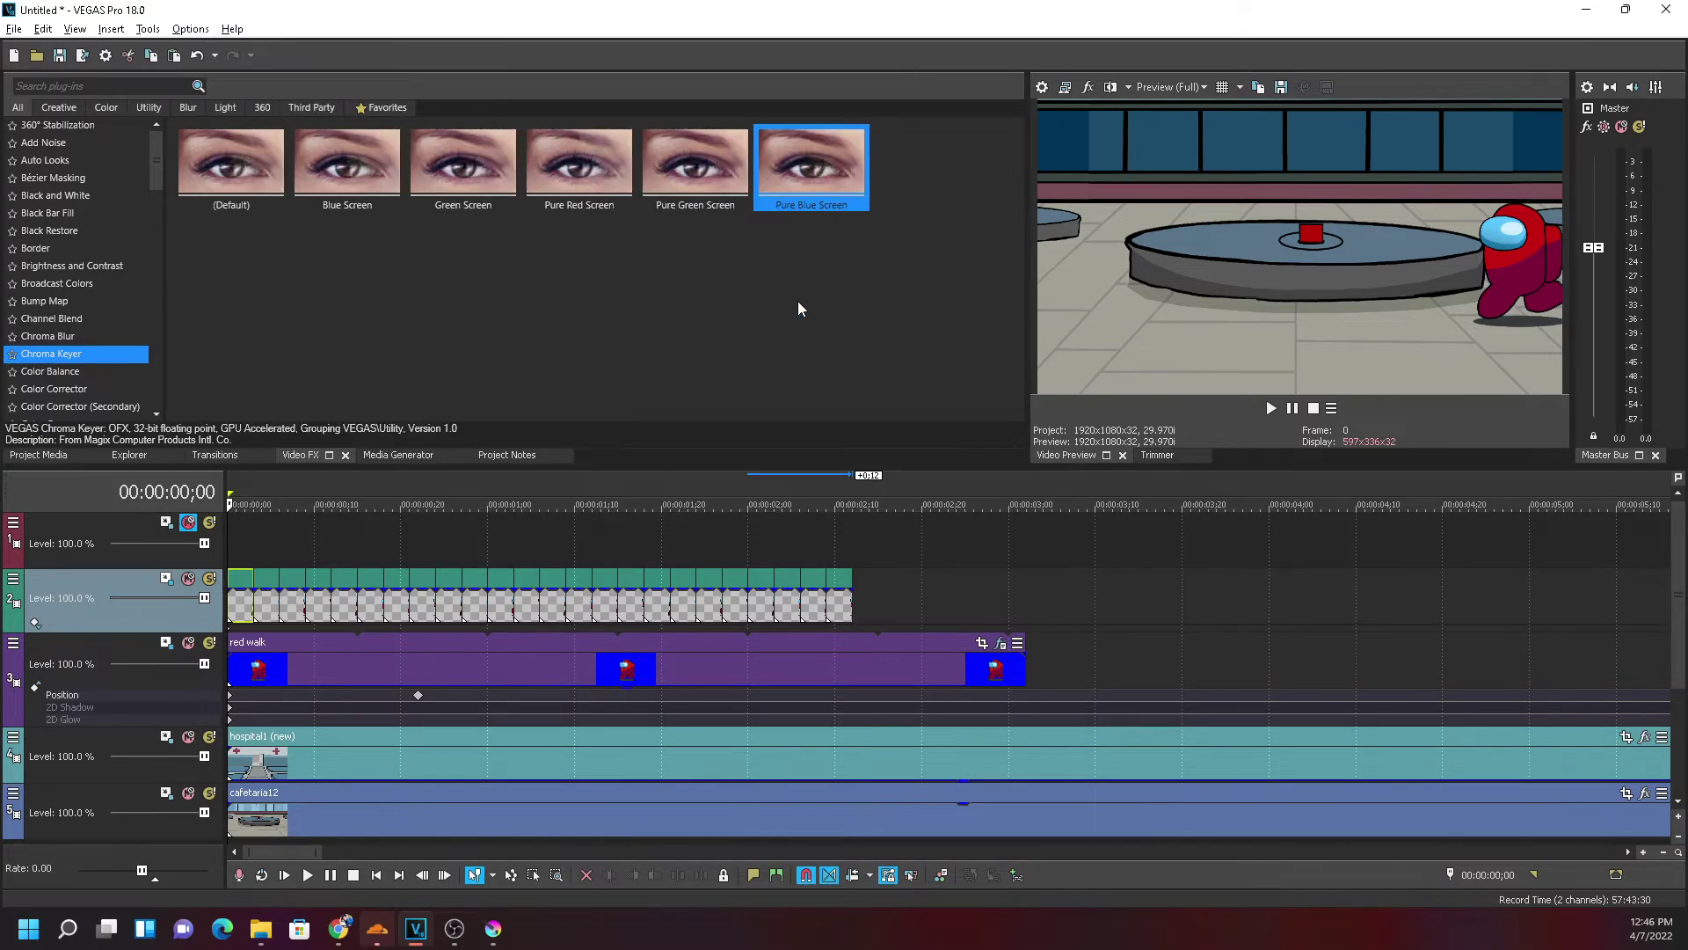
# Add a track 2 position keyframe at 00:00:01;01 and move the character to about X -762, Y -73
pyautogui.click(494, 625)
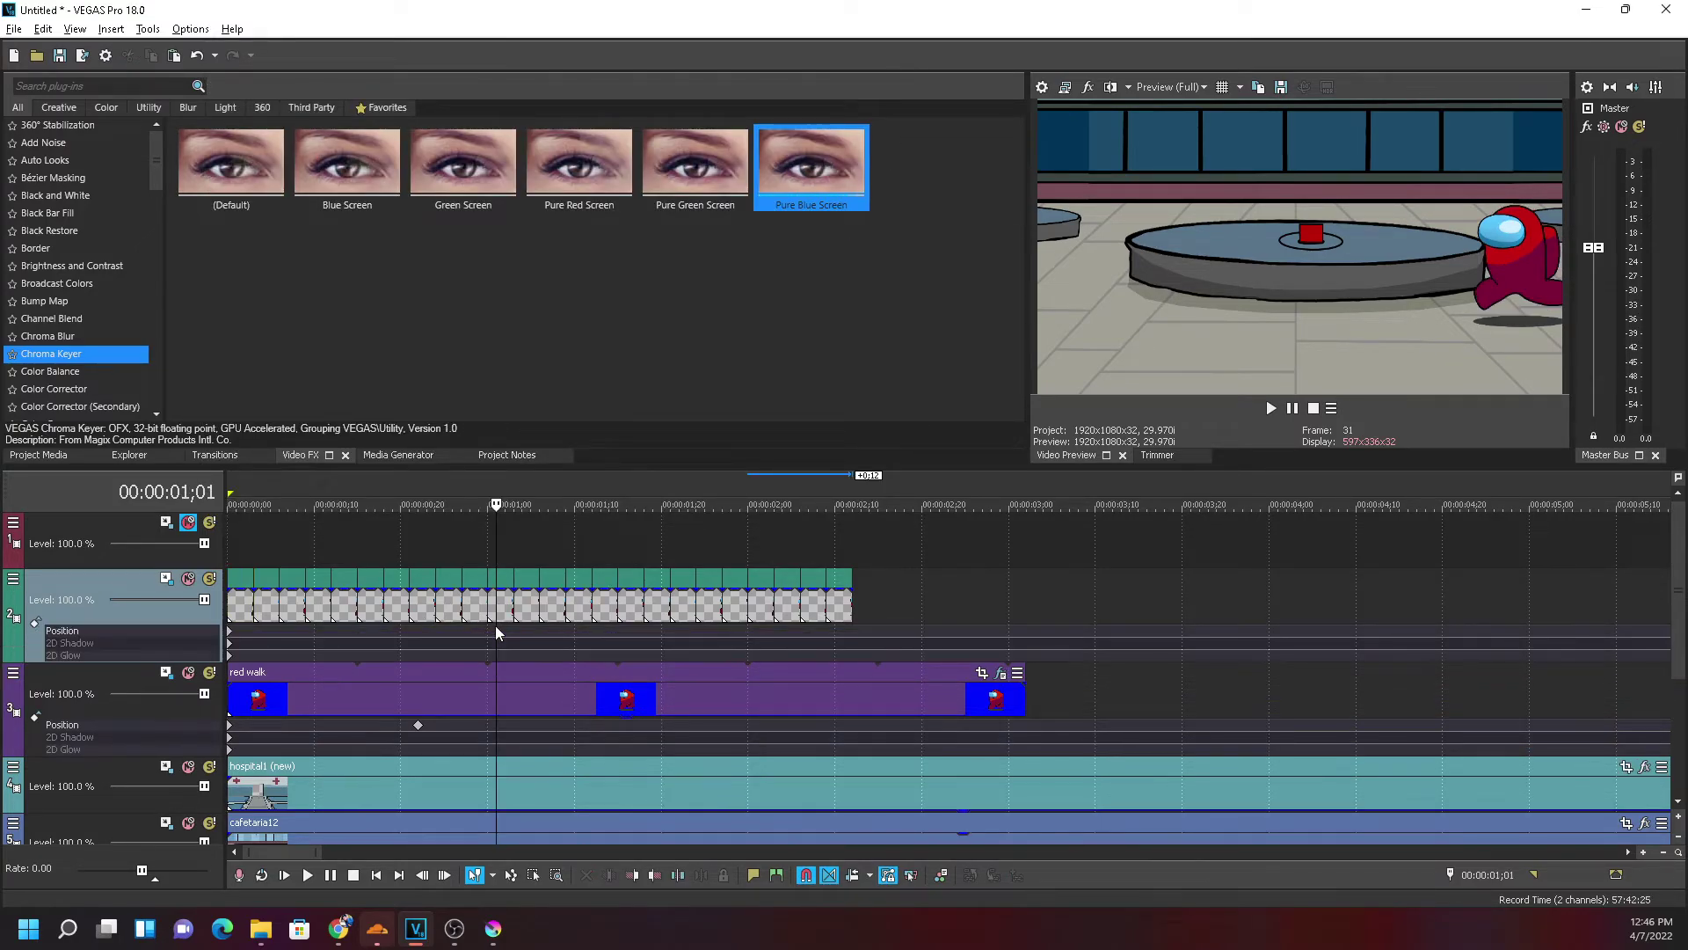
pyautogui.doubleClick(496, 629)
pyautogui.moveTo(827, 312); pyautogui.dragTo(620, 312)
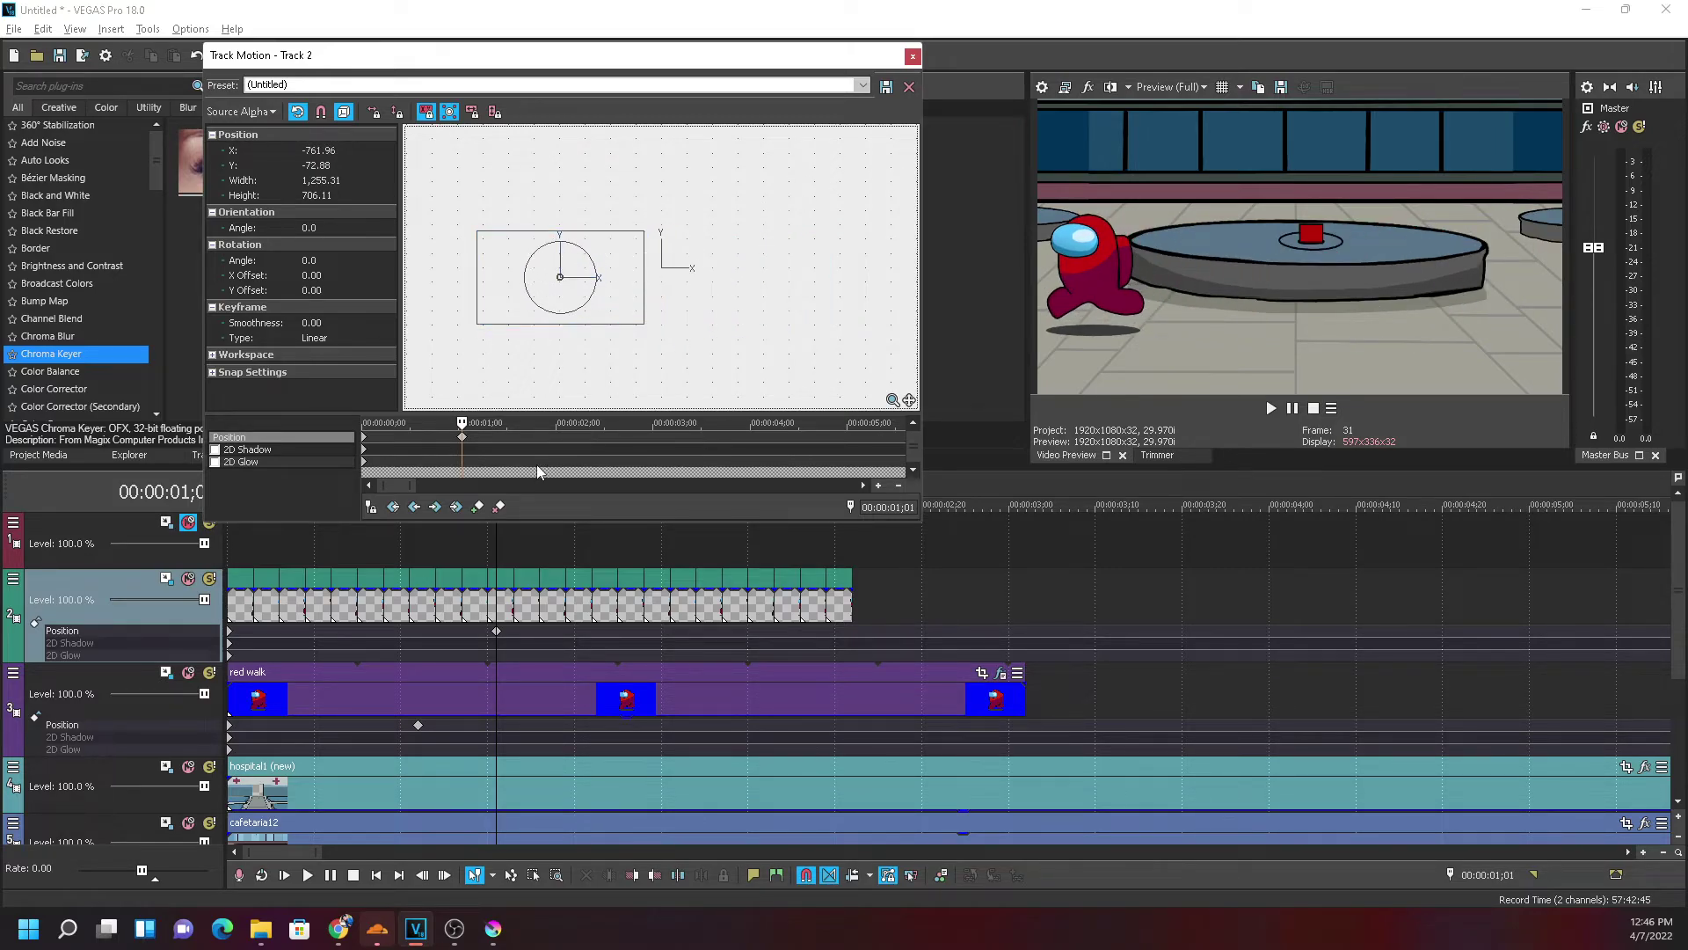
pyautogui.scroll(2, 497, 440)
pyautogui.scroll(4, 575, 446)
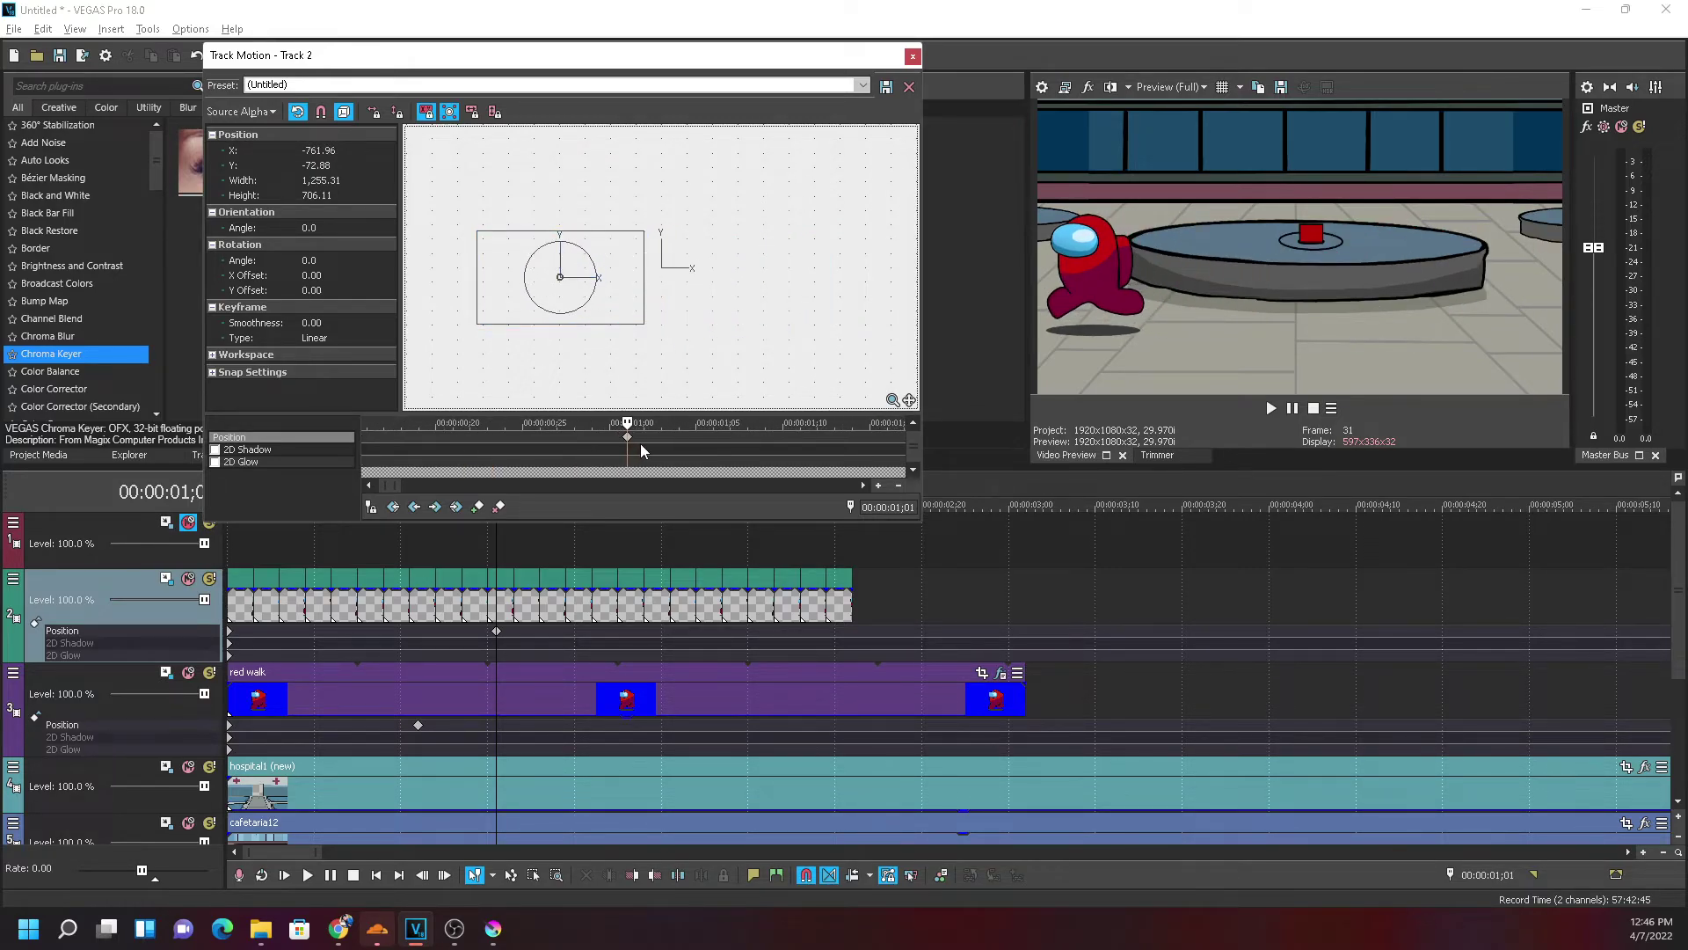
pyautogui.scroll(-4, 640, 443)
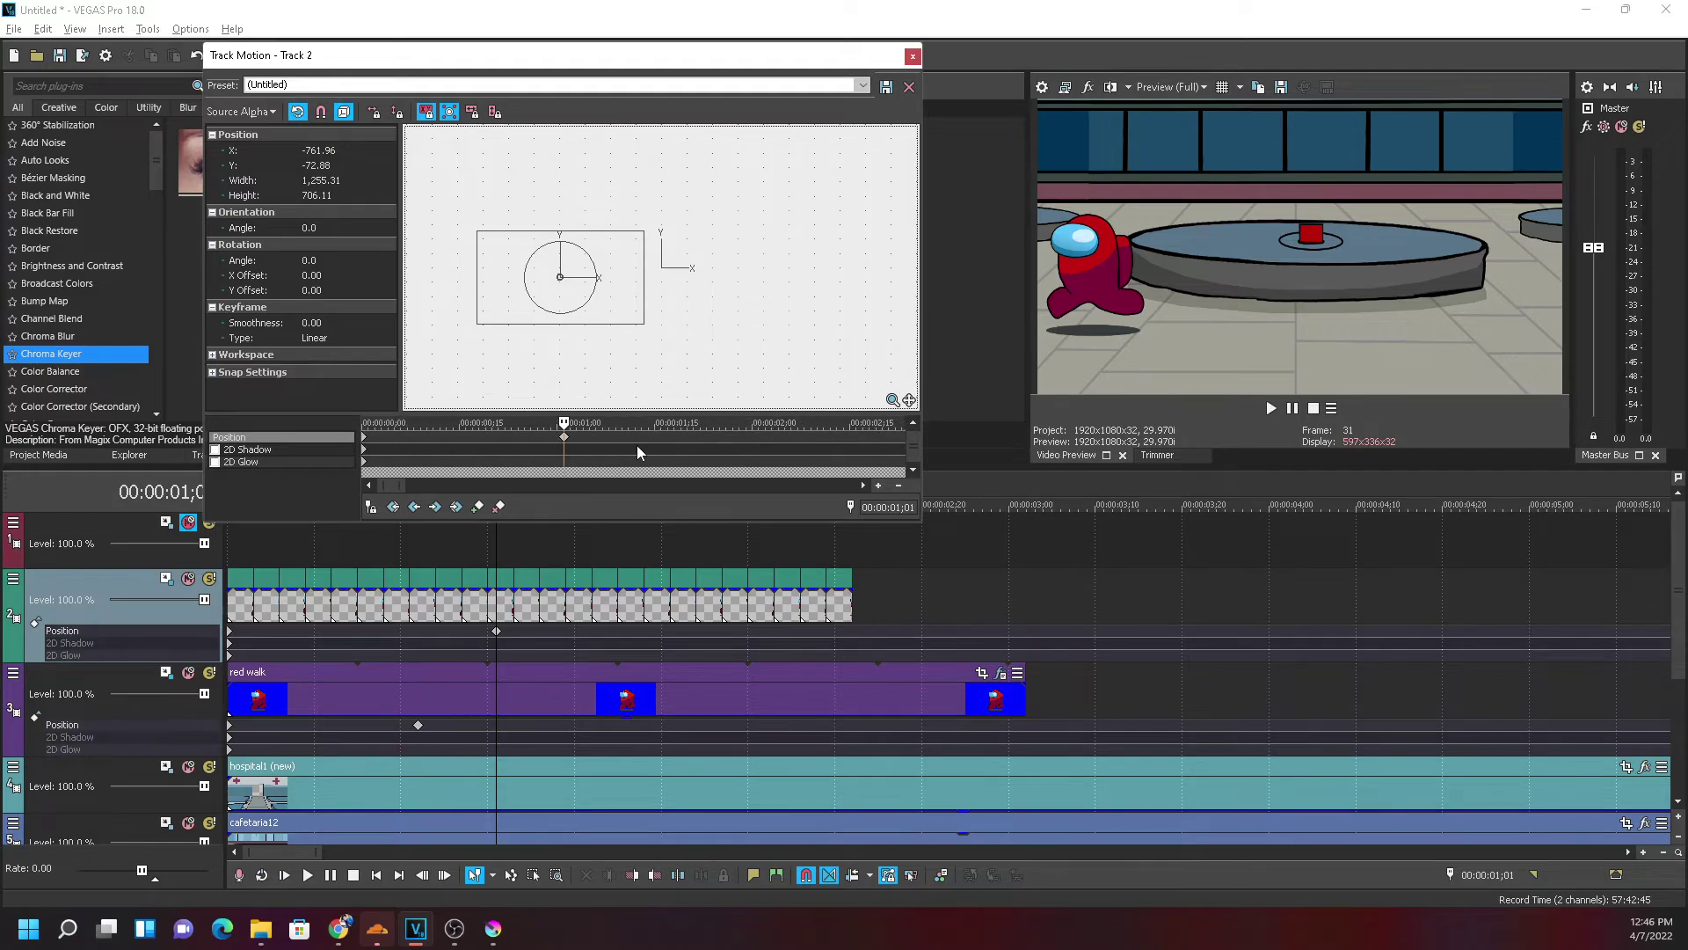
pyautogui.click(913, 57)
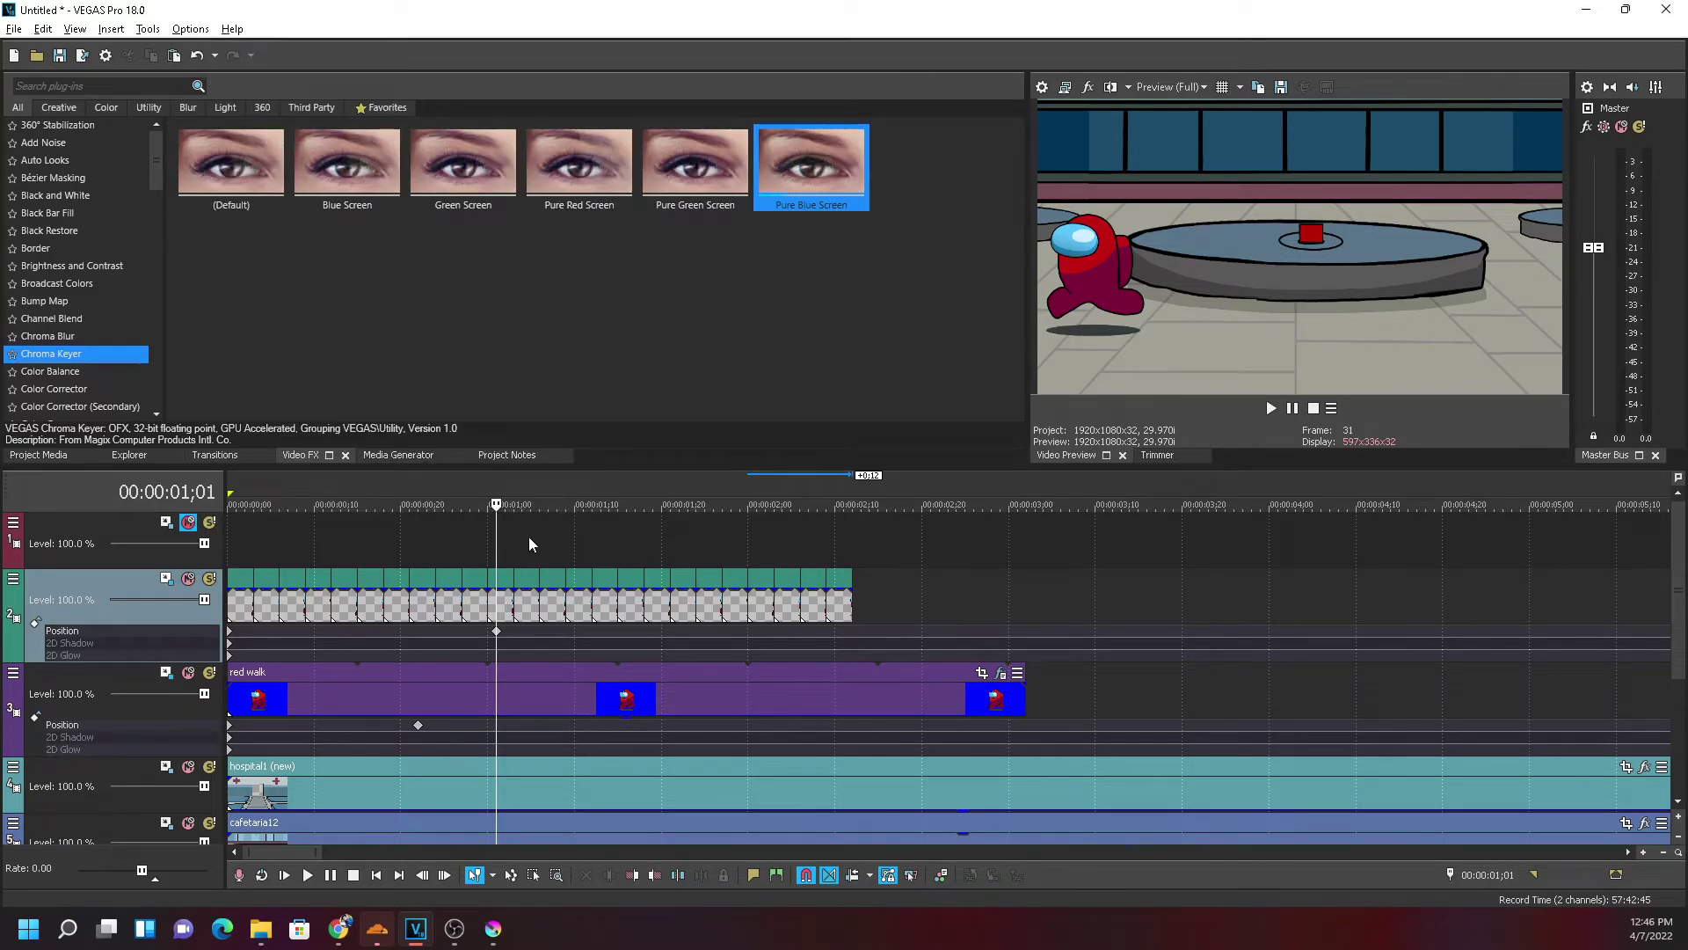
# Examine the character's movement frame by frame just before the 00:00:01;01 position keyframe on track 2
pyautogui.scroll(4, 572, 546)
pyautogui.click(912, 547)
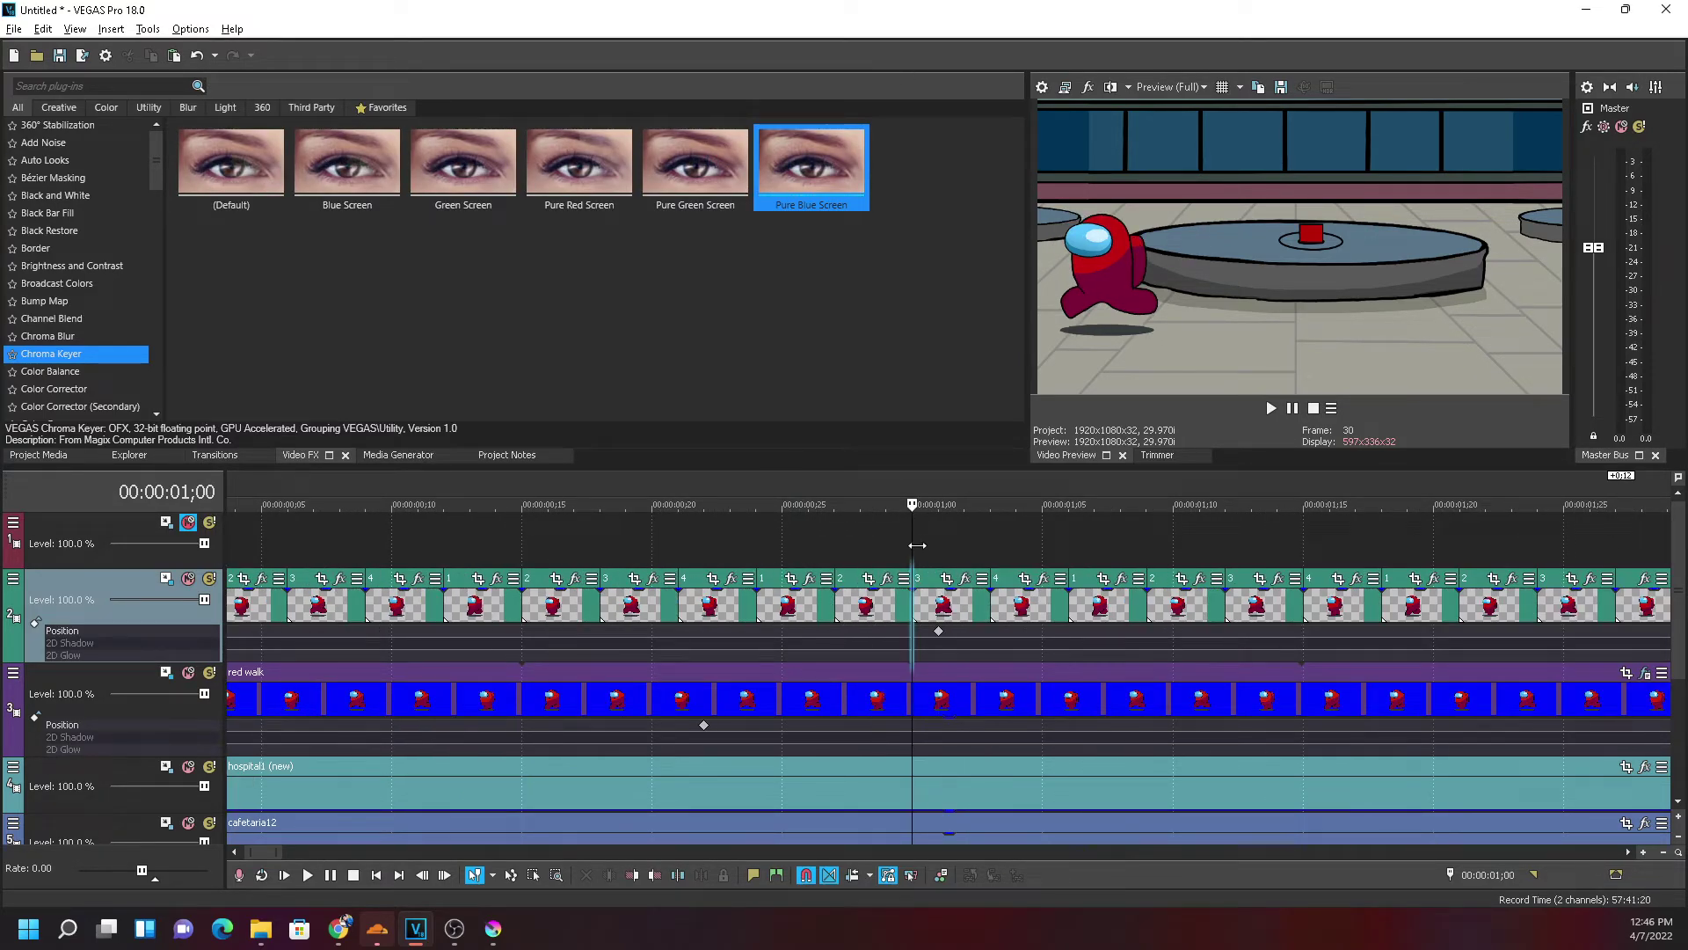
pyautogui.click(936, 543)
pyautogui.press('Left')
pyautogui.press('Left')
pyautogui.press('Left')
pyautogui.press('Right')
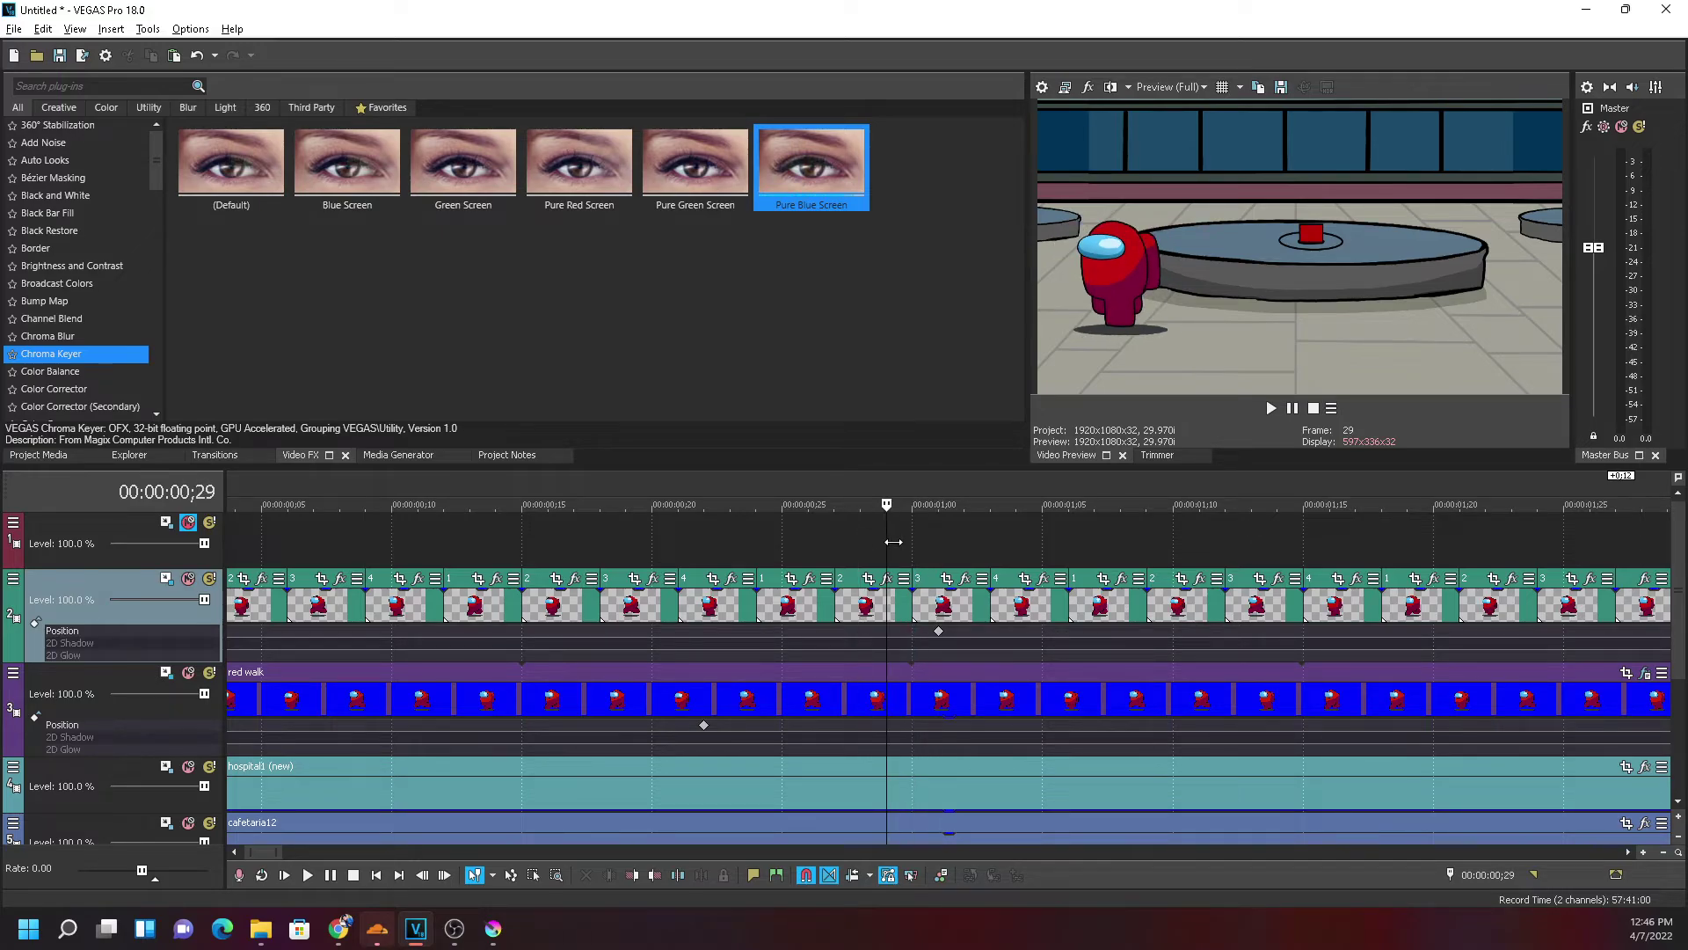
pyautogui.press('Right')
pyautogui.press('Right')
pyautogui.scroll(-6, 941, 541)
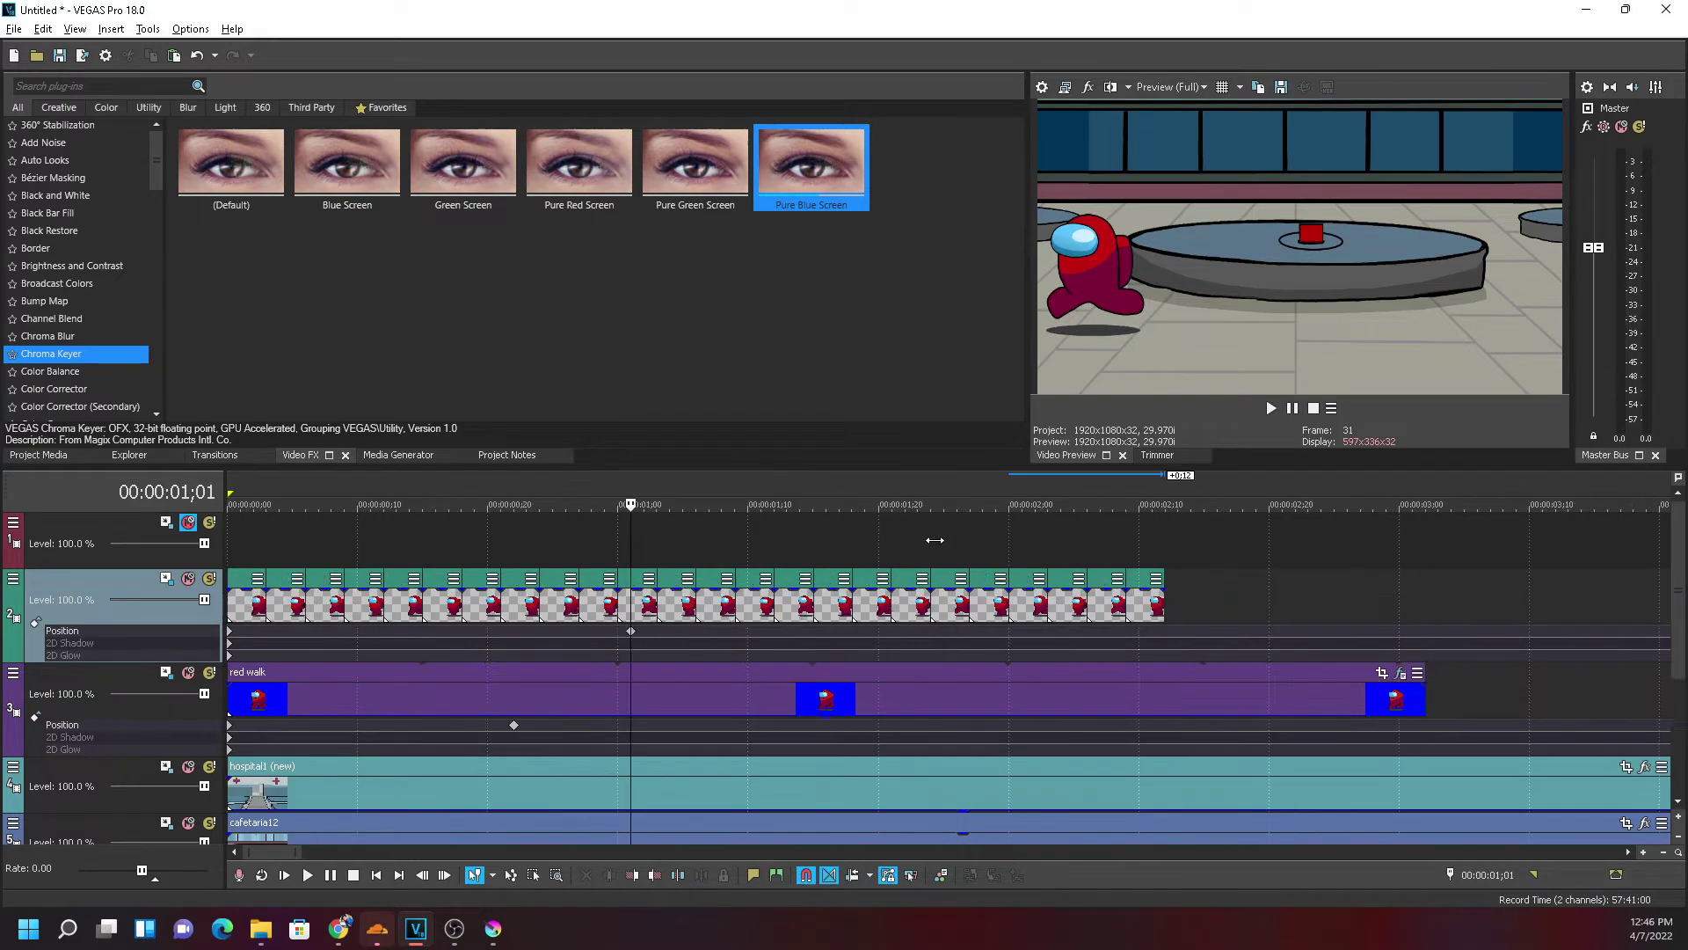
# Play the walk across the cafeteria from the start three times to review the motion
pyautogui.hotkey('ctrl', 'Home')
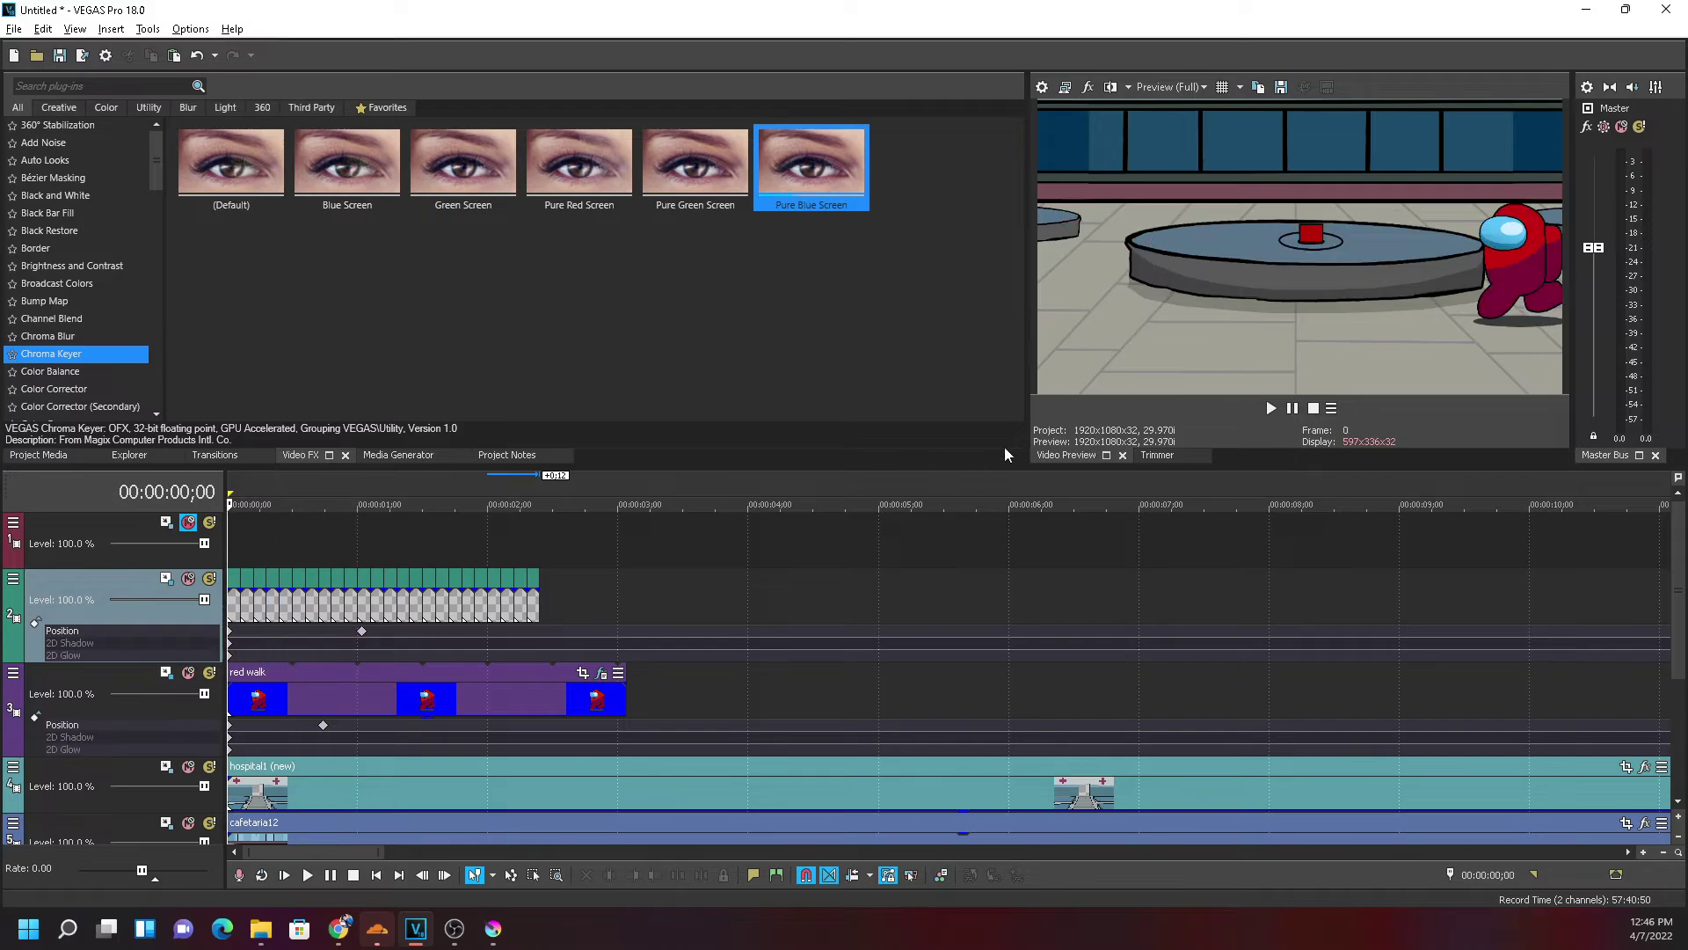
pyautogui.click(1271, 408)
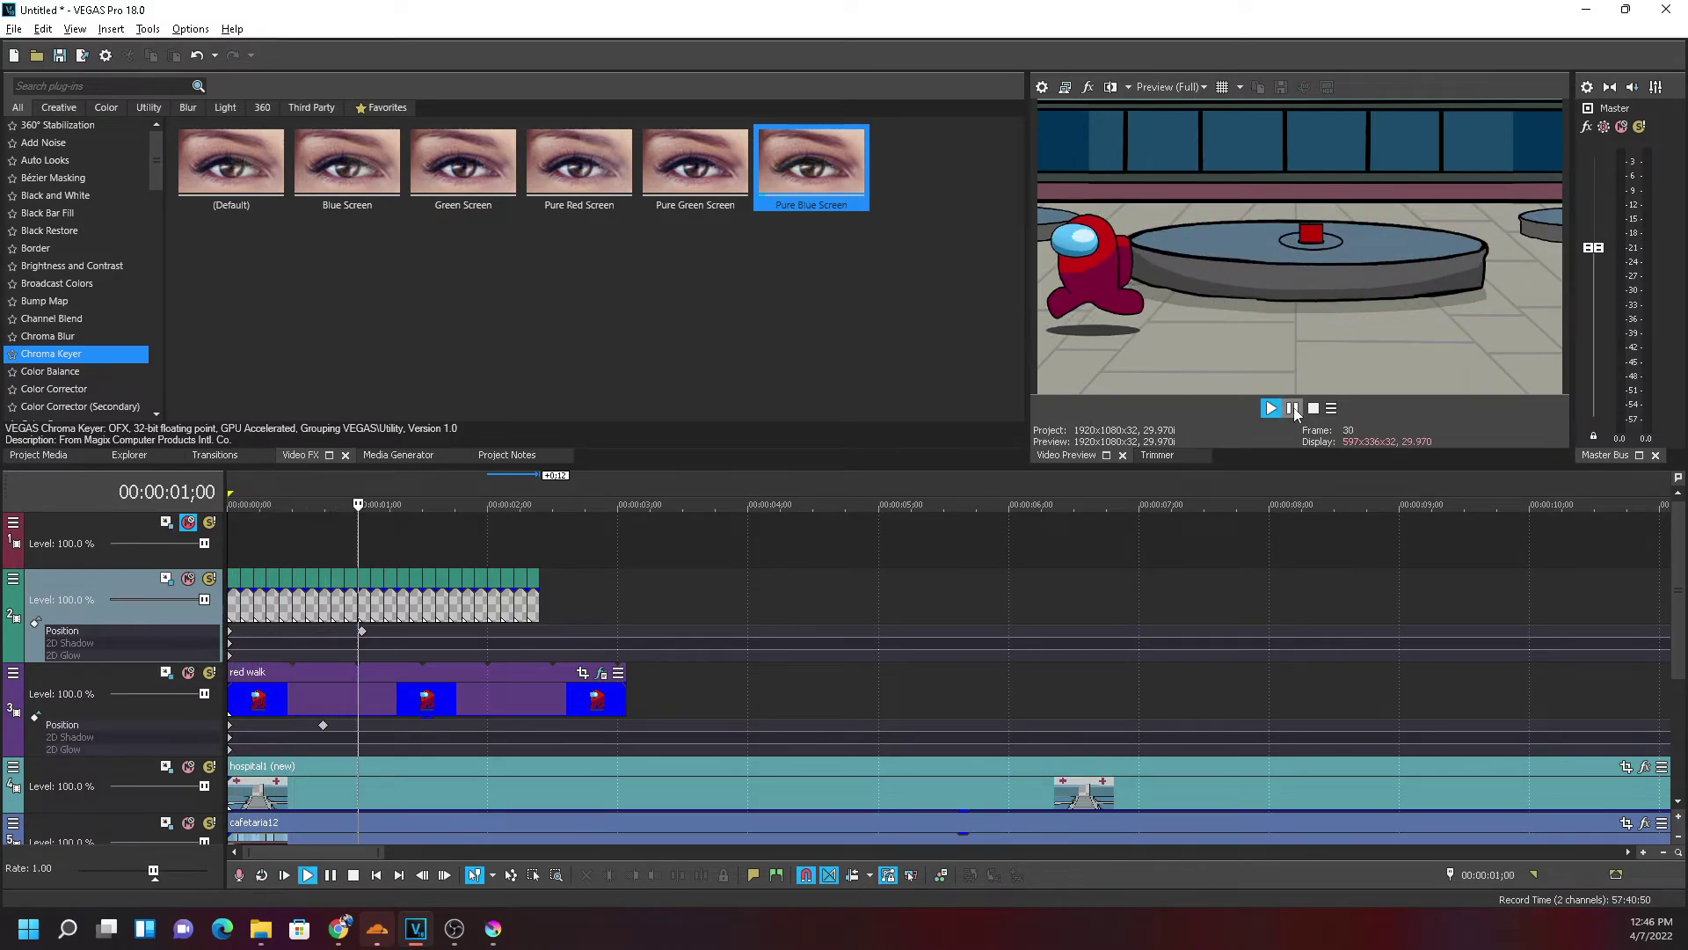
pyautogui.click(1292, 408)
pyautogui.hotkey('ctrl', 'Home')
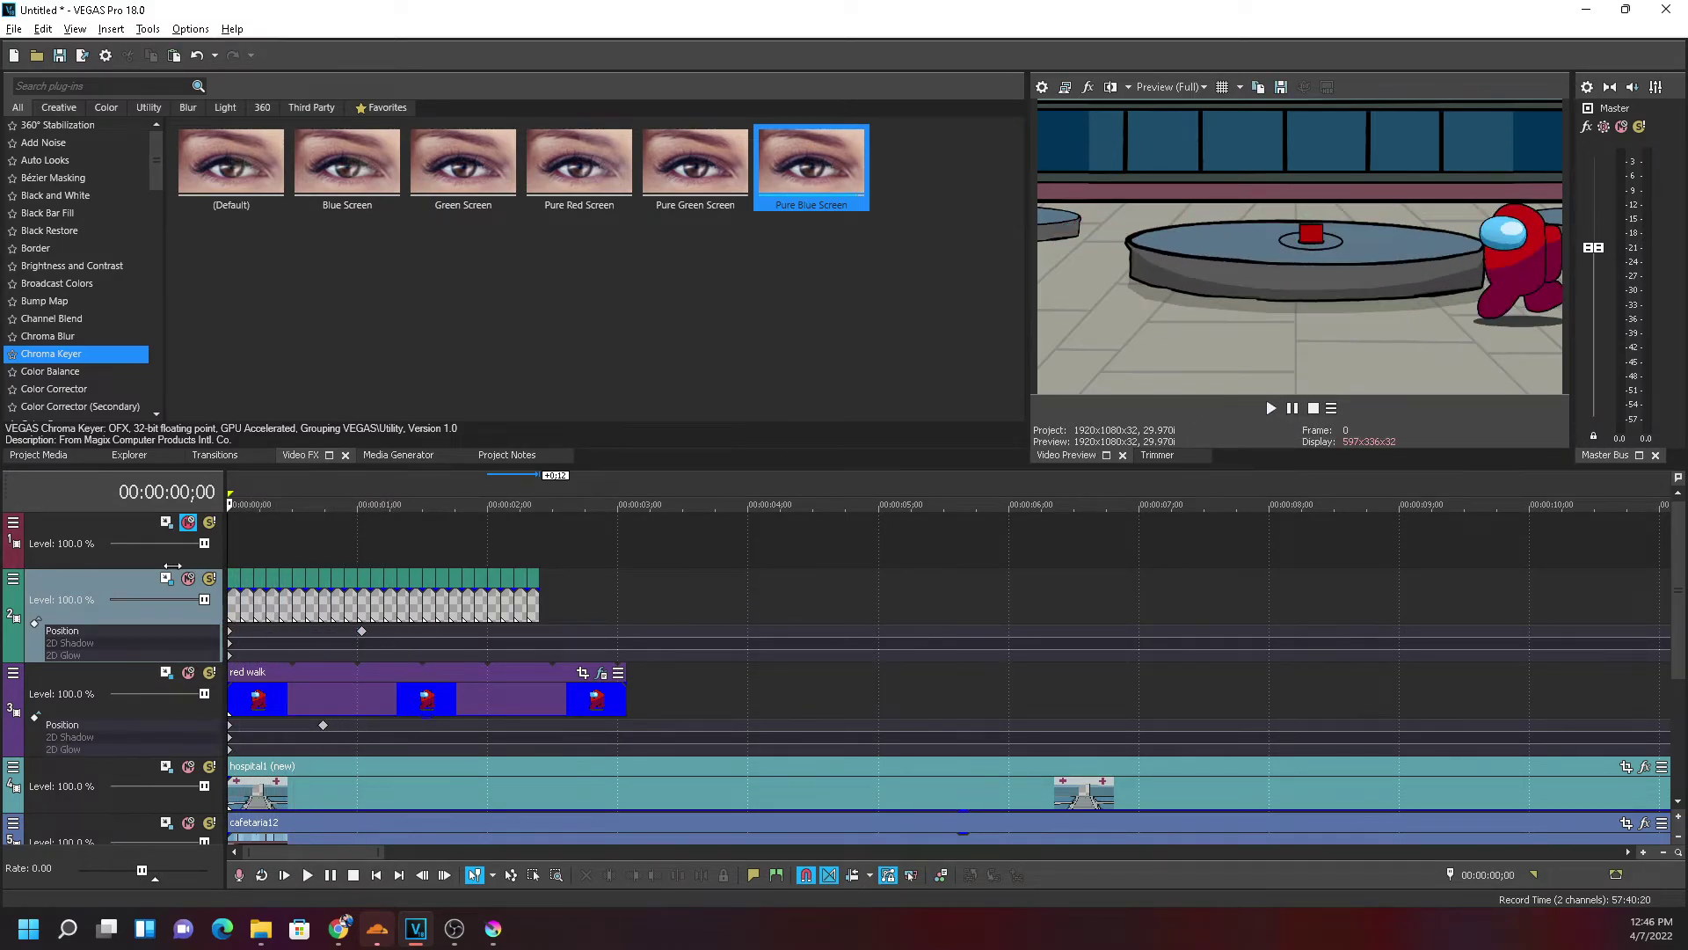
pyautogui.click(1272, 408)
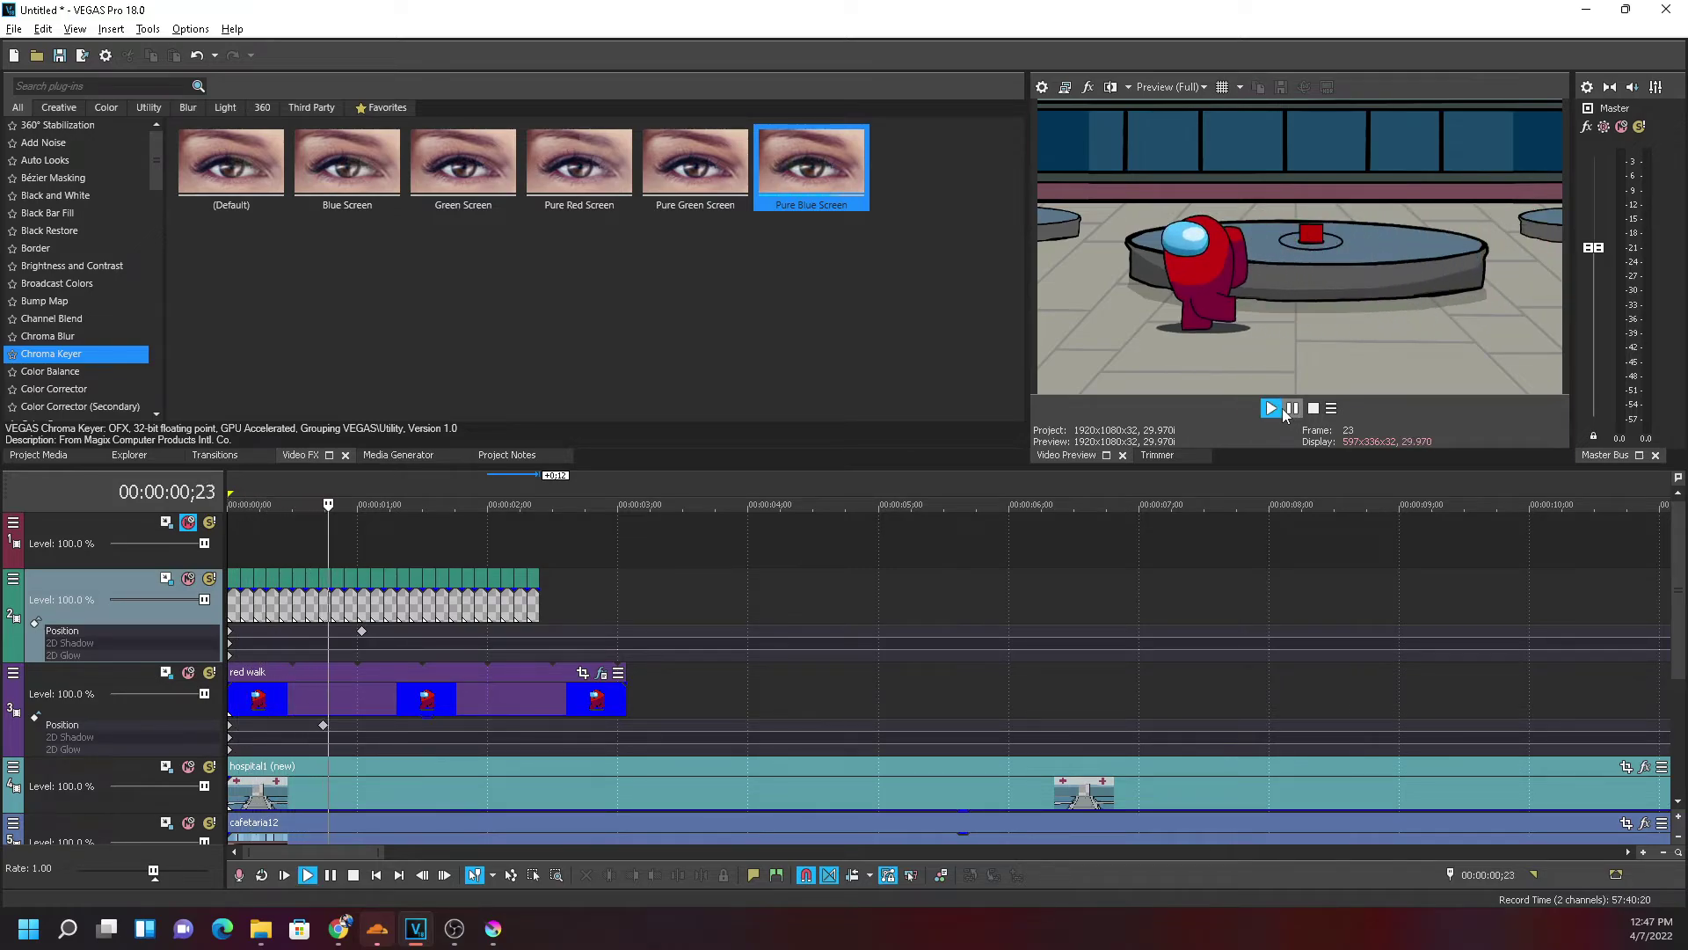
pyautogui.click(1291, 409)
pyautogui.hotkey('ctrl', 'Home')
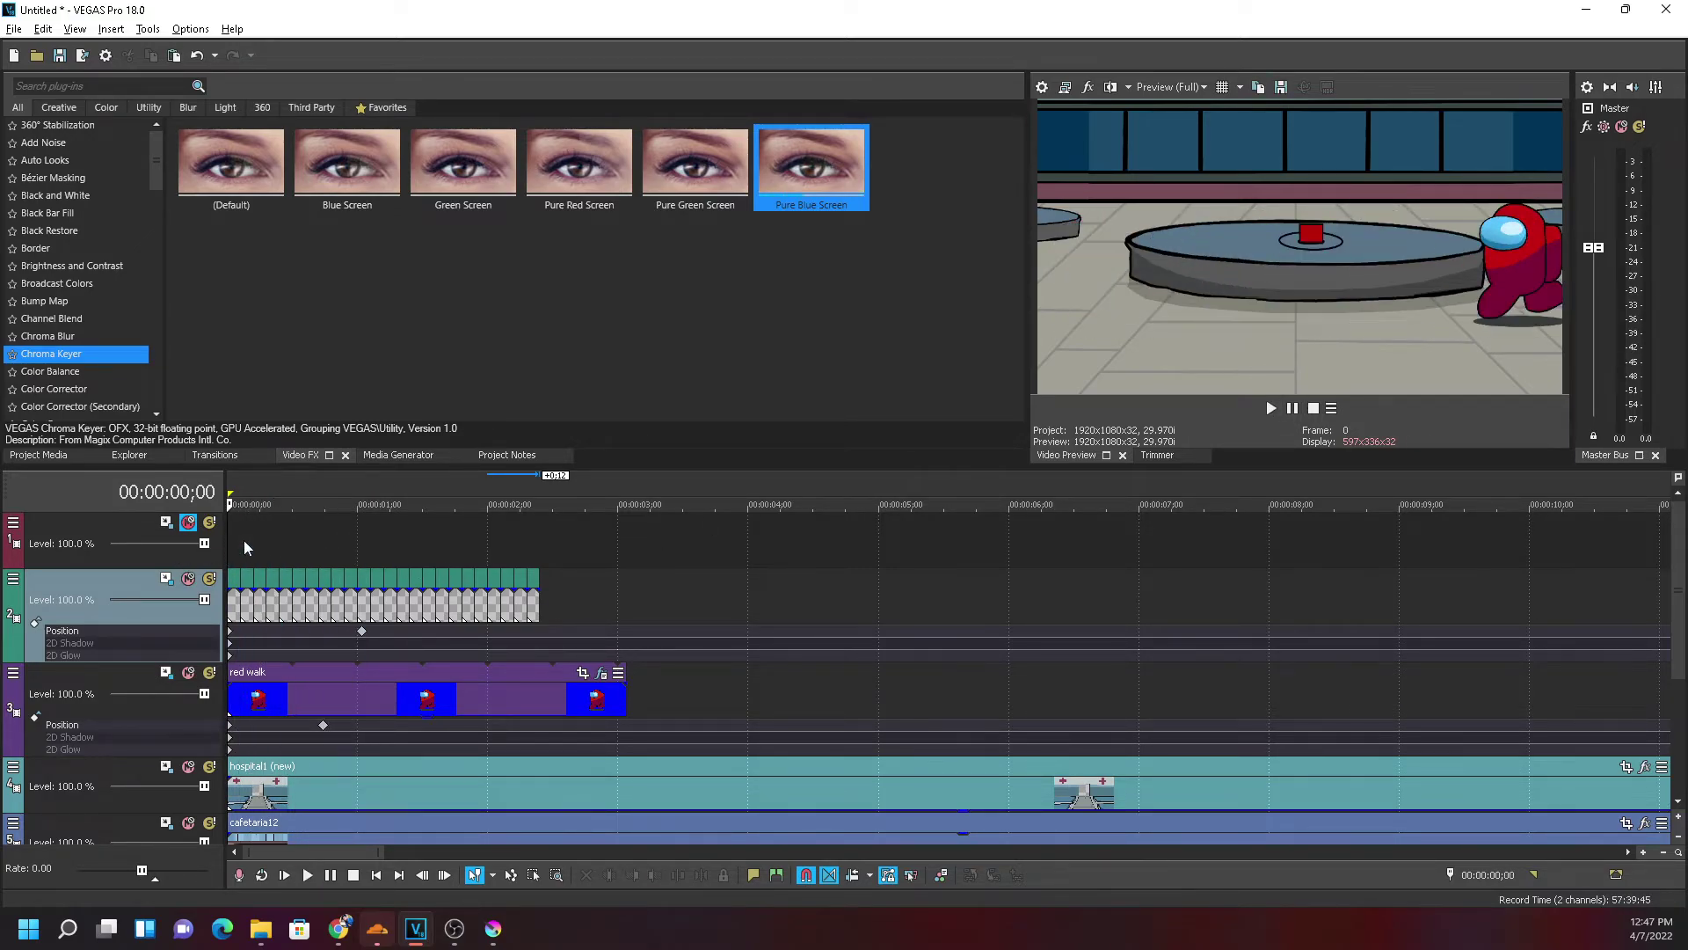
pyautogui.click(1272, 408)
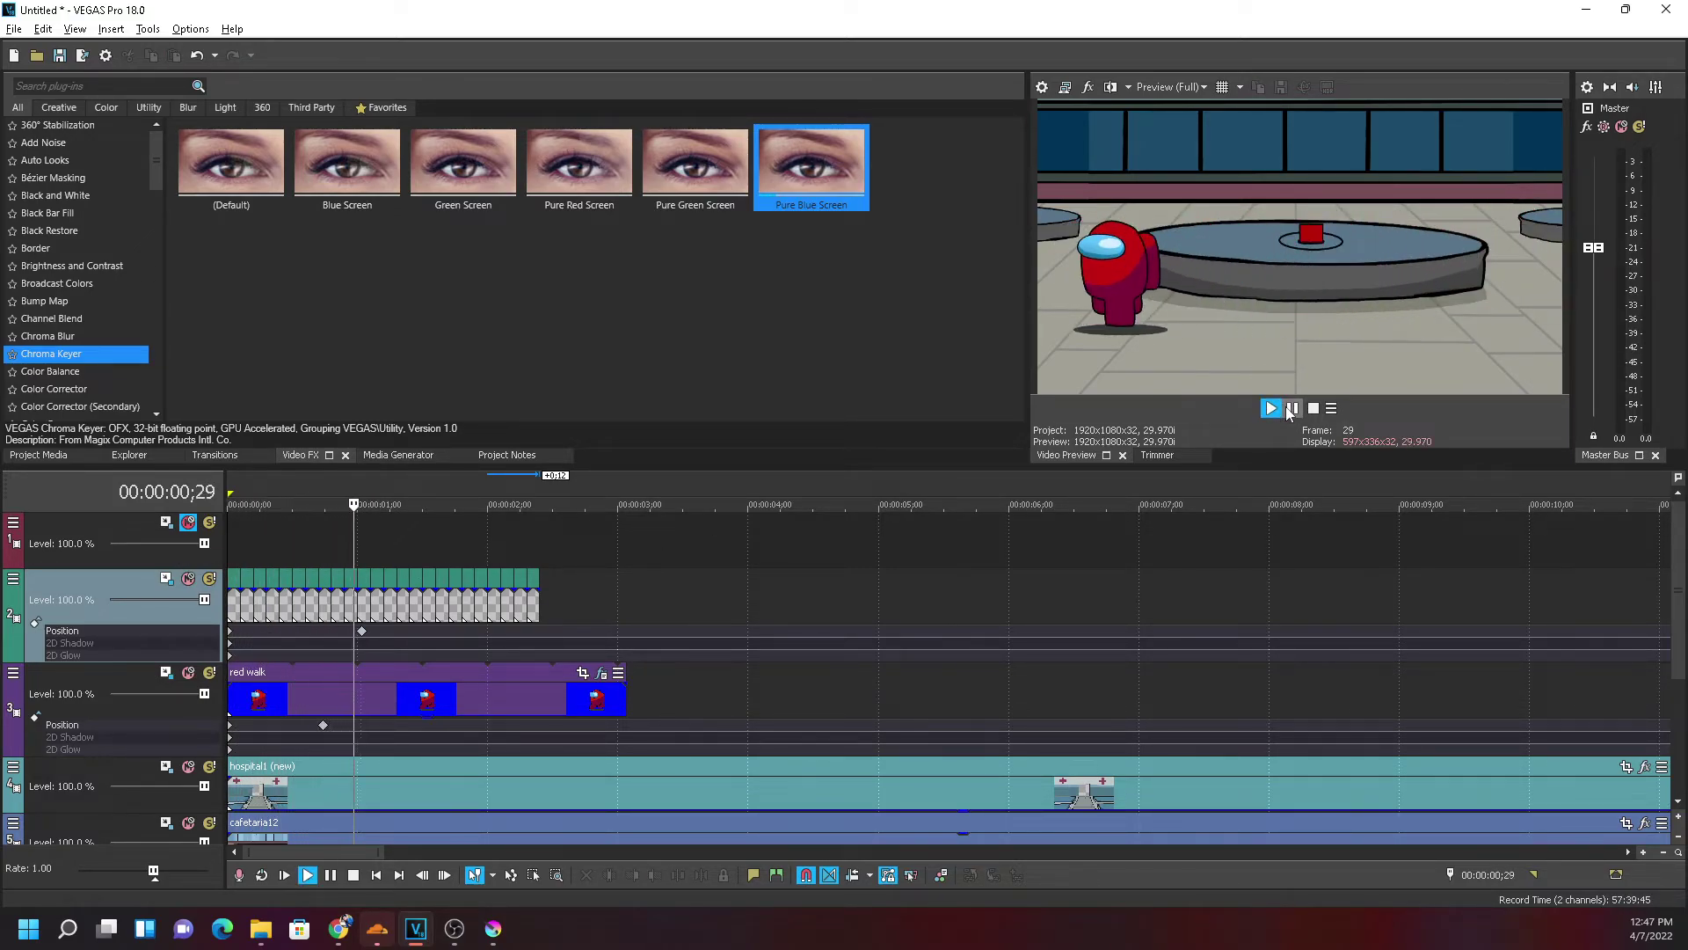
pyautogui.click(1291, 408)
# Remove all walk clips on track 2 after 00:00:01;03, and place the playhead at the end of the remaining sequence
pyautogui.scroll(5, 492, 648)
pyautogui.scroll(-5, 730, 677)
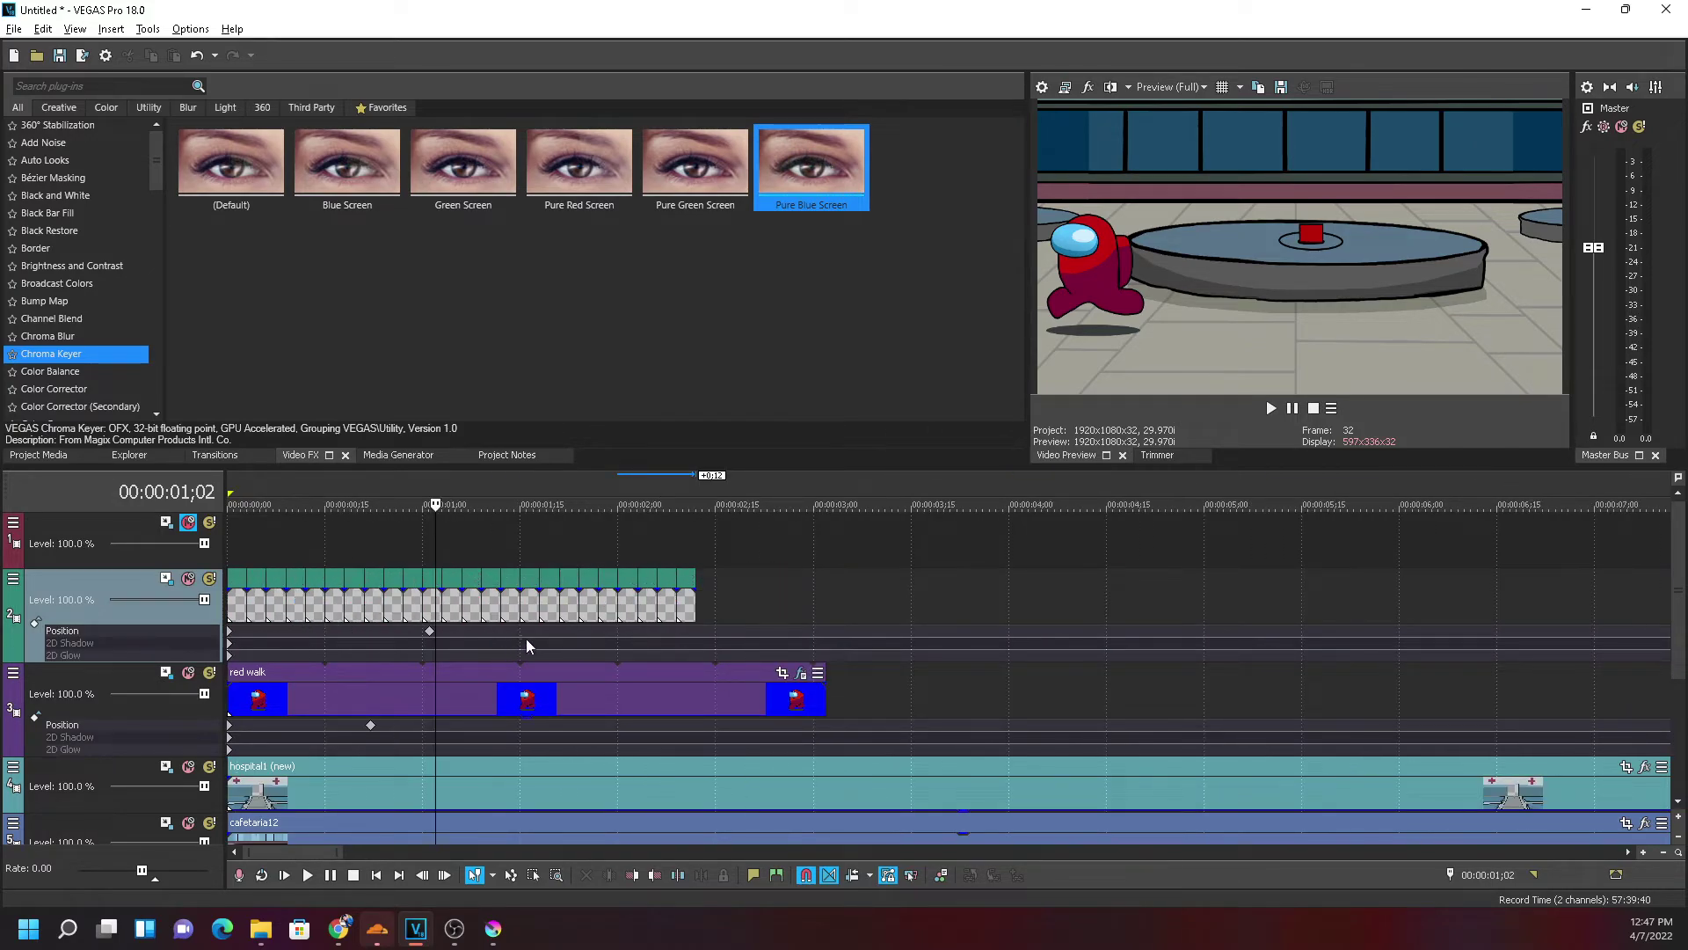
pyautogui.scroll(3, 528, 646)
pyautogui.scroll(-1, 682, 656)
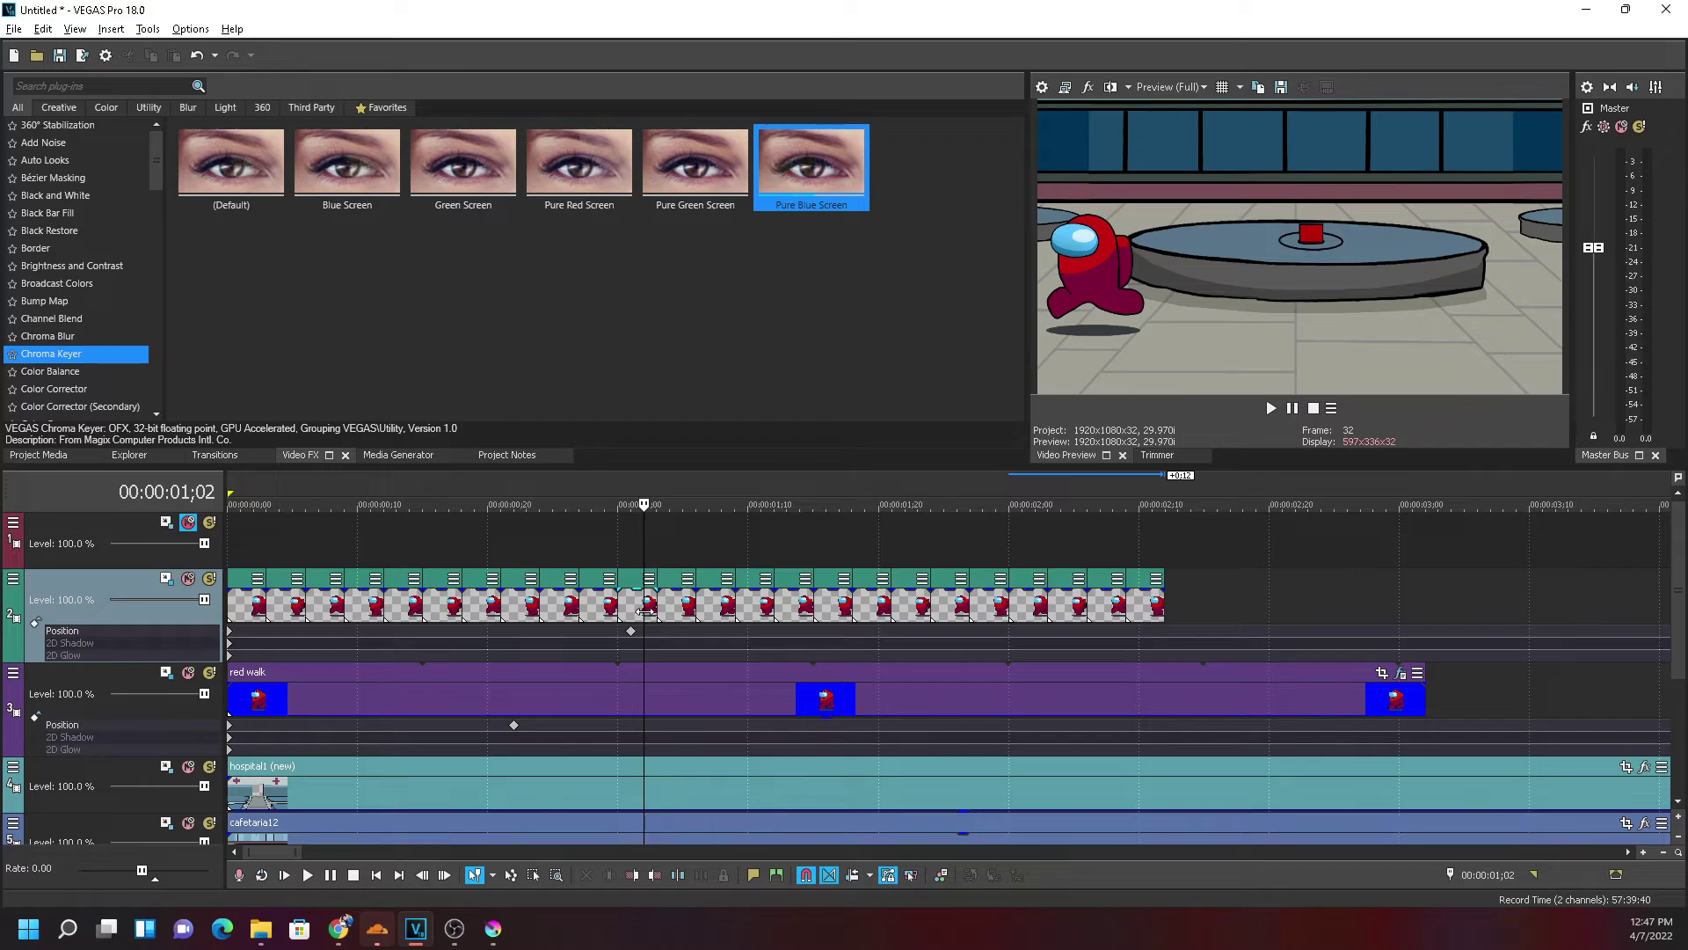
pyautogui.click(673, 610)
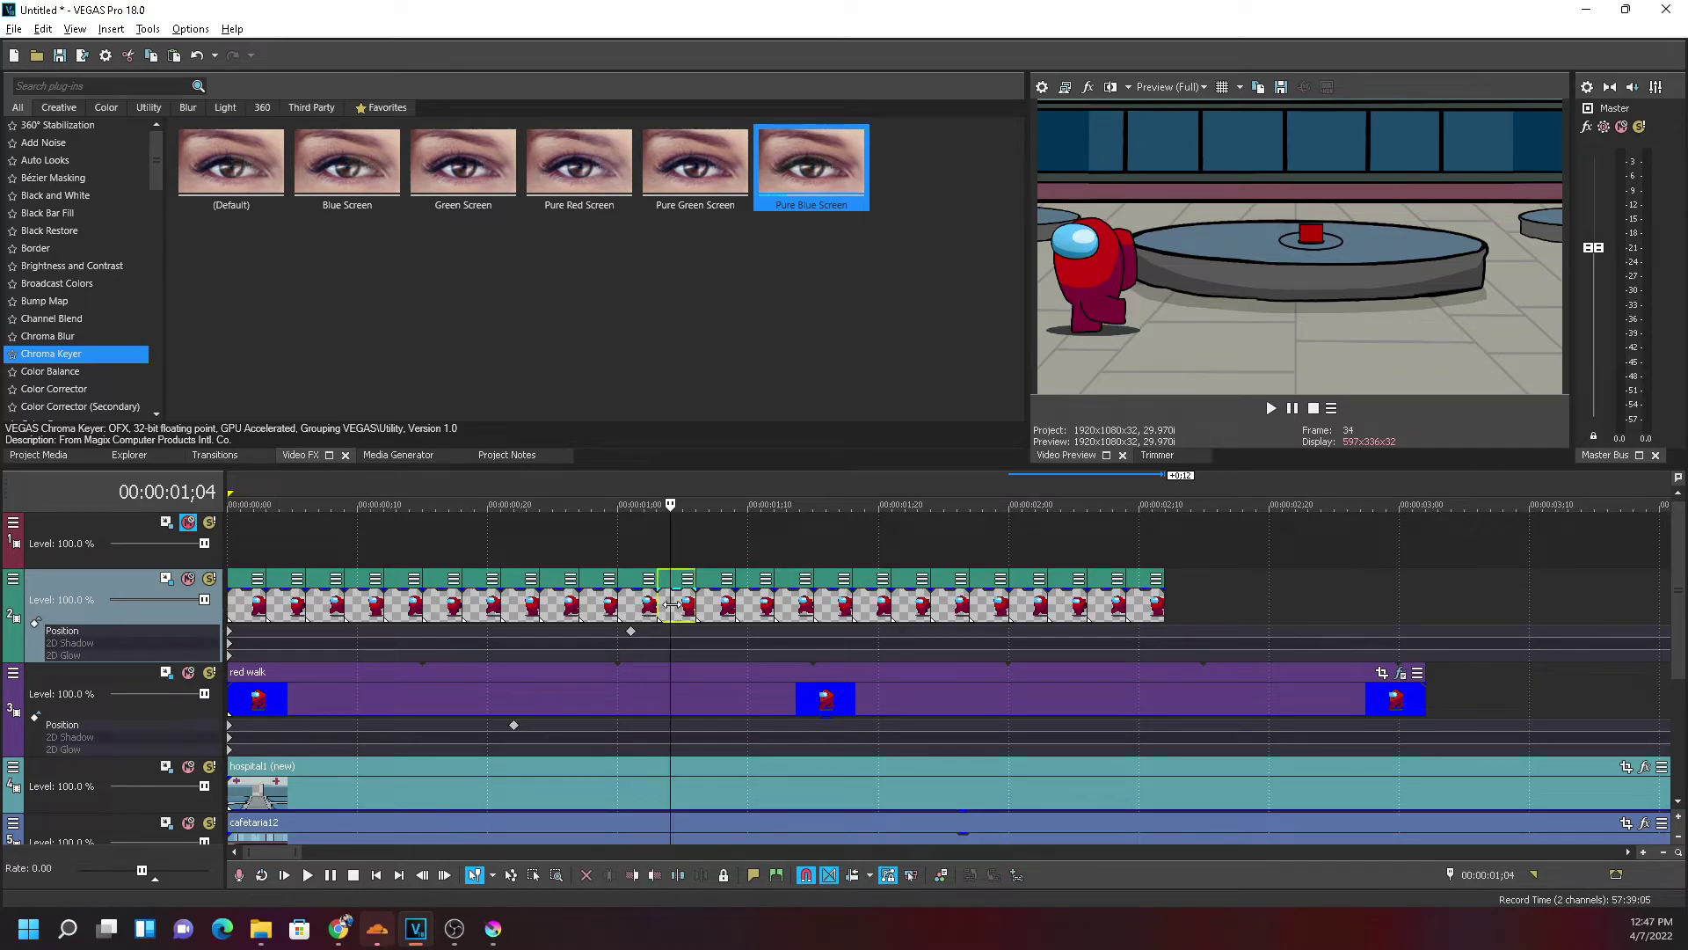
pyautogui.hotkey('ctrl', 'x')
pyautogui.moveTo(672, 604); pyautogui.dragTo(1145, 605)
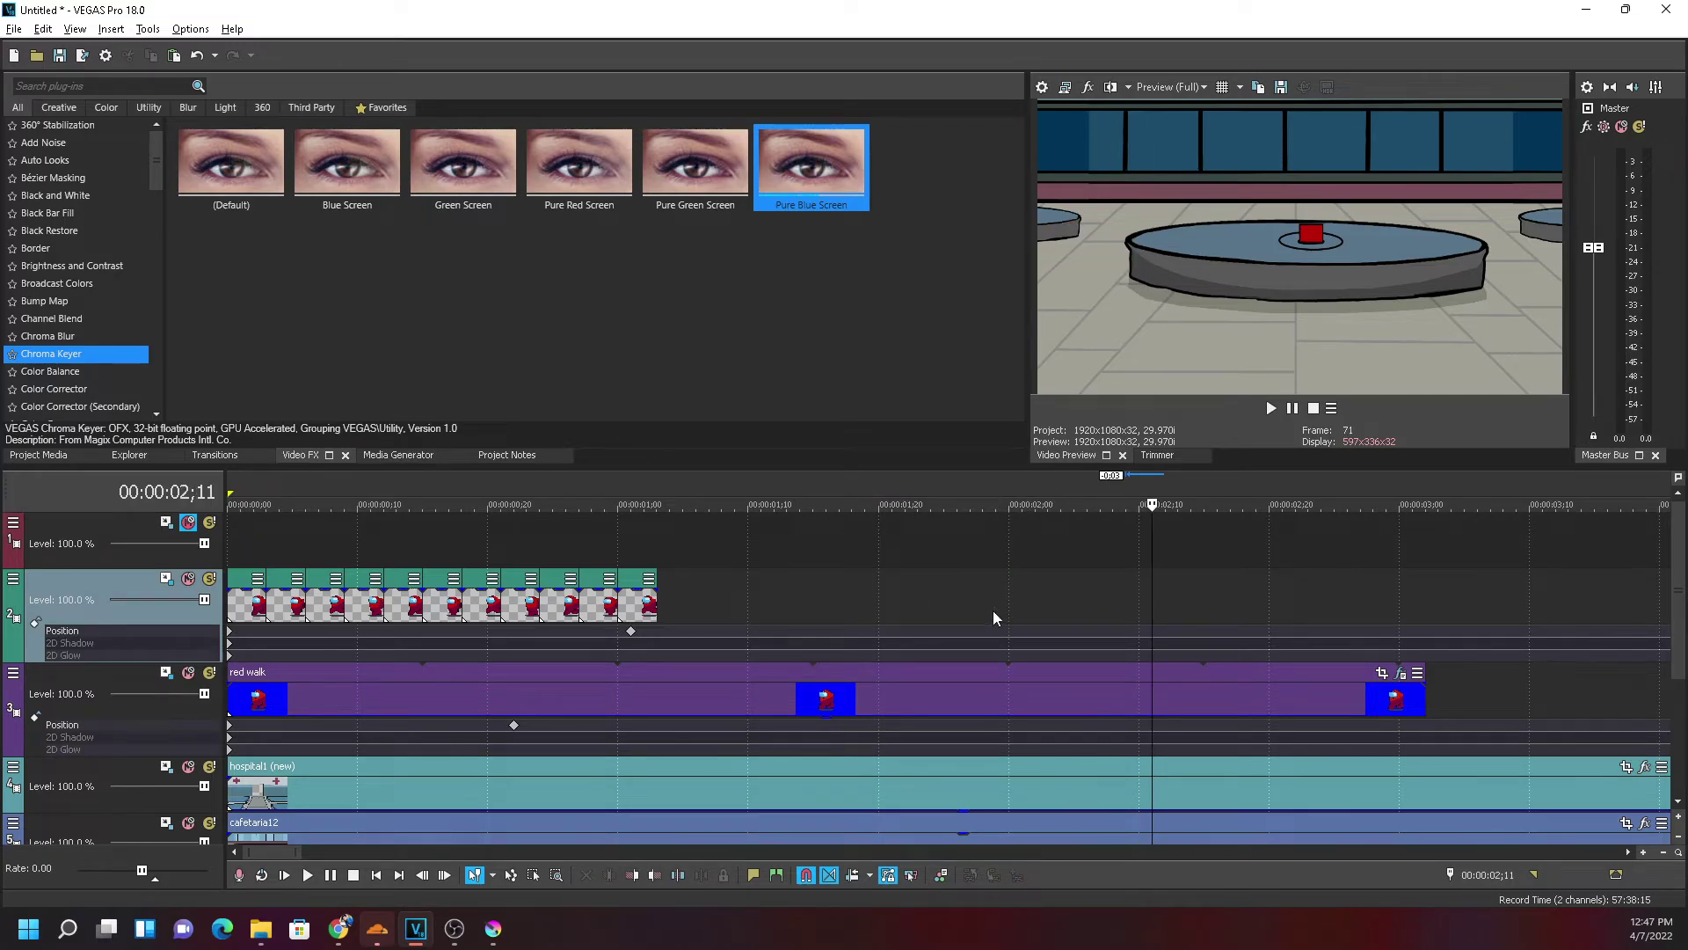
pyautogui.scroll(-2, 884, 615)
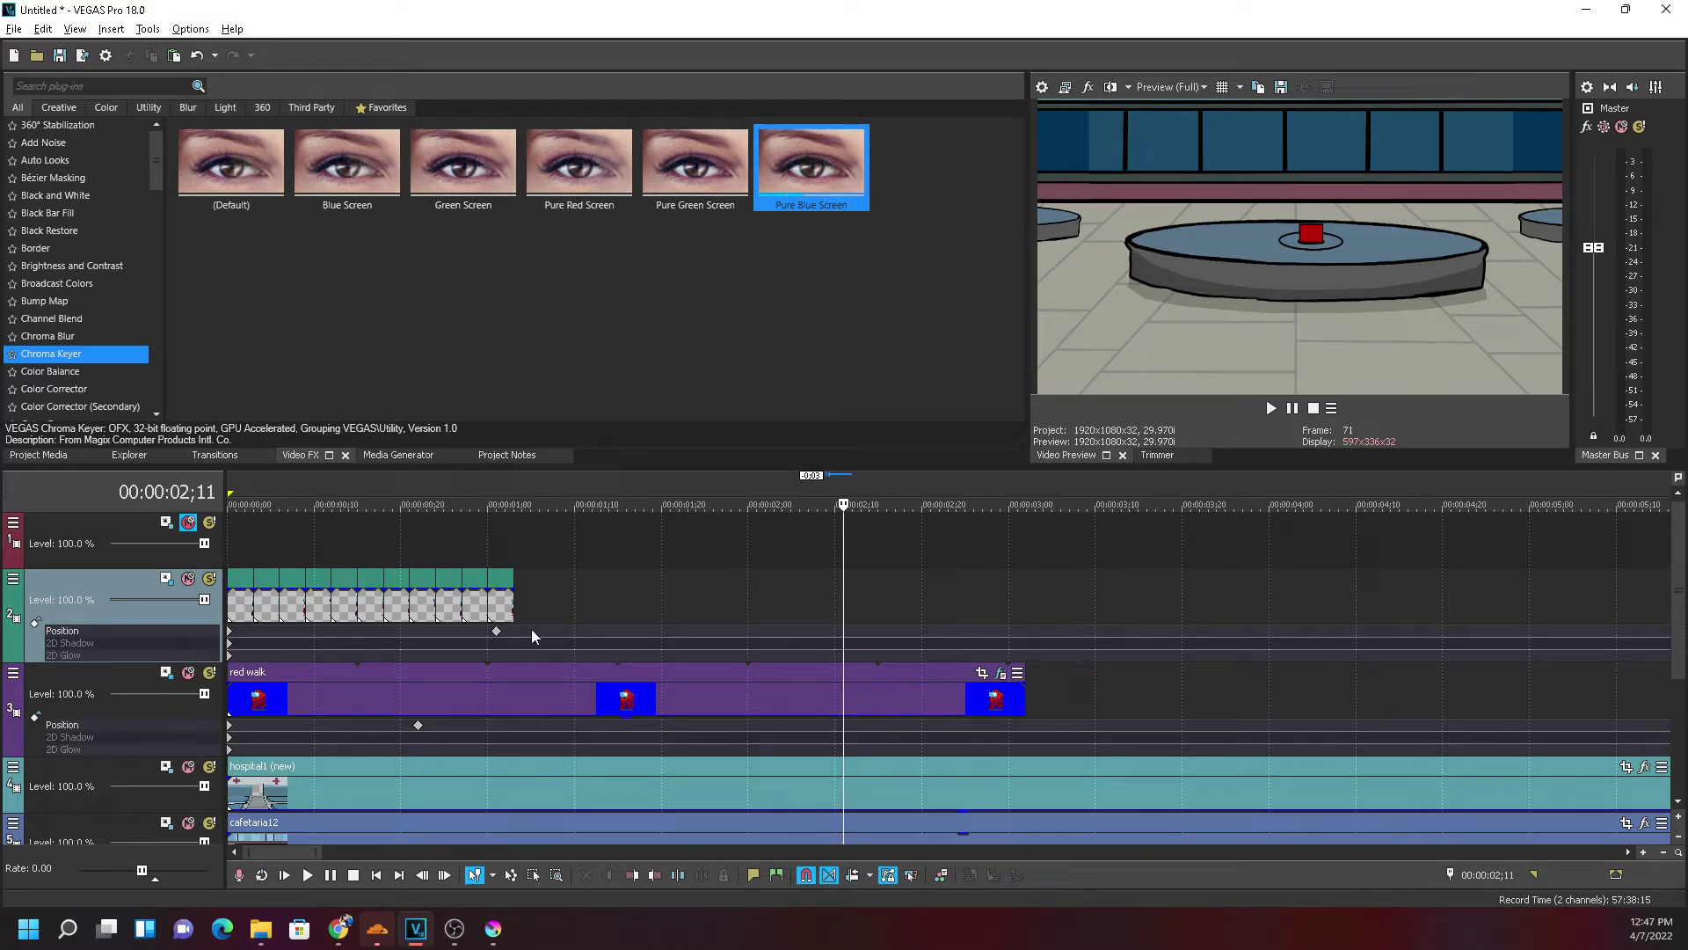
pyautogui.click(739, 602)
pyautogui.click(514, 606)
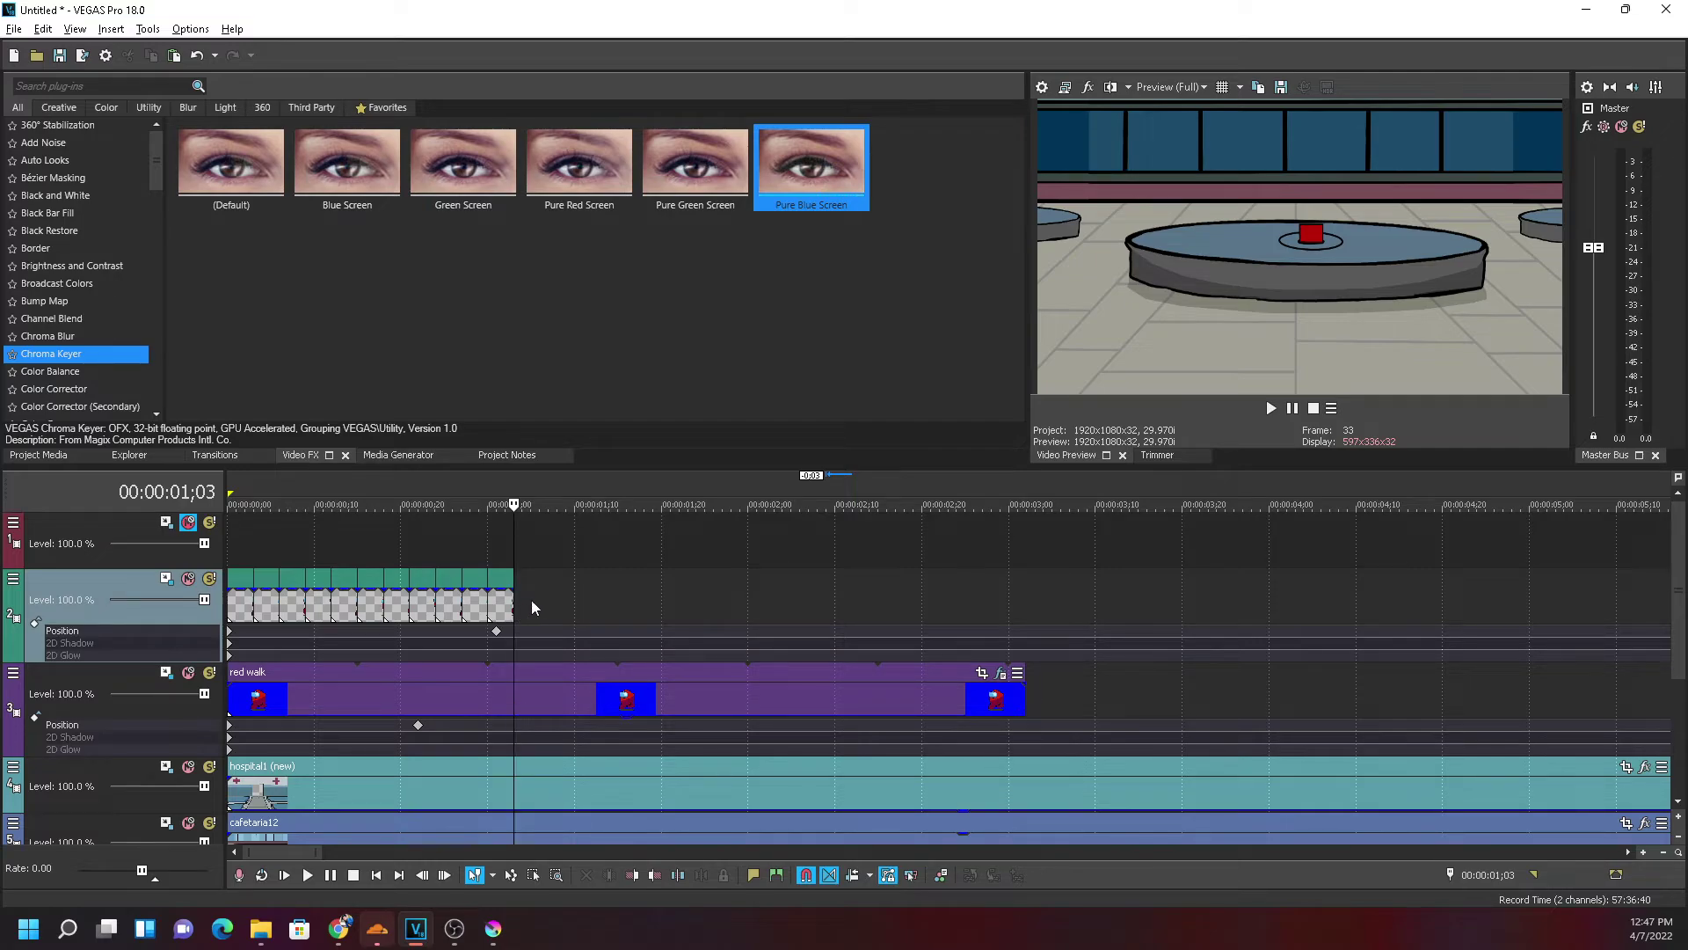
# Copy the first four walk clips on track 2 and paste them at the end of the sequence, 00:00:01;03
pyautogui.click(239, 612)
pyautogui.scroll(4, 271, 624)
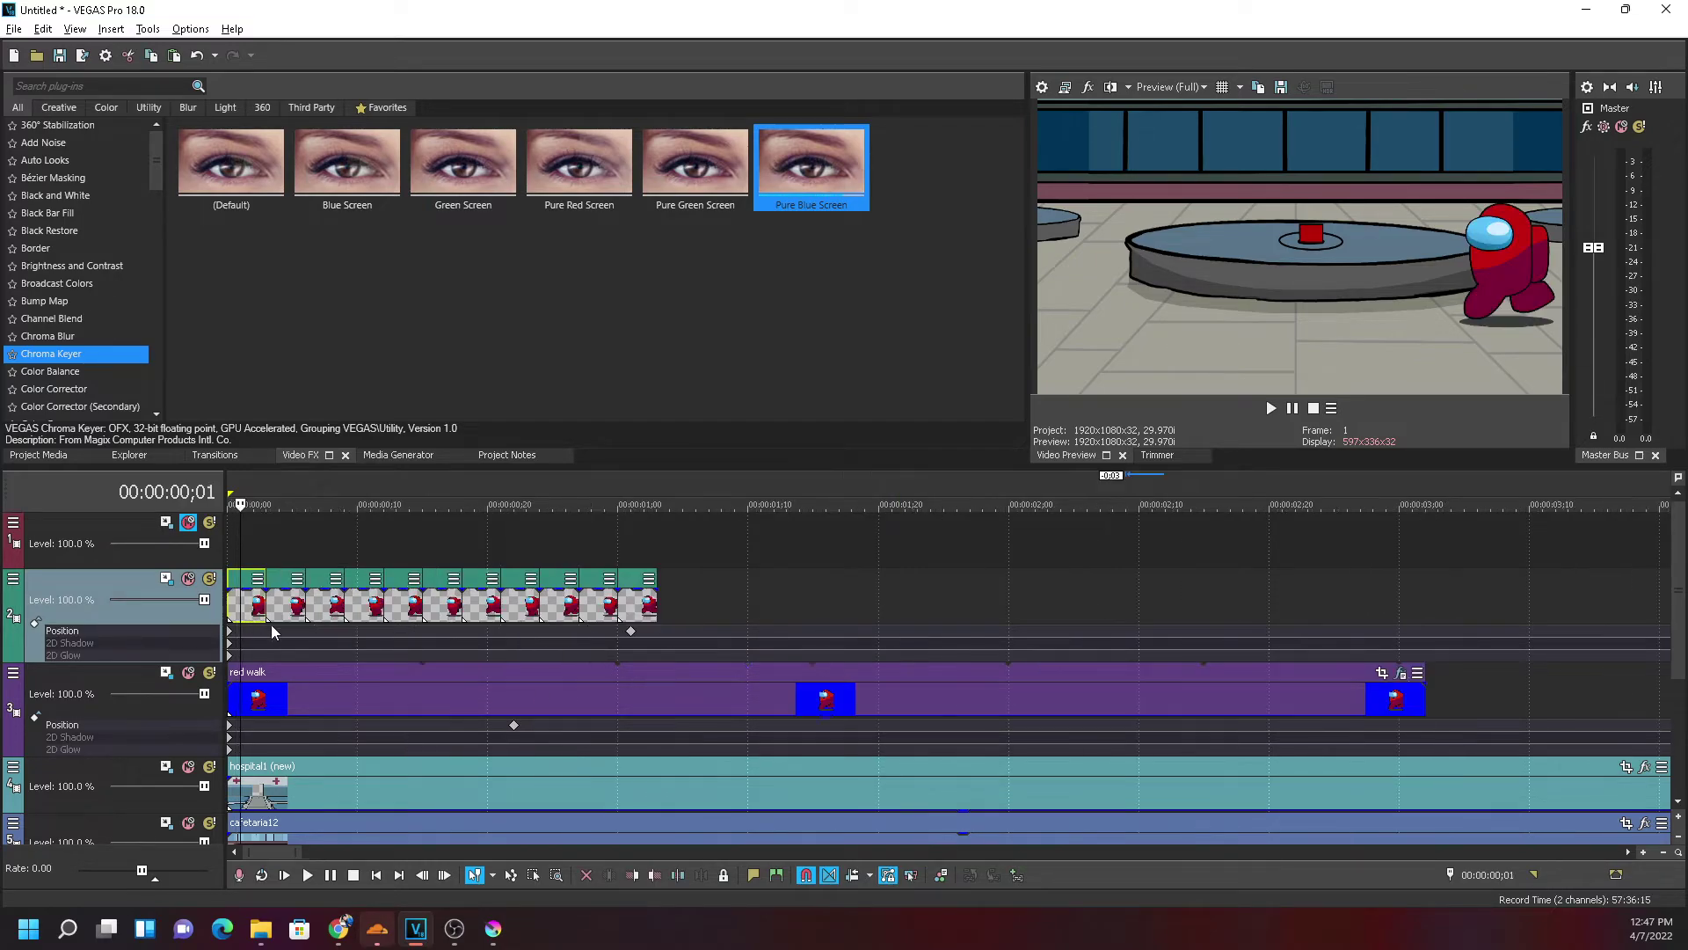
pyautogui.keyDown('ctrl'); pyautogui.click(314, 616); pyautogui.keyUp('ctrl')
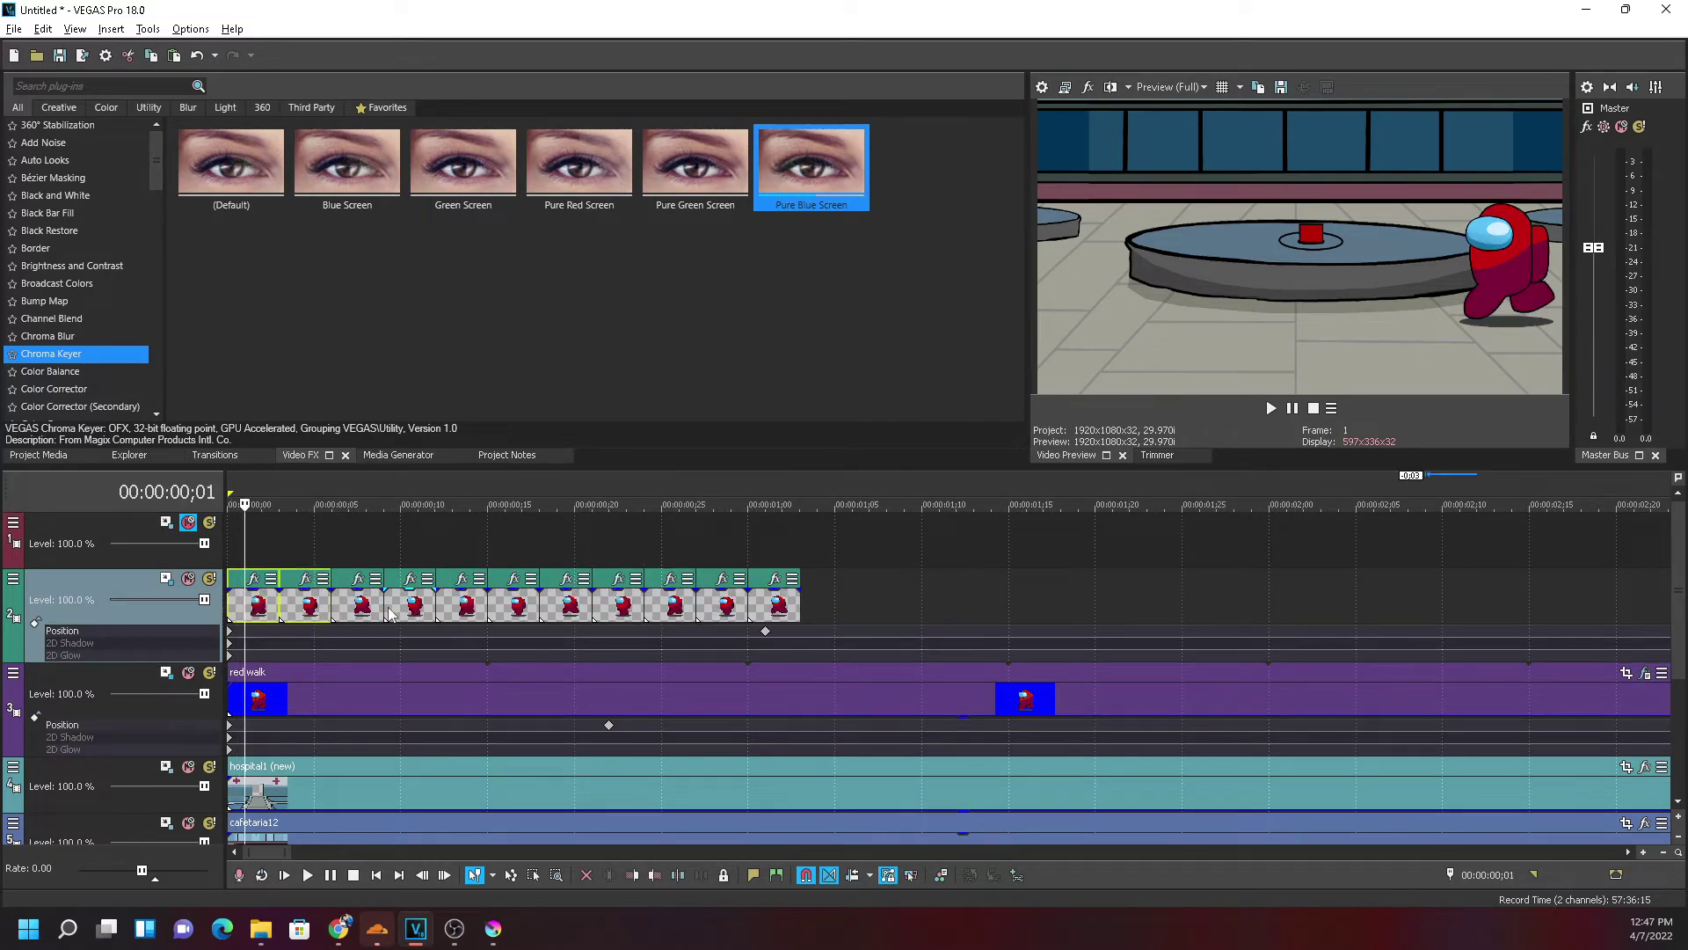
pyautogui.keyDown('ctrl'); pyautogui.click(357, 613); pyautogui.keyUp('ctrl')
pyautogui.keyDown('ctrl'); pyautogui.click(405, 613); pyautogui.keyUp('ctrl')
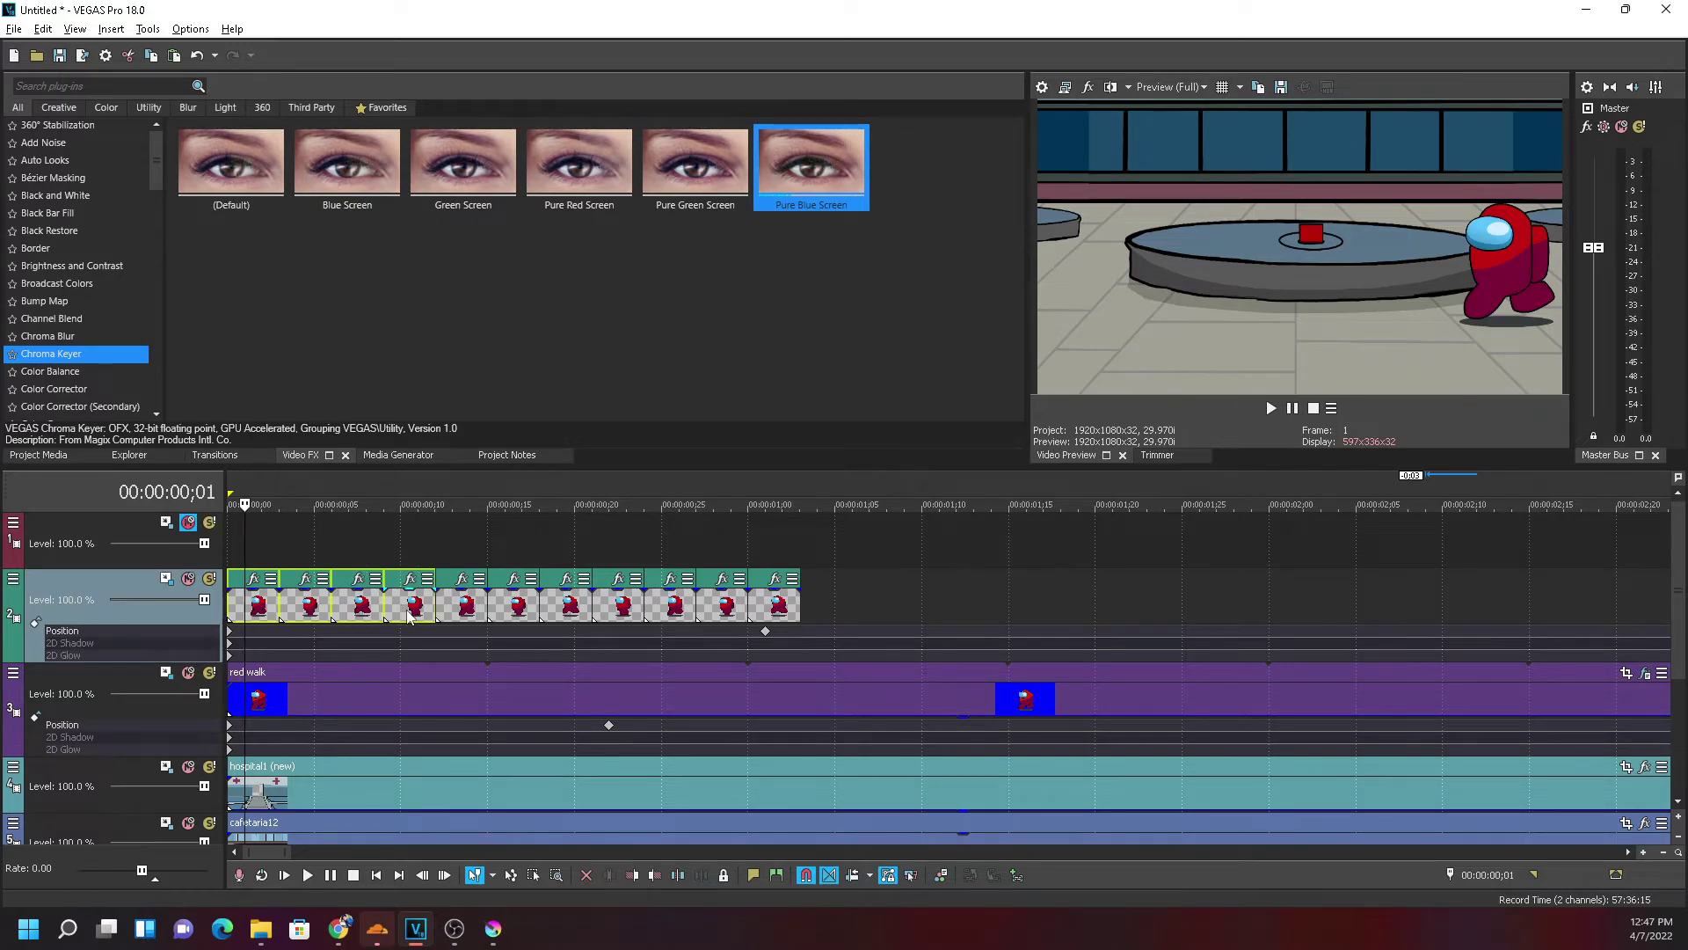
pyautogui.click(796, 606)
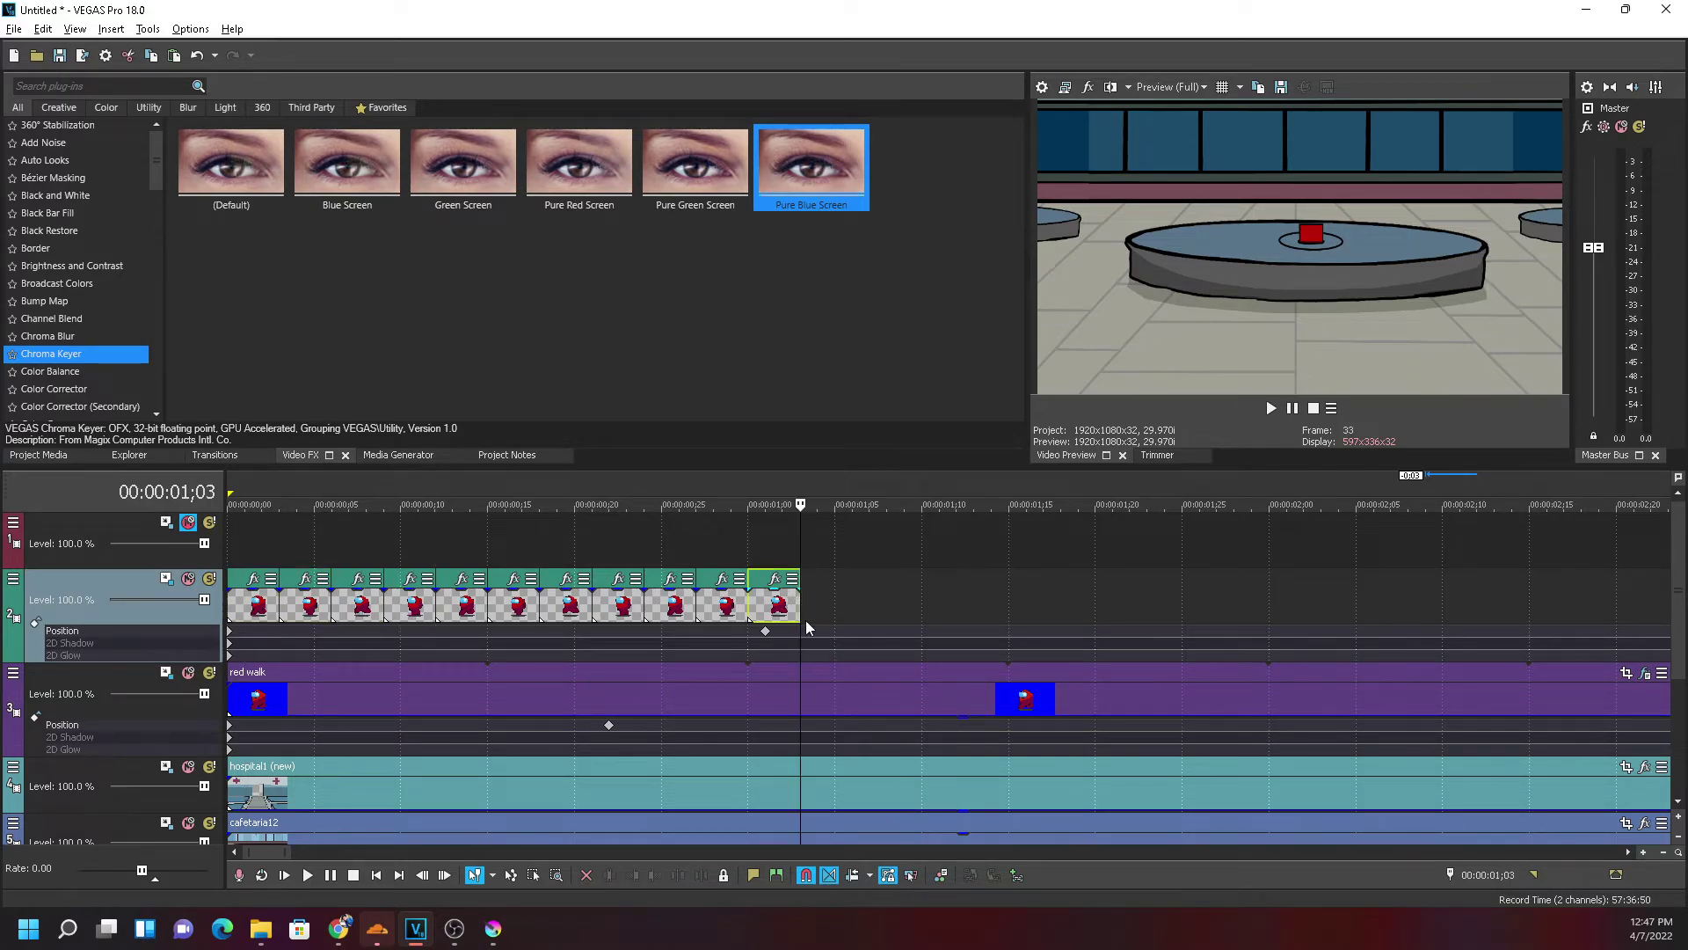
pyautogui.scroll(-4, 769, 731)
pyautogui.hotkey('ctrl', 'v')
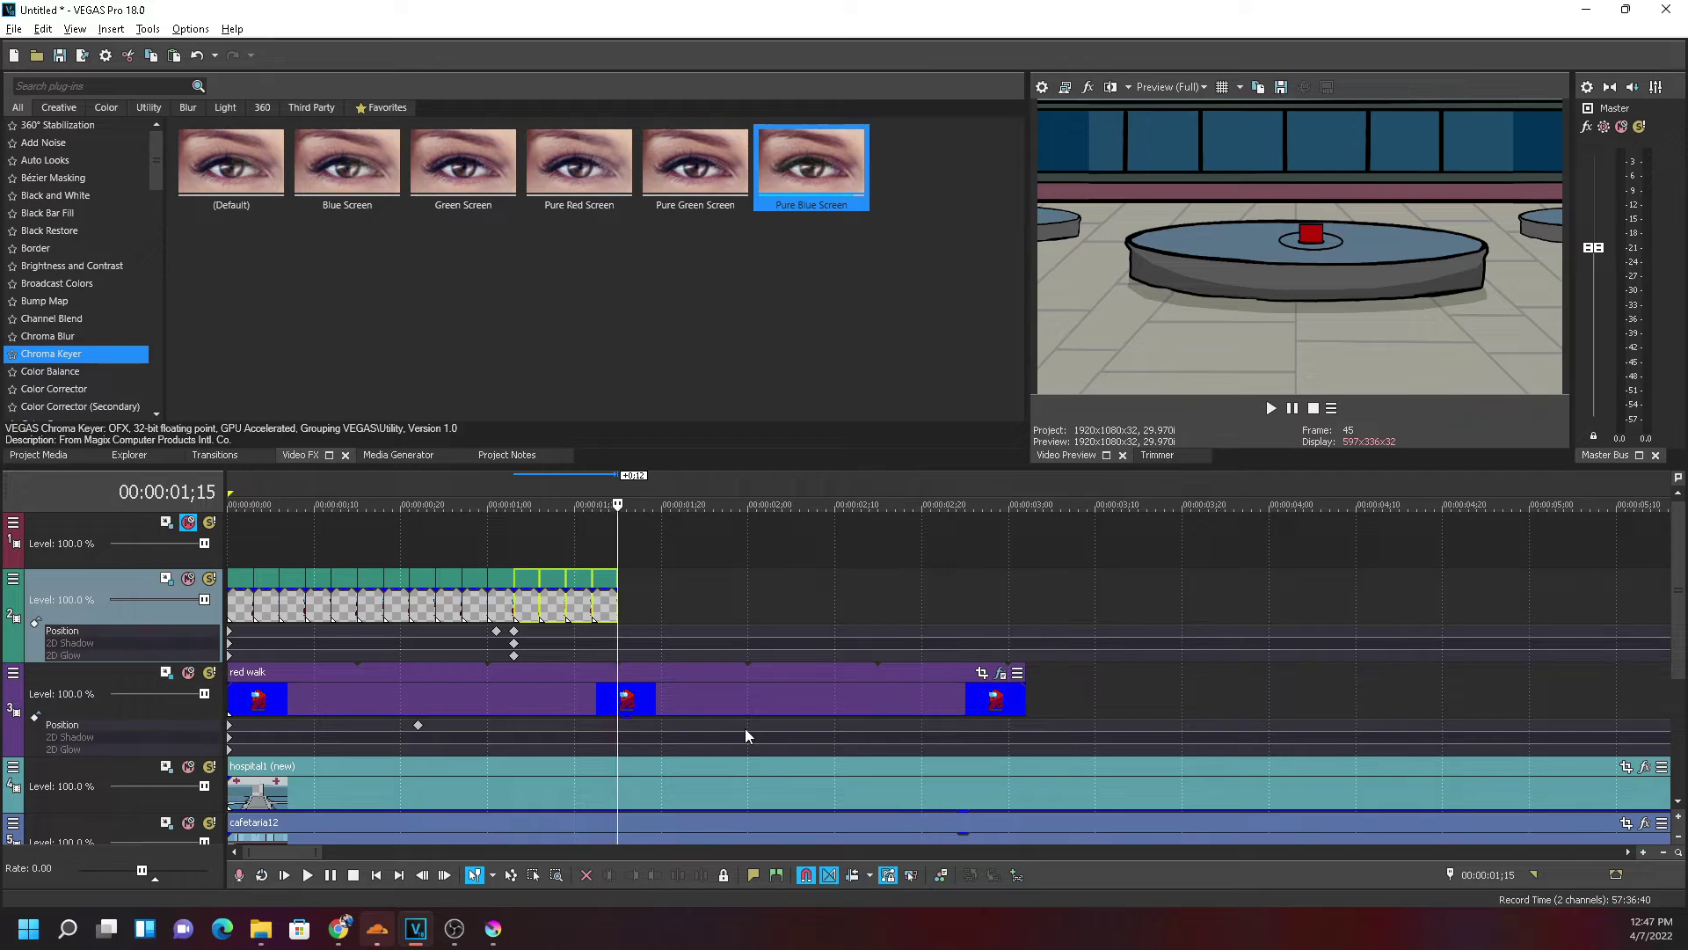
# Compare the character's position at the 00:00:01;01 and 00:00:01;03 keyframes on track 2
pyautogui.scroll(4, 709, 649)
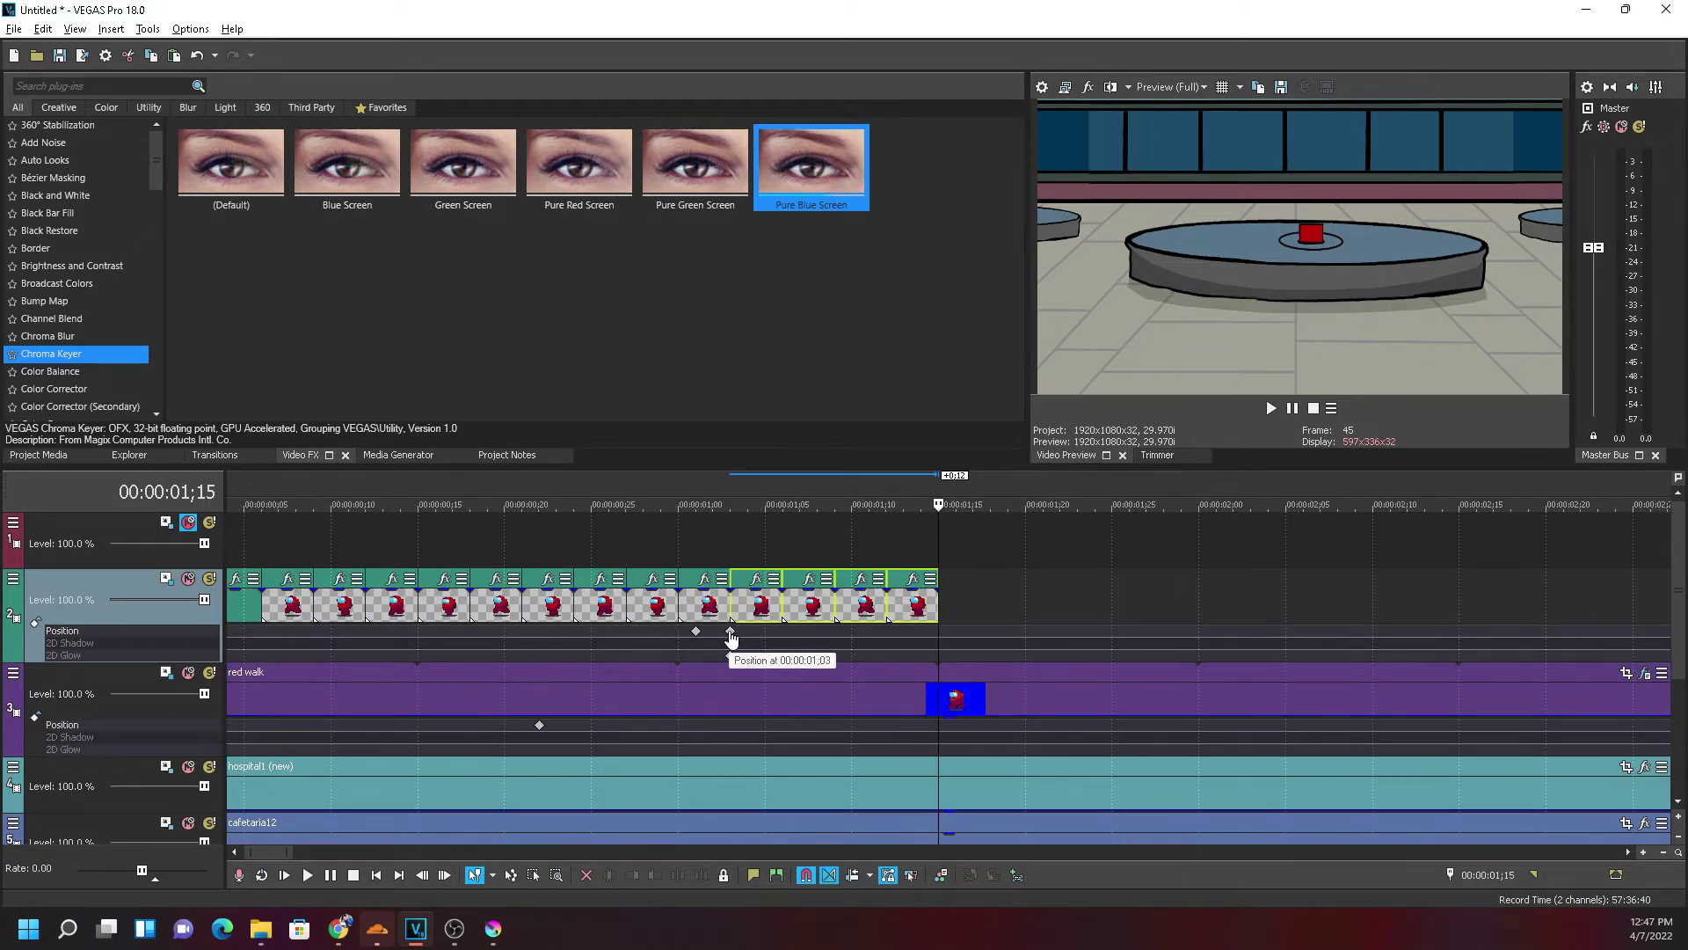
pyautogui.scroll(-4, 588, 672)
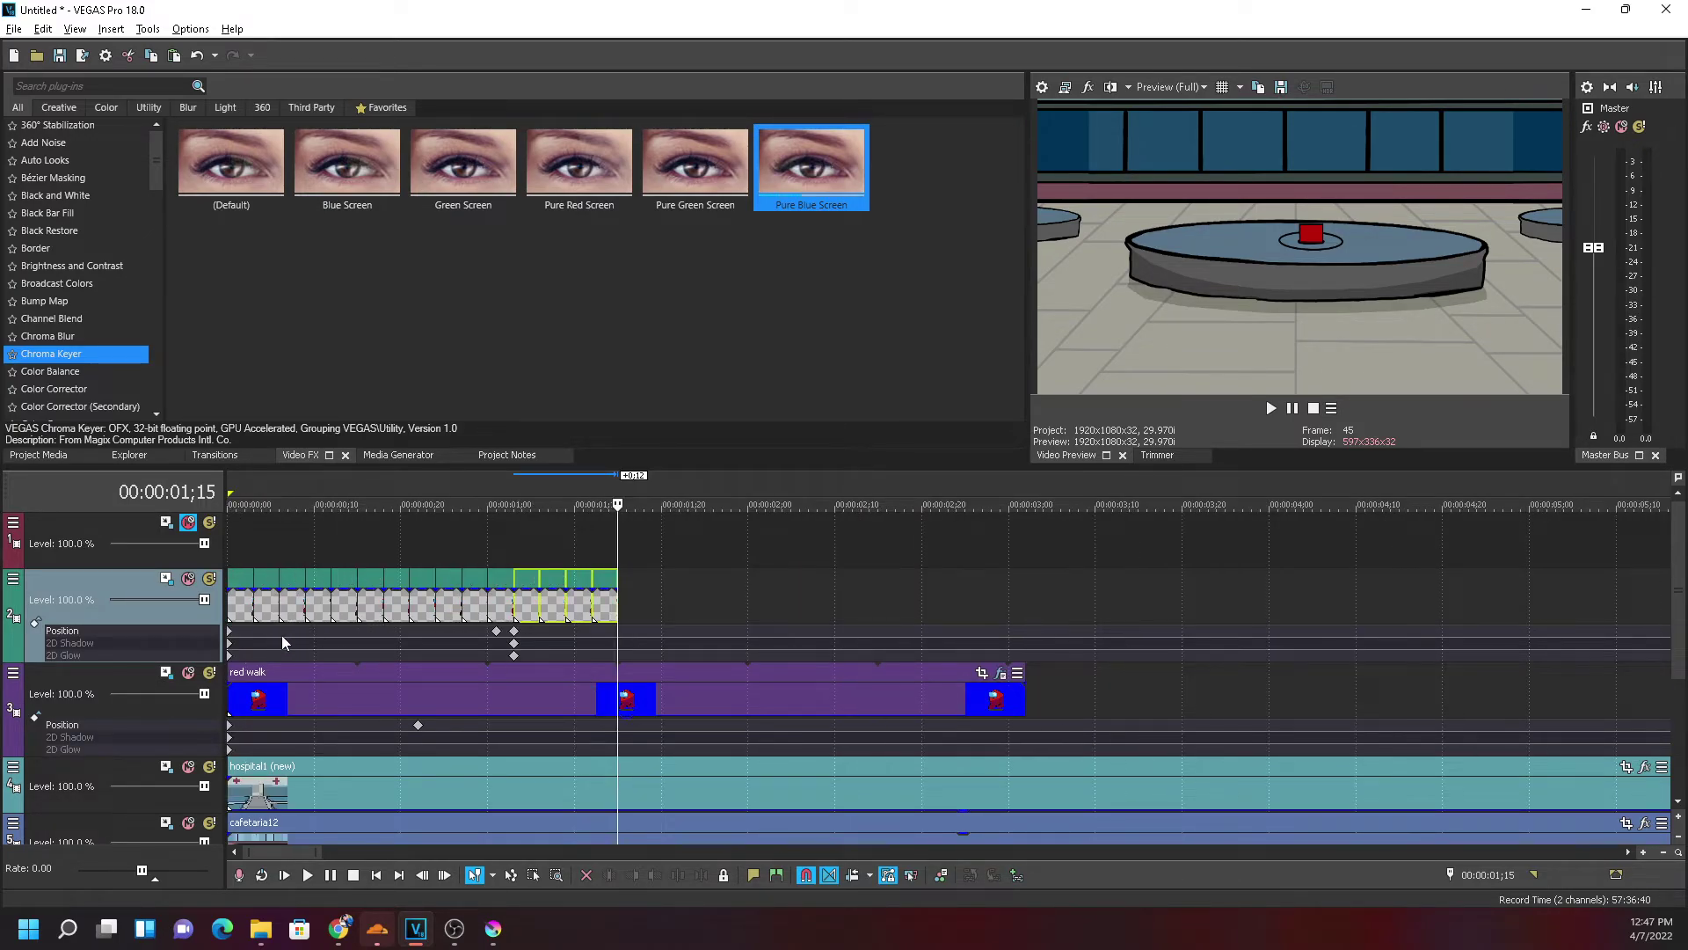
pyautogui.click(515, 631)
pyautogui.click(514, 632)
pyautogui.scroll(5, 514, 635)
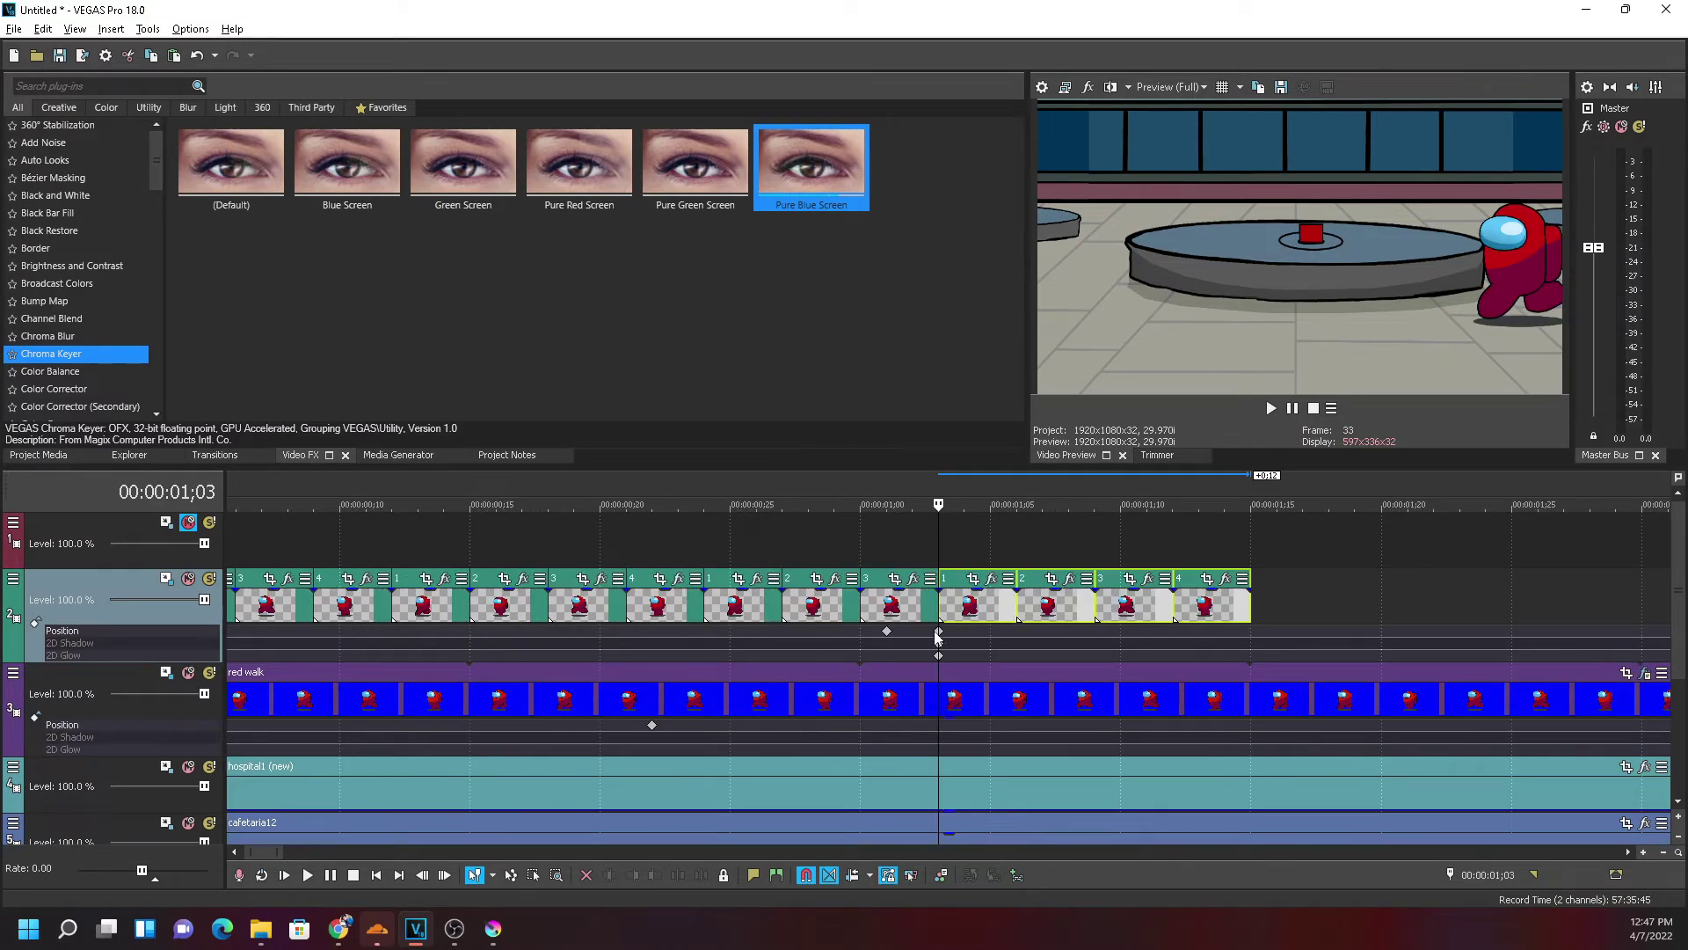
pyautogui.click(886, 630)
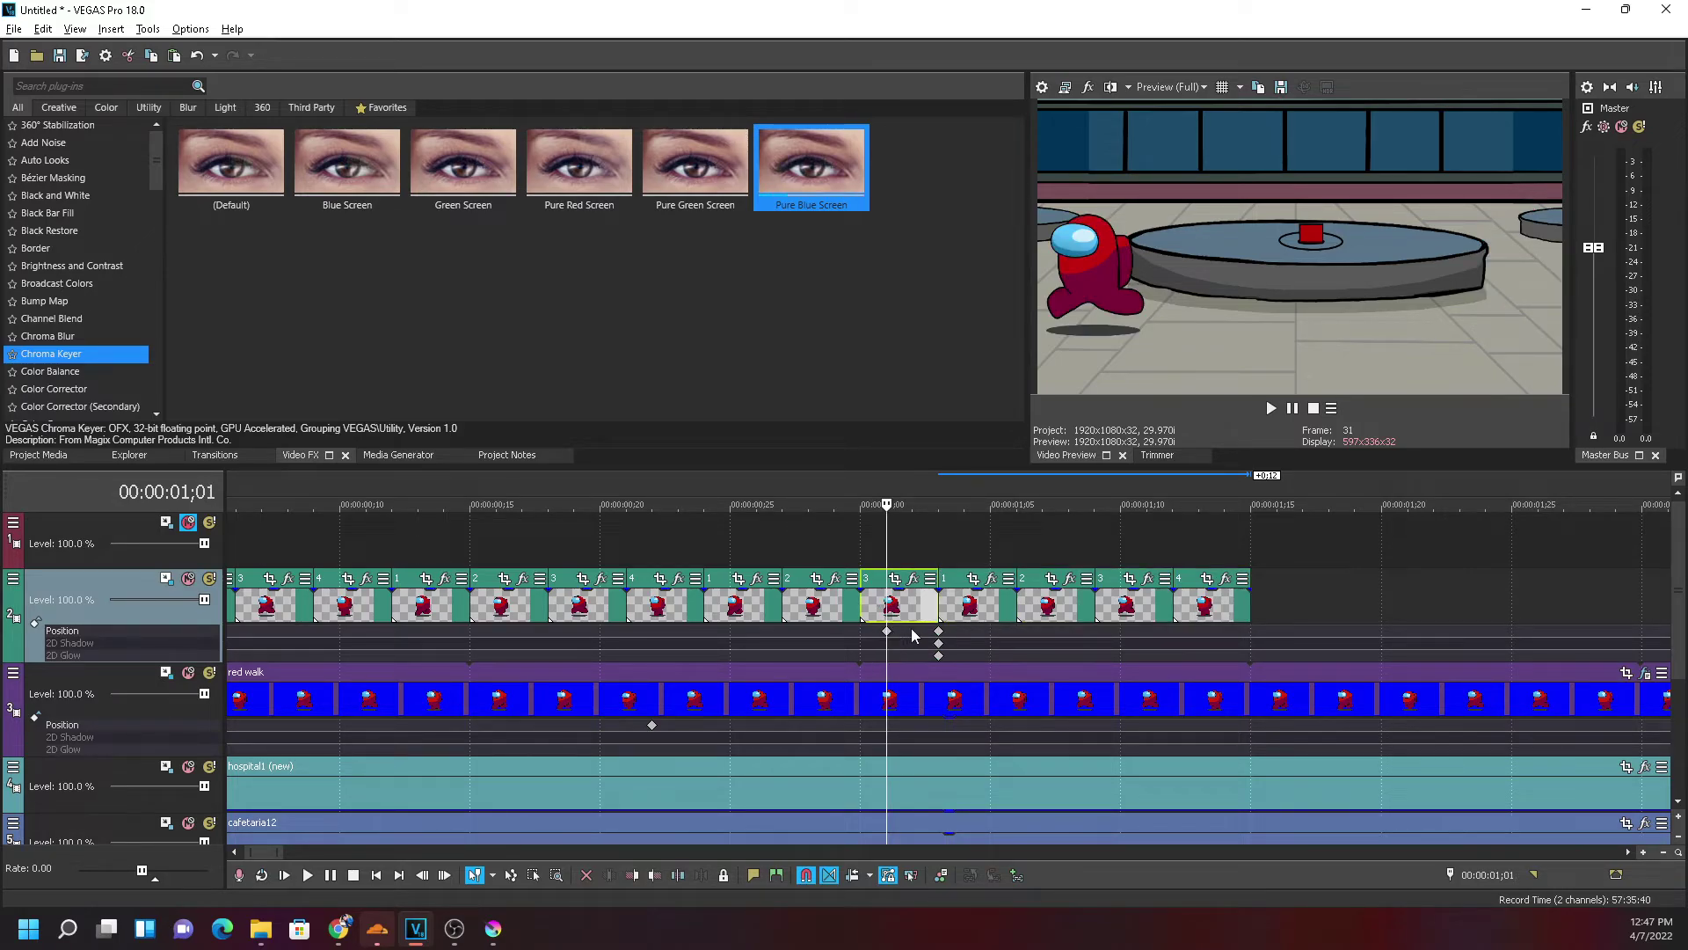
pyautogui.scroll(-5, 1028, 626)
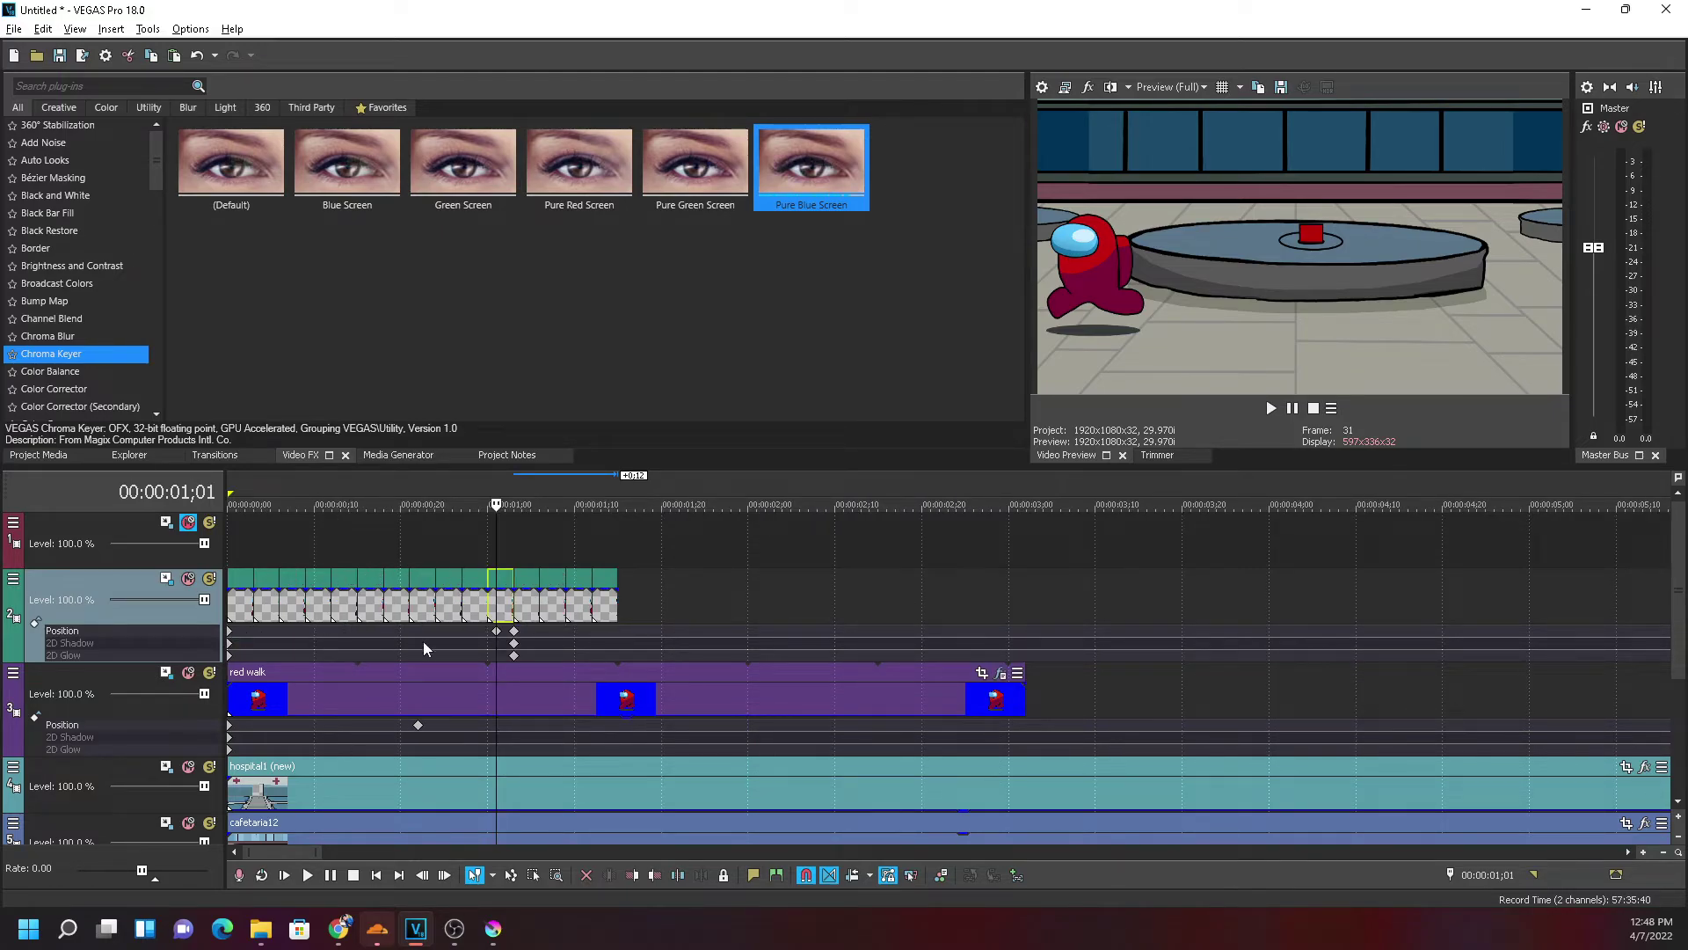
# Undo the last paste and add a track 2 position keyframe at 00:00:00;13
pyautogui.hotkey('ctrl', 'z')
pyautogui.doubleClick(341, 629)
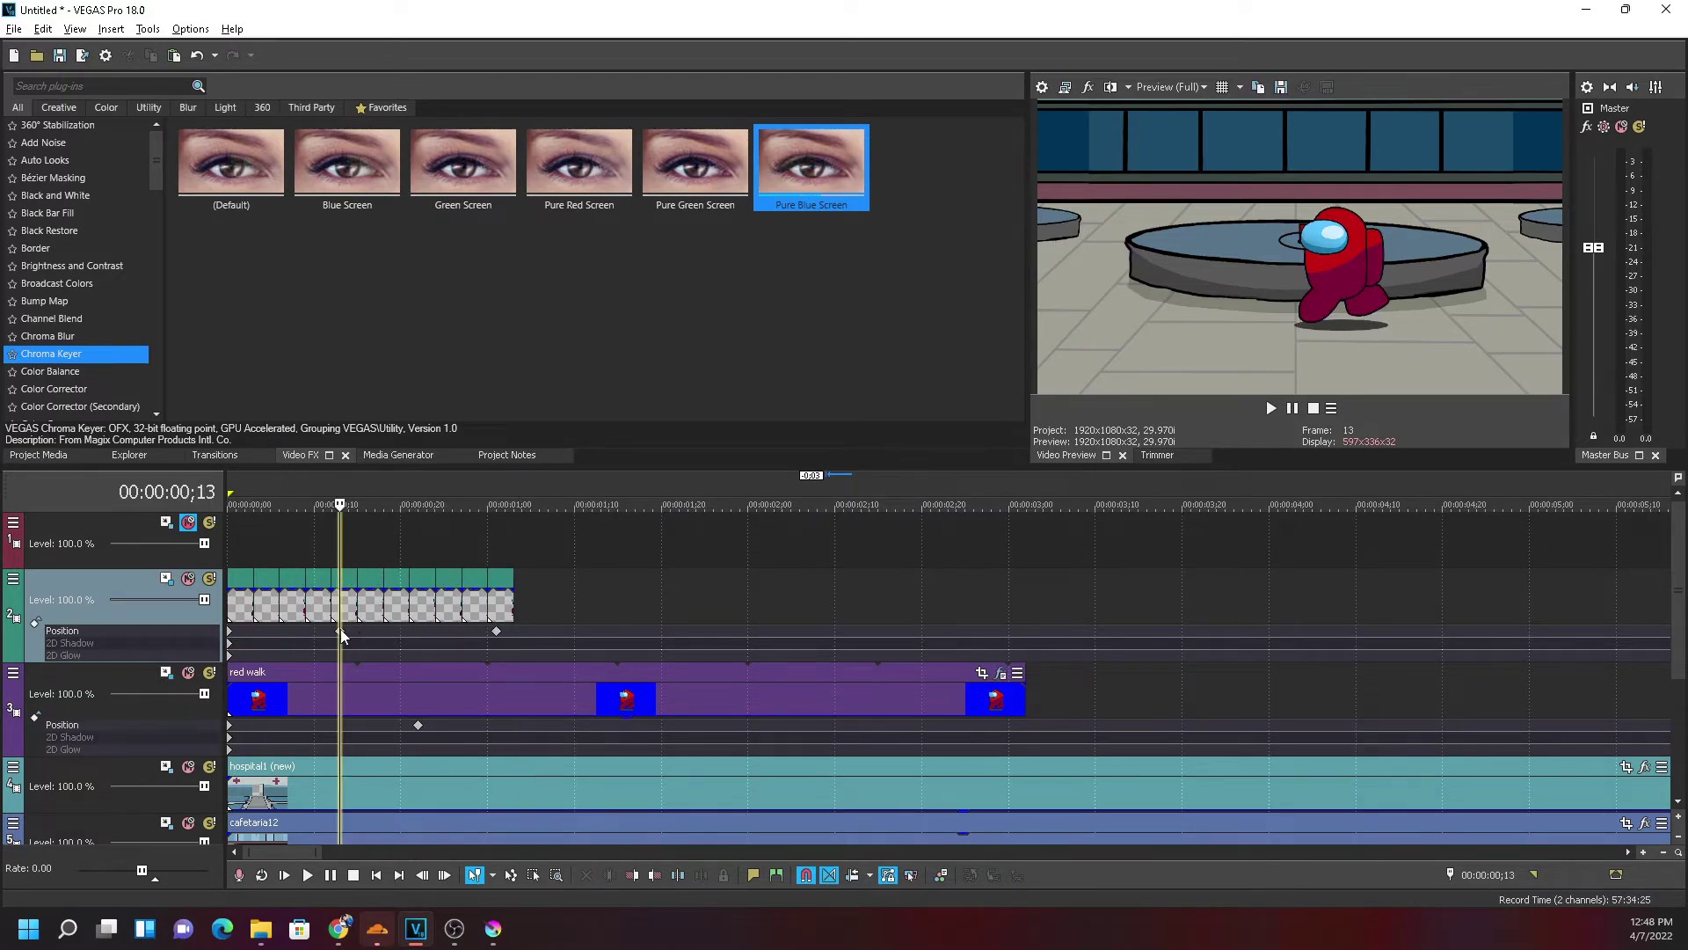
# Copy the first five walk clips on track 2 and paste them at 00:00:01;03
pyautogui.moveTo(245, 611); pyautogui.dragTo(322, 609)
pyautogui.keyDown('ctrl'); pyautogui.click(322, 609); pyautogui.keyUp('ctrl')
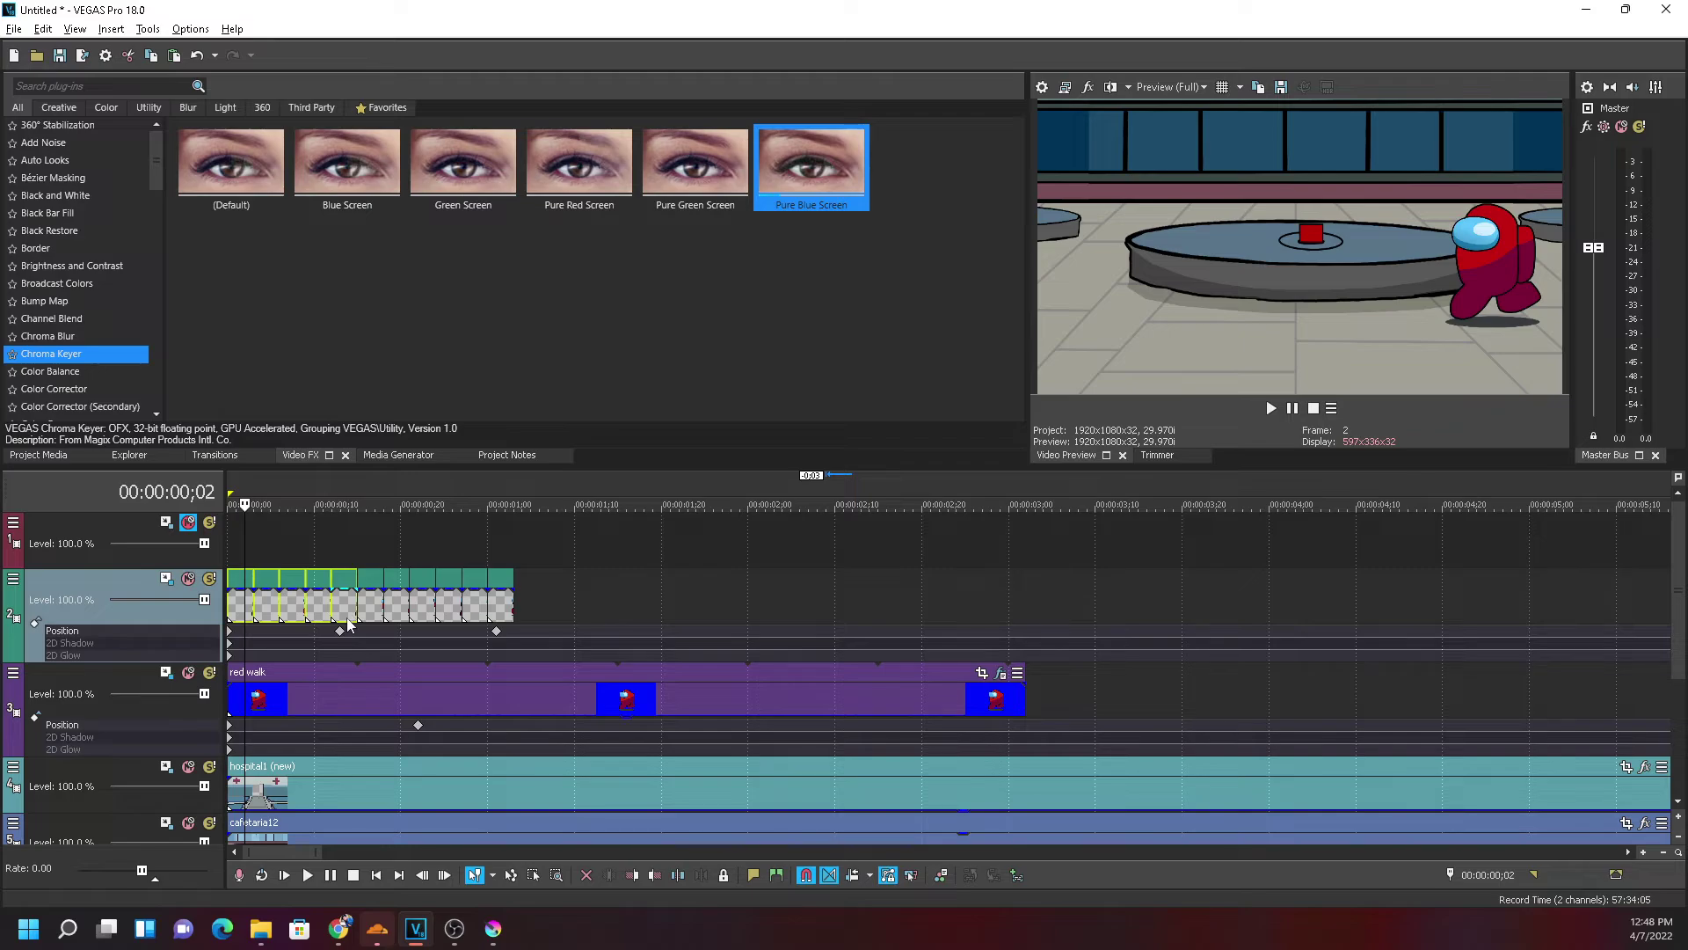
pyautogui.click(512, 601)
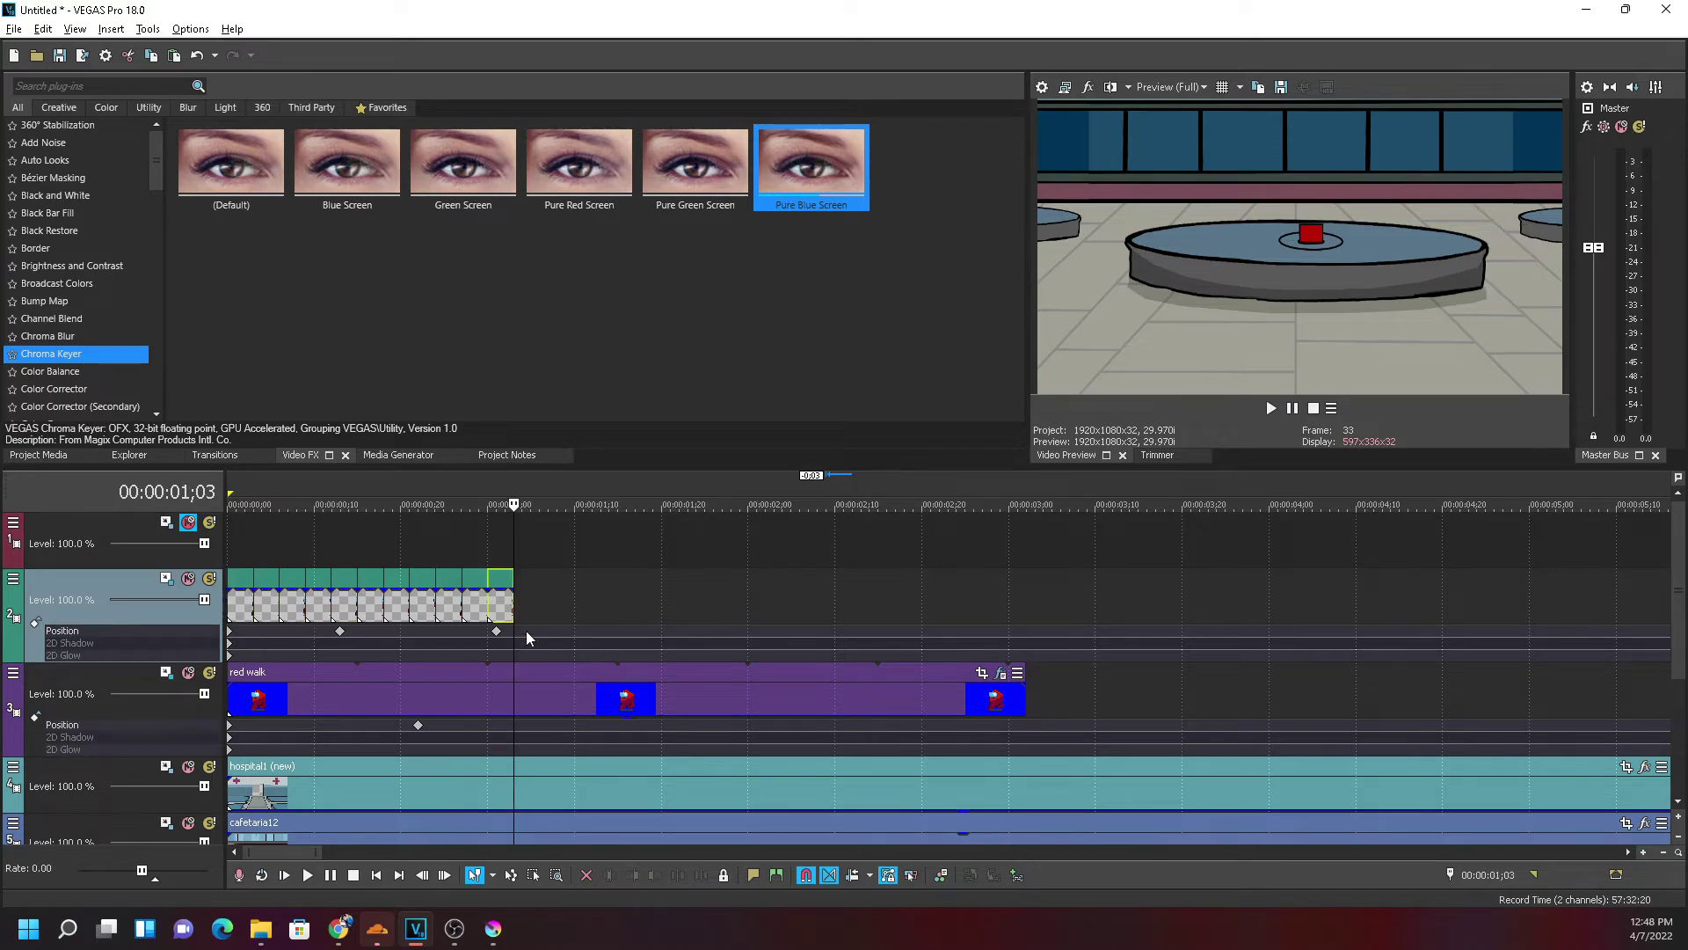
pyautogui.hotkey('ctrl', 'v')
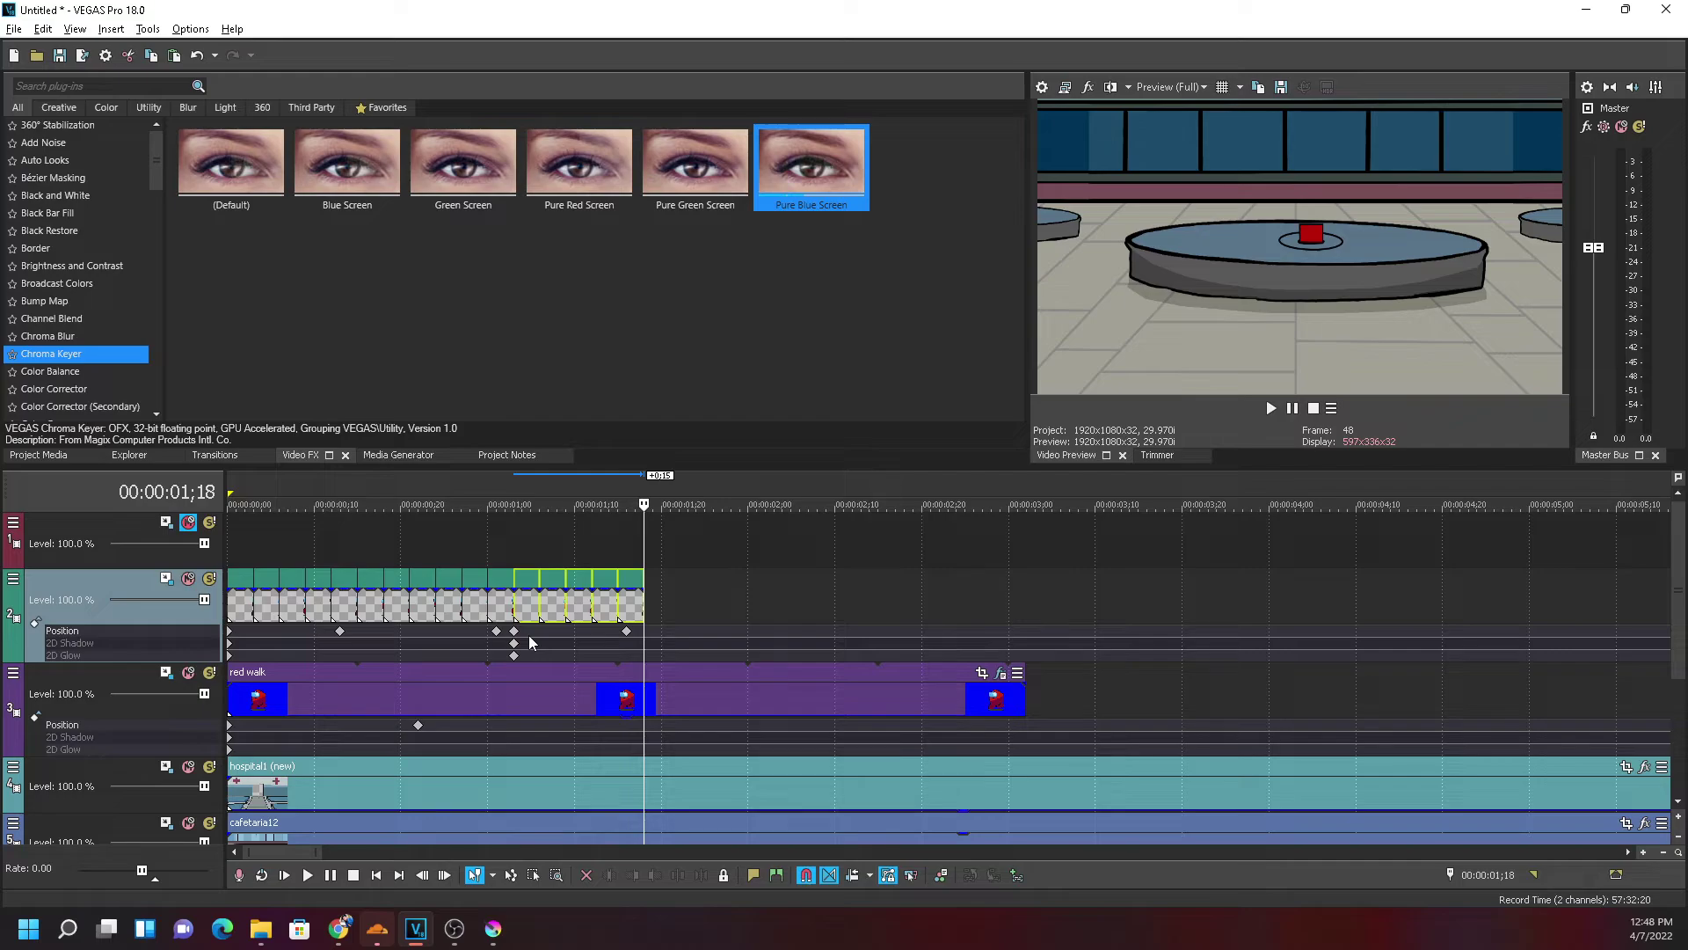
# Examine the character's position around the 00:00:01;01 and 00:00:01;03 keyframes and on through 00:00:01;15
pyautogui.scroll(2, 686, 693)
pyautogui.click(659, 716)
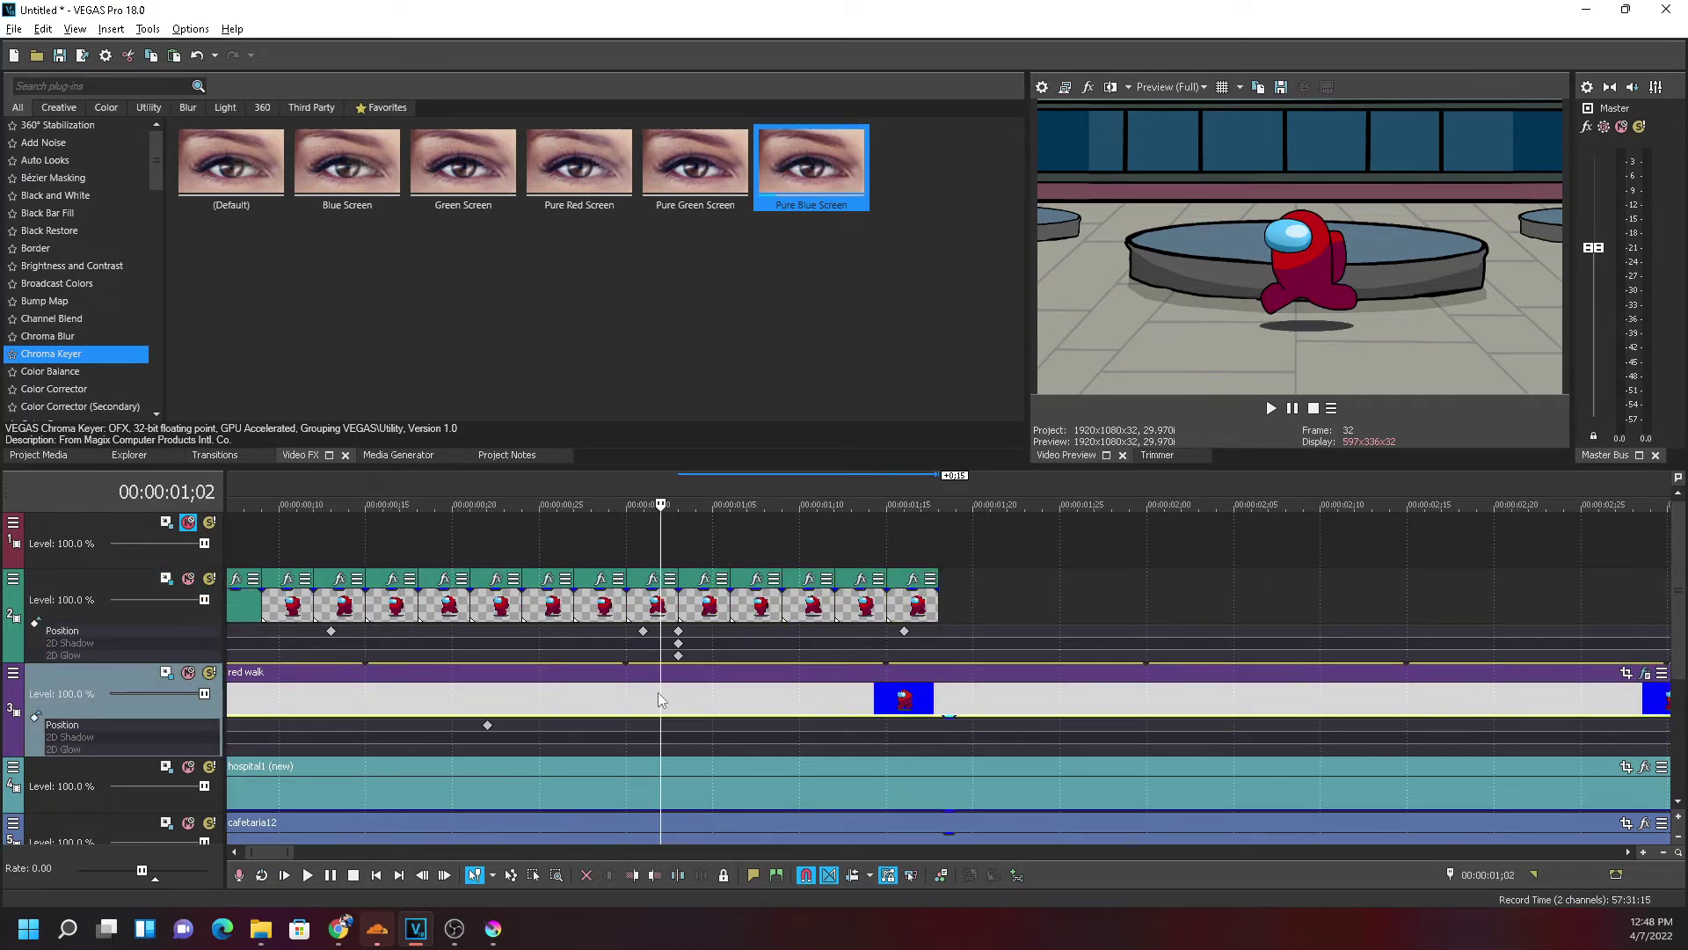
pyautogui.click(626, 692)
pyautogui.click(643, 693)
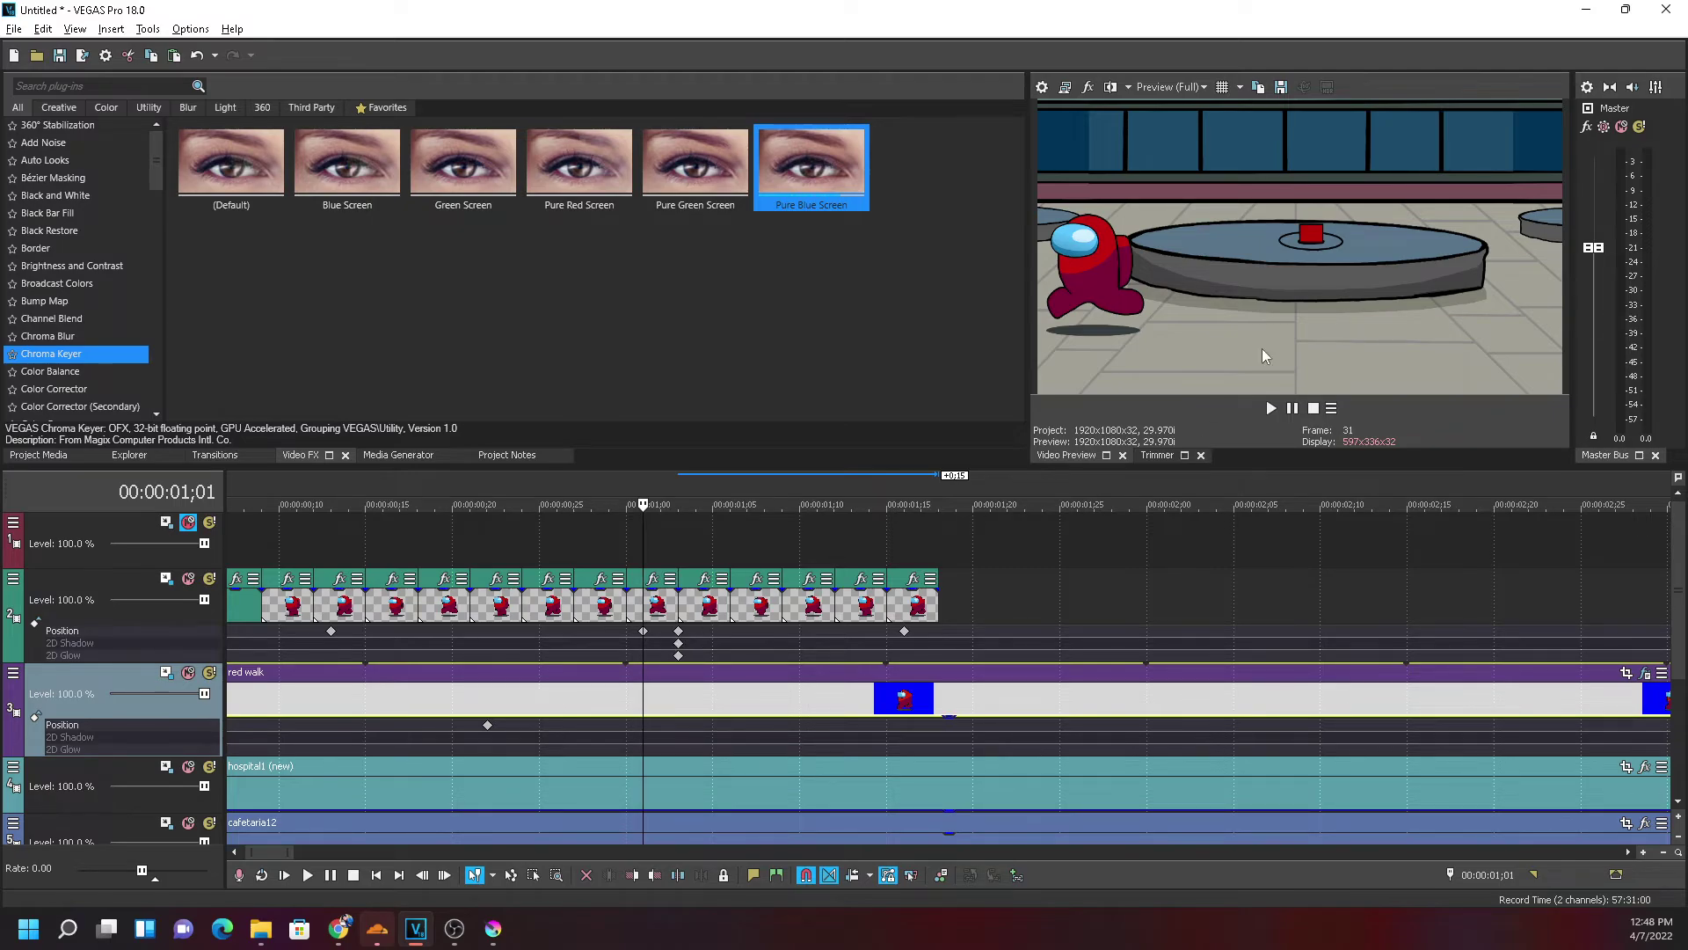
pyautogui.click(660, 700)
pyautogui.click(679, 700)
pyautogui.moveTo(679, 700); pyautogui.dragTo(886, 703)
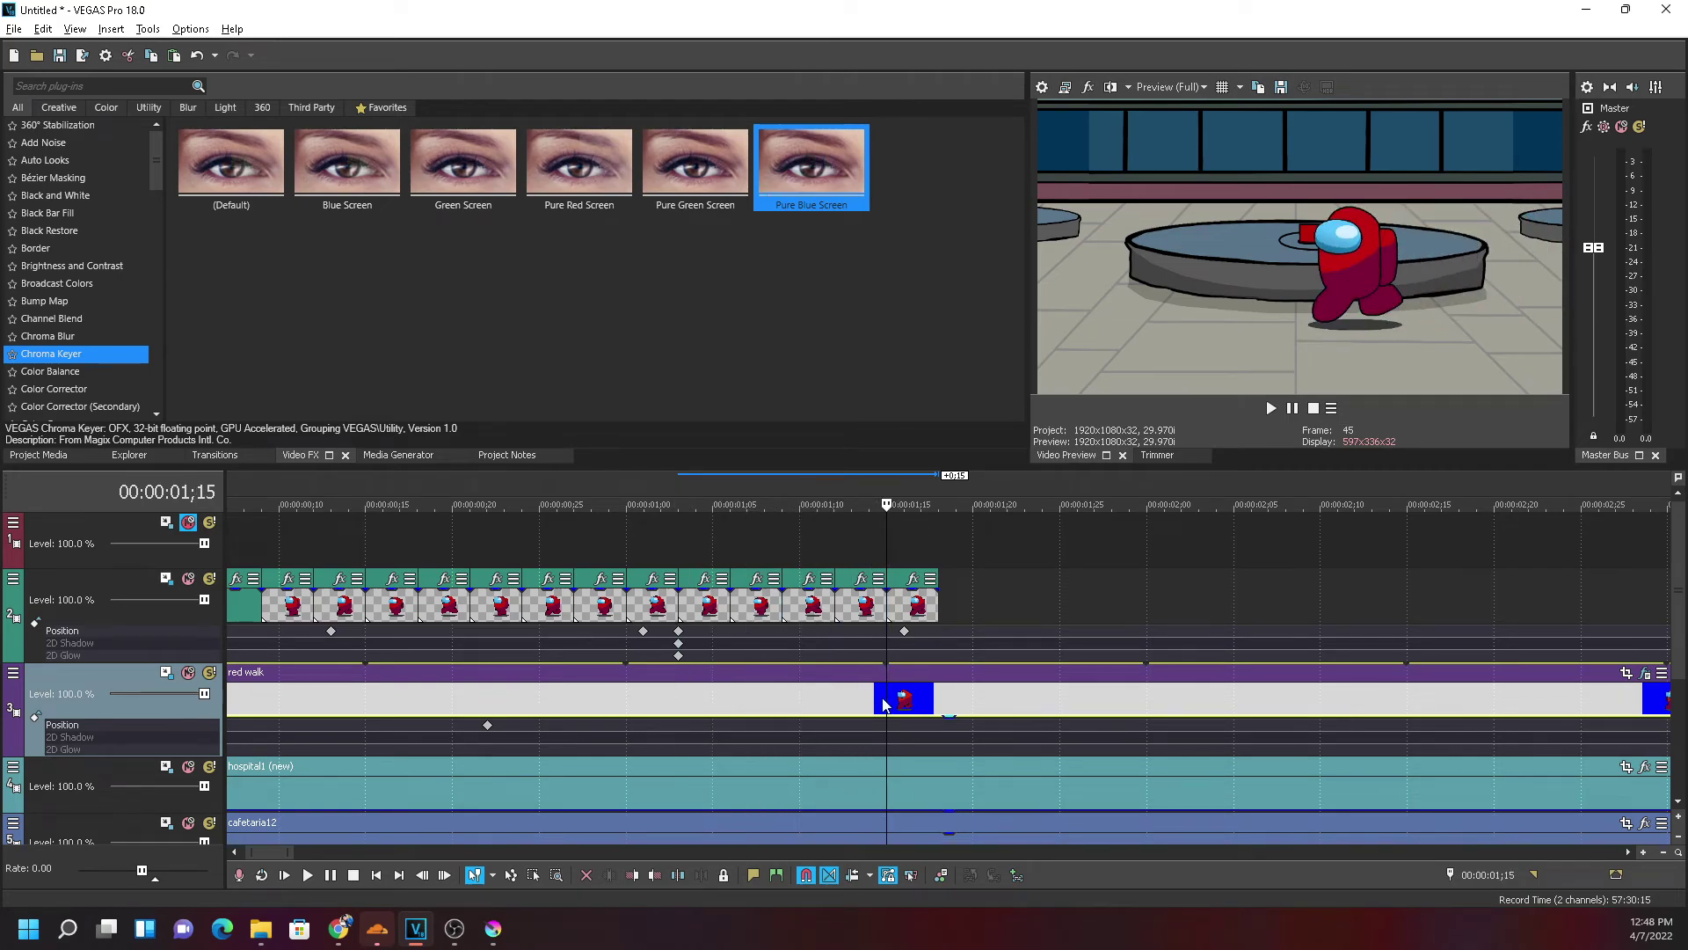
# Delete the five walk clips after 00:00:01;03 on track 2, try pasting a set at 00:00:01;15, and undo that paste
pyautogui.click(693, 613)
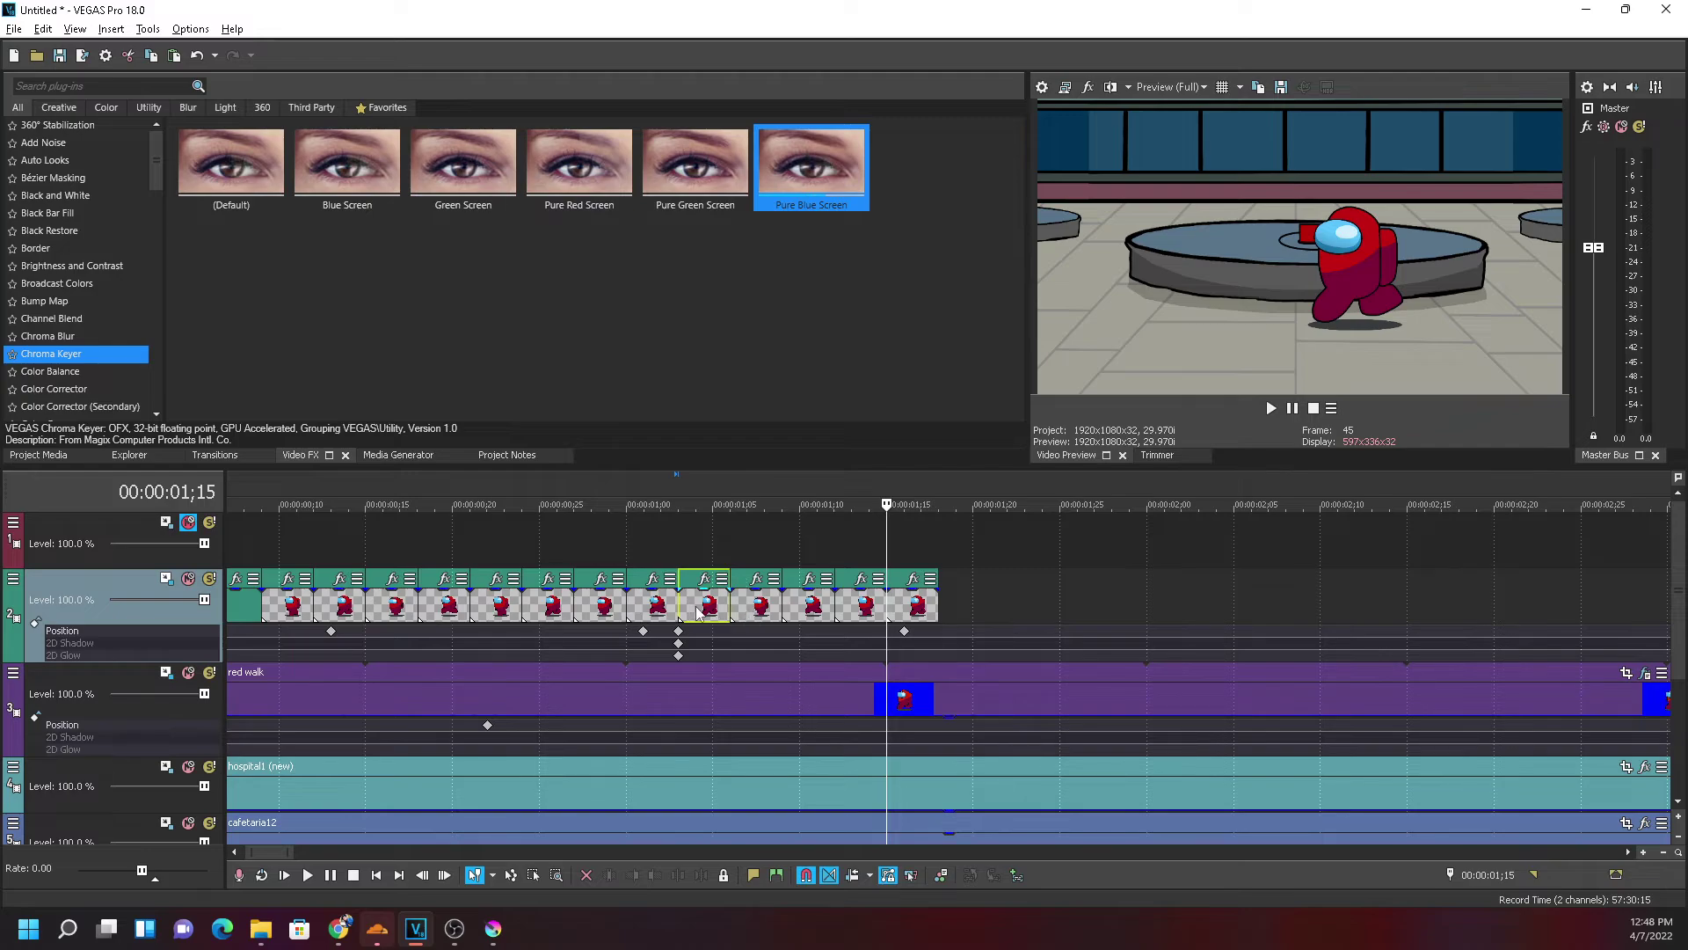
pyautogui.keyDown('ctrl'); pyautogui.click(762, 611); pyautogui.keyUp('ctrl')
pyautogui.keyDown('ctrl'); pyautogui.click(813, 611); pyautogui.keyUp('ctrl')
pyautogui.keyDown('ctrl'); pyautogui.click(866, 613); pyautogui.keyUp('ctrl')
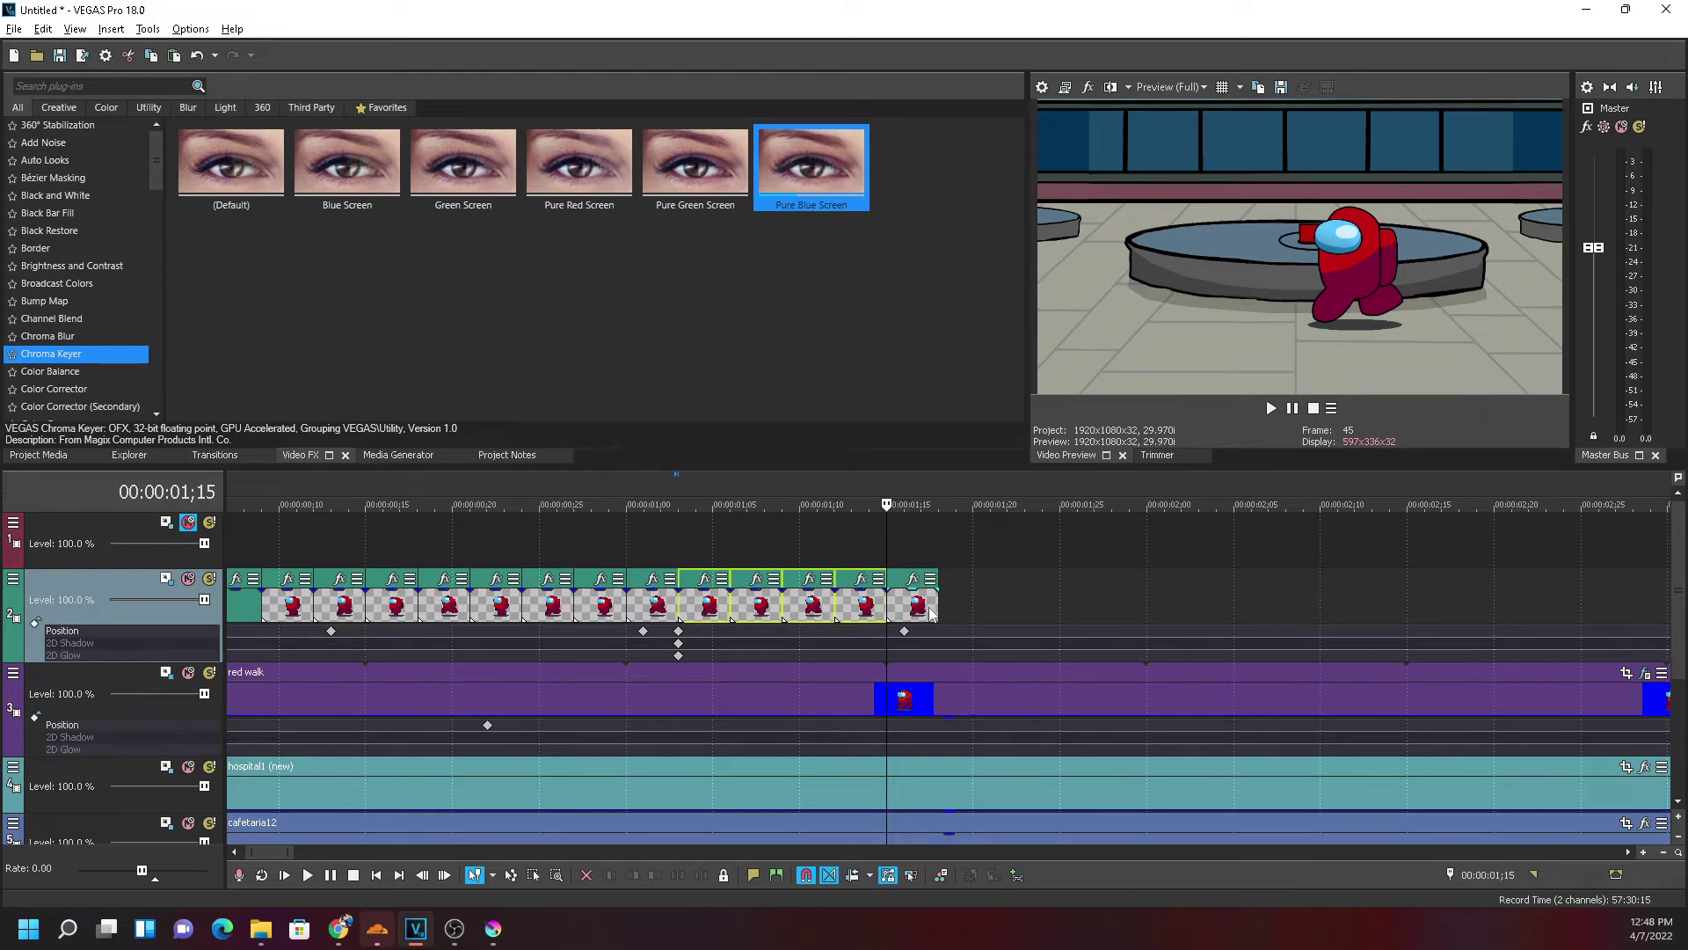
pyautogui.keyDown('ctrl'); pyautogui.click(914, 614); pyautogui.keyUp('ctrl')
pyautogui.press('Delete')
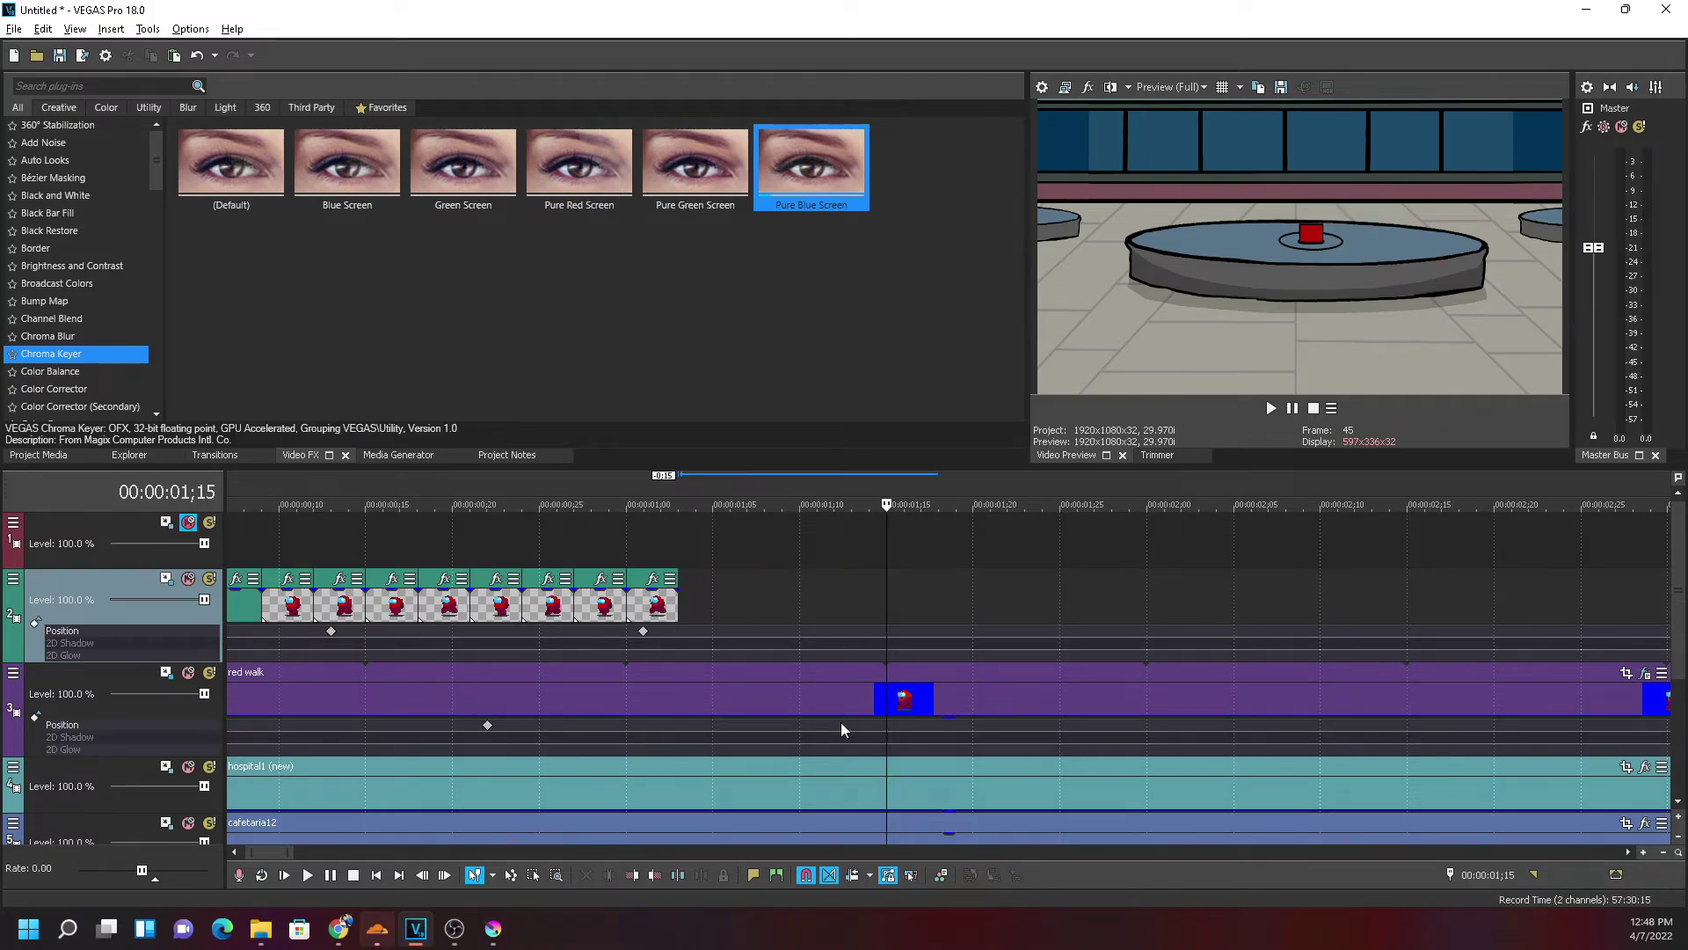
pyautogui.hotkey('ctrl', 'v')
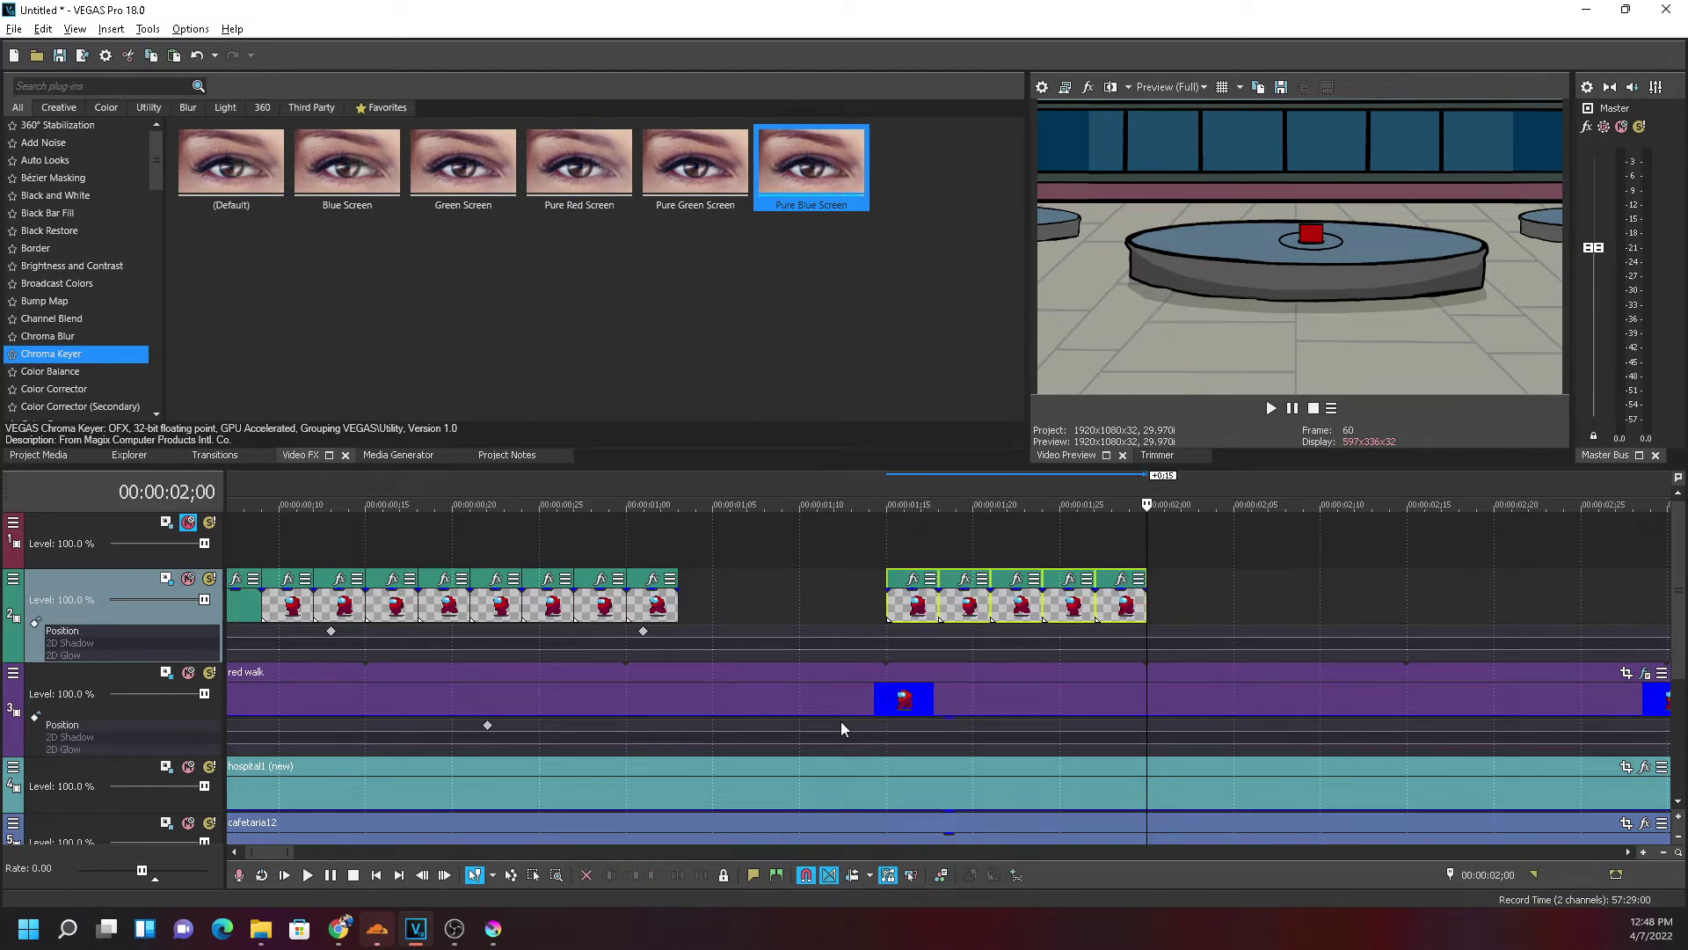
pyautogui.hotkey('ctrl', 'z')
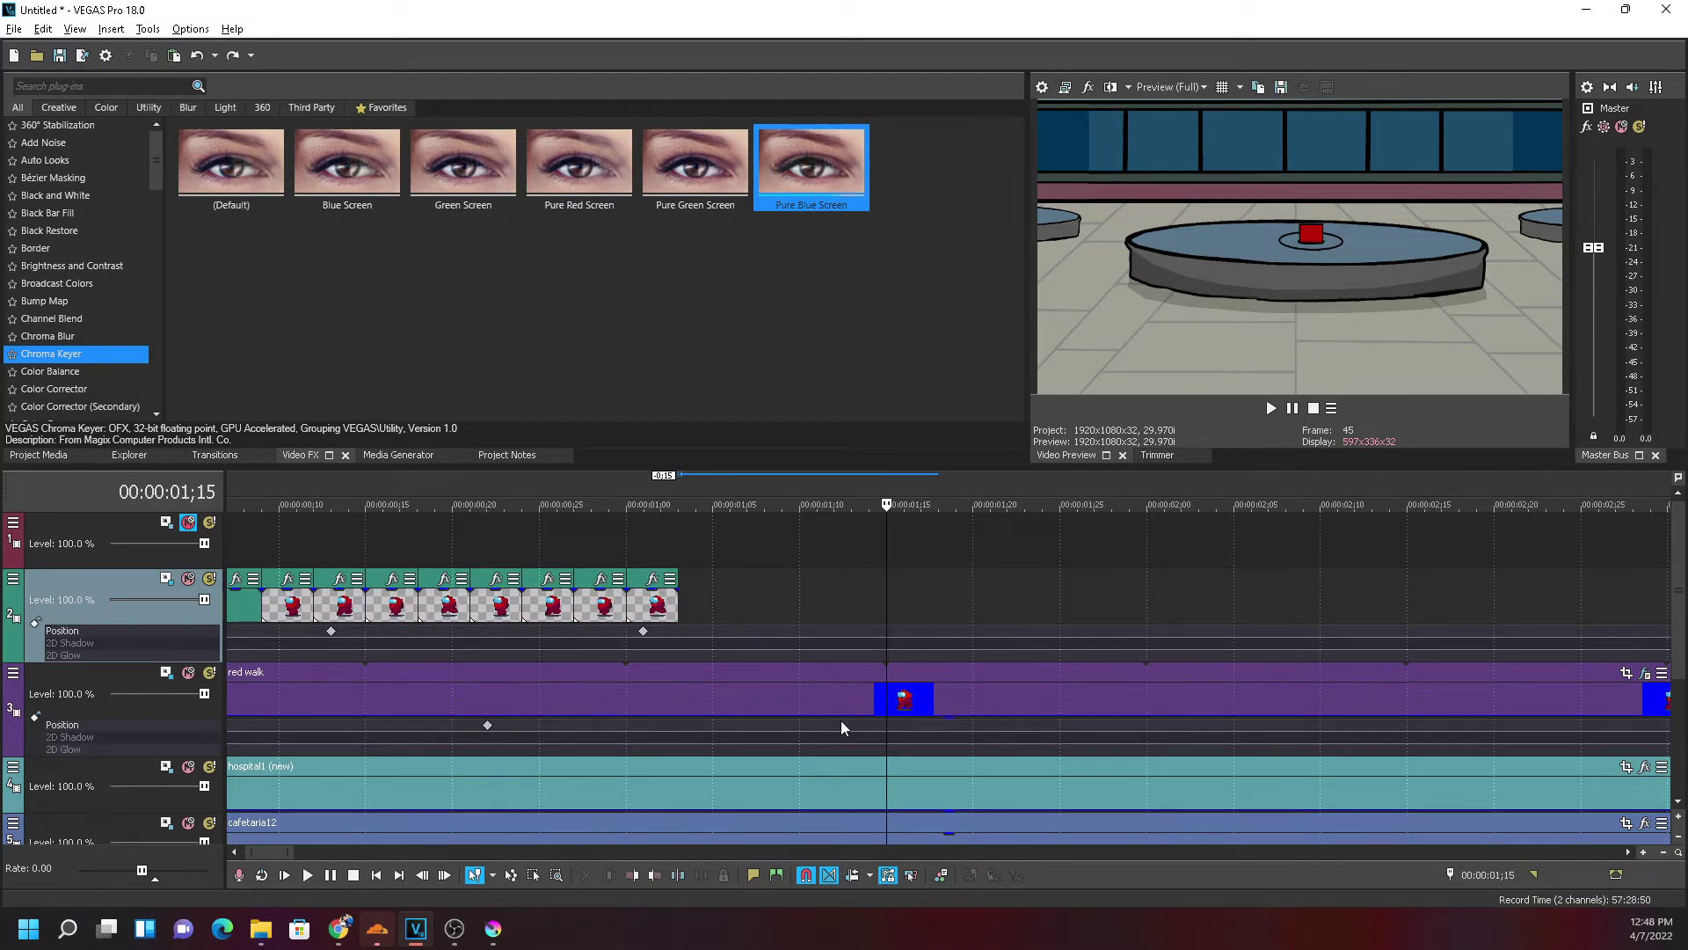
# Copy the first five walk clips from the start of track 2 again and paste them directly after the last clip, at 00:00:01;03
pyautogui.scroll(-2, 782, 710)
pyautogui.click(251, 640)
pyautogui.scroll(2, 297, 652)
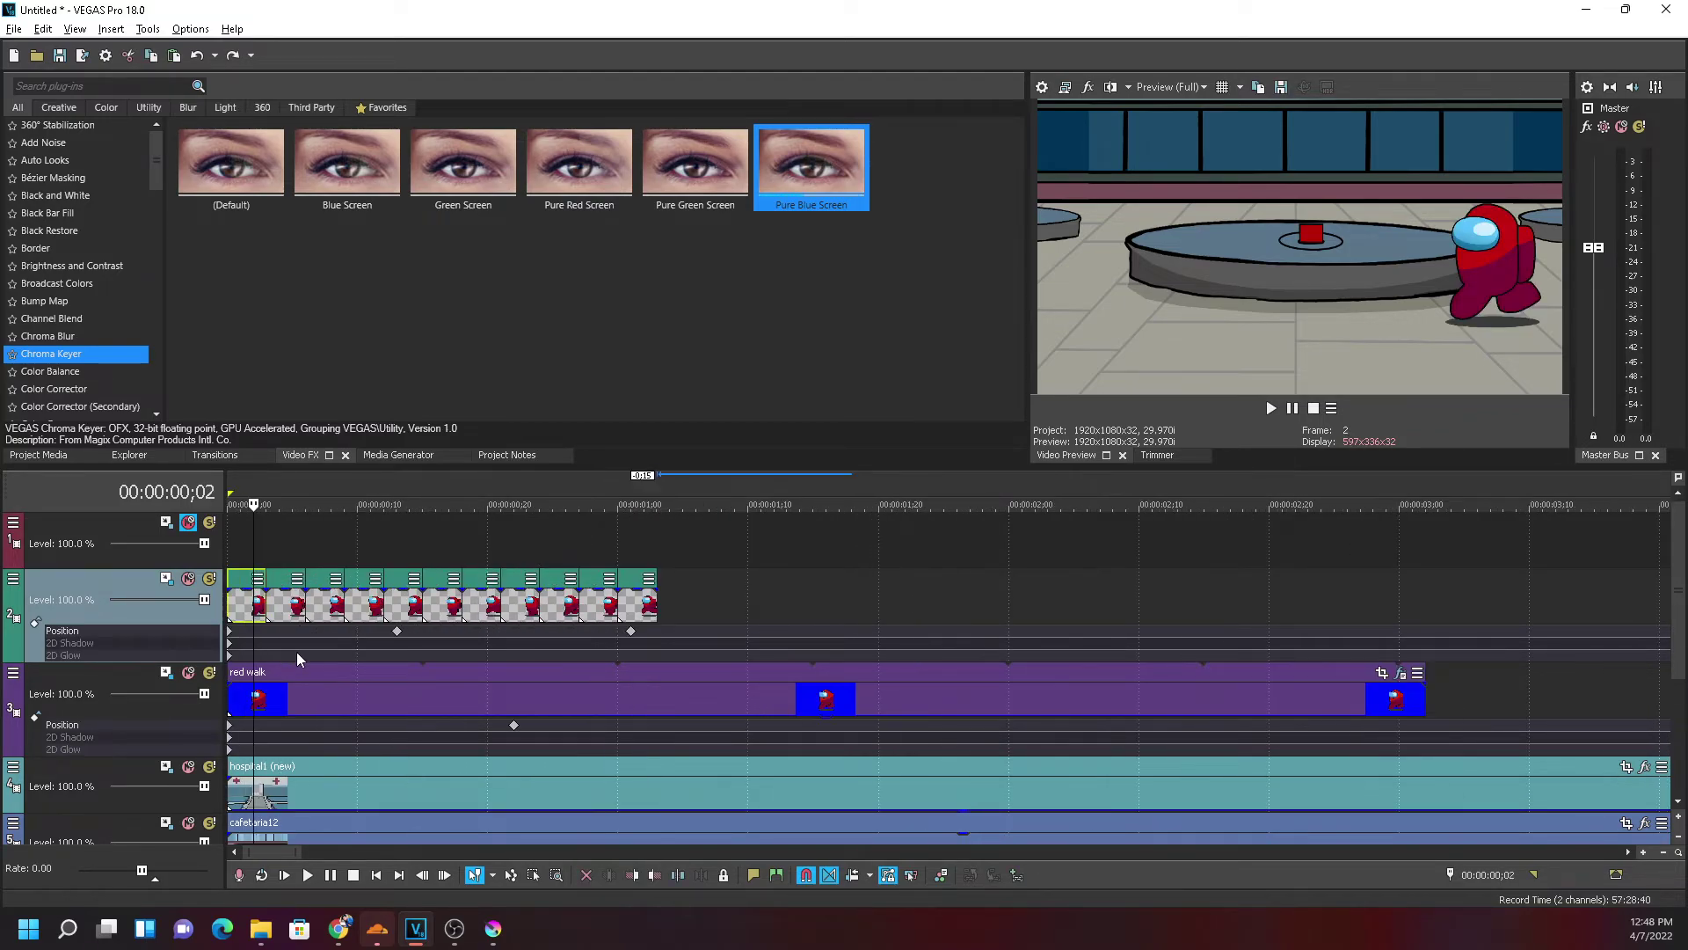
pyautogui.keyDown('ctrl'); pyautogui.click(321, 611); pyautogui.keyUp('ctrl')
pyautogui.keyDown('ctrl'); pyautogui.click(365, 612); pyautogui.keyUp('ctrl')
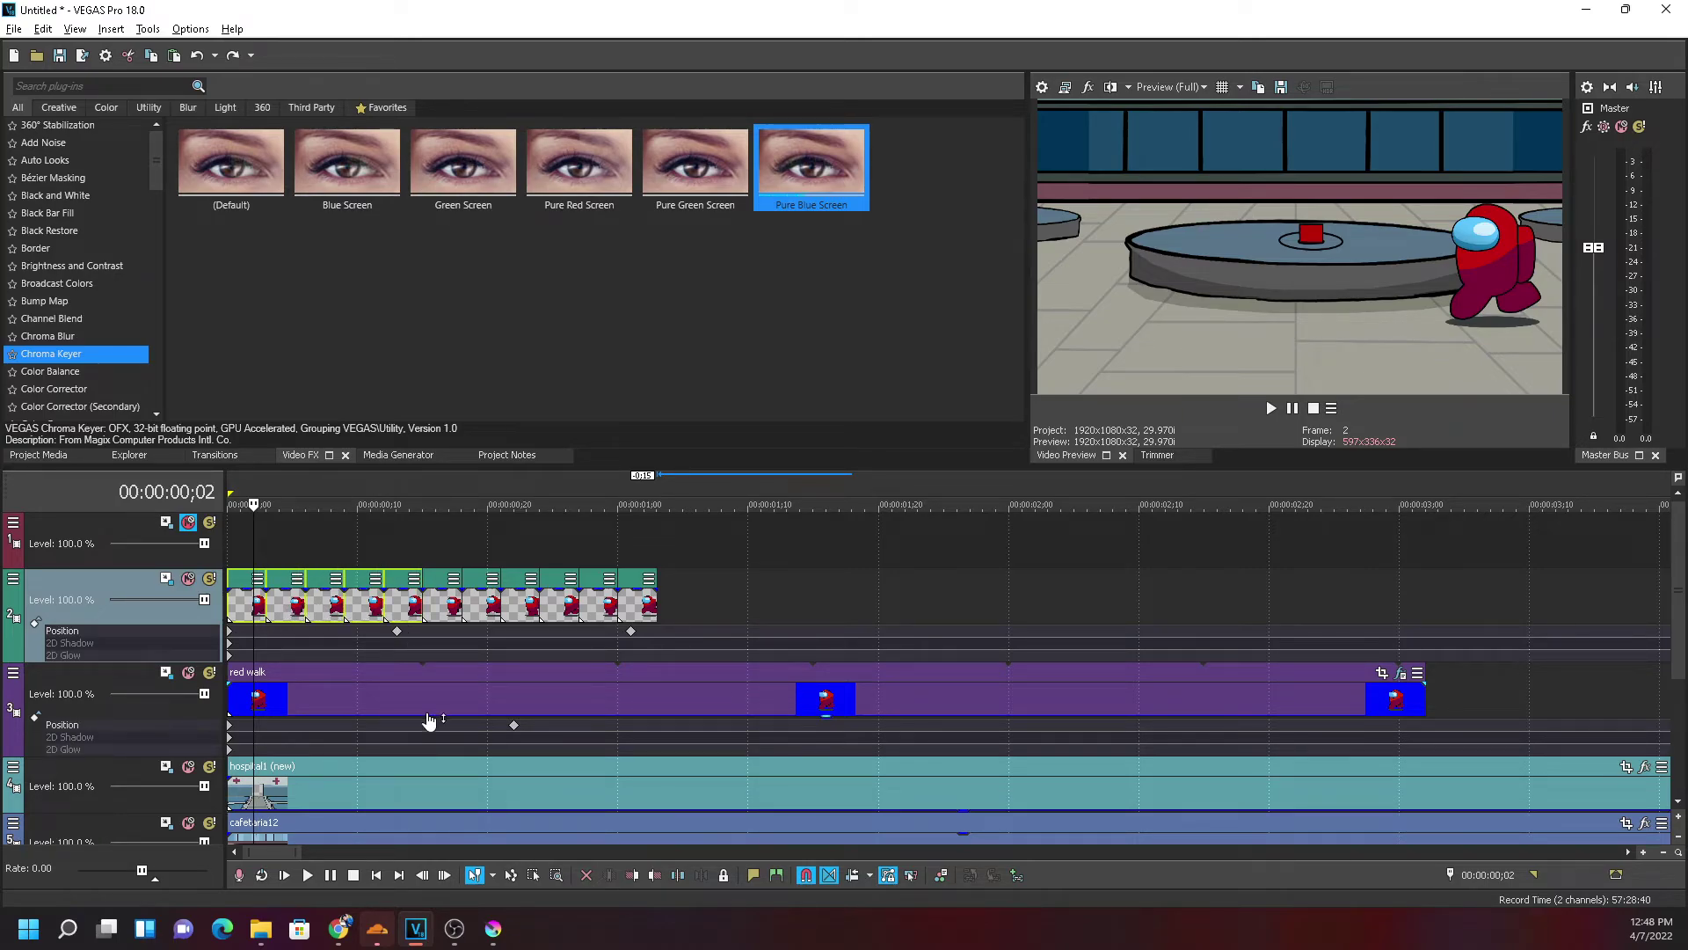
pyautogui.click(655, 605)
pyautogui.hotkey('ctrl', 'v')
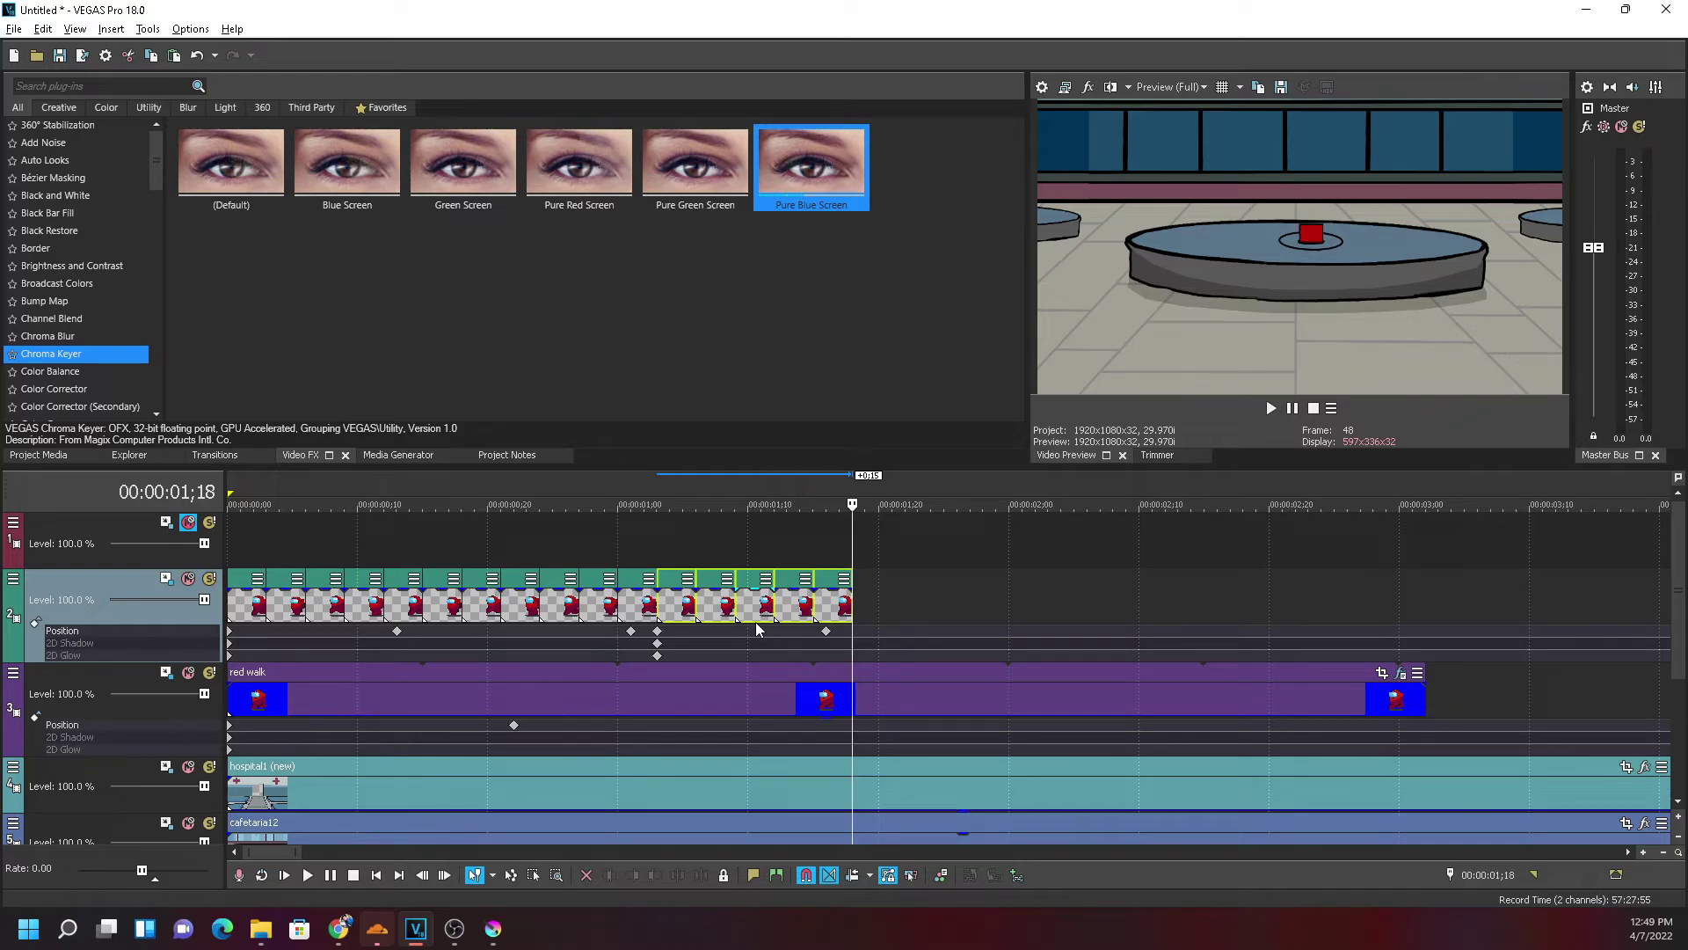
# Try the five clips at 00:00:01;03 on track 2 without their pasted keyframes, and remove them
pyautogui.press('Delete')
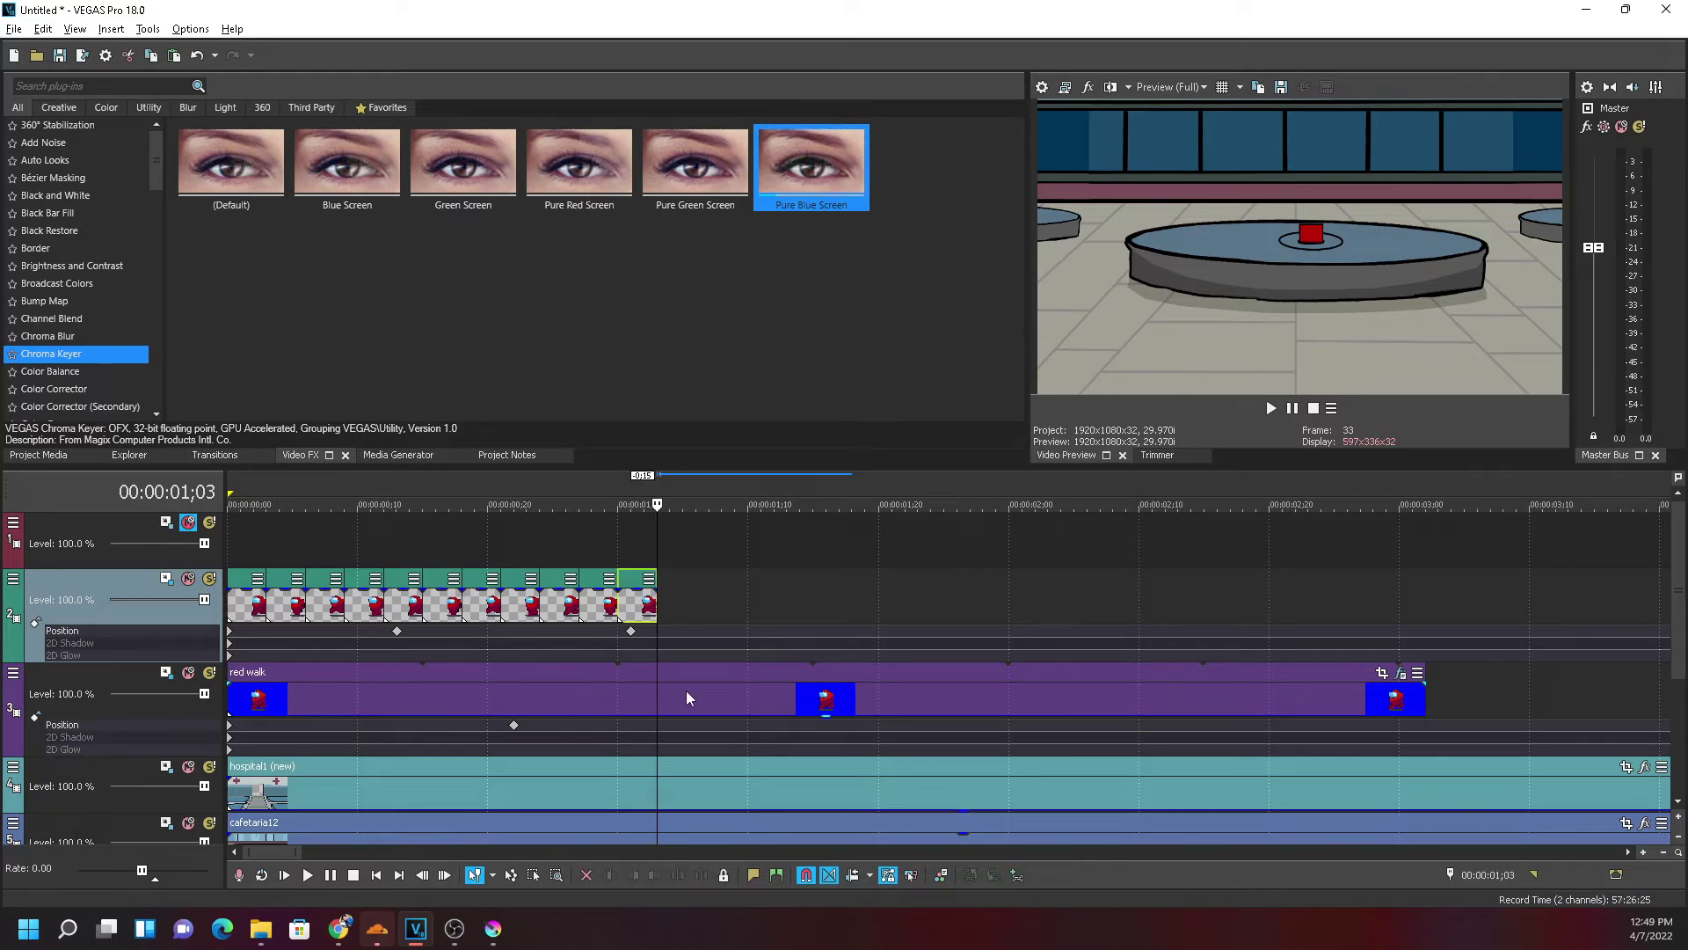
pyautogui.hotkey('ctrl', 'z')
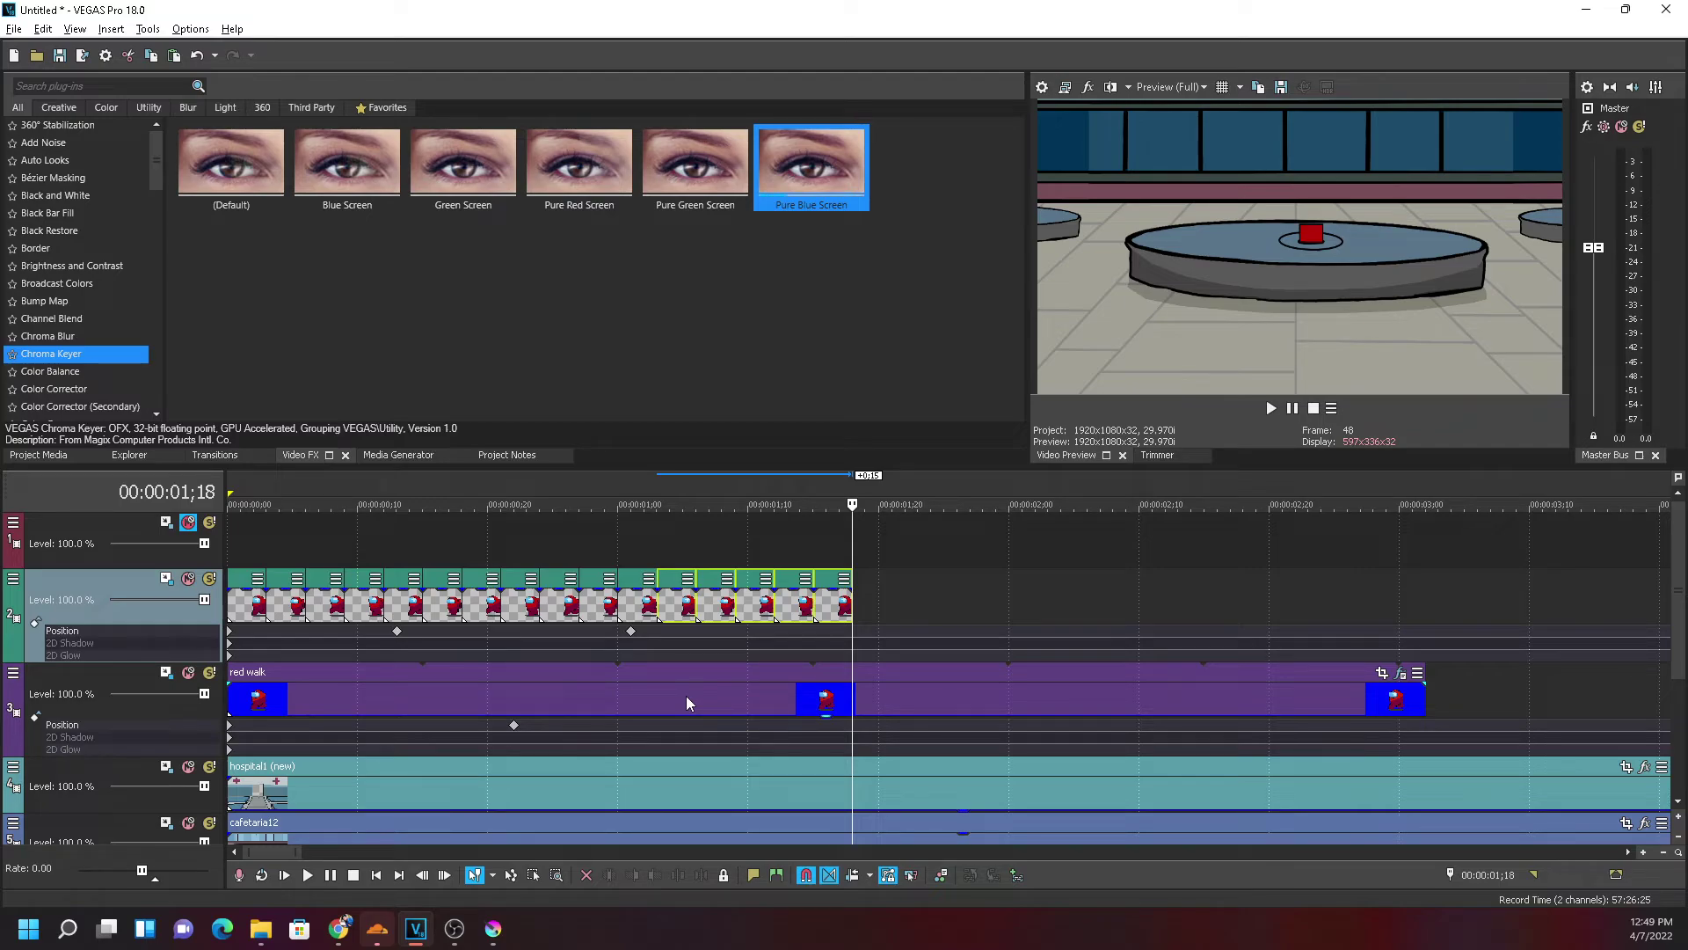
pyautogui.press('Delete')
# Copy the first five walk clips from track 2, unmute track 1, and paste them on track 1 at 00:00:01;03
pyautogui.moveTo(237, 615); pyautogui.dragTo(406, 616)
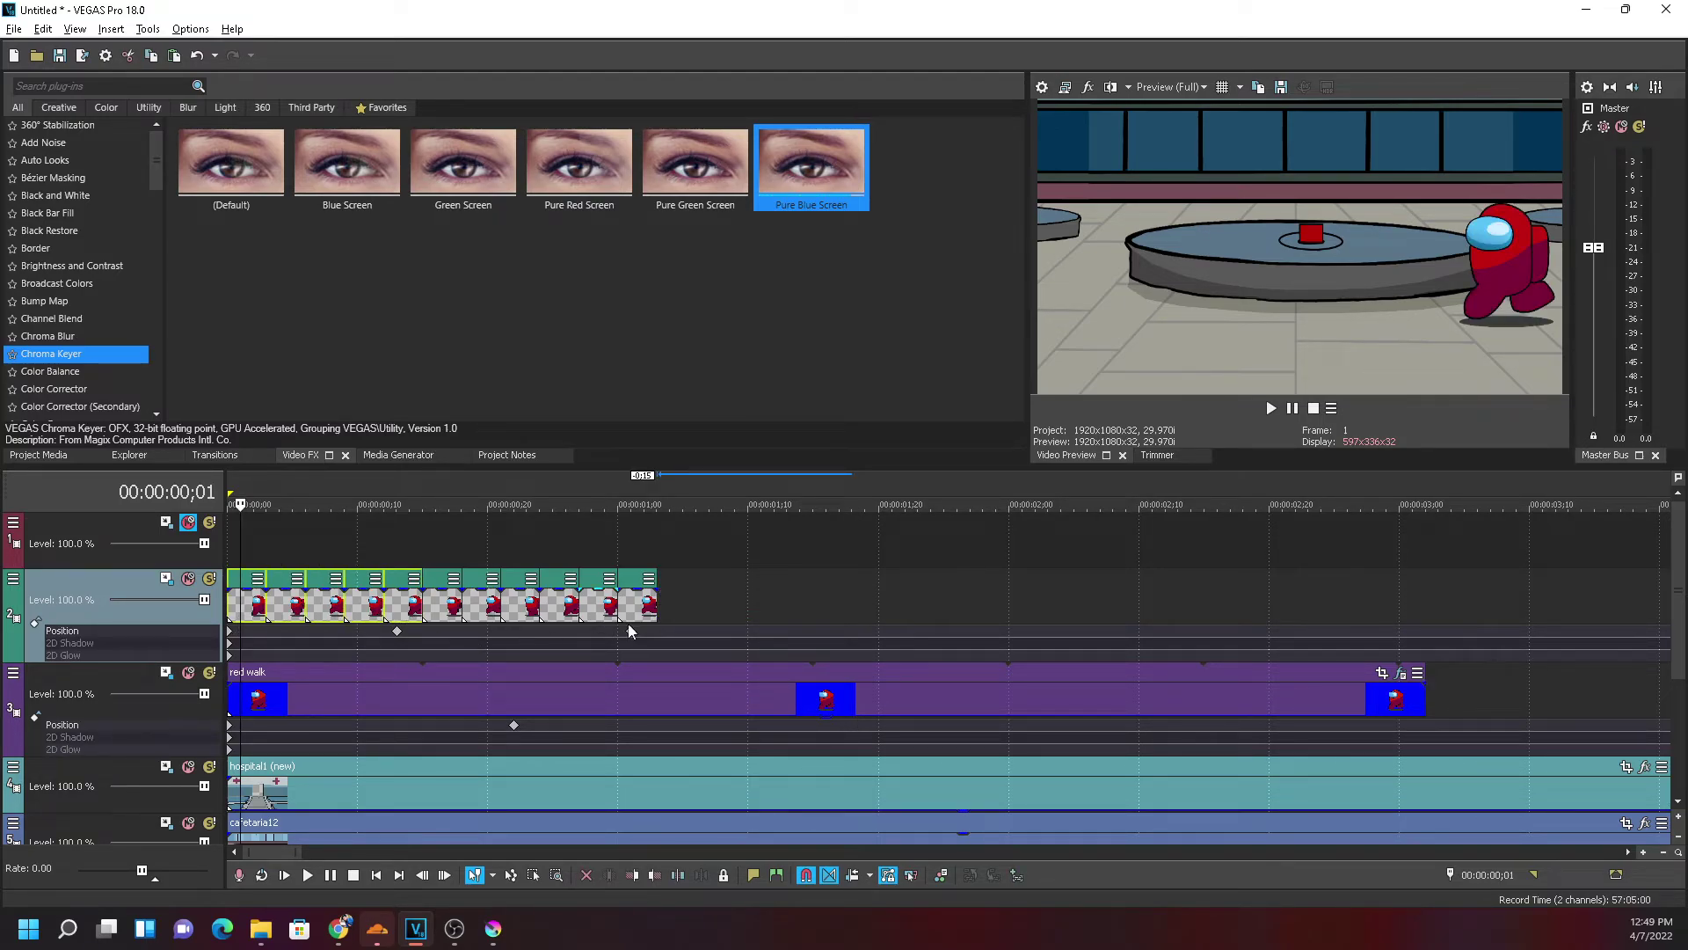
pyautogui.rightClick(835, 605)
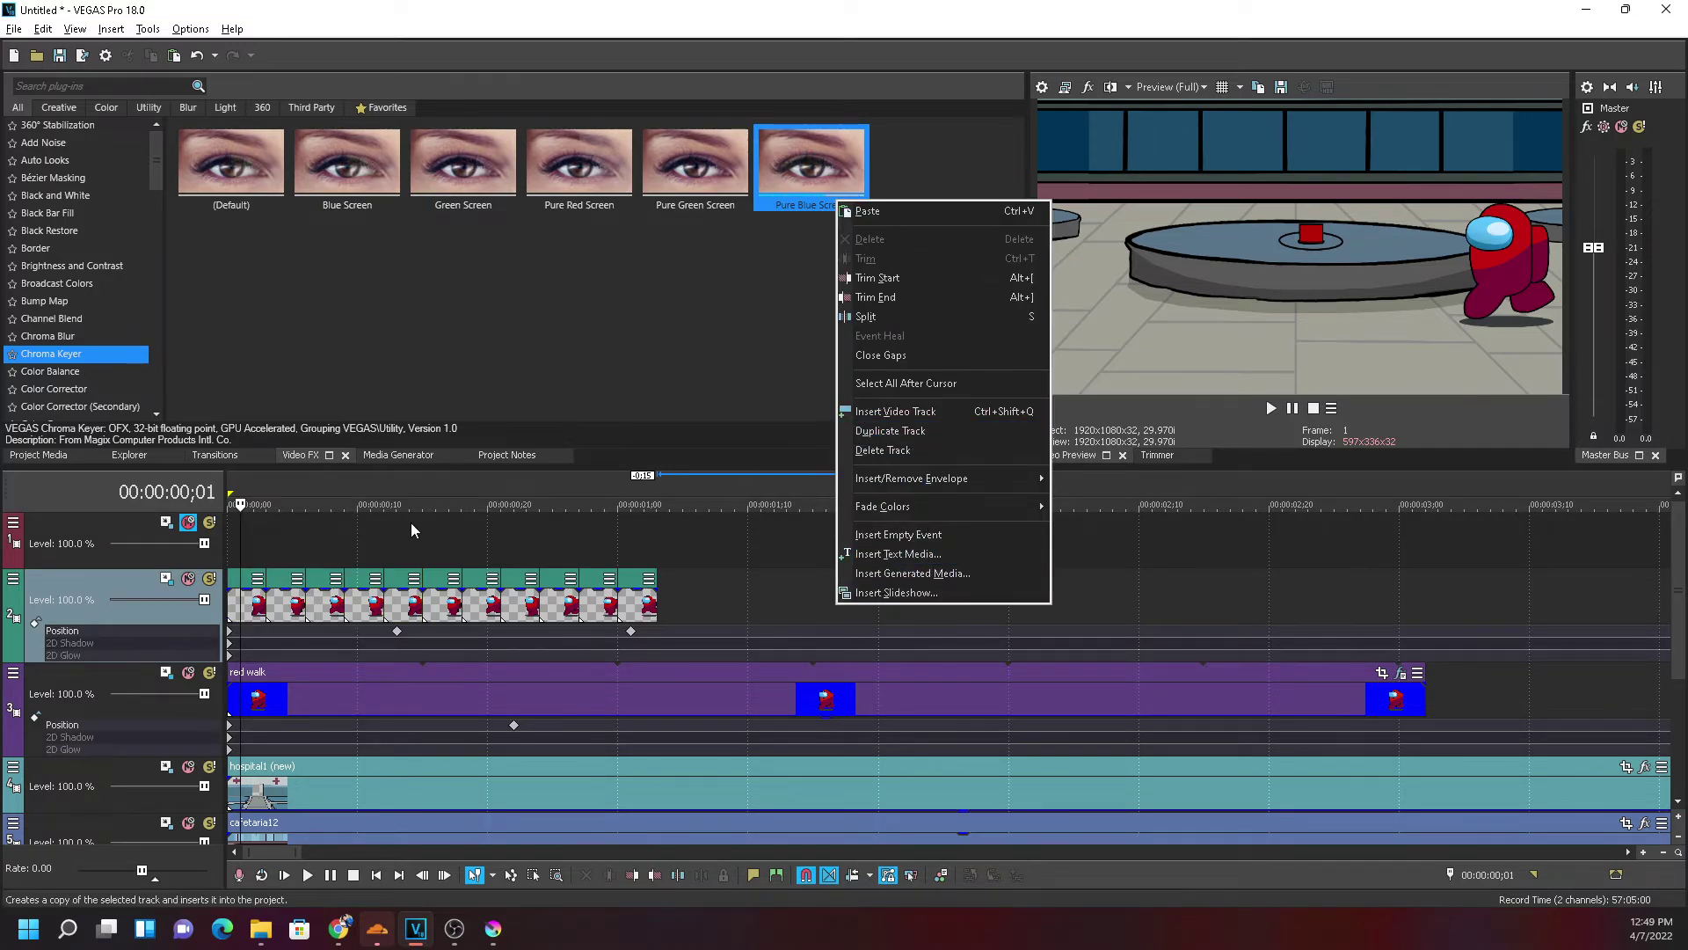
pyautogui.click(194, 526)
pyautogui.click(671, 551)
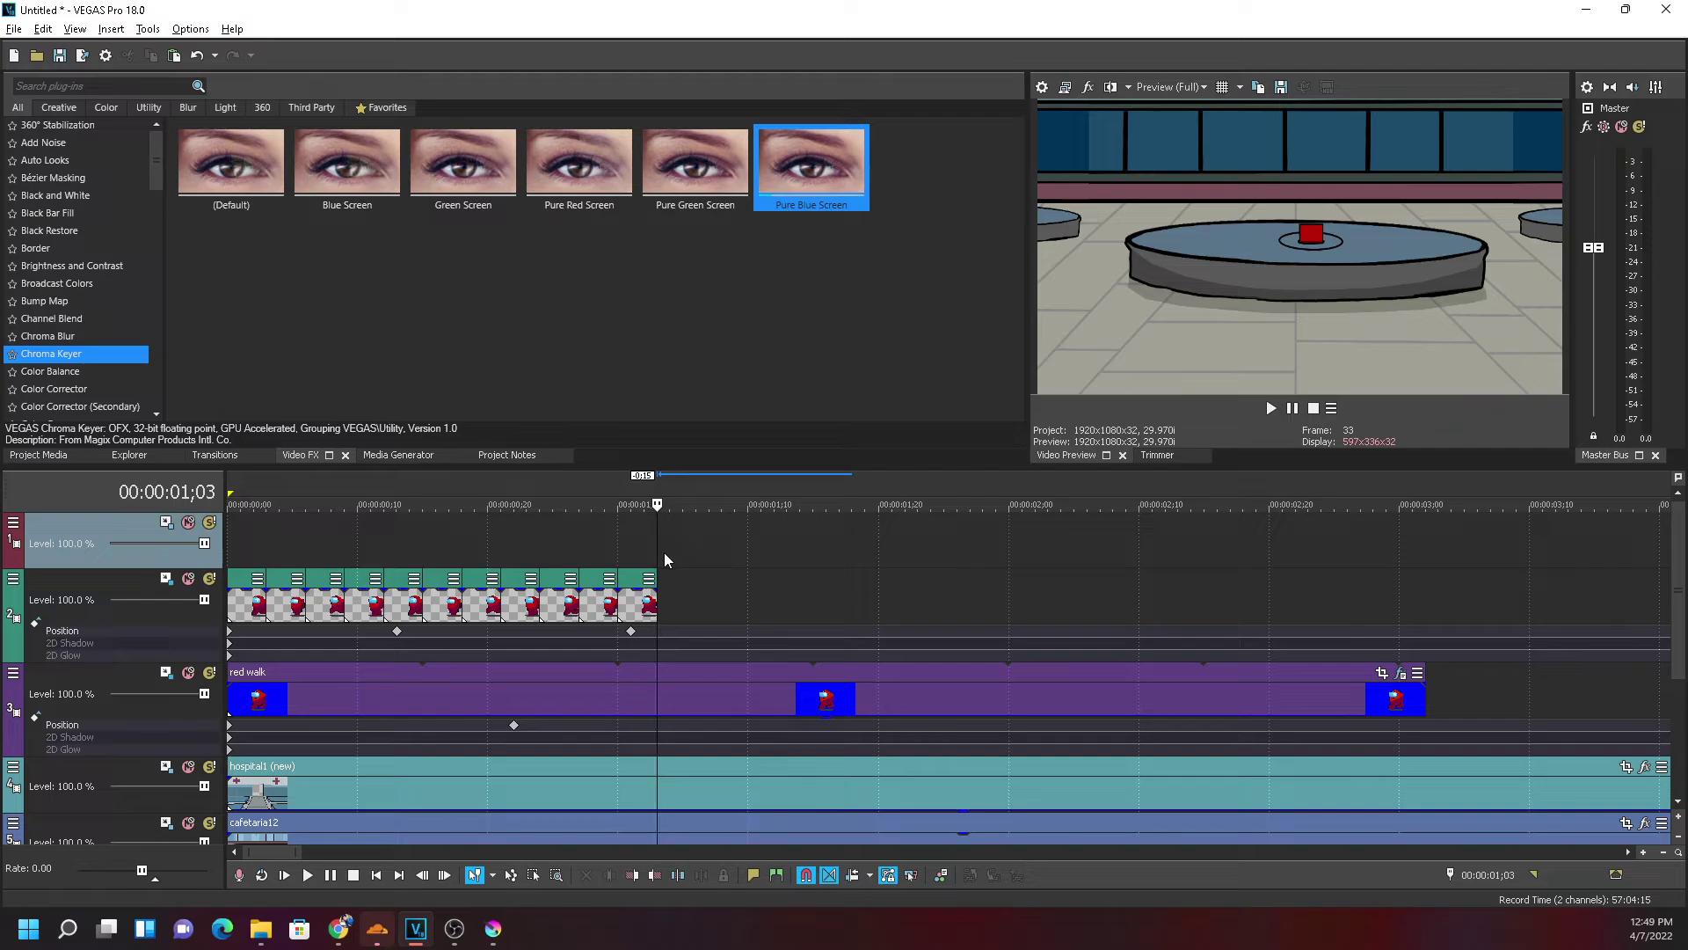
pyautogui.hotkey('ctrl', 'v')
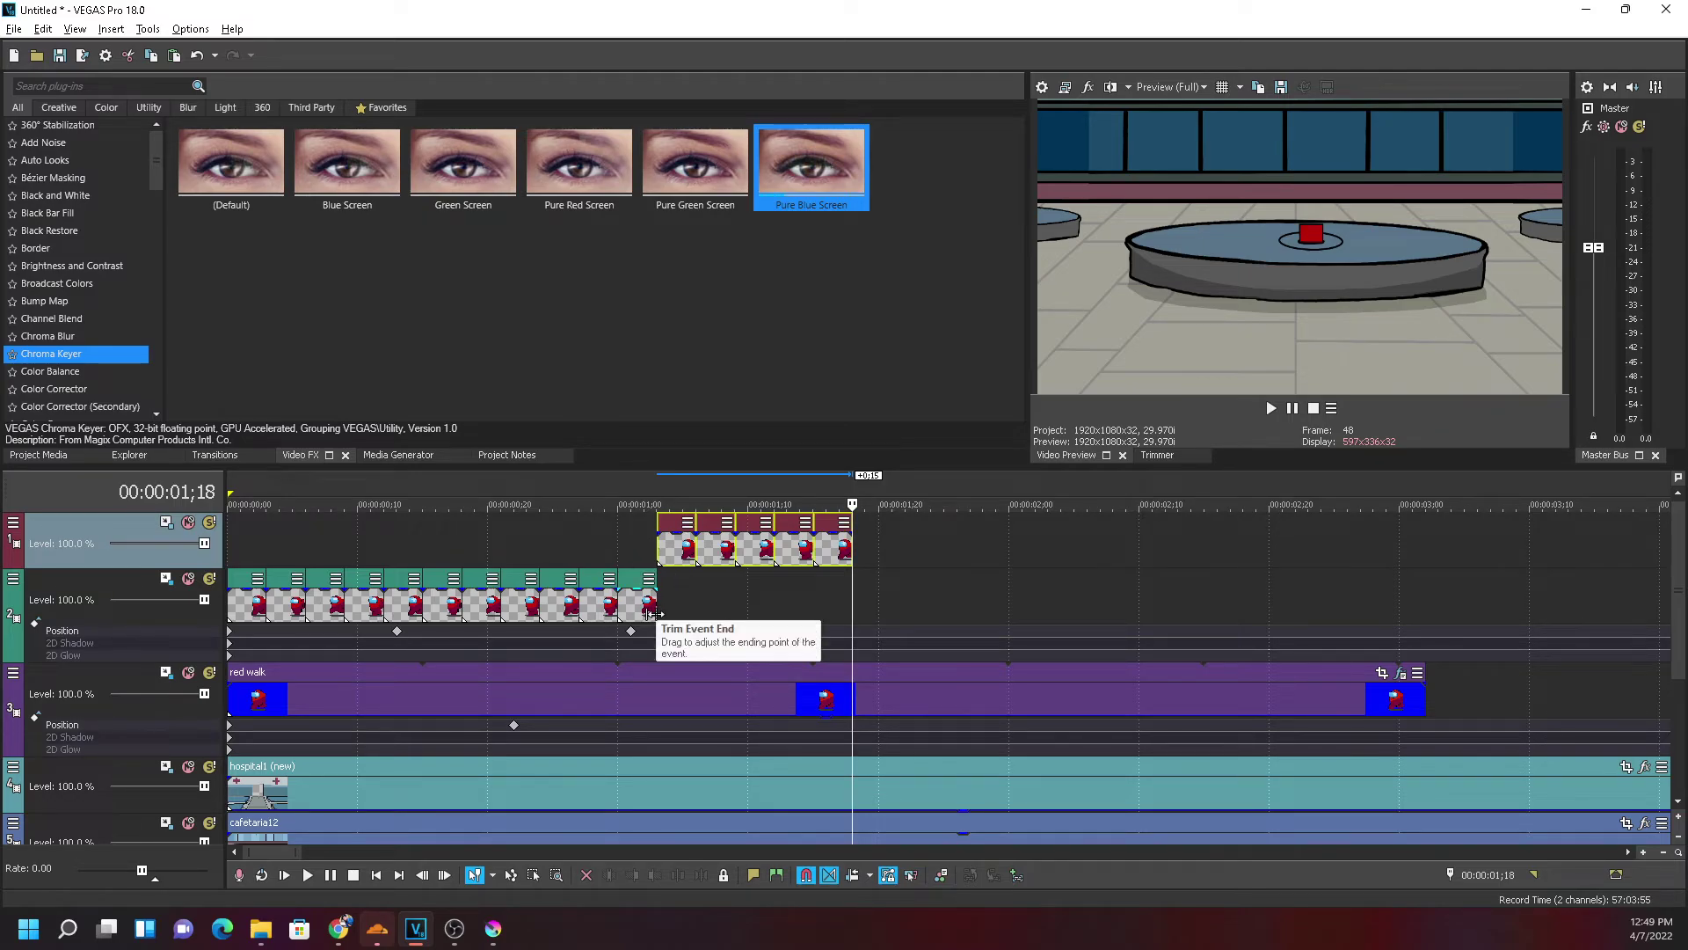
# Paste the five walk clips on track 2 at 00:00:01;21 and on track 1 at 00:00:02;14
pyautogui.click(895, 605)
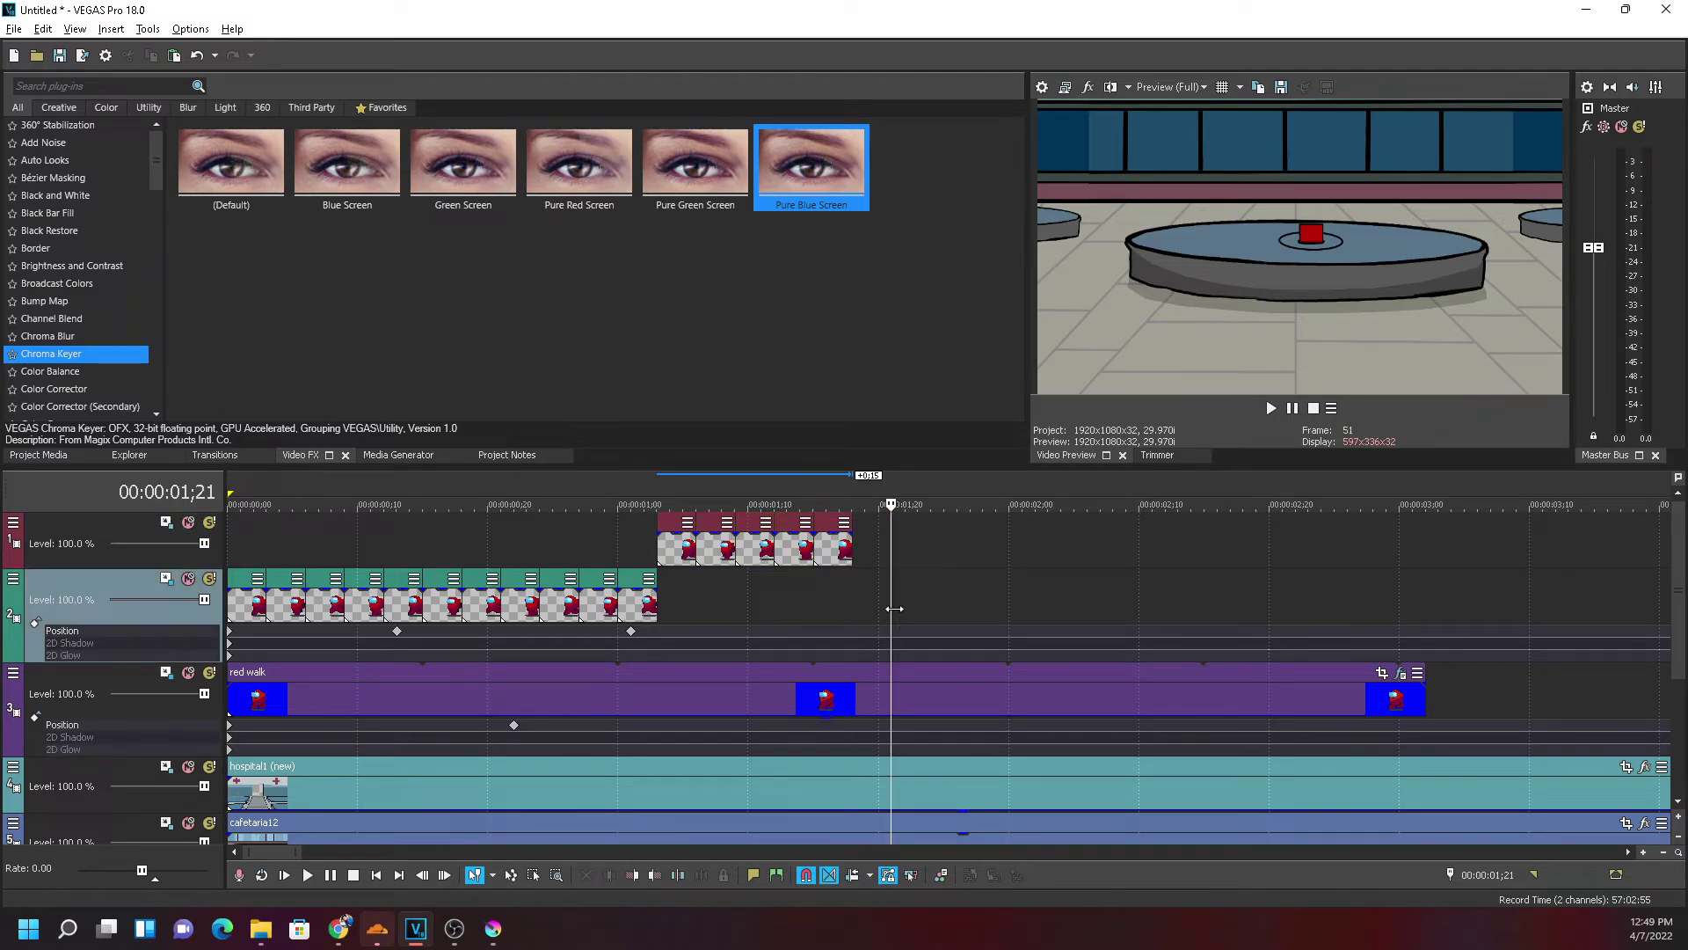
pyautogui.hotkey('ctrl', 'v')
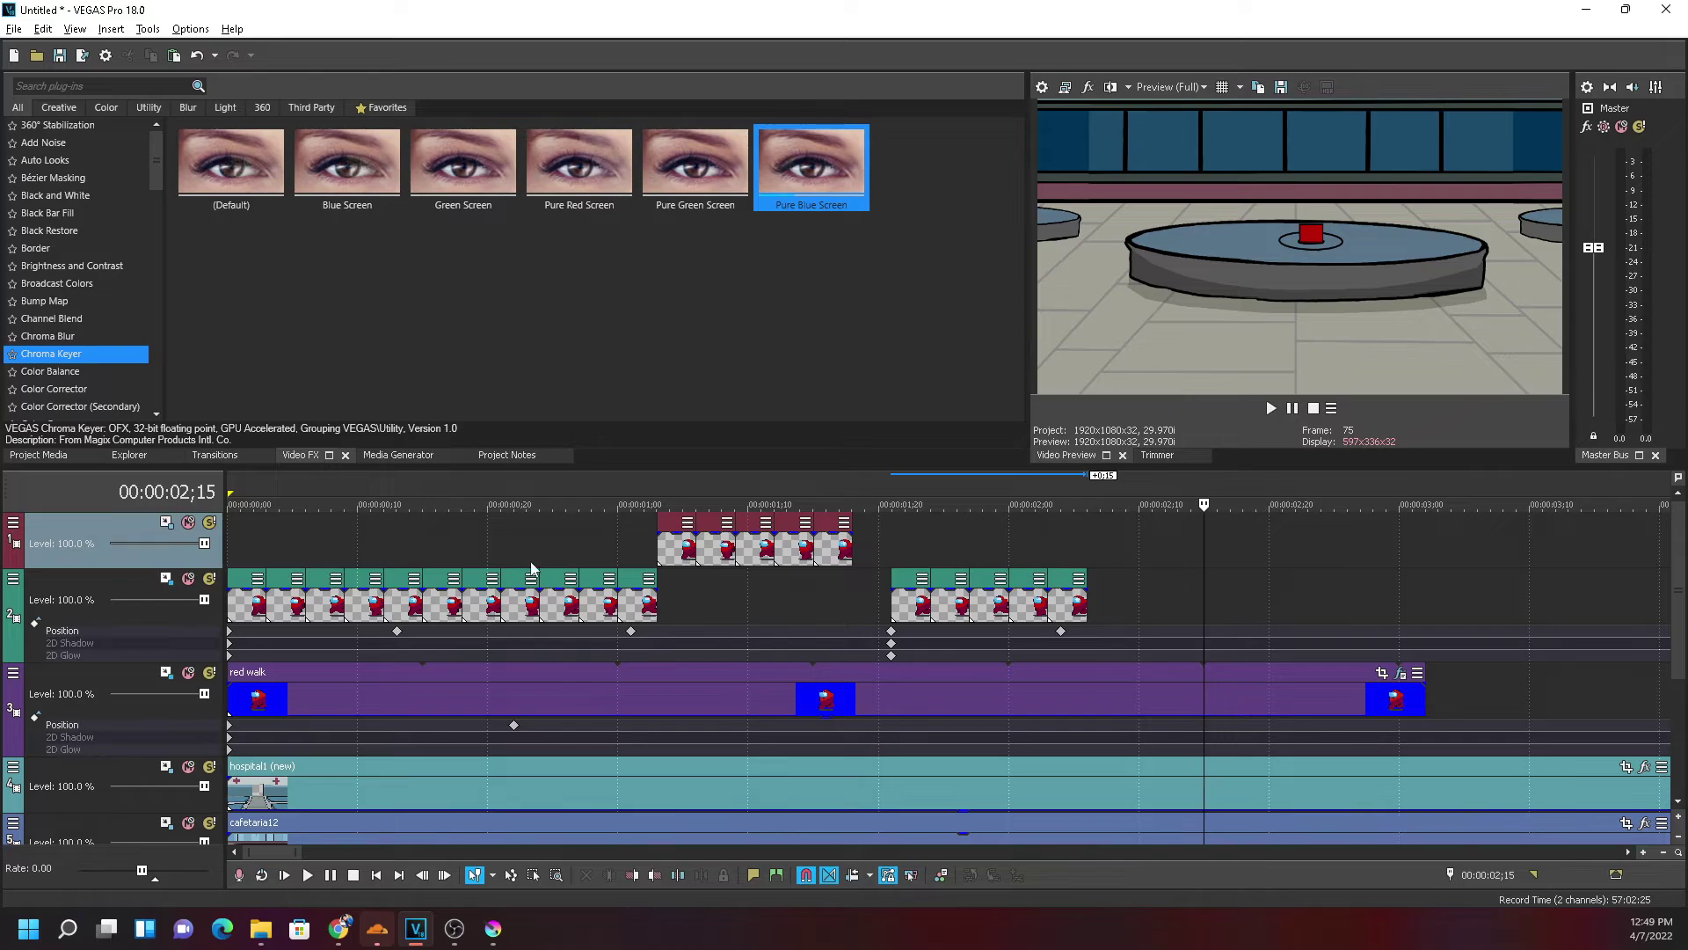
pyautogui.click(1150, 540)
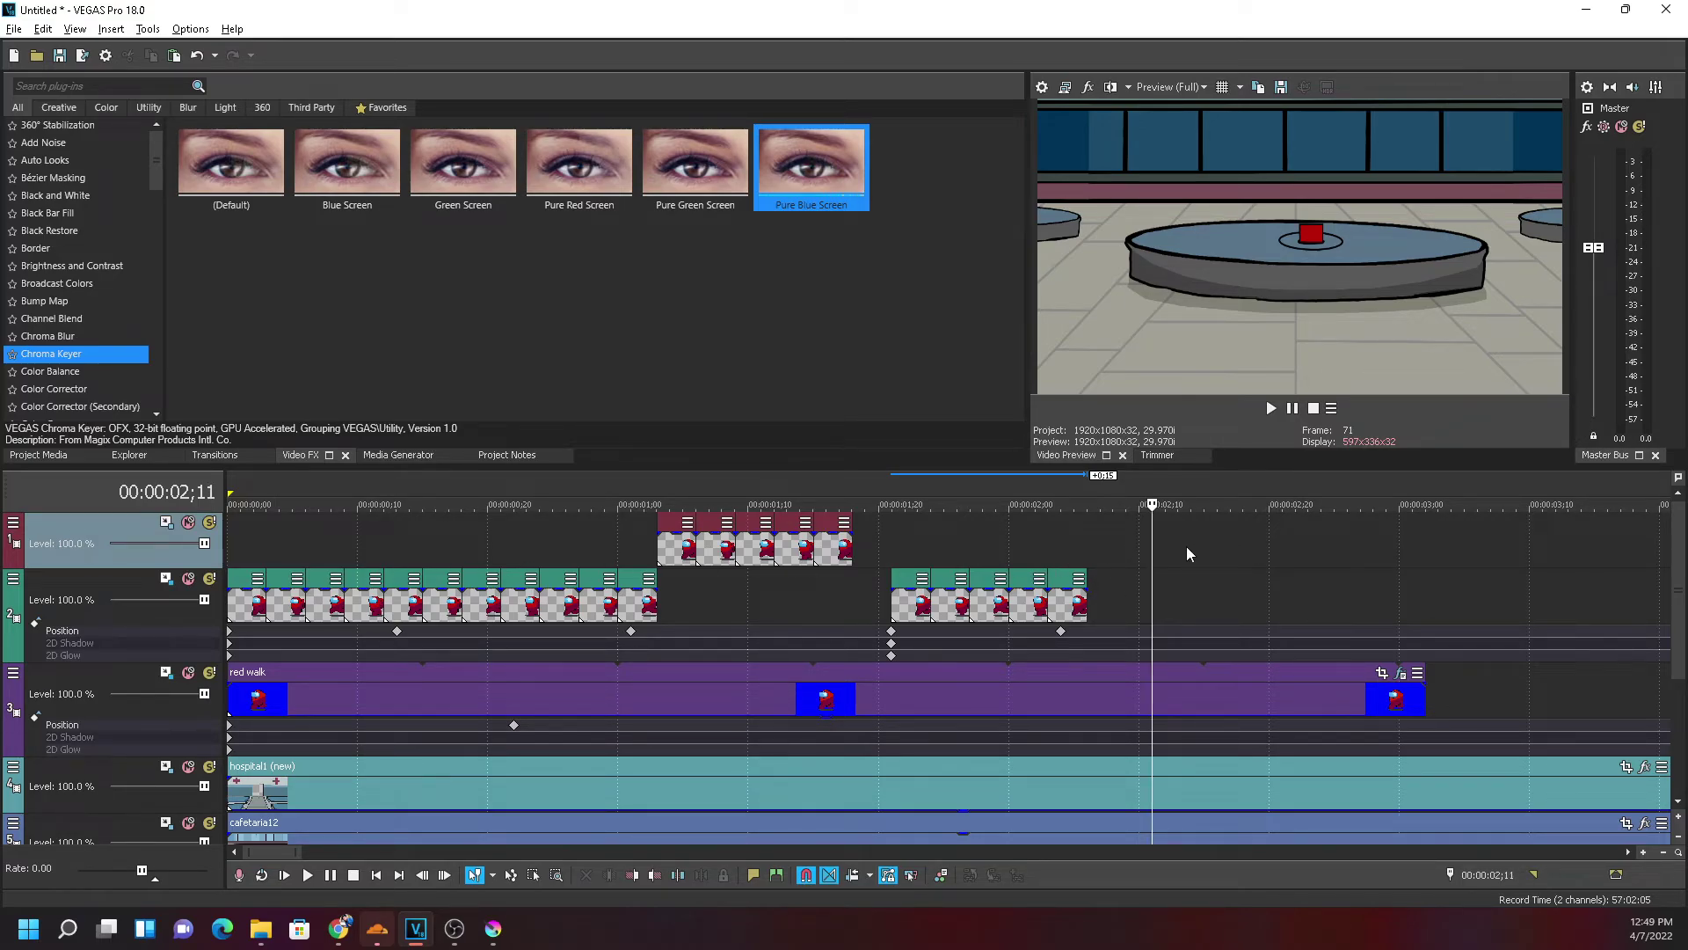
pyautogui.click(1191, 549)
pyautogui.hotkey('ctrl', 'v')
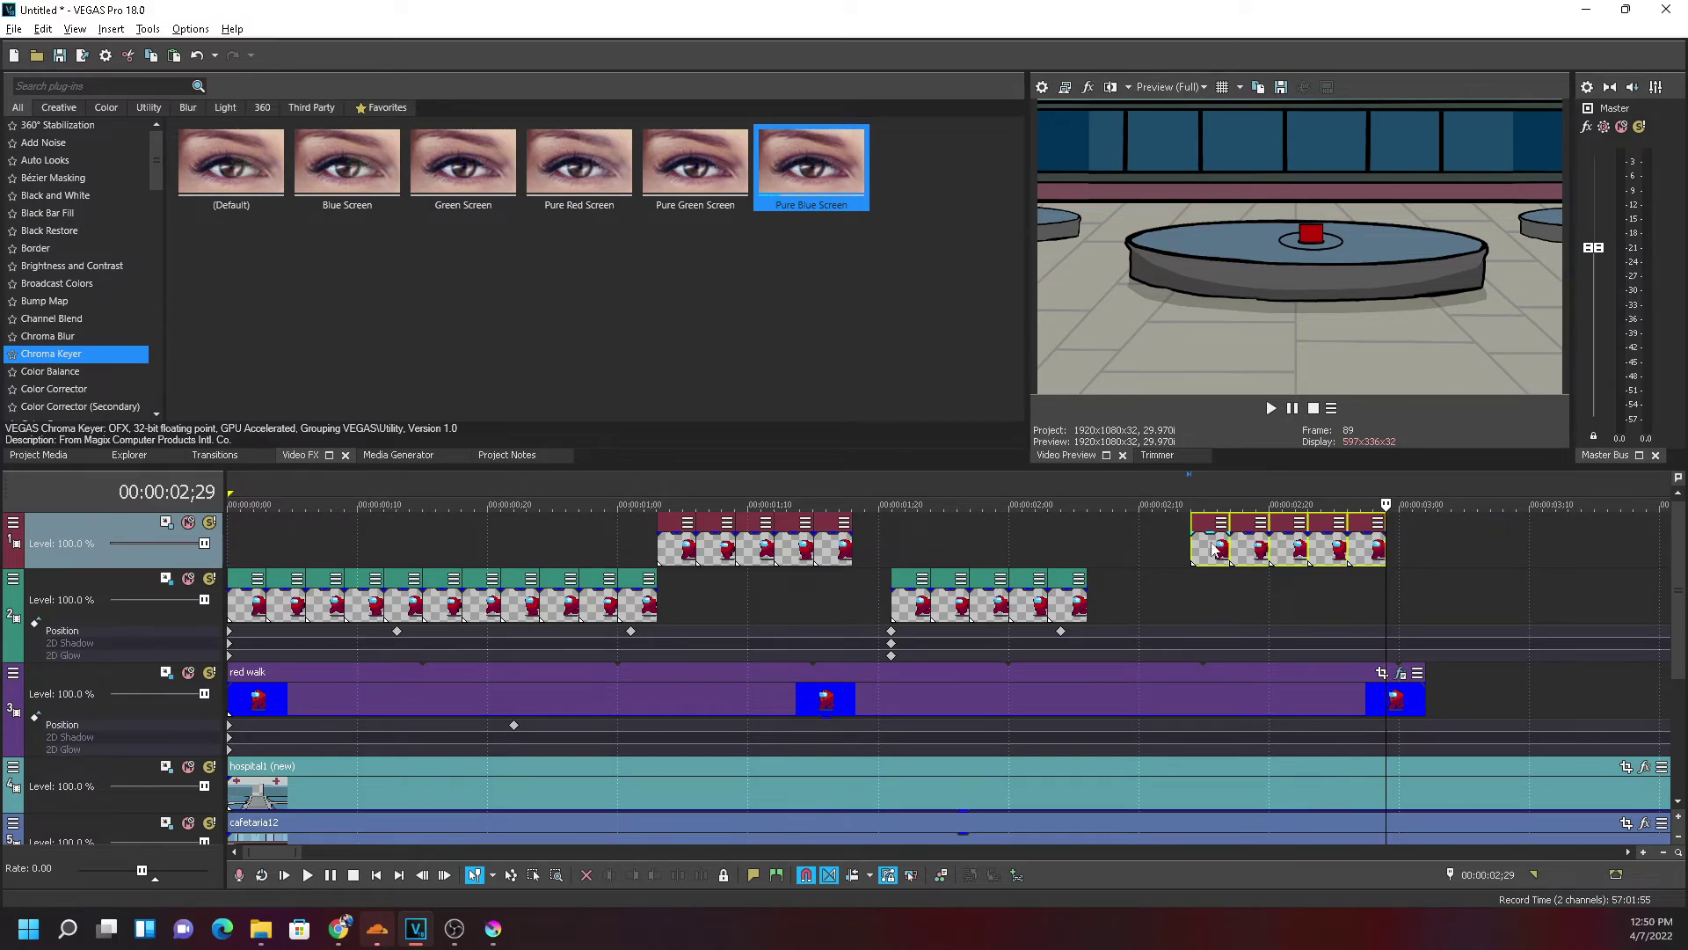
# Place five copied walk clips on track 2 at 00:00:01;03, directly after the existing ones, and delete the surplus clips after 00:00:01;18
pyautogui.moveTo(1209, 561); pyautogui.dragTo(1015, 603)
pyautogui.click(1016, 603)
pyautogui.press('Delete')
pyautogui.click(1075, 600)
pyautogui.press('Delete')
# Delete the five remaining walk clips from track 1, starting with the one at 00:00:01;03
pyautogui.click(686, 554)
pyautogui.press('Delete')
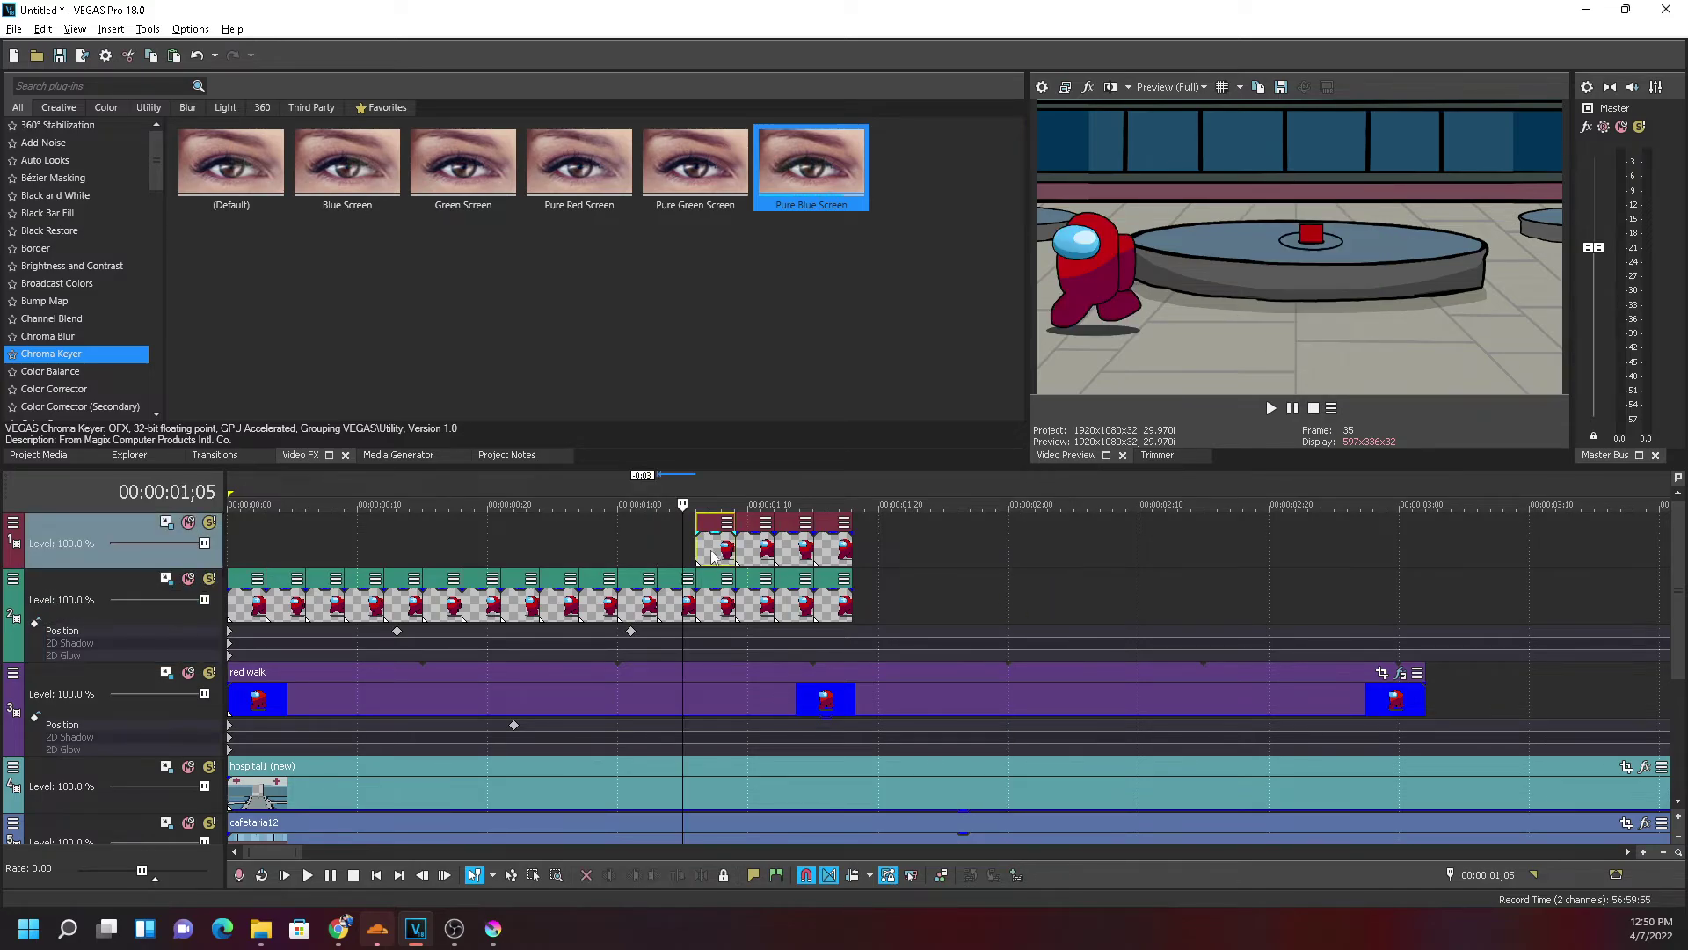
pyautogui.click(725, 557)
pyautogui.press('Delete')
pyautogui.press('Delete')
pyautogui.click(839, 550)
pyautogui.press('Delete')
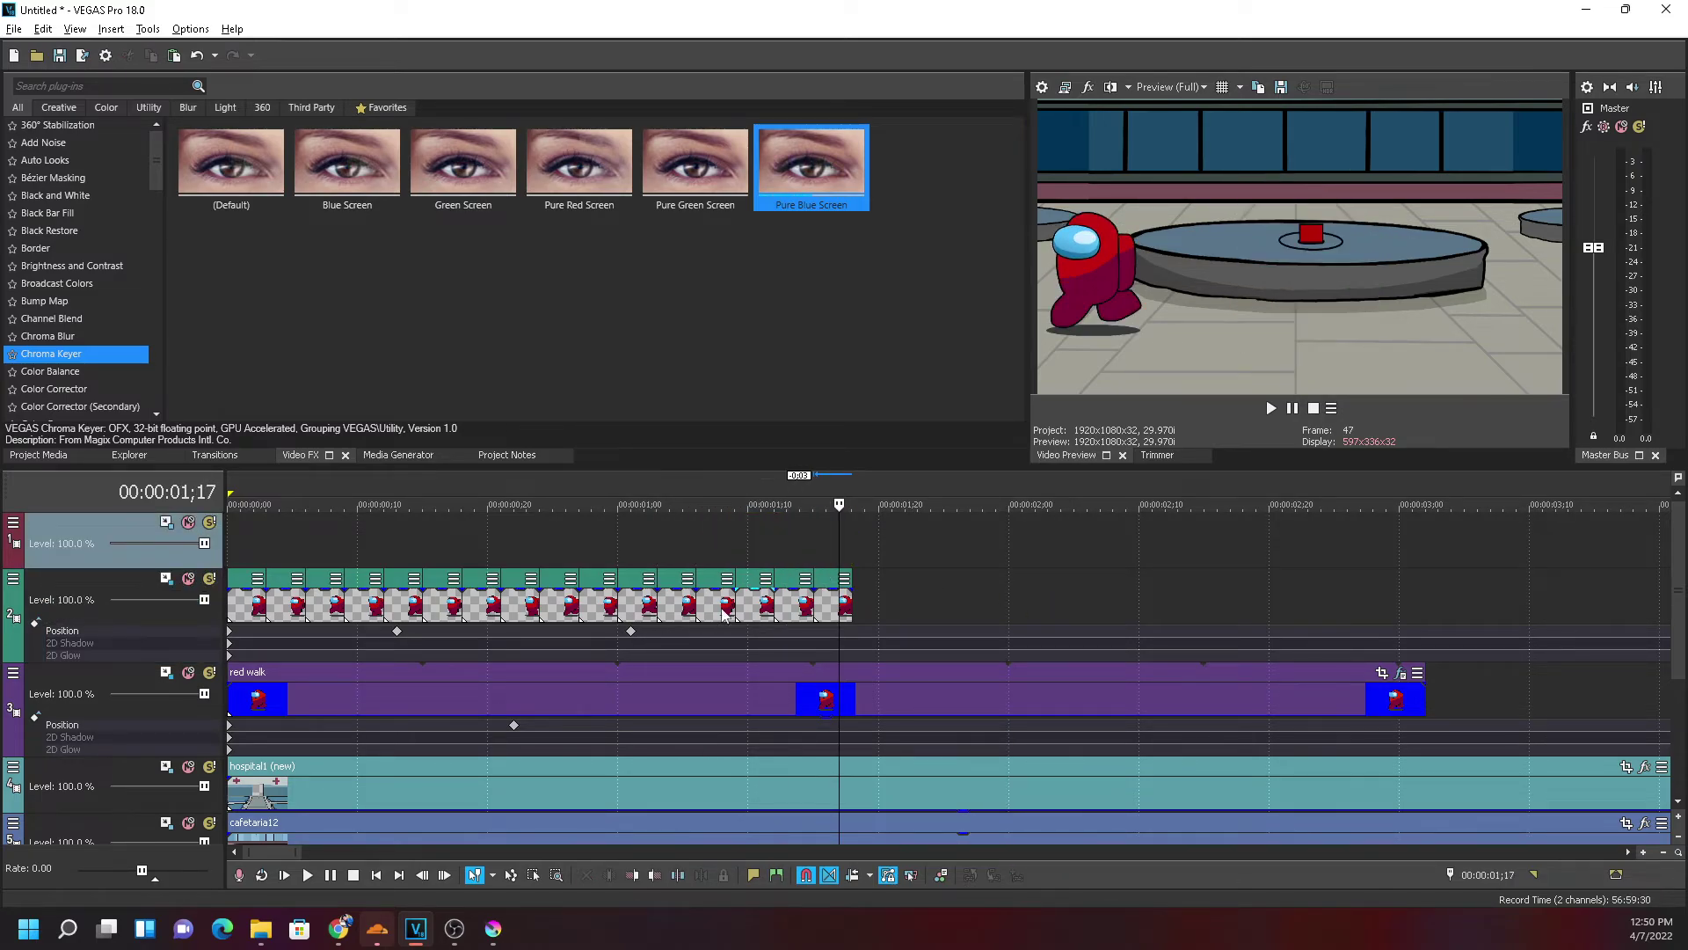
# Move the last position keyframe on track 2 to about 00:00:01;16 and play the walk from the start
pyautogui.moveTo(637, 639); pyautogui.dragTo(838, 644)
pyautogui.hotkey('ctrl', 'Home')
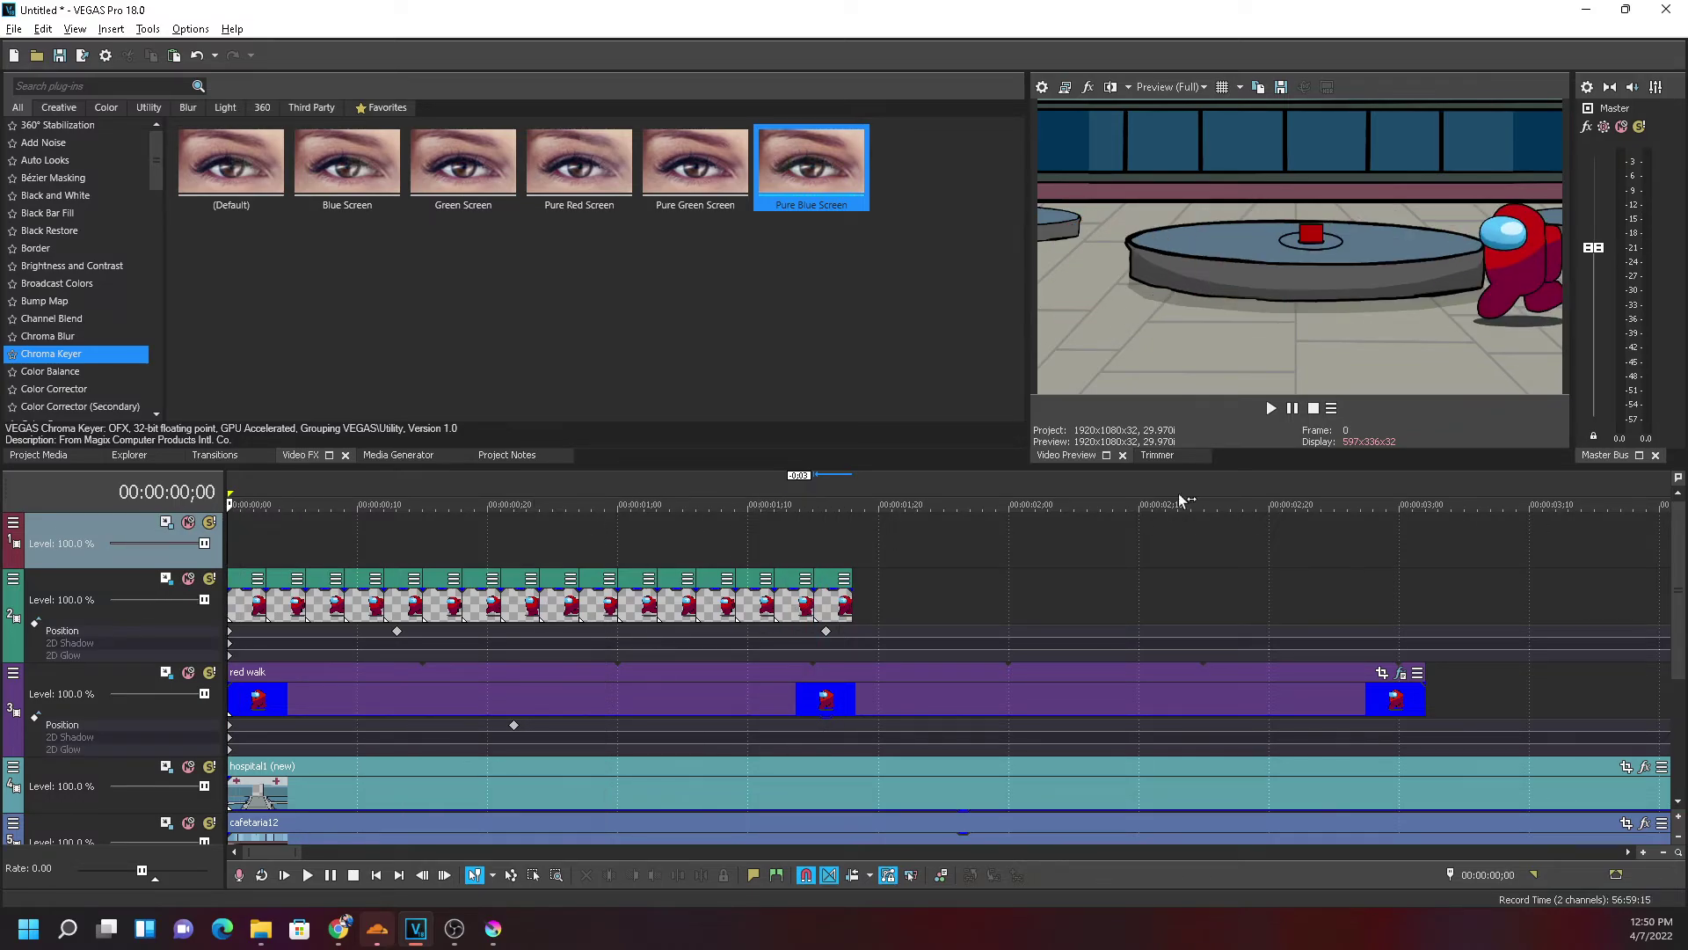
pyautogui.click(1271, 408)
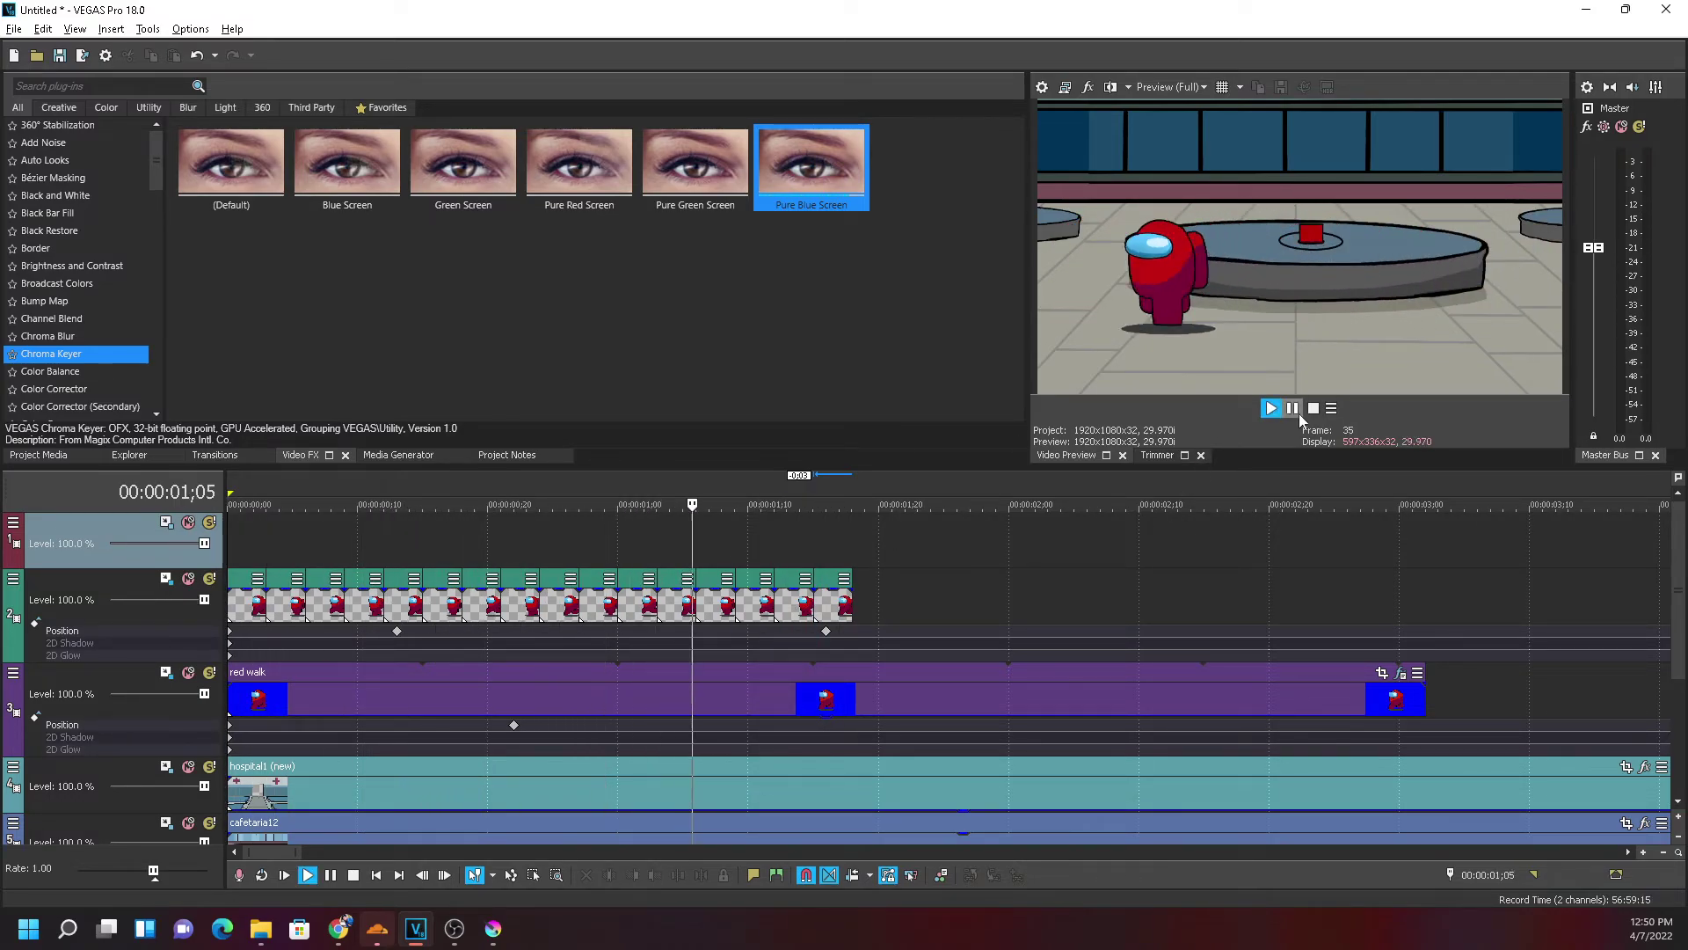
pyautogui.click(1299, 413)
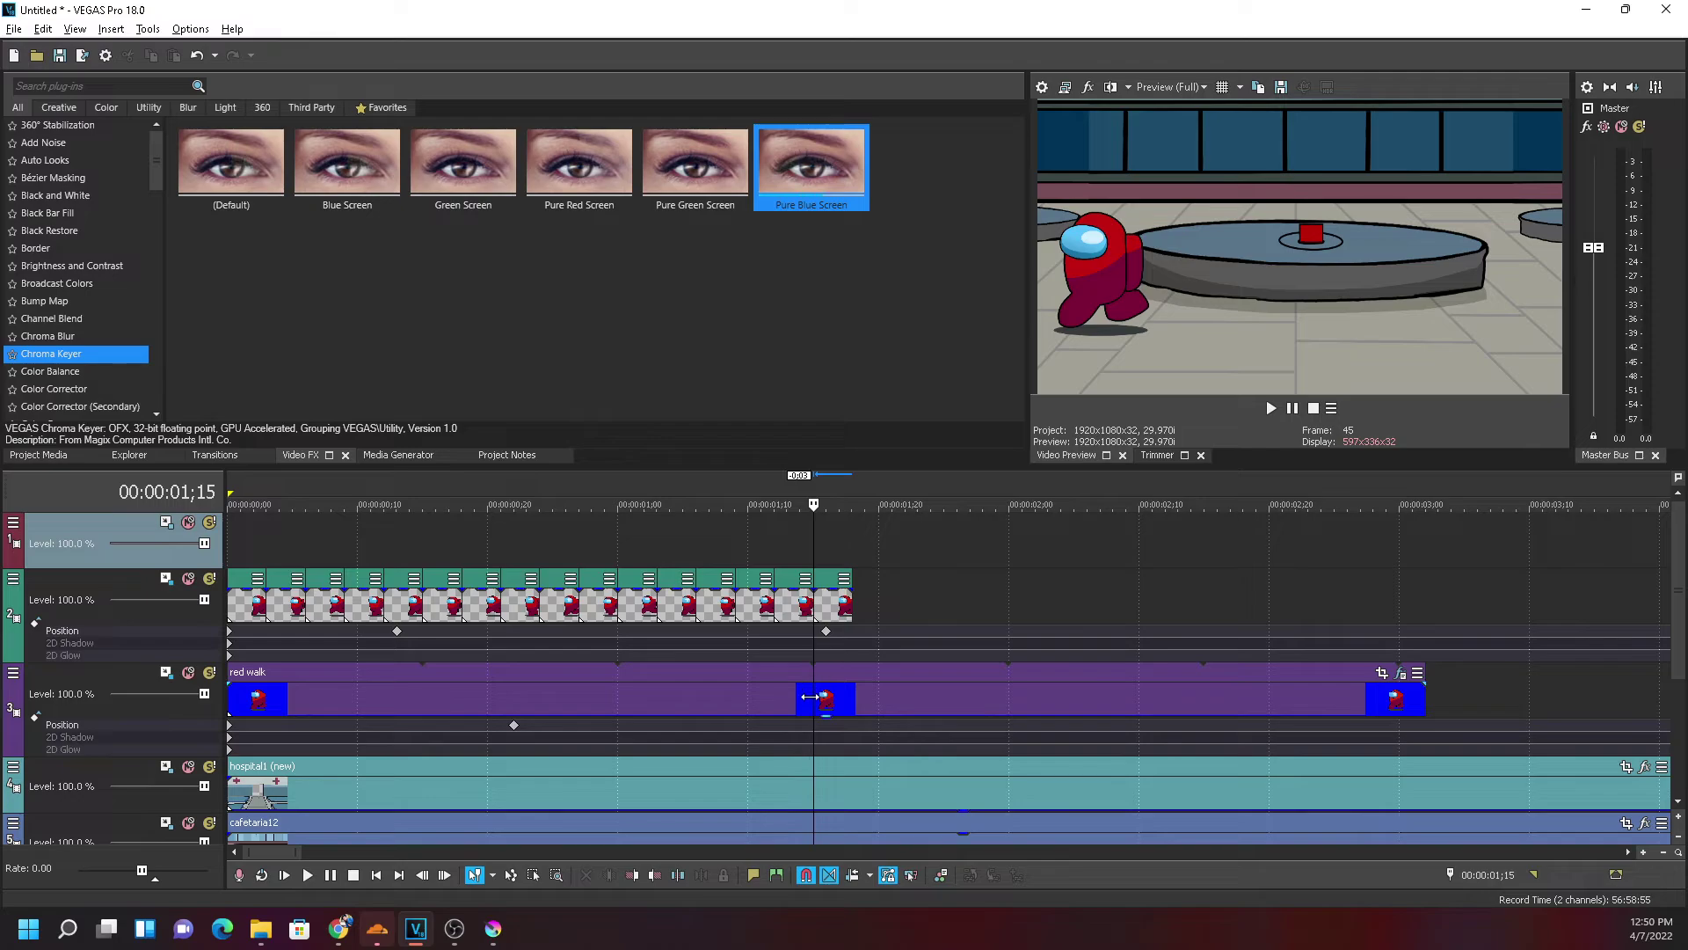
# Replay the walk from the start several times and check the character's position at the 00:00:00;13 keyframe
pyautogui.hotkey('ctrl', 'Home')
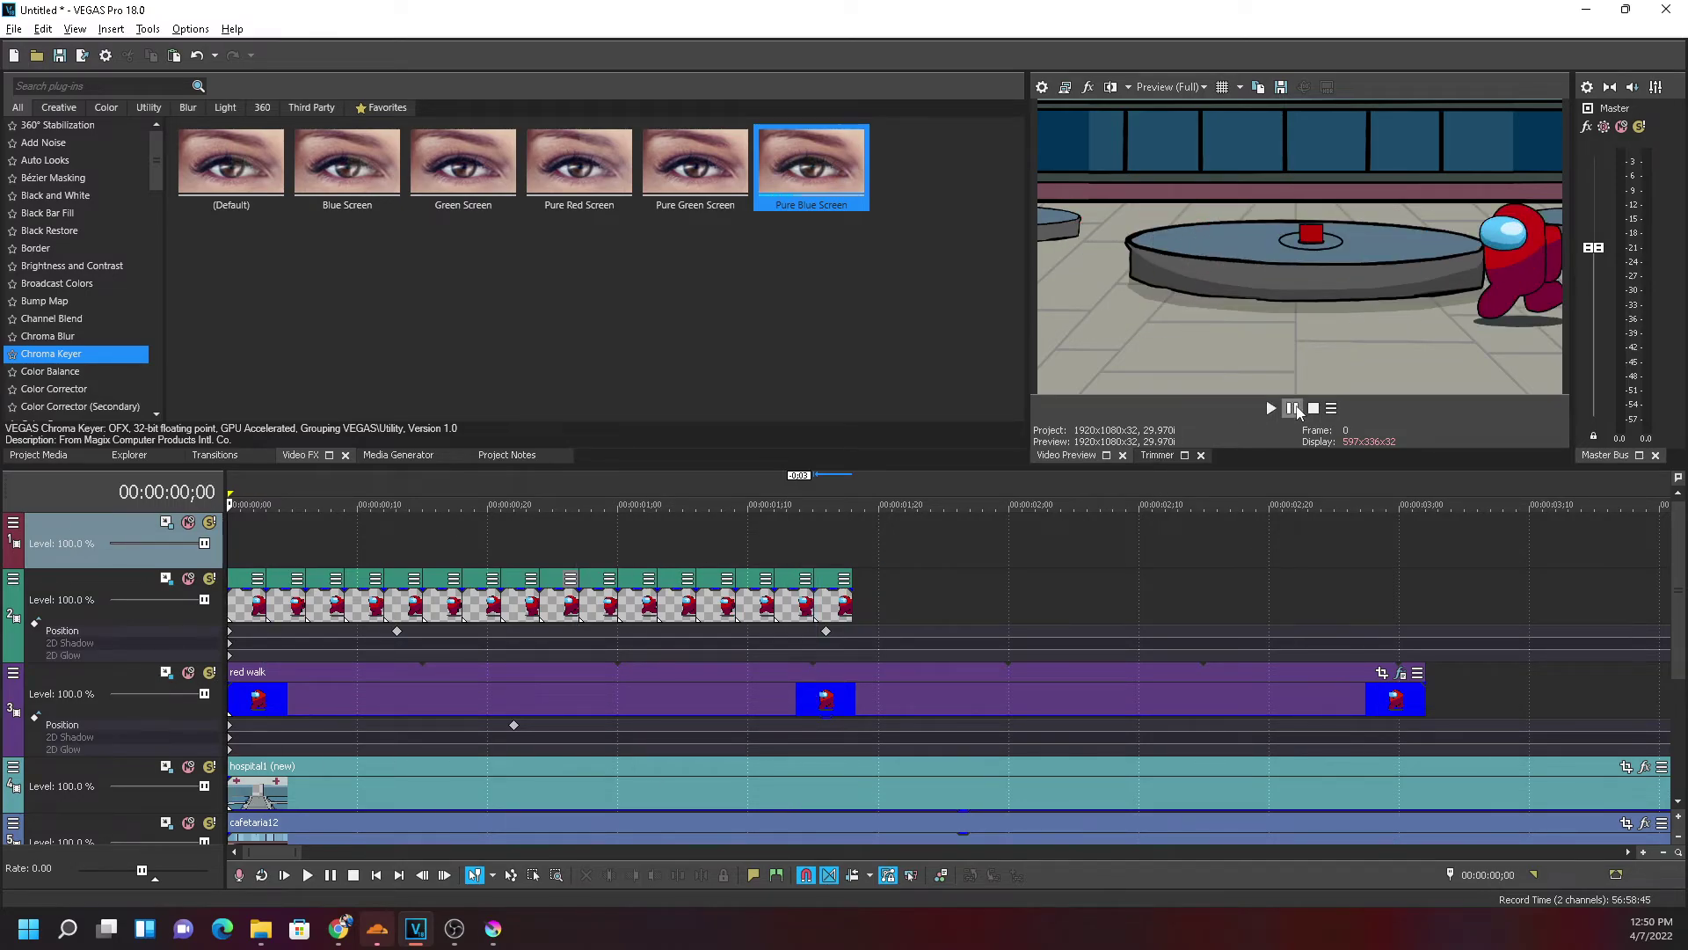
pyautogui.click(1271, 409)
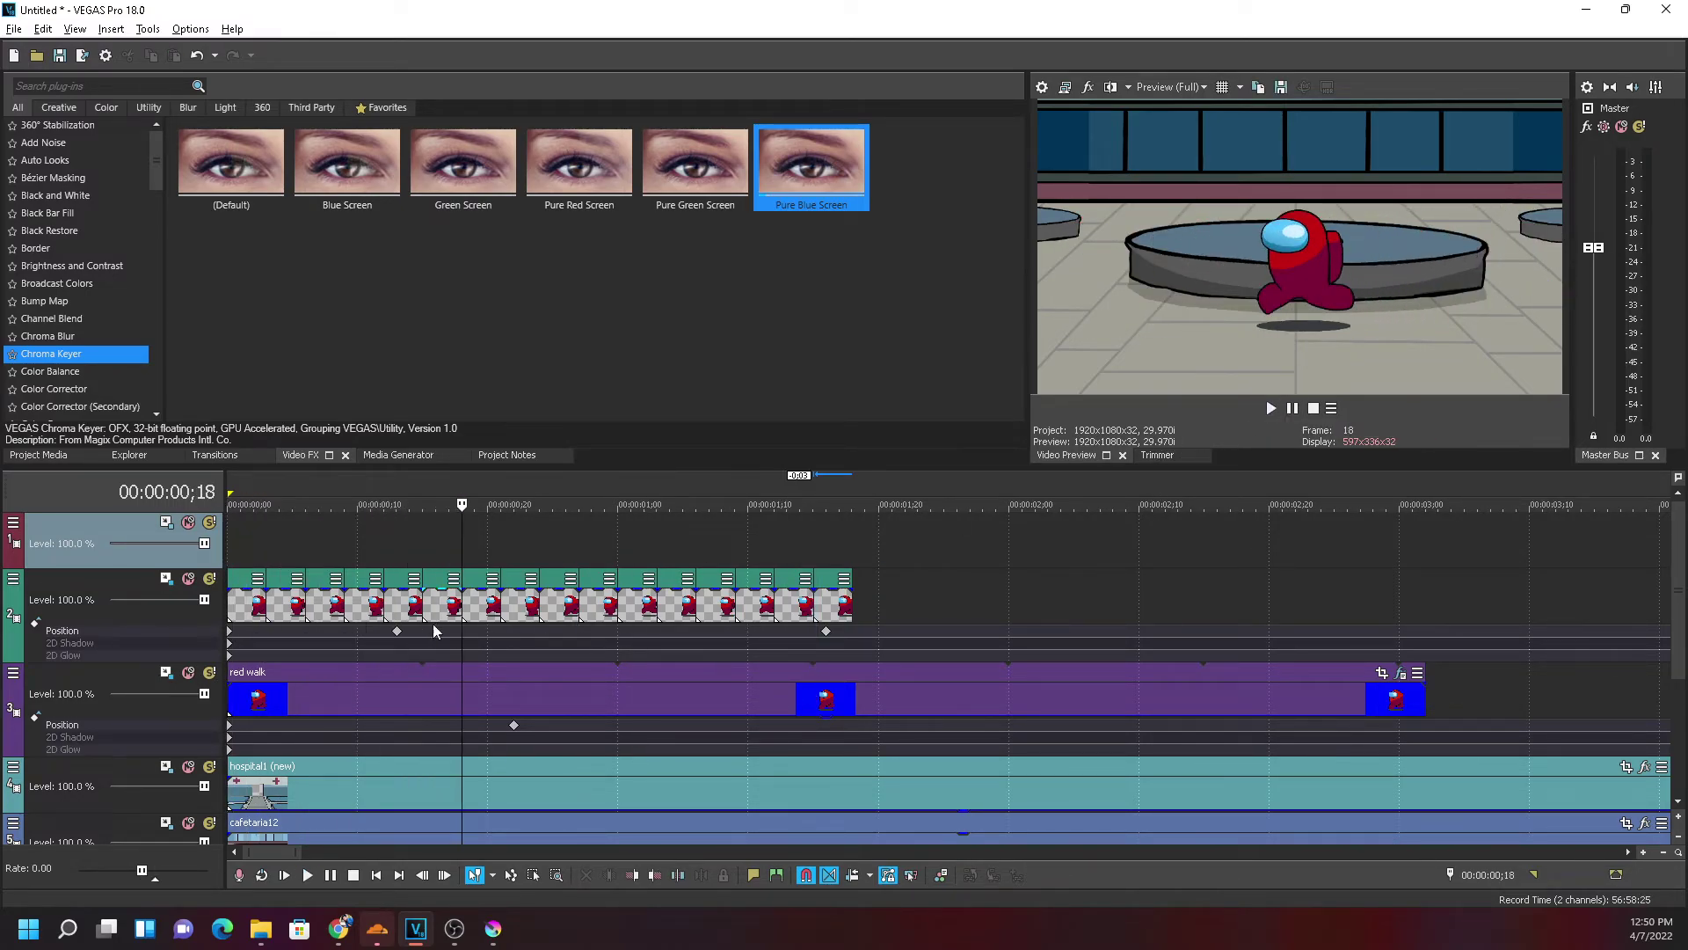
pyautogui.hotkey('ctrl', 'Home')
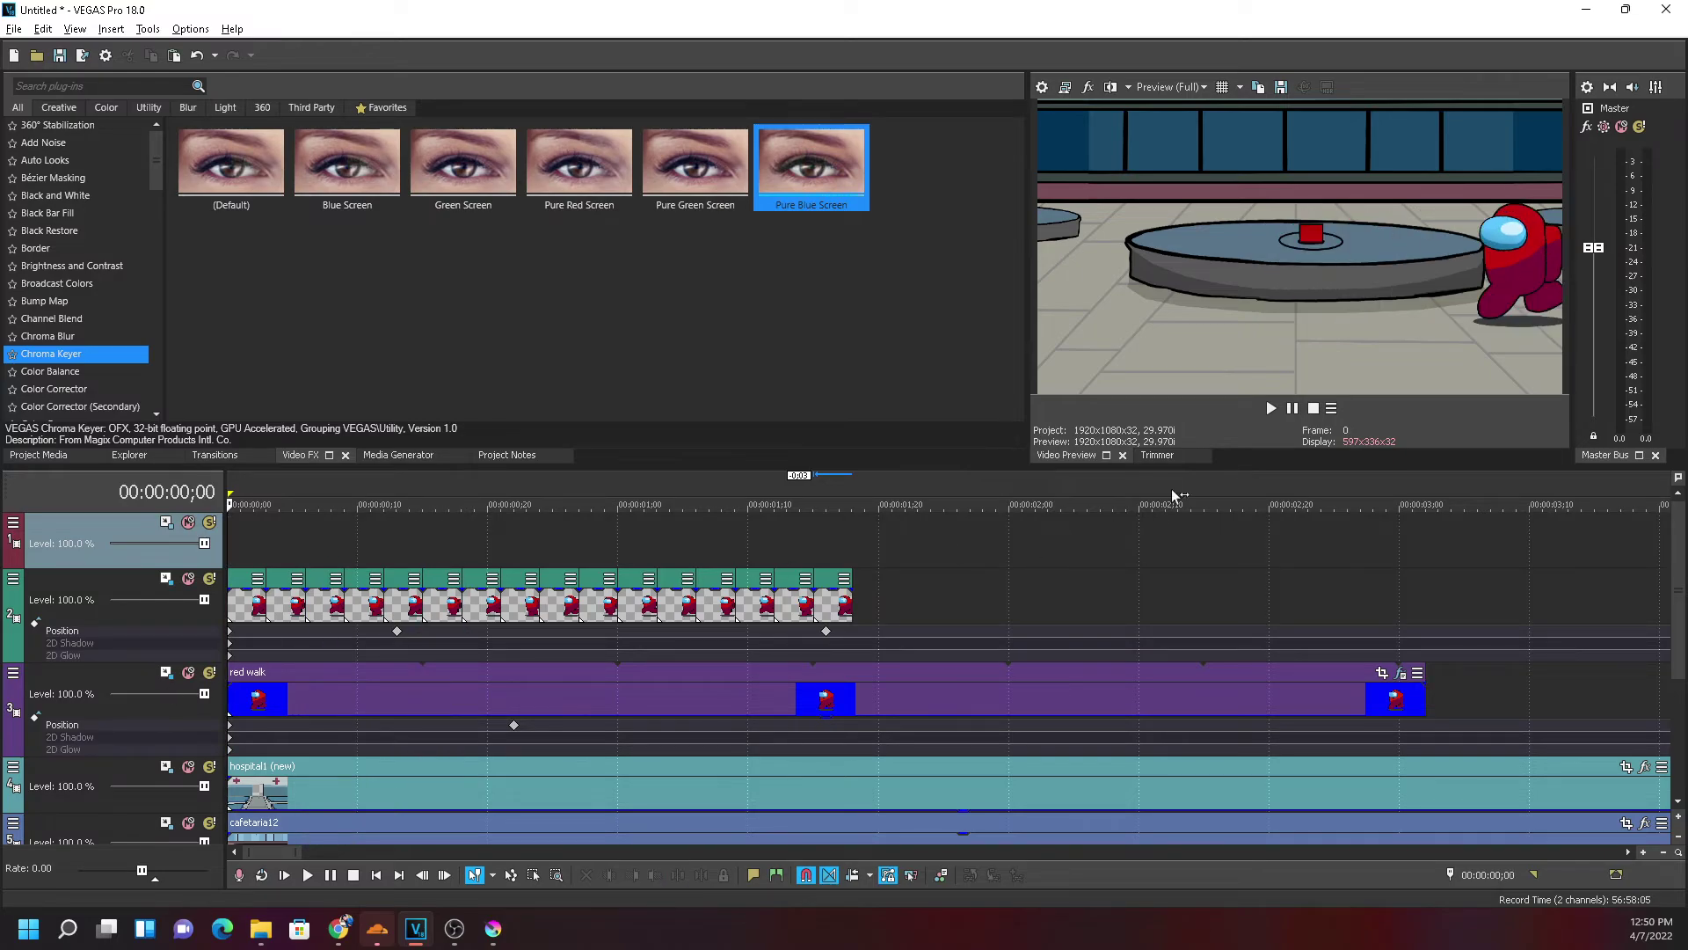
pyautogui.click(1293, 408)
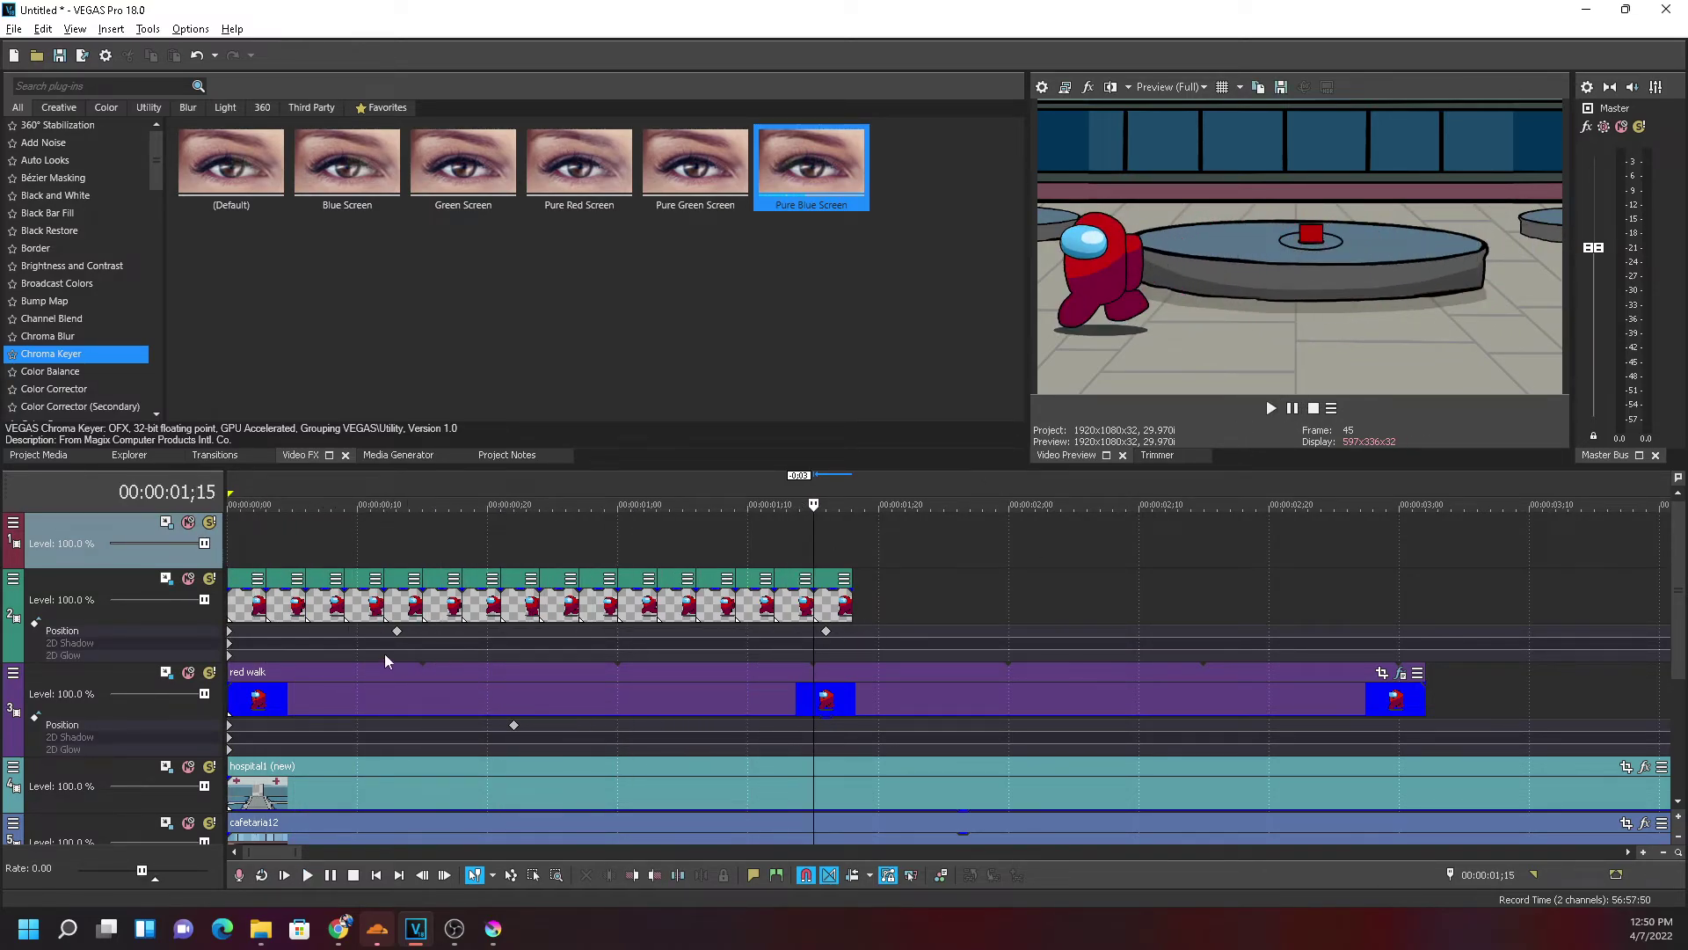
pyautogui.click(395, 696)
pyautogui.hotkey('ctrl', 'Home')
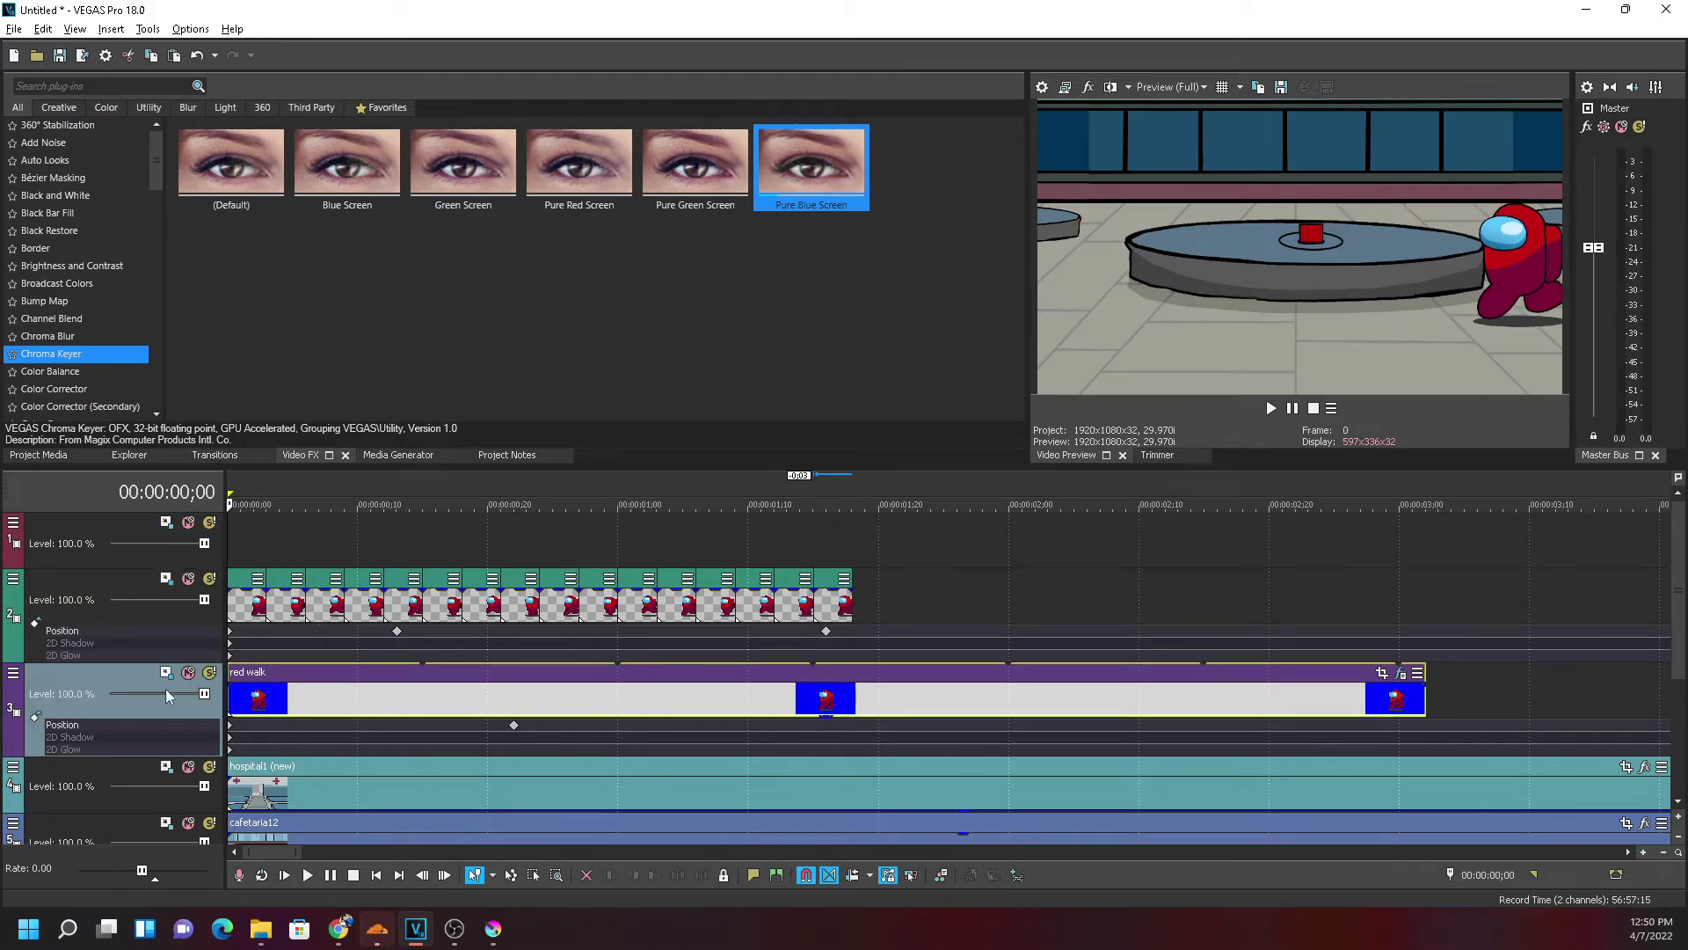
pyautogui.click(1288, 410)
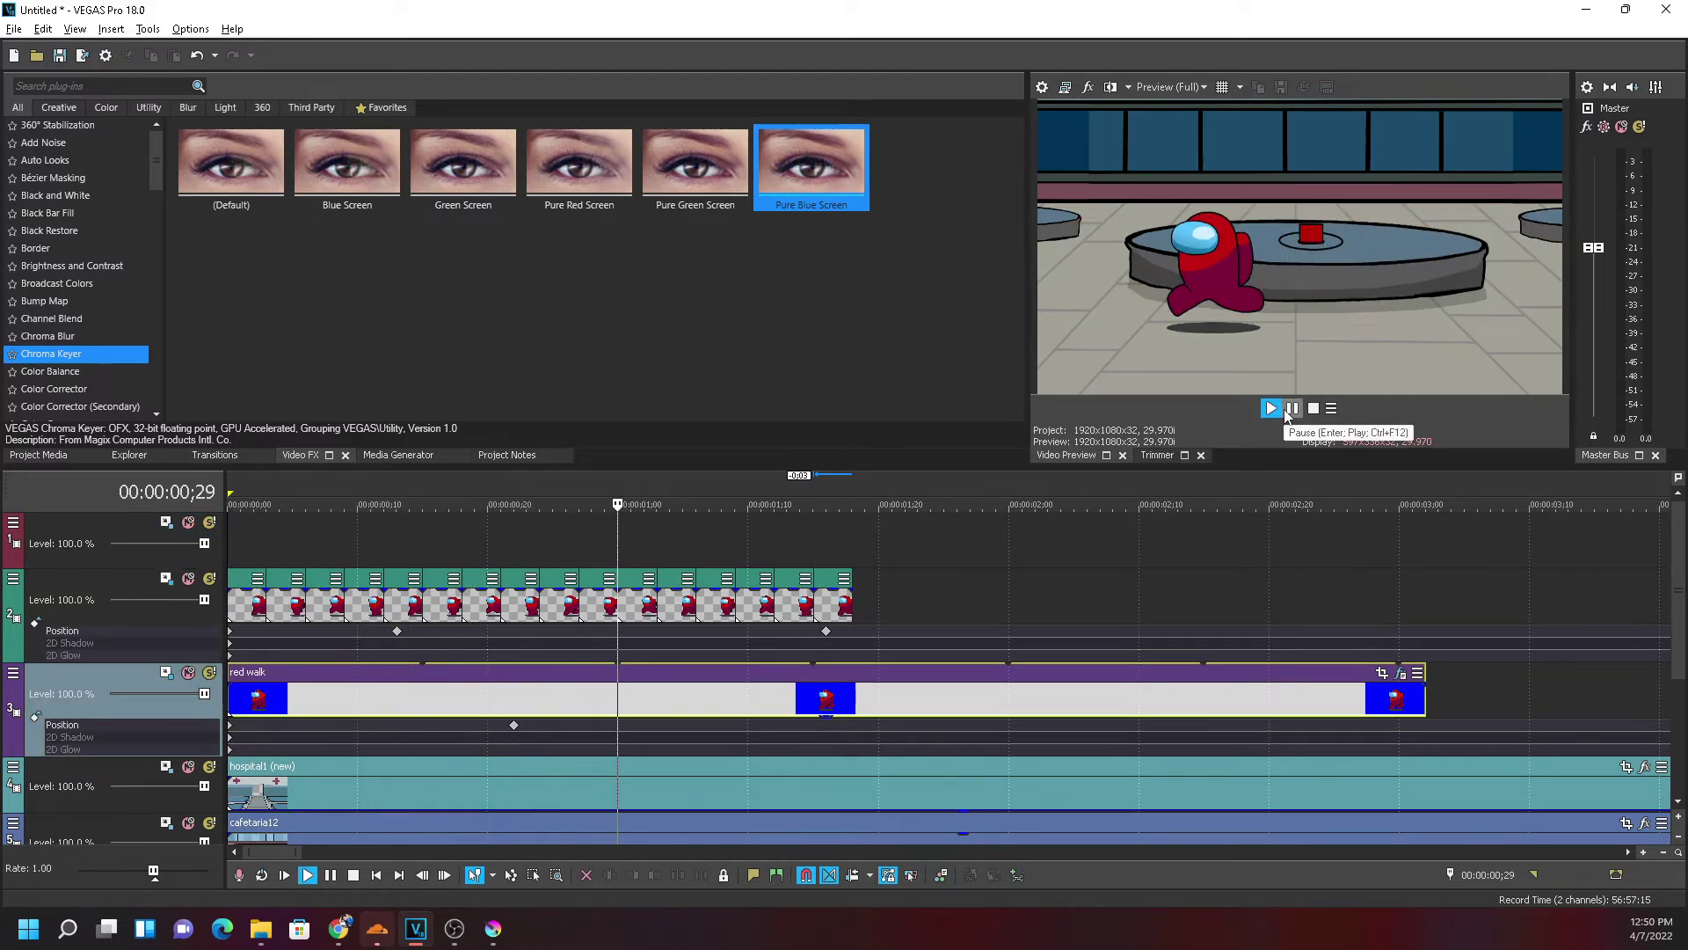
pyautogui.click(398, 632)
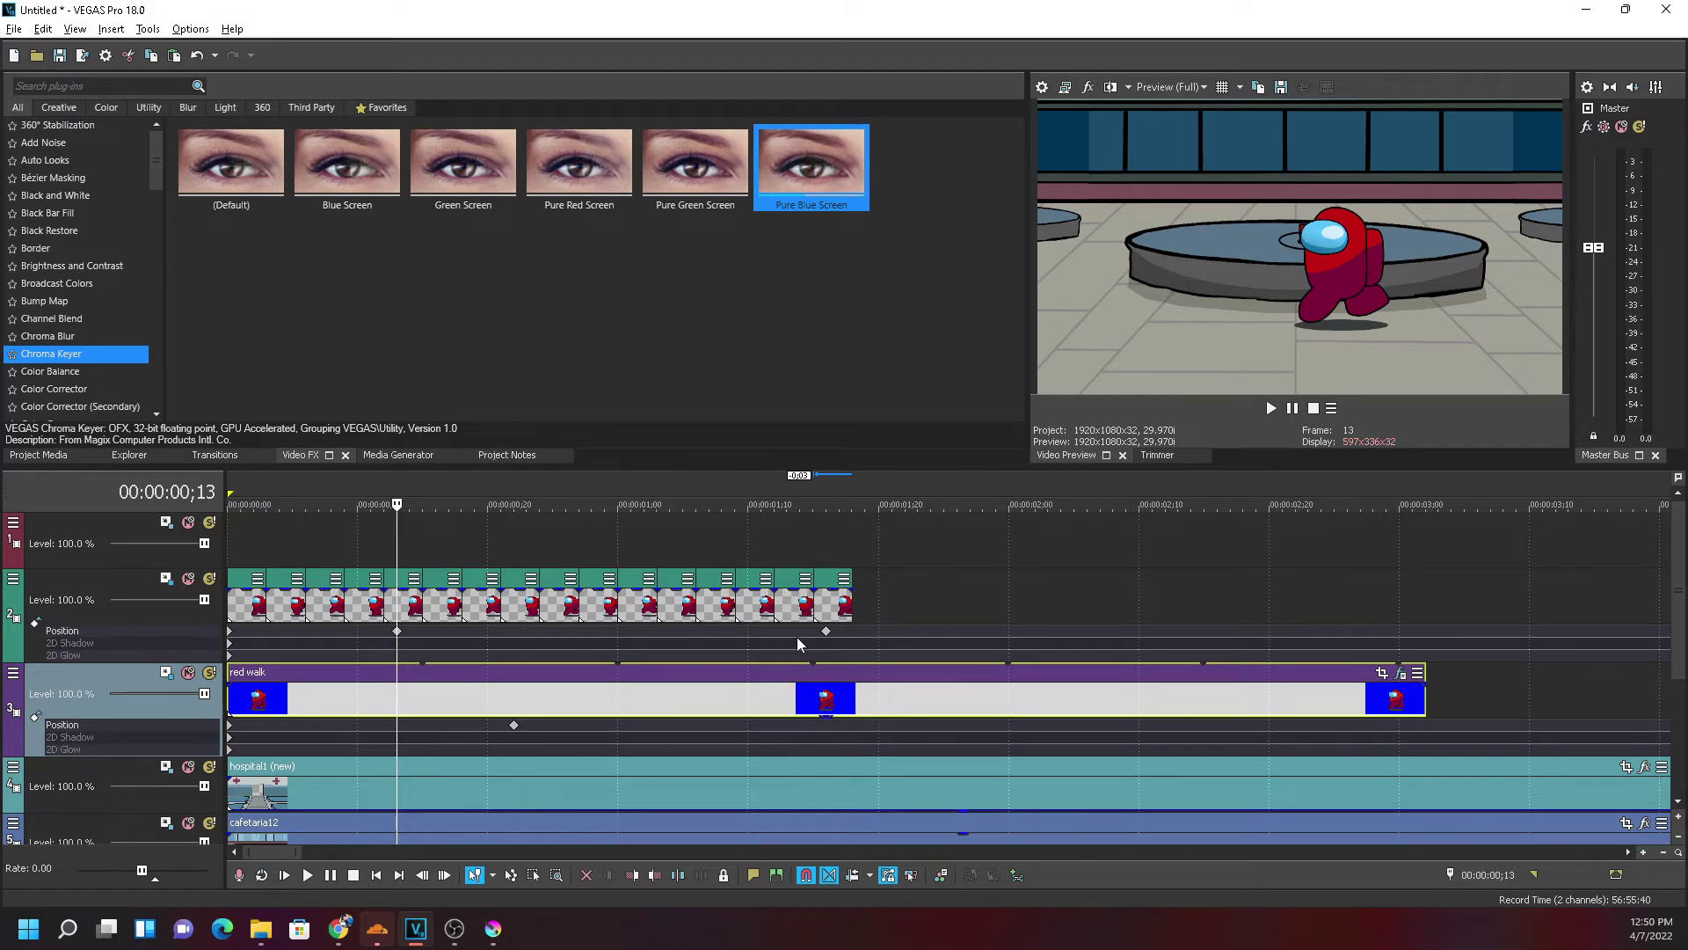
# Move the last position keyframe on track 2 to 00:00:03;09
pyautogui.moveTo(825, 633)
pyautogui.mouseDown()
pyautogui.moveTo(801, 634)
pyautogui.moveTo(838, 634)
pyautogui.mouseUp()
pyautogui.click(826, 632)
pyautogui.moveTo(825, 630); pyautogui.dragTo(956, 630)
pyautogui.moveTo(1489, 640); pyautogui.dragTo(1518, 633)
pyautogui.press('Home')
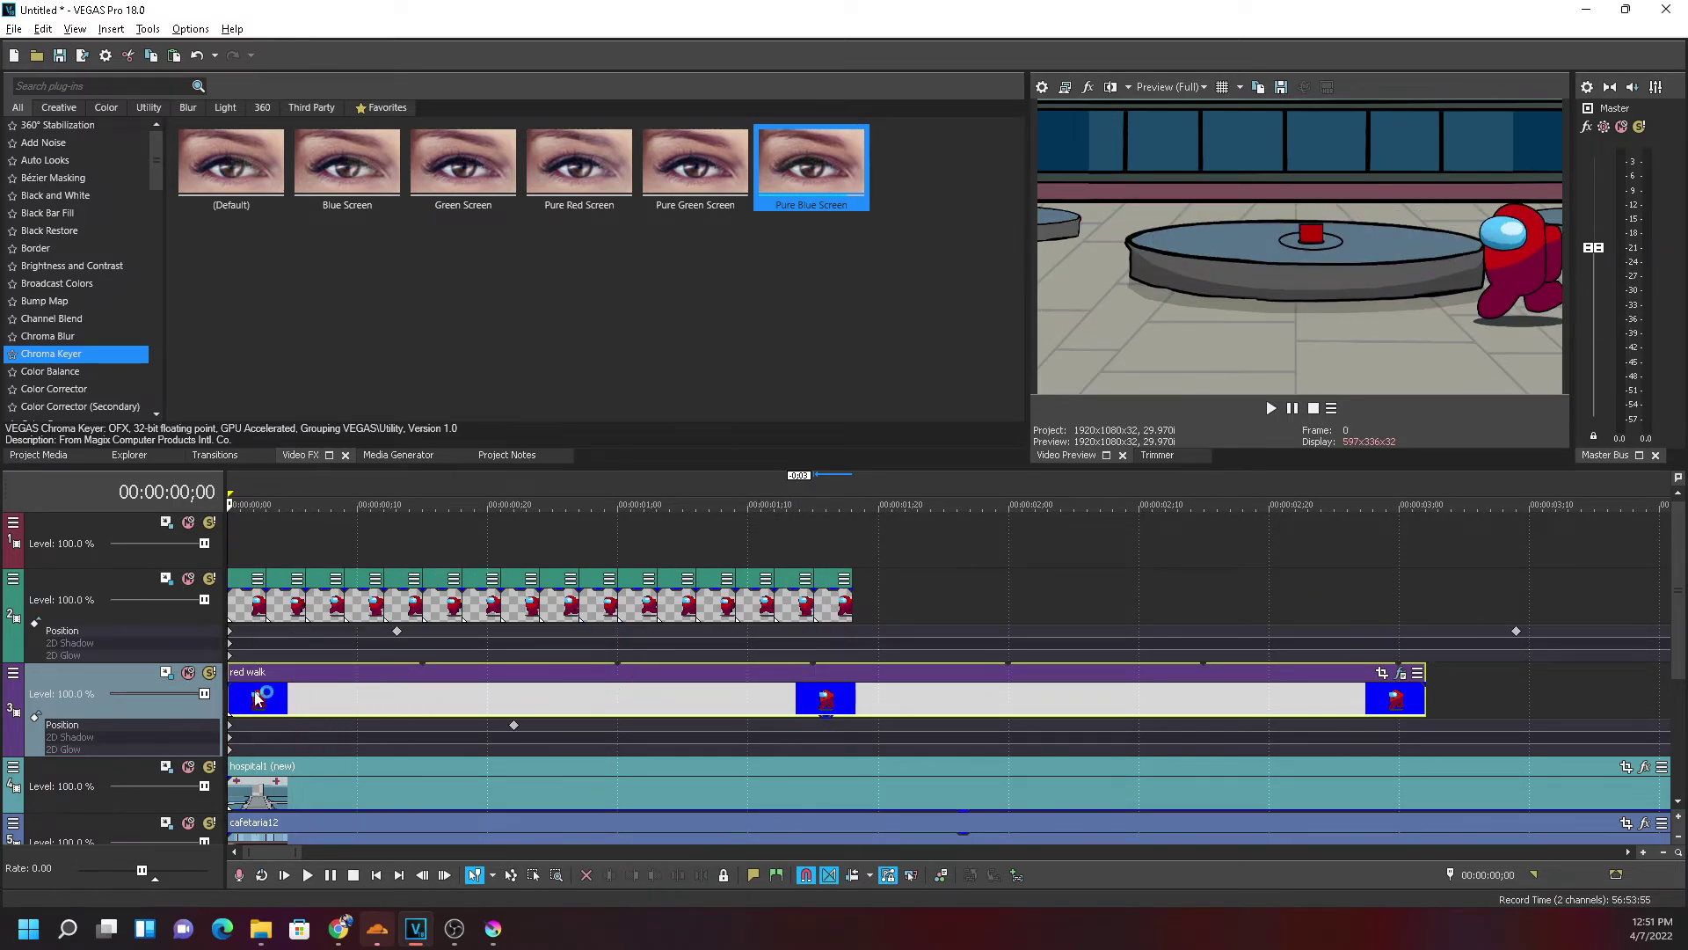
# Check the frames at track 2's 00:00:00;13 and last position keyframes, and play the animation from the start
pyautogui.doubleClick(398, 632)
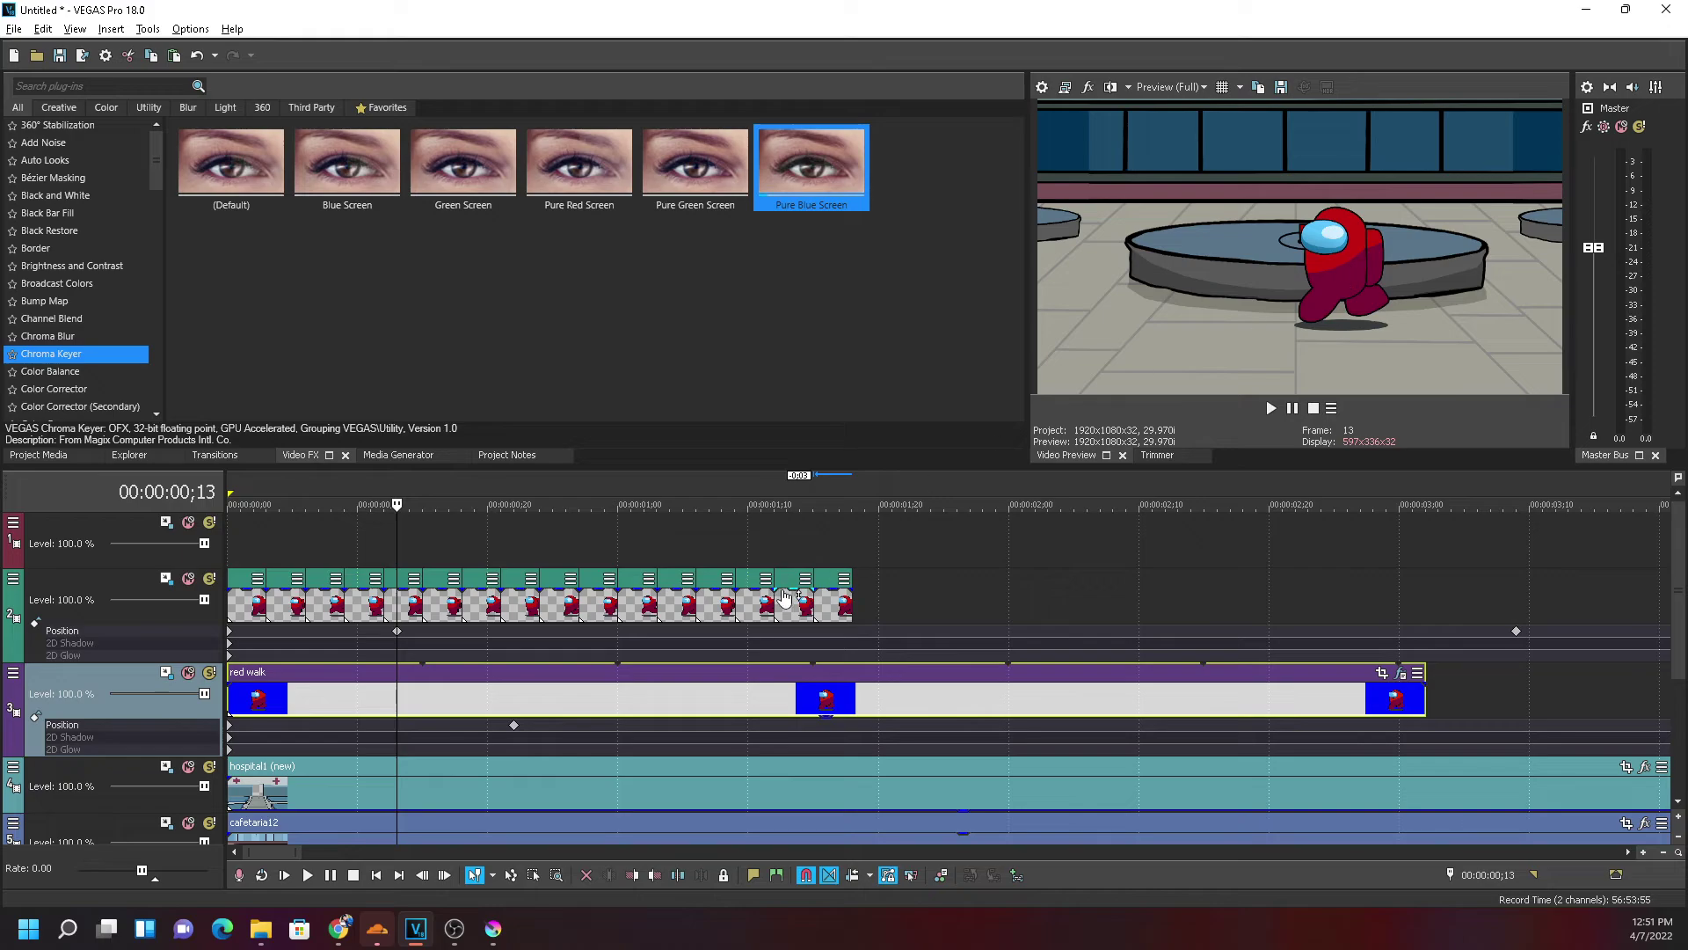
pyautogui.doubleClick(1515, 632)
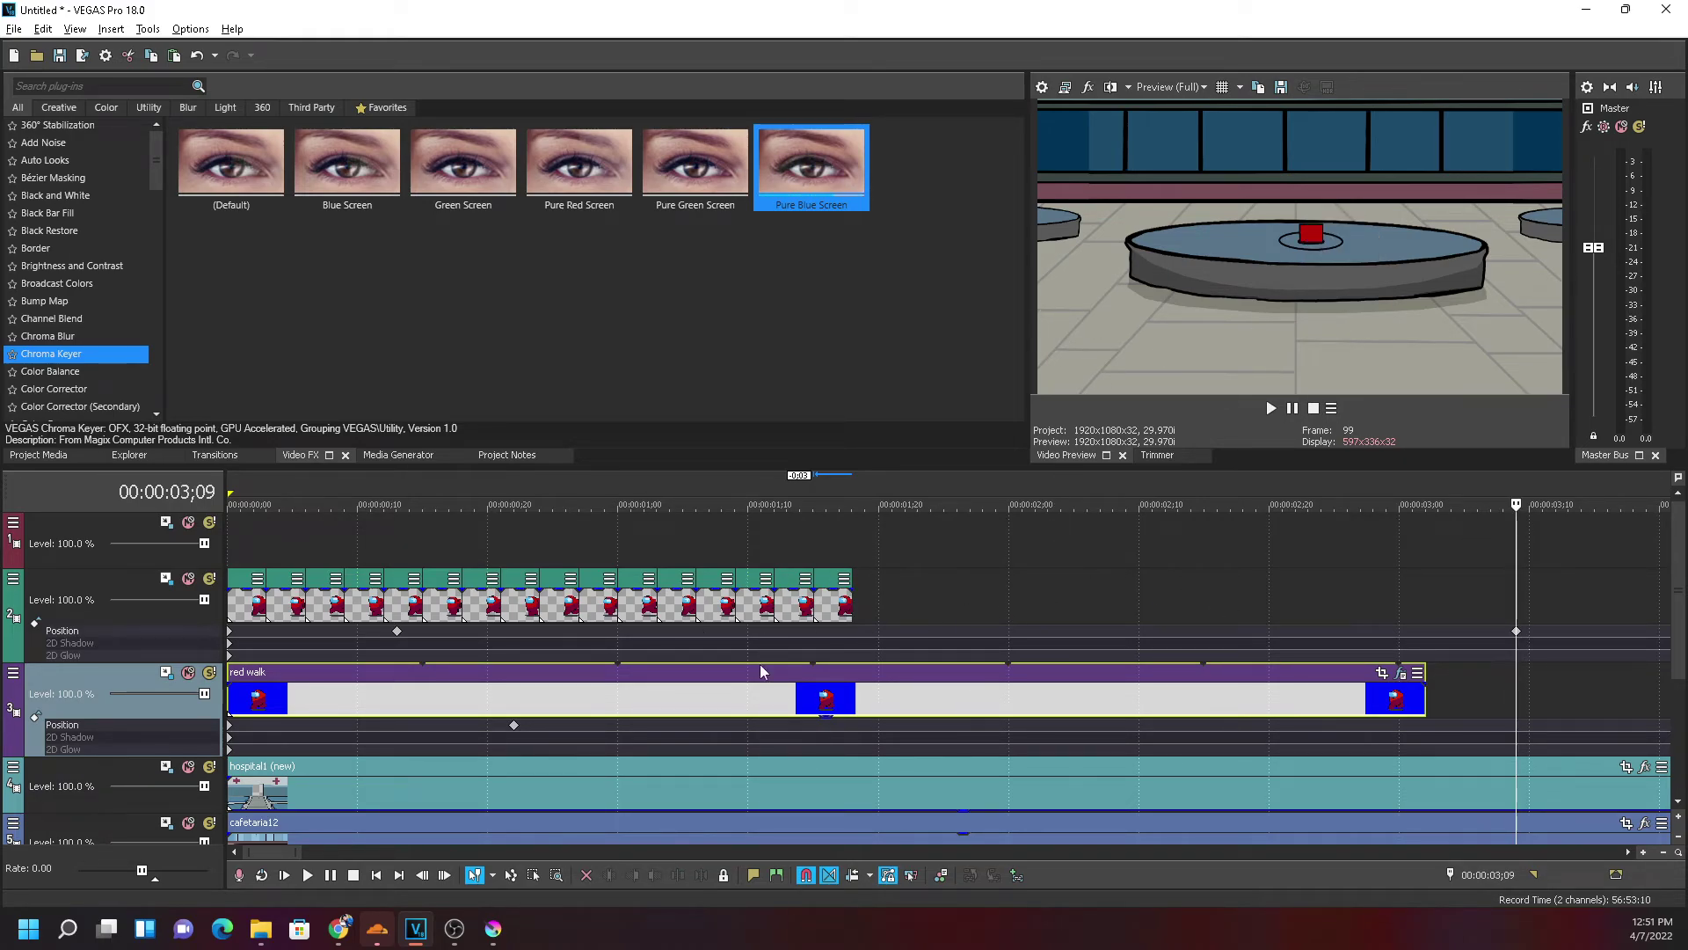
pyautogui.hotkey('ctrl', 'Home')
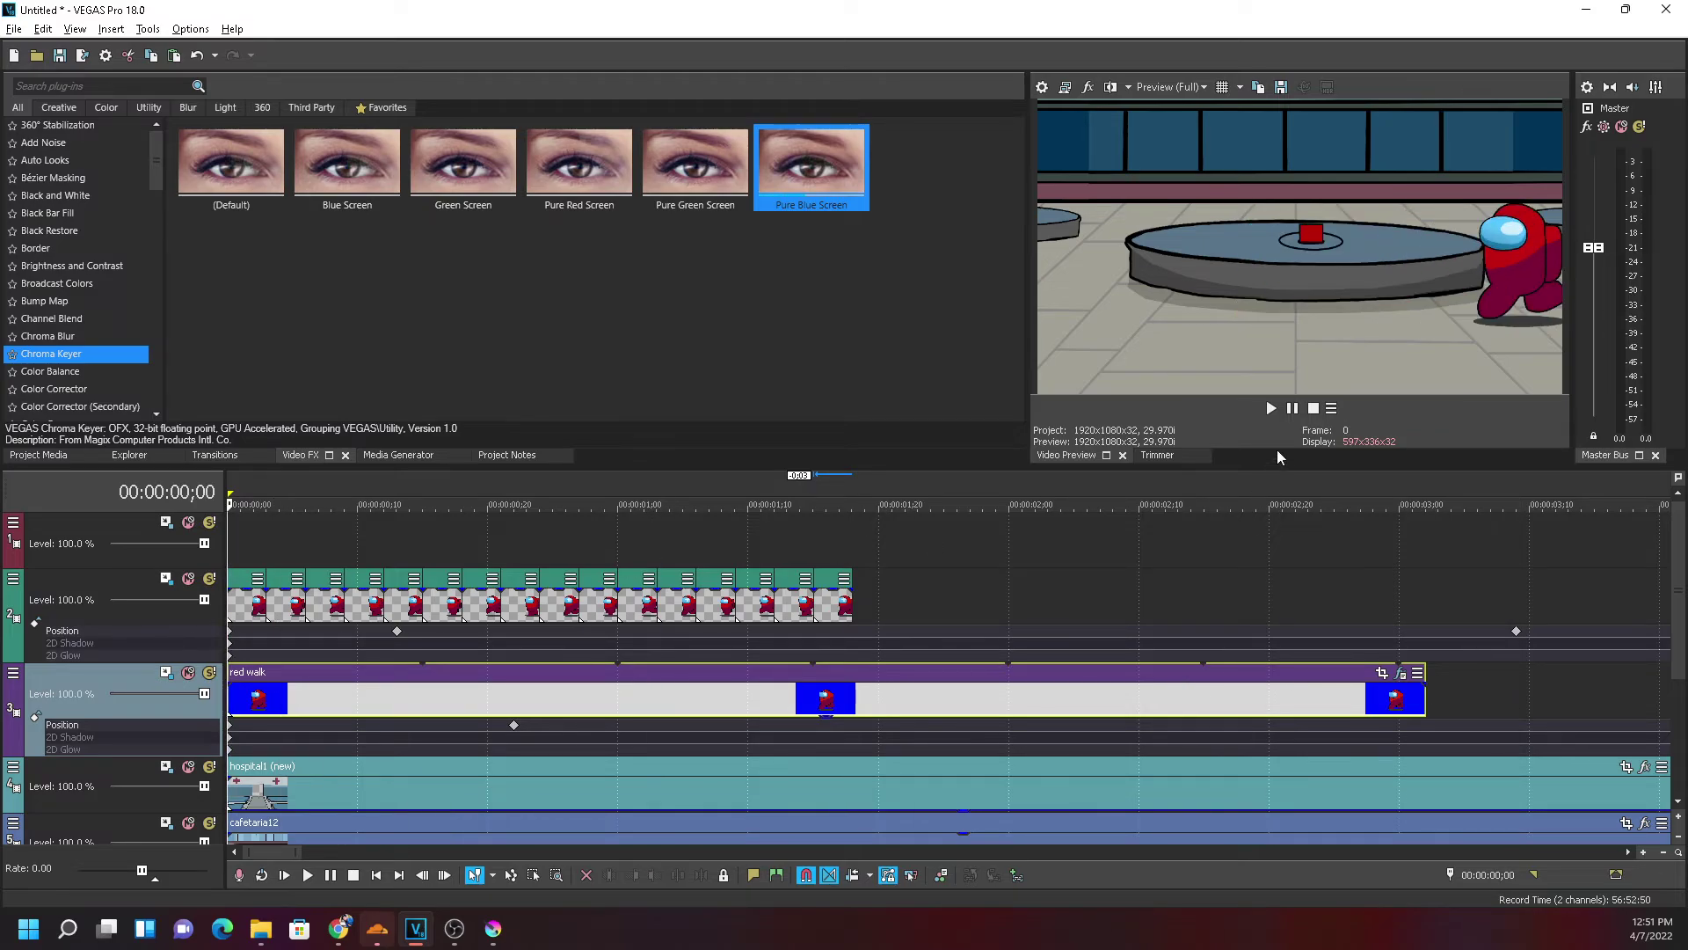
pyautogui.press('space')
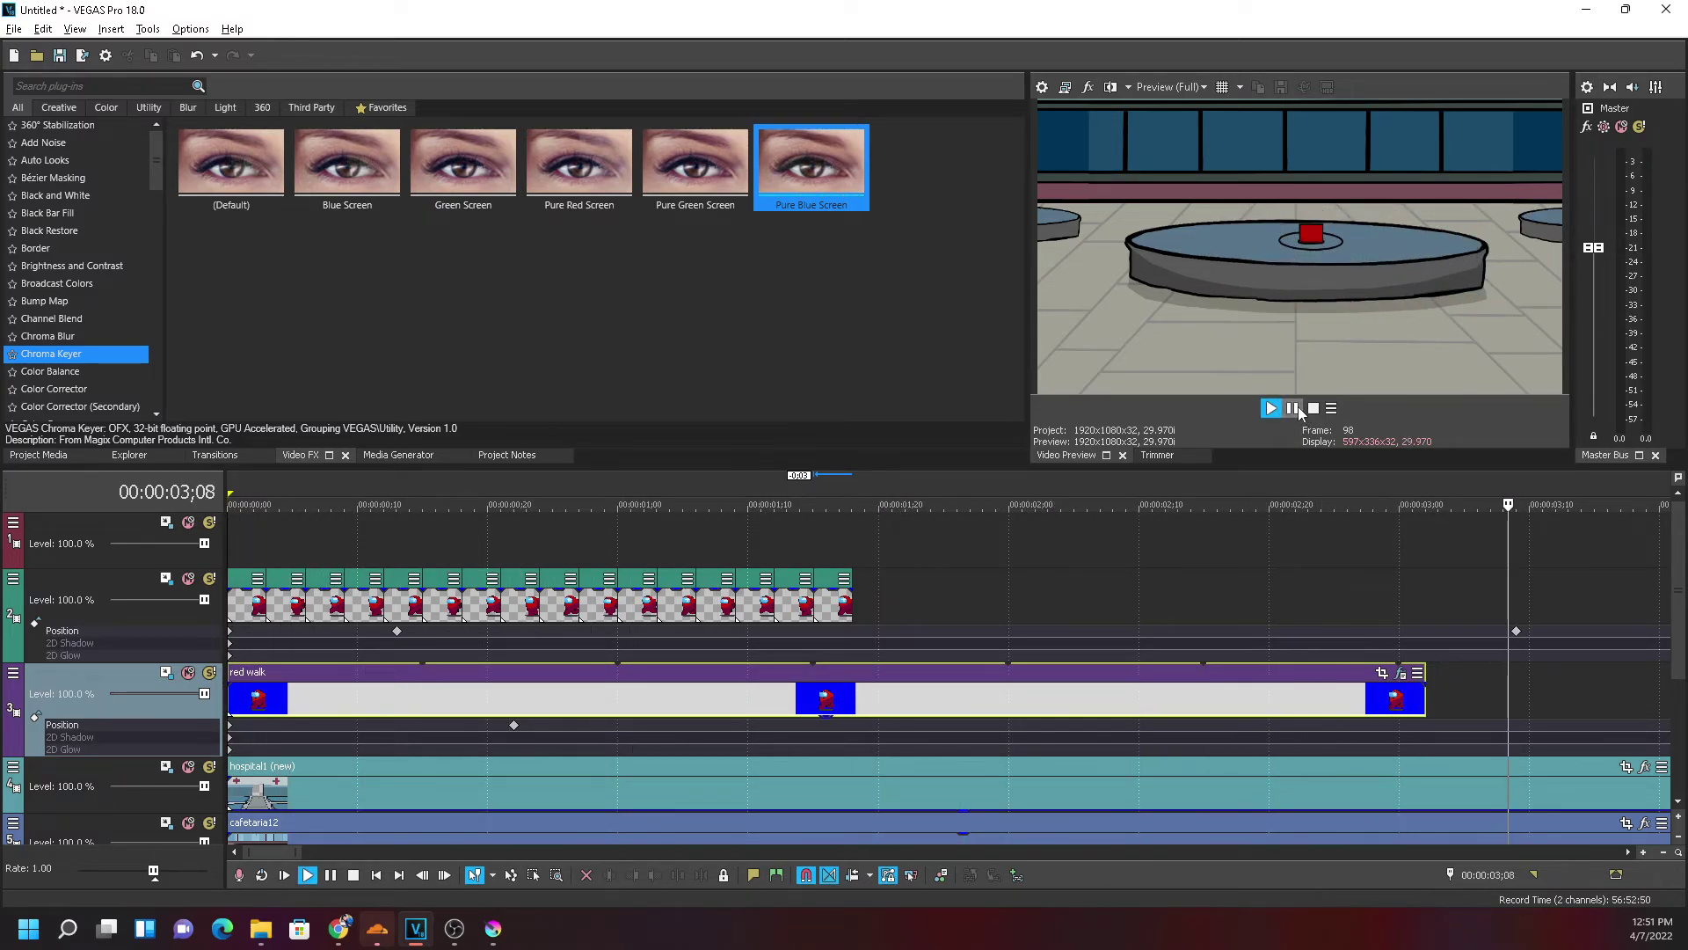
pyautogui.click(1296, 410)
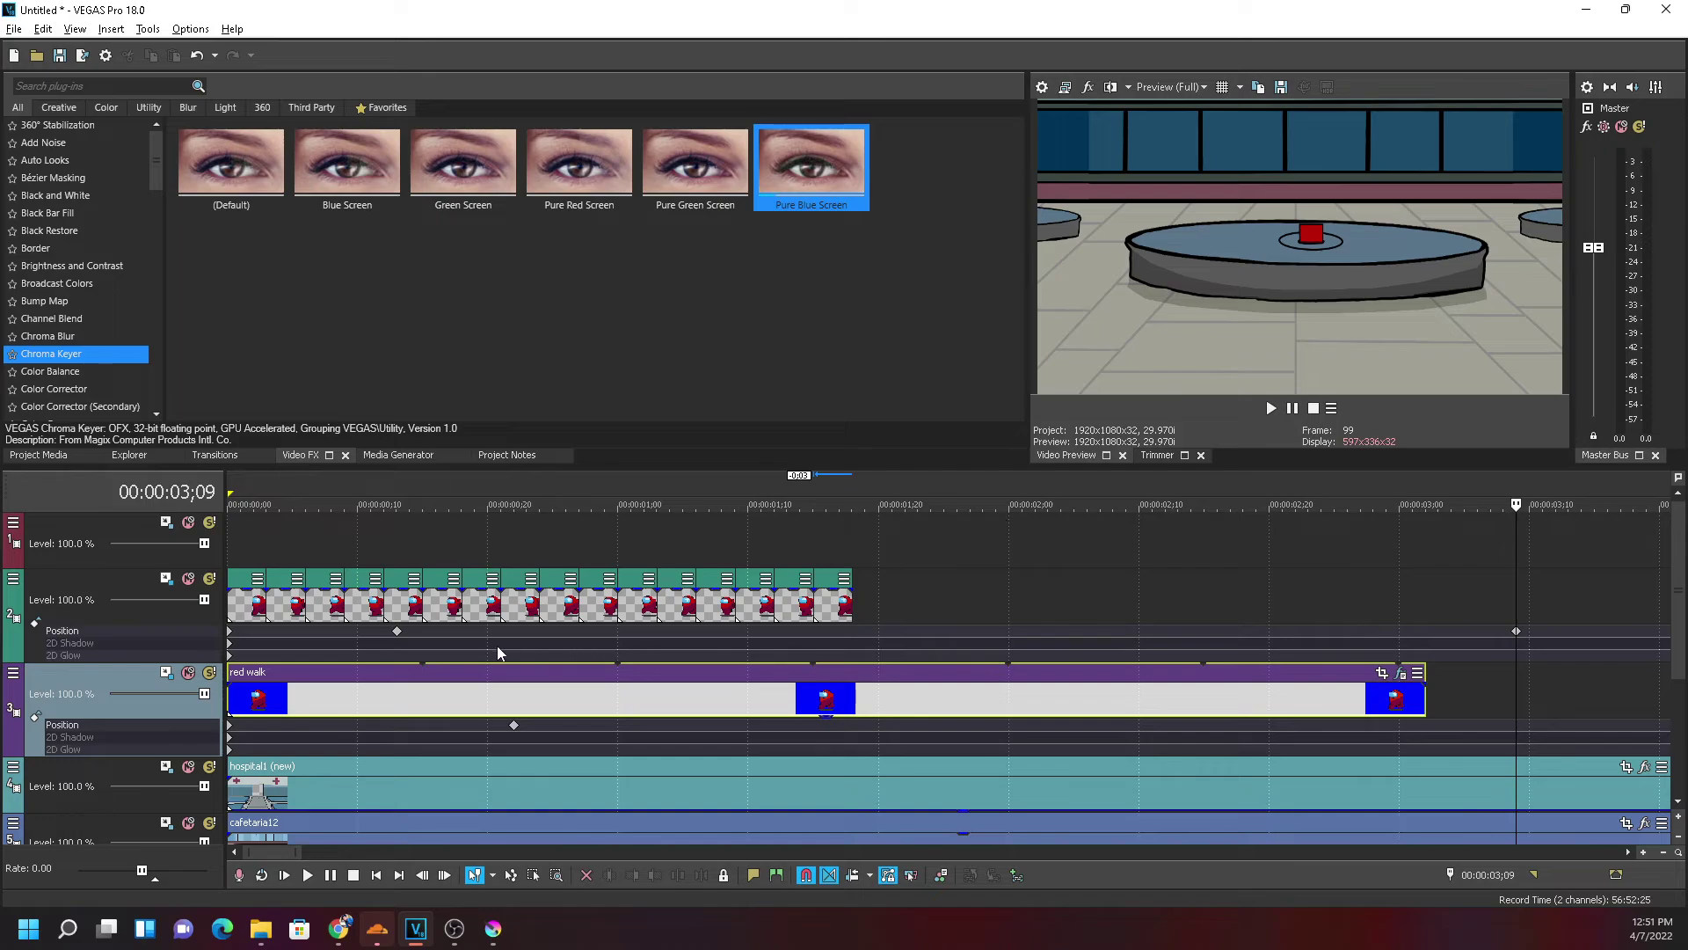
# Add a position keyframe on track 2 at 00:00:00;26
pyautogui.click(572, 626)
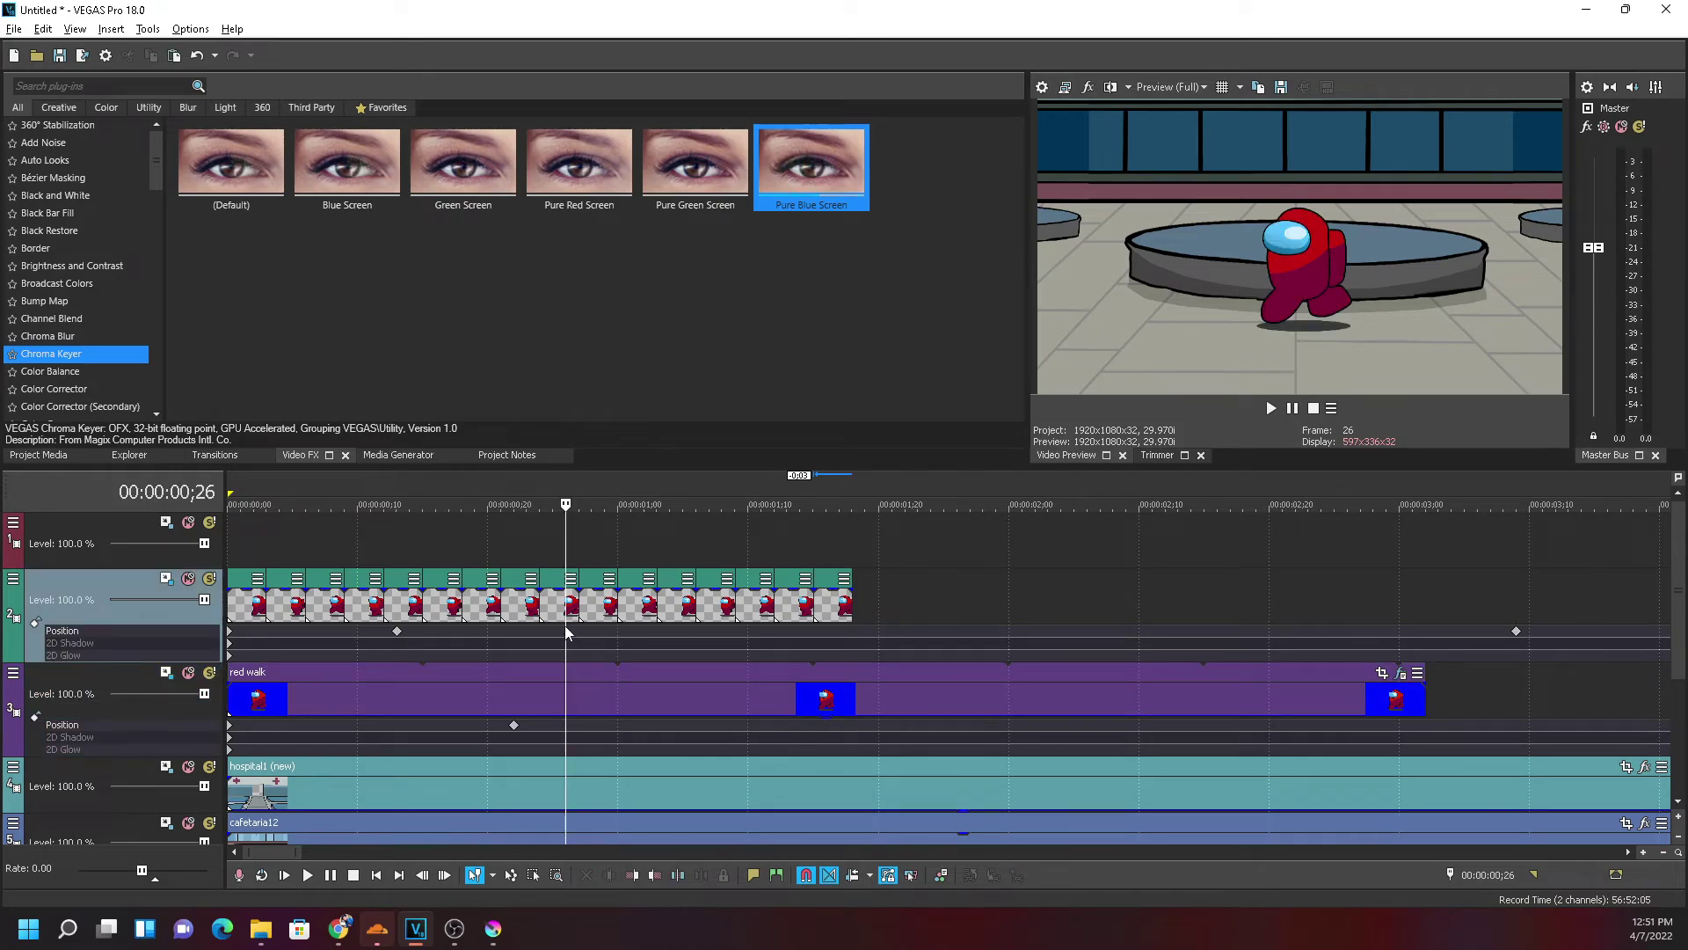
pyautogui.doubleClick(566, 631)
pyautogui.moveTo(561, 692); pyautogui.dragTo(427, 696)
pyautogui.scroll(-2, 760, 686)
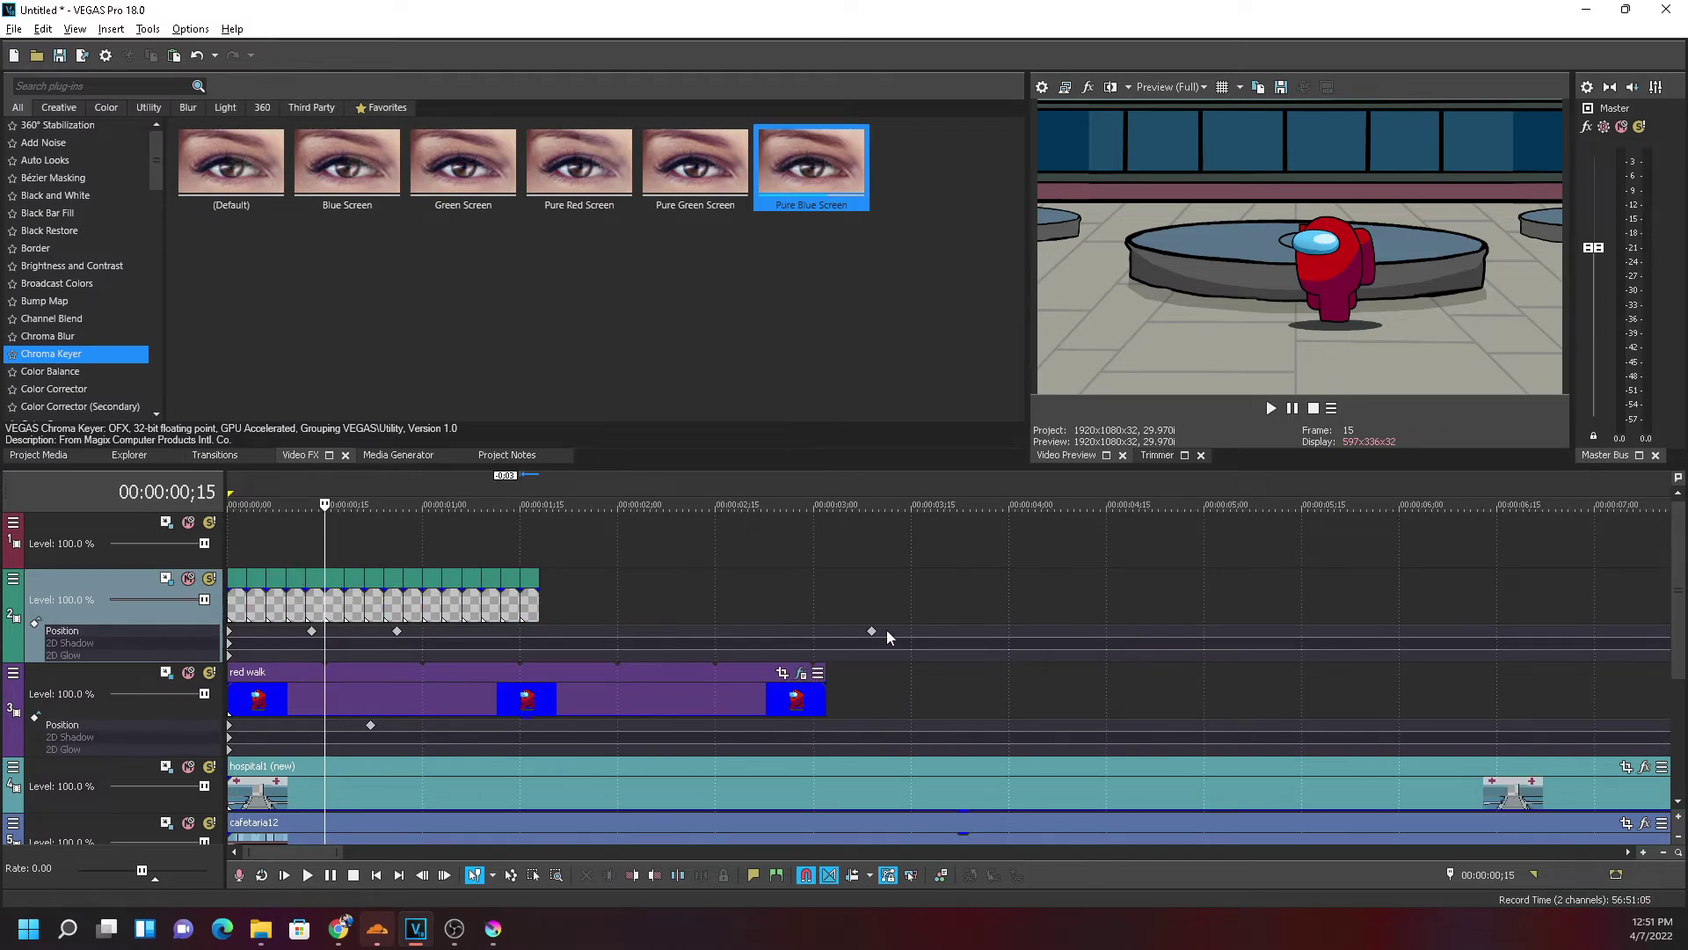
# Move the last position keyframe on track 2 to about 00:00:06;19 and play the slower walk from the start
pyautogui.moveTo(874, 631); pyautogui.dragTo(1526, 644)
pyautogui.click(397, 632)
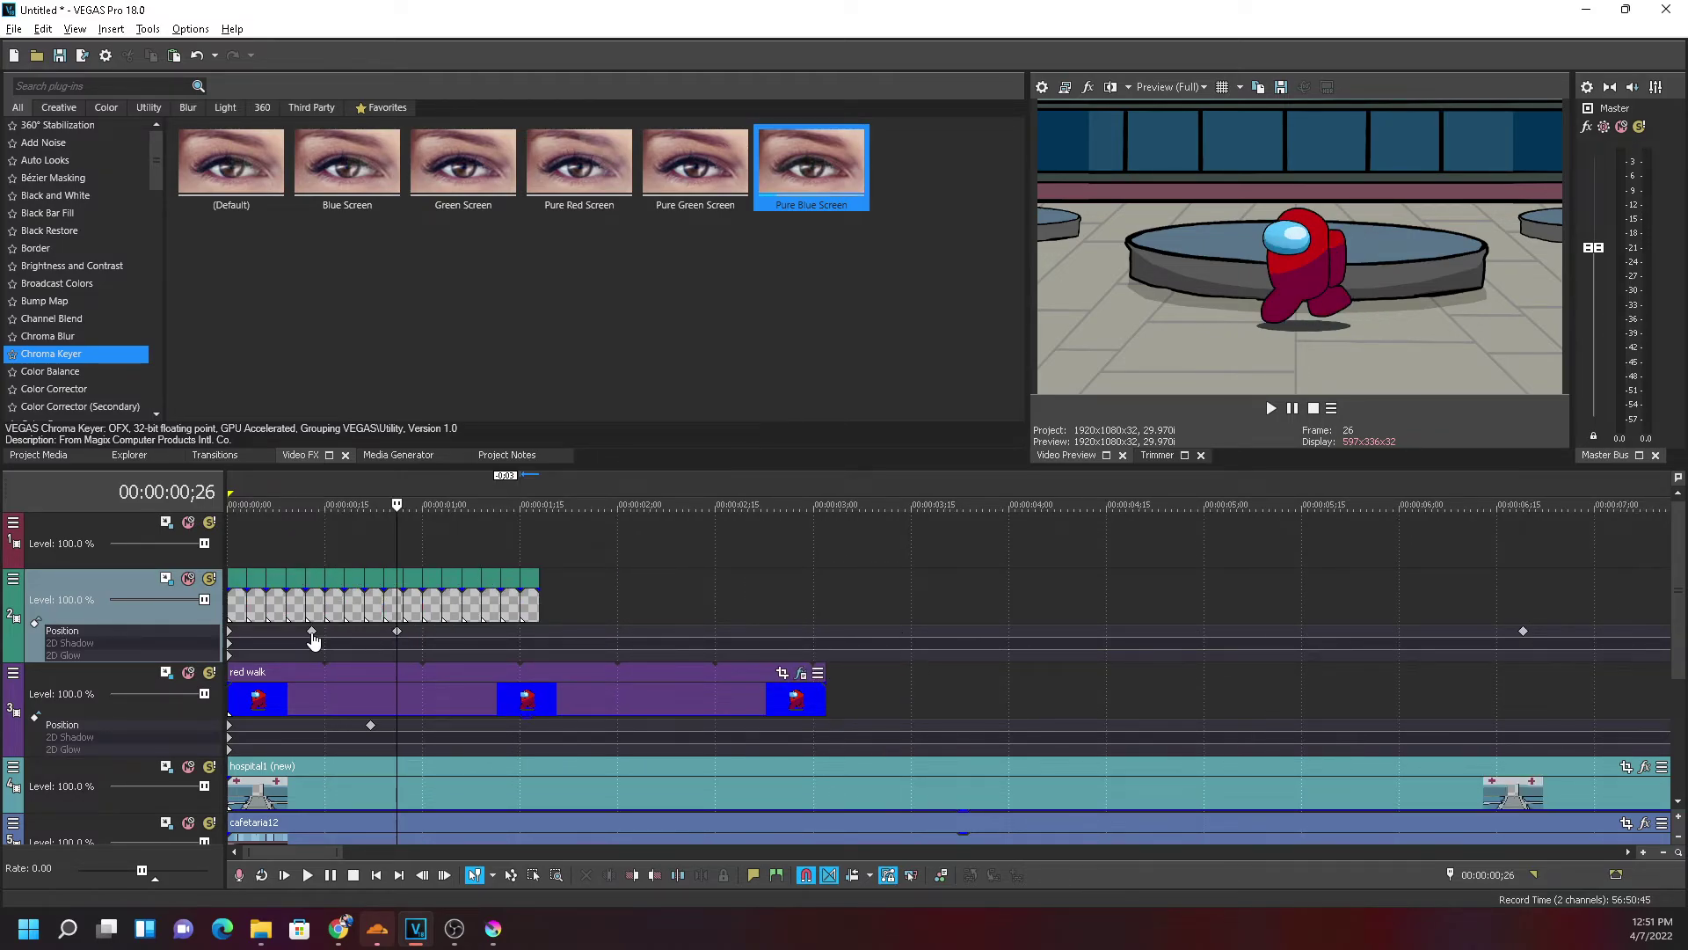
pyautogui.click(312, 632)
pyautogui.hotkey('ctrl', 'Home')
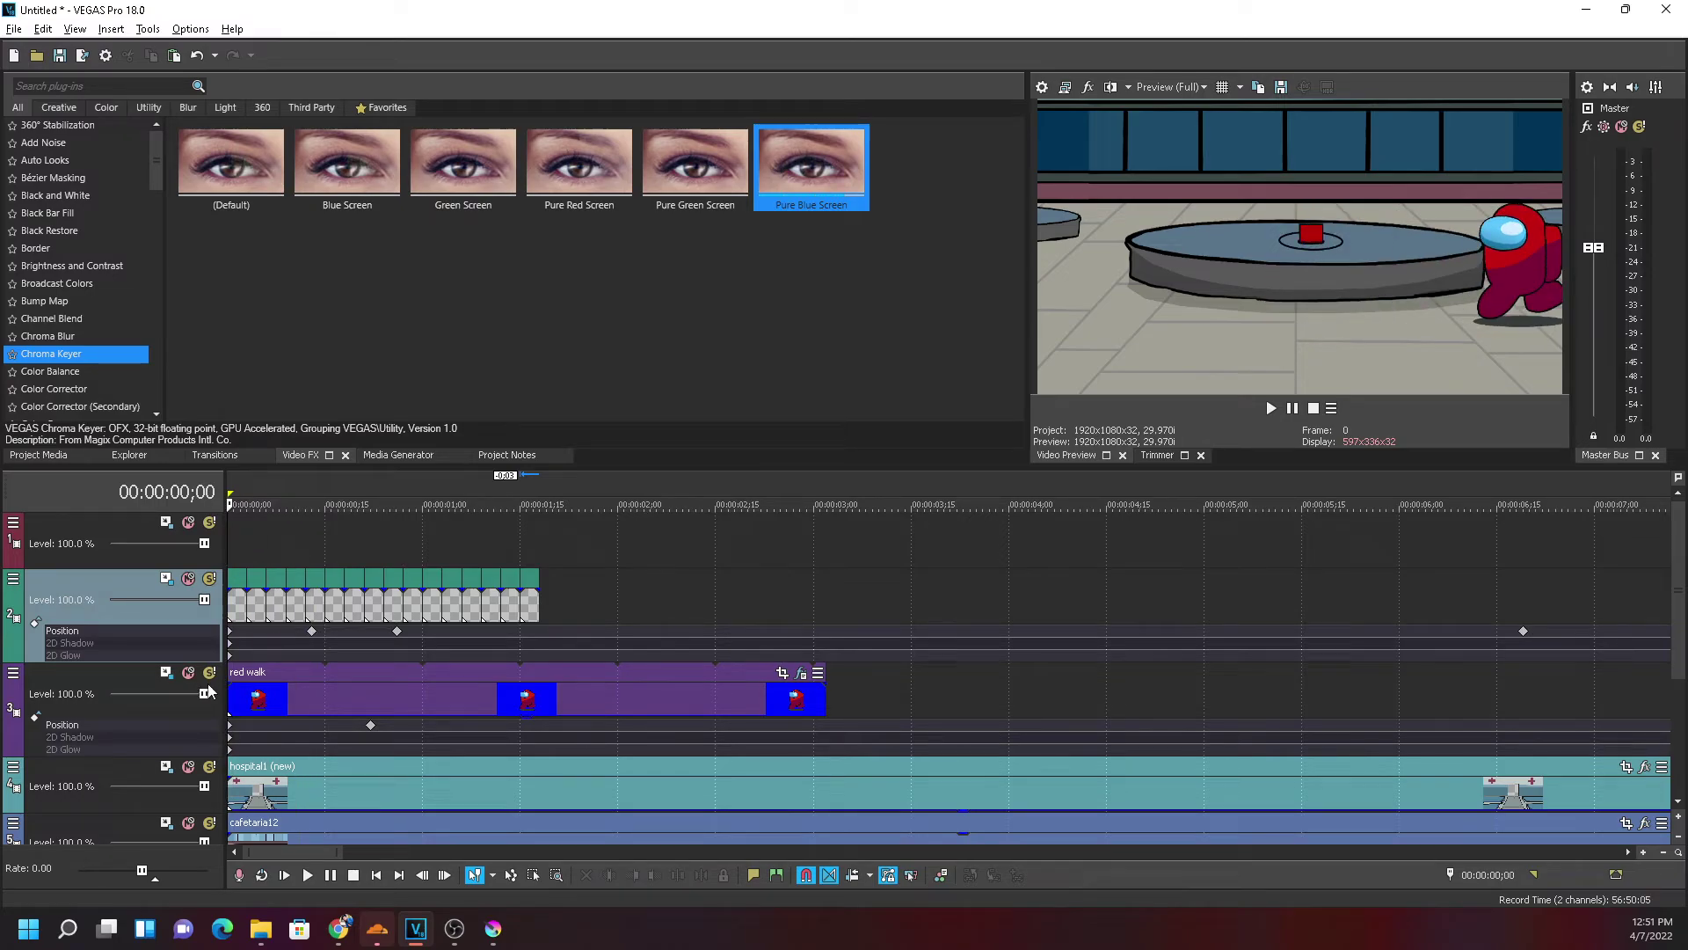
pyautogui.click(1273, 411)
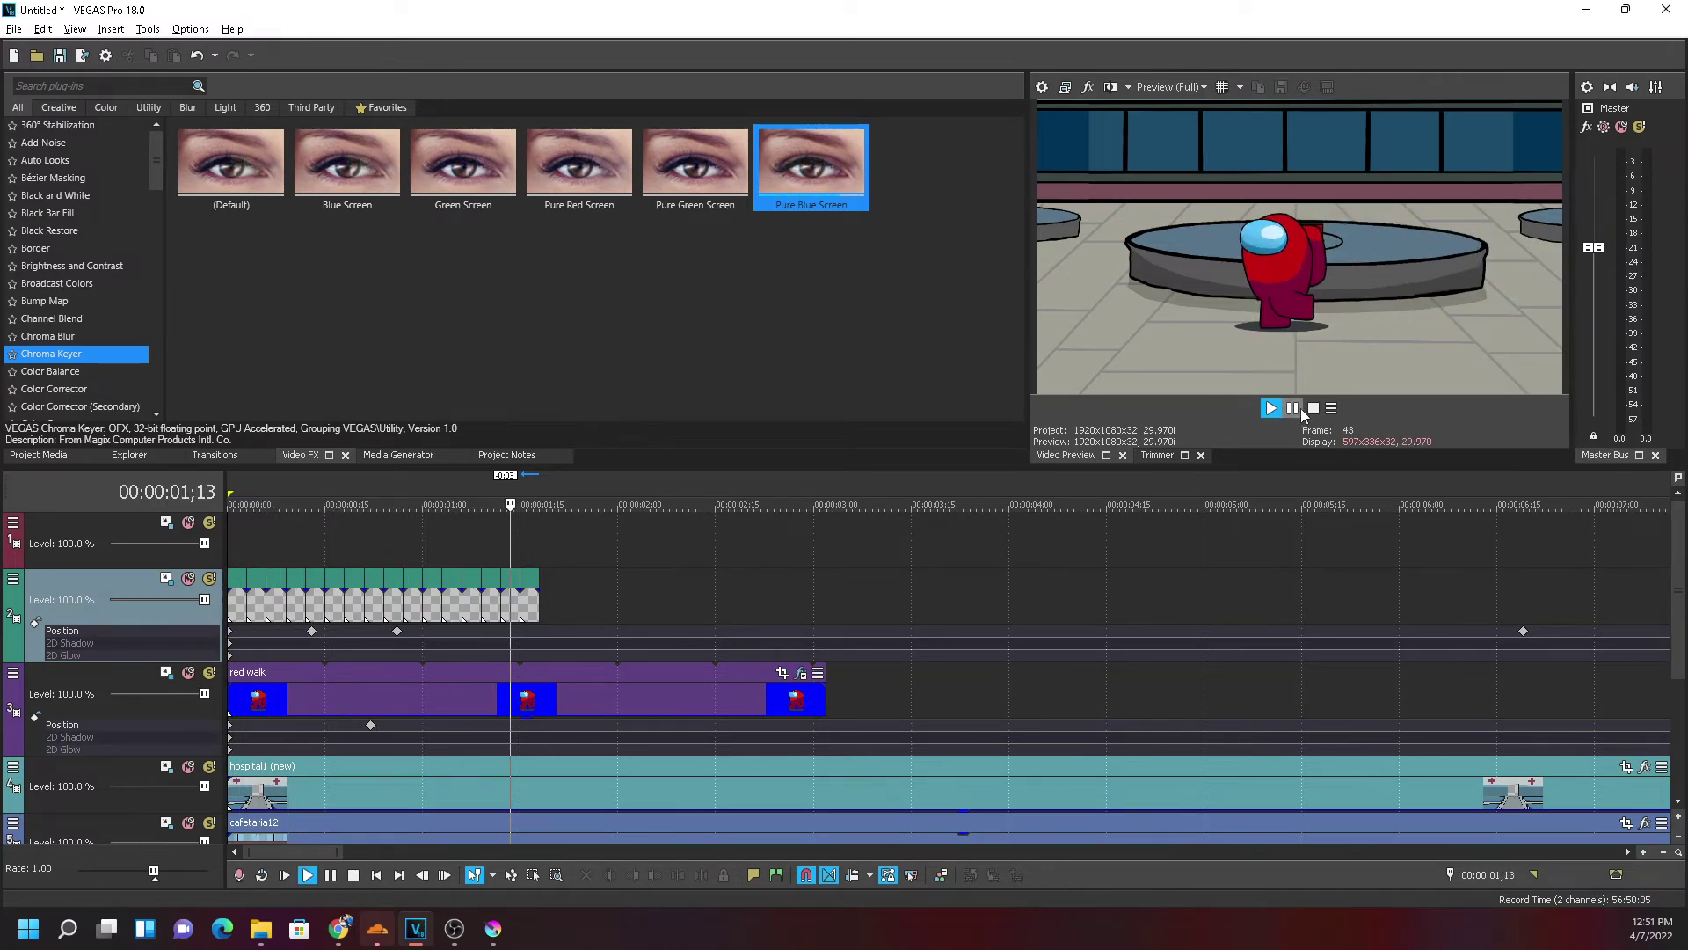
pyautogui.click(1297, 411)
# Copy the first four walk clips of track 2, paste them on track 1, and move them to the end of track 2's clips at 00:00:01;18
pyautogui.click(431, 616)
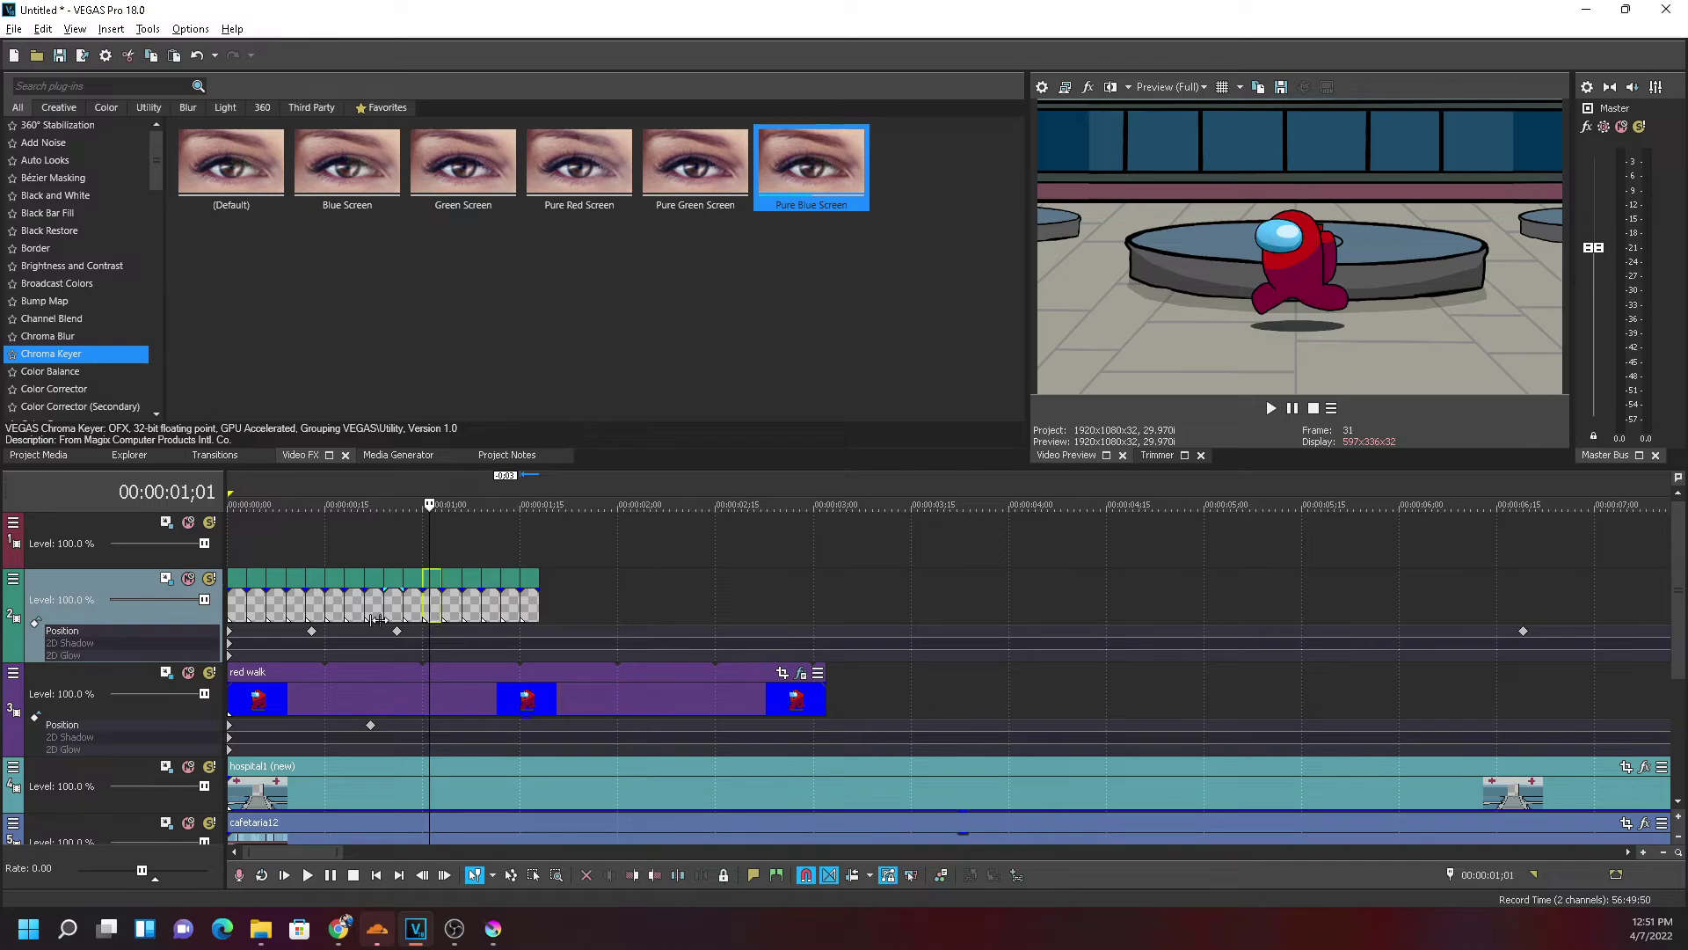
pyautogui.scroll(3, 524, 618)
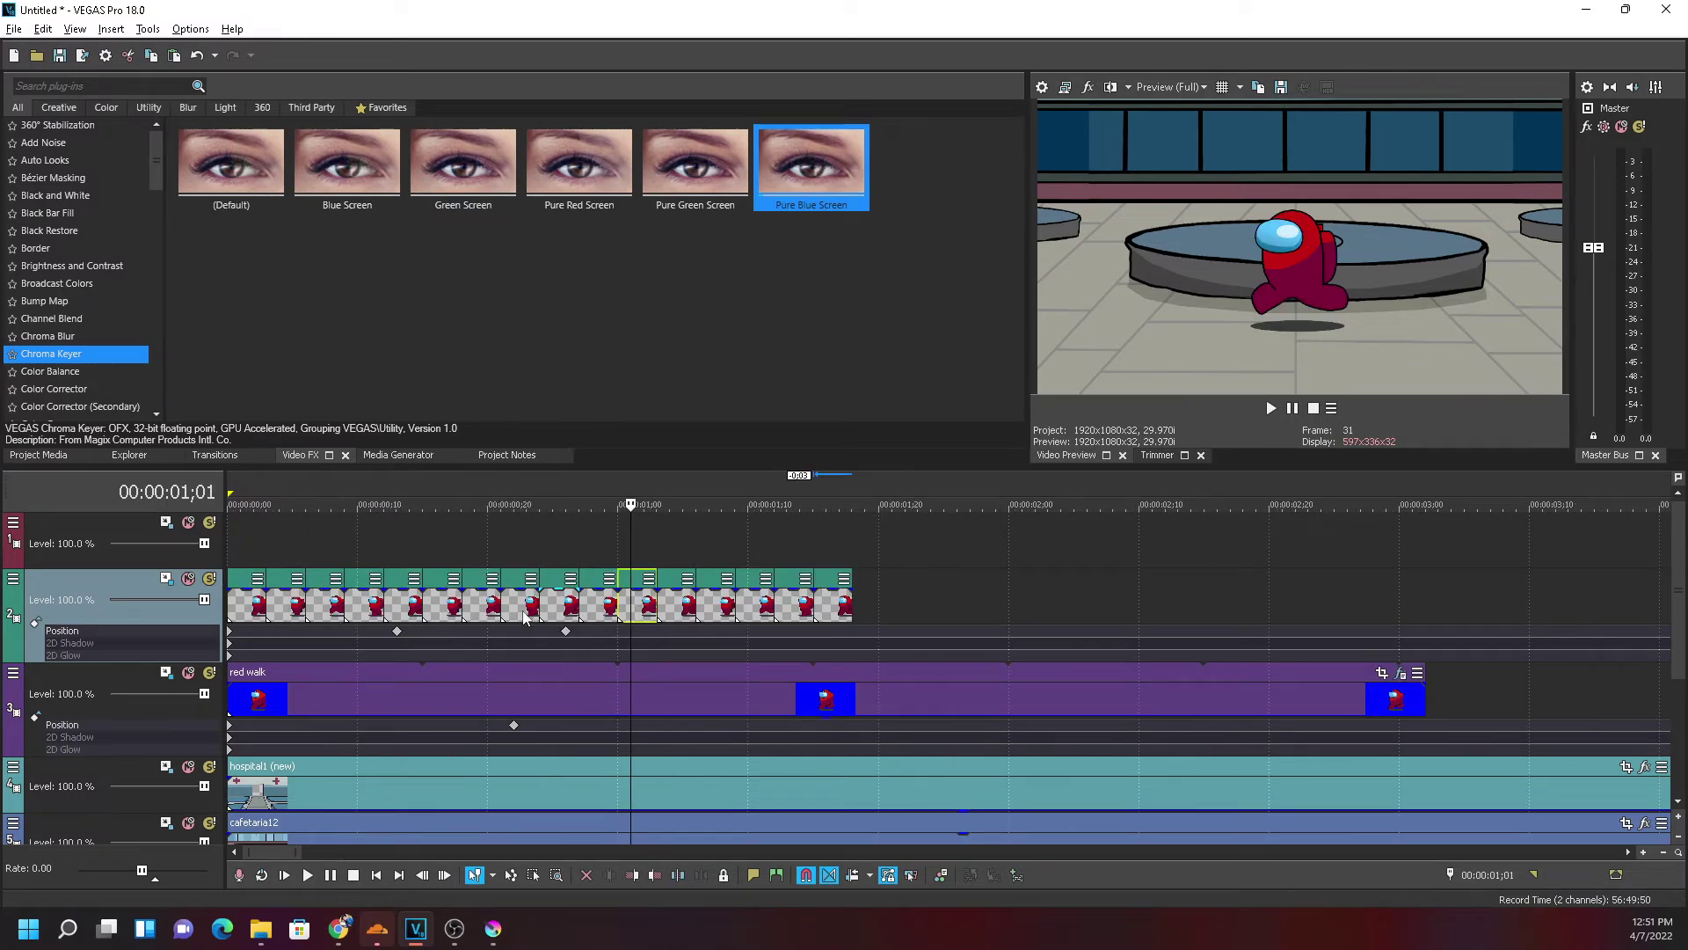
pyautogui.click(247, 619)
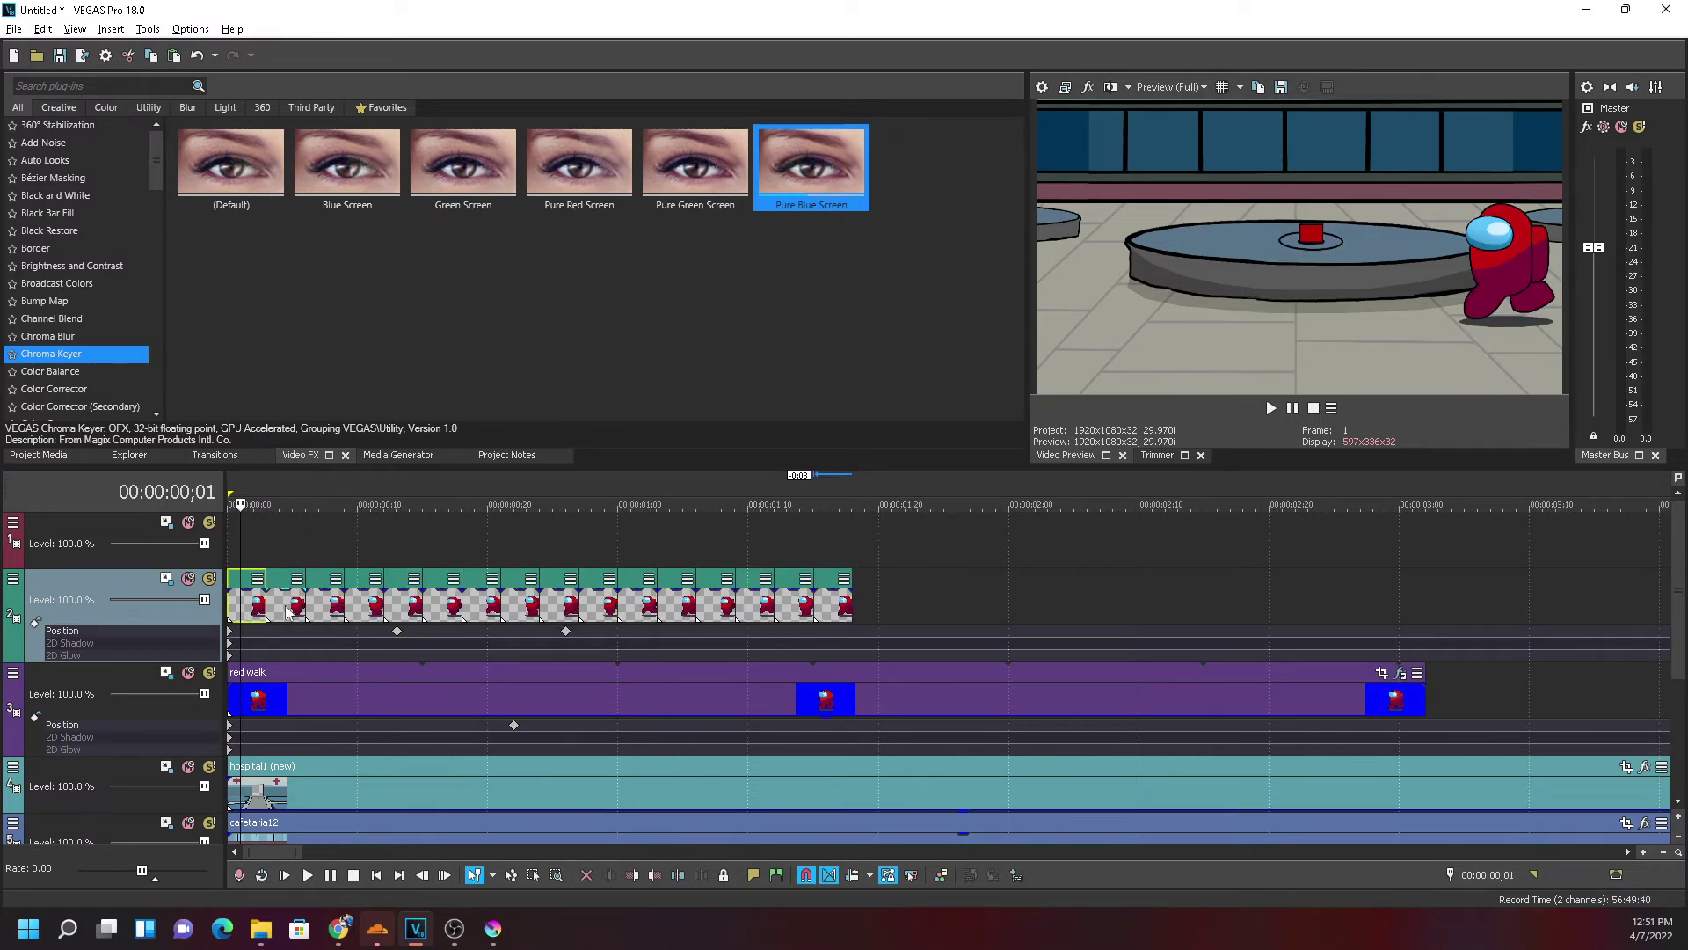
pyautogui.click(904, 560)
pyautogui.hotkey('ctrl', 'v')
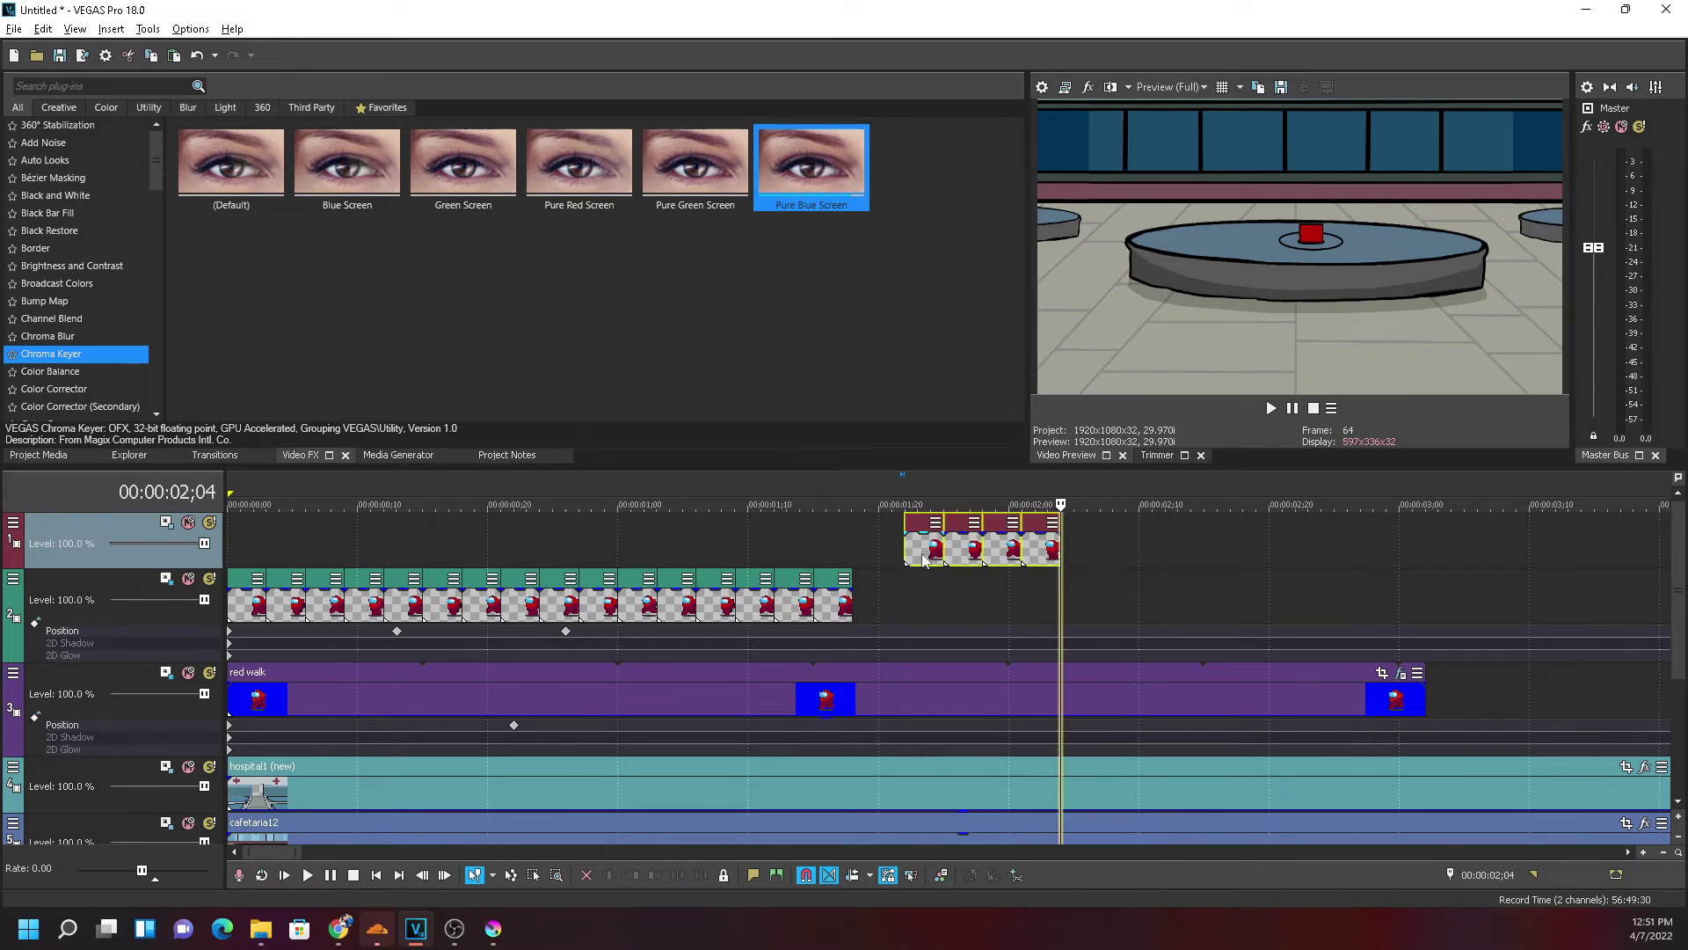
pyautogui.moveTo(923, 560); pyautogui.dragTo(871, 605)
pyautogui.click(1009, 630)
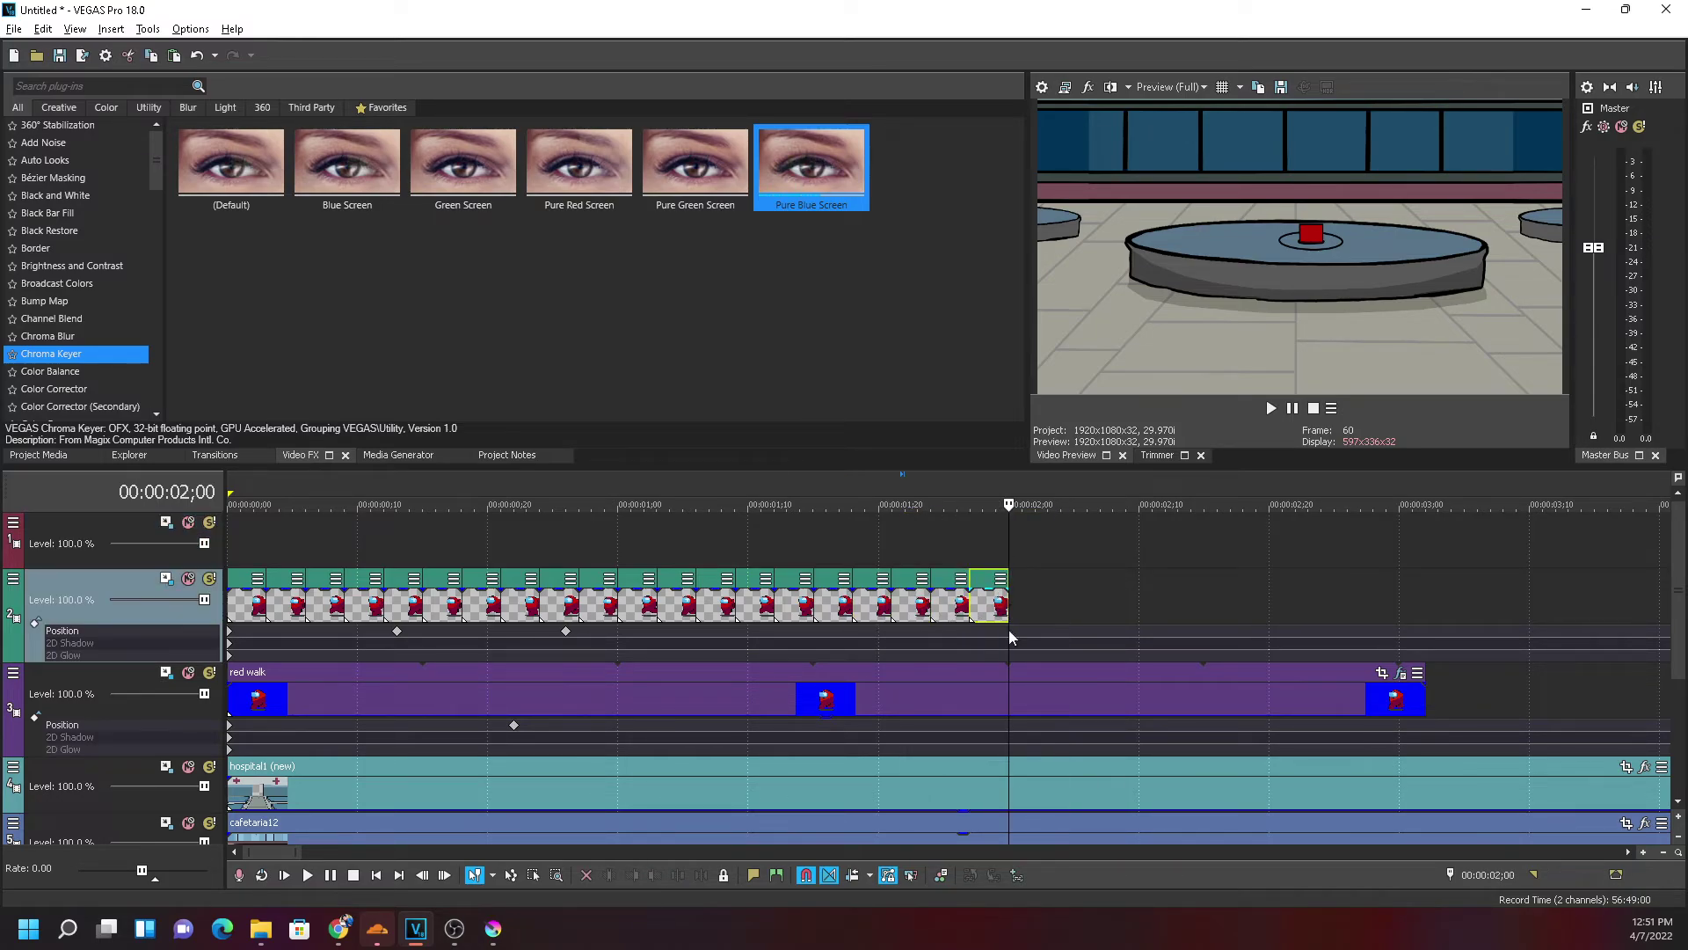
# Try pasting the four walk clips on track 2 at 00:00:02;00, and remove them
pyautogui.scroll(-3, 980, 657)
pyautogui.hotkey('ctrl', 'v')
pyautogui.press('Delete')
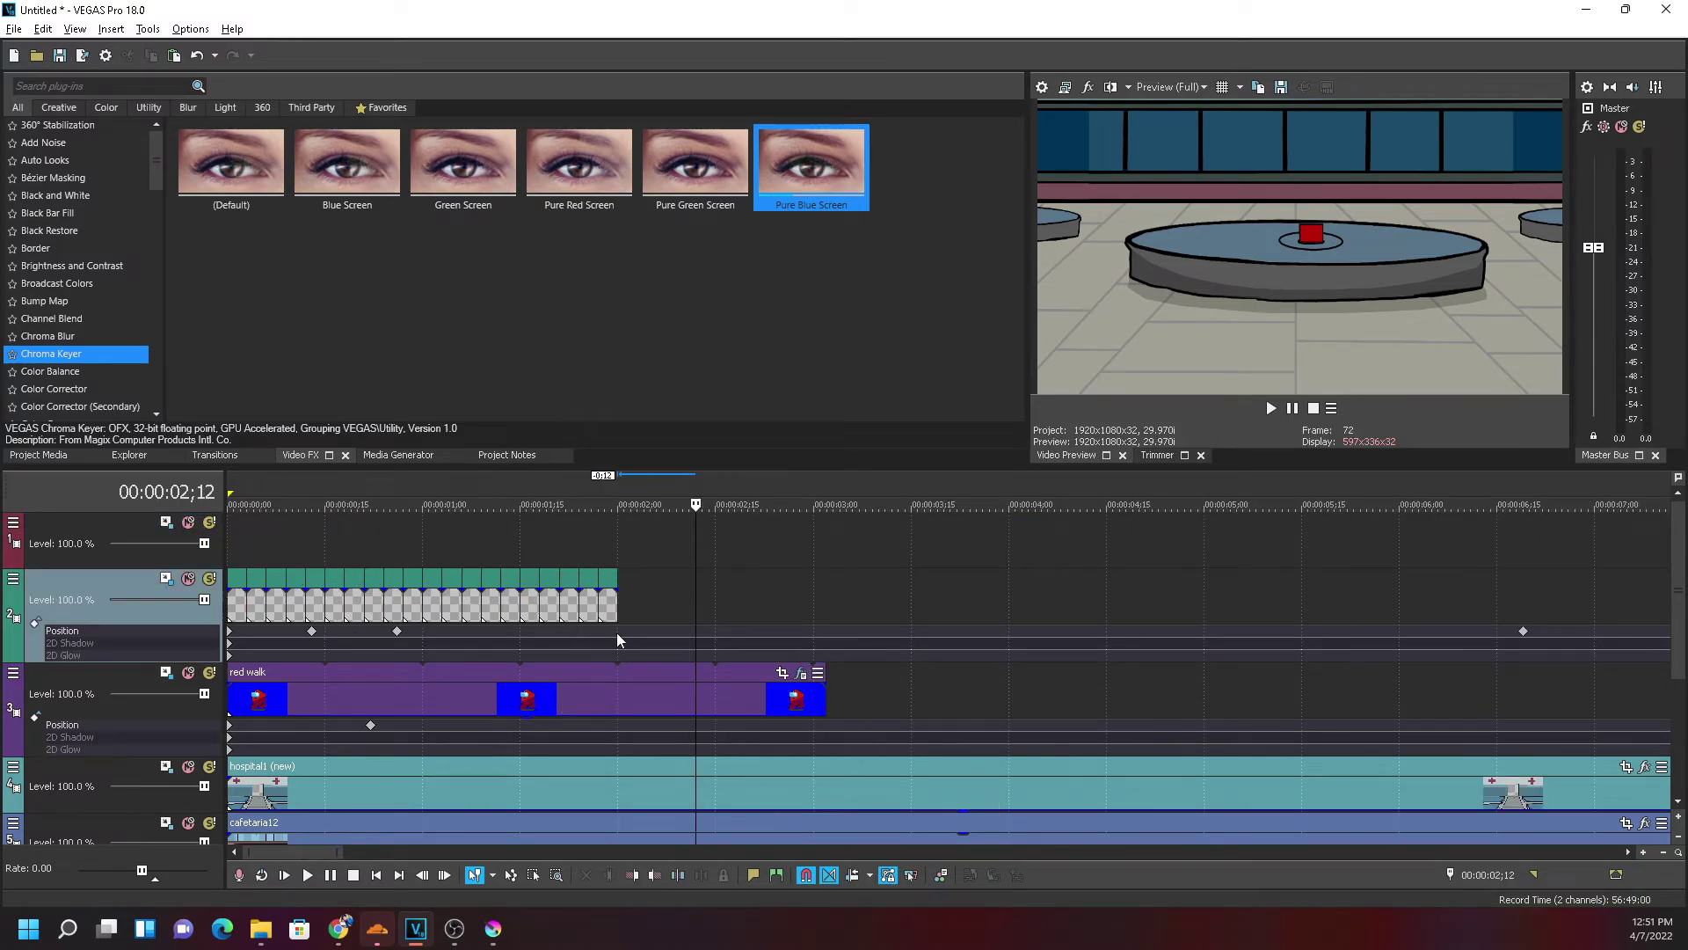
# Try pasting the four walk clips repeatedly on track 1 from 00:00:02;00, and undo those pastes until the track is empty
pyautogui.click(620, 538)
pyautogui.hotkey('ctrl', 'v')
pyautogui.hotkey('ctrl', 'v')
pyautogui.hotkey('ctrl', 'v')
pyautogui.hotkey('ctrl', 'v')
pyautogui.hotkey('ctrl', 'v')
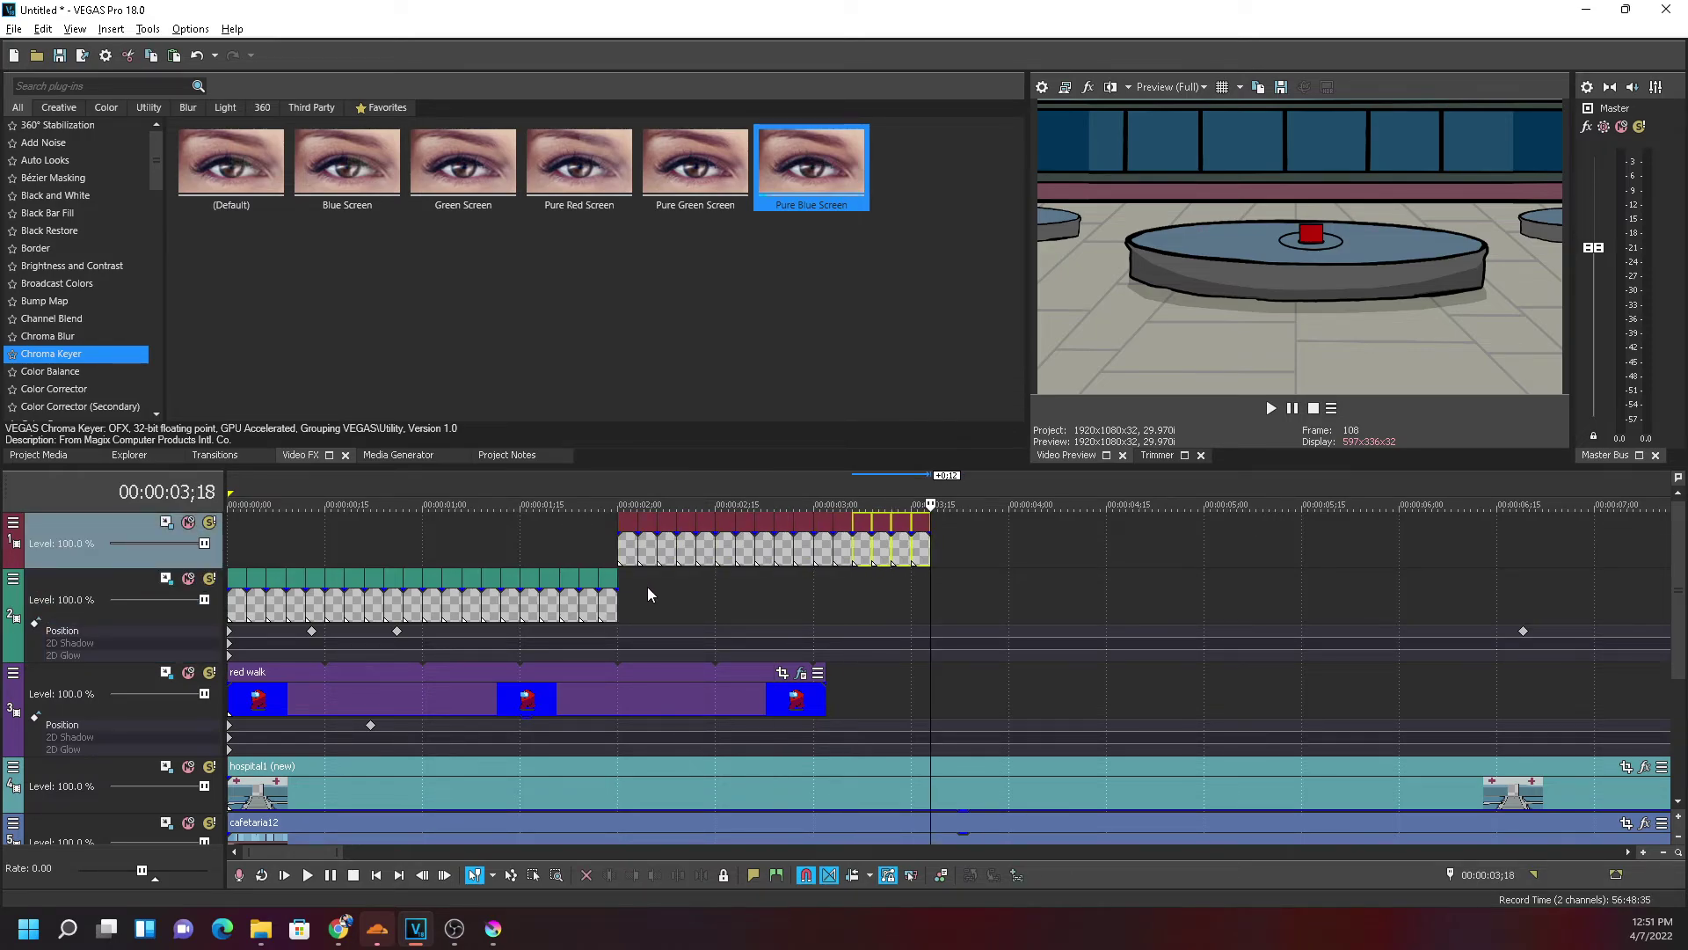
pyautogui.click(629, 552)
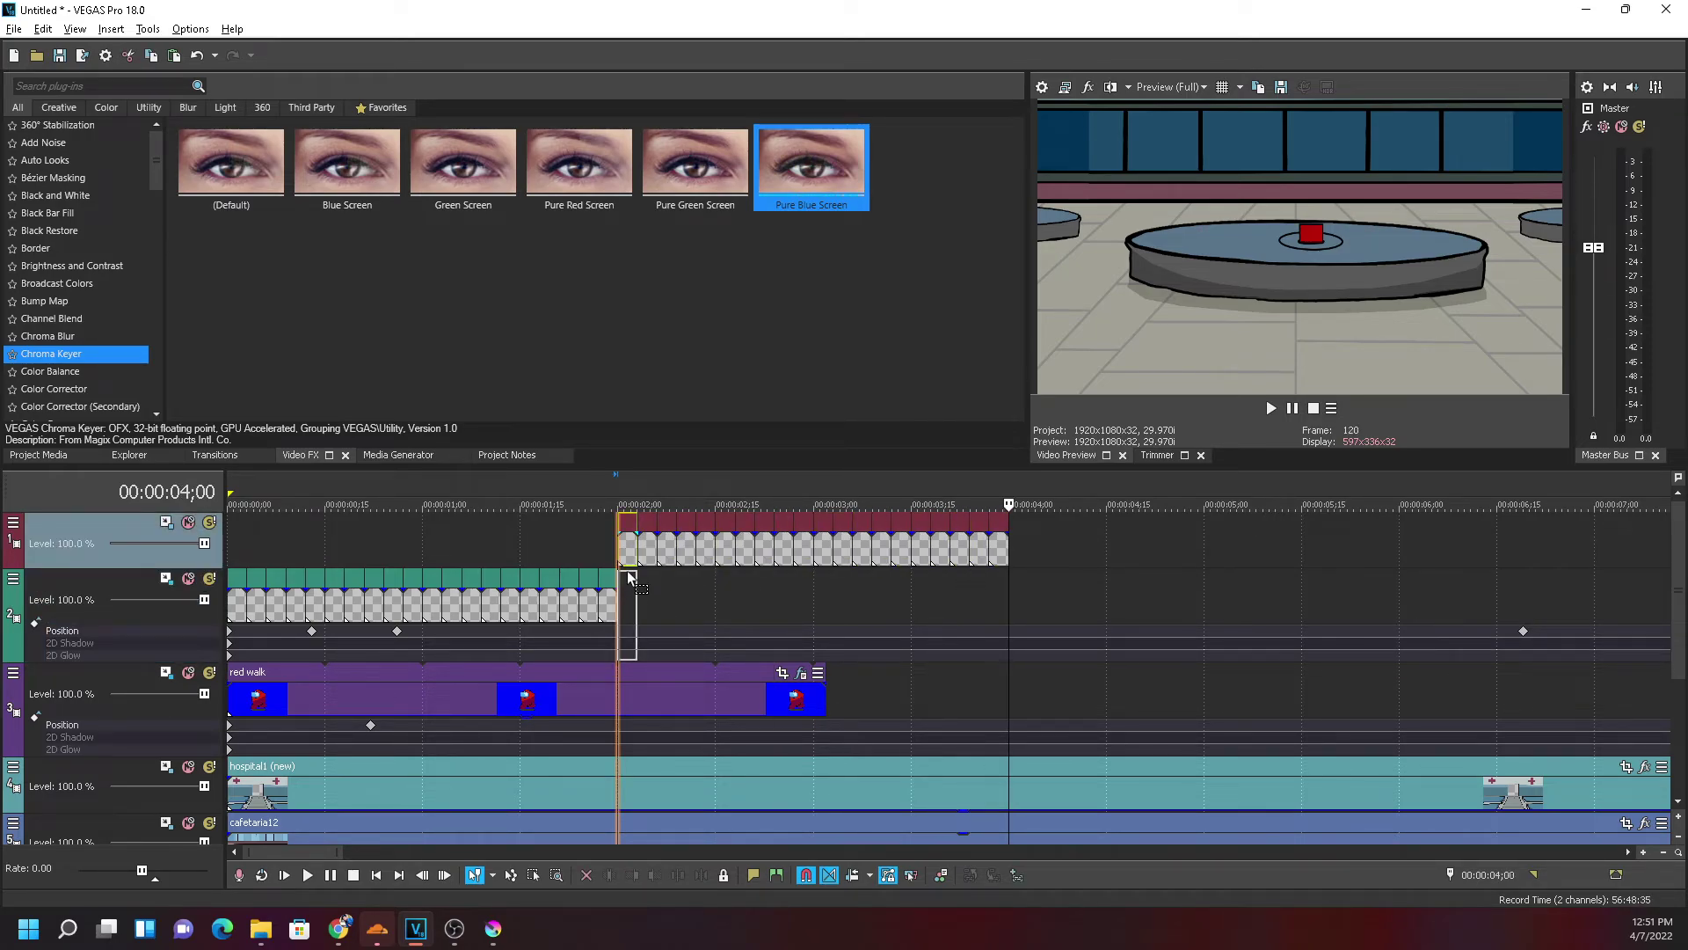
pyautogui.hotkey('ctrl', 'z')
pyautogui.hotkey('ctrl', 'z')
pyautogui.hotkey('ctrl', 'z')
pyautogui.hotkey('ctrl', 'z')
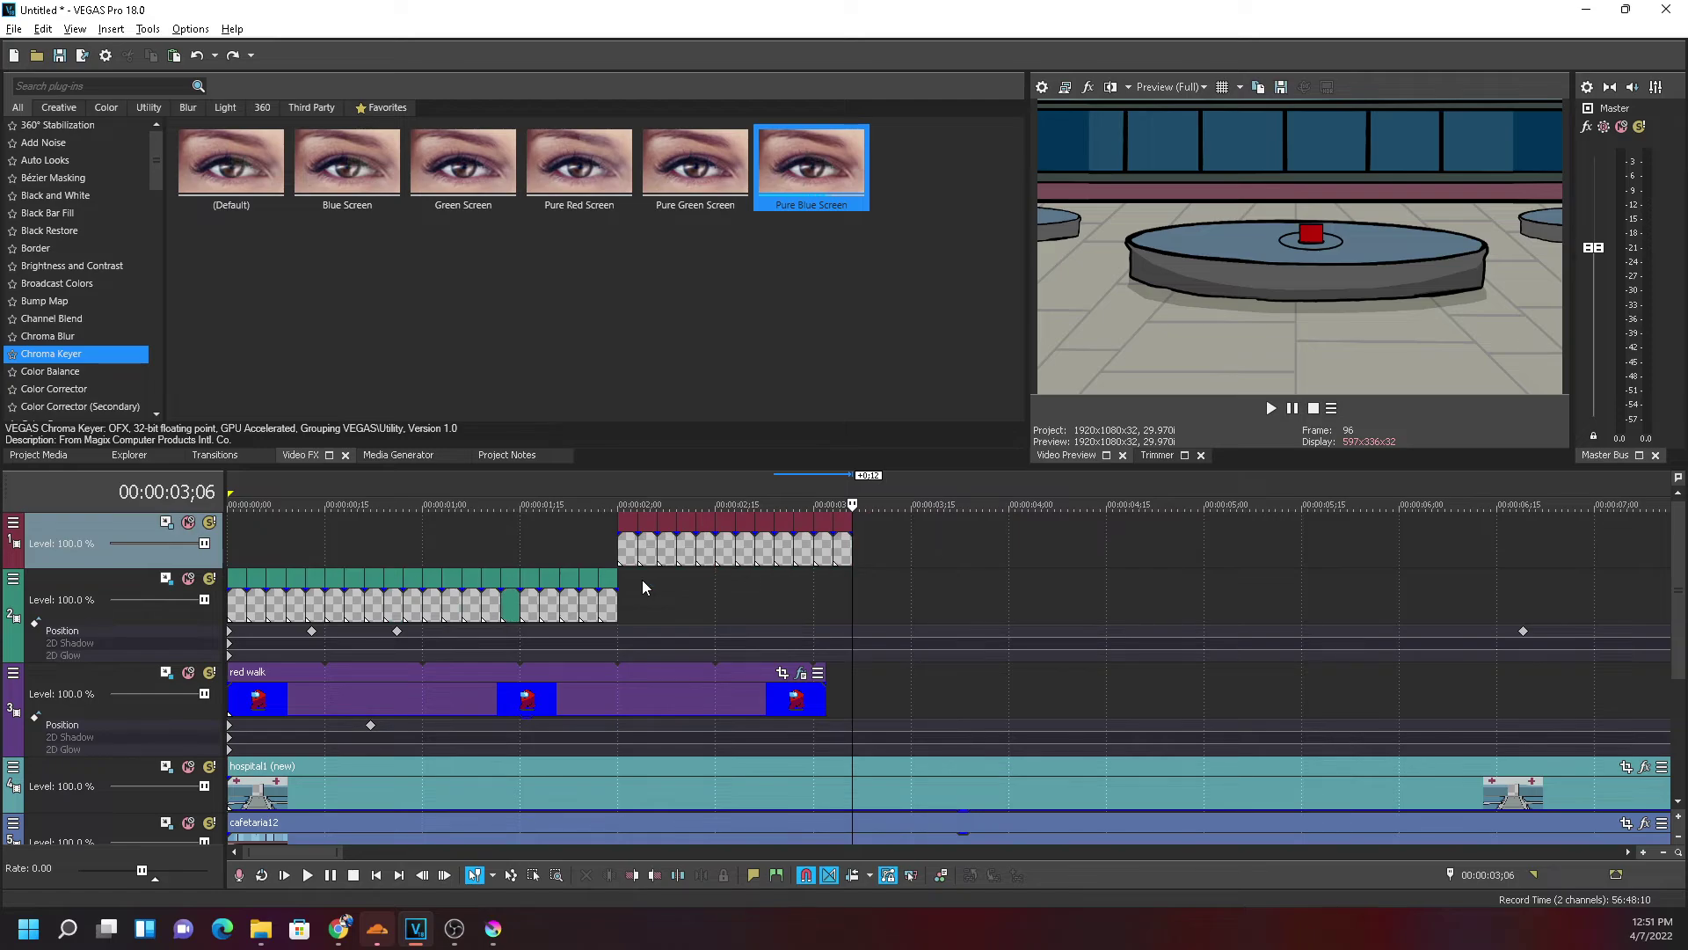
pyautogui.press('Delete')
# Paste the four walk clips repeatedly on track 2 from 00:00:02;00 until the sequence reaches 00:00:07;06
pyautogui.click(625, 615)
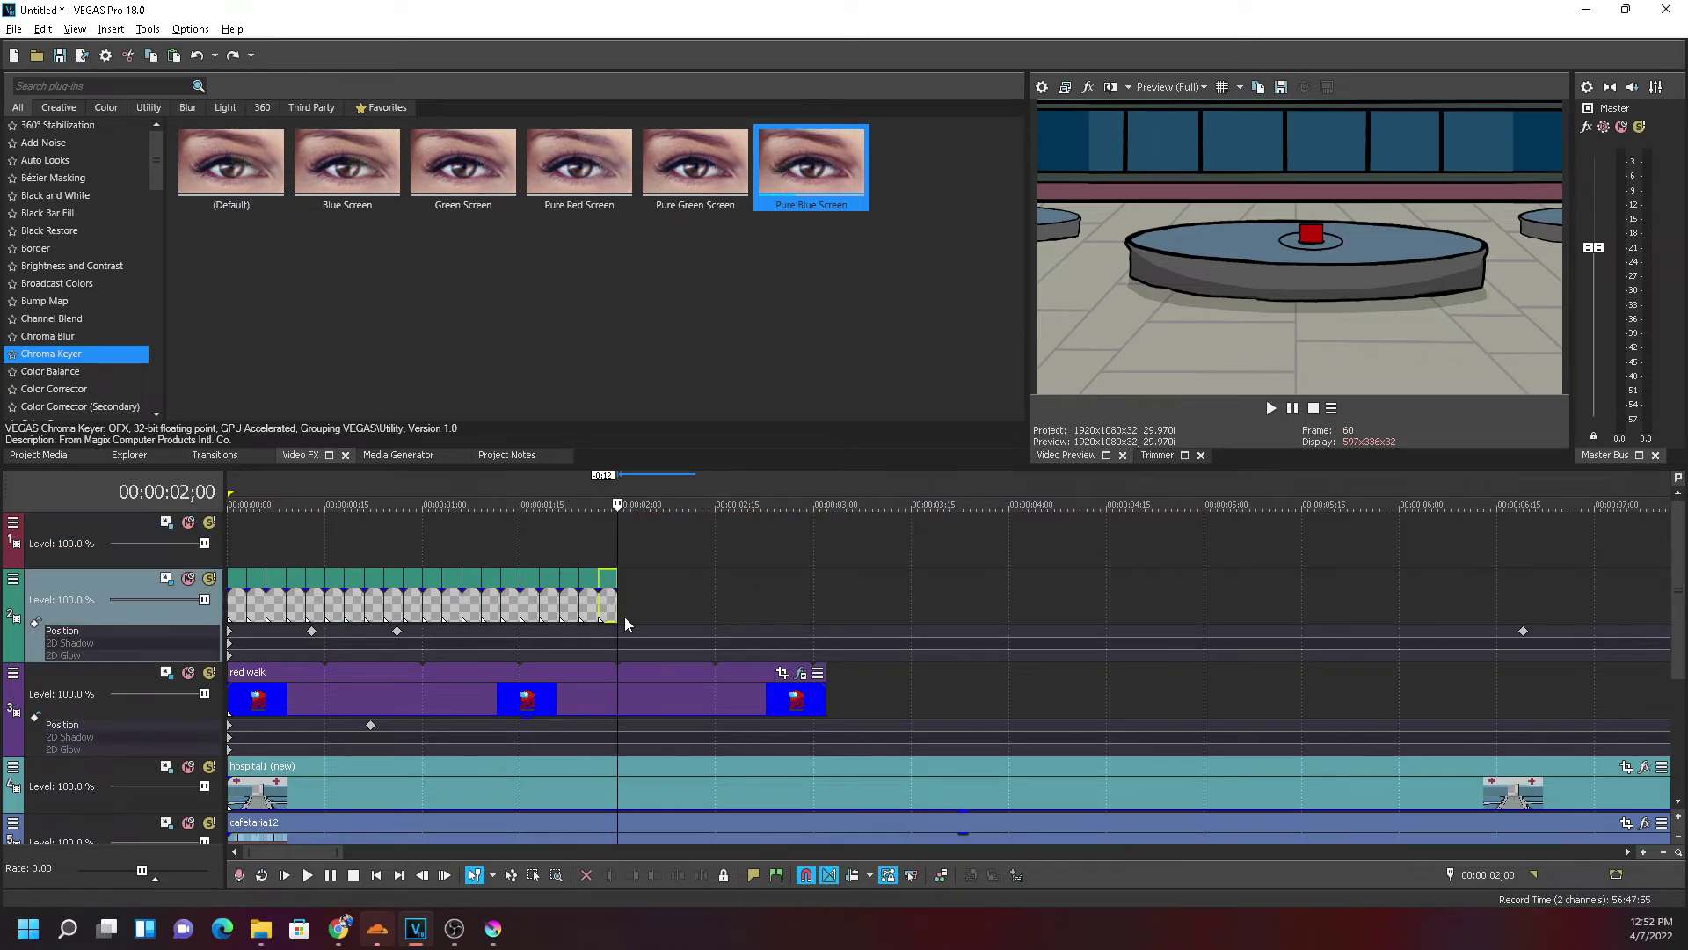
pyautogui.click(626, 624)
pyautogui.hotkey('ctrl', 'v')
pyautogui.hotkey('ctrl', 'v')
pyautogui.hotkey('ctrl', 'v')
pyautogui.hotkey('ctrl', 'v')
pyautogui.hotkey('ctrl', 'v')
pyautogui.hotkey('ctrl', 'v')
pyautogui.hotkey('ctrl', 'v')
pyautogui.hotkey('ctrl', 'v')
pyautogui.hotkey('ctrl', 'v')
pyautogui.hotkey('ctrl', 'v')
pyautogui.hotkey('ctrl', 'v')
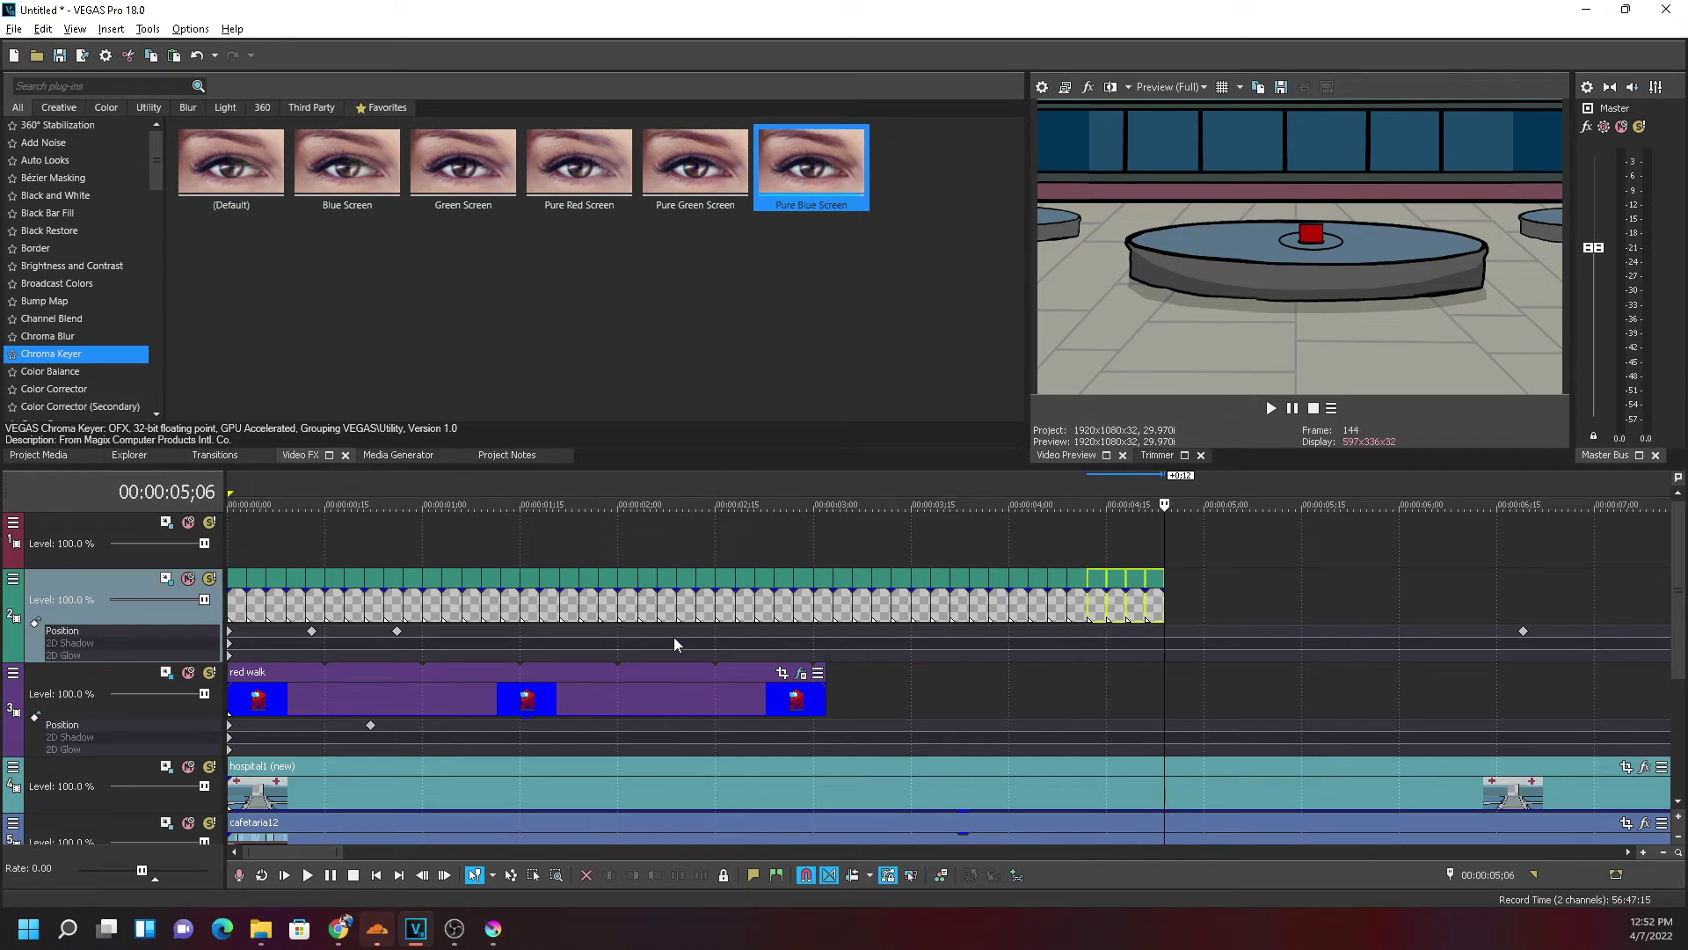
pyautogui.hotkey('ctrl', 'v')
pyautogui.hotkey('ctrl', 'v')
pyautogui.scroll(-6, 836, 657)
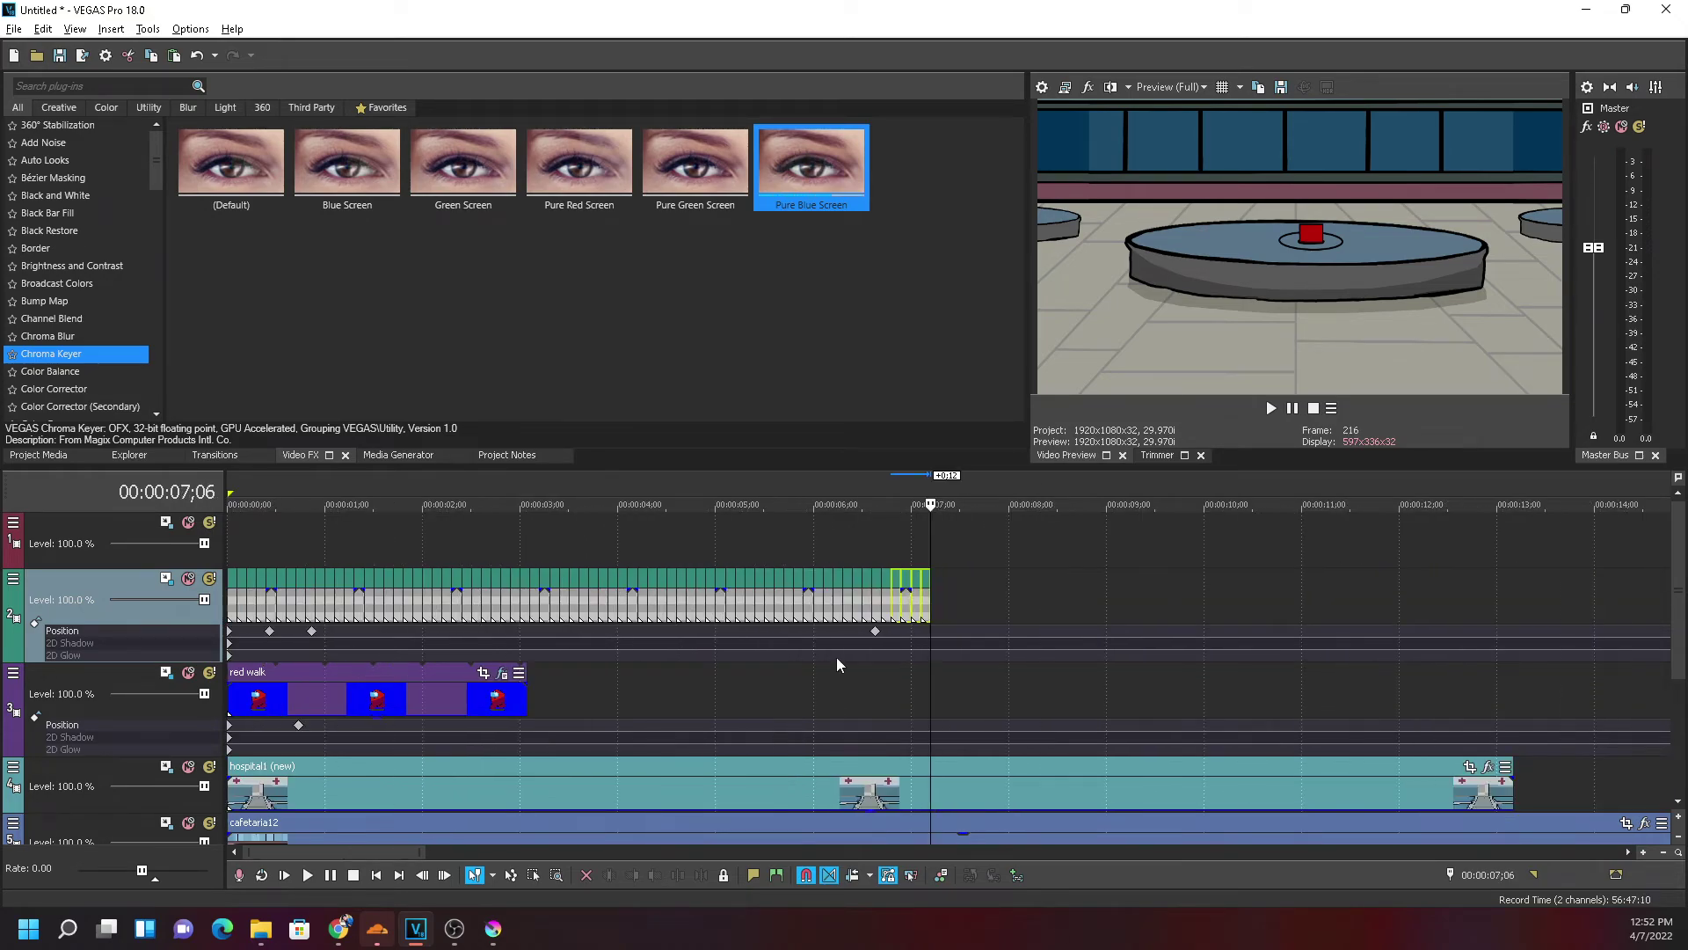
# Paste the four walk clips once more at the end of track 2 and preview the walk from the start
pyautogui.hotkey('ctrl', 'v')
pyautogui.hotkey('ctrl', 'Home')
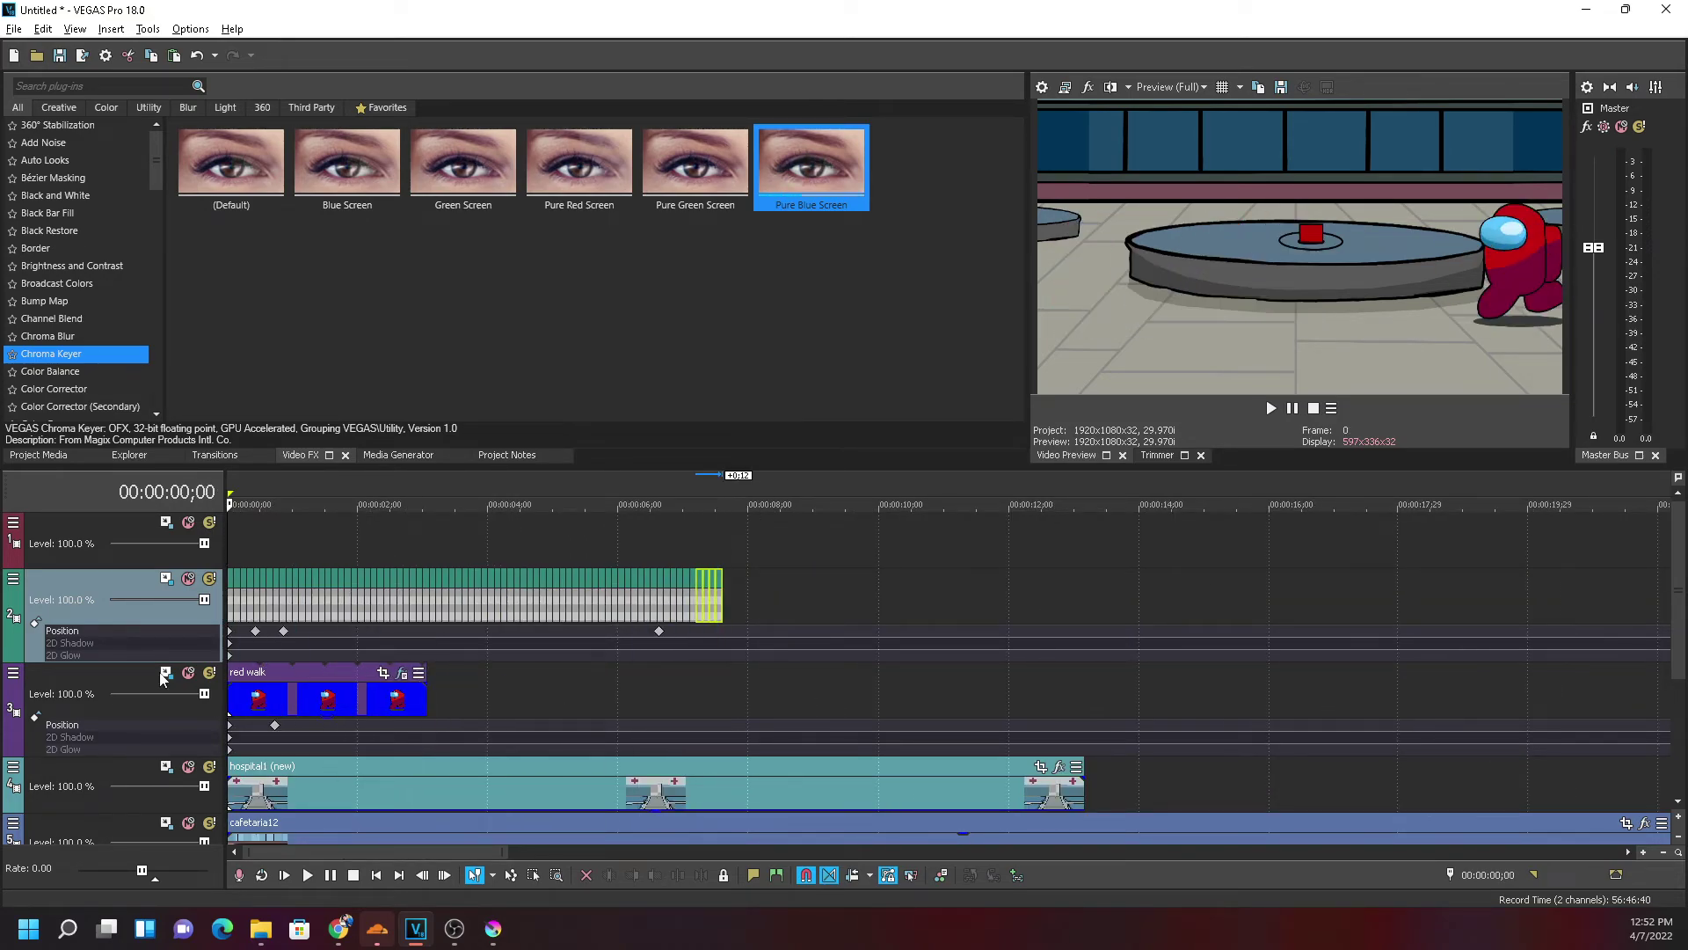
pyautogui.click(1270, 408)
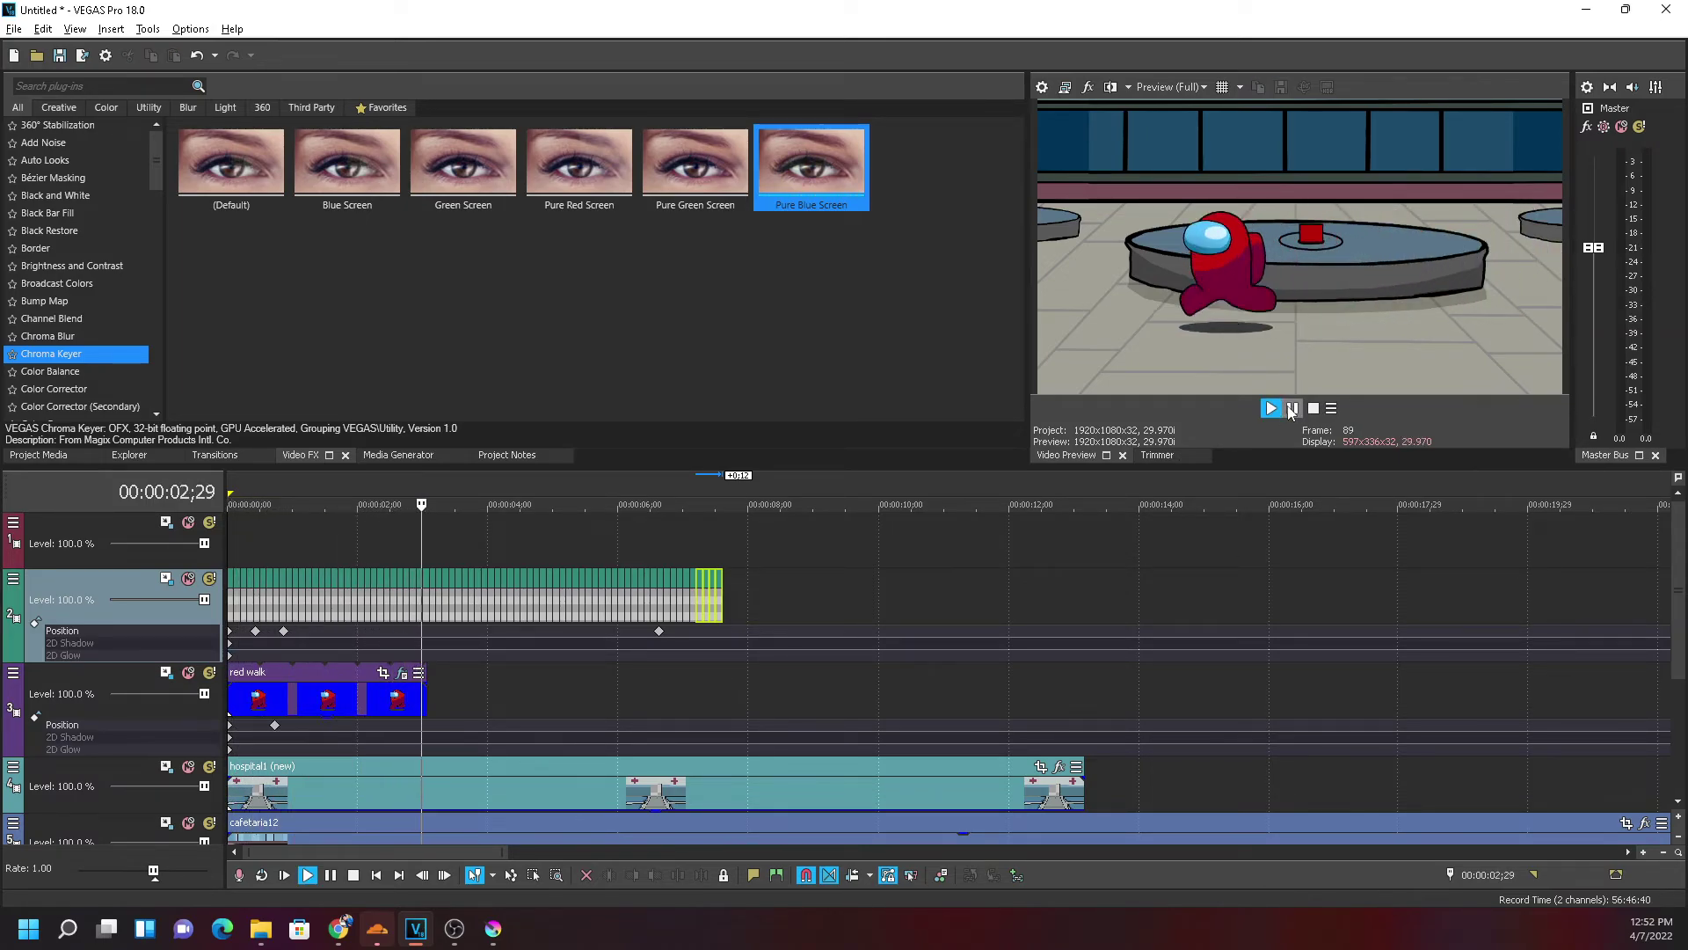
pyautogui.click(1291, 409)
# Add a Position keyframe at 00:00:03;12 on track 2 and move the track's last Position keyframe to about 00:00:19;24
pyautogui.doubleClick(449, 631)
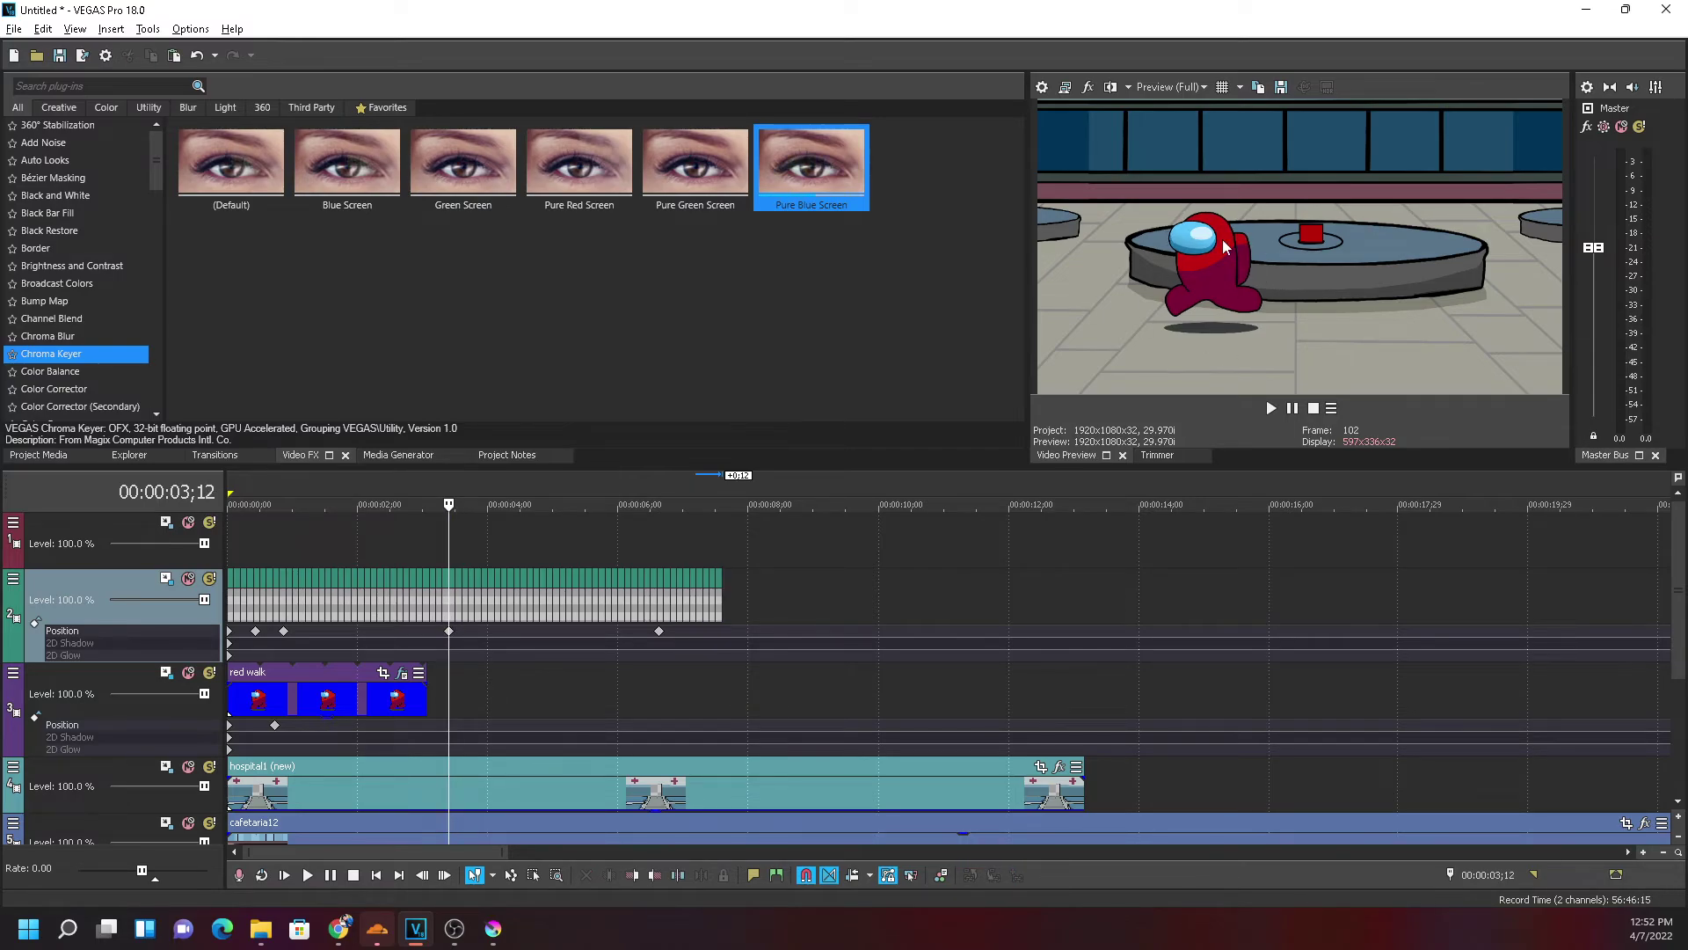
pyautogui.moveTo(665, 639); pyautogui.dragTo(904, 626)
# Paste the walk clips repeatedly on track 2 until the sequence reaches about 00:00:20;00, and preview the slower walk near its end
pyautogui.moveTo(722, 607); pyautogui.dragTo(788, 651)
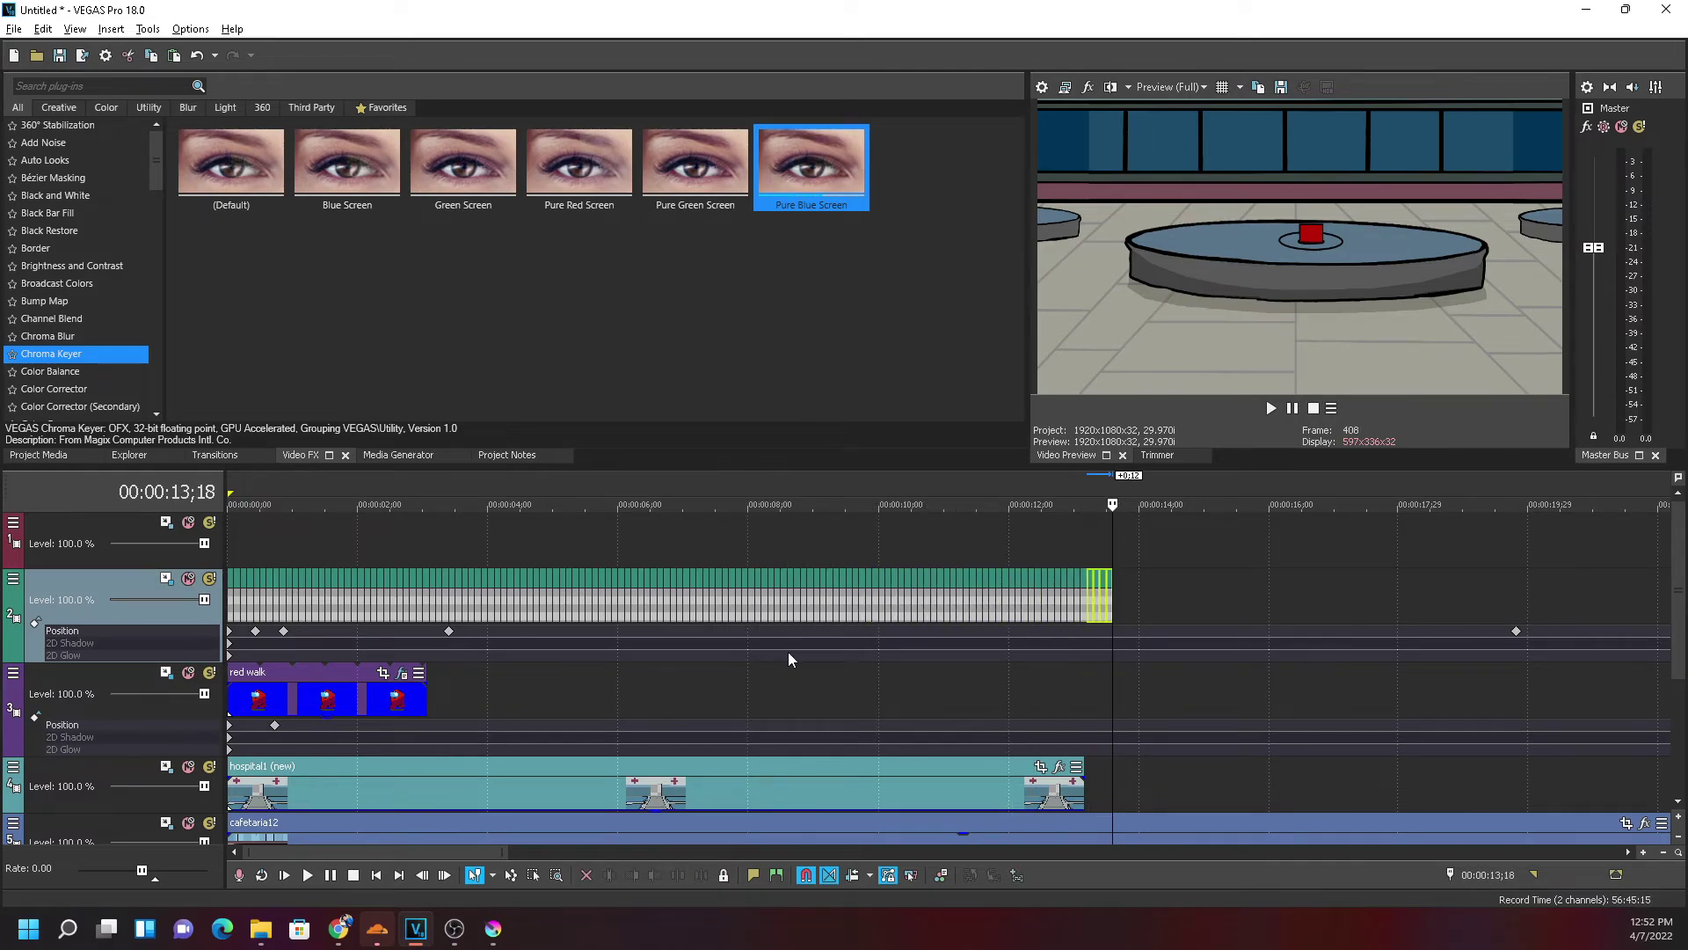
pyautogui.moveTo(1021, 610); pyautogui.dragTo(1533, 698)
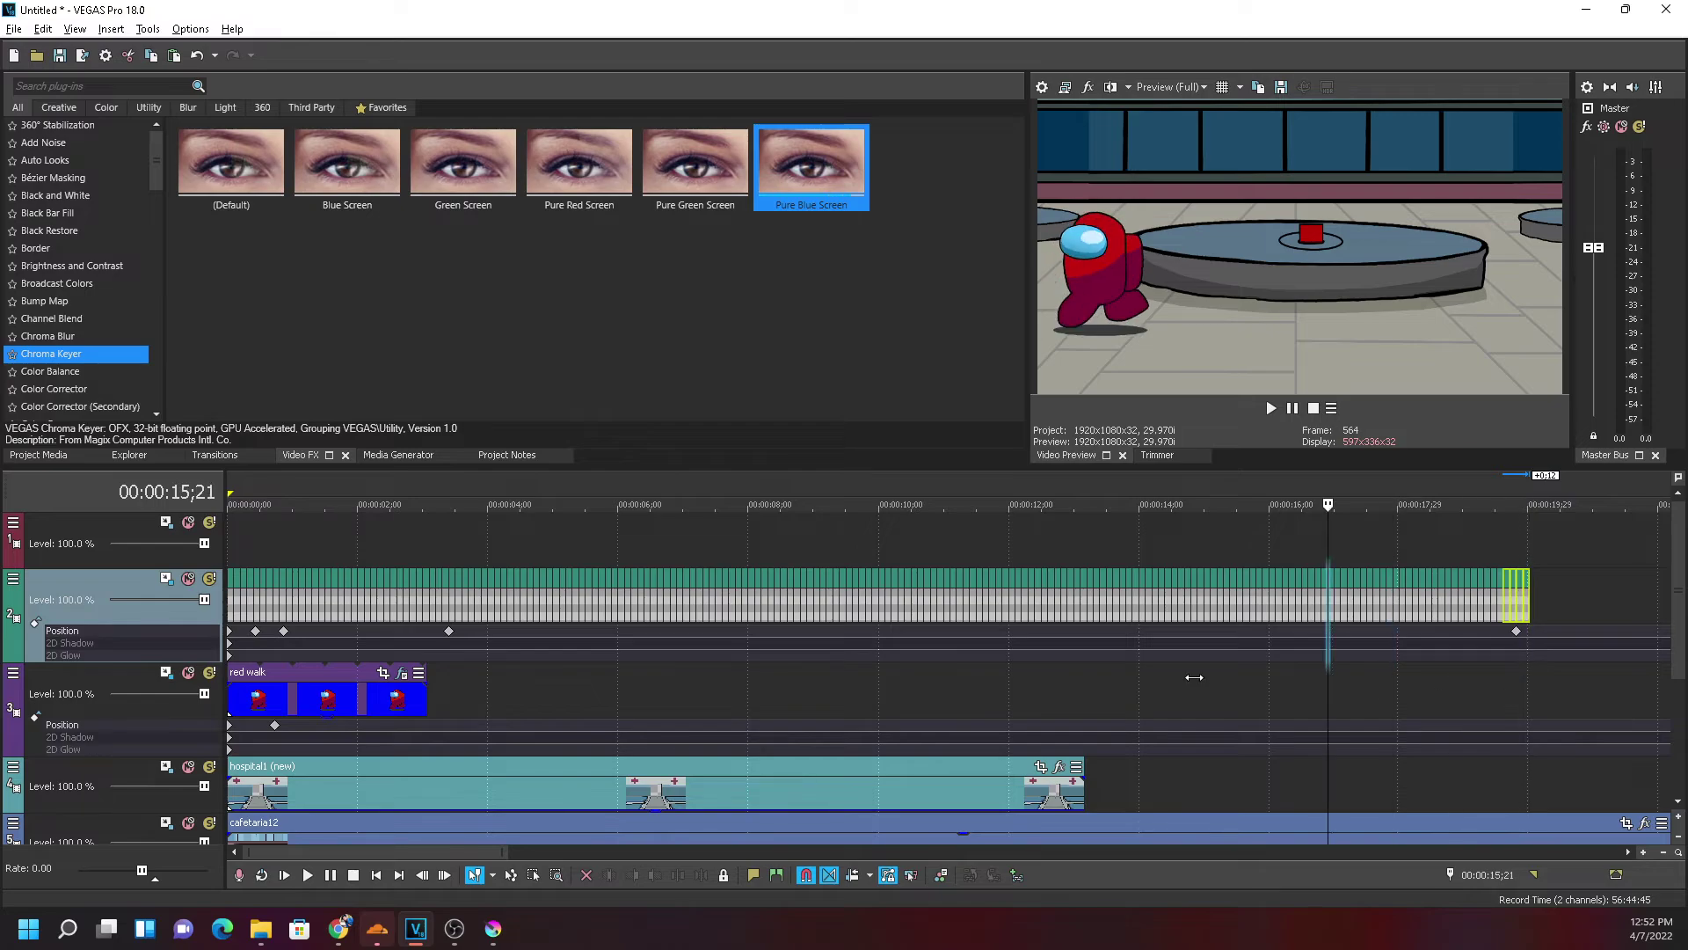
pyautogui.press('space')
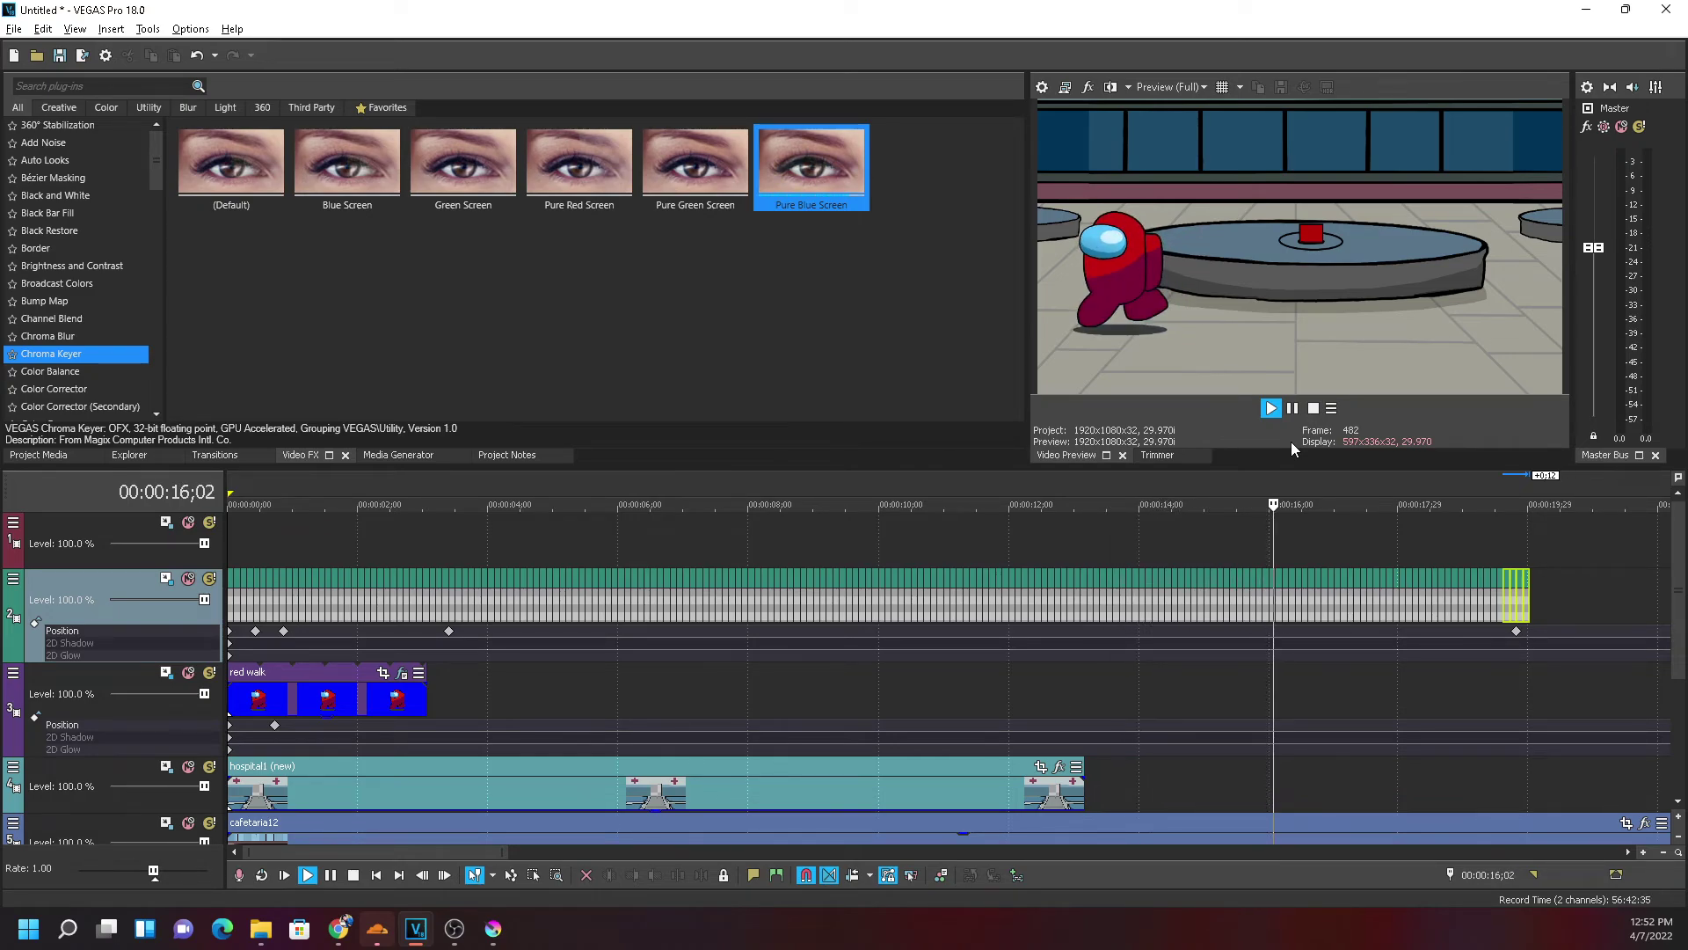
pyautogui.click(1293, 409)
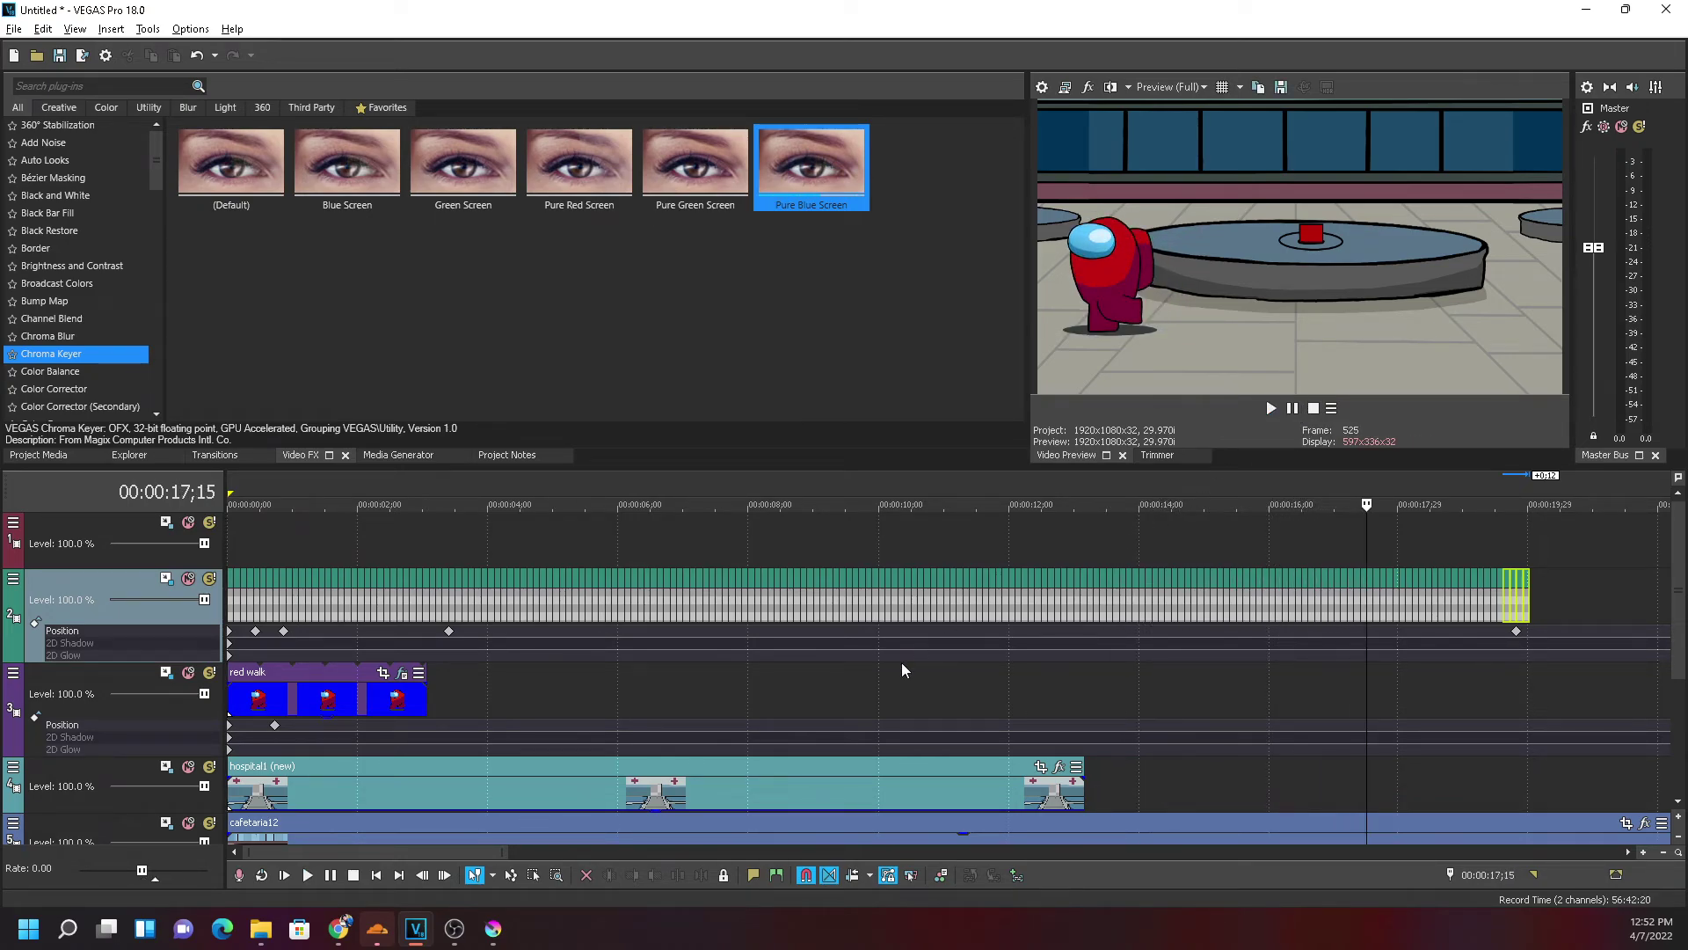
# Unmute the hospital1 (new) track and view its clip at 00:00:07;15
pyautogui.scroll(-3, 908, 668)
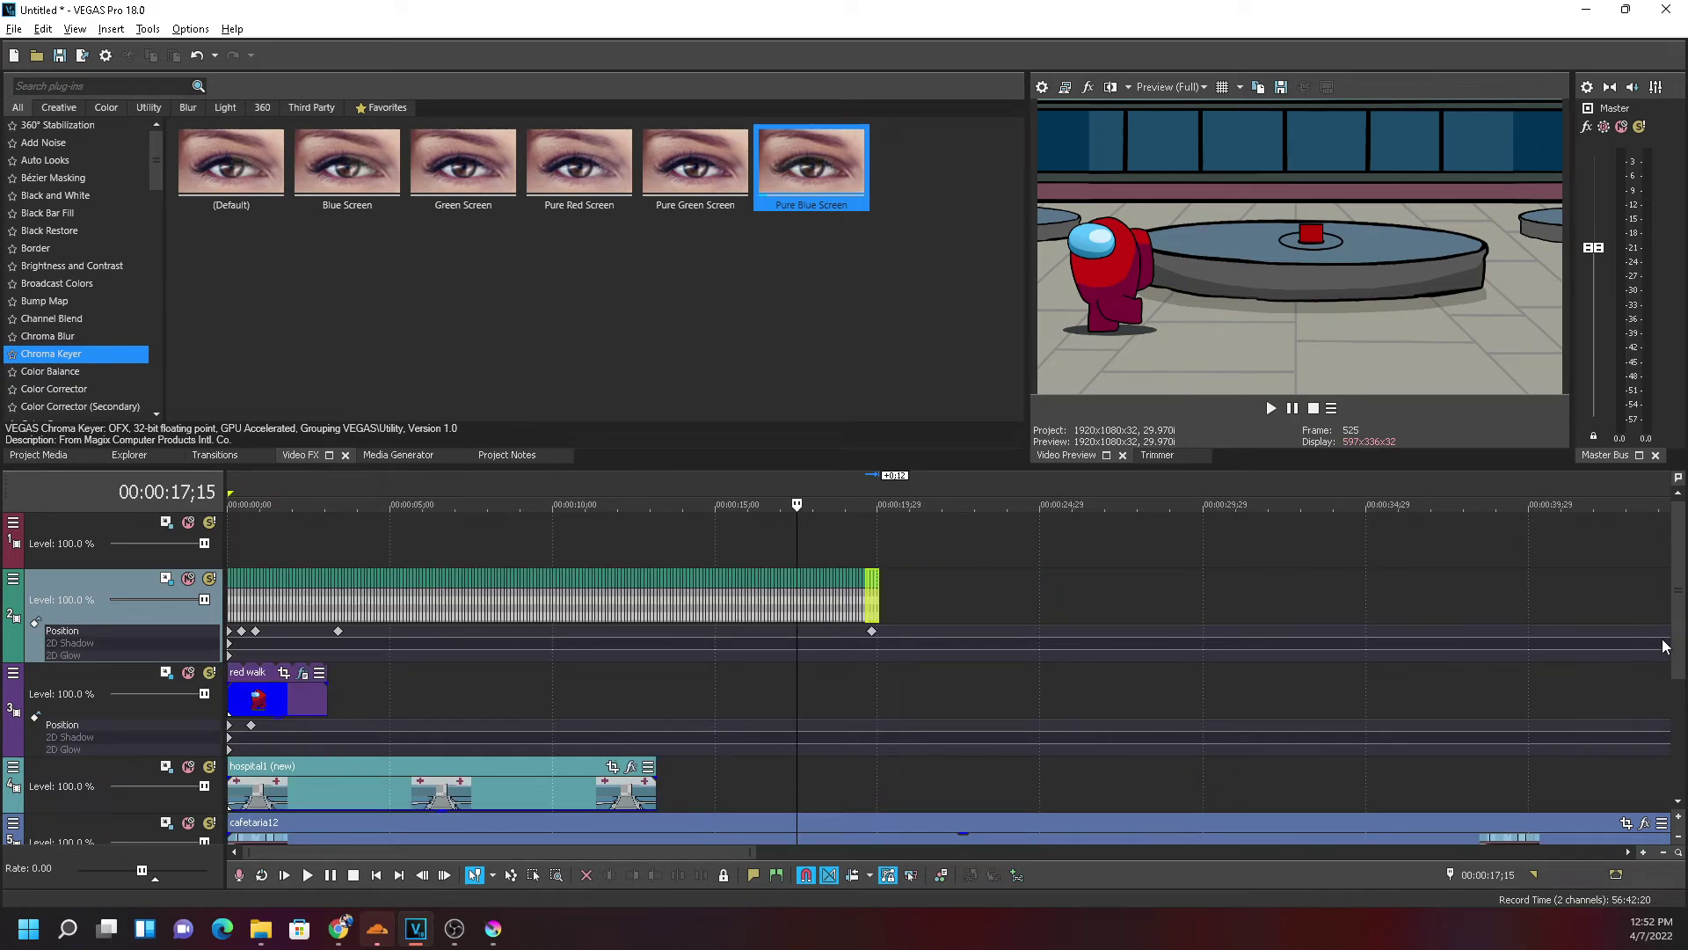
pyautogui.scroll(-3, 1665, 646)
pyautogui.click(468, 661)
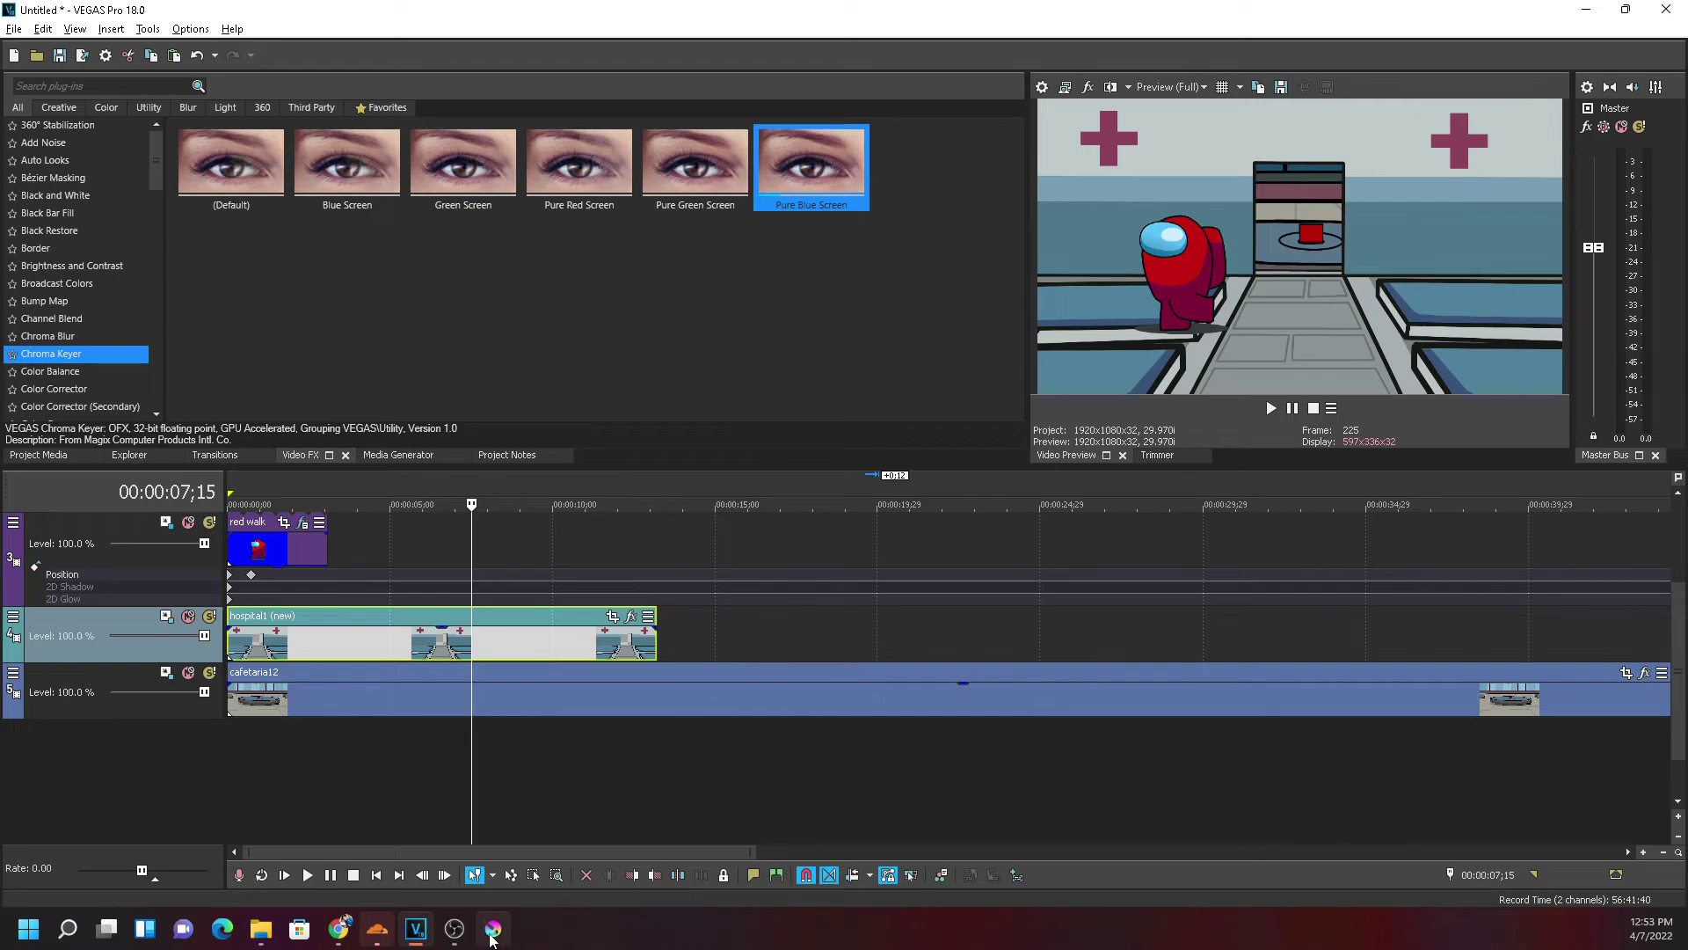
pyautogui.moveTo(492, 939)
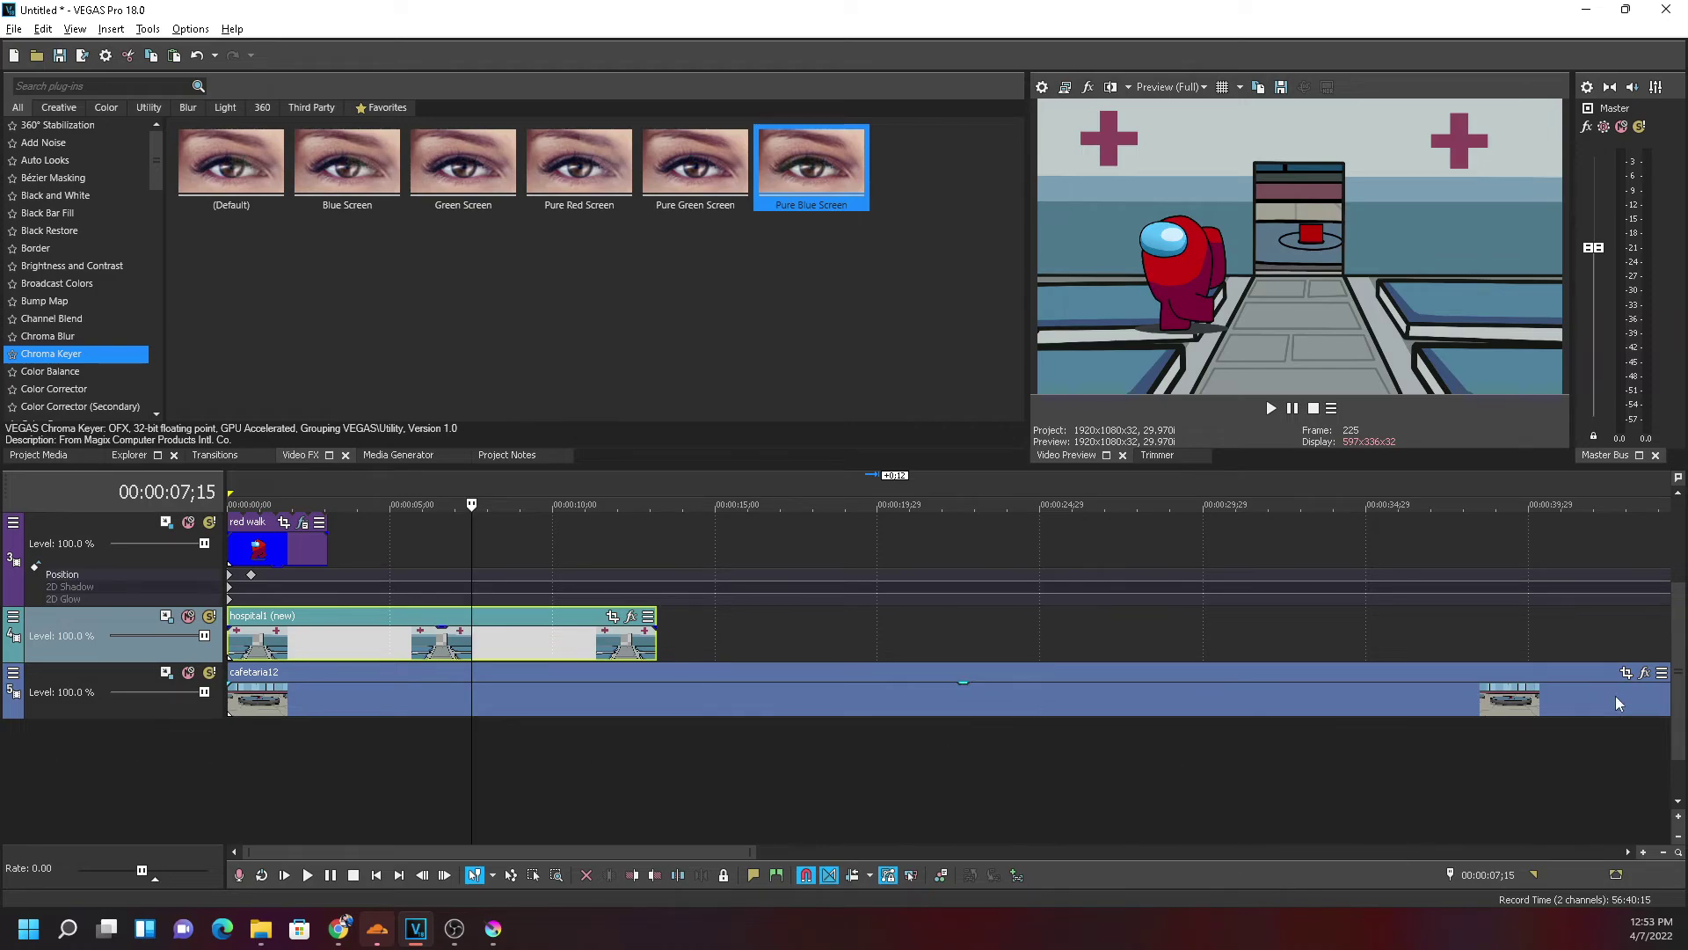
pyautogui.scroll(3, 1681, 673)
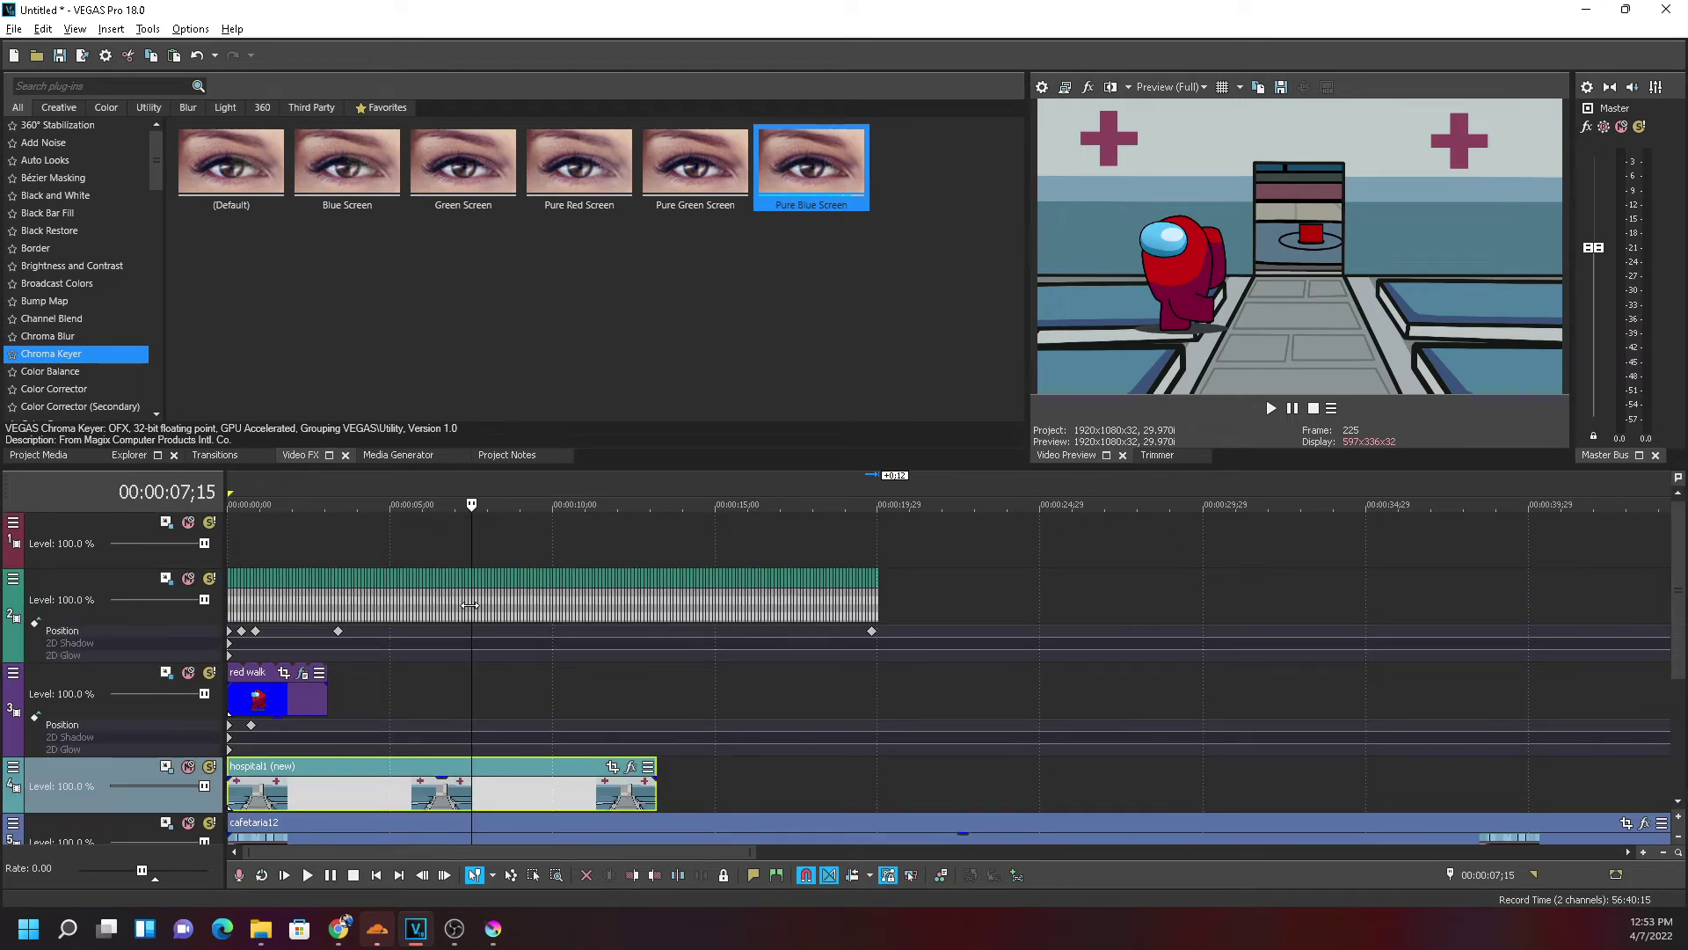
# Unmute the red walk track and scrub its clip to 00:00:00;21
pyautogui.press('Home')
pyautogui.scroll(5, 356, 642)
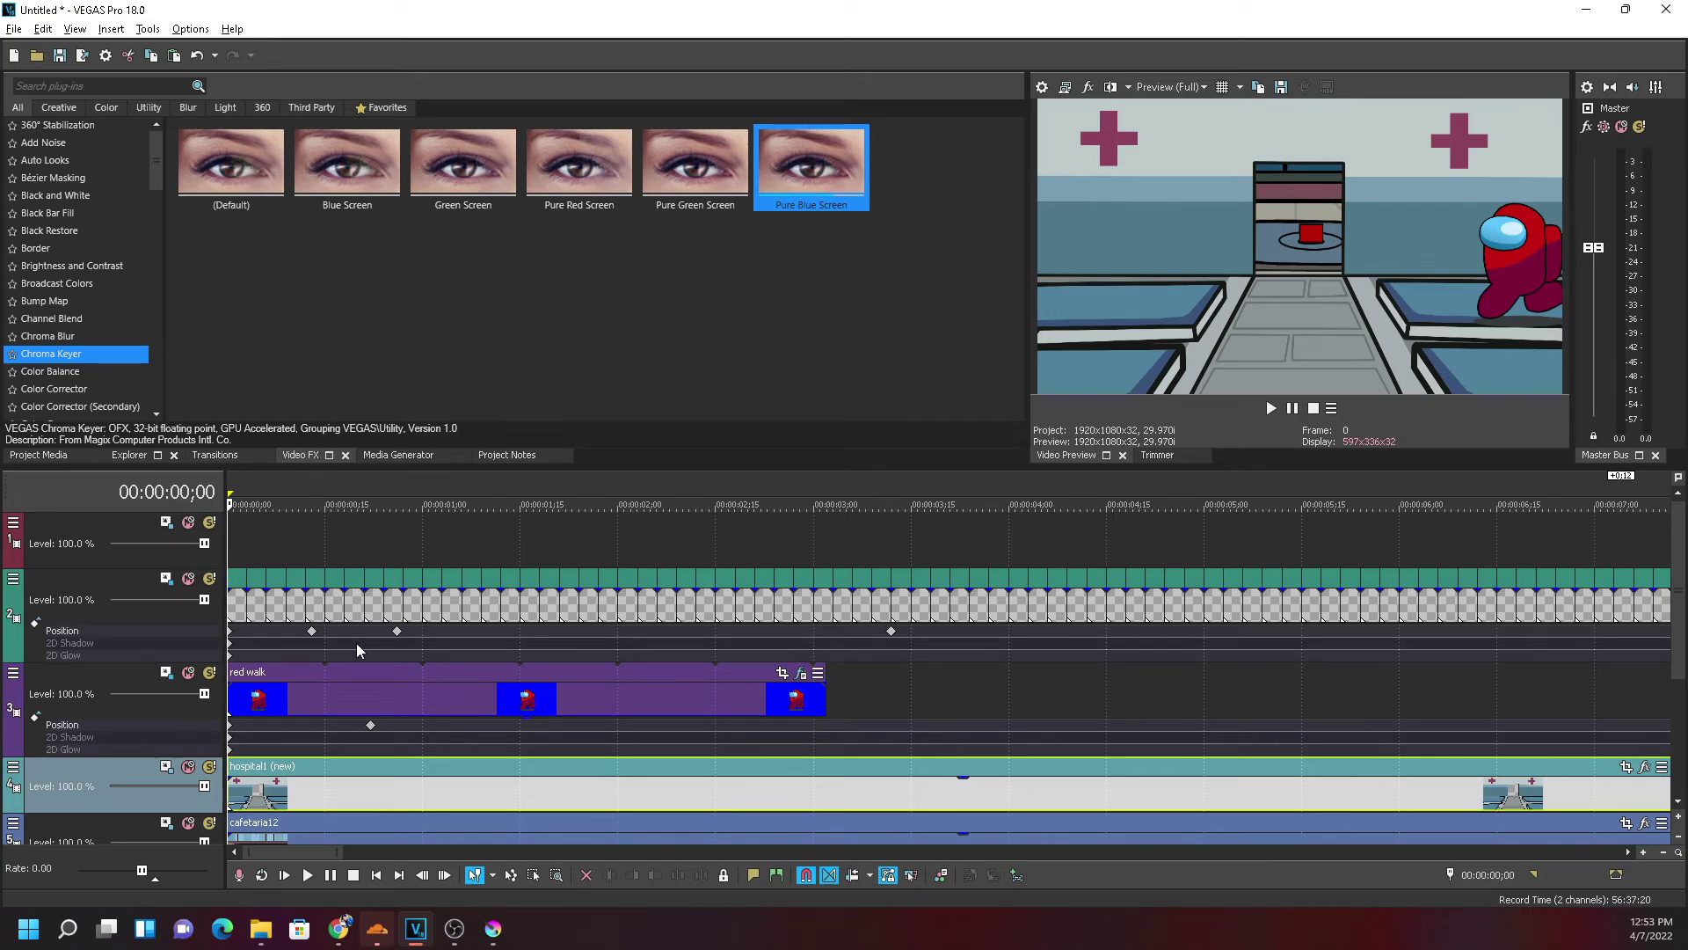
pyautogui.click(538, 698)
pyautogui.click(530, 703)
pyautogui.moveTo(527, 695); pyautogui.dragTo(359, 710)
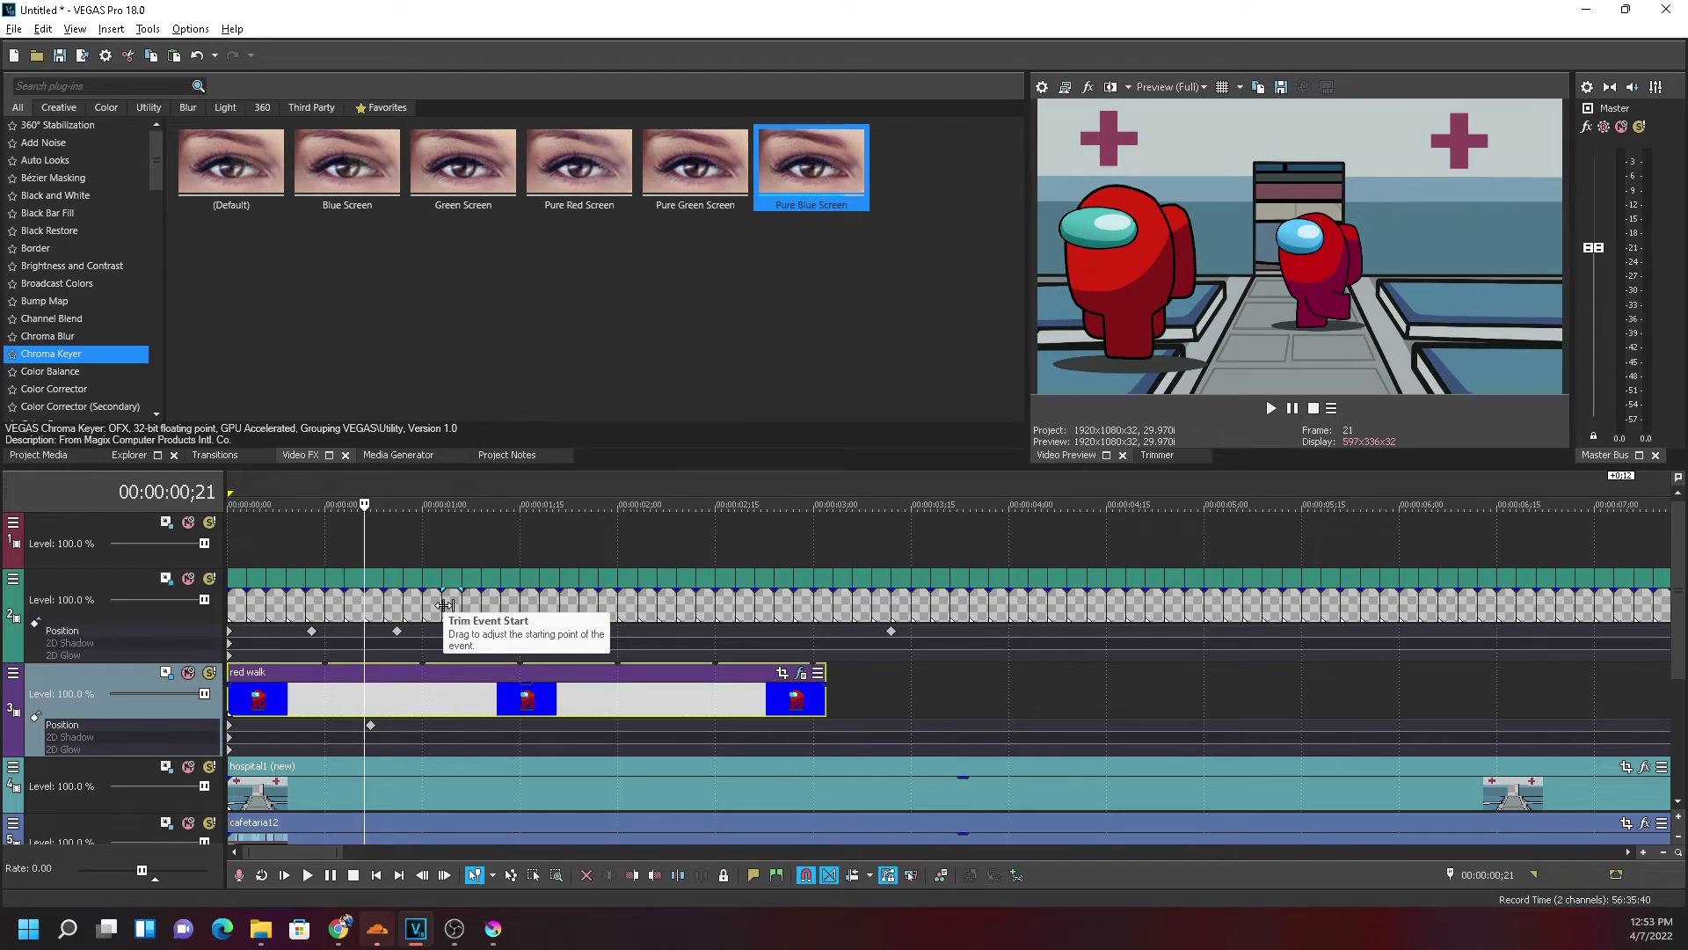
# Examine the first PNG walk clips on track 2 frame by frame against the red walk clip, around 00:00:00;02 and 00:00:00;03
pyautogui.scroll(-5, 426, 640)
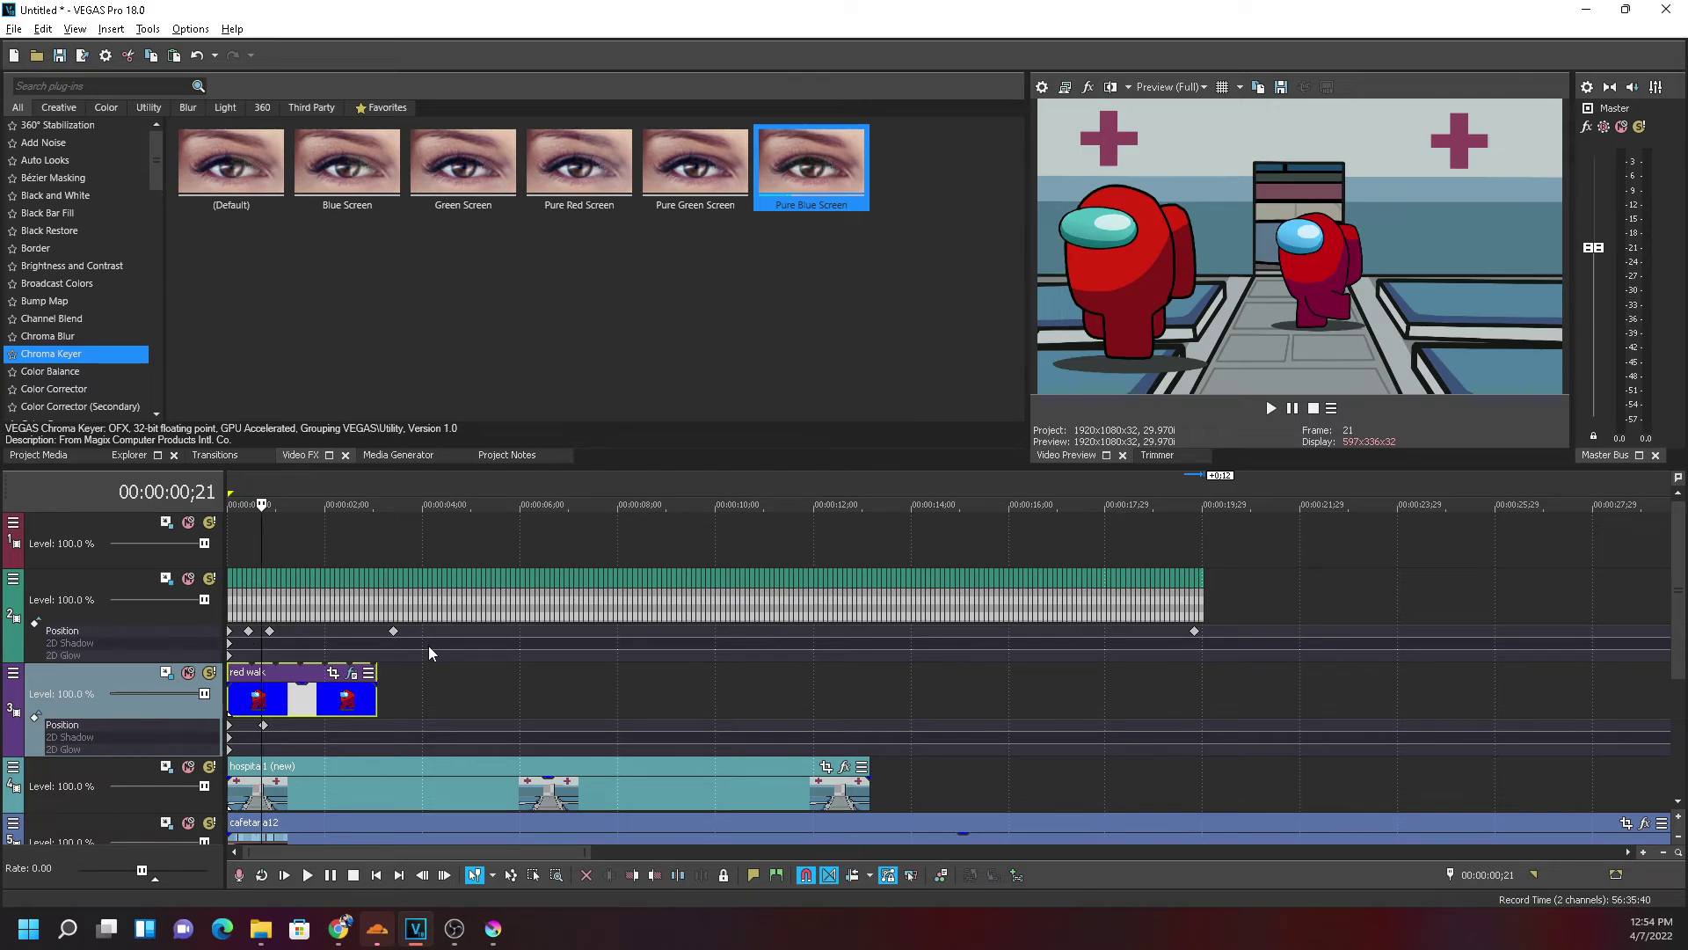
pyautogui.scroll(8, 426, 645)
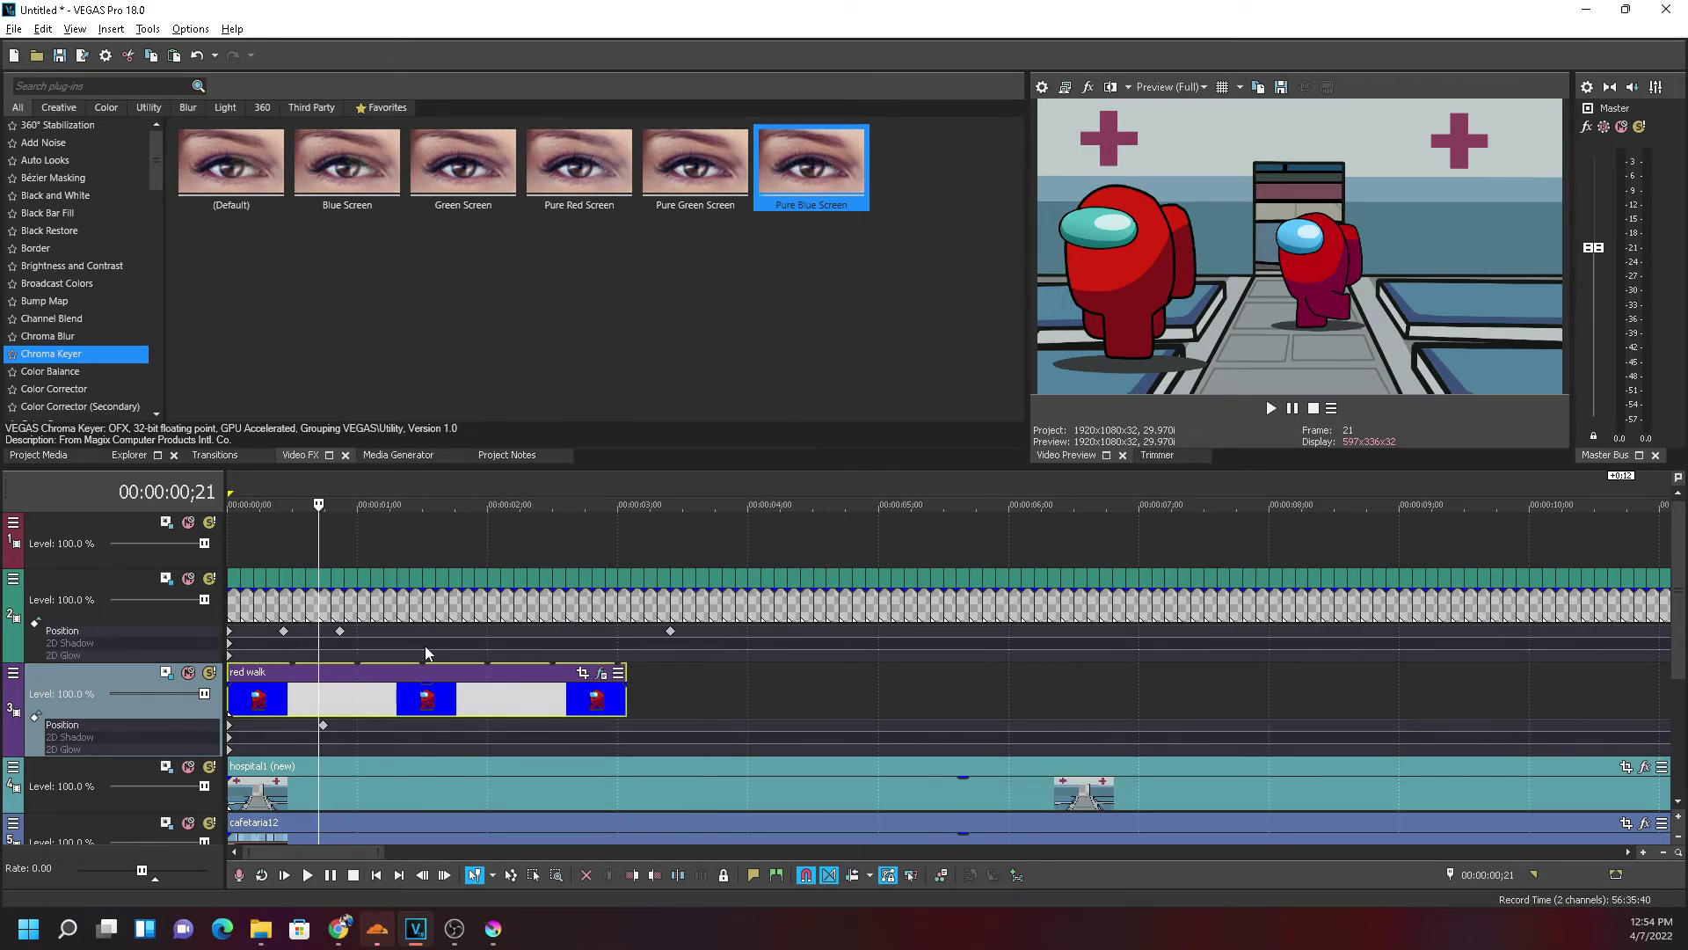
pyautogui.moveTo(369, 704); pyautogui.dragTo(139, 663)
pyautogui.scroll(1, 245, 585)
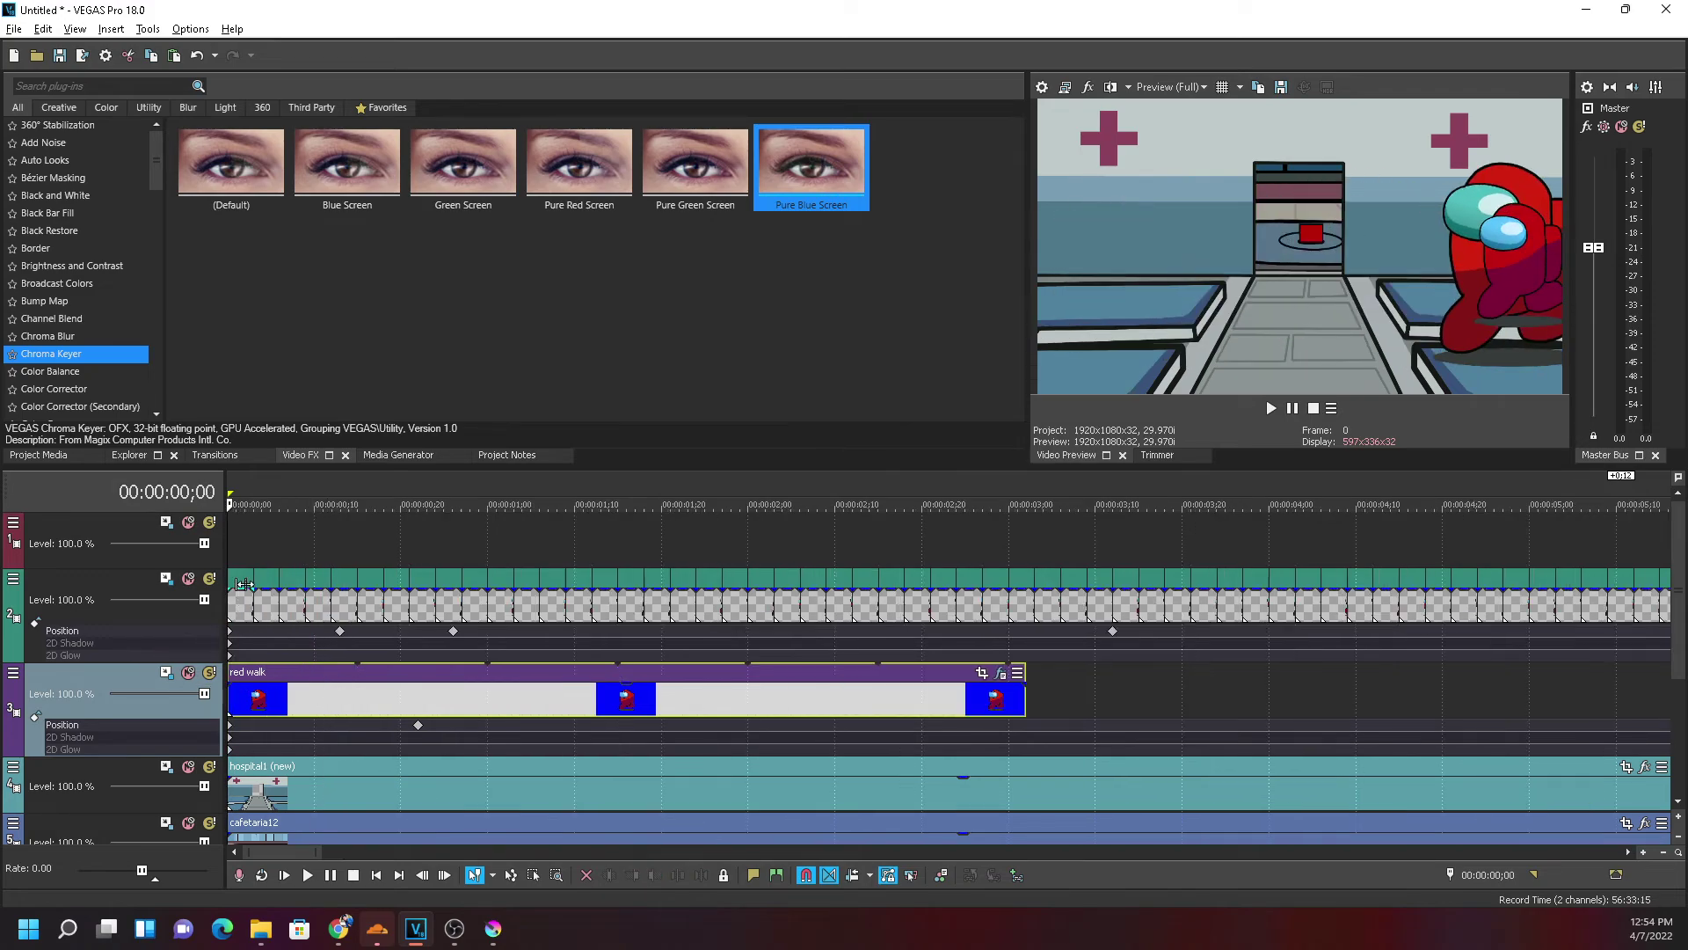
pyautogui.scroll(2, 245, 584)
pyautogui.click(276, 606)
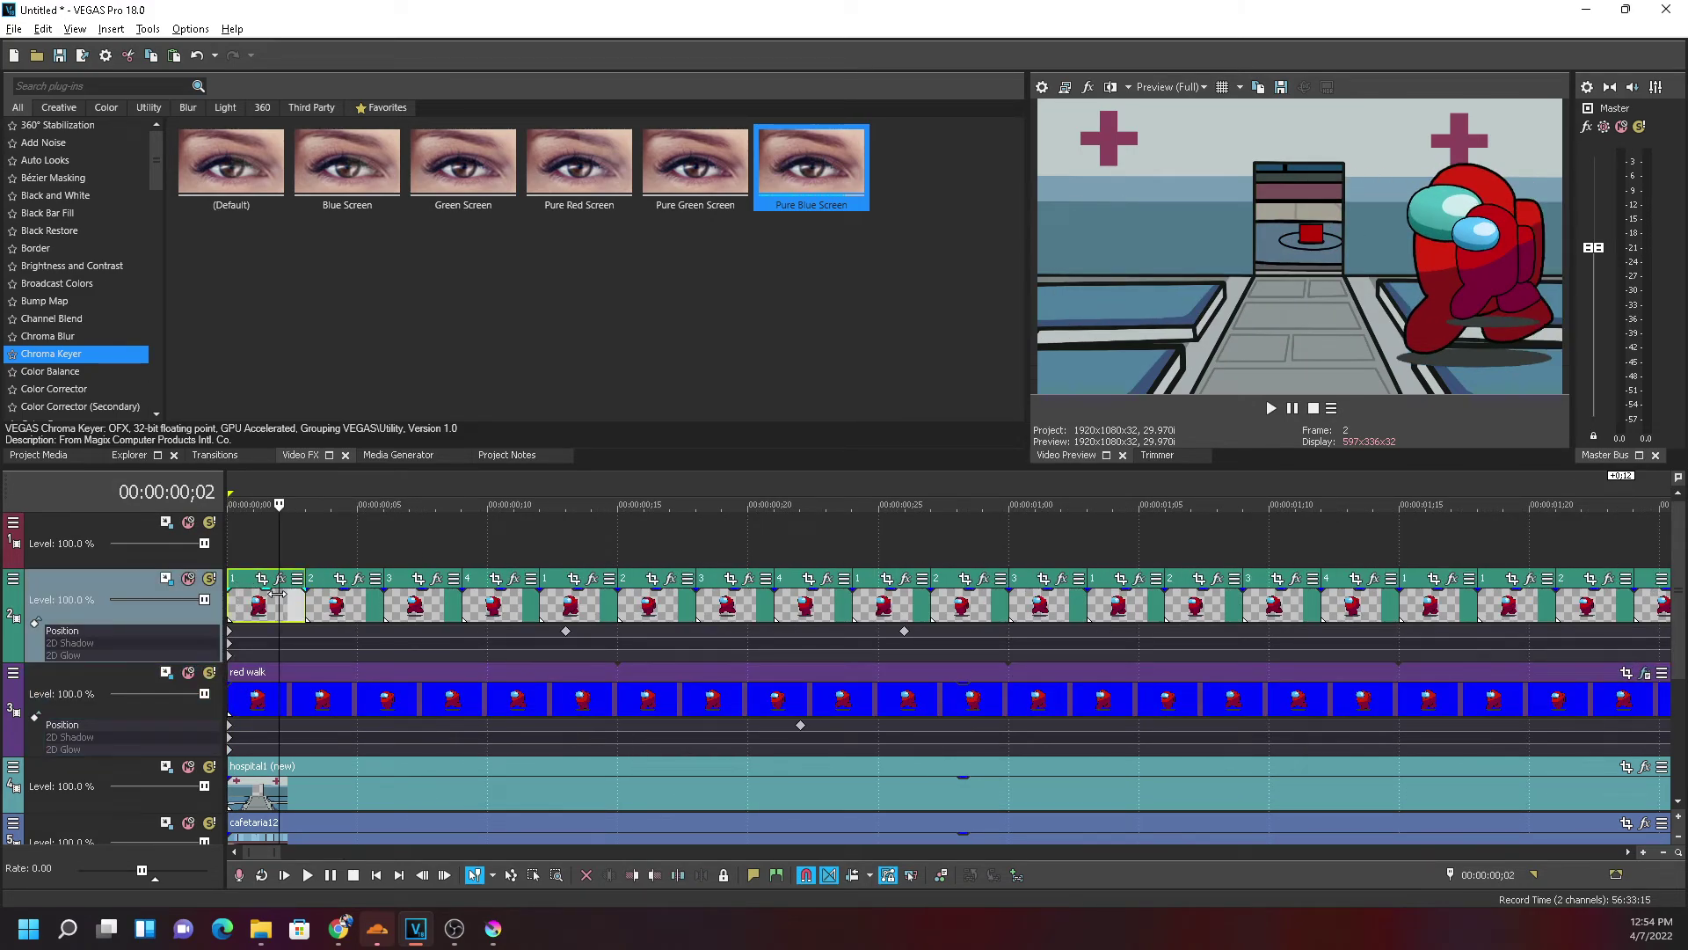
pyautogui.click(302, 597)
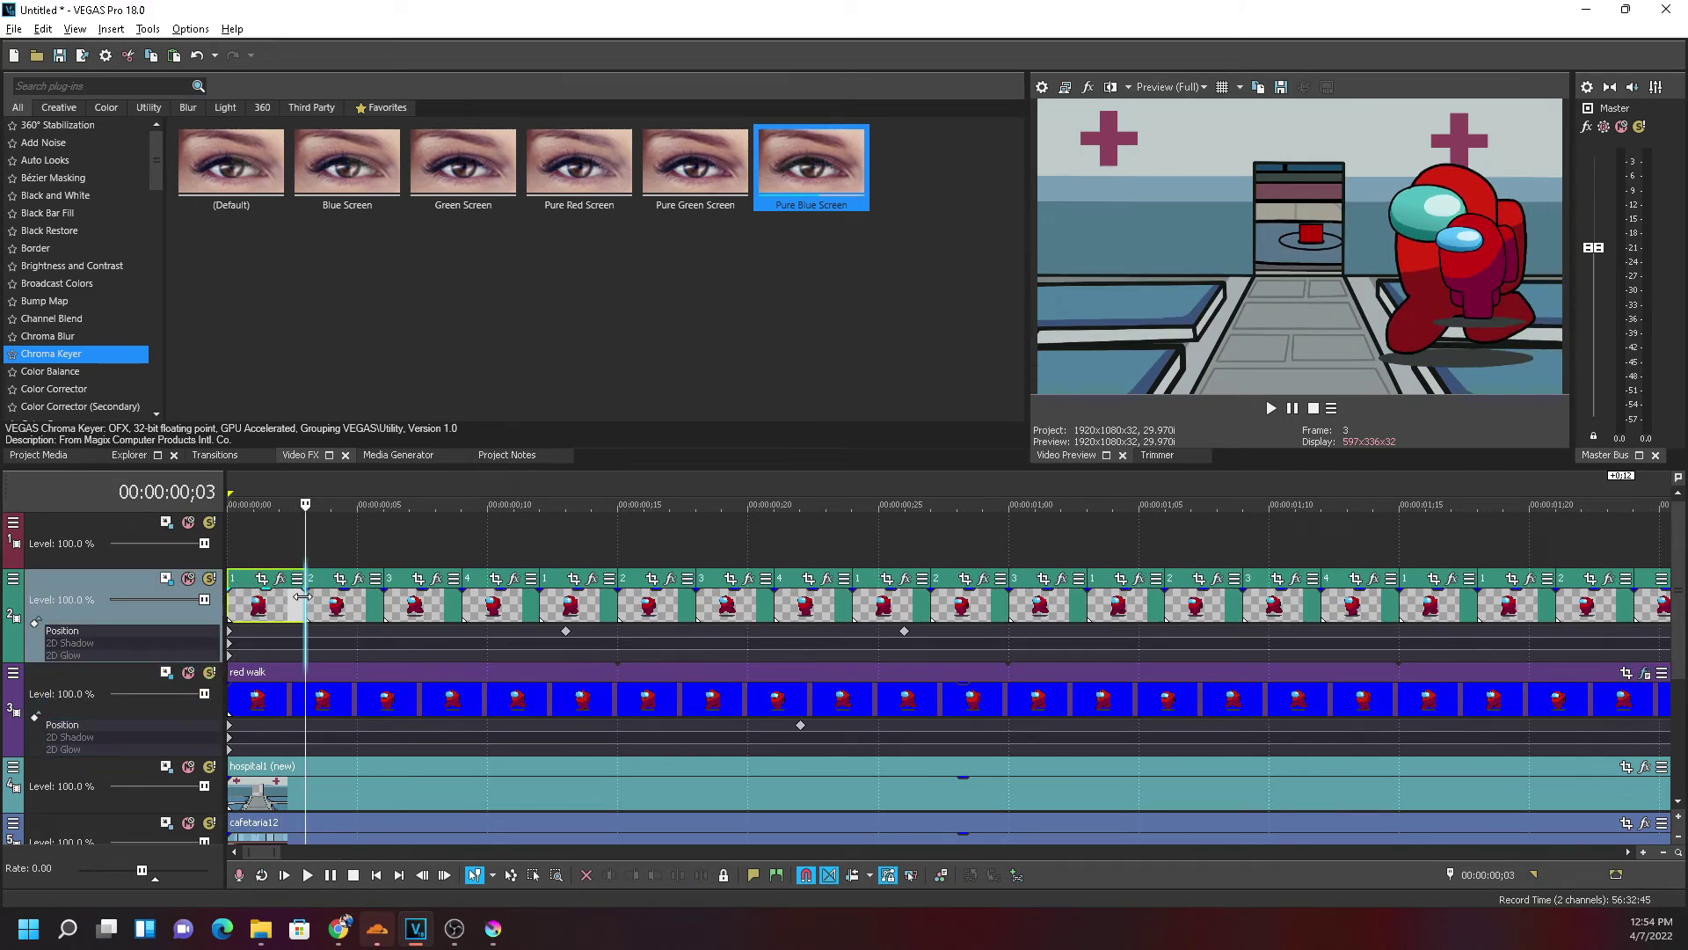
pyautogui.click(291, 600)
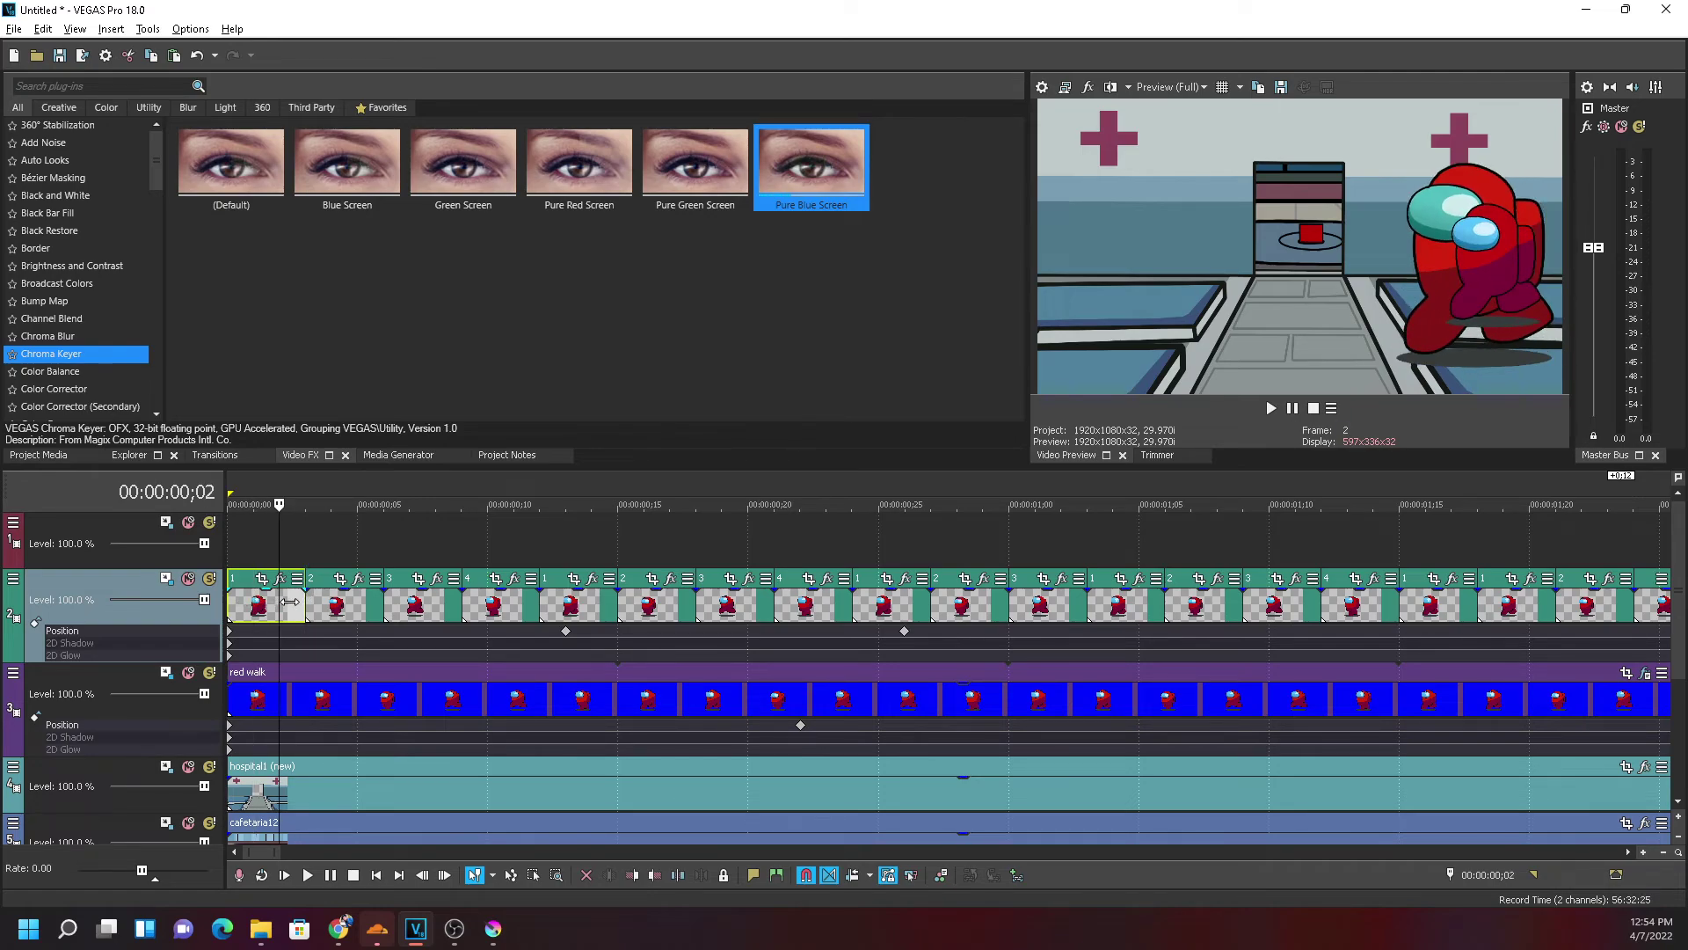
pyautogui.click(304, 605)
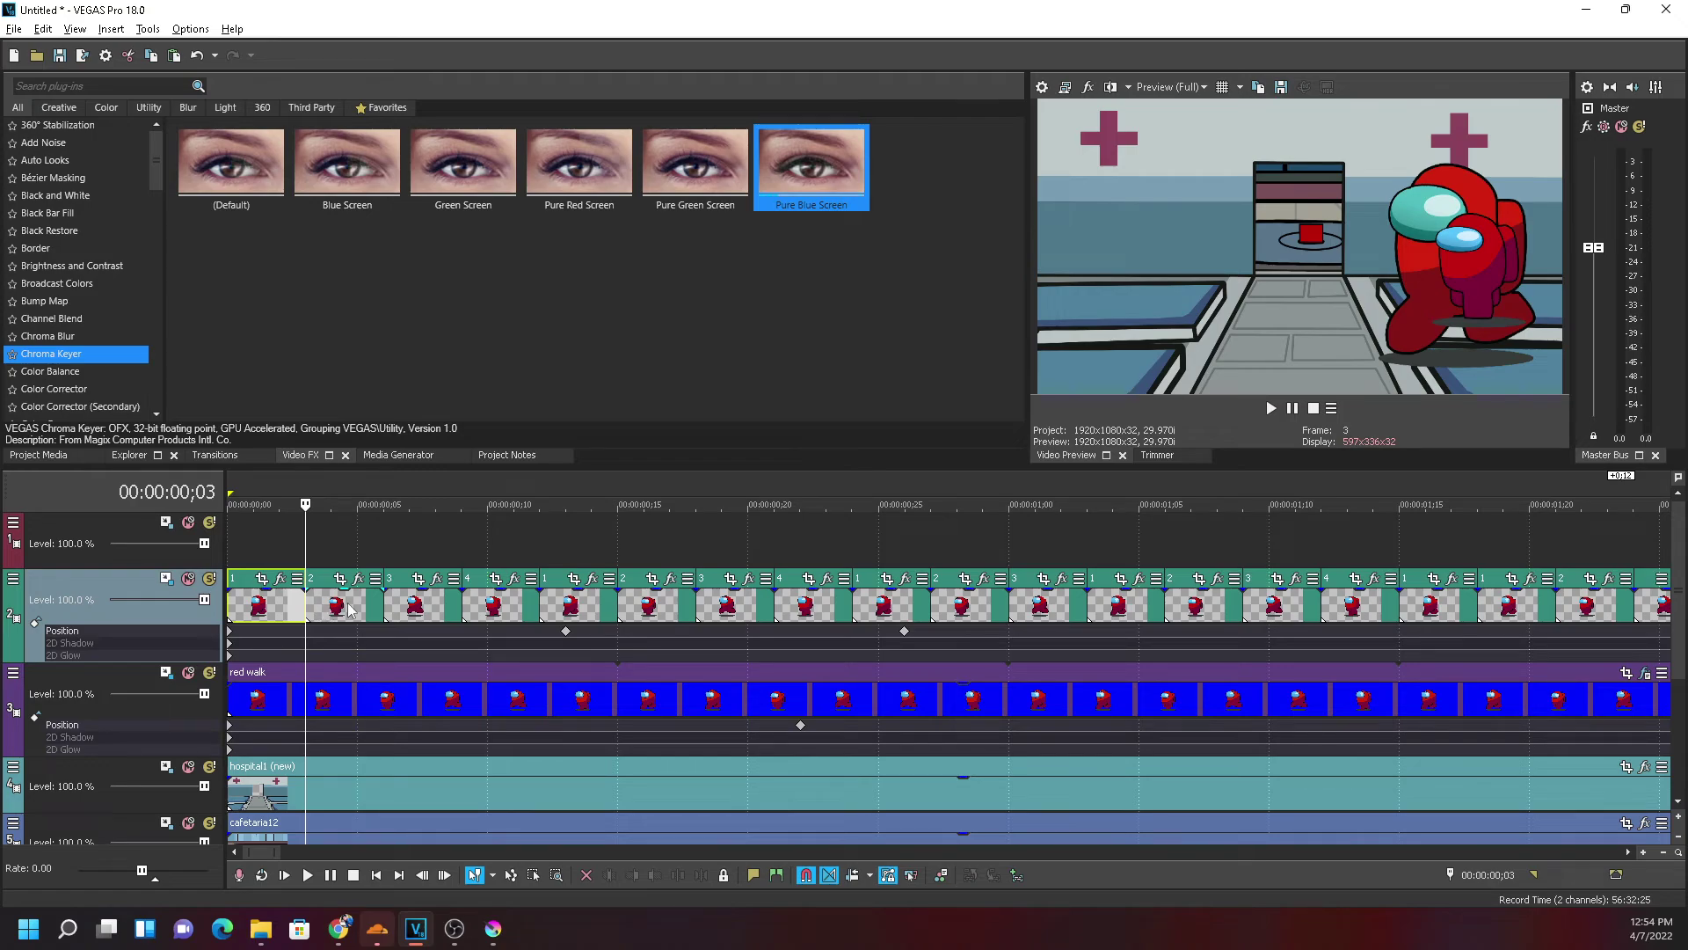
pyautogui.scroll(-10, 443, 647)
pyautogui.scroll(-5, 572, 658)
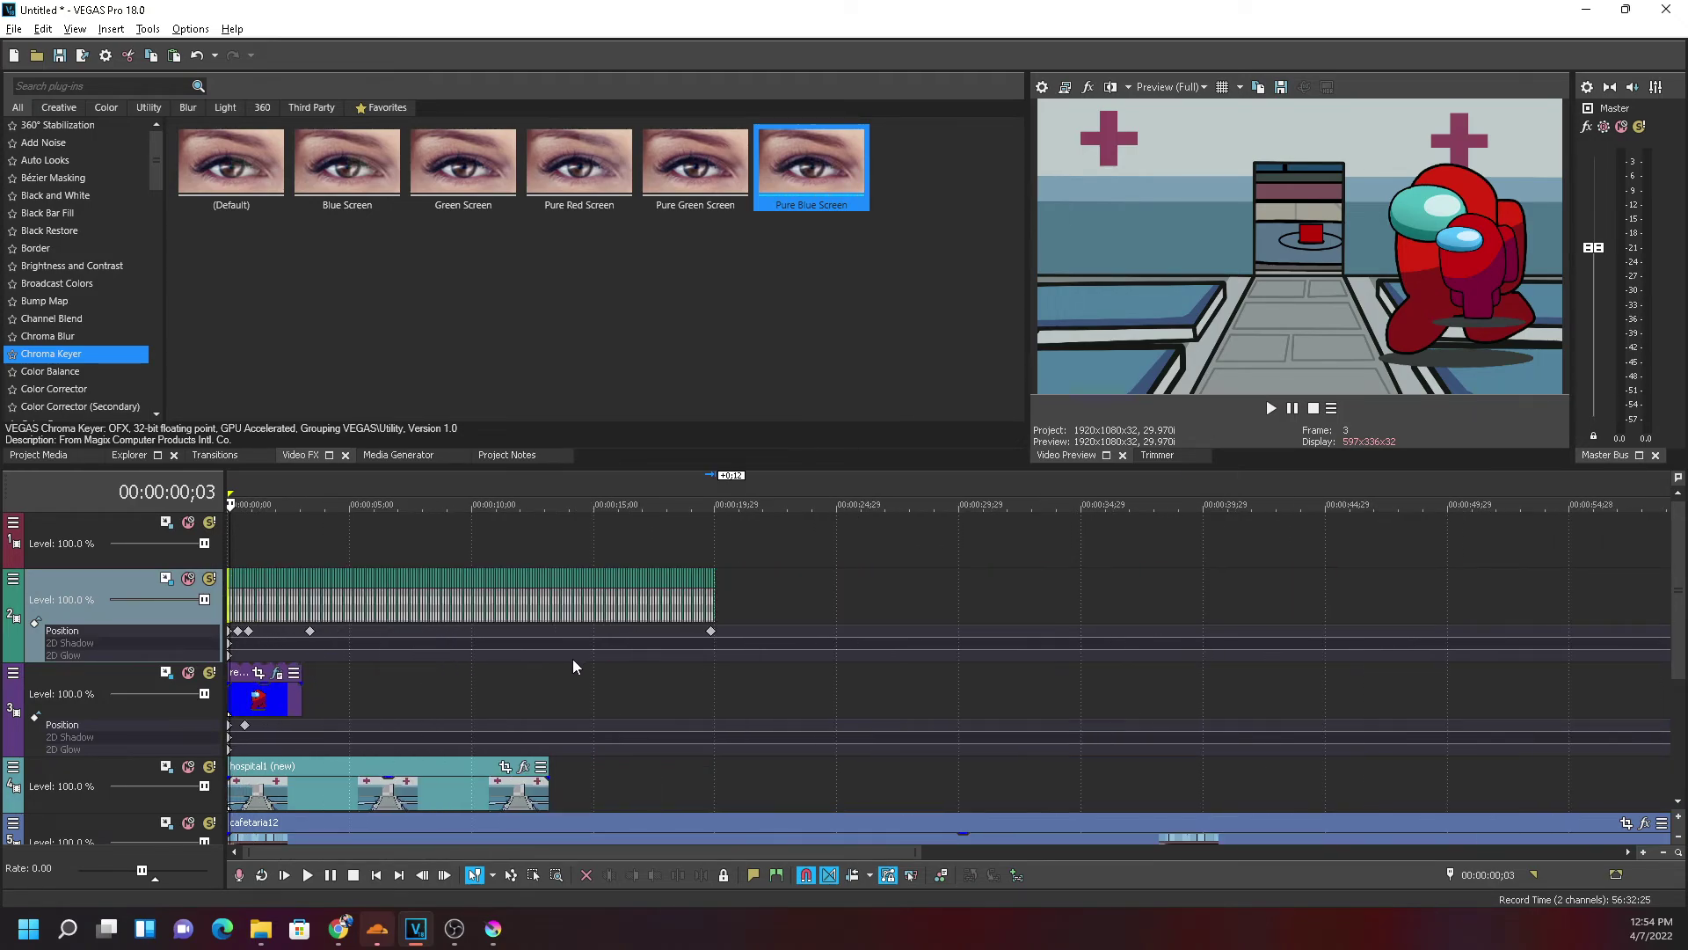
pyautogui.scroll(5, 445, 656)
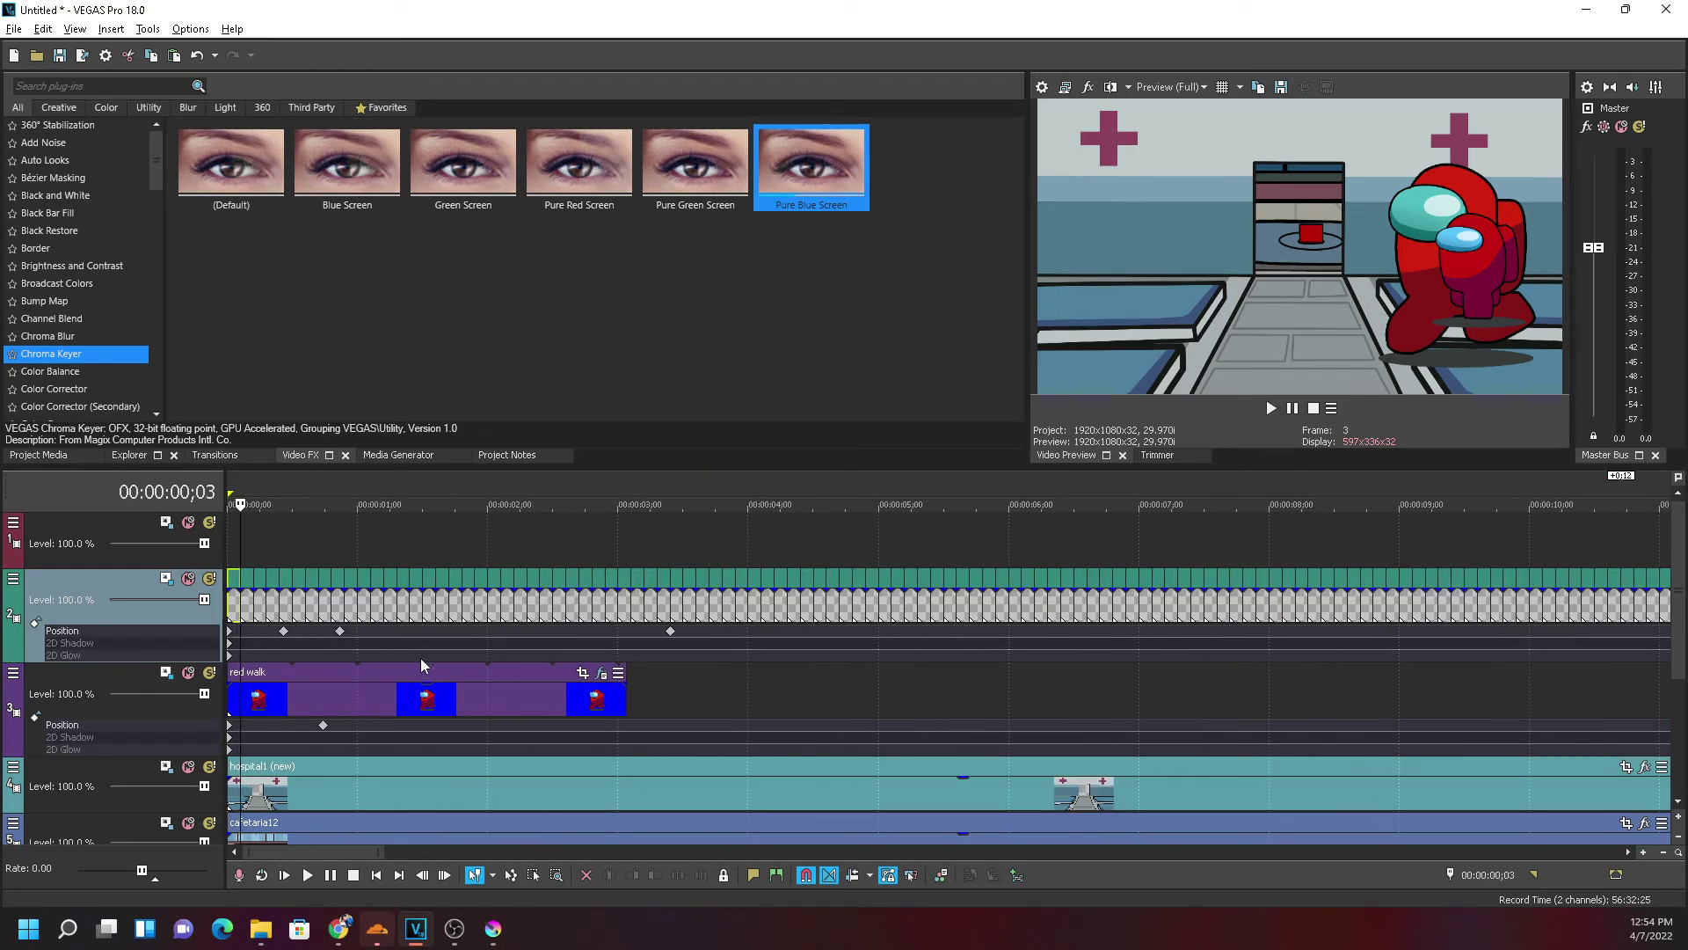
# Extend the end of the red walk clip on track 3 to about 00:00:10;00 and scrub through it
pyautogui.click(578, 701)
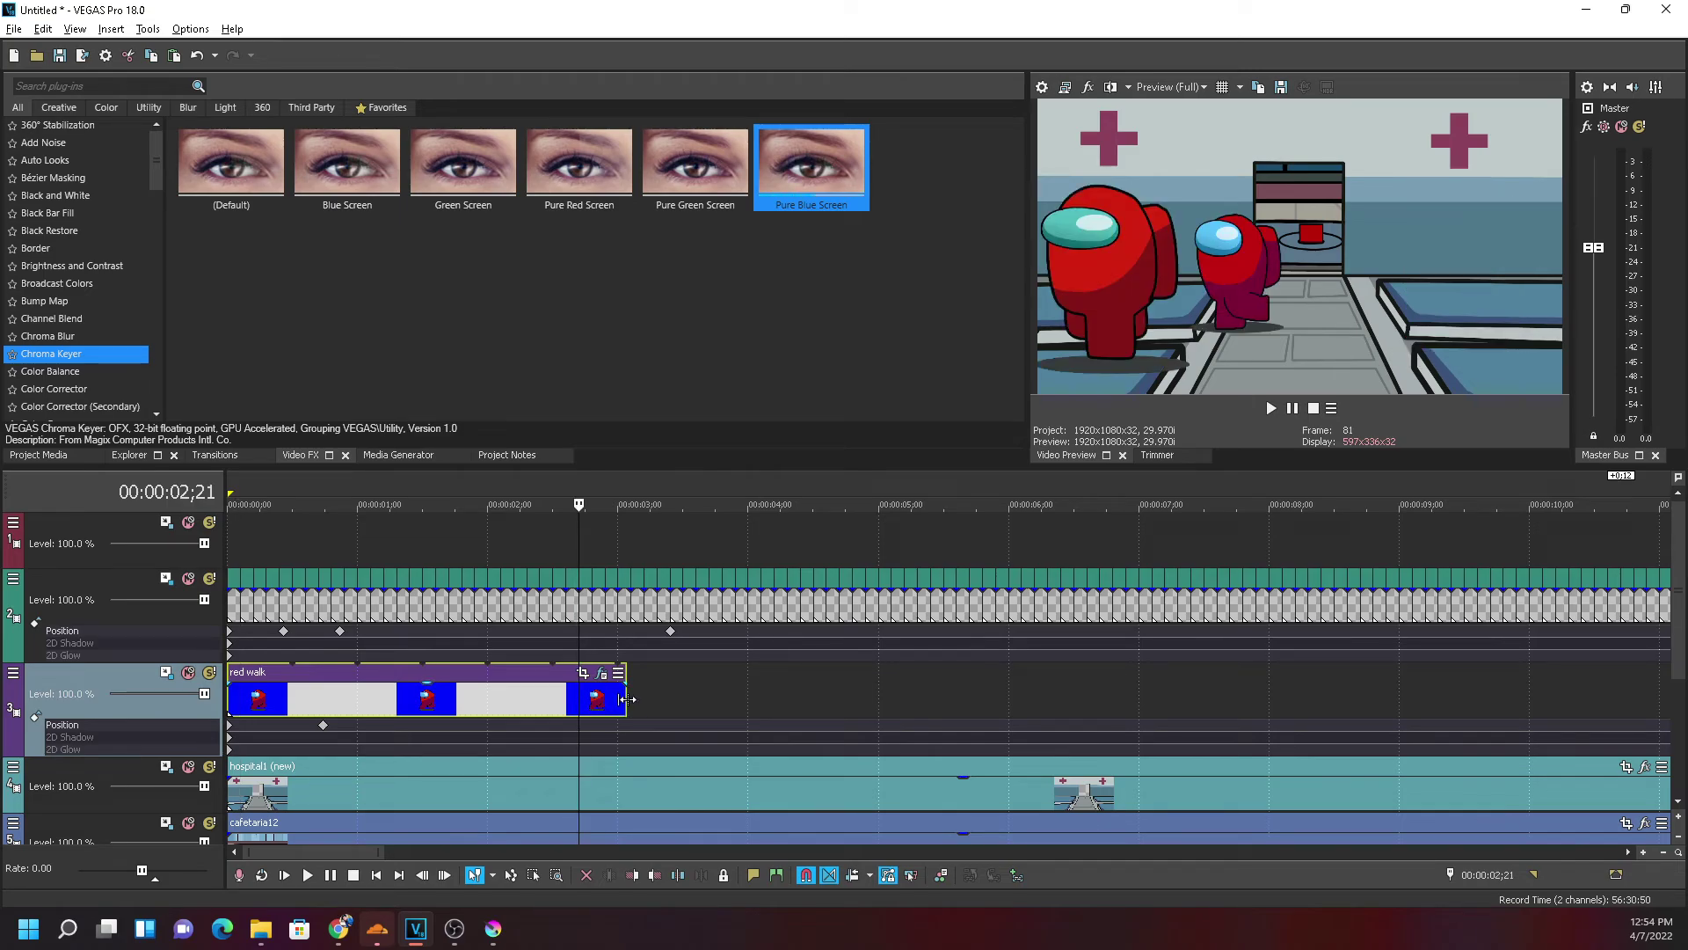
pyautogui.moveTo(628, 699); pyautogui.dragTo(1479, 699)
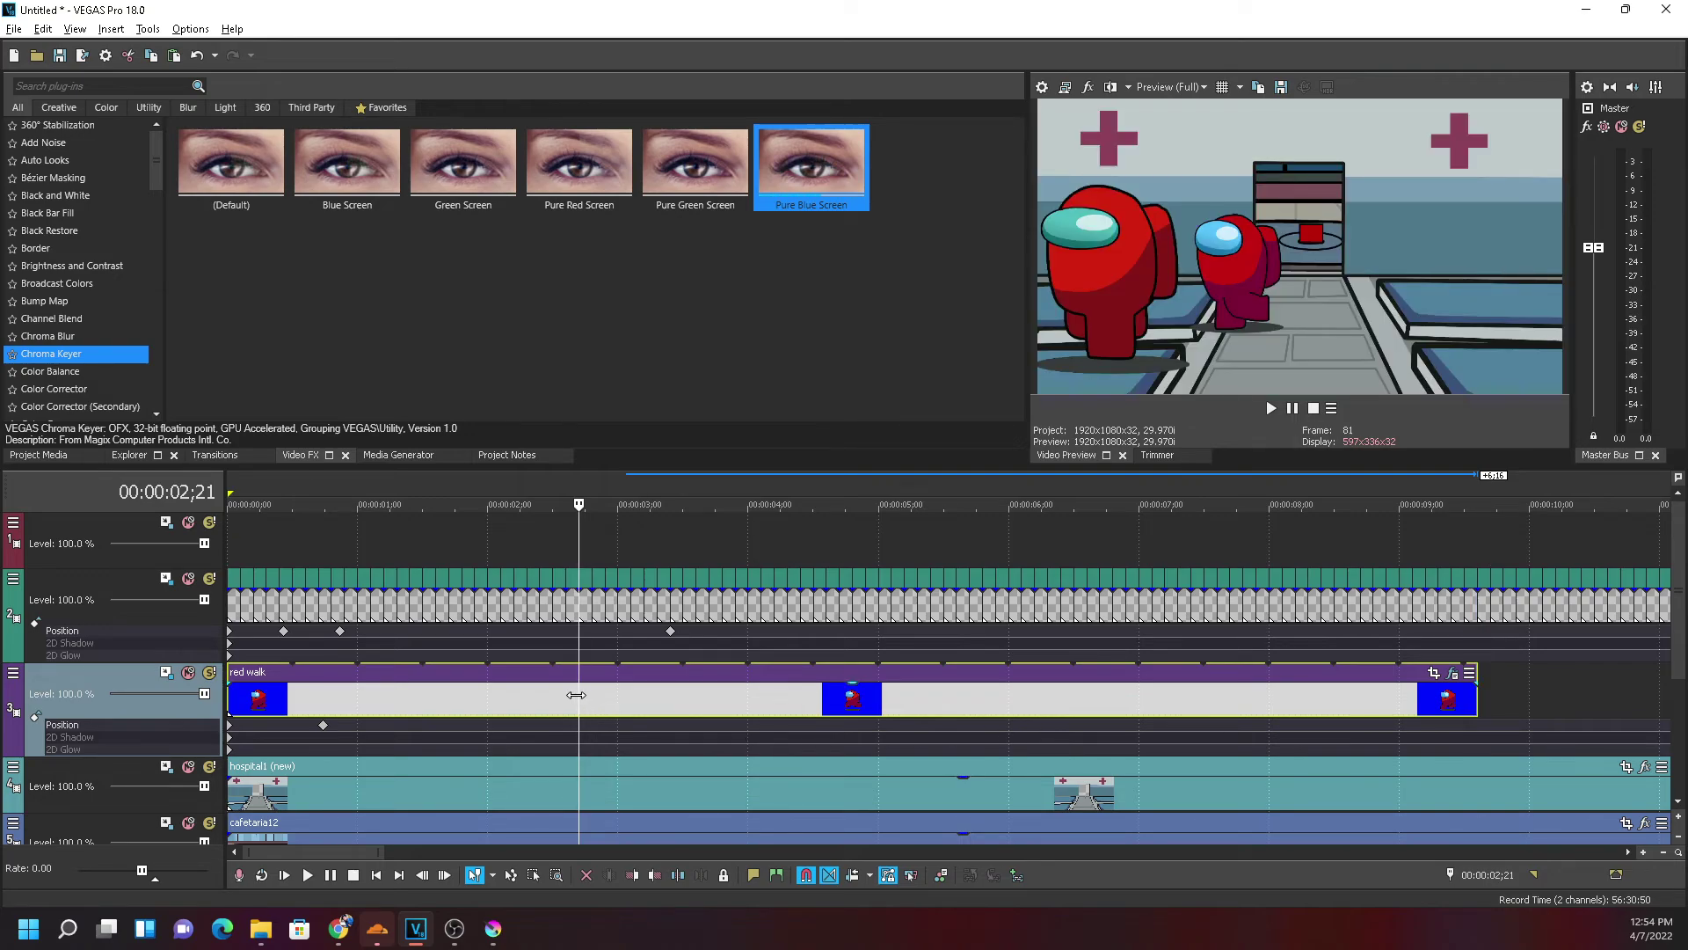
pyautogui.moveTo(576, 694); pyautogui.dragTo(448, 678)
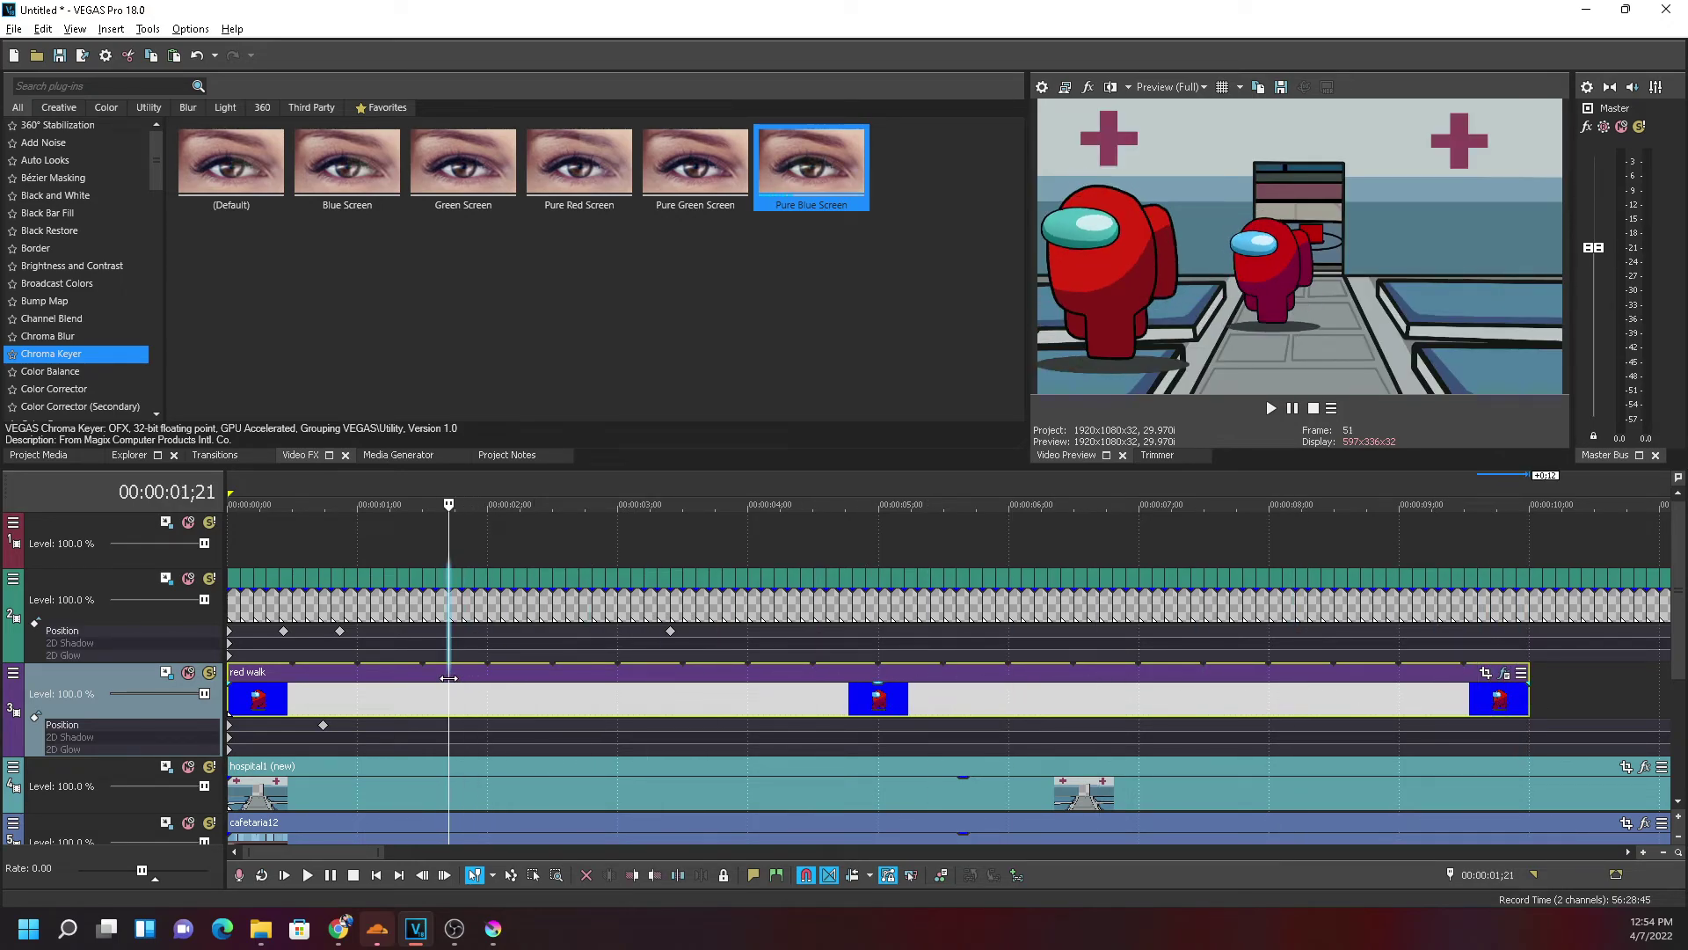
# Mute track 2, then paste the four walk clips on track 1 and move them to the start of the timeline
pyautogui.scroll(-5, 591, 657)
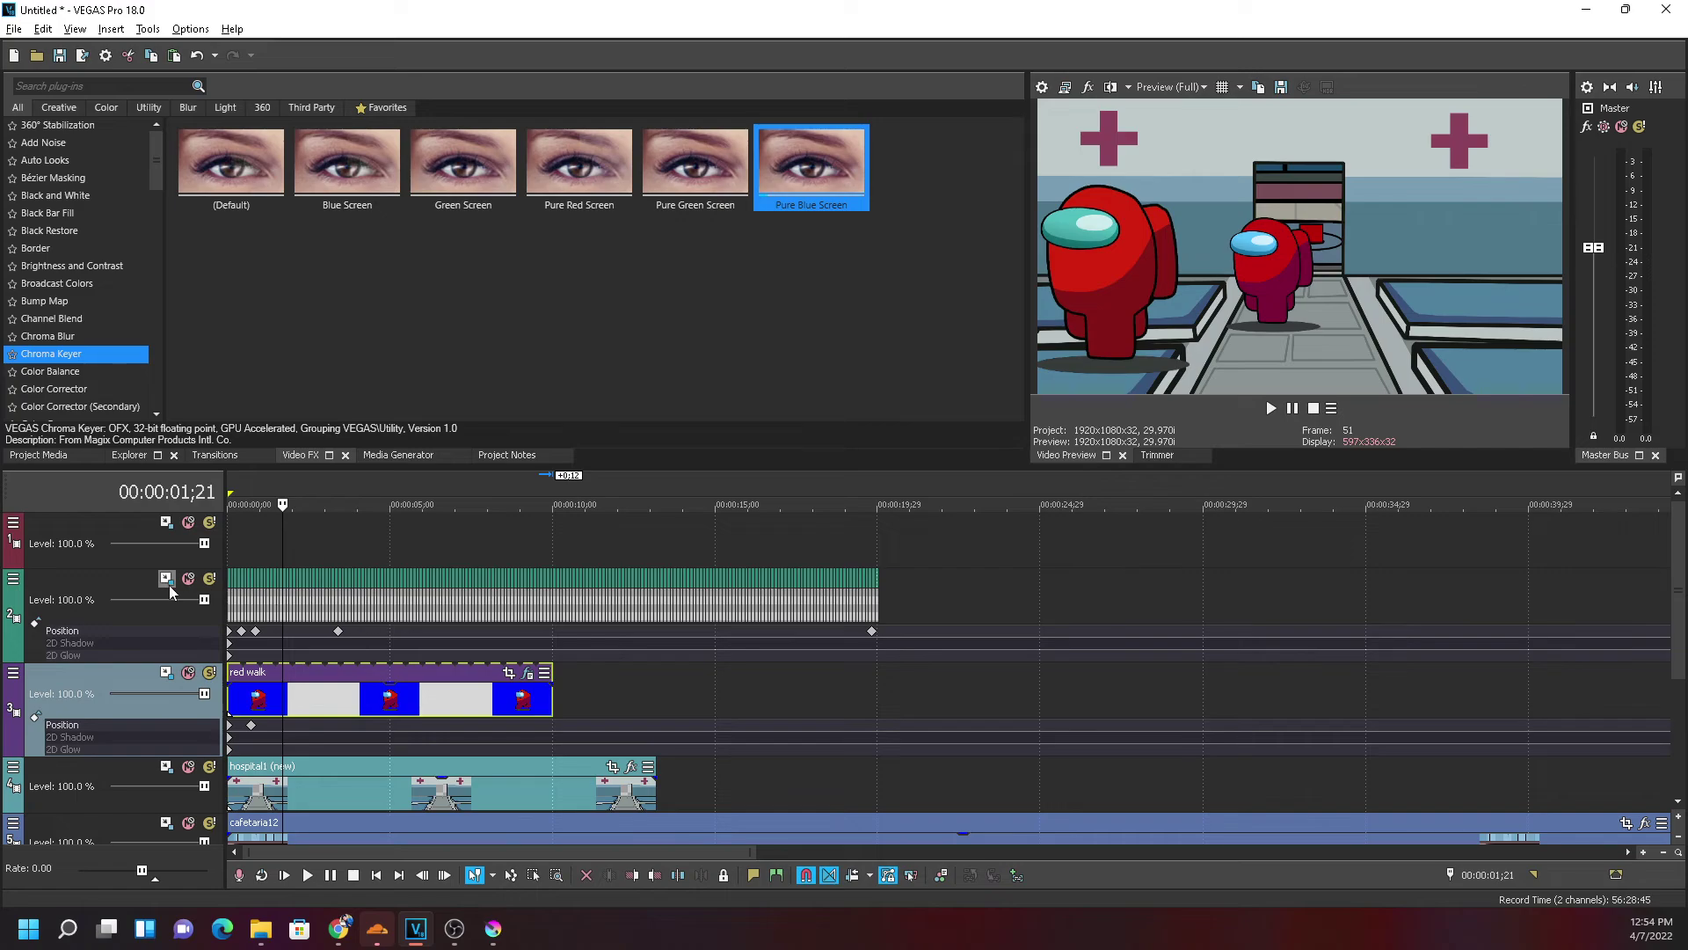
pyautogui.click(329, 524)
pyautogui.scroll(5, 515, 546)
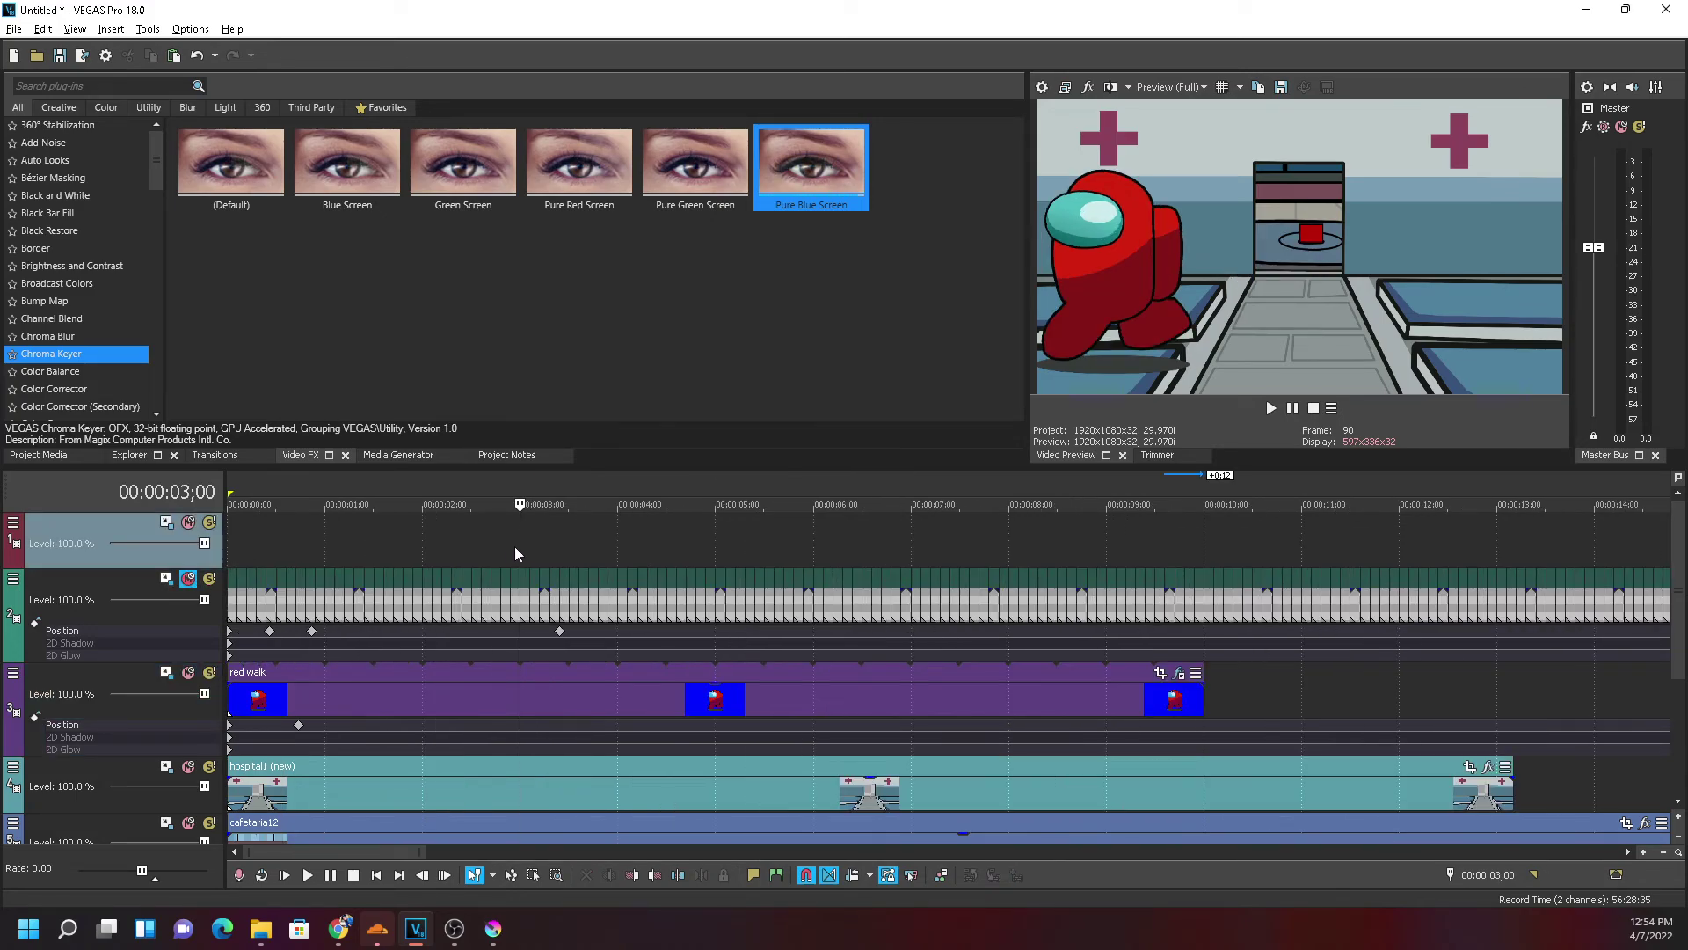
pyautogui.scroll(3, 554, 547)
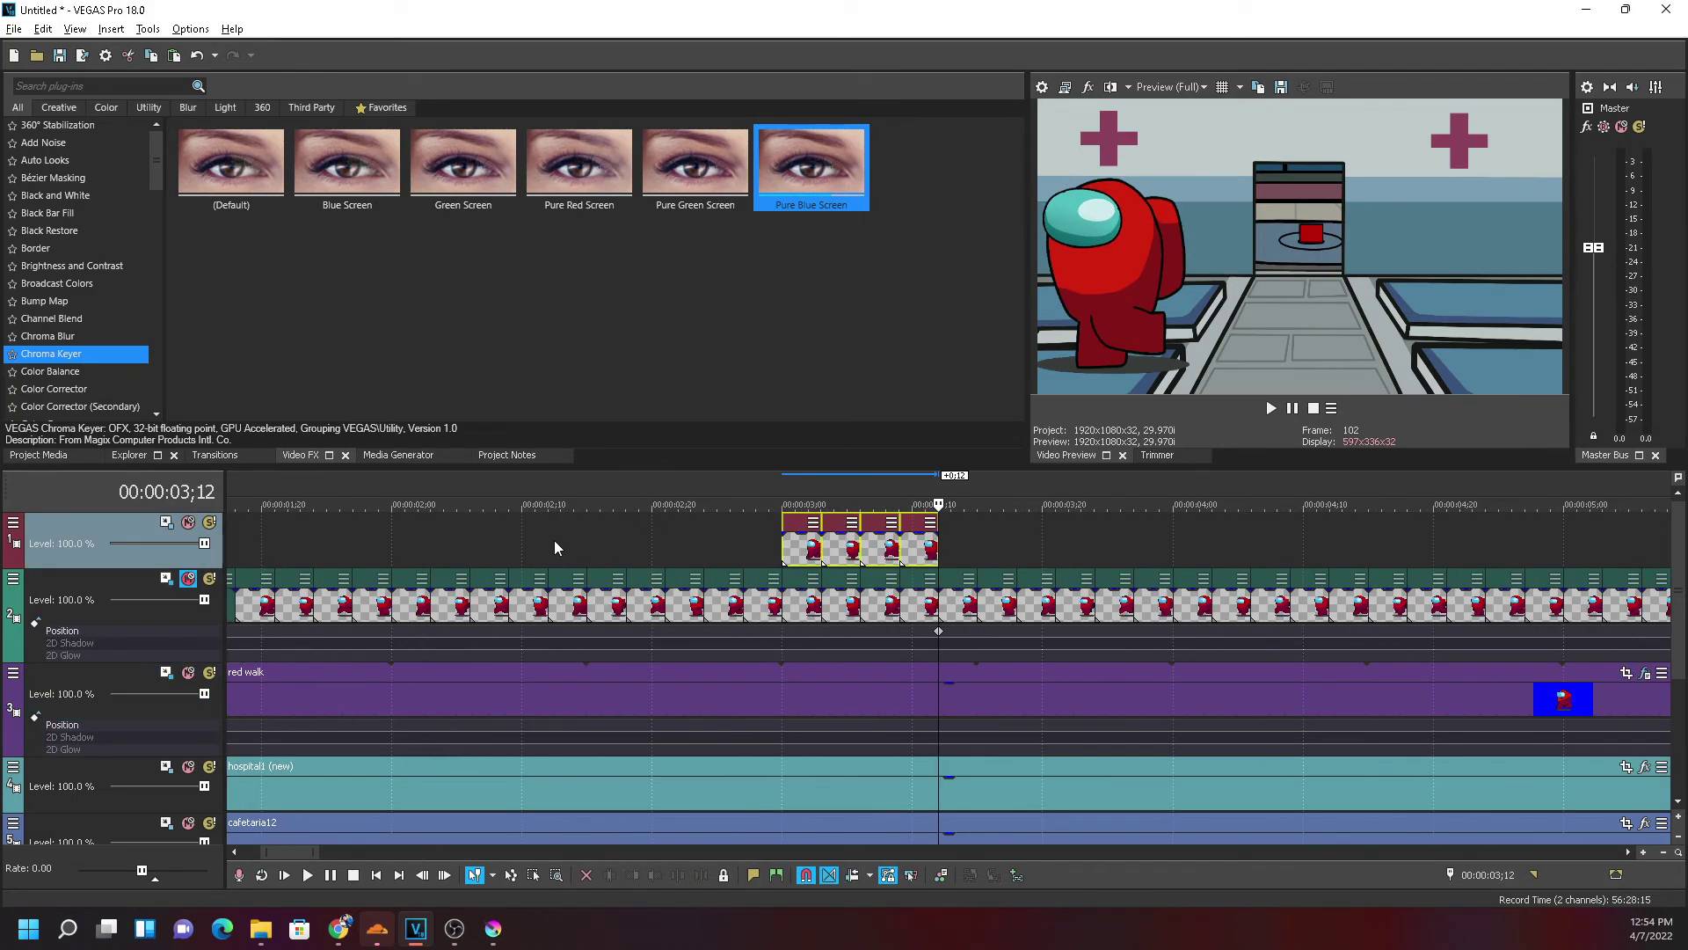
pyautogui.moveTo(809, 543); pyautogui.dragTo(219, 539)
pyautogui.click(240, 546)
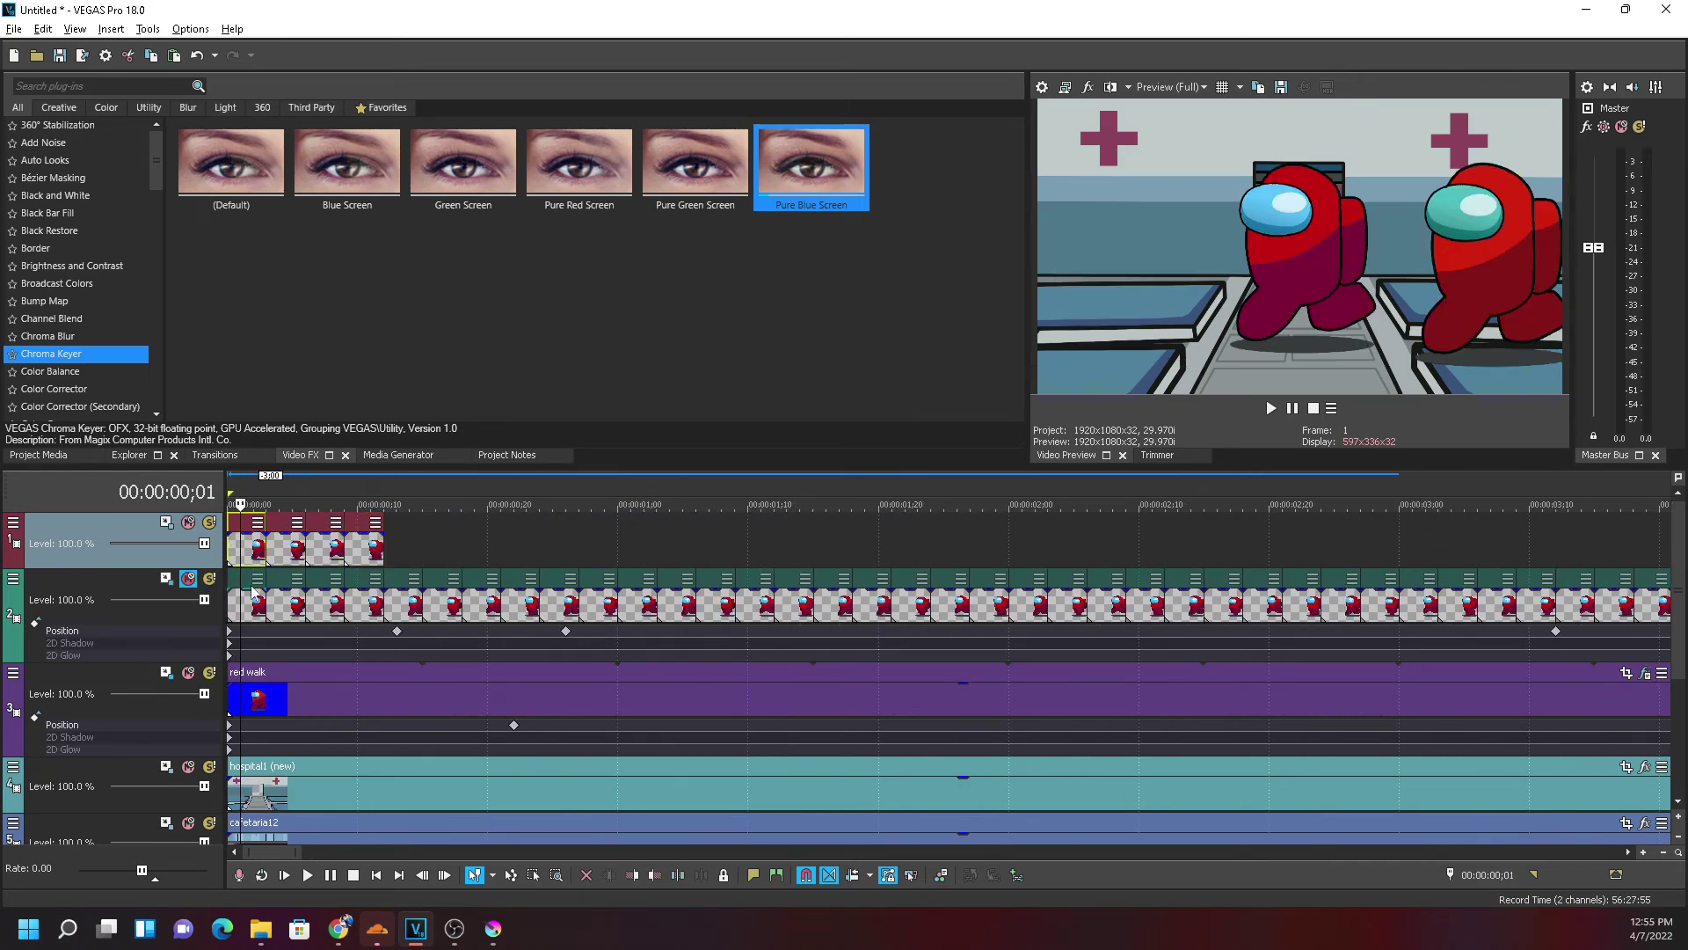
# Delete track 2 containing the long sequence of repeated PNG walk clips
pyautogui.scroll(-6, 880, 624)
pyautogui.rightClick(842, 605)
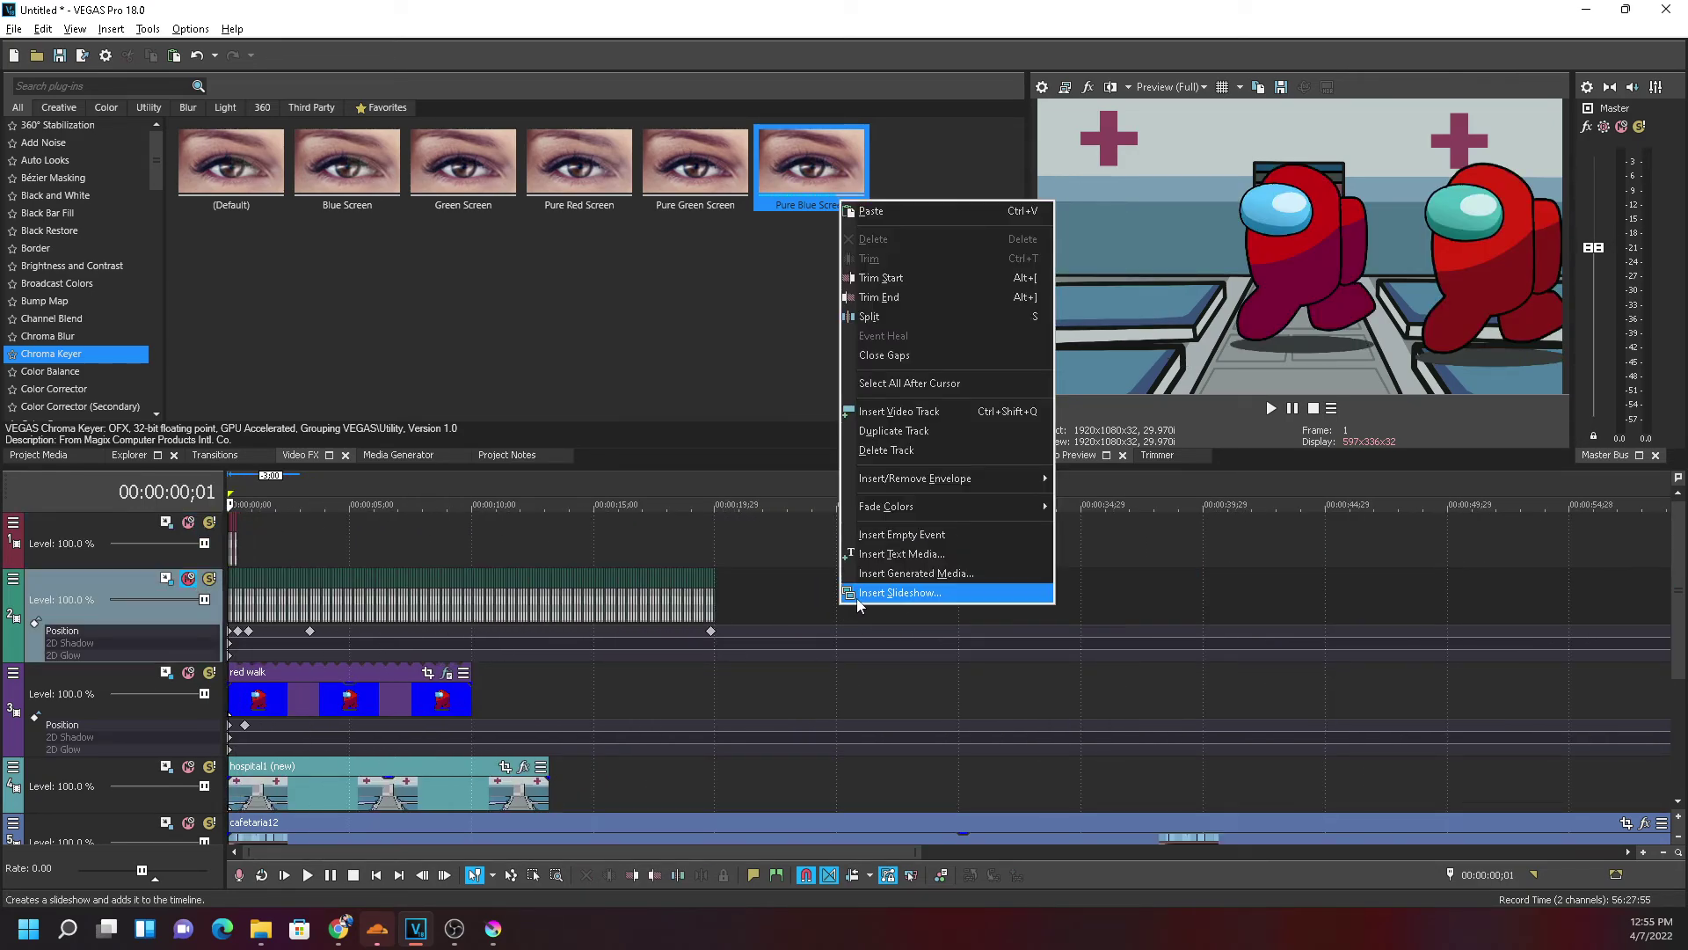
pyautogui.click(887, 450)
pyautogui.click(884, 499)
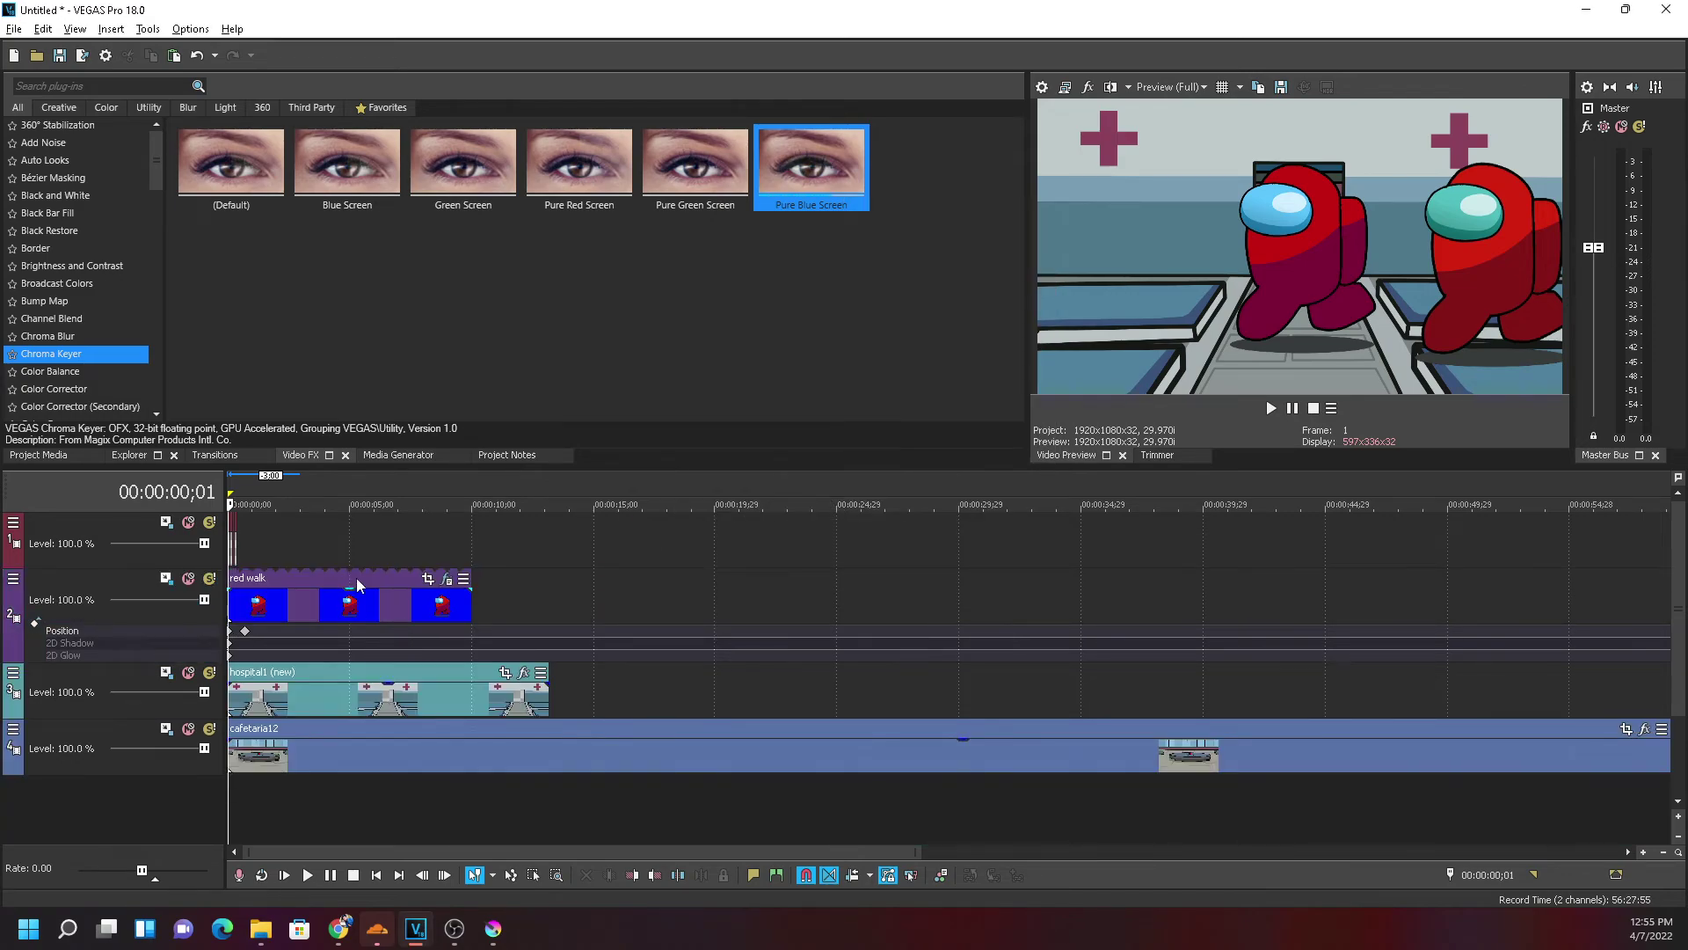
# Trim the end of the red walk clip on track 2 to 00:00:04;00
pyautogui.scroll(10, 350, 596)
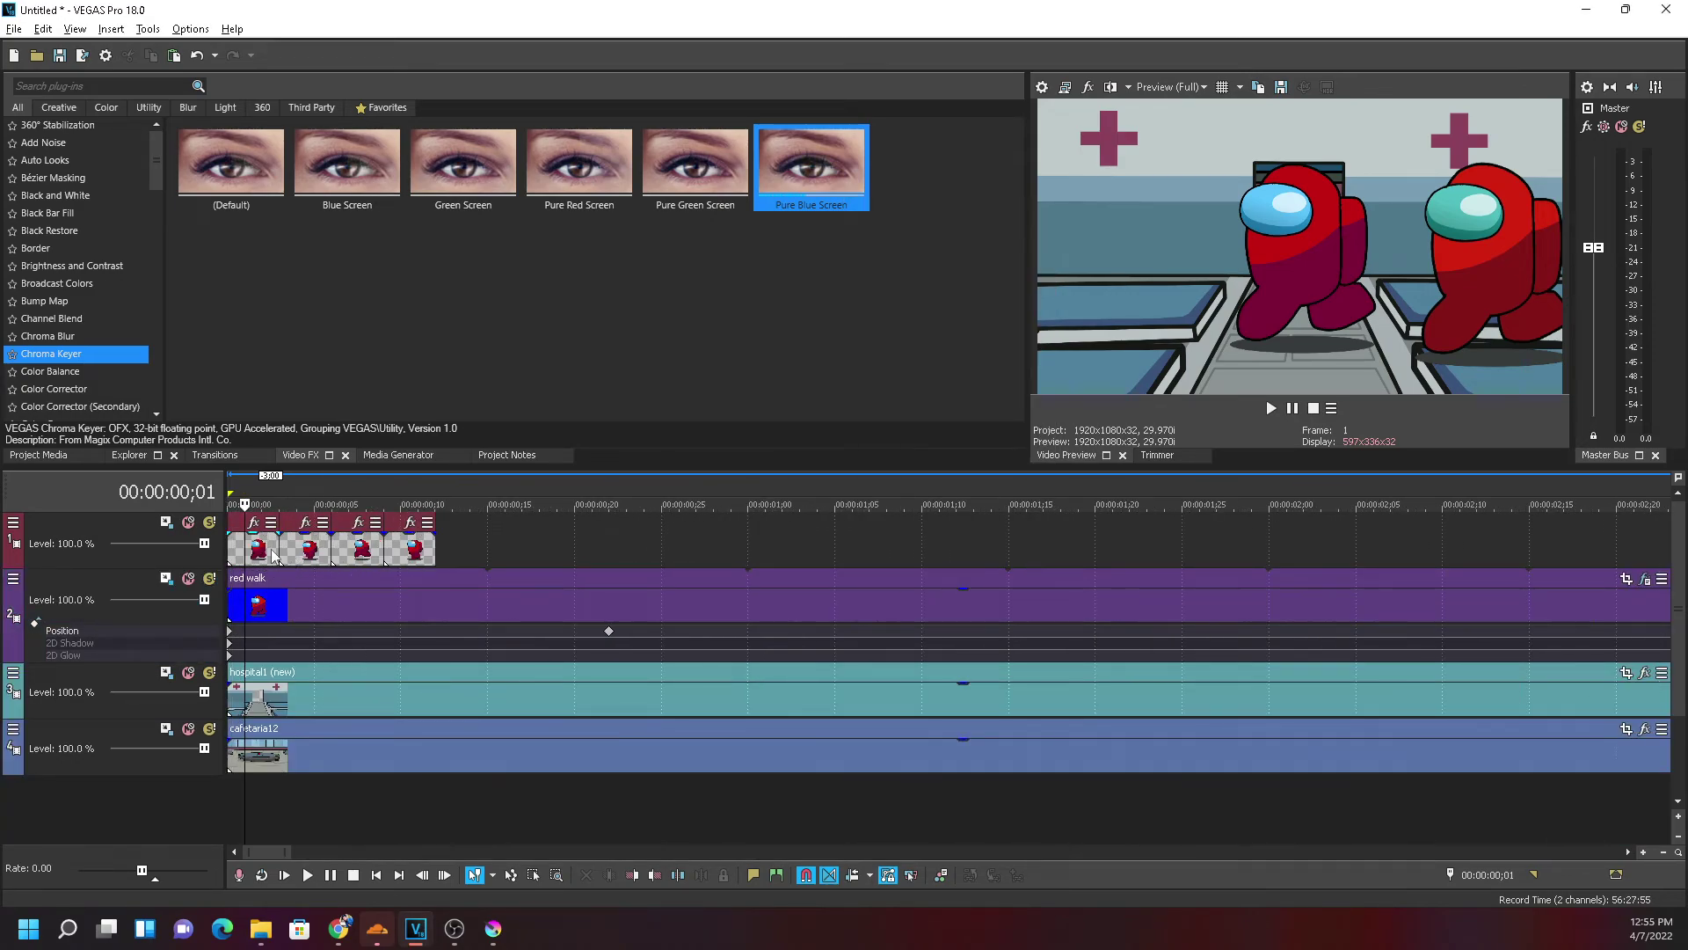
pyautogui.click(273, 562)
pyautogui.scroll(-5, 675, 619)
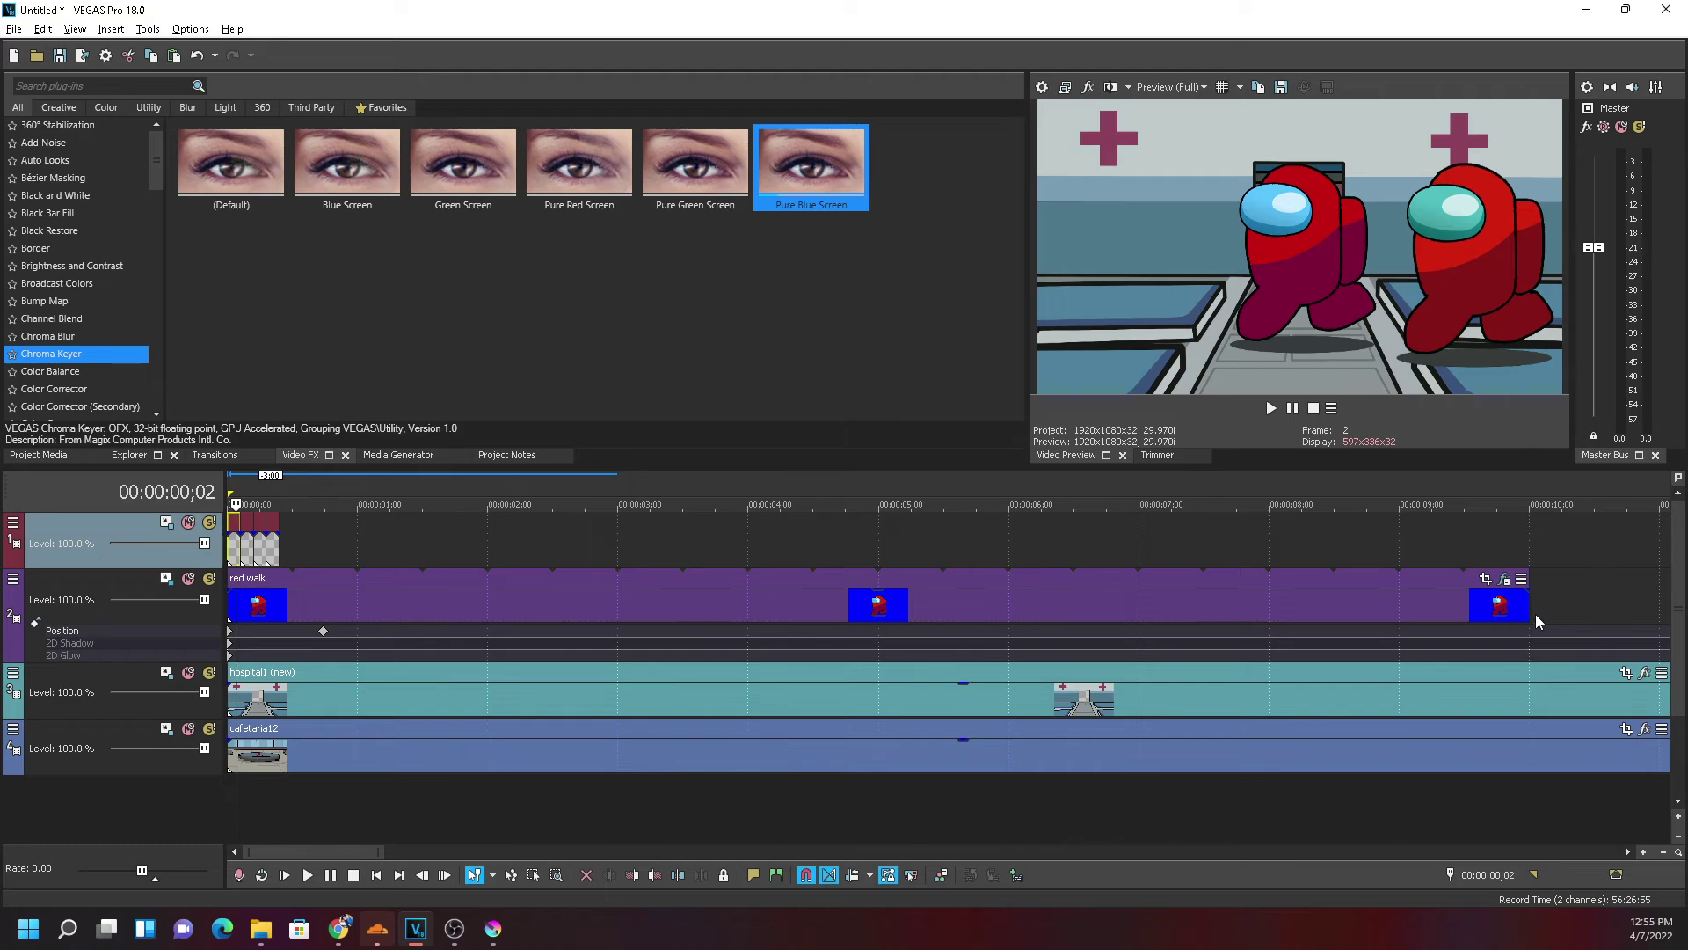
pyautogui.moveTo(1528, 607); pyautogui.dragTo(748, 607)
# Inspect the four PNG walk clips on track 1 from the first to the last
pyautogui.scroll(3, 308, 551)
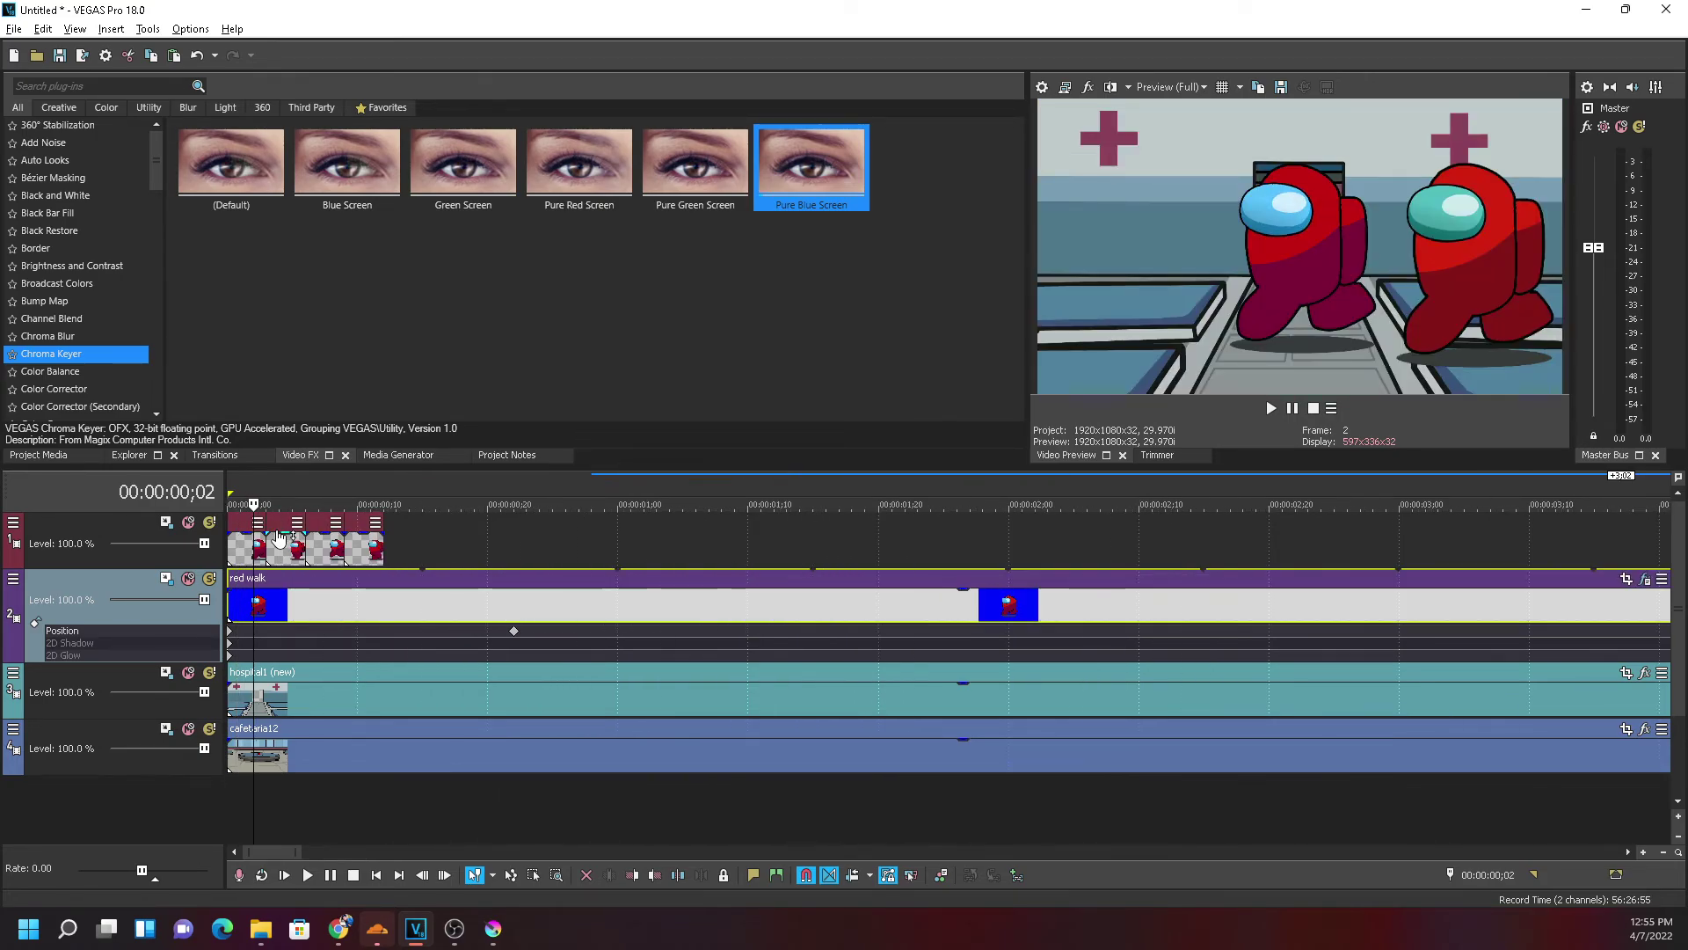
pyautogui.click(236, 550)
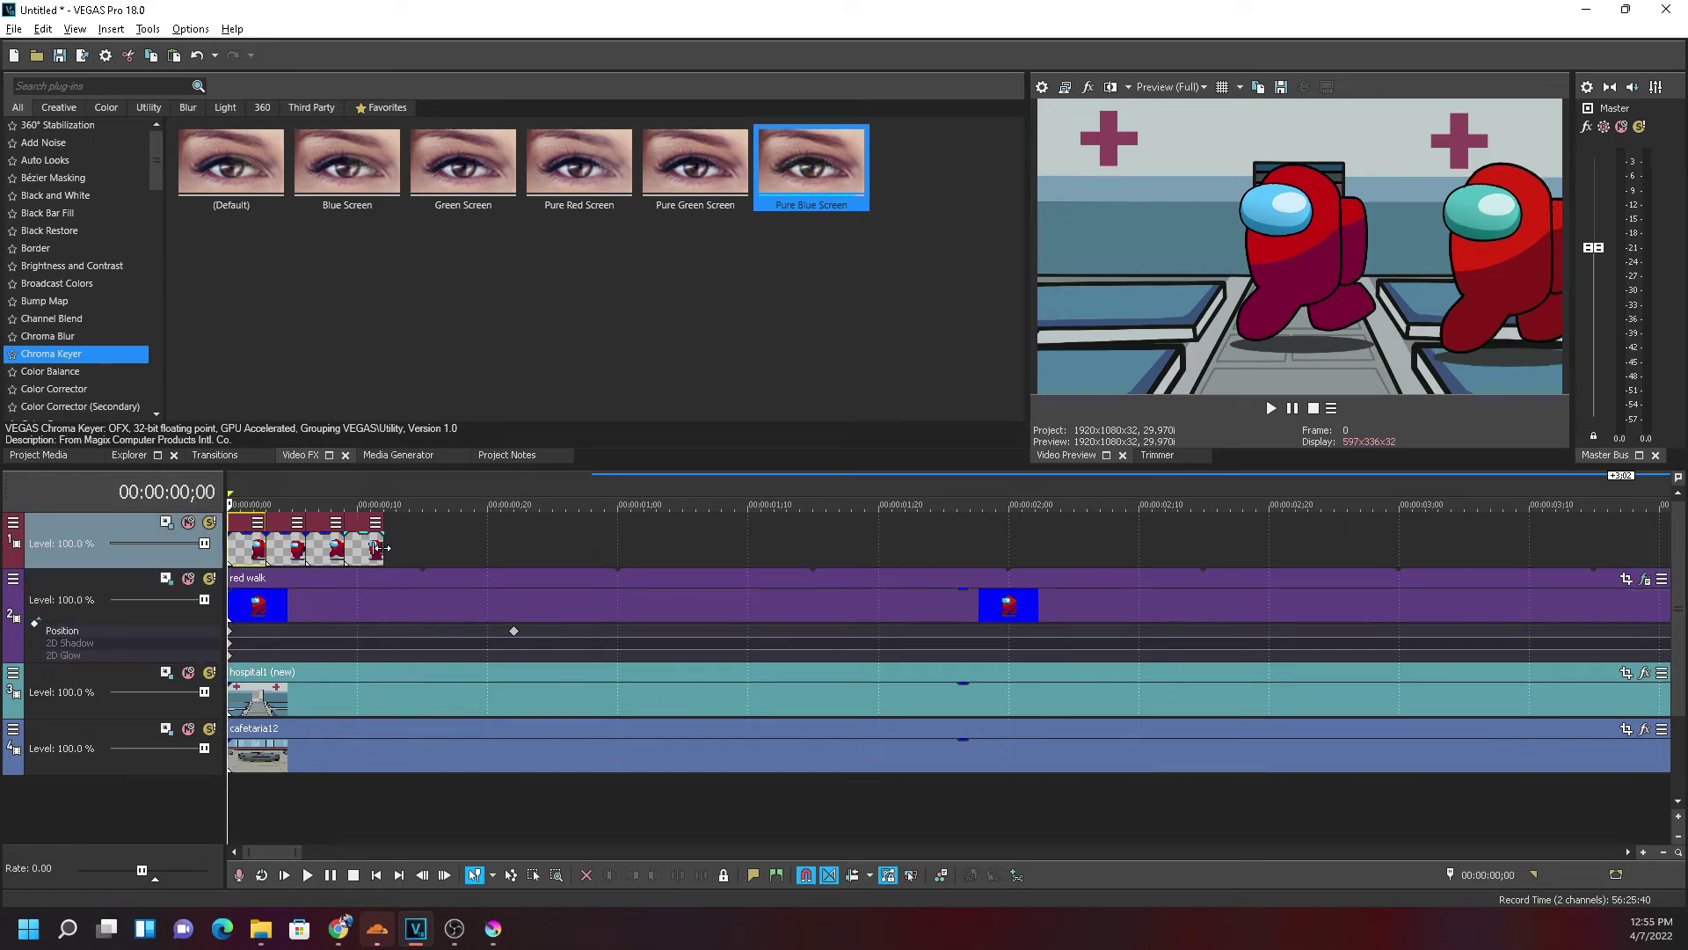
pyautogui.click(376, 548)
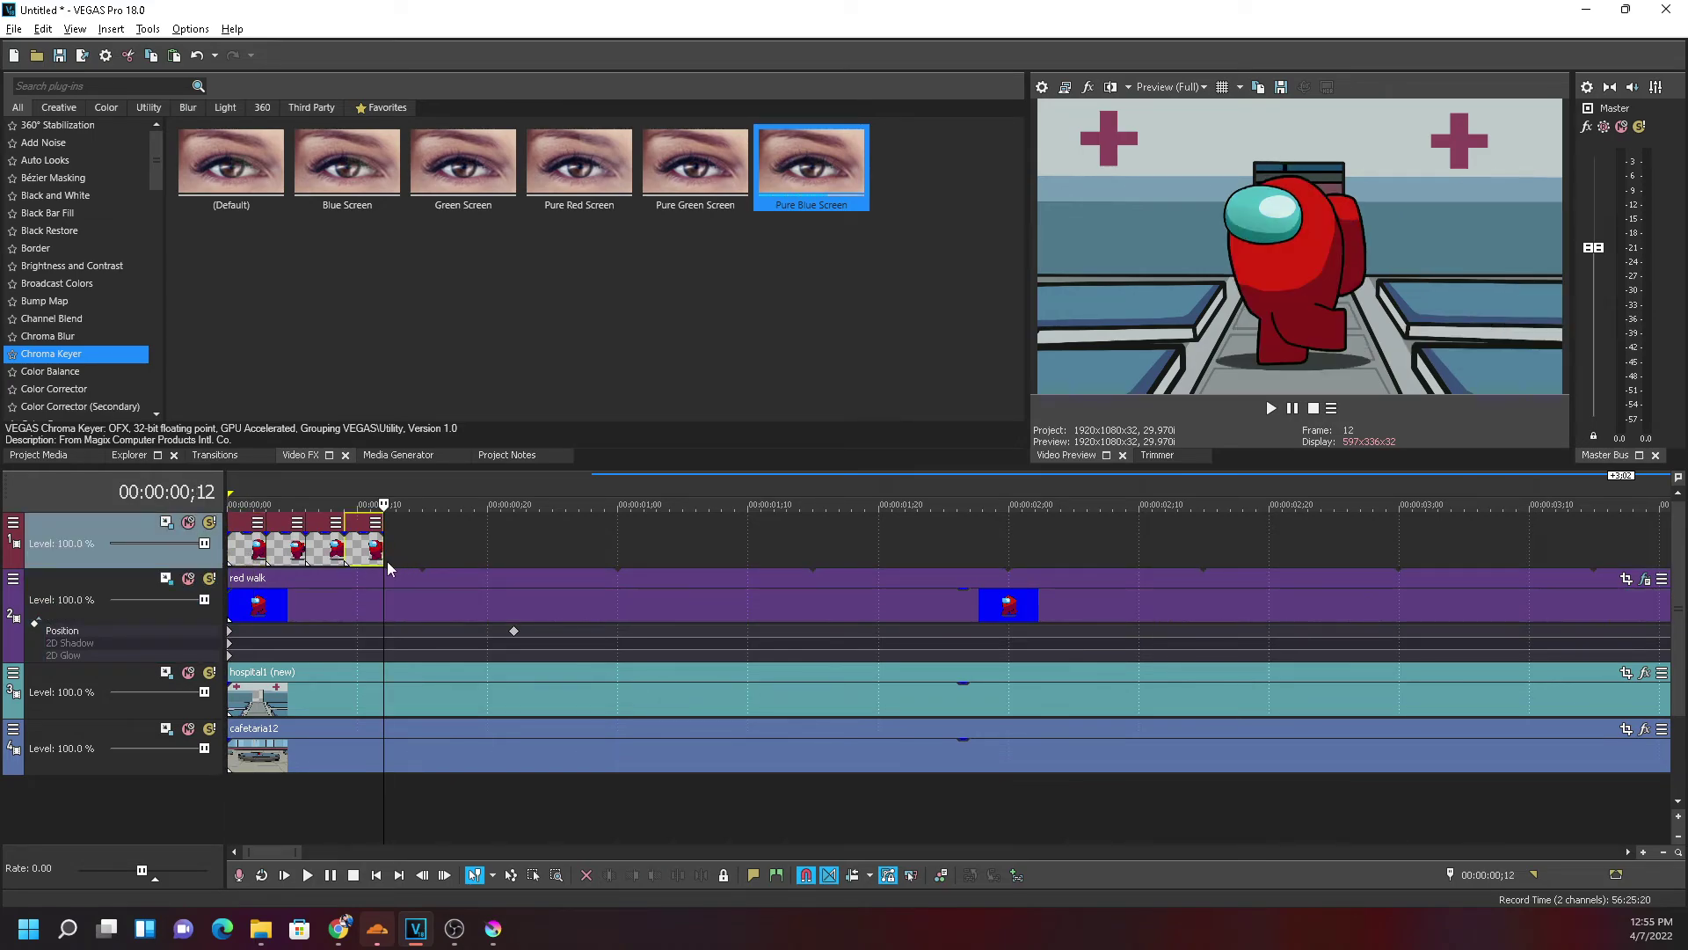
pyautogui.click(320, 553)
pyautogui.click(240, 550)
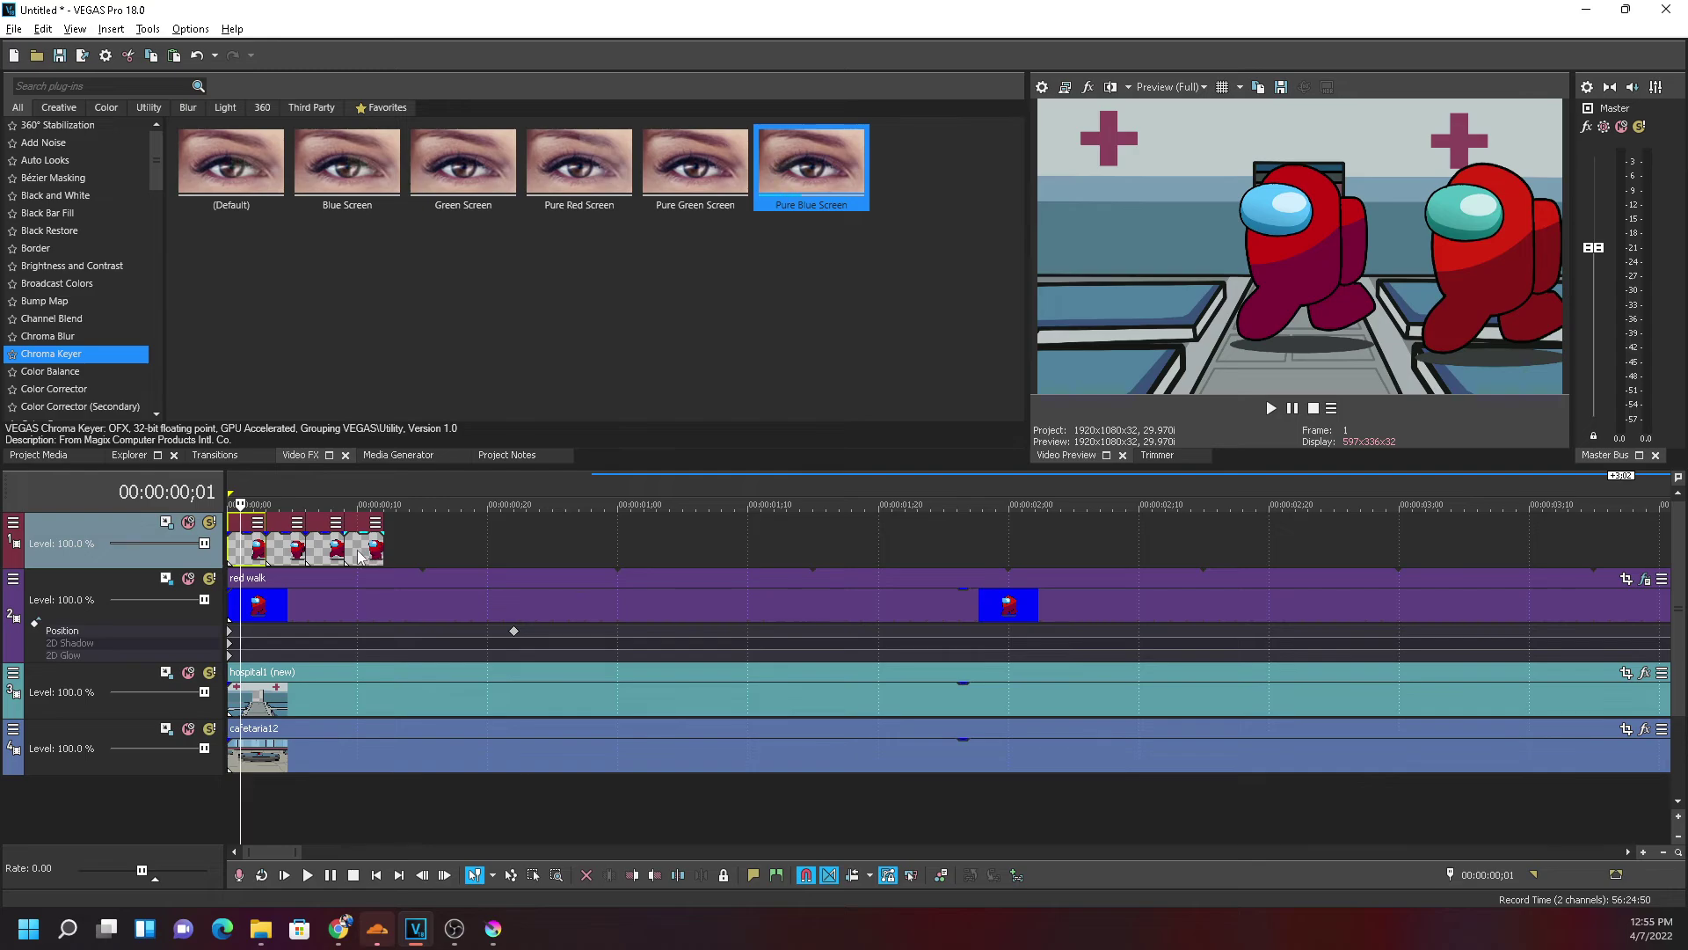
# Try extending the fourth PNG walk clip on track 1 to about 00:00:01;05 and scrub across the extended part
pyautogui.click(381, 549)
pyautogui.moveTo(382, 549); pyautogui.dragTo(682, 548)
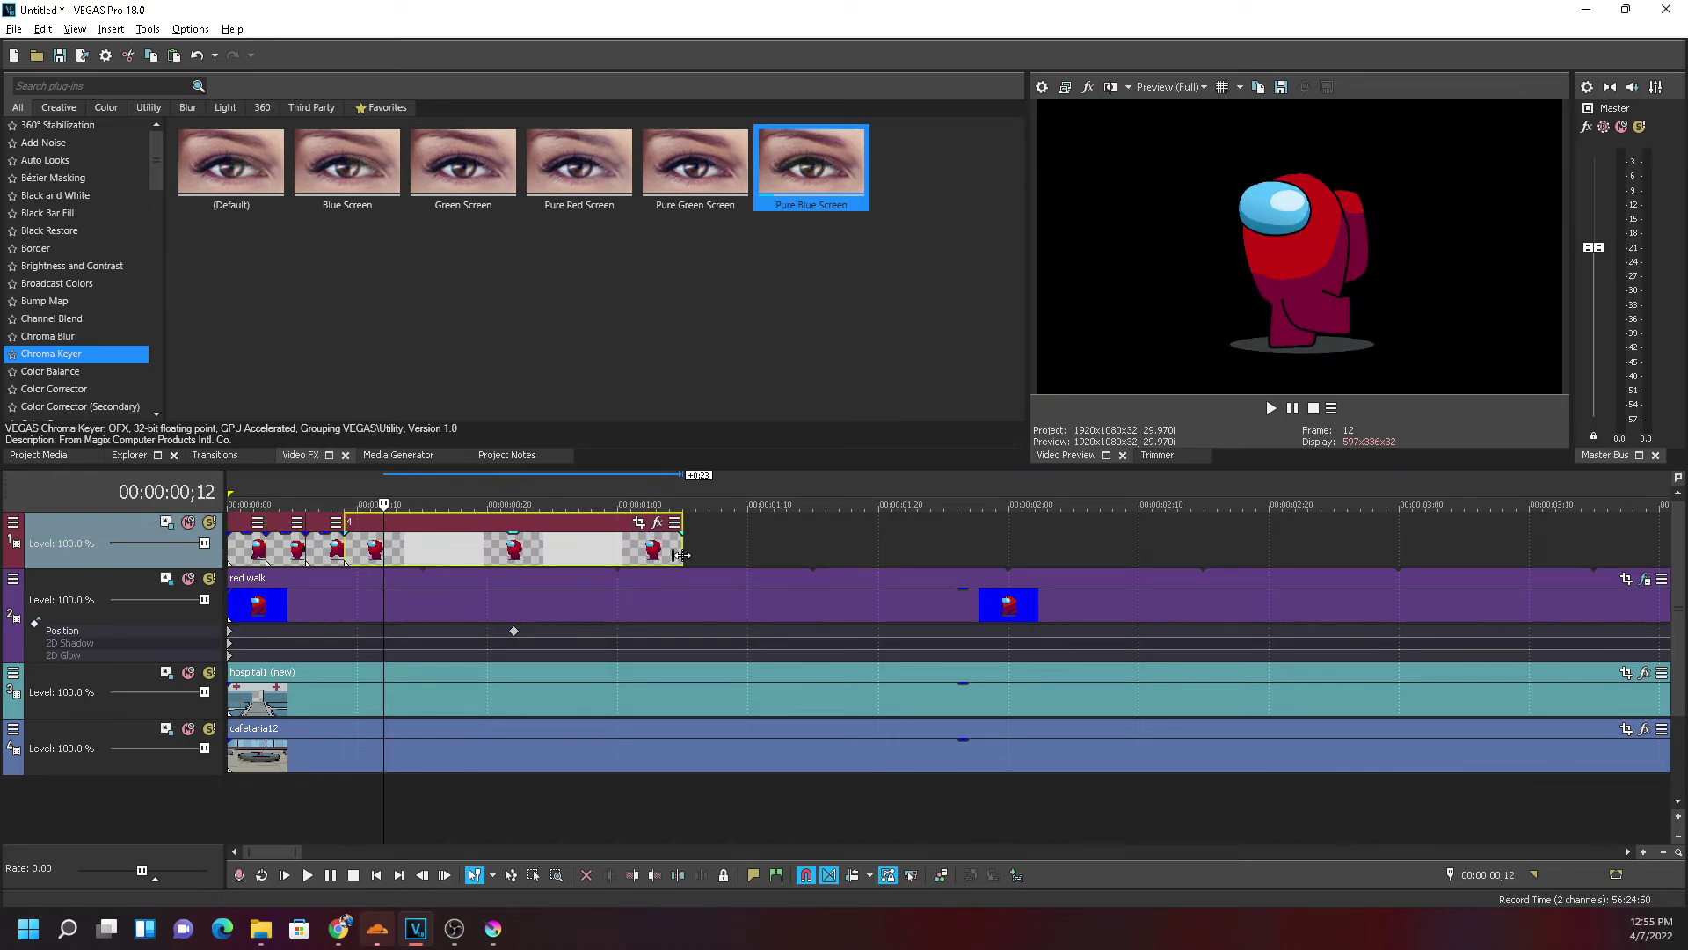
pyautogui.moveTo(383, 505); pyautogui.dragTo(527, 505)
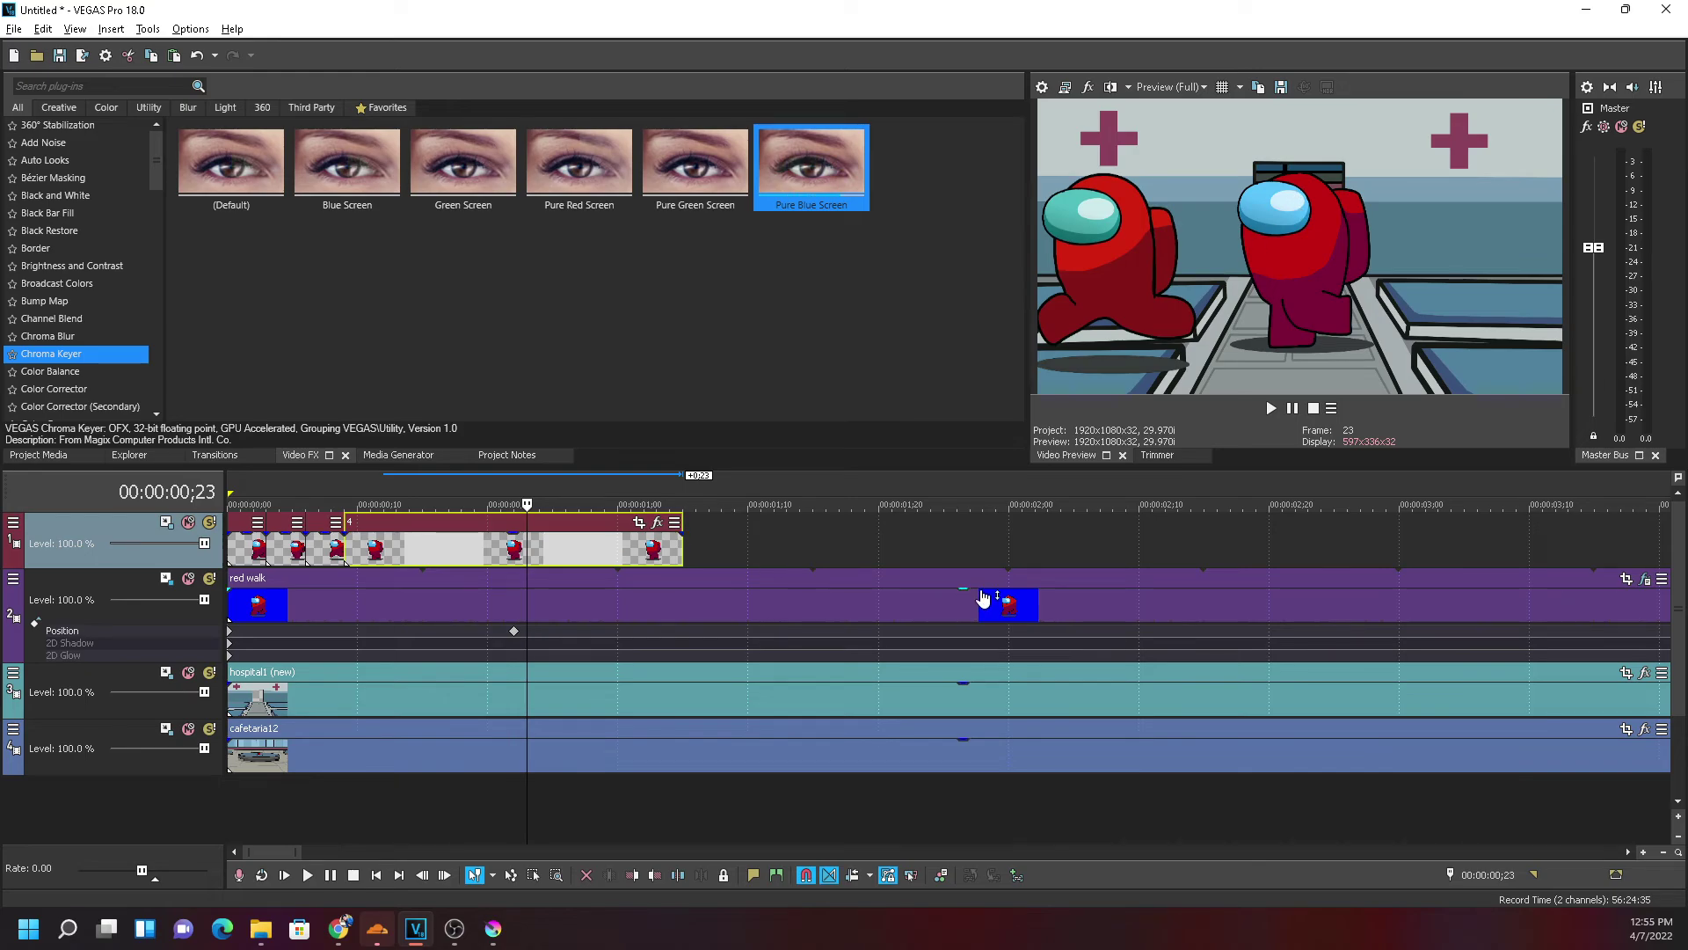
pyautogui.click(983, 599)
pyautogui.moveTo(535, 558); pyautogui.dragTo(354, 554)
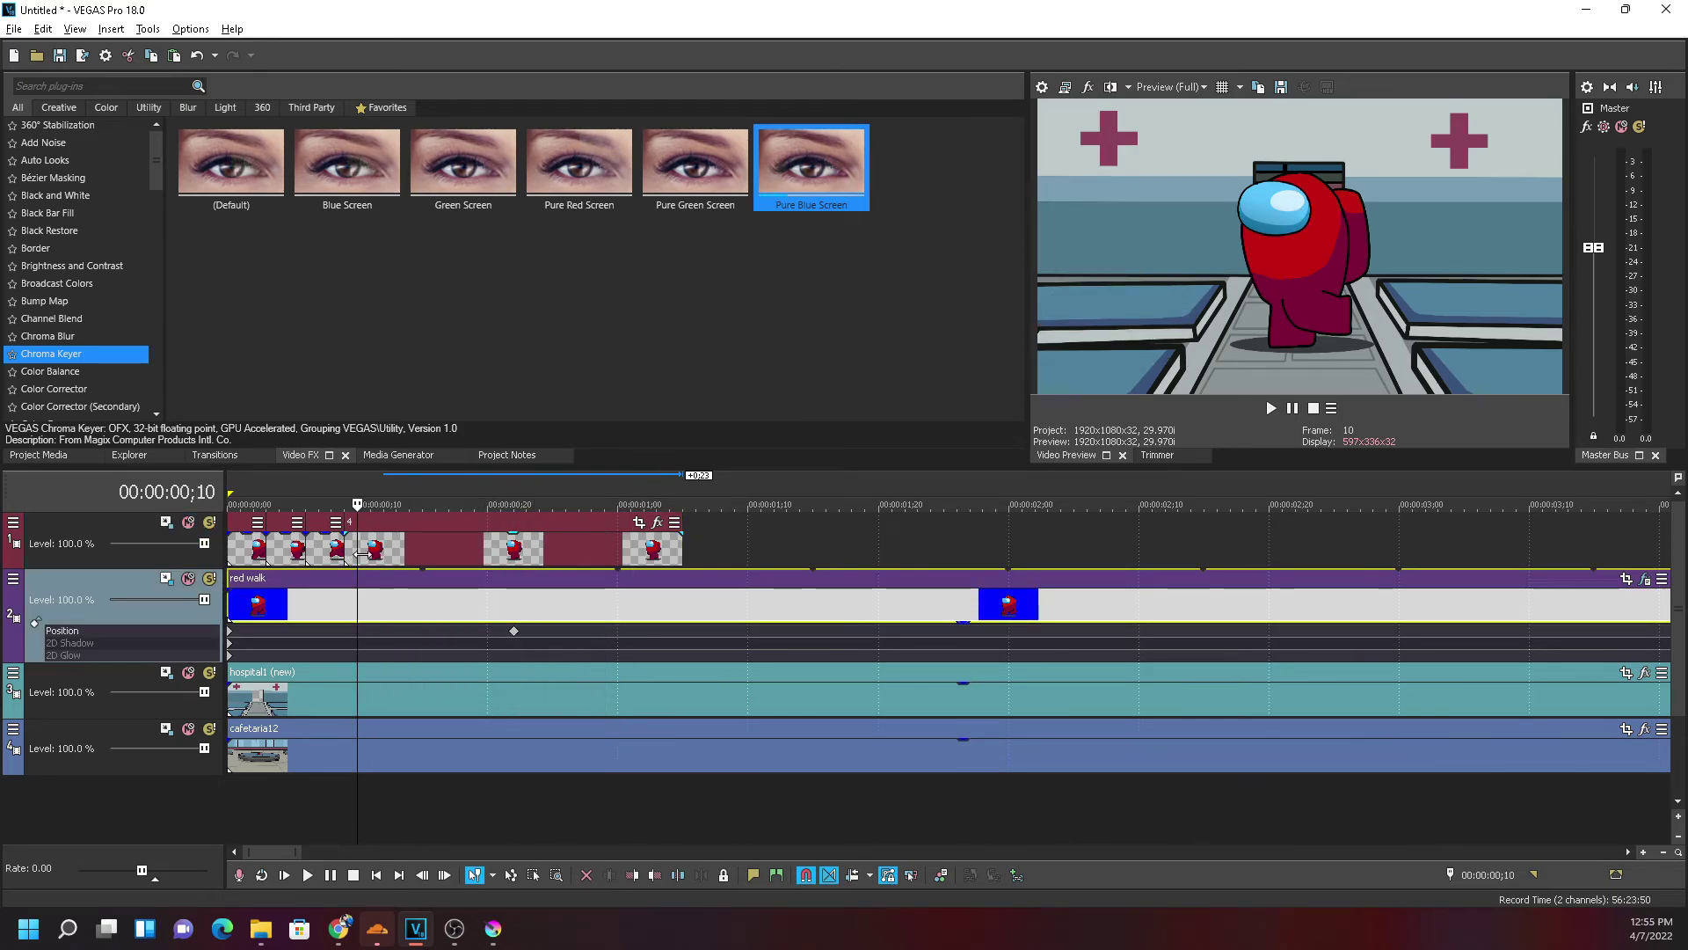
pyautogui.press('Right')
pyautogui.press('Right')
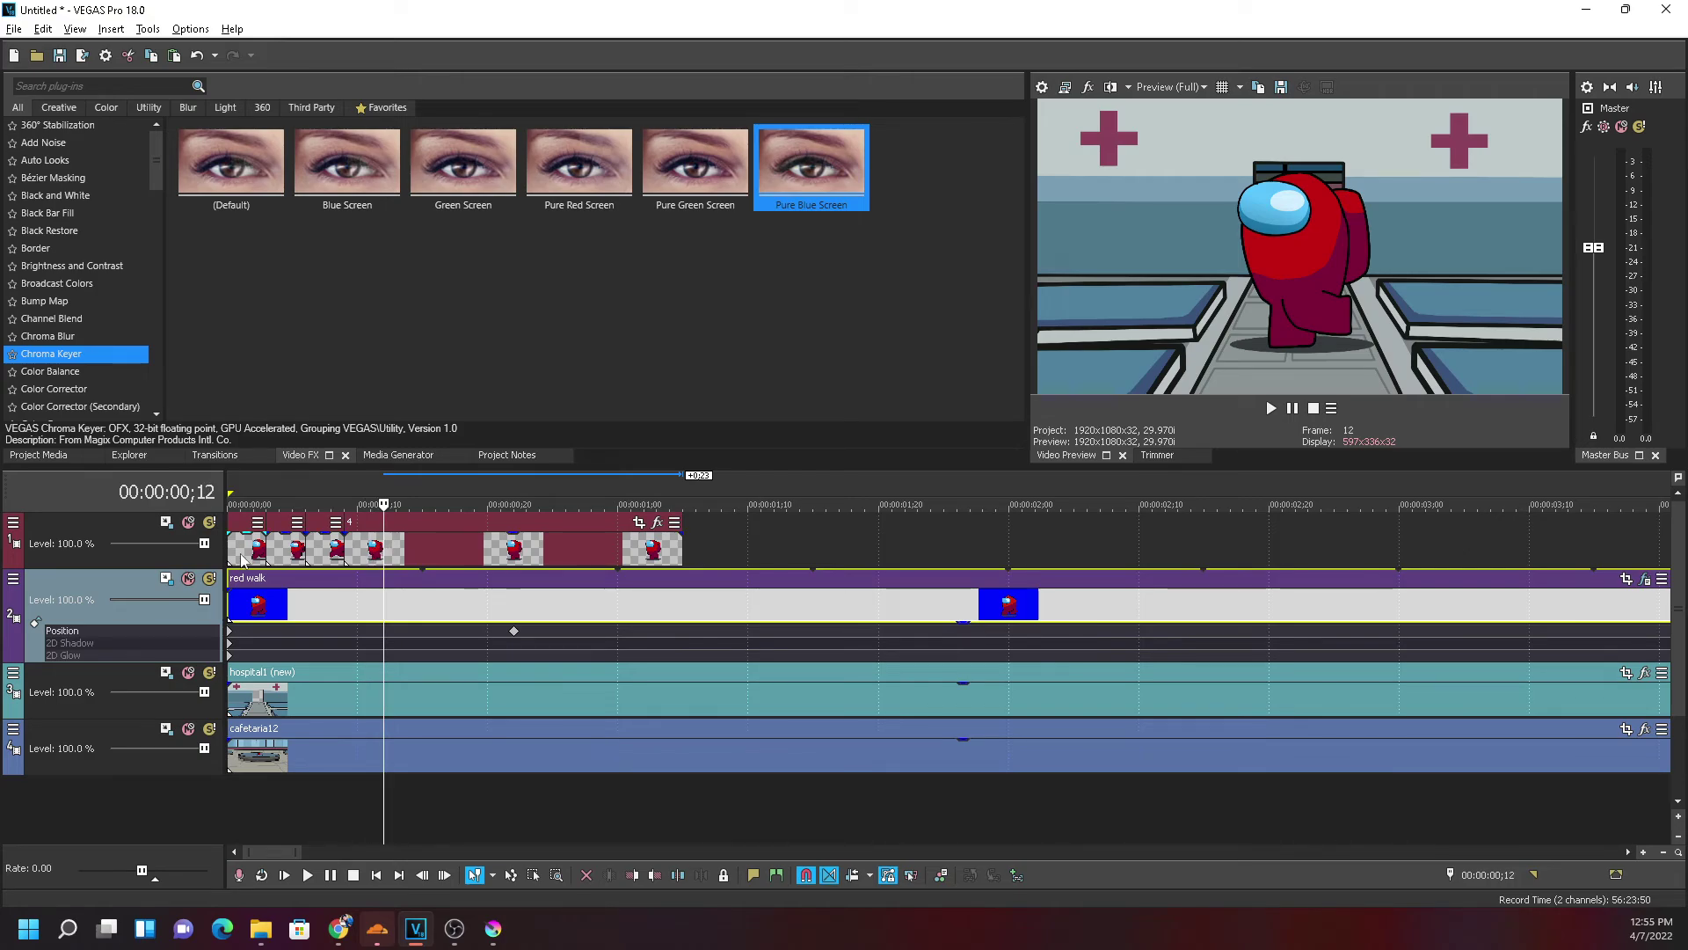
# Undo the extension of the fourth PNG walk clip on track 1
pyautogui.click(387, 555)
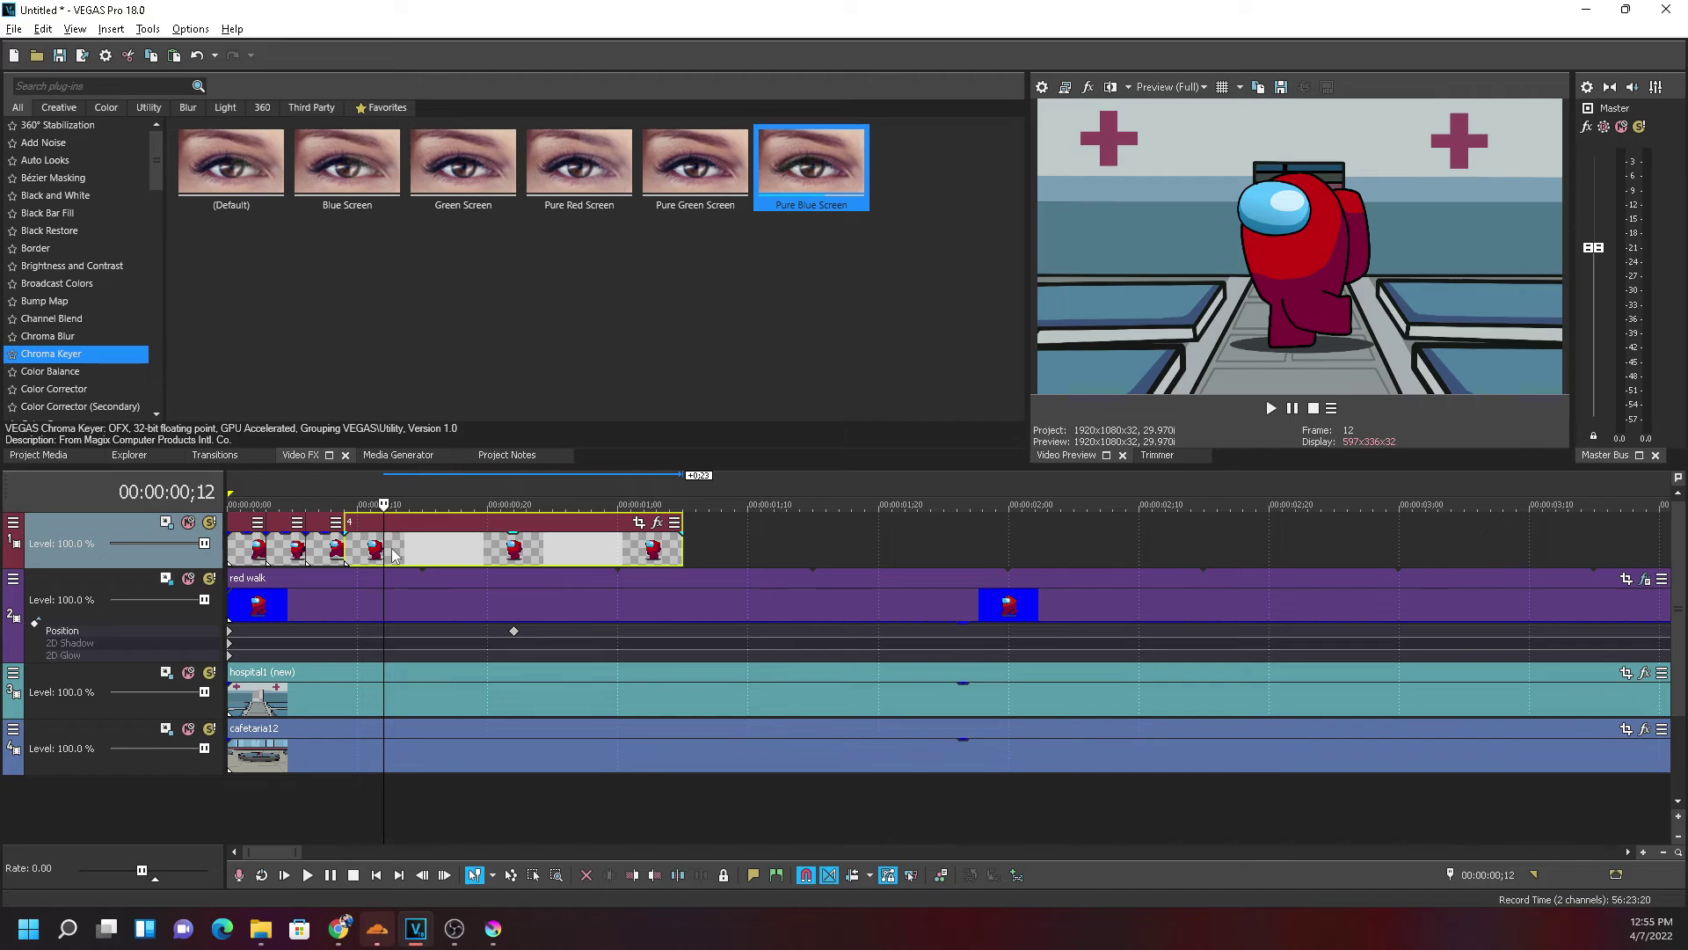
pyautogui.click(393, 597)
pyautogui.hotkey('ctrl', 'z')
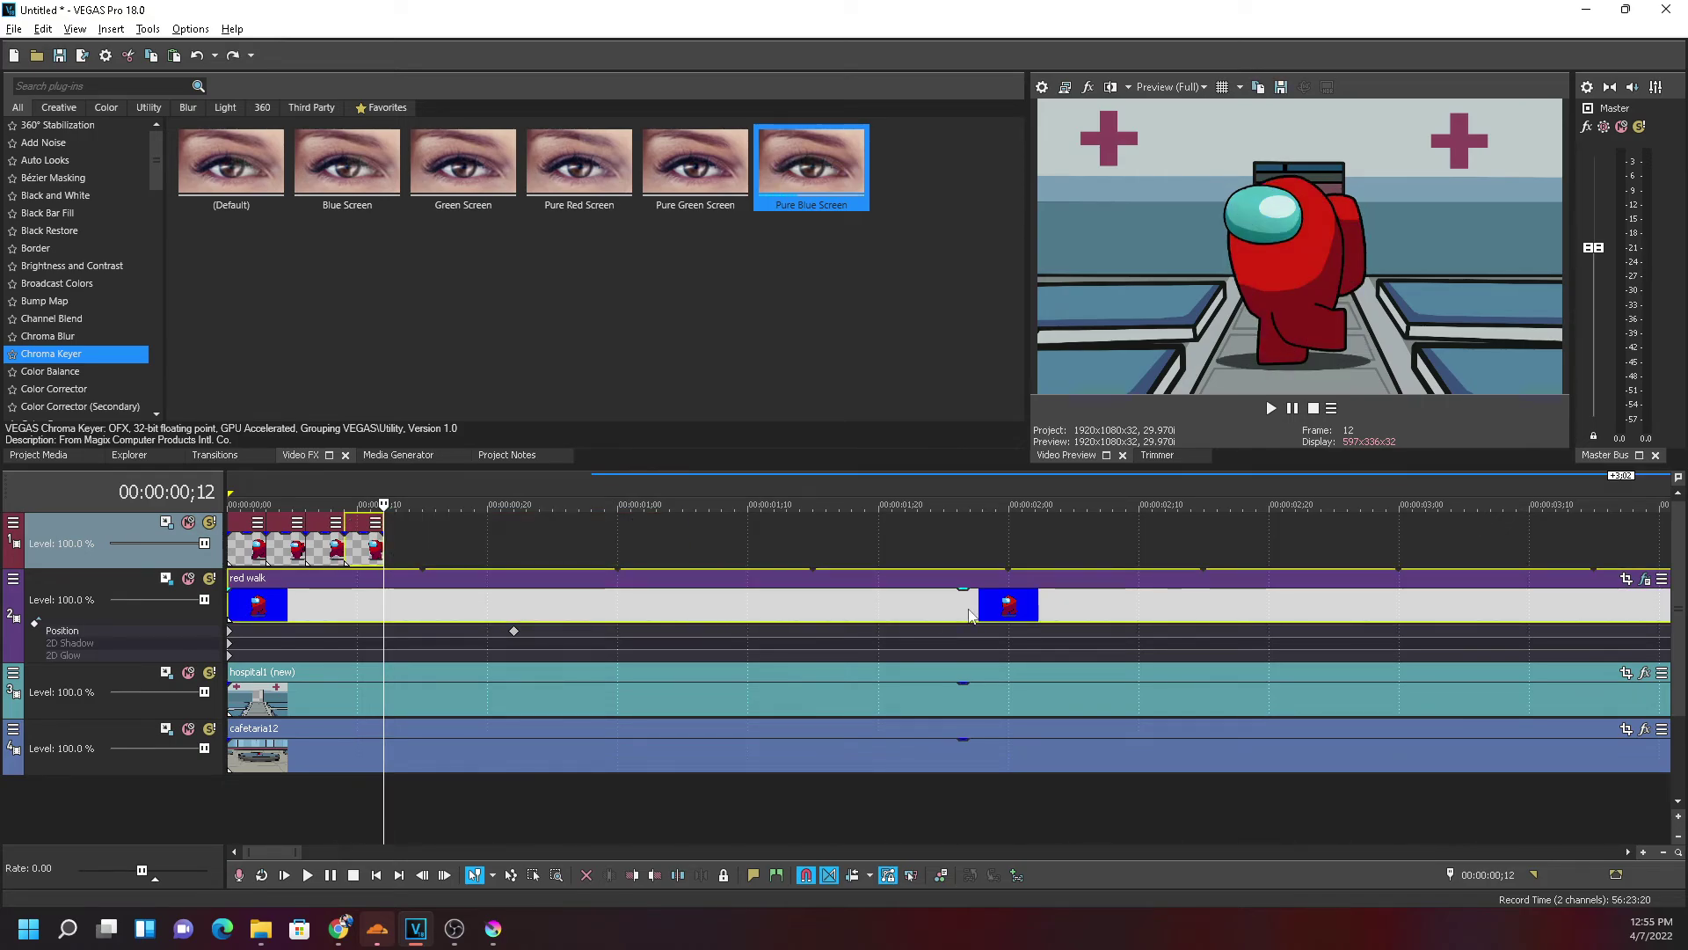
# Lower the red walk clip's opacity until it is fully transparent, and paste a copy of the four PNG walk clips at 00:00:00;12 on track 1
pyautogui.moveTo(967, 588); pyautogui.dragTo(967, 646)
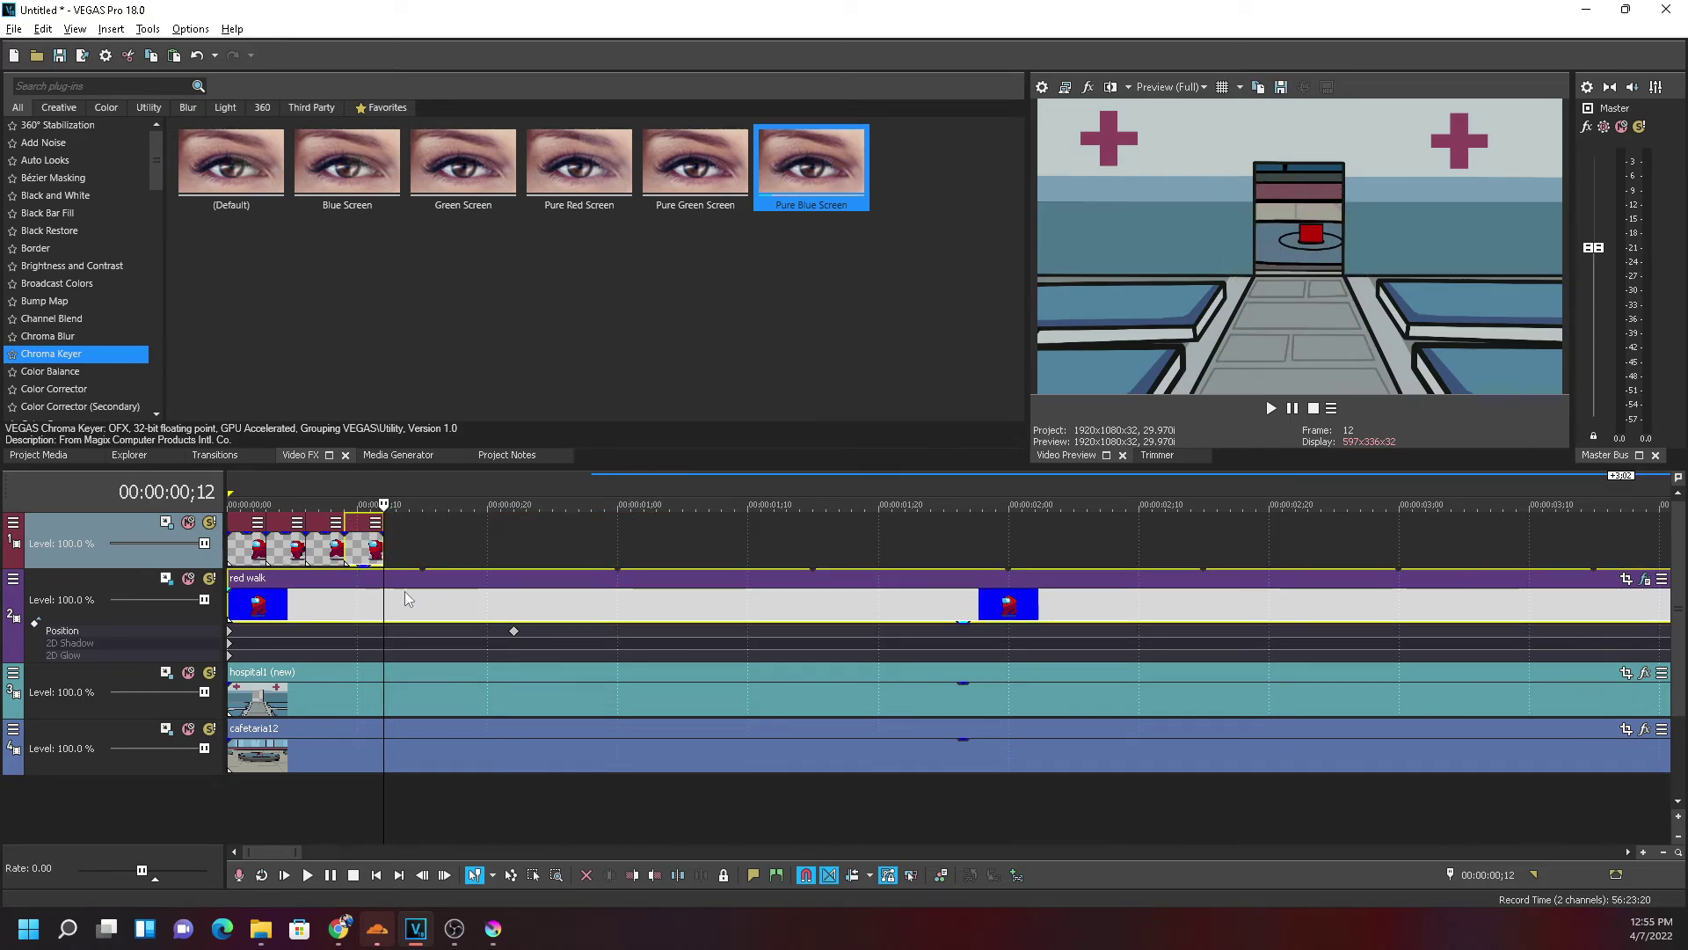
pyautogui.click(956, 602)
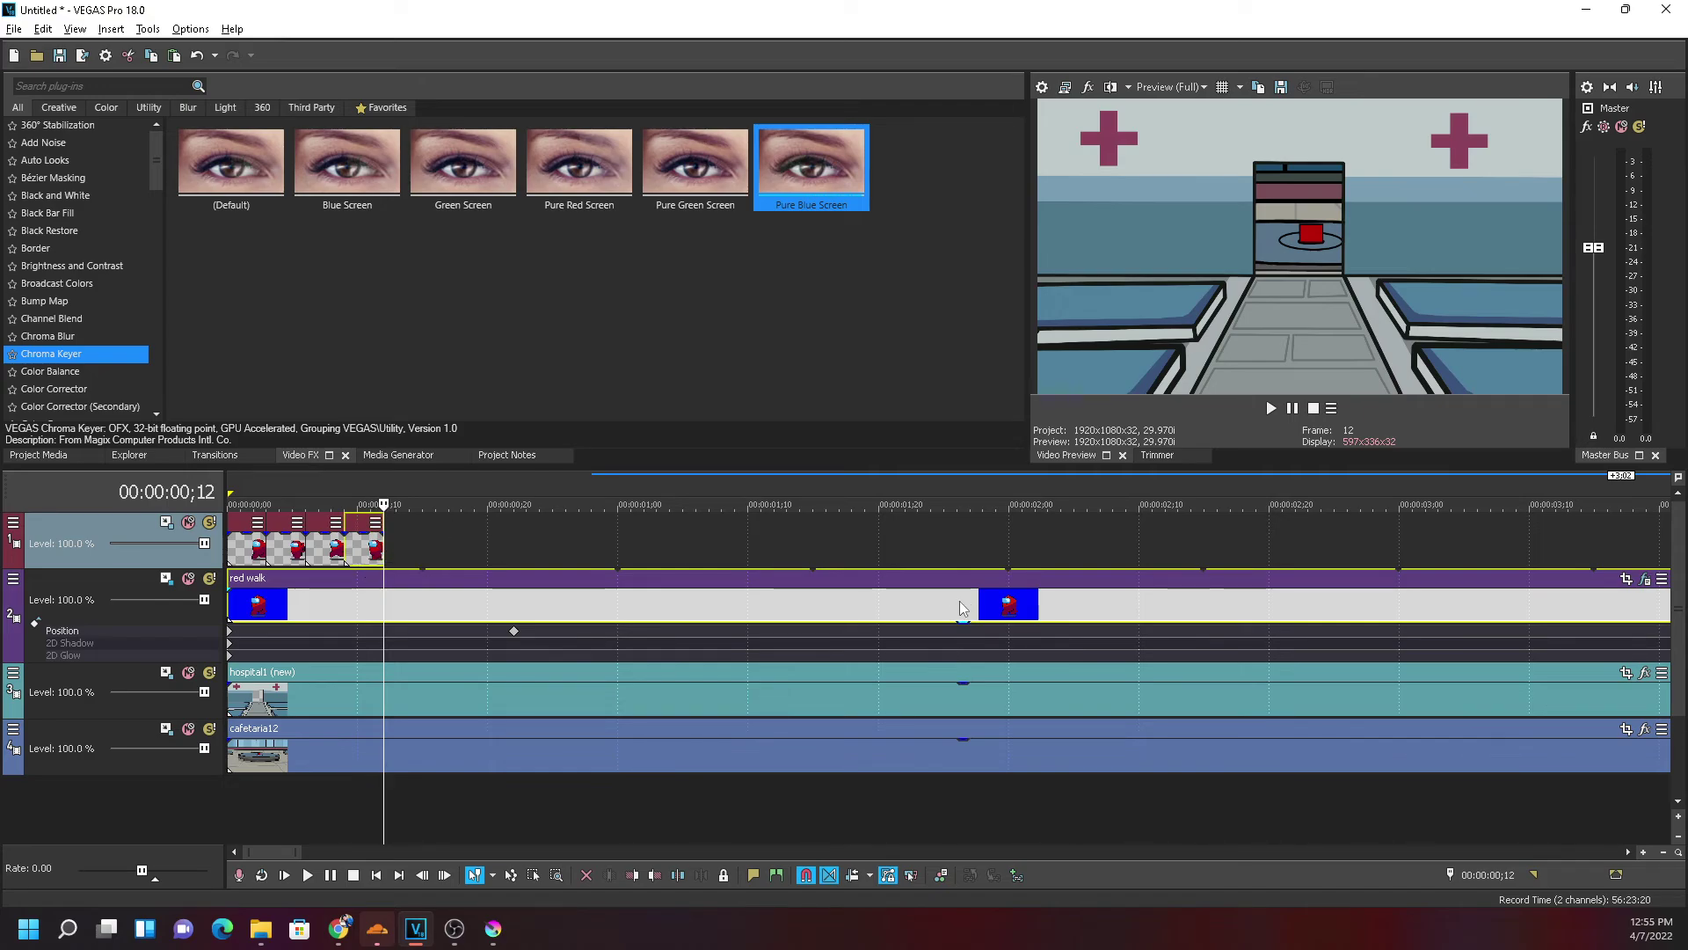
pyautogui.click(242, 555)
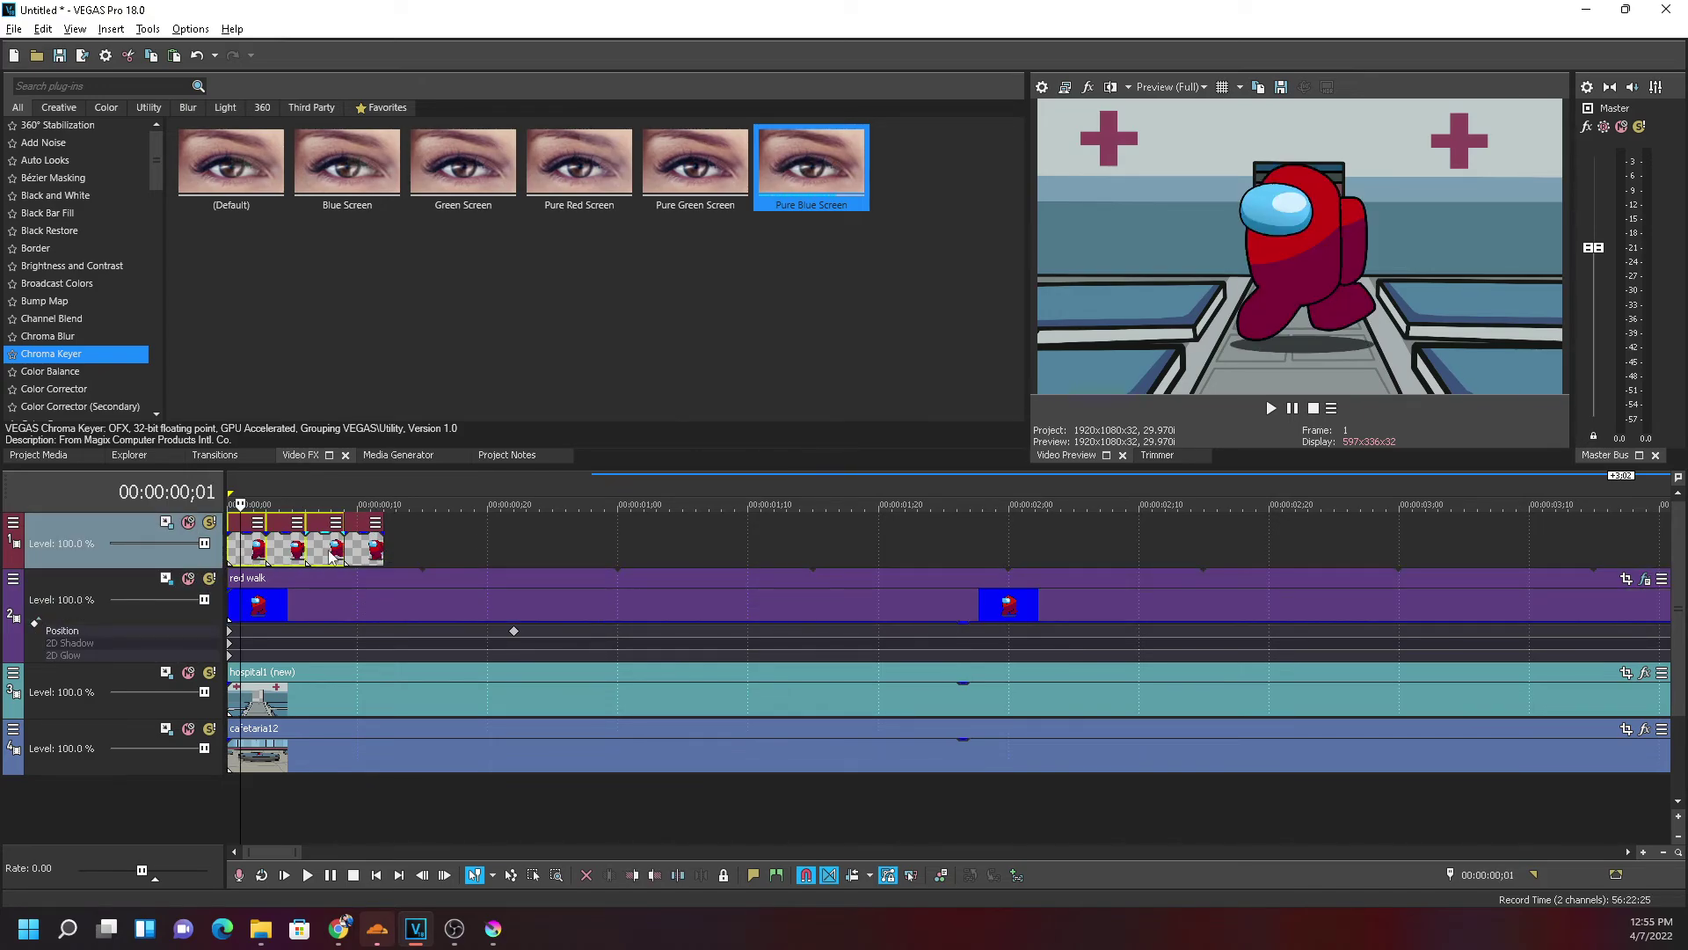
pyautogui.click(382, 545)
pyautogui.hotkey('ctrl', 'v')
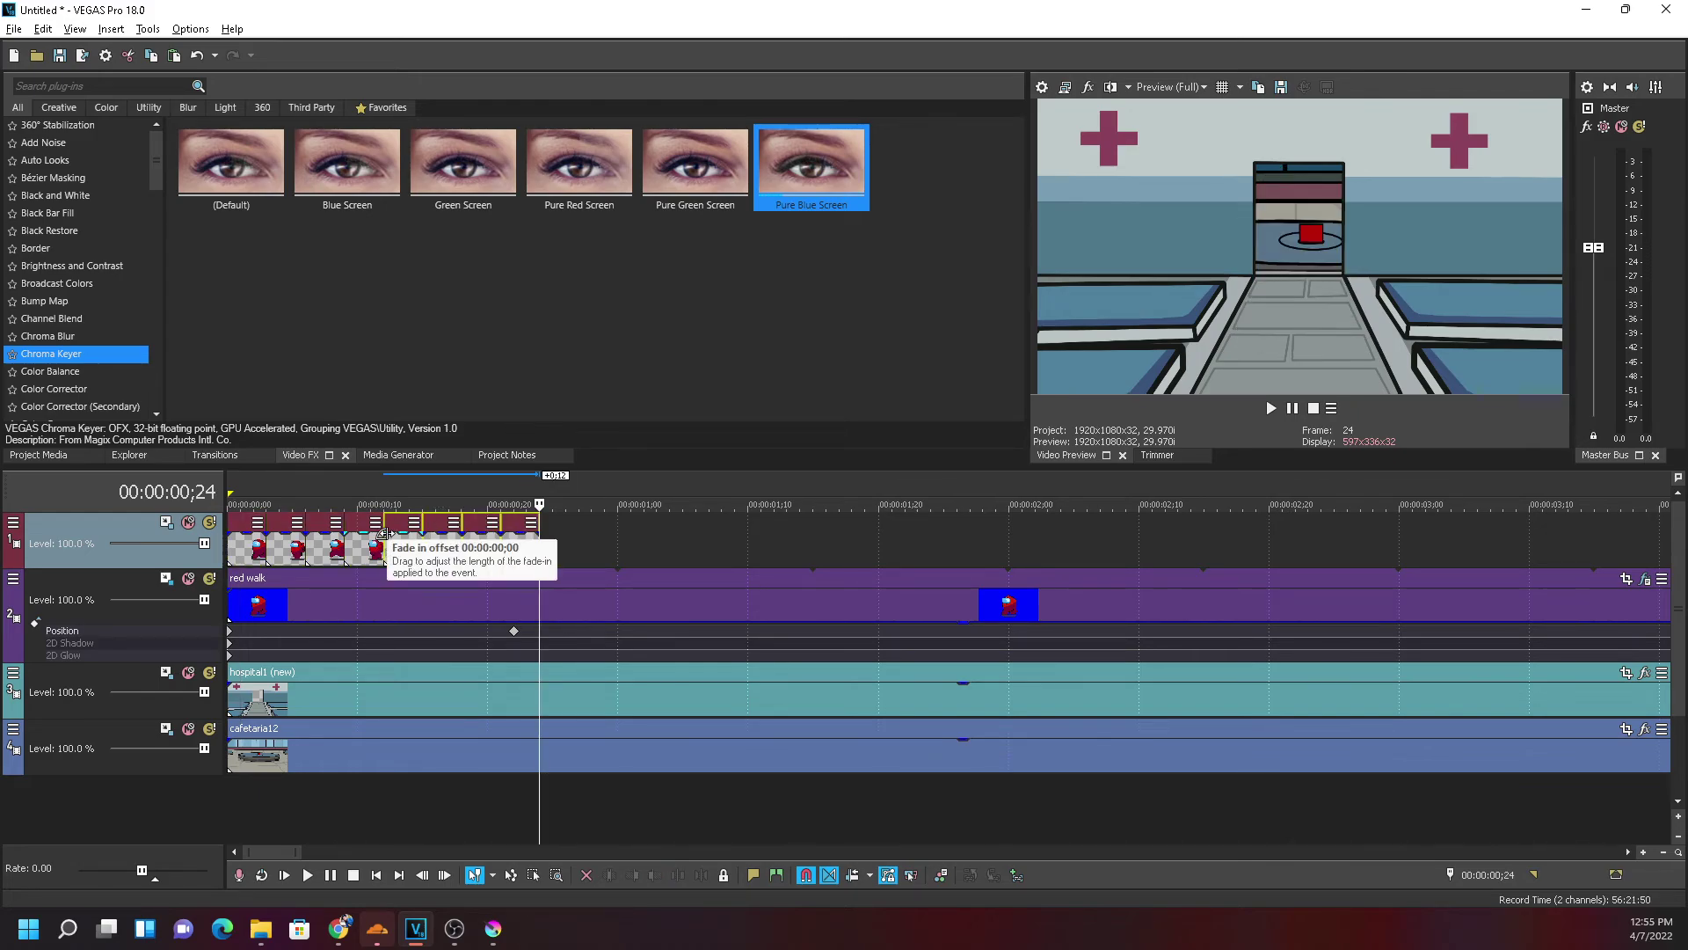
# Paste the four PNG walk clips three more times on track 1, filling it to 00:00:02;00
pyautogui.moveTo(531, 598)
pyautogui.mouseDown()
pyautogui.moveTo(278, 589)
pyautogui.moveTo(559, 594)
pyautogui.mouseUp()
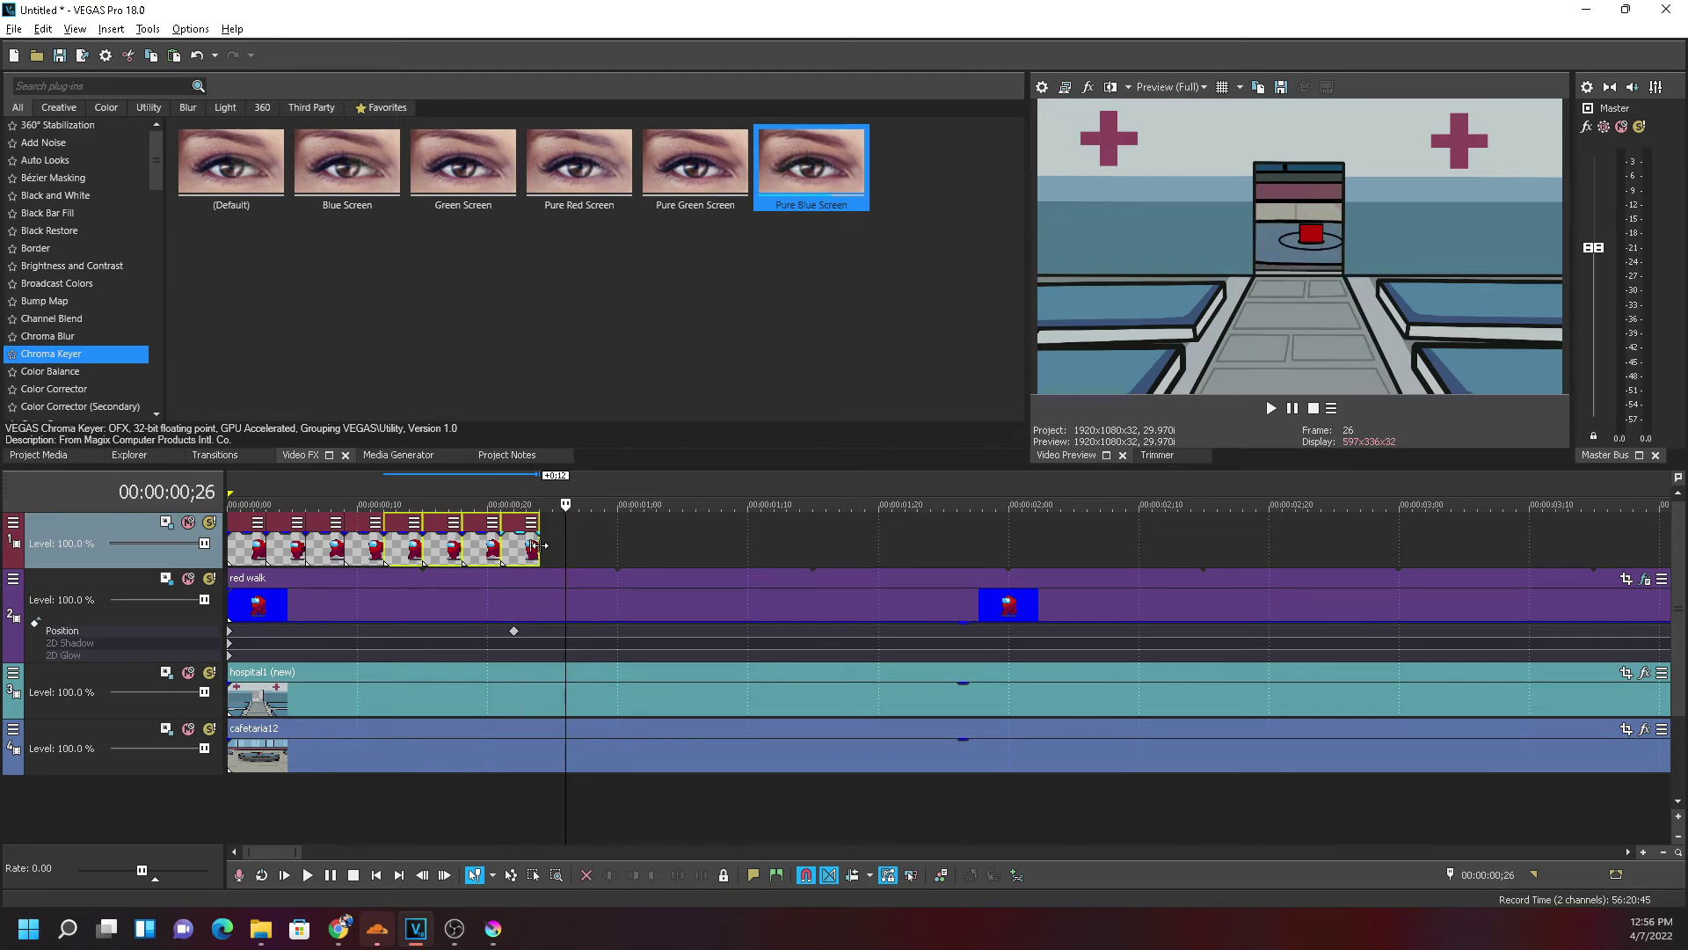
pyautogui.click(561, 583)
pyautogui.hotkey('ctrl', 'v')
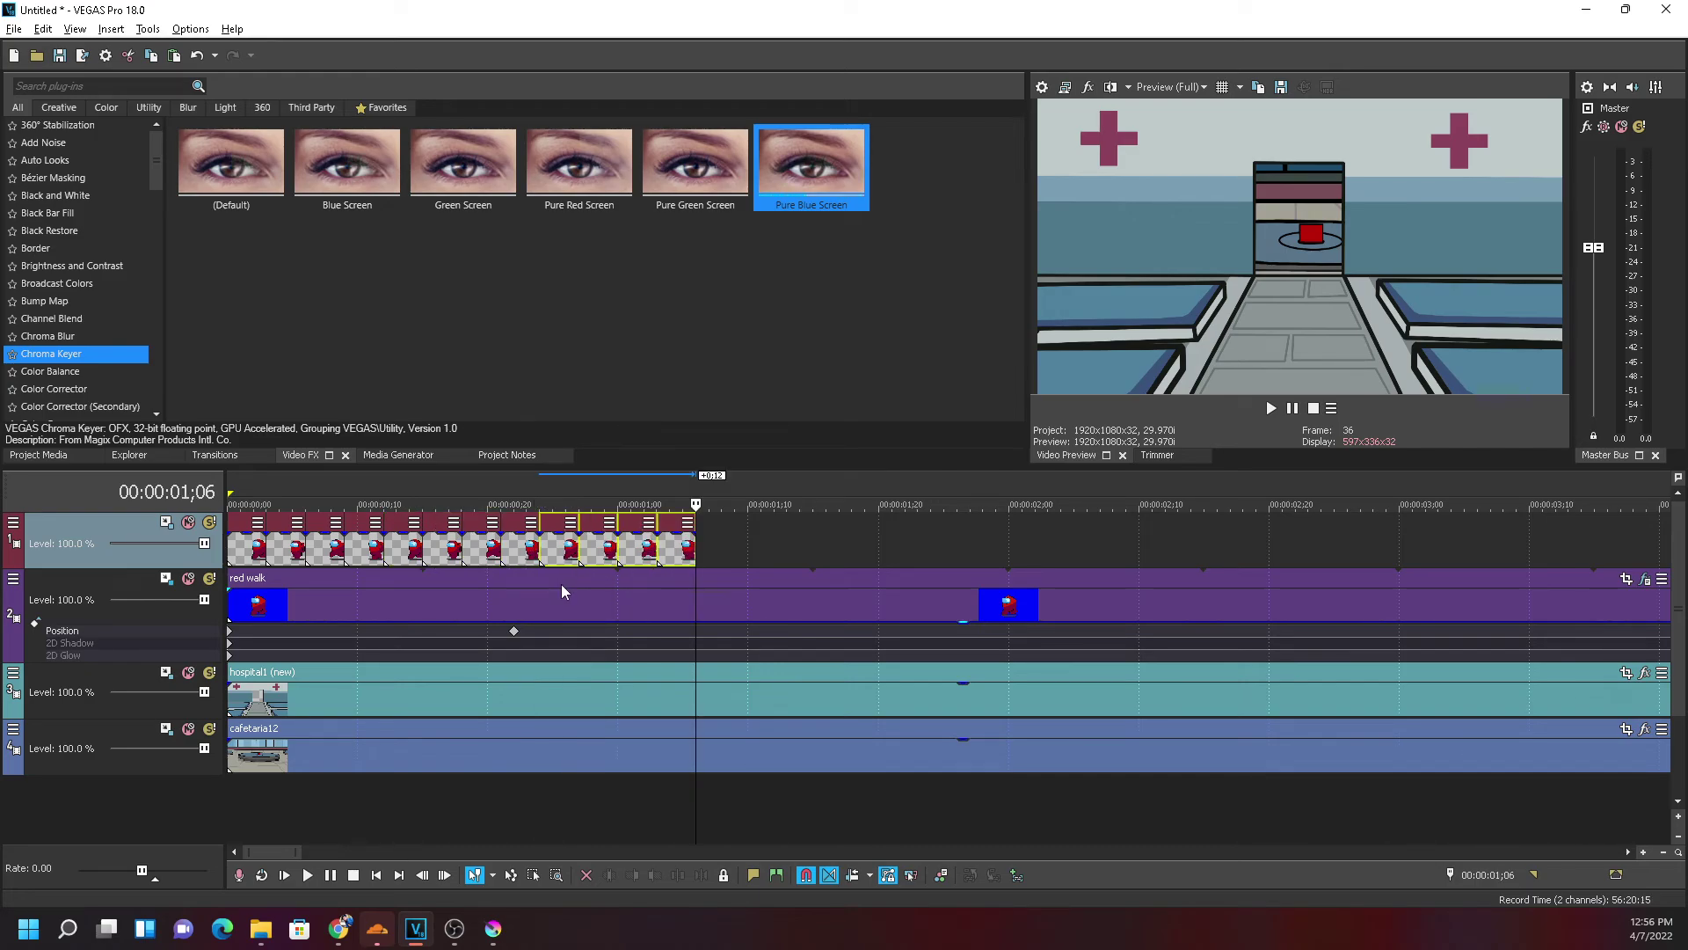
pyautogui.hotkey('ctrl', 'v')
pyautogui.hotkey('ctrl', 'v')
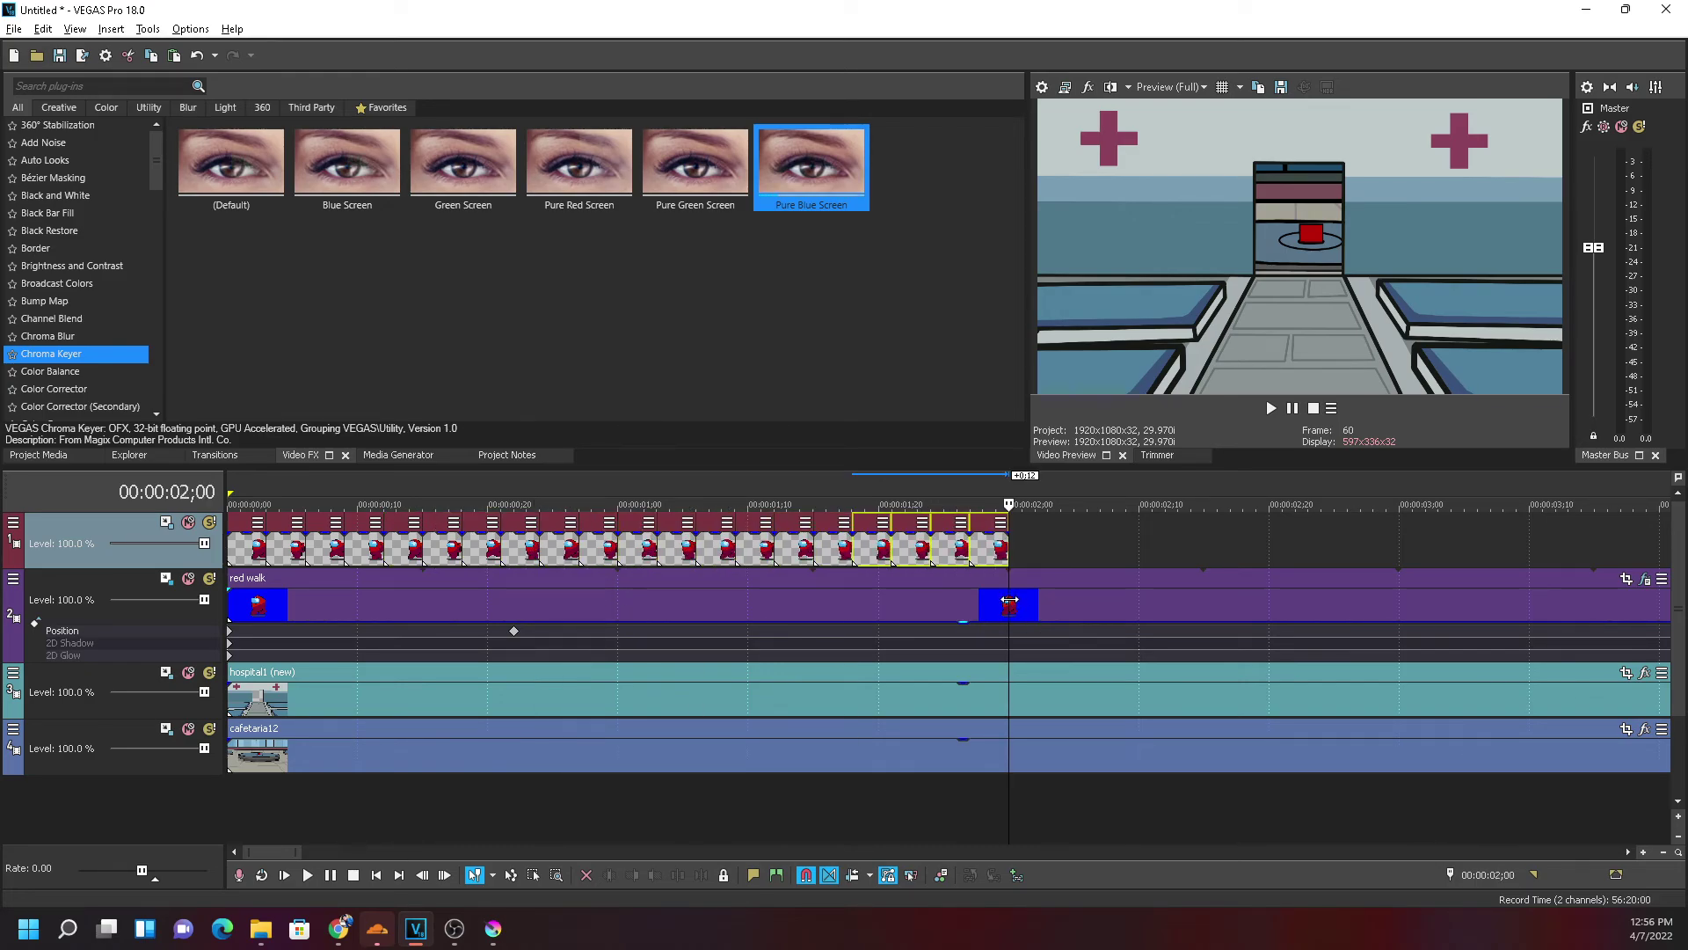
# Return to frame 2, raise the red walk clip's opacity to compare both characters, and make the clip fully transparent again
pyautogui.moveTo(1015, 601); pyautogui.dragTo(257, 545)
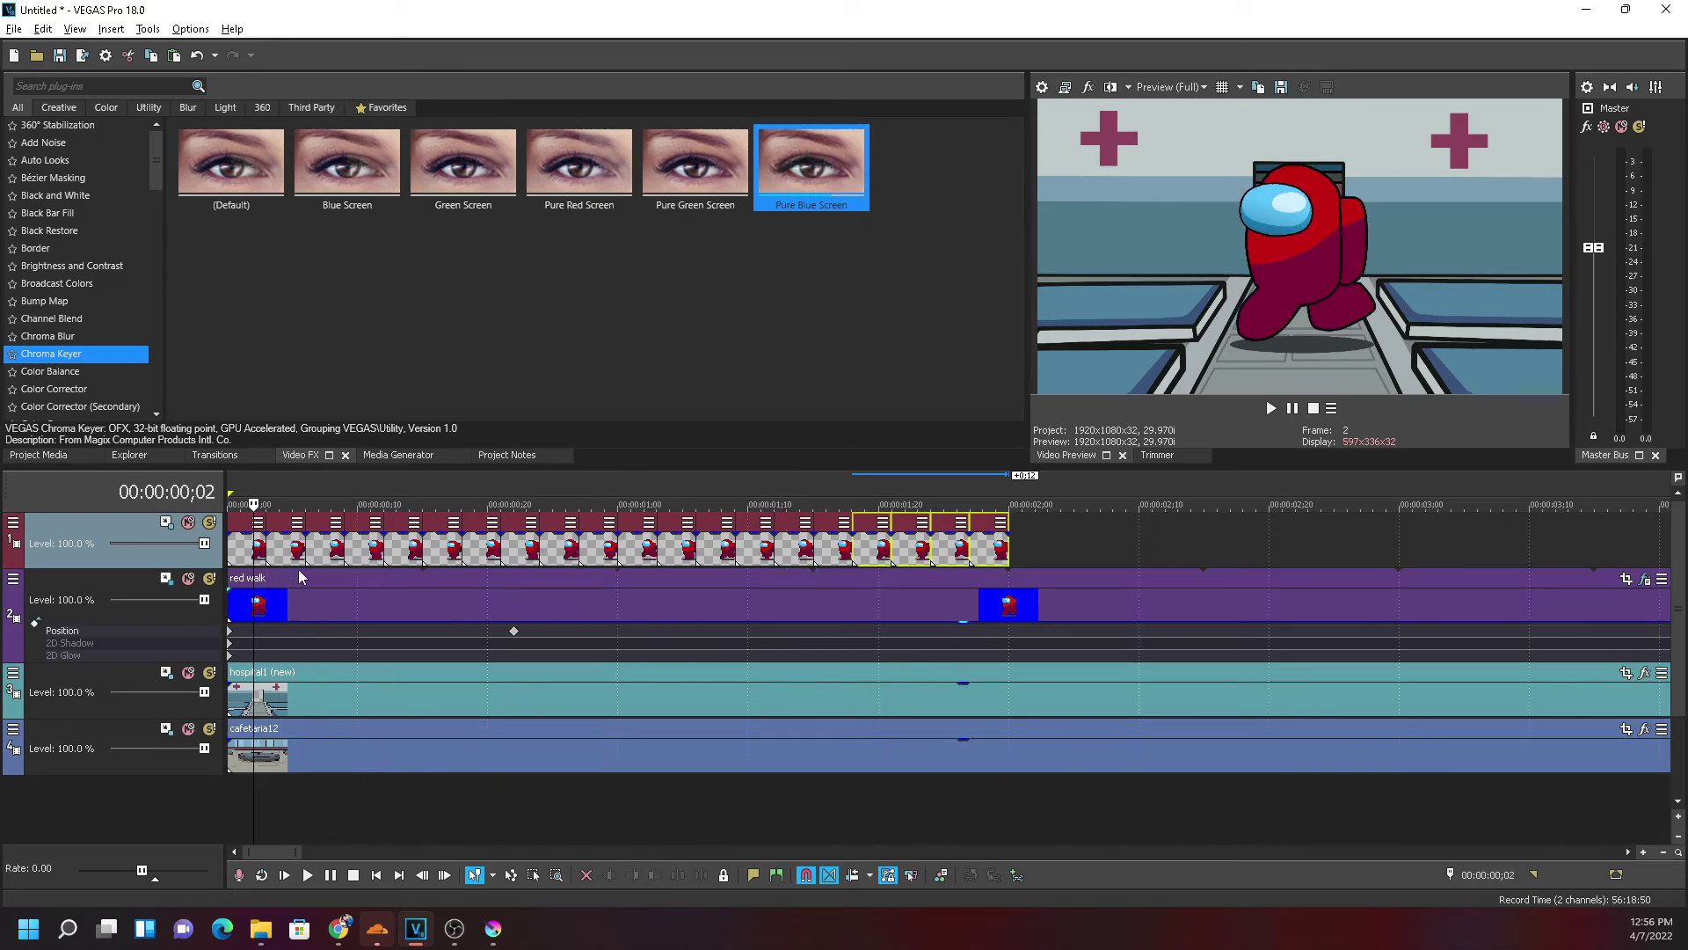
pyautogui.click(970, 626)
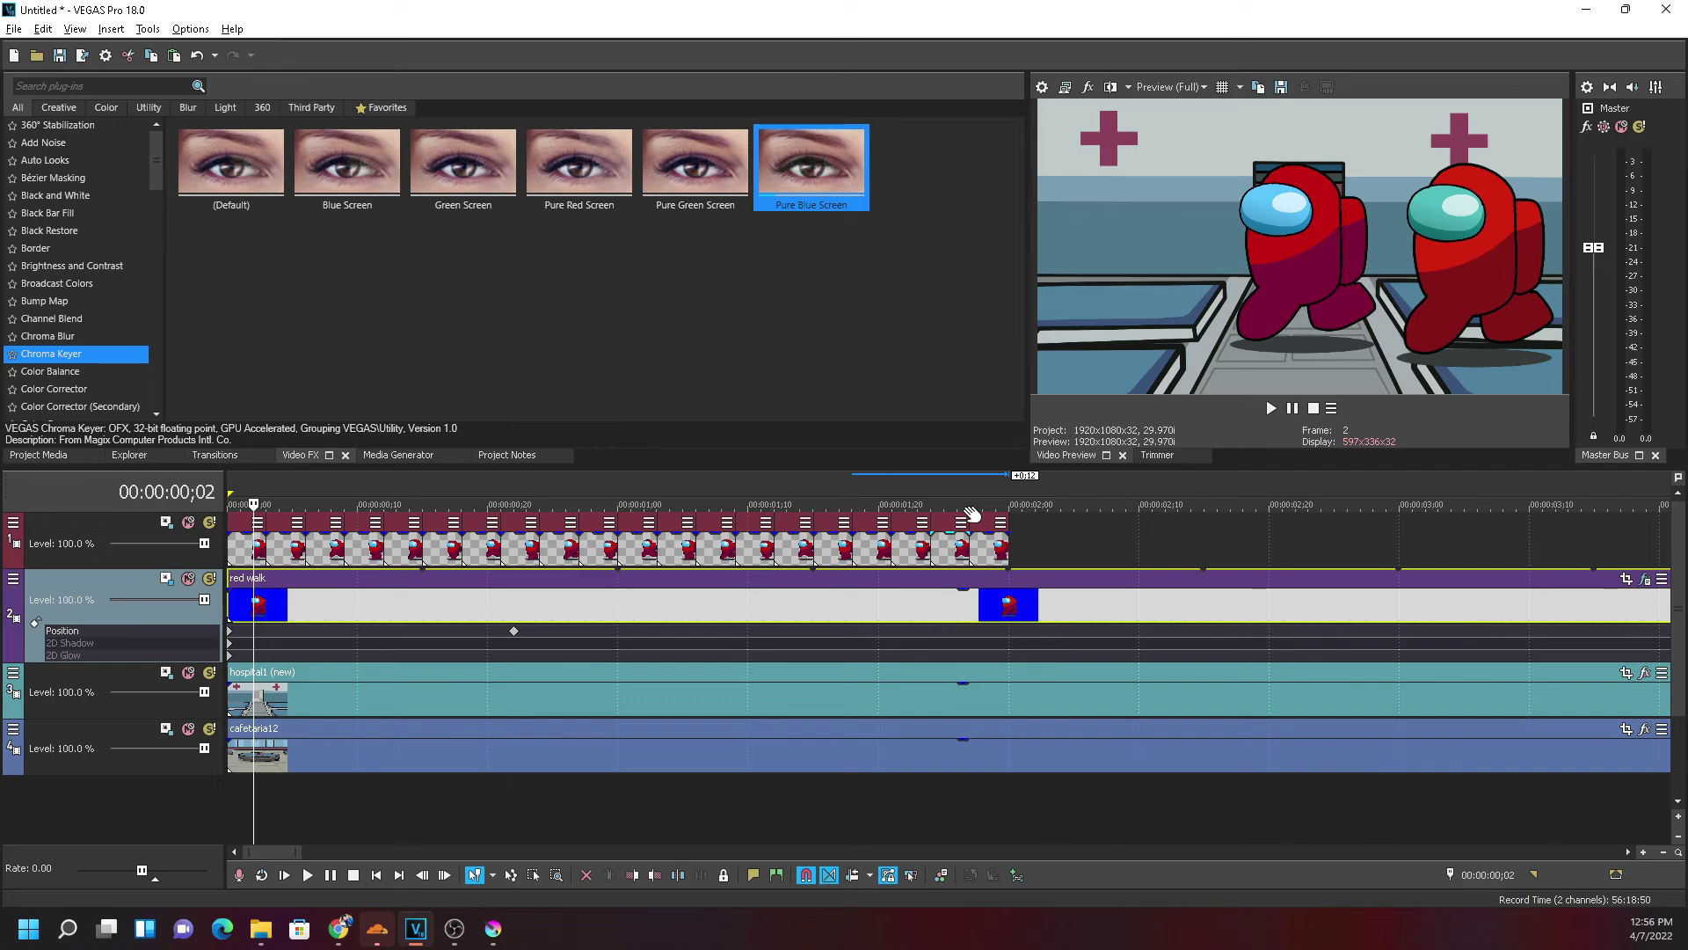
pyautogui.moveTo(963, 591); pyautogui.dragTo(962, 635)
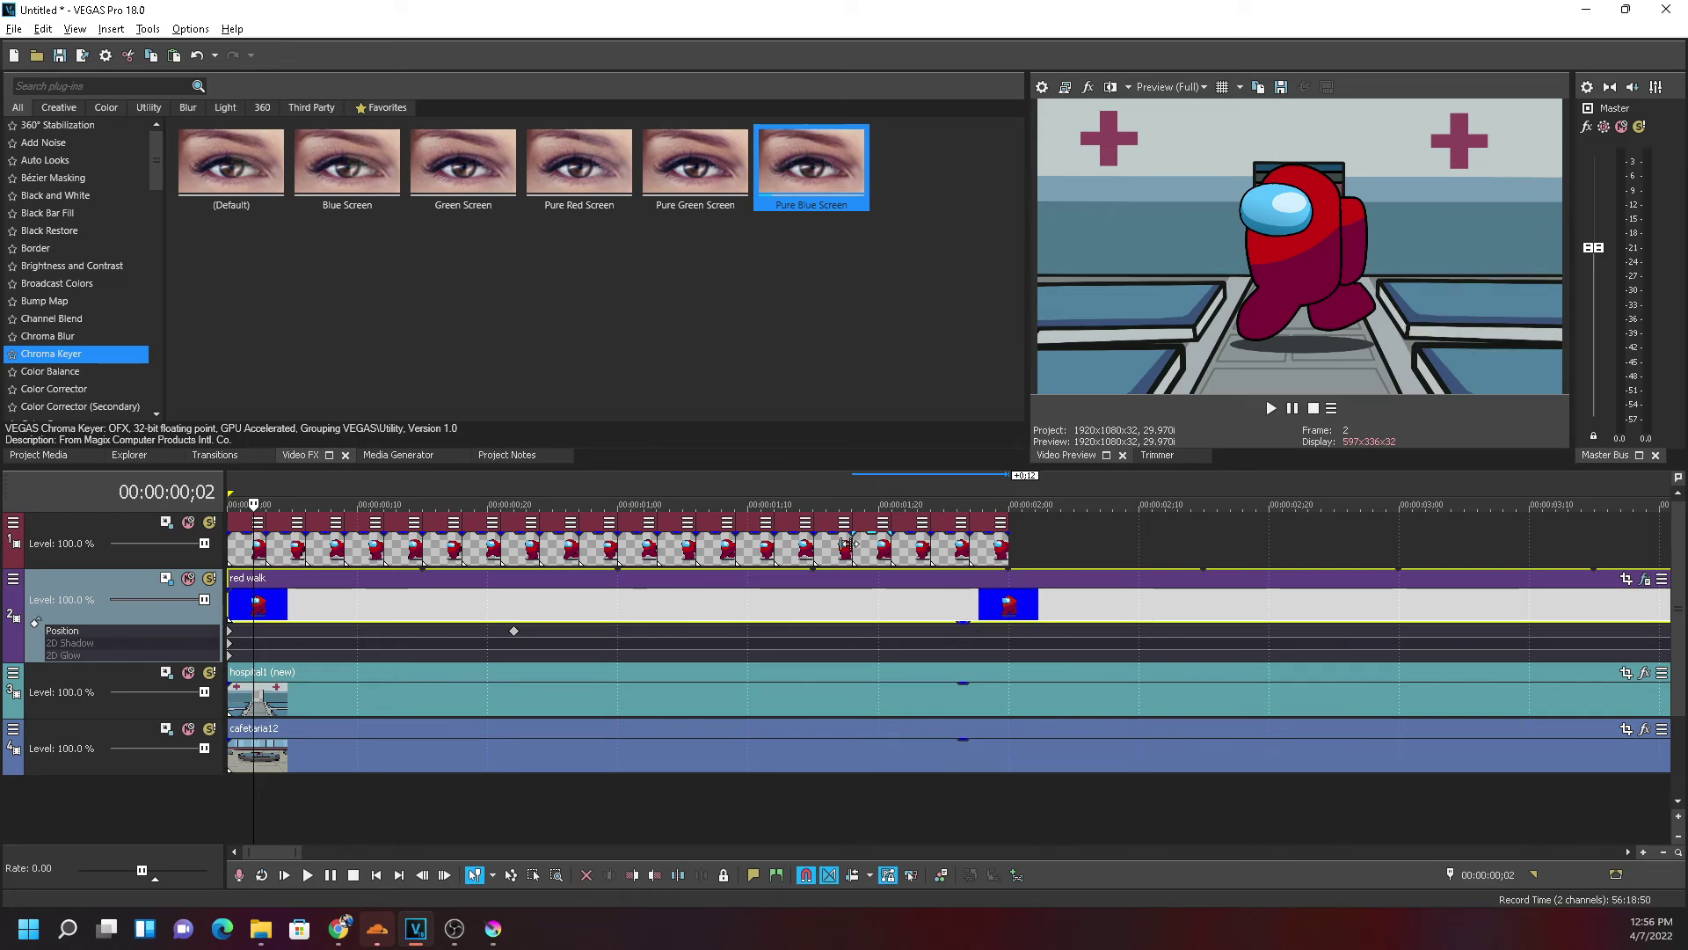
# Paste the four PNG walk clips twice more from 00:00:02;00 on track 1, filling it to 00:00:02;24
pyautogui.click(1012, 548)
pyautogui.hotkey('ctrl', 'v')
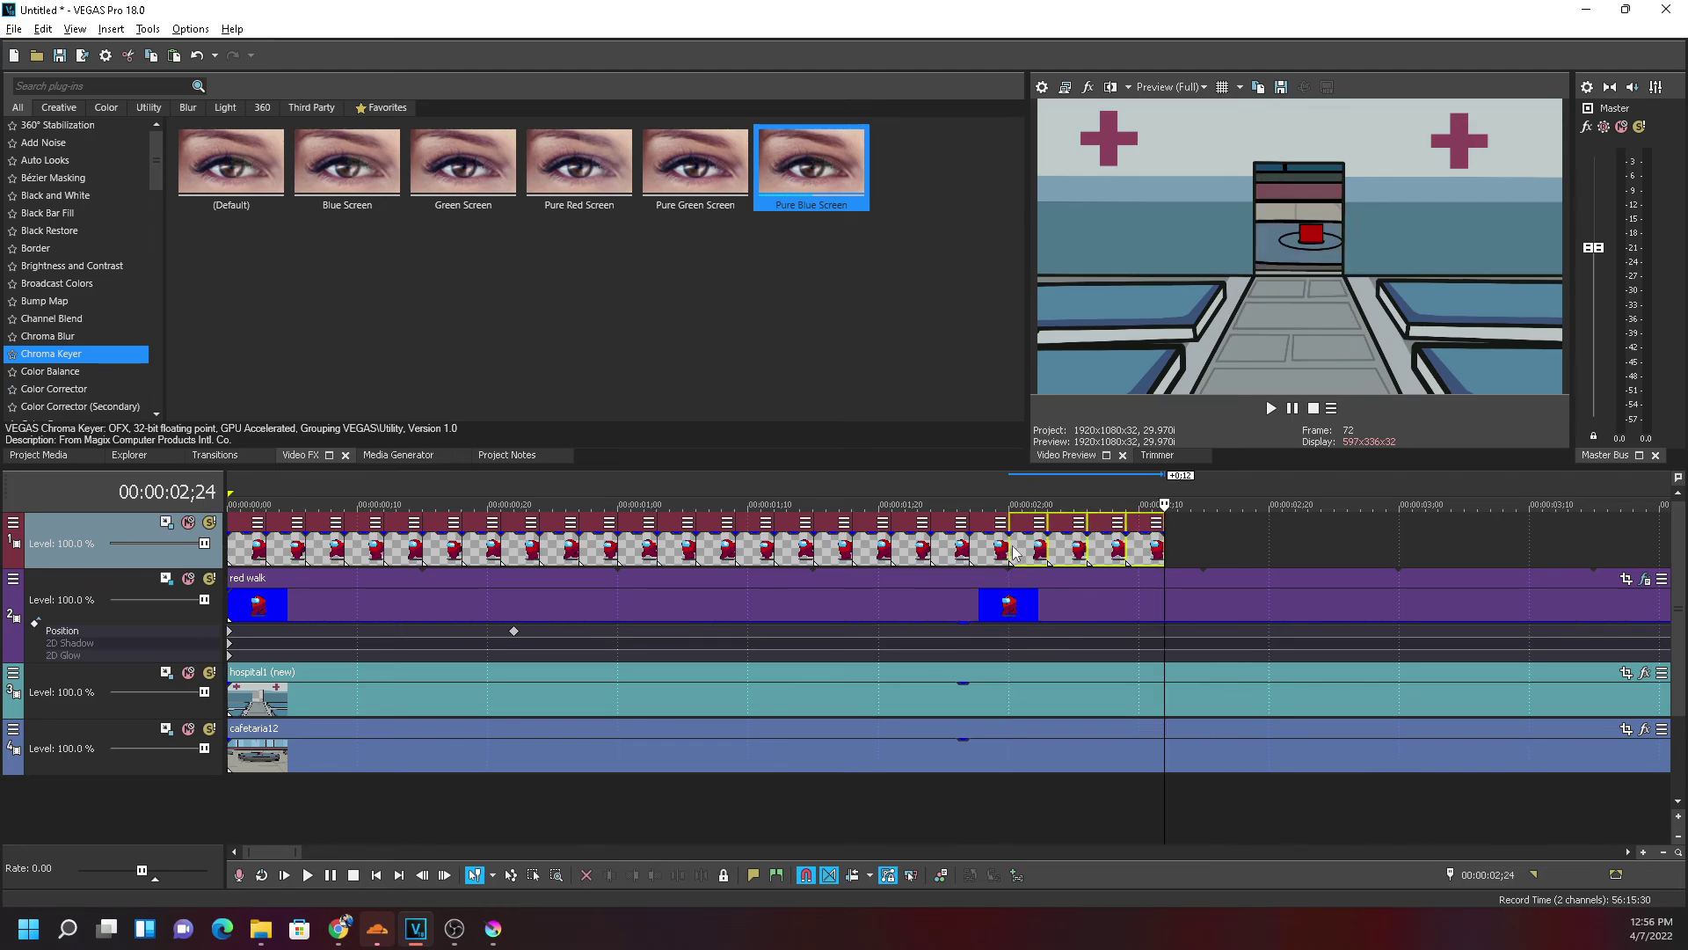
pyautogui.hotkey('ctrl', 'v')
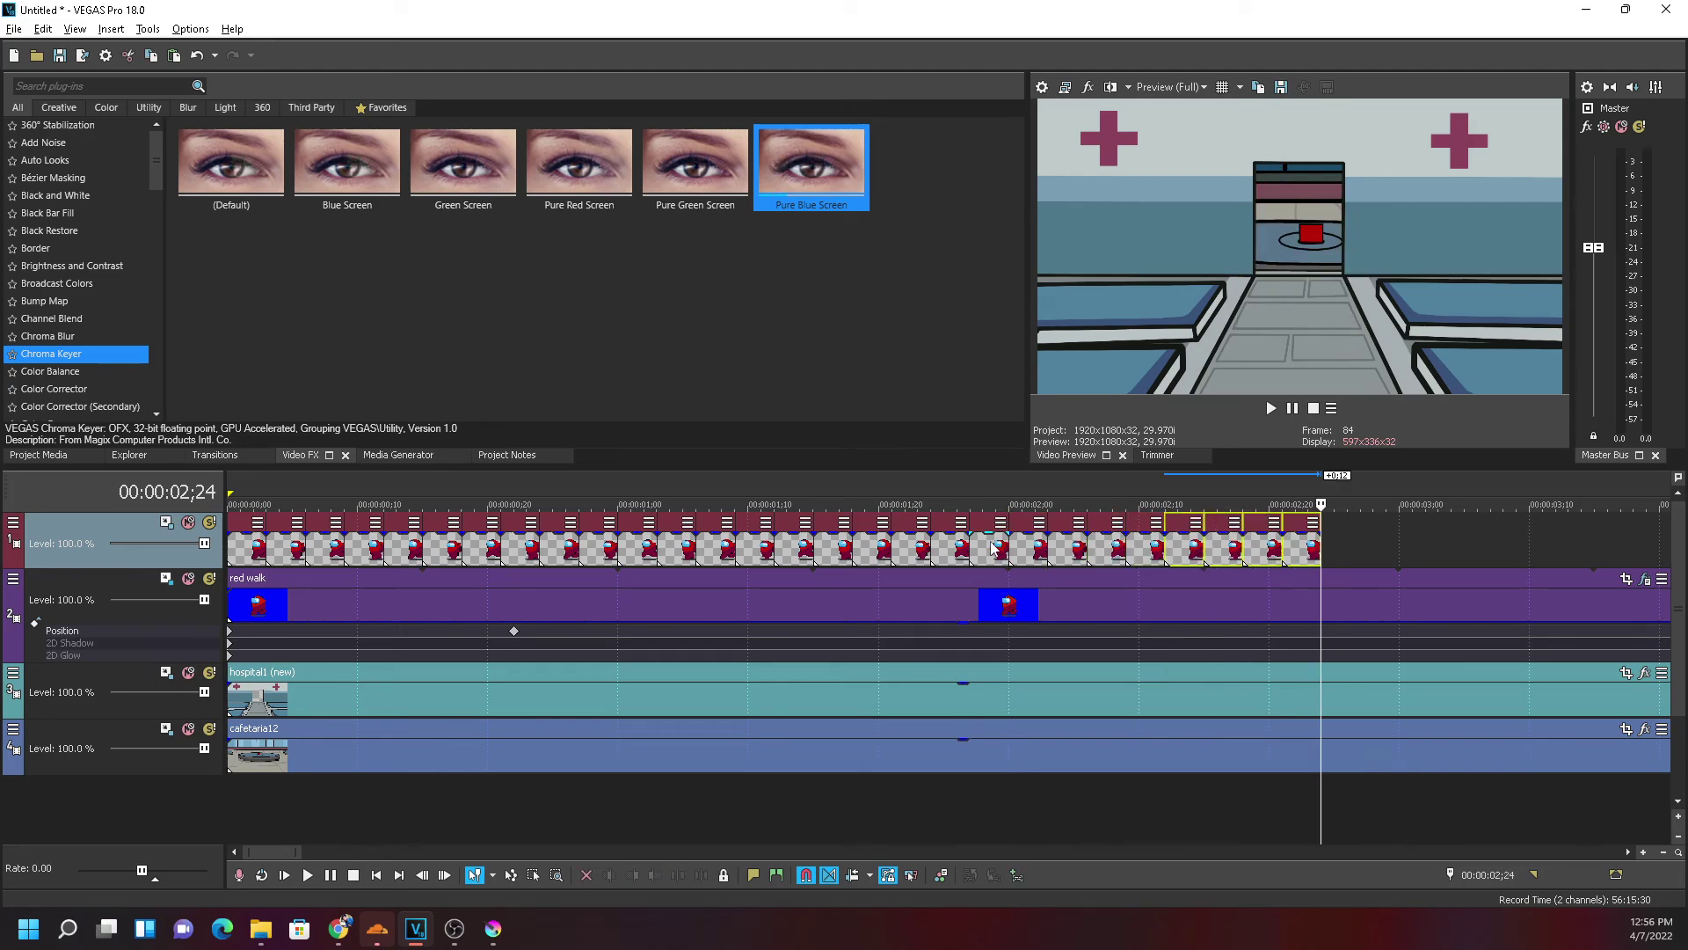
# Switch to the cafeteria walk animation in Krita and examine the character's keyframes from frame 0 to frame 29
pyautogui.click(488, 935)
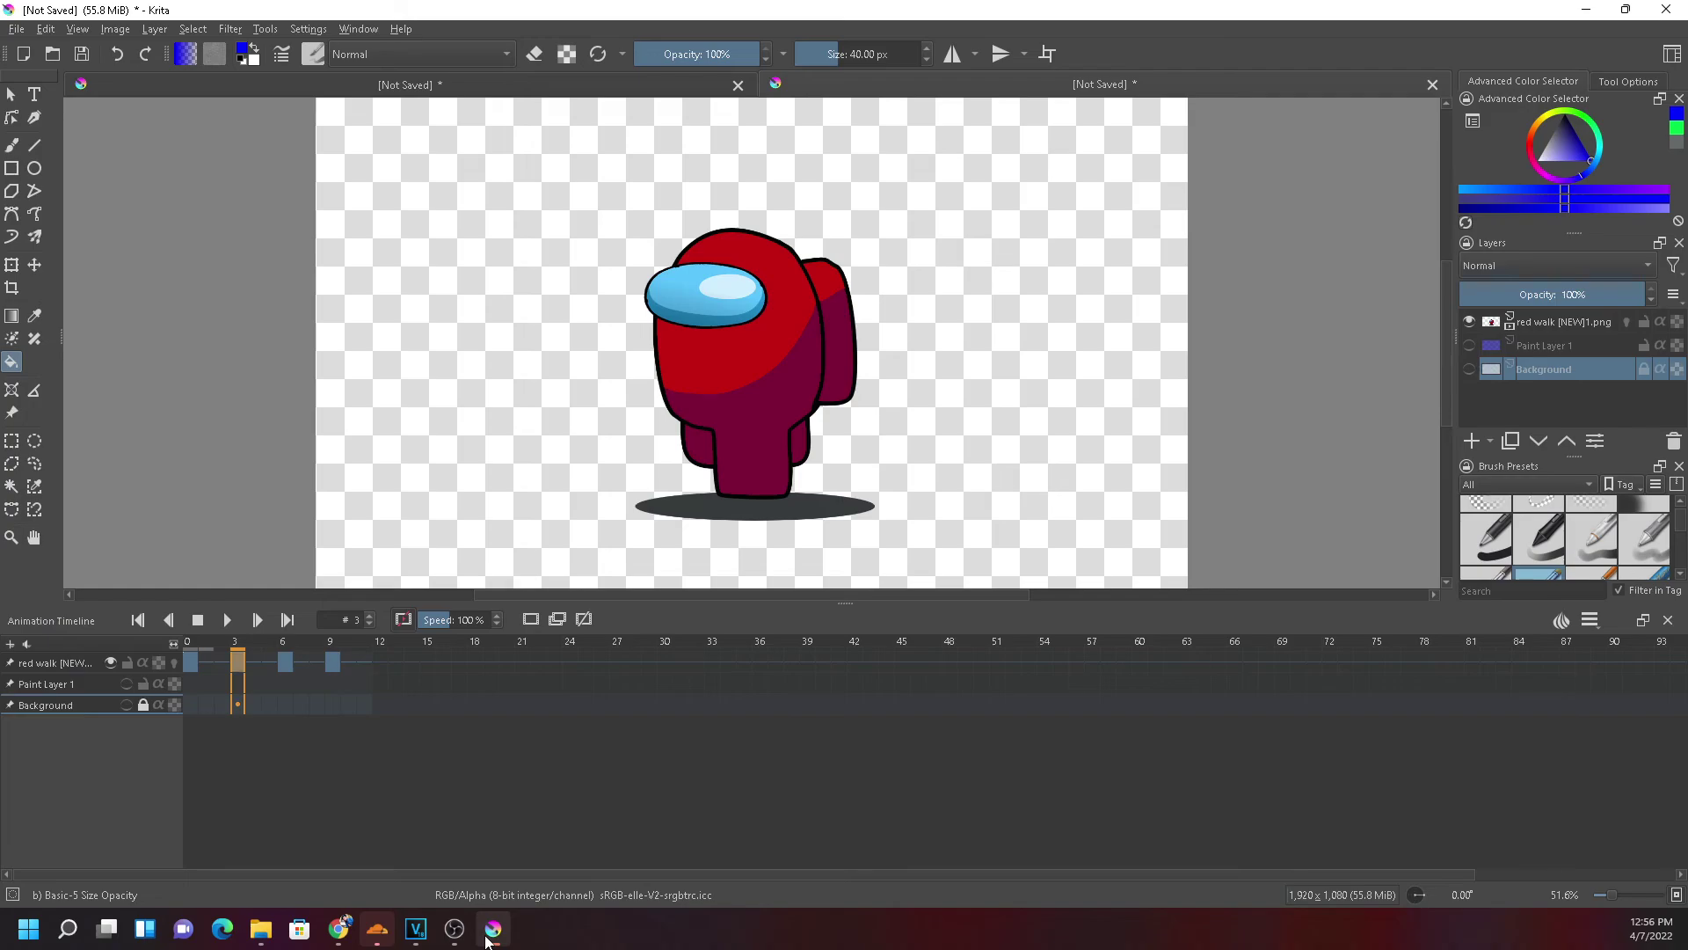
pyautogui.click(678, 90)
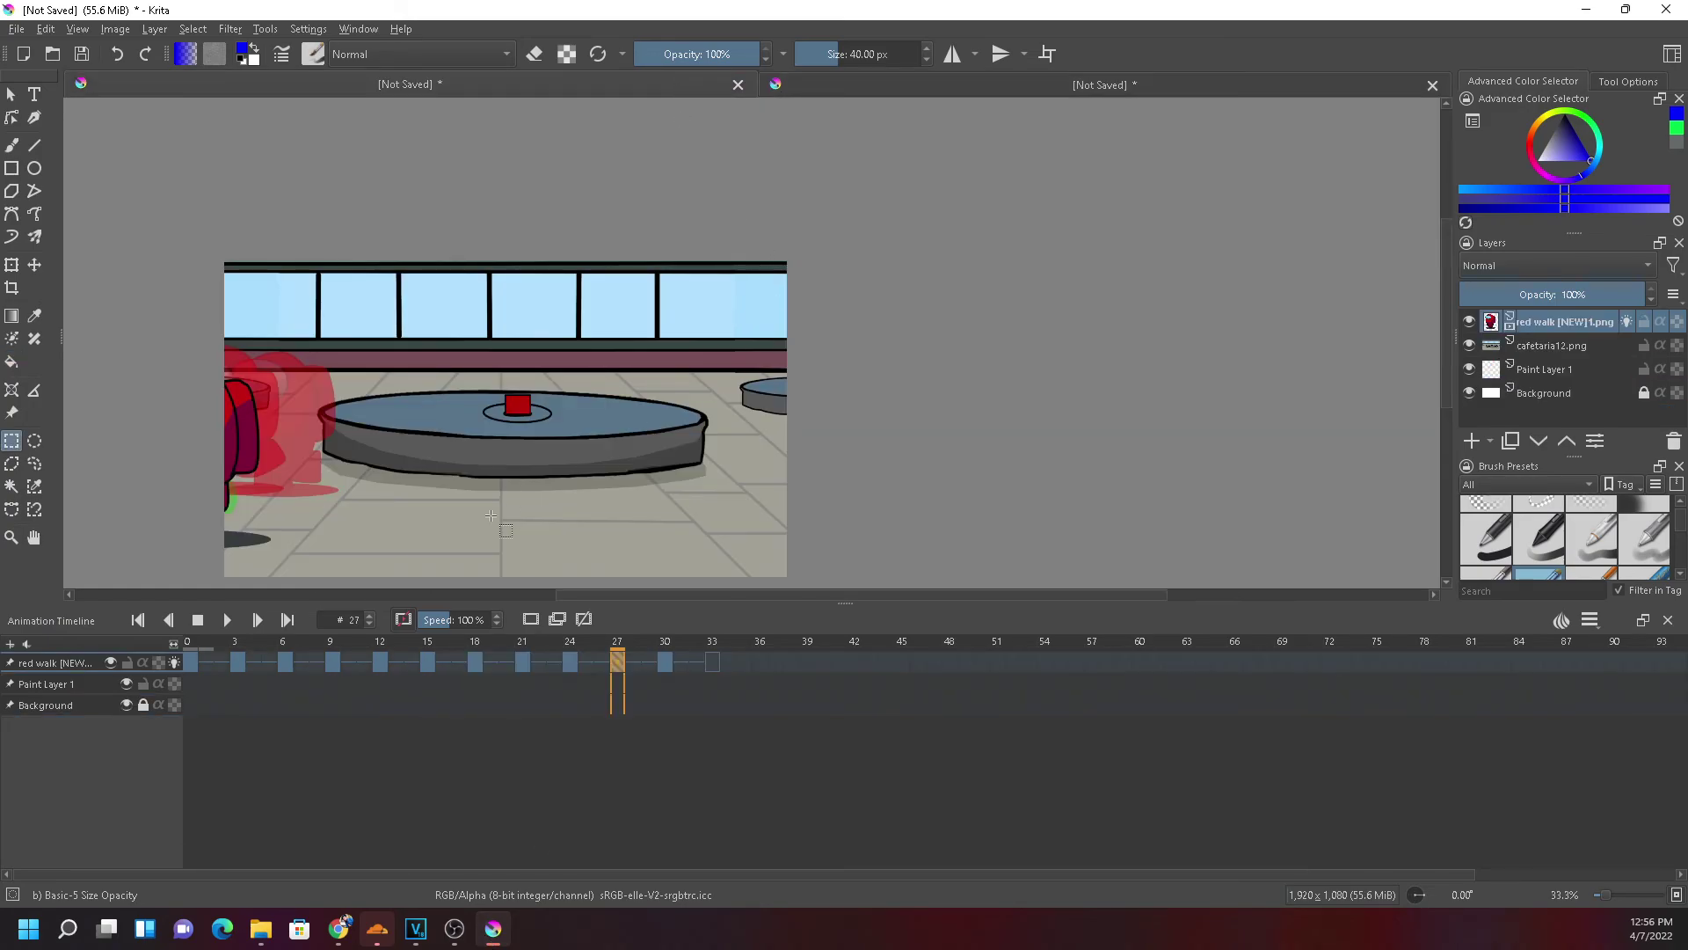
pyautogui.click(192, 661)
pyautogui.click(241, 661)
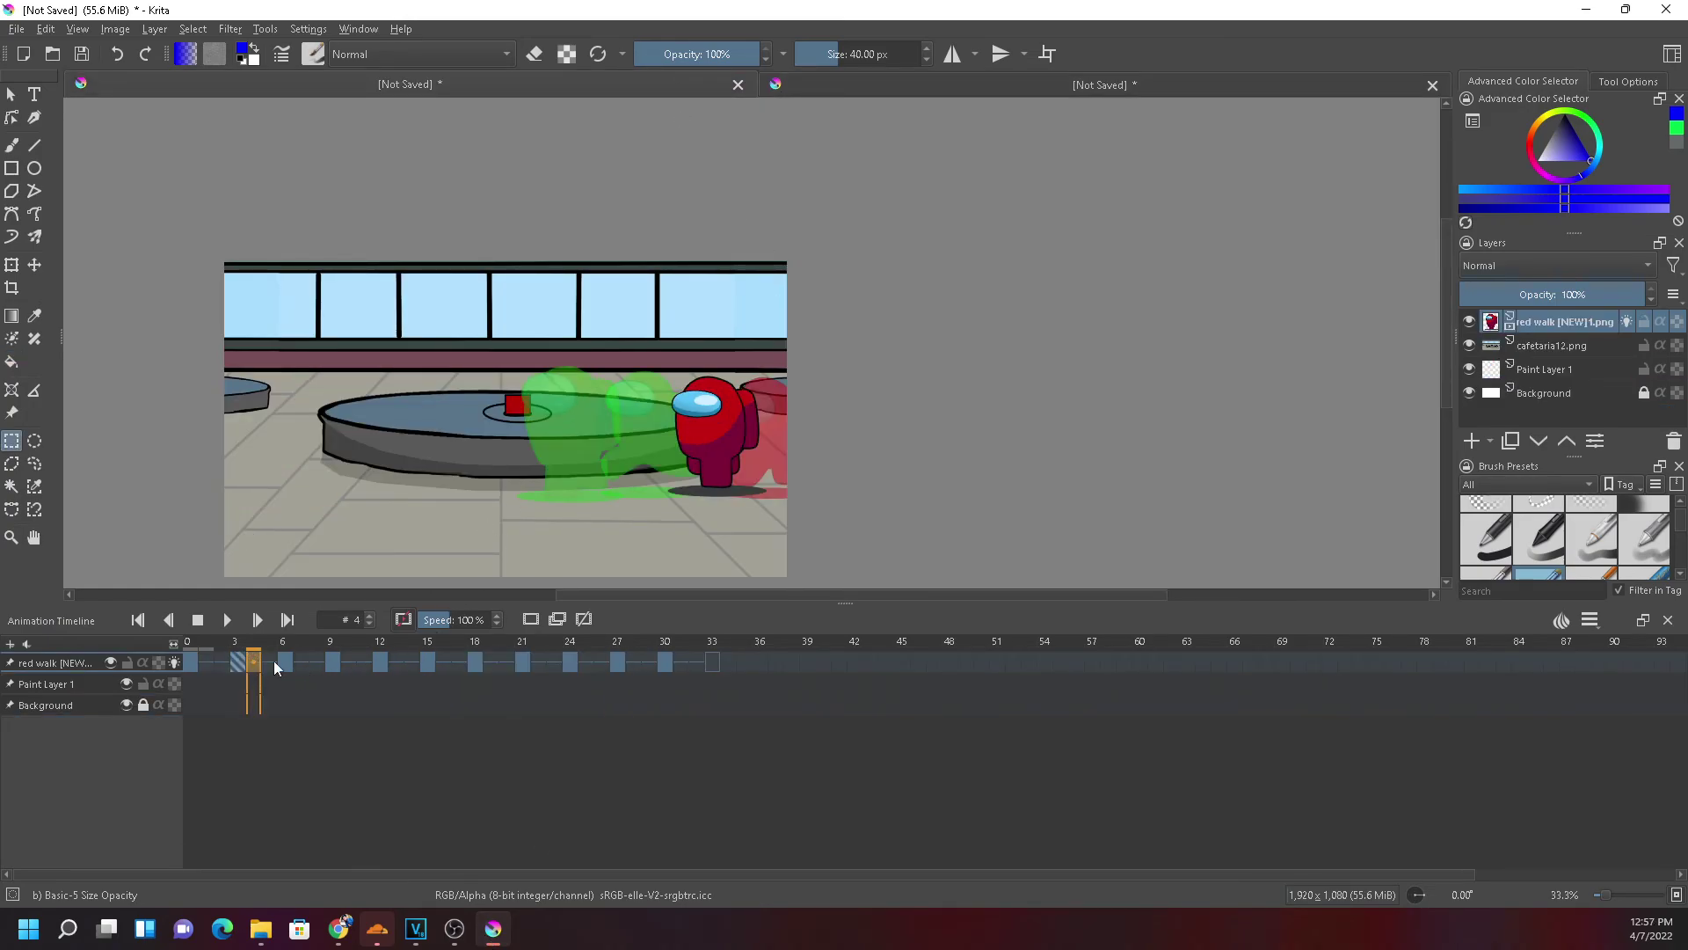
pyautogui.click(283, 661)
pyautogui.click(331, 661)
pyautogui.click(375, 661)
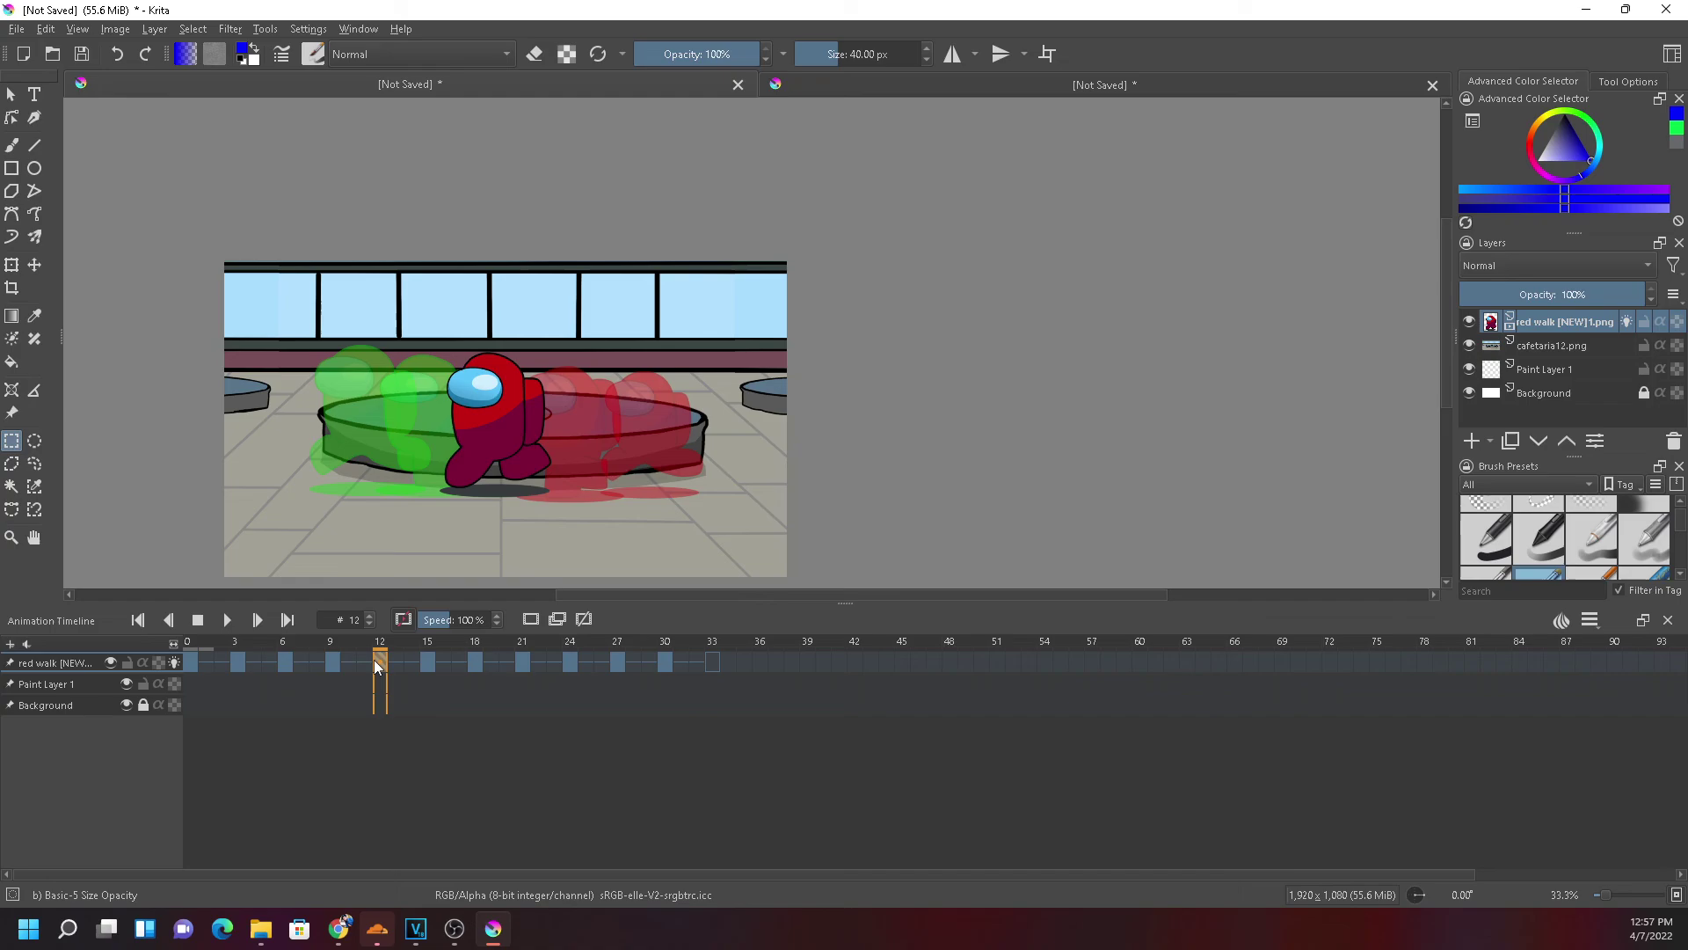
pyautogui.click(437, 663)
pyautogui.click(474, 663)
pyautogui.click(647, 665)
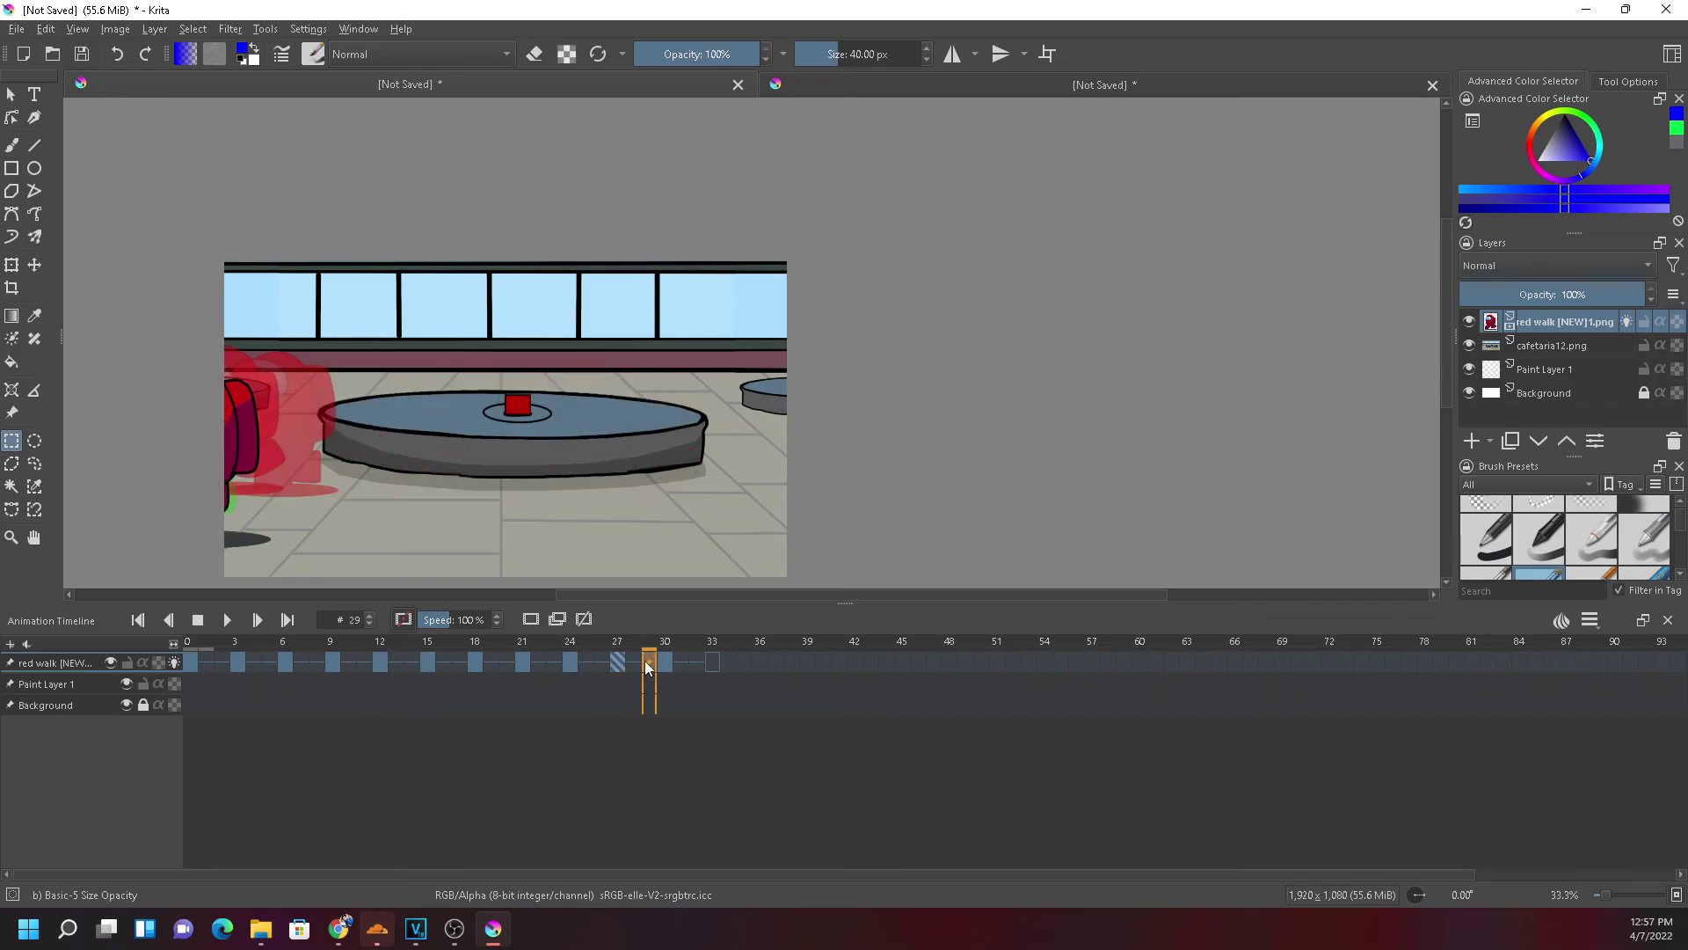
# Play the cafeteria walk animation from frame 0 and stop it
pyautogui.click(191, 663)
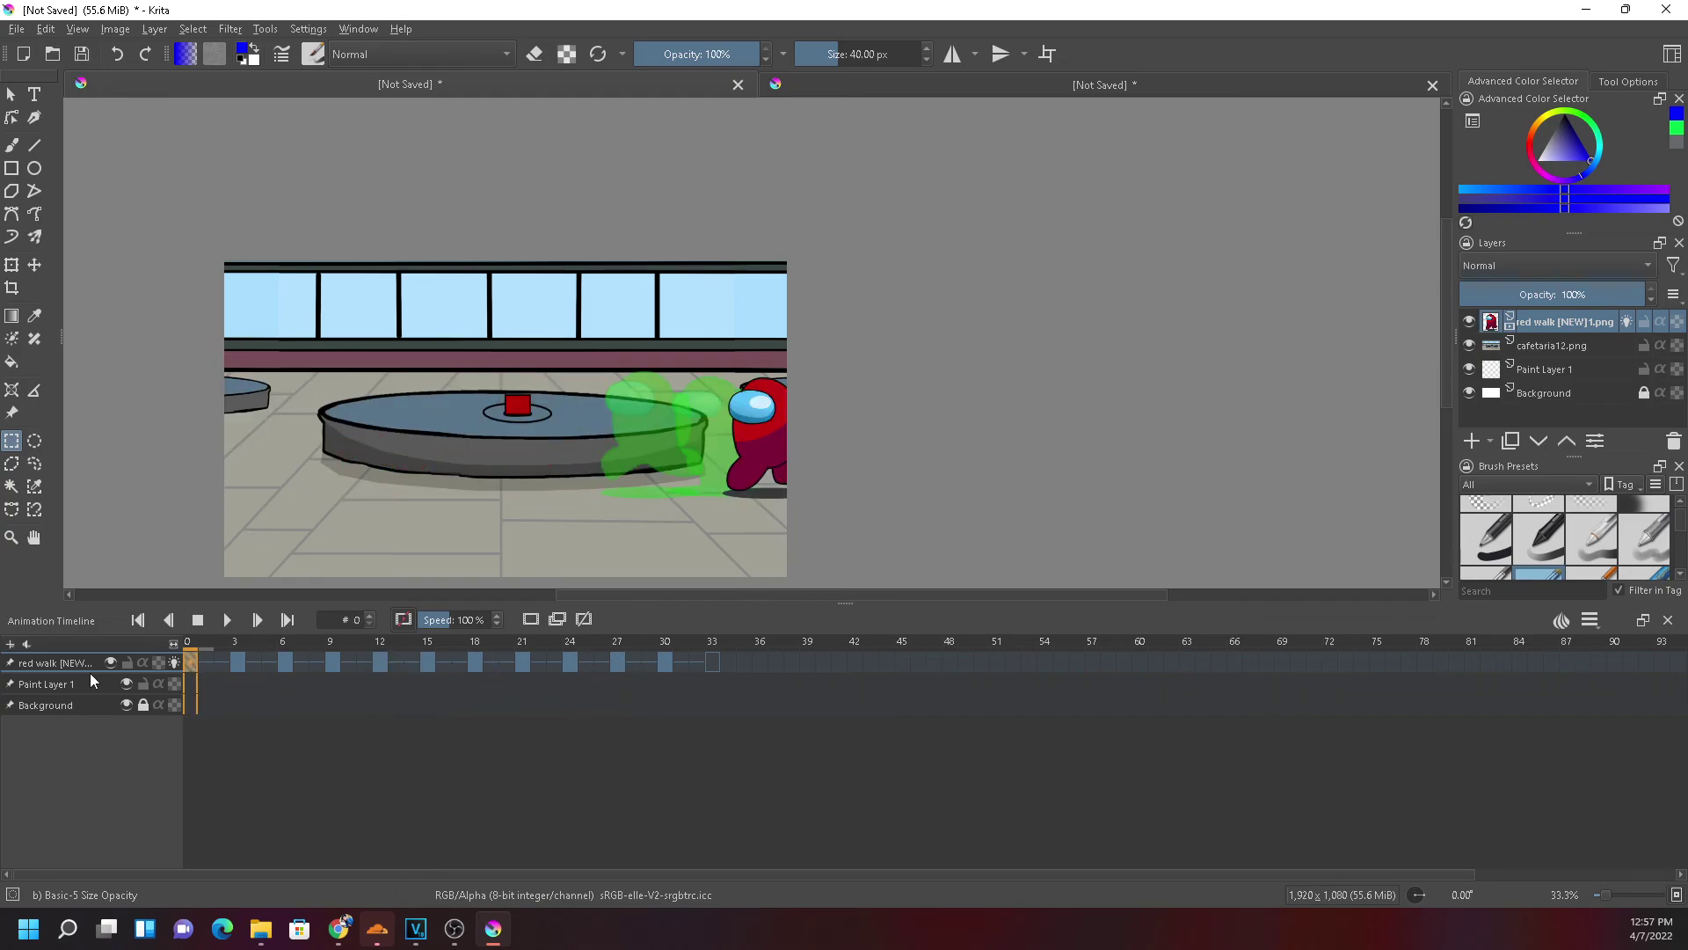
pyautogui.click(229, 620)
pyautogui.click(229, 620)
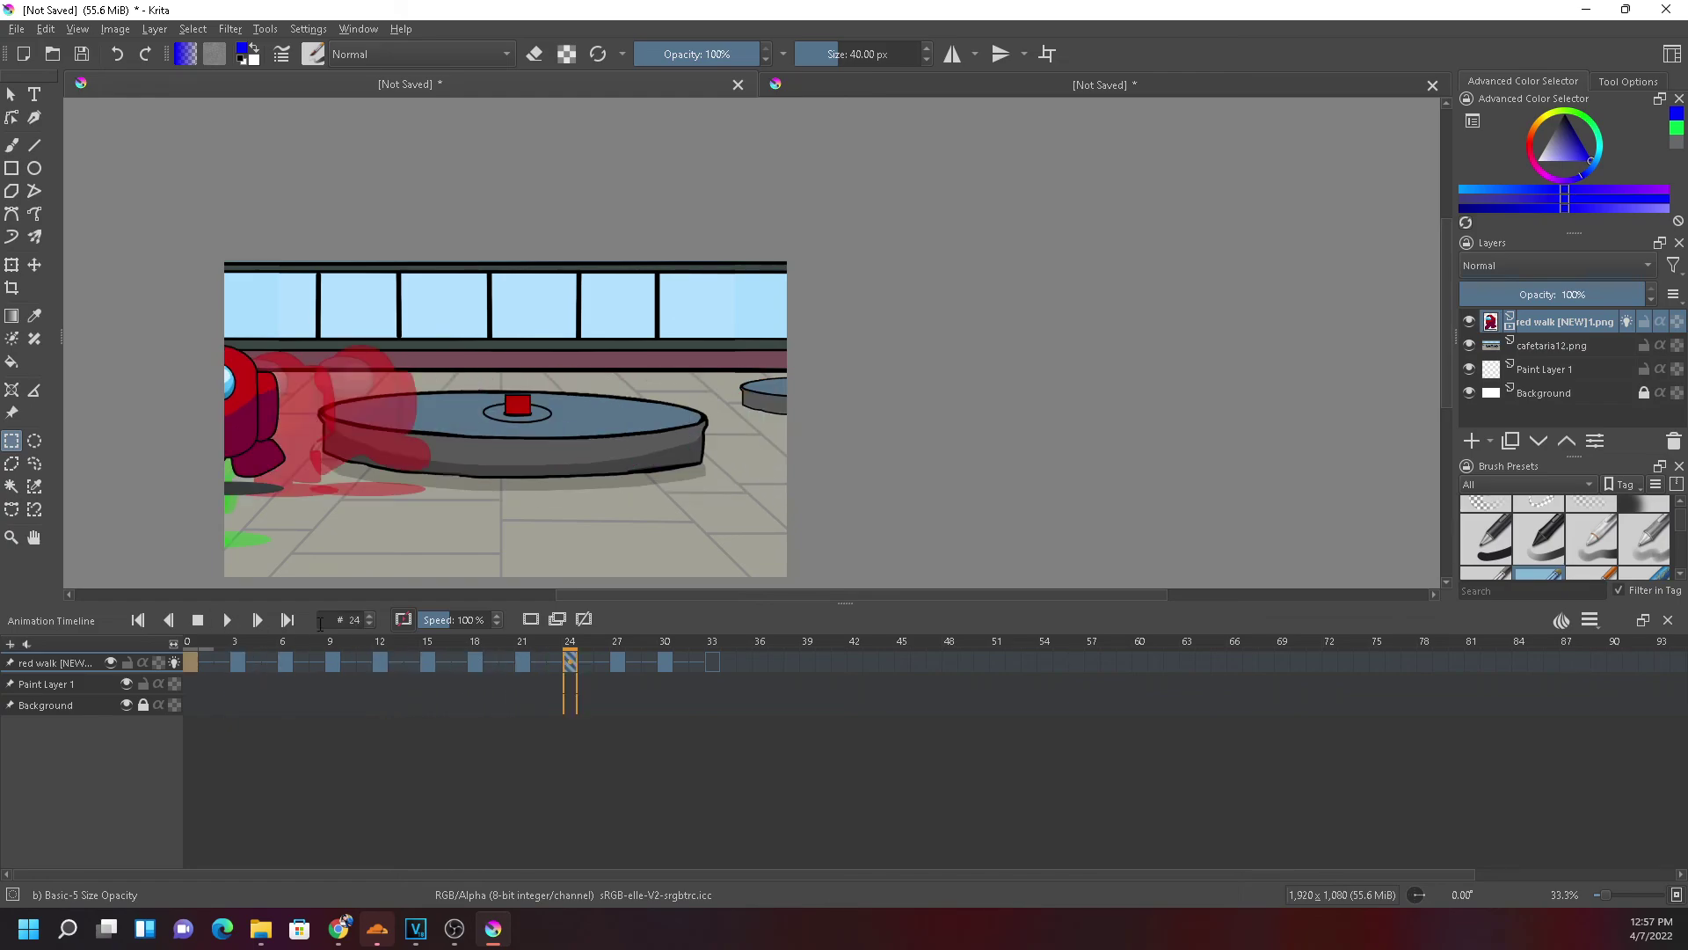
# Enlarge the red character on frame 6 with the Transform tool and reposition it over the table
pyautogui.click(282, 668)
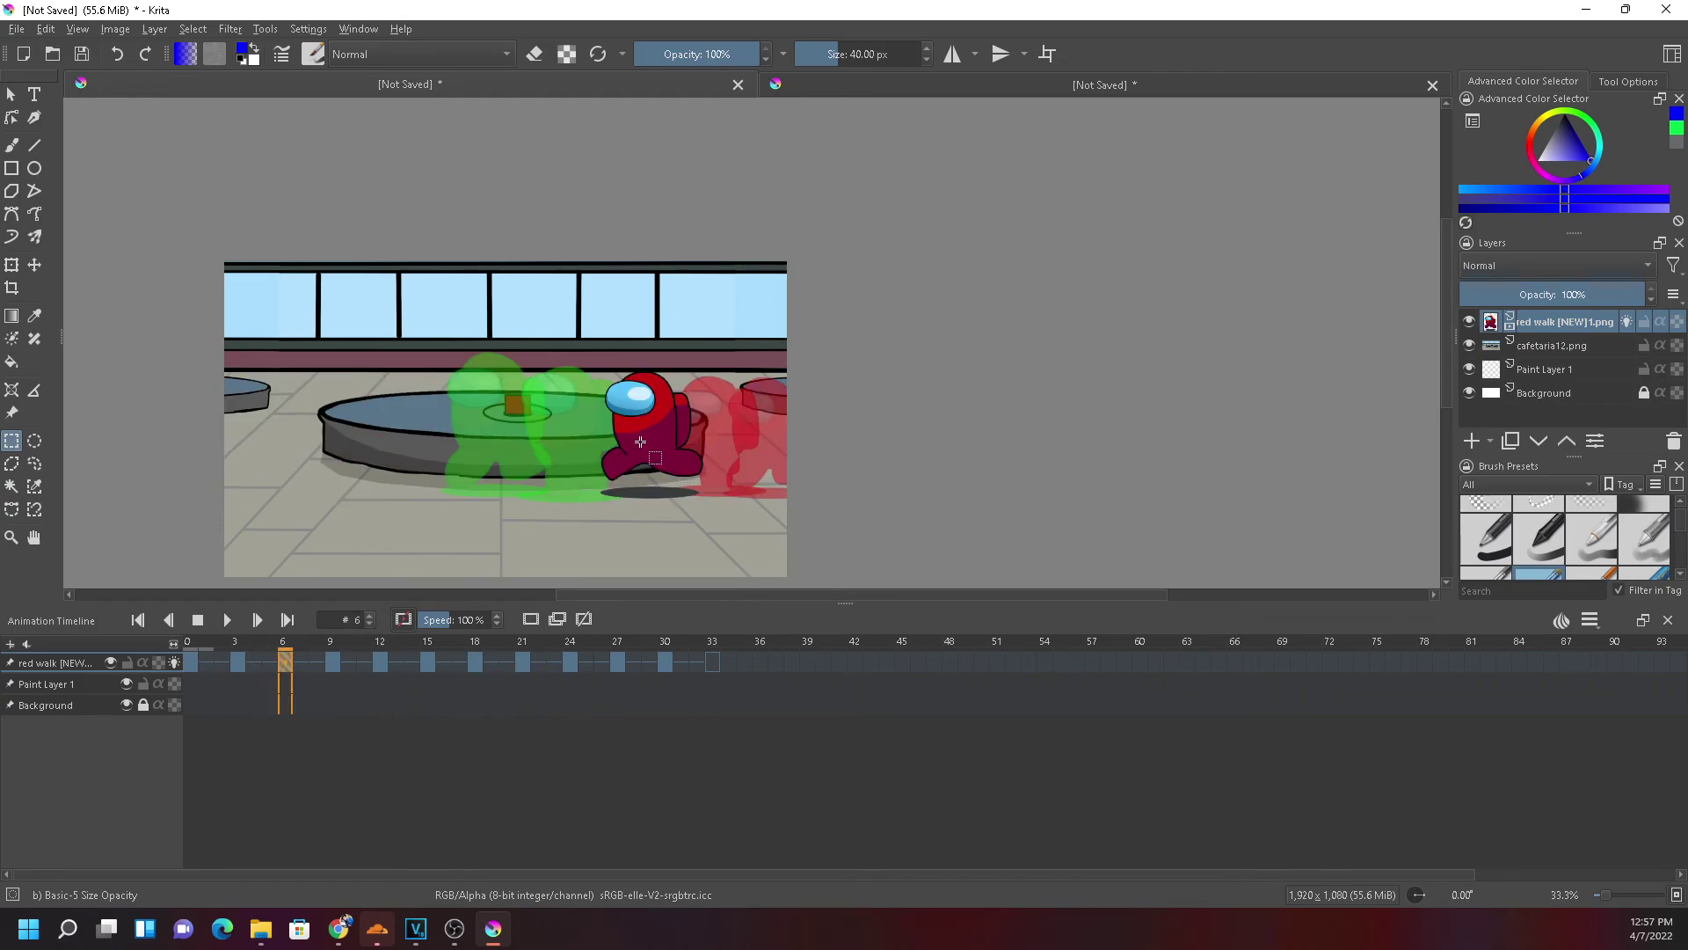
pyautogui.hotkey('ctrl', 't')
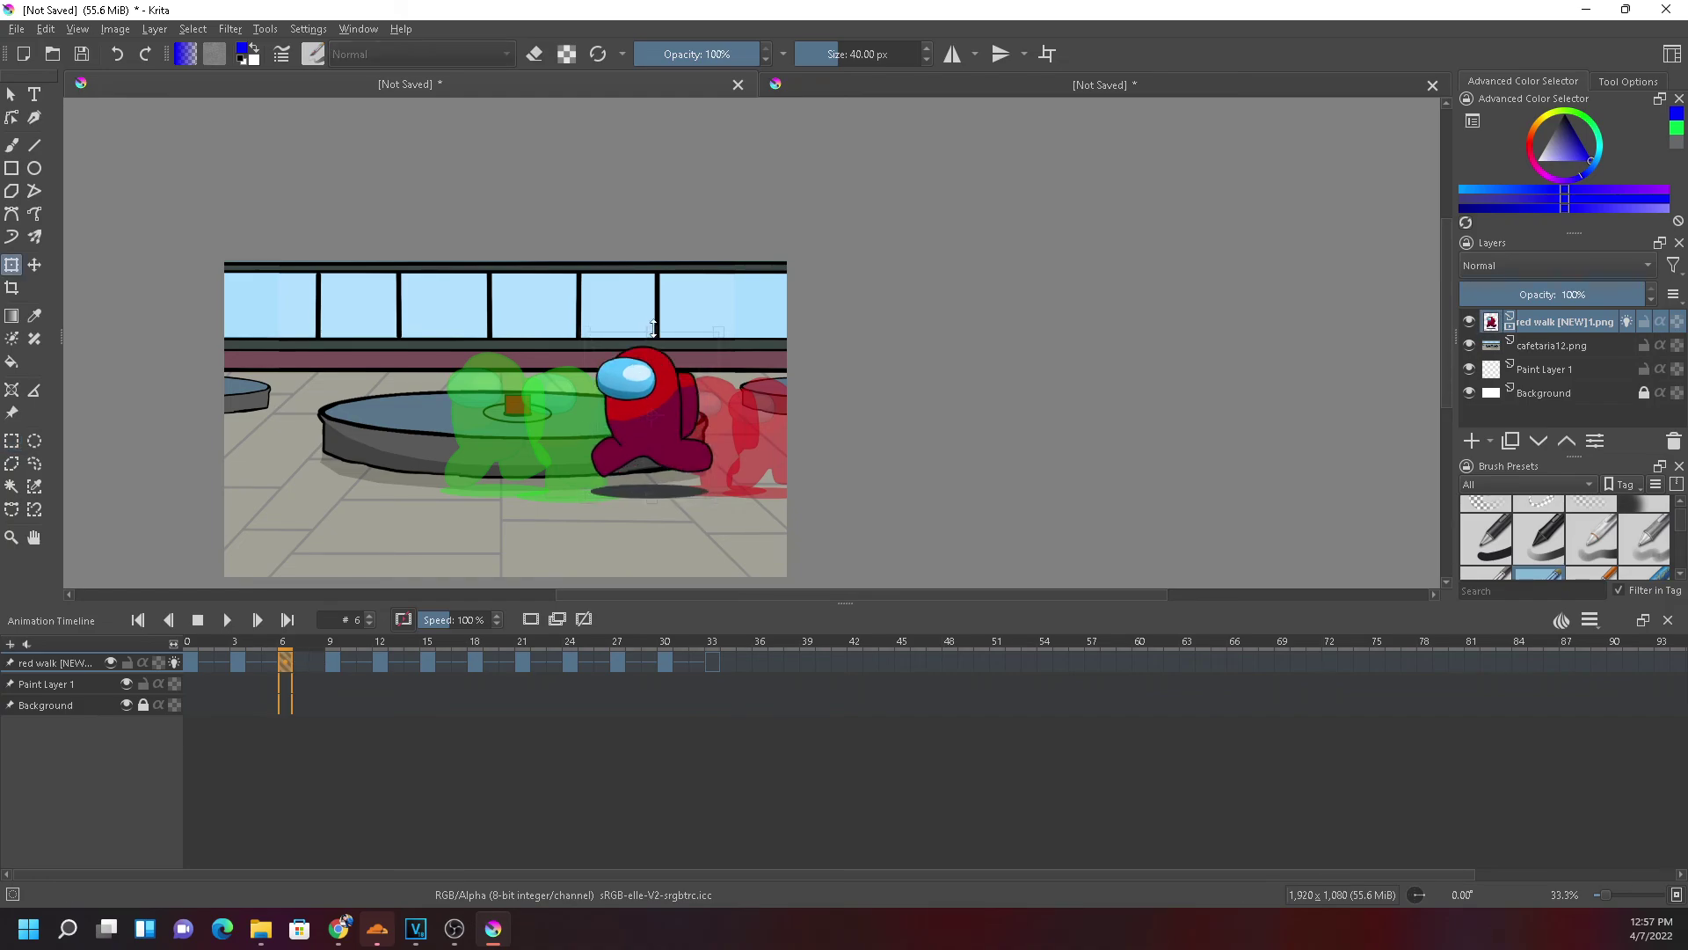
pyautogui.moveTo(648, 361); pyautogui.dragTo(613, 400)
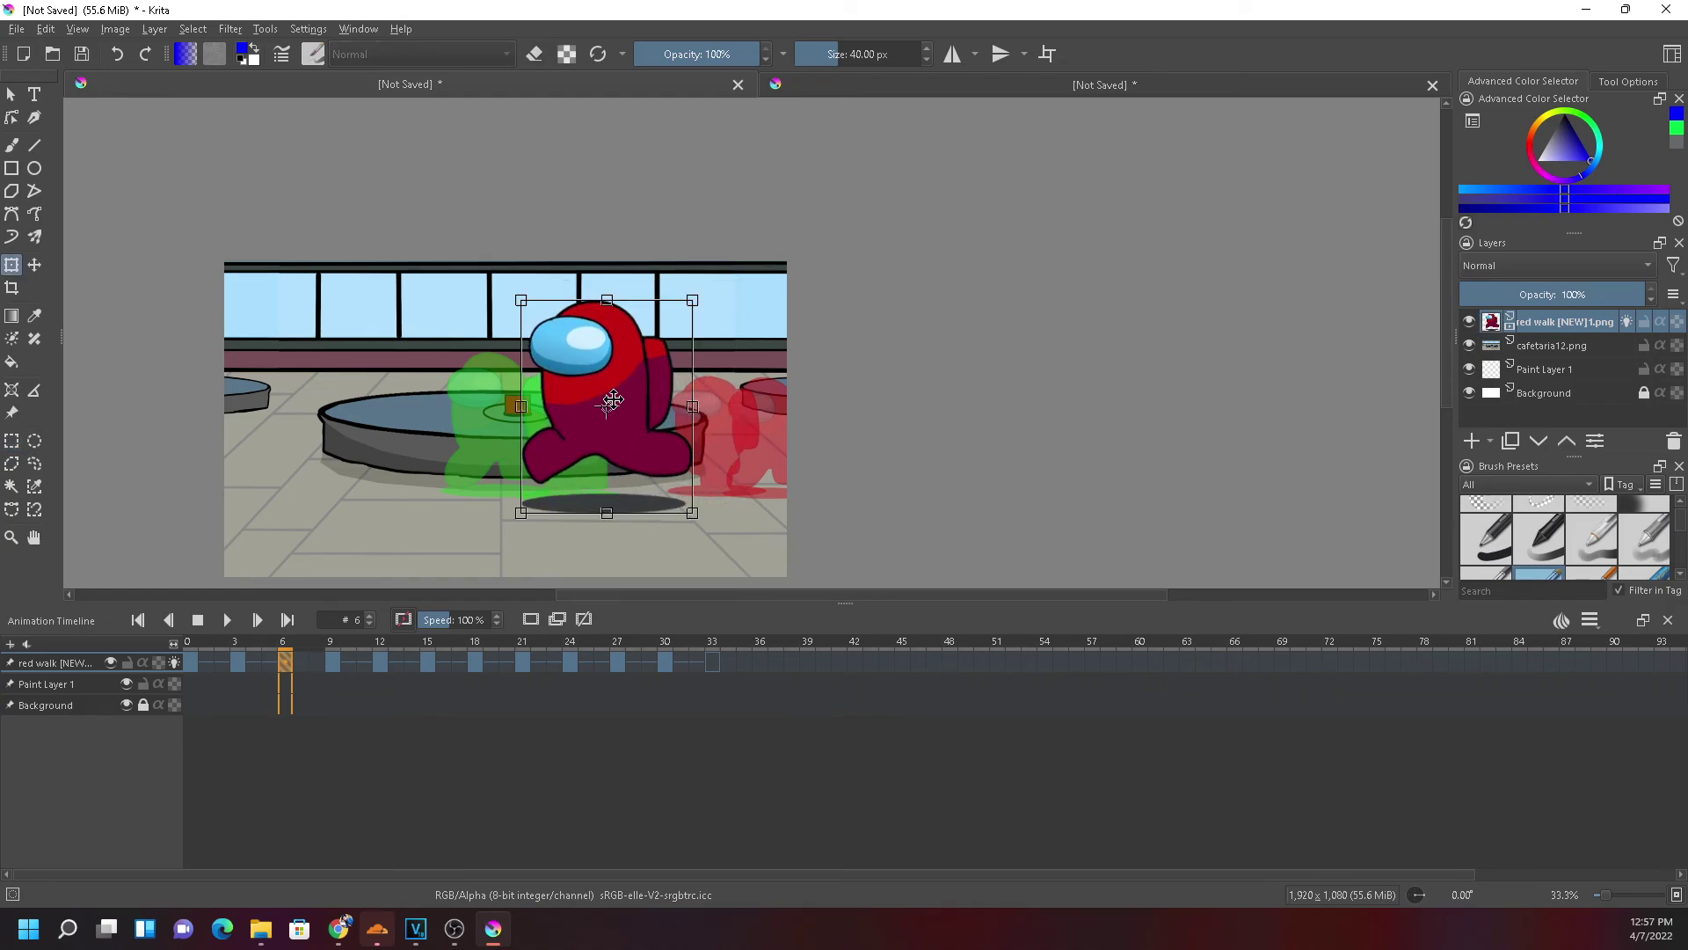
# Enlarge the red character on frame 9 and shift it slightly ahead of the frame 6 pose
pyautogui.click(333, 664)
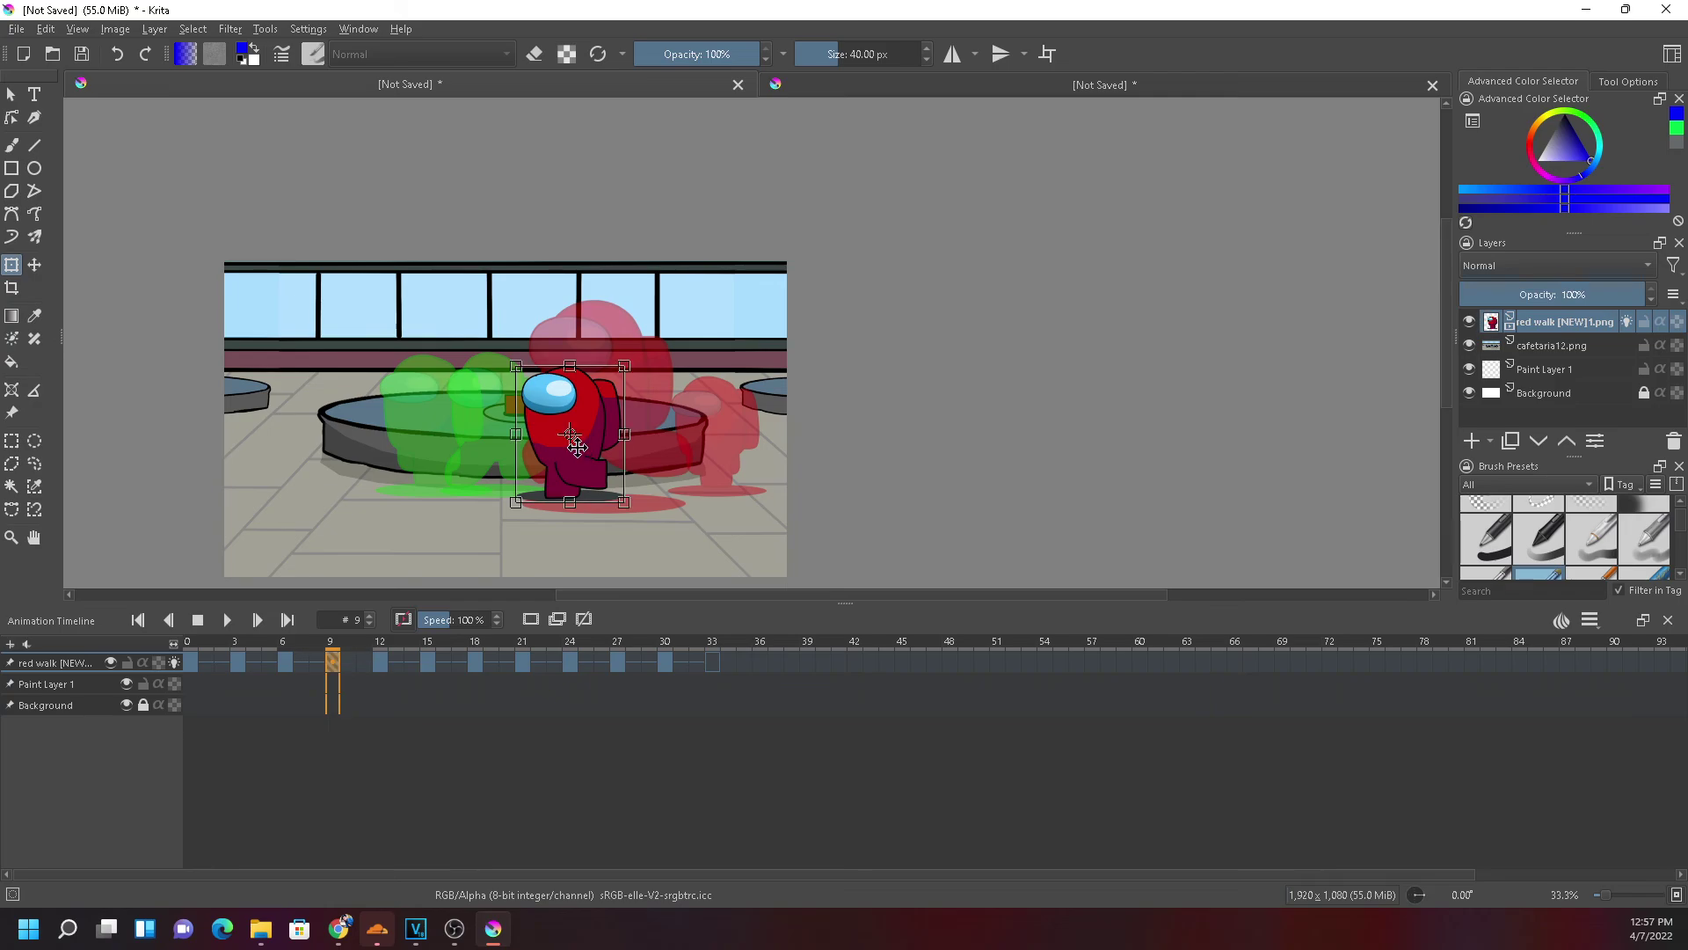
pyautogui.moveTo(572, 364); pyautogui.dragTo(572, 279)
pyautogui.moveTo(579, 378); pyautogui.dragTo(498, 290)
# Enlarge the red character on frames 12 and 15, and switch back to the VEGAS Pro timeline
pyautogui.click(380, 665)
pyautogui.click(433, 661)
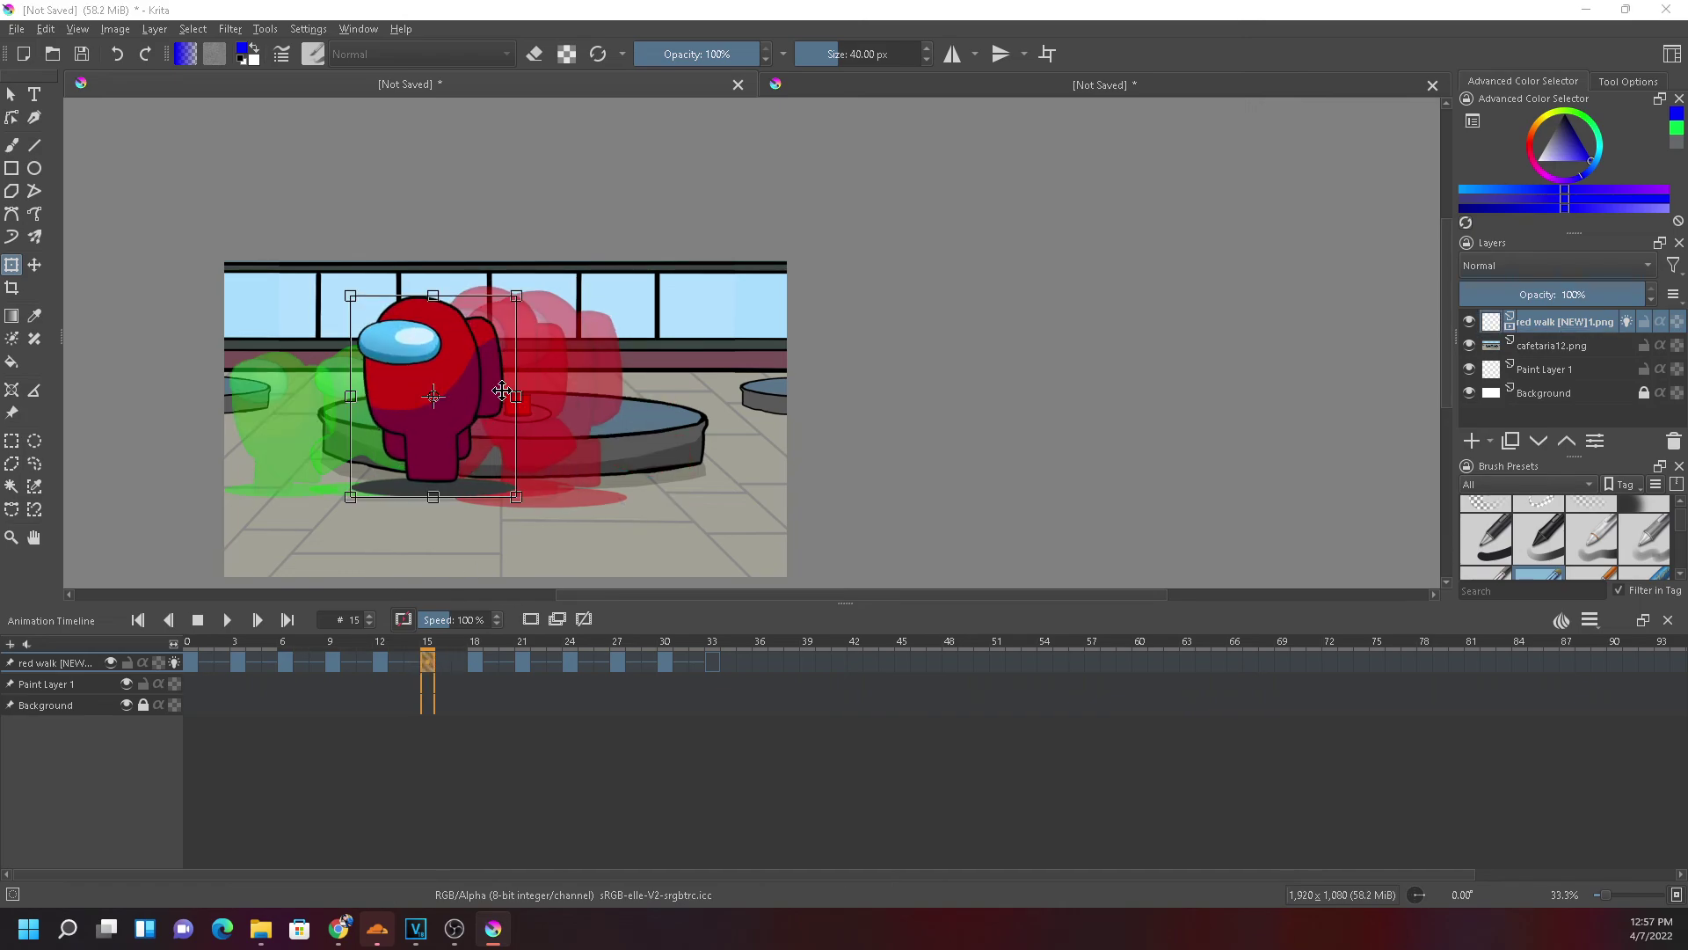
pyautogui.hotkey('alt', 'Tab')
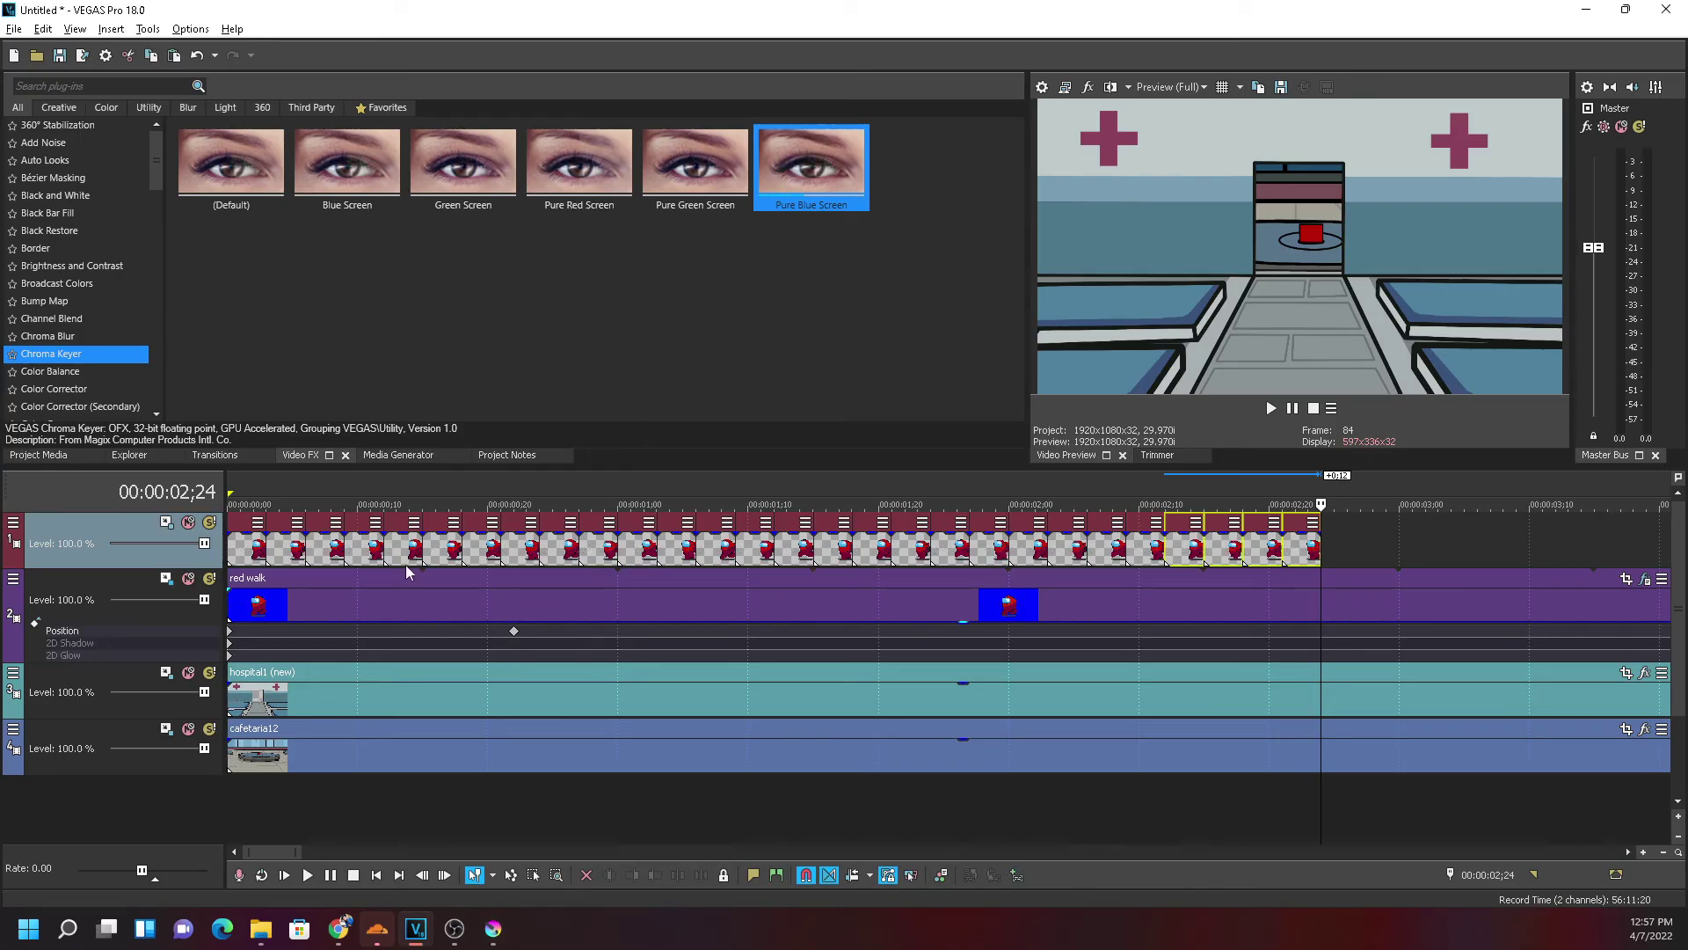
# Lower the opacity of the hospital1 clip to fully transparent so the cafeteria background shows behind the character
pyautogui.click(312, 553)
pyautogui.moveTo(305, 607); pyautogui.dragTo(641, 625)
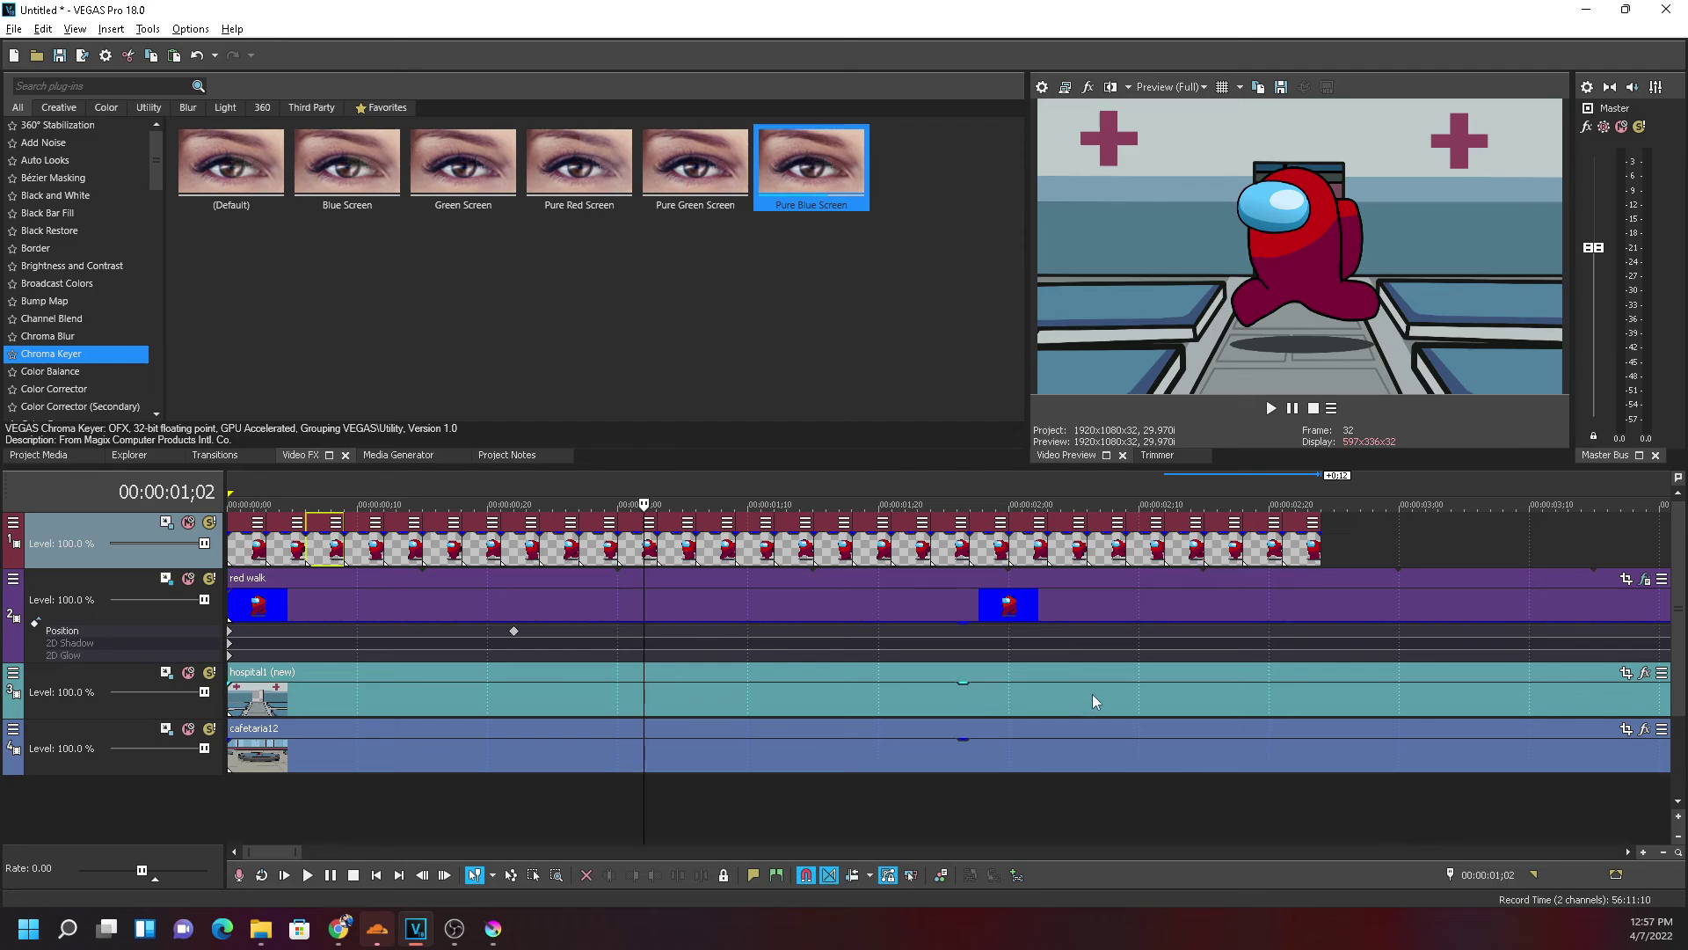
pyautogui.moveTo(964, 691); pyautogui.dragTo(963, 717)
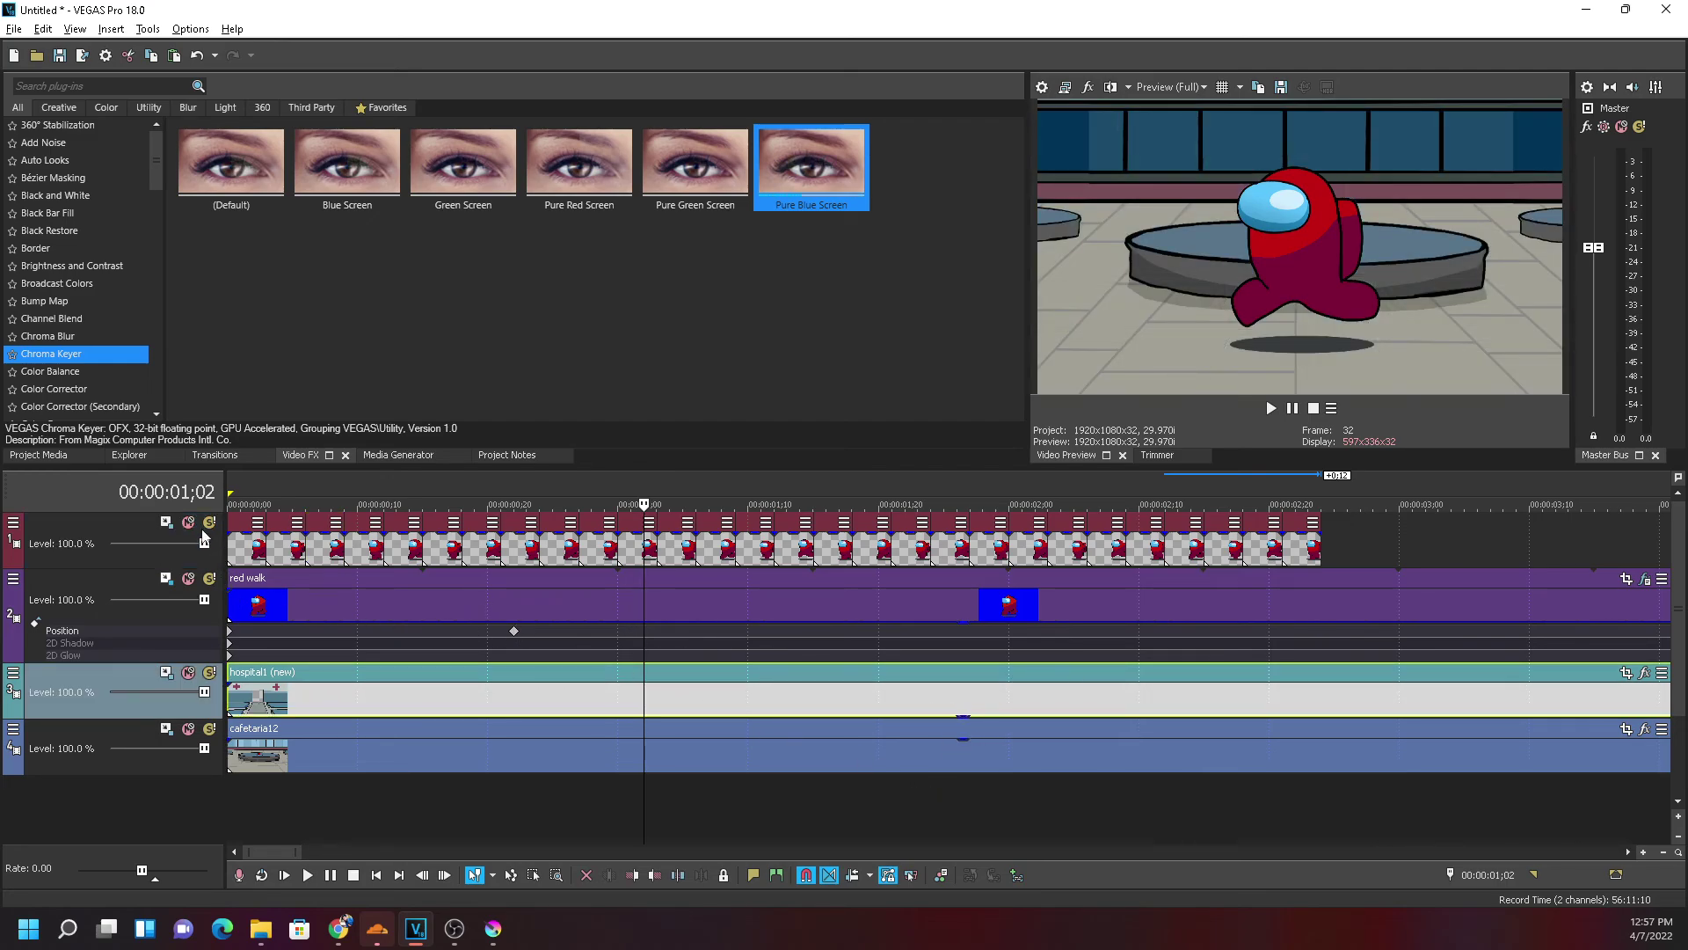
# Add a Position keyframe at 00:00:00;18 on the PNG walk track and shrink the character to about 1,106 x 622
pyautogui.click(167, 522)
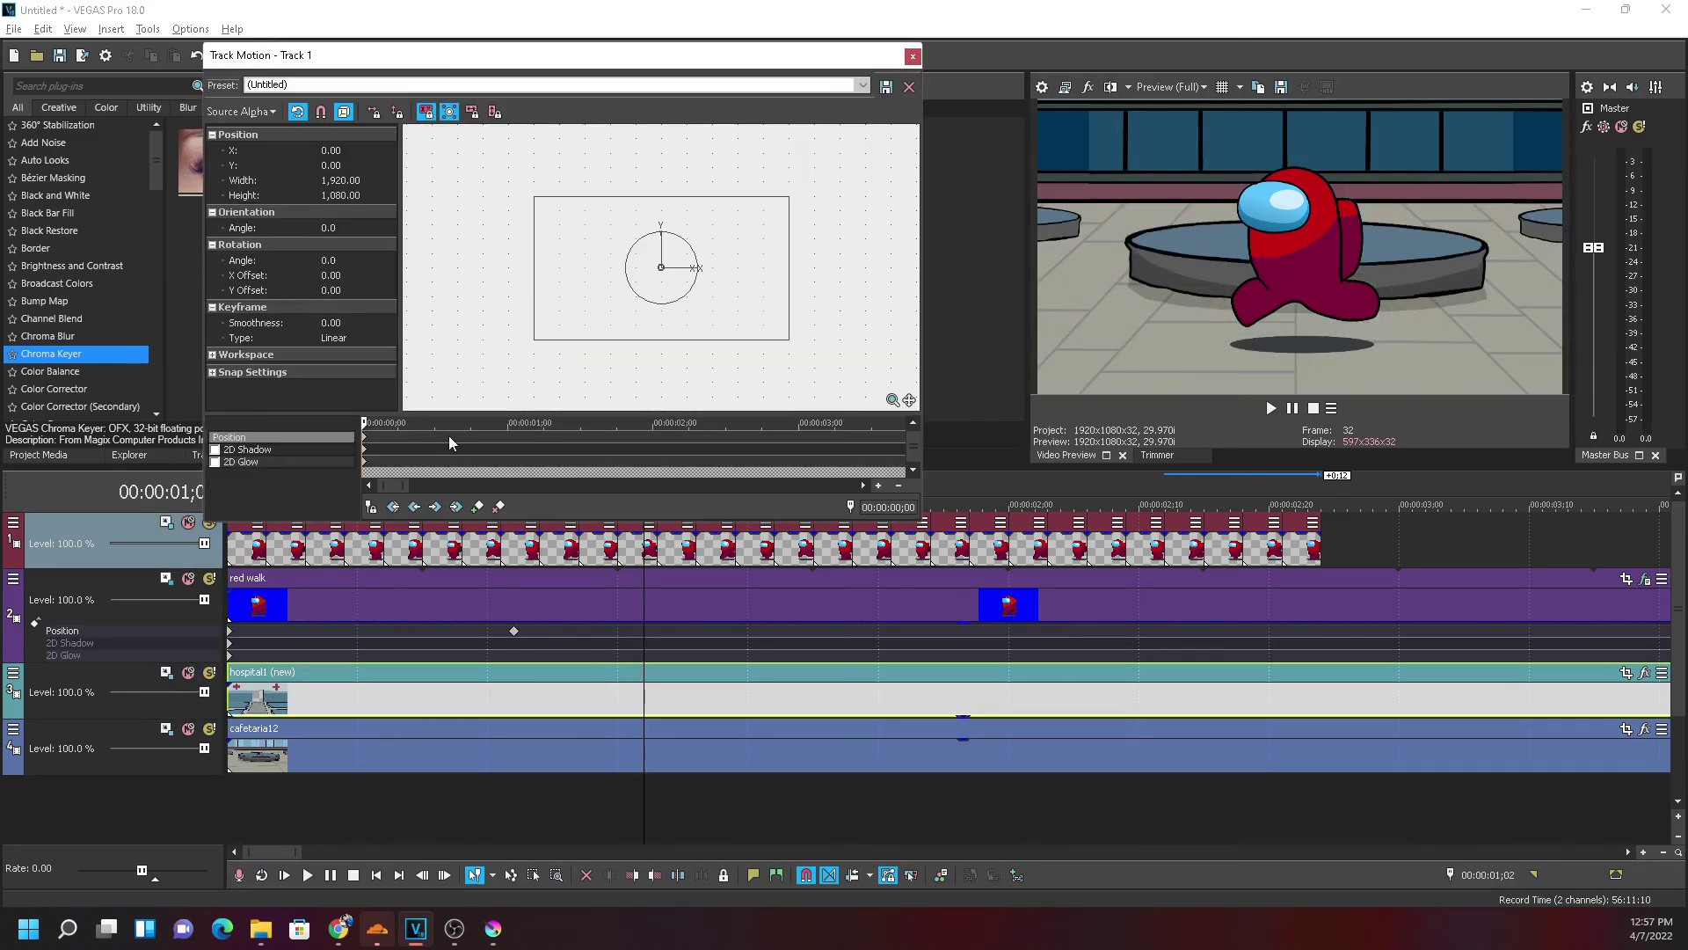
pyautogui.doubleClick(449, 436)
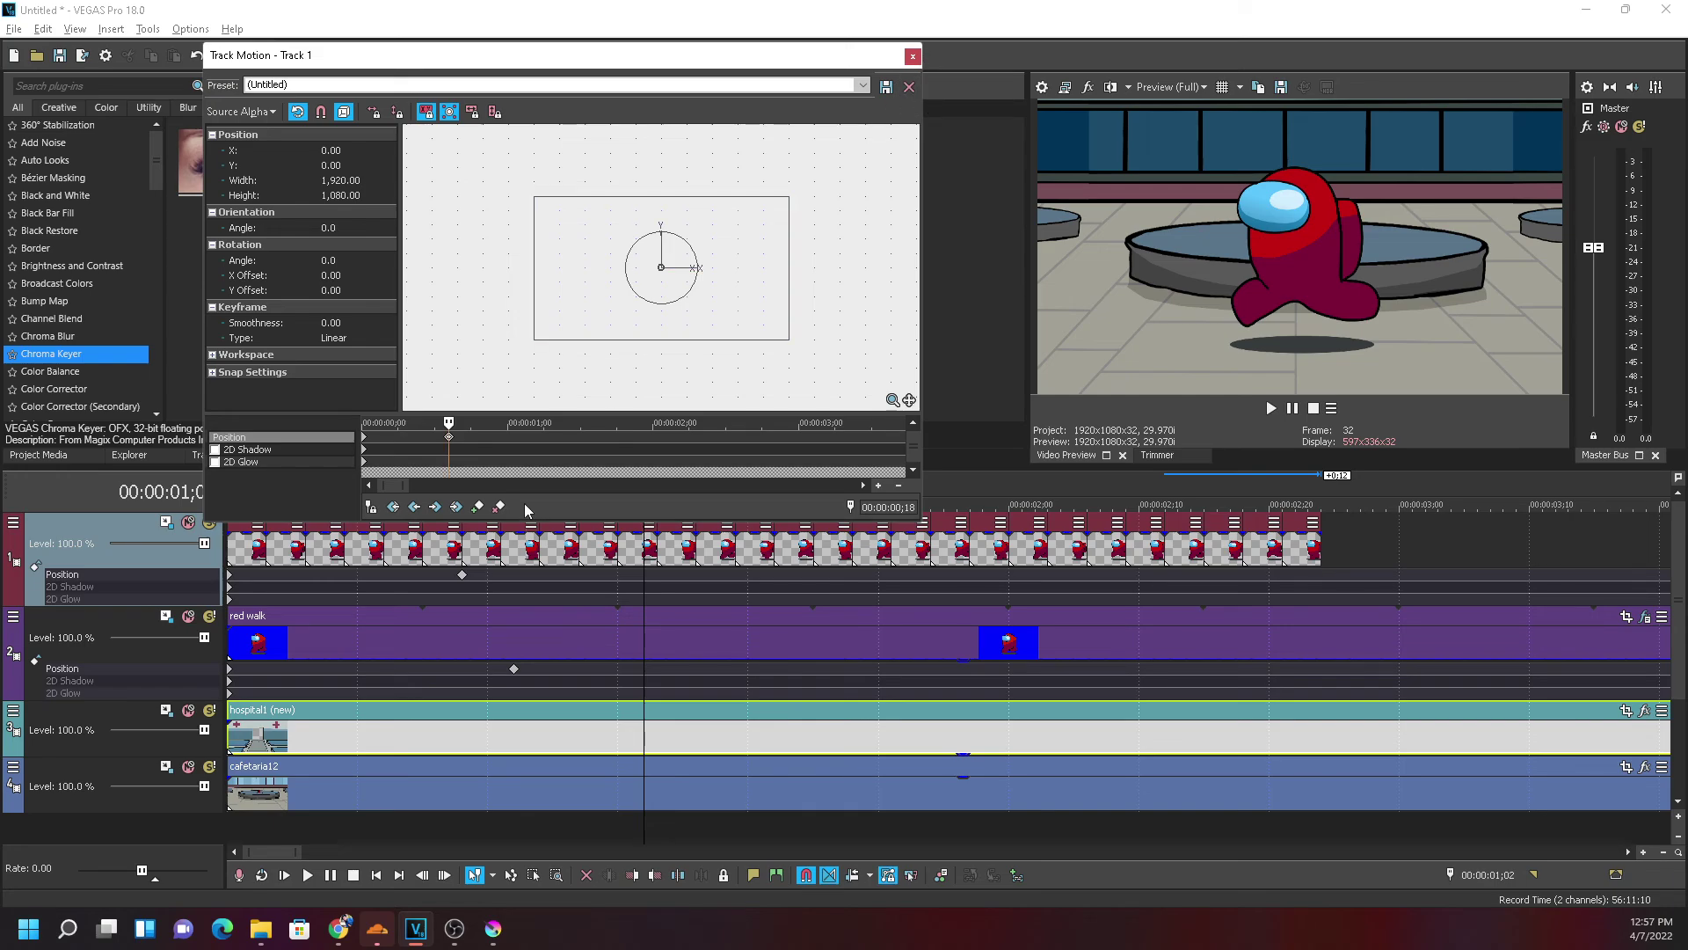
pyautogui.click(912, 57)
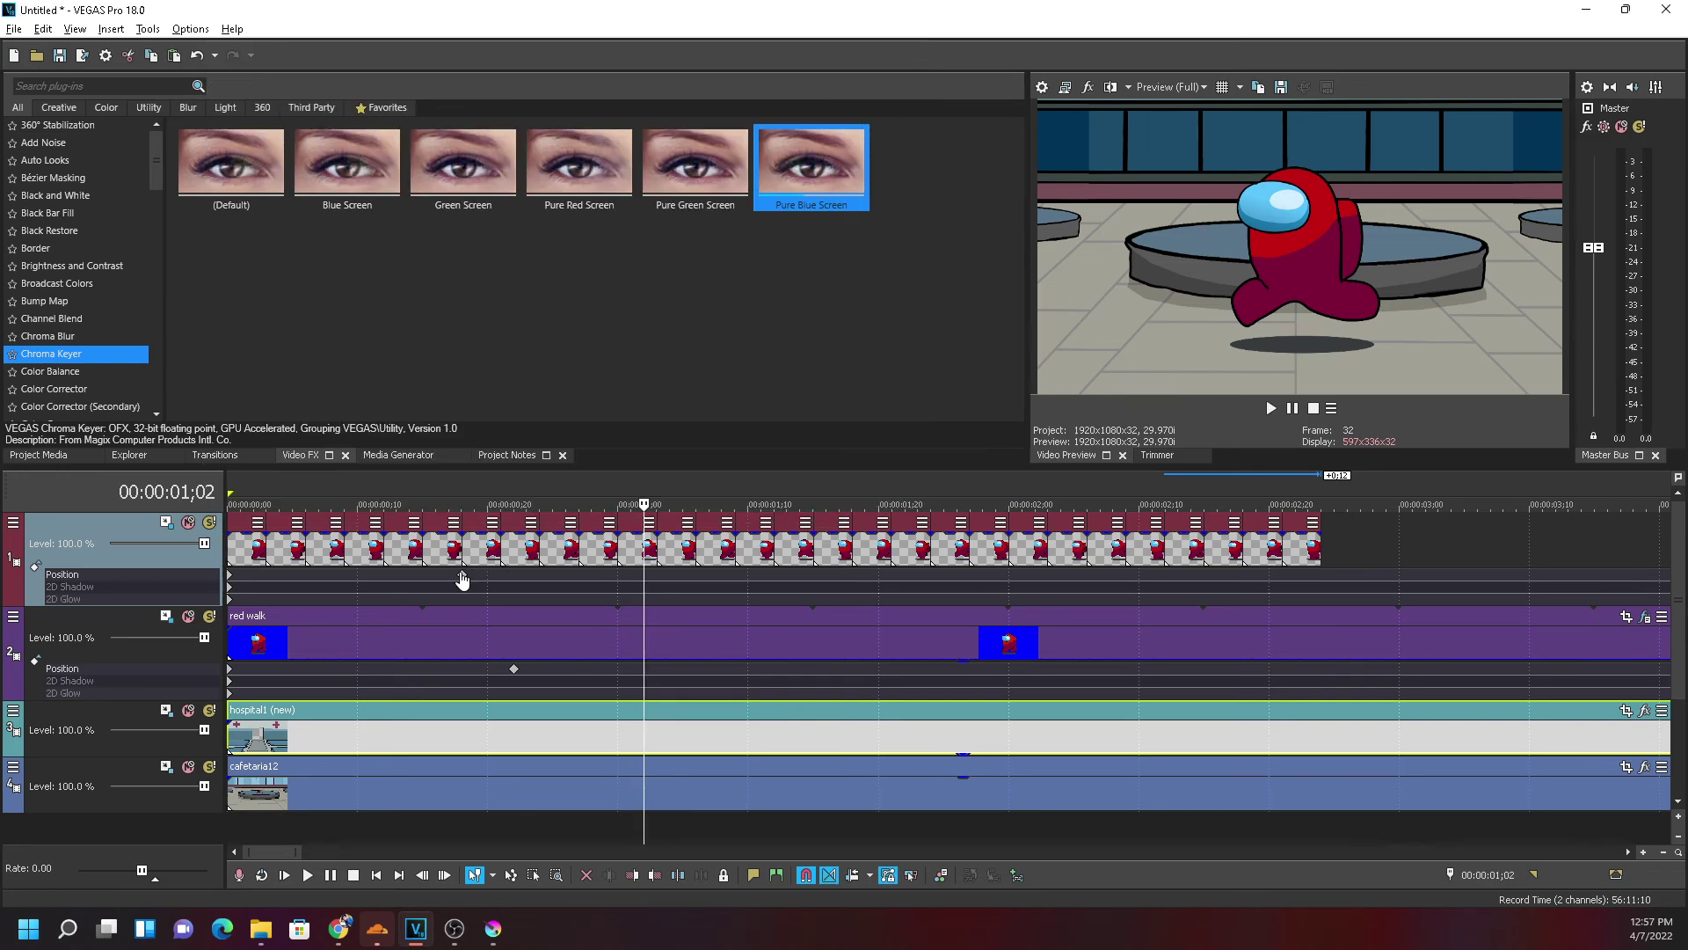
pyautogui.doubleClick(462, 574)
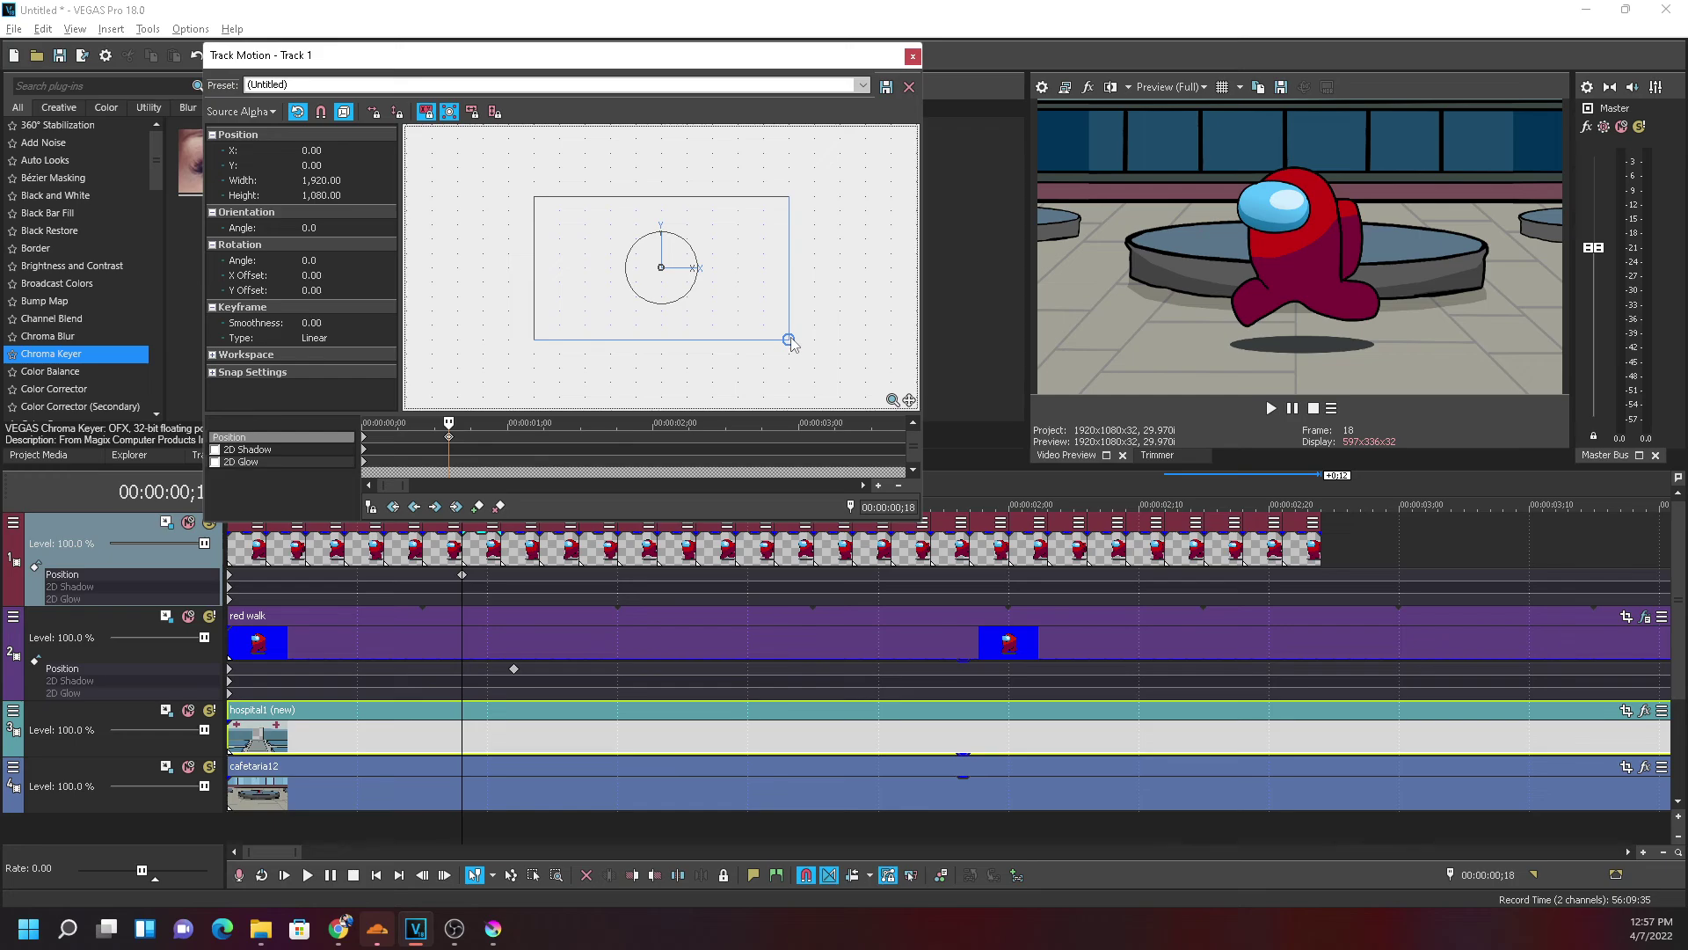
pyautogui.moveTo(790, 341); pyautogui.dragTo(734, 309)
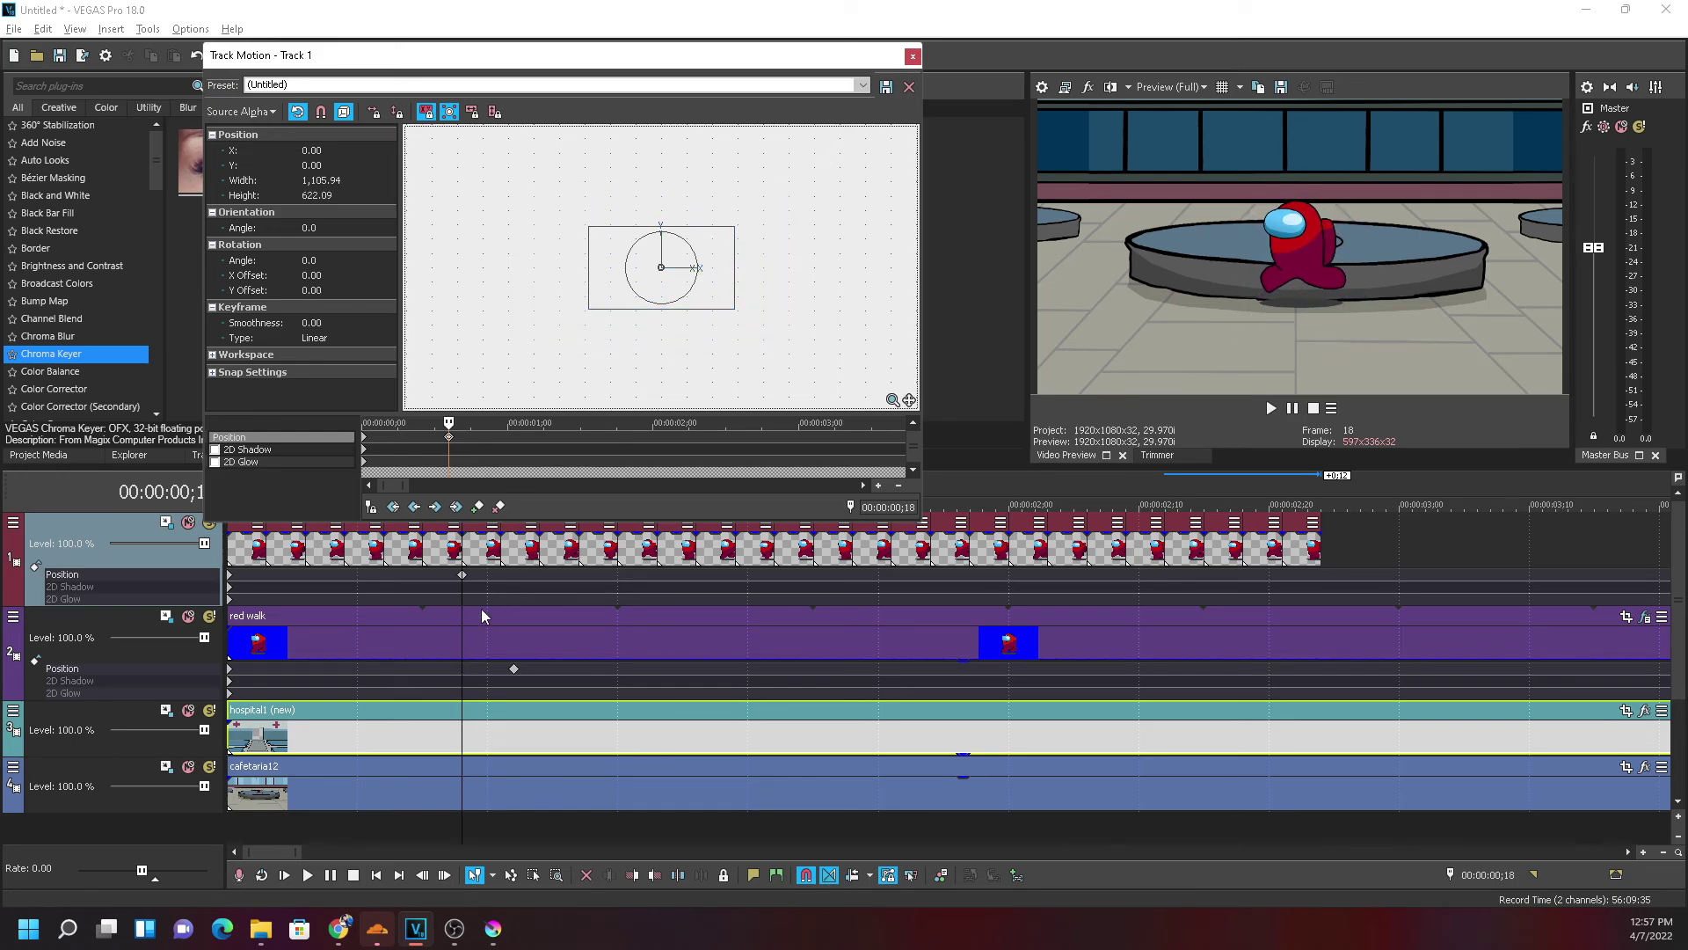
# Scrub the timeline around the 00:00:00;18 keyframe to examine the character's size change, briefly comparing with the Krita animation
pyautogui.moveTo(462, 568); pyautogui.dragTo(983, 646)
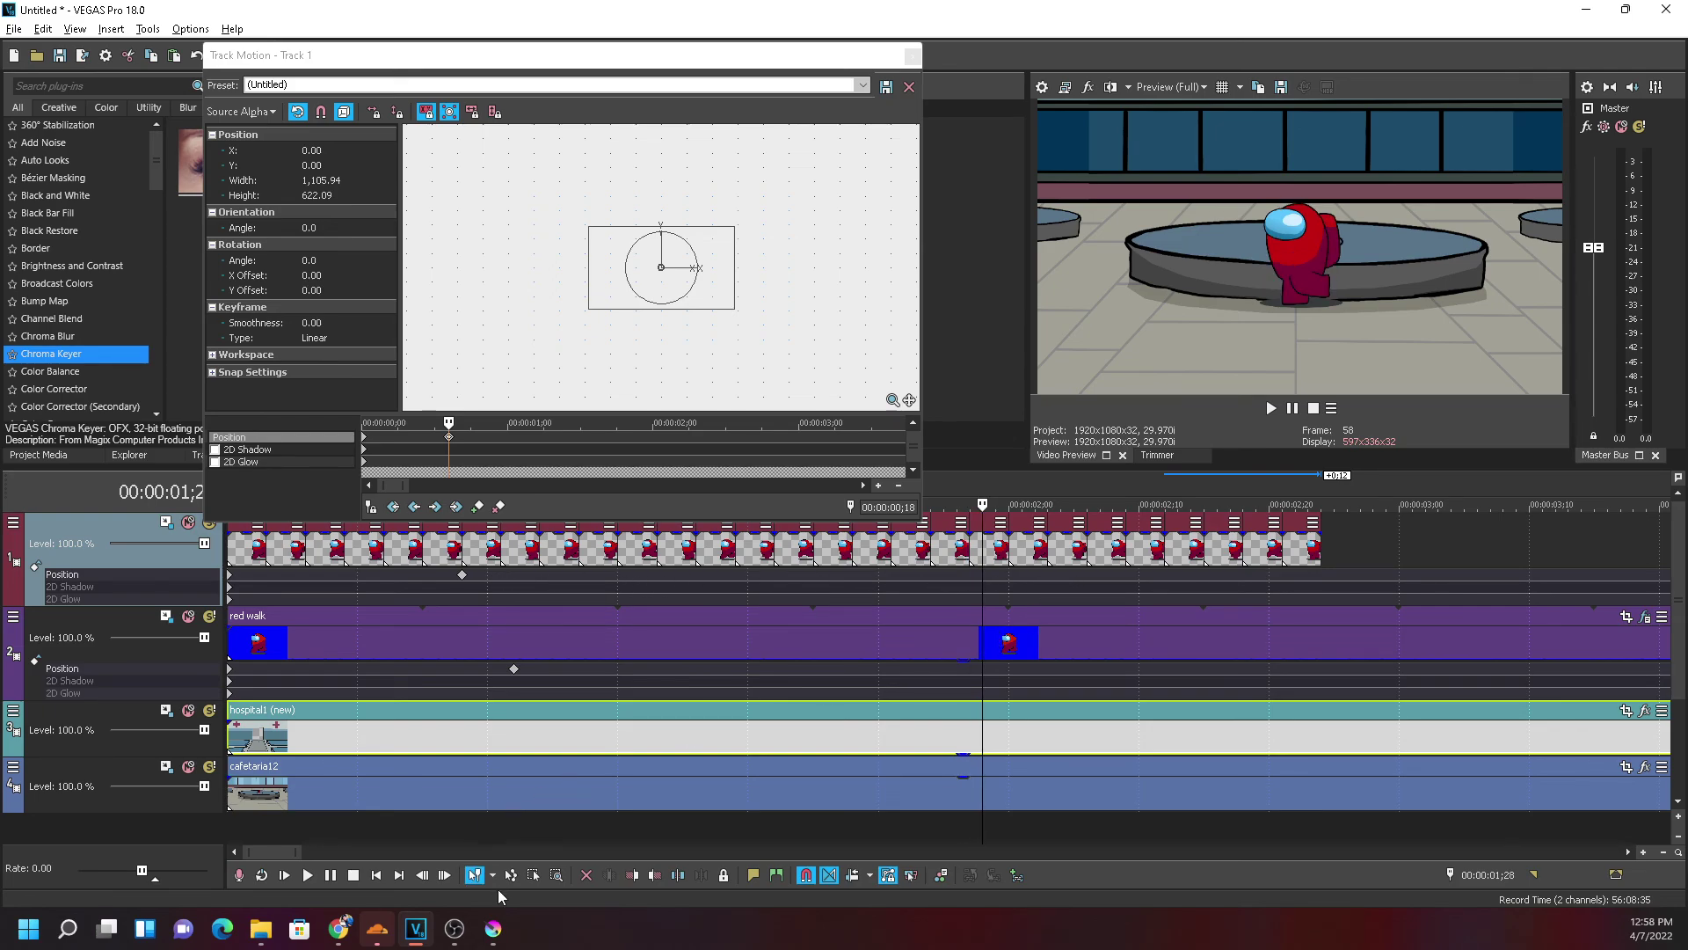
pyautogui.click(494, 928)
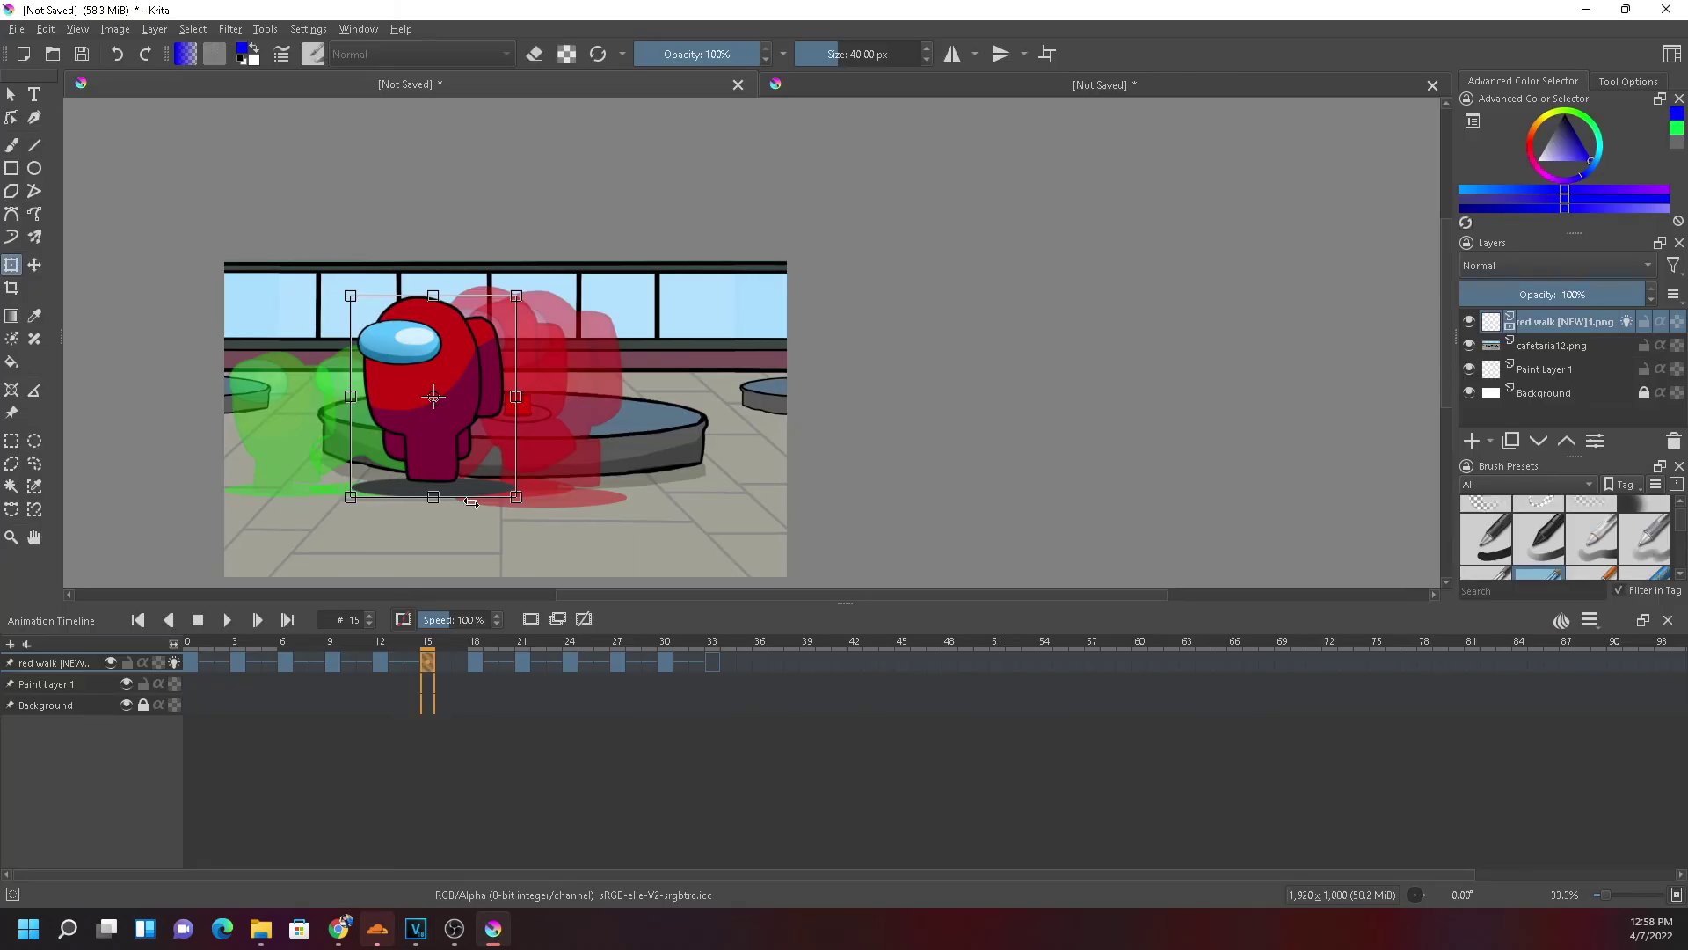
pyautogui.click(418, 929)
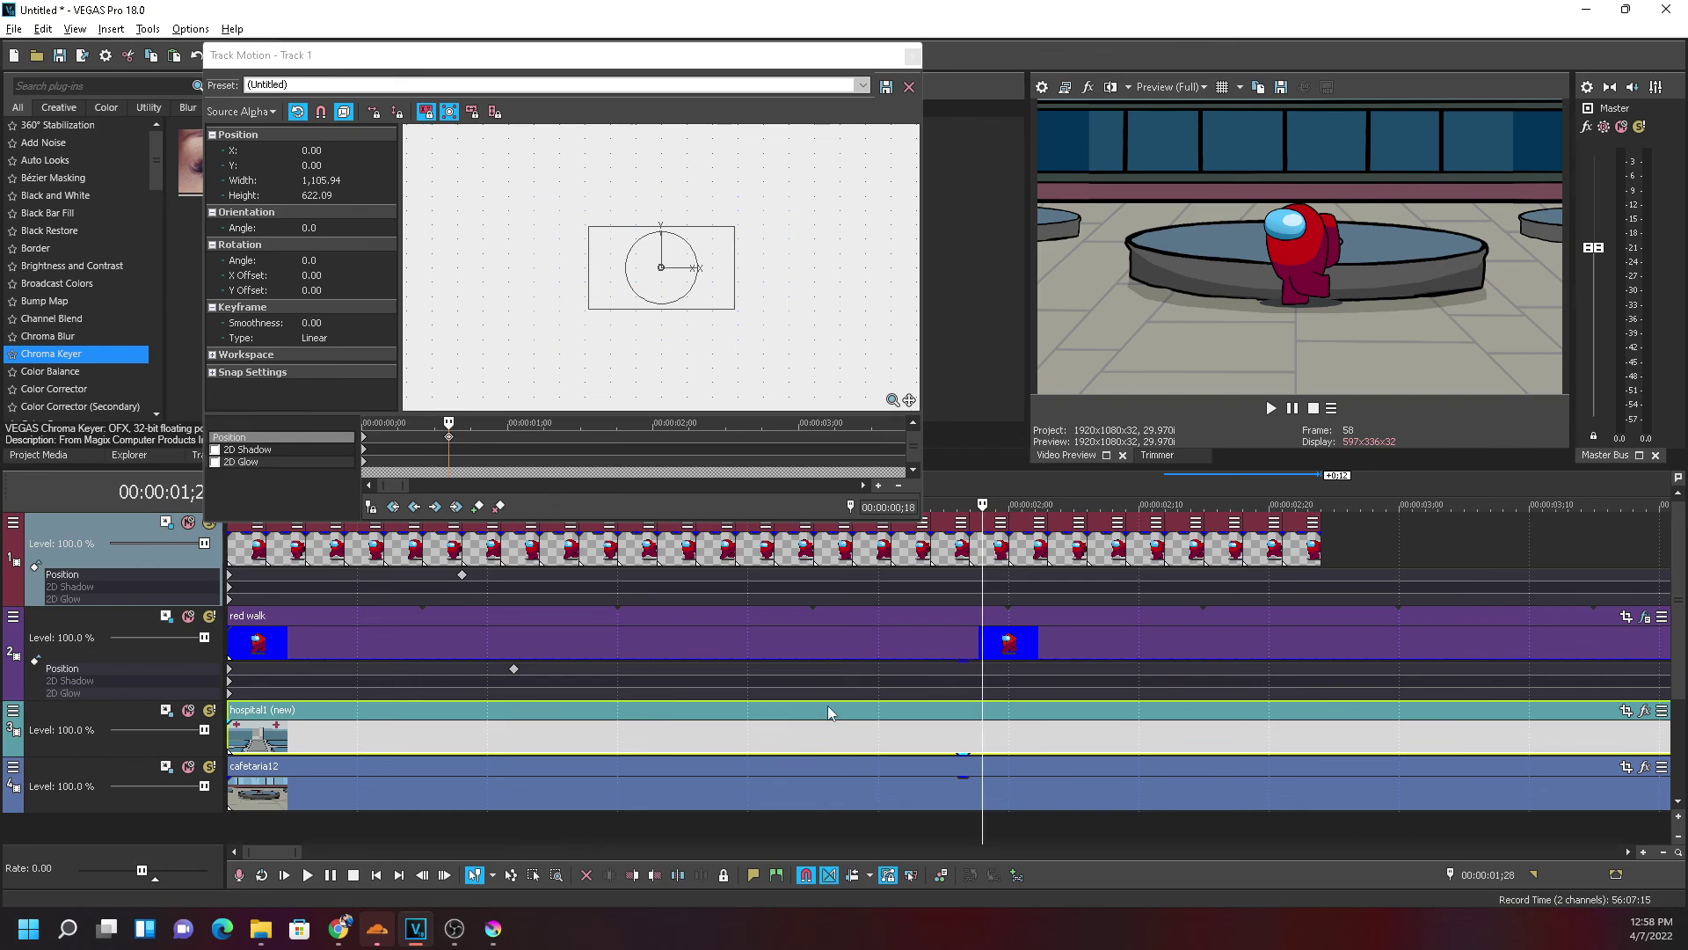
pyautogui.click(889, 639)
pyautogui.click(587, 633)
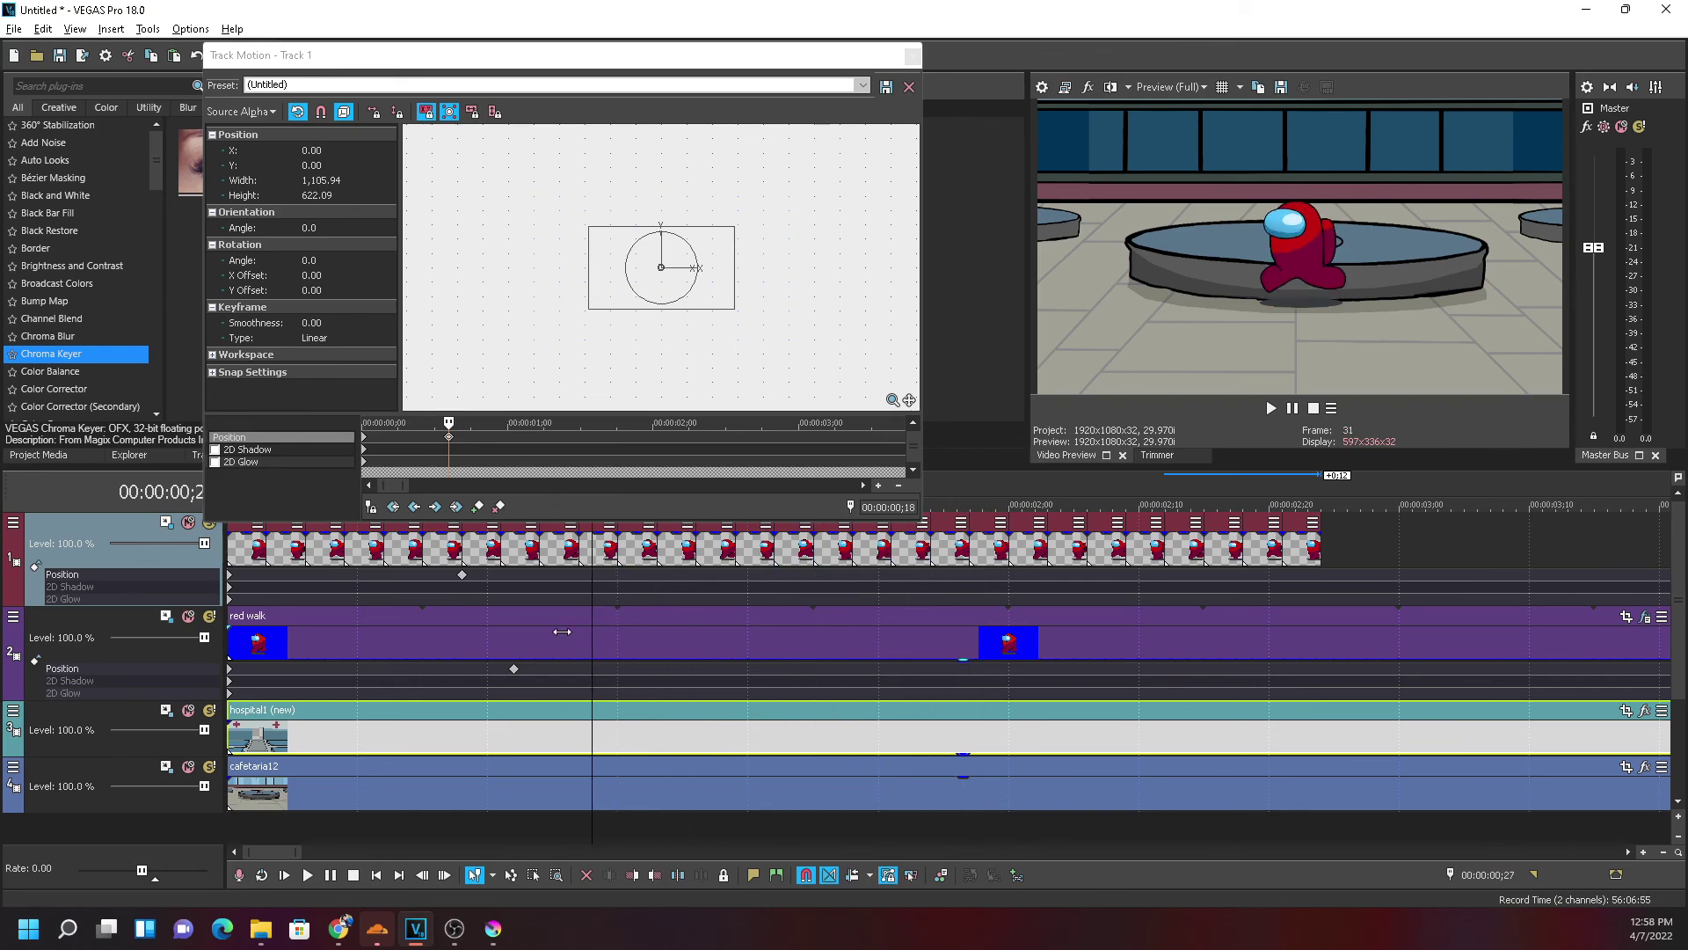
pyautogui.click(472, 633)
pyautogui.click(605, 628)
pyautogui.click(720, 628)
pyautogui.click(472, 629)
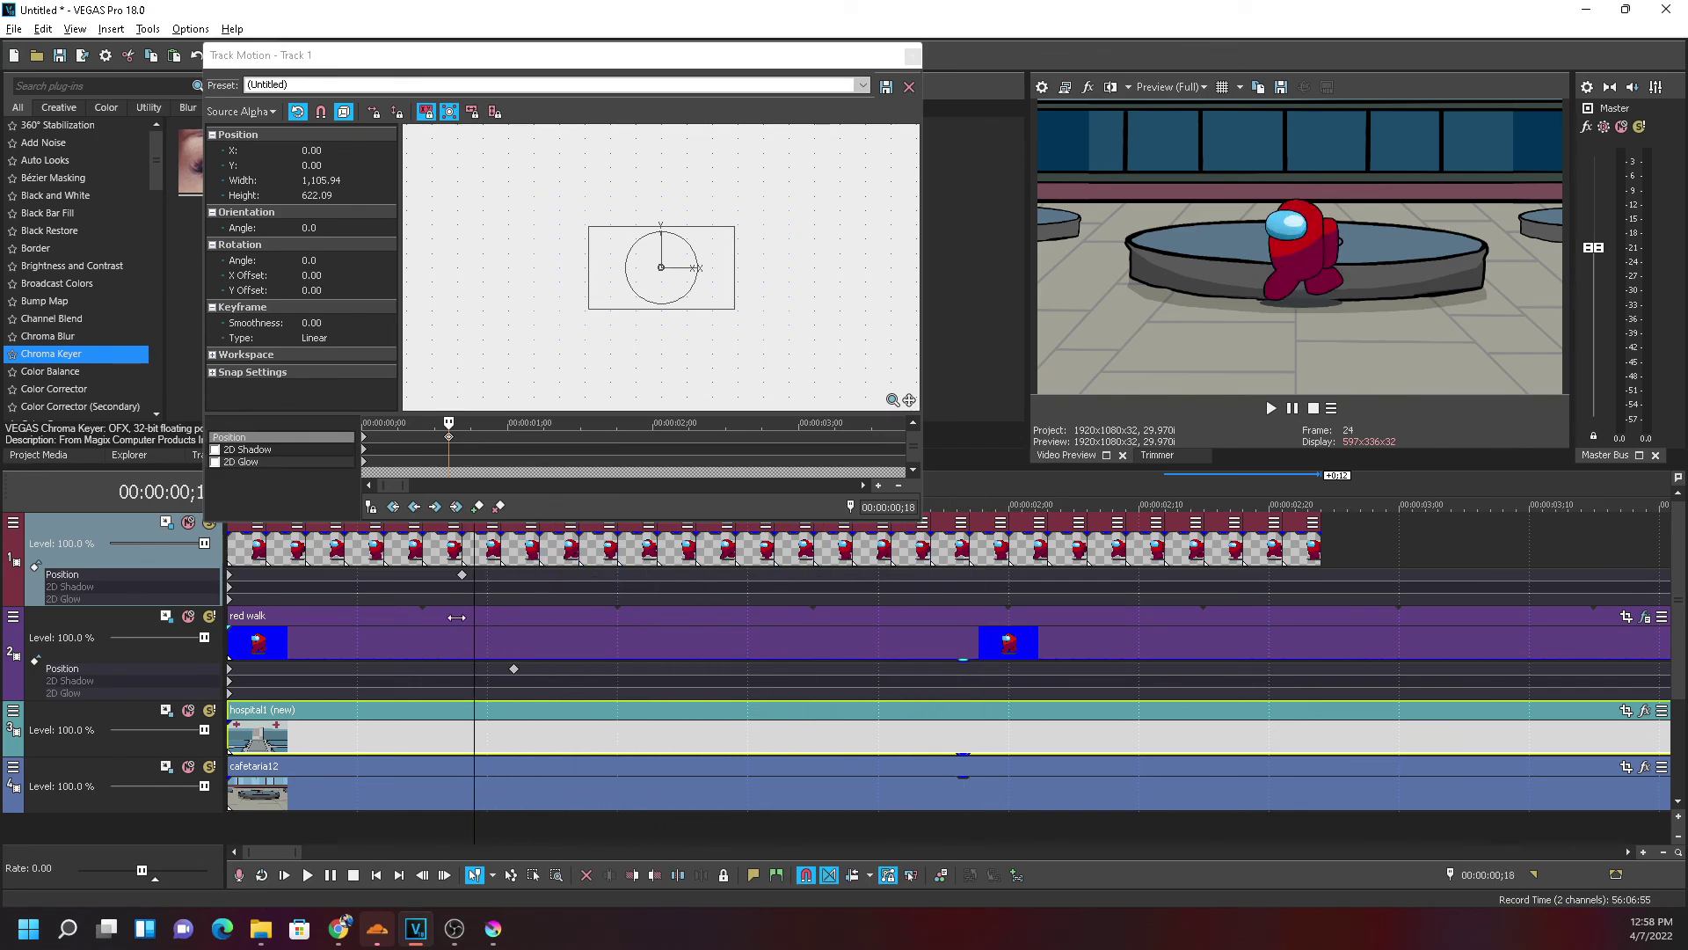
pyautogui.click(463, 616)
pyautogui.click(488, 626)
pyautogui.click(527, 623)
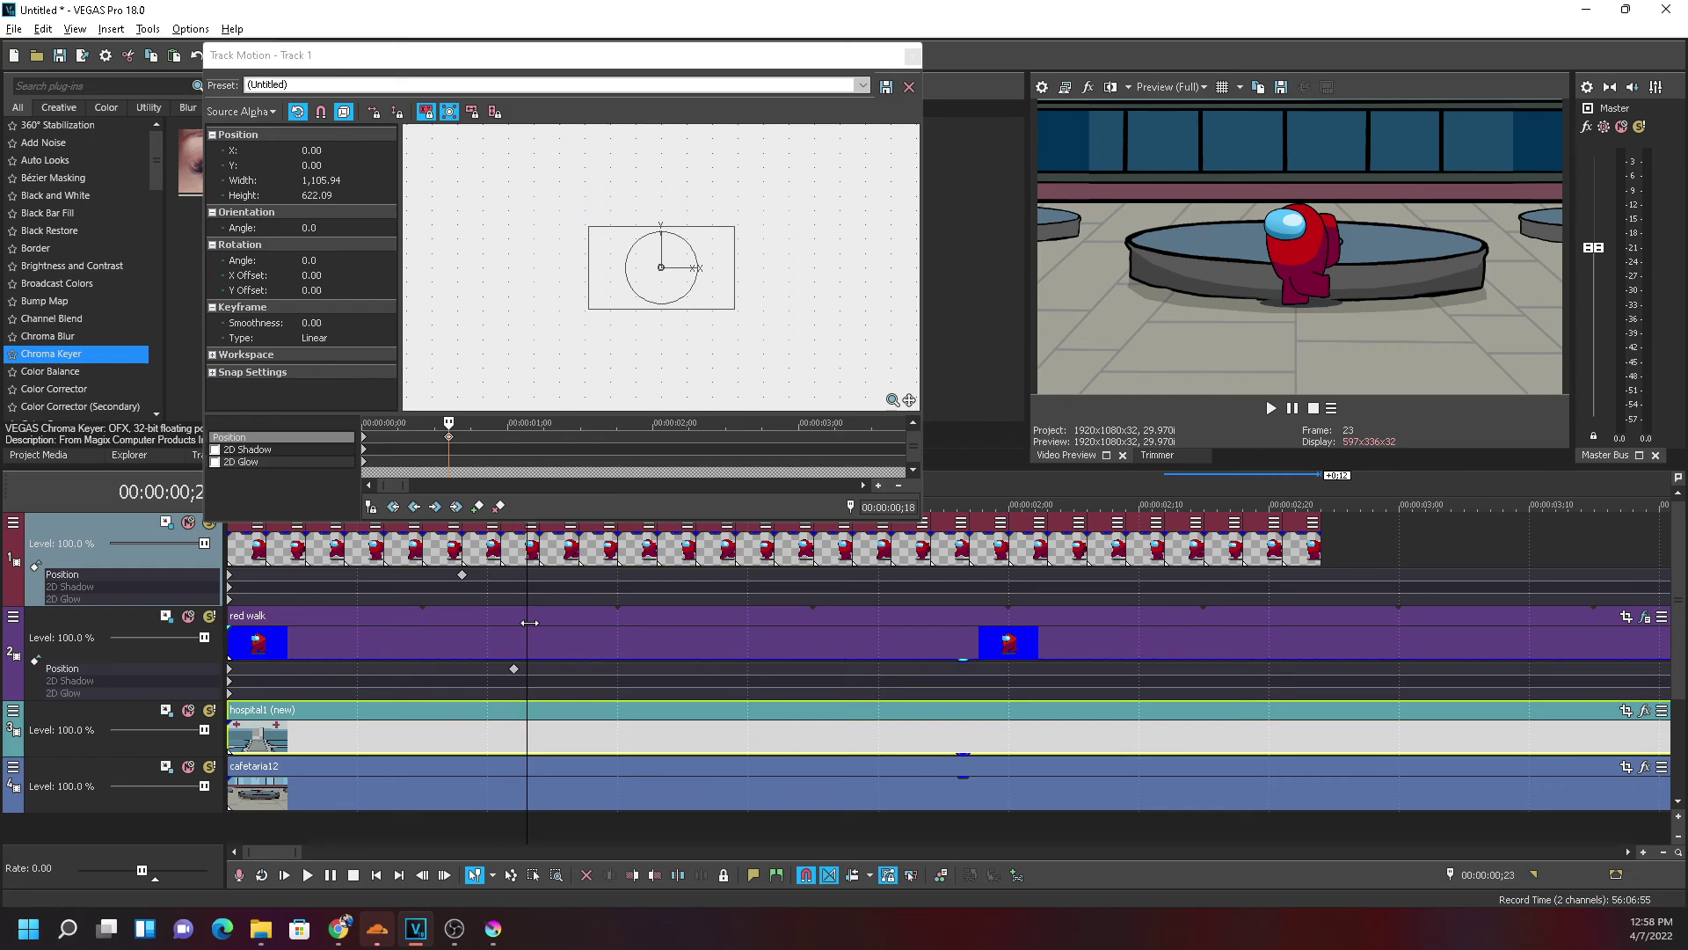
pyautogui.click(565, 621)
pyautogui.click(473, 628)
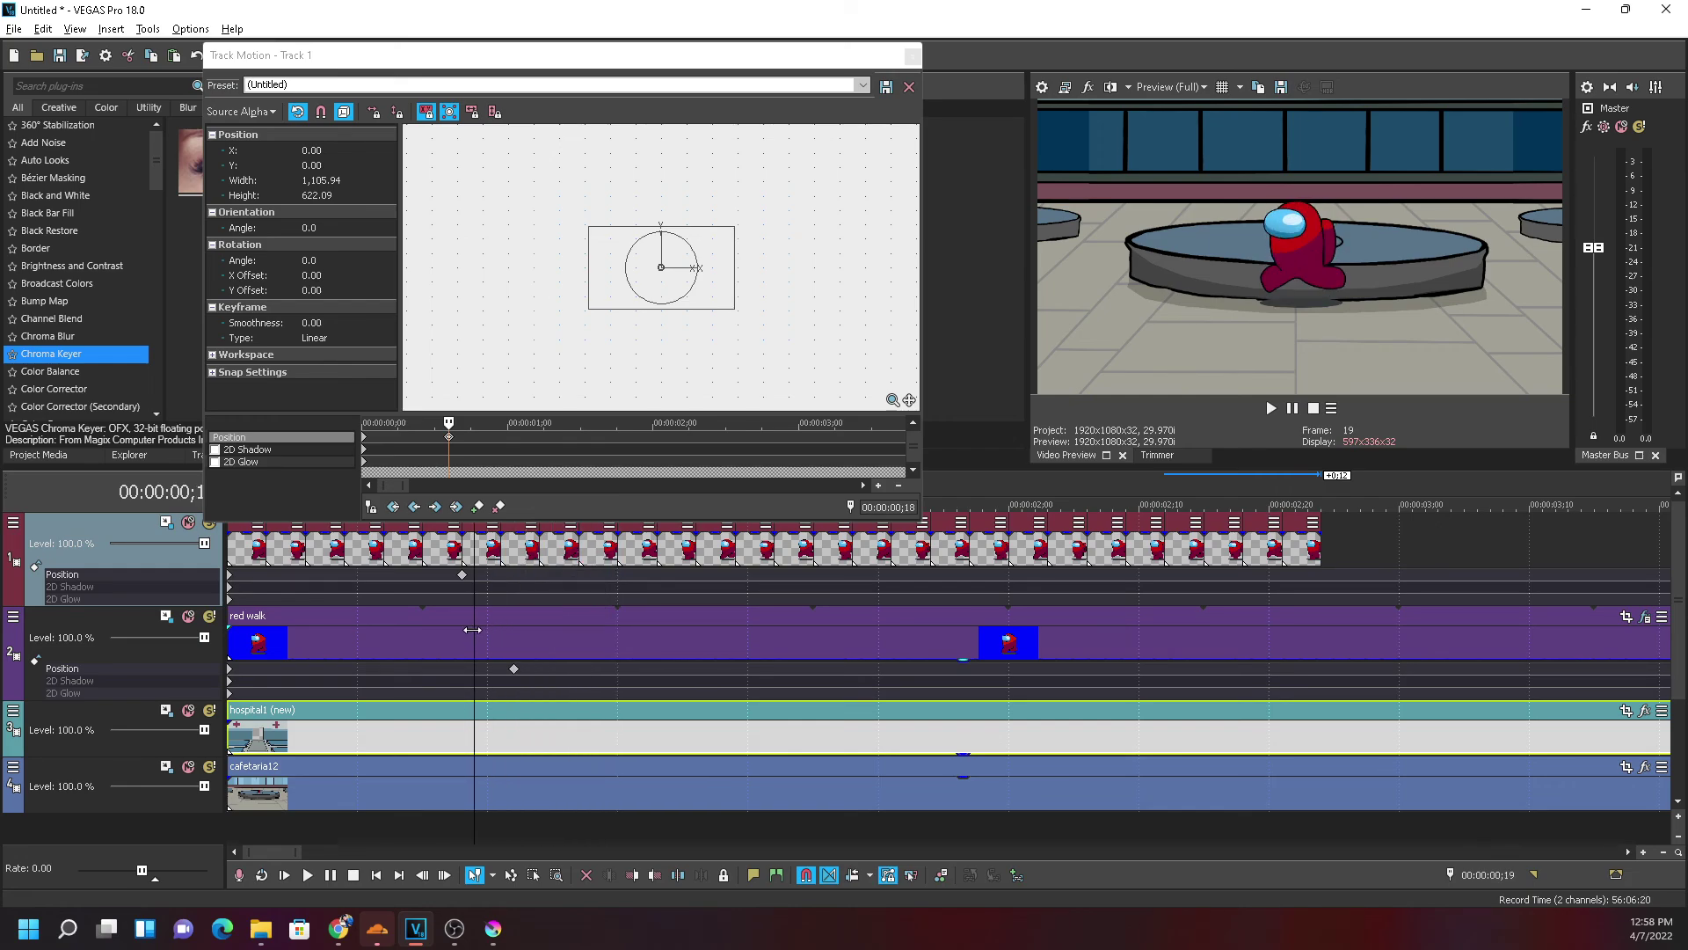
pyautogui.click(466, 633)
pyautogui.moveTo(466, 632)
pyautogui.mouseDown()
pyautogui.moveTo(516, 632)
pyautogui.moveTo(225, 648)
pyautogui.moveTo(447, 655)
pyautogui.mouseUp()
pyautogui.click(462, 576)
pyautogui.moveTo(462, 639)
pyautogui.mouseDown()
pyautogui.moveTo(230, 648)
pyautogui.moveTo(448, 651)
pyautogui.mouseUp()
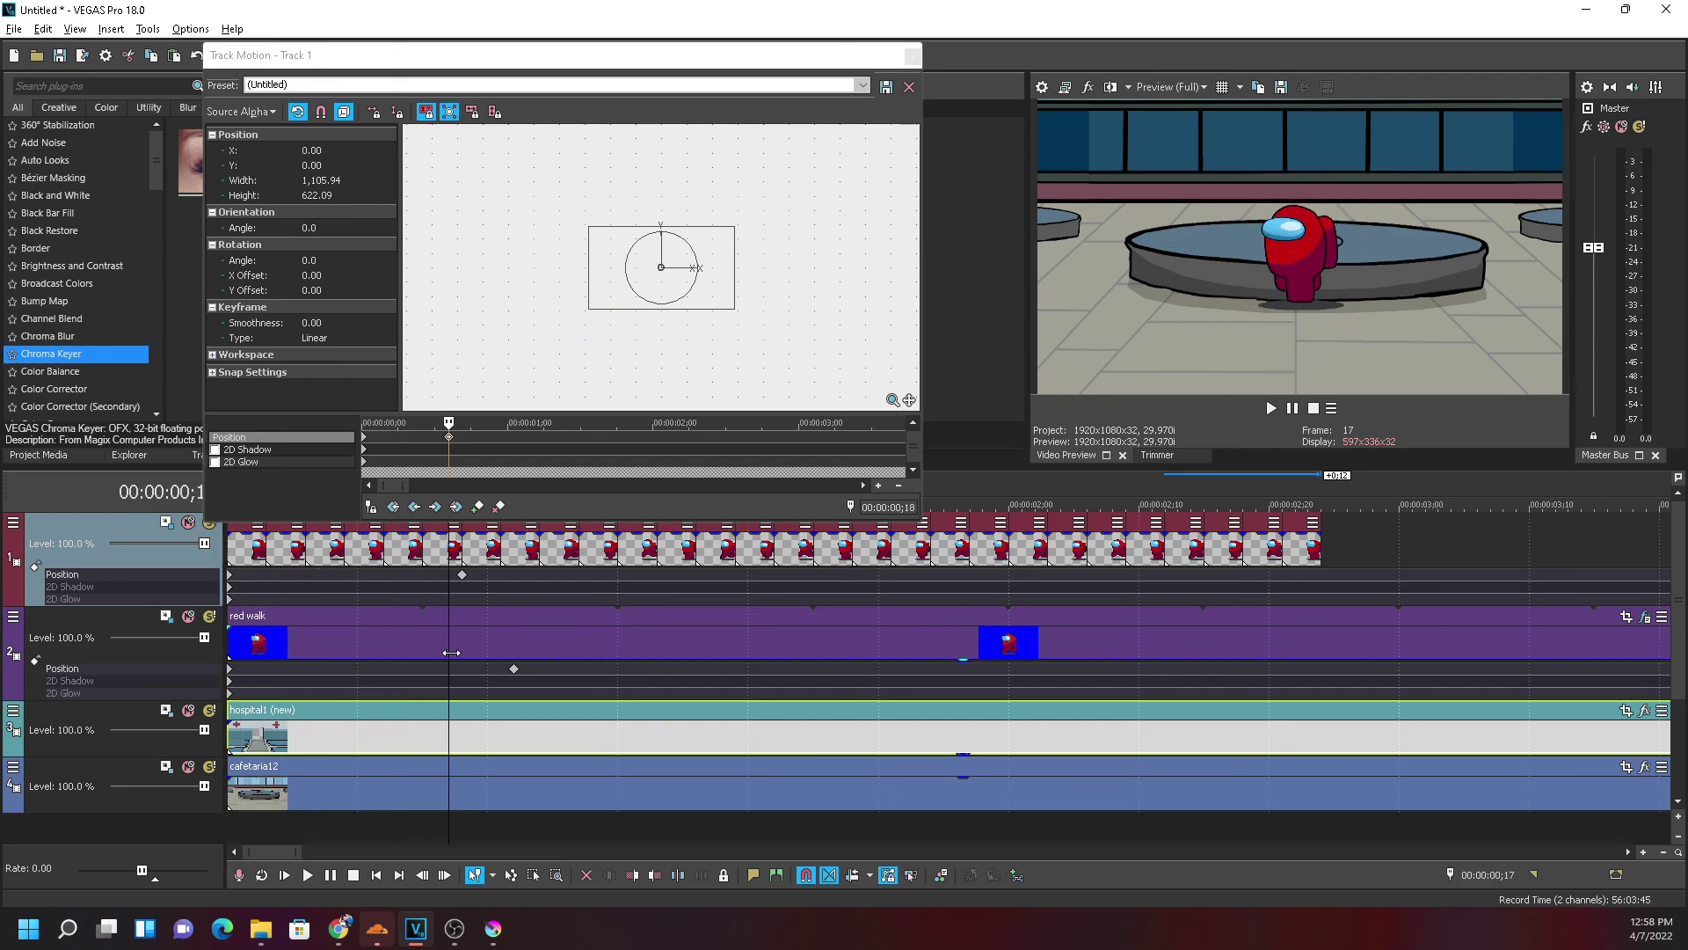
# Close Track Motion, check the frames just before the keyframe, and undo the character's shrink and the added Position keyframe
pyautogui.click(912, 56)
pyautogui.scroll(4, 542, 618)
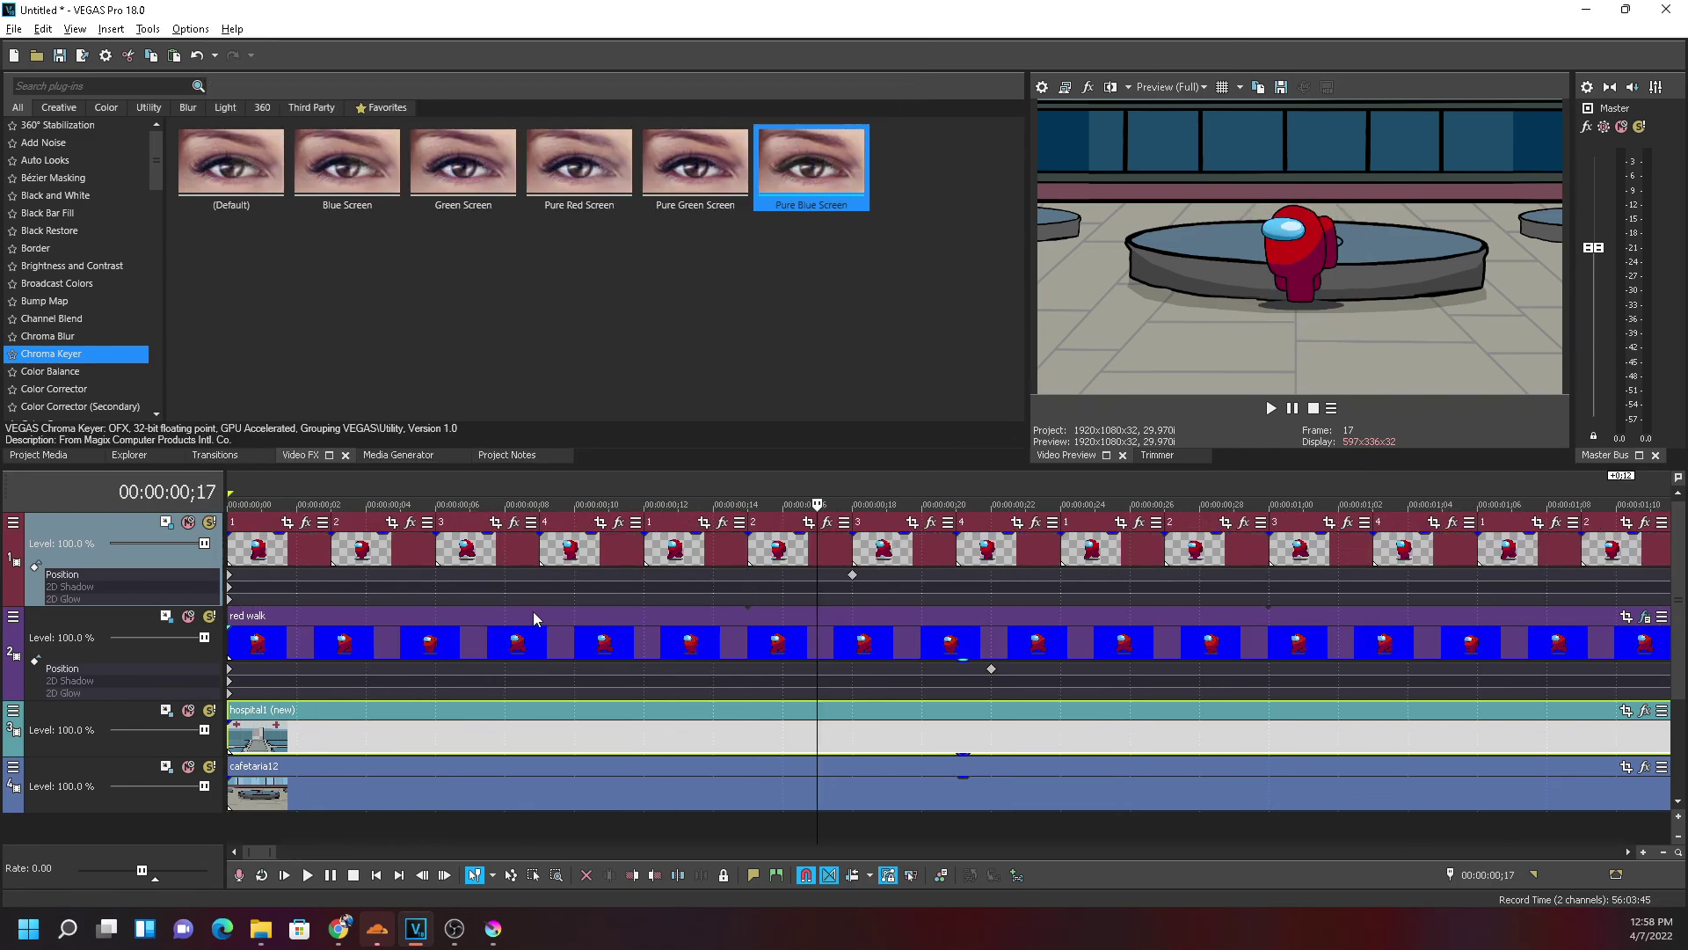
pyautogui.scroll(-4, 668, 664)
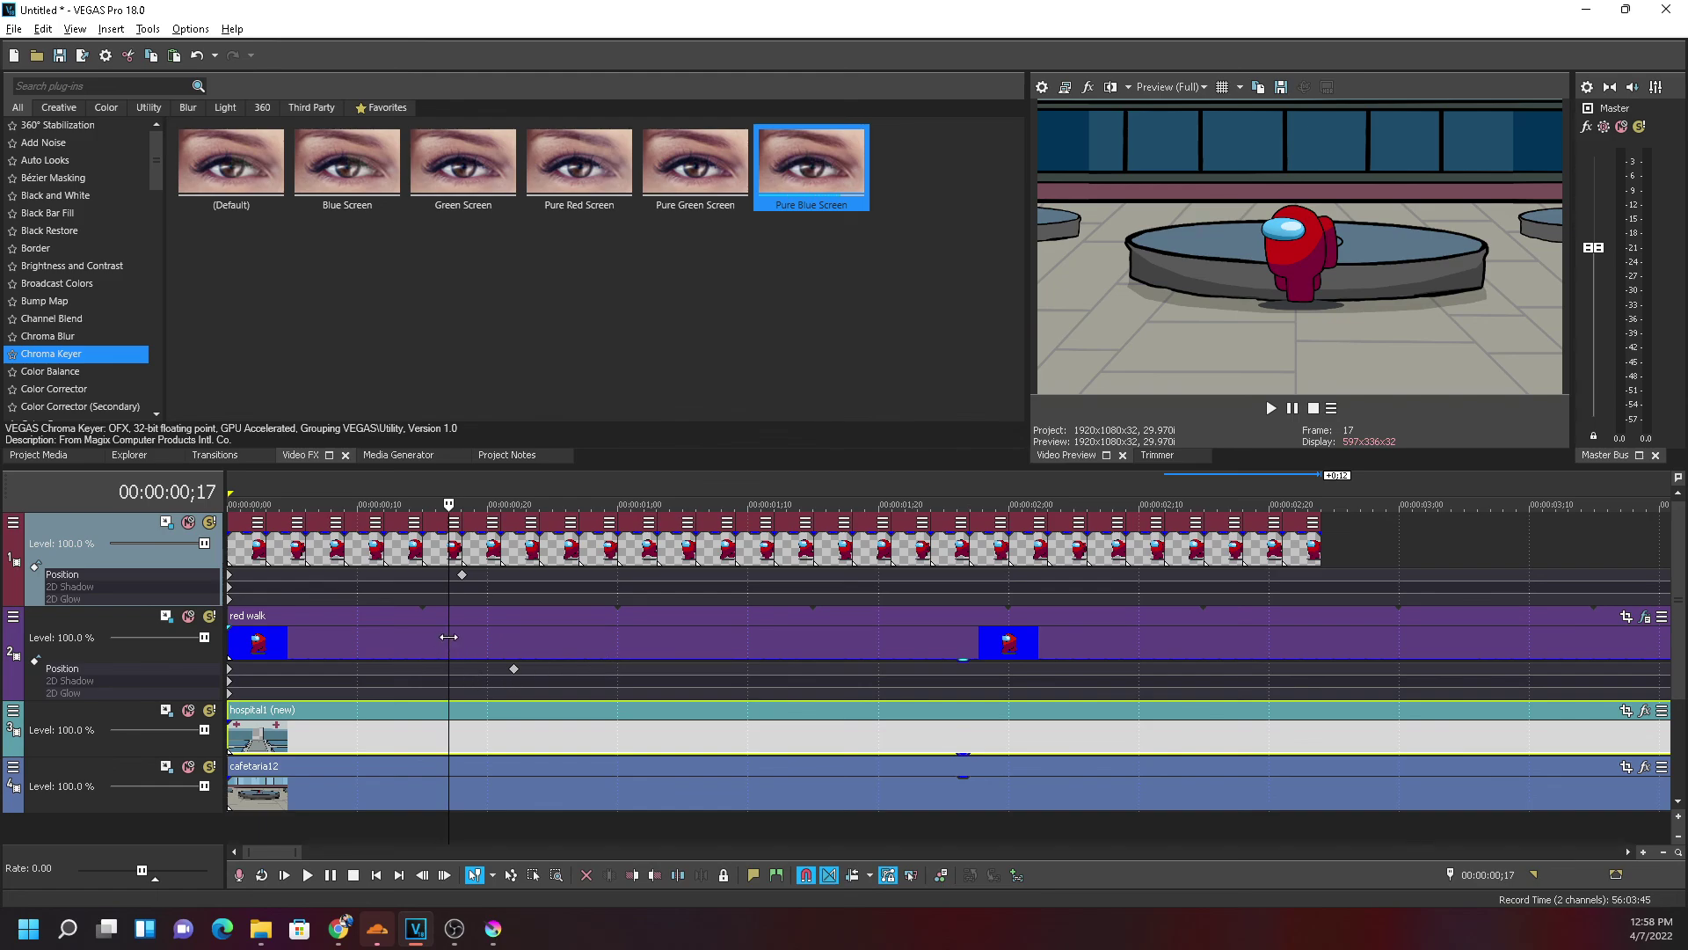
pyautogui.moveTo(448, 636)
pyautogui.mouseDown()
pyautogui.moveTo(226, 639)
pyautogui.moveTo(447, 641)
pyautogui.mouseUp()
pyautogui.moveTo(450, 641)
pyautogui.mouseDown()
pyautogui.moveTo(241, 644)
pyautogui.moveTo(778, 655)
pyautogui.moveTo(444, 649)
pyautogui.mouseUp()
pyautogui.hotkey('ctrl', 'z')
pyautogui.hotkey('ctrl', 'z')
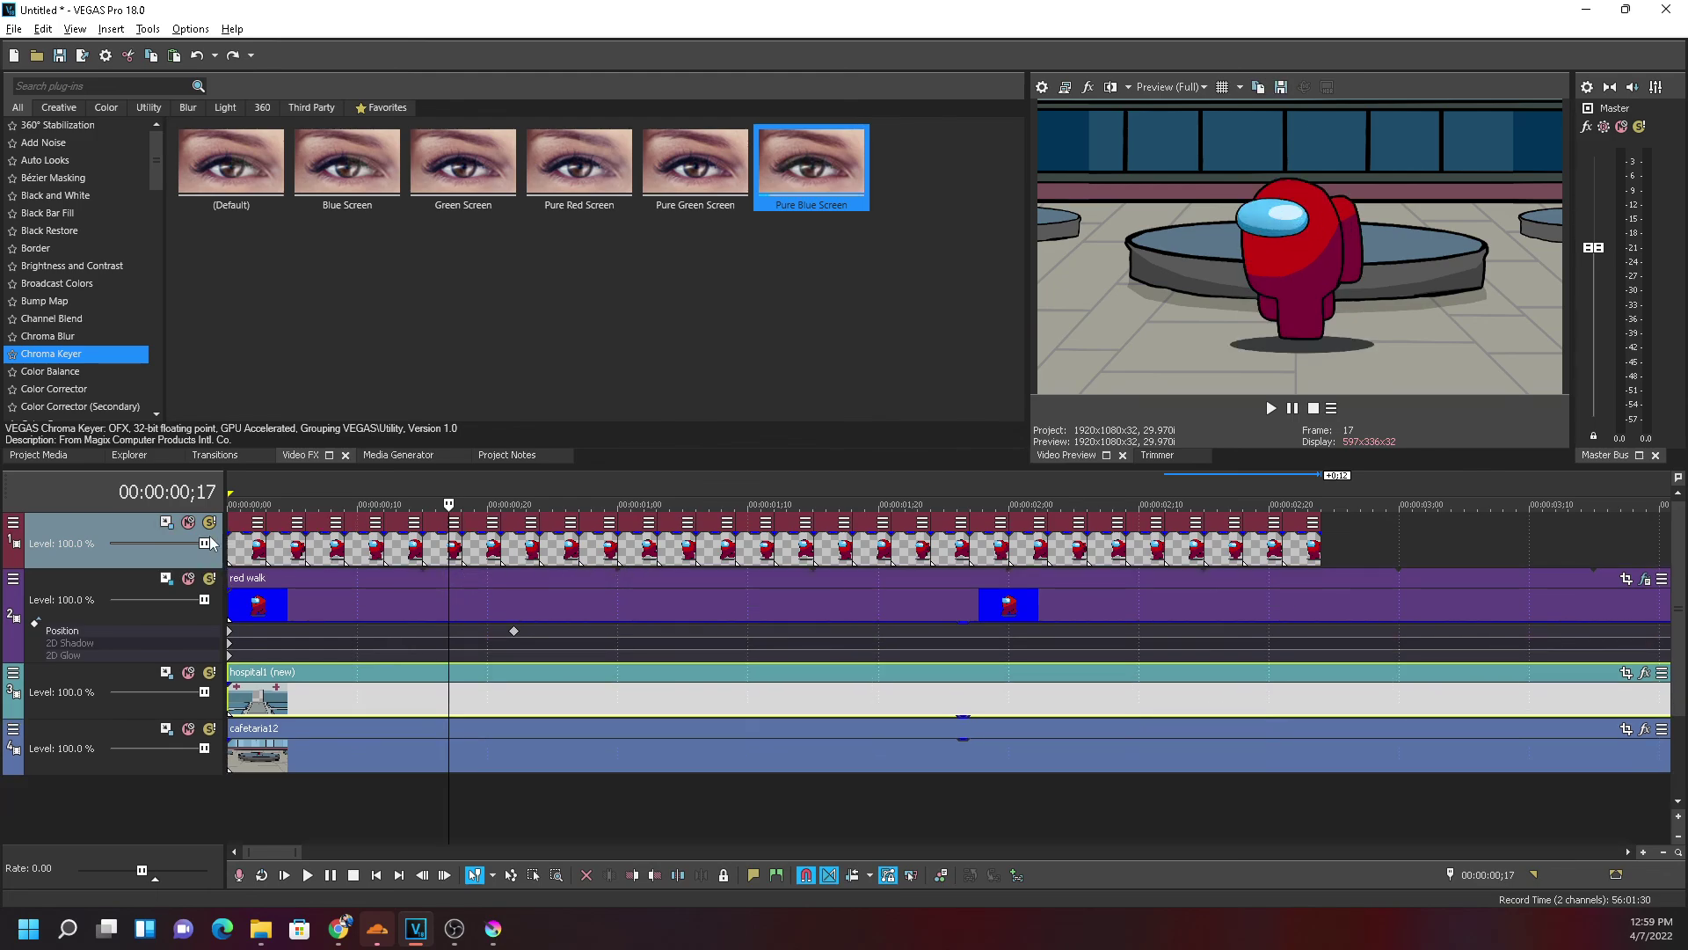
# Add a Position keyframe to the PNG walk track in Track Motion and move it to 00:00:00;17
pyautogui.click(167, 520)
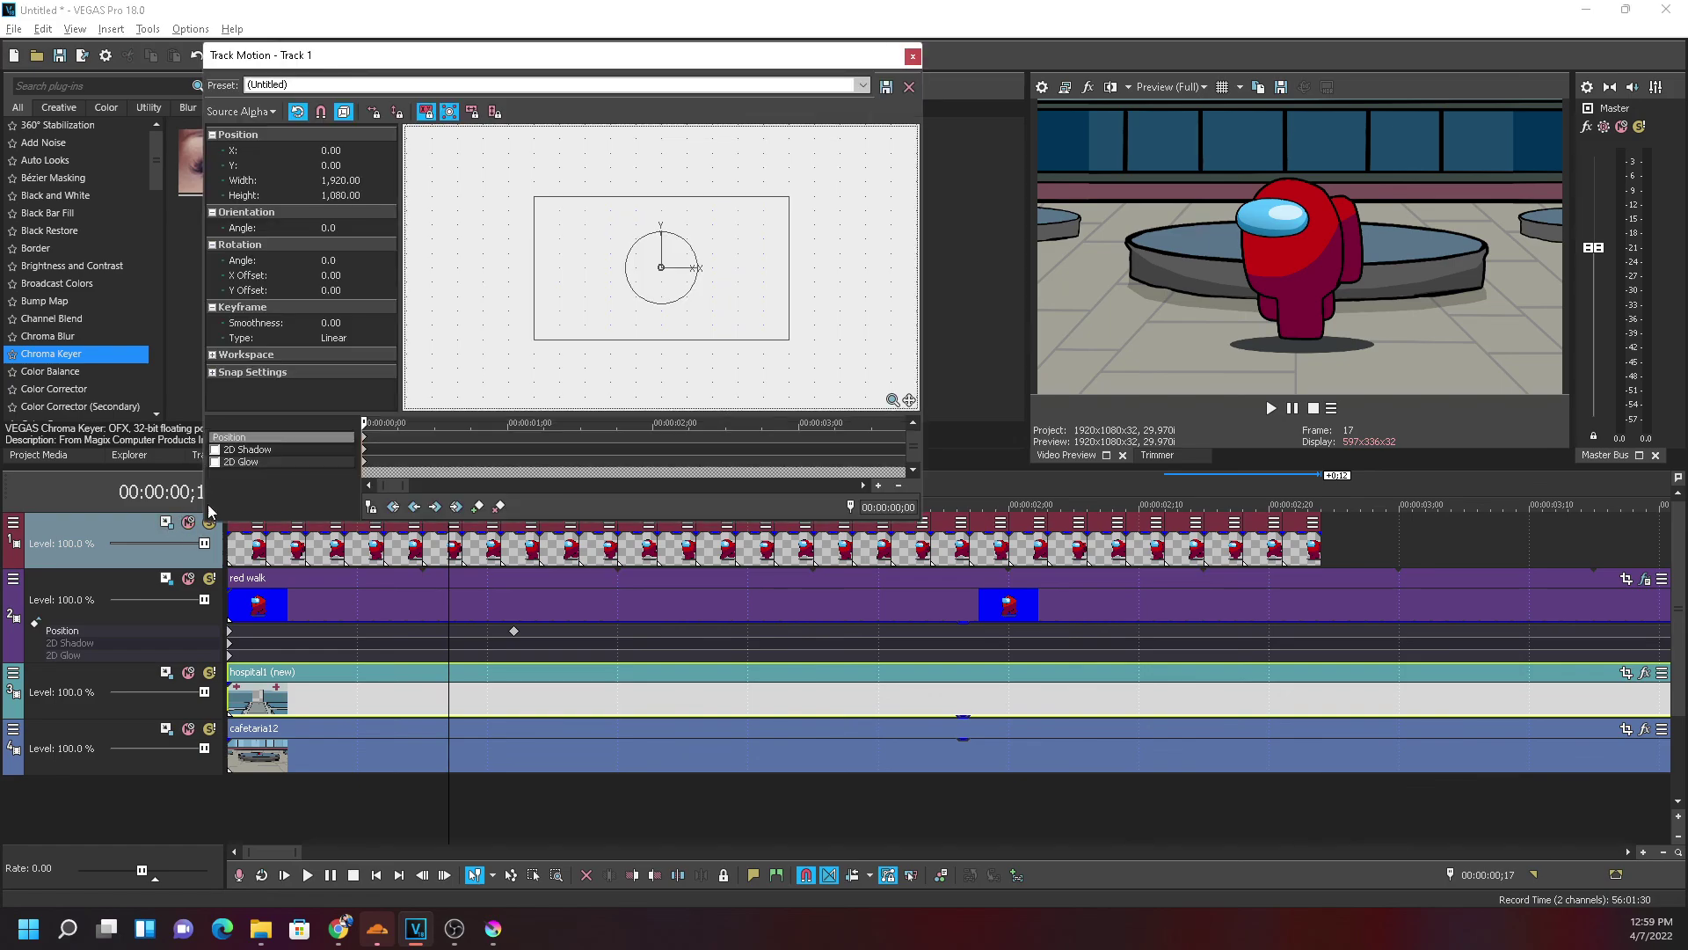
pyautogui.click(914, 56)
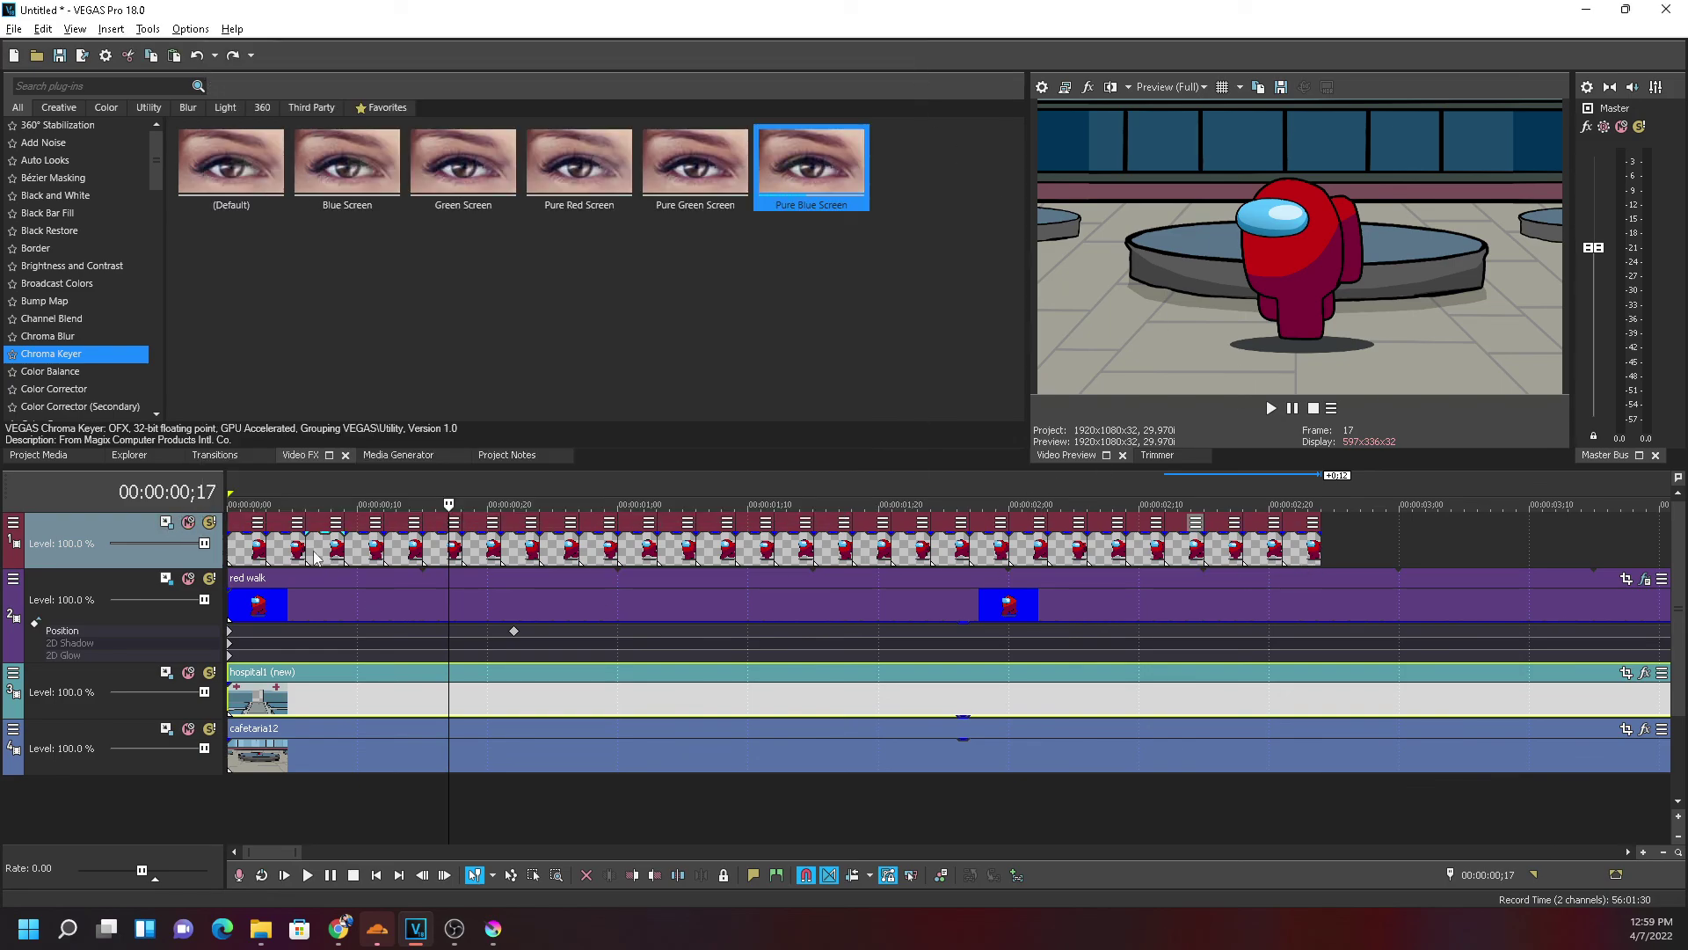
pyautogui.click(163, 521)
pyautogui.doubleClick(401, 434)
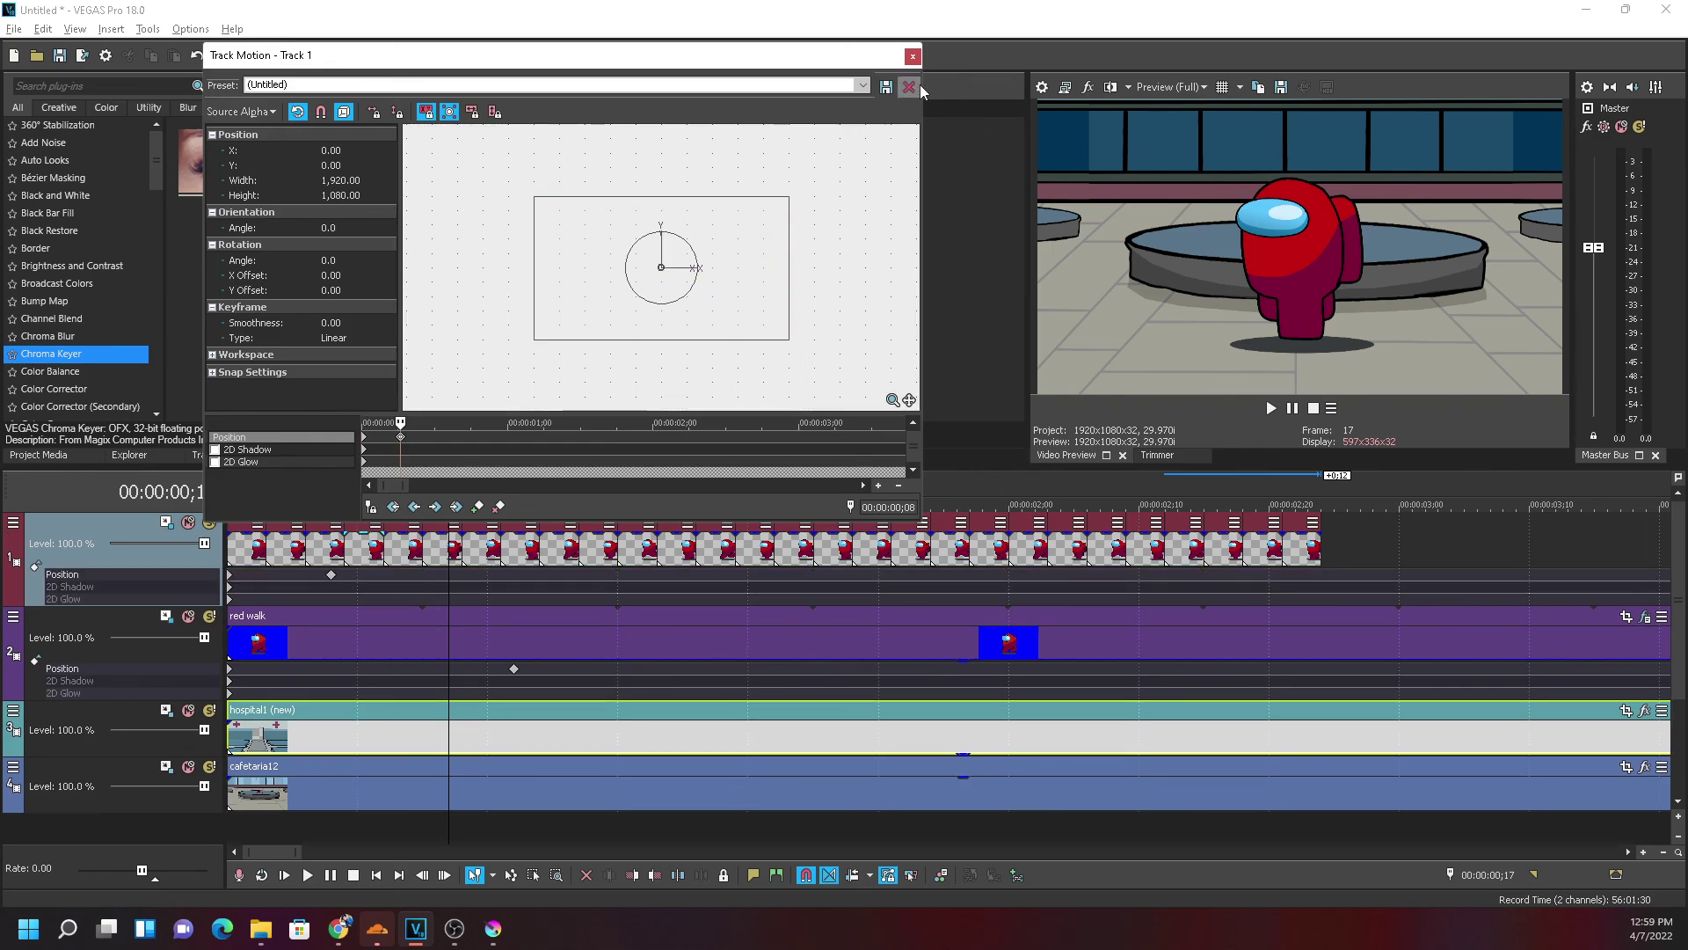
pyautogui.click(913, 55)
pyautogui.moveTo(331, 576); pyautogui.dragTo(449, 581)
pyautogui.scroll(2, 463, 567)
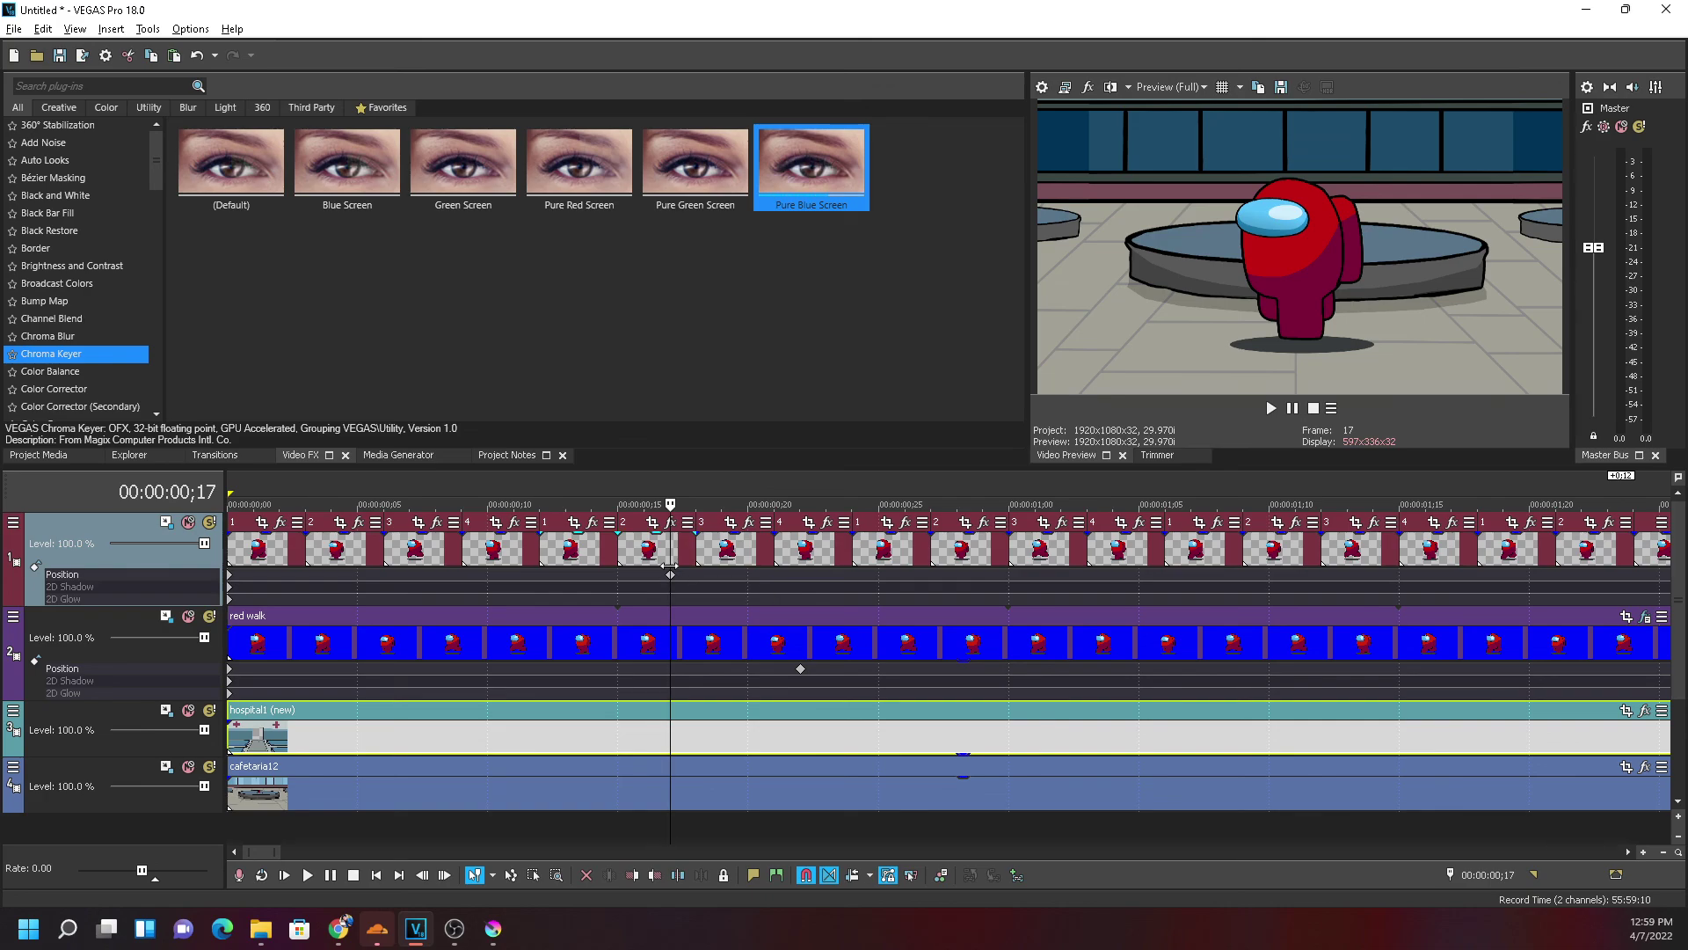
# Add a Position keyframe at 00:00:00;16 on the PNG walk track and step between it and the 00:00:00;17 keyframe
pyautogui.click(655, 565)
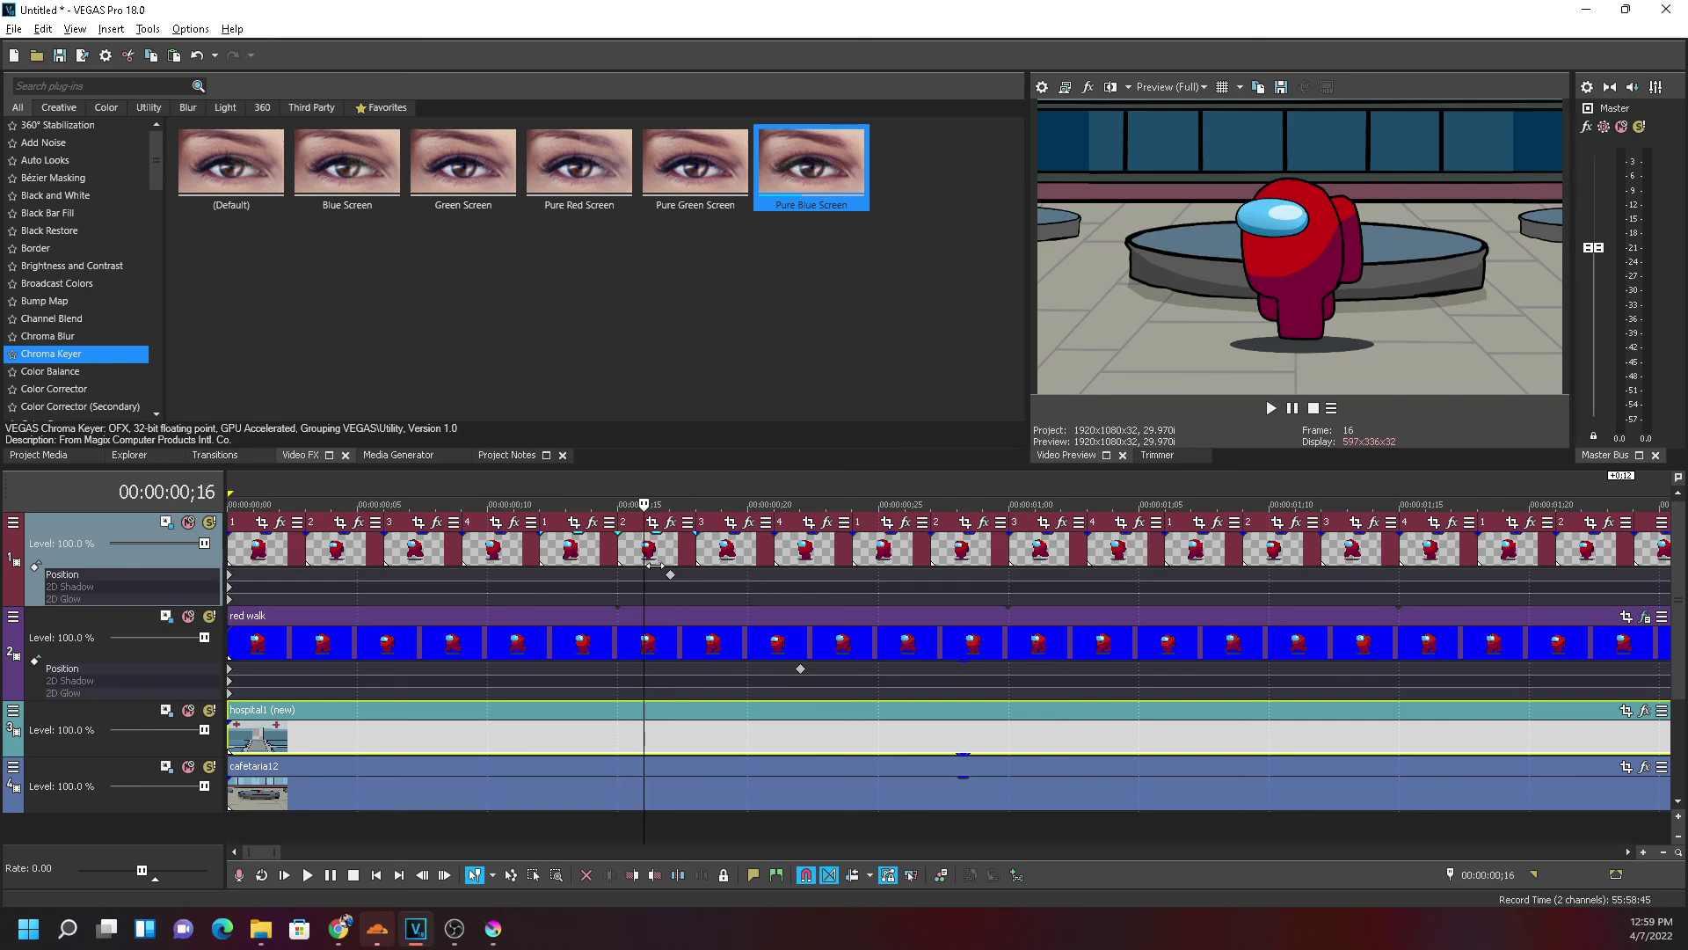
pyautogui.click(644, 576)
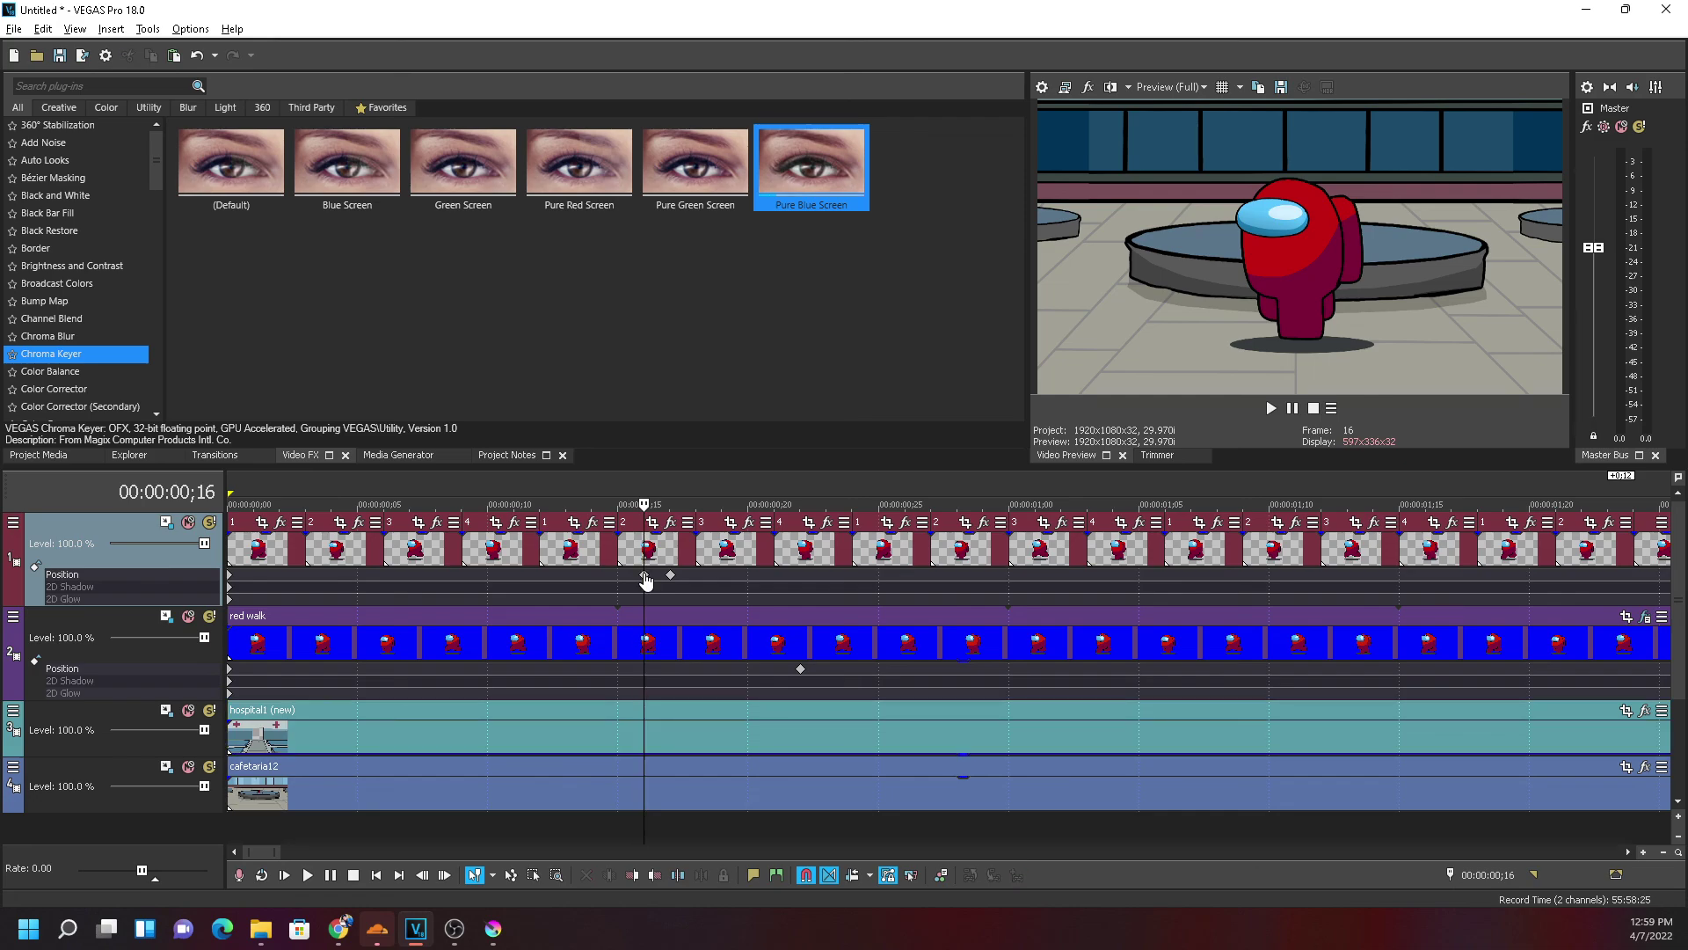
pyautogui.press('Right')
pyautogui.press('Left')
pyautogui.press('Right')
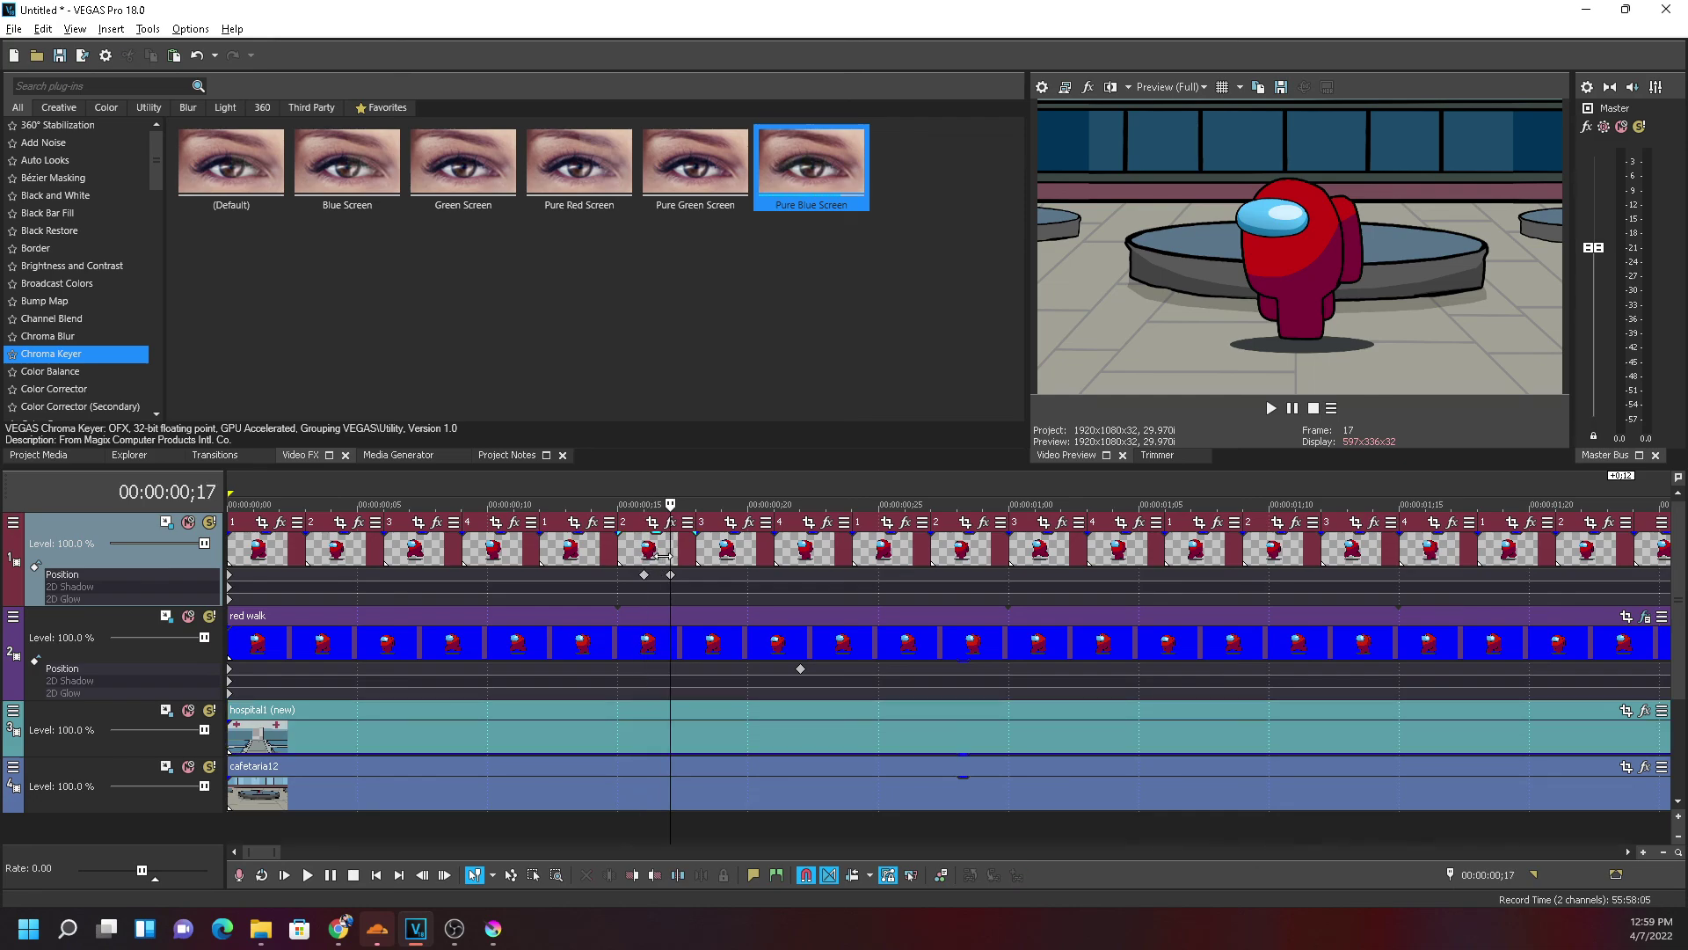
pyautogui.press('Left')
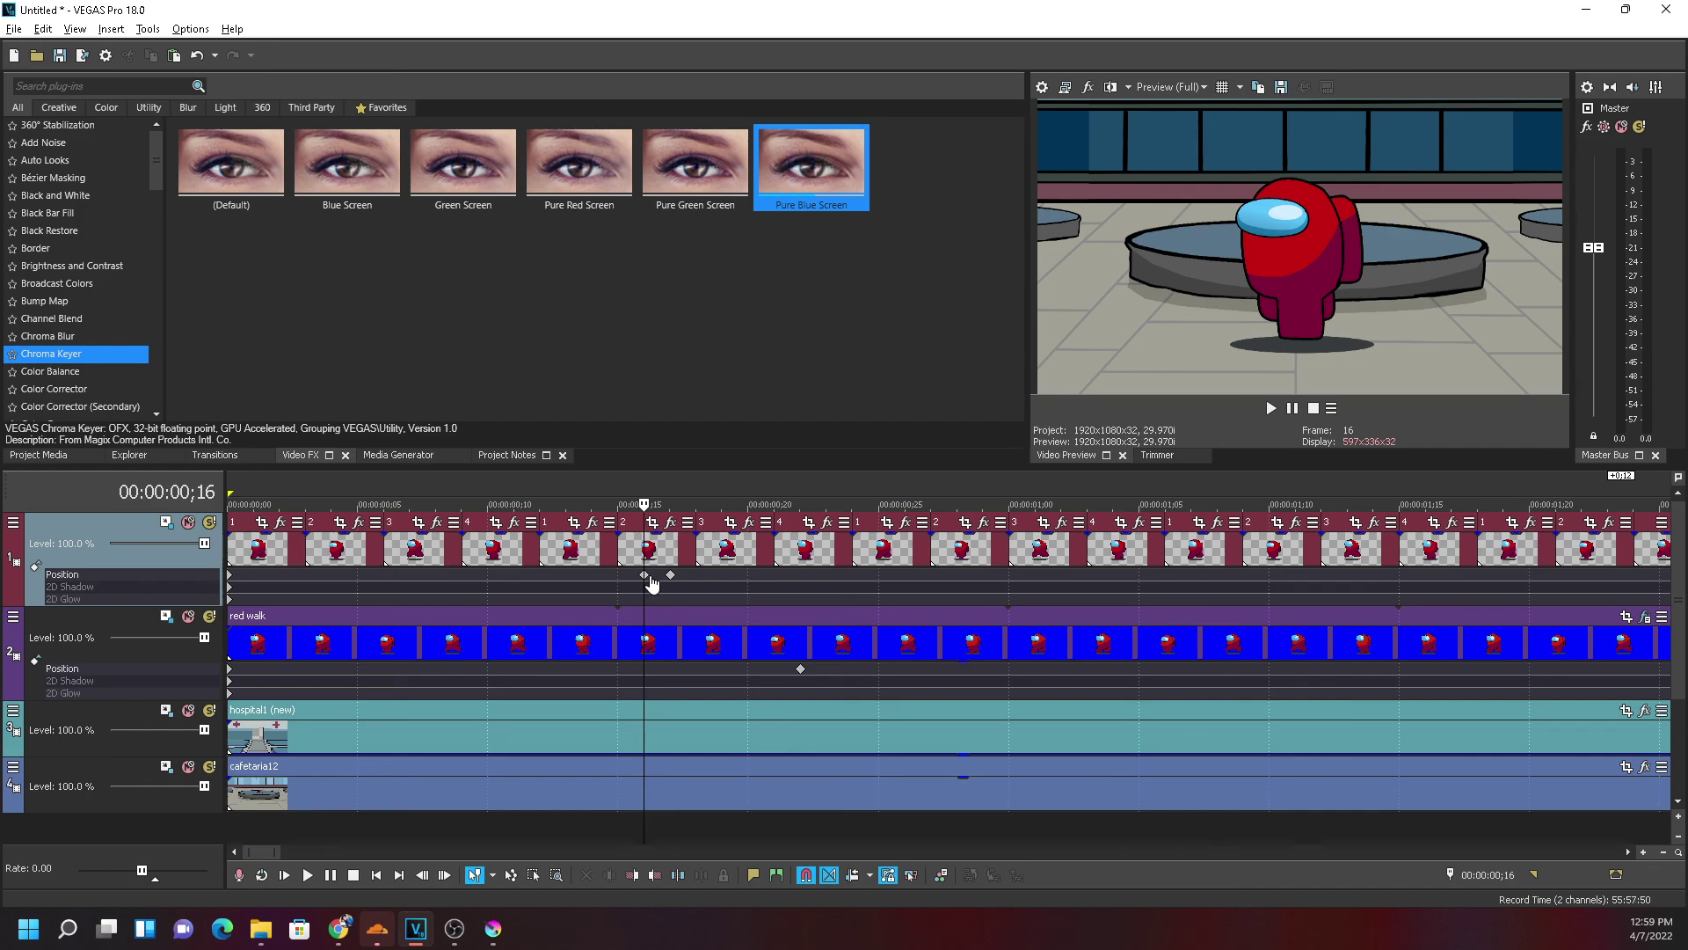
pyautogui.click(670, 576)
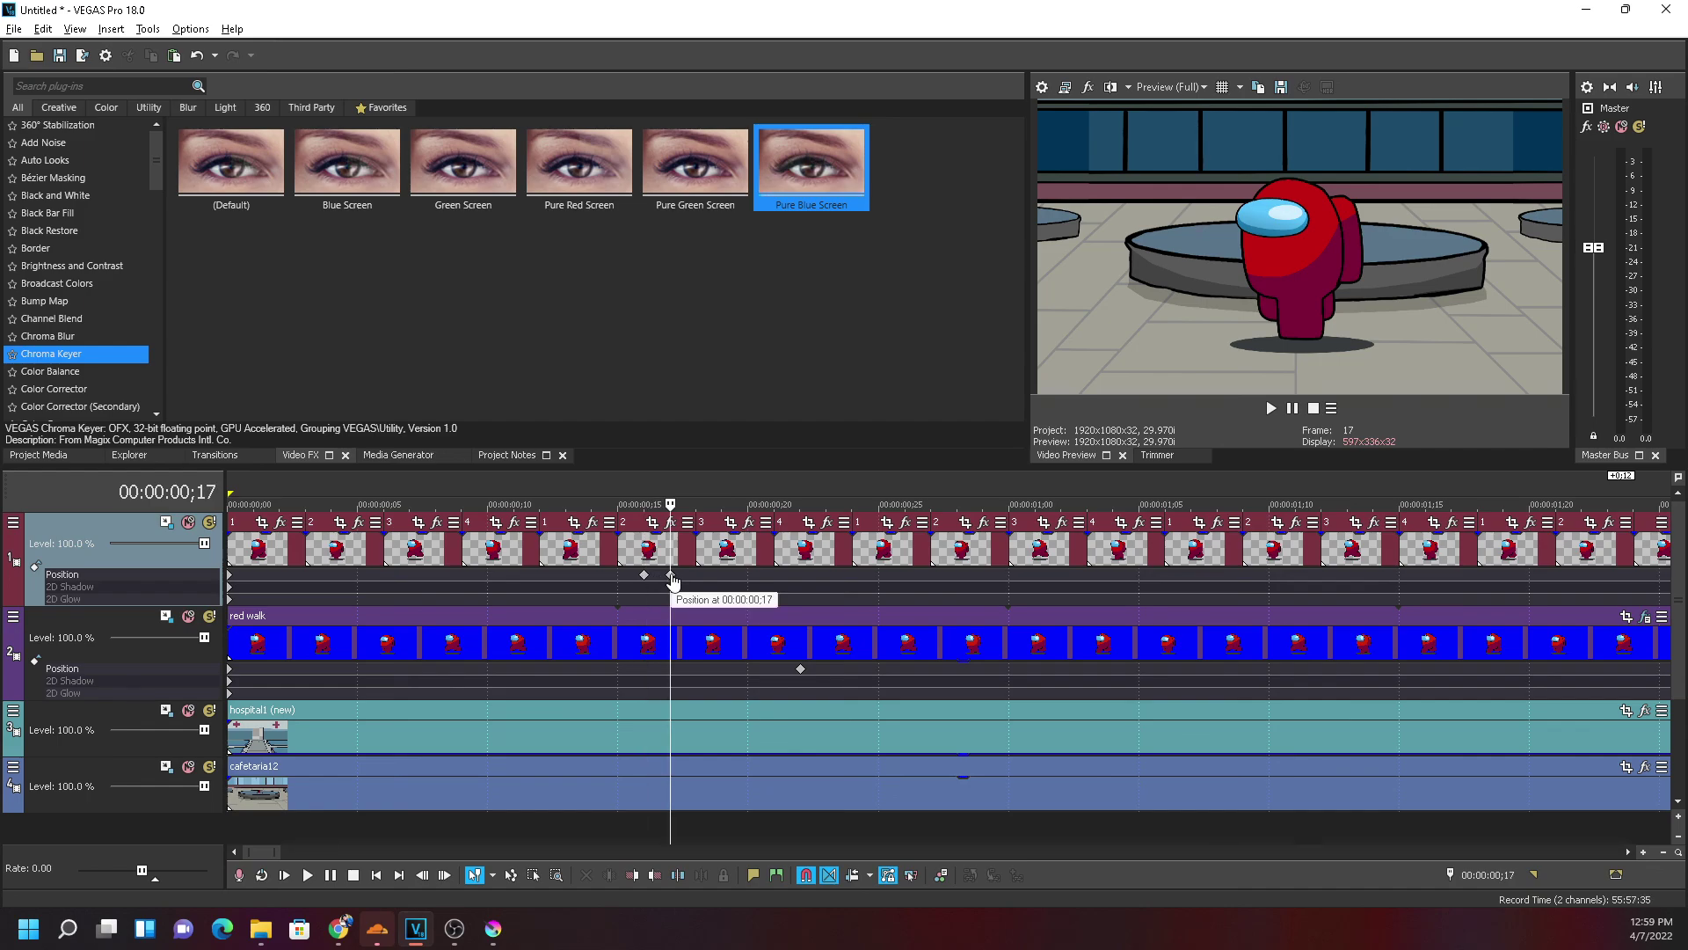
# On the 00:00:00;17 keyframe, shrink the character to about 1,128 x 635 and shift it to about X 25, Y -81
pyautogui.doubleClick(671, 576)
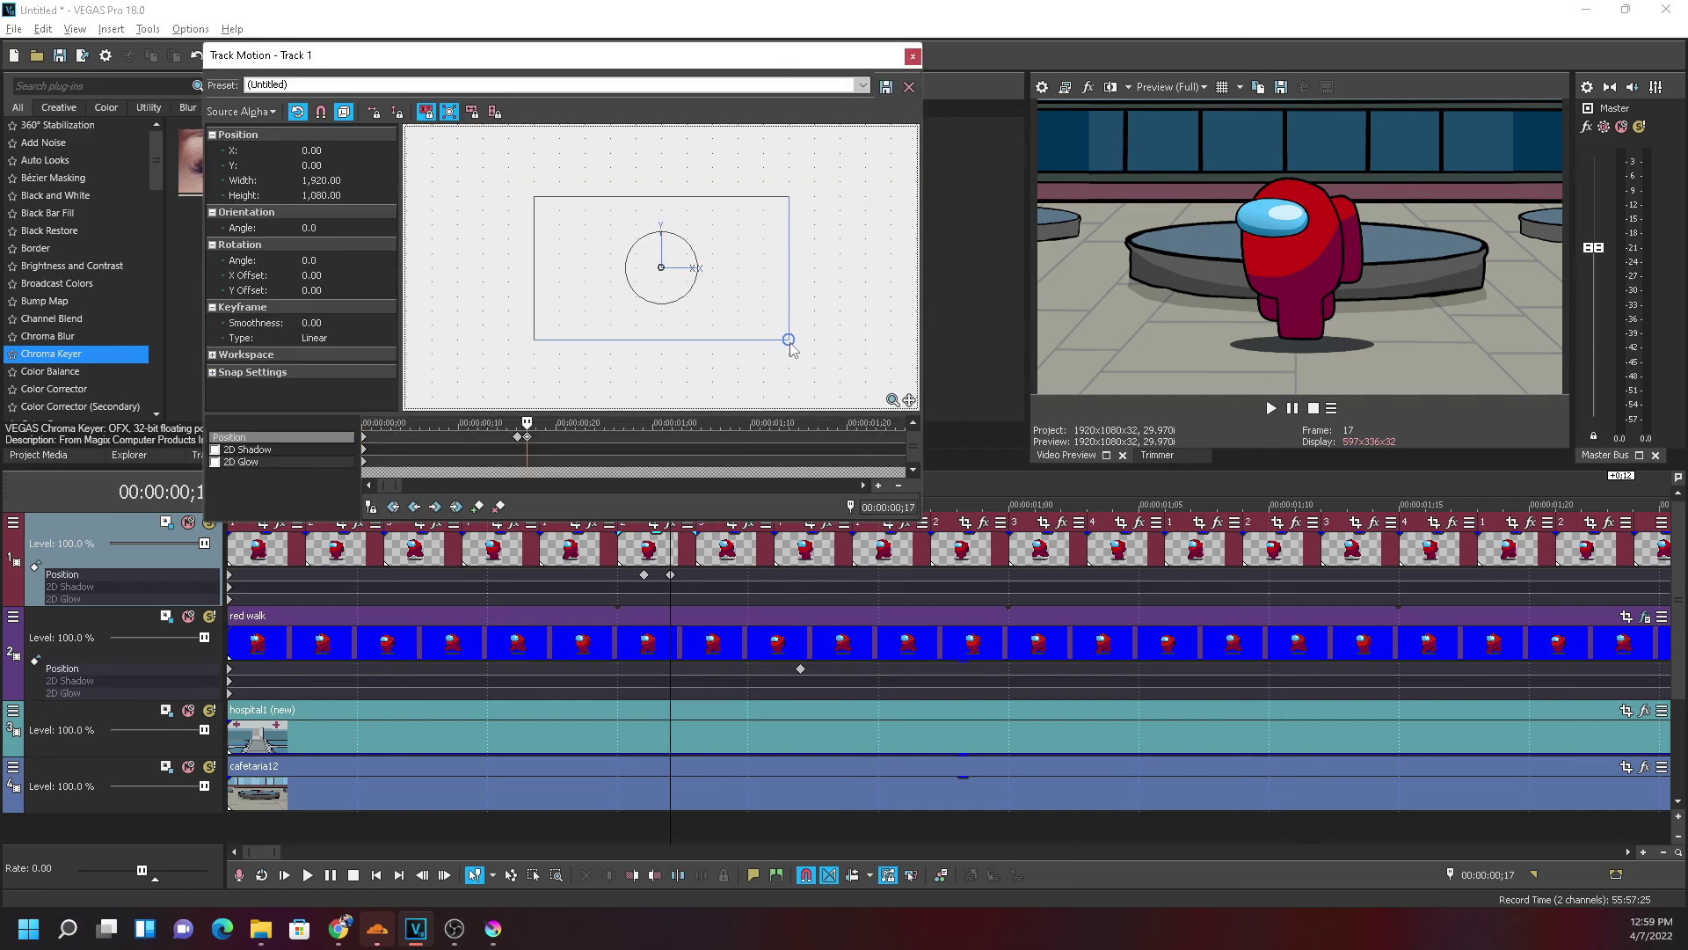
pyautogui.moveTo(789, 340); pyautogui.dragTo(737, 319)
pyautogui.click(913, 55)
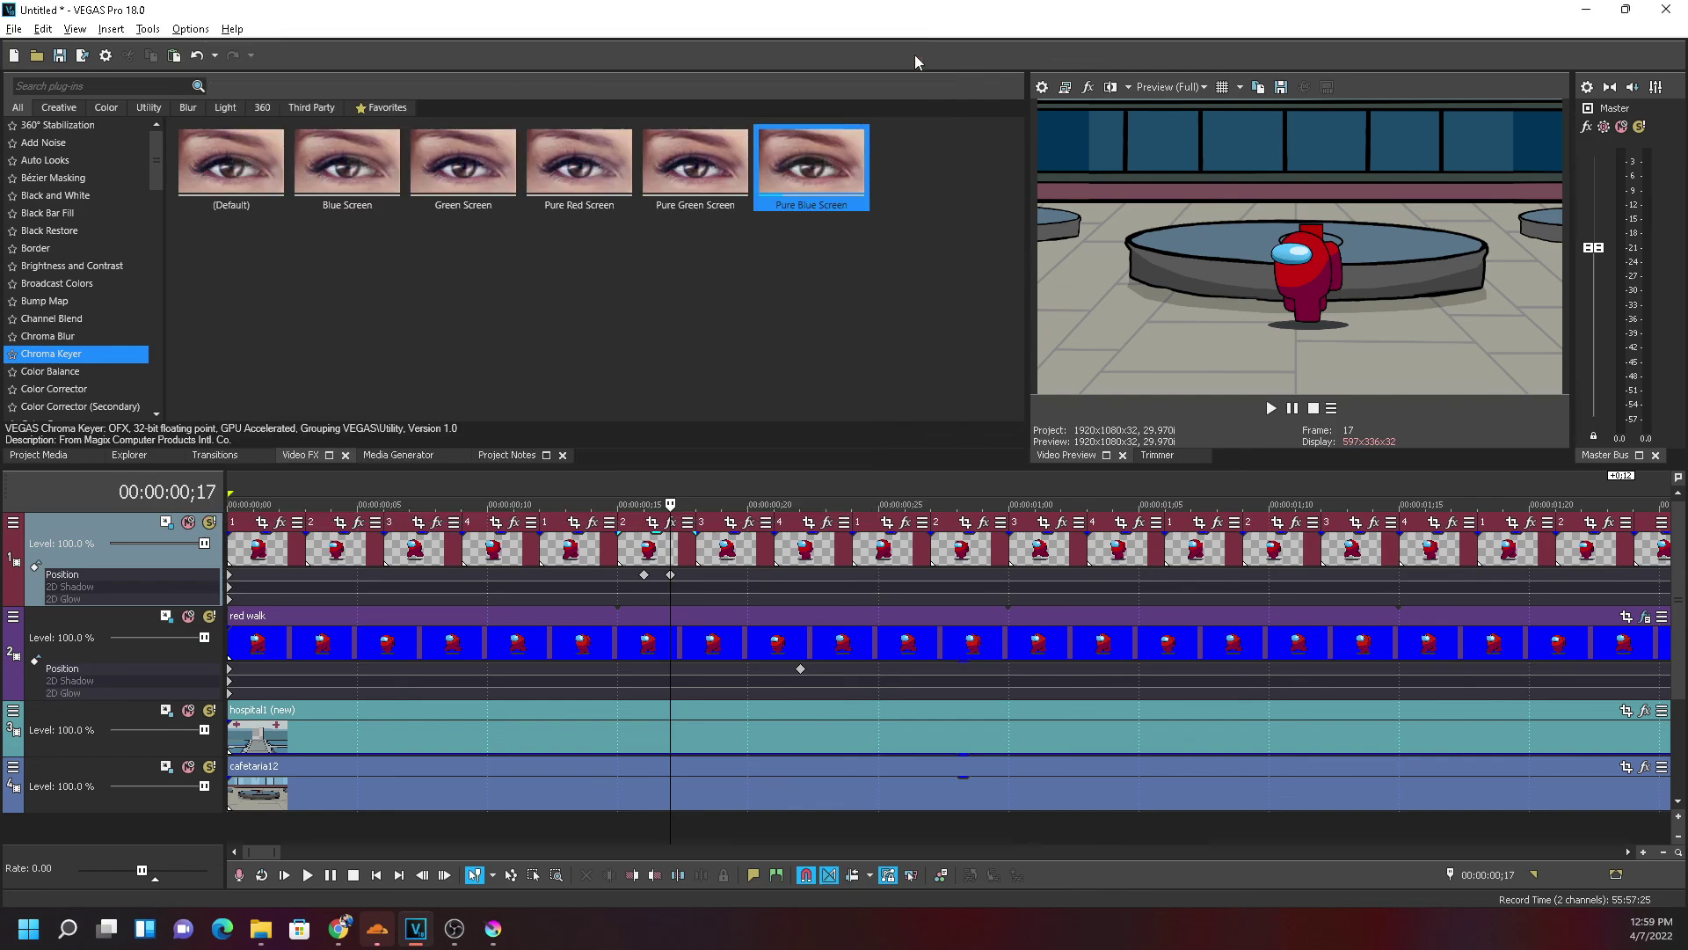
# Compare the character's size at frames 16 and 17, and play the walk from the start to examine the change
pyautogui.click(644, 639)
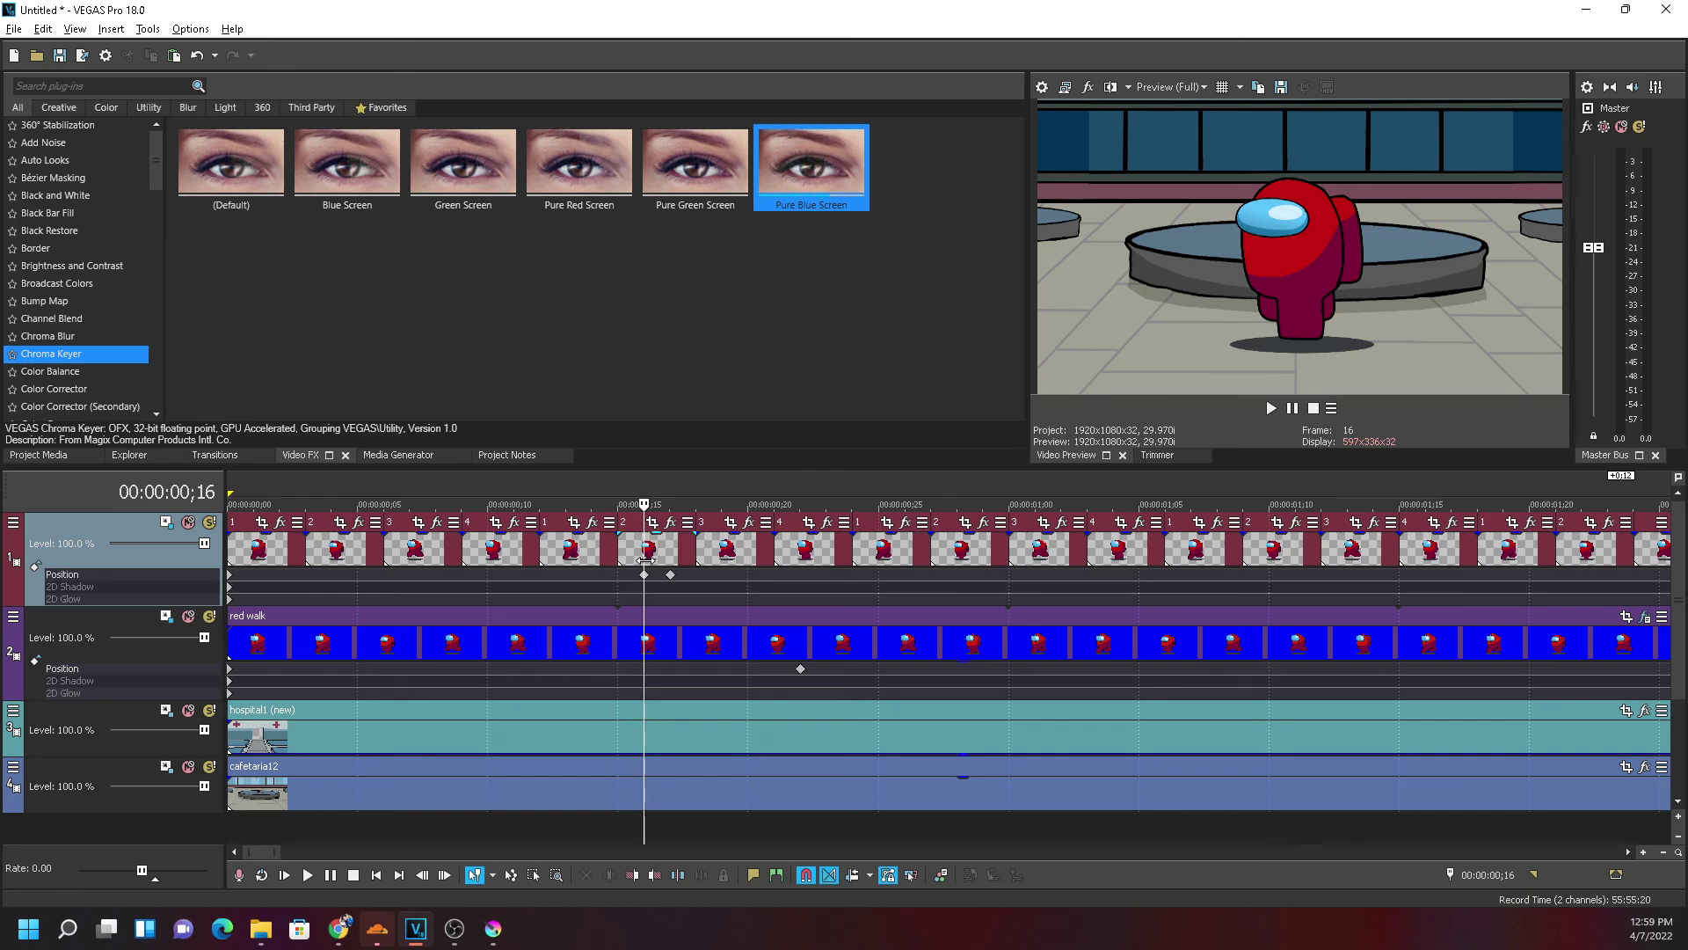
pyautogui.click(669, 574)
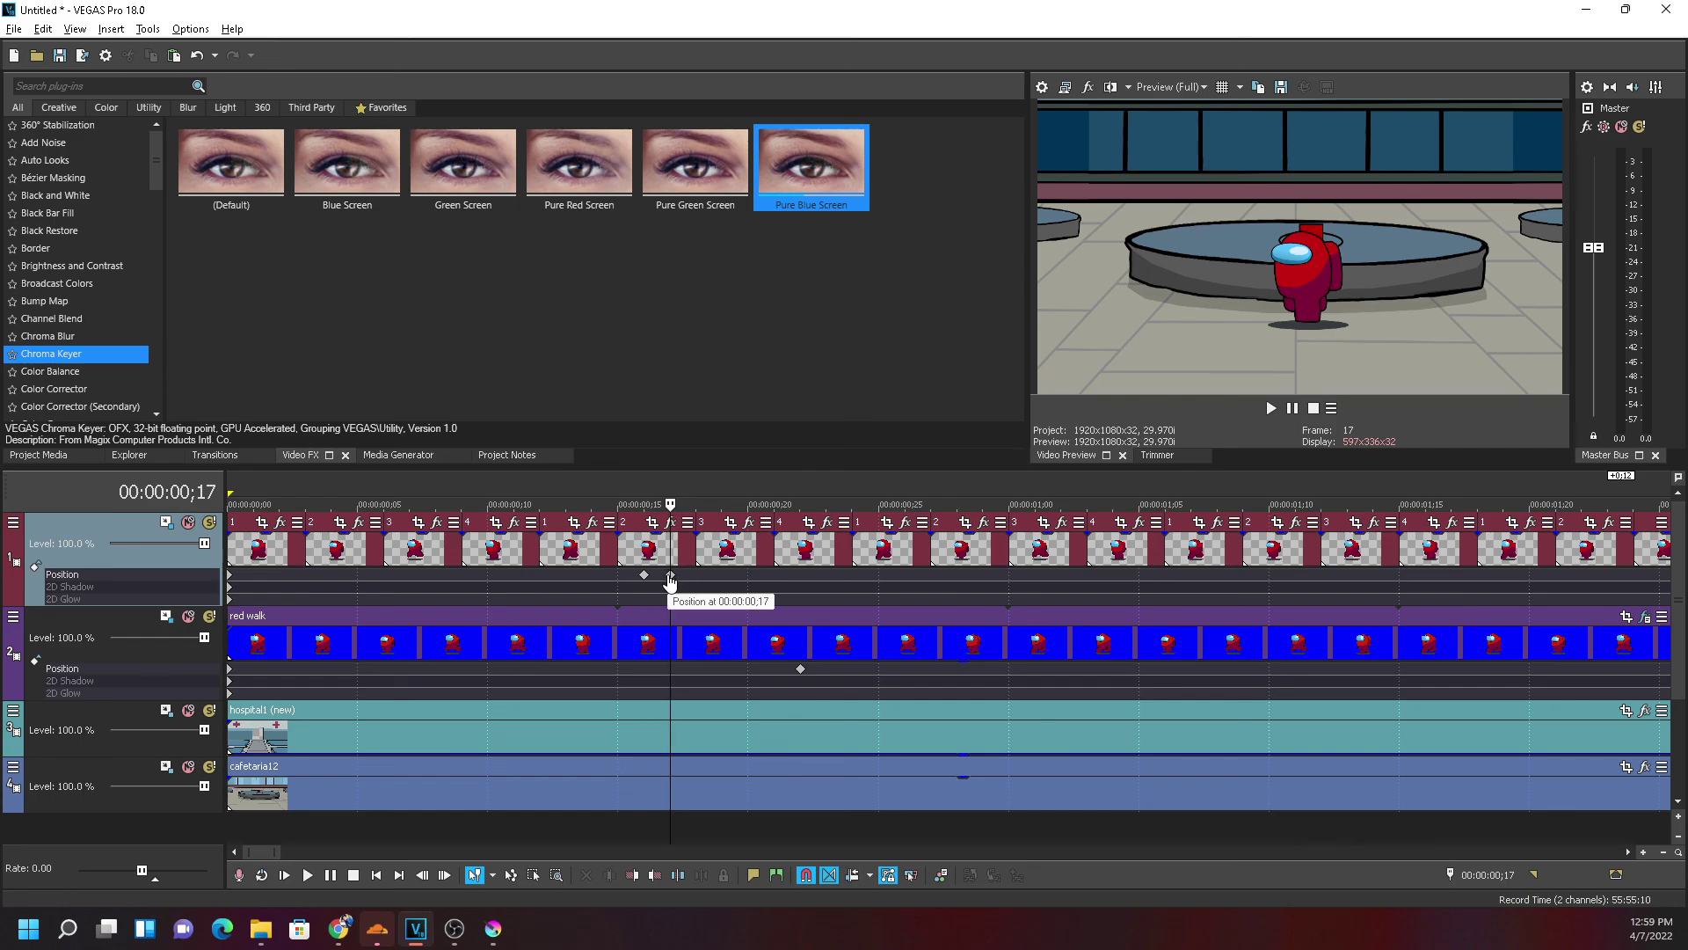
pyautogui.press('Home')
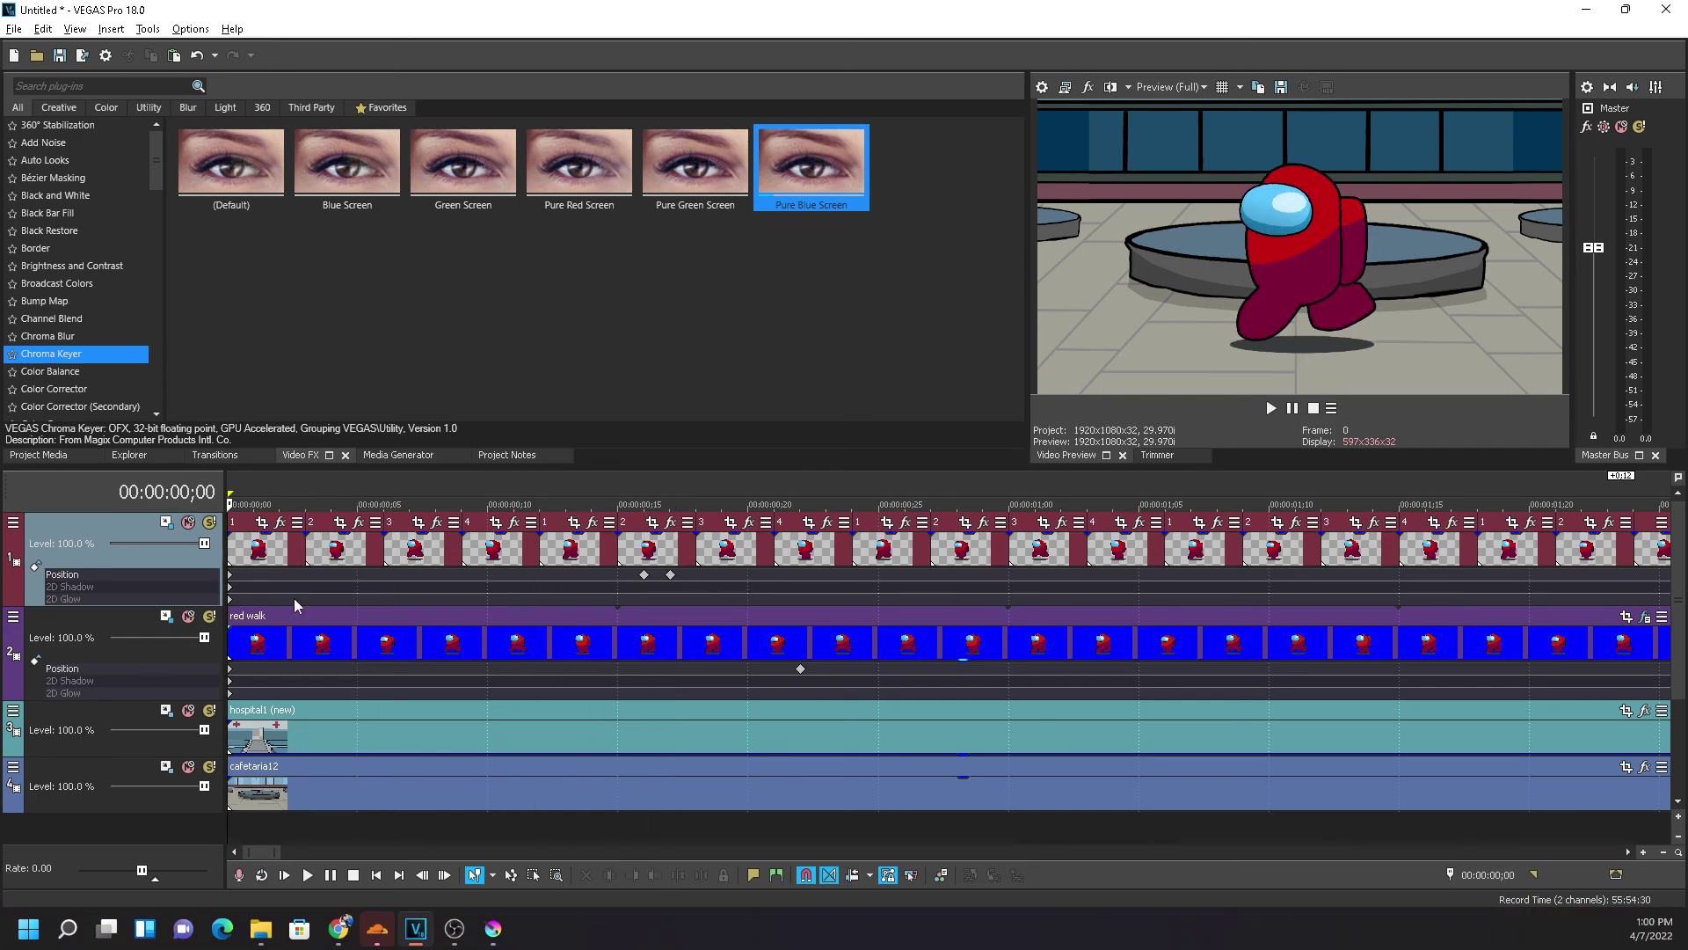
pyautogui.click(1270, 408)
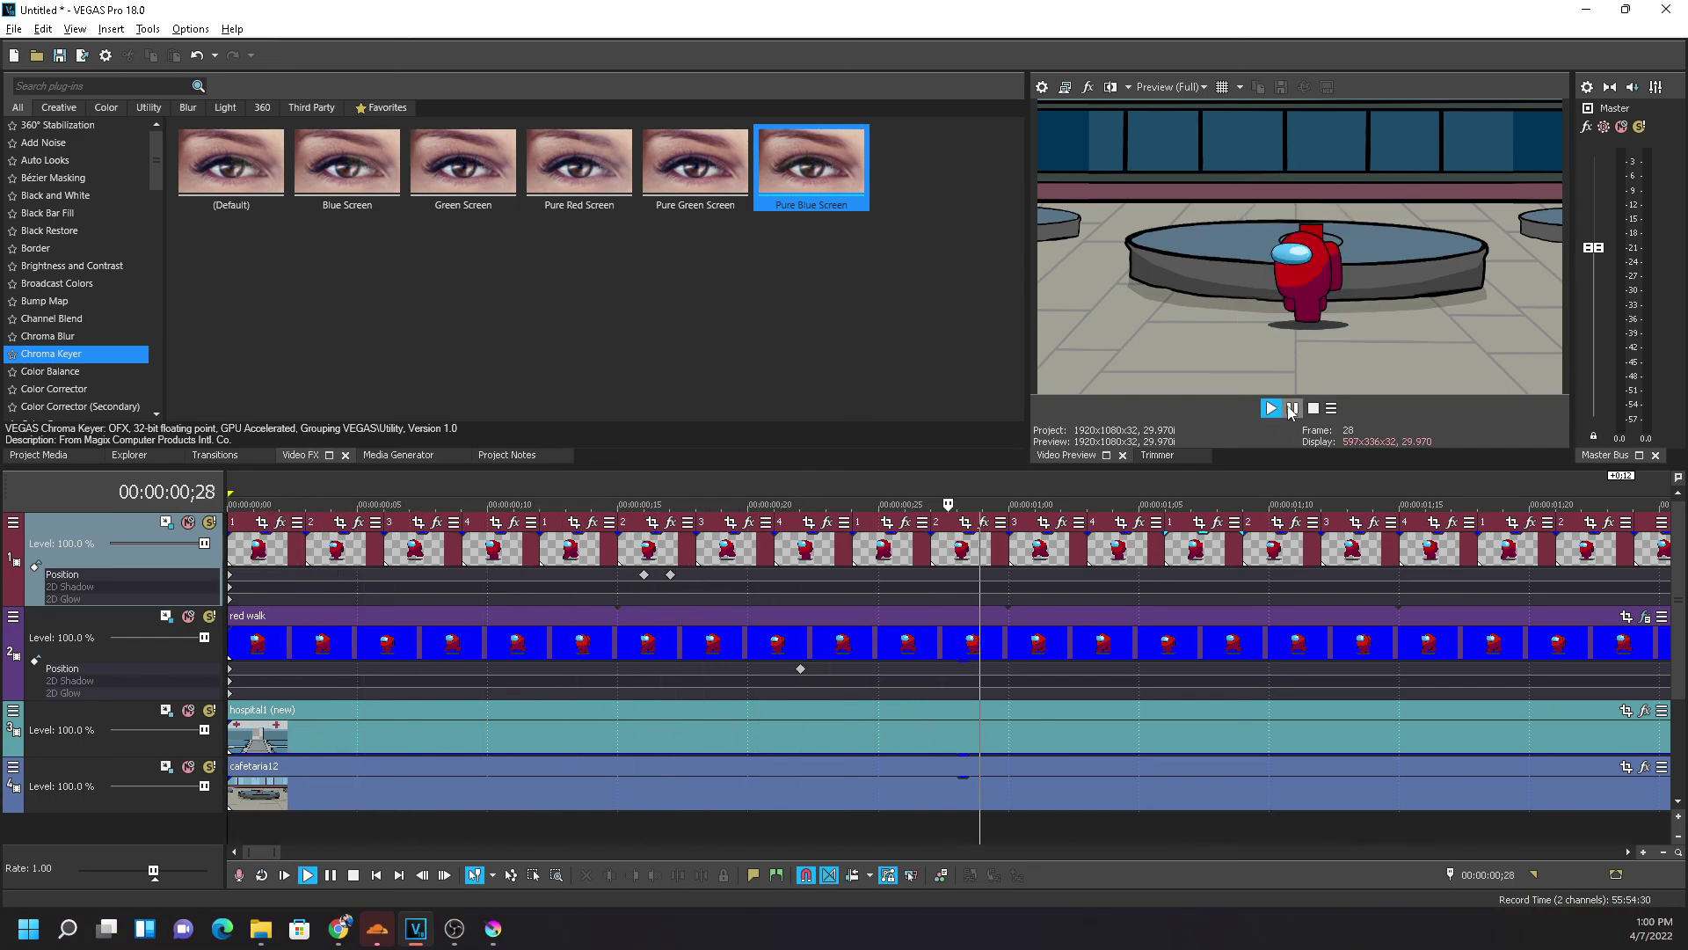
pyautogui.click(1290, 411)
# Delete the Position keyframe at 00:00:00;16 from the PNG walk track in Track Motion
pyautogui.doubleClick(643, 574)
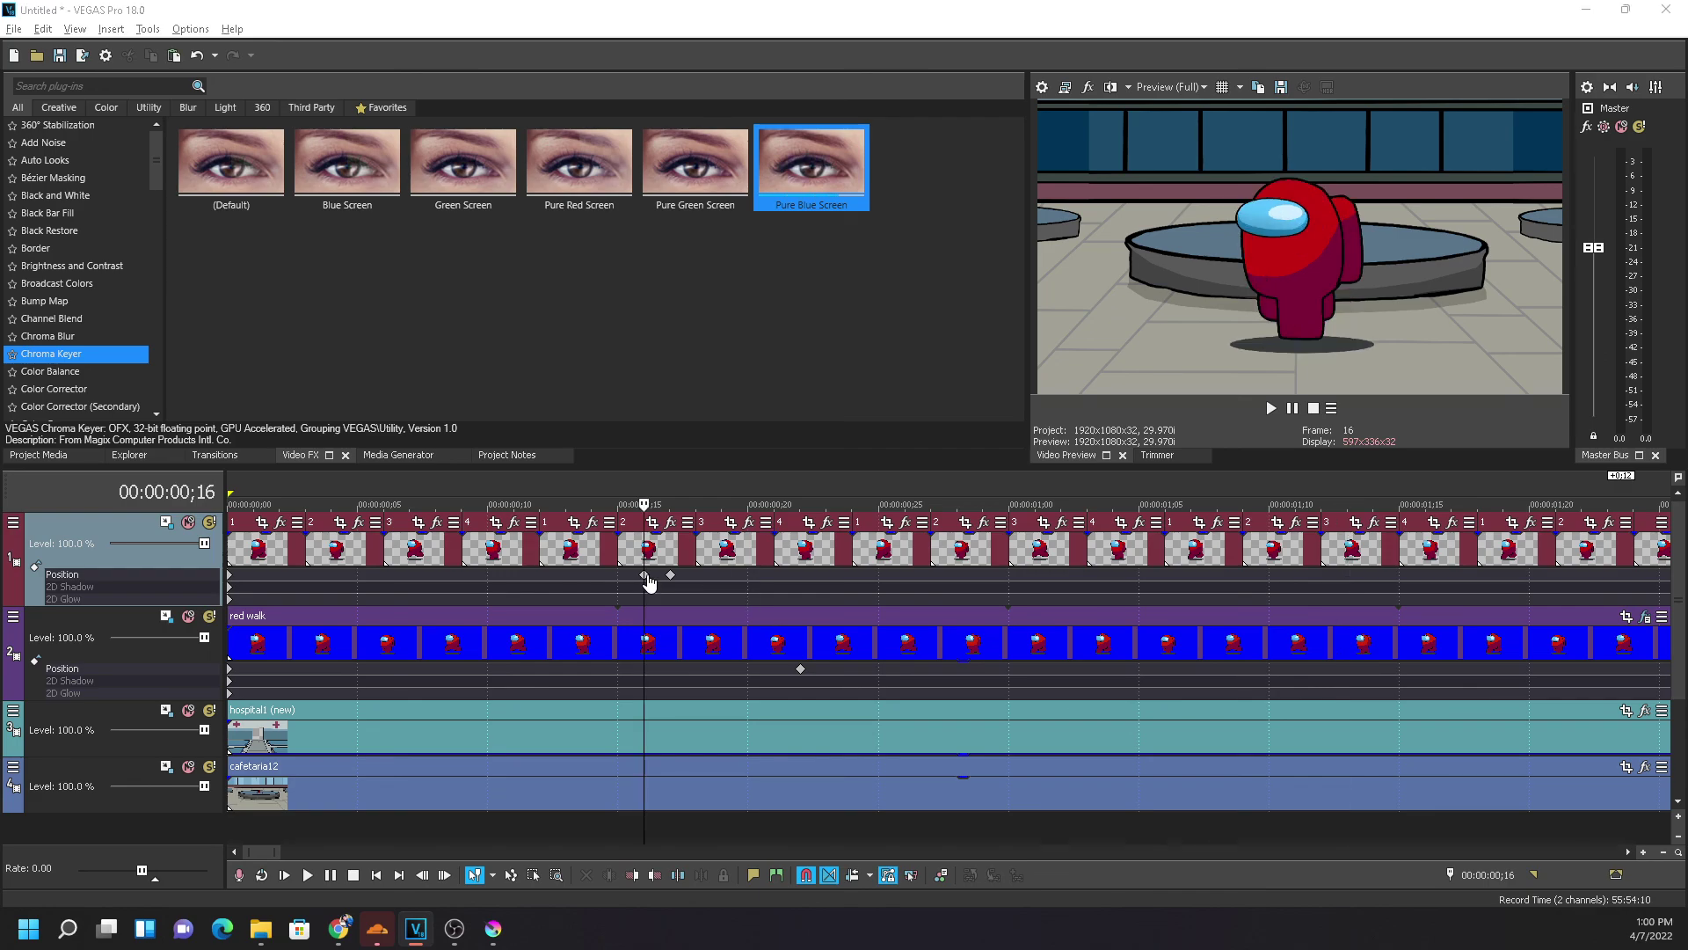
pyautogui.click(518, 437)
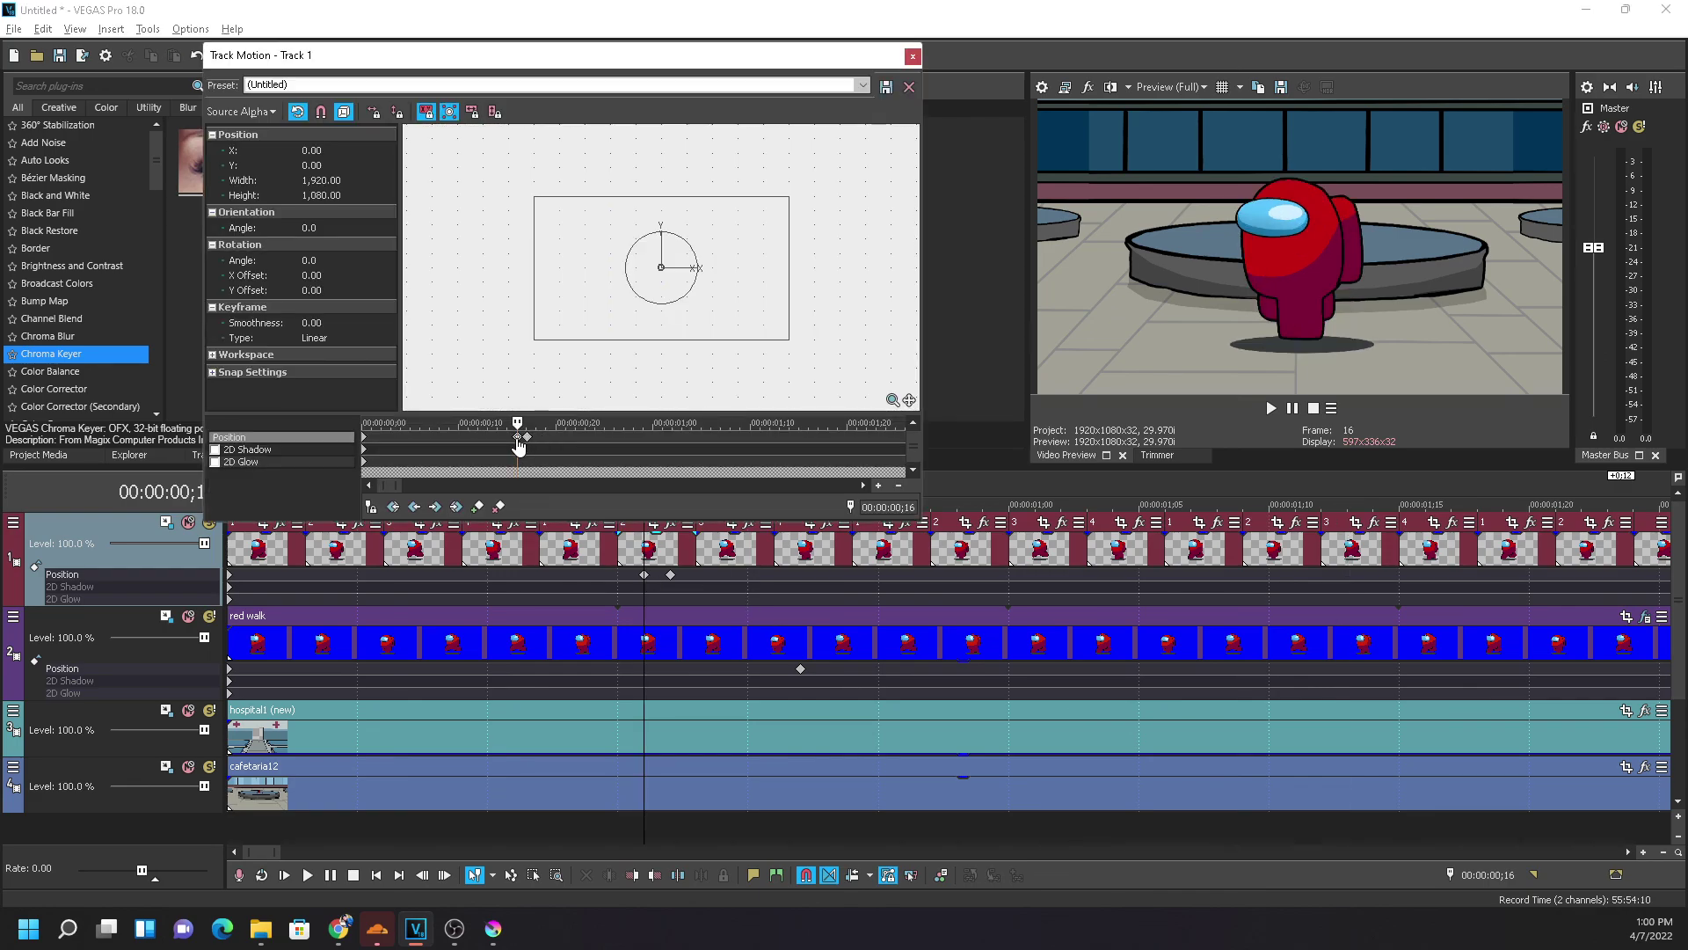
pyautogui.press('Delete')
# Play the walk twice from frame 0 to examine the gradual size change up to the 00:00:00;17 keyframe
pyautogui.moveTo(644, 651); pyautogui.dragTo(141, 630)
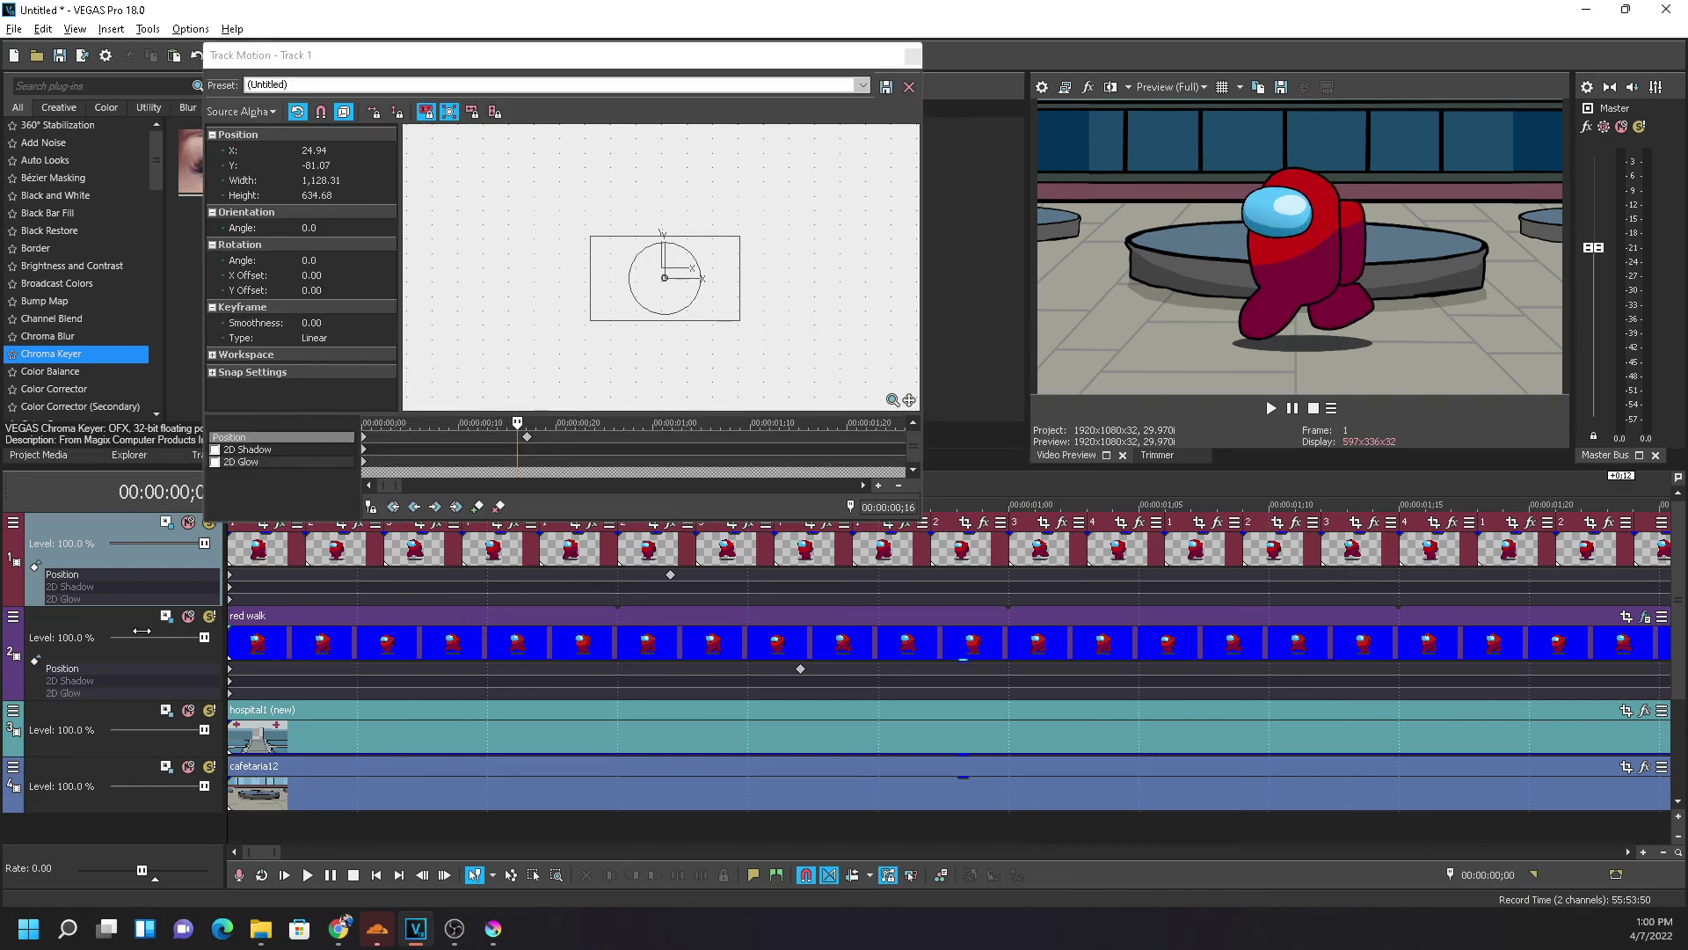
pyautogui.click(1270, 409)
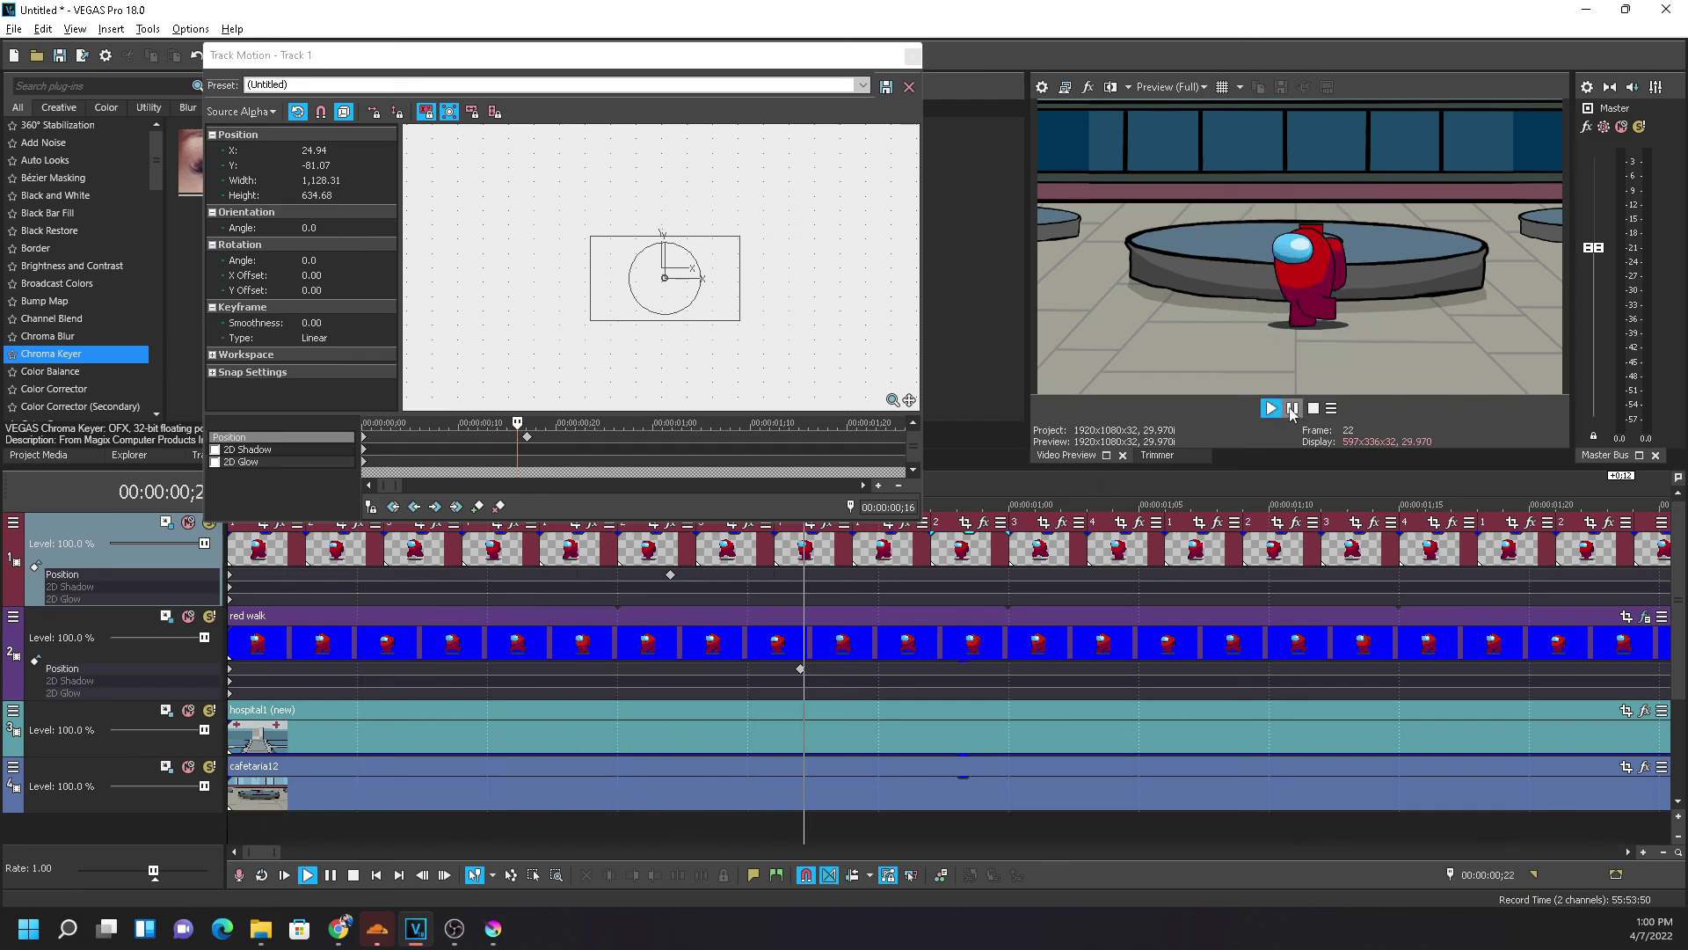
pyautogui.click(1291, 409)
pyautogui.moveTo(1061, 642); pyautogui.dragTo(189, 615)
pyautogui.click(1301, 408)
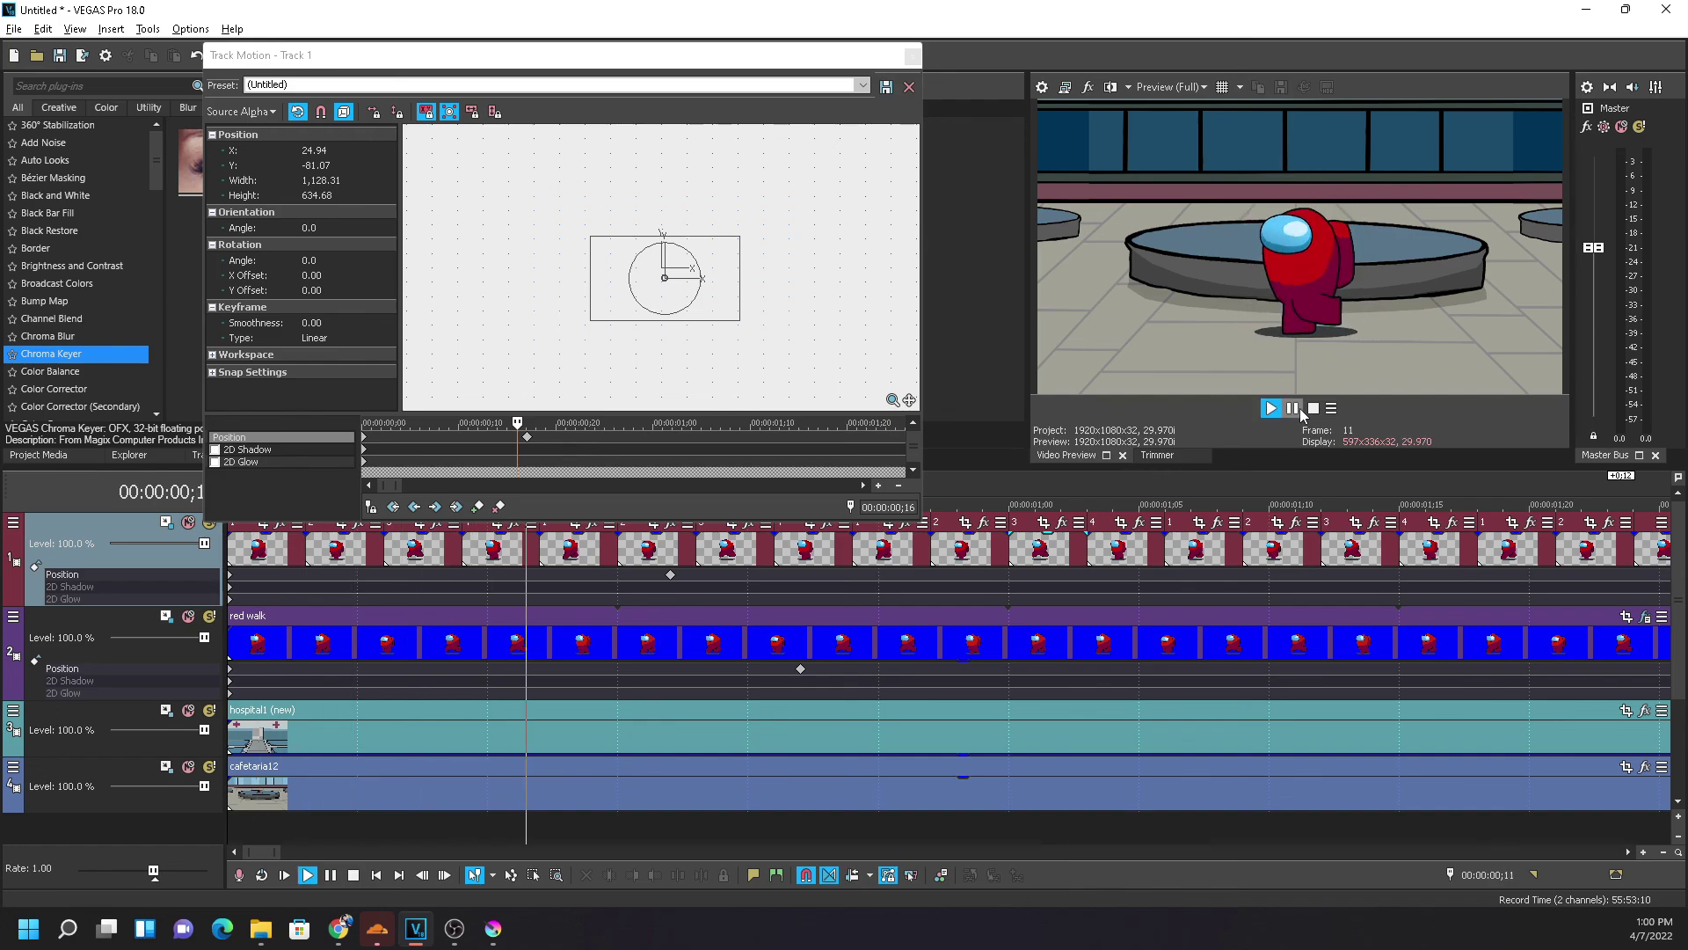